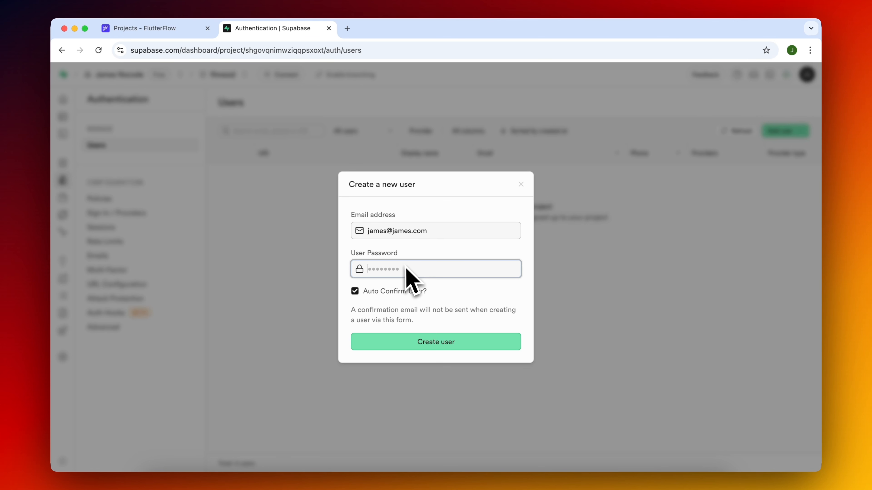
Enter the new user's password and create the user with auto-confirm enabled.
text(••••••••••)
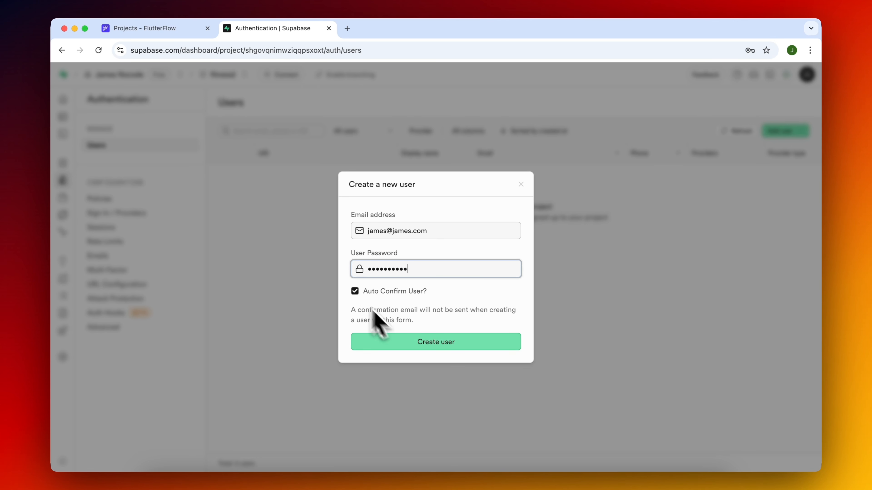
click(421, 343)
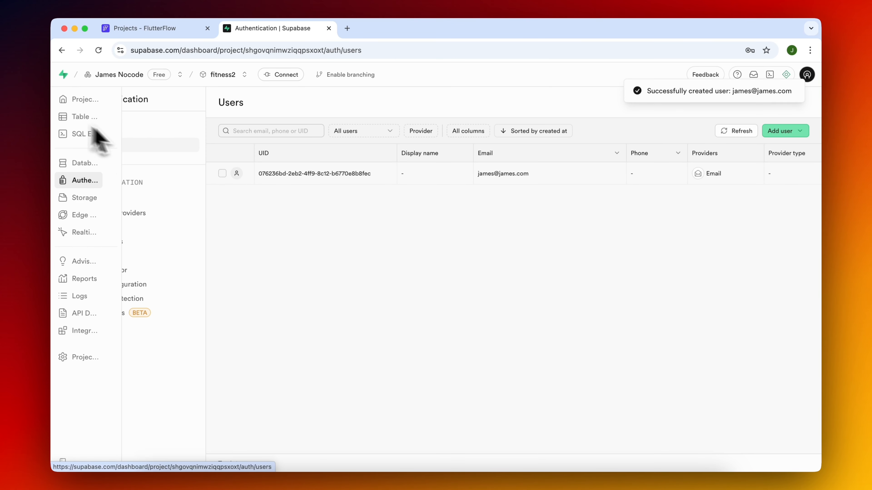
View the users table of the auth schema in the Table Editor and examine the new user's record.
click(70, 118)
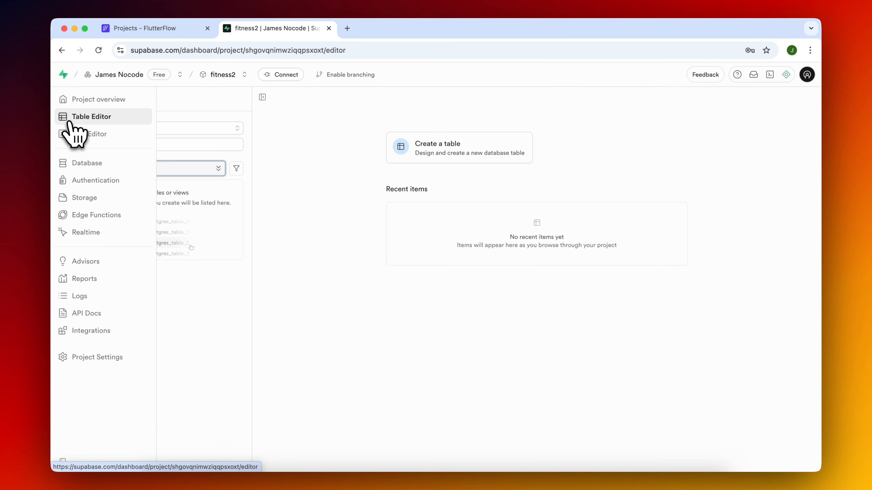
click(189, 129)
click(174, 166)
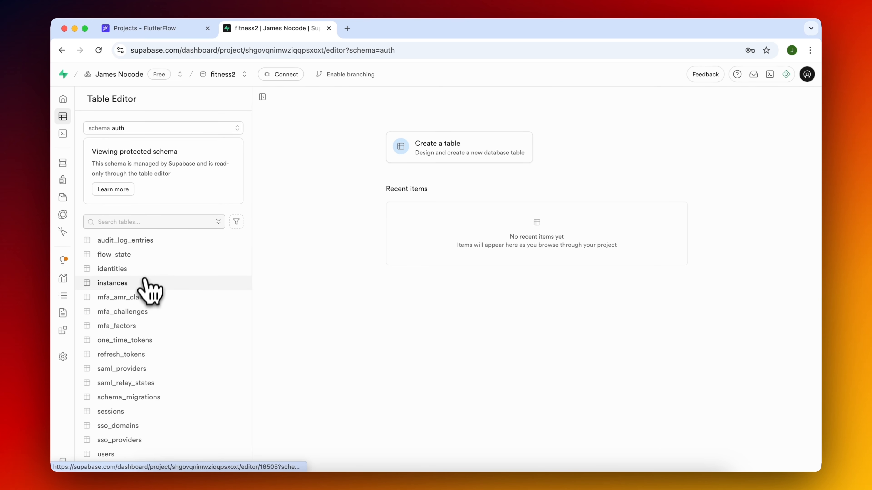
click(119, 455)
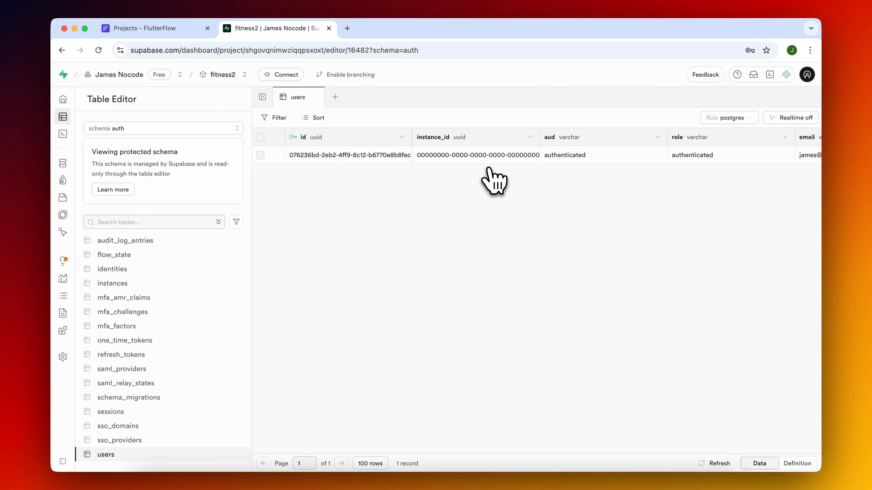
scroll(473, 173, right, 10)
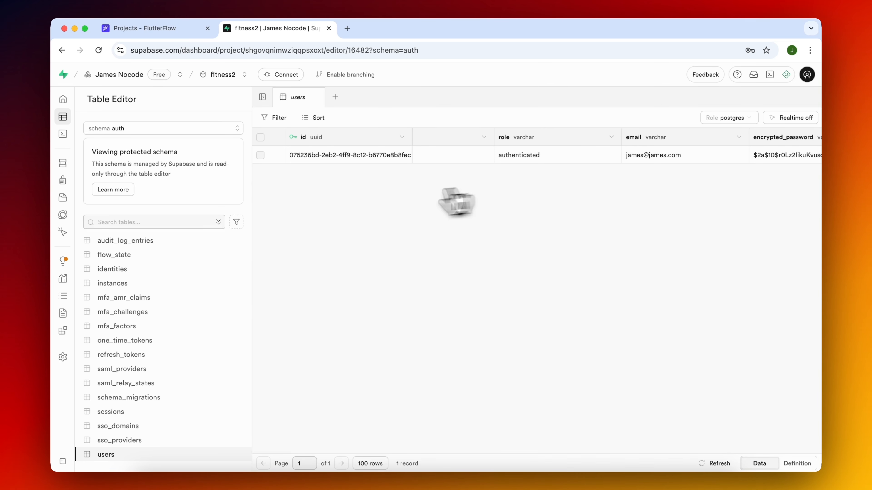
Return to the Table Editor and switch the schema to public.
click(73, 167)
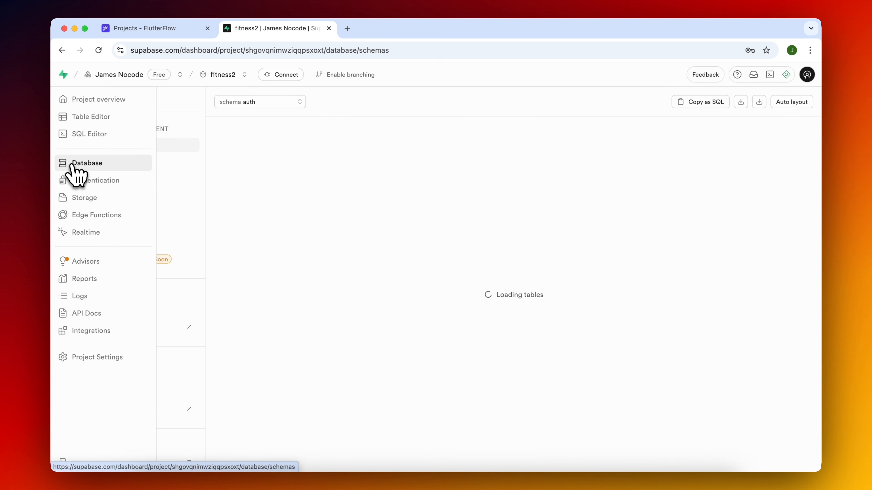
click(88, 119)
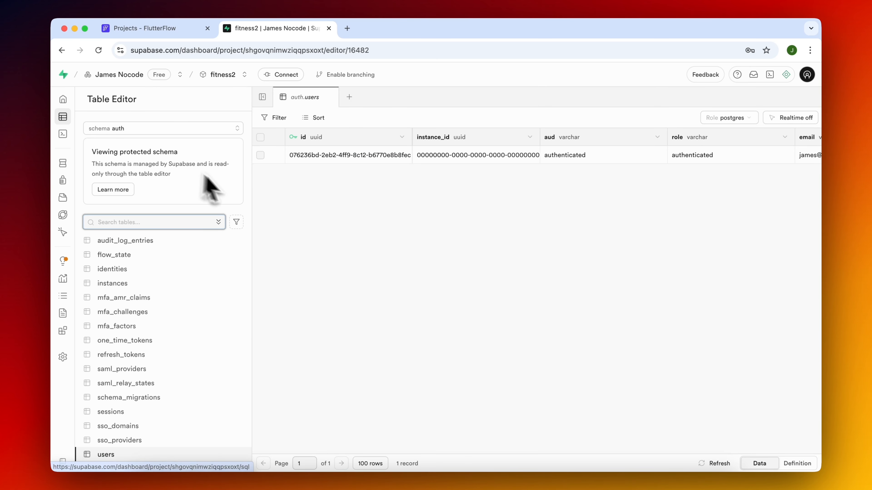
click(142, 129)
click(124, 237)
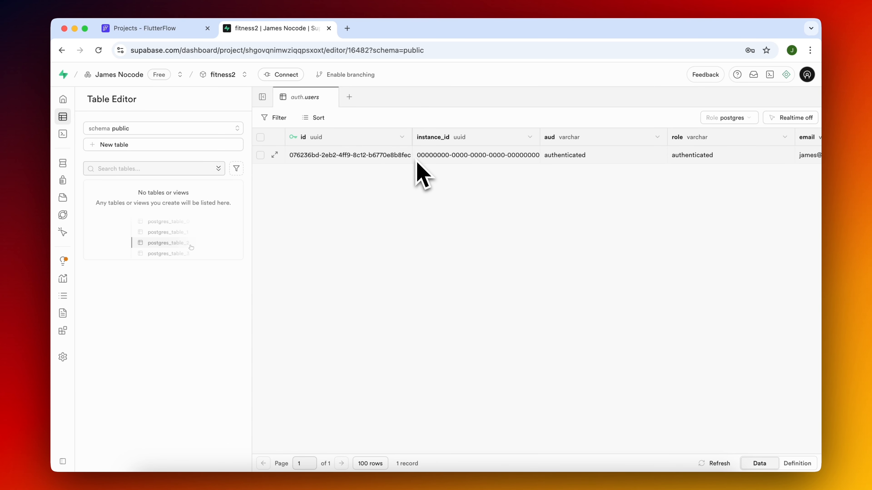
Start a new table named user_profiles and add a column named user_id.
click(162, 151)
text(user_profiles)
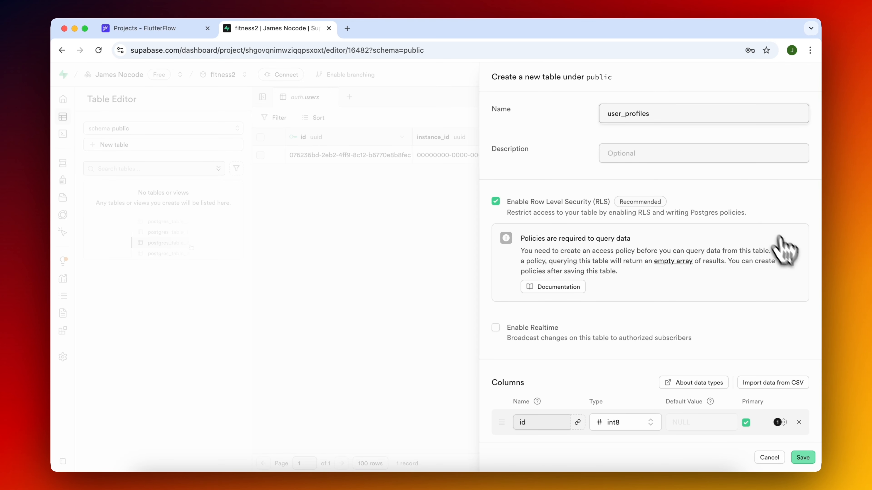
scroll(755, 254, down, 5)
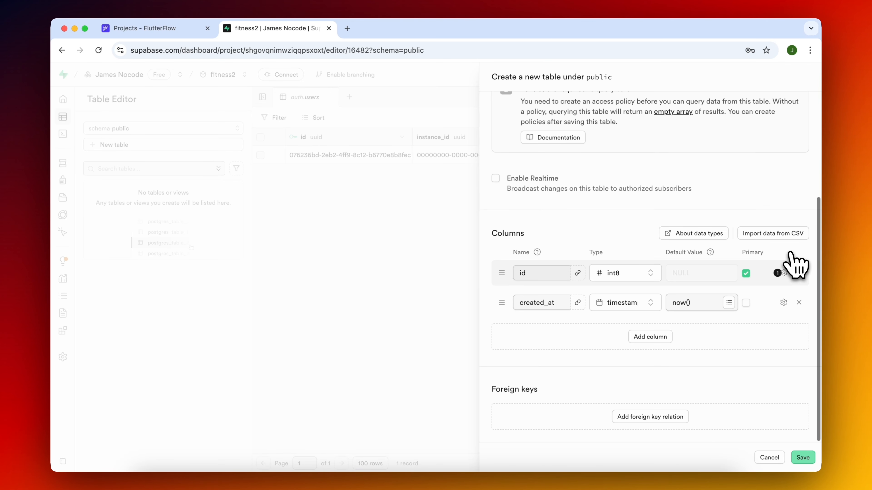
click(647, 338)
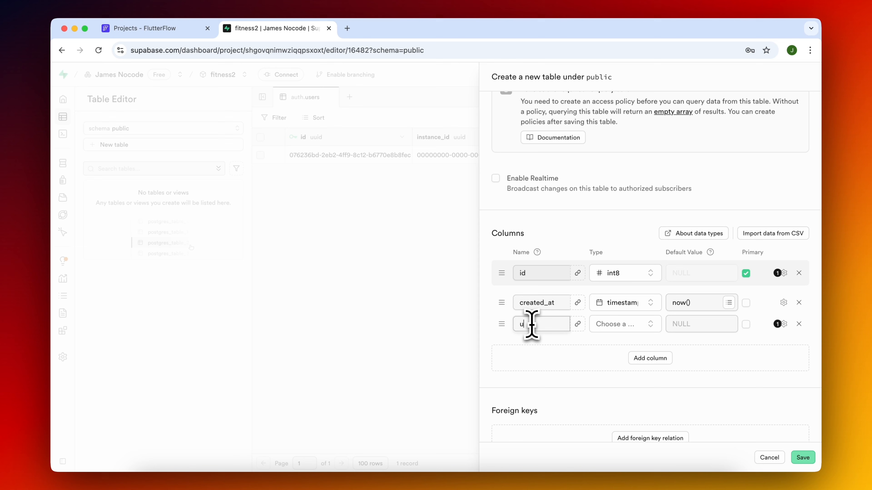
text(user_id)
Add a foreign key relation from user_id to the id column of the users table in the auth schema.
click(578, 324)
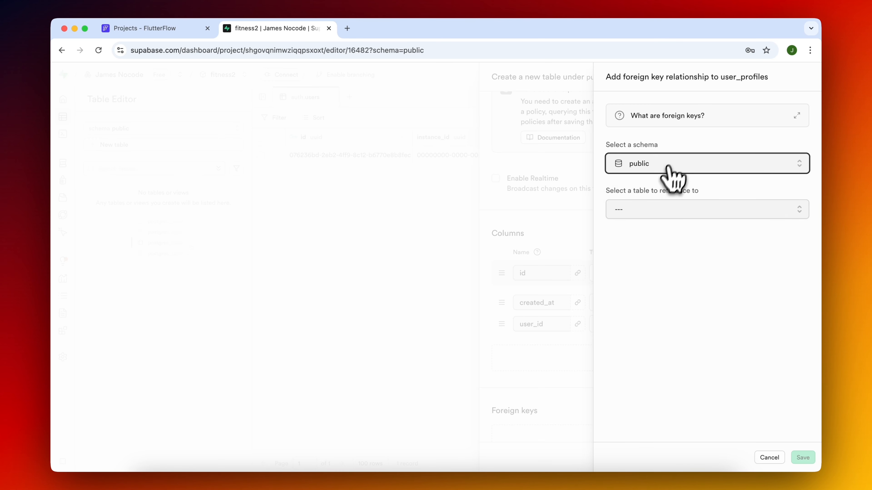
click(671, 164)
click(668, 187)
click(672, 215)
click(618, 280)
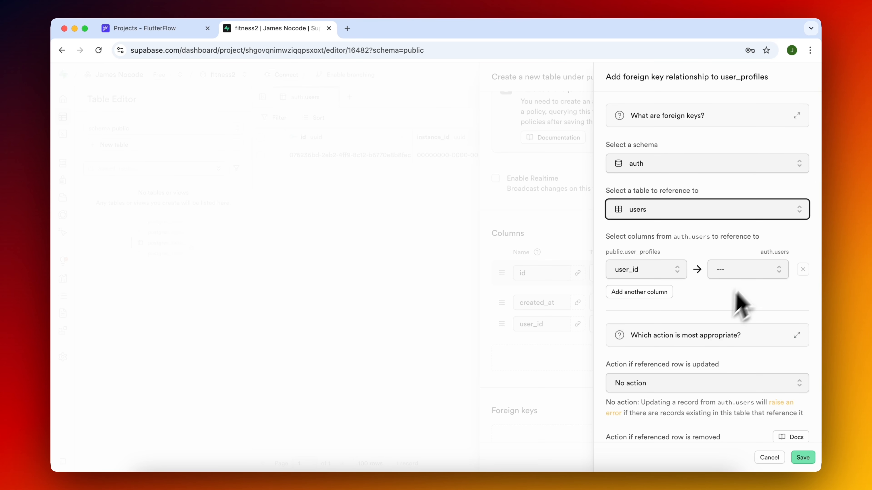
click(757, 271)
click(737, 329)
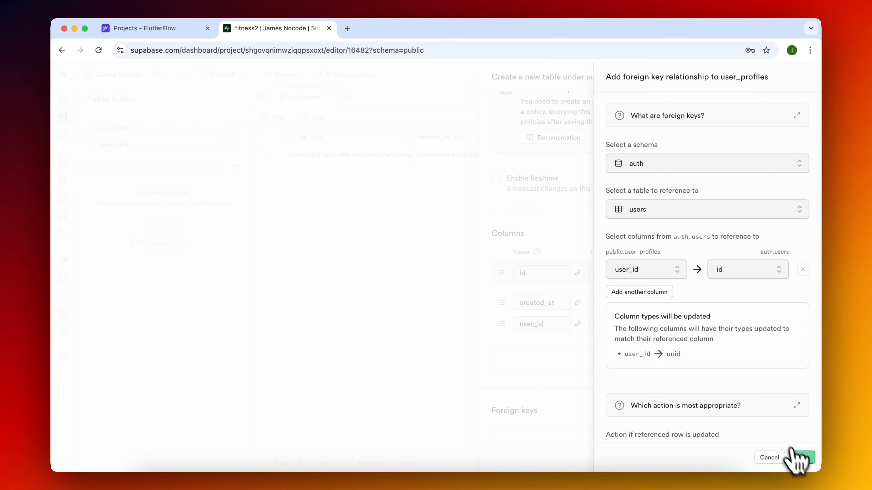
click(803, 458)
Add the columns name, goal, equipment and fitness_level to the user_profiles table.
click(632, 359)
text(name)
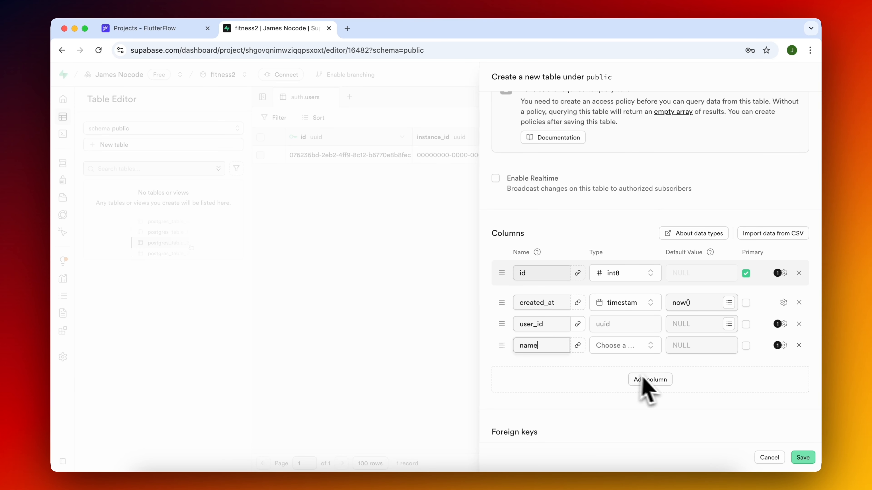
click(639, 379)
text(equ)
scroll(651, 272, down, 2)
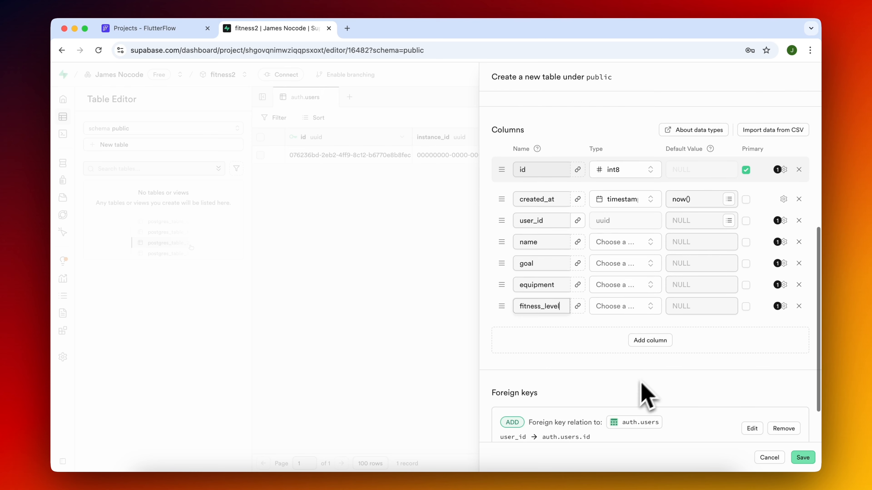
Set the type of the name, goal and equipment columns to text.
click(633, 264)
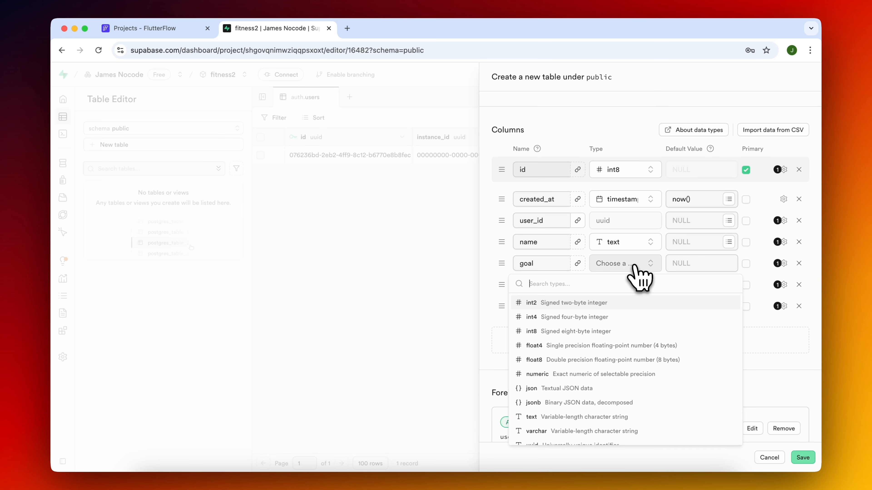
text(text)
key(Return)
click(627, 285)
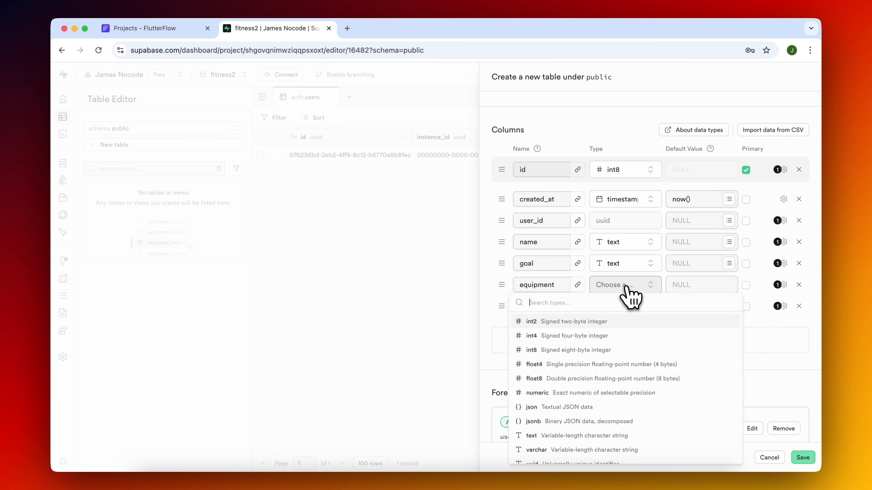
text(text)
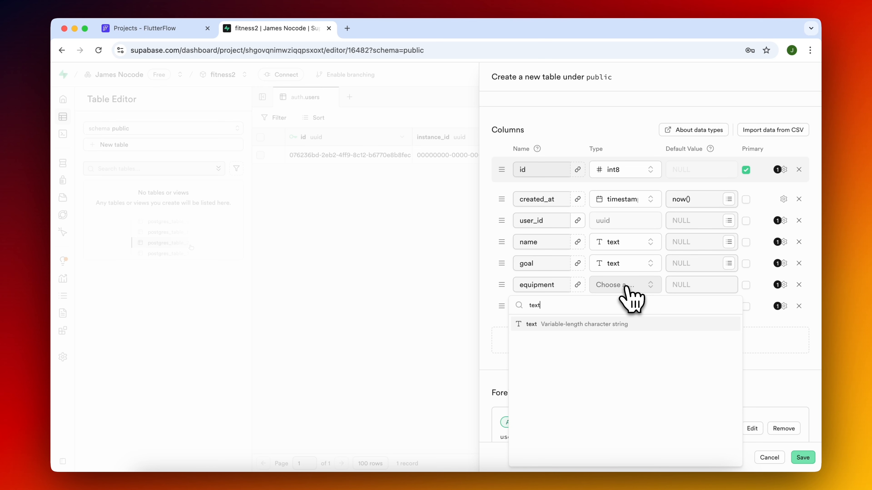
click(624, 323)
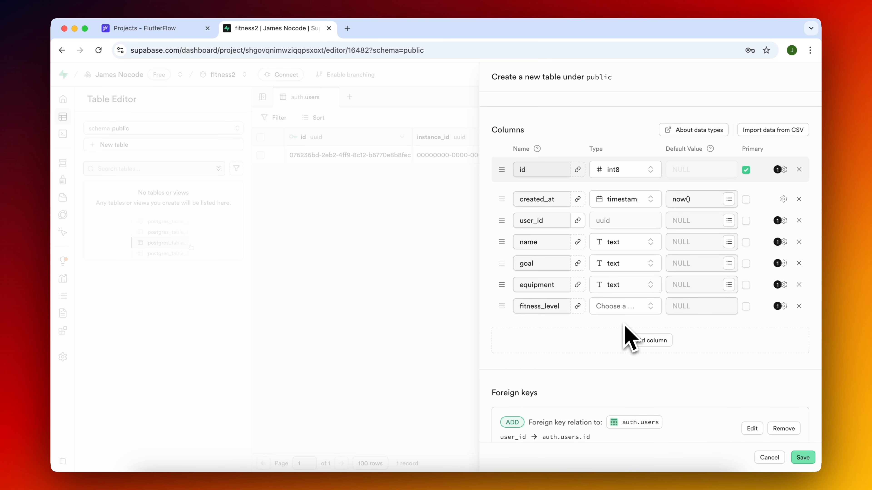
Define the equipment column as an array in its extra options.
click(783, 285)
click(607, 419)
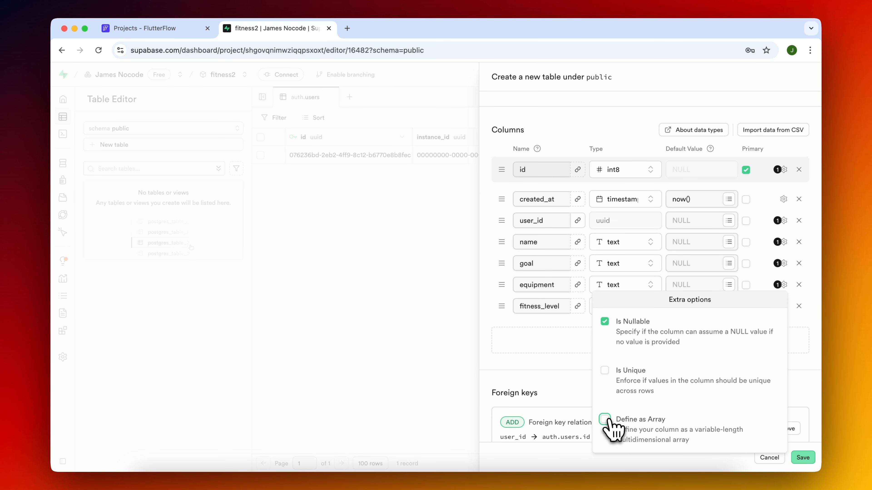
click(581, 355)
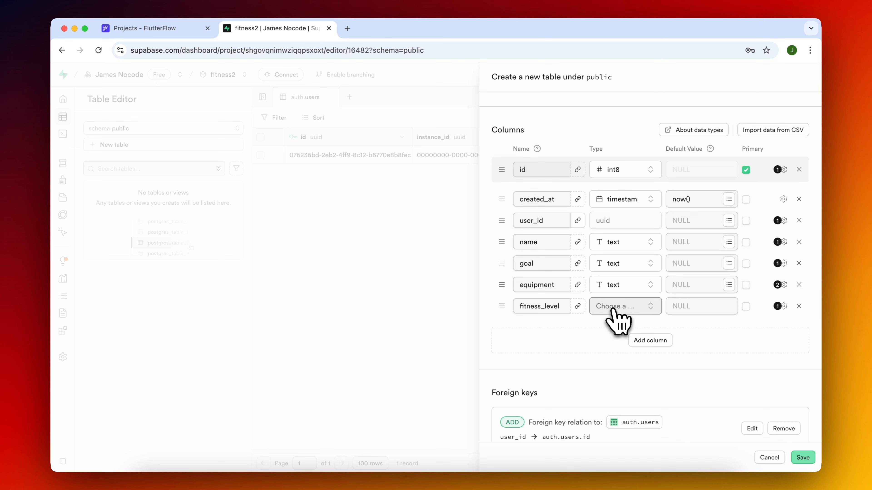
Set the fitness_level column's type to text and save the user_profiles table.
click(613, 309)
text(tex)
key(Return)
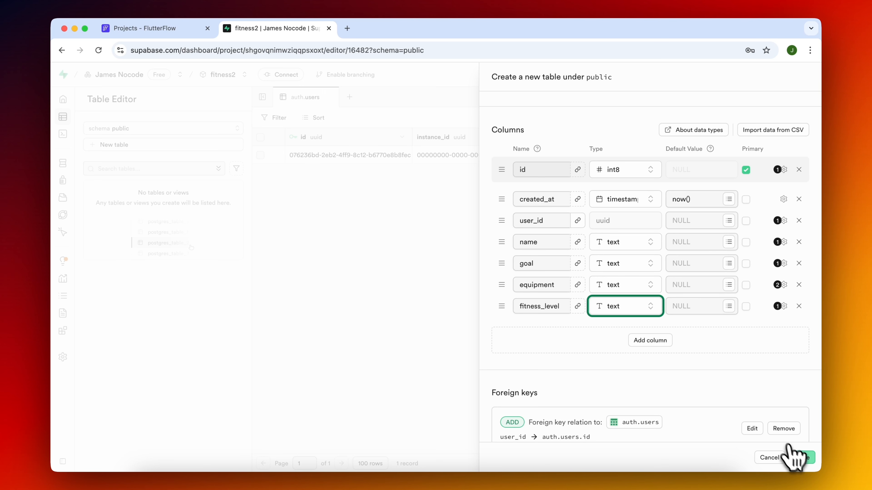
click(803, 462)
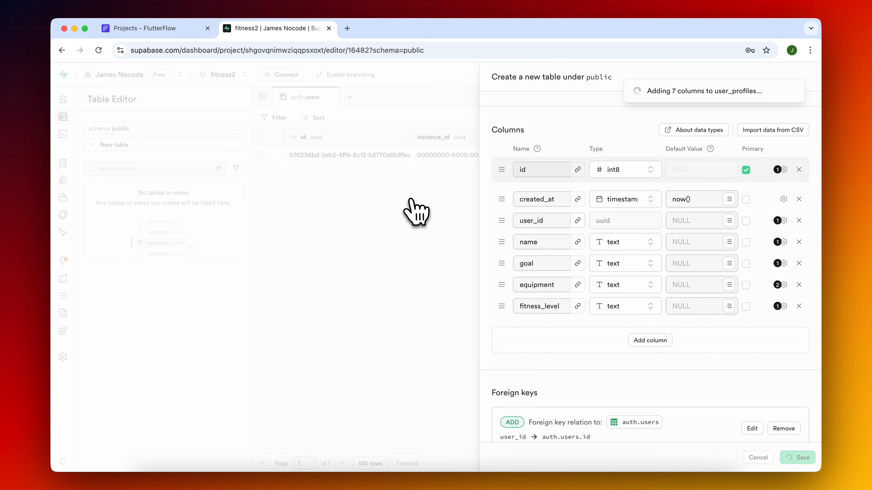
Start a new table named exercises with added columns muscle_group, equipment, description, video_url, difficulty and is_custom.
click(154, 146)
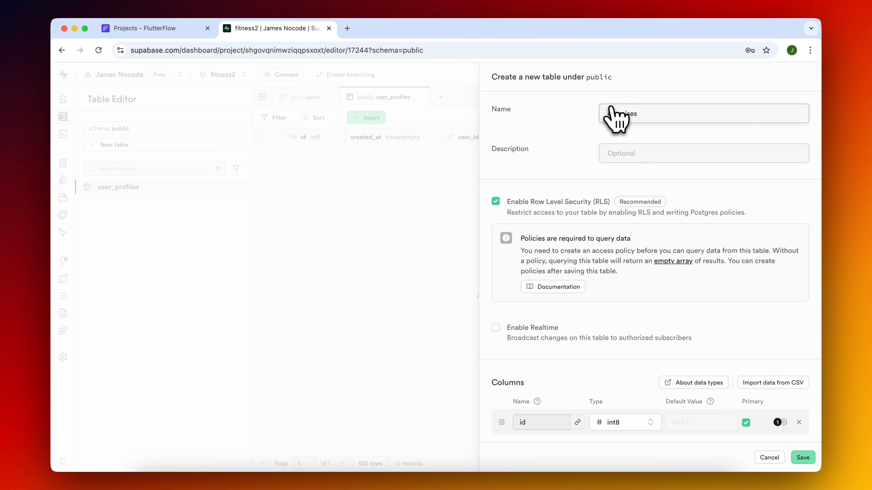
text(exercises)
scroll(609, 370, down, 5)
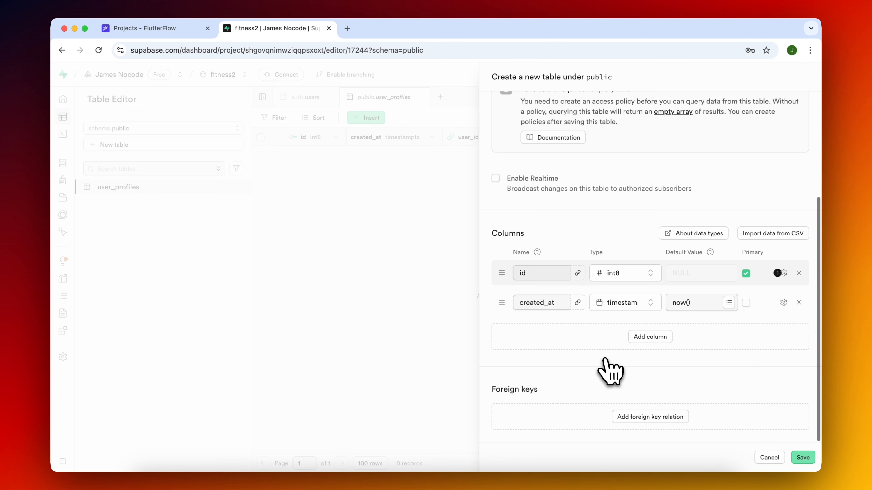
click(654, 337)
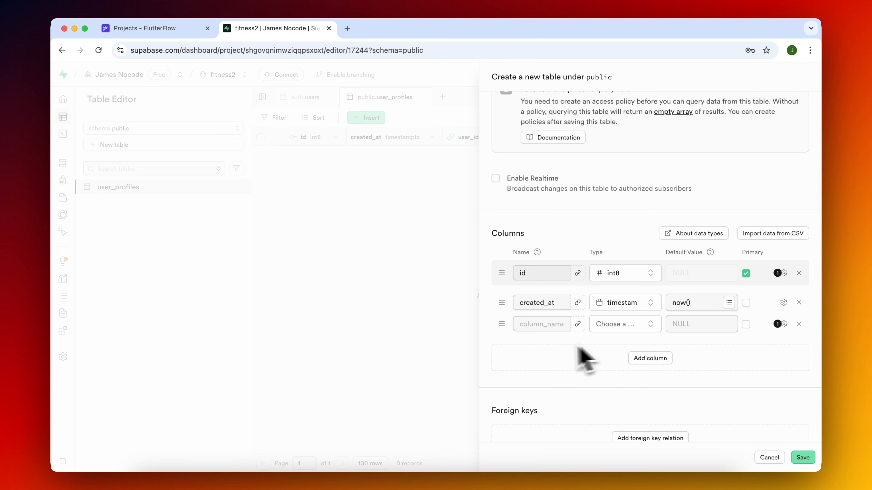
text(muscle_gro)
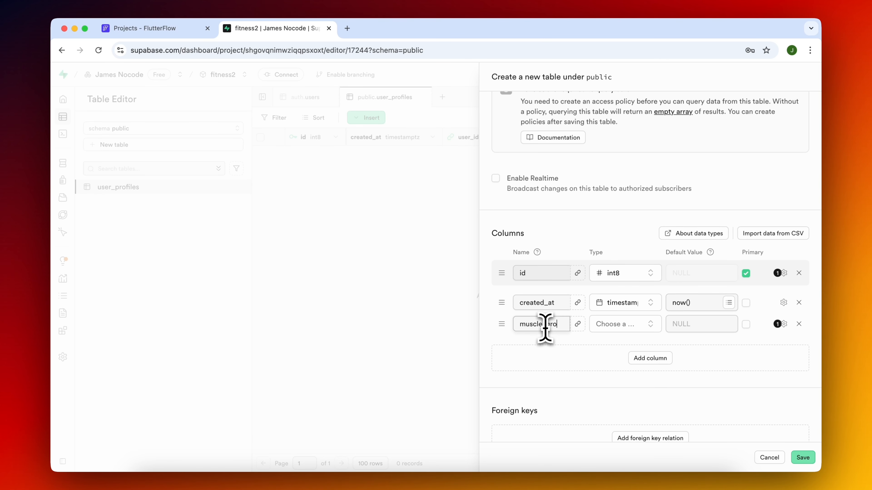
text(up)
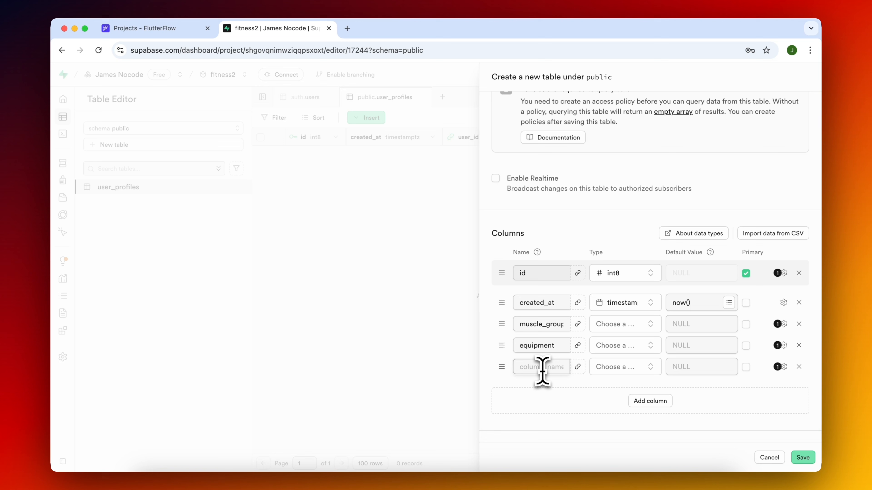
click(541, 370)
text(description)
key(Return)
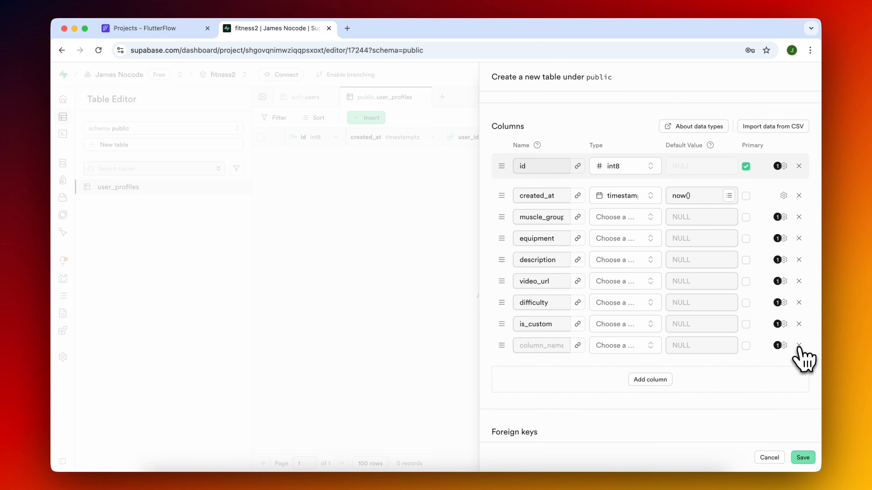
click(799, 345)
Set the type of the muscle_group, equipment, description, video_url and difficulty columns to text.
click(627, 218)
text(tex)
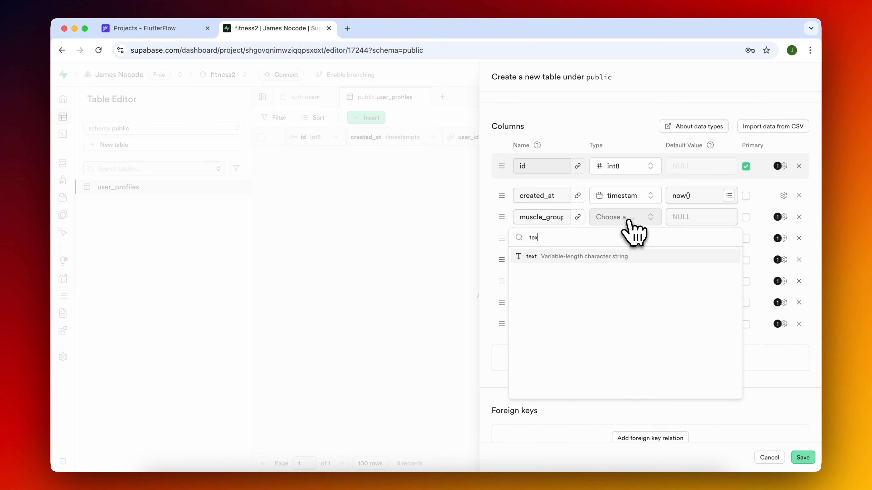
key(Return)
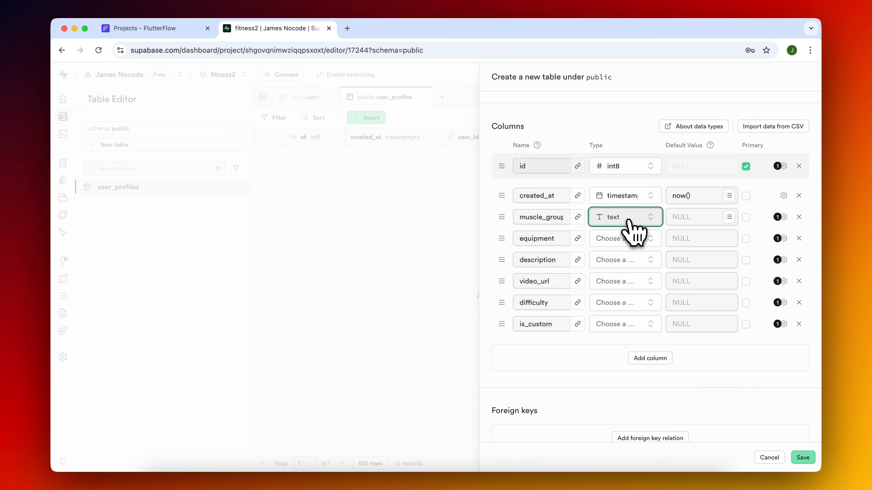
click(633, 240)
text(t)
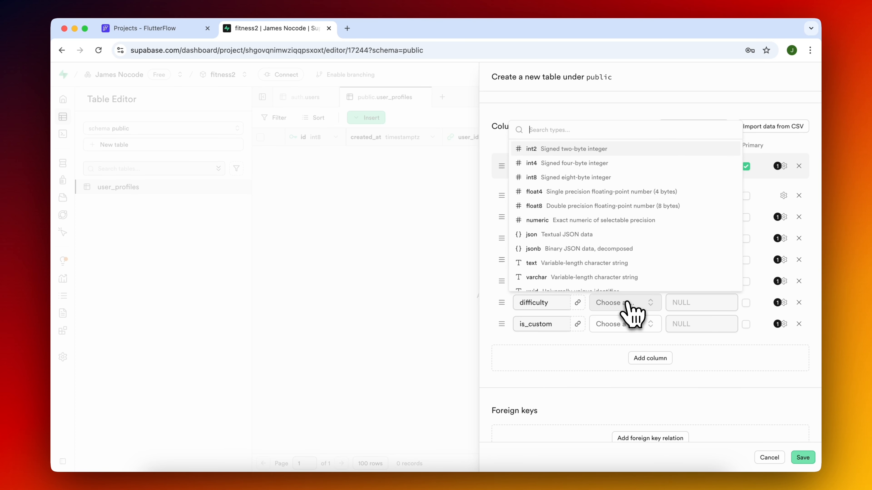
key(Return)
click(629, 304)
text(text)
key(Return)
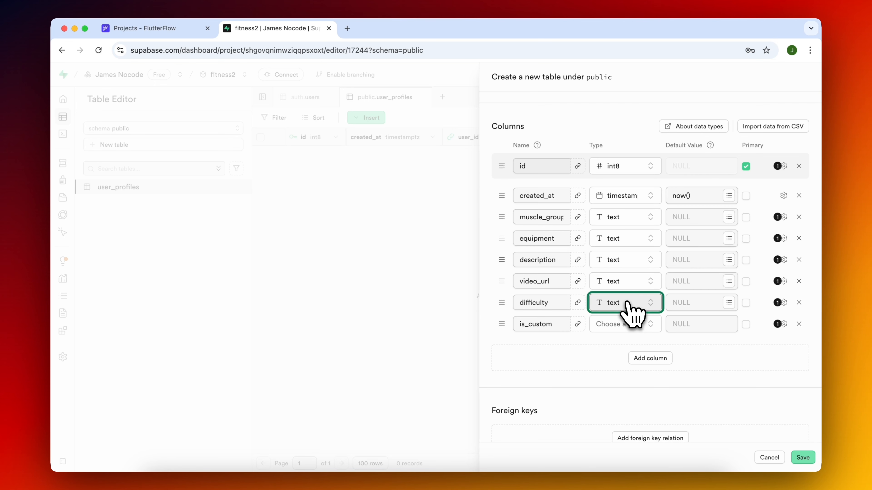
Set the is_custom column's type to bool.
click(622, 325)
text(boo)
key(Return)
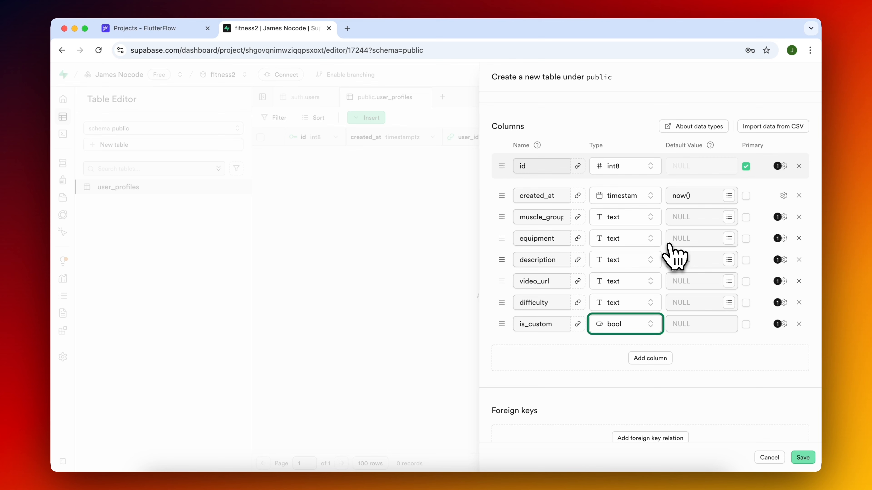
Save the exercises table and start a new table named workout_plans with a user_id column.
click(804, 458)
click(164, 145)
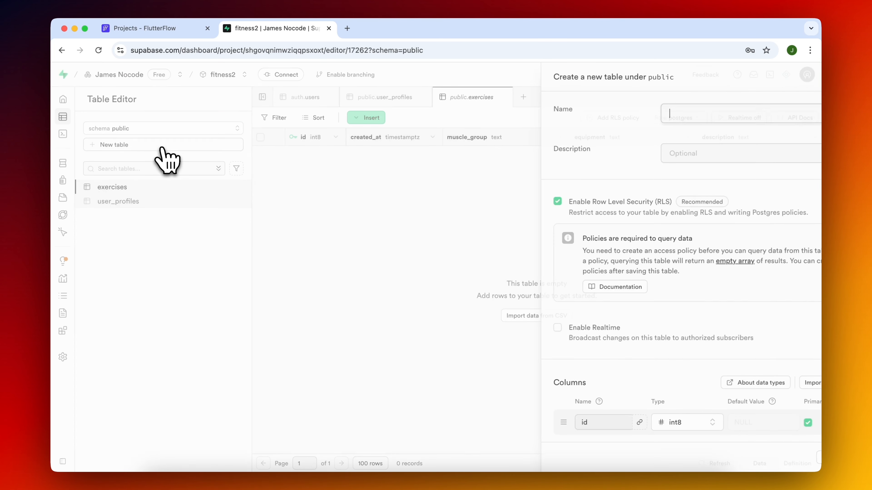
scroll(631, 241, down, 5)
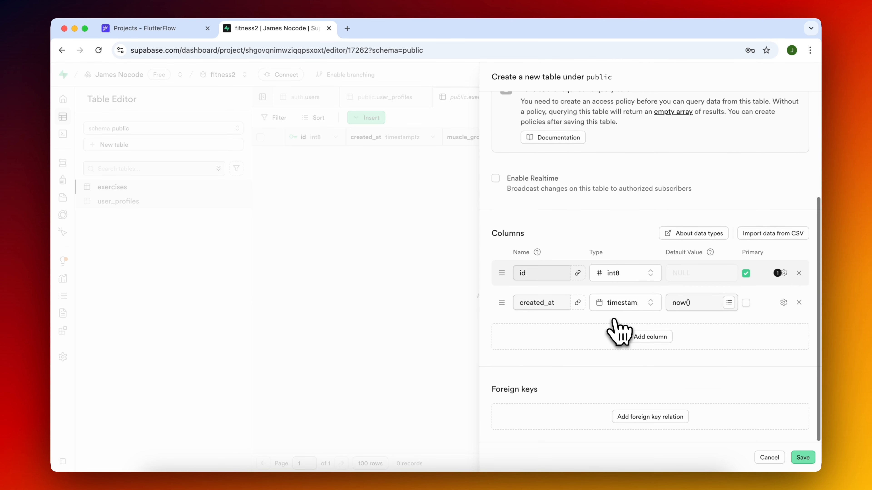
click(642, 335)
click(546, 326)
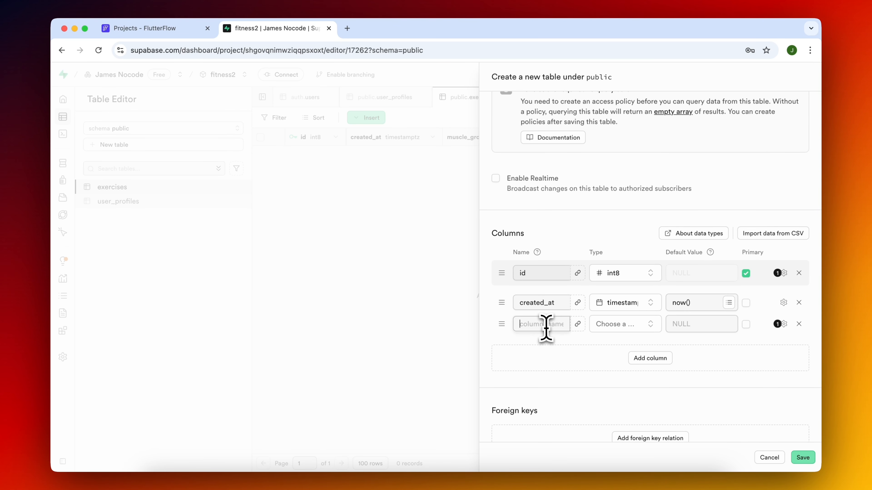
Add title, num_days and source columns to the workout_plans table.
click(664, 361)
key(Return)
text(num_days)
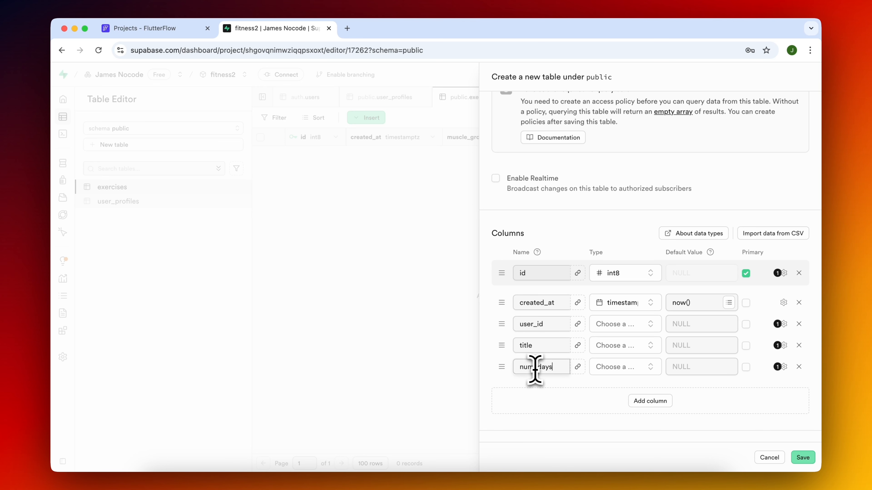
click(649, 402)
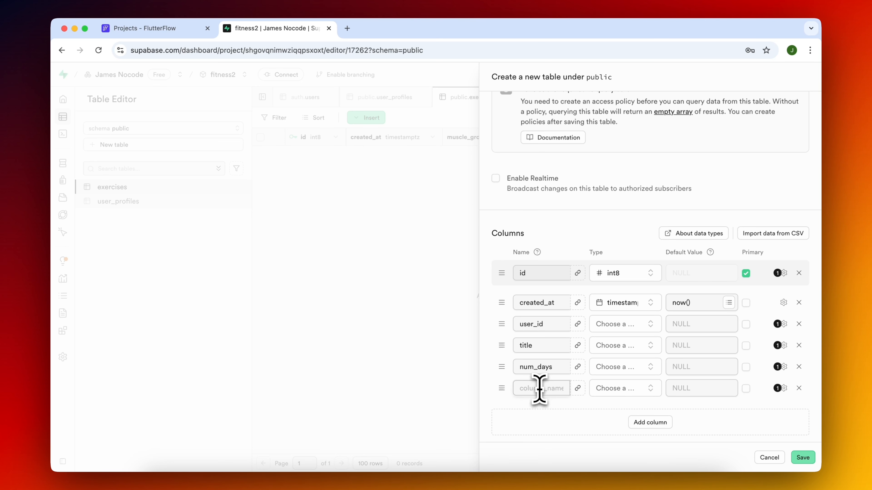
text(source)
key(Return)
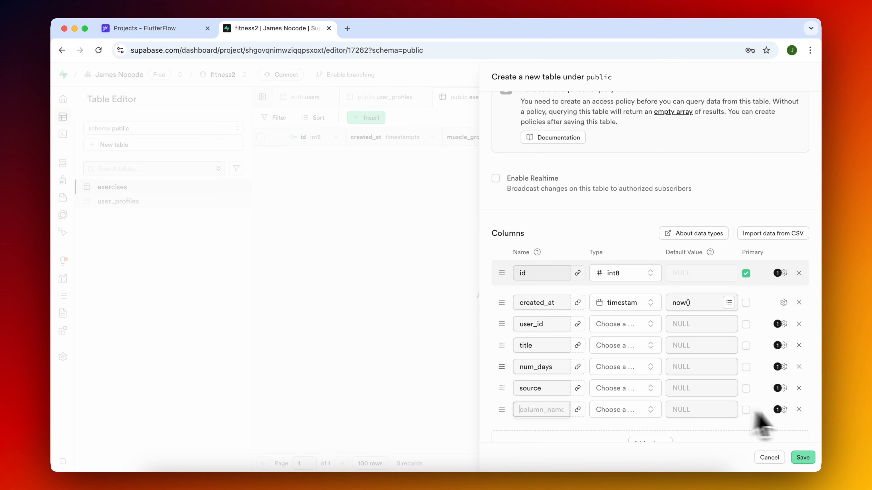
Remove the surplus blank column and link user_id to the auth.users table with a foreign key.
click(798, 409)
click(577, 325)
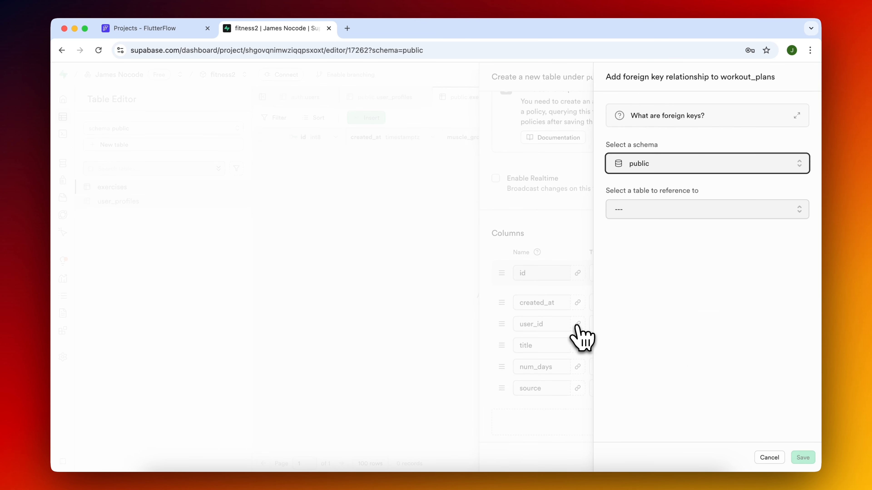
click(681, 216)
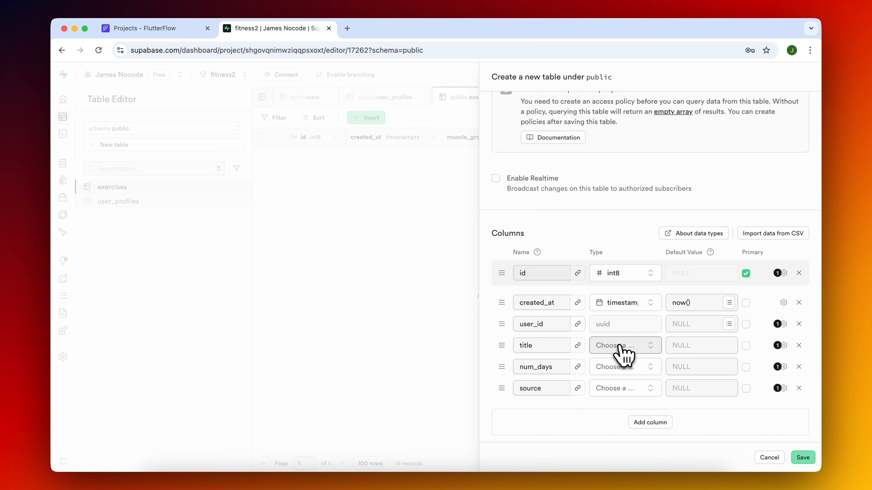
Set the title and source column types to text and num_days to int2, and save the workout_plans table.
click(622, 354)
text(te)
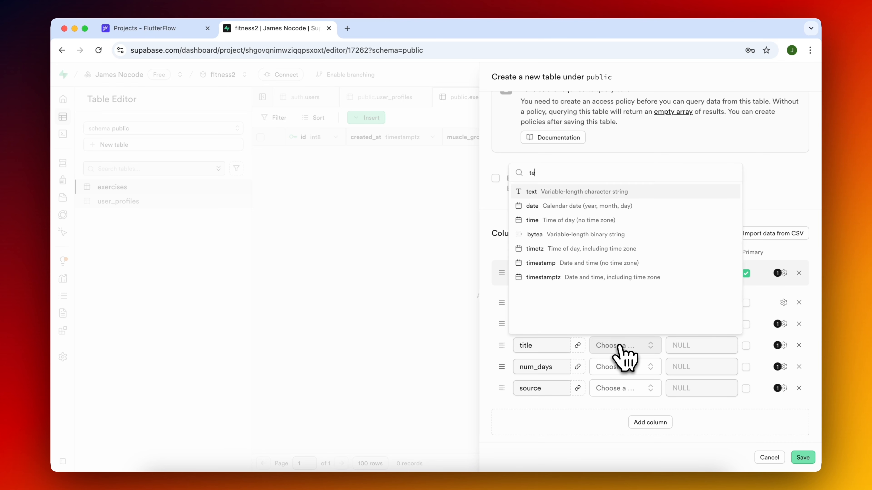
key(Return)
click(633, 375)
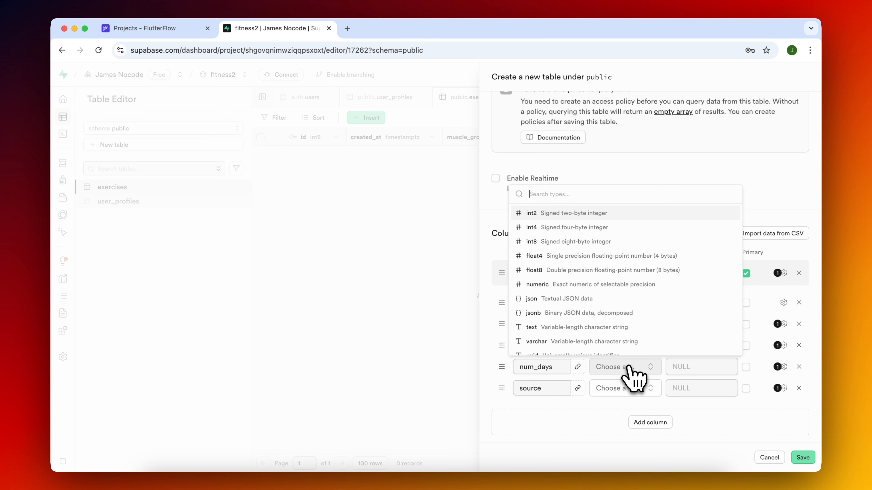
click(583, 213)
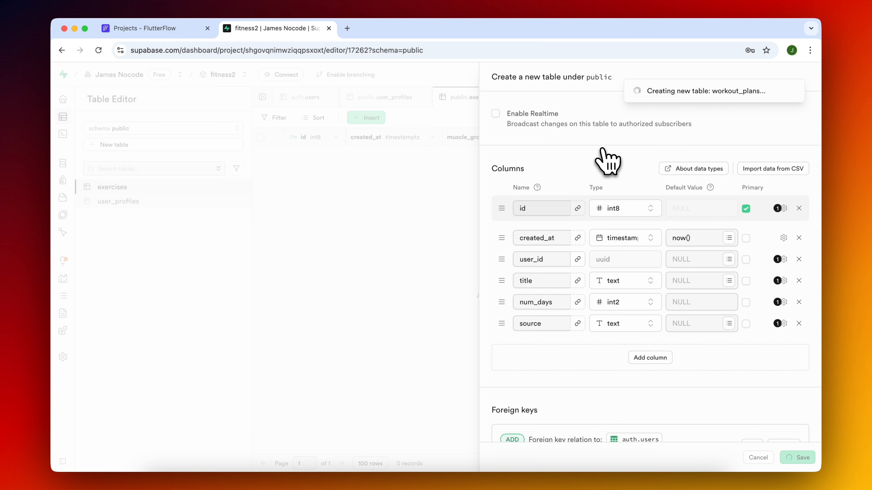
Return to the public schema and start a new table named workout_days.
click(153, 129)
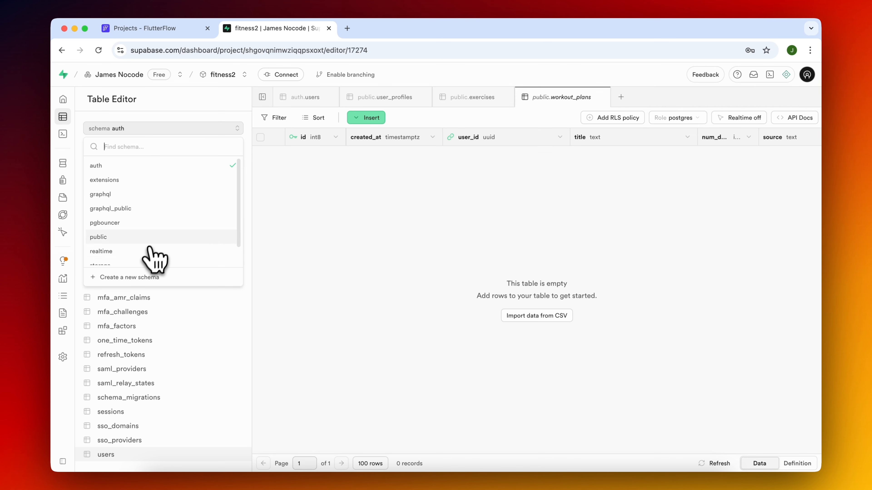
click(151, 237)
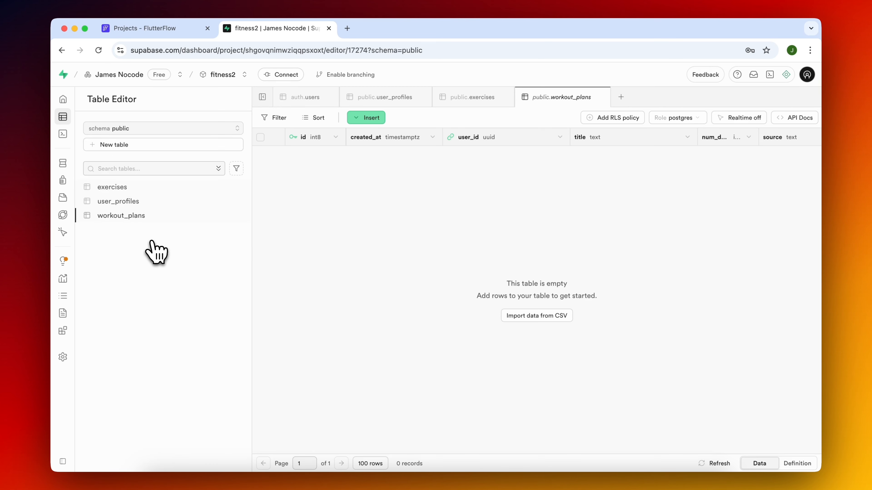
click(128, 146)
text(workout_days)
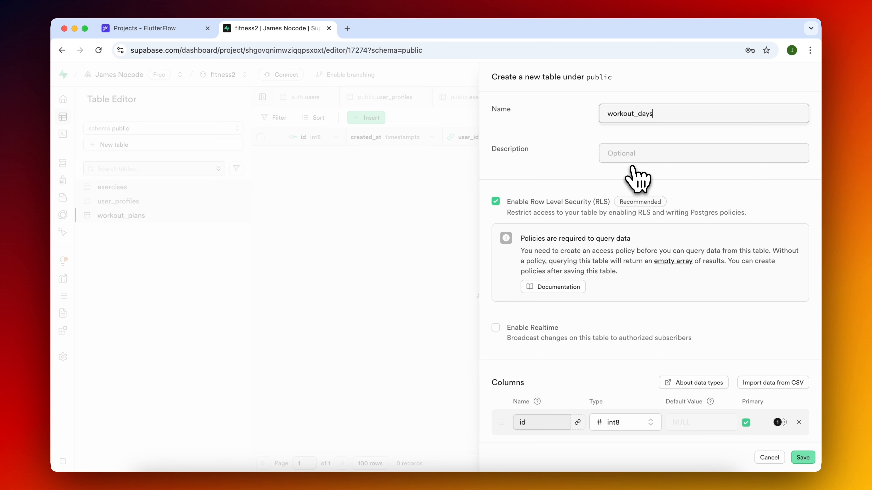
Add plan_id, day_number and label columns to the workout_days table.
scroll(637, 179, down, 5)
click(648, 338)
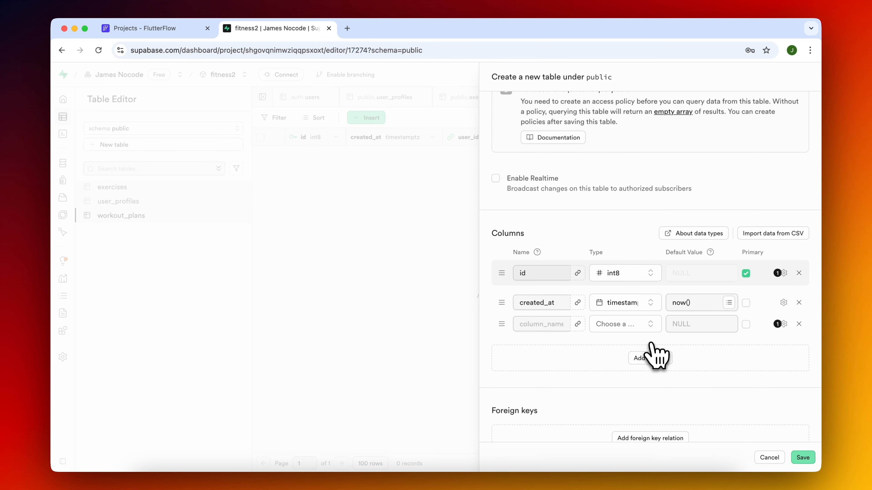
text(plan_id)
key(Return)
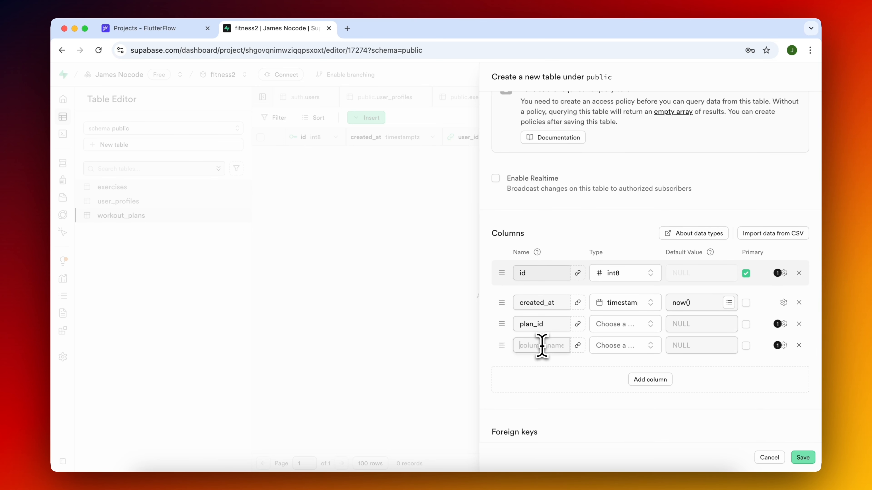
text(da)
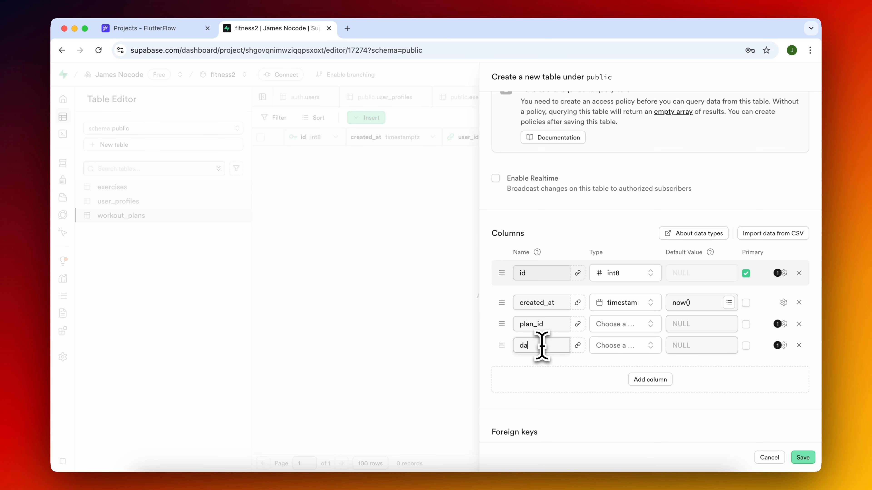
text(y_number)
key(Return)
text(label)
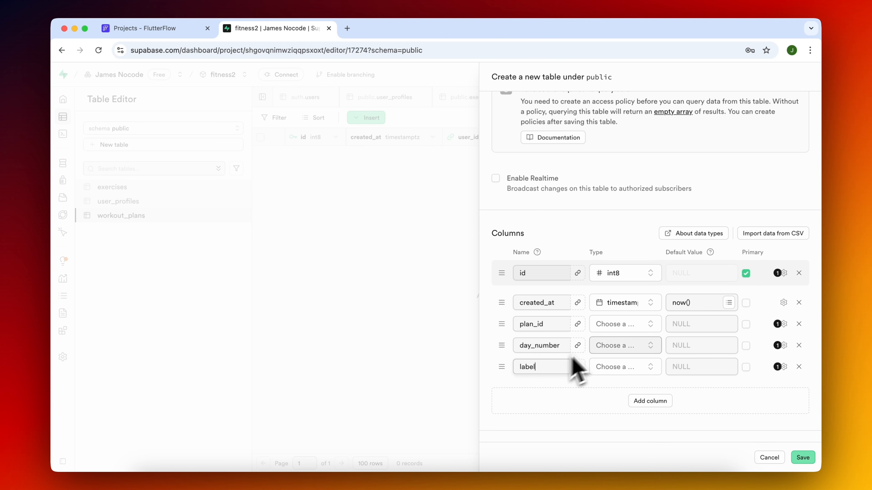
Add a foreign key from plan_id to the id column of the public workout_plans table.
click(581, 325)
click(660, 213)
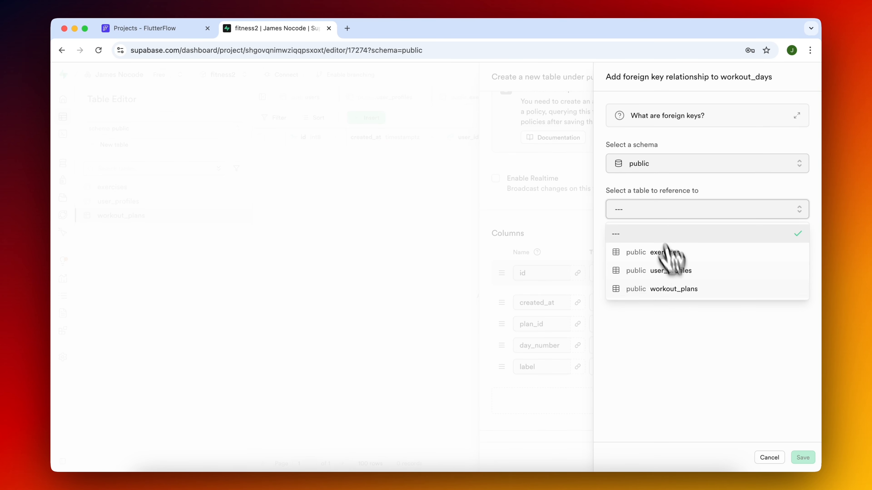
click(686, 289)
click(728, 272)
click(730, 312)
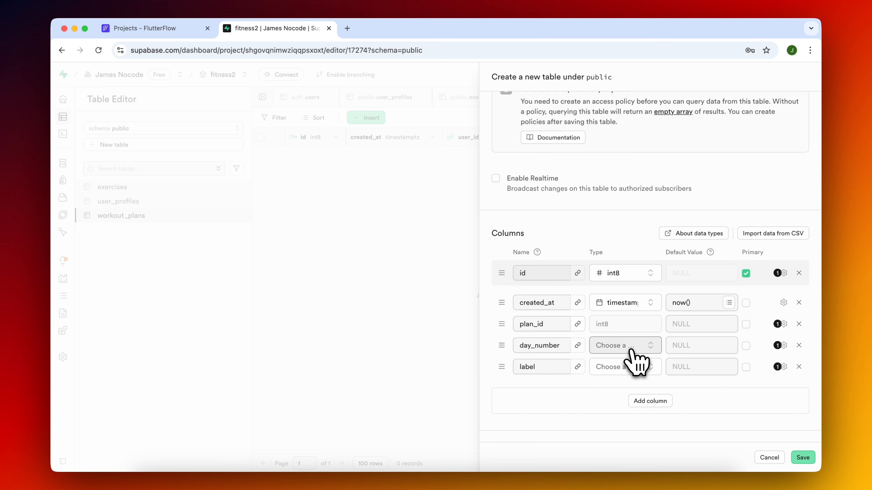
Set the day_number column's type to int2 and label's to text, and save the workout_days table.
click(631, 351)
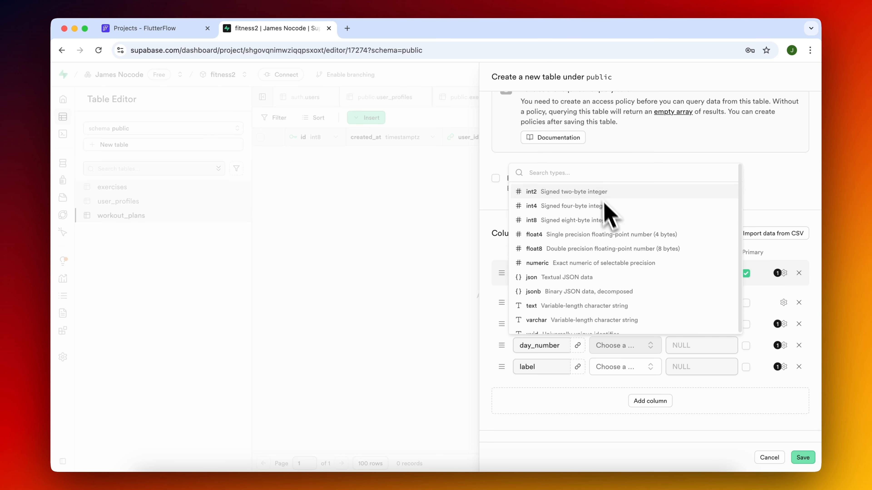
click(604, 221)
click(631, 367)
text(text)
key(Return)
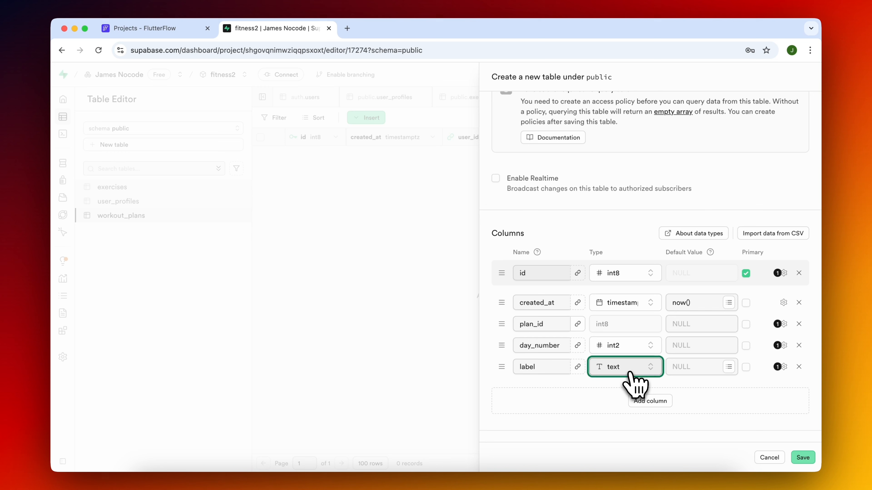
scroll(694, 232, up, 5)
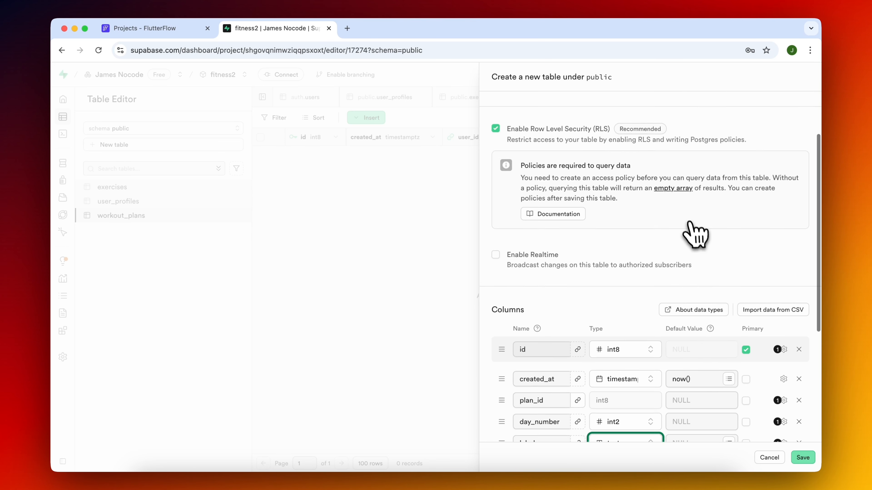
Start a new table named workout_day_exercises with added columns exercise_id and workout_day_id, placing workout_day_id above exercise_id.
scroll(694, 230, down, 8)
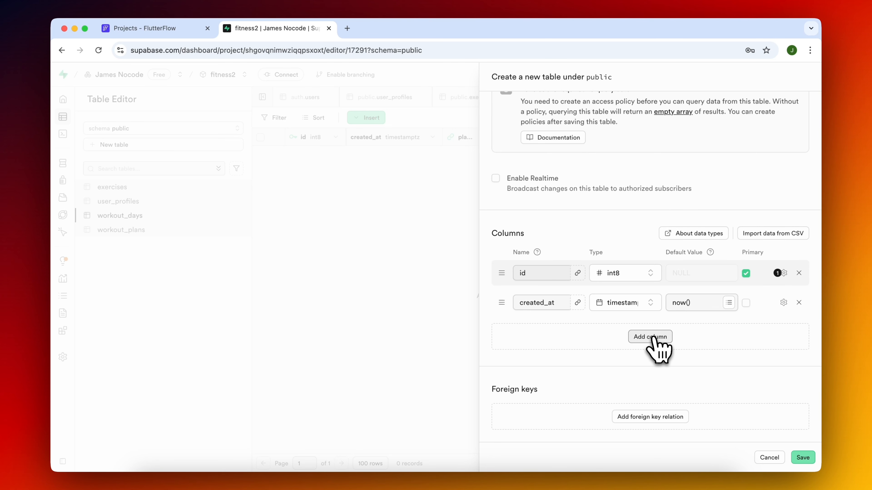
click(649, 336)
text(exercise_id)
key(Return)
text(workout_day_id)
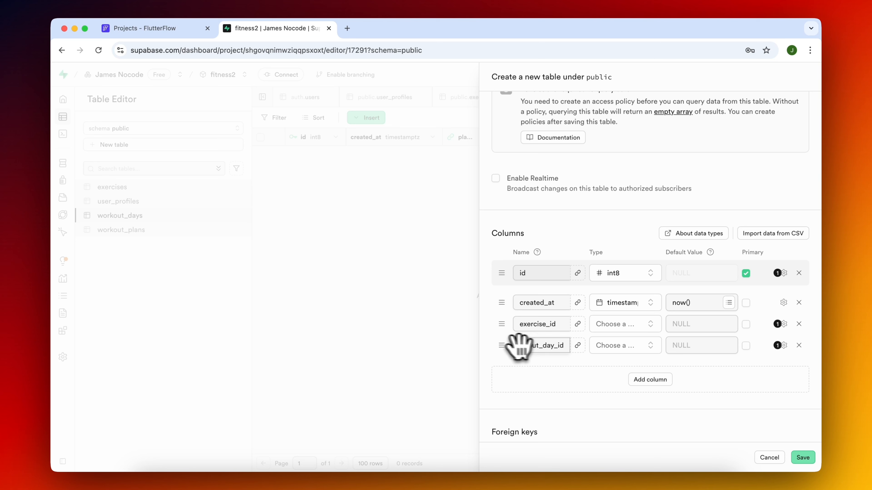
mouse_move(501, 345)
mouse_down()
mouse_move(500, 323)
mouse_move(506, 329)
mouse_up()
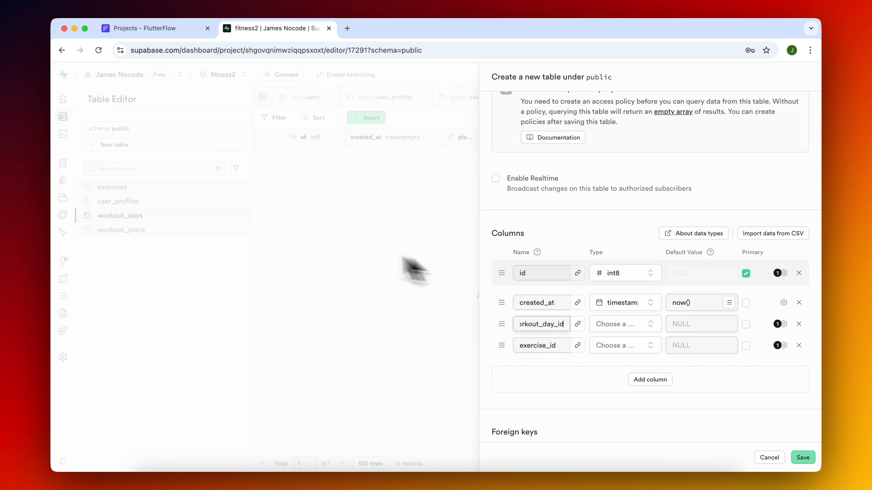
Add sets, reps, weight, rest_sec and order columns to the workout_day_exercises table.
click(645, 382)
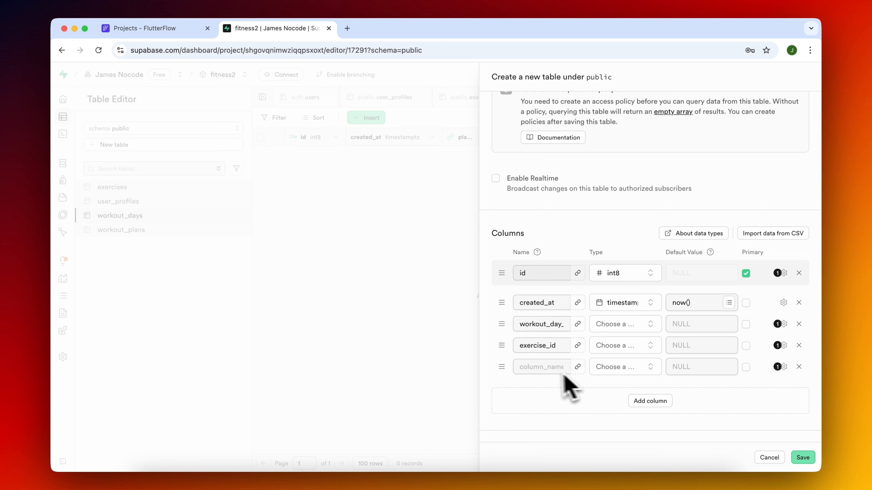
text(sets)
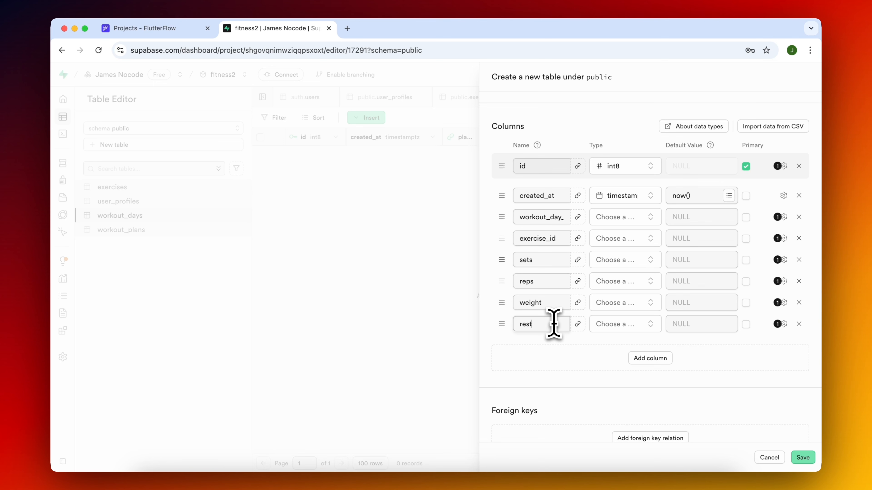
text(ec)
click(650, 358)
text(order)
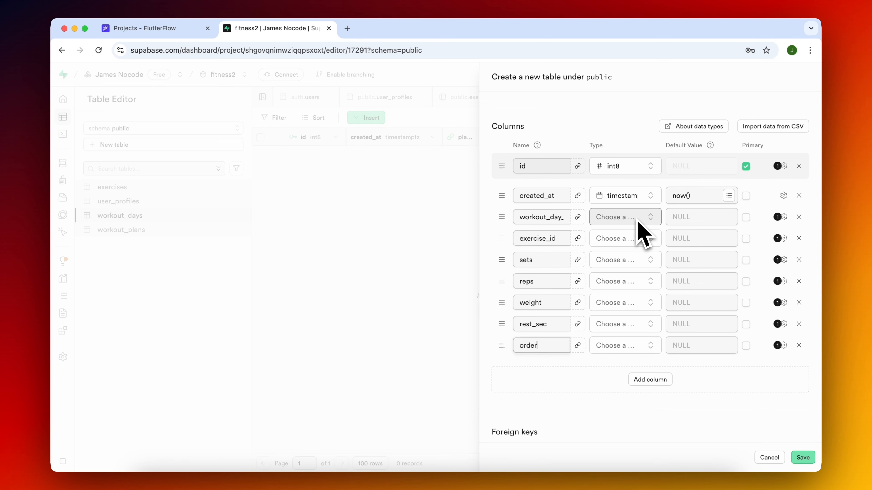
Add a foreign key from workout_day_id to the id column of the public workout_days table.
click(577, 217)
click(681, 167)
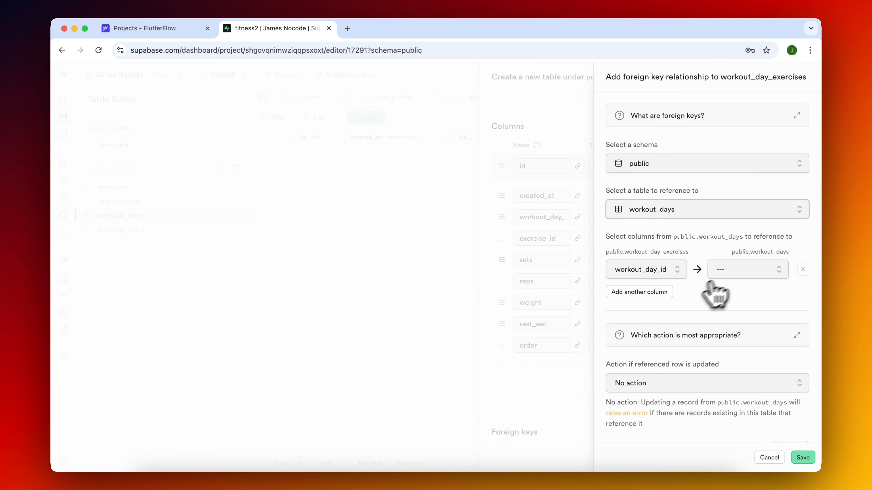
click(738, 271)
click(738, 313)
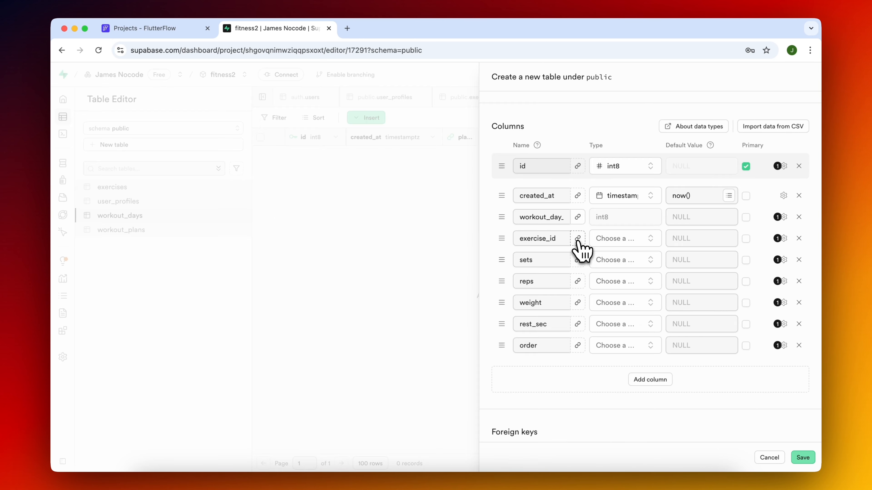
Add a foreign key from exercise_id to the public exercises table.
click(578, 238)
click(628, 209)
click(669, 254)
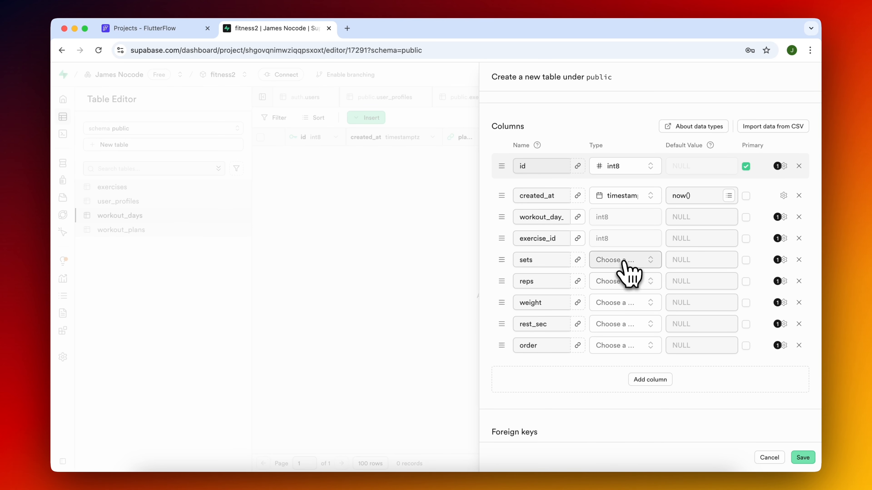
Set the type of the sets and reps columns to int2.
click(623, 260)
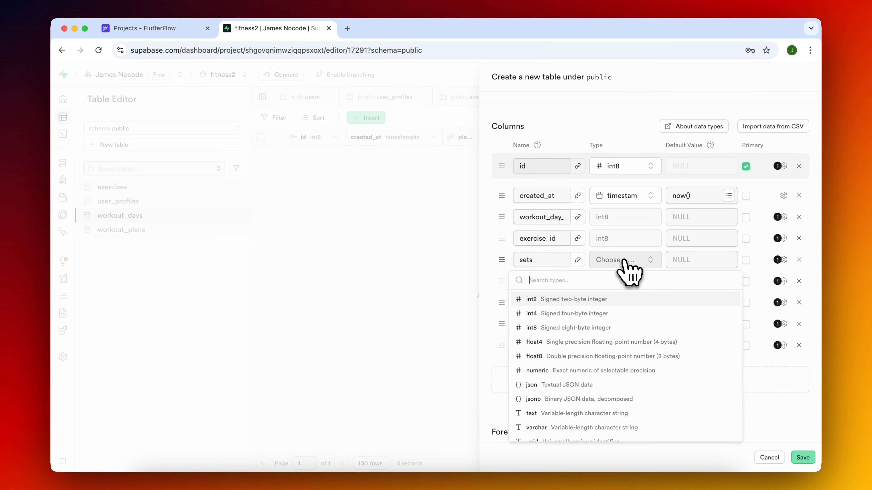
click(531, 299)
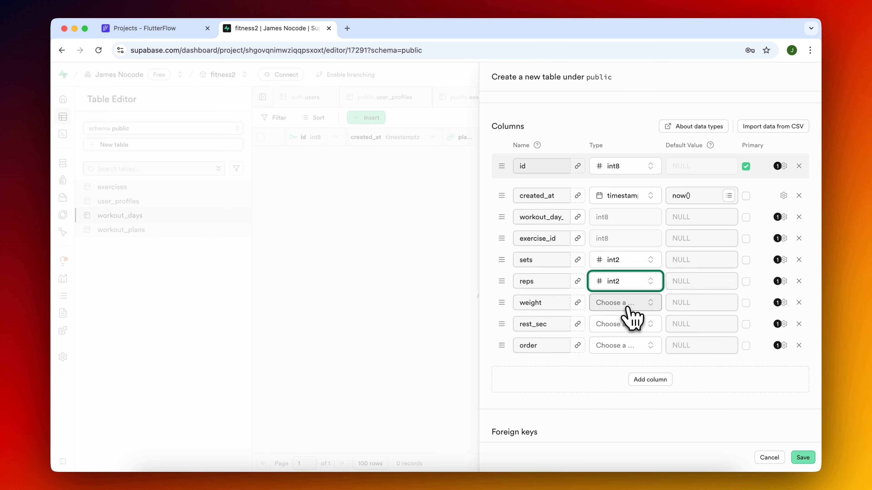
Set the weight column's type to float4.
click(629, 307)
text(flo)
key(Return)
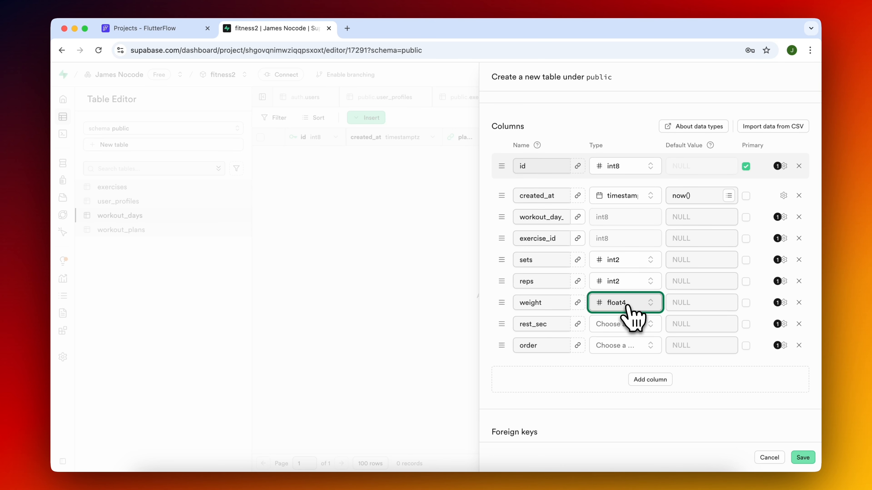
Set the weight, rest_sec and order columns to int2 and save the new table.
click(628, 306)
click(582, 151)
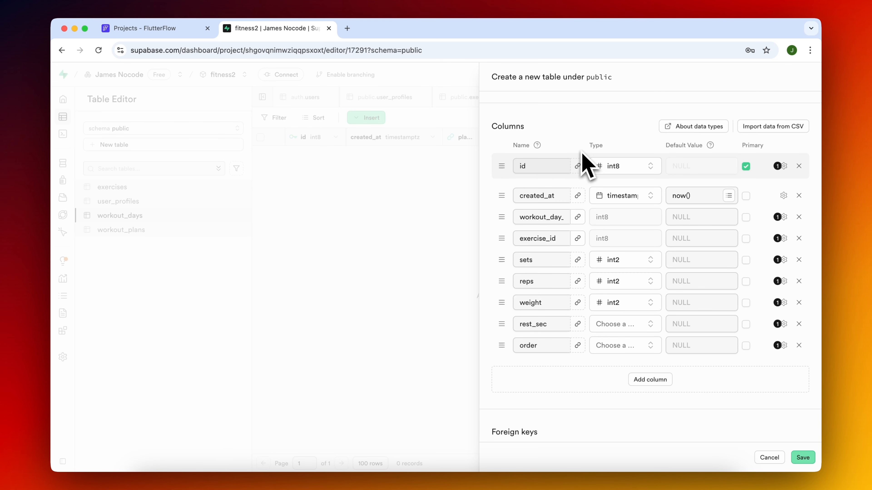
click(620, 330)
text(int)
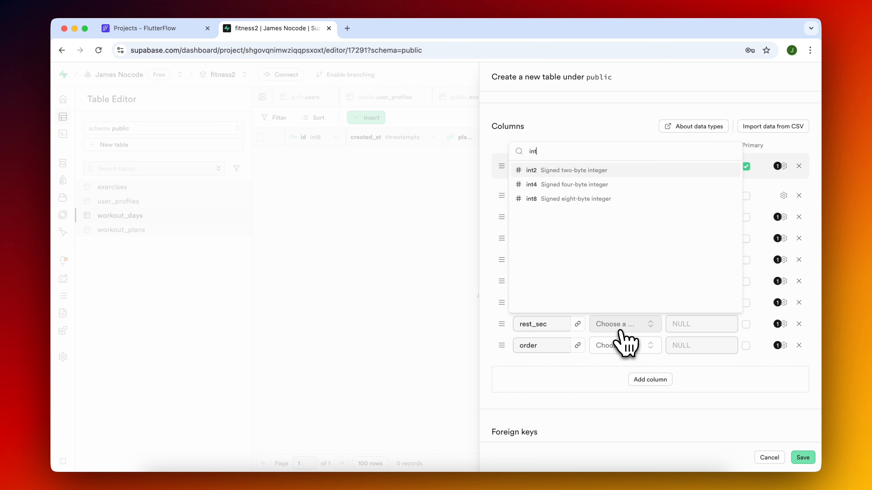
key(Return)
click(635, 346)
key(Return)
click(802, 458)
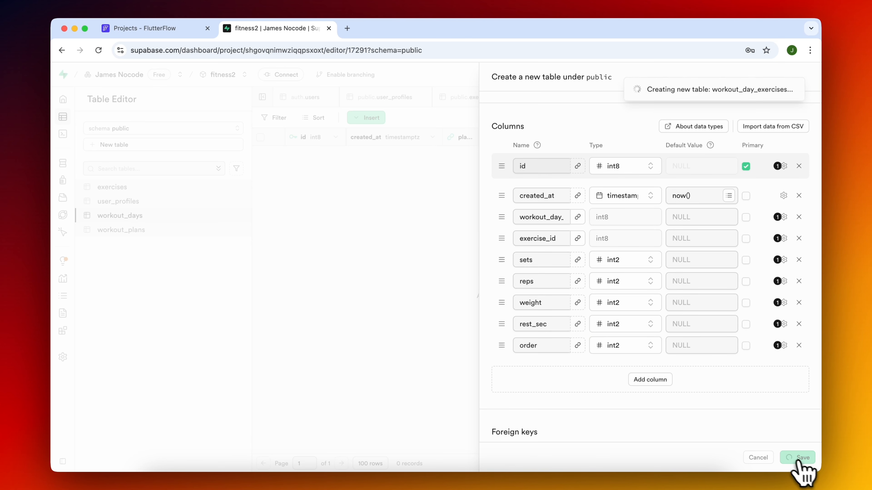
Start a workout_logs table with the columns user_id, plan_id, day_number and duration_min, discarding the extra completed_at column.
text(work)
text(o)
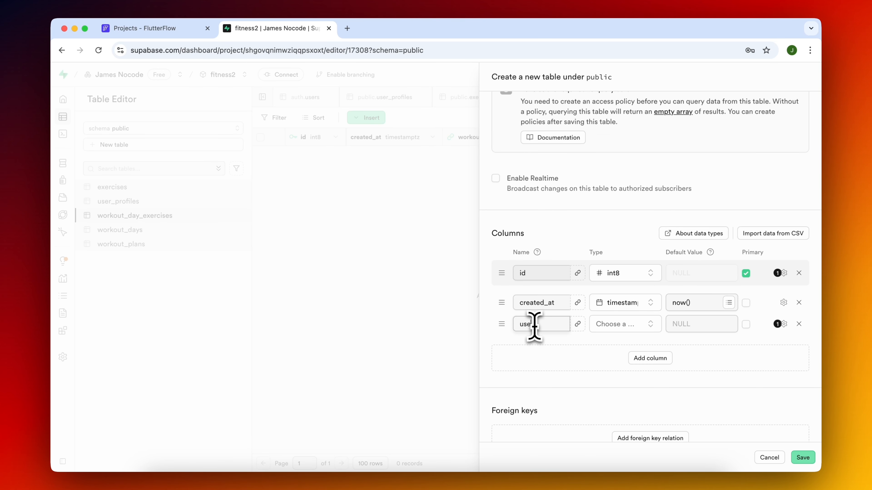
click(534, 327)
text(user)
text(_id)
click(553, 348)
text(plan)
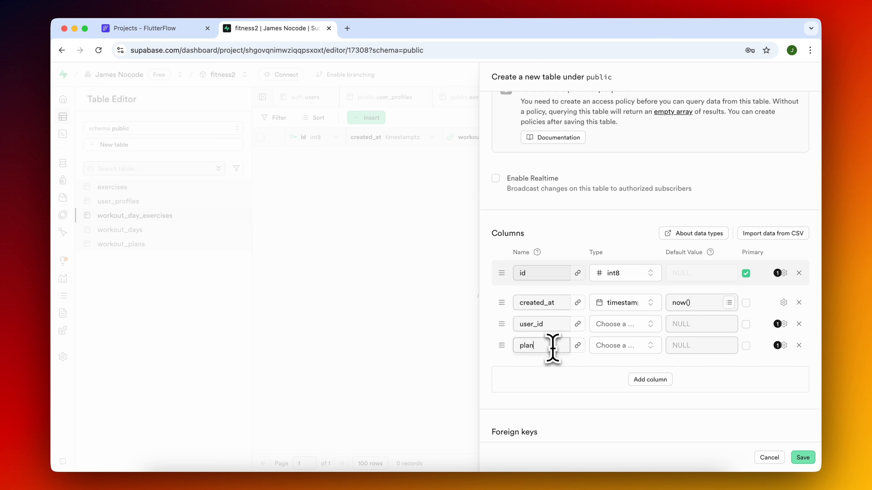
text(_id)
click(638, 380)
click(543, 369)
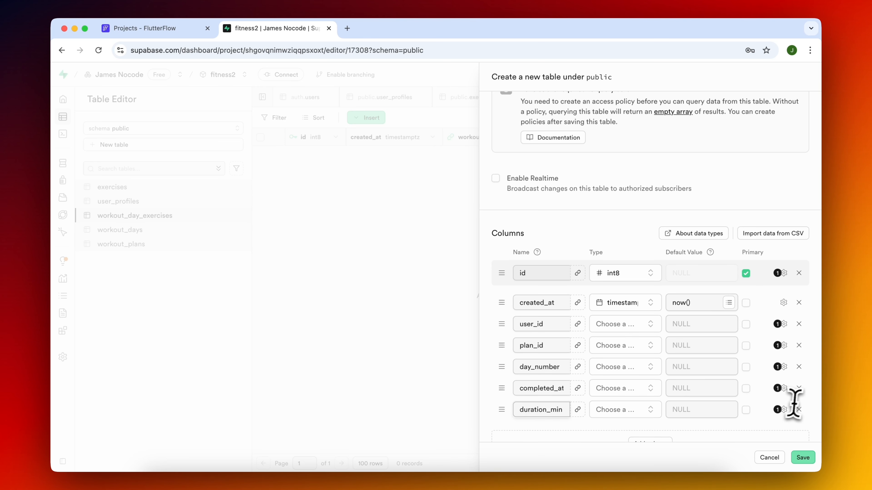
click(799, 388)
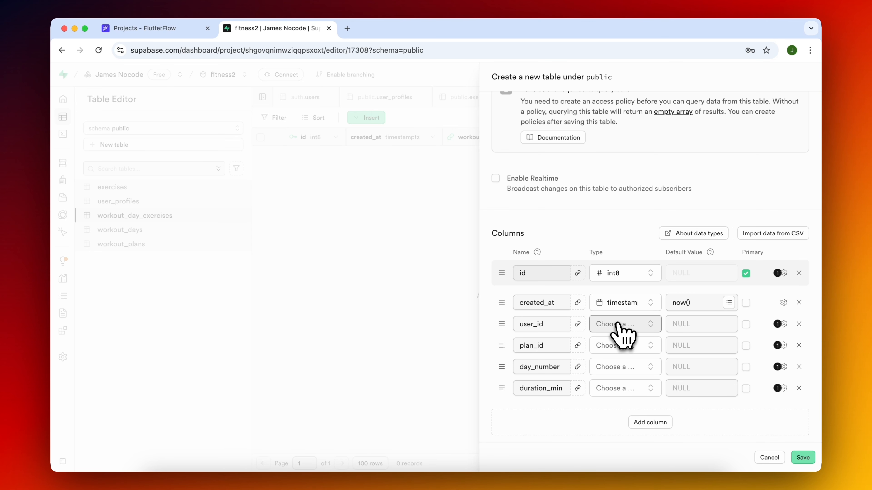
Add foreign keys from user_id to the auth users table and from plan_id to the public workout_plans table.
click(577, 323)
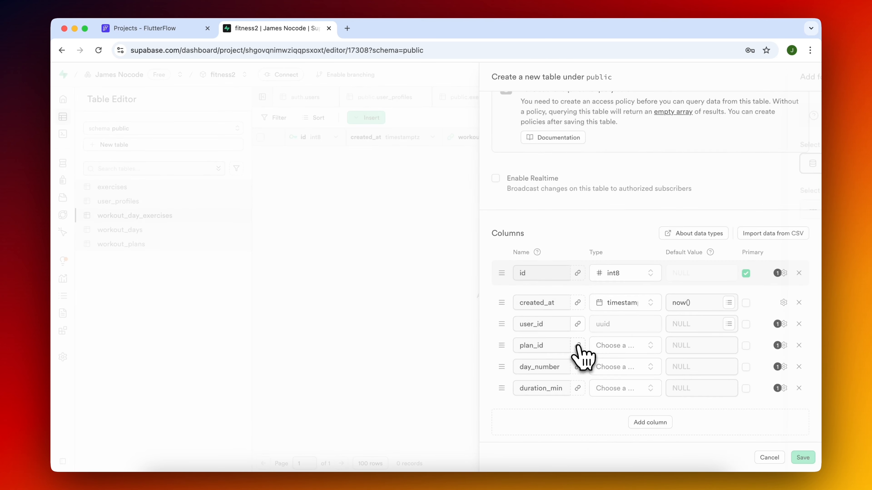
click(577, 345)
click(681, 211)
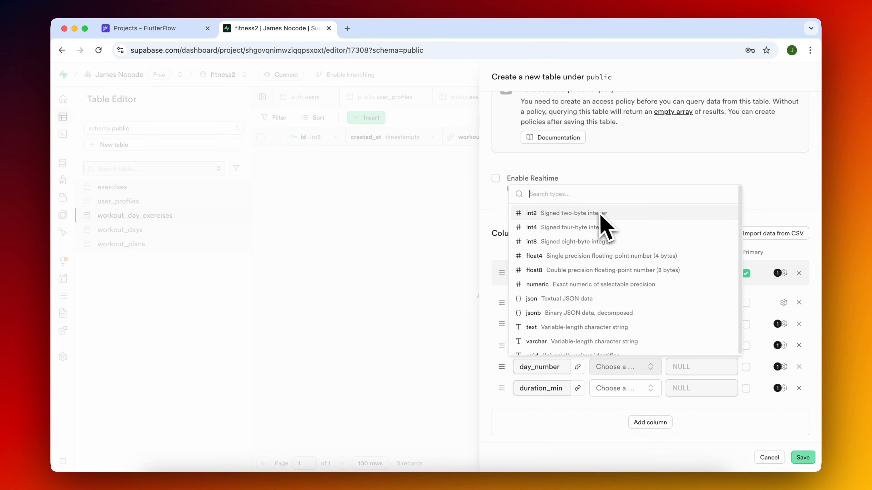
Set the day_number and duration_min columns to int2 and save the workout_logs table.
click(624, 389)
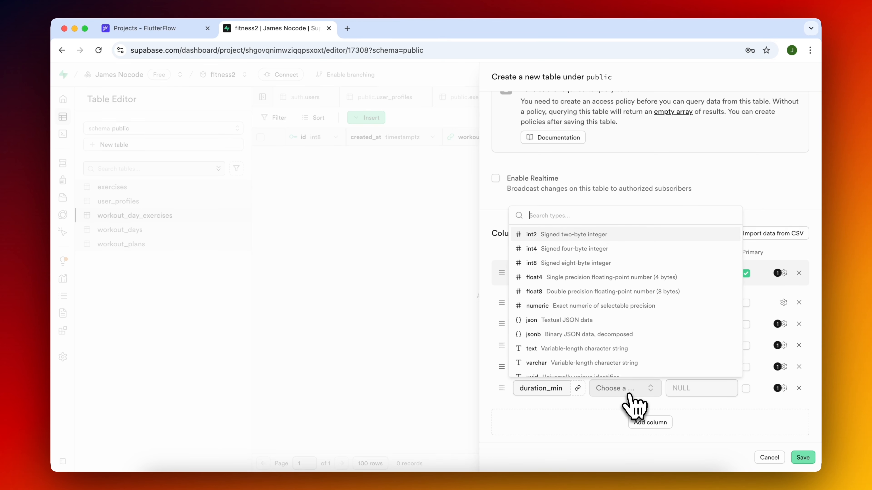
key(Return)
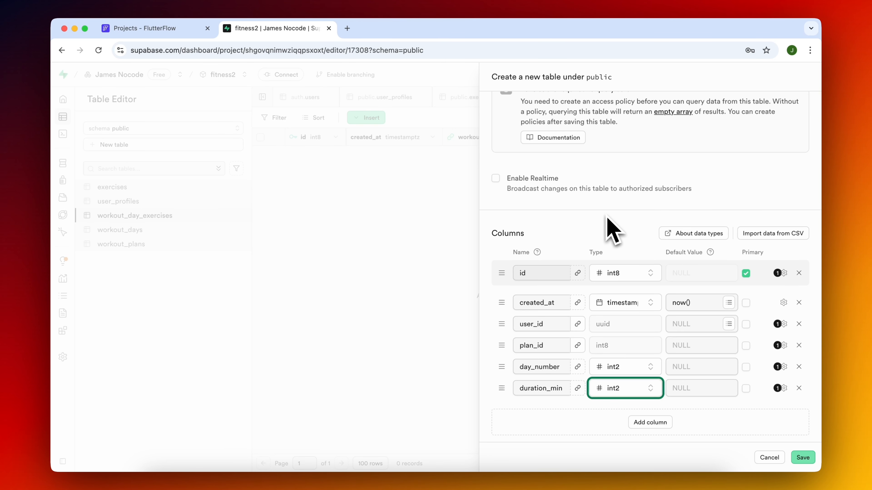
click(802, 457)
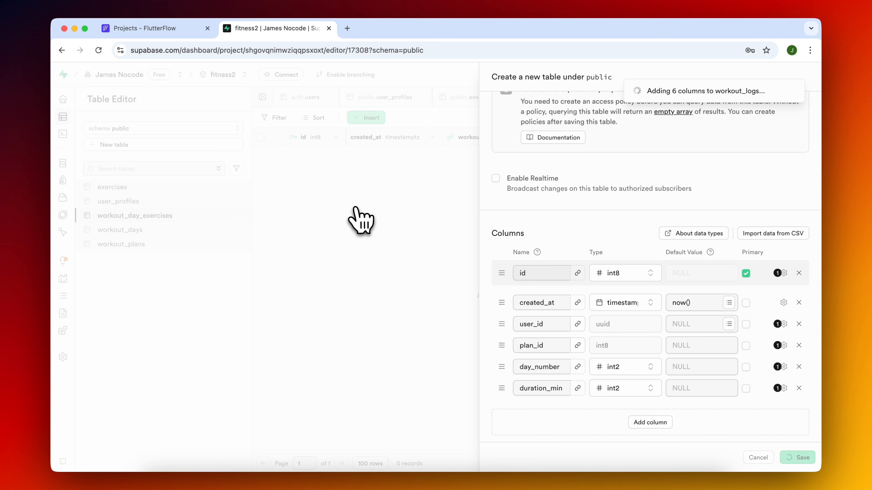
In the public schema, start a measurement_logs table with the columns user_id, weight_lbs and waist_inches.
click(176, 129)
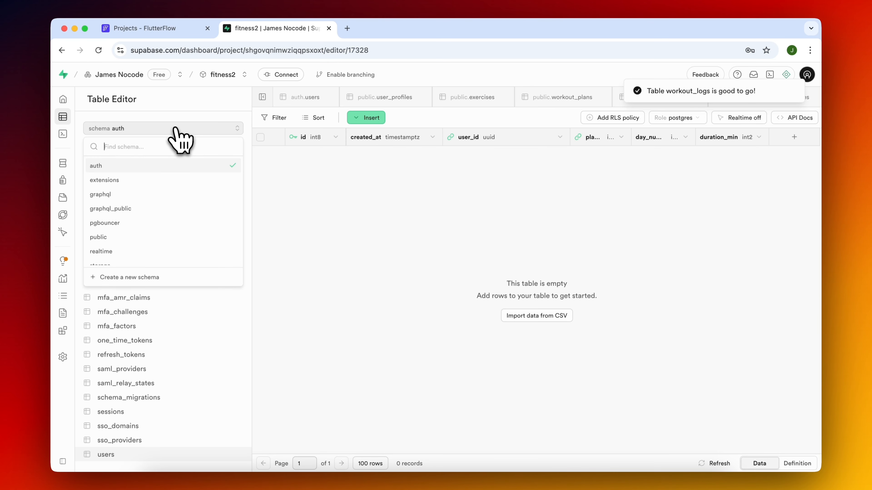
click(129, 237)
scroll(649, 275, down, 5)
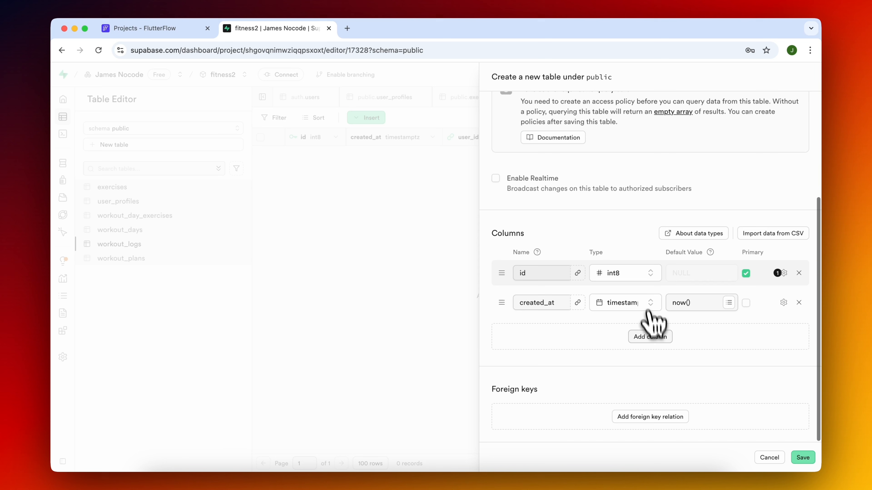
click(652, 337)
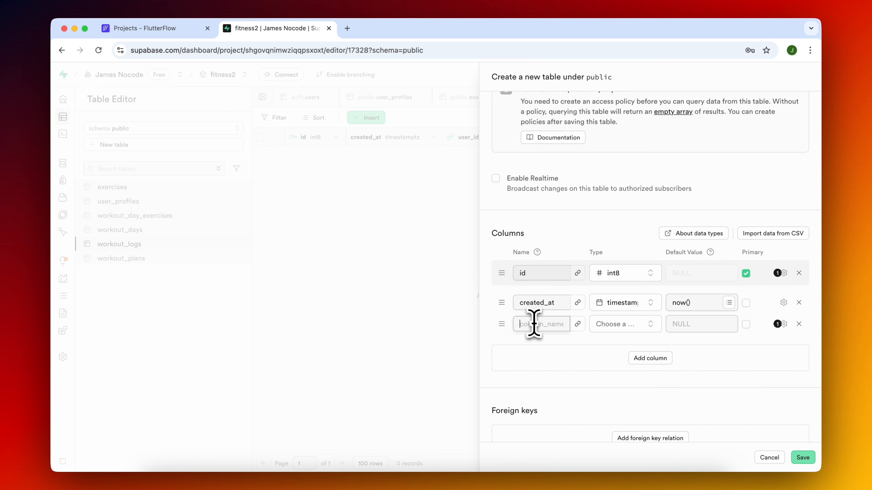
text(user_id)
click(649, 358)
text(weight_kg)
click(652, 380)
text(weight_lbs)
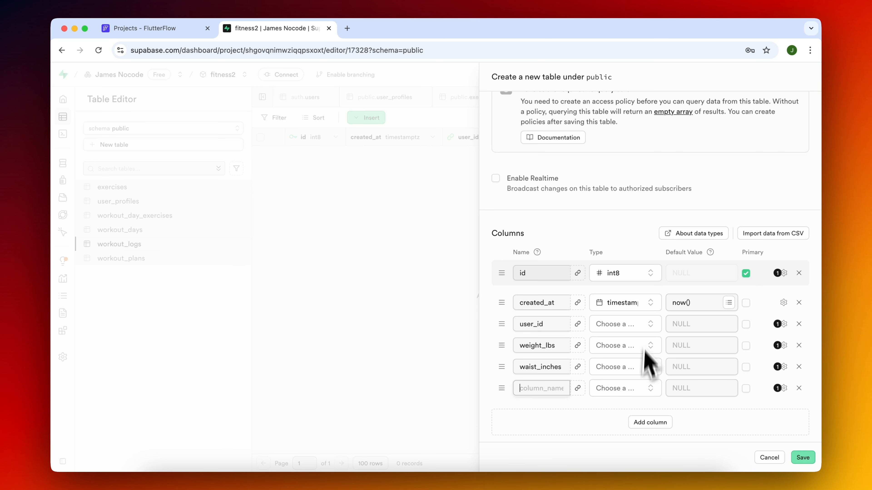
Add a foreign key from the user_id column of measurement_logs to the users table in the auth schema.
click(578, 324)
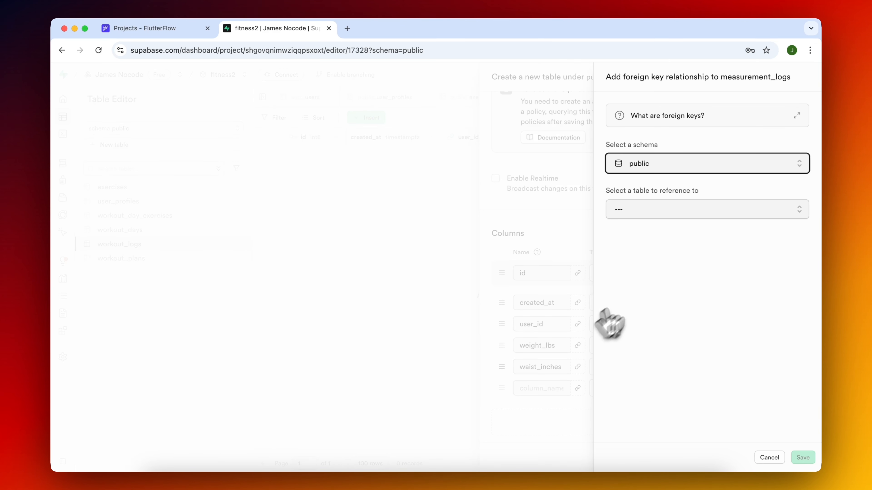
click(693, 210)
scroll(690, 302, down, 5)
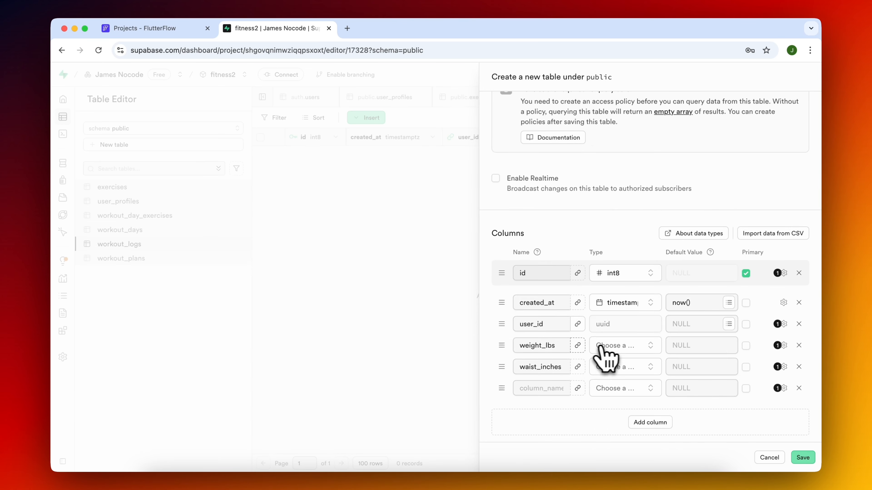
Save measurement_logs with integer types for weight_lbs and waist_inches, and return to the public schema.
click(603, 346)
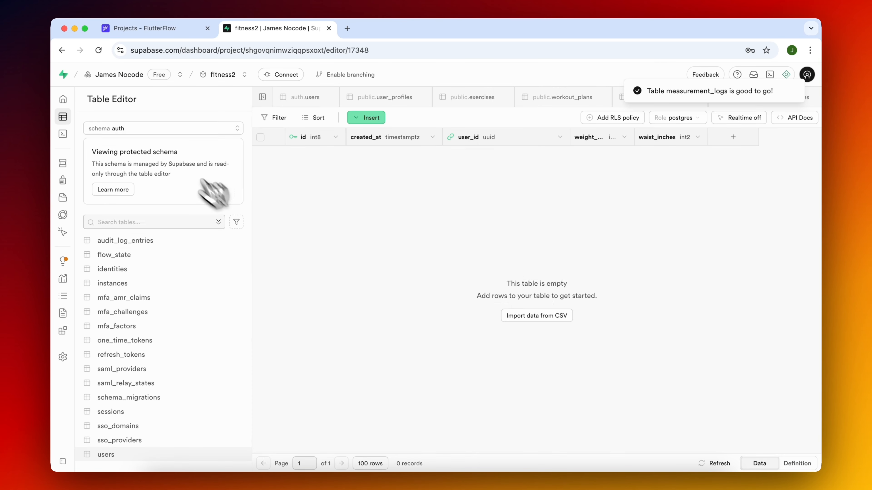
click(156, 129)
click(132, 240)
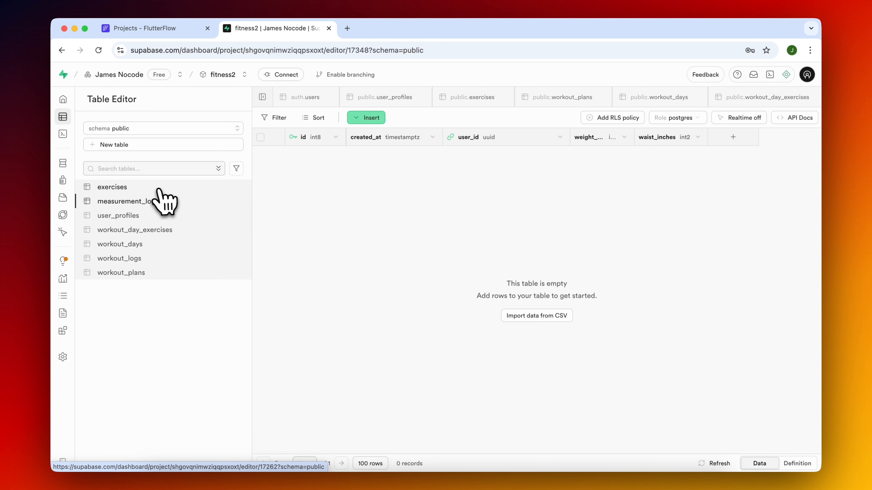
Create a permissive row level security policy named All on exercises for the ALL command, with using and check expressions of true.
click(168, 188)
click(616, 118)
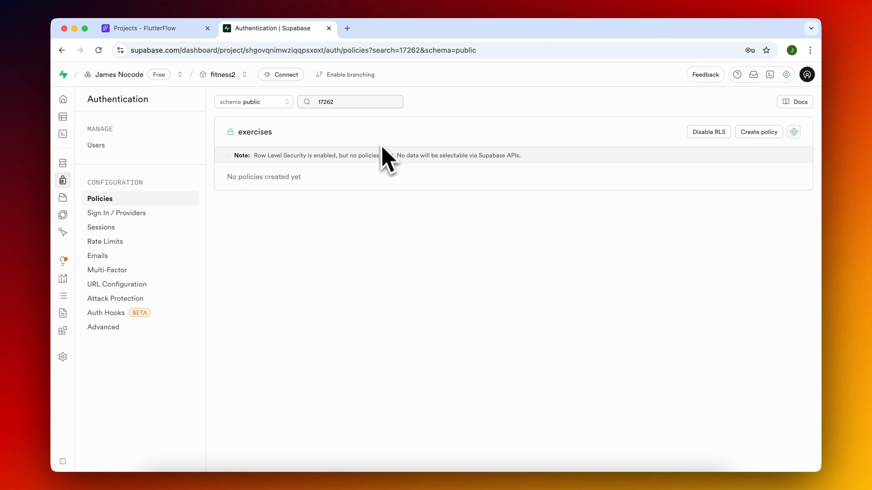
click(757, 133)
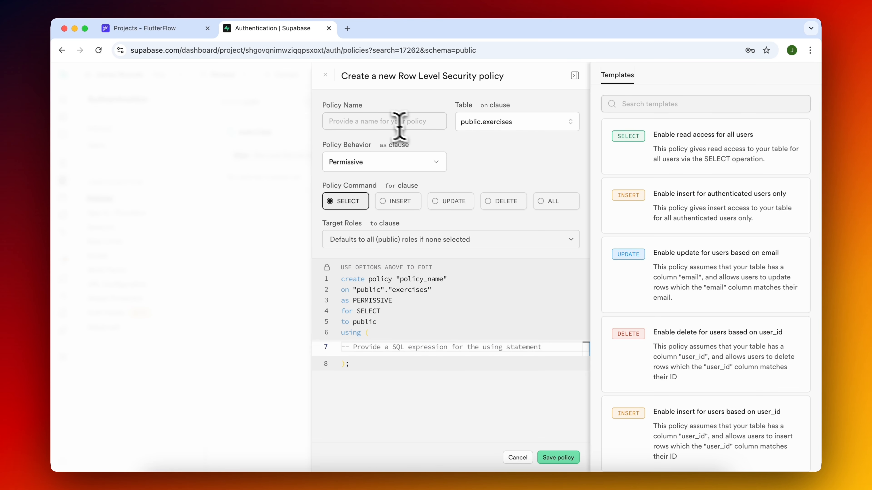
click(399, 122)
text(All)
click(548, 205)
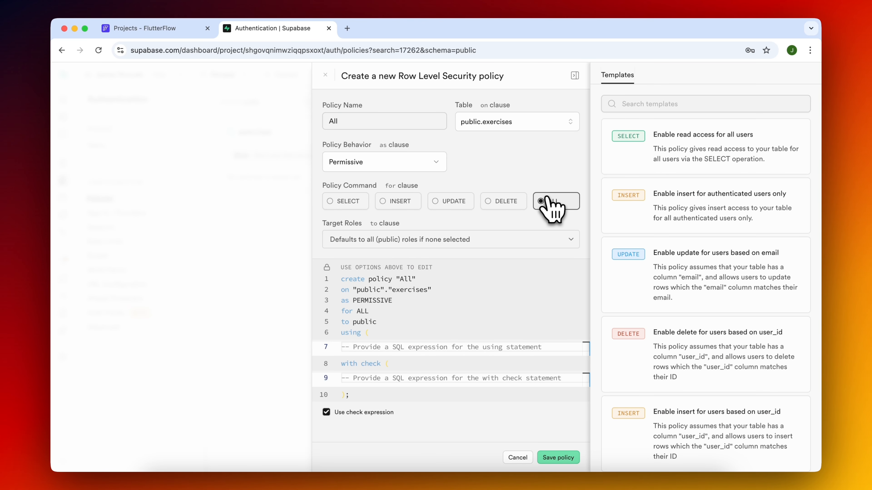
click(371, 348)
text(true)
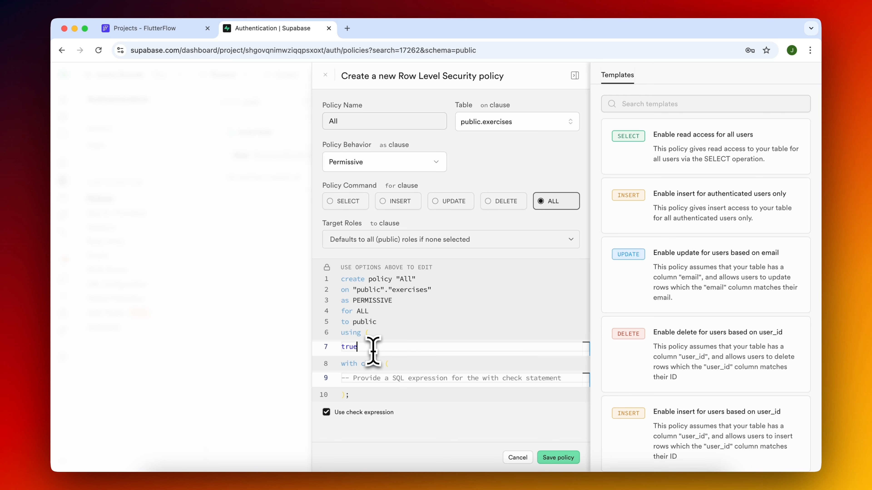
click(375, 378)
text(true)
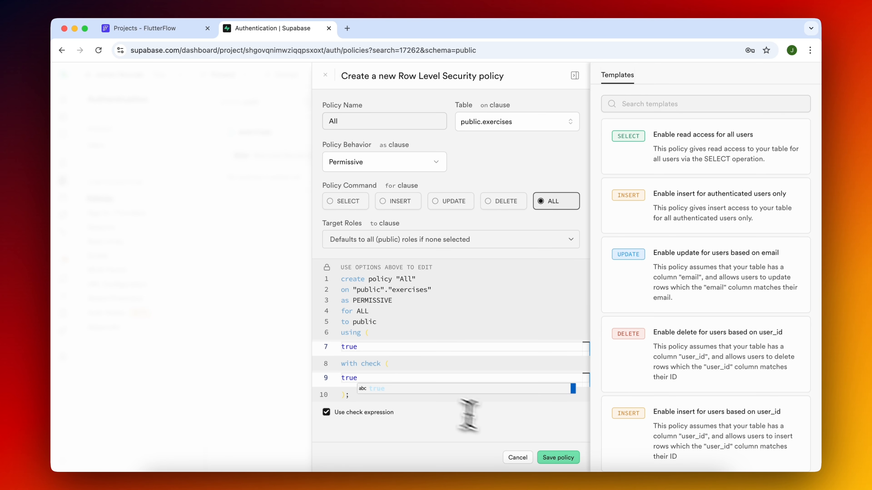
click(558, 457)
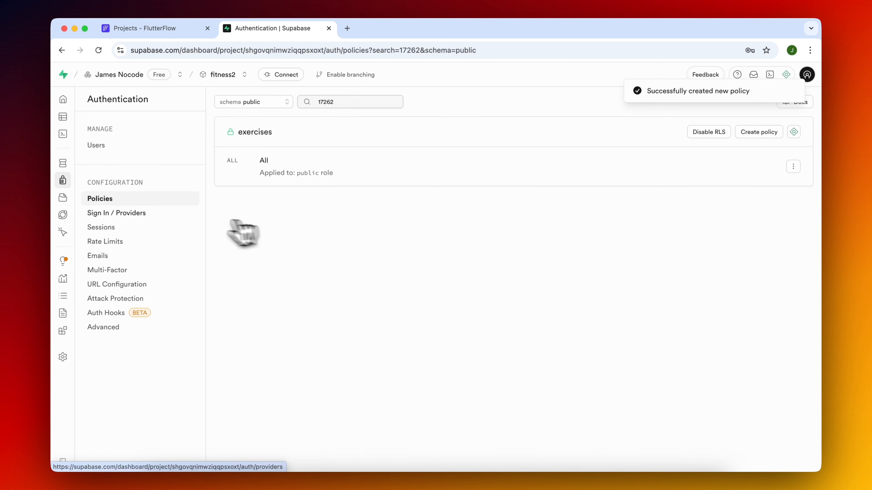
Clear the policy filter and create a policy named All on measurement_logs for the ALL command, with true as its expressions.
double_click(352, 103)
key(BackSpace)
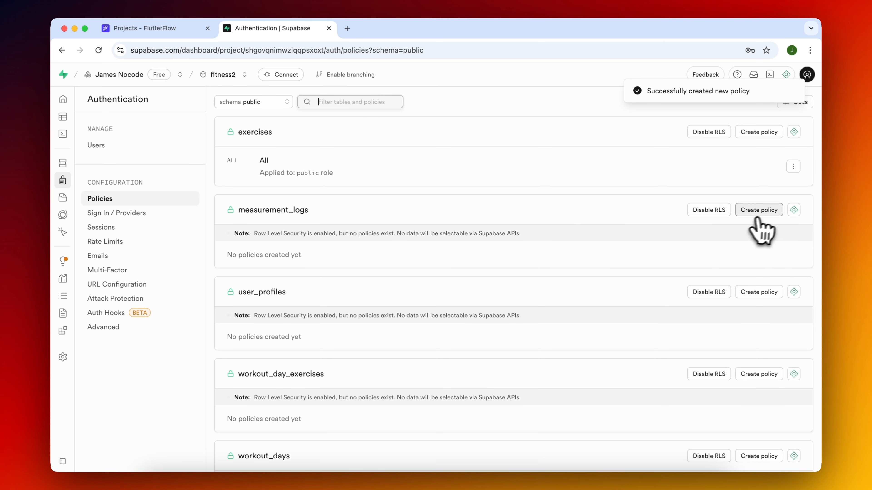
click(766, 211)
text(tru)
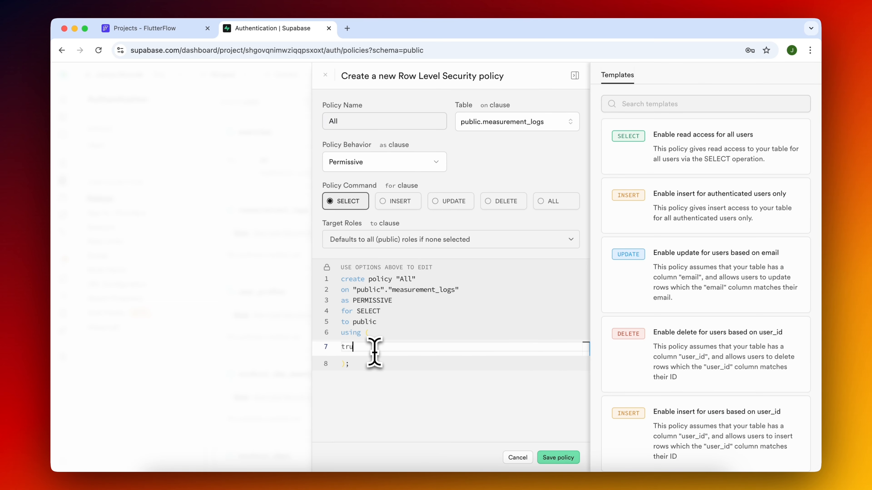
click(553, 202)
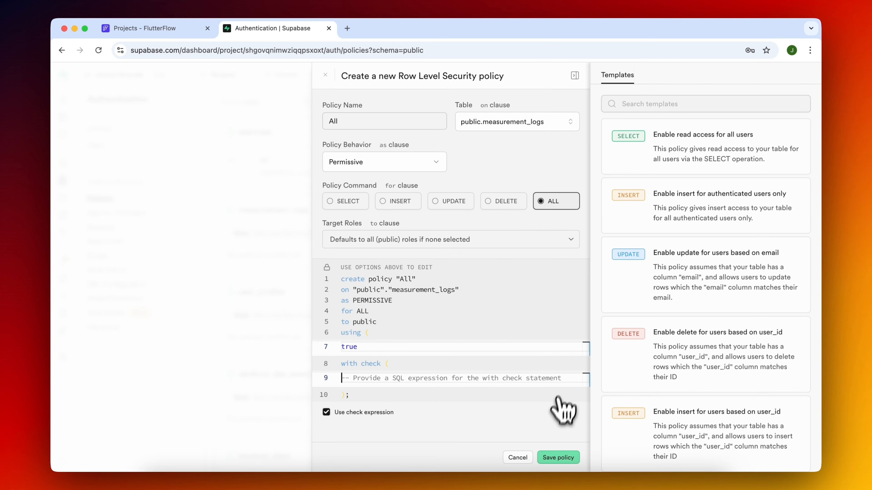
click(558, 457)
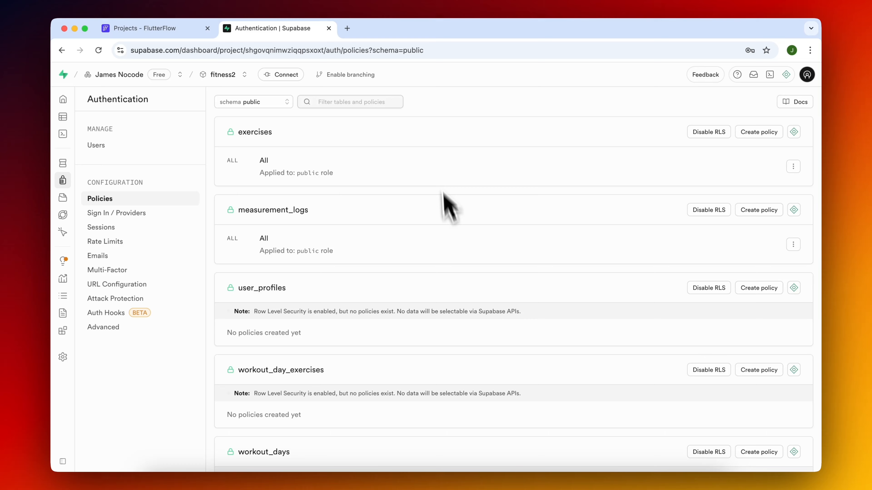
Create an ALL-command policy named All, with both expressions true, on each of user_profiles, workout_days, workout_logs and workout_plans.
scroll(453, 223, down, 3)
click(756, 204)
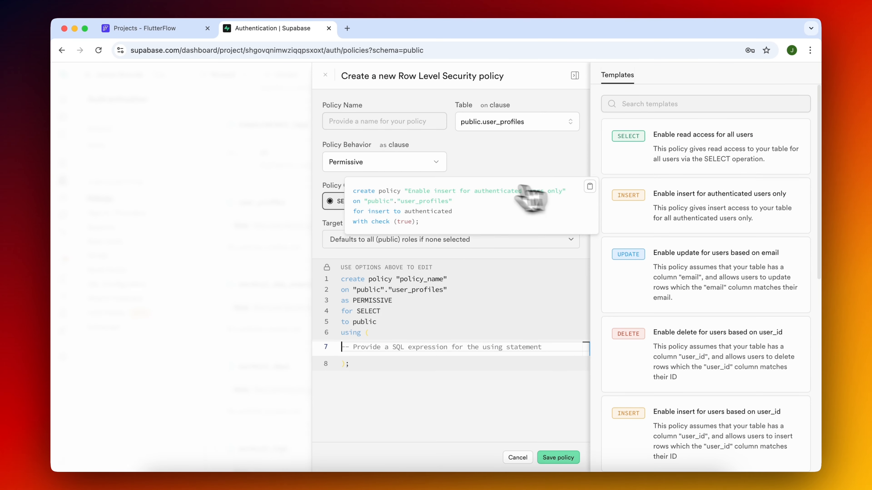
click(425, 121)
text(All)
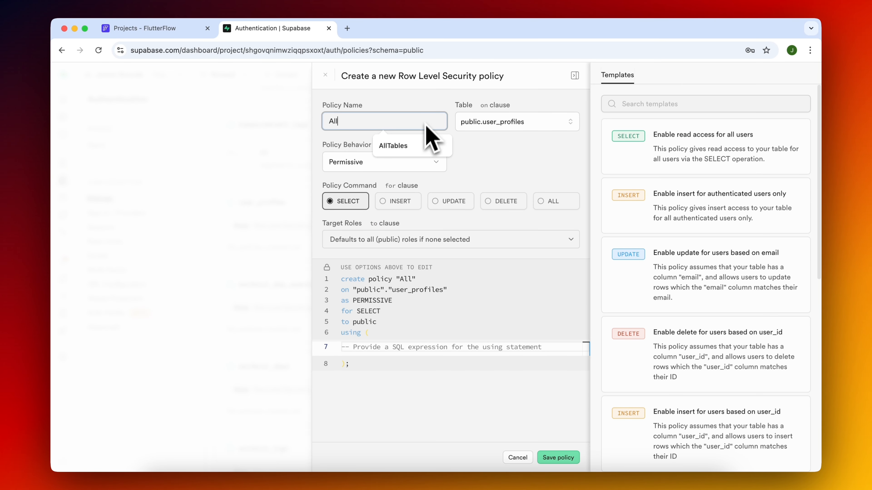
click(546, 202)
click(404, 347)
text(true)
click(390, 377)
text(t)
text(rue)
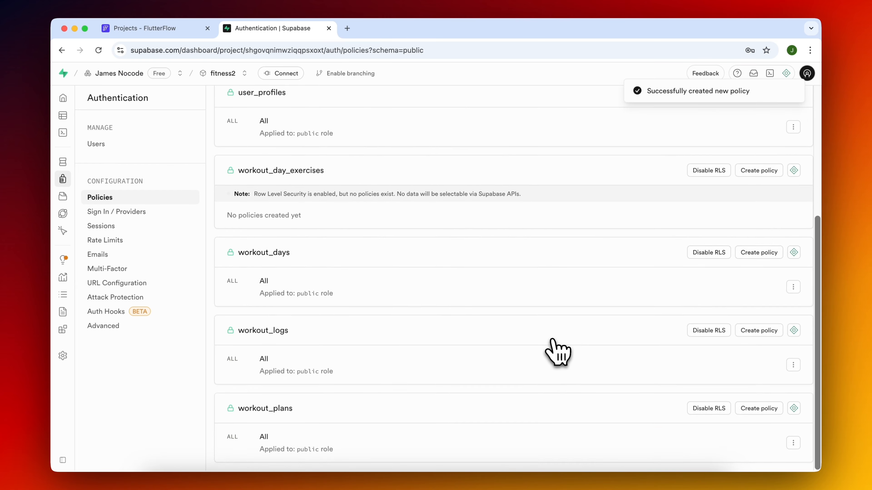
Create a policy named All on workout_day_exercises for the ALL command, with using and check expressions of true.
scroll(558, 352, up, 6)
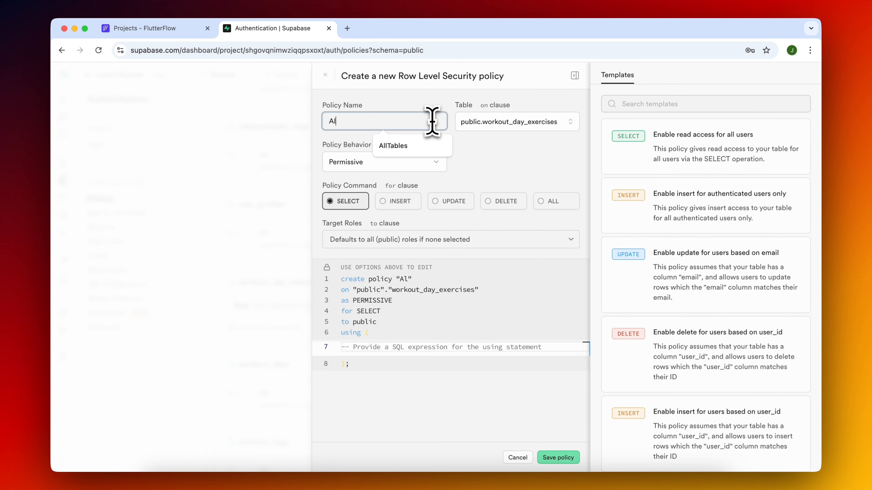
text(ll)
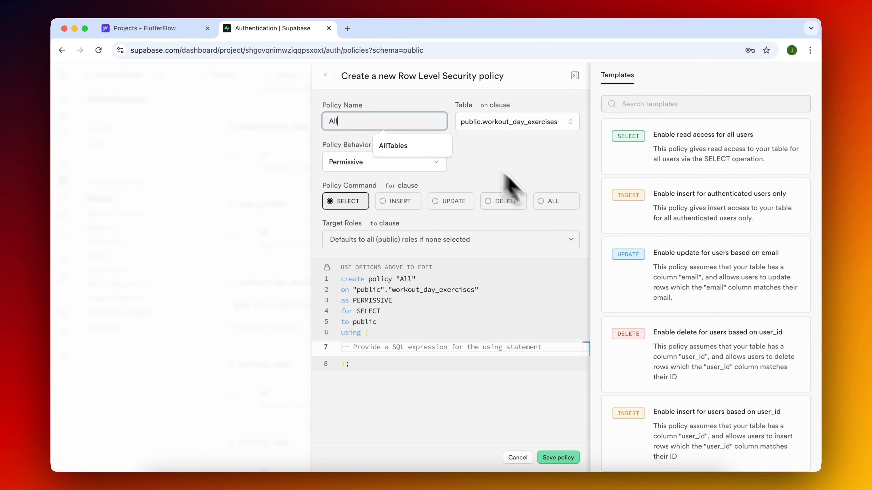
click(551, 203)
click(386, 347)
text(true)
click(395, 378)
text(true)
click(546, 457)
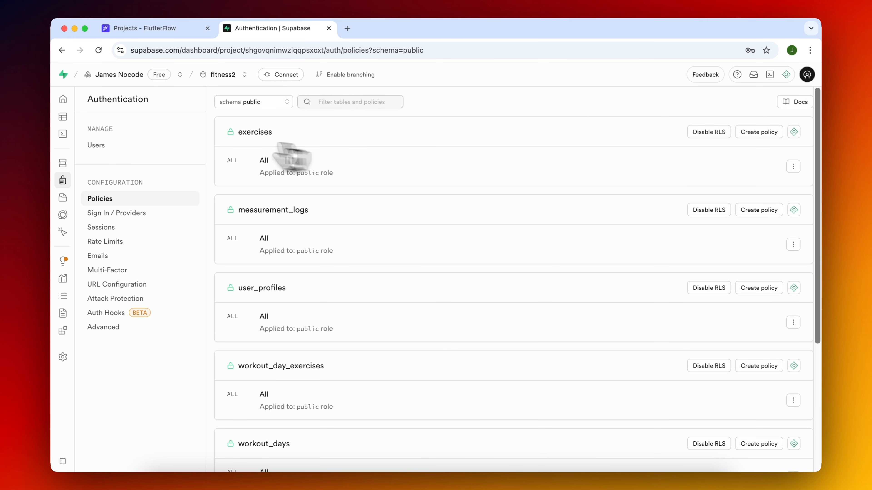
Return to the Supabase table view, switch to FlutterFlow and look through the project list.
click(68, 119)
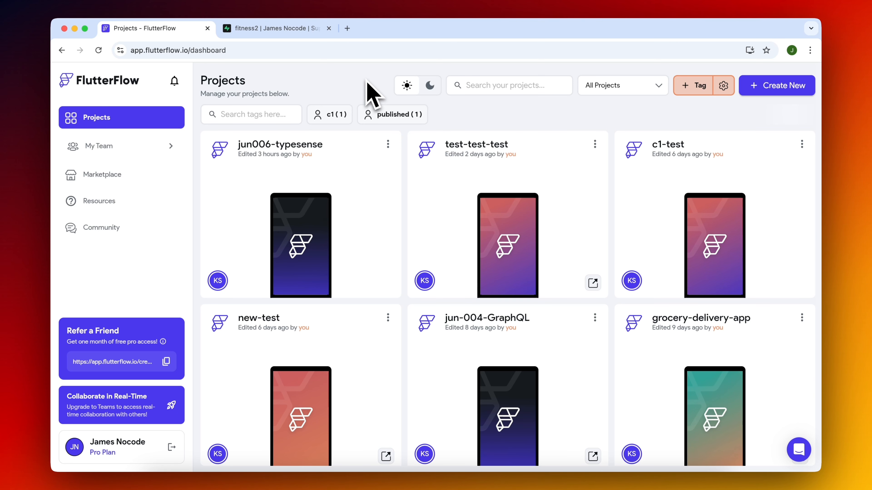
scroll(350, 219, down, 20)
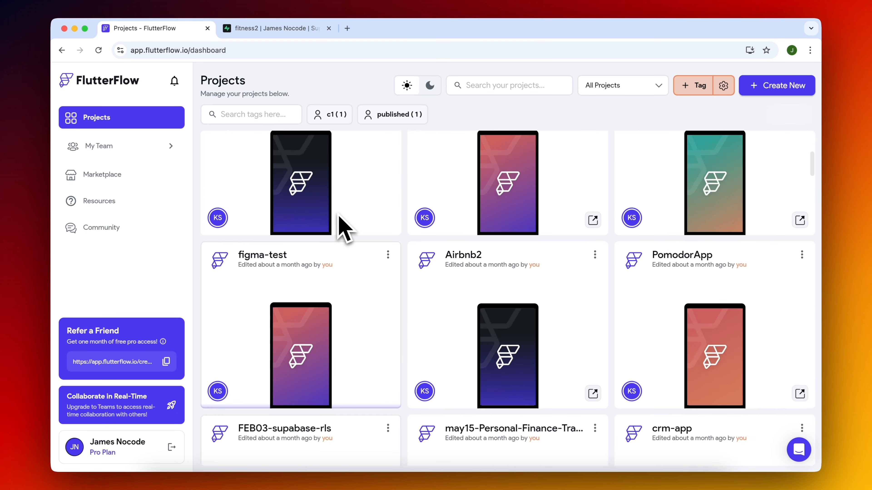
Create a new FlutterFlow project named fitness2 and start building it.
scroll(342, 225, up, 20)
click(780, 95)
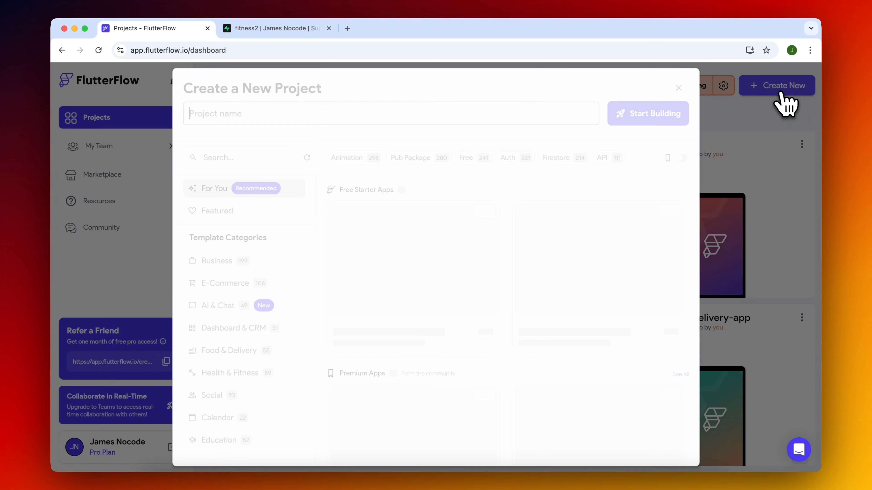
text(fitness2)
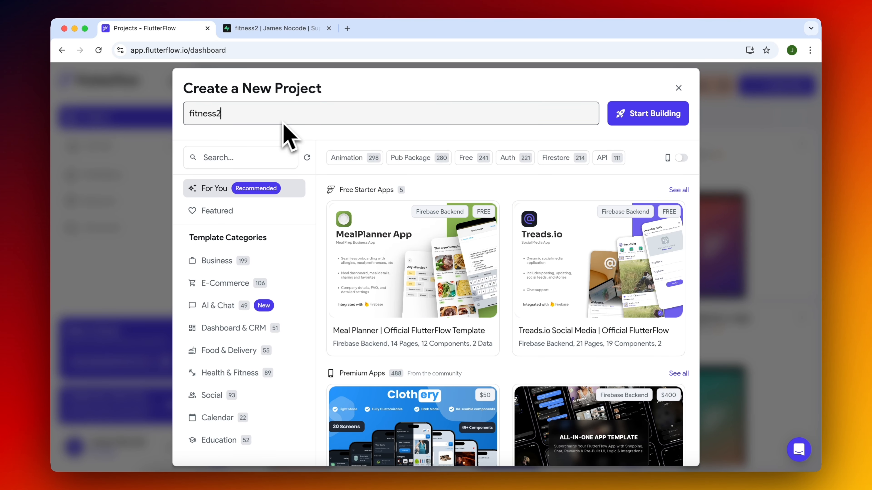
click(665, 118)
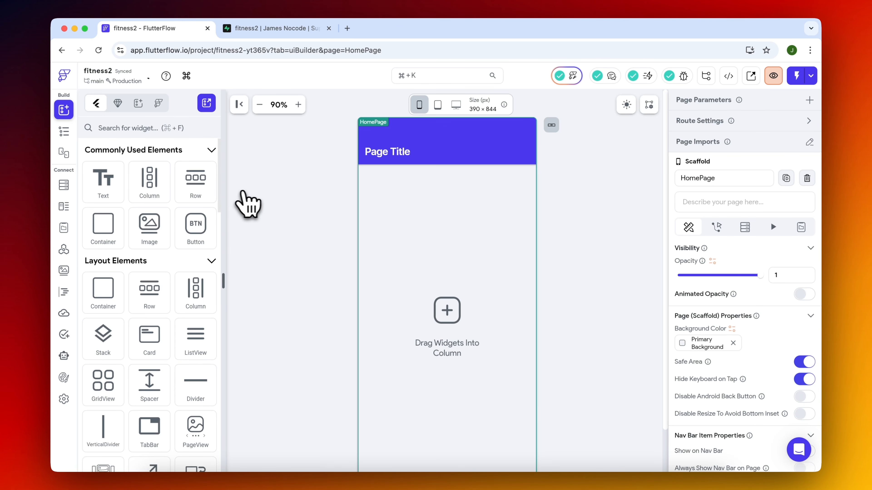
Enable Supabase in the app settings and fill in the API URL with the project URL copied from Supabase's Data API settings.
key(super+k)
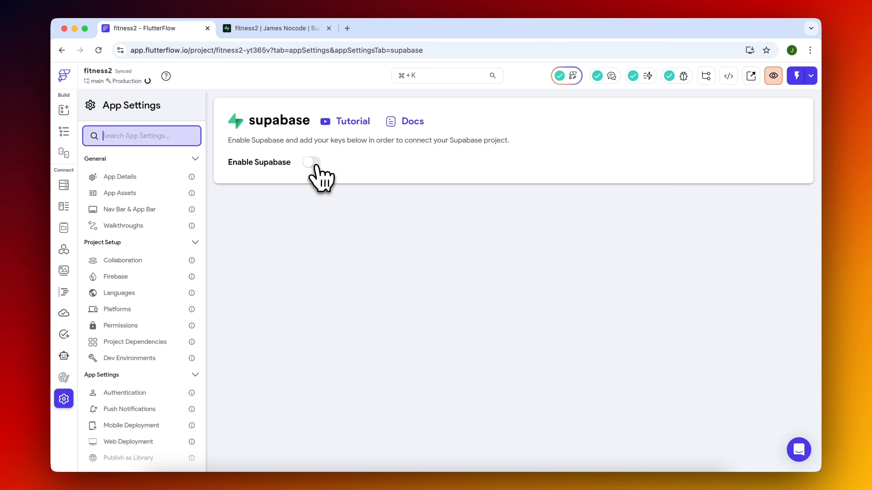
click(313, 163)
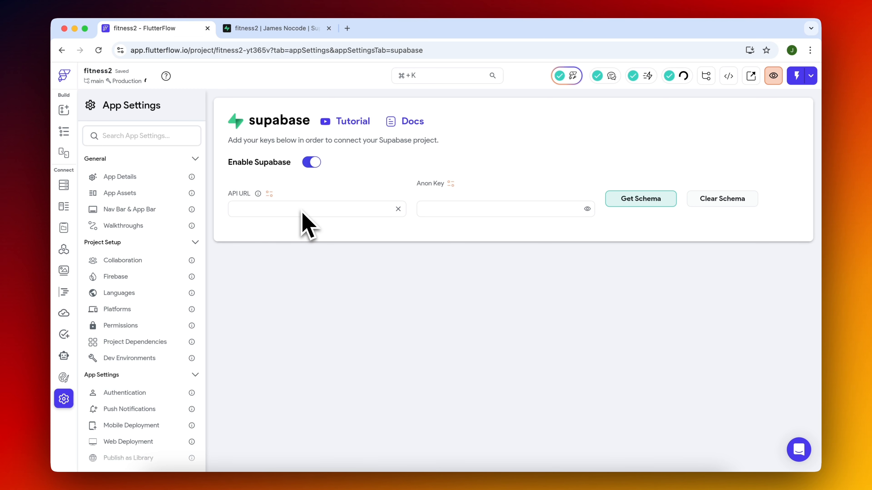
click(299, 33)
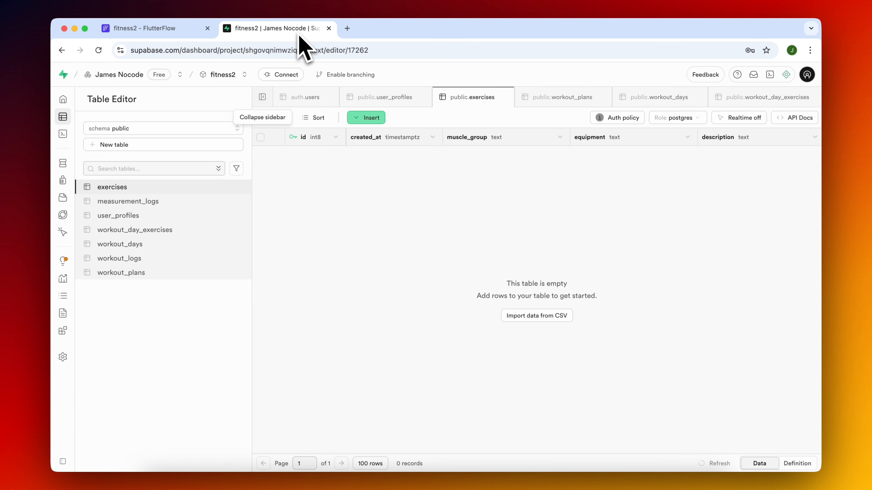
click(62, 357)
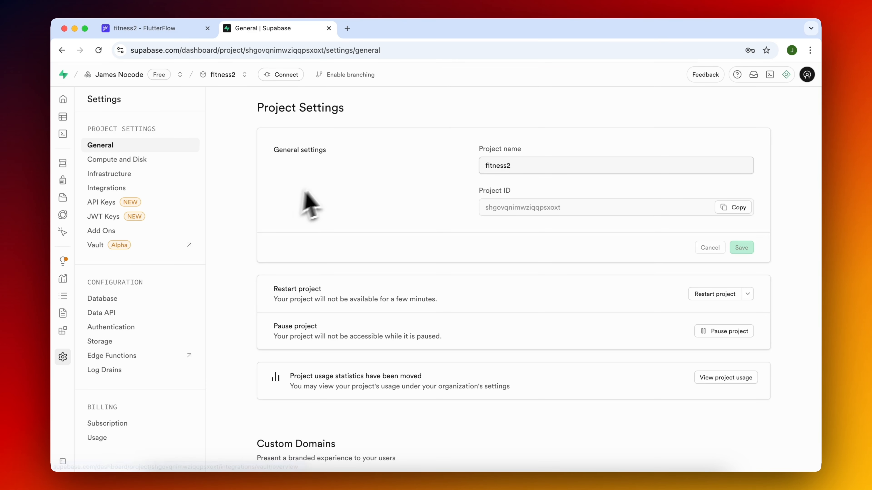
click(121, 315)
click(746, 180)
click(145, 28)
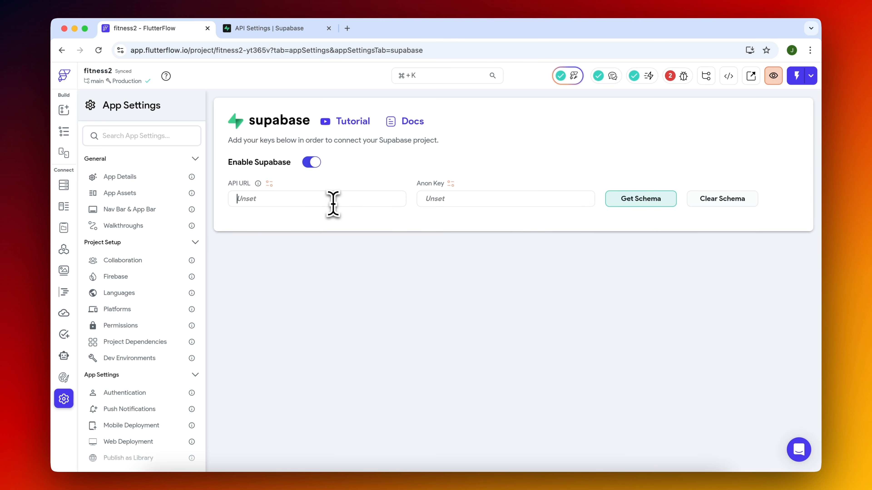
key(super+v)
Copy the anon public key from Supabase's API Keys settings and paste it as the Anon Key in FlutterFlow.
click(280, 28)
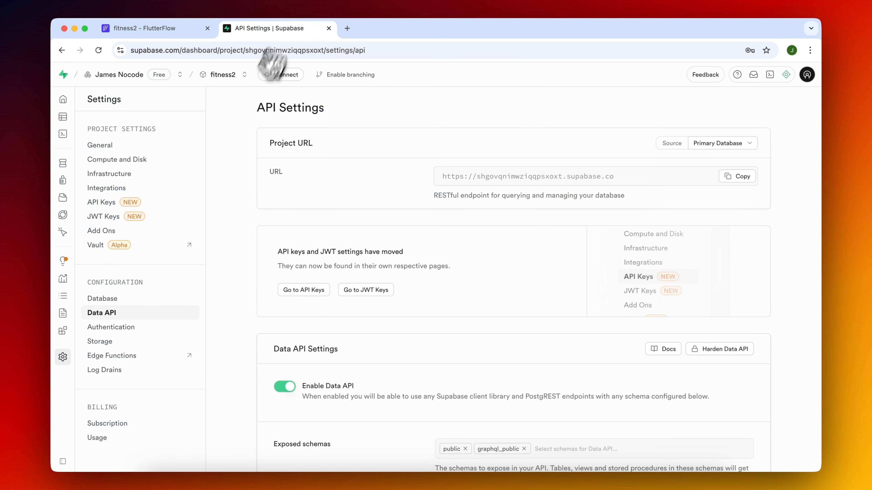
click(102, 206)
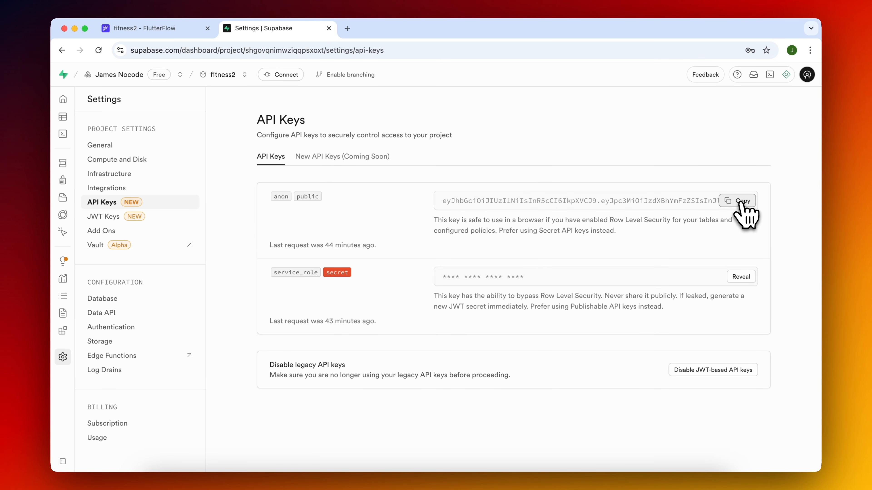
click(151, 28)
click(461, 208)
key(super+v)
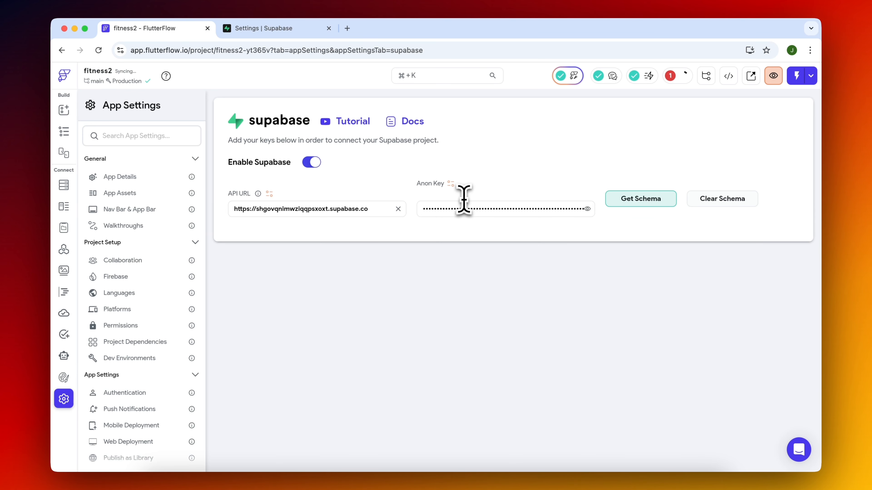
Fetch the Supabase schema into the project and look through the imported tables.
click(655, 203)
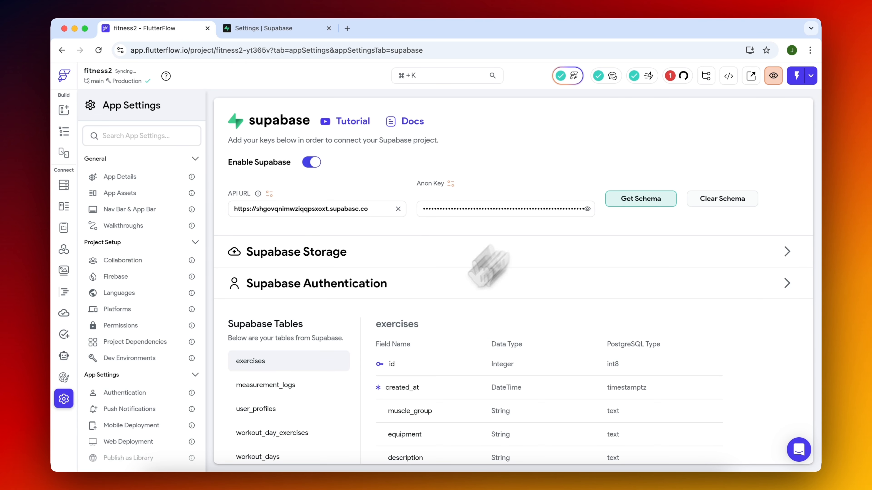
scroll(491, 263, down, 3)
scroll(486, 219, up, 3)
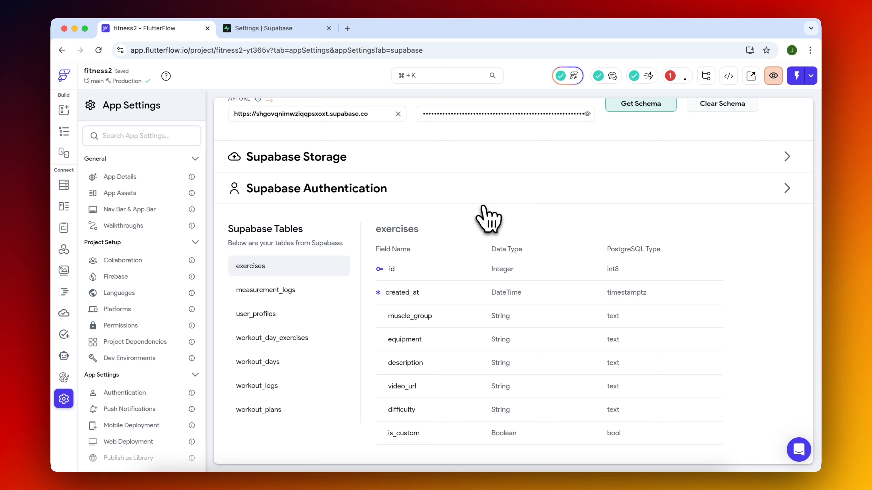
Enable authentication in the app settings with Supabase as the authentication type.
click(65, 132)
key(super+k)
text(supa)
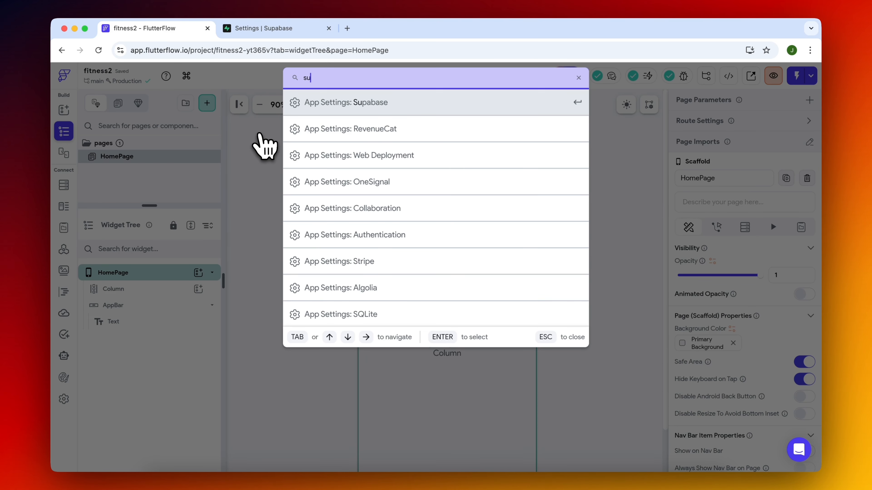
key(BackSpace)
key(BackSpace)
key(BackSpace)
key(BackSpace)
text(auth)
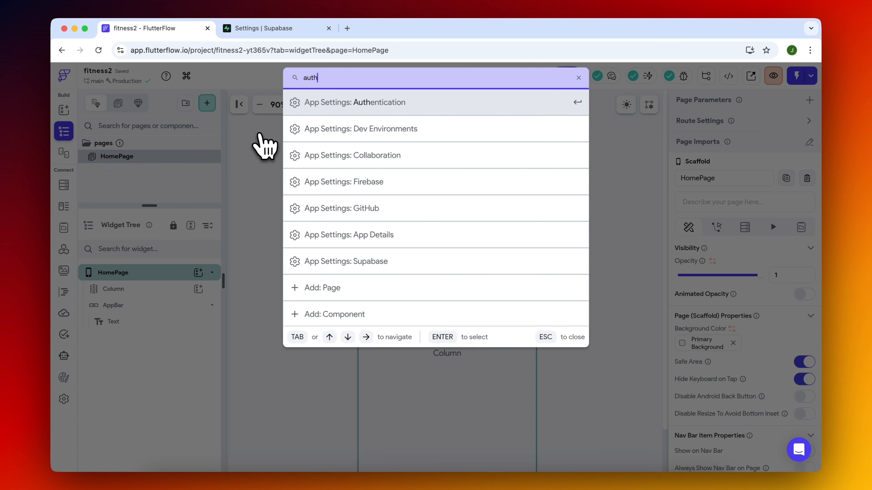
key(Return)
click(337, 162)
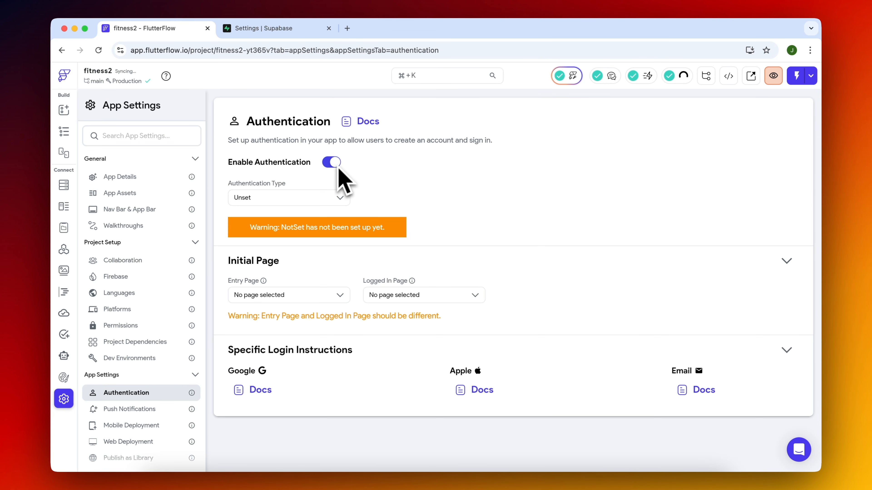
click(330, 196)
click(280, 237)
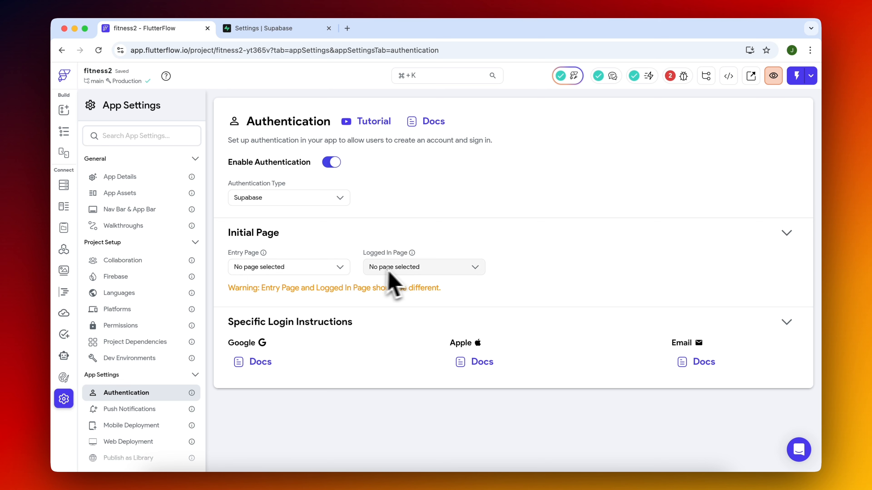
Set the Logged In Page to HomePage and check which pages are available as the Entry Page.
click(328, 269)
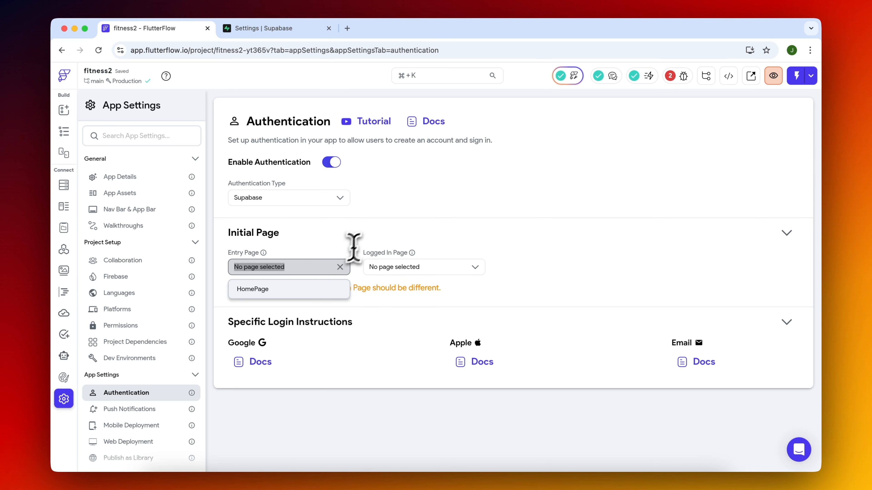
click(389, 275)
click(390, 289)
click(339, 267)
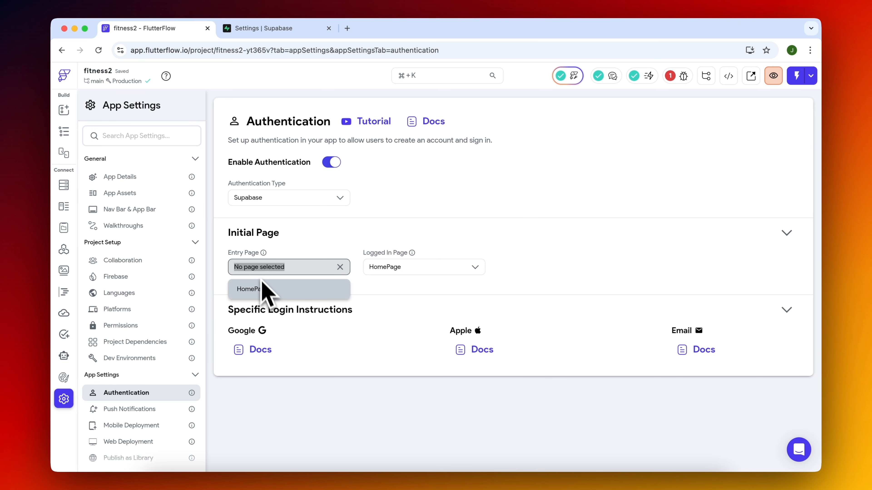
click(312, 243)
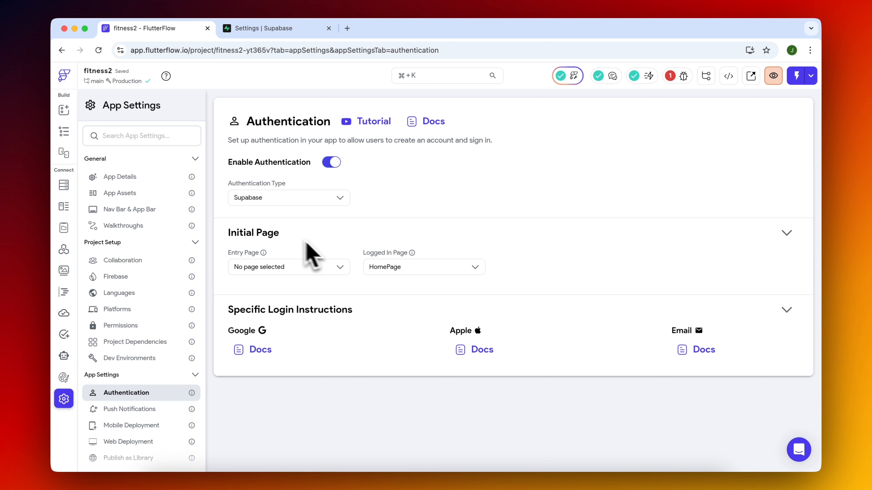
Rename the HomePage page to home.
click(64, 132)
click(116, 160)
text(home)
key(Return)
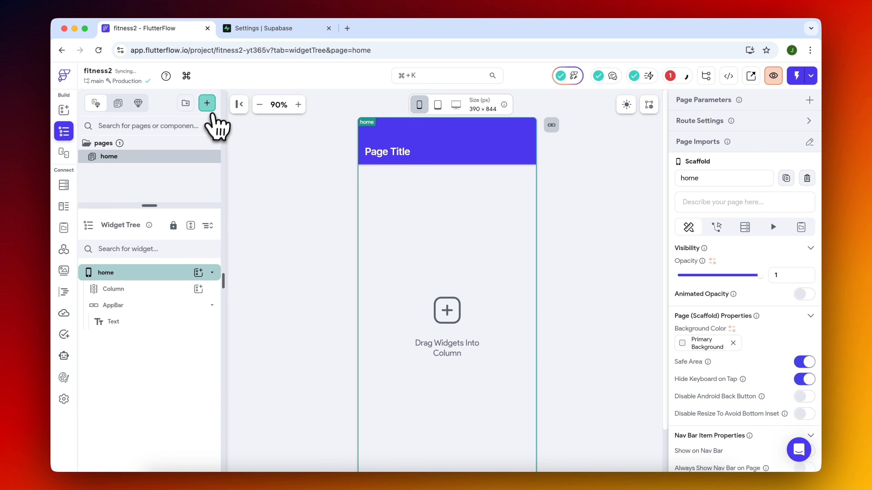
Add a page named login from the Auth 1 template, using the project's own theme.
click(210, 110)
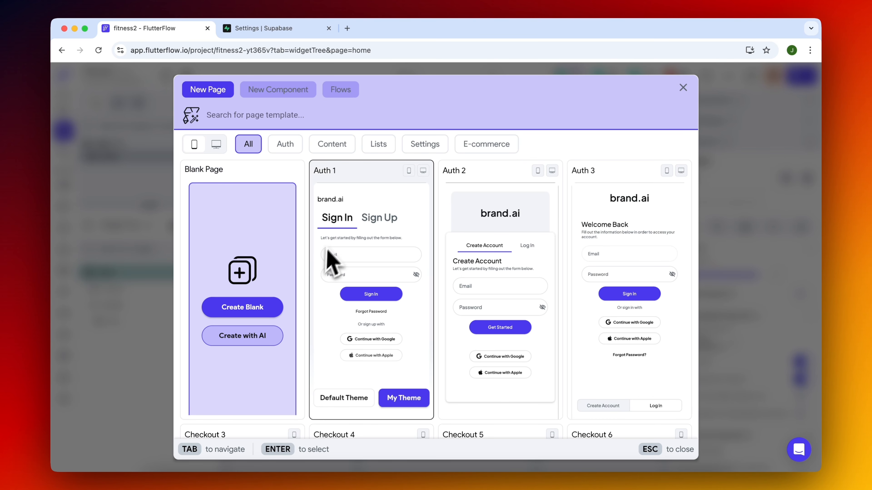
click(335, 146)
click(290, 148)
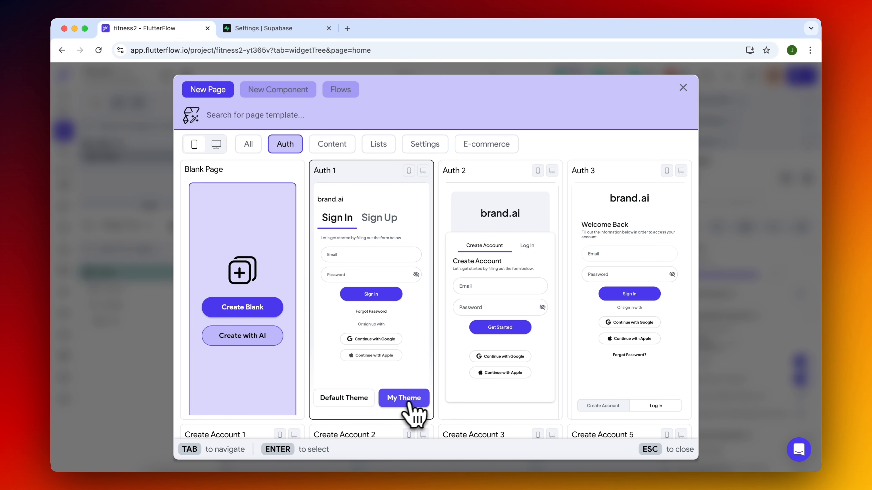
click(405, 399)
text(login)
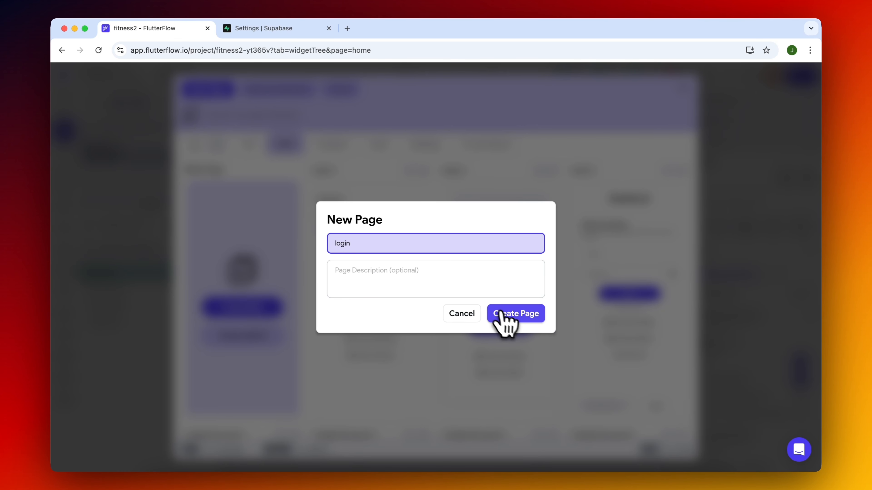
click(505, 319)
Delete the social login sections from the Sign In and Sign Up tabs of the login page.
scroll(302, 359, down, 2)
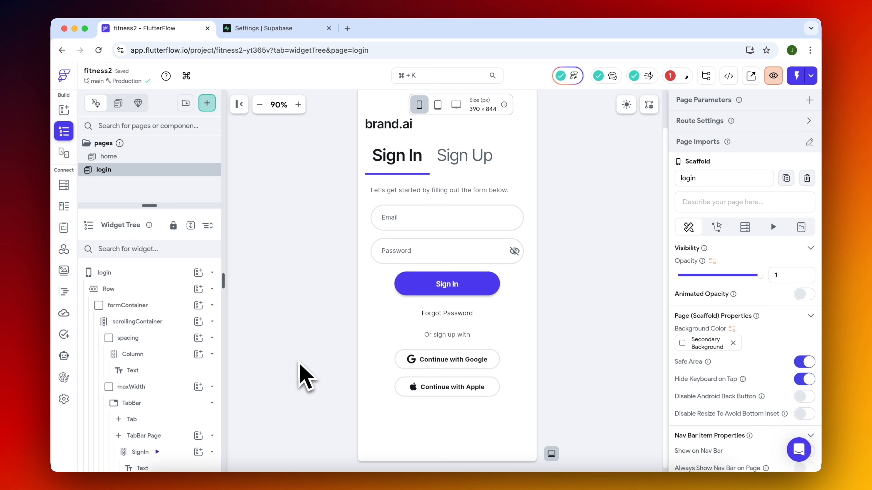
click(475, 161)
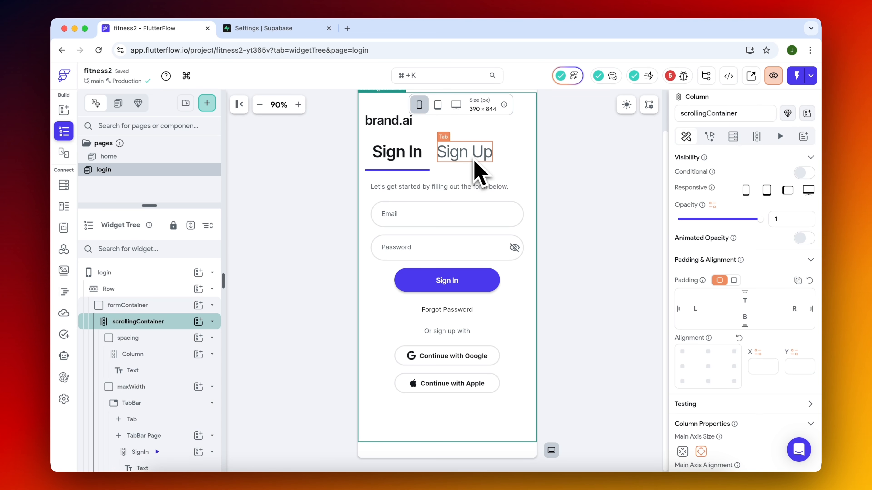
click(466, 347)
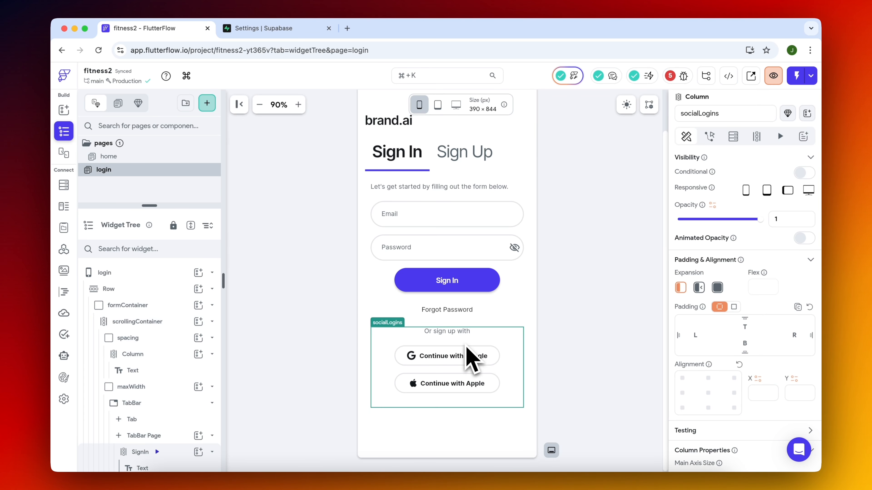
key(Delete)
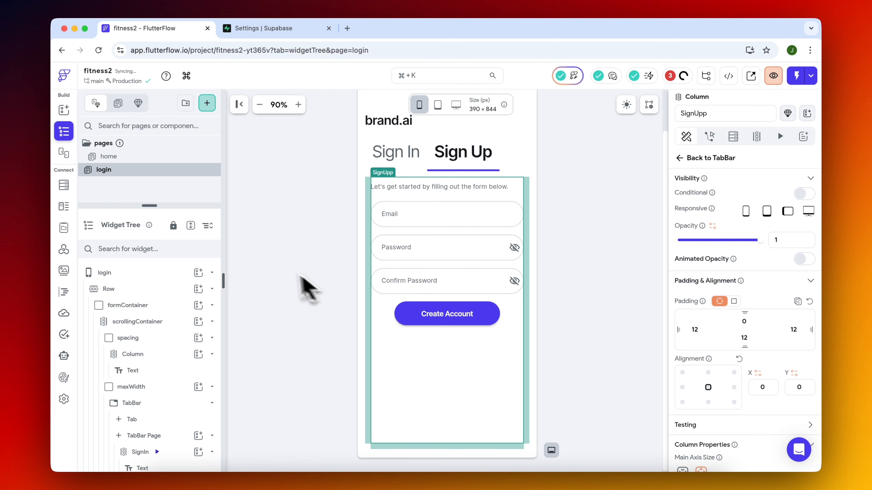
click(277, 266)
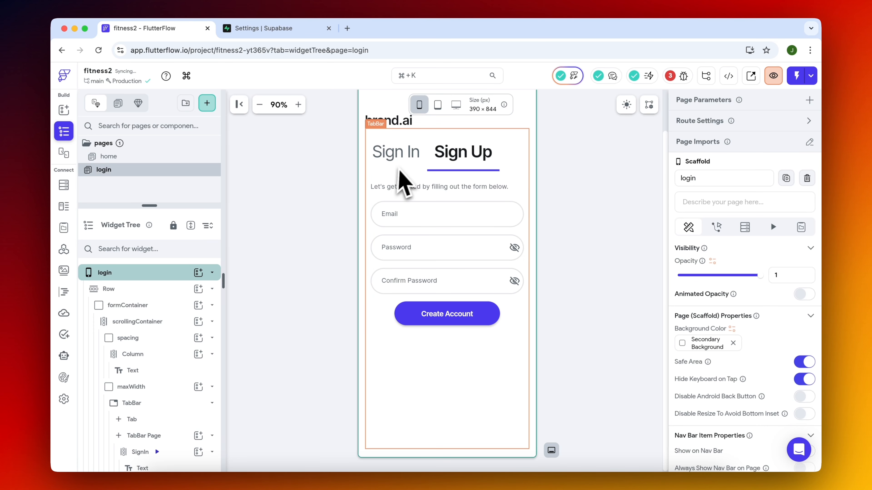
click(409, 161)
Review the project errors and set the authentication Entry Page to login.
click(681, 79)
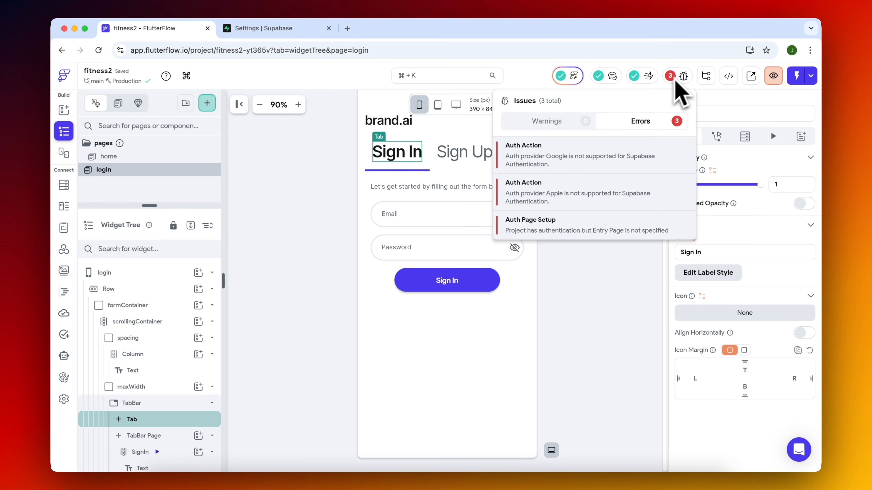
click(570, 152)
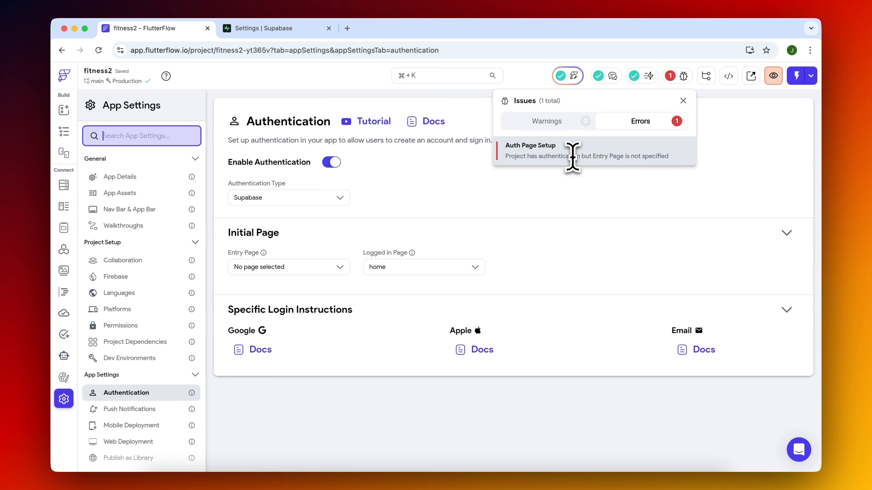
click(311, 269)
click(297, 311)
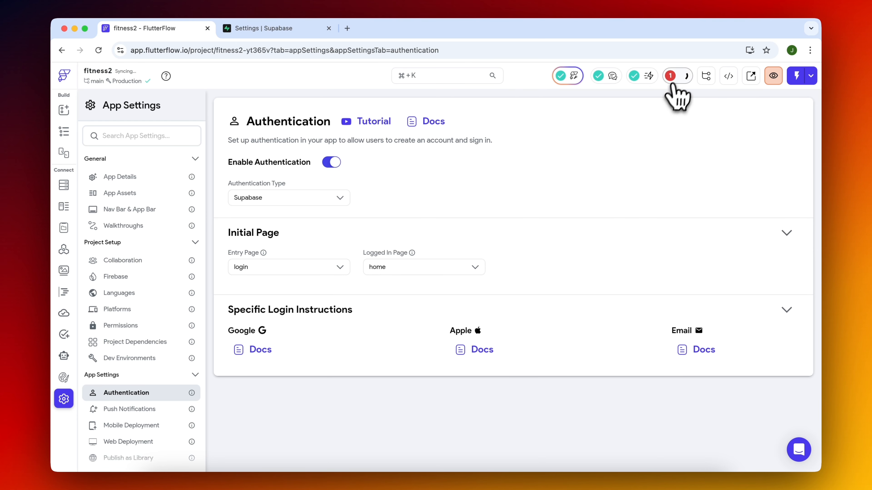
Recheck the project's issues for remaining errors and open the home page.
click(670, 76)
click(587, 222)
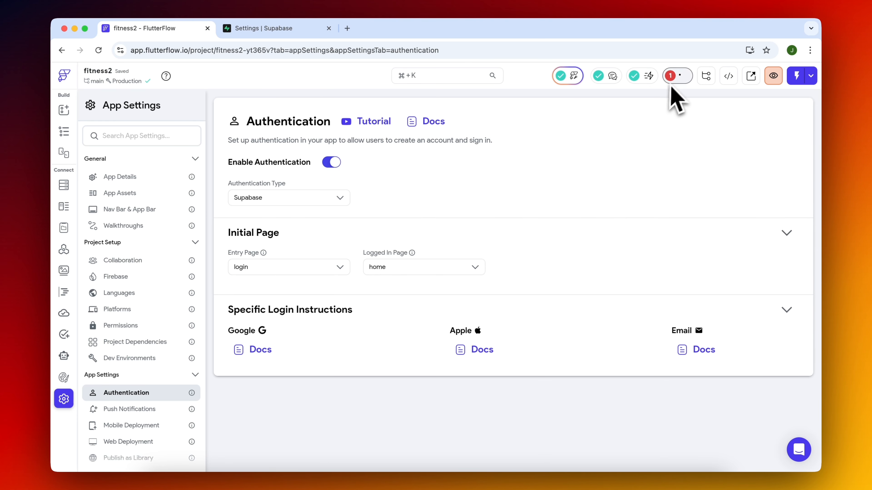
click(64, 132)
click(131, 160)
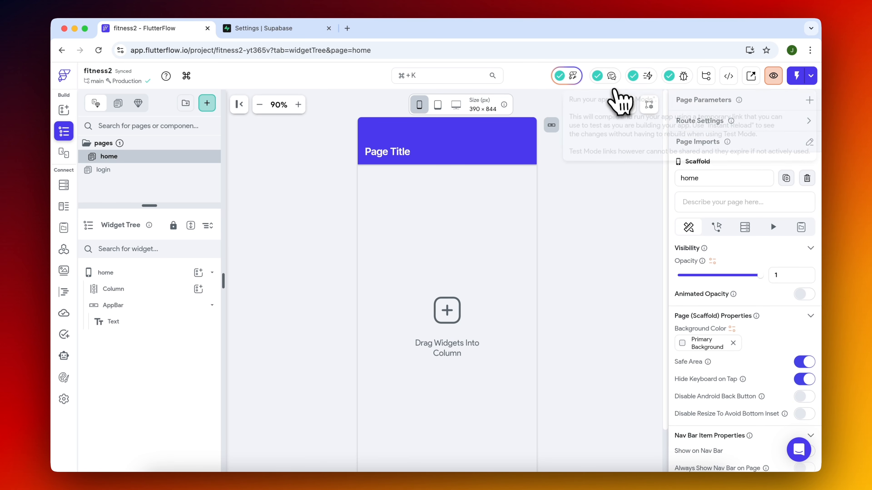
click(683, 76)
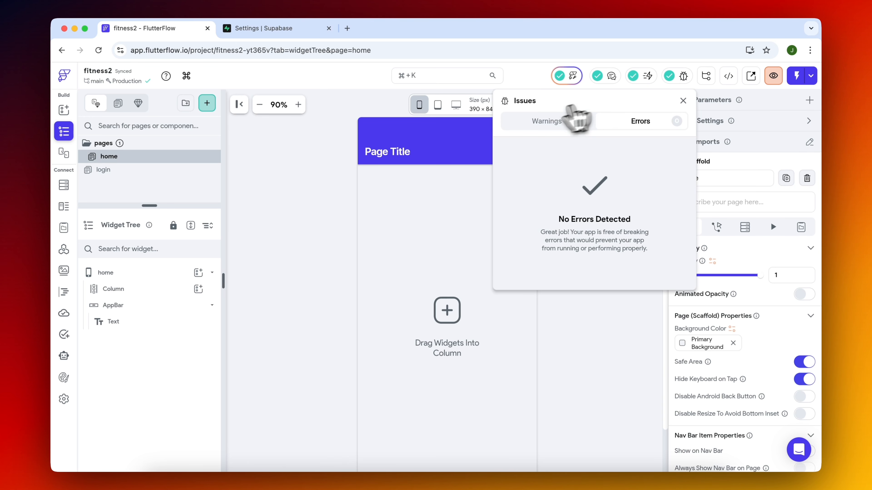
click(622, 336)
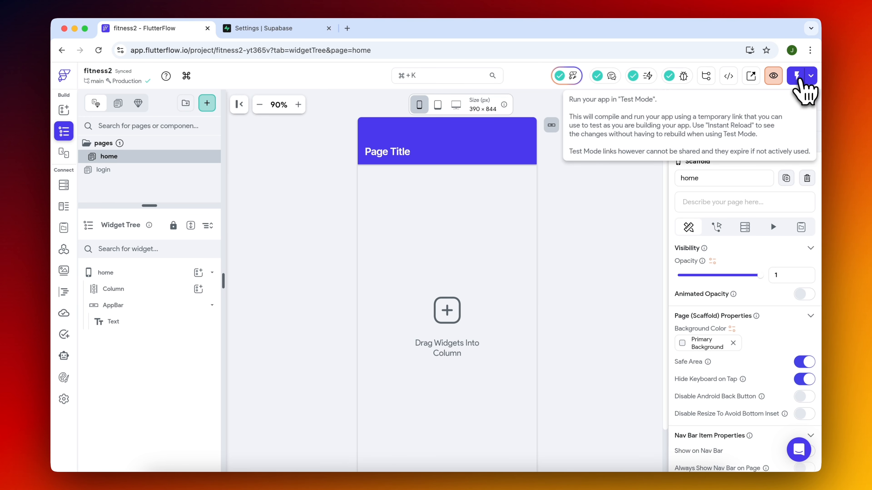
Run the app in Test Mode and sign in with the saved account email and password.
click(798, 78)
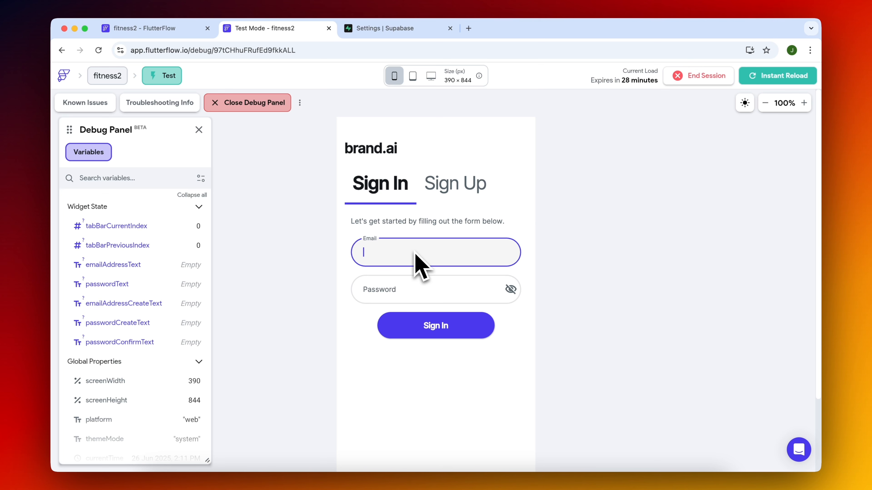
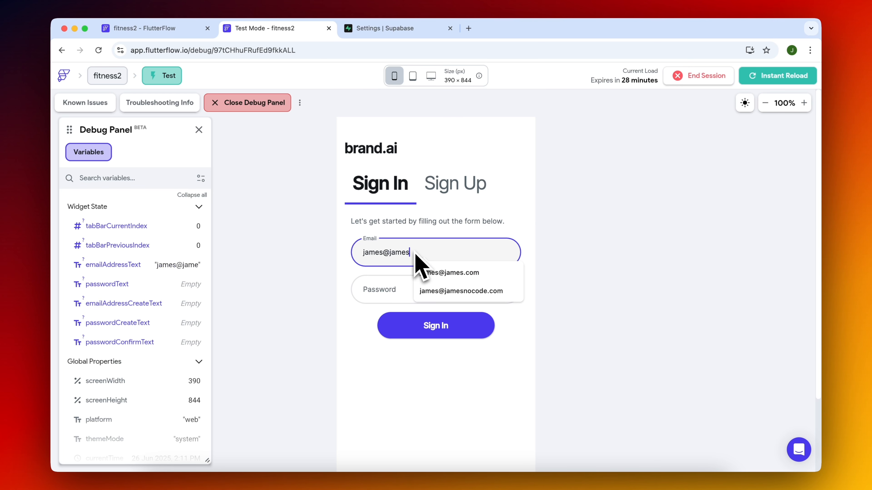
click(423, 272)
click(435, 327)
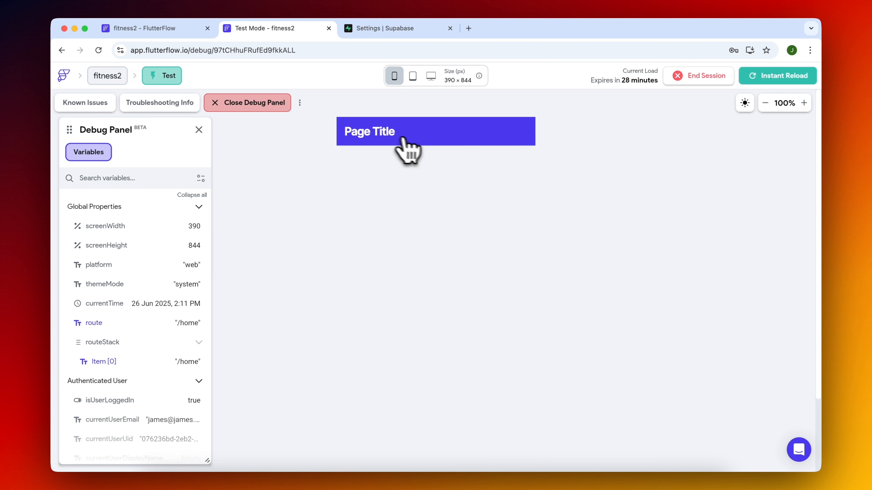
Compare the home page in the running test session with its layout in the builder.
click(765, 103)
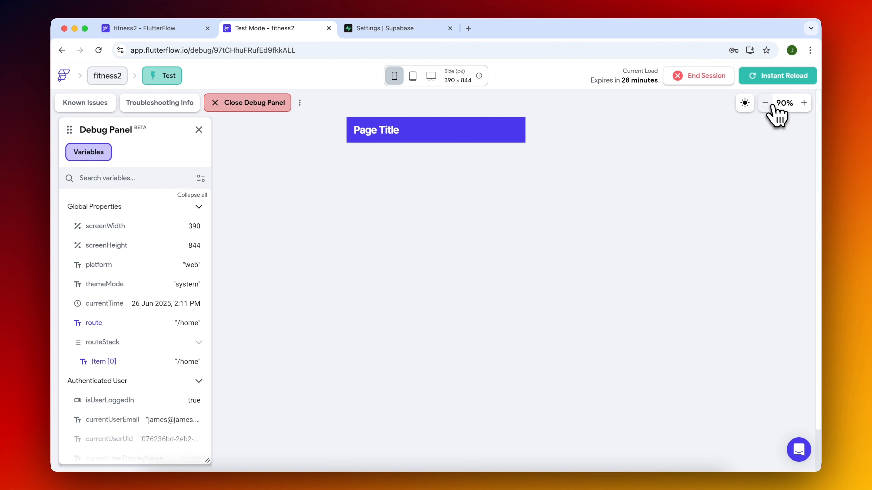
click(765, 103)
click(161, 28)
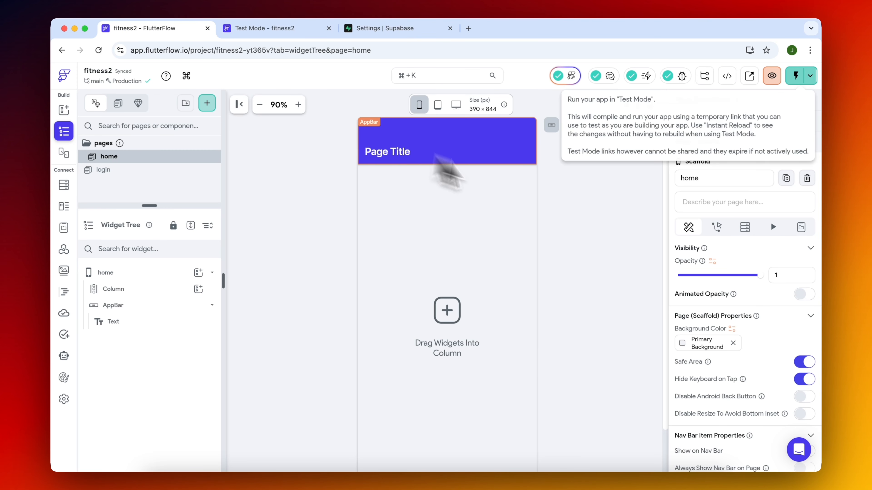
click(260, 30)
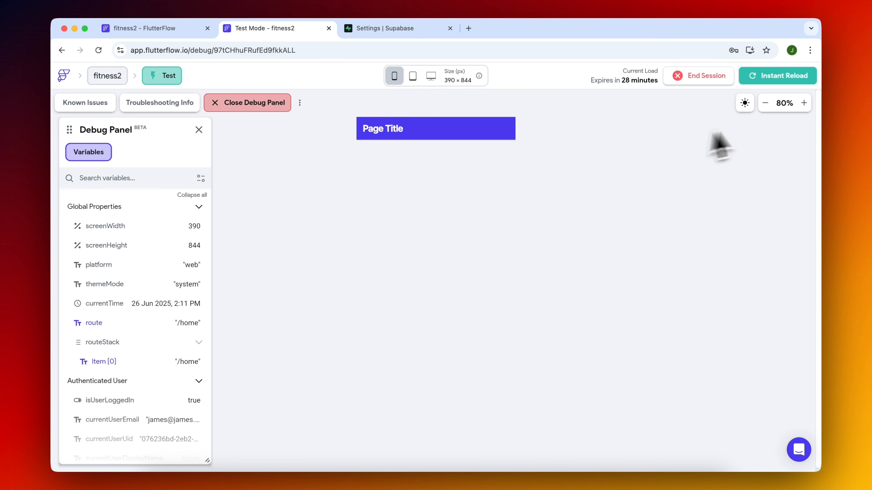
click(803, 103)
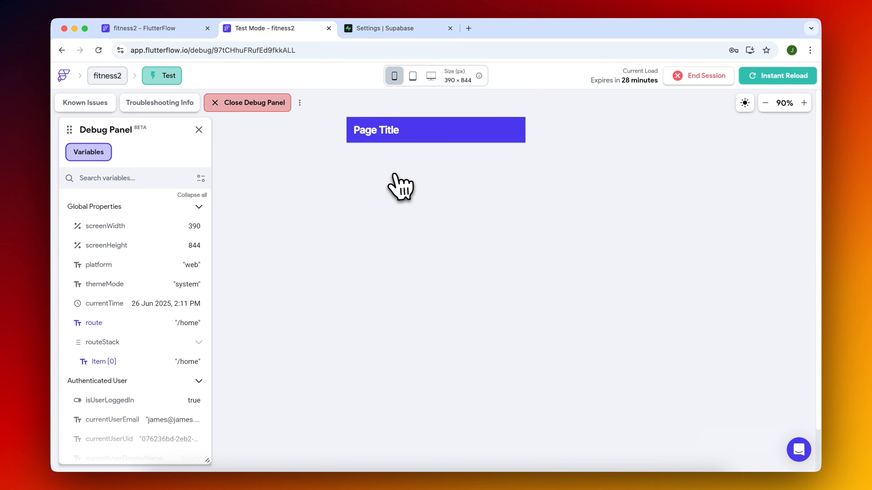
click(178, 28)
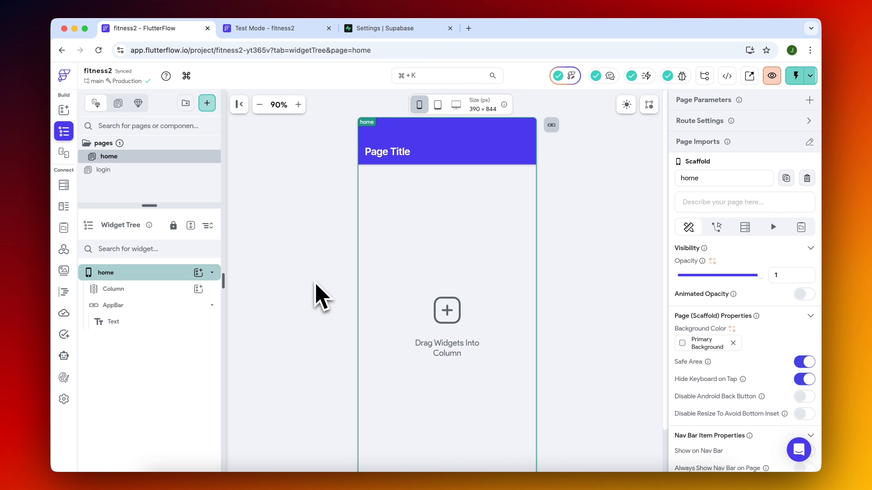
click(289, 274)
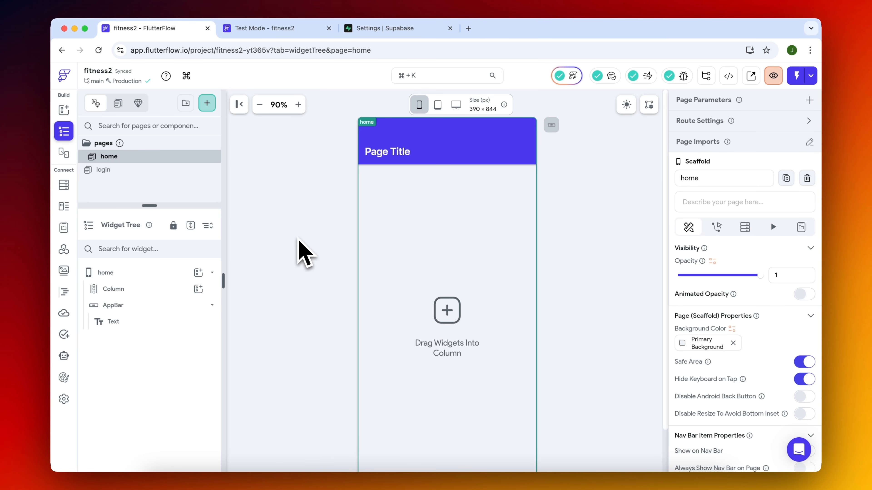
click(298, 239)
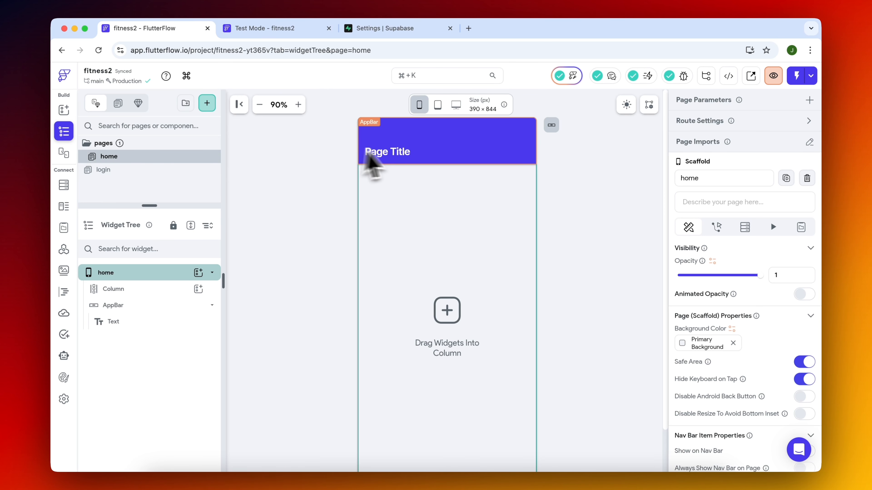
Change the home page's app bar title to "Home".
click(398, 156)
click(719, 213)
text(Home)
click(591, 203)
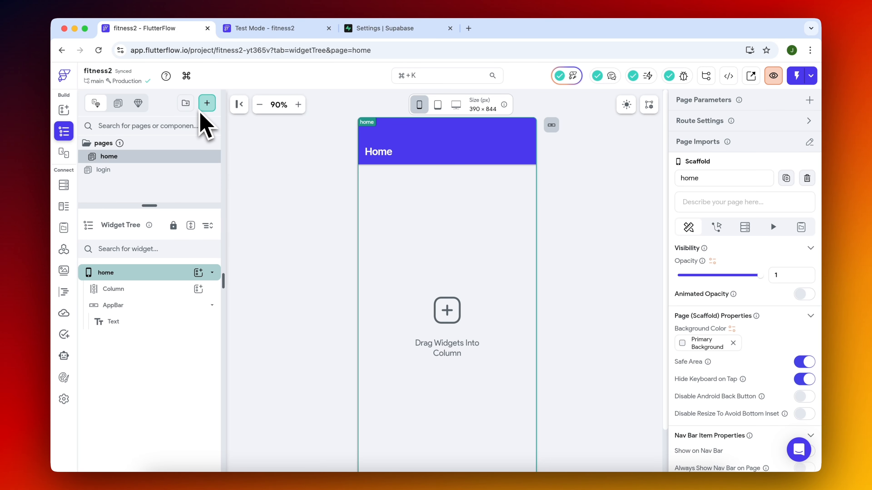
Create a blank page named create_plan.
click(207, 103)
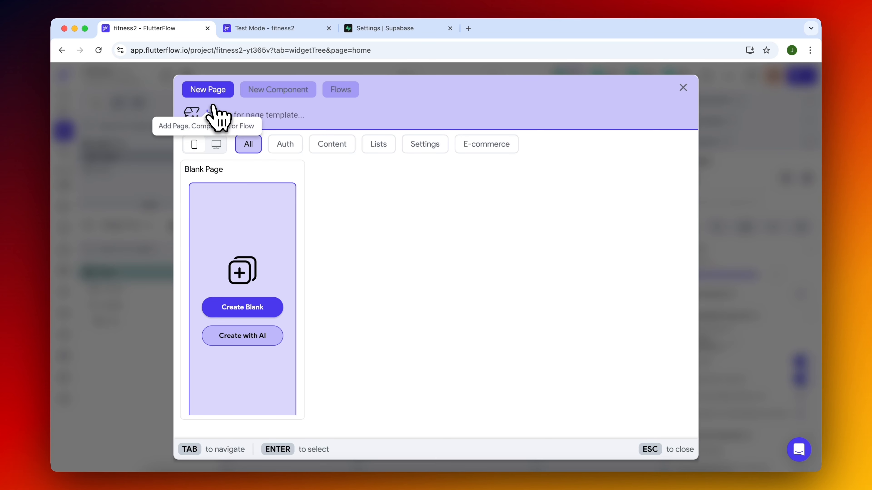
click(261, 309)
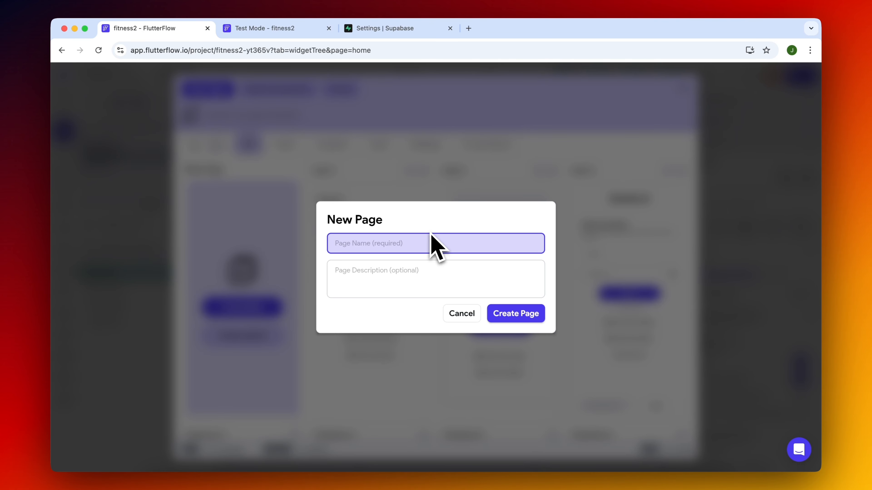
text(create_plan)
click(515, 313)
Change the create_plan page's app bar title to "Create Plan" and dismiss the conference banner.
click(400, 153)
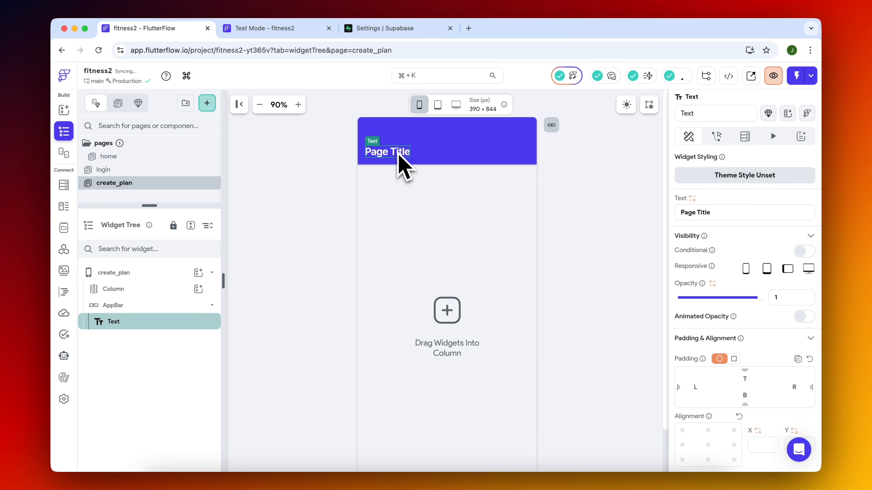
triple_click(732, 211)
text(Create Plan)
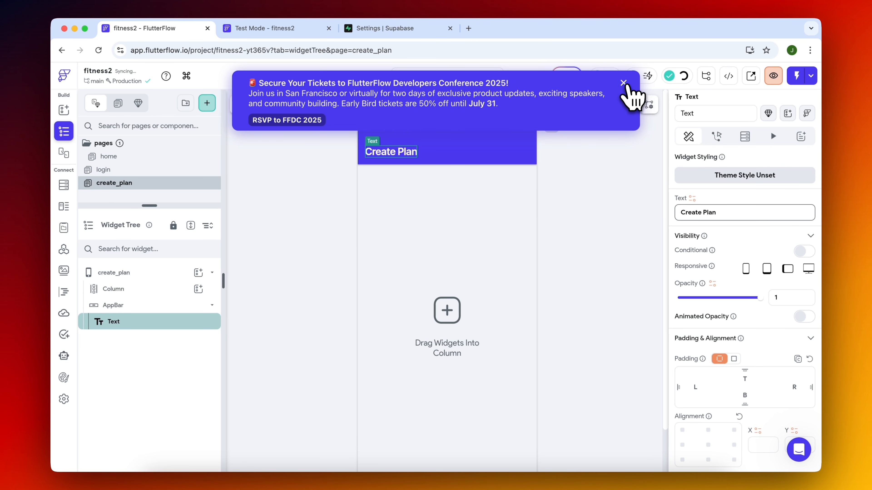
click(624, 84)
Add a Card to the create_plan page's main column and place a Column inside the card.
click(446, 240)
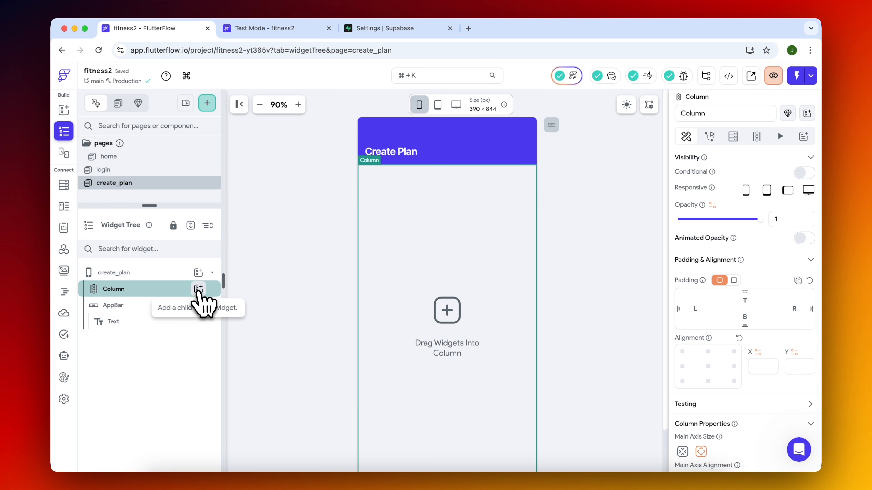
click(199, 289)
text(card)
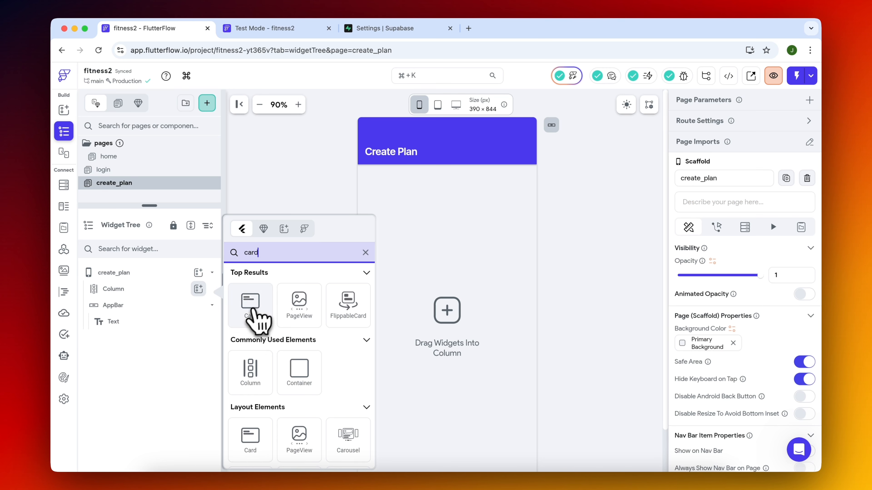
click(256, 295)
click(198, 305)
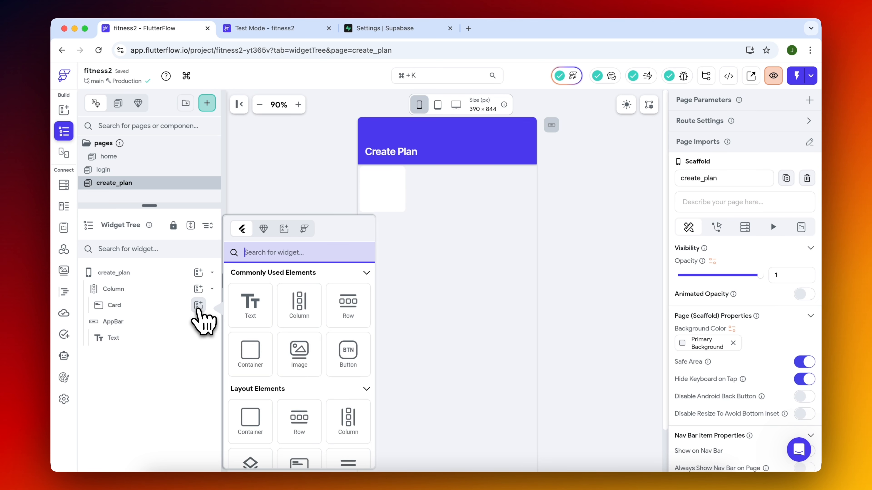
text(co)
click(299, 369)
Add a Row to the card's column and duplicate it so the column holds two rows.
click(199, 321)
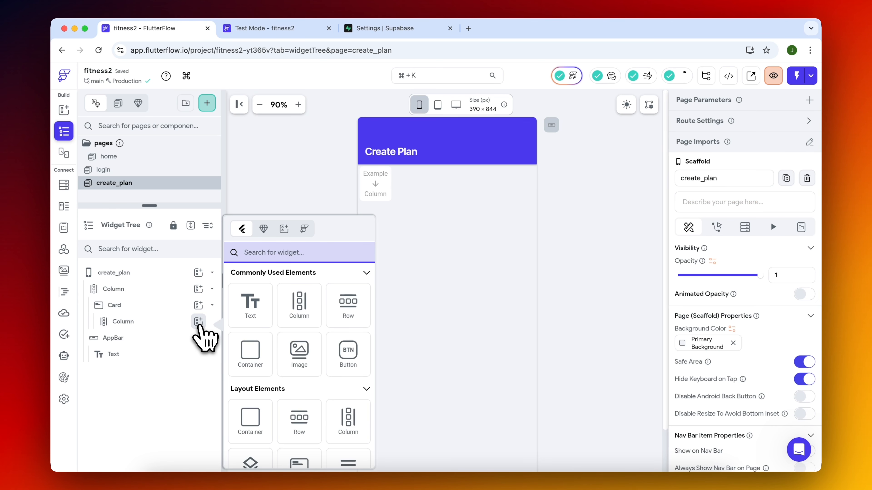
text(row)
click(254, 311)
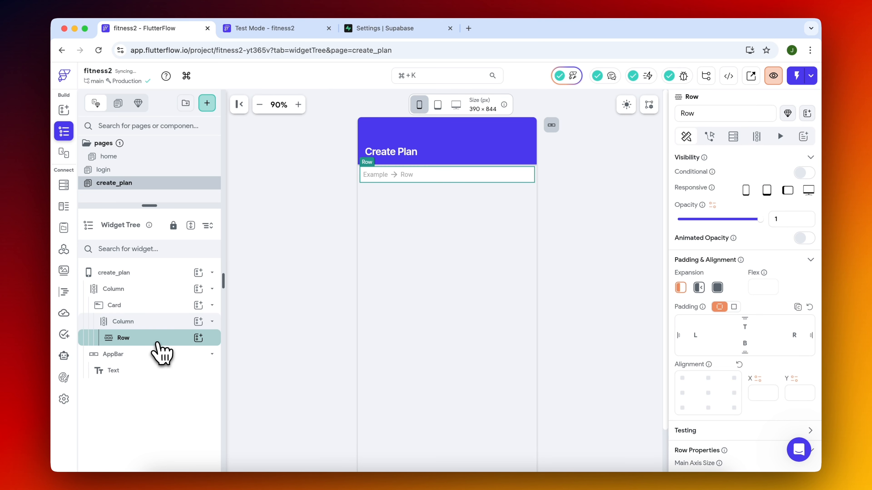
key(super+c)
key(super+v)
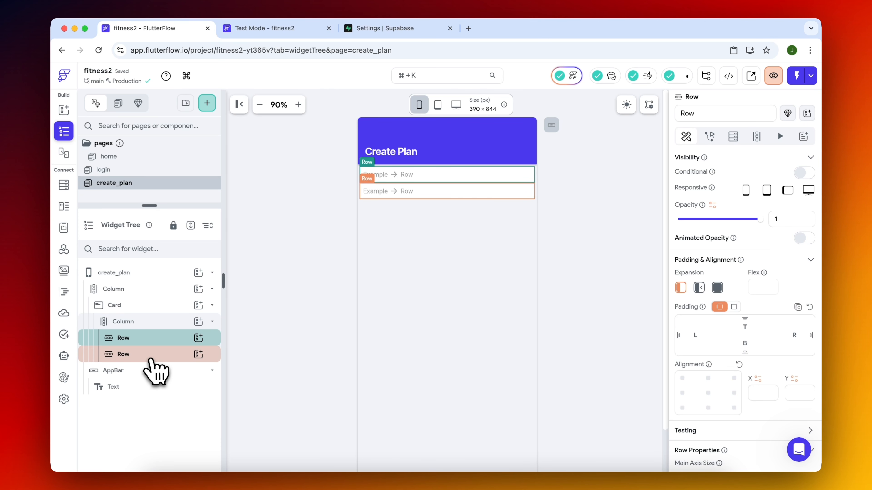
Duplicate the card with its two rows twice to make three stacked cards.
click(154, 305)
key(super+c)
key(super+v)
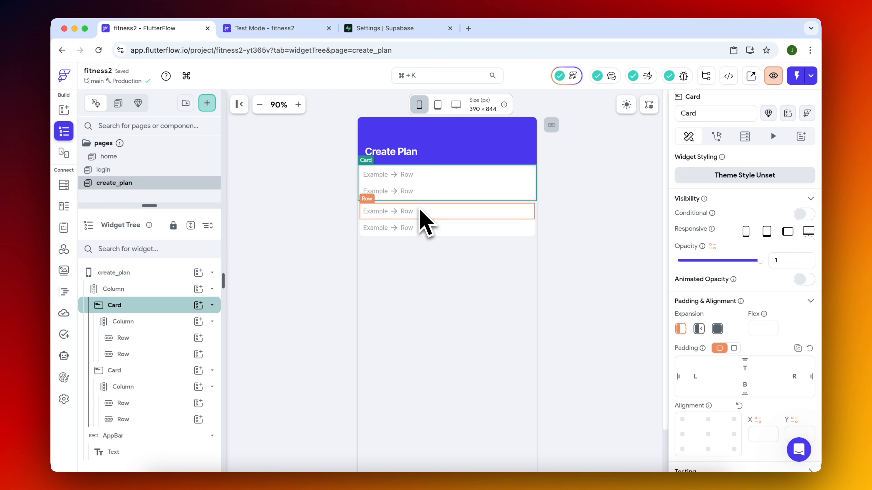
key(super+v)
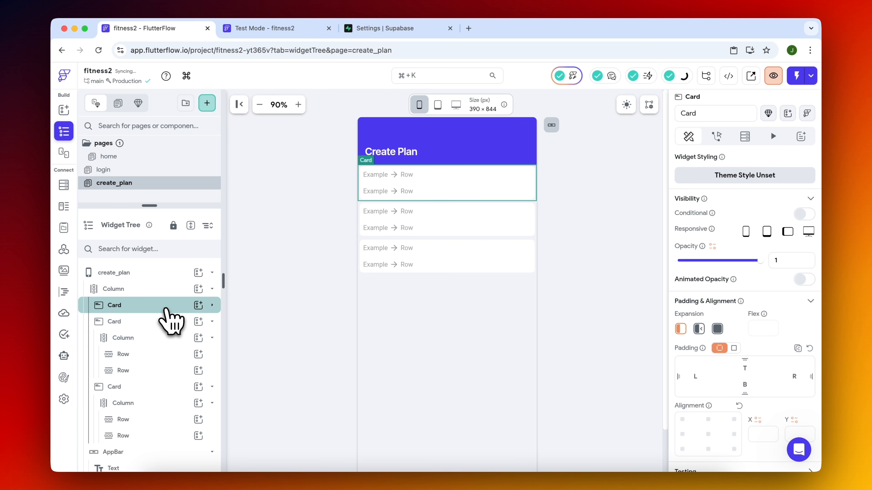
Delete both rows from the third card's column and add a Button in their place.
scroll(156, 429, down, 1)
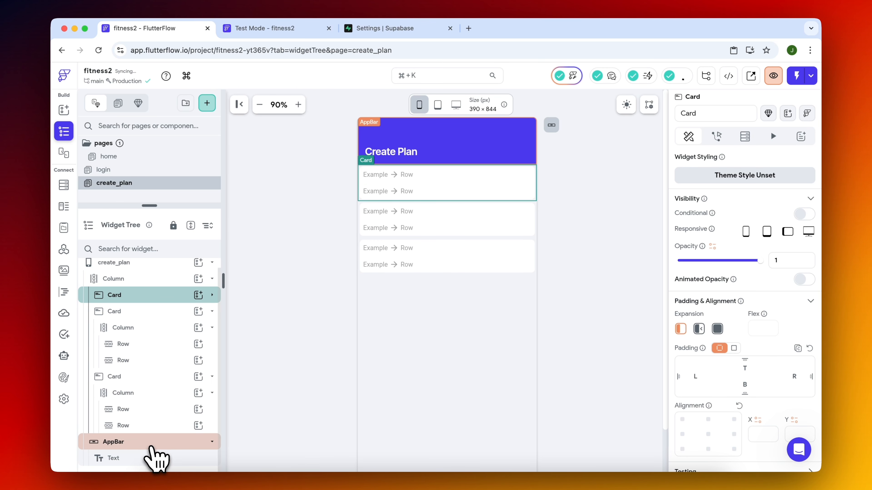
click(151, 411)
key(BackSpace)
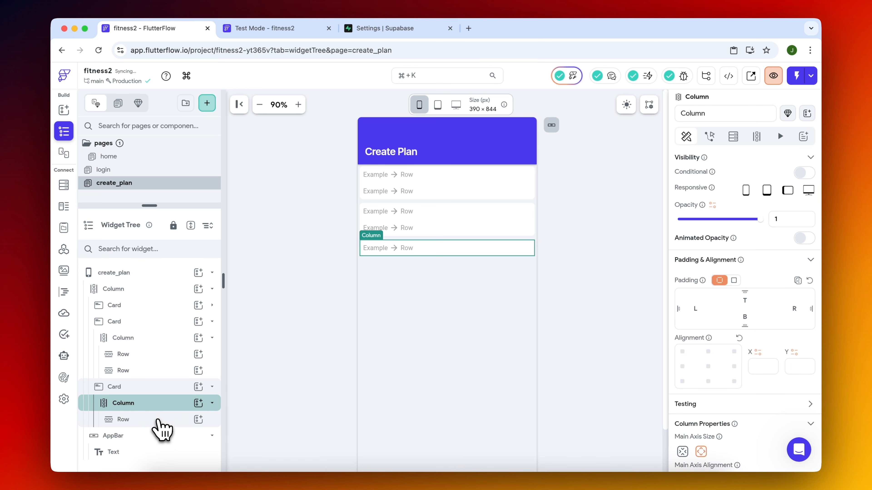
click(158, 419)
key(BackSpace)
key(b)
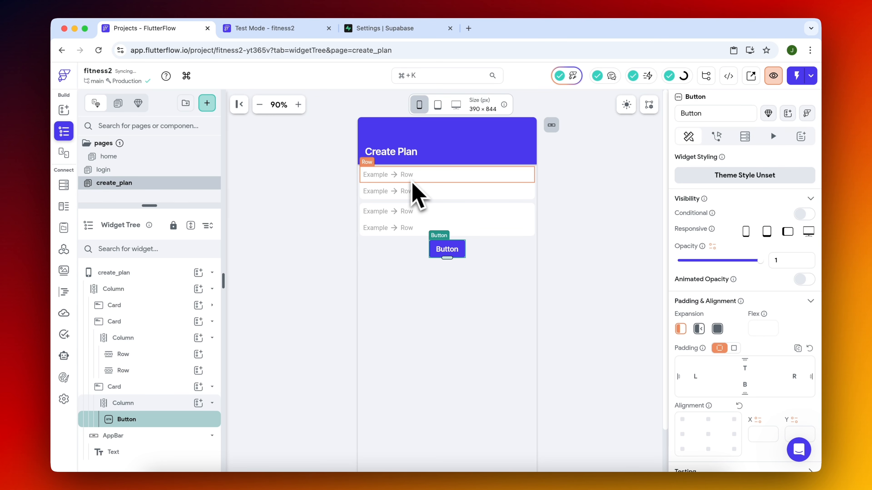
Expand the first card in the widget tree and set the button's width to 100%.
click(213, 305)
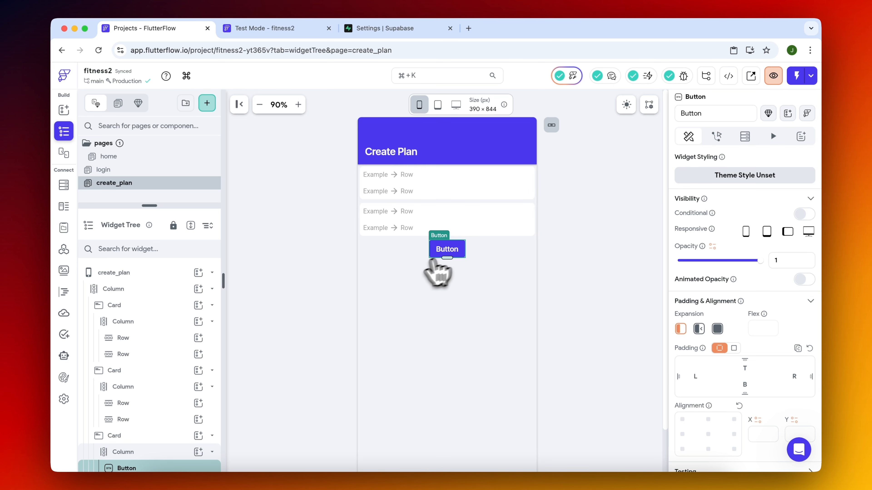
scroll(153, 410, down, 2)
scroll(674, 312, down, 10)
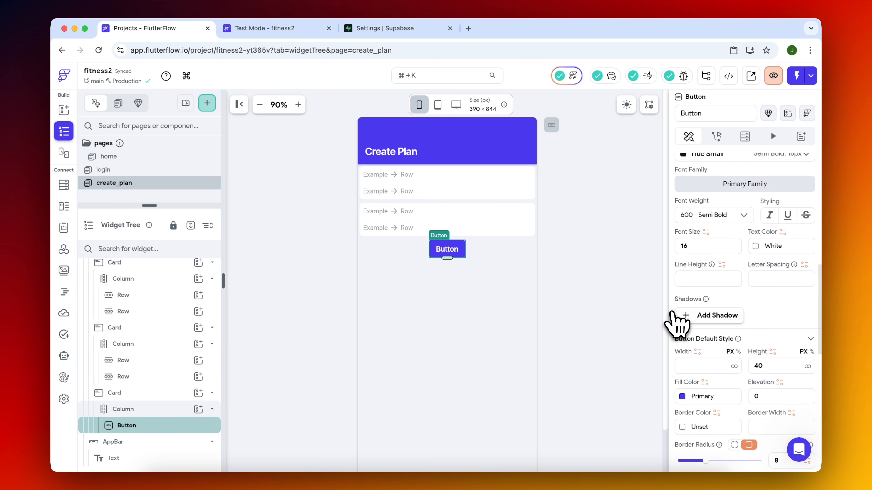
scroll(676, 327, down, 1)
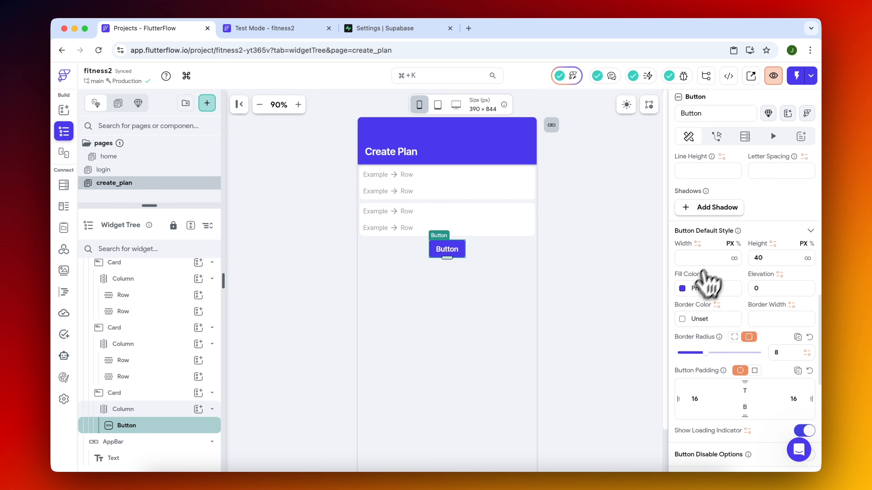
click(712, 258)
text(300)
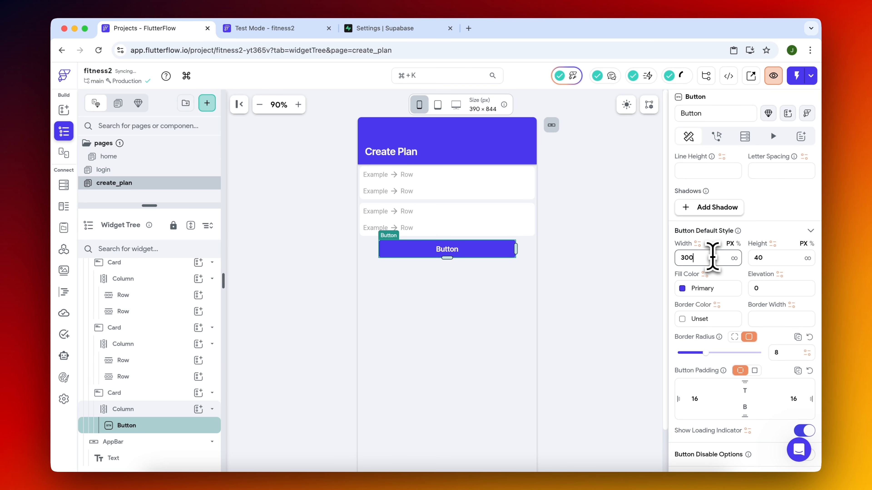
click(739, 243)
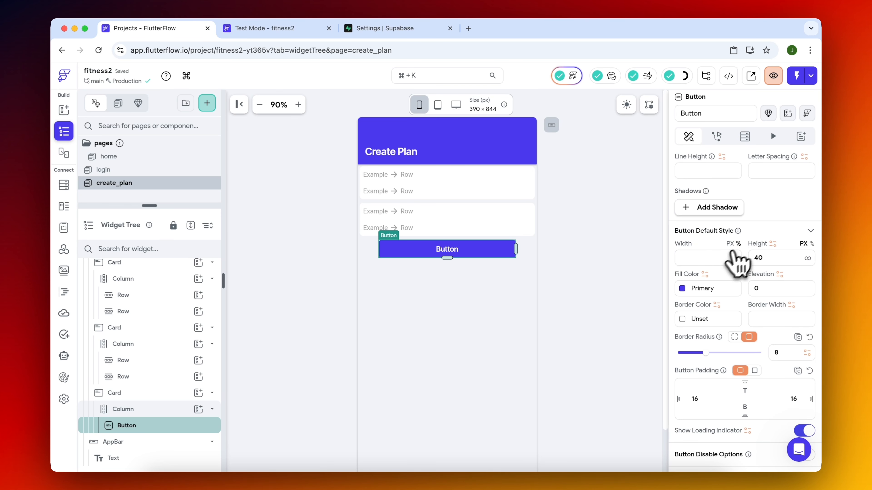
text(100)
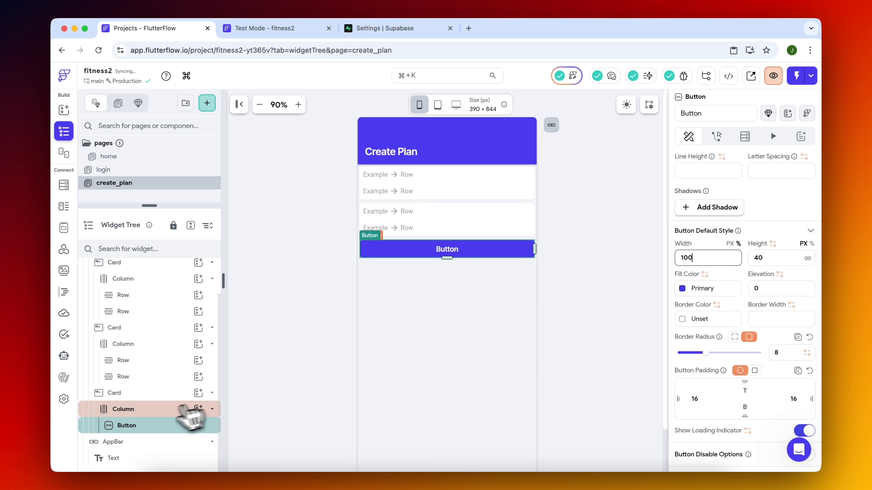
Set the button's padding to 10 on all sides.
click(155, 398)
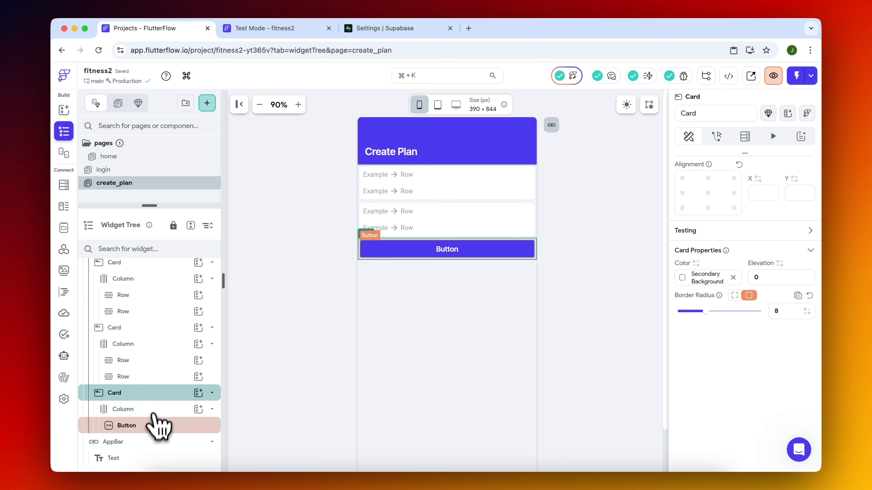
click(157, 424)
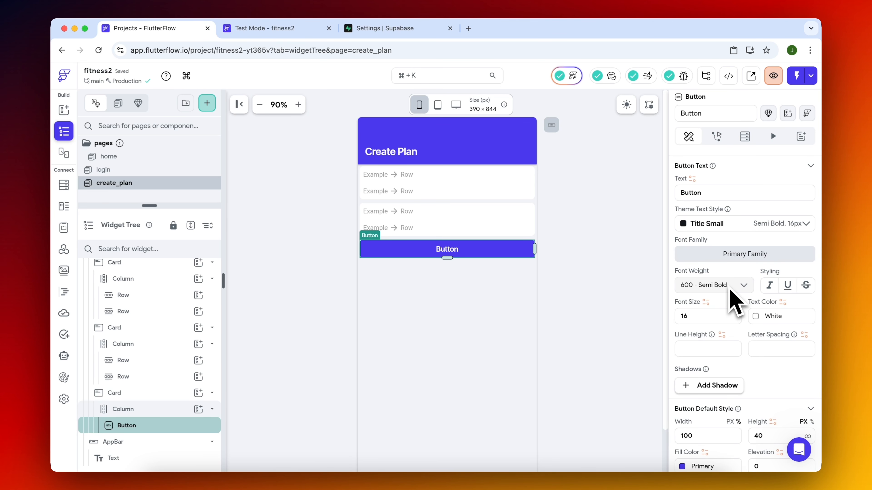
scroll(738, 309, up, 5)
text(10)
click(631, 274)
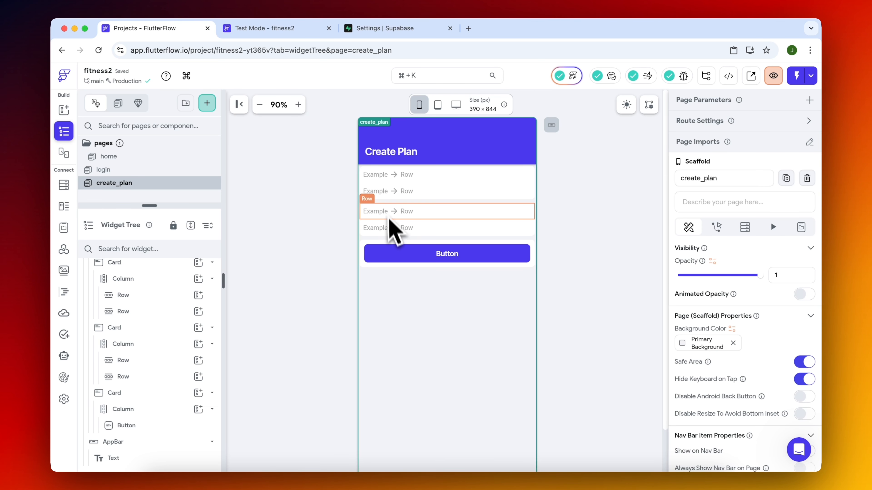
Add a Text widget to each row of the first card and replace the second row's Text with a TextField.
click(392, 176)
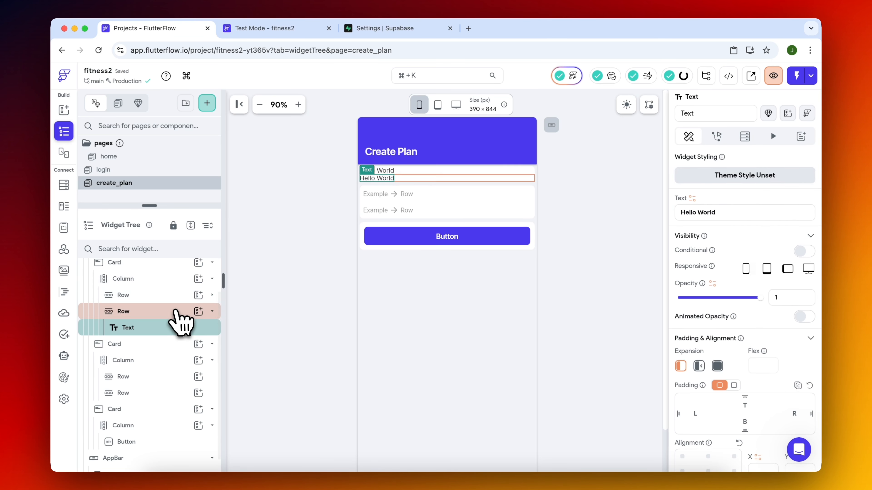
click(212, 295)
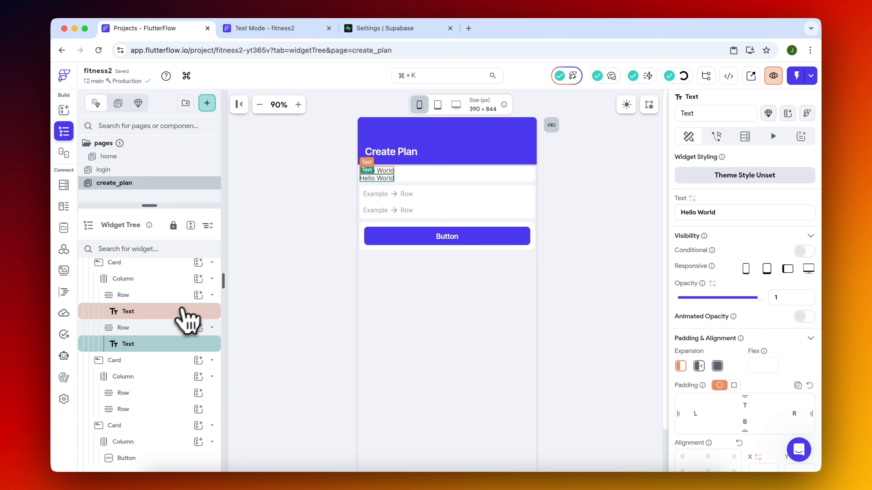
right_click(168, 353)
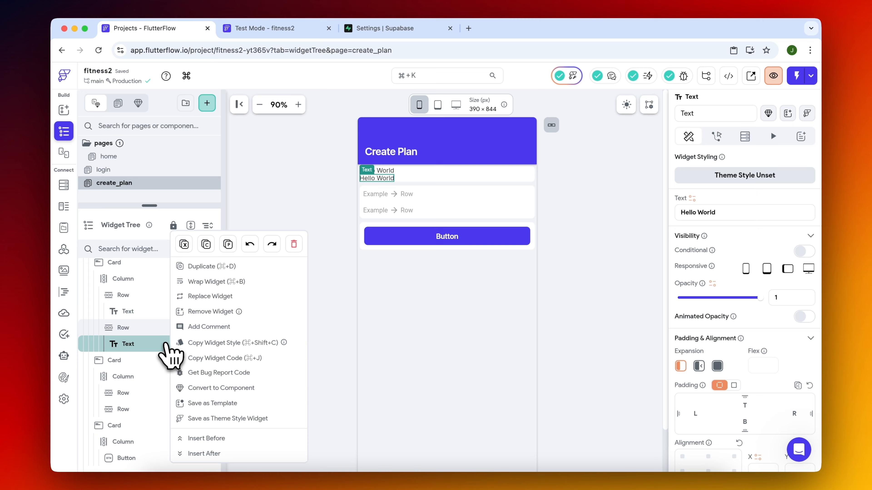
click(219, 300)
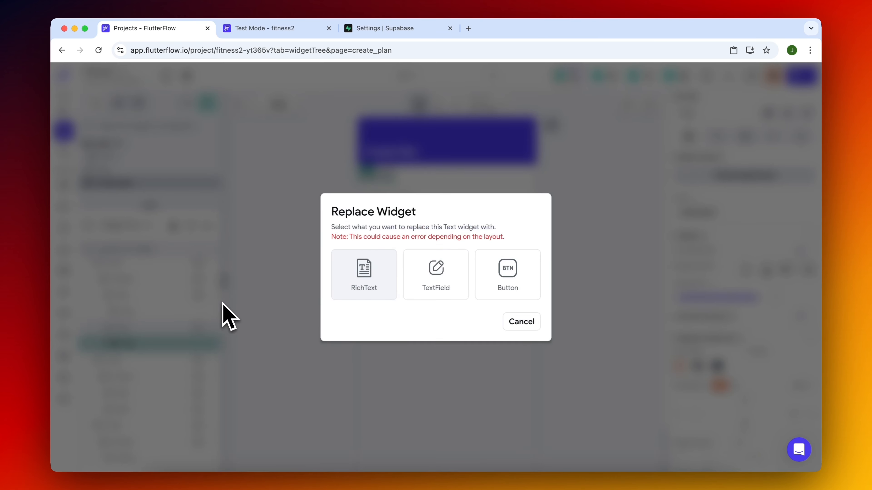
click(440, 287)
Set the padding of both rows in the first card to 10 on all sides.
click(173, 296)
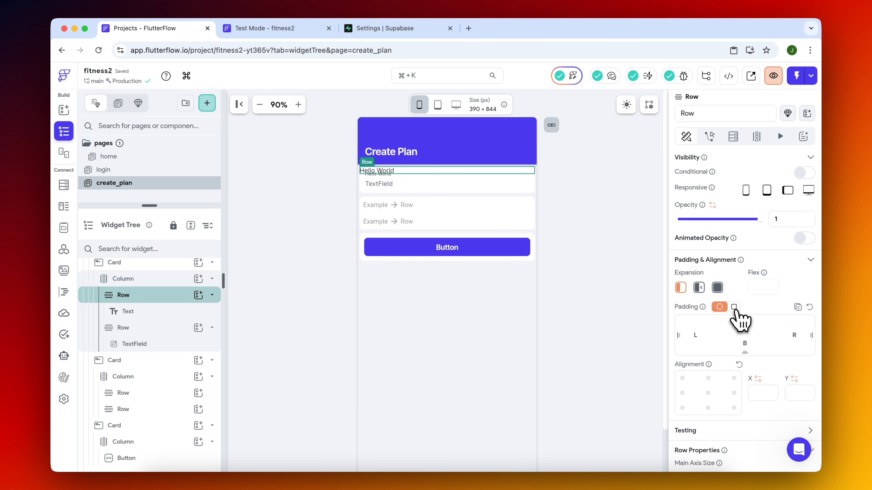
click(193, 343)
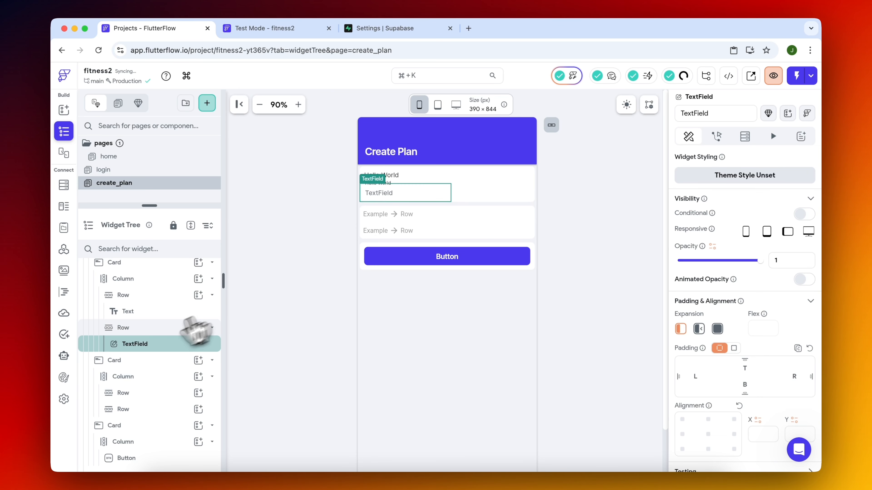
click(151, 328)
click(732, 307)
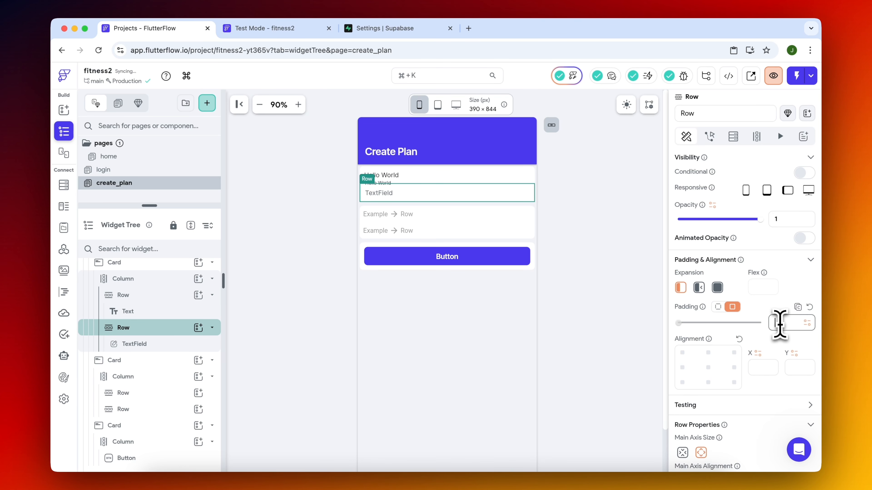
text(10)
Change the first card's text to "Plan Name:".
click(390, 178)
click(390, 178)
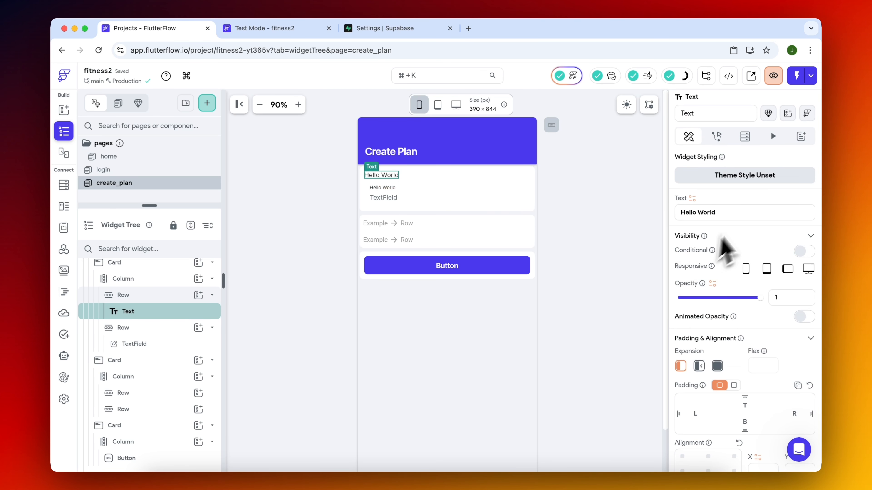
click(743, 215)
text(Plan Name:)
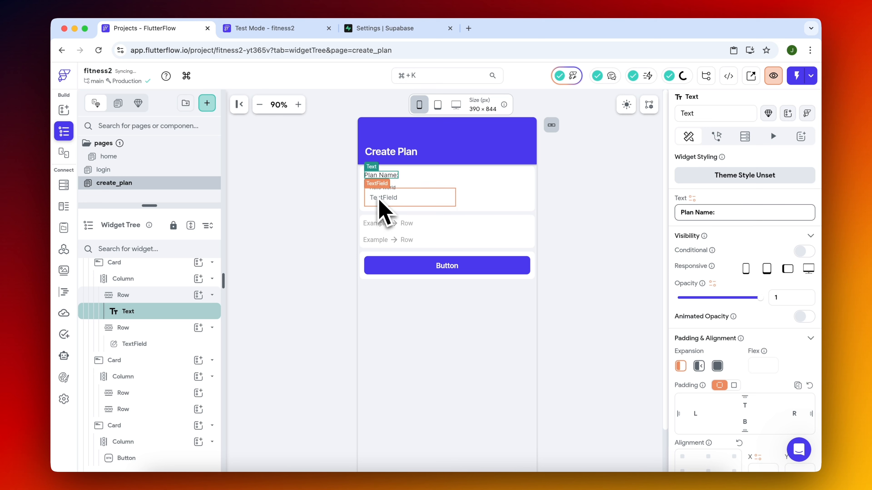
Clear the hint text and the label text of the TextField under Plan Name.
click(381, 212)
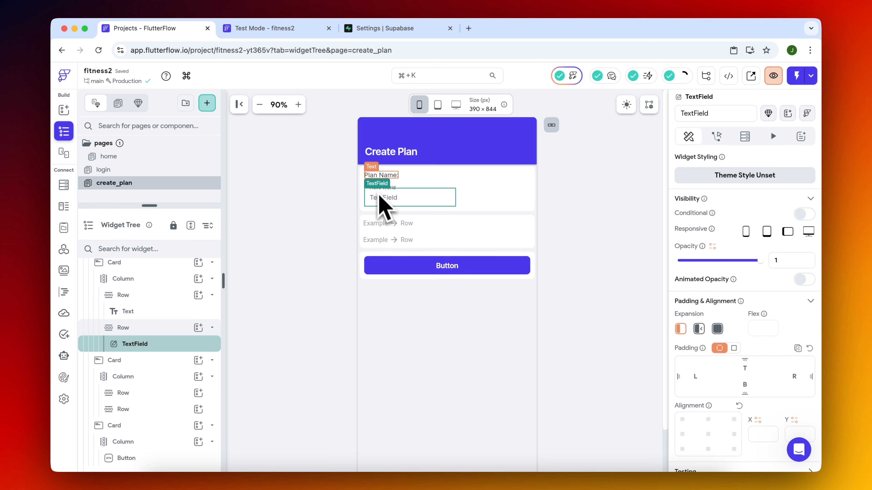
scroll(743, 354, down, 10)
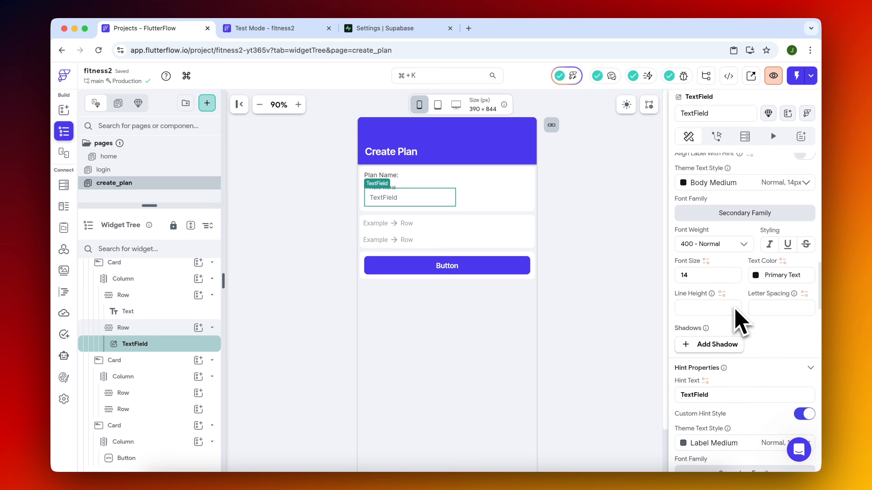
scroll(738, 323, down, 3)
double_click(731, 292)
key(BackSpace)
scroll(738, 309, up, 5)
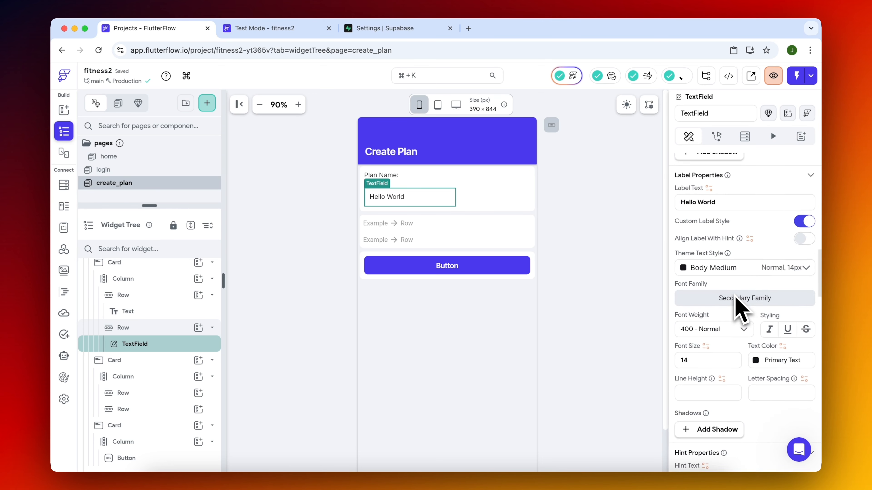
scroll(737, 302, up, 4)
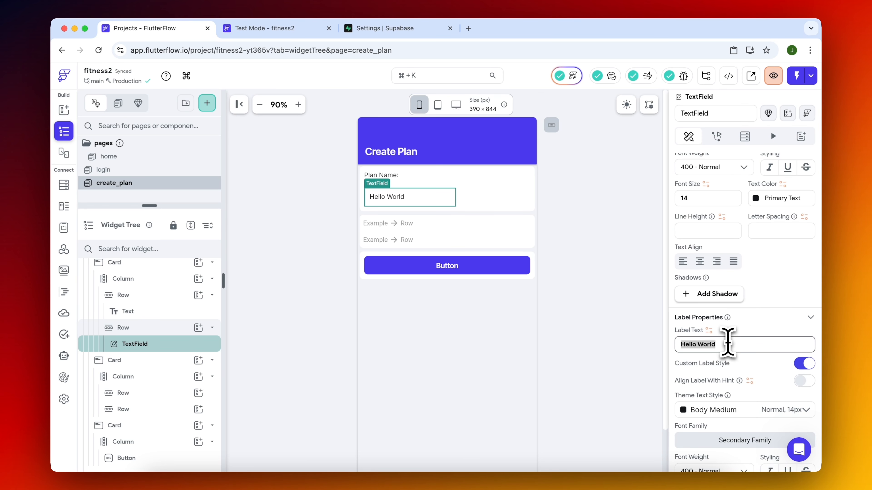
key(BackSpace)
click(416, 202)
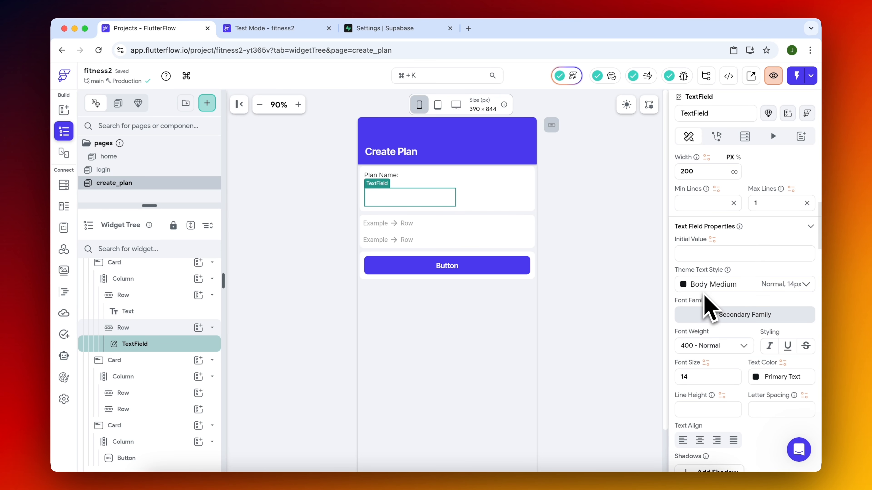
Give the Plan Name TextField a light grey border color, #D5D5D5.
scroll(728, 295, down, 10)
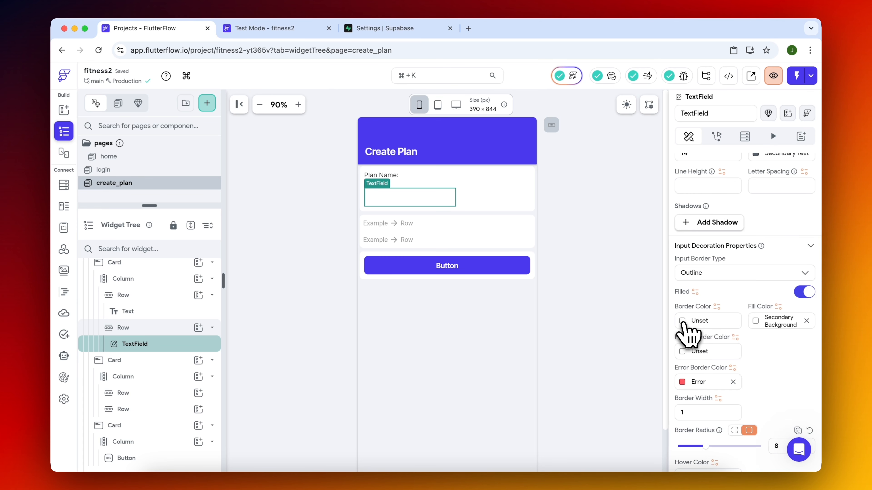
click(686, 321)
drag(520, 146, 516, 149)
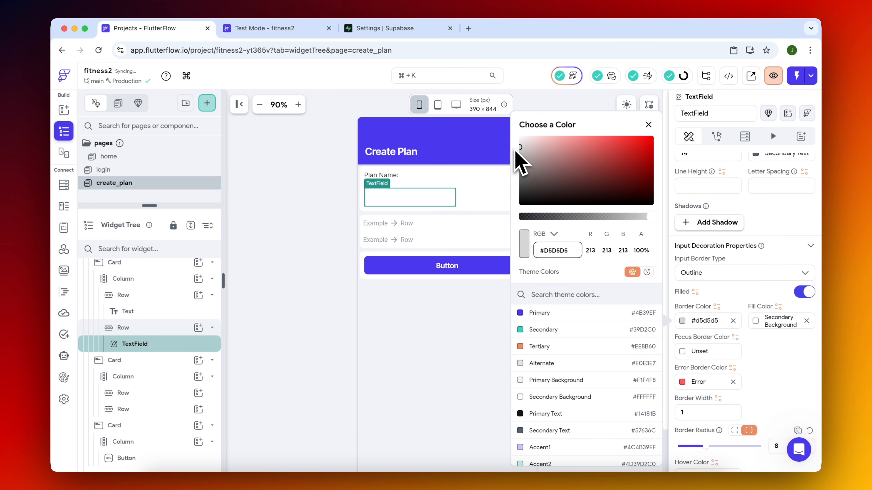
click(706, 265)
scroll(745, 307, down, 3)
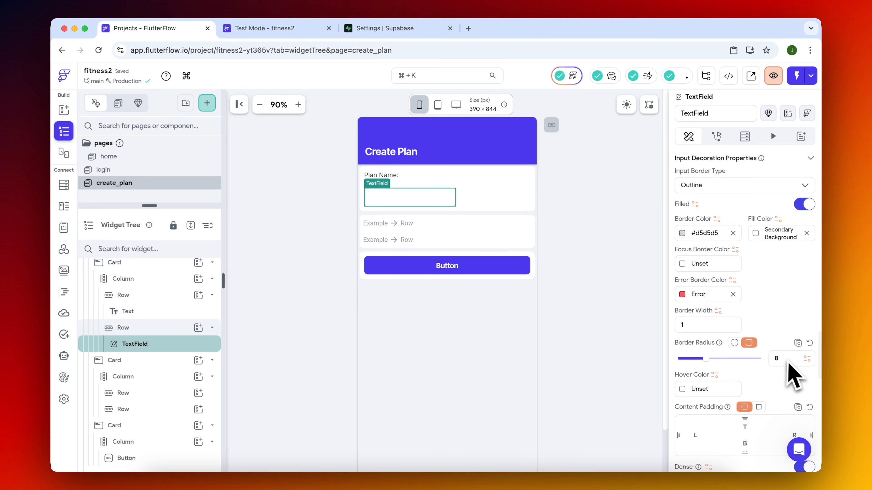
click(596, 271)
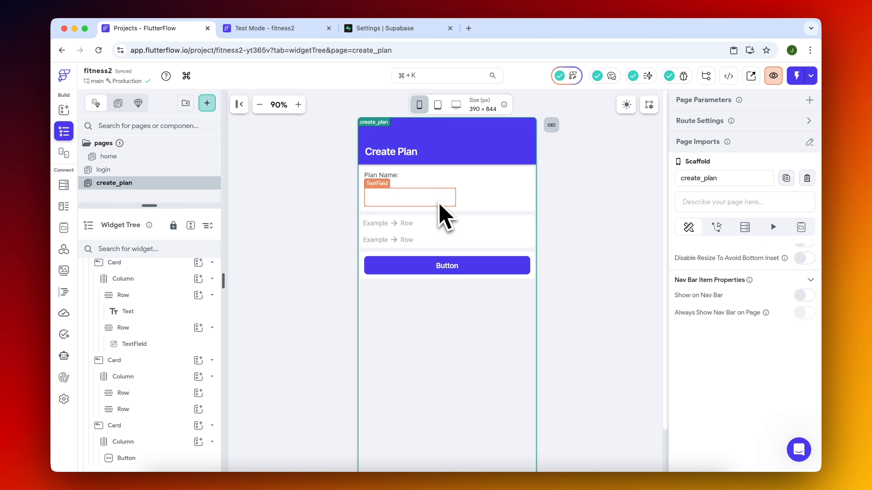
Switch the Plan Name text's row to per-side padding and remove its bottom padding, keeping 10 on the other sides.
click(392, 180)
scroll(696, 316, down, 7)
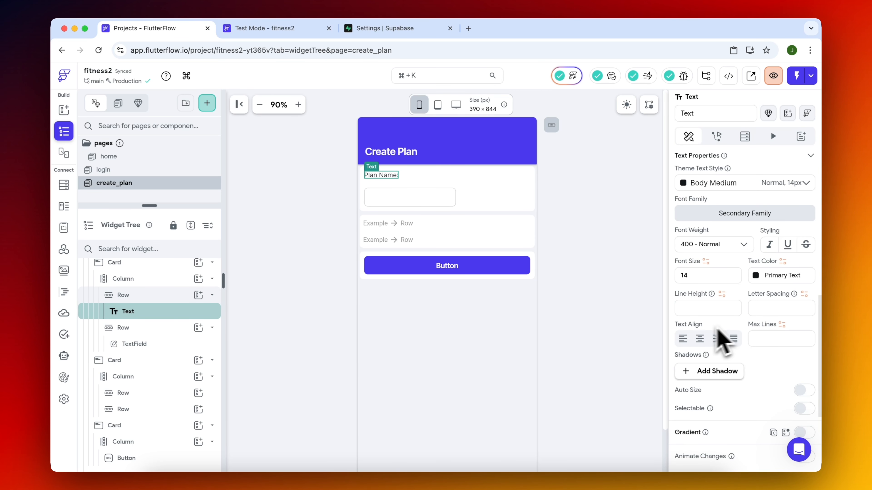
click(156, 294)
scroll(769, 254, up, 5)
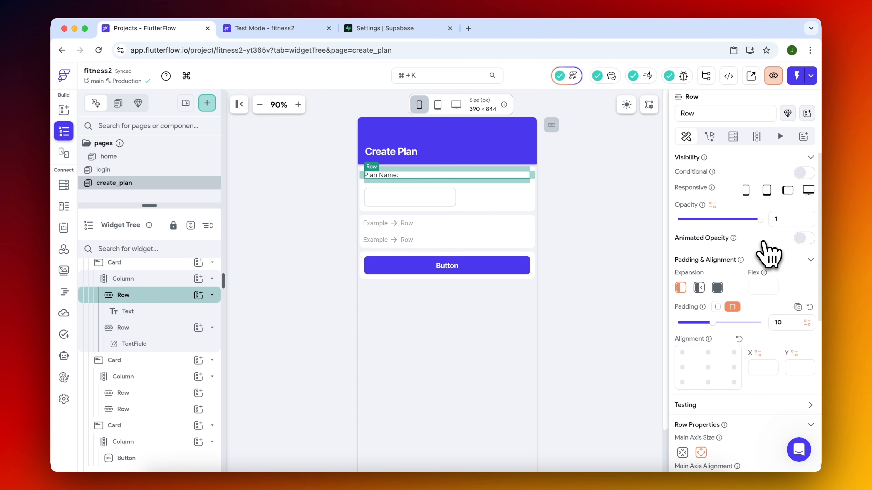
click(718, 307)
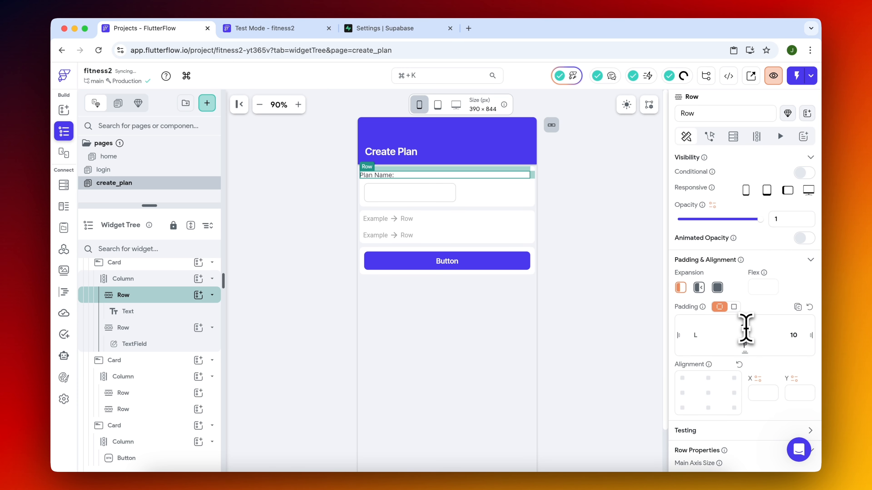
click(580, 235)
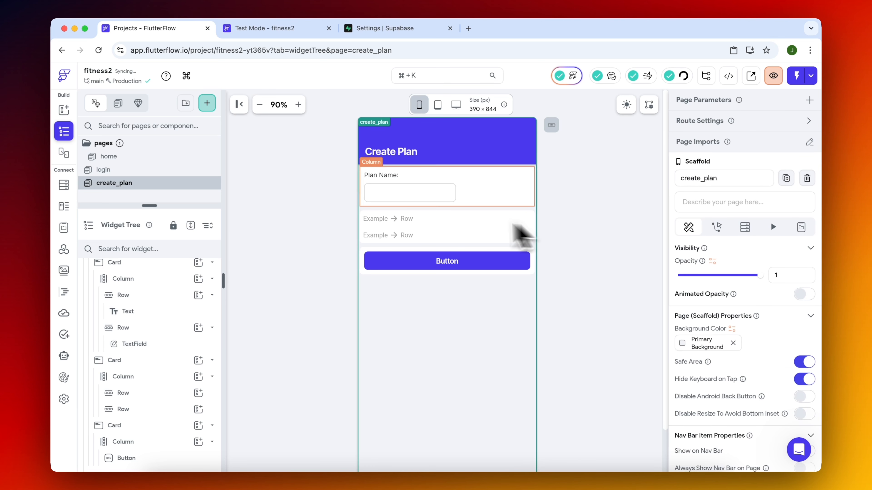
Delete the second card with its empty rows and duplicate the Plan Name card in its place.
click(390, 176)
click(403, 197)
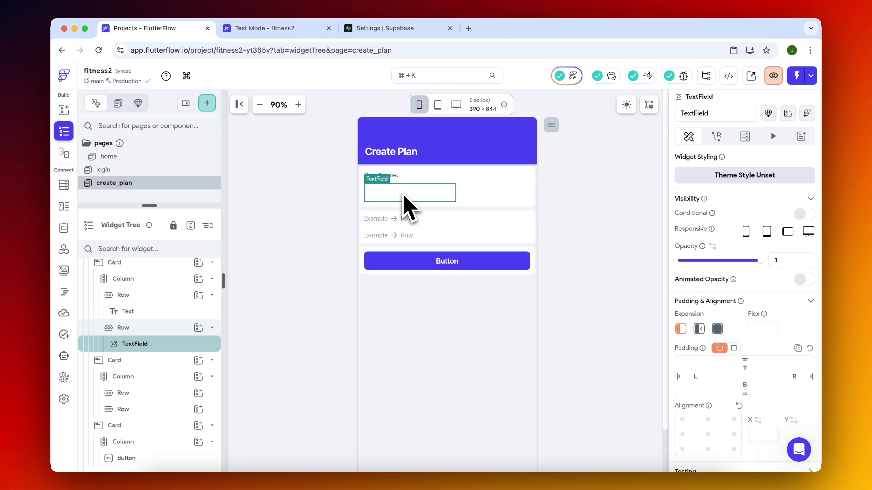
click(139, 361)
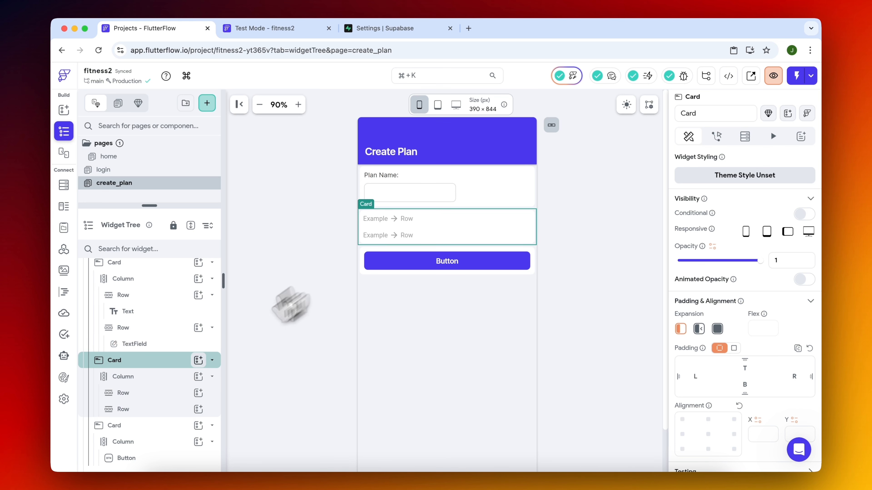
key(Delete)
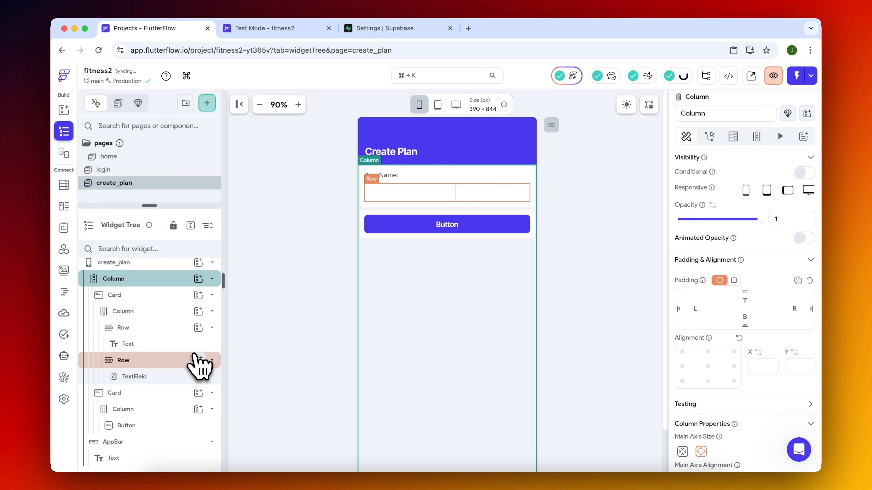
click(150, 295)
key(super+d)
scroll(151, 384, down, 2)
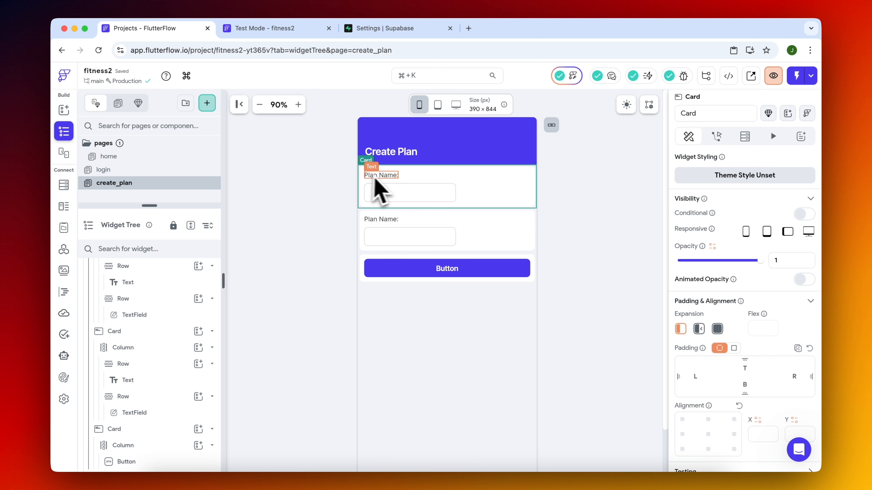
Change the duplicated card's text to "Number of days:".
click(381, 220)
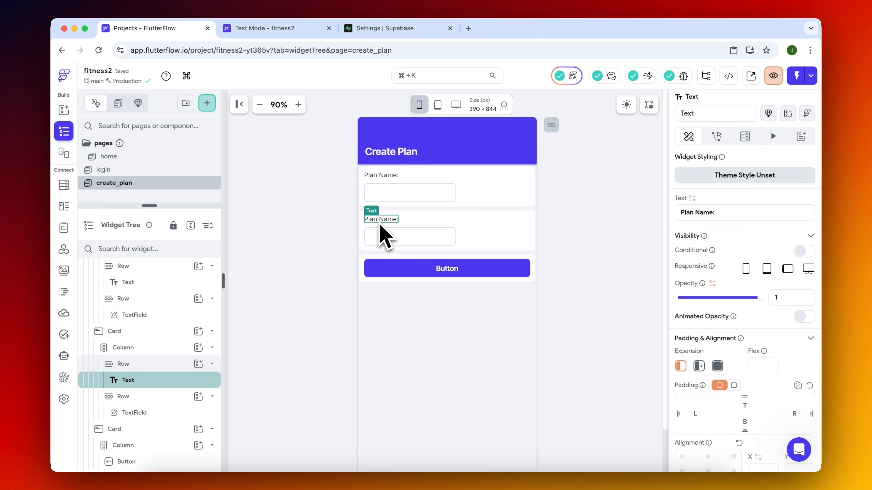
click(734, 213)
text(Number of days:)
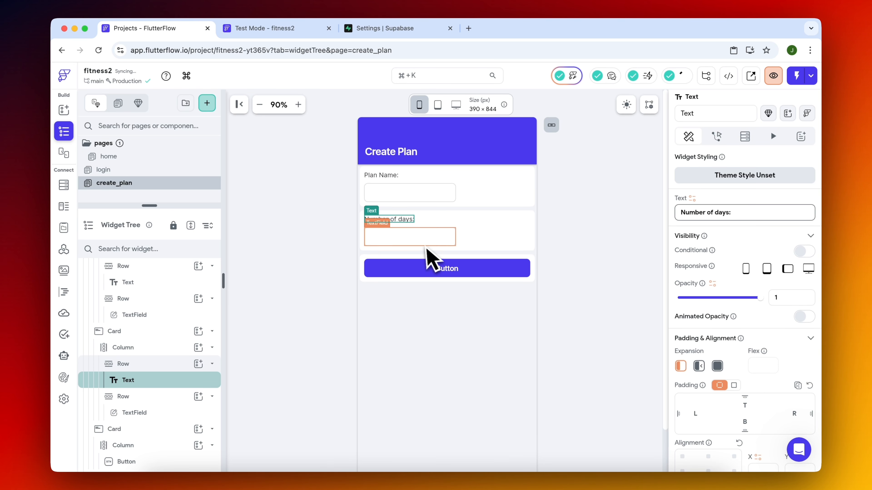
Delete the TextField from the Number of days card and add an IconButton to that row.
click(425, 245)
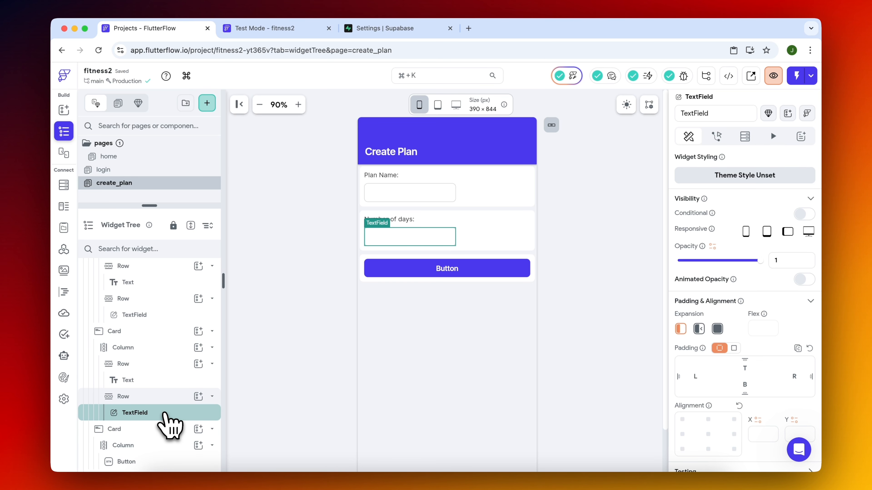
key(Delete)
click(198, 397)
text(but)
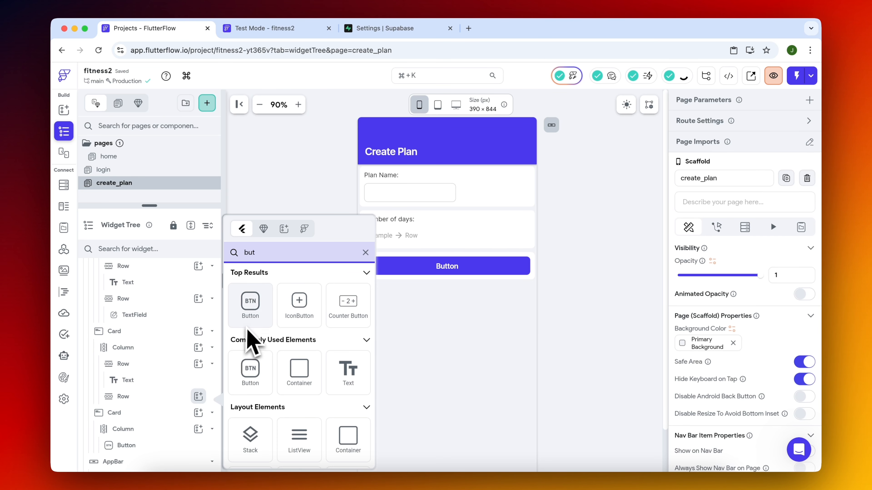
key(BackSpace)
key(BackSpace)
key(BackSpace)
text(icon)
click(299, 302)
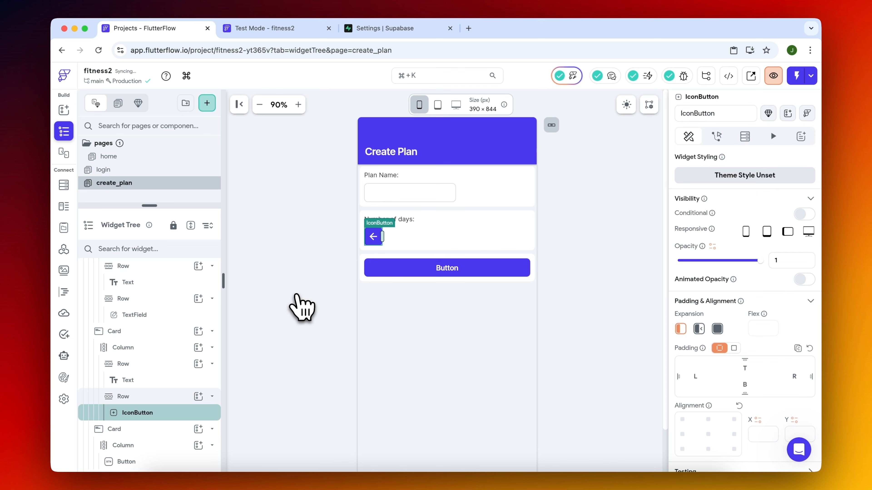
Set the icon button's icon to the Material Filter 1 icon.
scroll(738, 337, down, 10)
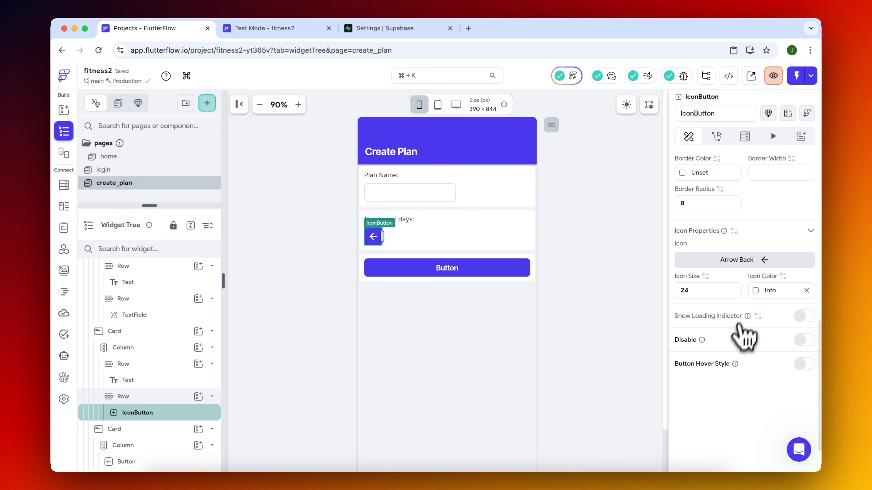
click(736, 260)
text(2)
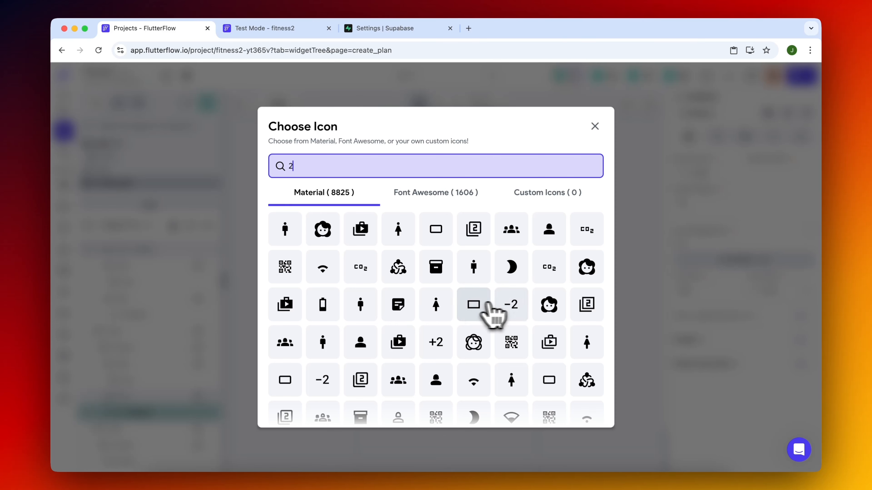
scroll(449, 342, down, 3)
scroll(449, 342, down, 5)
scroll(449, 341, up, 2)
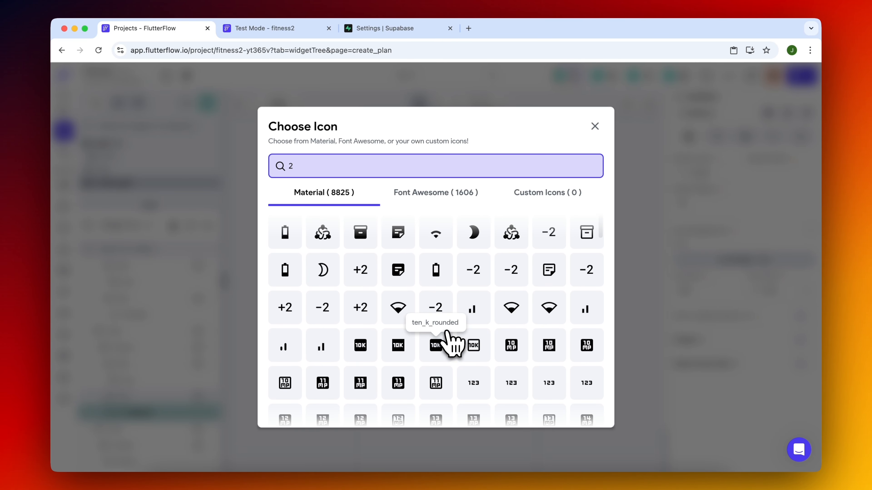
key(BackSpace)
text(1)
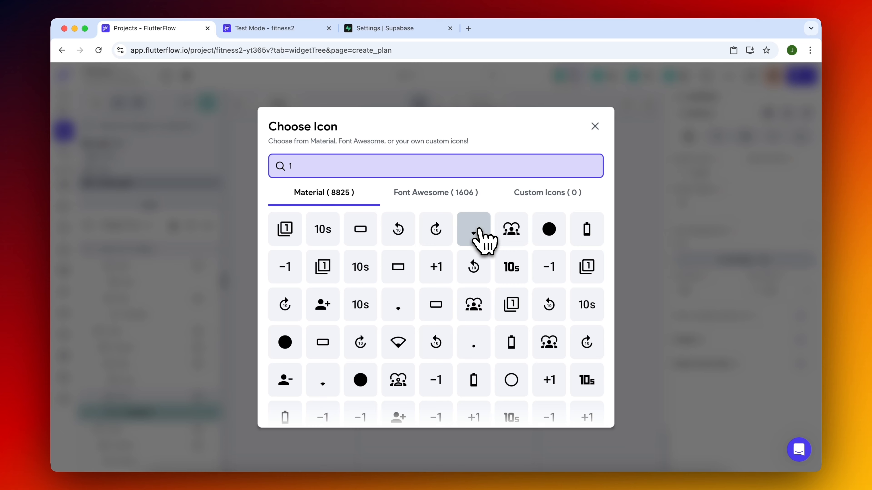
click(323, 269)
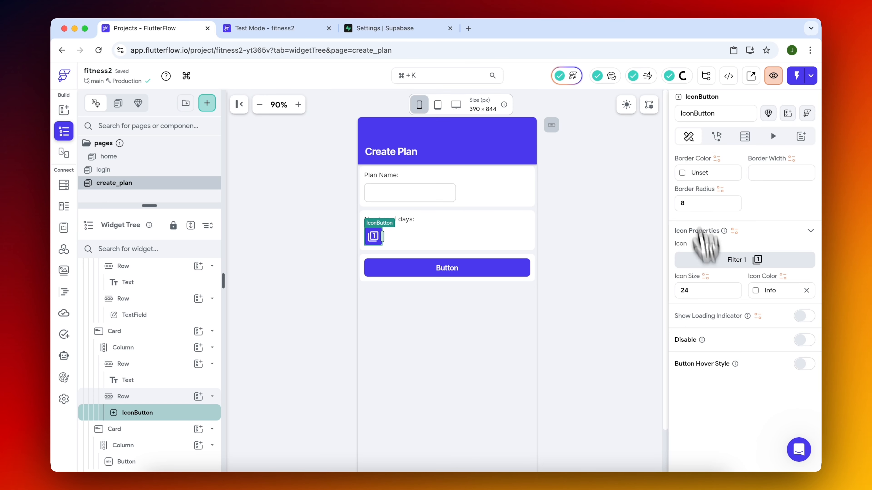
Set the icon button's fill color to white and its icon color to black.
scroll(703, 247, up, 6)
click(685, 356)
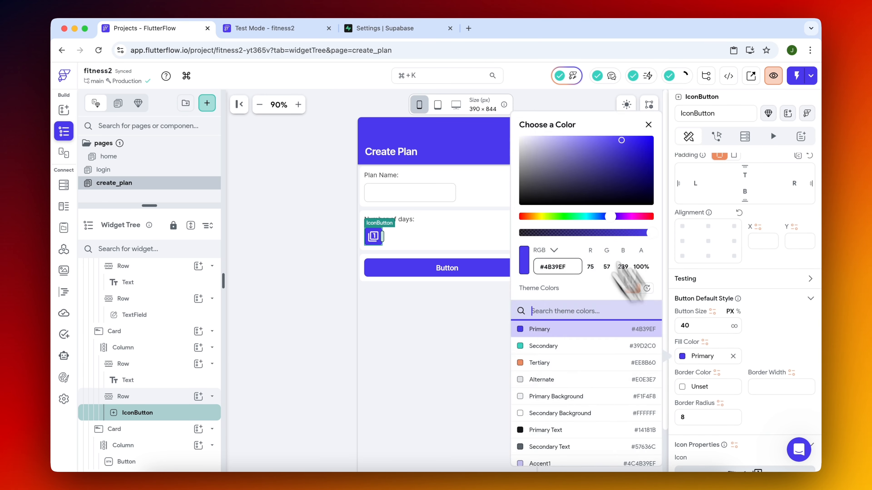
click(630, 278)
scroll(703, 371, down, 2)
scroll(741, 323, down, 3)
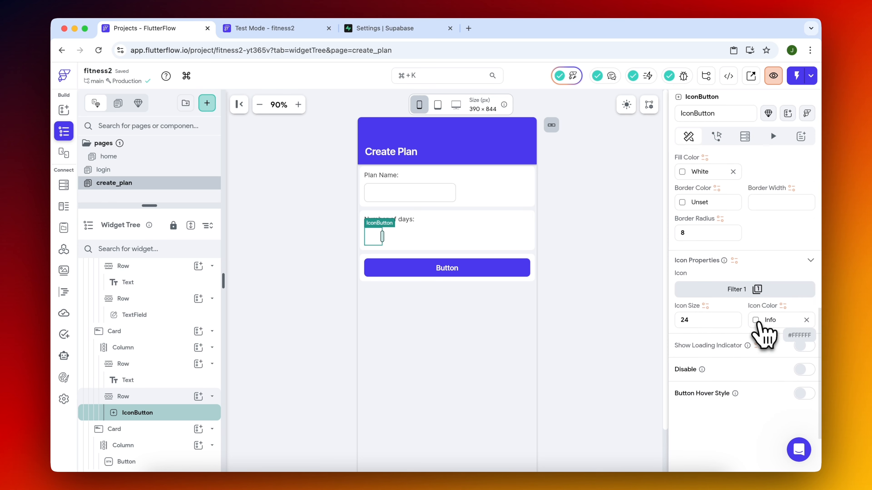
click(759, 321)
drag(643, 169, 587, 209)
click(321, 335)
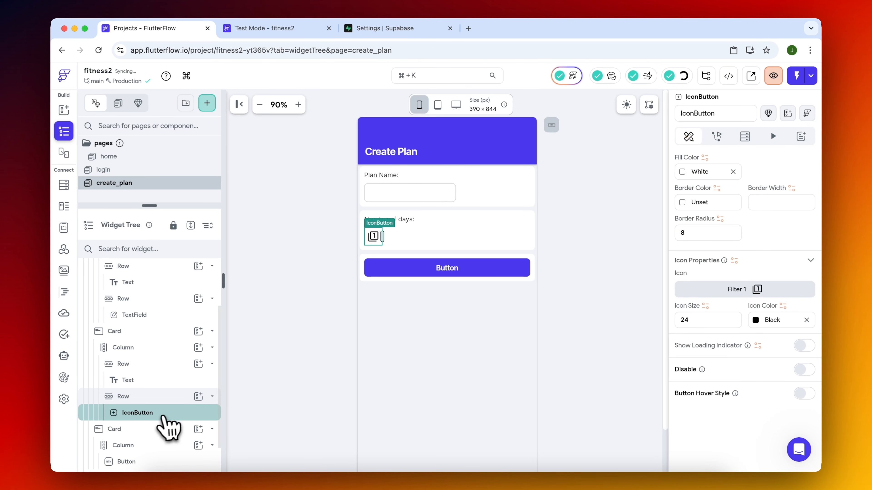
Duplicate the icon button until its row holds seven, and space them evenly along the row.
key(super+d)
key(super+d)
key(super+d)
key(super+d)
key(super+d)
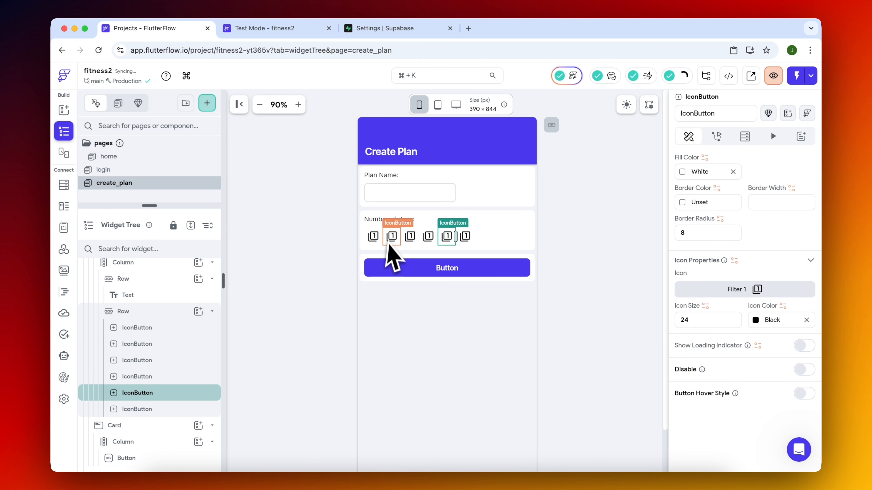
key(super+d)
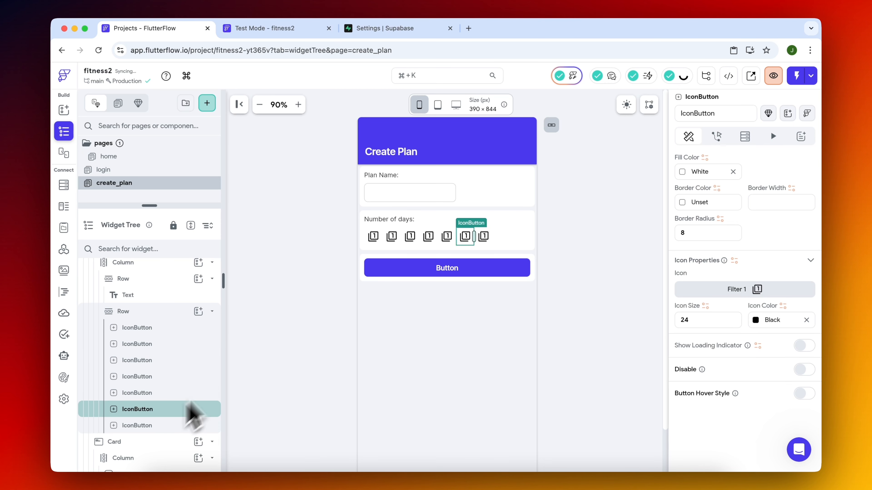
click(171, 311)
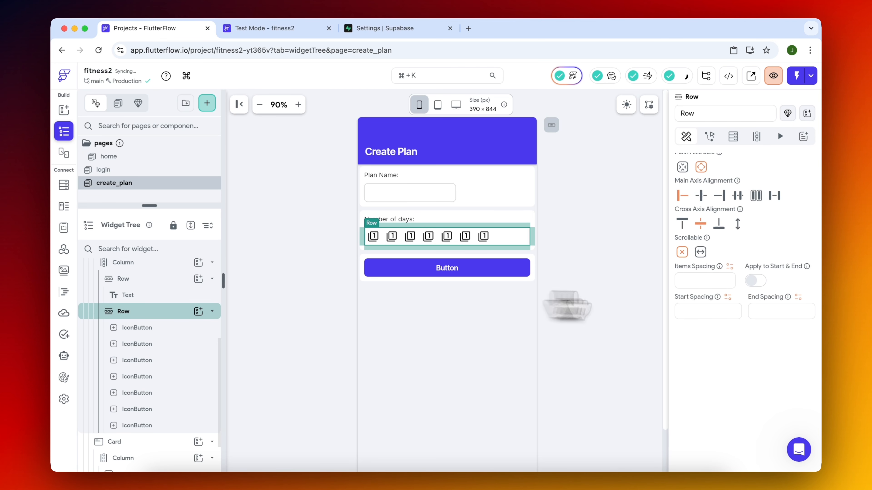
click(737, 195)
Change the second and third icon buttons' icons to the matching framed numbers 2 and 3.
click(380, 240)
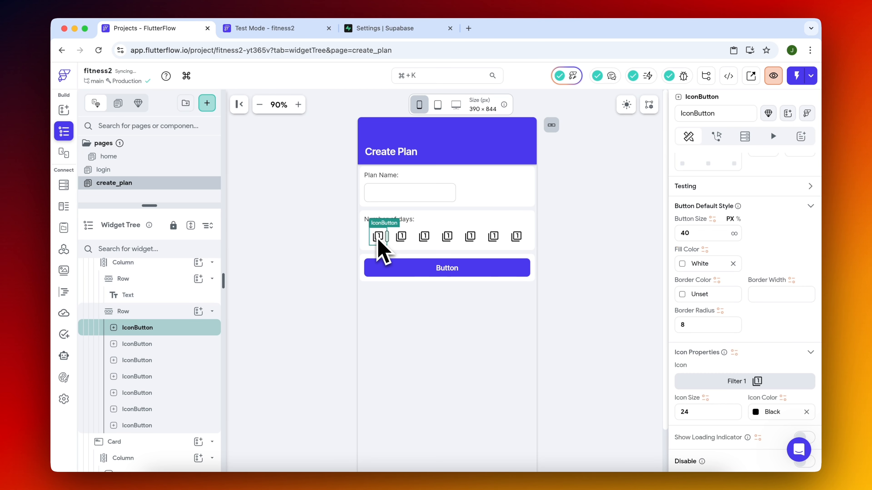
click(402, 240)
click(726, 381)
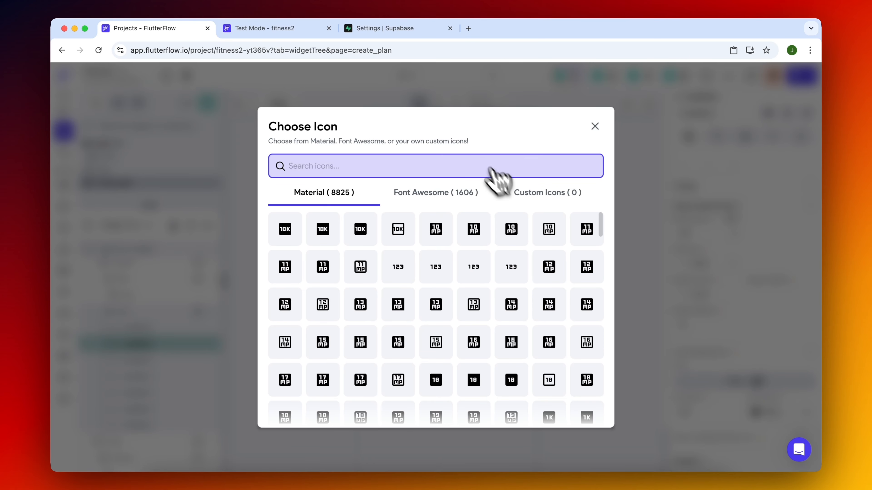
click(424, 237)
click(726, 381)
text(3)
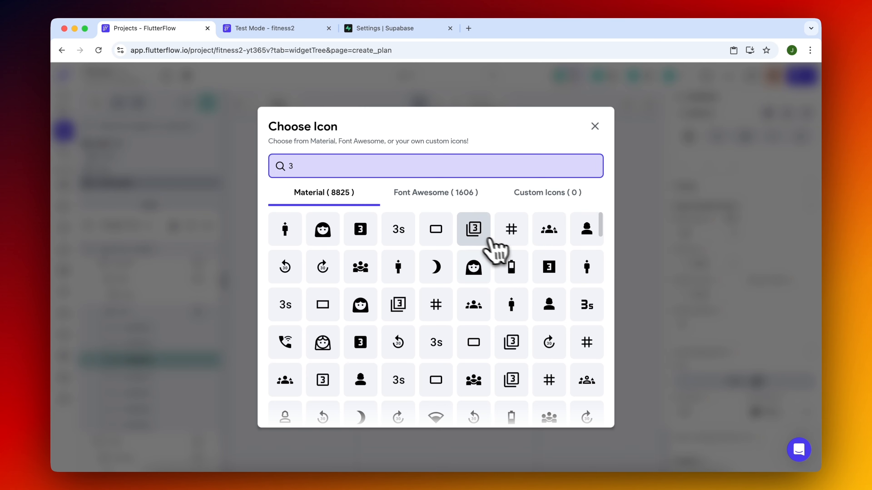
click(477, 229)
Change the fourth to seventh icon buttons' icons to the matching framed numbers 4, 5, 6 and 7.
click(448, 237)
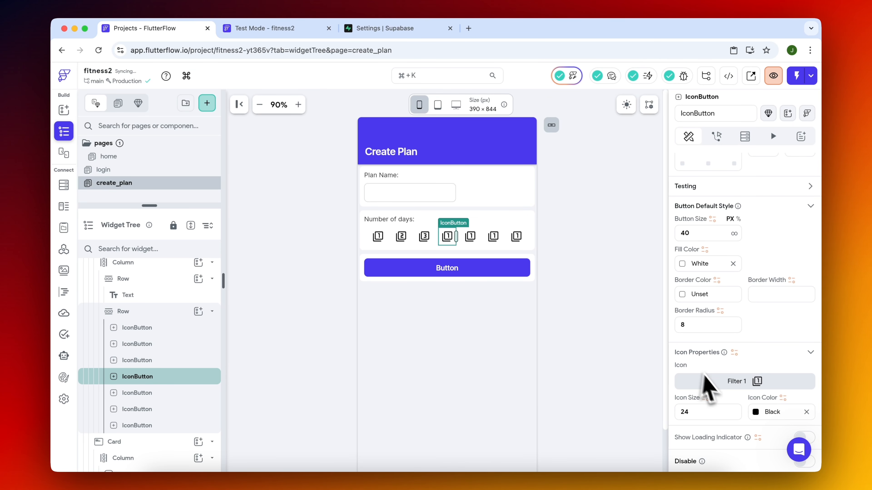
click(707, 381)
text(6)
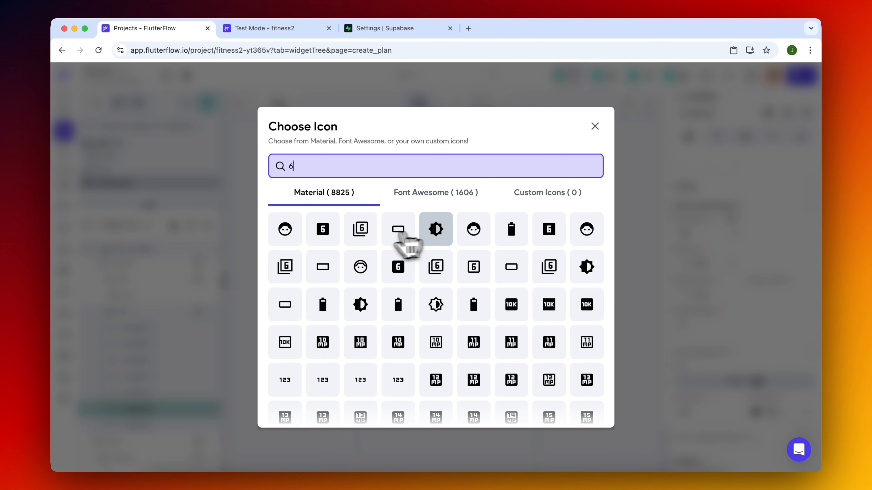
click(360, 229)
click(520, 240)
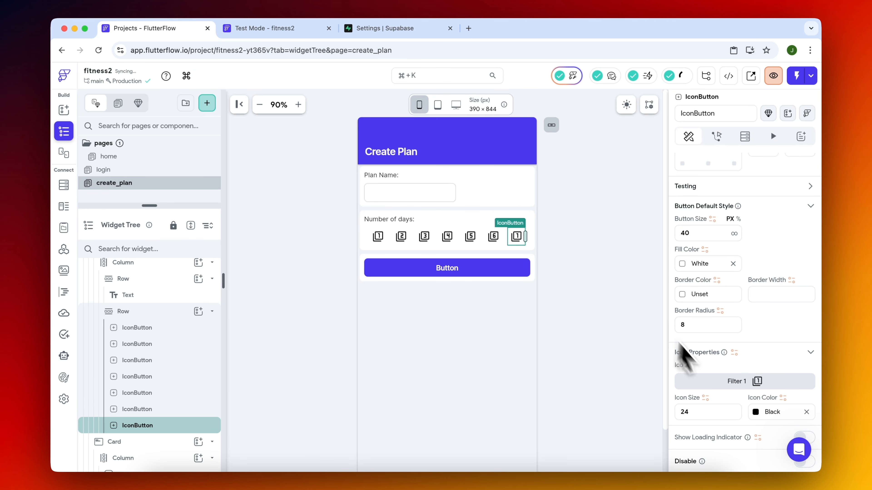
click(587, 234)
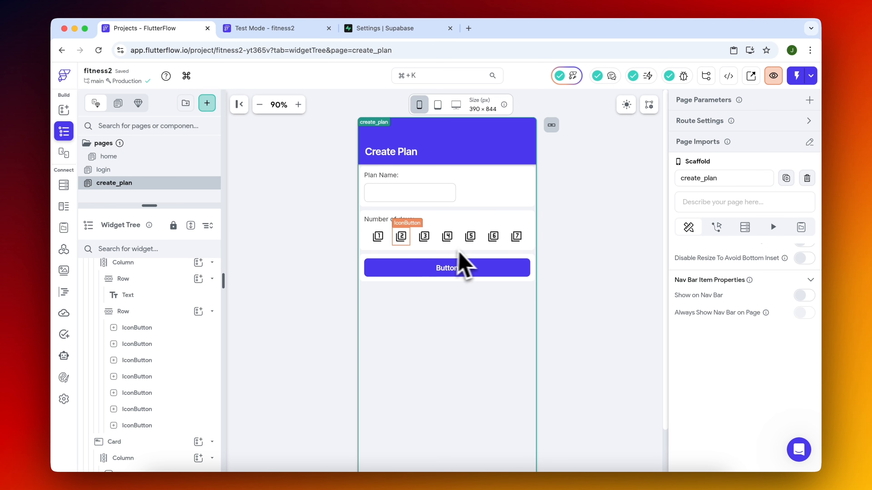
click(428, 242)
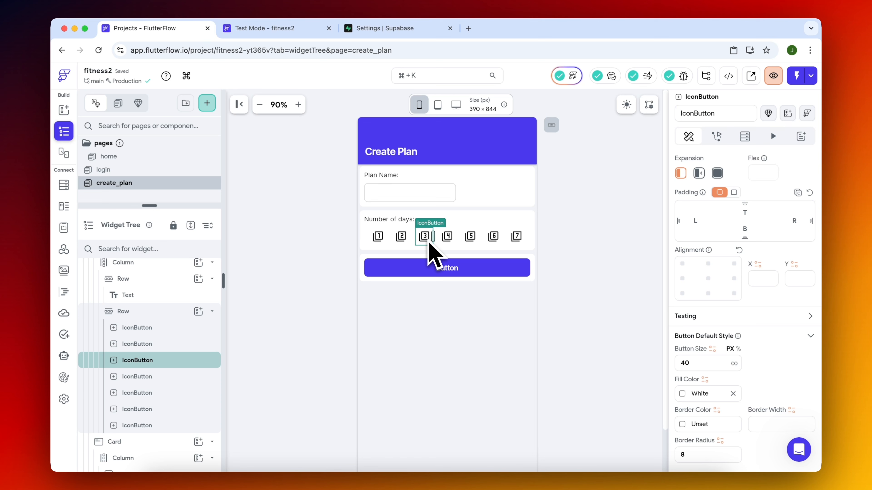
click(381, 243)
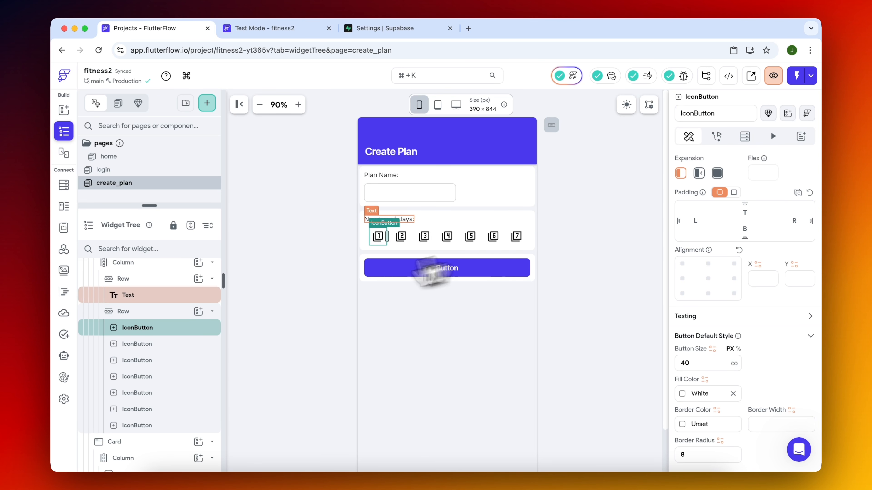
Try to add a non-nullable Integer page state variable numDays with initial value 0 to create_plan.
scroll(134, 303, up, 5)
click(150, 273)
click(802, 227)
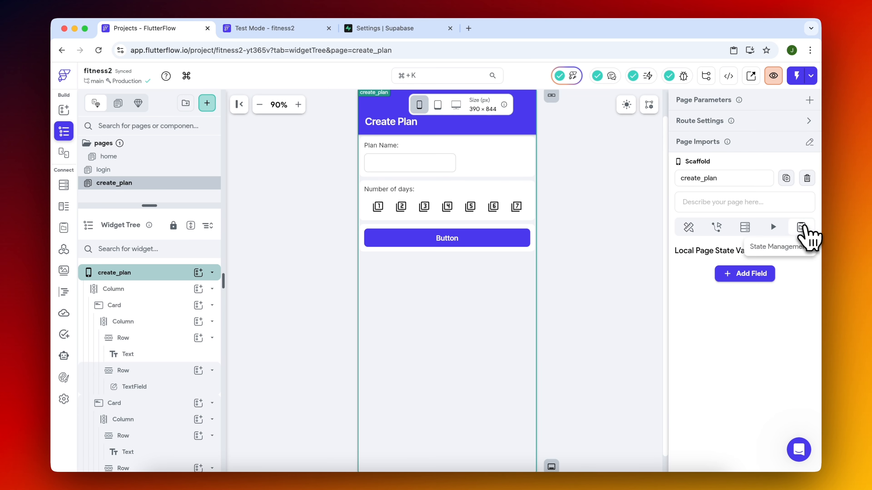
click(743, 275)
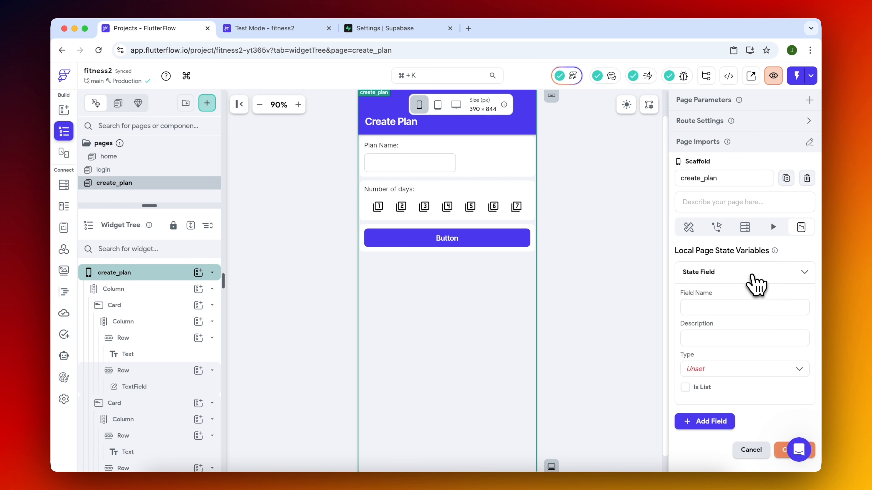
click(719, 315)
text(numDays)
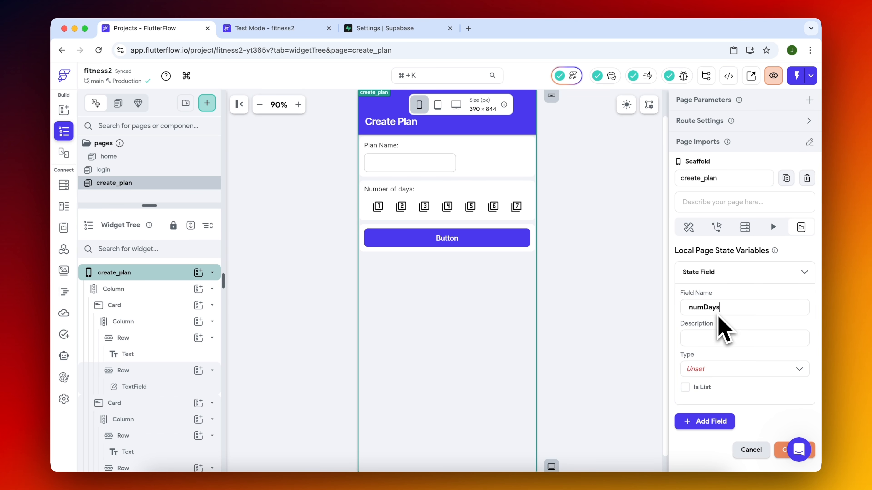
click(720, 368)
click(721, 357)
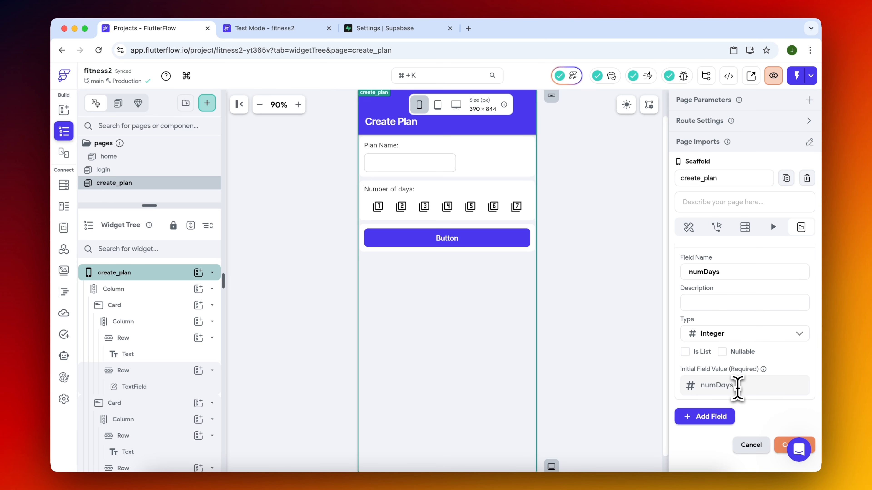
click(737, 386)
text(0)
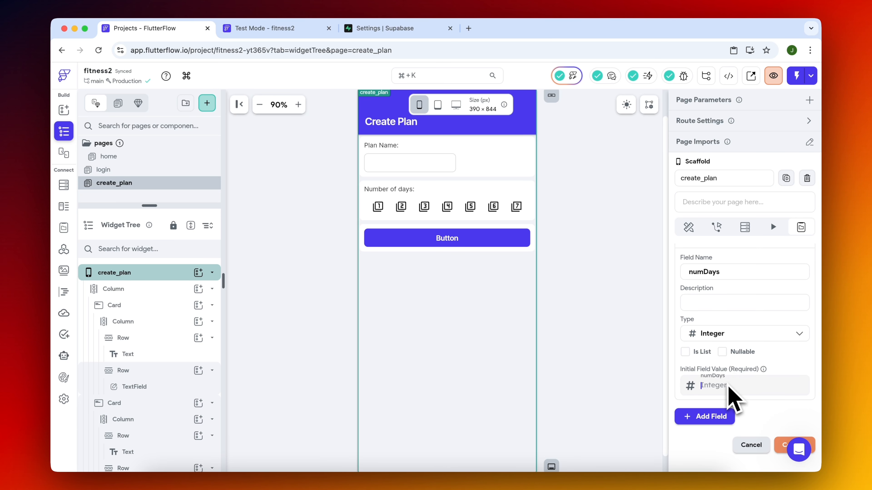
Add an On Tap action to the number 1 icon button and search its action list for Update Page State.
click(379, 208)
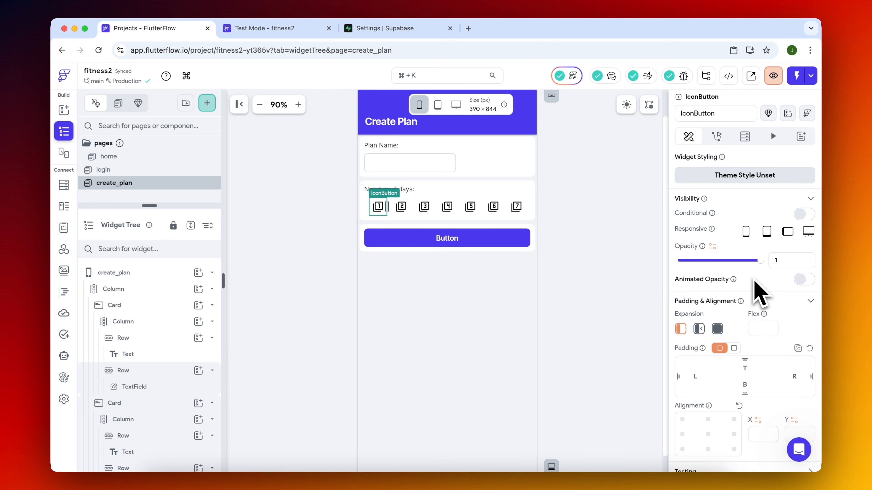
click(716, 136)
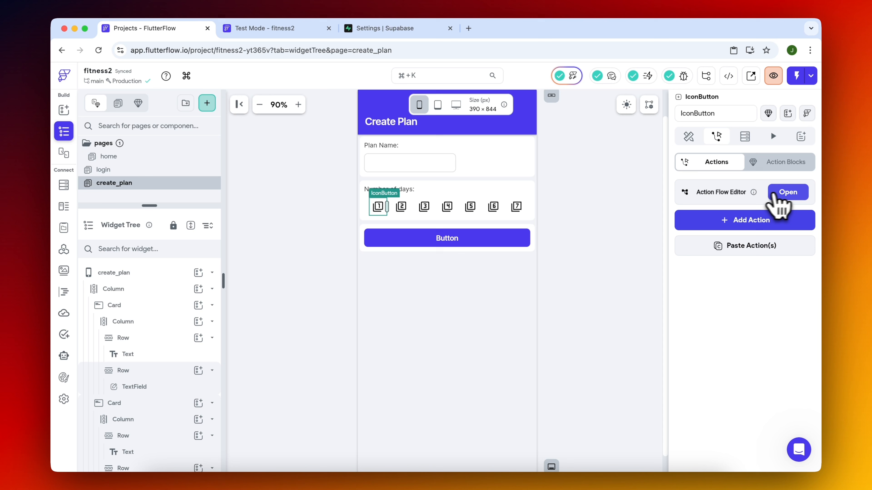
click(751, 220)
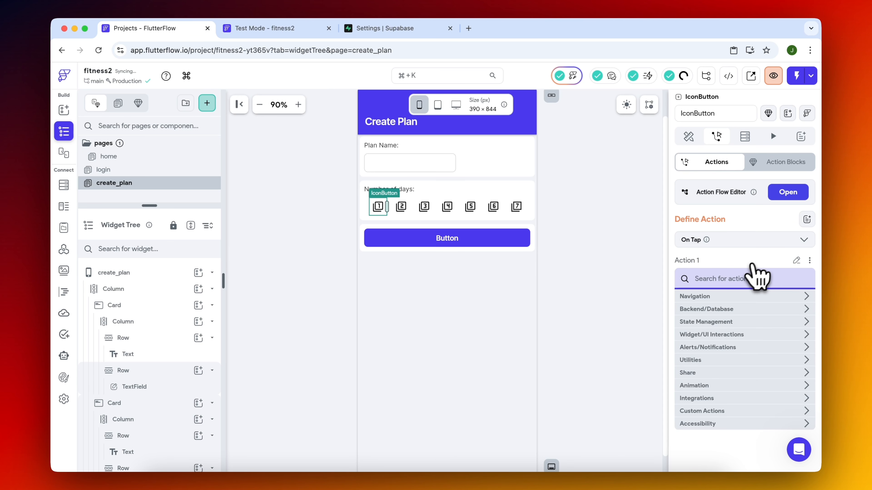
text(state)
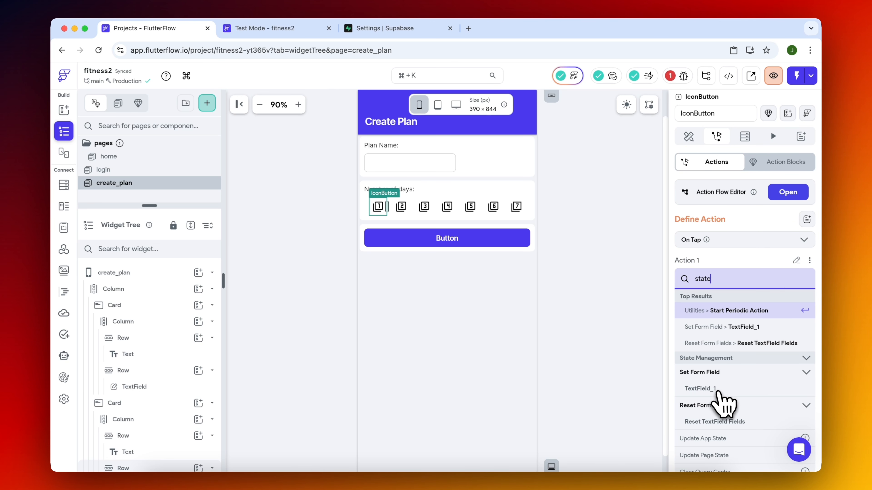
click(690, 457)
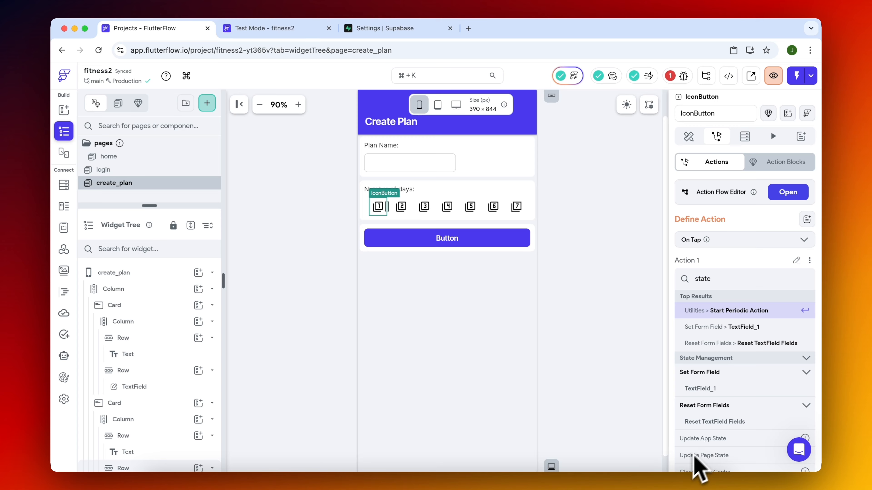
click(787, 192)
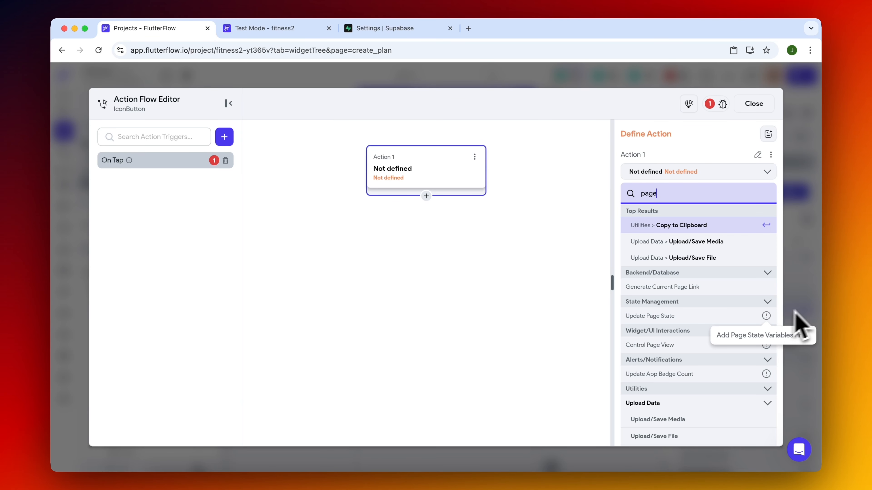
click(817, 370)
Add a page state variable numDays to create_plan as a non-nullable Integer with initial value 0.
click(162, 276)
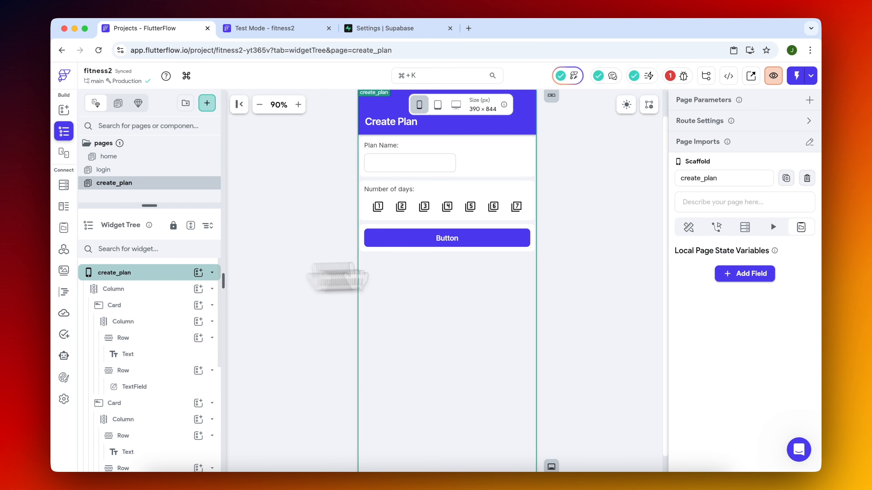
click(739, 275)
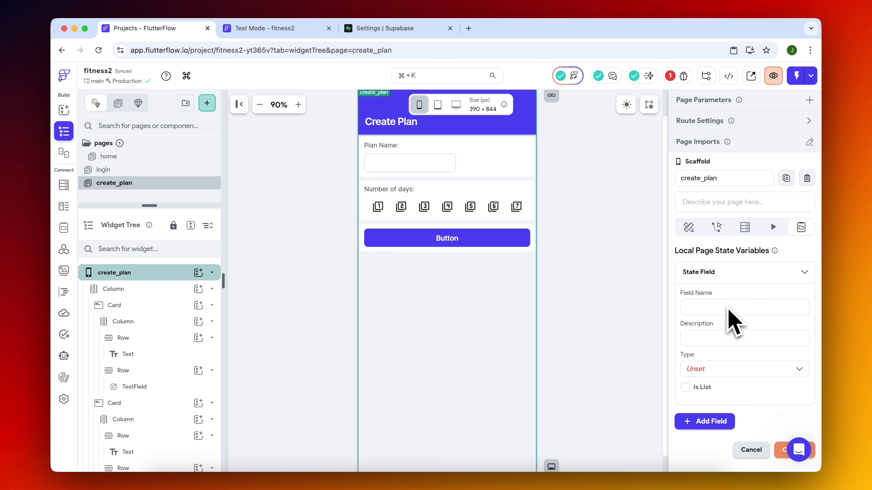
text(numDays)
click(797, 321)
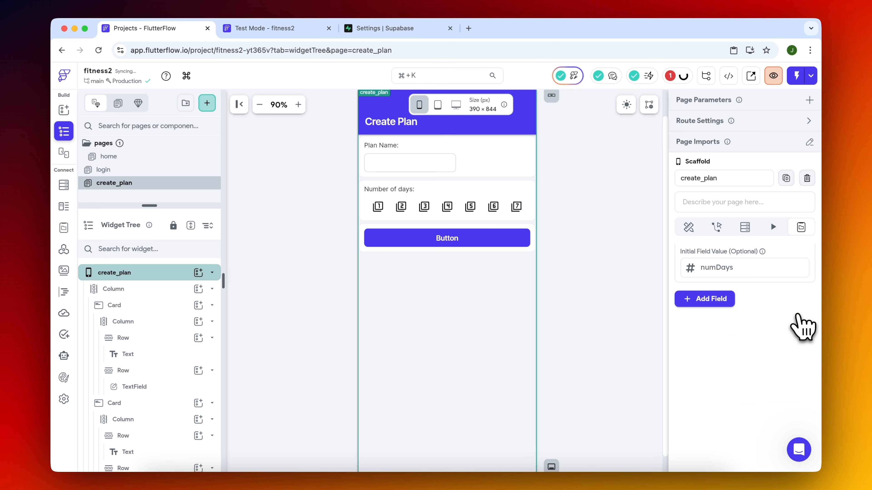
scroll(789, 309, up, 2)
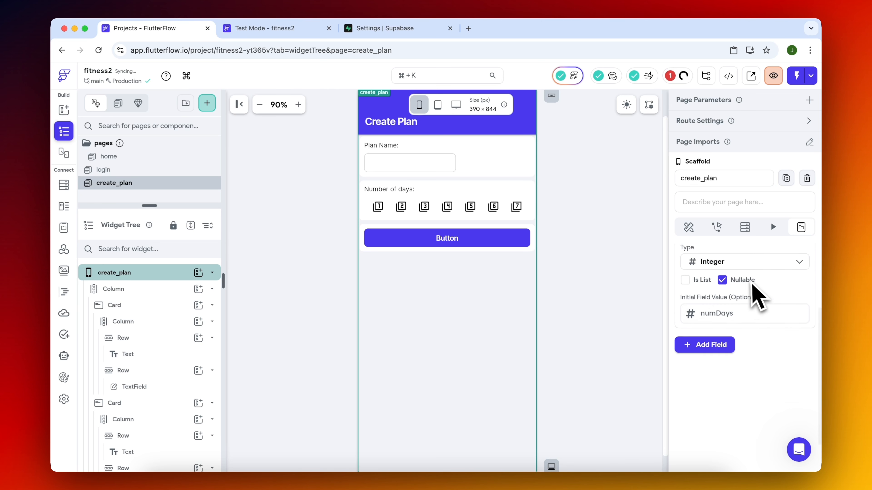
click(722, 287)
click(729, 321)
text(0)
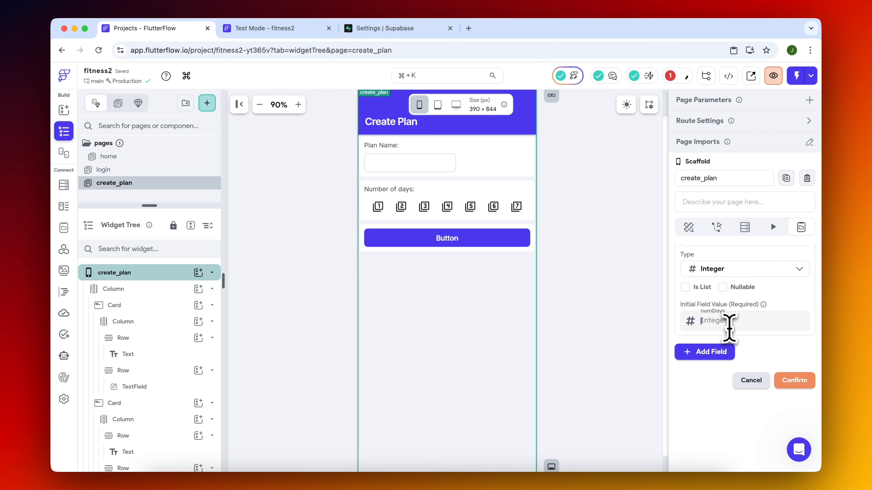
key(Return)
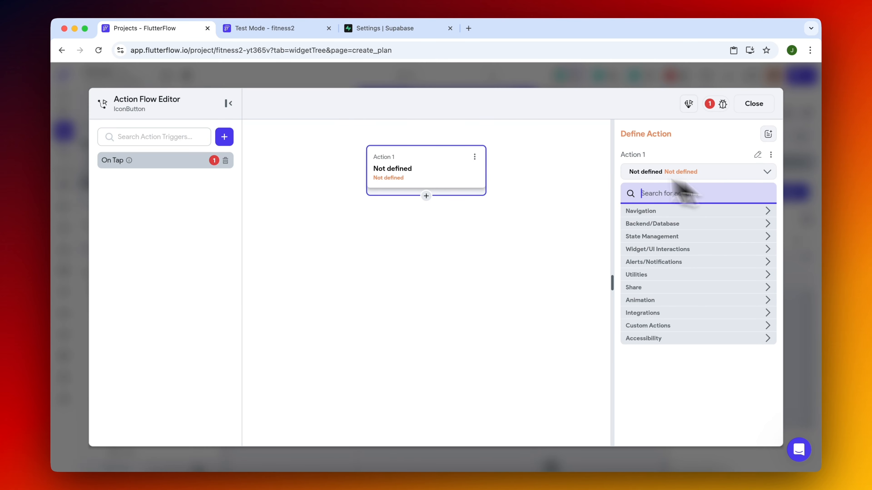
Define the number 1 icon button's On Tap action as Update Page State, setting numDays to the value 1.
text(upd)
click(716, 242)
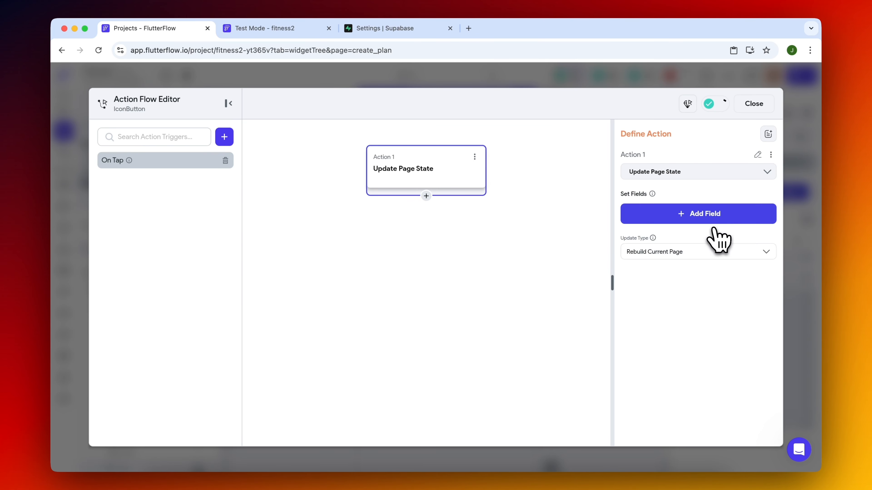
click(688, 216)
click(460, 216)
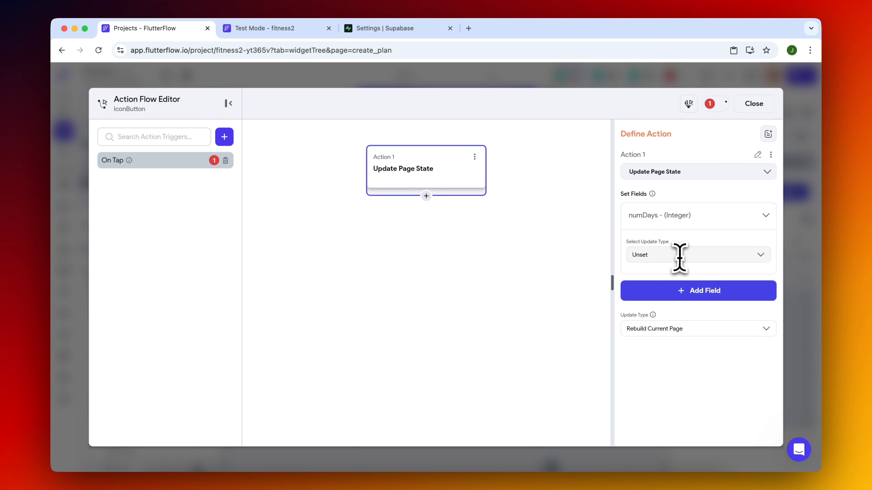
click(680, 255)
click(671, 277)
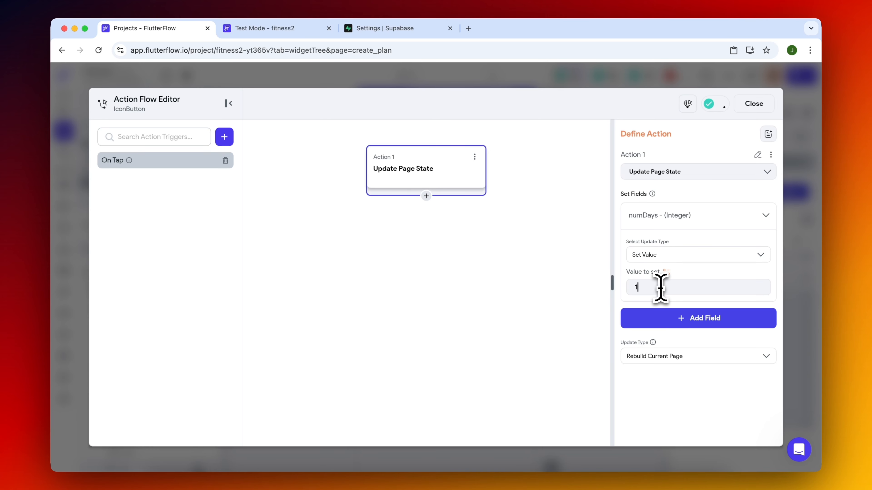
click(806, 289)
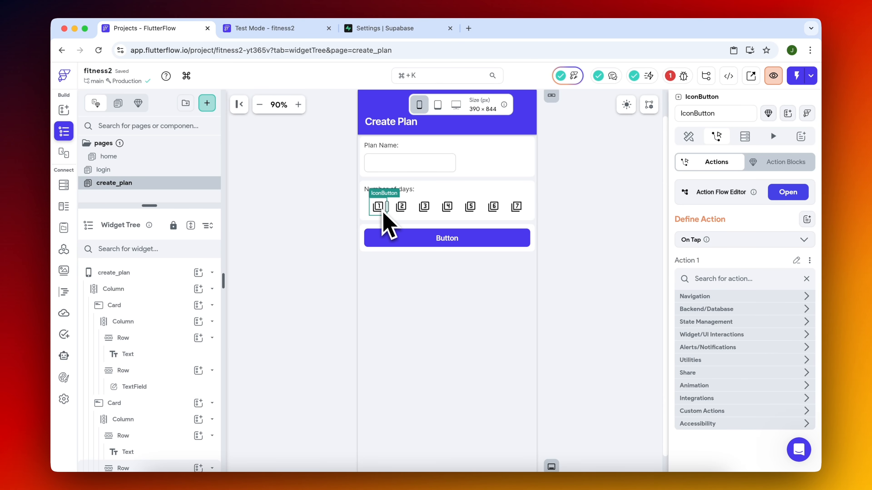
Copy the Update Page State action from the number 1 icon button's action flow.
click(787, 192)
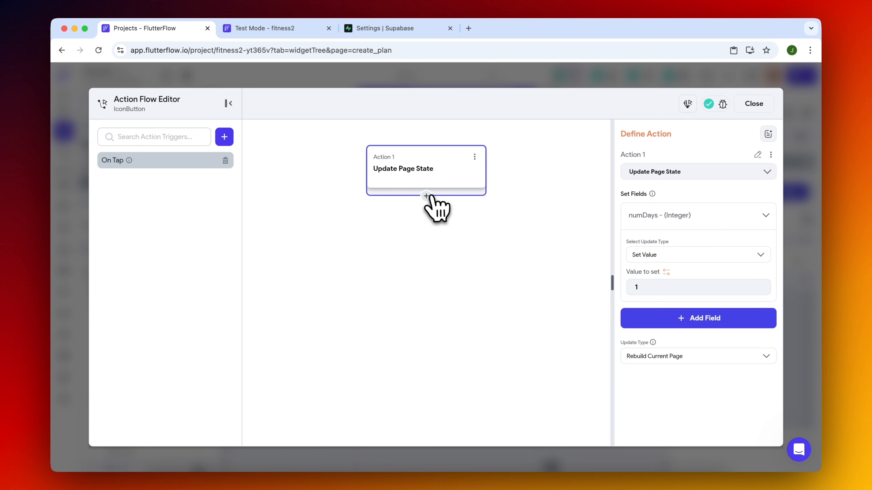
click(474, 157)
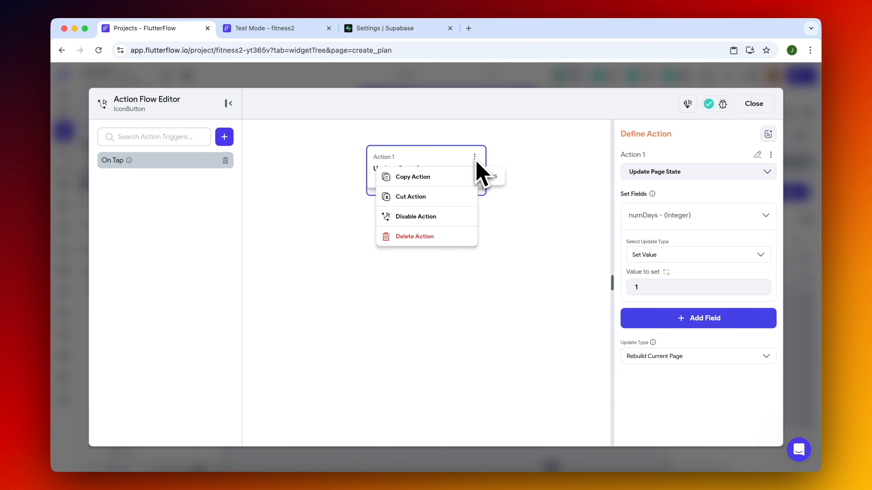
click(433, 176)
click(804, 288)
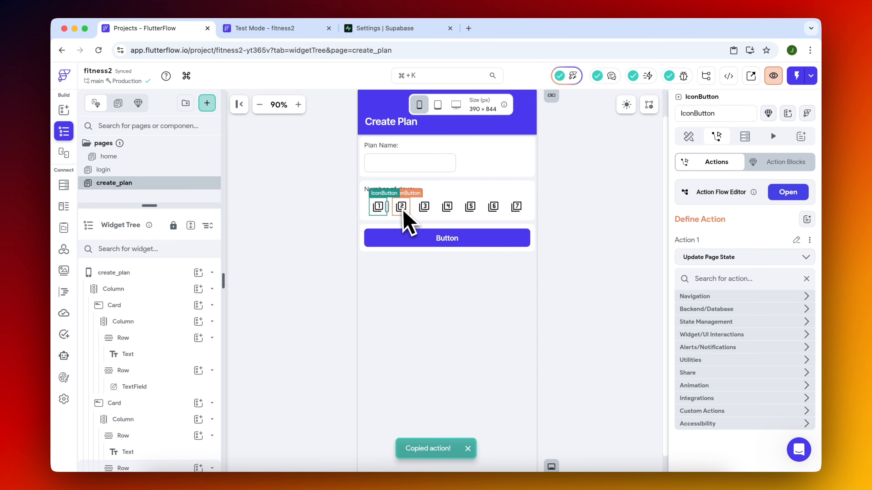
Paste the copied Update Page State action onto the number 2, 3 and 4 icon buttons, and reselect the number 1 button.
click(410, 211)
click(744, 250)
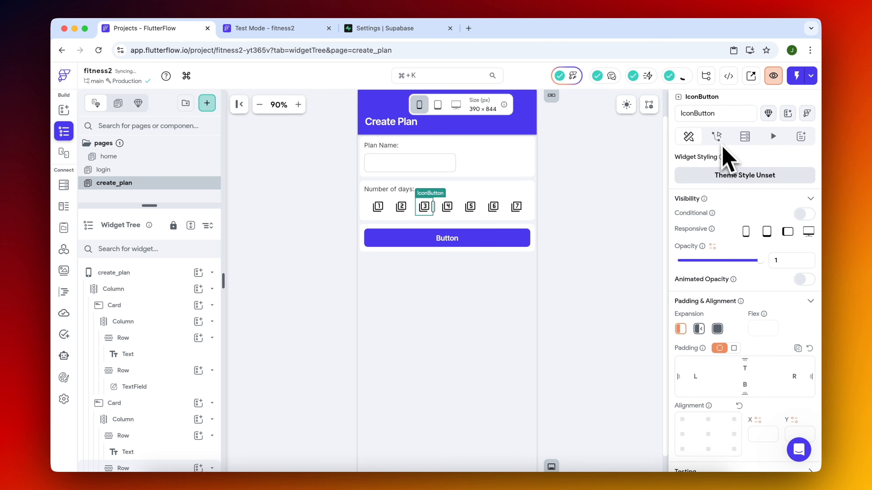
click(717, 136)
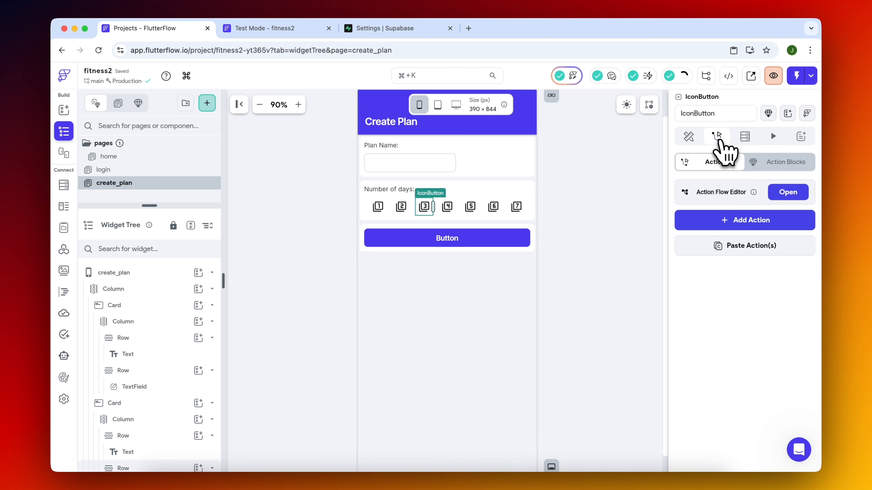
click(755, 259)
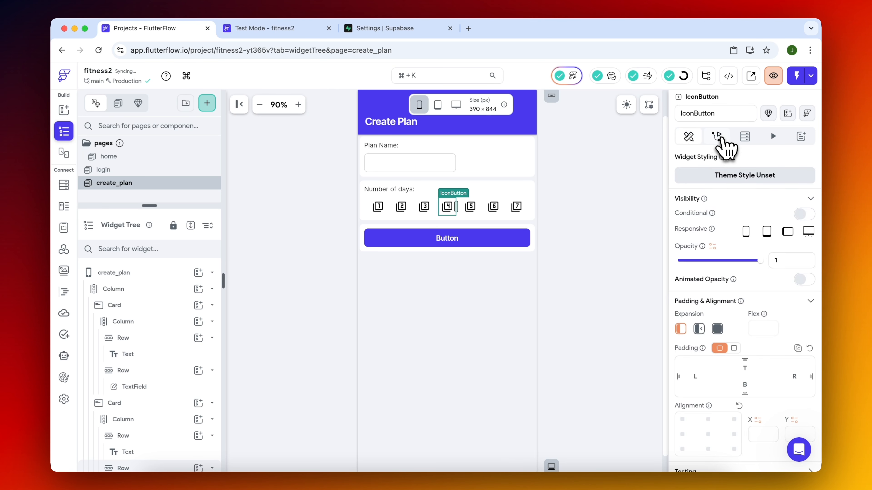
click(717, 136)
click(751, 249)
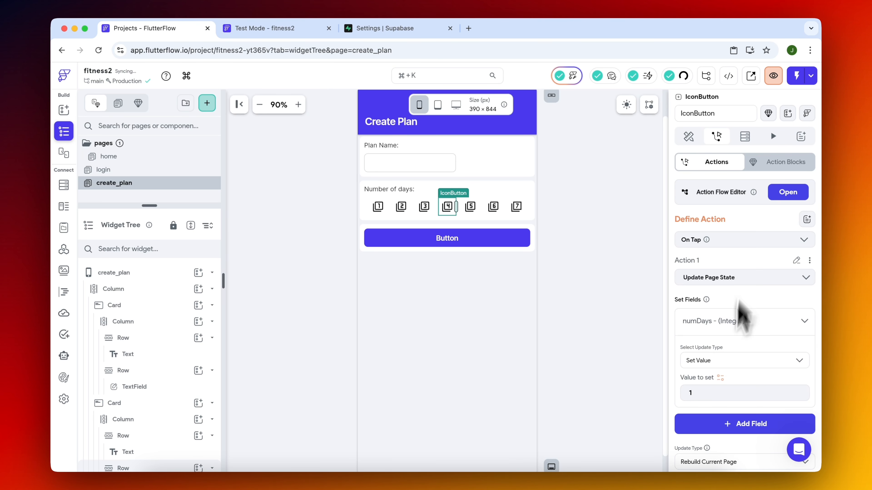
click(425, 227)
click(380, 212)
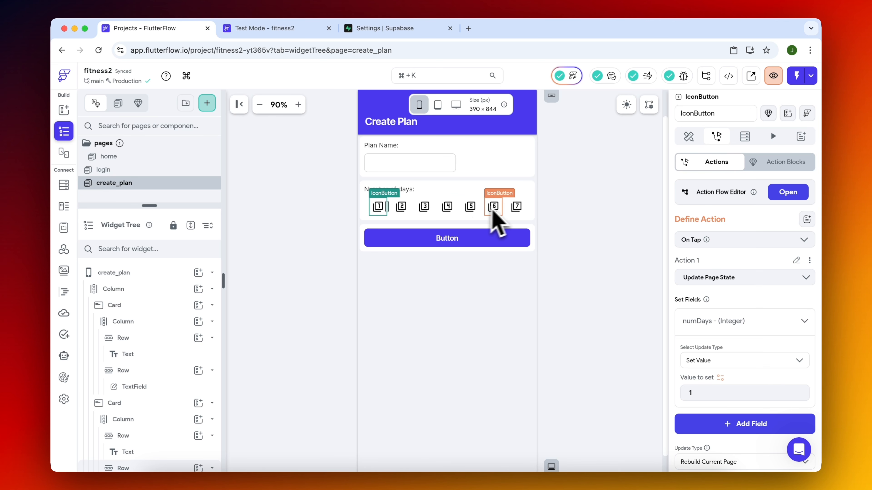
Change the label above the numbered icon buttons to "Days of the week:".
click(406, 193)
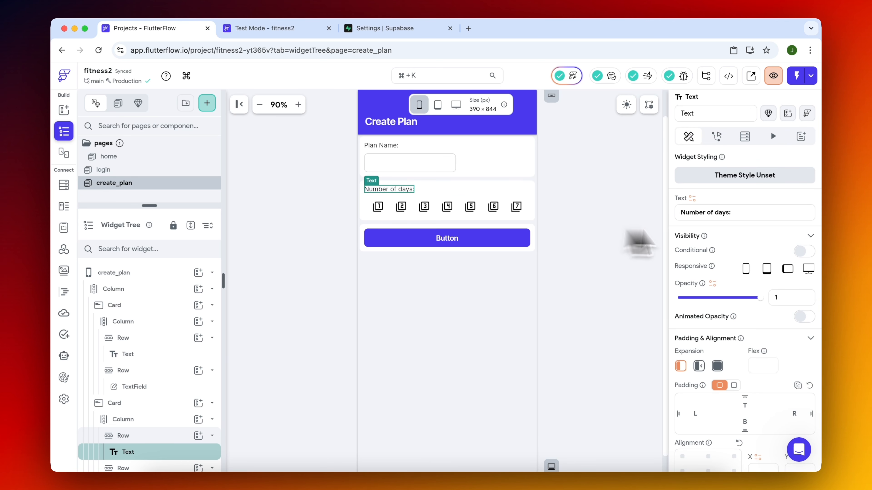
triple_click(749, 213)
text(Days of)
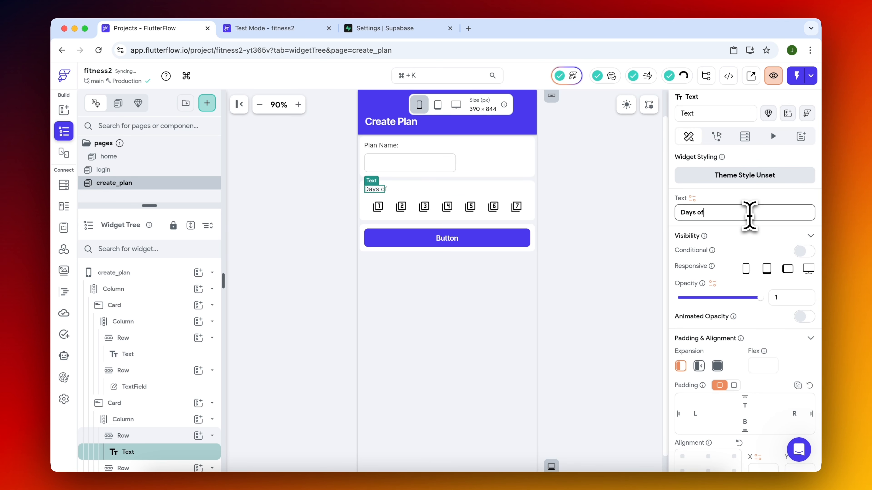
text( the)
text(week:)
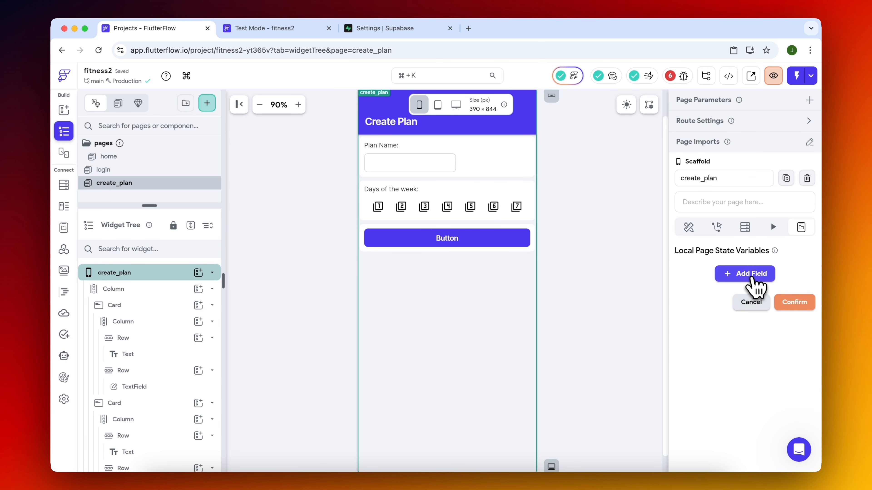
Start a new local page state variable on the create_plan page.
click(752, 277)
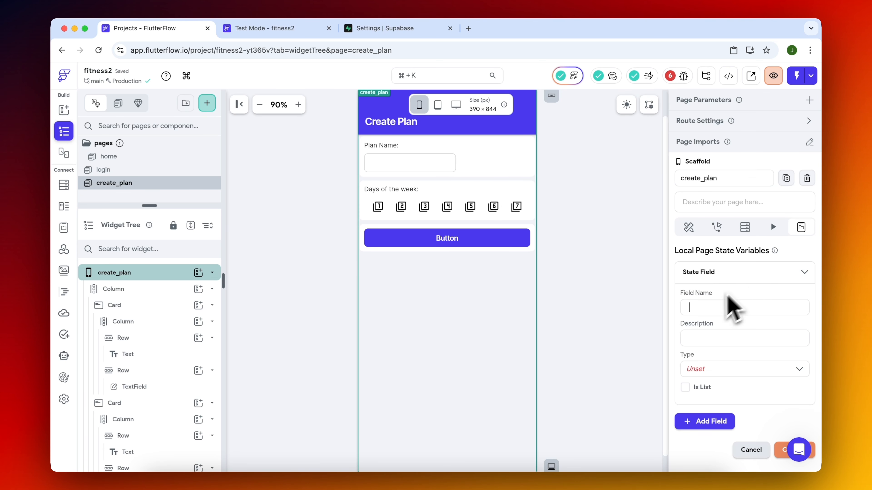
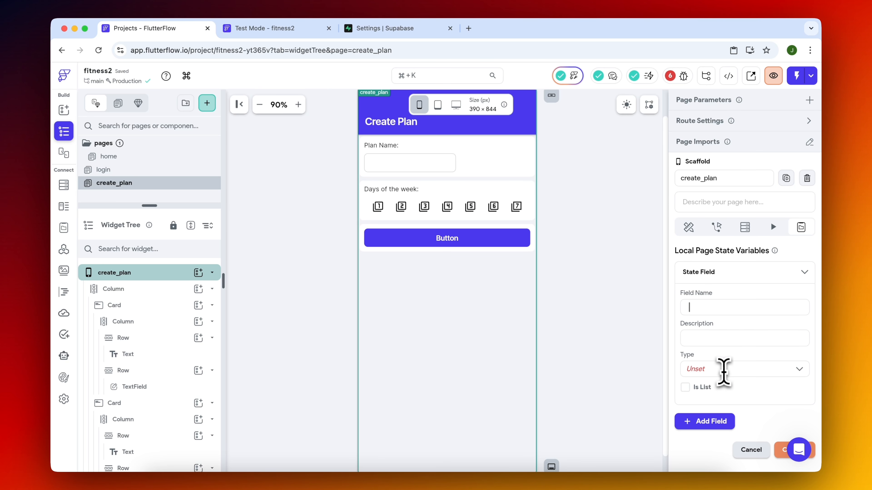
Set the new page state variable's type to Boolean and make it a list.
click(722, 369)
text(bo)
click(696, 357)
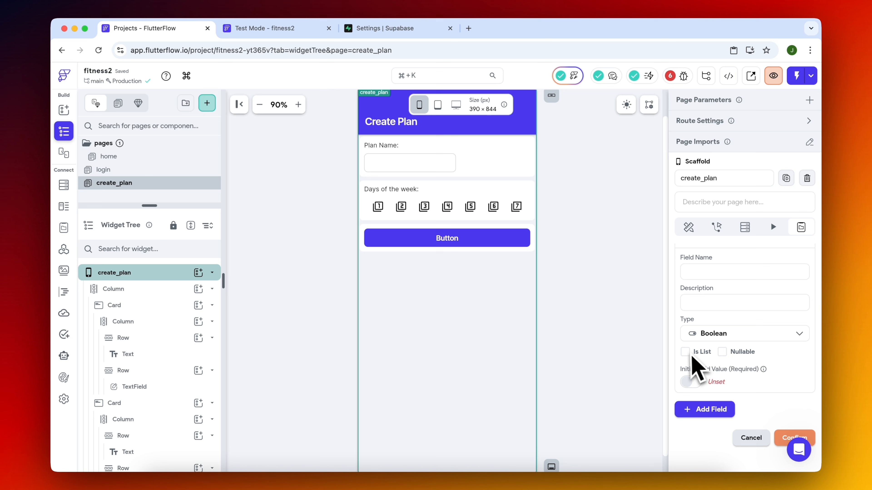
click(694, 362)
scroll(741, 389, down, 4)
Give the Boolean list seven unchecked initial items, name the variable daysWeek and save it.
click(716, 280)
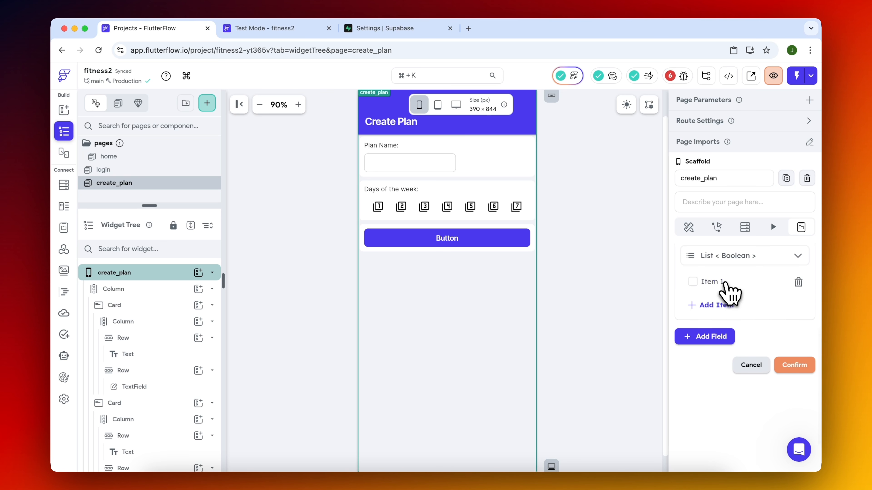
click(714, 306)
click(718, 330)
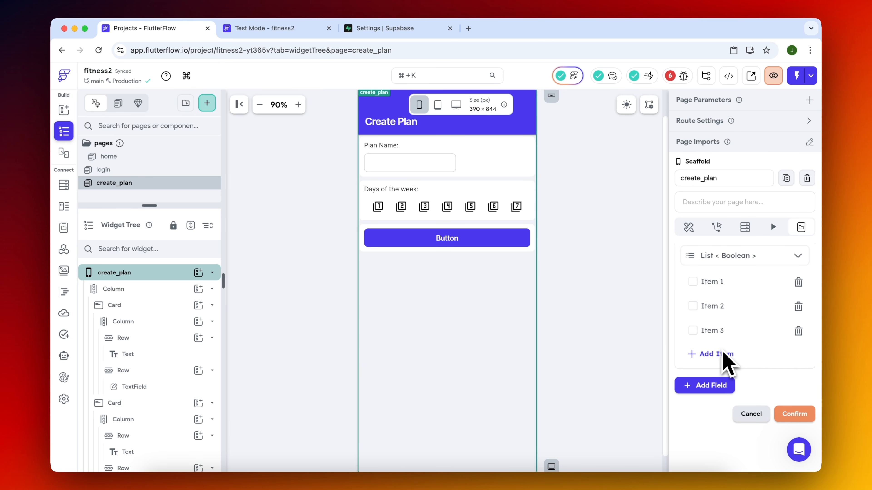
click(721, 353)
click(721, 378)
click(722, 404)
click(718, 459)
click(716, 307)
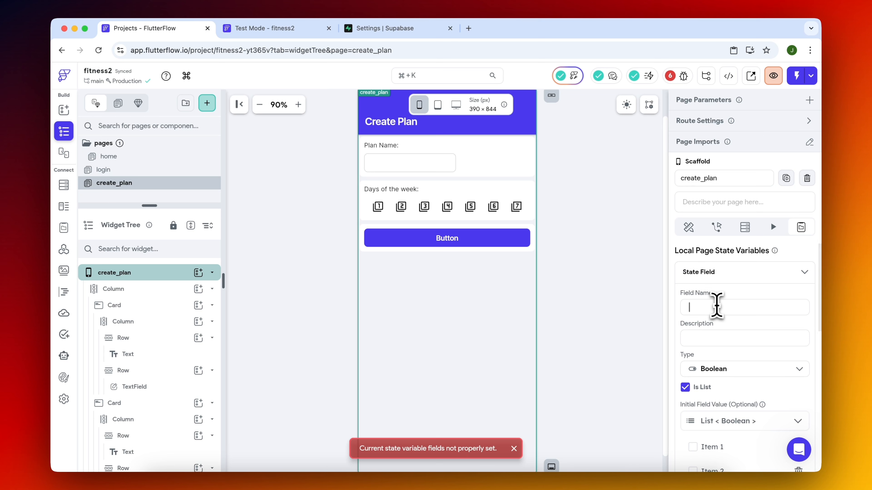
text(days)
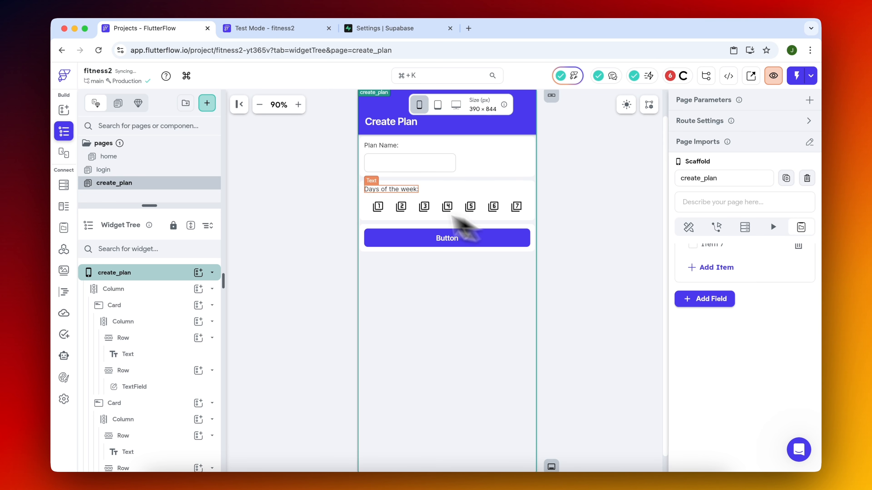
On the number 1 icon button's Update Page State action, add daysWeek with Update Item at Index, index 0 and Set Value.
click(379, 207)
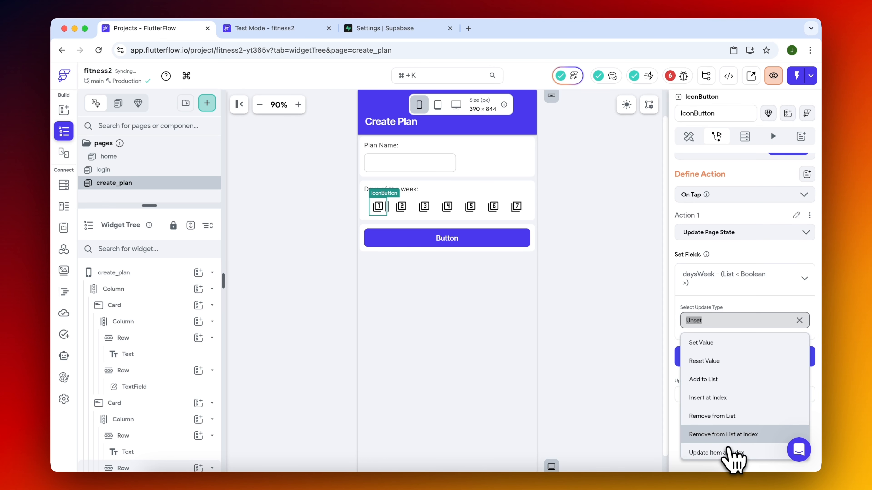
click(730, 452)
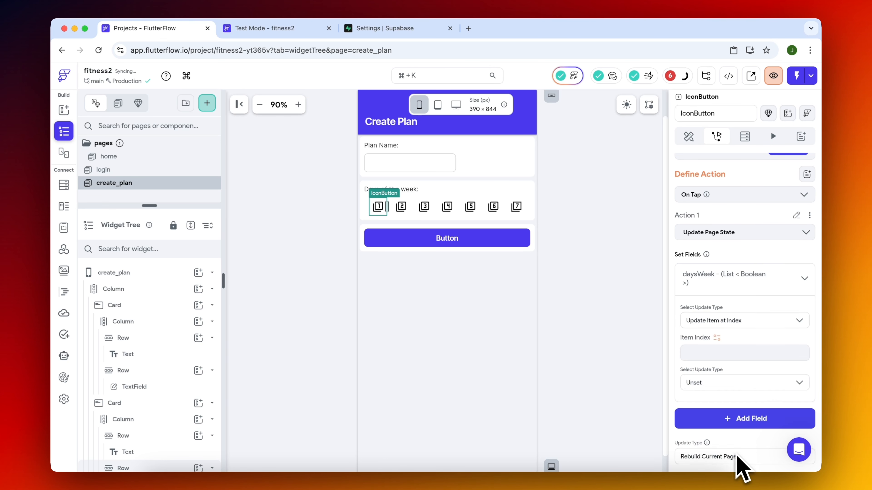
scroll(736, 463, down, 4)
click(725, 254)
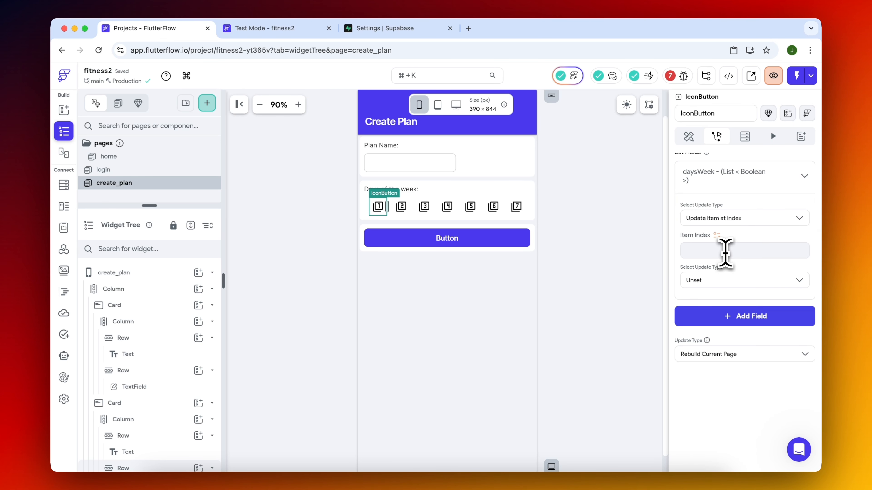
text(0)
click(735, 279)
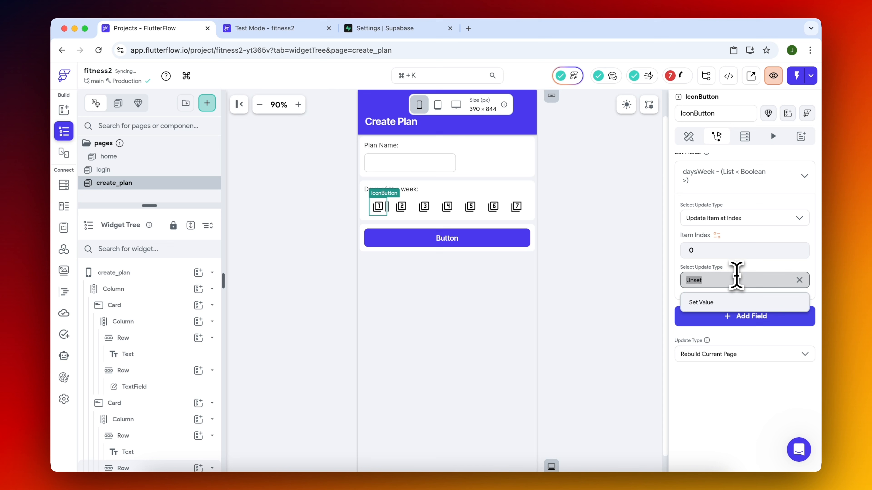
click(727, 309)
Bind the value to set for daysWeek index 0 to a Conditional Value (If/Then/Else).
click(731, 312)
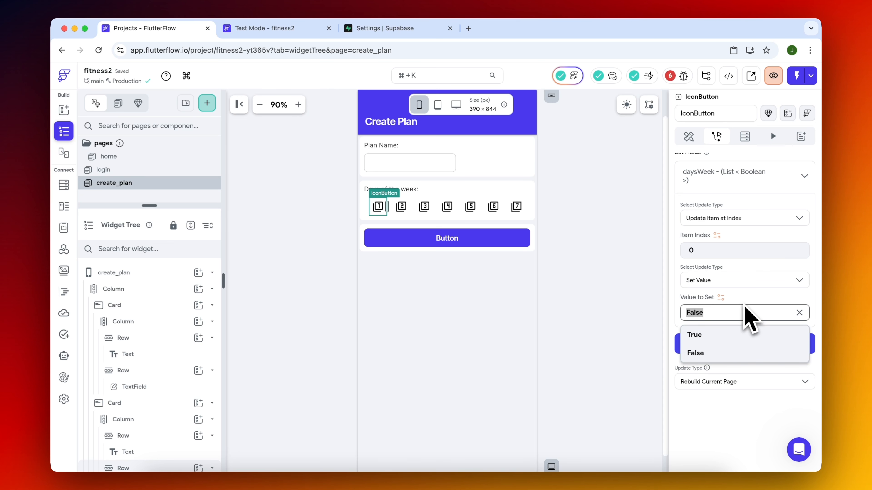
click(724, 312)
click(721, 314)
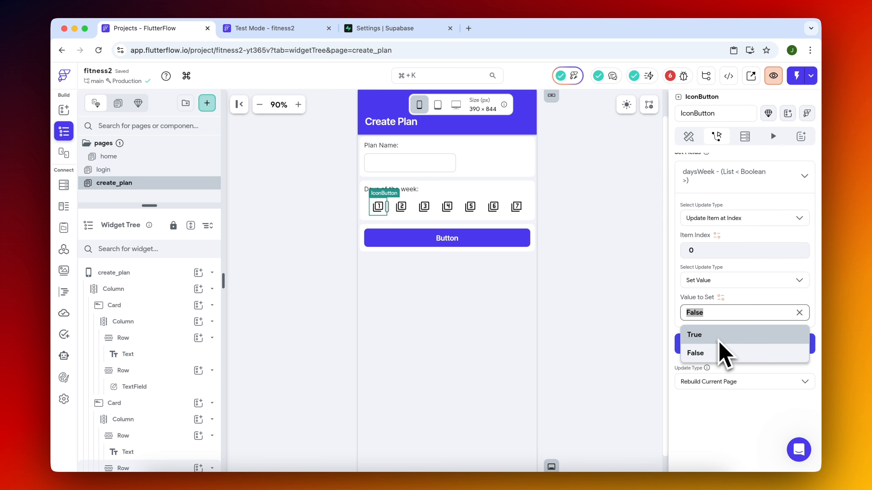
click(732, 298)
click(721, 297)
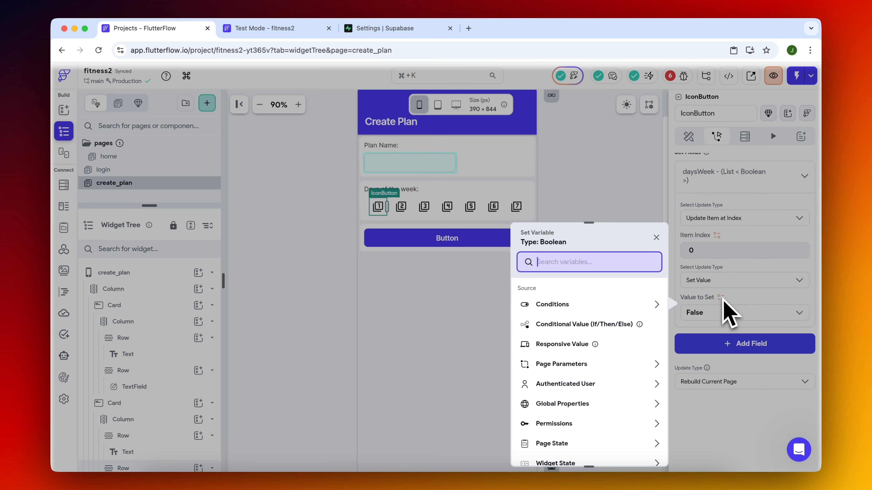
click(588, 307)
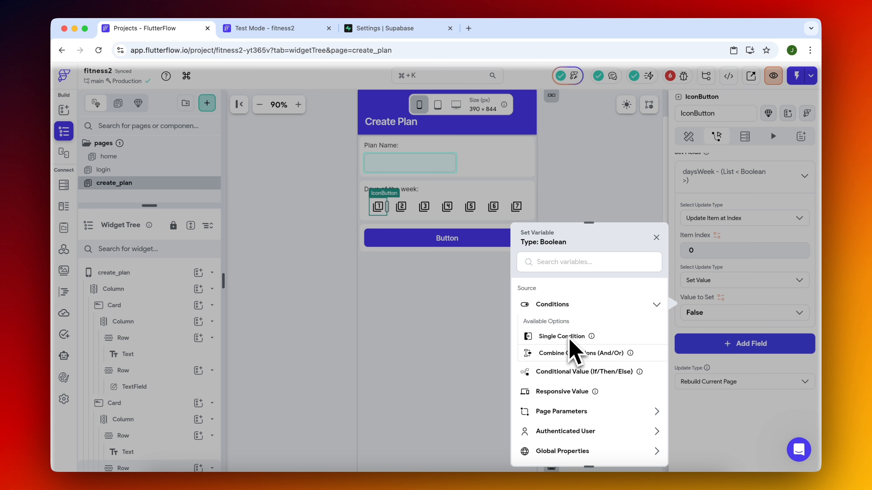
click(582, 268)
text(if)
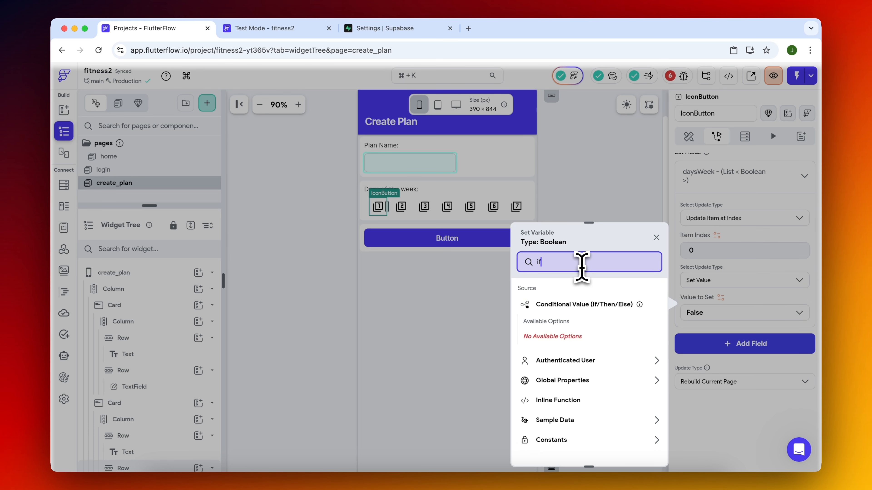
click(585, 305)
Set the IF condition to the page state daysWeek, Item at Index, with a specific index of 0.
click(601, 339)
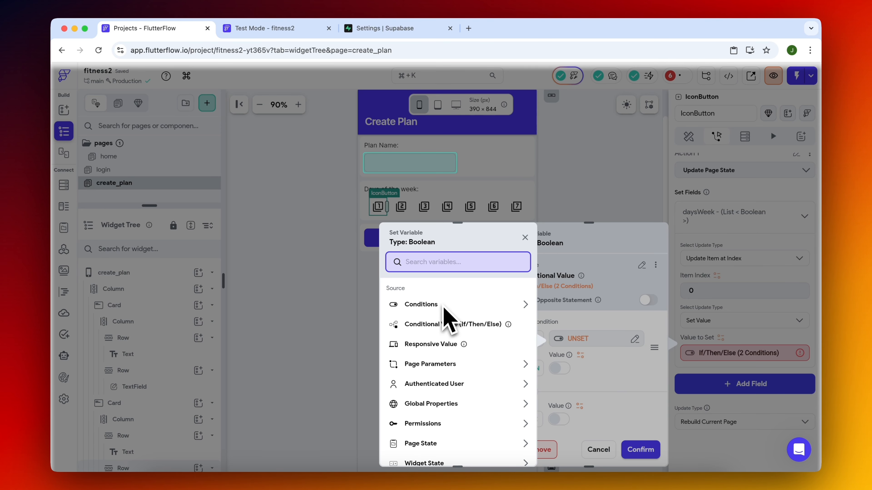
scroll(446, 420, down, 2)
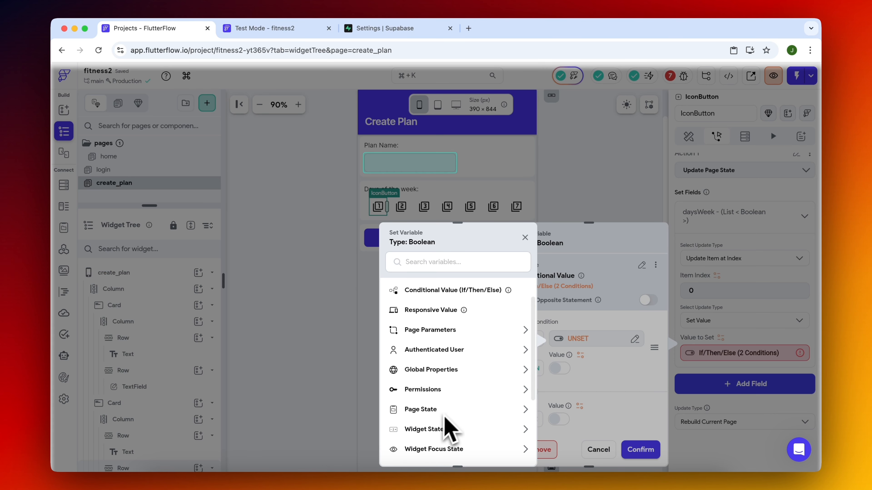
click(444, 410)
click(421, 441)
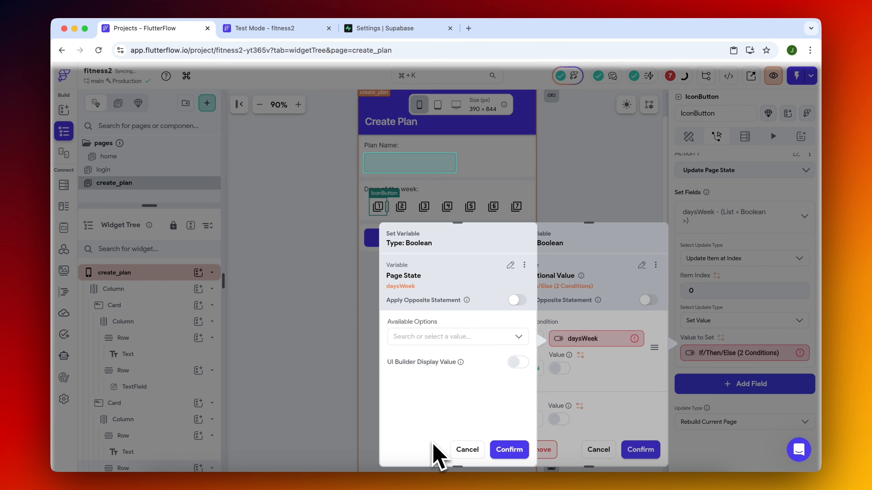
click(462, 340)
click(448, 398)
click(437, 370)
click(431, 428)
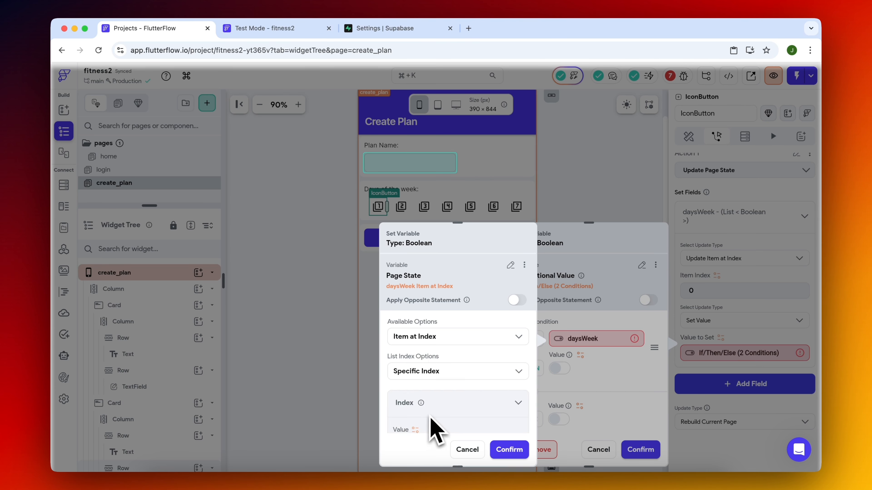
scroll(452, 407, down, 2)
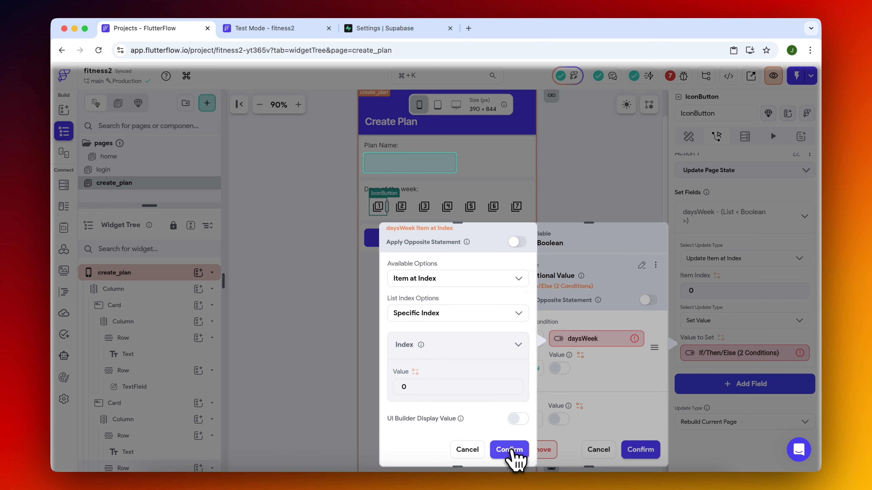
click(509, 449)
Copy the daysWeek item variable and rebuild the IF condition as a single condition comparing that item as Equal To true.
click(599, 339)
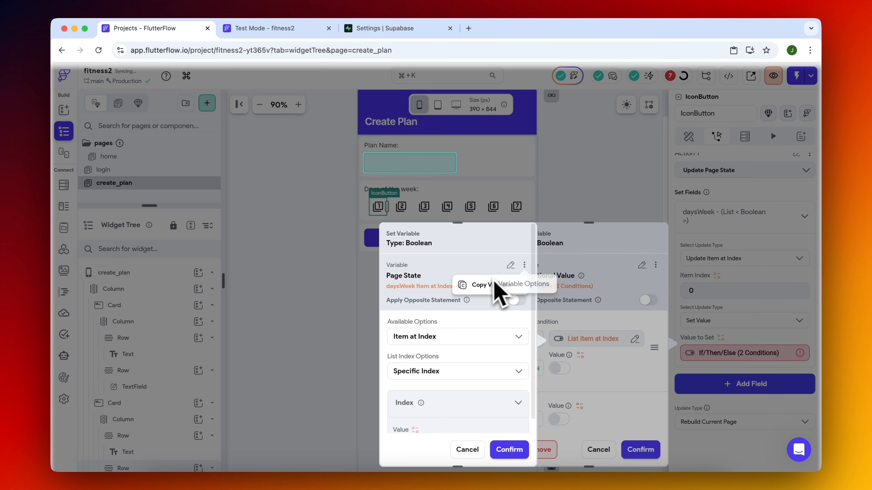
click(467, 450)
click(594, 338)
scroll(466, 379, down, 1)
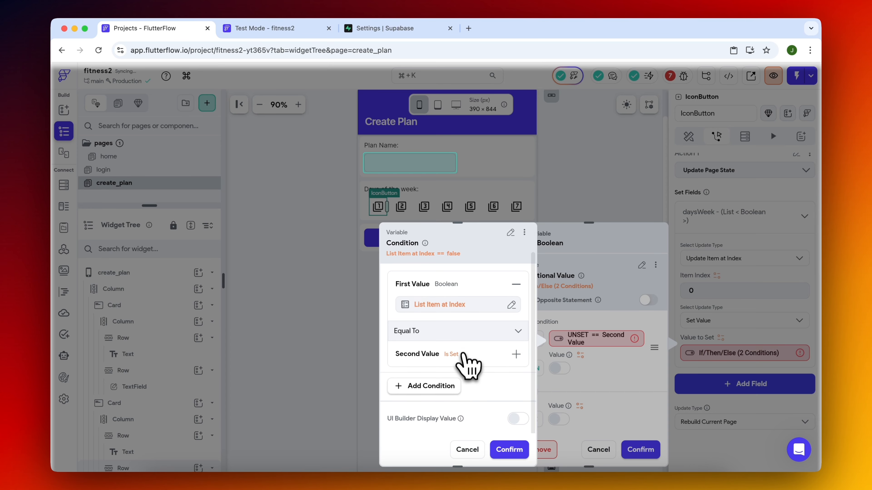
click(467, 354)
click(509, 449)
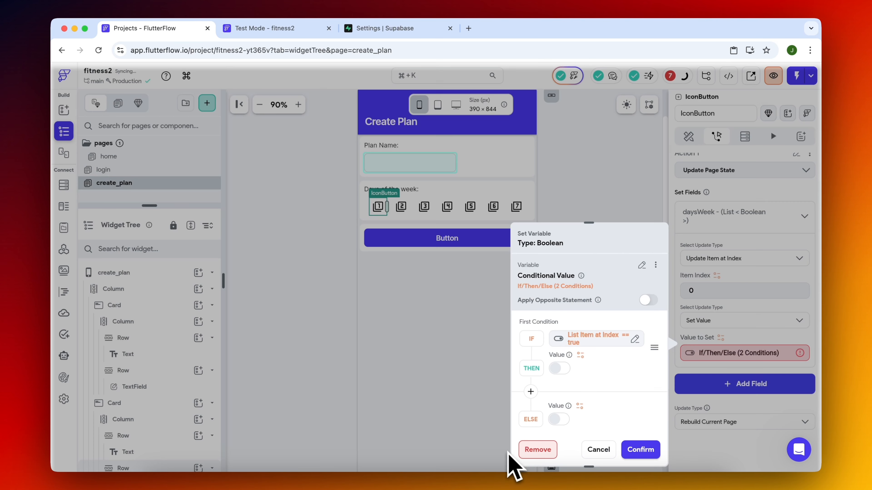
Set the conditional value to return false for THEN and true for ELSE, and confirm it.
scroll(611, 386, down, 2)
click(560, 305)
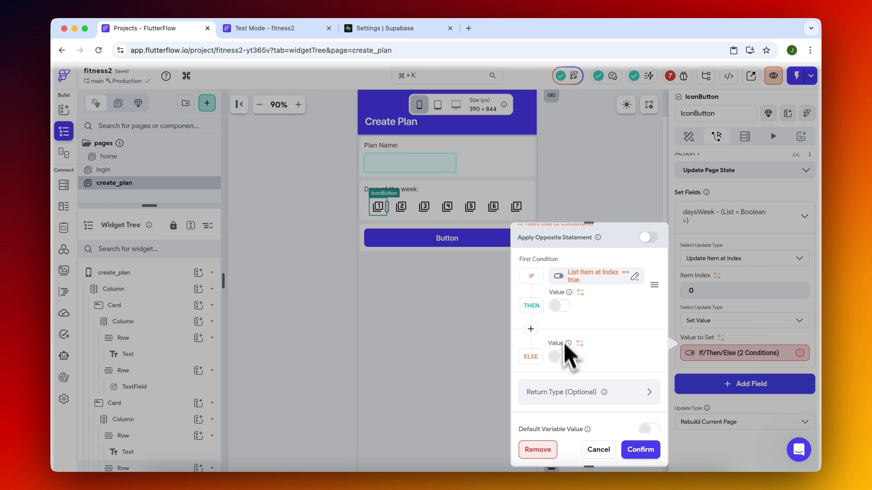
click(641, 450)
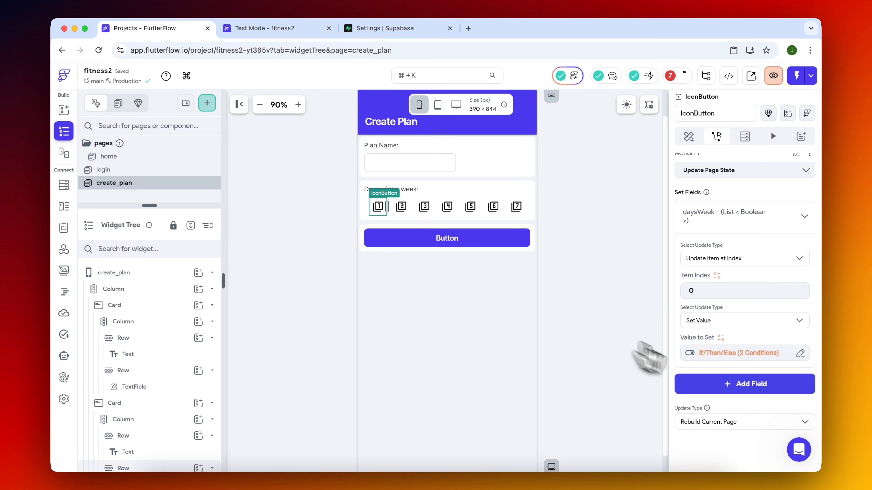
Copy the completed Update Page State action from the number 1 icon button.
scroll(735, 254, up, 1)
scroll(786, 226, up, 4)
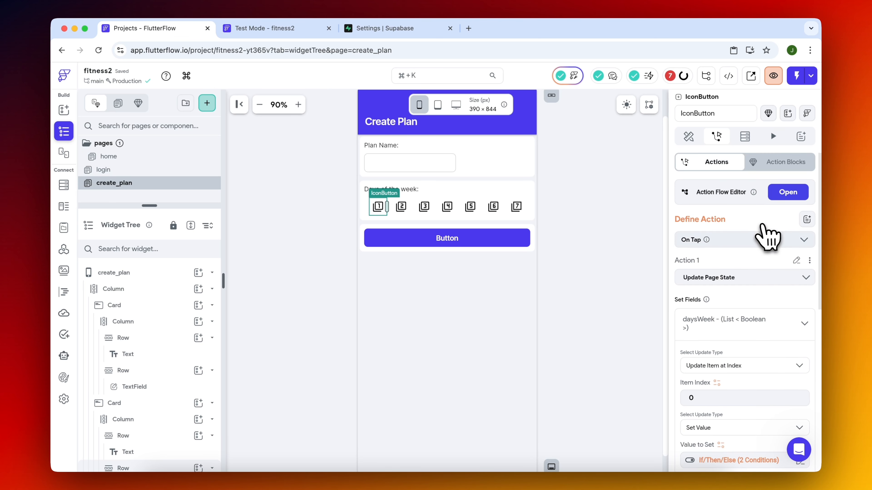
key(super+c)
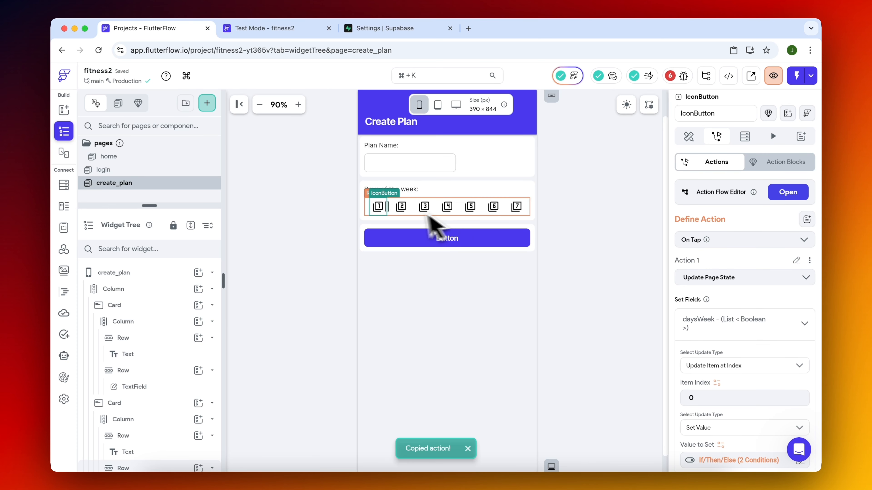
Replace the number 2 icon button's old action with the copied Update Page State action and edit its item index.
click(402, 207)
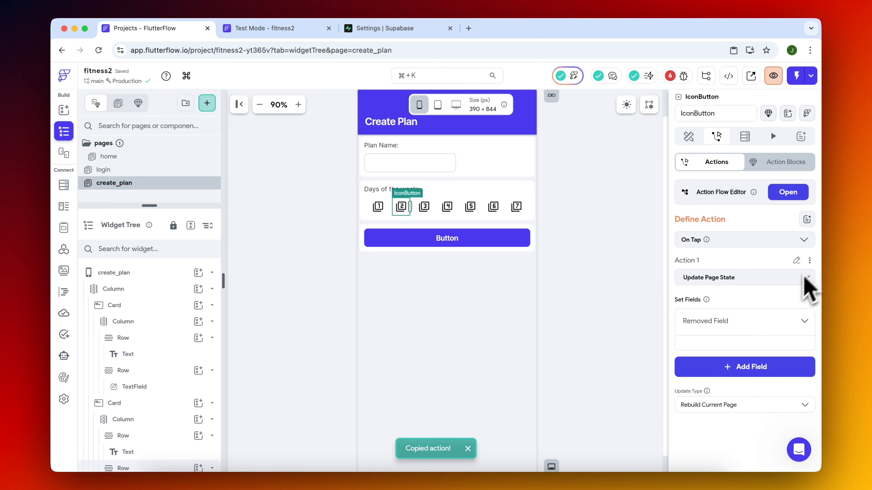
key(BackSpace)
click(757, 249)
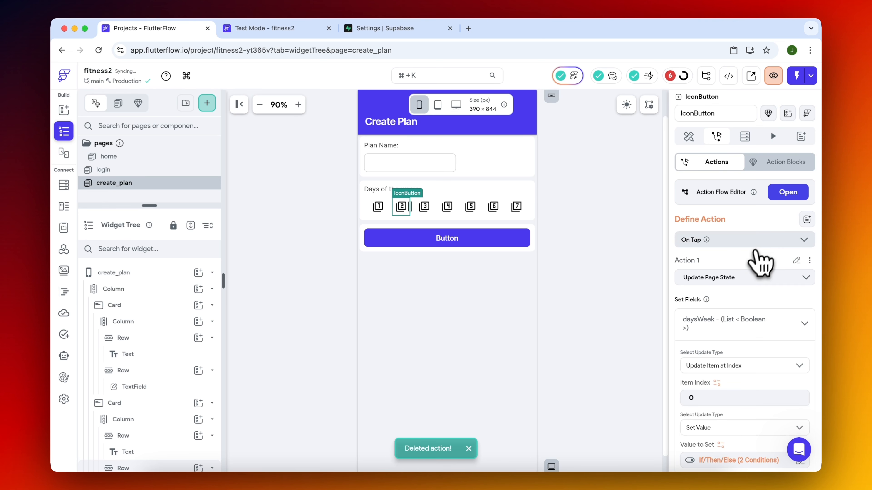
scroll(721, 323, down, 3)
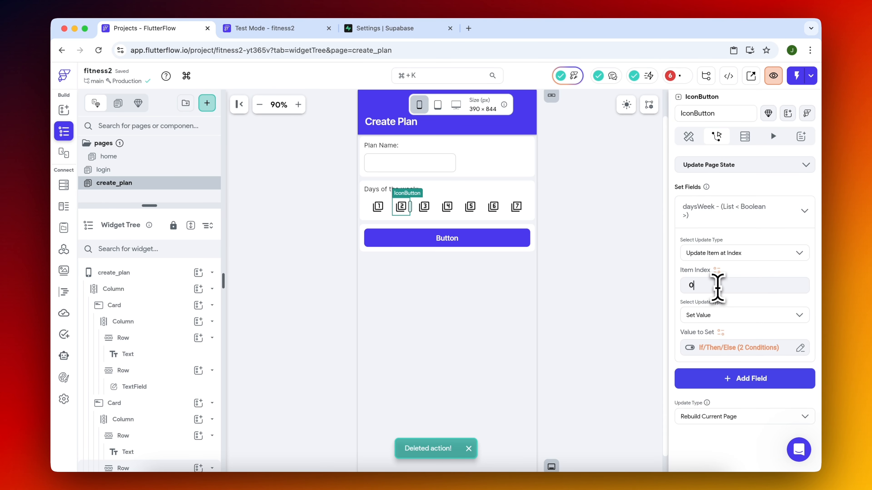
Replace the number 3 icon button's old action with the copied Update Page State action and set its item index to 2.
click(425, 207)
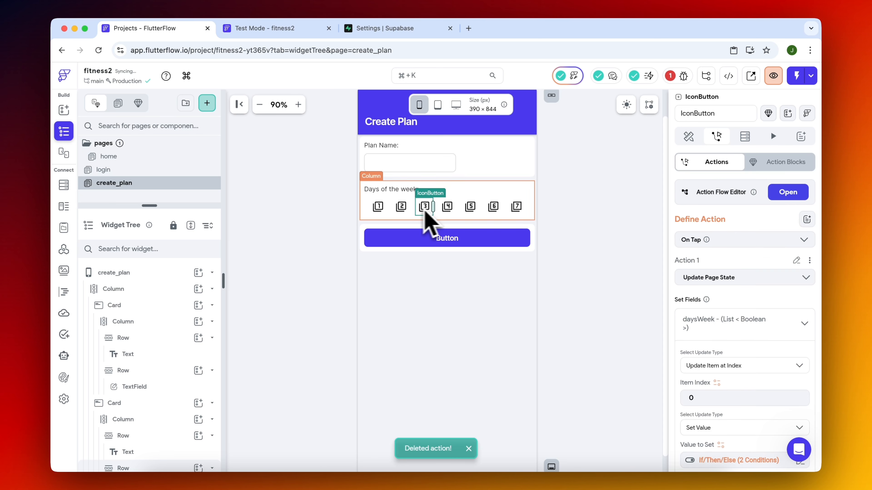
scroll(772, 343, down, 3)
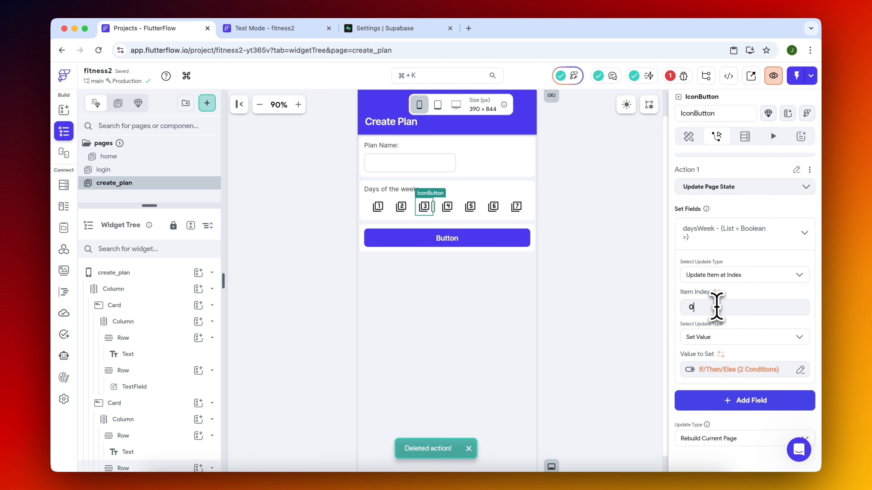
key(BackSpace)
text(2)
scroll(724, 319, down, 3)
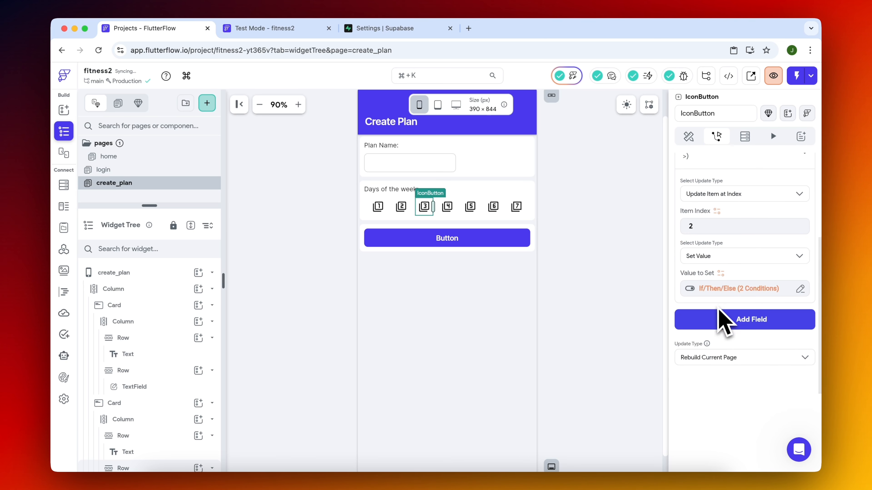
Select the number 4 icon button and launch the fitness2 app in Test Mode.
click(448, 207)
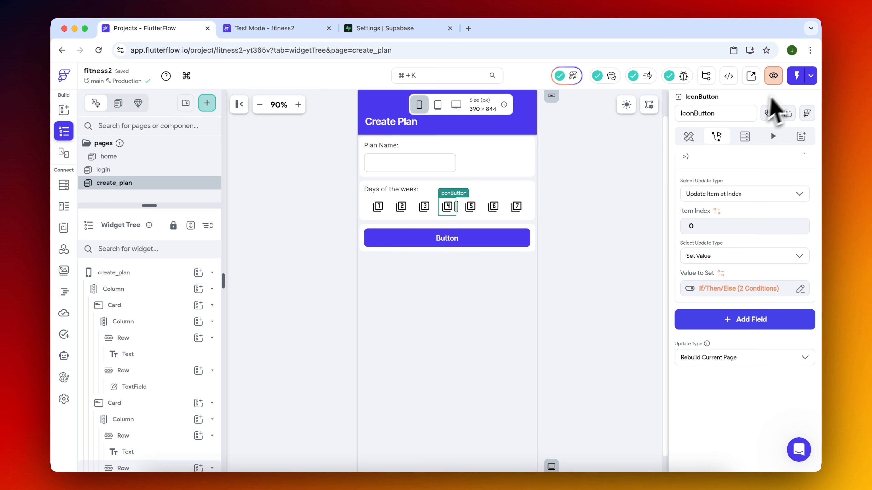
key(super+k)
text(set)
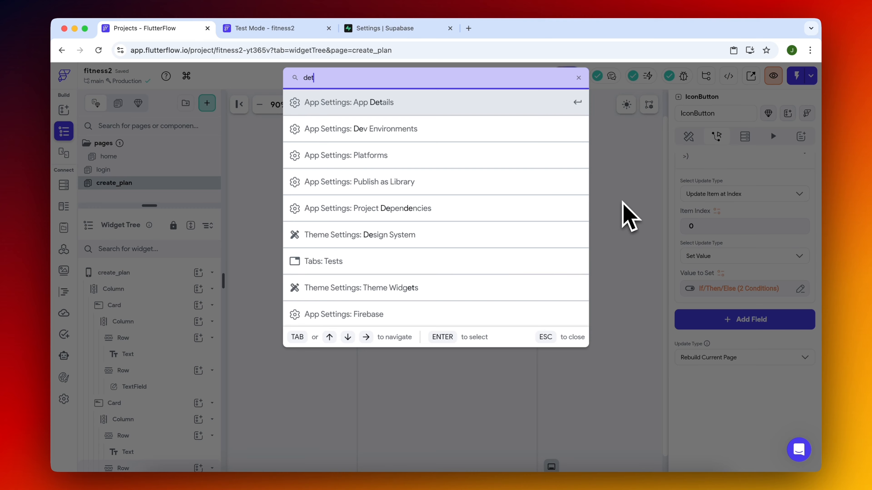
key(Return)
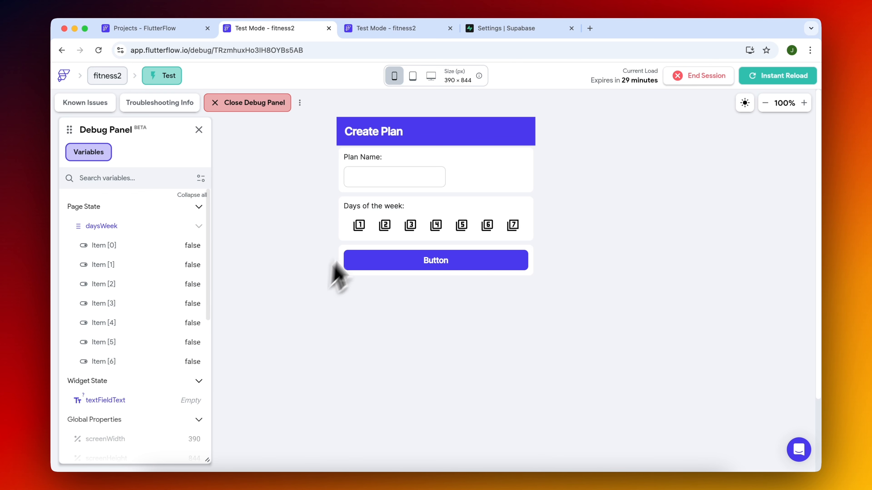
Try the number 1 day button in Test Mode, and set the number 4 icon button's item index to 3.
click(359, 226)
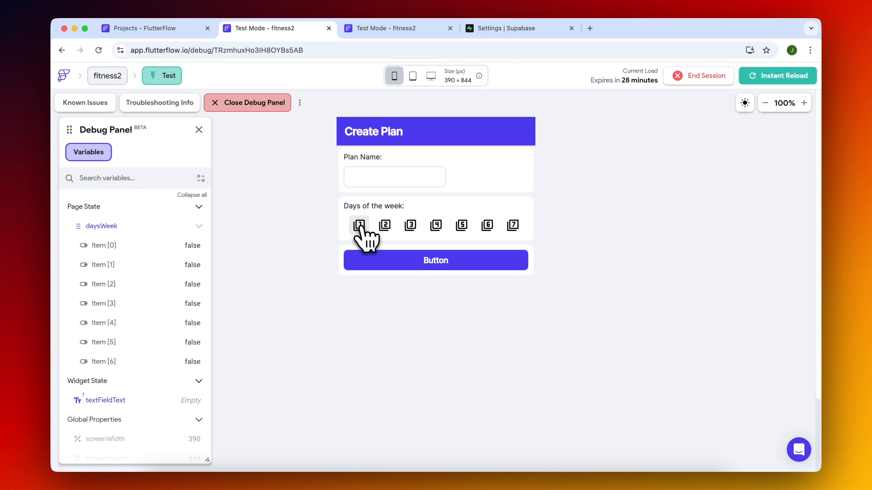
click(165, 34)
click(64, 131)
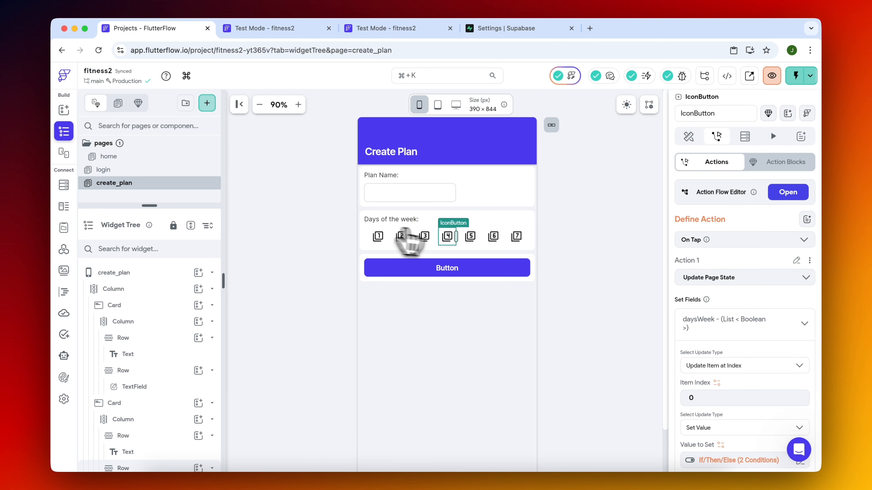
scroll(748, 313, down, 5)
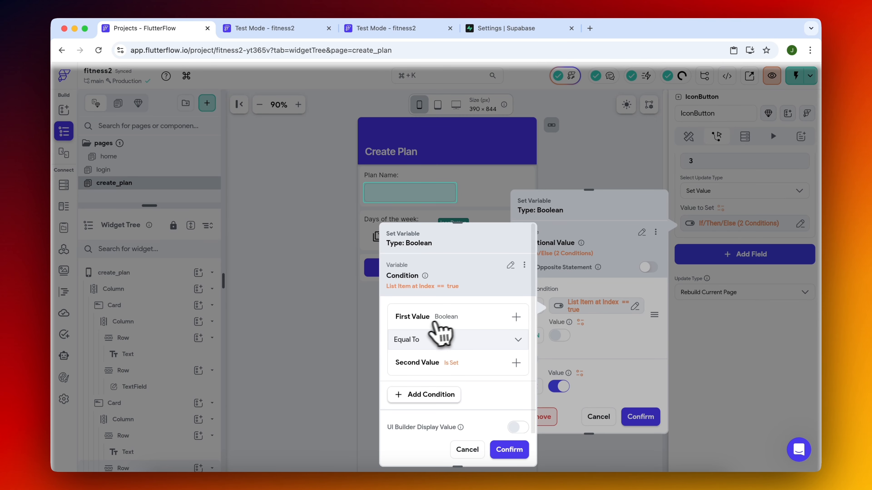
Set the daysWeek item index to 4 on the number 5 icon button and 6 on the number 7 icon button.
click(437, 322)
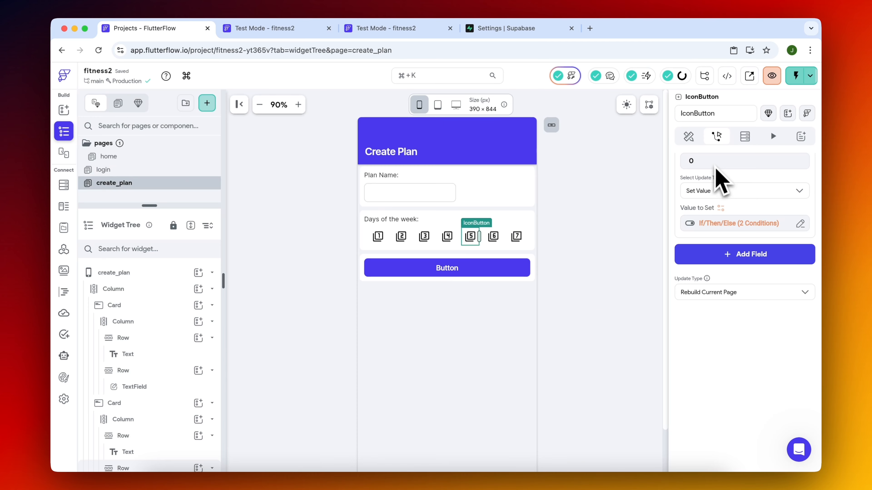
double_click(714, 165)
text(4)
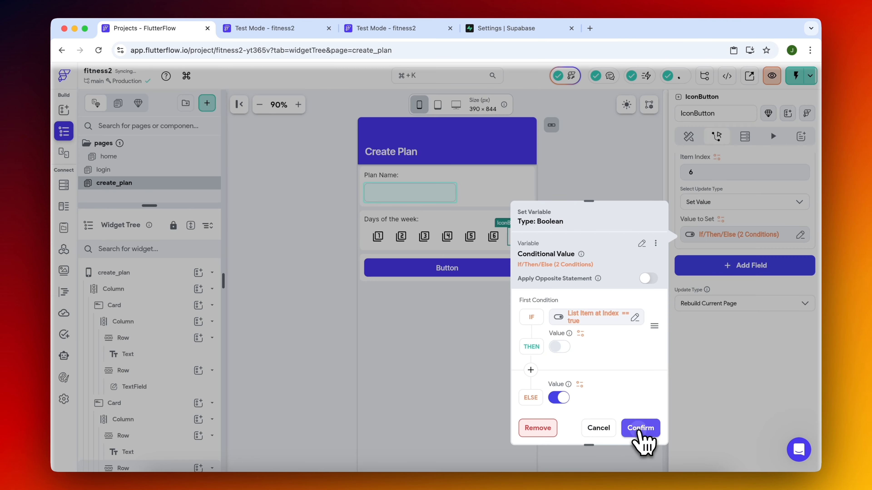
click(640, 428)
Bind the number 1 icon button's fill color to a Conditional Value (If/Then/Else) variable.
click(379, 237)
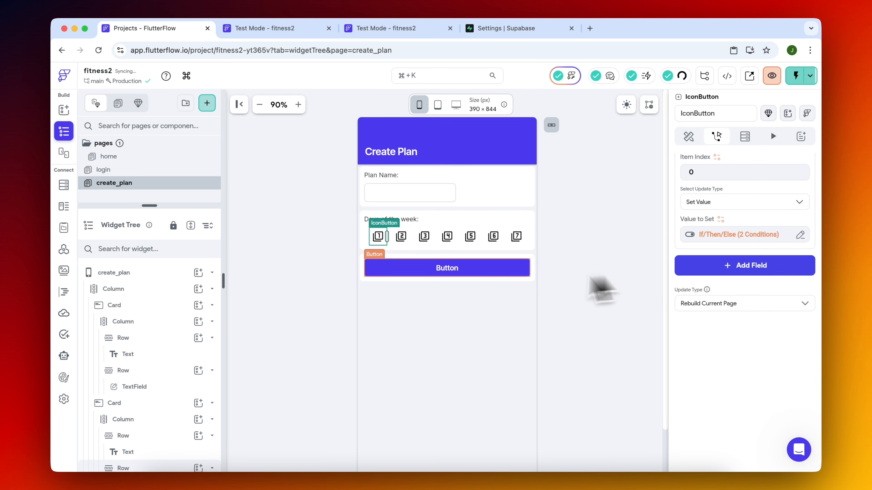
scroll(671, 286, up, 6)
scroll(727, 285, down, 4)
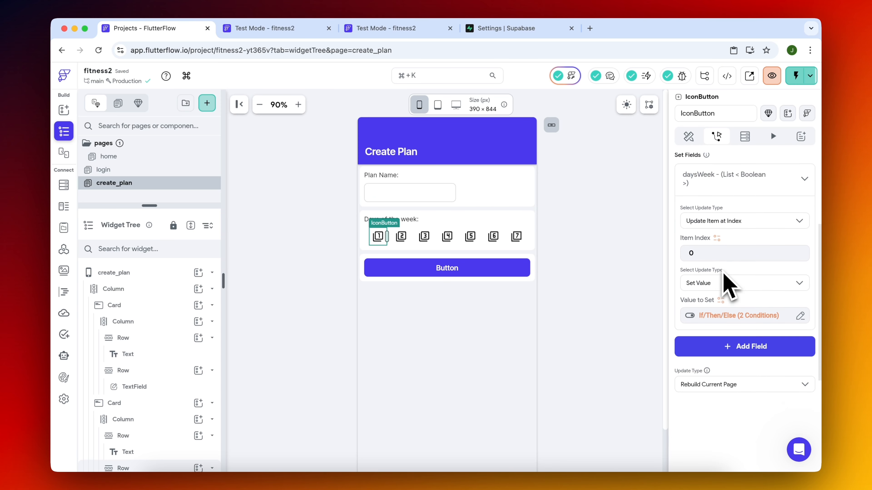
scroll(724, 271, up, 5)
click(688, 137)
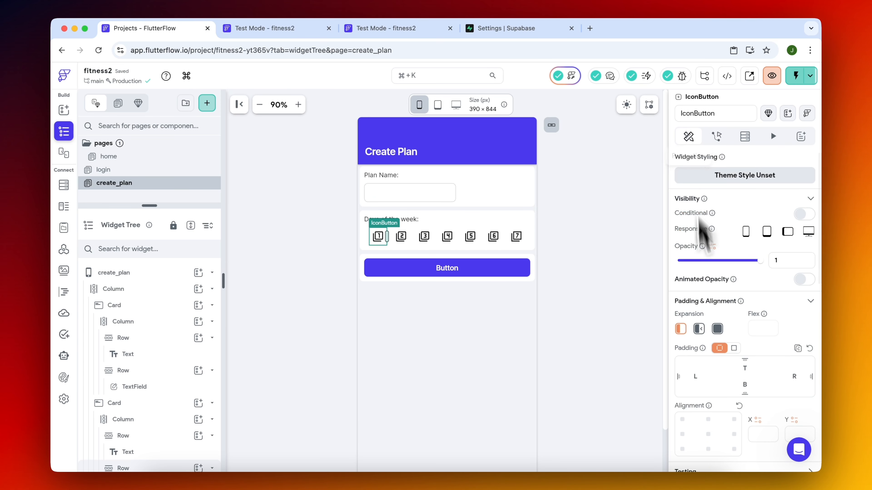
scroll(711, 295, down, 7)
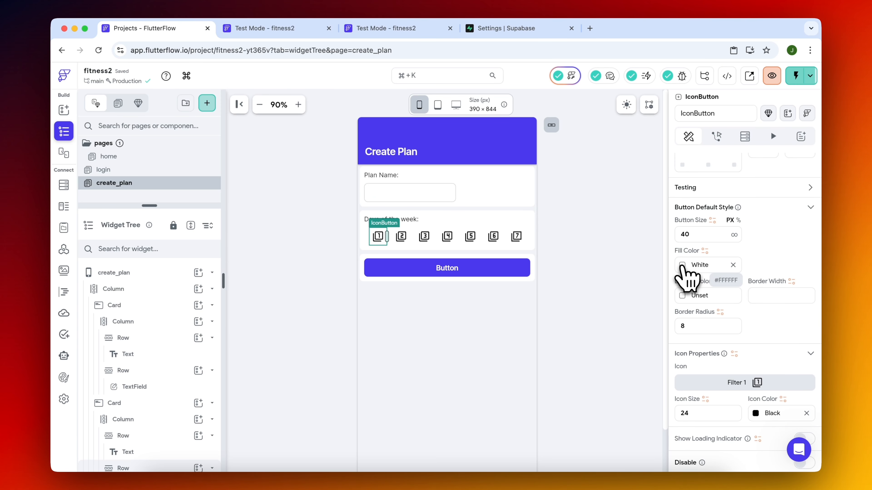
click(705, 252)
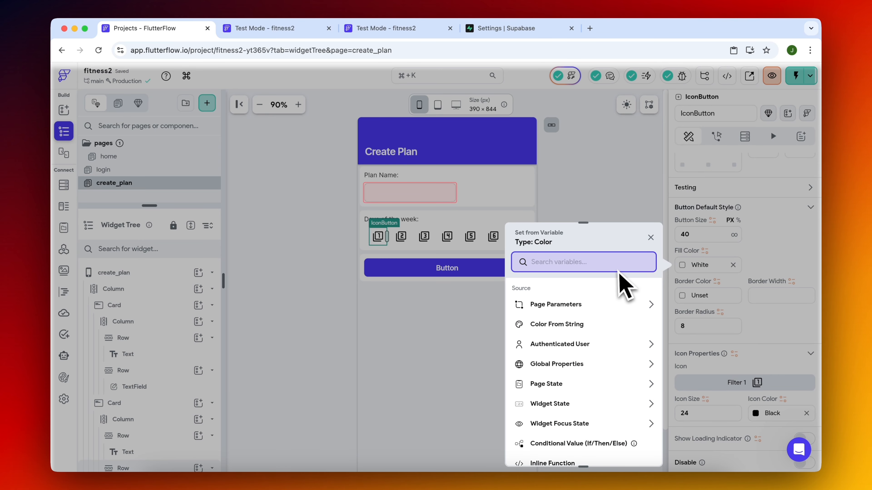
text(if)
click(586, 344)
Set the fill color's IF condition to the daysWeek page state, Item at Index, with Specific Index 0.
click(580, 326)
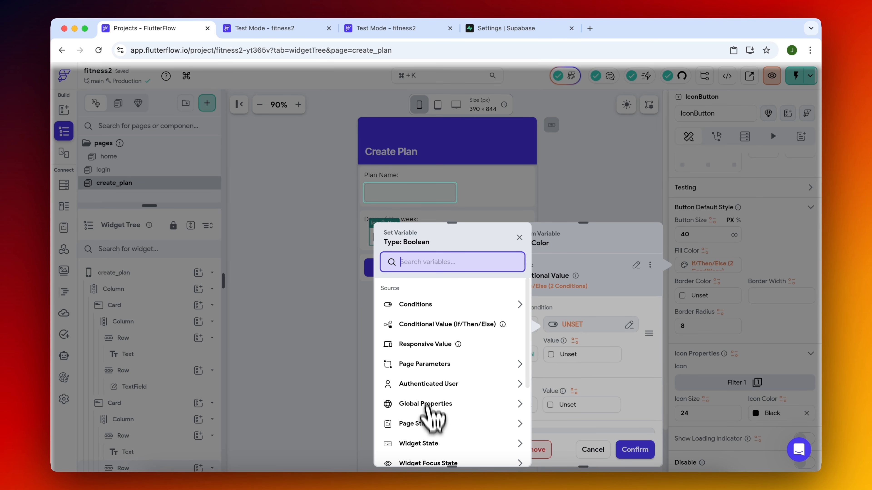
click(426, 425)
scroll(446, 381, down, 3)
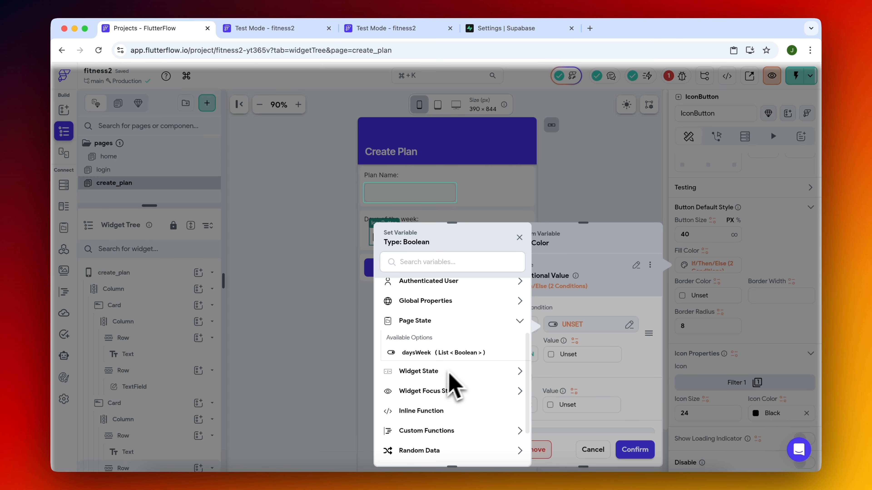
click(461, 356)
click(440, 337)
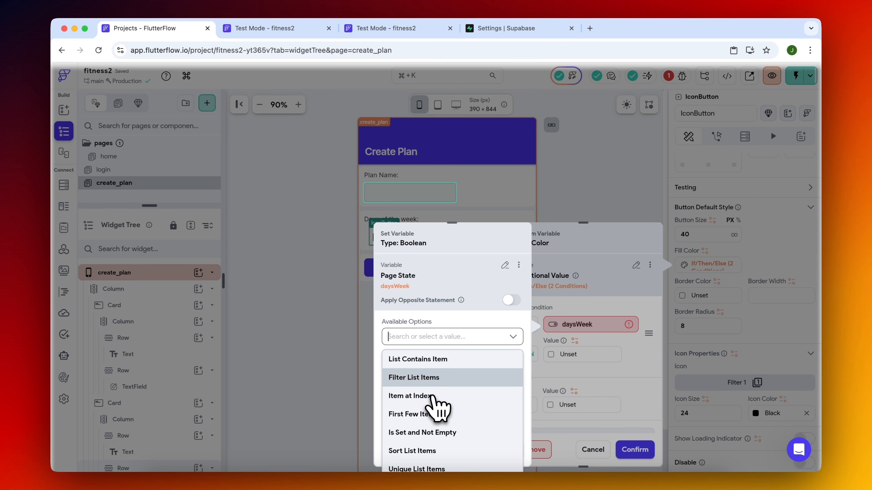
click(431, 396)
click(435, 371)
click(427, 431)
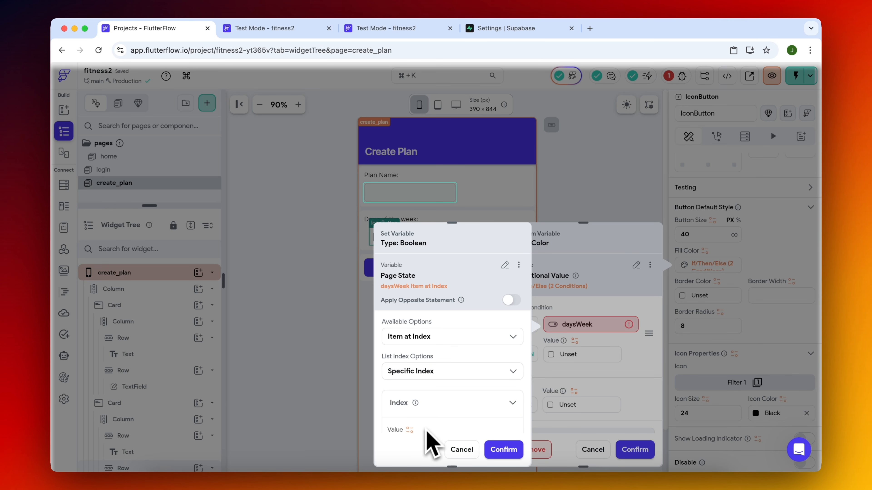
scroll(429, 427, down, 3)
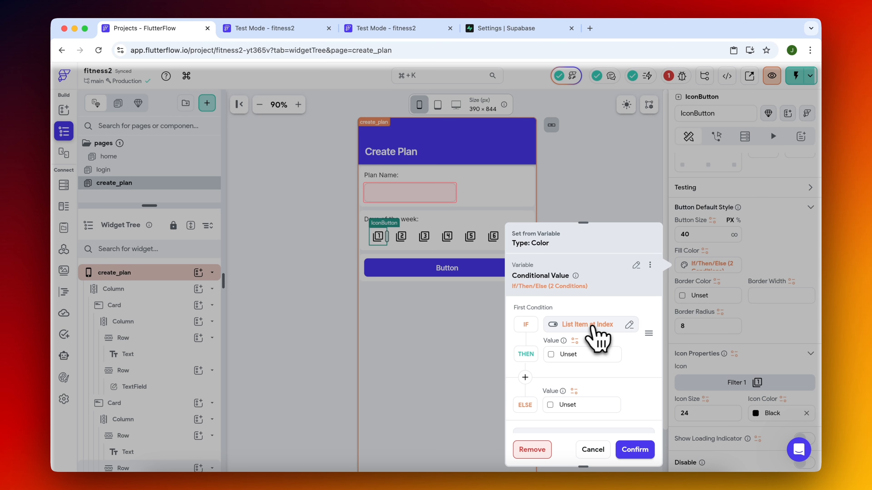
click(587, 326)
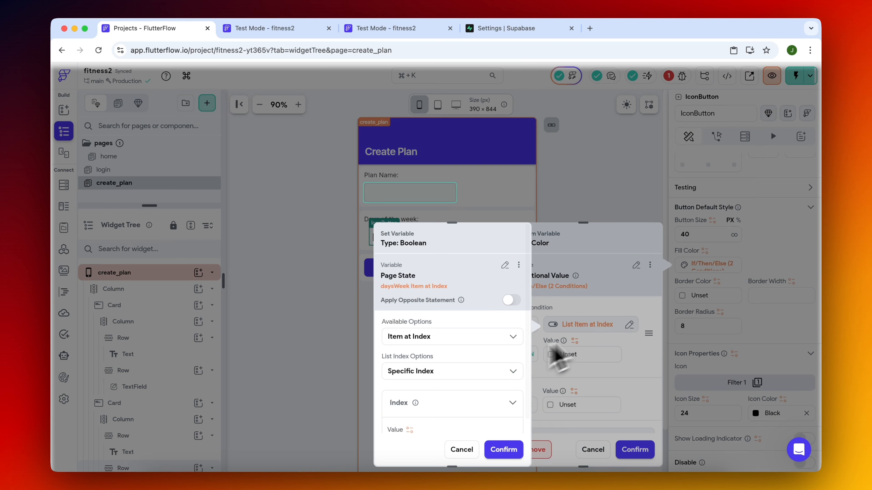
scroll(453, 344, down, 3)
click(503, 450)
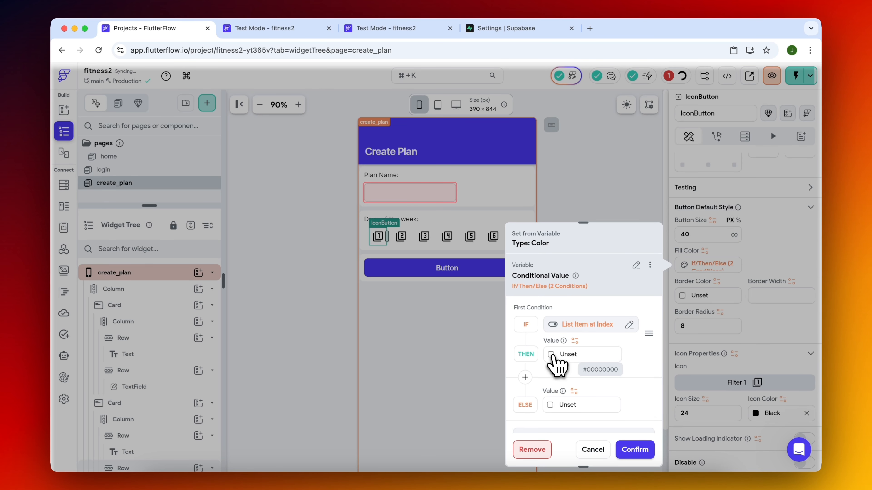
Set the THEN color to Tertiary and confirm the number 1 icon button's conditional fill color.
click(556, 355)
click(415, 347)
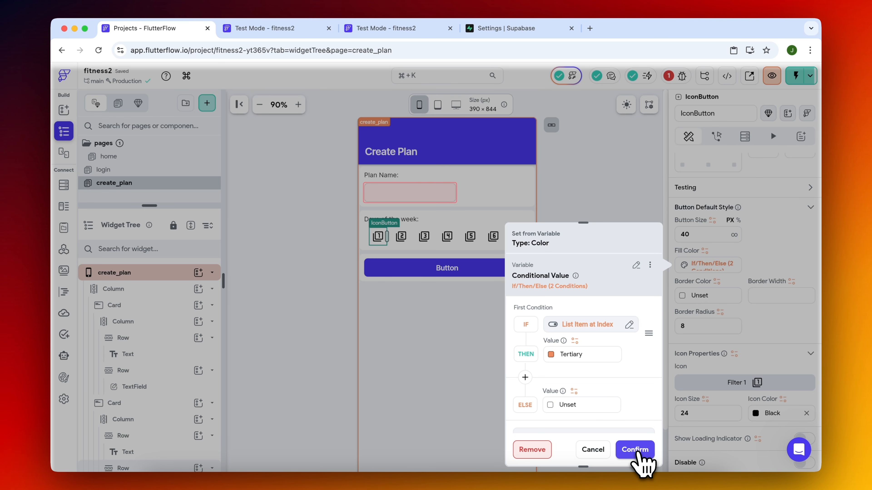
click(636, 450)
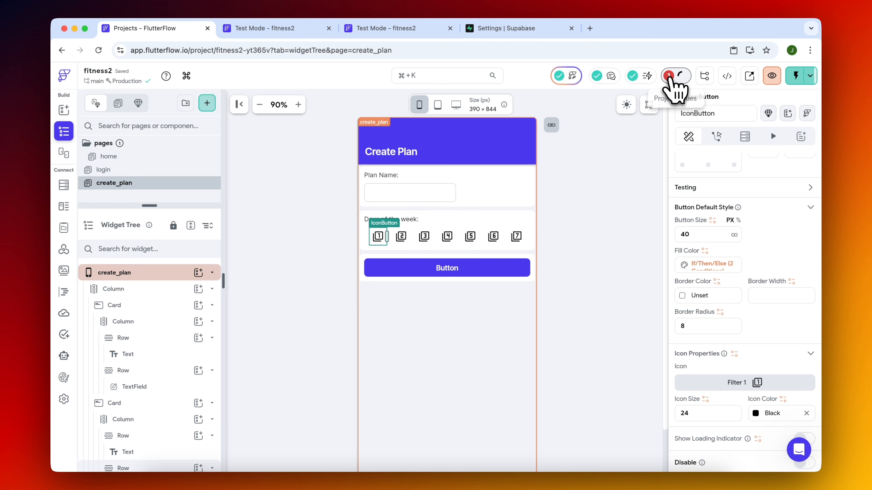
Reload the app in Test Mode and toggle the number 1 day button to check its fill color.
click(305, 28)
click(769, 86)
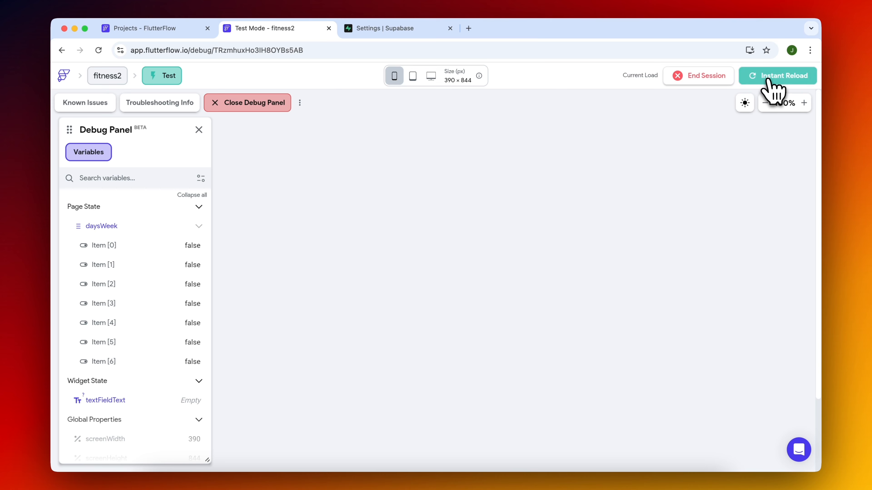
click(359, 225)
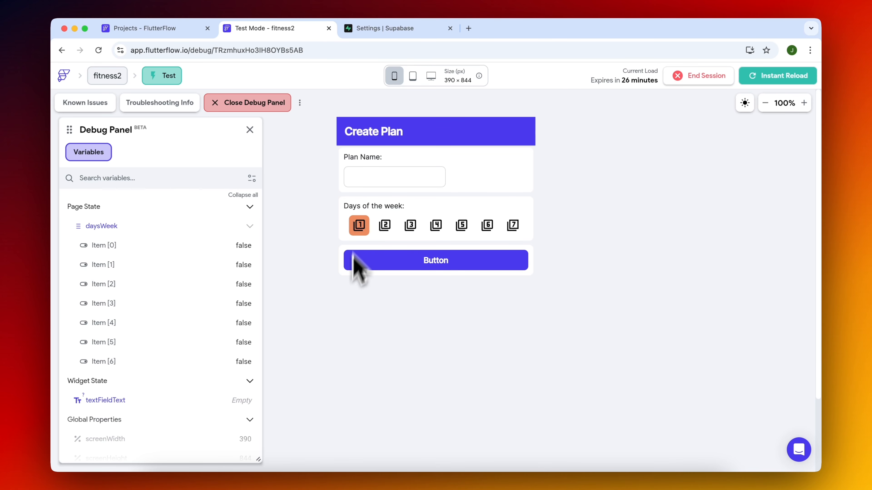
click(359, 225)
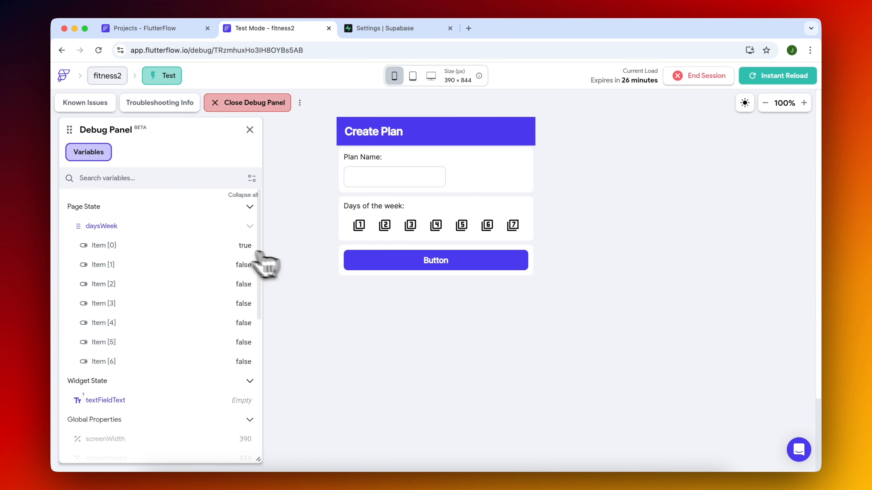
Copy the conditional fill color variable from the number 1 icon button in the project.
click(178, 28)
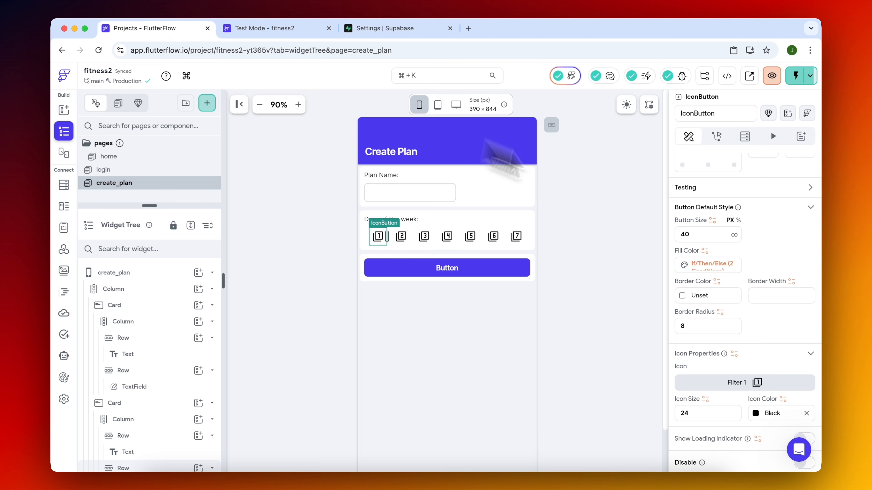
click(714, 266)
click(653, 265)
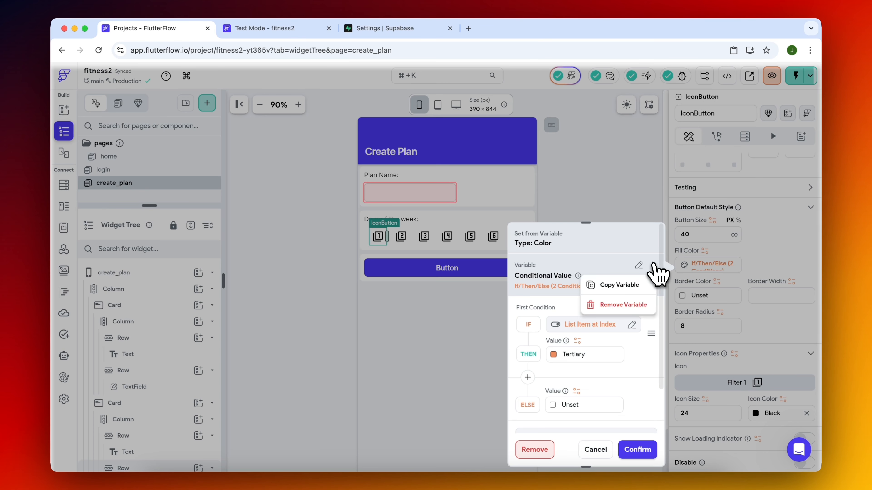
click(614, 288)
Paste the conditional variable into the number 2 icon button's fill color and set its daysWeek index to 1.
click(400, 236)
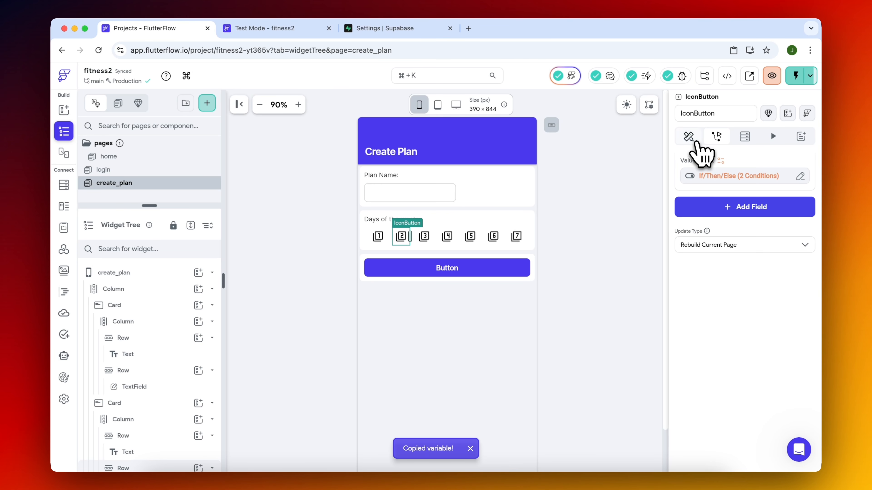
click(688, 137)
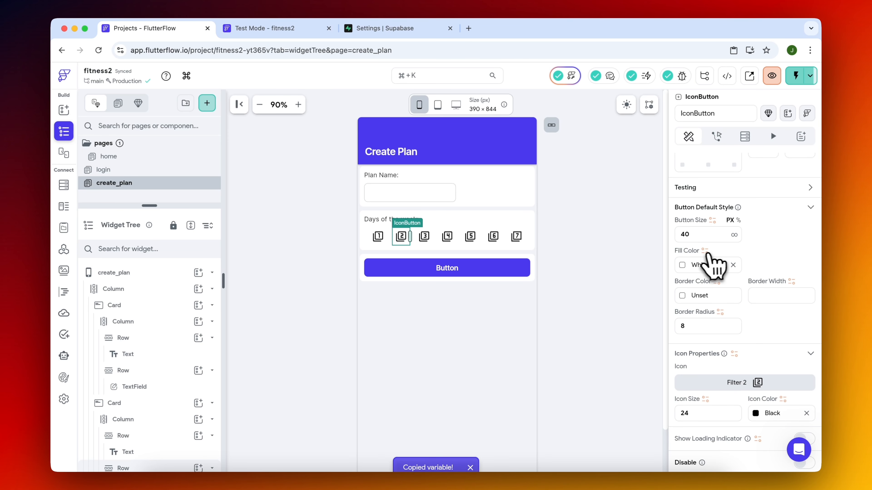
click(704, 251)
click(635, 237)
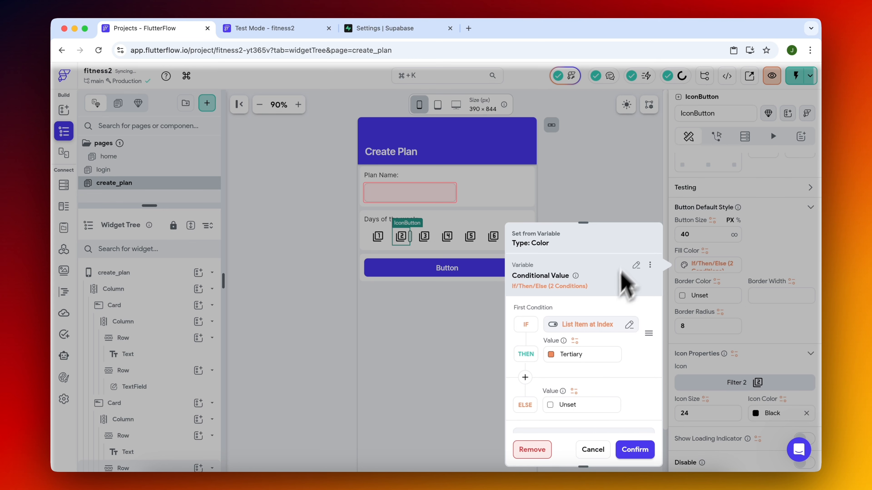
click(599, 328)
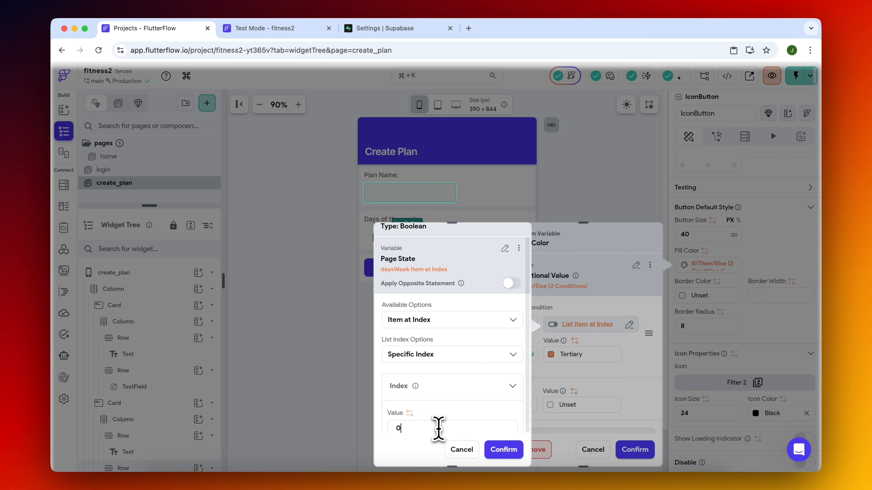
text(1)
Reload the app in Test Mode and test the day buttons 1 and 3 to 7 against the daysWeek values.
click(248, 29)
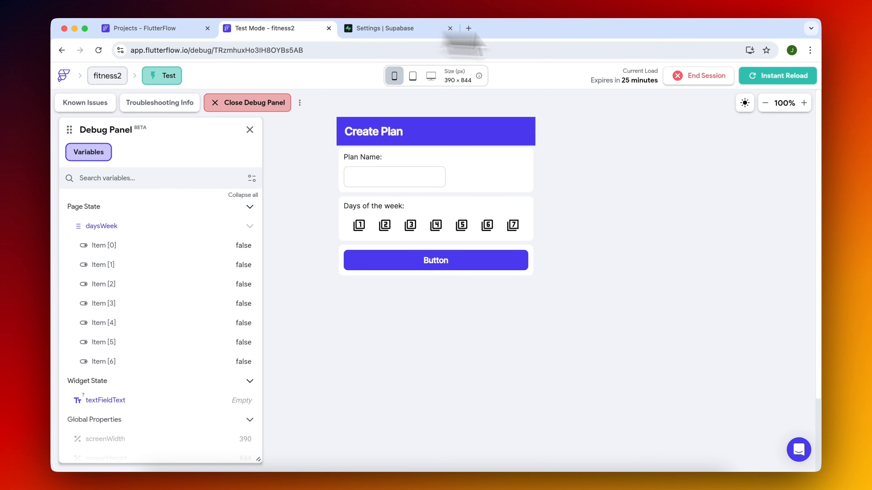
click(769, 80)
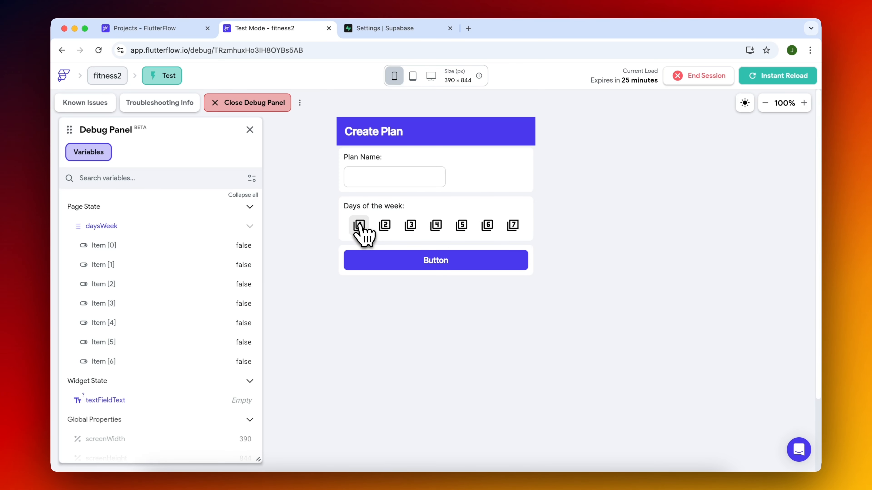
click(359, 227)
click(410, 225)
click(435, 225)
click(461, 225)
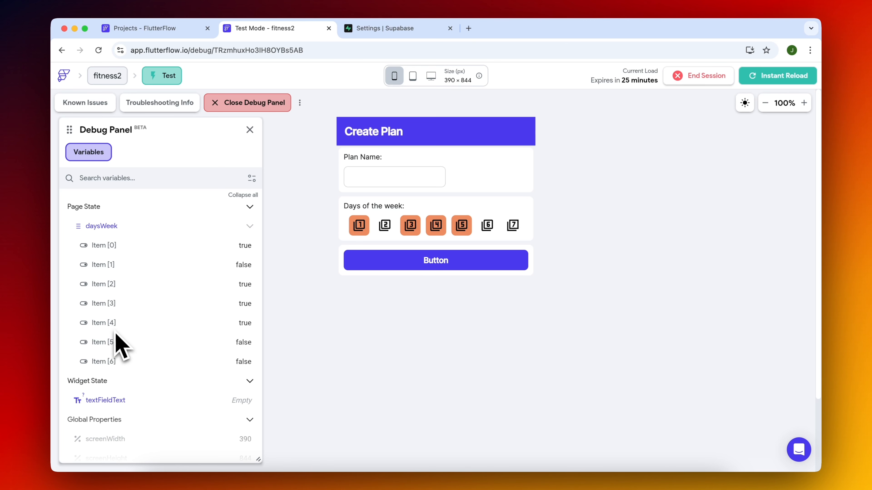
click(487, 228)
click(514, 228)
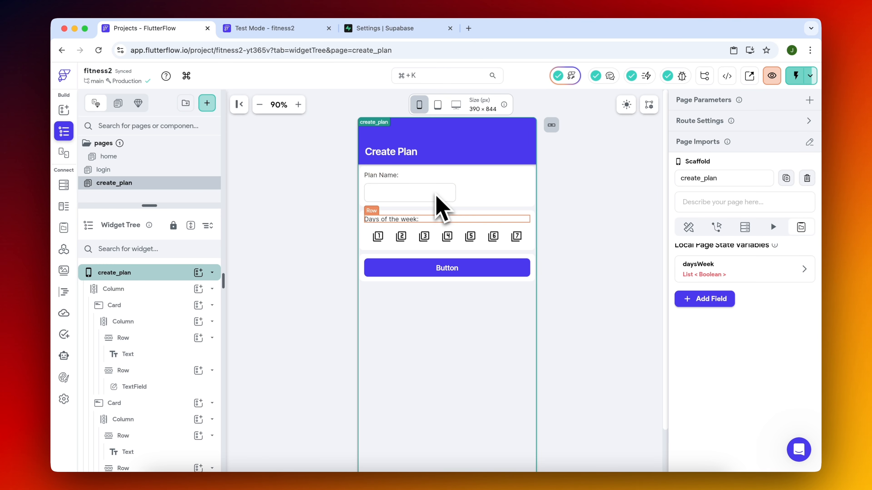
Change the text of the button below the days of the week to CREATE PLAN.
click(448, 269)
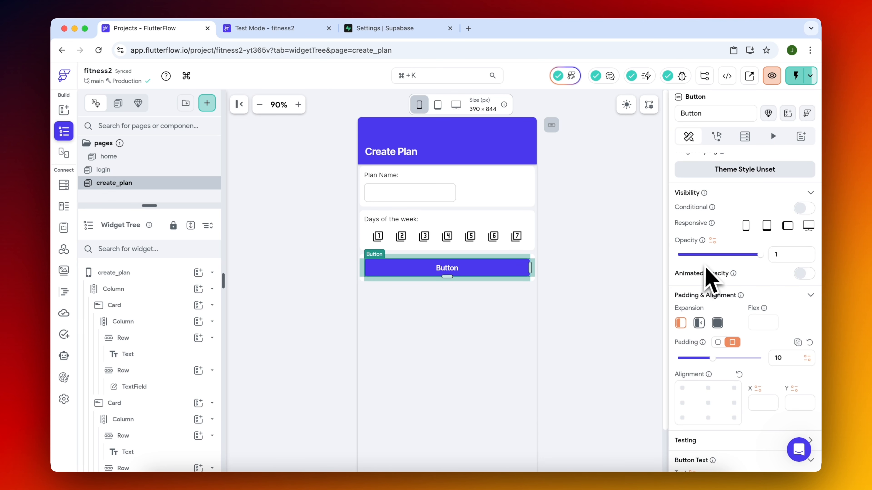
click(612, 285)
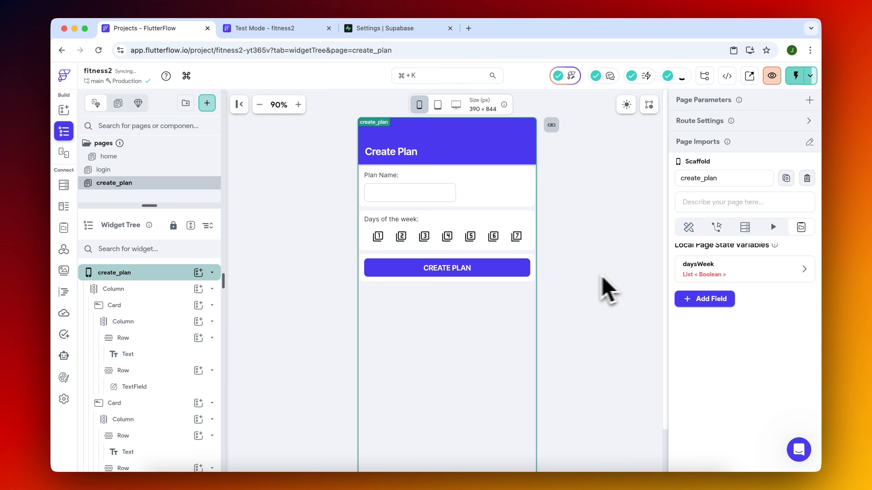
click(466, 273)
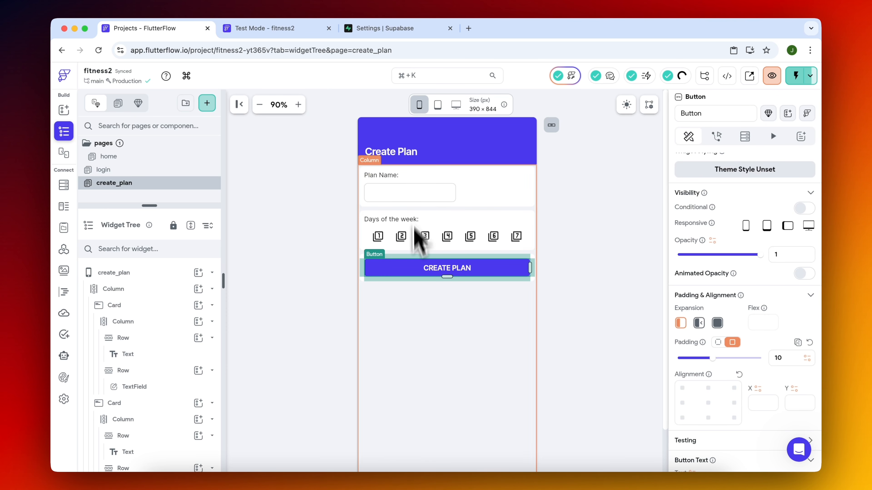
click(288, 286)
Switch to the fitness2 project's settings in Supabase.
click(382, 30)
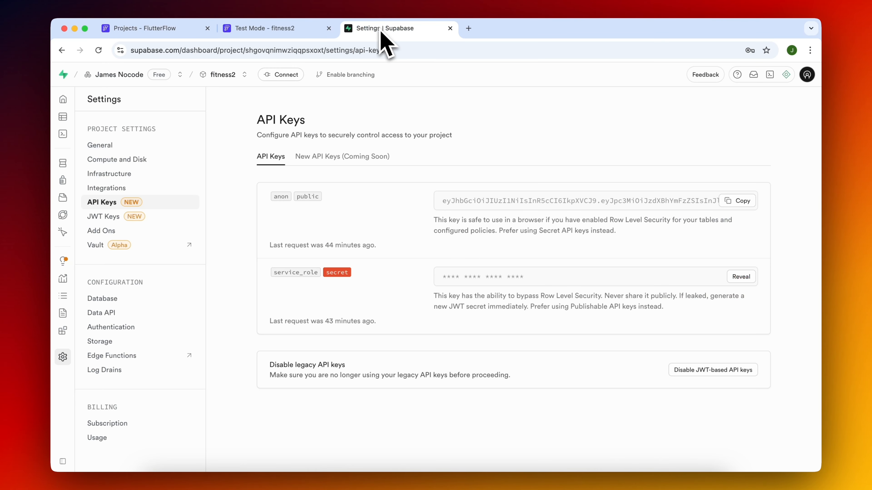
Examine the columns of the workout_plans and workout_days tables, widening num_days in workout_plans.
click(63, 118)
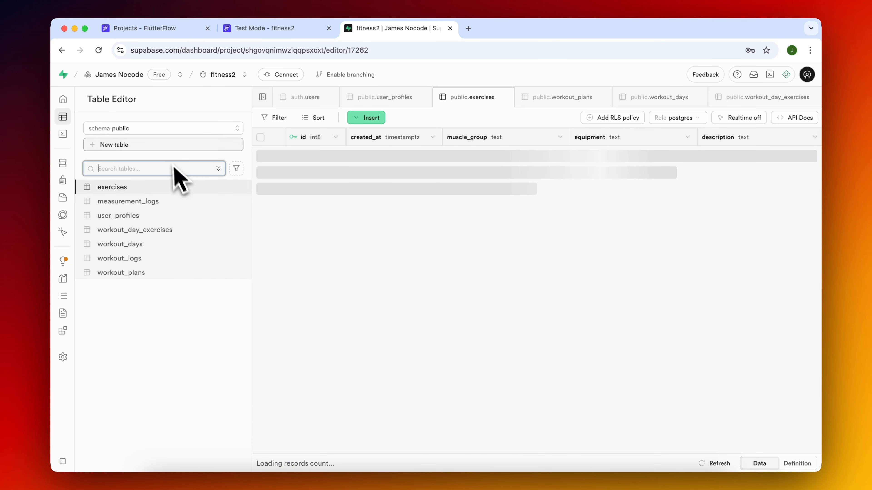
click(143, 273)
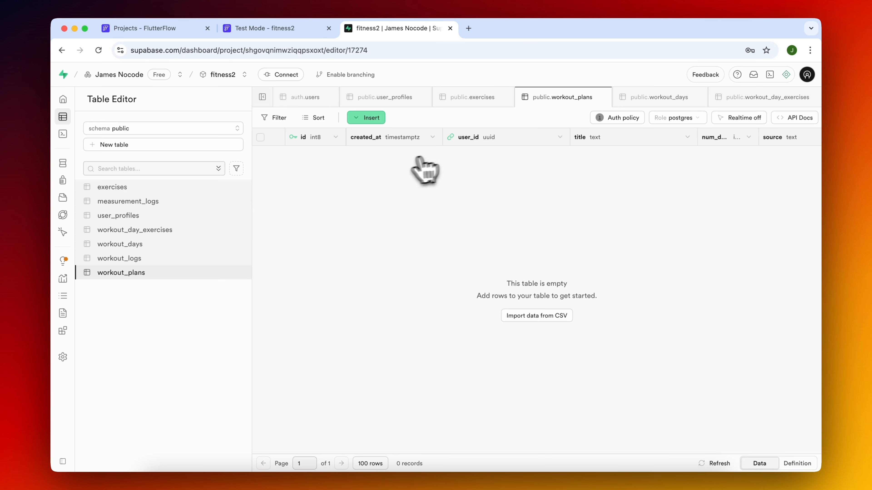
scroll(522, 167, right, 3)
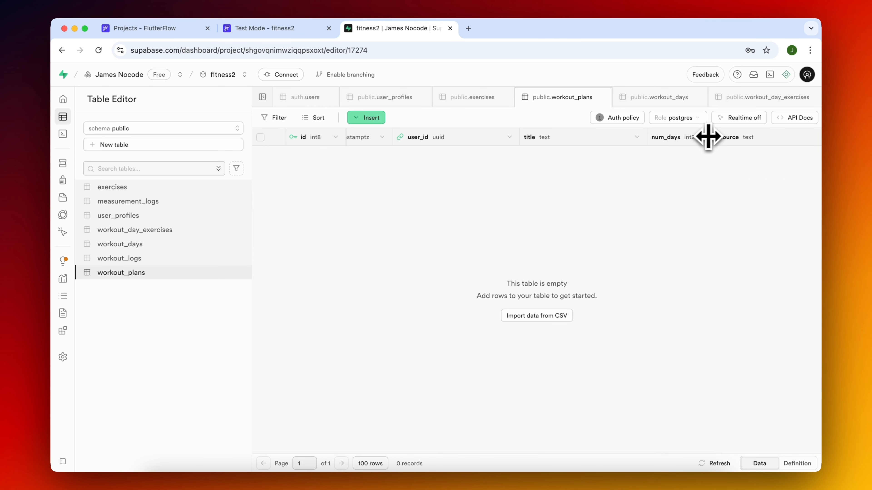
drag(708, 136, 747, 141)
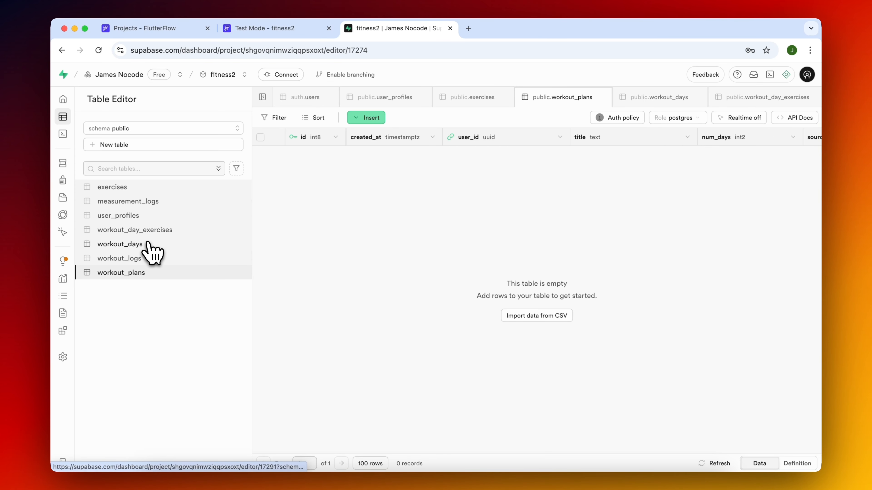
click(149, 245)
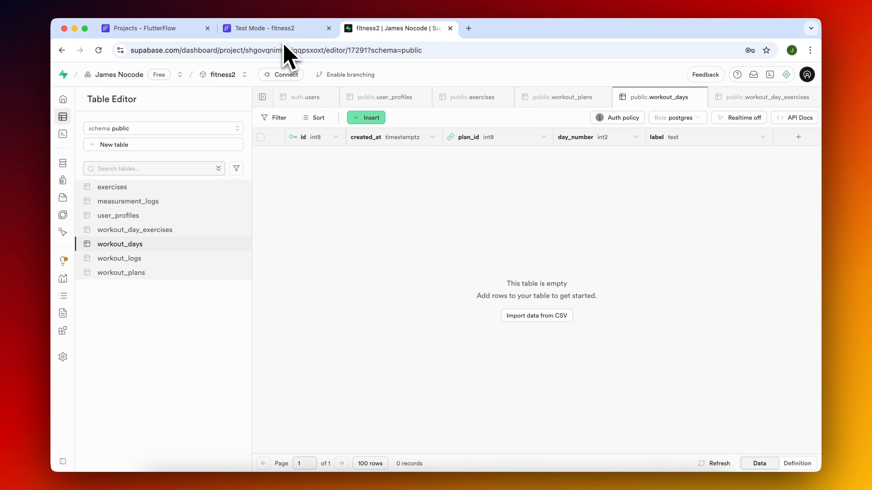
Compare the CREATE PLAN button's page in FlutterFlow with the workout_plans and workout_days tables in Supabase.
click(271, 28)
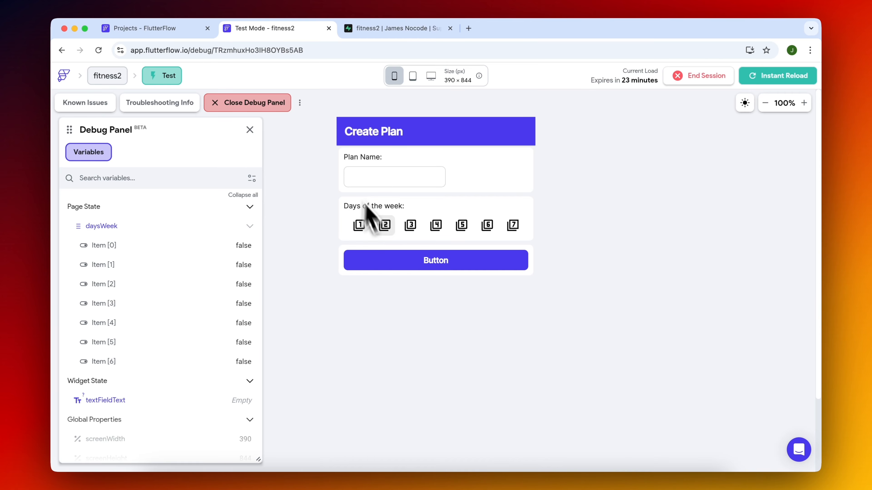
click(182, 28)
click(460, 271)
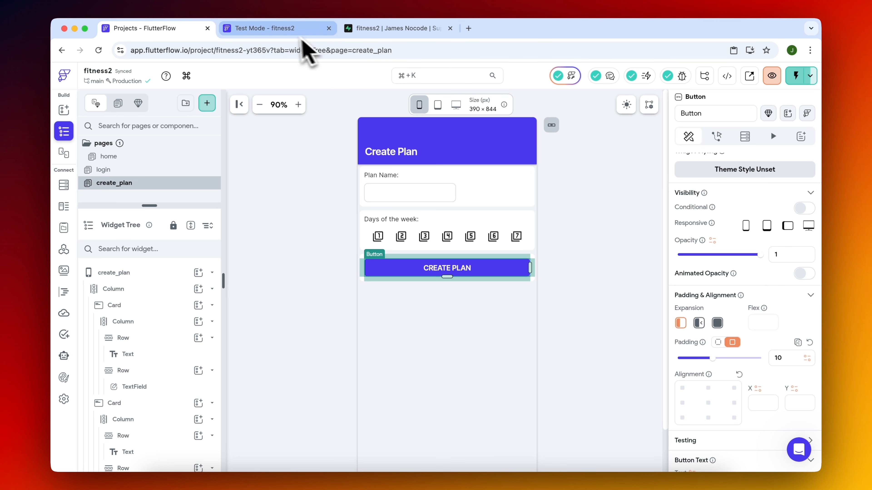
click(376, 29)
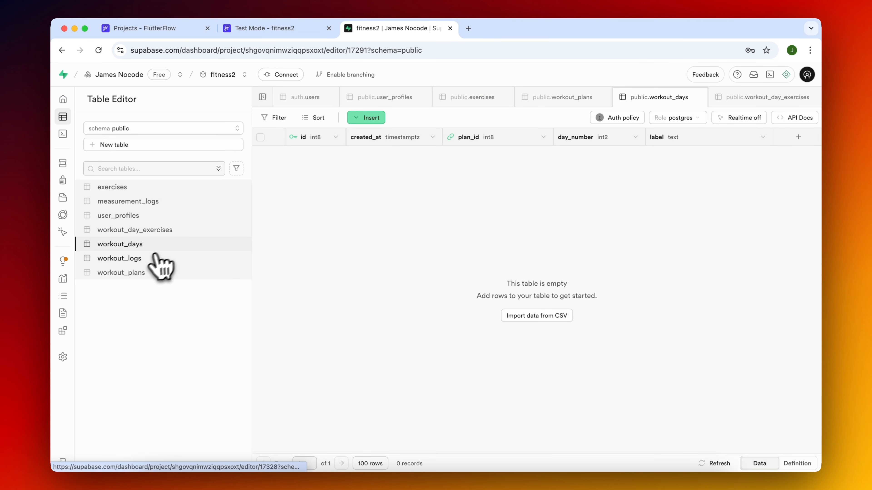
click(140, 273)
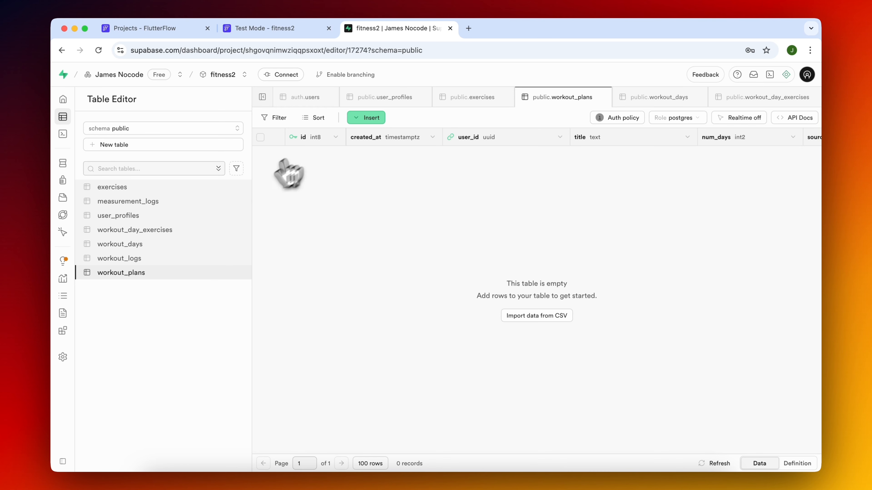
click(141, 245)
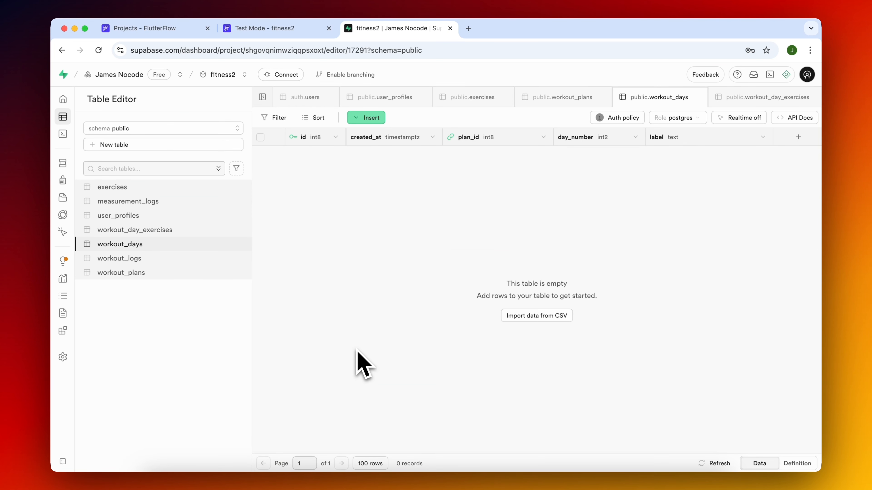
Switch to FlutterFlow and add an On Tap Supabase Insert Row action on the workout_plans table to the CREATE PLAN button.
click(161, 29)
click(718, 137)
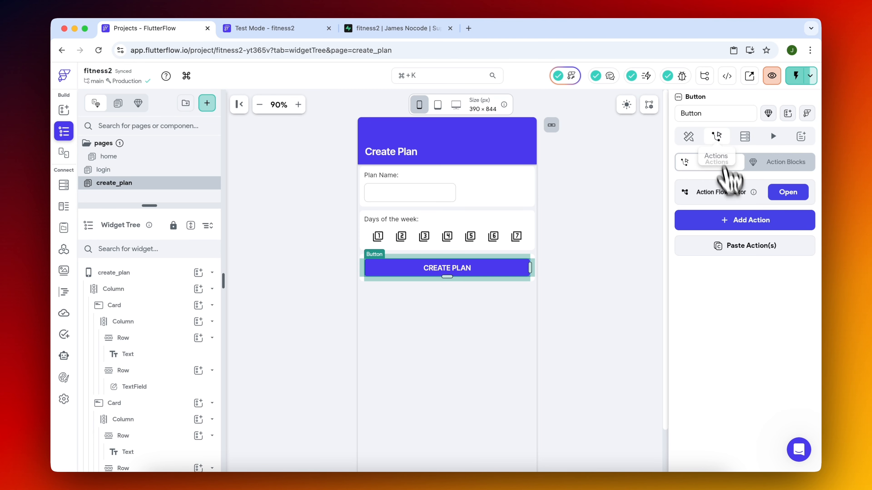
click(745, 219)
click(788, 192)
text(supaba)
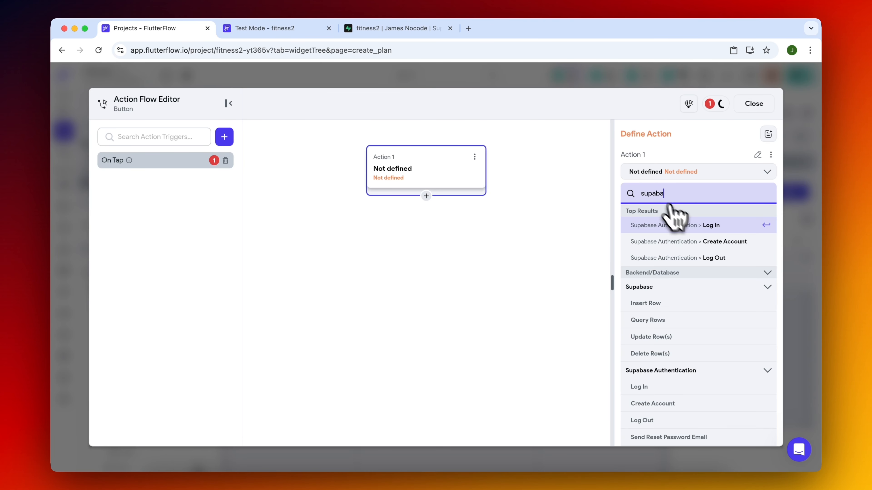
click(672, 303)
click(664, 233)
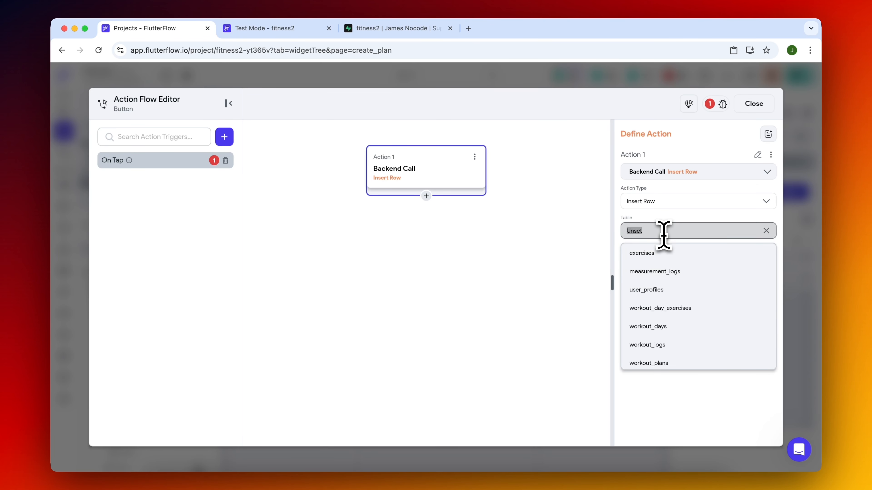
click(680, 362)
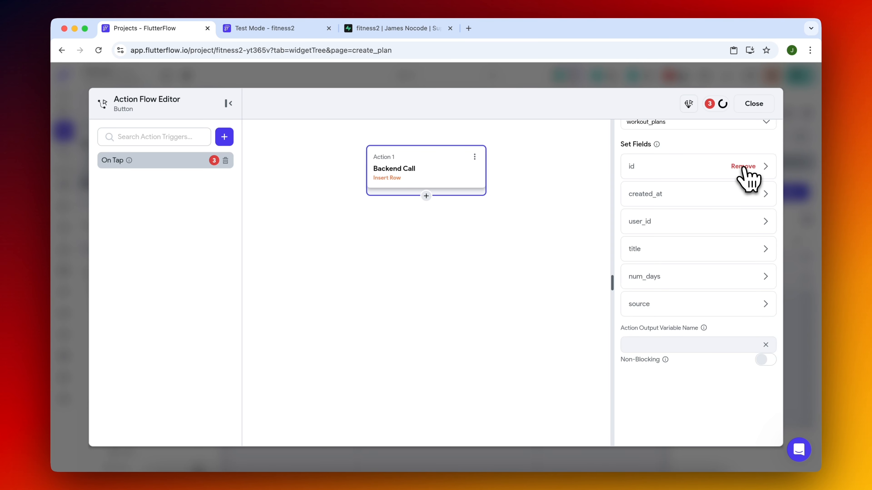
Add the user_id, title, num_days and source fields to the Insert Row action and set user_id to the authenticated user's User ID.
click(743, 166)
click(743, 166)
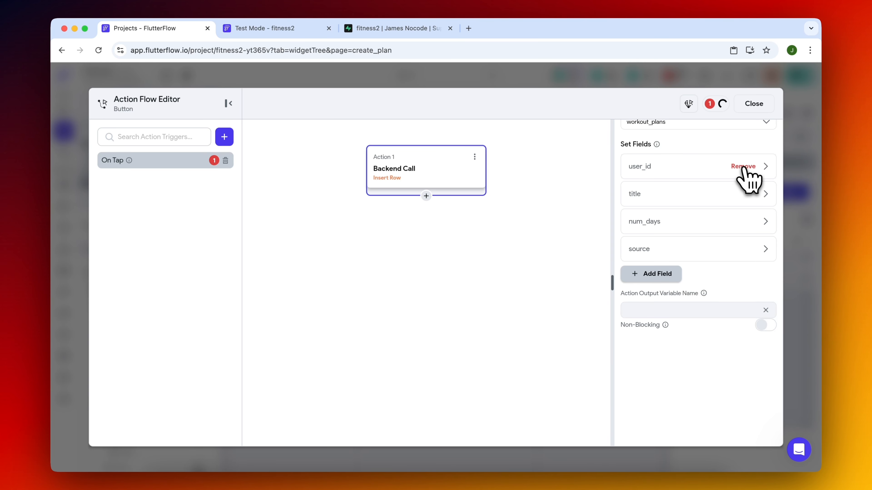
click(692, 167)
click(659, 294)
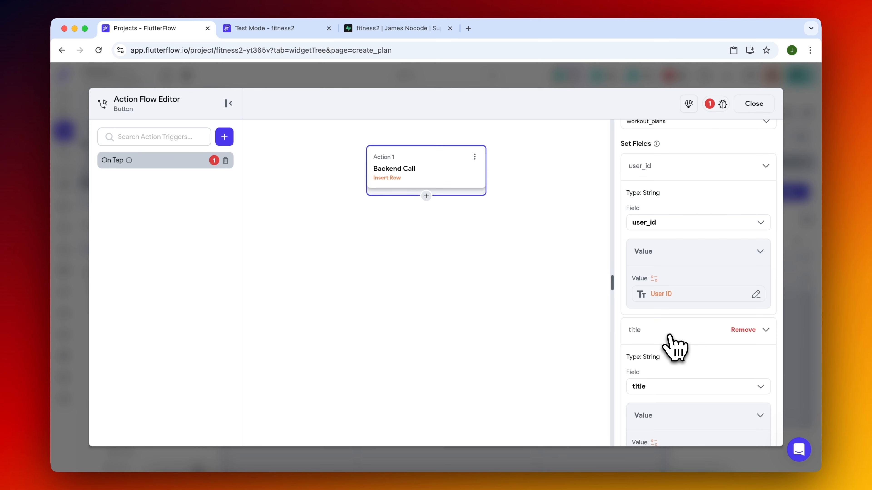
click(669, 335)
Set the title field's value to the widget state of the plan name TextField.
scroll(671, 345, down, 3)
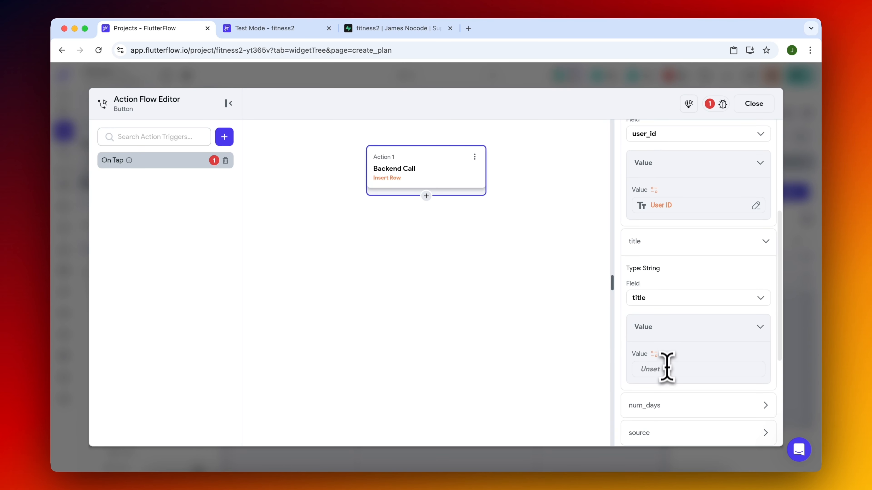
click(657, 366)
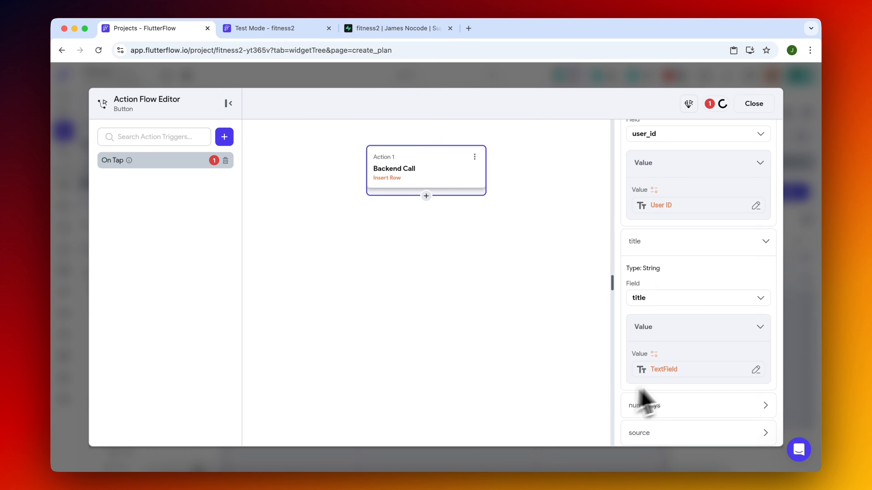
scroll(681, 391, down, 3)
Set the num_days field's value from the daysWeek page state with the Filter List Items option.
click(683, 324)
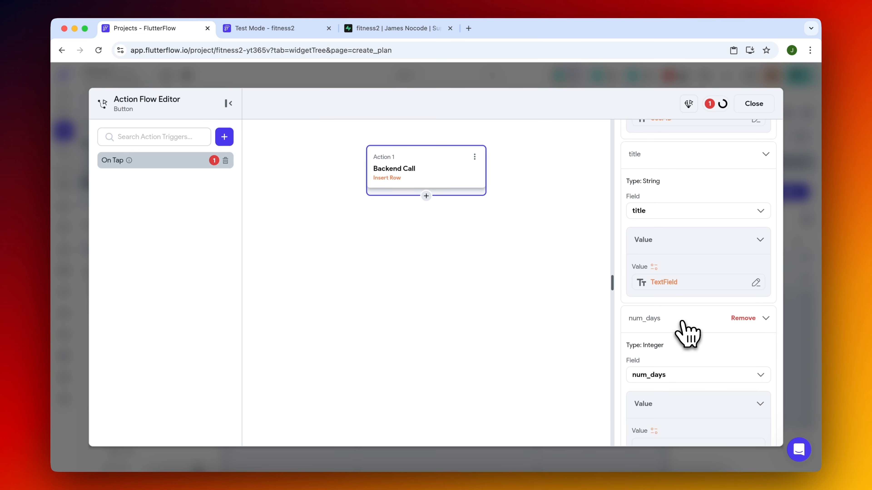
scroll(680, 382, down, 2)
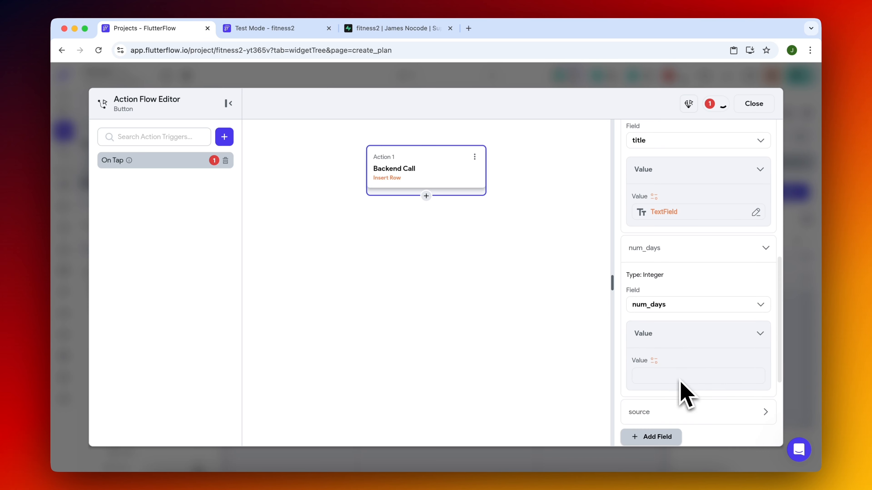
click(655, 374)
click(517, 387)
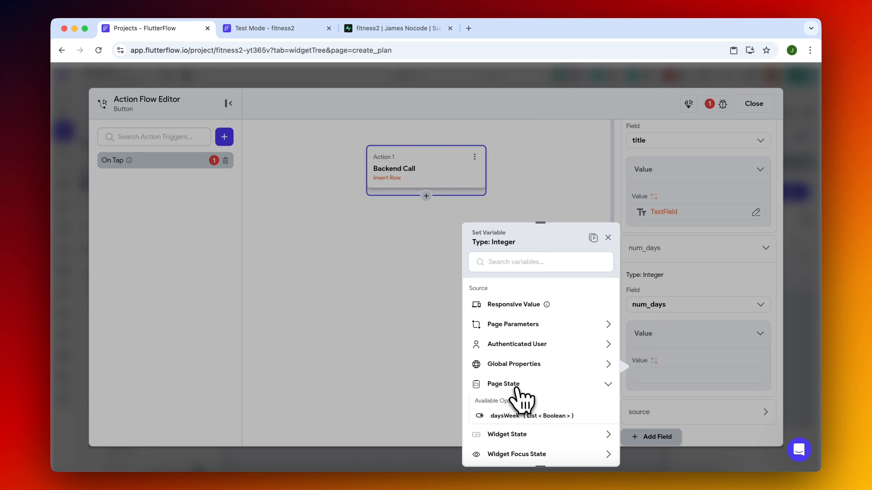
click(553, 416)
click(537, 322)
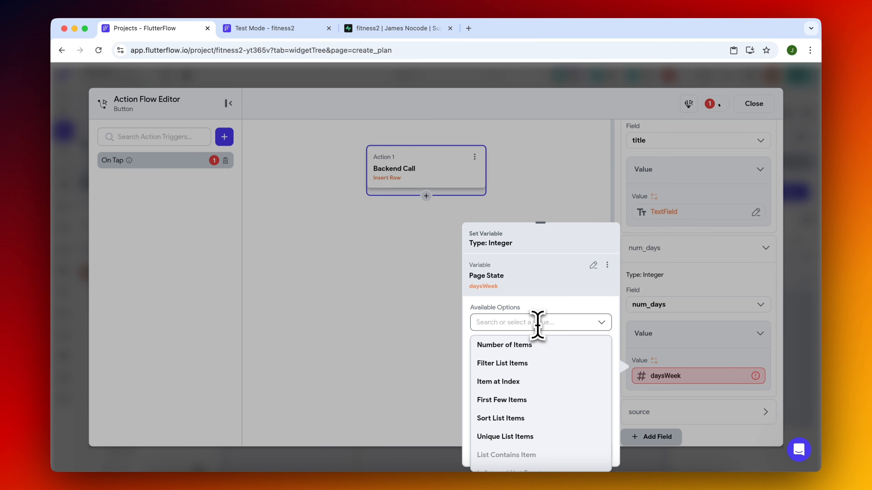
click(531, 363)
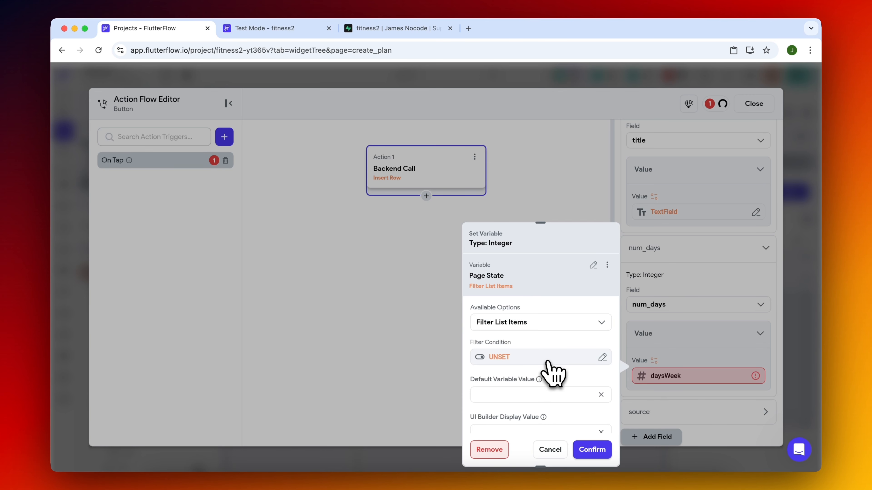
Try to use Item in List directly as the filter condition for daysWeek.
click(548, 361)
click(355, 369)
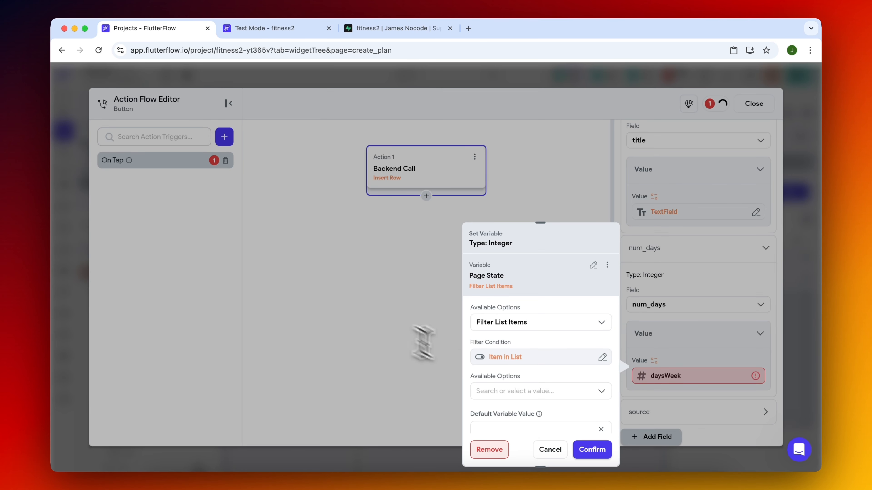
click(522, 391)
Set the daysWeek filter condition to Item in List Equal To true and use the resulting Number of Items for num_days.
click(512, 307)
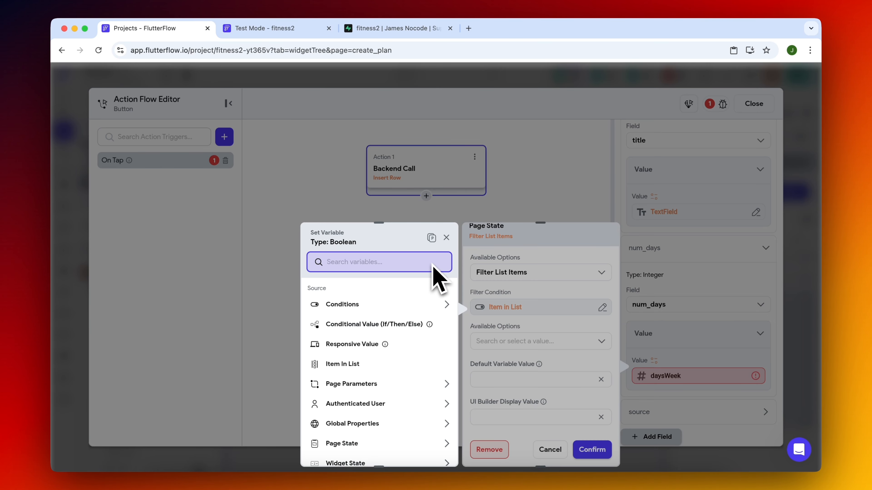
click(369, 307)
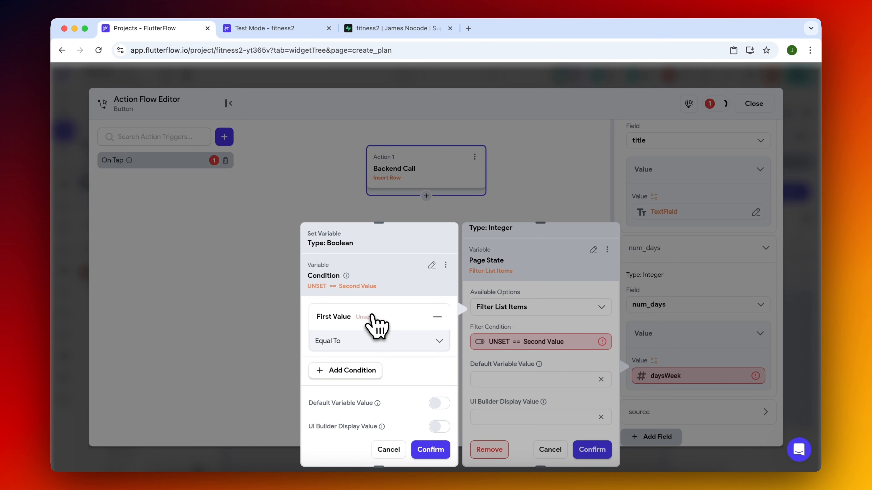
click(366, 342)
click(221, 307)
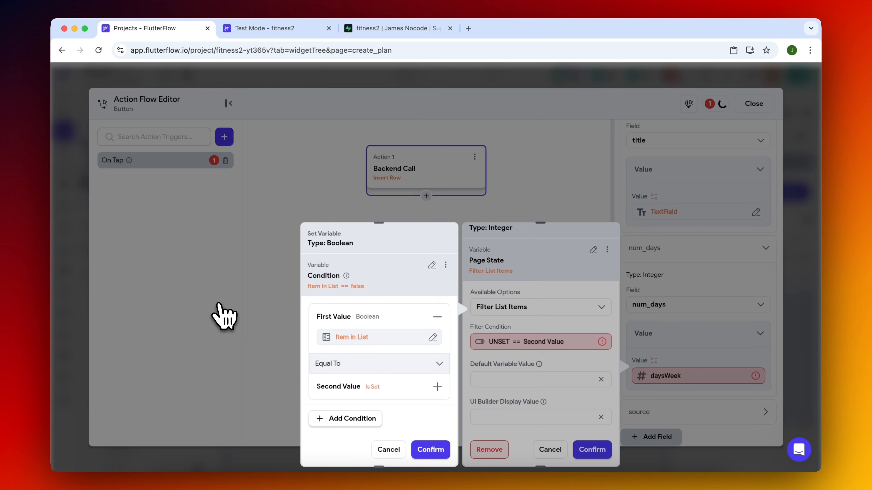
click(391, 361)
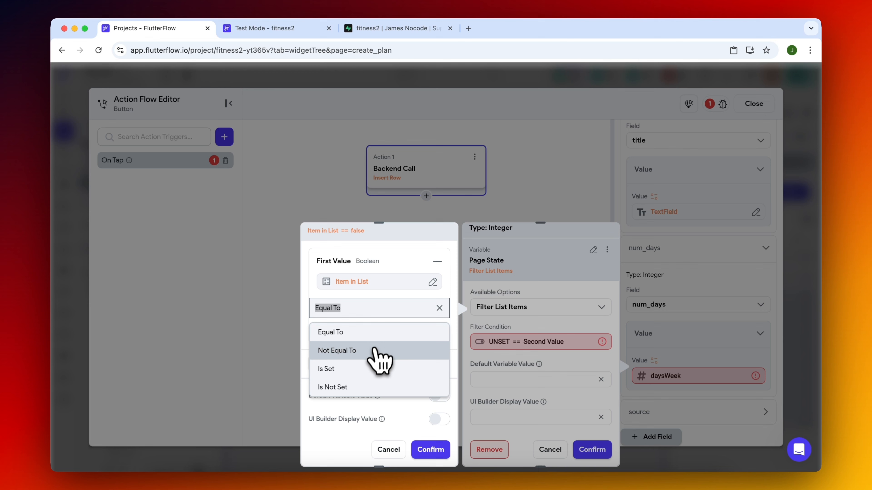
click(380, 333)
click(380, 333)
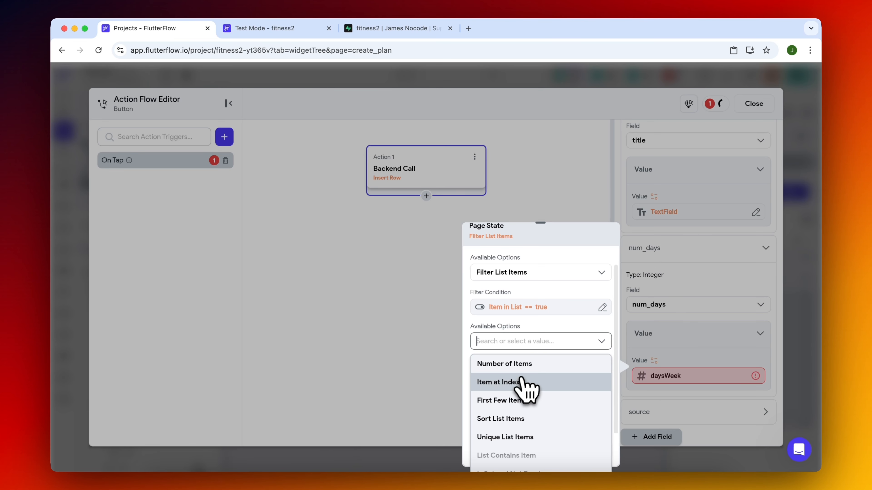
click(525, 363)
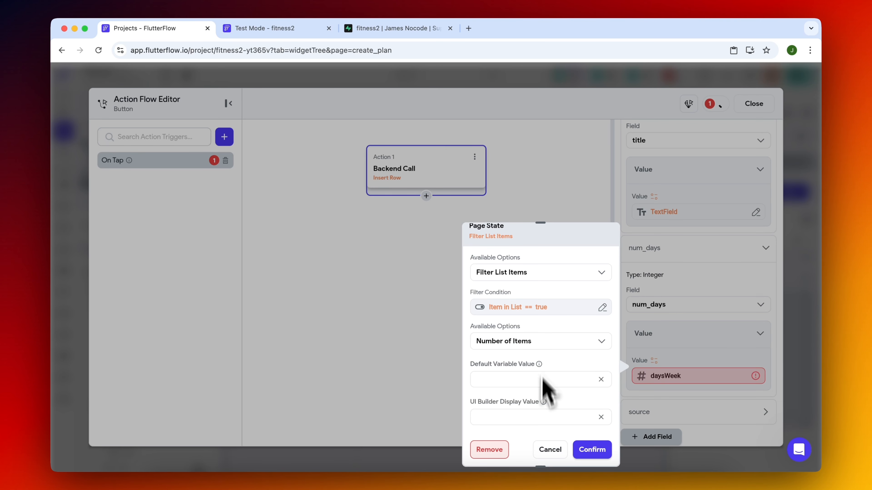
click(592, 449)
Review the Insert Row action's fields against the workout_plans and workout_days tables in Supabase and return to FlutterFlow.
scroll(690, 331, down, 3)
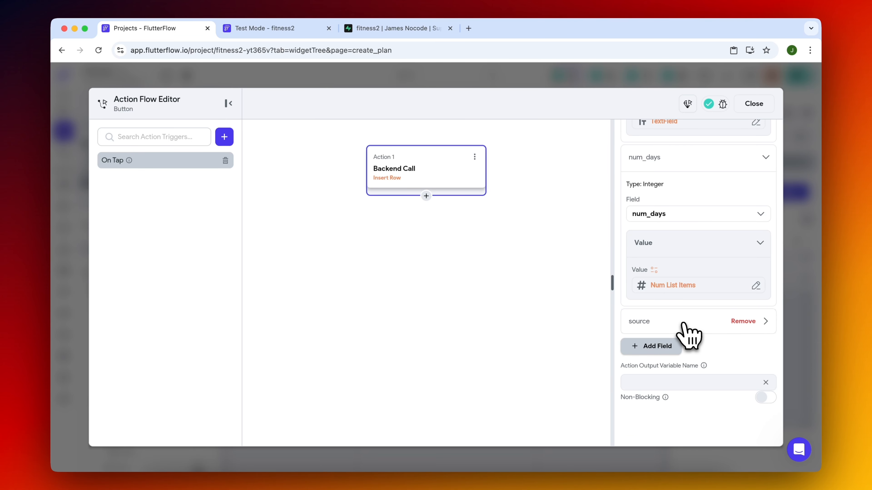
click(417, 173)
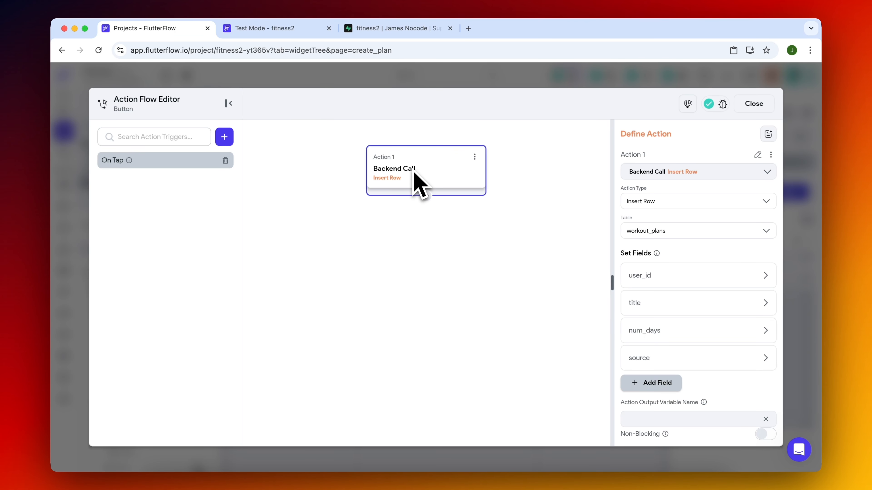
click(422, 29)
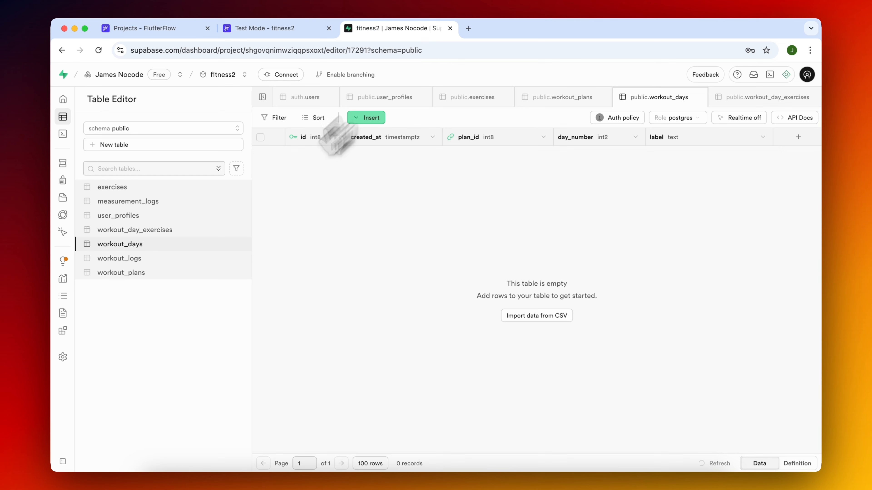
click(151, 271)
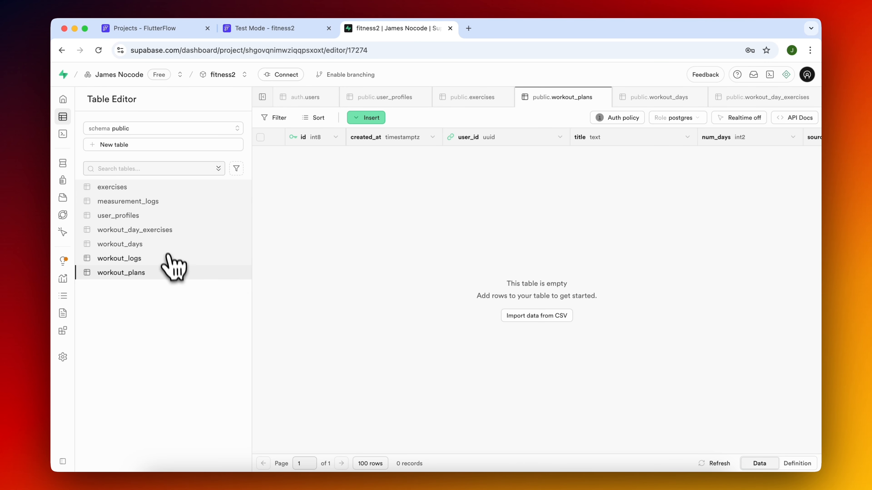
click(167, 244)
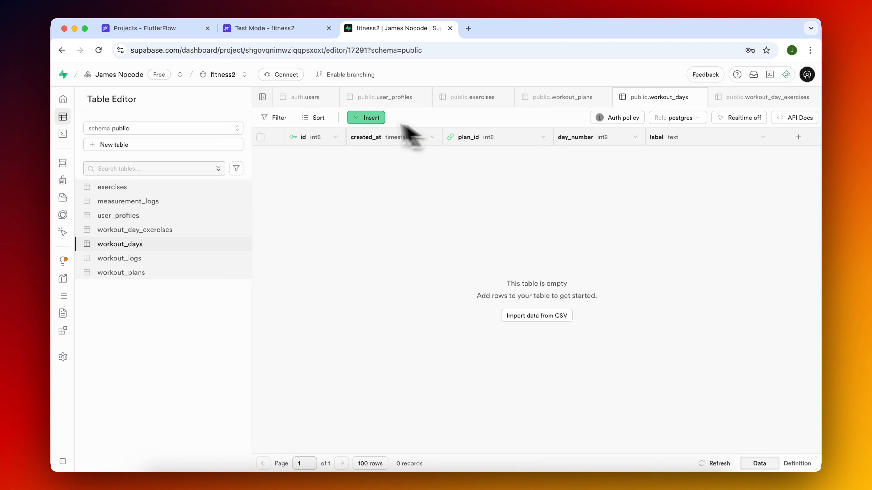
click(167, 29)
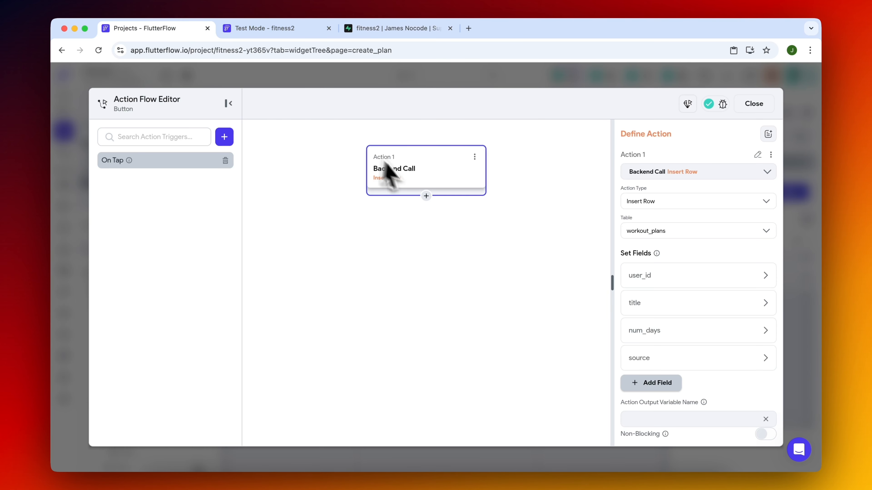
Name the workout_plans Insert Row action's output variable out1.
scroll(675, 311, down, 3)
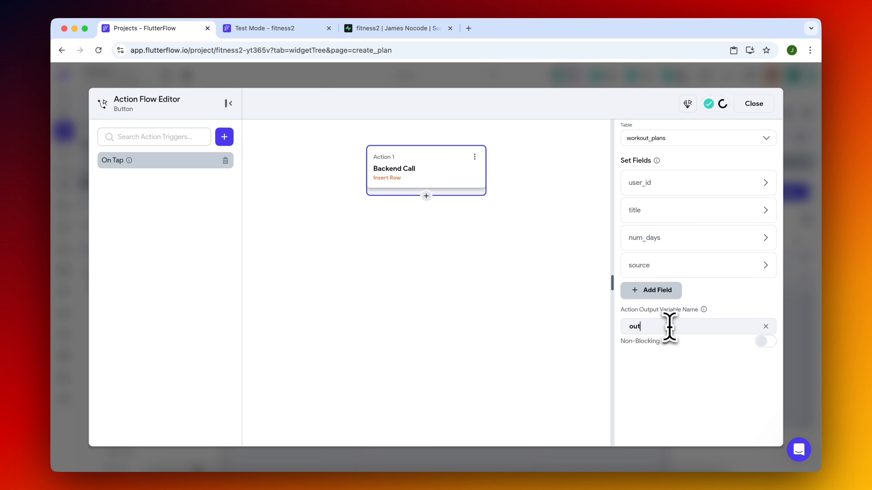
text(1)
click(549, 282)
Add a loop after the Insert Row action and check the workout_days table in Supabase before returning to FlutterFlow.
click(413, 203)
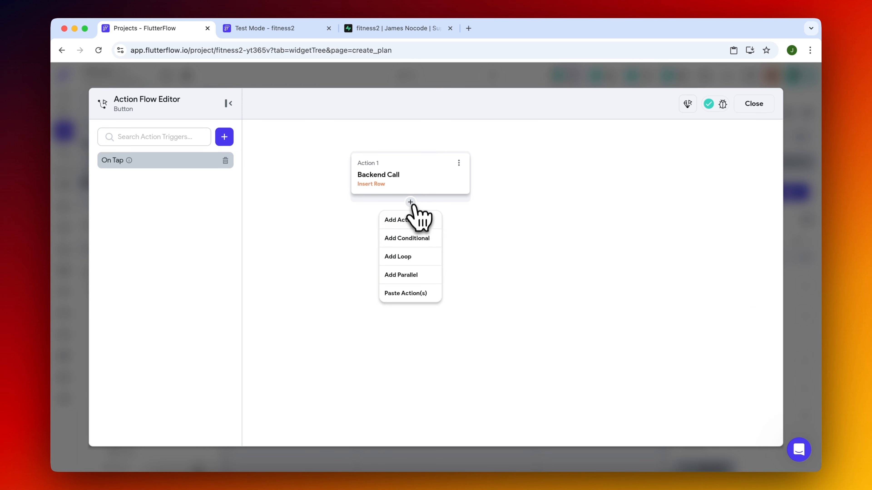
click(422, 261)
drag(424, 208, 504, 203)
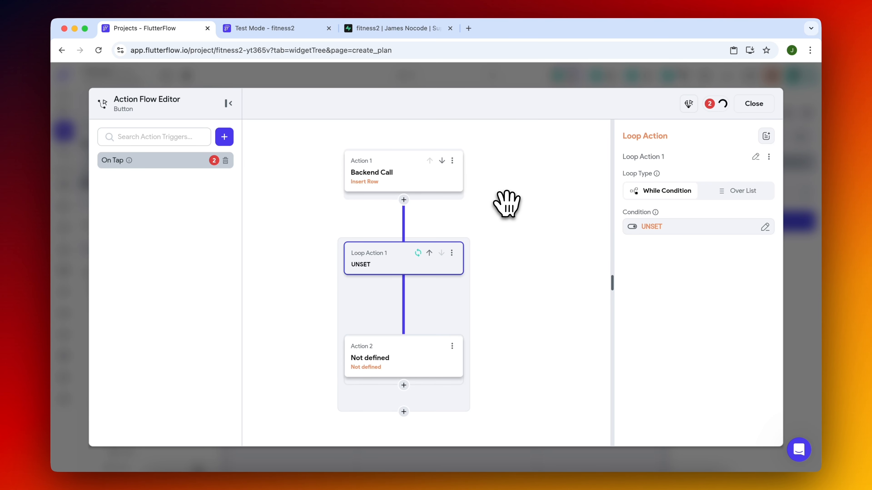
click(387, 30)
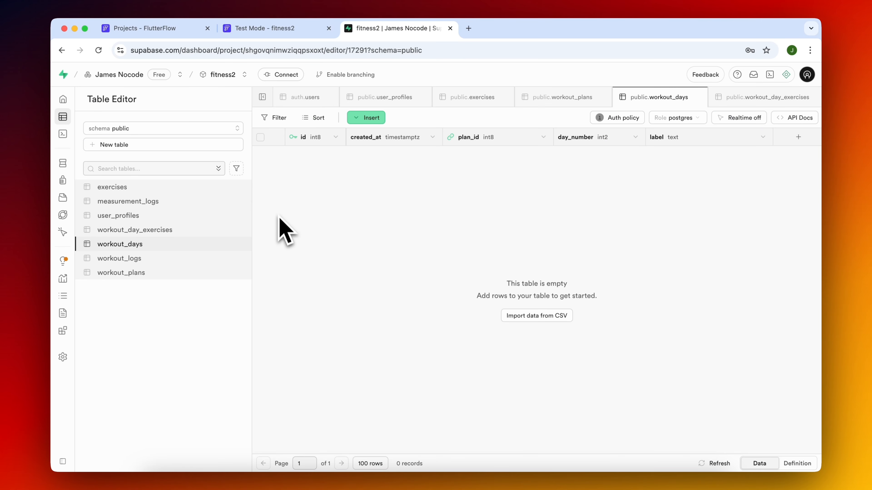
click(182, 31)
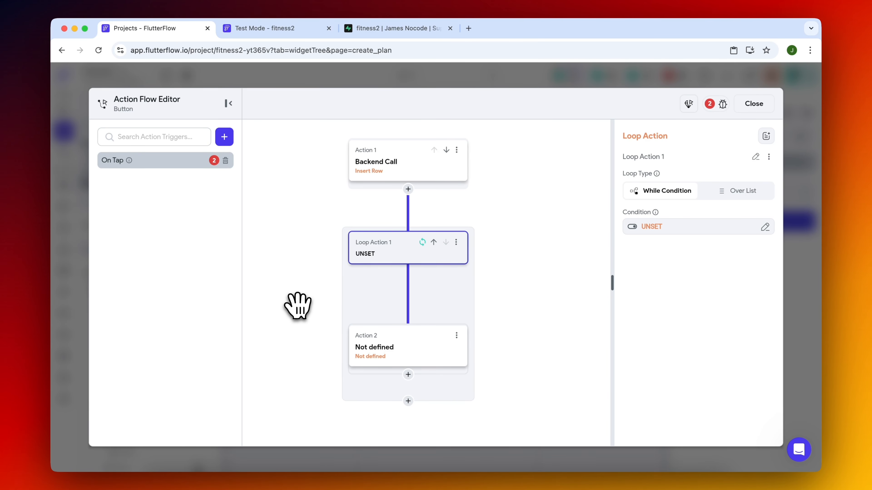
Set the loop type to Over List, using the daysWeek page state as its list.
click(755, 193)
click(523, 333)
scroll(536, 330, down, 2)
click(554, 312)
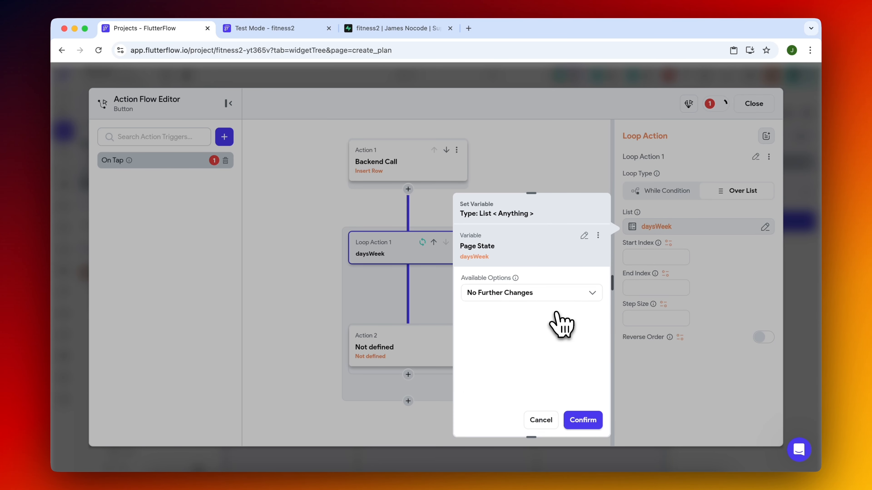
Filter the loop's daysWeek list with the single condition Item in List Equal To true.
click(522, 333)
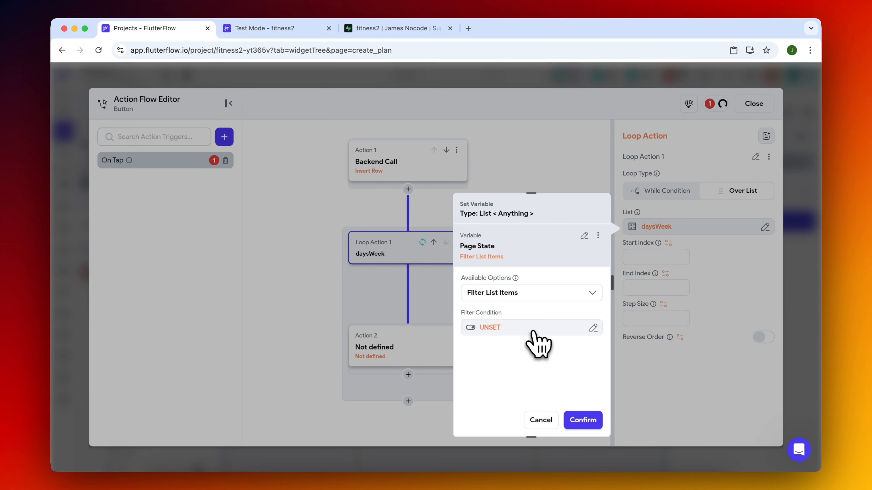
click(530, 331)
click(356, 306)
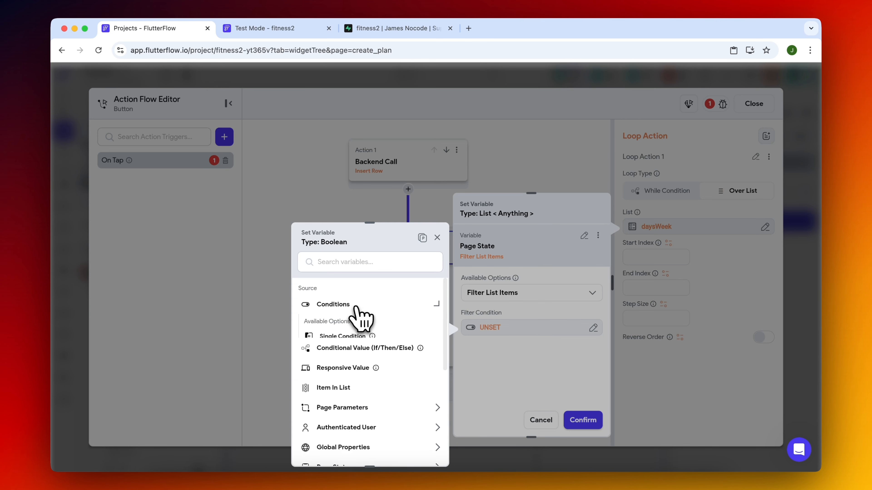
click(350, 338)
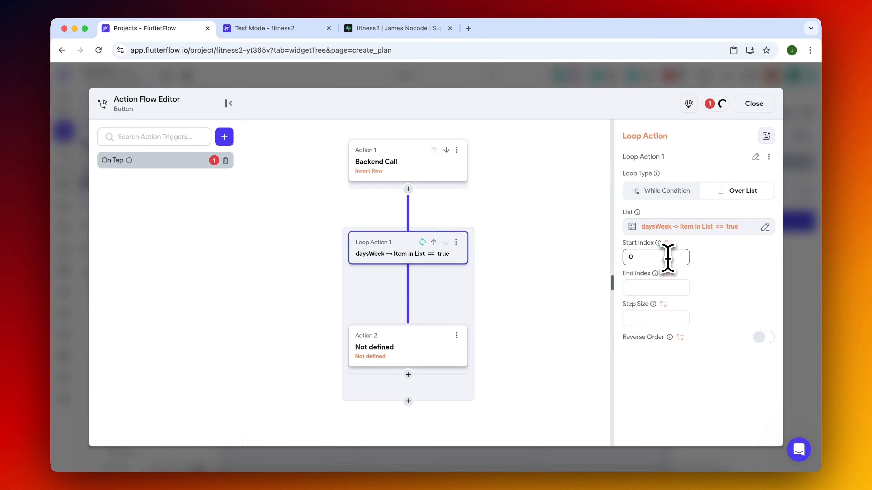
mouse_move(661, 242)
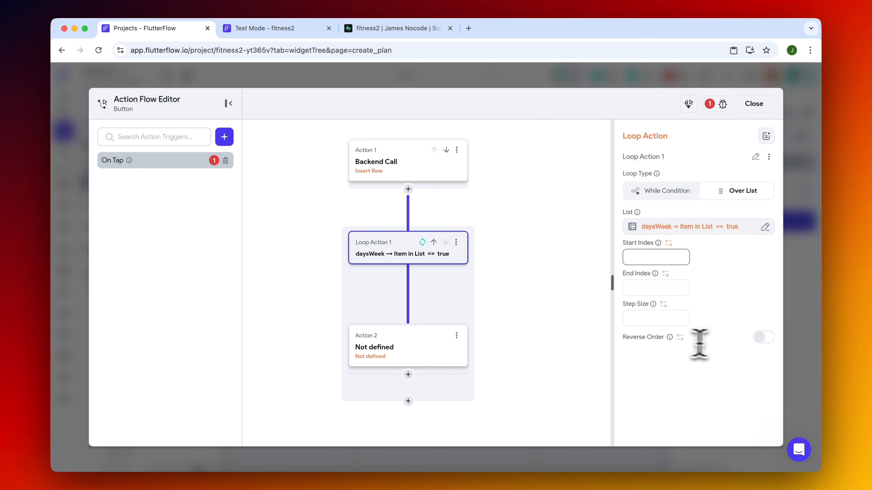
Define the undefined action inside the loop as a Supabase Insert Row into the workout_days table.
click(411, 351)
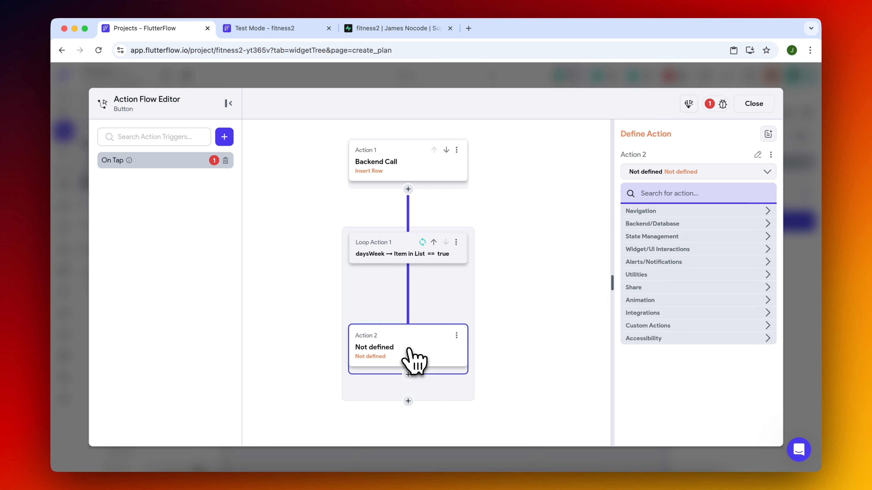
text(insert)
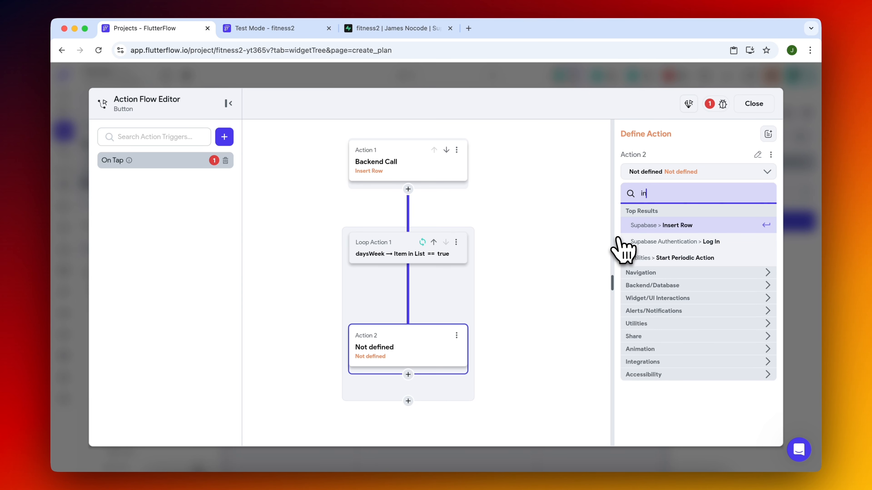
click(673, 226)
click(658, 229)
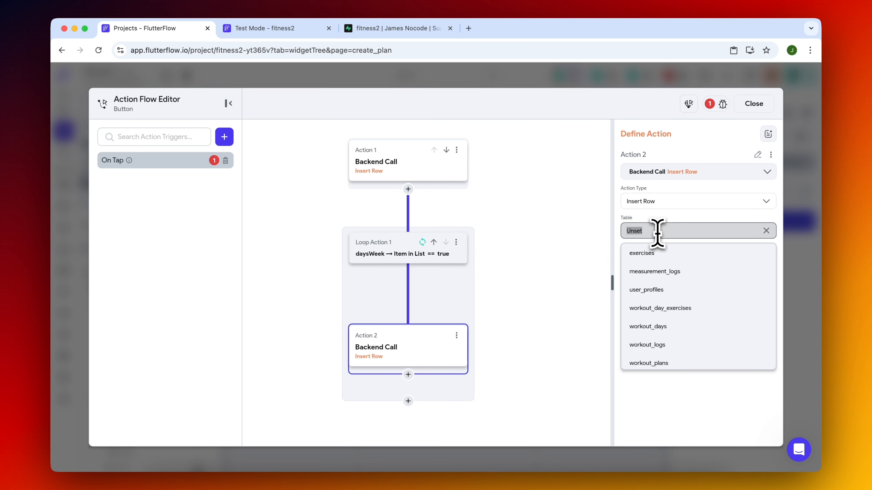
click(675, 329)
Check the workout_days columns in Supabase and add the plan_id, day_number and label fields to the loop's Insert Row action.
click(396, 29)
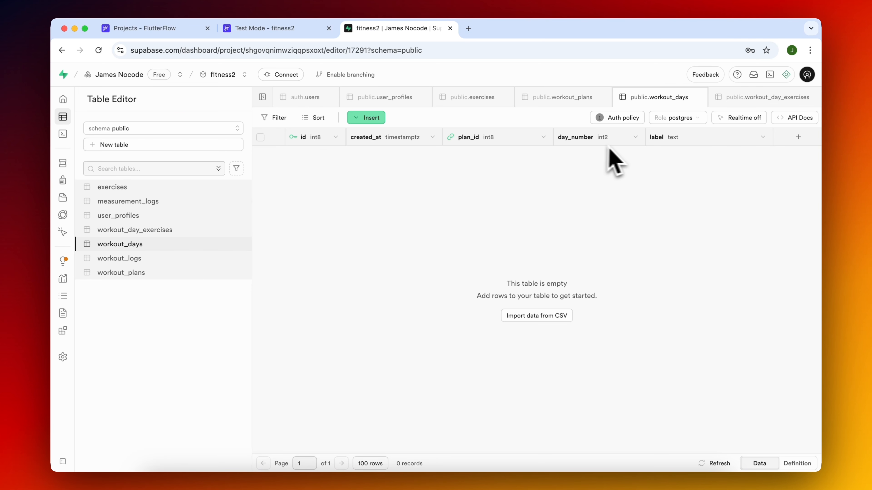
click(185, 31)
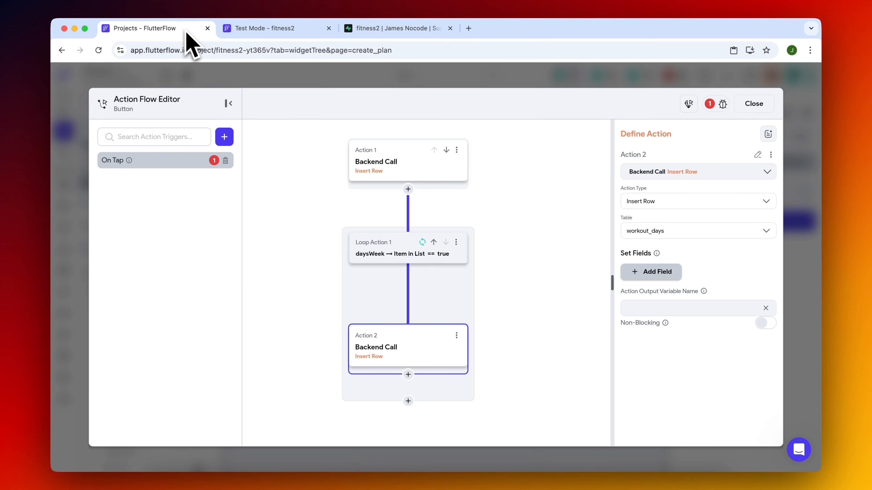
click(657, 273)
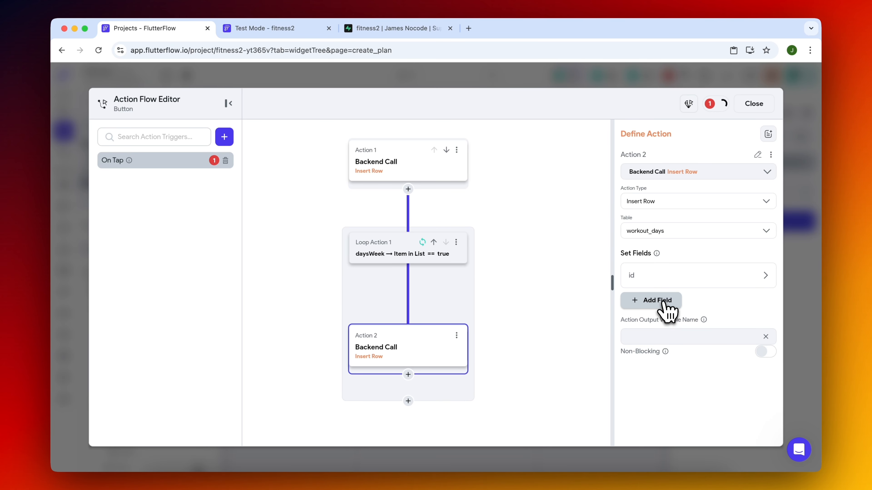
click(664, 302)
click(660, 328)
click(692, 284)
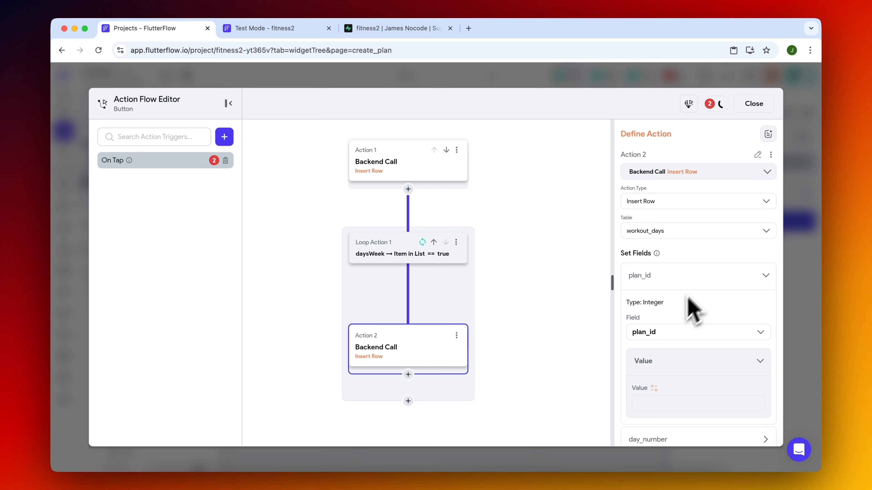
Set the plan_id value to the id field of the out1 action output.
click(655, 402)
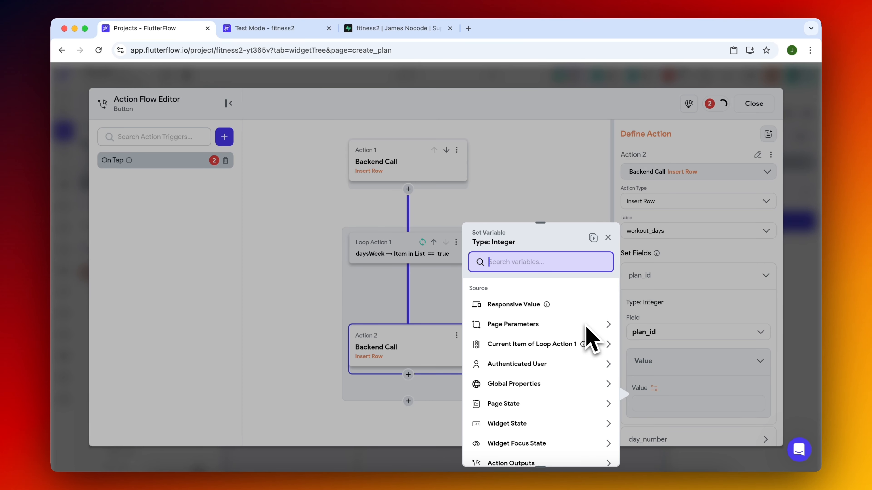
scroll(519, 443, down, 3)
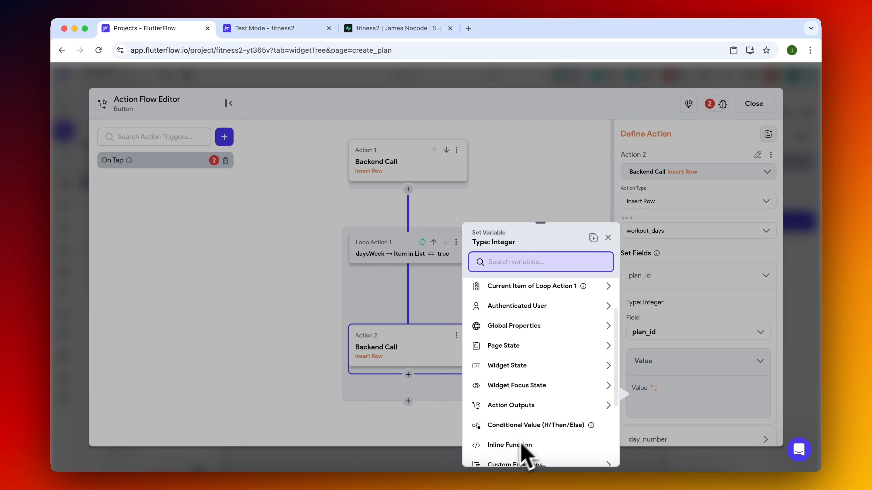
click(555, 407)
click(543, 322)
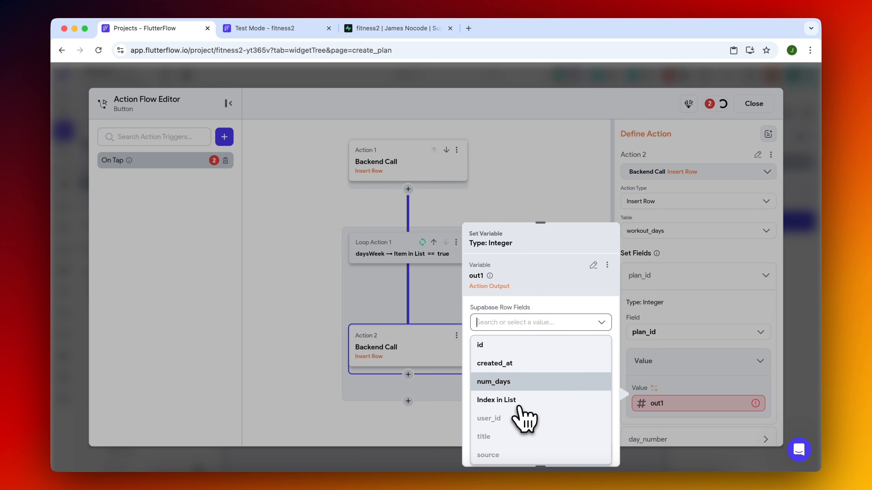
click(529, 345)
click(592, 452)
Try to set the day_number value from the loop's current item using Index in List.
click(678, 331)
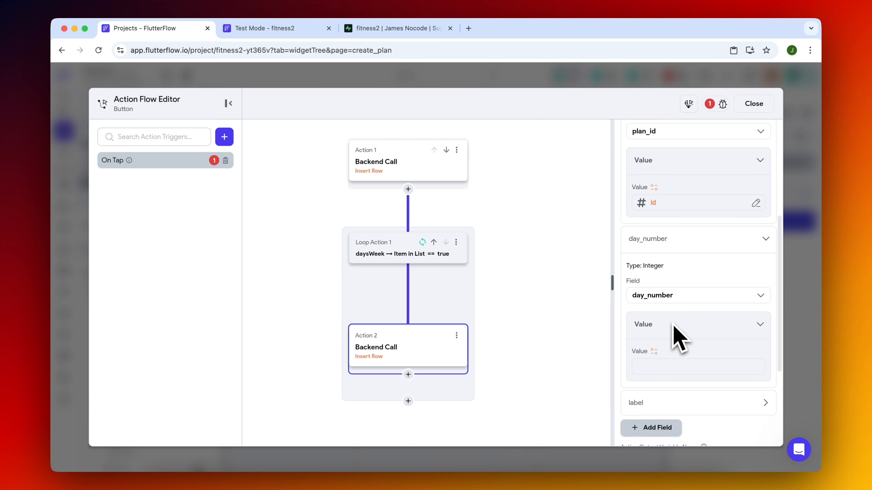
click(657, 353)
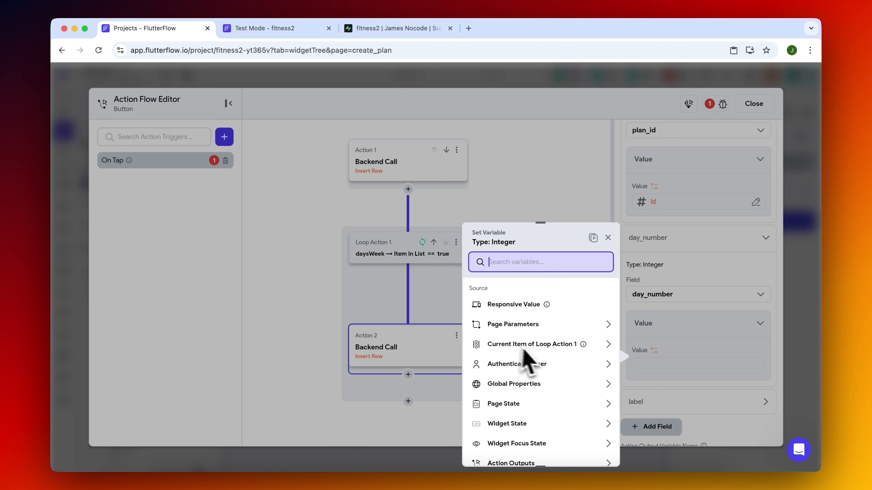
click(538, 345)
click(535, 322)
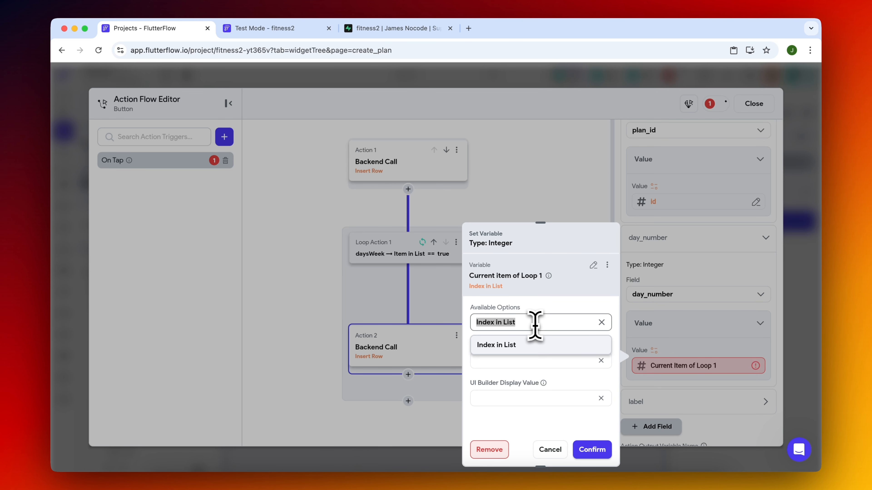
click(523, 324)
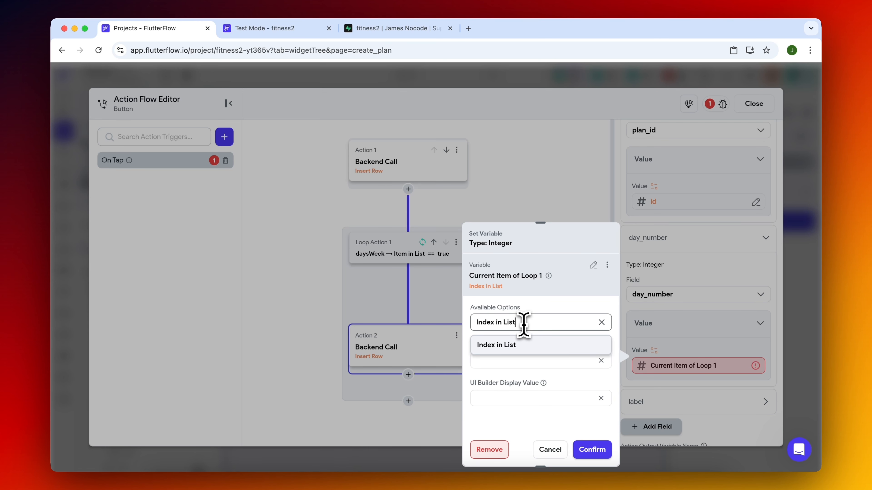
click(546, 307)
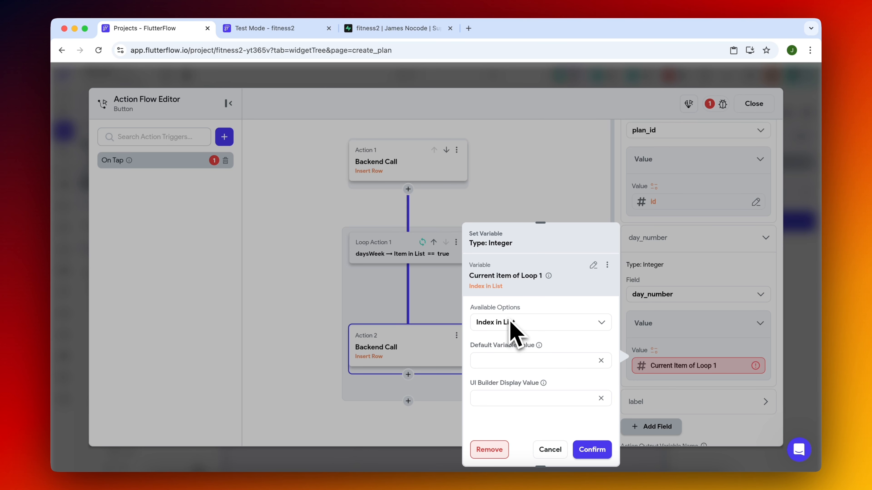
click(489, 449)
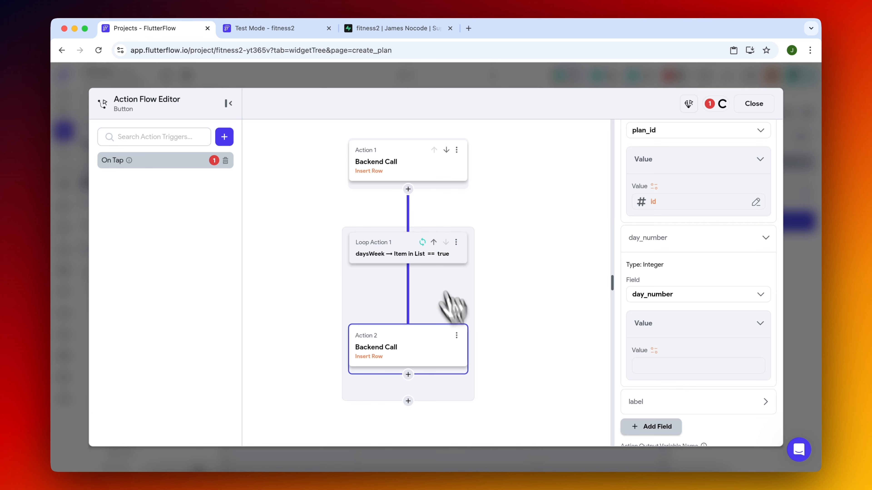
Remove the filter from the loop's daysWeek list by choosing No Further Changes.
click(400, 250)
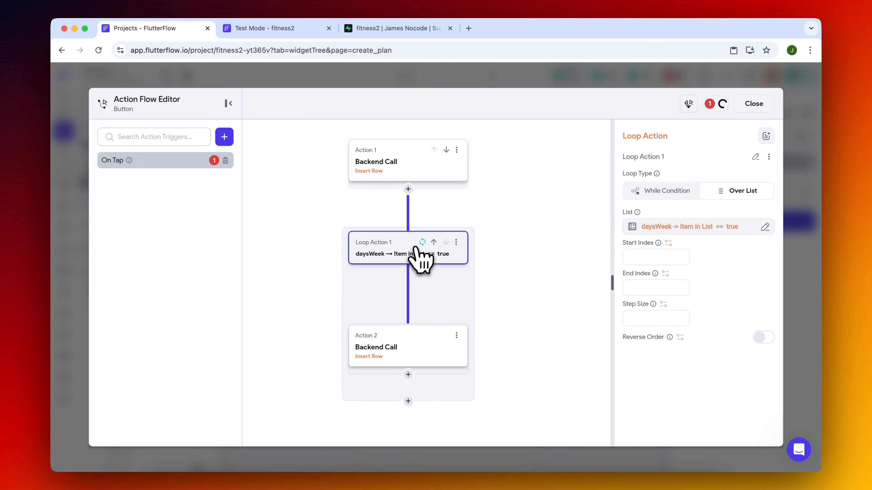
click(718, 231)
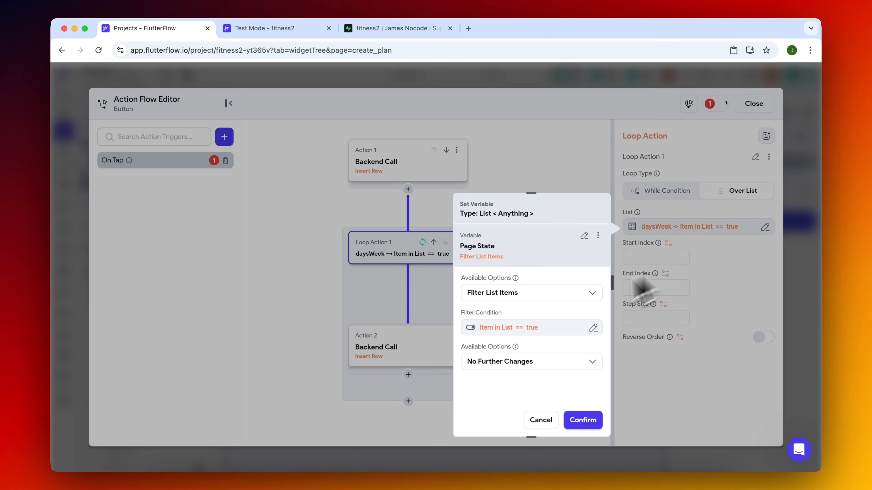
click(577, 291)
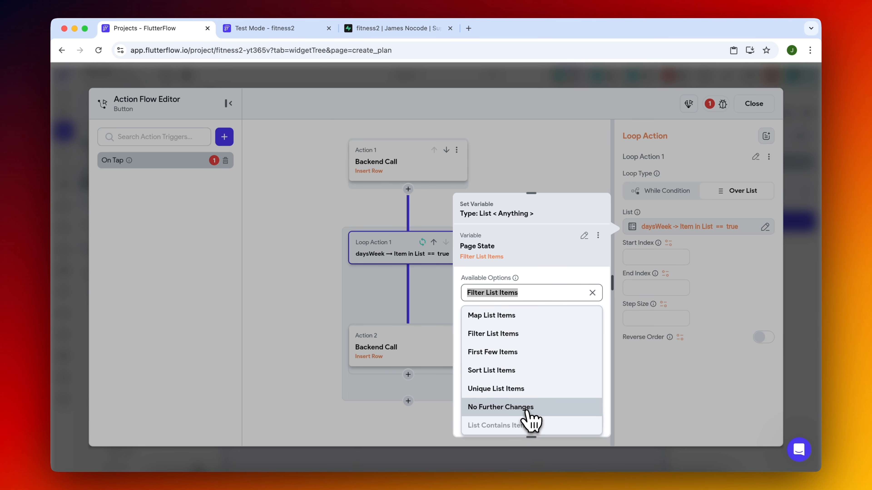
click(529, 418)
click(580, 421)
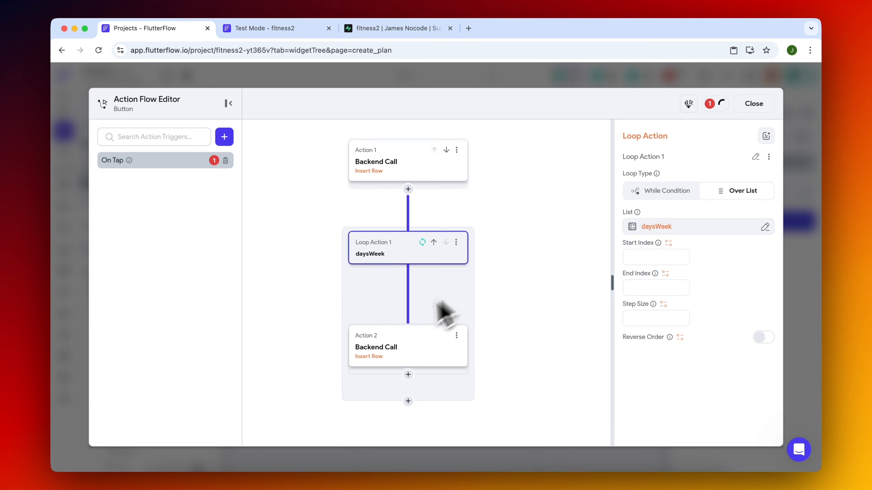
Add a conditional action inside the loop and move it above the workout_days Insert Row action.
scroll(491, 277, down, 1)
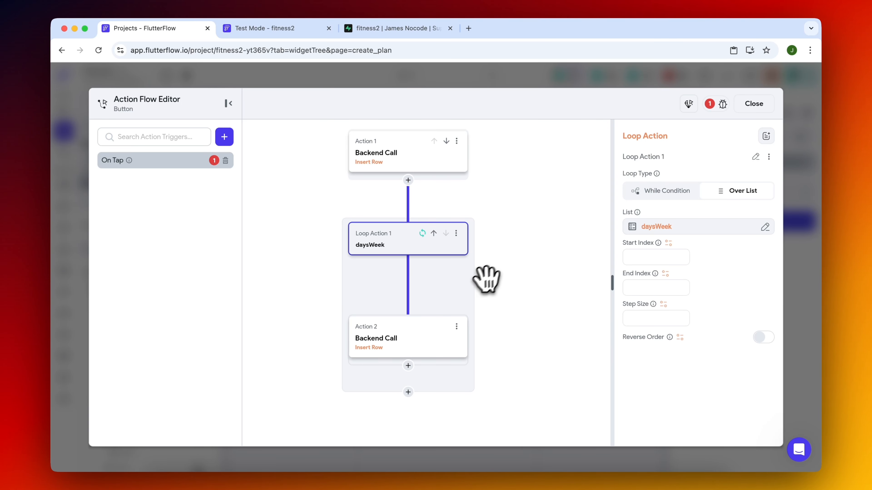
click(408, 365)
click(413, 274)
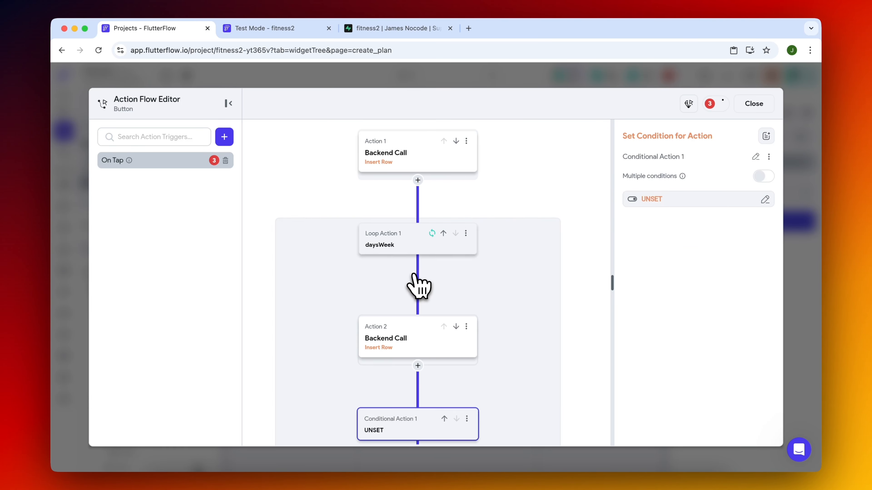
scroll(576, 285, down, 3)
click(439, 335)
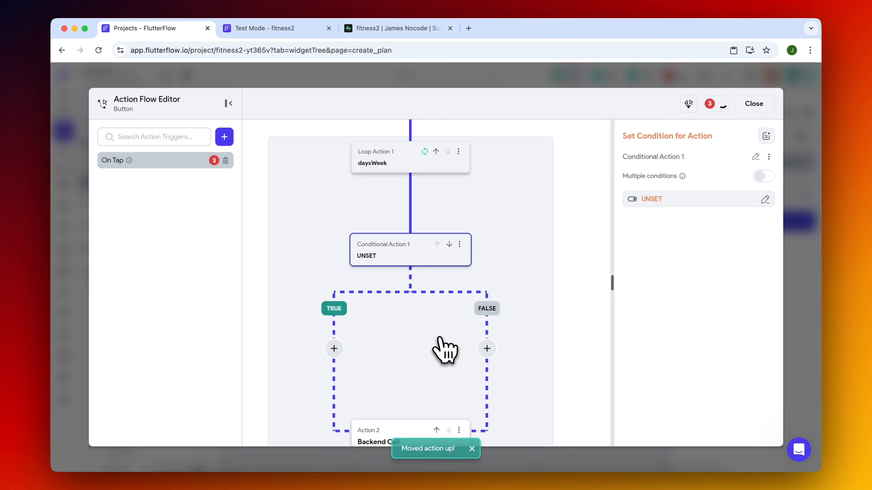
Set the conditional action to a single condition requiring the current item of Loop 1 to equal true.
click(678, 200)
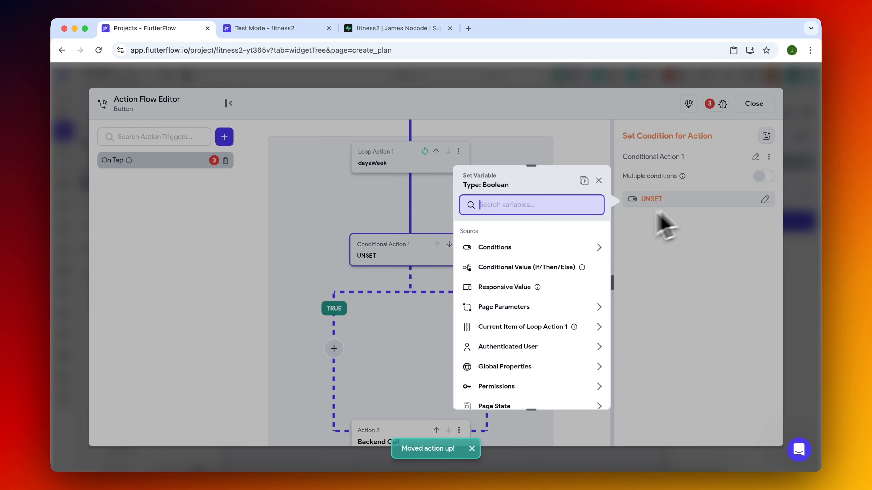
click(531, 247)
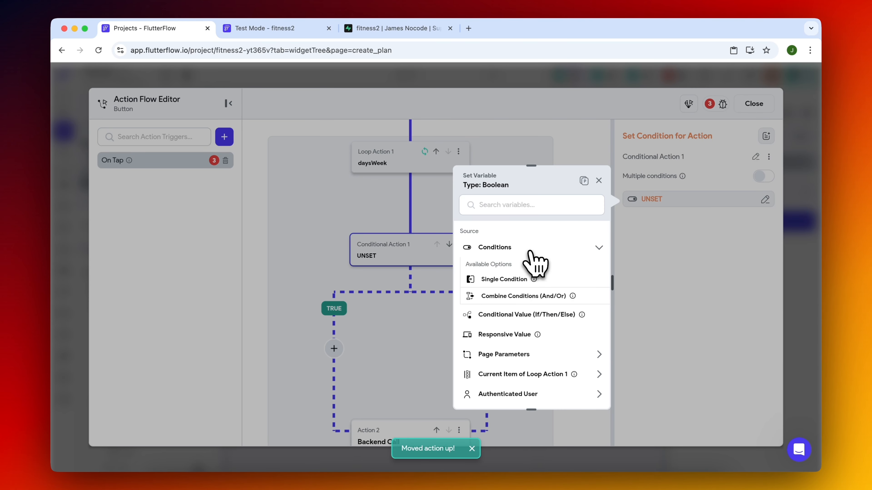
click(512, 279)
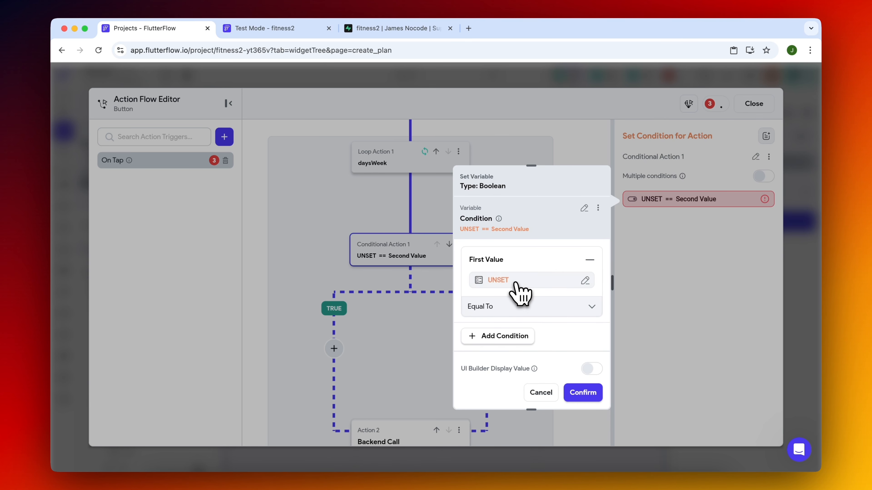
click(514, 283)
click(399, 334)
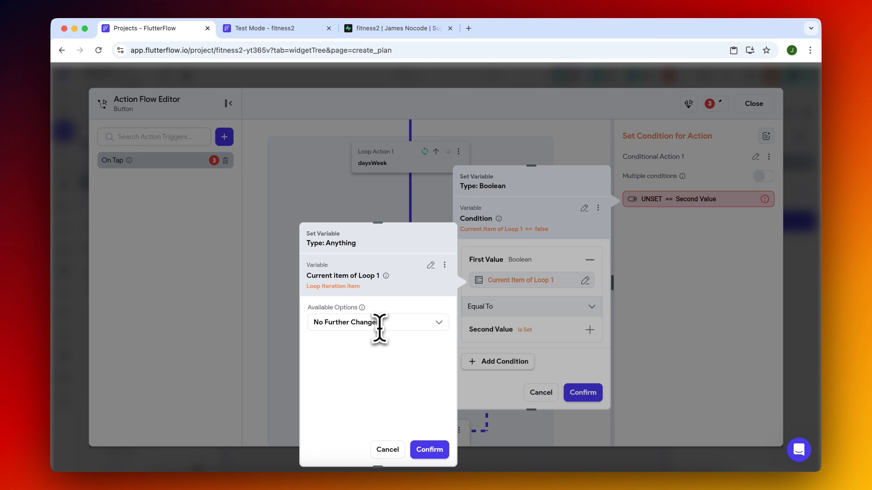
click(429, 450)
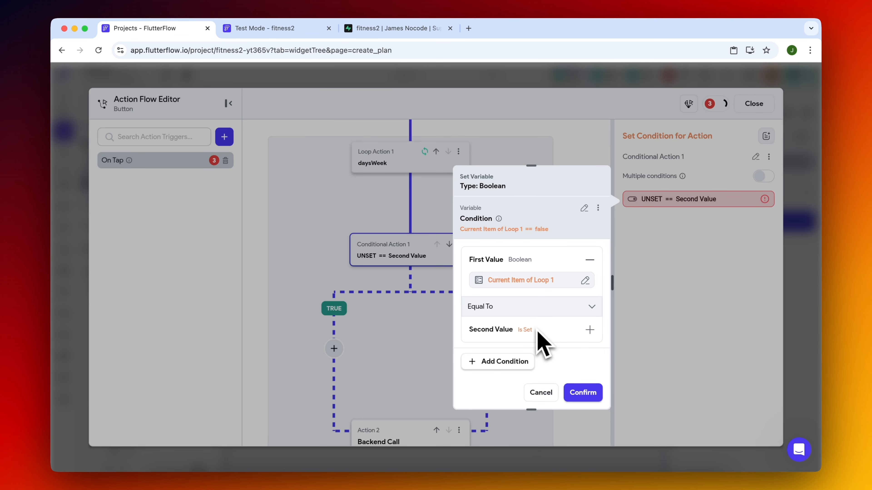
click(537, 330)
click(582, 393)
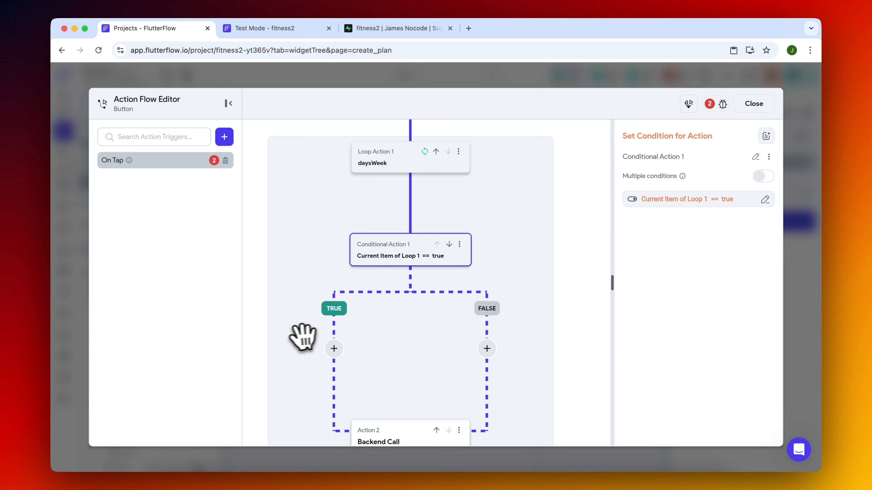
Cut the workout_days Insert Row action from below the condition and paste it into the condition's TRUE branch.
scroll(294, 314, down, 1)
scroll(294, 306, down, 1)
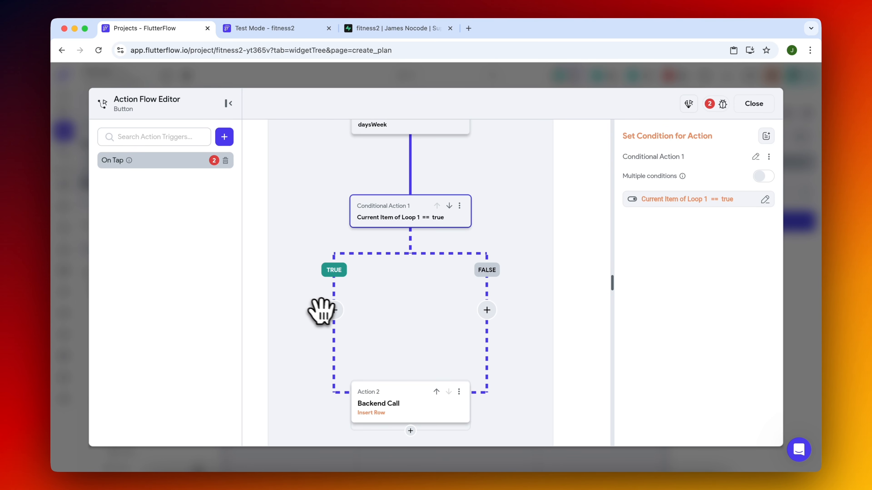
click(459, 392)
click(419, 432)
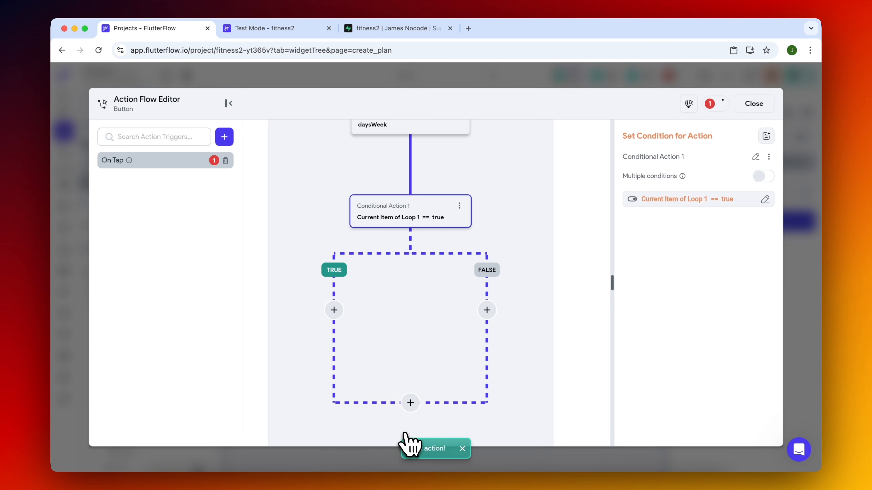
click(333, 310)
click(343, 445)
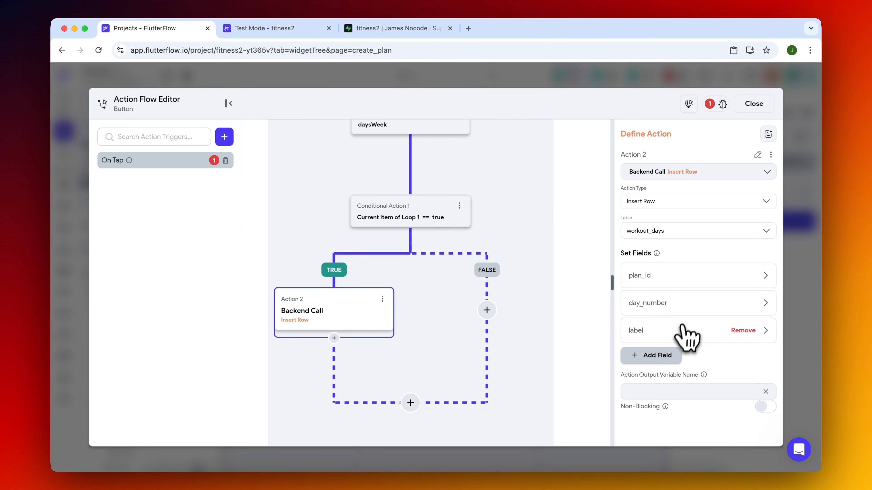
Set the day_number field of the workout_days Insert Row action to the current loop item's Index in List.
click(683, 306)
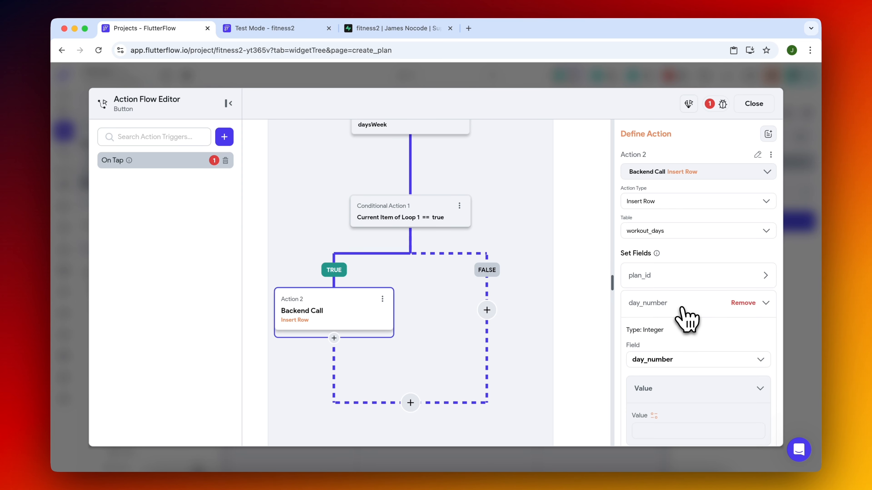
click(681, 277)
scroll(664, 412, down, 3)
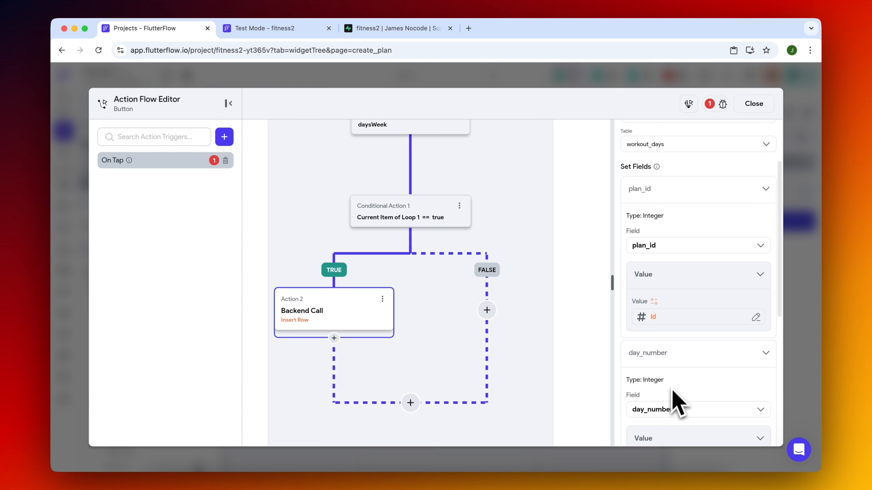
scroll(676, 407, down, 4)
click(661, 357)
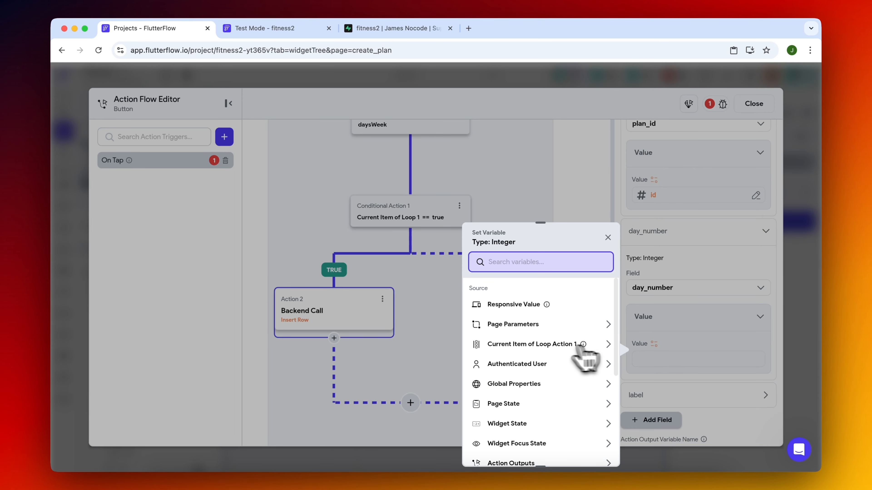
click(549, 344)
click(591, 450)
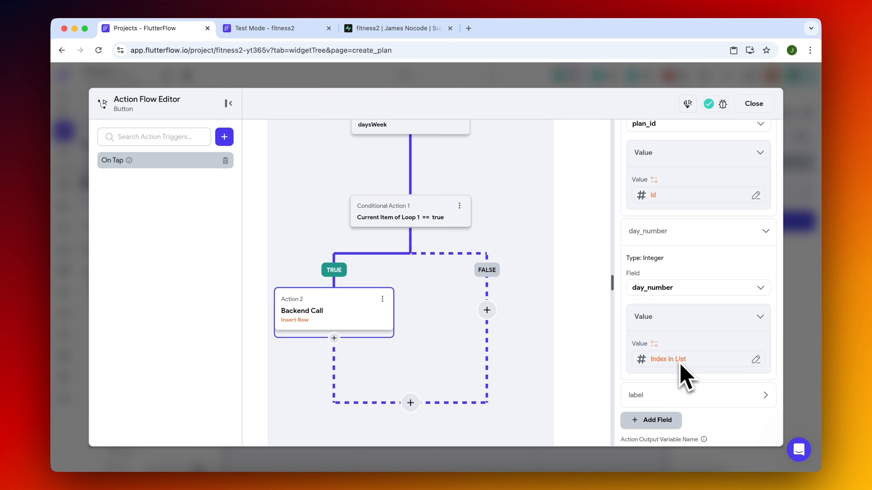
Set the label field's value to Combine Text with "Day " as the first text and add a second text.
scroll(685, 378, down, 3)
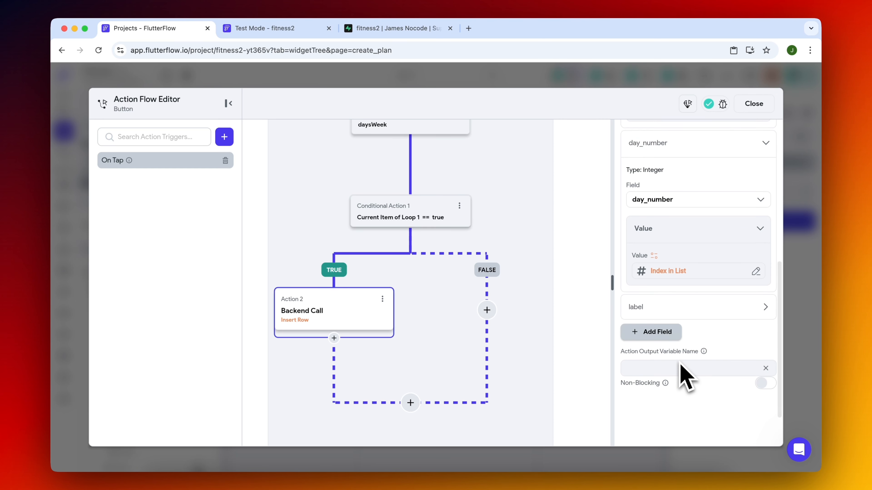
click(664, 310)
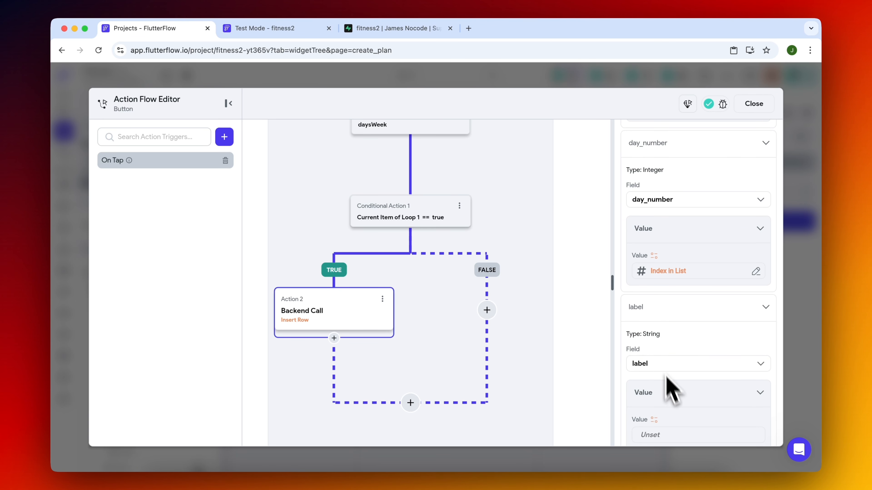
scroll(667, 385, down, 3)
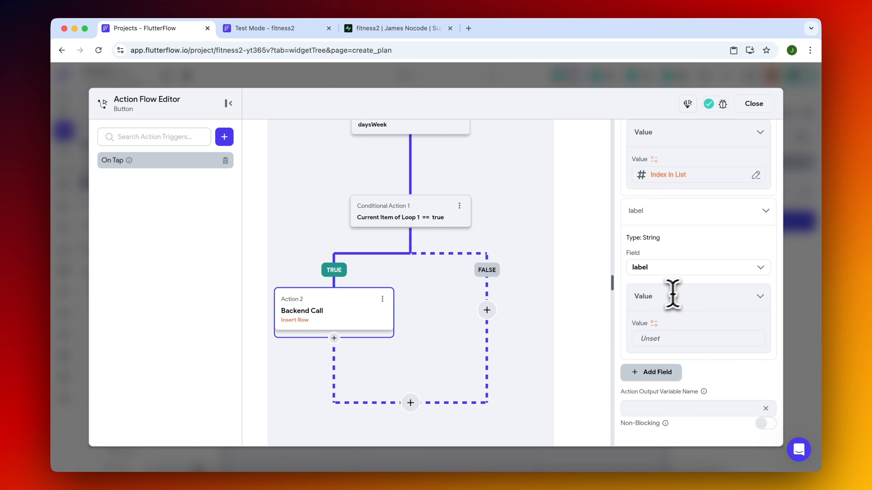
click(669, 340)
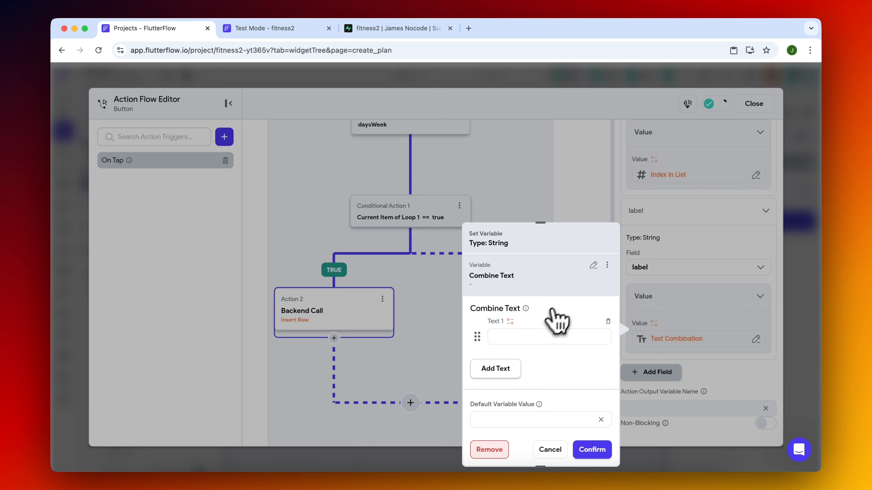
click(517, 366)
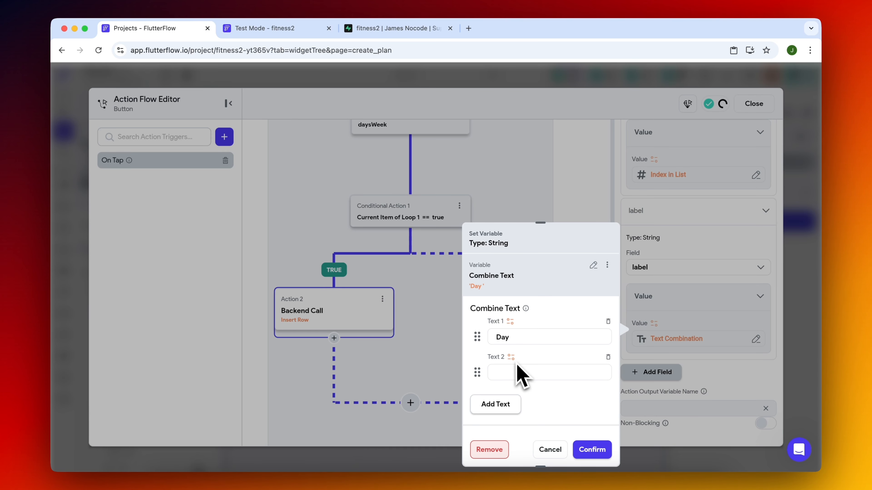
click(512, 360)
click(422, 333)
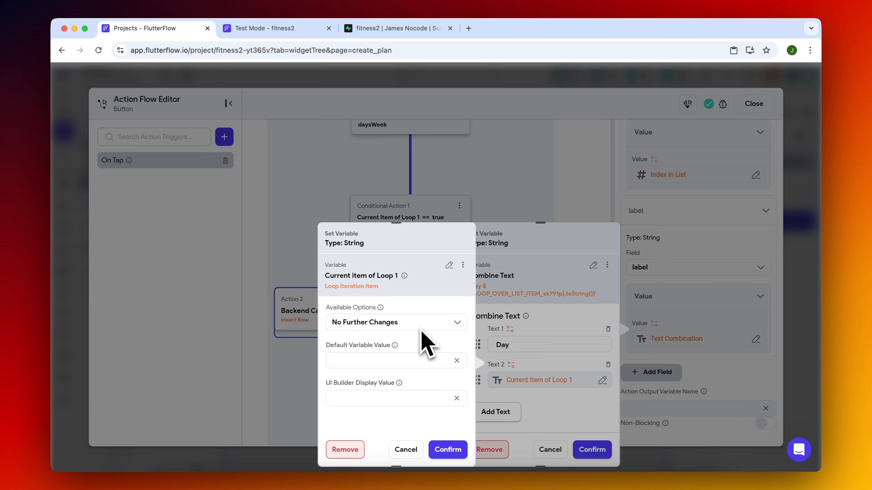
click(448, 450)
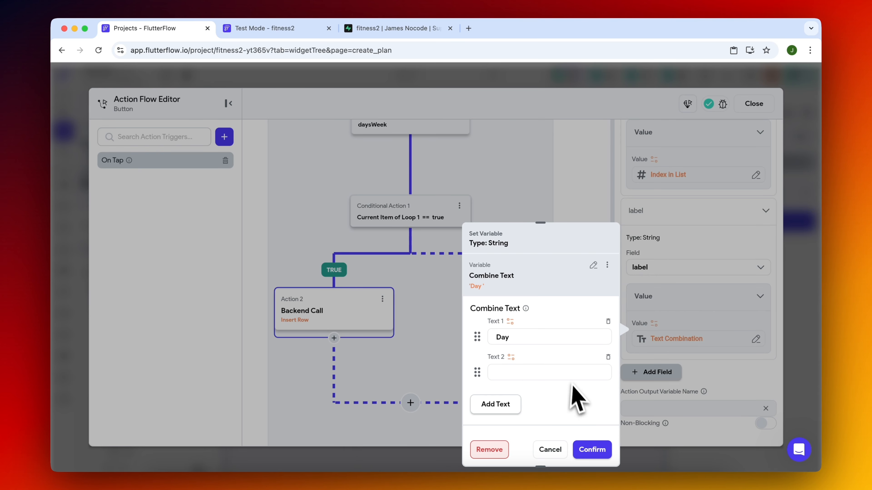
Use an Inline Function for the second text, with an Integer argument var1 set to the loop item's Index in List.
click(511, 357)
text(inl)
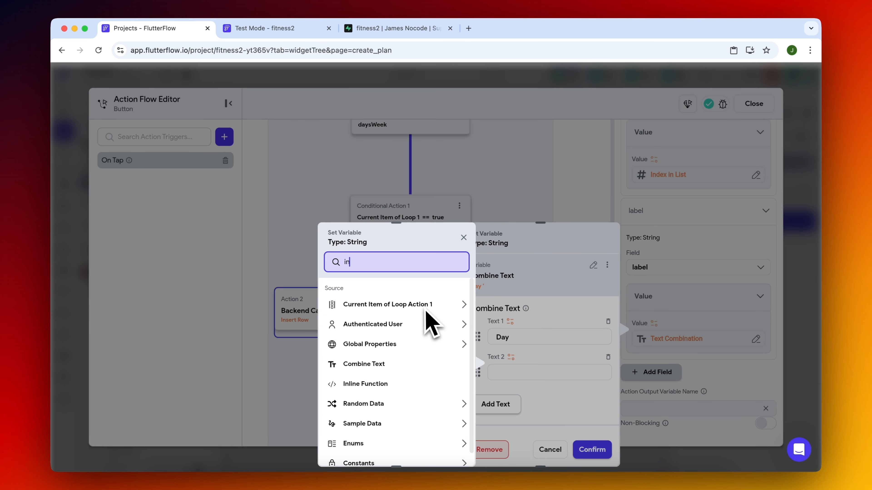
click(391, 306)
click(394, 309)
click(394, 309)
click(379, 375)
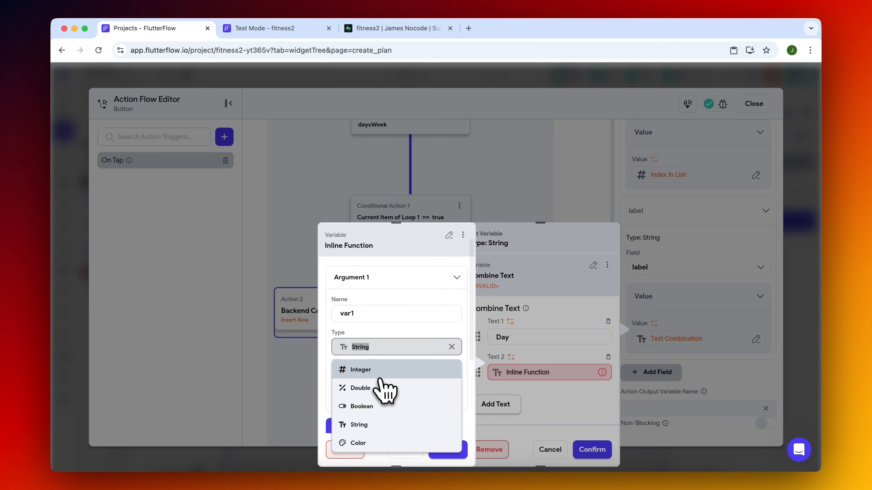
click(380, 371)
scroll(387, 378, down, 2)
click(383, 369)
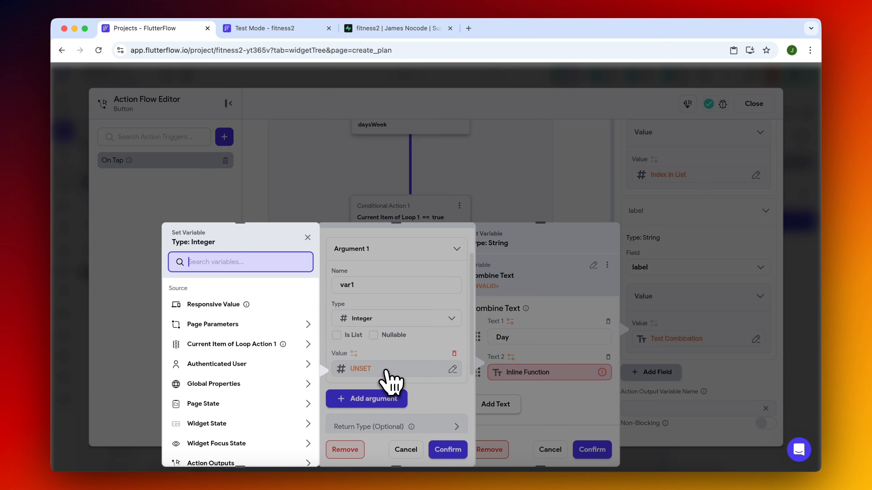
click(237, 344)
click(289, 449)
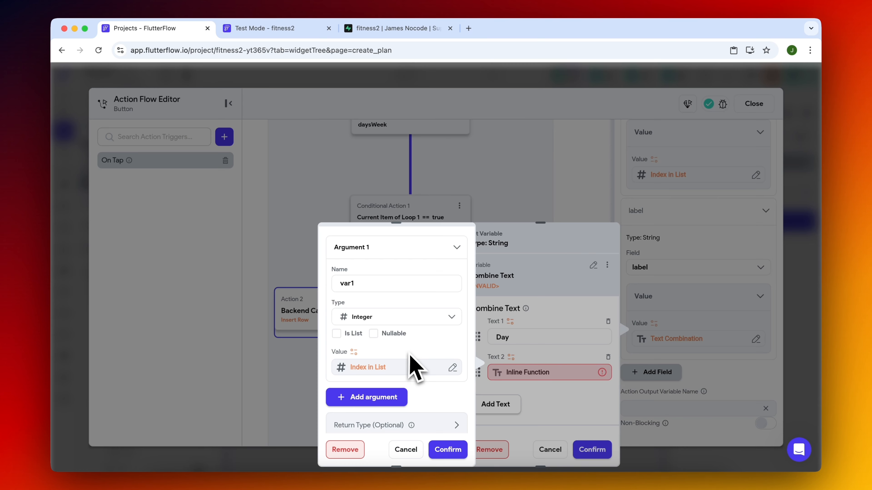
Enter the inline function expression var1 + 1, check it for errors and open its return type setting.
scroll(412, 364, down, 4)
click(390, 361)
text(var1 + 1)
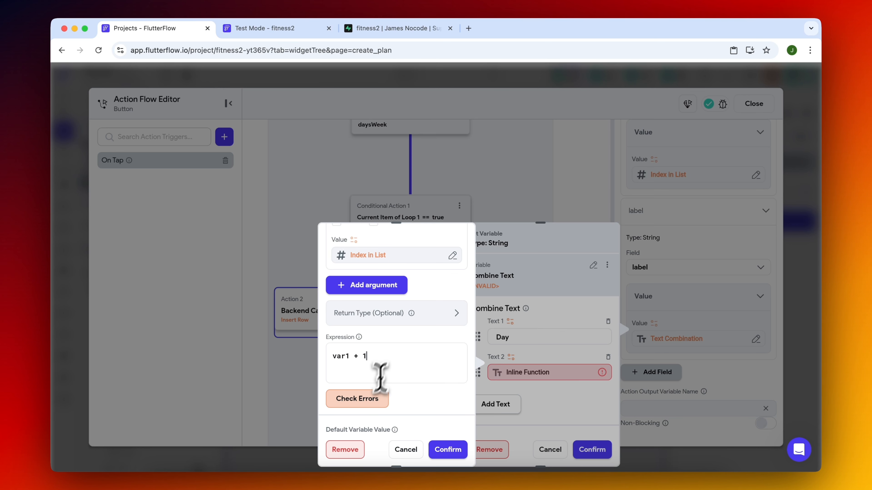
click(369, 402)
scroll(408, 357, up, 1)
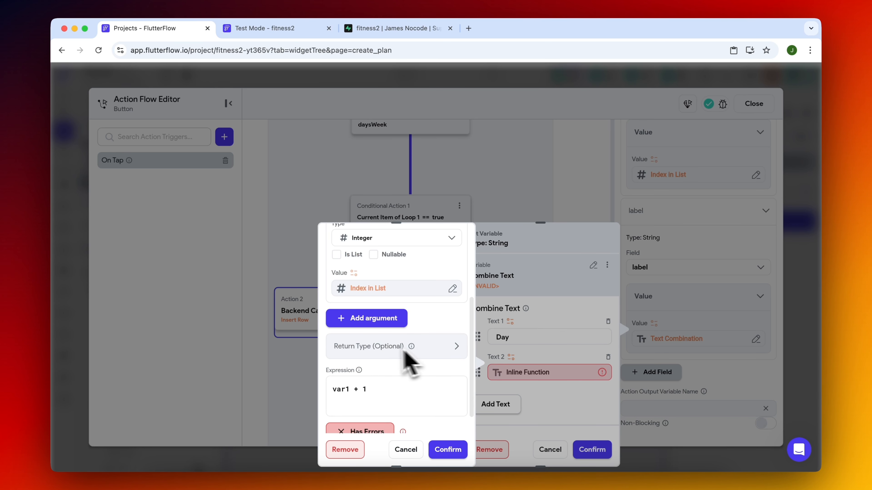
click(381, 346)
Change the label's first text to "Day: ", confirm the combined text and close the action flow editor.
click(542, 340)
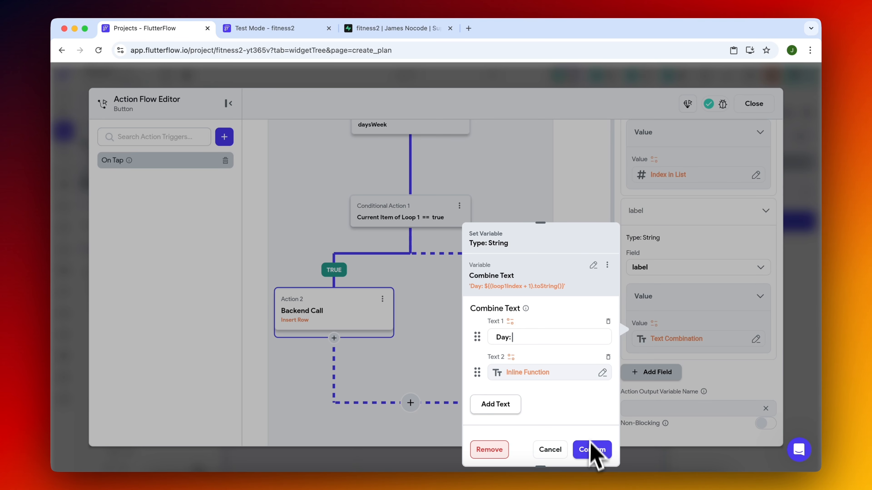
click(592, 450)
key(Escape)
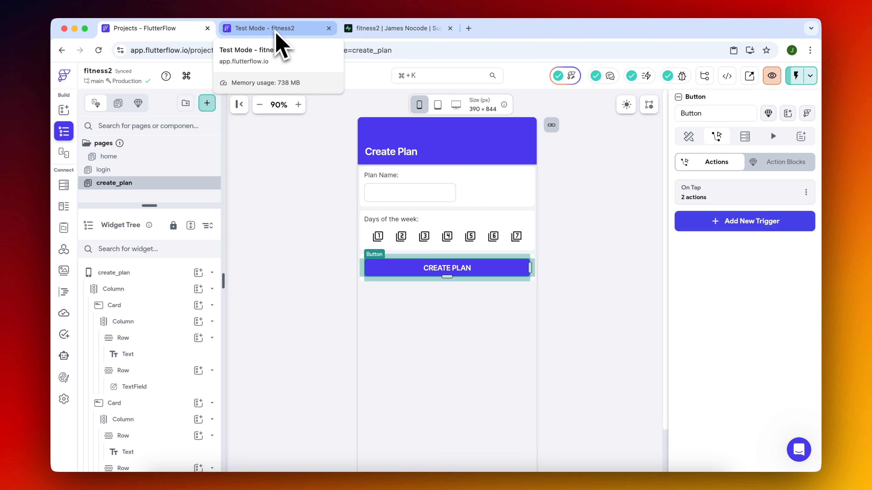
In the FlutterFlow test session, create a plan named "3 Day Split" with days 1, 2 and 3 selected.
click(300, 30)
click(375, 178)
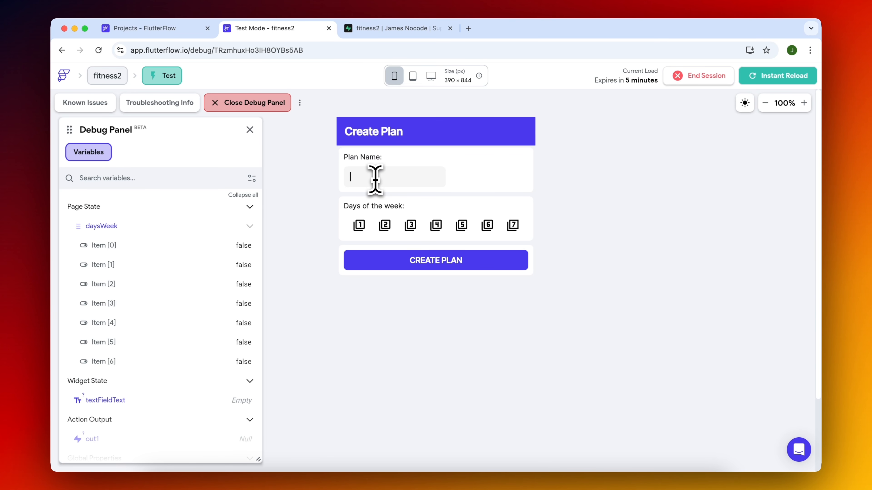
text(3 Day Split)
click(360, 225)
click(385, 226)
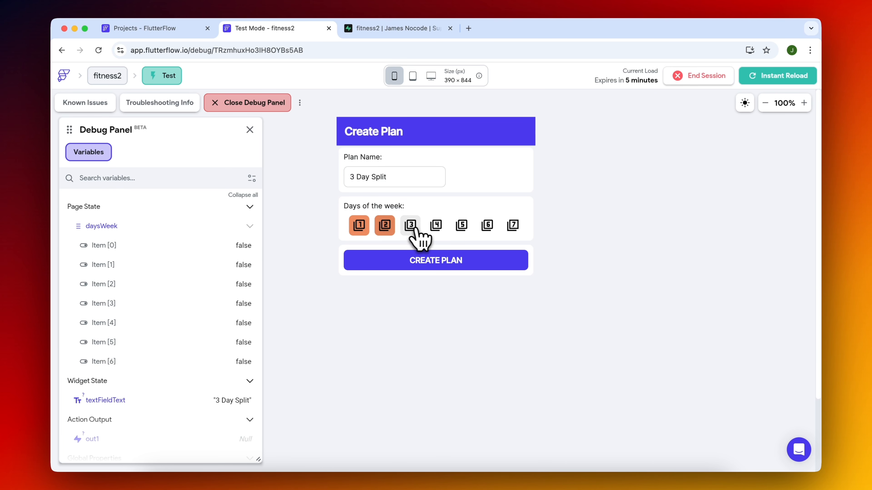
click(457, 265)
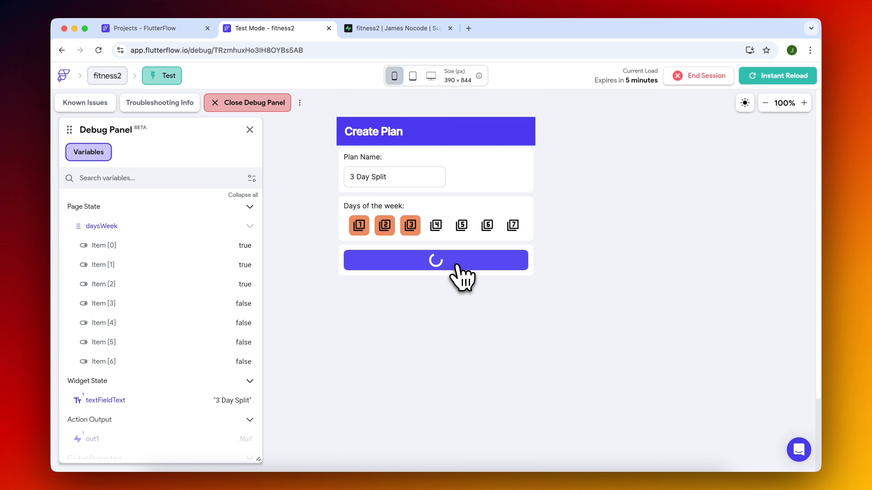
Switch to Supabase and check the workout_days and workout_plans tables for the rows created by the test.
click(408, 29)
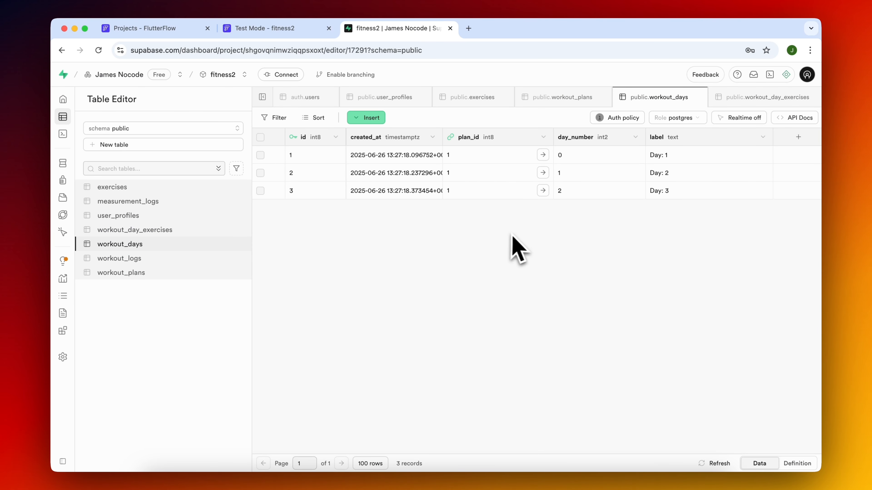
click(143, 273)
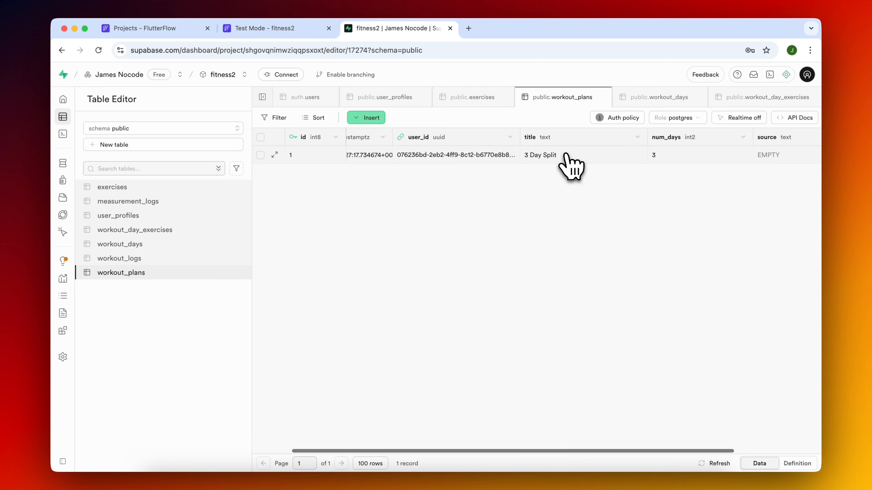
In the FlutterFlow test session, create a plan named "6 Day Split" with days 1 to 6 selected.
click(302, 31)
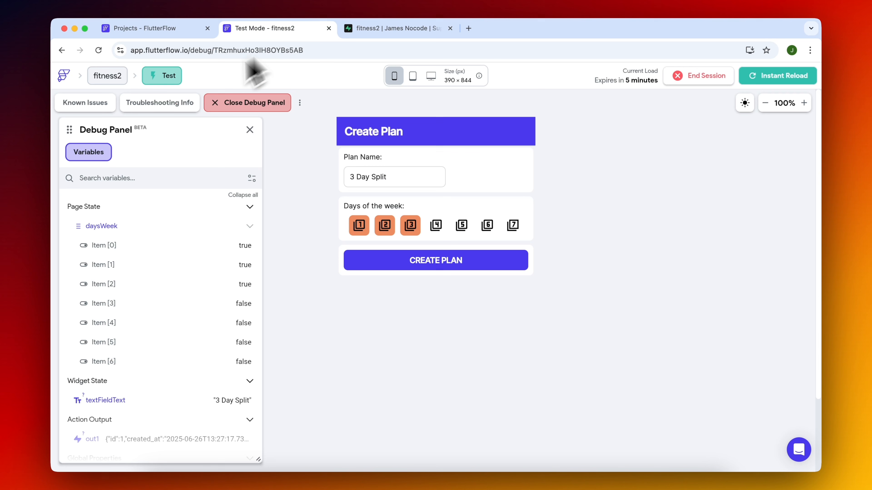
triple_click(402, 173)
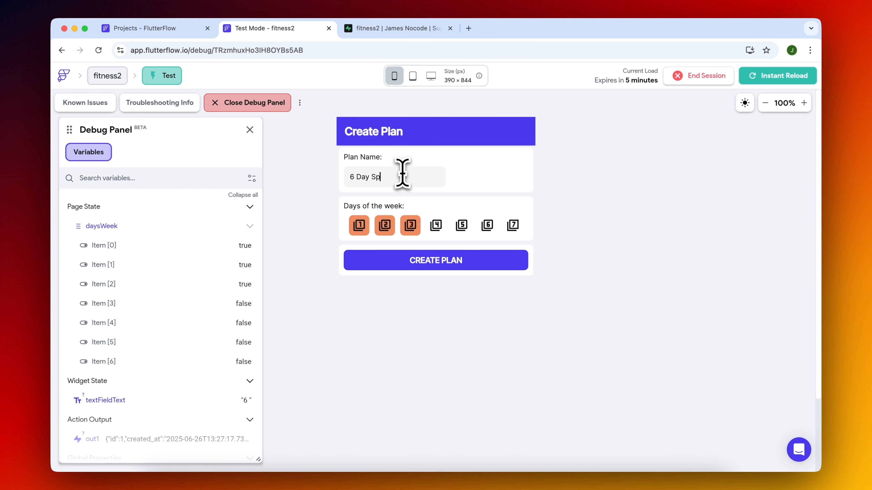
click(385, 227)
click(437, 226)
click(461, 225)
click(487, 225)
click(512, 225)
click(385, 225)
click(521, 229)
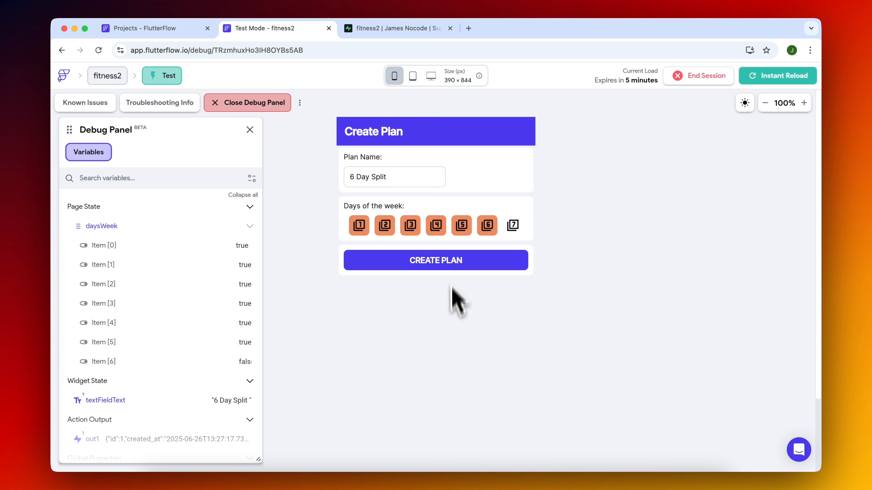
click(452, 260)
Switch to Supabase and refresh the workout_plans and workout_days tables to check the rows created by the second test.
click(399, 28)
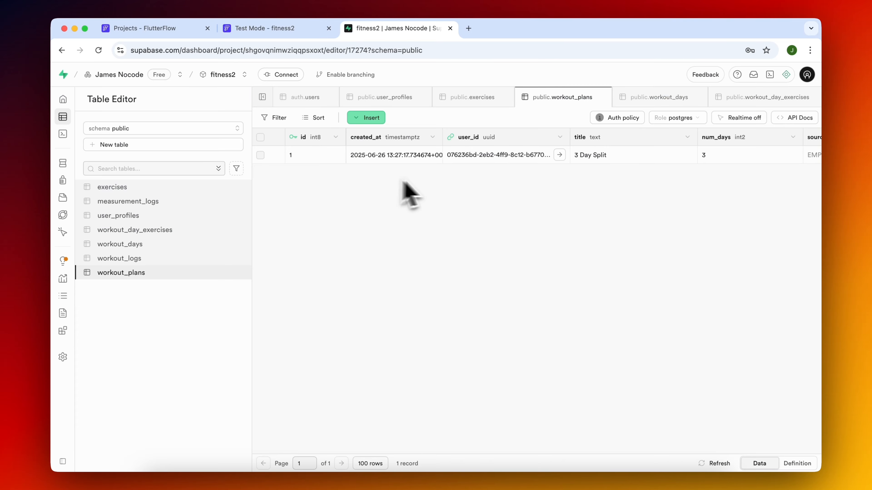
click(720, 464)
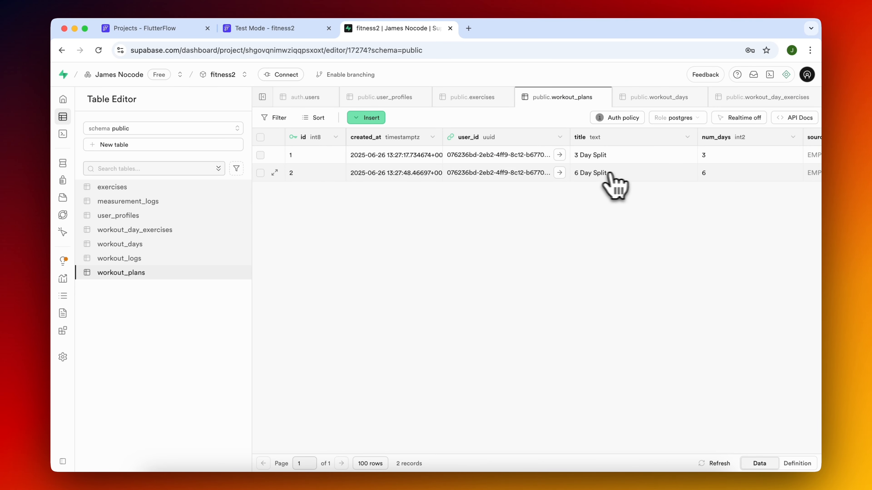
click(173, 246)
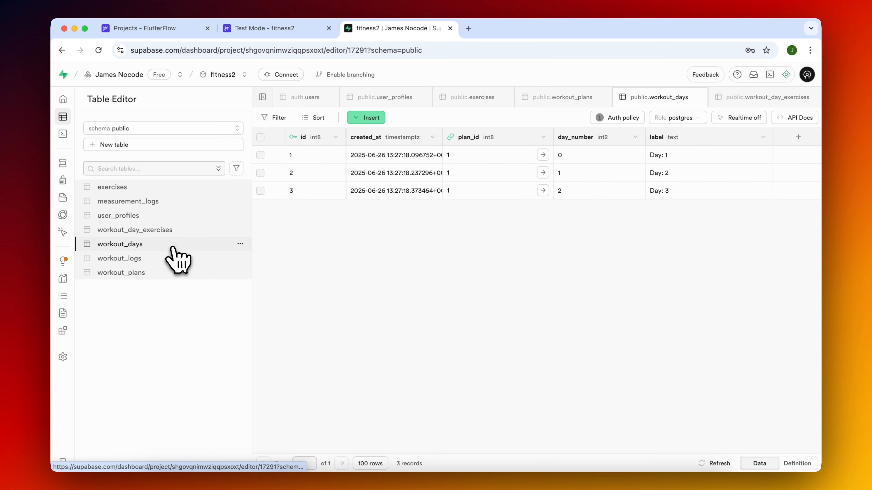
click(717, 465)
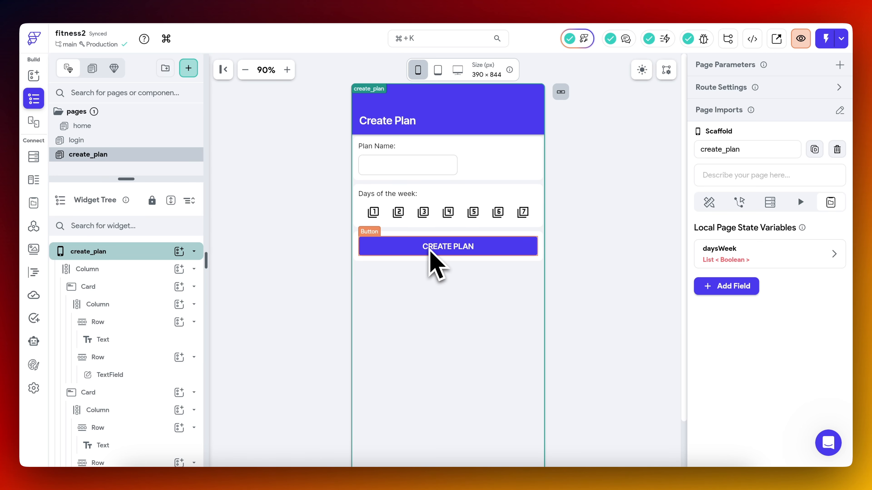
click(247, 181)
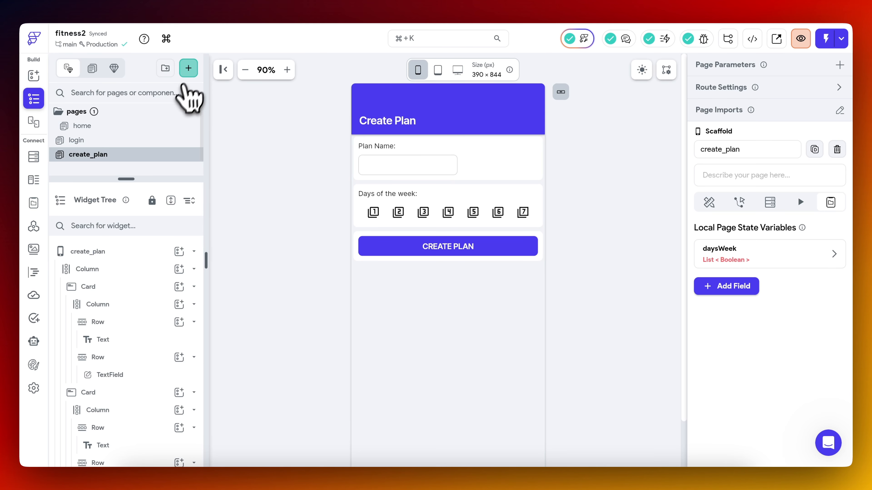
click(190, 73)
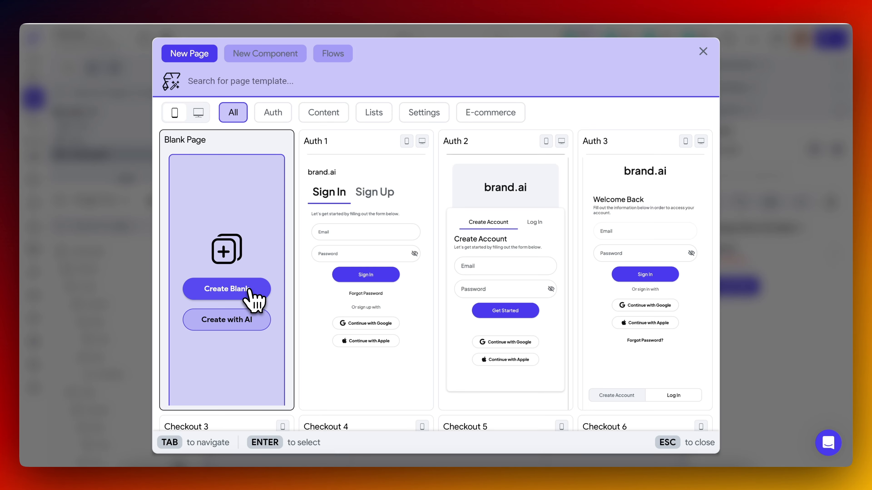
click(248, 290)
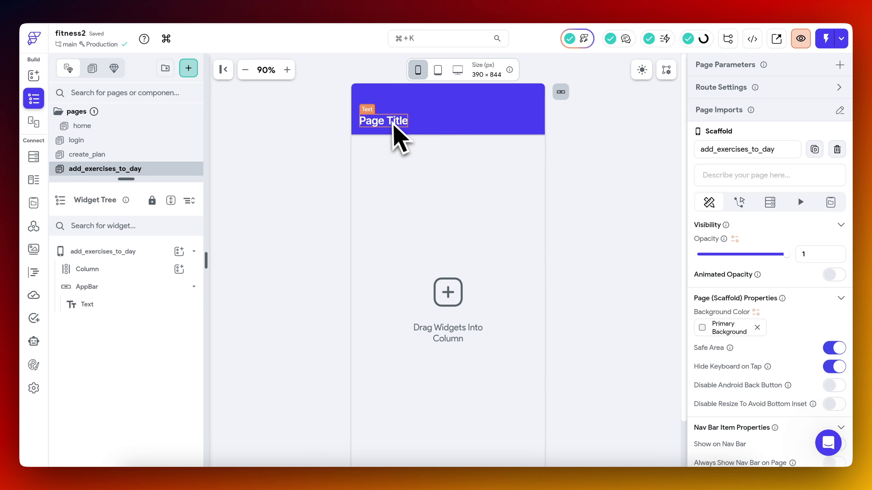
click(396, 137)
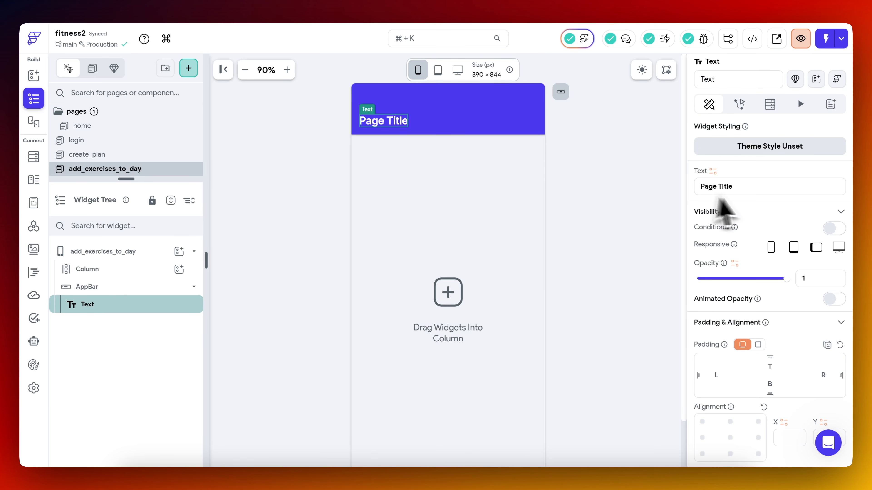
click(747, 187)
key(super+a)
text(Add Ex)
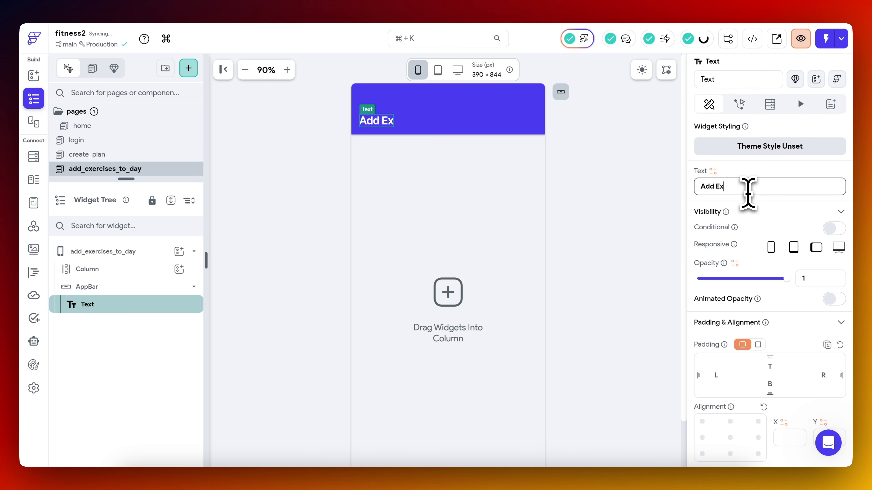
Duplicate the create_plan page and rename the copy as add_exercises_to_day.
click(91, 155)
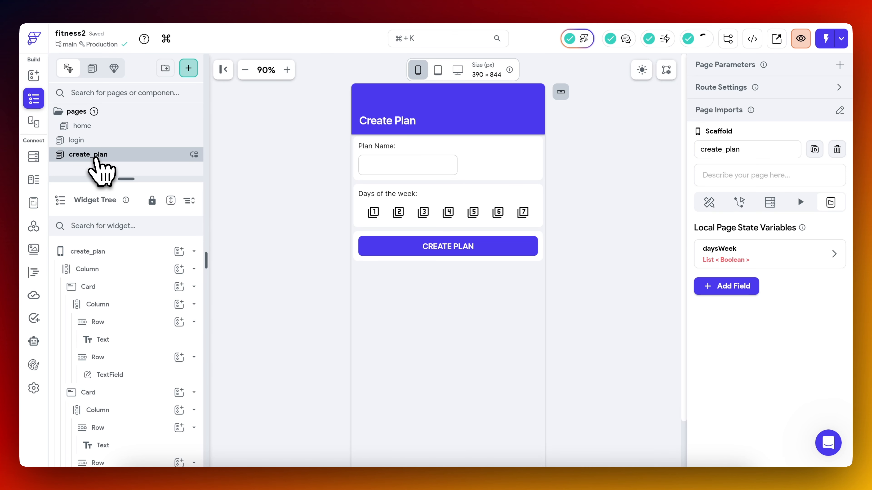
right_click(96, 157)
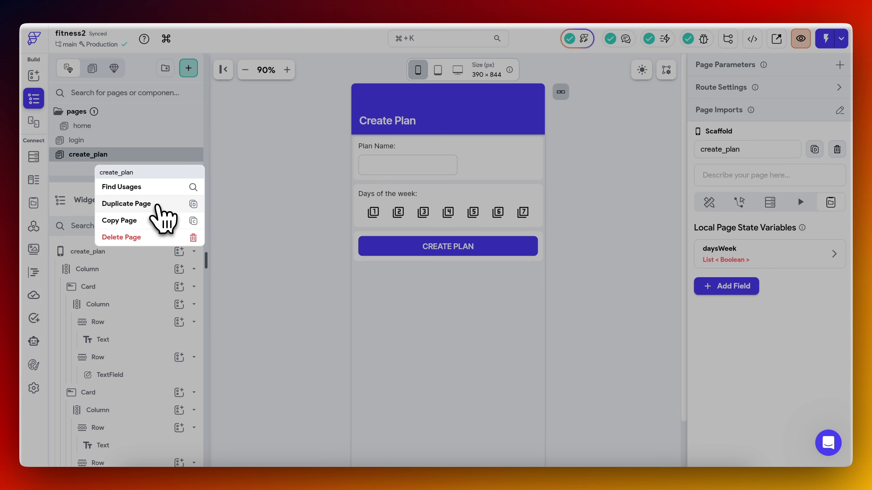
click(157, 206)
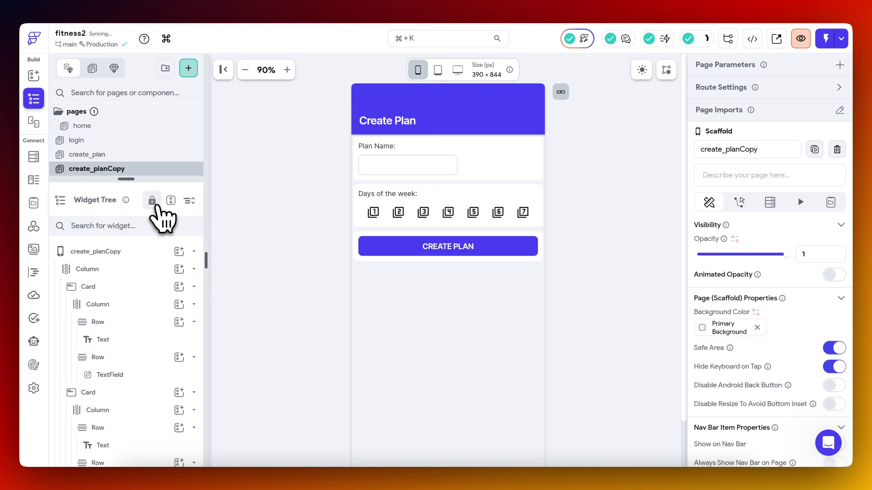
double_click(105, 169)
text(add)
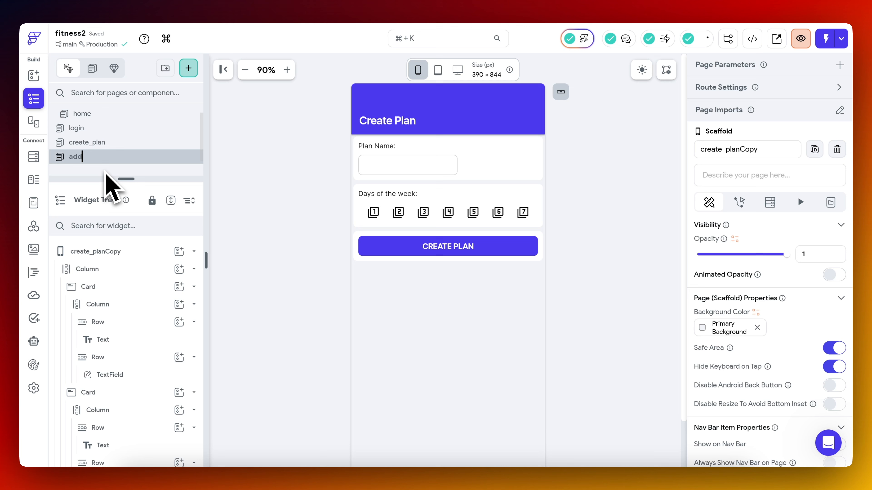
text(_exercises_to_day)
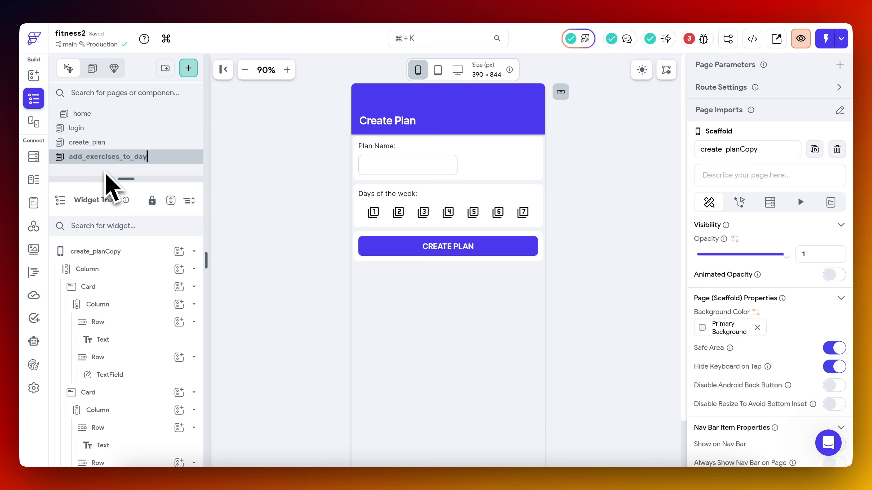
key(Return)
Change the new page's app bar title to "Add Exercises To Day".
click(380, 120)
click(770, 190)
key(super+a)
text(Add Exercises To Day)
Change the "Plan Name:" label's text to "Day 1", with font size 20 and weight 600 - Semi Bold.
click(375, 149)
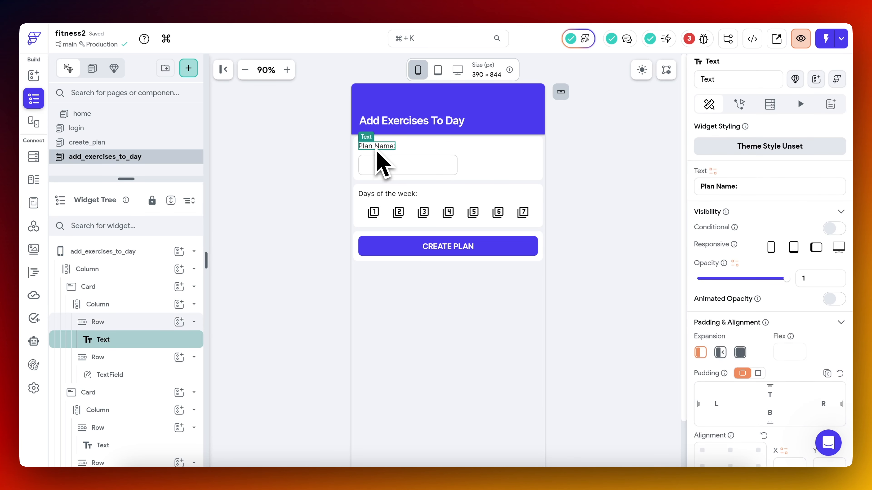
scroll(768, 309, down, 5)
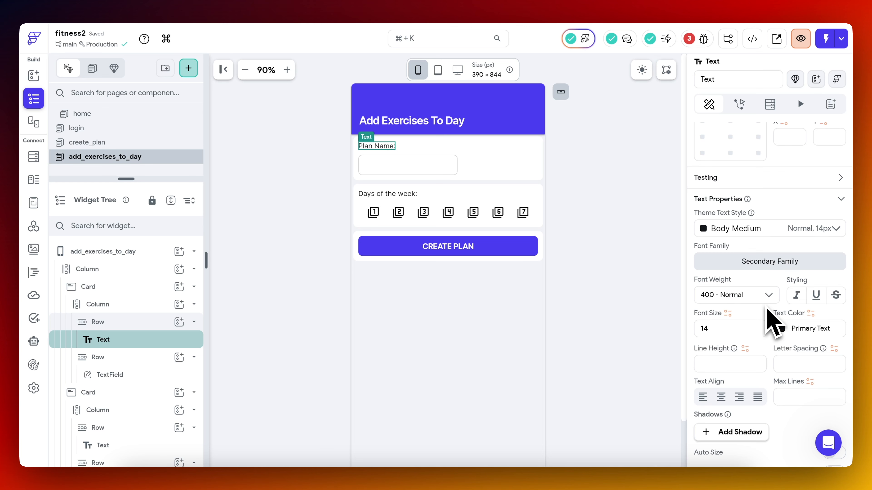
scroll(755, 302, down, 3)
double_click(736, 234)
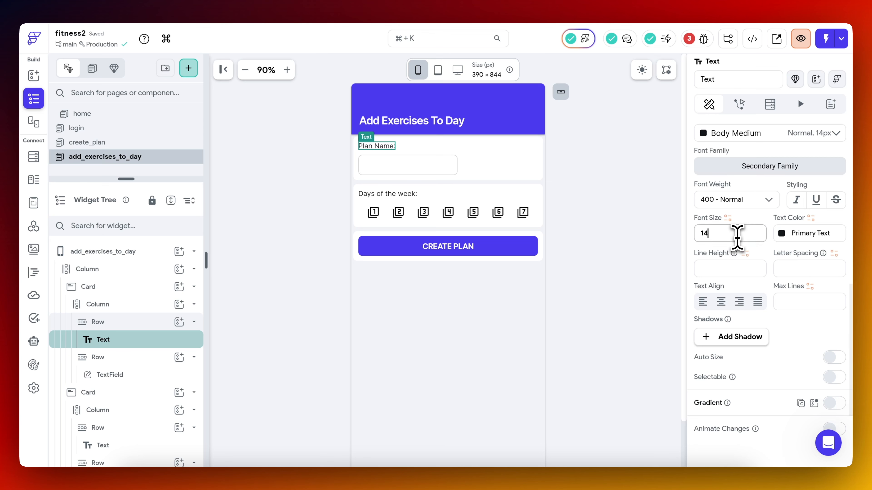
text(20)
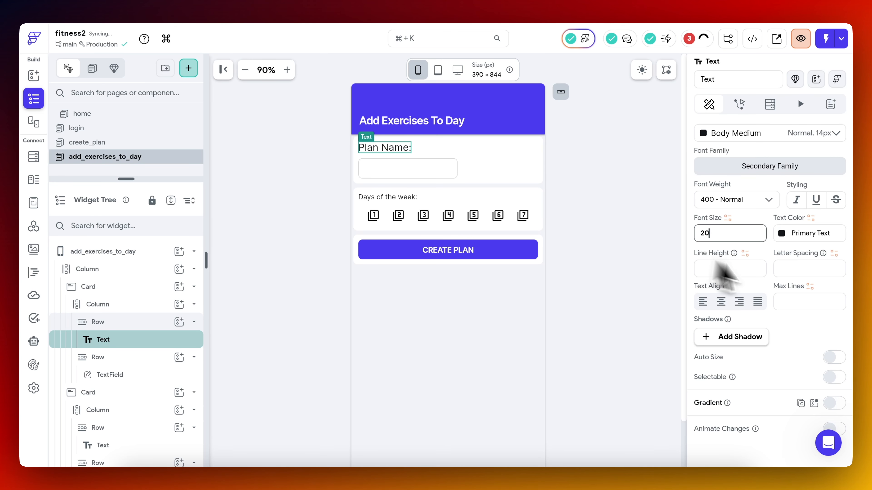
scroll(783, 279, up, 5)
triple_click(745, 186)
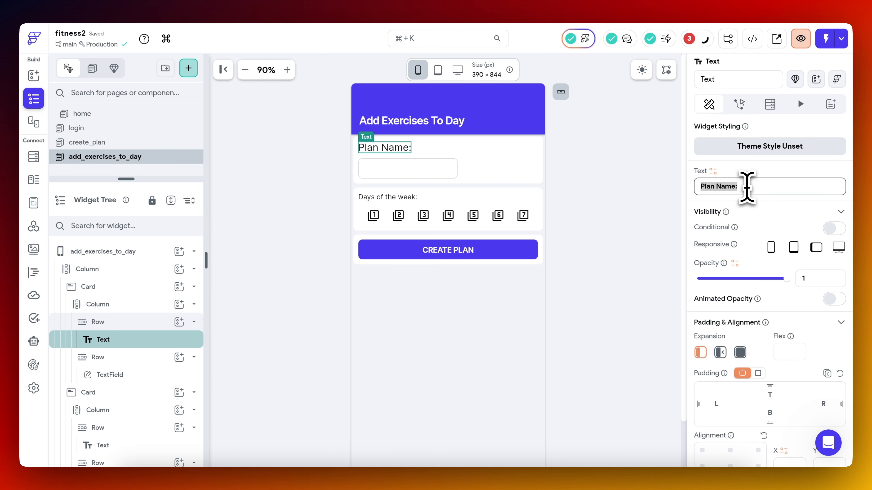
text(Day 1)
scroll(764, 334, down, 10)
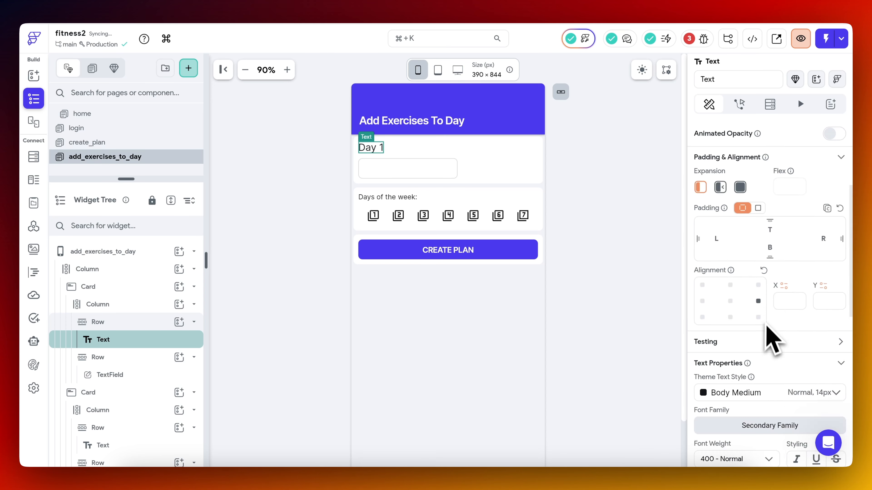
click(736, 206)
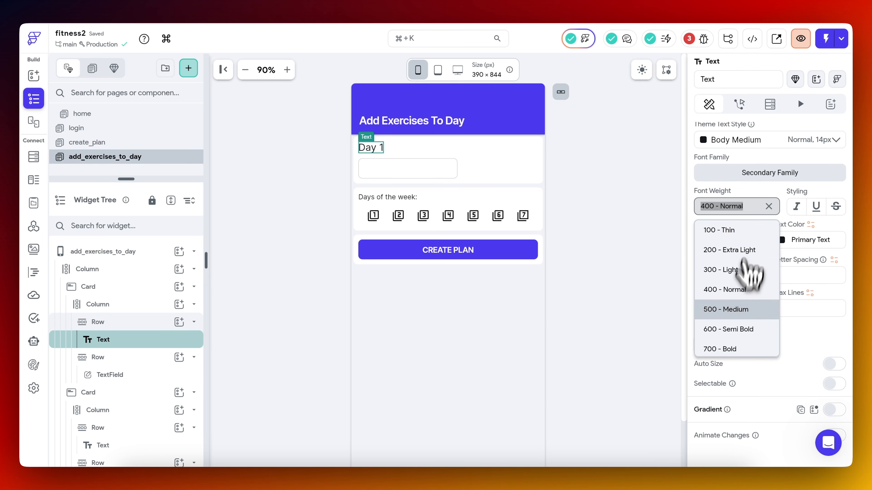
click(742, 328)
Replace the text field under the Day 1 label with a DropDown widget.
click(402, 173)
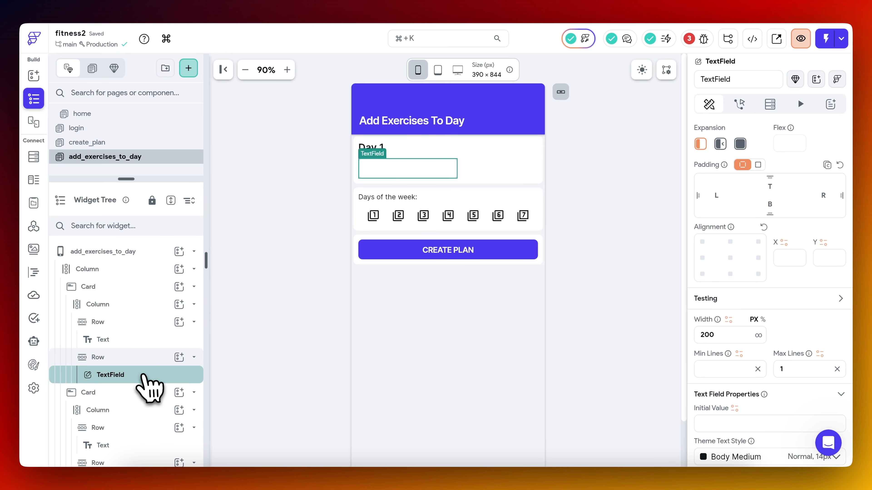
right_click(142, 376)
click(216, 310)
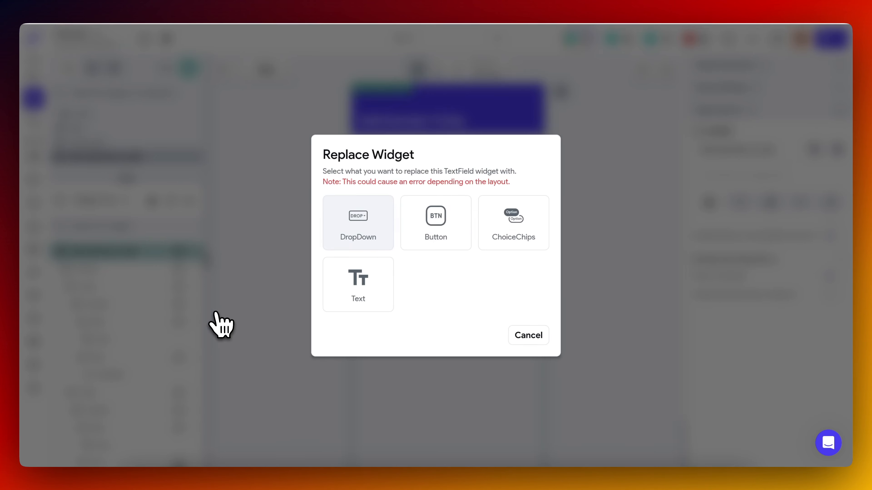
click(365, 221)
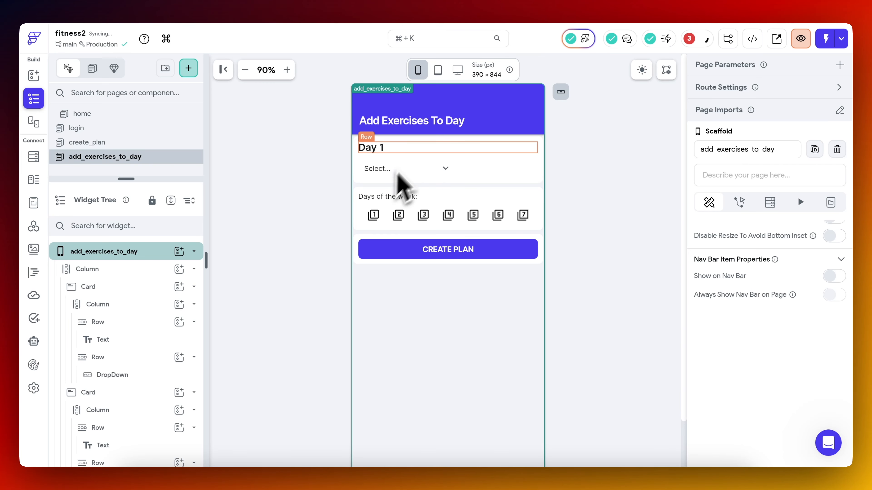
Switch the dropdown's width to percent, trying 100% and 90%.
click(409, 169)
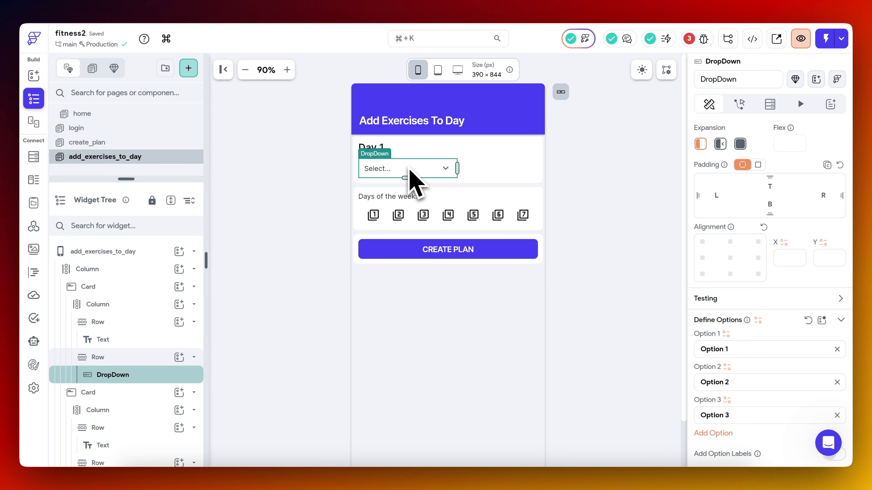
scroll(788, 289, down, 15)
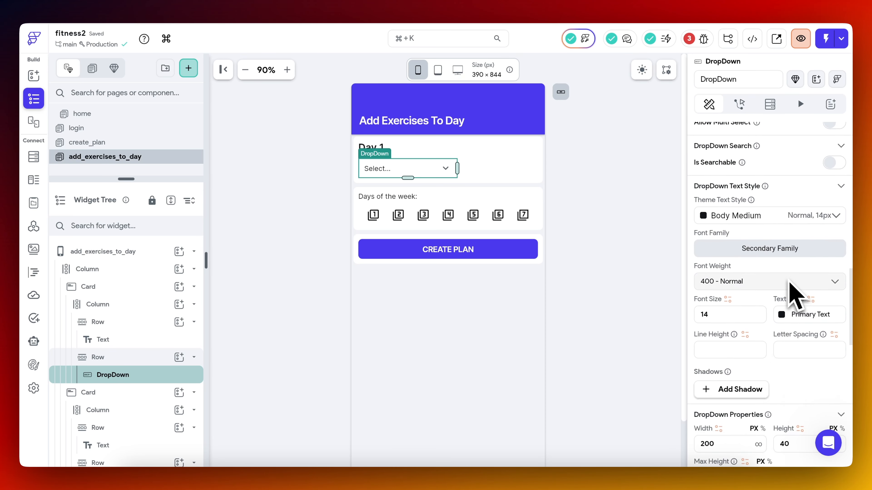
scroll(788, 282, down, 4)
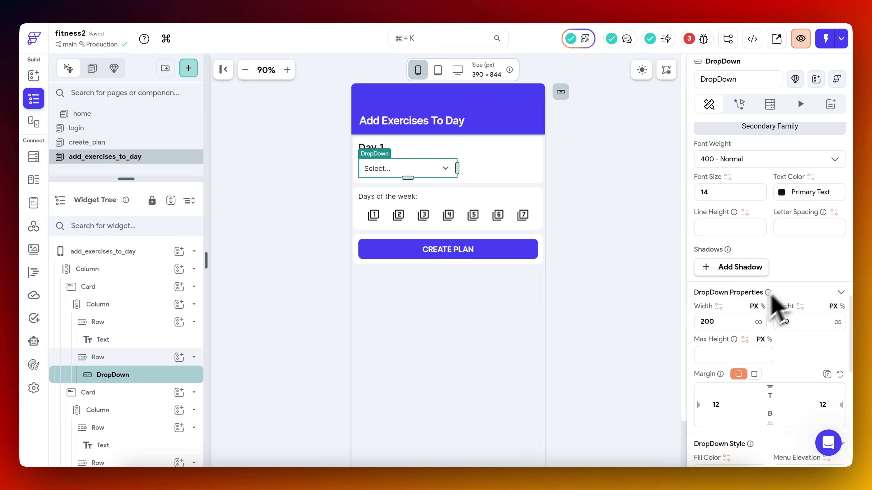
click(761, 307)
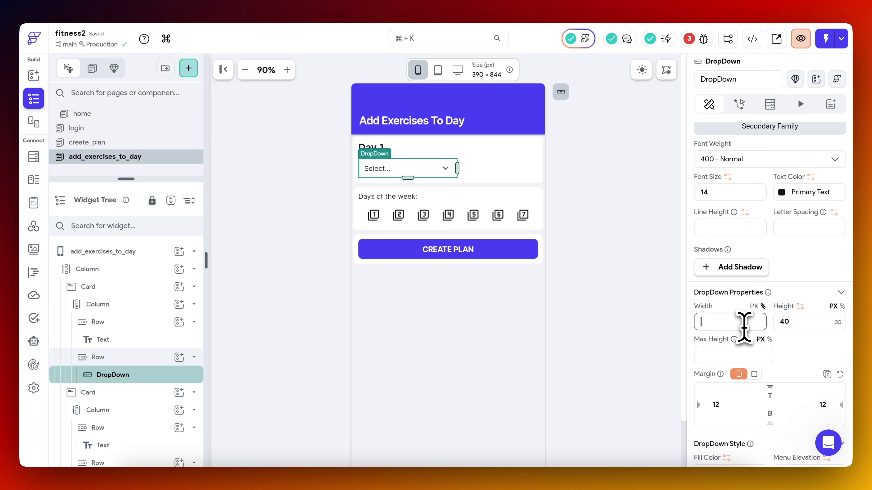
text(100)
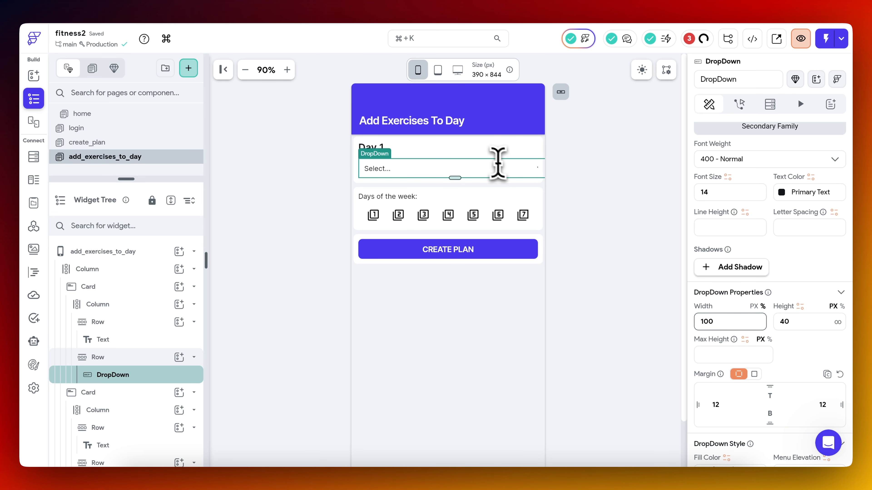
double_click(736, 321)
text(90)
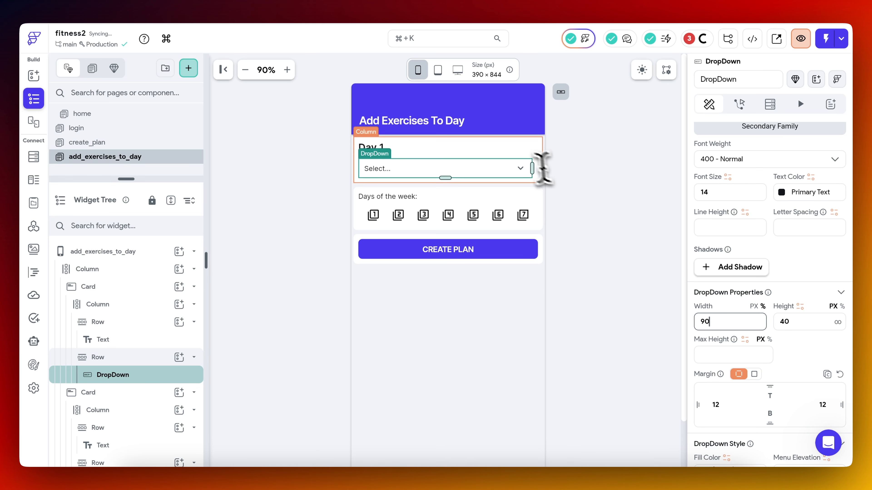
click(619, 219)
Make the dropdown expand to fill its row and set its width to 100%.
click(148, 375)
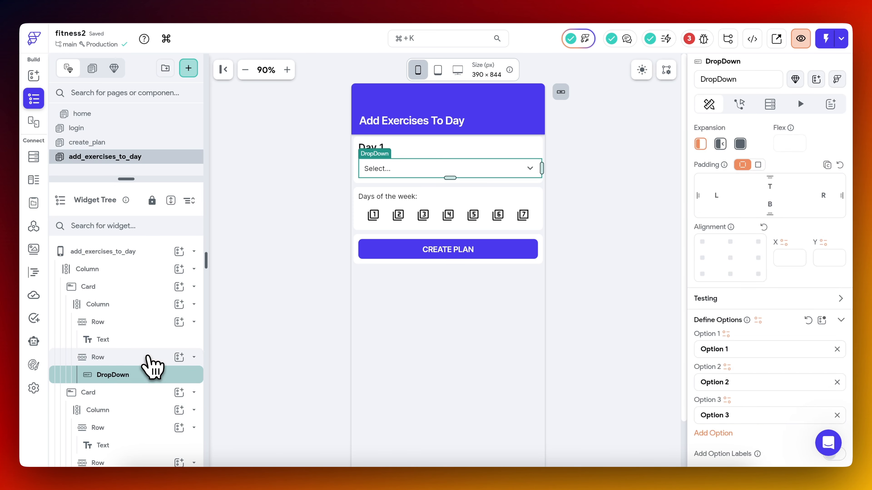
click(148, 357)
click(147, 375)
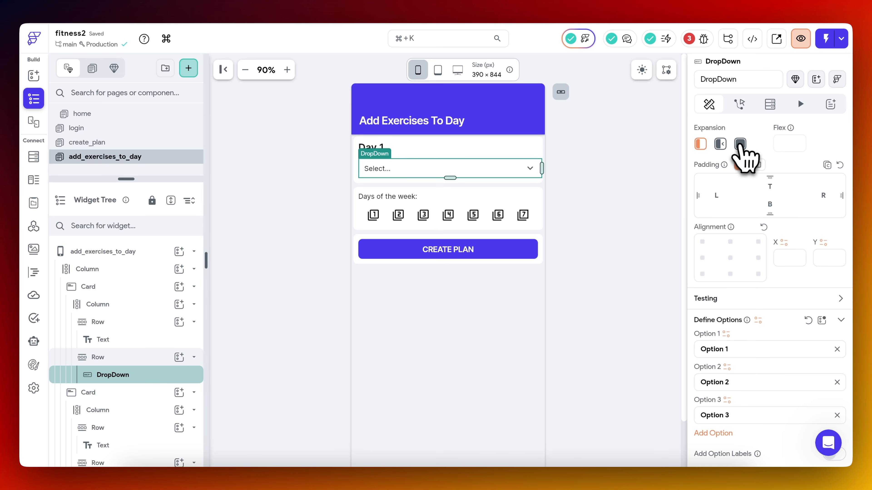
click(740, 145)
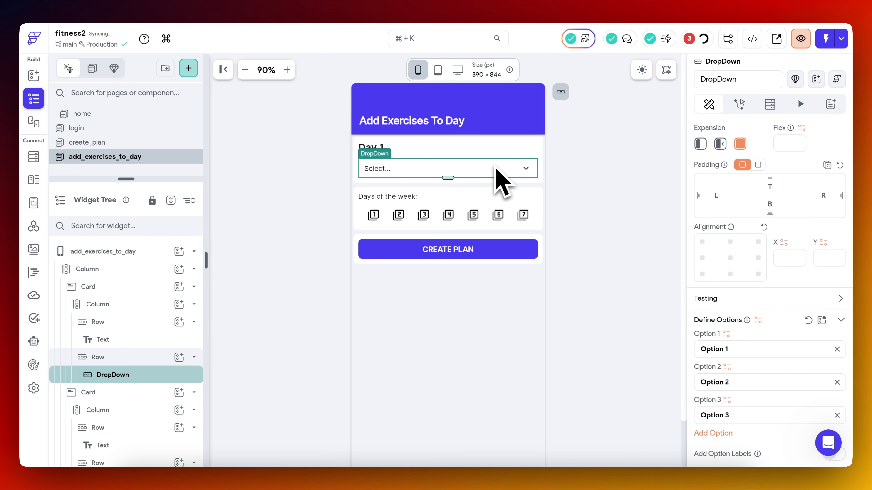
scroll(759, 305, down, 10)
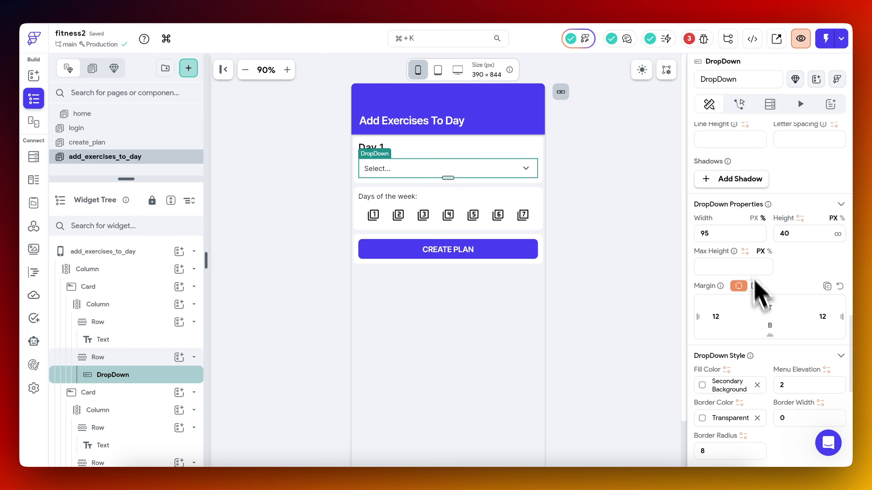
scroll(755, 288, up, 10)
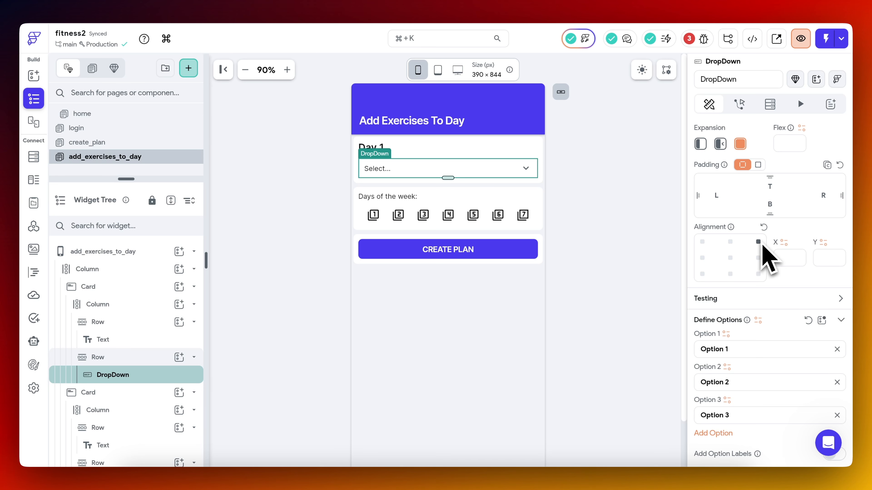
Define the dropdown's four options as Chest, Biceps, Triceps and Legs.
scroll(764, 254, down, 8)
scroll(765, 254, up, 3)
triple_click(751, 225)
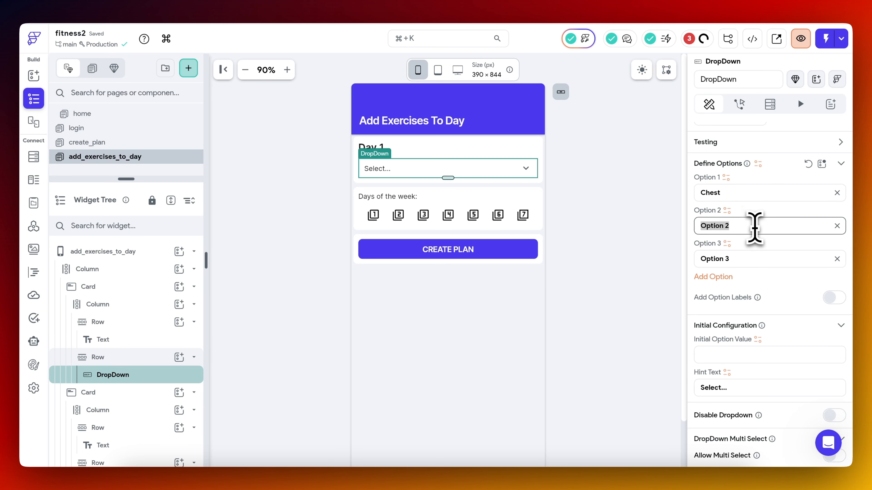
text(Biceps)
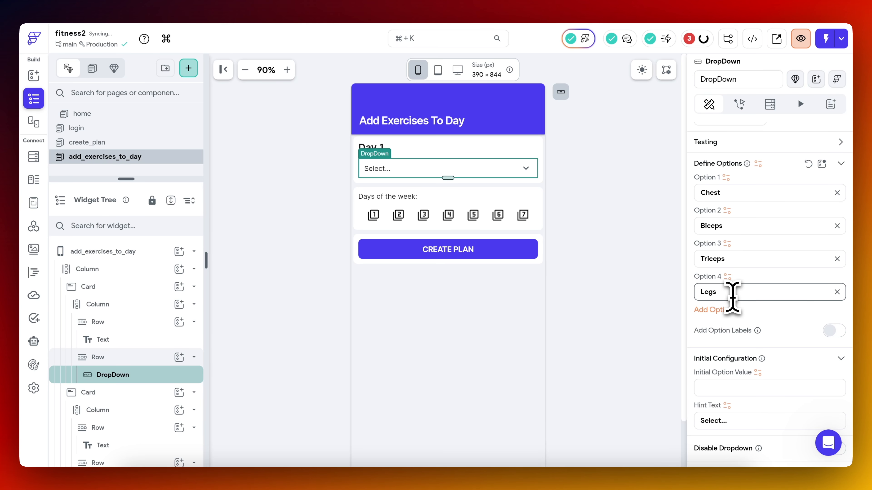
Delete the "Days of the week:" label and the whole card holding the seven numbered icon buttons.
click(378, 208)
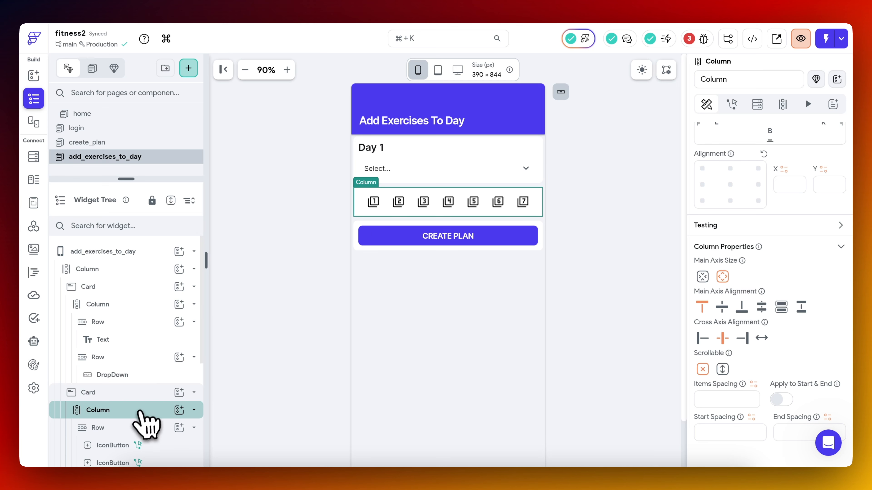
click(139, 414)
key(Delete)
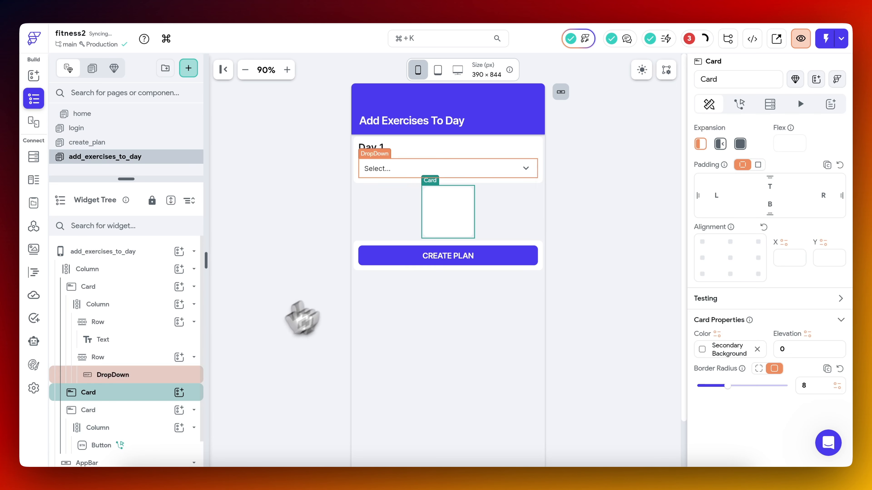
click(126, 412)
click(131, 395)
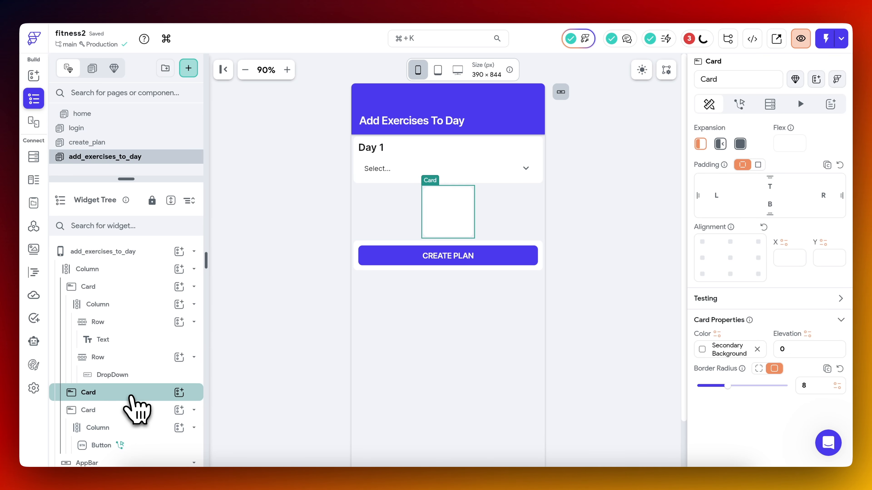
key(Delete)
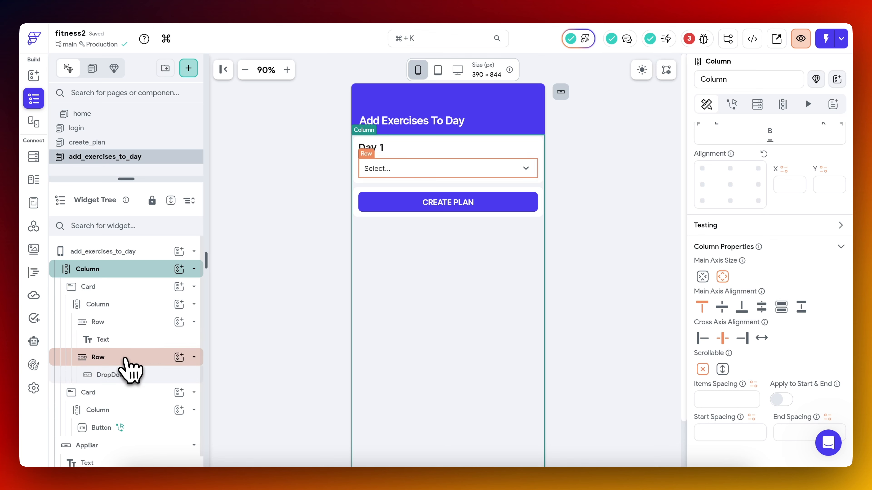
Duplicate the row containing the dropdown within the Day 1 card and select the copy's dropdown.
click(124, 357)
key(super+d)
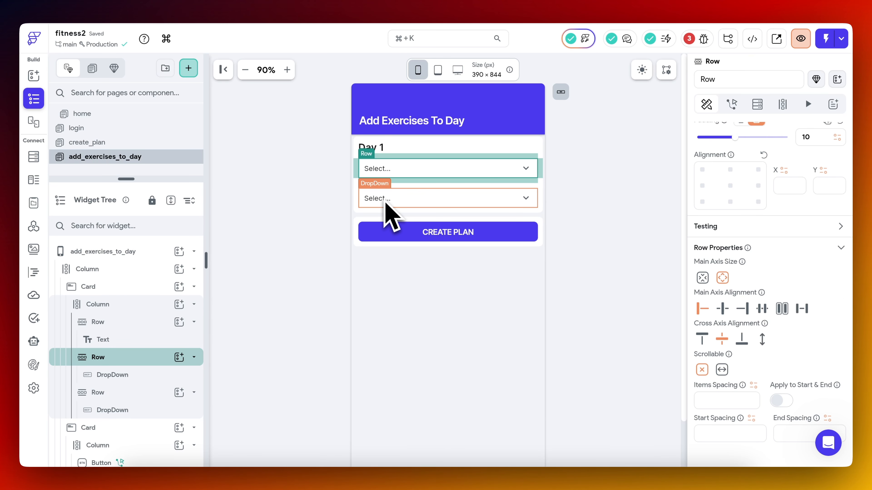
click(385, 202)
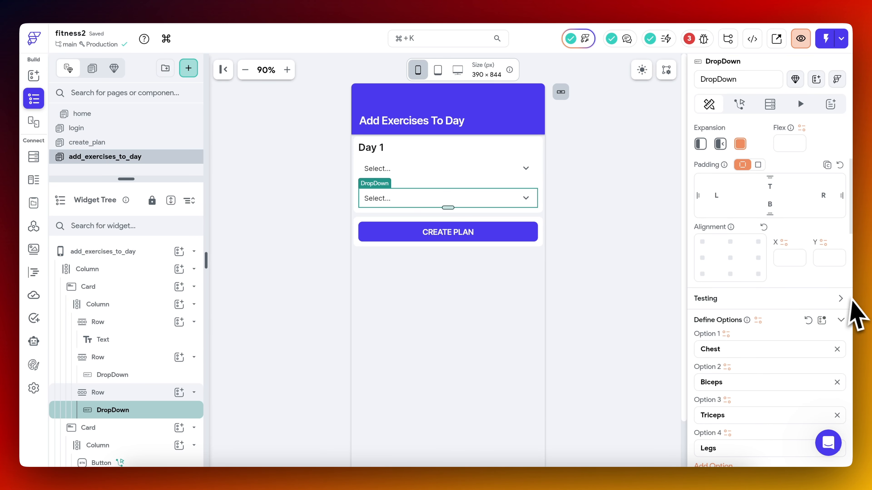
Change the second dropdown's icon to Search and its hint text to "Search exercises...".
scroll(827, 309, down, 10)
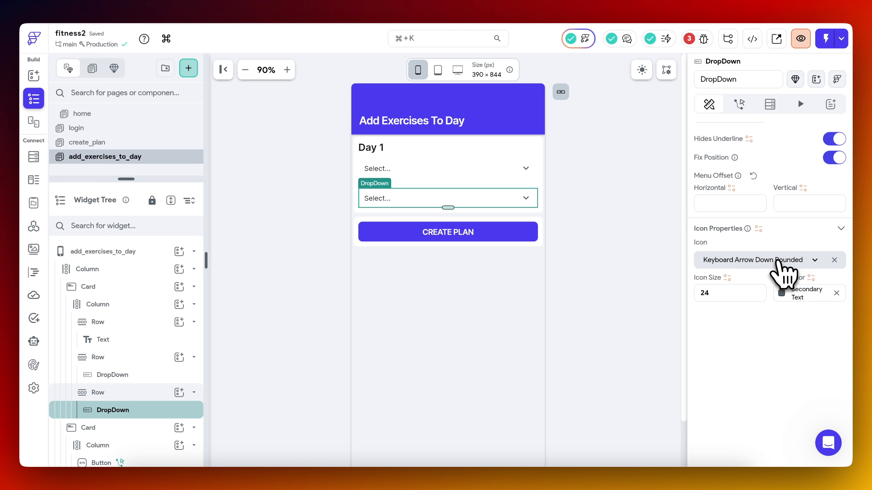
click(778, 263)
text(sear)
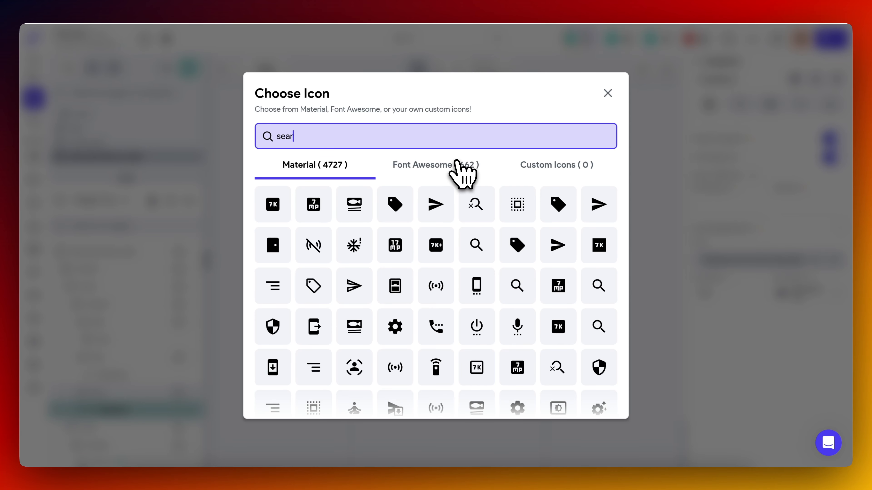
click(525, 198)
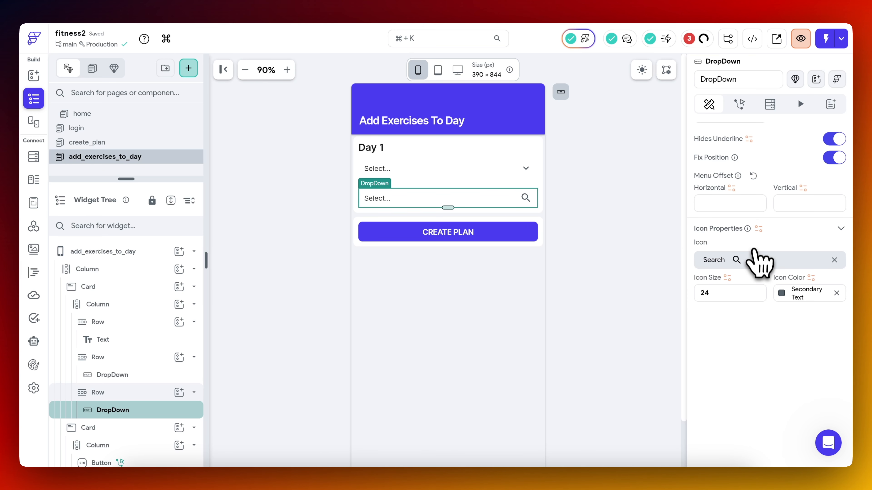
scroll(764, 267, up, 10)
scroll(765, 286, down, 3)
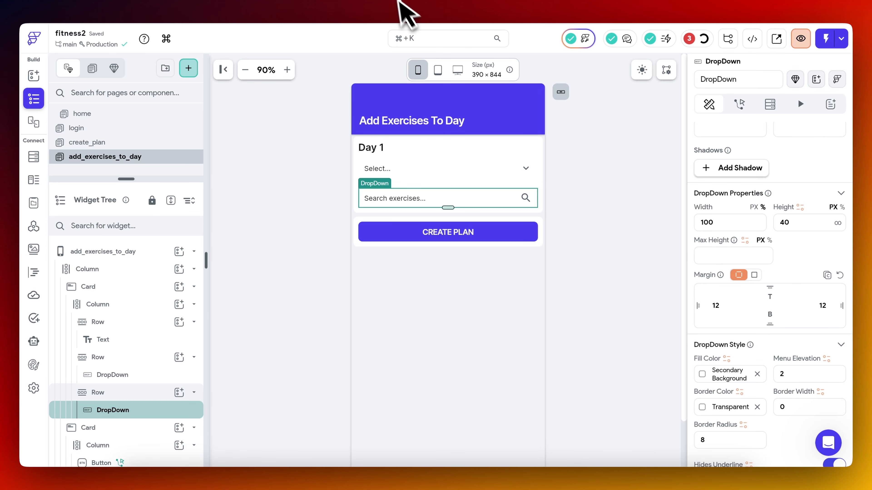
Check the exercises table in Supabase, then return to the second dropdown's properties in FlutterFlow.
click(393, 1)
click(103, 159)
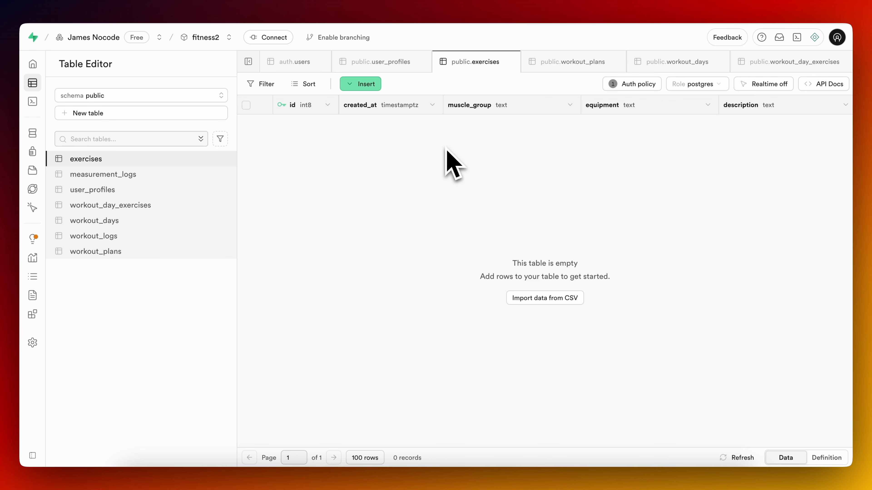
click(137, 2)
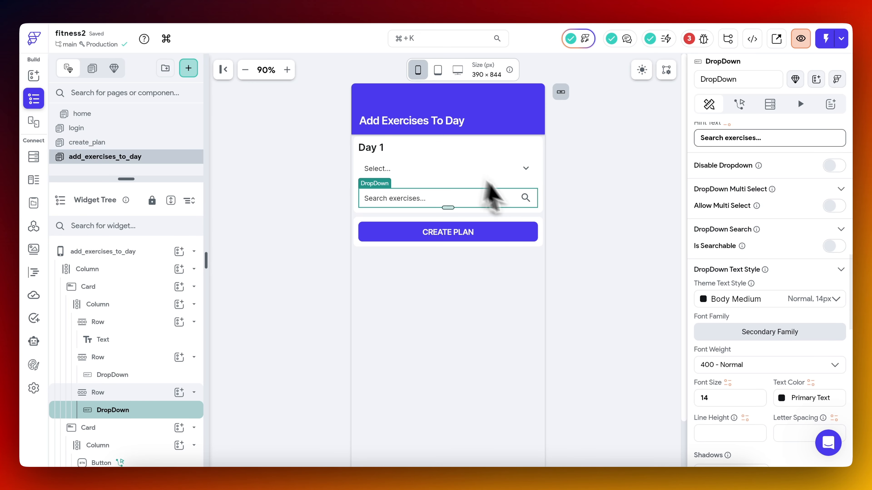
scroll(755, 250, down, 1)
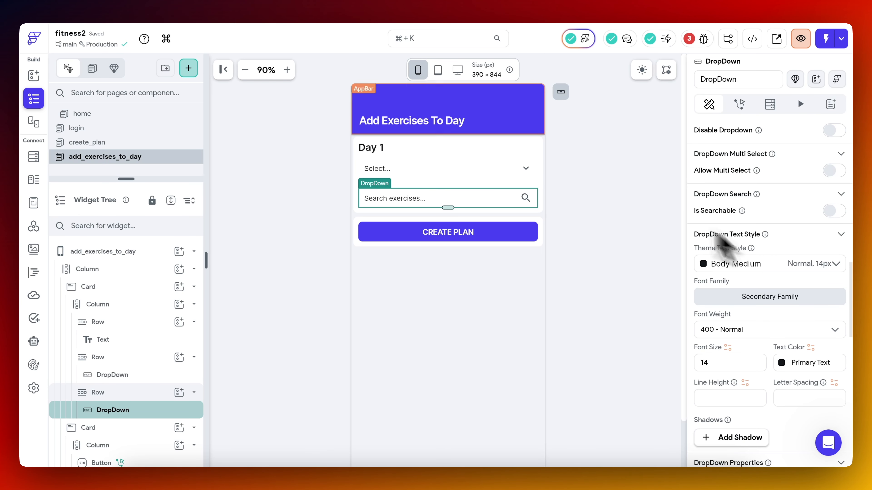
Switch to Supabase and ask the AI Assistant to "add 10 sample exercises to the exercise table, generate SQL to execute".
click(401, 1)
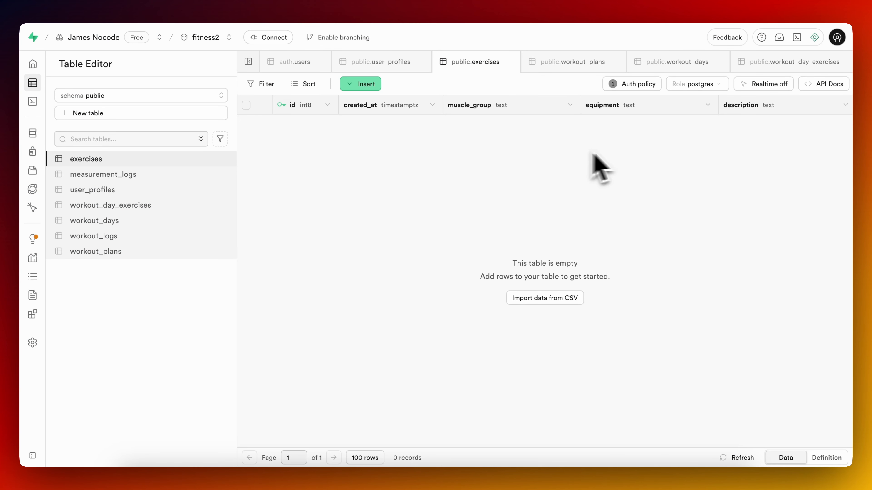
click(815, 37)
text(add 10 sample exercises to the exercise table, gener)
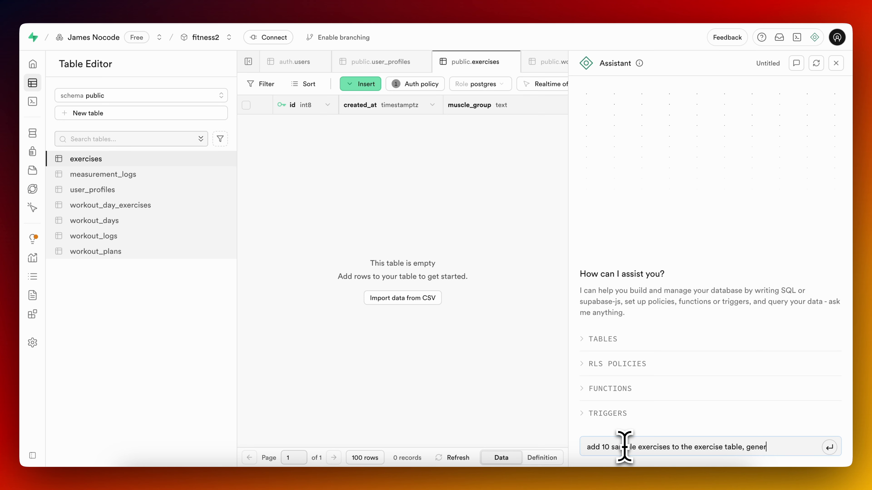
text(o execute)
key(Return)
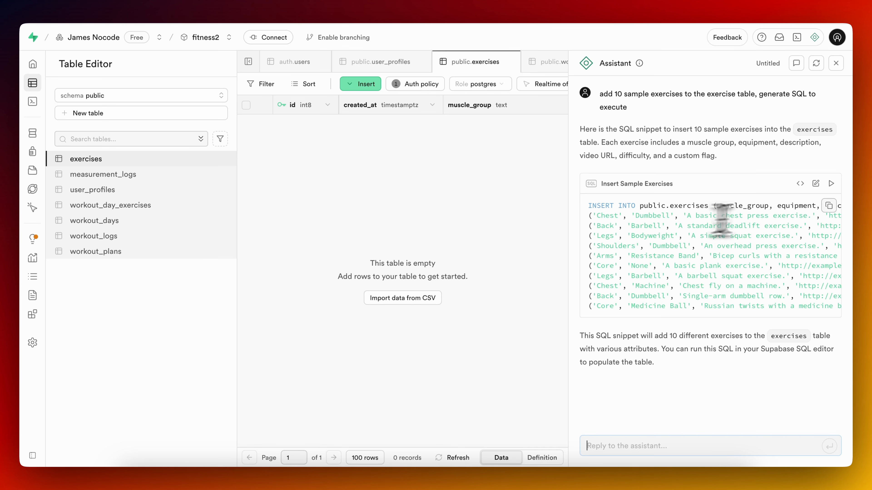
Run the generated Insert Sample Exercises query, close the assistant and refresh the exercises table.
click(831, 184)
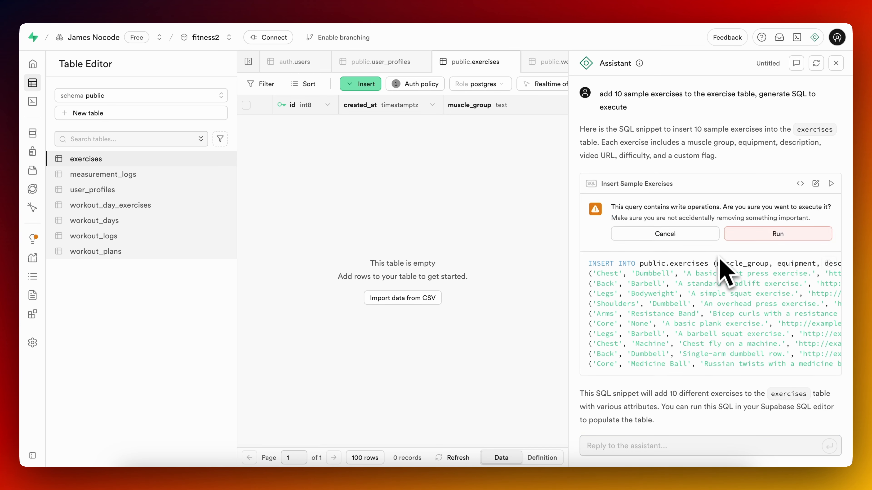
click(832, 234)
click(836, 63)
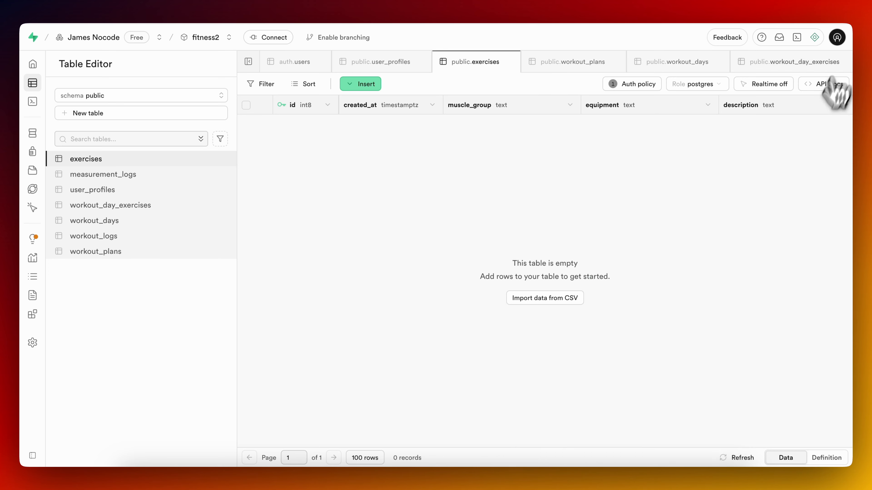
click(737, 458)
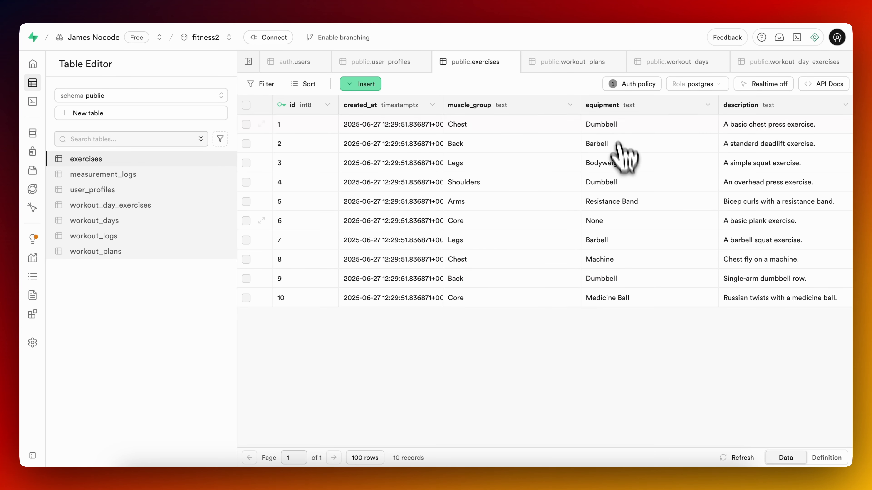
Examine the sample rows across all columns of the exercises table, from muscle_group through is_custom.
scroll(634, 249, right, 6)
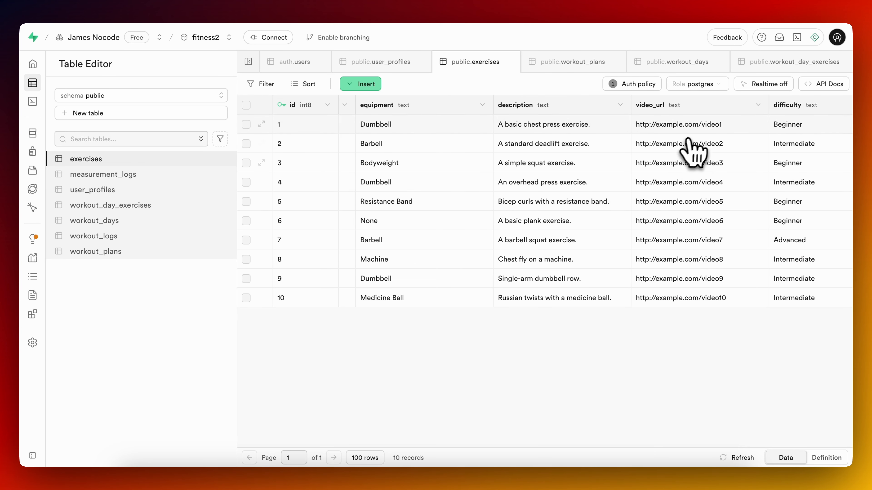
scroll(695, 213, right, 4)
scroll(685, 230, right, 1)
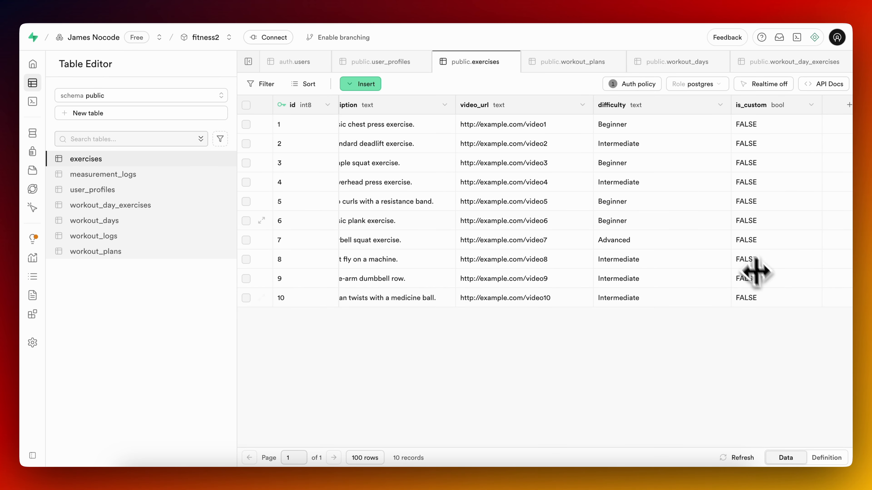
scroll(688, 193, left, 10)
scroll(696, 156, right, 10)
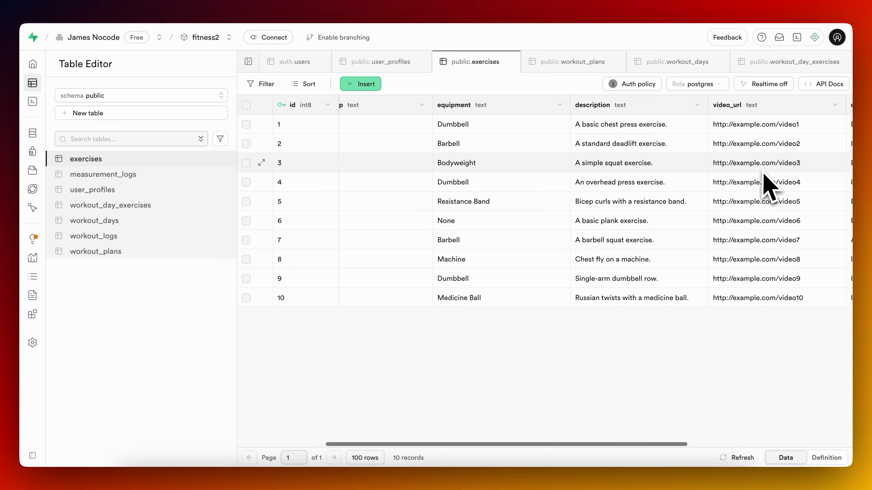
scroll(765, 185, left, 6)
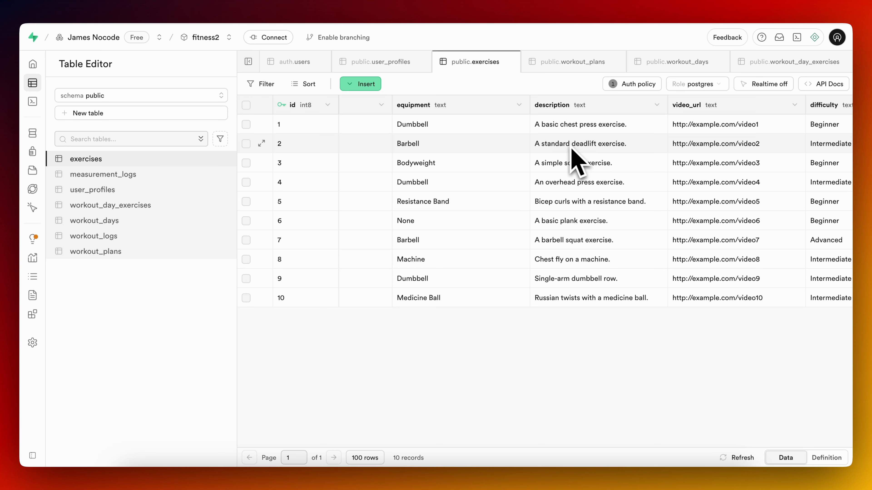
scroll(607, 161, left, 5)
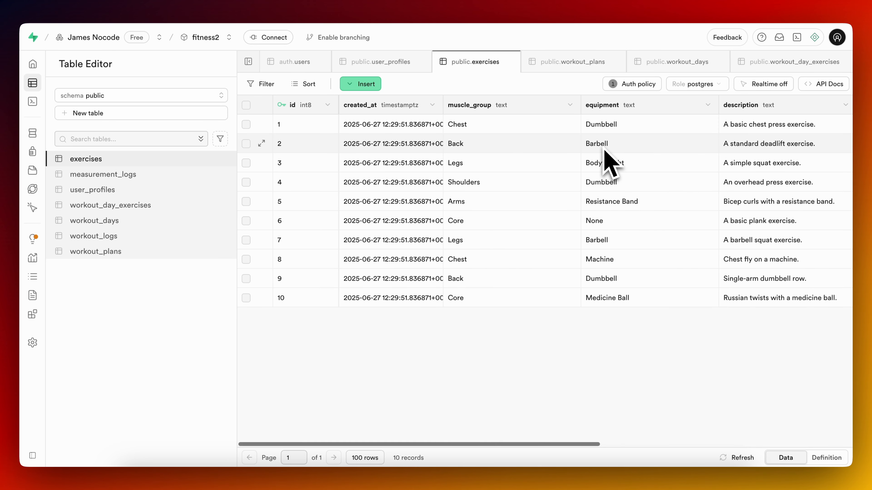
scroll(501, 153, right, 5)
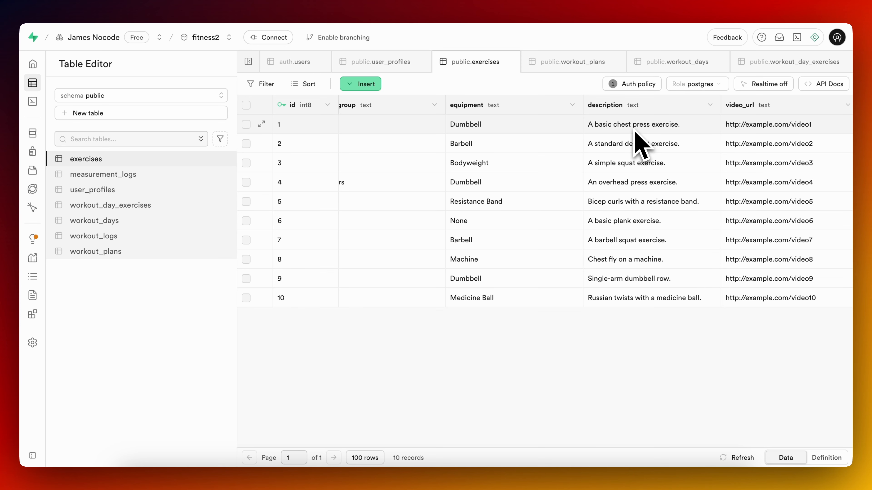
scroll(710, 119, right, 5)
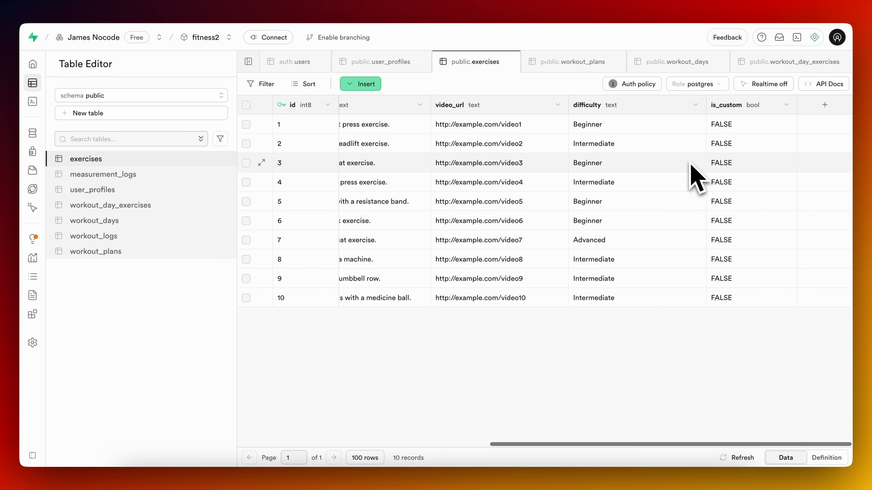
Add a new column called "name" with type text to the exercises table.
click(825, 105)
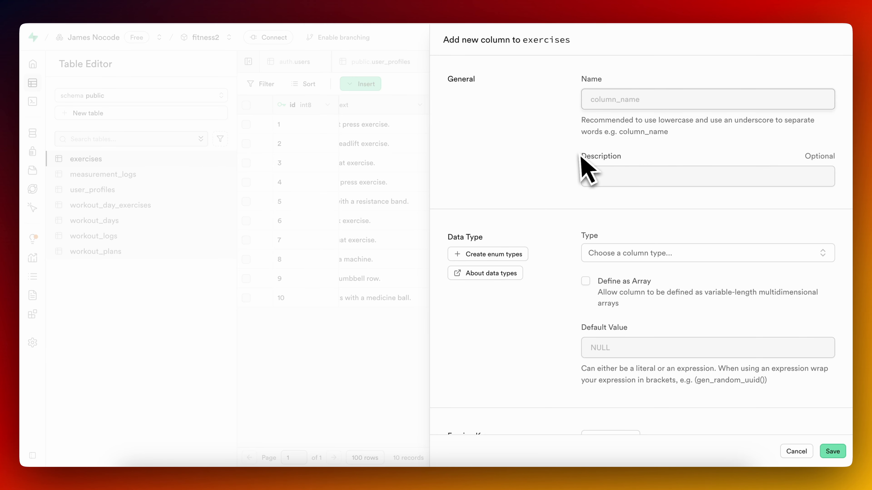
scroll(639, 245, down, 3)
click(673, 139)
text(tex)
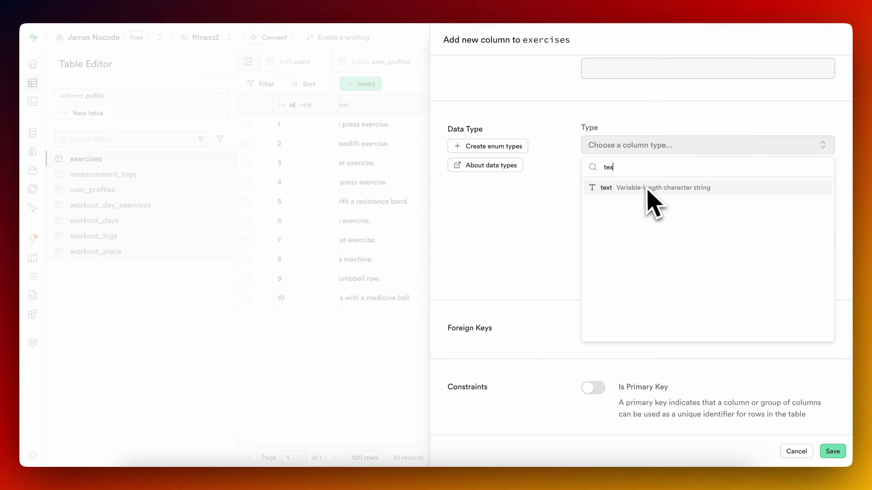
click(646, 188)
scroll(648, 192, down, 5)
click(832, 451)
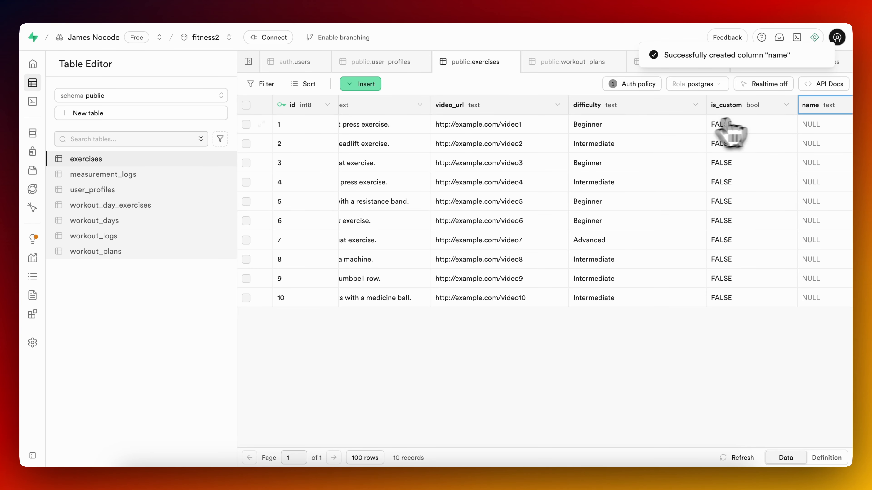
Move the name column of the exercises table between the equipment and description columns.
drag(837, 111, 492, 113)
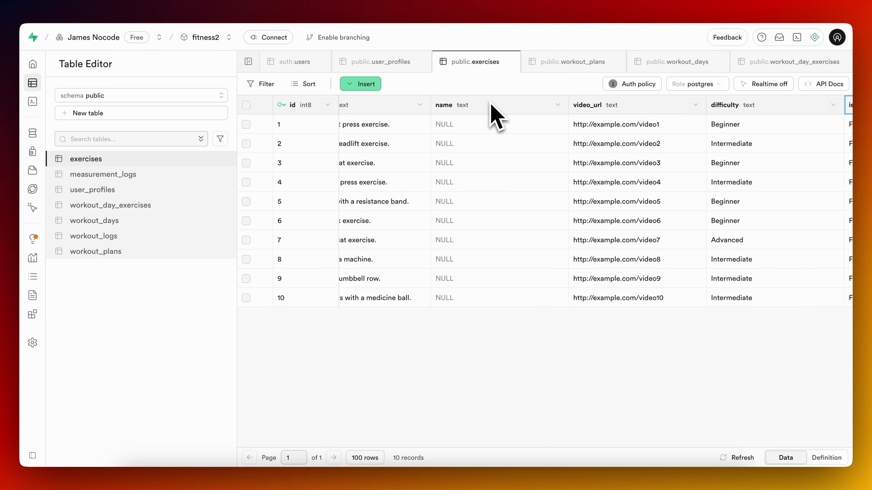
scroll(490, 103, left, 5)
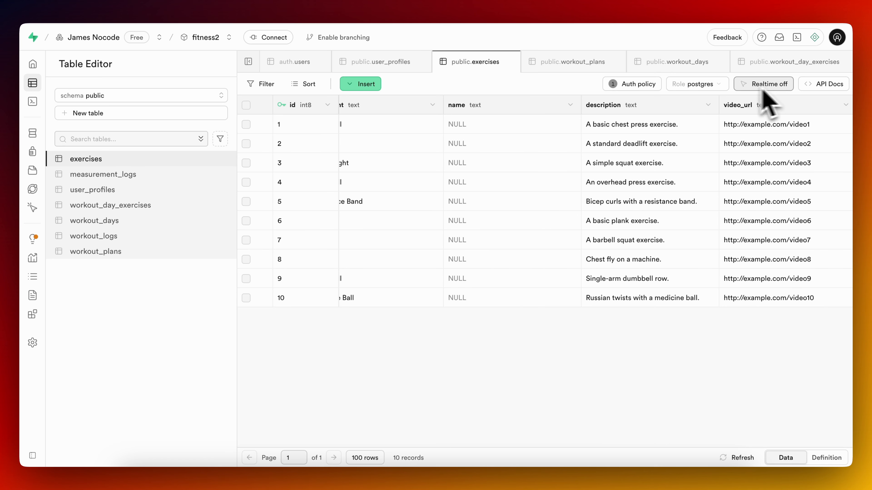
Ask the AI Assistant to add short values for the column 'name' based on the exercise, like "Push-Ups", "Barbell Bench Press" or "Dumbbell Bench Press".
click(814, 37)
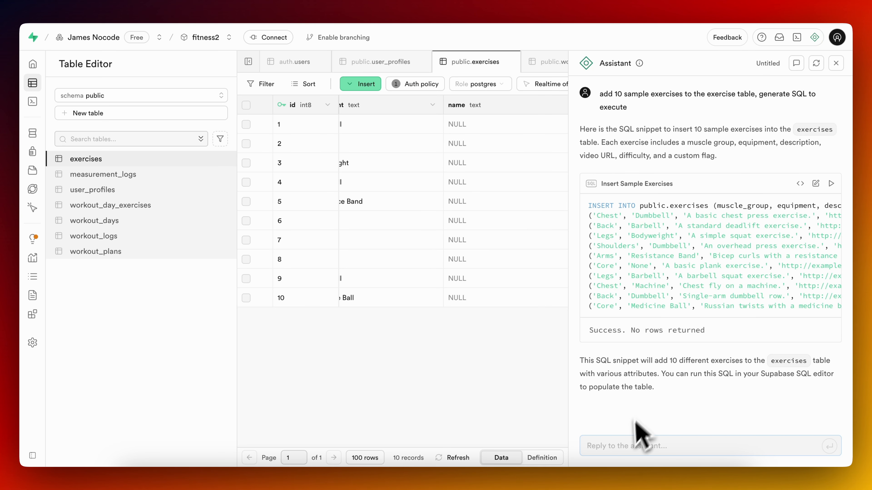
text(mo)
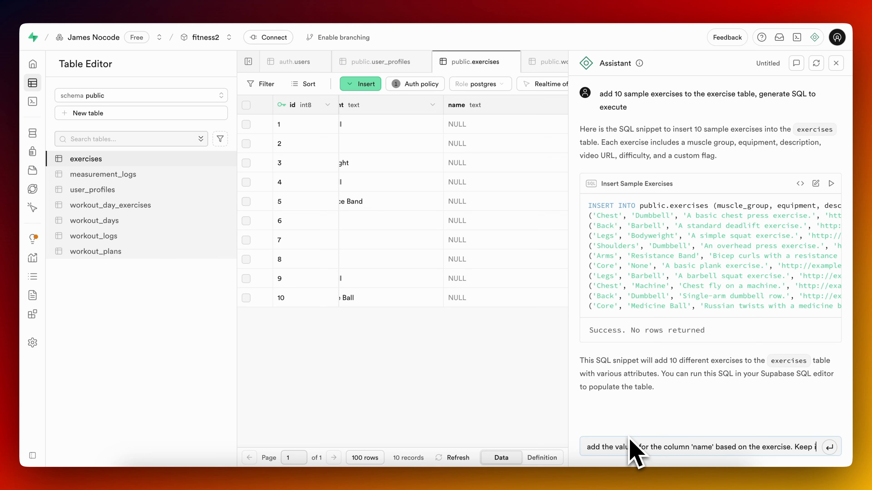
text(short and sweet. For instance: "Push-Ups)
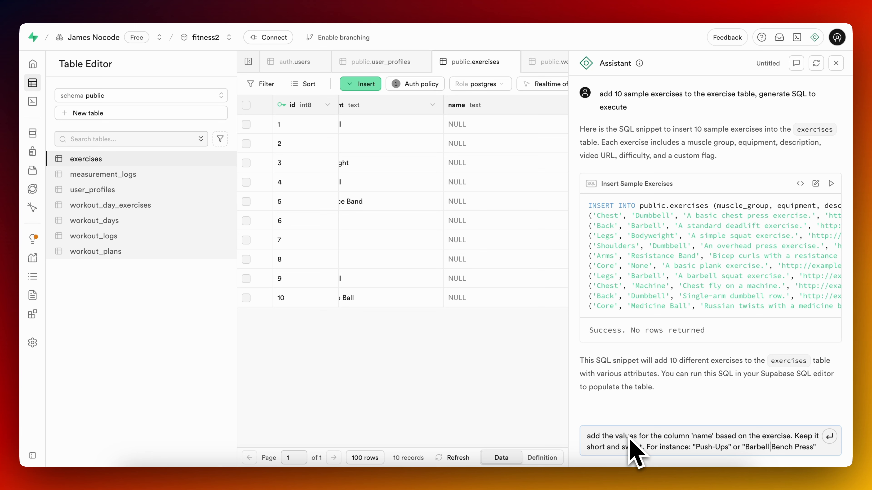
text(or "Dumbbell Bench Press)
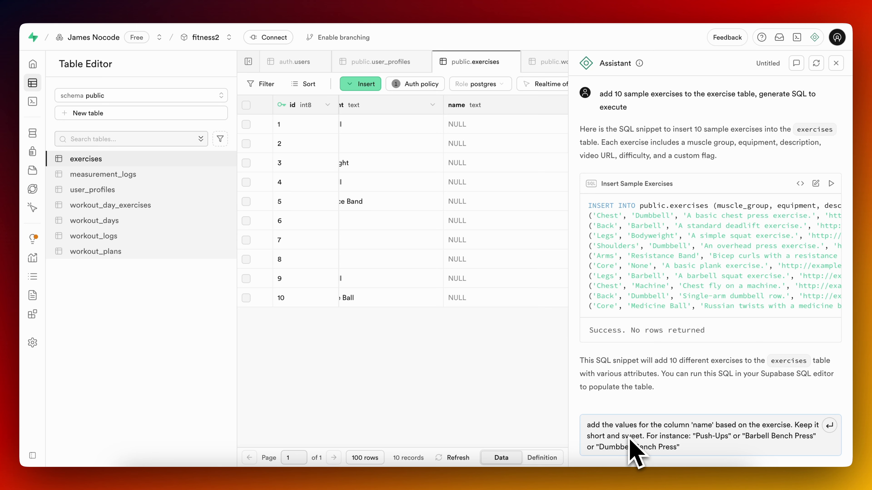
key(Return)
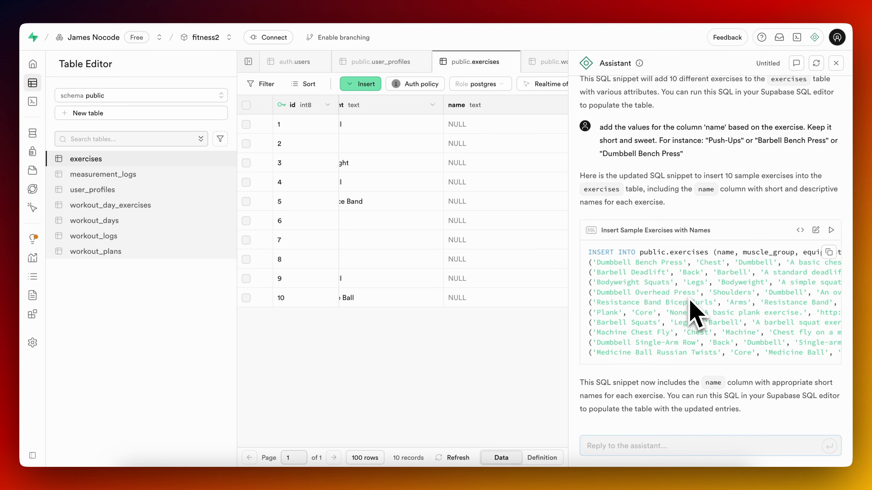
Run the Insert Sample Exercises with Names query and send the assistant "ERROR: VALUES lists must all be the same length".
scroll(692, 311, right, 10)
scroll(692, 310, left, 10)
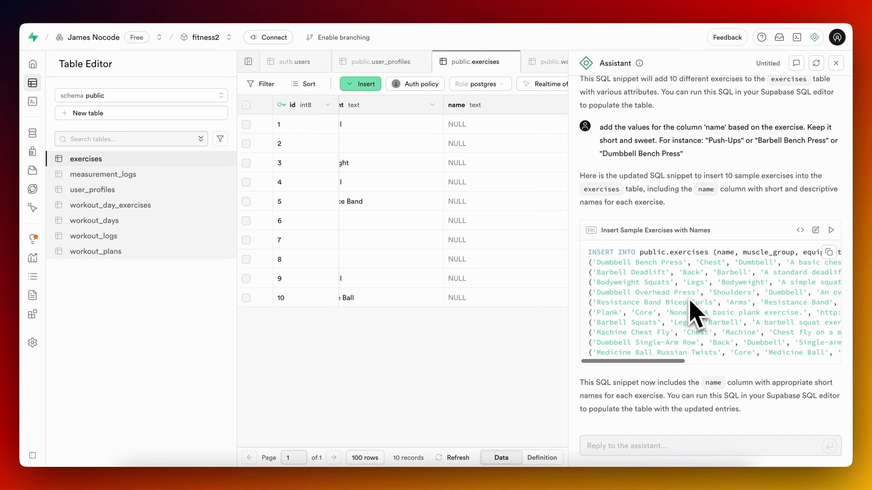
click(831, 229)
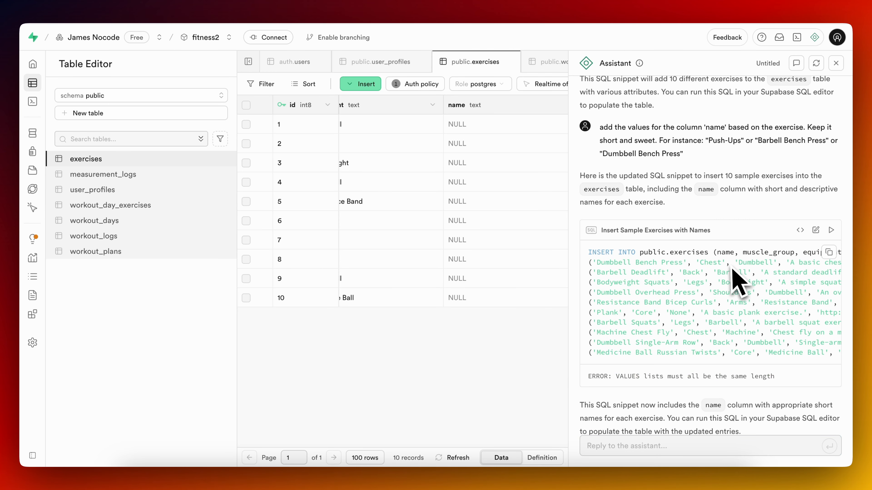
scroll(731, 272, down, 2)
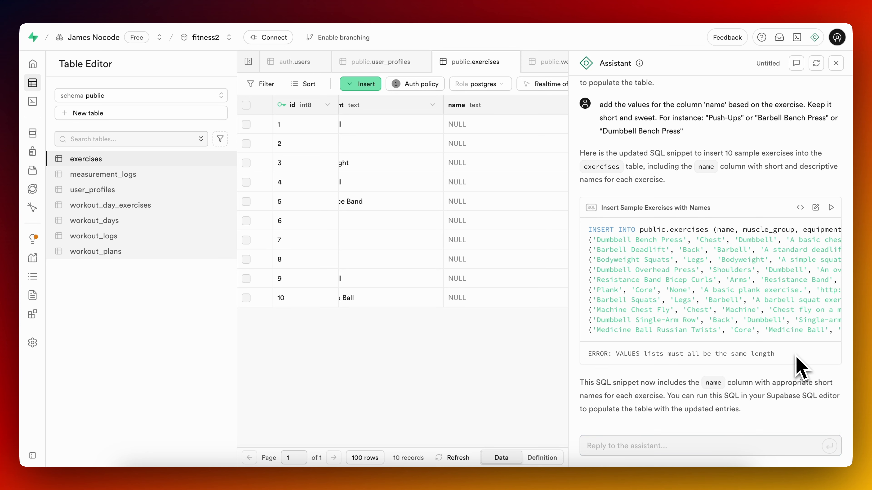
click(830, 209)
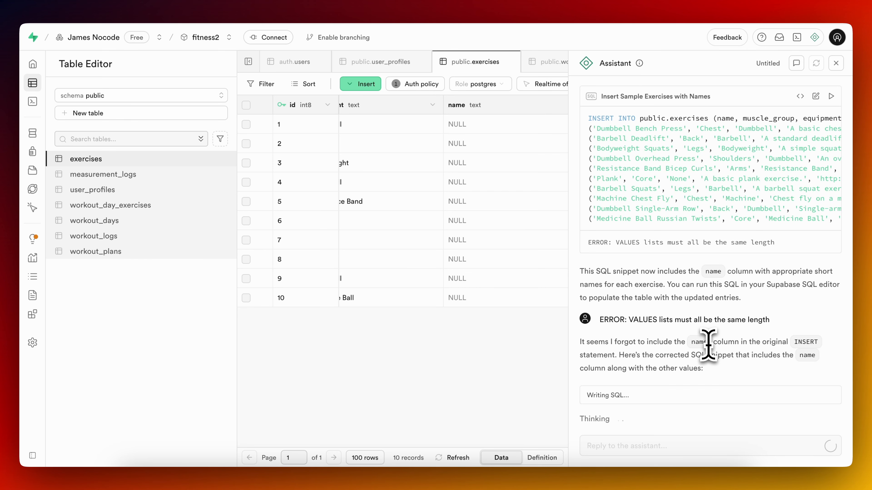
Run the assistant's corrected insert query, close the assistant and refresh the exercises table.
click(831, 217)
click(735, 270)
click(835, 63)
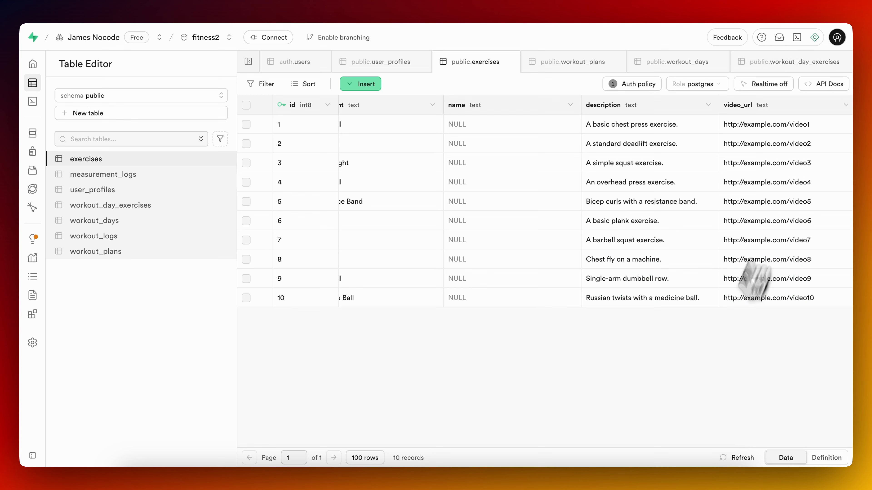
click(738, 459)
scroll(515, 213, left, 8)
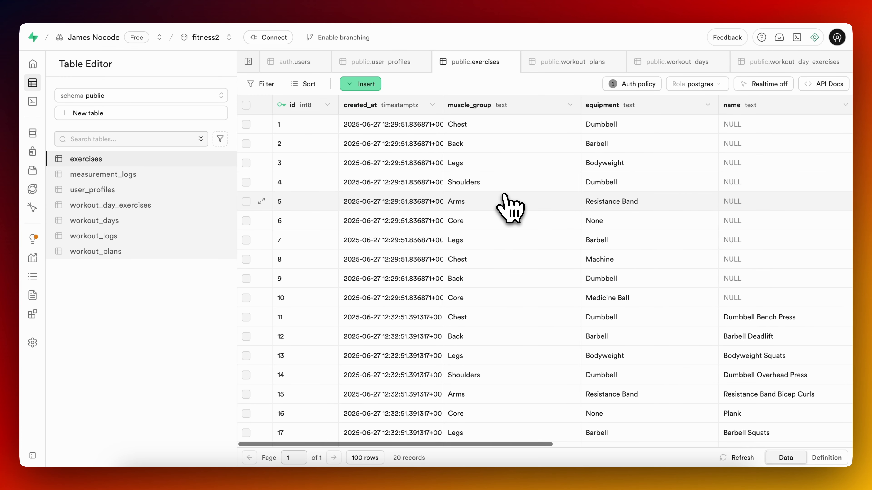
Delete the exercises rows with ids 1 to 10 that have no name, and check the remaining rows.
click(246, 125)
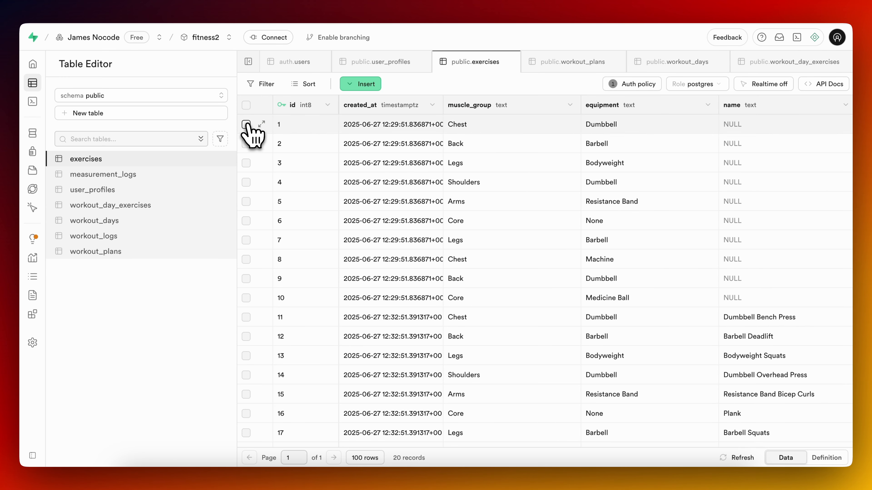
click(246, 145)
click(247, 221)
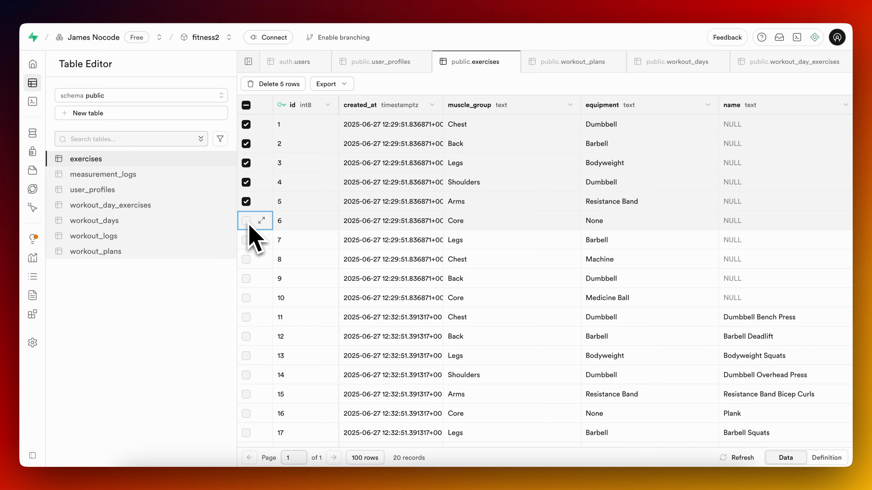
click(246, 221)
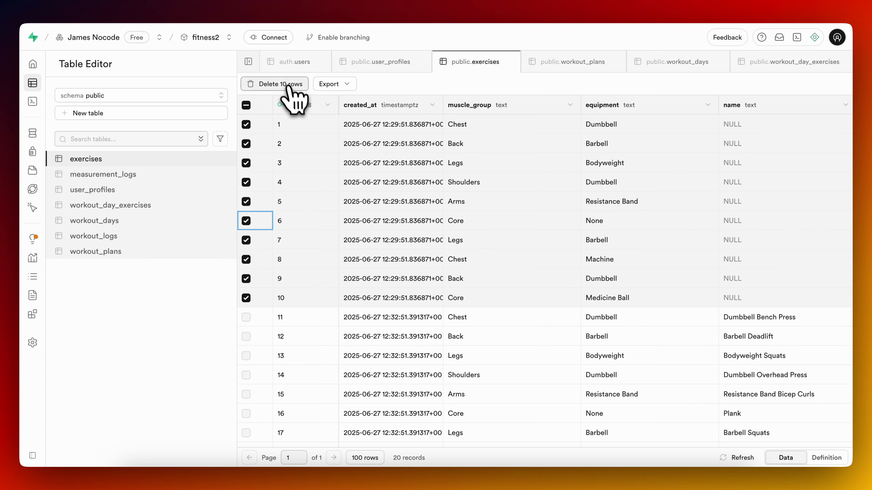
click(288, 86)
click(483, 280)
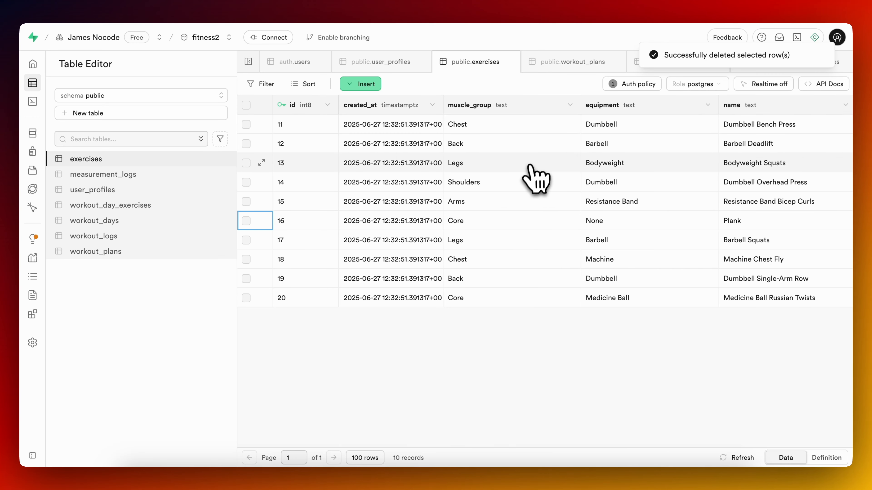
scroll(535, 175, right, 5)
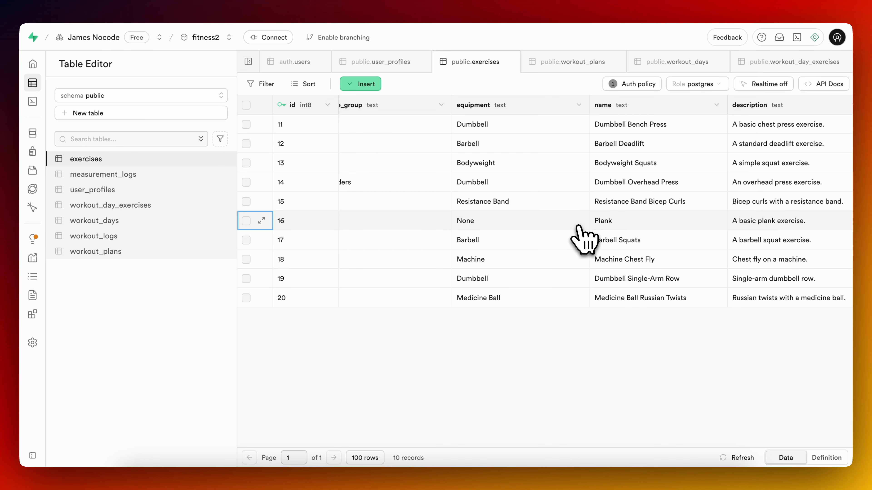
Switch to FlutterFlow, open the Supabase app settings and fetch the database schema again.
click(250, 1)
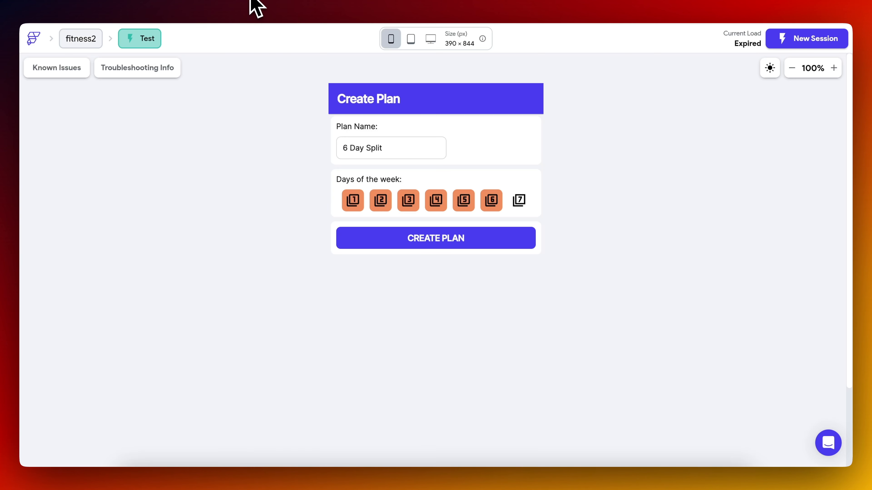
click(175, 3)
key(super+k)
text(supa)
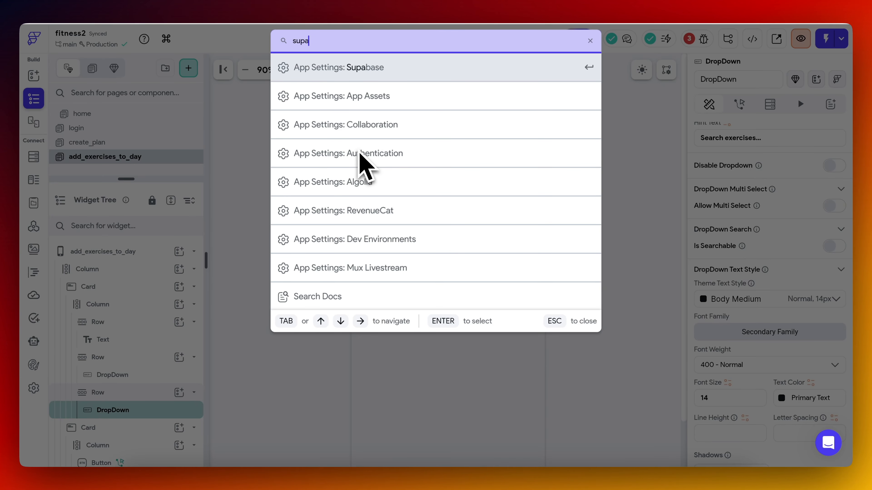
key(Return)
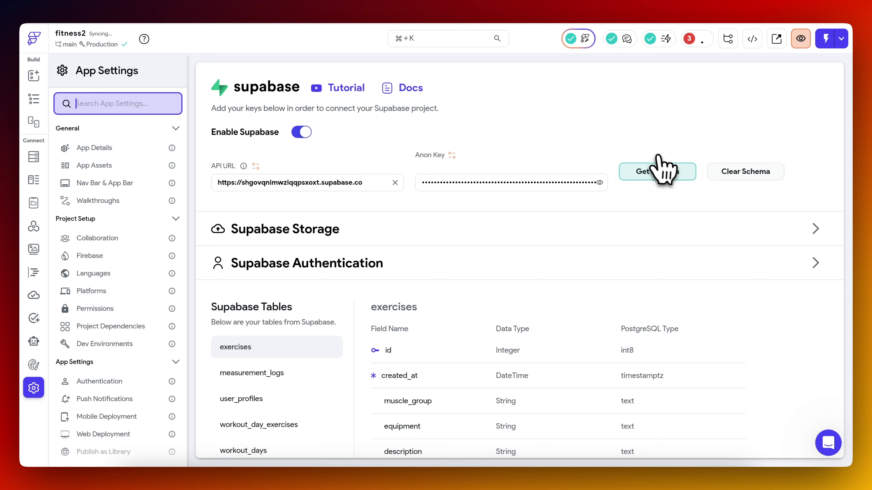
click(664, 171)
click(536, 280)
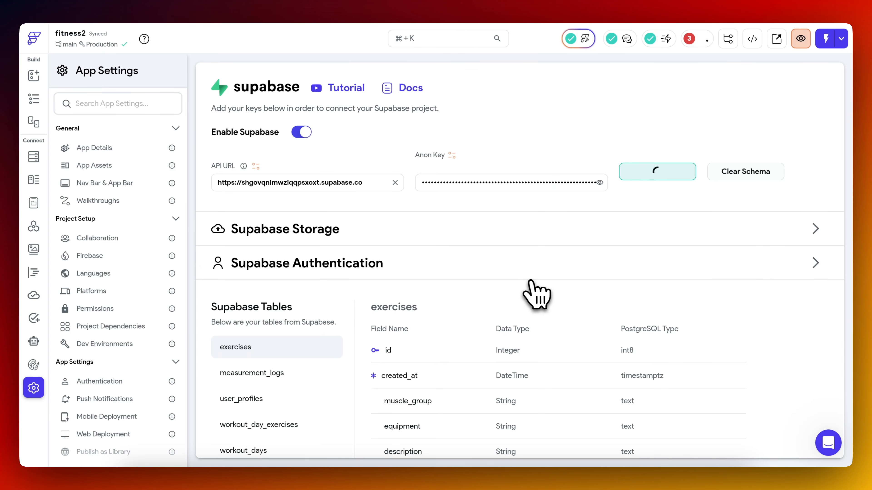
Return to the add_exercises_to_day page and add a Supabase query on the exercises table to the "Search exercises..." dropdown.
click(295, 2)
click(328, 1)
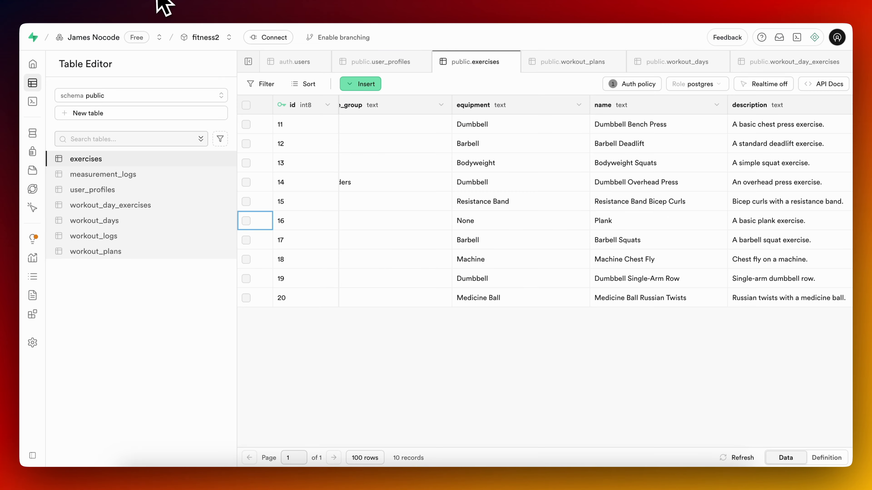
click(156, 1)
click(33, 99)
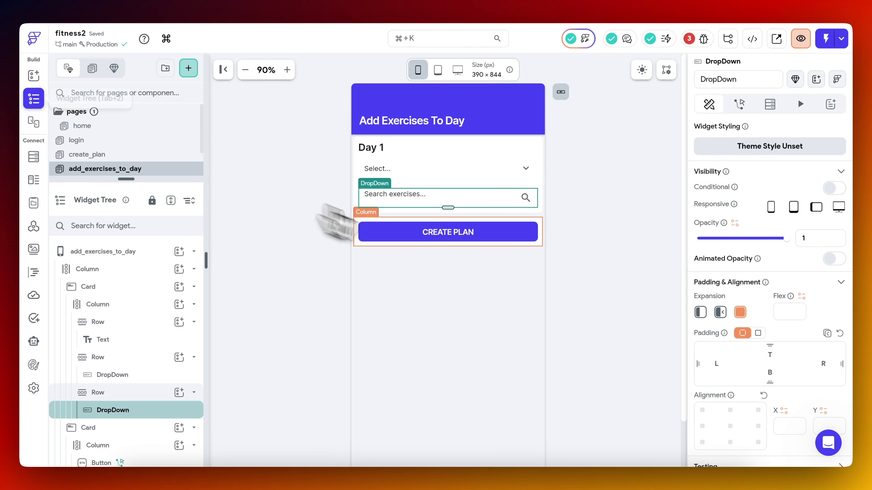
scroll(784, 296, down, 8)
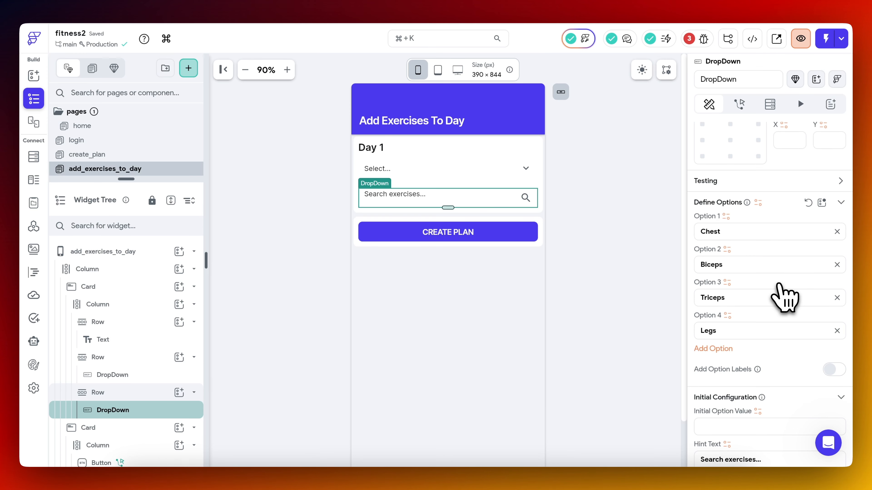
scroll(784, 296, up, 8)
click(770, 105)
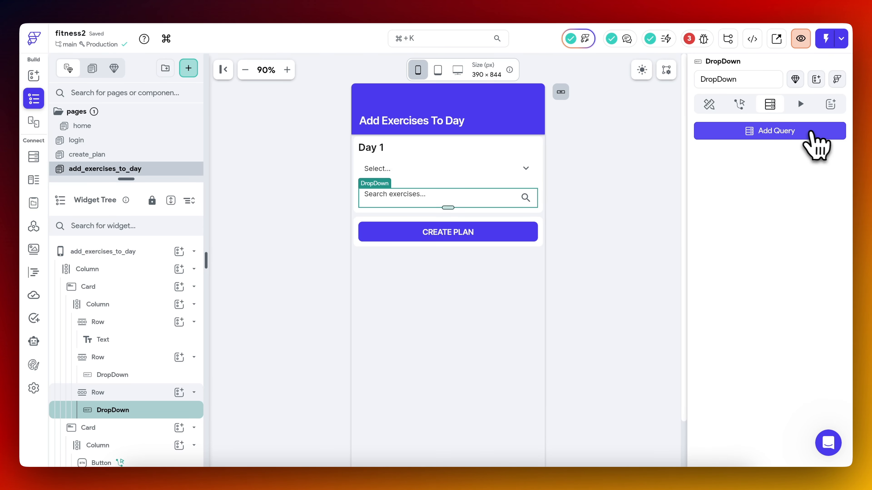
click(809, 133)
click(563, 214)
click(598, 170)
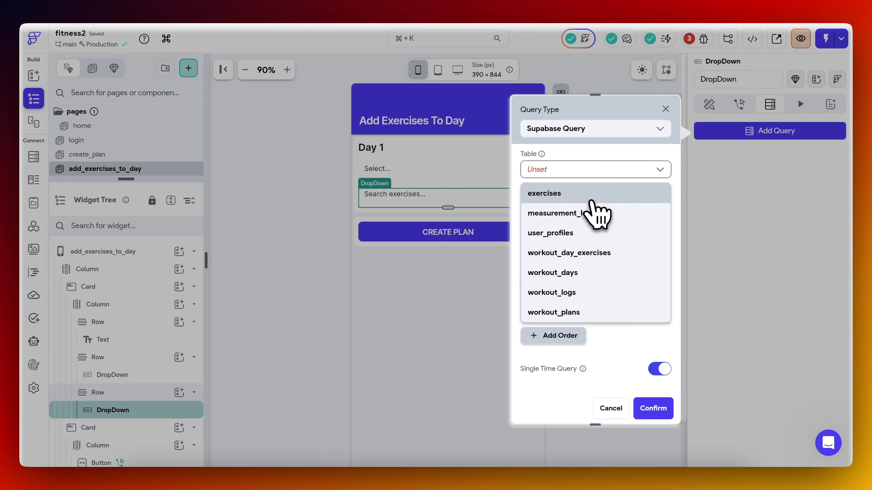
click(591, 200)
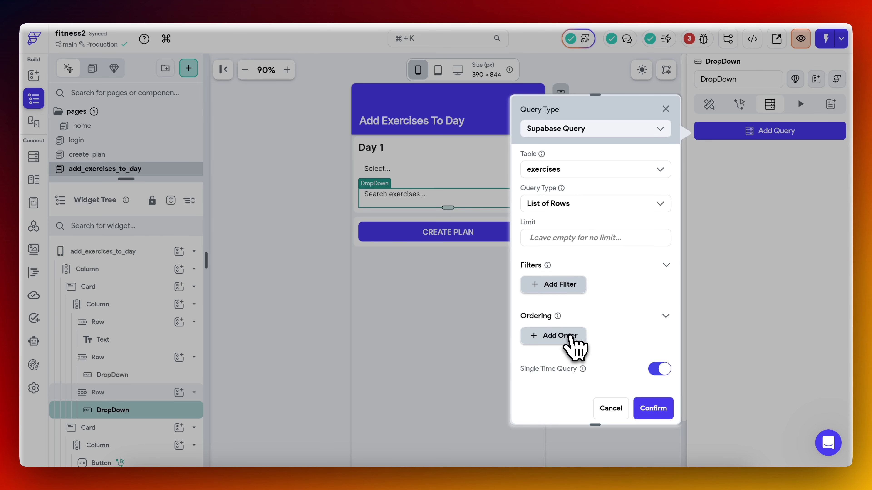
Order the dropdown's exercises query by the name field in increasing order and confirm the query.
click(572, 336)
click(580, 374)
scroll(585, 426, down, 2)
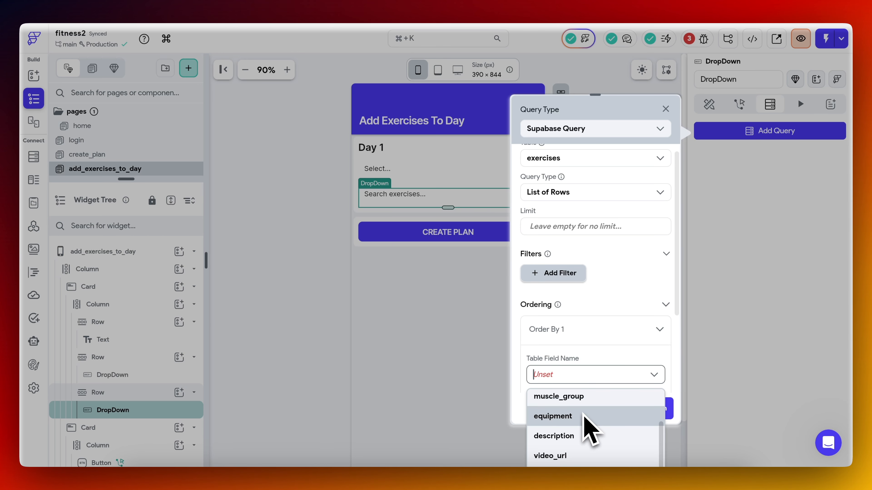
scroll(590, 431, up, 2)
scroll(590, 430, down, 3)
click(580, 455)
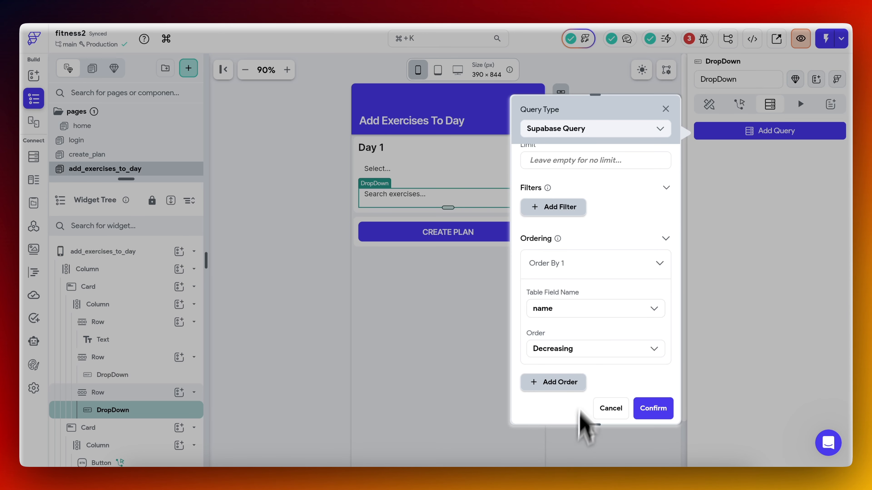
click(584, 351)
click(556, 369)
click(653, 408)
Define the dropdown's options from the exercises Rows variable, mapping each list item to its name field.
click(709, 104)
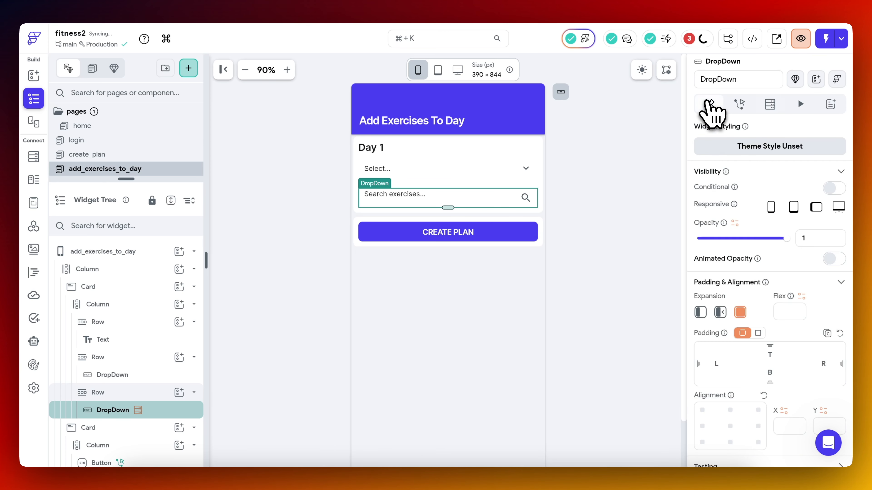
scroll(764, 347, down, 6)
scroll(763, 330, down, 1)
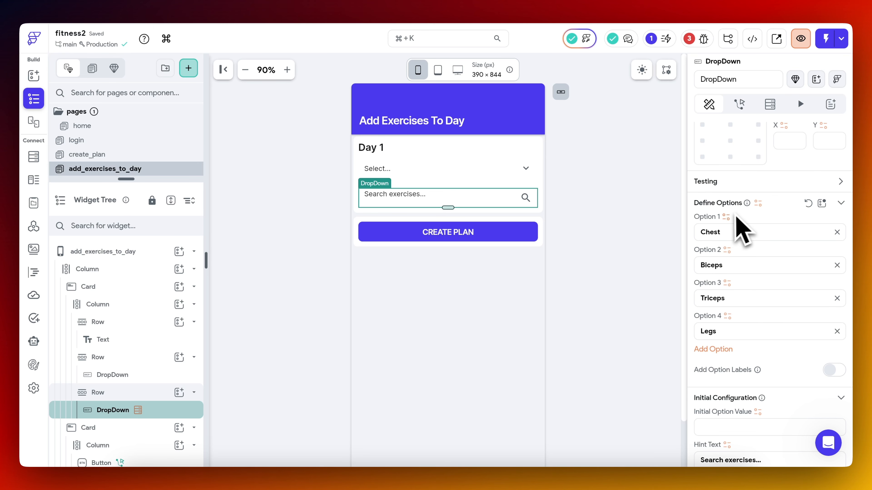
click(758, 204)
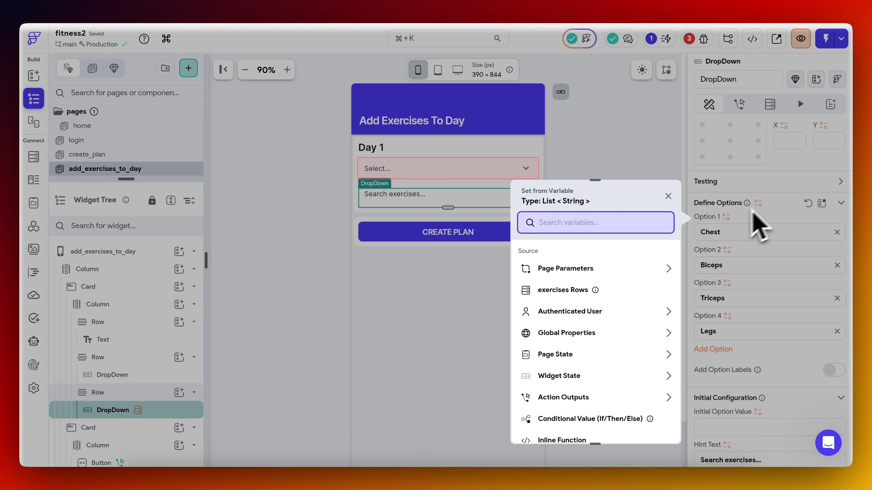
click(620, 290)
click(580, 288)
click(582, 313)
click(580, 313)
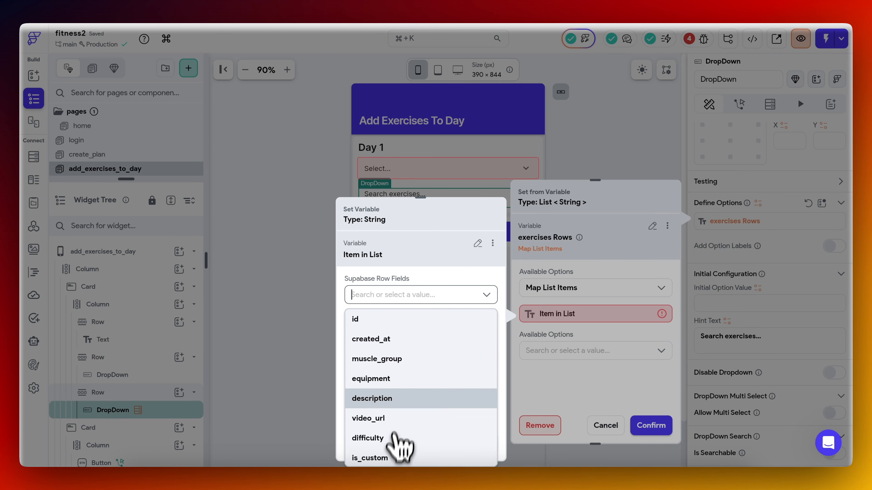
scroll(404, 414, down, 1)
click(391, 458)
click(651, 425)
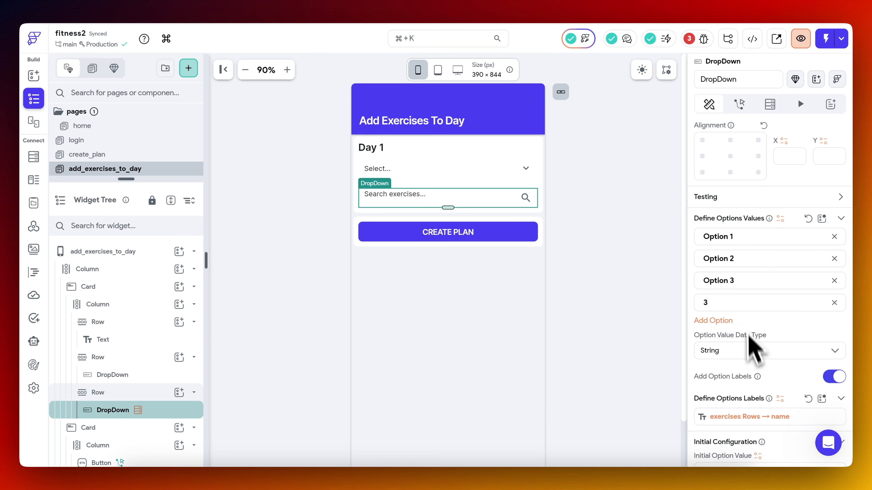
Add option labels to the exercises dropdown and define its option values as Integer, mapping each exercises Rows item to its id field.
click(751, 351)
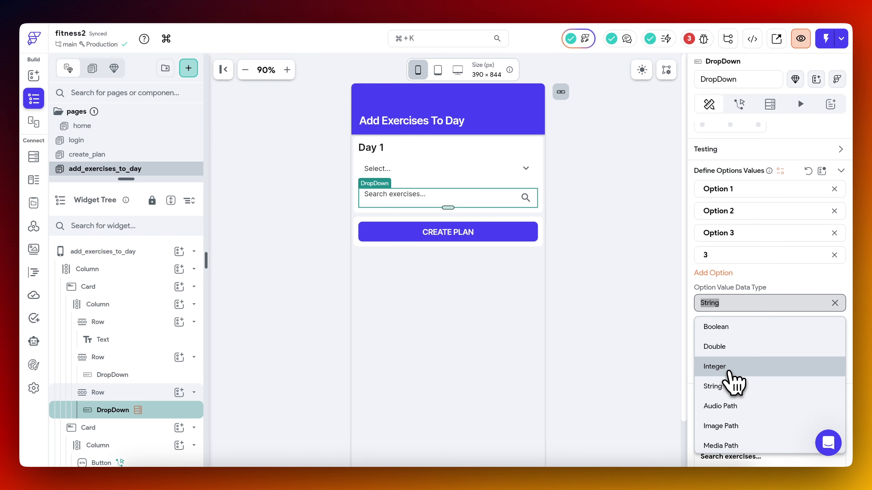
click(734, 366)
click(779, 172)
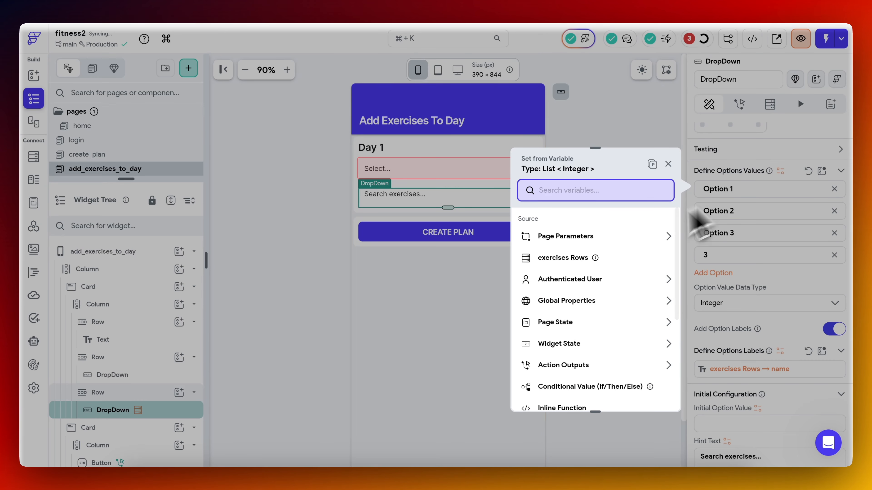
click(621, 255)
click(596, 256)
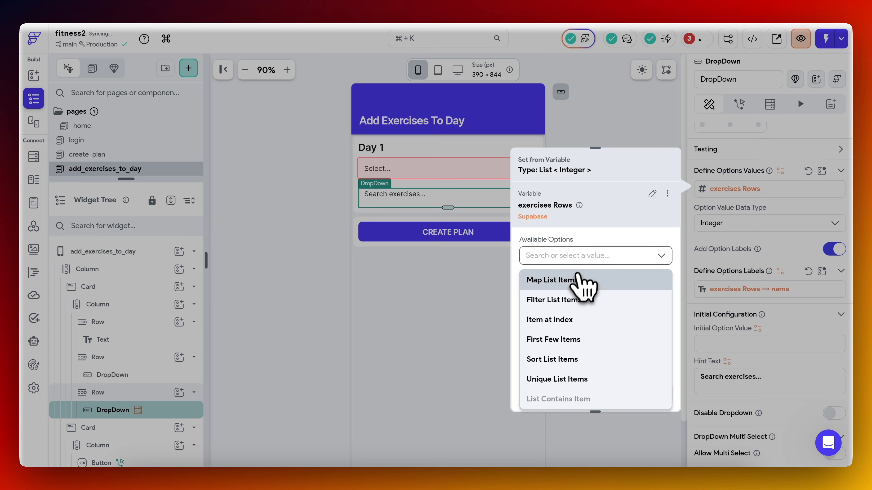
click(579, 281)
click(579, 282)
click(402, 319)
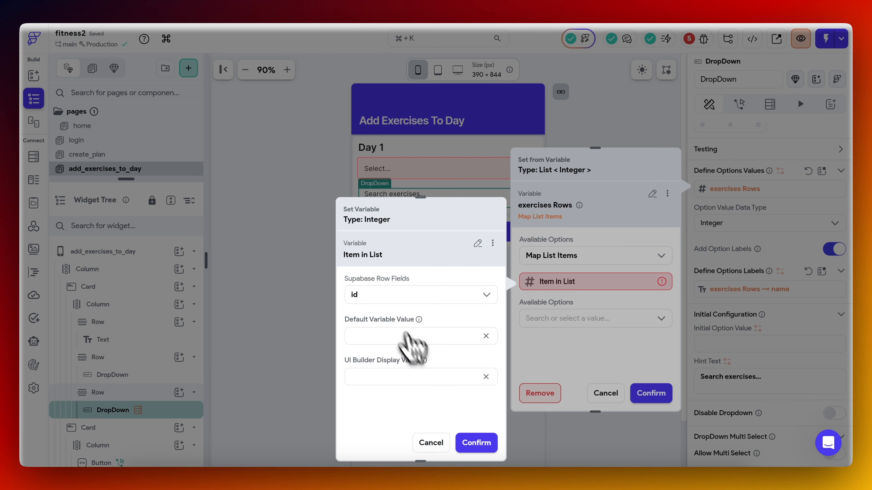
click(474, 444)
click(651, 393)
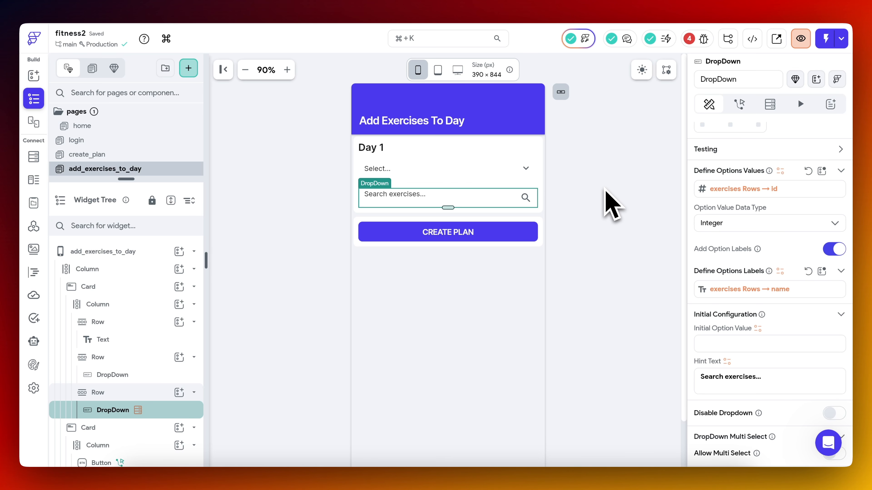
Make the "Search exercises..." dropdown searchable, keeping the default search hint text.
click(573, 204)
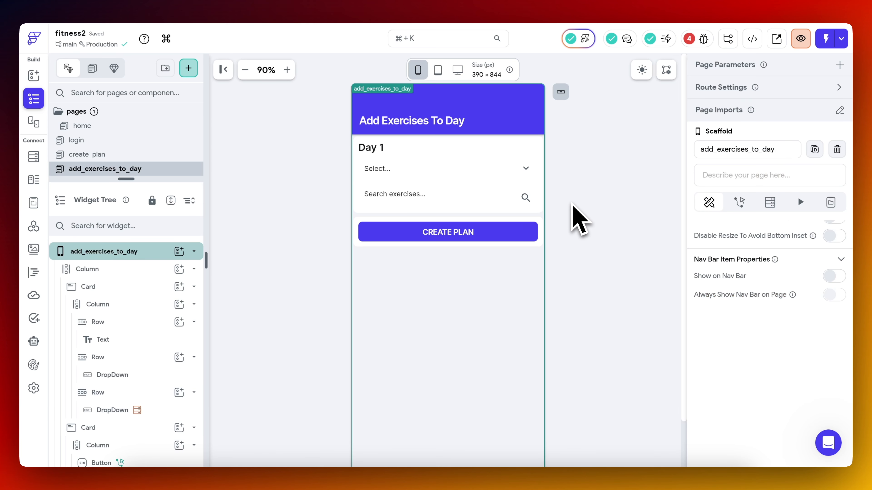
click(444, 203)
scroll(772, 271, down, 10)
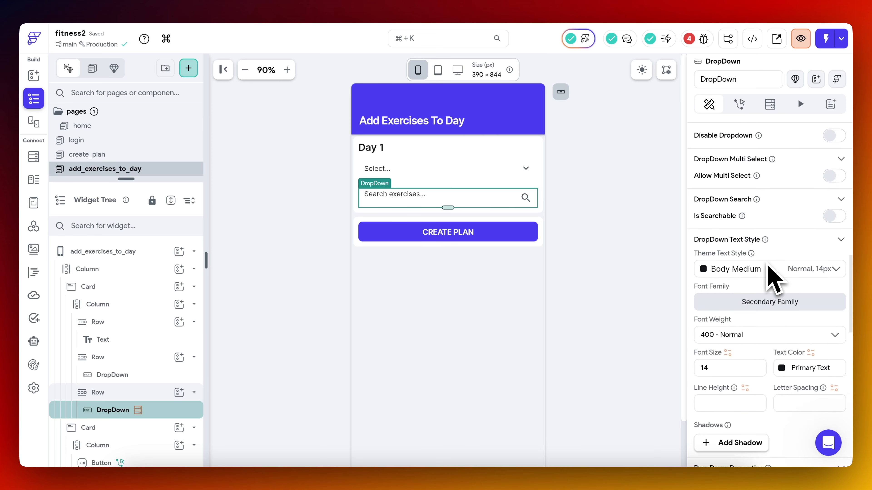
scroll(768, 268, down, 15)
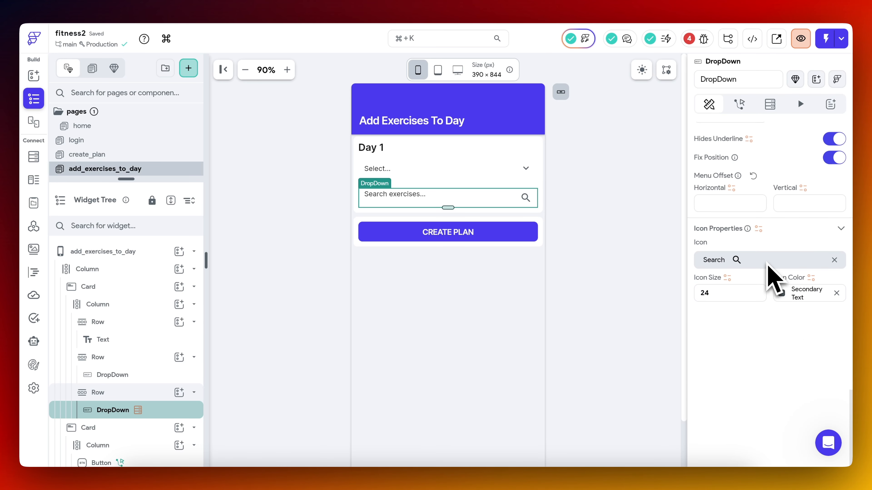
scroll(769, 271, up, 15)
click(834, 288)
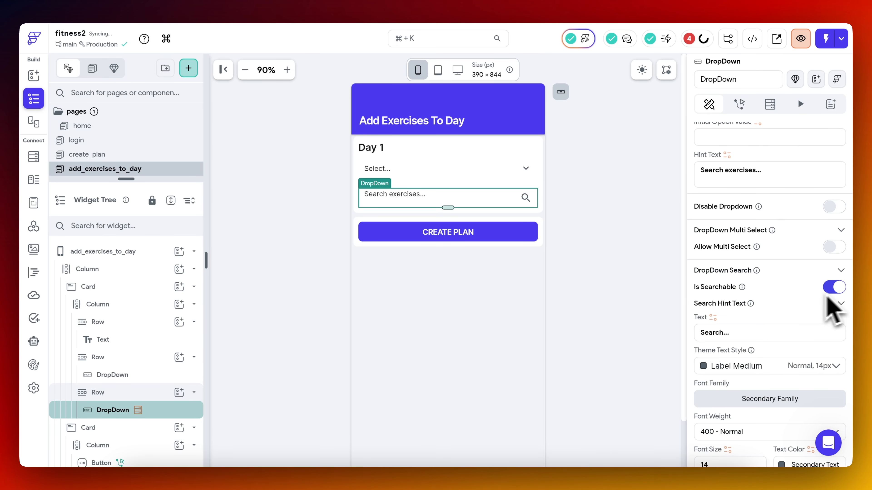
scroll(768, 240, down, 2)
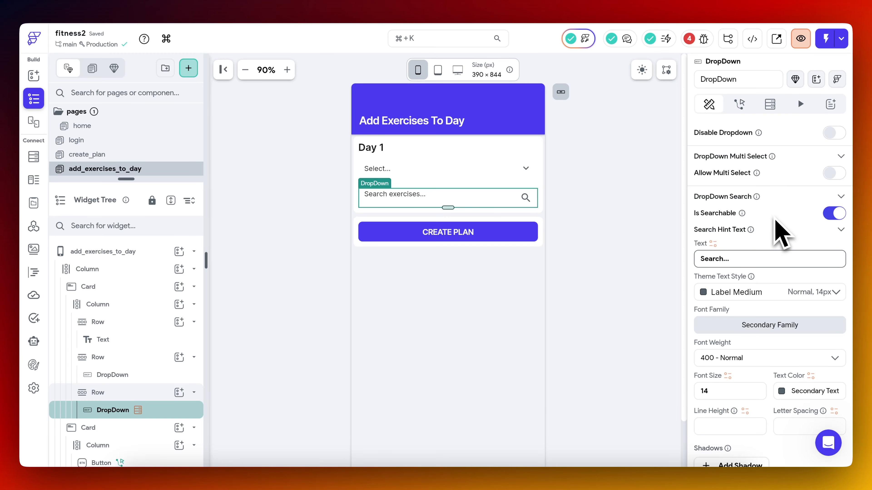
click(118, 254)
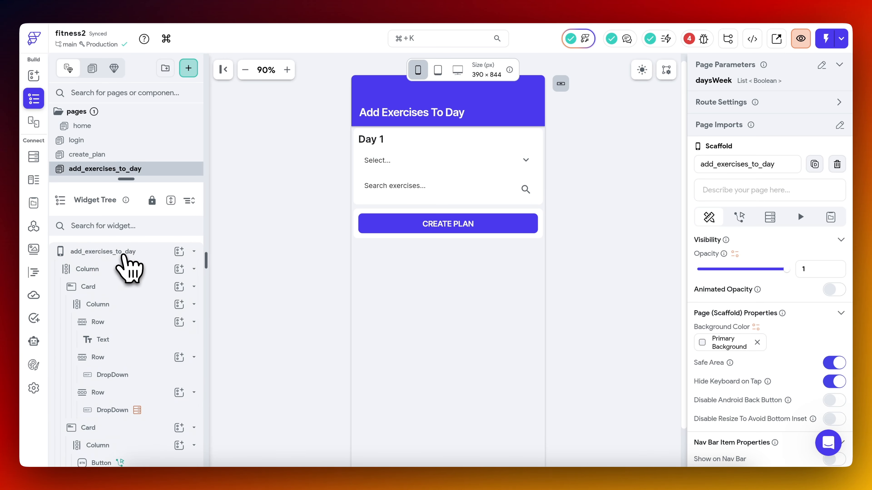
Change the text of the CREATE PLAN button on the add_exercises_to_day page to NEXT DAY.
scroll(414, 155, down, 1)
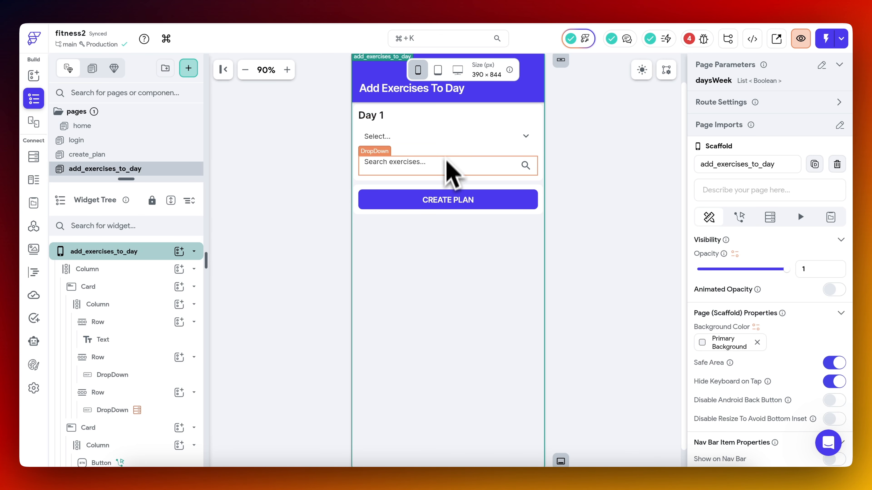
click(443, 202)
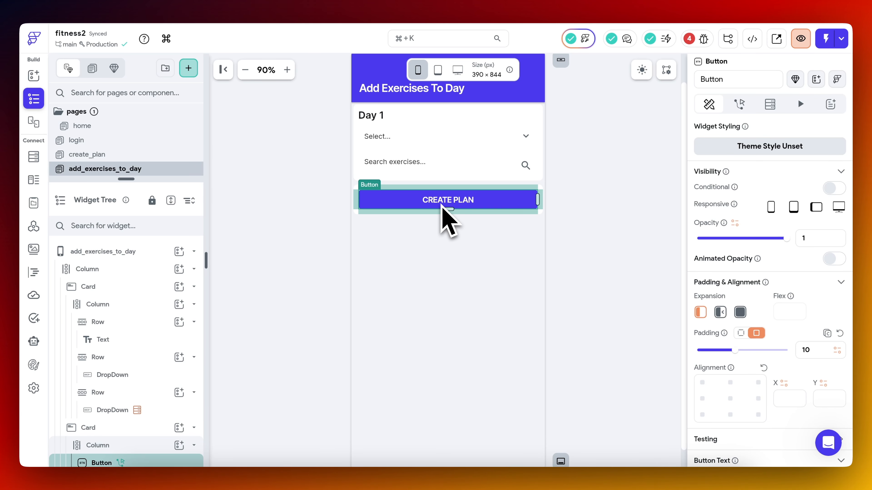
scroll(765, 269, down, 7)
click(763, 226)
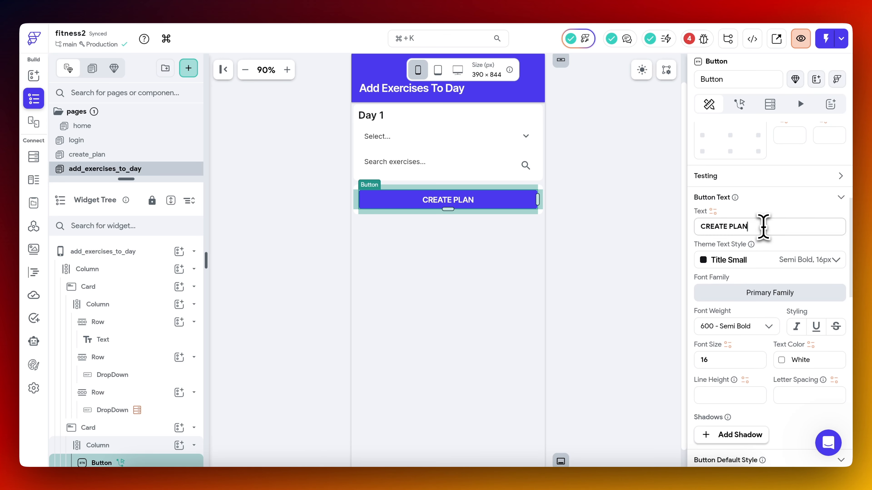
key(super+a)
text(NEXT DAY)
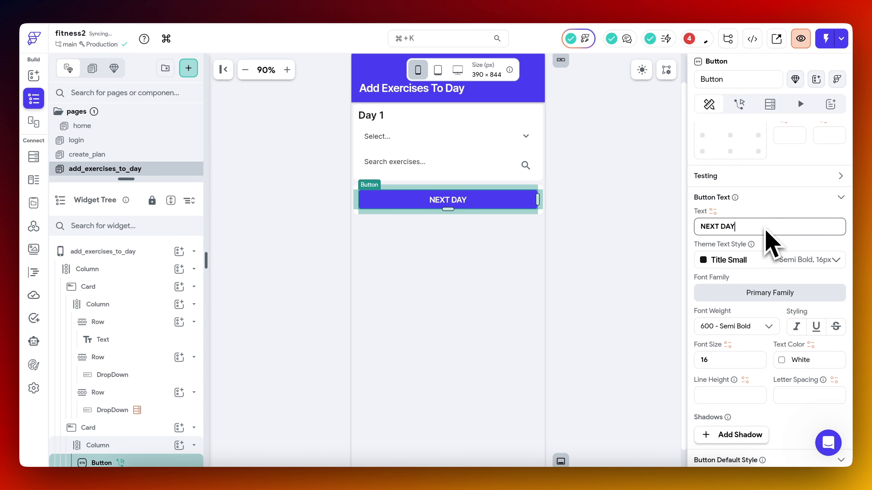
click(629, 195)
click(468, 203)
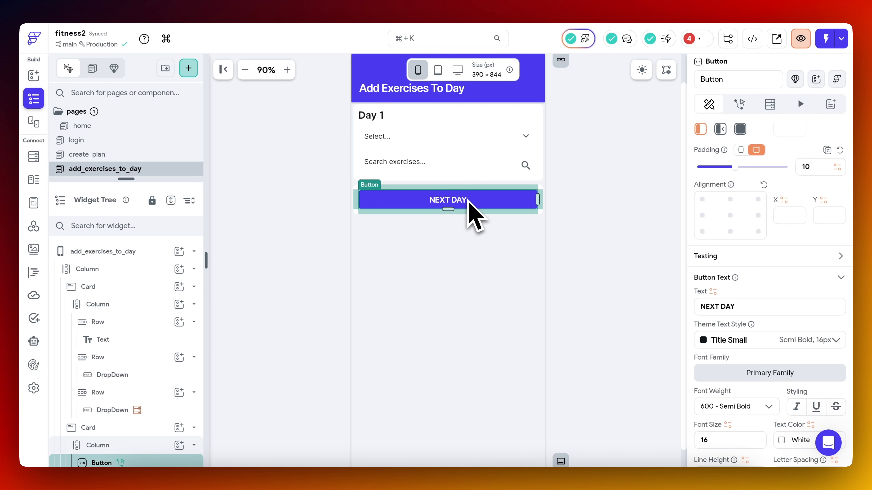
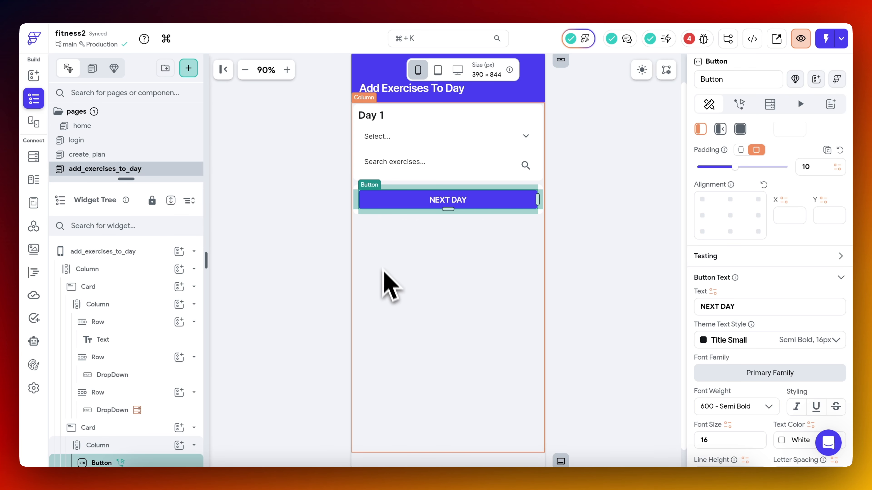
Add a non-nullable Integer page state variable named currentDay to the add_exercises_to_day page, with initial value 0.
click(173, 252)
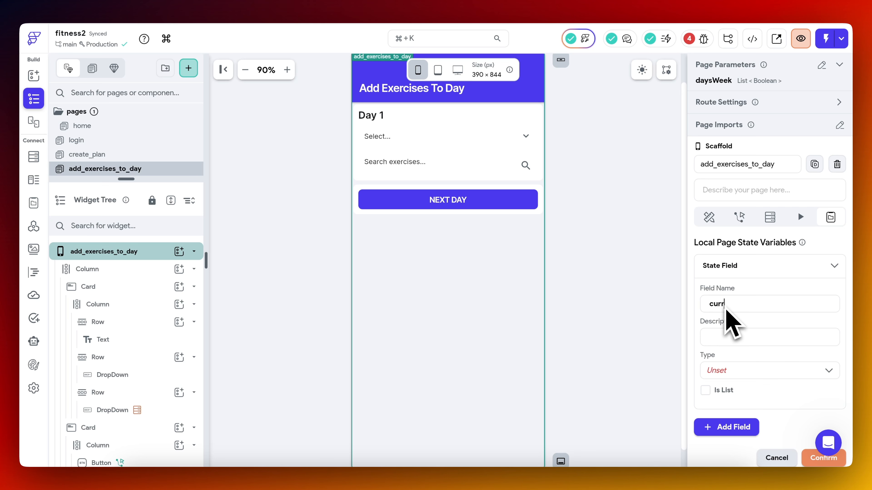
scroll(731, 322, down, 3)
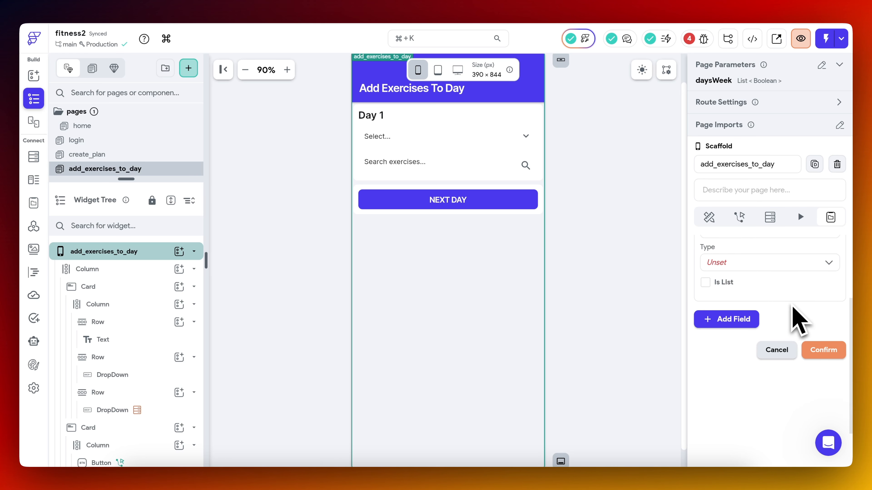
click(761, 266)
click(752, 288)
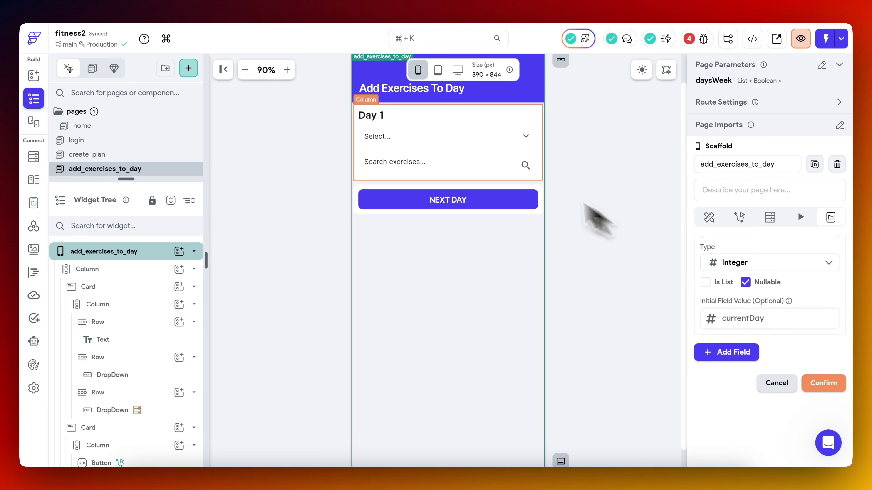
scroll(773, 295, up, 1)
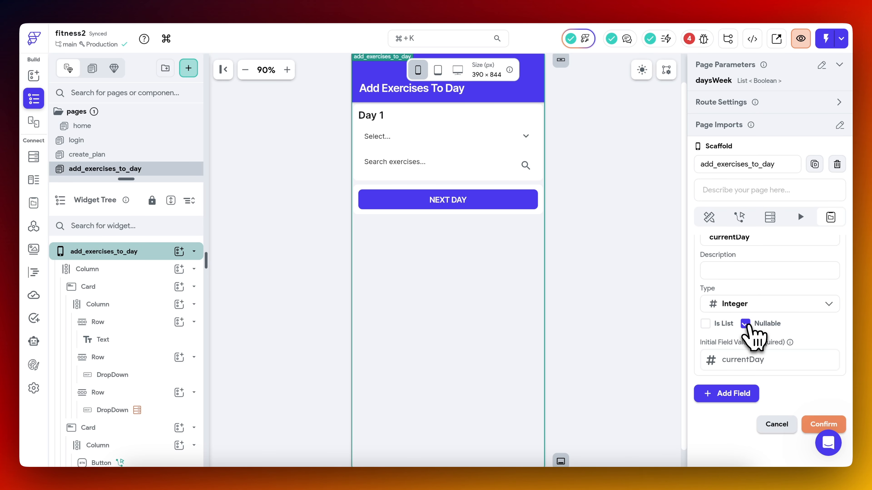
click(747, 325)
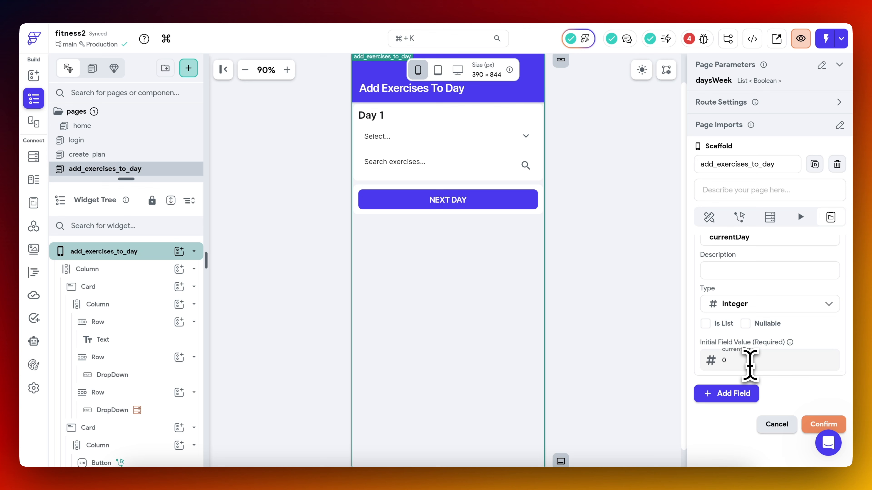
scroll(749, 365, down, 4)
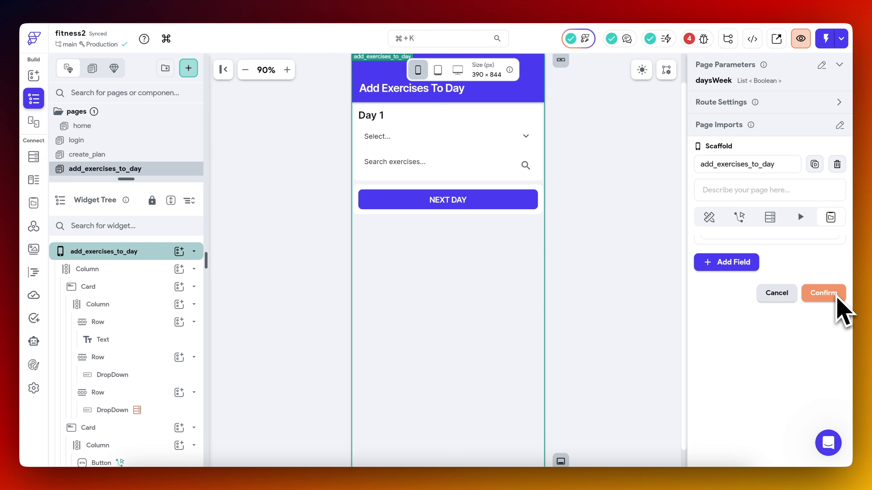
click(823, 293)
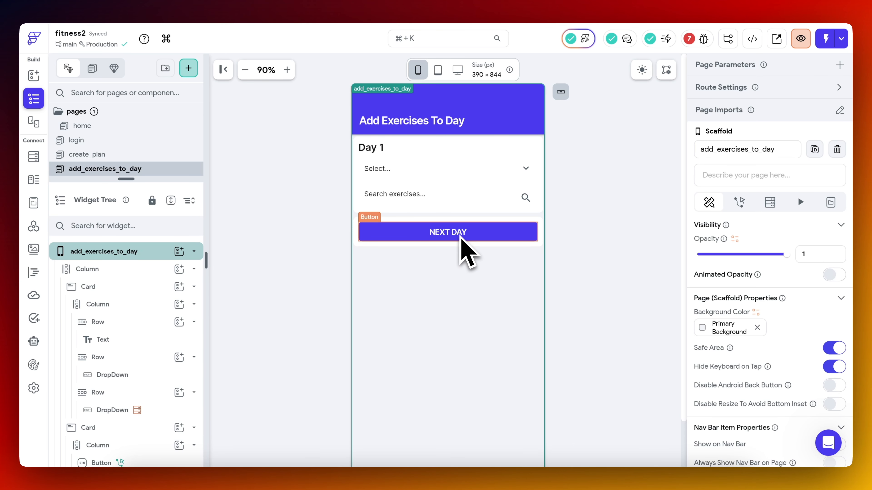
Examine the create_plan page and, in Supabase, the plan_id and day_number columns of the workout_days table, returning to the add_exercises_to_day page.
click(117, 155)
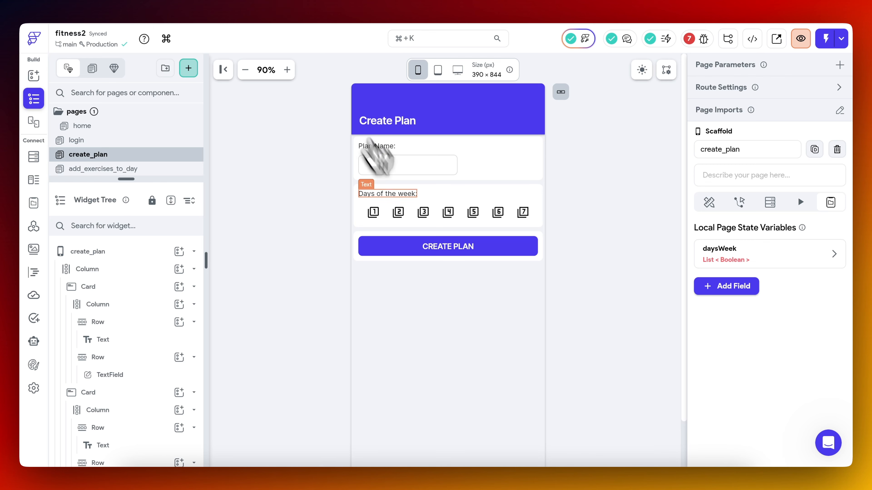
click(281, 0)
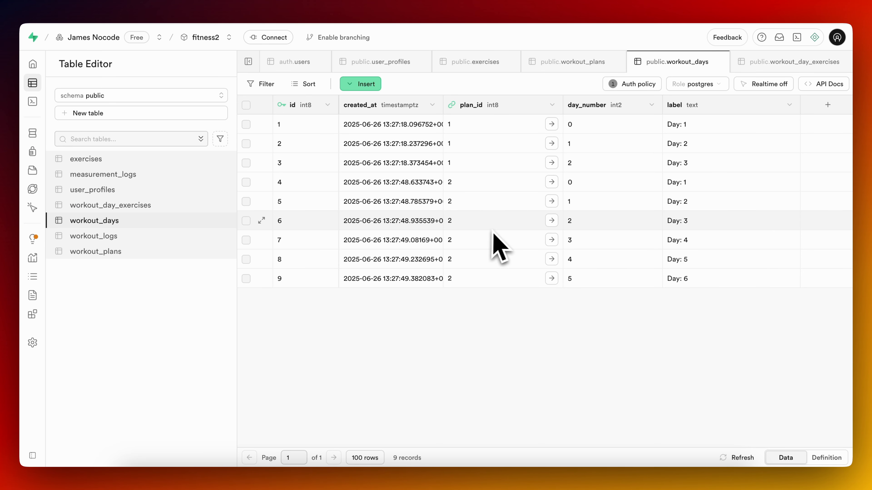
click(154, 207)
click(120, 222)
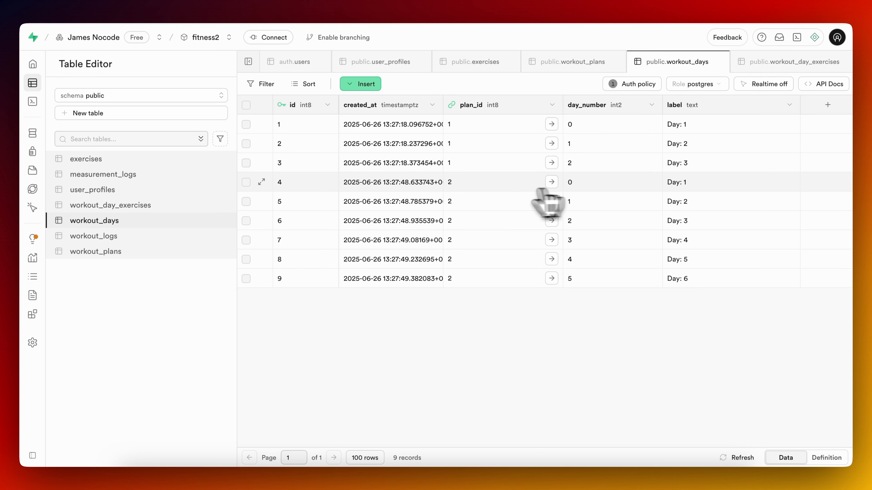
click(171, 4)
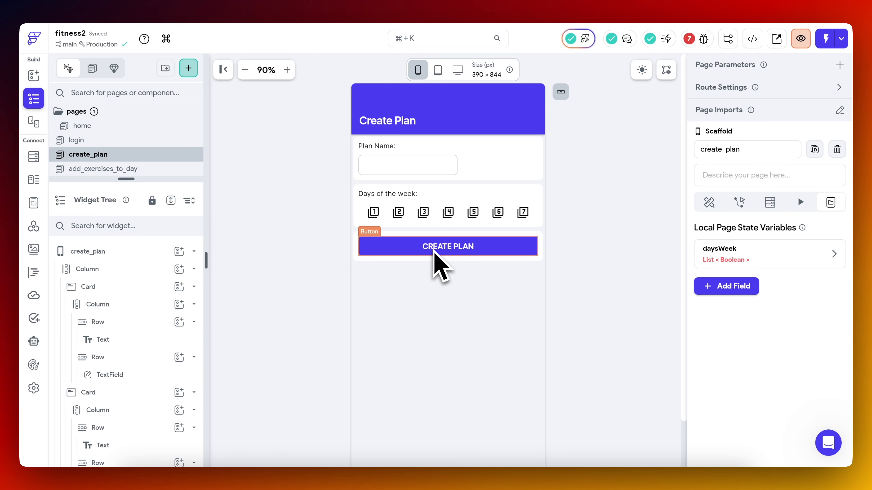
click(154, 169)
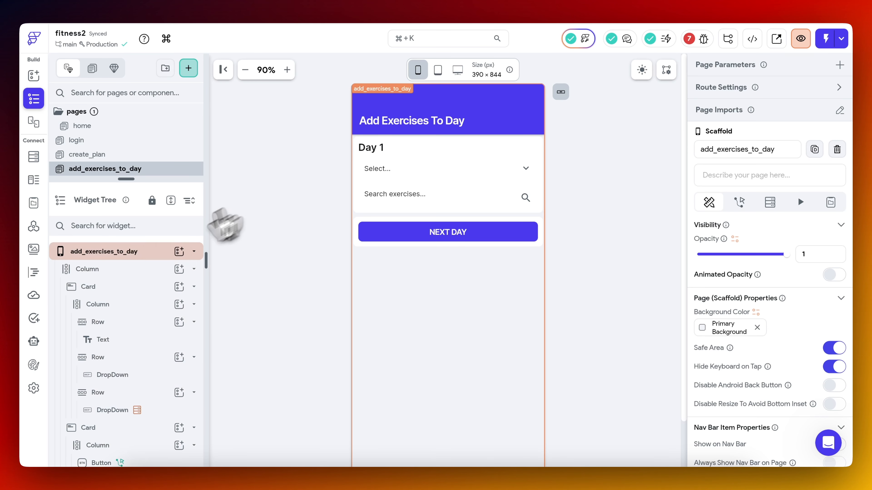
click(132, 256)
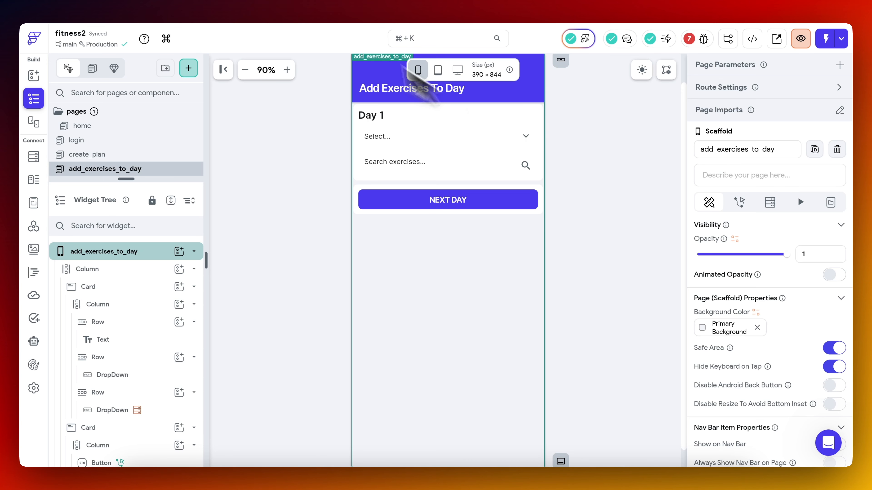
click(295, 1)
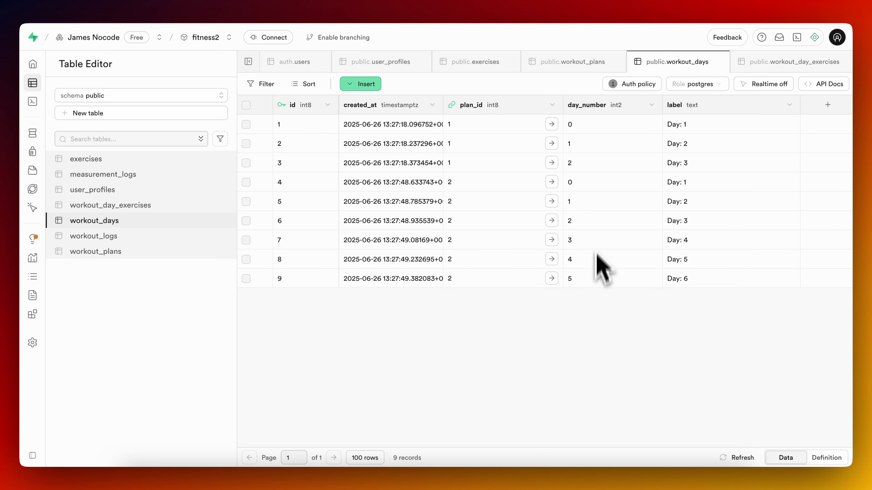
click(166, 1)
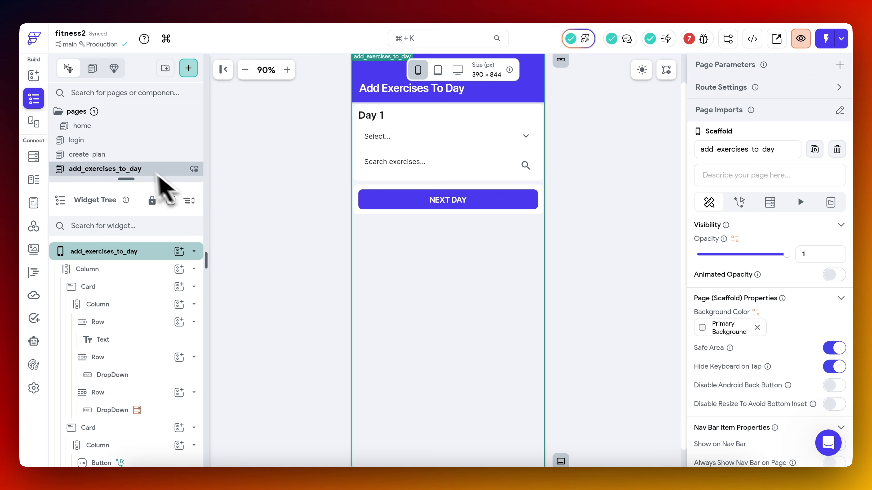
Define a required Integer page parameter named planId on the add_exercises_to_day page.
click(839, 64)
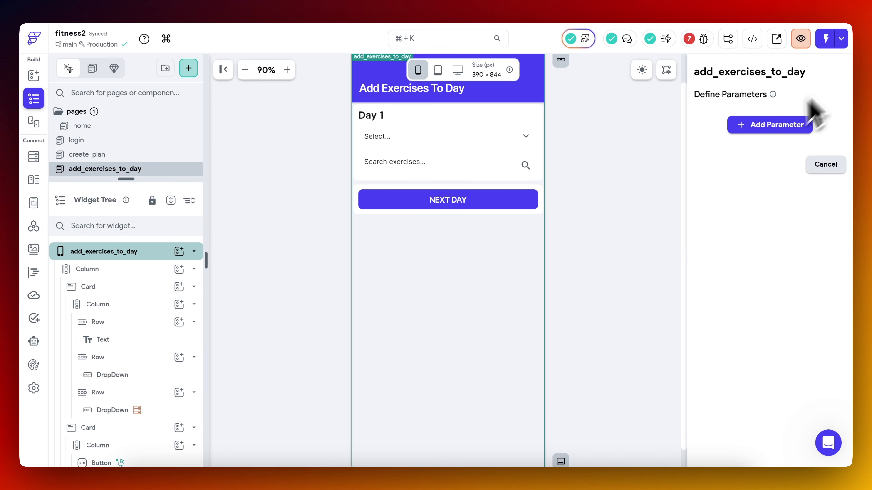
click(768, 125)
text(plan)
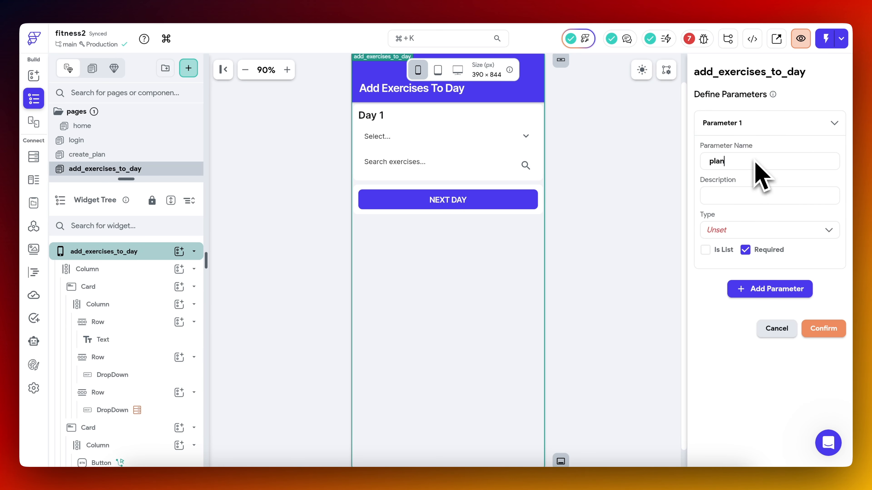
text(Id)
click(749, 229)
text(int)
click(751, 251)
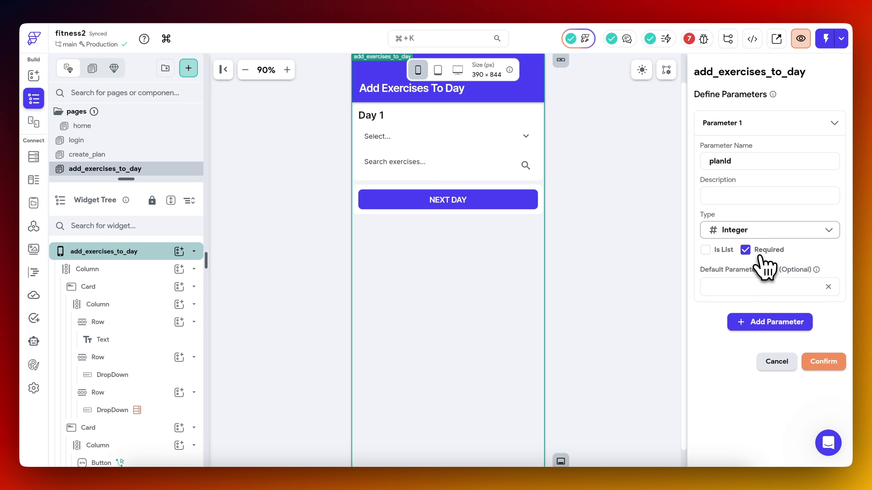
click(827, 363)
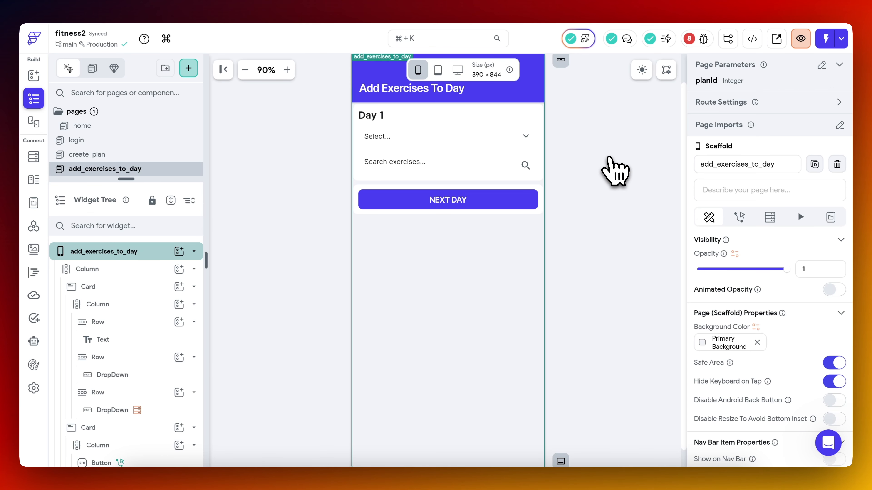
Add a second required Integer page parameter named initialDay to the add_exercises_to_day page.
click(823, 65)
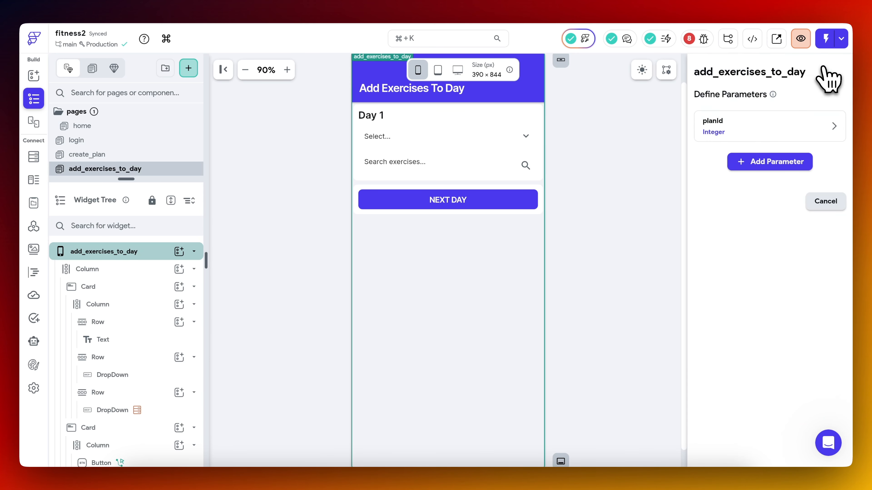
click(767, 162)
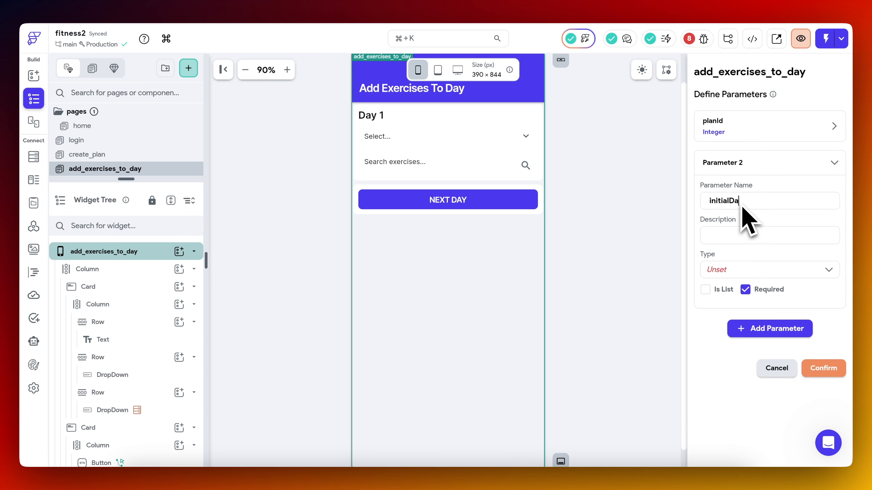
click(747, 269)
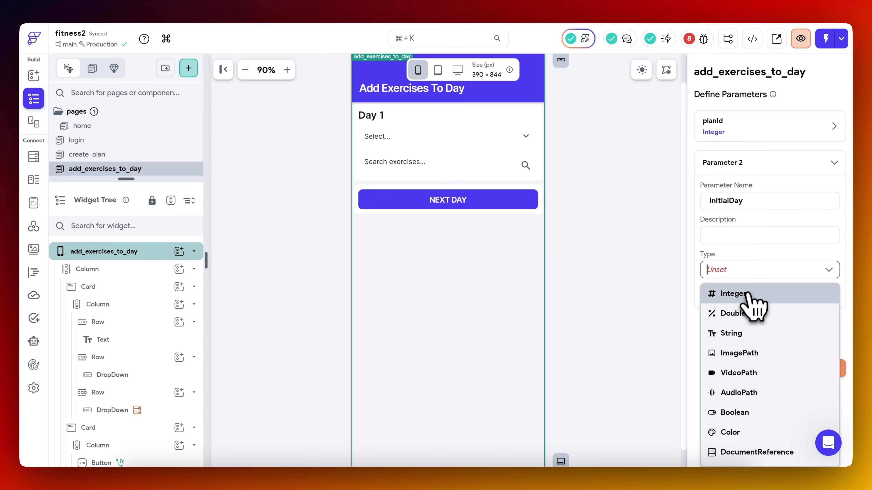
click(749, 294)
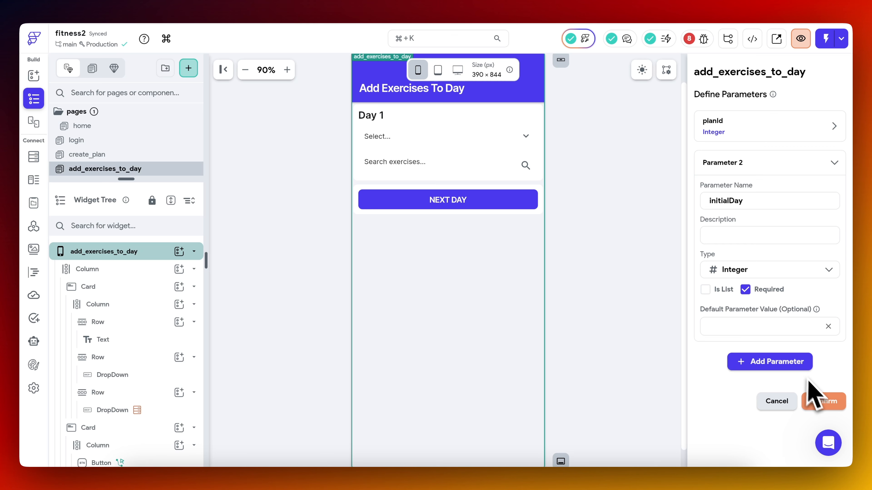
click(824, 401)
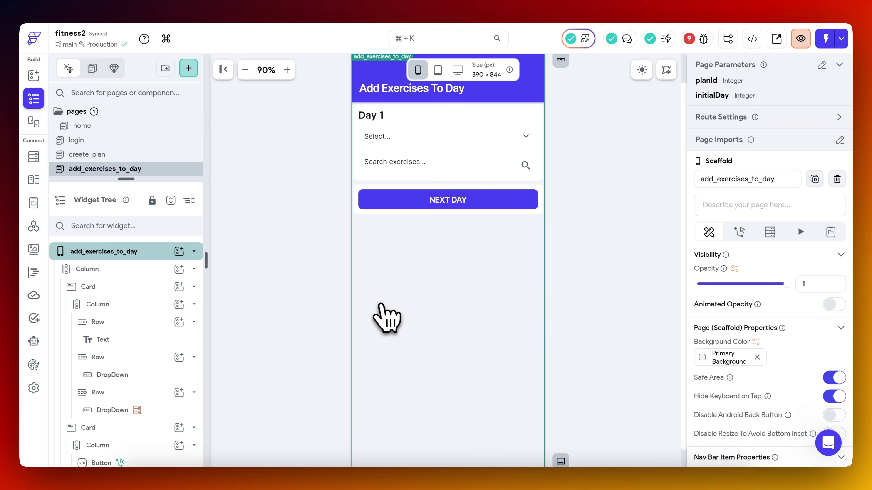
Start a backend query on the add_exercises_to_day page as a Supabase Query on the workout_days table.
click(437, 319)
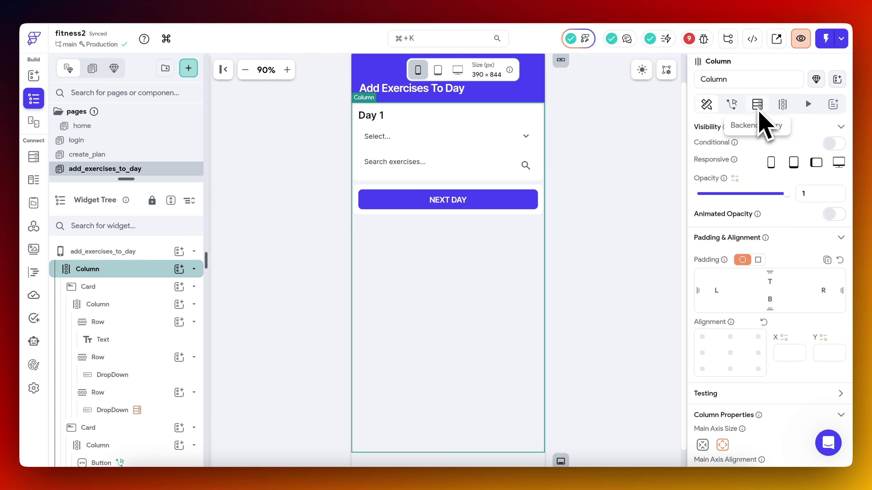
click(145, 251)
click(770, 232)
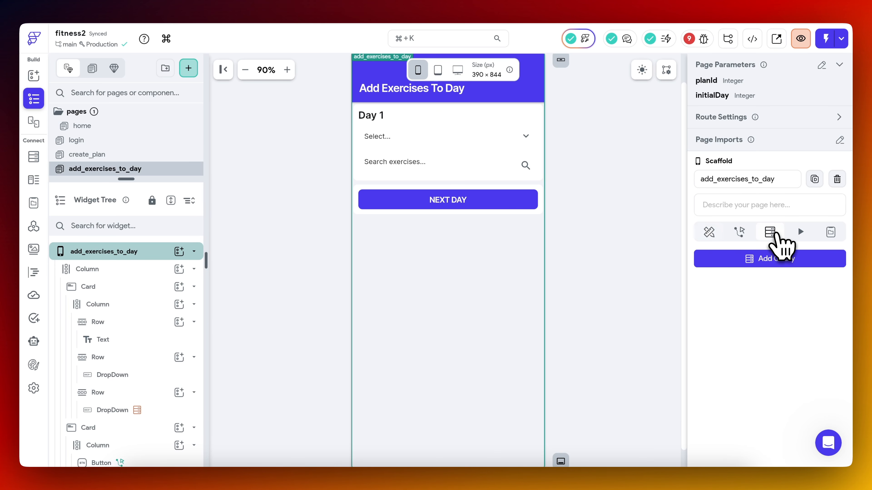
click(810, 262)
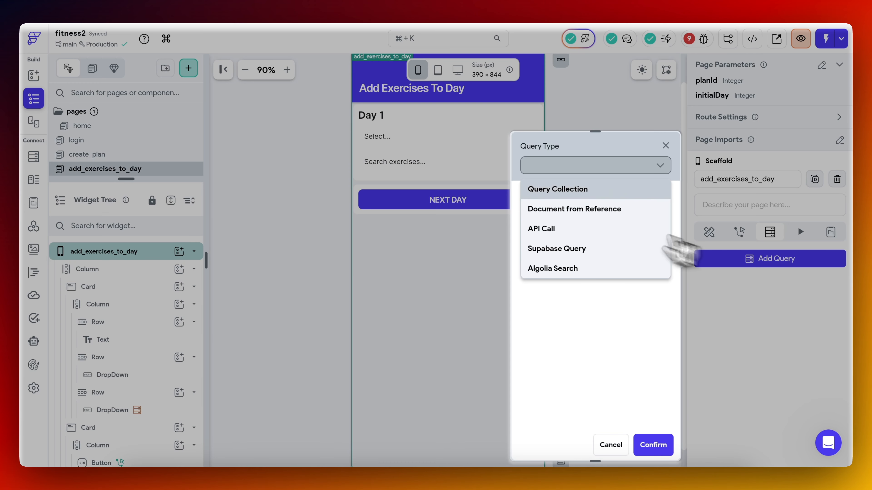
click(566, 248)
click(597, 206)
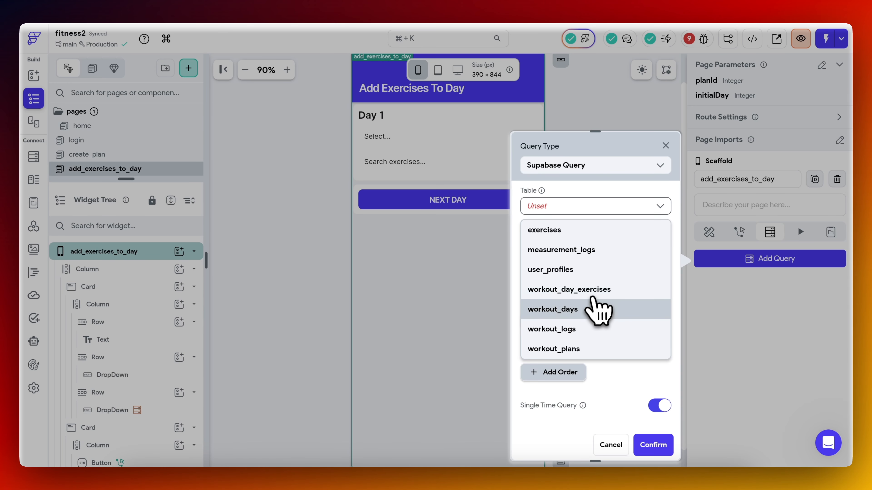
click(587, 312)
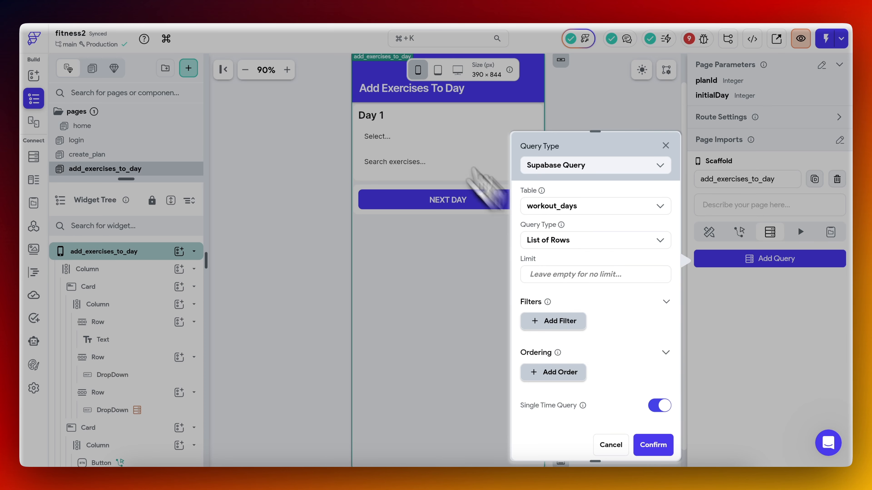
Filter the workout_days query so that plan_id is Equal To the planId page parameter.
click(282, 7)
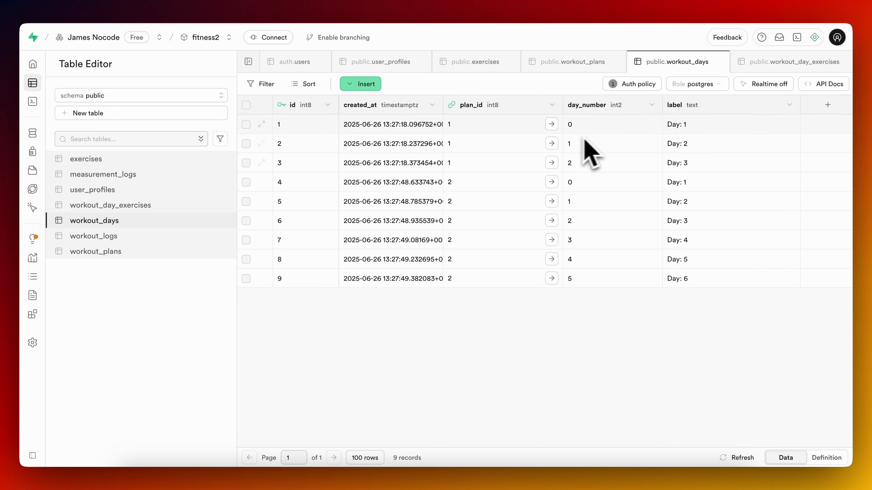
click(344, 7)
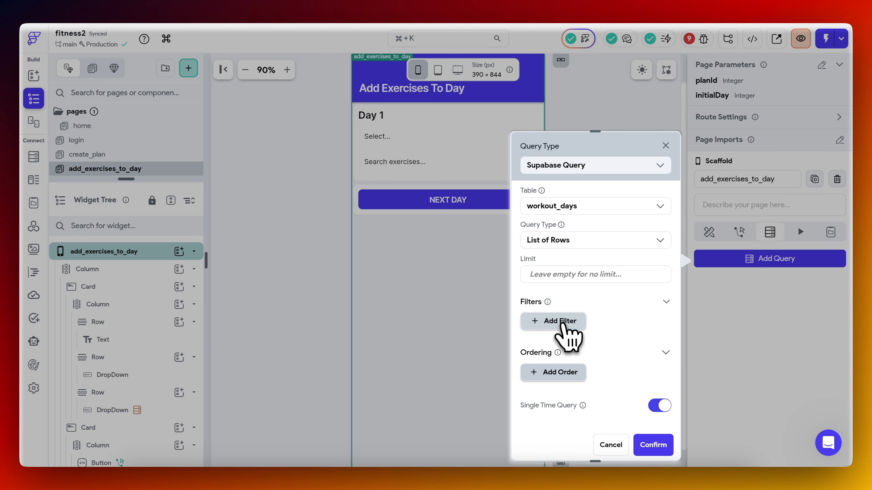
click(564, 322)
click(573, 367)
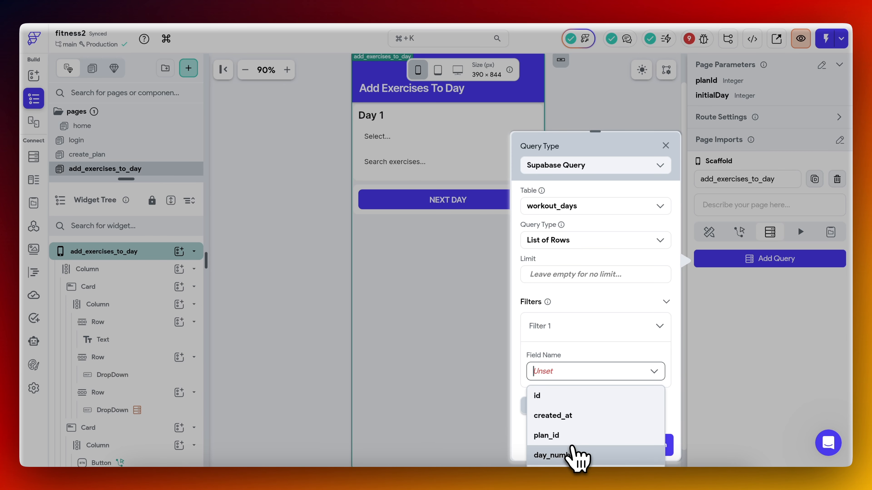
click(577, 437)
click(583, 423)
click(580, 415)
scroll(580, 411, down, 4)
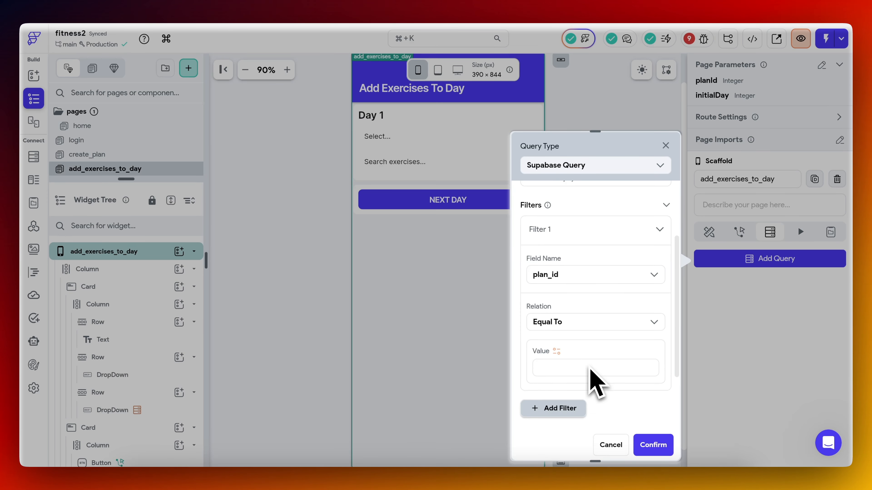
click(566, 332)
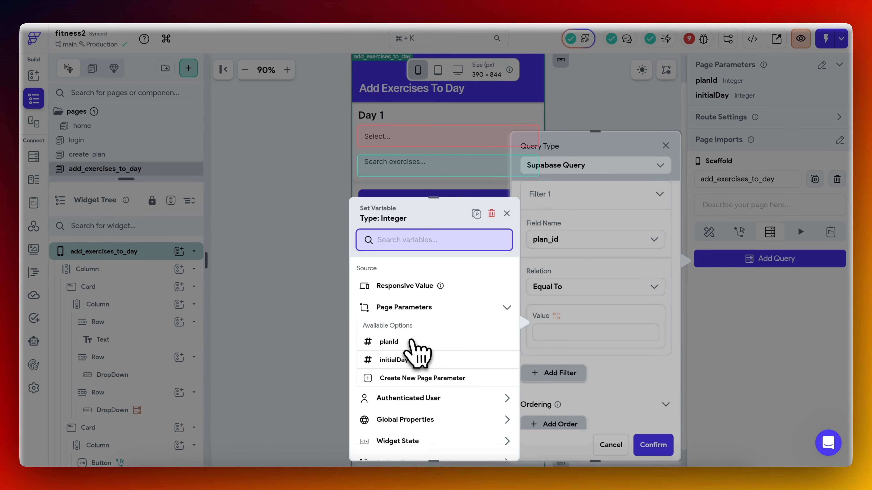
click(414, 340)
Order the workout_days query by day_number Increasing and save it as a single time query.
scroll(583, 417, down, 2)
click(562, 367)
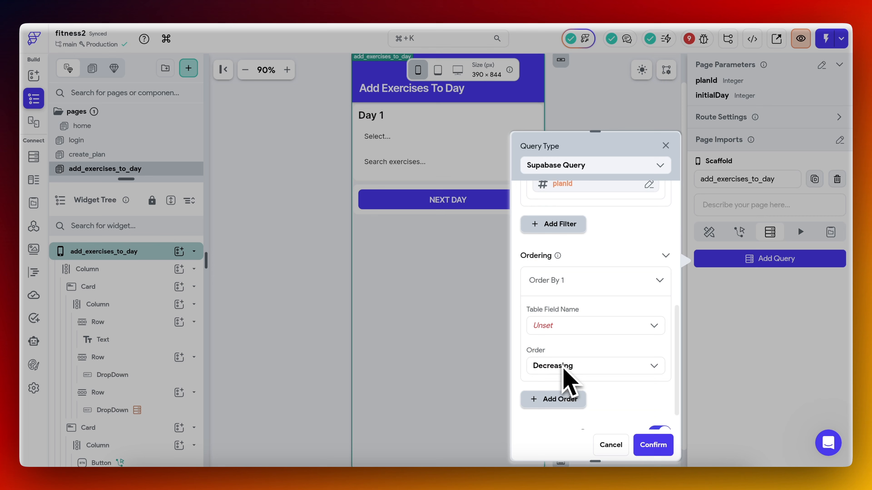
scroll(580, 343, down, 1)
click(586, 295)
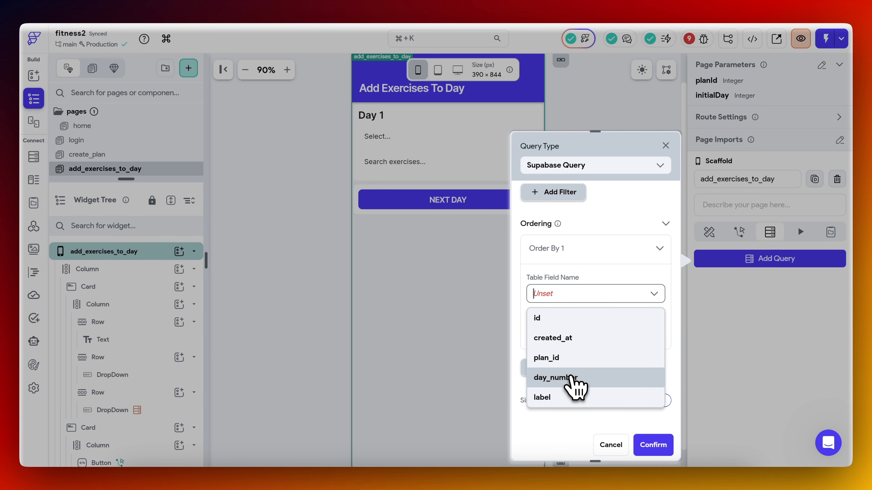
click(575, 376)
click(584, 334)
click(580, 358)
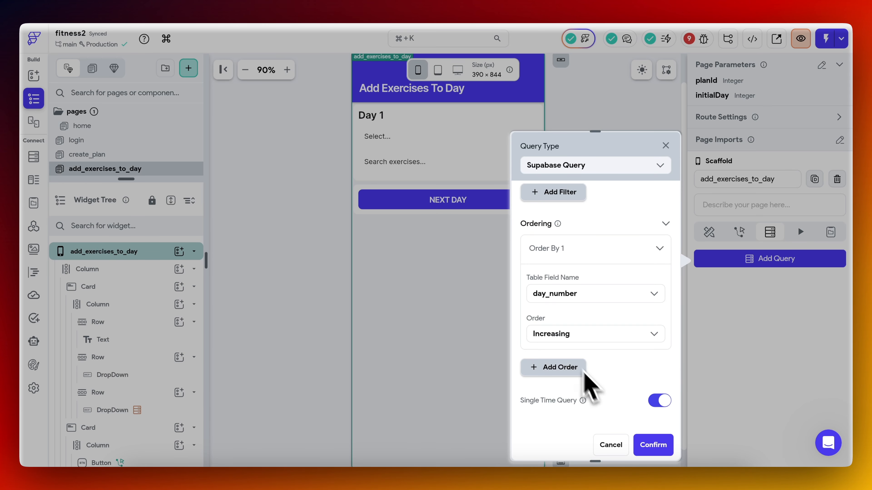
click(653, 445)
Add a non-nullable Integer page state variable named currentDayIndex with initial value 0 to the add_exercises_to_day page.
click(162, 252)
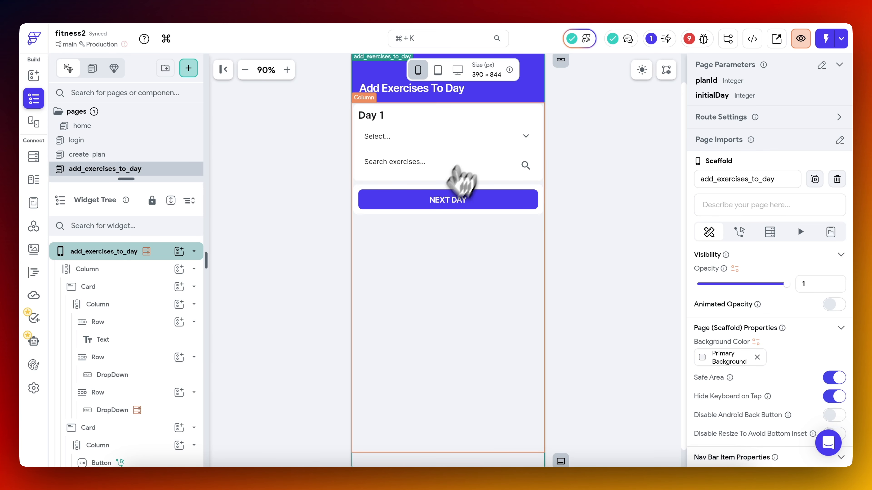
click(830, 232)
click(764, 284)
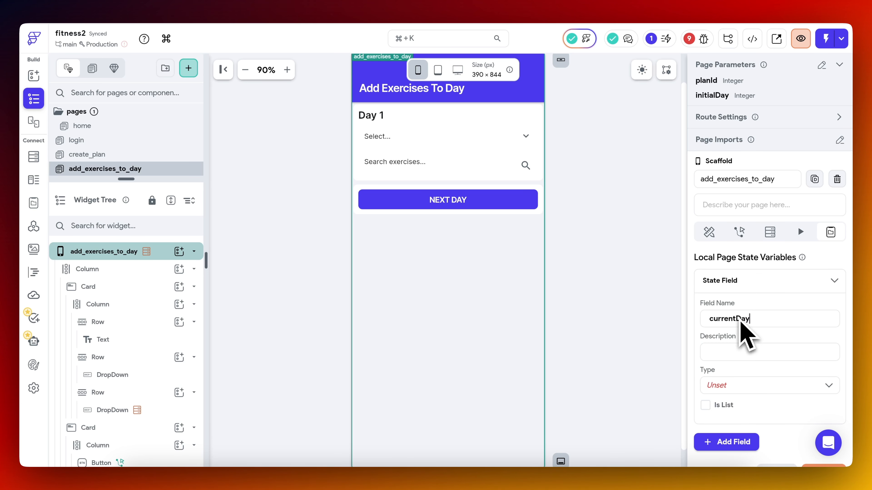
text(currentDayIndex)
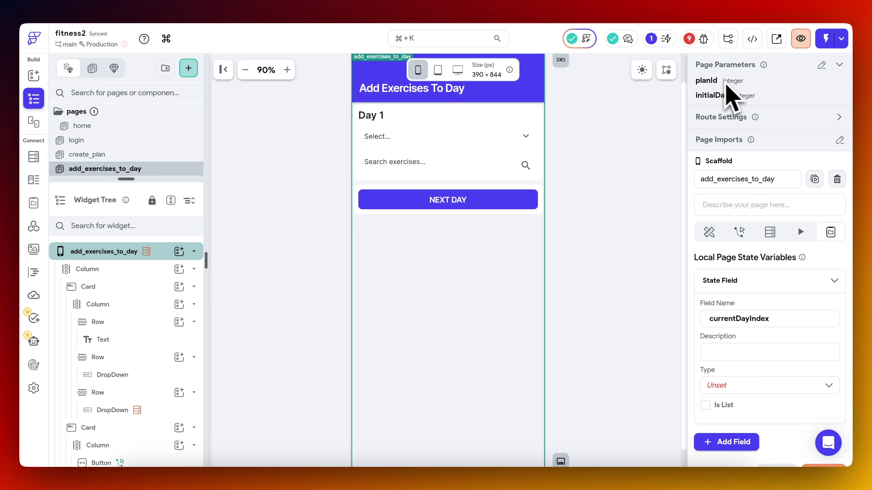
scroll(786, 346, down, 3)
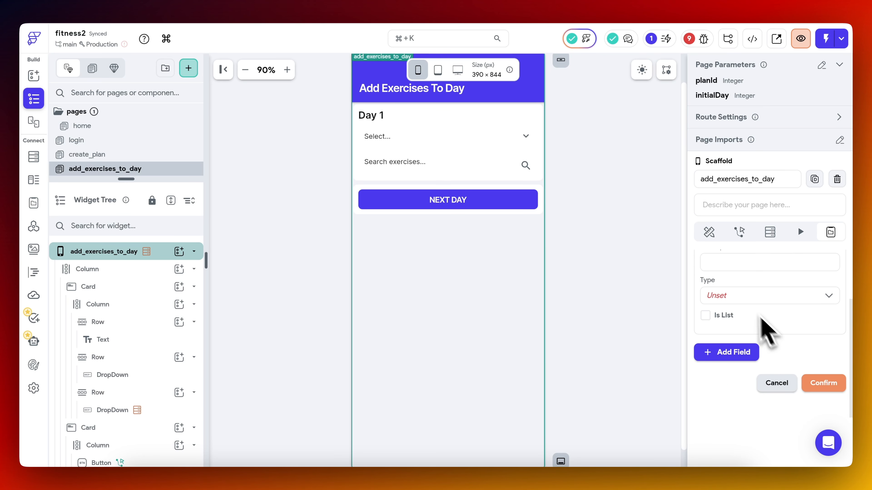
click(743, 296)
click(735, 320)
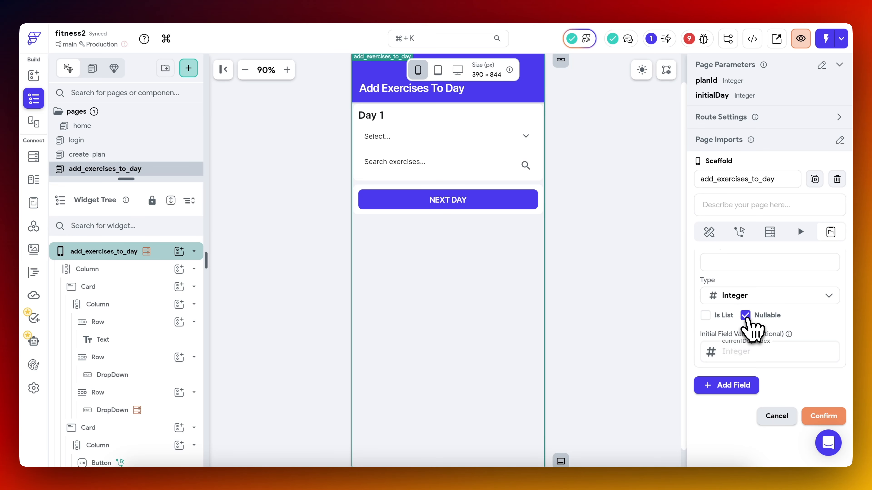
click(737, 357)
text(0)
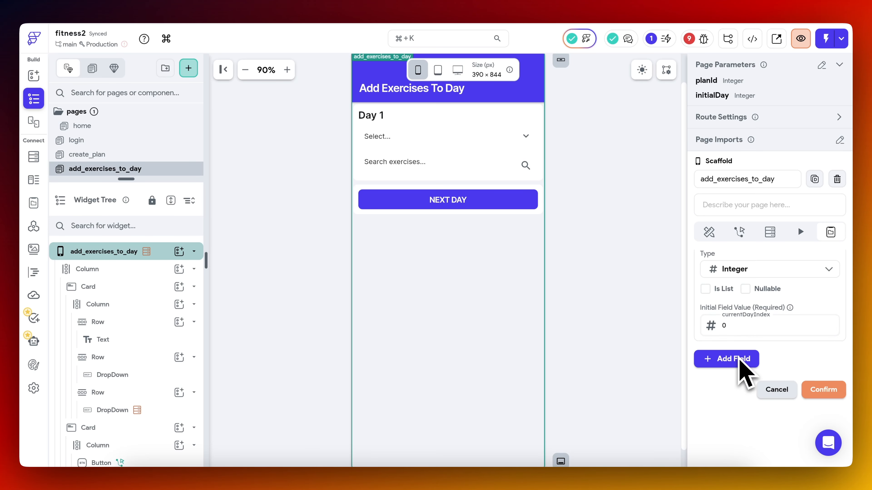
click(831, 305)
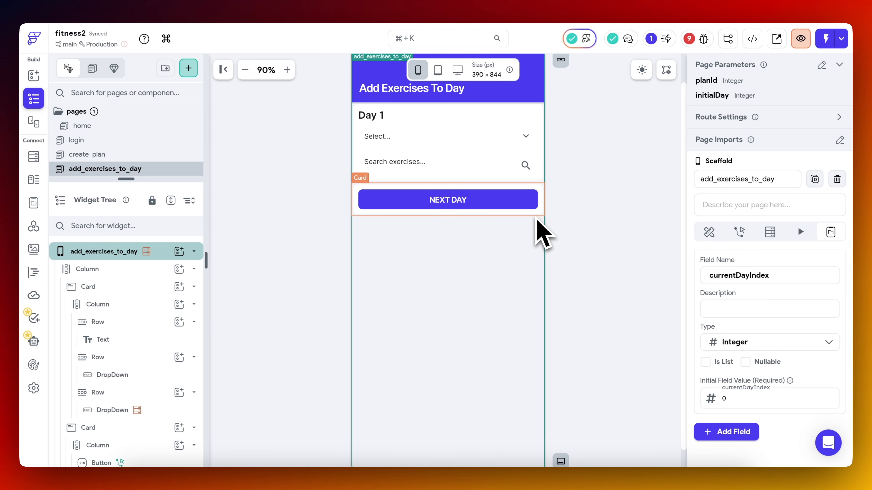
Remove the initialDay page parameter from the add_exercises_to_day page and check the page's workout_days query.
click(822, 66)
mouse_move(769, 166)
click(811, 166)
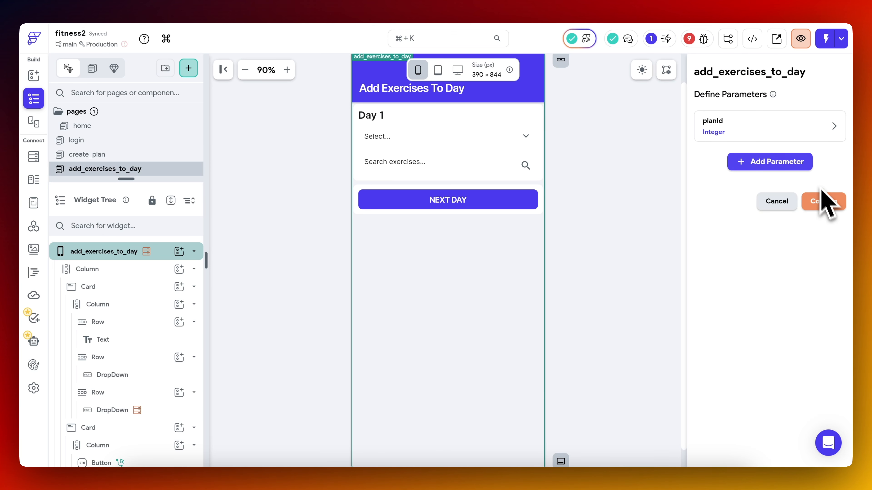
click(830, 206)
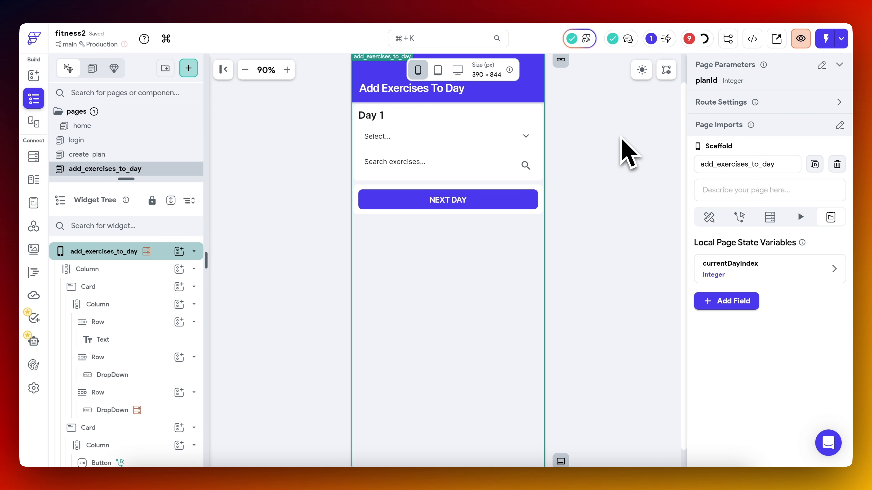
click(770, 217)
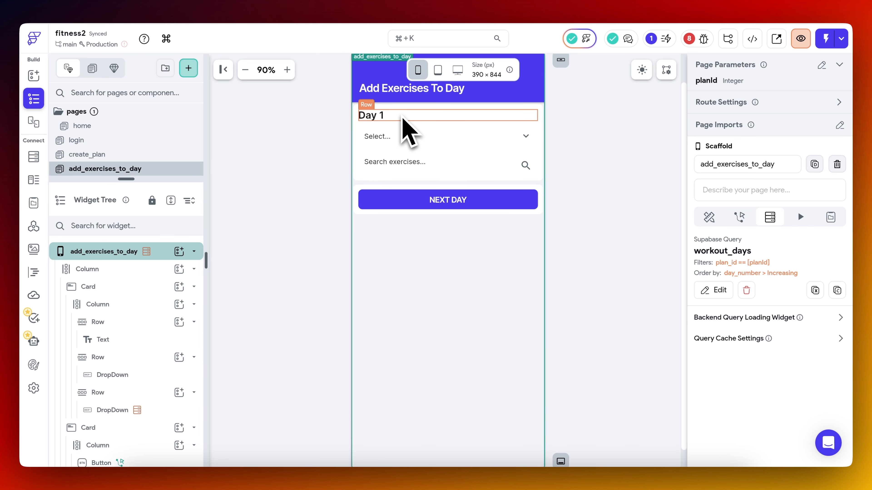
Bind the Day 1 text to workout_days Rows, Item at Index, with currentDayIndex as the specific index.
click(376, 117)
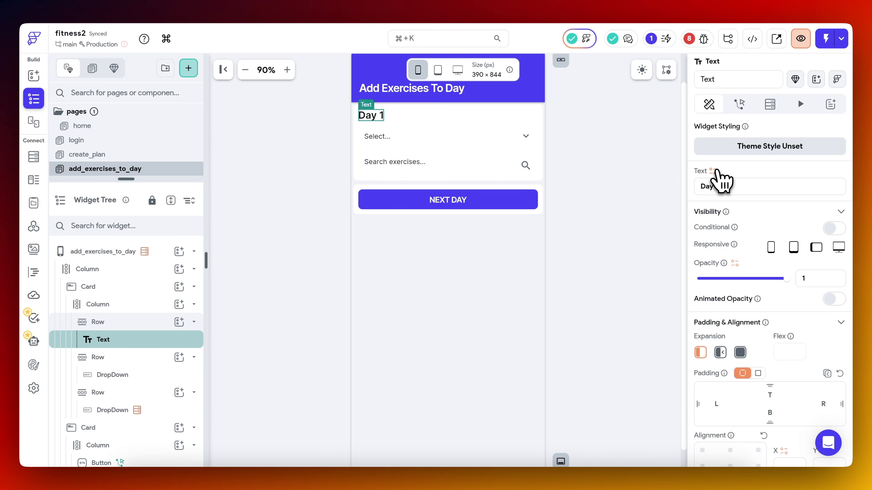
click(713, 171)
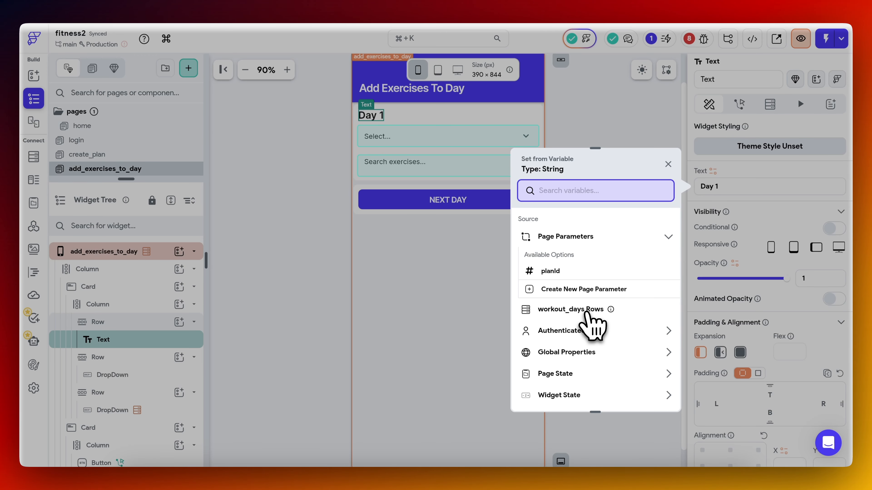
click(588, 311)
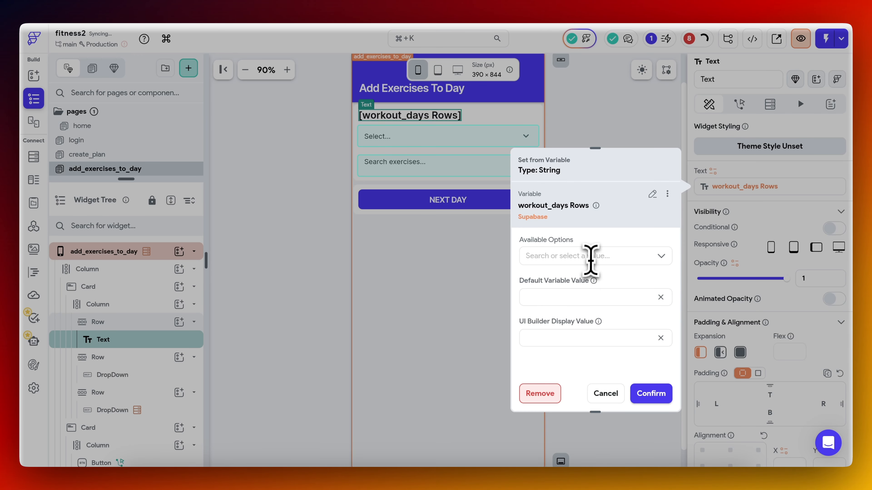
click(591, 256)
click(577, 342)
click(572, 295)
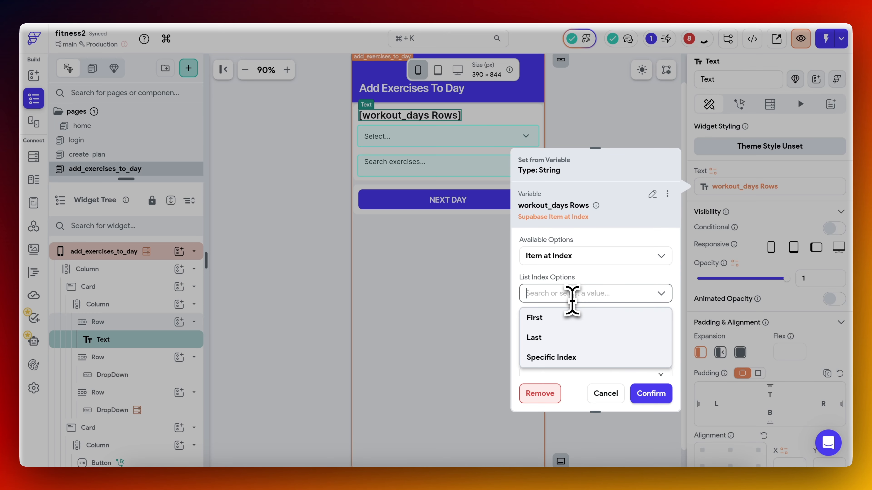
click(561, 358)
click(550, 357)
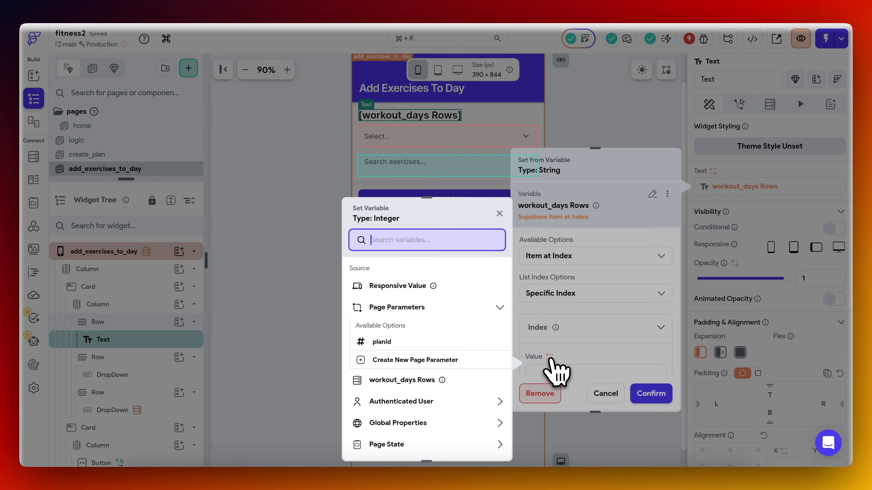
text(cur)
click(424, 446)
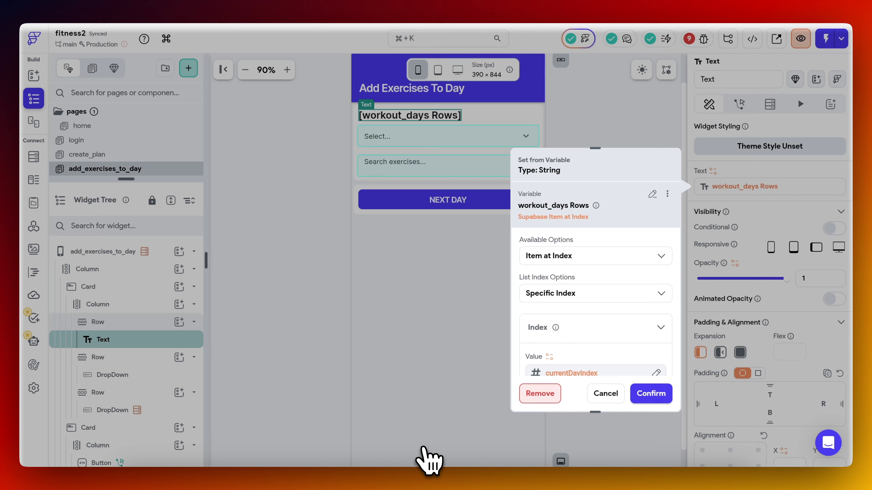
Use the label row field for the day text's variable, fill in its default value and save the binding.
scroll(633, 356, down, 4)
click(611, 290)
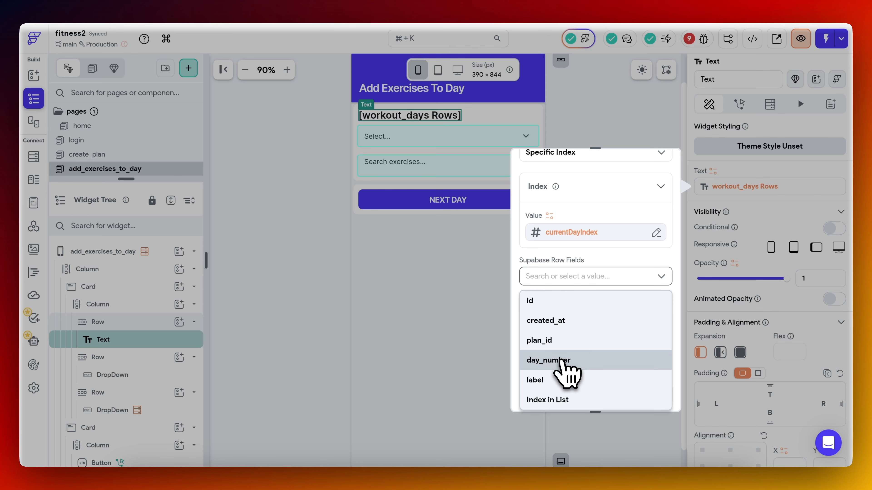
click(559, 379)
click(651, 393)
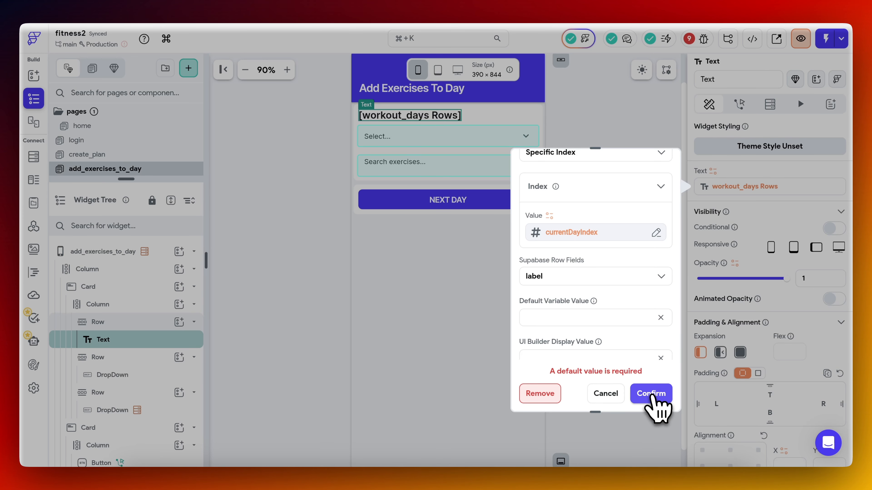
click(574, 318)
key(Return)
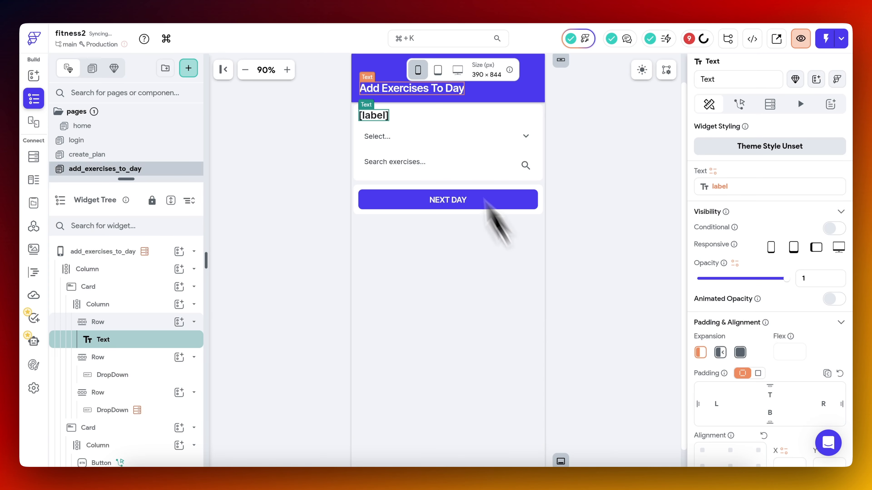
Delete all existing On Tap actions of the NEXT DAY button.
click(413, 143)
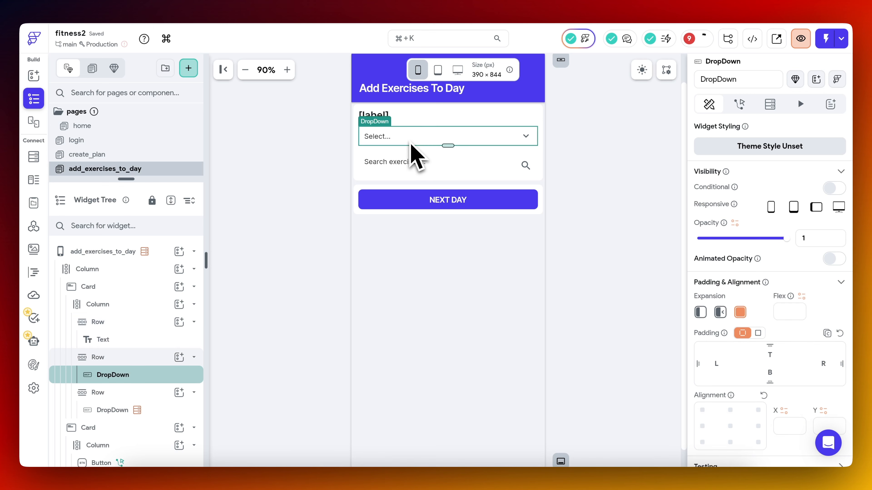
click(429, 202)
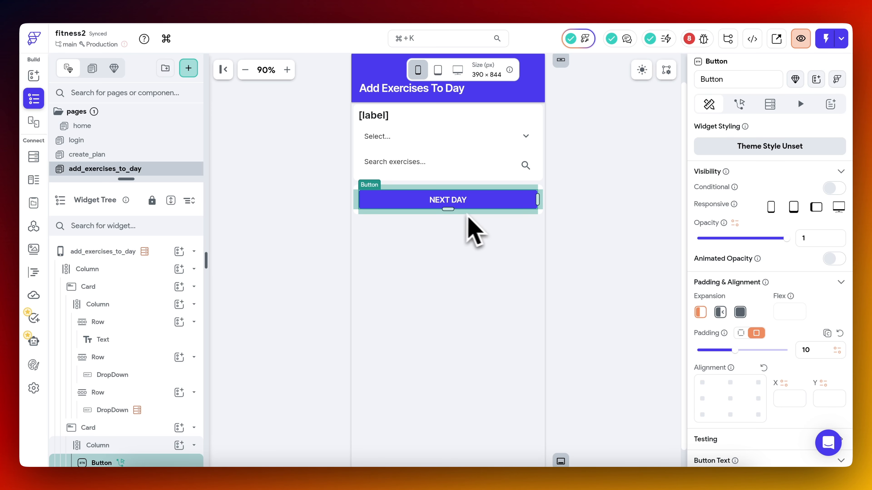
click(740, 109)
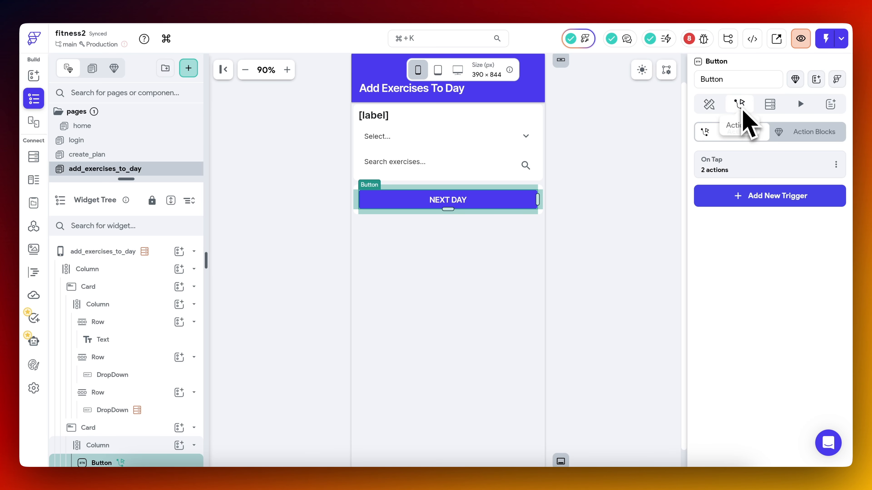
click(774, 172)
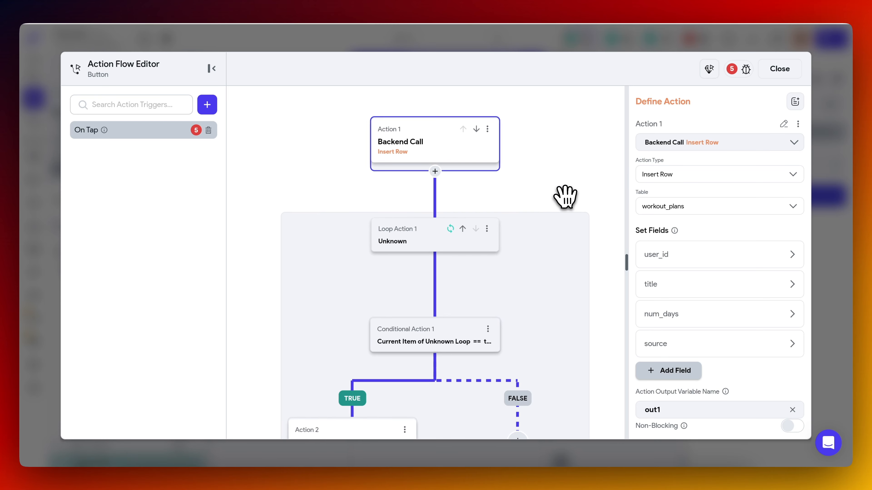
click(487, 135)
click(429, 285)
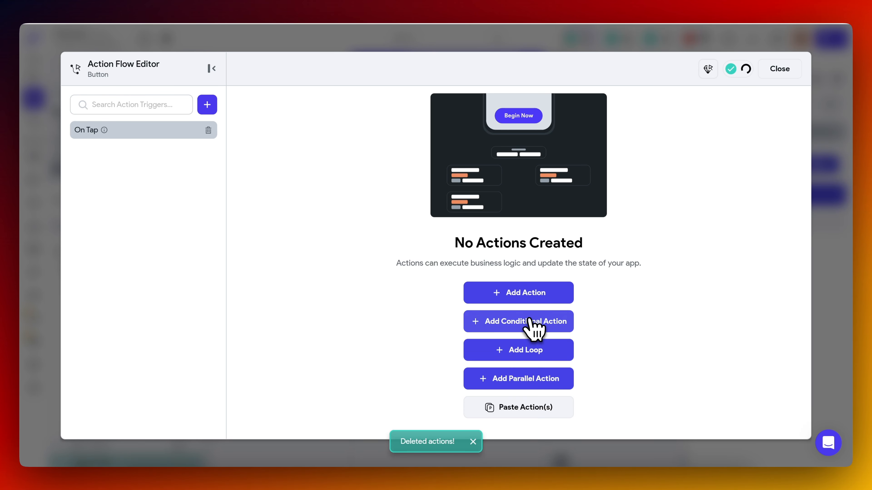
Add a conditional action to the NEXT DAY button with a two-value comparison using currentDayIndex as the first value.
click(535, 324)
text(curre)
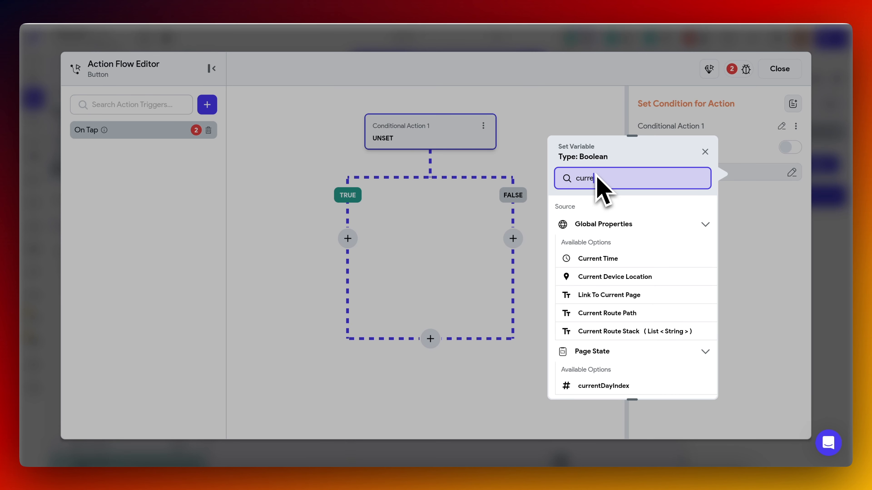
click(619, 385)
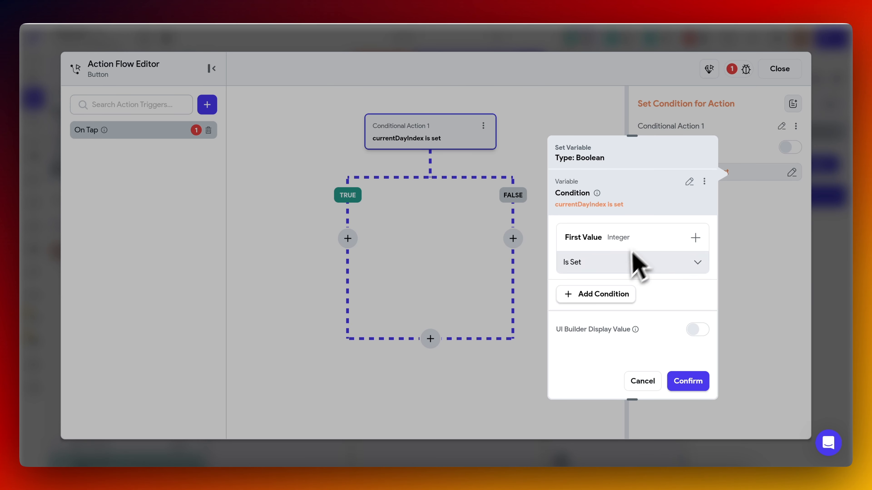
click(690, 181)
click(597, 260)
text(curr)
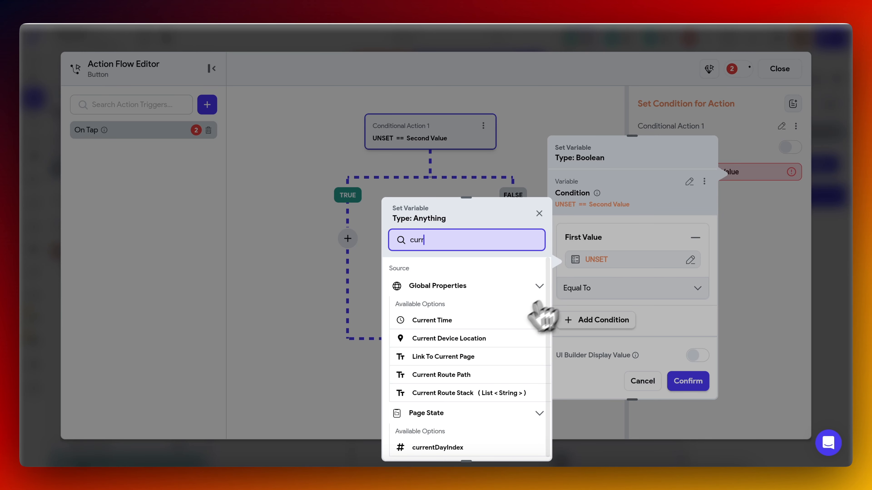
click(463, 446)
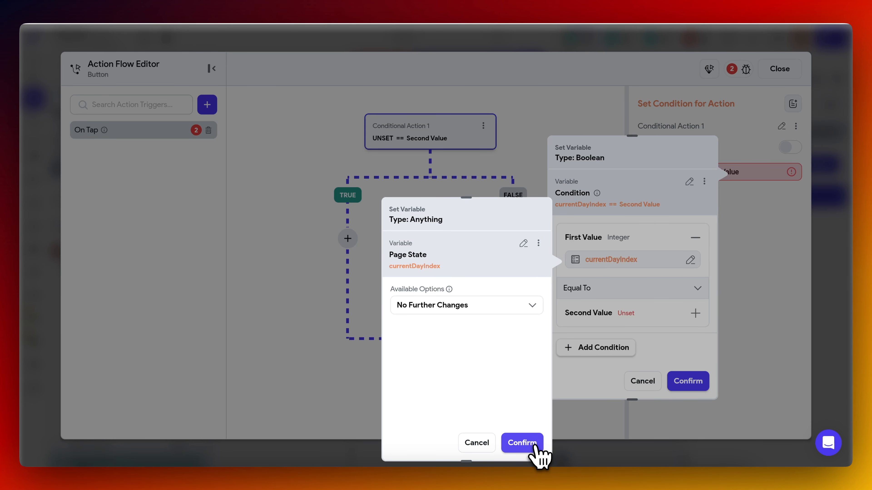
click(522, 442)
Set the condition's relation to Greater Than and its second value to the number of items in workout_days Rows.
click(625, 289)
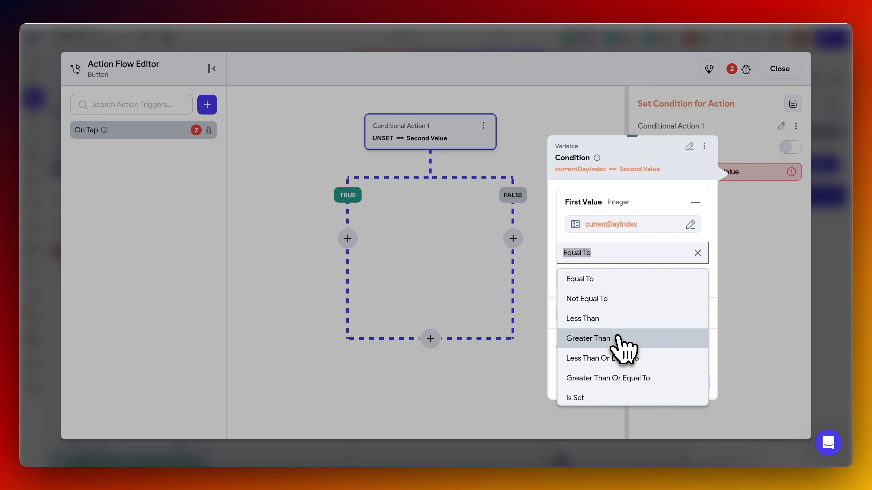
click(621, 340)
click(635, 279)
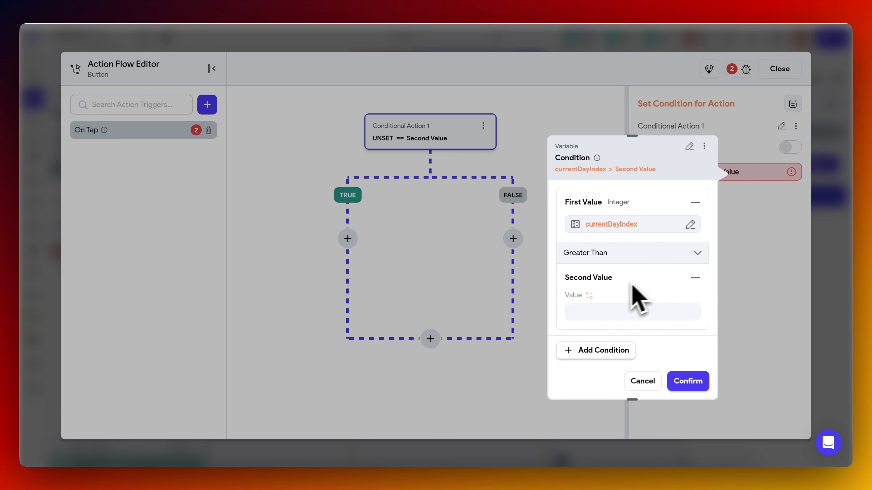
click(590, 301)
click(467, 380)
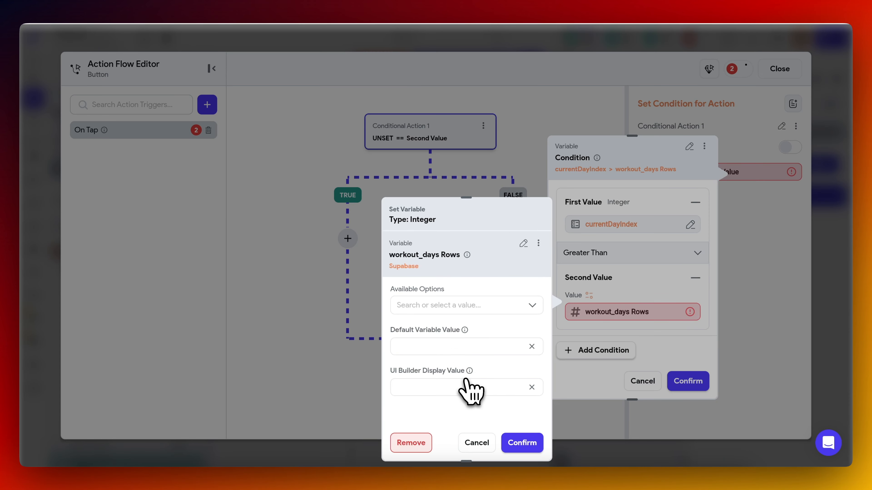
click(459, 305)
click(459, 329)
click(522, 445)
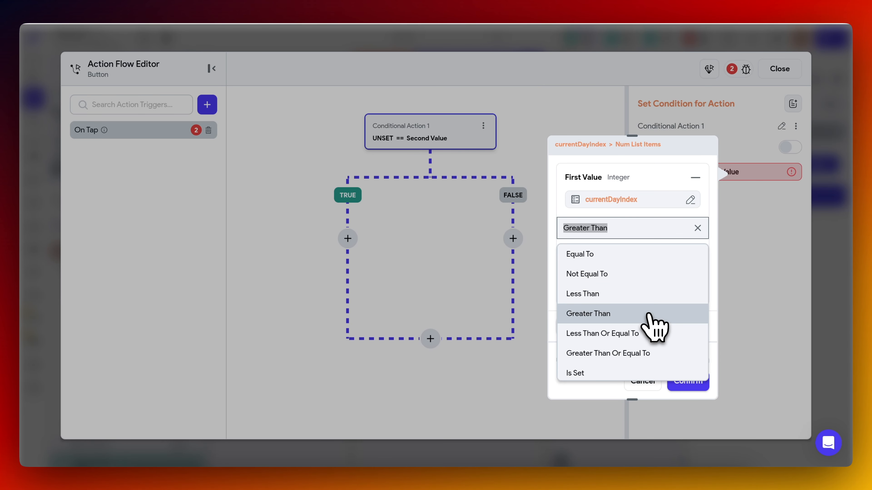
Set the condition's relation to Greater Than Or Equal To and save the comparison of currentDayIndex with the number of list items.
click(644, 353)
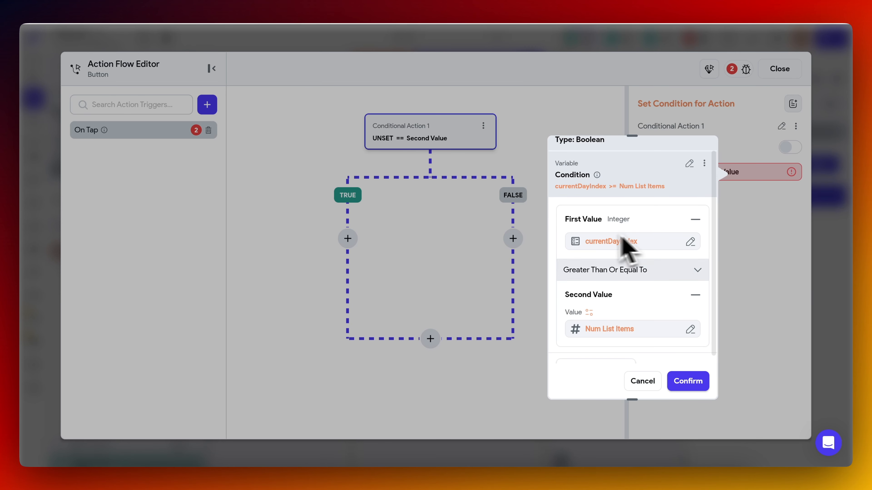
scroll(635, 280, down, 2)
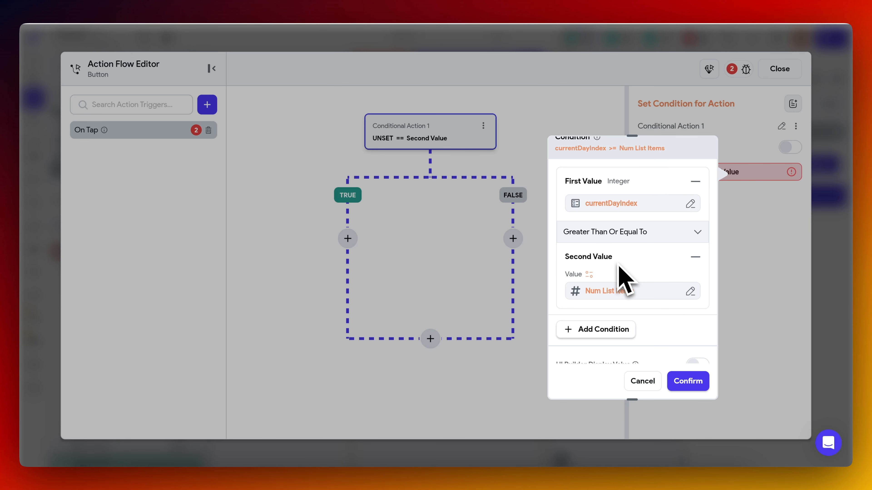
click(688, 382)
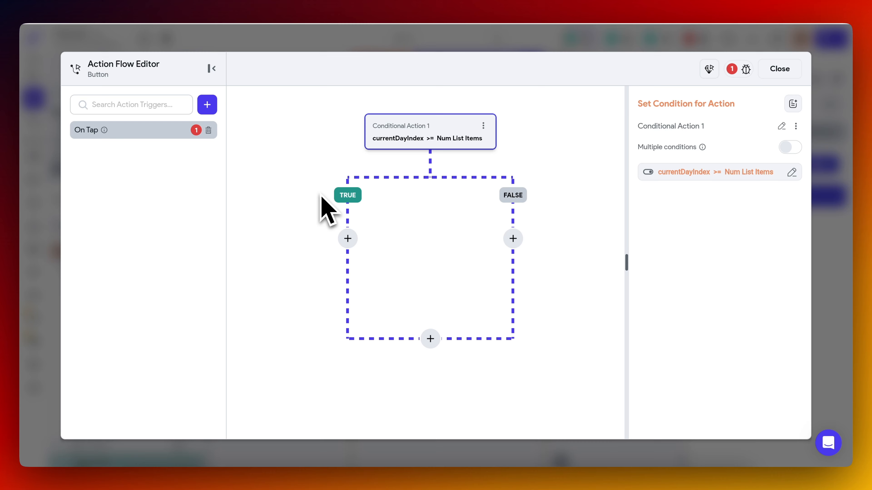
Change the relation in the conditional action's comparison to Less Than and save it.
click(707, 173)
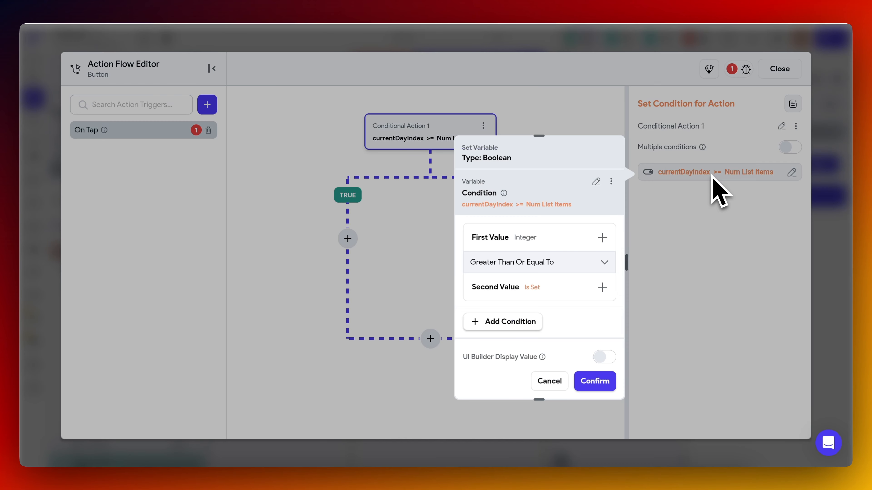
click(549, 262)
click(534, 317)
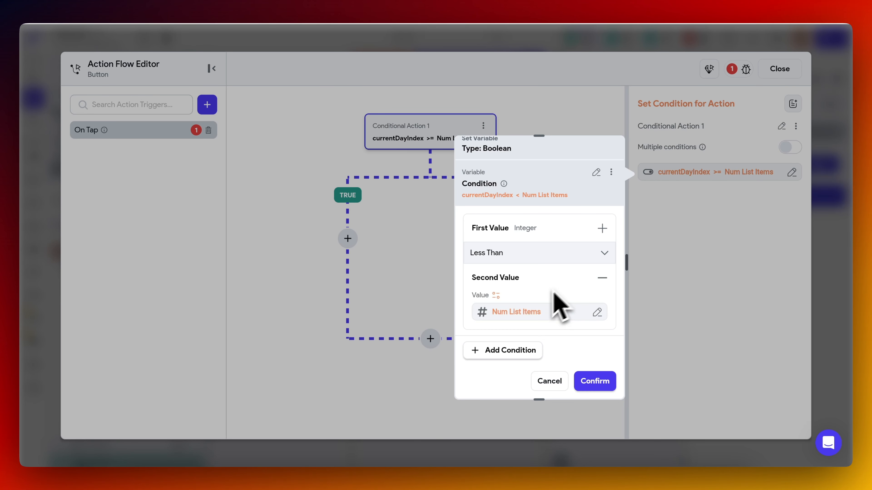
click(596, 382)
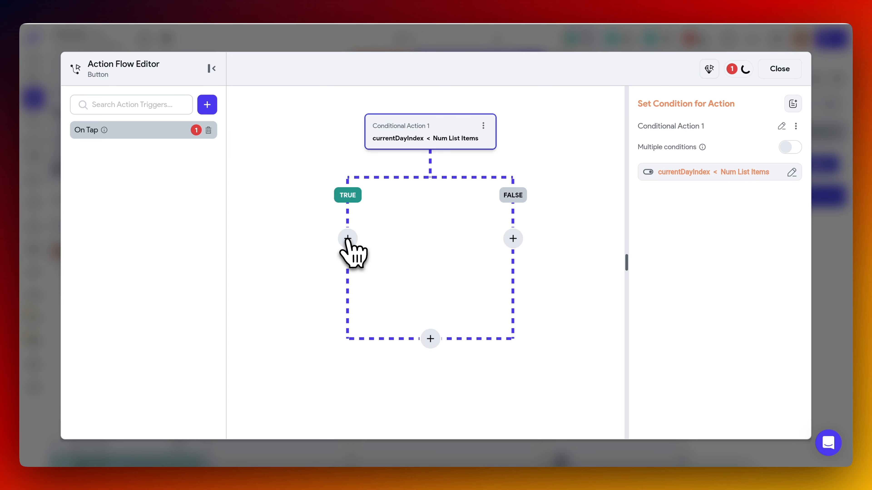
Add an Update Page State action to the TRUE branch that increments currentDayIndex by 1.
click(347, 238)
click(350, 261)
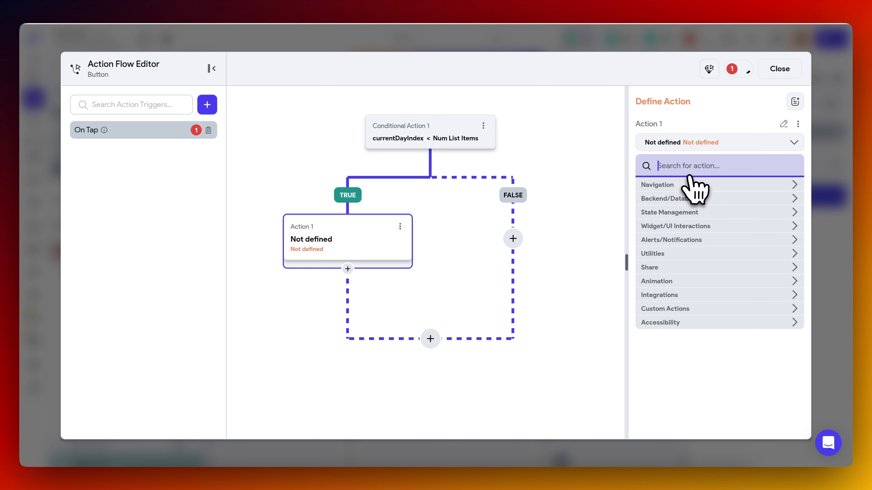
text(page)
click(686, 201)
click(695, 189)
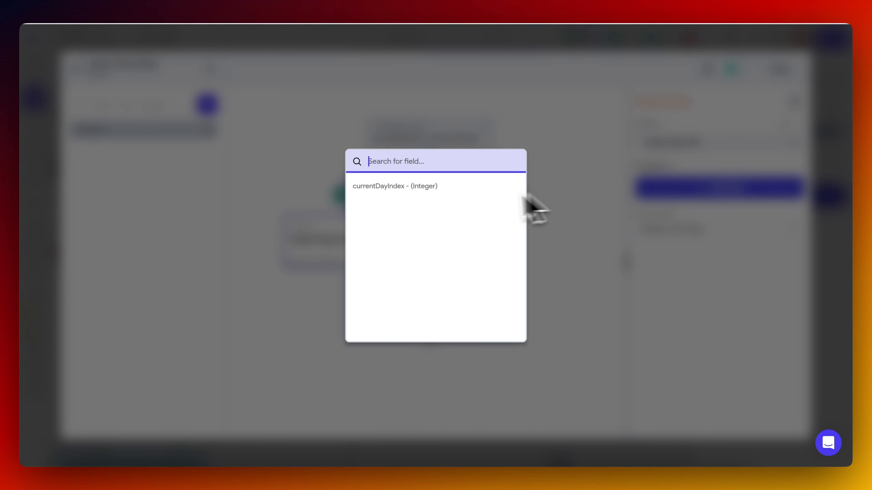
click(467, 191)
click(717, 233)
click(694, 298)
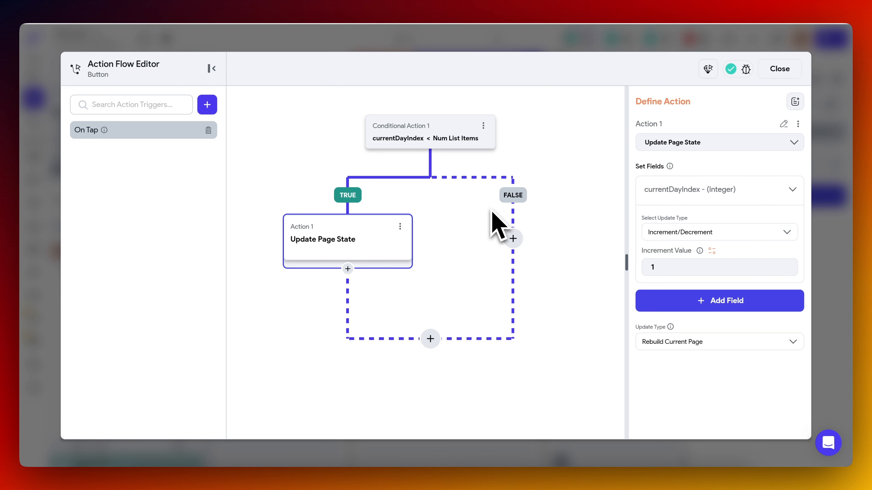
Add a Show Snack Bar action to the FALSE branch of the conditional action.
click(513, 239)
click(512, 261)
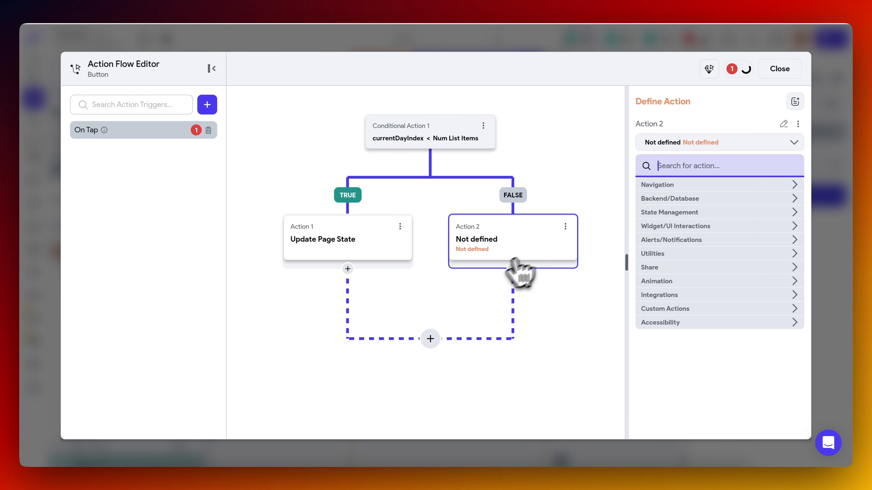
text(snack)
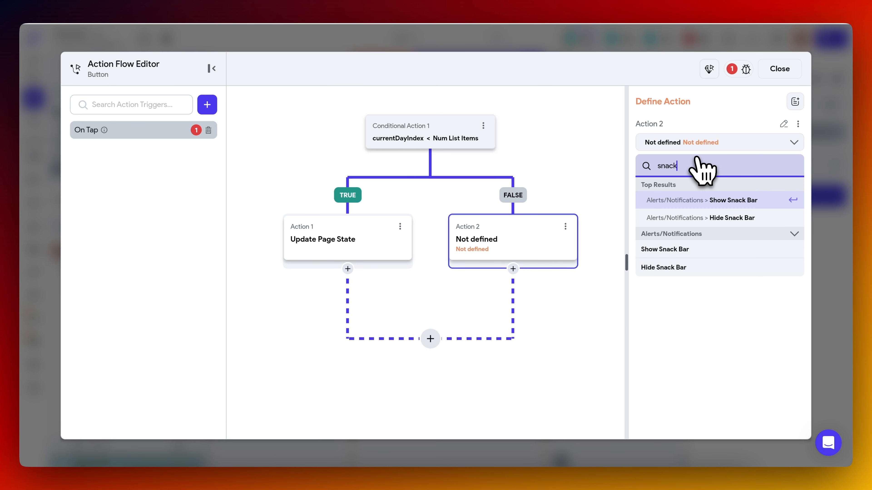
click(686, 197)
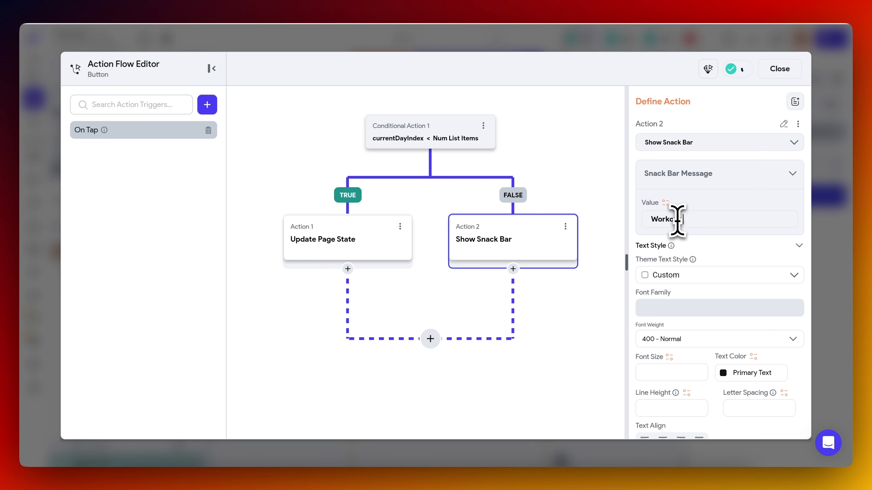
Set the snack bar message to "Workout Plan Split has been created!" and close the action flow editor.
scroll(699, 305, down, 1)
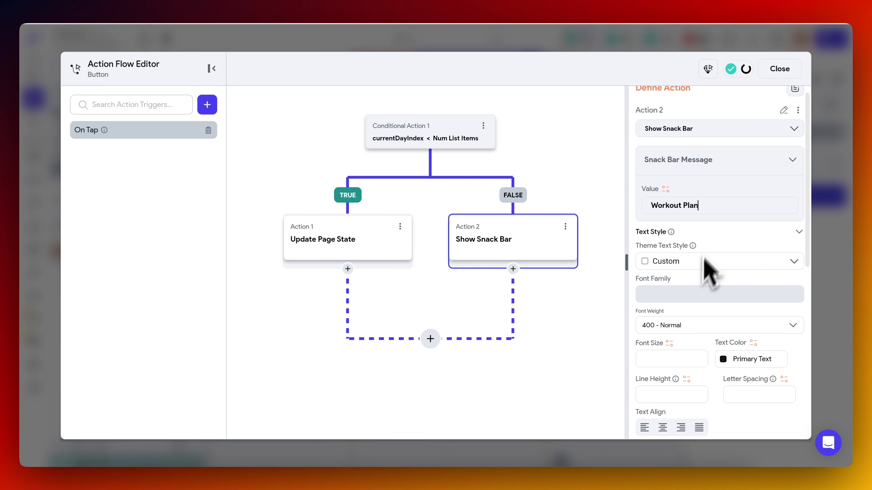
click(723, 205)
text(Split Has)
key(BackSpace)
key(BackSpace)
key(BackSpace)
key(BackSpace)
text(has been created!)
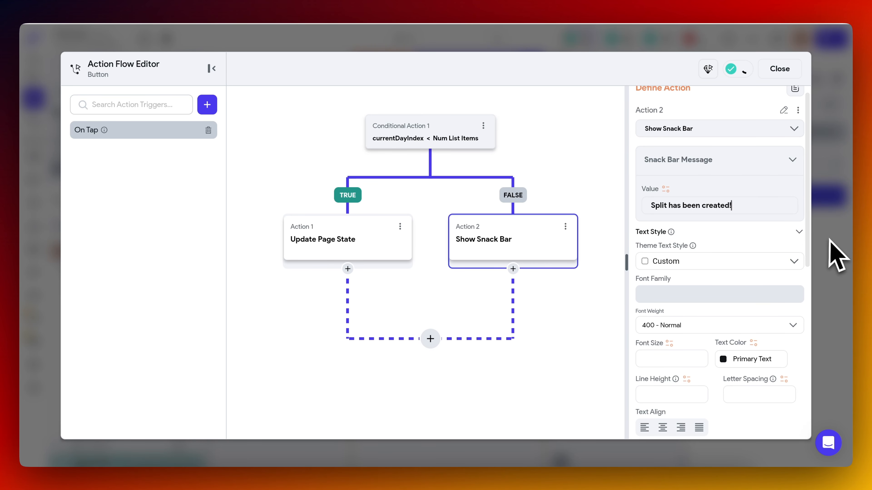
click(828, 240)
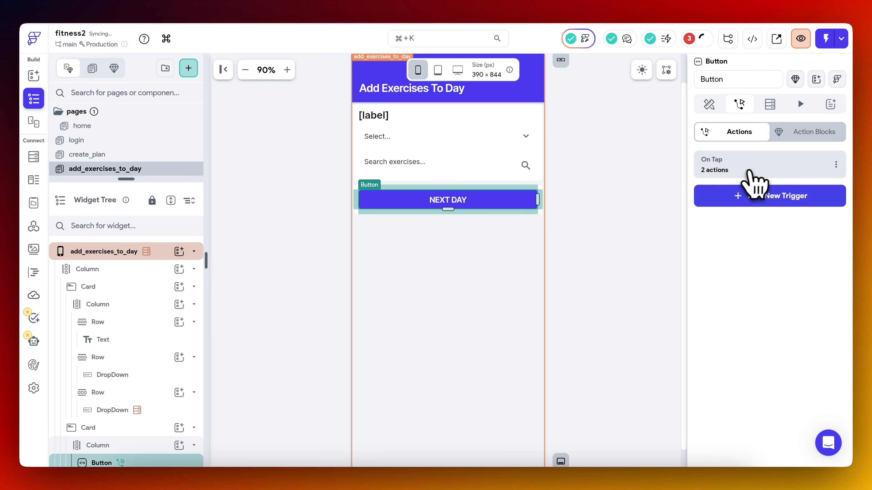
Copy the conditional actions from the NEXT DAY button's On Tap flow and close the flow editor.
click(753, 170)
click(483, 126)
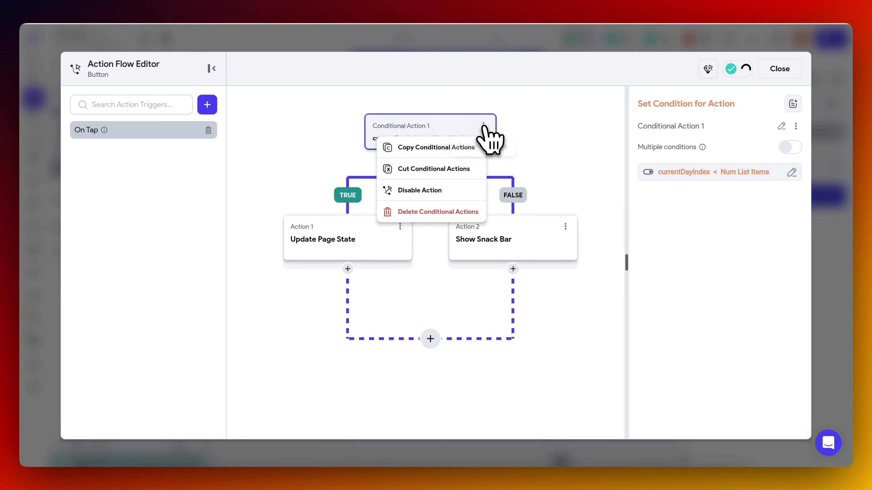
click(443, 149)
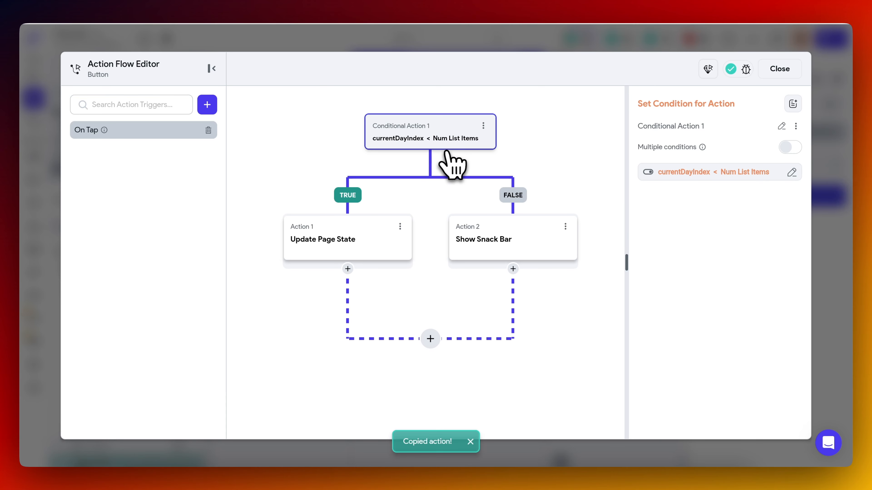
click(823, 213)
Bind the NEXT DAY button's text to a Conditional Value (If/Then/Else) variable.
click(709, 105)
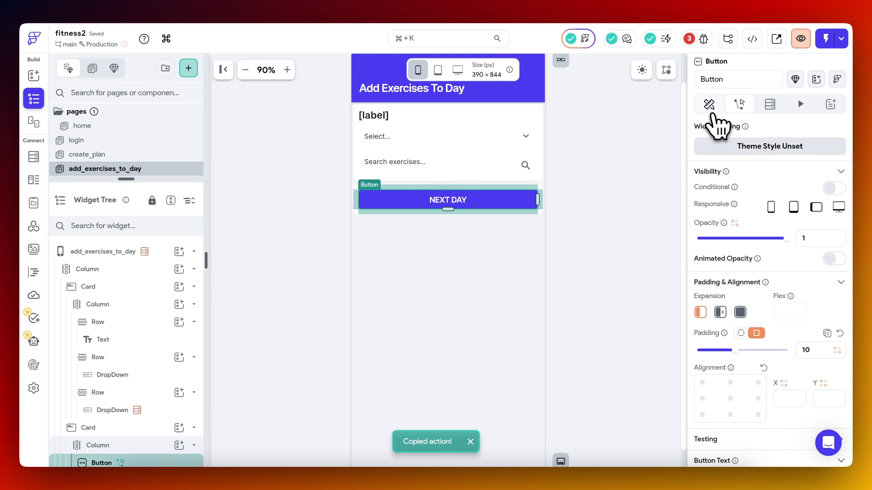
scroll(724, 261, down, 15)
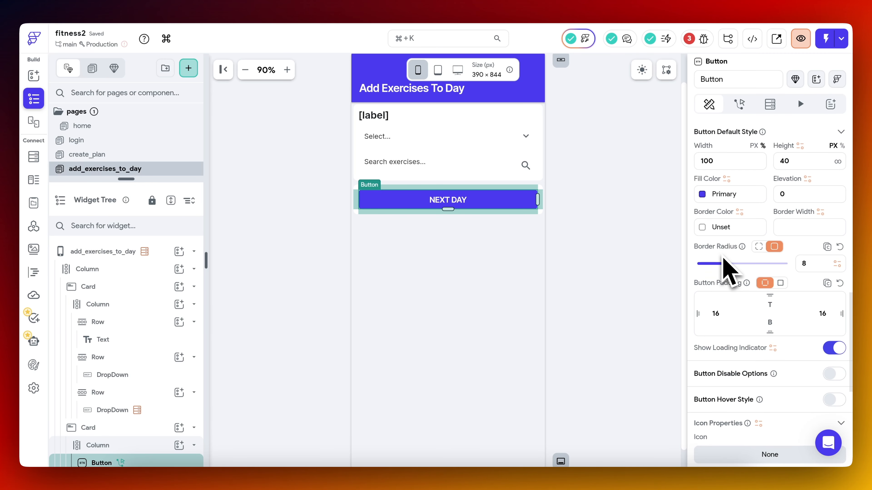
scroll(727, 271, up, 10)
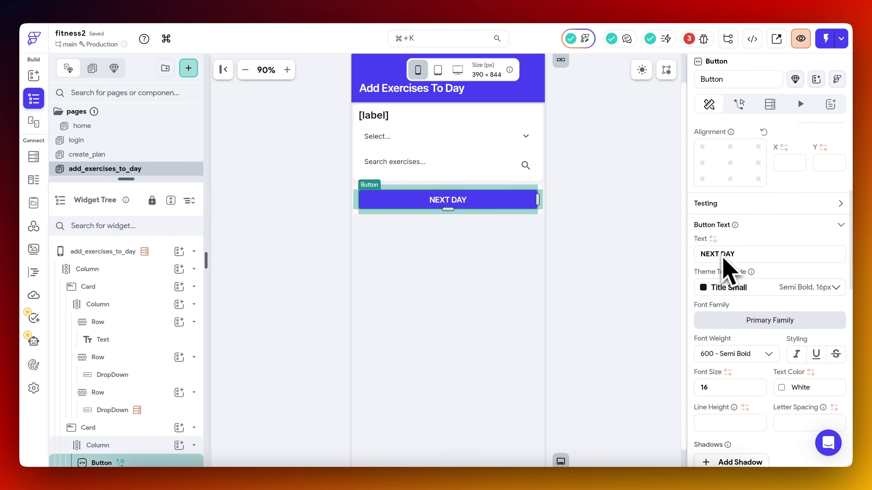
click(713, 239)
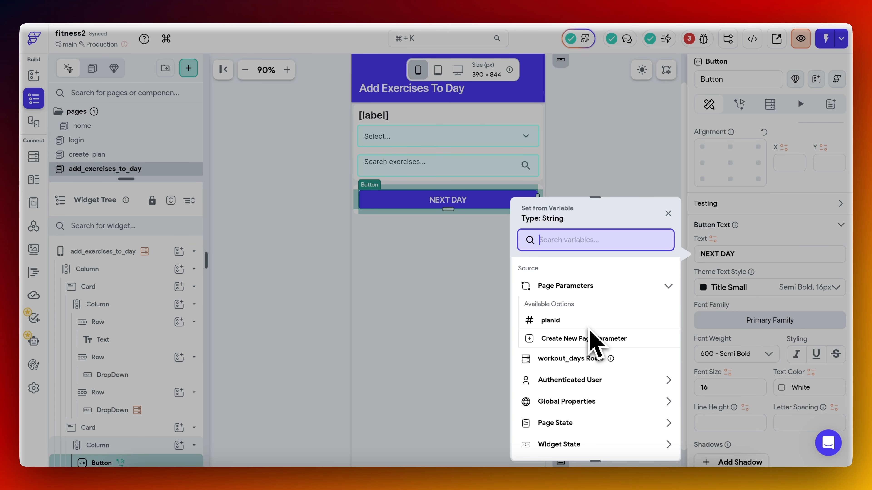
scroll(604, 309, down, 3)
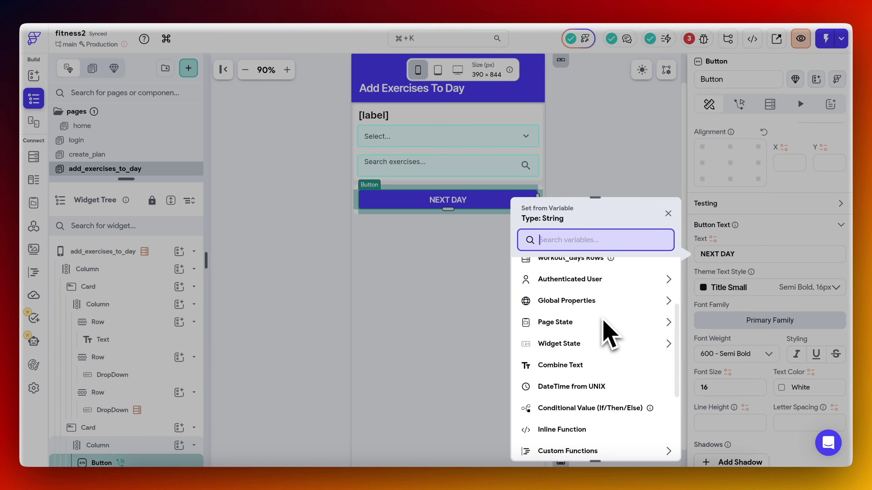
text(condi)
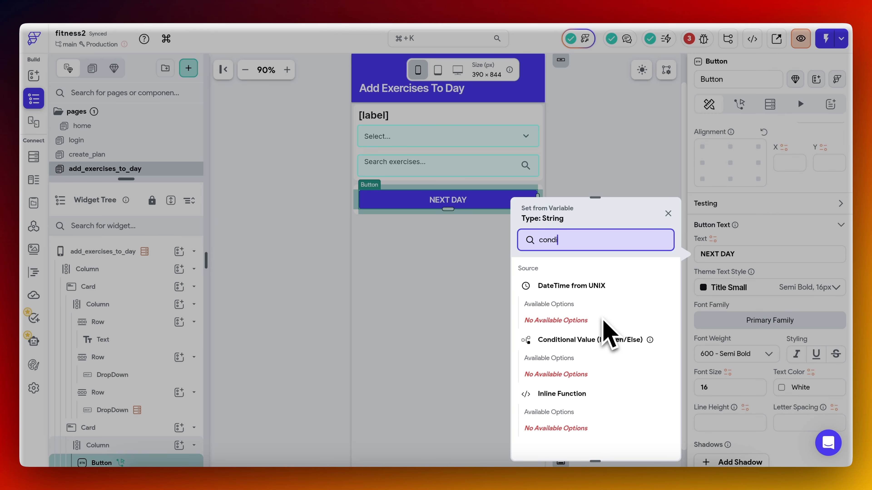
click(608, 332)
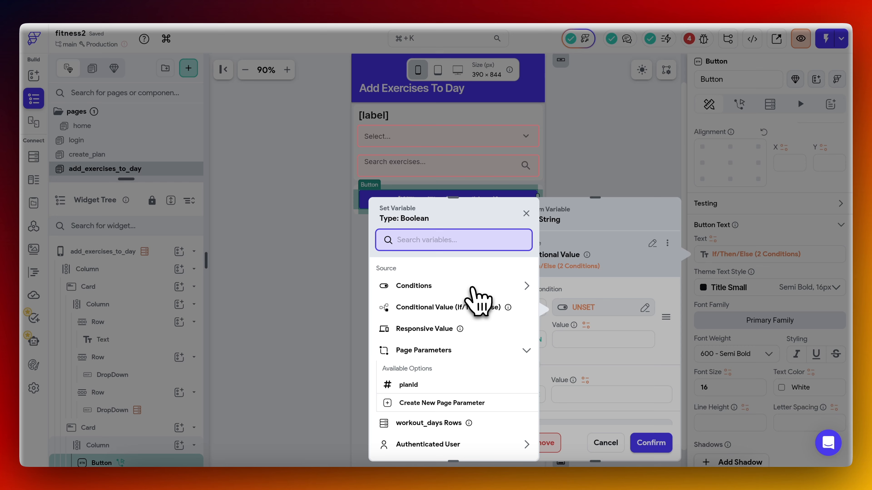
Set the If condition to currentDayIndex Less Than Or Equal To the number of items in workout_days Rows, with "NEXT DAY" as the Then value.
click(473, 288)
click(429, 318)
click(453, 321)
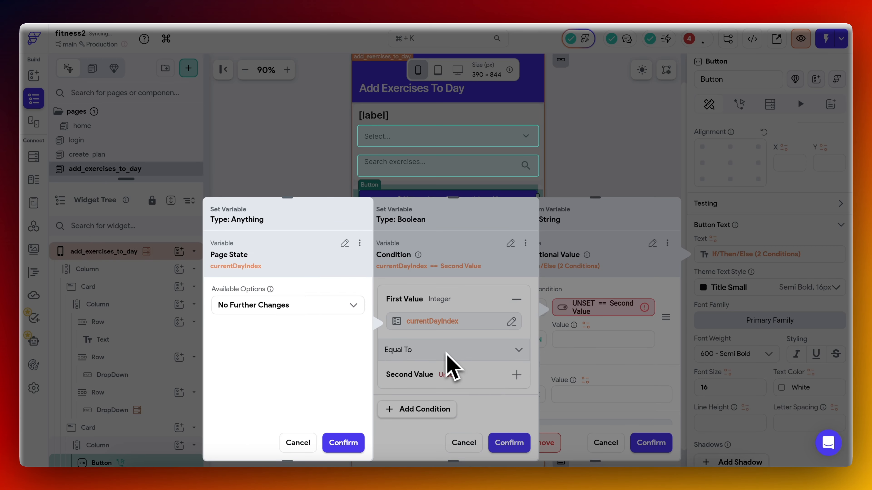
click(445, 354)
click(443, 353)
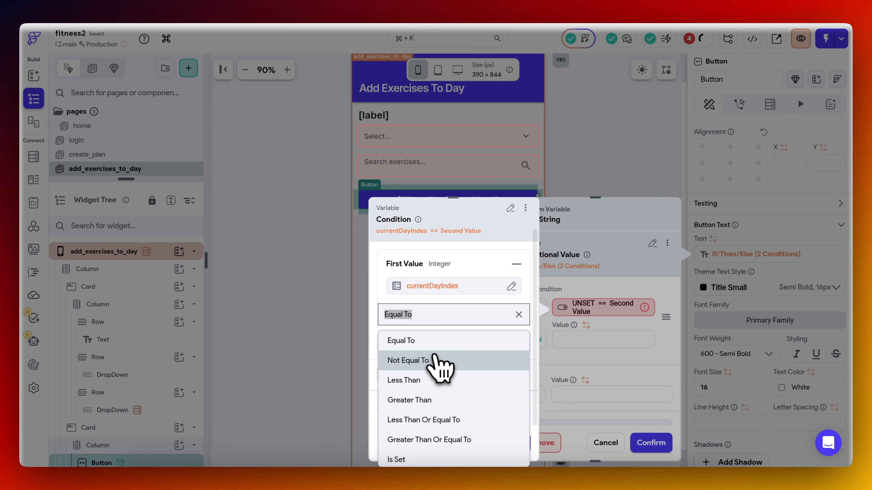
click(446, 420)
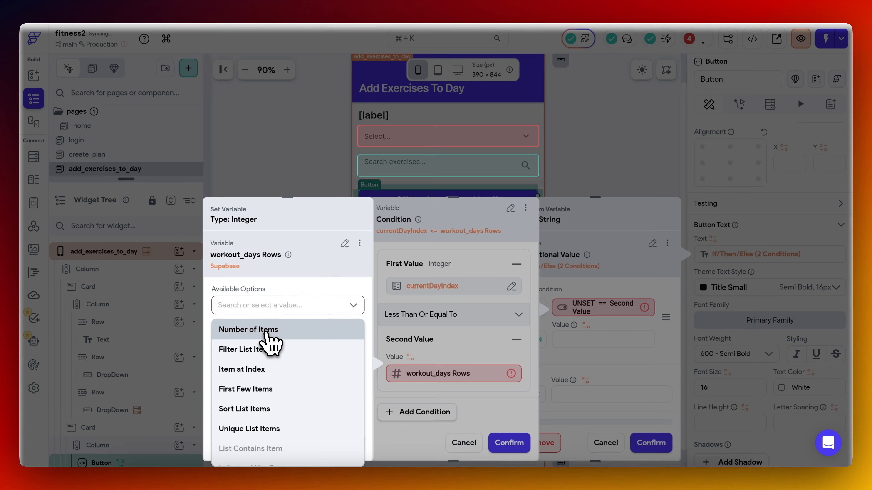
click(267, 331)
click(346, 443)
click(509, 443)
click(586, 338)
text(NEXT DAY)
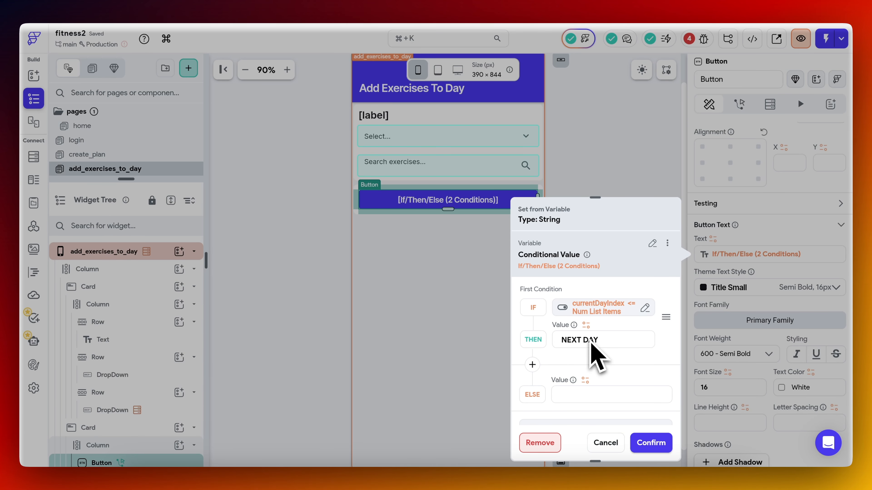
Change the relation in the button text's If condition to Less Than.
click(614, 309)
click(426, 315)
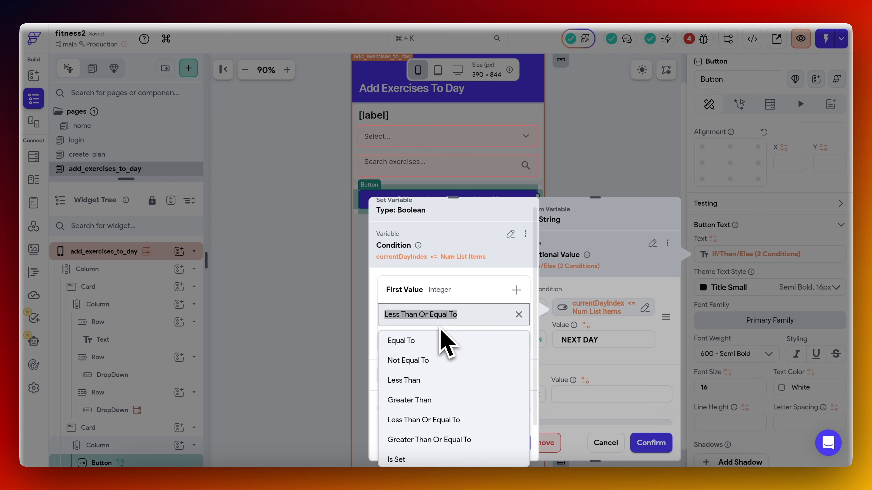
click(430, 380)
click(509, 443)
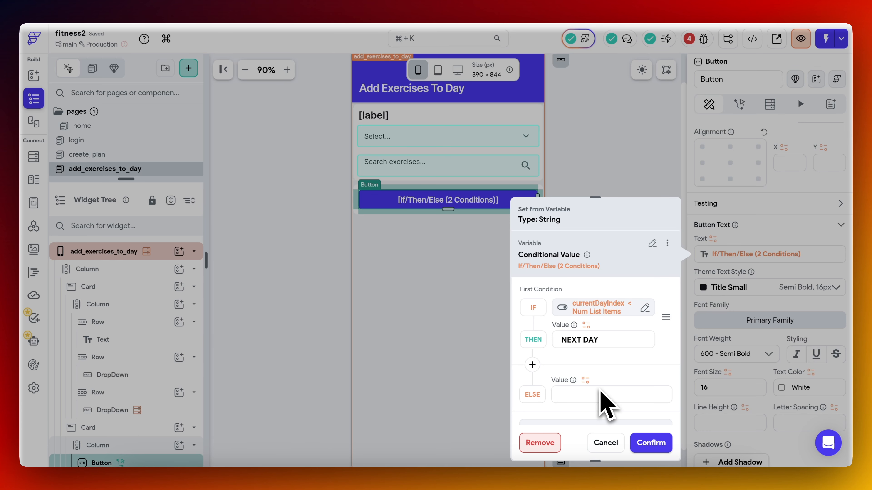
Fill in the Else value of the button's conditional text and save the binding.
text(DO)
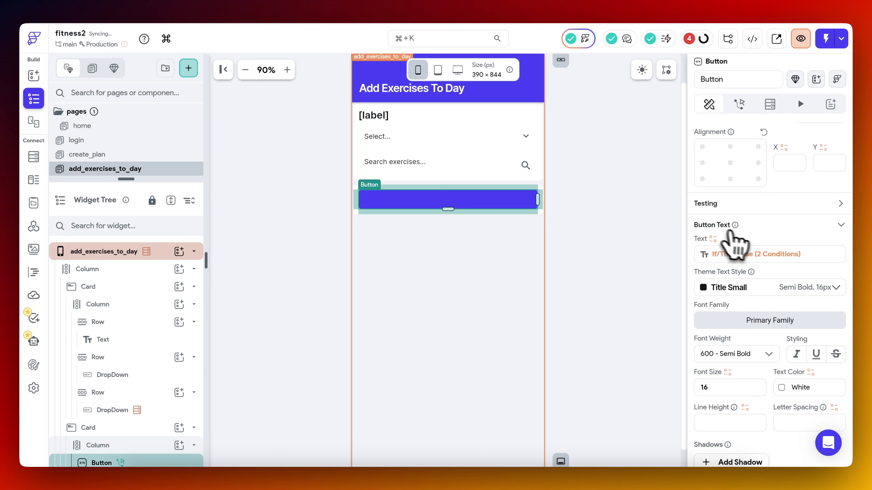
scroll(752, 229, down, 1)
scroll(603, 189, up, 1)
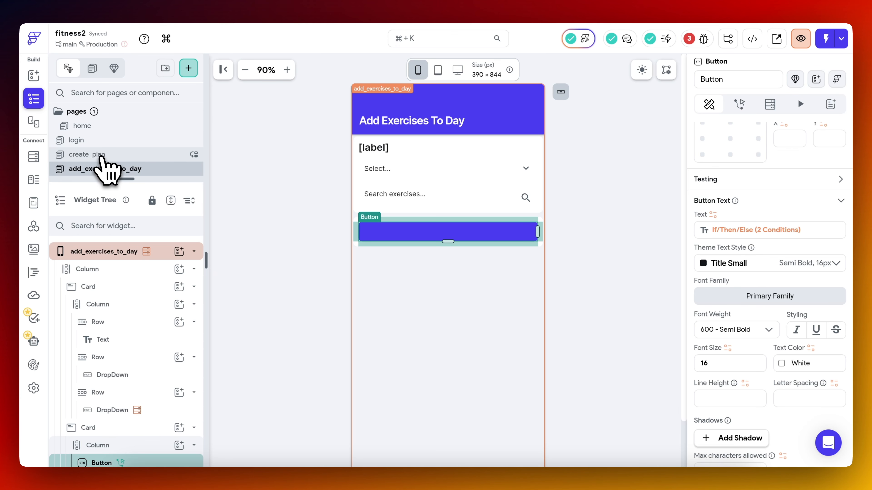
Open the project error about the daysWeek parameter and remove that nonexistent parameter from the Navigate To add_exercises_to_day action.
click(699, 39)
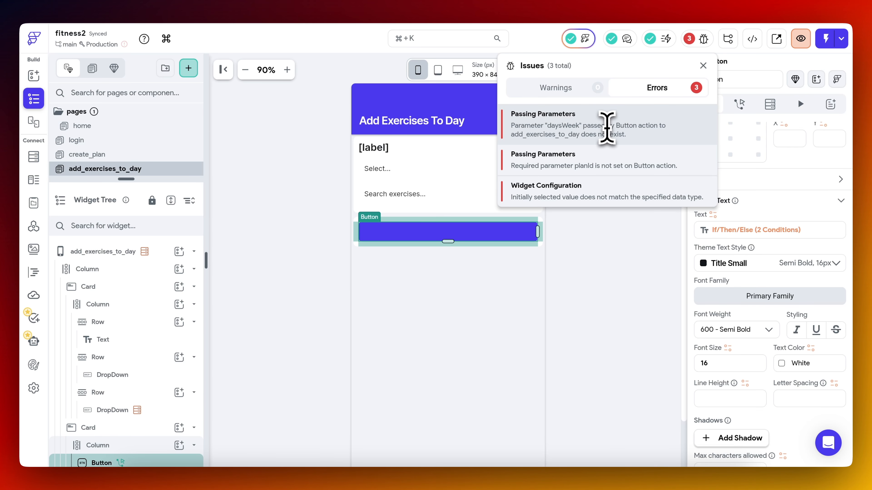
click(607, 127)
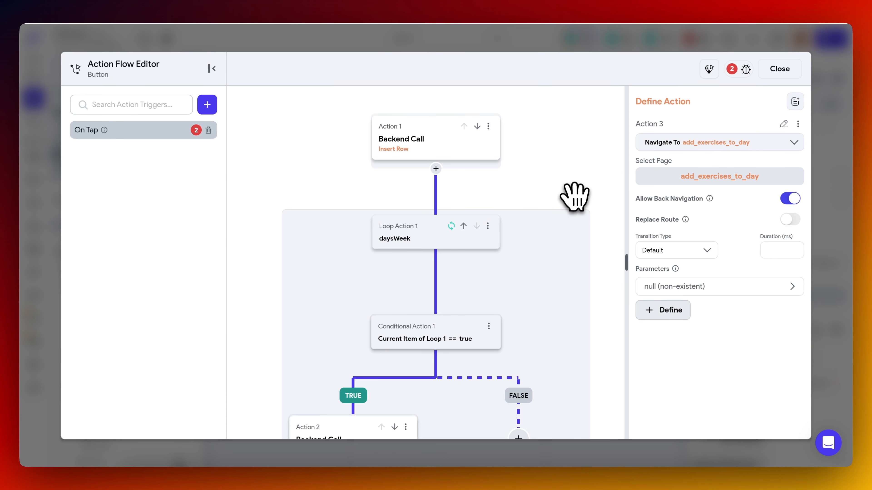
click(764, 286)
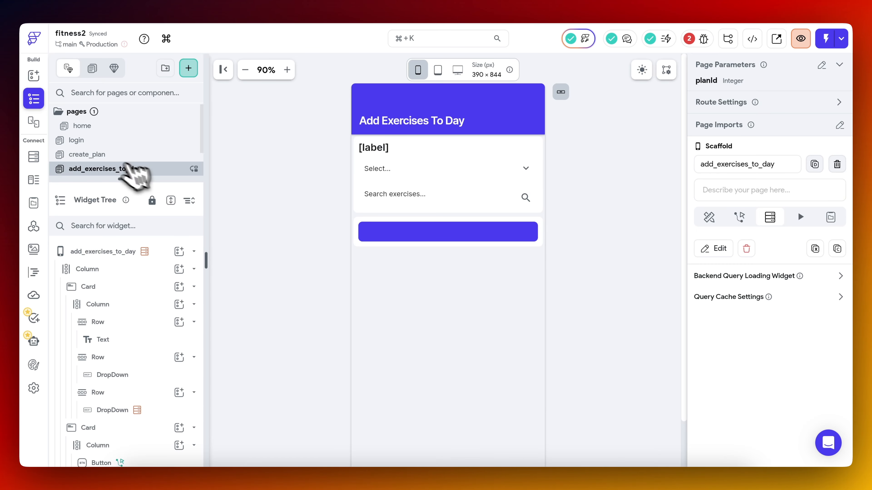
On create_plan, bind the planId parameter of the CREATE PLAN button's Navigate To action to a row field of the out1 action output.
click(110, 155)
click(464, 248)
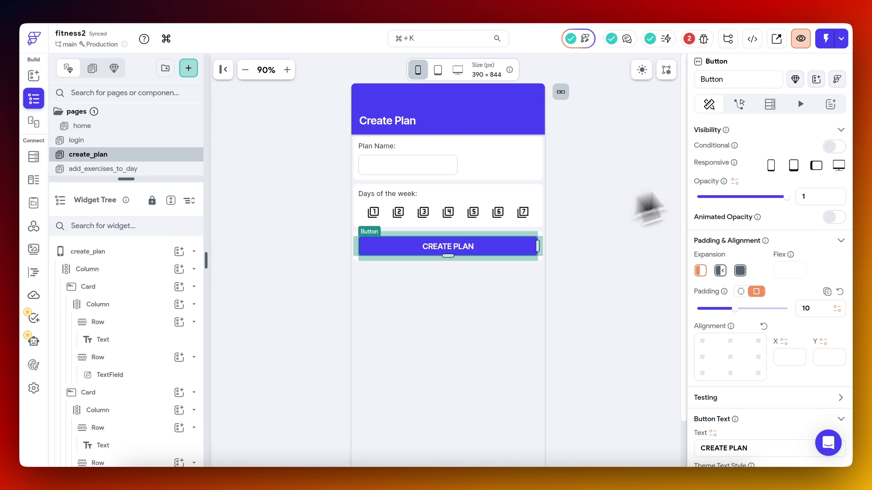
click(741, 103)
click(664, 288)
click(702, 295)
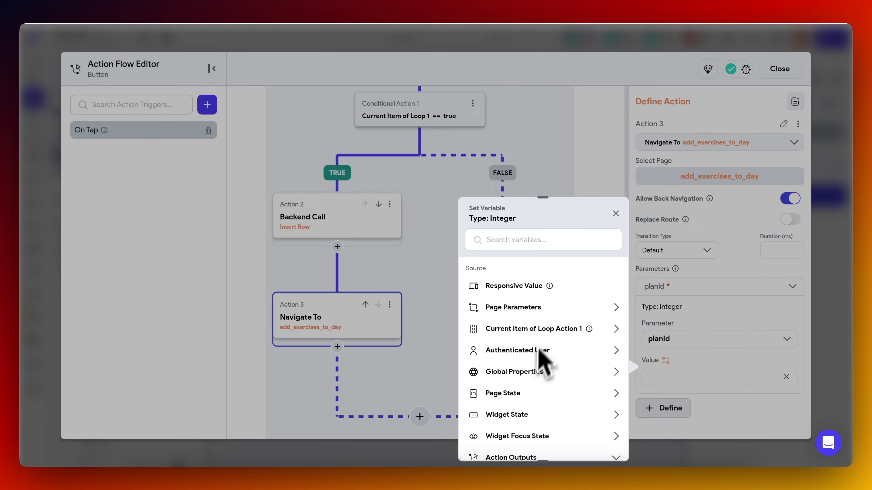
scroll(545, 344, down, 3)
click(516, 405)
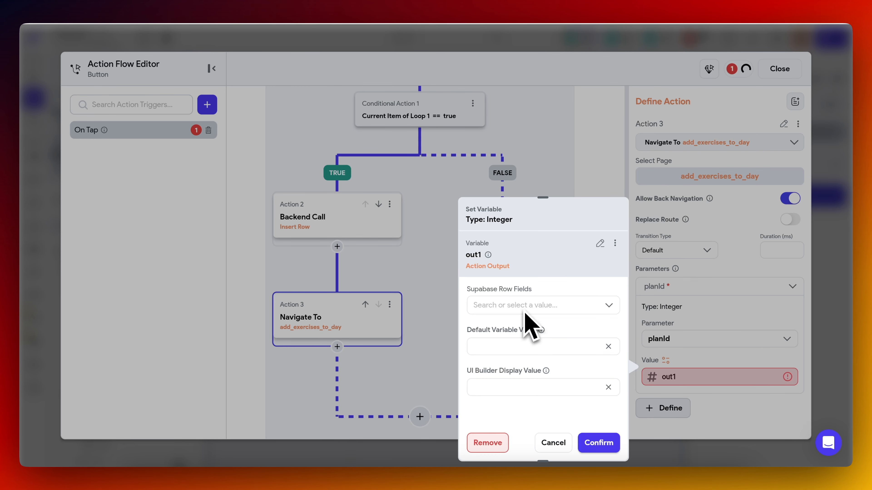
click(525, 310)
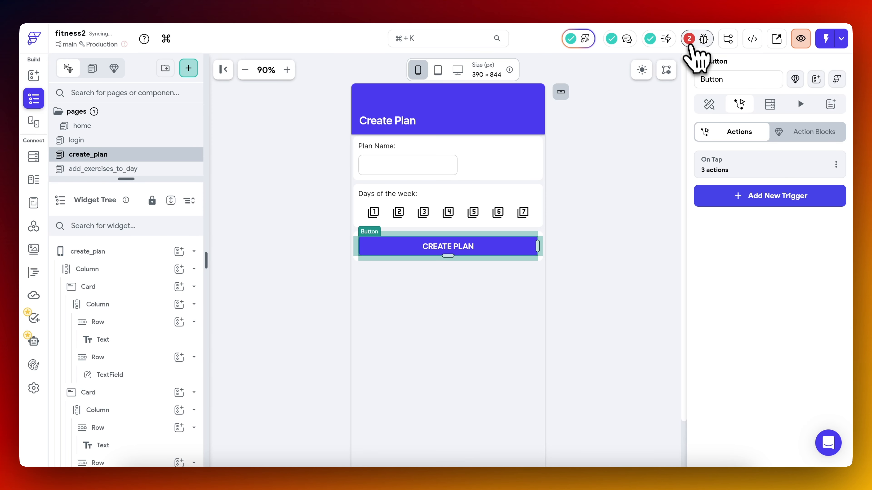
Review the remaining project errors and open the Widget Configuration error to locate the exercises dropdown on add_exercises_to_day.
click(689, 40)
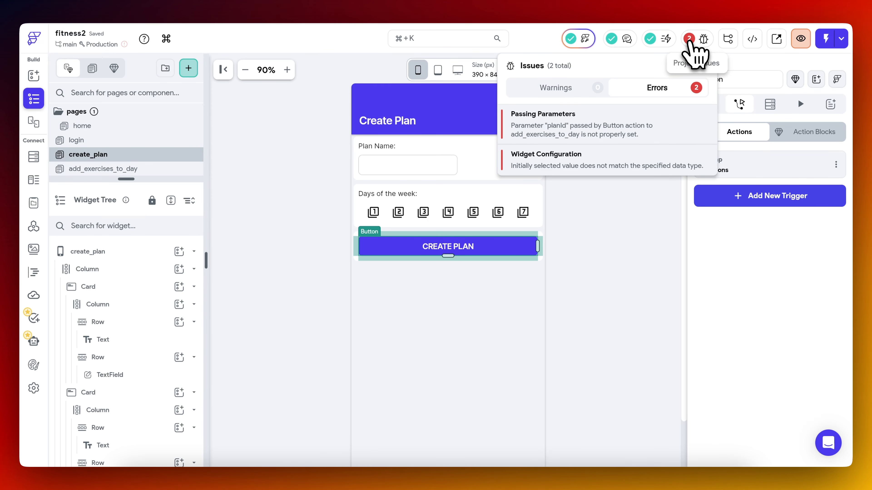
click(629, 116)
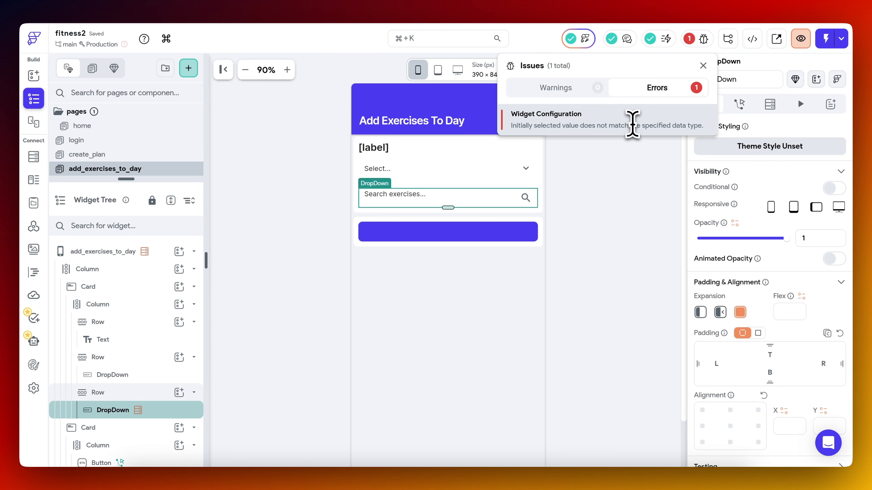
click(622, 225)
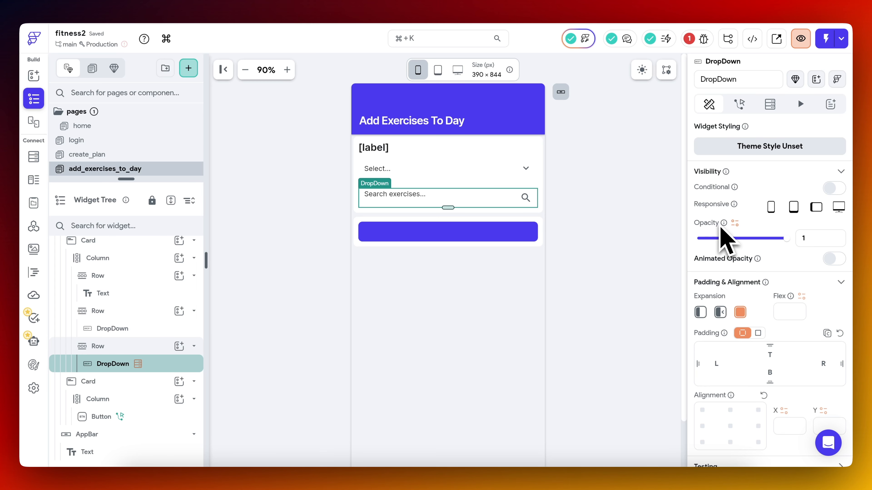
click(694, 42)
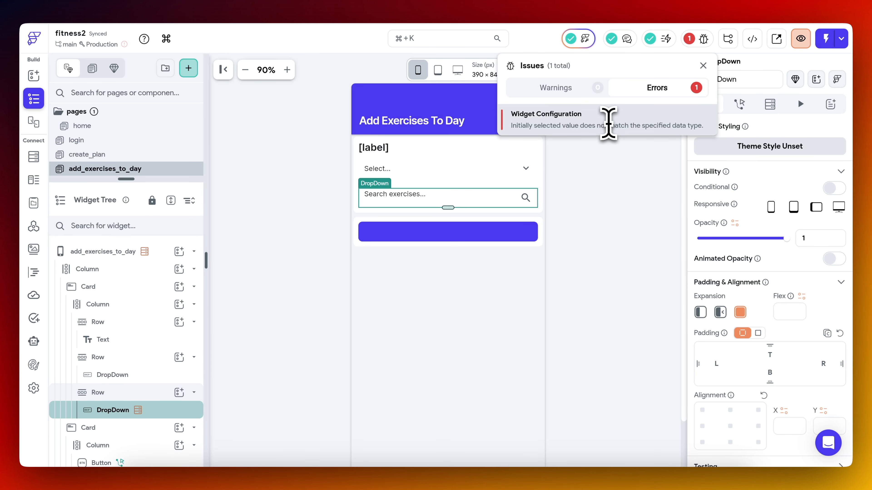
click(607, 121)
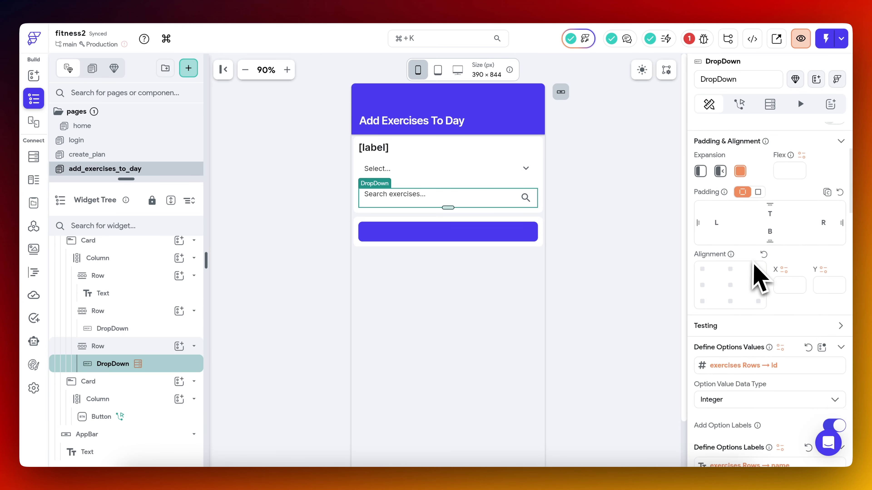
Set the exercises dropdown's Initial Option Value to the id field of the First item in exercises Rows.
scroll(758, 277, down, 5)
scroll(764, 273, down, 1)
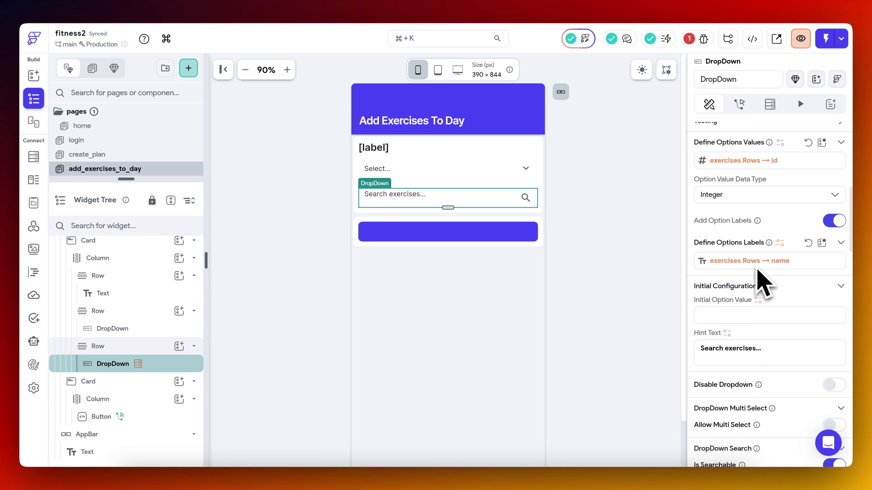
scroll(758, 270, down, 2)
scroll(757, 269, up, 2)
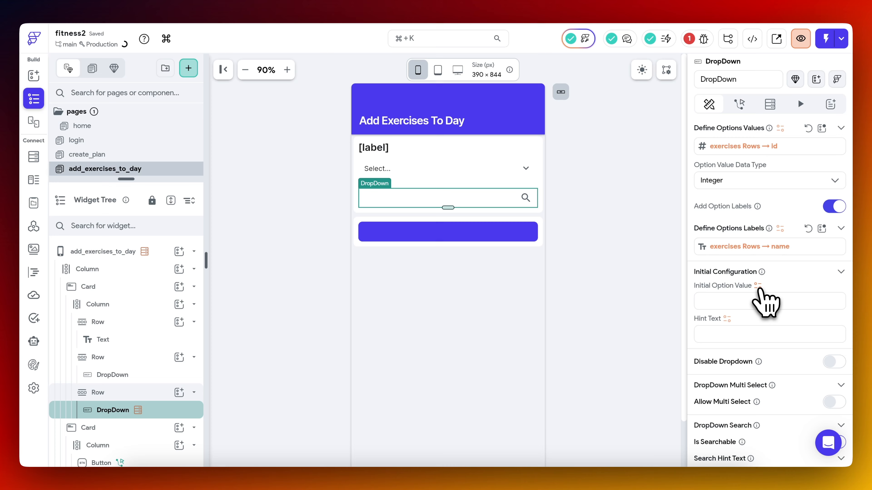
click(757, 285)
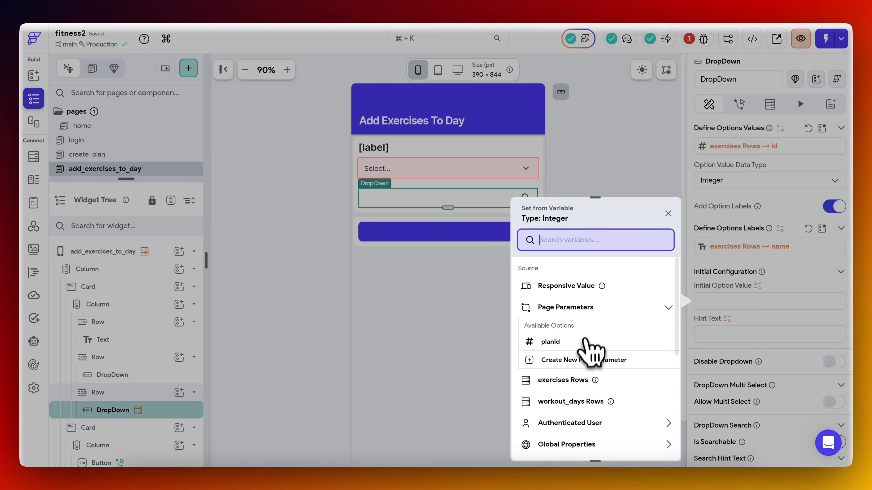
click(571, 380)
click(566, 351)
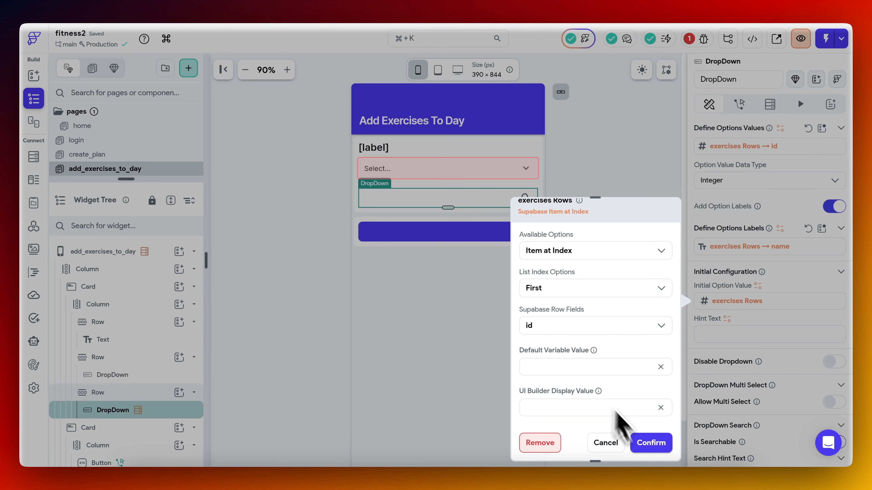
click(645, 445)
Set the exercises dropdown's hint text to "Search exercises..." and its search hint text to "Search...".
scroll(697, 344, down, 5)
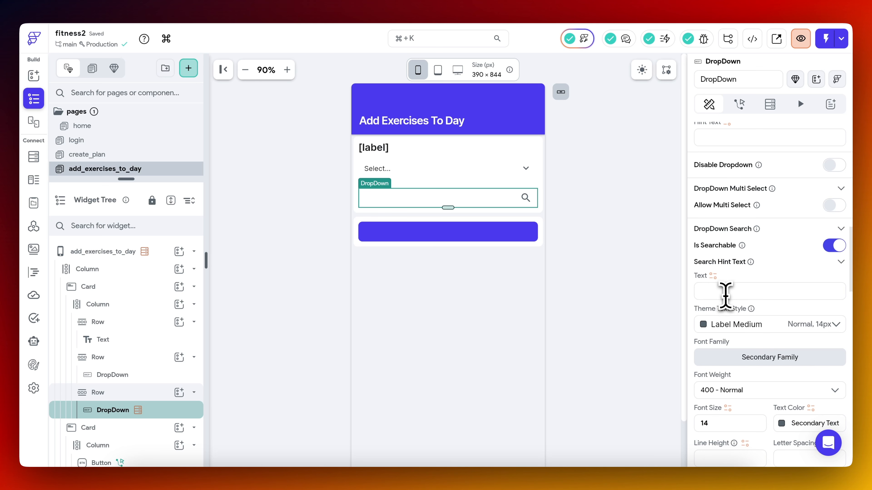
text(Sea)
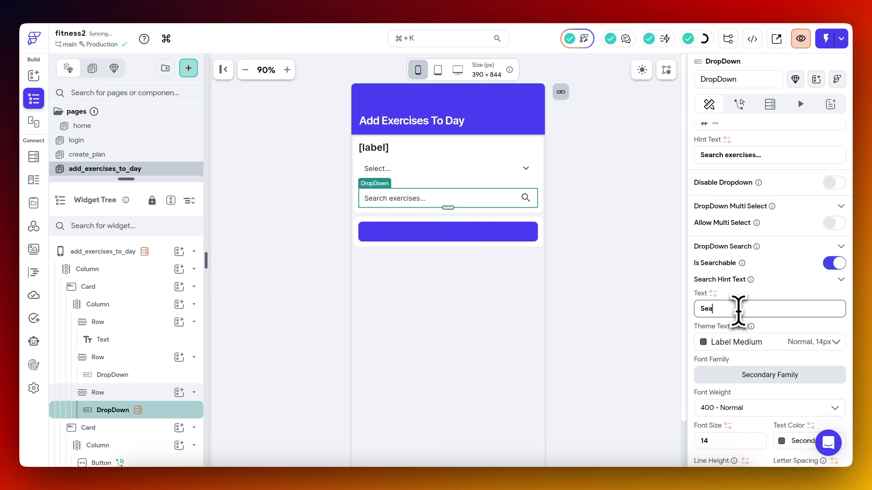
text(rch...)
click(611, 216)
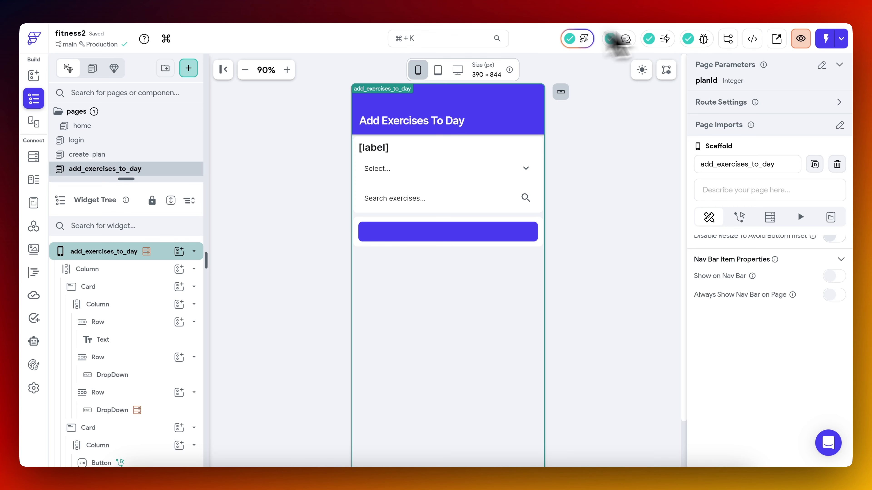
Launch the app in Test mode and create a plan named "3 Day Split" with days 1, 2 and 3 selected.
click(826, 39)
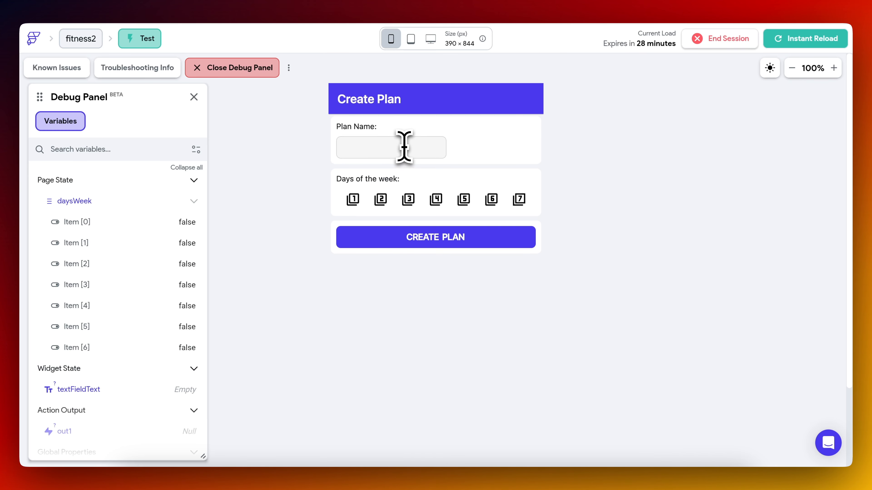
click(384, 148)
text(3 Day Split)
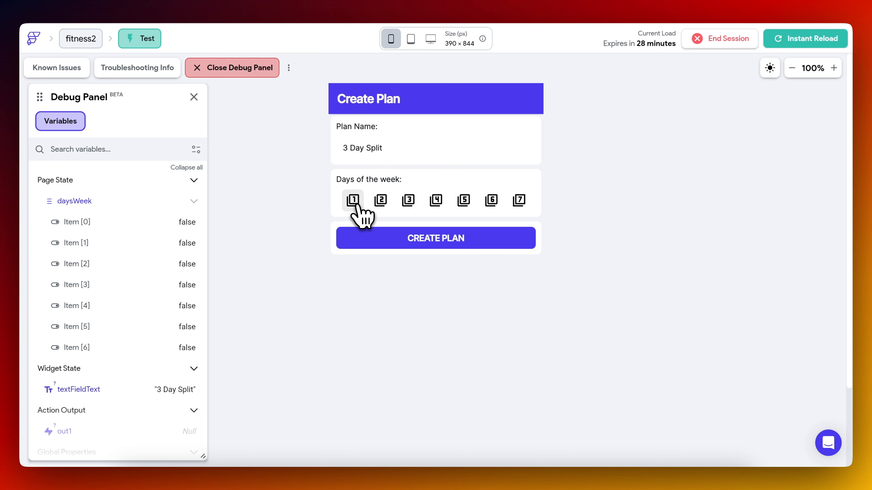
click(353, 201)
click(380, 200)
click(408, 201)
click(413, 238)
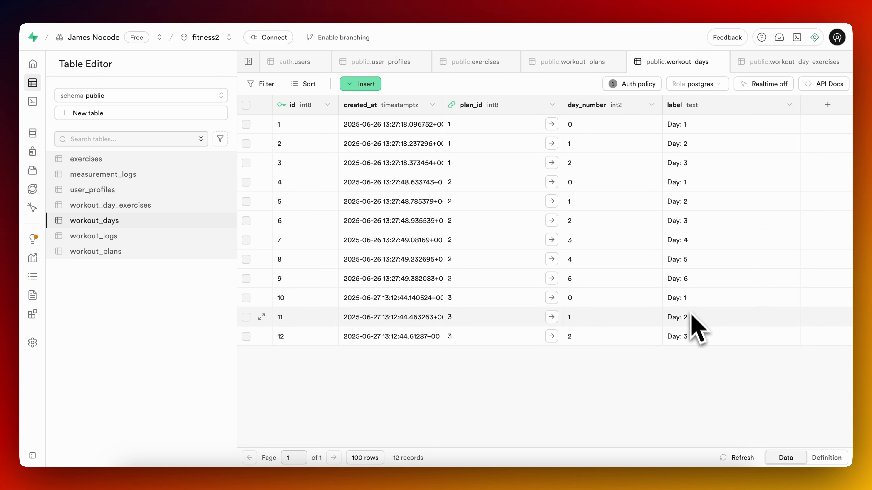
Back in the FlutterFlow test session, choose Chest, try an exercise search for "barbe", and select Machine Chest Fly.
click(263, 0)
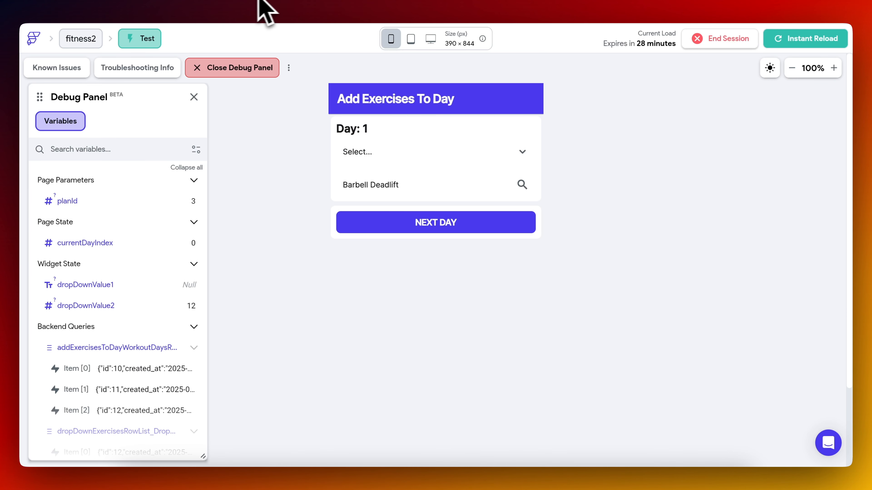
click(378, 155)
click(383, 175)
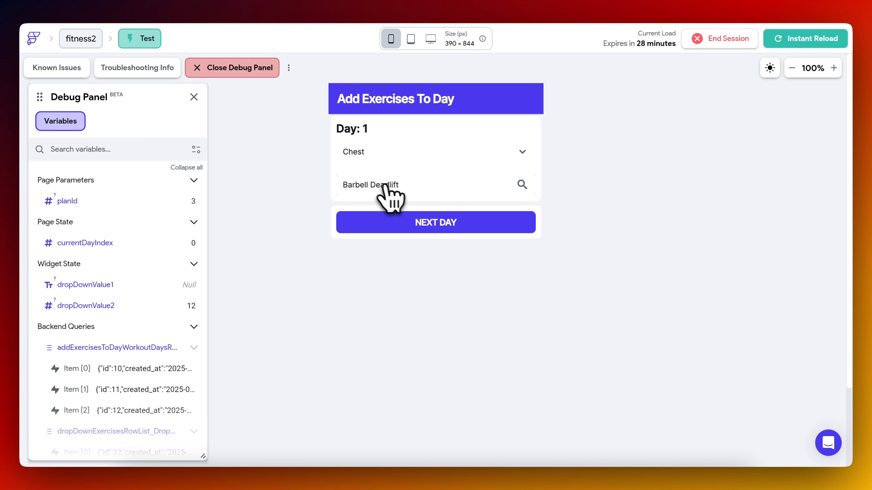
click(396, 187)
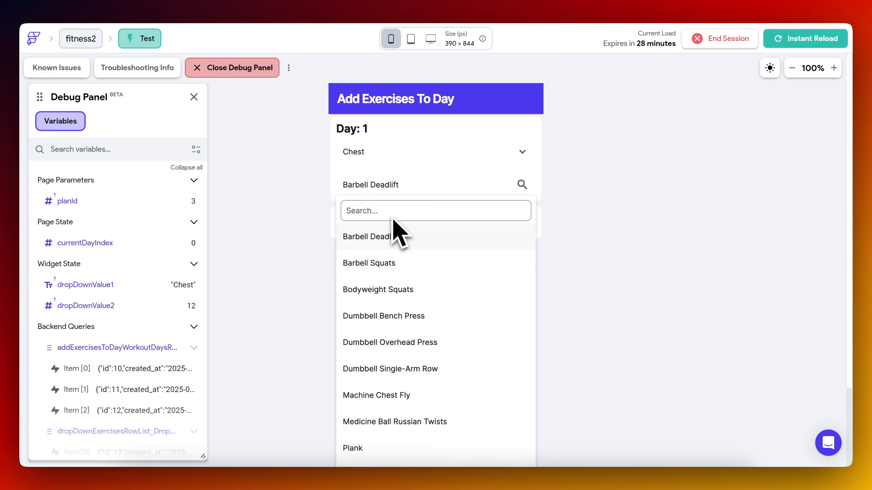
text(barbe)
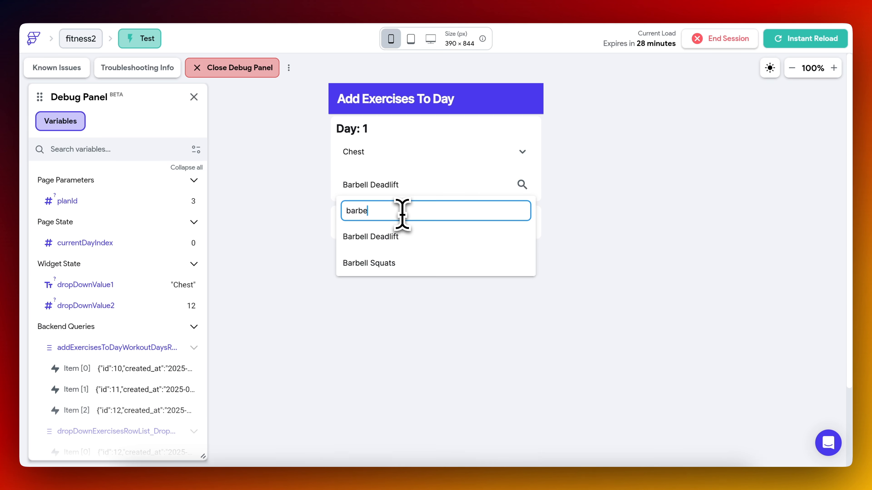
key(BackSpace)
click(412, 365)
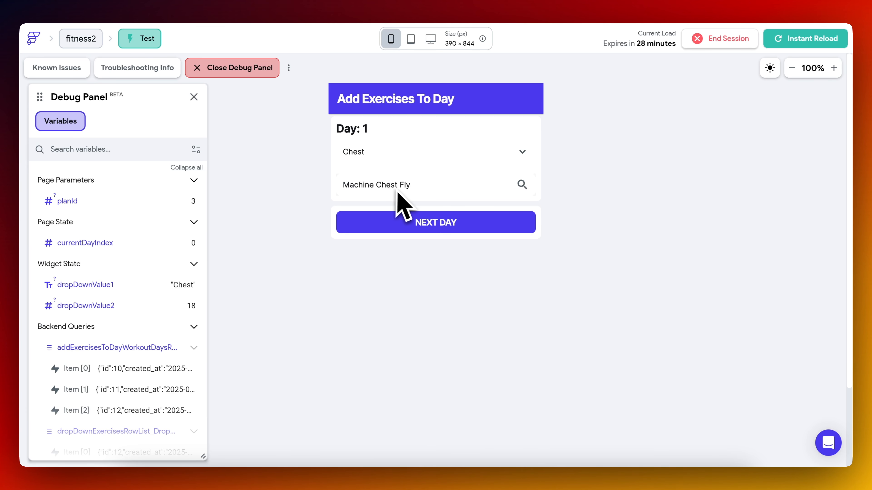
Test NEXT DAY on the three-day plan by advancing through to Day 3 and activating it once more.
click(408, 224)
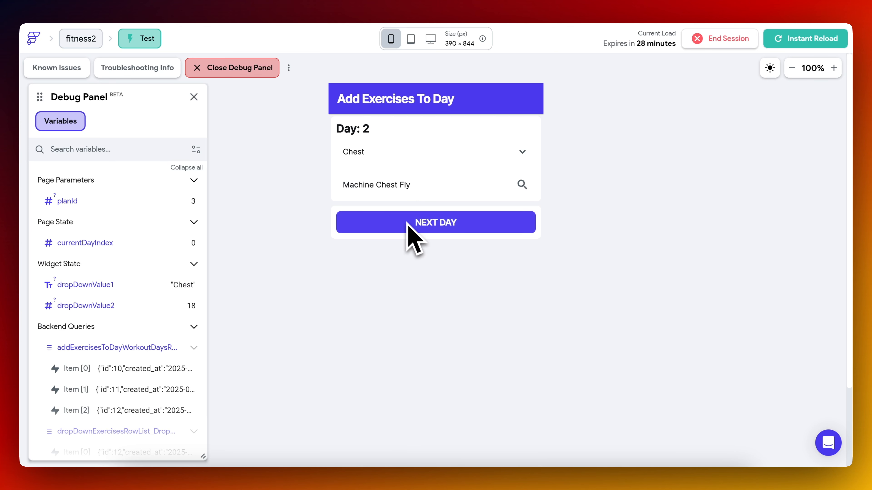
click(386, 221)
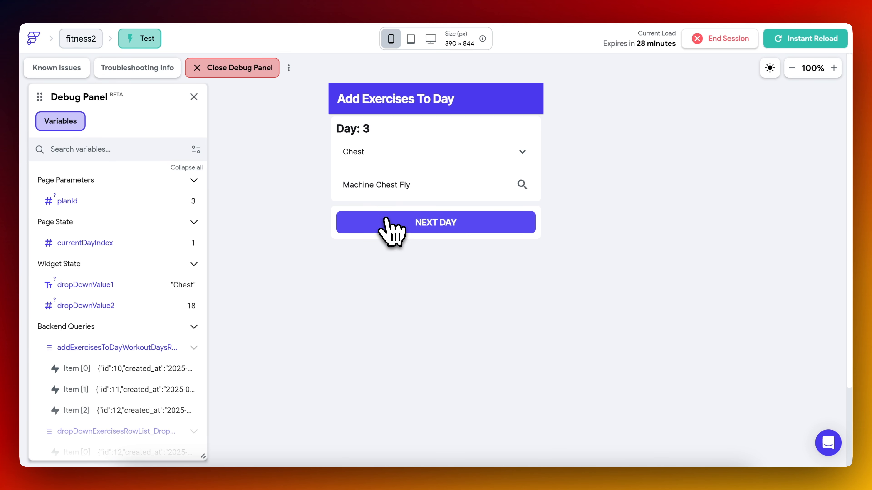
click(398, 223)
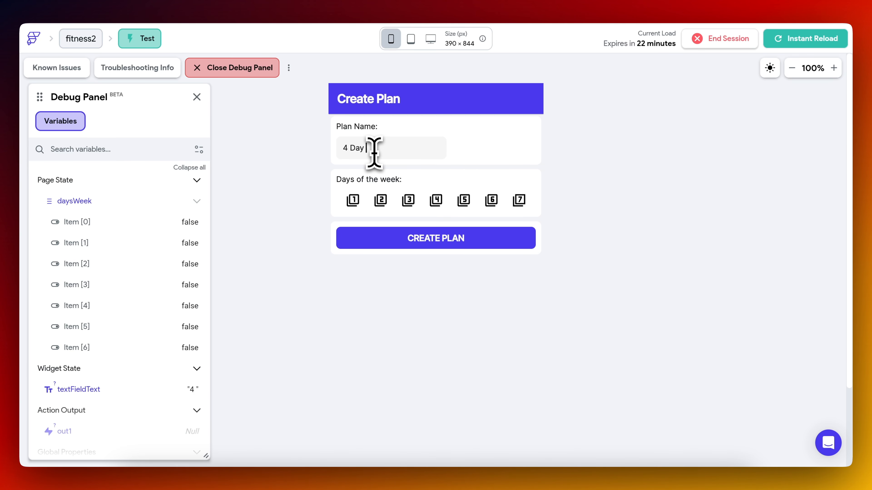
Create another test plan named "4 Day Split" with days 1, 2, 3 and 4 selected.
text(plit)
click(353, 200)
click(380, 200)
click(408, 200)
click(436, 200)
click(426, 241)
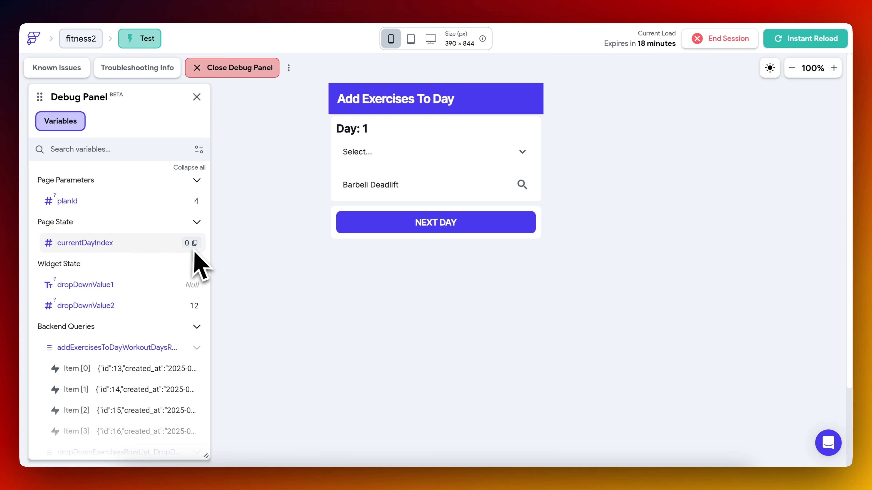
Advance the four-day plan from Day 1 to Day 4 with NEXT DAY, checking currentDayIndex.
click(419, 222)
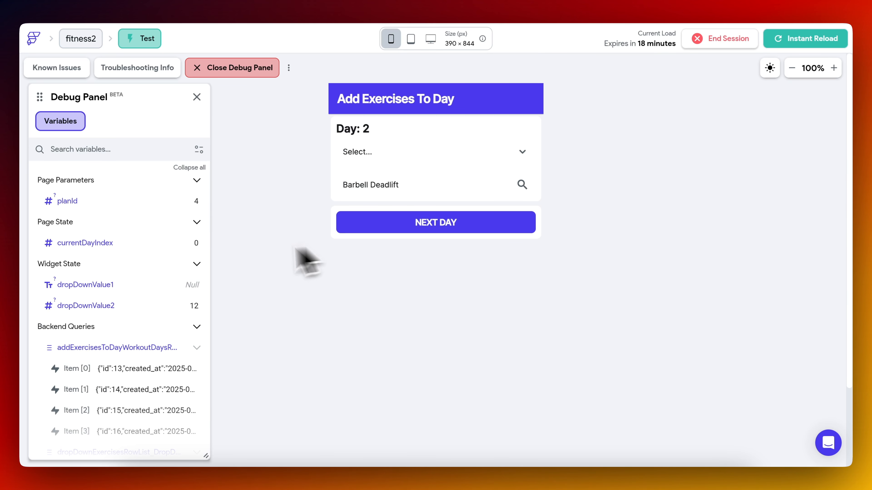
click(347, 227)
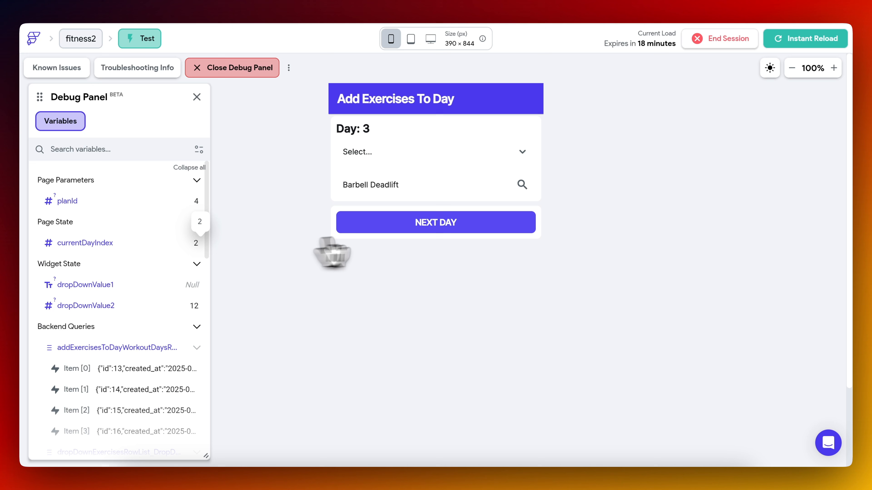
click(411, 222)
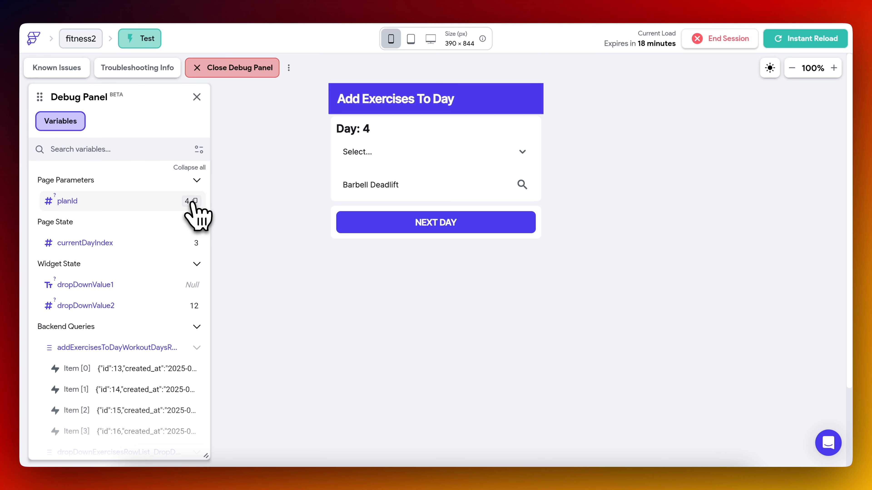
Return to the FlutterFlow editor and open the button text's If condition with both compared values expanded.
click(146, 1)
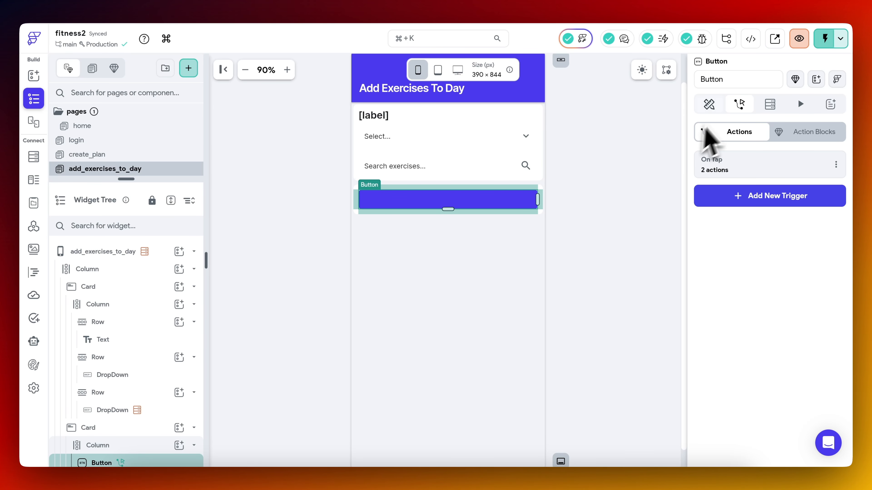
click(709, 105)
scroll(721, 254, down, 6)
click(714, 264)
click(618, 309)
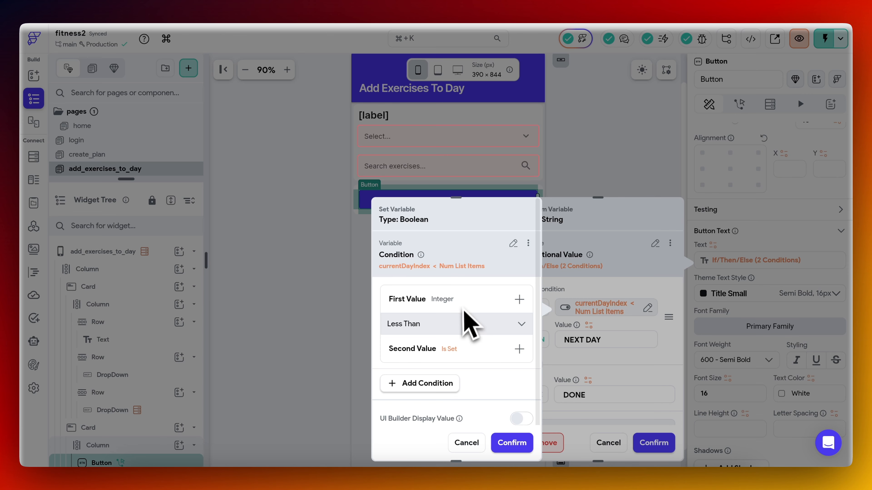
click(465, 304)
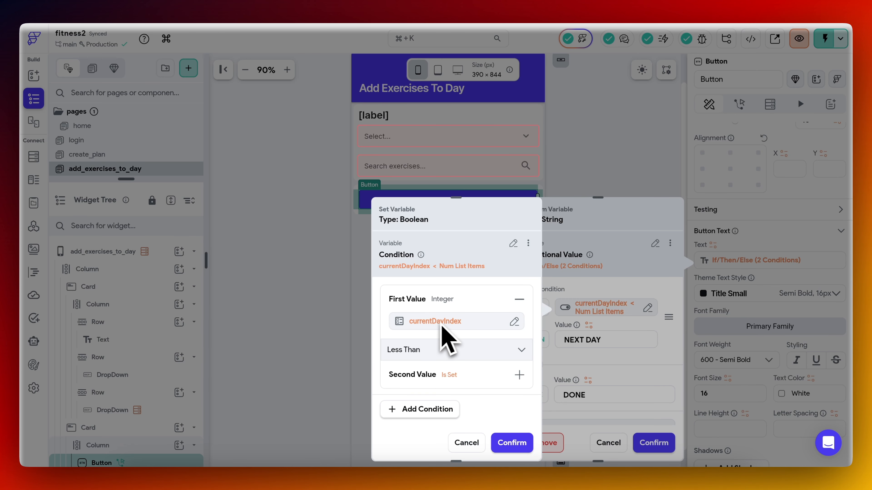
click(519, 375)
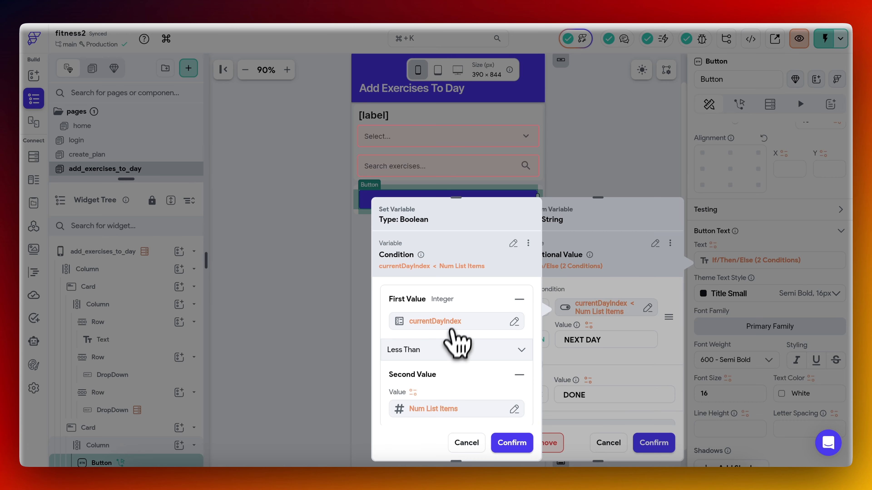
click(449, 327)
click(352, 243)
scroll(276, 412, down, 4)
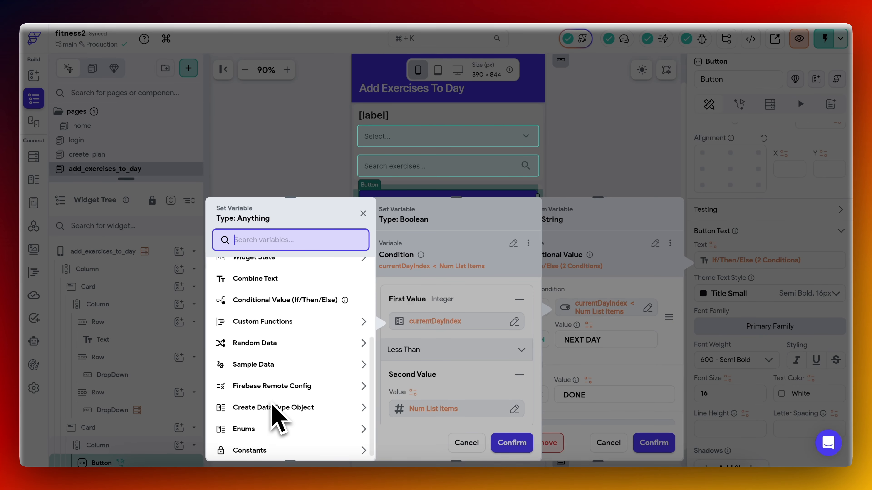
Replace the second value of the button text's condition with an inline function.
click(443, 409)
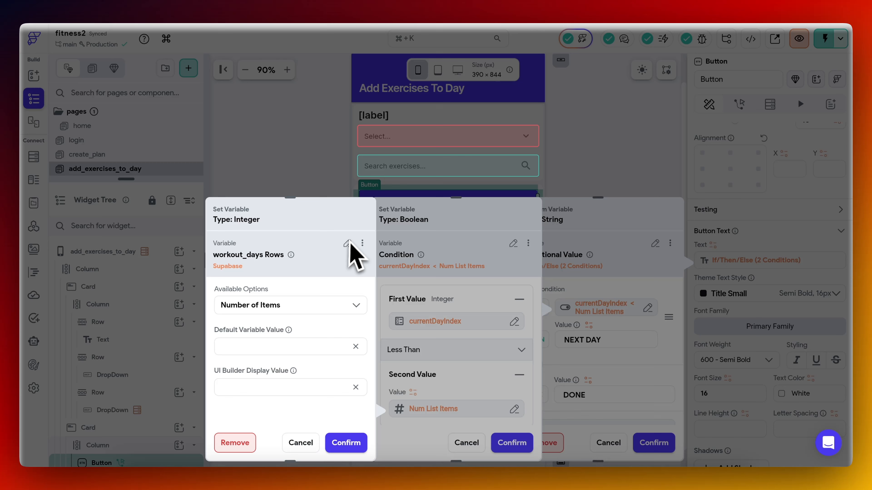
click(347, 244)
scroll(285, 357, down, 1)
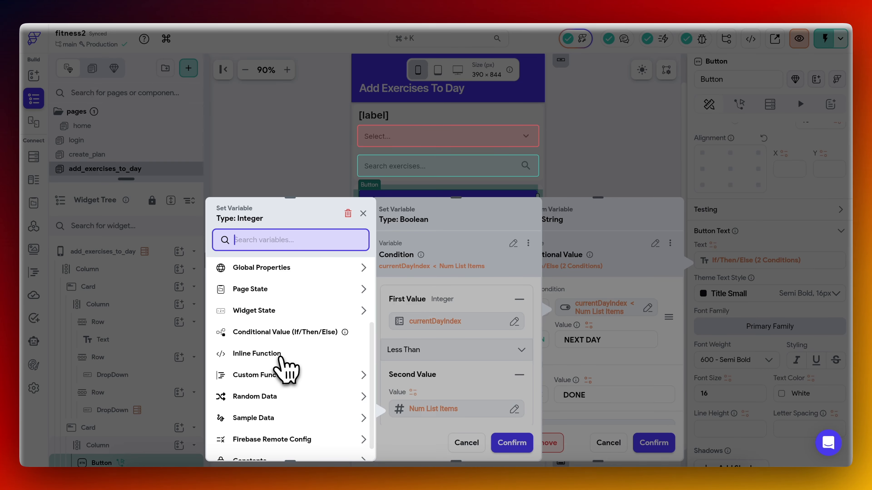
click(281, 356)
Define an Integer argument numElements holding the number of workout_days rows, and enter the expression numElts - 1.
click(285, 290)
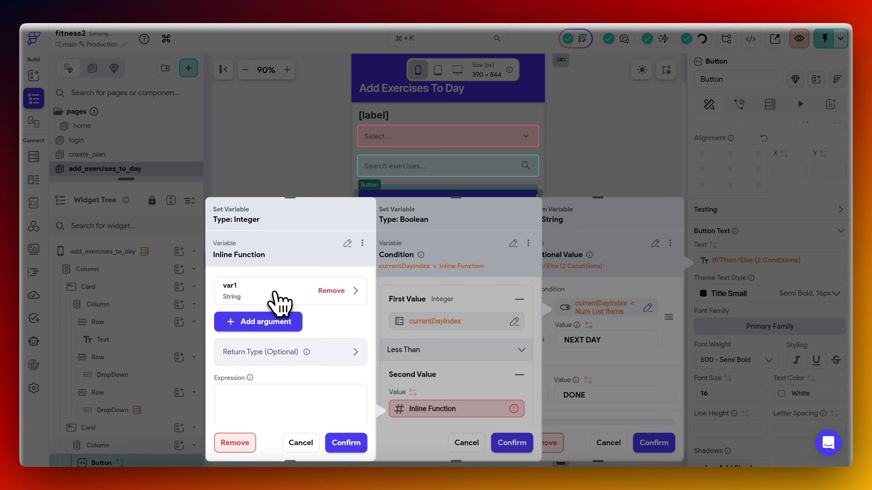
click(274, 294)
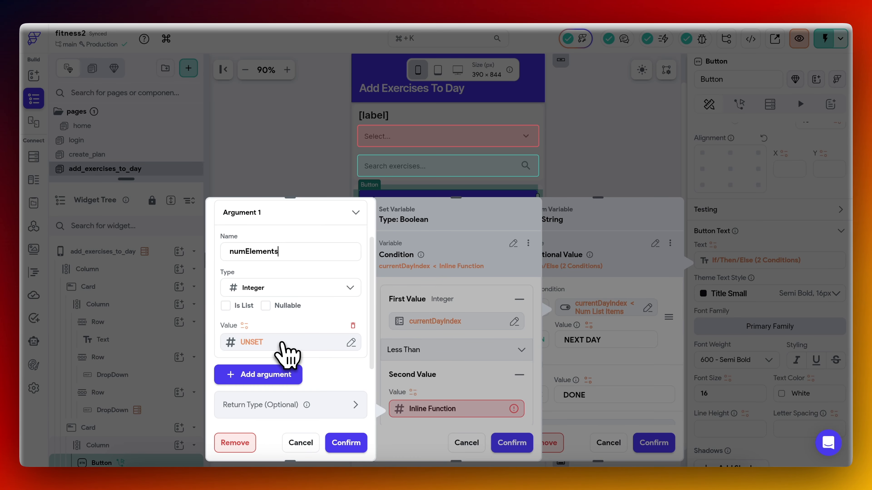
click(277, 343)
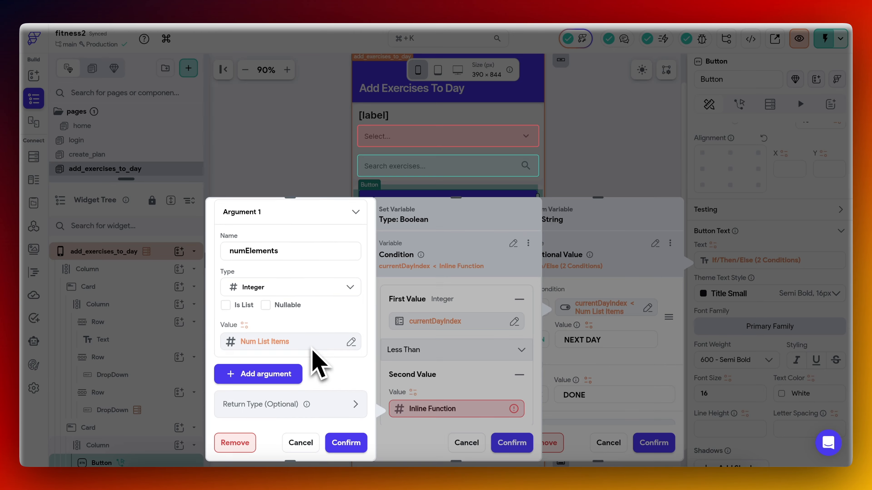
scroll(302, 371, down, 2)
text(numElts - 1)
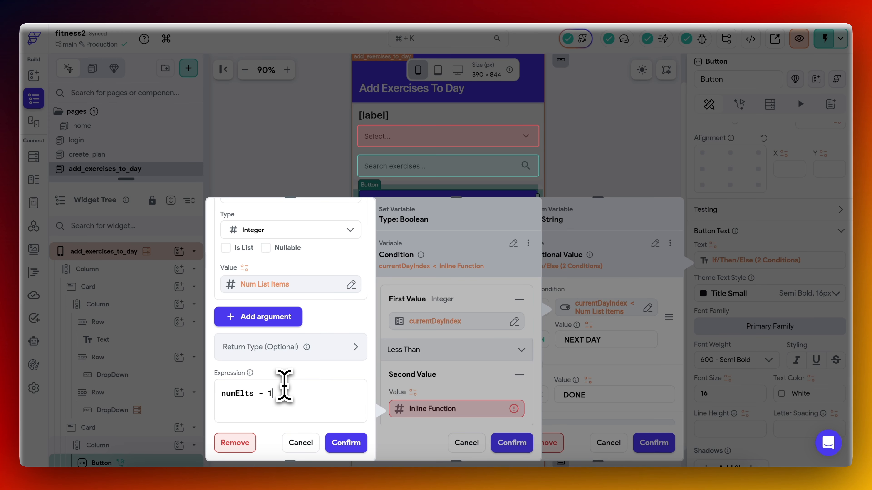
click(347, 443)
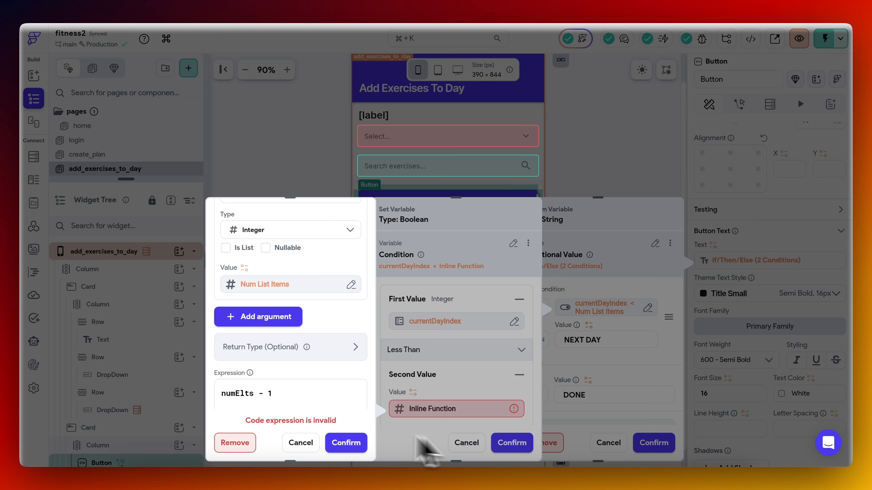
Check the inline function's Integer return type and correct its expression to numElements - 1.
click(288, 357)
scroll(290, 371, down, 1)
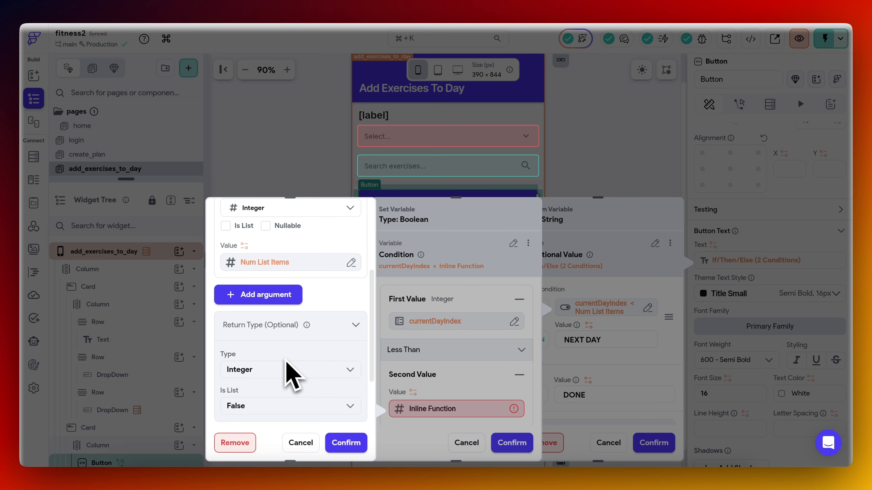
scroll(273, 359, up, 4)
double_click(270, 330)
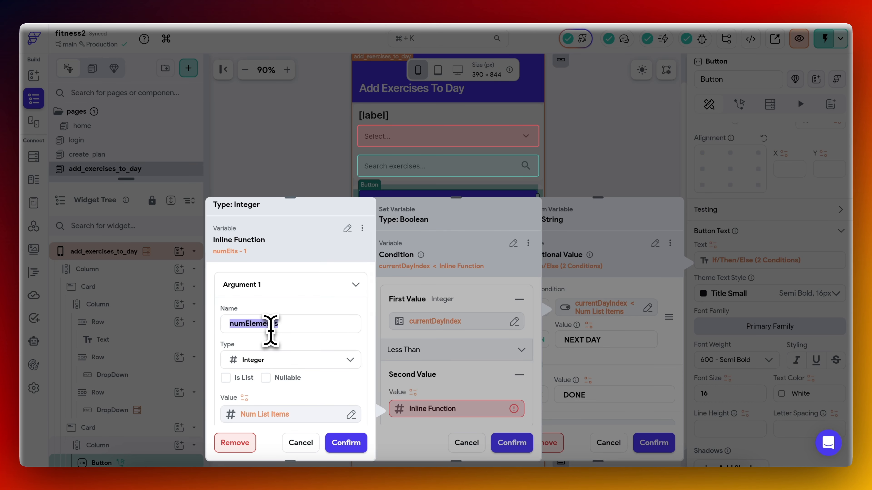
scroll(272, 338, down, 5)
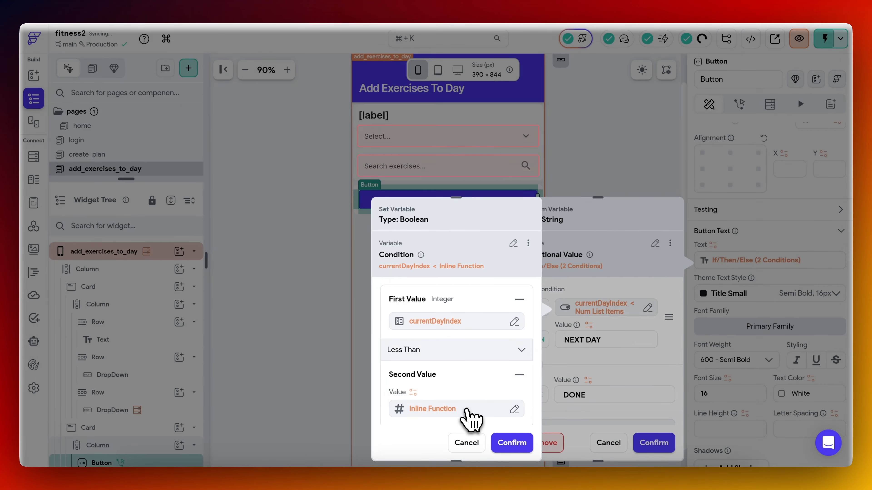
click(468, 411)
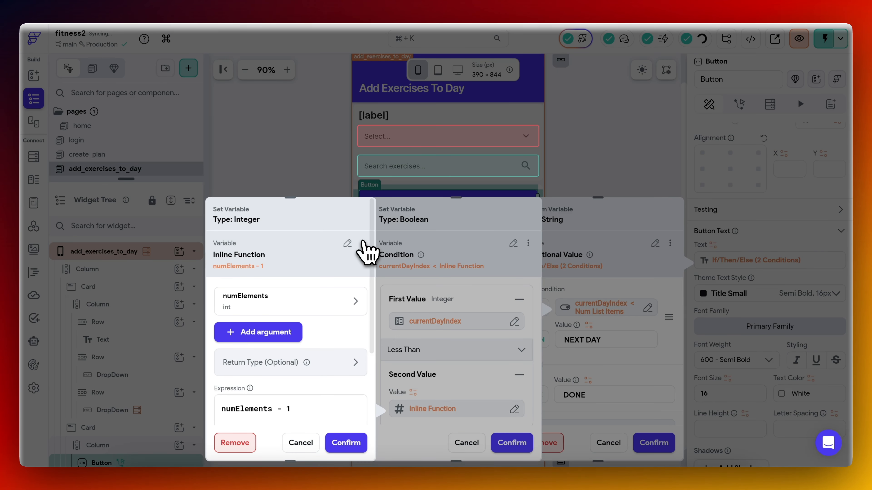
Copy the inline function, confirm the button text, and paste the function over the condition of the button's On Tap conditional action.
click(362, 243)
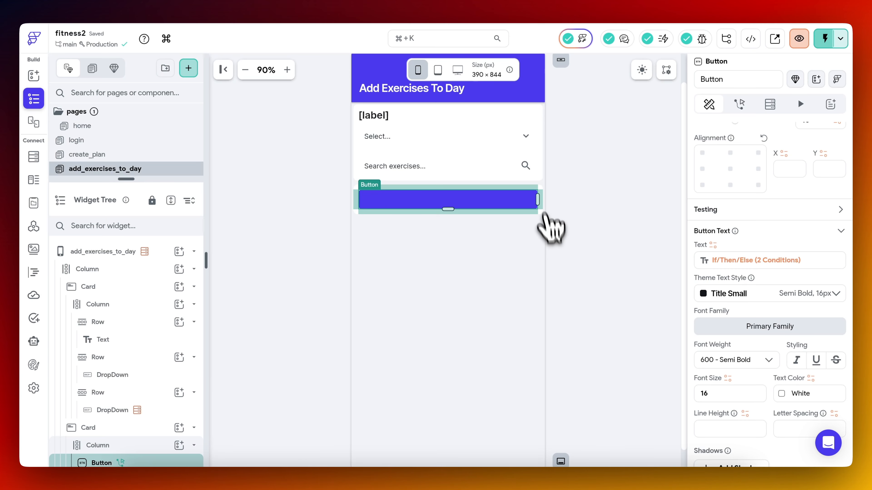
scroll(755, 171, up, 10)
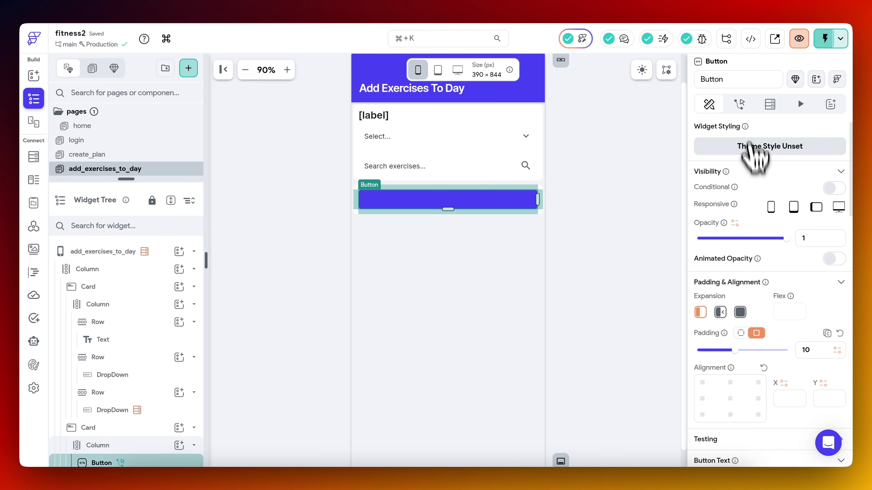
click(739, 103)
click(773, 167)
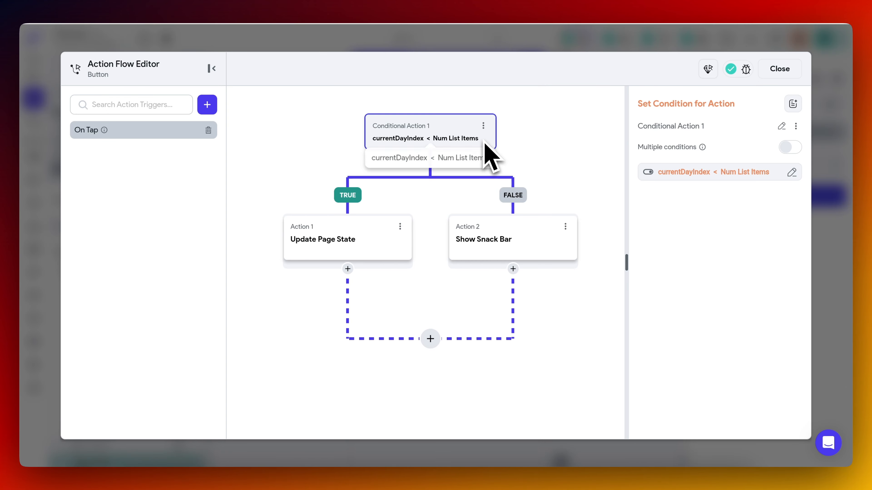
click(716, 173)
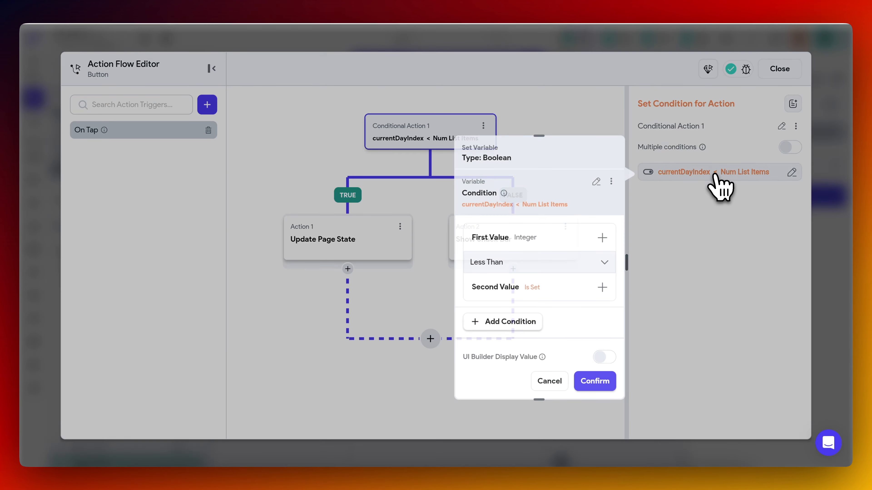
click(597, 182)
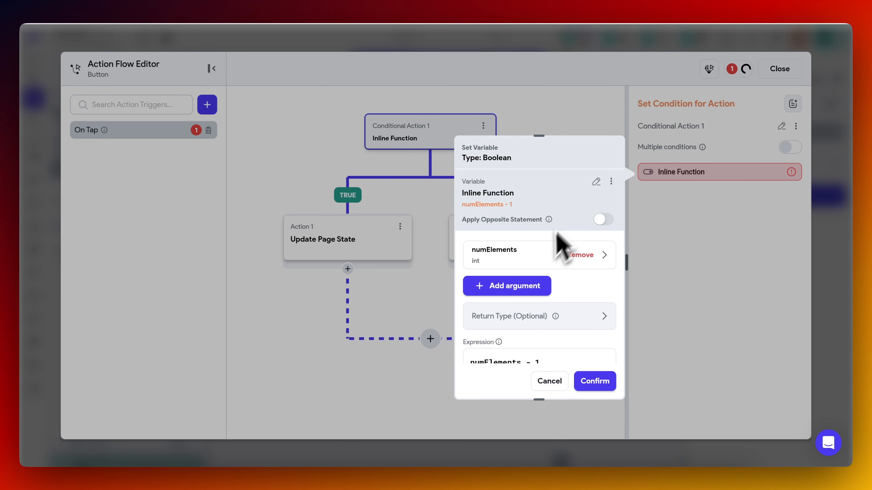
scroll(552, 261, down, 3)
scroll(551, 273, down, 2)
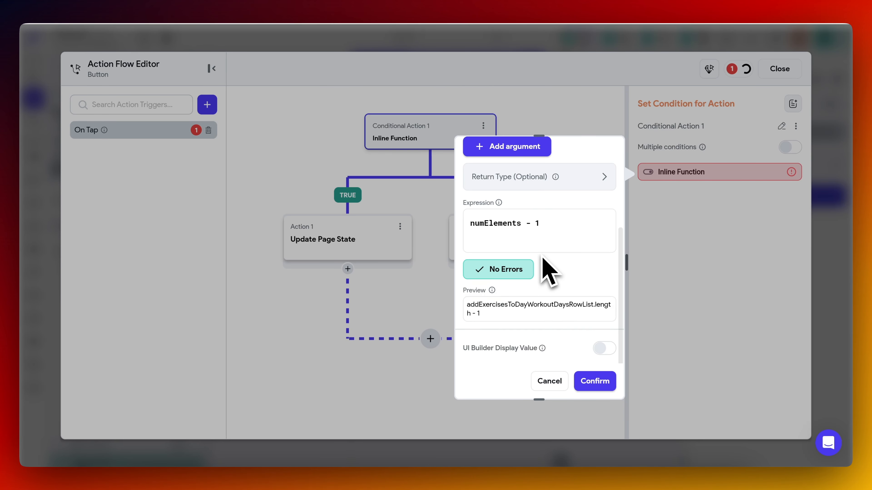
Expand the pasted function's numElements argument, review its workout_days Number of Items source and confirm it.
scroll(563, 299, up, 3)
click(556, 237)
click(519, 283)
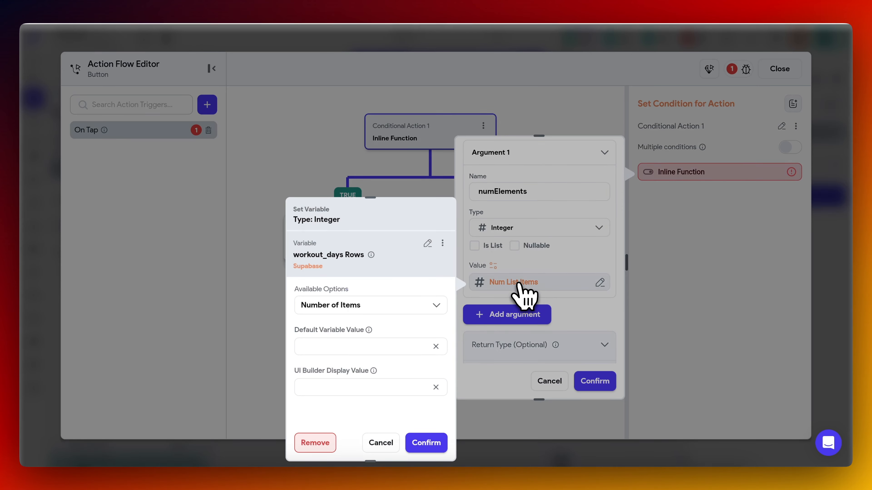
click(425, 443)
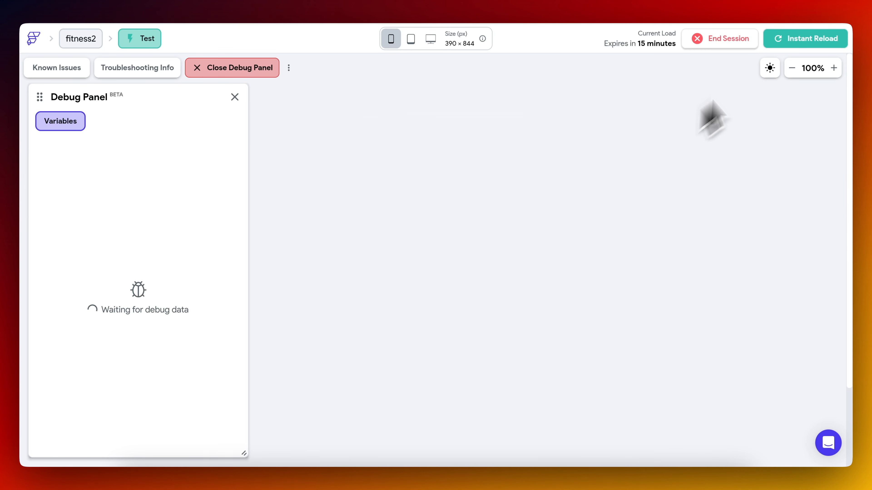
Create a test plan with days 1, 2 and 3 selected in test mode.
click(381, 202)
click(408, 203)
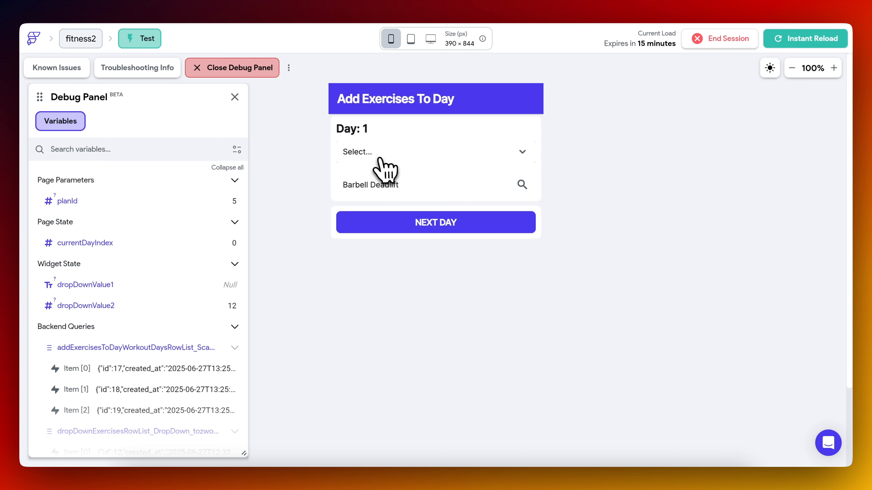
click(381, 157)
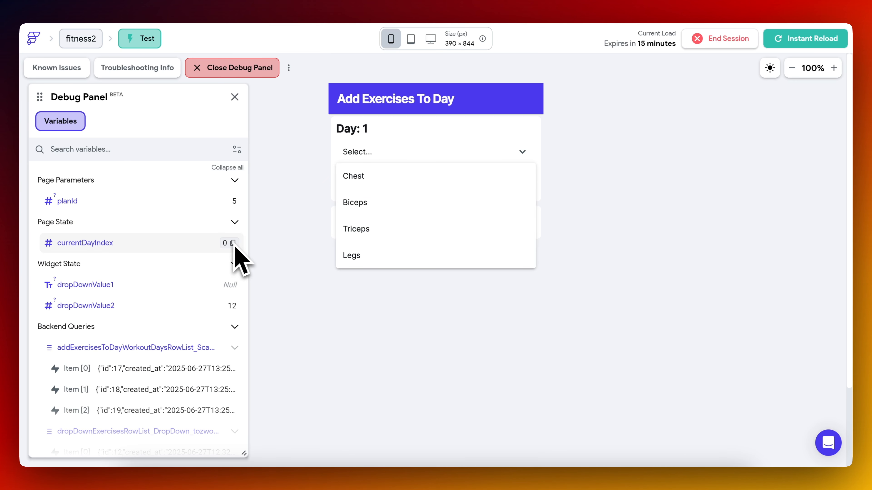
Select Chest on Day 1, advance to Day 3 with NEXT DAY and activate DONE, checking currentDayIndex.
click(398, 186)
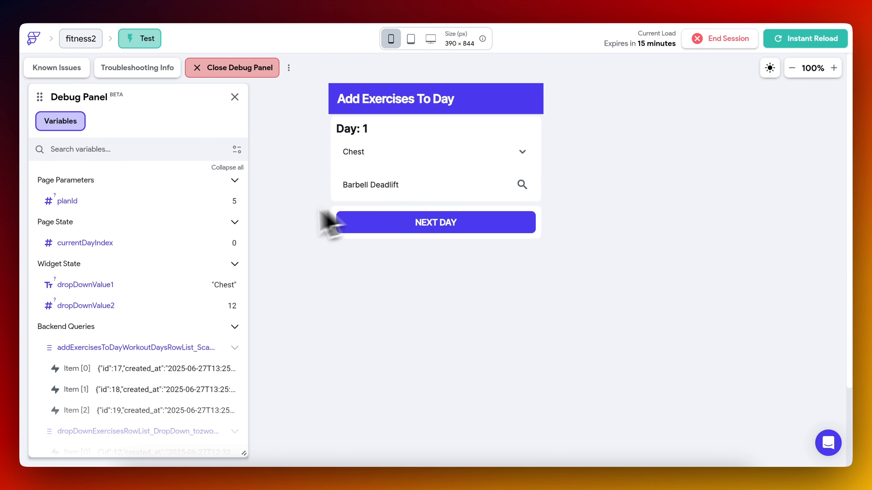
click(390, 215)
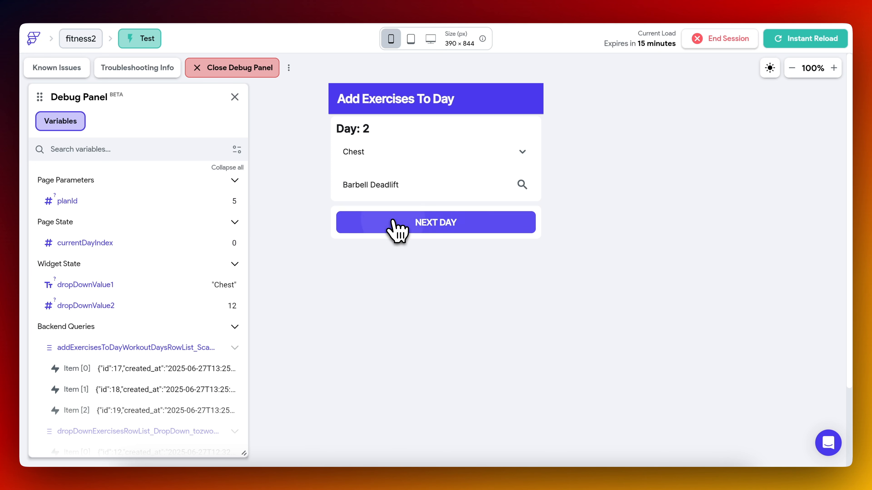
click(371, 222)
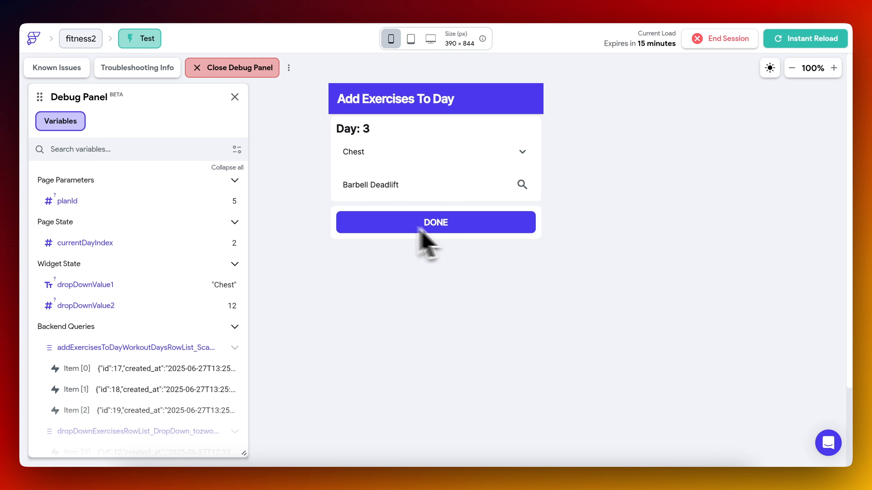
click(443, 225)
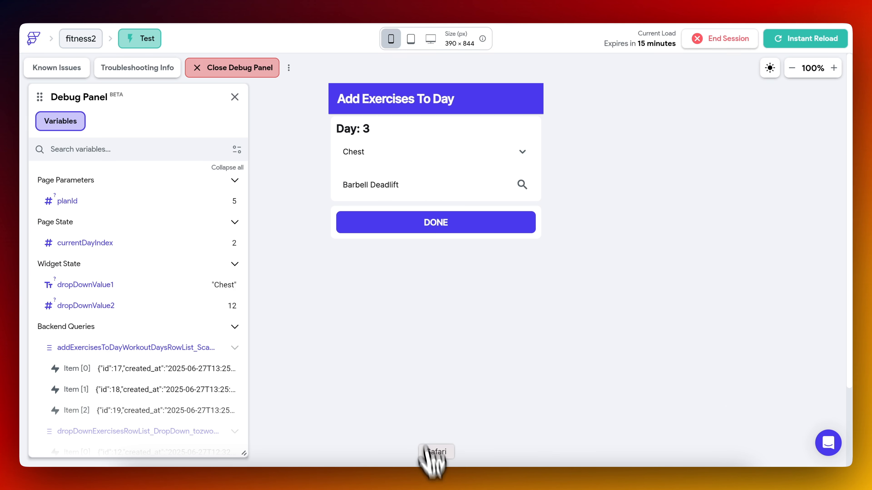
scroll(577, 250, up, 3)
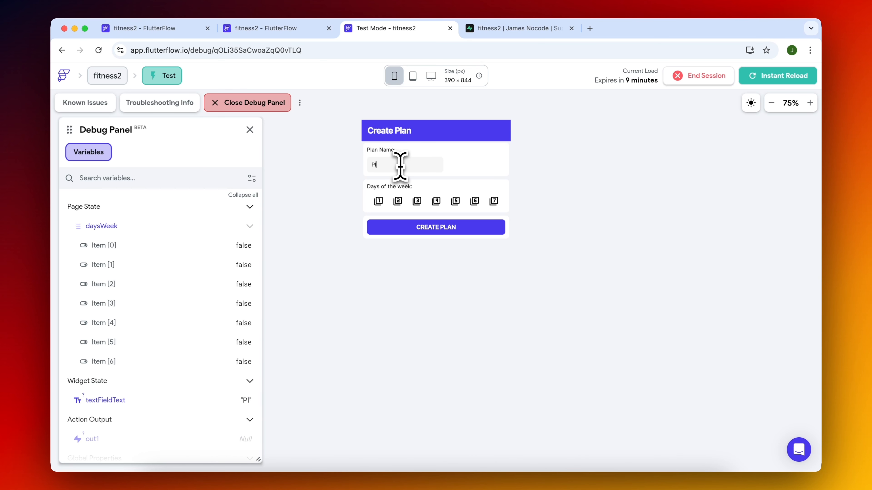
Create another test plan named "Plan4" with days 1, 2, 3 and 4 selected.
text(4)
click(378, 201)
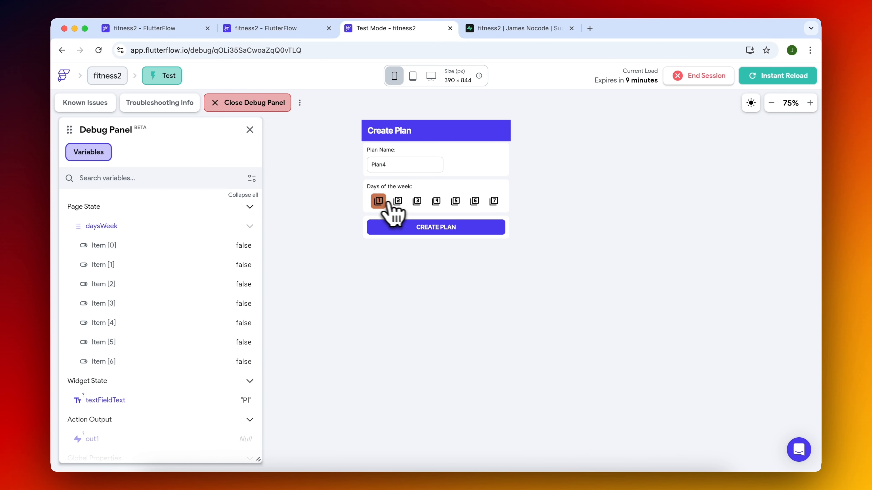
click(397, 201)
click(417, 200)
click(436, 202)
click(439, 227)
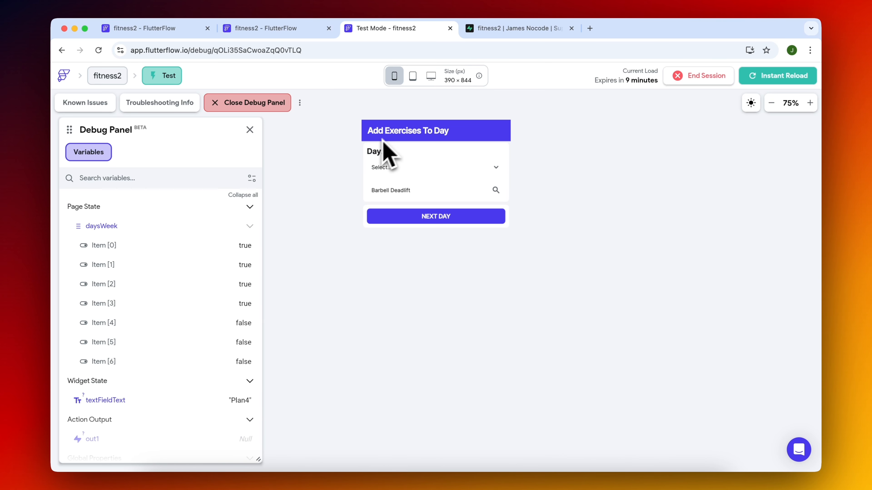
Choose Chest and the exercise Barbell Squats for Day 1, and reopen the exercise list.
click(403, 168)
click(402, 187)
click(416, 190)
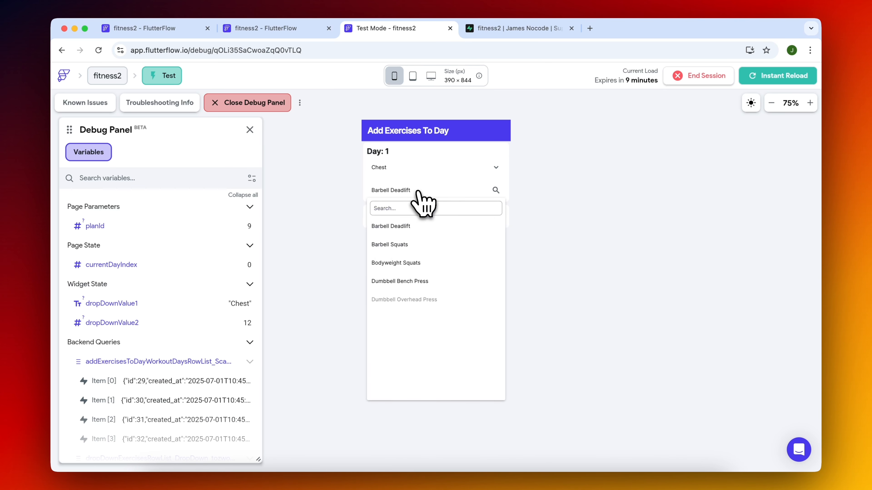
click(434, 252)
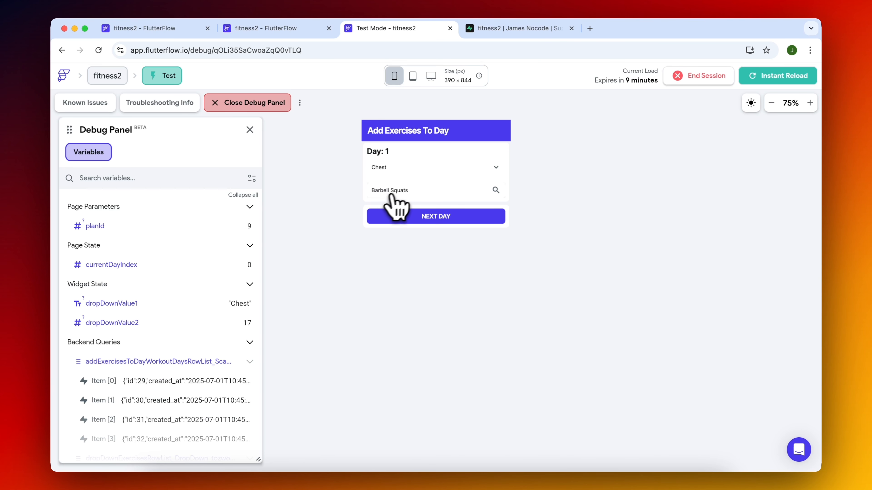
click(401, 195)
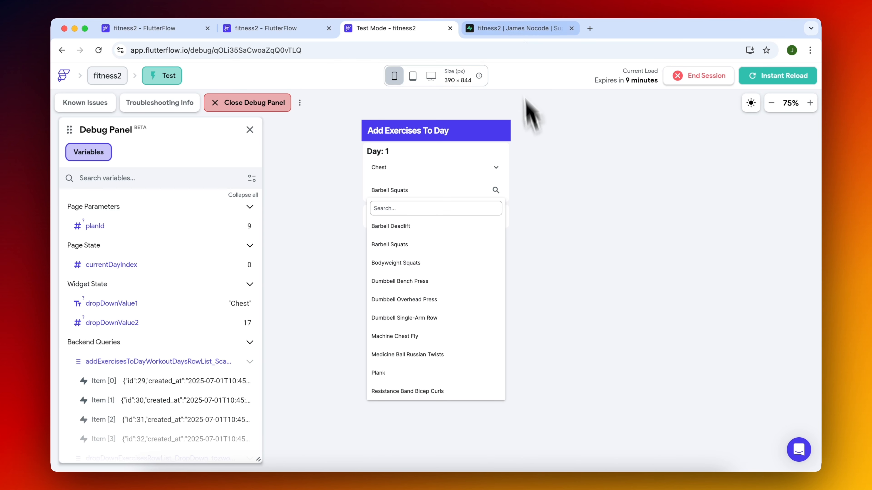
Switch to Supabase and review the columns of the workout_day_exercises table.
click(517, 33)
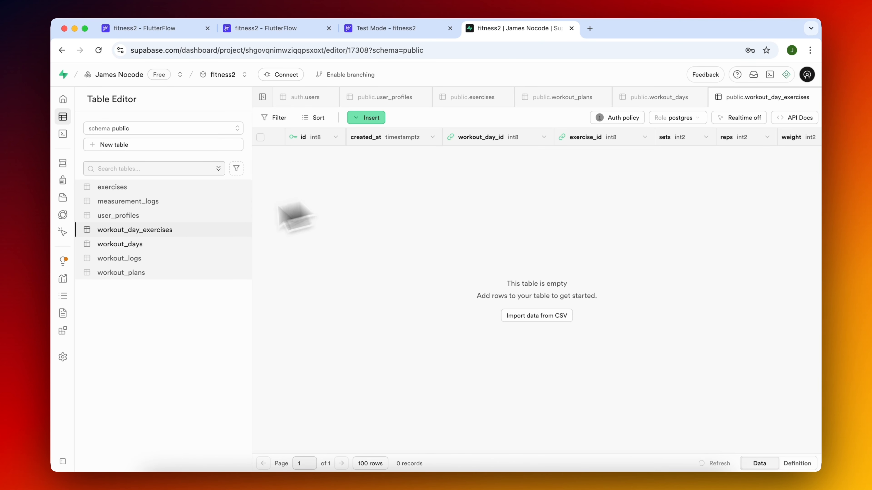
scroll(446, 223, right, 5)
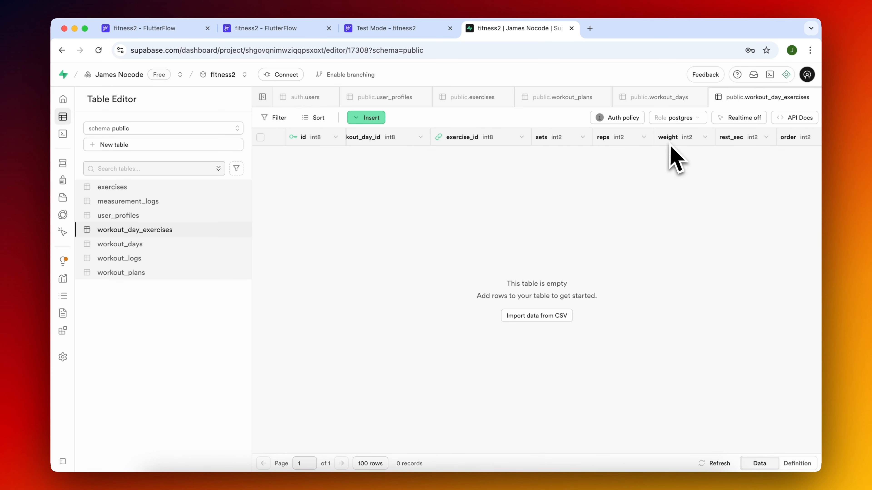
scroll(735, 156, left, 5)
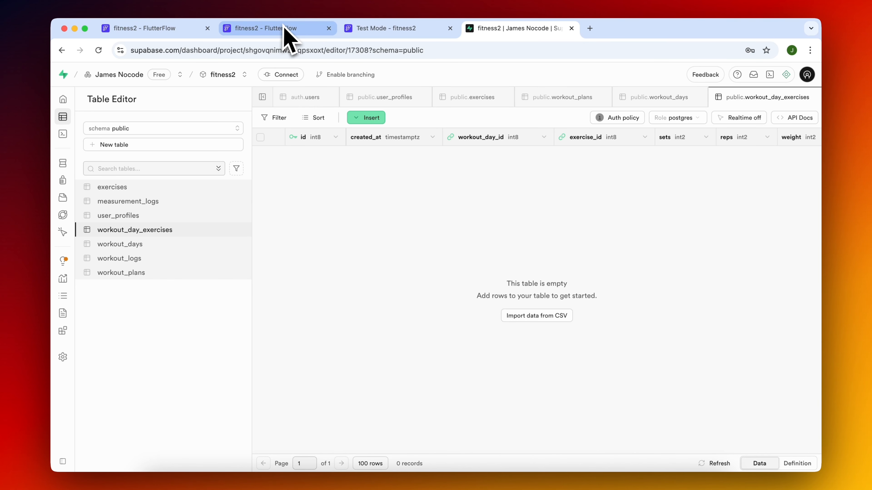
Return to the FlutterFlow editor and select the add_exercises_to_day page.
click(261, 29)
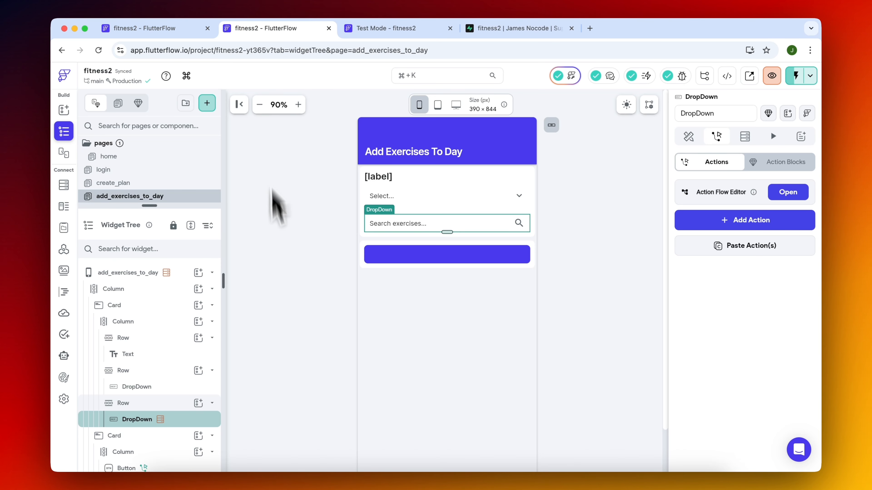
click(287, 296)
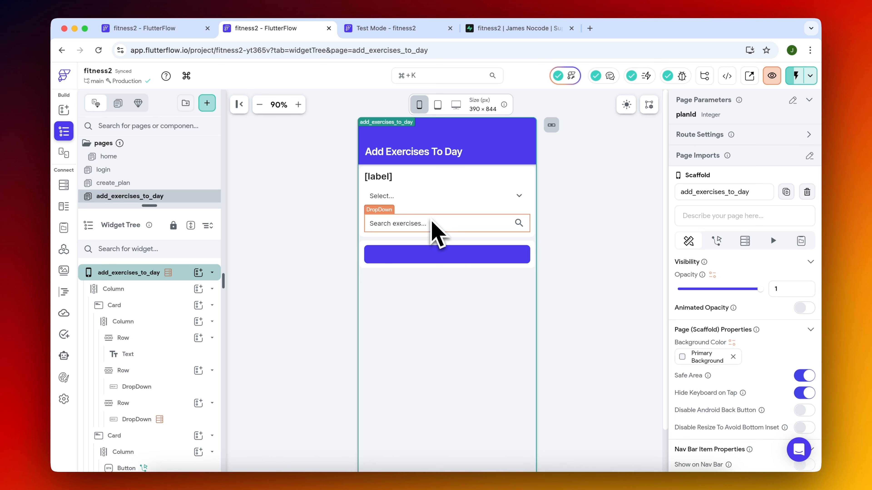
Add an On Selected trigger with a Show Snack Bar action to the exercise search dropdown.
click(330, 239)
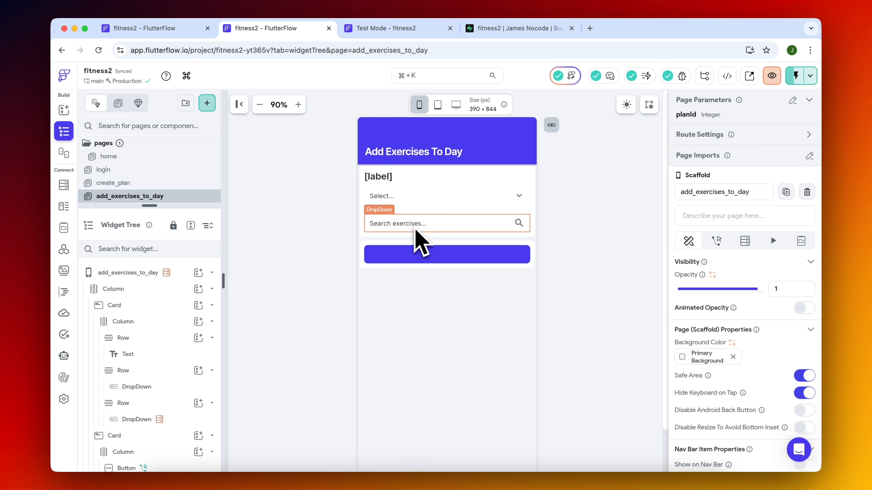
click(432, 227)
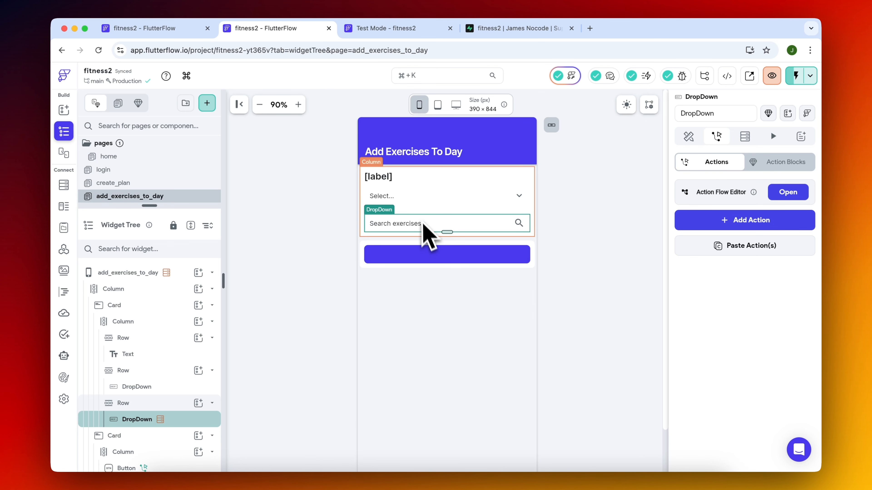
click(787, 192)
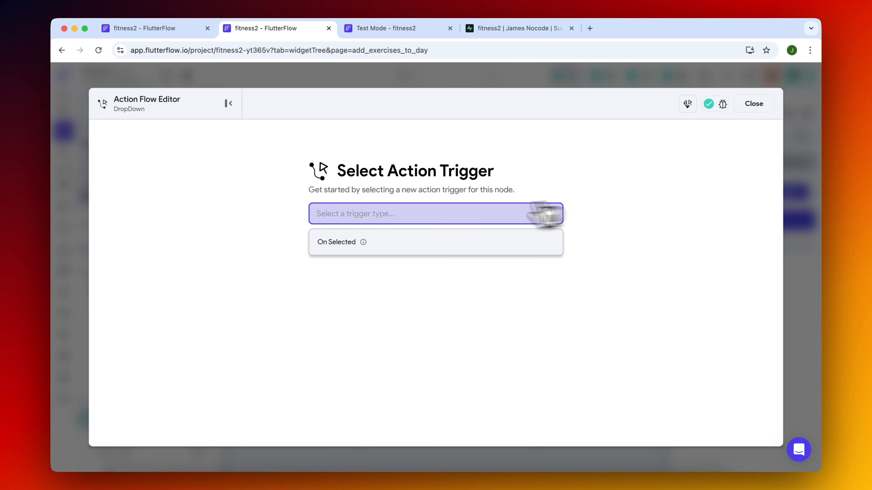
click(399, 248)
click(515, 310)
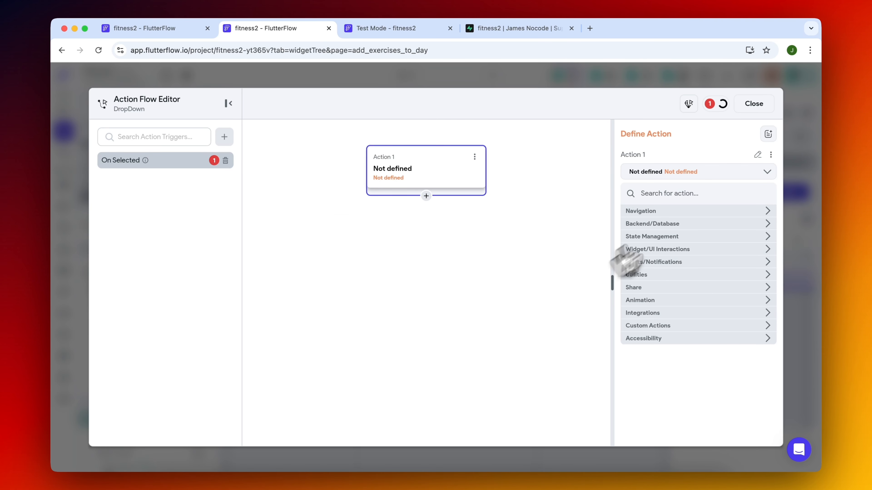
click(681, 195)
text(snack)
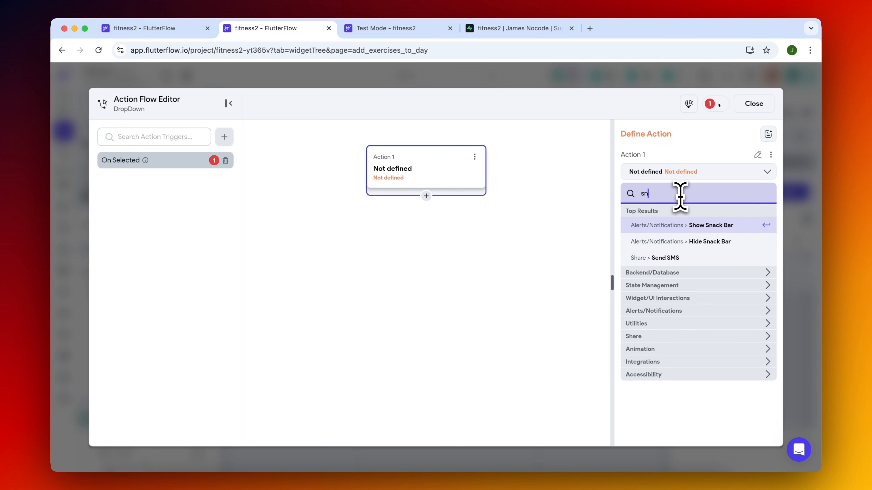
click(704, 225)
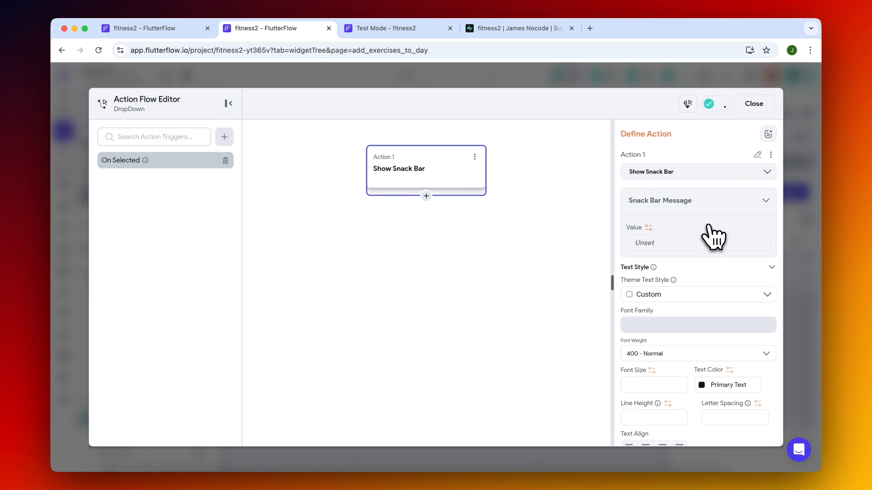
Set the snack bar message to the widget state value of DropDown 2.
click(648, 227)
scroll(563, 329, down, 3)
scroll(559, 347, down, 2)
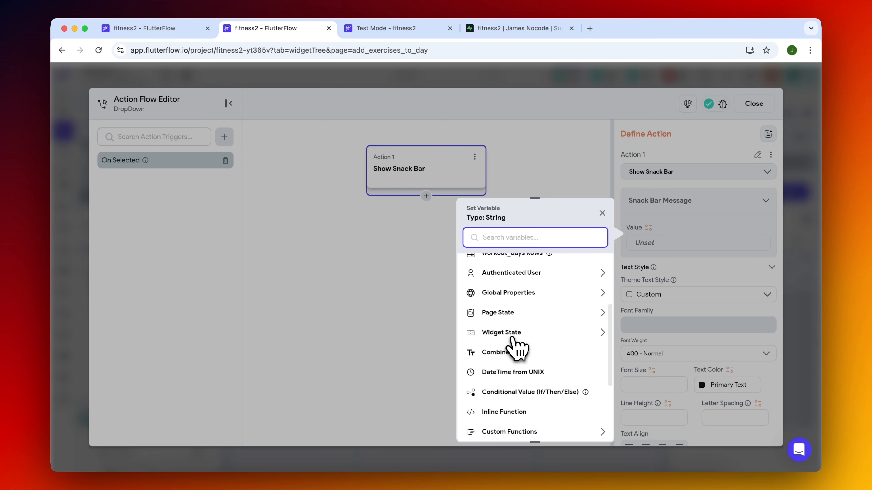
click(512, 336)
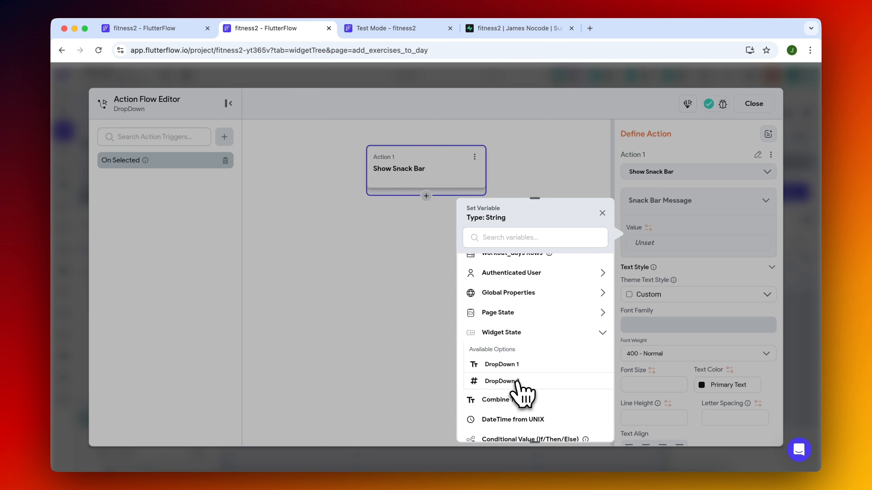
click(502, 381)
click(585, 427)
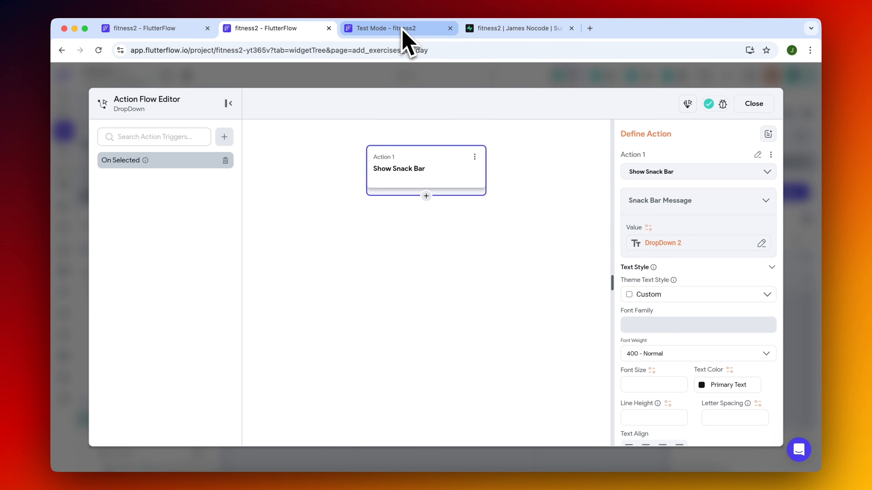
Switch to Supabase, review the ids in the exercises table, and return to the FlutterFlow editor.
click(508, 30)
click(142, 189)
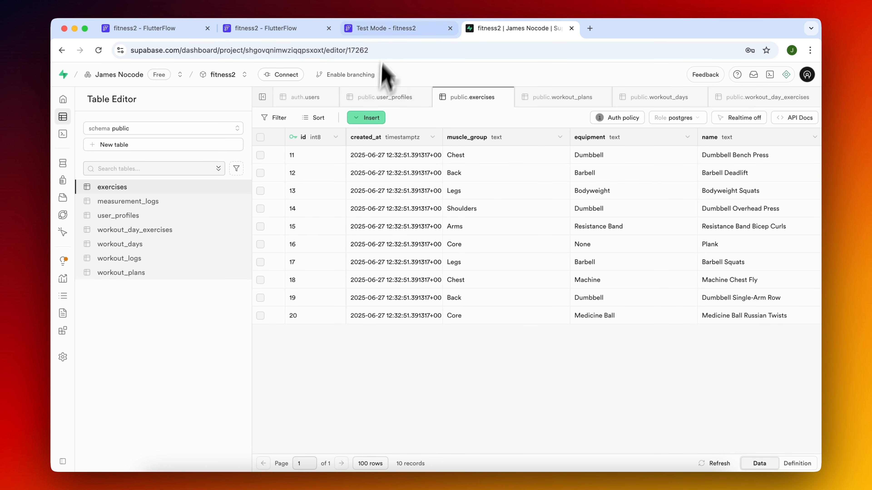
click(389, 30)
click(275, 29)
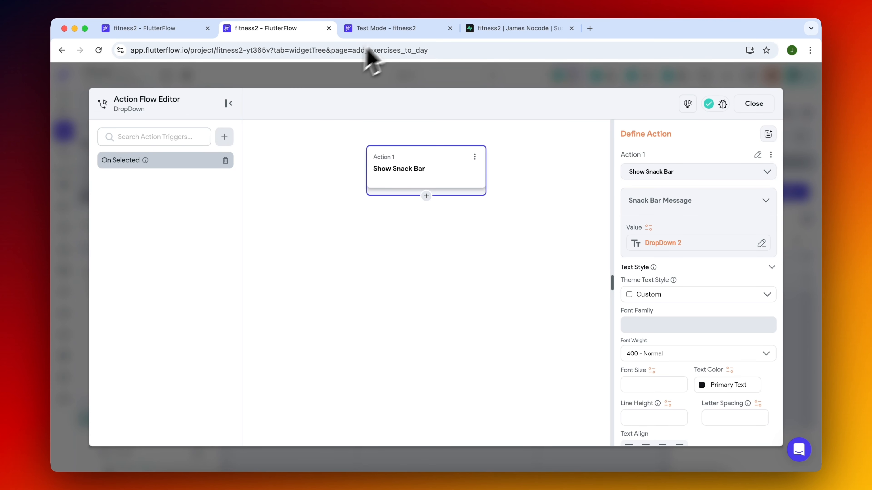
Switch to Test Mode, reload the app instantly and create a test plan named "Plan2" with days 1 and 2 selected.
click(388, 29)
click(774, 74)
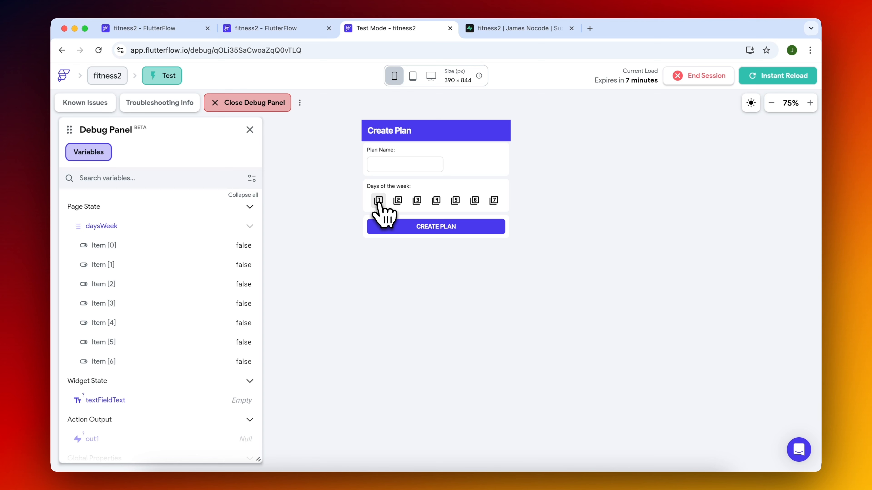
click(379, 200)
click(397, 201)
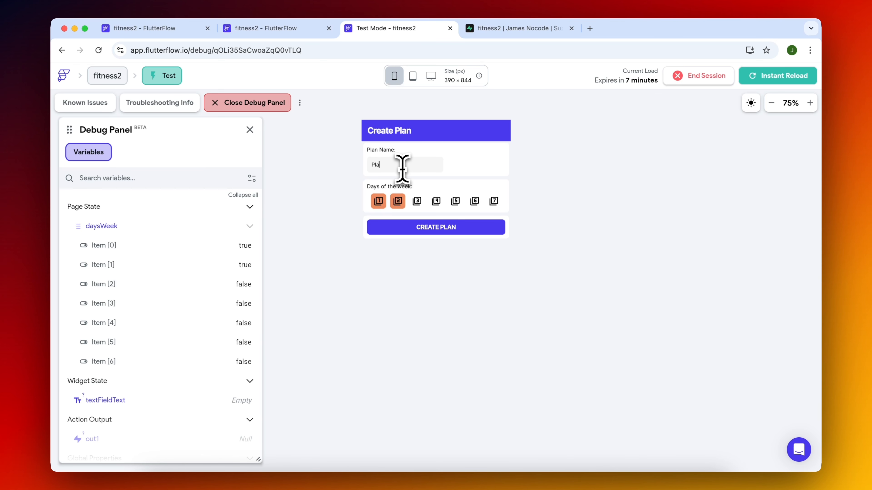
click(434, 228)
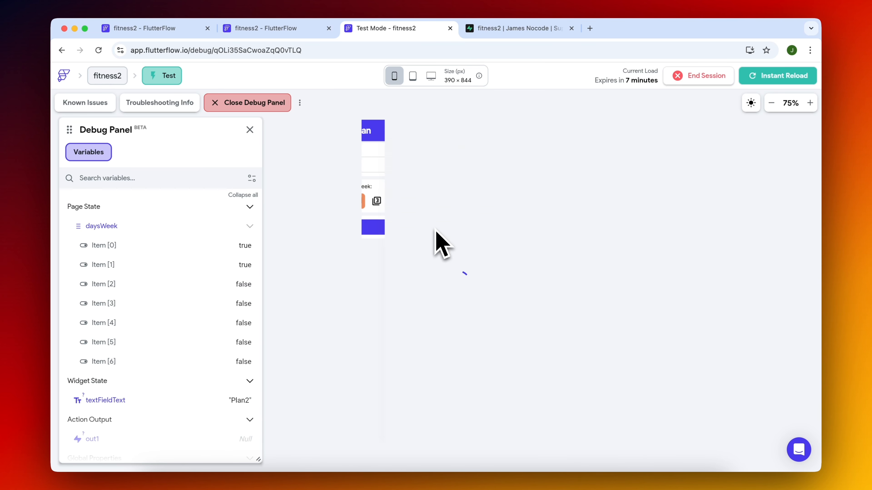
Choose the exercise Plank for Day 1, compare its snack bar value with the exercises table in Supabase, and return to Test Mode.
click(396, 191)
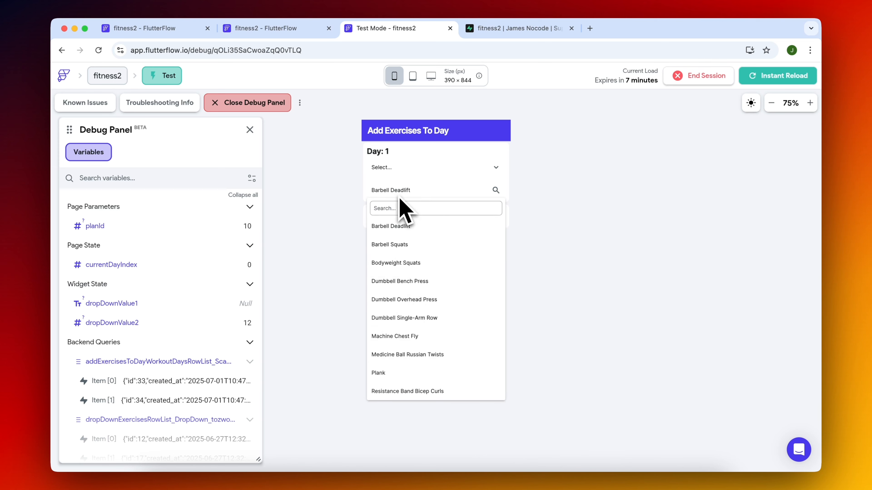
click(424, 373)
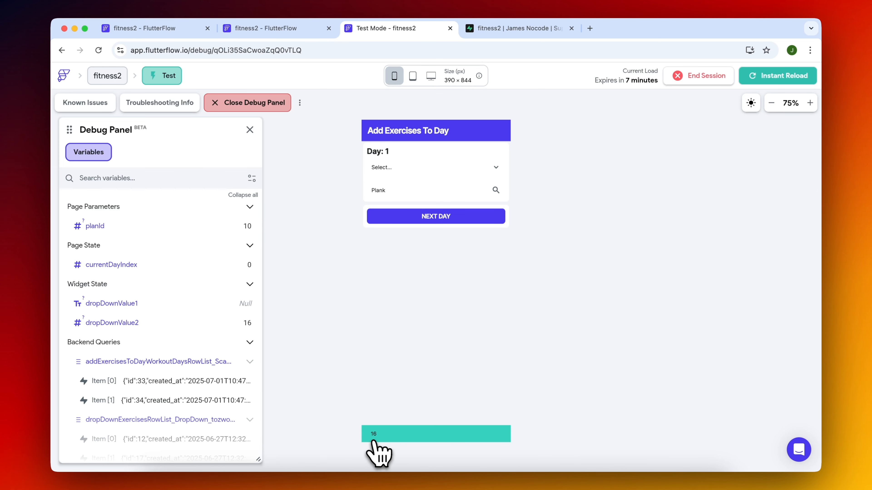
click(517, 31)
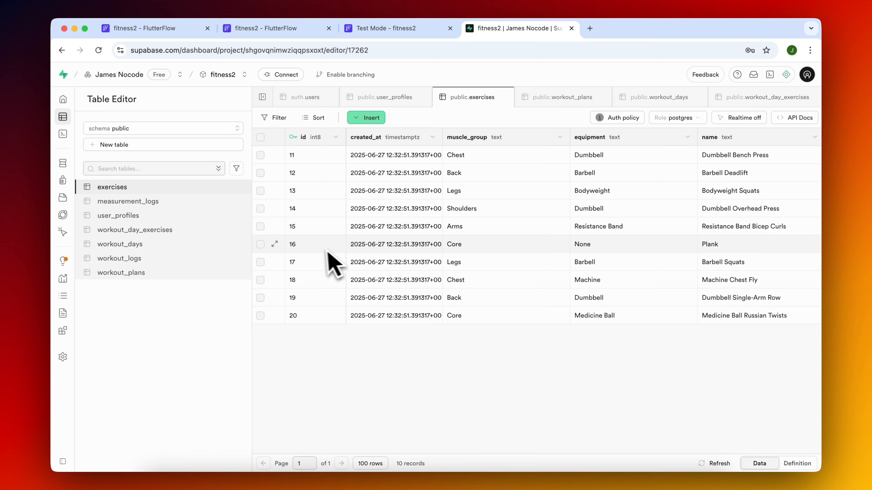
click(412, 30)
Choose Barbell Deadlift in the test page and check its id against the Supabase exercises table.
click(439, 192)
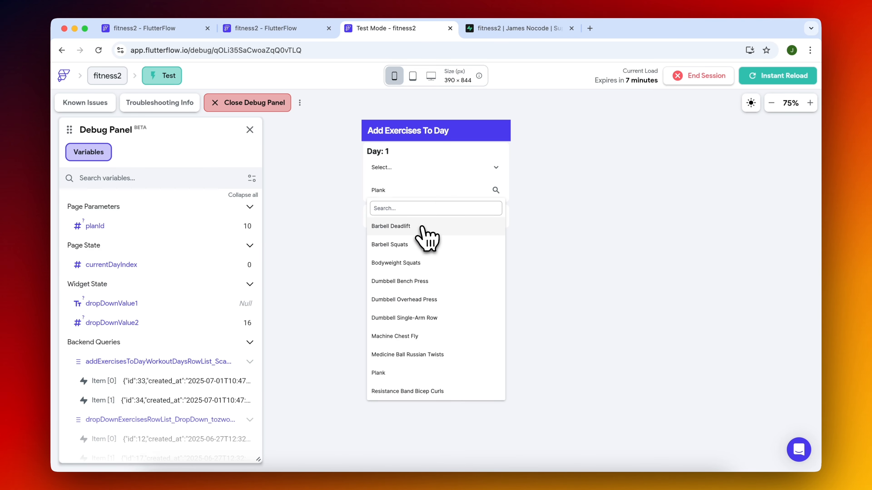
click(422, 225)
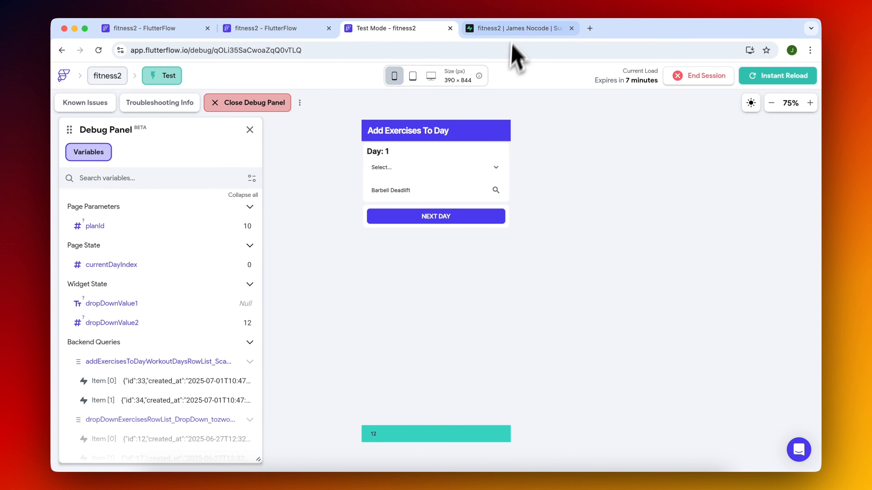
click(513, 30)
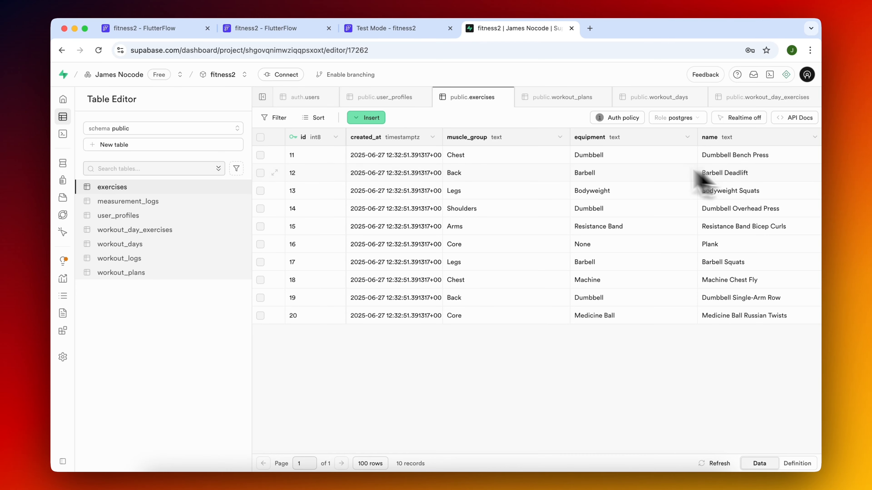
click(383, 31)
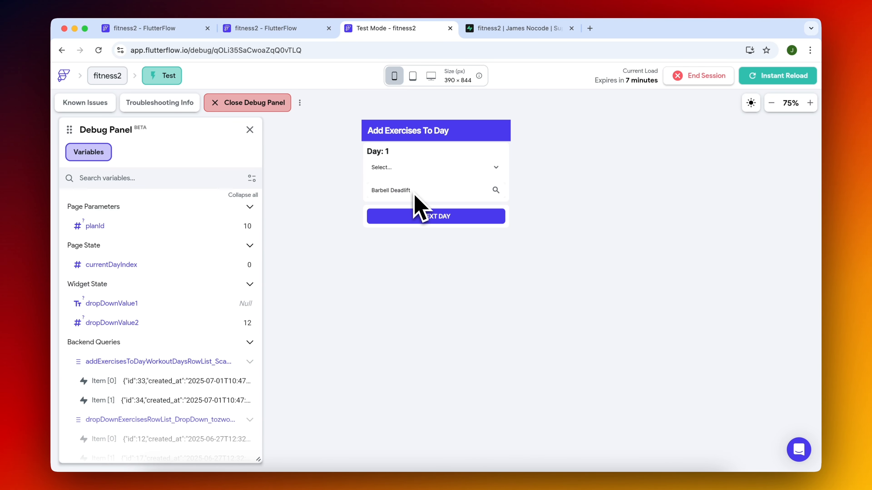
Review the columns of the workout_day_exercises table in Supabase and return to the exercise dropdown's action flow in FlutterFlow.
click(273, 30)
click(388, 81)
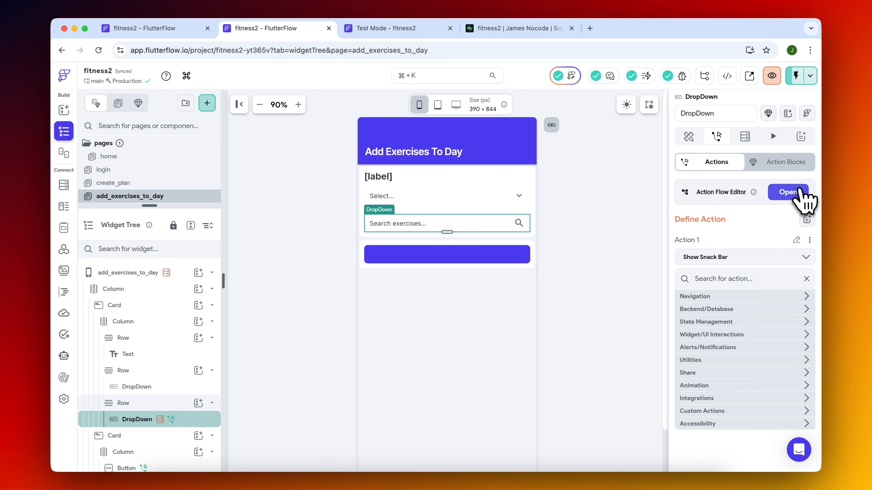
click(789, 194)
click(515, 28)
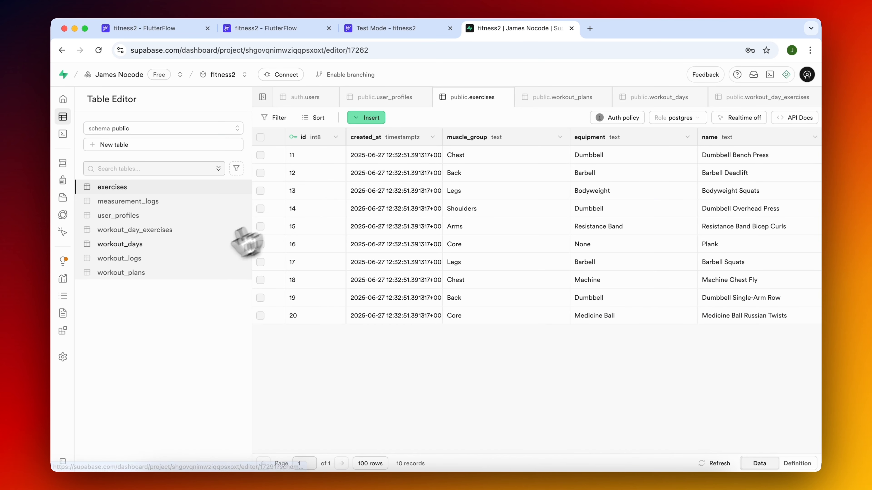
click(156, 230)
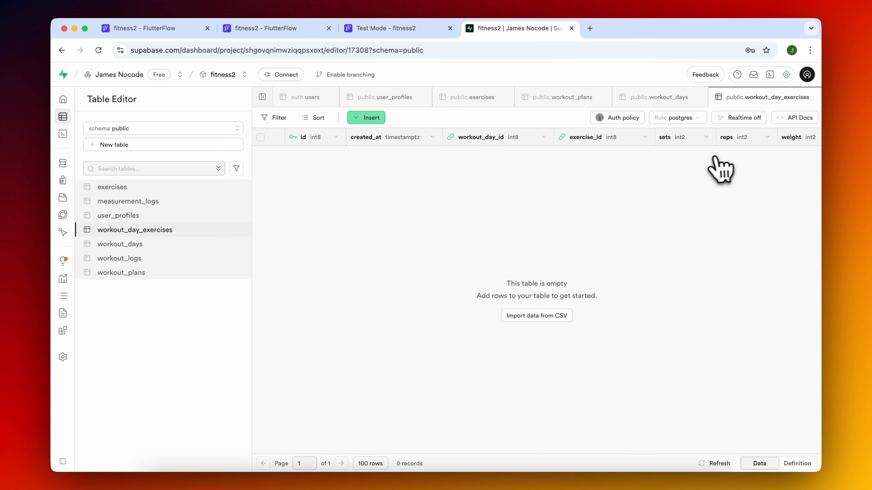
scroll(708, 158, right, 5)
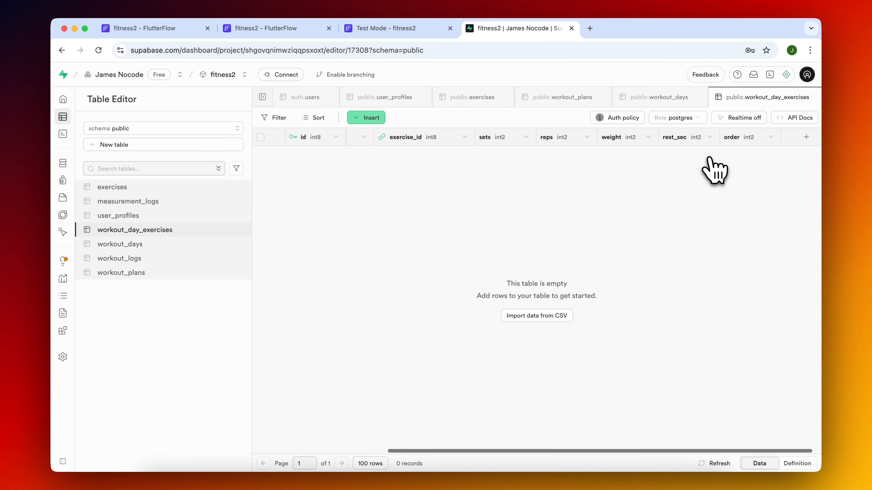
click(404, 34)
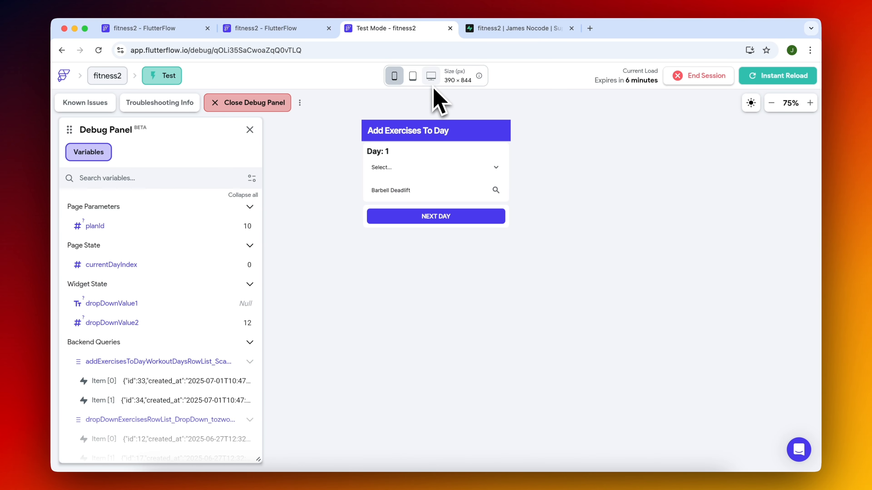
click(292, 32)
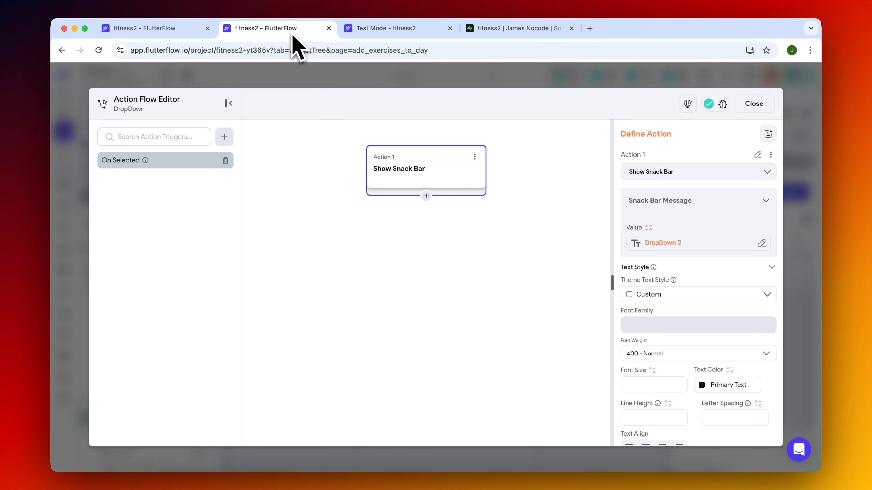
Replace the Show Snack Bar action with a backend call that inserts a row into the workout_day_exercises table.
click(476, 158)
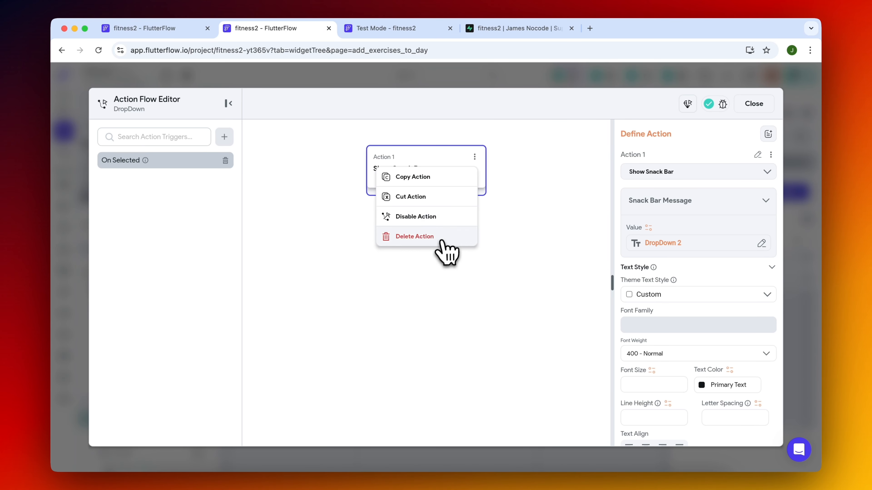
click(442, 237)
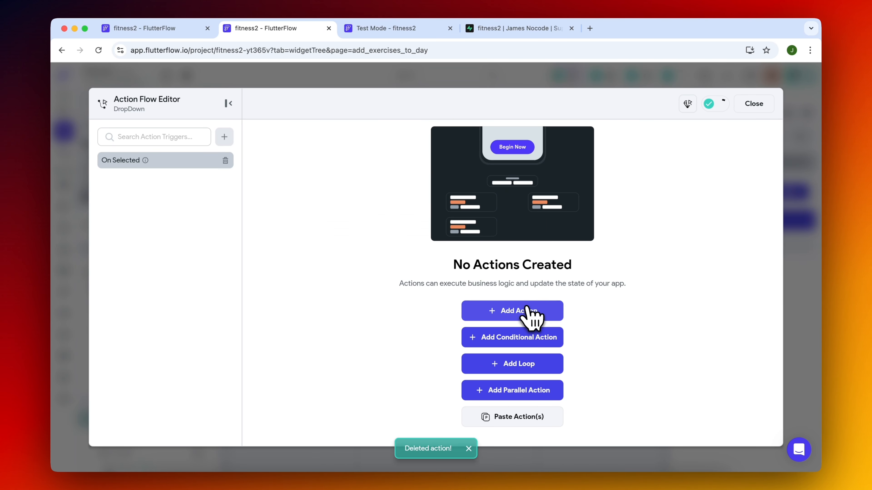
click(503, 311)
click(675, 193)
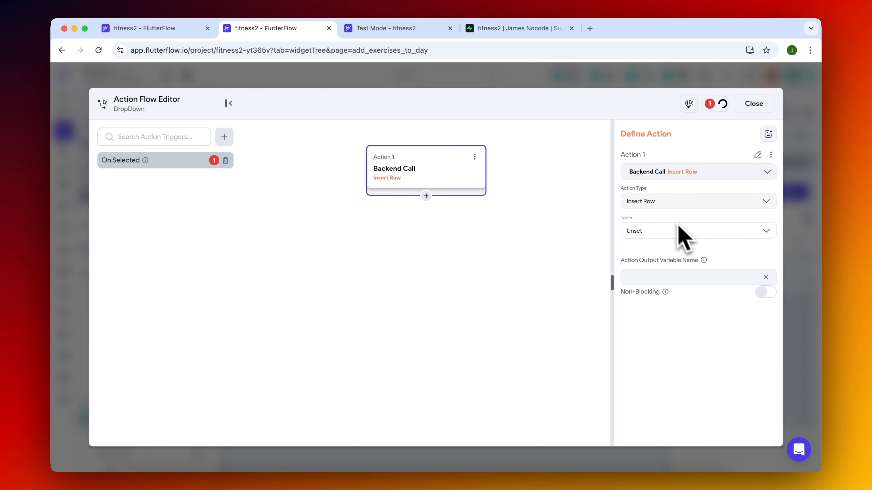
click(664, 230)
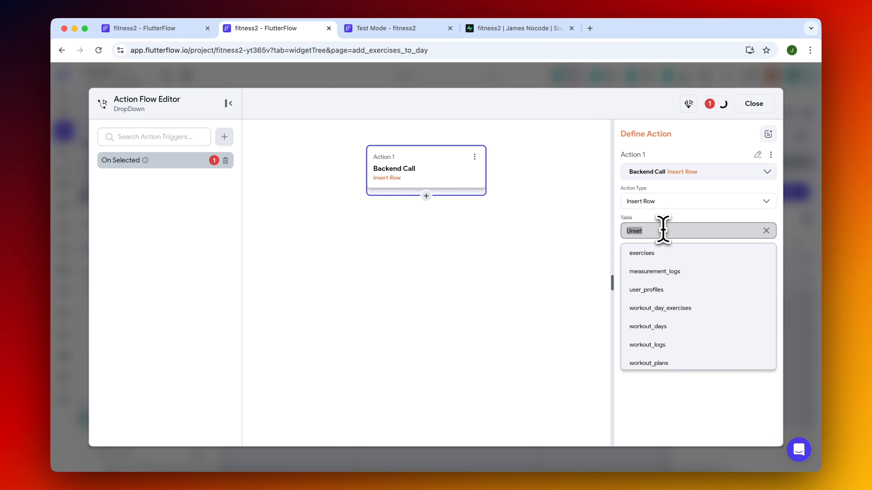
click(670, 307)
Add workout_day_id, exercise_id, sets, reps, weight and rest_sec to the inserted row's fields, removing the initial id and created_at entries.
click(667, 274)
click(666, 302)
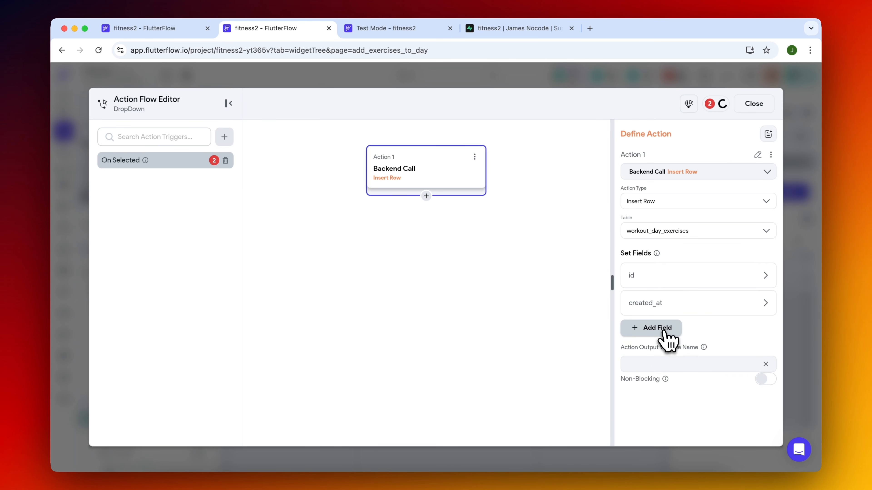
click(665, 329)
click(664, 357)
click(660, 385)
click(661, 411)
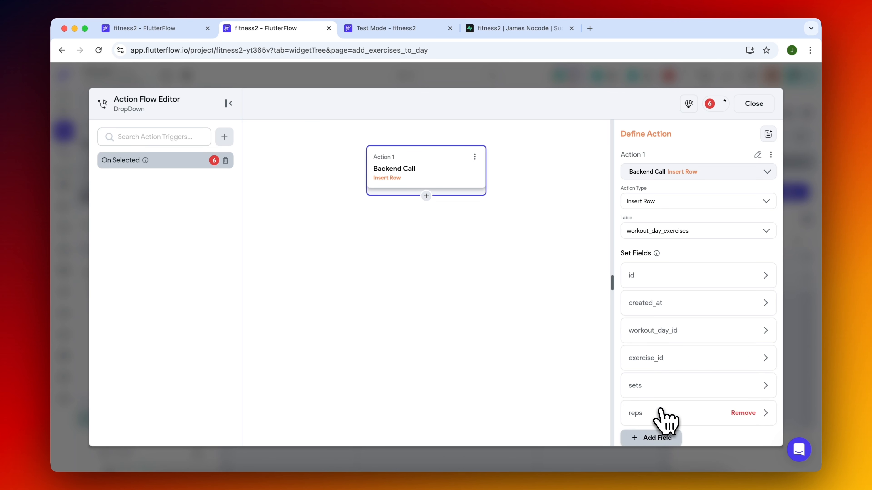
scroll(661, 411, down, 3)
click(660, 336)
click(659, 363)
click(742, 174)
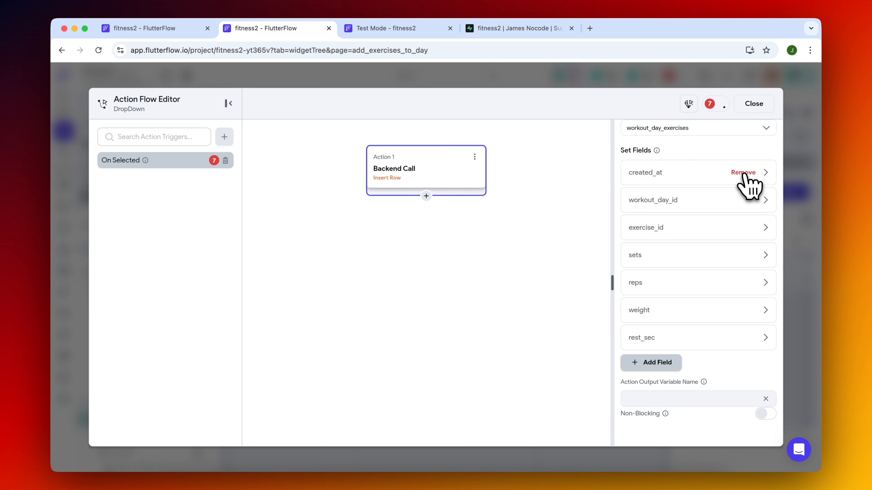
click(744, 174)
click(663, 335)
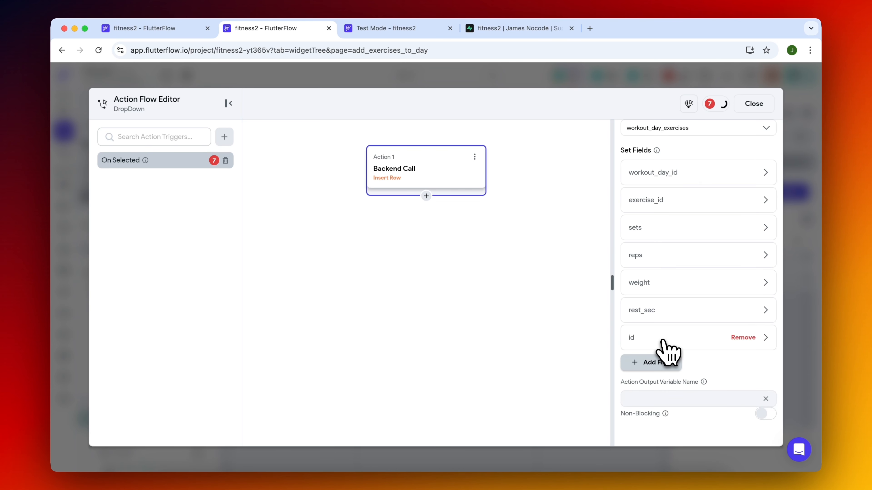
Set the inserted row's workout_day_id to the planId page parameter.
click(690, 173)
click(653, 284)
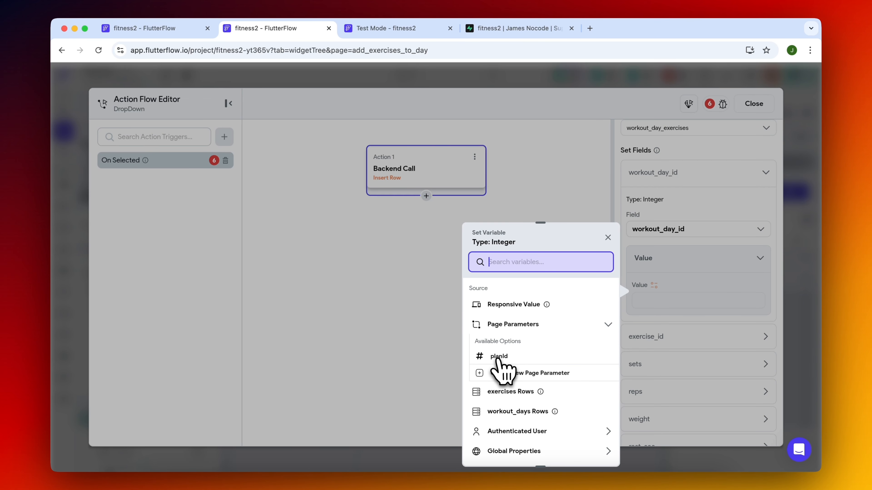
click(498, 357)
Bind the inserted row's exercise_id to the widget state value of DropDown 2.
click(686, 339)
scroll(700, 350, down, 4)
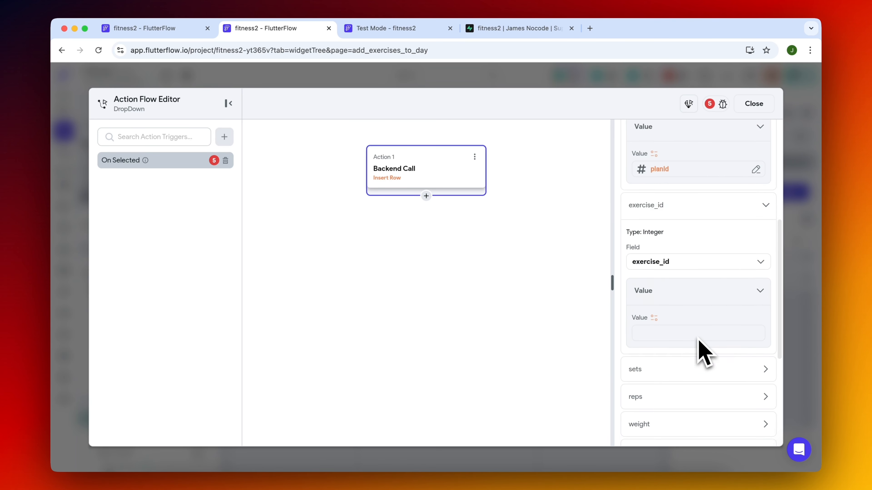
click(655, 318)
scroll(549, 403, down, 5)
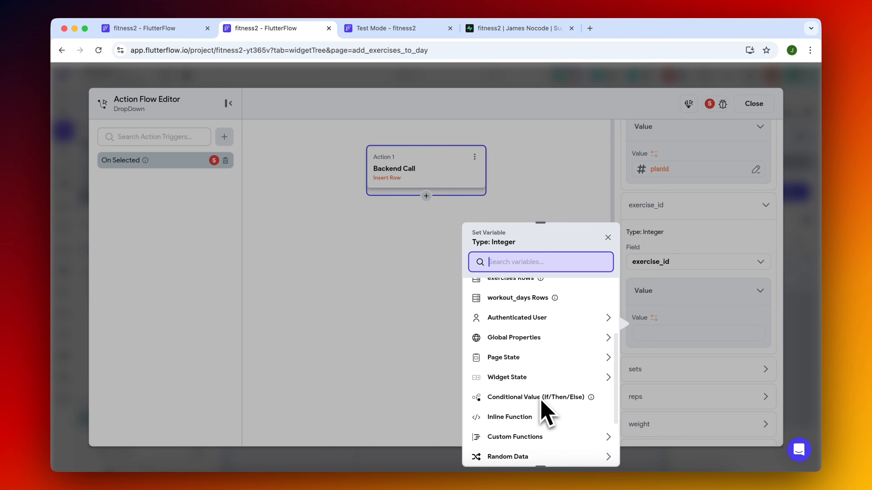
click(541, 351)
click(507, 397)
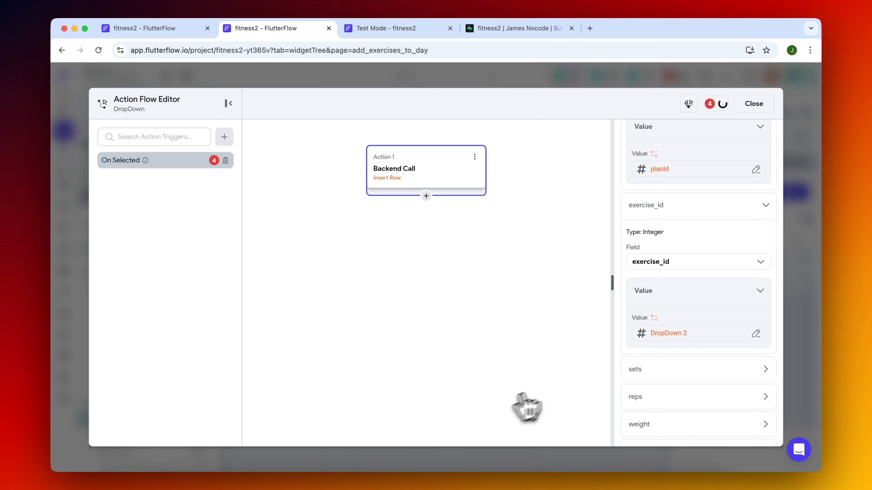
Set the inserted row's sets to 5 and reps to 10.
scroll(686, 350, down, 4)
click(678, 246)
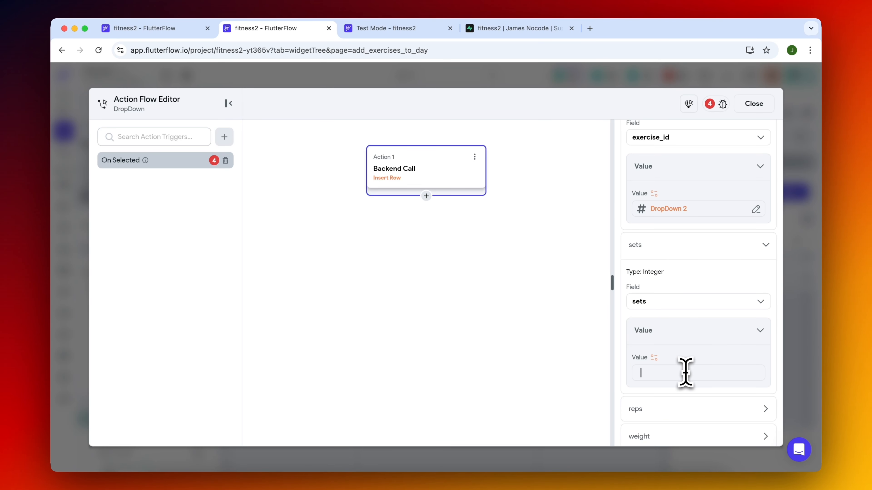
scroll(686, 375, down, 2)
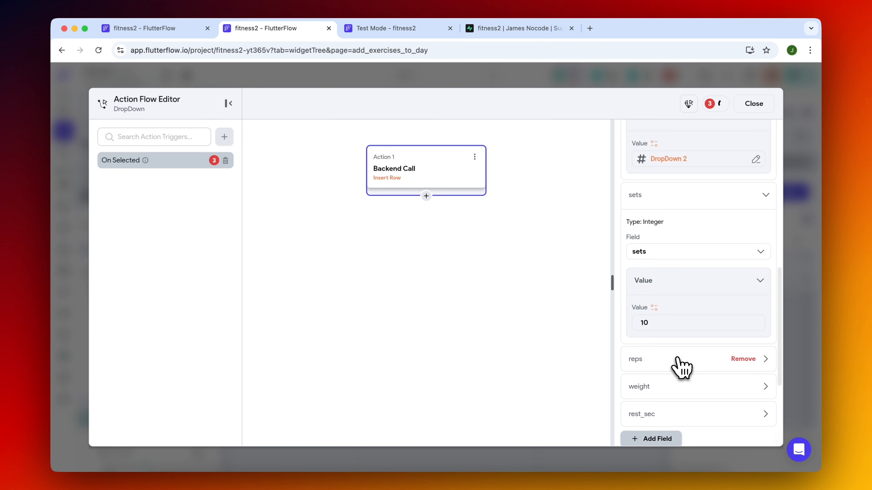
click(681, 367)
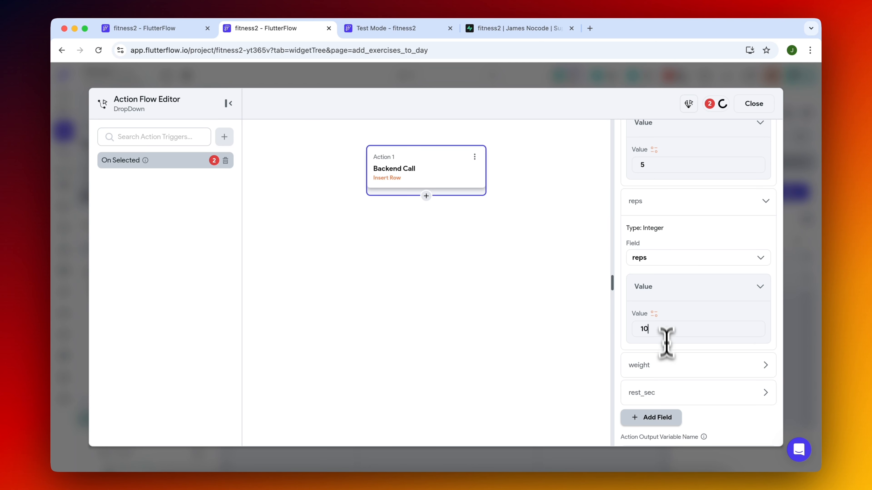
Set the inserted row's weight to 150 and rest_sec to 90, and close the action flow editor.
click(672, 379)
click(661, 394)
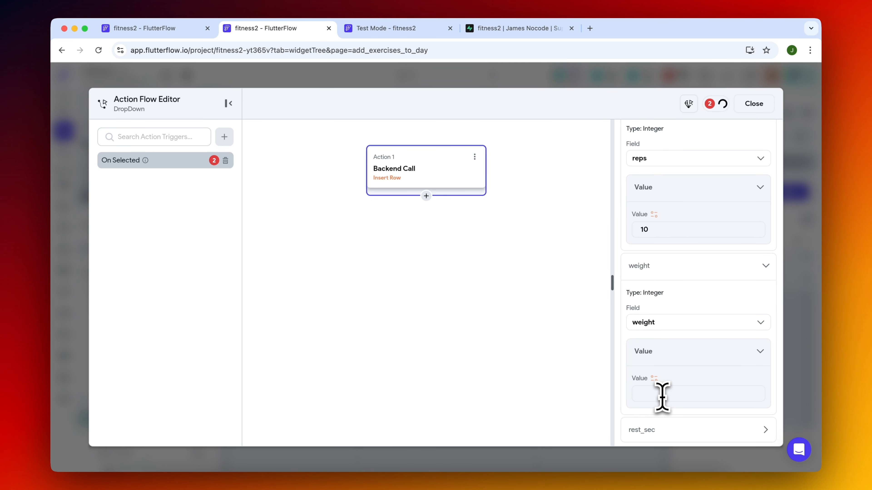
text(150)
scroll(621, 329, down, 4)
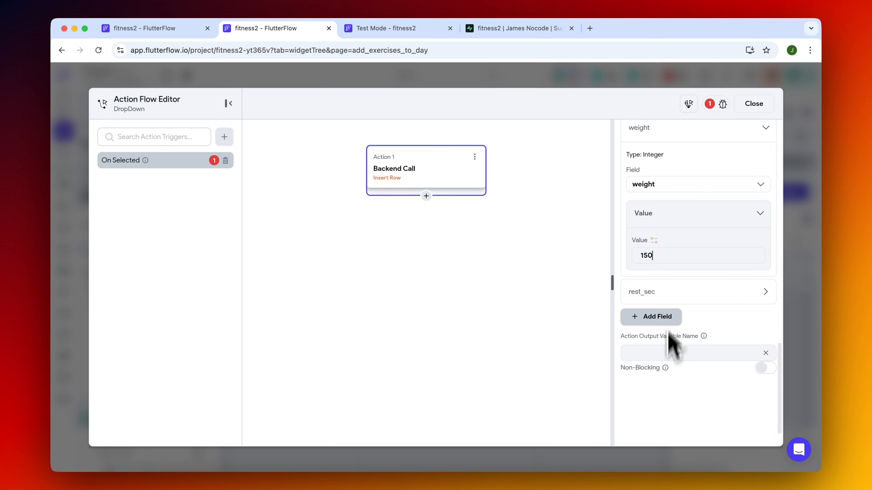
click(675, 294)
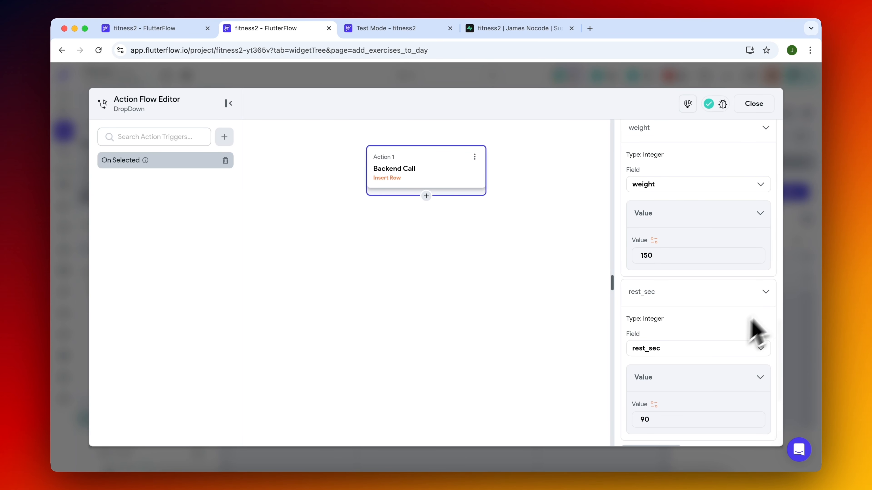
click(808, 270)
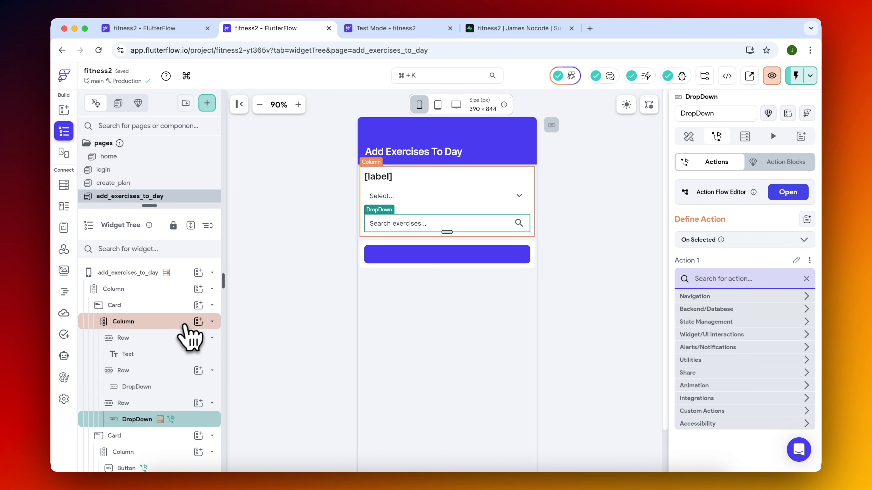
Add a ListView below the exercise search dropdown in the first card's column and place a Card inside it.
click(198, 322)
text(list)
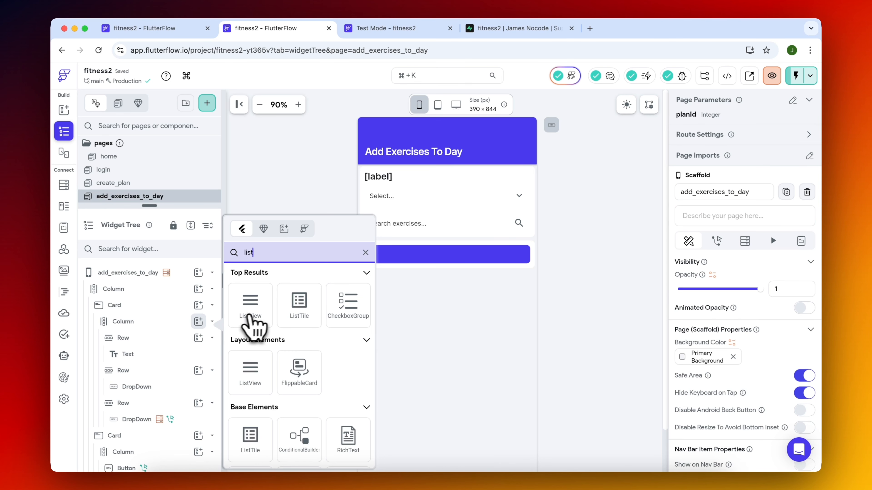
click(254, 316)
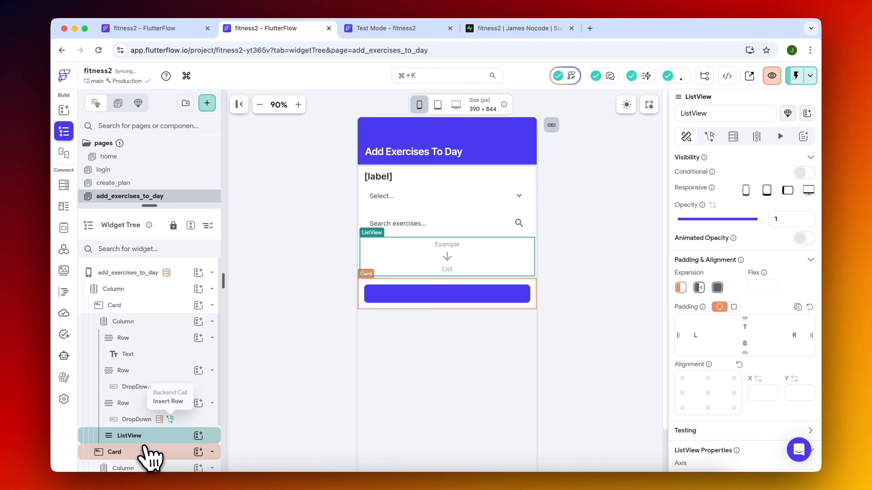
click(199, 435)
text(card)
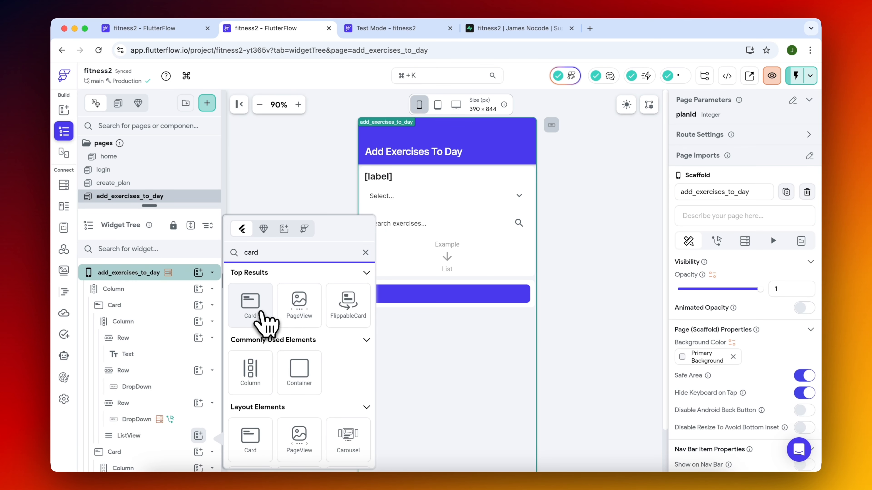
click(252, 301)
Add a Row to the ListView's card and fill it with three Columns.
scroll(177, 424, down, 3)
click(198, 377)
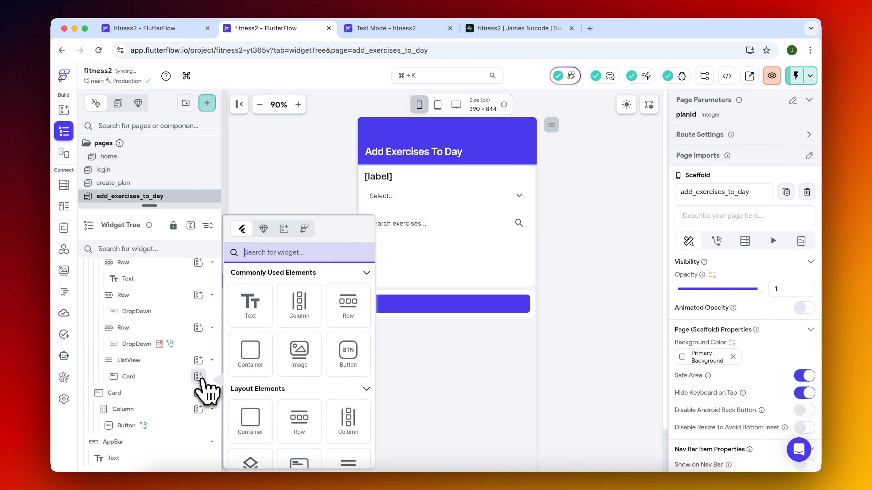
text(row)
click(250, 304)
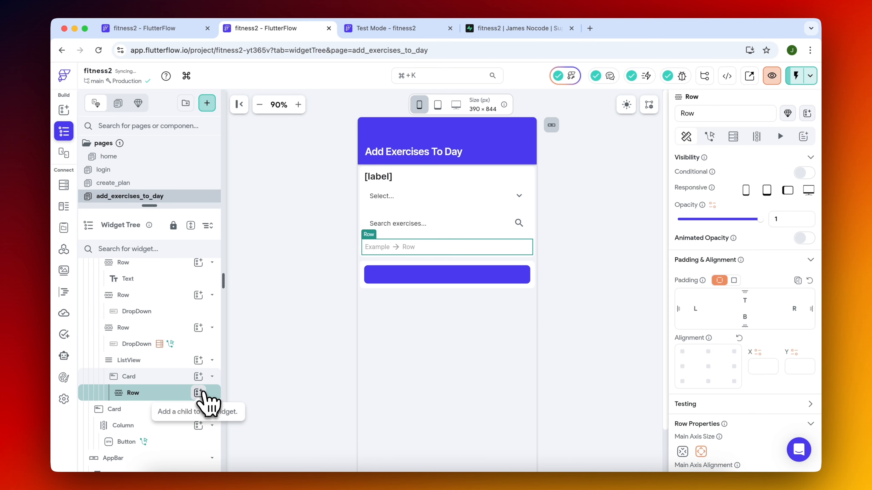
click(198, 393)
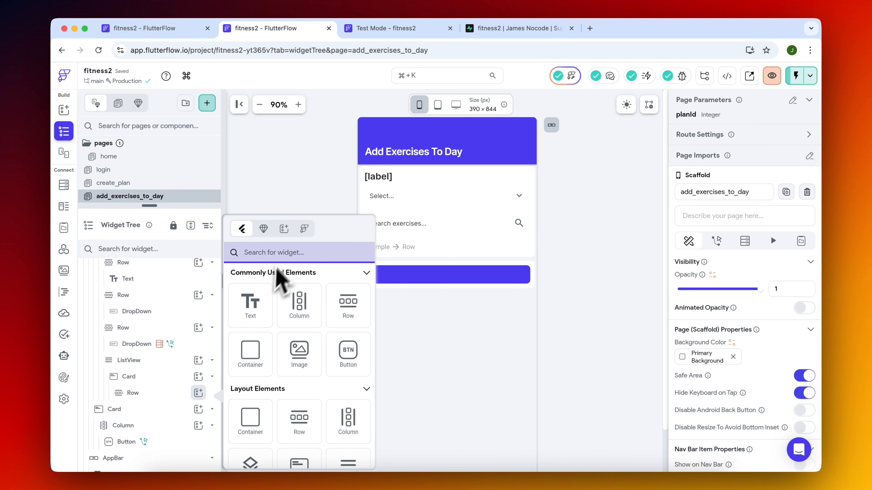
click(299, 303)
key(super+d)
key(super+d)
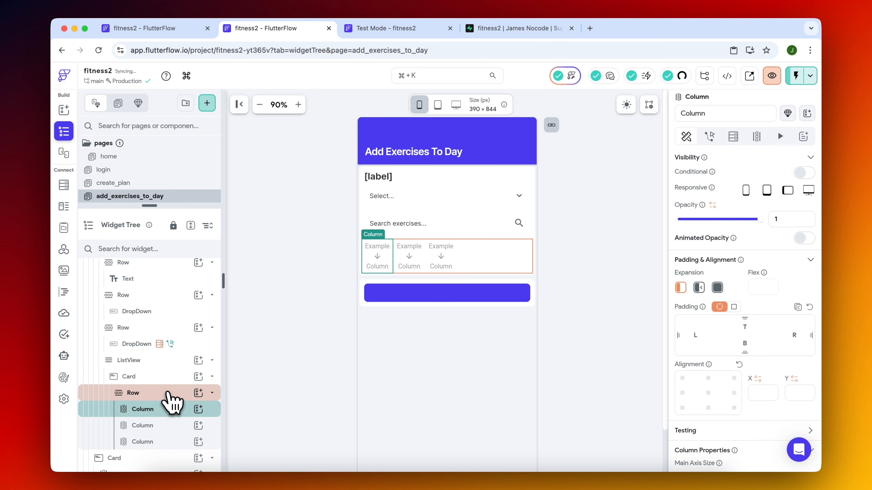
Set the main axis alignment of the card's row to space evenly.
click(168, 394)
scroll(688, 335, down, 5)
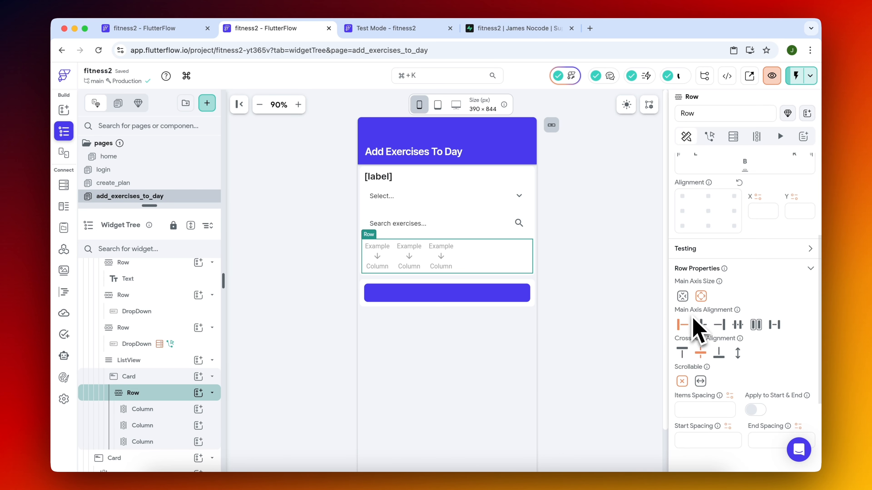
click(737, 324)
Add a Text widget to the first of the three columns in the card's row.
click(397, 263)
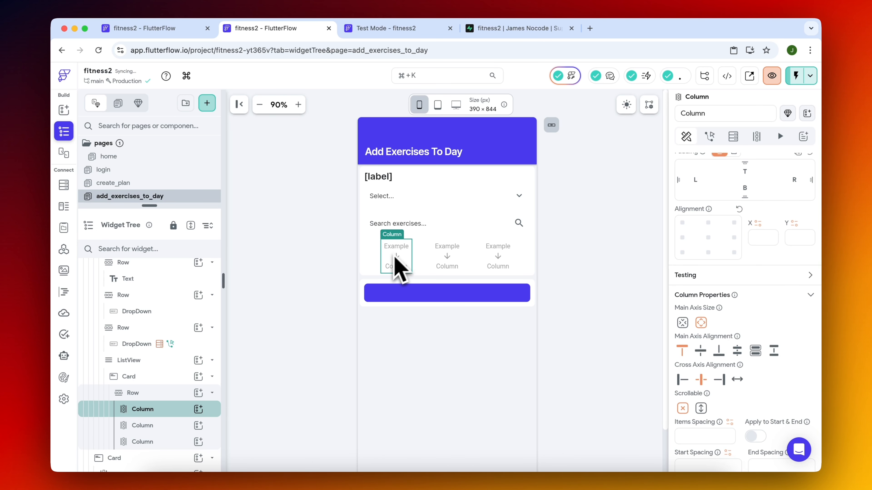
click(199, 409)
click(251, 309)
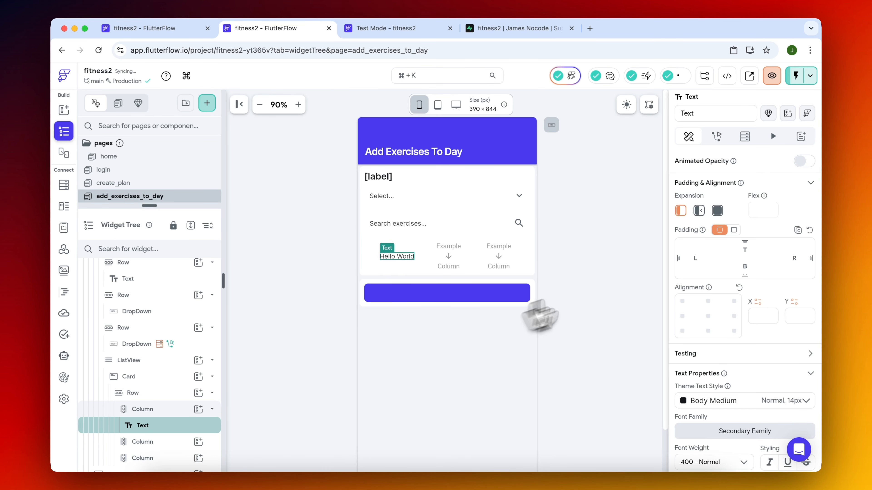
click(681, 210)
Try to give the ListView a Supabase query that returns a list of rows from workout_day_exercises.
click(164, 361)
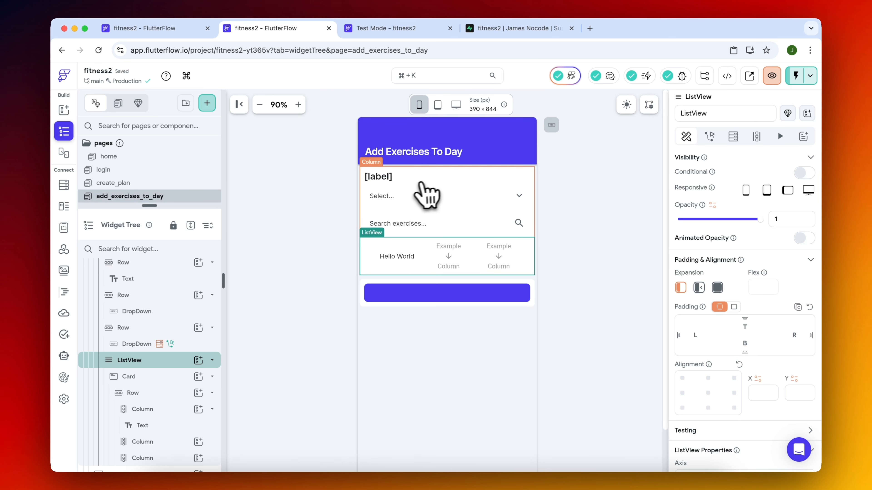
click(734, 141)
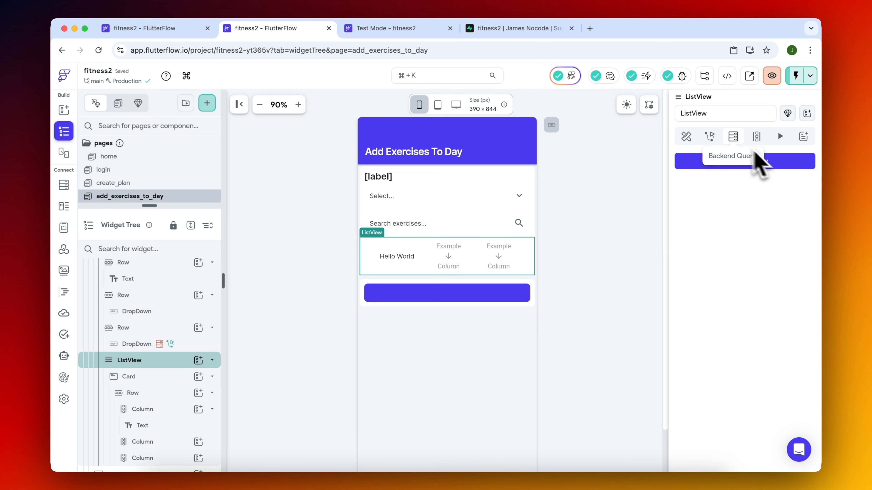
click(776, 162)
click(561, 236)
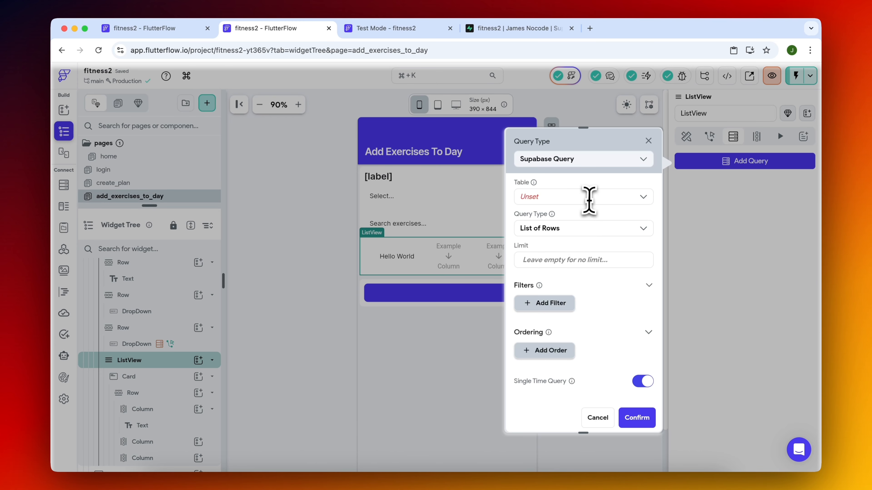
click(586, 195)
click(586, 273)
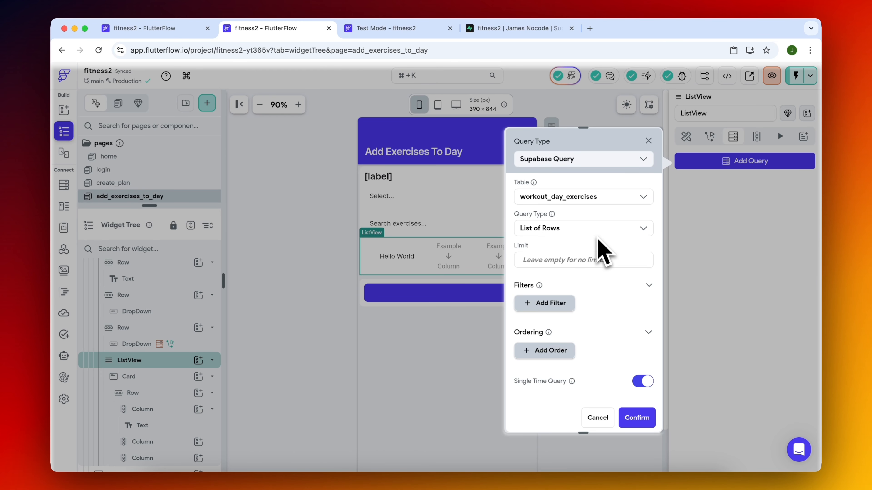
Try to filter the ListView query by workout_day_id Equal To the planId page parameter.
click(549, 309)
click(550, 349)
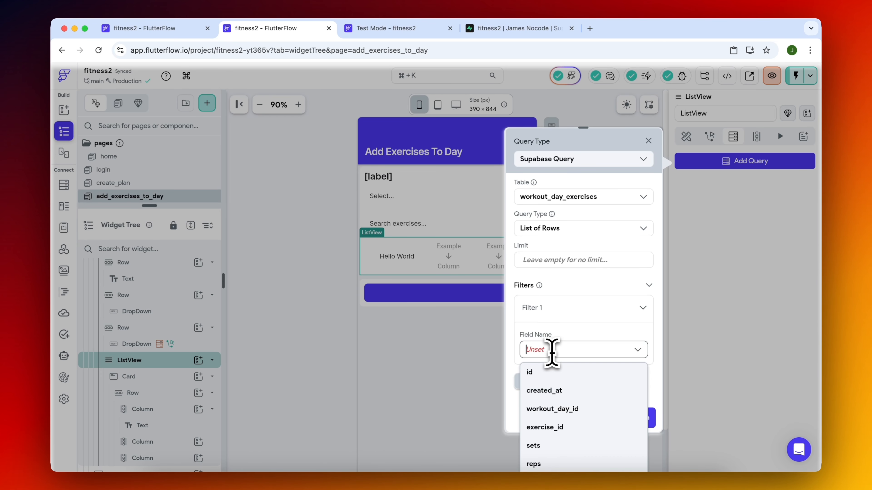
click(571, 409)
scroll(593, 369, down, 5)
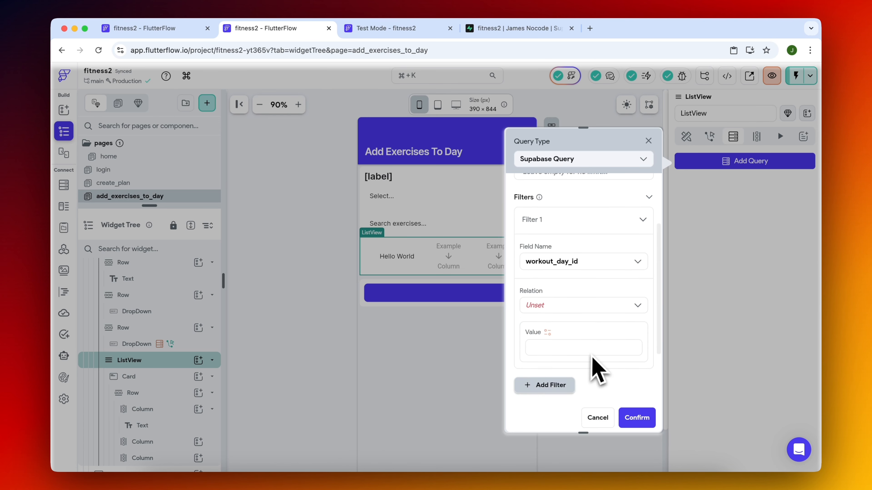
click(583, 219)
click(564, 243)
click(551, 256)
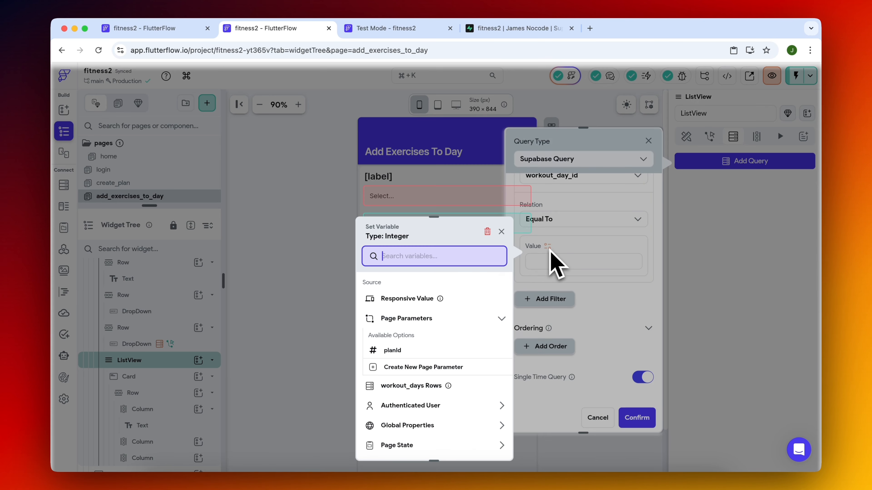
click(410, 347)
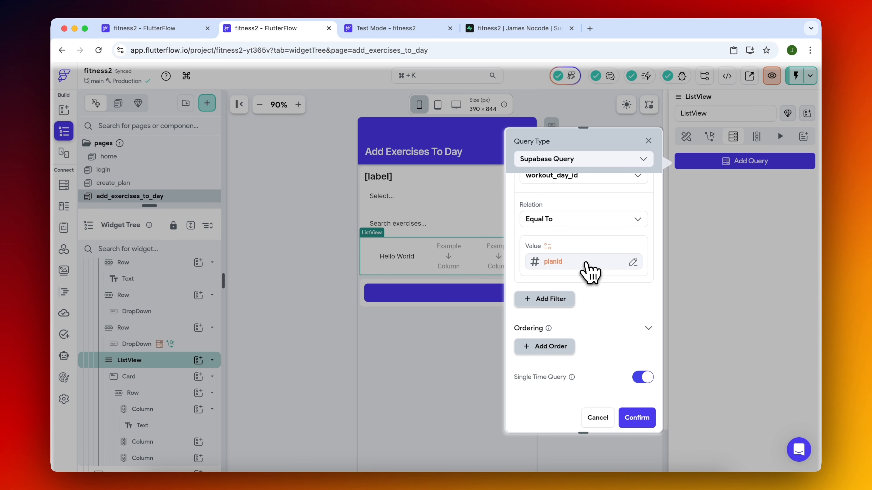
Check the filter's variable options against the workout_days ids in Supabase and the test page's variables, and cancel the ListView query.
click(583, 262)
click(487, 266)
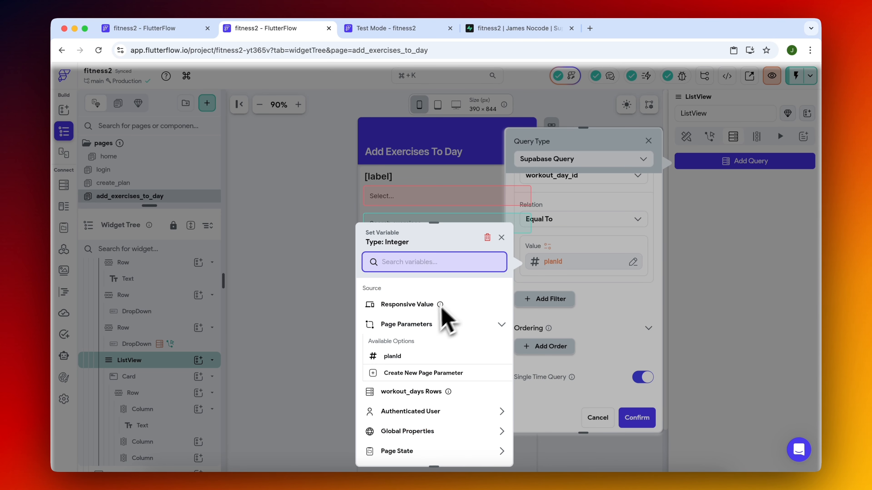
scroll(446, 357, down, 3)
click(449, 349)
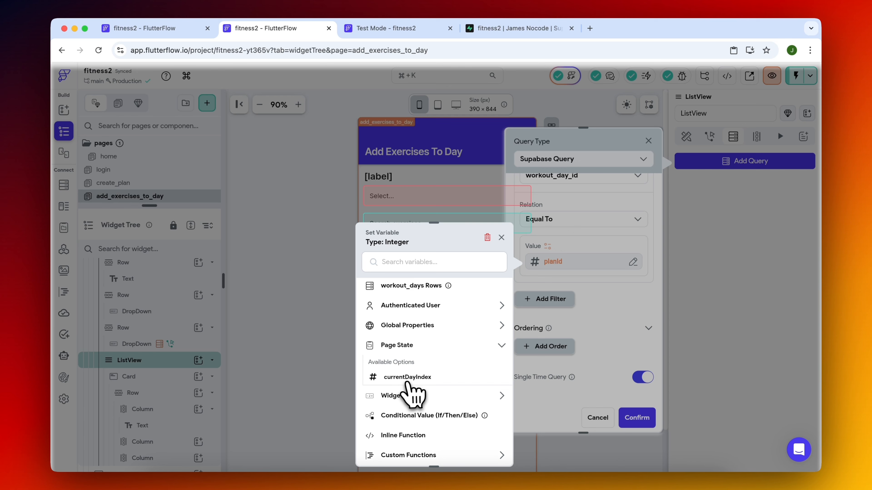
click(496, 29)
click(138, 244)
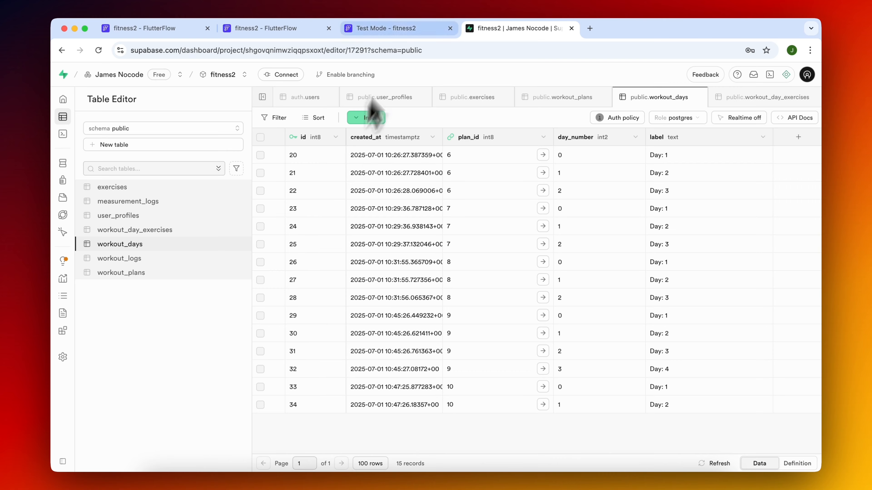
click(400, 31)
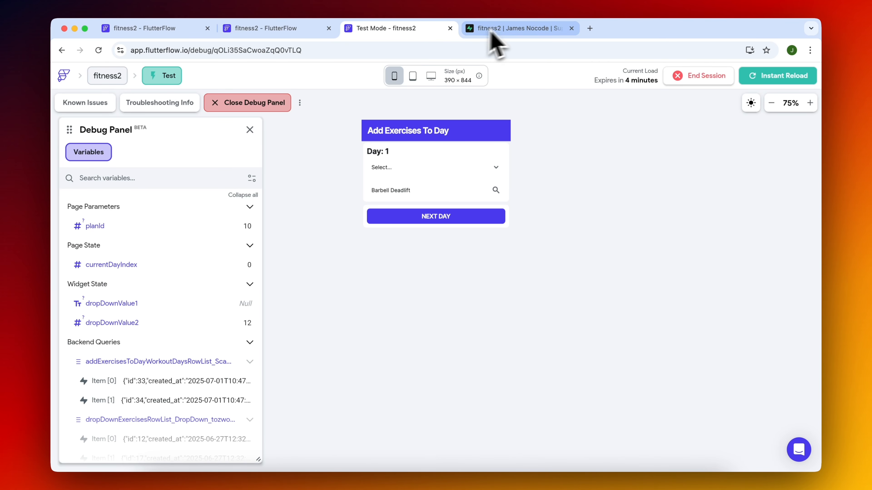
click(311, 27)
click(340, 333)
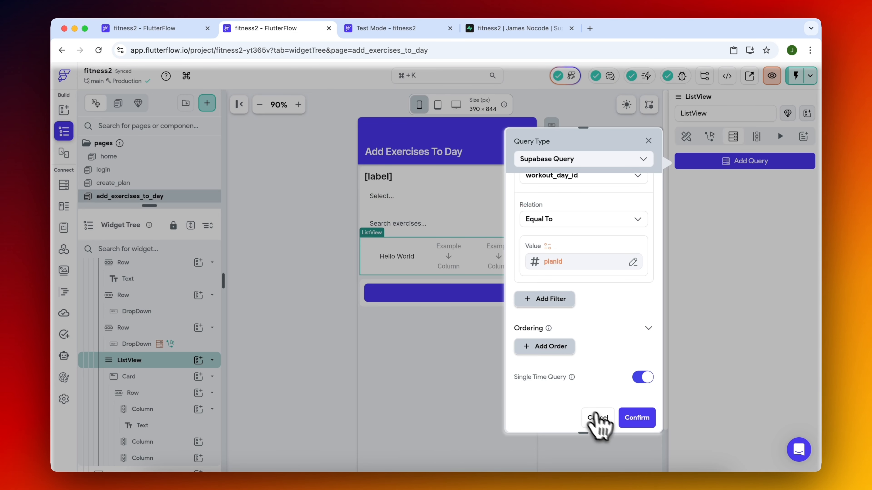
click(597, 417)
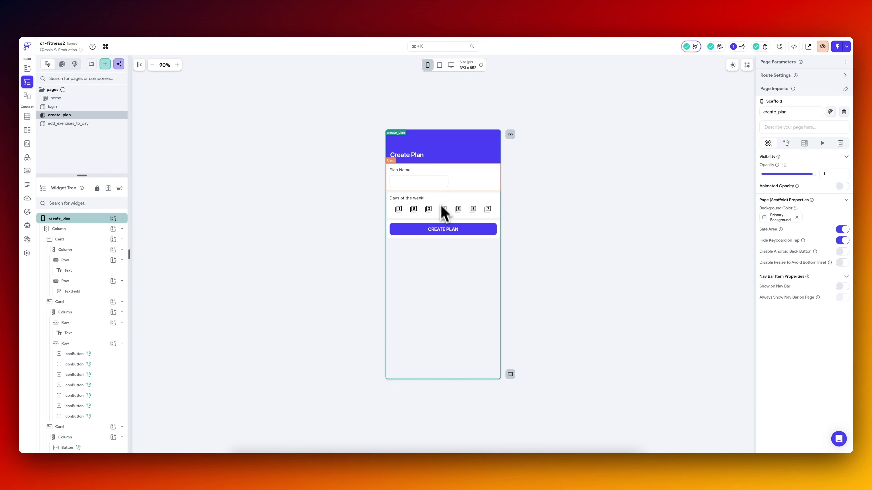
In the CREATE PLAN button's On Tap flow, move the Navigate To add_exercises_to_day action from the loop's TRUE branch to after the loop.
click(453, 232)
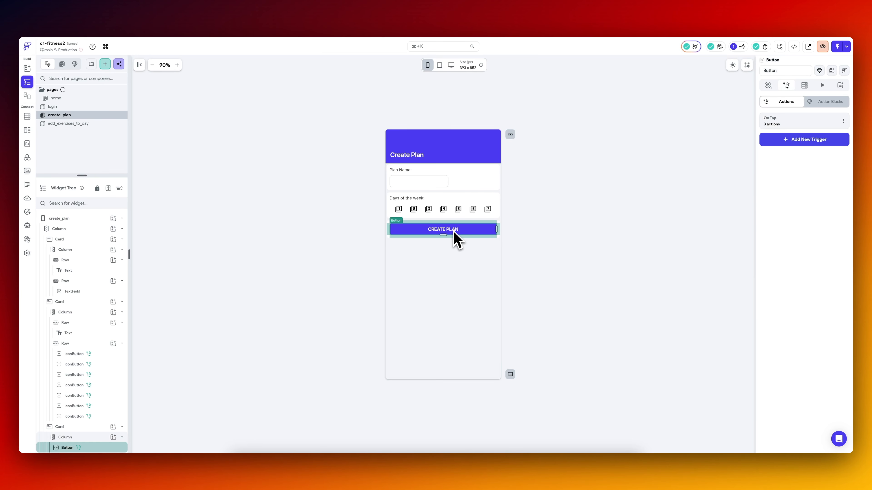
click(795, 129)
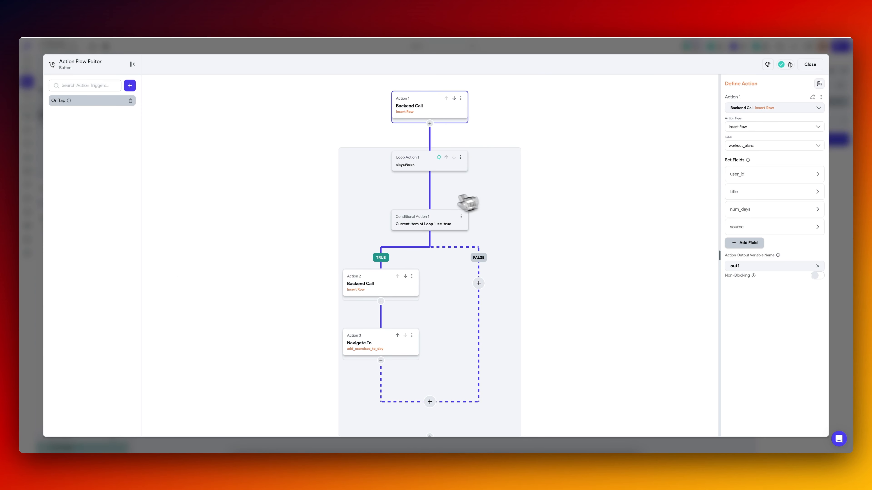
mouse_move(304, 286)
mouse_down()
mouse_move(303, 256)
mouse_move(301, 274)
mouse_up()
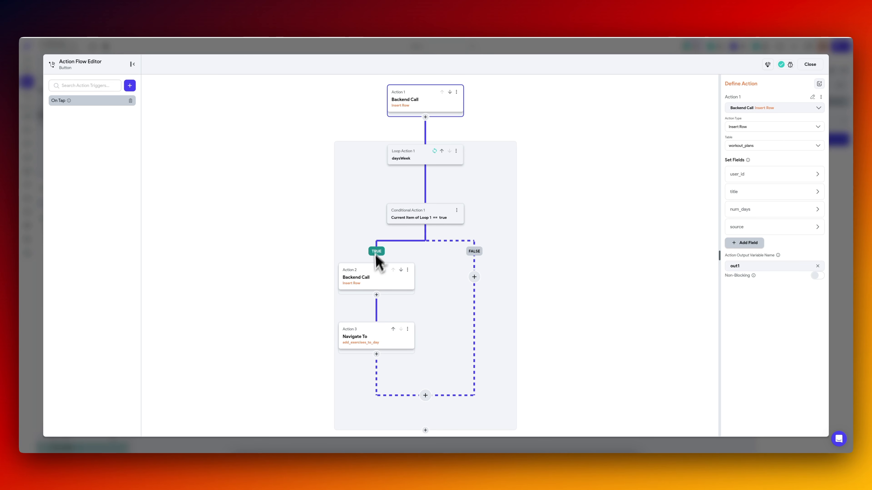
click(368, 285)
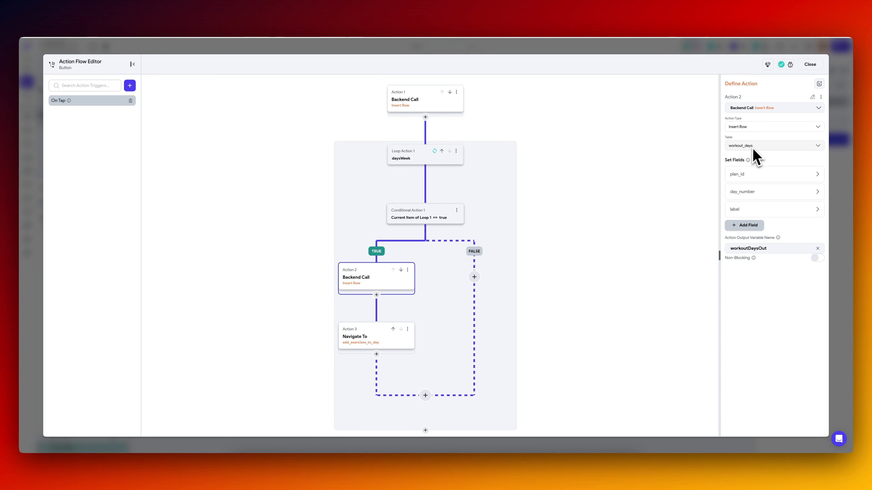
drag(506, 335, 505, 296)
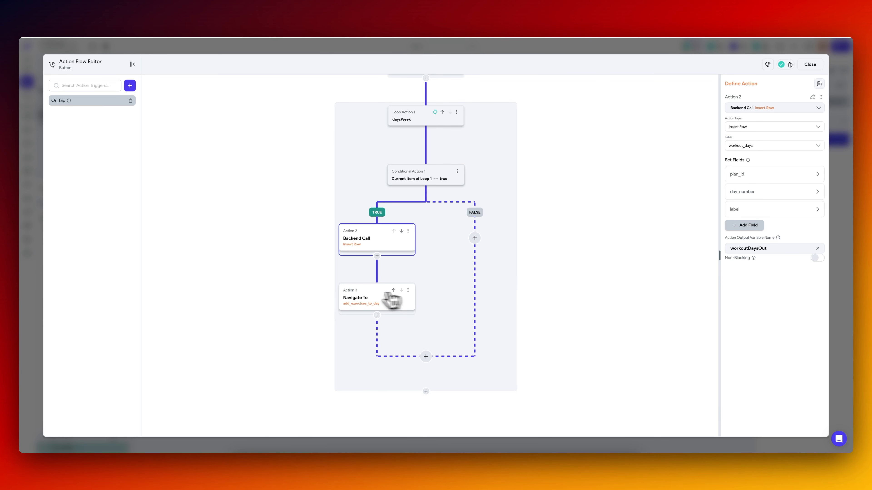
click(367, 300)
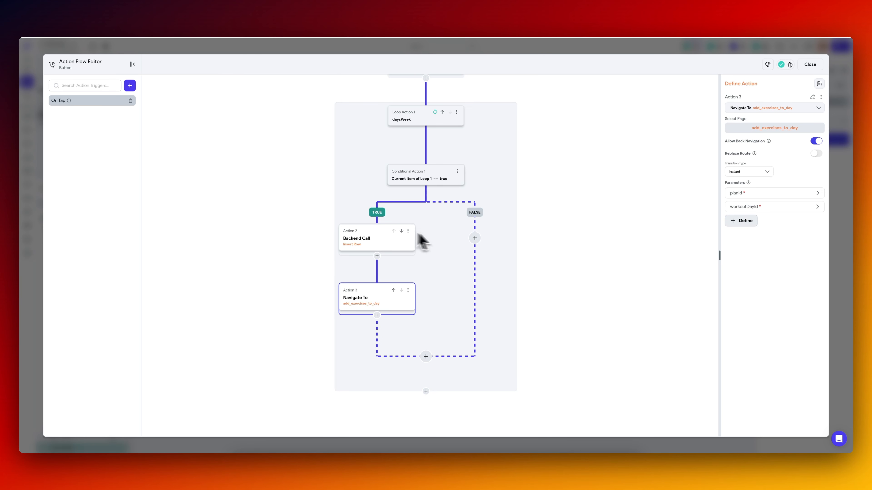
click(408, 291)
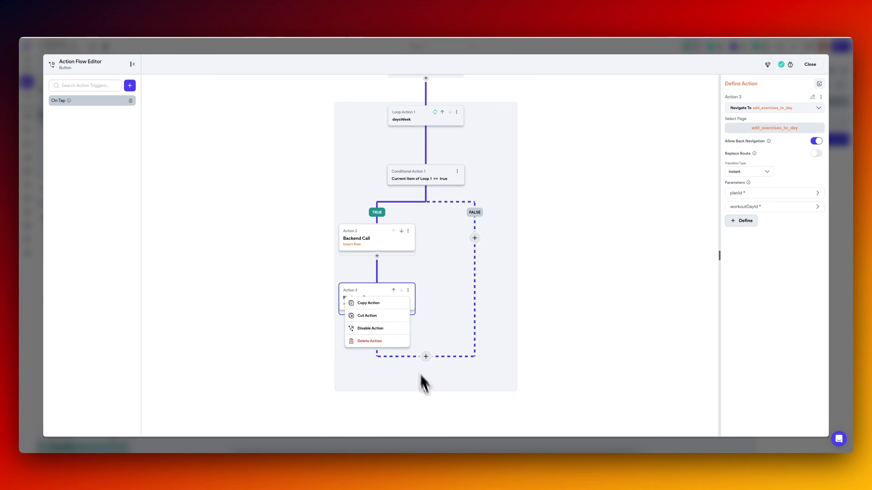
click(377, 316)
click(481, 332)
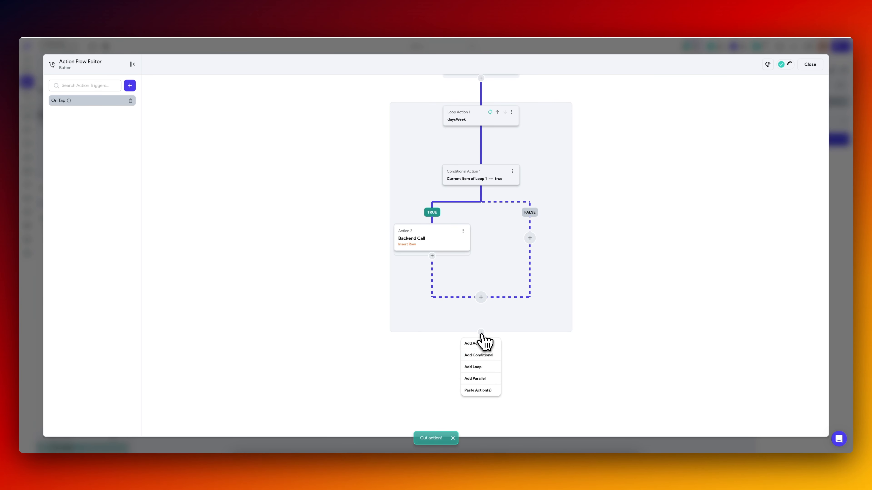
click(477, 390)
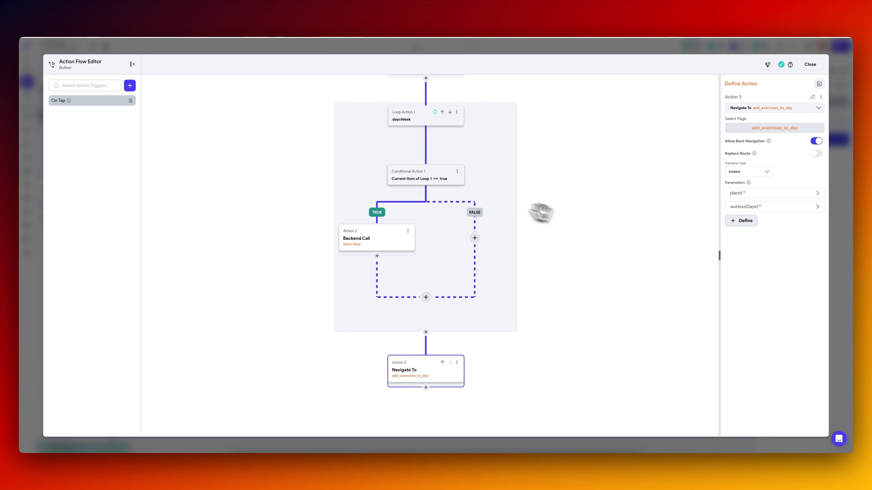
Check which action output supplies the planId parameter of the Navigate To action, leaving the variable as is.
drag(591, 227, 578, 229)
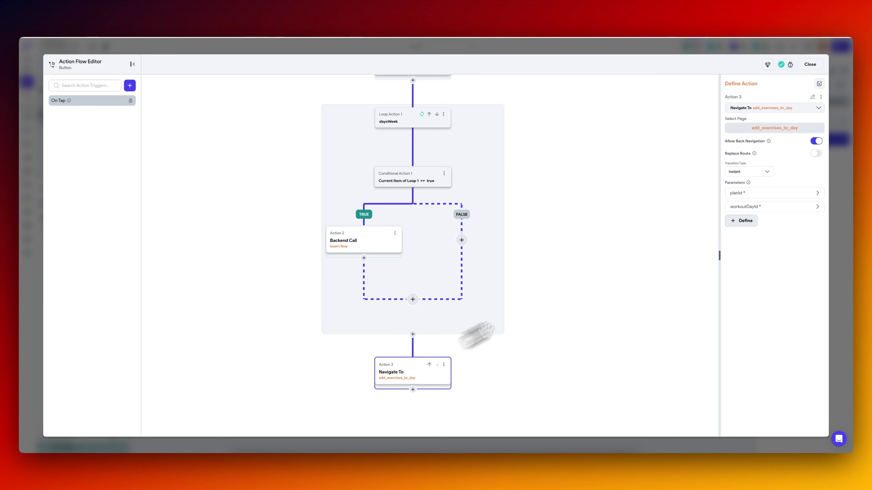
click(758, 194)
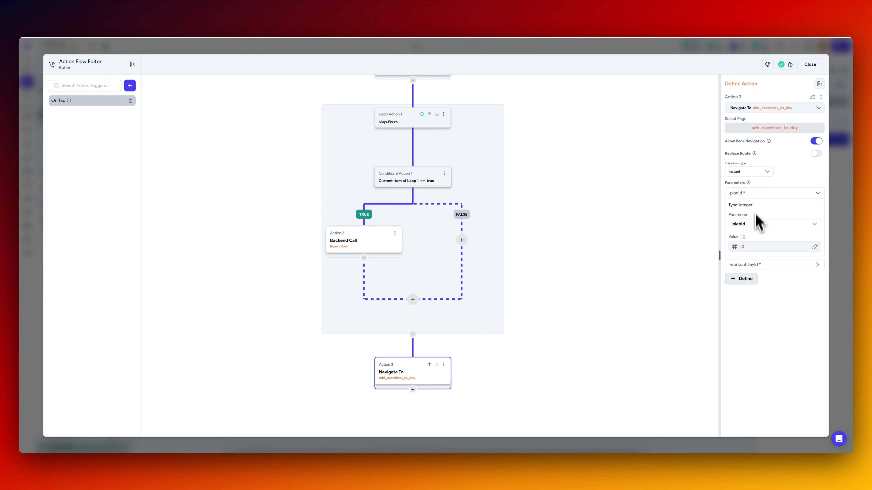
click(750, 248)
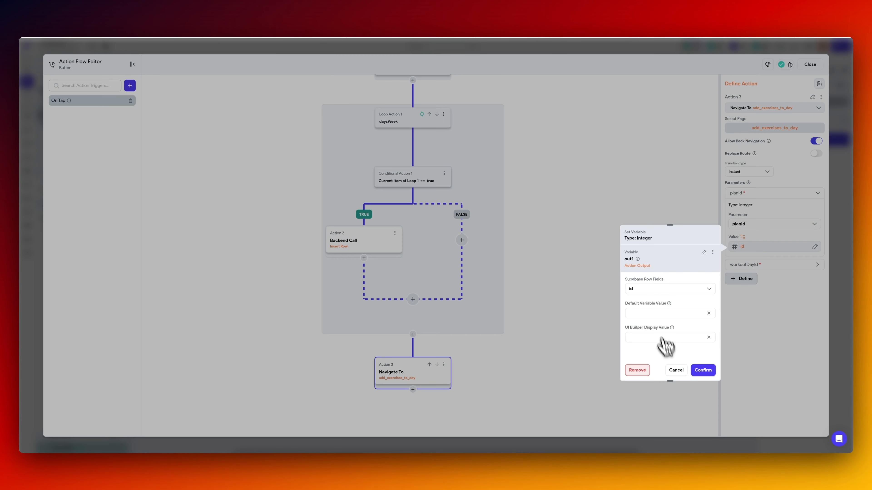
click(675, 369)
Rename the output variable of the workout_plans insert action to workoutPlanRec, and rename the workout_days insert action's output variable.
drag(575, 231, 584, 318)
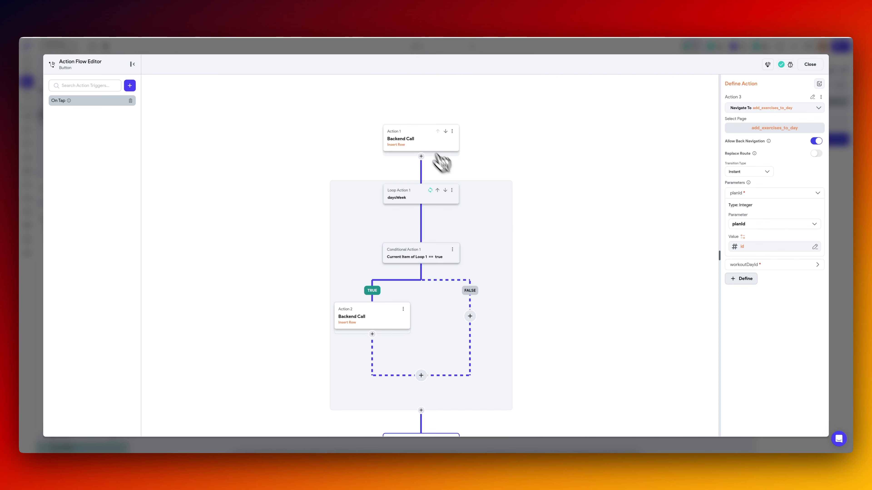
click(425, 144)
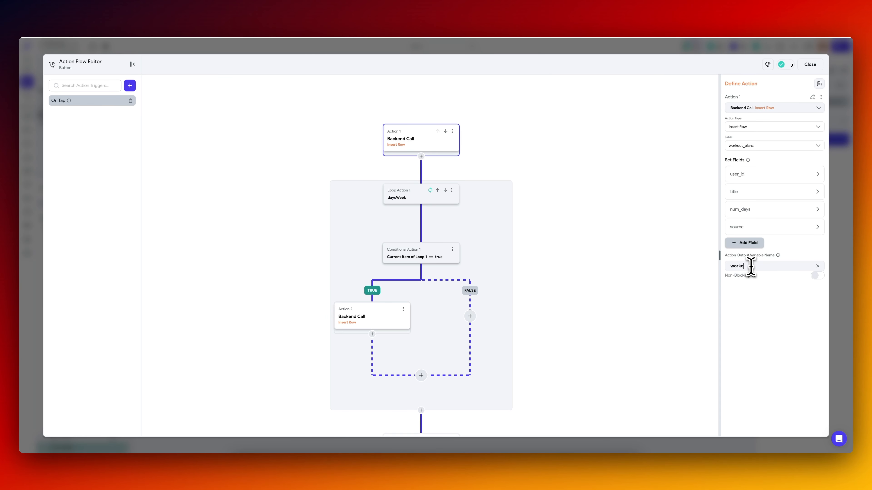
text(Rec)
click(380, 328)
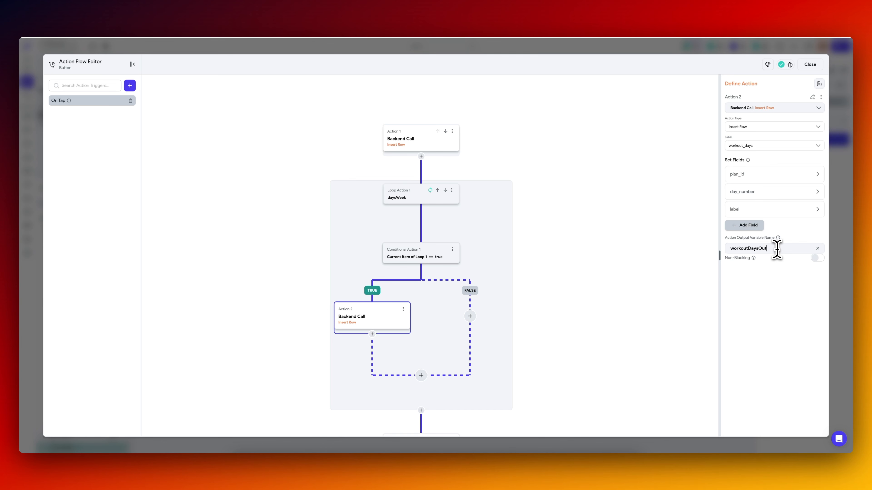
drag(777, 249, 718, 248)
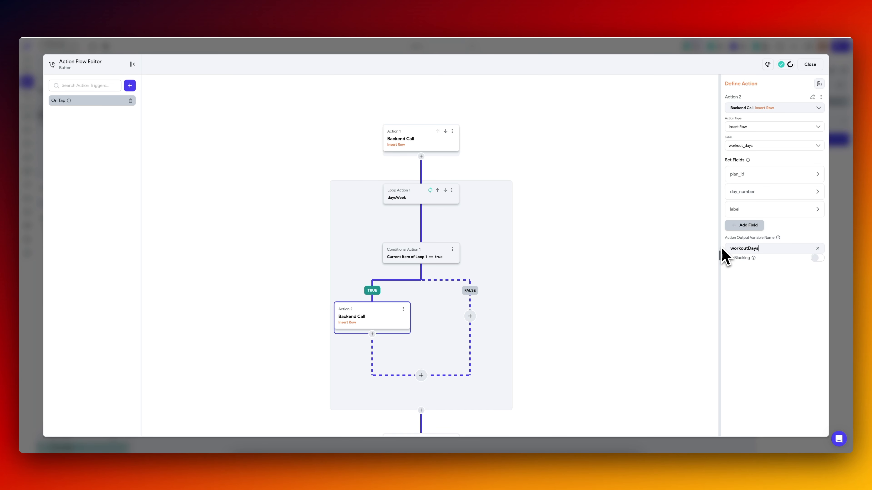
Confirm the Navigate To action's planId parameter as the id field of the workoutPlanRec action output.
scroll(424, 350, down, 3)
click(424, 348)
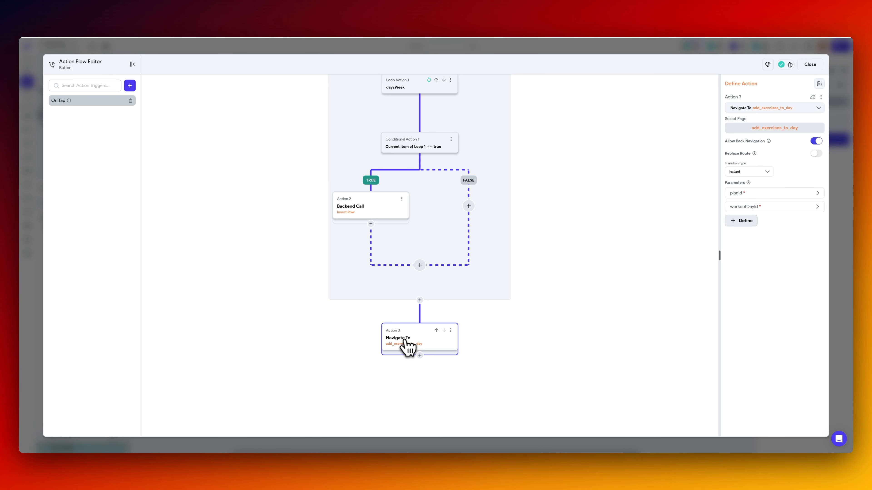
click(760, 192)
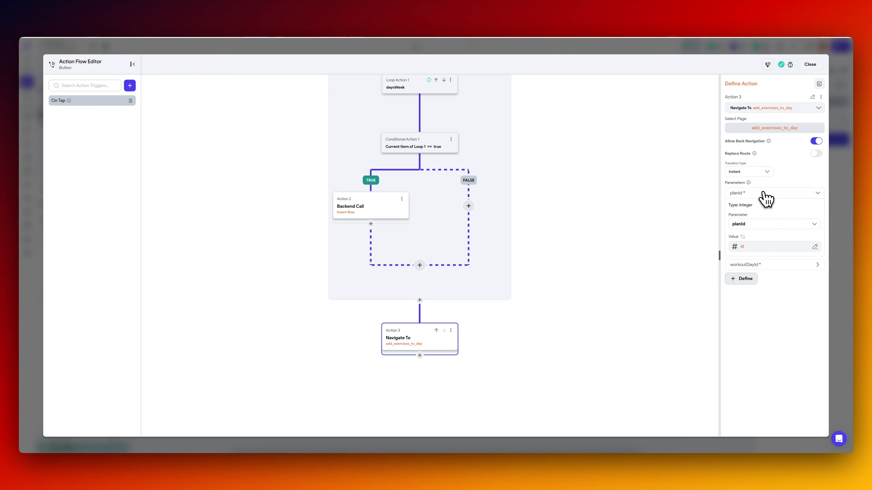
click(760, 247)
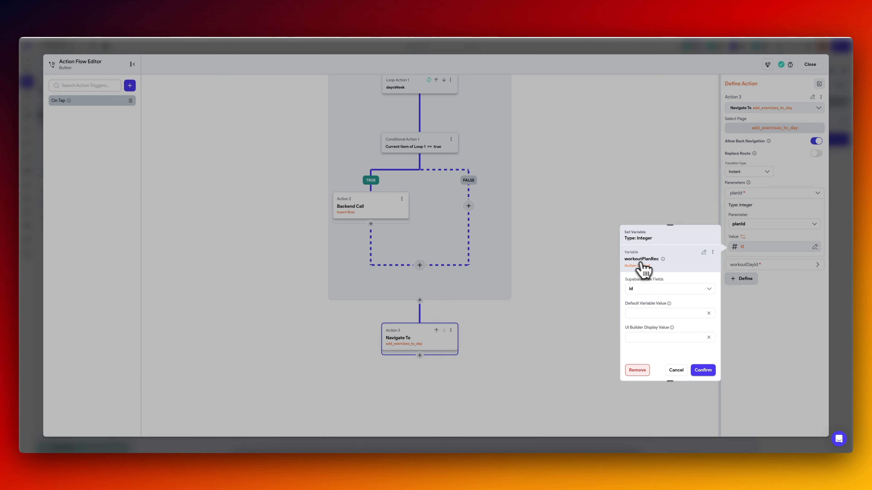
click(705, 371)
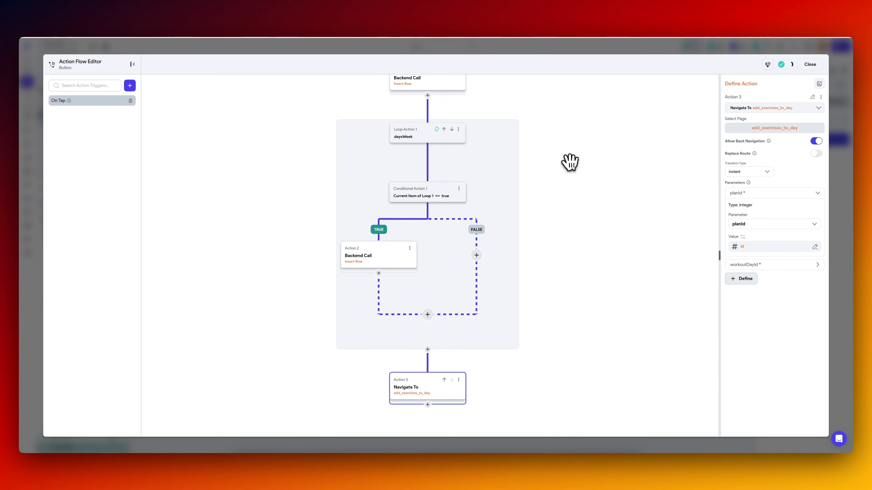
Examine the value of the Navigate To action's workoutDayId parameter, and close the action flow.
drag(570, 162, 569, 173)
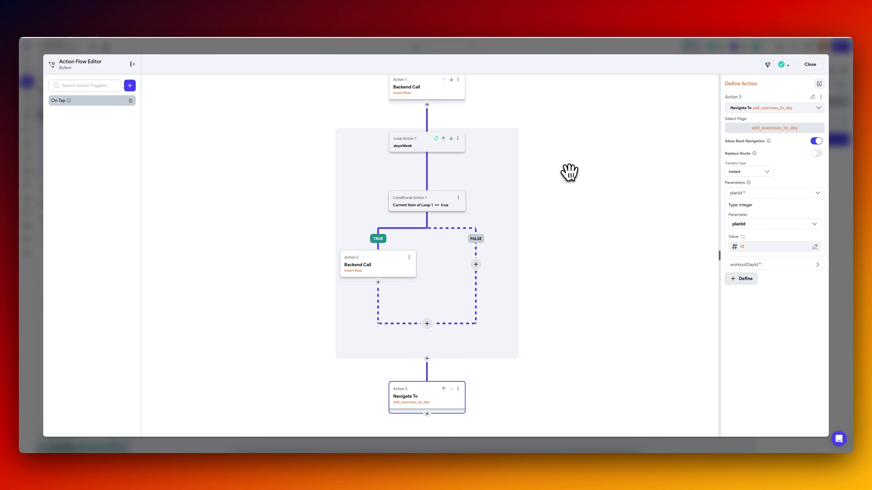
click(773, 265)
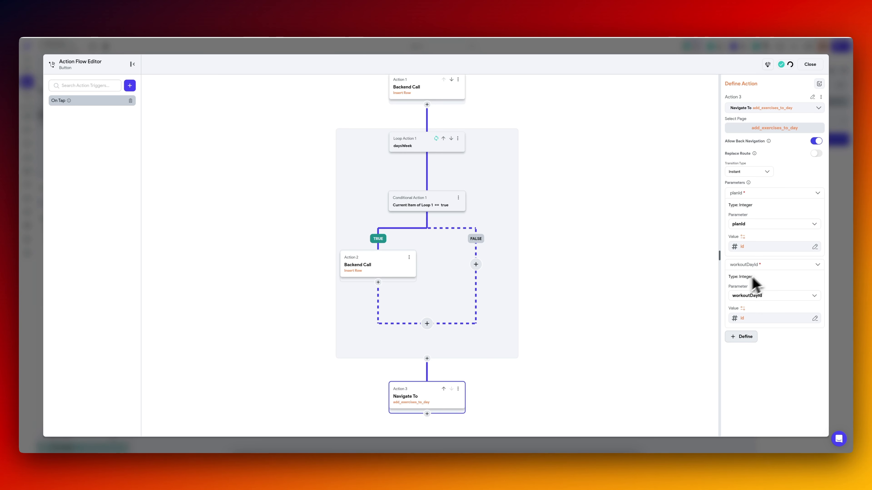
click(750, 320)
click(541, 226)
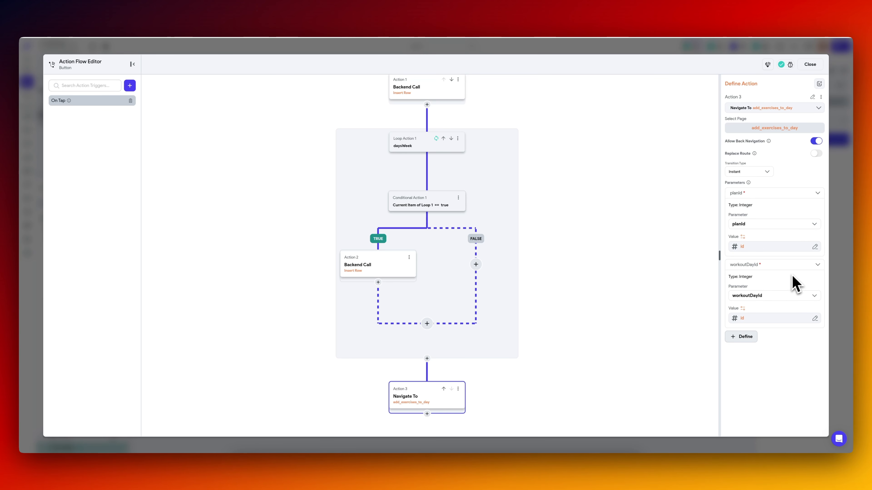
click(767, 266)
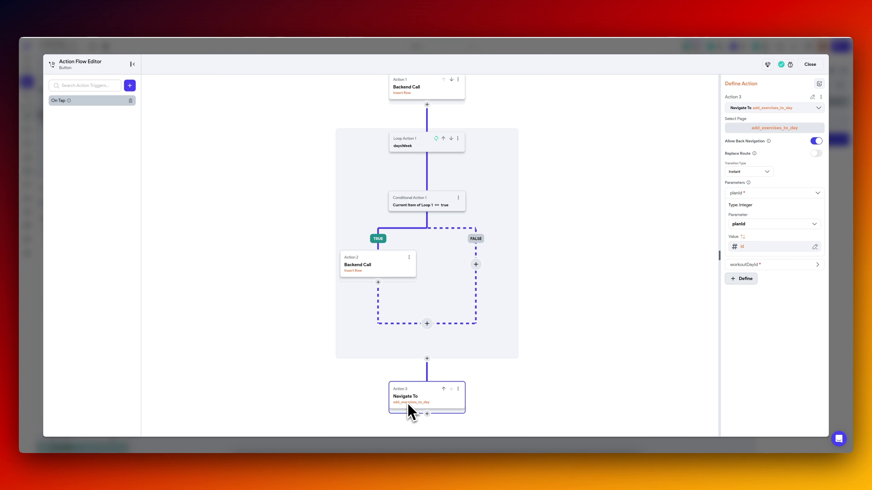
click(768, 266)
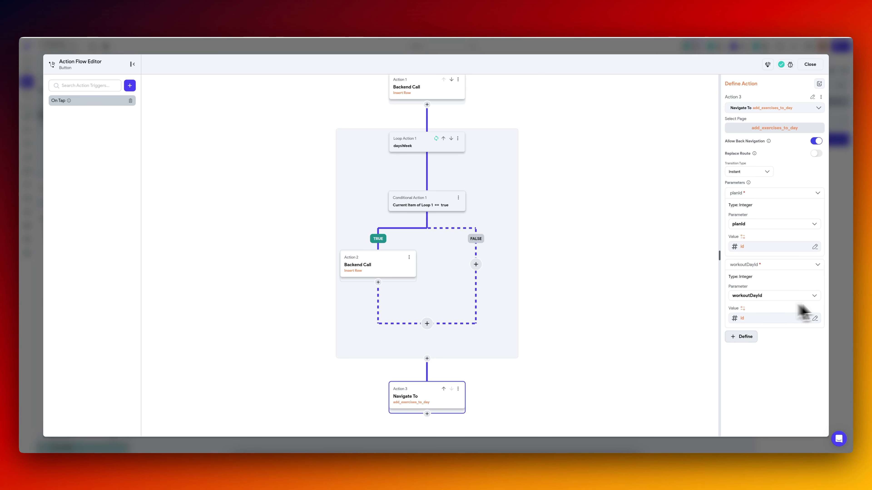
click(851, 311)
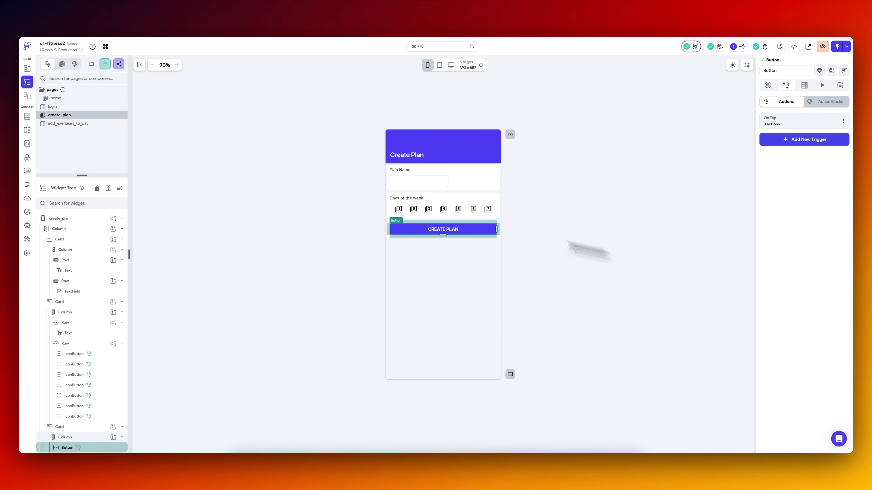
Remove the workoutDayId parameter from the add_exercises_to_day page and save the page parameters.
click(67, 123)
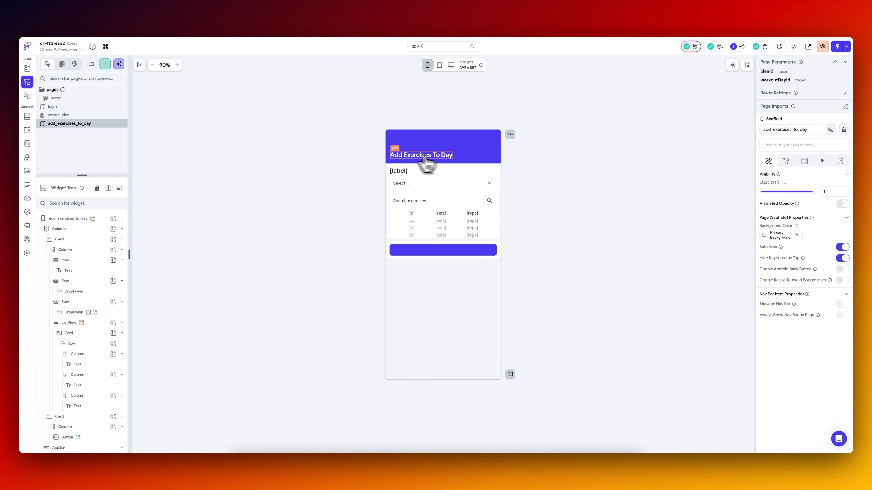
click(835, 63)
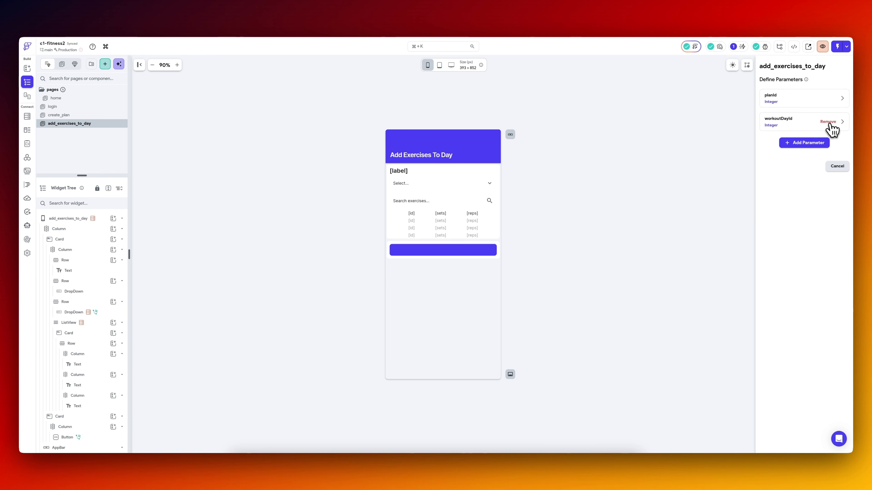
click(828, 122)
click(837, 142)
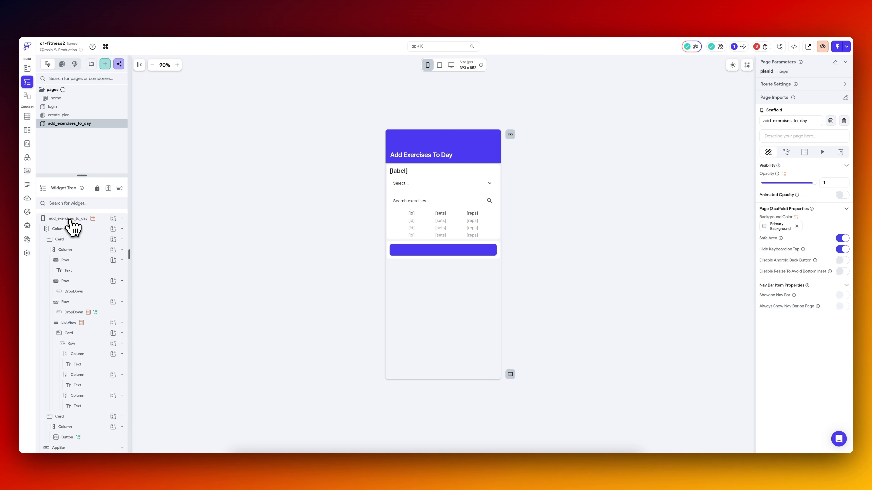
Review the page's currentDayIndex state variable, and switch to Supabase to examine the workout_days table.
click(73, 219)
click(840, 152)
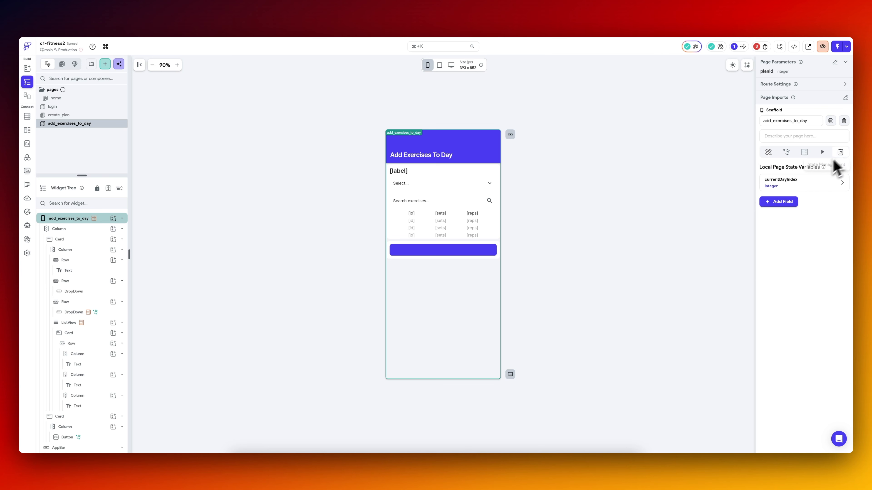
click(806, 186)
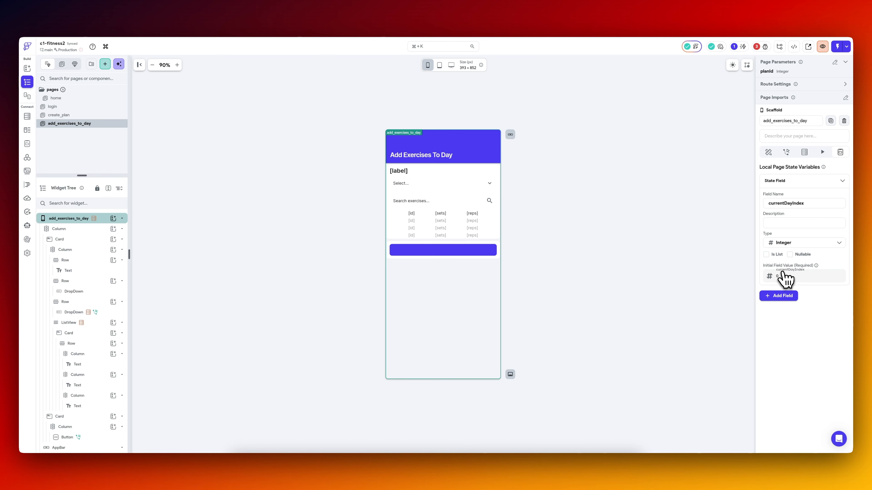
click(230, 15)
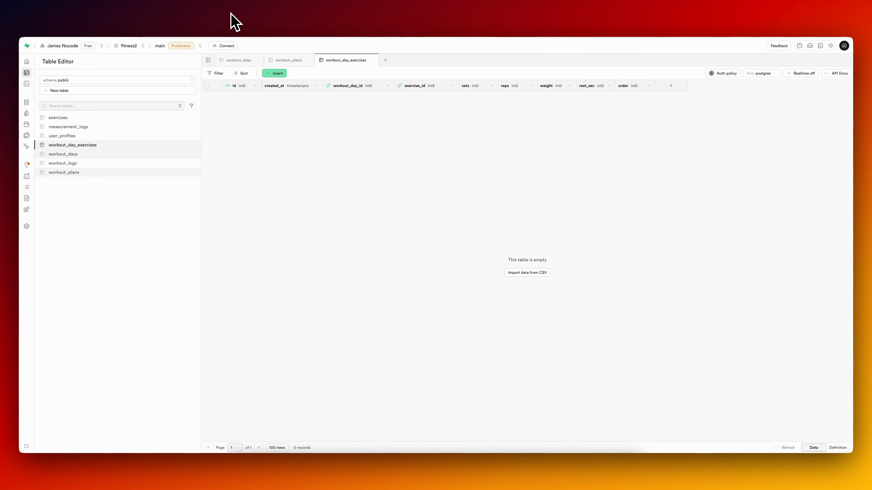
click(82, 158)
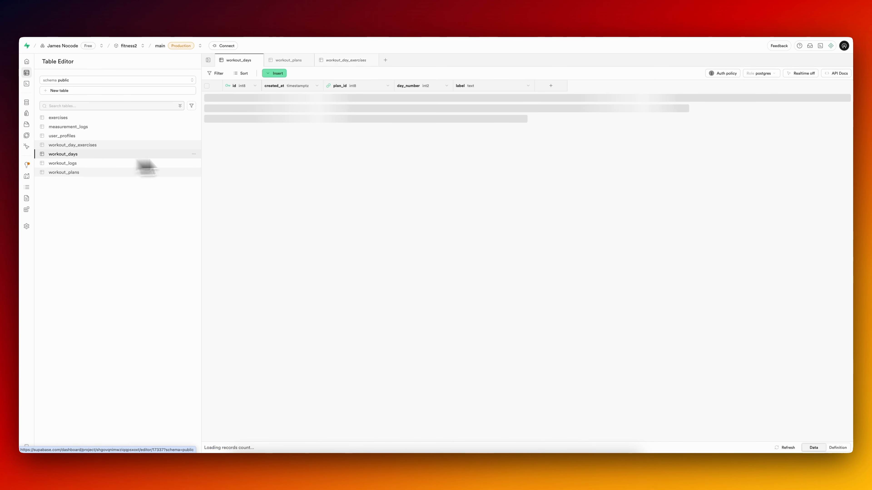
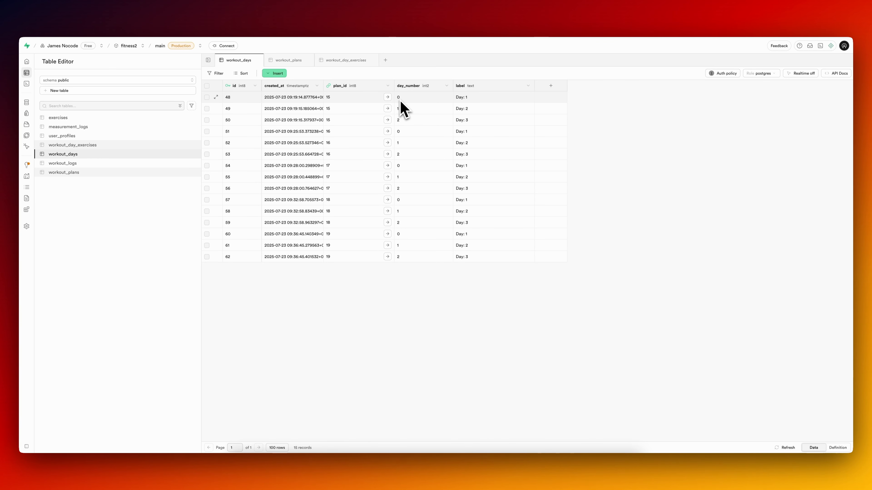
Switch to FlutterFlow and remove the invalid workoutDayId parameter from the CREATE PLAN button's navigation to add_exercises_to_day.
click(85, 19)
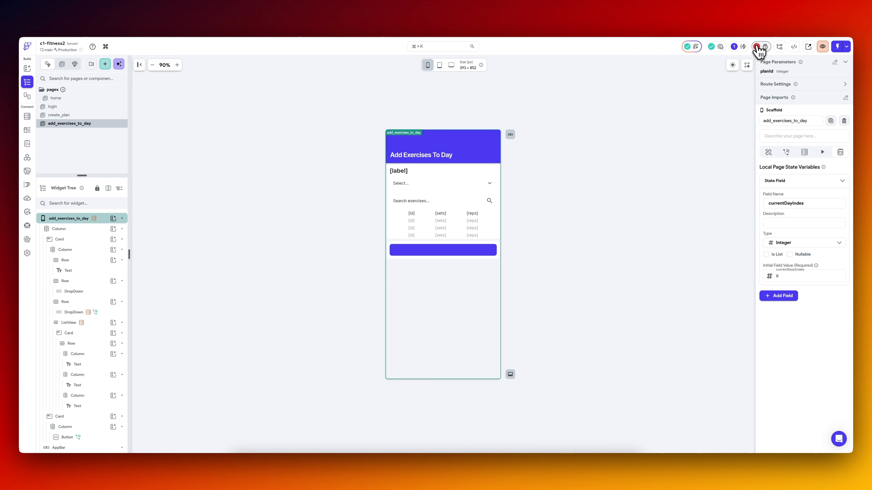
click(760, 46)
click(687, 98)
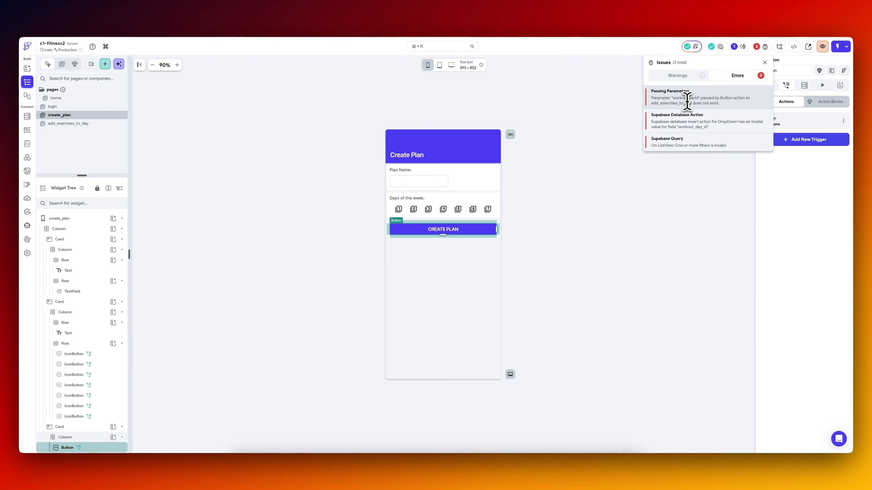
click(803, 207)
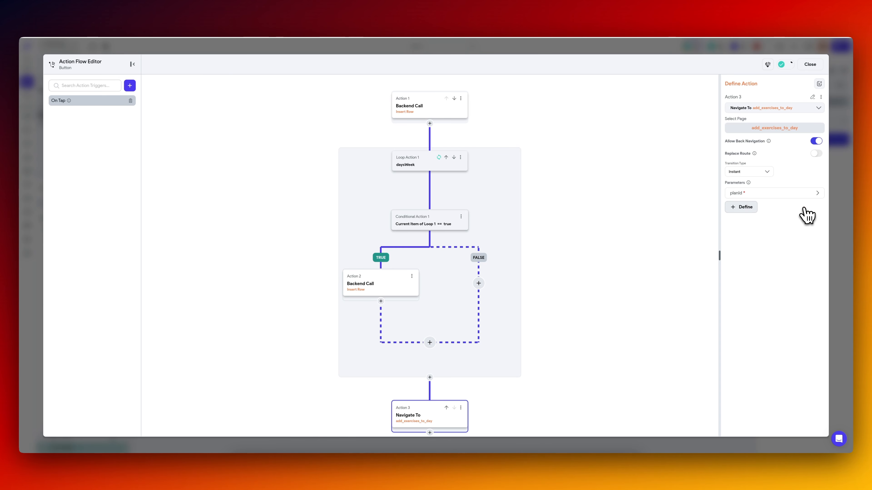
key(Escape)
Open the workout_day_id field in the exercise search DropDown's Insert Row action reported under the Supabase Database Action error.
click(757, 48)
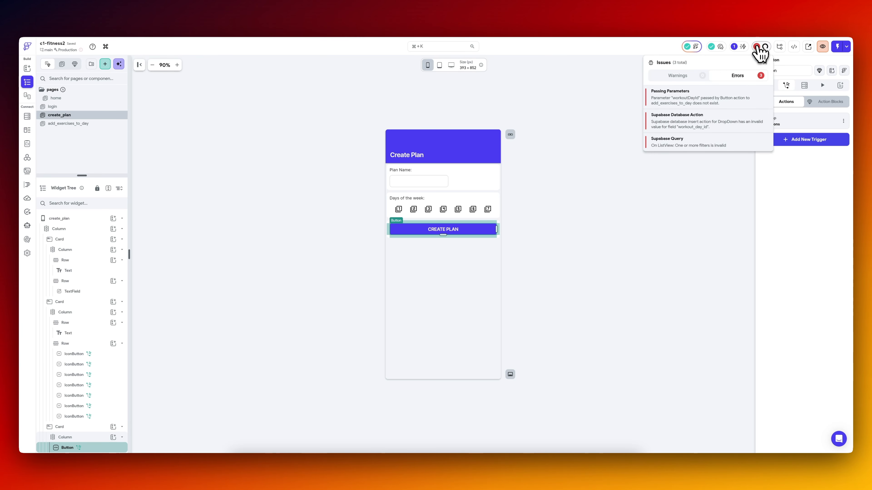
click(691, 121)
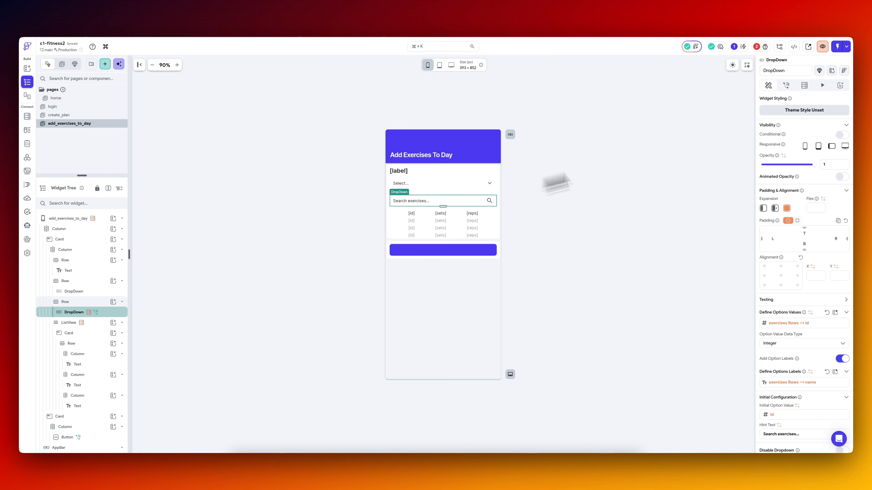
click(786, 86)
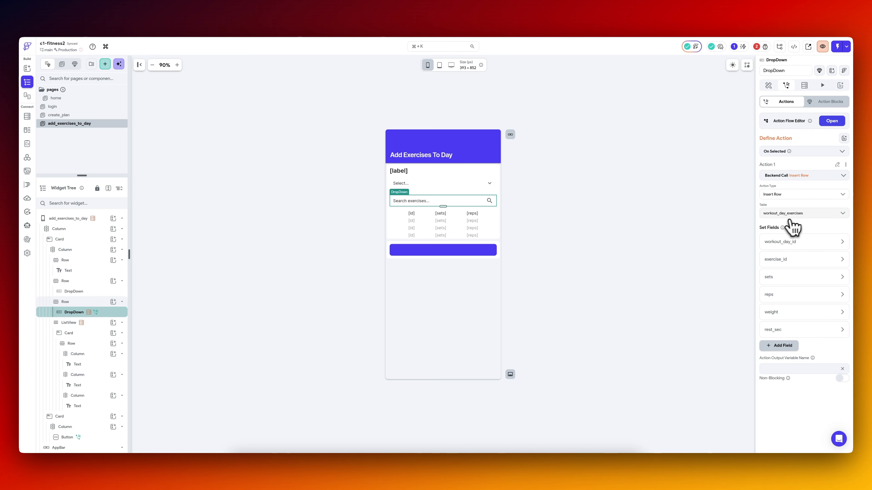
click(805, 246)
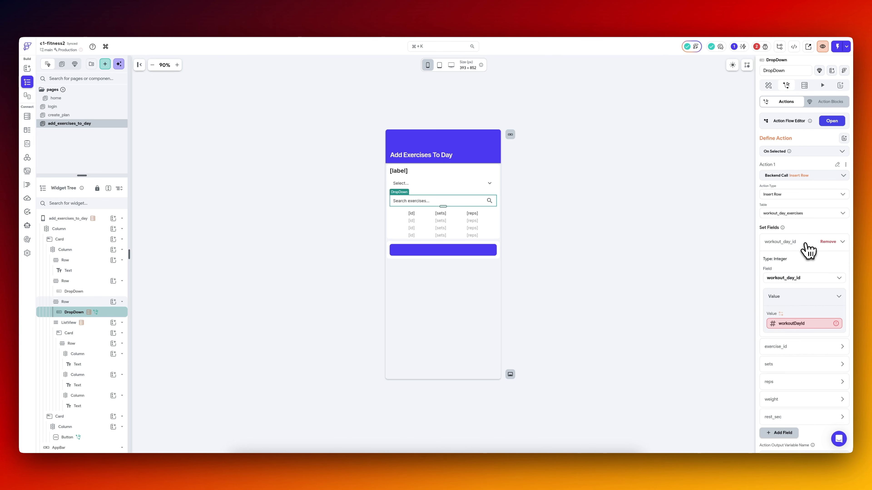
Source the workout_day_id value from workout_days Rows, using Item at Index with a Specific Index.
click(801, 329)
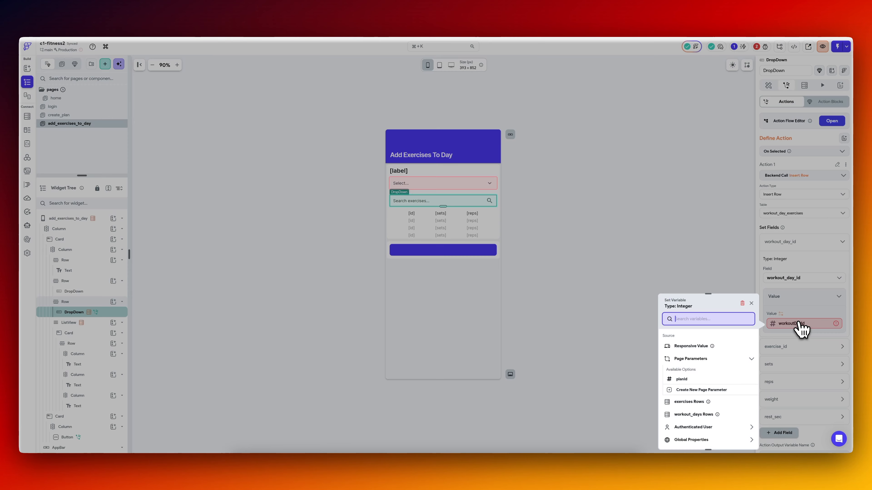
click(694, 416)
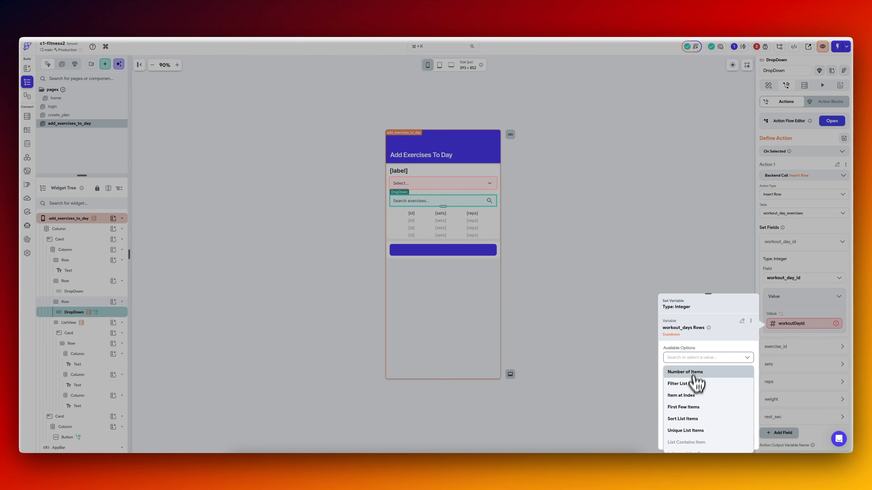
click(693, 400)
click(685, 378)
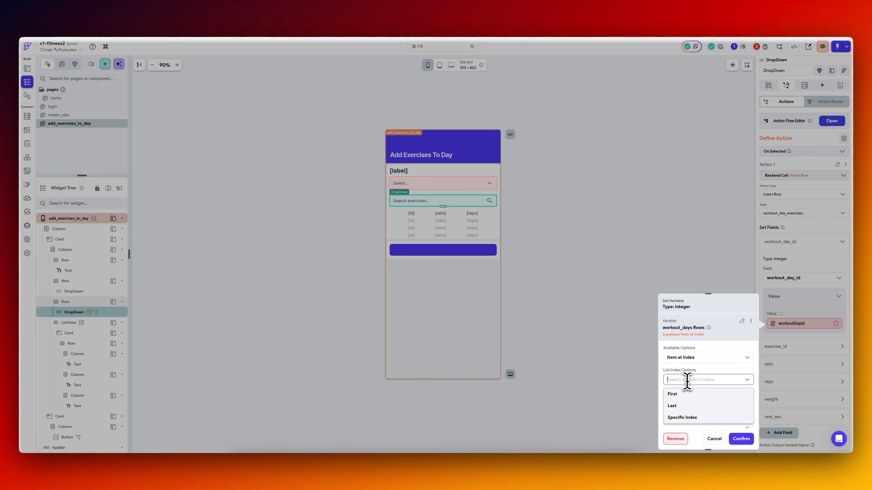
click(685, 416)
scroll(683, 418, down, 3)
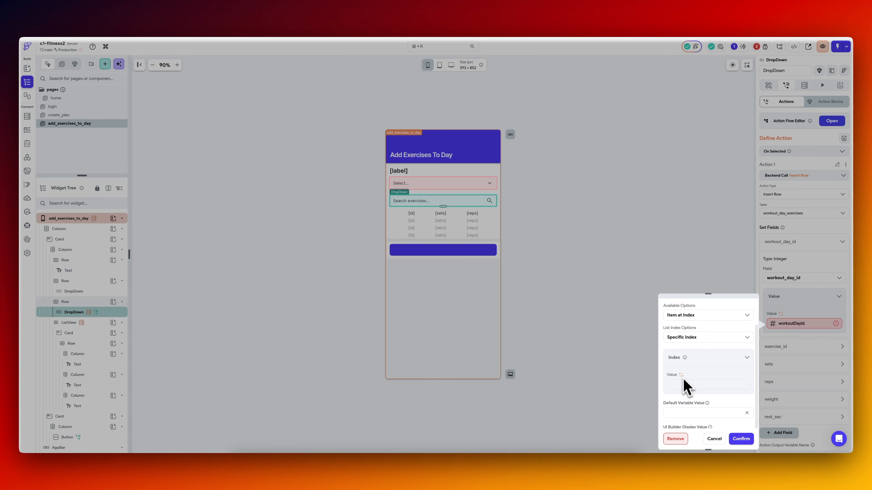
Set the index to the currentDayIndex page state, choose the id row field, and confirm the workout_day_id value.
click(685, 382)
text(cur)
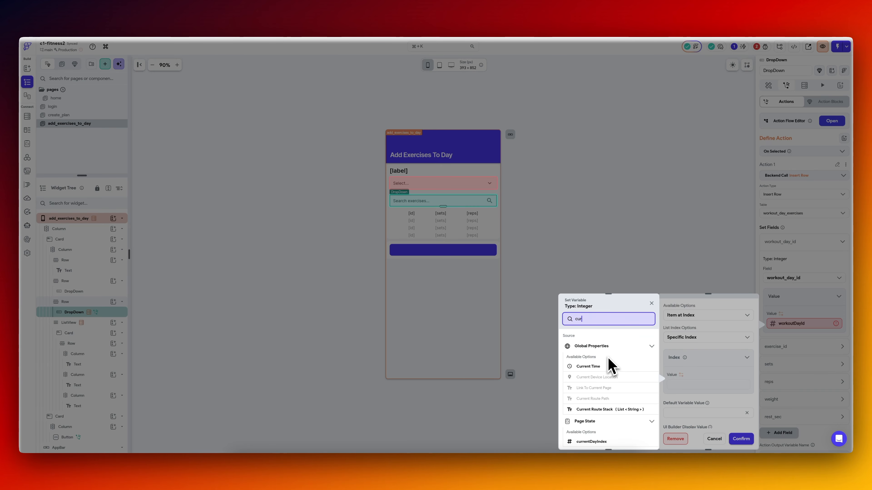
click(600, 442)
click(685, 412)
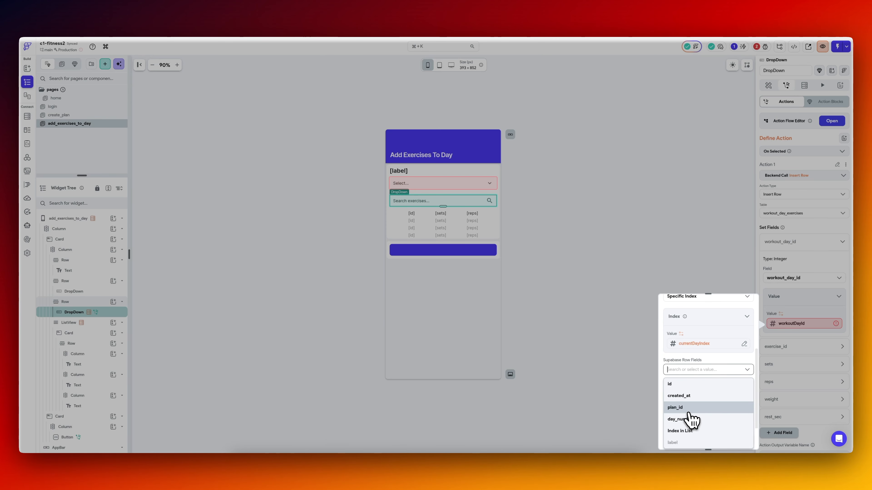
click(693, 393)
click(740, 439)
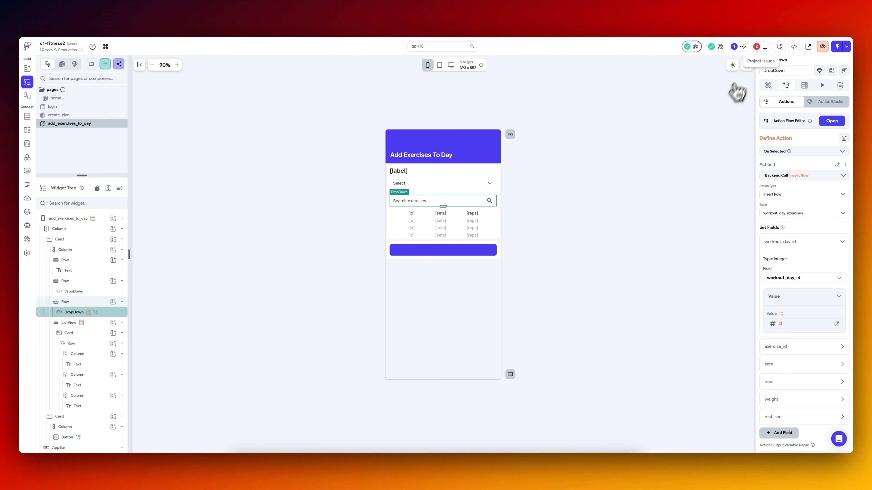
Open Filter 1 of the ListView's workout_day_exercises query reported under the remaining Supabase Query error.
click(761, 51)
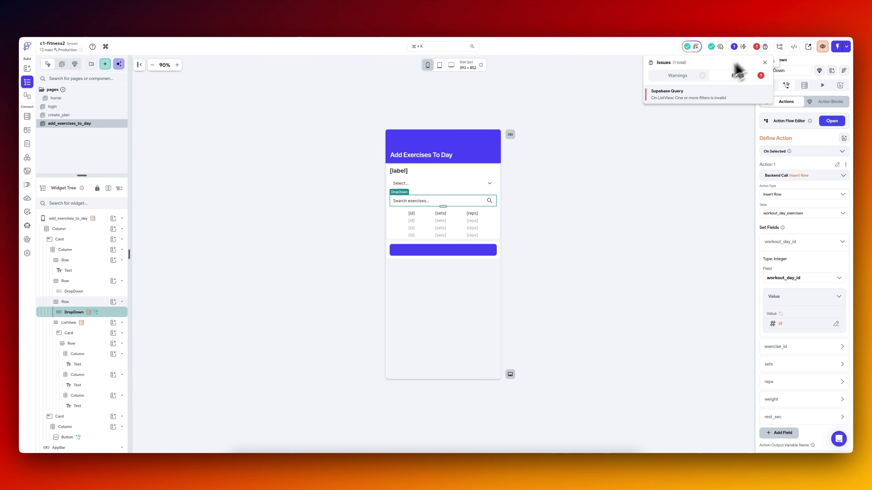
click(677, 94)
click(661, 176)
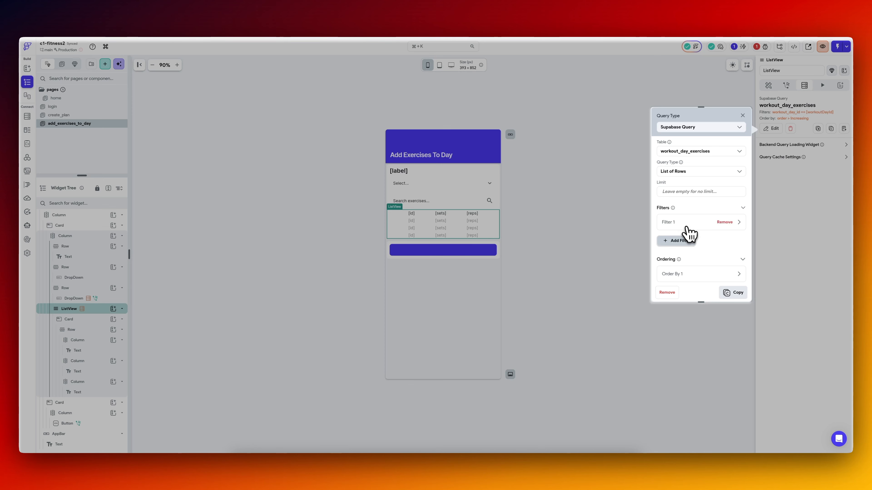
click(684, 223)
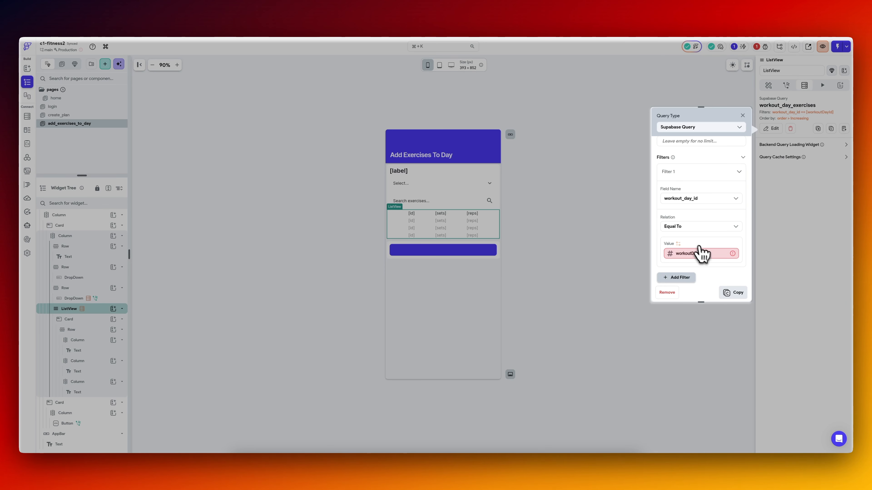
Source the ListView filter's value from workout_days Rows, using Item at Index with a Specific Index.
click(698, 254)
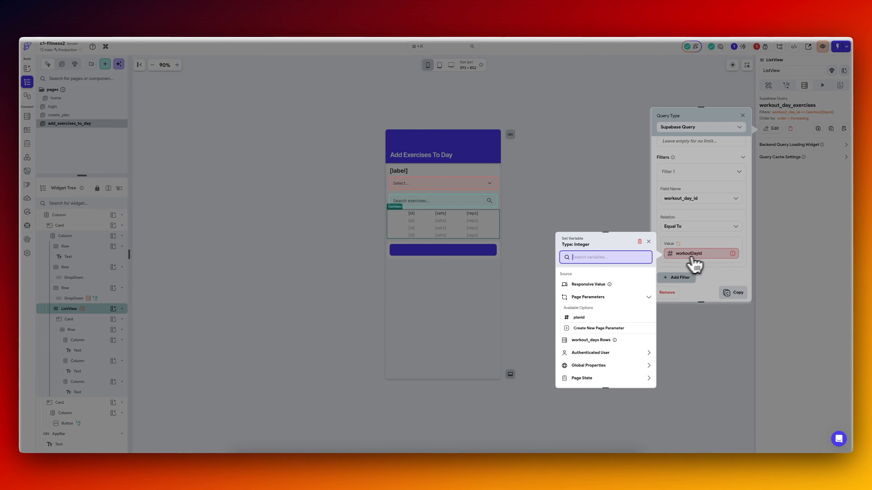
click(597, 340)
click(603, 295)
click(587, 334)
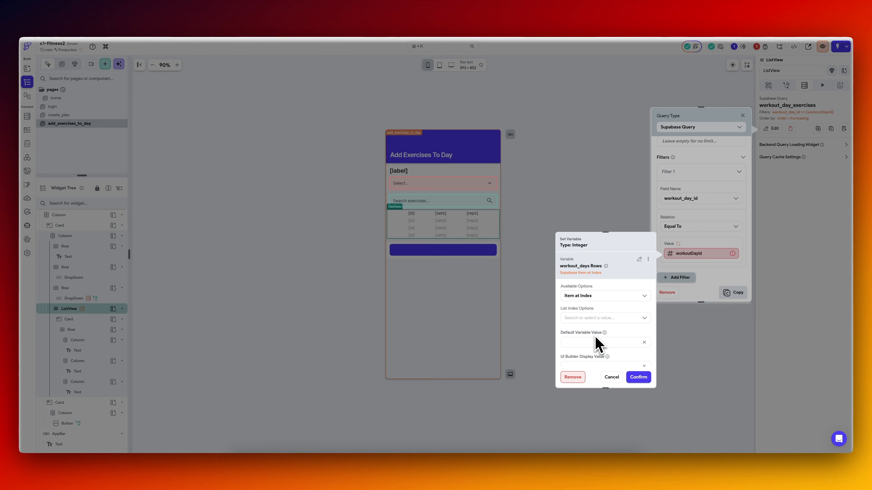
click(588, 318)
click(583, 357)
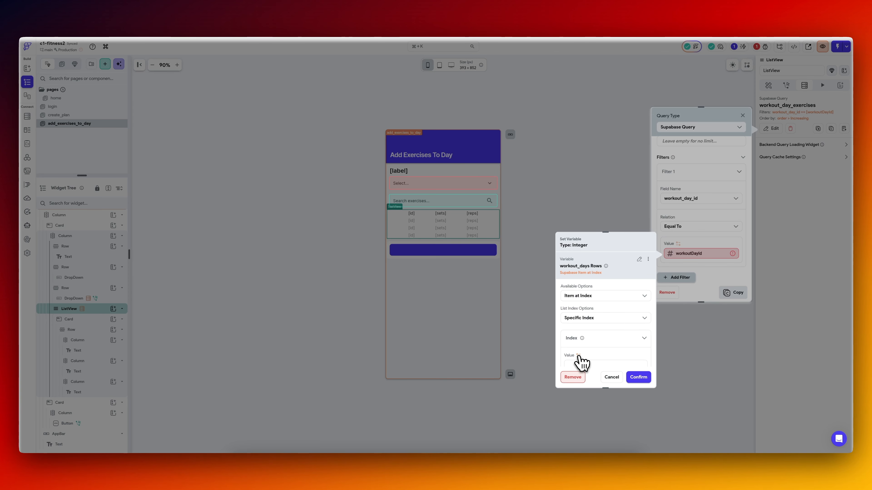
Set the filter's index to currentDayIndex, choose the id row field, and confirm the ListView query.
click(579, 356)
click(502, 359)
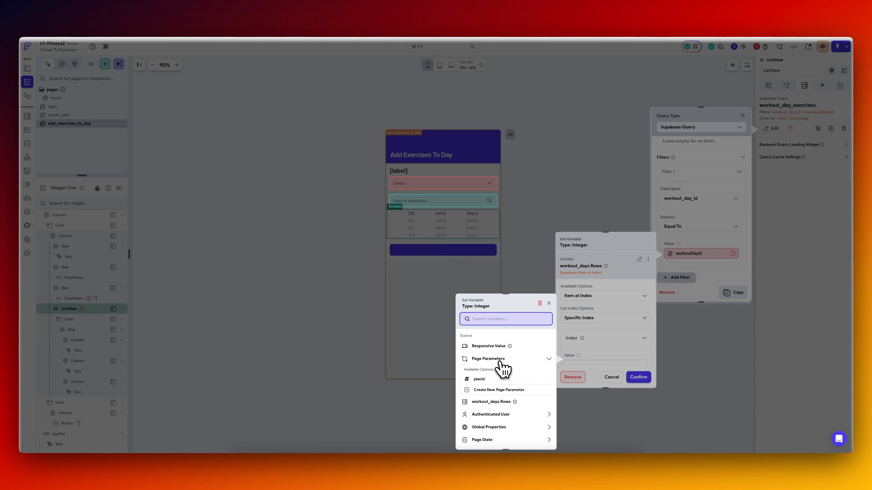
text(curre)
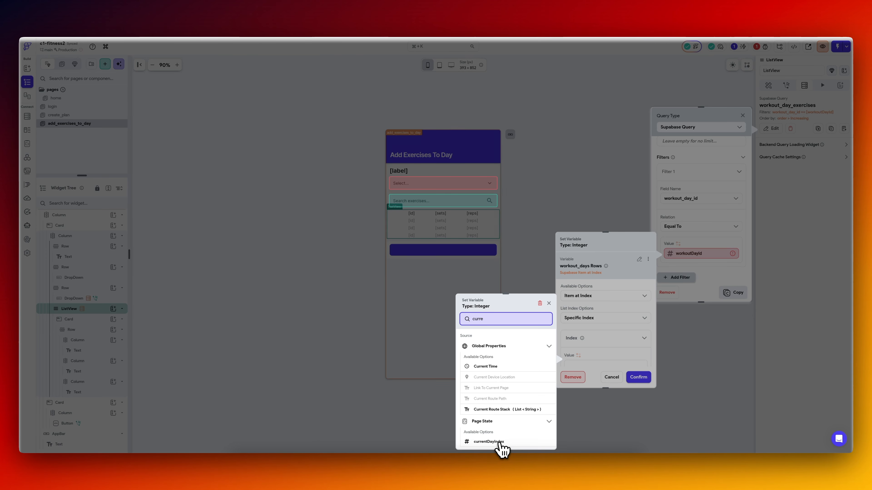
click(494, 442)
scroll(585, 335, down, 3)
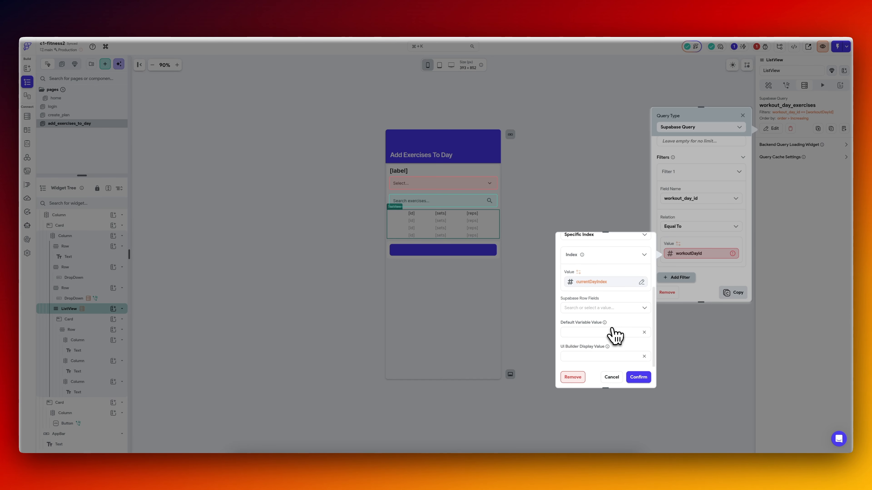
click(603, 307)
click(586, 328)
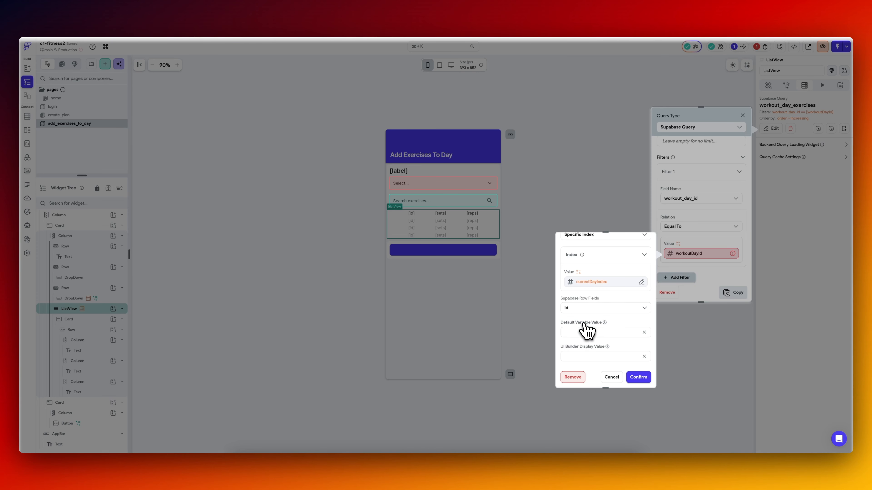
click(639, 377)
click(737, 292)
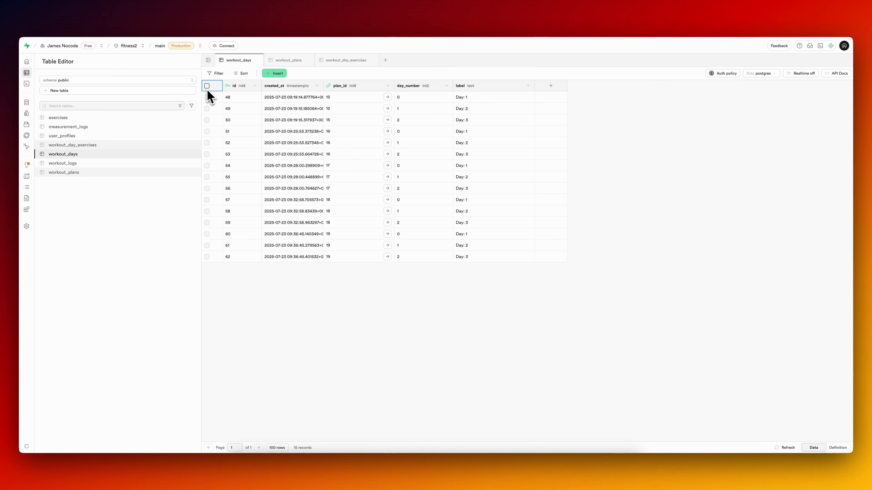
Switch to the Supabase Table Editor and delete all rows from the workout_days table.
click(207, 86)
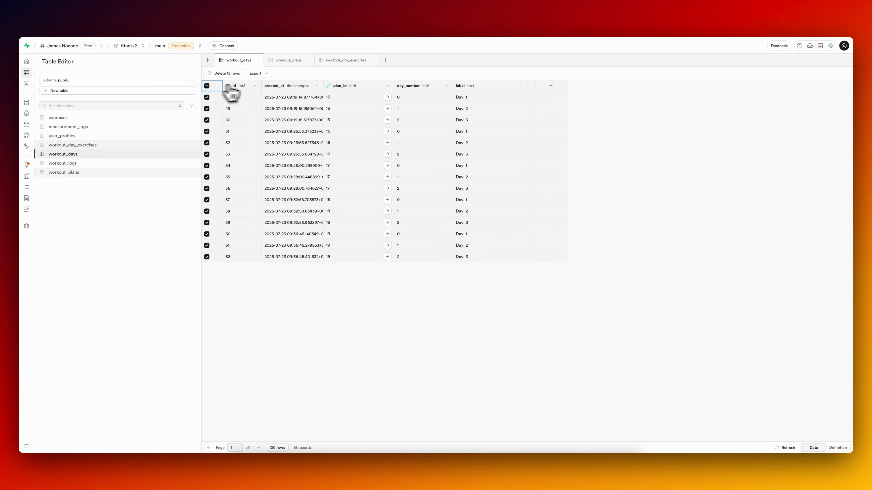
click(225, 73)
click(467, 266)
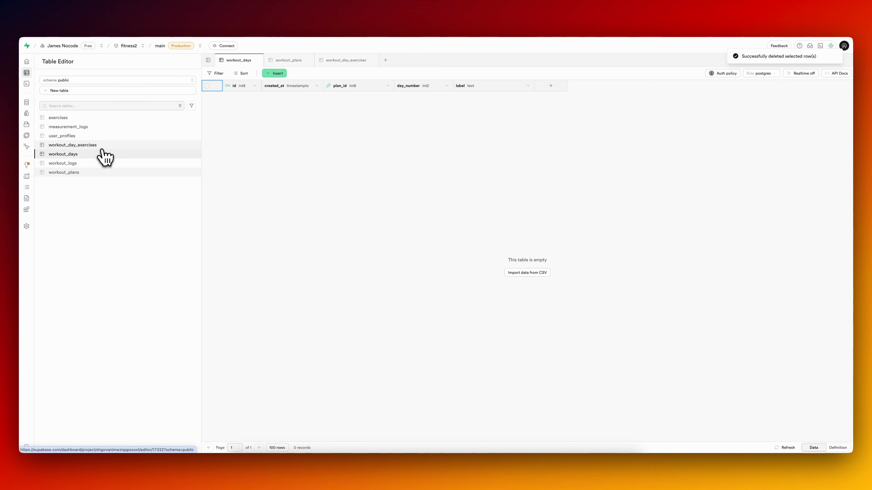
Delete all rows from the workout_plans table and check the workout_day_exercises table for leftover records.
click(92, 172)
click(207, 86)
click(225, 73)
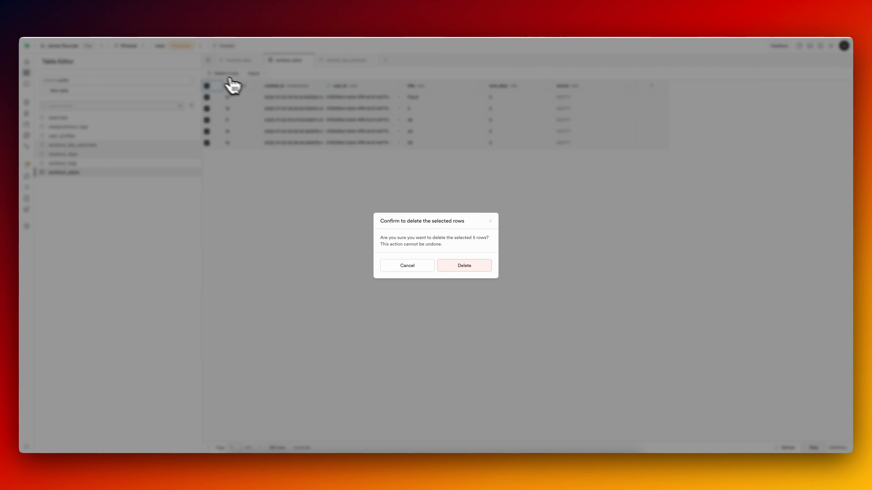
click(471, 265)
click(81, 146)
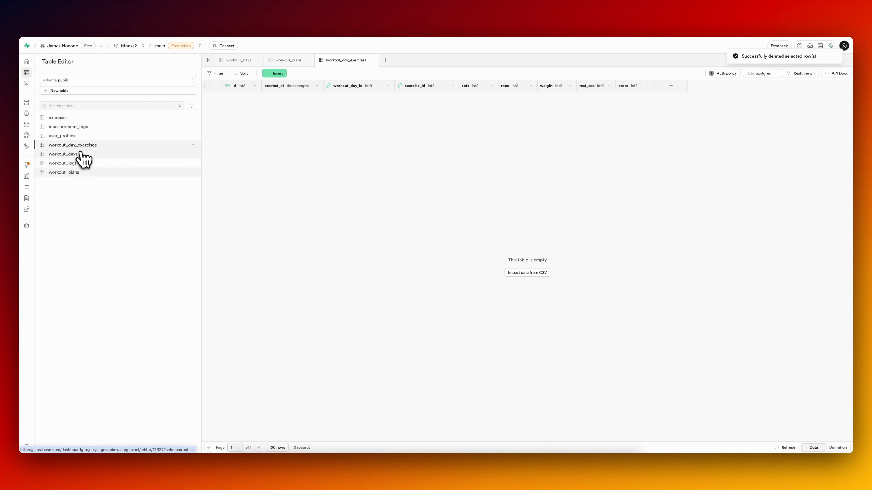
click(78, 172)
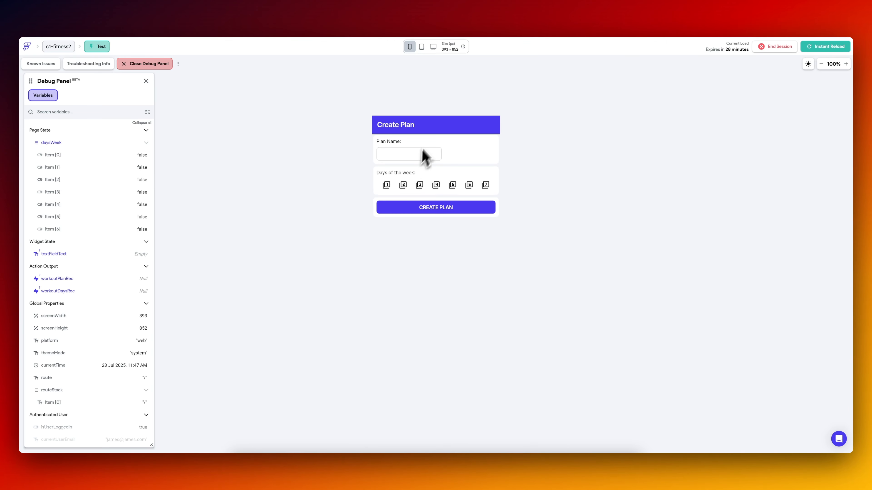
In the FlutterFlow test session, create a plan named "3 Day Plan" with days 1, 2 and 3 selected.
click(386, 185)
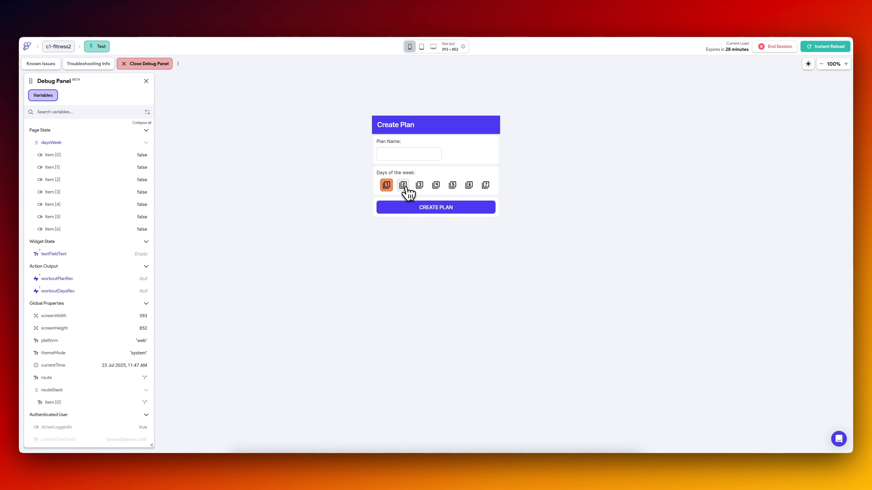
click(402, 185)
click(419, 184)
click(411, 154)
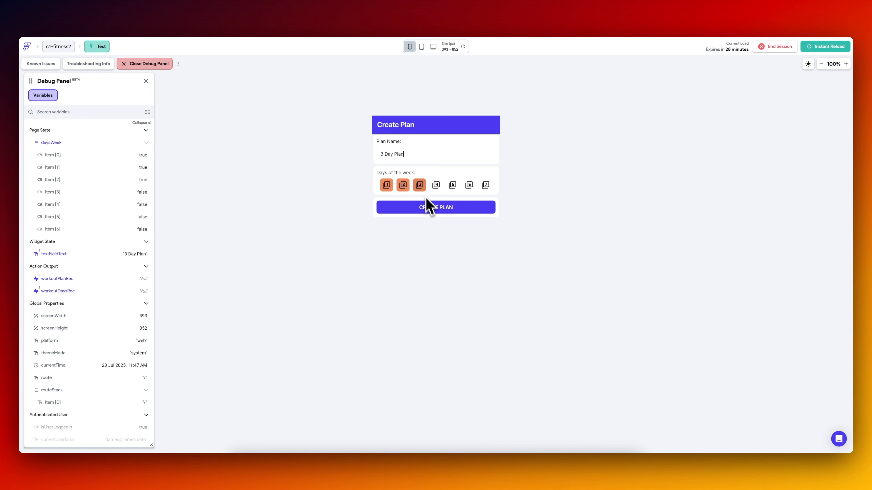
click(432, 208)
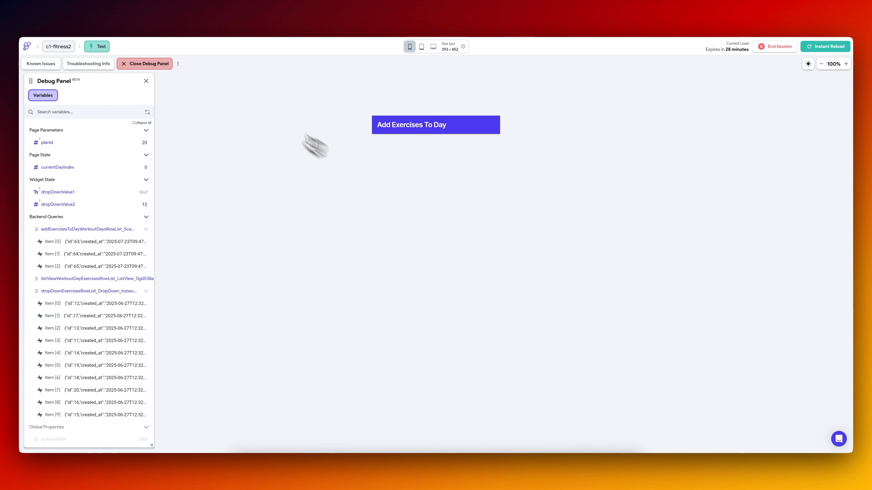
Open the browser's developer tools and display the Console output for the Add Exercises To Day page.
click(216, 3)
text(inspect)
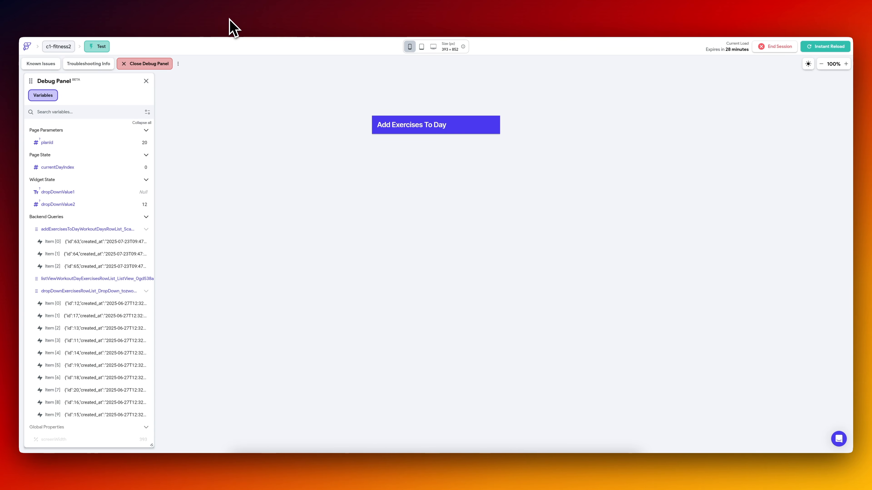
key(Down)
key(Return)
click(76, 296)
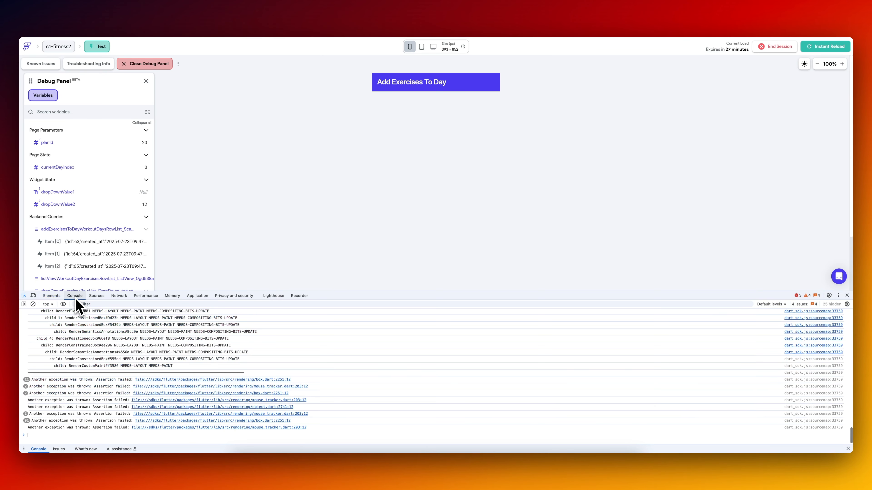
Read the rendering exception details in the Console output and close the developer tools.
scroll(88, 343, up, 10)
scroll(91, 366, up, 10)
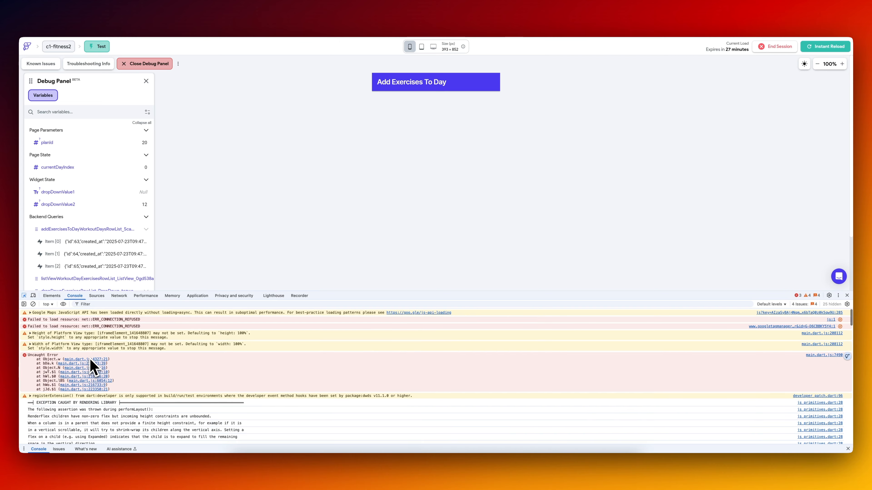
scroll(91, 365, up, 5)
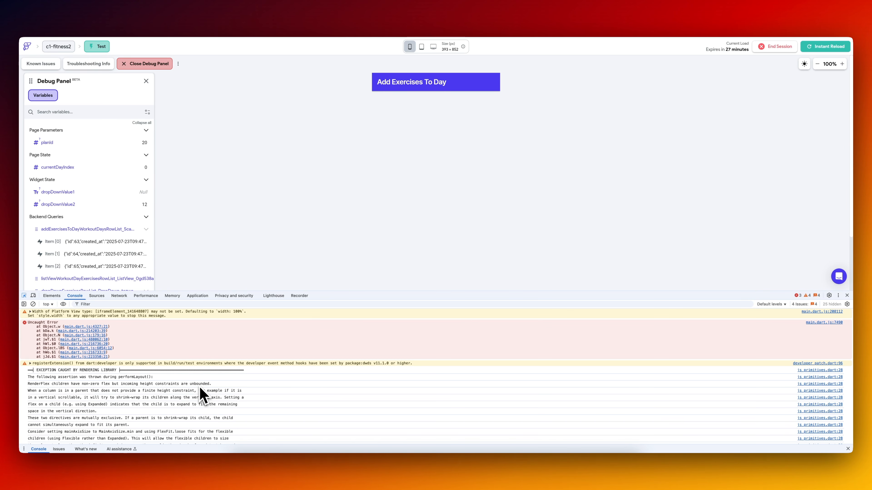
click(847, 295)
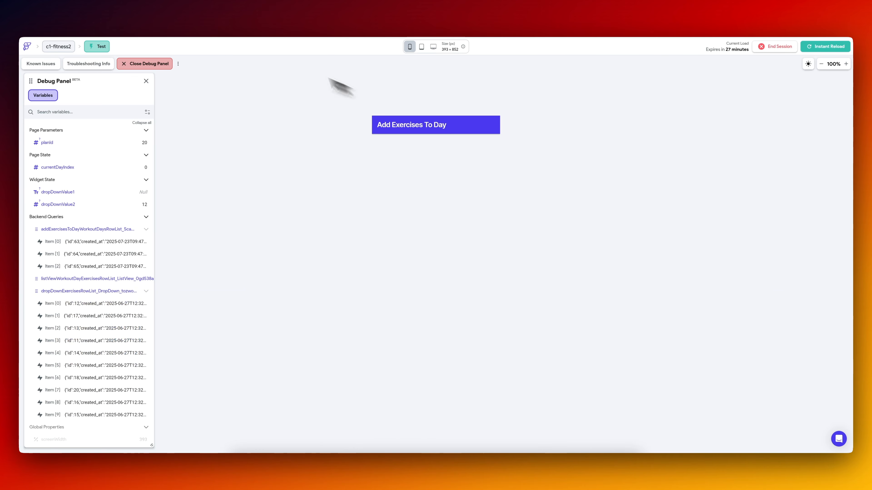
In the FlutterFlow editor, set the Card containing the dropdowns and ListView on add_exercises_to_day to Expanded.
click(100, 20)
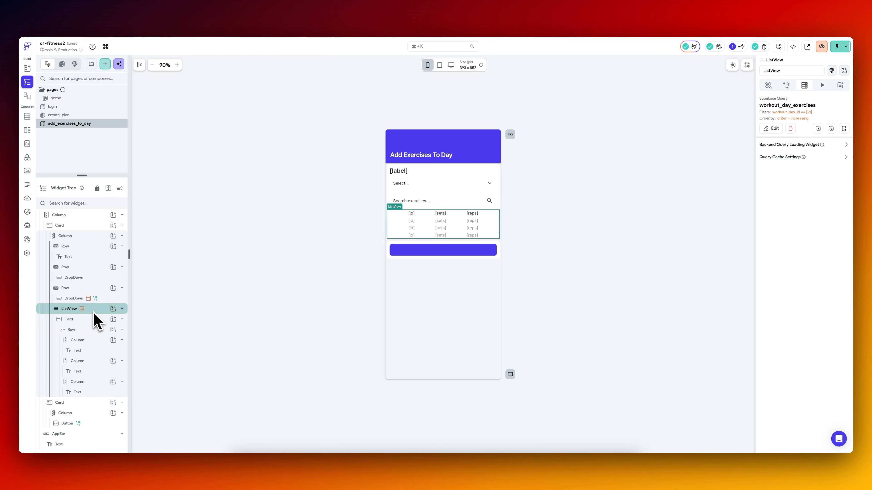
click(768, 85)
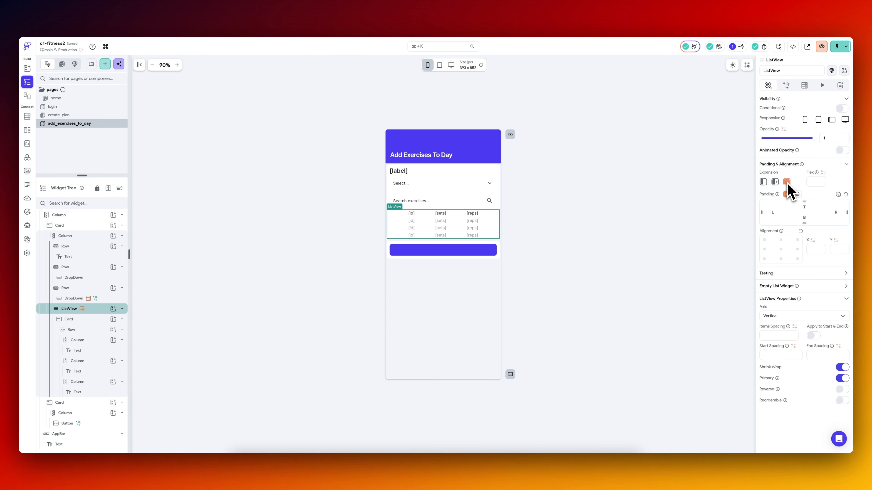
click(764, 183)
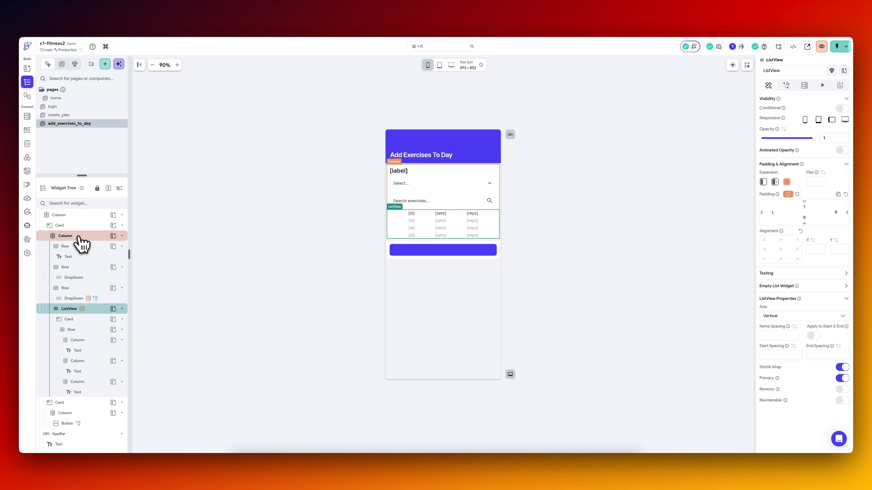
click(73, 217)
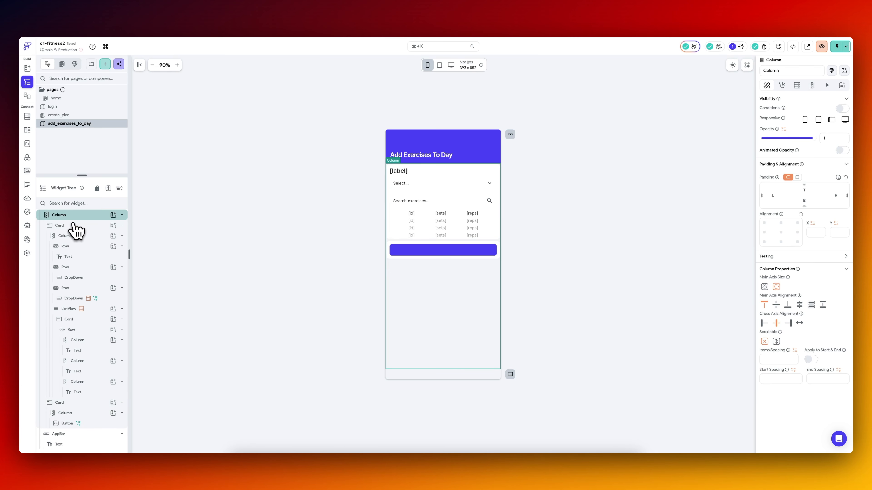
click(73, 225)
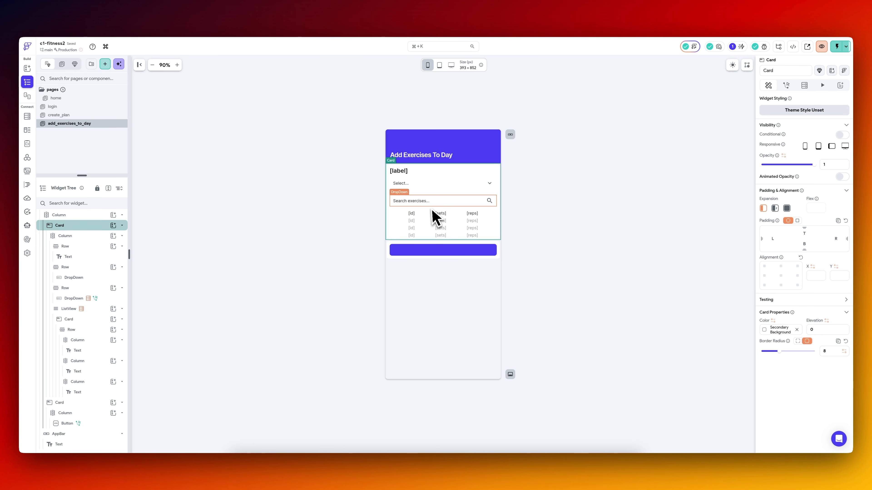
click(786, 208)
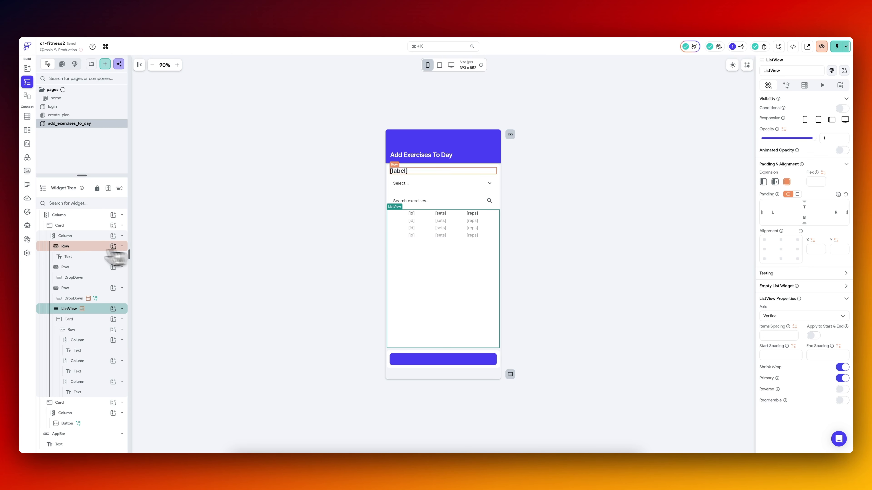
Turn off Shrink Wrap on the exercise ListView and reload the test session with the changes.
click(83, 226)
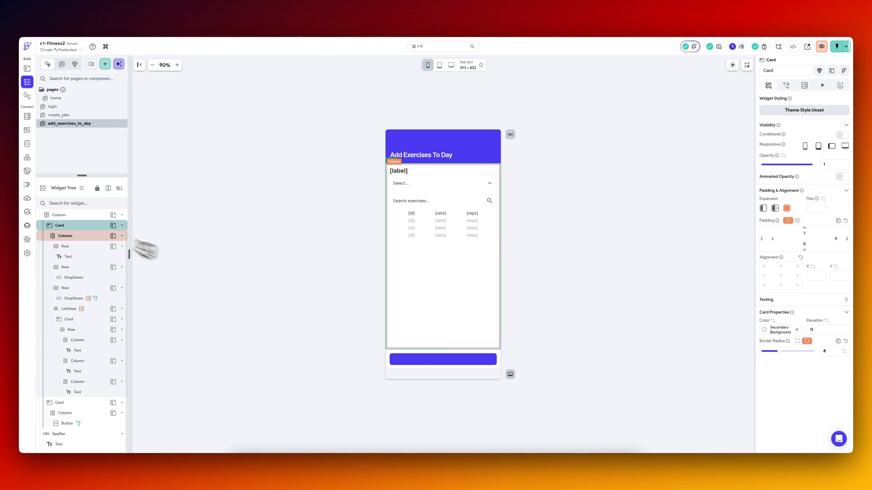
click(86, 216)
scroll(82, 230, up, 1)
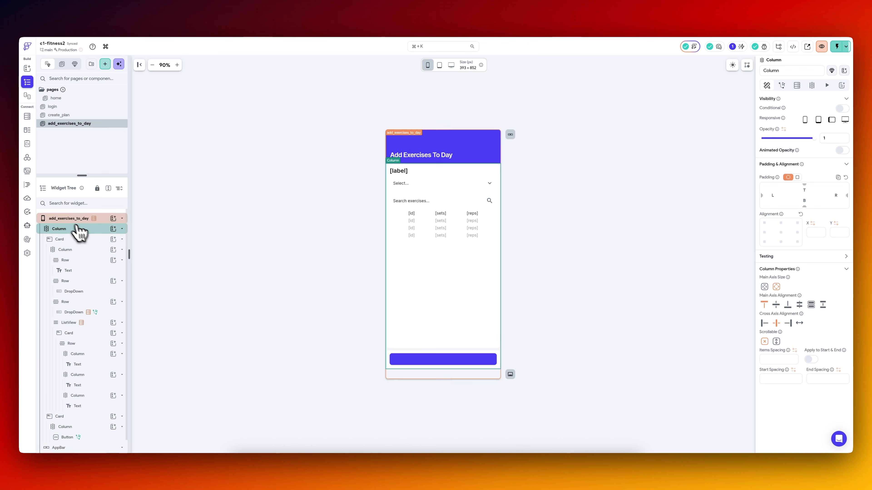
click(95, 323)
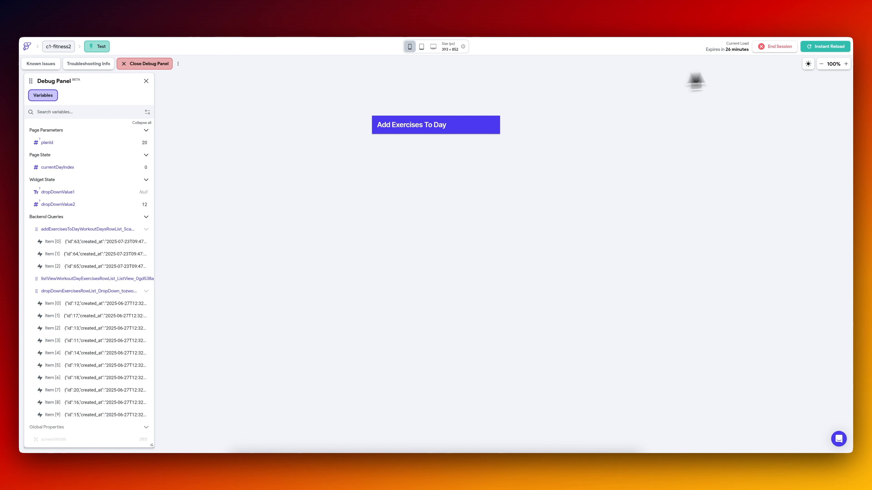
click(825, 49)
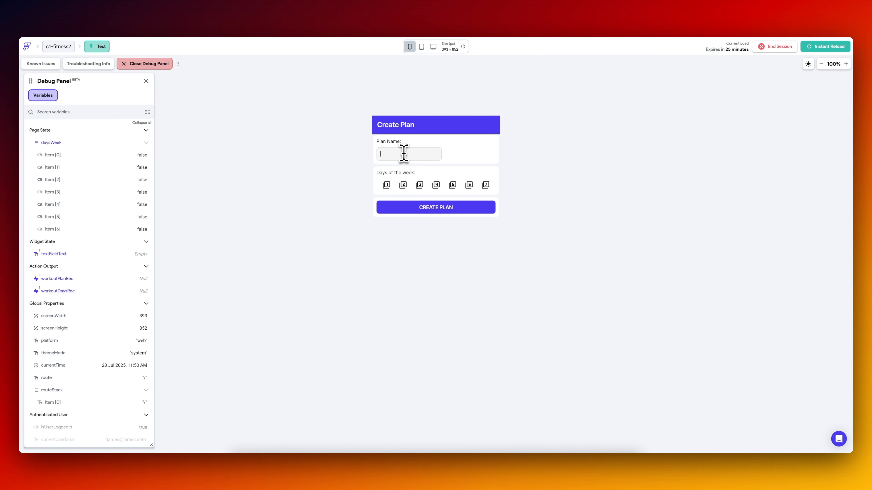
Create a test plan named "4Day" with days 1, 2, 3 and 4 selected.
click(404, 154)
text(4Day)
click(386, 185)
click(402, 185)
click(419, 185)
click(436, 184)
click(428, 209)
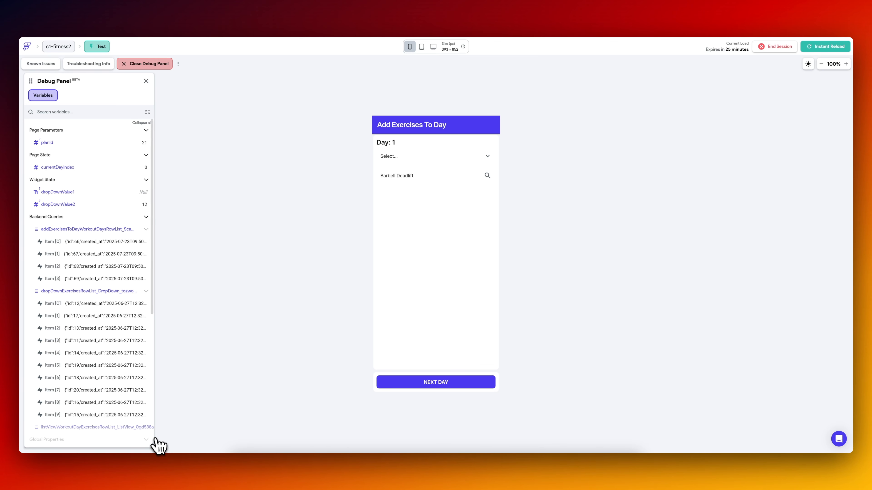
Compare the planId in the Debug Panel with the new plan's record in the Supabase workout_plans table.
drag(151, 446, 144, 447)
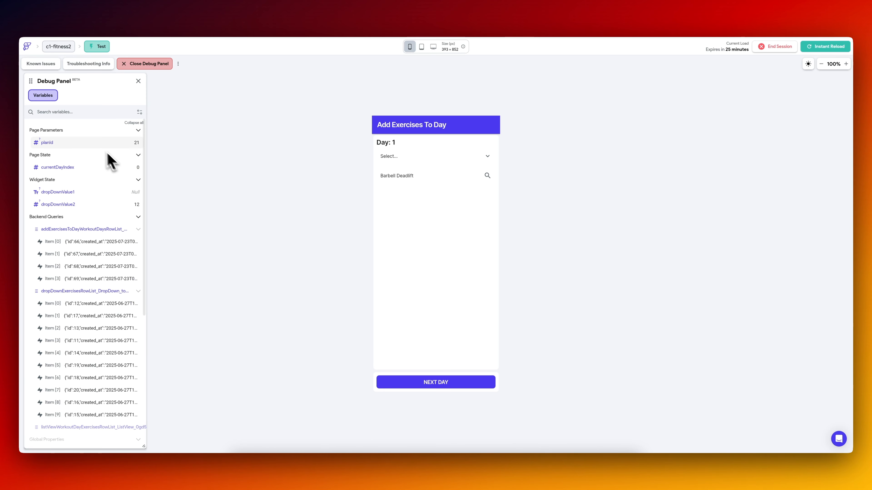
click(311, 20)
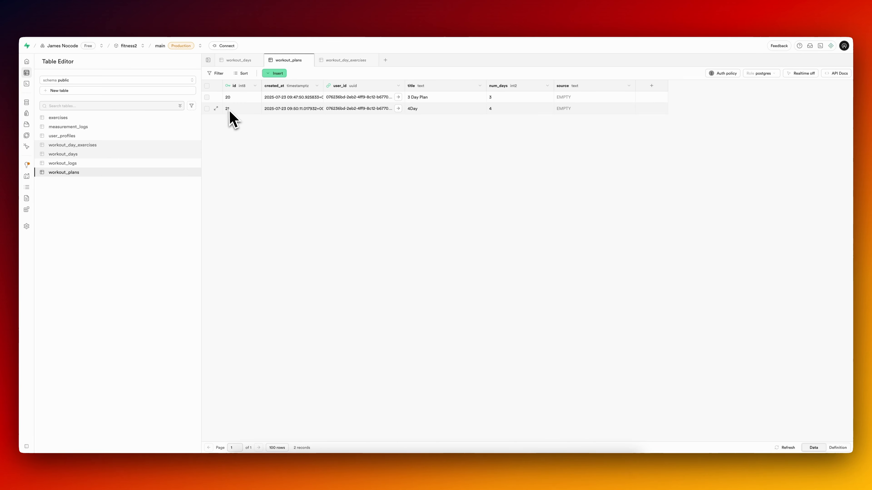
click(153, 24)
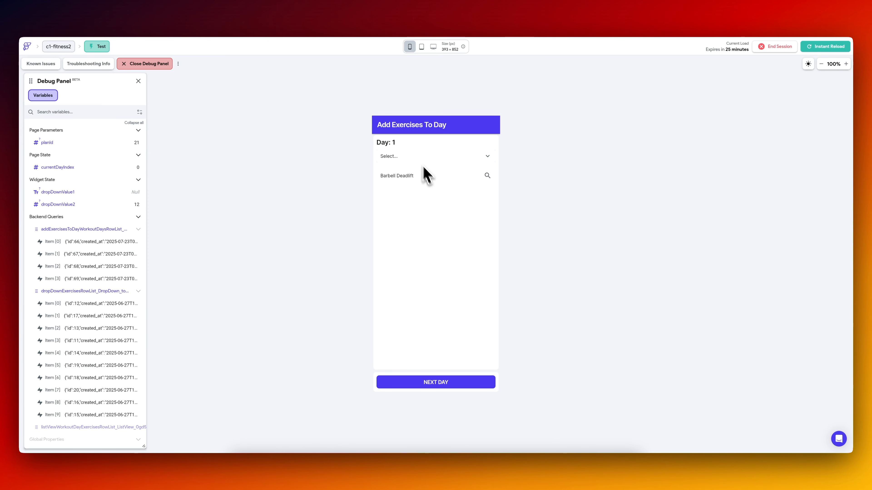
For Day 1, choose Biceps and add the Dumbbell Overhead Press exercise, and advance to Day 2.
click(416, 158)
click(416, 186)
click(419, 177)
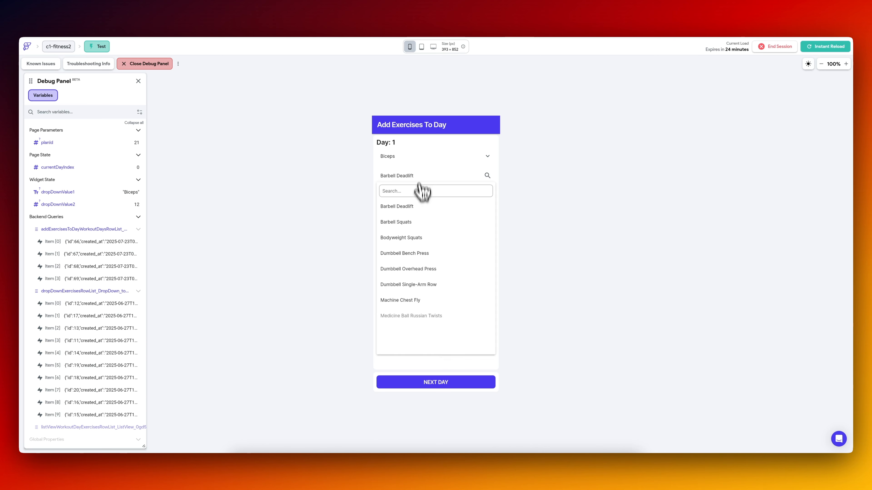
click(424, 269)
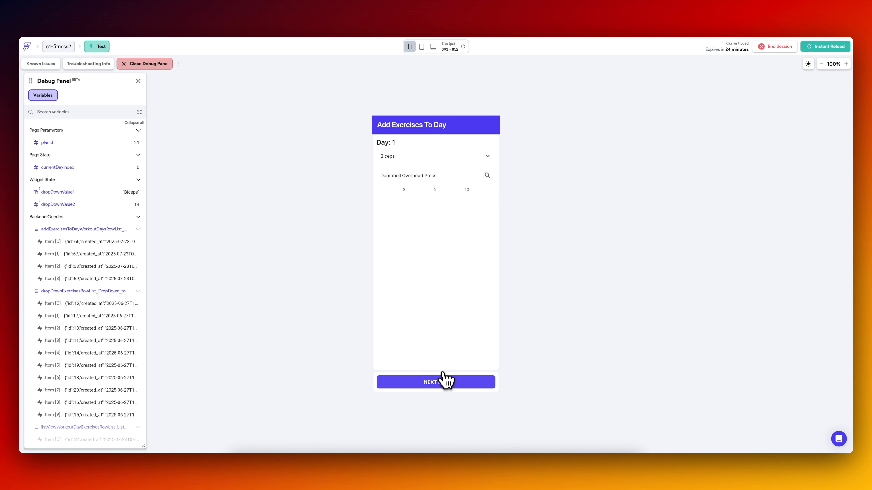
click(441, 382)
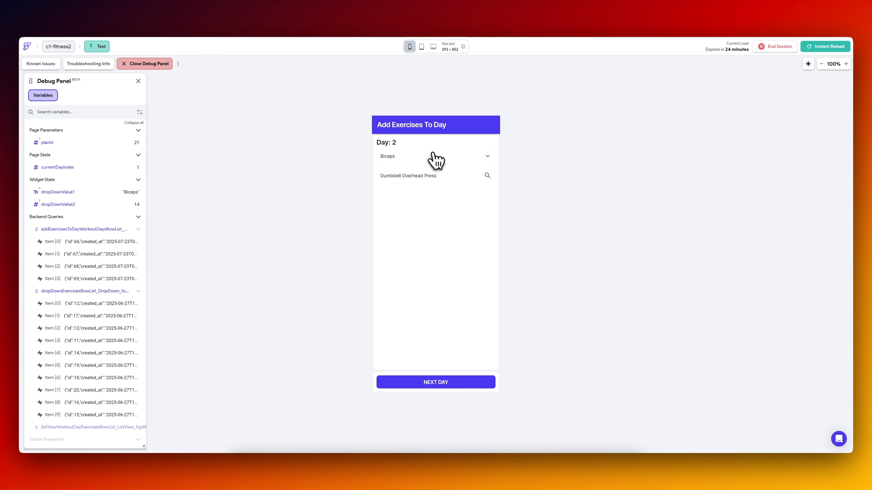
Check the new plan's day records in the Supabase workout_days table and return to the test session.
click(317, 21)
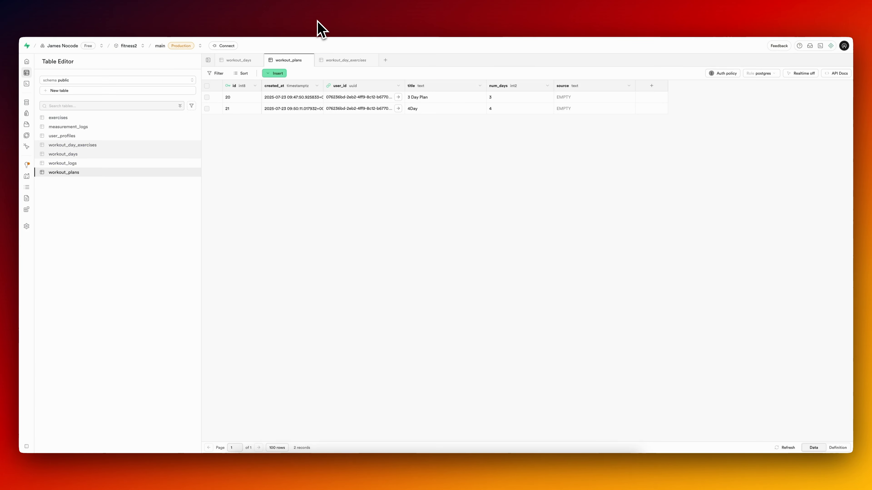
click(91, 156)
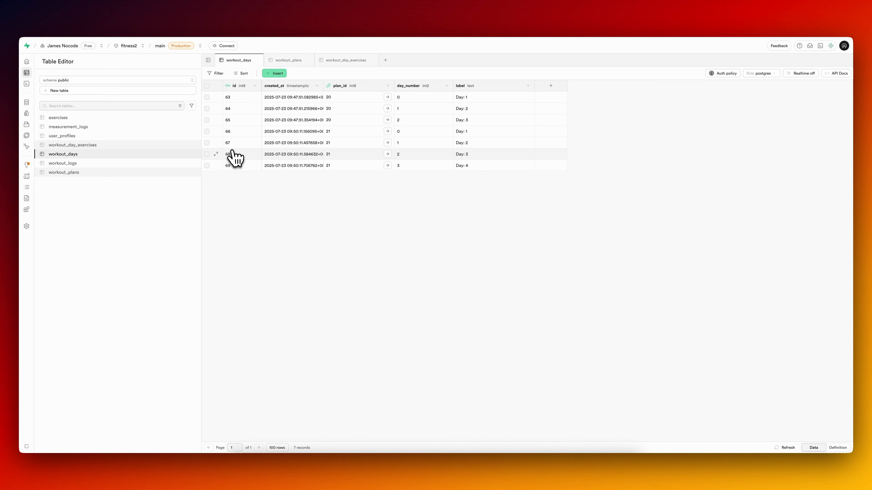
click(152, 19)
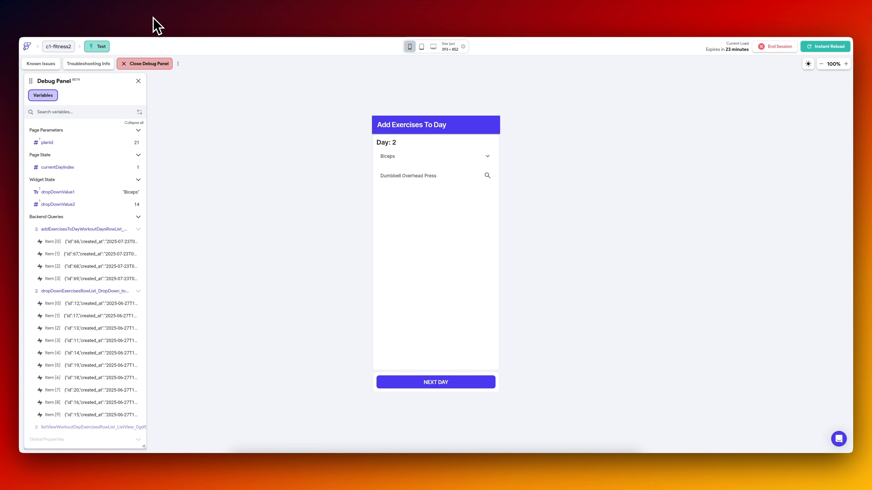
Advance the test page through Day 3 to Day 4 and mark the plan as done.
click(445, 388)
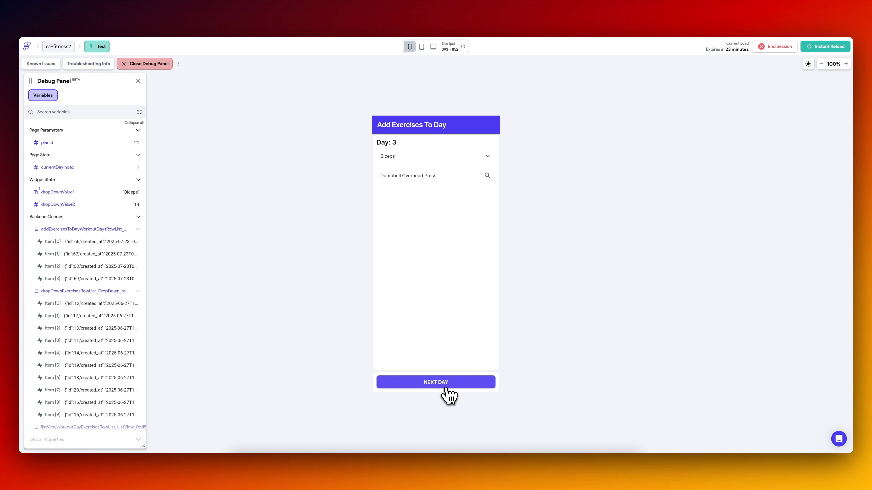
click(445, 388)
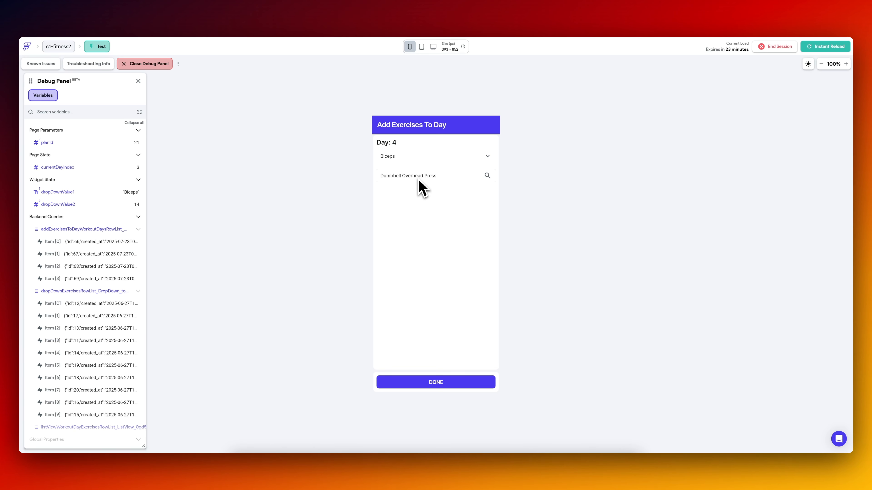
click(444, 382)
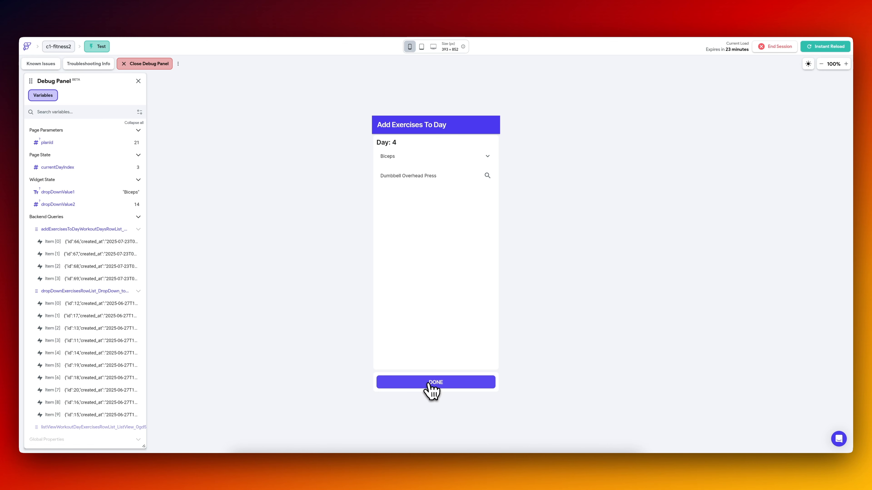
Check the saved records in the Supabase workout_day_exercises table and return to the FlutterFlow editor.
click(327, 22)
click(92, 146)
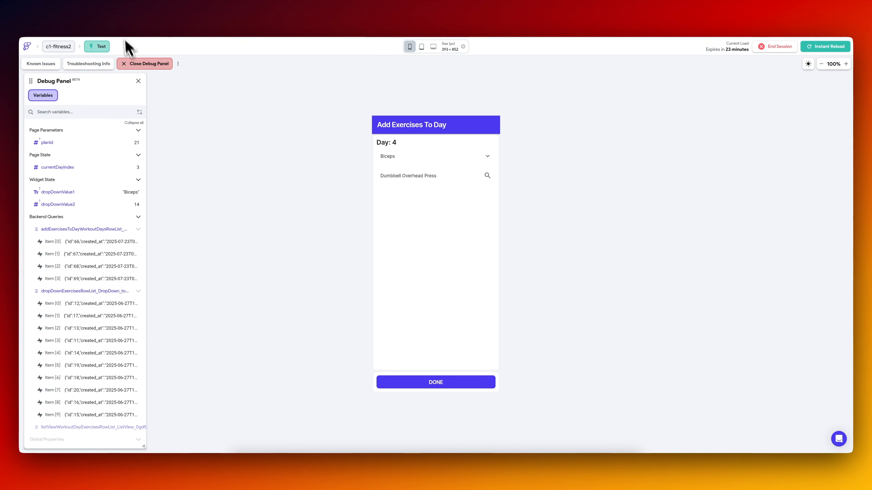
click(109, 20)
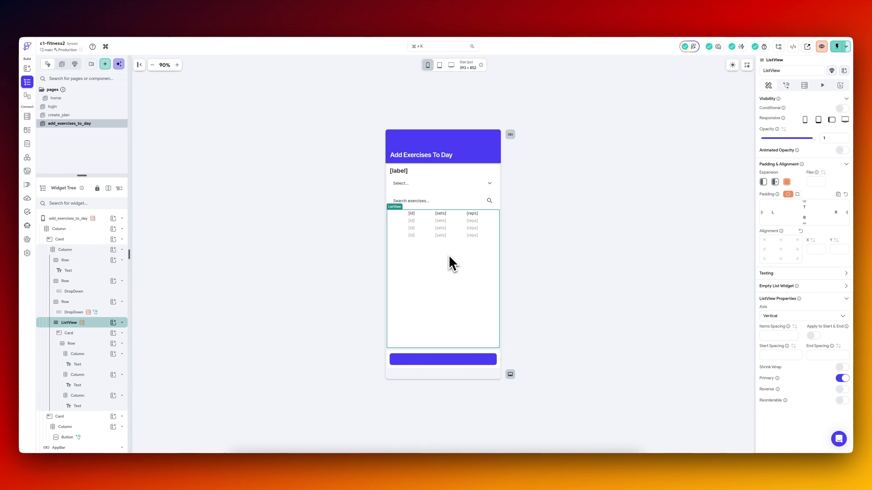
Review the workout_day_id value in the exercise search dropdown's Insert Row action, including its item index and row field.
click(431, 202)
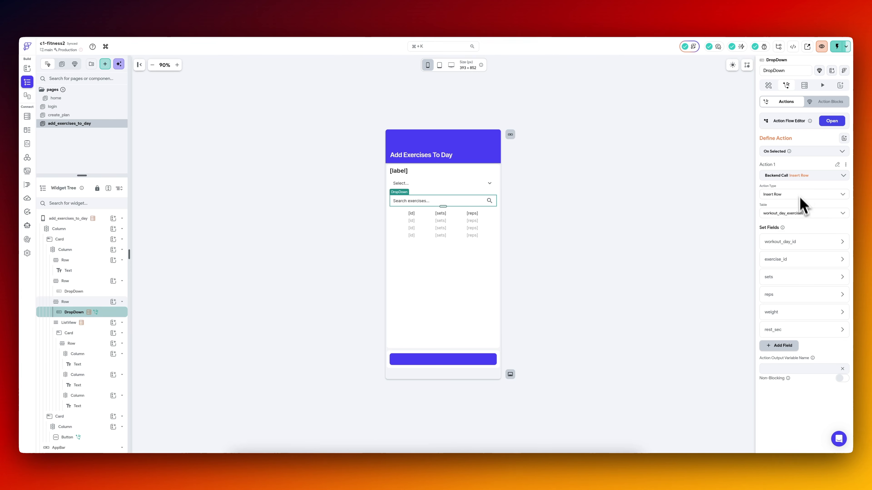
click(797, 242)
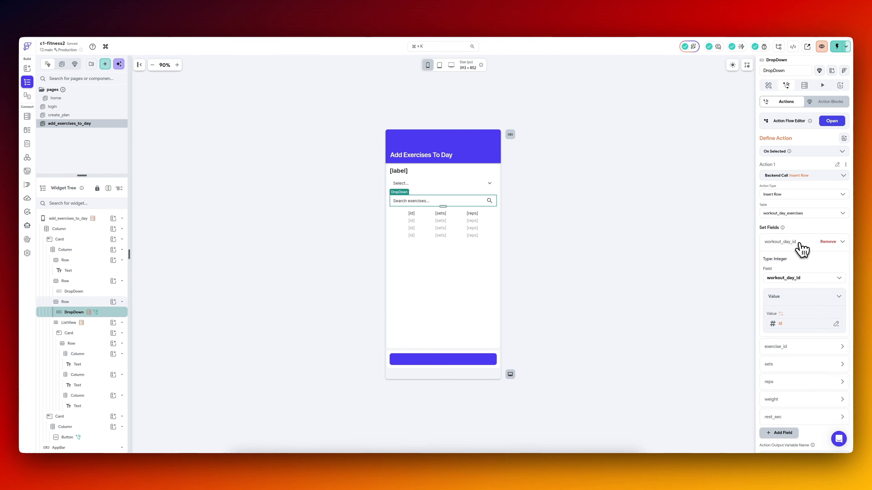
click(789, 324)
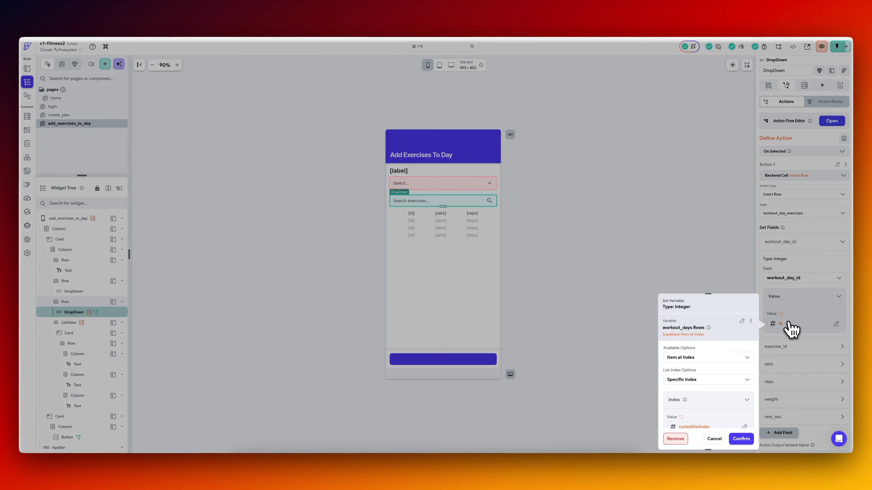
scroll(695, 373, down, 3)
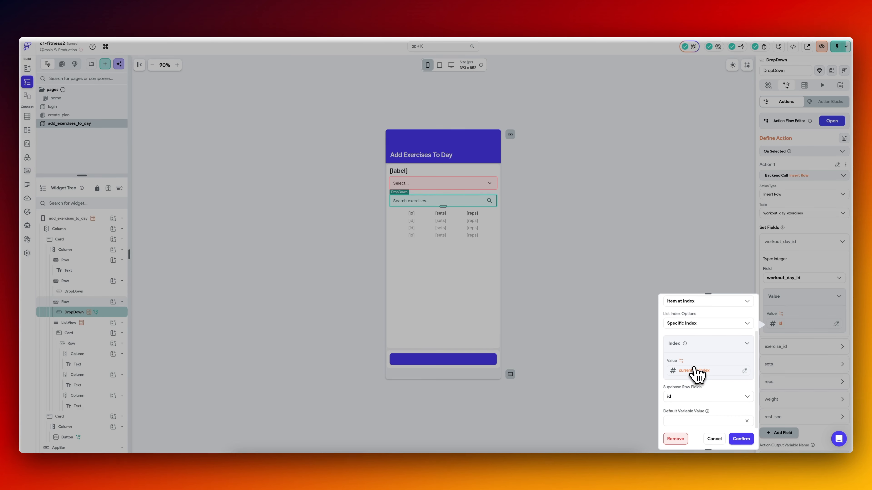
scroll(696, 363, up, 2)
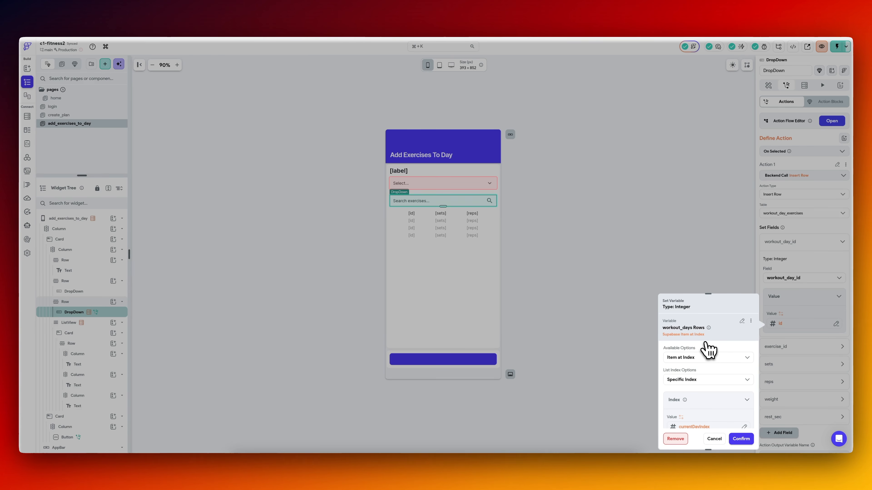
click(659, 279)
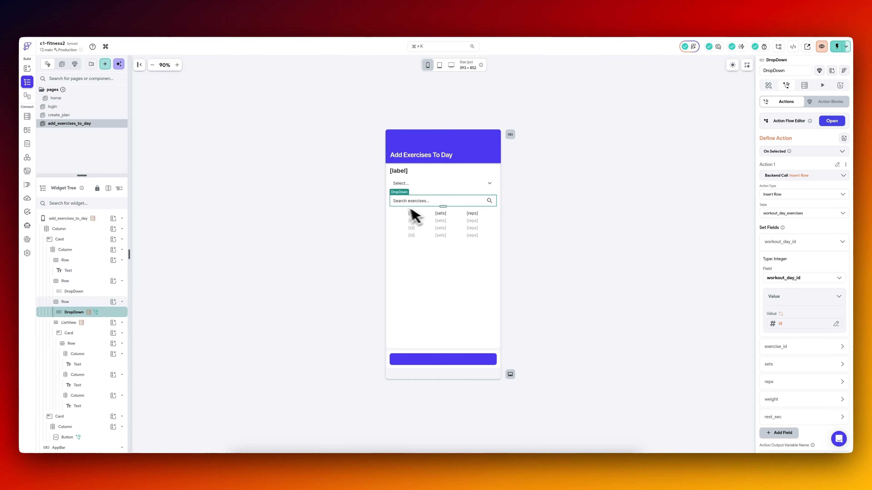
Examine the id text and its row in the exercise list, and switch to the workout_day_exercises table in Supabase.
click(412, 213)
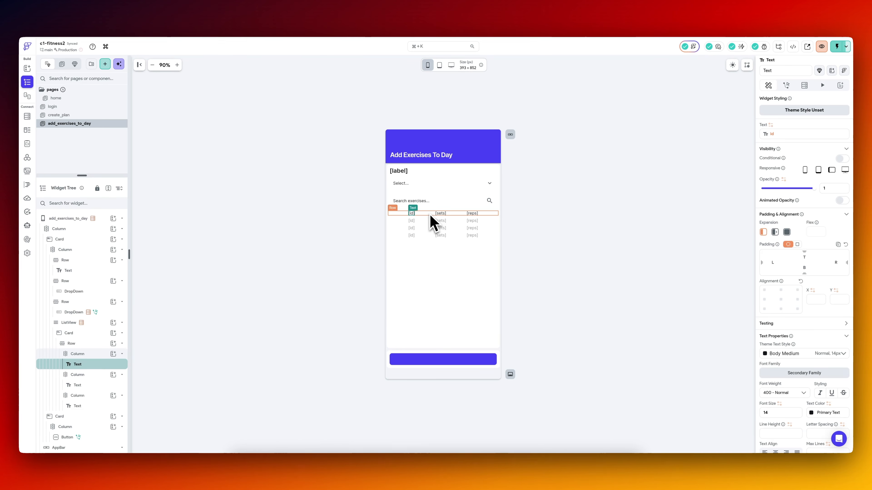
click(421, 215)
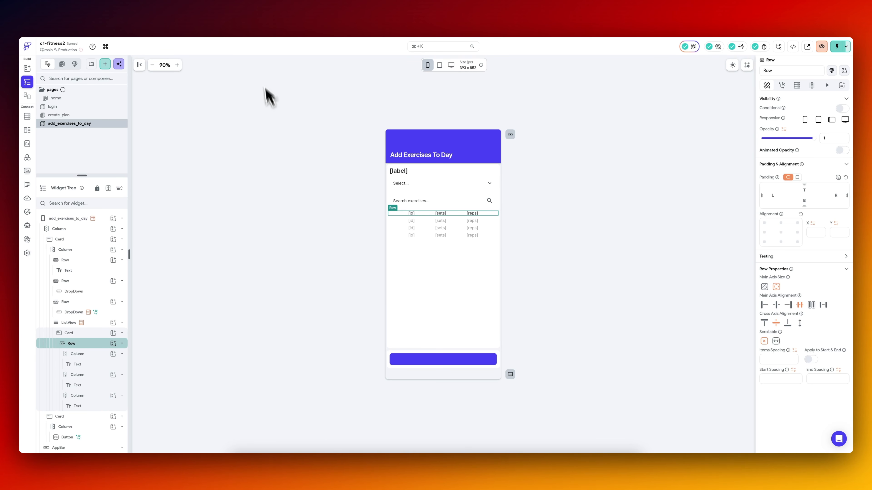
click(305, 20)
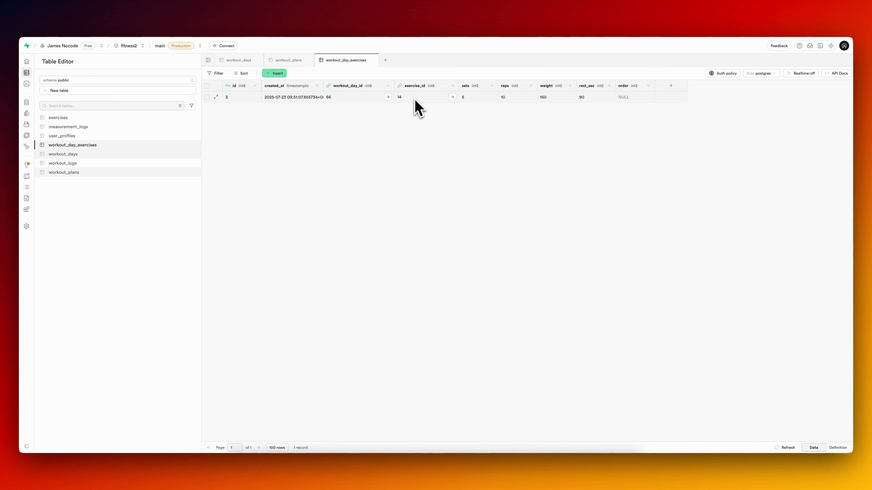
View the exercises record referenced by exercise_id in the saved workout_day_exercises row, across to its name column.
click(452, 97)
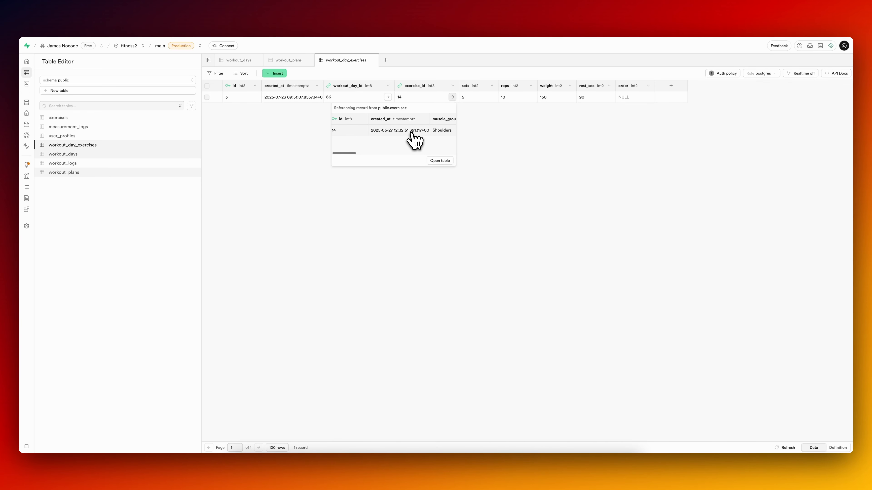
scroll(413, 139, right, 3)
scroll(411, 139, right, 3)
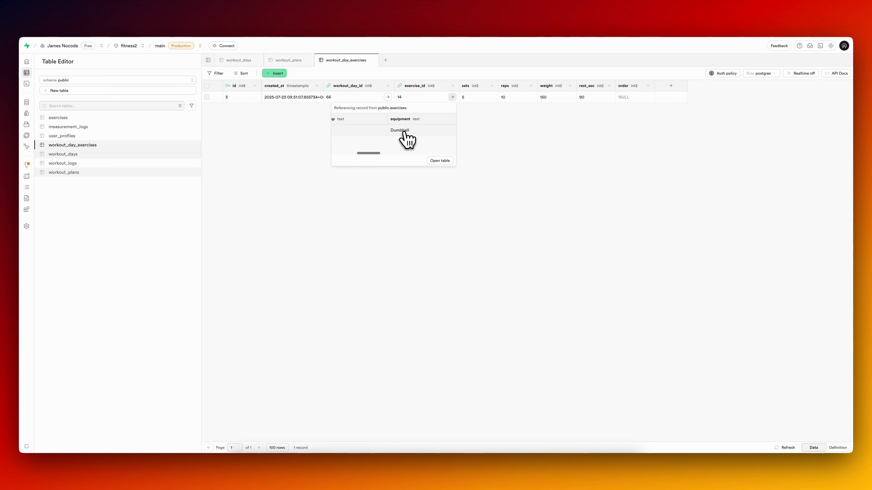
scroll(408, 139, right, 2)
scroll(405, 137, left, 1)
scroll(343, 137, right, 1)
scroll(341, 134, right, 2)
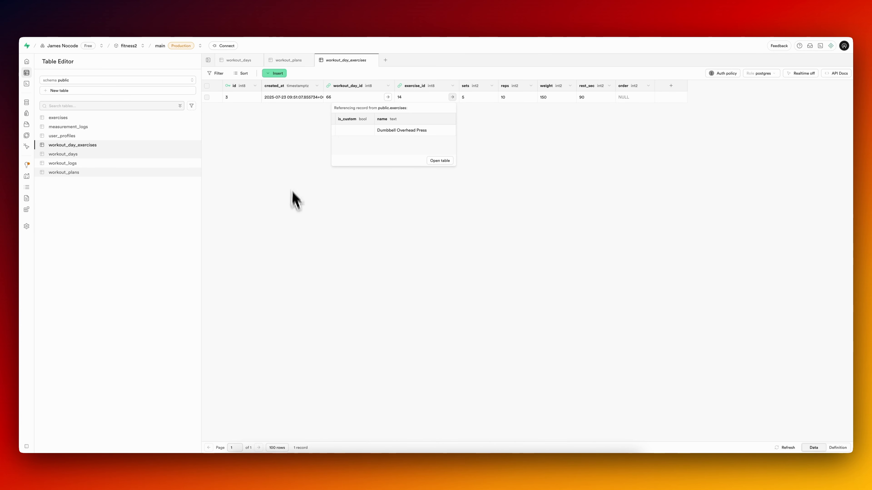
click(294, 203)
Review the exercise ListView's backend query in FlutterFlow and compare it with the workout_day_exercises table in Supabase.
click(89, 15)
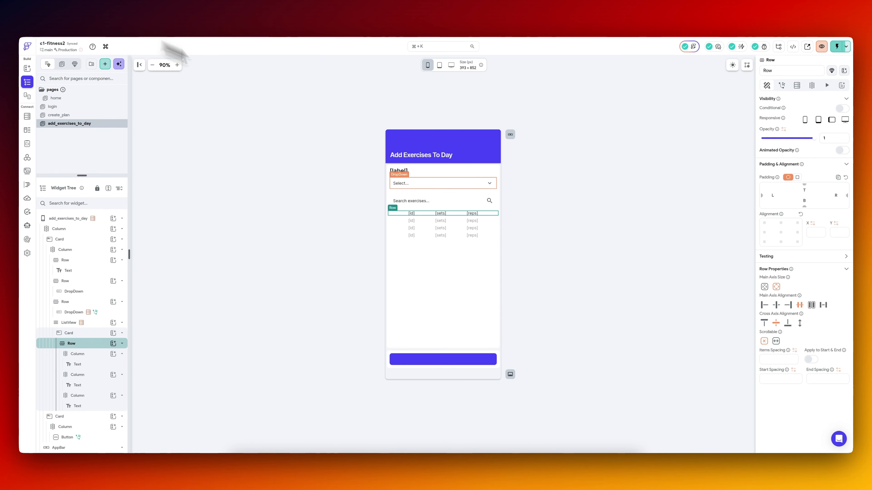
click(450, 235)
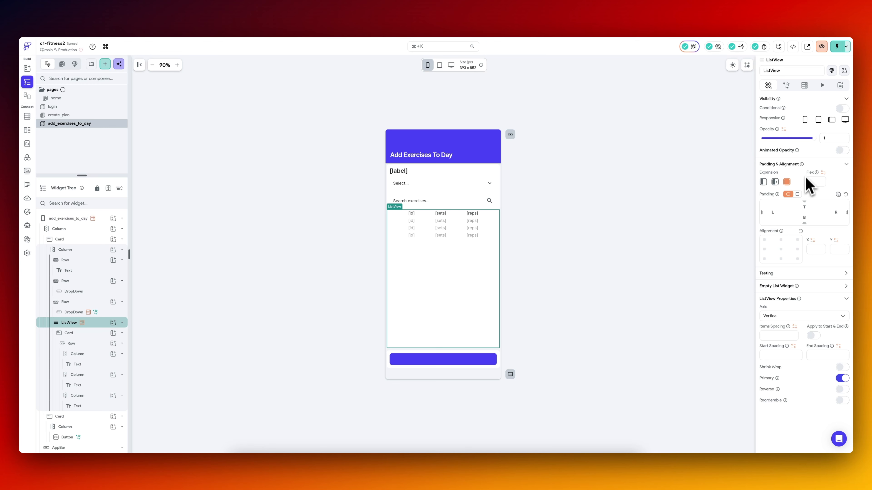
click(804, 86)
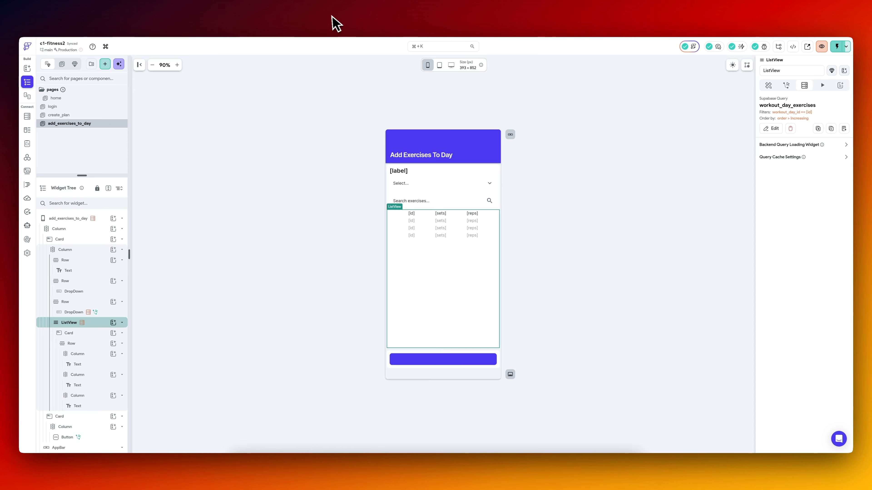
click(335, 23)
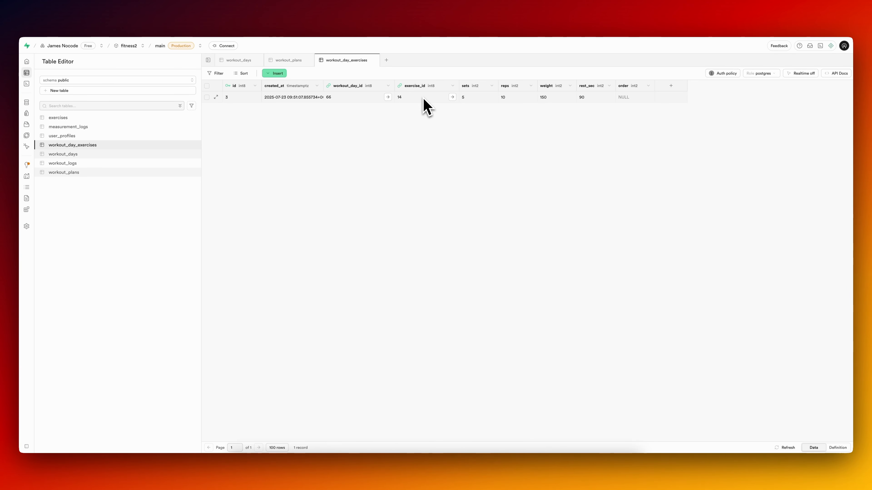
click(100, 17)
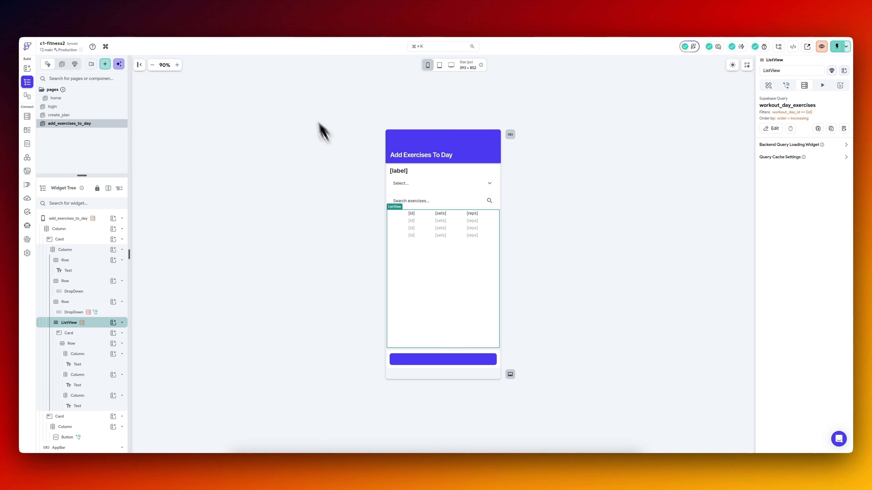
Switch to Supabase, open the GraphQL integration's GraphiQL editor and add a new query tab.
click(321, 23)
mouse_move(31, 196)
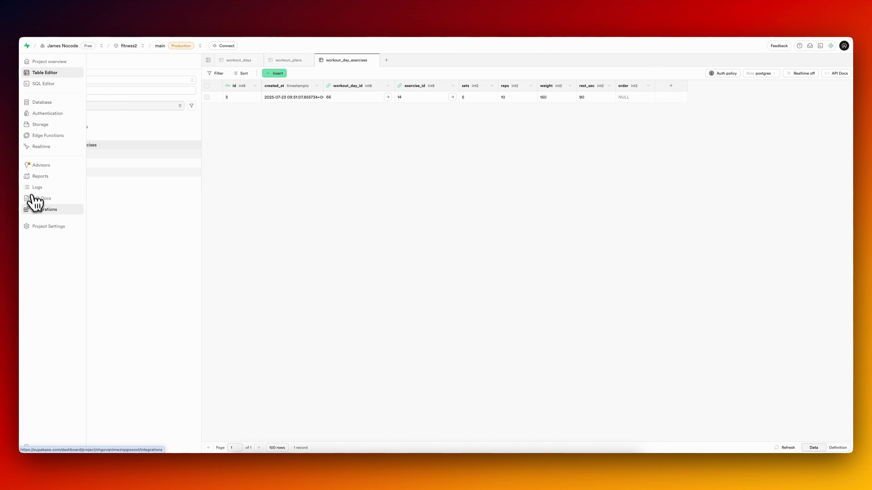
click(48, 210)
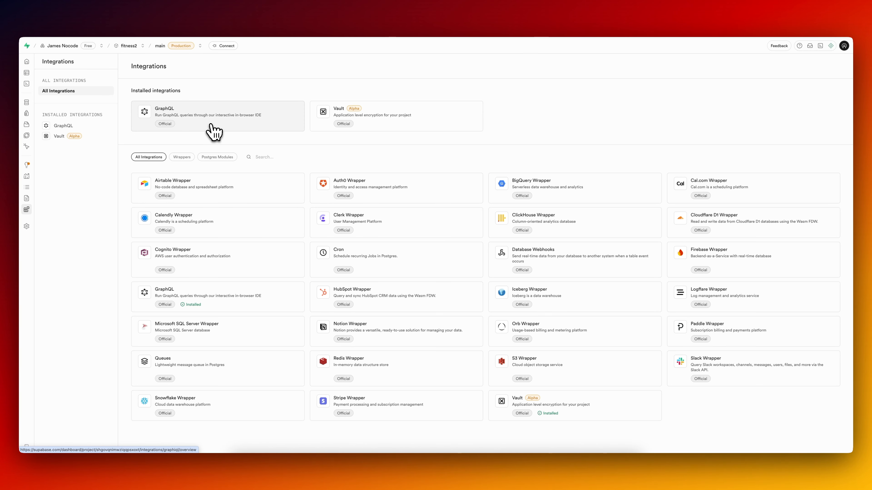
click(214, 132)
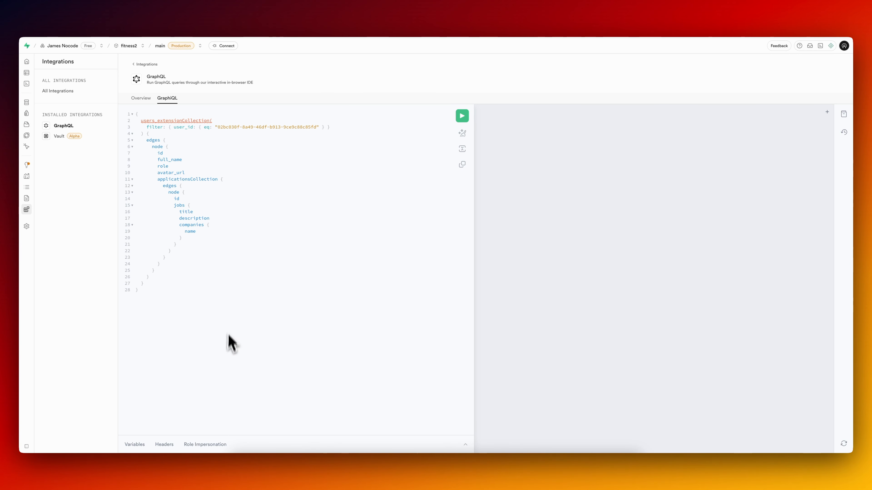
click(827, 112)
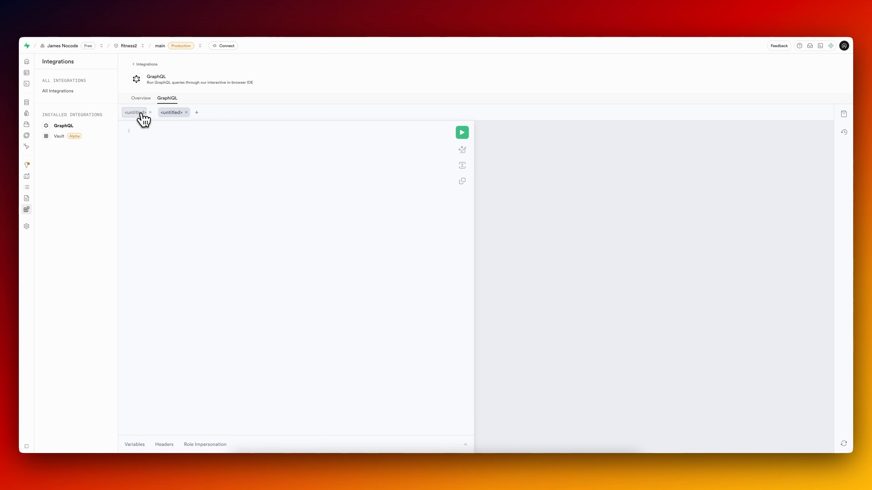
Copy the existing query into the new query tab and change its collection to workout_day_exercisesCollection.
click(137, 113)
key(super+a)
key(super+c)
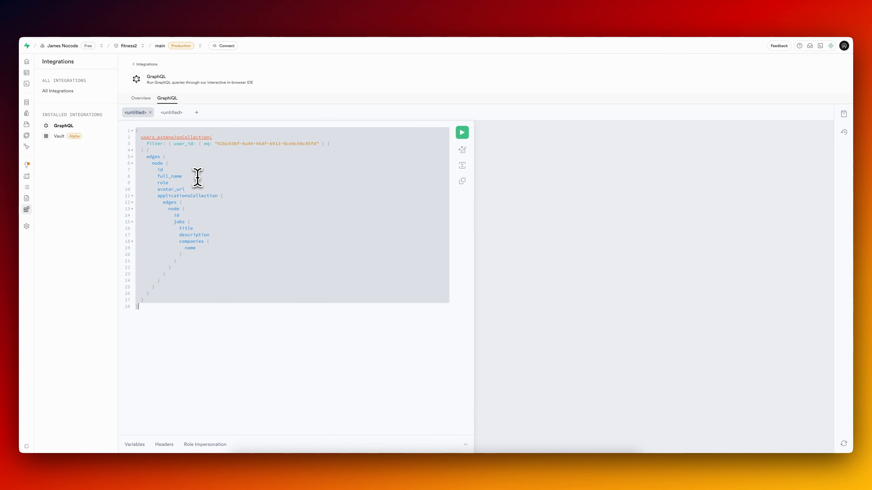
click(172, 113)
key(super+v)
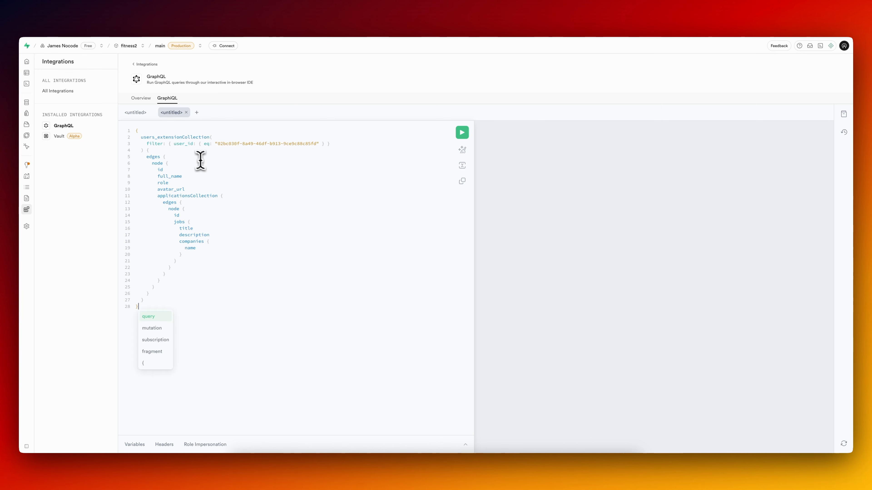
double_click(180, 137)
text(work()
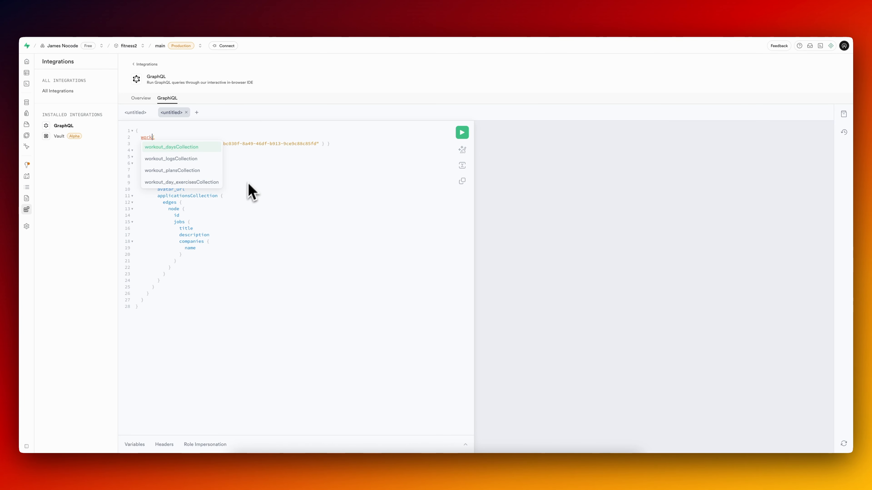
click(190, 182)
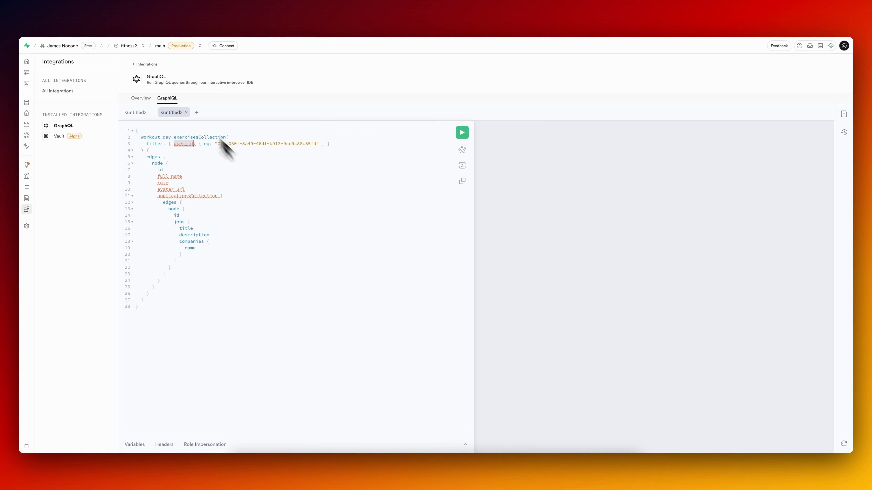
Check the ListView's query filter in FlutterFlow and set the GraphQL filter to workout_day_id equal to "66".
click(98, 18)
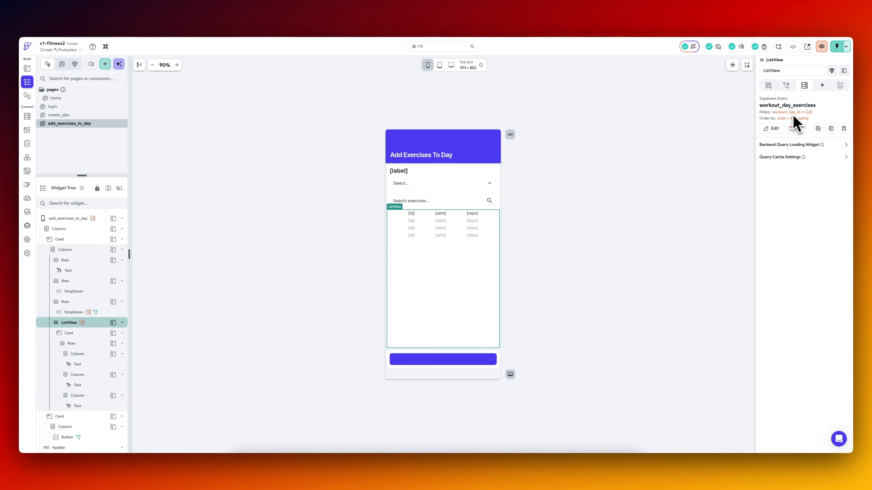
click(234, 19)
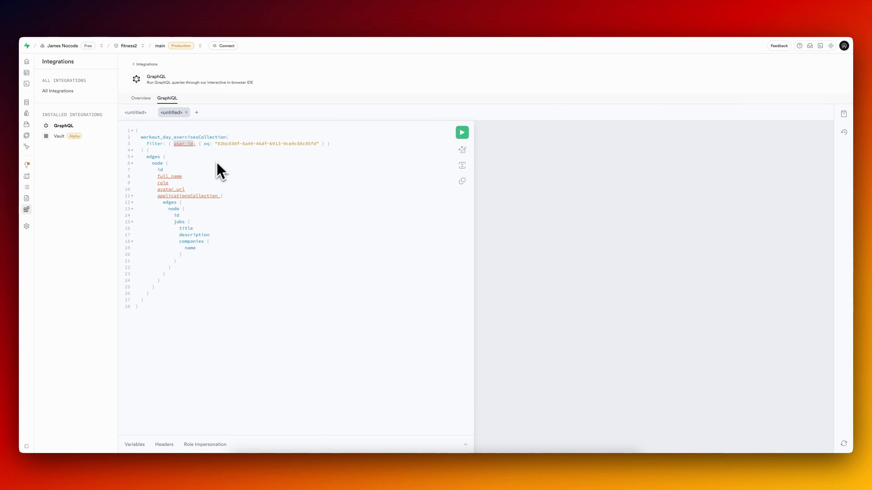
text(workout_day_id)
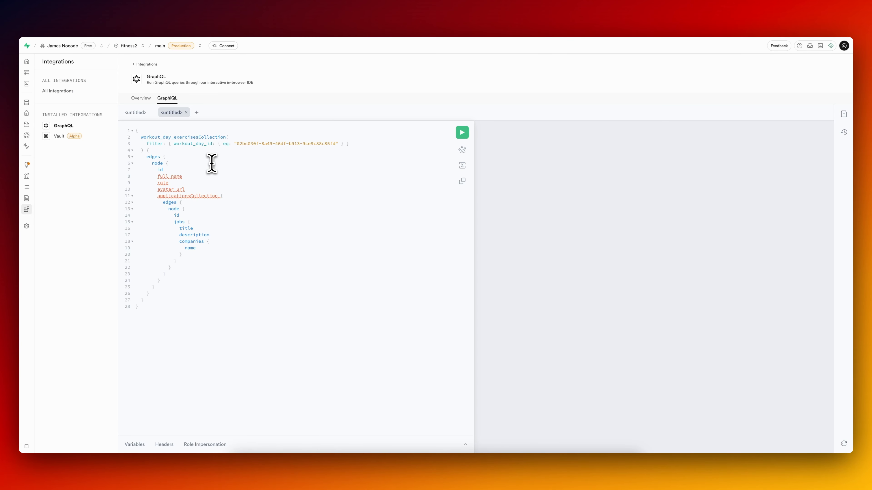
drag(236, 144, 327, 145)
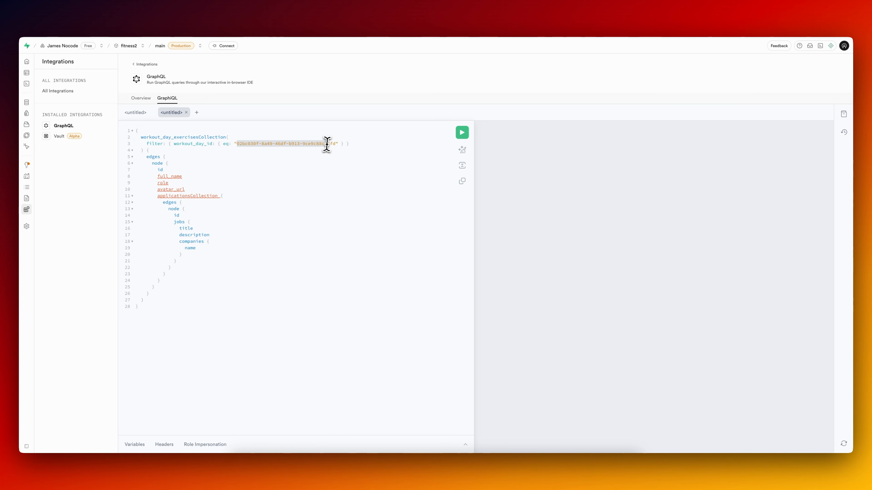
text(66)
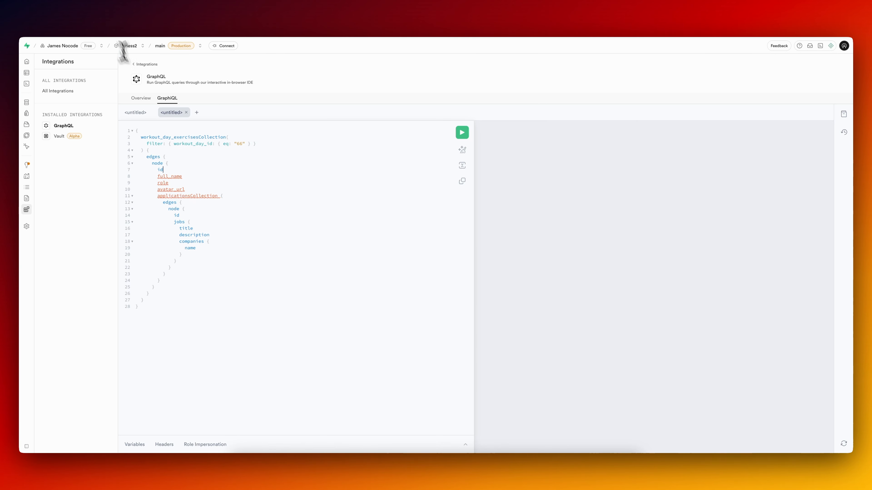
Check the fields shown in the FlutterFlow exercise list and add sets and reps below id in the GraphQL query's node.
click(107, 21)
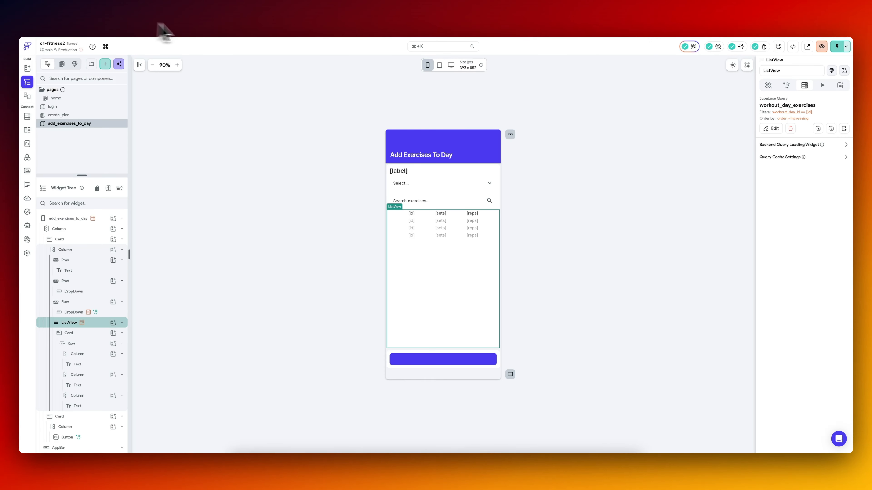
click(413, 216)
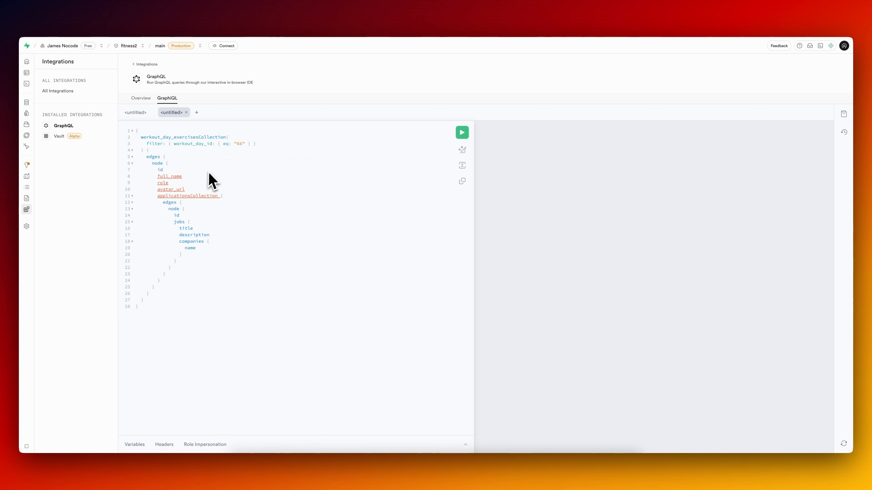
text(sets)
key(Return)
text(reps)
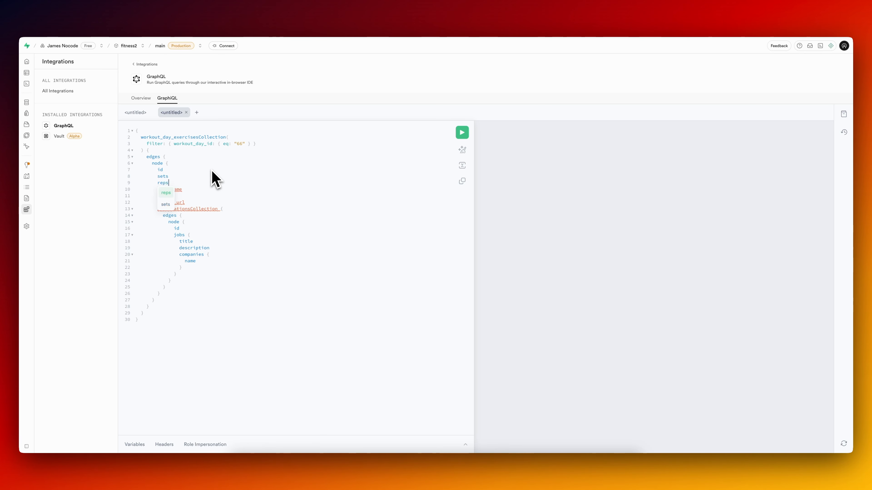
Delete the leftover full_name, role, avatar_url and applicationsCollection lines with the surplus closing brace, and run the query.
key(shift+Down)
key(shift+Down)
key(shift+Down)
key(shift+Down)
key(shift+Down)
key(shift+Down)
key(shift+Down)
key(shift+Down)
key(shift+Down)
key(shift+Down)
key(shift+Down)
key(shift+Down)
key(shift+Down)
key(shift+Down)
key(shift+Down)
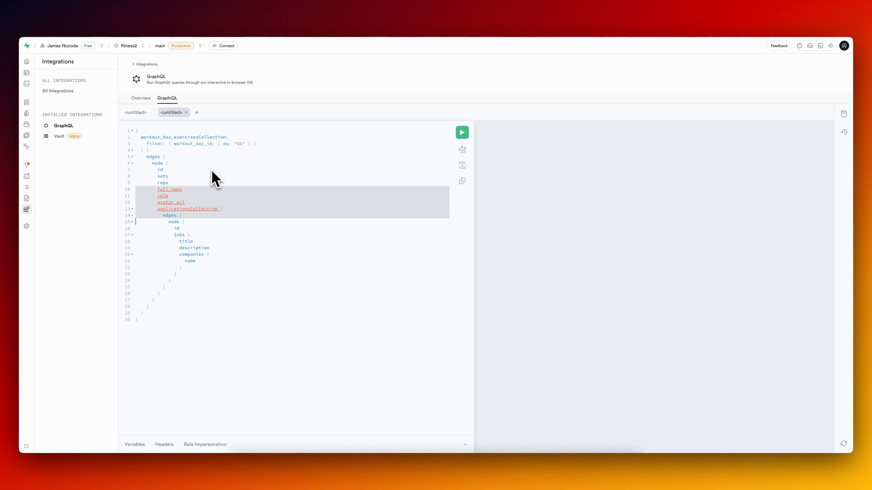
key(shift+Down)
key(BackSpace)
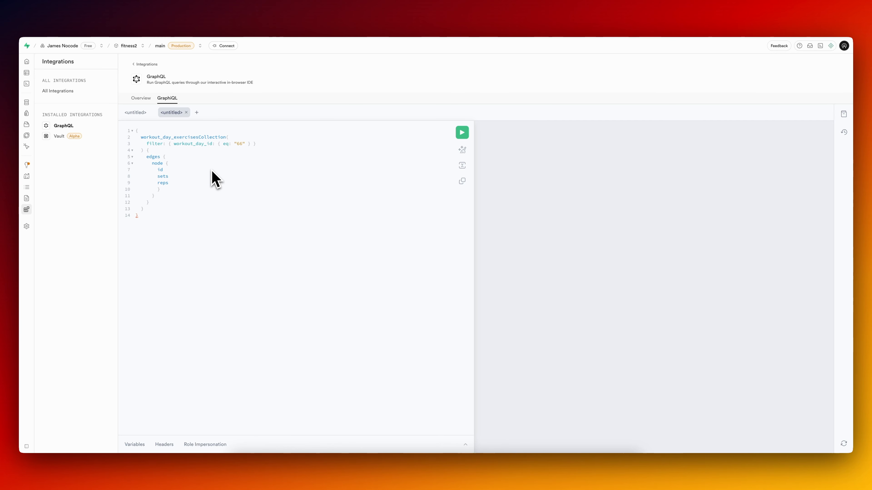
key(shift+Down)
key(BackSpace)
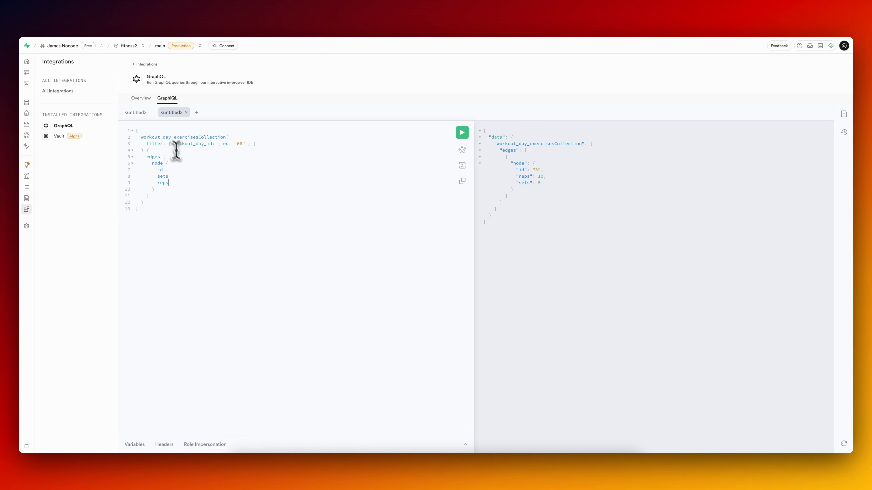
Add the exercise_id field below reps in the query's node and rerun the query.
text(exe)
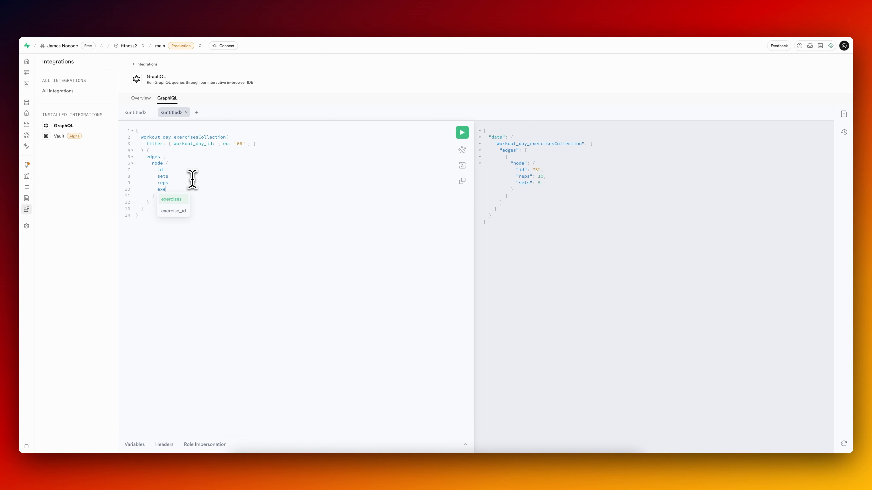
text(rcise_id)
key(ctrl+Return)
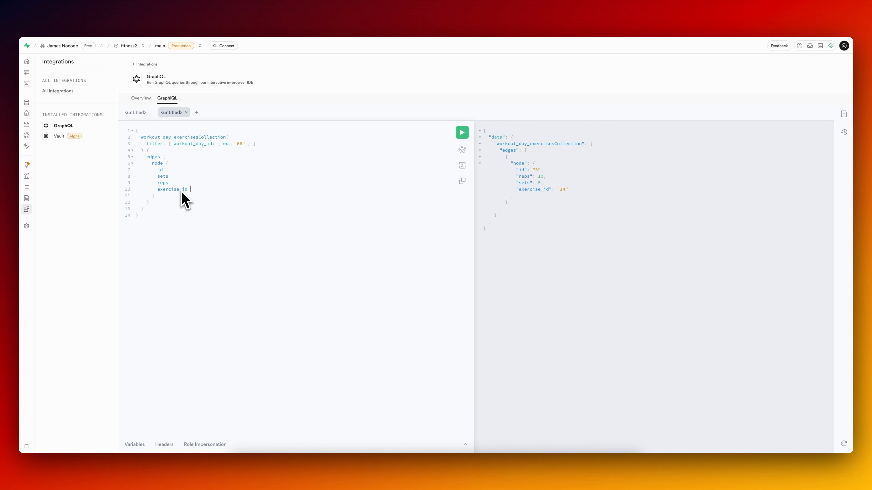
mouse_move(181, 192)
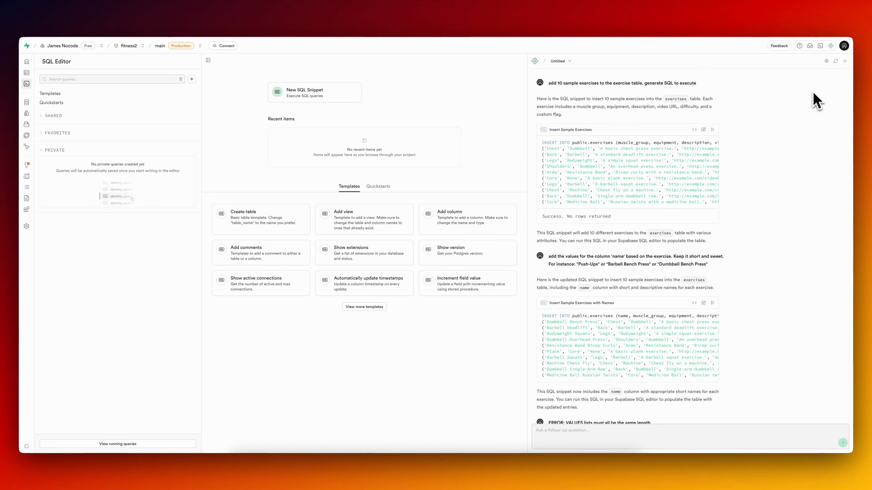
Ask the Supabase assistant to create the reference linking workout_day_exercises to the exercises table for GraphQL queries, and run its SQL.
click(561, 434)
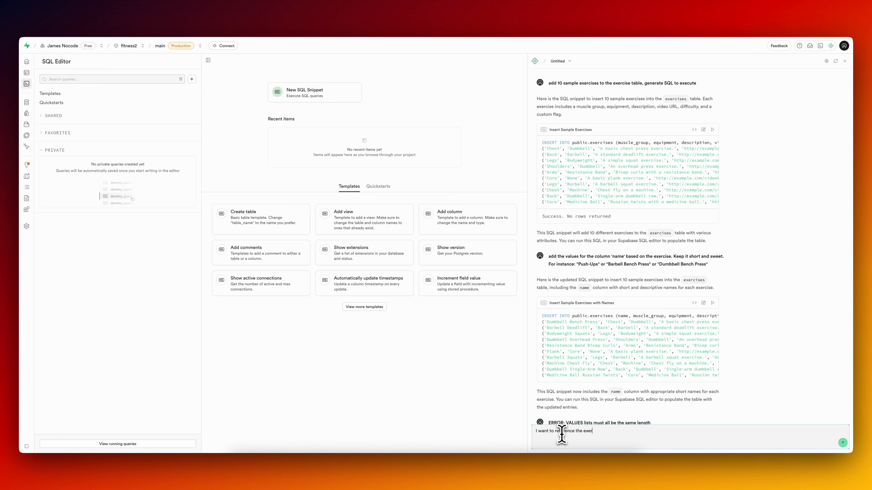
text(e and)
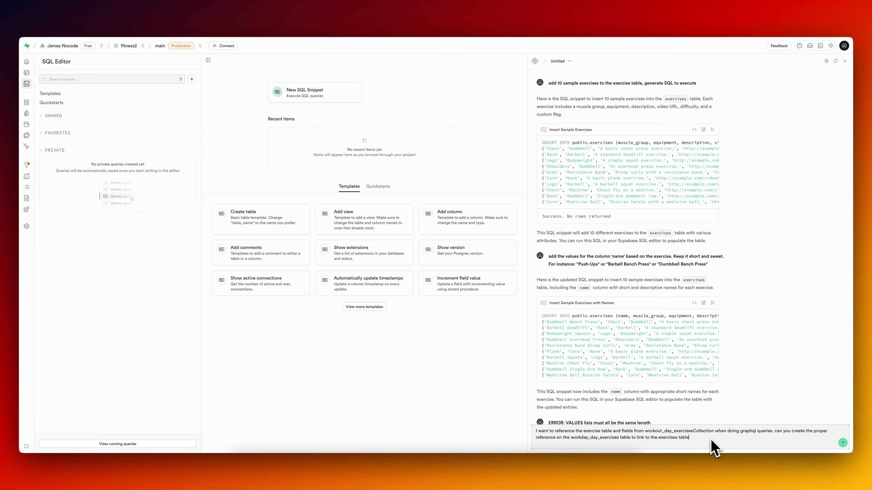
key(Return)
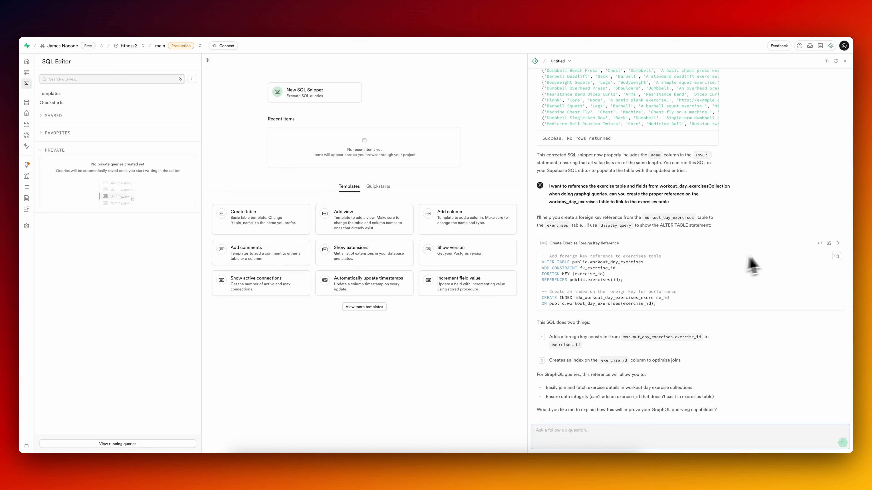
click(838, 243)
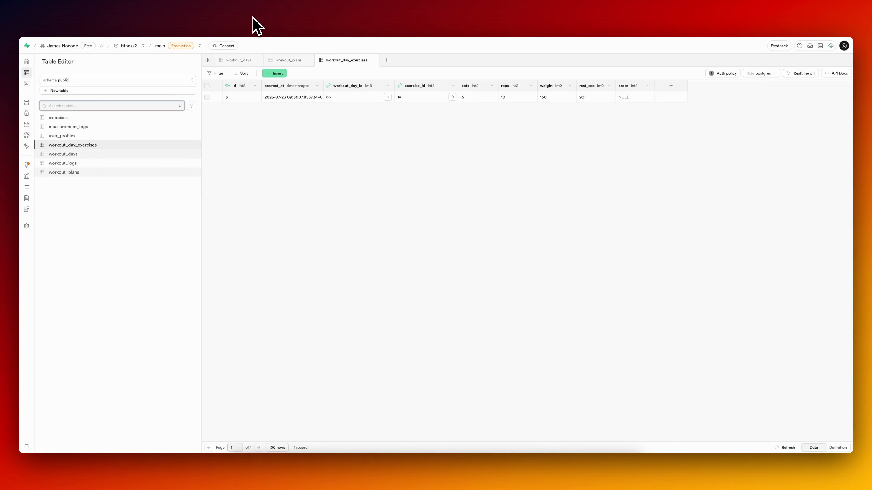
Reopen the GraphQL integration's GraphiQL editor and add a nested exercises block below reps in the query's node.
mouse_move(16, 155)
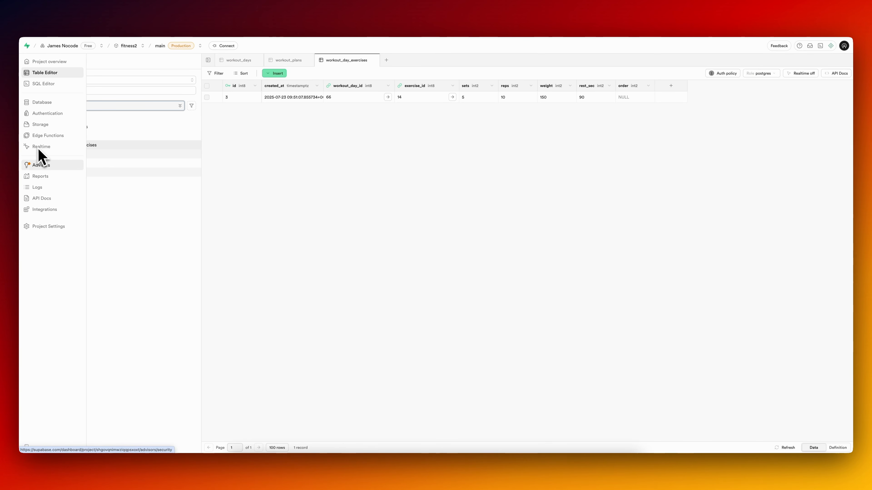
click(49, 210)
click(233, 132)
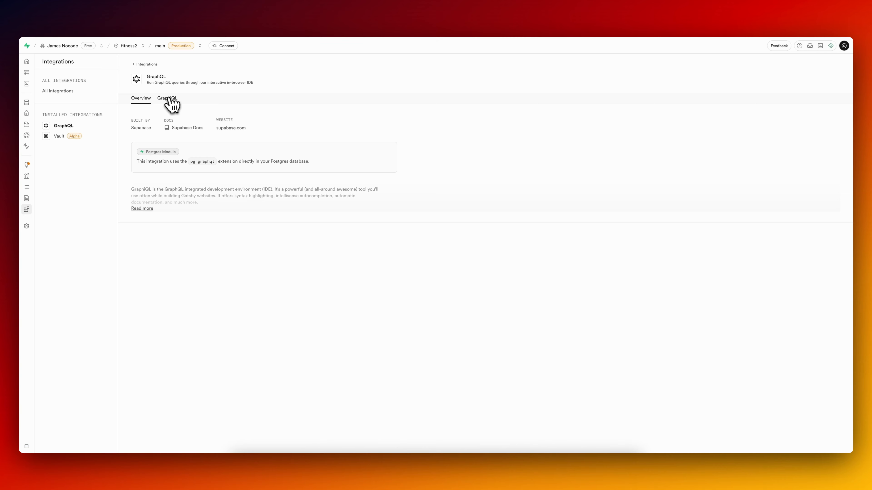
click(168, 100)
click(227, 210)
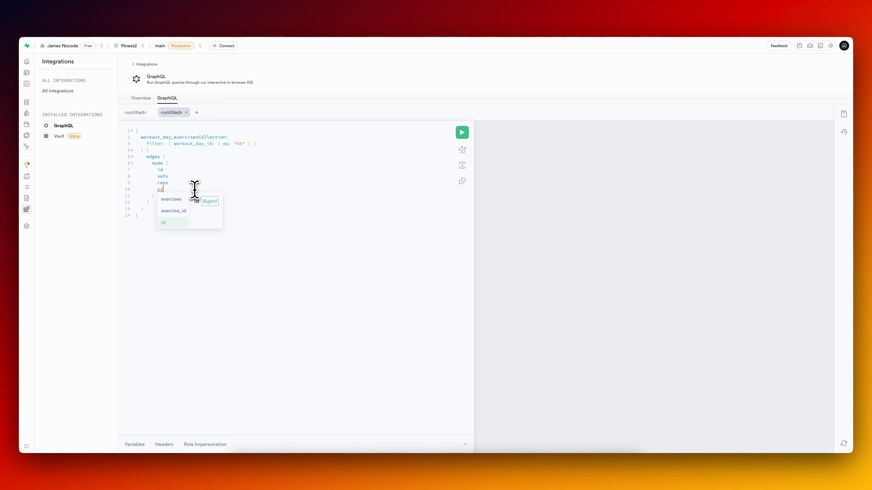
click(177, 199)
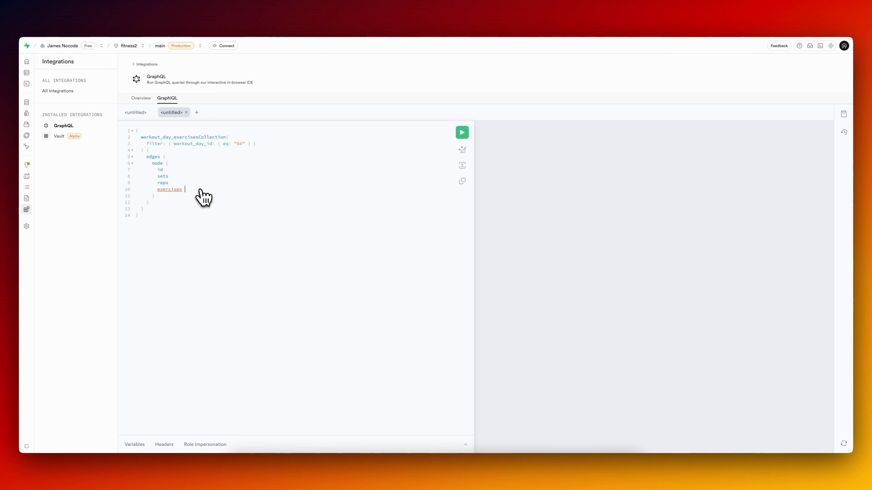
text({)
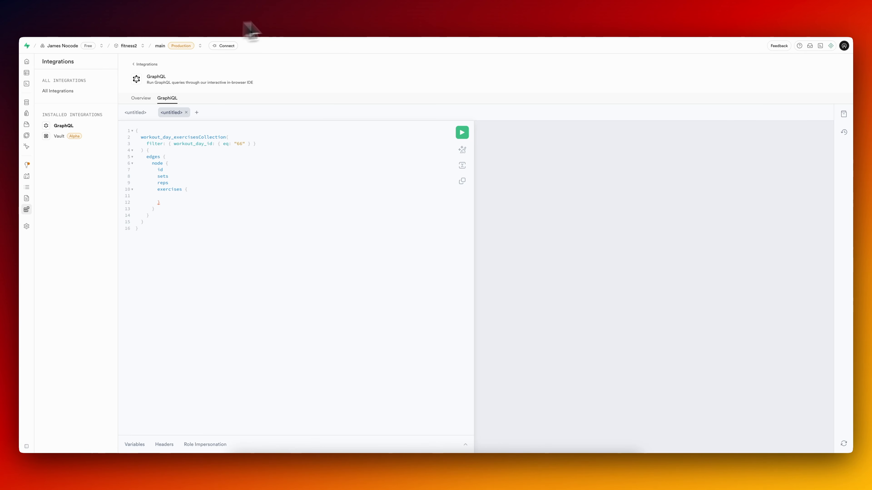
Check the exercises table's columns and add the name field inside the query's exercises block.
click(300, 17)
mouse_move(30, 123)
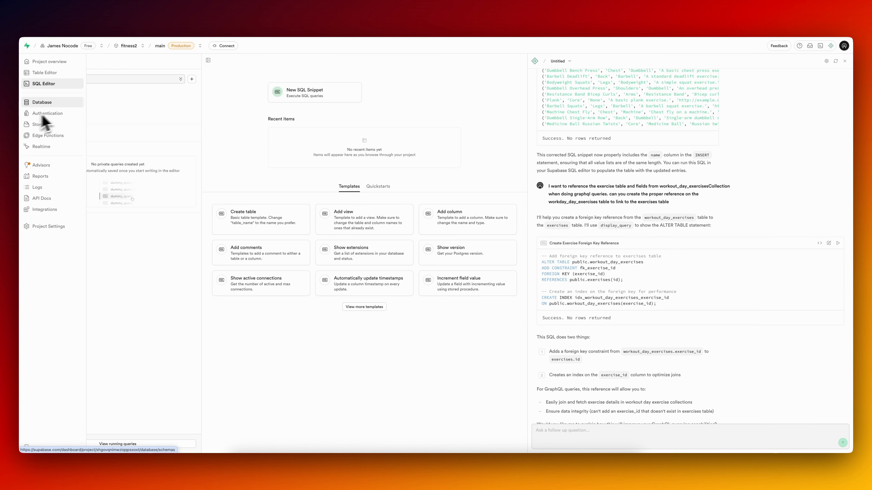
click(65, 75)
click(104, 117)
scroll(413, 117, right, 3)
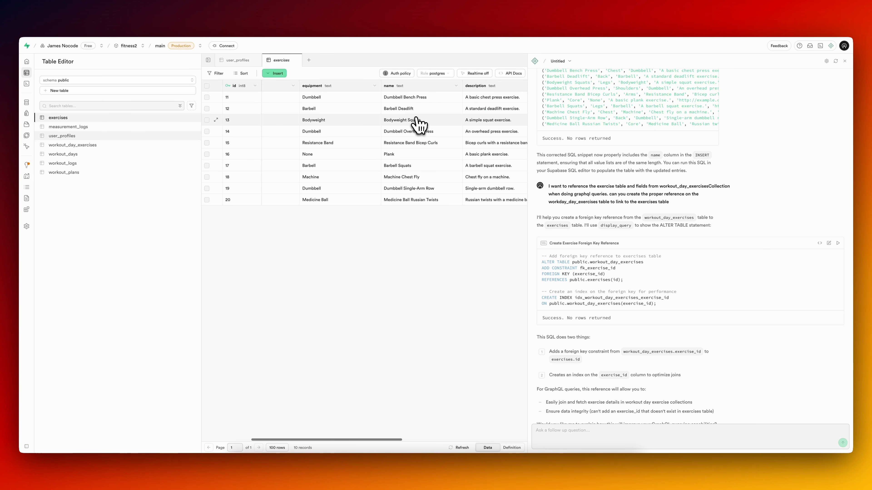
click(248, 17)
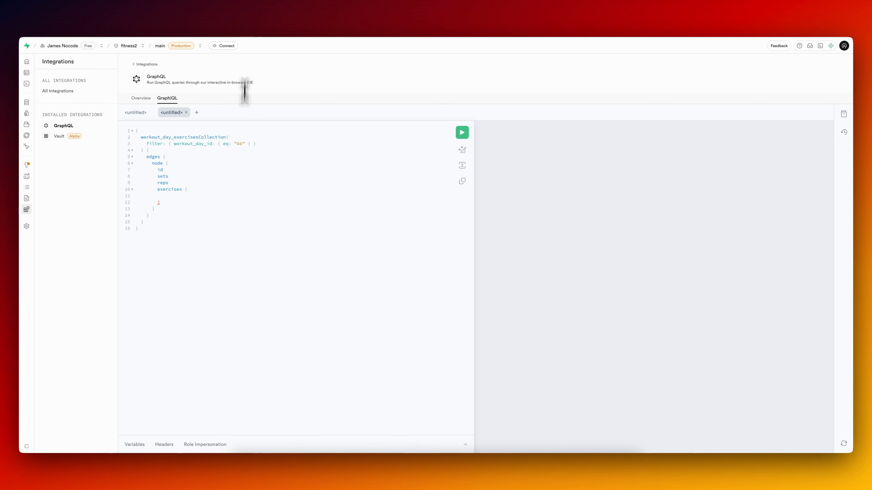
text(name)
click(229, 222)
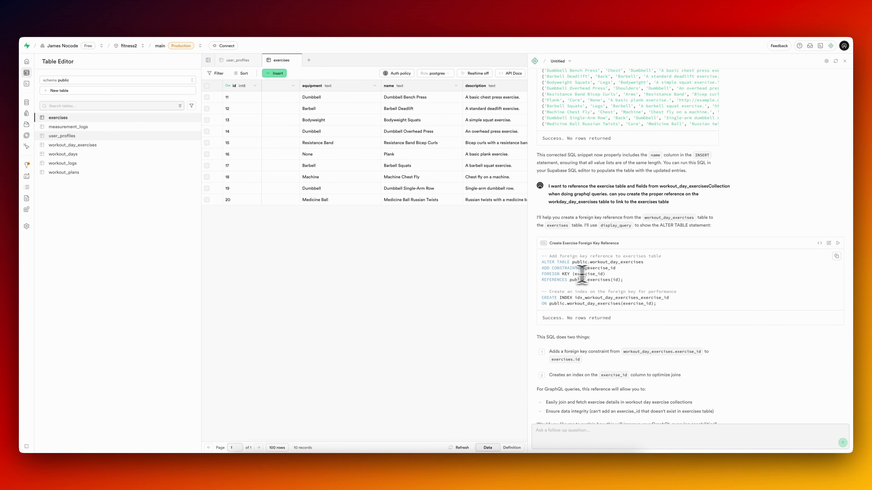
Review the assistant's ALTER TABLE statement and its foreign key reference to public.exercises(id).
mouse_move(623, 280)
mouse_down()
mouse_move(569, 281)
mouse_move(619, 277)
mouse_up()
click(569, 281)
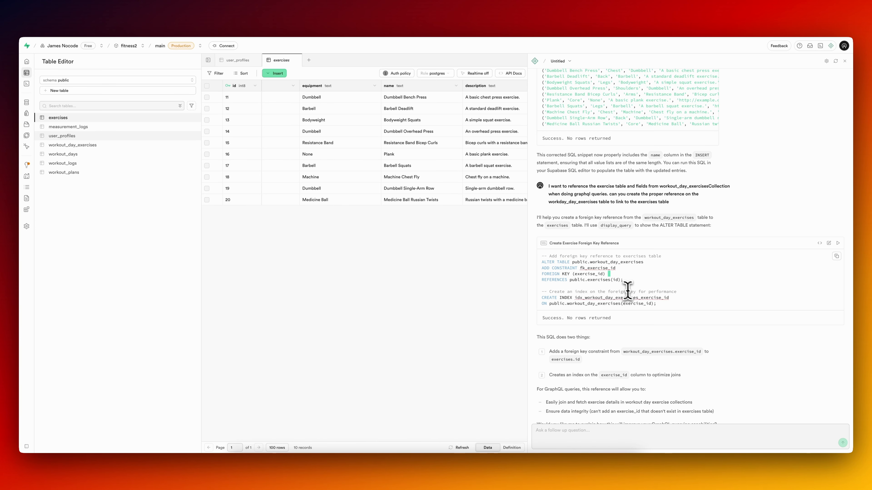
drag(627, 281, 556, 281)
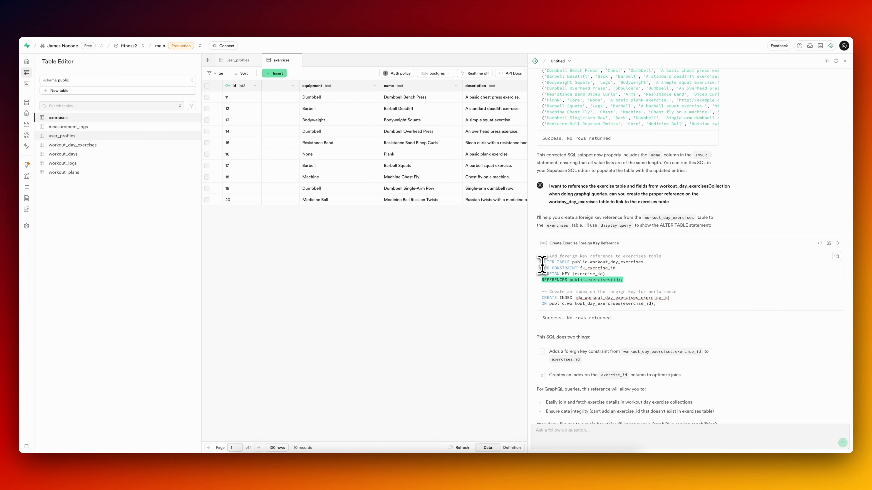
drag(628, 281, 542, 256)
click(585, 273)
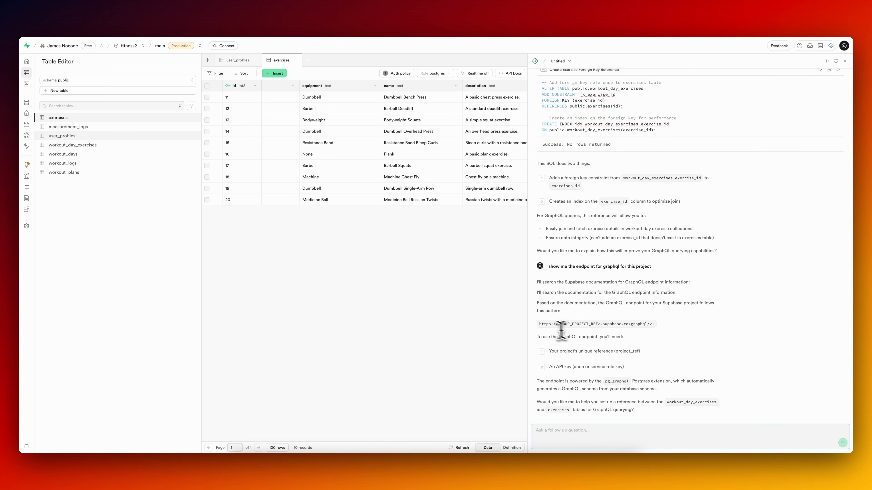
Copy the assistant's GraphQL endpoint pattern and, in FlutterFlow, start an API call named GraphQL with that endpoint as its URL.
drag(539, 325, 656, 328)
key(super+c)
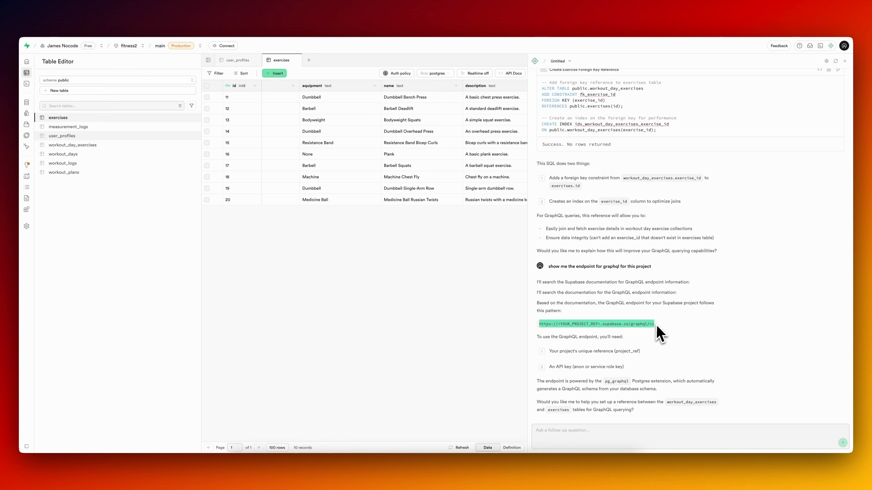
click(105, 16)
click(96, 15)
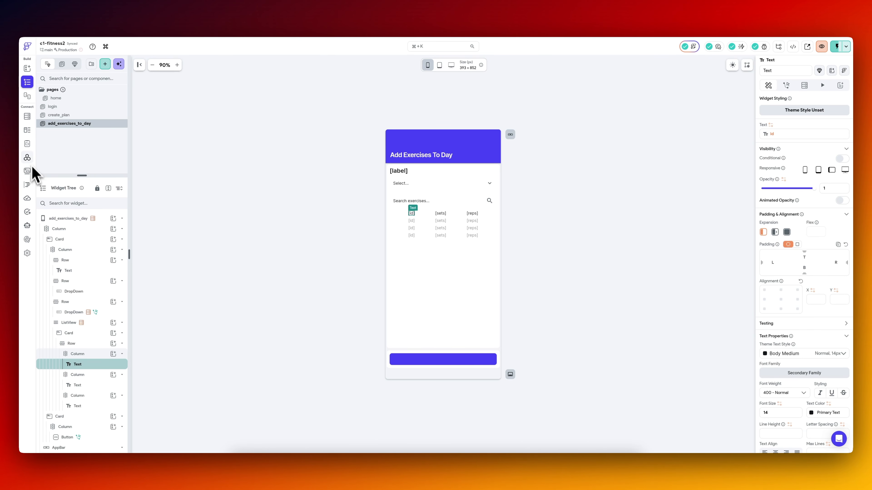
click(27, 158)
click(118, 66)
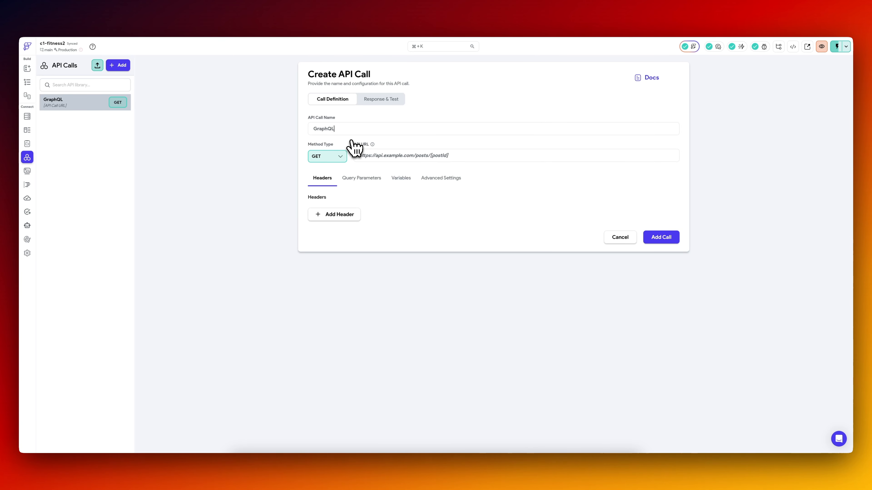
click(458, 155)
key(super+v)
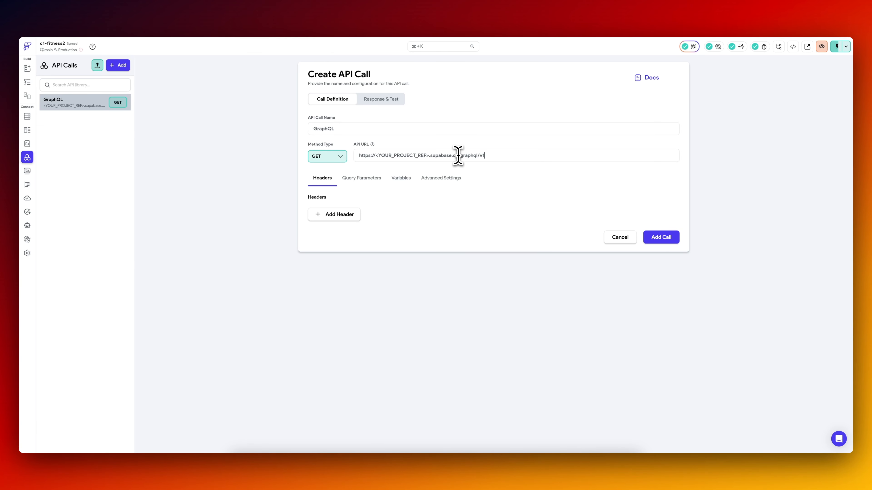
Copy the project ID from the Supabase project settings, substitute it for <YOUR_PROJECT_REF> in the API URL, and add the call.
click(256, 18)
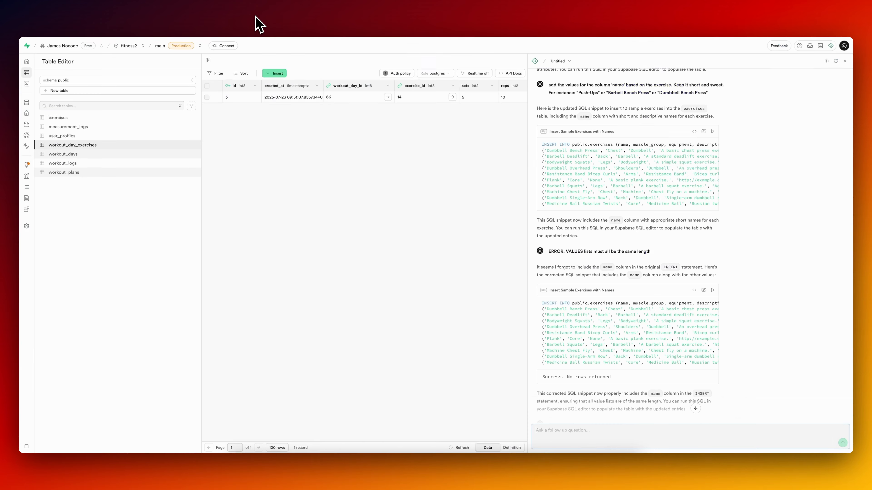
click(26, 226)
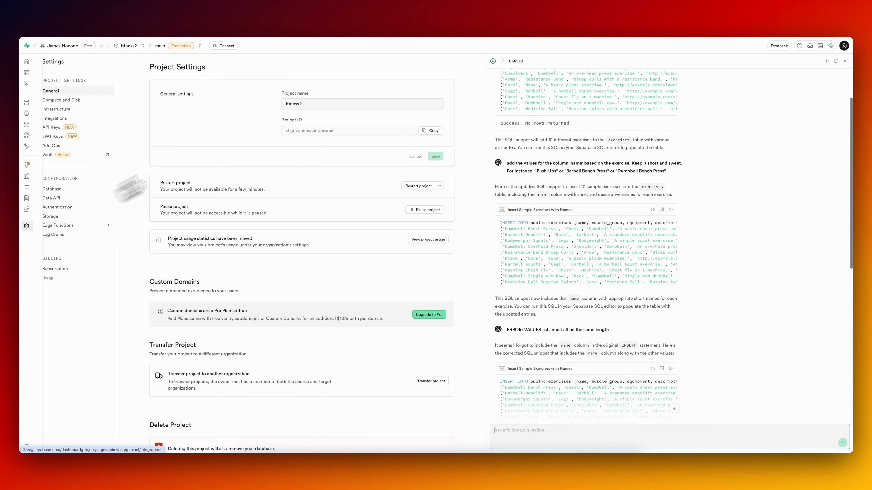
click(429, 131)
click(108, 27)
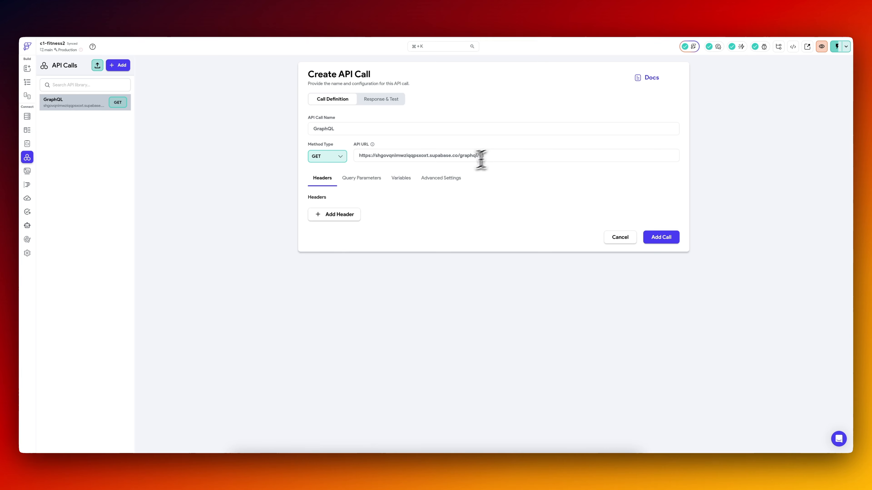
click(661, 238)
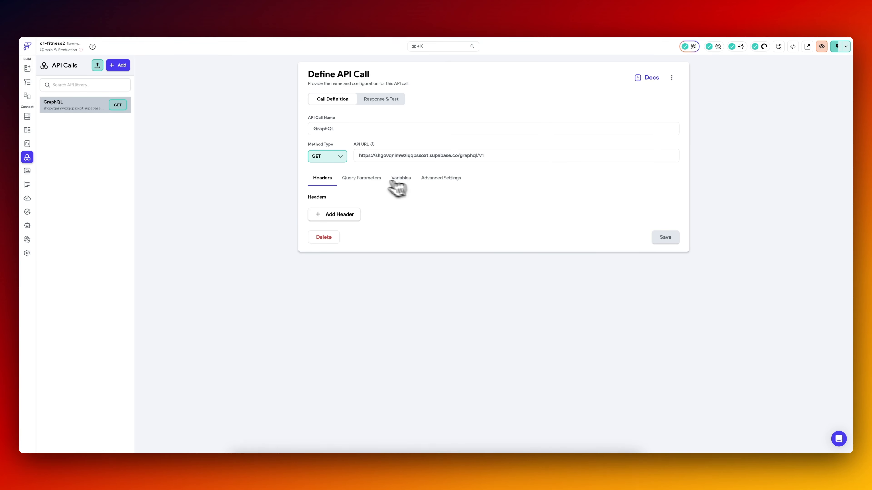
Ask the Supabase assistant "can you show a sample curl request to graphql".
click(254, 17)
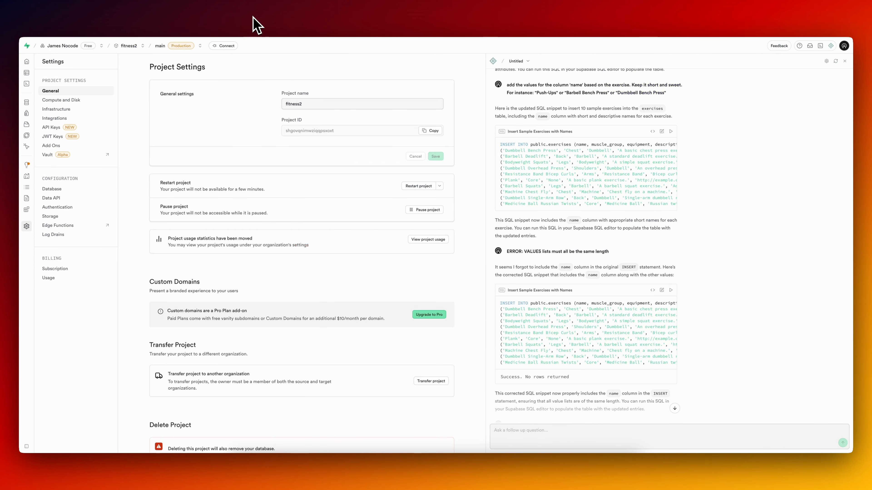
click(325, 18)
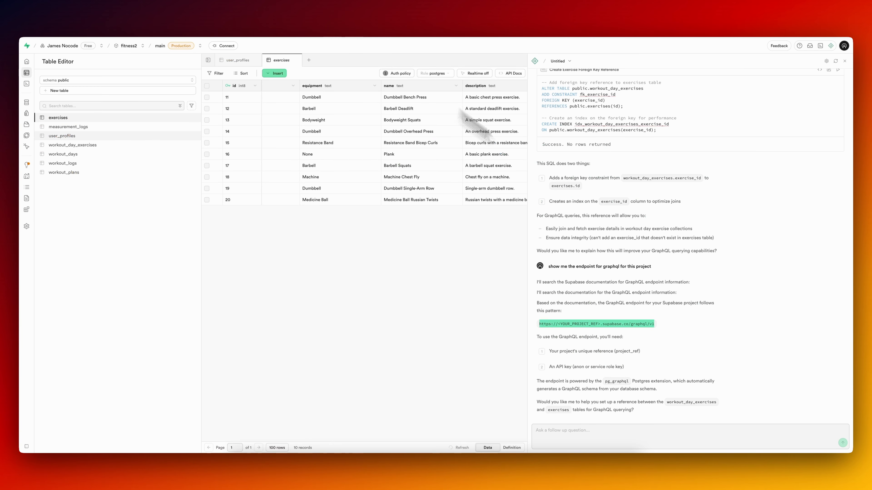
click(562, 430)
text(can you show a sample curl r)
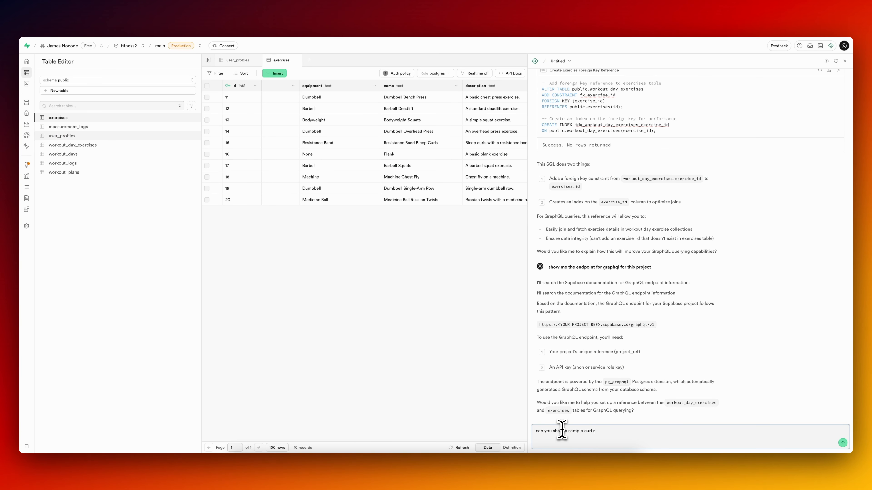
text(equest to graphql)
key(Return)
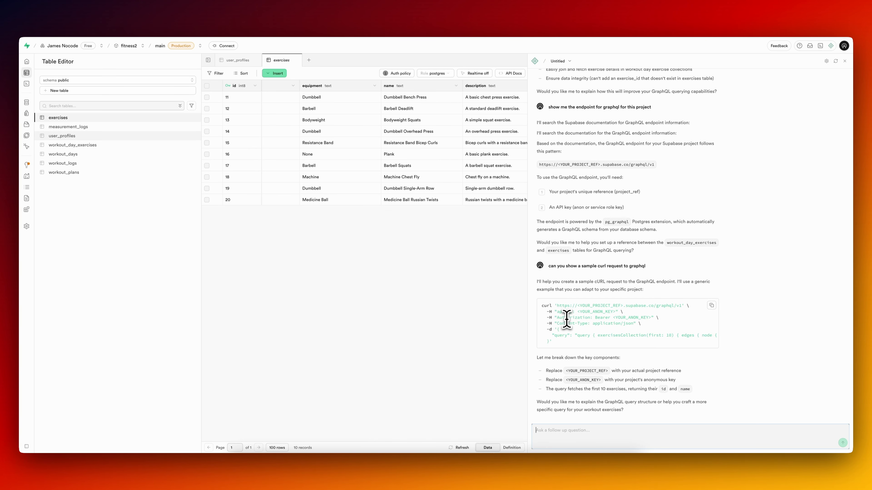
Copy the JSON body from the sample curl request and set the FlutterFlow GraphQL call's method to POST.
mouse_move(557, 329)
mouse_down()
mouse_move(624, 331)
mouse_move(550, 342)
mouse_up()
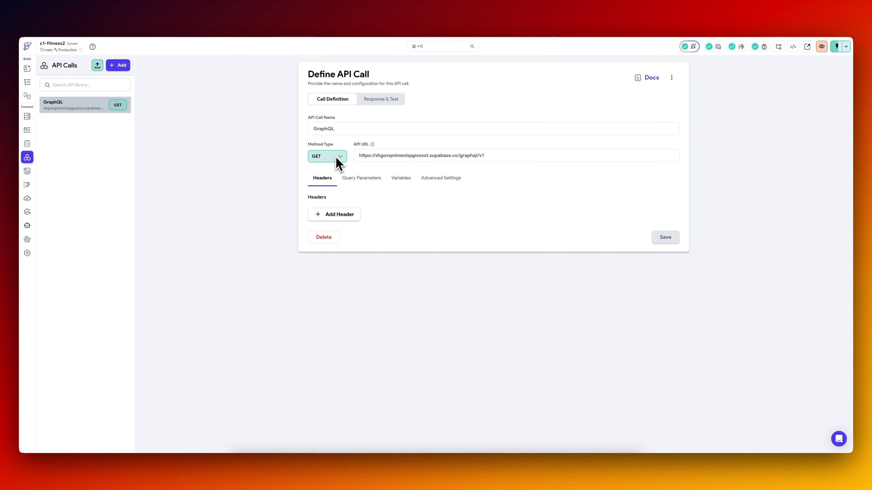
click(328, 159)
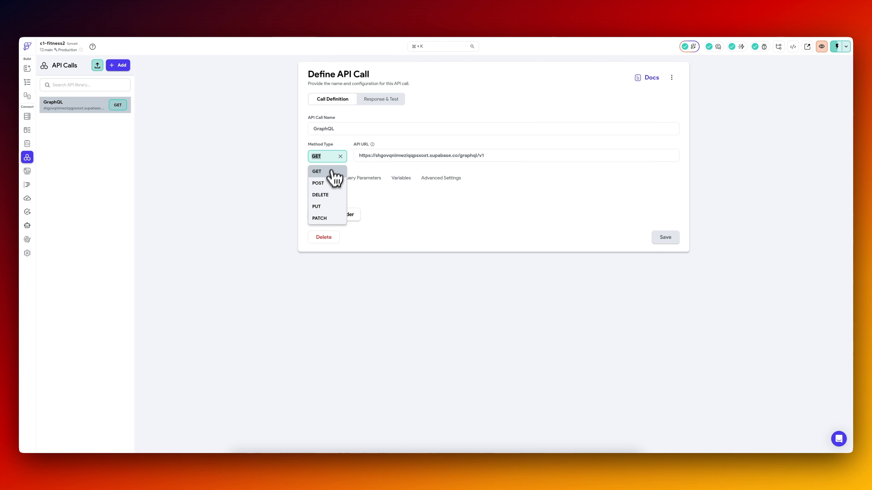
click(328, 183)
click(666, 241)
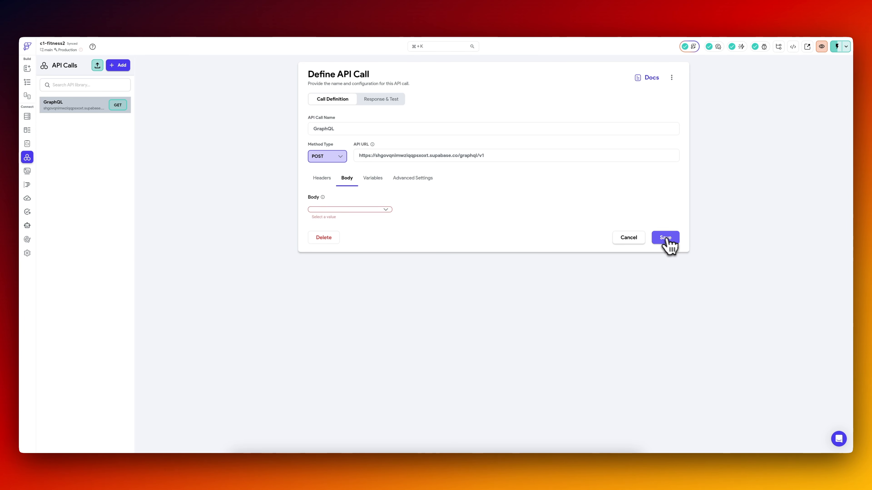
Set the call's body type to JSON, paste the sample exercisesCollection query as the body, format it and save the call.
click(354, 209)
click(350, 240)
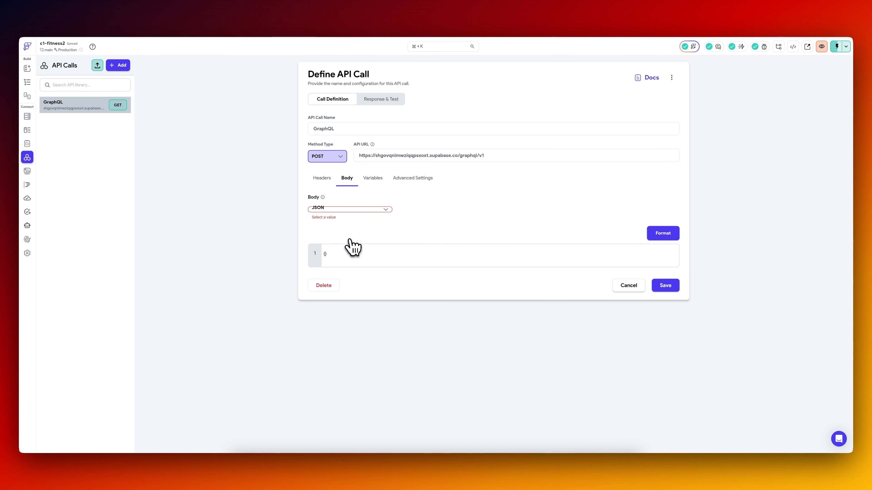
click(583, 263)
key(ctrl+a)
key(ctrl+v)
click(670, 236)
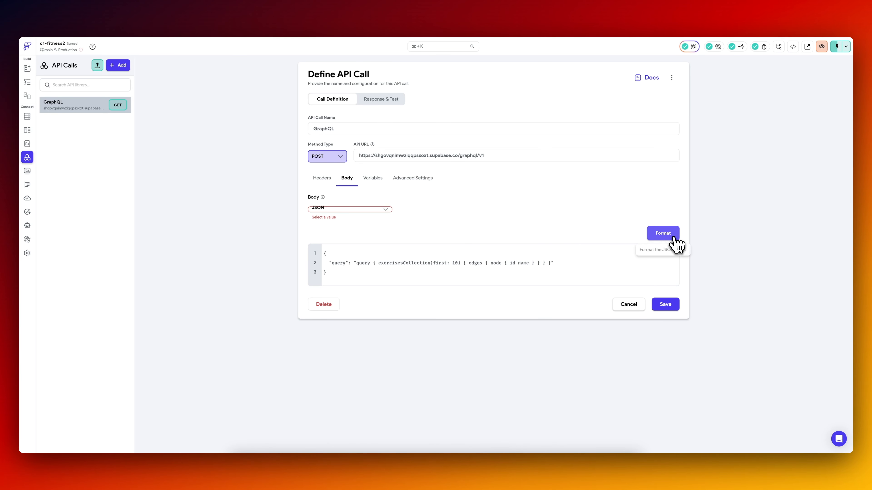
click(670, 302)
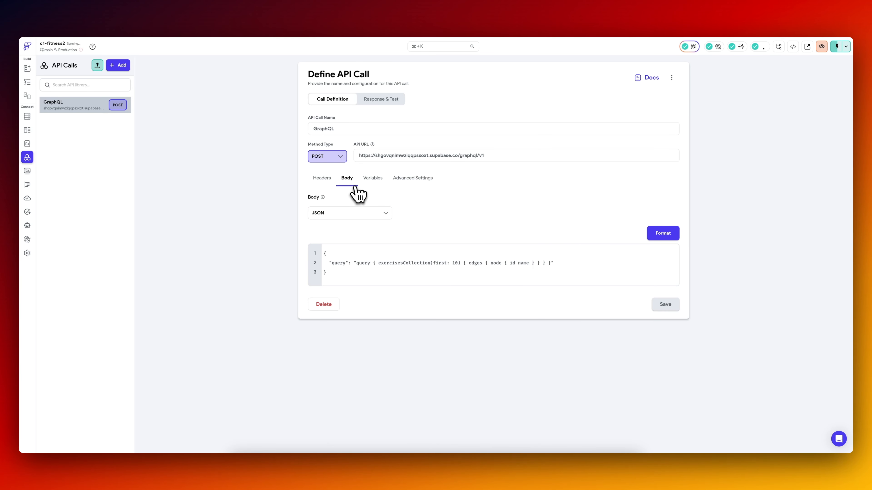
Following the sample curl headers, copy the project's anon public API key from Supabase and paste it as the GraphQL call's apikey header.
click(330, 179)
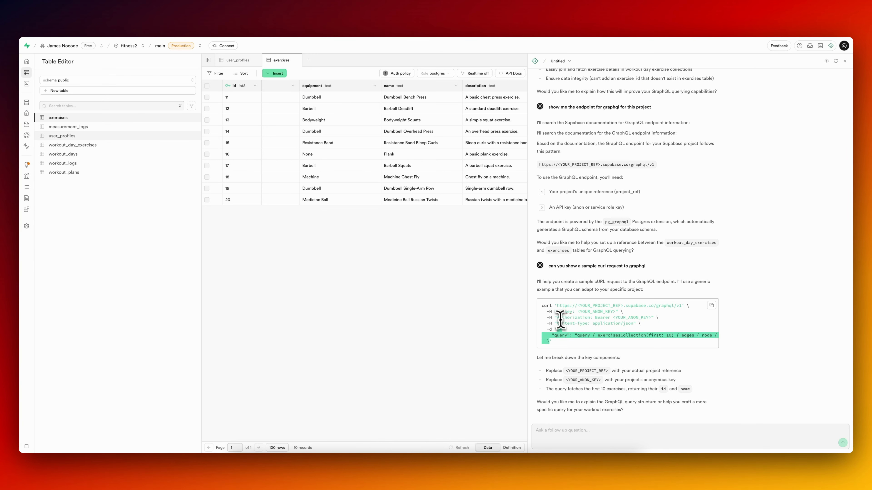
click(559, 312)
drag(558, 311, 642, 323)
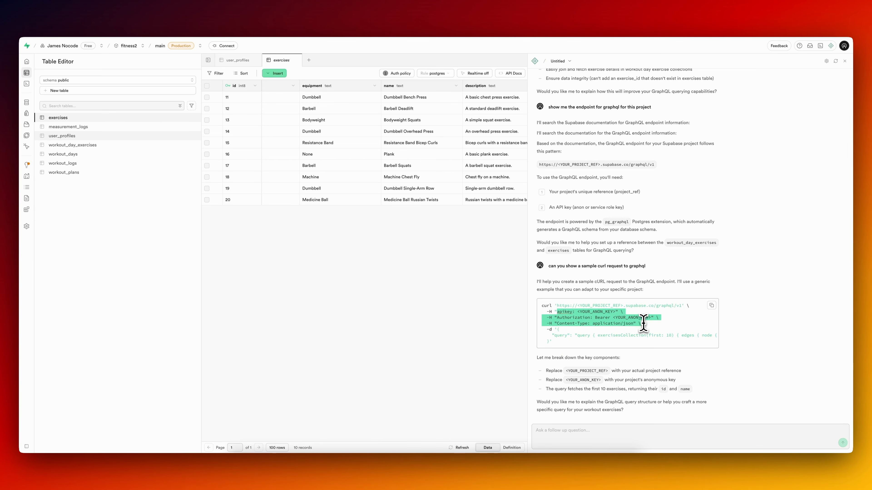
click(592, 313)
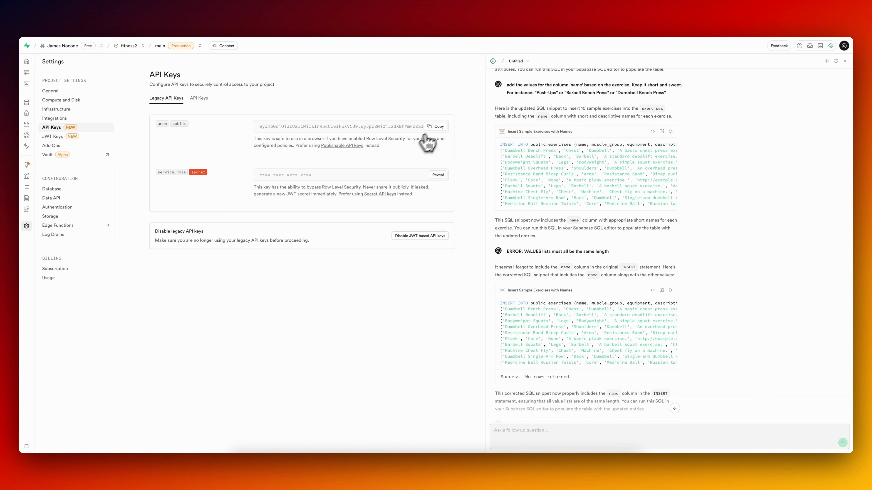
click(436, 127)
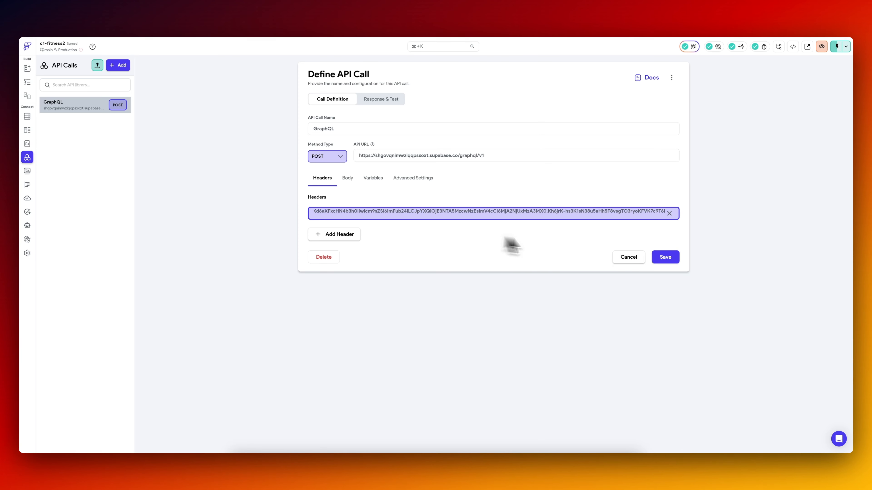
Add an Authorization: Bearer header containing the anon key and a Content-Type: application/json header, and save the call.
click(333, 233)
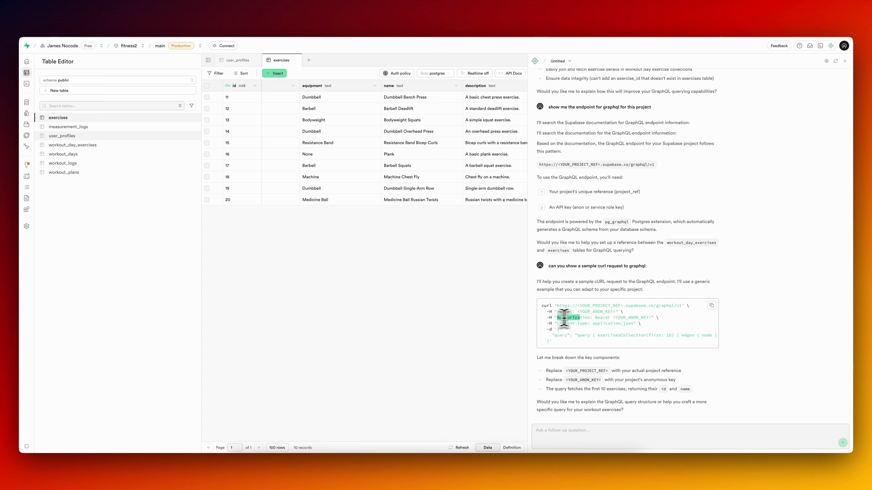
drag(564, 317, 609, 318)
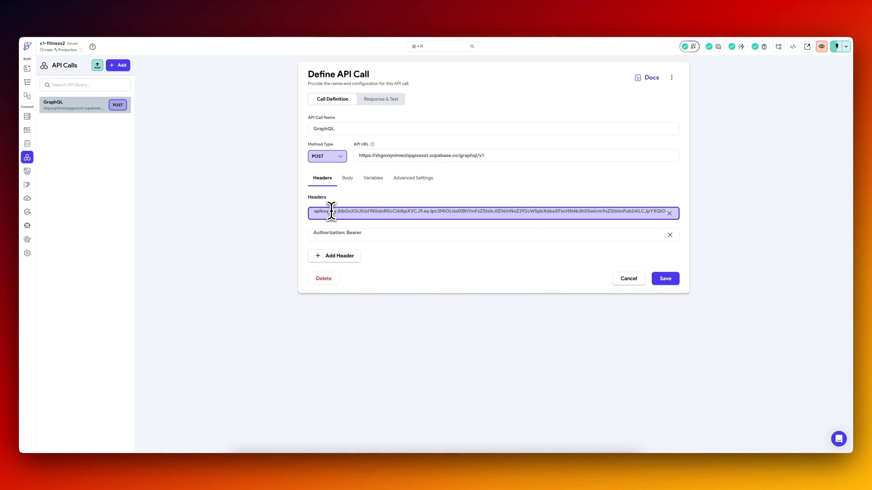
click(335, 255)
text(Content-Type: application/json)
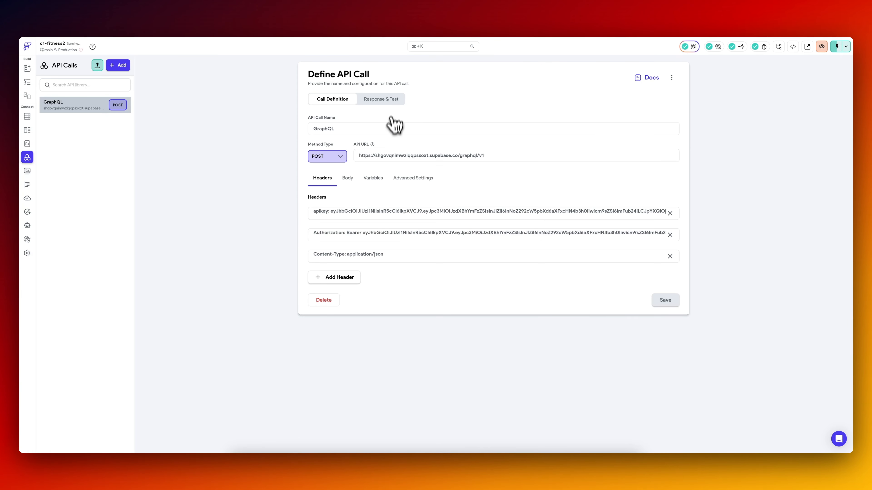
Test the GraphQL API call, review its response and return to the call definition.
click(392, 103)
click(659, 101)
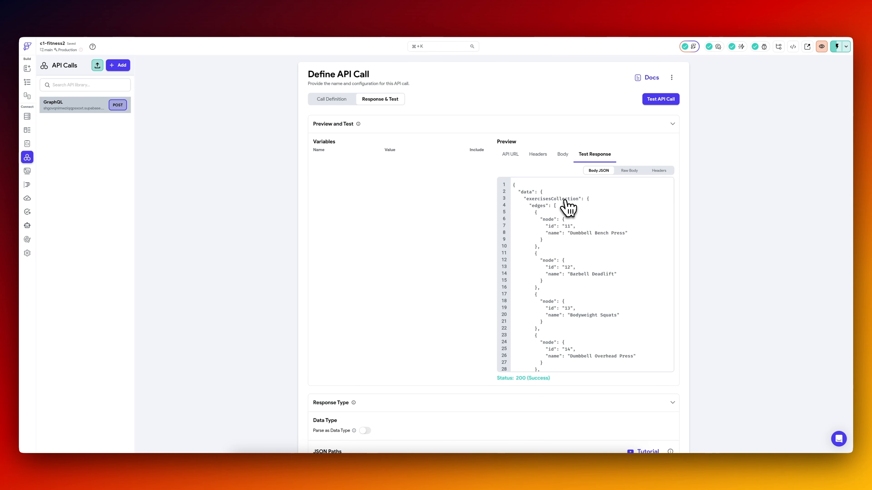
click(331, 100)
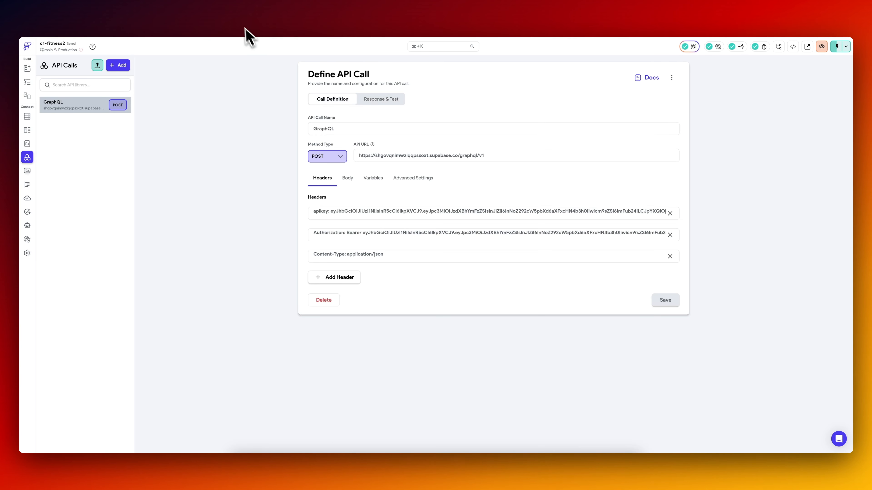
Switch to Supabase, open the GraphQL integration's GraphiQL editor and copy the entire workout_day_exercisesCollection query.
click(320, 15)
mouse_move(32, 187)
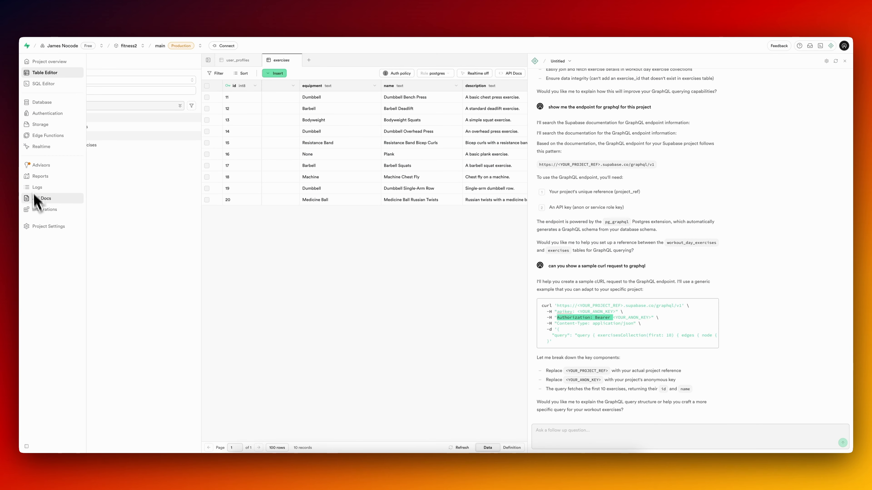
click(39, 209)
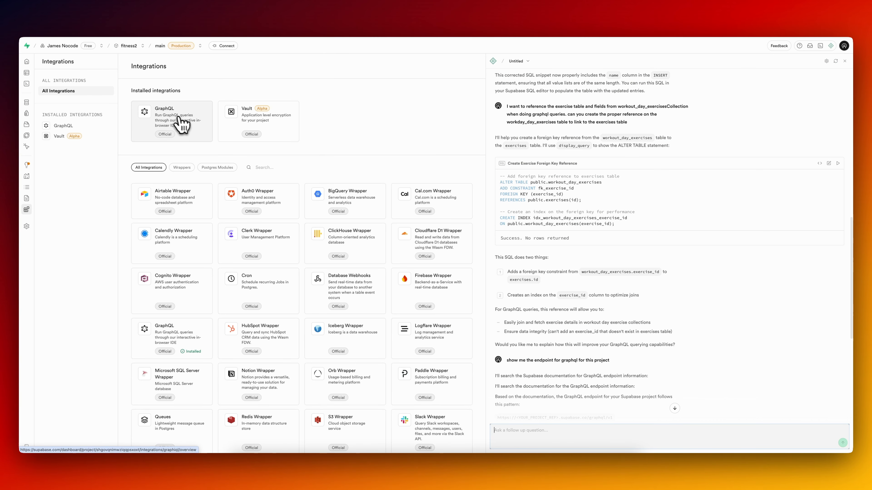
click(177, 122)
click(167, 98)
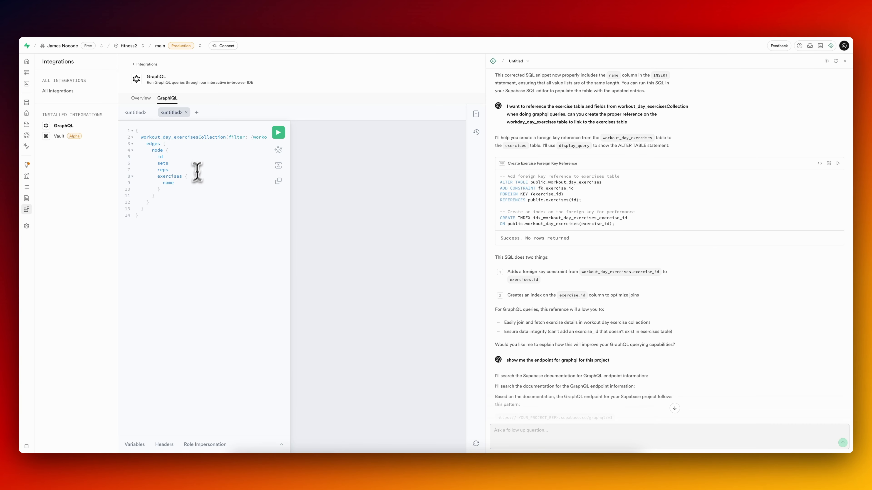
drag(291, 160, 360, 160)
click(201, 156)
key(super+a)
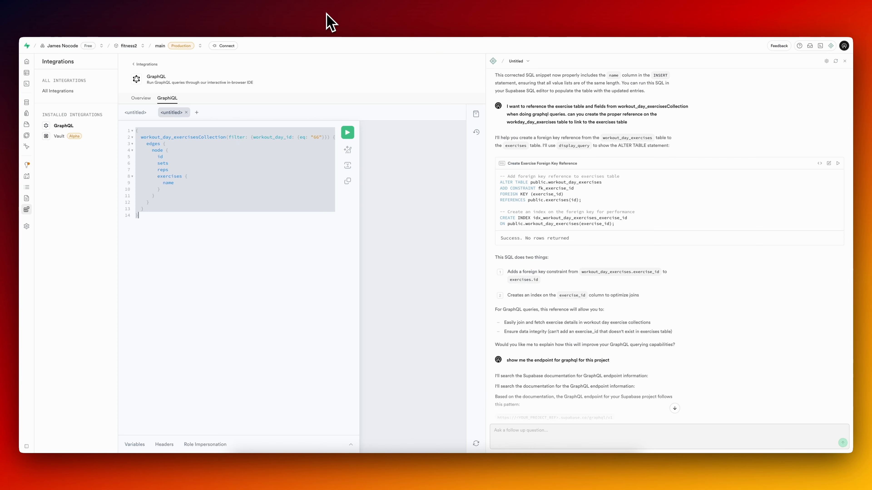
click(226, 195)
key(super+a)
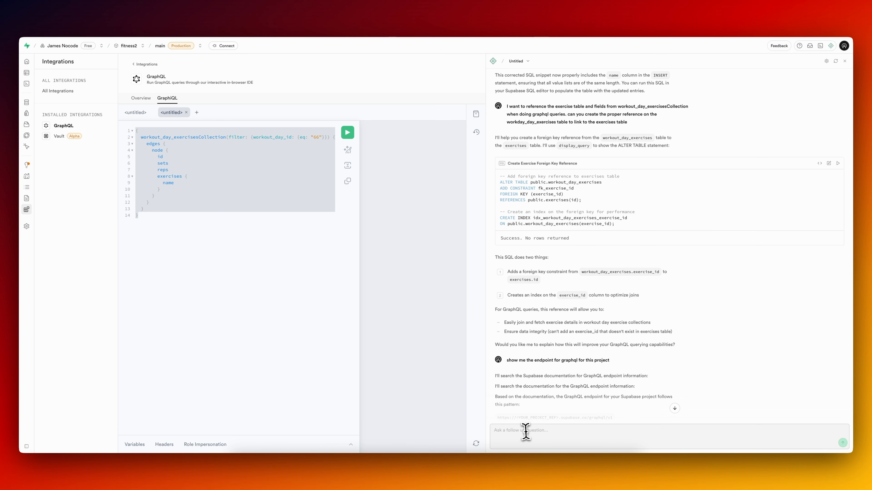
Ask the Supabase assistant to "convert the following into a one line:" with the copied query, and copy its one-line version for FlutterFlow.
click(533, 434)
text(conv)
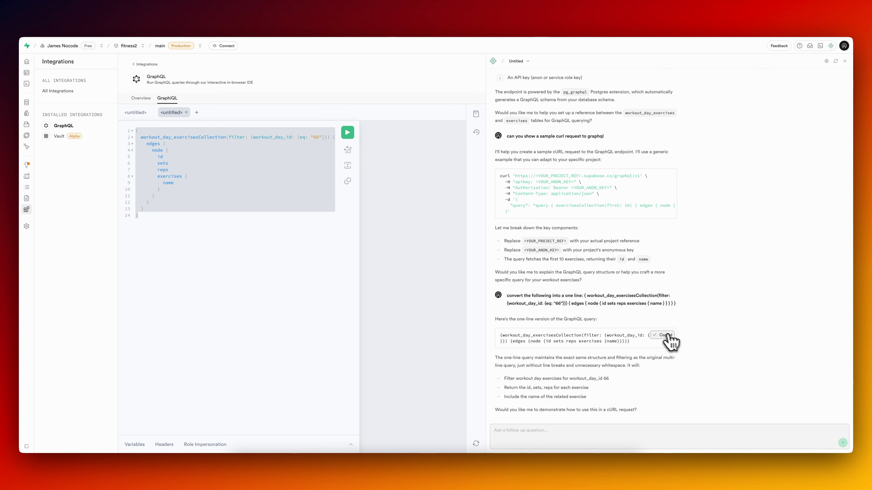
click(143, 19)
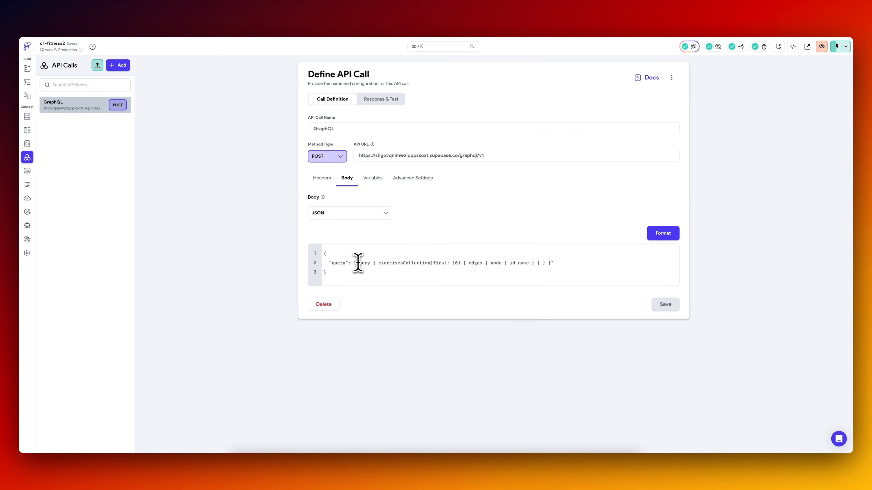
Replace the sample query in the call's JSON body with the one-line query, escape the quotes around 66 with backslashes, and save.
key(super+v)
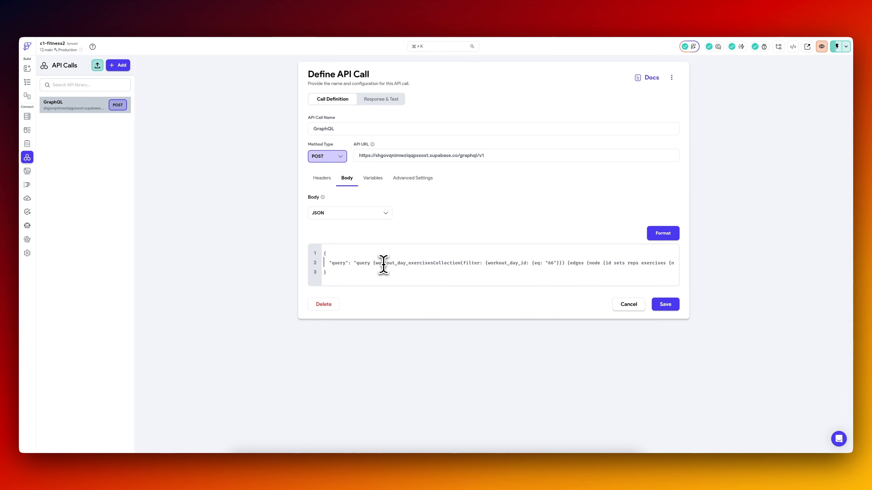
click(668, 307)
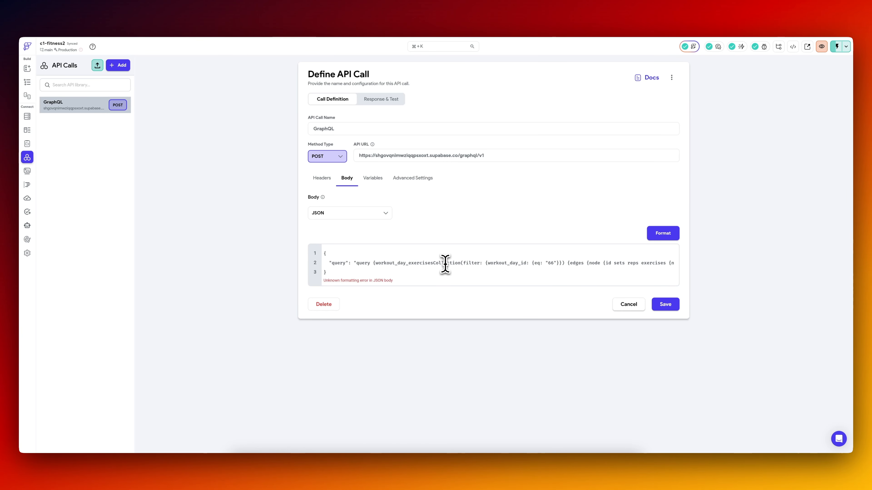
scroll(445, 264, right, 1)
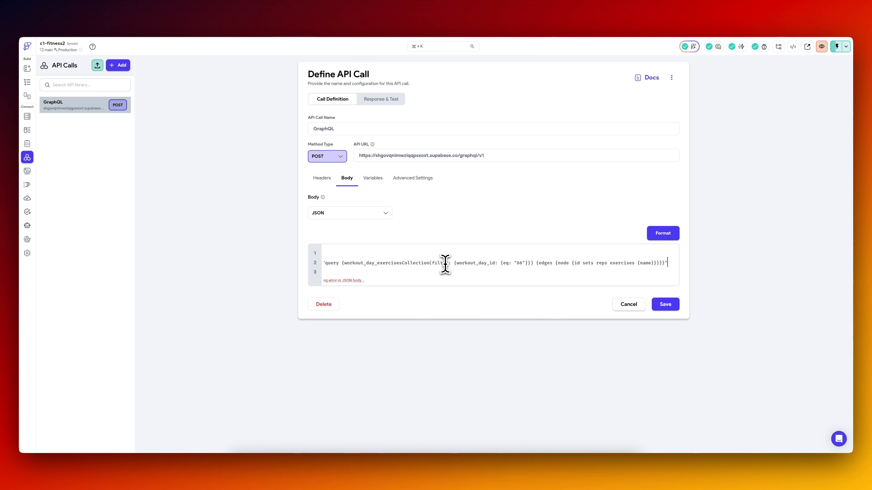
click(513, 264)
text(\)
click(526, 266)
text(\)
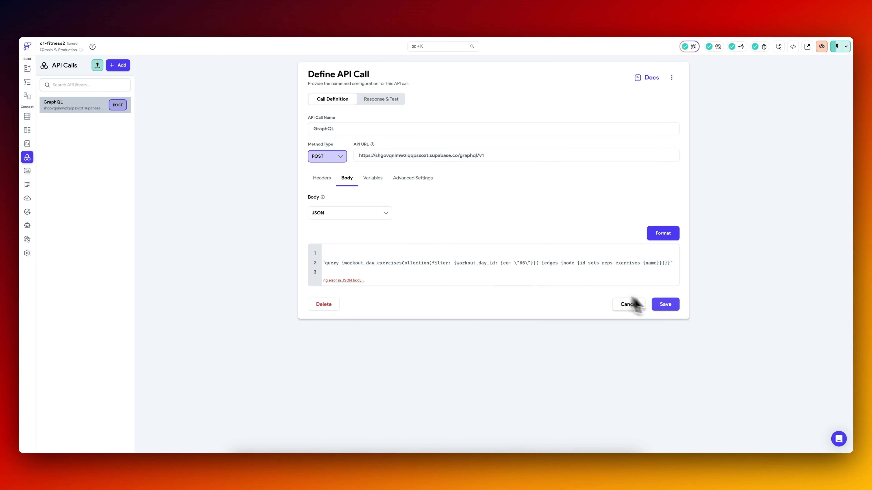
click(664, 306)
click(660, 236)
Test the updated GraphQL call and examine the test response and the recommended JSON paths.
click(389, 103)
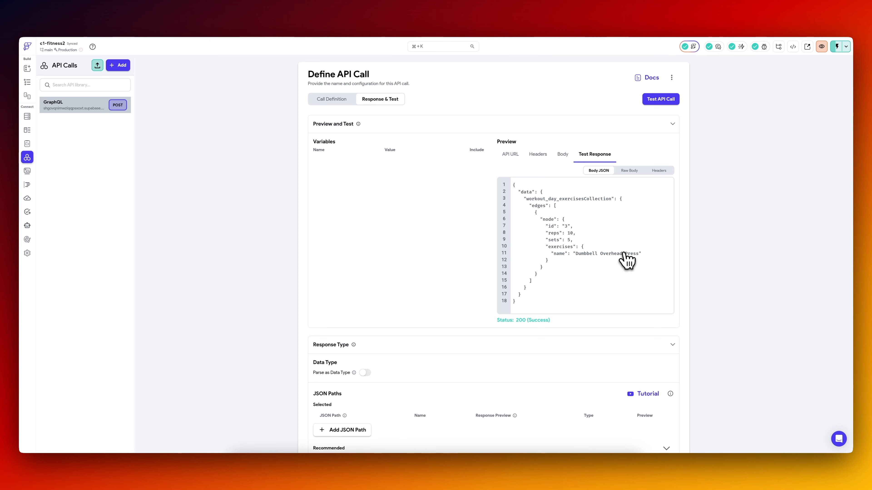
scroll(476, 280, down, 3)
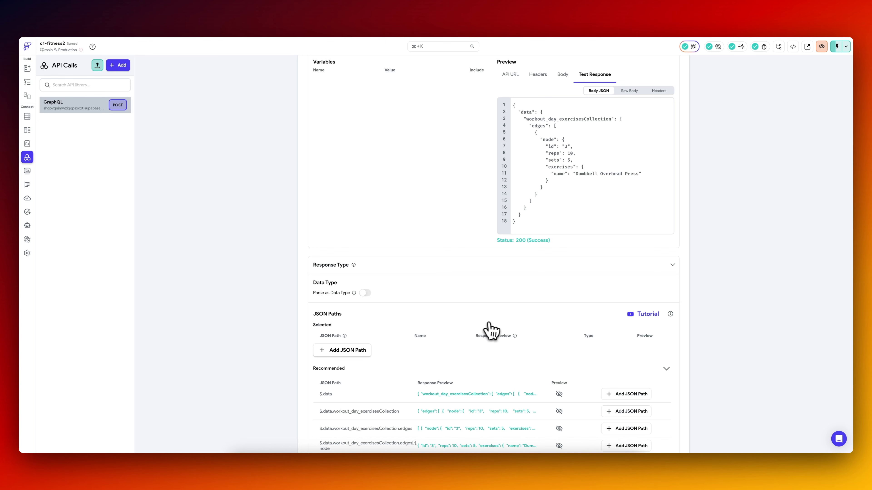
scroll(388, 368, down, 2)
scroll(422, 374, down, 2)
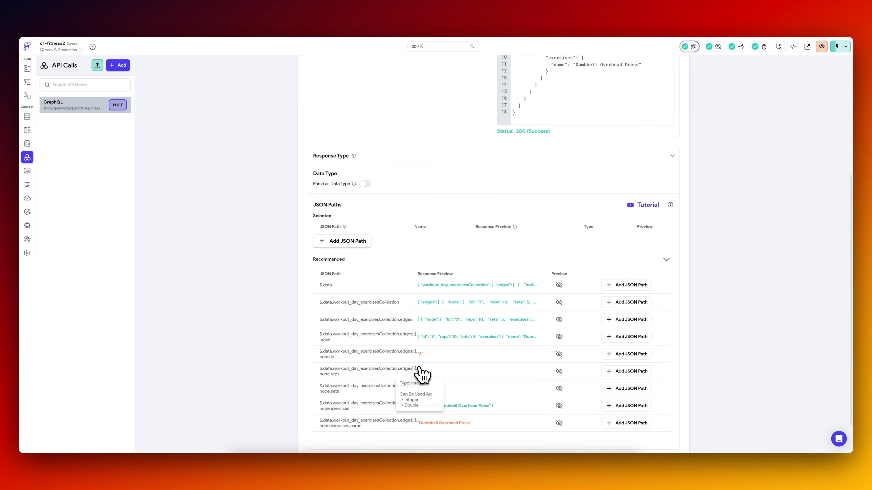
scroll(421, 374, up, 2)
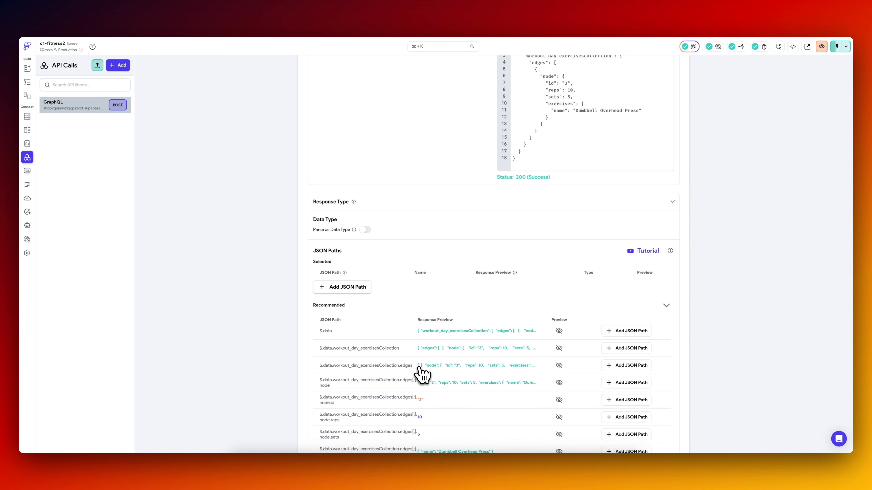
scroll(425, 306, down, 3)
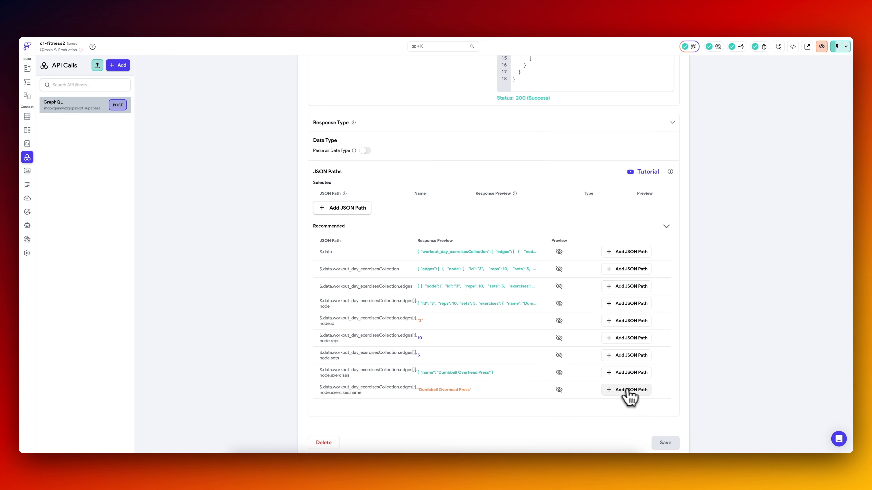
scroll(482, 318, up, 5)
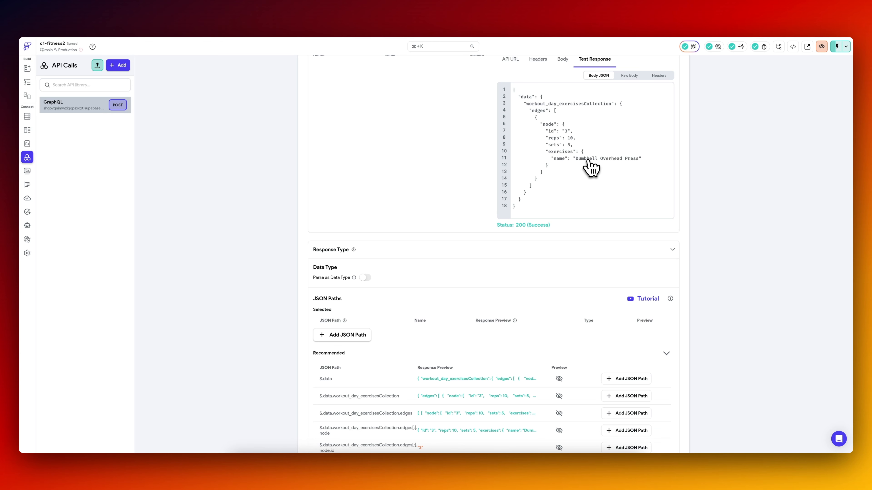
scroll(454, 225, down, 5)
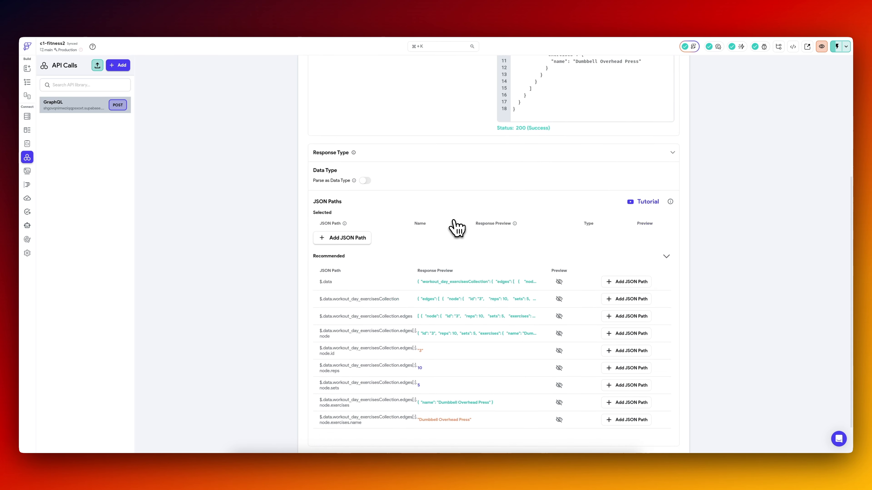
Add the recommended JSON paths for node.exercises.name, node.reps and node.sets to the call's selected paths.
click(631, 380)
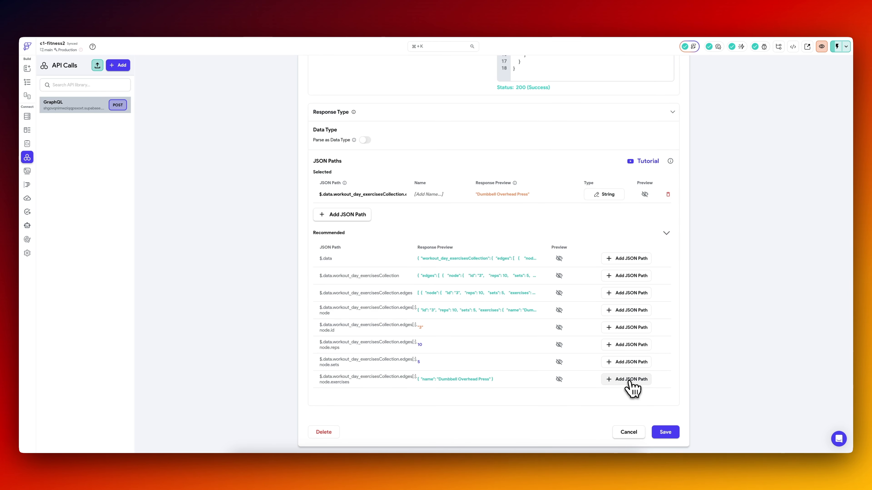
click(619, 346)
click(620, 363)
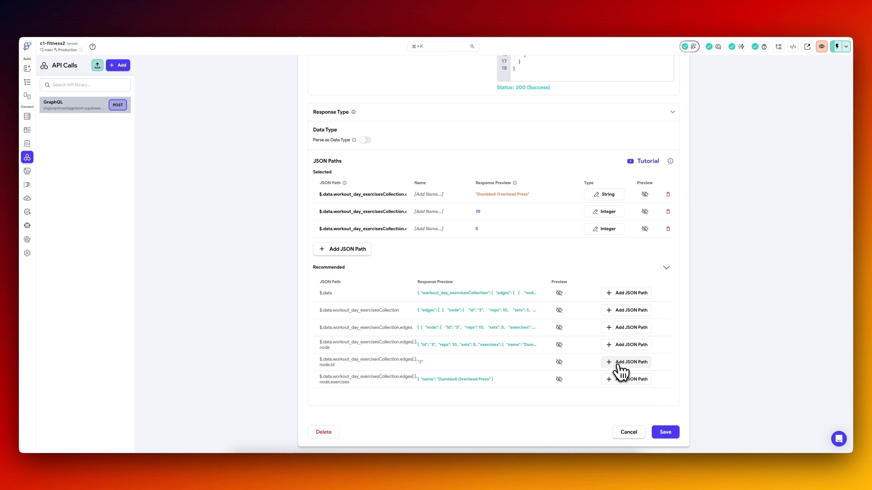
Name the selected JSON paths name, reps and sets, checking the full reps path, and save the API call.
click(432, 198)
click(438, 212)
text(reps)
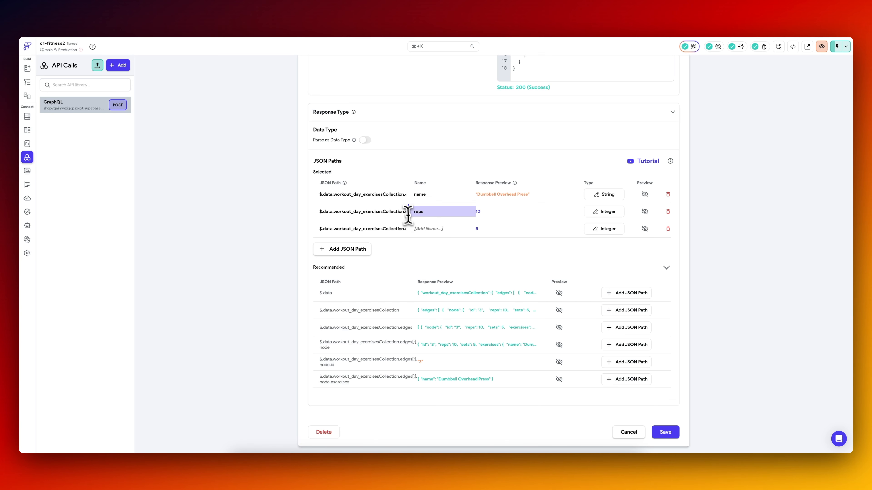
click(645, 211)
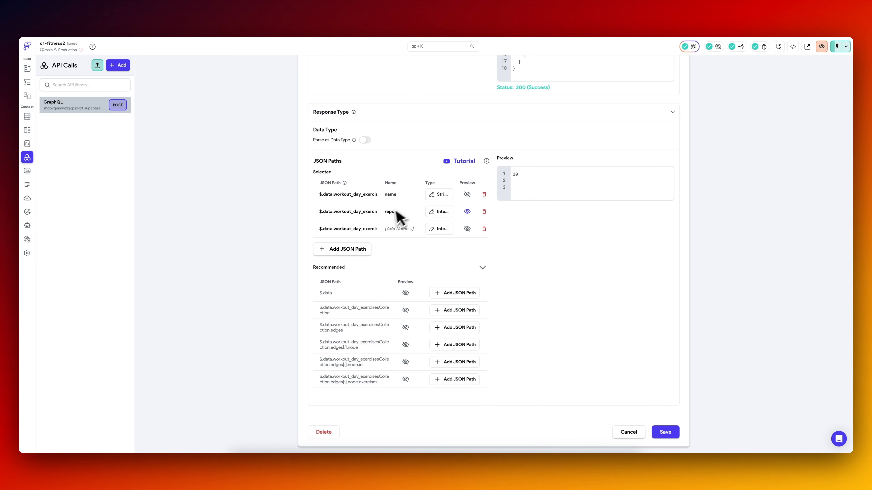
click(467, 212)
drag(405, 211, 365, 212)
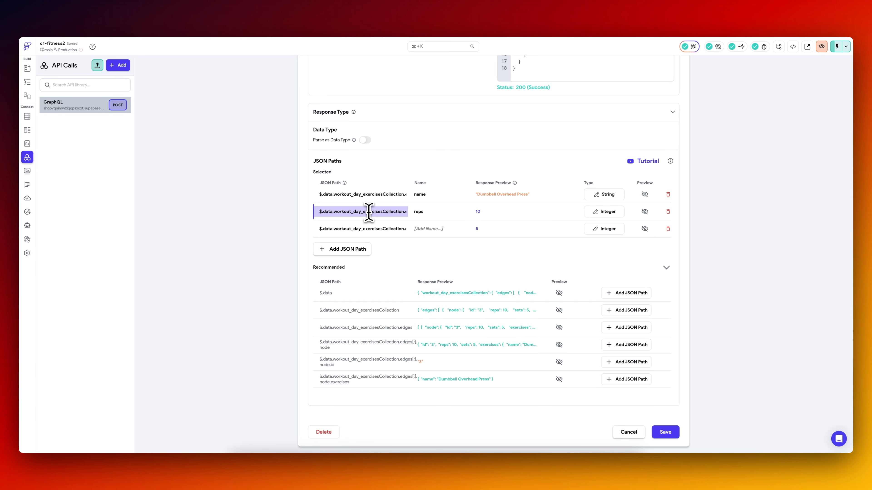
key(super+a)
click(490, 211)
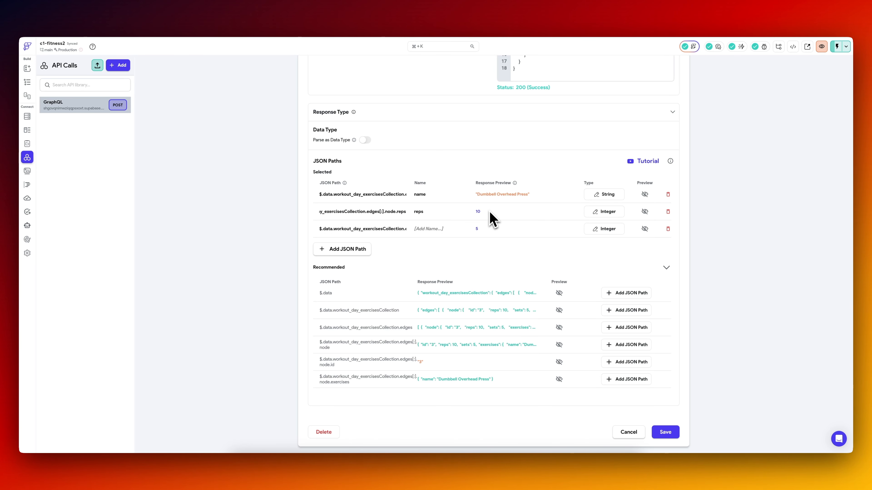
click(425, 228)
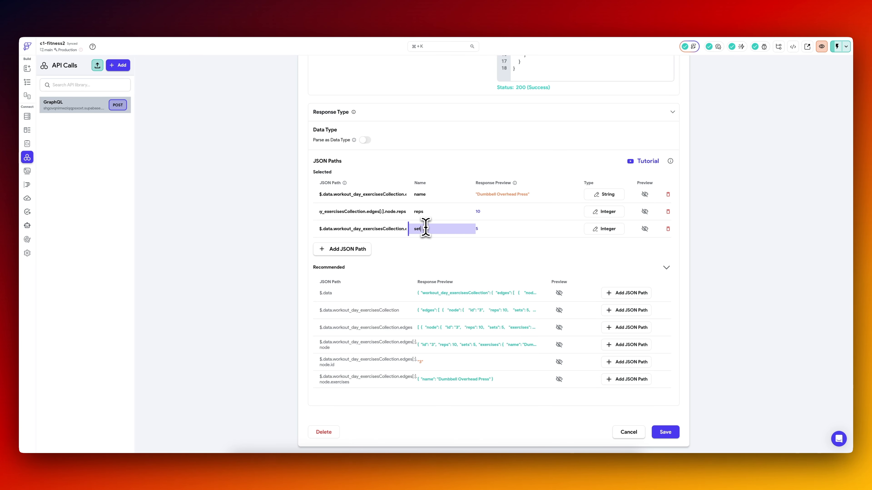
click(665, 434)
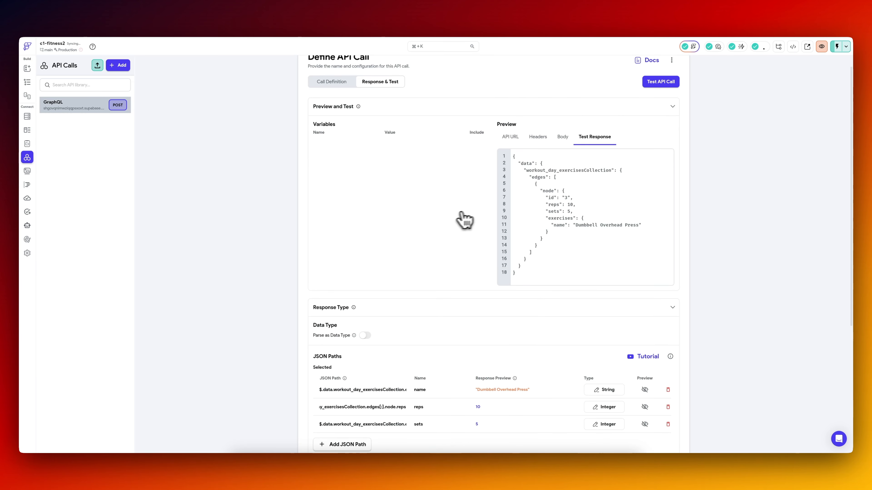
Test the GraphQL call again and review its test response and the selected JSON paths for name, reps and sets.
scroll(446, 326, up, 1)
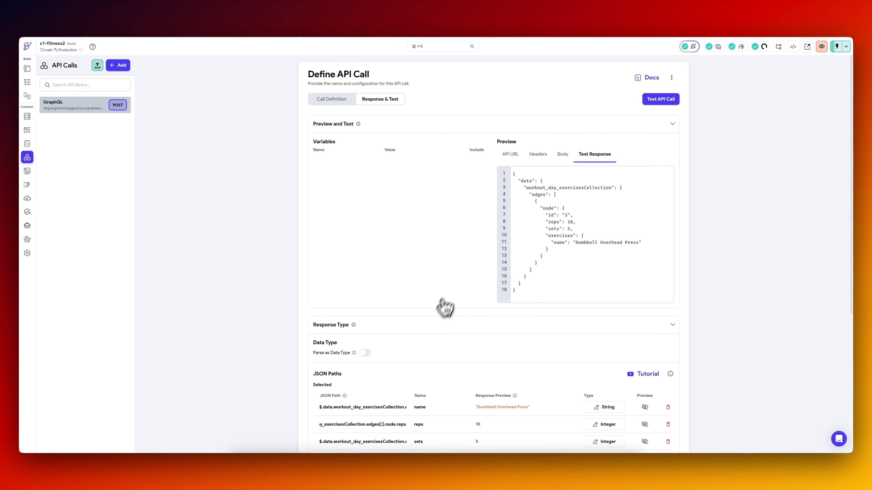
click(659, 100)
scroll(446, 275, down, 6)
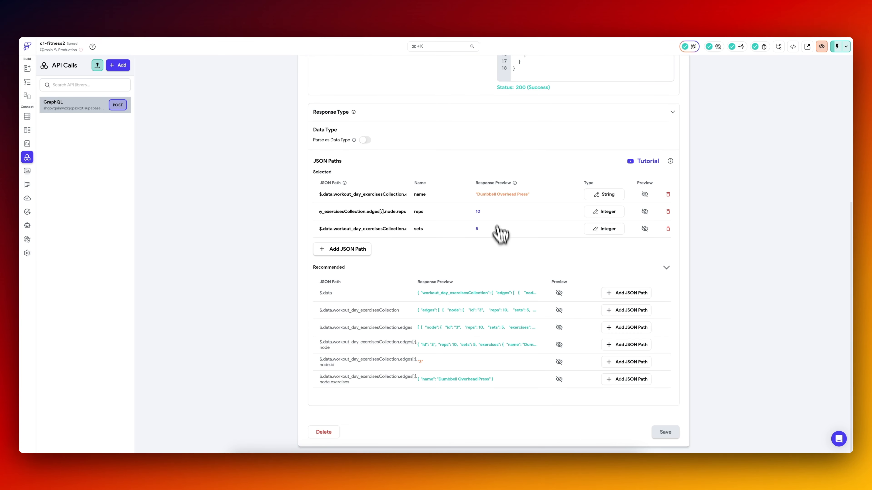
scroll(447, 241, up, 7)
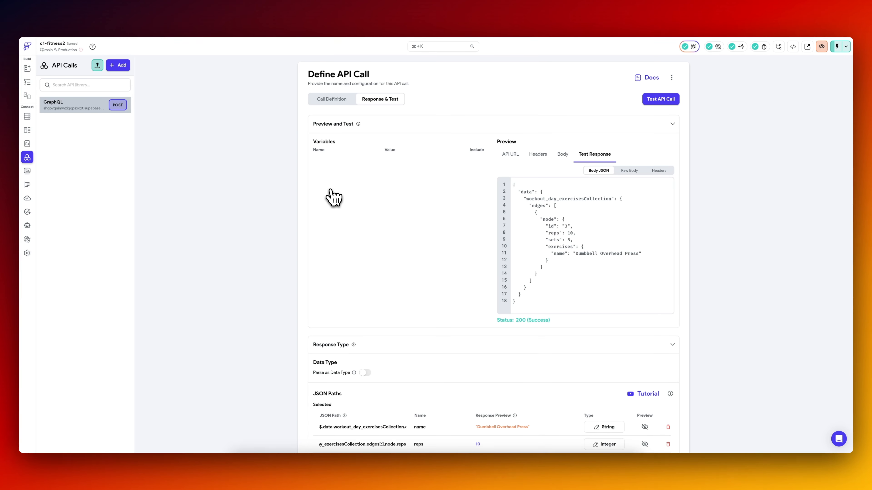
scroll(329, 197, down, 2)
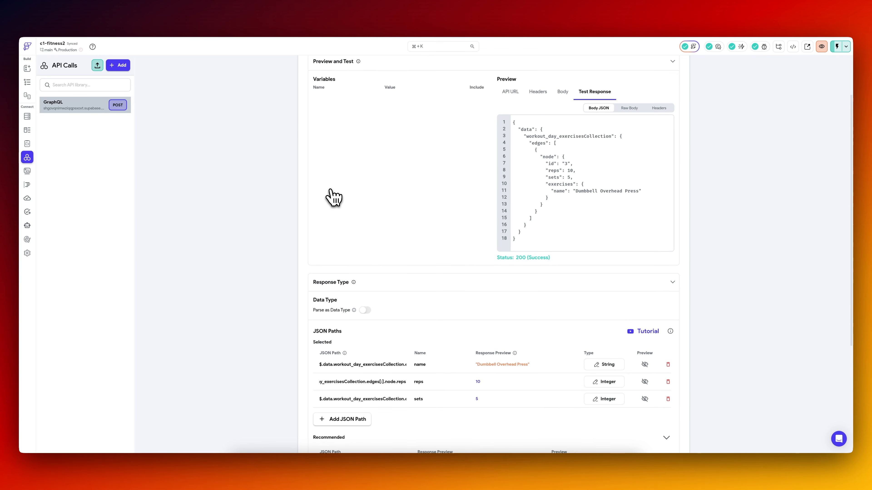
Change the backend query of the ListView on the add_exercises_to_day page from a Supabase Query to the GraphQL API Call.
click(28, 83)
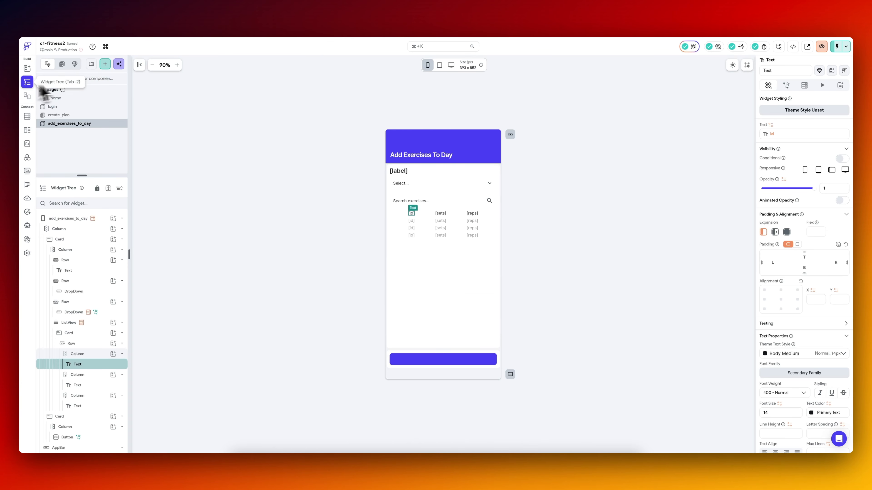
click(468, 244)
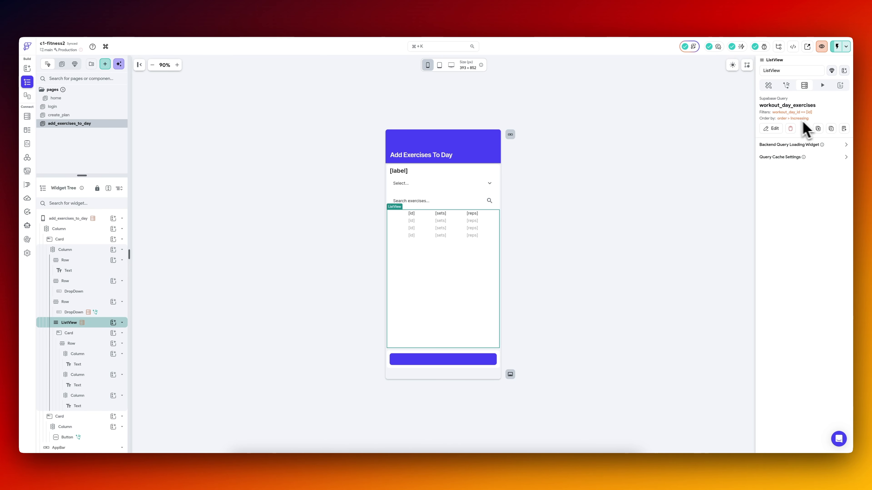
click(777, 131)
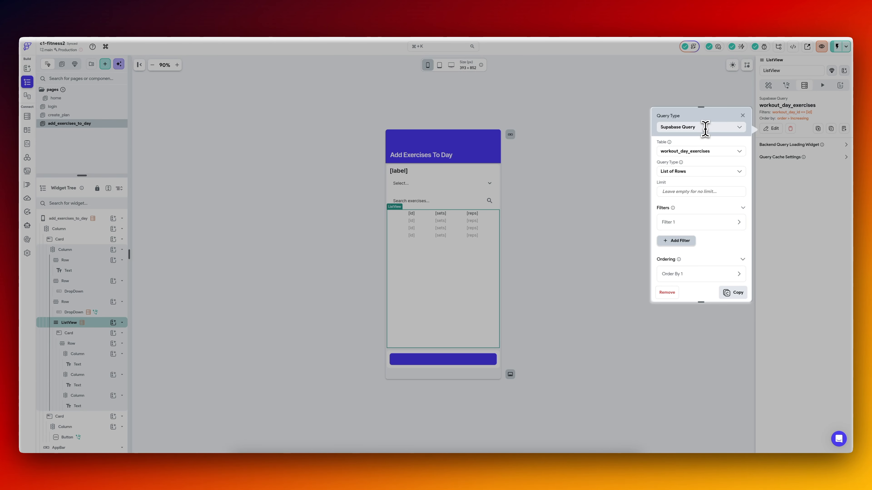
click(704, 131)
click(695, 164)
click(691, 155)
click(682, 168)
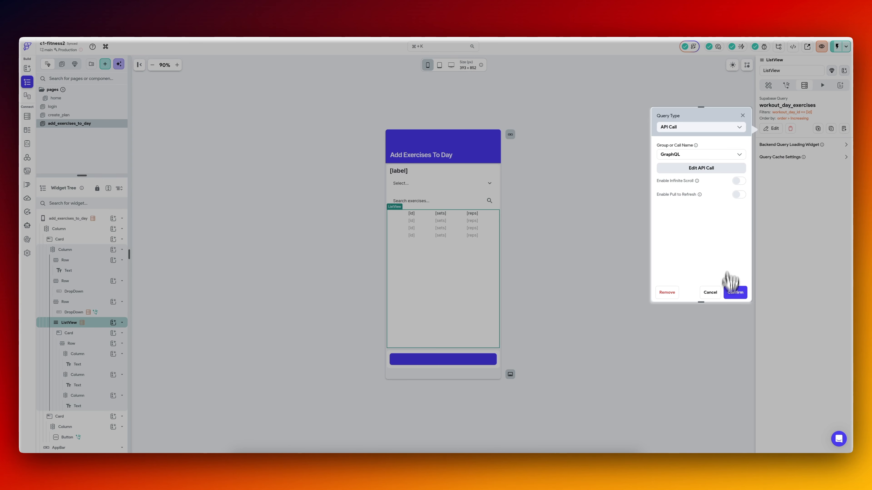
click(737, 294)
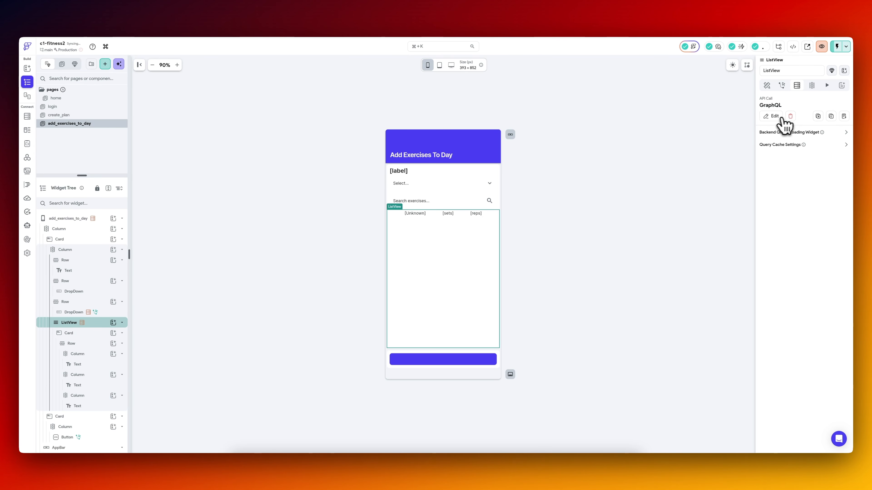
Start generating the ListView's children from a variable, with the GraphQL Response's JSON Body as the source.
click(811, 86)
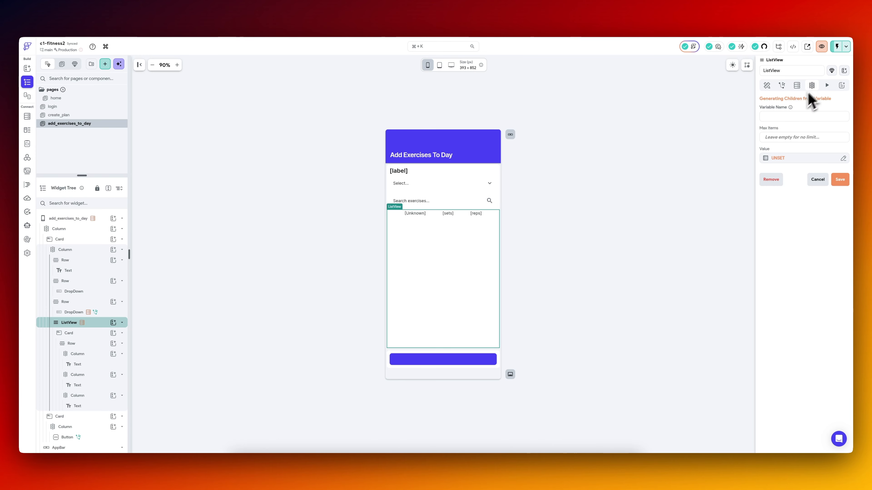
click(789, 160)
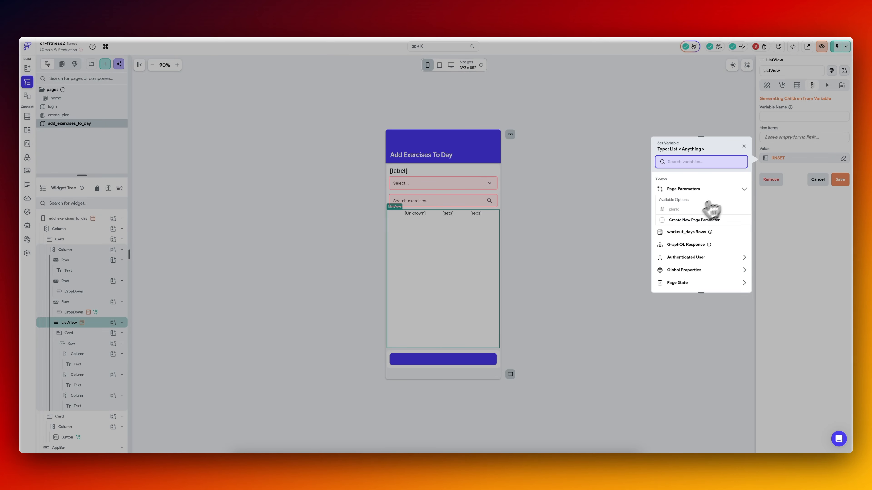
click(691, 245)
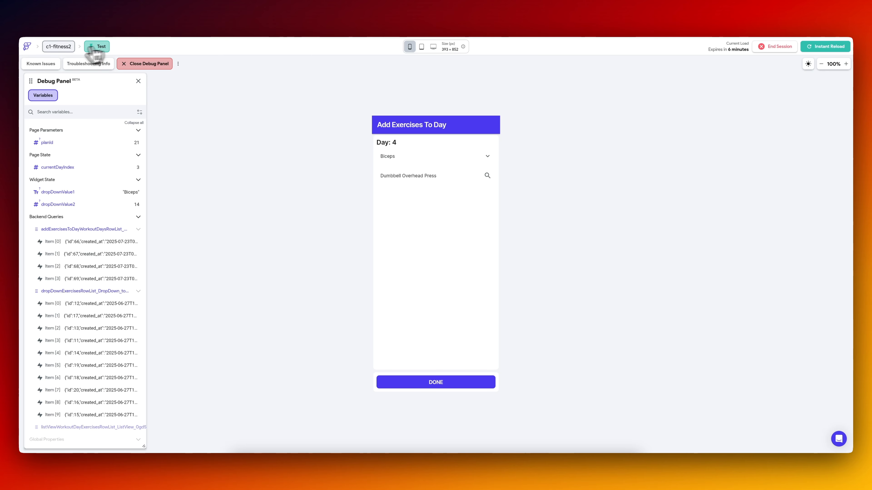
Open the GraphQL call's response settings in a separate browser tab, test the call and examine the response and recommended JSON paths.
click(90, 49)
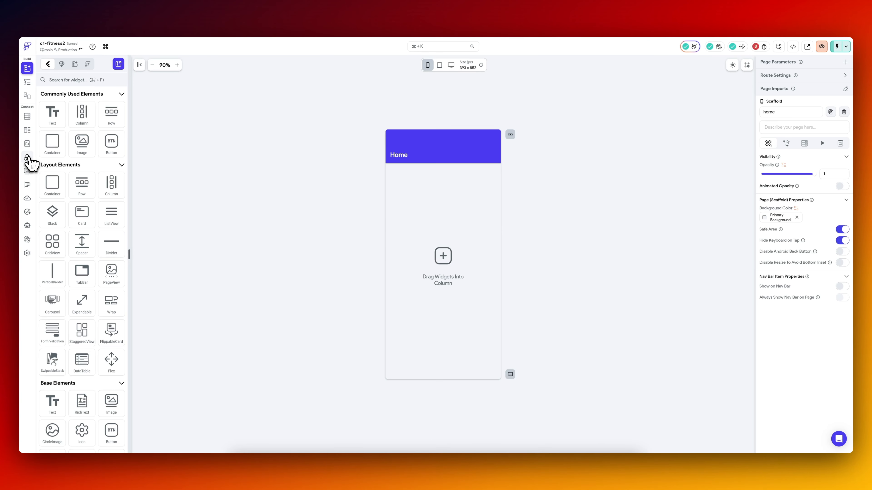
click(28, 157)
click(380, 99)
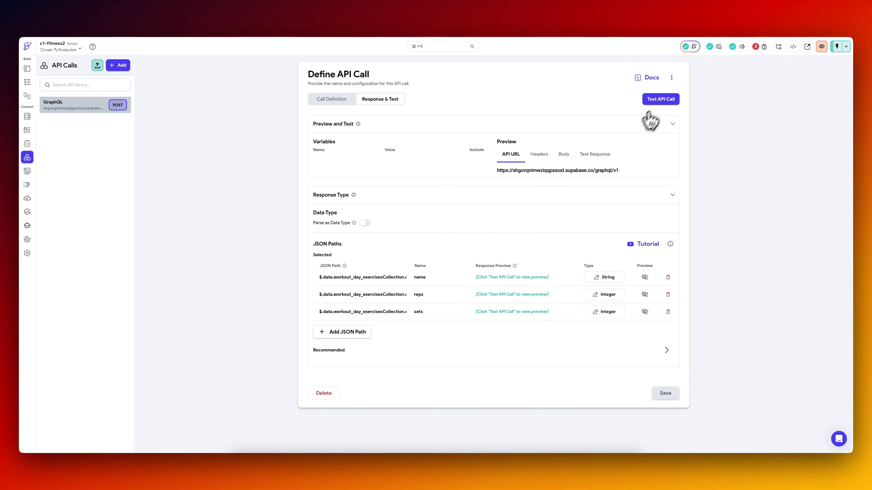
click(661, 100)
scroll(520, 296, down, 3)
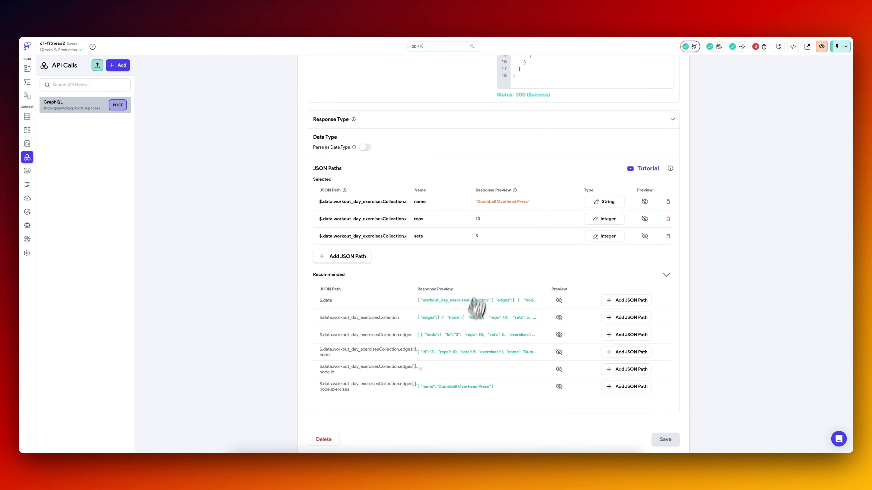
scroll(477, 308, up, 5)
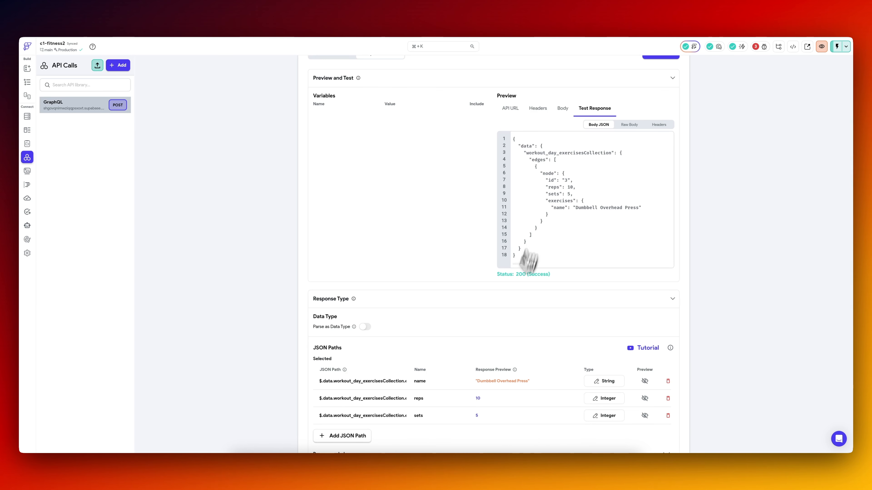
scroll(529, 261, down, 5)
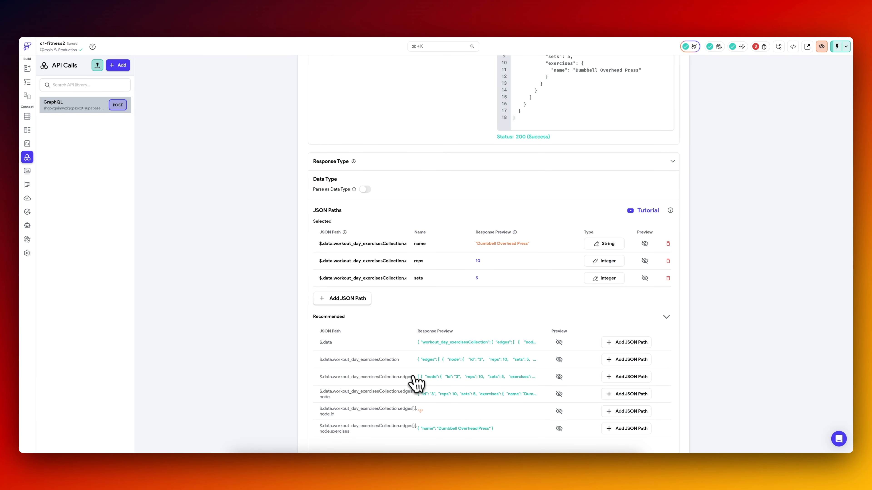
Add the recommended path $.data.workout_day_exercisesCollection.edges to the selected JSON paths, name it edges and save the API call.
click(620, 378)
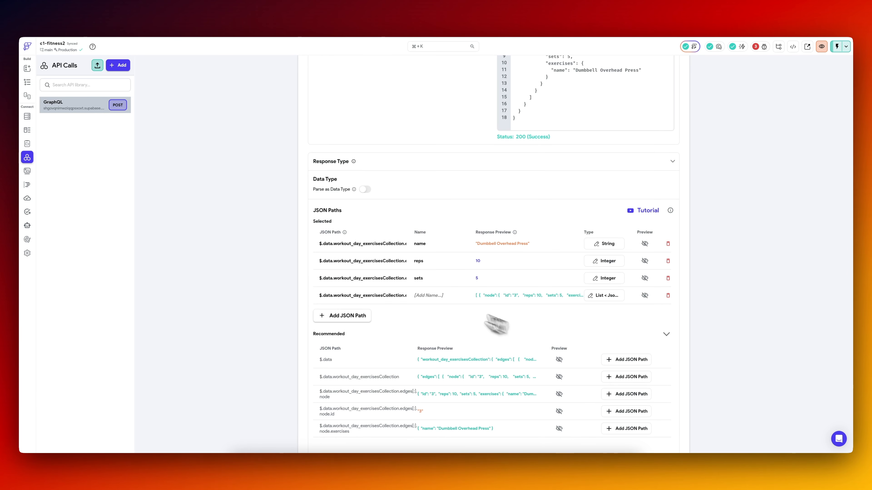
click(441, 296)
text(edges)
scroll(549, 378, down, 2)
click(665, 433)
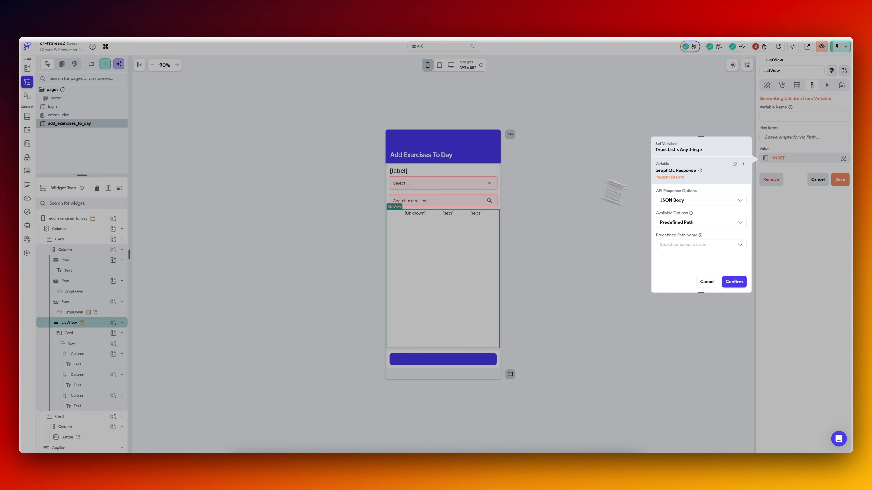
Generate the ListView's children from the response's edges list, using record as the variable name.
click(700, 242)
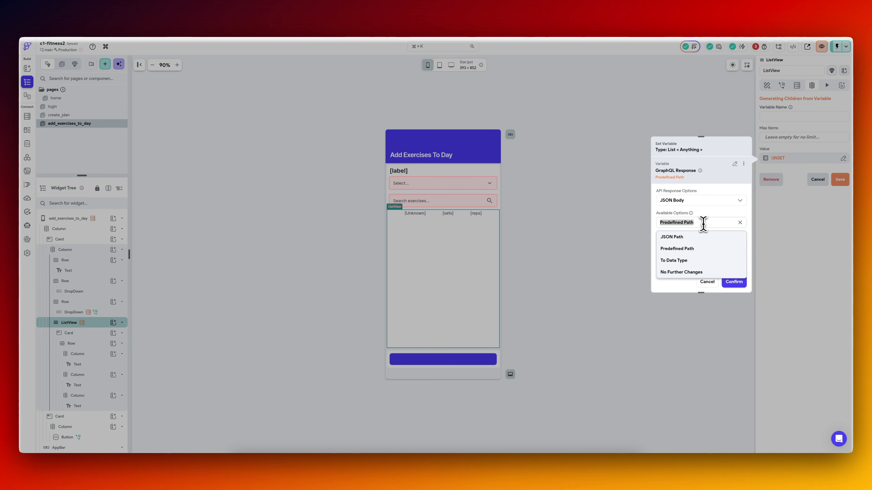
click(693, 241)
click(733, 283)
Bind the list's first text to the record Item with the JSON path $.node.exercises.name, checking the path against the test response.
click(415, 214)
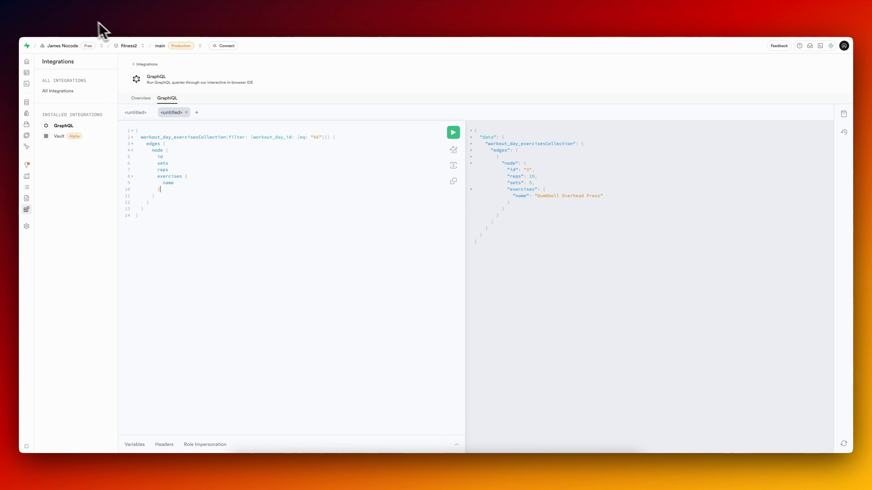
click(87, 26)
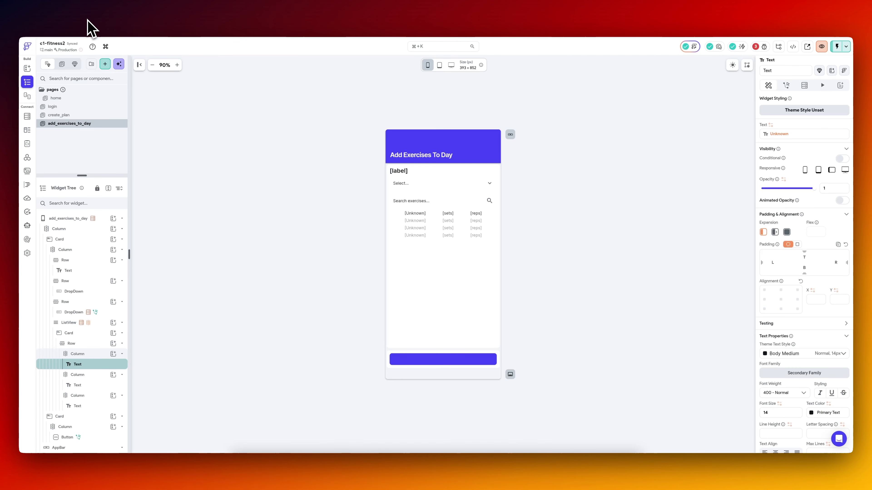
click(779, 134)
click(688, 205)
click(698, 171)
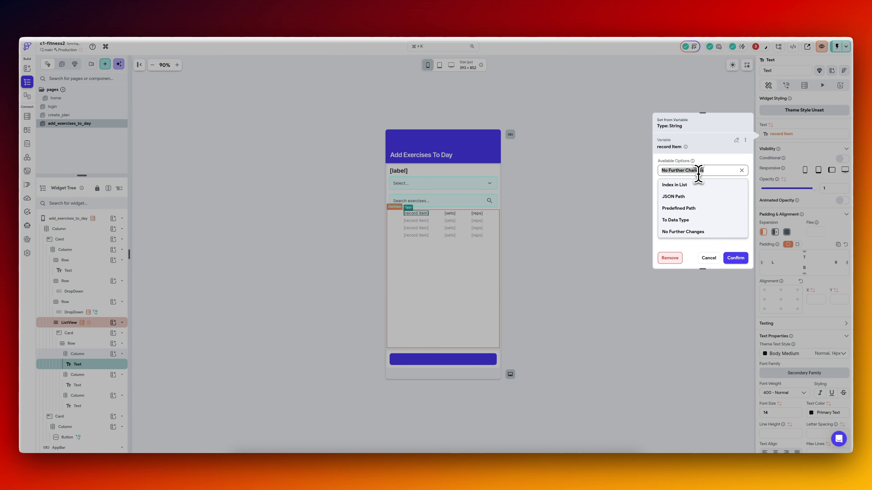
click(685, 183)
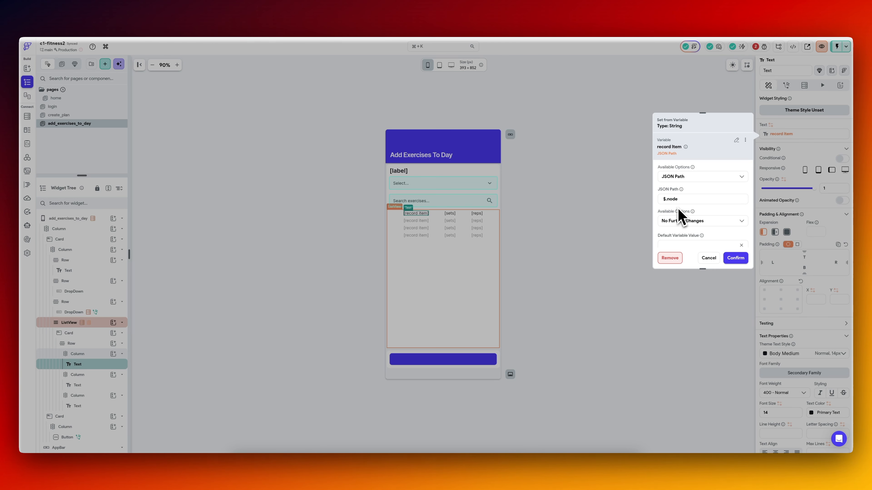
click(224, 24)
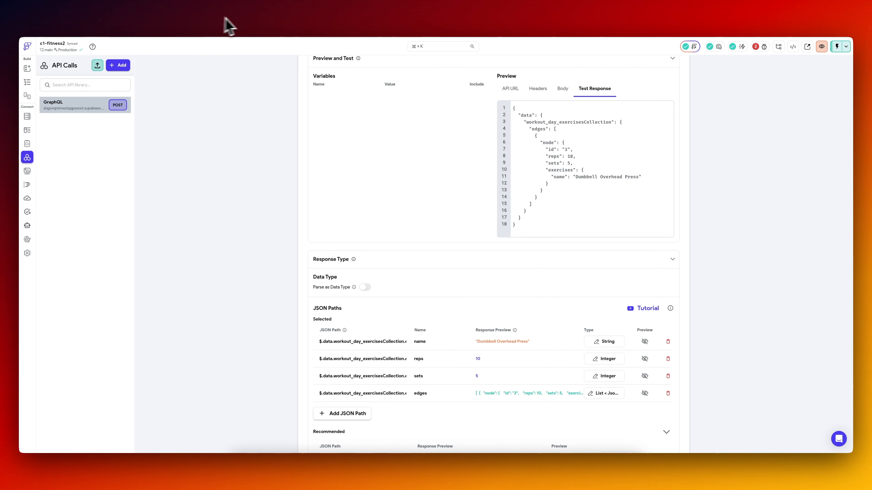
click(94, 21)
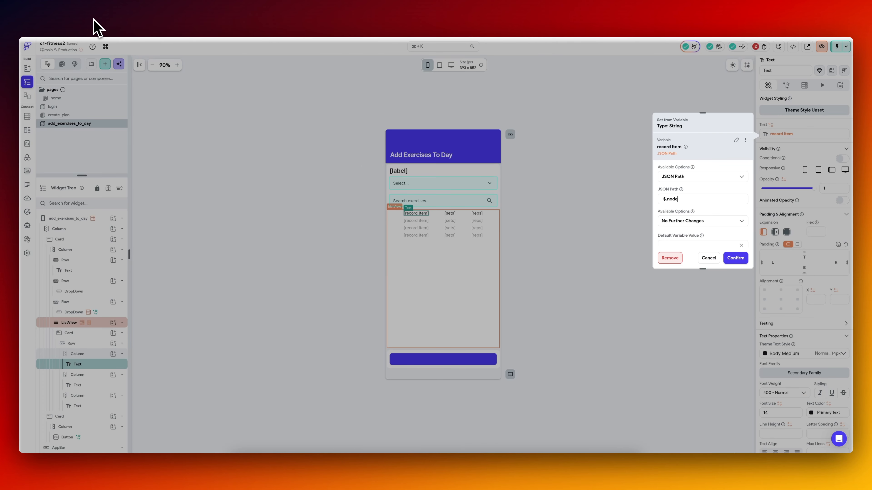
click(735, 258)
Bind the list's sets and reps texts to the record Item with the JSON paths $.node.sets and $.node.reps.
click(461, 213)
click(786, 134)
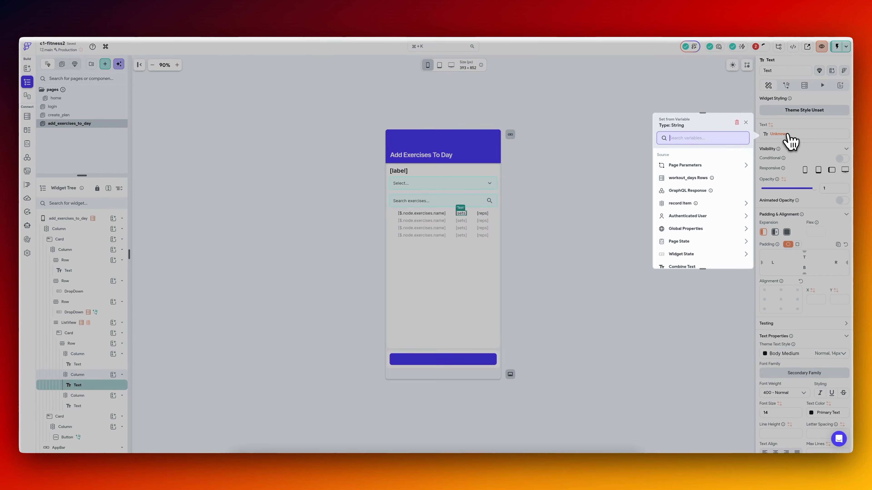
click(691, 204)
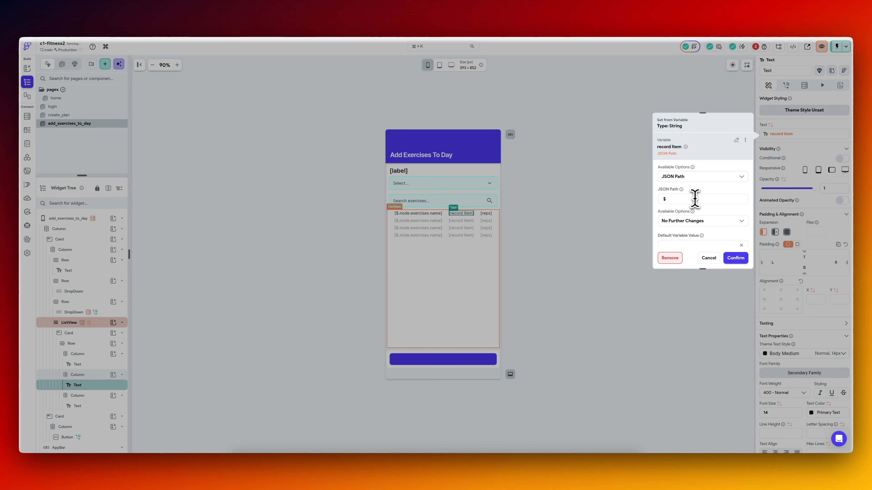
text(.node.exercises.name)
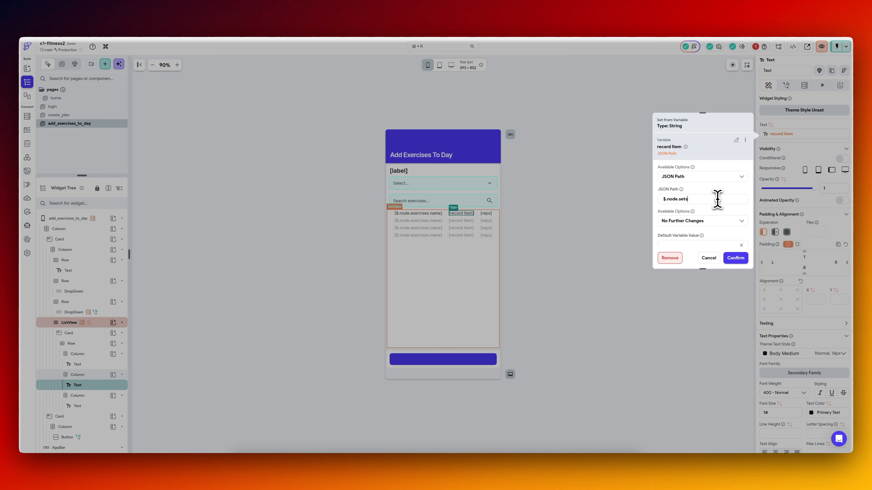
click(736, 258)
click(489, 214)
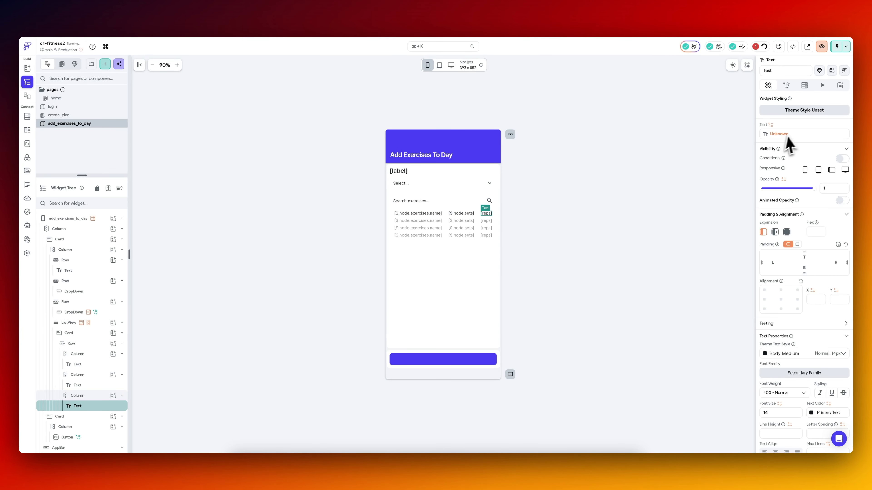
click(553, 212)
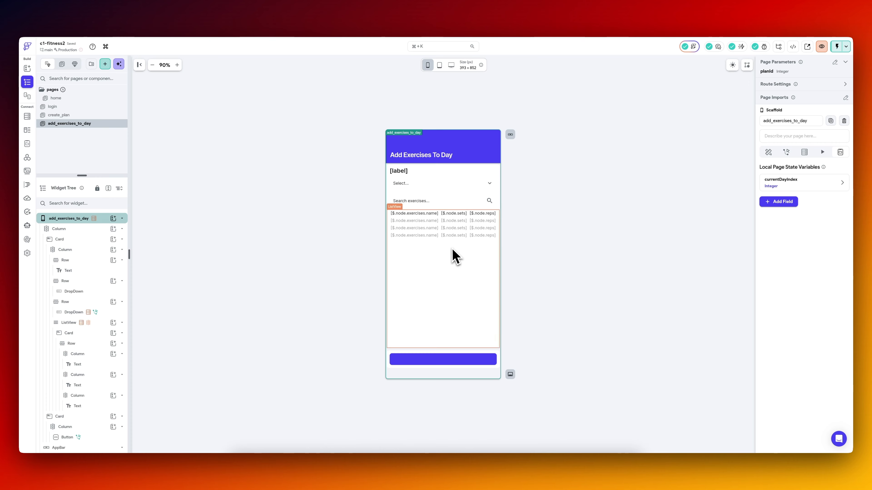
In the running test session, create a named plan with days 1, 2 and 3 and check the exercise list on its page.
click(454, 256)
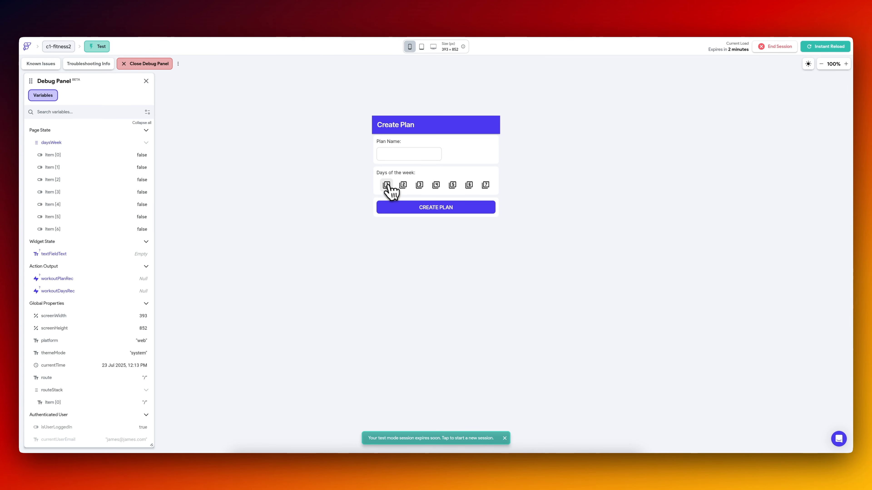
click(386, 185)
click(403, 185)
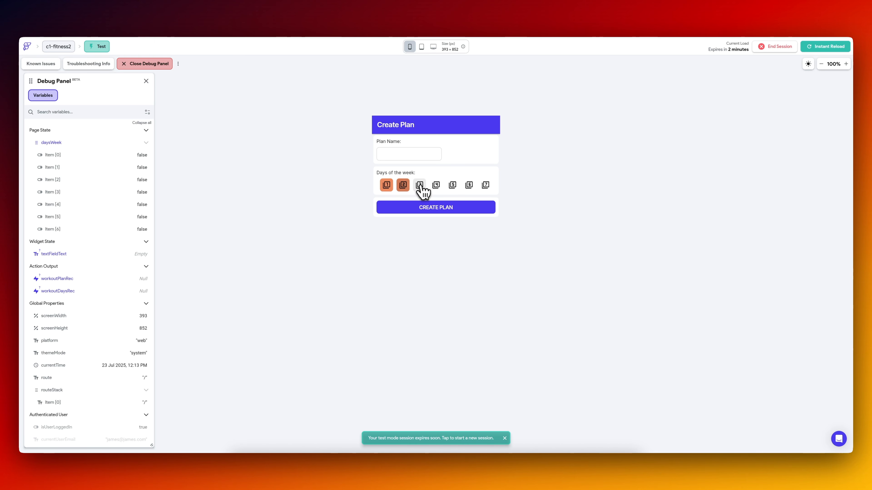
click(419, 185)
click(420, 154)
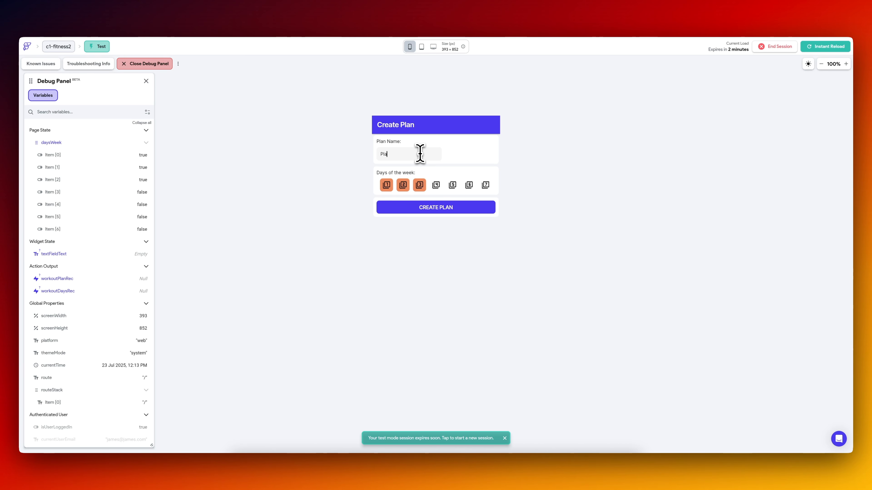
click(437, 208)
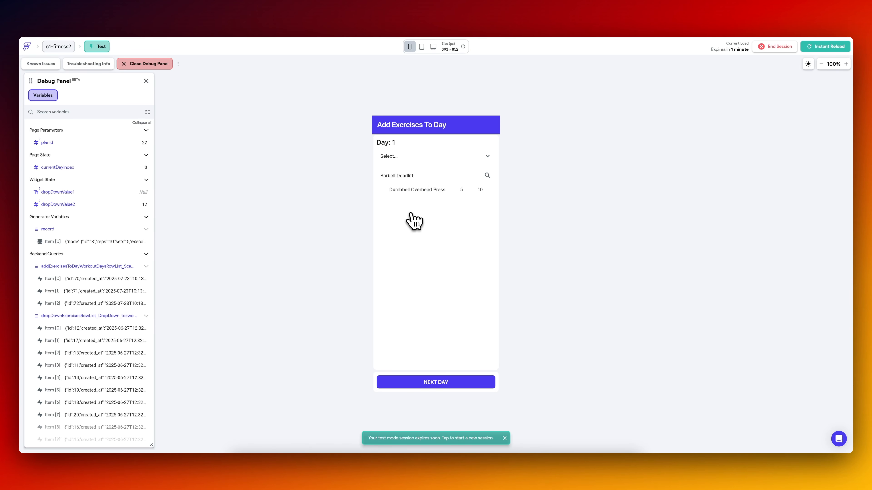
Add a variable named workoutDayId of type Integer to the GraphQL API call, checking the request body for the ID it replaces.
click(98, 22)
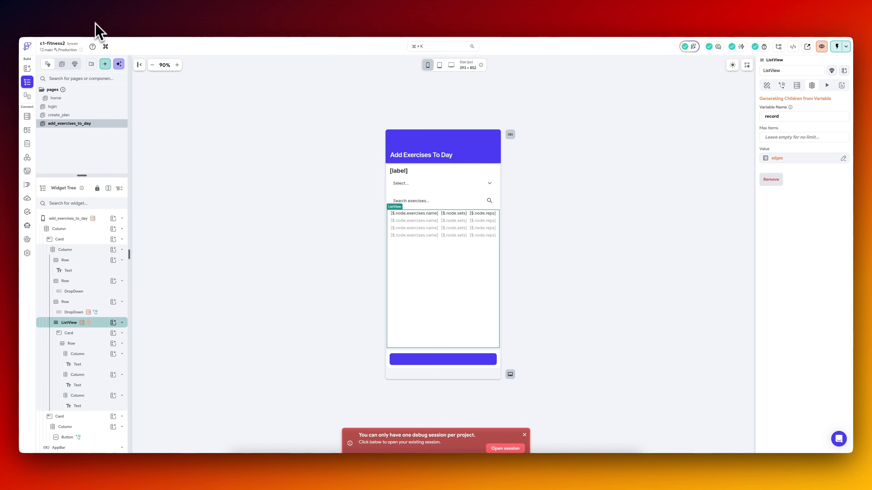
click(27, 159)
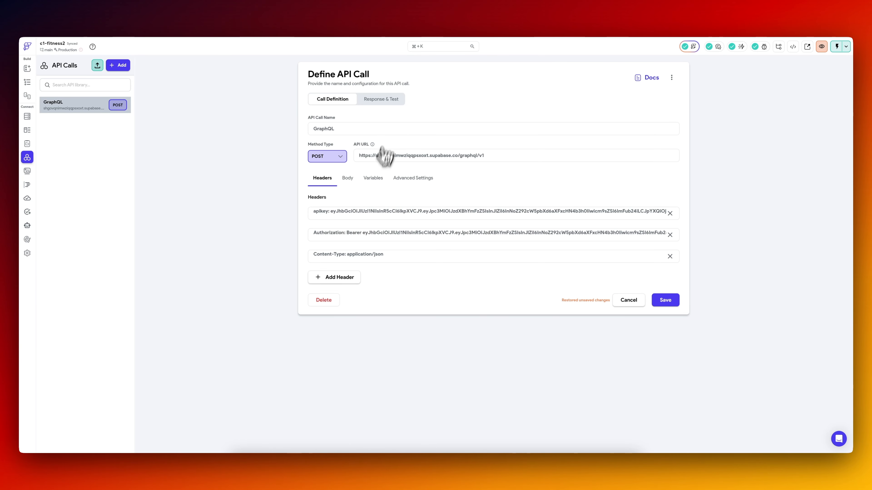
click(372, 179)
click(350, 215)
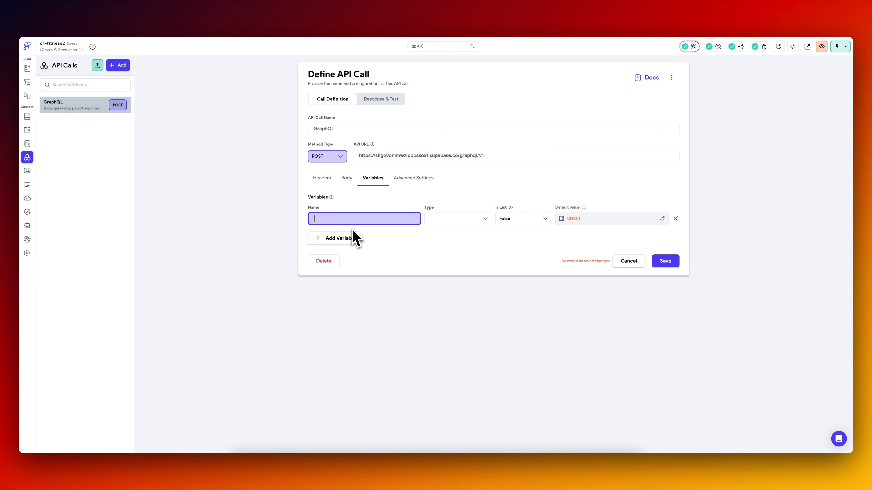
click(347, 179)
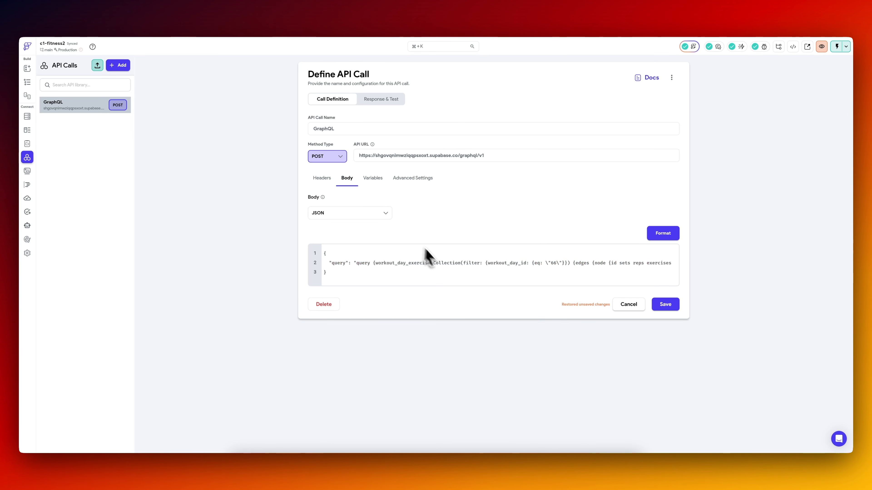
click(372, 181)
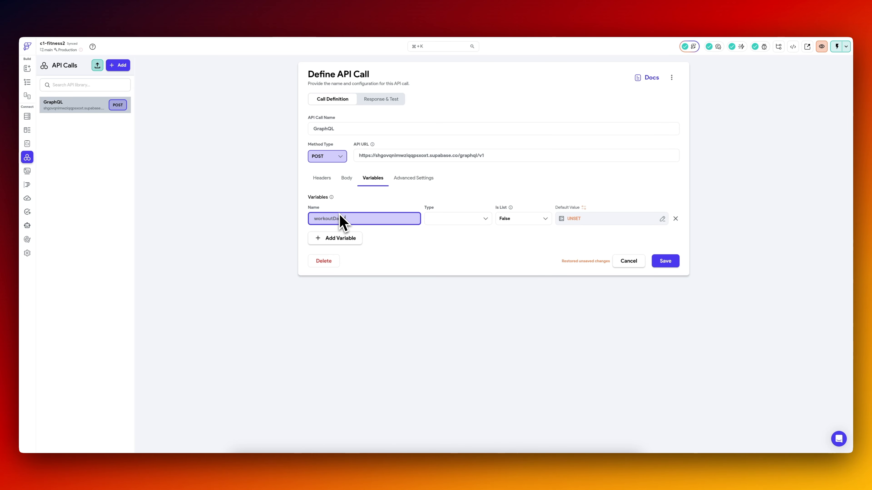
click(460, 218)
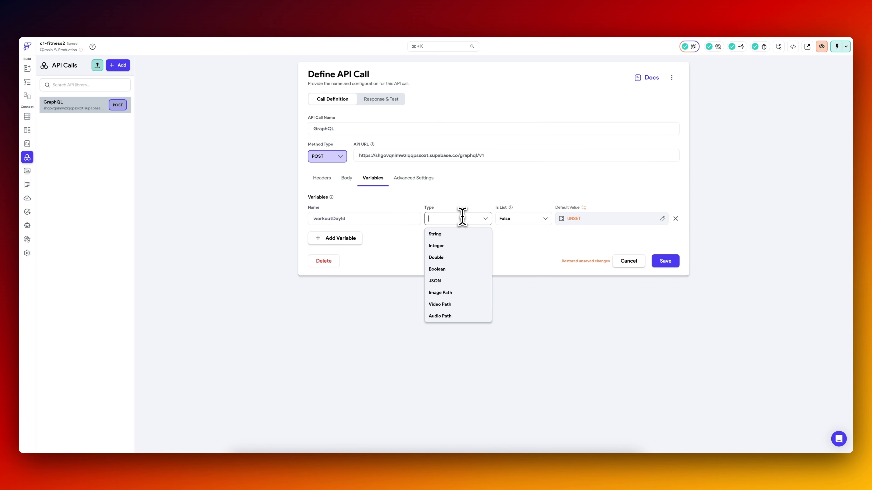
click(459, 245)
Replace the hard-coded ID 66 in the GraphQL call's JSON body with the workoutDayId variable, save, and open its test value.
click(348, 182)
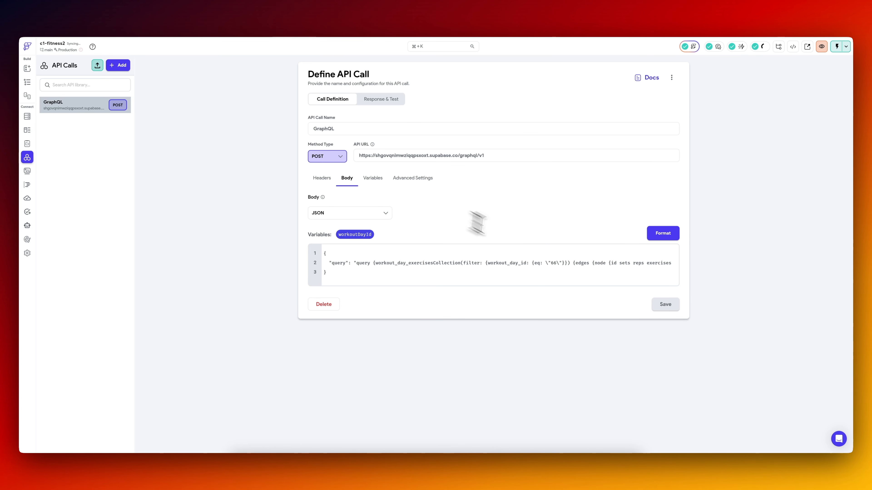
key(BackSpace)
key(BackSpace)
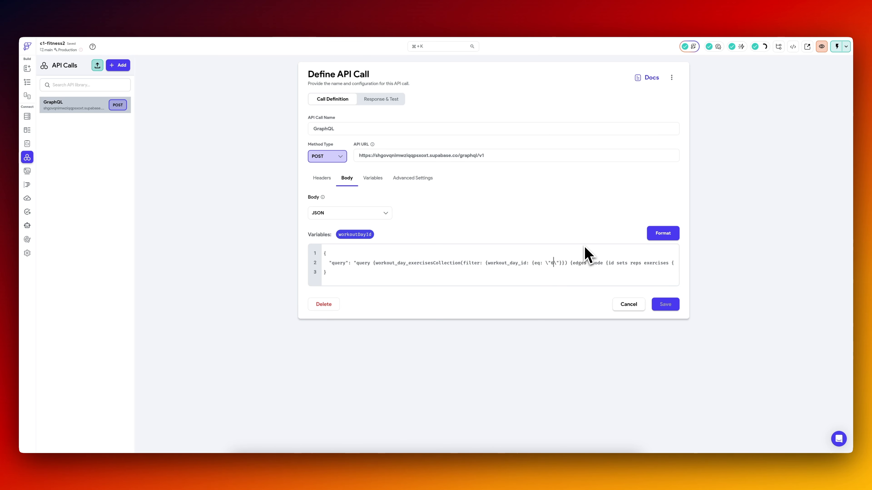
click(358, 235)
click(663, 305)
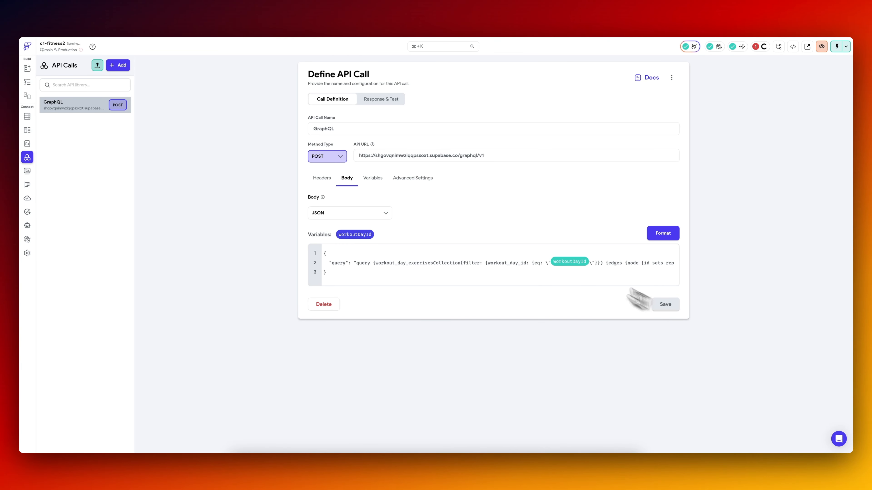
click(382, 100)
click(403, 161)
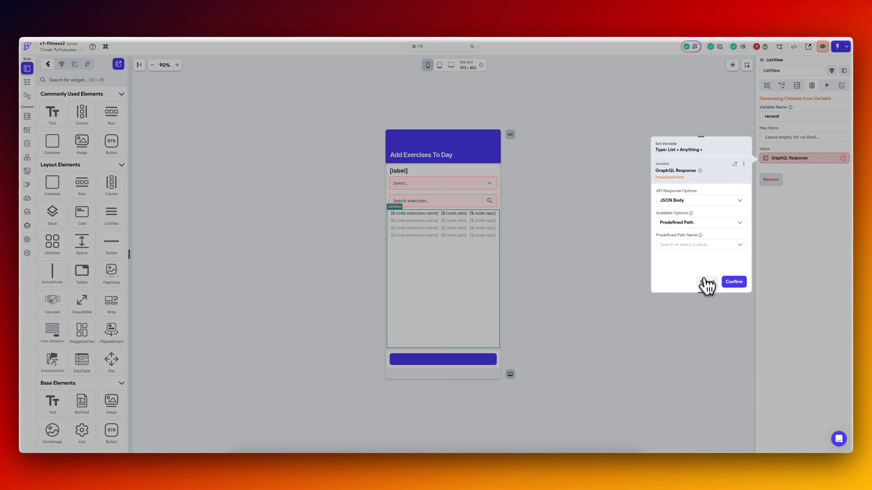
Add workoutDayId as a parameter of the ListView's GraphQL backend query.
click(706, 284)
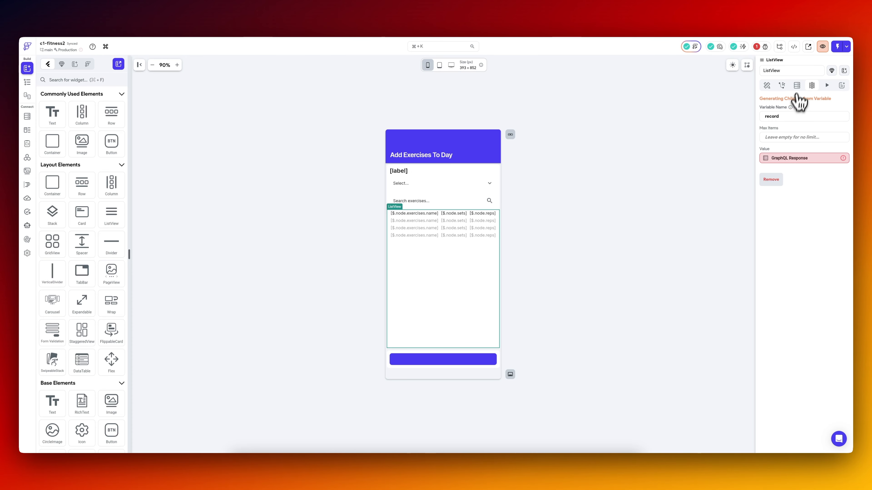
click(796, 85)
click(771, 116)
click(700, 204)
click(688, 227)
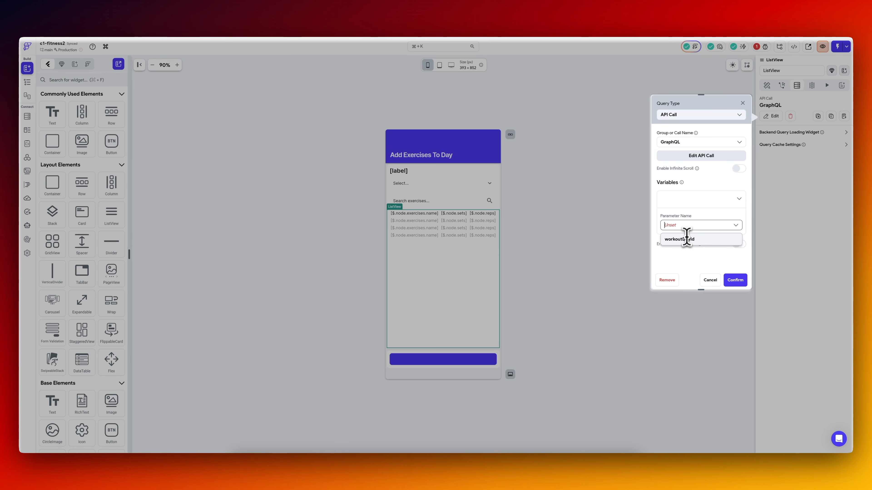
click(686, 237)
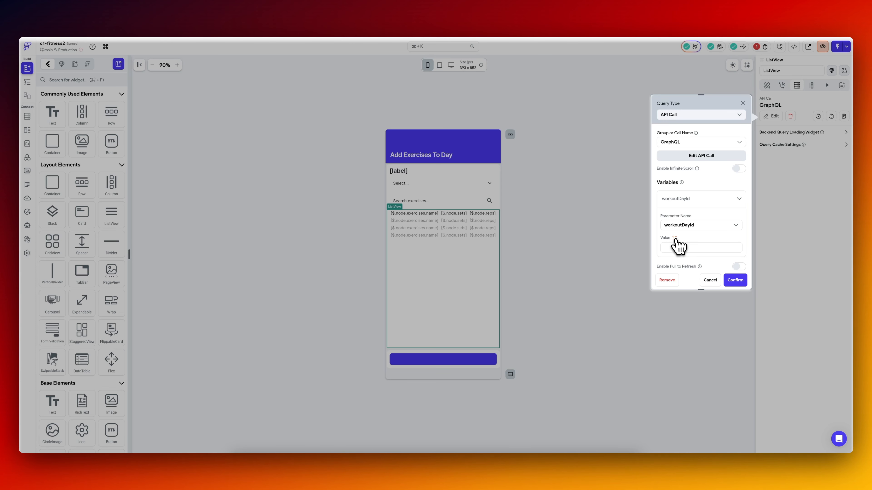
Set workoutDayId's value to the id of the workout_days Rows item at the specific index currentDayIndex, and confirm the query.
click(675, 240)
click(595, 334)
click(595, 285)
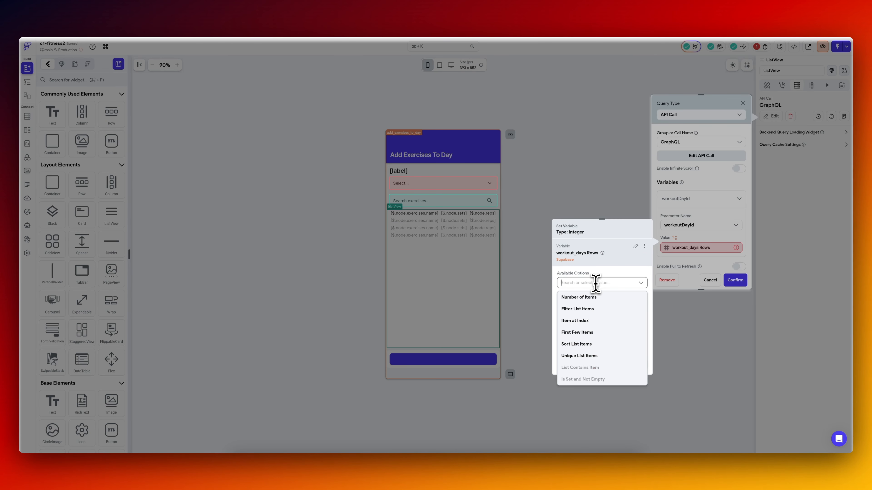
click(593, 321)
click(590, 305)
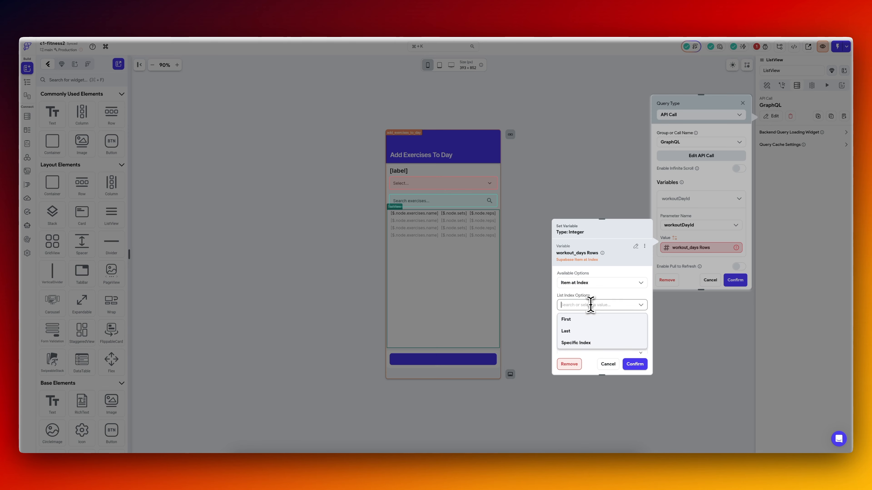
click(579, 343)
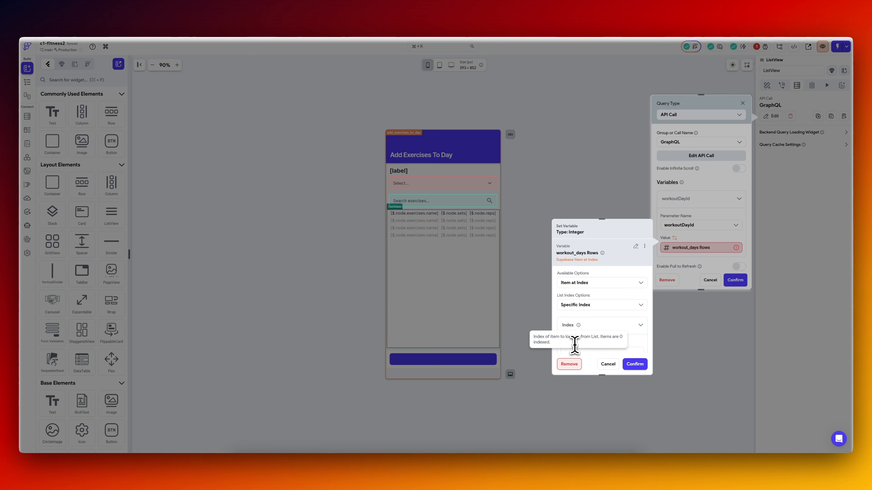
click(576, 347)
text(cur)
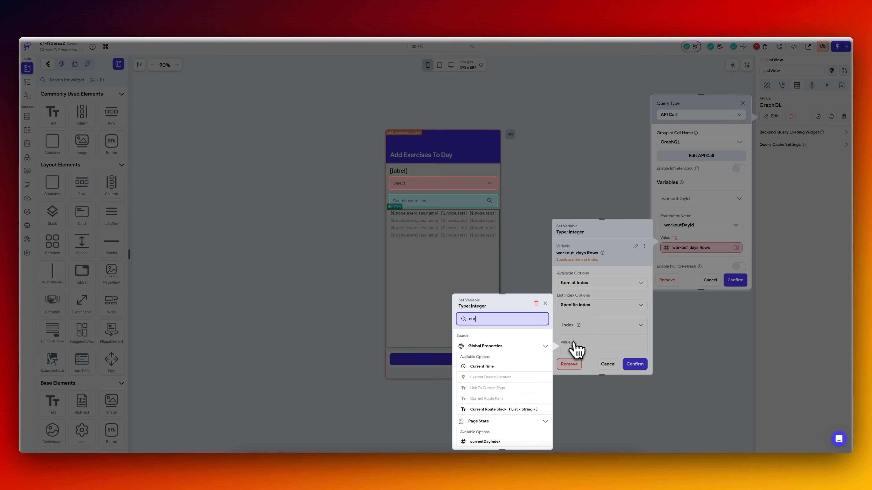
click(496, 442)
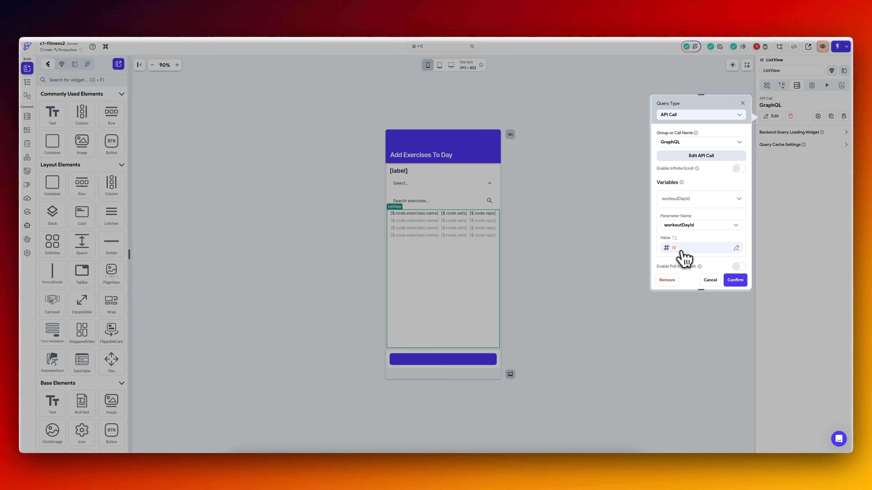
click(735, 280)
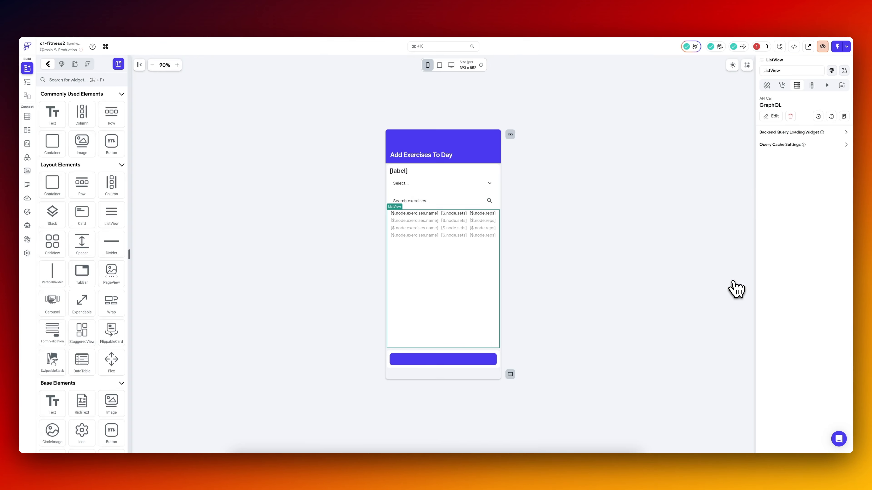
Open the ListView's Generate Children error from the project issues and examine the predefined paths offered for its GraphQL Response value.
click(756, 47)
click(759, 47)
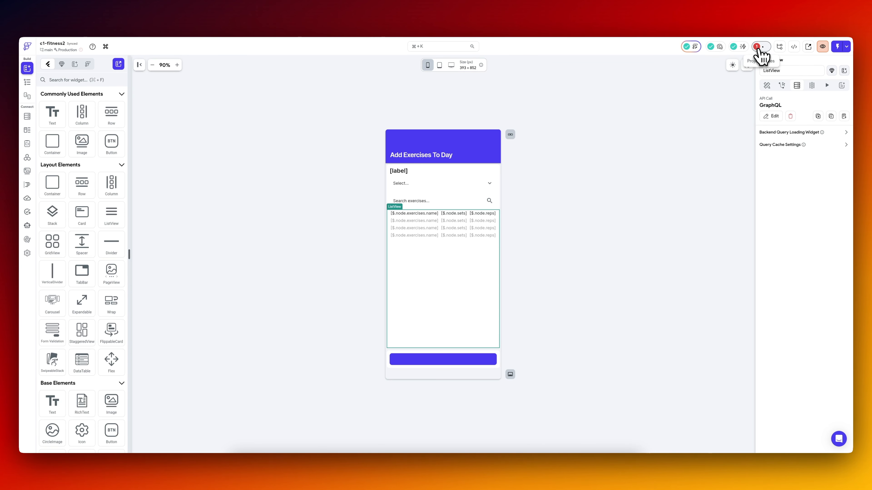
click(759, 48)
click(691, 111)
click(820, 161)
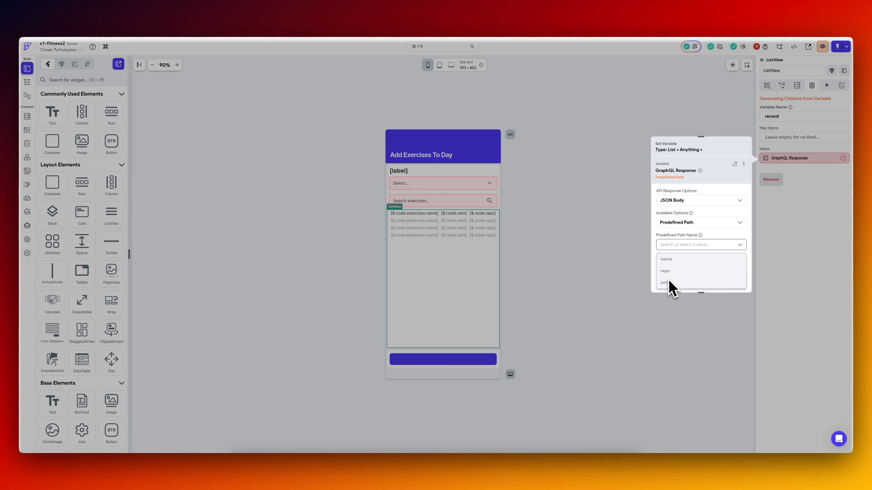
click(658, 271)
click(687, 223)
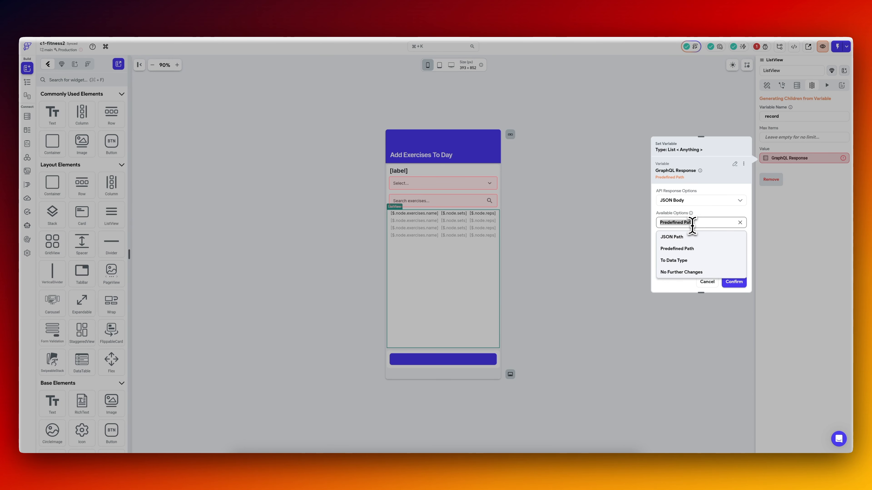
click(710, 212)
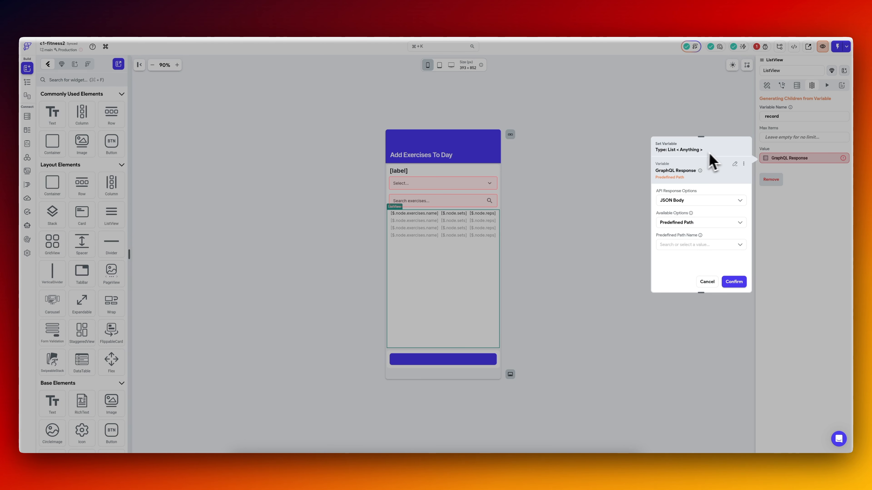
Remove the ListView's dynamic children and restart their generation, checking the GraphQL Response's predefined paths and cancelling the value selection.
click(805, 165)
click(807, 161)
click(782, 237)
click(773, 182)
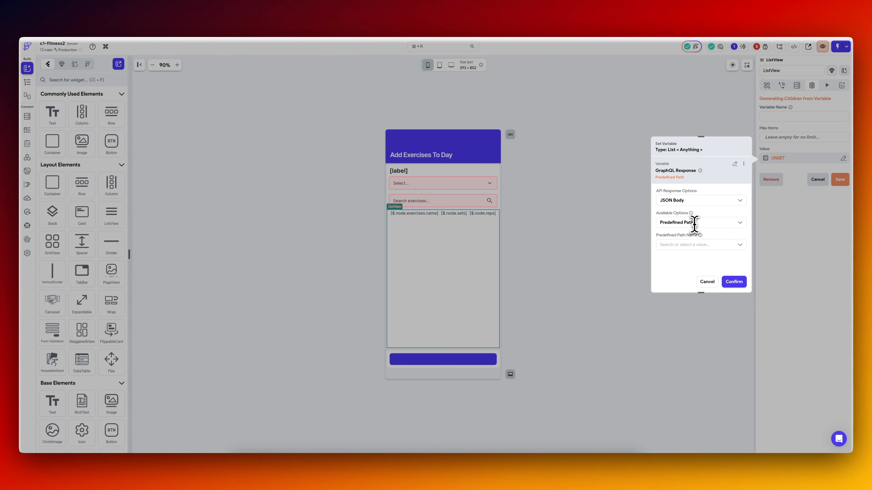
click(694, 223)
click(690, 252)
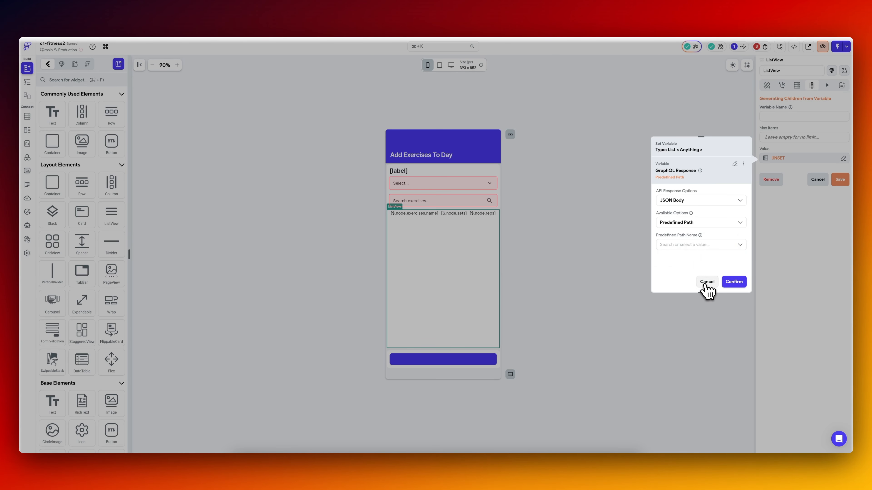
click(706, 281)
Test the GraphQL API call with workoutDayId set to 66, review its JSON paths, and save the call.
click(27, 158)
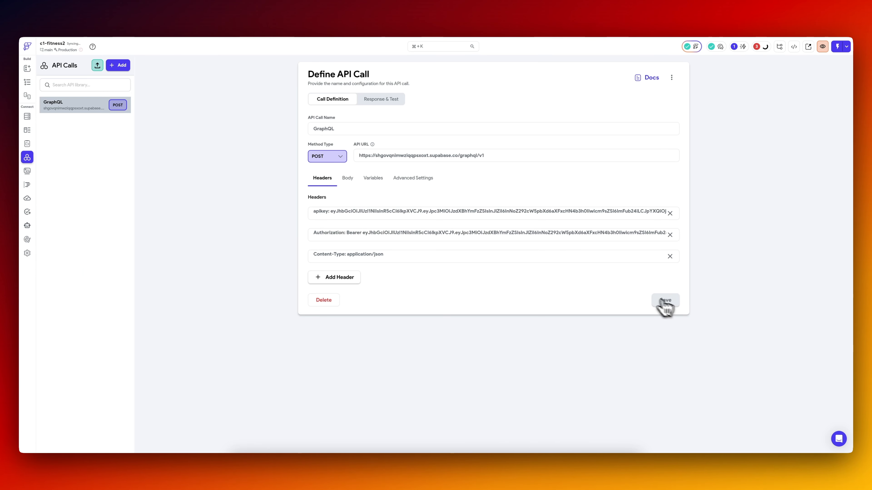
click(383, 100)
click(661, 99)
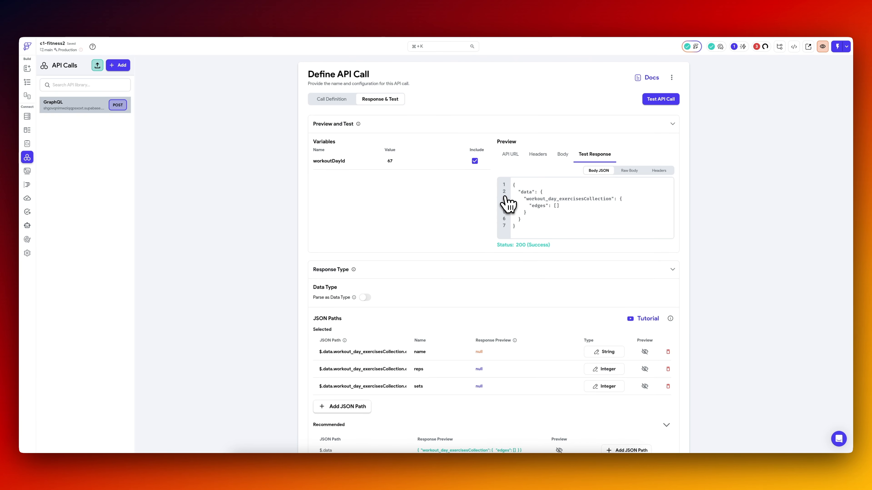
click(404, 162)
text(8)
click(656, 100)
scroll(444, 326, down, 7)
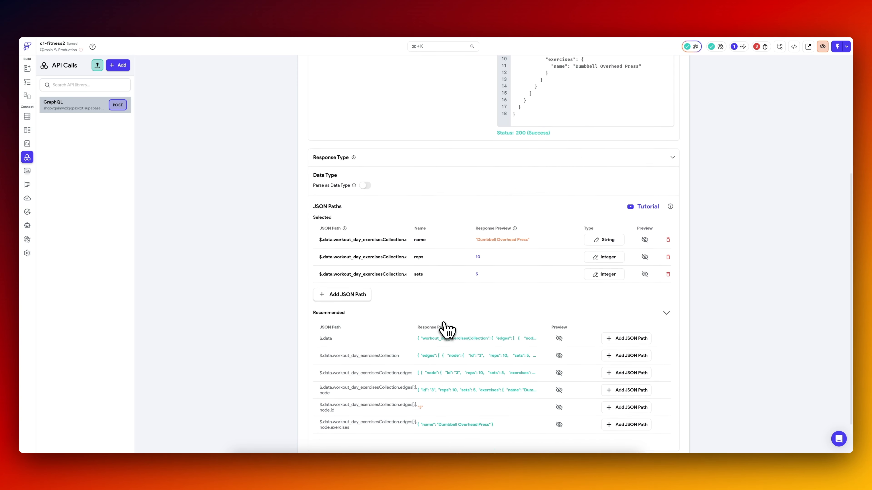
click(665, 433)
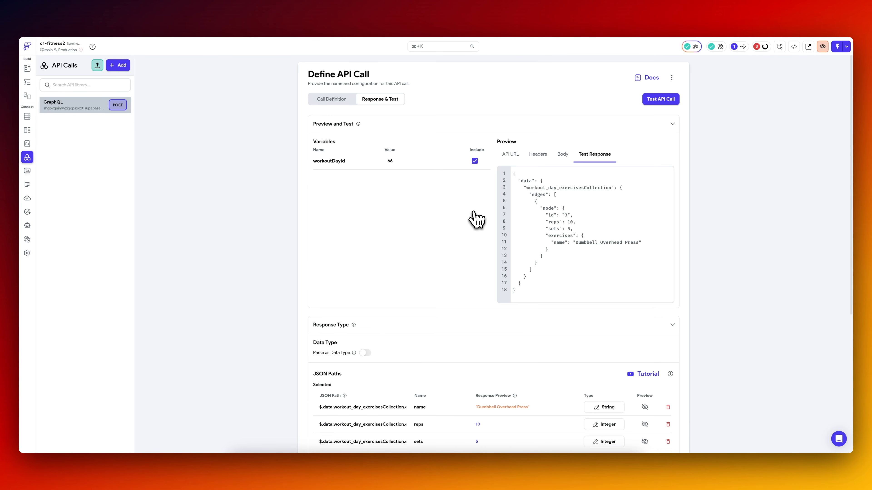
Generate the ListView's children from the GraphQL Response's JSON body with the JSON path $.nodes, using record as the variable name.
click(27, 82)
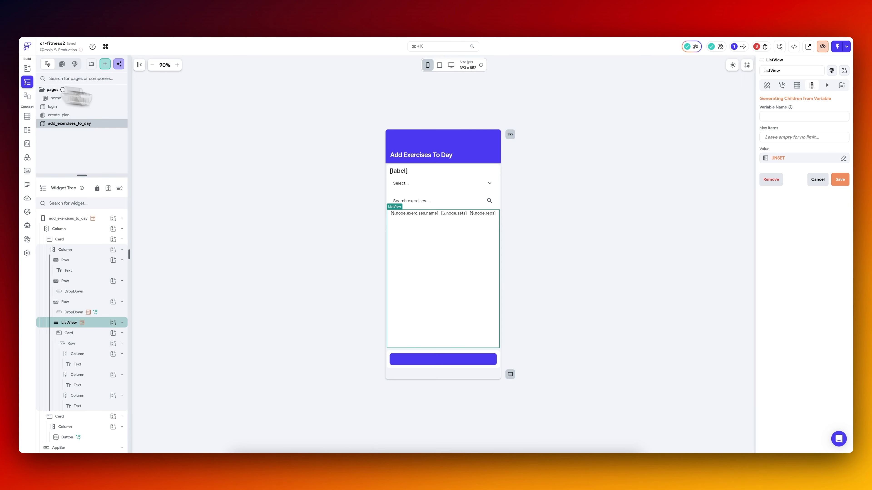
click(804, 160)
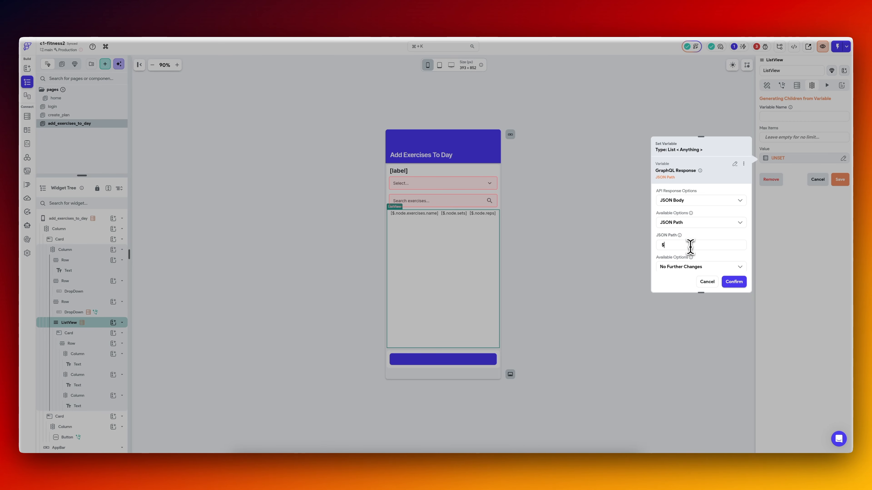
click(690, 247)
text($.n)
text(odes)
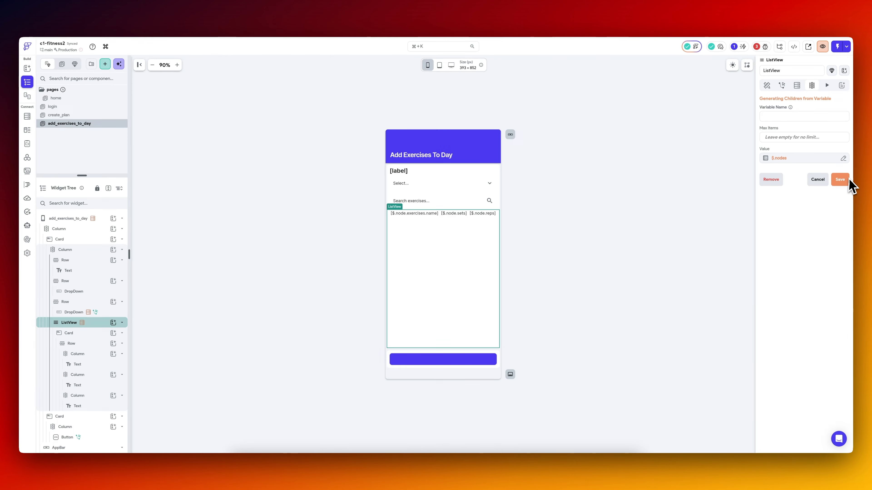
click(845, 182)
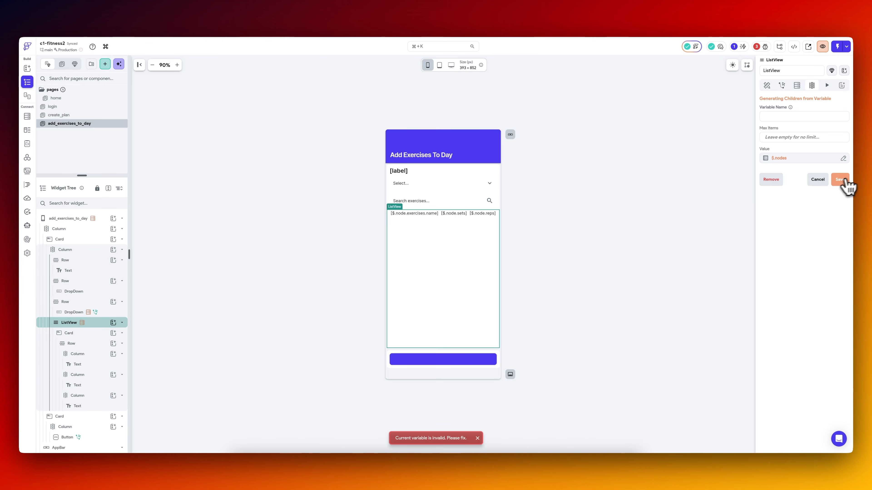
click(785, 118)
text(recor)
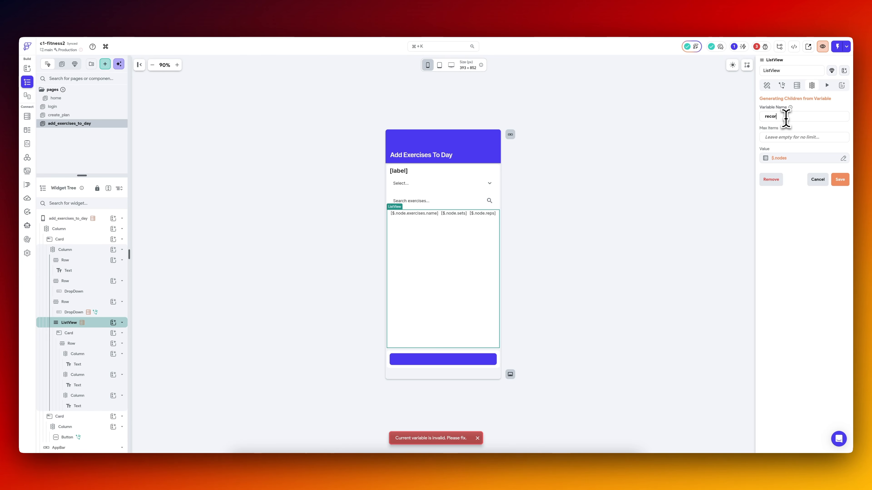
text(d)
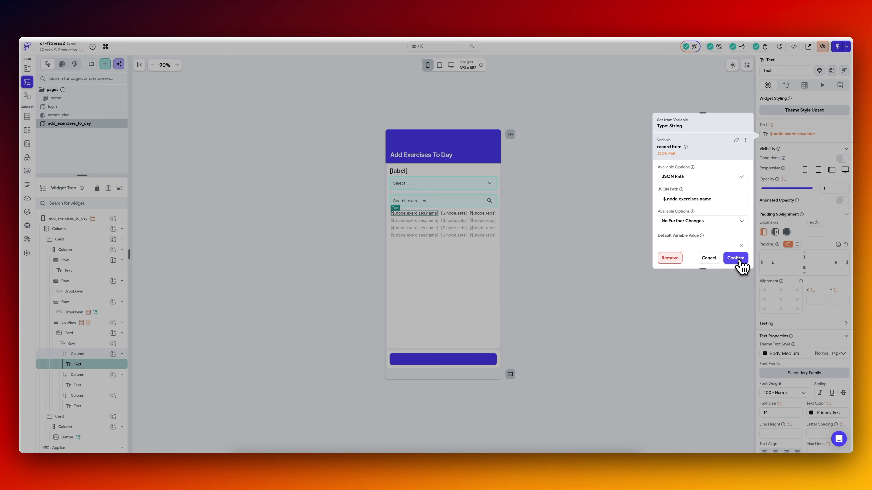
click(737, 258)
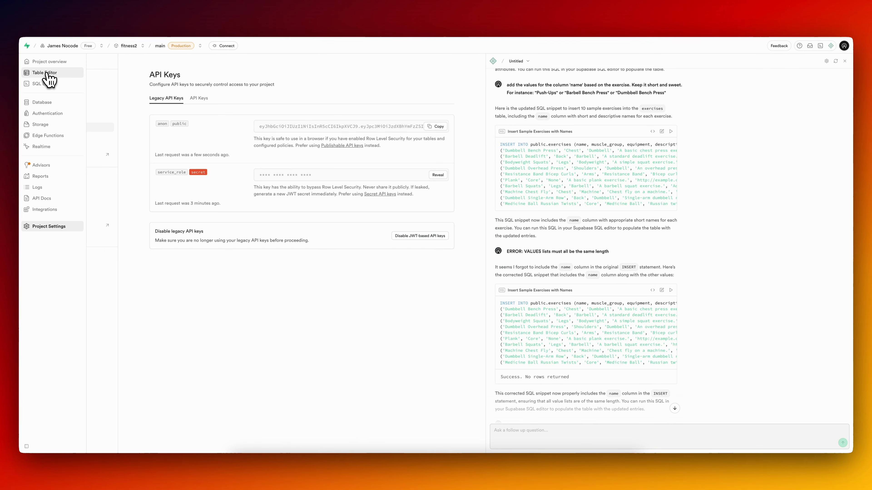
Switch to Supabase and open the workout_day_exercises table in the Table Editor.
click(47, 73)
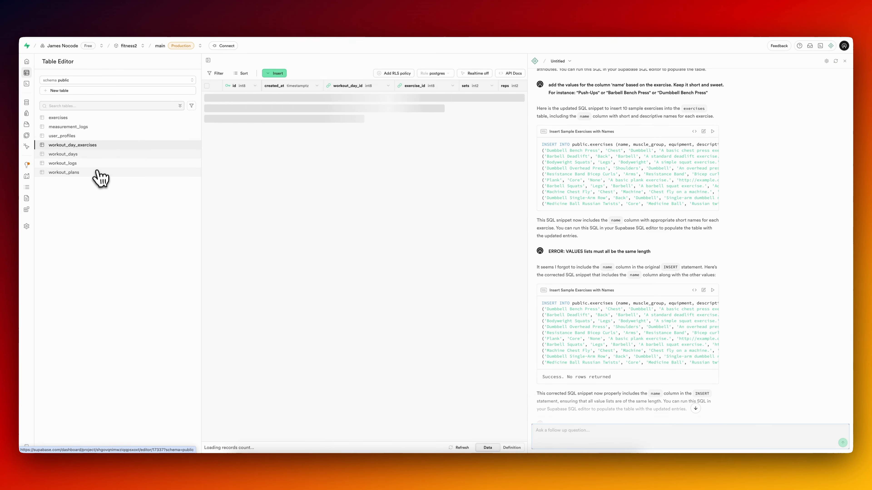
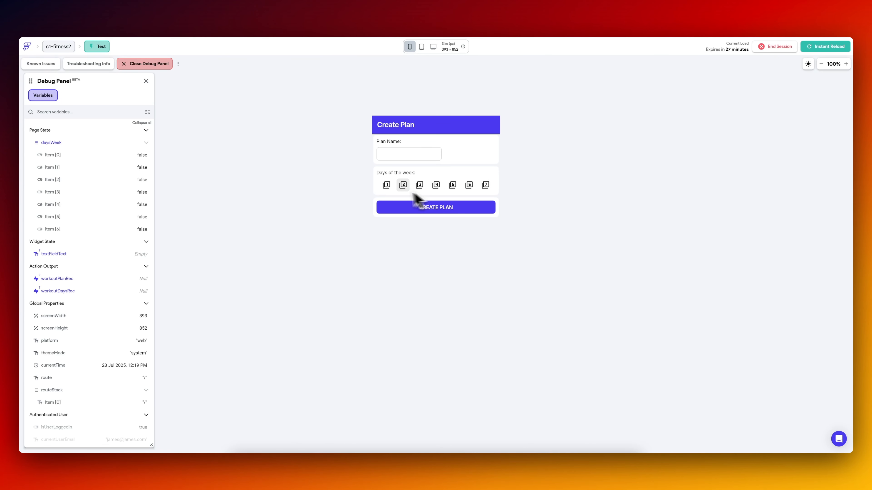
Create a workout plan named 4 Plan in the test app with days 1, 2, 3 and 4 selected.
click(387, 188)
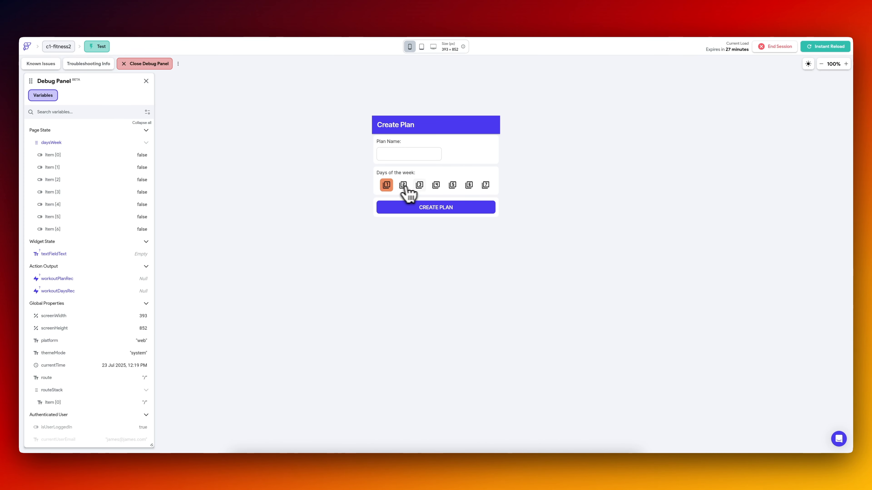
click(420, 187)
click(436, 186)
click(403, 186)
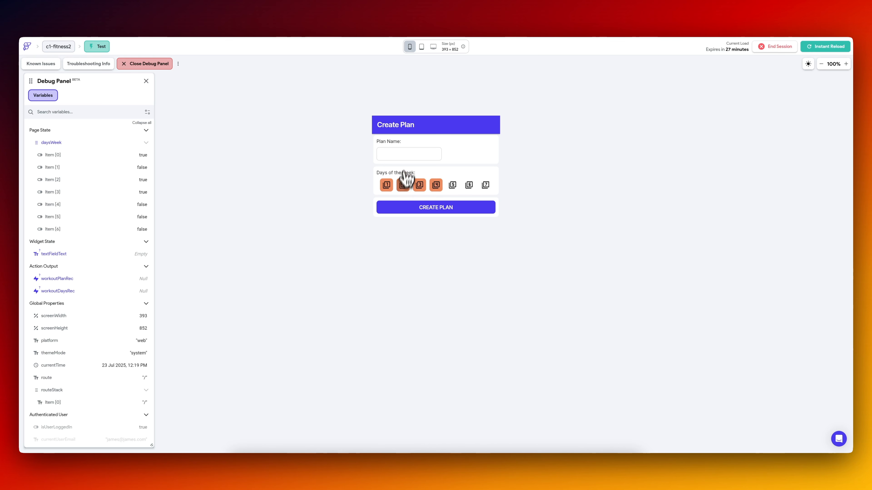
click(406, 154)
text(4 Plan)
click(426, 207)
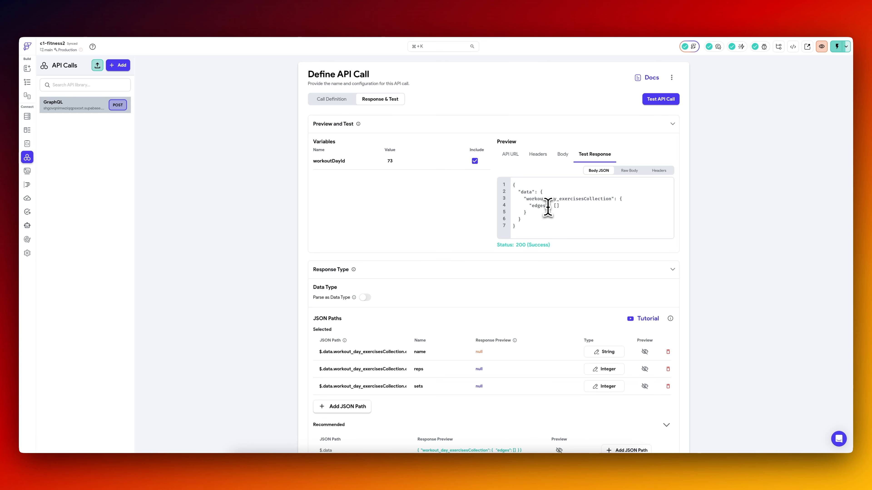
Set the add_exercises_to_day ListView's JSON path to $.data.workout_day_exercisesCollection.edges, copying the collection name from the API test response, and save.
drag(525, 201, 600, 202)
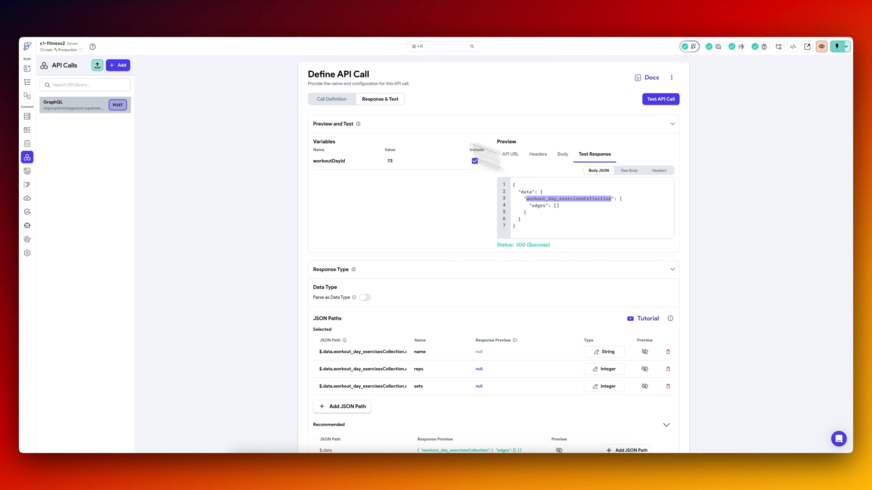
click(27, 82)
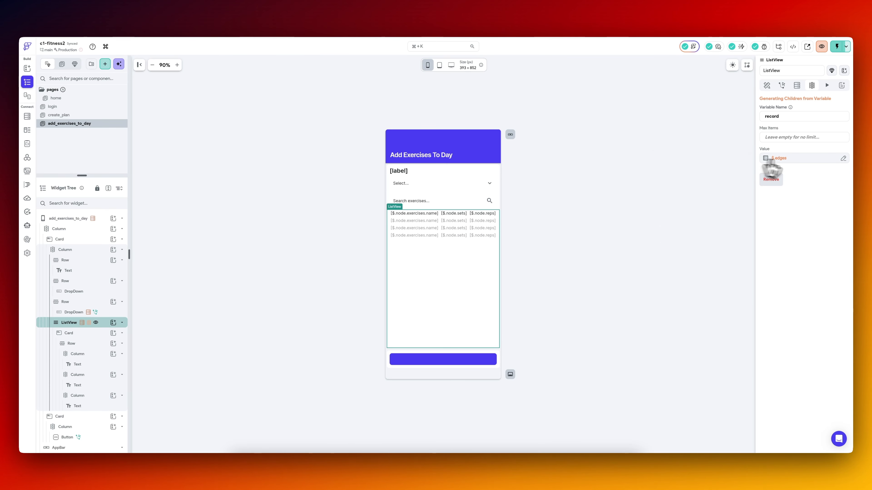
click(790, 158)
double_click(693, 244)
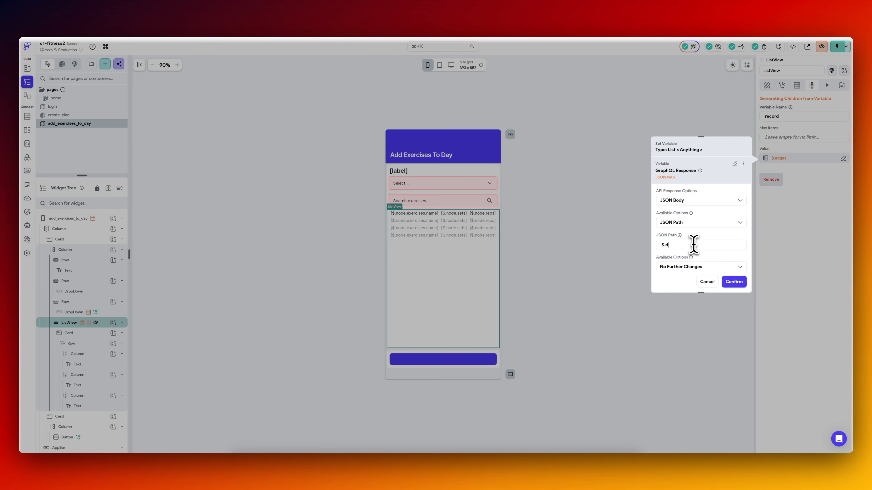
text(data.)
text(workout_day_exercisesCollection)
text(.ed)
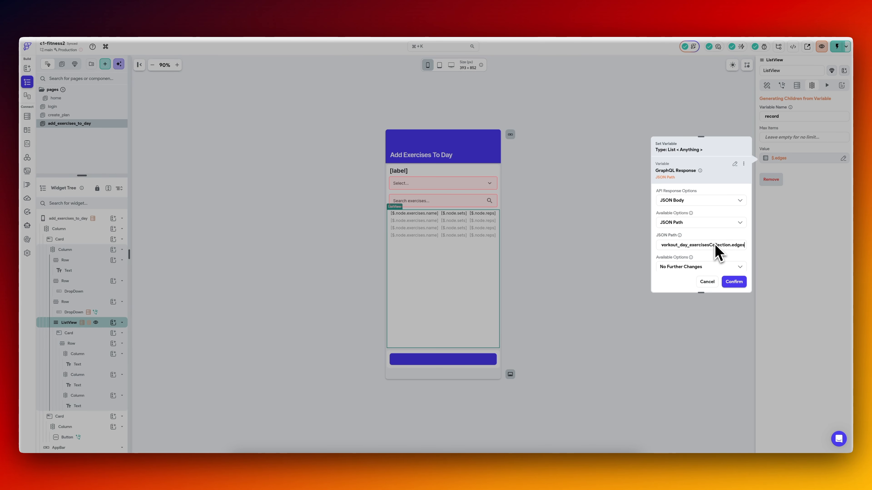
click(735, 283)
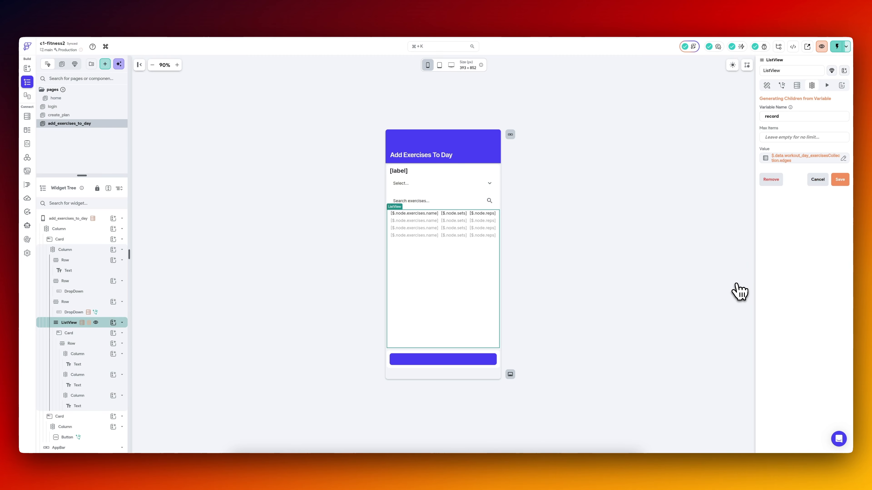
click(838, 181)
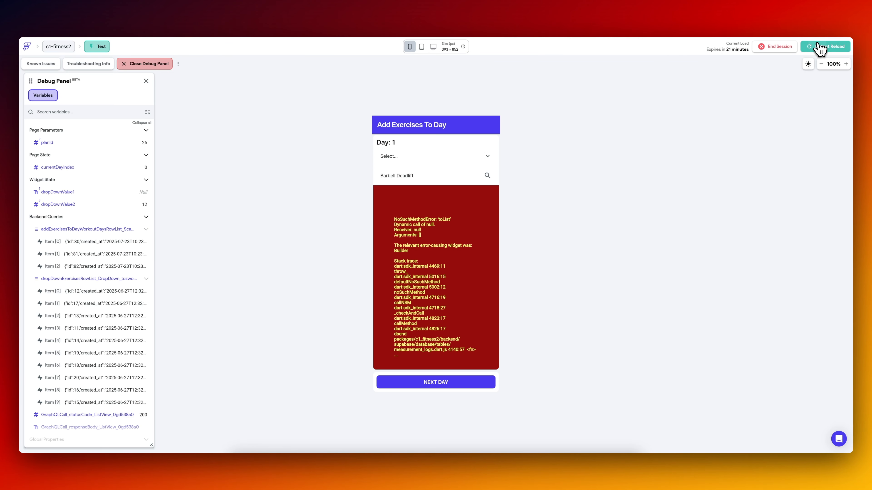
Reload the test session and create a workout plan named 4 with days 1 to 4 selected.
click(817, 49)
click(429, 153)
text(4)
click(387, 186)
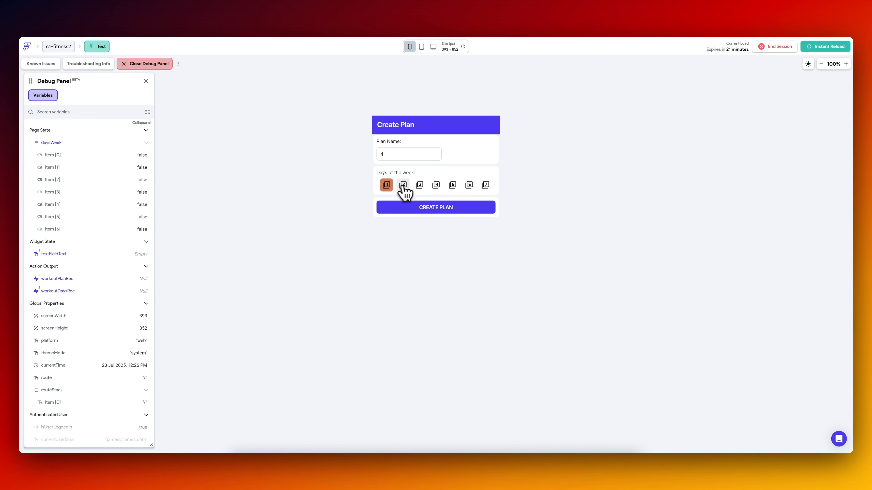
click(403, 186)
click(423, 207)
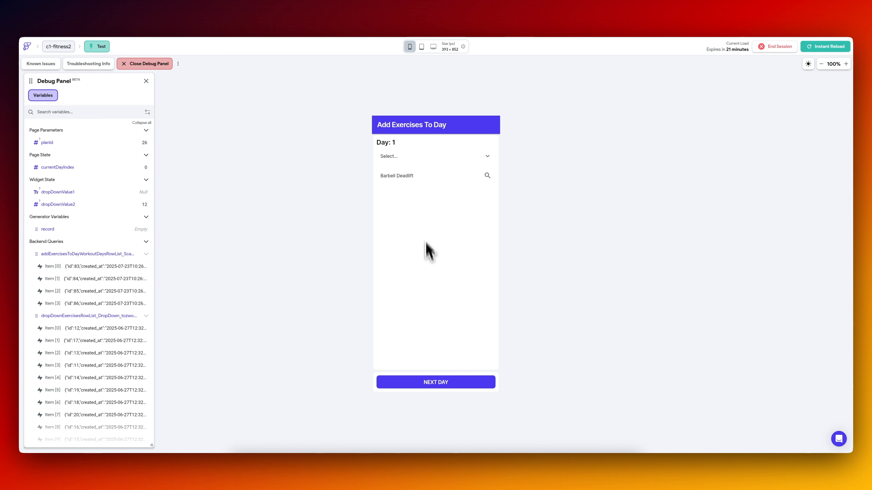
Choose Chest for Day 1 and add Dumbbell Bench Press and Machine Chest Fly.
click(415, 159)
click(401, 173)
click(487, 177)
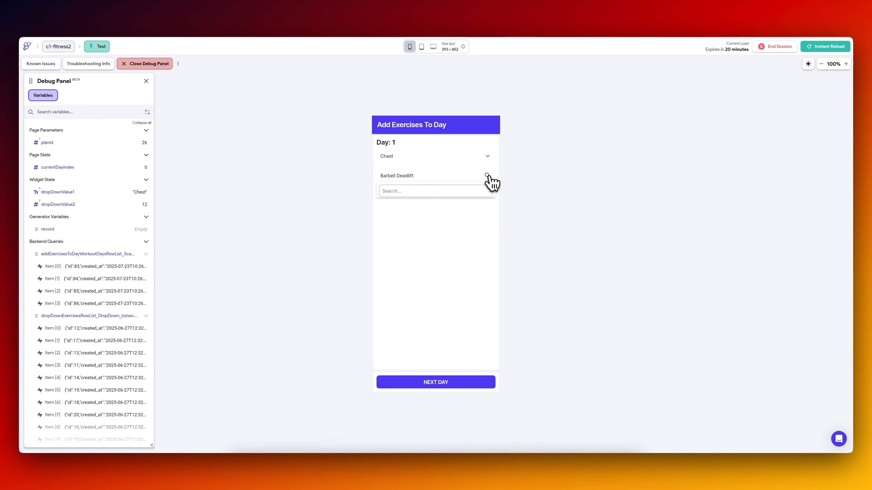
click(419, 254)
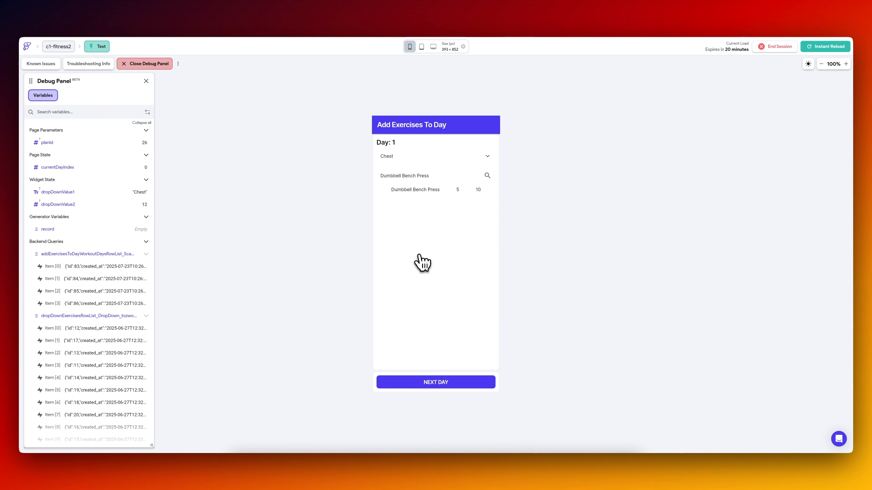
click(487, 176)
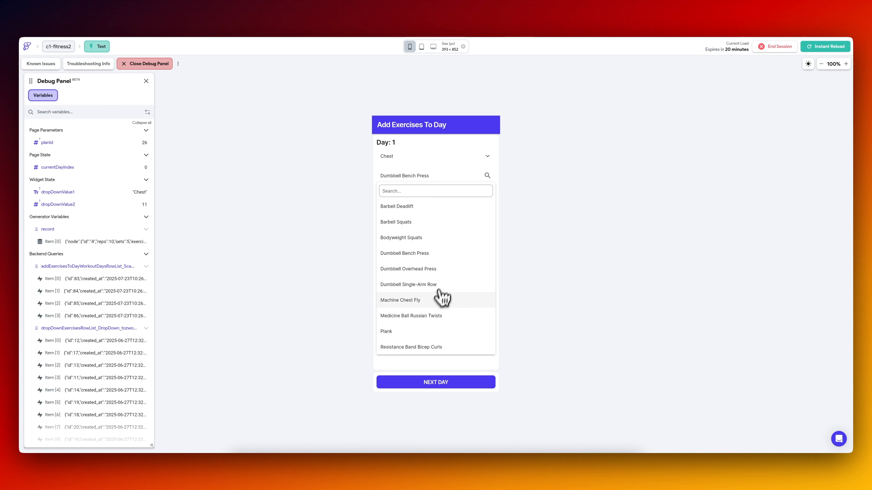
click(436, 298)
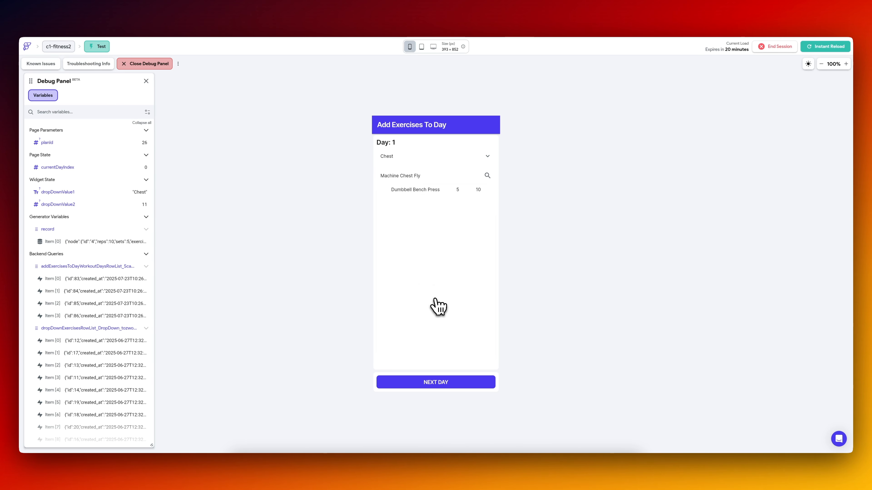
Add Plank to Day 1, switch the muscle group to Triceps, and add Machine Chest Fly again.
click(489, 177)
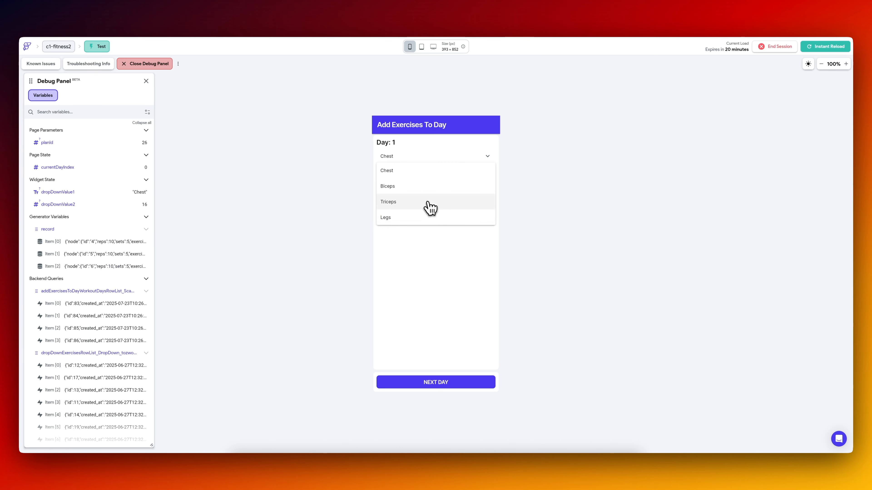
click(427, 202)
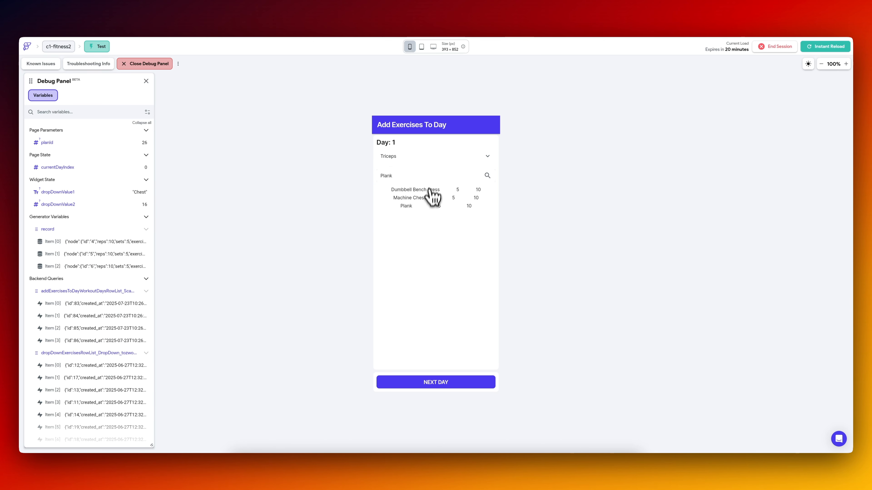
click(427, 176)
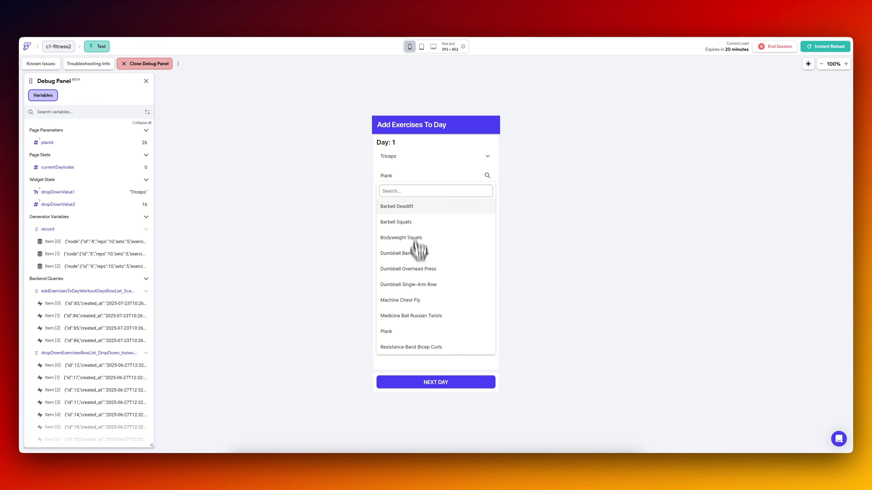
click(413, 300)
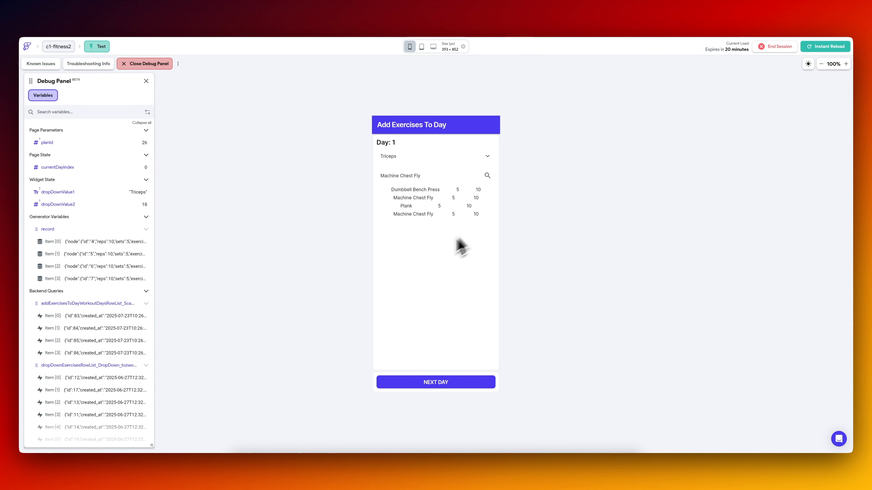
Advance to Day 2, choose Biceps, and add Resistance Band Bicep Curls by searching for "re".
click(445, 389)
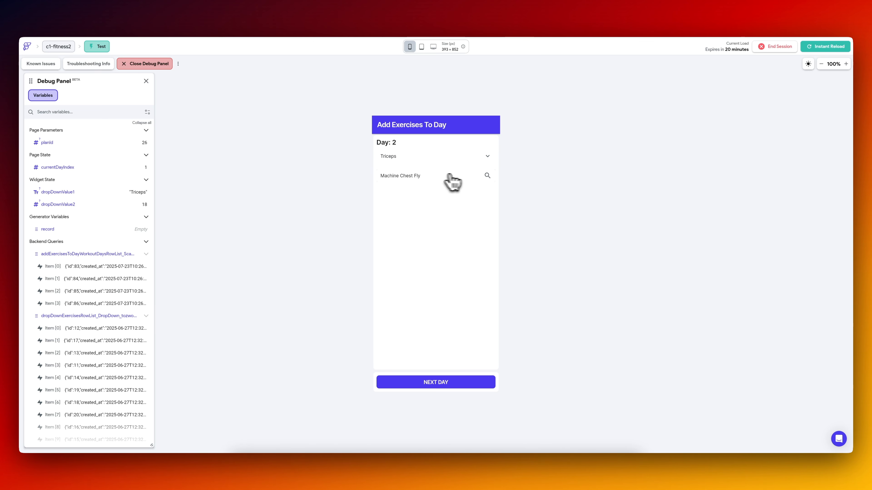
click(464, 158)
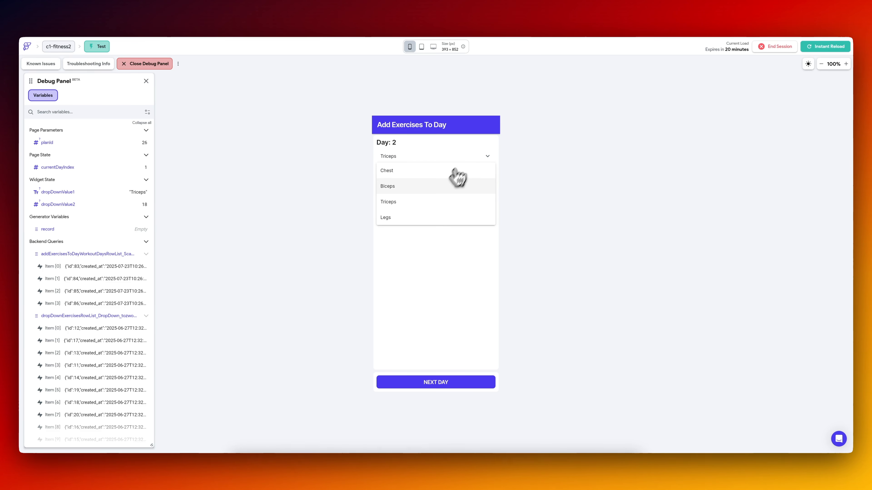
click(438, 188)
click(486, 176)
click(419, 191)
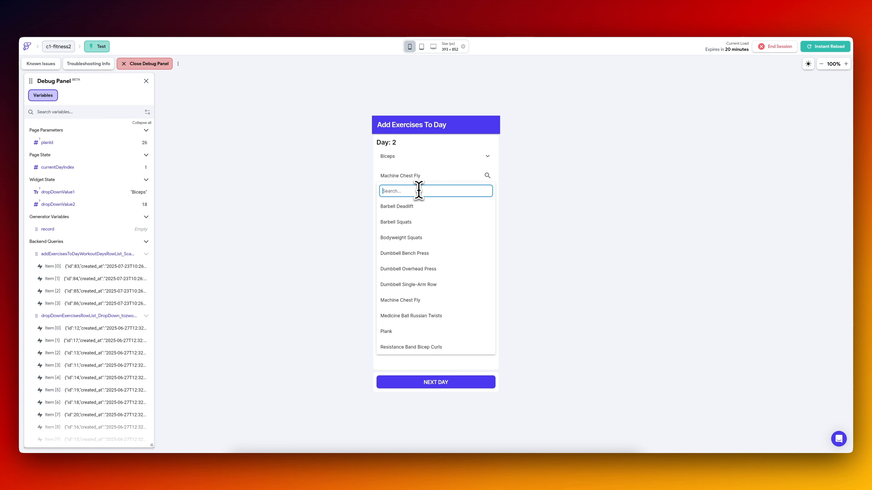
text(re)
click(412, 207)
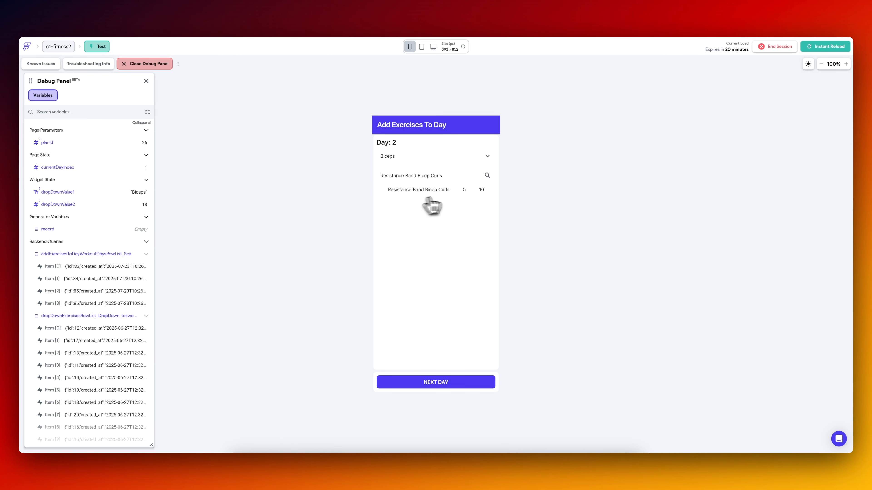
Advance to Day 3, choose Legs, and add Barbell Squats and Bodyweight Squats through the exercise search.
click(446, 382)
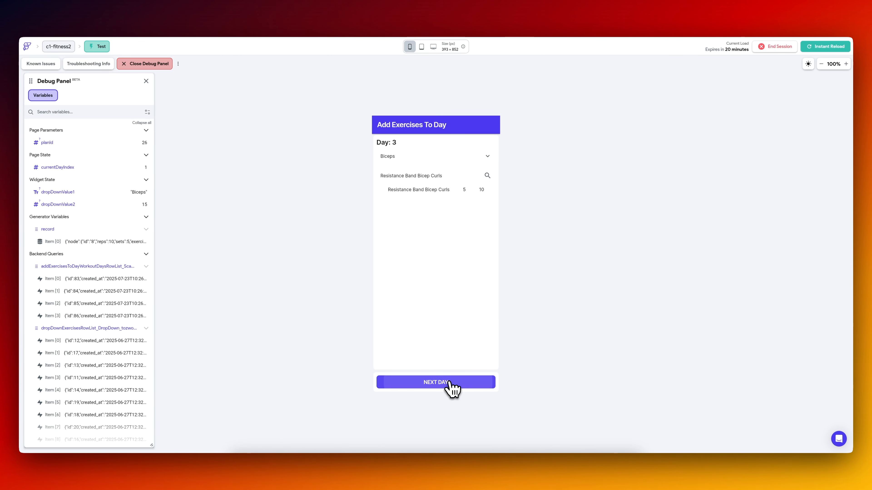
click(429, 175)
click(417, 191)
text(sqa)
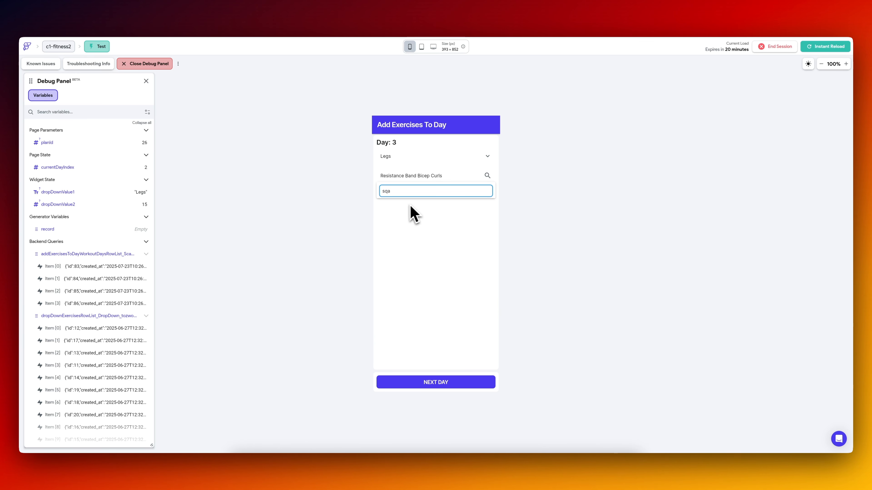
key(BackSpace)
click(407, 207)
click(488, 177)
click(429, 193)
text(sq)
click(410, 226)
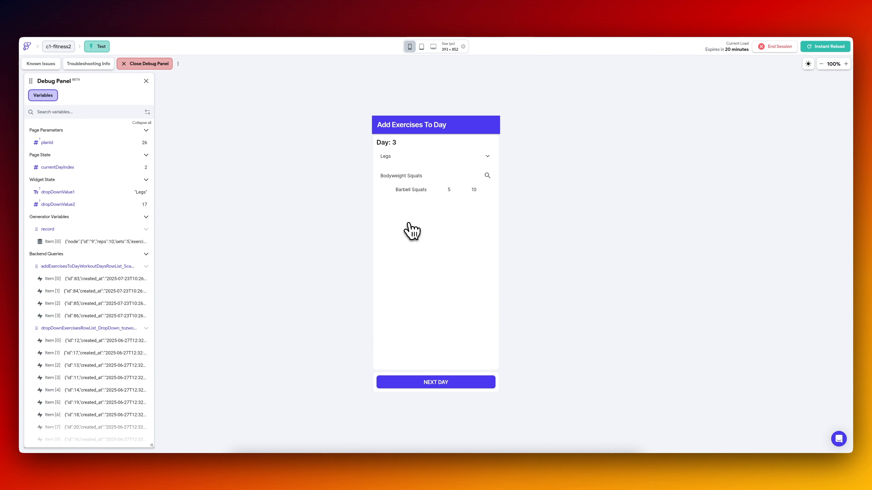
Advance to Day 4, choose Chest, add Dumbbell Bench Press by searching for "bench", and finish the plan.
click(446, 384)
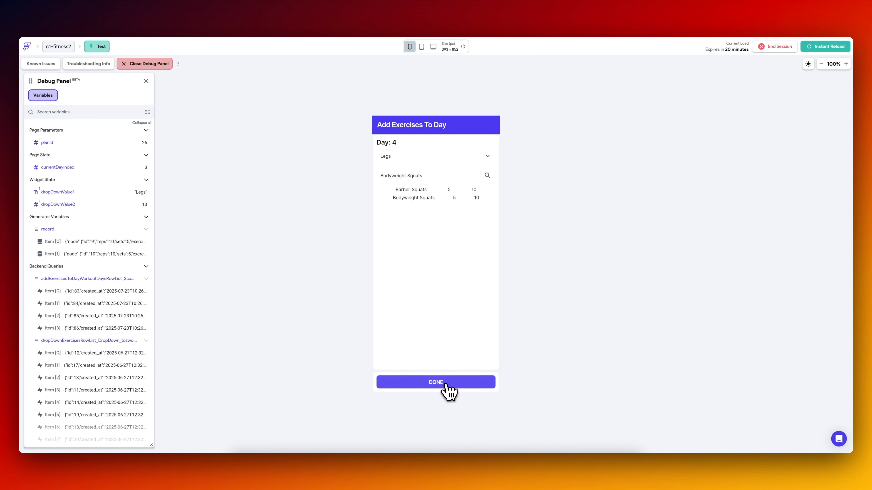
click(434, 159)
click(417, 202)
click(414, 171)
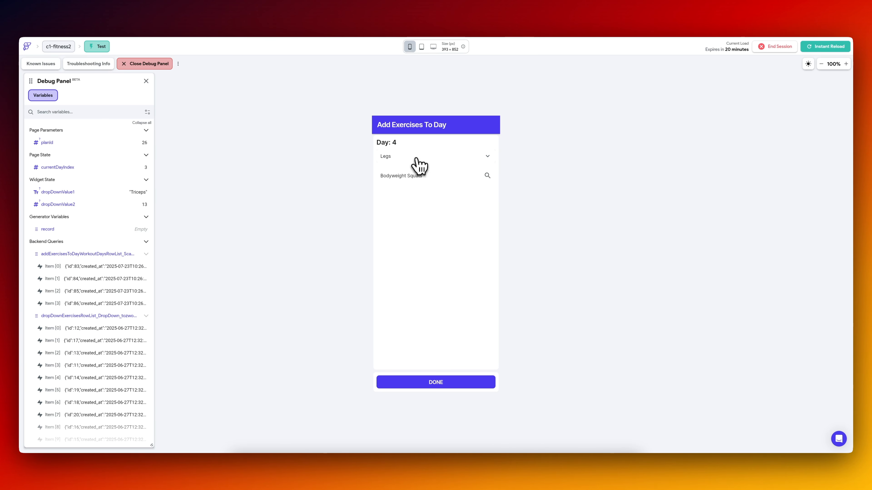
click(414, 173)
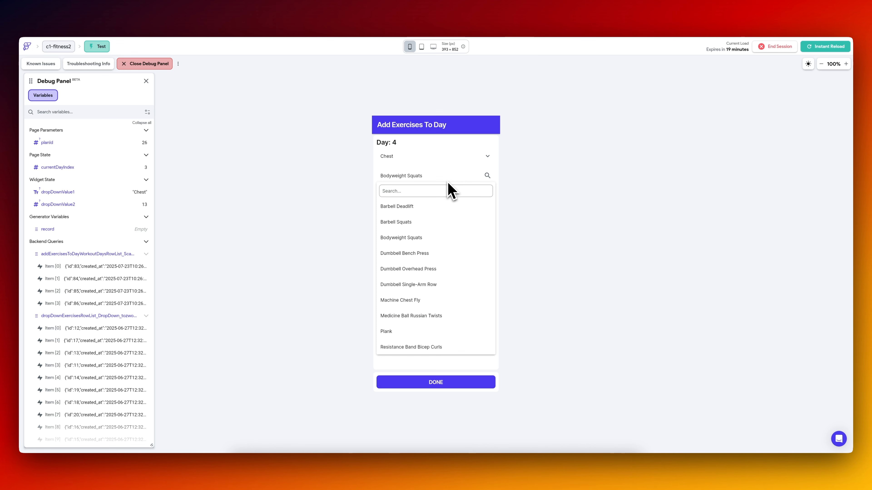
click(412, 193)
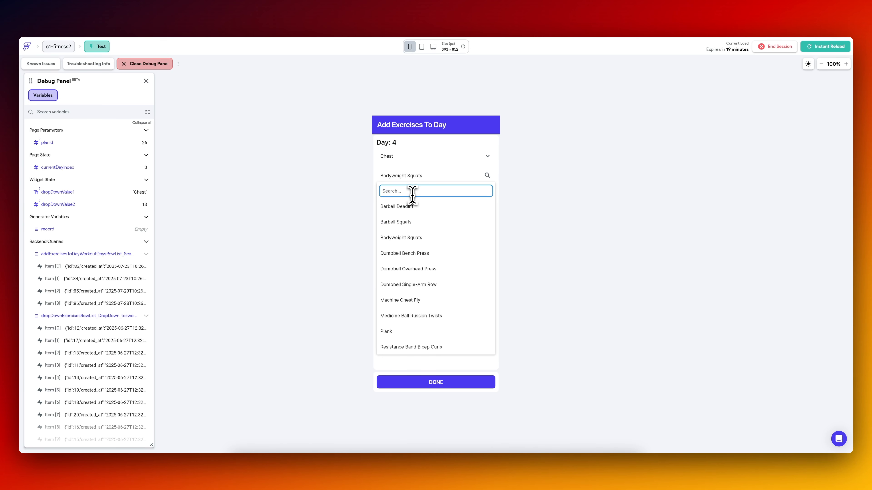
text(bench)
click(420, 211)
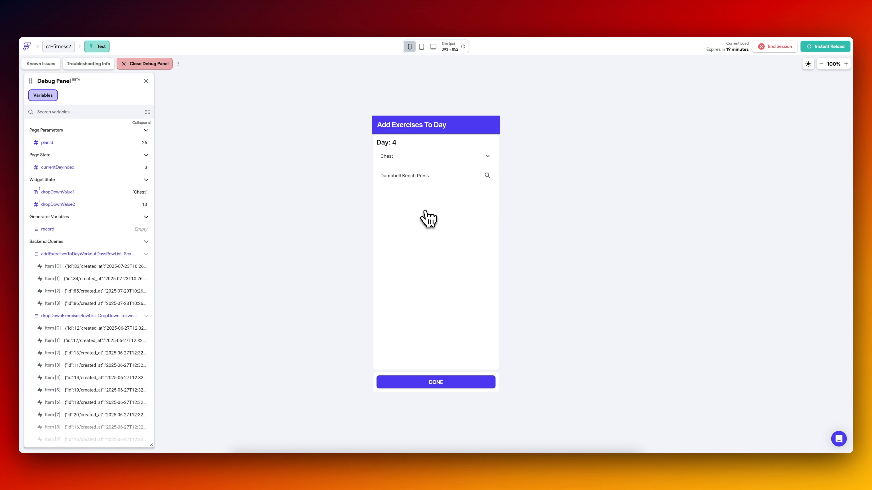
click(437, 382)
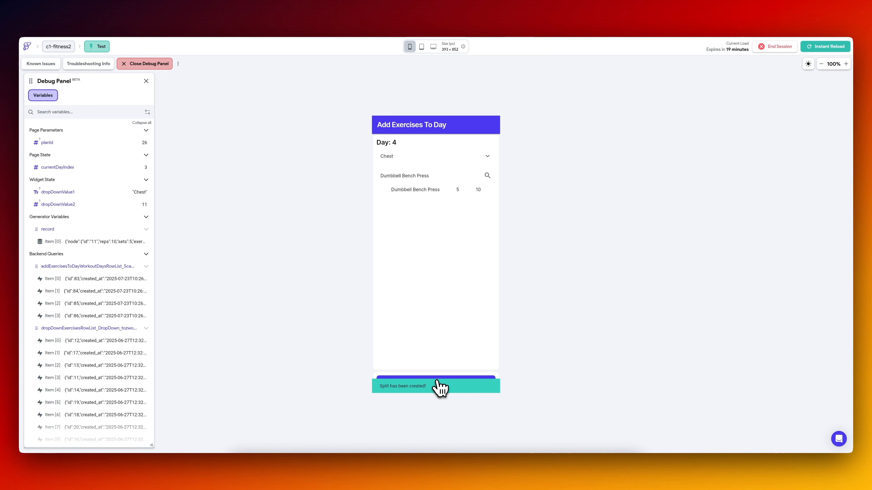
Switch to Supabase and check the new plan's records in the workout_plans, workout_days and workout_day_exercises tables.
click(226, 13)
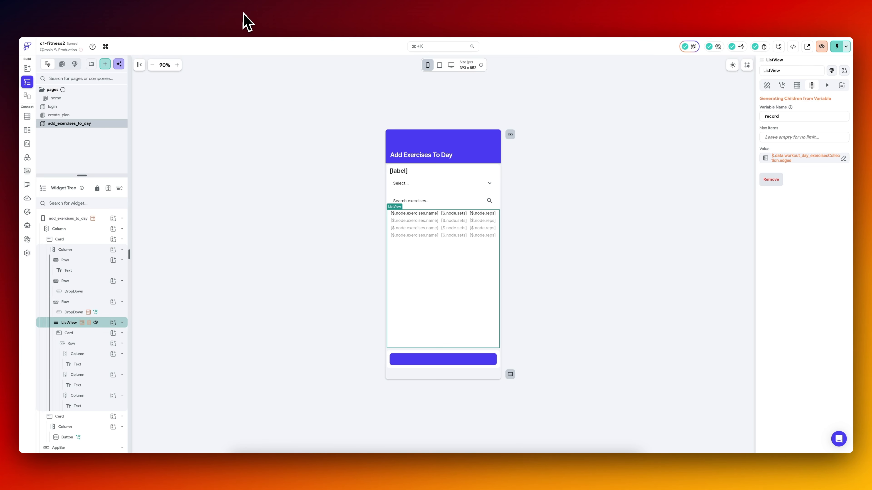
click(243, 13)
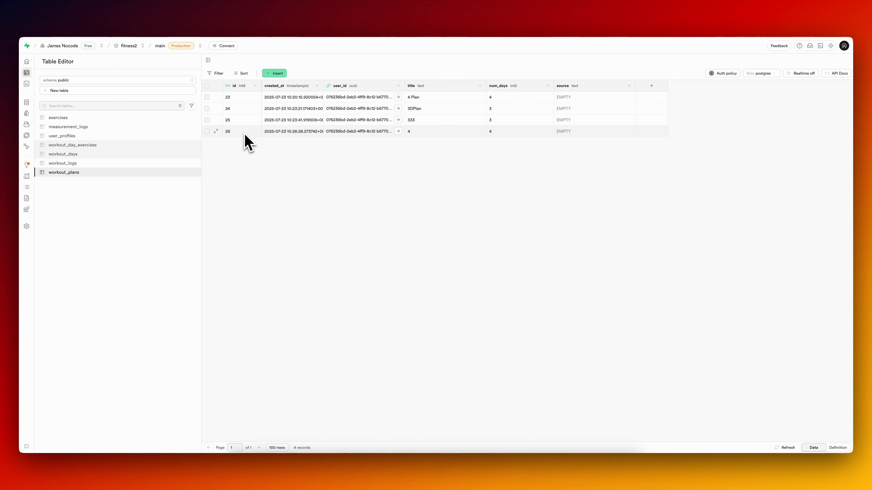
click(76, 154)
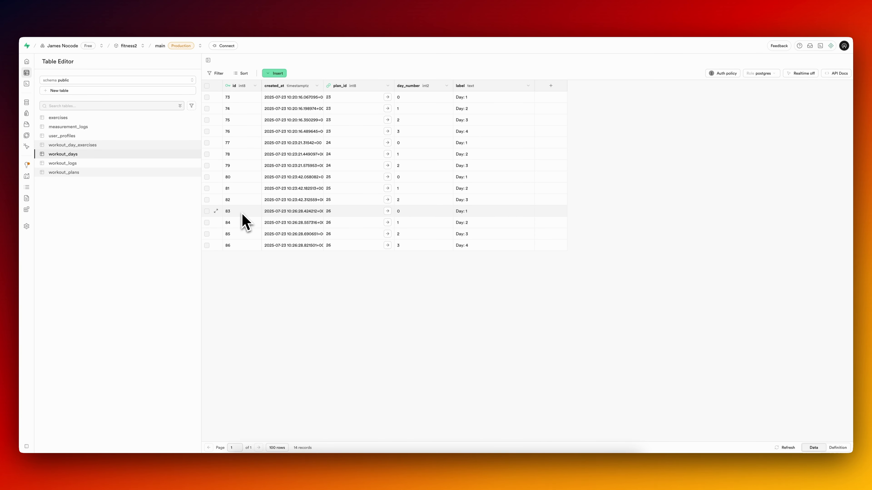
click(84, 145)
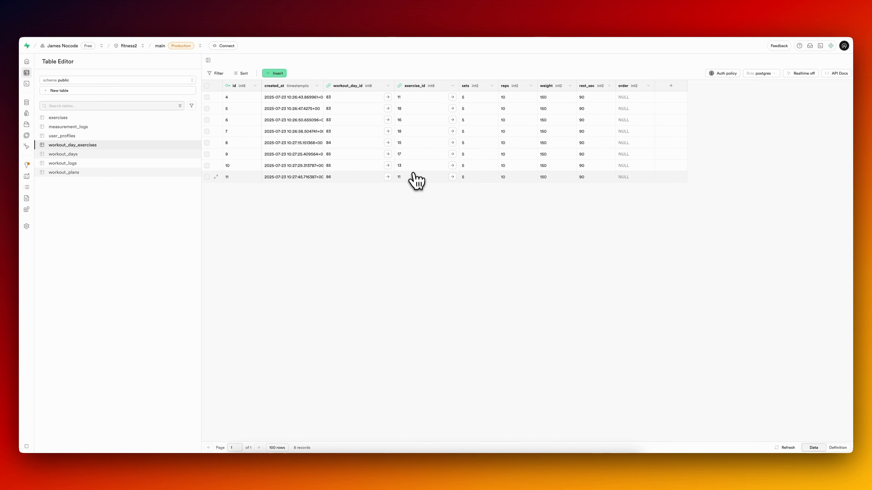
Inspect the referenced exercise records of workout_day_exercises rows 8, 9, 10 and 11.
click(453, 143)
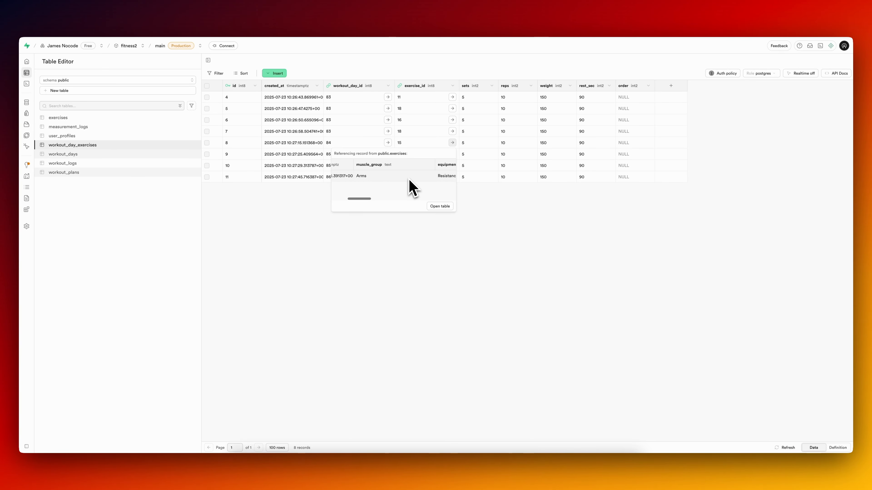
scroll(411, 186, right, 3)
click(385, 247)
click(452, 153)
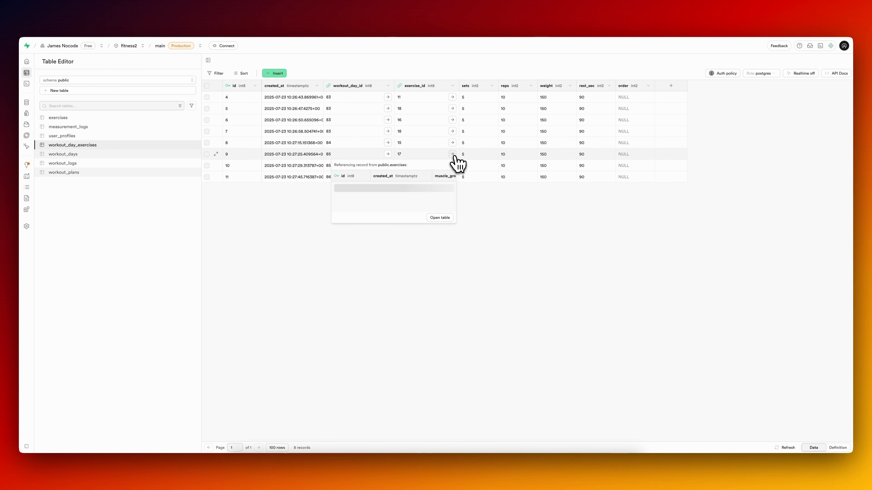
scroll(419, 200, right, 5)
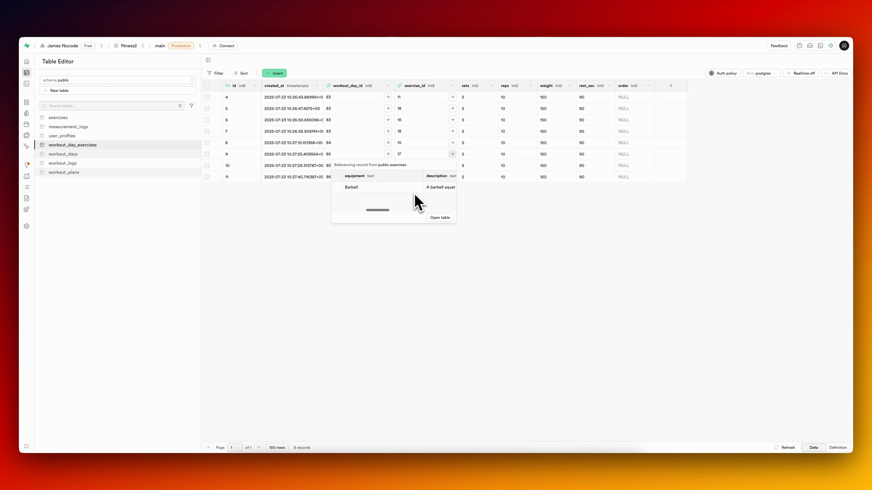
click(400, 290)
click(453, 165)
scroll(412, 207, right, 3)
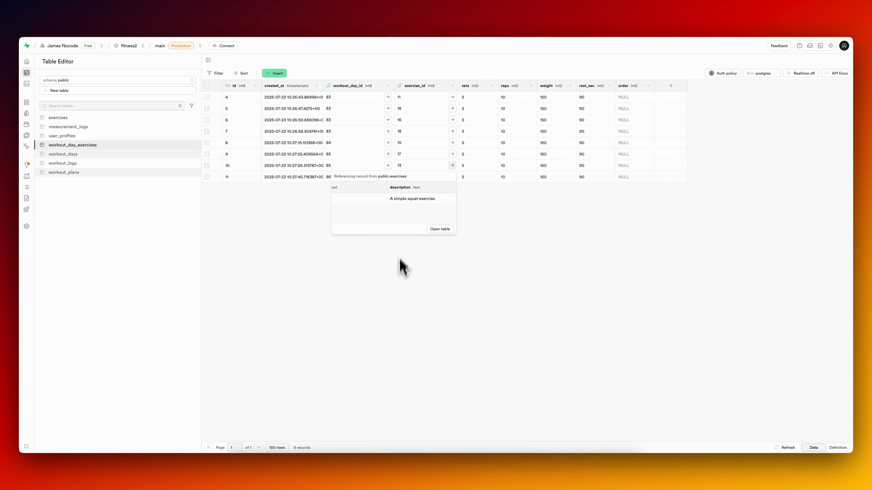
scroll(410, 202, left, 3)
scroll(409, 197, right, 3)
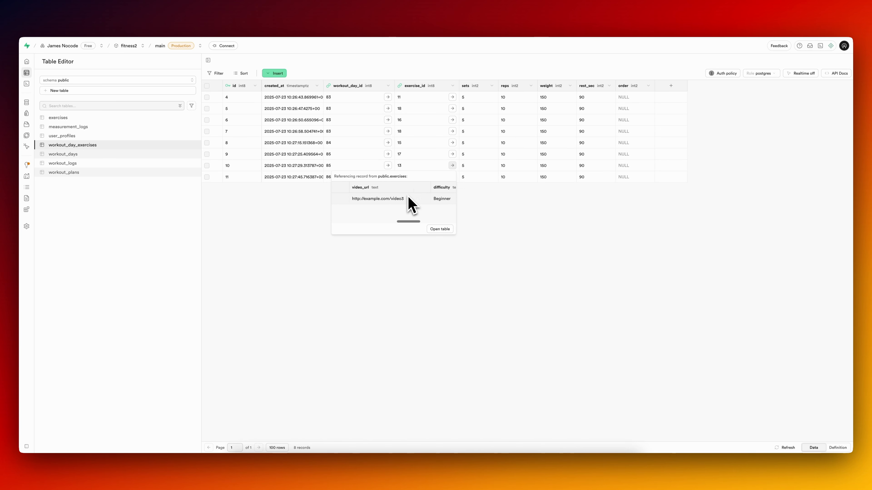
click(399, 281)
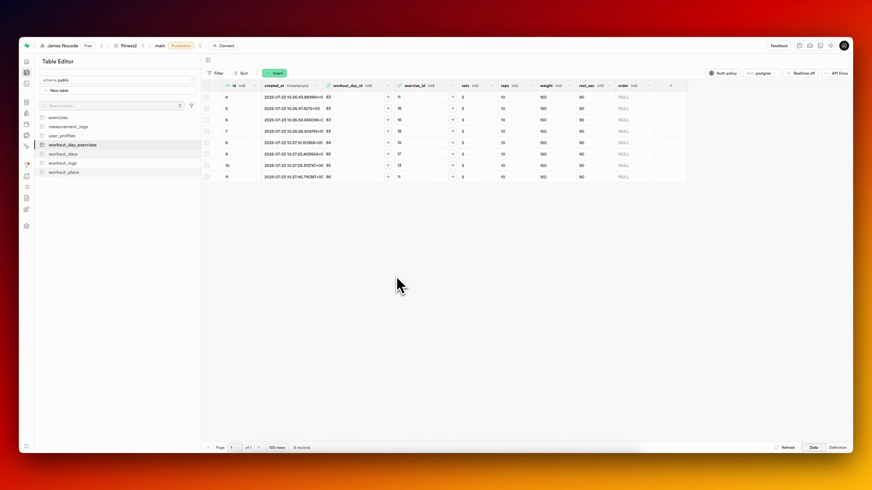
click(452, 177)
click(383, 288)
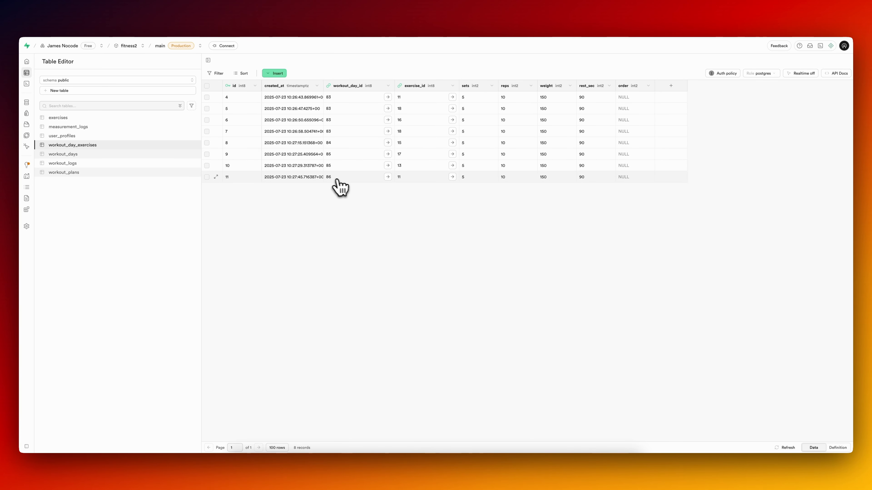
Check the exercise records referenced by rows 7 and 6 of workout_day_exercises.
click(388, 132)
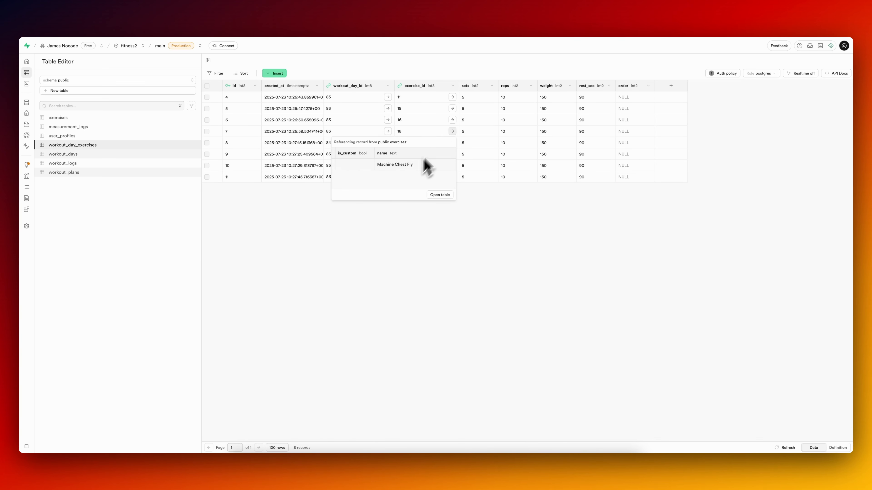
click(453, 121)
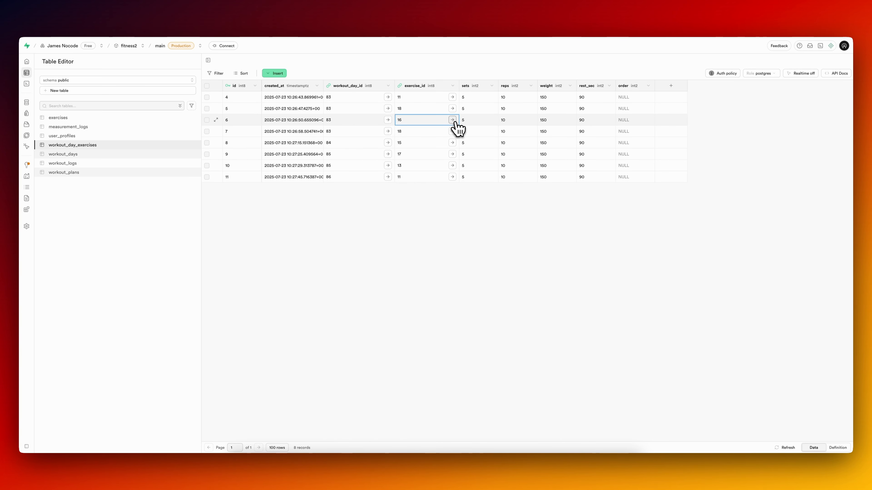
click(452, 120)
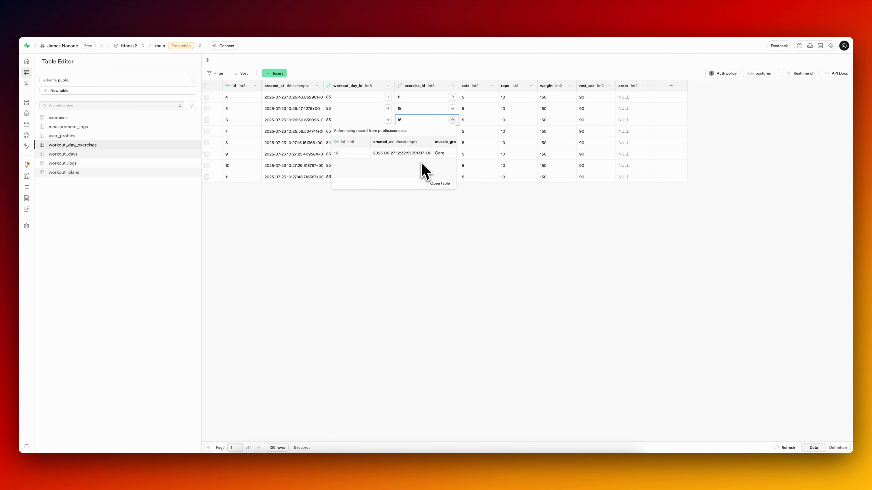
click(401, 247)
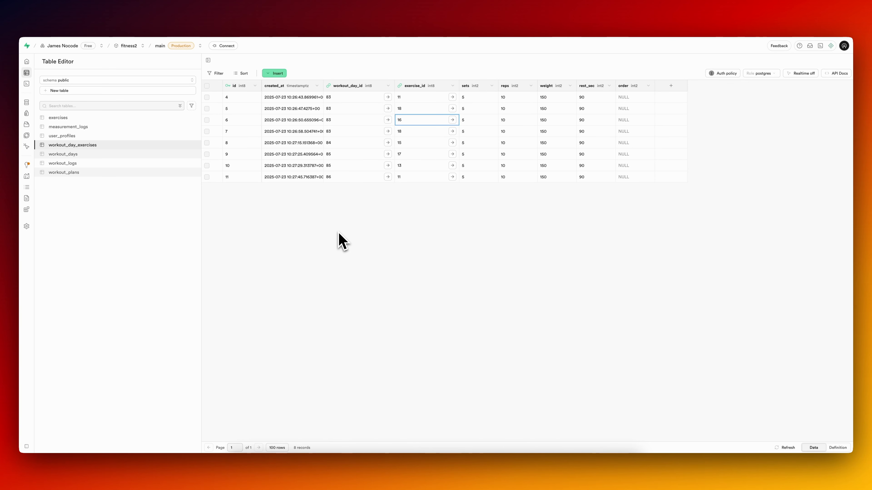
Switch to the FlutterFlow test session, choose Triceps for Day 1 and add Dumbbell Single-Arm Row.
click(146, 20)
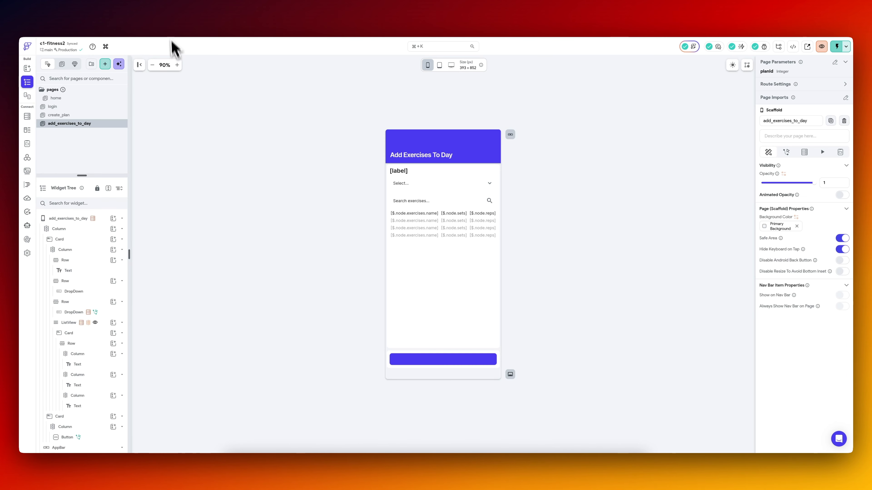
click(171, 26)
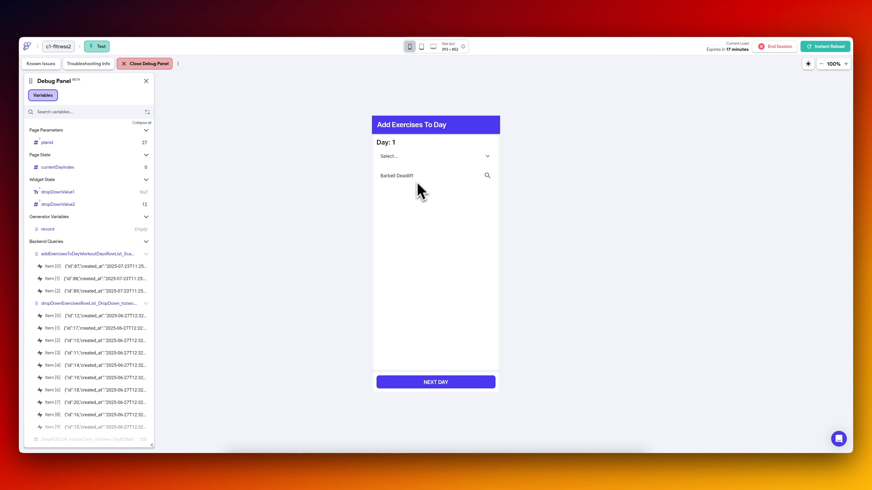
click(426, 159)
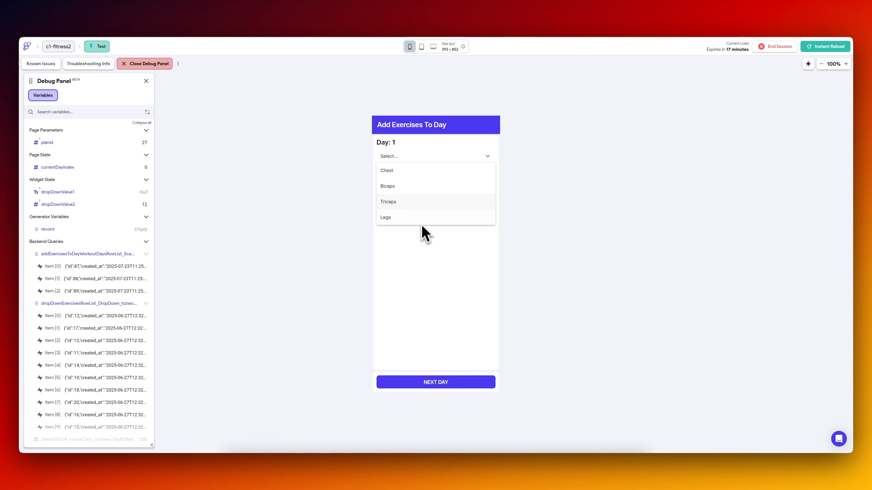
click(429, 202)
click(420, 181)
click(417, 223)
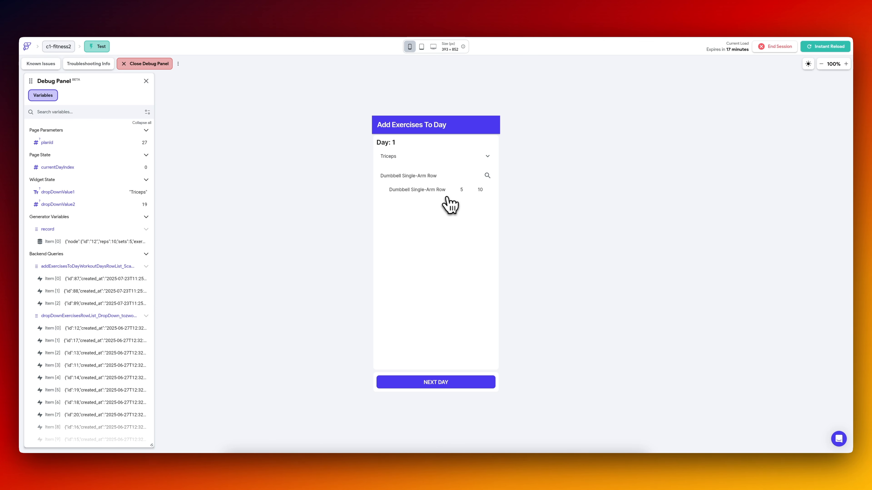
Return to the FlutterFlow editor and set the main axis alignment of the exercise card's row to Start.
click(93, 15)
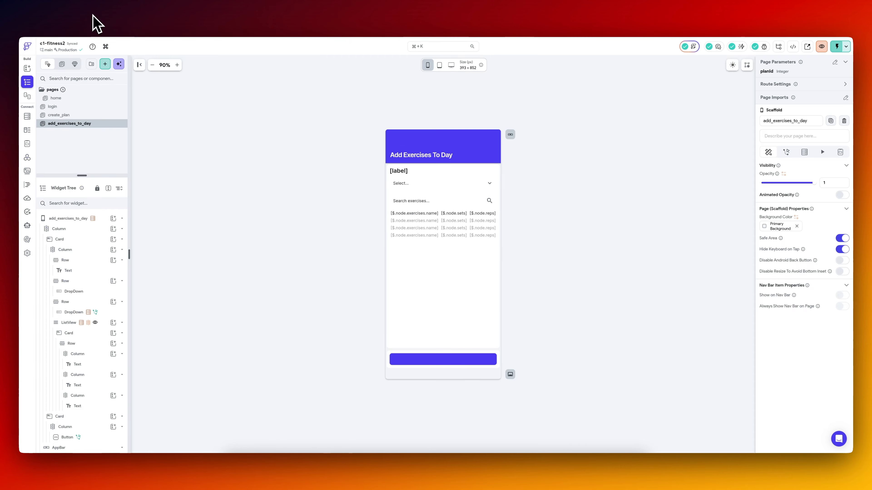
click(399, 218)
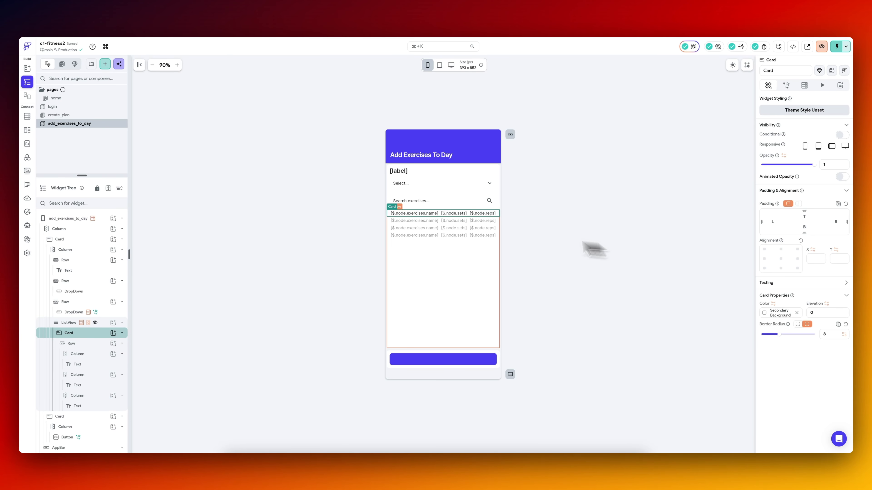
click(94, 343)
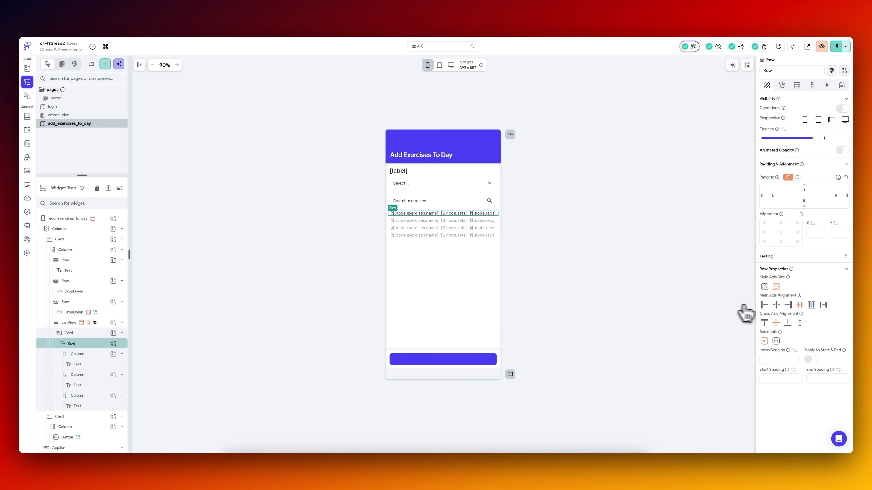
click(764, 305)
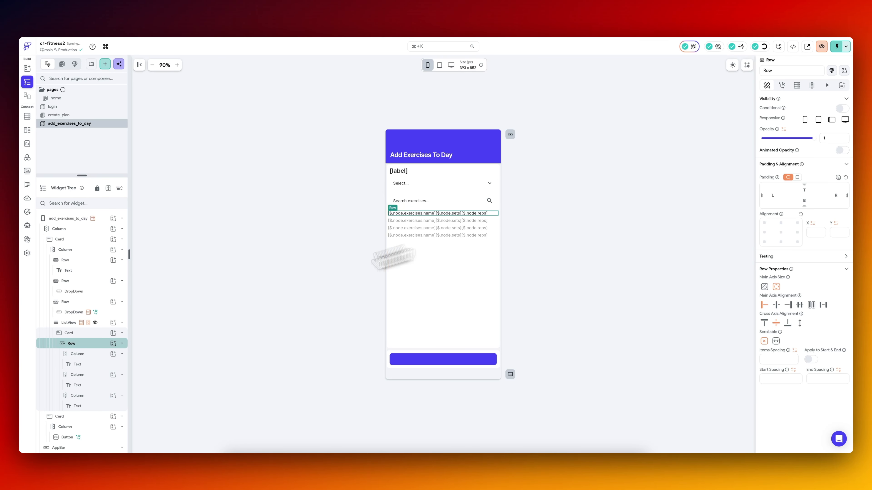
Set the padding of the card inside the ListView to 10 on all sides.
click(80, 333)
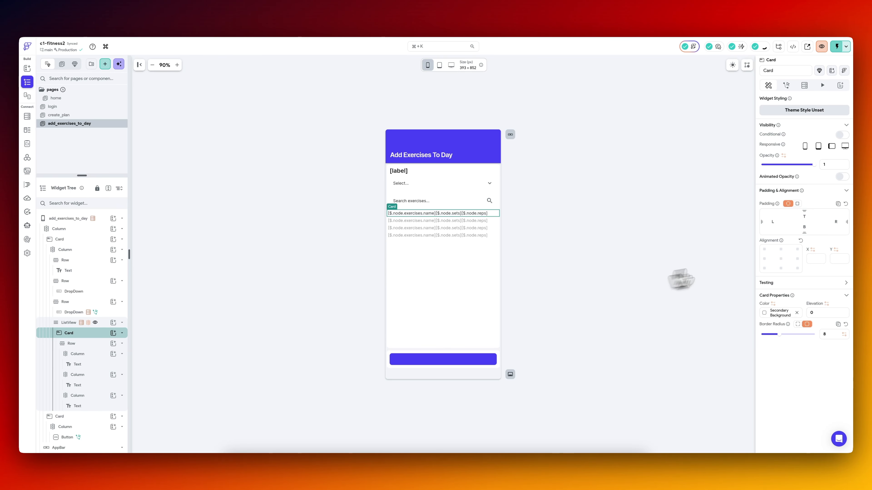
click(796, 203)
click(828, 214)
text(10)
click(609, 246)
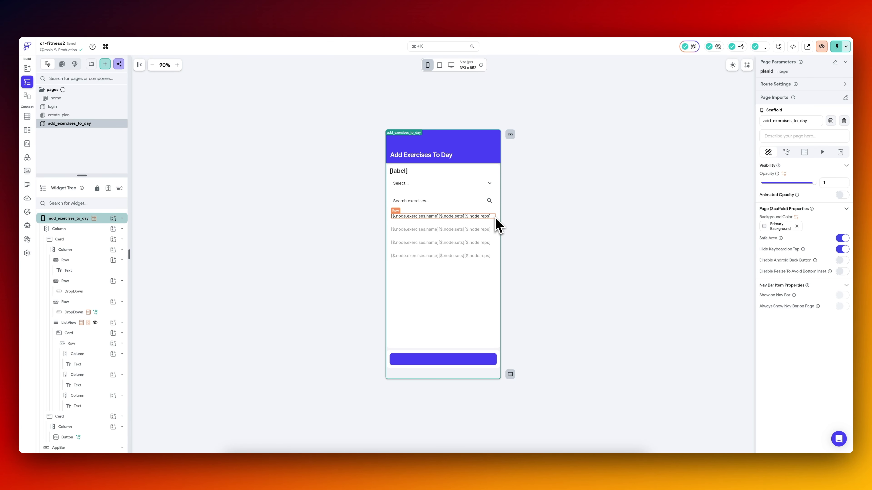
click(494, 217)
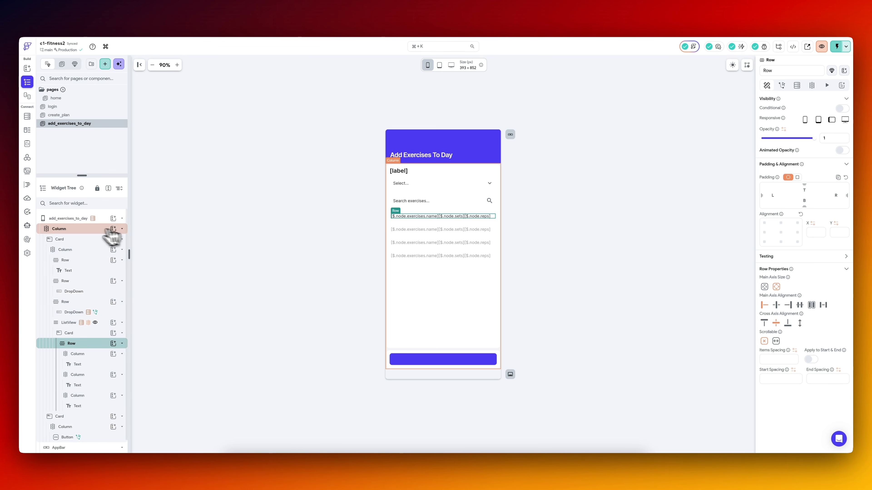
click(80, 219)
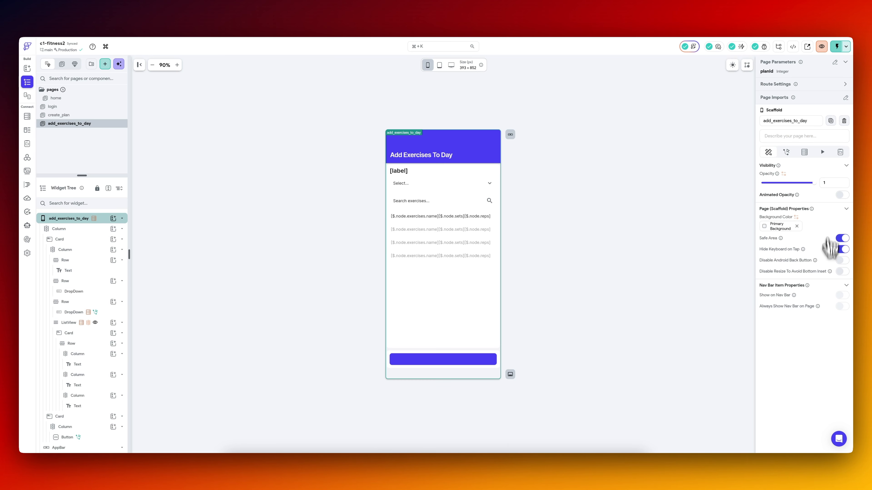
click(841, 152)
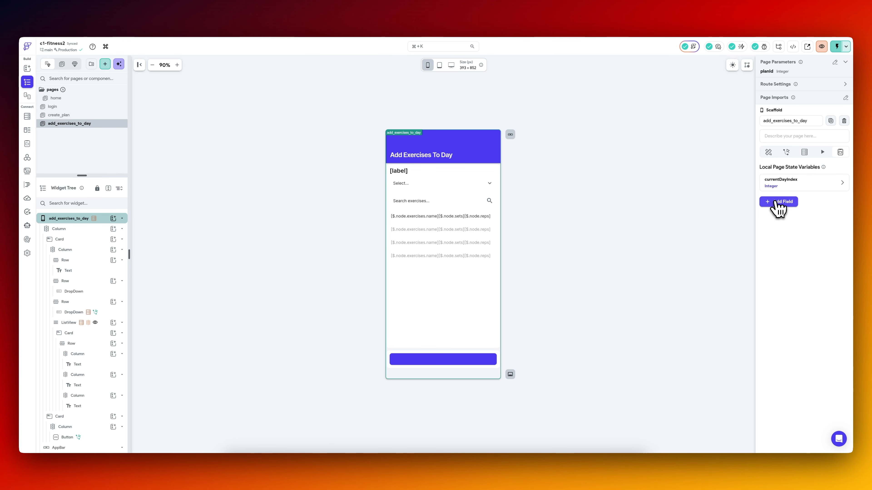
click(783, 205)
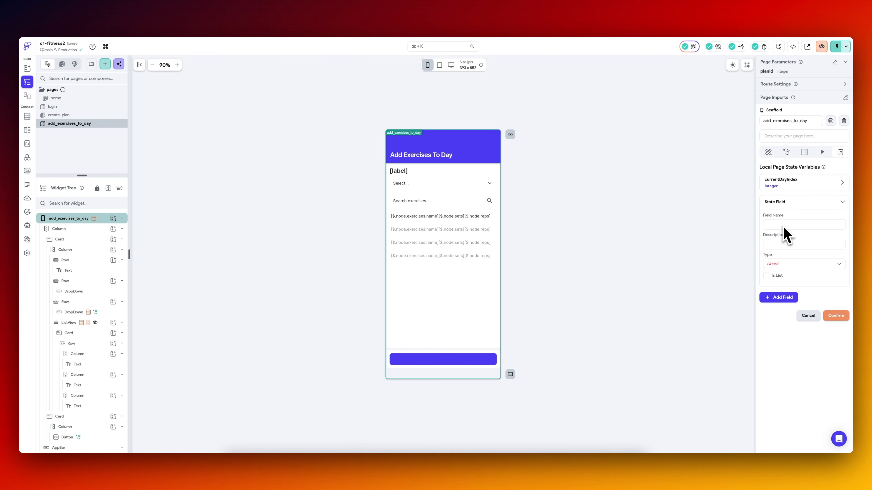
text(exercises)
click(796, 263)
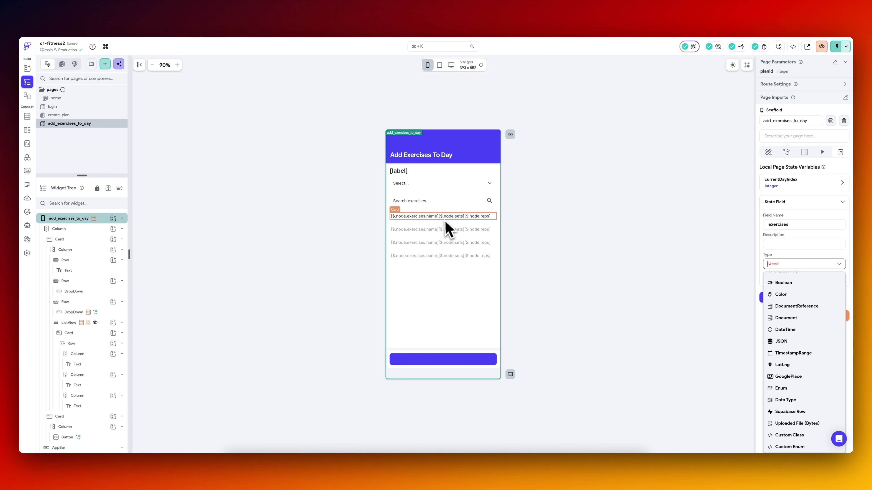
click(758, 319)
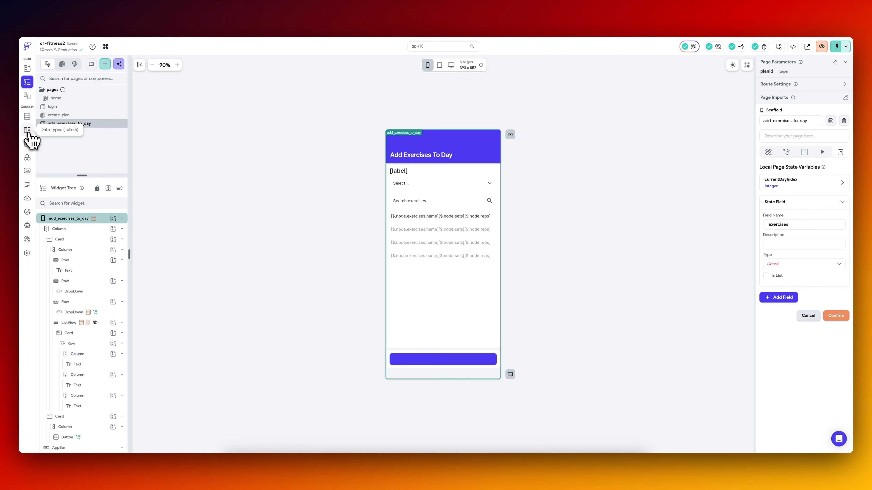
Create a data type named exerciseType and give it a name field.
click(27, 131)
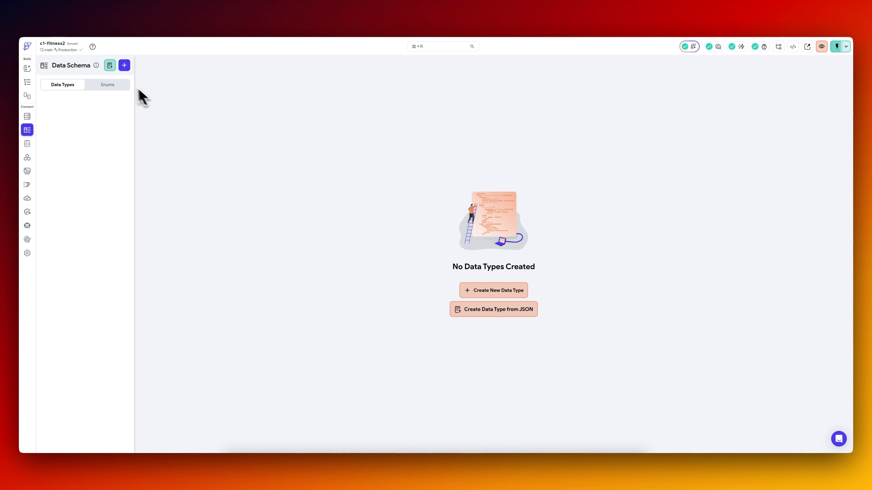
click(124, 65)
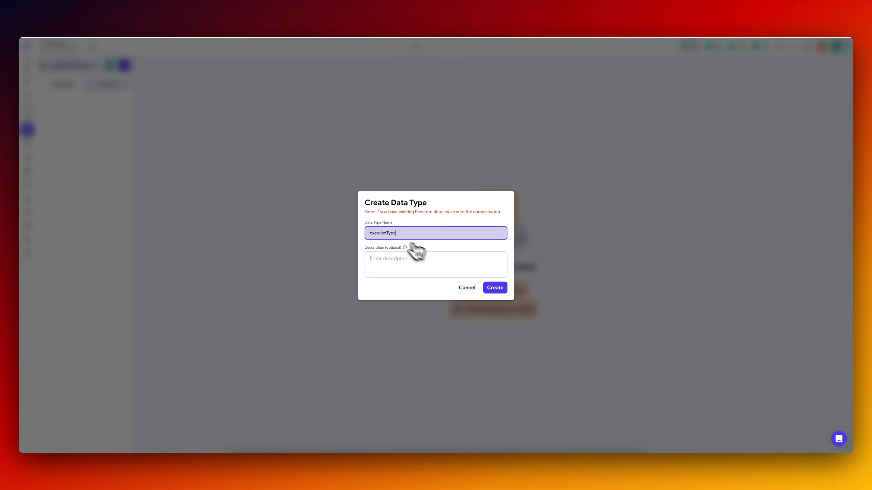
click(496, 289)
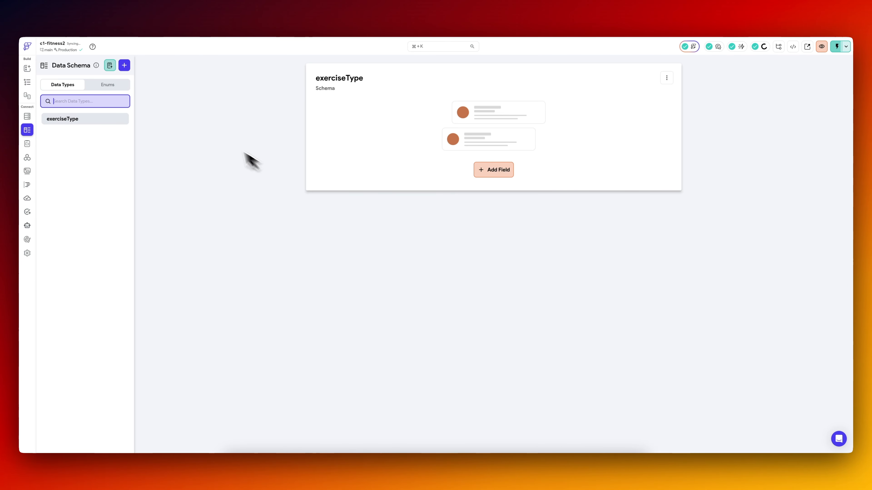
click(492, 171)
text(name)
key(Return)
Add an Integer field named sets to the exerciseType data type and duplicate that field.
click(346, 152)
text(sets)
click(416, 272)
text(int)
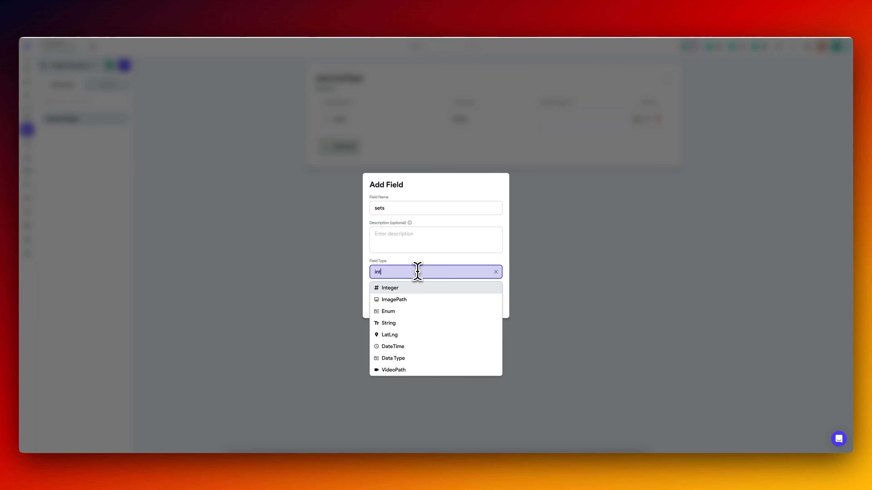
key(Return)
key(Return)
click(637, 139)
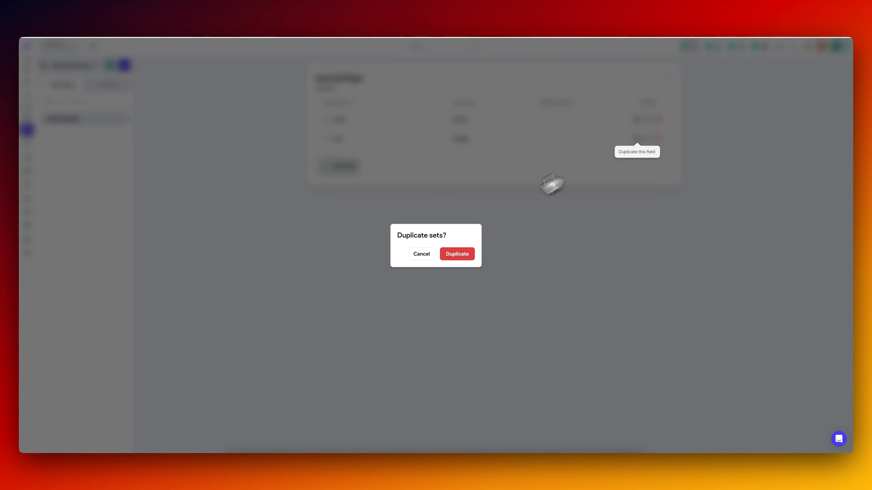
click(457, 254)
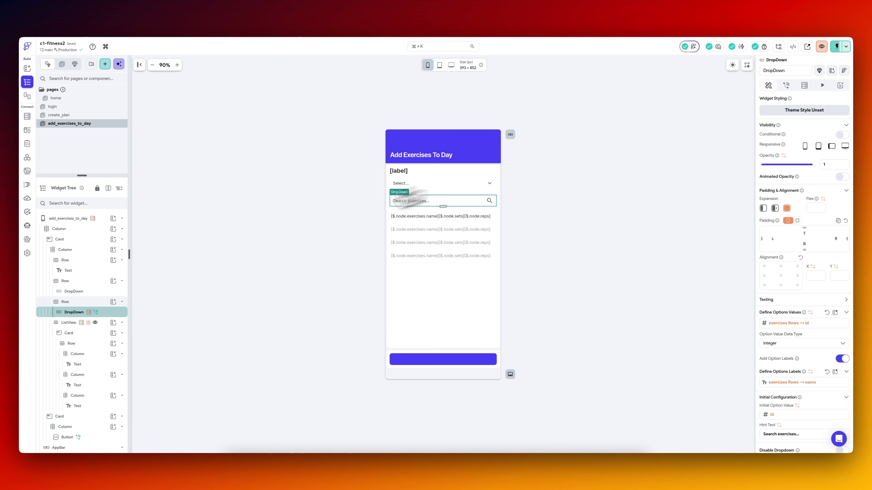
Add a page state variable named exercises to add_exercises_to_day as a list of the exerciseType data type.
click(82, 219)
click(787, 203)
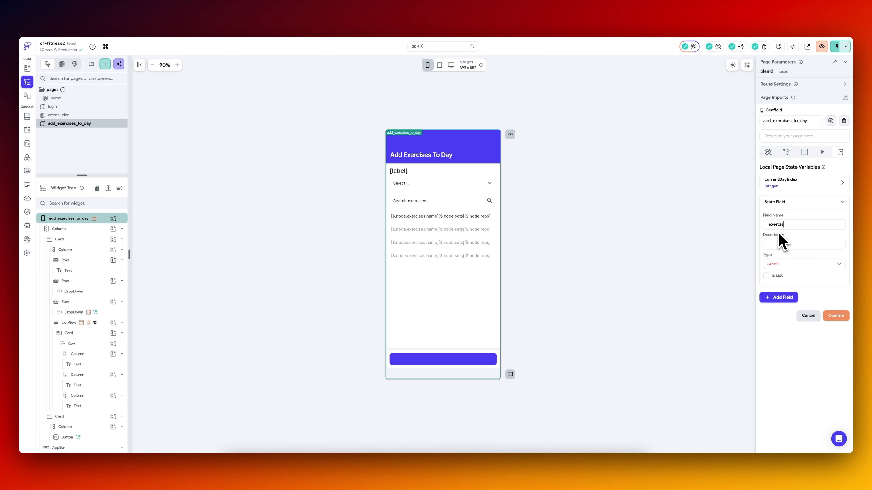
click(796, 264)
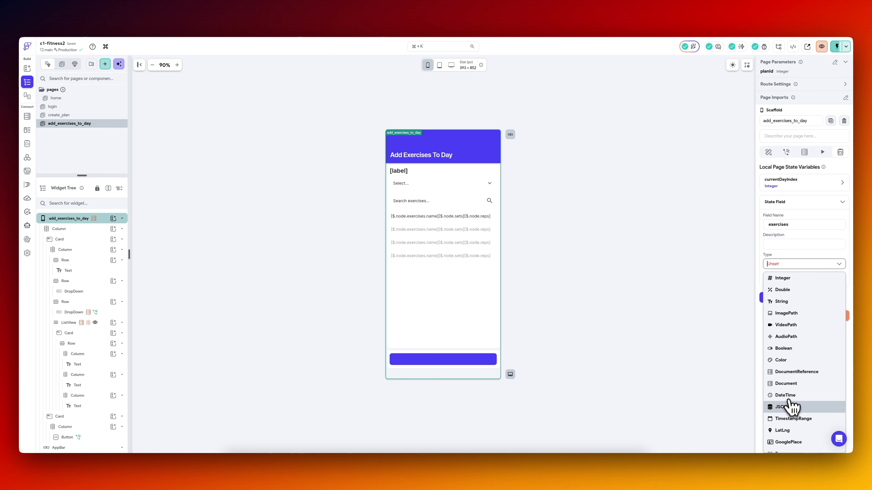
scroll(795, 402, down, 2)
click(795, 420)
click(791, 296)
click(788, 318)
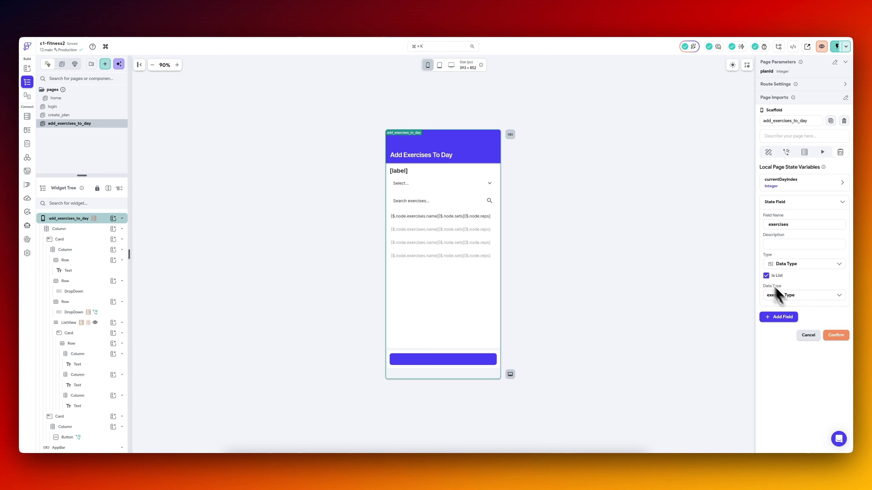
click(836, 336)
Add an Update Page State action after the backend call in the exercise search dropdown's On Selected flow.
click(422, 206)
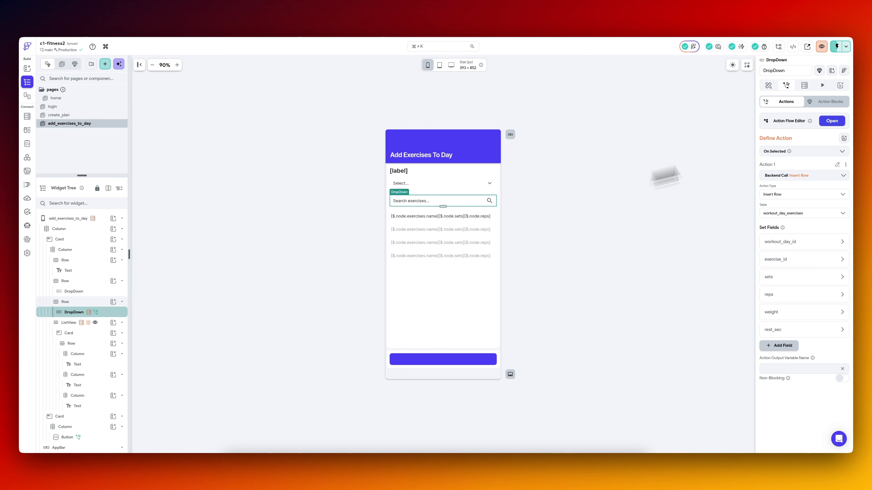
click(832, 121)
click(429, 124)
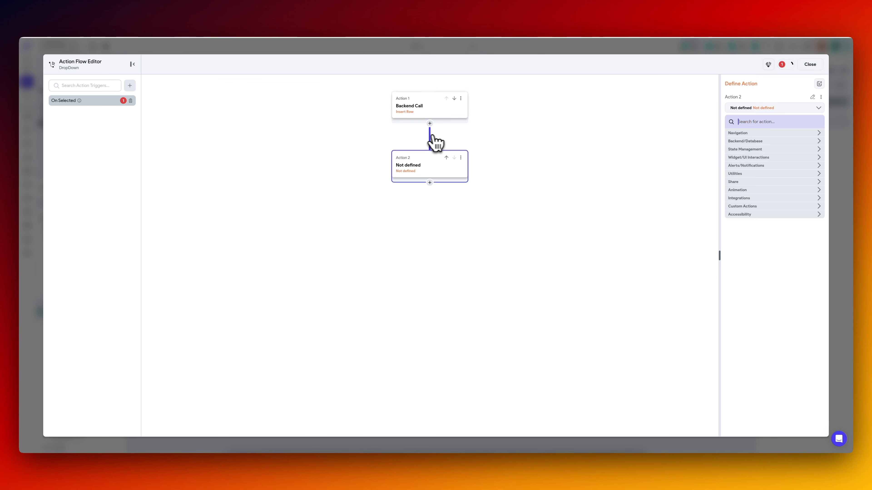
text(page)
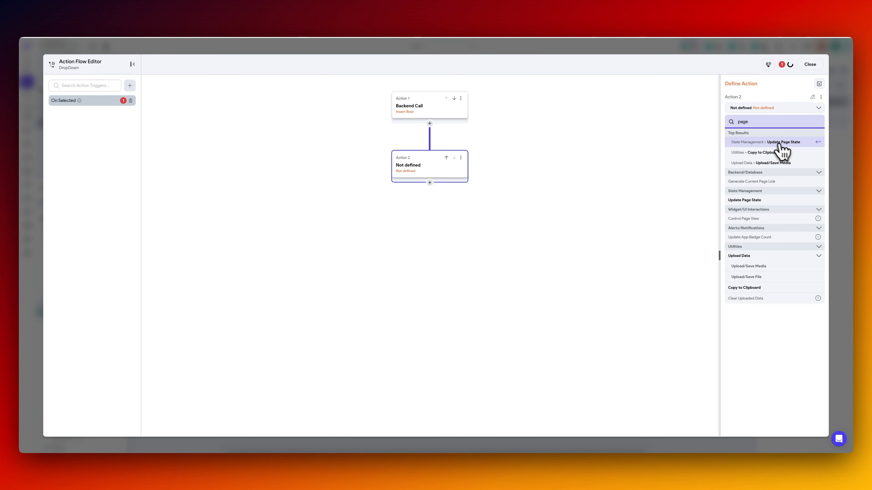
click(777, 146)
Add the exercises field to the Update Page State action with the update type Add to List.
click(743, 136)
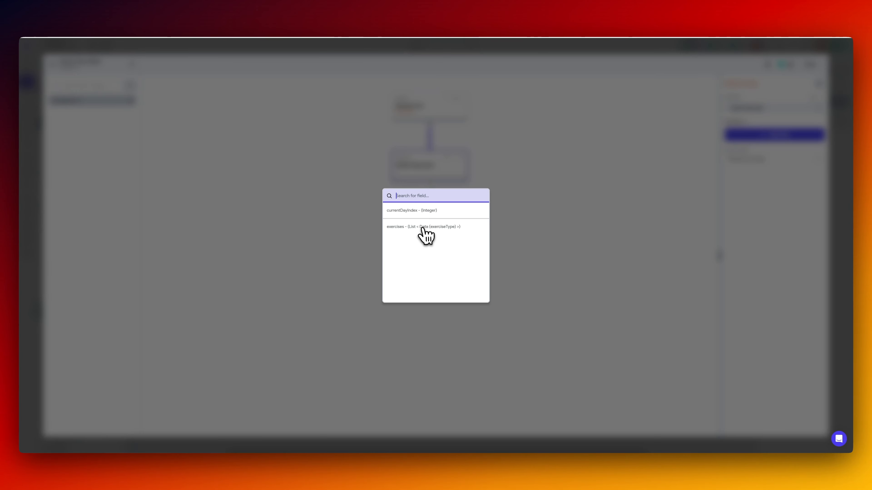
click(424, 228)
click(740, 166)
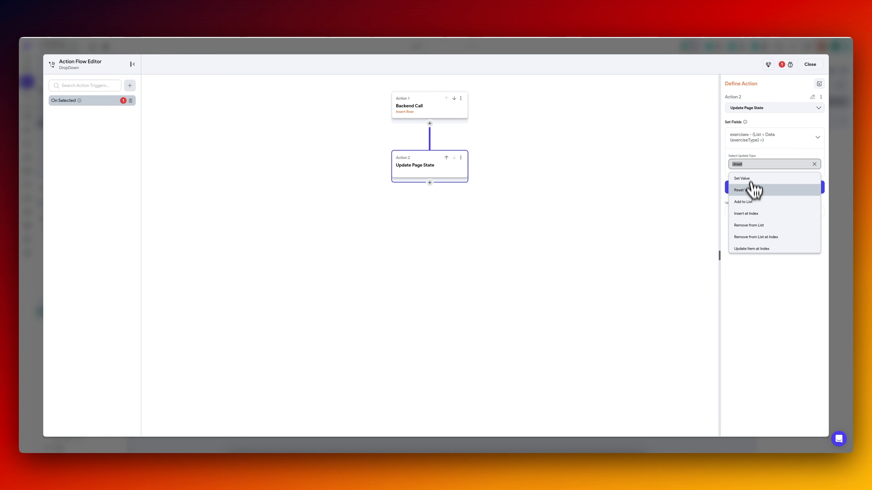
click(749, 201)
Use a created exerciseType object as the value to add and set its name from widget state DropDown 1.
click(754, 186)
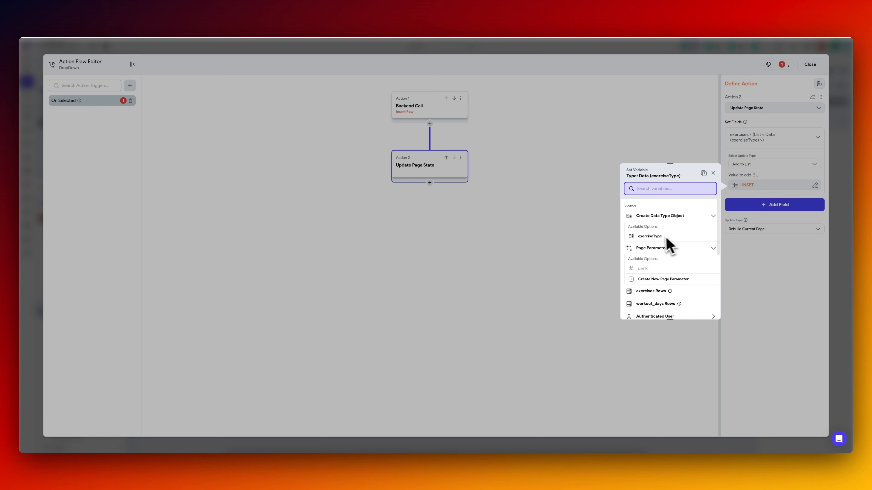
click(658, 238)
click(648, 240)
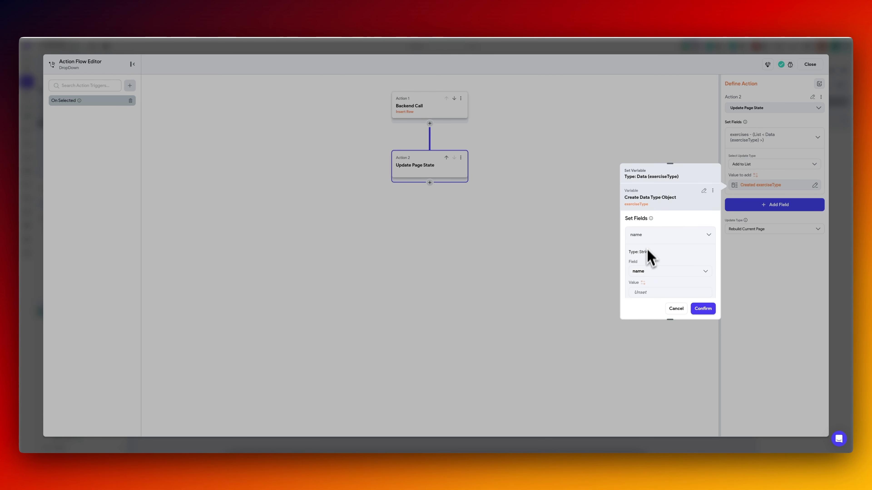
scroll(652, 284, down, 2)
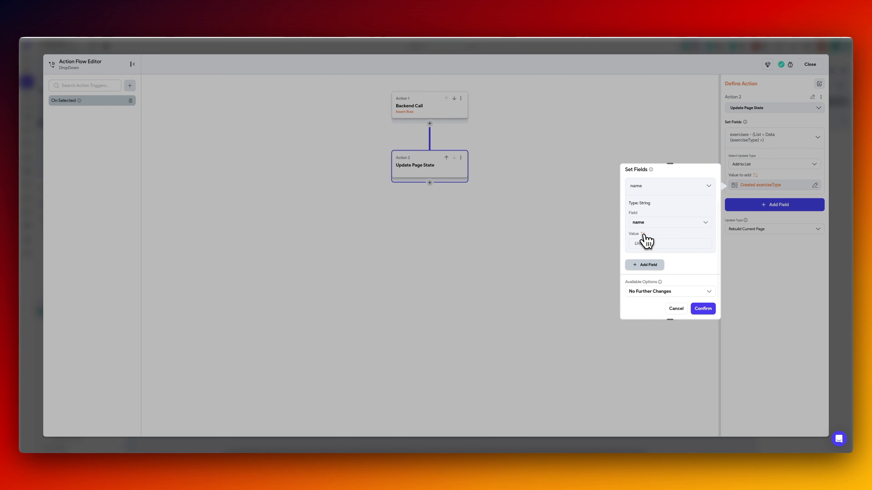
click(639, 242)
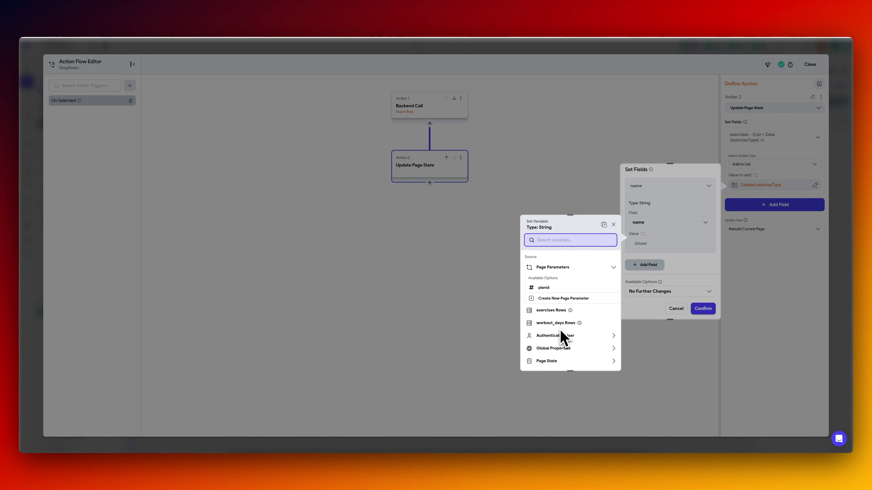
scroll(558, 320, down, 4)
click(568, 308)
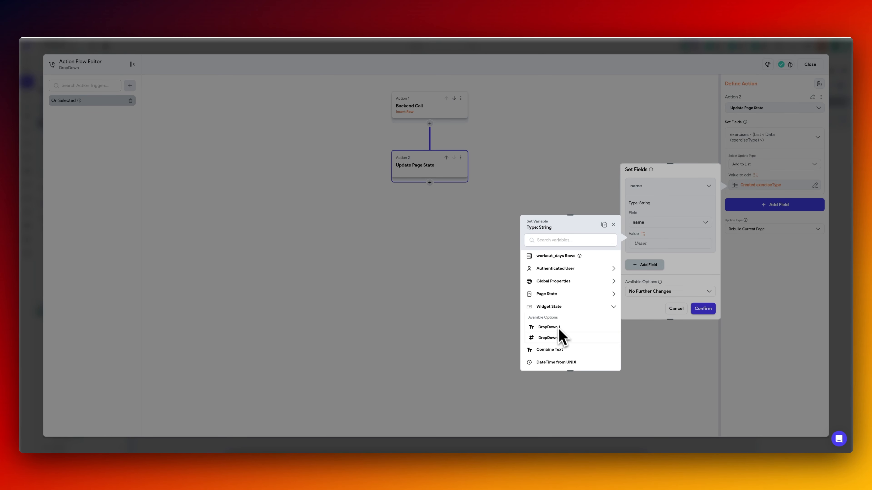
click(560, 329)
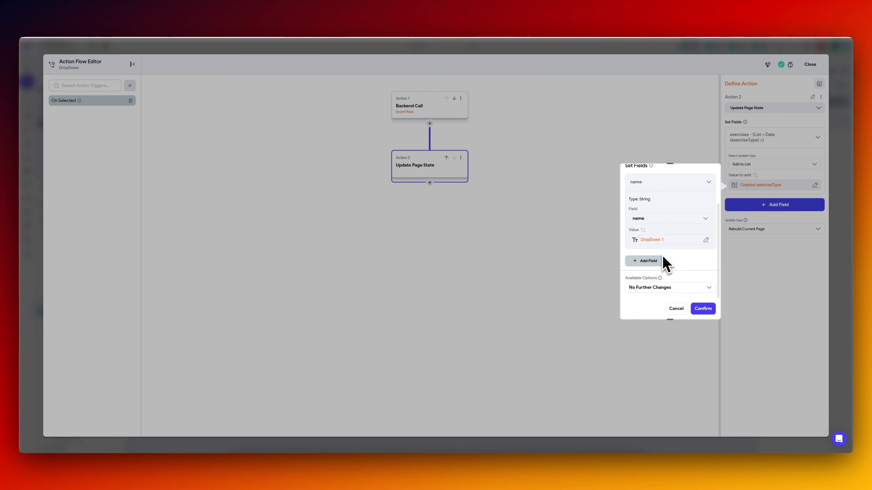
Add sets with value 5 and reps with value 10 to the exerciseType object and confirm it.
click(648, 261)
scroll(658, 270, down, 3)
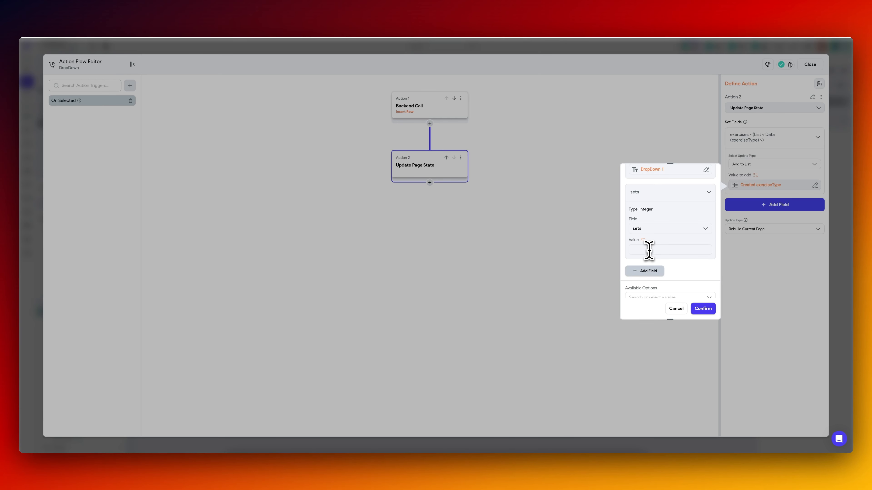
click(654, 272)
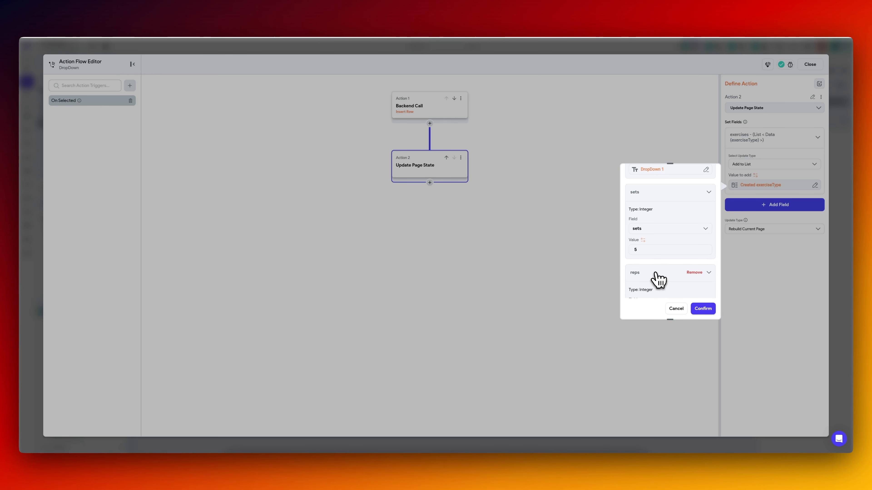
scroll(663, 261, up, 5)
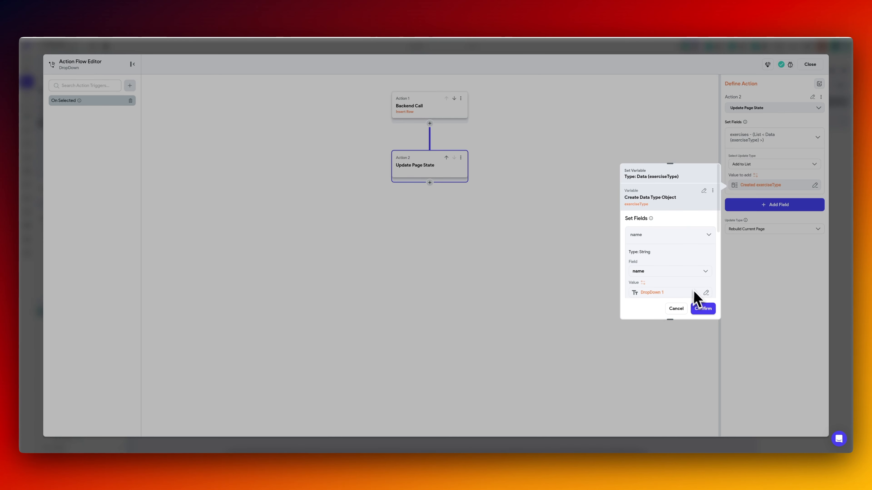
click(702, 308)
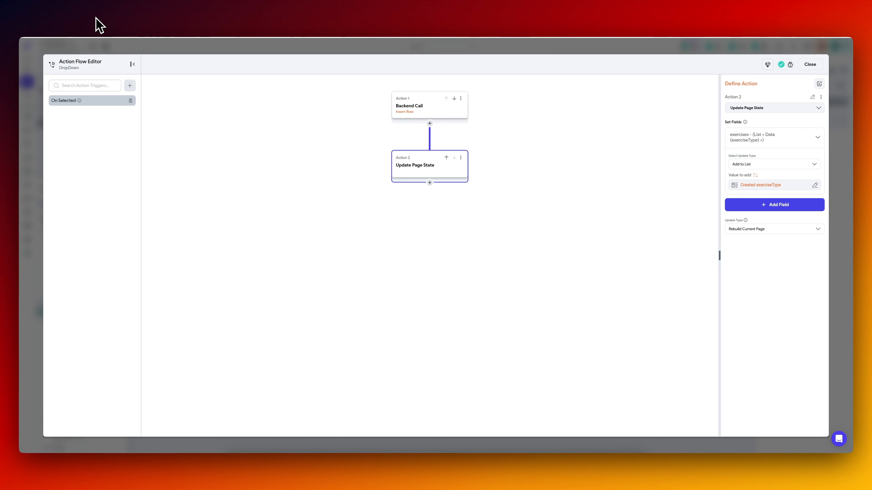
Add an Integer field named exerciseId to the exerciseType data type and move it above name.
click(133, 50)
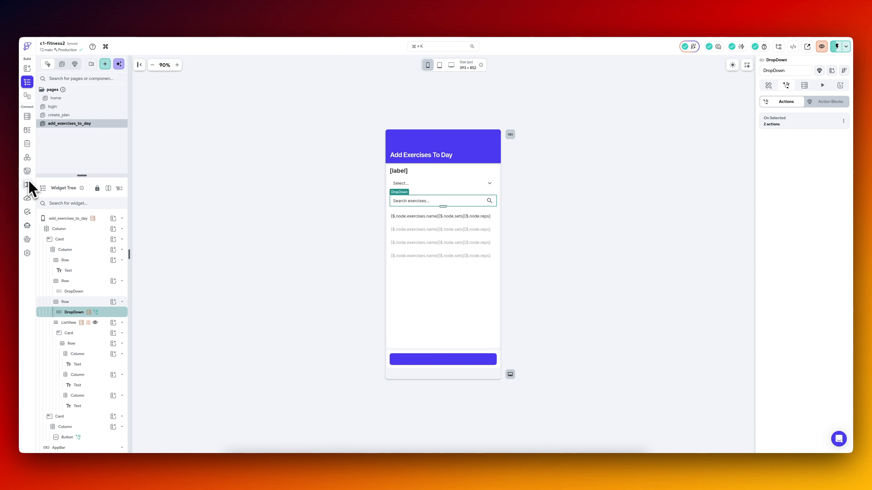
click(30, 134)
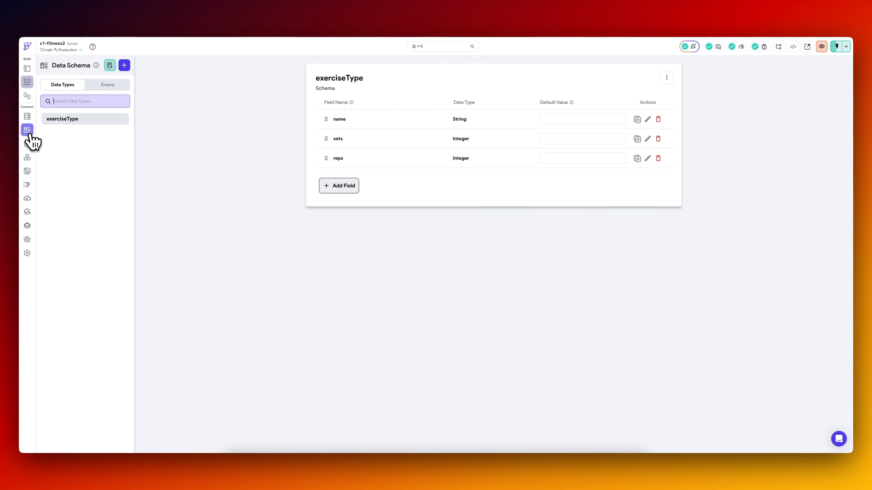
click(343, 186)
text(exerciseId)
click(419, 271)
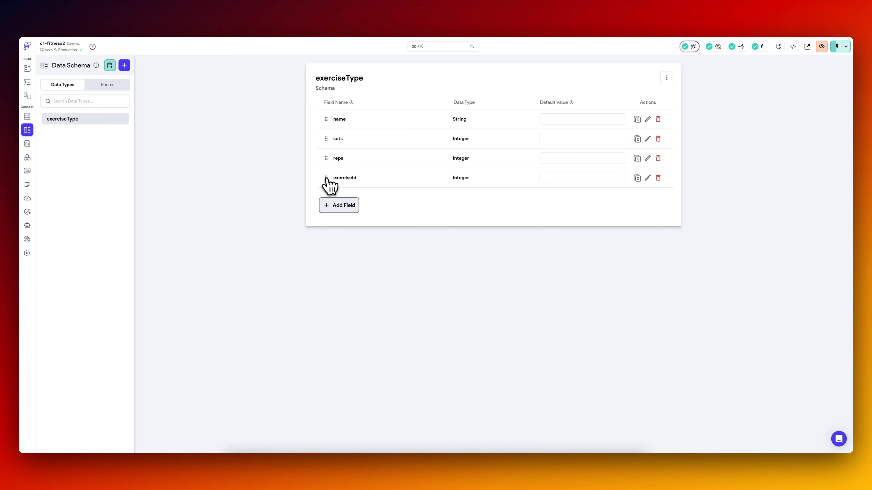
drag(327, 179, 324, 120)
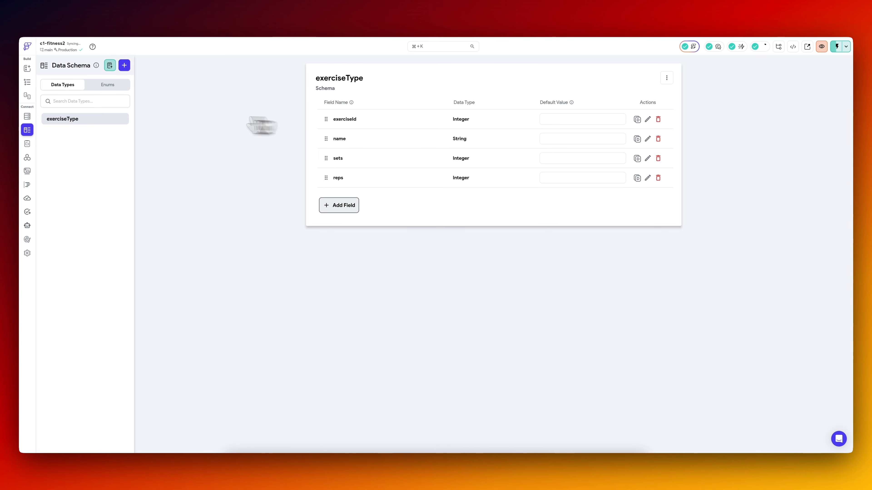
Add exerciseId to the exerciseType object in the dropdown's Update Page State action and set it to widget state DropDown 2.
click(27, 82)
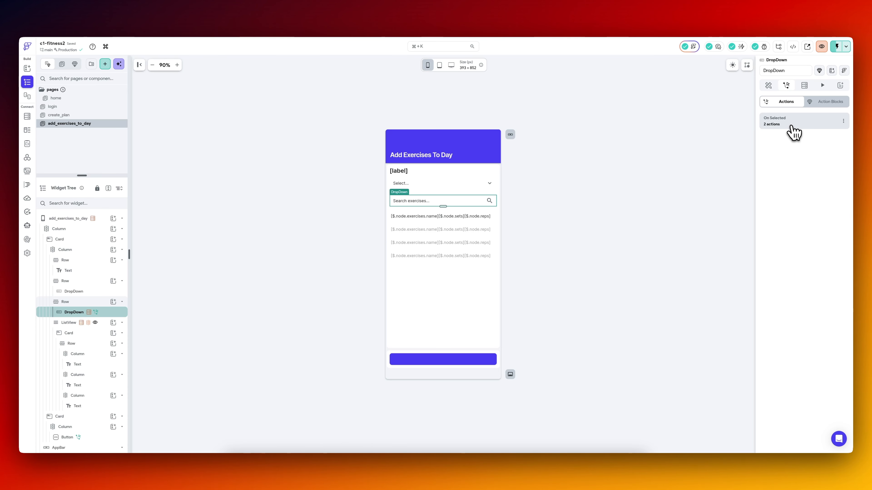
click(791, 127)
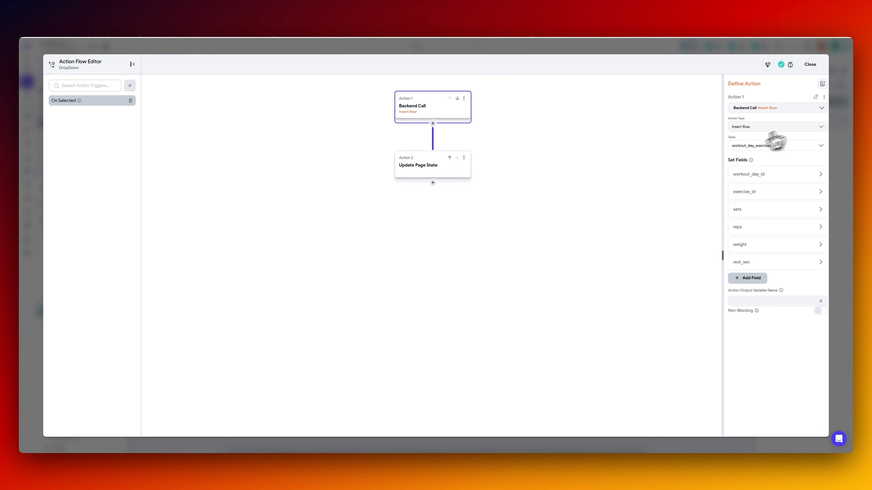
click(427, 171)
click(773, 186)
scroll(644, 292, down, 10)
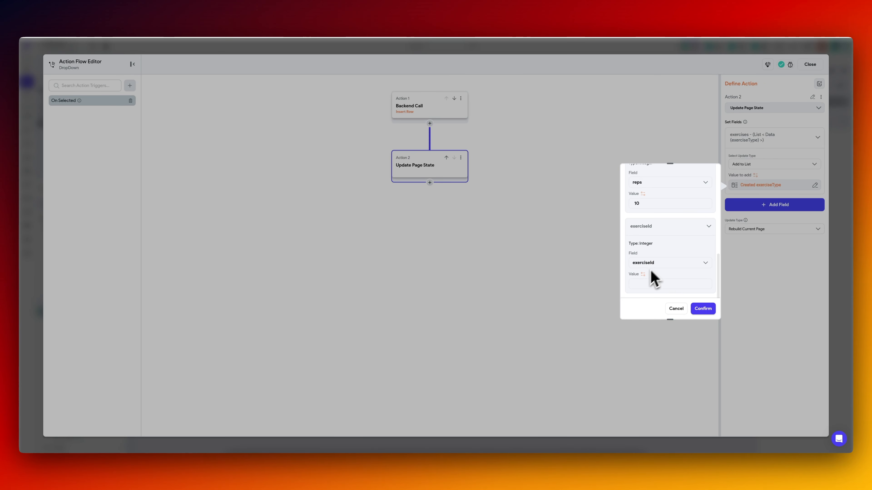
click(651, 280)
scroll(559, 394, down, 2)
click(567, 382)
scroll(566, 382, down, 1)
click(562, 380)
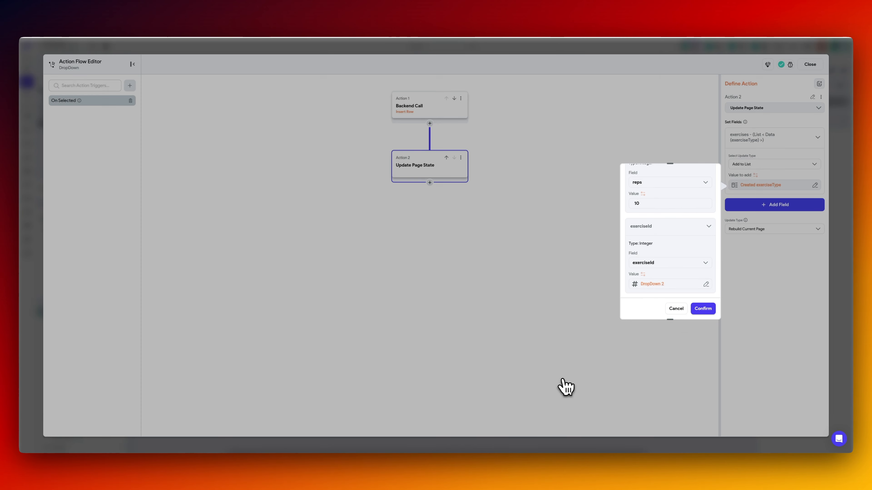
click(703, 308)
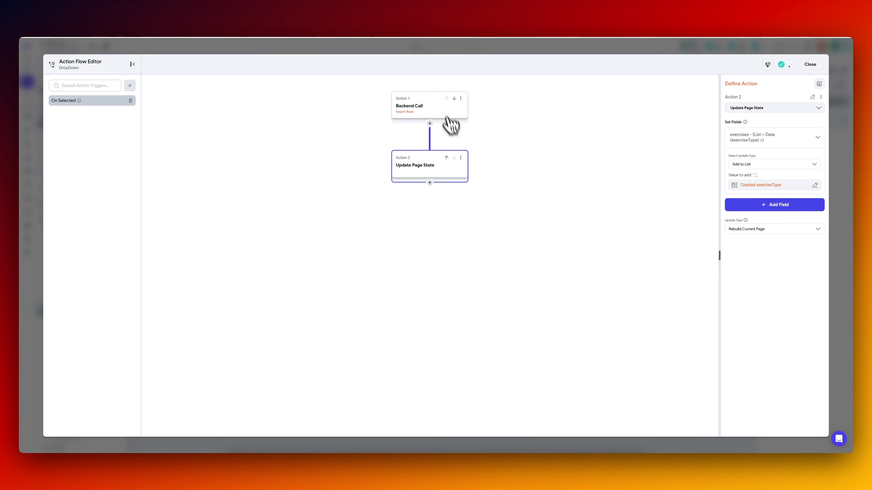
Disable the Insert Row backend call in the dropdown's On Selected flow and close the action flow editor.
click(461, 99)
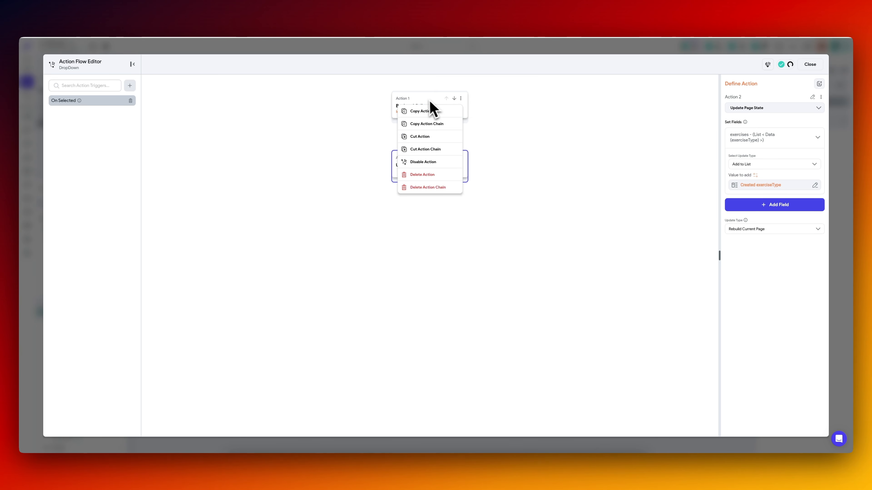
click(433, 109)
click(461, 99)
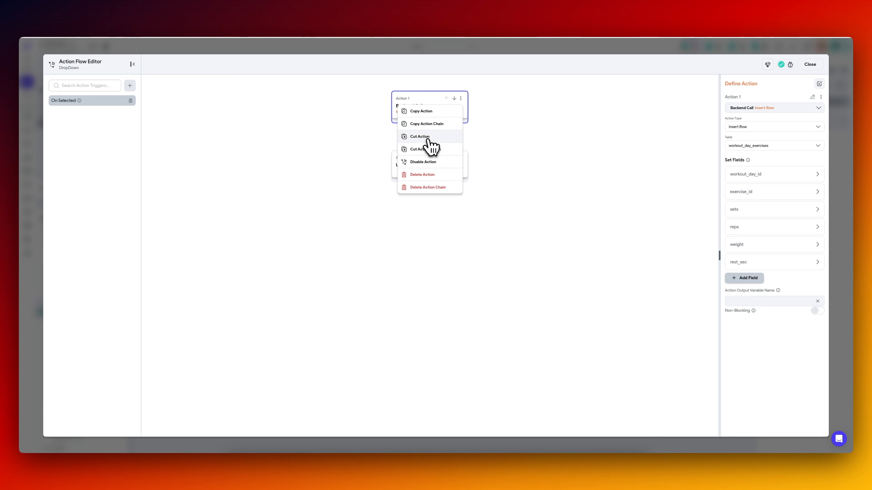
click(423, 162)
click(418, 171)
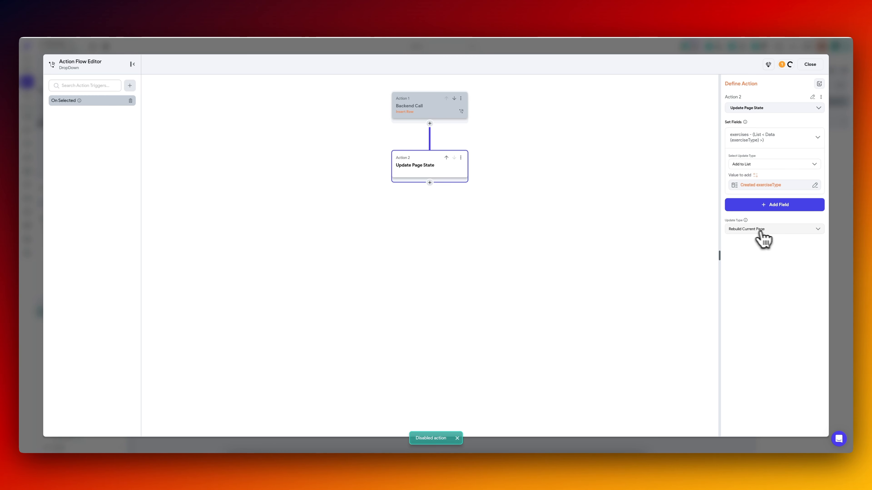
click(838, 225)
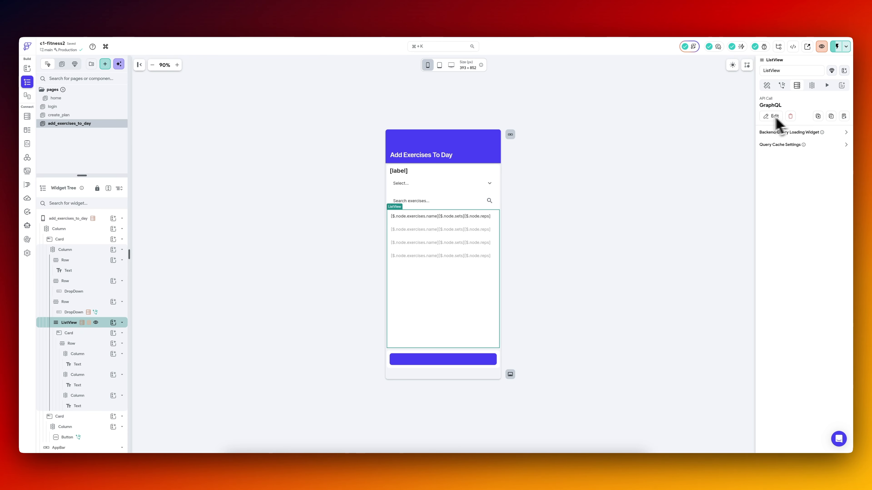
Delete the ListView's GraphQL query and generate its children from the exercises page state list.
click(790, 116)
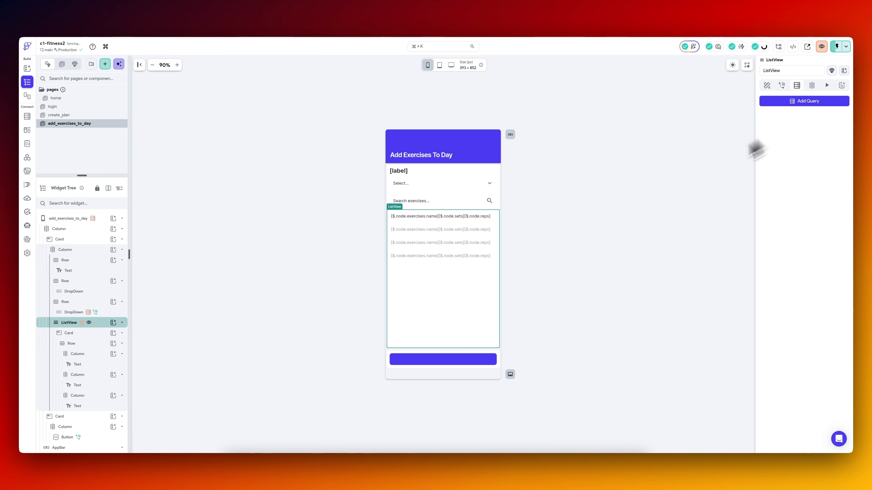
click(811, 86)
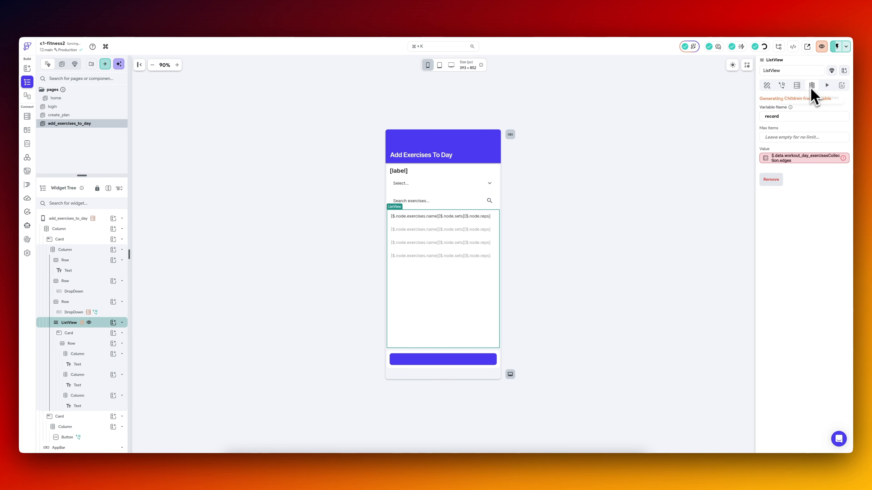
click(796, 158)
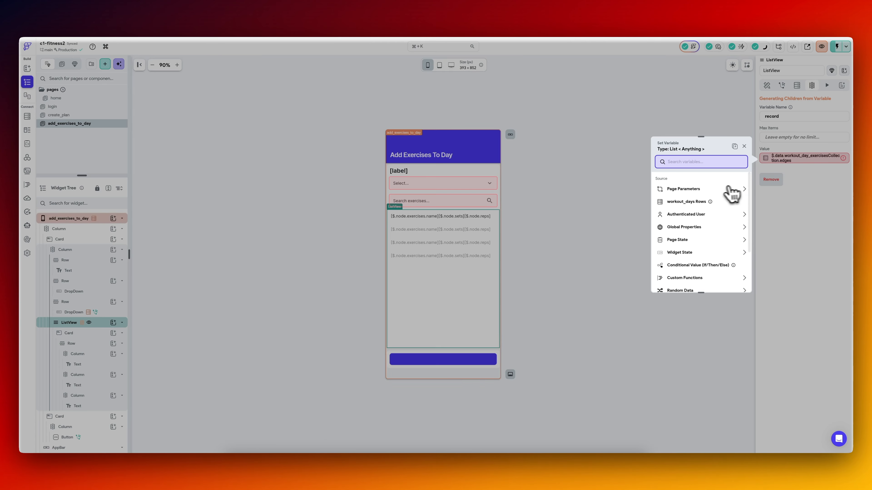
click(683, 240)
click(688, 271)
click(734, 281)
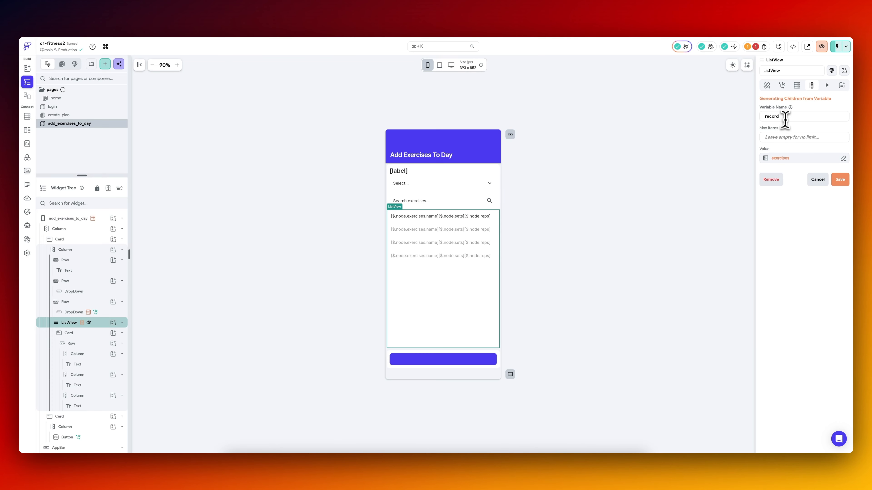
Set the ListView's generated children variable name to exRecord and save it.
double_click(786, 118)
text(exRe)
click(839, 180)
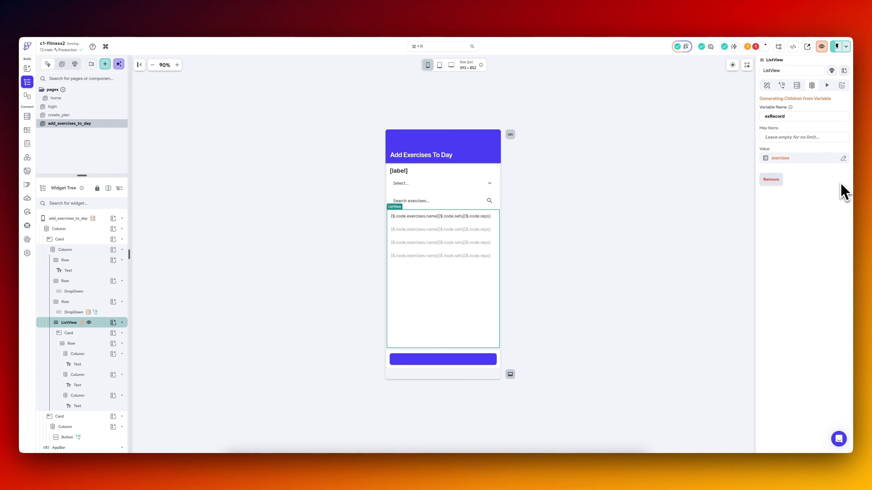
Bind the first text in the ListView row to the name field of the exRecord item.
click(417, 217)
click(785, 136)
click(692, 172)
click(702, 196)
click(701, 195)
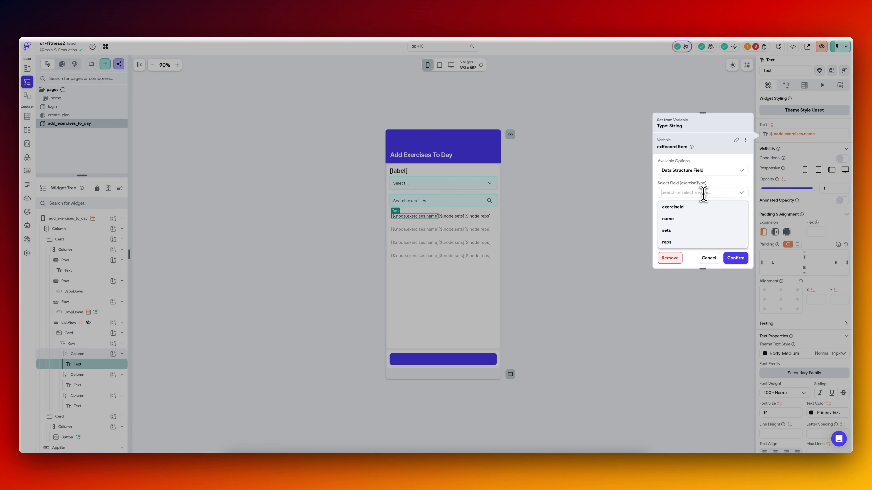
click(691, 220)
click(735, 258)
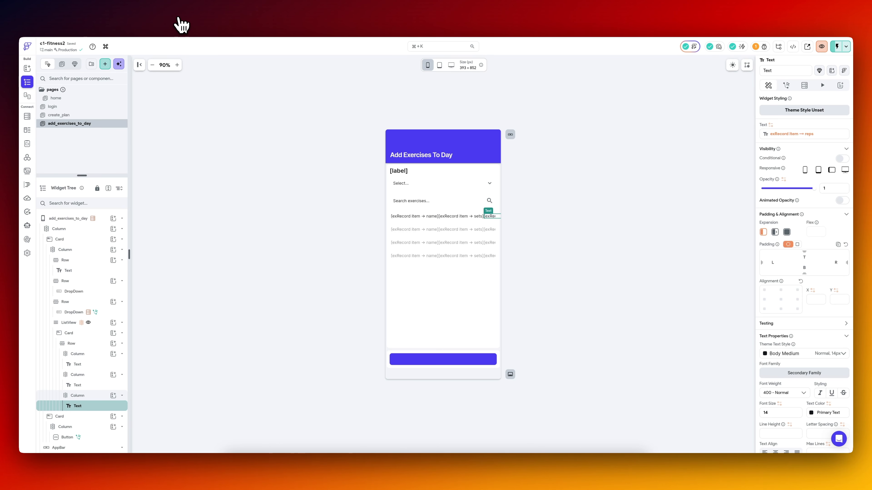
Examine the project's disabled action warning and the Update Page State action in the dropdown's On Selected flow.
click(760, 47)
click(673, 78)
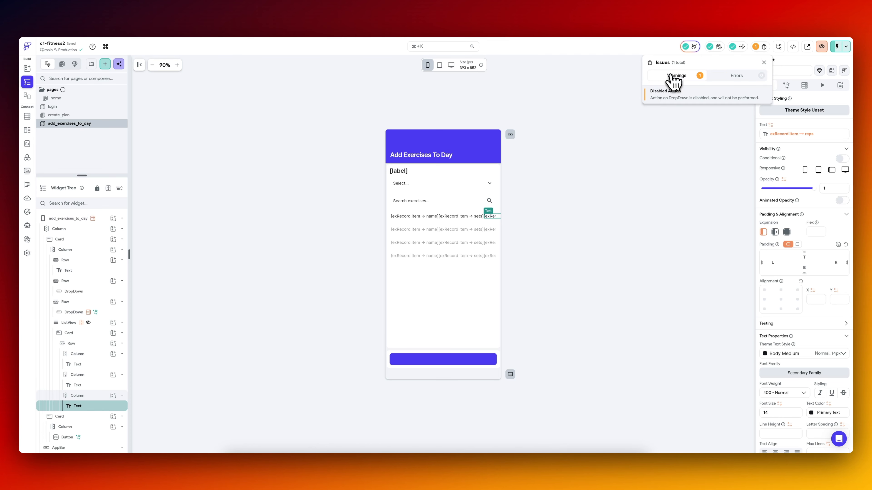
click(674, 99)
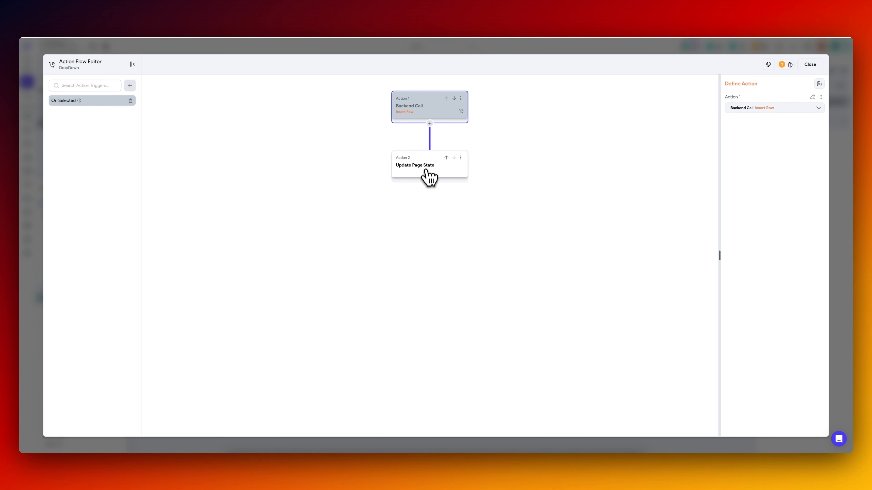
click(430, 176)
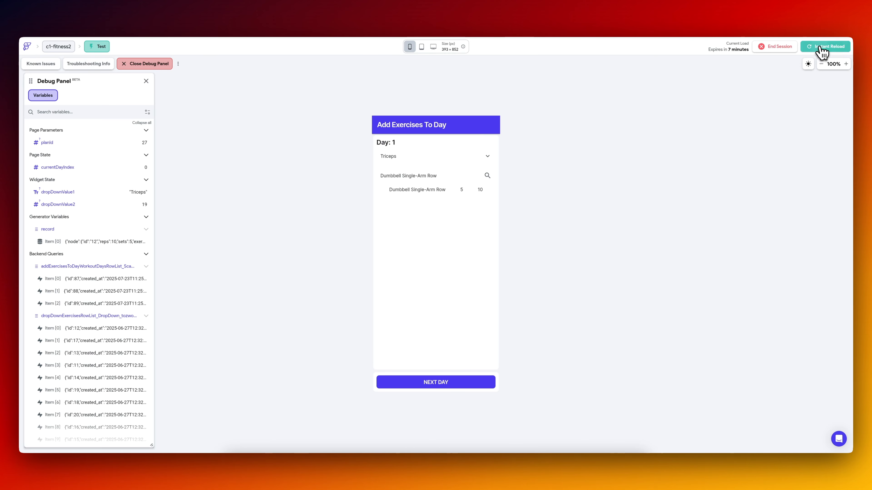
Reload the test session and create a plan named 4 Day Plan with days 1 to 4 selected.
click(820, 48)
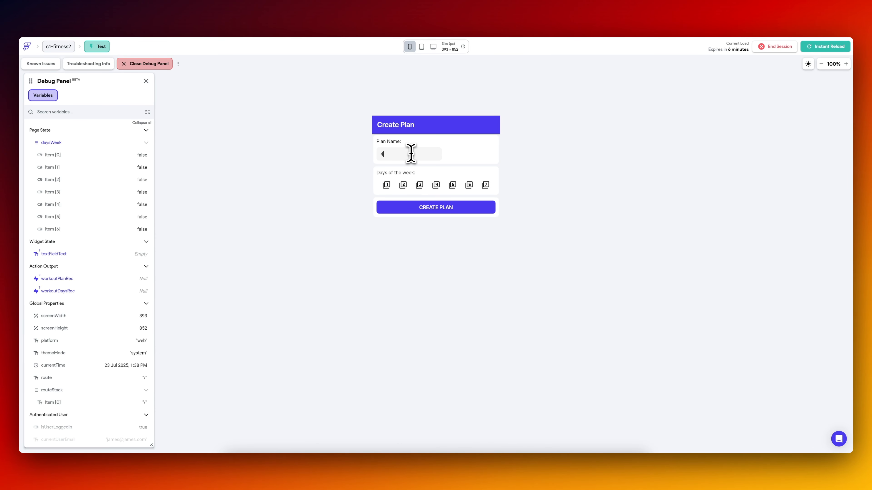
text(Plan)
click(386, 185)
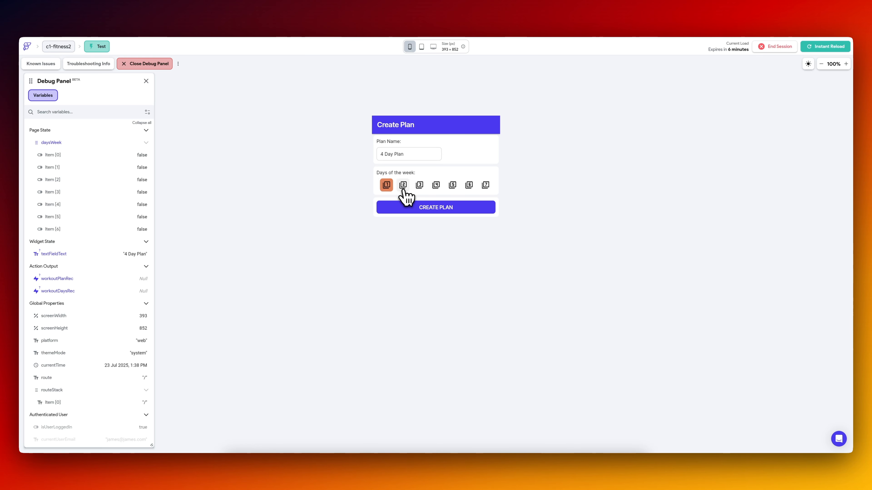
click(402, 185)
click(419, 185)
click(435, 187)
click(434, 208)
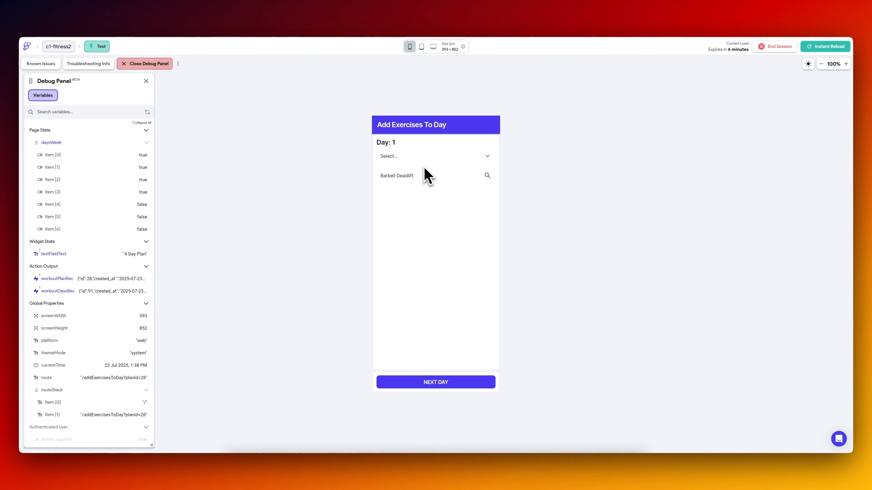
Choose the Triceps body group and add Dumbbell Bench Press and Barbell Deadlift to day 1 in the test app.
click(412, 156)
click(414, 201)
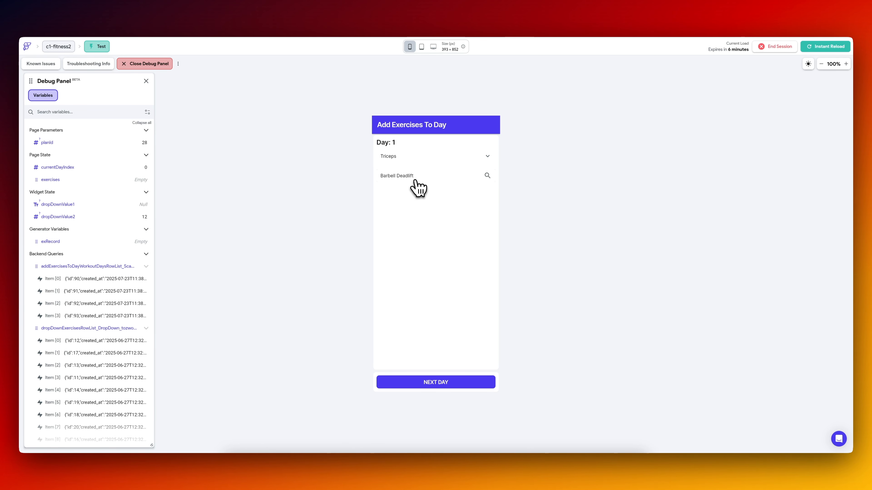
click(414, 180)
click(415, 244)
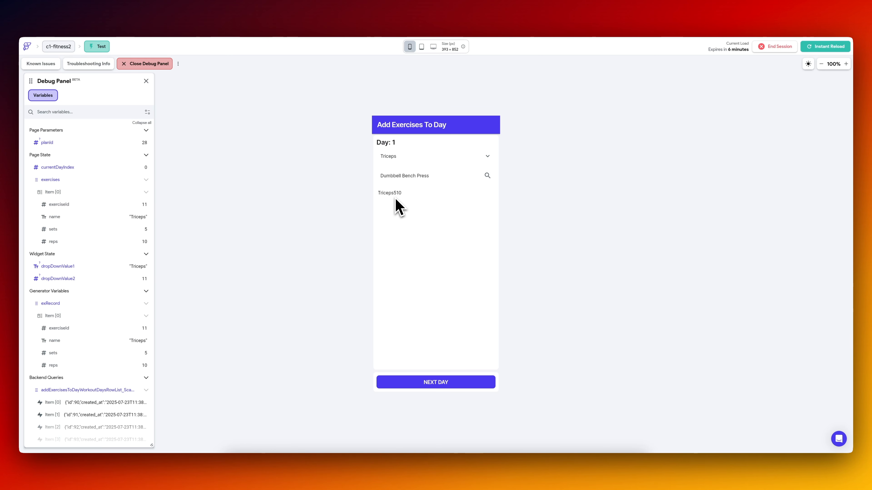
click(414, 181)
click(417, 202)
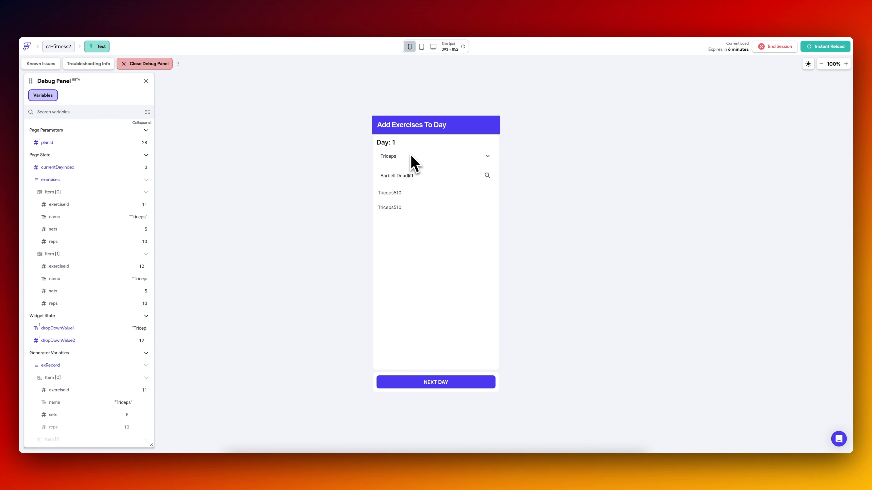
Look through the body group and exercise dropdowns in the test app without changing the selections.
click(397, 157)
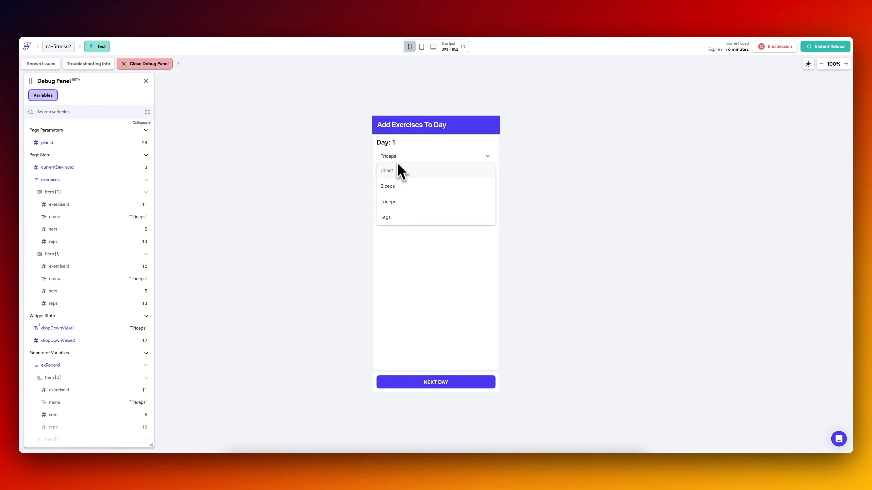
click(401, 263)
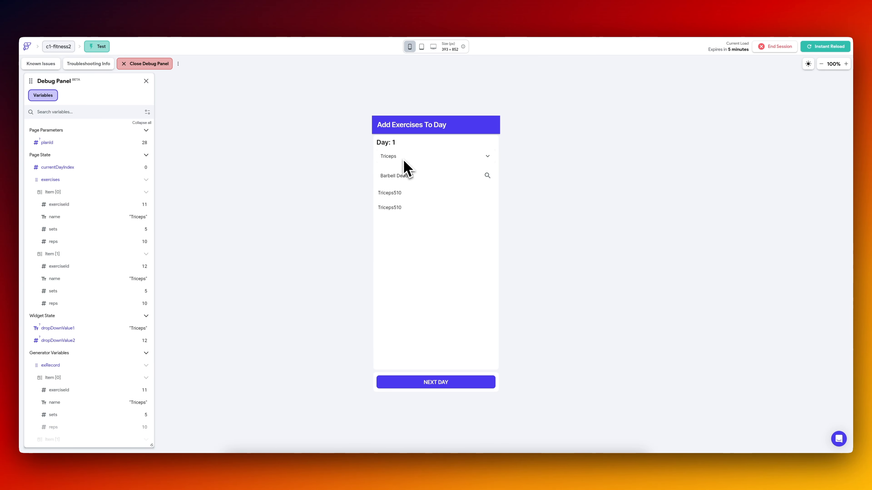
click(416, 179)
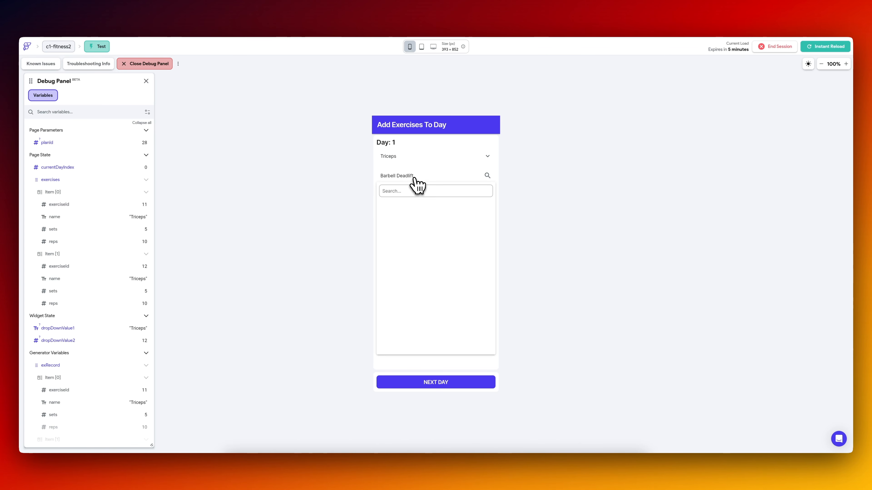
click(417, 268)
Switch back to the FlutterFlow builder and rename the exercise search dropdown ExerciseDropDown.
click(109, 17)
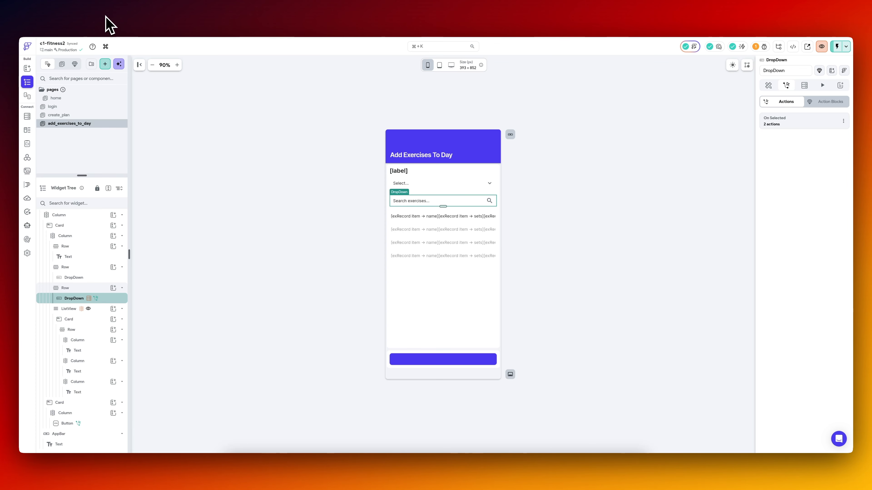
click(769, 86)
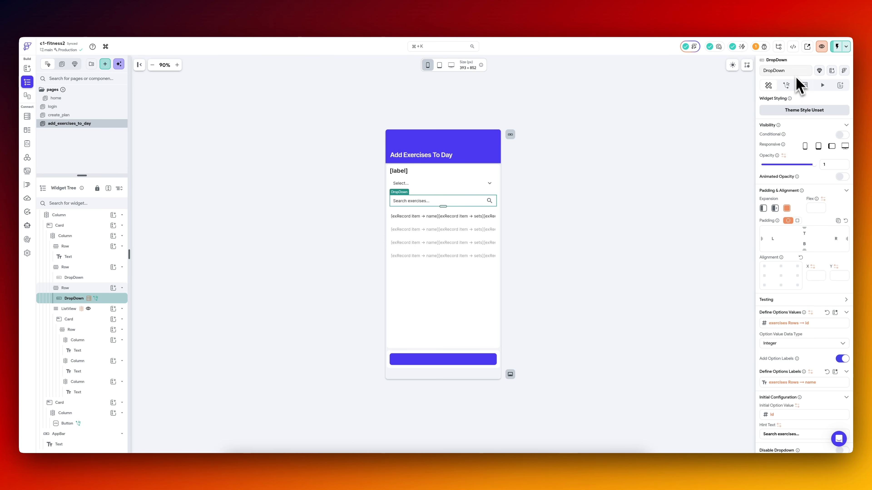
click(788, 70)
text(ExerciseDrop)
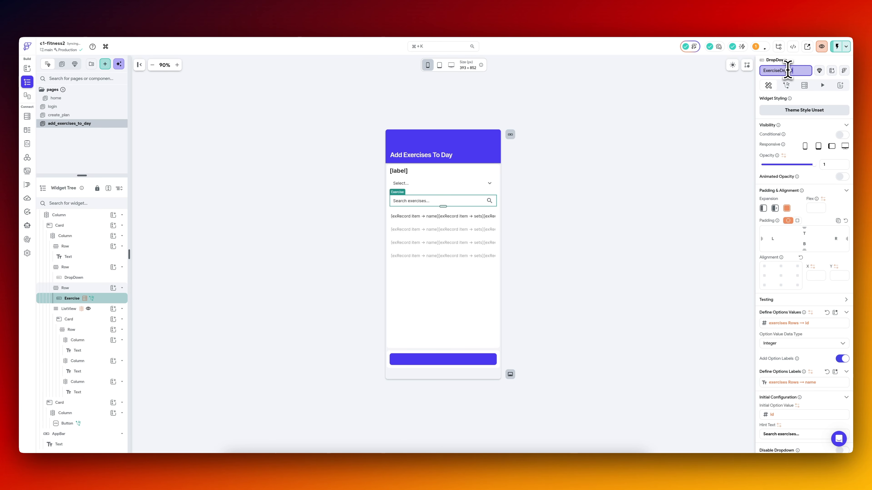
text(Down)
Rename the dropdown with the Chest, Biceps, Triceps and Legs options BodyGroupDropDown.
click(427, 187)
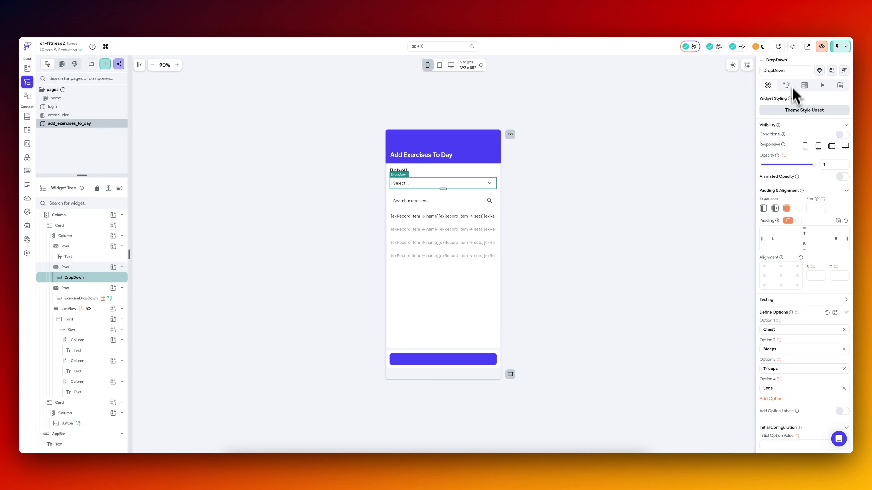
click(790, 71)
text(ody)
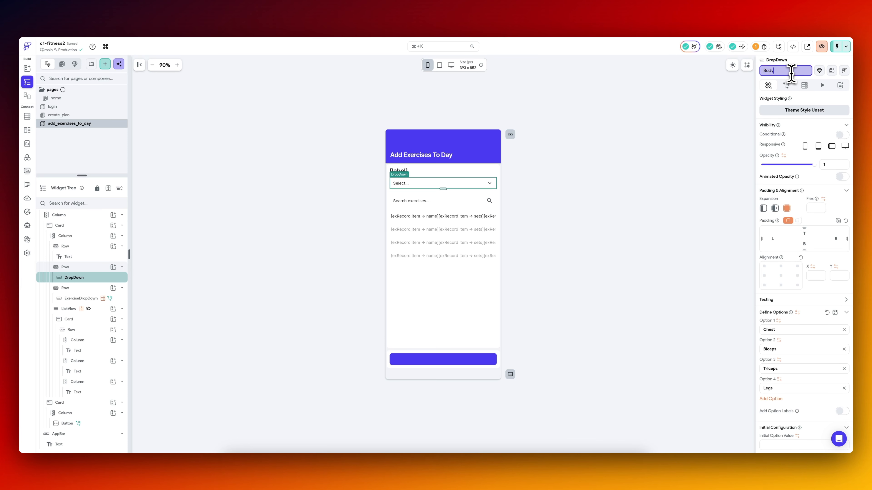
text(GroupDropDown)
Open the created exerciseType object of the Update Page State action in ExerciseDropDown's On Selected flow.
click(425, 206)
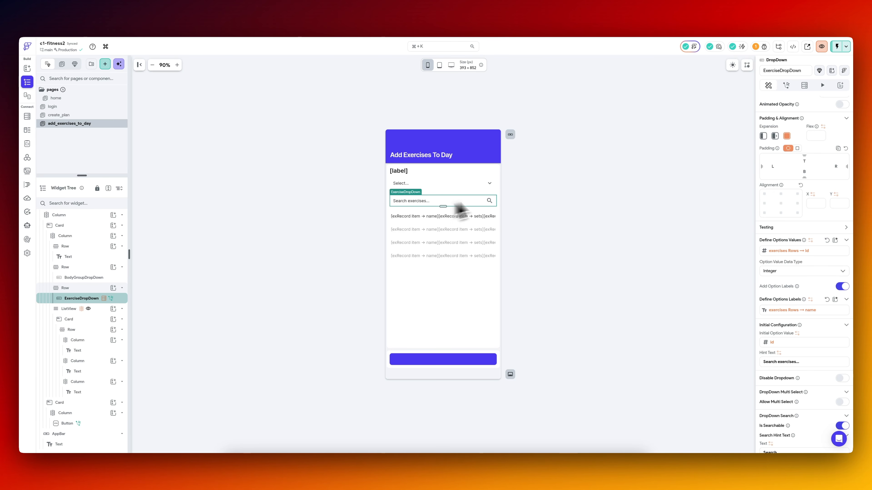
click(788, 85)
click(802, 124)
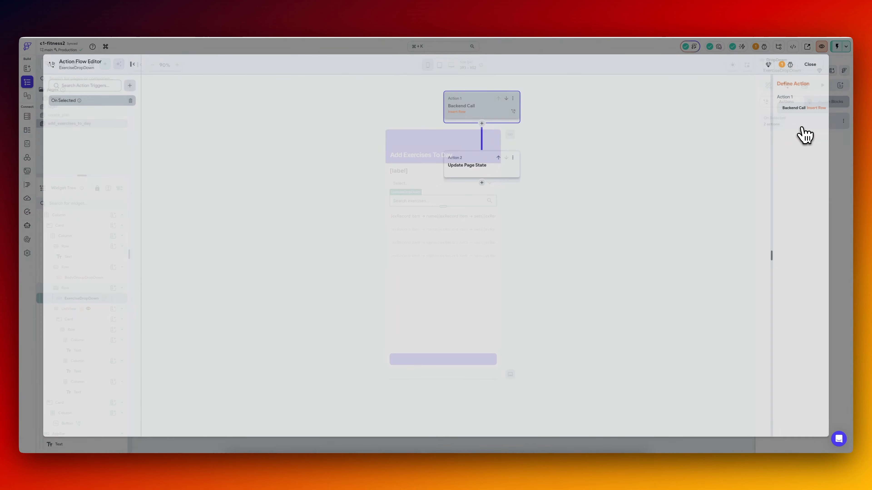
click(427, 167)
click(770, 186)
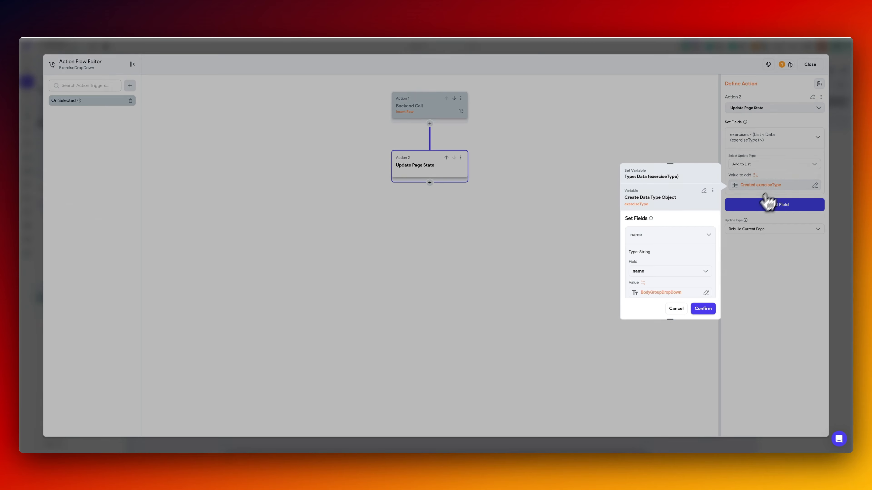
scroll(676, 268, down, 2)
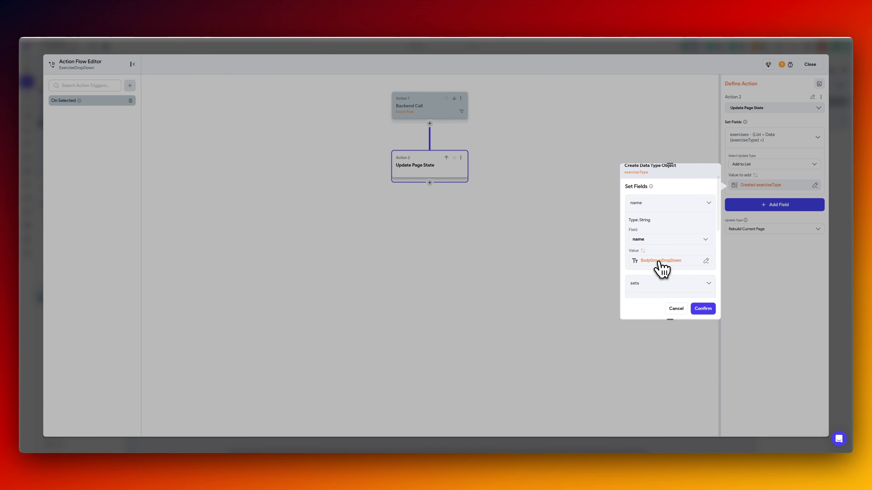
click(661, 261)
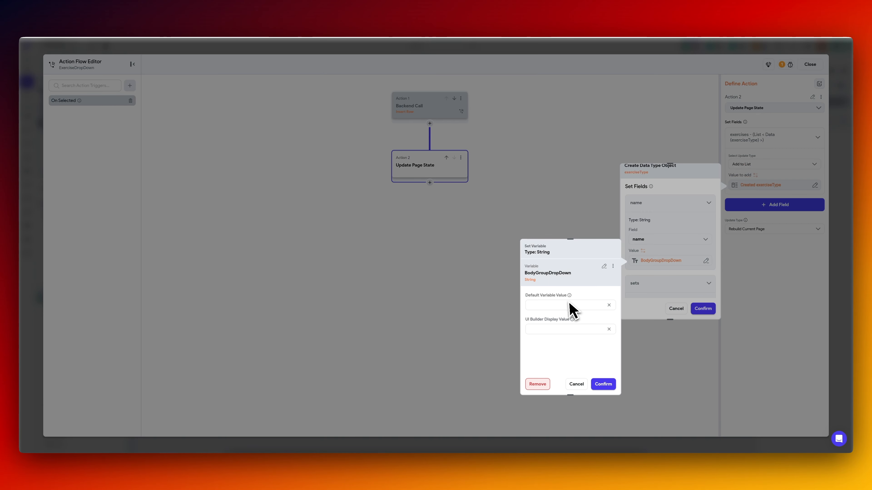
click(606, 267)
scroll(572, 349, down, 3)
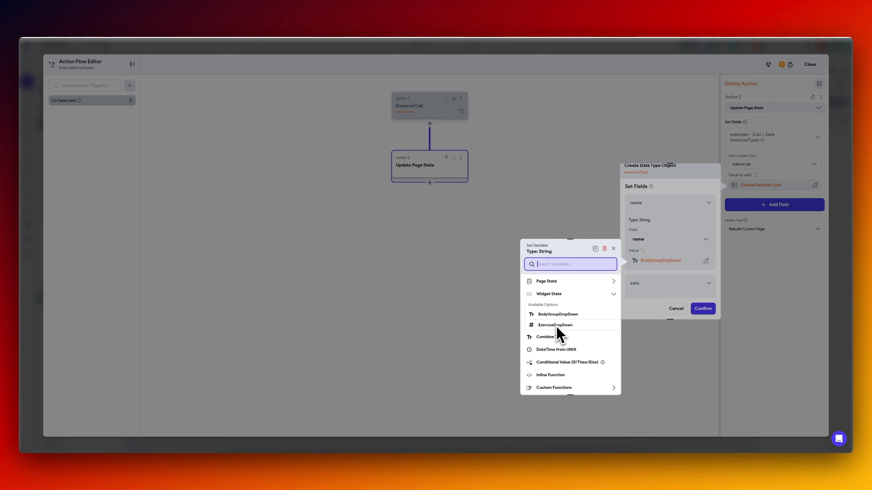
click(684, 220)
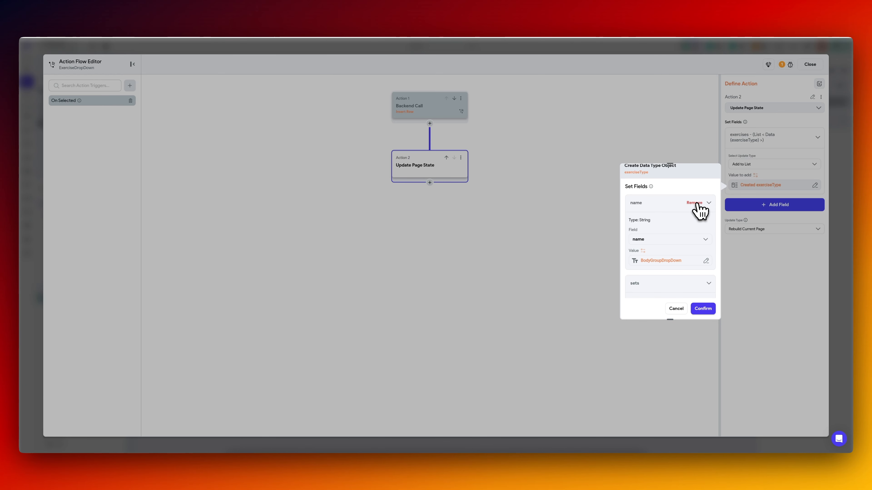
Remove the name field from the created exerciseType object and confirm the object.
click(695, 203)
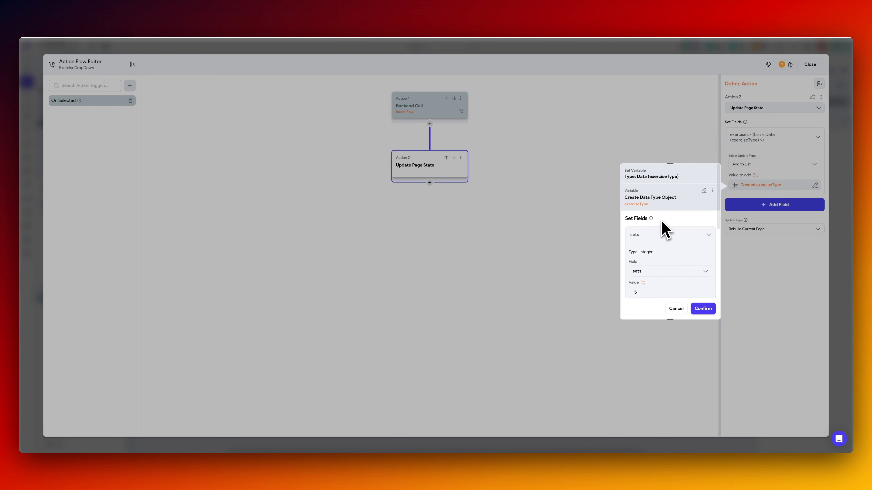
scroll(663, 230, down, 5)
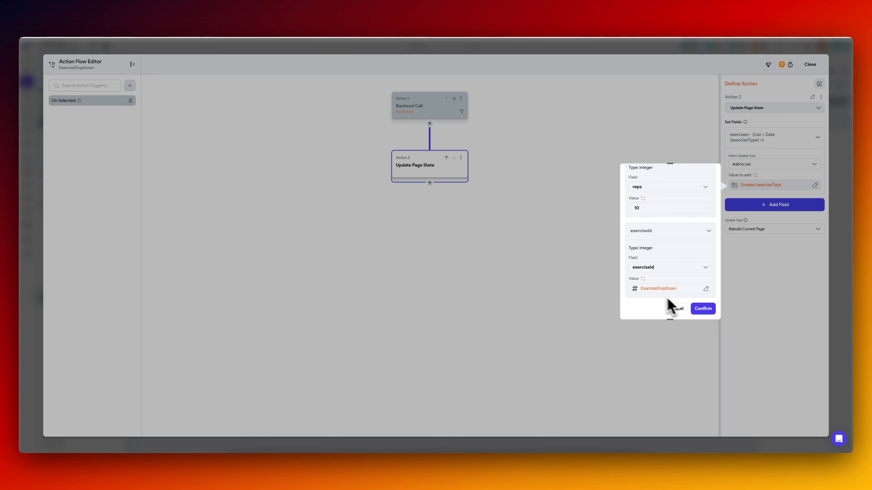
click(703, 308)
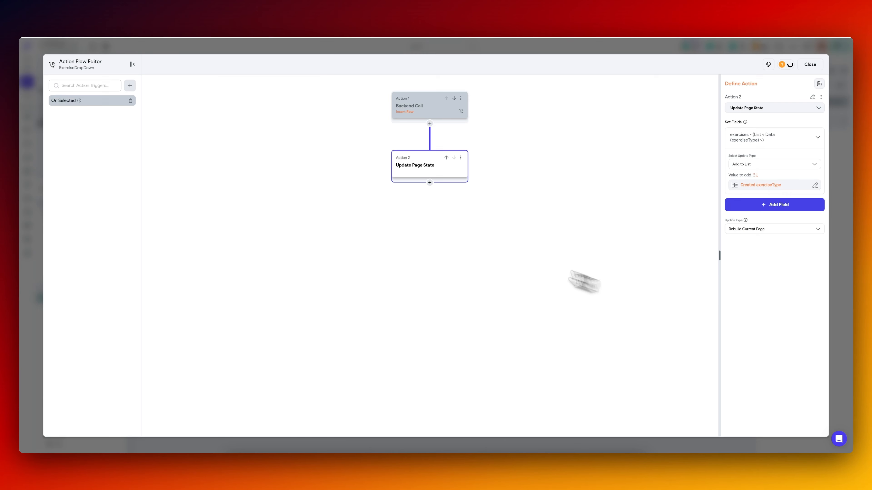
Add a Query Rows backend call on the exercises table after the Update Page State action.
click(430, 183)
click(431, 194)
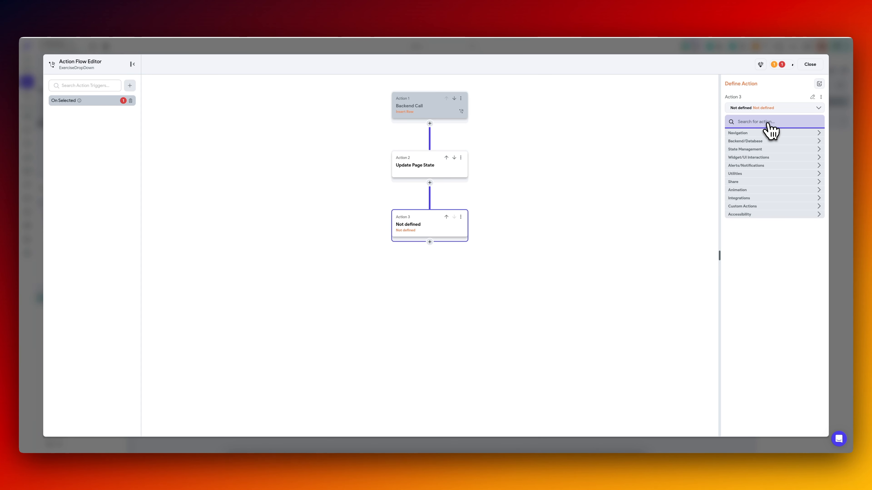
click(766, 148)
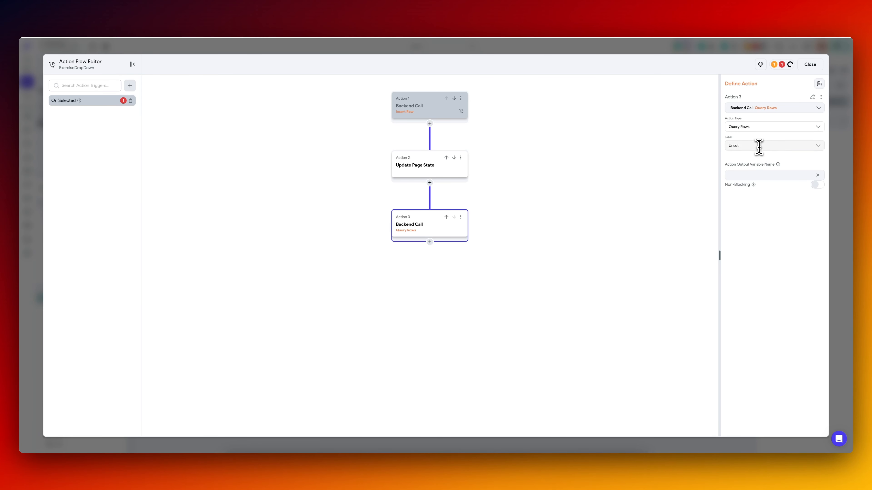
click(758, 145)
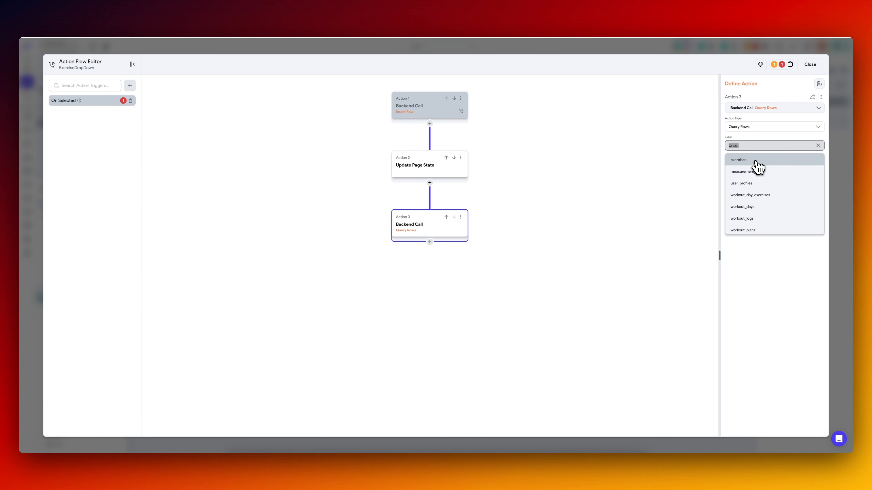
click(755, 161)
Add a filter to the exercises query where id is Equal To the ExerciseDropDown widget state.
click(749, 170)
click(748, 198)
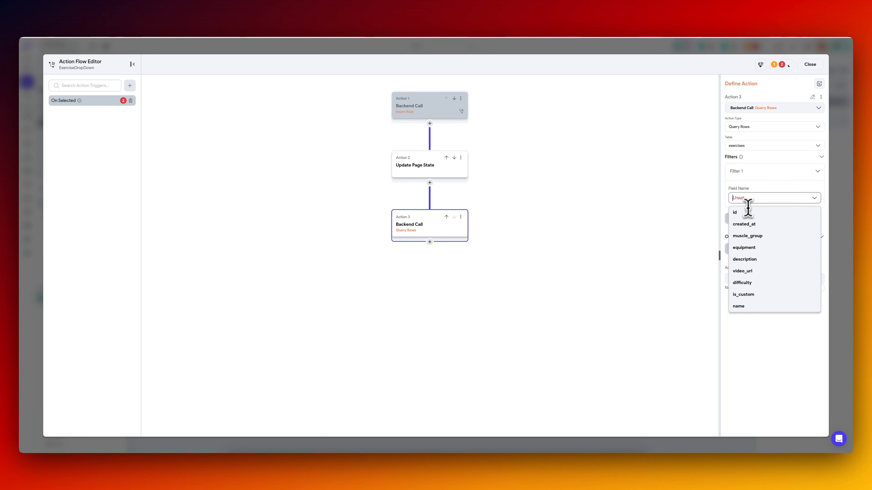
click(747, 213)
click(746, 225)
click(749, 246)
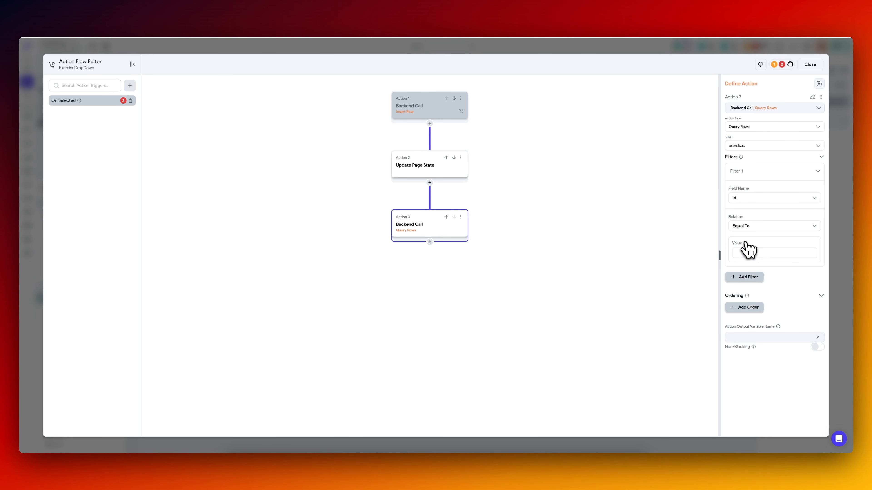
click(747, 244)
scroll(674, 314, down, 3)
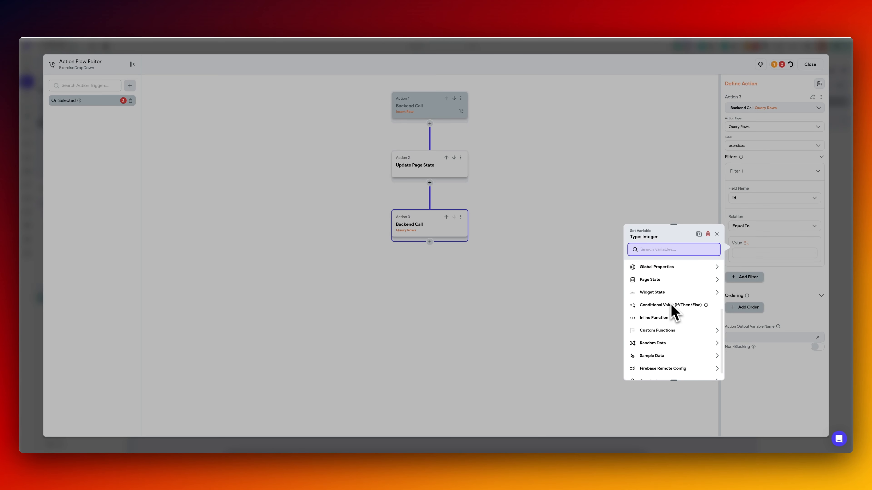
click(666, 295)
click(662, 325)
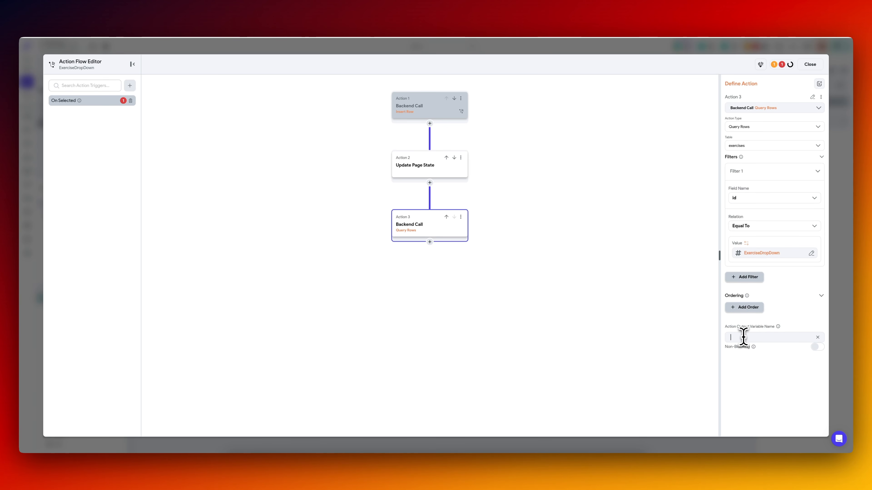
Name the query's output variable exerciseRecord and move the Update Page State action after the query.
click(743, 337)
text(exerc)
text(iseRecord)
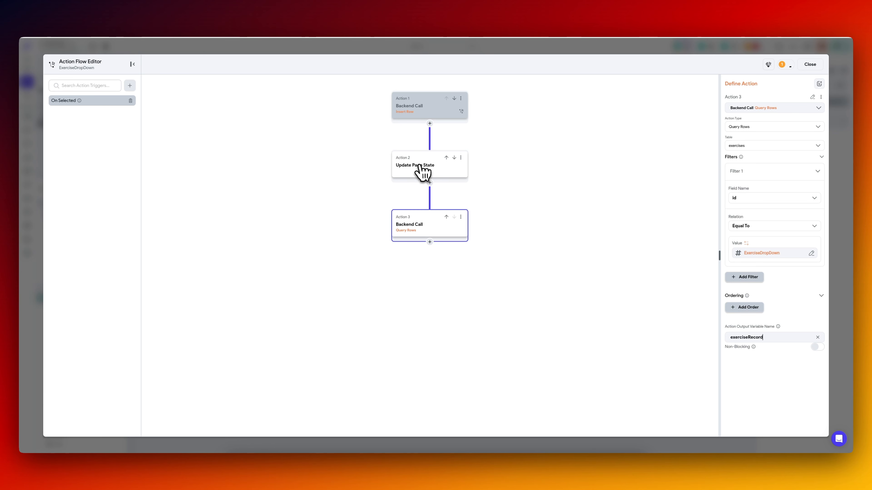
click(427, 169)
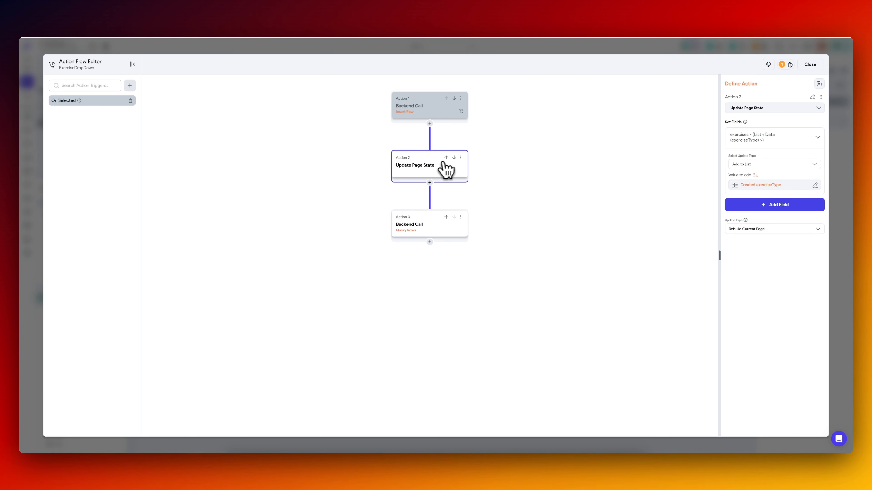
click(454, 157)
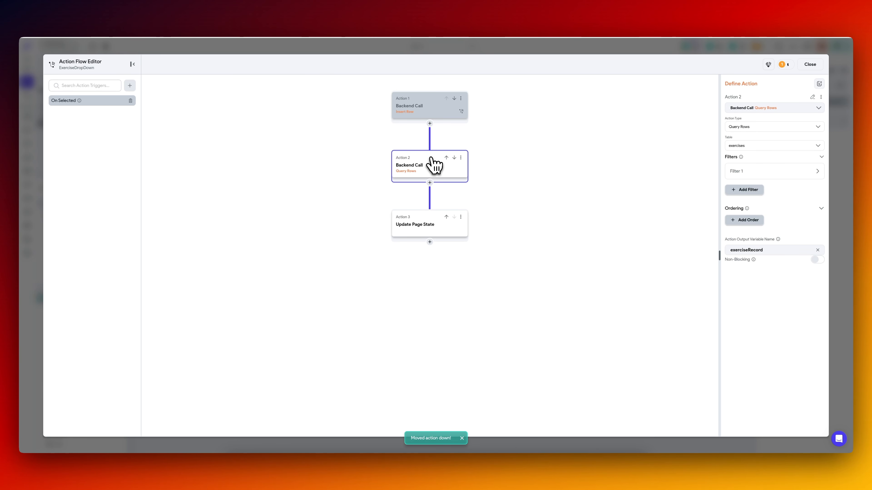
Add the name field to the created exerciseType object in the Update Page State action.
click(425, 232)
click(770, 187)
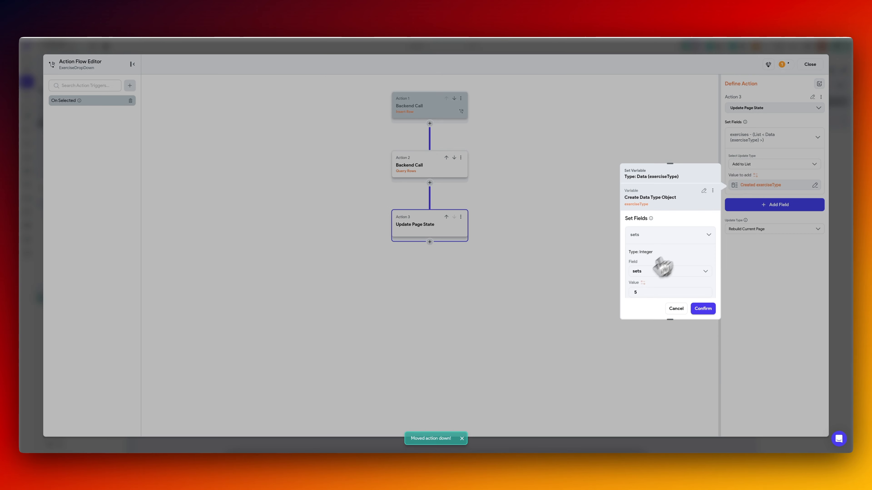
scroll(663, 267, down, 5)
click(645, 261)
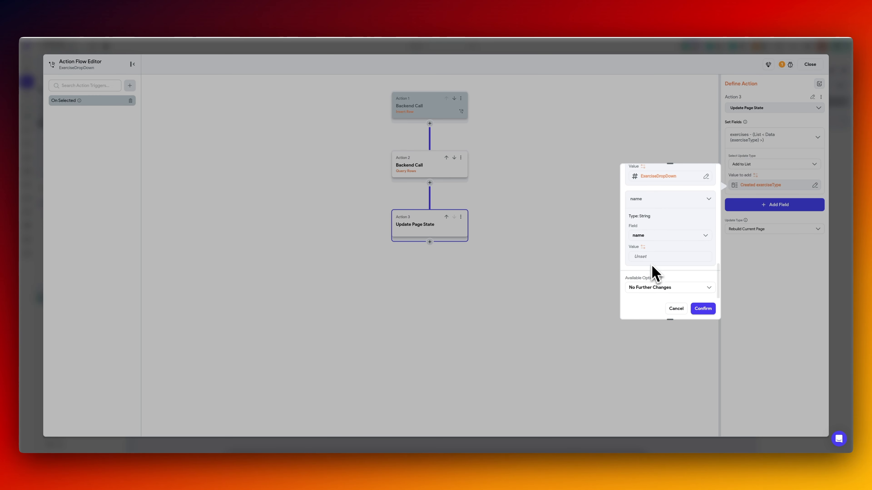
Set the name field's value to the name of the First item in exercises Rows, confirm, and close the action flow.
click(641, 257)
click(564, 324)
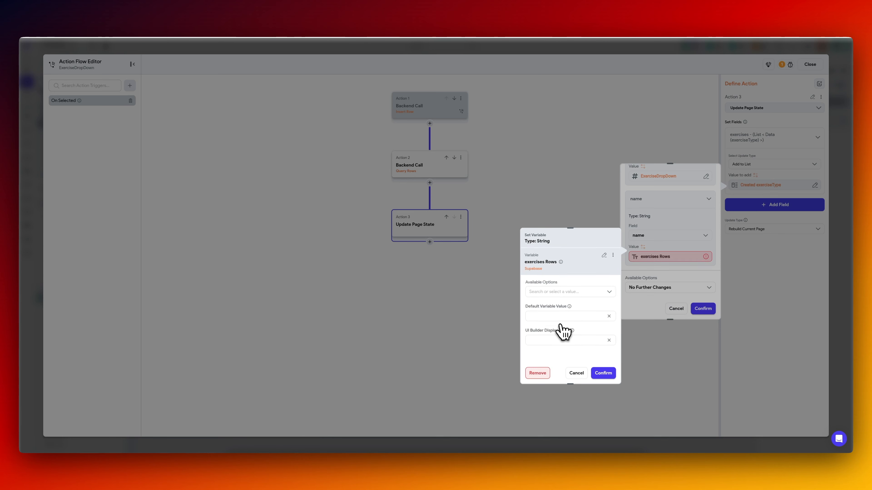
click(570, 293)
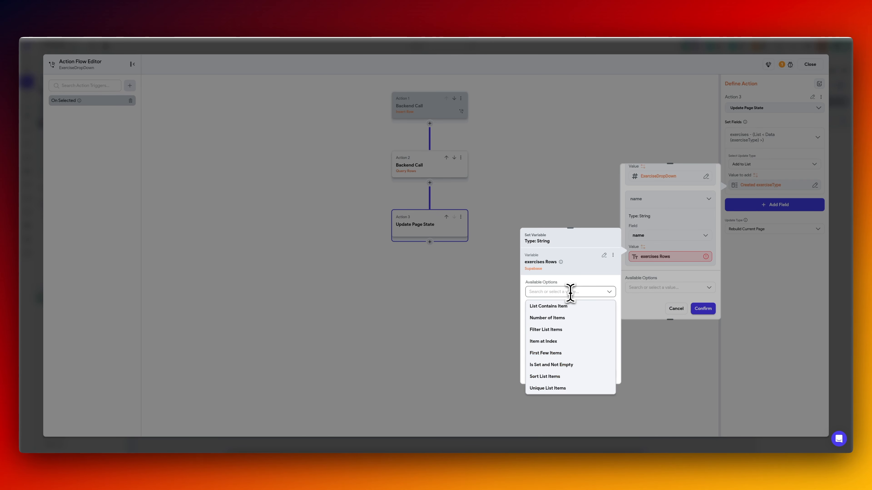
click(559, 342)
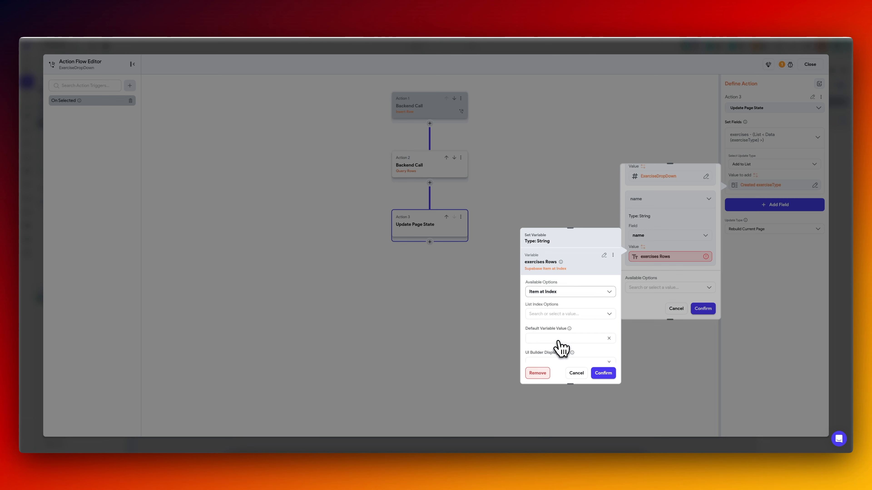
click(560, 314)
click(553, 328)
click(555, 336)
click(547, 411)
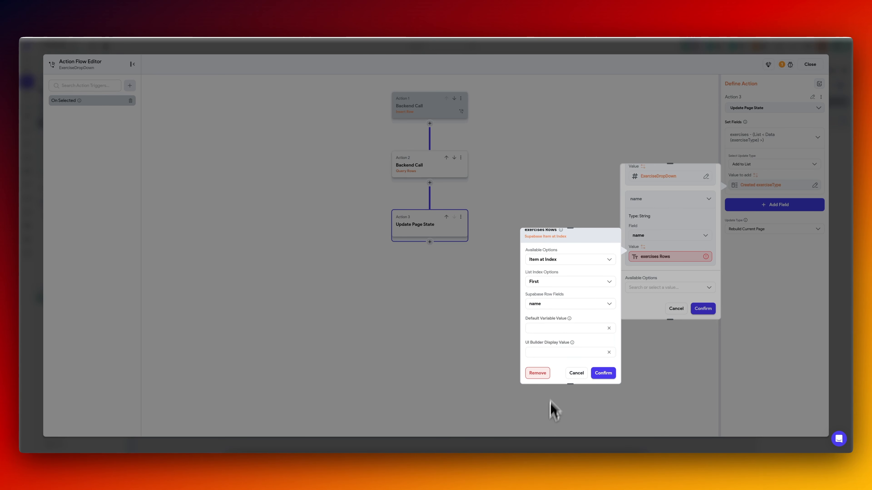
click(603, 373)
click(703, 309)
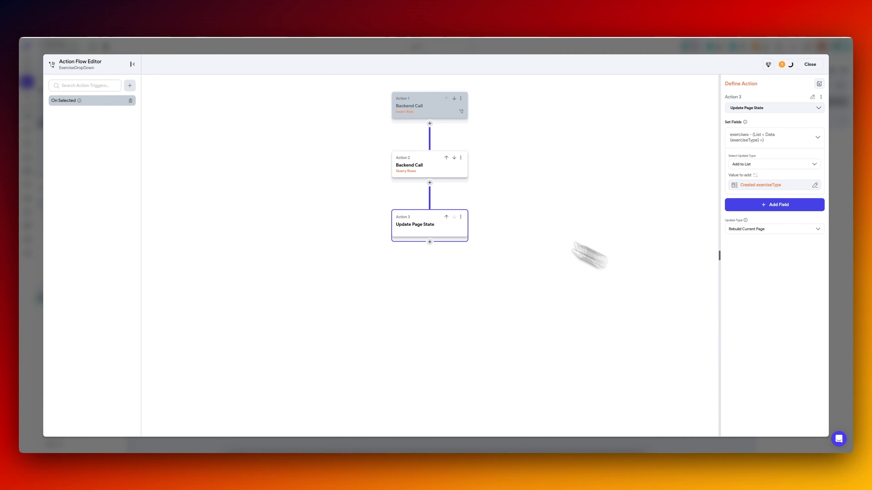
click(446, 173)
click(427, 227)
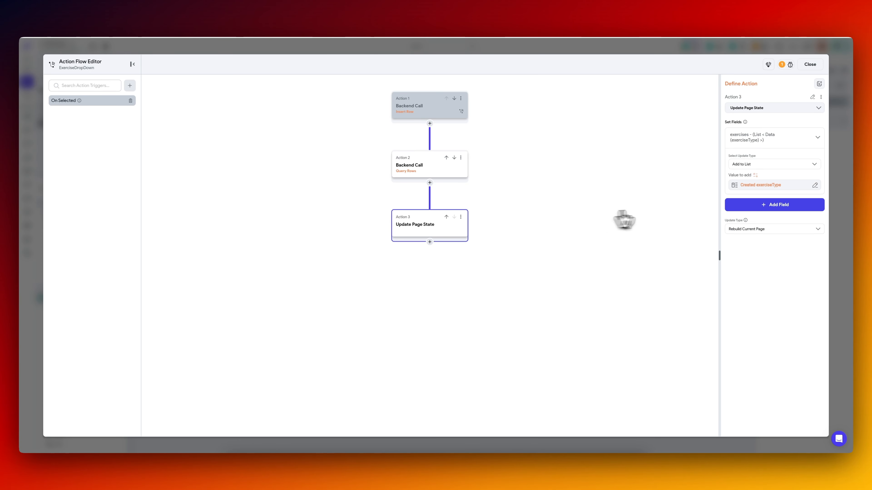
click(840, 211)
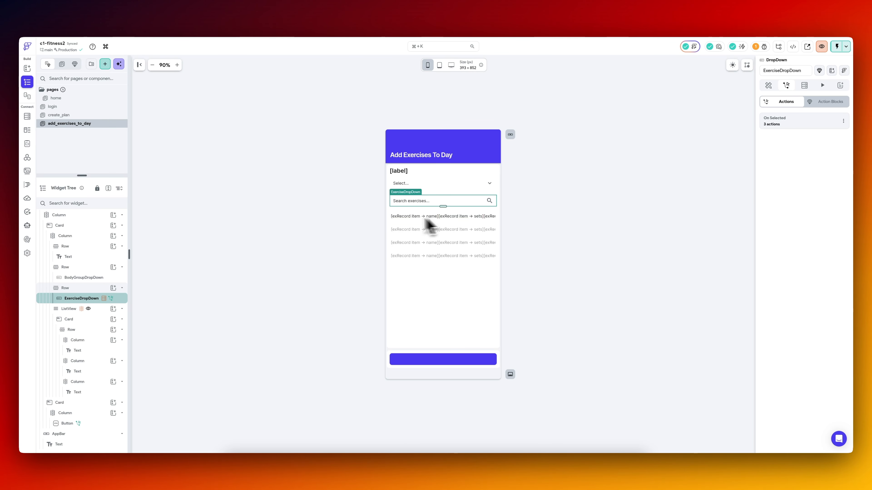
Set a right padding of 10 on the exercise name and sets texts in the ListView row.
click(93, 354)
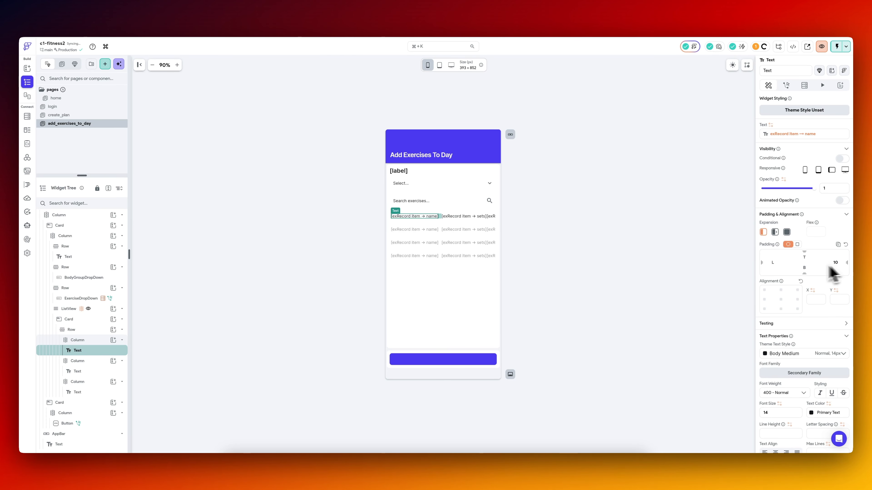
click(90, 372)
click(89, 395)
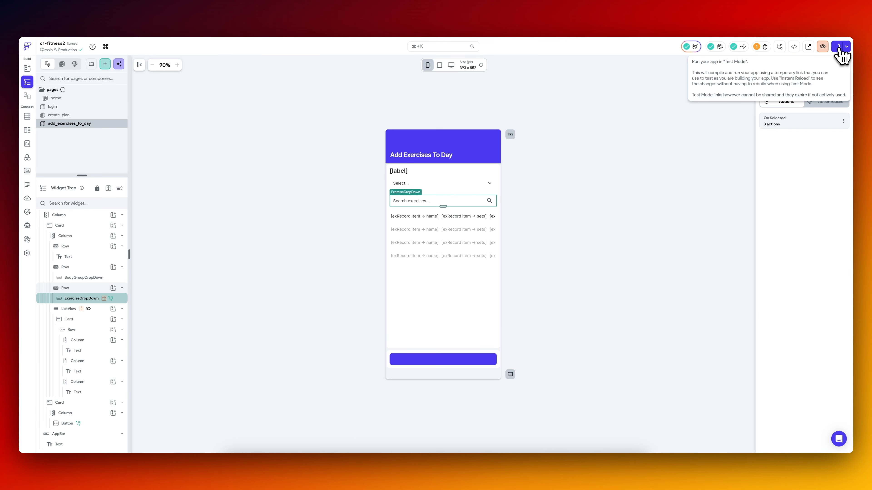
Launch the test session and create a plan named 3 with days 1, 2 and 3 selected.
click(838, 48)
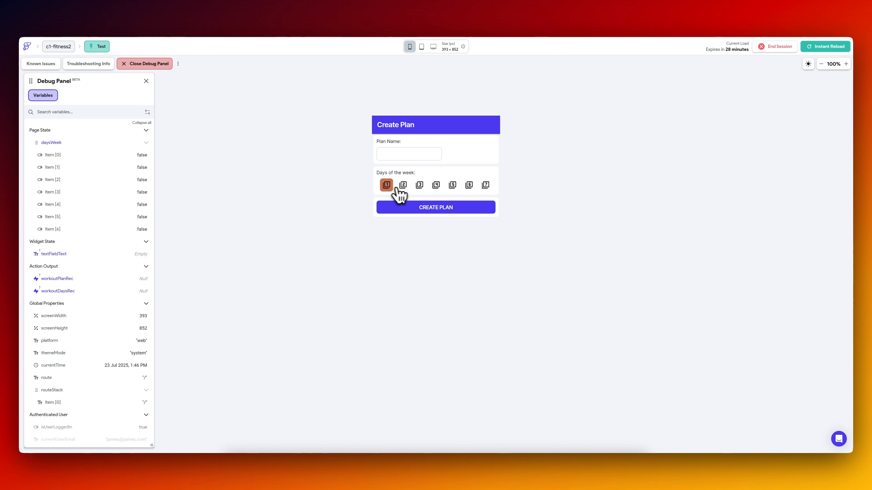
click(395, 187)
click(403, 185)
click(419, 185)
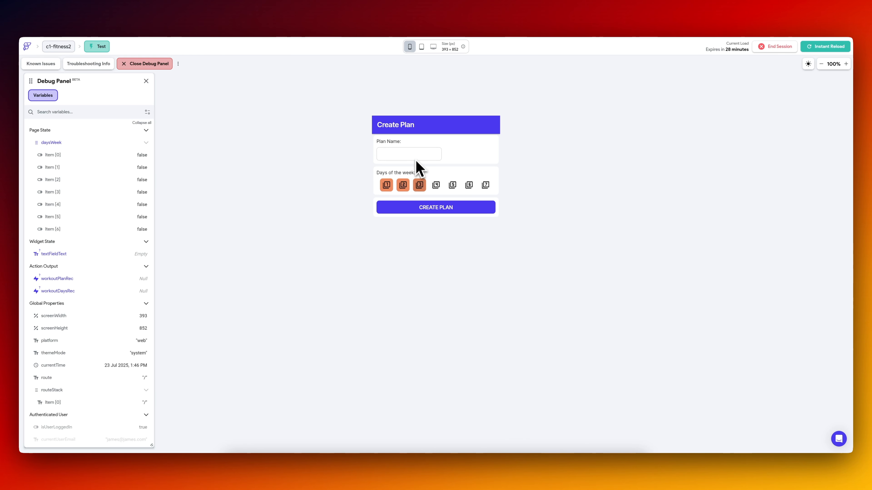
click(411, 154)
text(3)
click(425, 206)
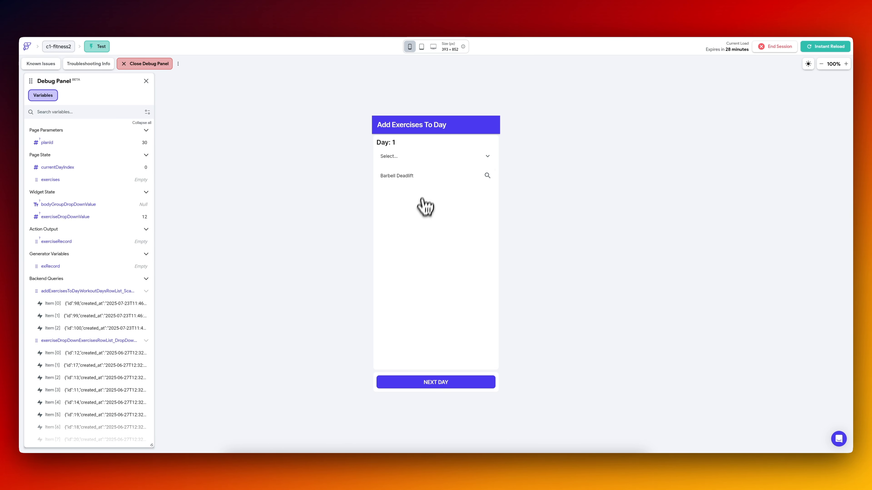
Select Barbell Squats for Day 1 in the exercise search dropdown of the test app.
click(428, 176)
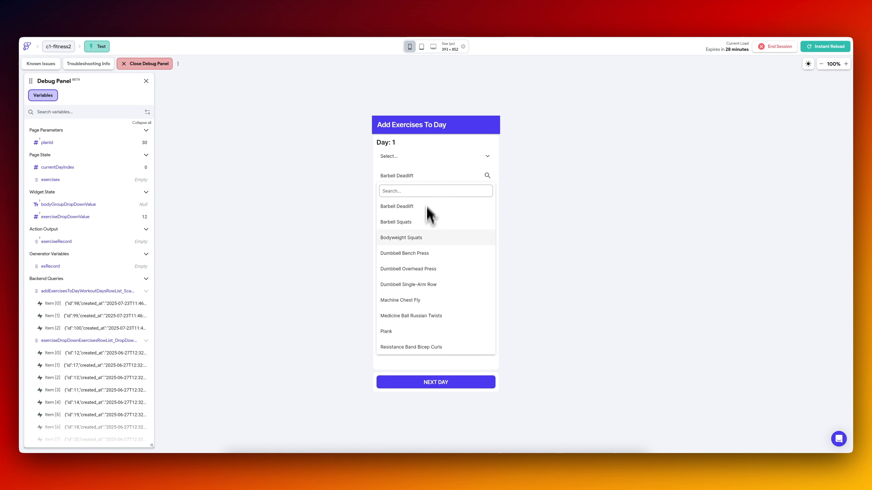
scroll(82, 244, down, 10)
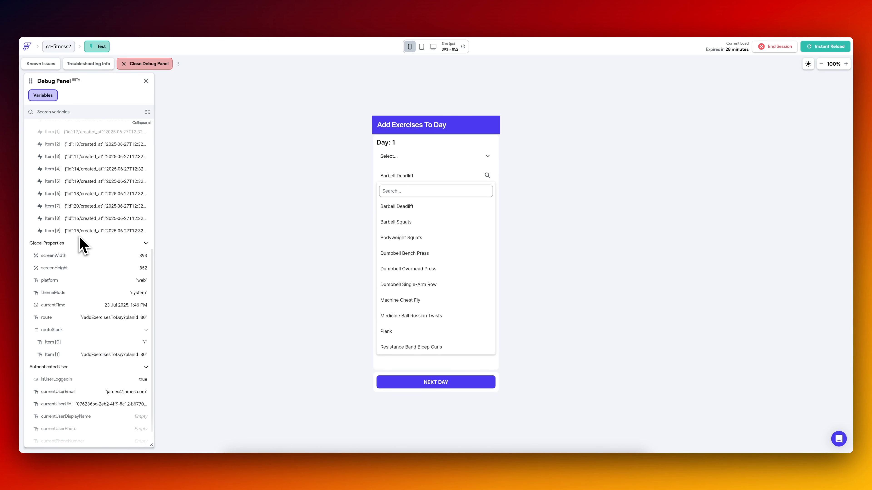
scroll(82, 244, up, 10)
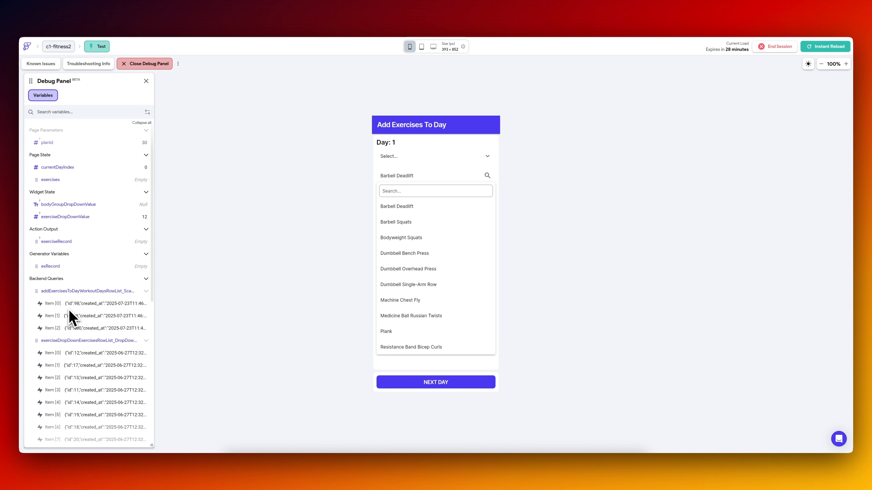
click(412, 210)
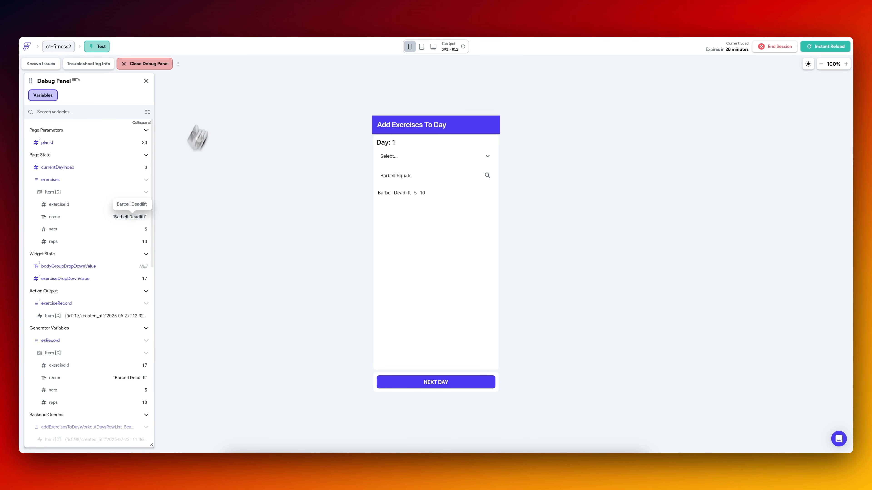
Switch to Supabase to check the selected exercise's id in the exercises table, and return to the test app.
click(243, 18)
click(88, 117)
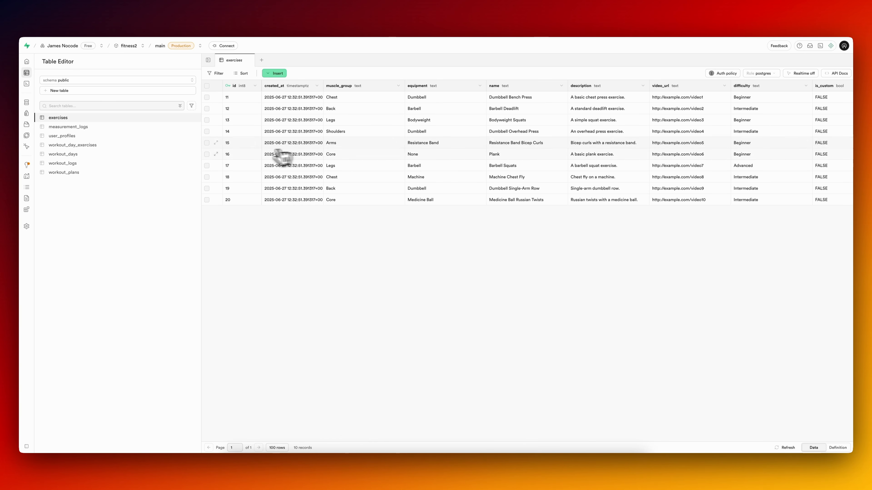
click(169, 20)
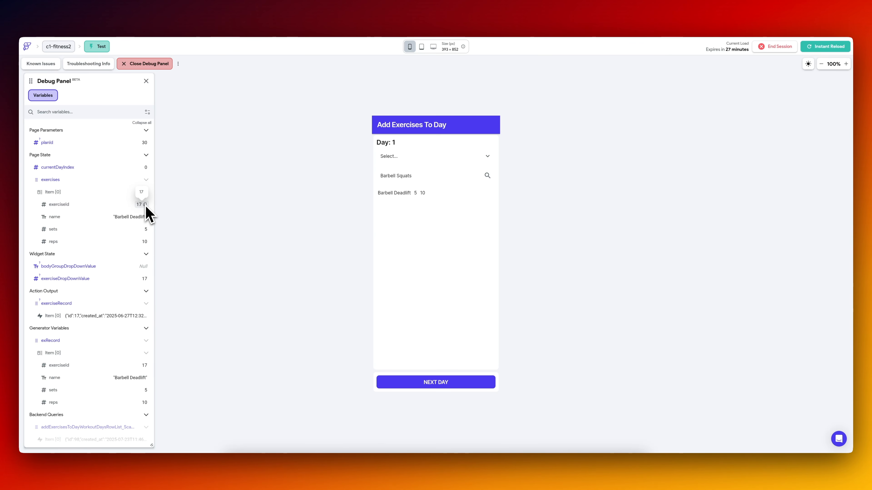
Select Plank as another Day 1 exercise and compare its record with the exercises table in Supabase.
click(421, 178)
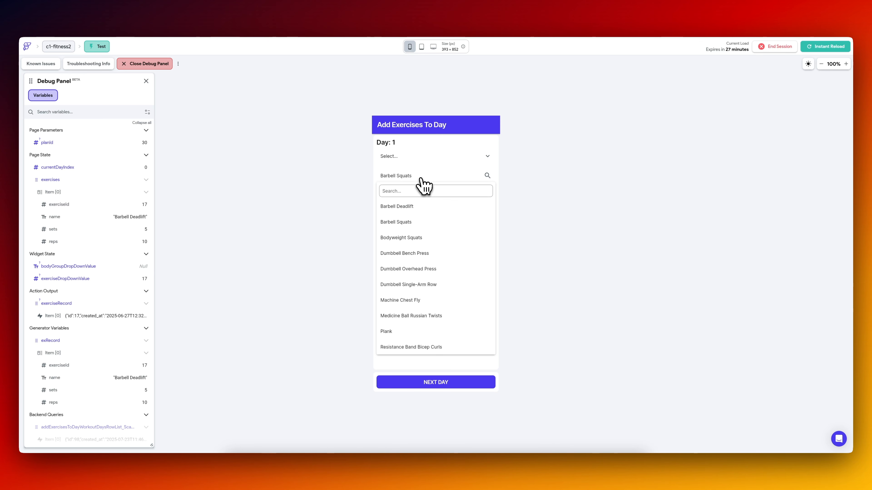
click(401, 332)
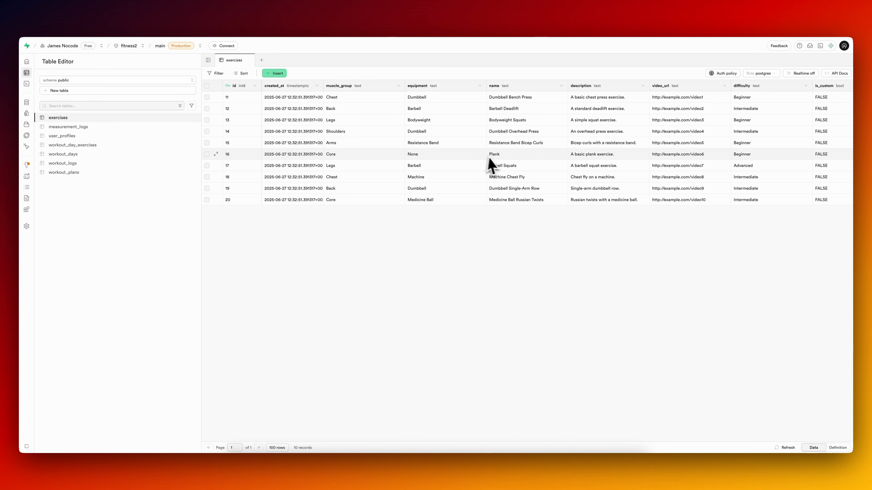
click(156, 22)
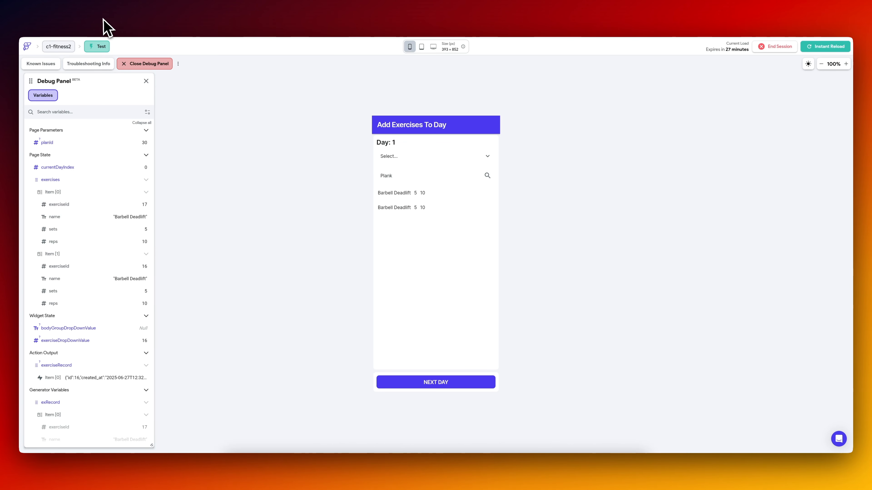
Switch back to the FlutterFlow builder and open the exercises query's filter in ExerciseDropDown's On Selected flow.
click(103, 26)
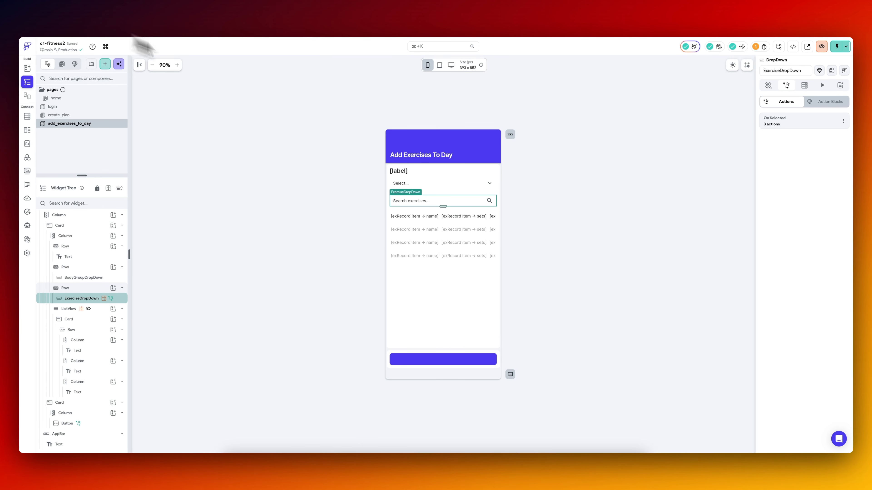
click(789, 124)
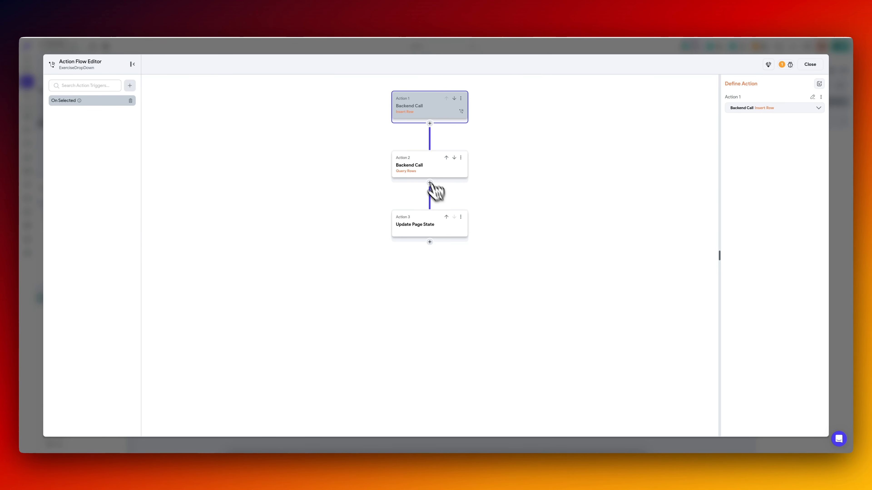
click(432, 177)
click(734, 174)
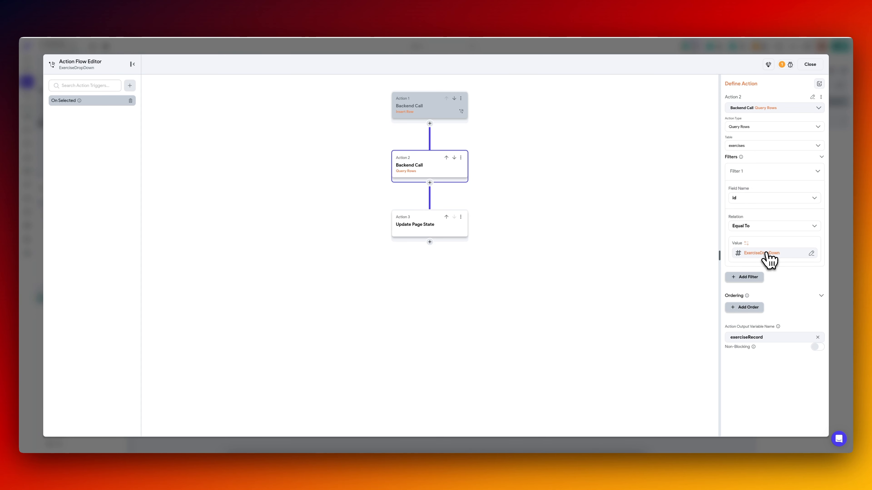
Insert a Confirm Dialog action titled "Test" between the exercises query and the Update Page State action.
click(429, 182)
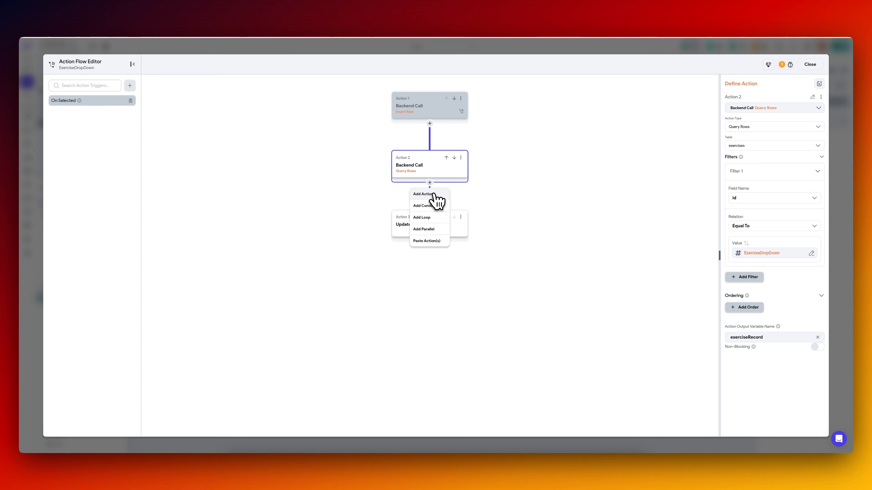
click(428, 197)
text(dialog)
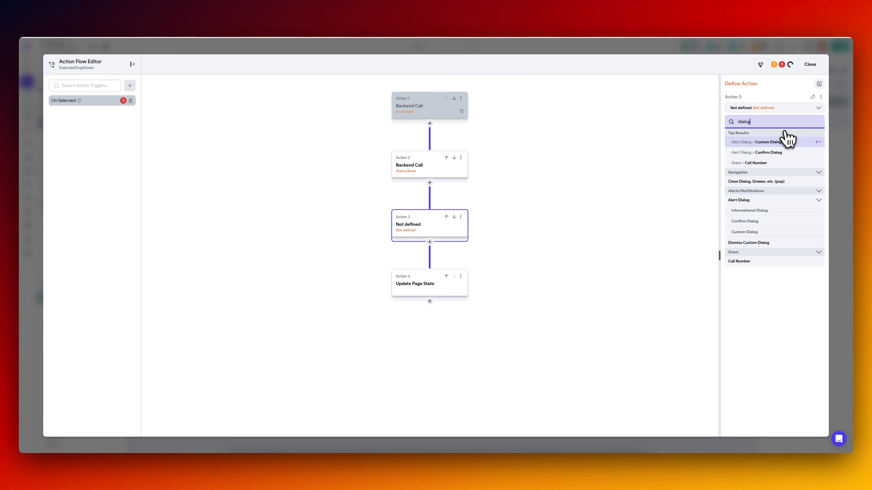
click(789, 153)
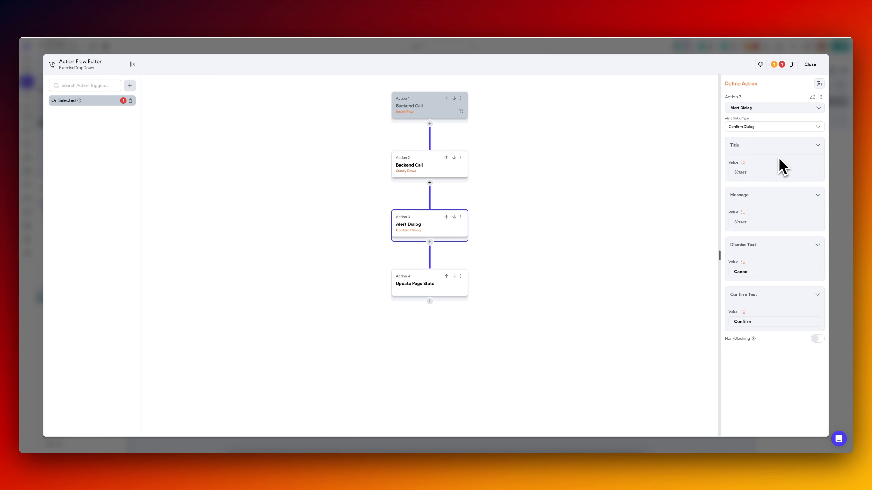
click(743, 171)
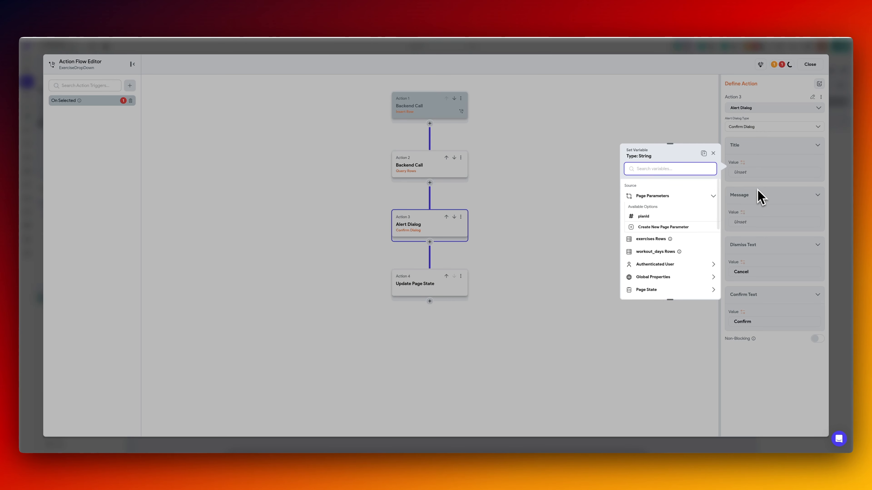
click(750, 174)
text(Test)
Set the confirm dialog's message to the name field of the first item in exercises Rows.
click(750, 220)
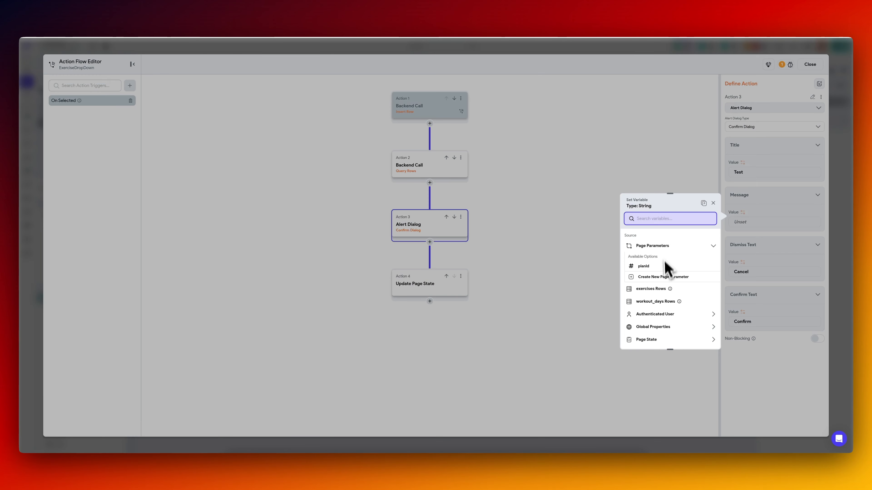
click(663, 296)
click(664, 257)
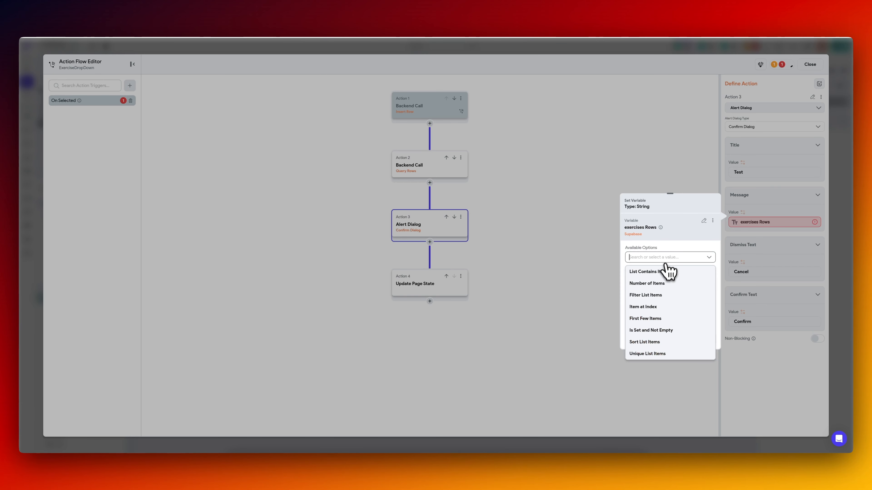
click(656, 309)
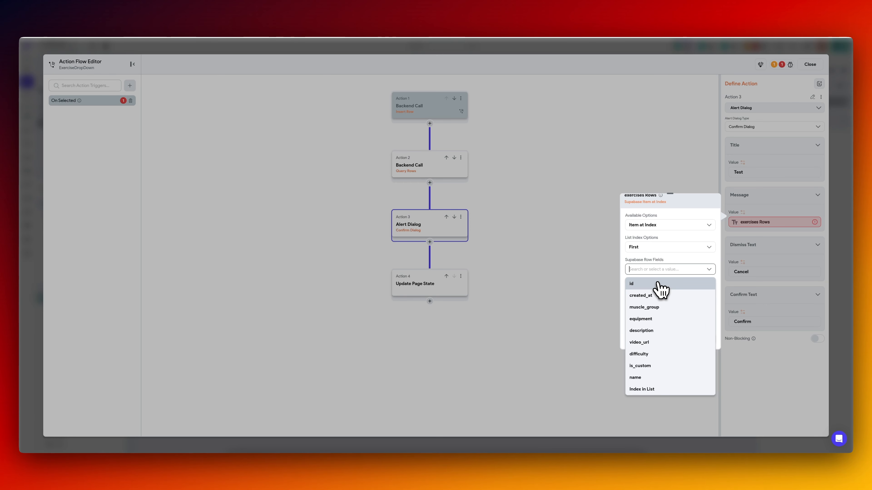
click(649, 377)
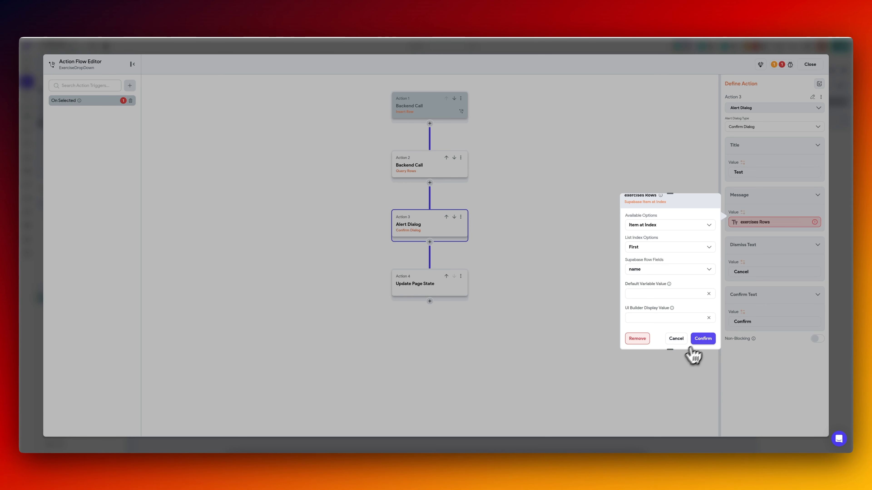
click(703, 339)
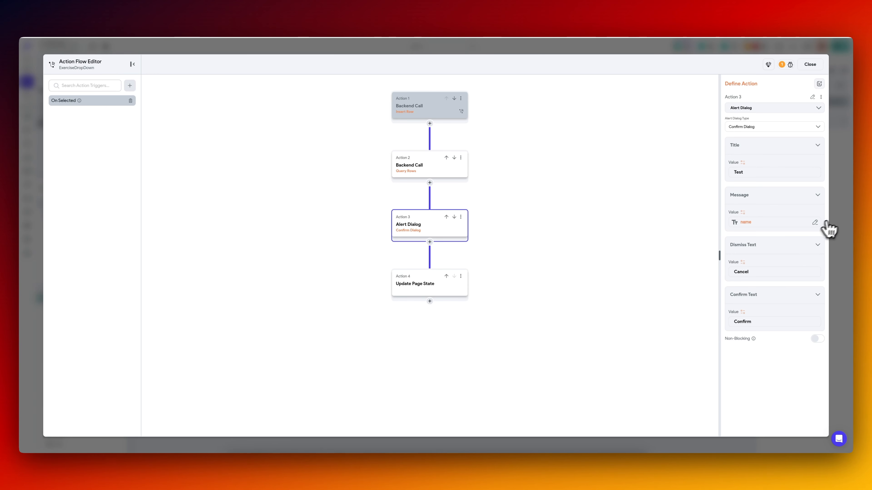
click(424, 171)
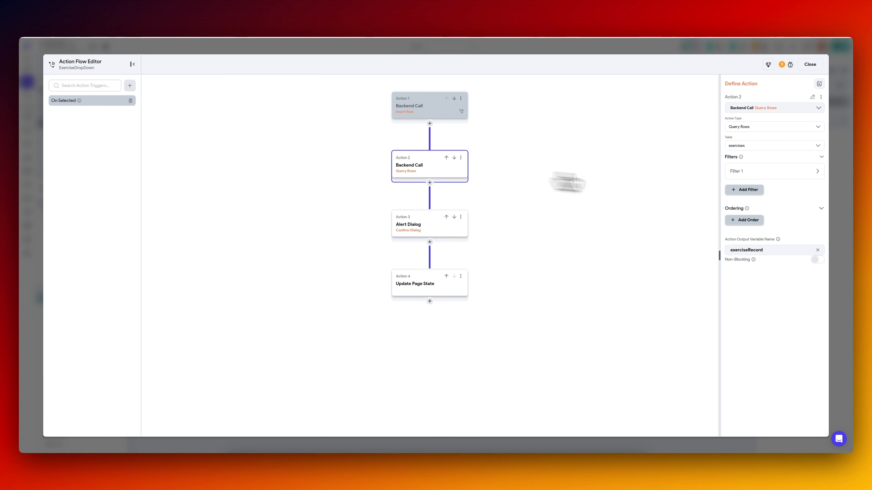
click(427, 231)
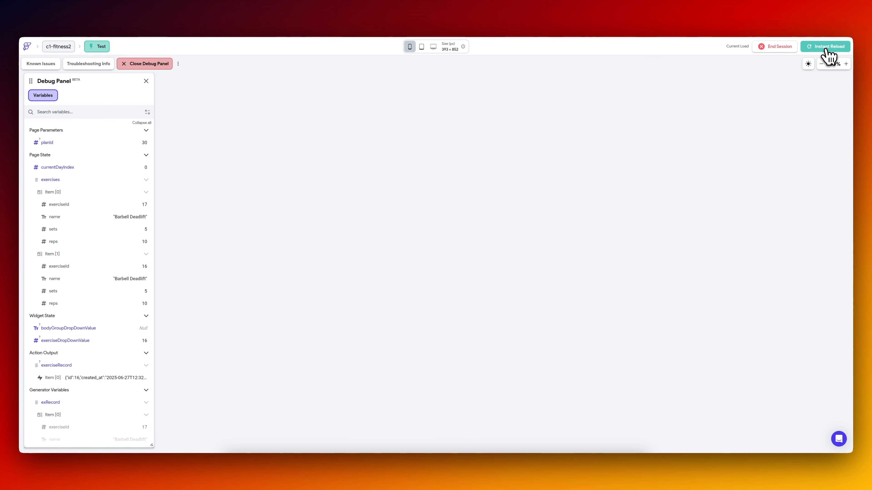
Reload the test app and create a plan named "3" with days 1, 2 and 3 selected.
click(825, 46)
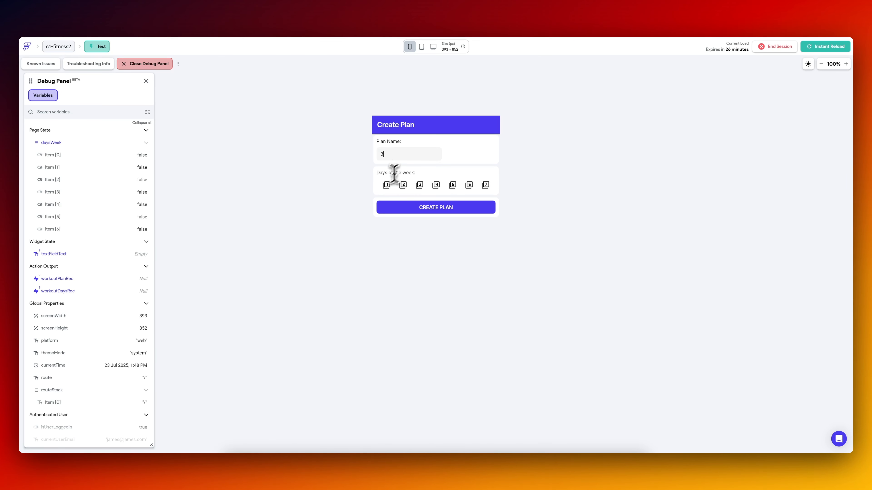
click(386, 184)
click(403, 185)
click(416, 187)
click(421, 207)
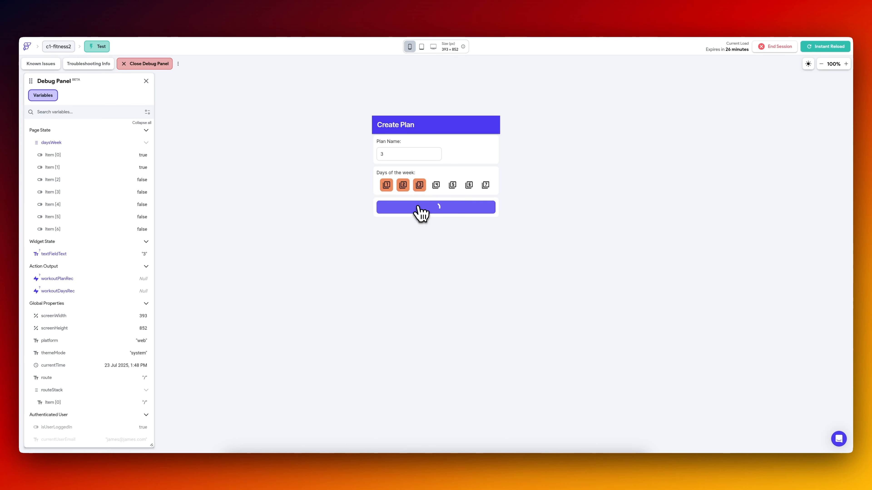
Select Barbell Squats and Plank as Day 1 exercises, confirming the Test dialog for each.
click(431, 178)
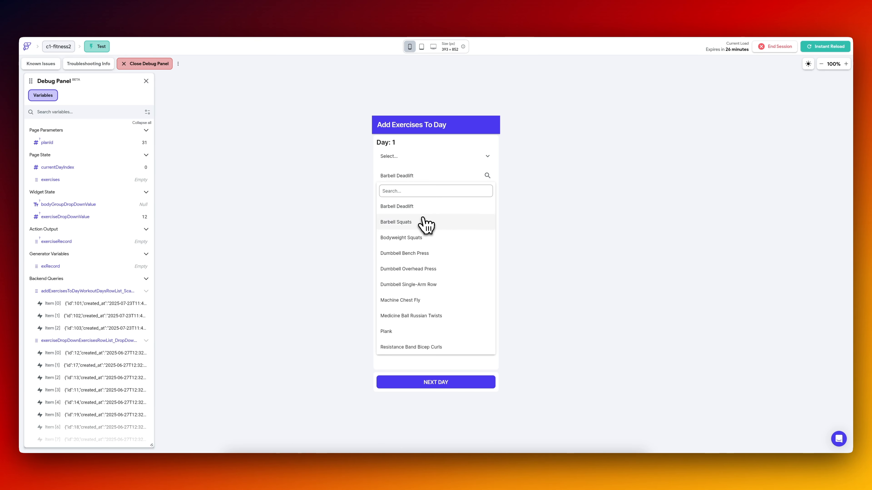
click(417, 225)
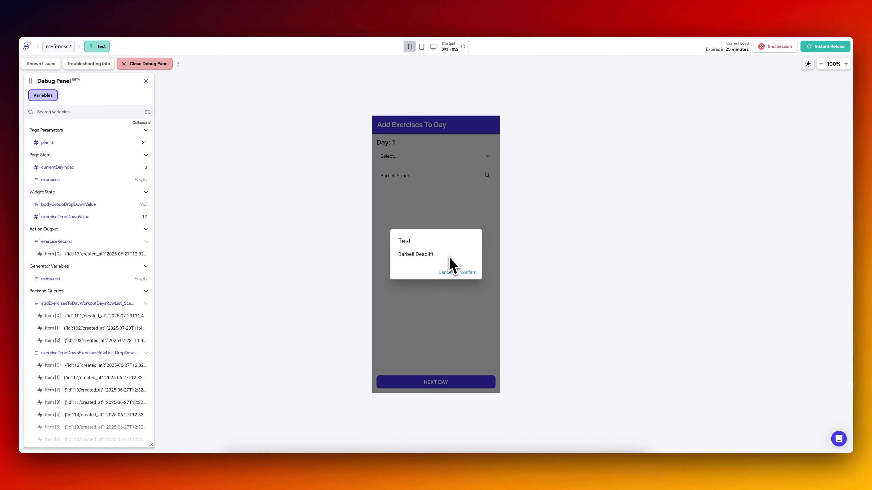
click(468, 273)
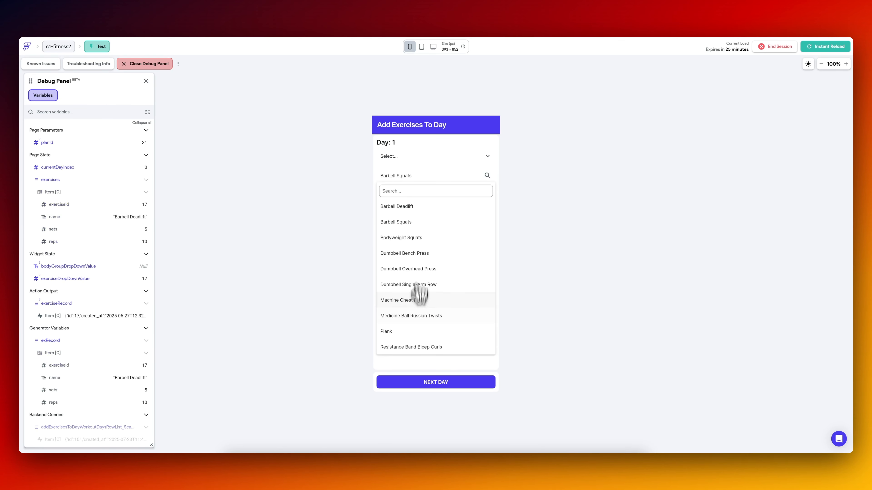
click(415, 332)
click(469, 273)
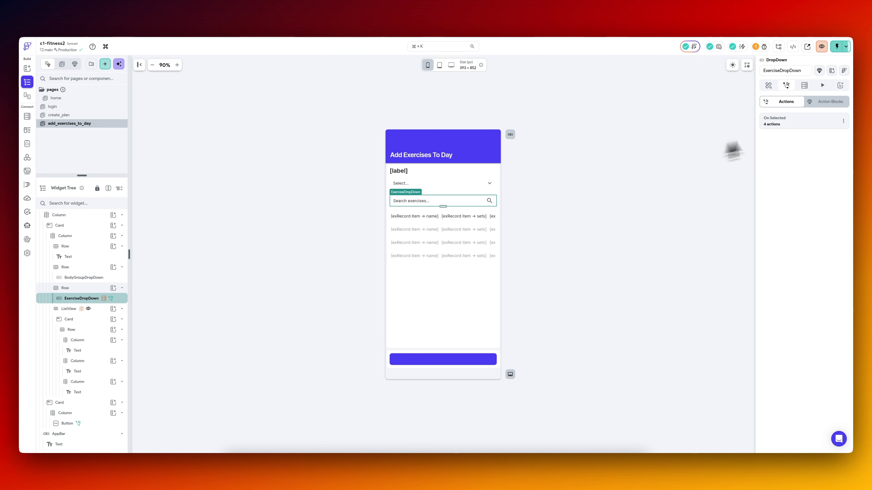
Return to the builder and check the exercises query's id filter in ExerciseDropDown's On Selected flow.
click(786, 123)
click(410, 167)
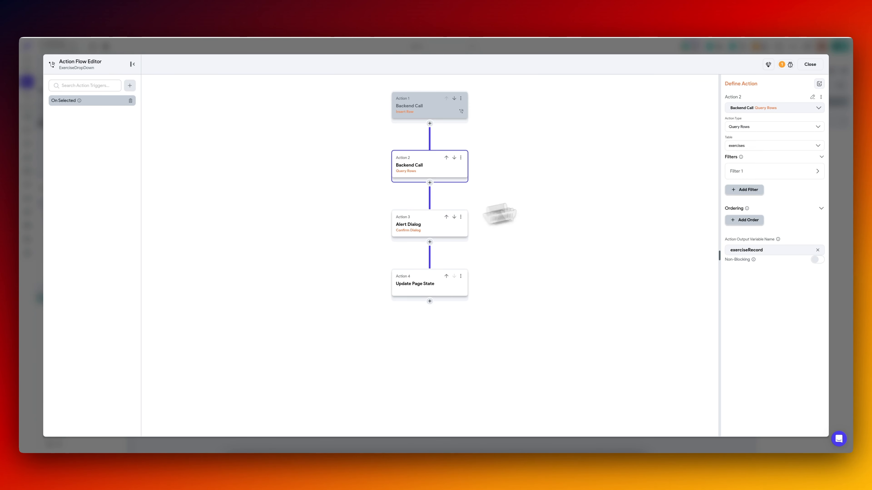
click(757, 173)
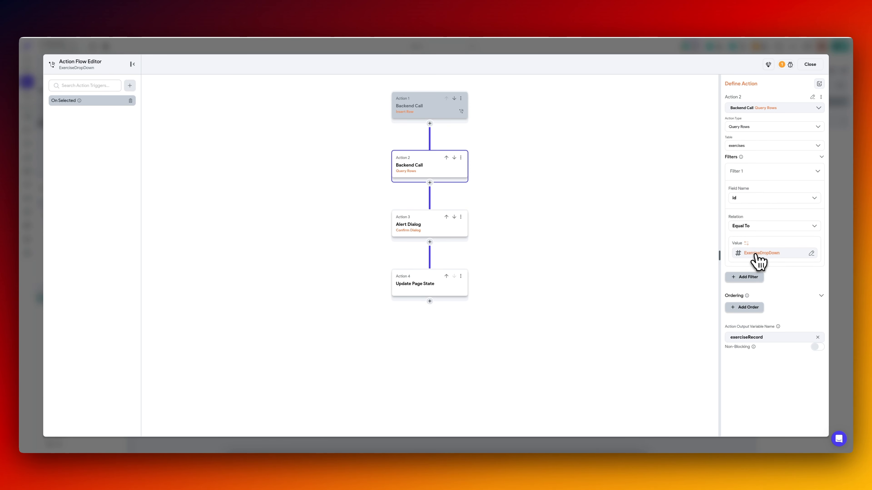
Insert a Confirm Dialog titled "Test" before the exercises query, with its message set to the ExerciseDropDown value.
click(430, 123)
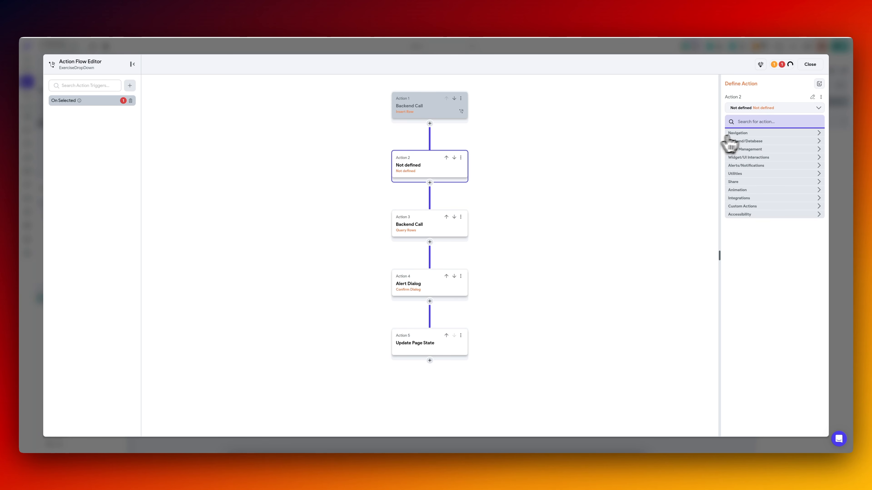
text(ale)
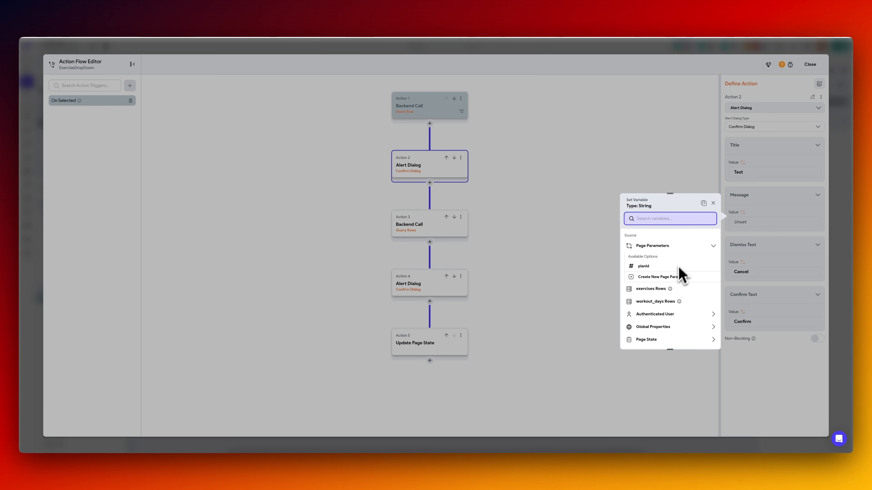
scroll(656, 318, down, 5)
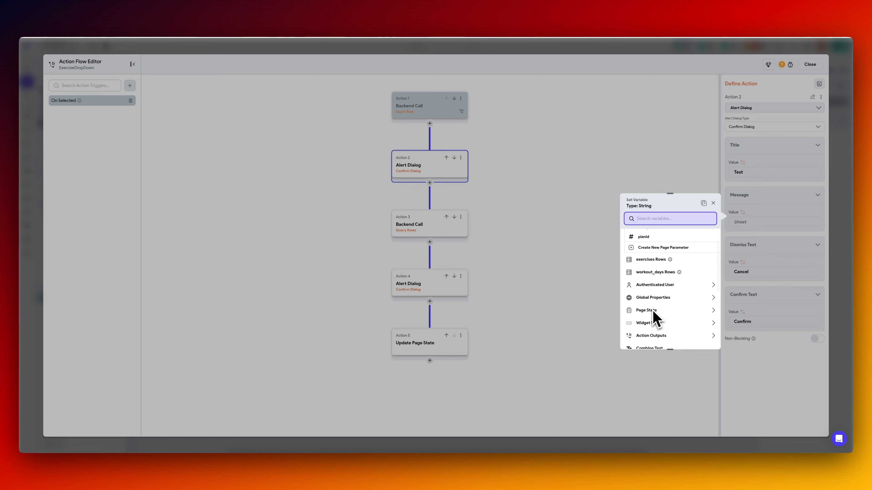
click(674, 247)
click(663, 276)
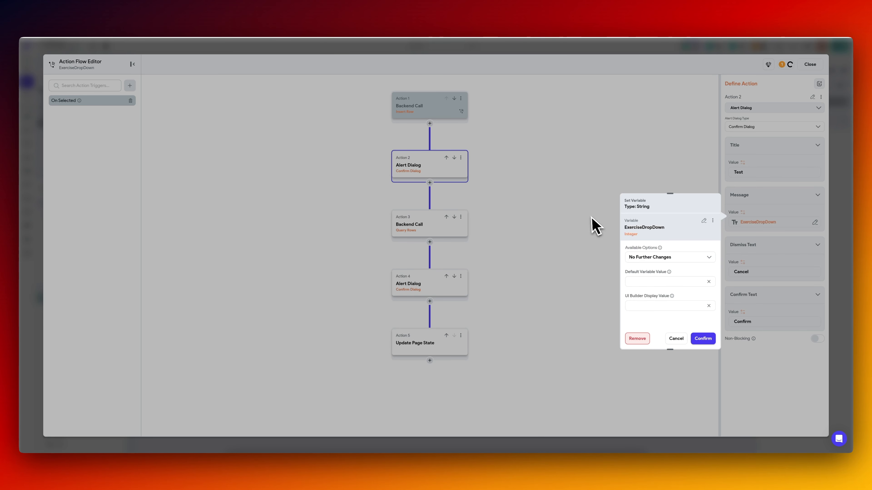
click(709, 339)
click(423, 234)
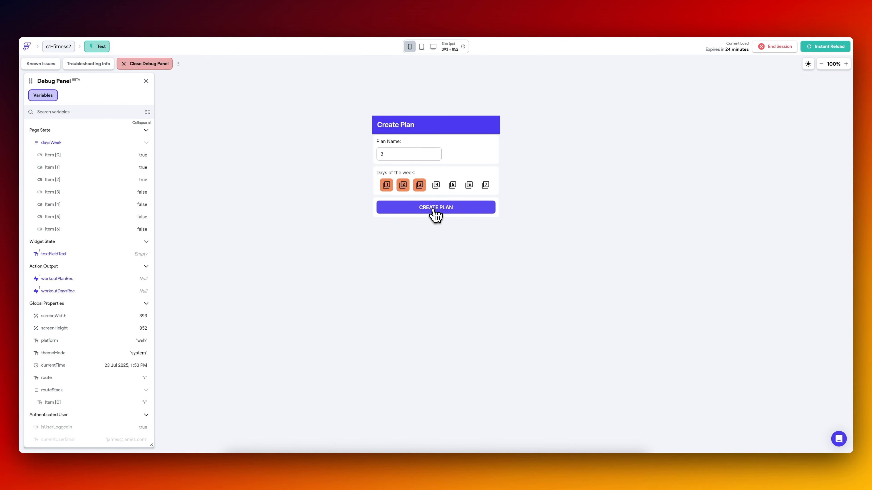
Create another plan in the test app, choose Chest and Dumbbell Bench Press for Day 1, and confirm the Test dialog.
click(434, 209)
click(423, 157)
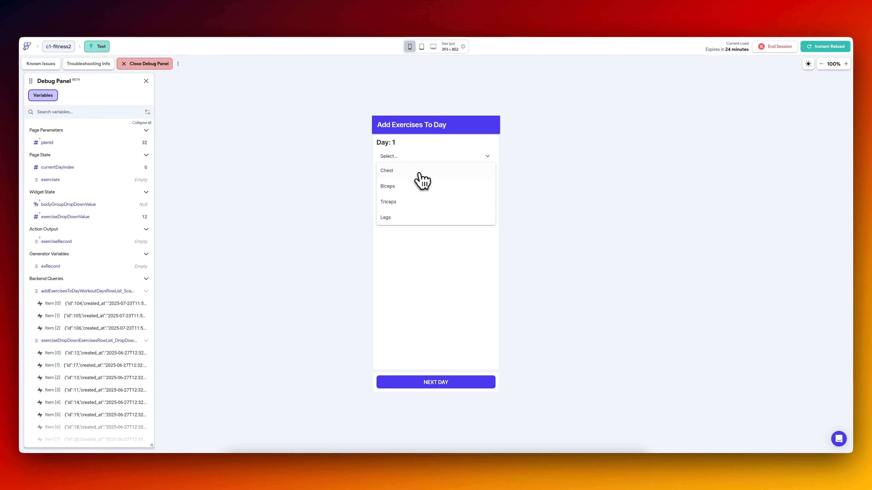
click(424, 174)
click(419, 178)
click(409, 207)
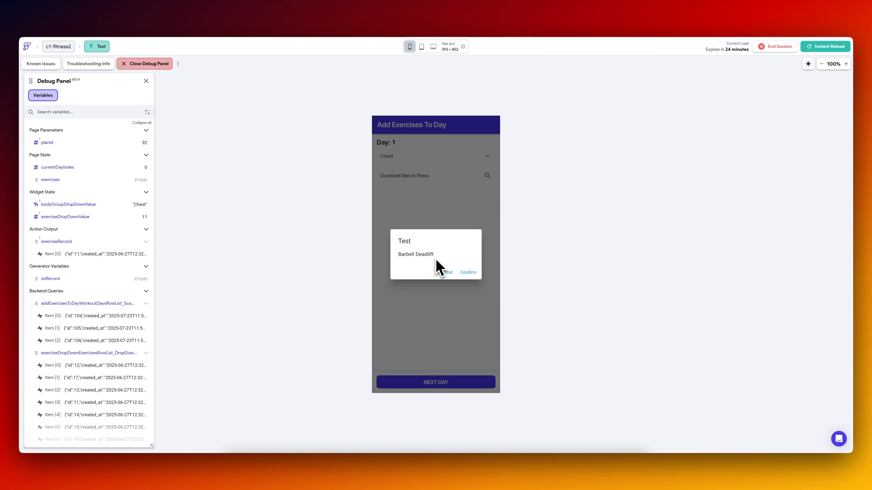
click(470, 274)
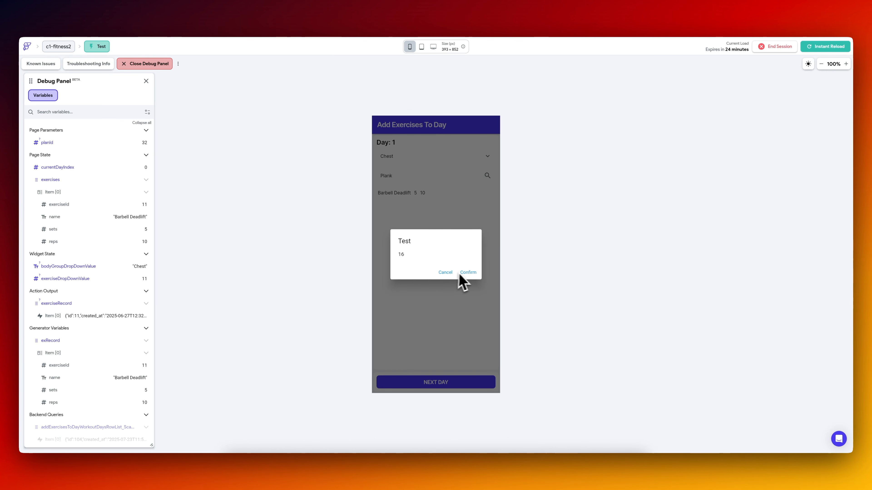
Add Plank and one more exercise to Day 1 in the test app, confirming the Test dialogs for each.
click(460, 274)
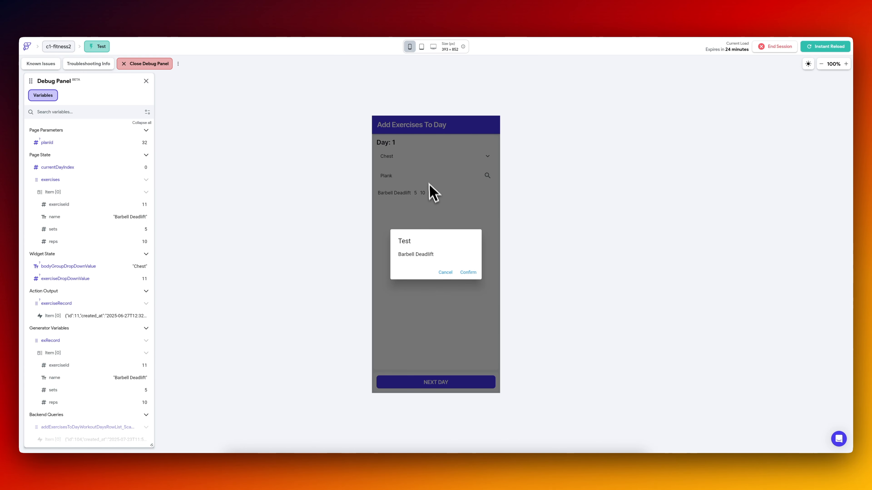
click(468, 269)
click(431, 176)
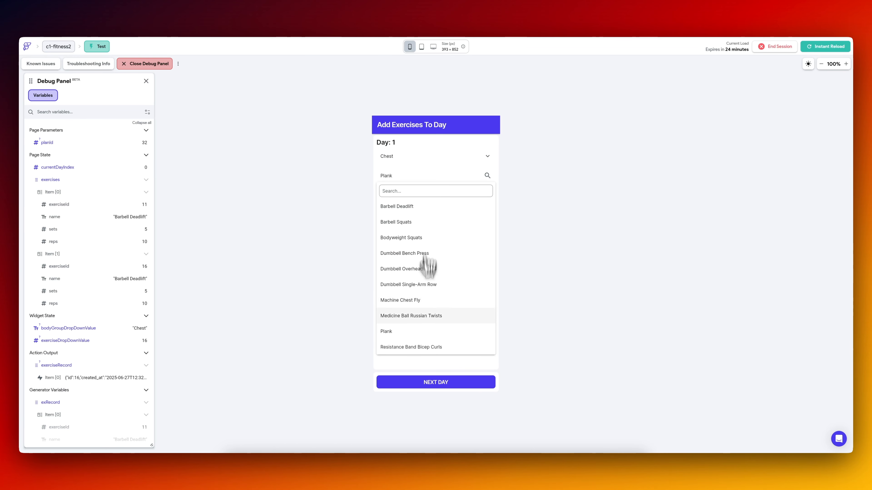
click(422, 331)
click(468, 273)
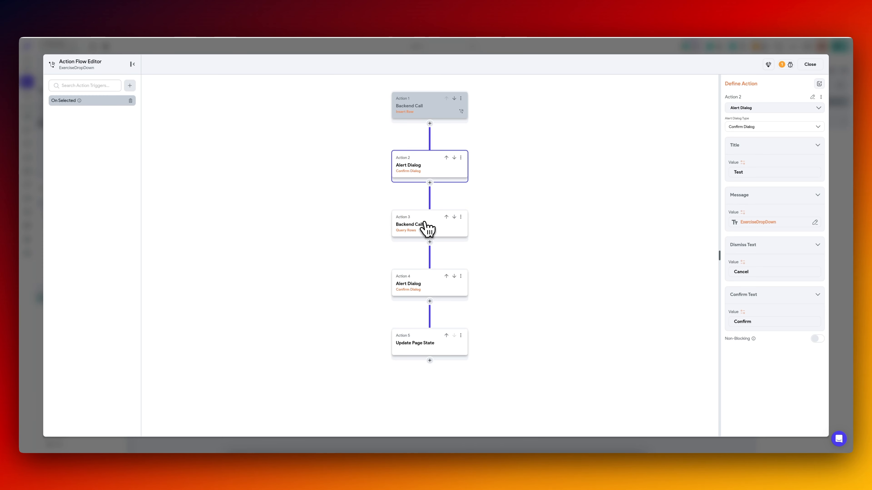
Review the exercises query's filter and the alert dialog preceding it in the On Selected flow.
click(429, 227)
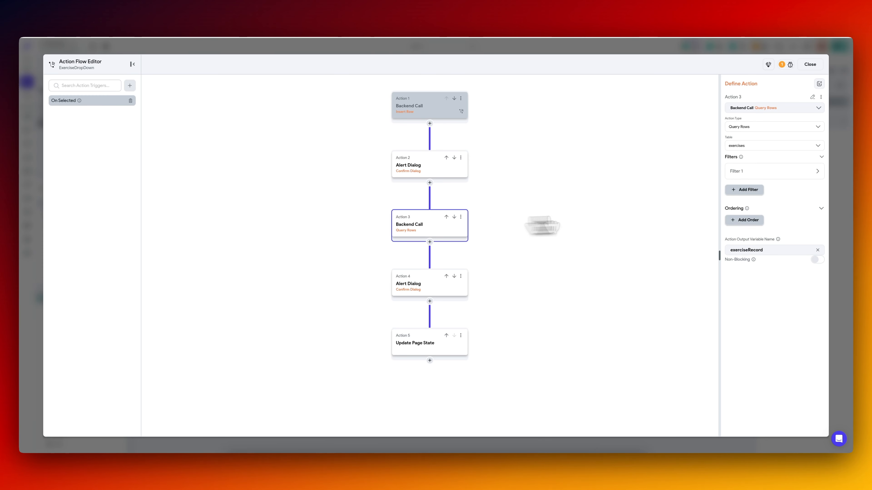
click(766, 175)
click(429, 167)
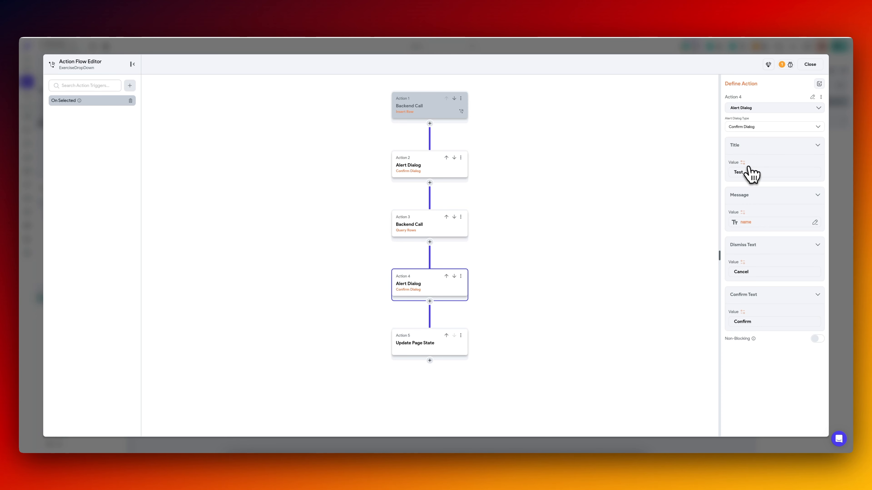
Retitle the alert dialog after the query "Num ROws", set its message to the number of list items, and reload the test app.
double_click(749, 172)
text(Num ROw)
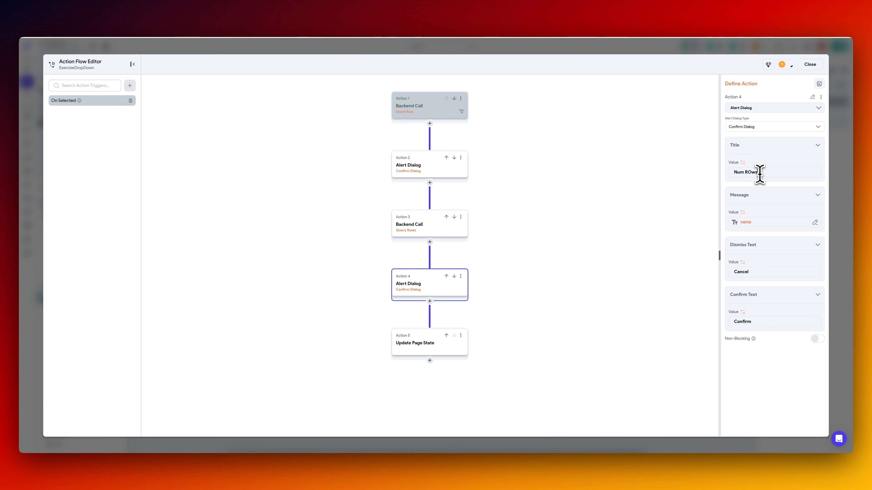
text(s)
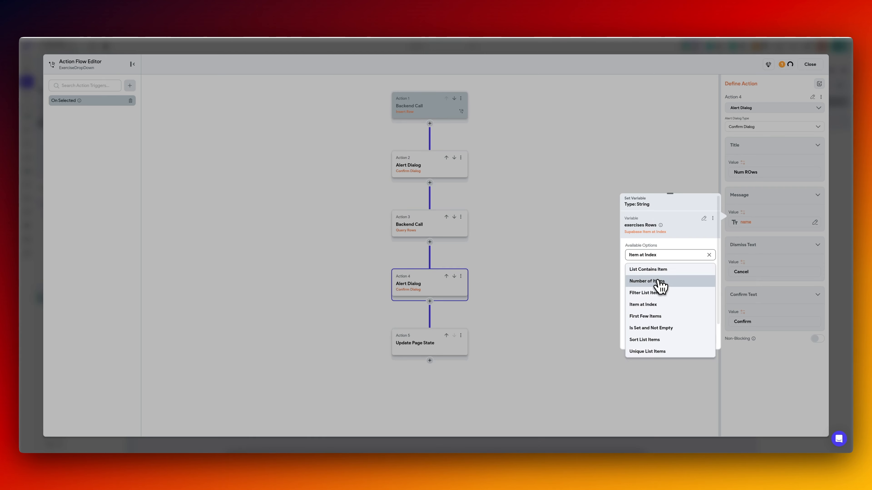
click(662, 282)
click(702, 342)
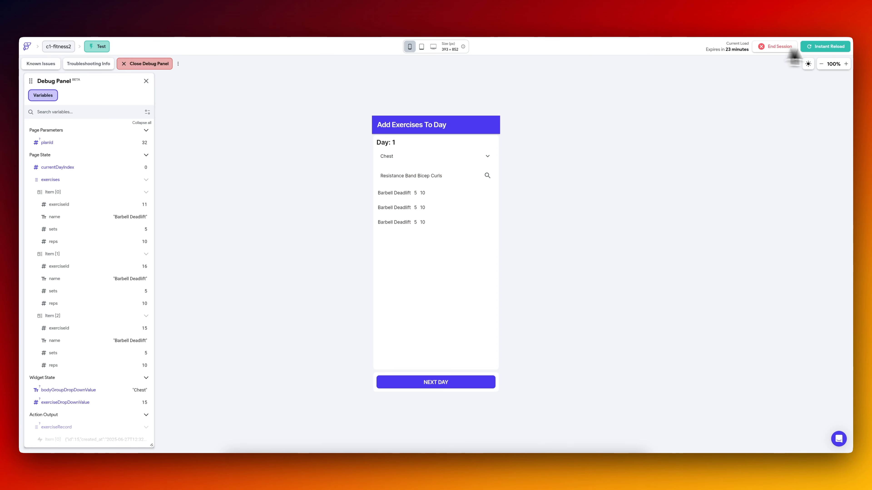
click(827, 48)
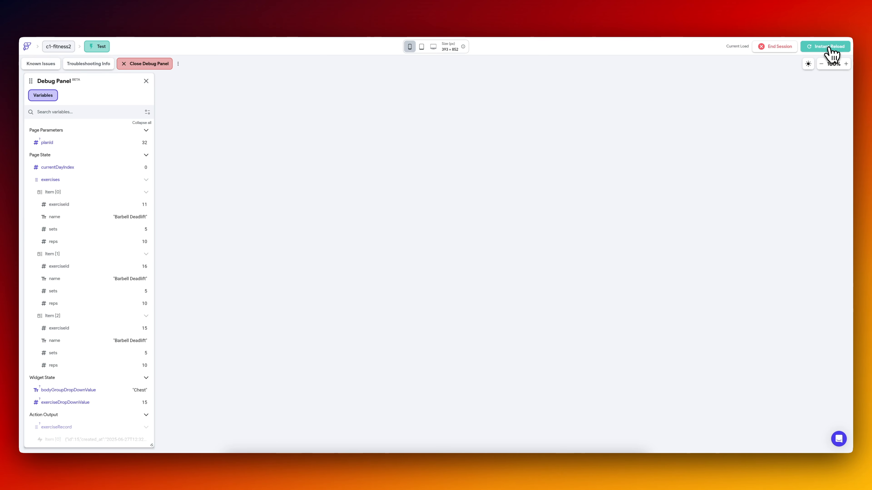
Choose Dumbbell Overhead Press for Day 1 in the test app and confirm the Test and Num ROws dialogs.
click(432, 176)
click(432, 277)
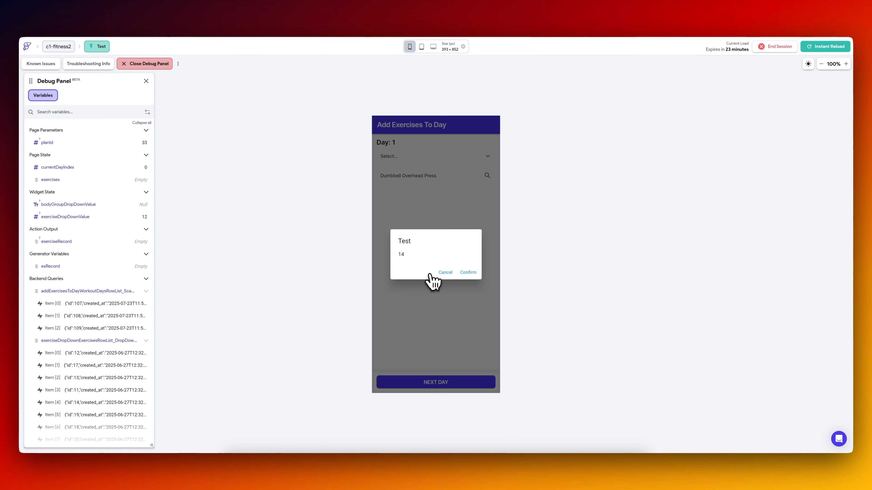
click(467, 273)
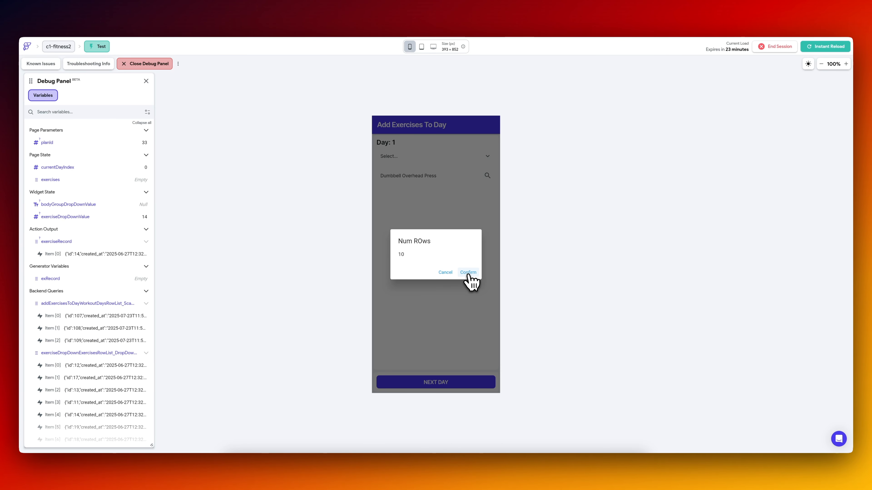
click(469, 274)
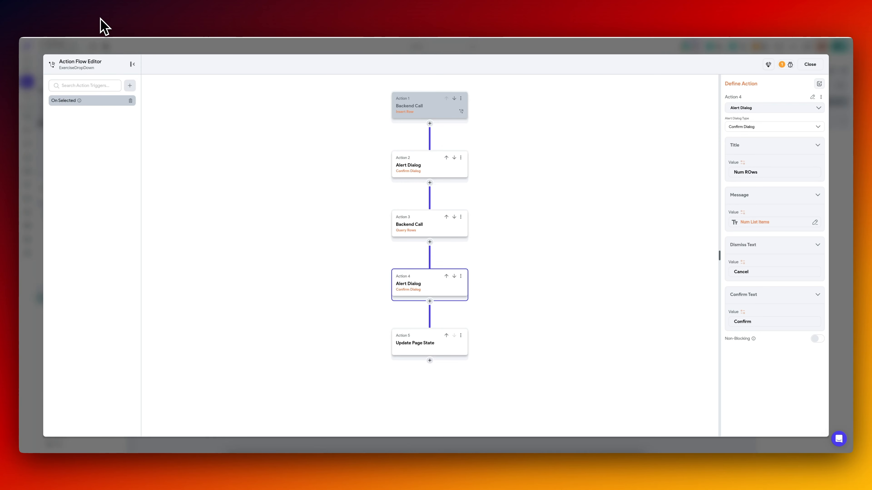
Review the Test alert dialog and the exercises query's id filter in the On Selected flow.
click(447, 175)
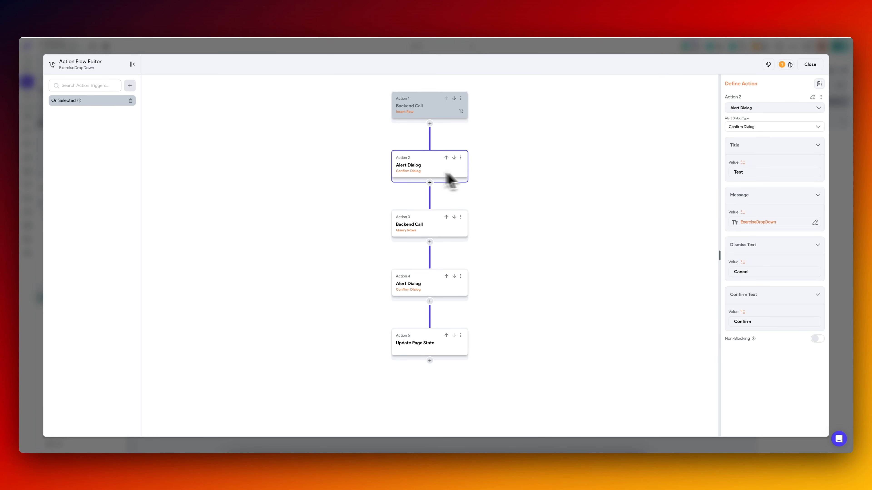
click(422, 226)
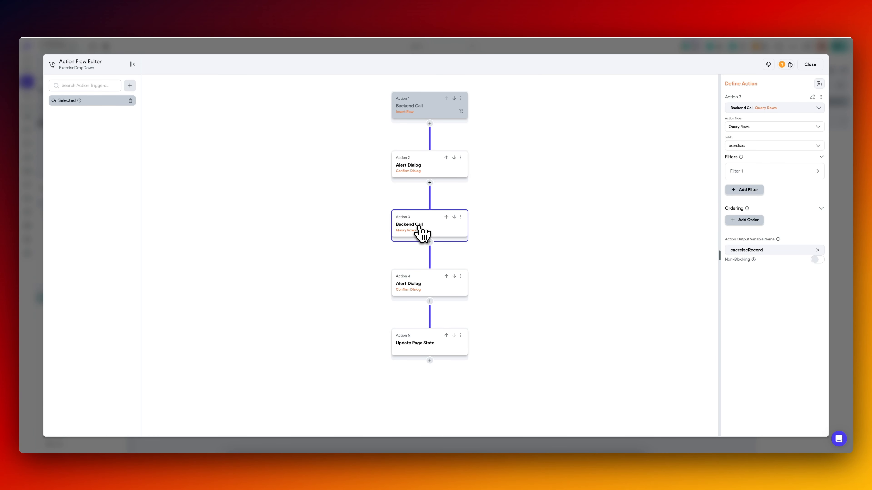
click(753, 173)
click(771, 254)
click(773, 244)
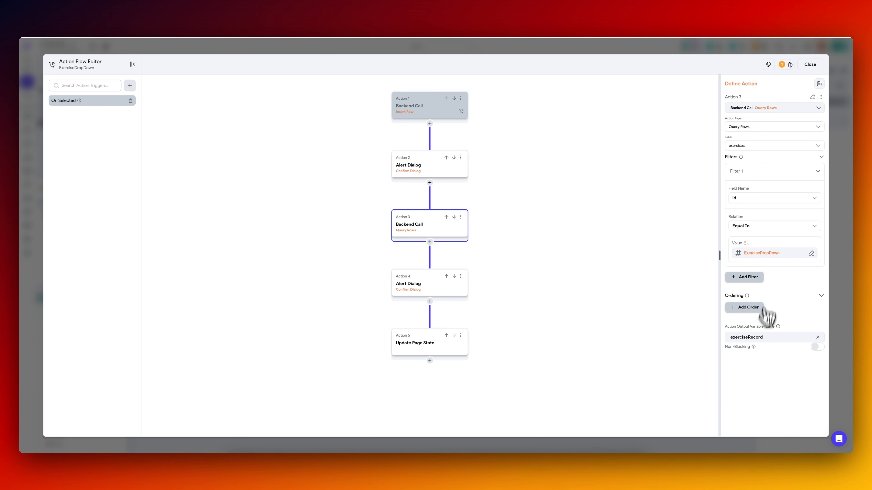
Set the Num ROws dialog's message to the id of the first item in the exerciseRecord action output.
click(428, 289)
click(755, 222)
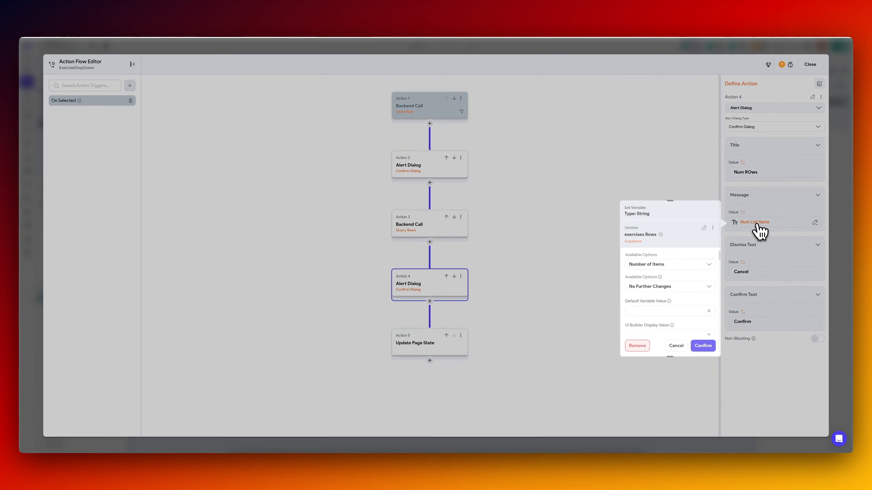
click(704, 229)
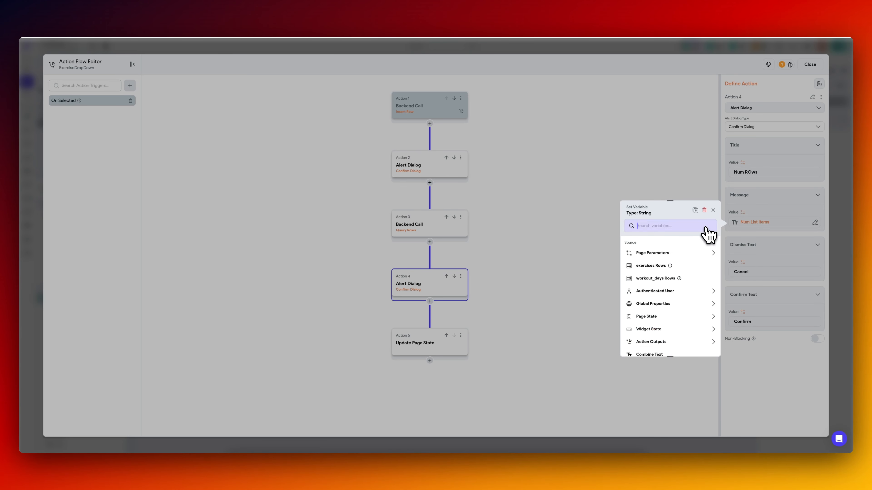
click(662, 343)
click(674, 310)
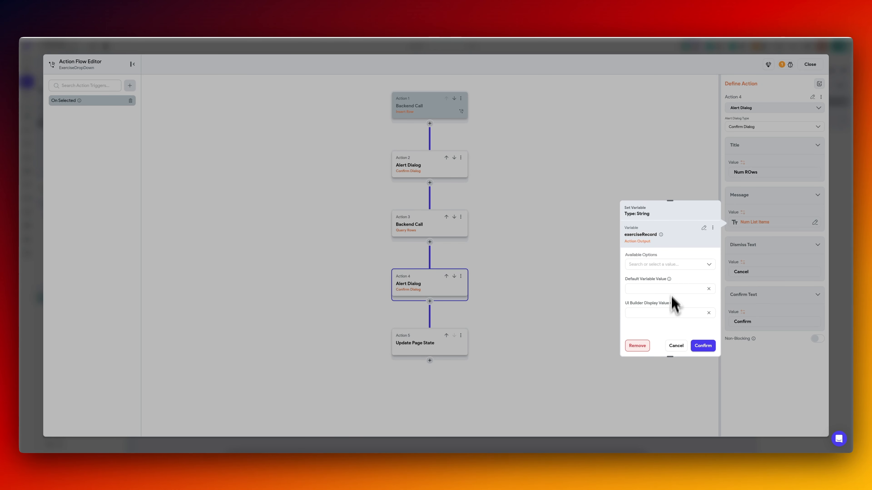
click(673, 264)
click(664, 282)
click(656, 287)
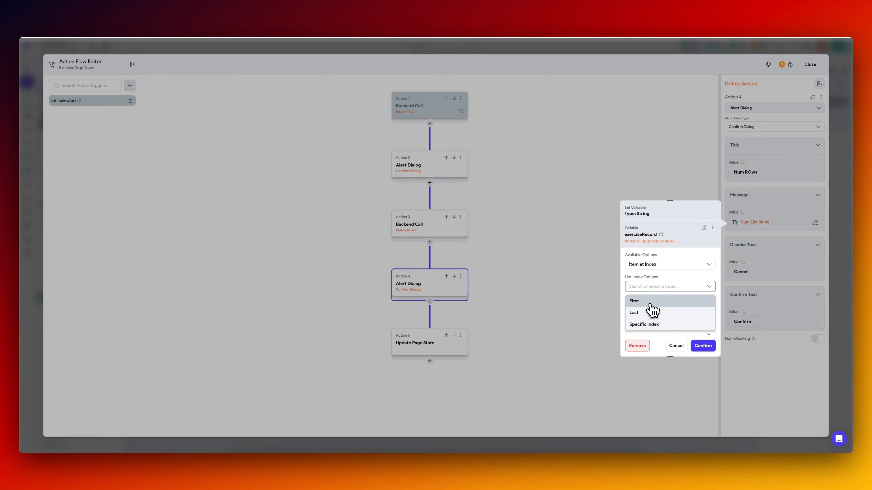
click(650, 302)
click(674, 310)
click(663, 295)
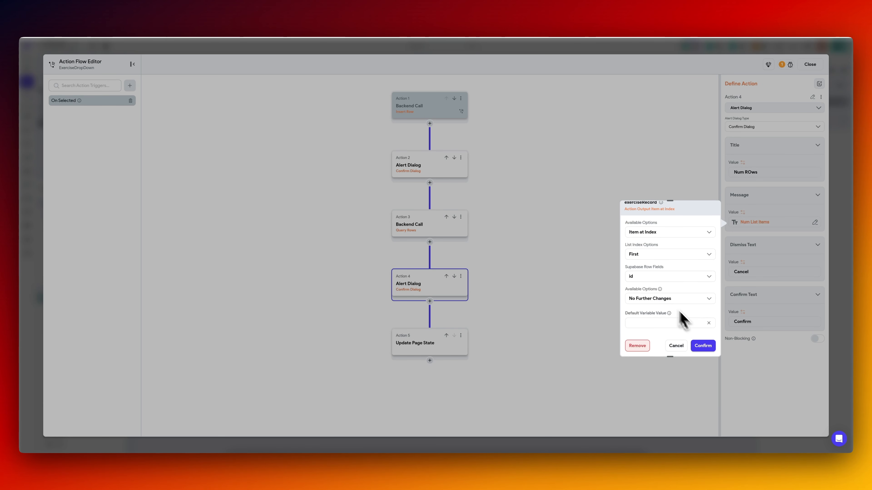
click(703, 346)
Delete the Test alert dialog that precedes the exercises query.
click(439, 173)
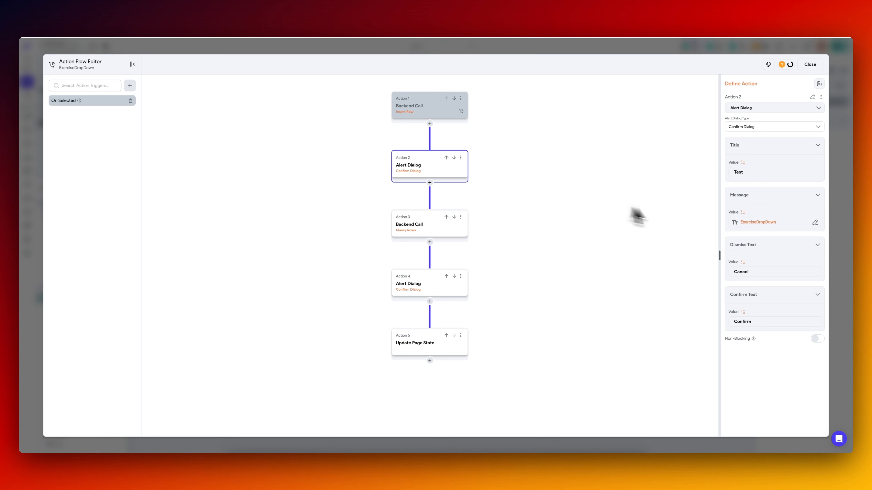
click(461, 158)
click(424, 247)
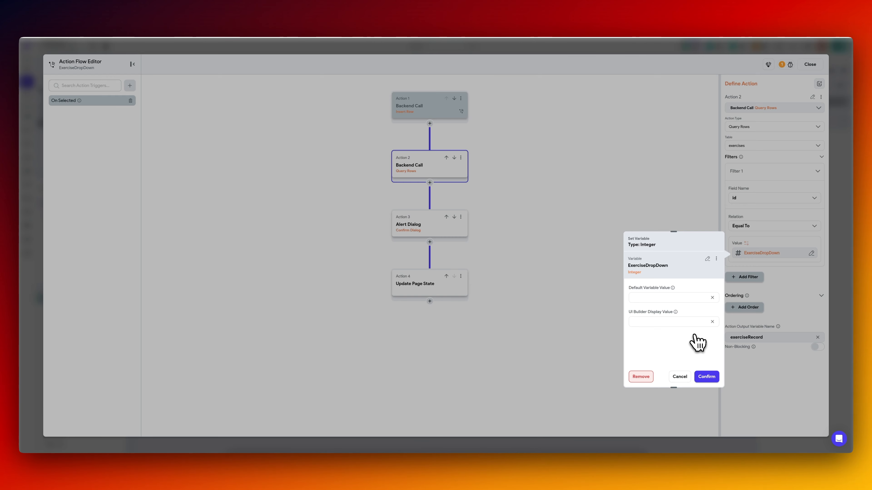
Check the variables behind the query's id filter and the Num ROws dialog's message.
click(681, 377)
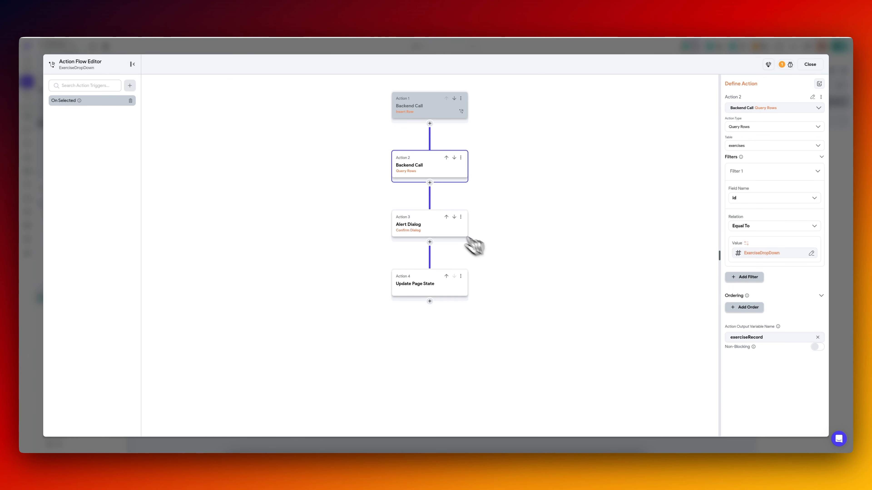
click(438, 230)
click(756, 222)
scroll(665, 322, down, 2)
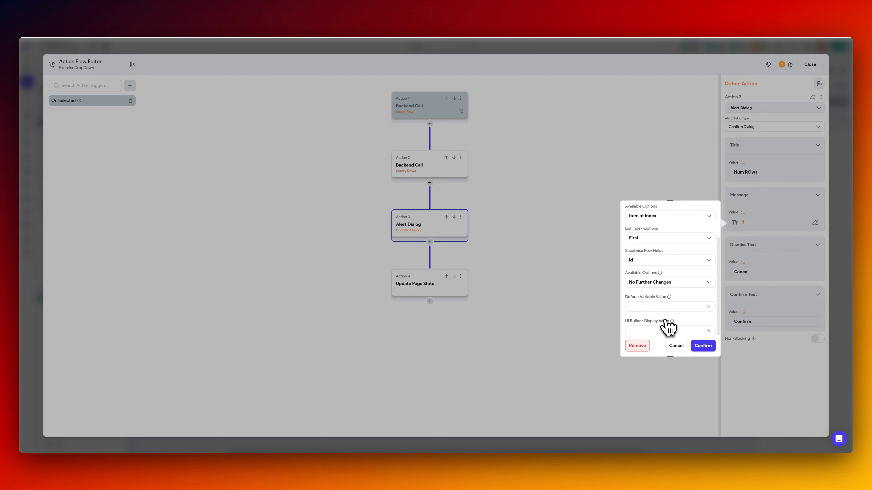
scroll(666, 321, up, 2)
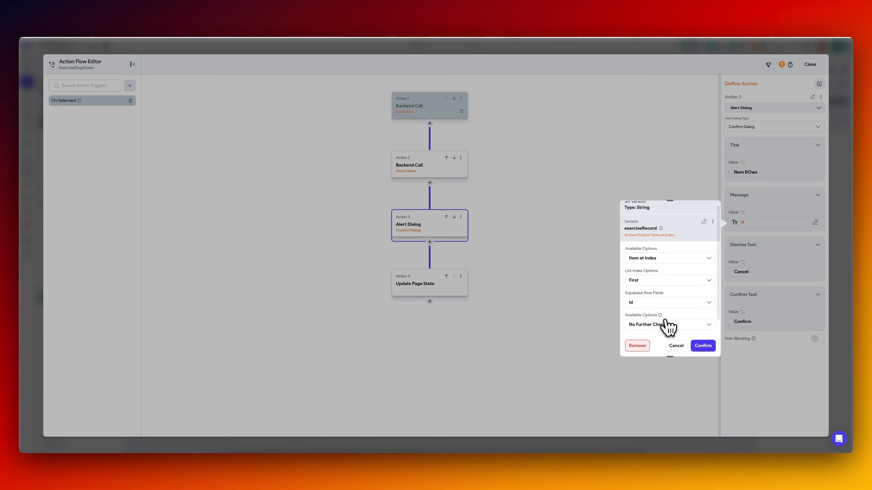
click(676, 346)
In the Update Page State action, set the created exerciseType's name to the name of the first item in exerciseRecord.
click(426, 287)
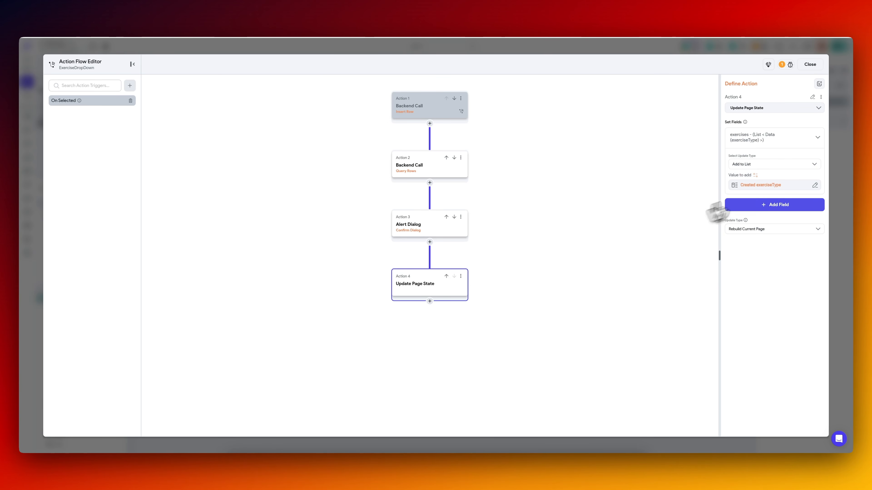
click(760, 188)
scroll(662, 272, down, 5)
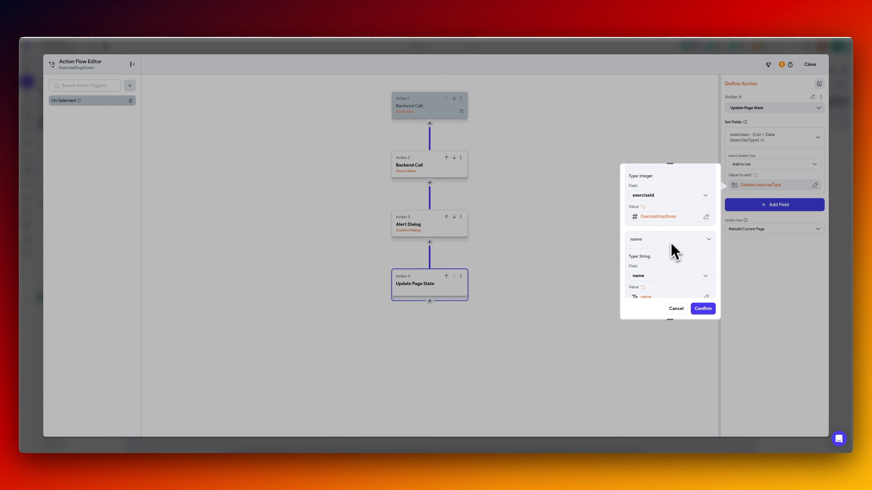
scroll(673, 261, down, 2)
click(672, 262)
text(exer)
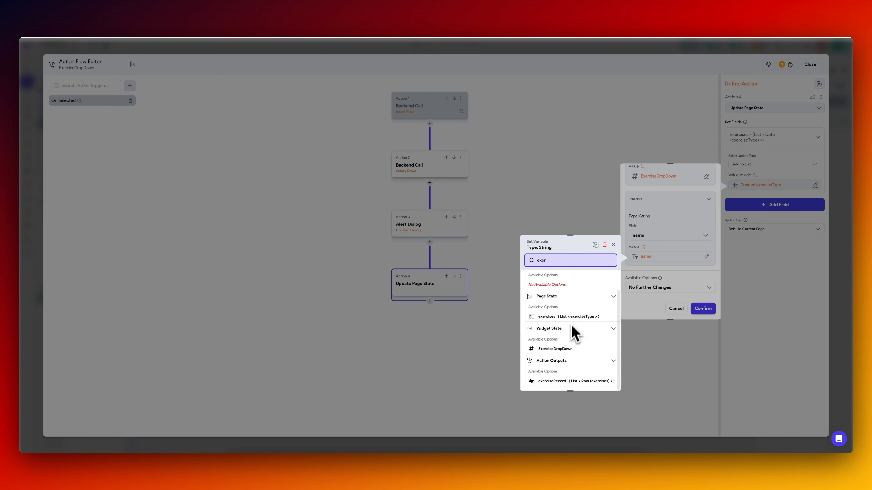
click(569, 381)
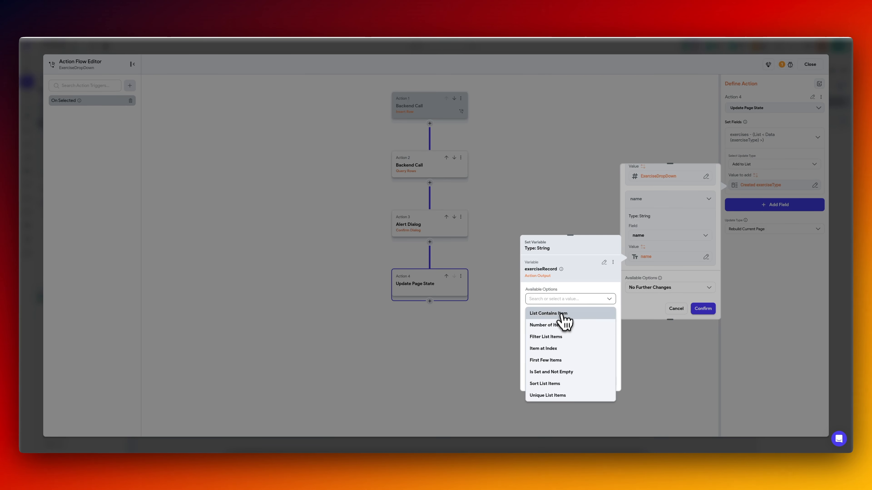
click(549, 349)
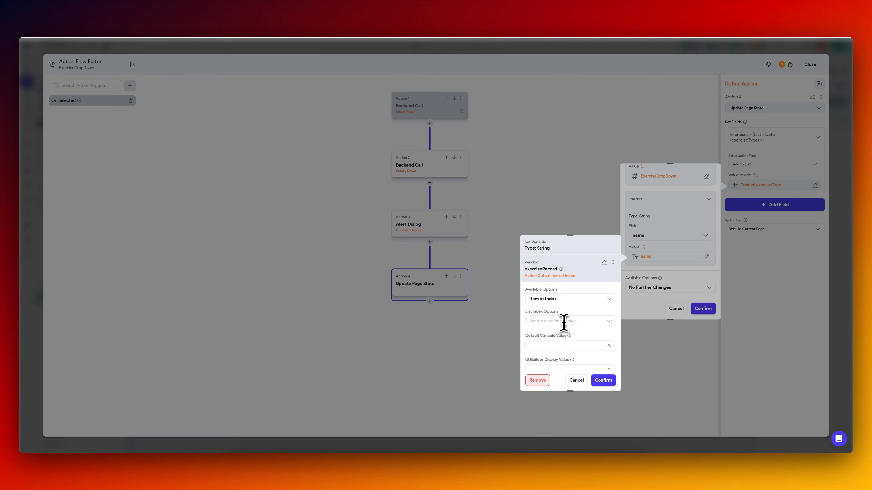
click(562, 324)
click(559, 336)
click(557, 327)
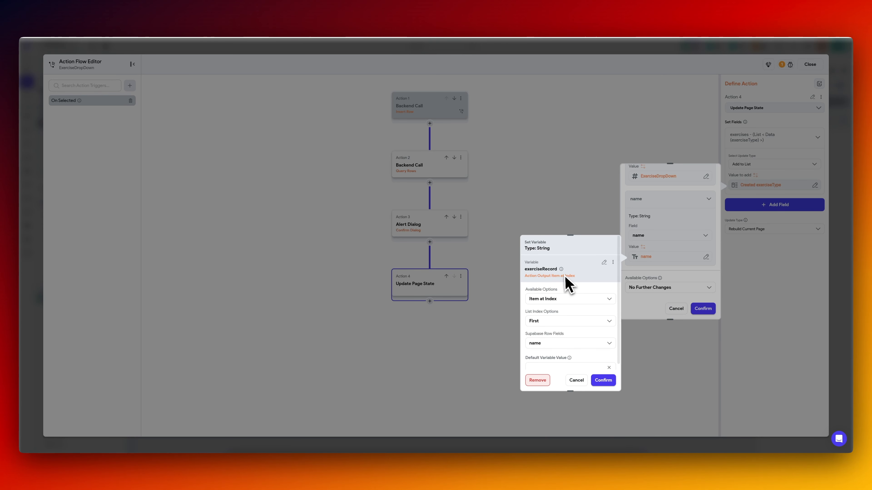
click(602, 380)
scroll(691, 218, up, 3)
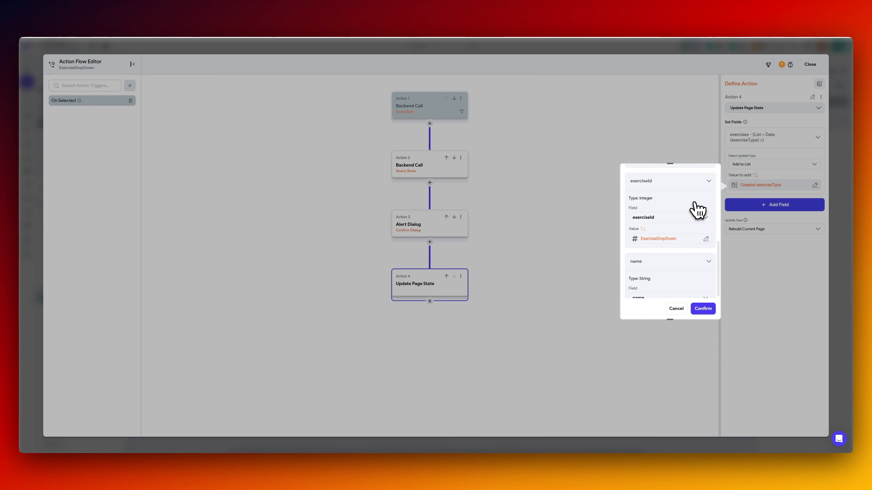
scroll(662, 250, up, 5)
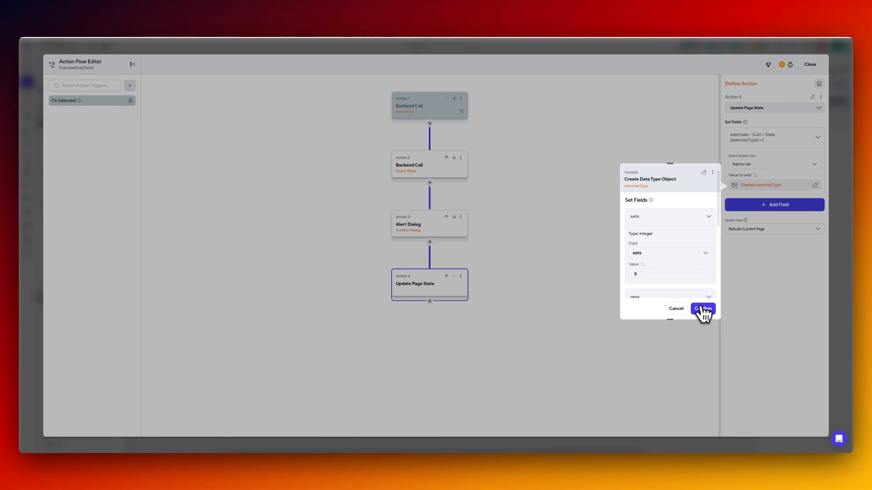
click(702, 308)
Delete the Num ROws alert dialog between the exercises query and the page state update.
click(461, 217)
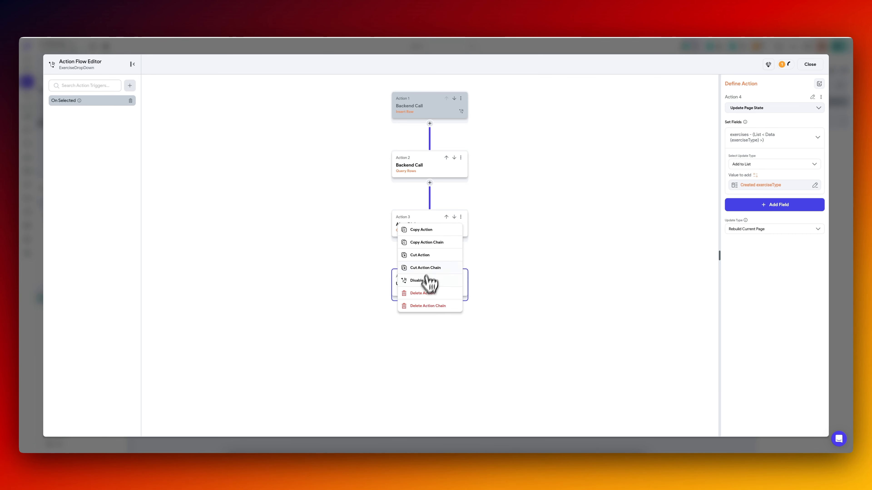
click(421, 292)
click(429, 168)
click(433, 227)
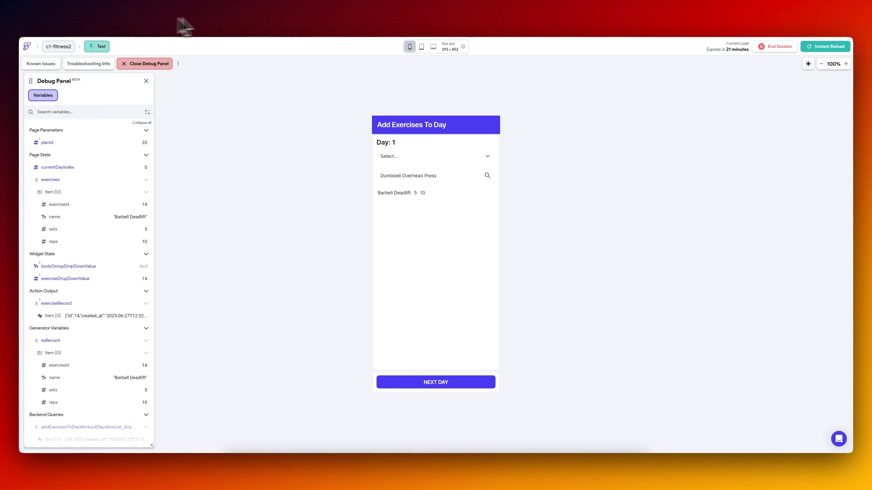
Reload the test app and create another plan.
click(824, 48)
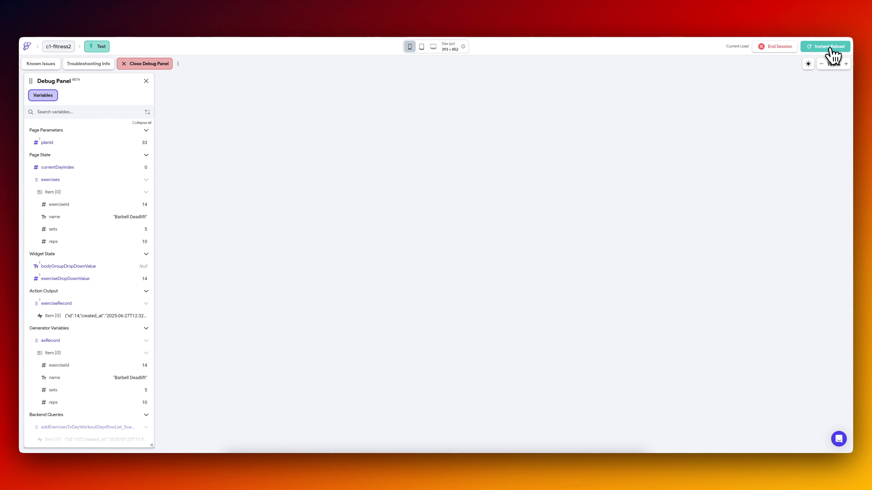
click(419, 154)
click(434, 205)
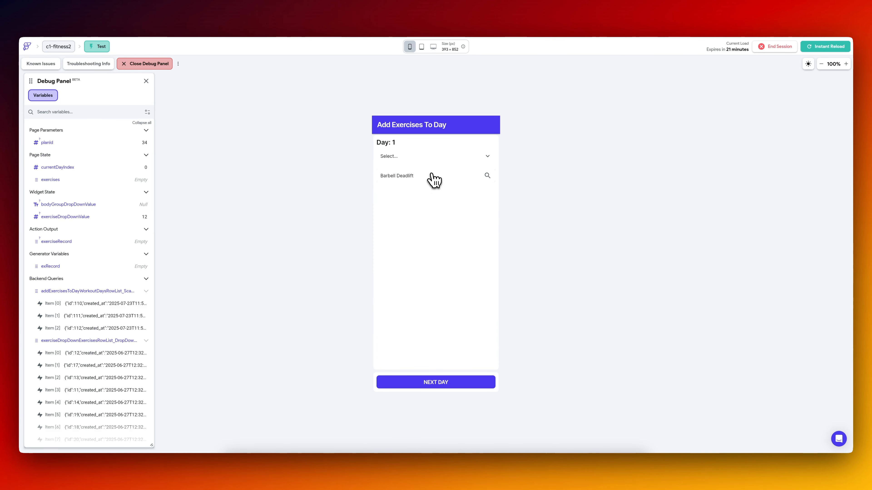
Add Barbell Squats, Machine Chest Fly and one more exercise to Day 1 in the test app.
click(432, 175)
click(415, 208)
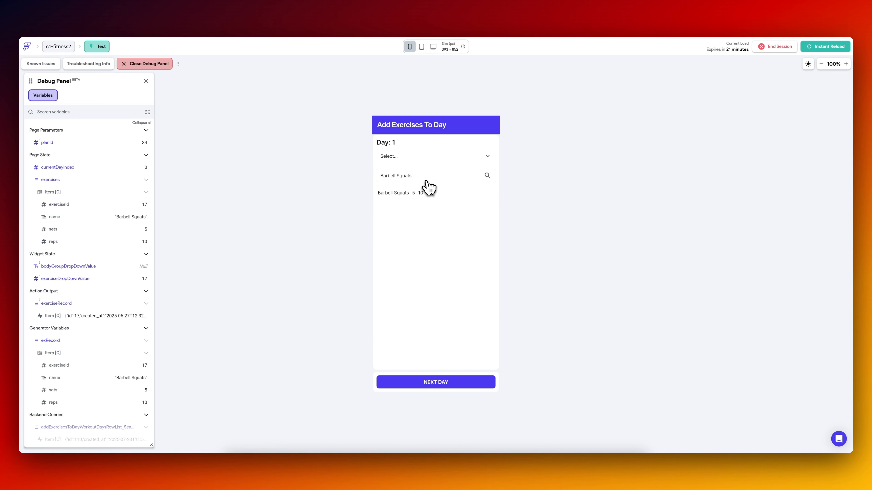
click(423, 178)
click(423, 303)
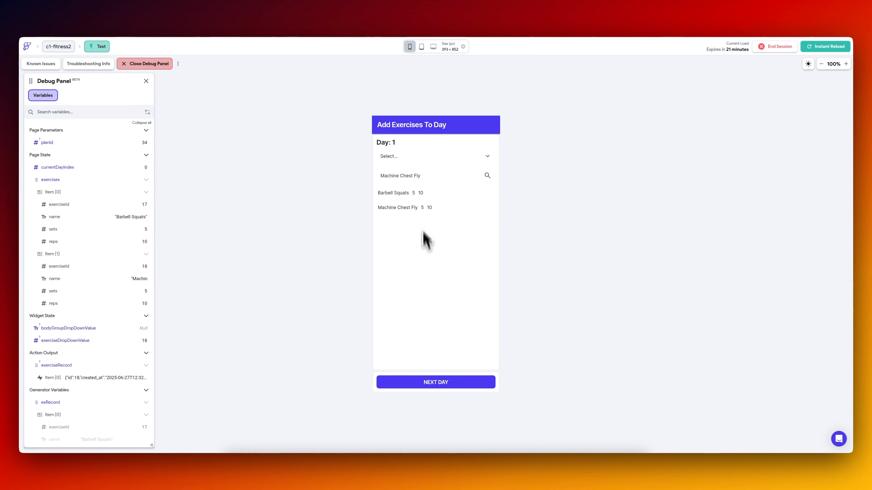
click(426, 178)
click(440, 330)
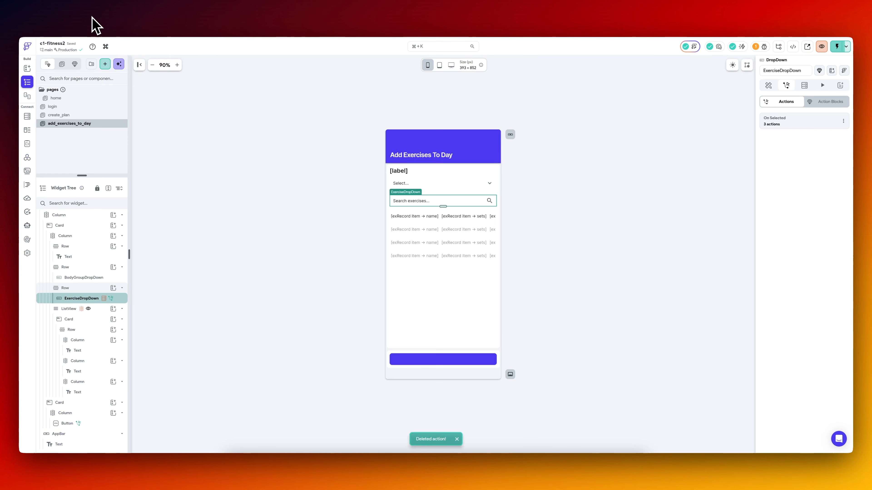
Add two IconButton widgets to the Row inside the exercise ListView's card, after the three text columns.
click(89, 289)
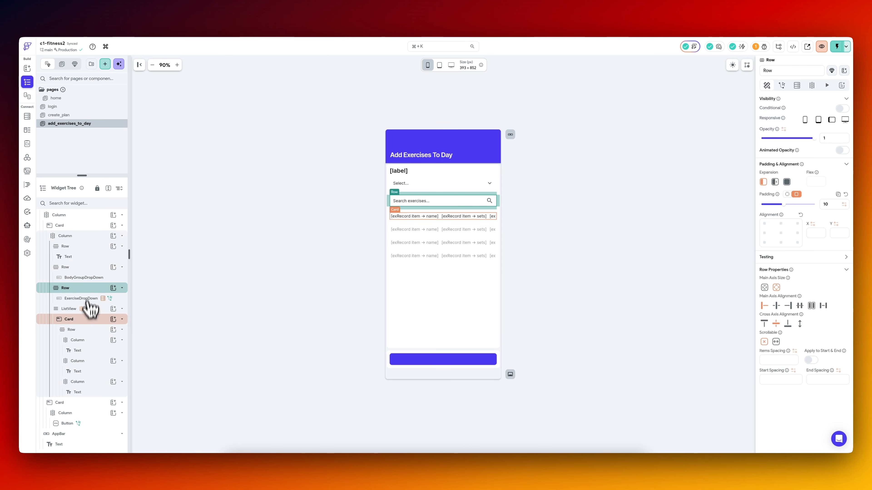
click(89, 330)
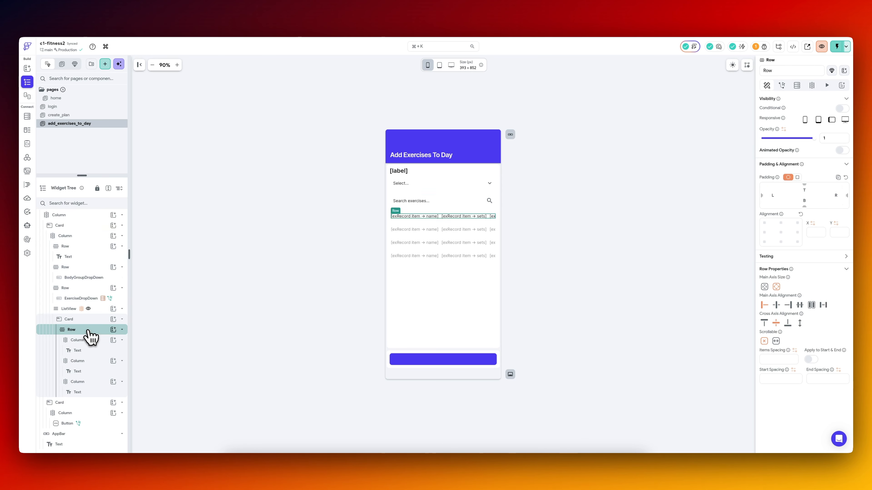
click(114, 330)
text(icon)
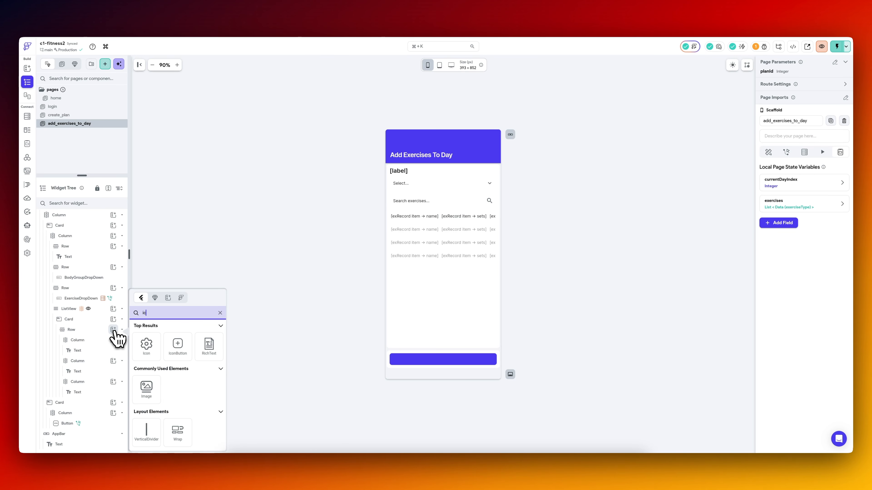
key(Return)
key(super+d)
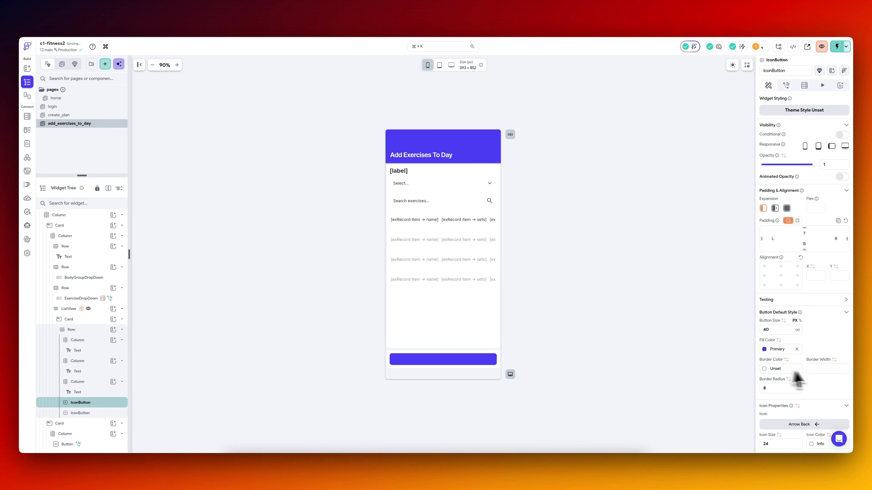
Set the first IconButton in the exercise row to the Add Circle Outline icon.
scroll(824, 382, down, 3)
click(811, 329)
text(plus)
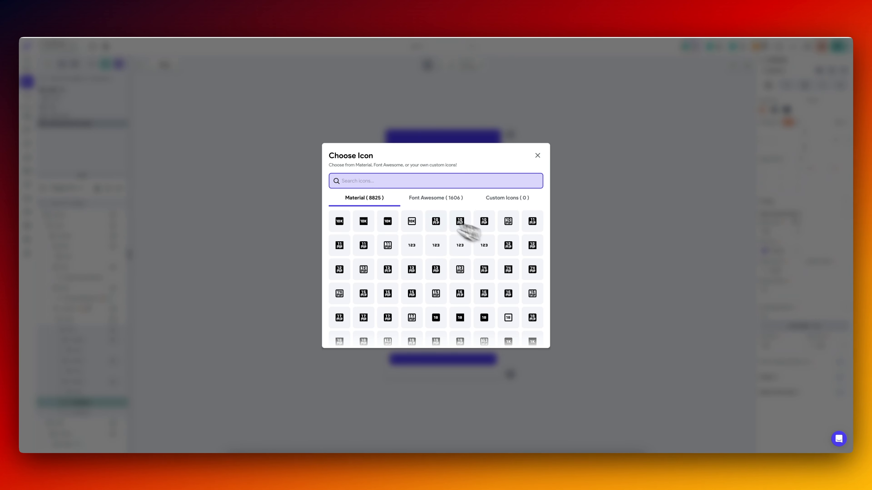
click(436, 221)
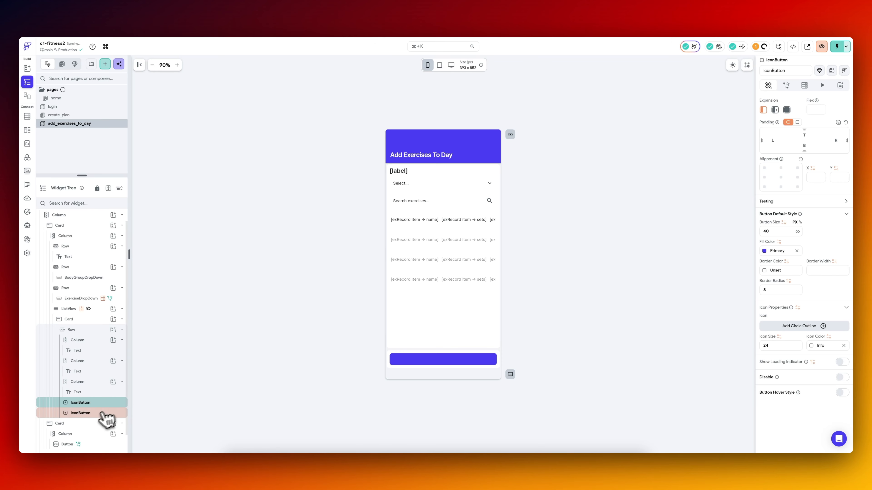
Set the second IconButton in the exercise row to the Remove Circle Outline icon.
click(92, 413)
click(811, 329)
text(minus)
text(remove)
click(98, 404)
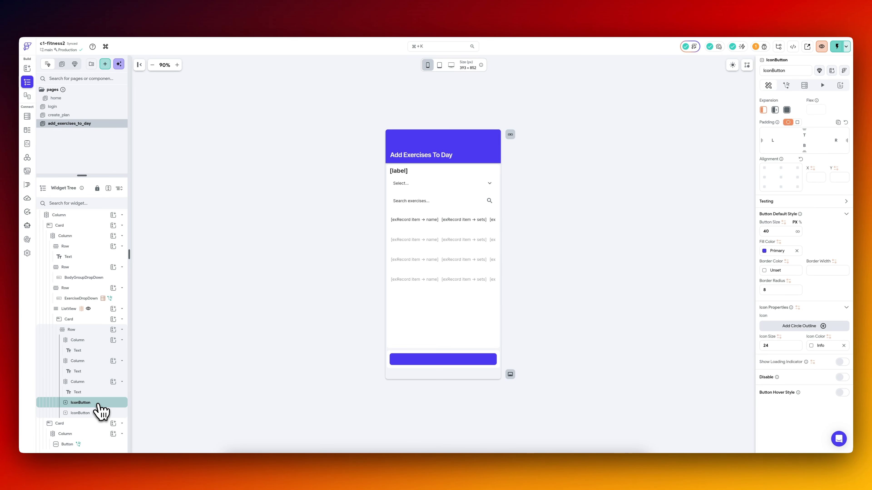
click(99, 414)
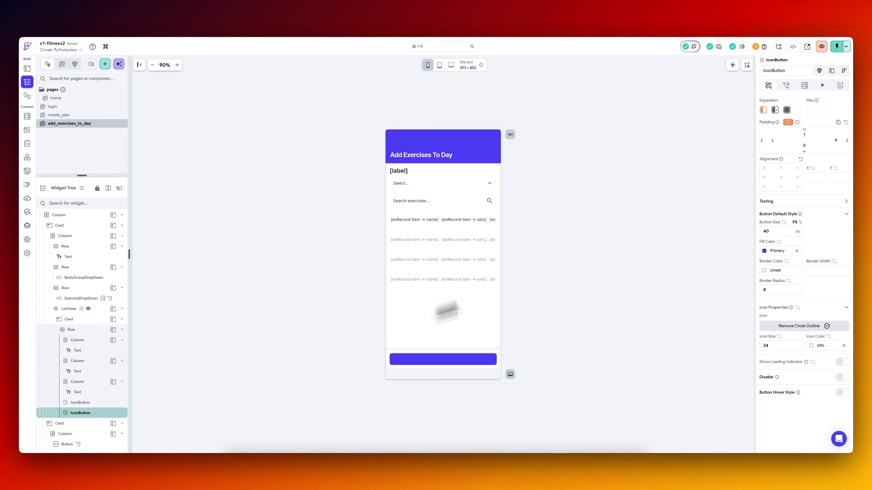
Give the remove IconButton an On Tap Update Page State action on the exercises field with update type Remove from List at Index.
scroll(793, 113, up, 3)
click(785, 85)
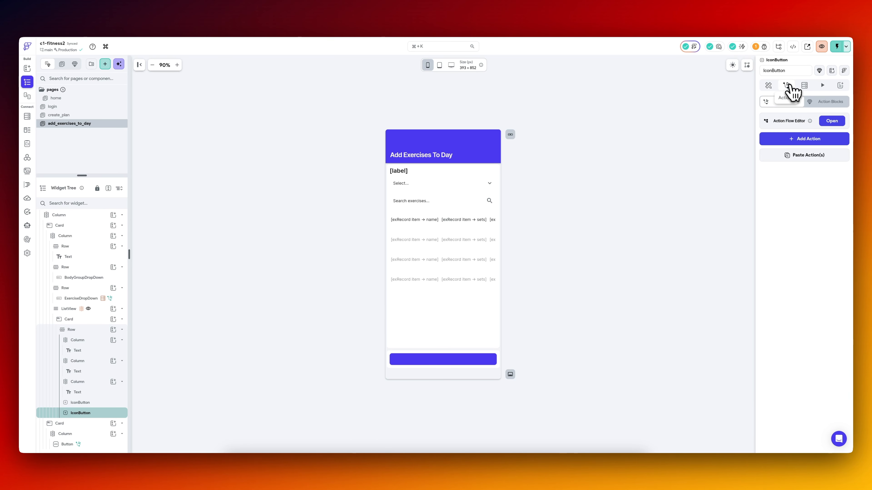
click(802, 140)
text(page)
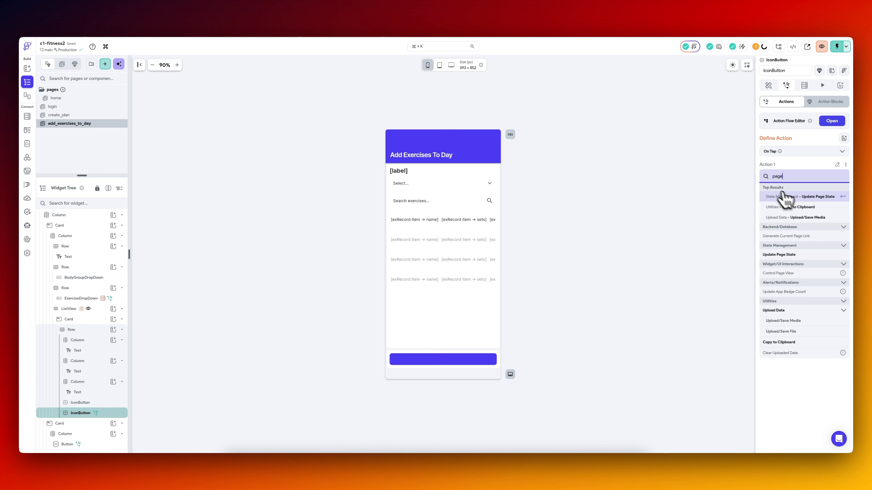
click(802, 197)
click(793, 208)
click(449, 228)
click(809, 232)
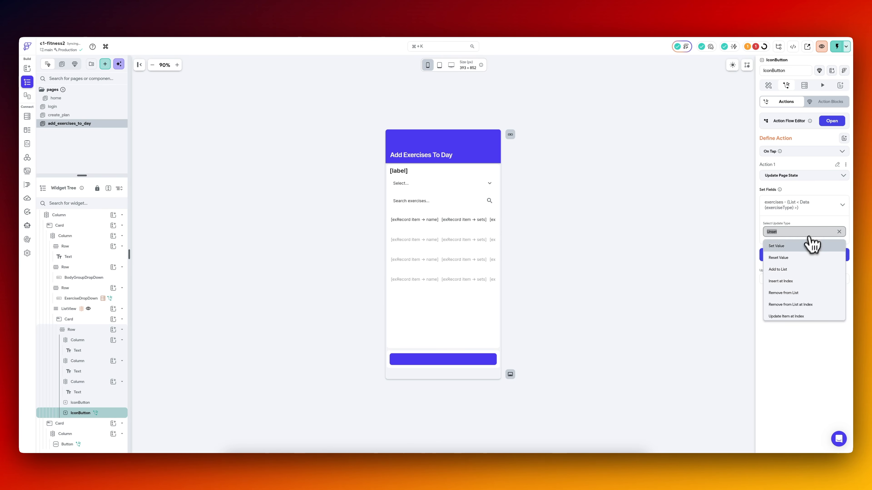
click(798, 304)
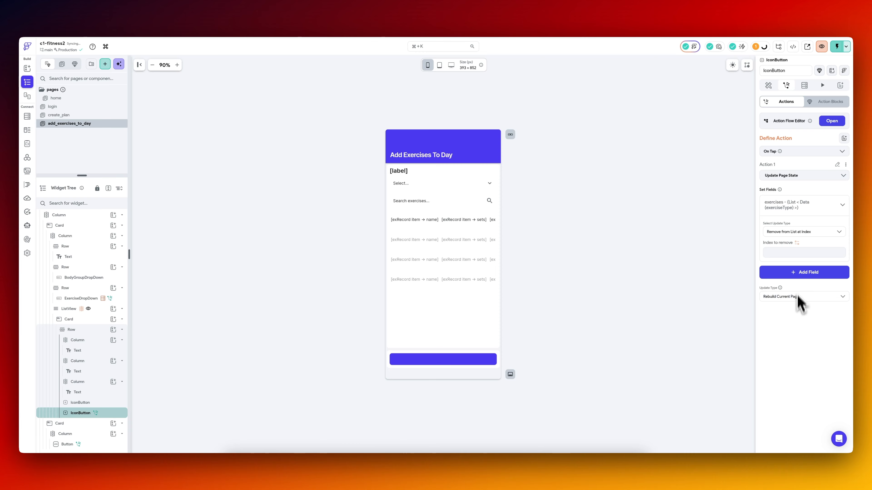
Set the action's index to remove to exRecord Item's Index in List.
click(797, 242)
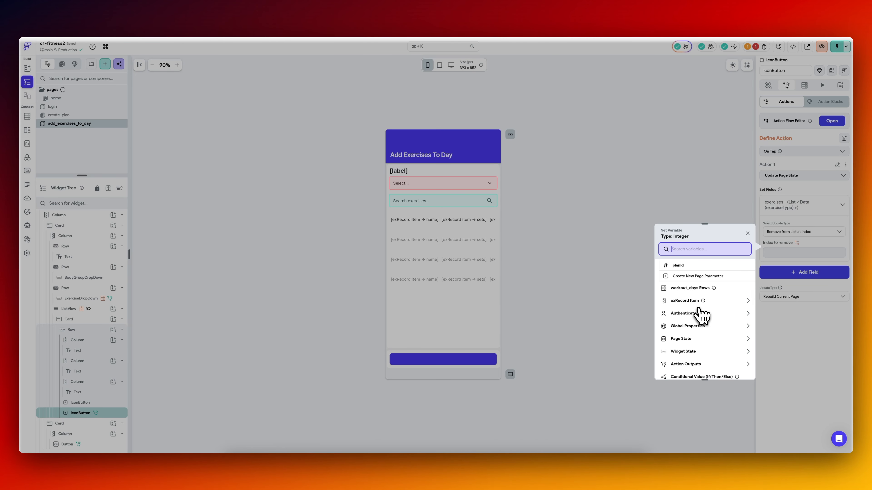
click(694, 300)
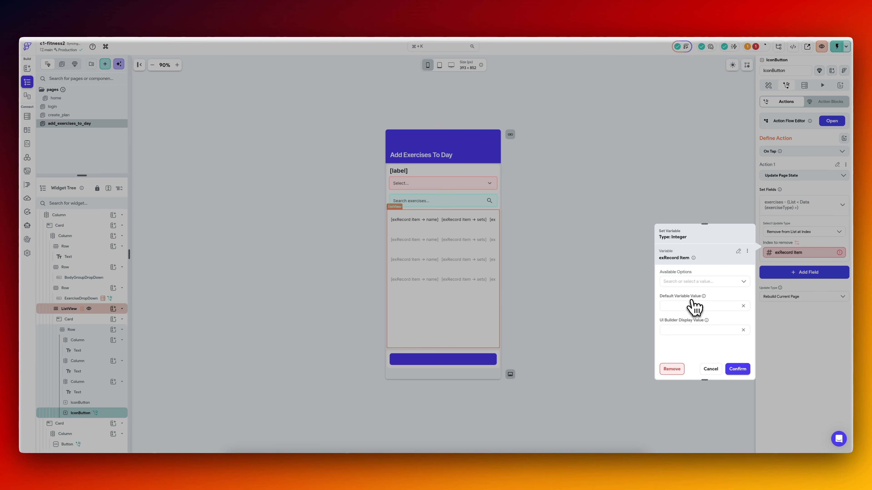
click(700, 281)
click(693, 296)
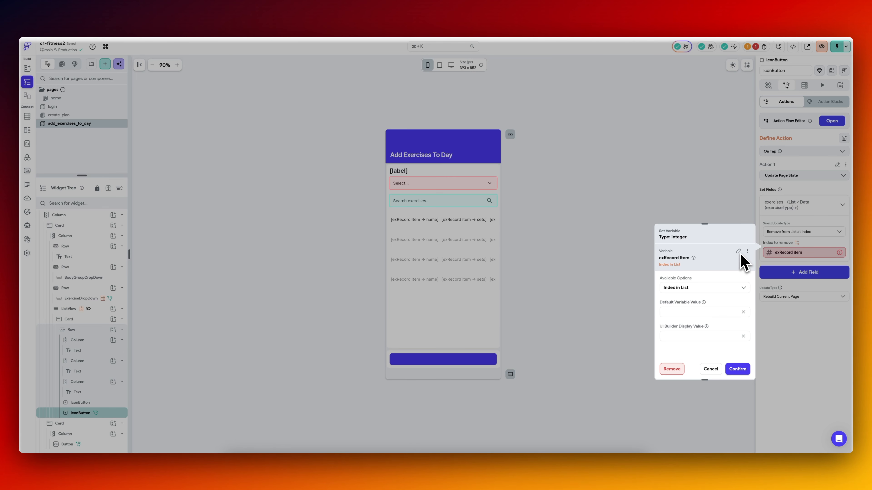
click(710, 287)
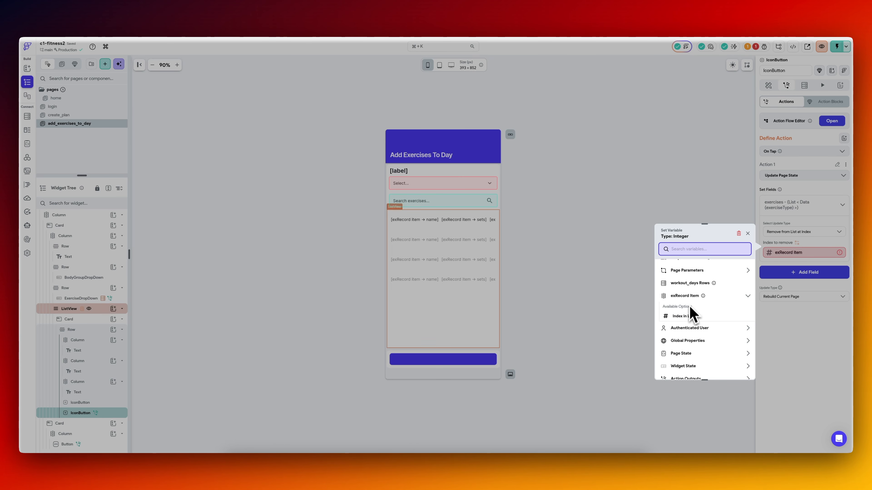
click(687, 316)
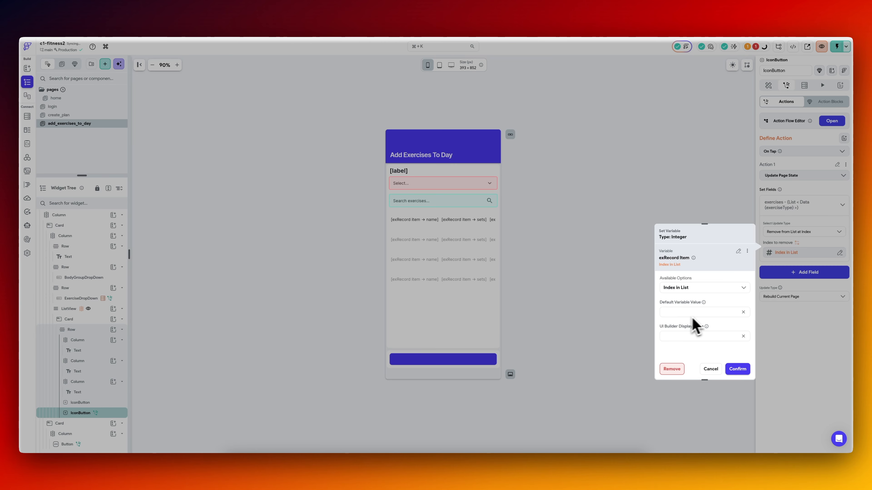
click(737, 369)
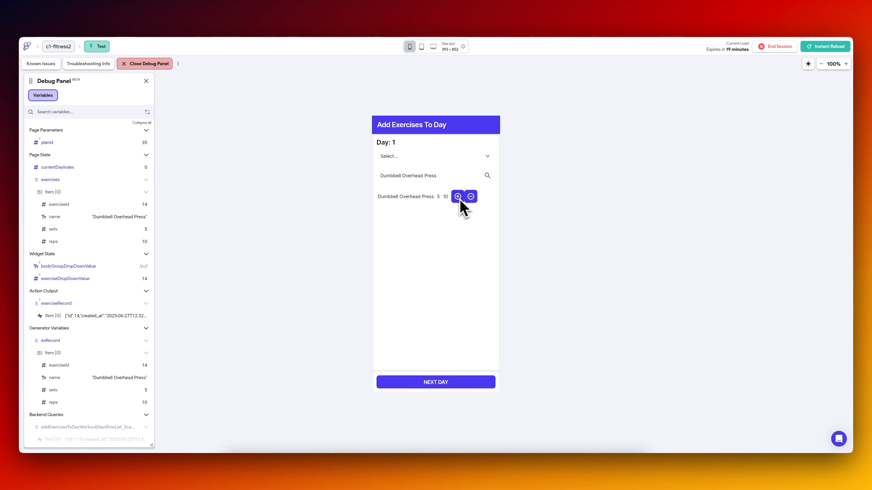
Test the remove button in the test app by removing Dumbbell Overhead Press, adding Plank and Bodyweight Squats, and removing the listed exercises.
click(471, 196)
click(434, 175)
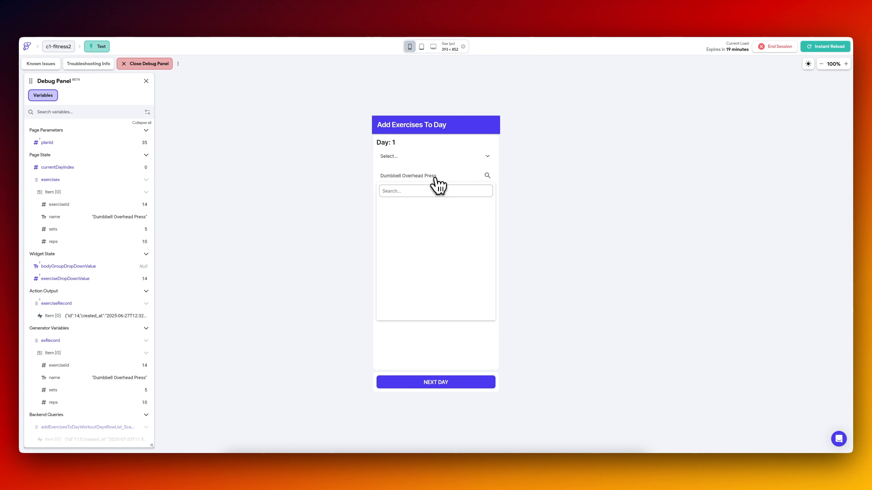
click(425, 331)
click(434, 175)
click(433, 239)
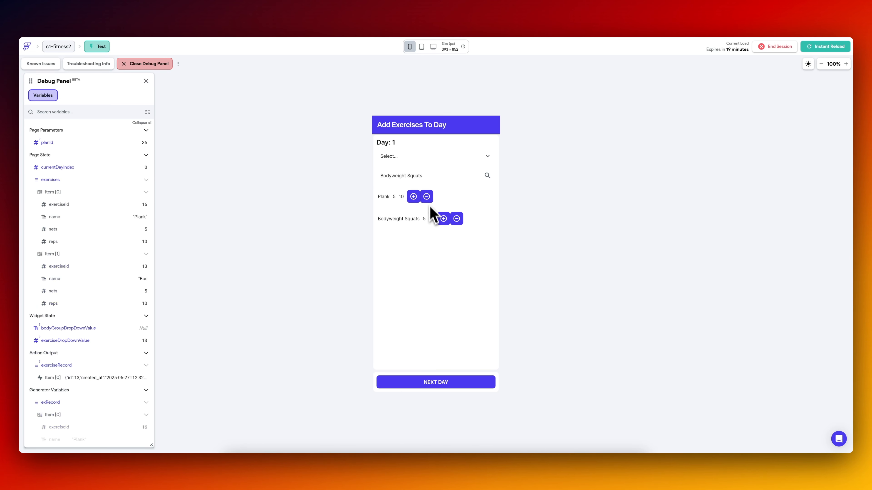
click(457, 196)
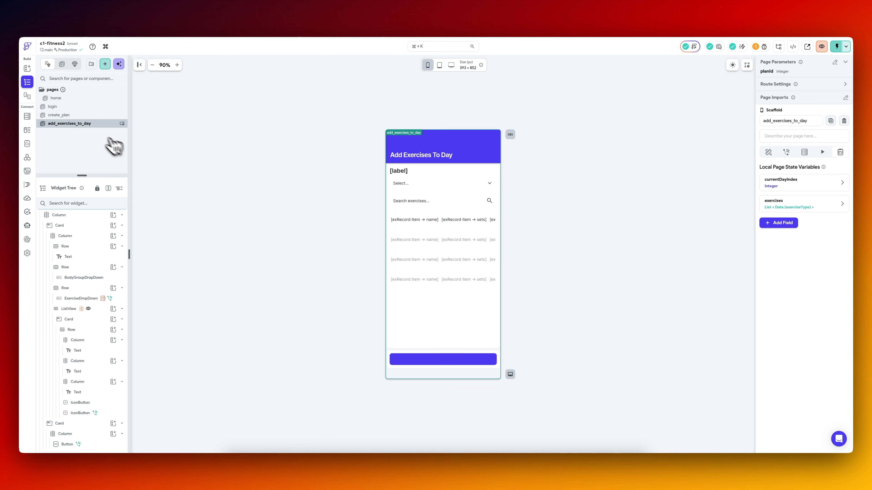
Duplicate the create_plan page as add_exercise and set its app bar title to "Add Exercise Details".
click(79, 115)
right_click(79, 115)
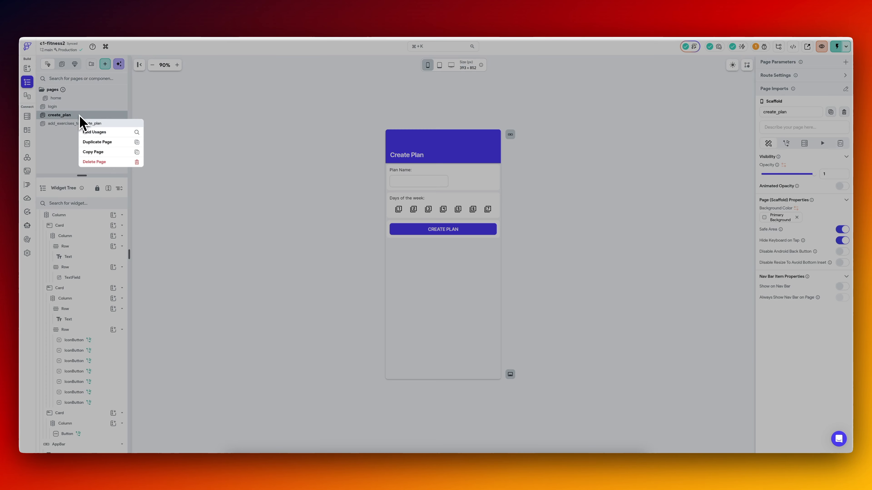
click(92, 142)
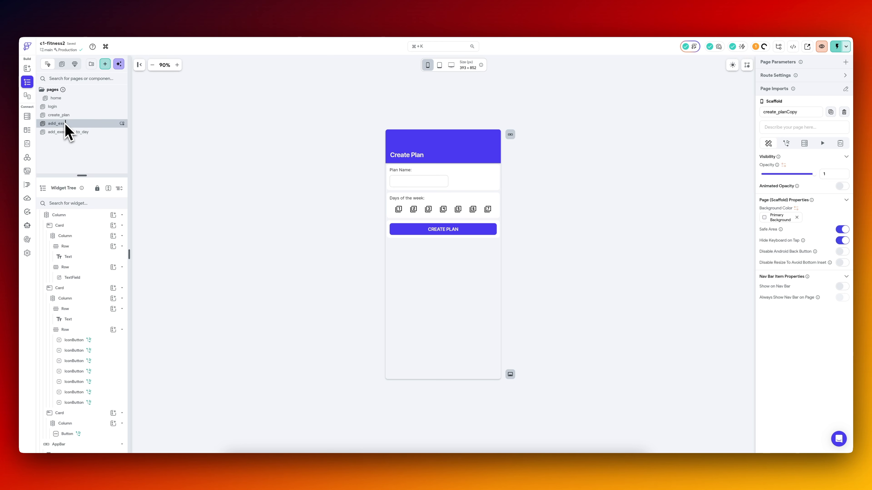
triple_click(793, 134)
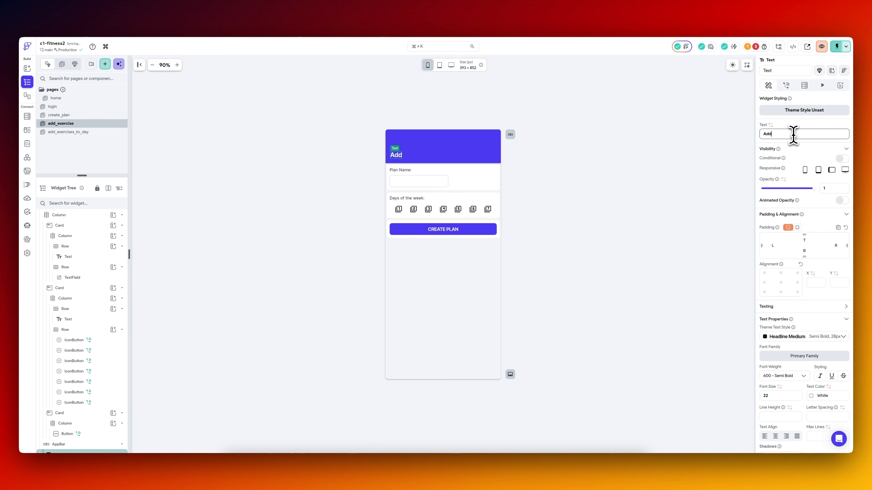
text(Add Exercise Details)
click(642, 200)
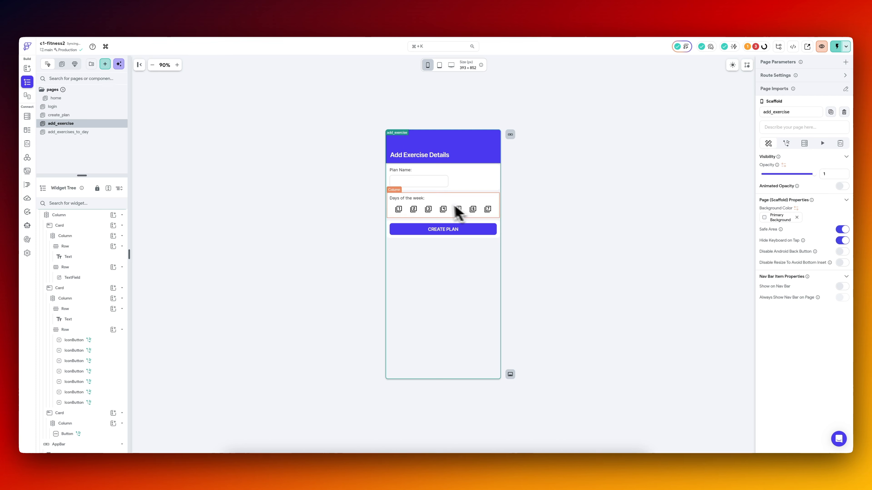
Delete the Days of the week card and its contents from the add_exercise page.
click(390, 202)
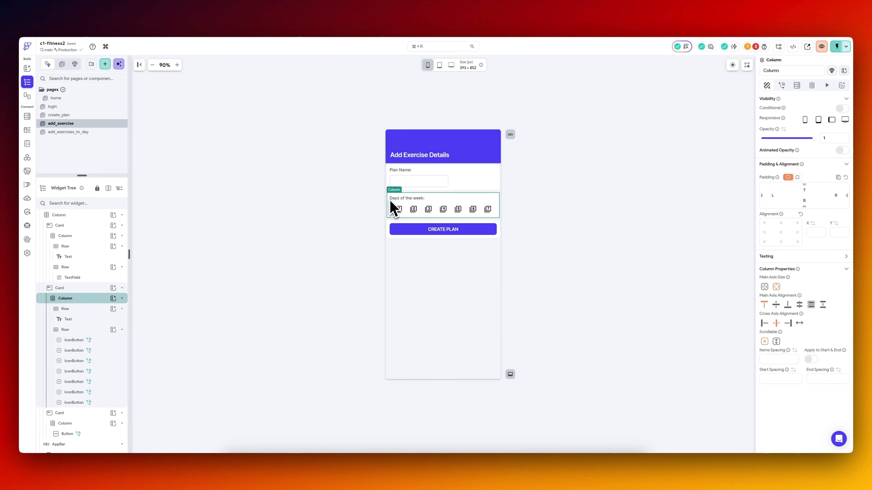
key(BackSpace)
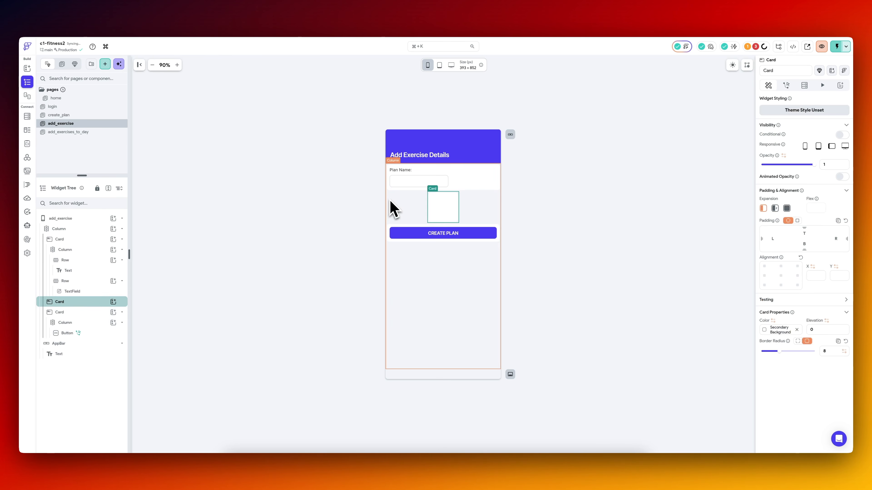
key(BackSpace)
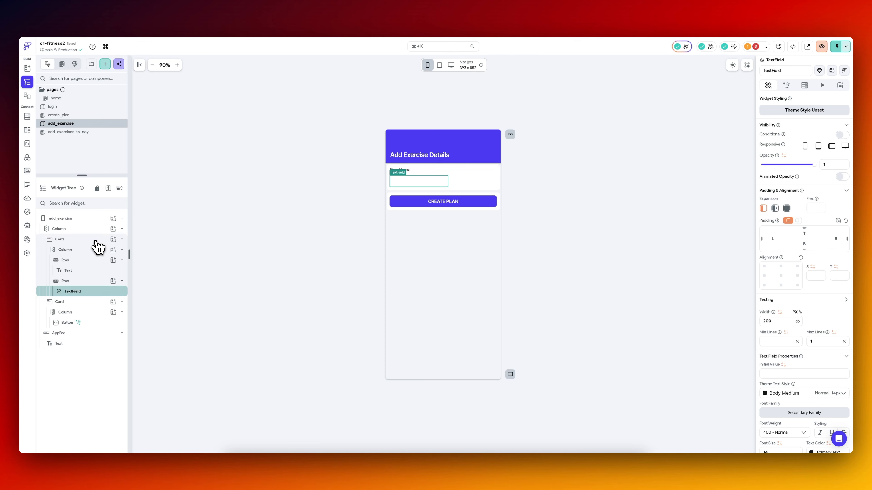
Duplicate the Plan Name card twice so the page has three label and text field cards.
click(95, 241)
right_click(97, 244)
click(125, 267)
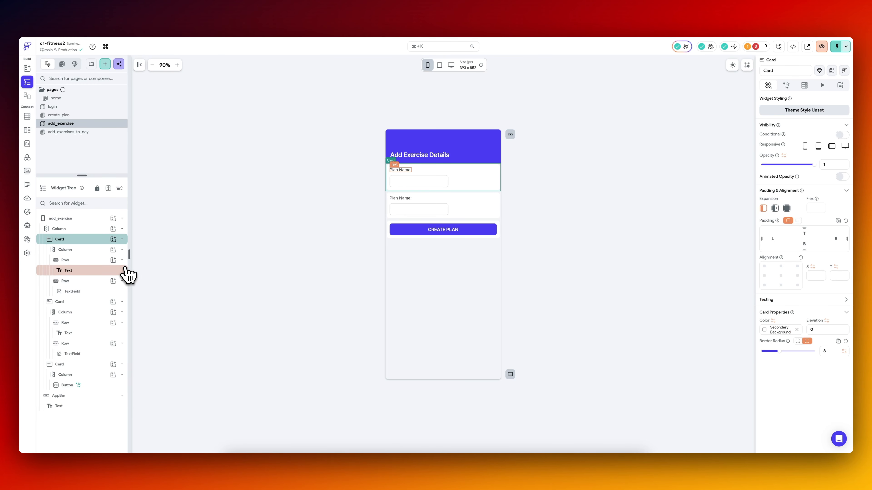
click(390, 133)
click(402, 170)
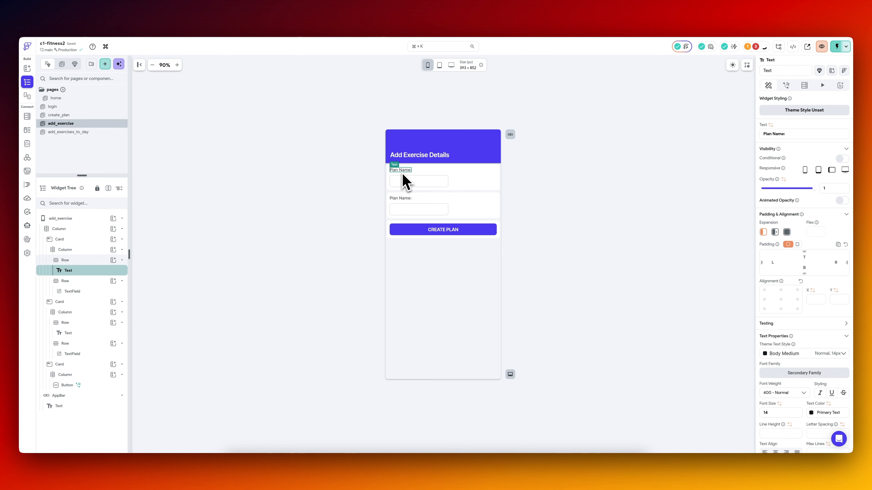
key(super+d)
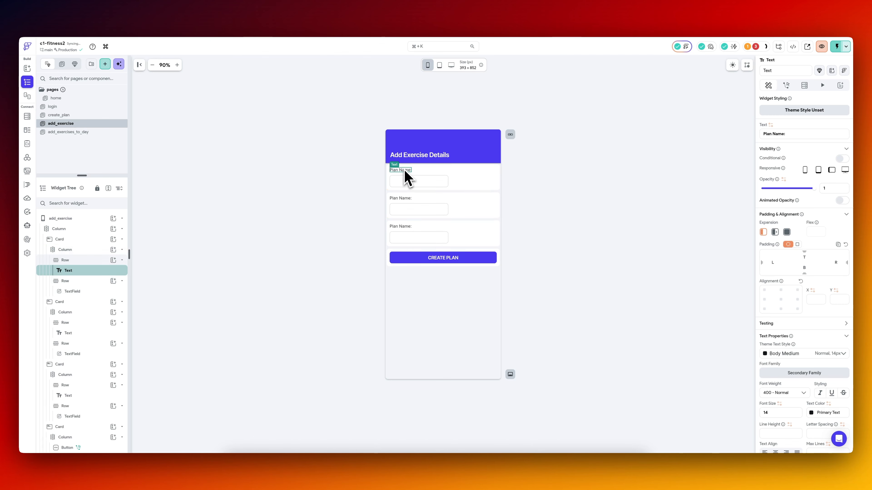
Relabel the three cards as "Sets:", "Reps:" and "Weight:" in order.
click(791, 134)
click(400, 198)
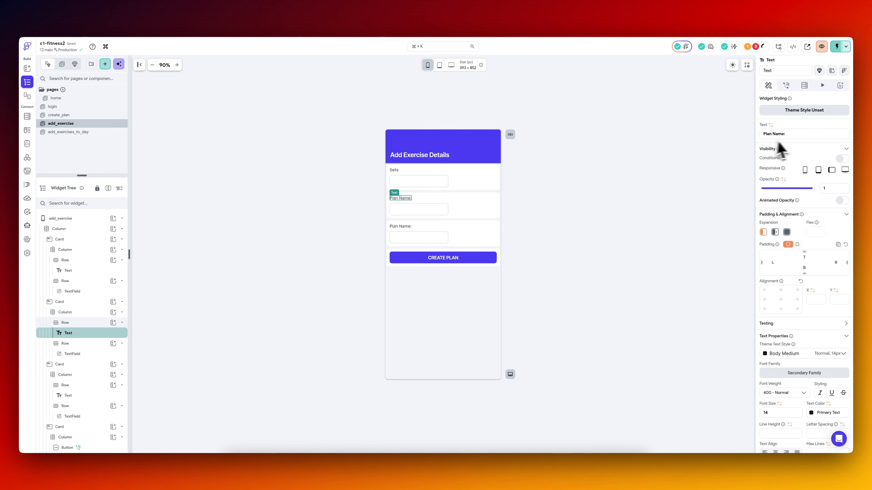
click(800, 135)
key(super+a)
text(Weight:)
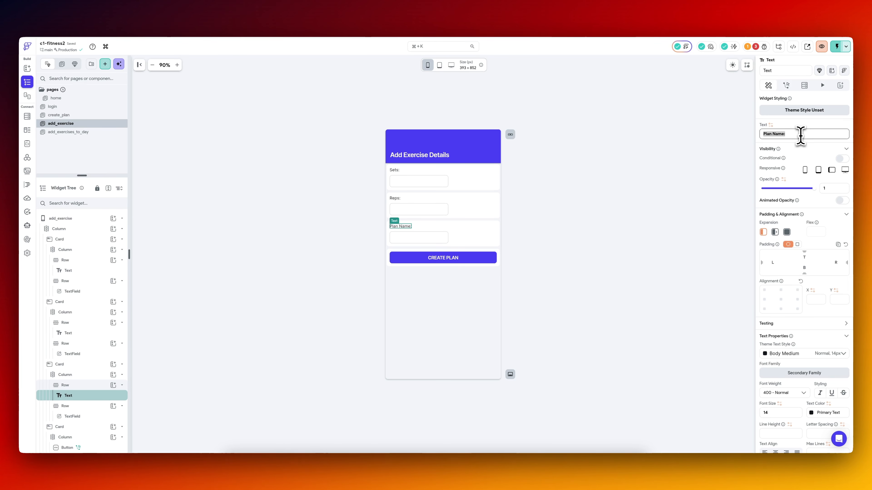
click(266, 222)
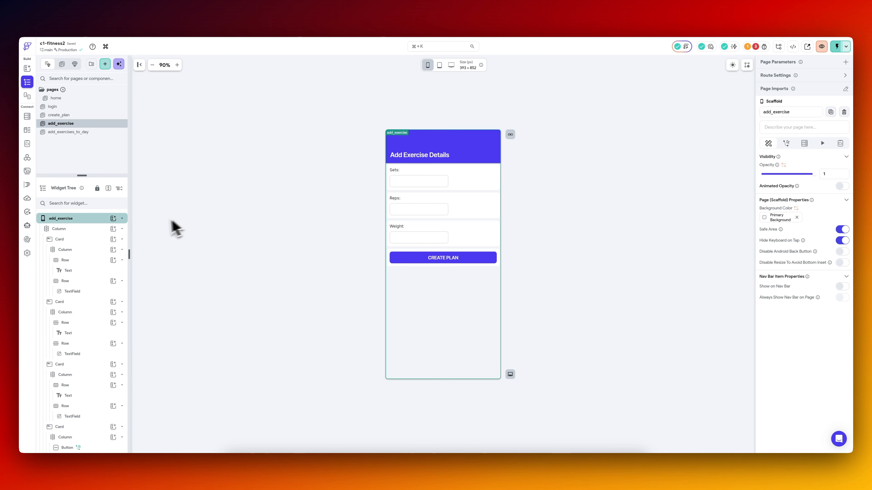
Duplicate the Sets card above the three input cards.
click(81, 241)
right_click(81, 241)
click(99, 265)
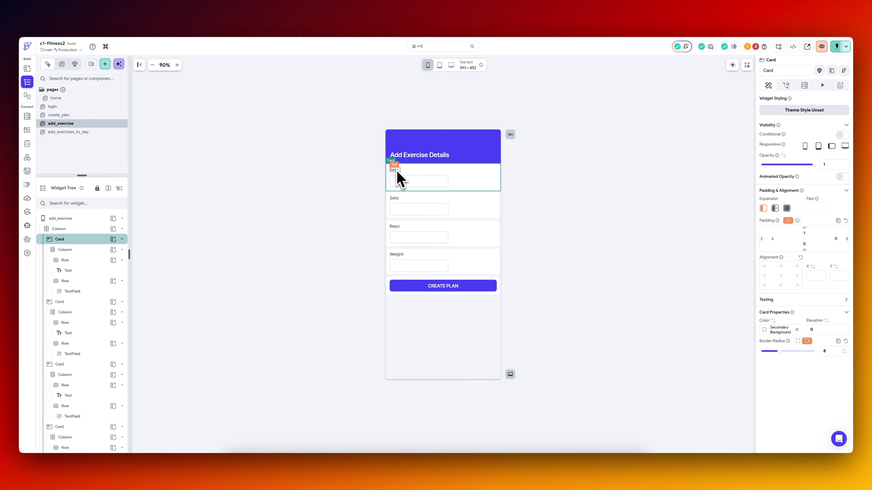
Delete the text field row from the uppermost card and duplicate its label row instead.
click(84, 252)
click(84, 262)
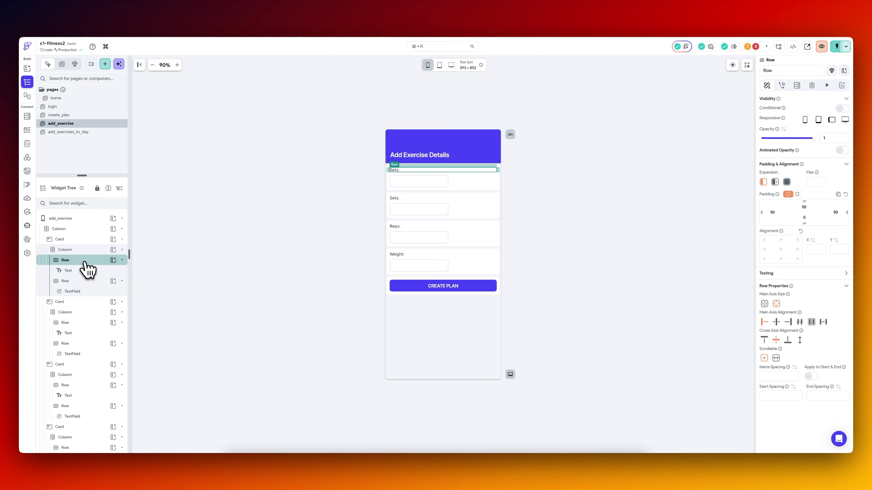
click(85, 292)
click(87, 282)
key(Delete)
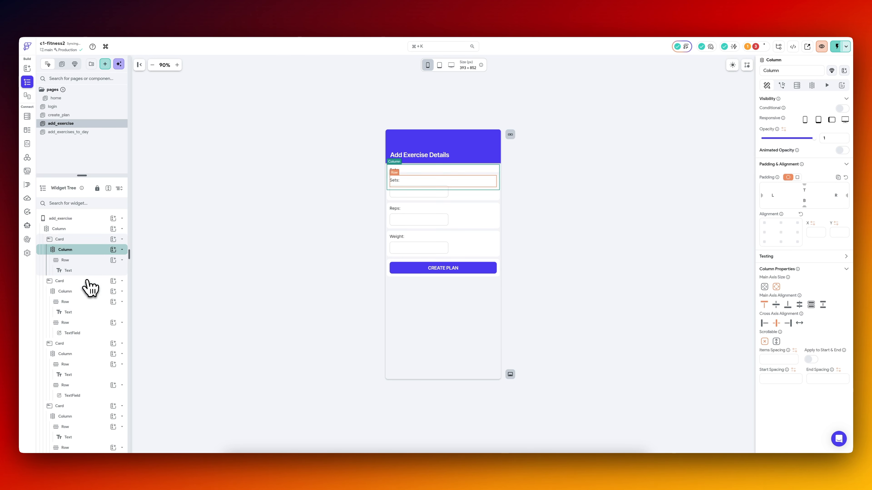
click(89, 260)
key(super+d)
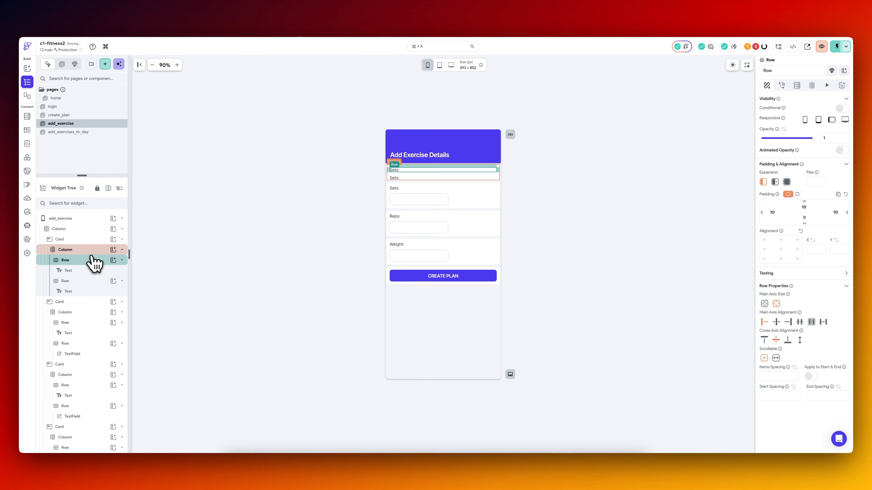
Centre the two label rows in the uppermost card and set the upper label's font size to 22.
click(777, 323)
click(414, 178)
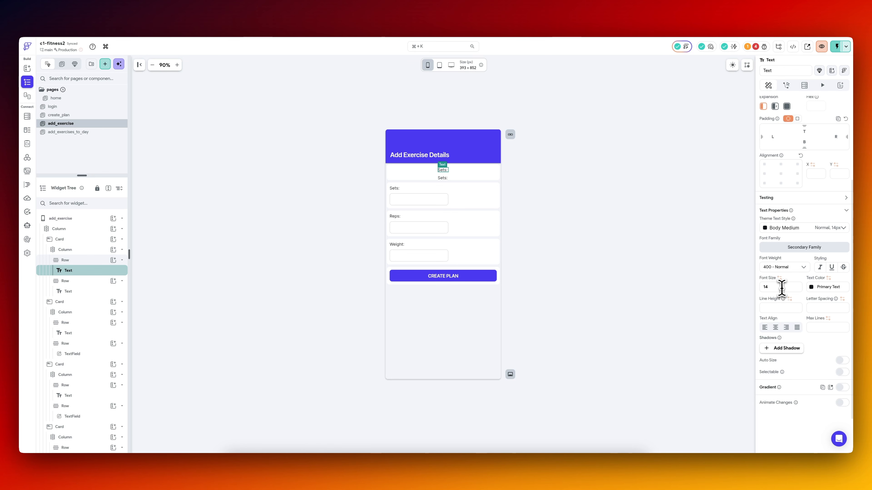
click(781, 287)
text(22)
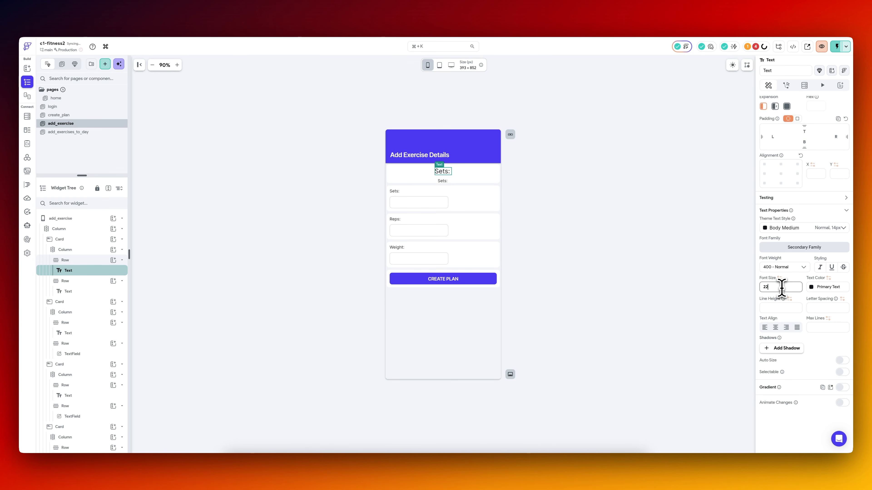
Set the font weight of the large "Sets:" label in the uppermost card to 600 - Semi Bold.
click(798, 267)
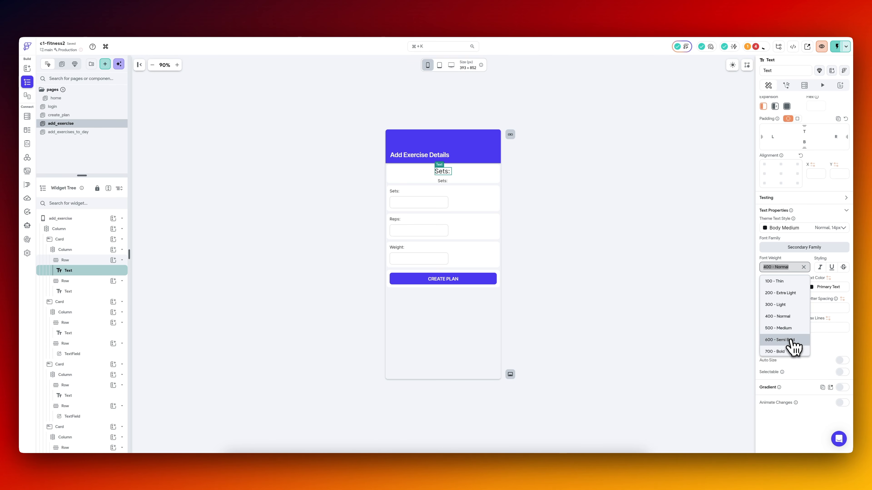
click(779, 340)
click(442, 181)
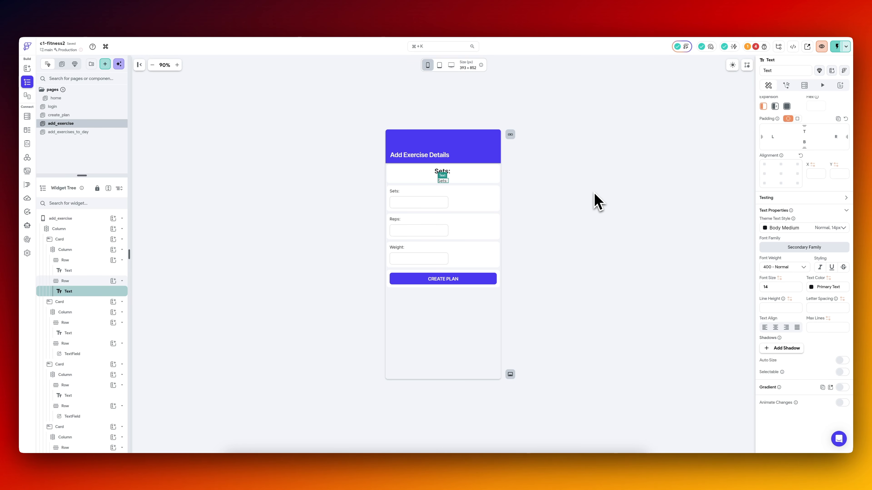
click(447, 172)
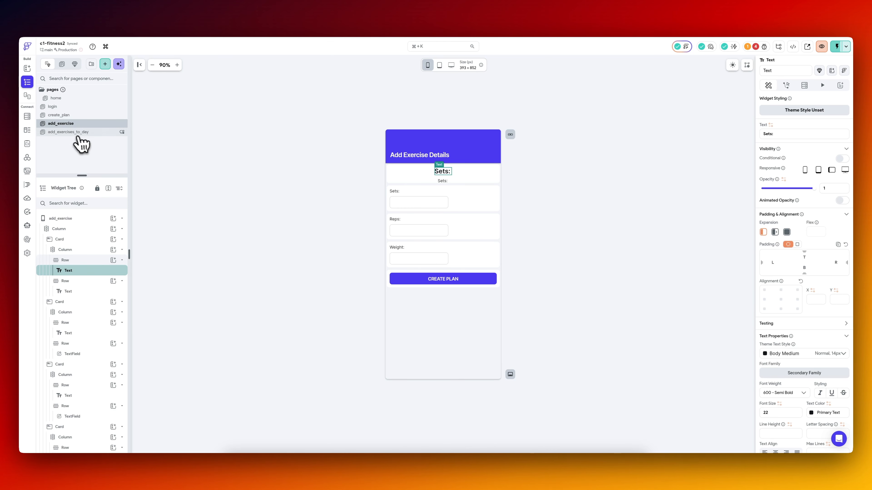
On the add_exercises_to_day page, rename the first icon button in the exercise list row as AddExercis.
click(71, 132)
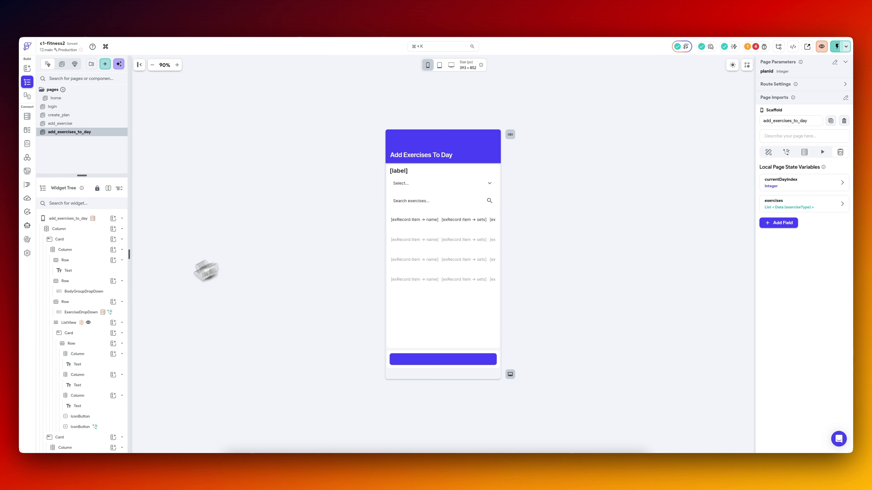
scroll(78, 364, down, 1)
click(105, 385)
click(795, 70)
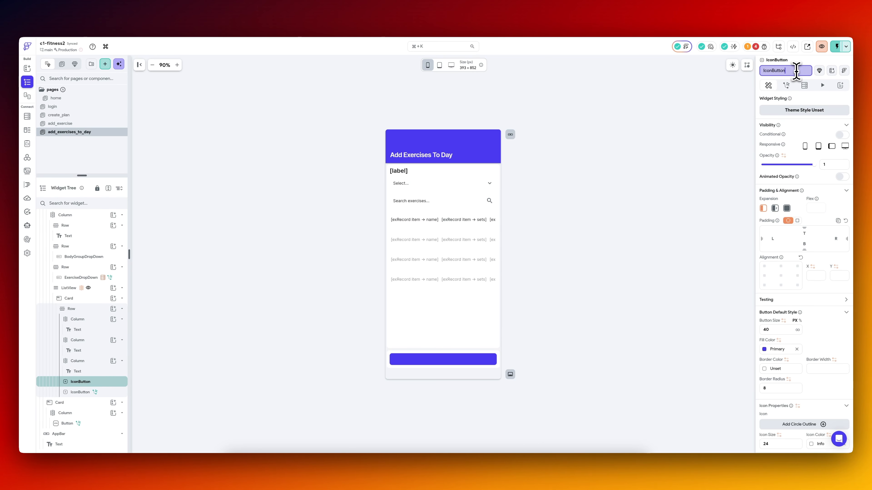
text(AddExercis)
click(208, 333)
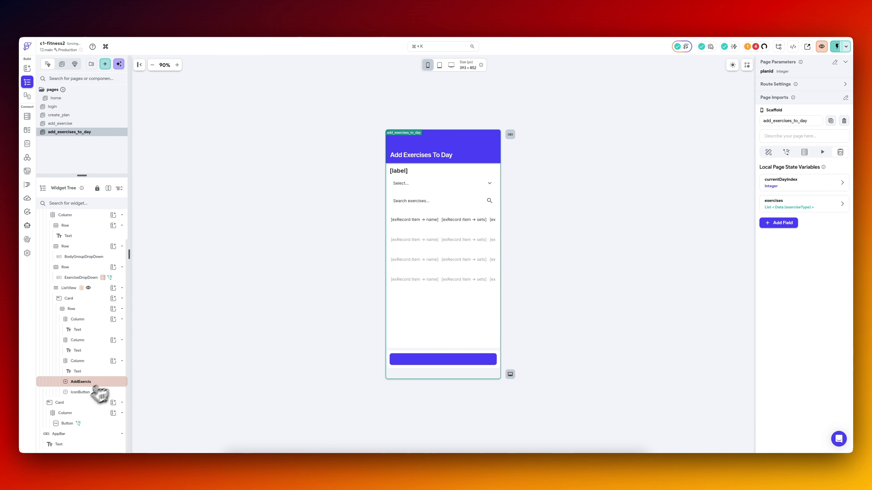
Rename the second icon button in the exercise row as RemoveEx and shorten the first one's name to AddEx.
click(83, 394)
click(789, 71)
text(RemoveEx)
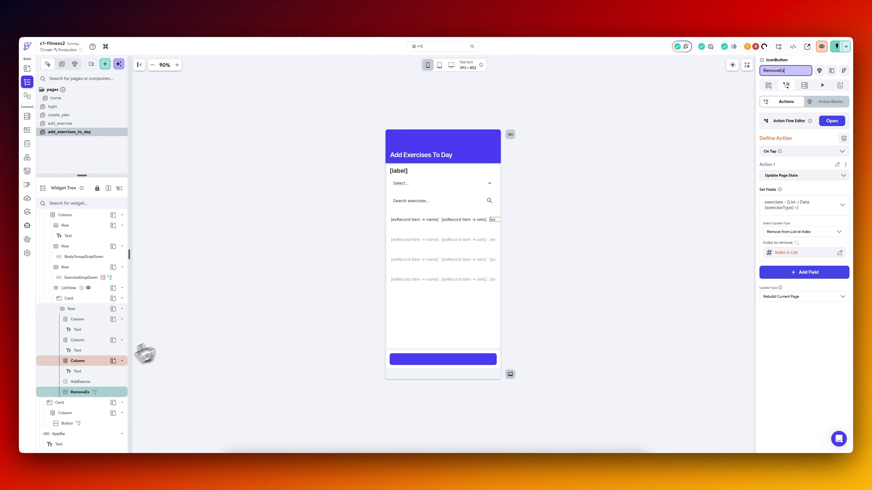
click(148, 353)
click(90, 383)
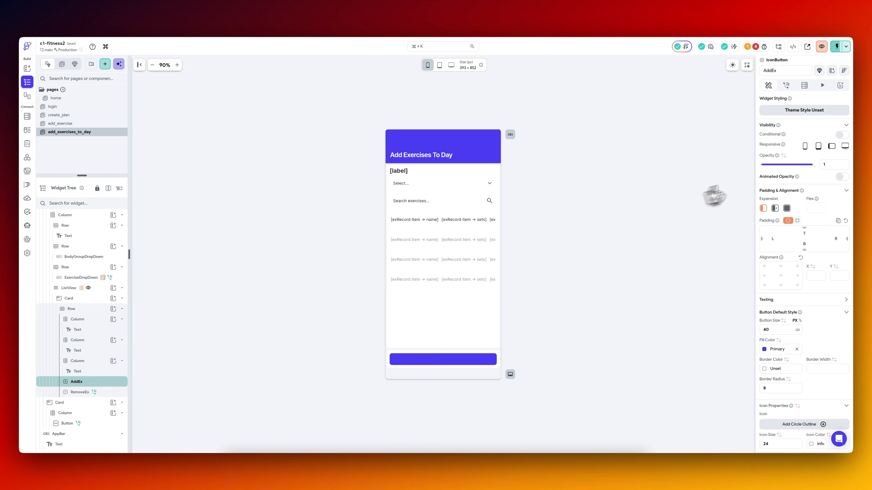
scroll(802, 271, down, 4)
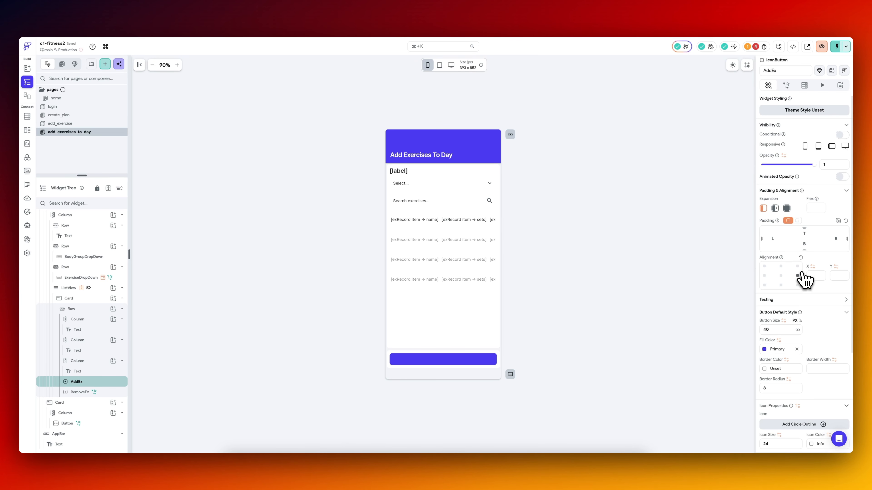
Give the AddEx icon button an On Tap action that navigates to the Add Exercise page.
click(785, 85)
click(799, 140)
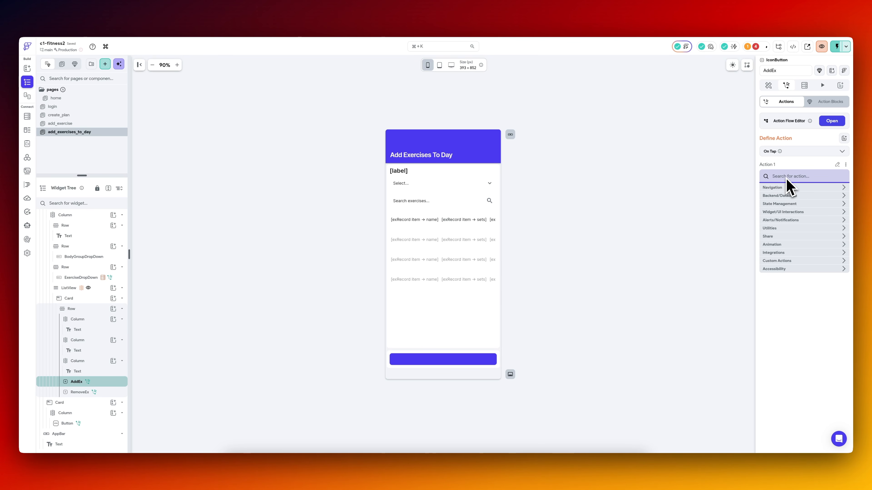
text(navi)
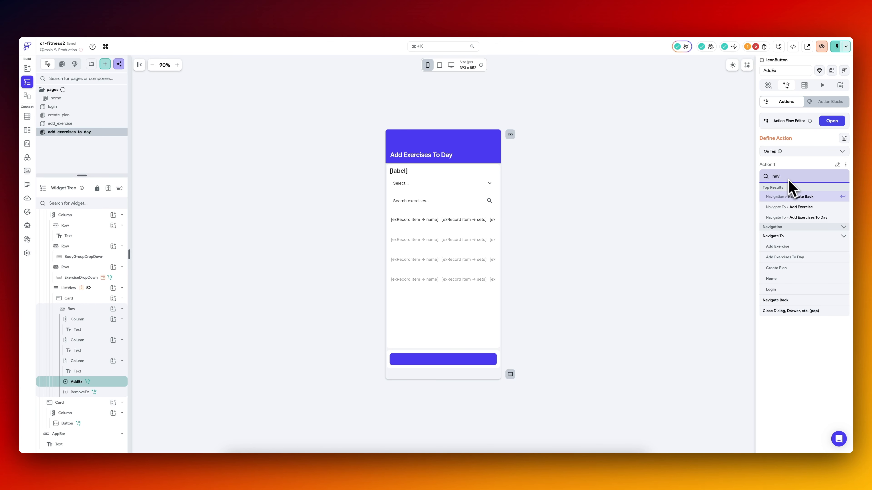
click(792, 259)
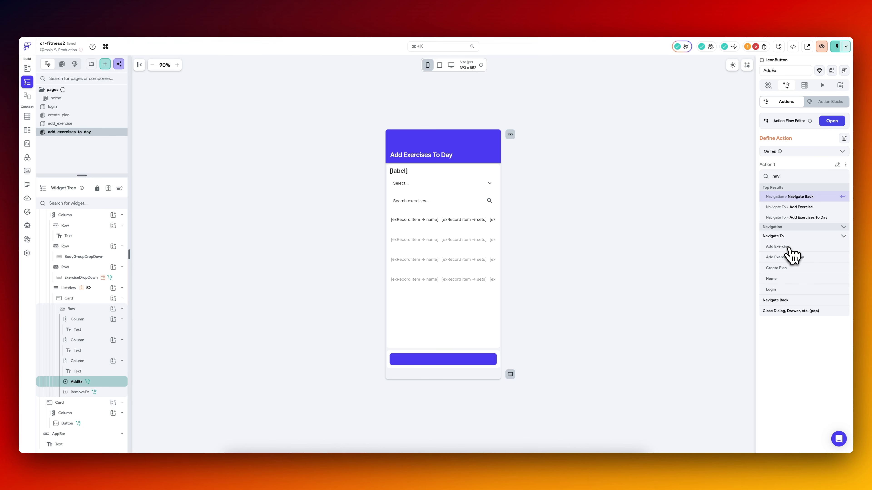
click(790, 247)
Define a required exerciseId parameter for the add_exercise page and add a second, still unnamed parameter.
click(776, 261)
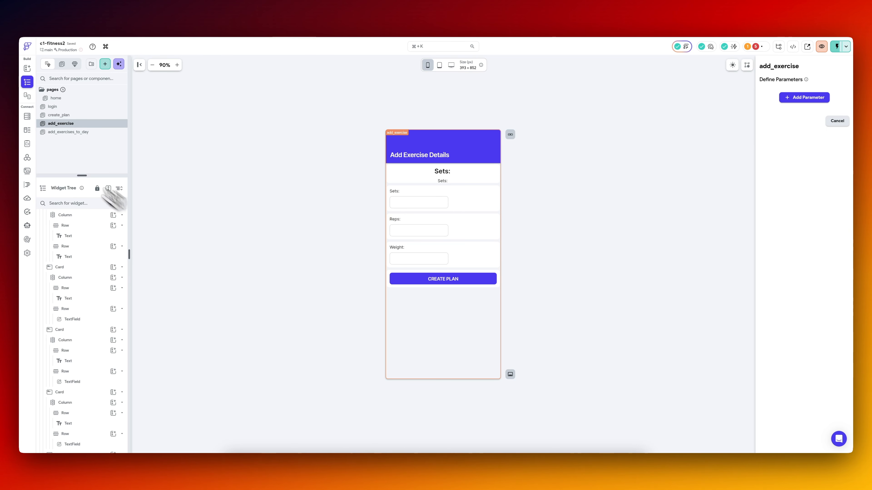
click(68, 132)
click(430, 223)
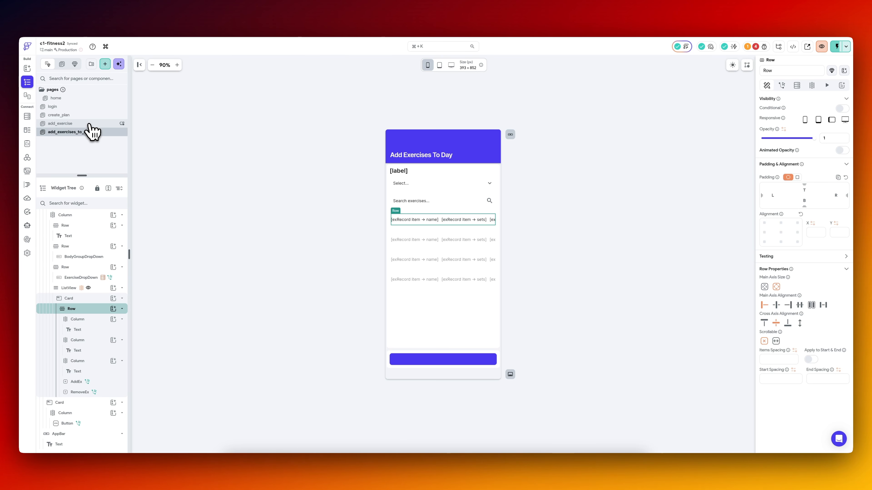
click(89, 124)
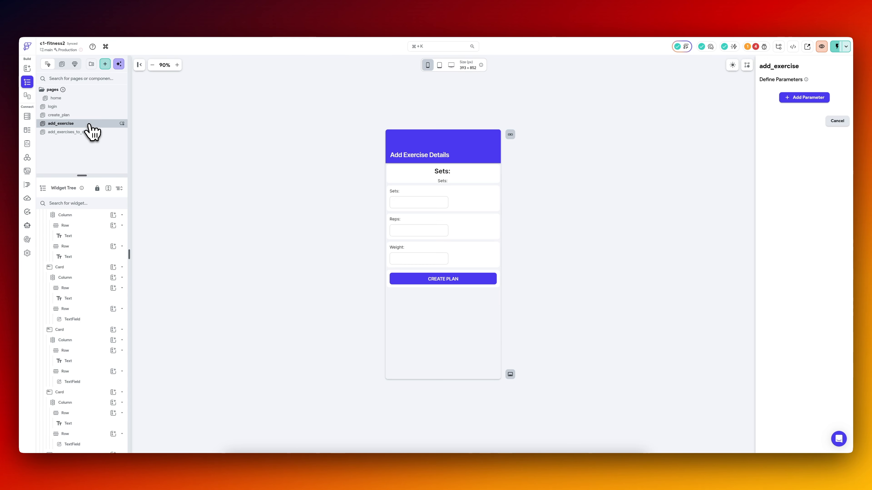
click(818, 101)
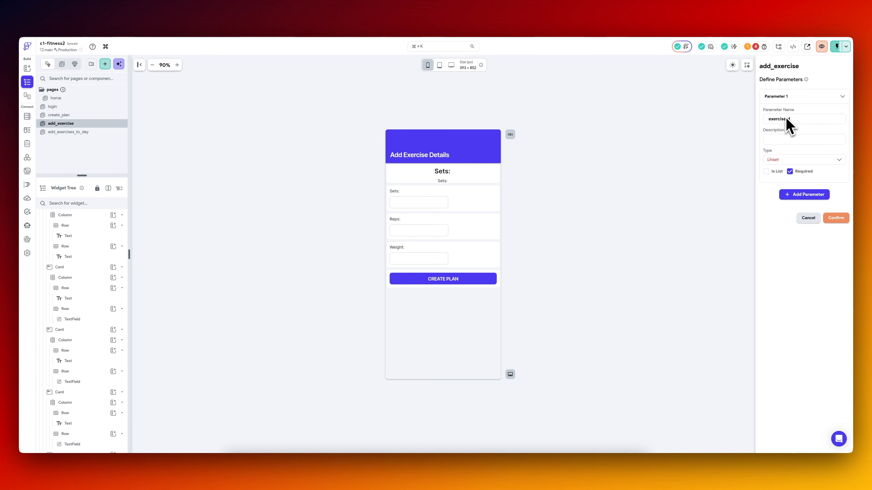
click(808, 196)
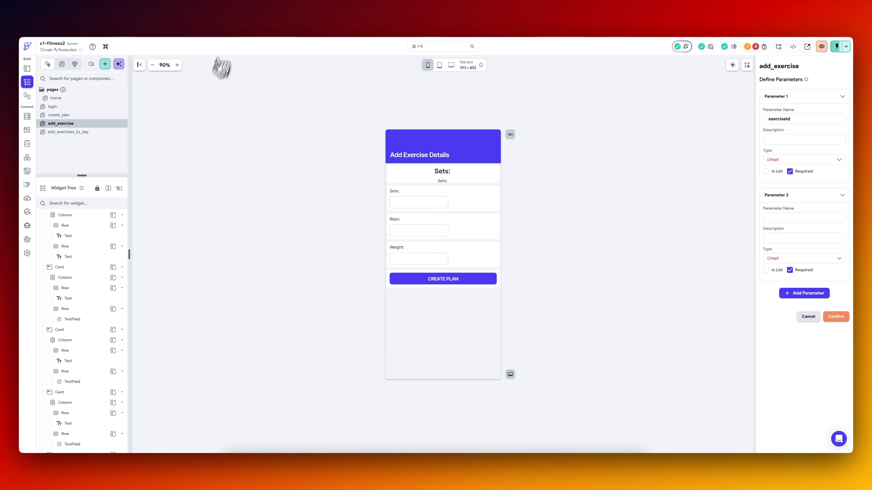
Switch to the Supabase table editor and examine the columns of the workout_day_exercises table.
click(243, 20)
click(97, 145)
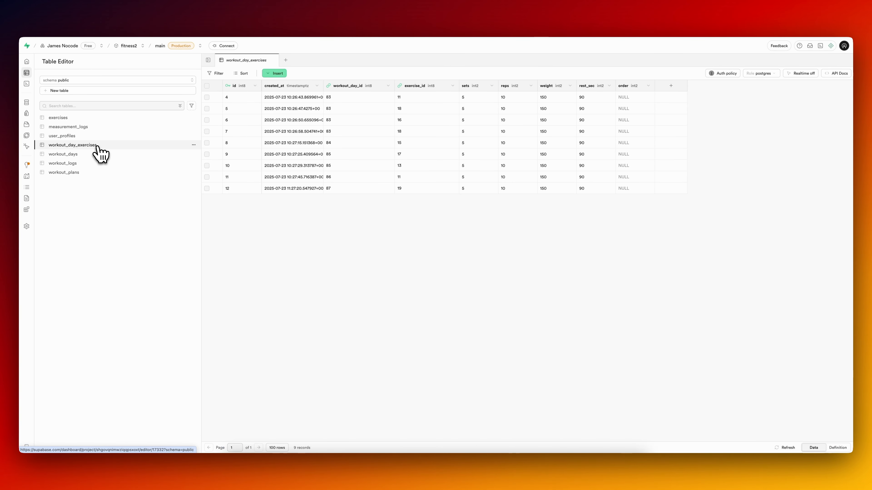
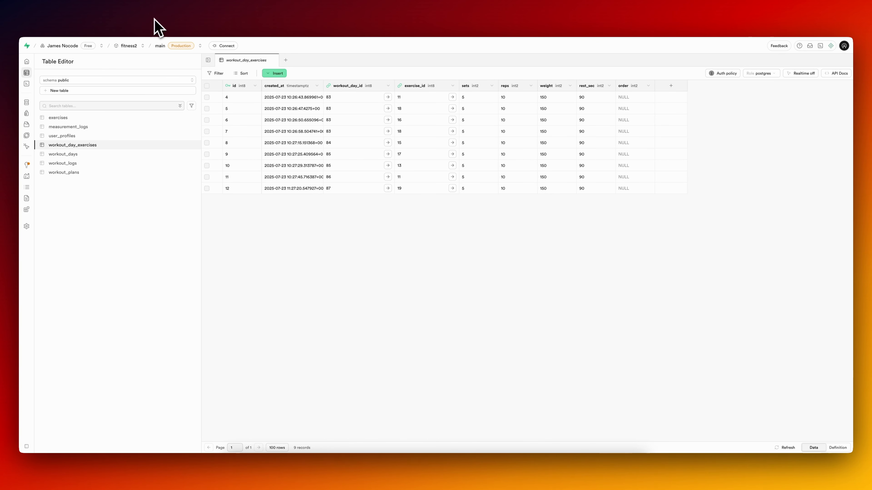
Back in FlutterFlow, name the add_exercise page's second parameter workoutDayId and set both required parameters to the Integer type.
click(107, 18)
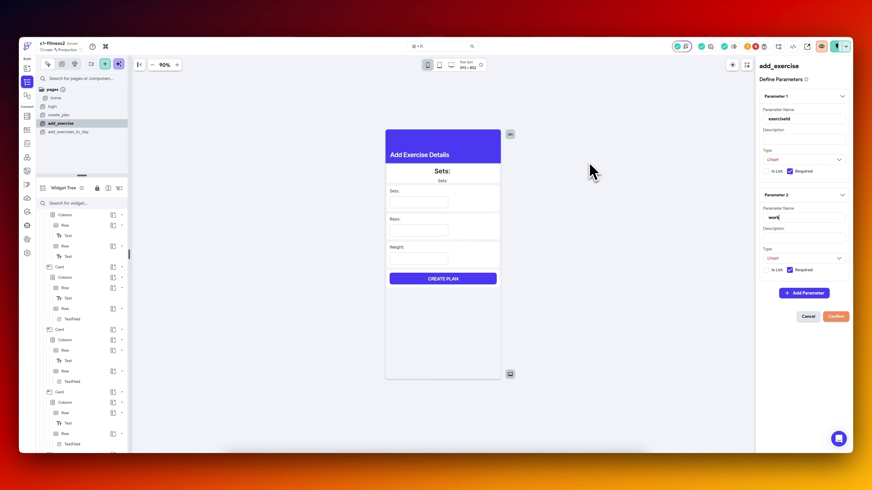
click(806, 261)
text(int)
key(Return)
click(792, 161)
text(int)
click(793, 175)
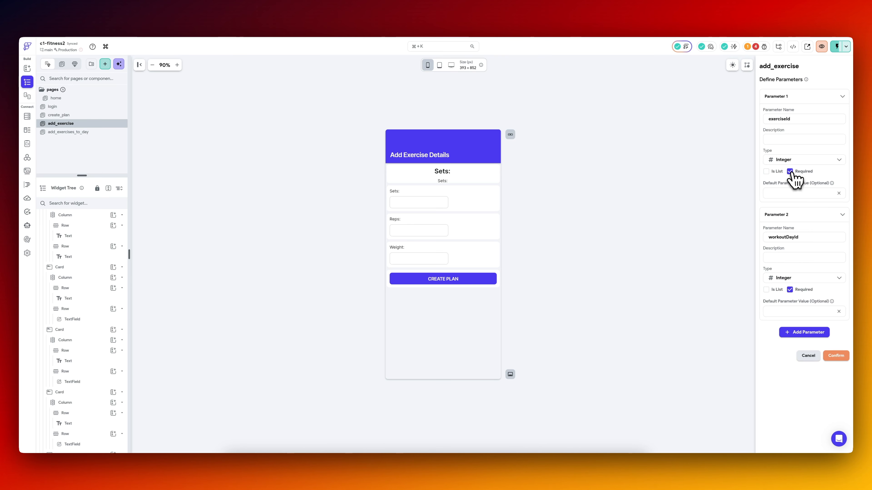
click(836, 356)
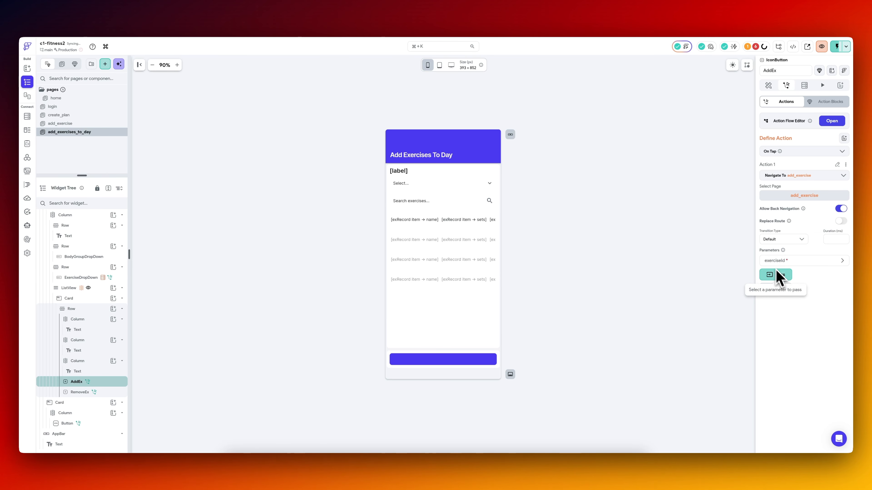
Pass the exRecord item's exerciseId field as the exerciseId parameter of AddEx's navigation and add workoutDayId to the passed parameters.
click(776, 273)
click(780, 312)
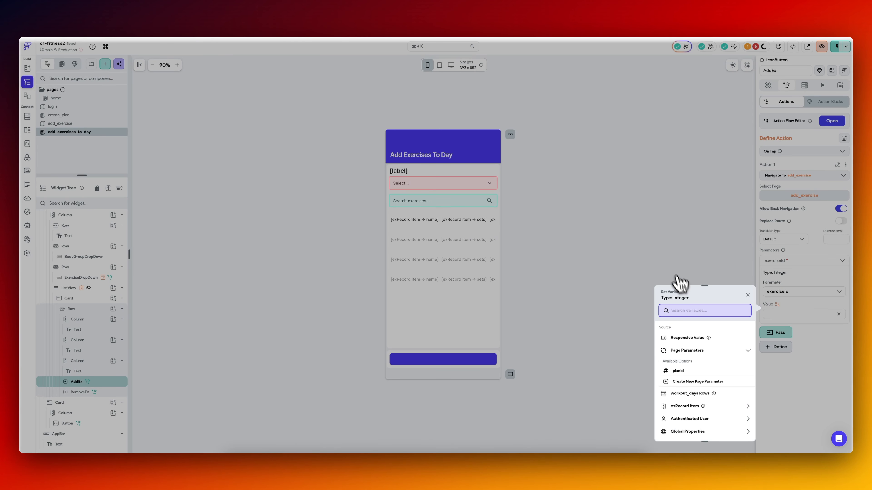
click(684, 405)
click(697, 365)
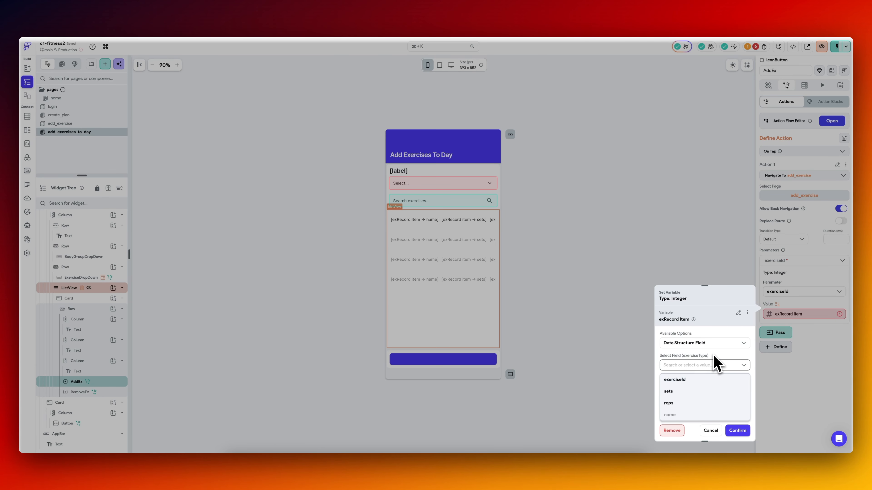
click(687, 380)
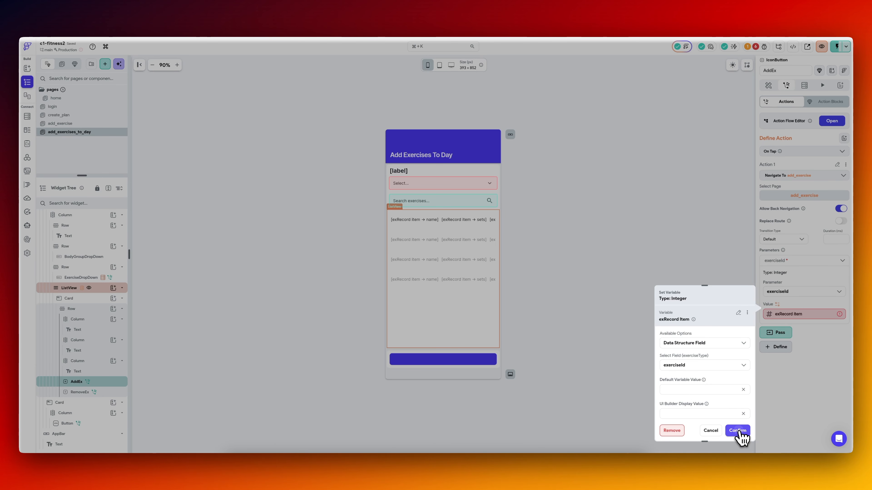
click(739, 433)
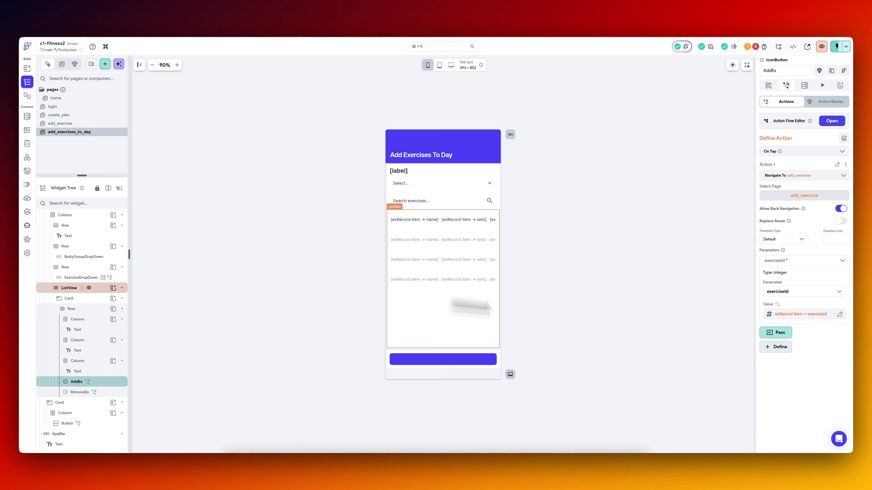
click(777, 334)
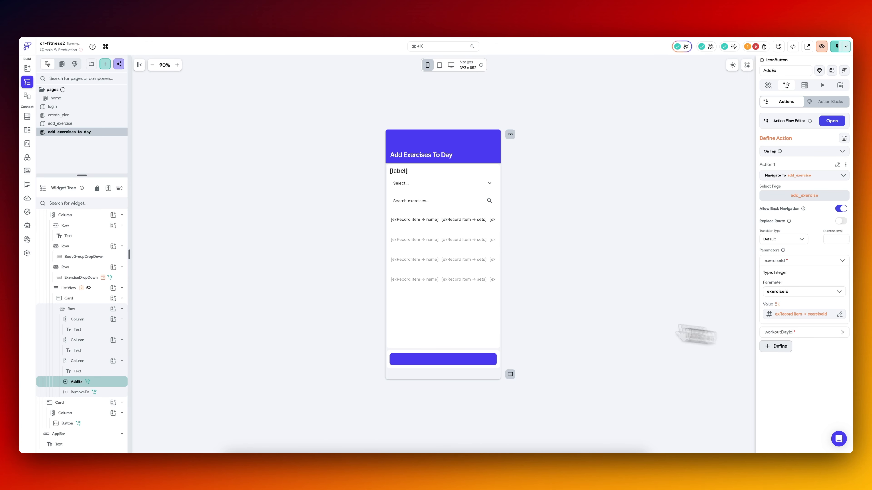
Examine the add_exercises_to_day page's state variables, label text, exercise list source and the conditional text of its button.
scroll(59, 242, up, 2)
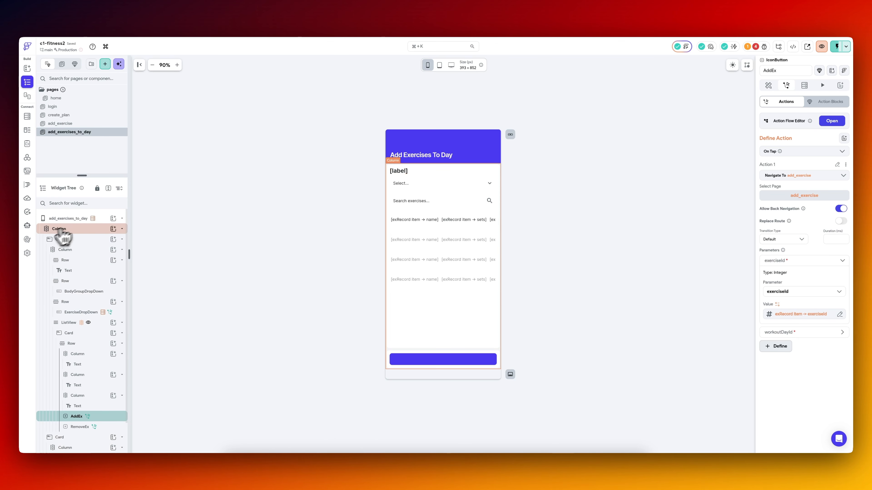
click(81, 219)
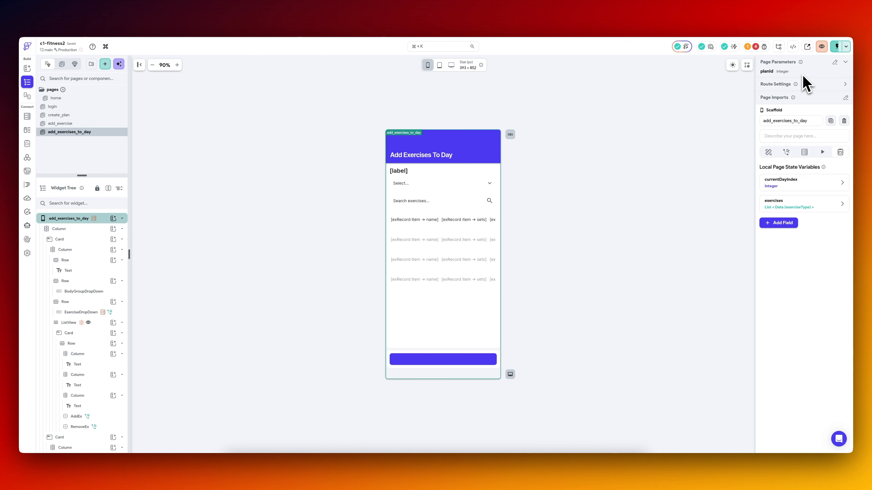
click(403, 175)
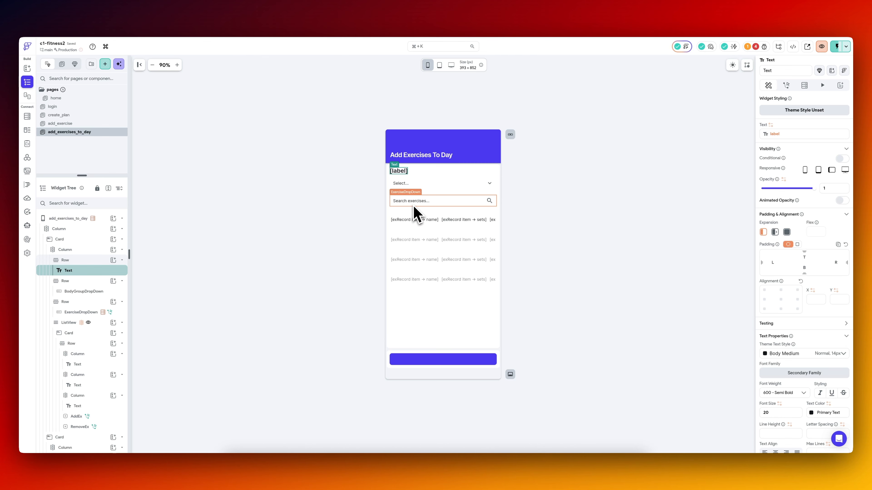
click(405, 340)
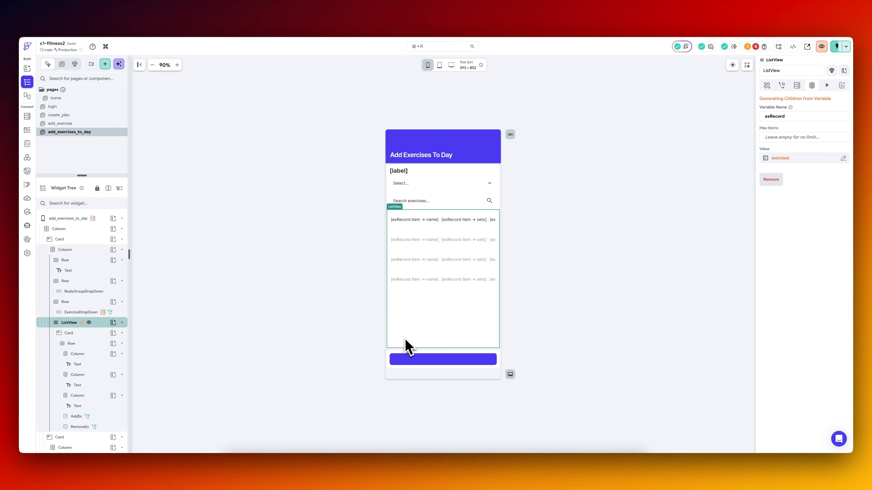
click(422, 360)
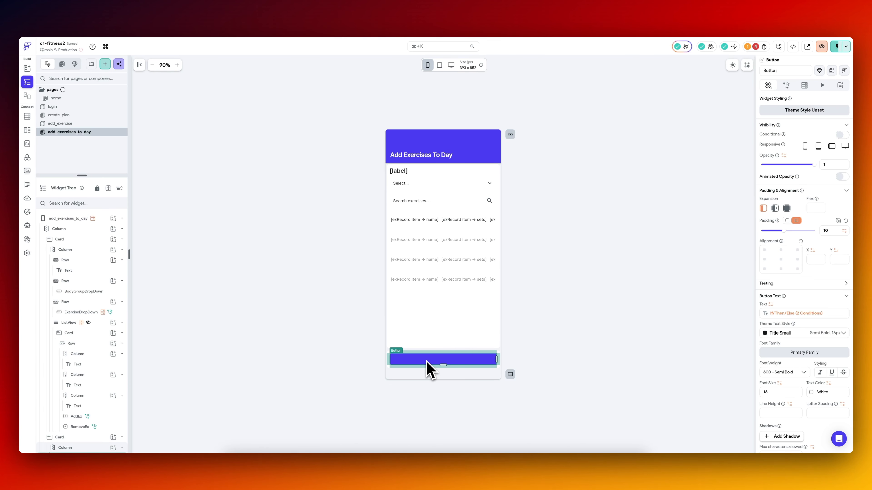
click(796, 313)
click(732, 357)
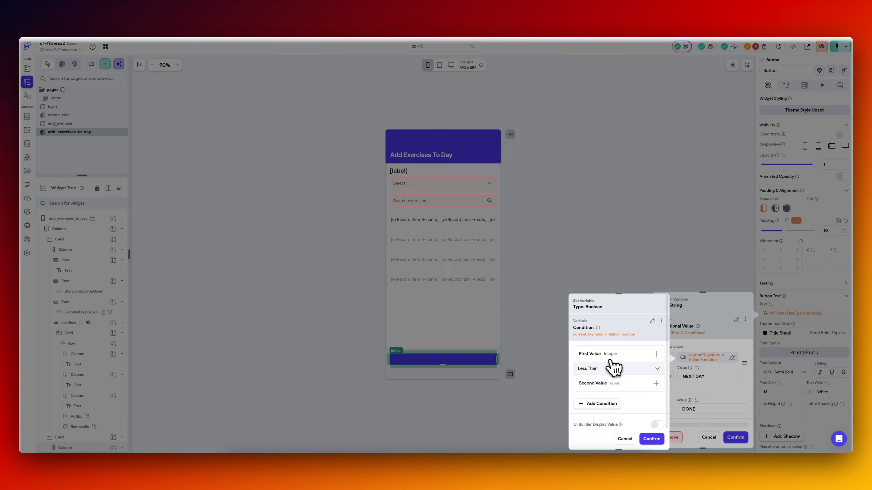
click(651, 439)
click(735, 438)
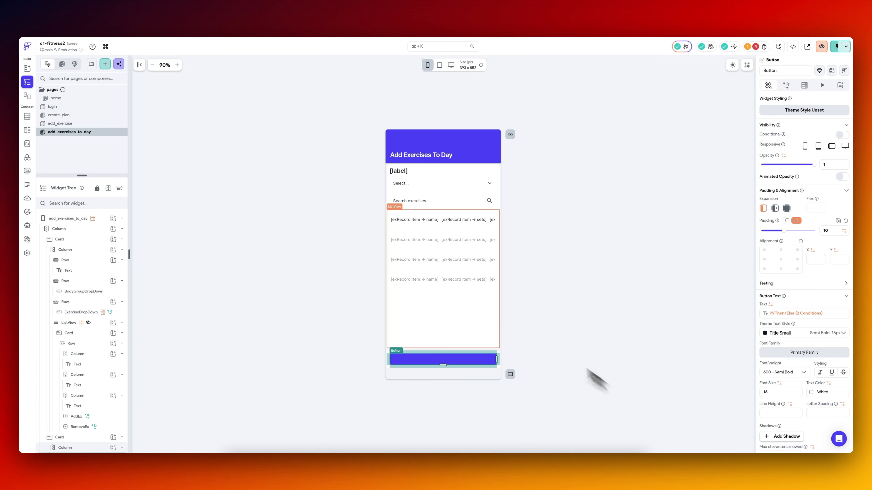
click(477, 224)
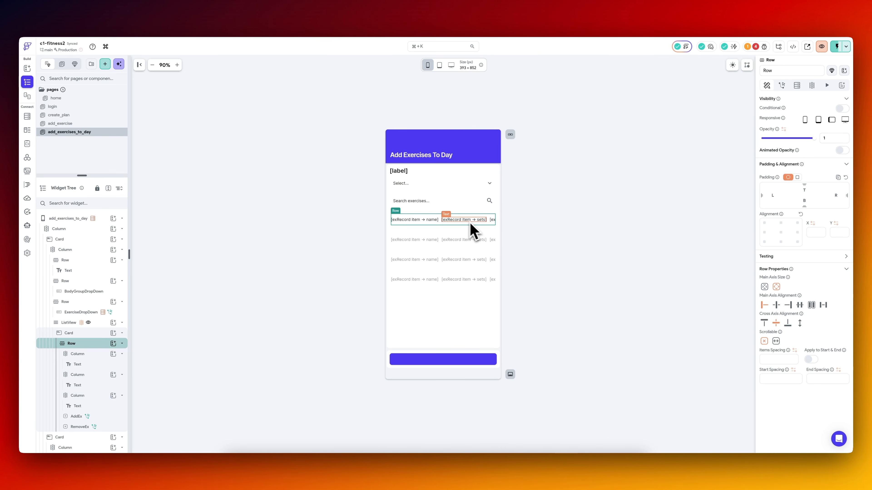
Bind AddEx's workoutDayId parameter to the workout_days Rows query, using Item at Index with a Specific Index.
scroll(98, 331, down, 2)
click(103, 382)
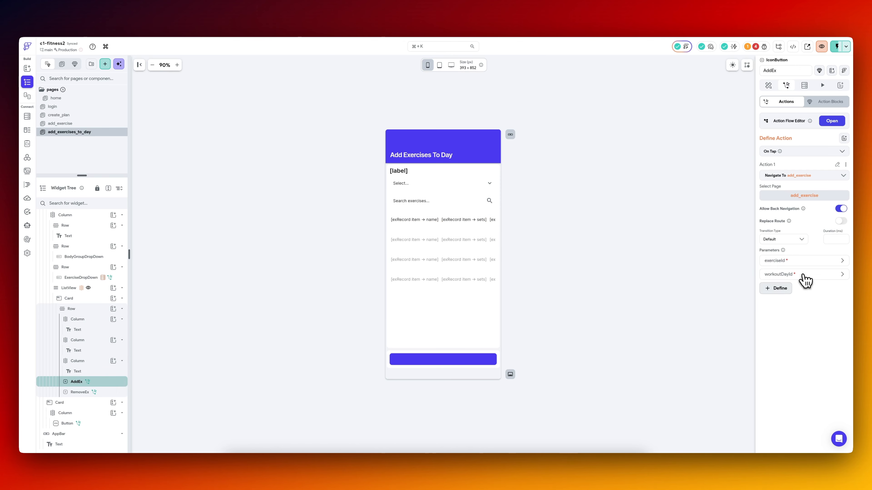
click(805, 274)
click(778, 319)
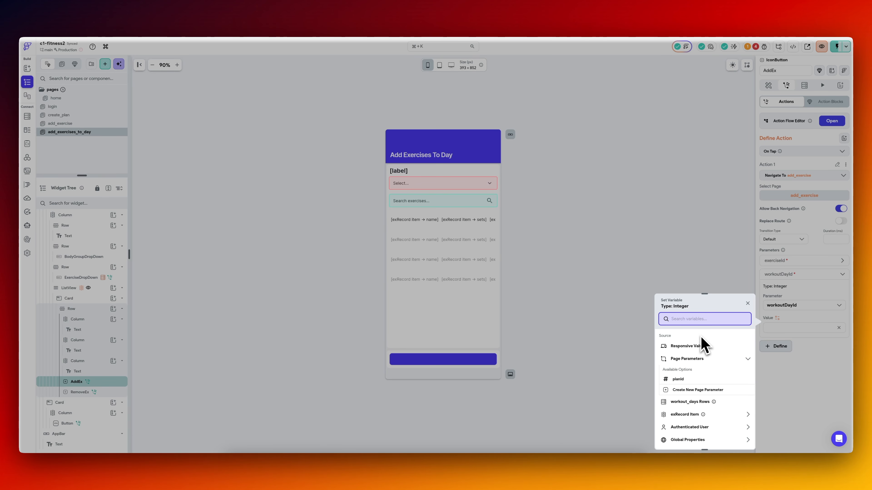
scroll(702, 345, down, 3)
click(690, 340)
click(702, 358)
click(694, 398)
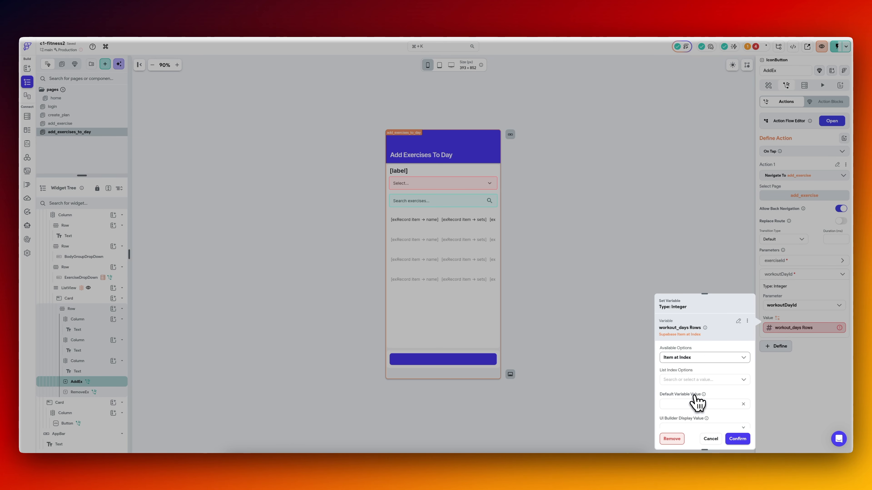
click(690, 380)
click(681, 417)
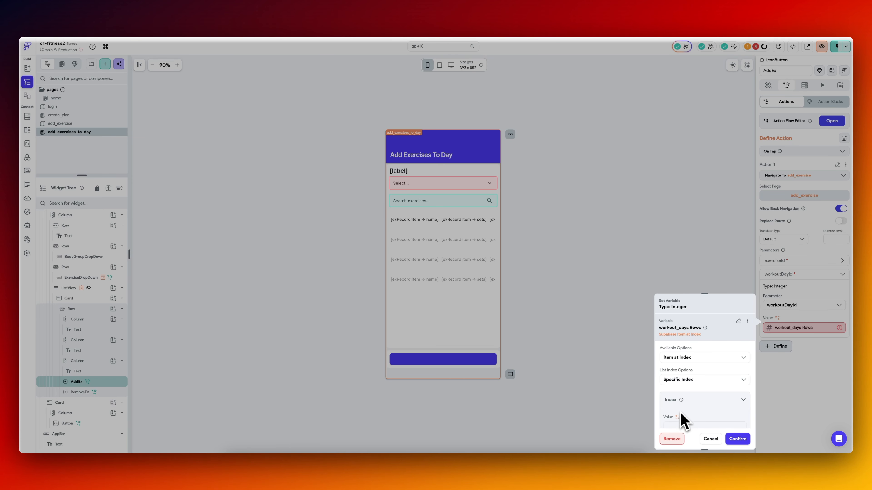
Use the currentDayIndex page state as the index and id as the row field for workoutDayId, and review both passed parameters.
click(679, 420)
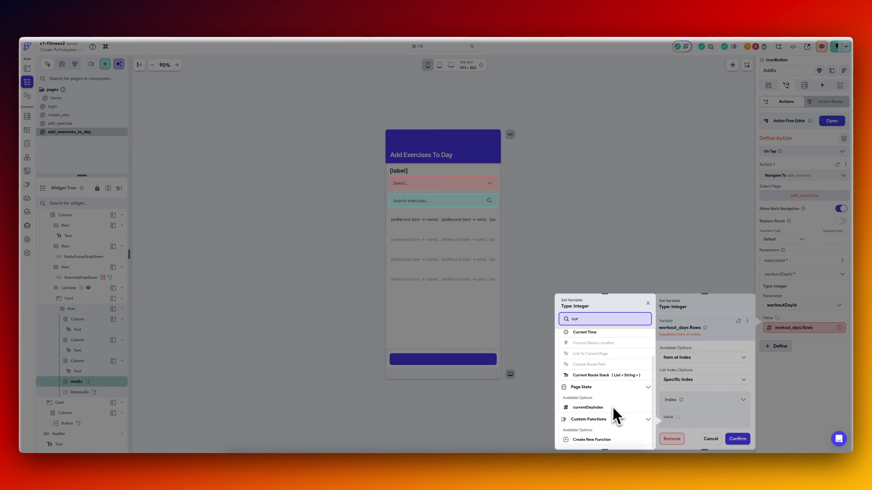
click(619, 414)
scroll(696, 390, down, 3)
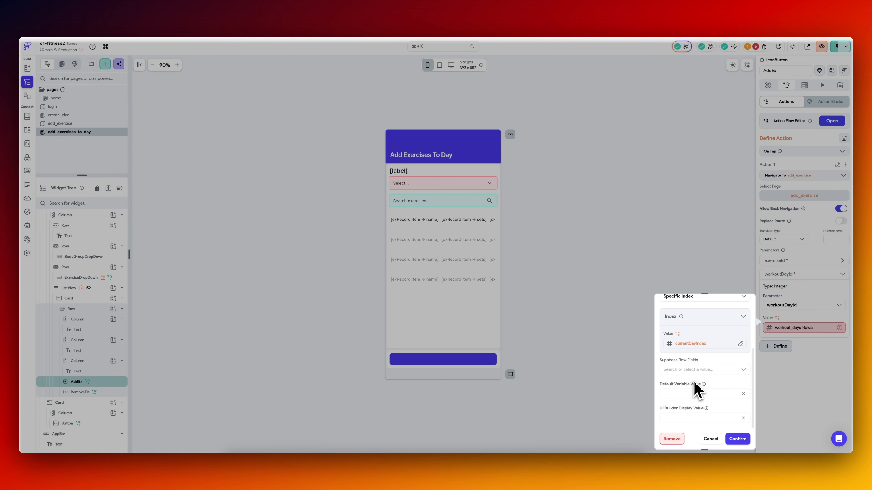
click(702, 369)
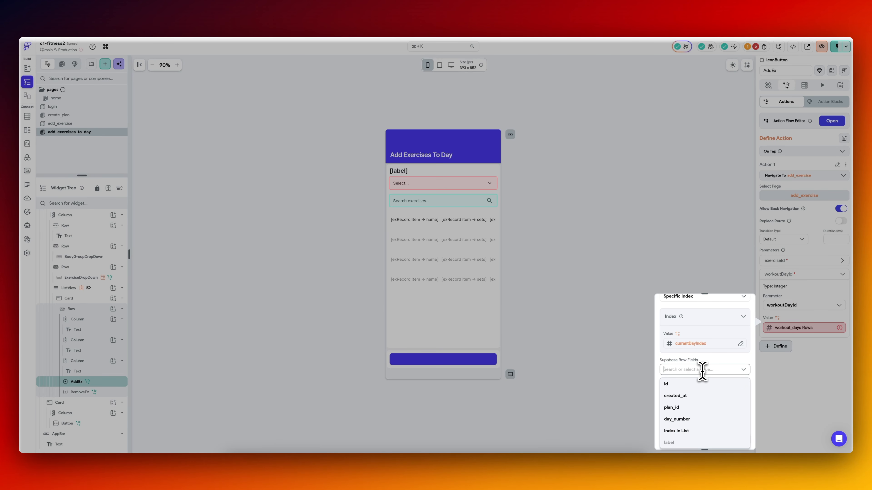
click(697, 391)
click(737, 439)
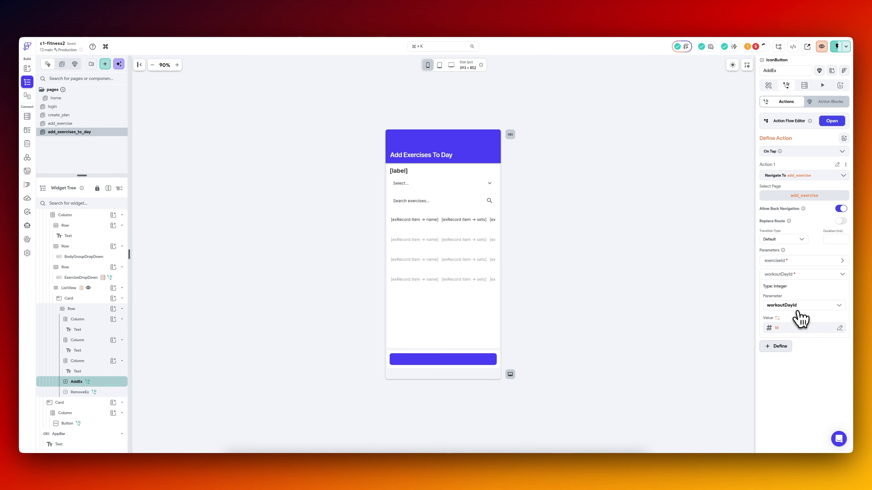
click(800, 328)
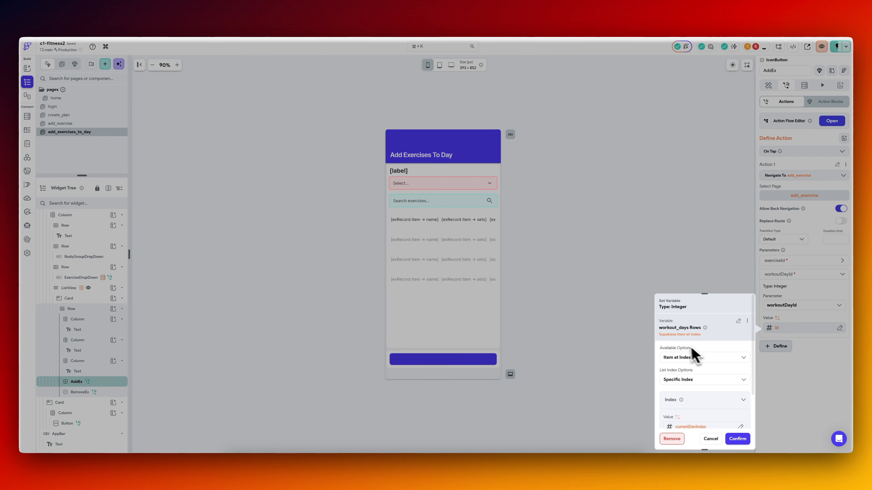
click(737, 438)
click(814, 261)
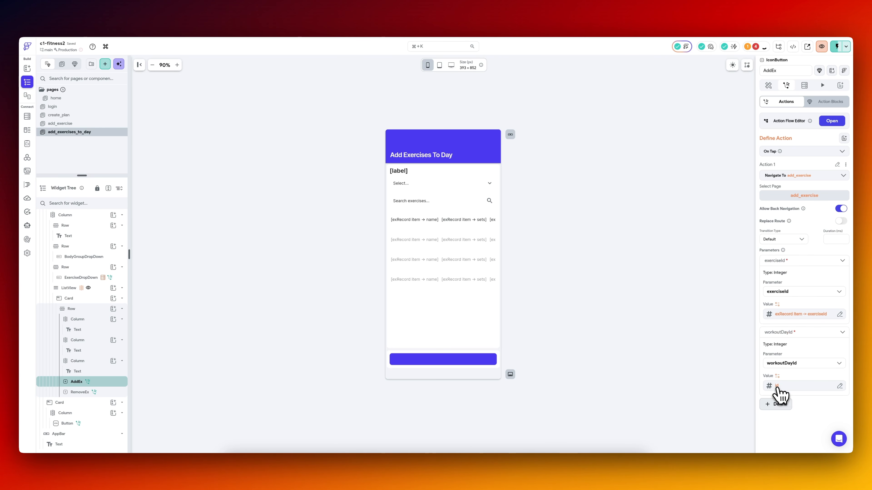
Start a Supabase query on the add_exercise page that fetches a Single Row from the exercises table.
click(88, 123)
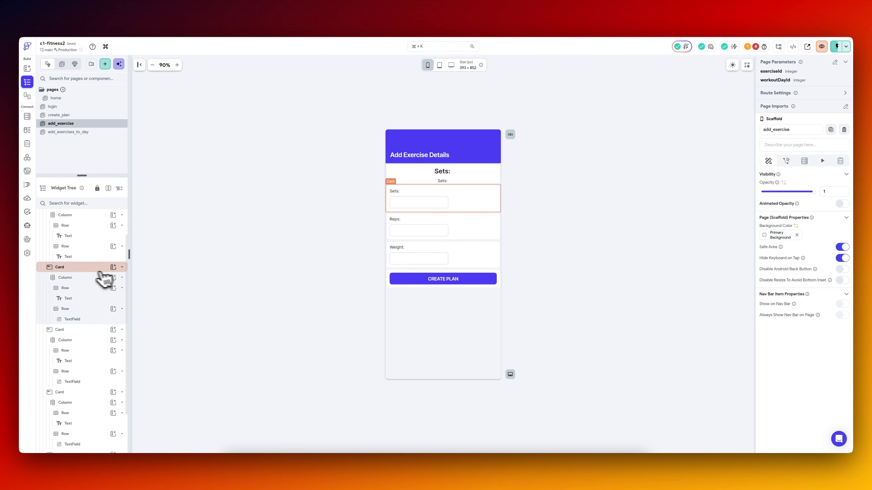
scroll(88, 279, up, 2)
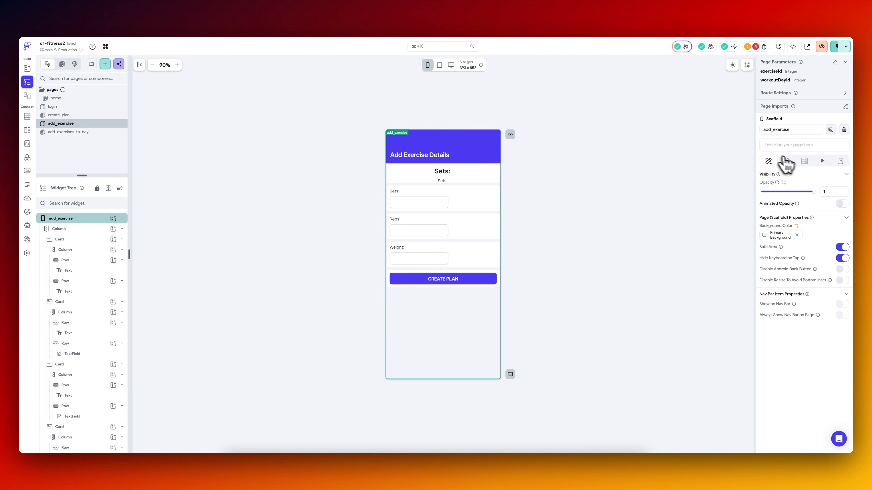
click(805, 161)
click(817, 185)
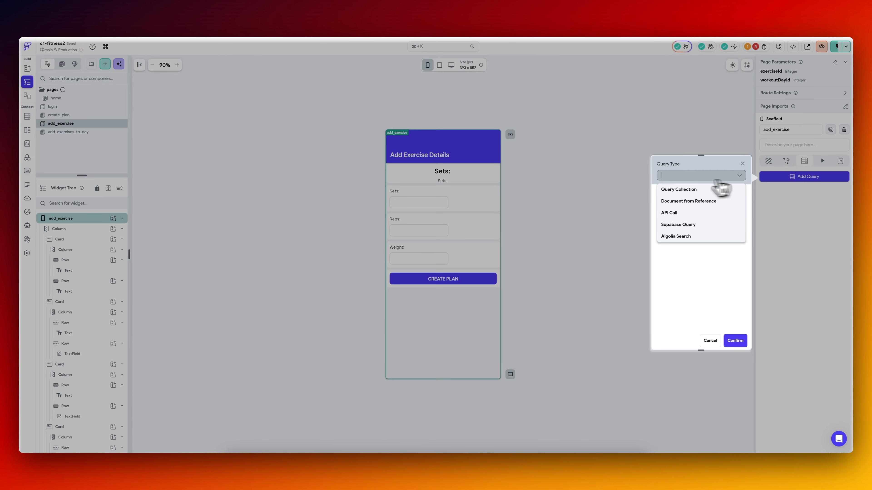
click(684, 225)
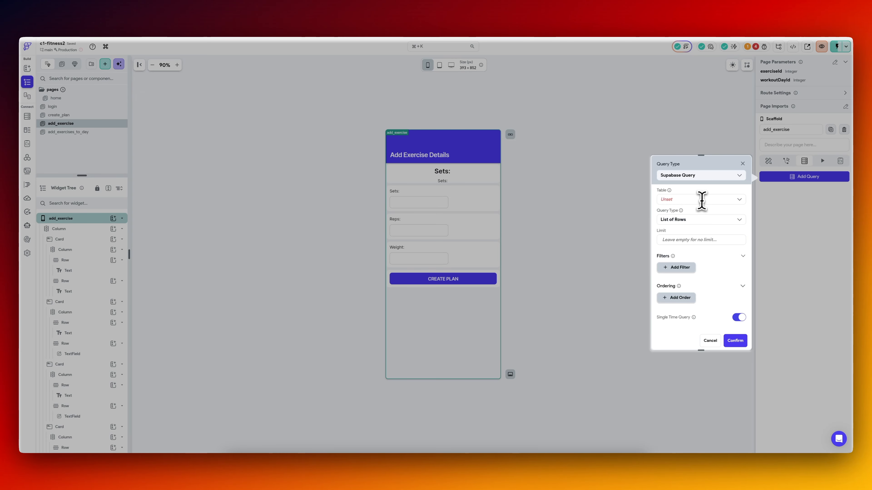
click(702, 198)
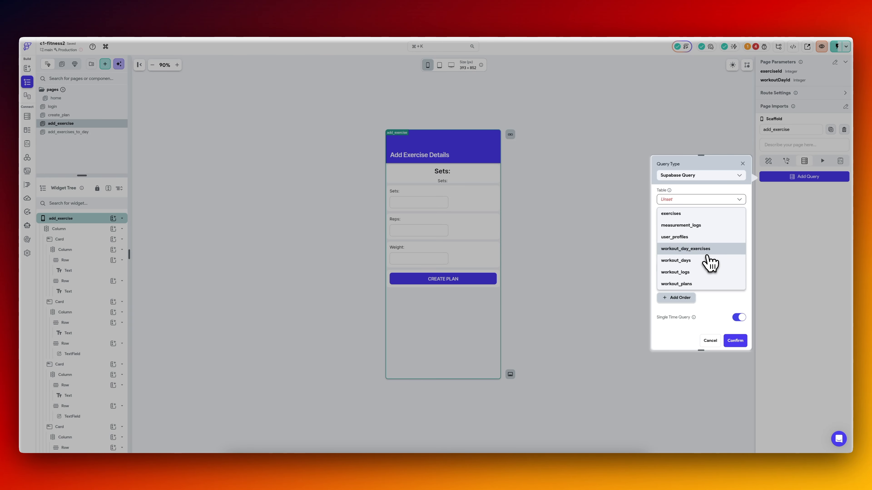
click(696, 215)
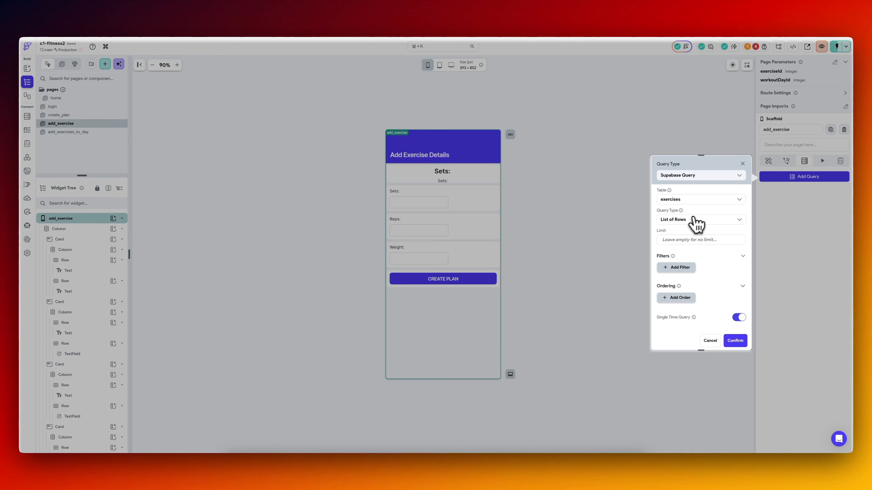
click(686, 220)
click(681, 246)
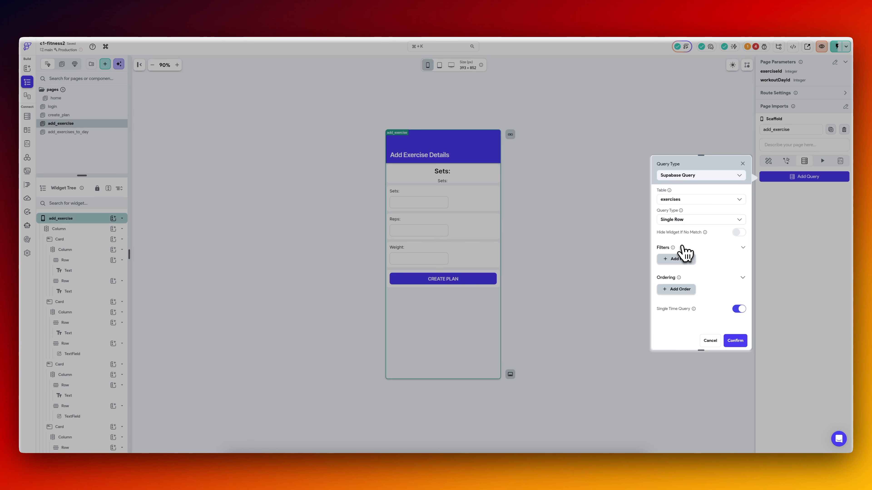
Filter the exercises query so id is Equal To the exerciseId page parameter, and save the query.
click(686, 260)
click(683, 288)
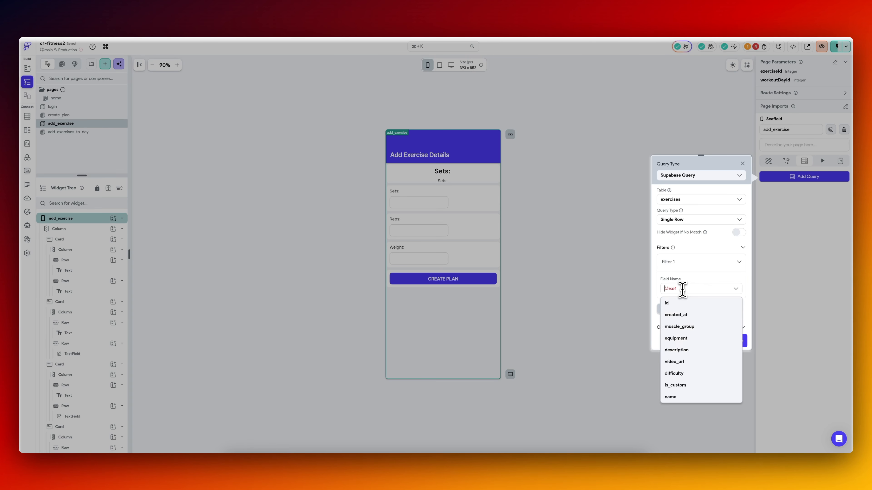
click(683, 303)
click(681, 316)
click(676, 335)
scroll(683, 297, down, 3)
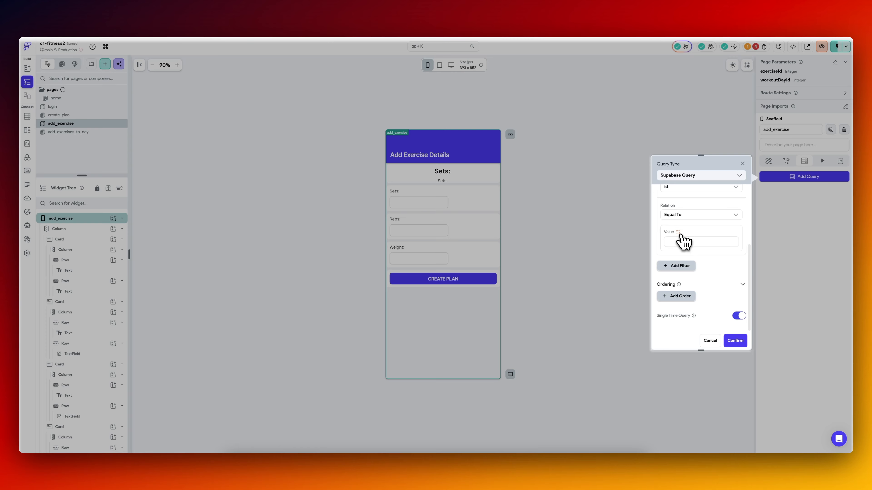
click(733, 341)
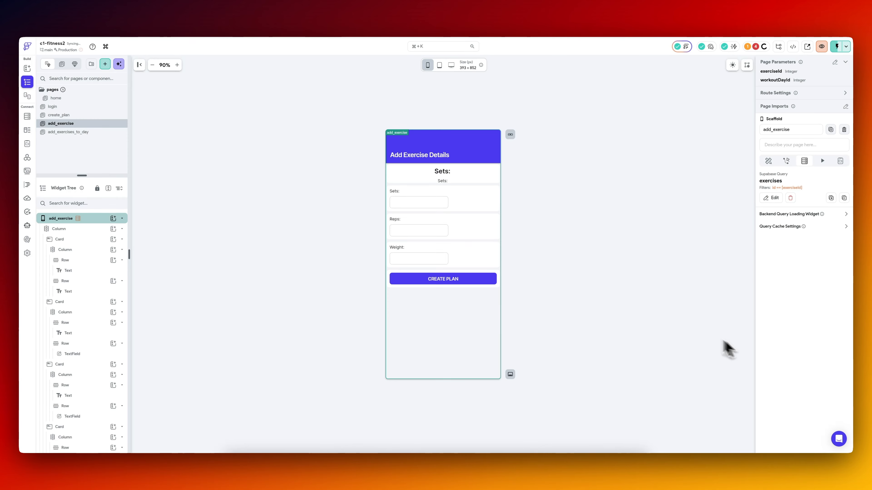
Bind the large heading text at the top of the page to the name field of the exercises Row.
click(443, 171)
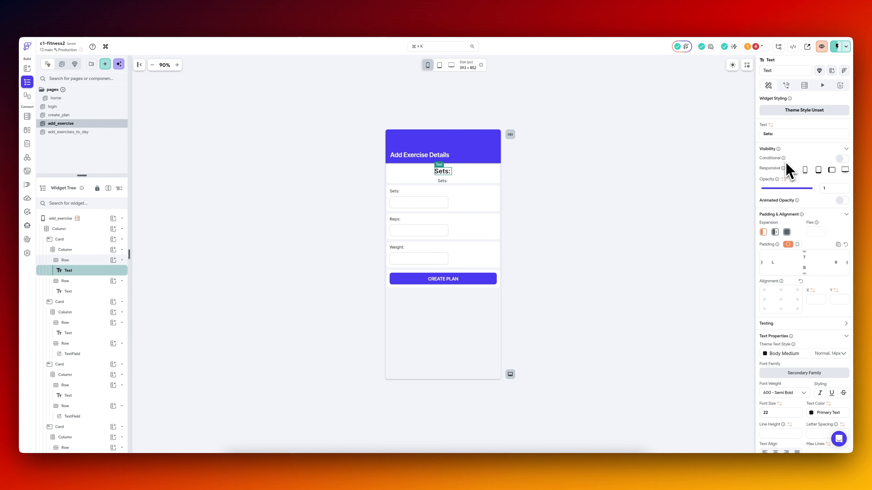
click(770, 124)
click(678, 216)
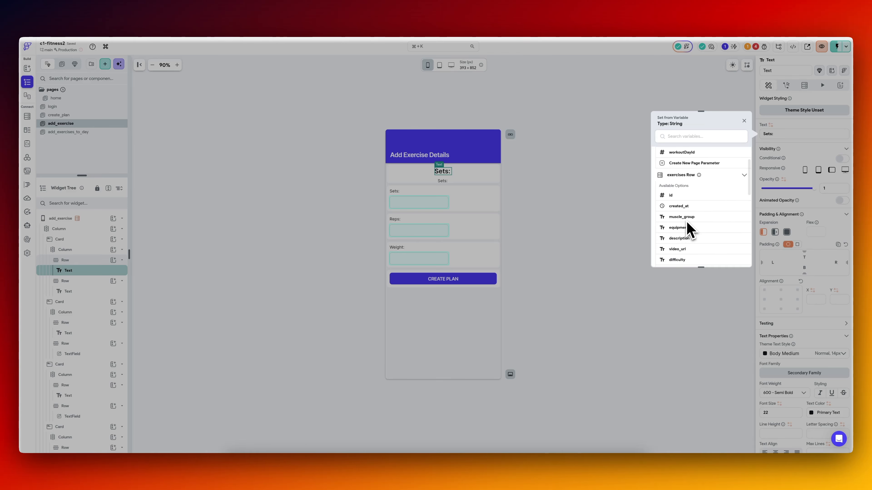
scroll(687, 221, down, 3)
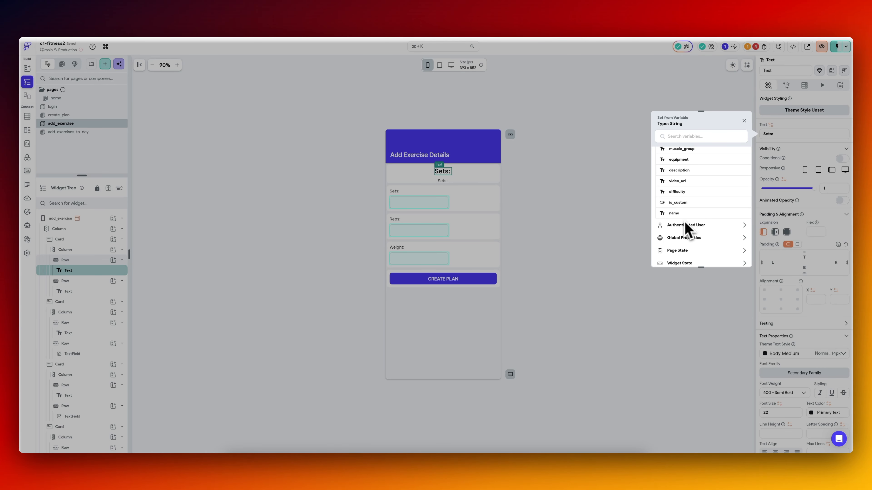
scroll(702, 223, up, 2)
click(677, 253)
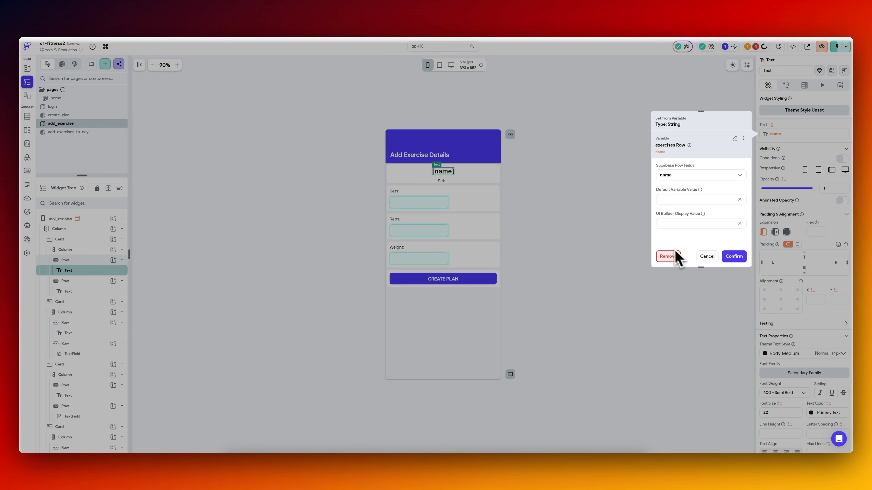
key(Escape)
Bind the small text under the heading to the exercises Row's muscle_group field, with "[muscle group]" as its default value.
click(443, 181)
click(771, 125)
text(exer)
scroll(683, 228, down, 2)
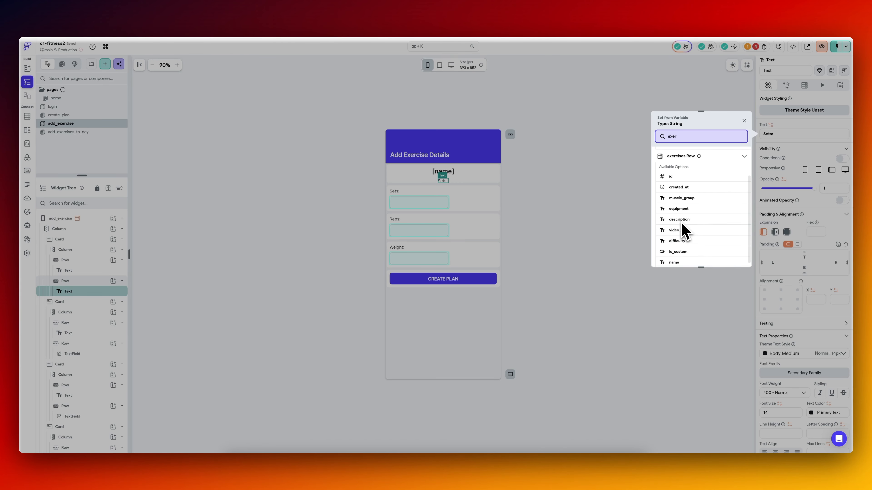
click(703, 202)
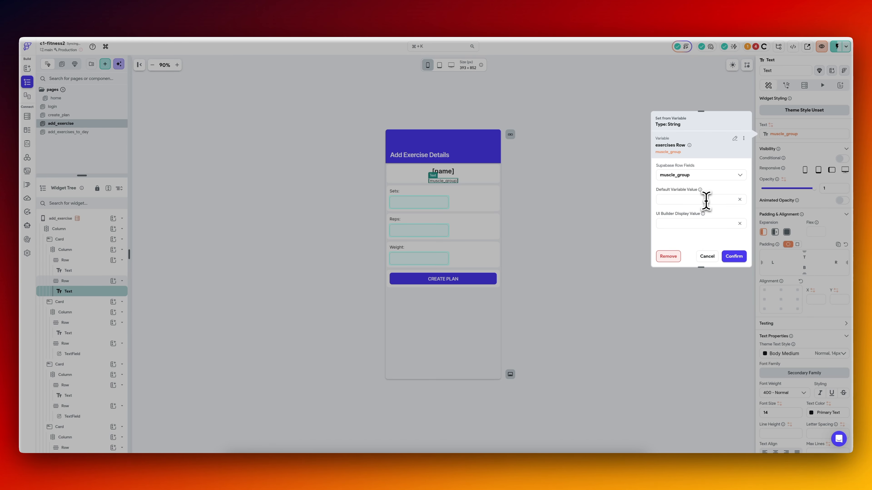
text([muscle)
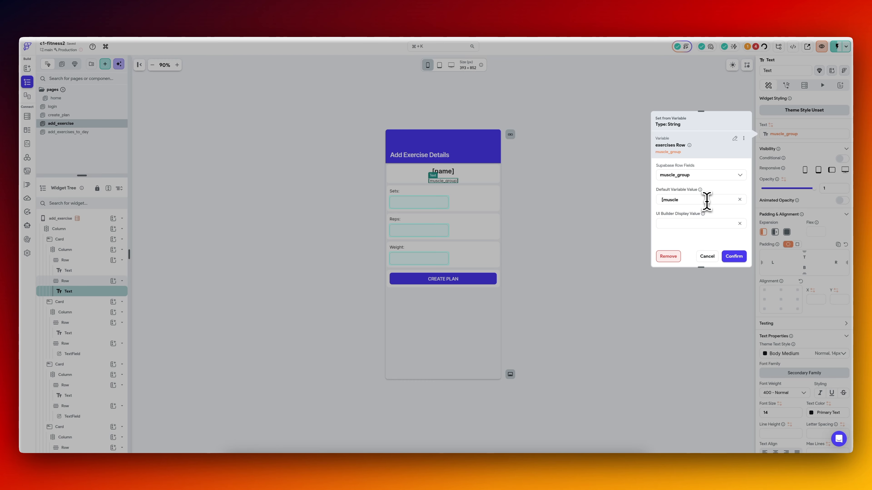
text(_group])
click(733, 256)
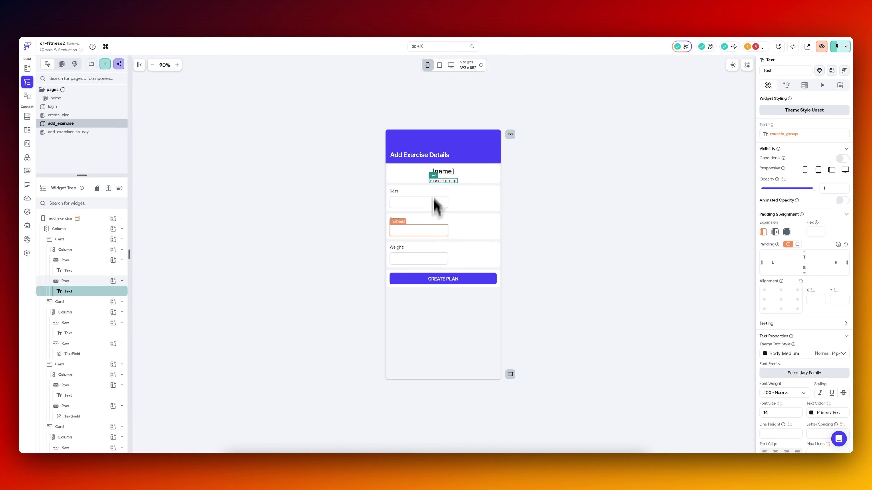
Change the CREATE PLAN button's text to "ADD EXERCISE".
click(449, 285)
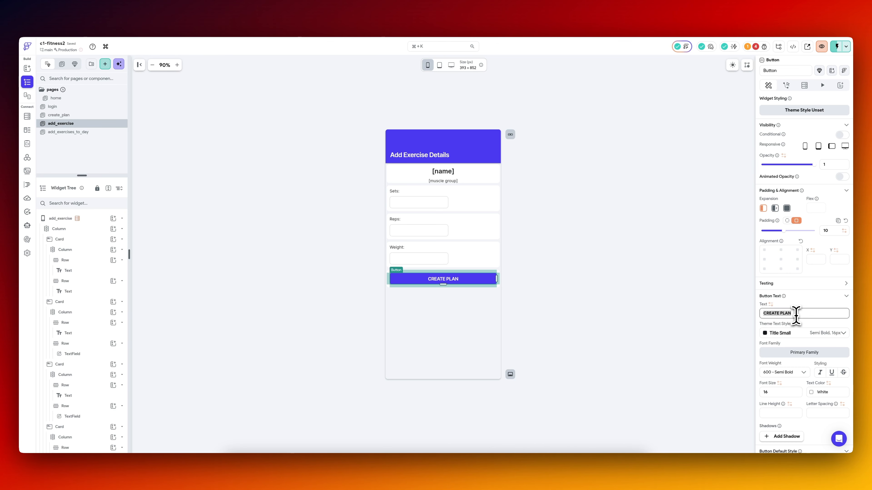
text(ADD EXERCISE)
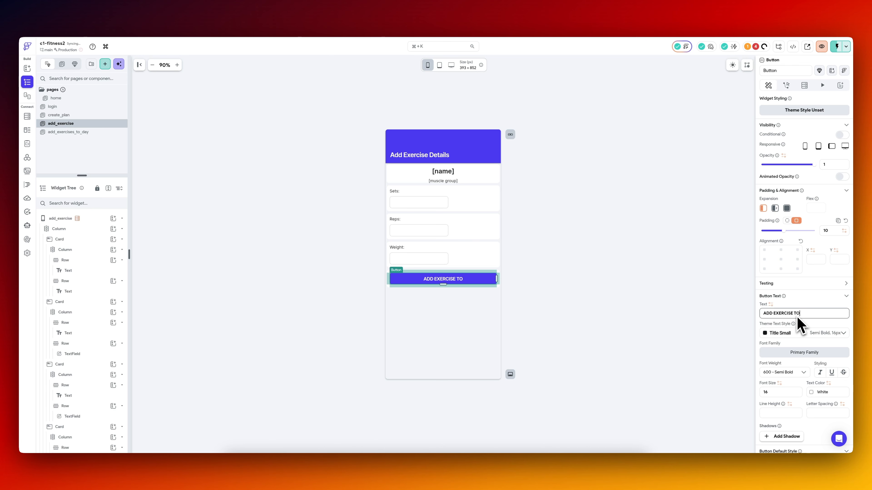
key(BackSpace)
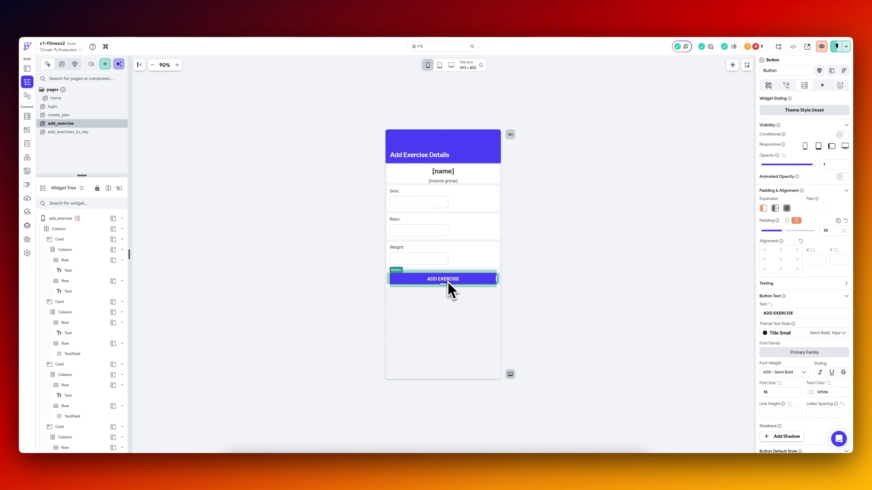
Copy the disabled Insert Row backend call from ExerciseDropDown's On Selected actions on the add_exercises_to_day page.
click(786, 86)
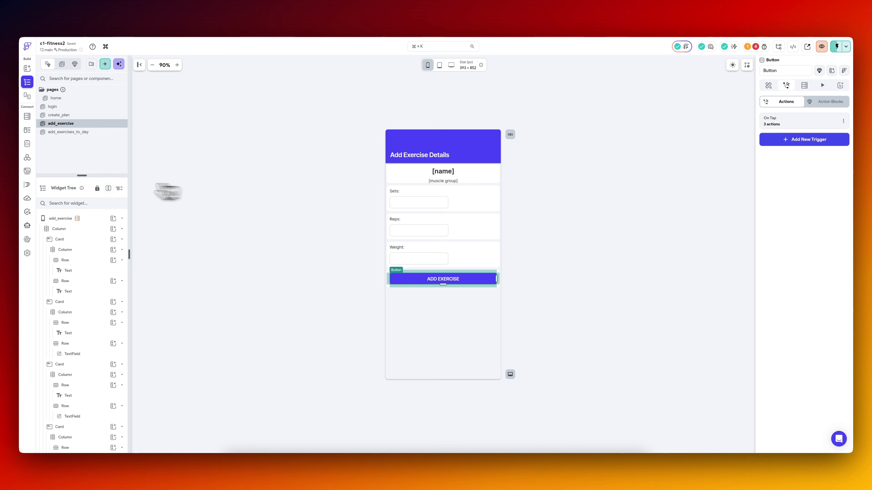
click(68, 132)
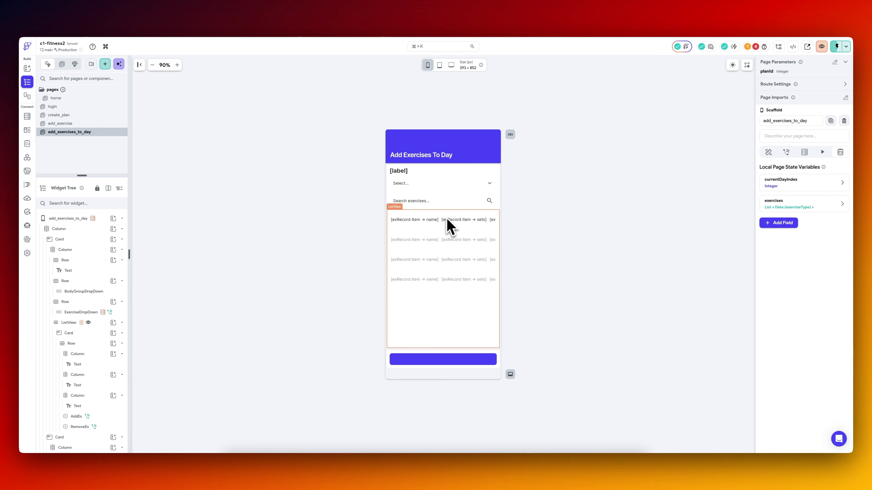
click(457, 202)
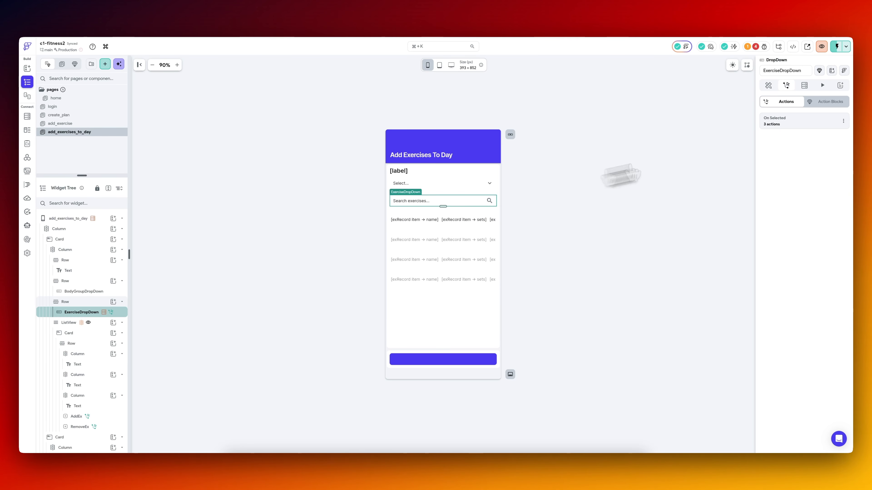
click(838, 101)
click(460, 99)
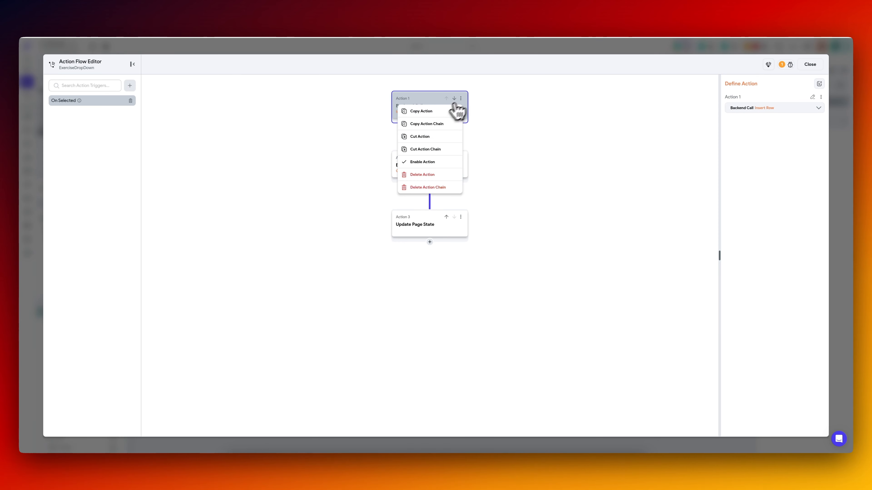
click(433, 113)
key(Escape)
Delete the whole existing action chain from the ADD EXERCISE button on the add_exercise page.
click(86, 124)
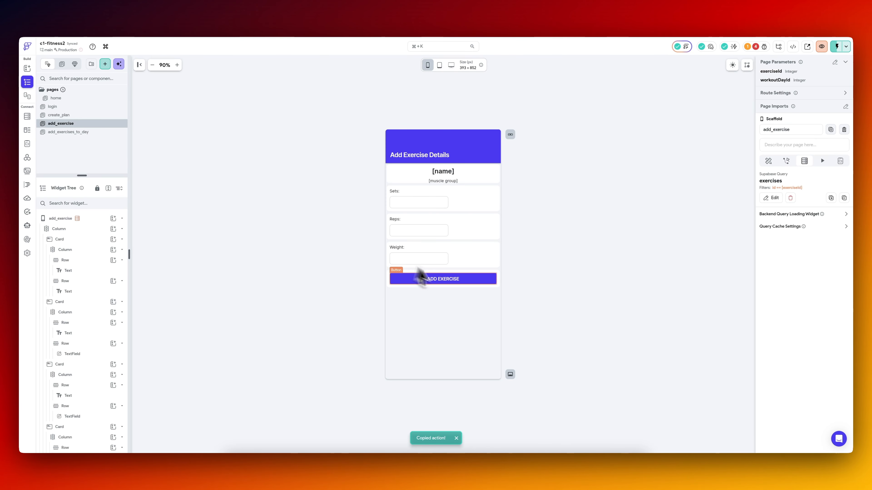
click(448, 281)
click(798, 124)
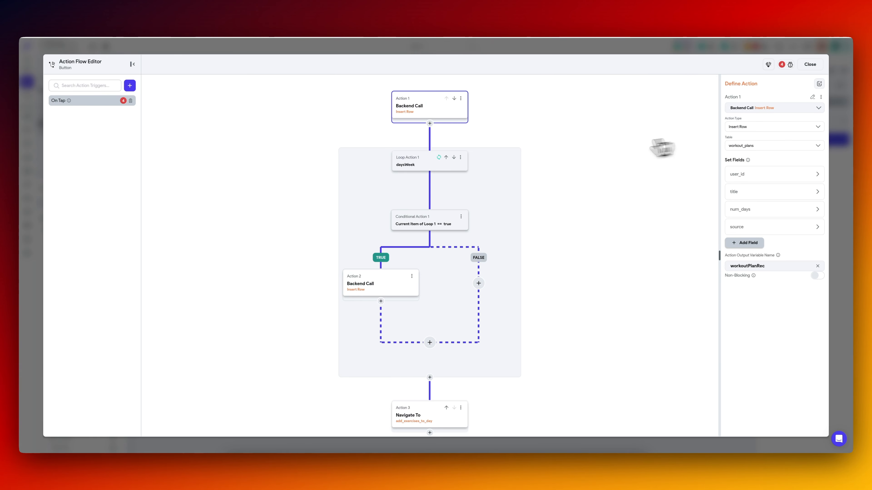
key(Escape)
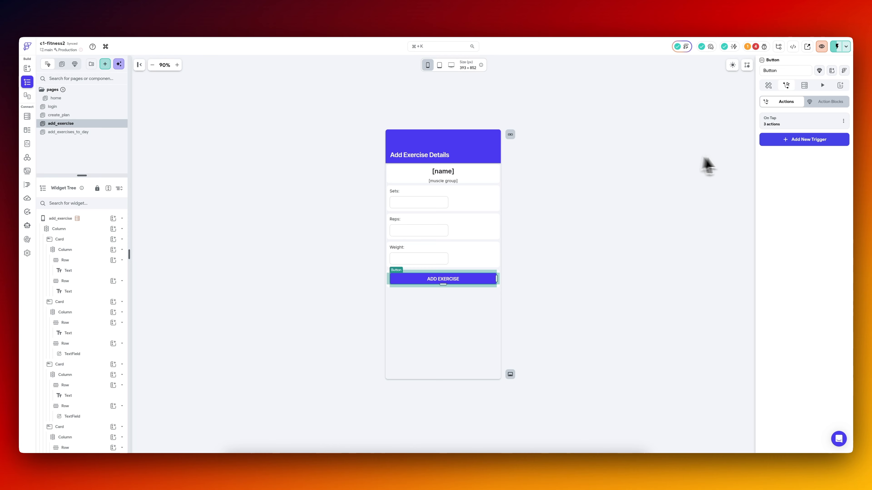
click(792, 124)
click(460, 98)
click(429, 188)
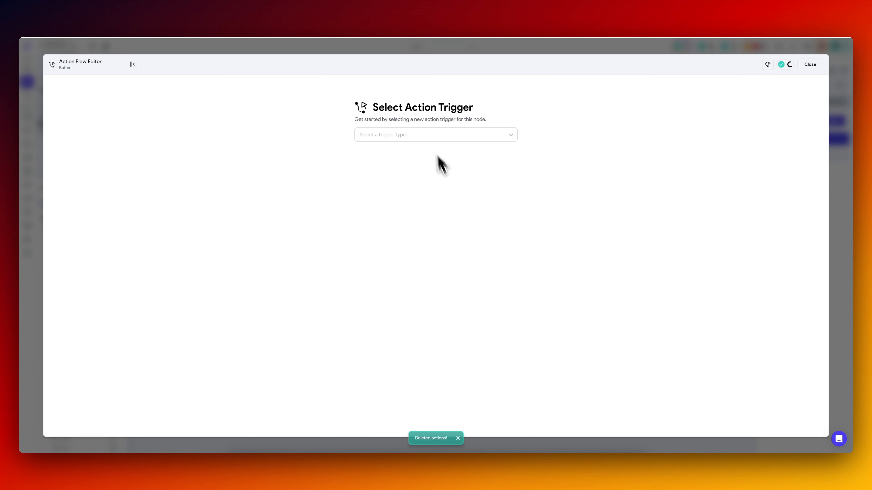
Give the button an On Tap trigger containing the copied Insert Row action, and enable that action.
click(434, 136)
click(415, 151)
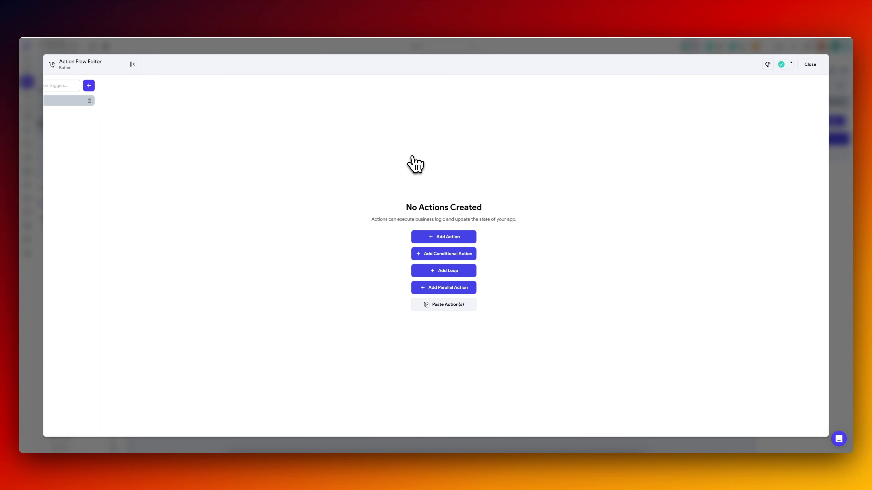
click(480, 347)
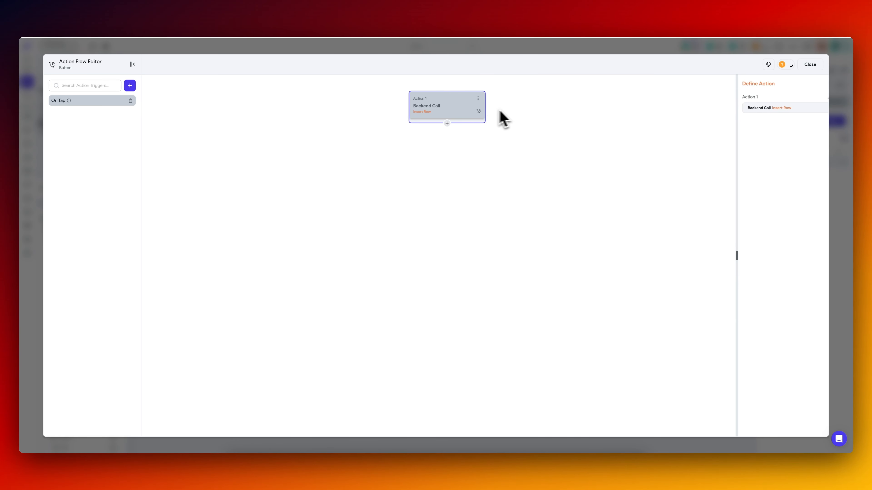
click(460, 98)
click(448, 138)
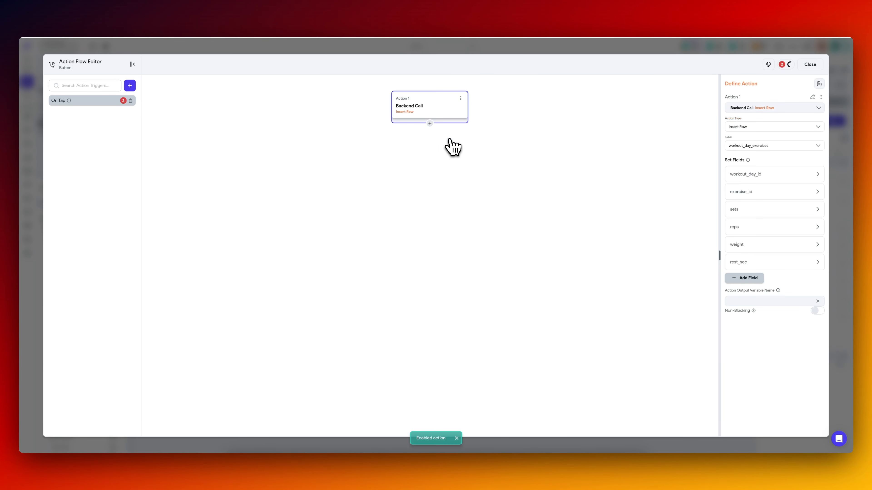
Set the insert's workout_day_id to the workoutDayId page parameter and its exercise_id to the exerciseId page parameter.
click(763, 177)
click(757, 256)
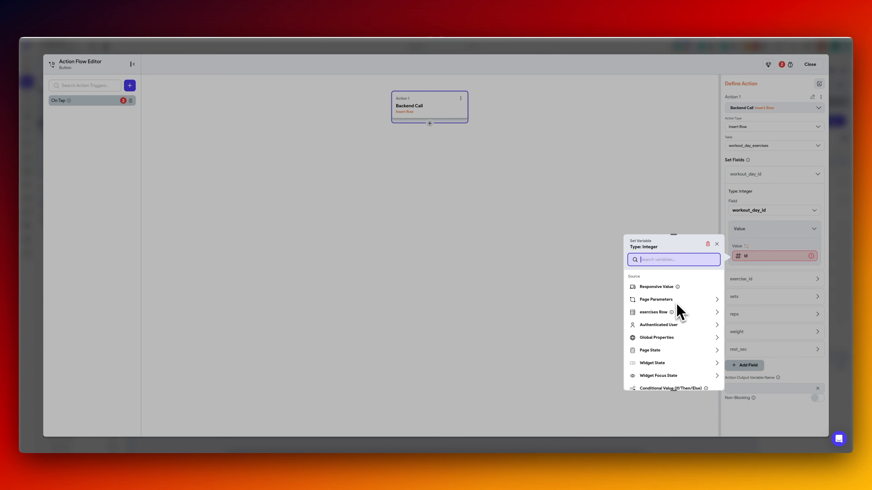
click(655, 330)
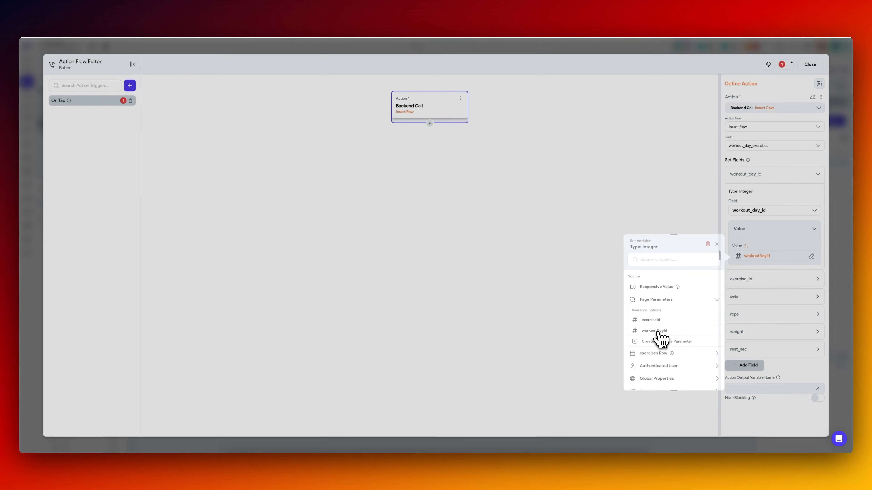
click(750, 280)
click(753, 360)
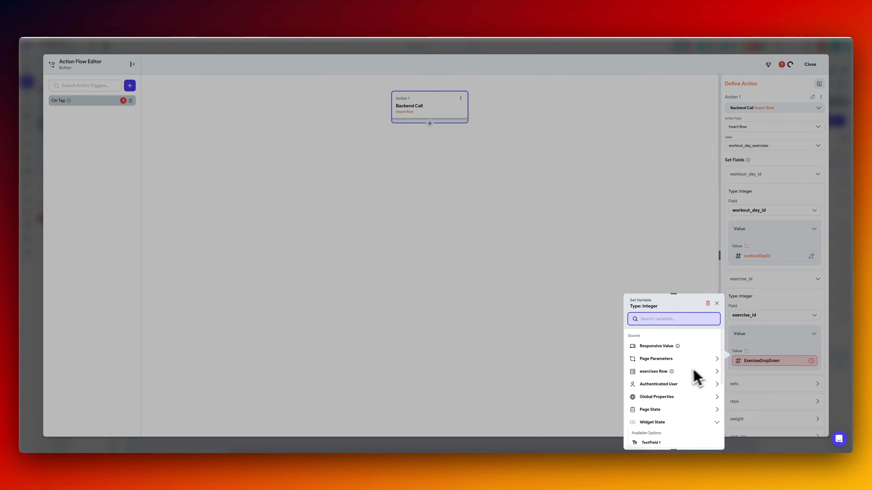
click(685, 372)
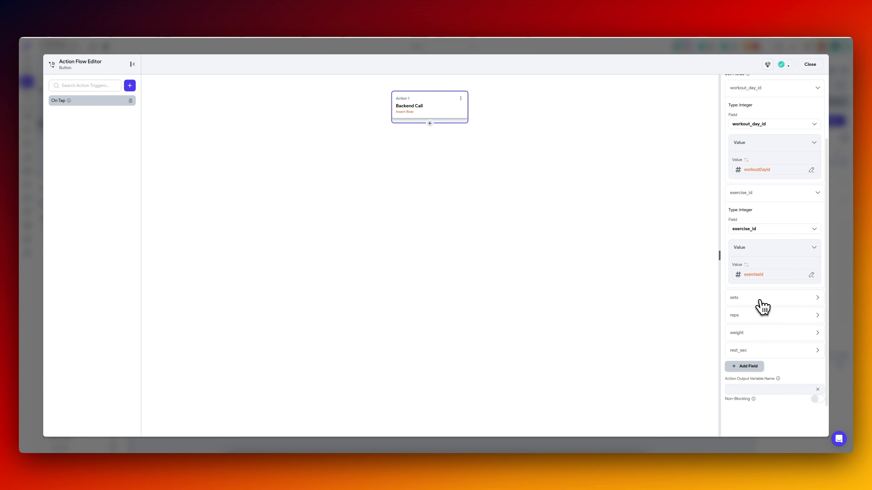
Bind the insert's sets, reps and weight fields to the widget states of TextField 1, TextField 2 and TextField 3.
click(757, 300)
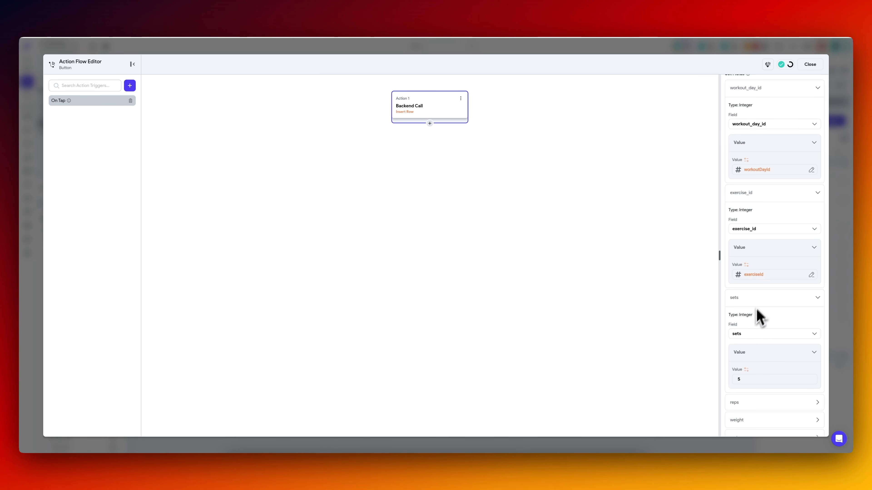
click(747, 370)
click(677, 384)
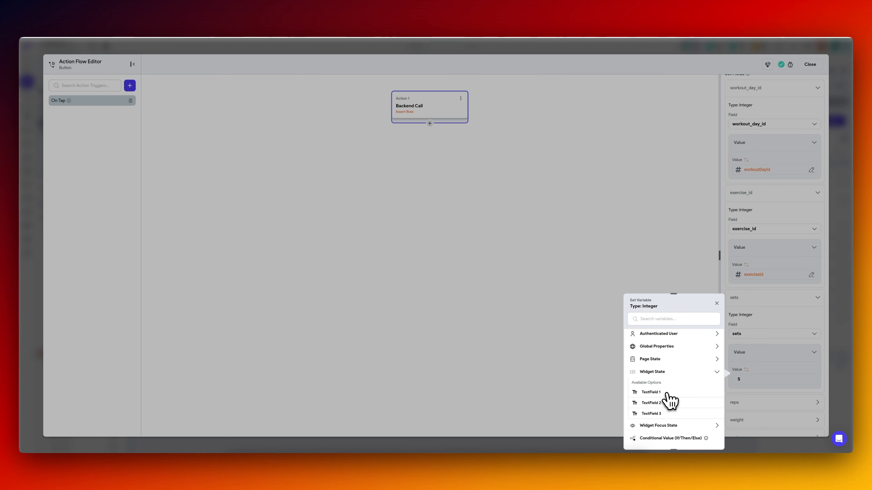
click(666, 393)
scroll(759, 413, down, 3)
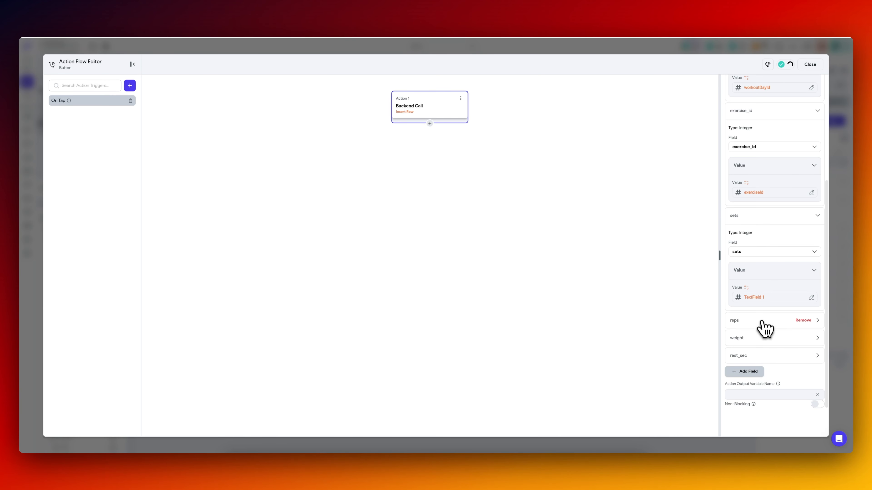
click(761, 322)
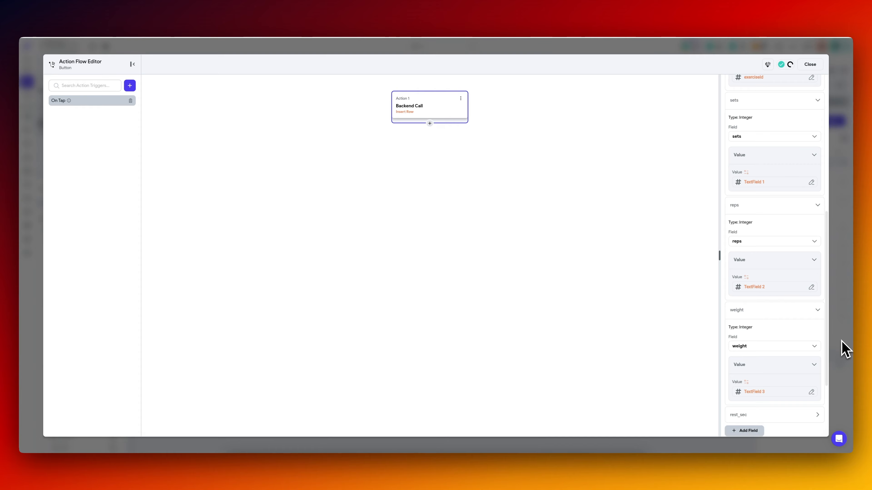
click(845, 348)
Rename the Sets and Reps text fields as sets and reps, and reselect the ADD EXERCISE button.
click(426, 206)
click(794, 71)
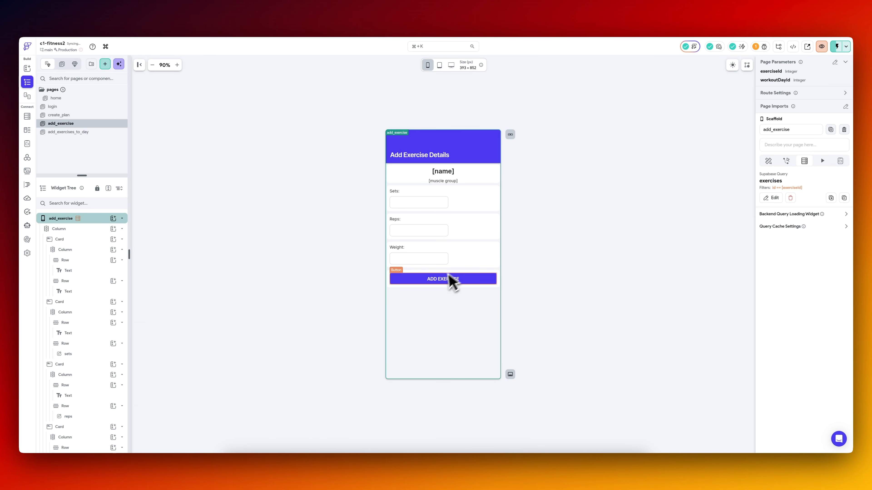
click(446, 280)
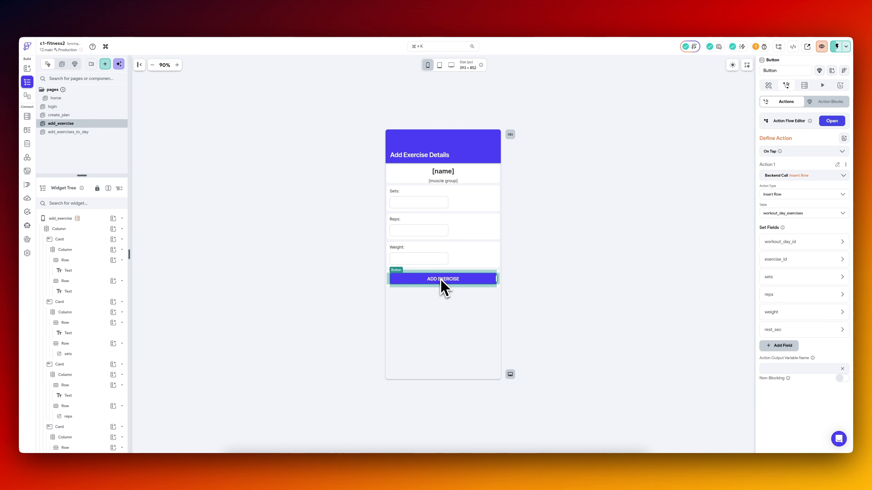
Add a Navigate Back action after the Insert Row in the ADD EXERCISE button's On Tap flow, and leave the flow editor.
click(832, 121)
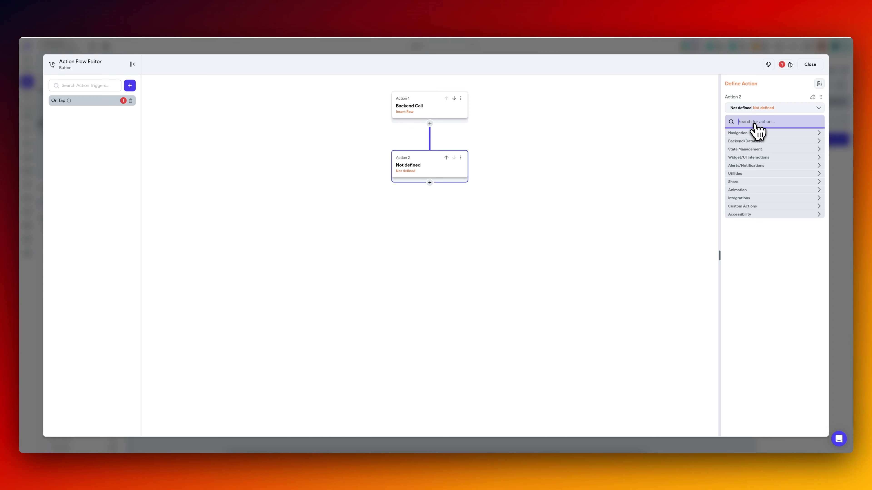
text(navi)
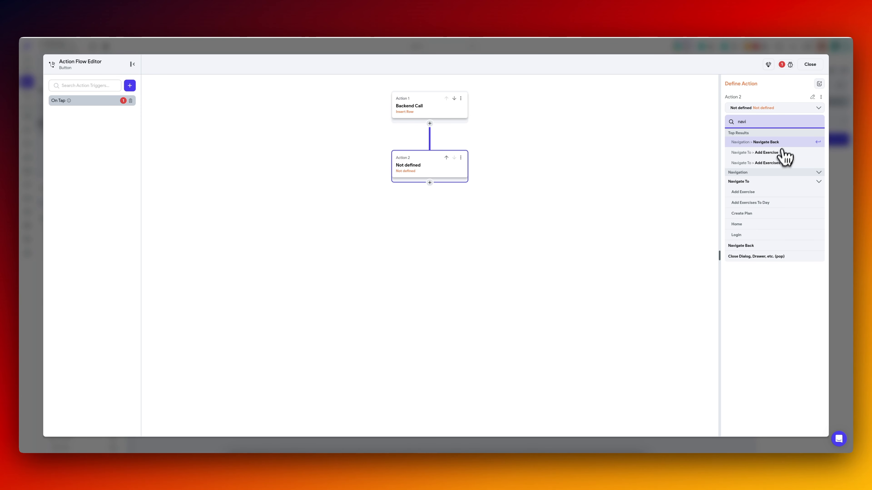
key(Return)
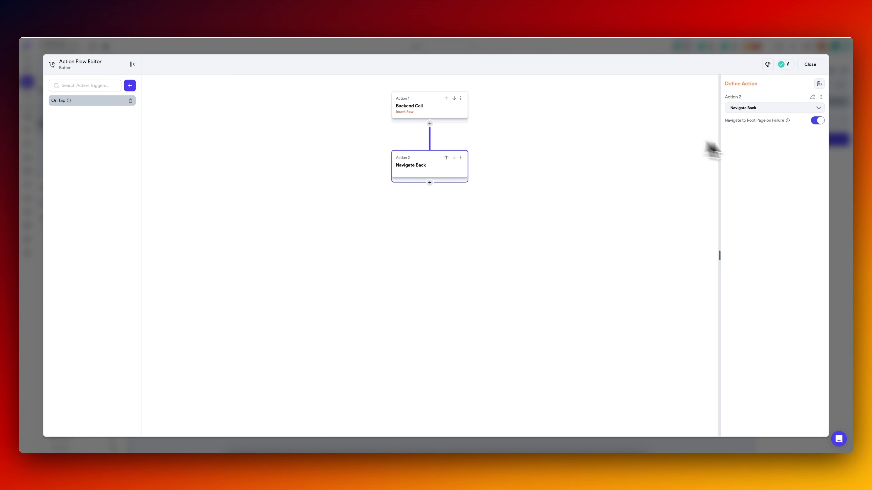
click(843, 182)
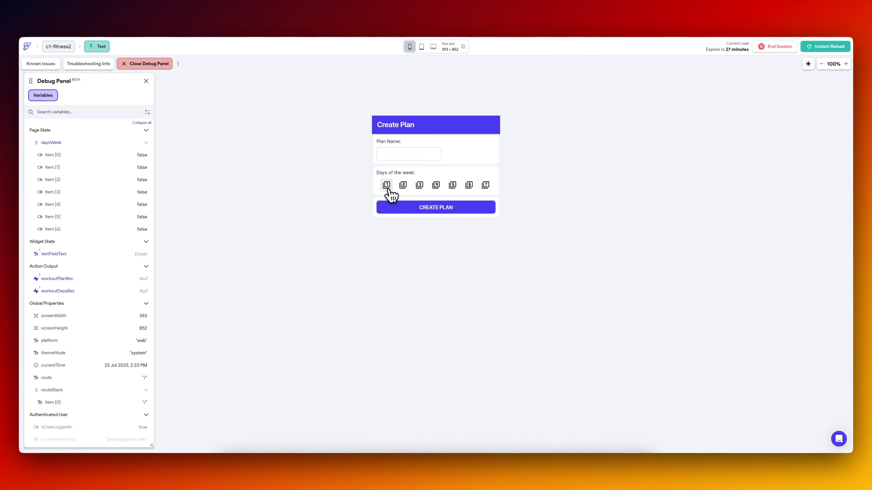
In the test app, create a plan named 3 with days 1, 2 and 3 selected.
click(386, 186)
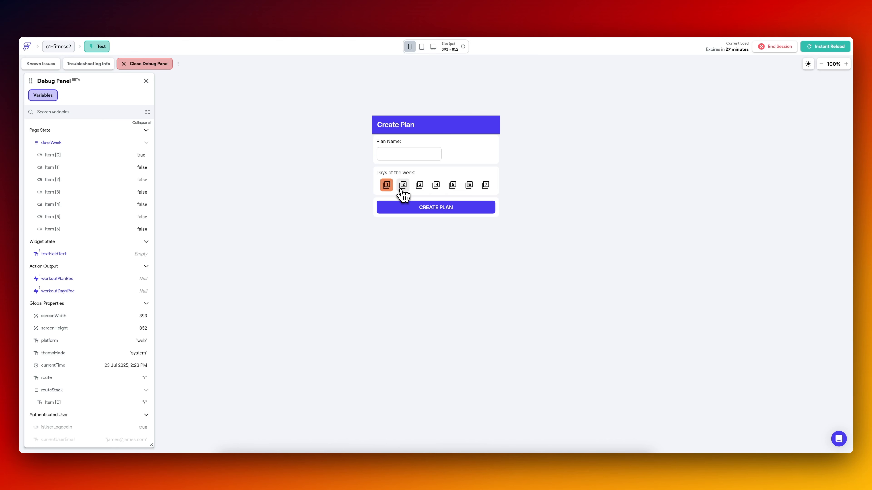
click(419, 187)
click(414, 151)
text(3)
click(424, 209)
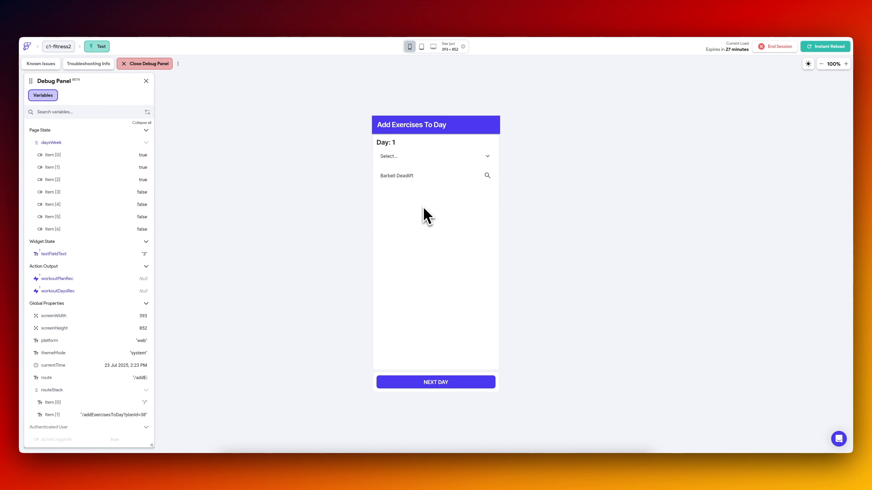
For Day 1, choose the Triceps body group and list Barbell Squats, Plank and Dumbbell Single-Arm Row as exercises.
click(419, 157)
click(420, 169)
click(420, 174)
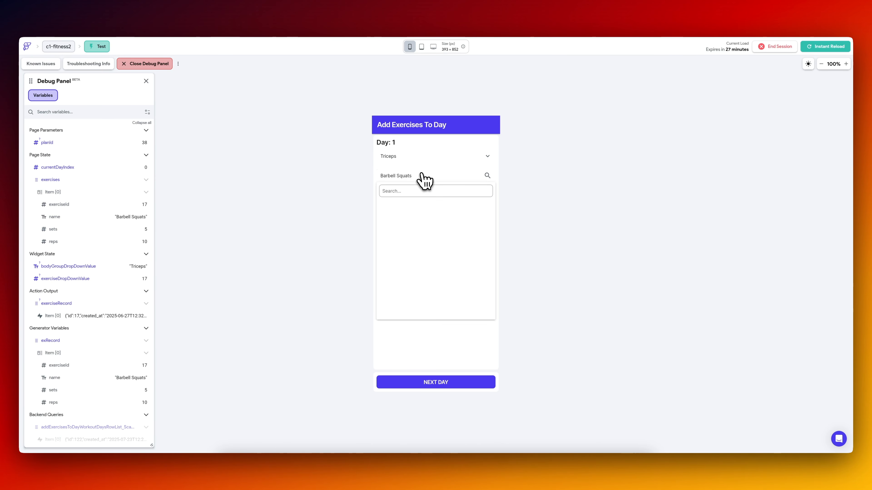
click(408, 333)
click(423, 186)
click(419, 285)
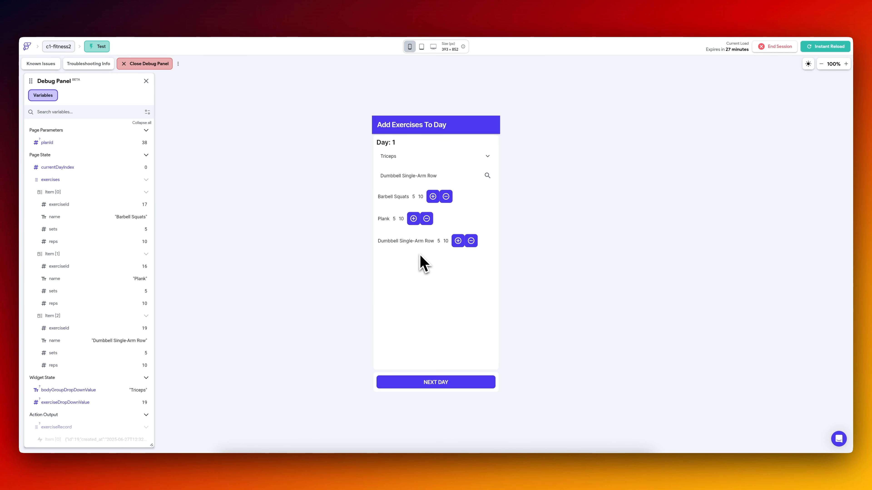
Open the details for Plank, enter 5 sets, 8 reps and a weight of 20, and add the exercise.
click(414, 219)
click(409, 175)
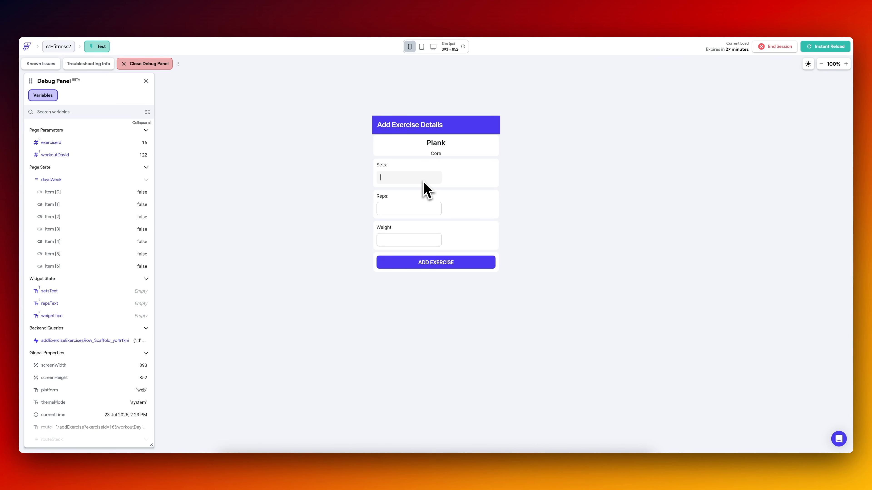
text(5)
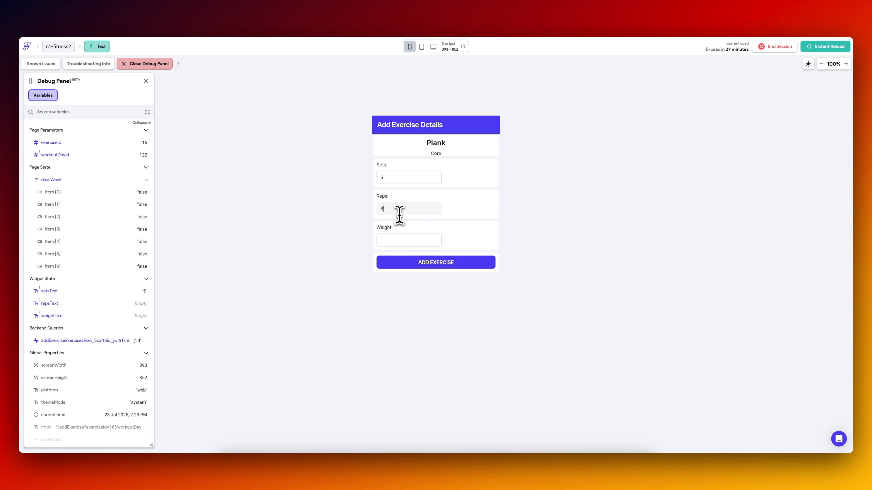
click(399, 214)
text(8)
click(402, 241)
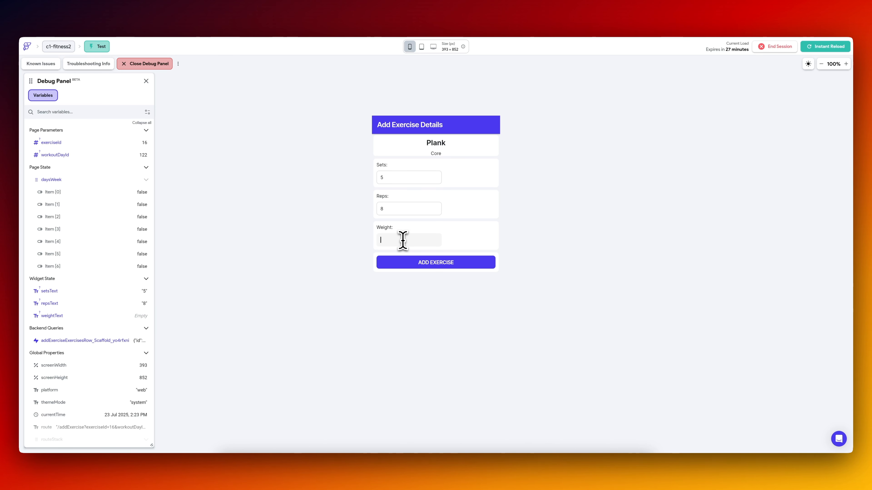
click(426, 271)
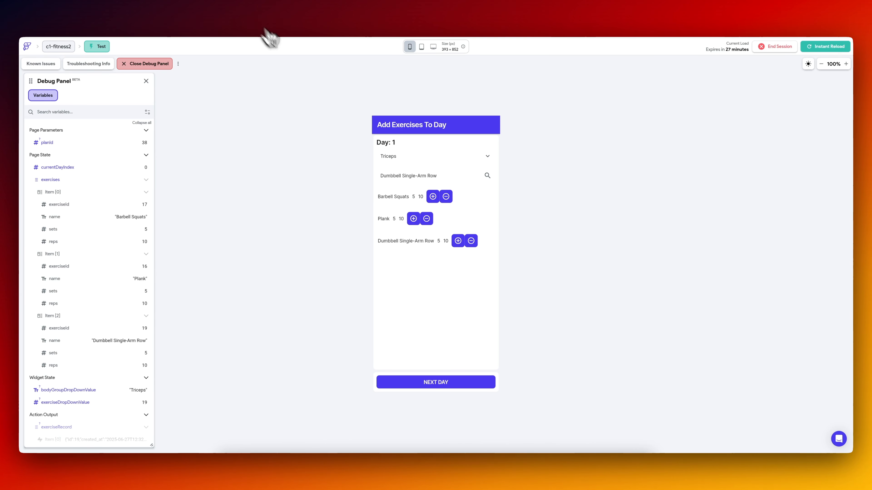
Switch to Supabase and check the new records in the workout_plans, workout_days and workout_day_exercises tables.
click(245, 10)
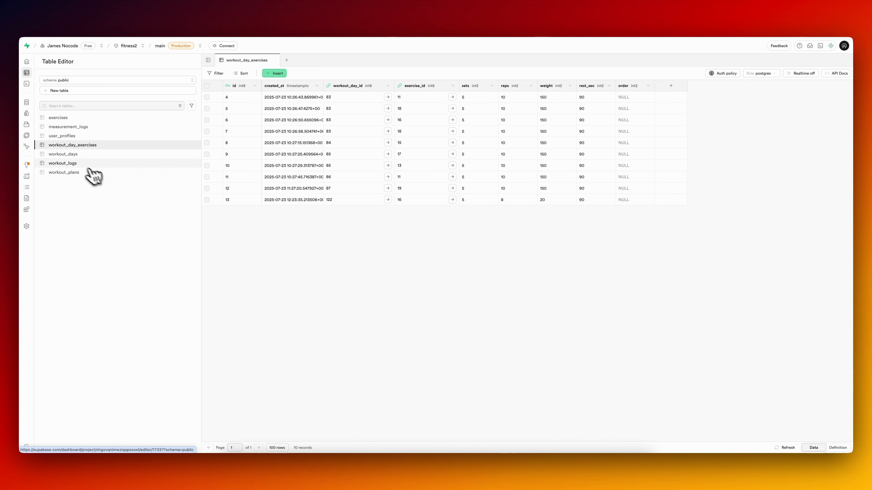
click(78, 173)
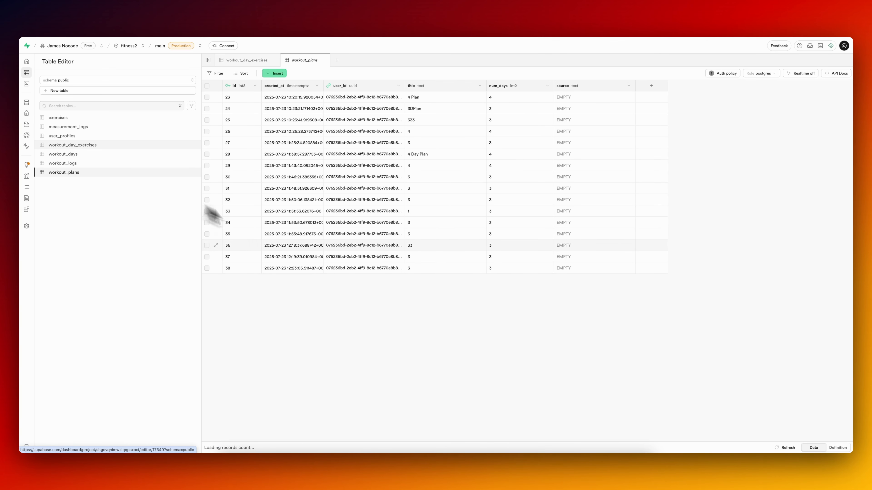
click(88, 155)
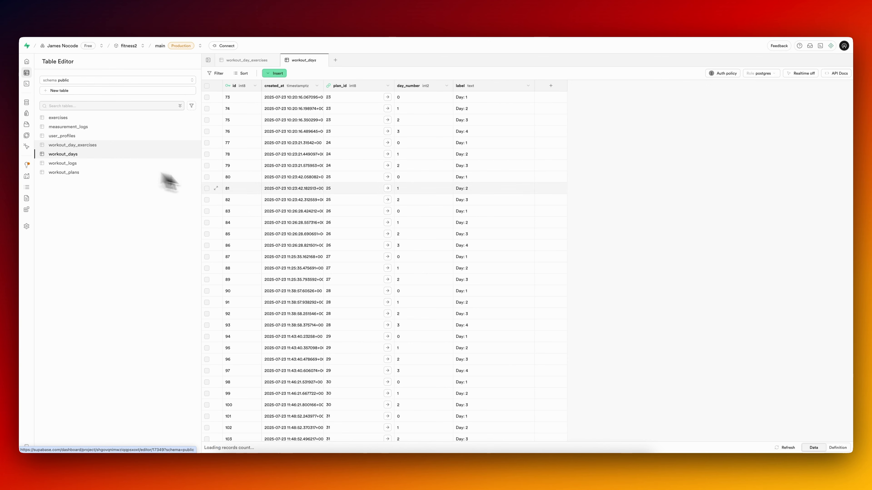
scroll(240, 395, down, 5)
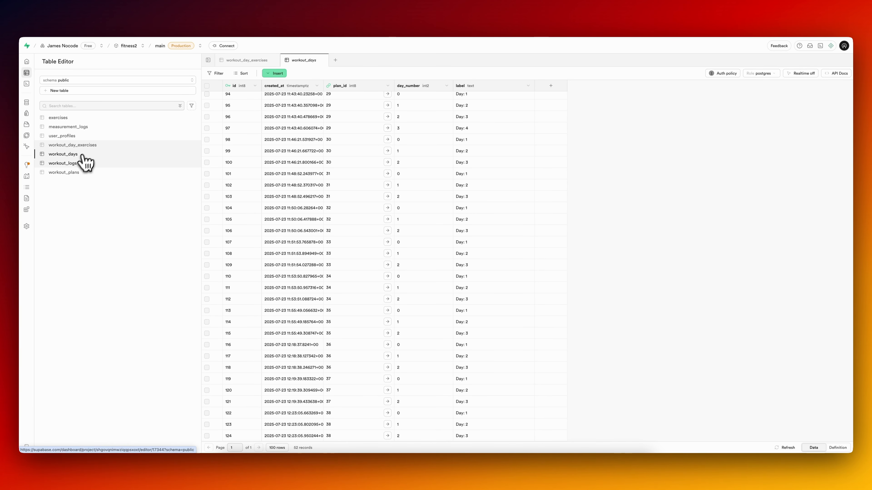
click(90, 145)
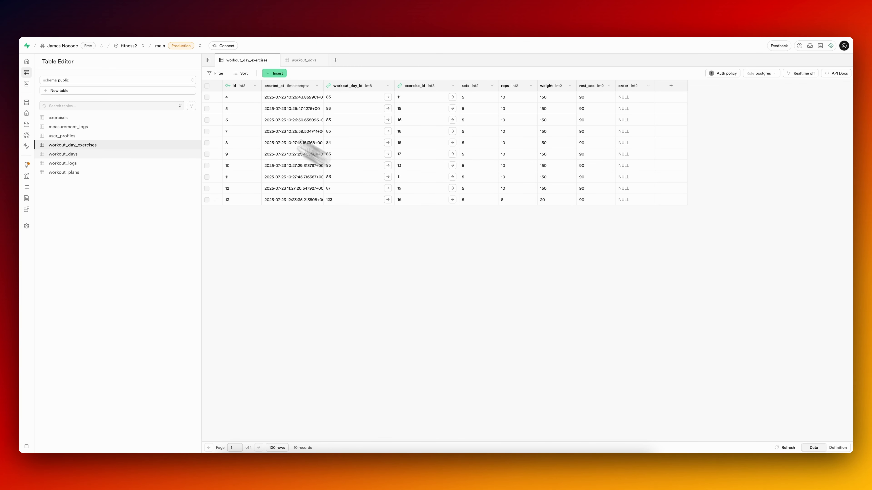
Return to the test app and add Barbell Squats with 5 sets, 10 reps and a weight of 150.
click(173, 17)
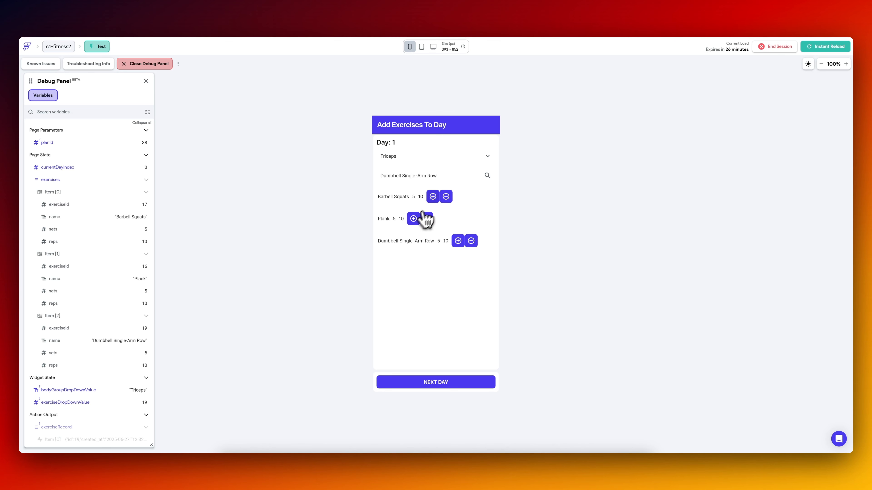
click(433, 197)
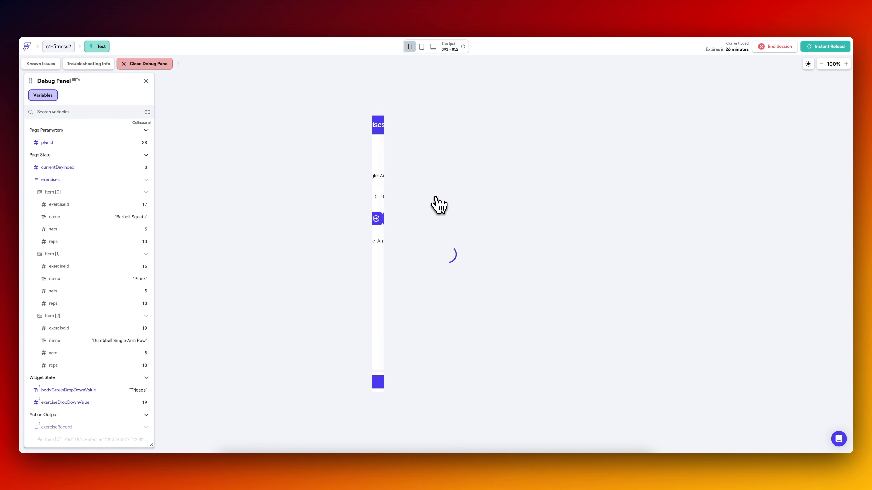
click(420, 177)
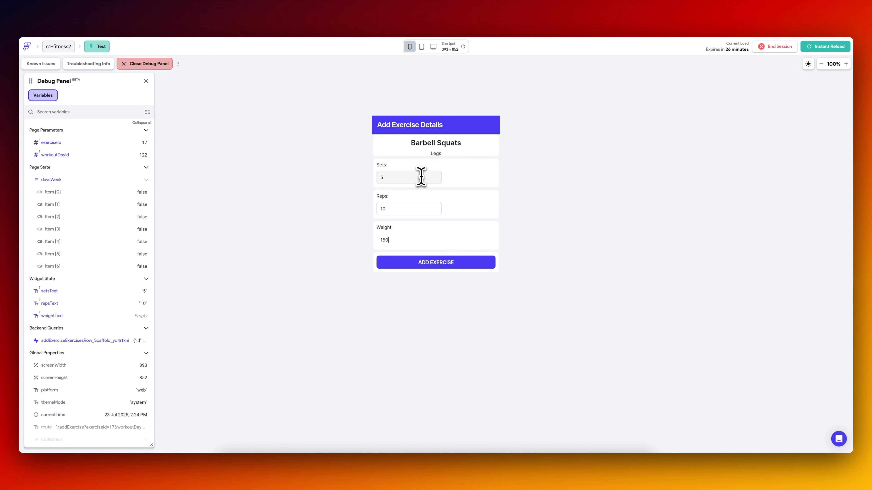
click(449, 263)
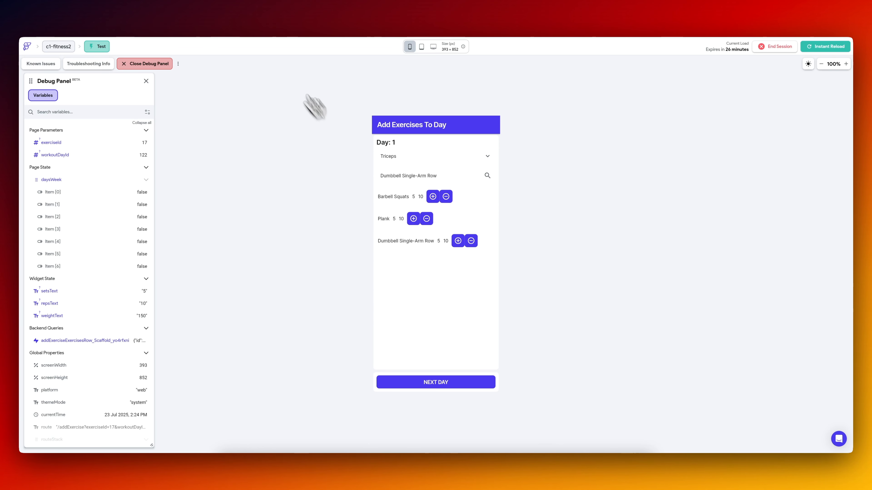
Refresh the workout_day_exercises table in Supabase to check the inserted exercise, and advance the test app to the next day.
click(246, 14)
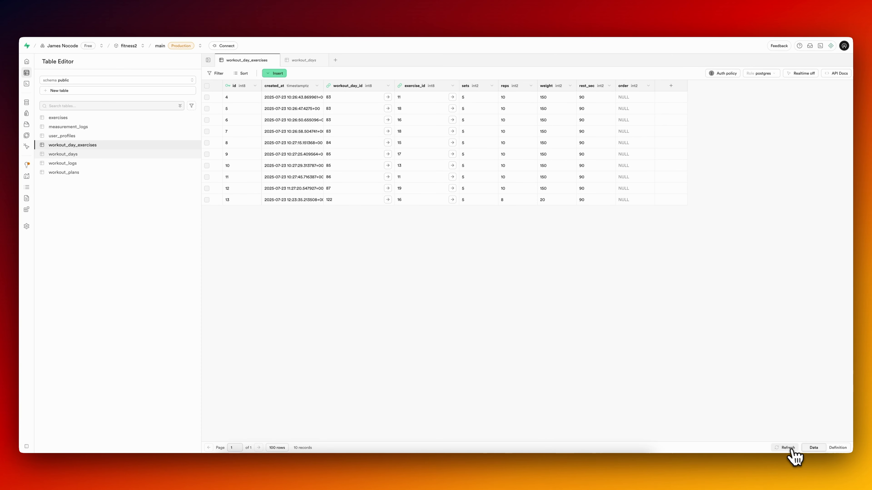
click(784, 448)
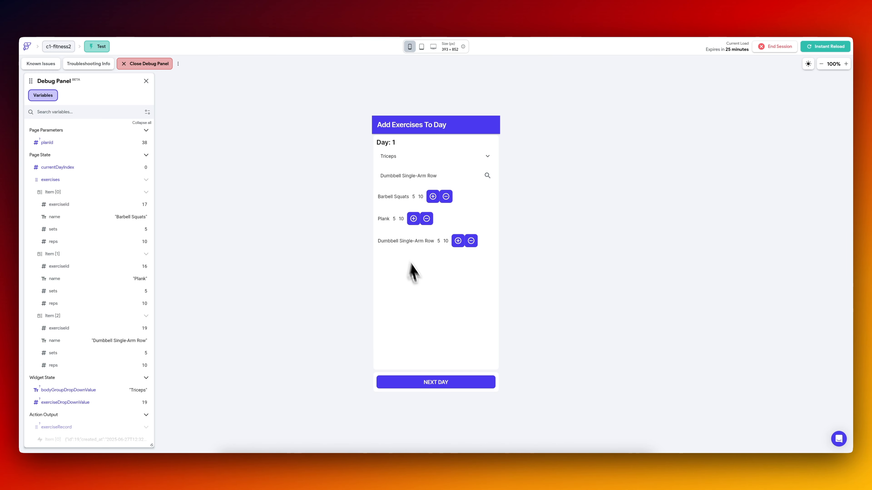
click(454, 384)
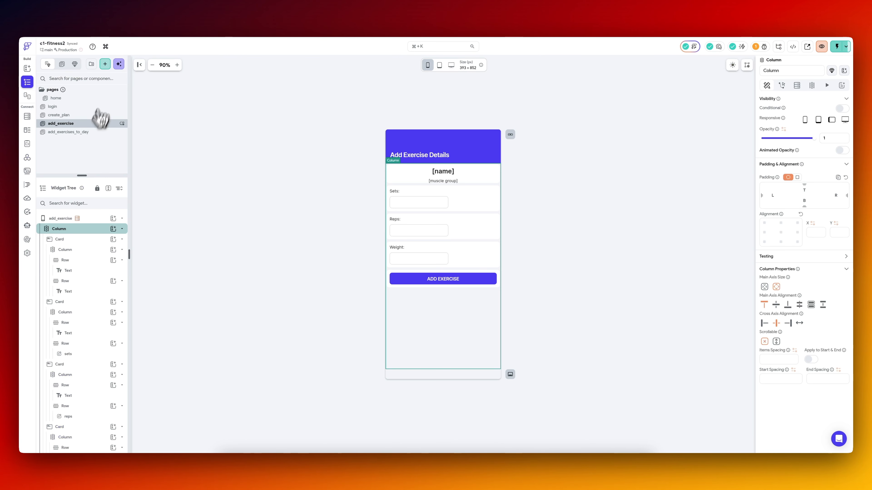
In FlutterFlow's add_exercises_to_day page, add an Update Page State action to the TRUE branch of the next-day button's On Tap flow.
click(69, 132)
click(445, 360)
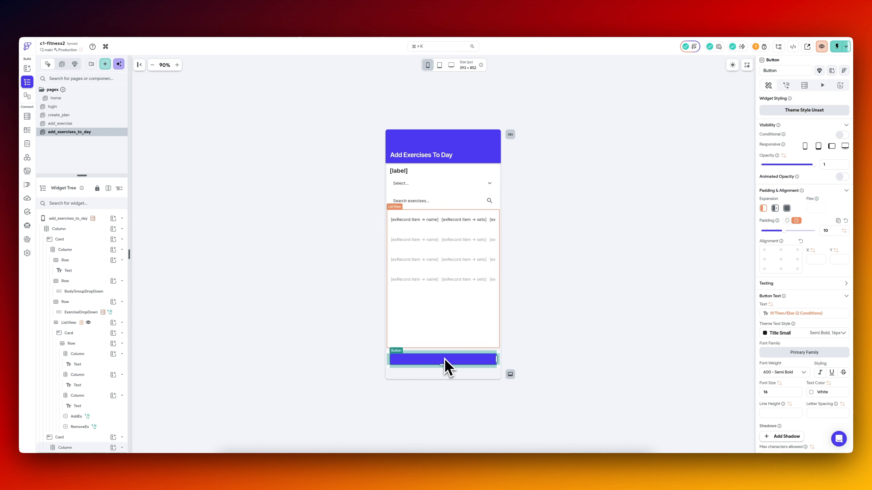
click(786, 86)
click(808, 128)
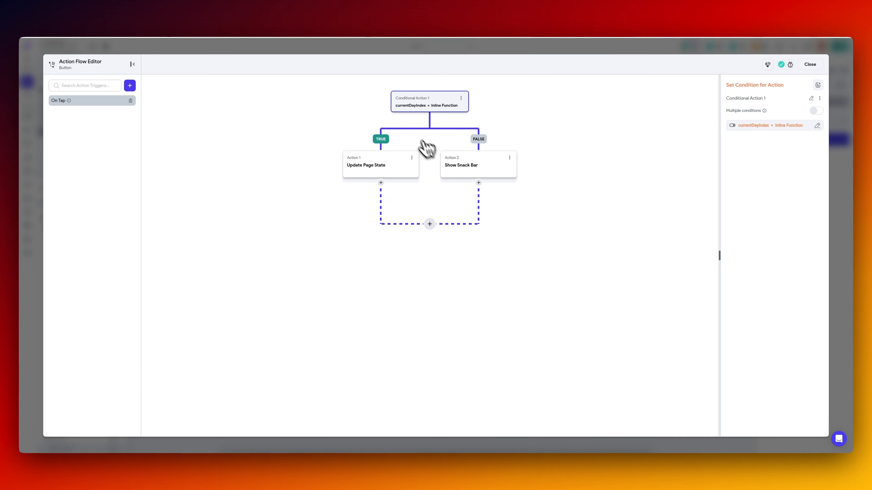
click(381, 183)
click(384, 202)
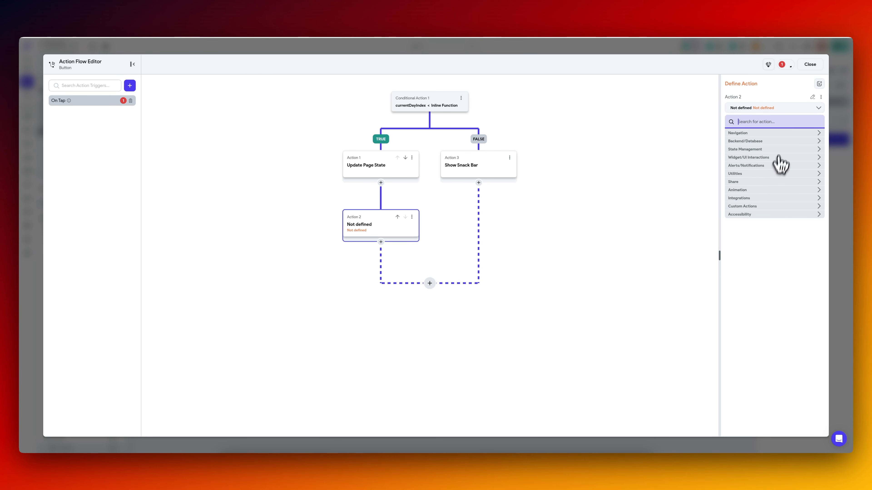
click(775, 149)
click(788, 152)
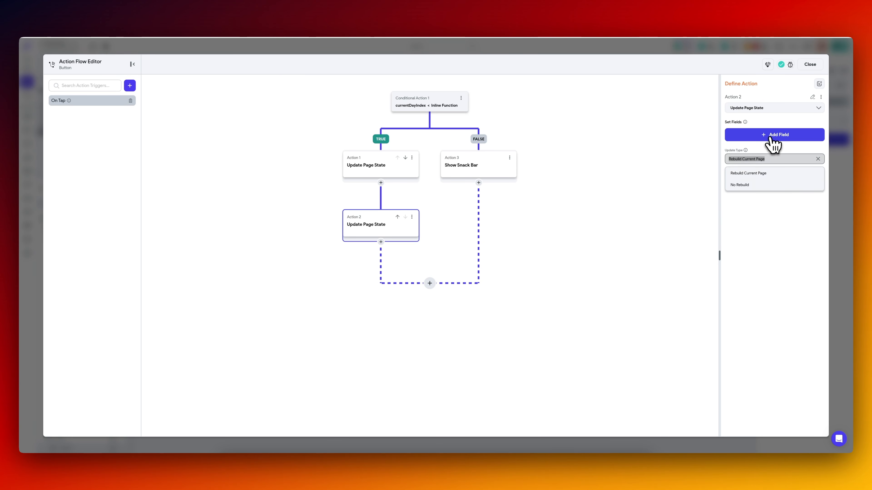
Make the new action reset the exercises list's value, move it ahead of the currentDayIndex increment, and review the flow's actions.
click(771, 137)
click(461, 226)
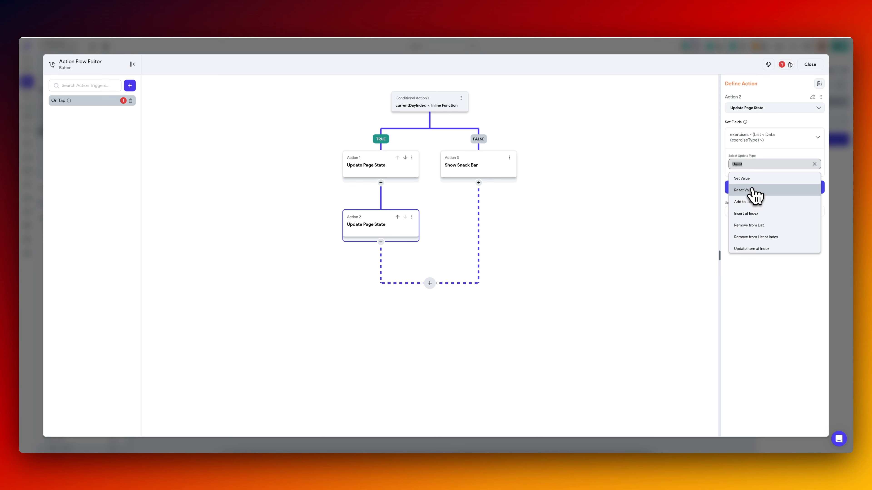
click(751, 191)
click(397, 217)
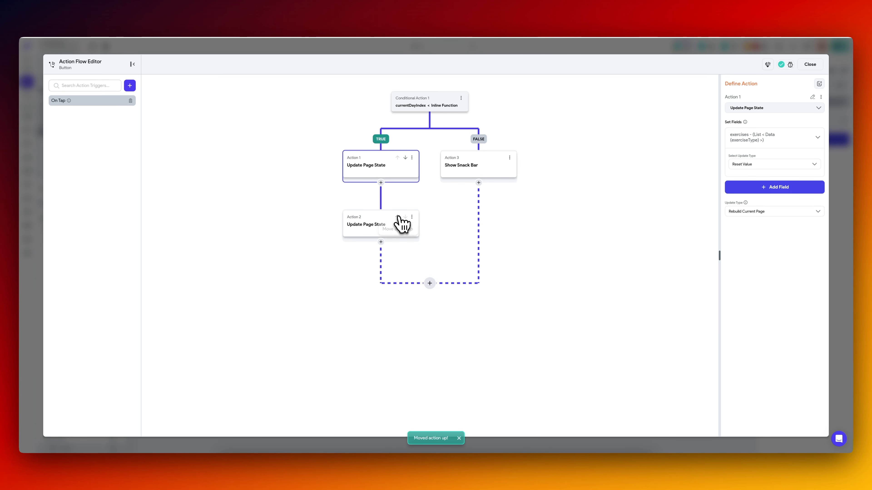
click(386, 231)
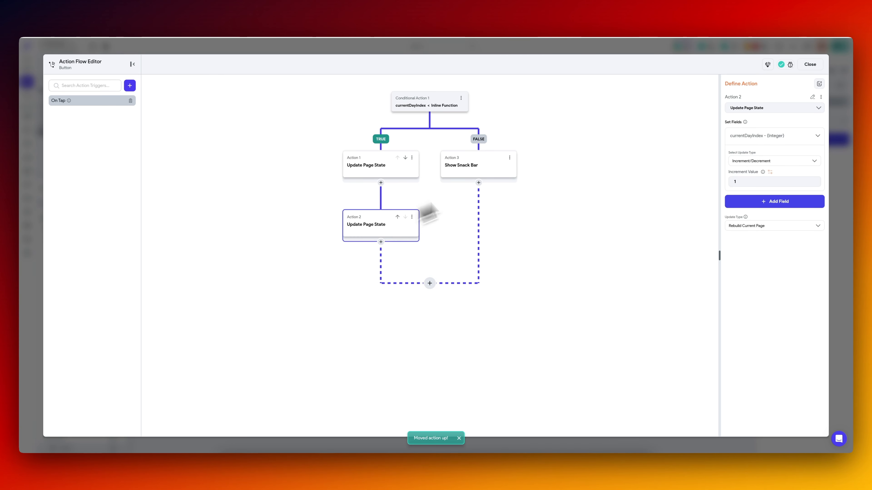
click(368, 173)
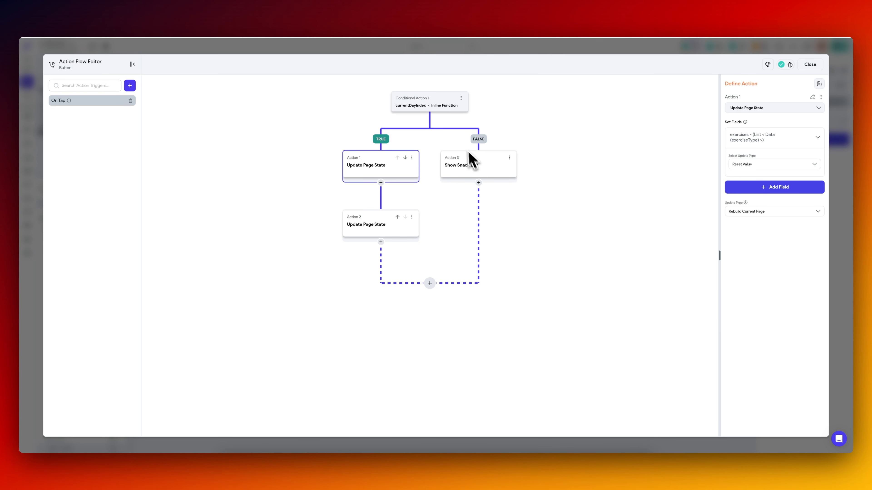
click(479, 170)
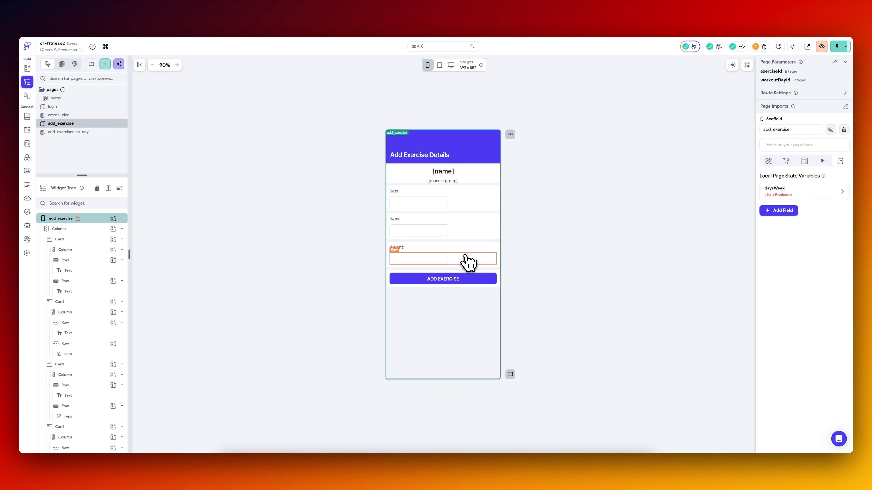
Compare the add_exercises_to_day and add_exercise pages, finishing on add_exercises_to_day.
click(85, 133)
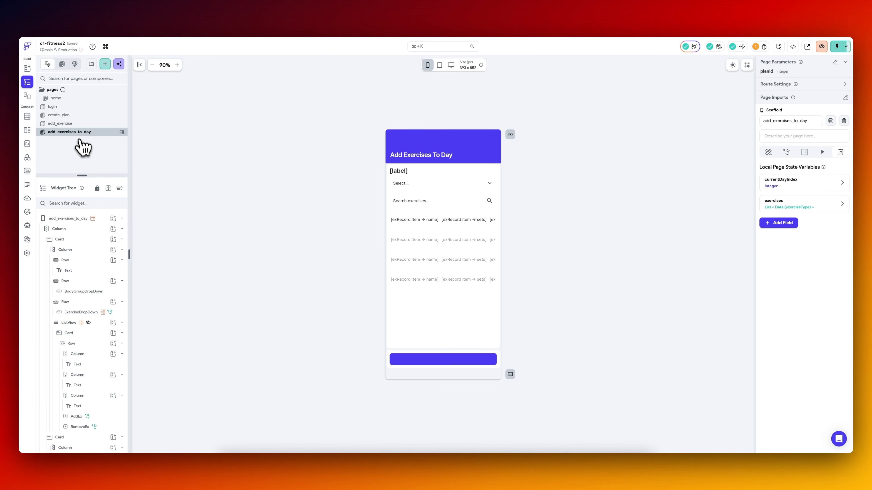
click(82, 126)
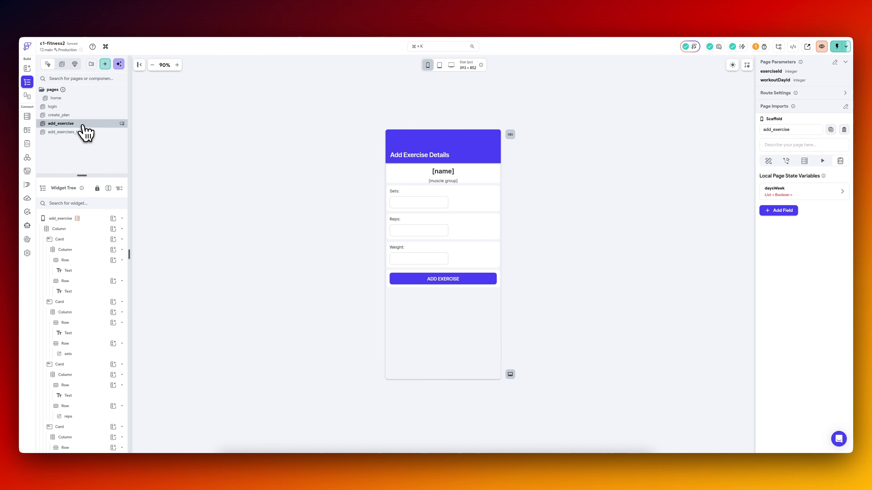
click(91, 132)
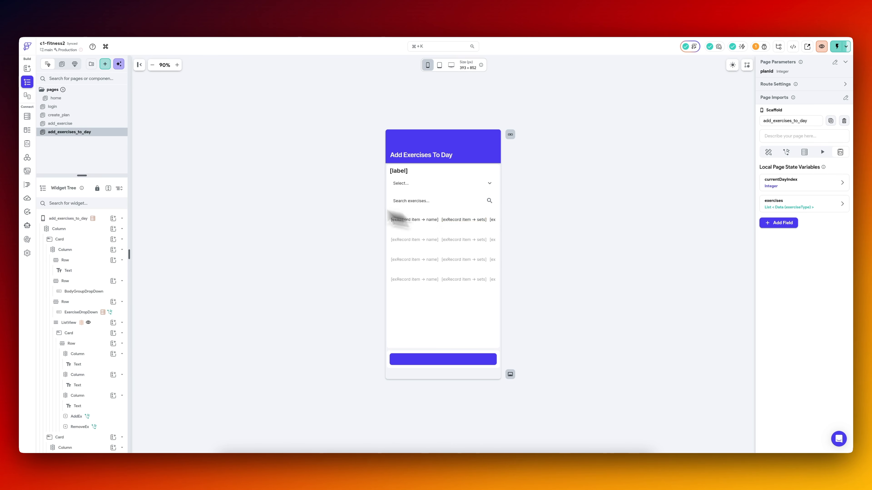
Open the add_exercise page and try to convert its root widget into a component.
click(96, 125)
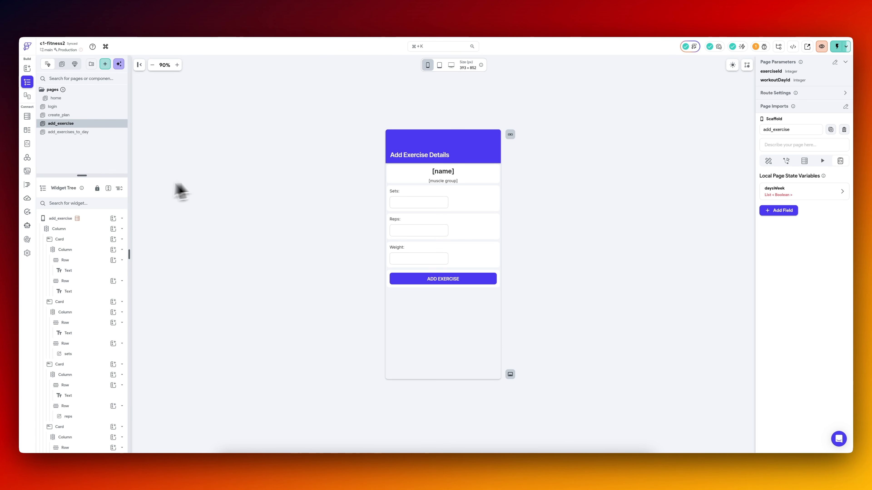
right_click(77, 124)
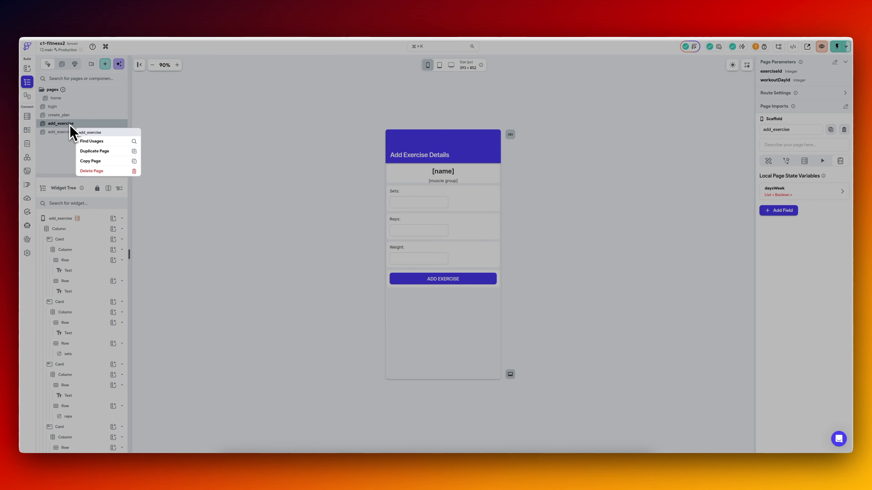
click(71, 132)
right_click(99, 229)
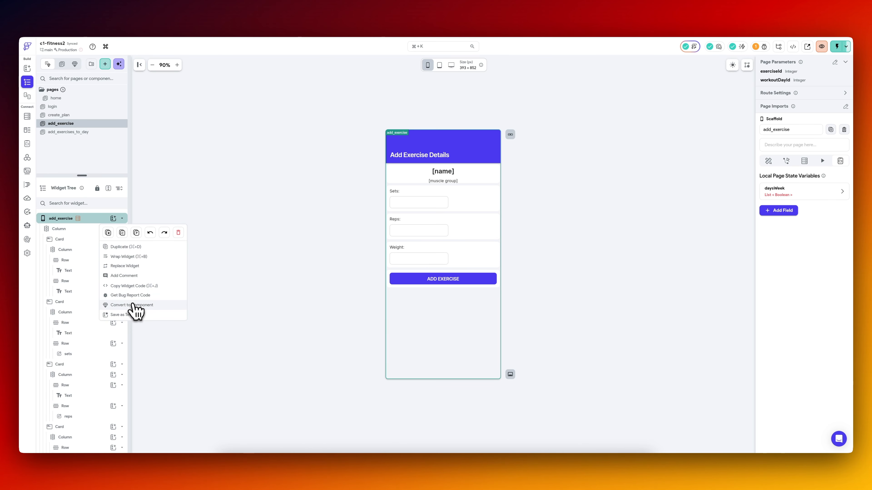
click(132, 305)
Convert the add_exercise page's outermost Column into a new component named addExercise.
click(84, 229)
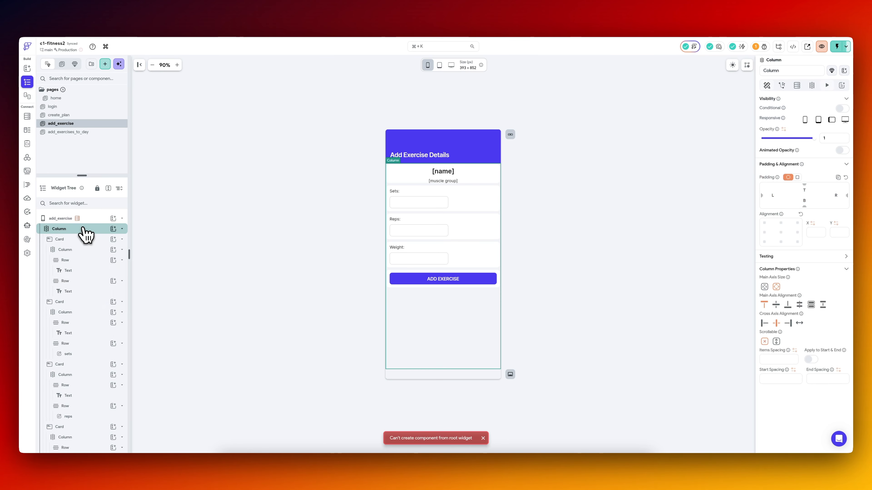
right_click(85, 230)
click(130, 321)
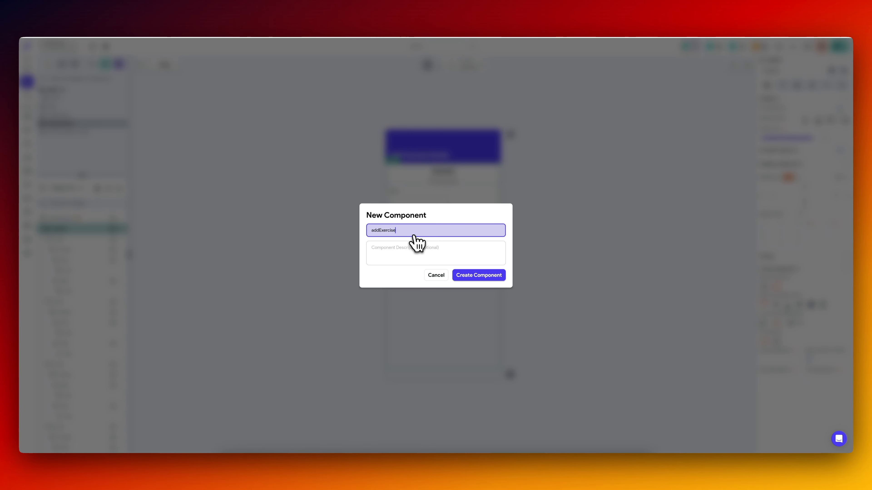
click(487, 276)
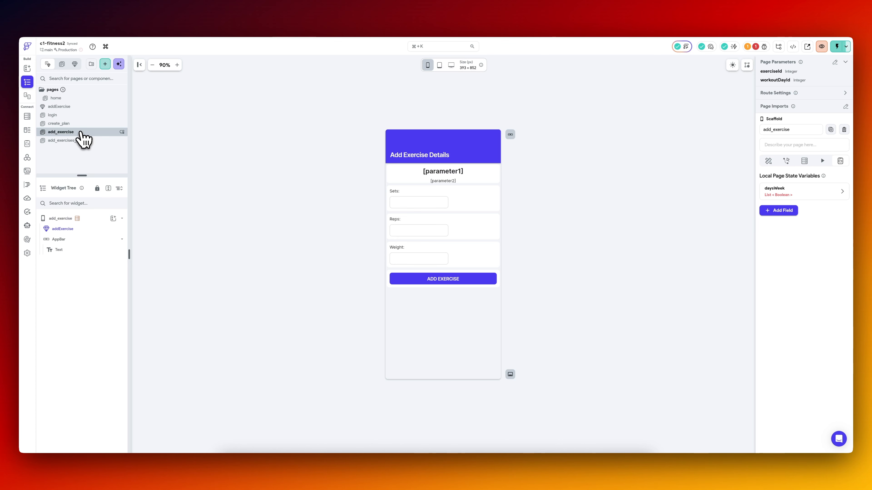
On the add_exercises_to_day page, change the AddEx button's On Tap action to show a bottom sheet.
click(78, 141)
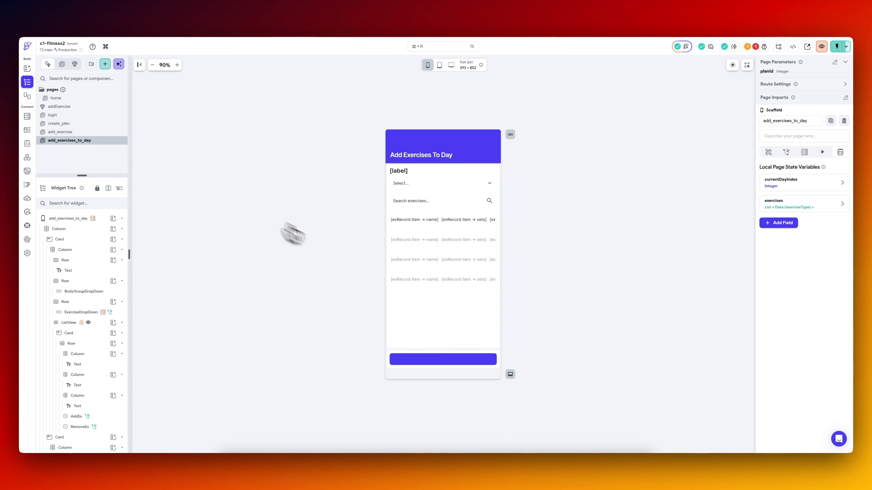
scroll(92, 374, down, 5)
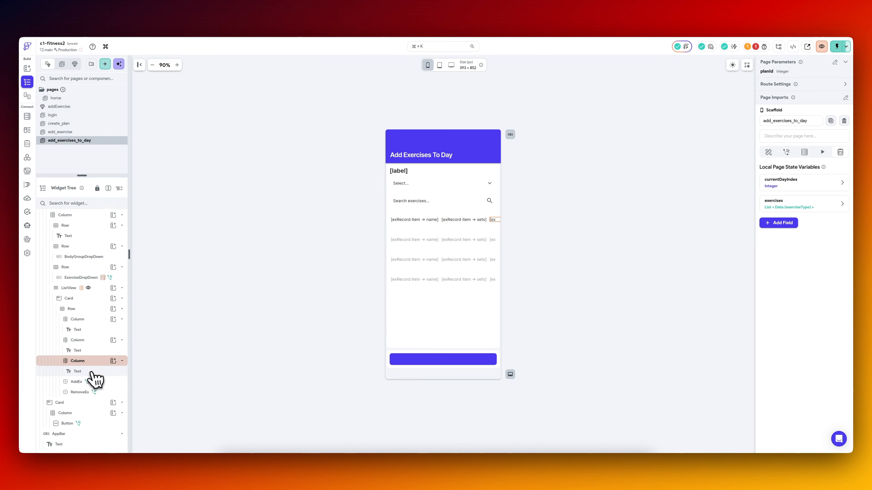
click(103, 381)
click(818, 177)
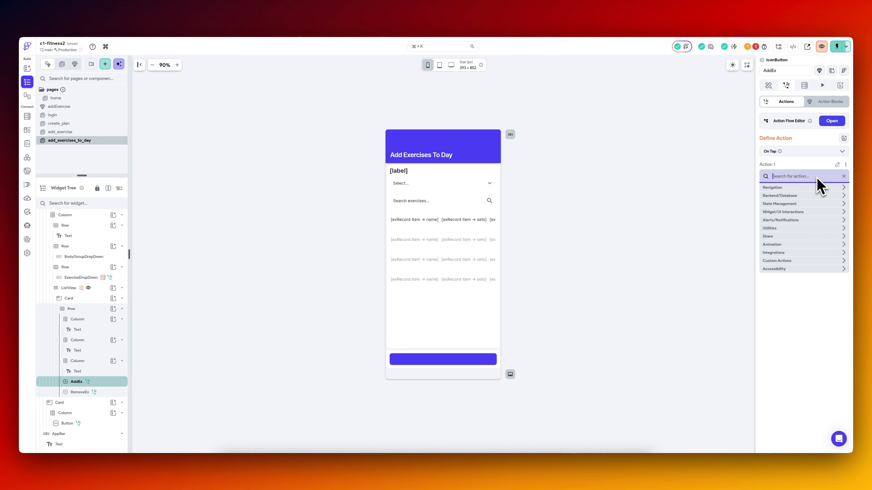
text(co)
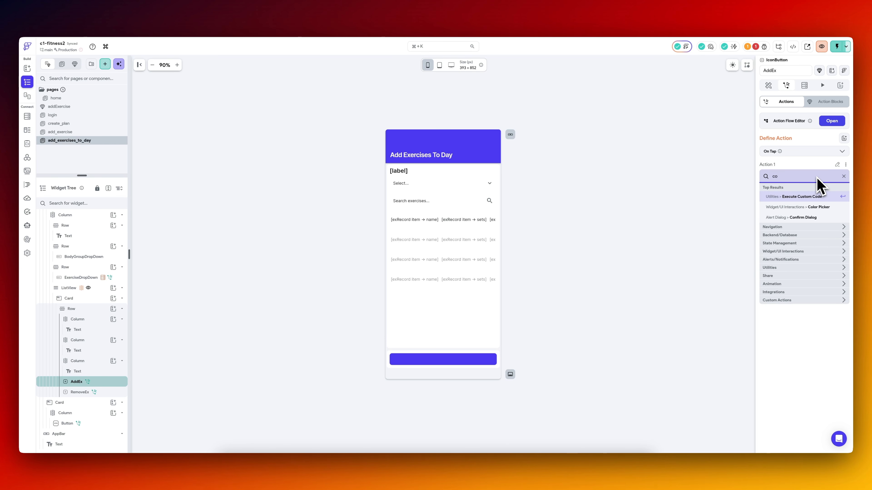
click(789, 259)
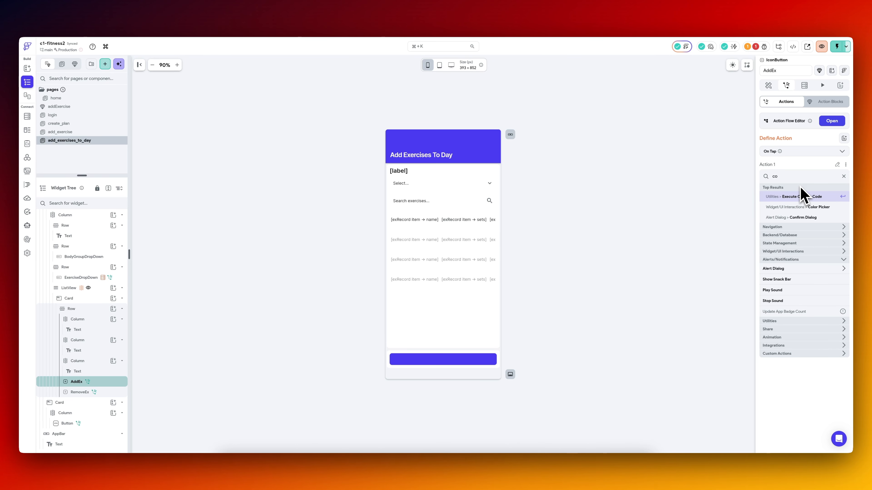
key(BackSpace)
key(BackSpace)
text(dial)
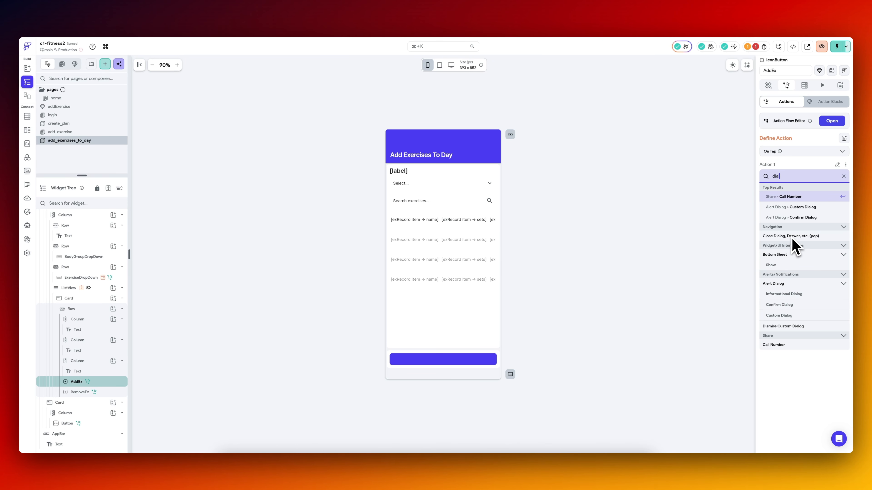
click(772, 266)
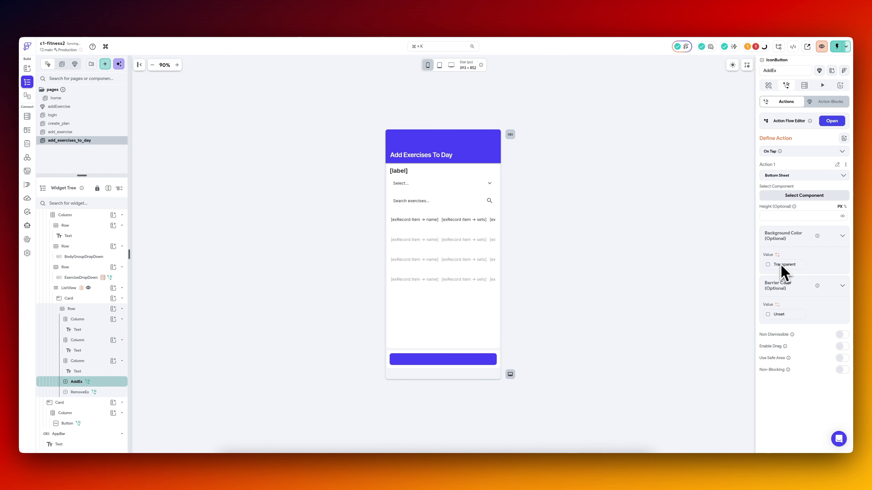
Choose addExercise as the bottom sheet's component and add parameter1 and parameter2 to the parameters it passes.
click(805, 203)
click(783, 233)
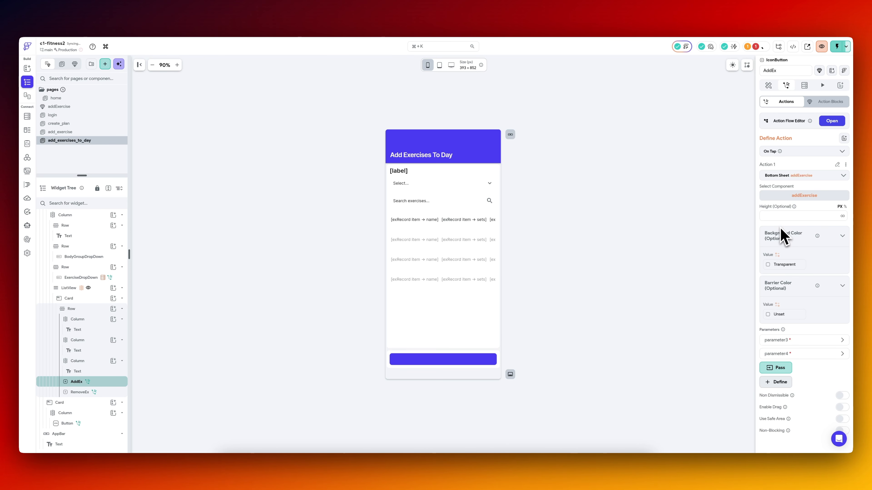
scroll(788, 330, down, 5)
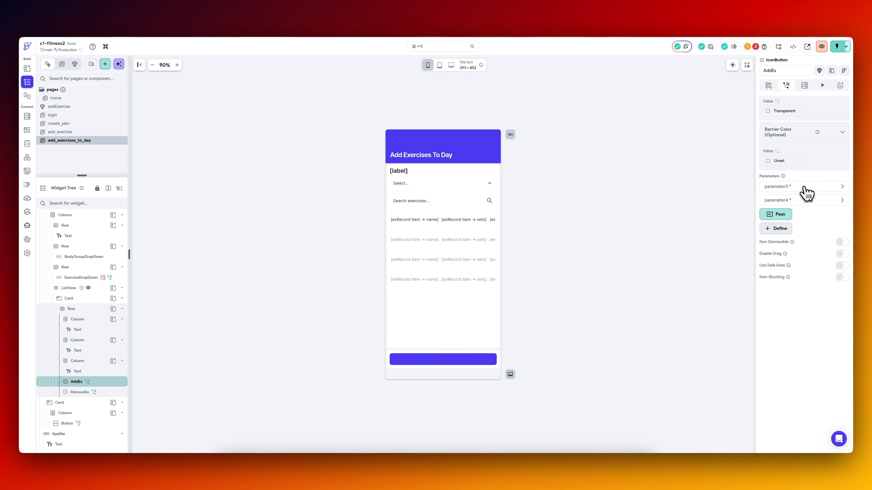
click(804, 188)
click(804, 187)
click(780, 216)
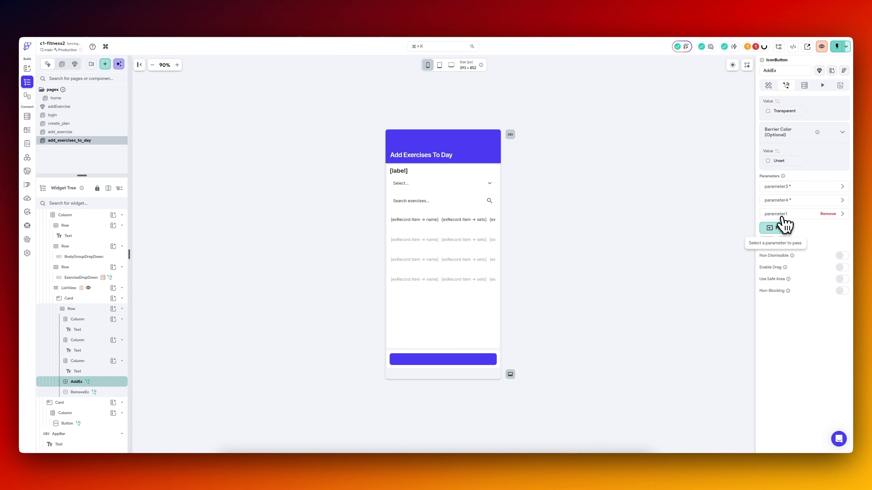
click(784, 229)
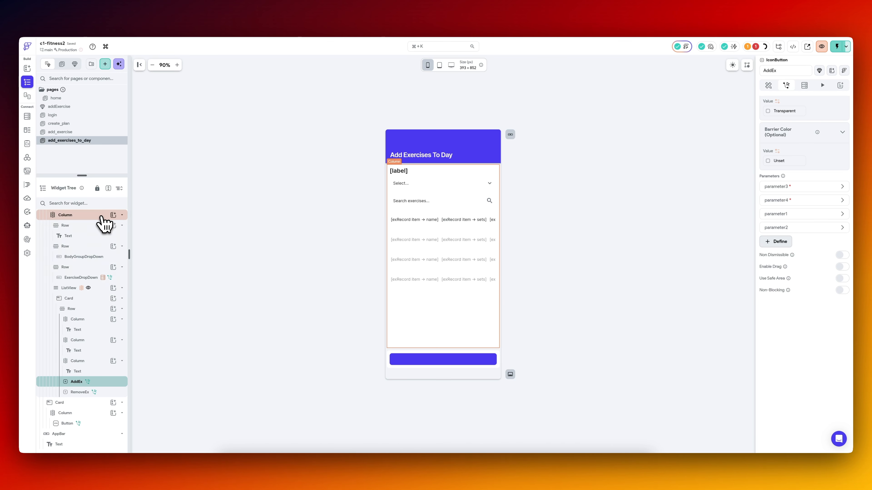
Move the addExercise component into the pages folder above home and open it.
scroll(77, 266, up, 2)
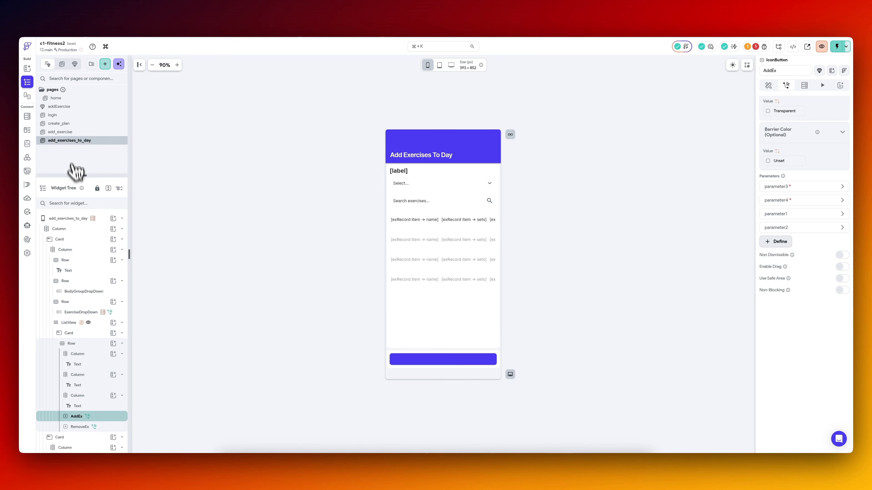
click(69, 108)
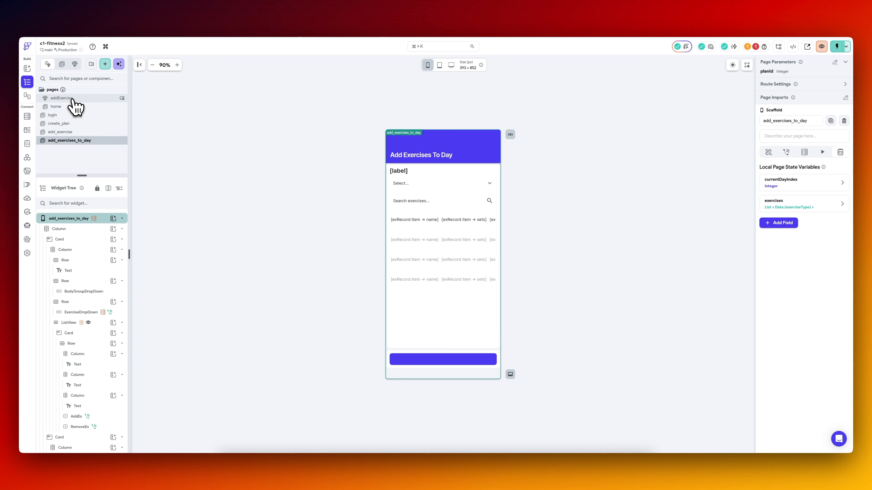
click(72, 100)
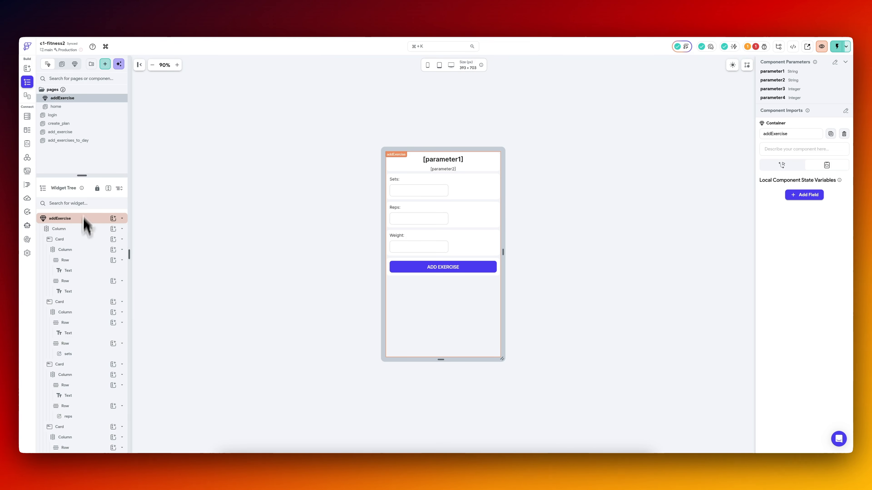
Copy the workout_days backend query from the add_exercises_to_day page and try to paste it onto the addExercise component's outermost Column.
click(88, 140)
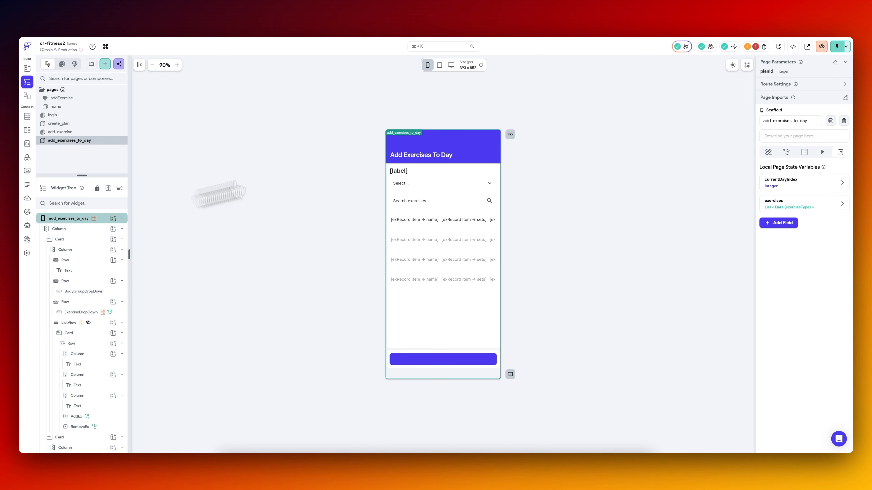
click(805, 152)
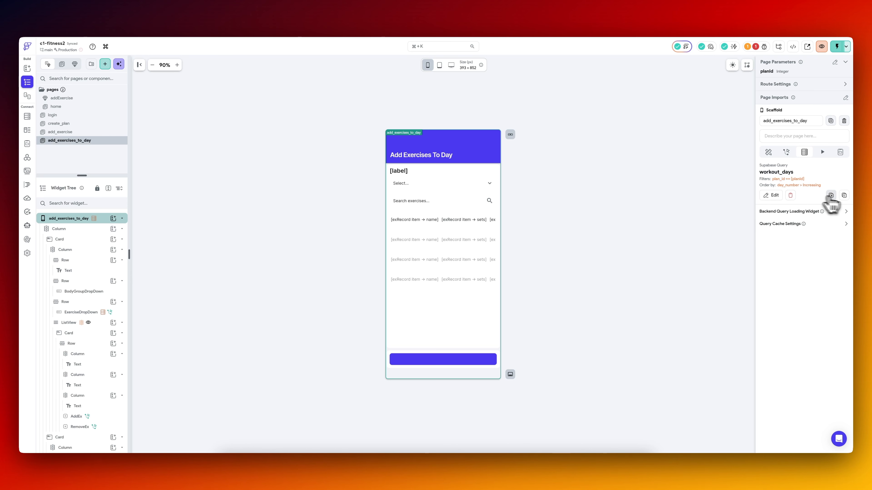
click(844, 195)
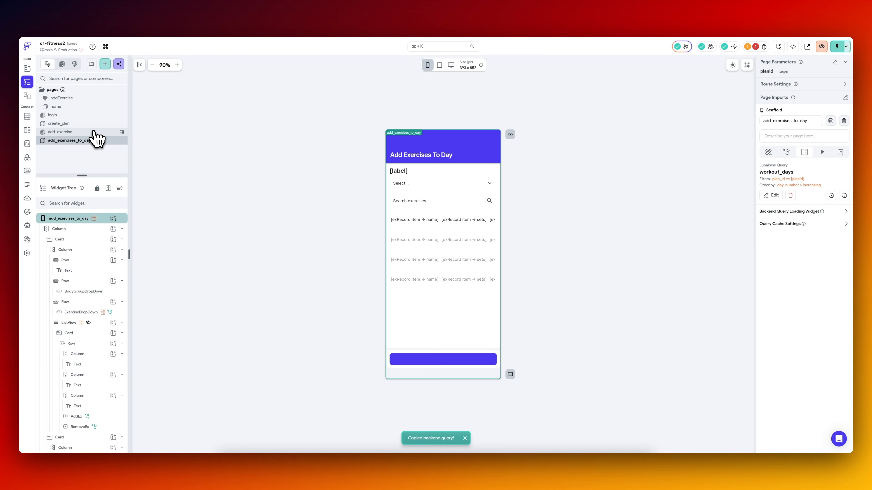
click(86, 98)
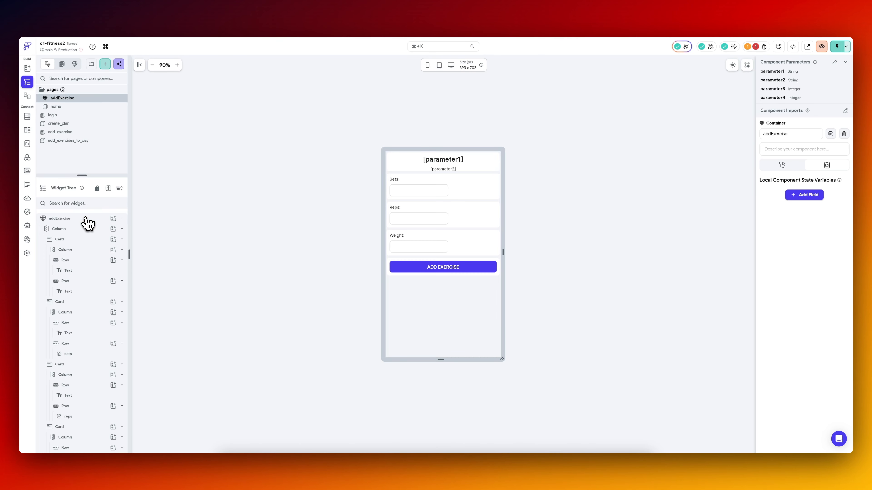
click(84, 228)
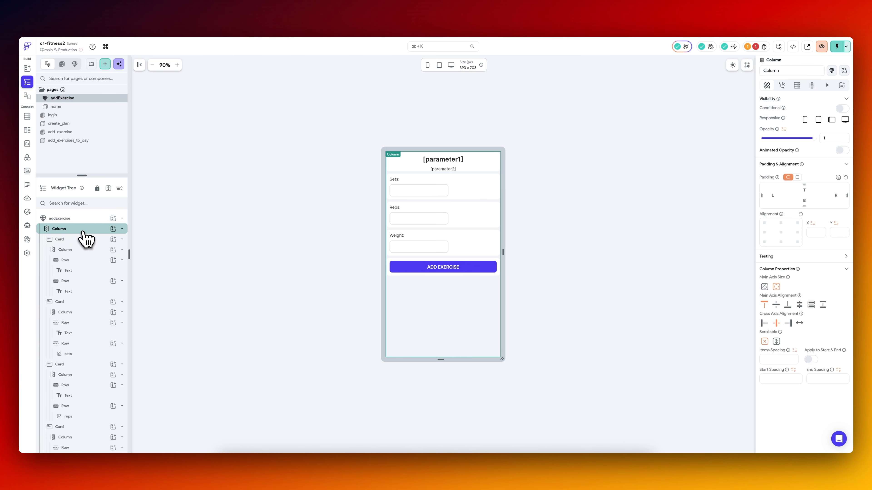
click(797, 87)
click(844, 102)
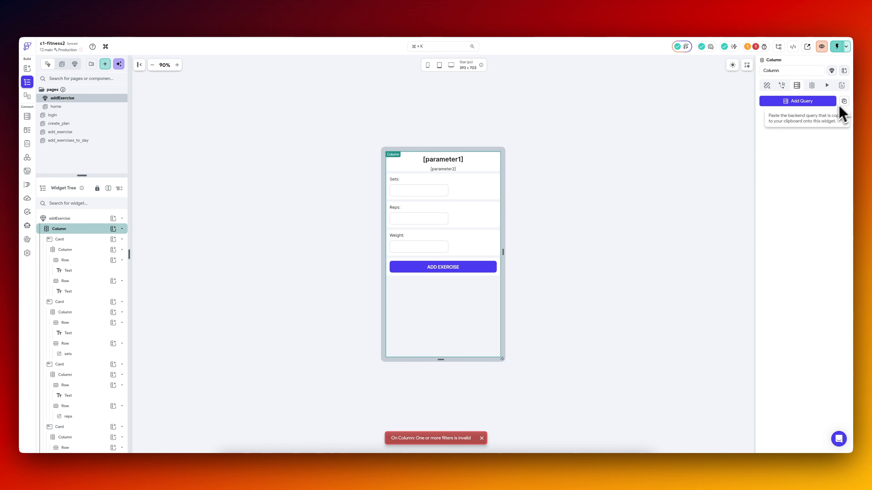
Create a backend query on the Column from the copied one, setting its table to exercises and its query type to Single Row.
click(813, 101)
click(607, 144)
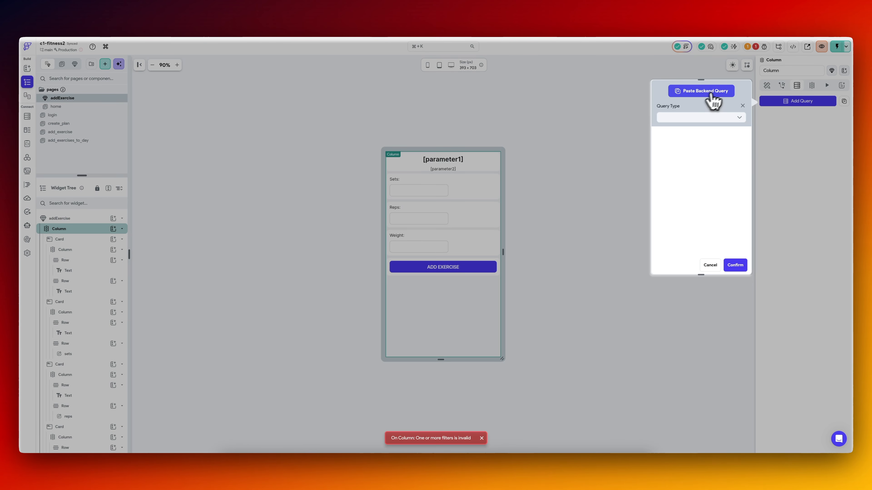
click(718, 92)
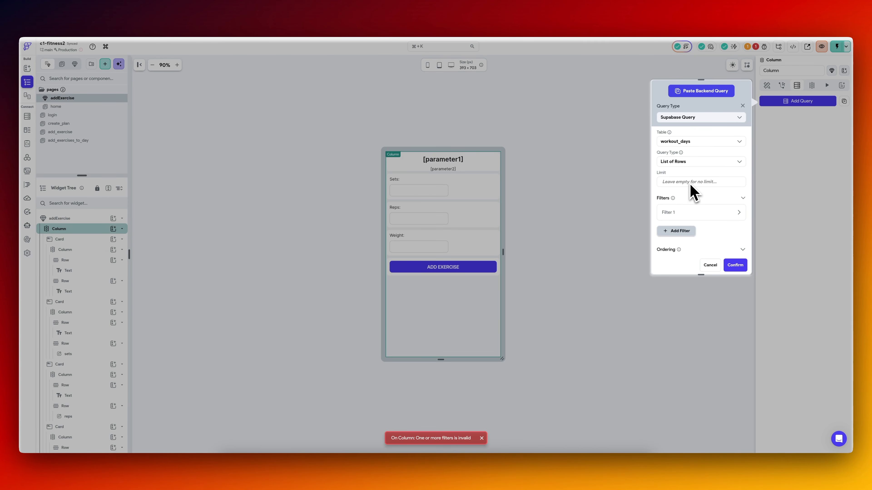
scroll(685, 191, down, 2)
scroll(685, 190, up, 2)
click(690, 161)
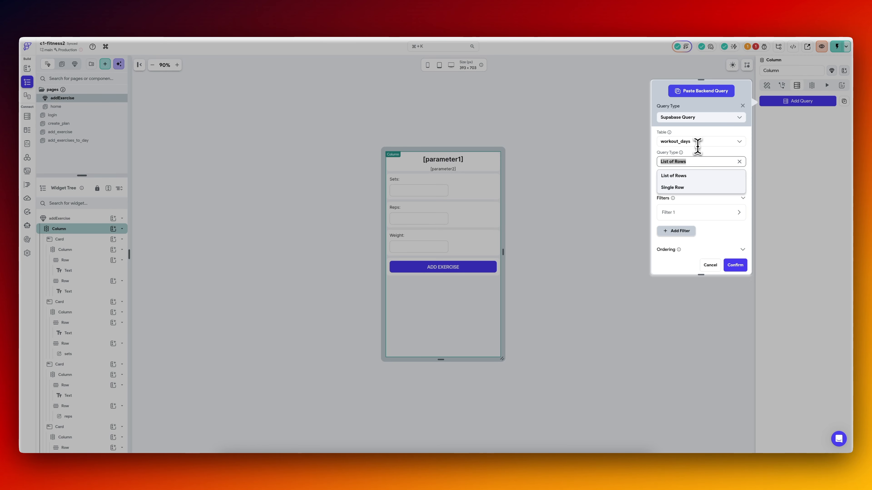
click(697, 142)
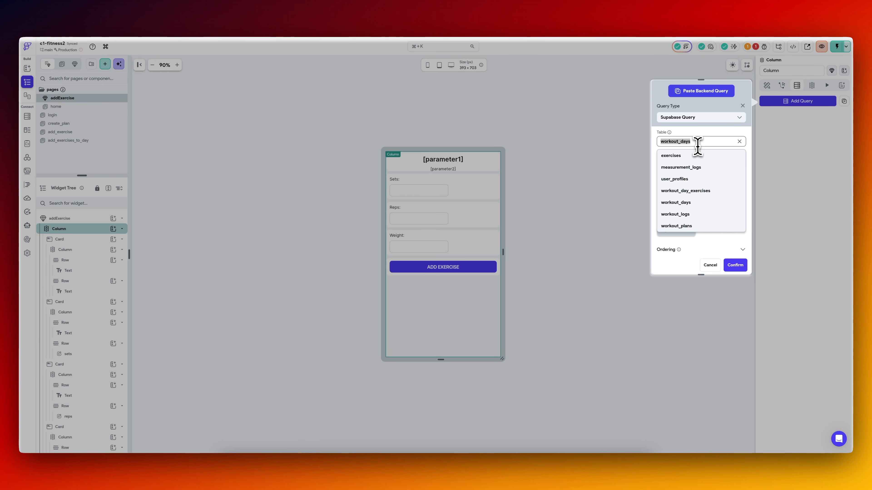
click(691, 159)
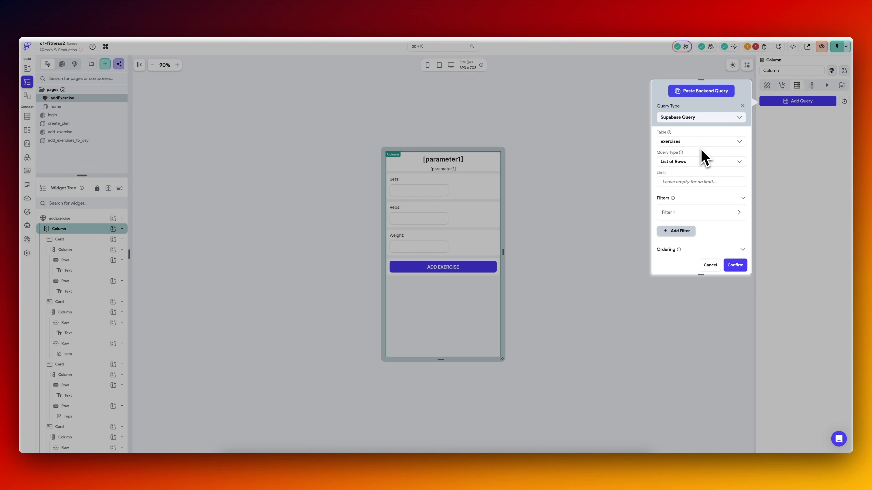
click(692, 161)
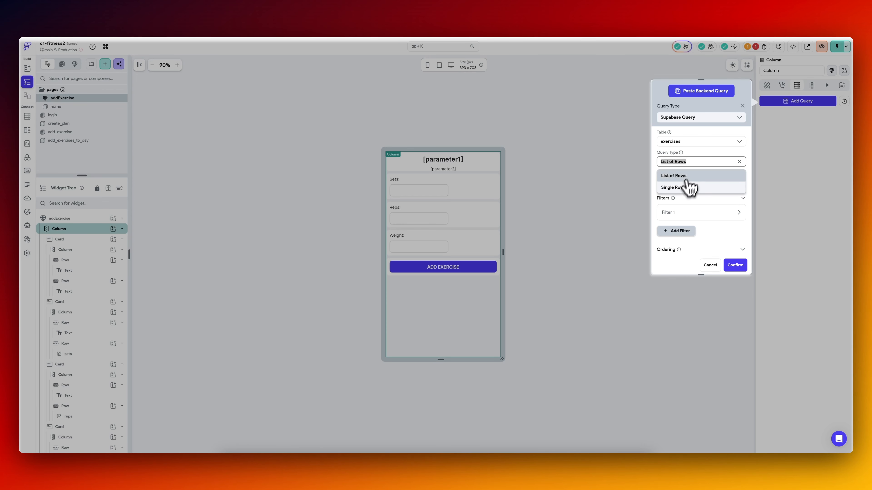
click(687, 188)
click(683, 210)
scroll(685, 220, down, 3)
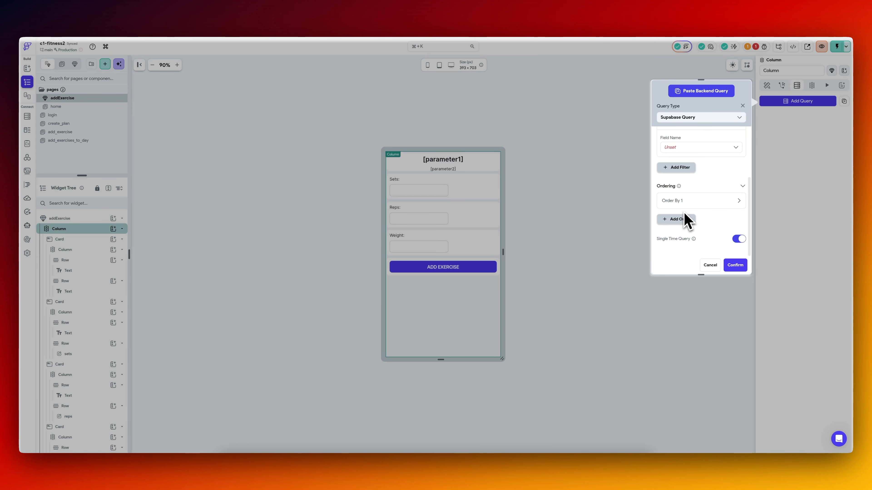
click(690, 148)
click(687, 162)
click(688, 175)
click(685, 198)
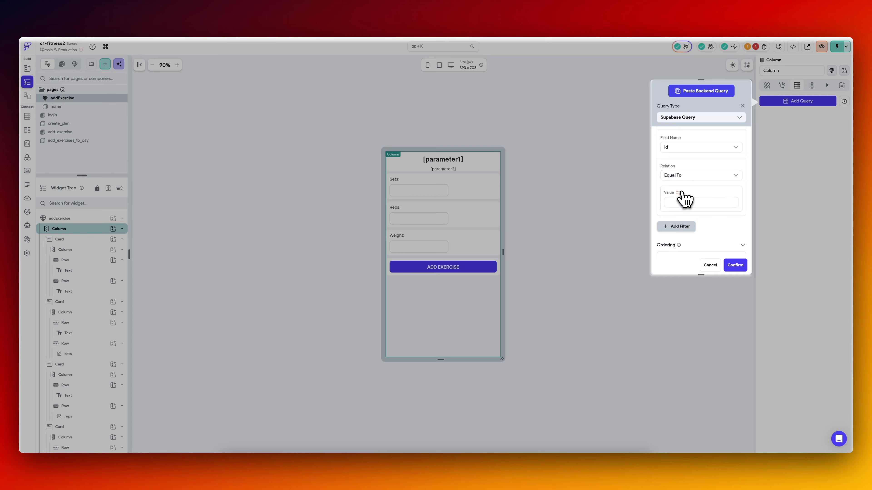
click(685, 200)
click(731, 188)
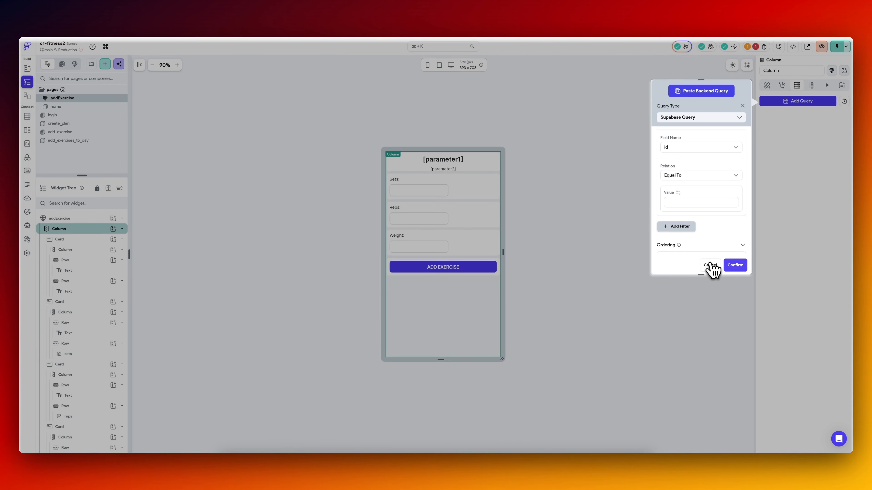
click(710, 265)
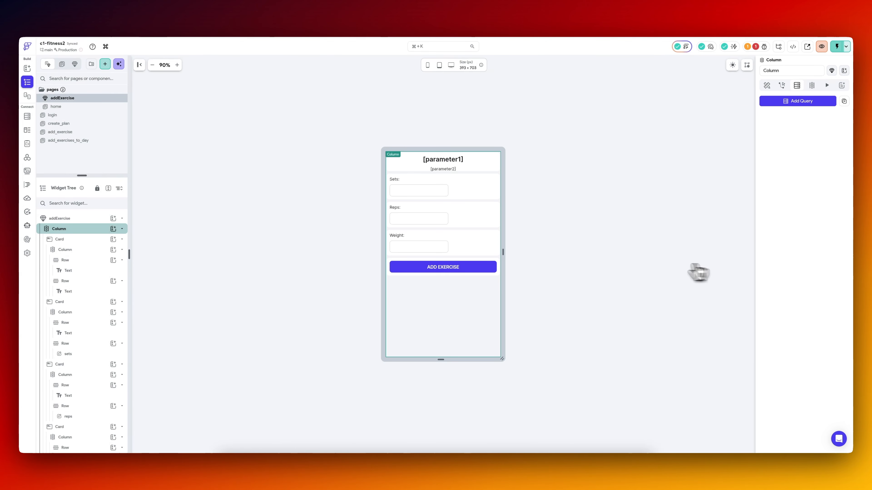
Rename the addExercise component's parameter3 to exerciseId and parameter4 to workoutPlanId.
click(91, 220)
click(793, 98)
click(793, 100)
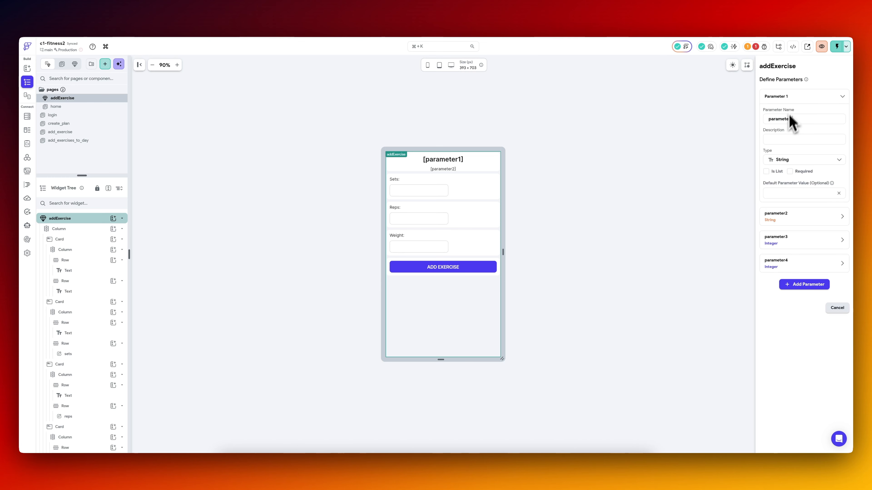
click(790, 240)
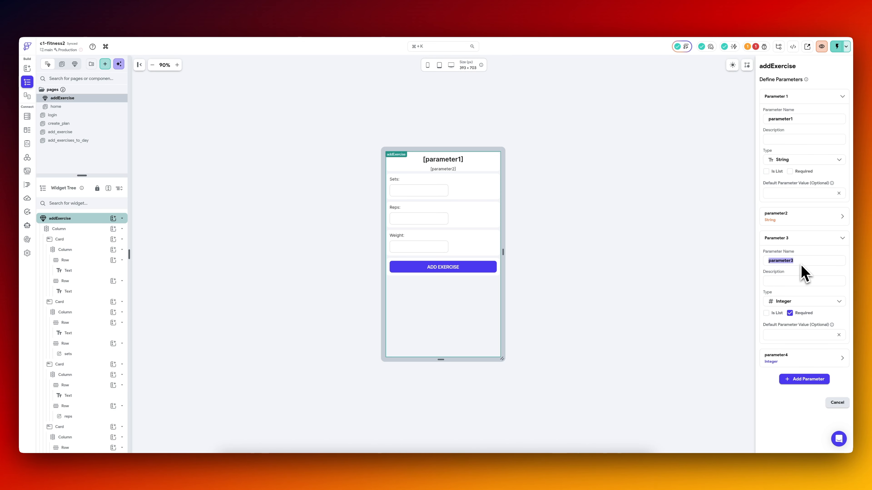
key(super+a)
text(exe)
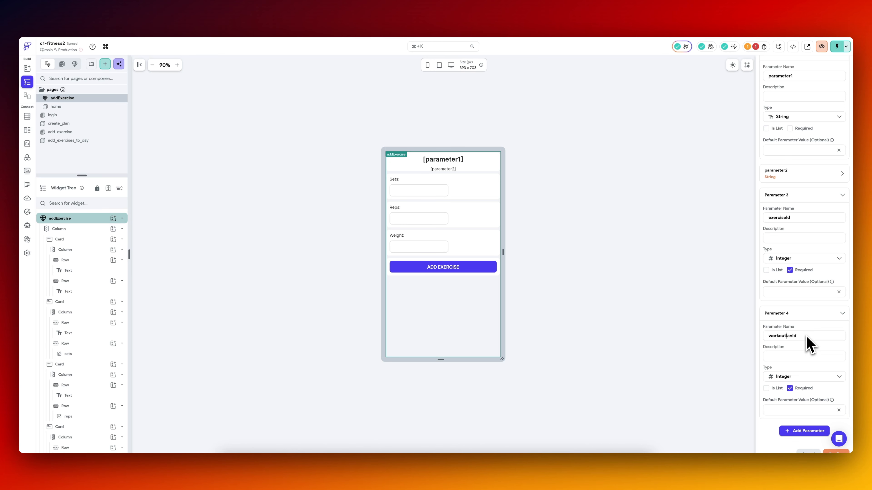
key(Right)
key(BackSpace)
text(P)
click(836, 452)
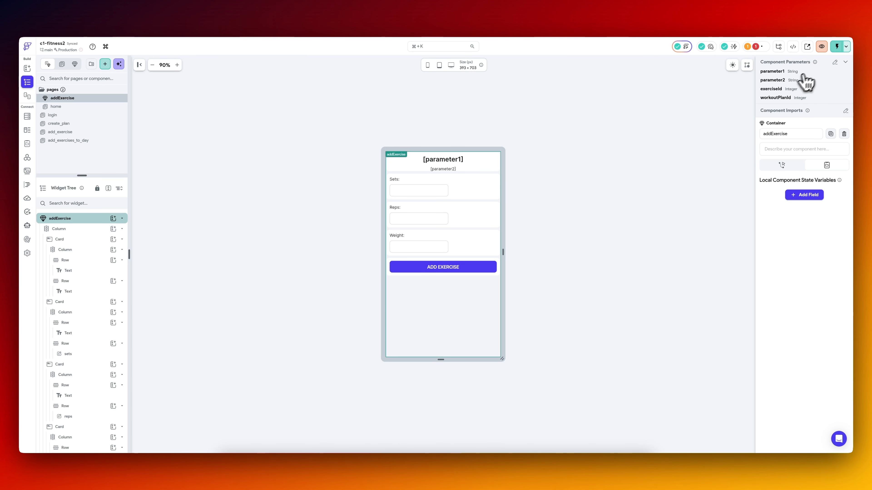
Delete parameter1 and parameter2 from the addExercise component's parameters.
click(835, 62)
click(824, 106)
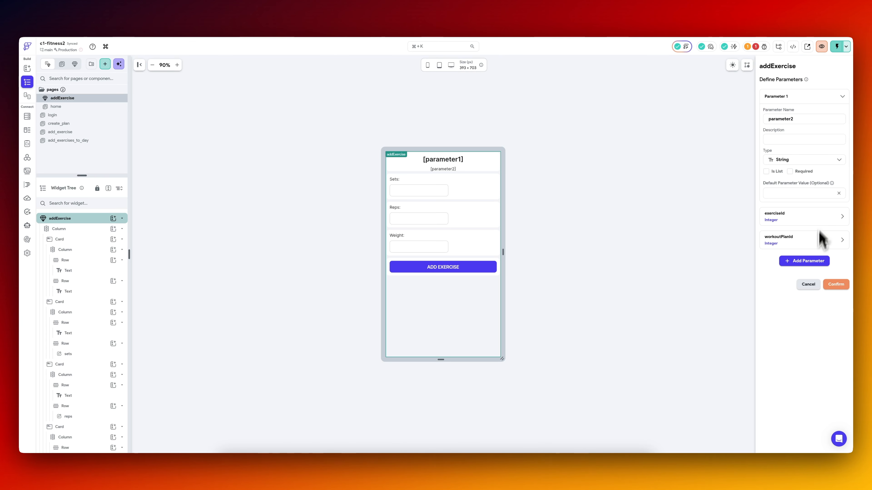
click(836, 284)
click(833, 69)
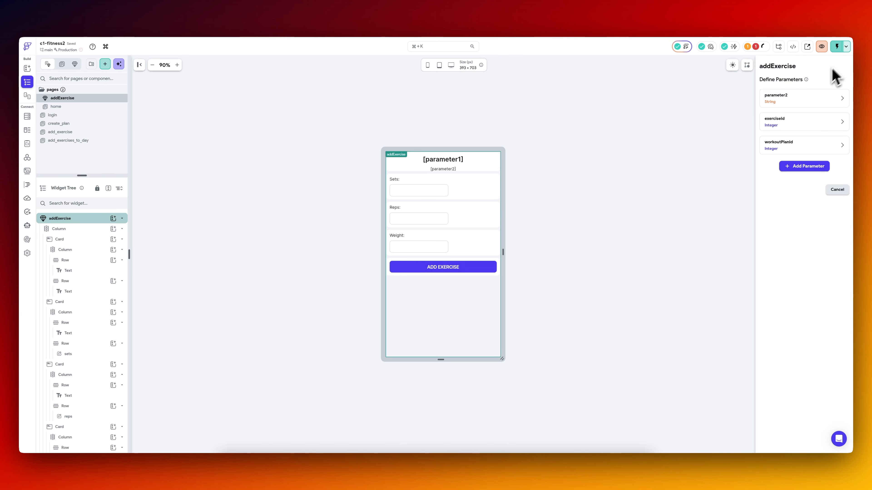
click(824, 100)
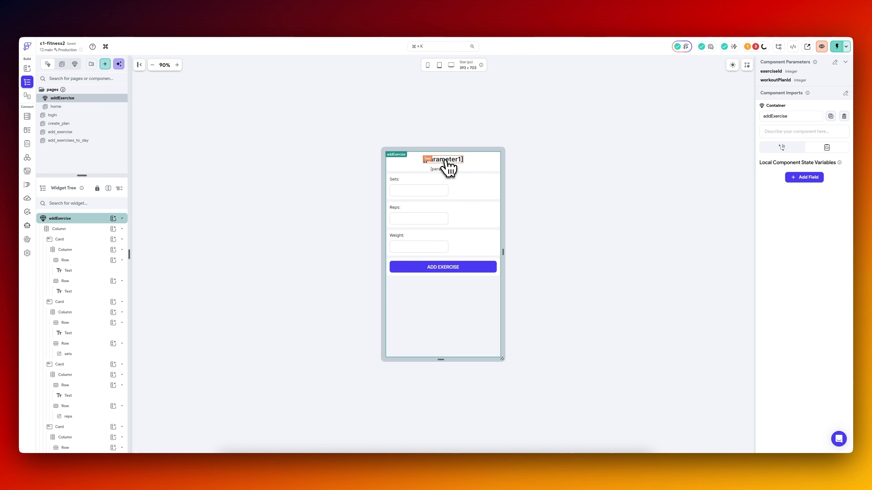
Reuse the copied backend query on the outermost Column as a Single Row query on exercises with one filter.
click(82, 230)
click(844, 102)
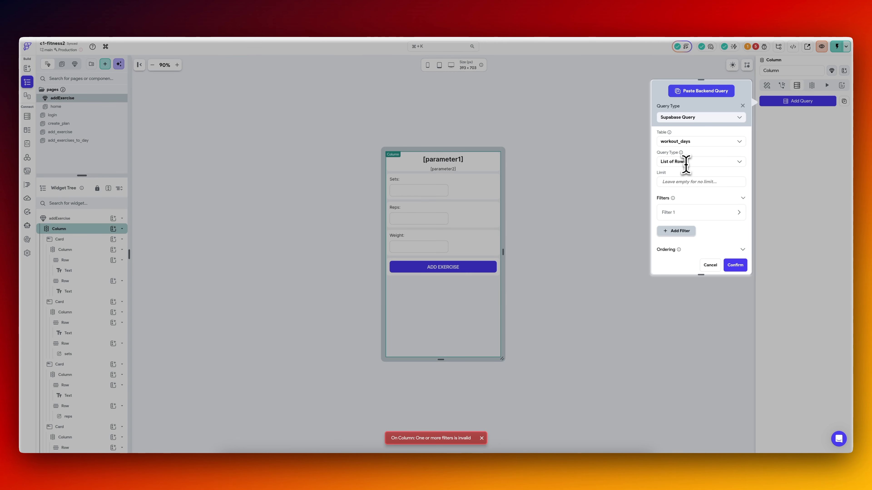
click(685, 162)
click(690, 141)
text(e)
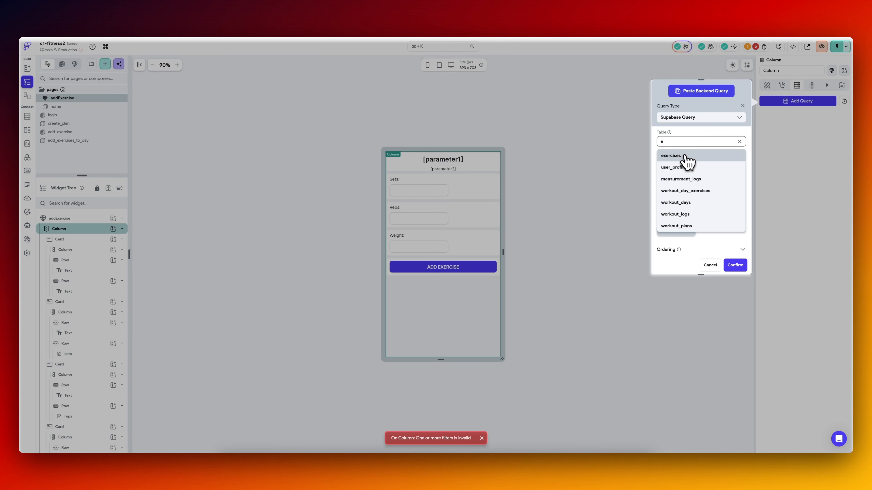
click(688, 159)
click(691, 163)
click(687, 192)
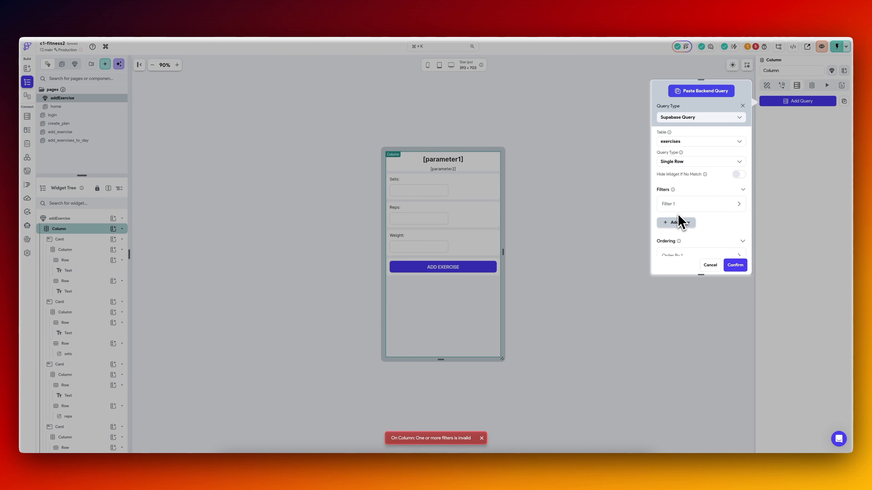
click(685, 208)
scroll(686, 207, down, 3)
click(687, 162)
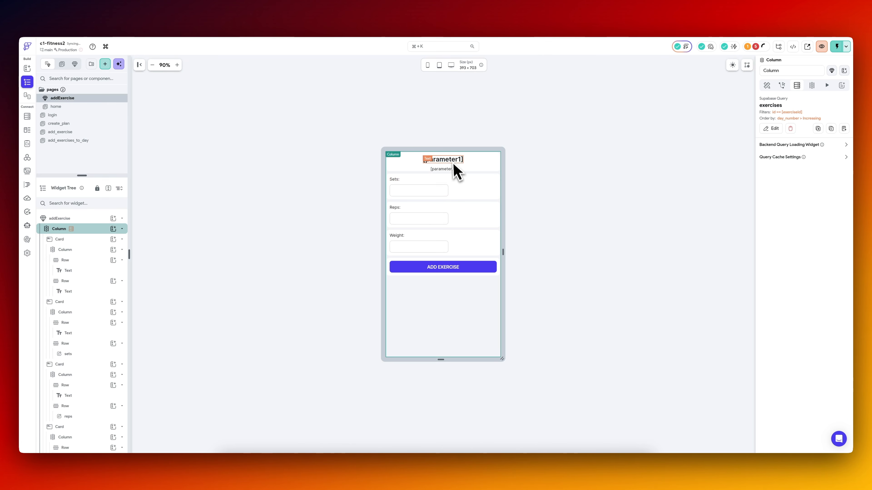
Bind the title text to the exercises row's name and the text below it to muscle_group.
click(454, 164)
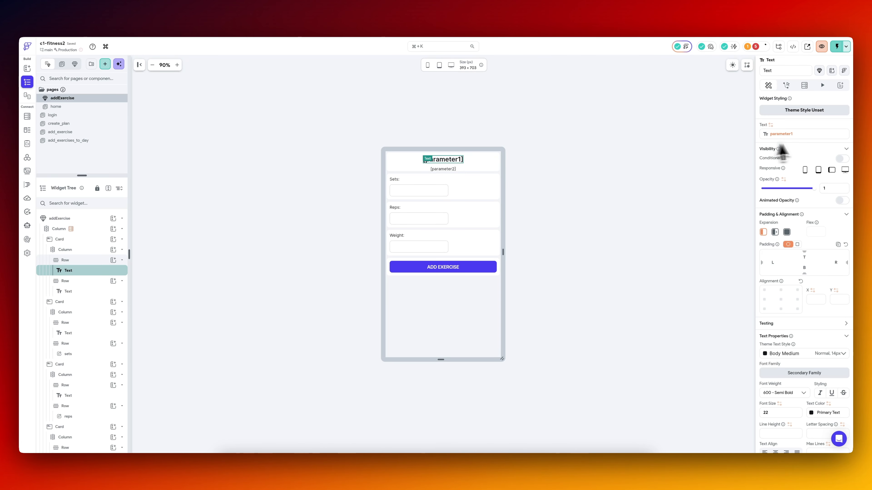
click(791, 134)
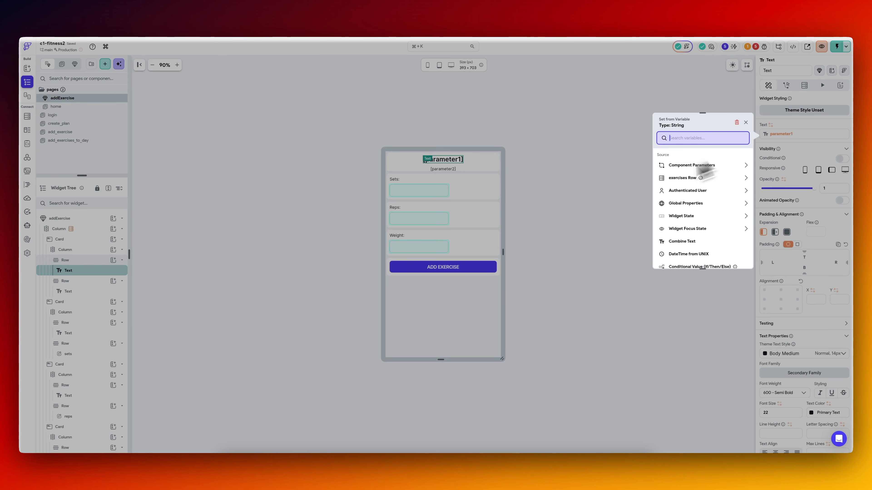
click(712, 180)
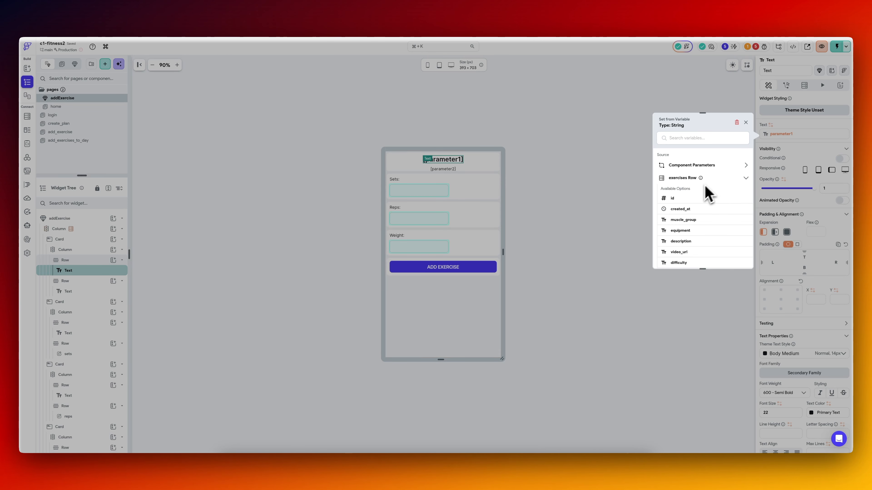
scroll(691, 235, down, 3)
click(688, 256)
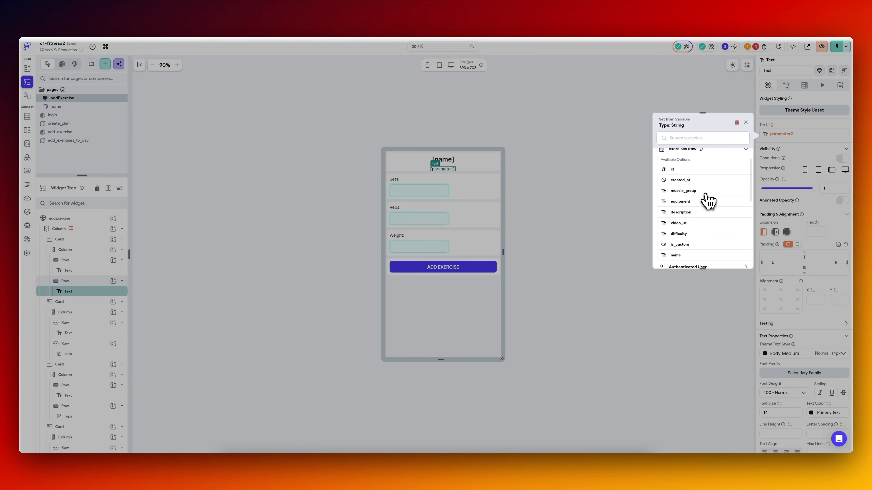
click(705, 193)
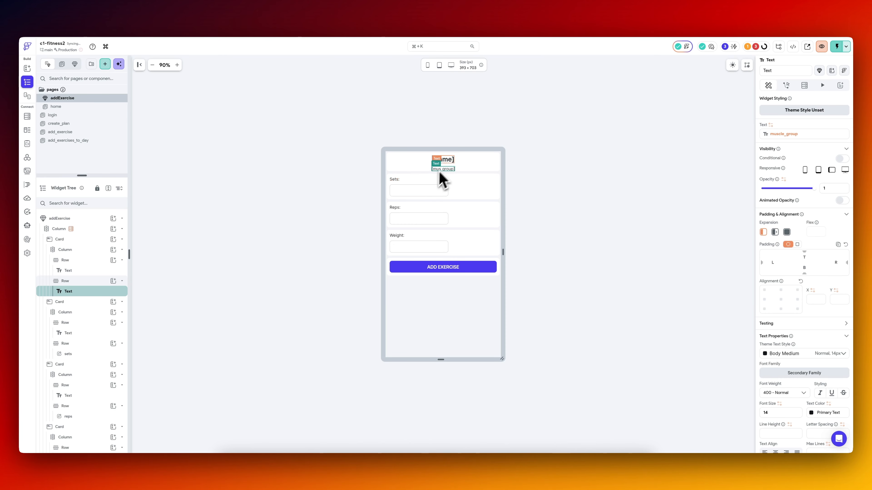
Open the ADD EXERCISE button's On Tap action flow and inspect the workout_day_id value of its Insert Row action.
click(428, 271)
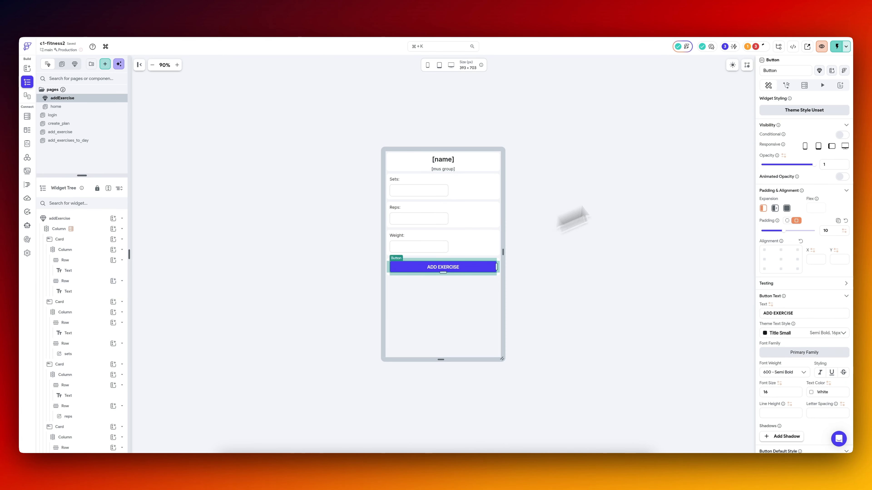
click(786, 86)
click(800, 121)
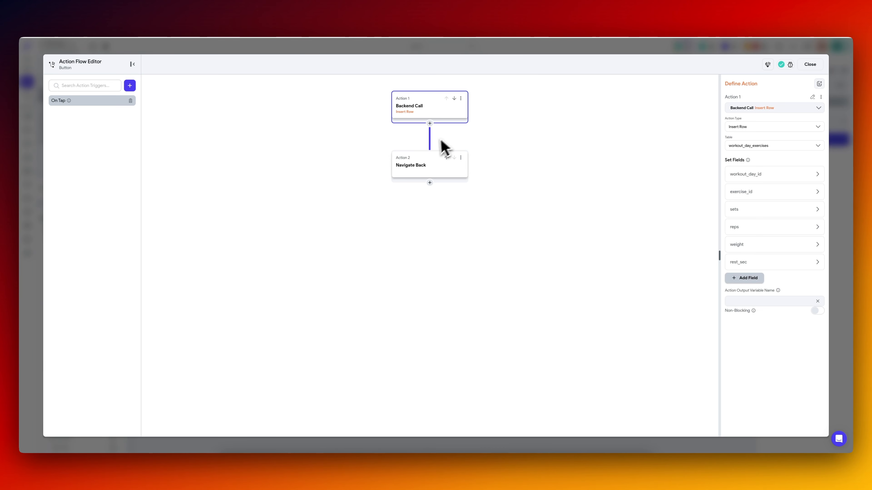
click(758, 174)
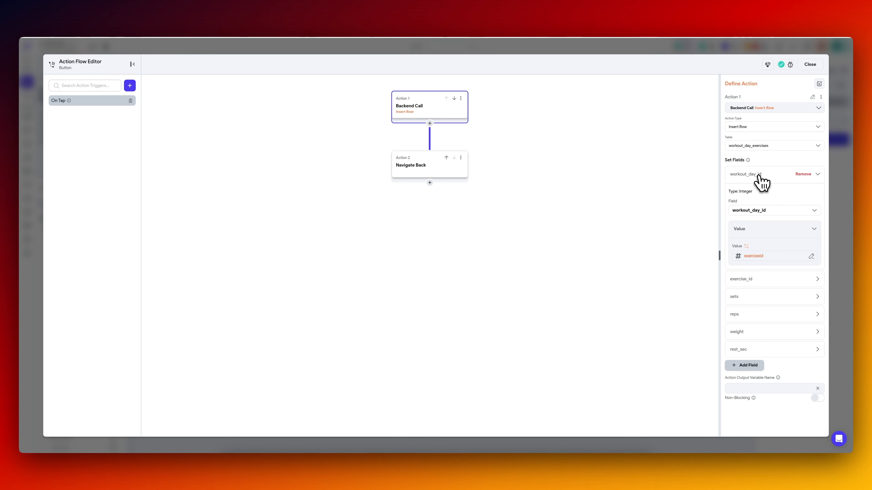
click(761, 257)
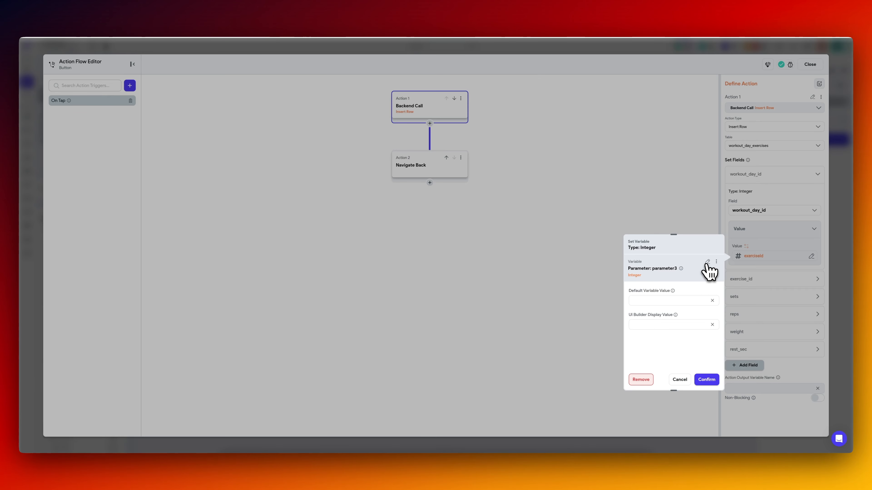
click(679, 379)
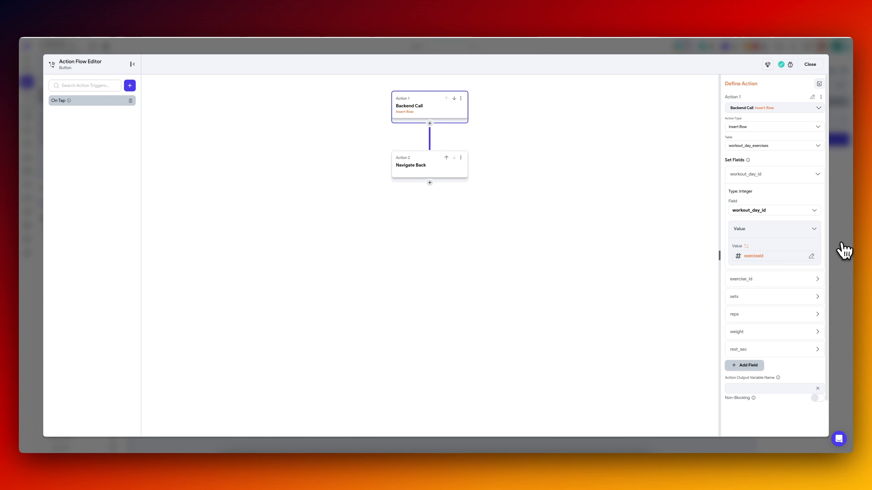
Set the Insert Row action's exercise_id field to the exerciseId parameter and clear the workout_day_id value.
click(758, 279)
click(759, 362)
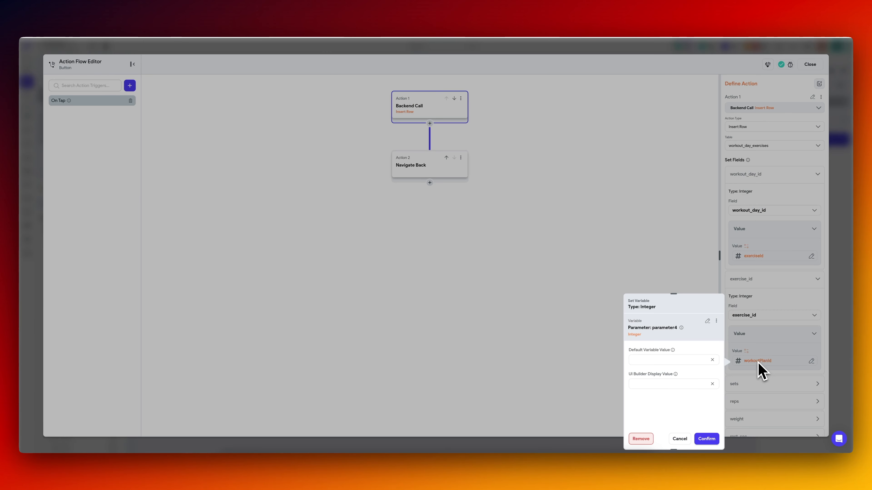
click(708, 323)
text(exer)
click(665, 368)
scroll(759, 395, down, 3)
click(771, 152)
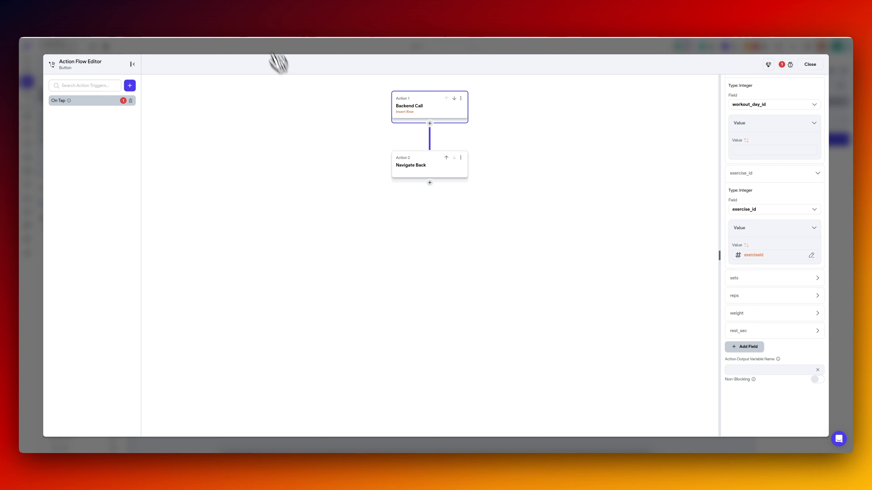
click(259, 13)
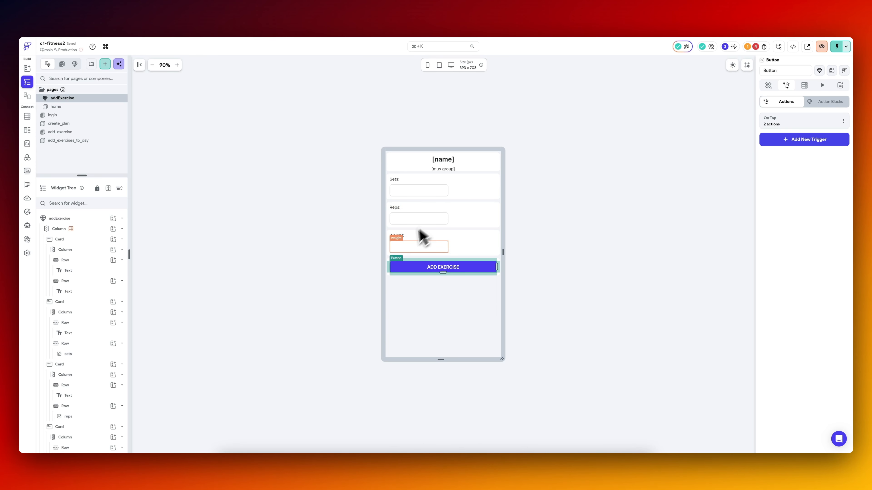
Compare the add_exercise page's parameters with the workout_day_id field of the button's Insert Row action.
click(72, 133)
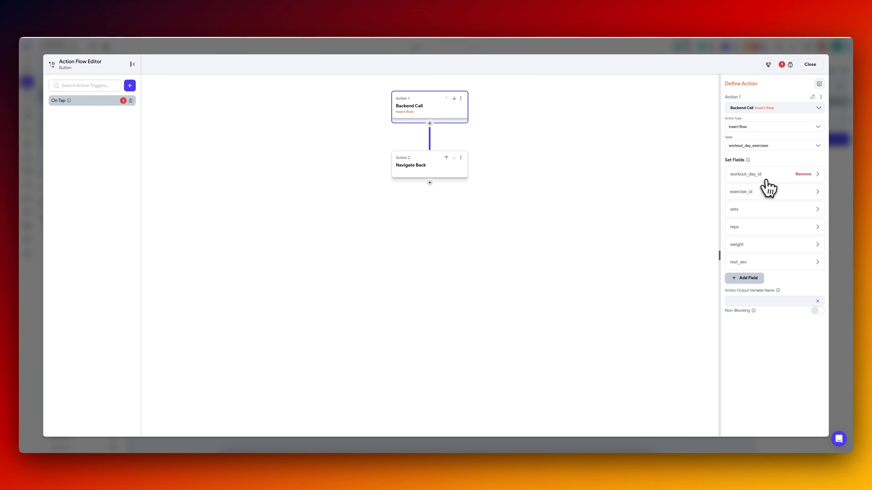
click(766, 180)
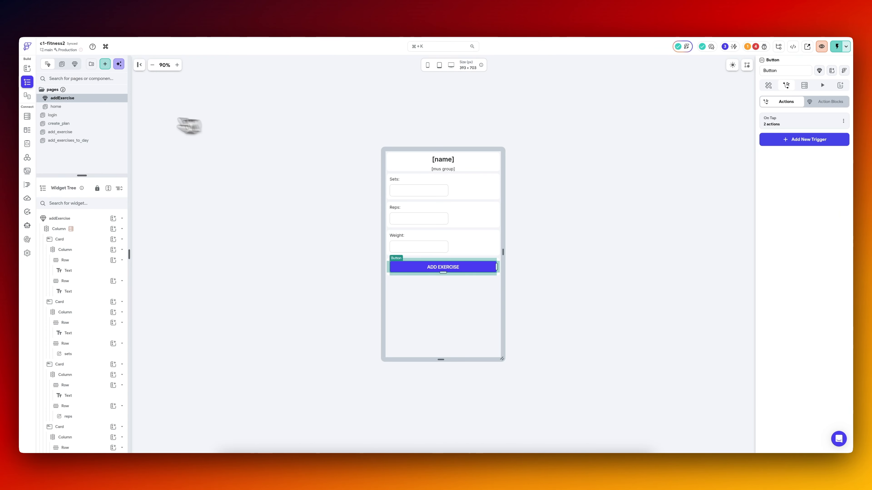
click(89, 132)
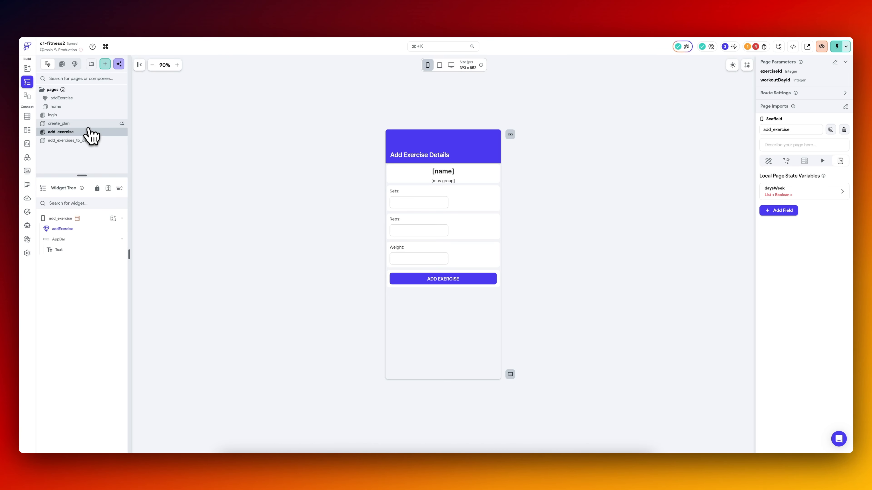
On the add_exercises_to_day page, set the AddEx bottom sheet's workoutPlanId parameter to the page parameter planId.
click(82, 141)
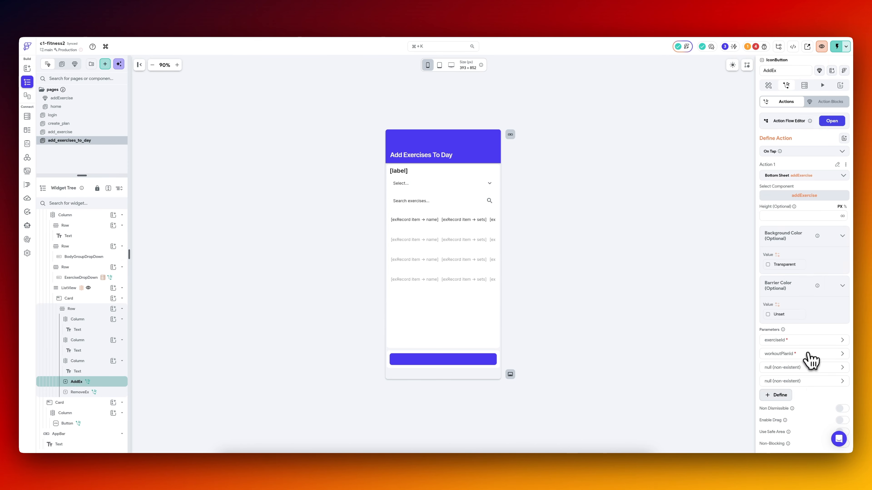
click(810, 355)
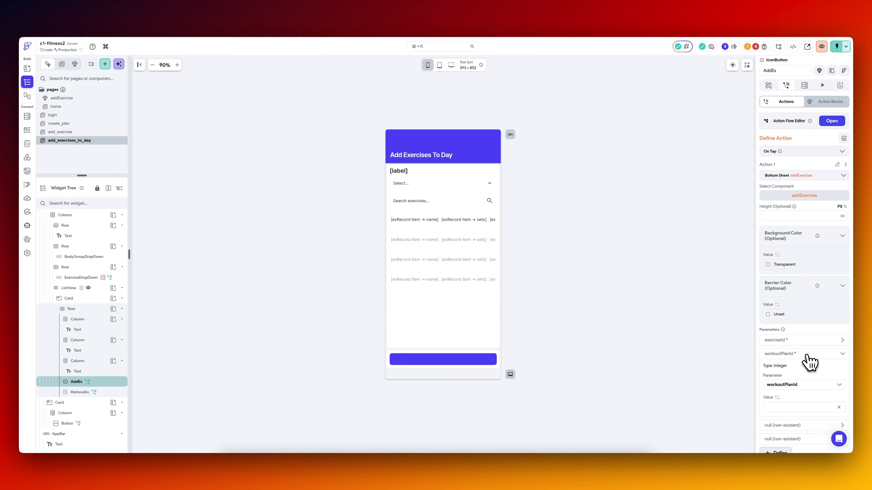
click(780, 399)
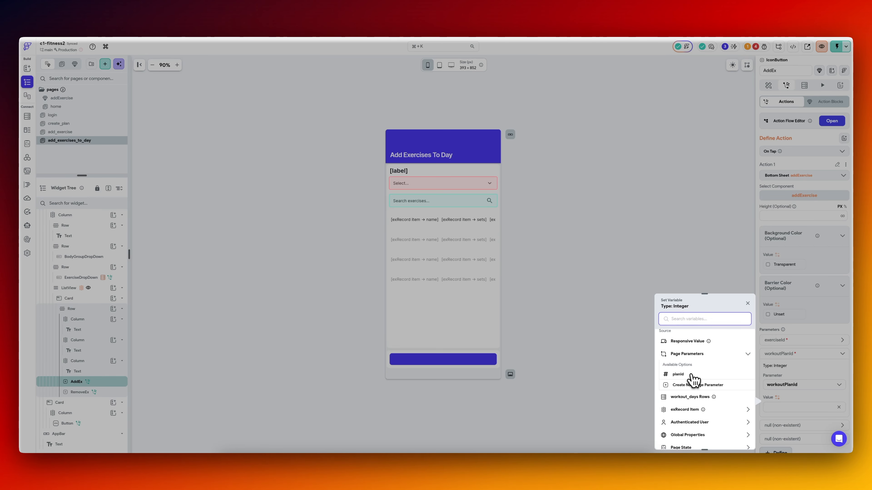
click(694, 375)
Set the AddEx bottom sheet's exerciseId parameter to exerciseId from exRecord Item and remove the two null parameters.
click(804, 342)
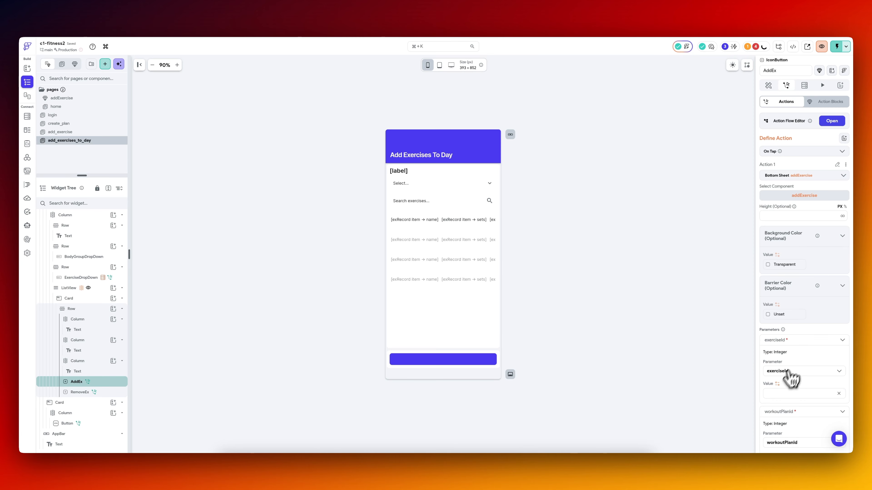
click(785, 393)
click(685, 414)
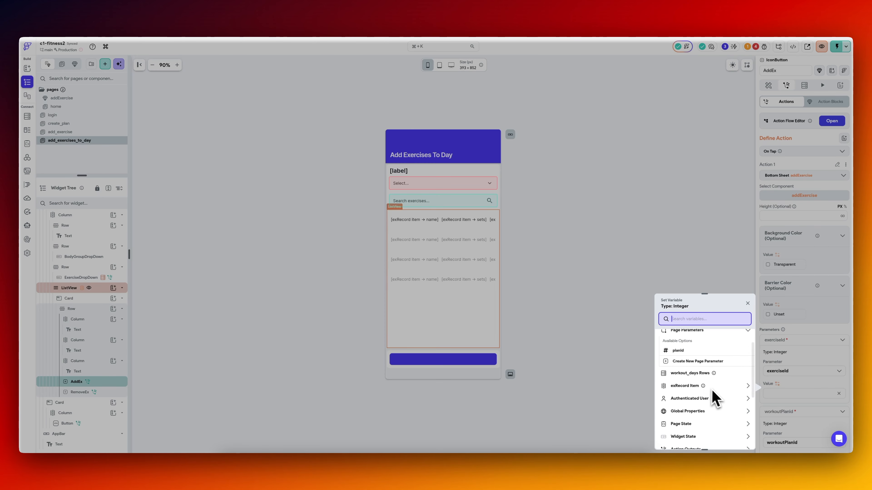
click(714, 399)
click(739, 443)
scroll(797, 400, down, 2)
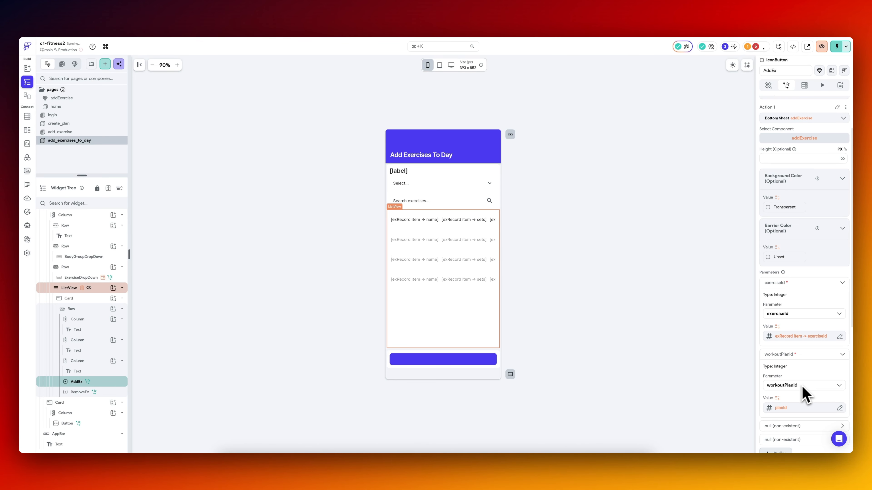
scroll(803, 391, down, 3)
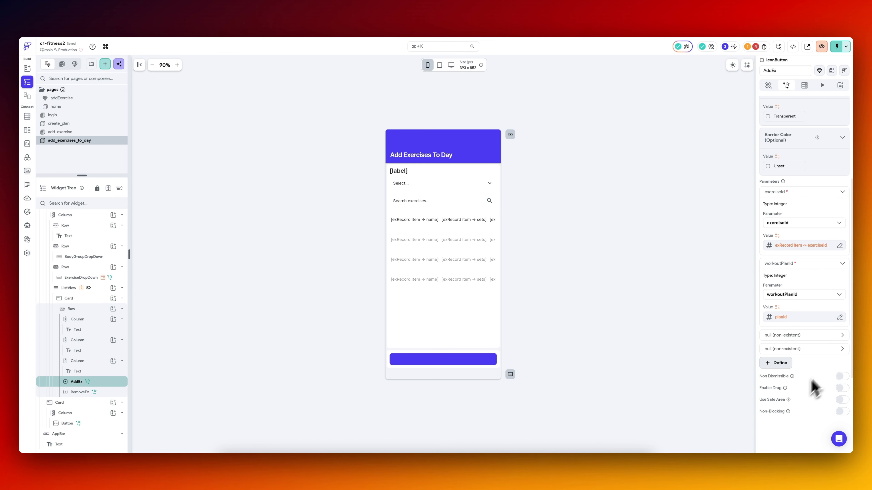
click(828, 336)
click(775, 349)
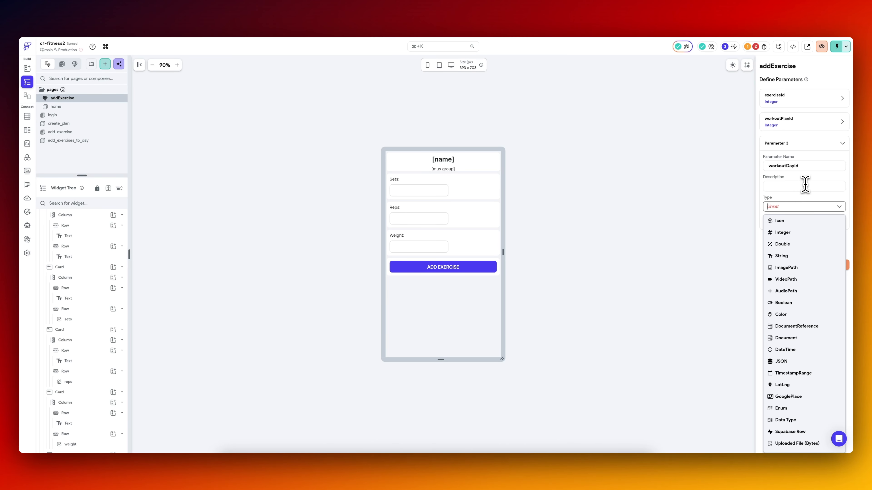
Add a required Integer parameter named currentDayIndex to the addExercise component in place of the workoutDayId entry.
click(805, 185)
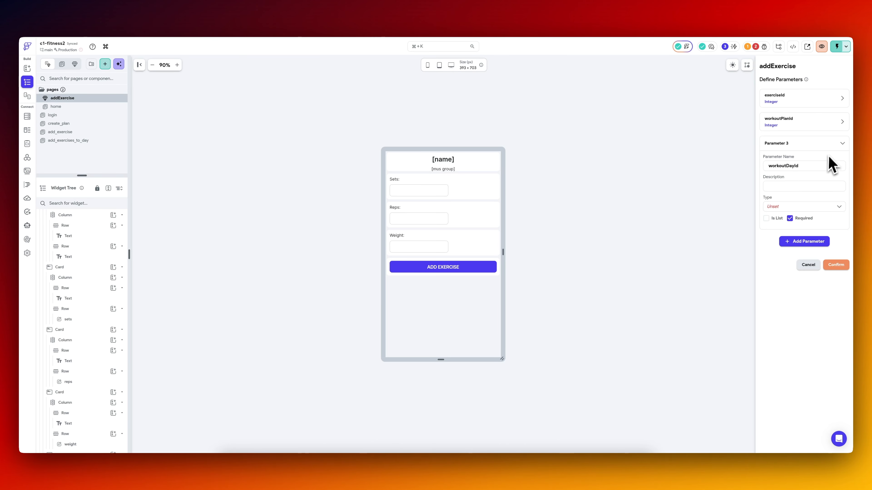
click(828, 144)
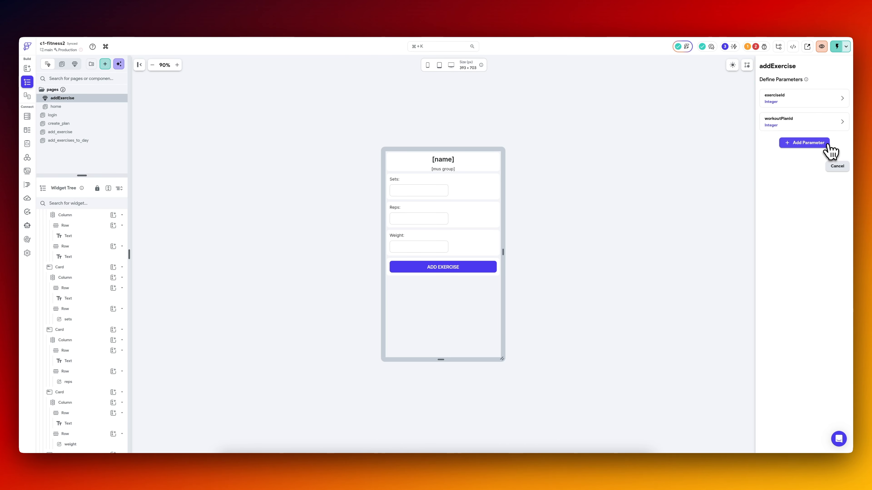
click(814, 144)
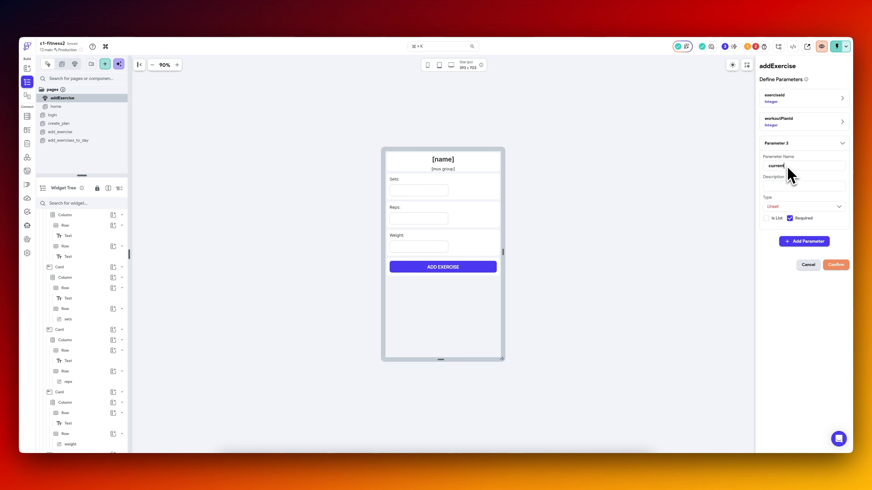
text(currentDayIndex)
click(796, 207)
click(791, 237)
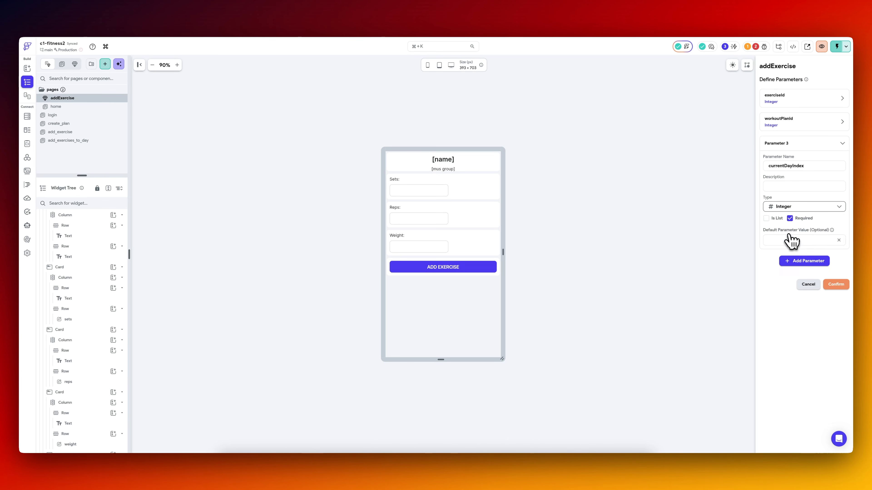
click(835, 284)
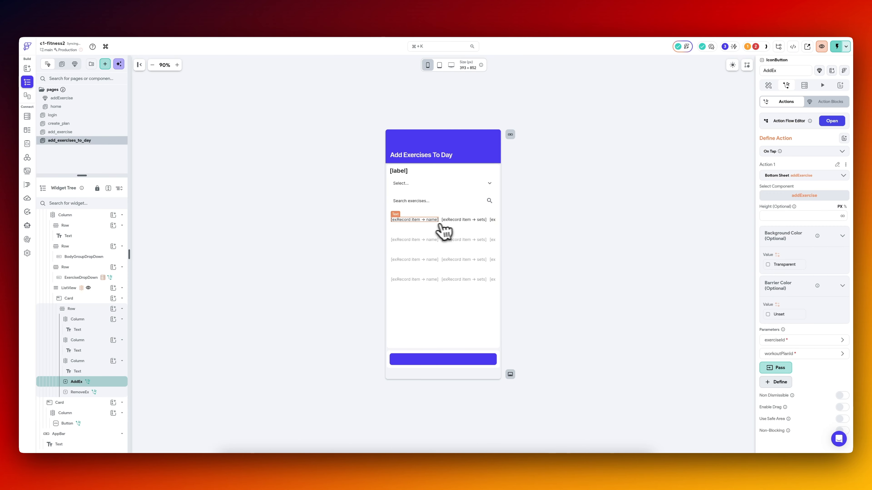
Delete the add_exercise page from the project.
click(84, 133)
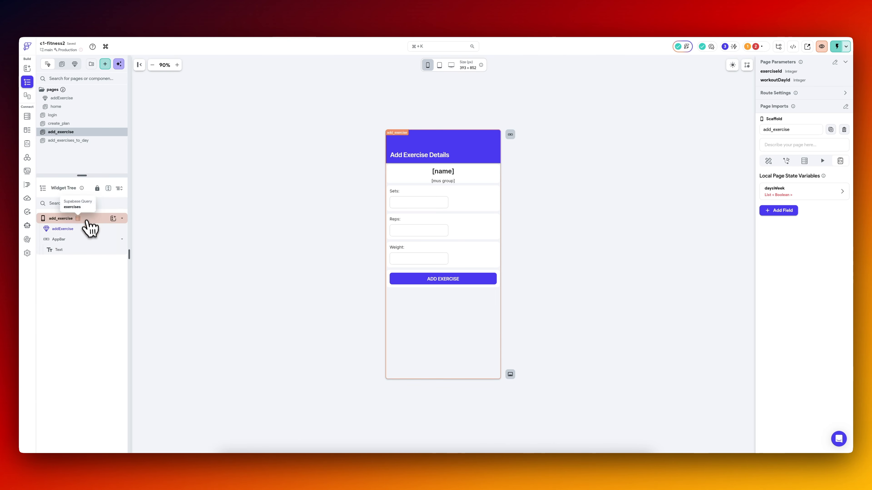
click(87, 229)
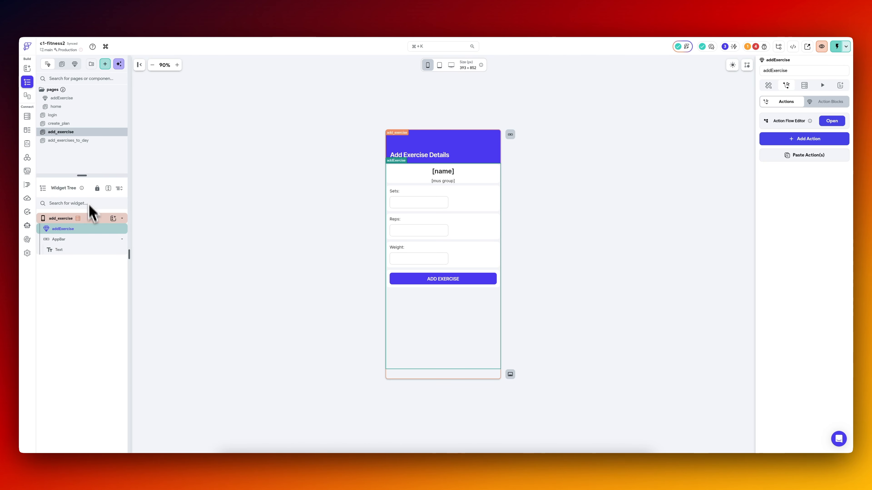
click(79, 141)
click(82, 132)
right_click(81, 134)
right_click(96, 136)
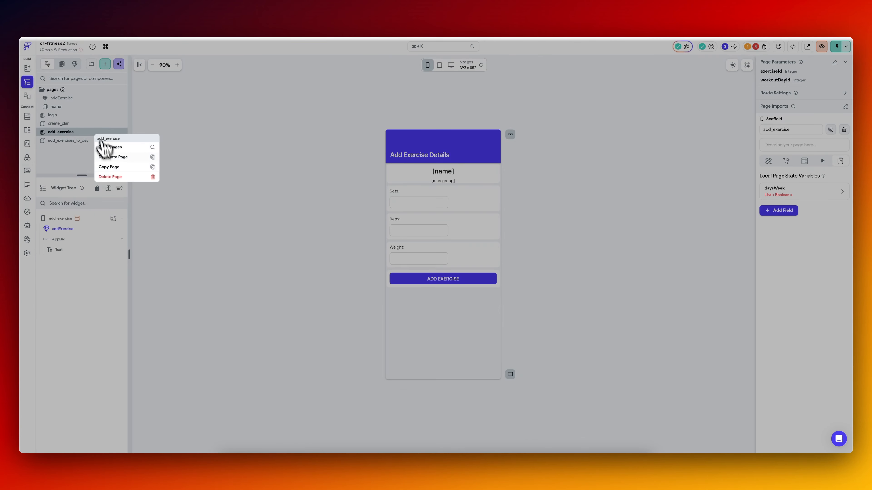
click(111, 177)
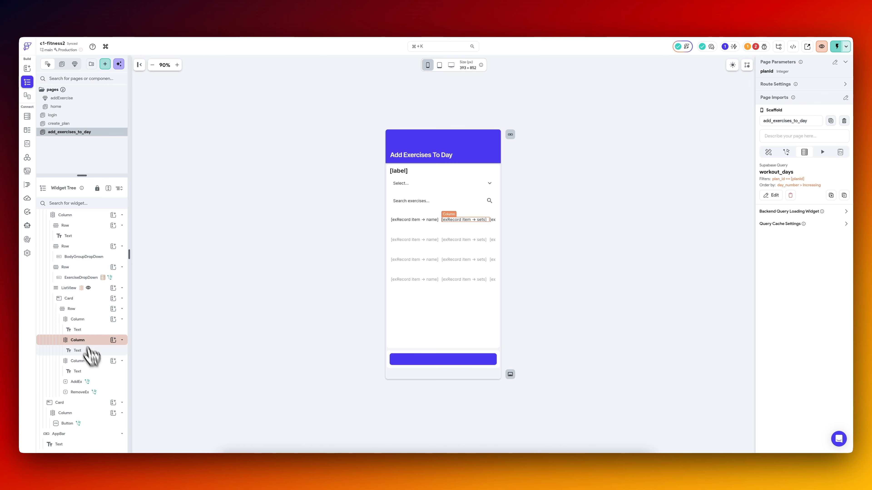
Pass the page state variable currentDayIndex to the currentDayIndex parameter of AddEx's addExercise bottom sheet.
click(100, 382)
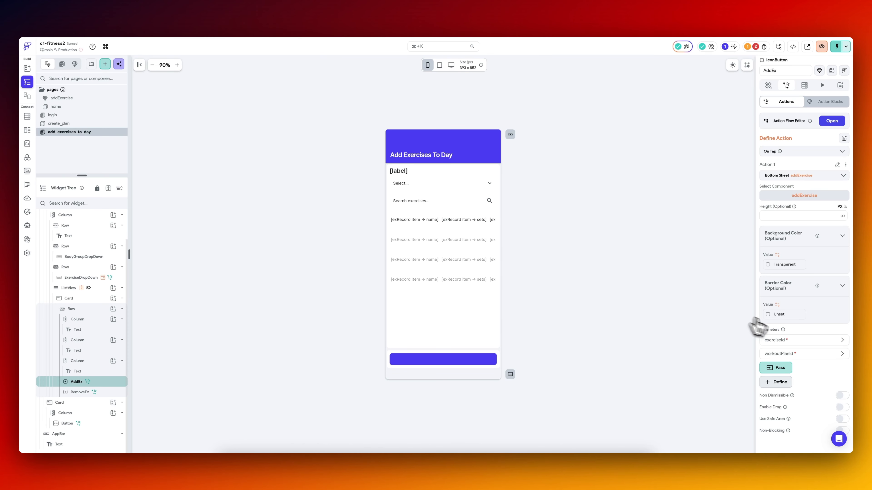
scroll(769, 334, down, 1)
click(782, 341)
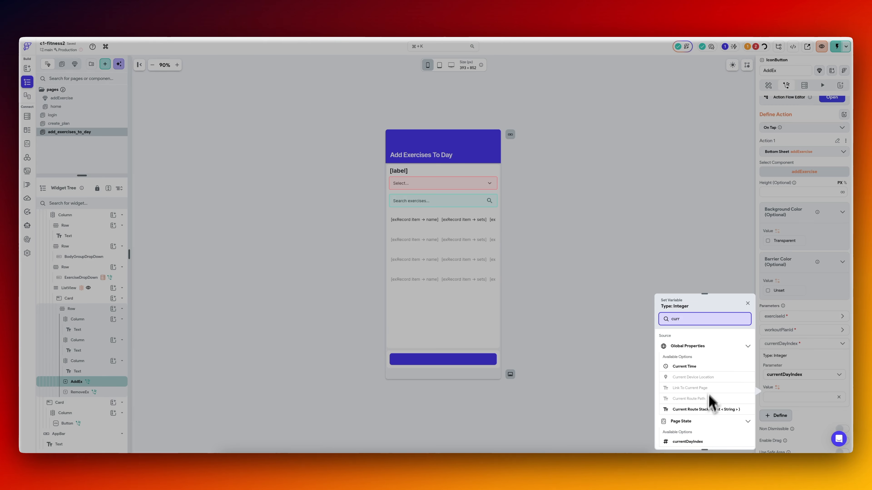
click(703, 445)
scroll(818, 309, up, 1)
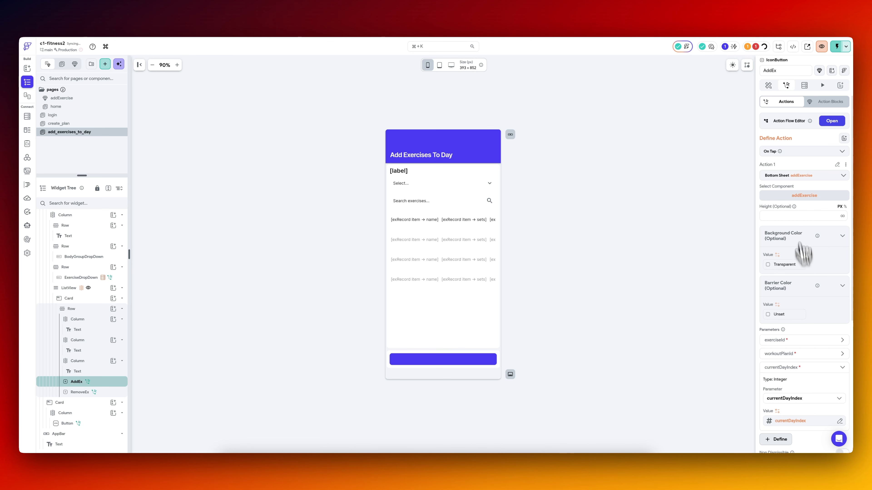
Open the action flow of the ADD EXERCISE button in the addExercise component.
click(77, 99)
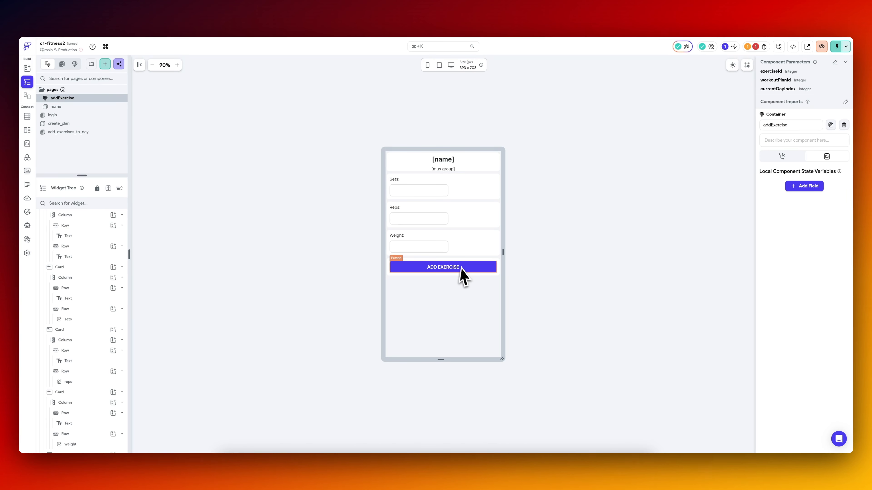
click(462, 275)
click(782, 128)
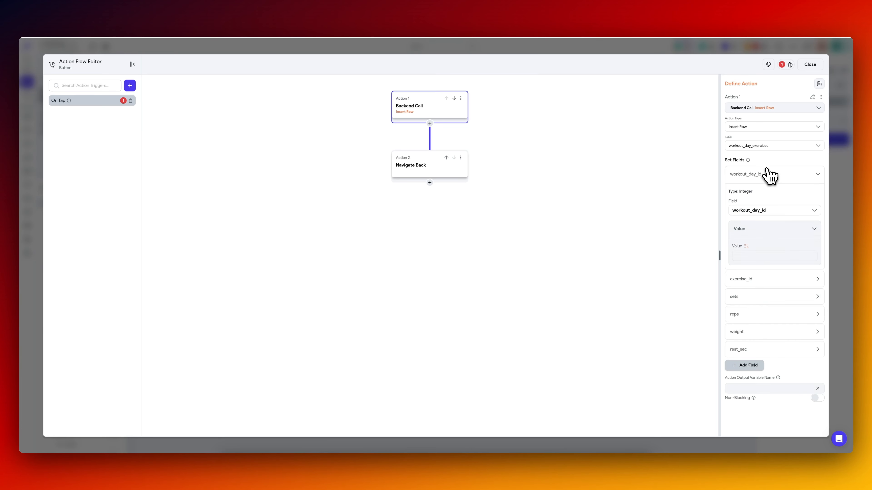
Set the Insert Row action's workout_day_id field to the currentDayIndex component parameter.
click(749, 245)
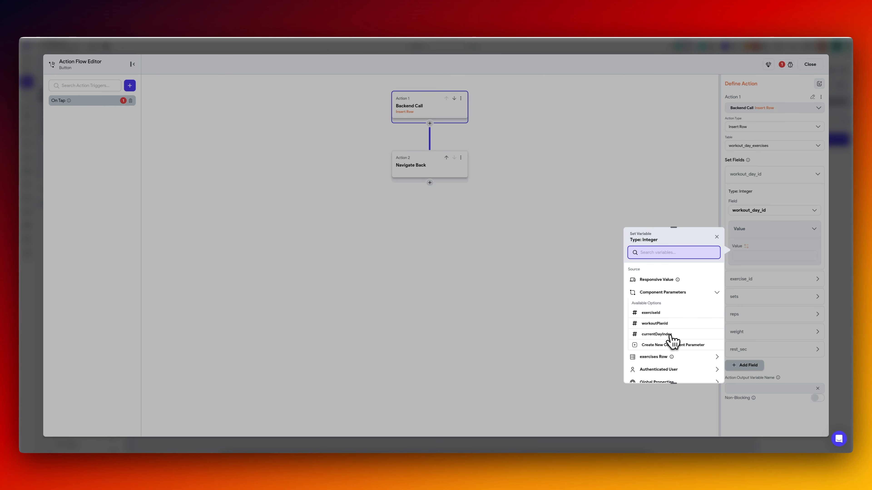
click(670, 335)
click(755, 257)
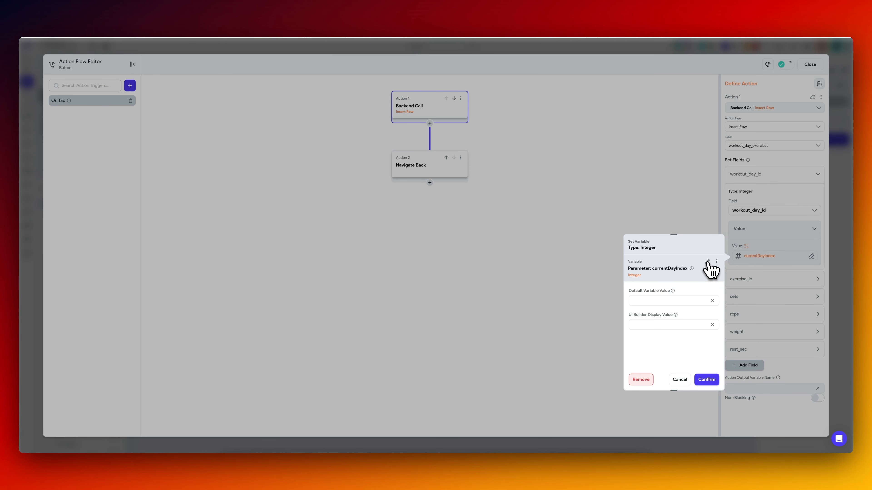
click(708, 262)
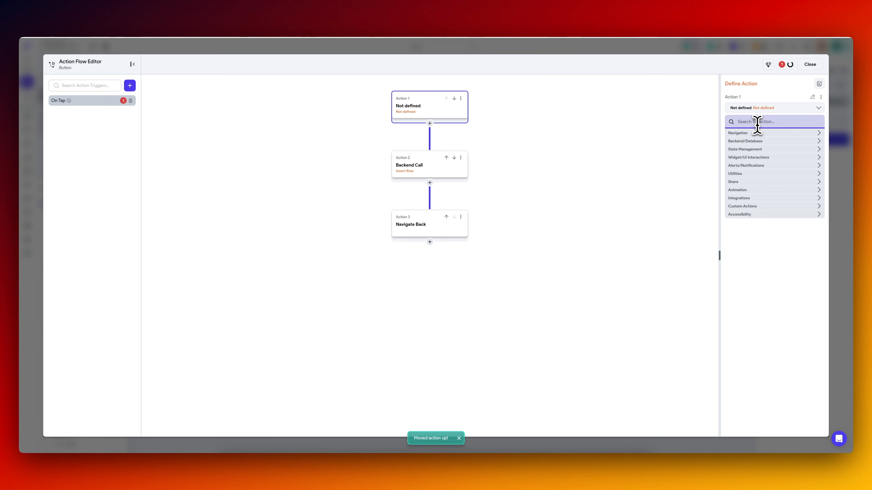
Add a Supabase Query Rows action on the workout_days table ahead of the Insert Row action.
text(quer)
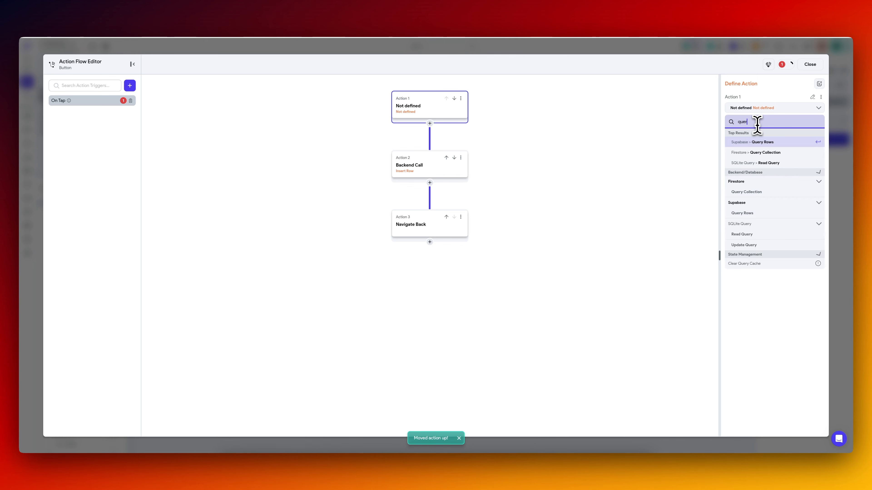
key(Return)
click(769, 145)
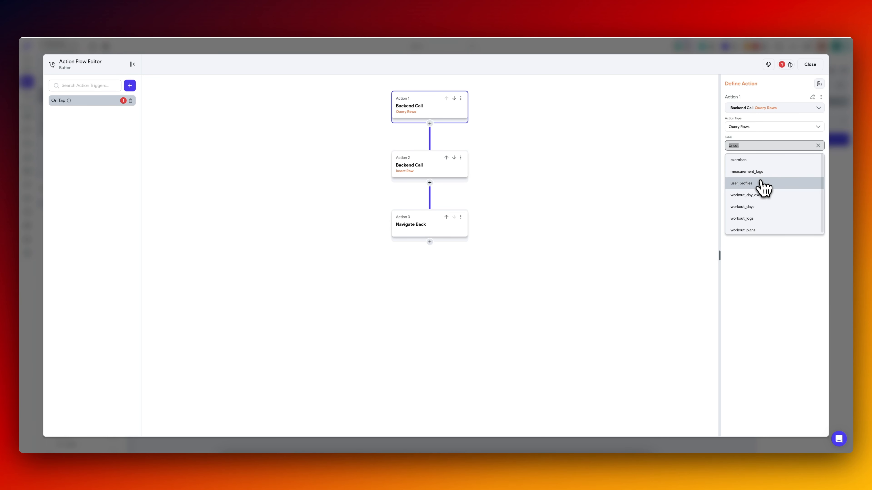
click(755, 207)
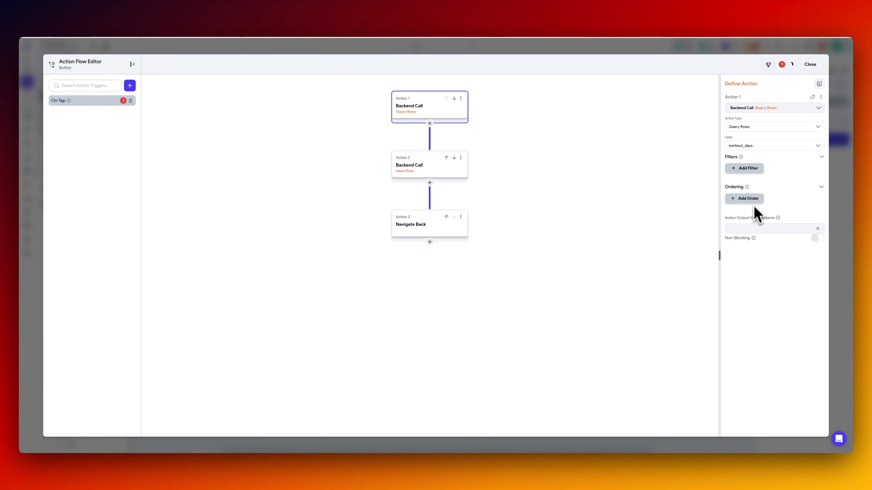
Filter the workout_days query by plan_id Equal To workoutPlanId and name its output variable workoutDaysRecs.
click(754, 169)
click(751, 201)
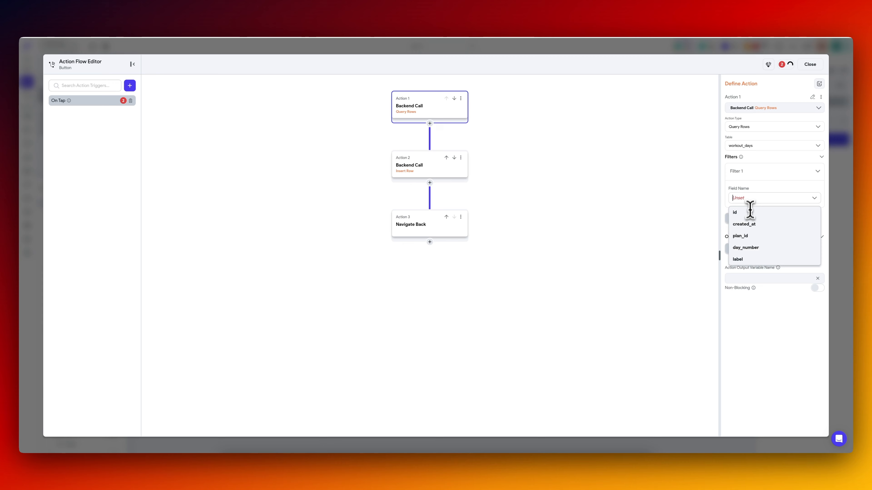
click(754, 222)
click(754, 198)
click(753, 237)
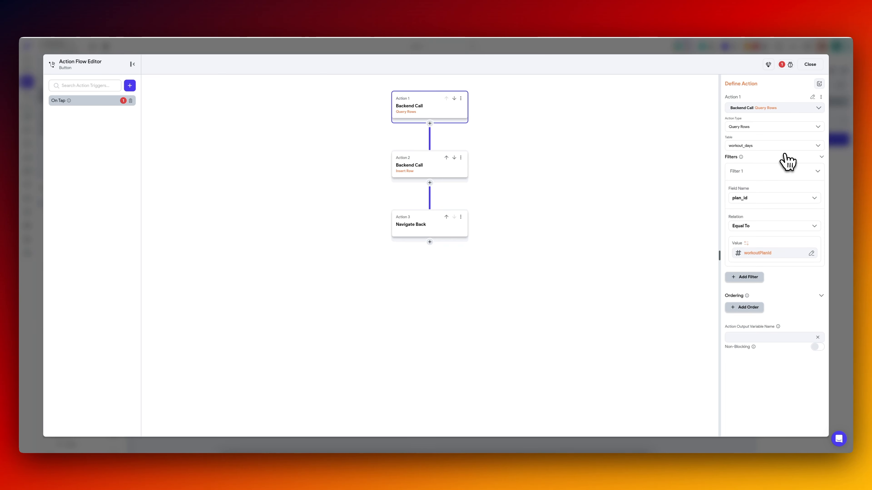
click(422, 174)
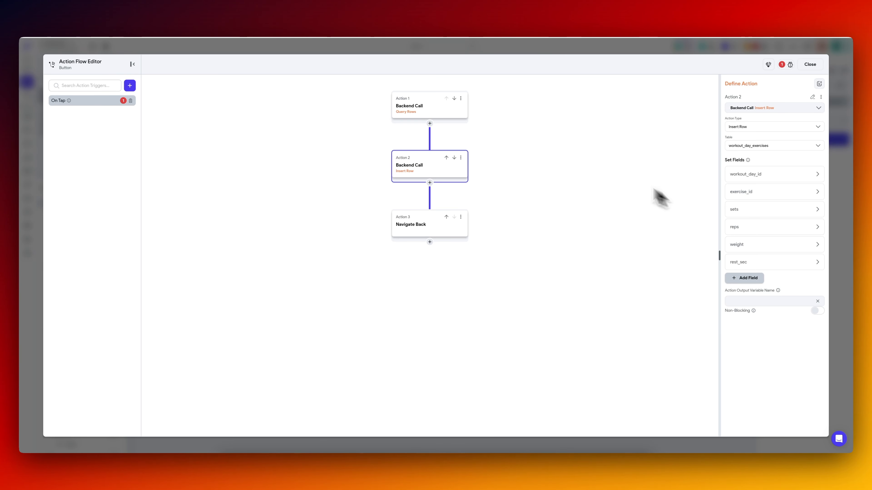
click(435, 112)
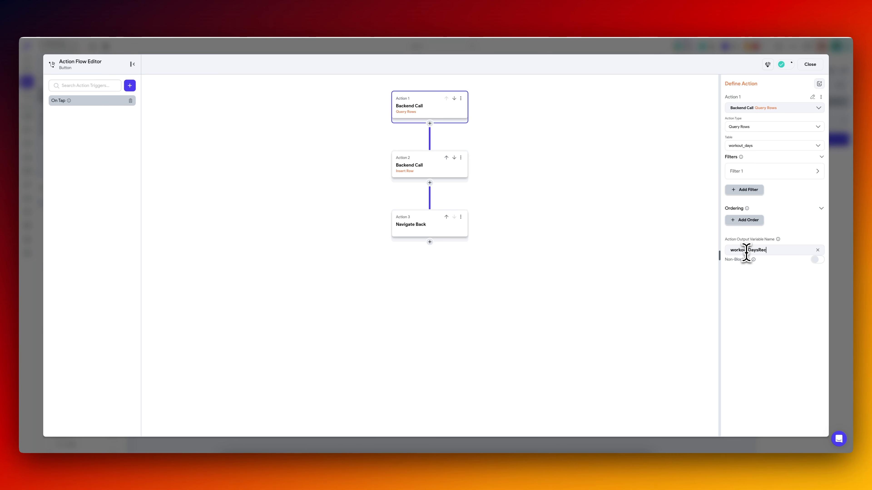
Source the Insert Row action's workout_day_id from workoutDaysRecs, using Item at Index with a Specific Index.
click(426, 177)
click(762, 175)
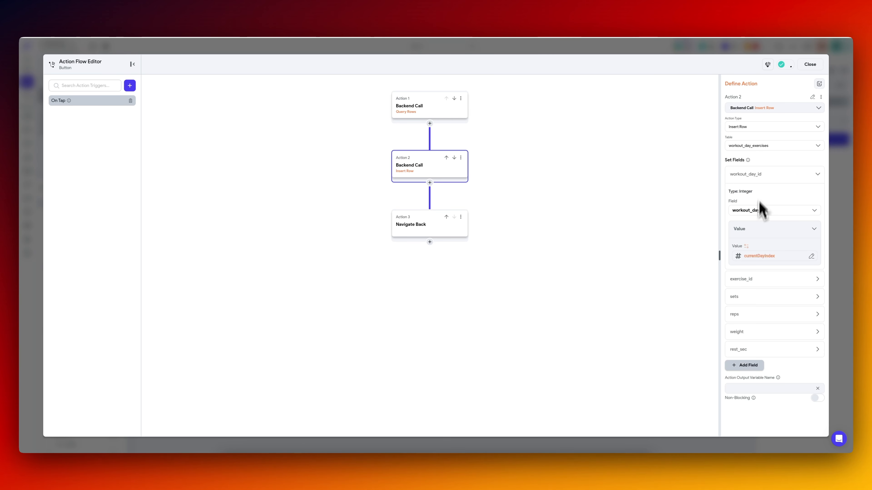
click(759, 256)
text(work)
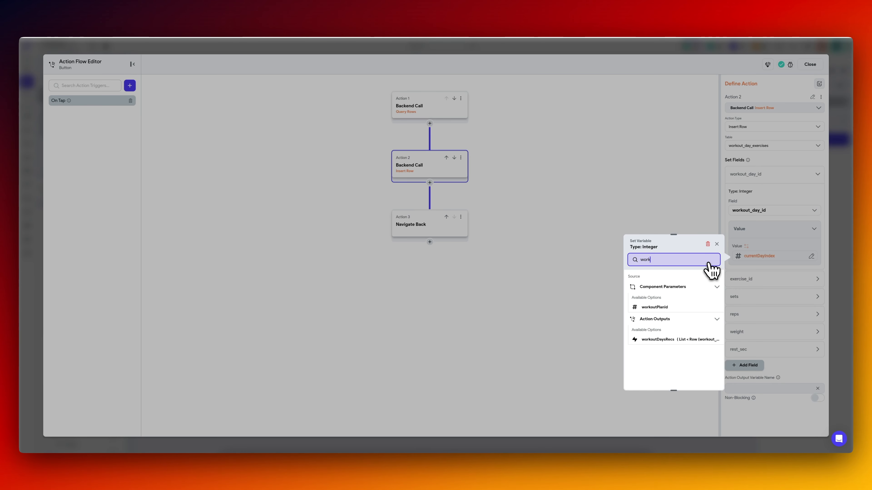
click(673, 339)
click(669, 298)
click(662, 339)
click(655, 320)
click(653, 336)
click(654, 321)
Set the workoutDaysRecs item index to the currentDayIndex parameter and choose the row field id for workout_day_id.
click(652, 358)
click(647, 359)
text(cur)
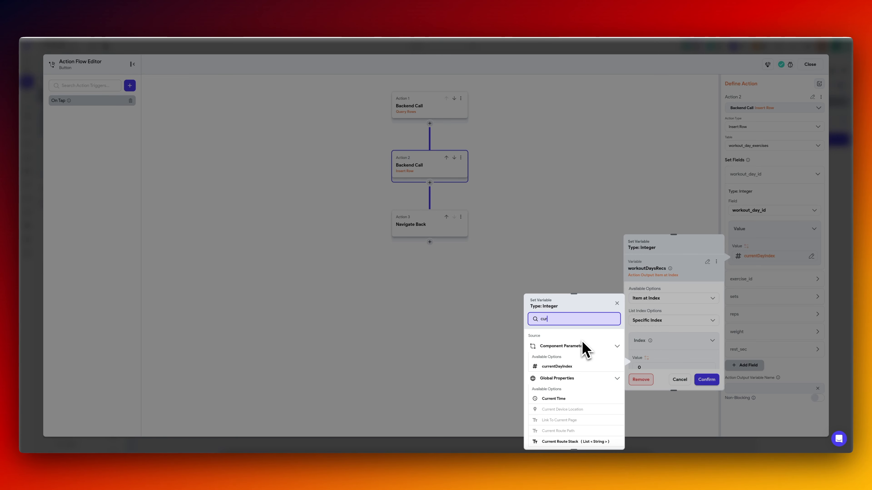
click(557, 366)
click(670, 310)
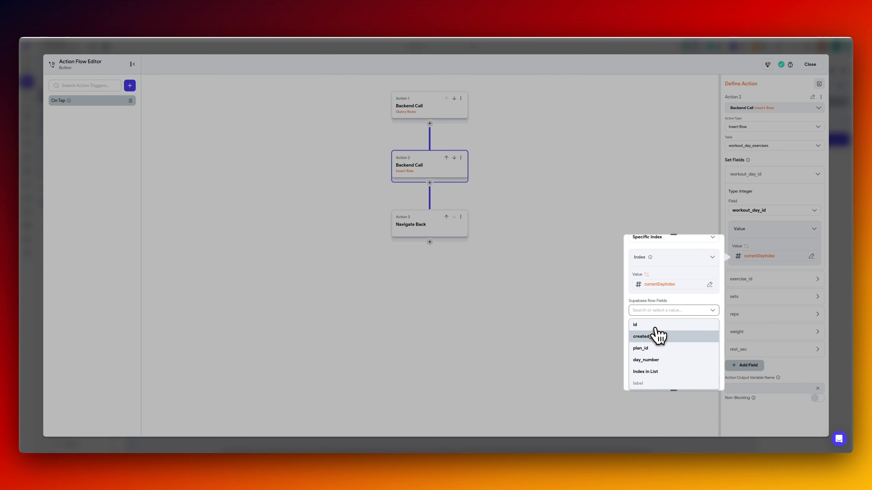
click(655, 329)
click(705, 379)
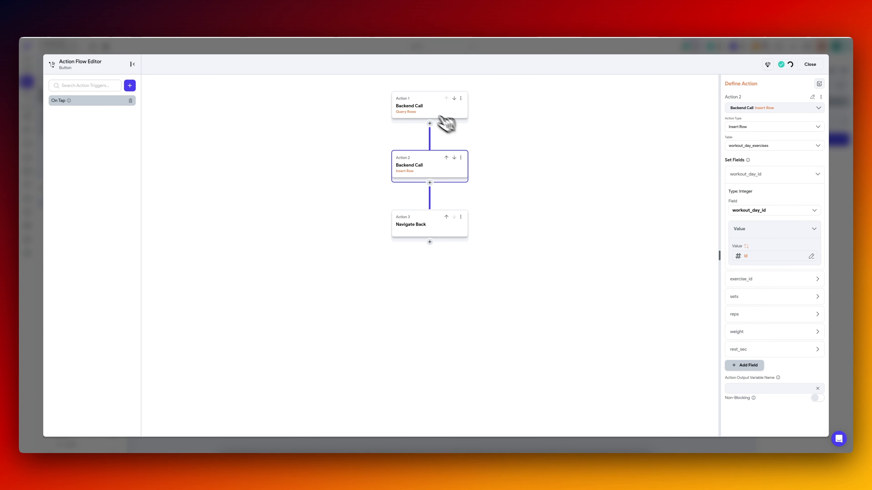
Order the workout_days Query Rows action by id, Increasing, leaving plan_id as its only filter.
click(427, 111)
click(745, 191)
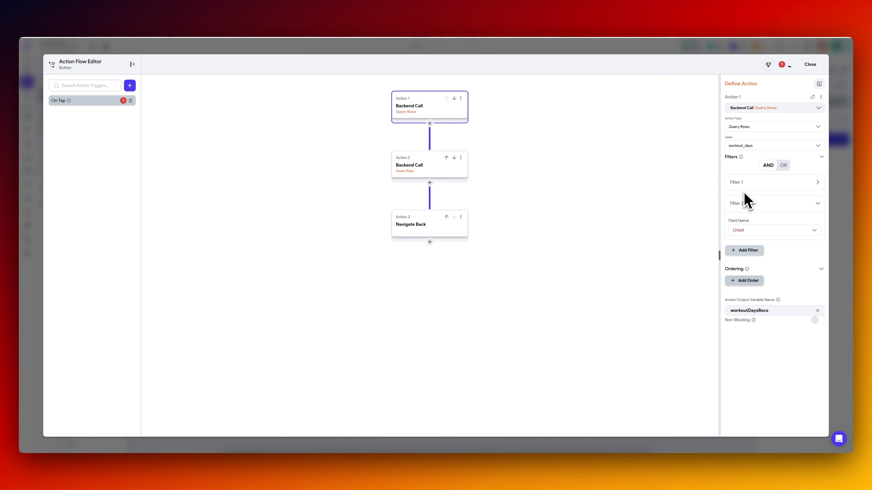
click(744, 221)
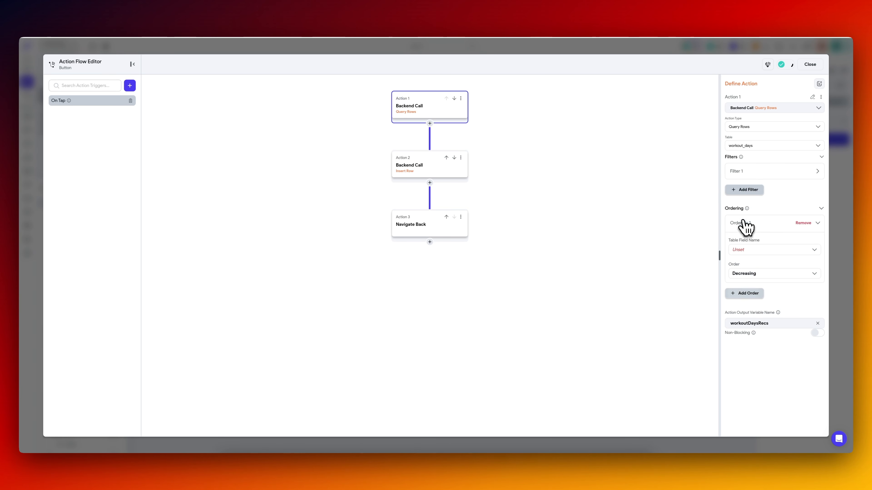
click(752, 250)
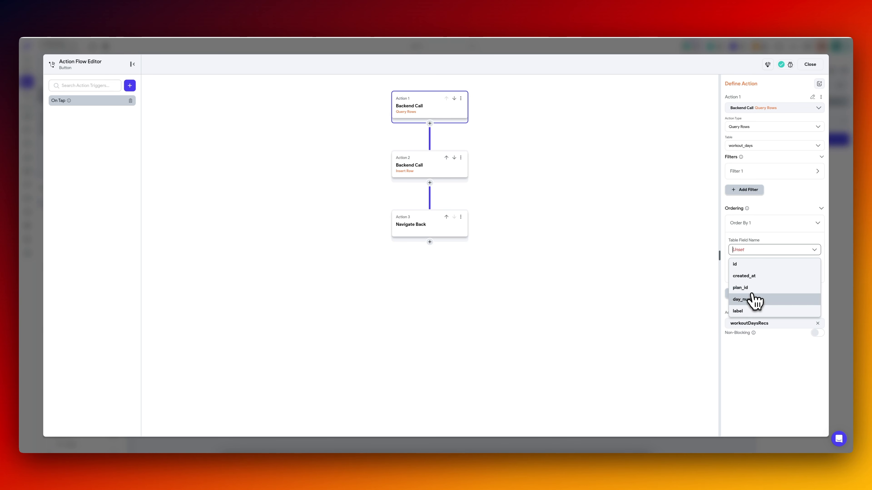
click(753, 264)
click(756, 273)
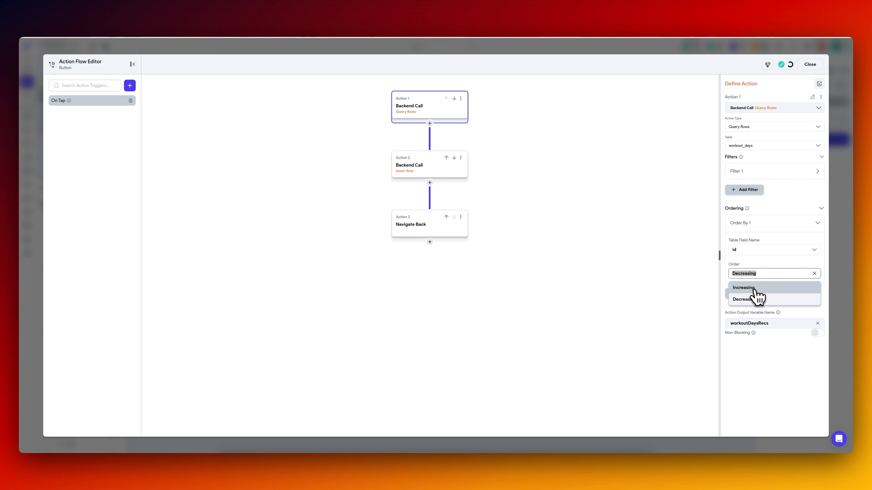
click(756, 297)
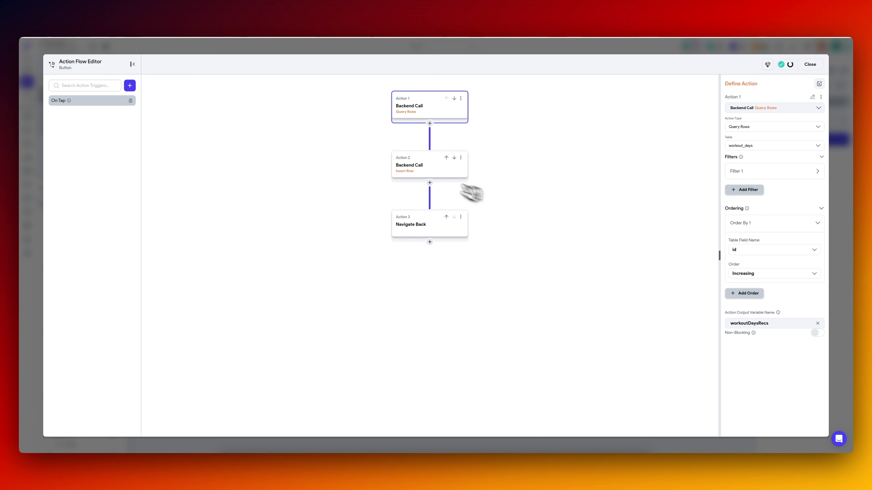
Replace the Navigate Back action with a Bottom Sheet Dismiss action and close the button's action flow.
click(432, 178)
click(424, 227)
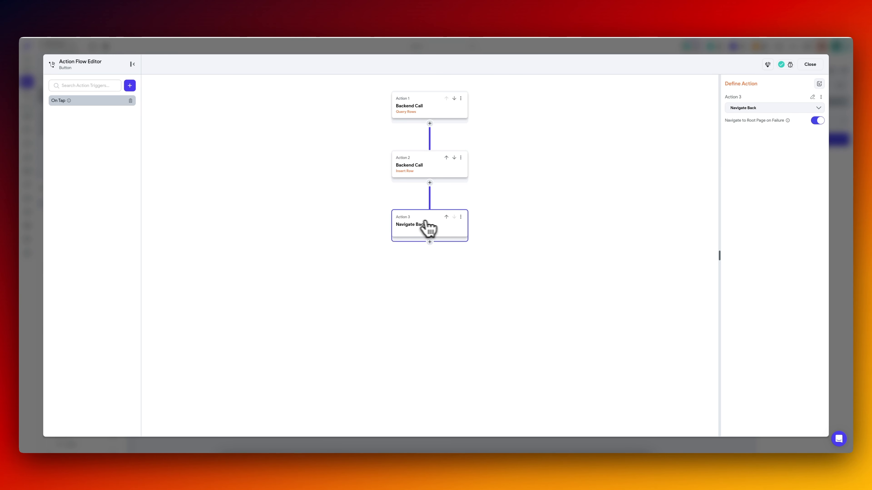
click(461, 217)
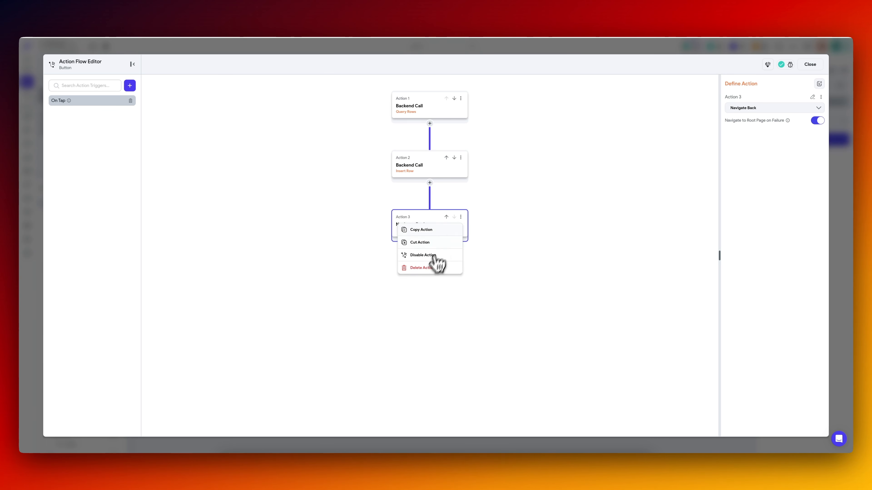
click(429, 268)
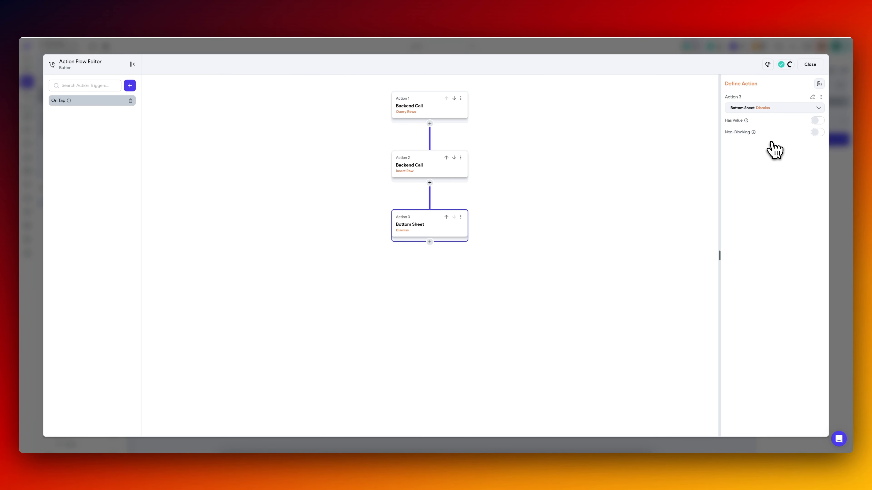
click(420, 107)
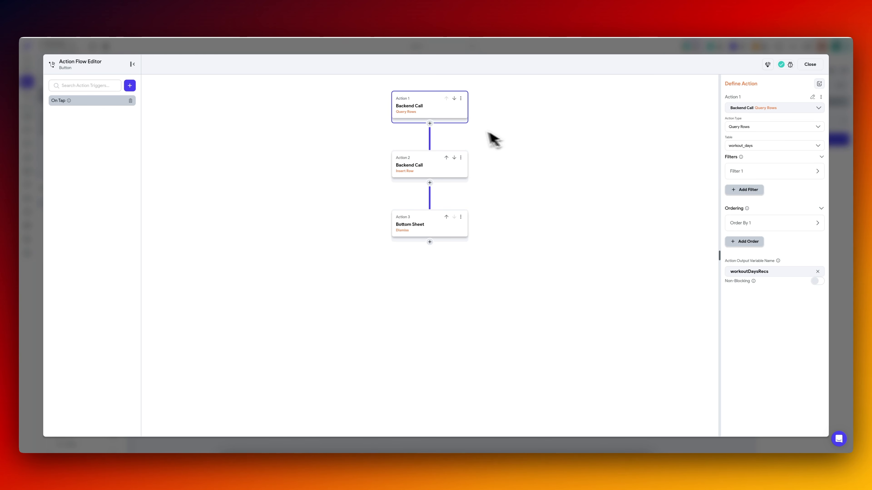
click(432, 164)
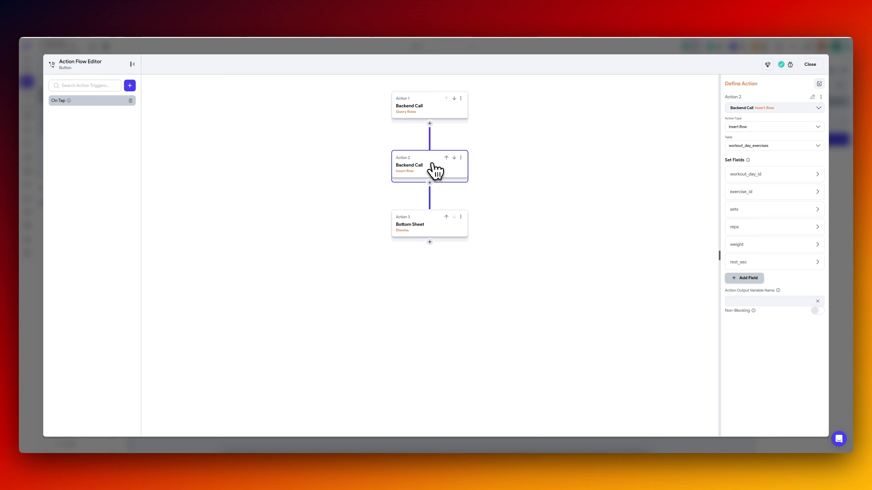
click(755, 175)
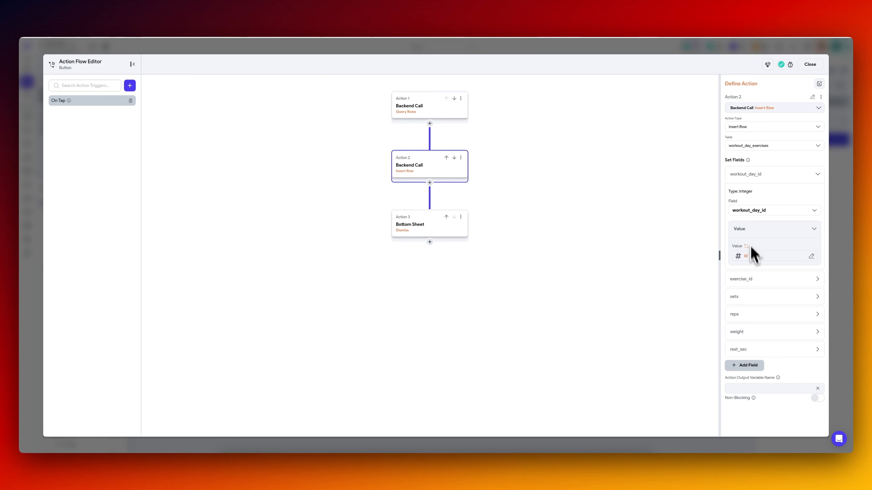
click(755, 285)
click(839, 279)
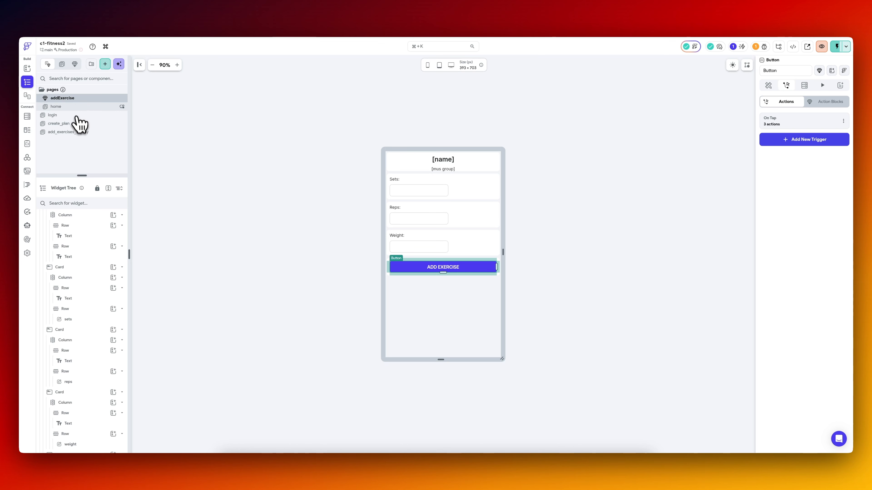
On add_exercises_to_day, give AddEx's addExercise bottom sheet a Secondary Background colour and a height of 400 px.
click(73, 133)
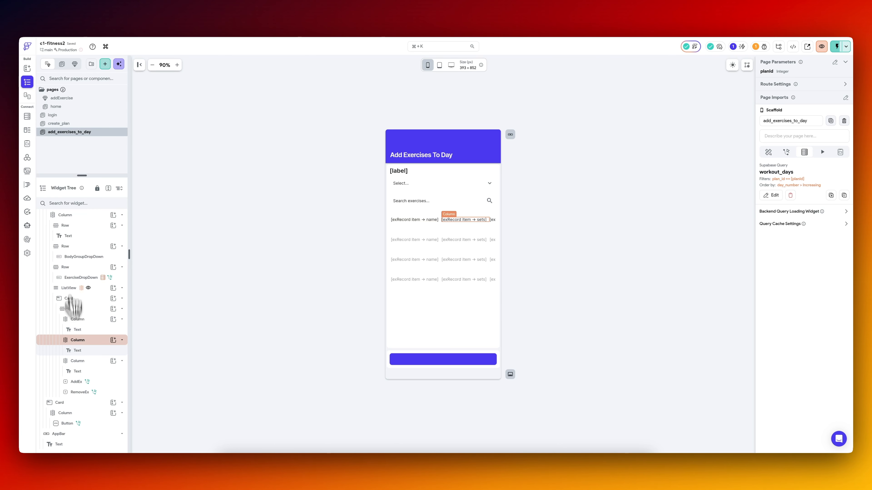
click(105, 383)
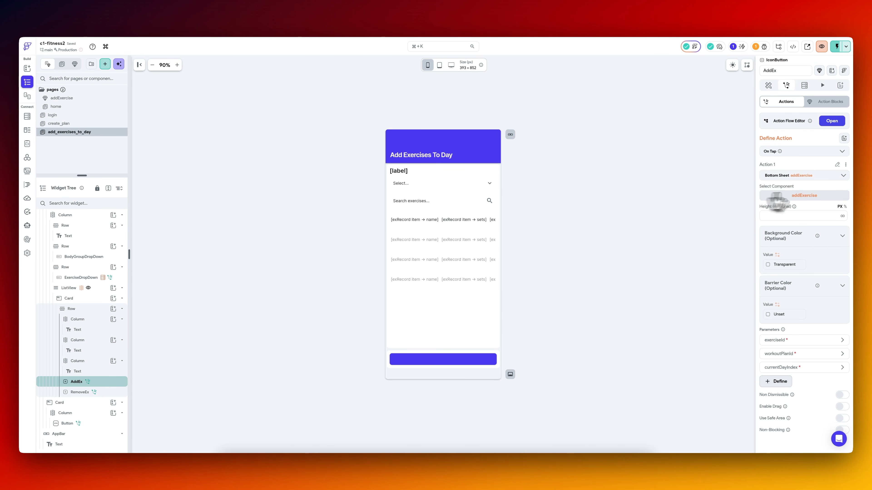
click(770, 267)
click(685, 406)
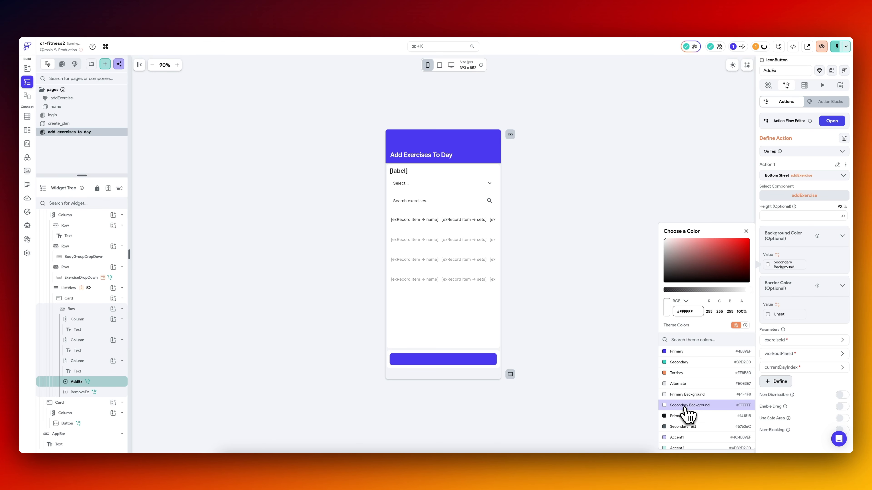
click(819, 312)
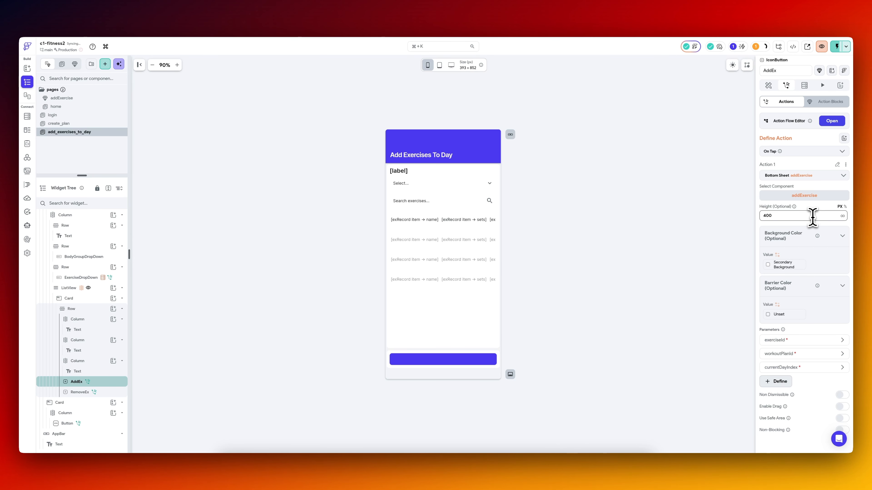
click(723, 215)
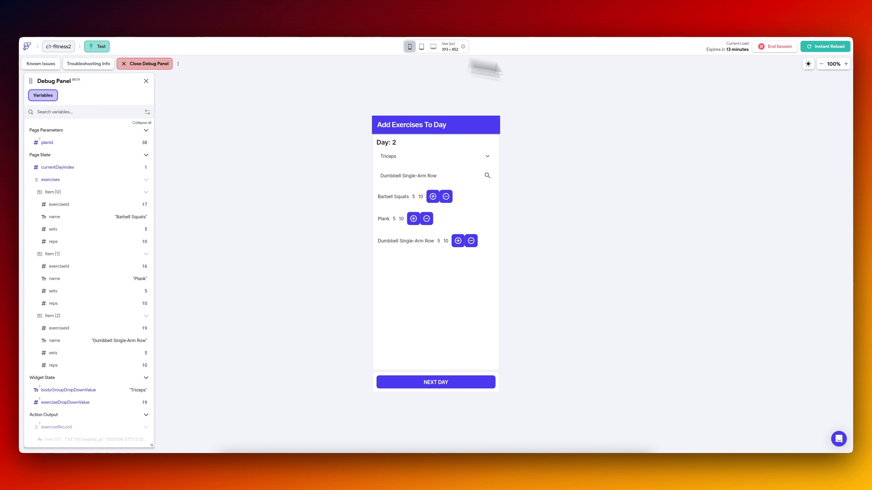
Reload the test app and create a plan named 123 with days 1, 2 and 3 selected.
click(821, 48)
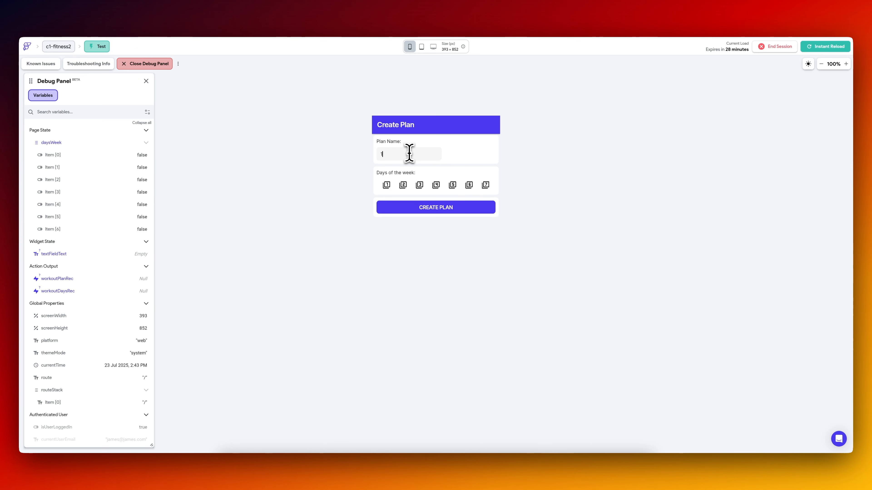
click(386, 185)
click(402, 184)
click(419, 185)
click(435, 207)
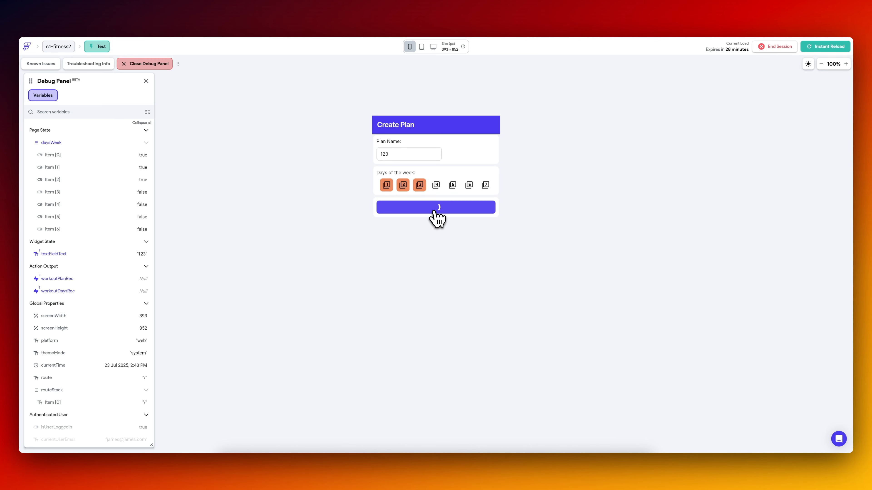
Add Bodyweight Squats to Day 1 through the bottom sheet with 10 sets, 10 reps and a weight of 120.
click(424, 186)
click(422, 245)
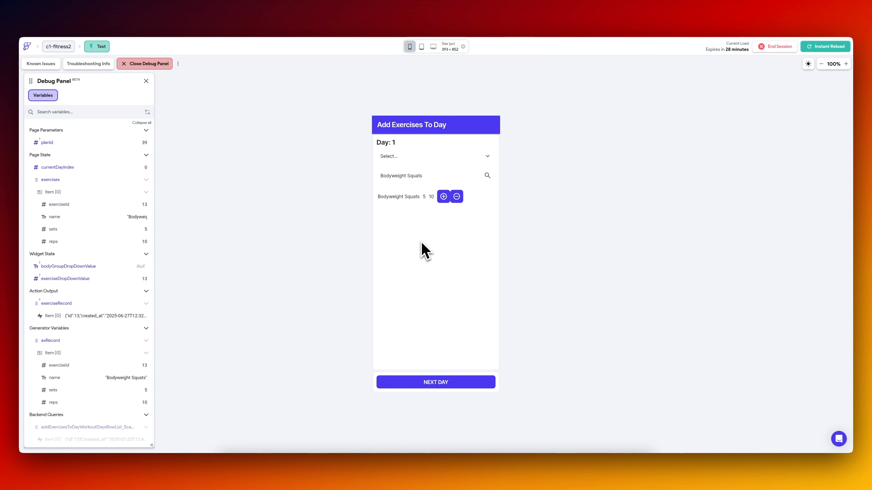
click(442, 199)
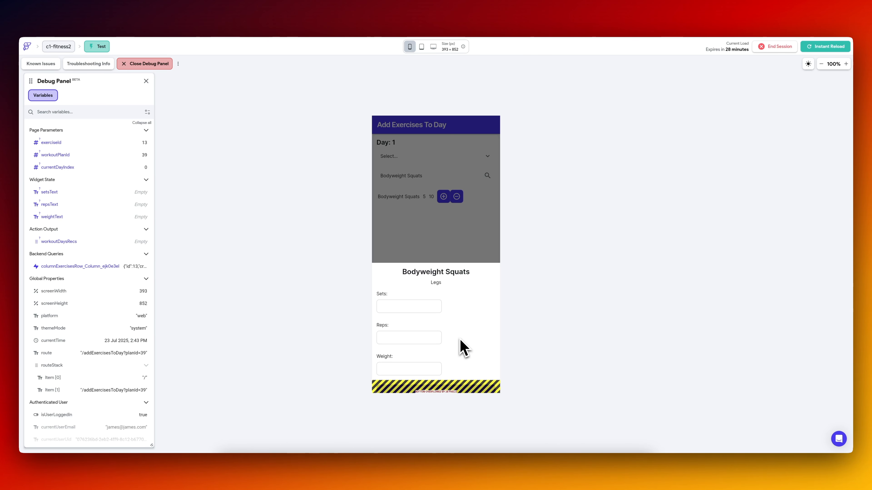
click(429, 306)
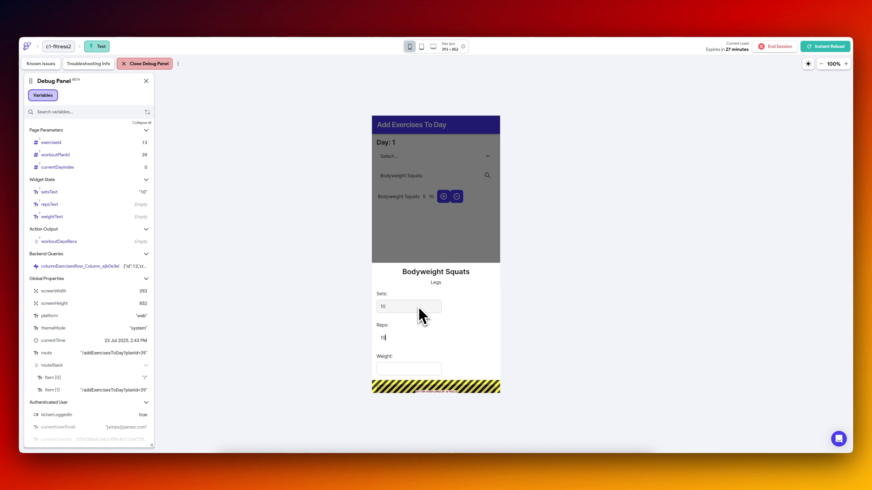
click(406, 388)
Switch to Supabase and check the newest workout_day_exercises row's workout_day_id against the workout_days and workout_plans tables.
click(256, 17)
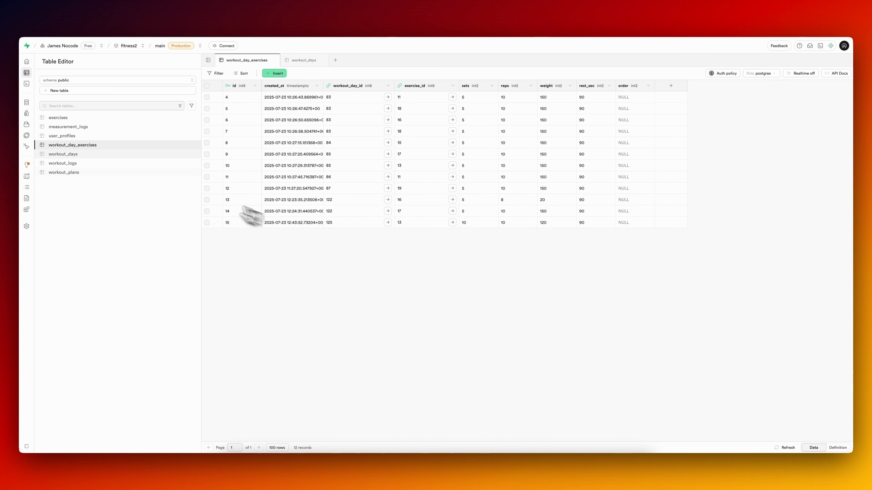
click(93, 155)
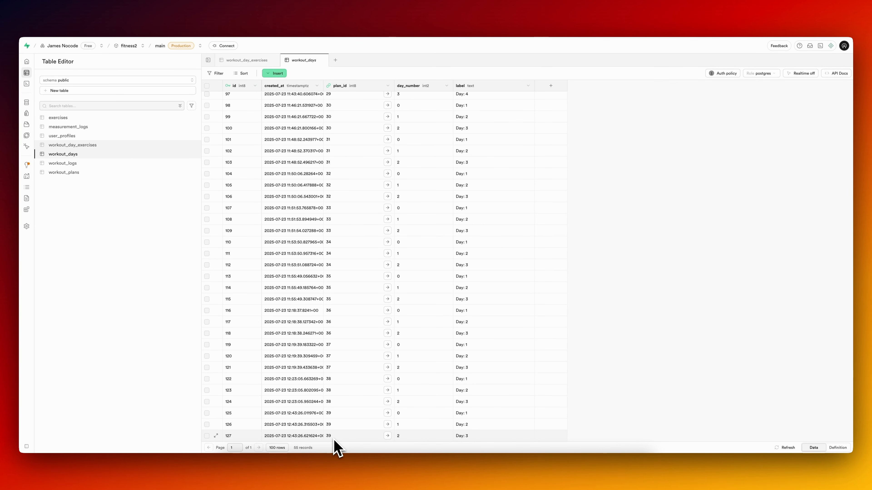
click(77, 172)
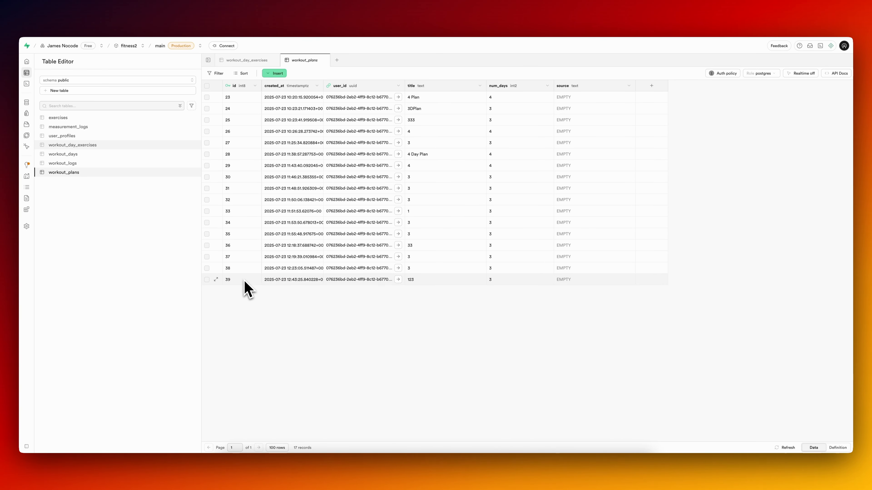
click(91, 157)
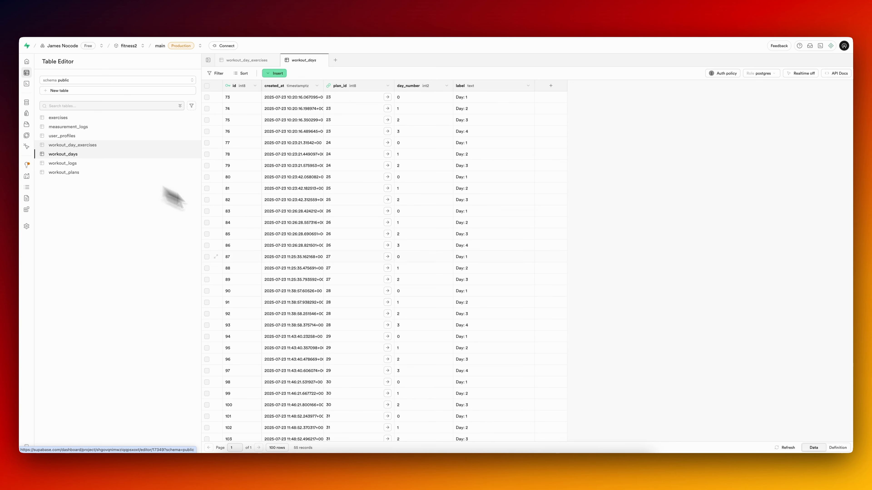
scroll(340, 424, down, 10)
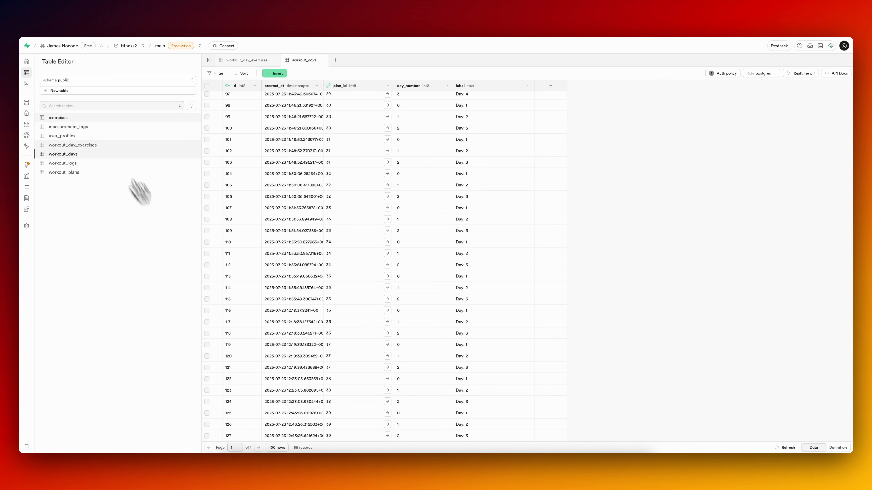
click(87, 145)
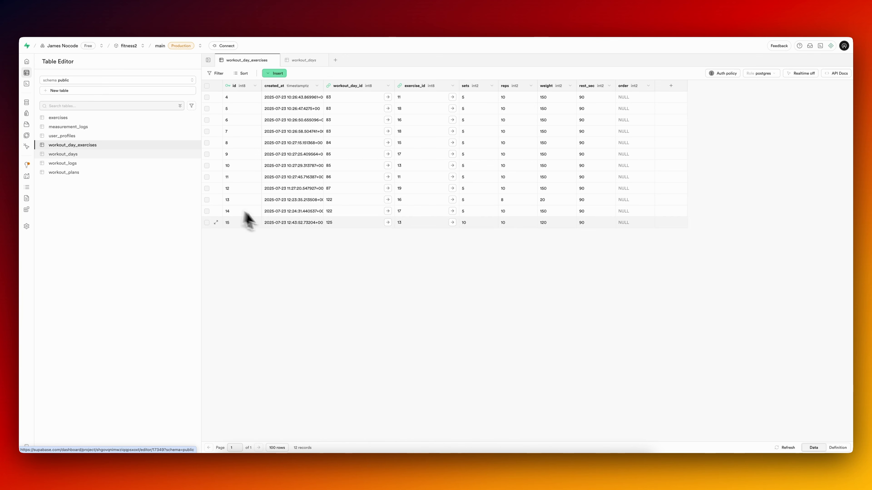
click(109, 155)
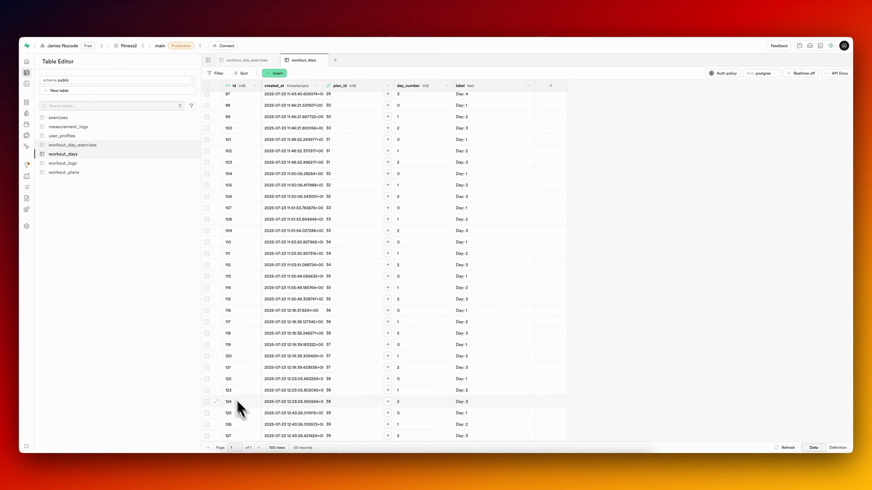
click(94, 145)
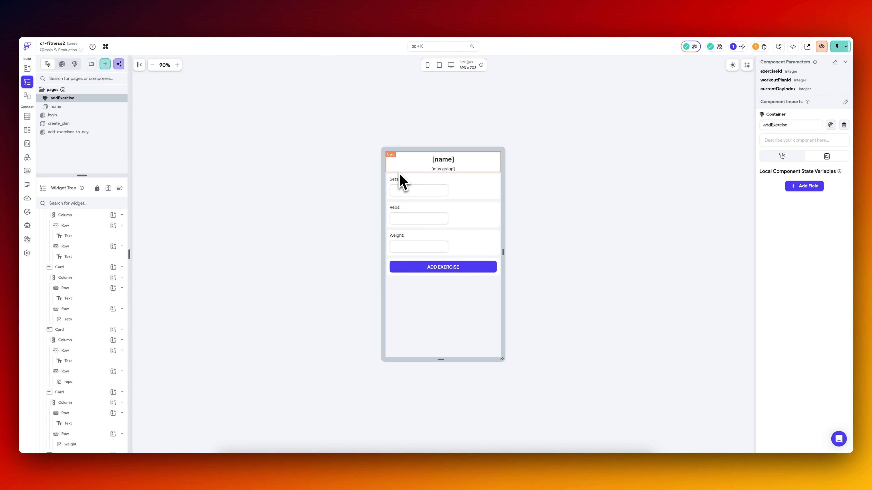
Switch back to FlutterFlow and set the height of AddEx's addExercise bottom sheet on add_exercises_to_day to 430 px.
scroll(82, 237, up, 2)
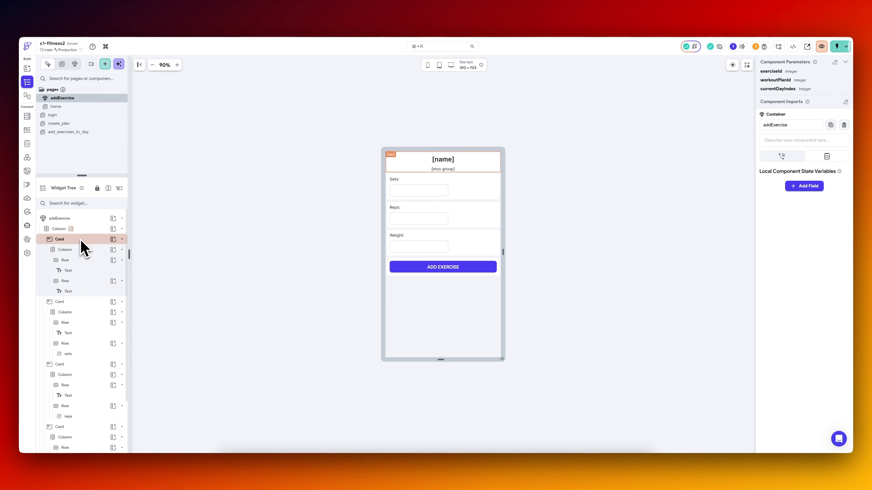
click(68, 123)
click(83, 132)
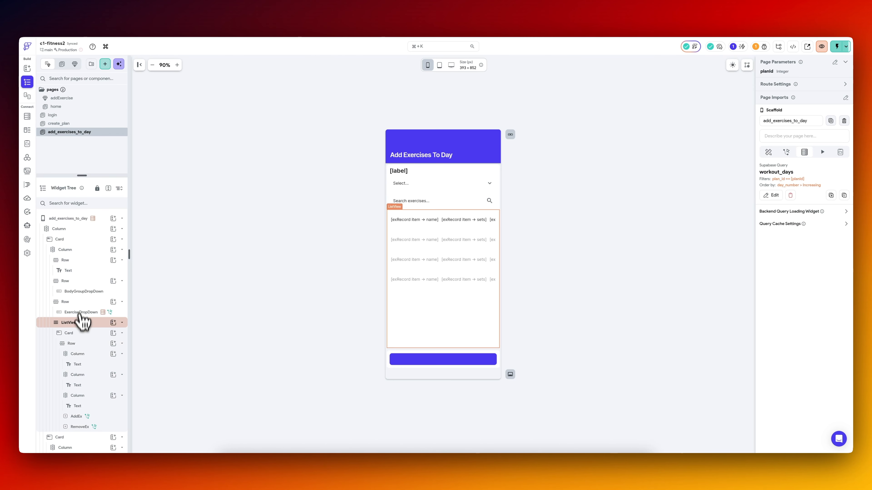
scroll(83, 331, down, 5)
click(98, 381)
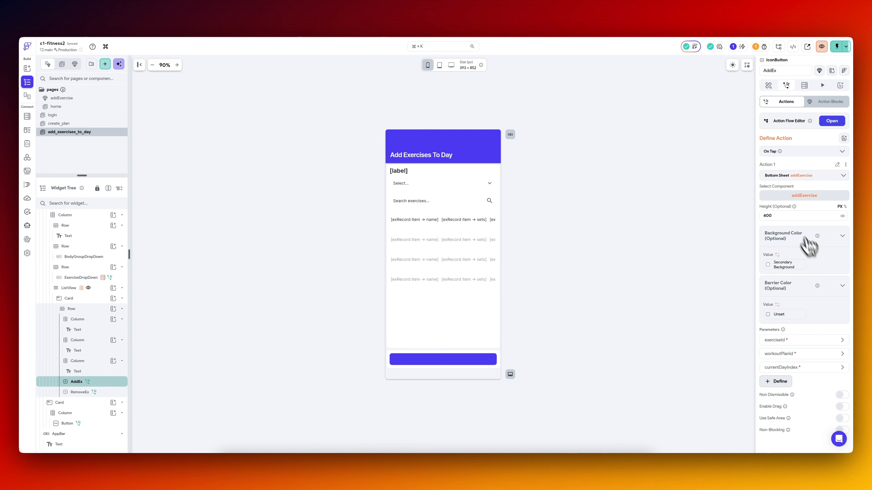
click(784, 215)
text(43)
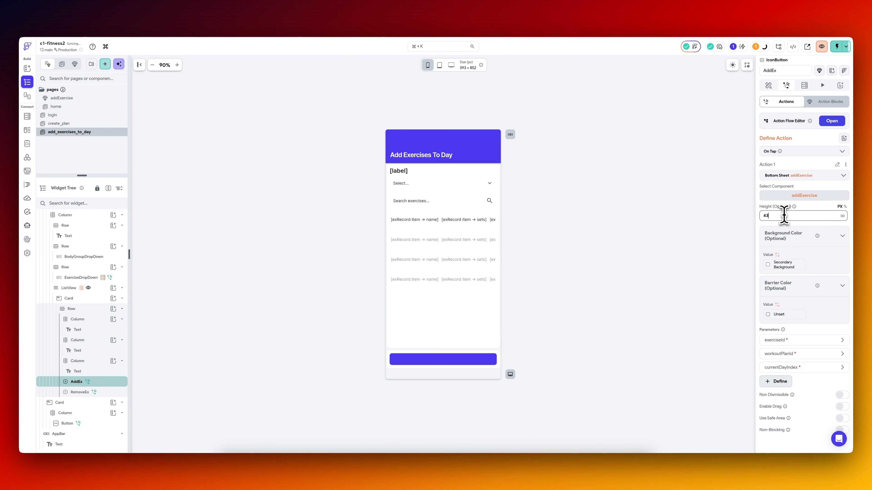
text(0)
scroll(86, 242, up, 2)
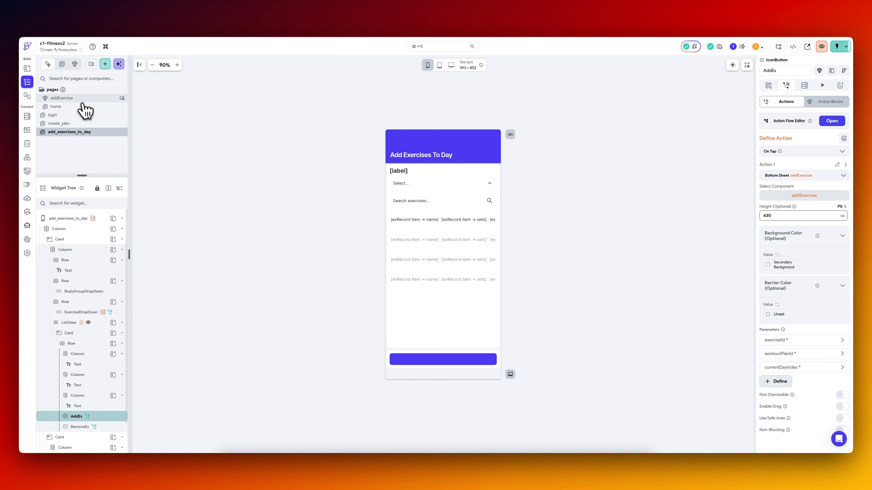
Open the addExercise component and switch its outer column to a single padding value for all sides.
click(82, 98)
click(85, 228)
click(85, 229)
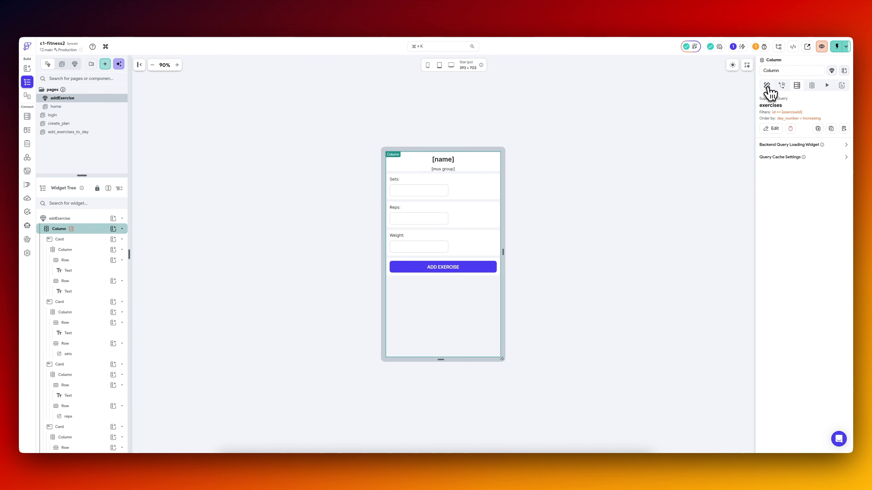
click(766, 86)
click(797, 178)
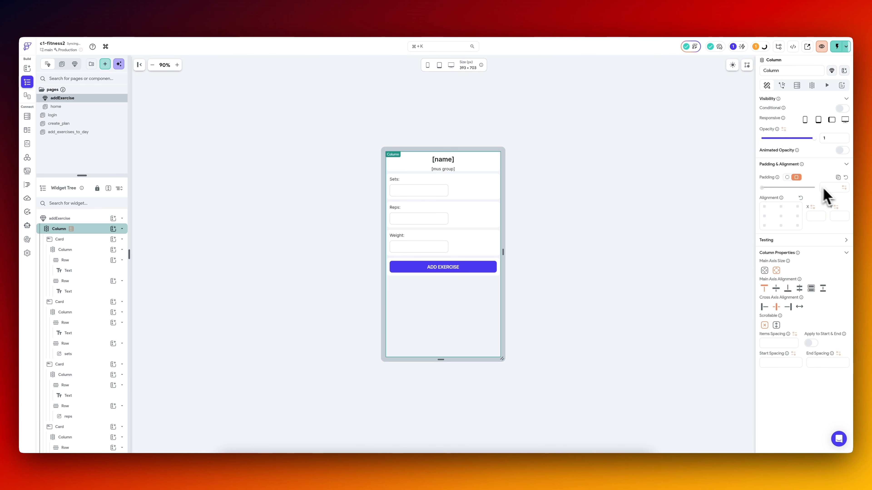
click(663, 233)
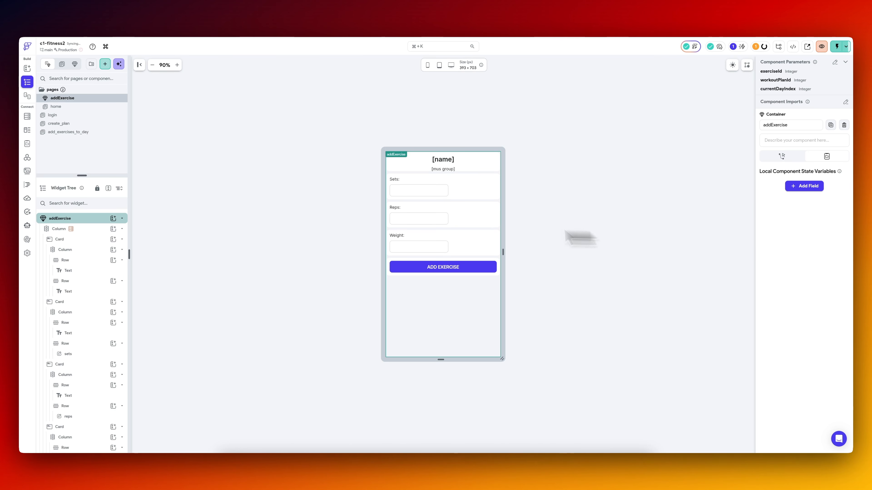
Set a uniform padding of 20 on the card holding the exercise name and muscle group.
click(96, 228)
click(90, 220)
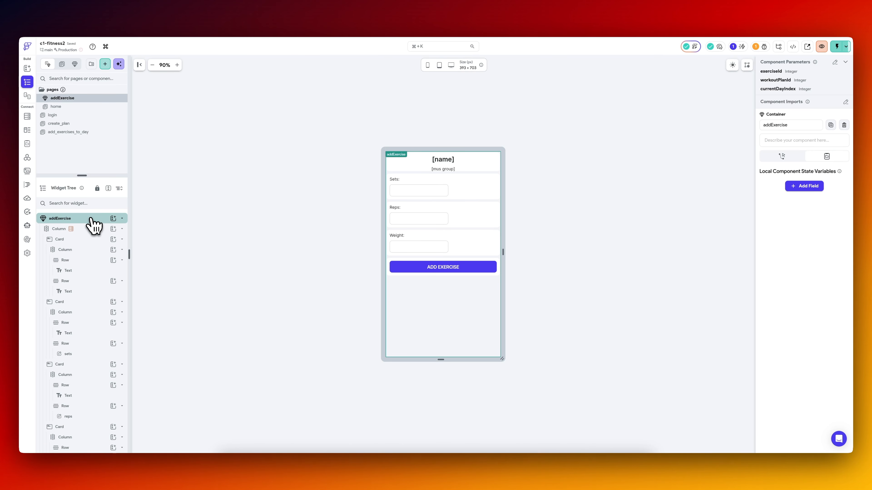
click(92, 231)
click(91, 240)
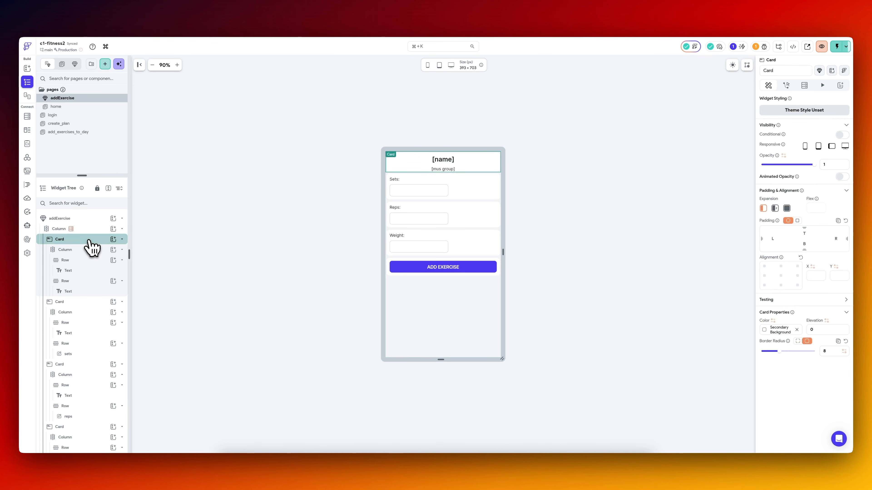
click(797, 220)
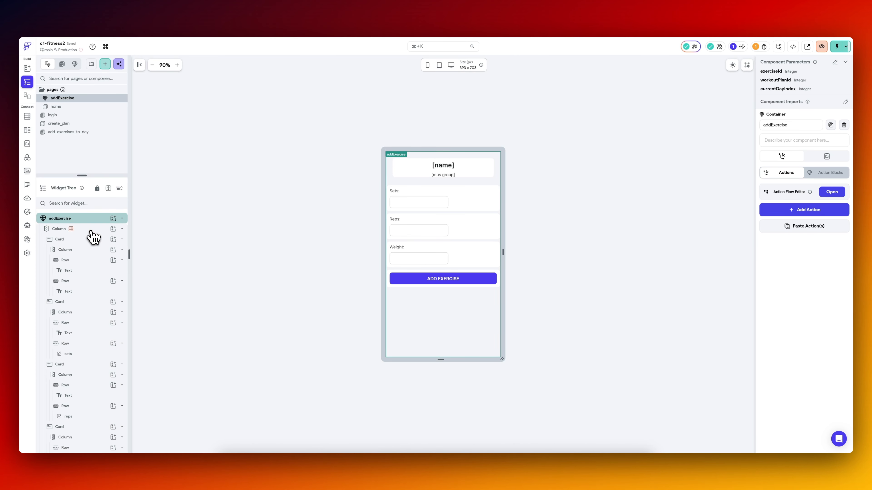
Wrap addExercise's outer column in a Container and give the container a white fill color.
click(90, 230)
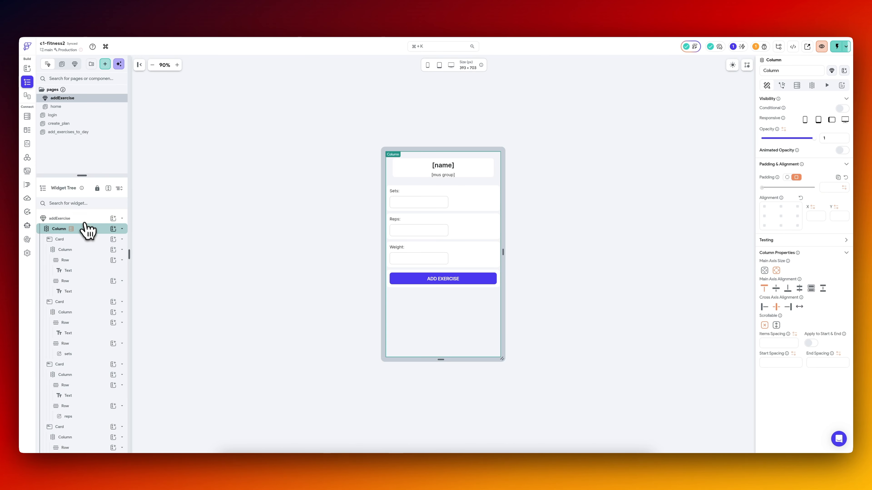
right_click(88, 229)
click(117, 274)
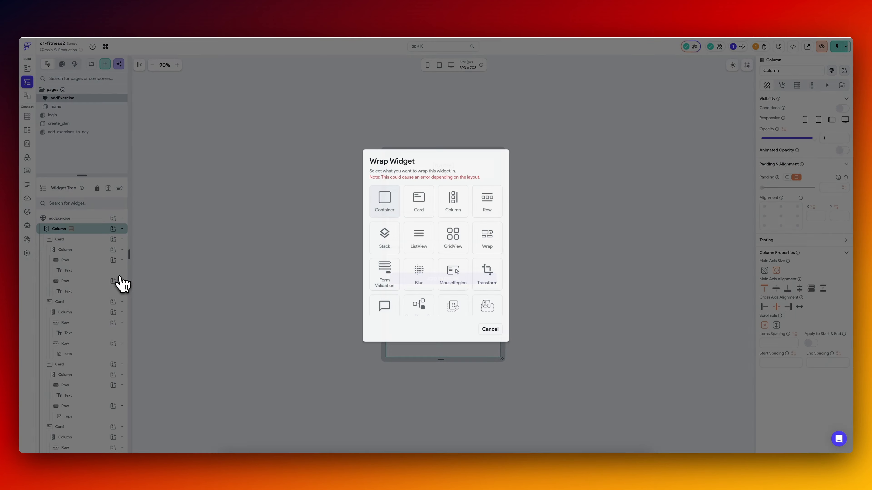
key(Return)
click(766, 344)
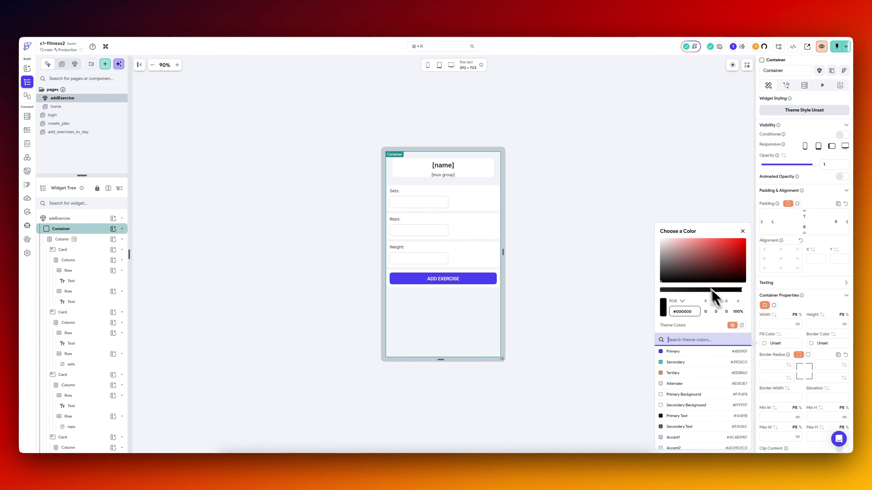
click(607, 164)
Add uniform padding to addExercise's outer column and remove the padding from the card with the exercise name.
click(88, 253)
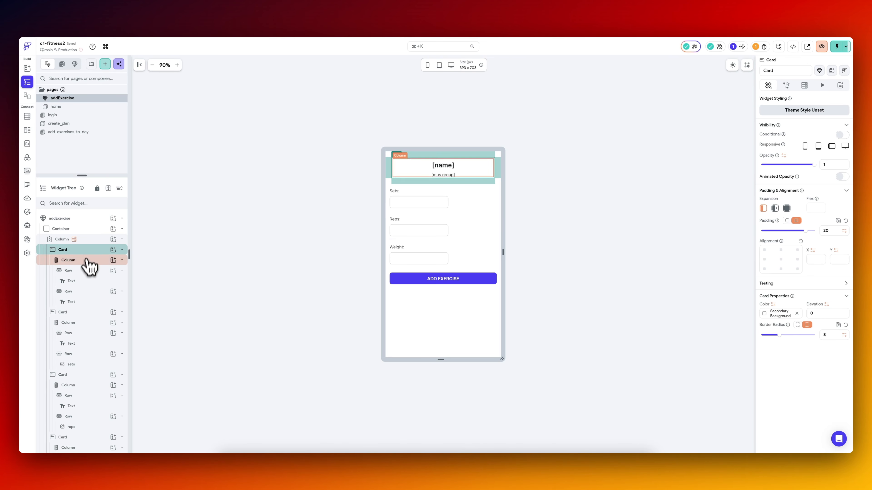
click(83, 312)
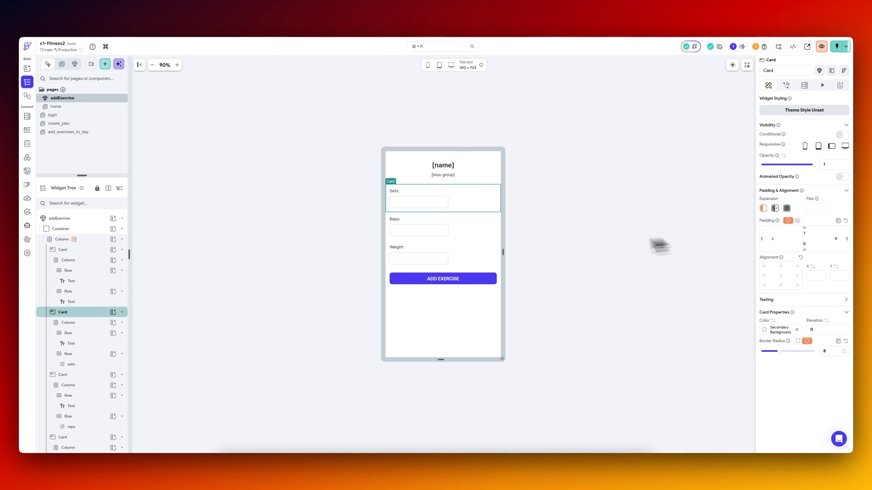
click(94, 241)
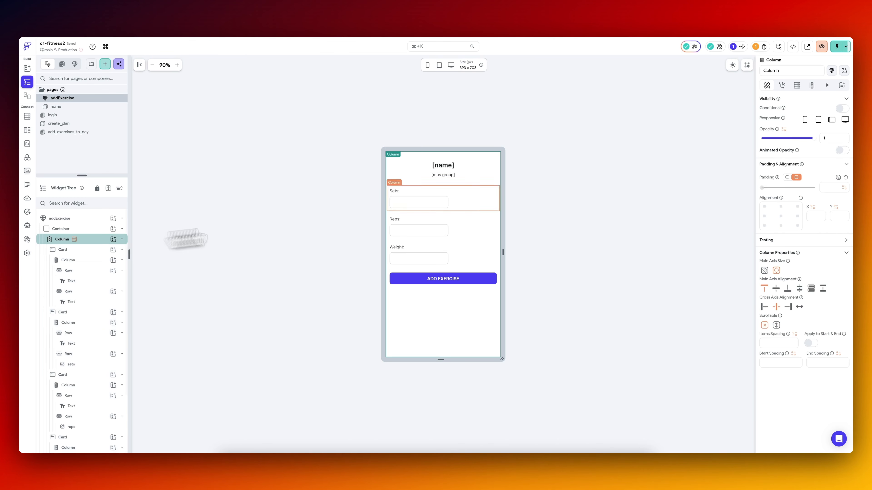
click(87, 250)
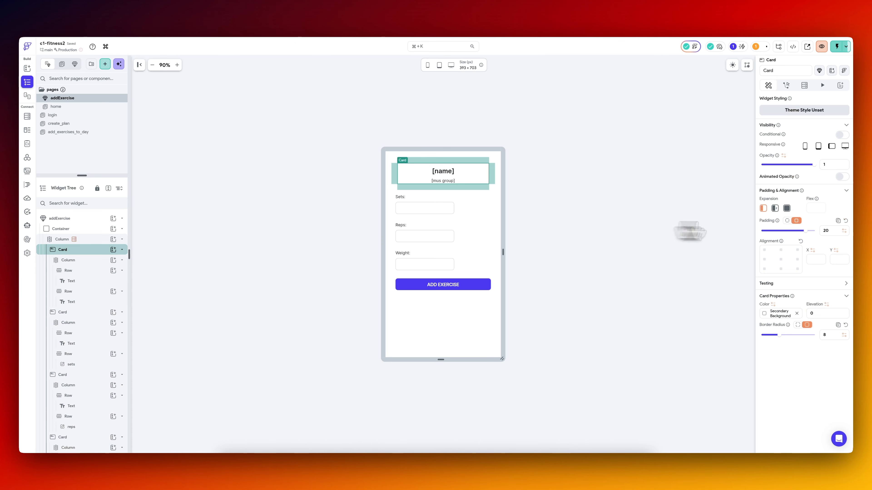
click(553, 210)
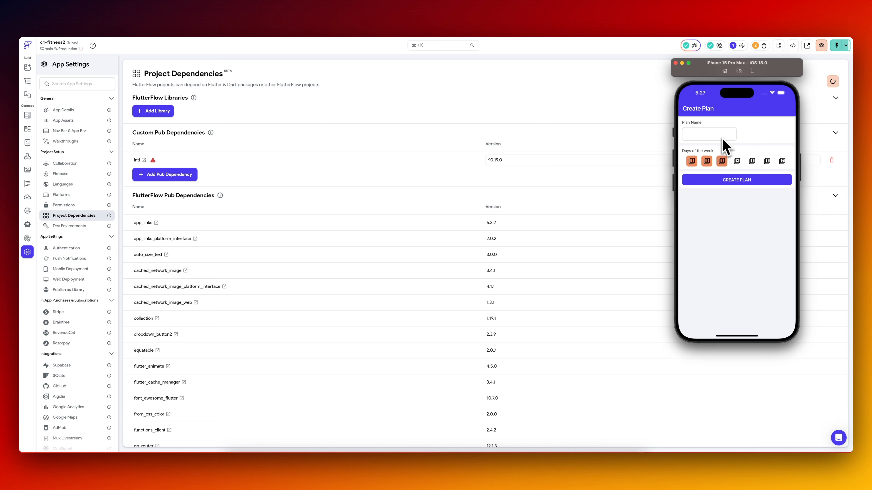
In the test app, create the plan and open Day 1's bottom sheet for Resistance Band Bicep Curls under Biceps, entering 10 sets.
click(731, 181)
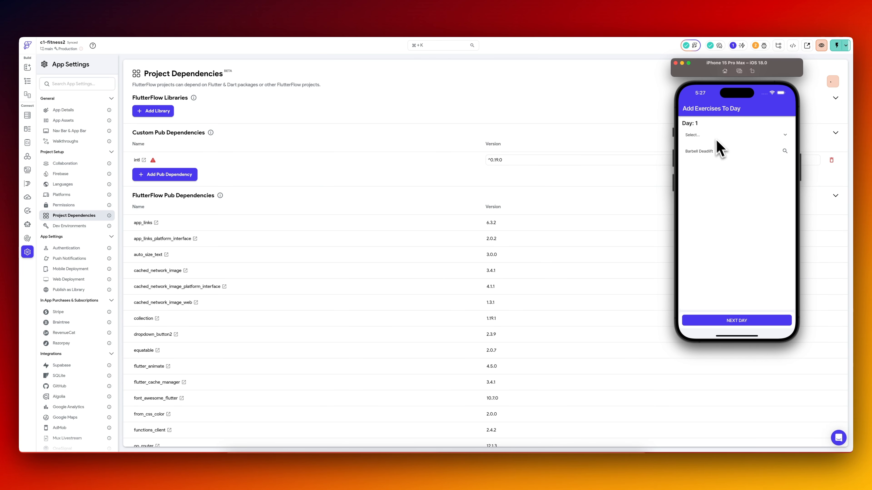
click(707, 137)
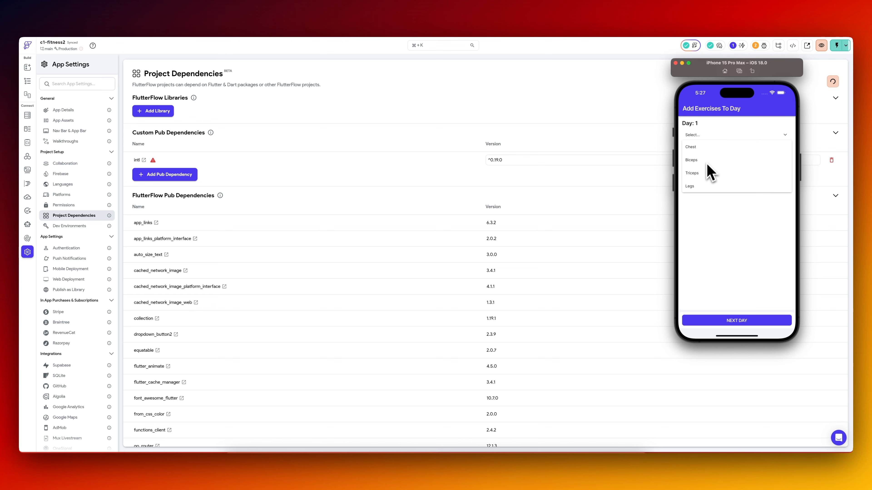
click(697, 161)
click(713, 153)
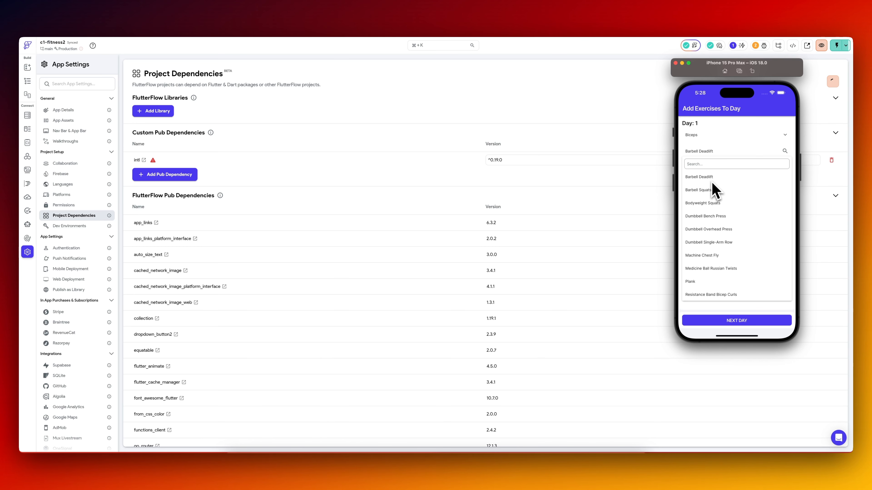
text(bice)
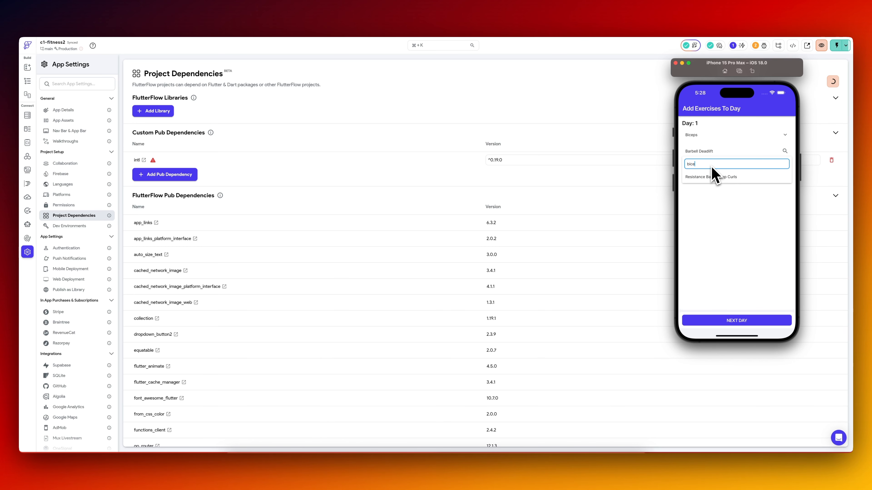
click(720, 178)
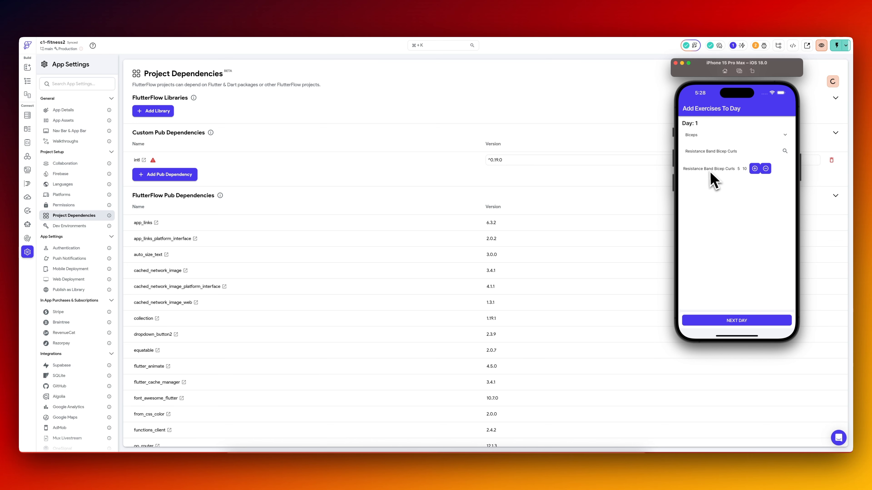
click(755, 169)
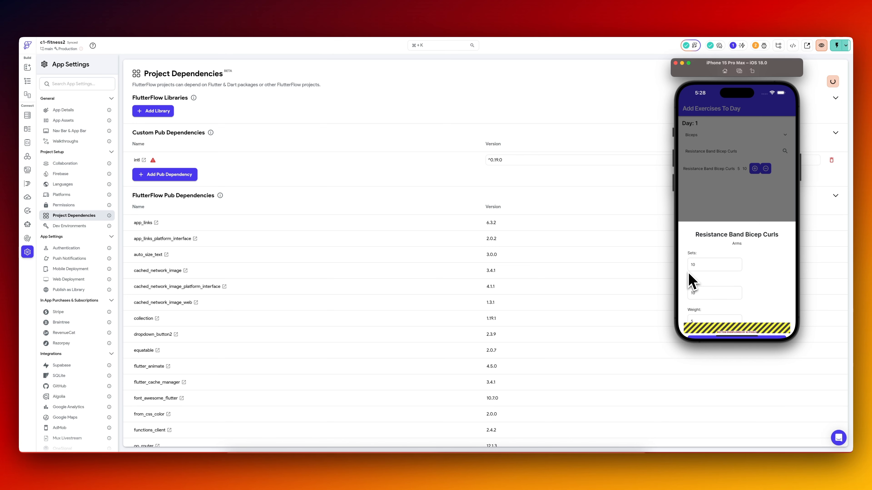
Switch back to FlutterFlow and set the height of AddEx's addExercise bottom sheet on add_exercises_to_day to 550 px.
click(523, 89)
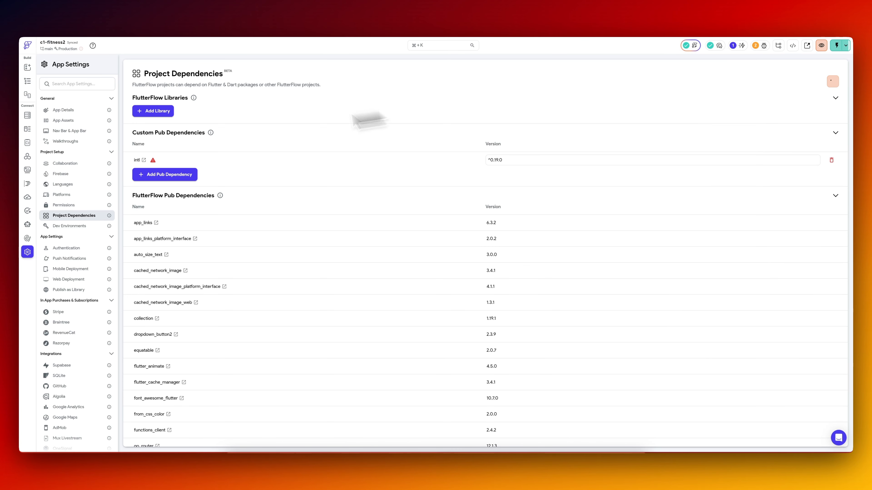
click(27, 81)
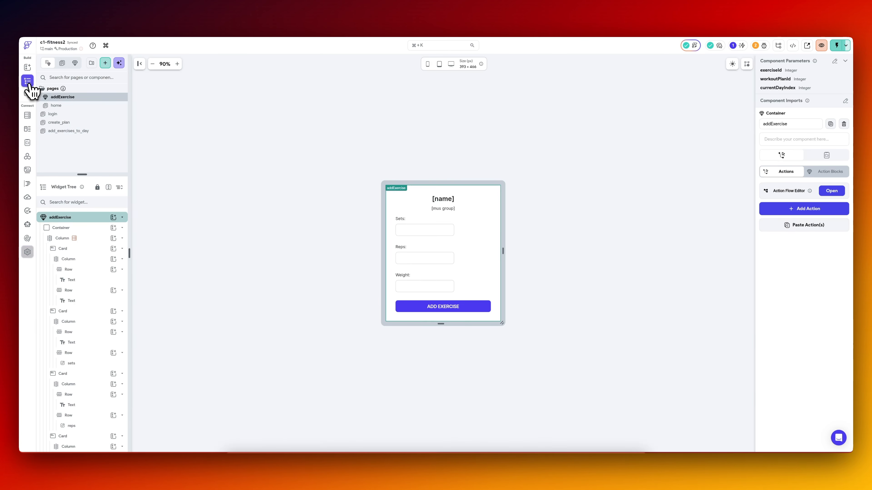
click(78, 131)
click(72, 395)
click(805, 215)
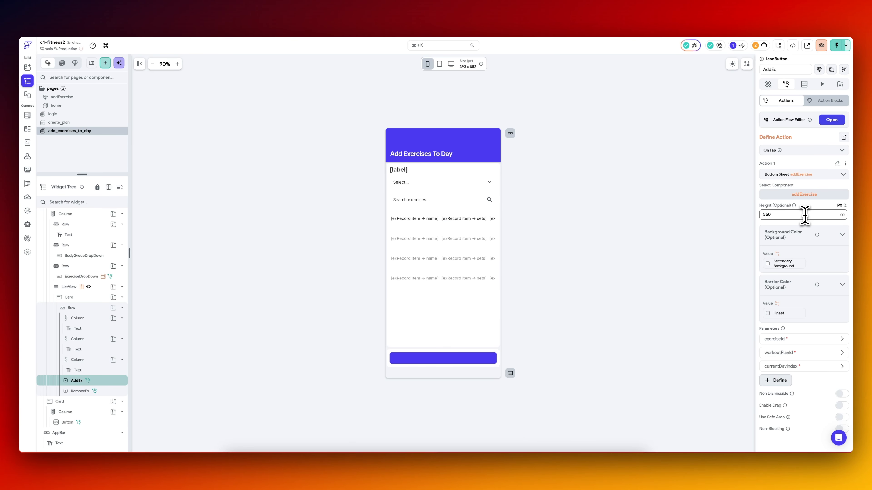
click(687, 239)
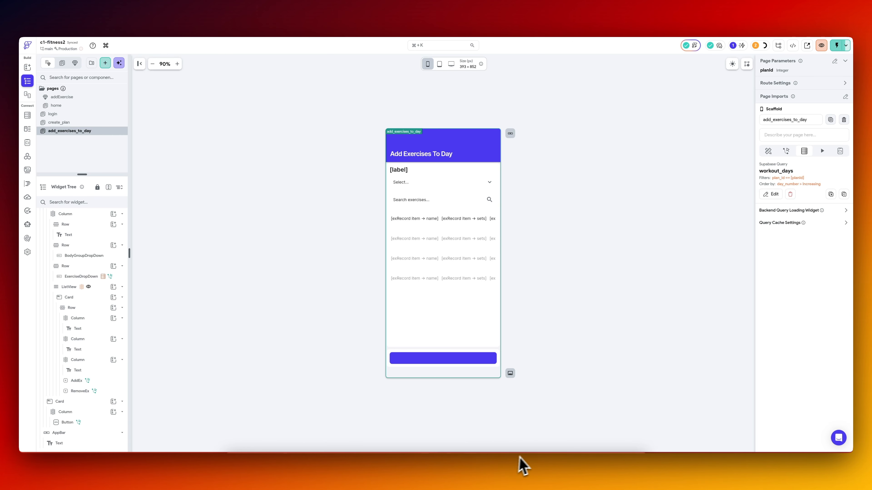
Switch to VS Code and load the latest FlutterFlow code into the iPhone 15 Pro Max simulator.
click(561, 463)
click(360, 217)
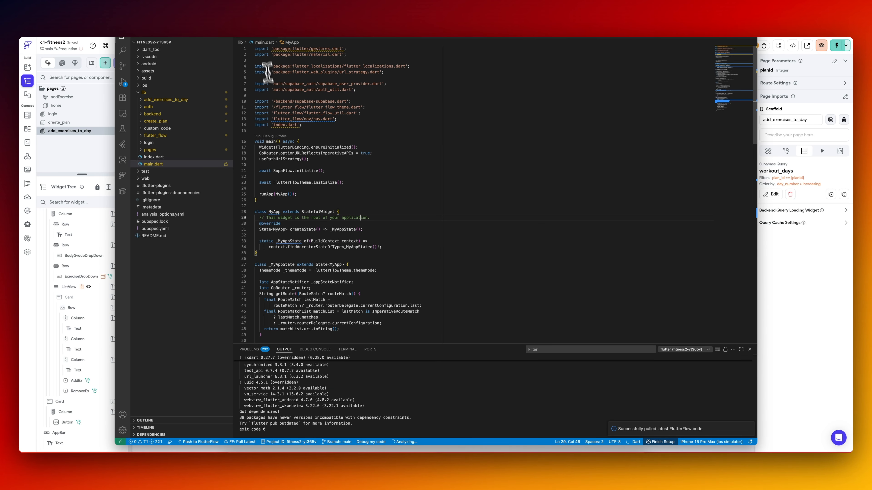
click(653, 24)
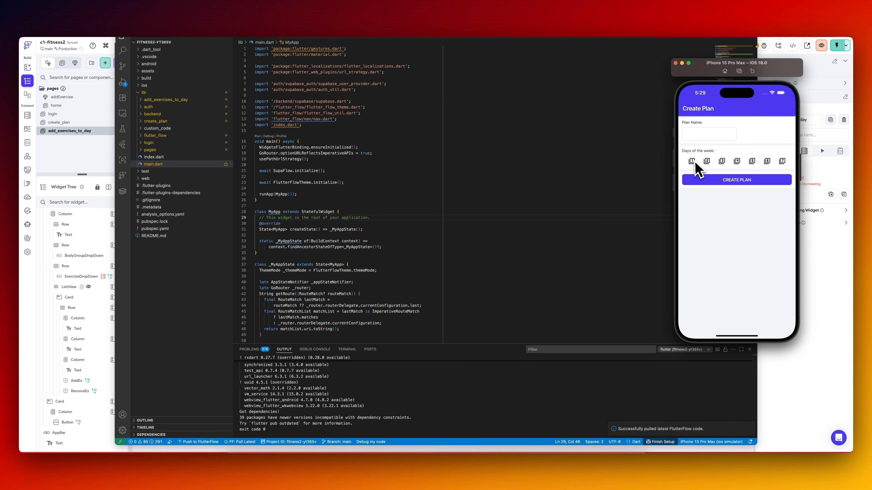
Create a new plan in the simulator and add Dumbbell Bench Press to Day 1 with 10 sets through the bottom sheet.
click(693, 161)
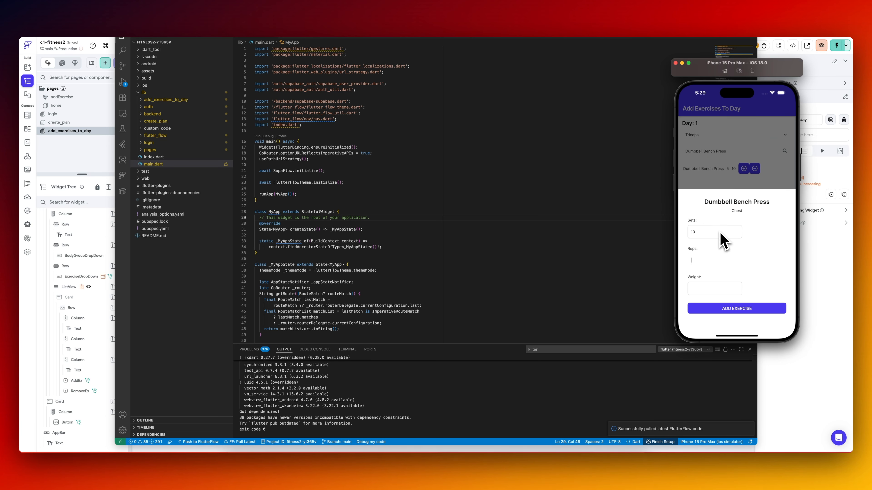
click(743, 311)
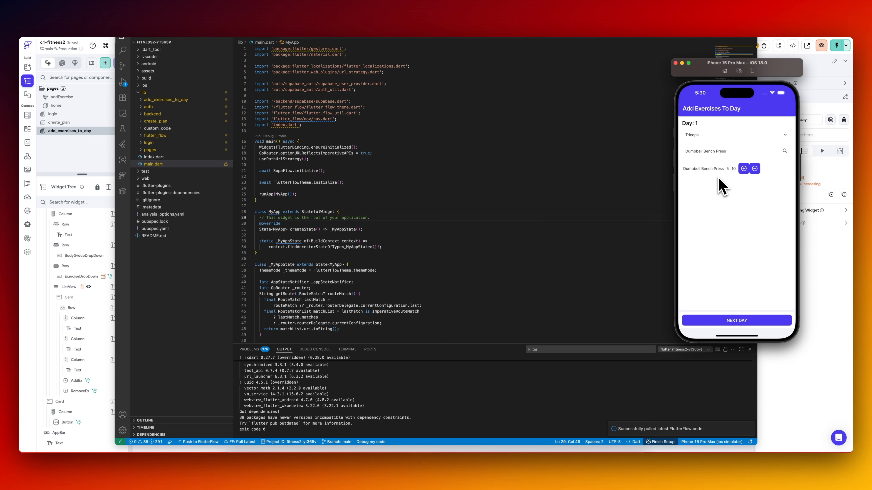
Switch back to FlutterFlow and set the padding of the exercise ListView's card on add_exercises_to_day to 15.
click(778, 23)
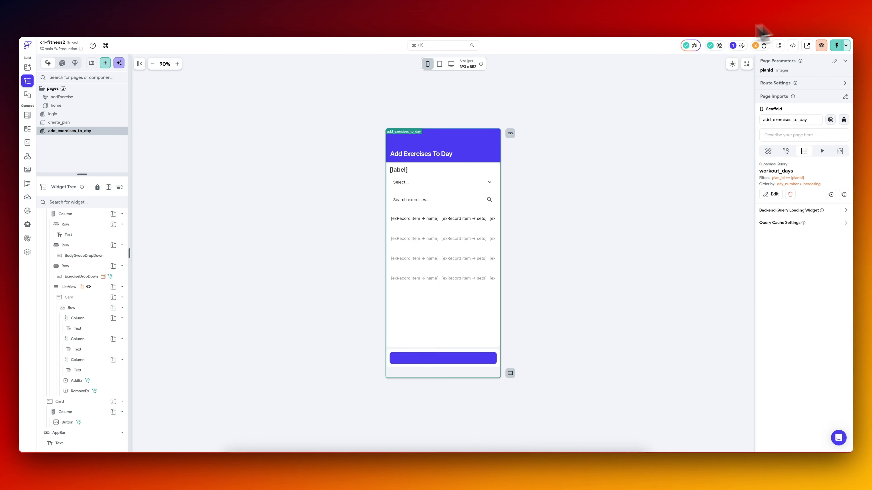
click(400, 220)
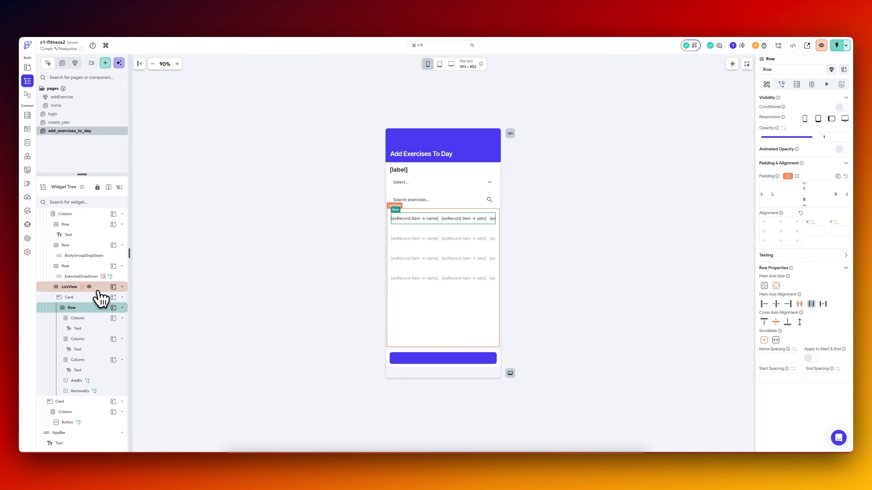
click(100, 297)
click(94, 307)
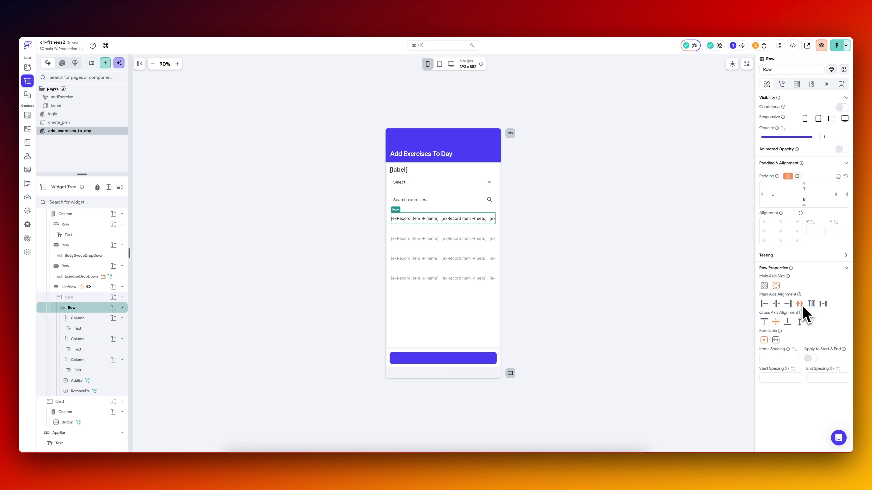
click(577, 467)
click(583, 242)
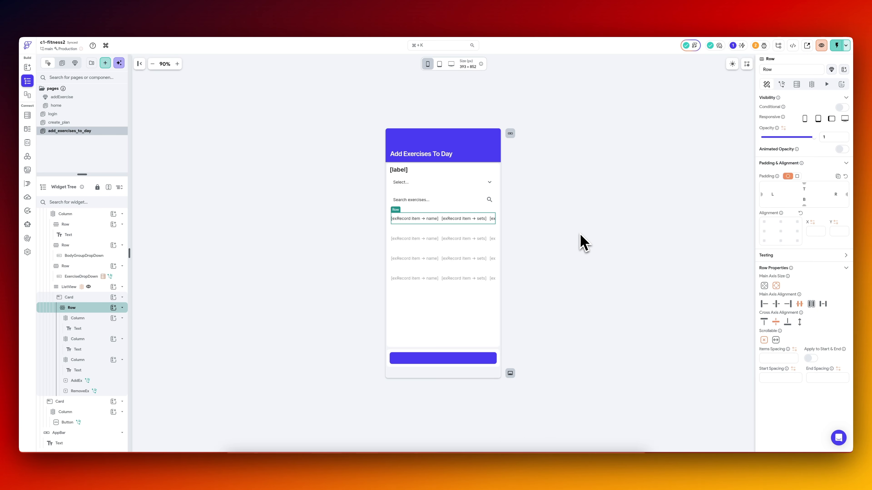
click(88, 297)
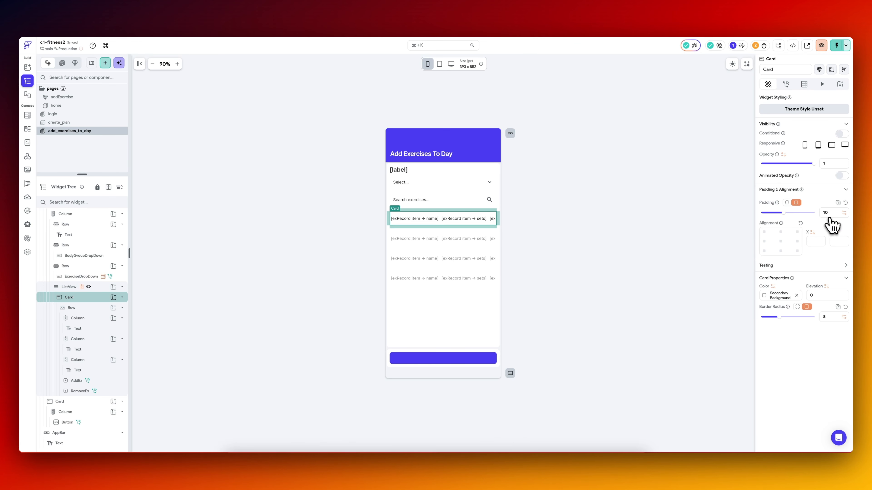
text(15)
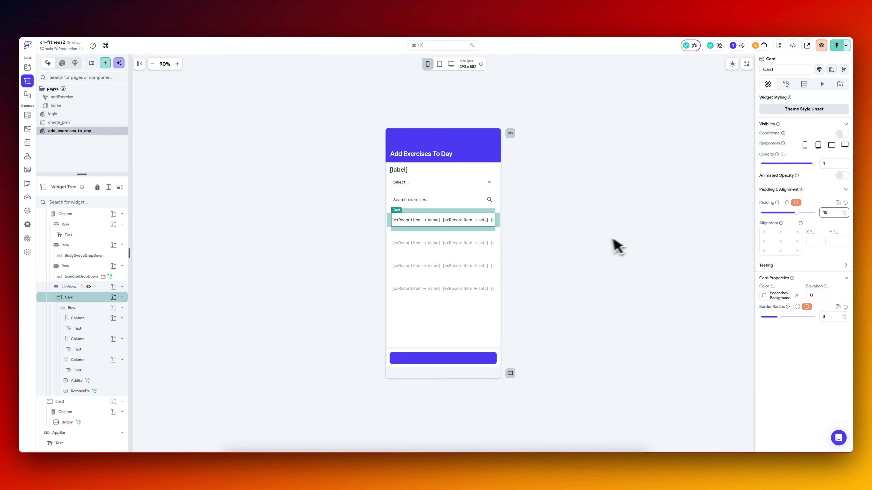
click(613, 240)
key(super+Tab)
click(405, 202)
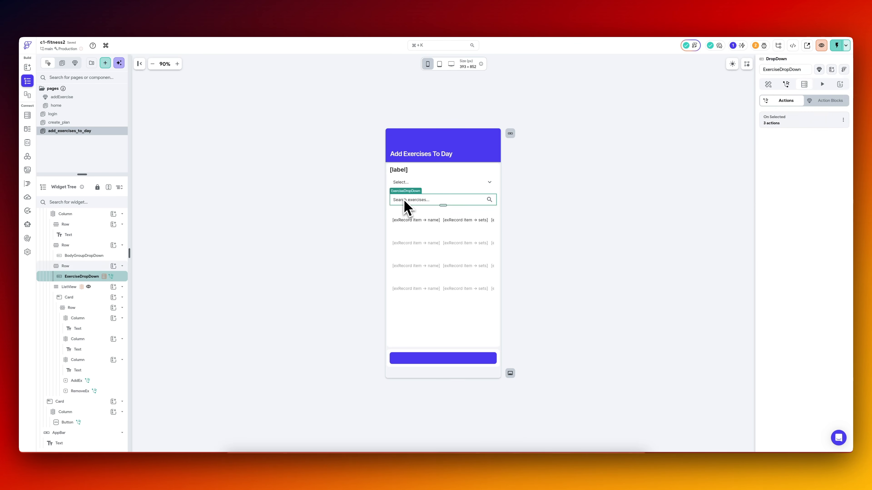
click(768, 84)
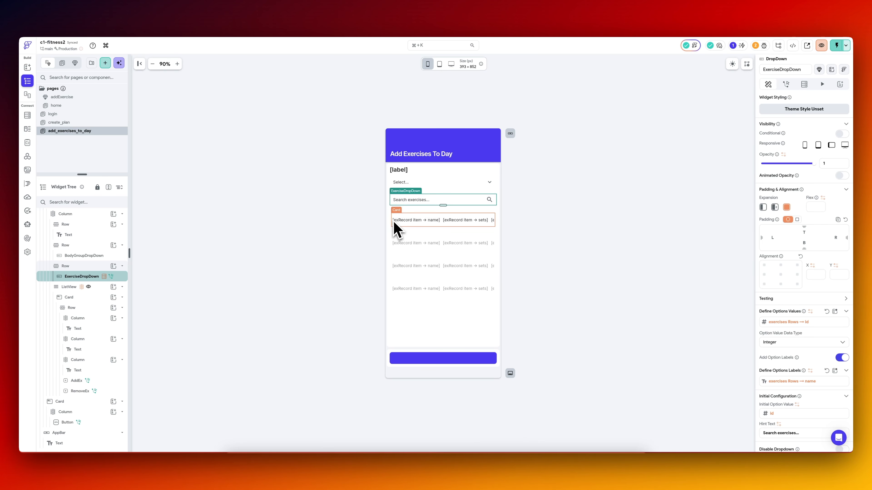
click(391, 228)
click(364, 236)
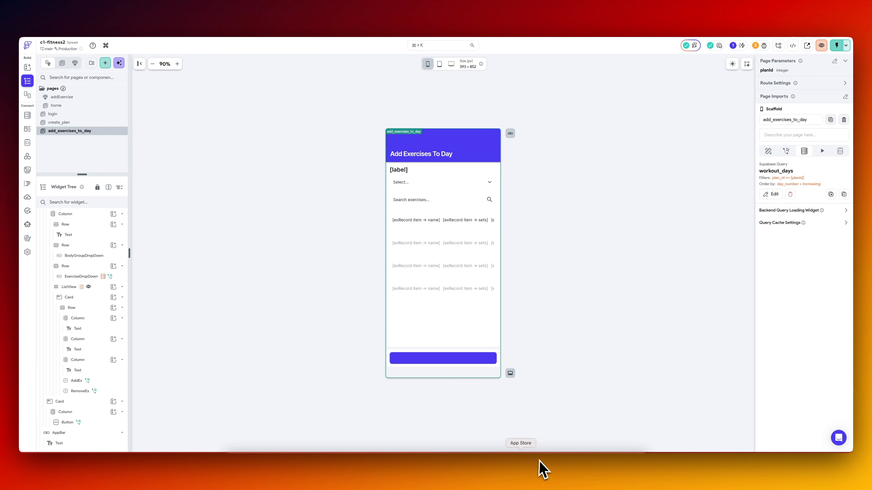
Switch to the simulator and add Bodyweight Squats to Day 3 with 10 sets, 10 reps and a weight of 120.
click(491, 465)
click(775, 237)
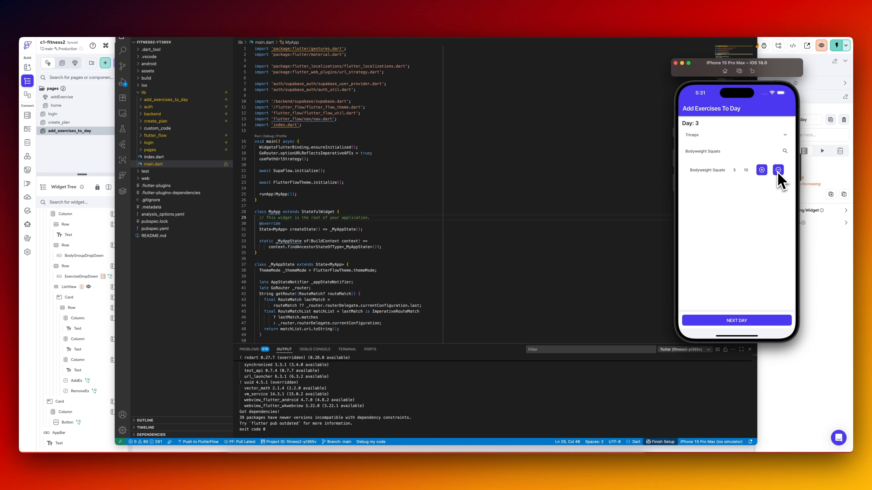
click(761, 170)
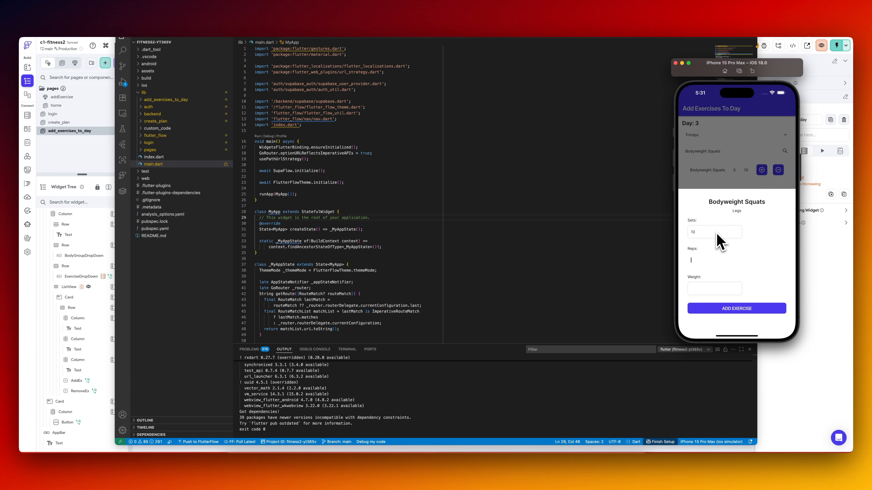
click(739, 309)
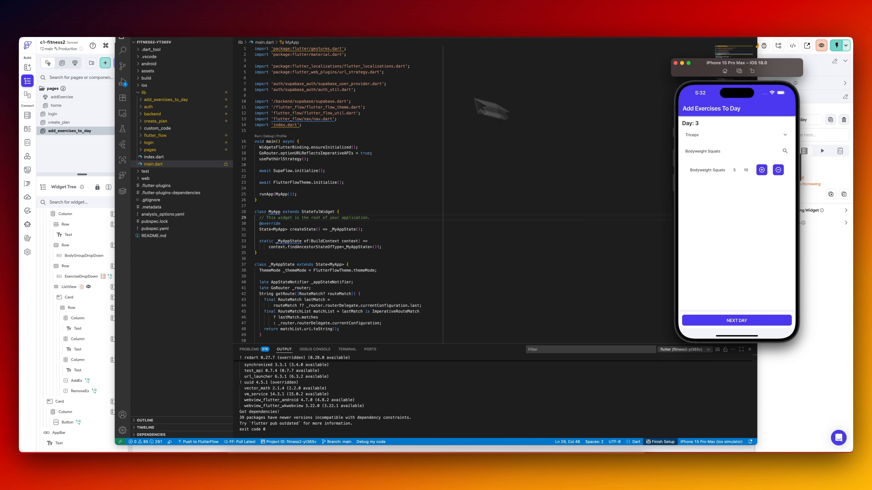
Switch back to FlutterFlow and turn off conditional visibility for the exercise ListView.
click(298, 16)
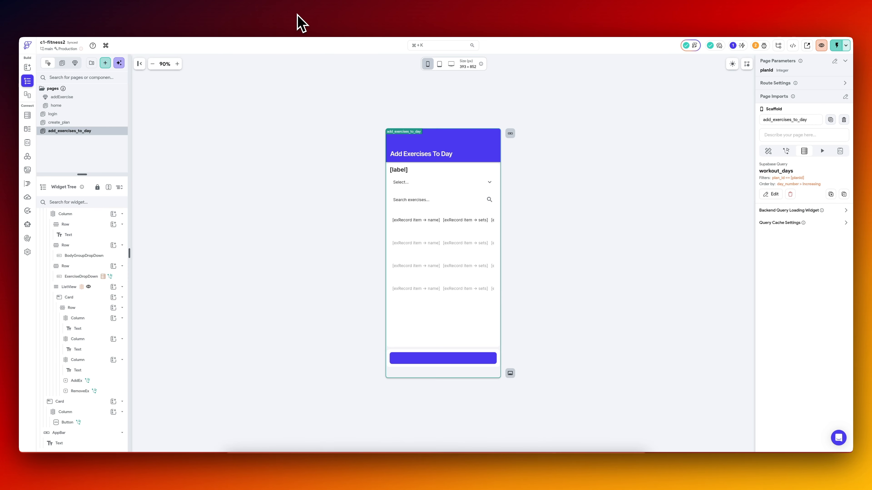
click(427, 249)
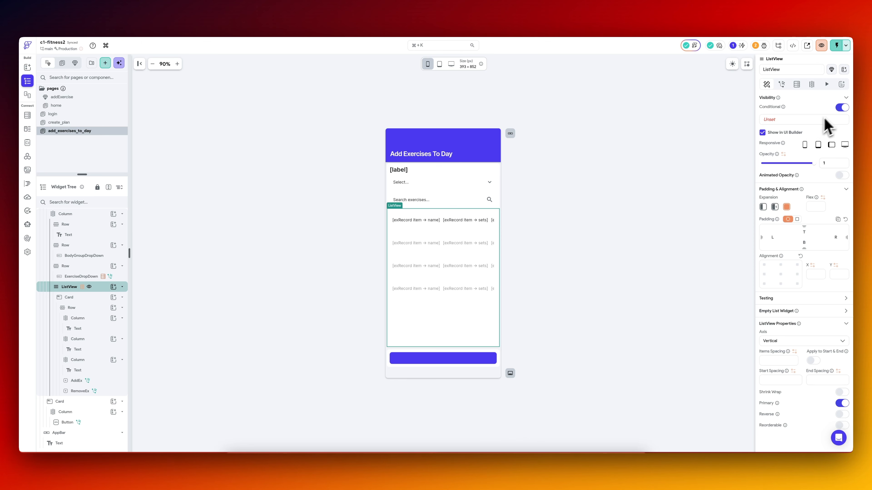
click(841, 108)
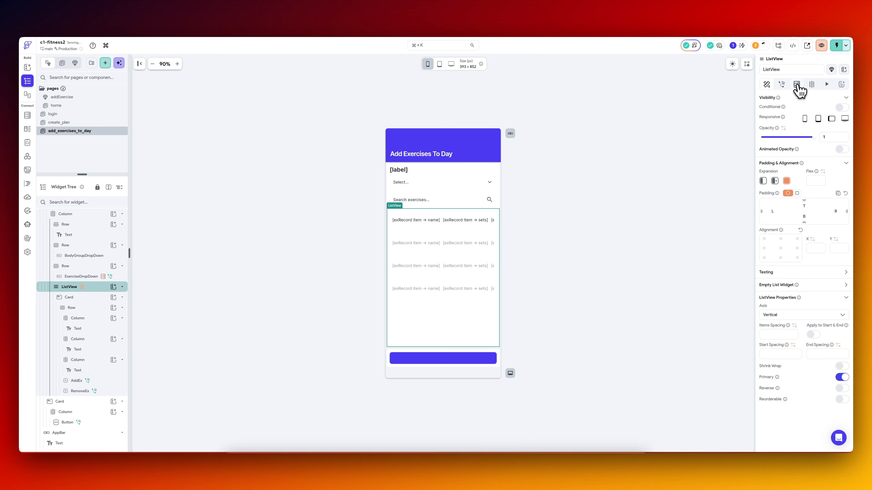
Review the variable that generates the exercise ListView's children, the AddEx button's action and styling, and the fields of the exerciseType data type.
click(811, 85)
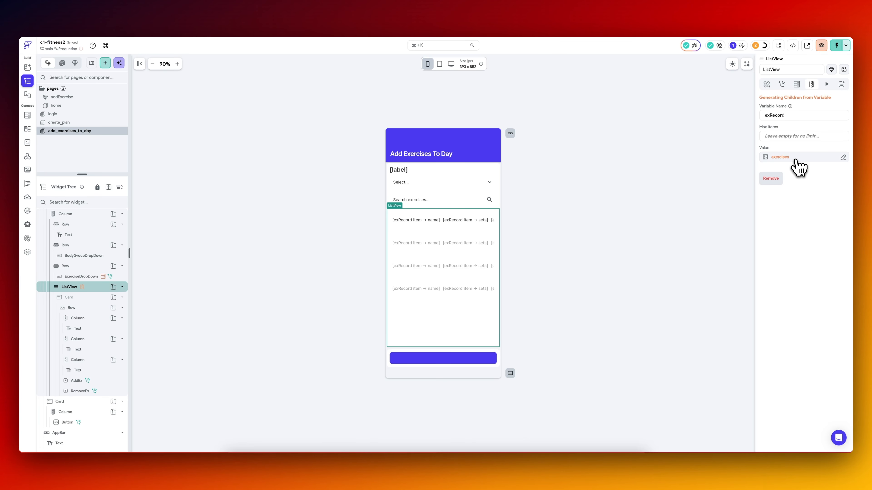
click(795, 161)
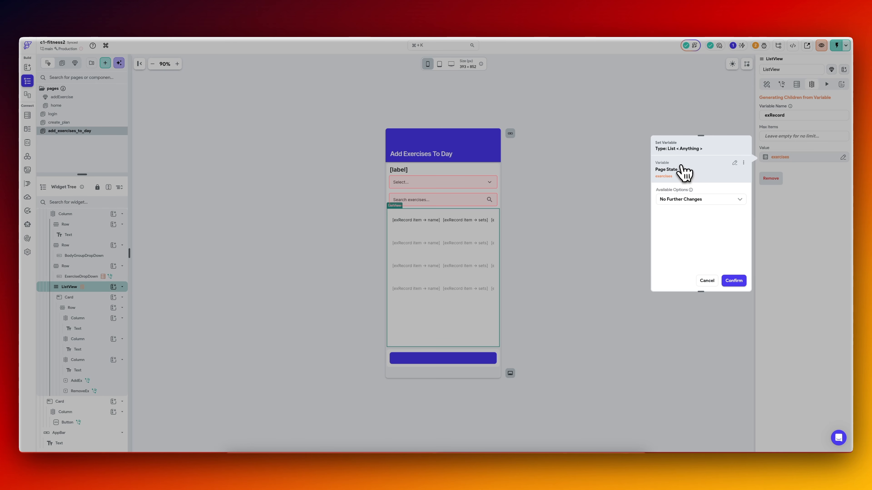
click(711, 278)
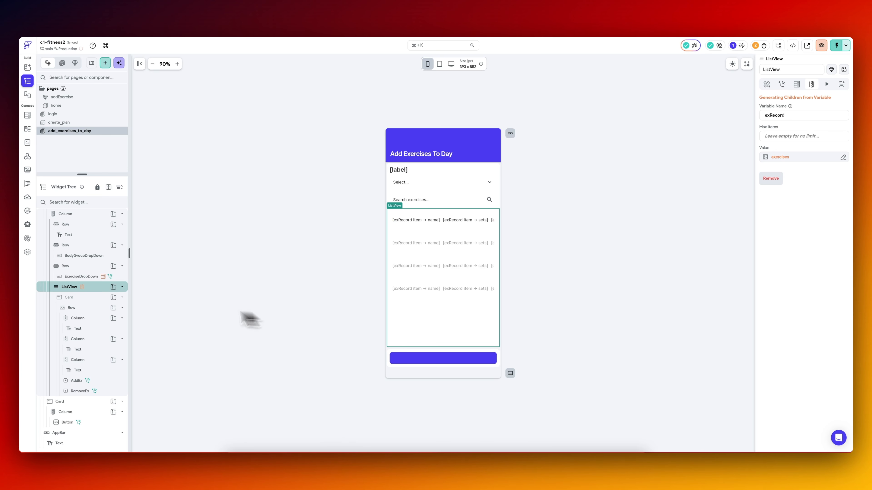
click(97, 307)
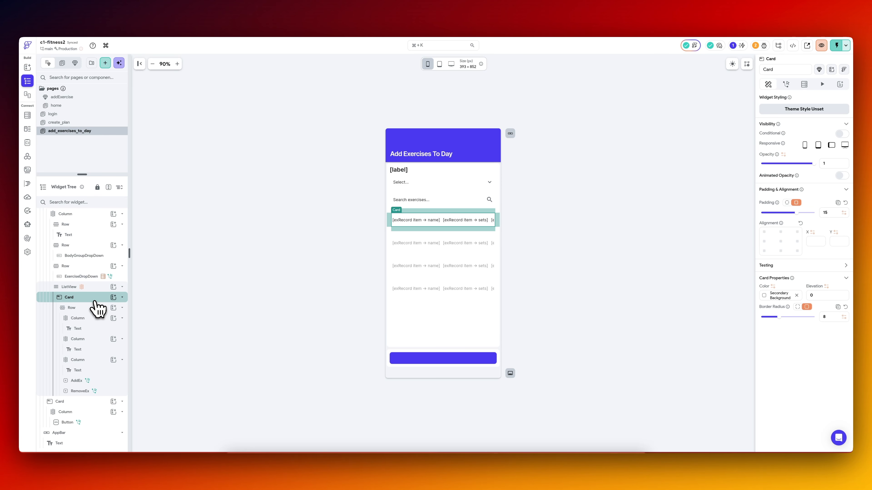
click(102, 382)
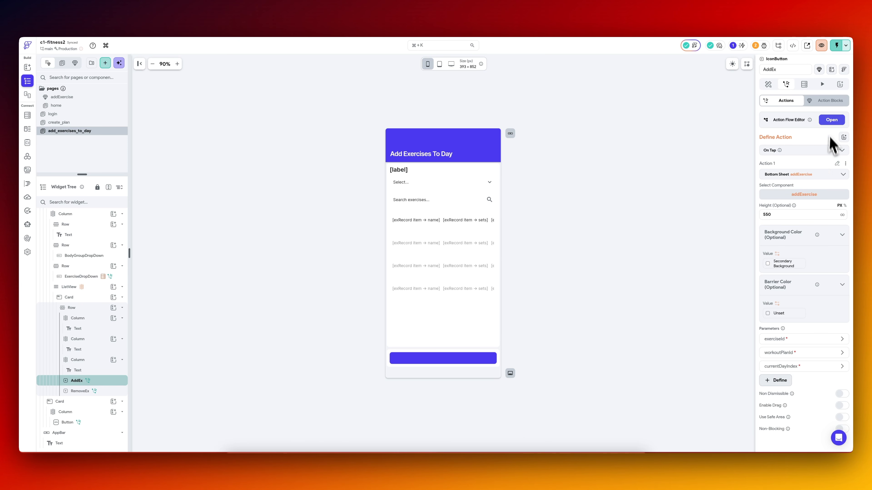
click(770, 85)
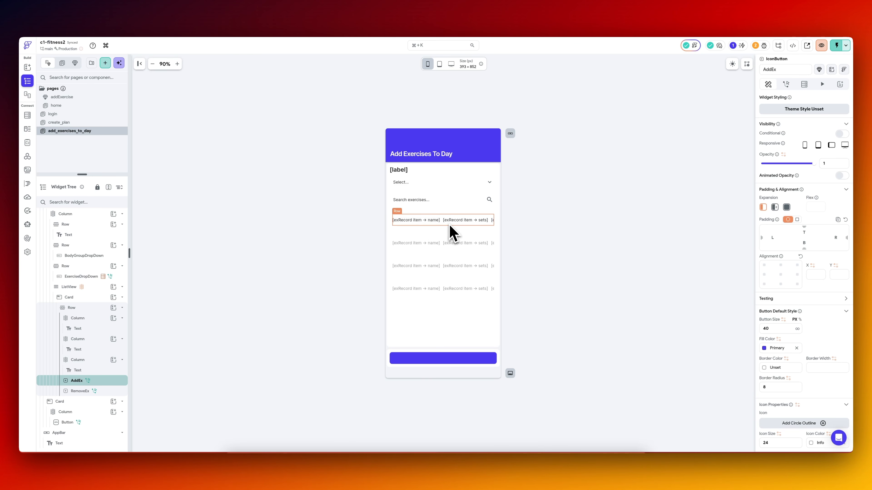
click(447, 233)
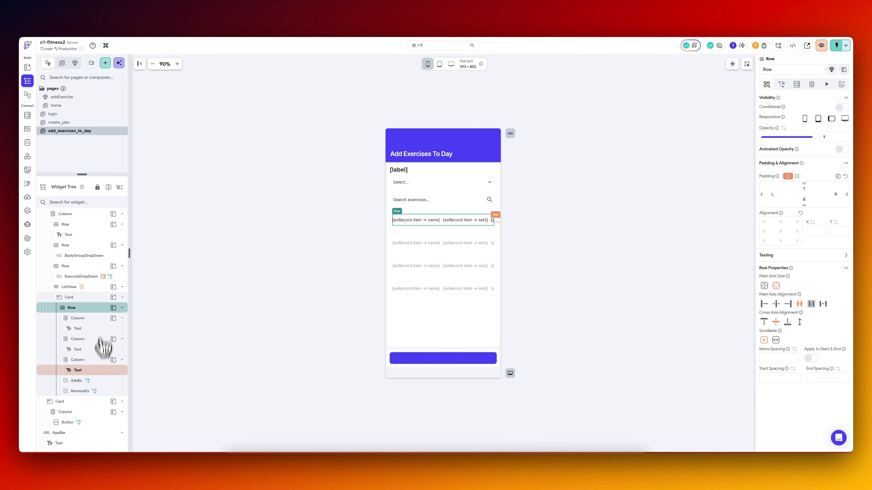
click(91, 298)
click(90, 288)
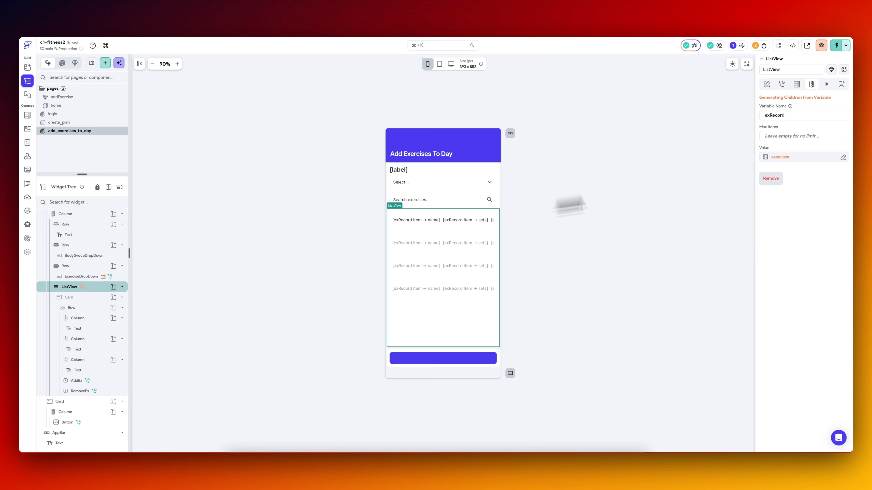
click(793, 159)
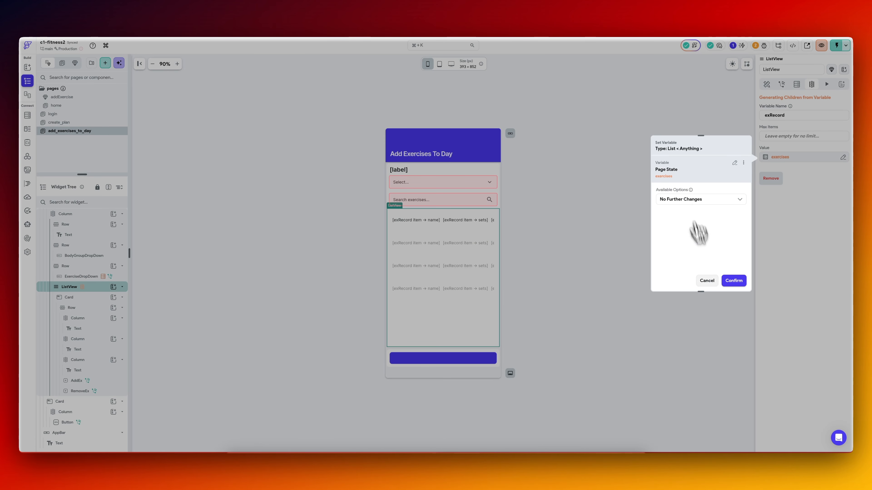
click(709, 281)
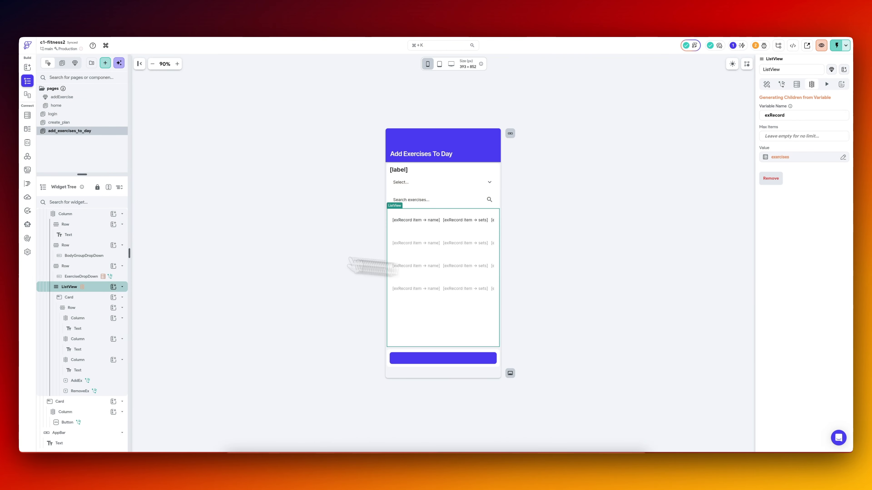
click(28, 129)
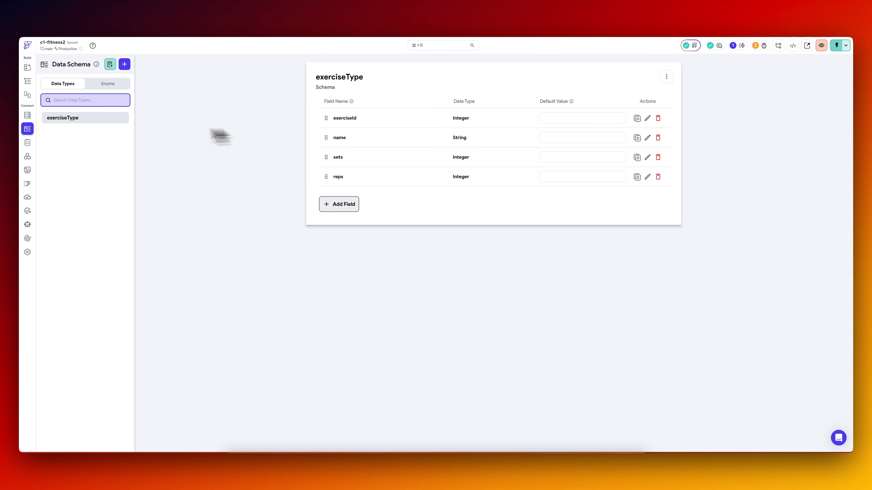
Wrap the exercise ListView on add_exercises_to_day in a Container.
click(30, 83)
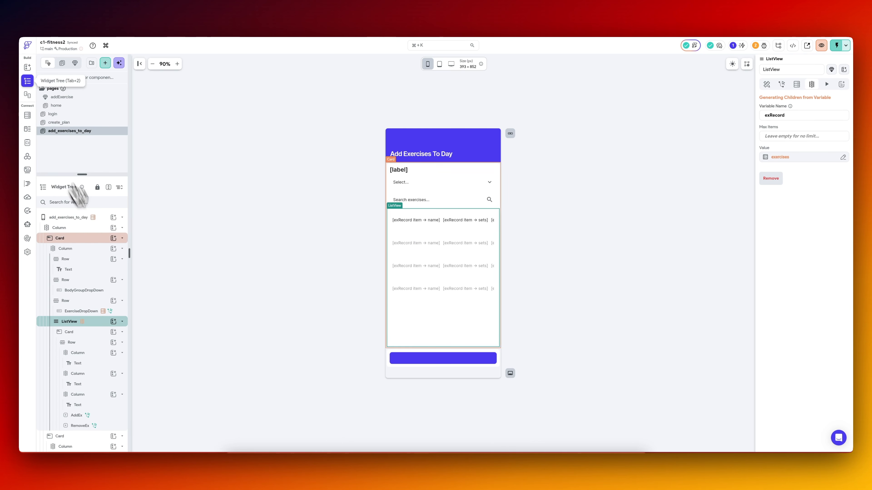
right_click(100, 328)
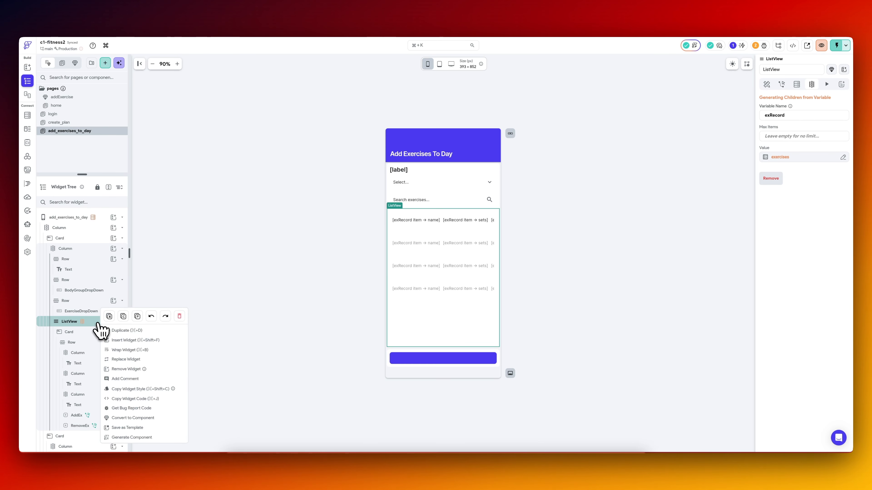
click(127, 331)
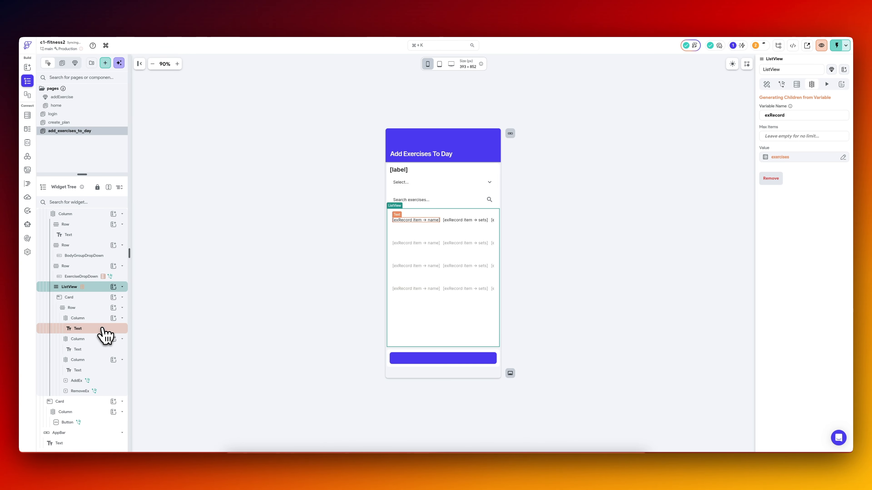
scroll(103, 327, up, 1)
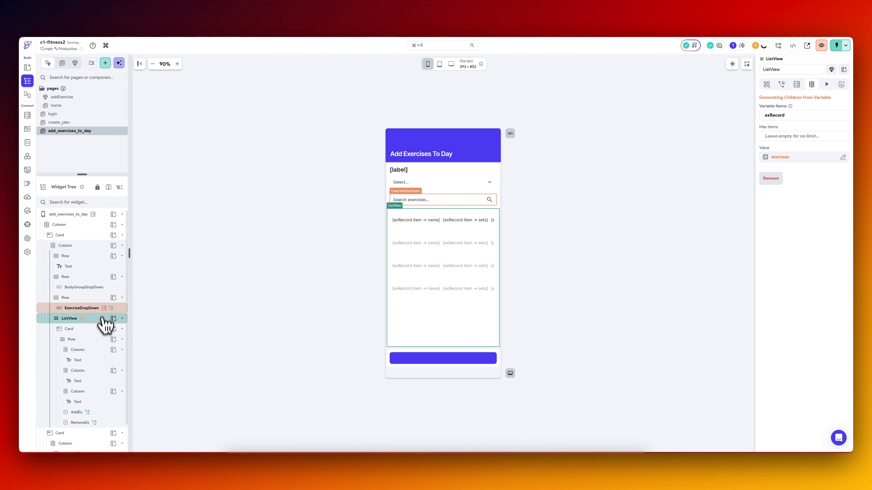
right_click(99, 322)
click(103, 328)
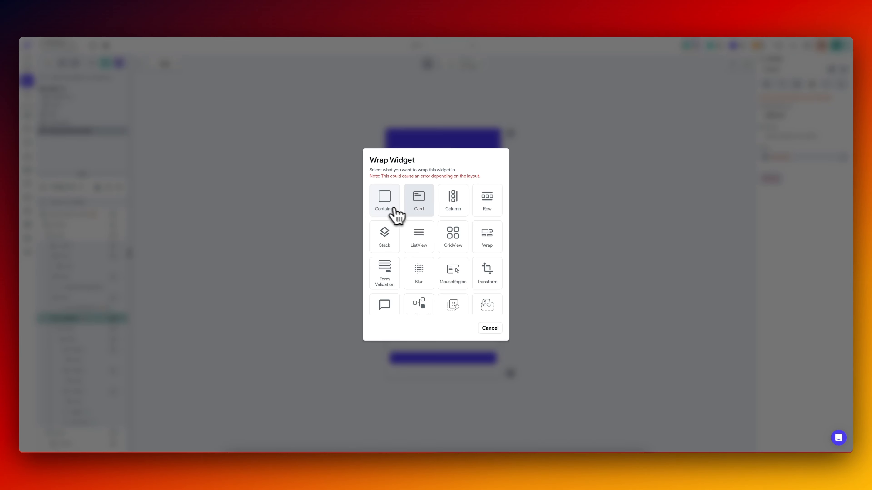
click(385, 203)
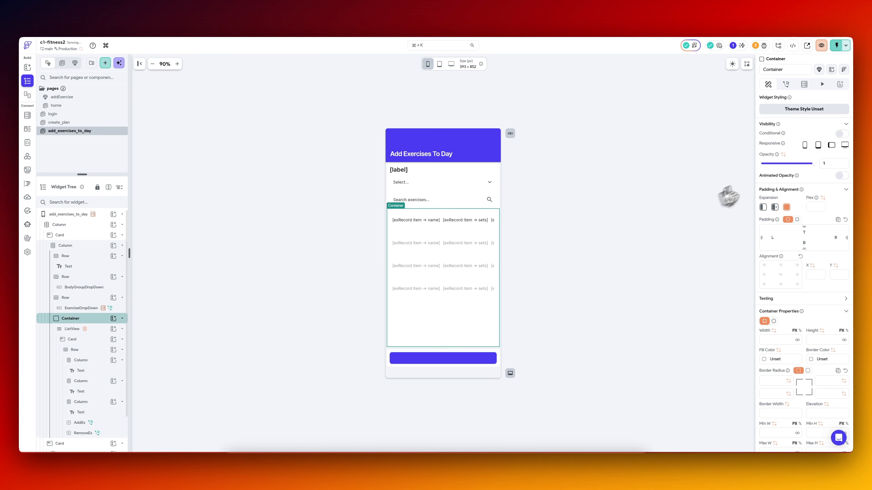
Add a Supabase query to the Container that fetches a list of rows from the workout_day_exercises table.
click(804, 85)
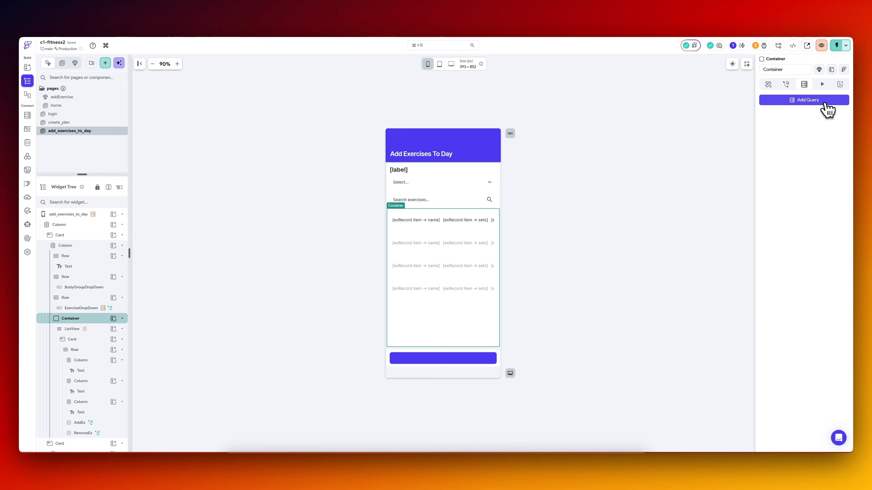
click(810, 100)
click(701, 148)
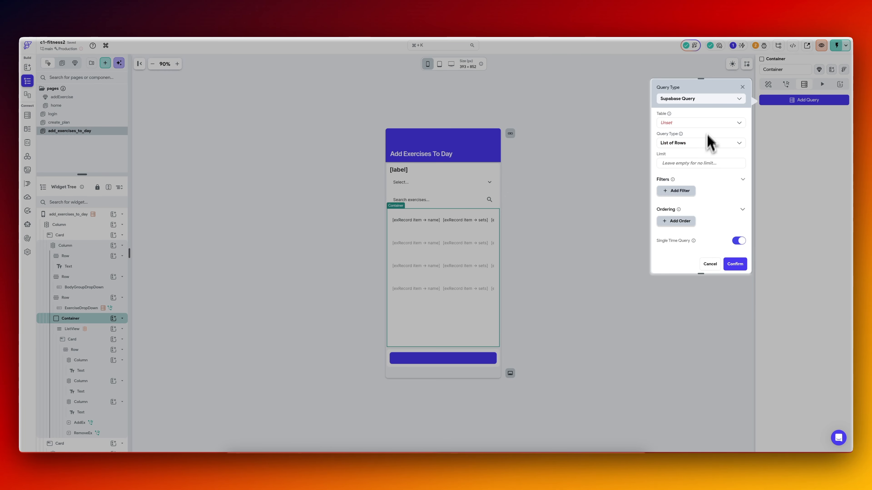
click(699, 122)
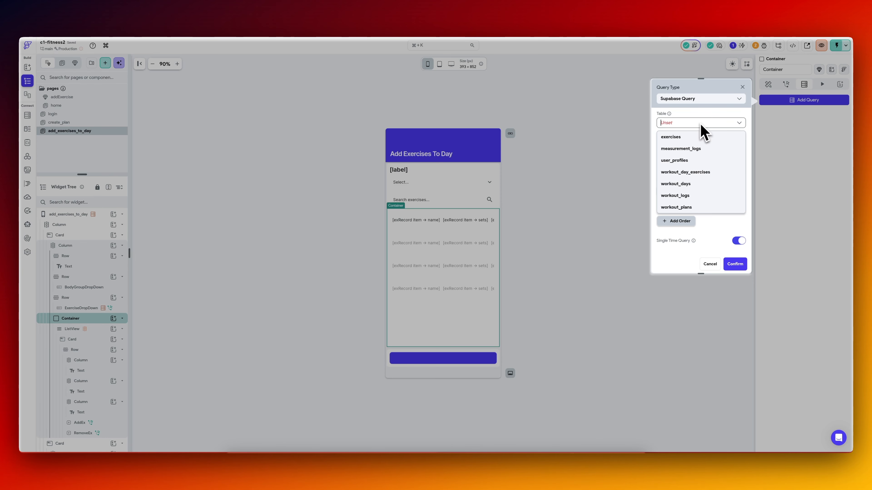
click(688, 173)
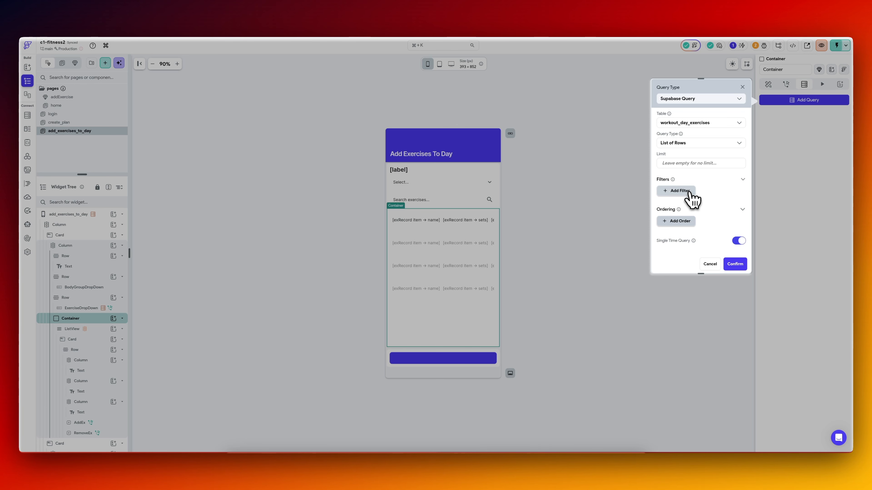
Add a query filter on the workout_day_id field with the relation Equal To.
click(689, 195)
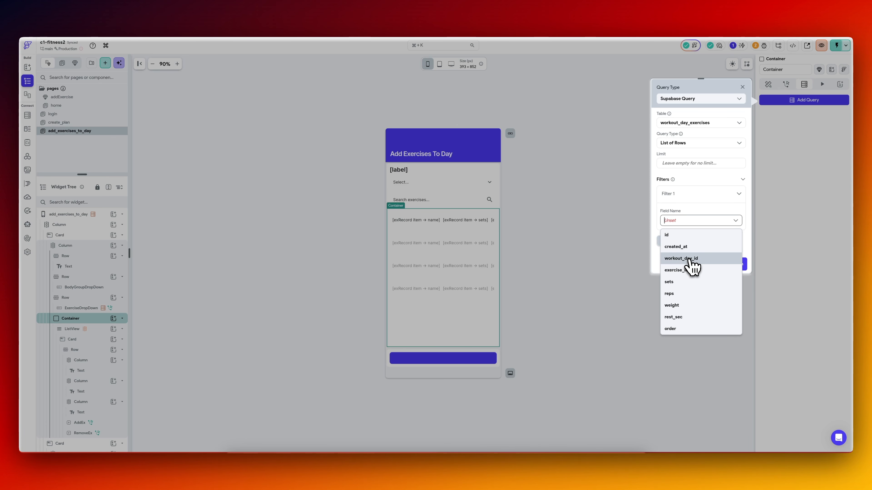
click(690, 259)
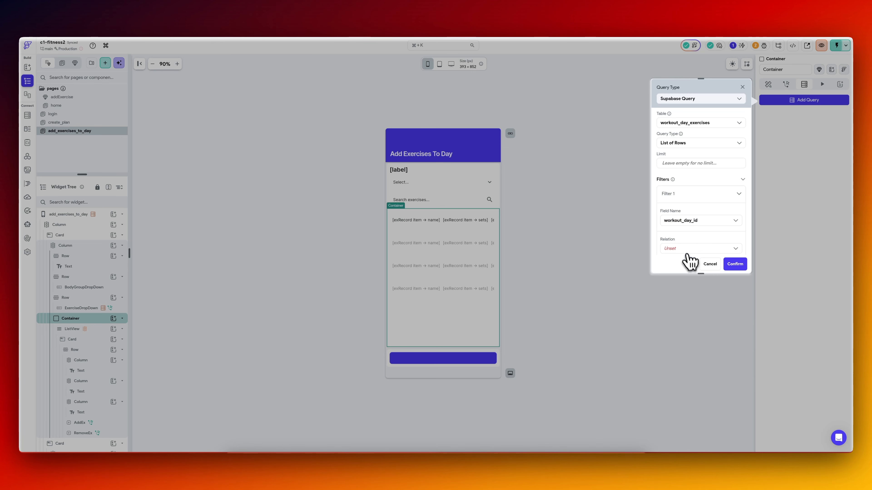
click(685, 250)
click(685, 259)
scroll(686, 243, down, 3)
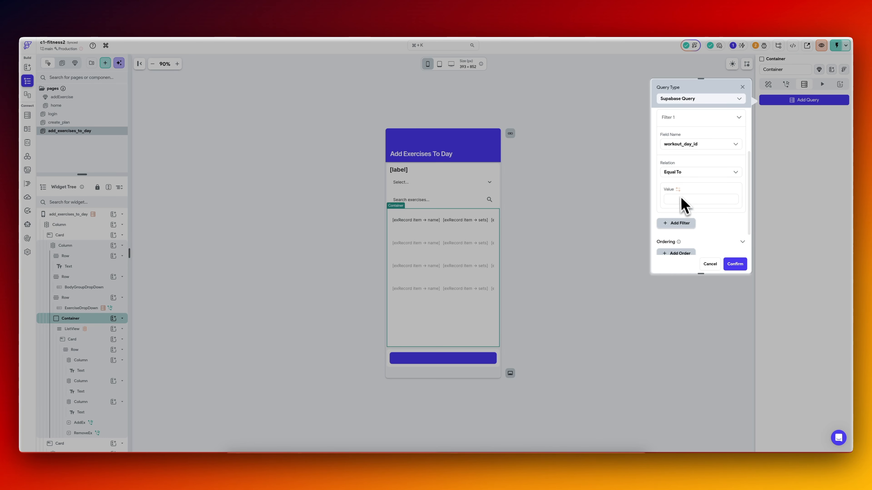
Source the filter value from workout_days Rows, using the item at the specific index currentDayIndex.
click(683, 197)
click(603, 278)
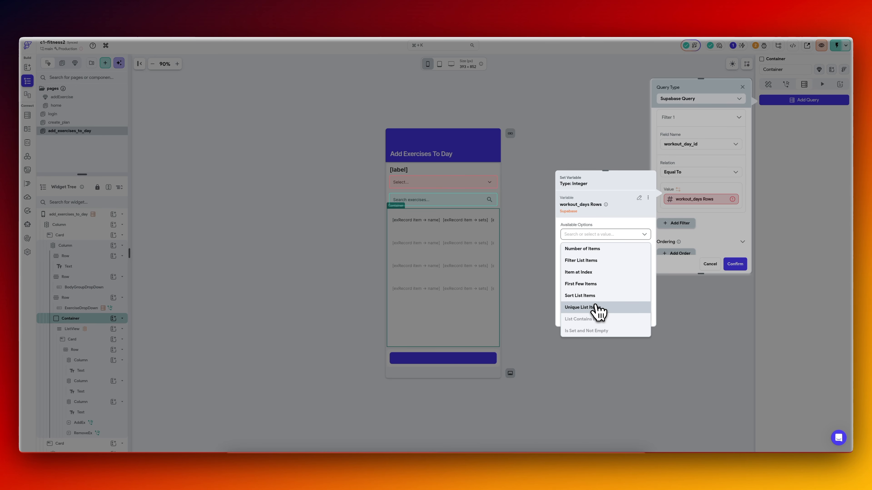
click(593, 273)
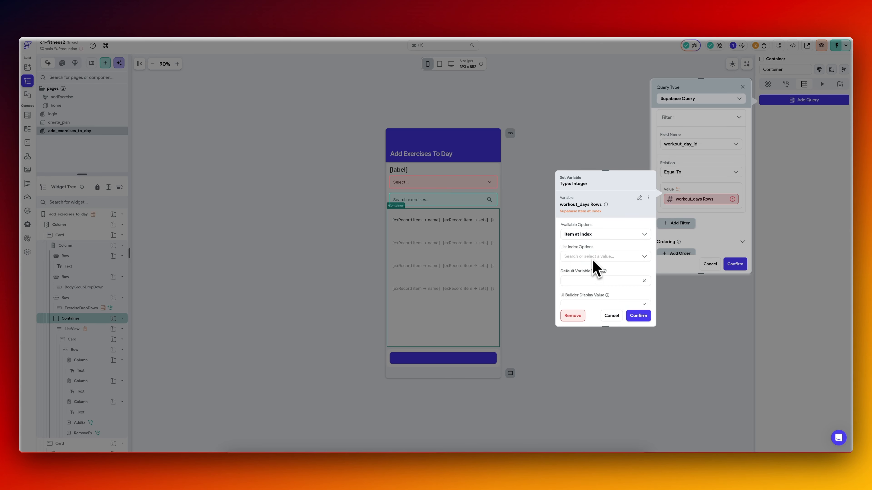
click(590, 256)
click(583, 295)
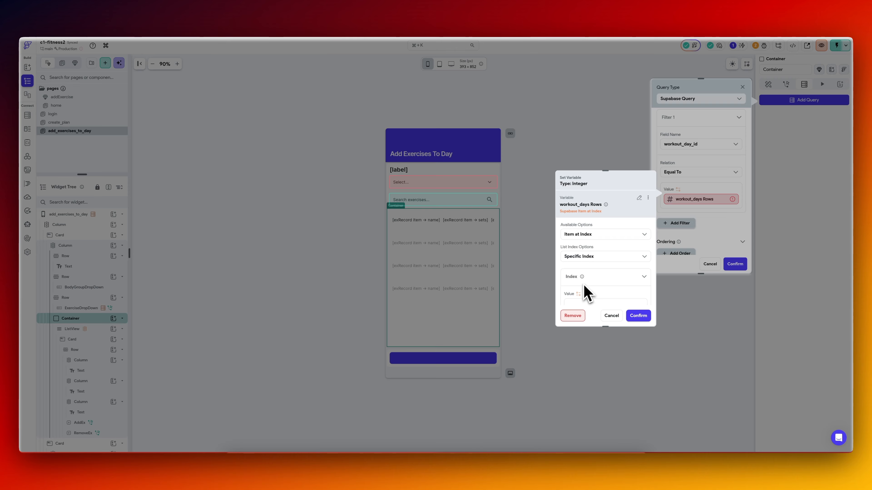
scroll(583, 277, down, 1)
click(583, 269)
click(500, 399)
Use the selected workout_days row's id field as the filter value and check the query settings.
scroll(587, 281, down, 2)
click(592, 246)
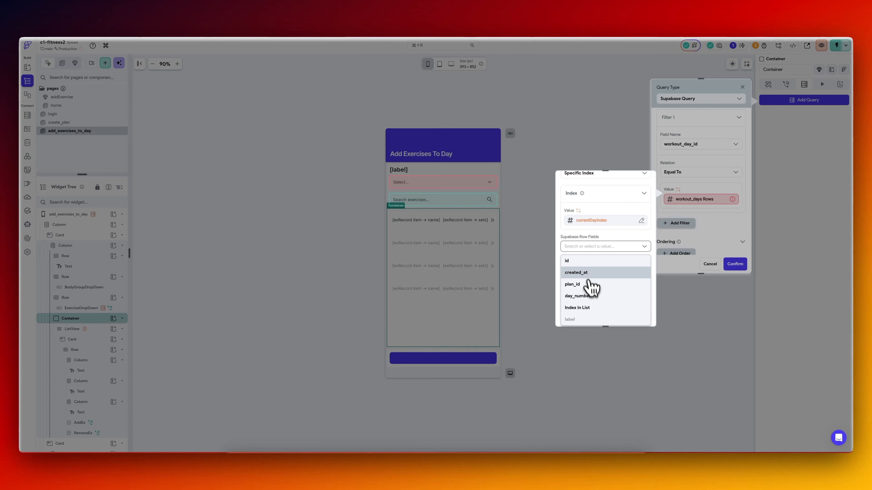
click(588, 262)
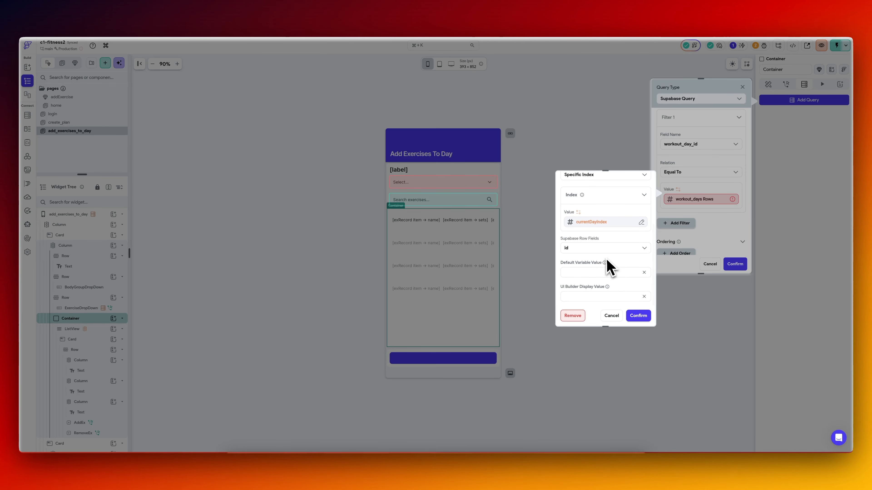
click(638, 316)
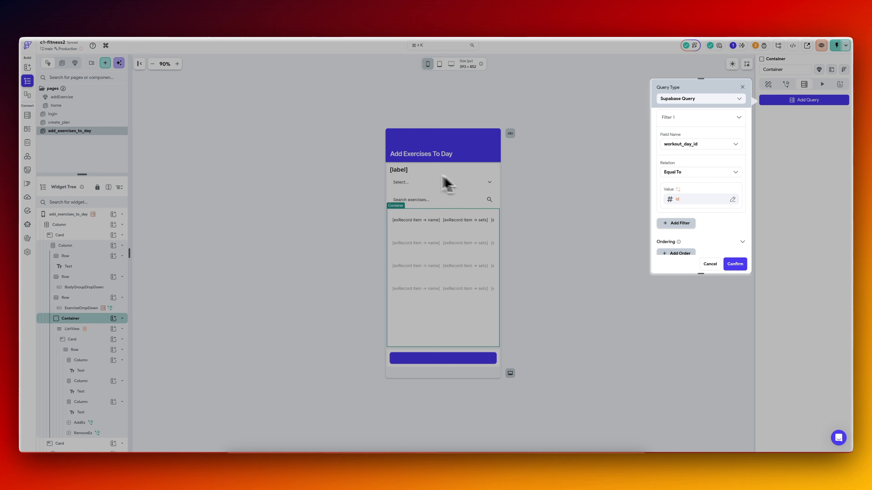
scroll(679, 191, up, 3)
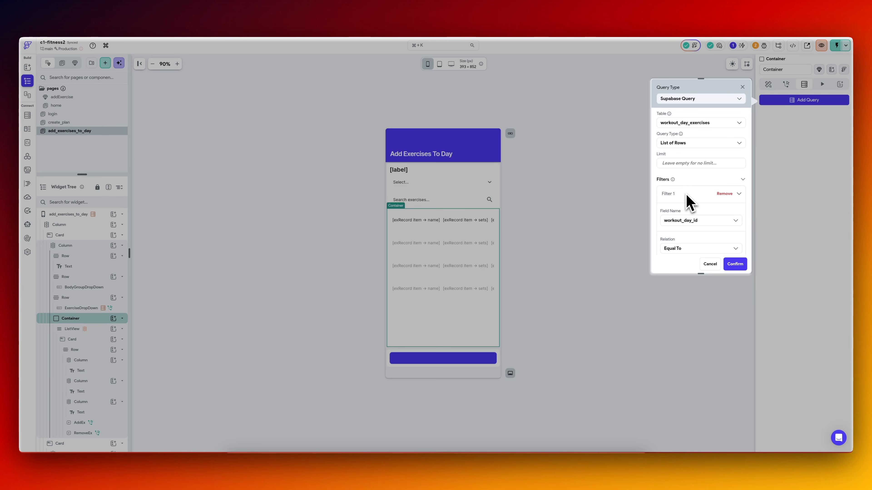
scroll(688, 203, down, 3)
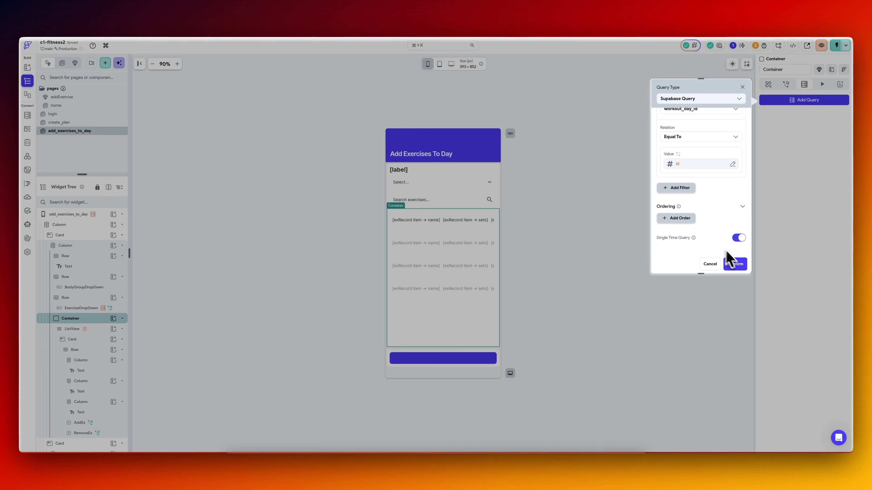
scroll(711, 212, up, 3)
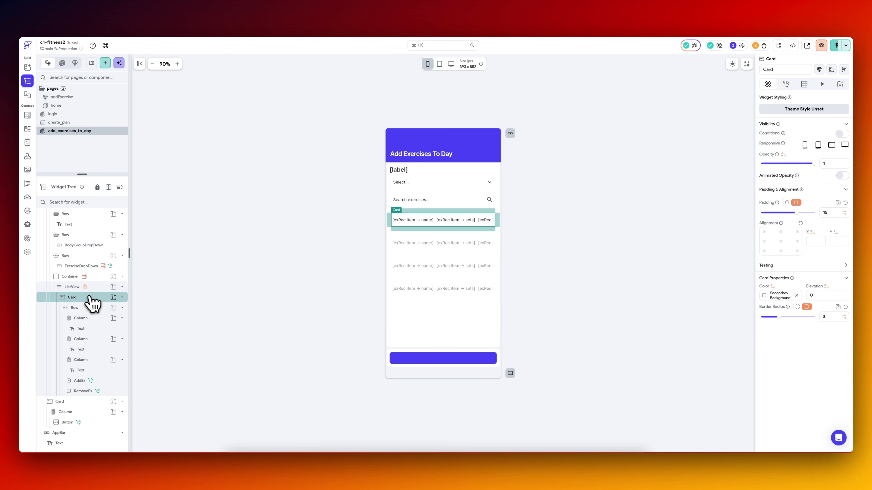
Make the exercise Card's color an If/Then/Else conditional value with an inline function as its first condition.
click(773, 287)
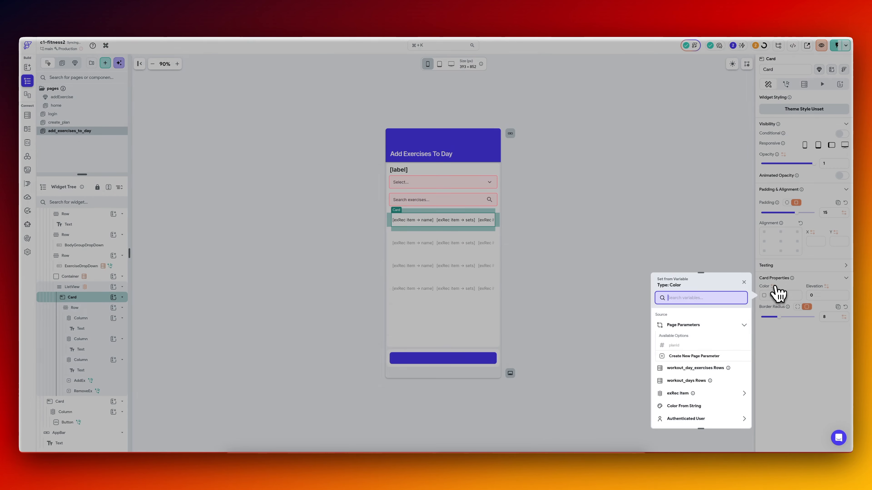
scroll(711, 357, down, 5)
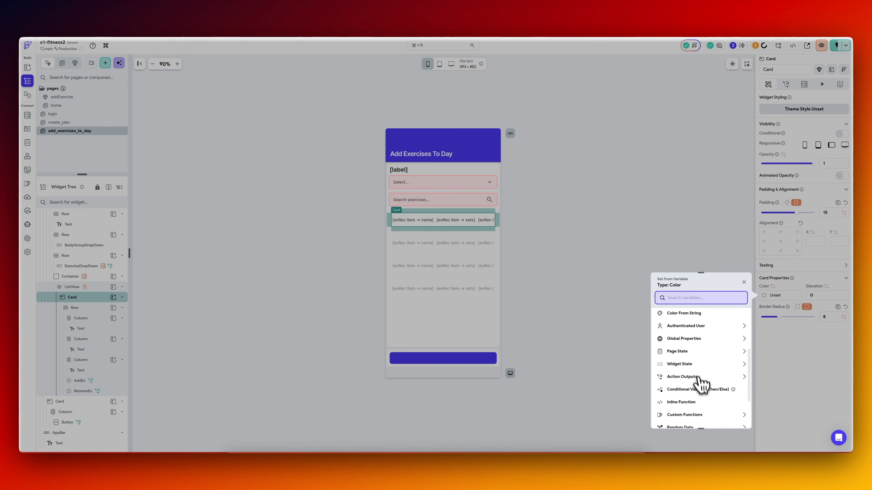
click(701, 389)
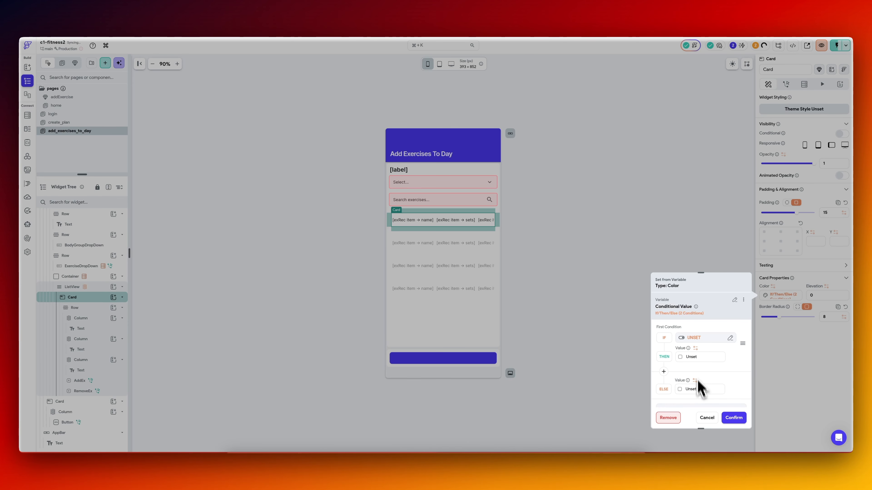
click(703, 339)
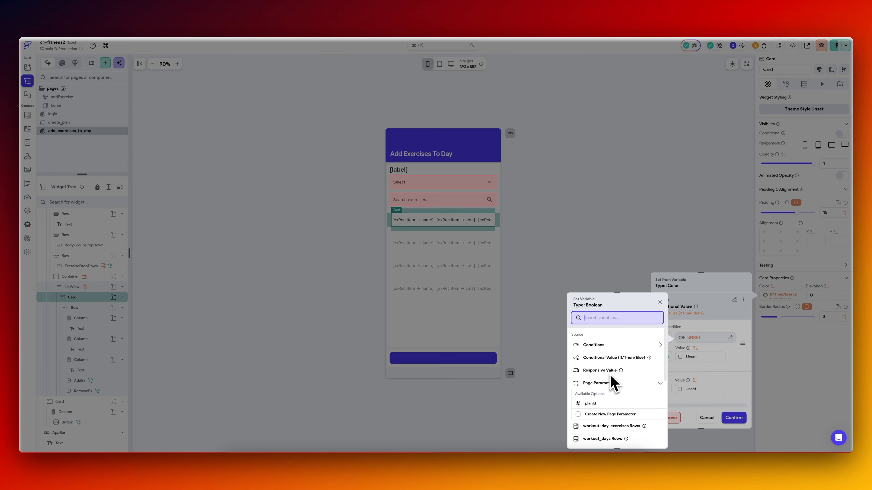
scroll(614, 382, down, 1)
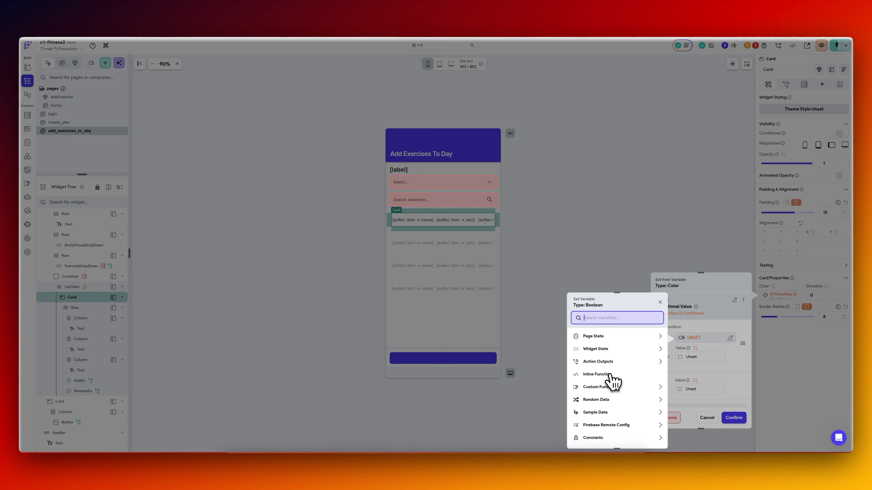
click(613, 376)
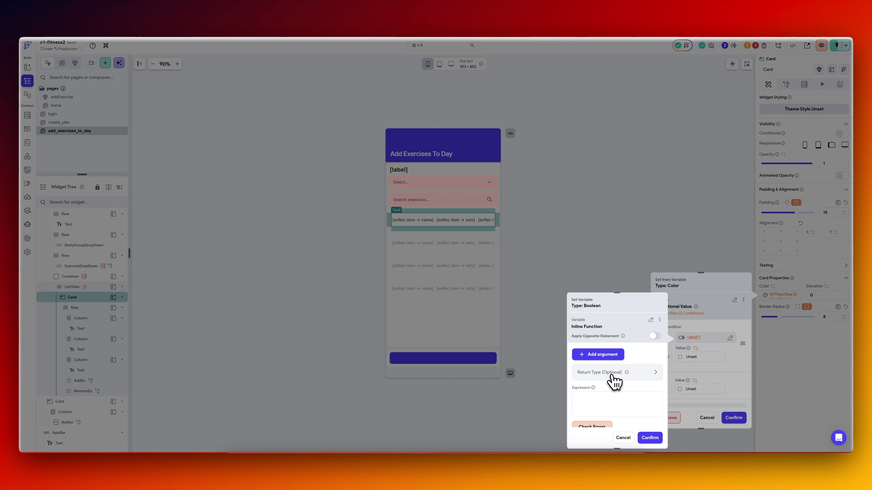
Add a function argument named existingExIds with the type Integer, marked as a list.
click(611, 357)
scroll(610, 360, down, 2)
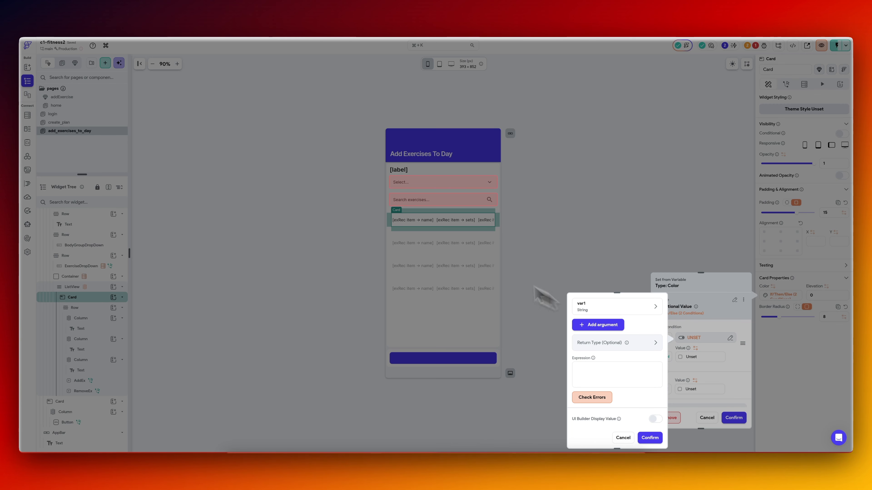
click(612, 314)
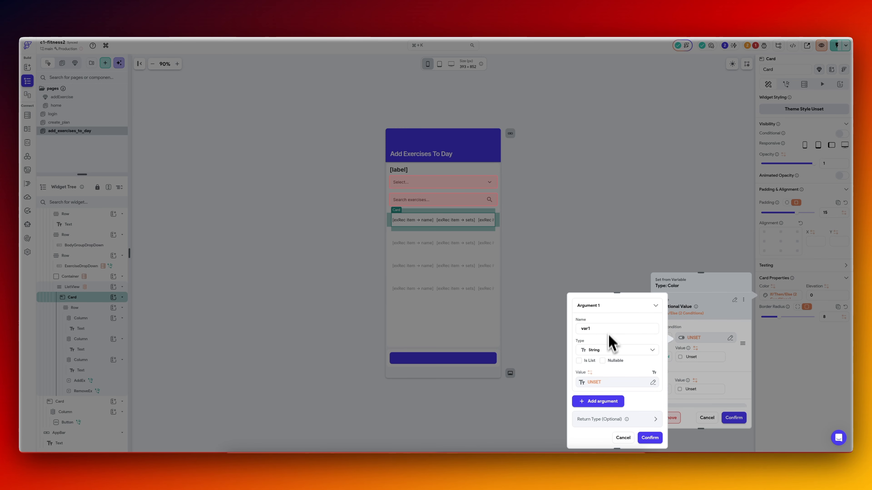
click(609, 350)
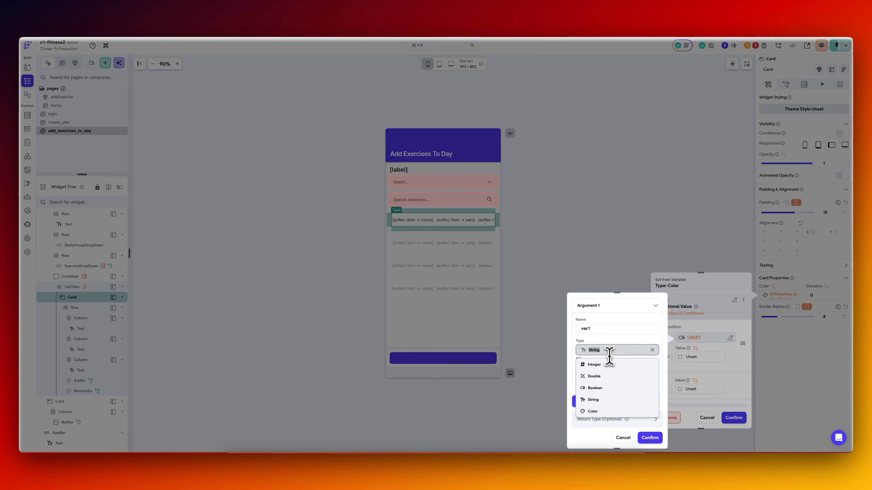
click(610, 373)
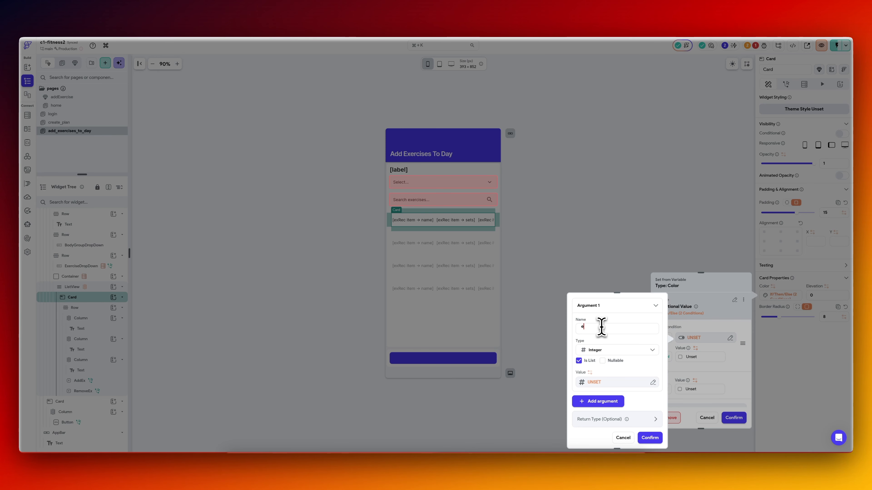
Set the existingExIds value to workout_day_exercises Rows, mapping the list items to their exercise_id field.
click(611, 382)
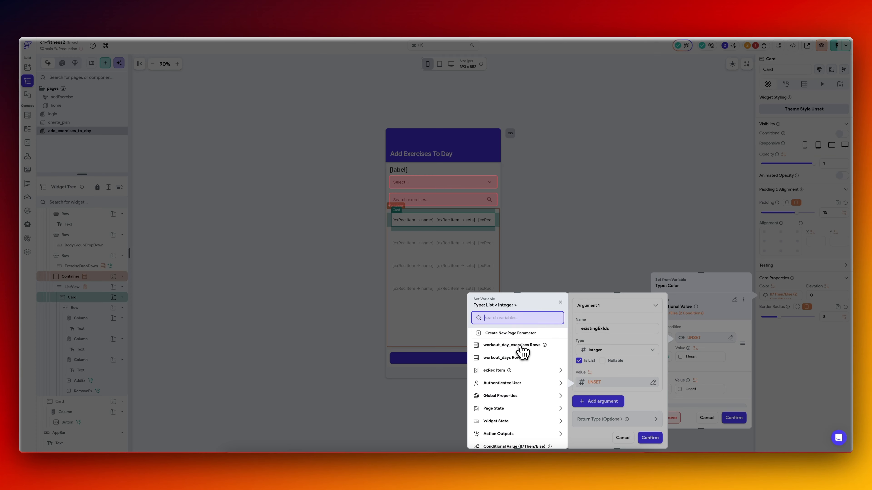
click(521, 353)
click(520, 356)
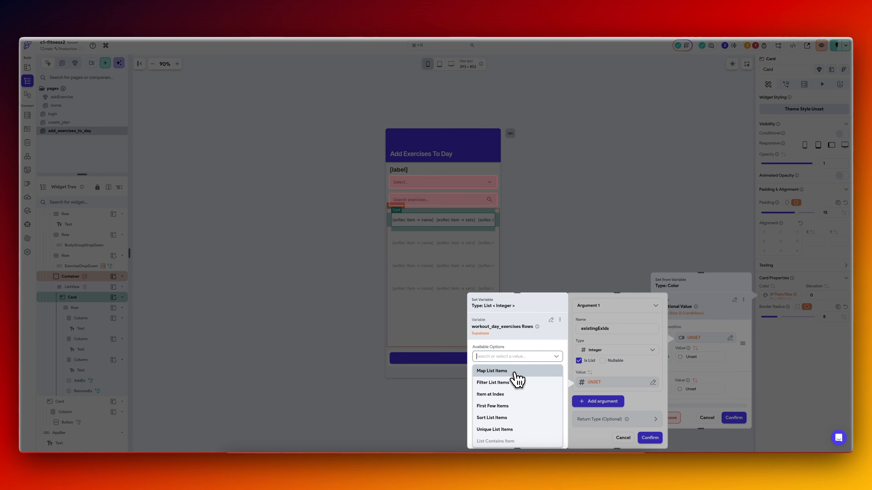
click(513, 372)
click(513, 373)
click(413, 349)
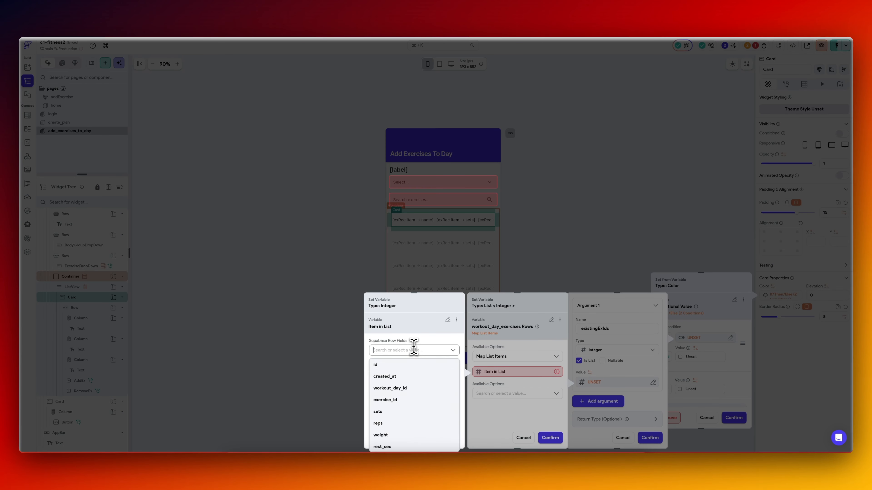
click(403, 409)
click(447, 437)
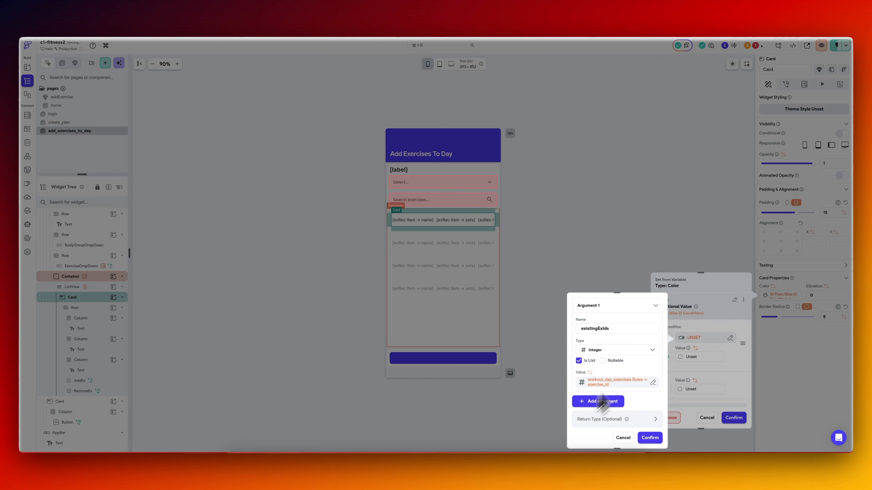
Add a second argument to the inline function and name it currentExId.
scroll(610, 335, down, 2)
click(607, 354)
click(602, 371)
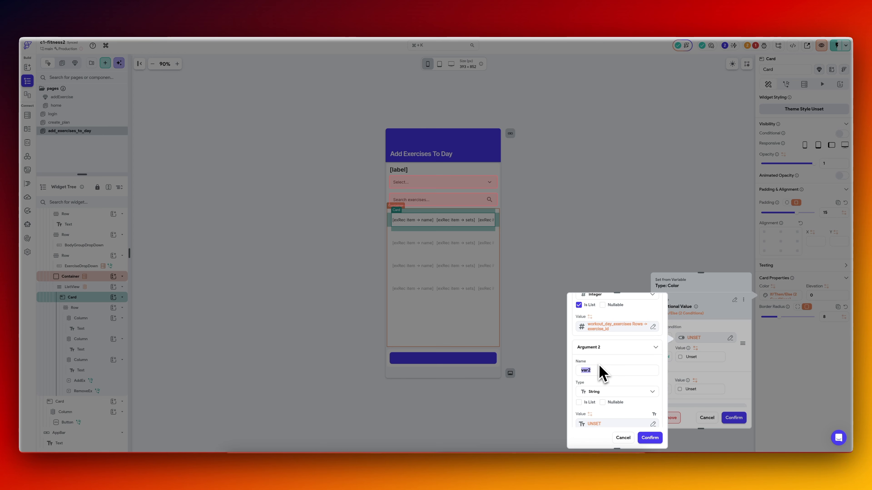
text(currentExId)
scroll(614, 381, down, 1)
Set the currentExId value to the exerciseId data structure field of exRec Item.
click(618, 384)
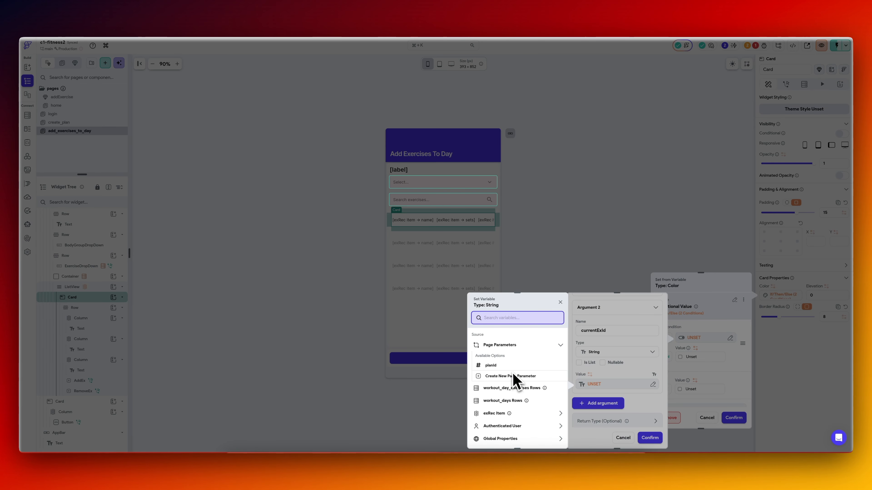
click(515, 414)
click(517, 351)
click(518, 365)
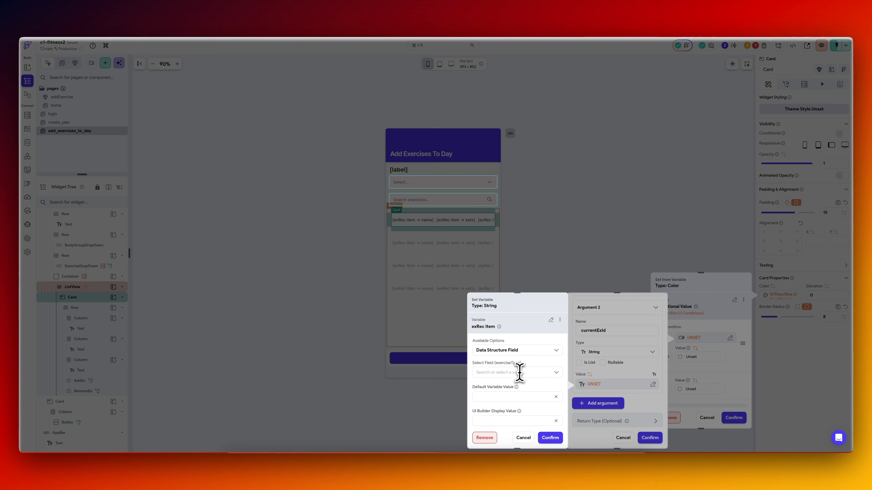
click(518, 373)
click(509, 387)
click(550, 437)
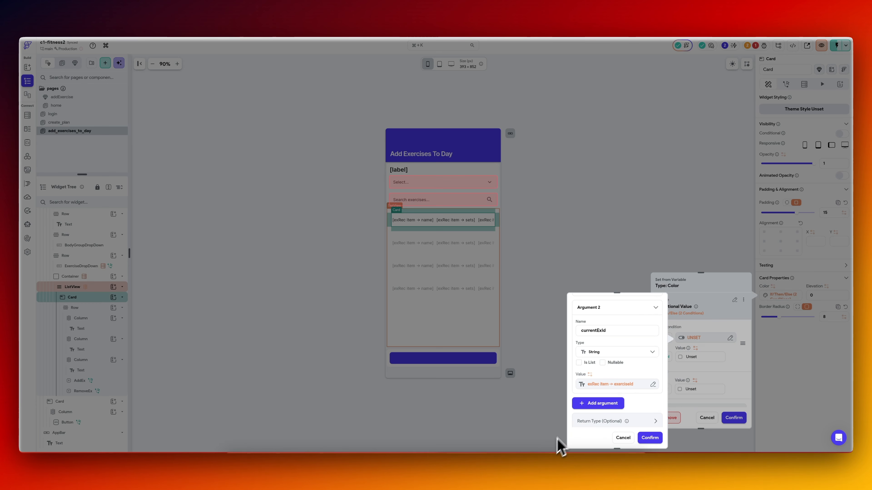
scroll(618, 394, down, 2)
scroll(616, 394, up, 3)
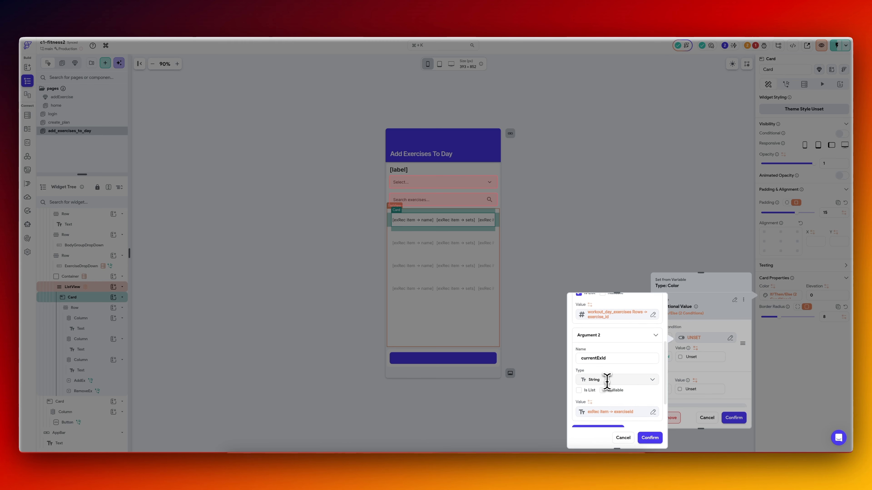
Change the currentExId argument's type to Integer and check the inline function's optional return type.
click(607, 379)
click(607, 391)
scroll(615, 381, down, 3)
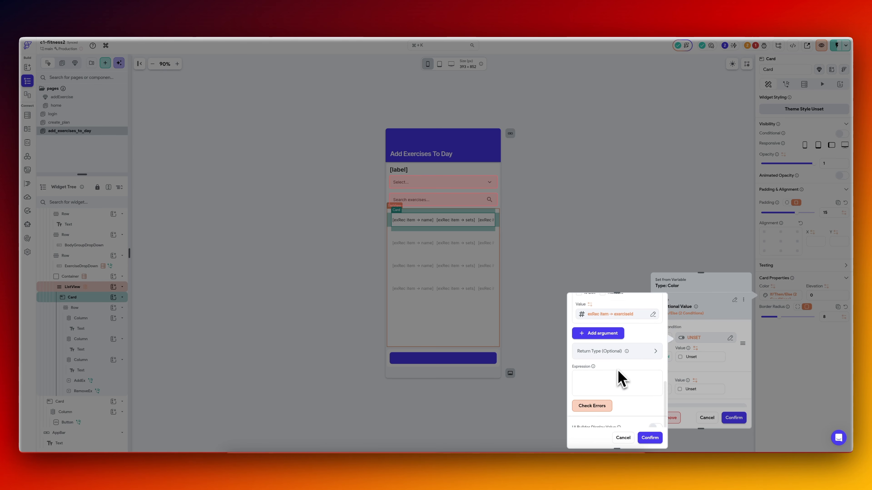
click(615, 355)
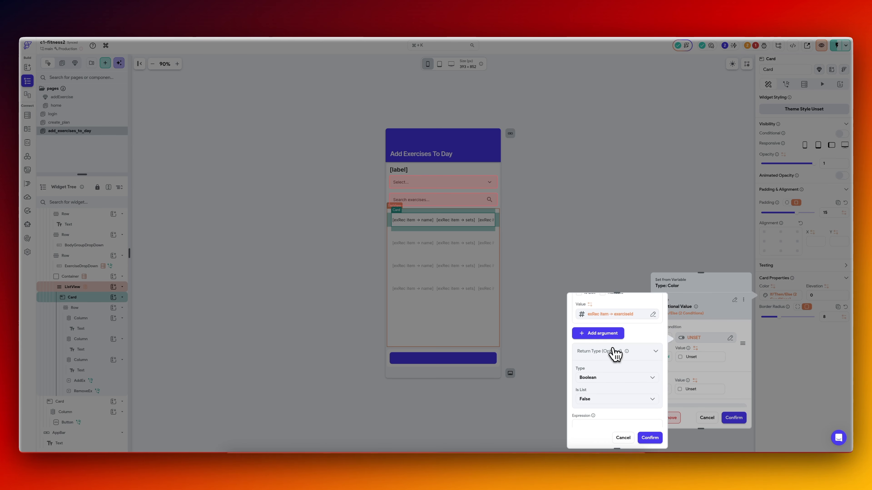
click(614, 353)
Enter the expression existingExIds.contains(currentExId), check it for errors, and confirm the inline function as the condition.
scroll(611, 367, up, 3)
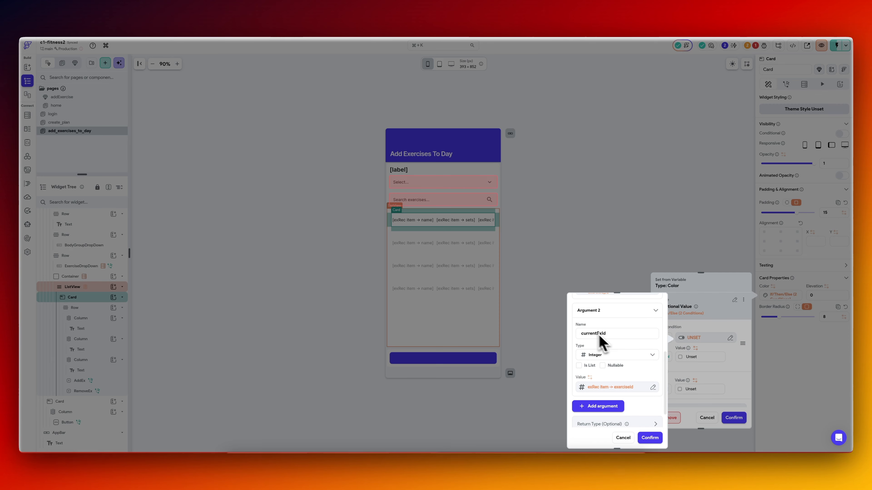
scroll(595, 335, up, 4)
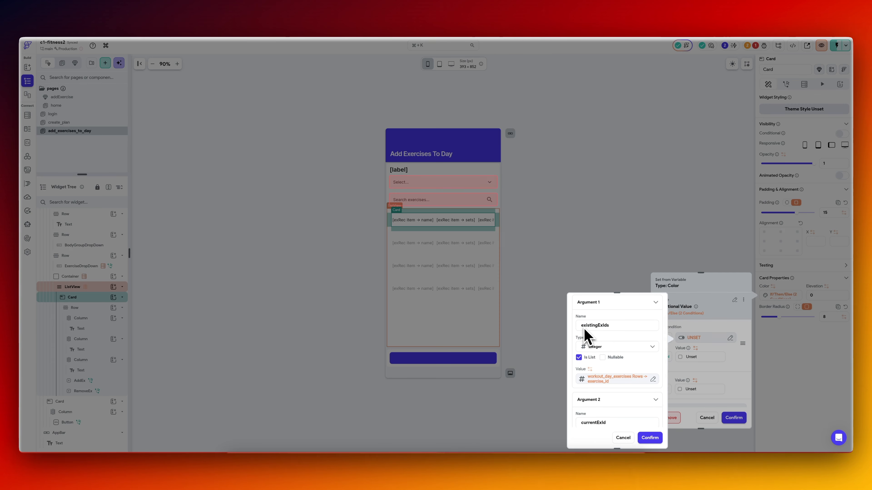
scroll(595, 398, down, 2)
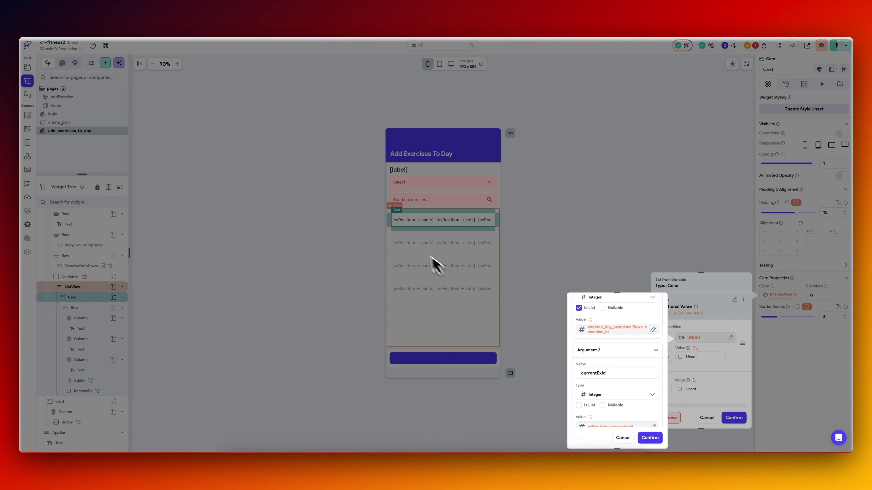
scroll(593, 349, down, 5)
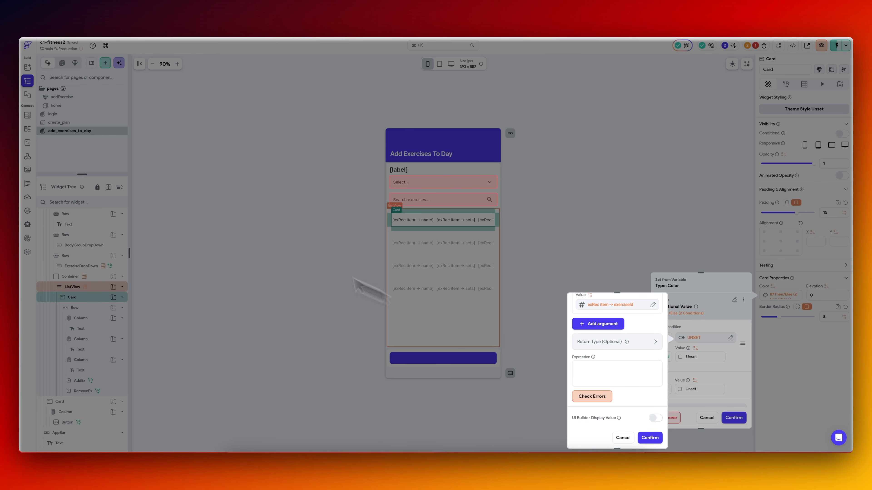
scroll(629, 373, up, 5)
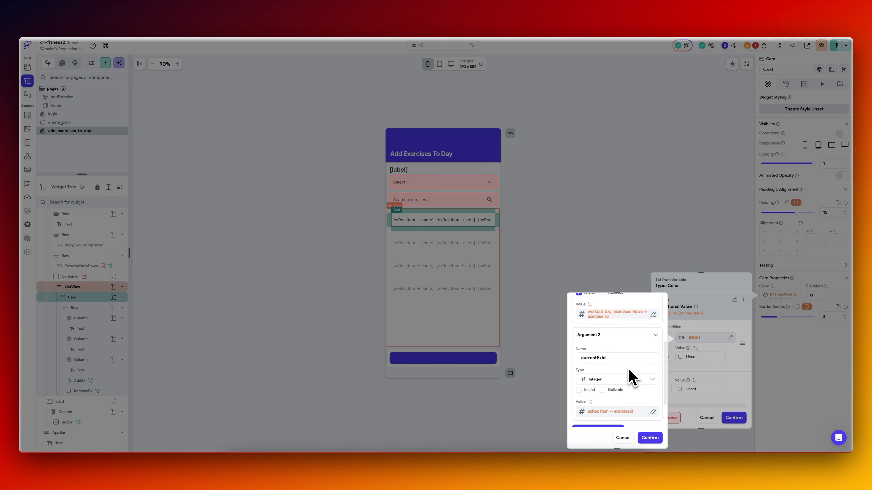
scroll(621, 340, up, 1)
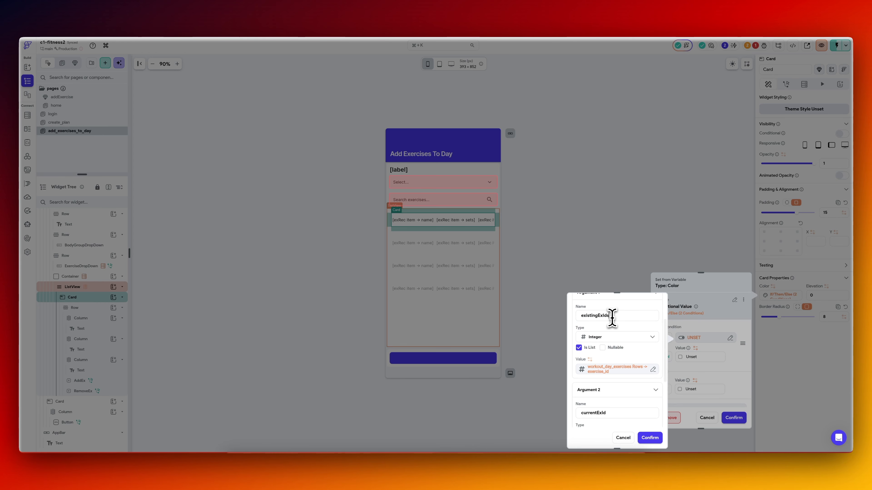
scroll(612, 318, down, 5)
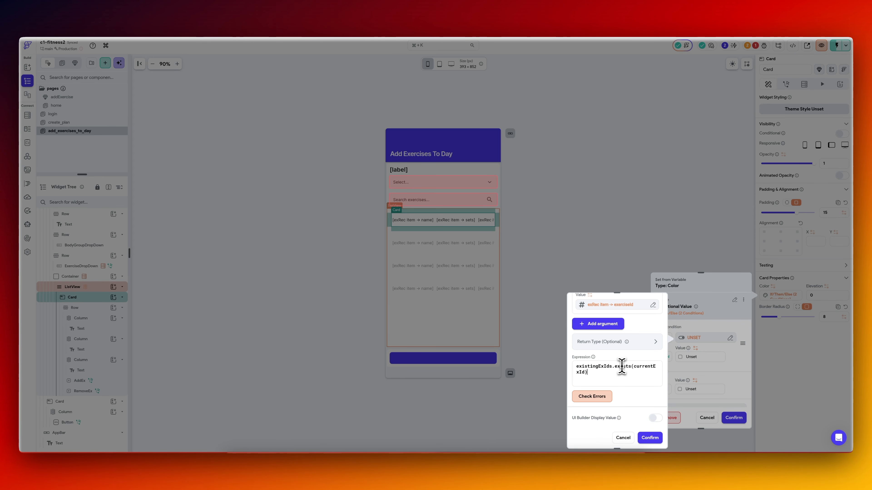
text(contains)
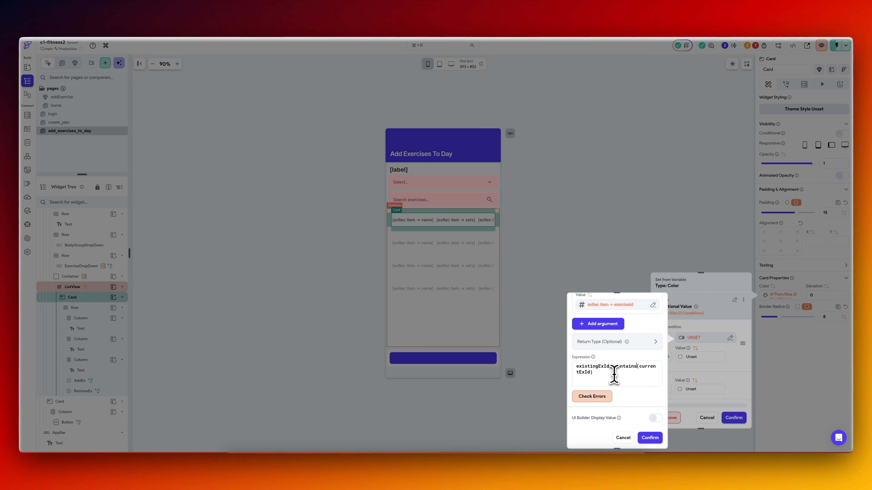
click(602, 397)
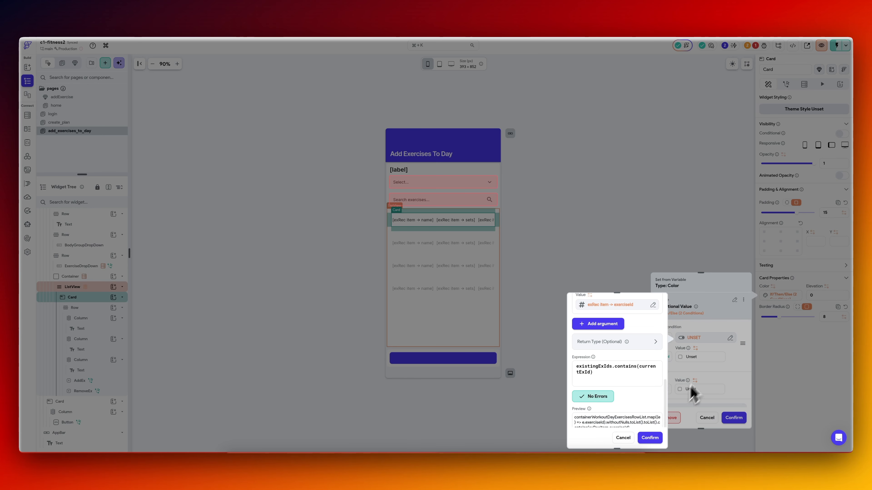
click(654, 438)
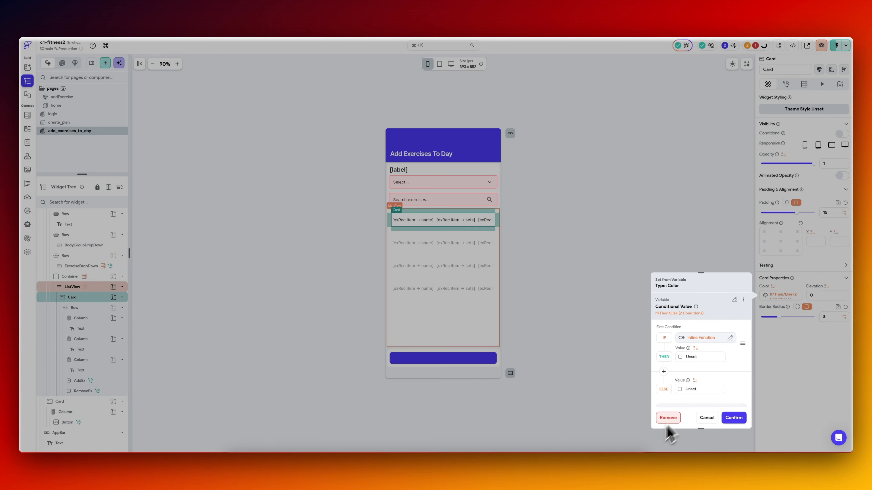
Set the conditional card color to #ffb4b4 when the condition is true and Secondary Background otherwise, and confirm.
click(682, 360)
drag(647, 247, 603, 233)
click(682, 391)
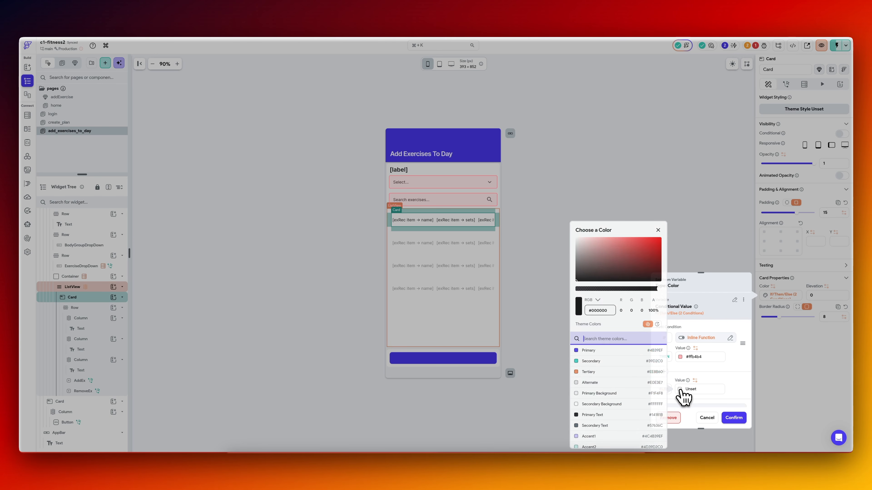
click(595, 404)
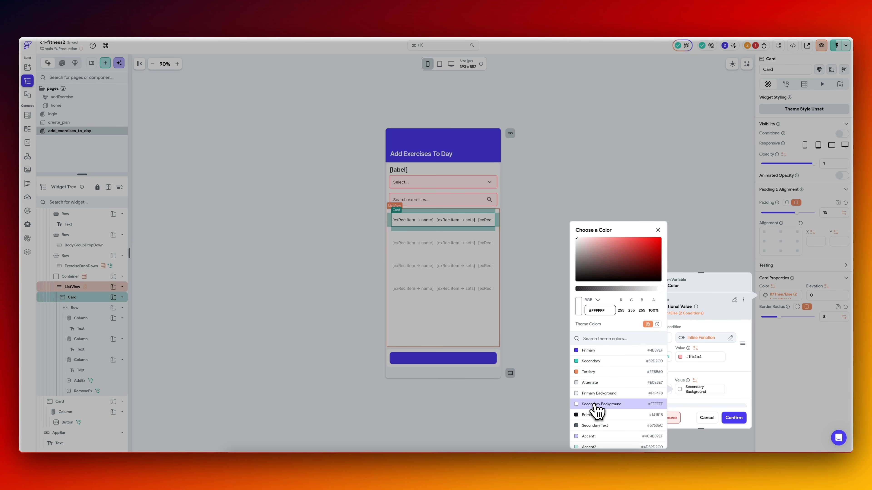
click(712, 381)
click(734, 418)
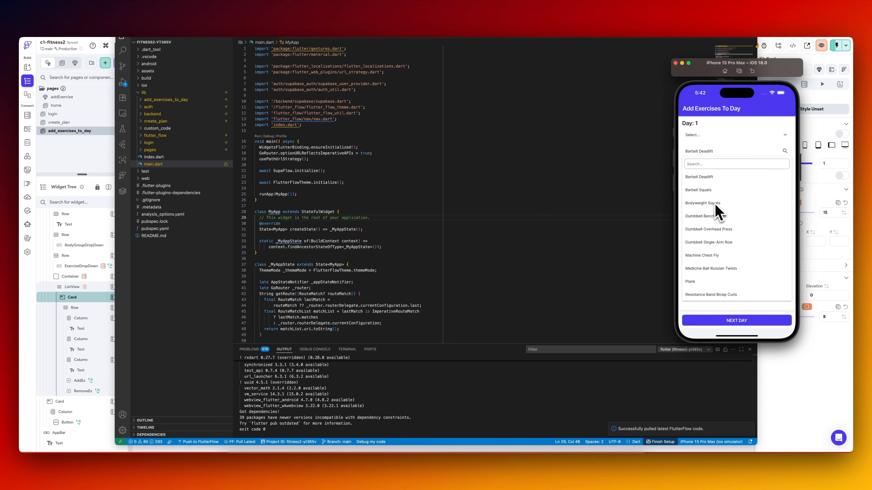
In the iPhone simulator, select Bodyweight Squats and add it to Day 1 with 10 sets and 10 reps.
click(716, 209)
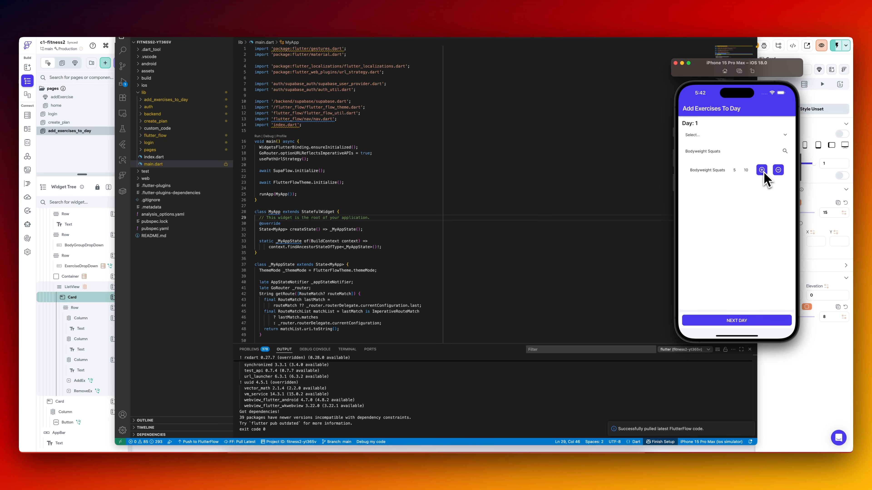
click(762, 171)
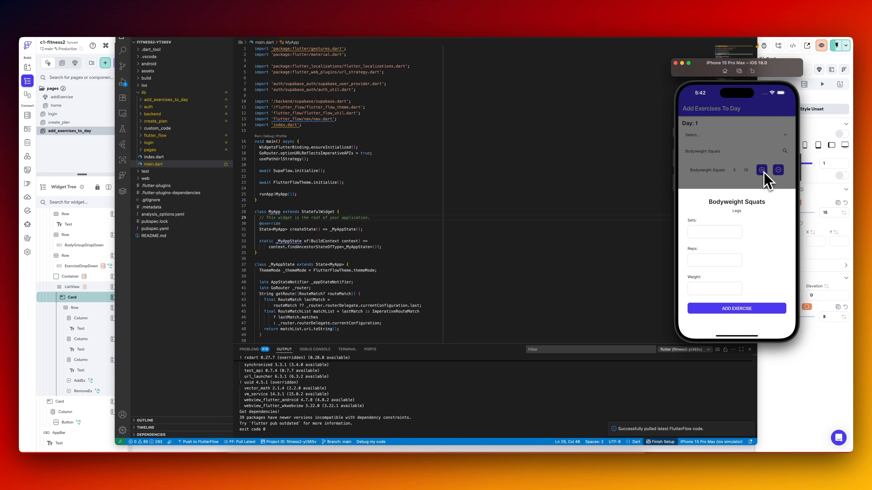
click(722, 237)
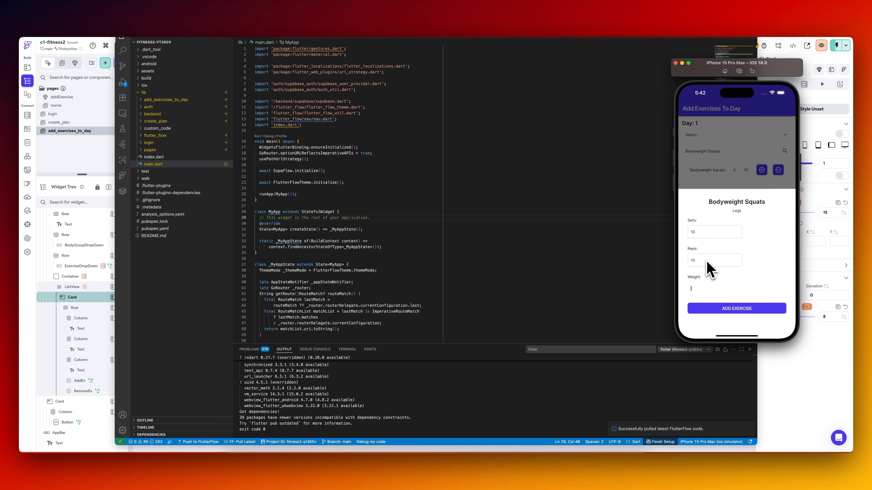
click(725, 308)
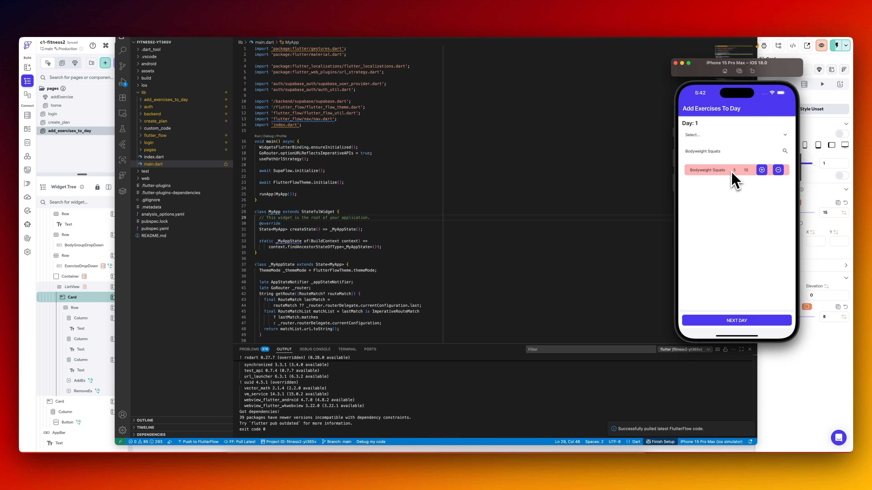
Switch back to FlutterFlow and change the card's true-condition color to the light green #deffdd.
key(super+Tab)
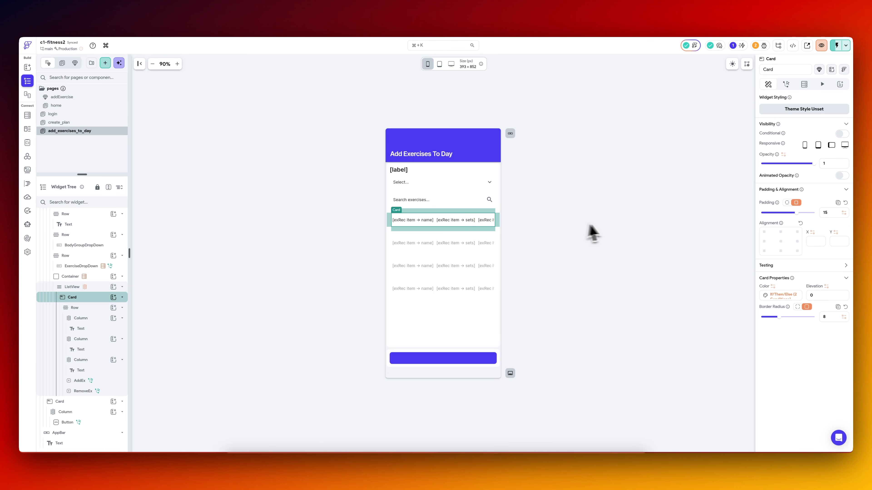
click(786, 296)
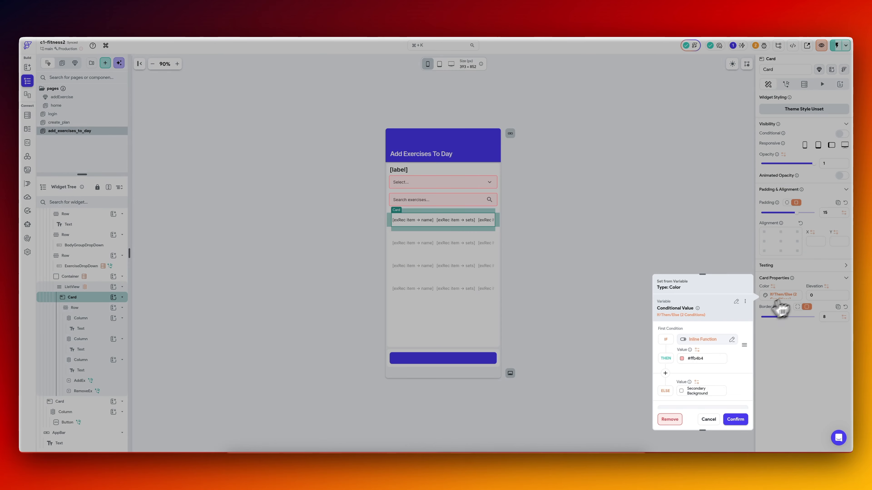
click(682, 358)
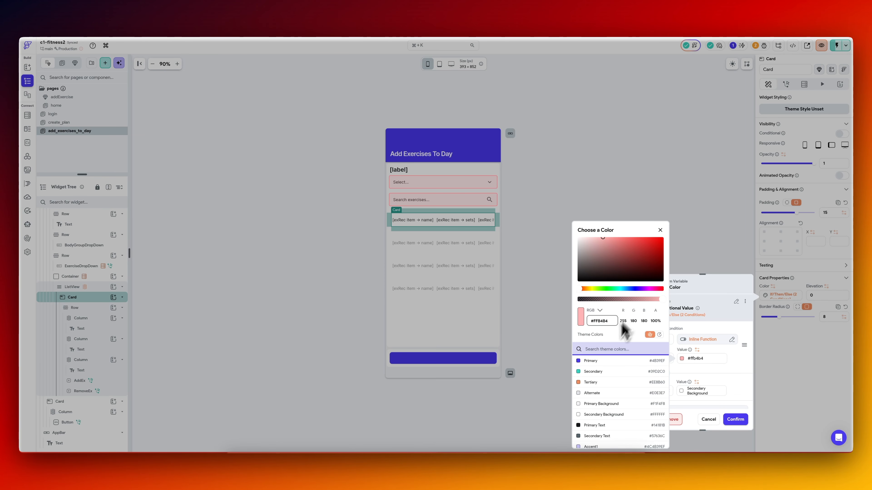
click(606, 289)
drag(632, 266, 594, 235)
click(695, 245)
click(735, 419)
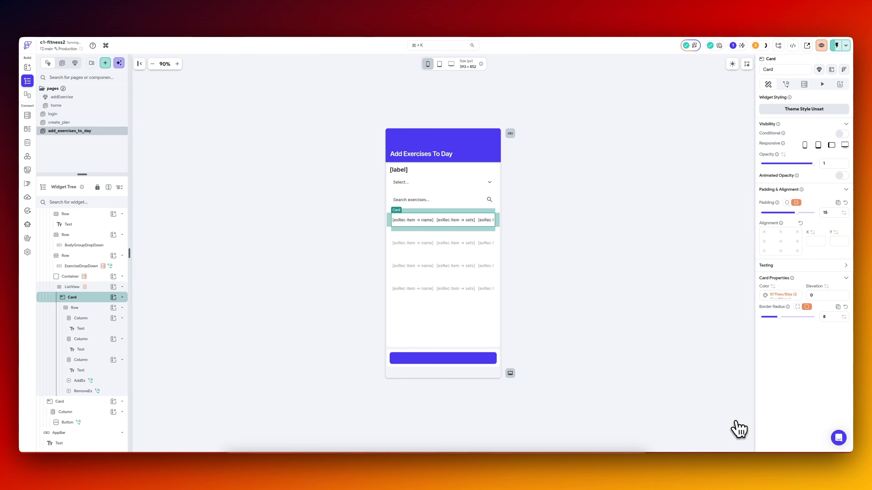
Copy the inline function variable used as the card color's condition and close the variable dialogs.
click(786, 295)
click(745, 301)
click(718, 285)
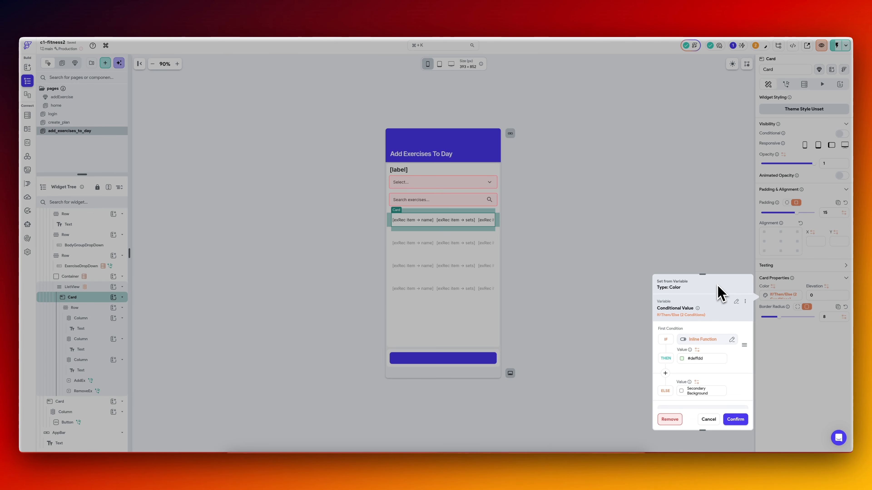
click(705, 340)
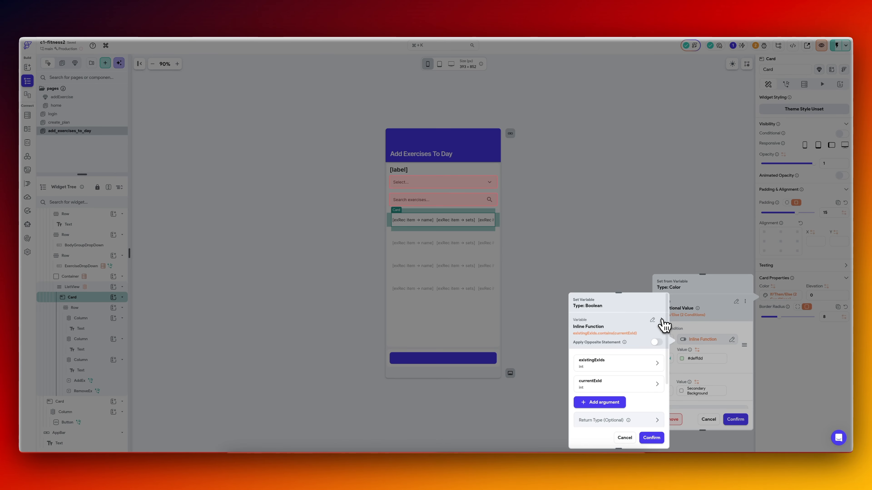
click(628, 241)
click(628, 240)
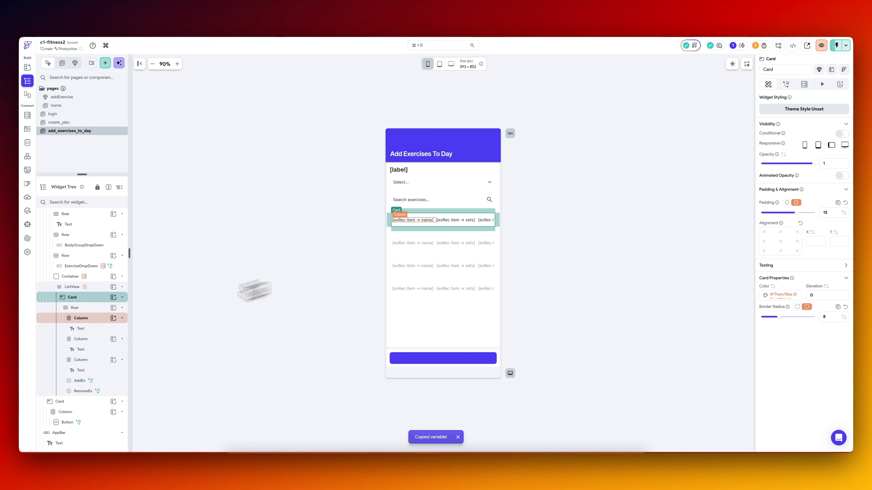
Enable conditional visibility on the AddEx button and paste the copied inline function as its condition.
click(109, 381)
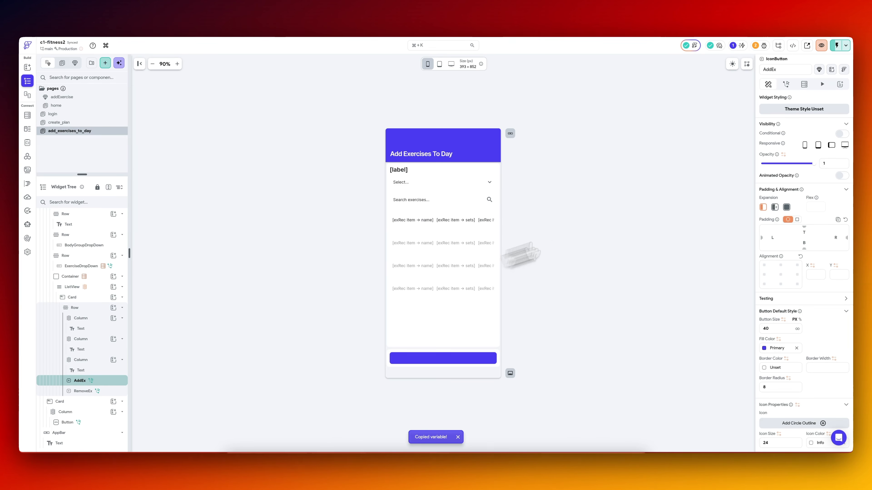
click(842, 134)
click(797, 148)
click(735, 134)
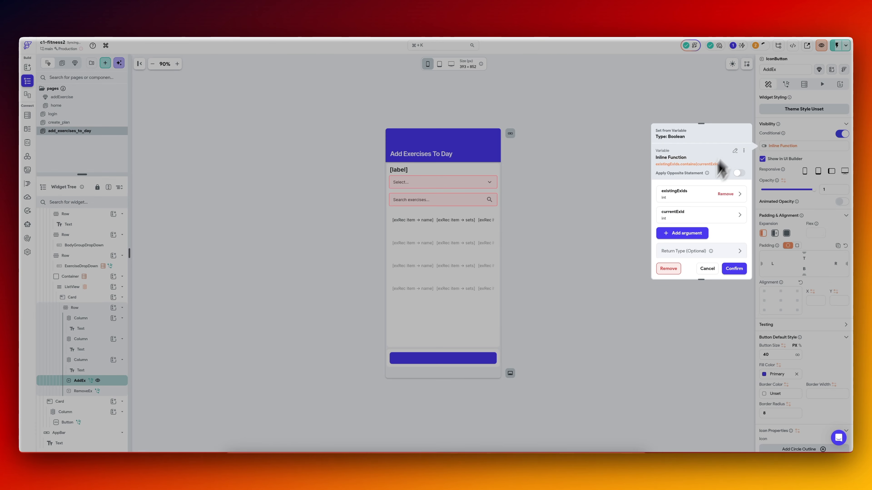
scroll(693, 206, down, 4)
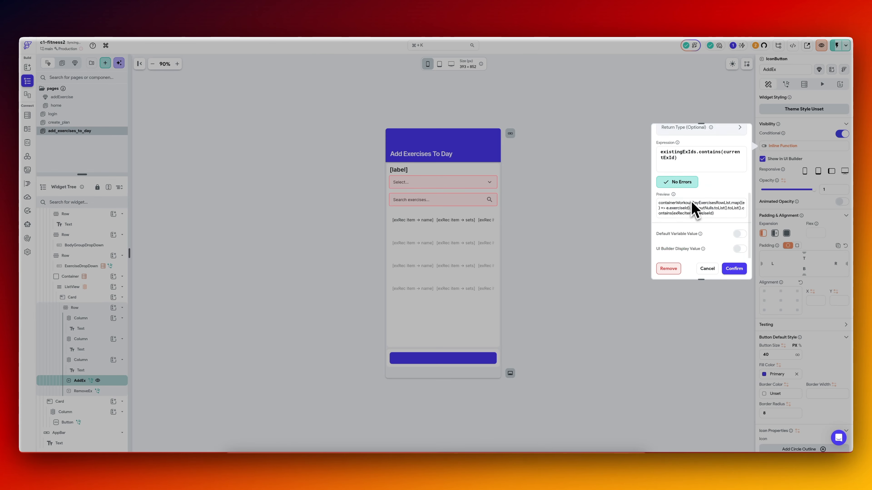
click(734, 268)
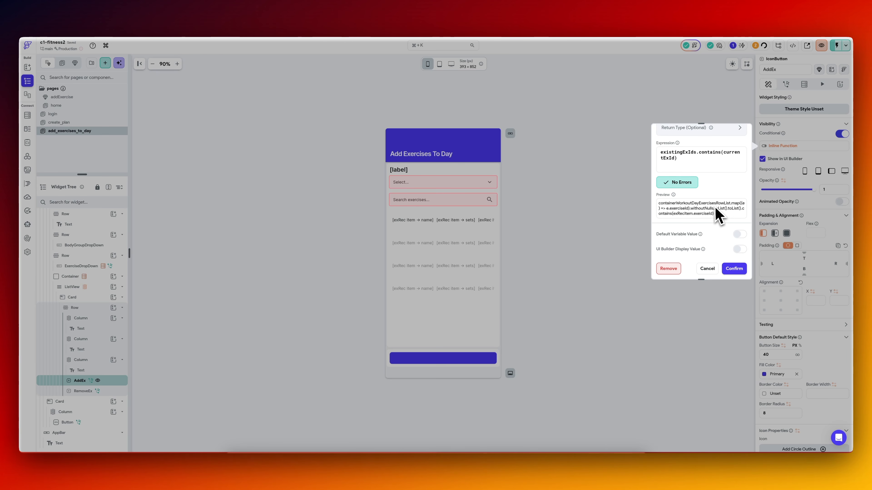
click(735, 269)
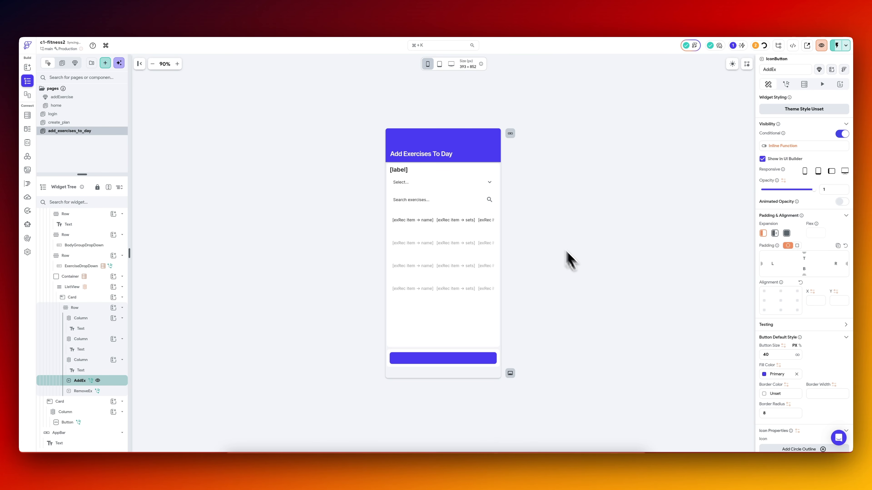
Switch to VS Code, pull the latest FlutterFlow code, and bring the iPhone simulator to the front.
click(471, 461)
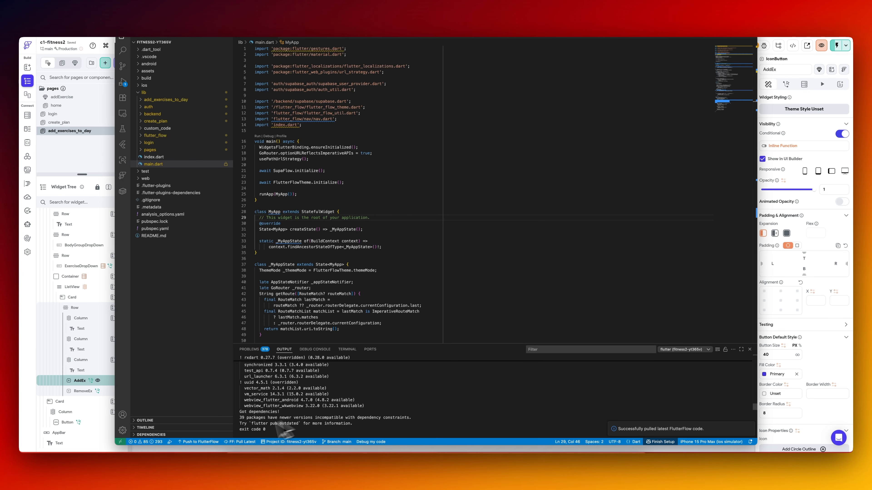
click(240, 442)
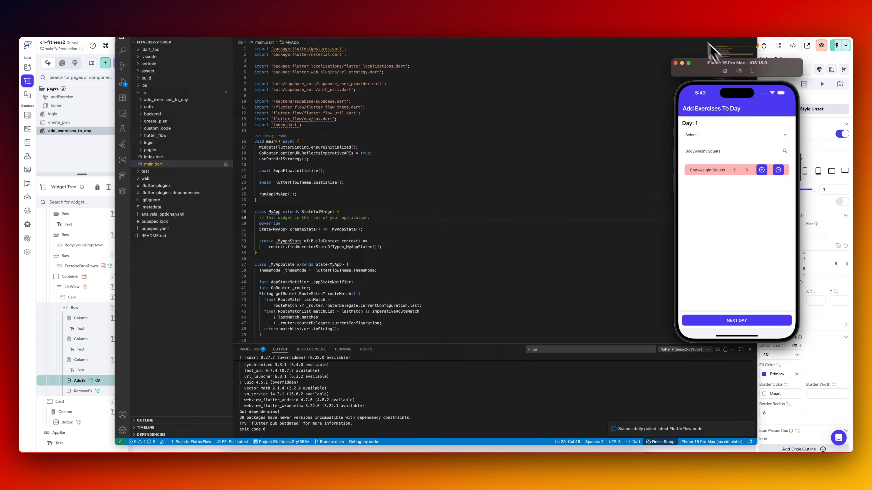
click(690, 22)
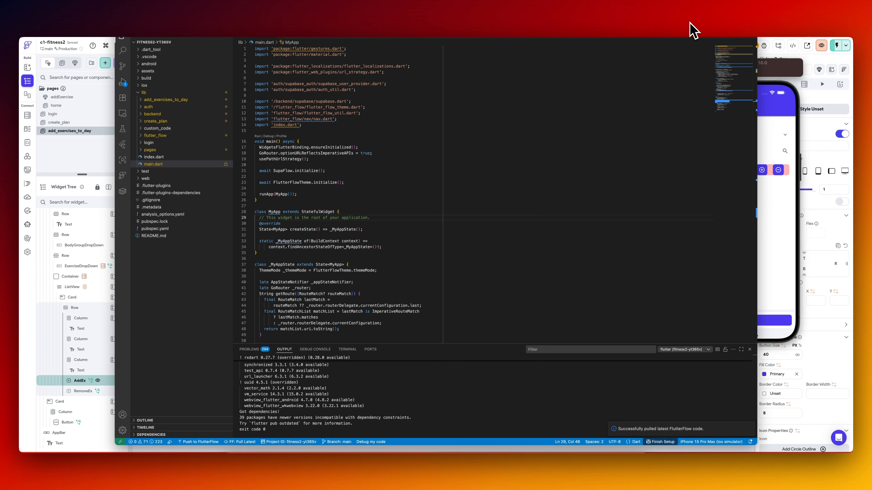
click(770, 220)
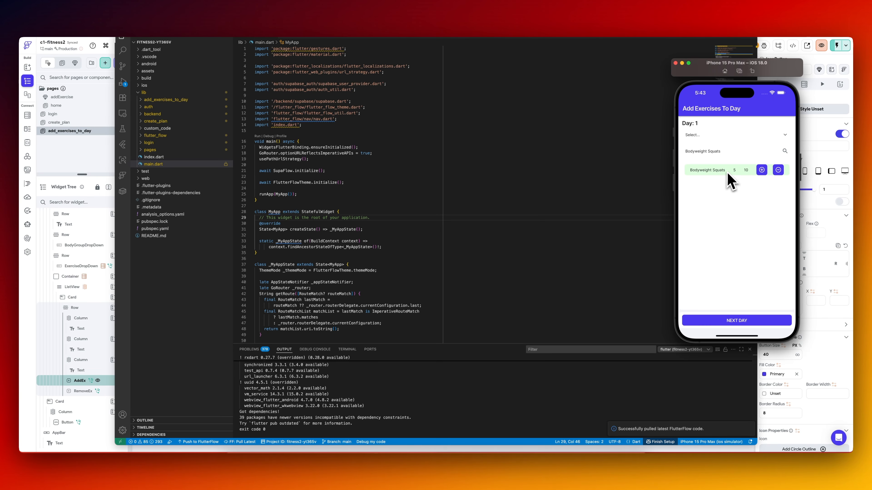
Select Machine Chest Fly in the simulator to test the AddEx button's visibility, and return to FlutterFlow.
click(720, 157)
click(724, 256)
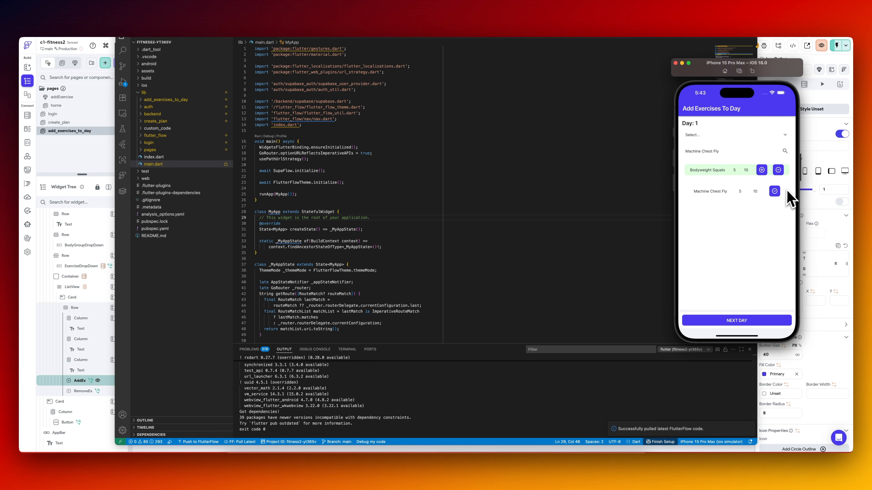
click(805, 144)
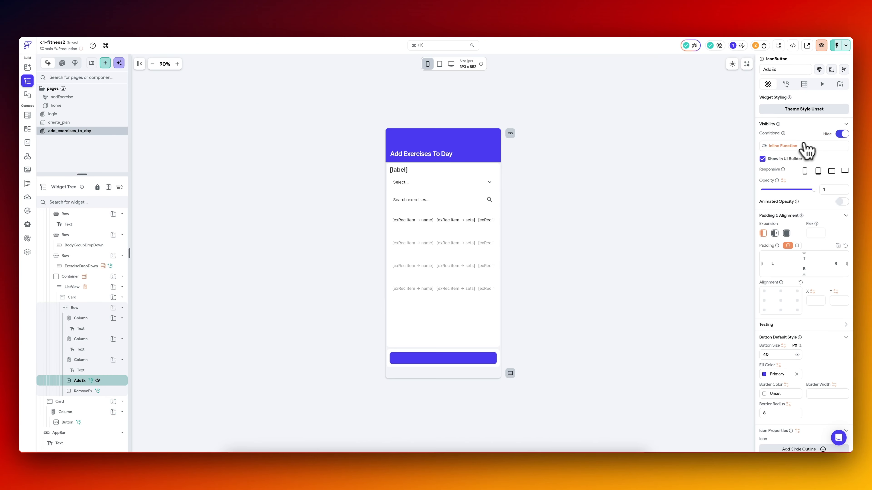
Apply the opposite statement to the inline function controlling the AddEx button's visibility and confirm the condition.
click(800, 147)
click(738, 173)
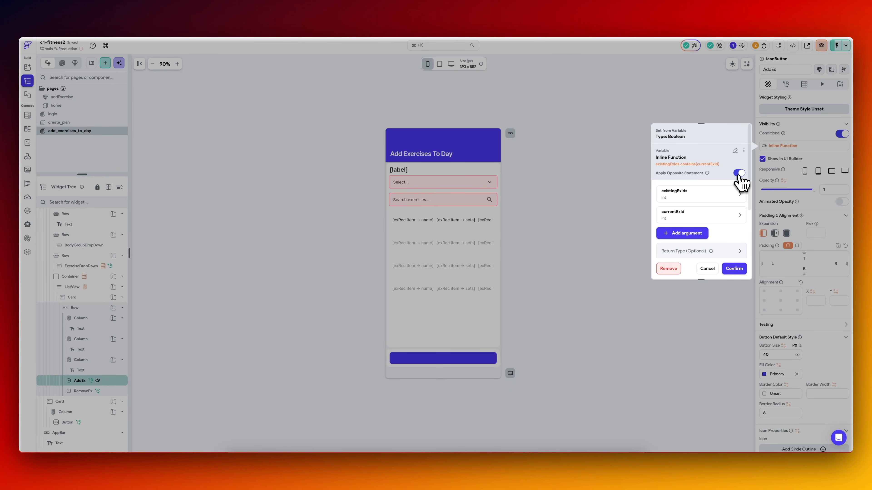
click(739, 270)
Switch to the simulator and add Machine Chest Fly to Day 1 with 20 sets, 20 reps and weight 10.
key(super+Tab)
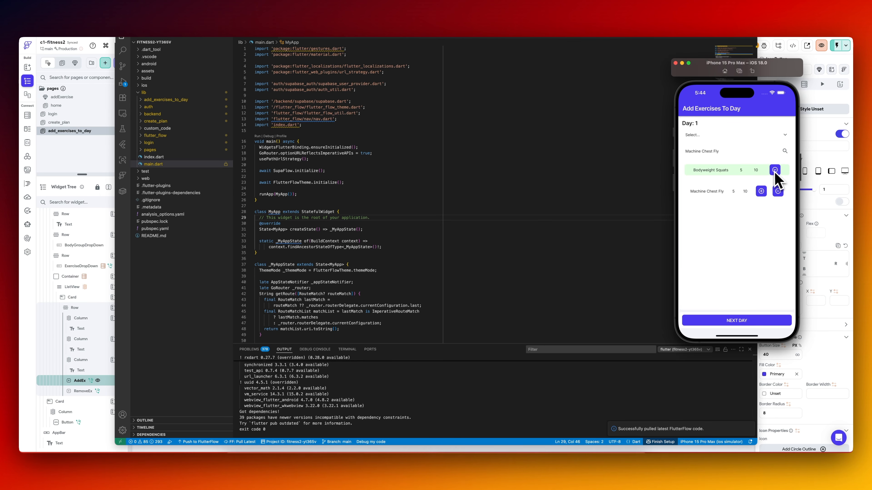
click(763, 194)
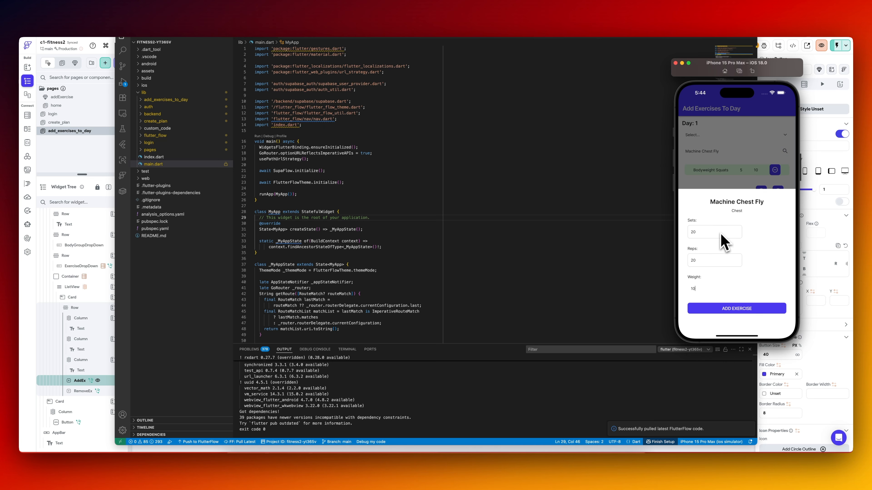
click(735, 308)
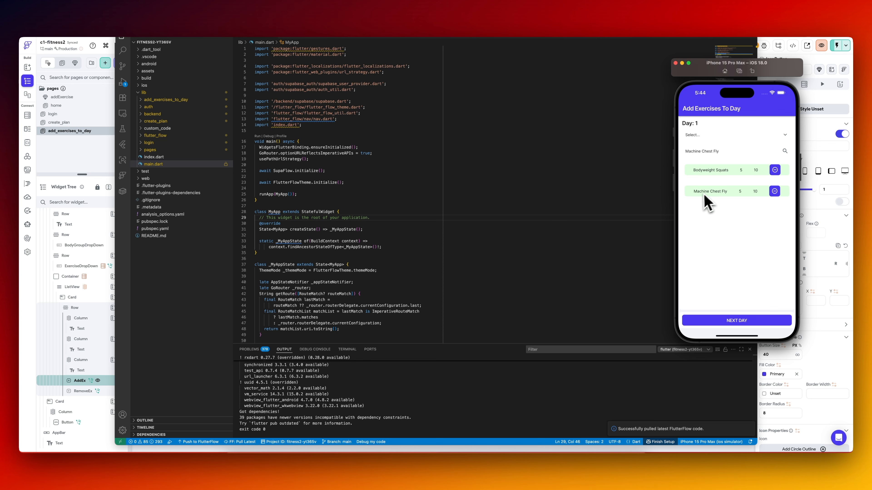
Advance the test plan to Day 2 and select Bodyweight Squats in the exercise search.
click(736, 321)
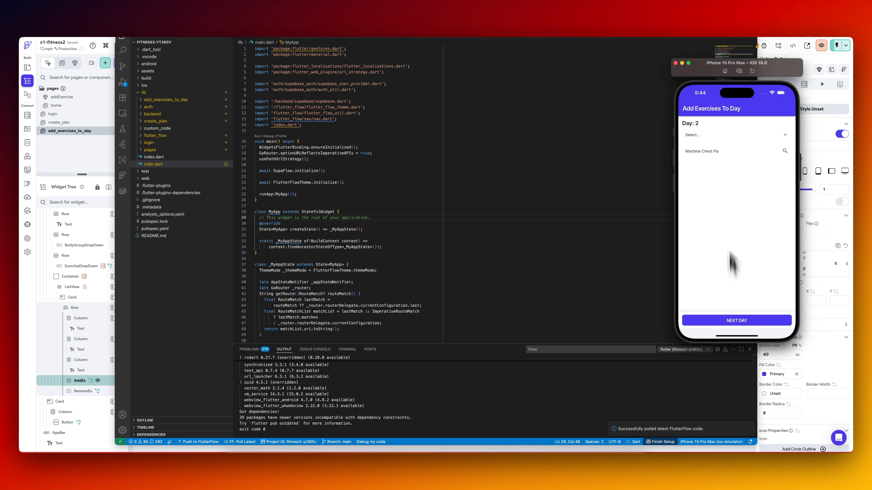
click(729, 152)
click(717, 167)
text(m)
click(716, 203)
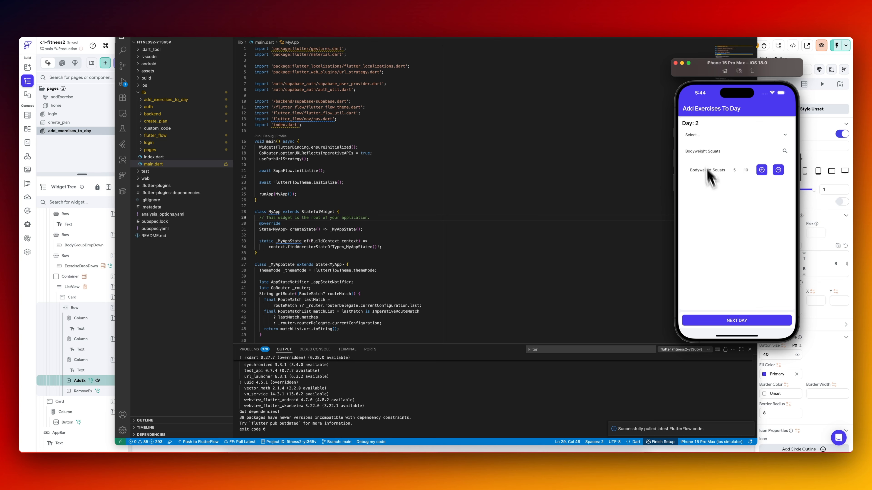
Add Bodyweight Squats to Day 2 with 10 sets and 10 reps, and remove it again to test both buttons.
click(761, 170)
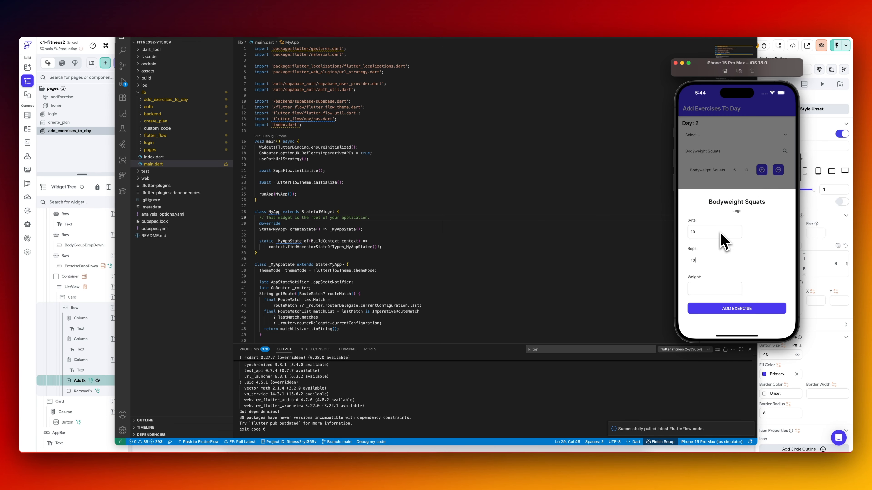
click(739, 308)
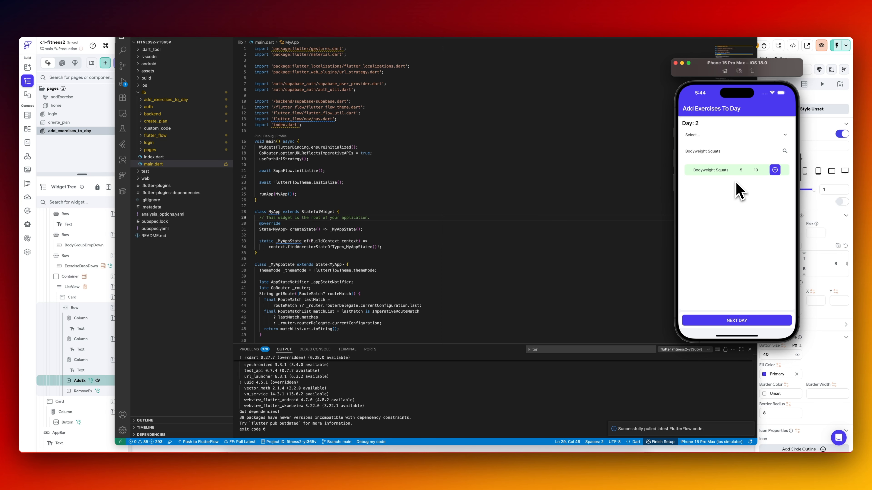
click(775, 171)
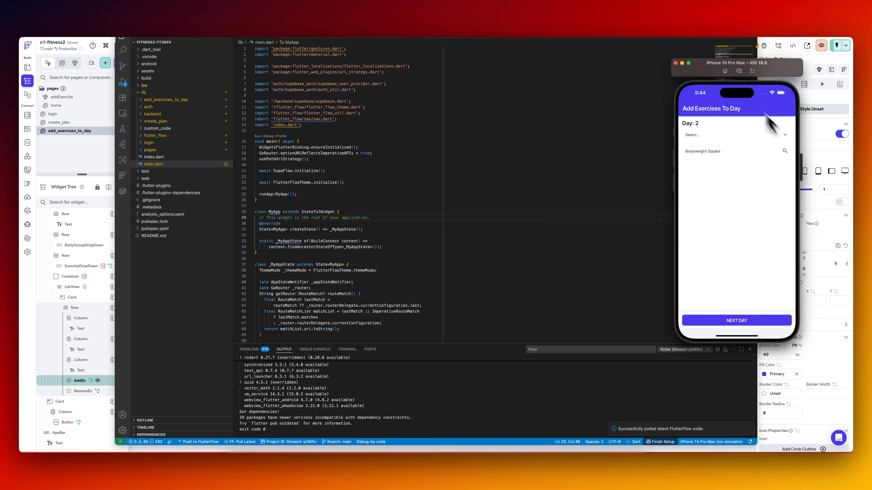
Hot restart the Flutter app from VS Code and bring the iPhone simulator back to the front.
click(662, 39)
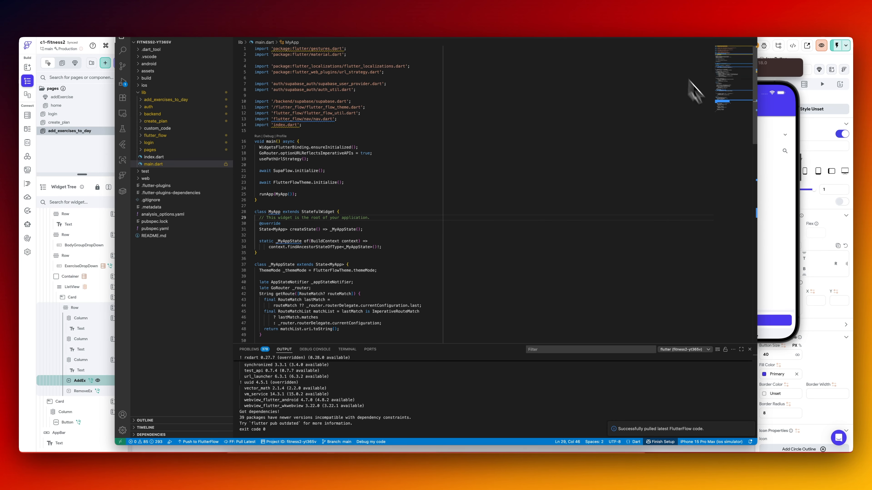
click(772, 197)
click(652, 23)
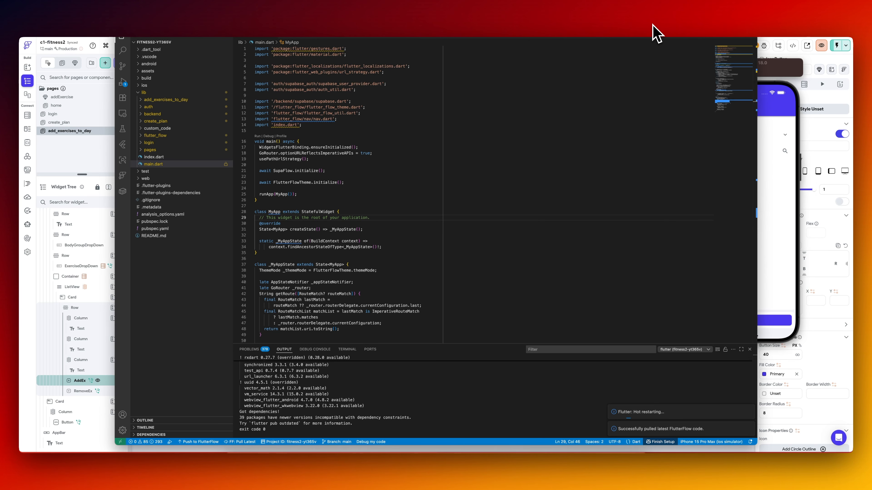
click(774, 196)
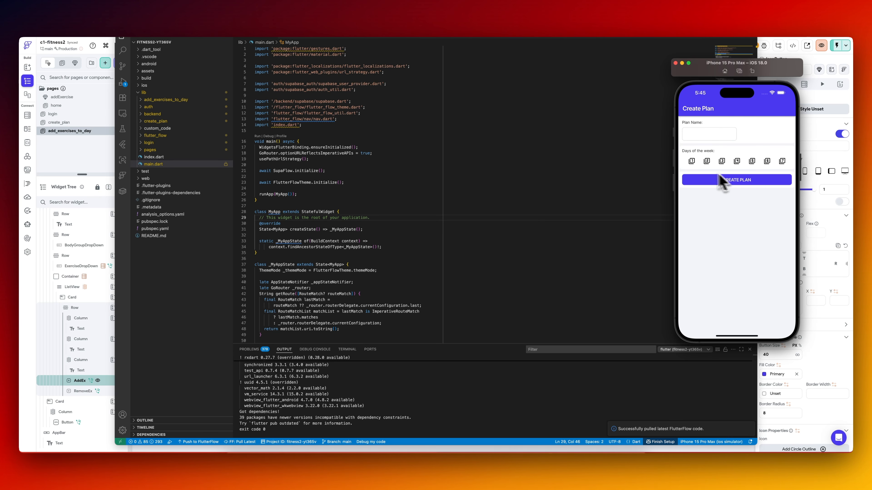
Create a test plan named sd with the first two days of the week selected.
click(691, 161)
click(707, 161)
click(711, 138)
text(sd)
click(725, 183)
Select Machine Chest Fly for Day 1 in the simulator and return to FlutterFlow.
click(712, 154)
click(726, 254)
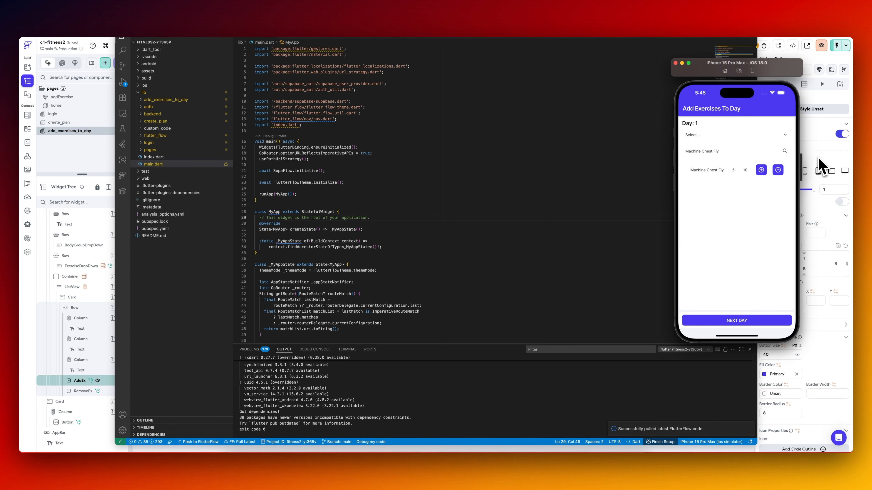
click(818, 169)
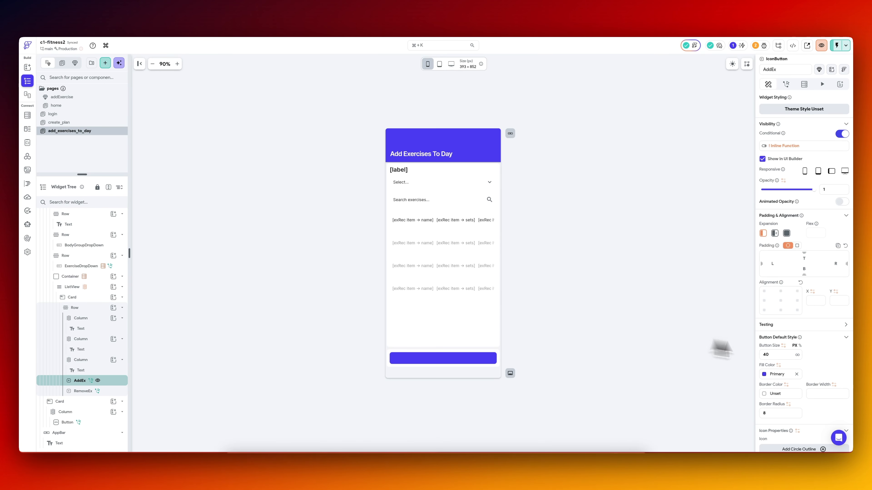
Set the AddEx button's fill color to the Secondary Background theme color.
scroll(821, 366, down, 3)
click(764, 305)
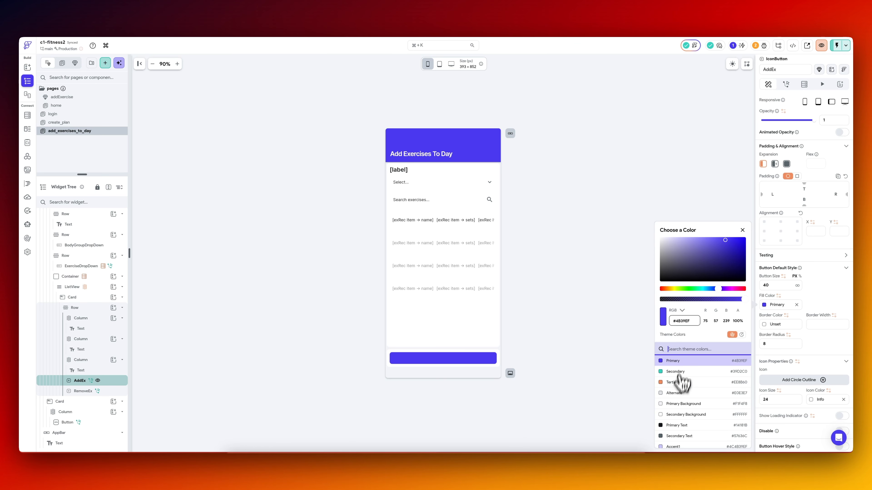
click(675, 415)
click(824, 298)
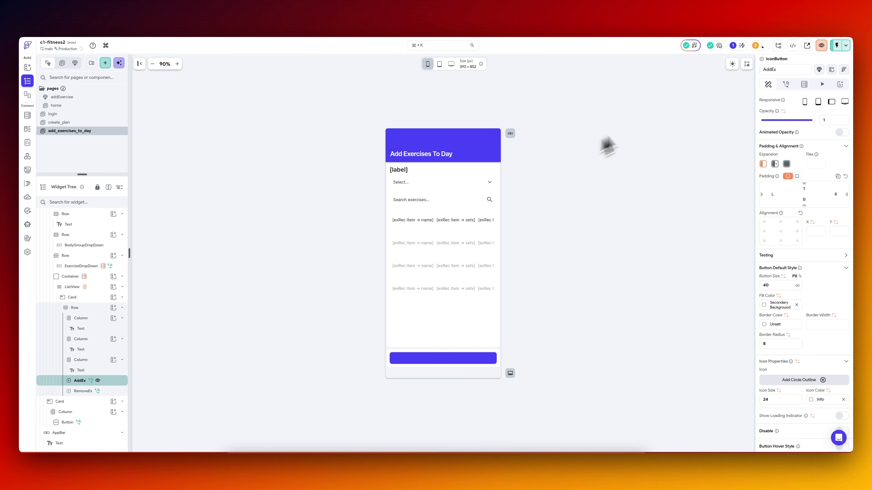
Preview the page at tablet size and set the AddEx icon color to Primary Text.
click(439, 64)
scroll(799, 347, down, 2)
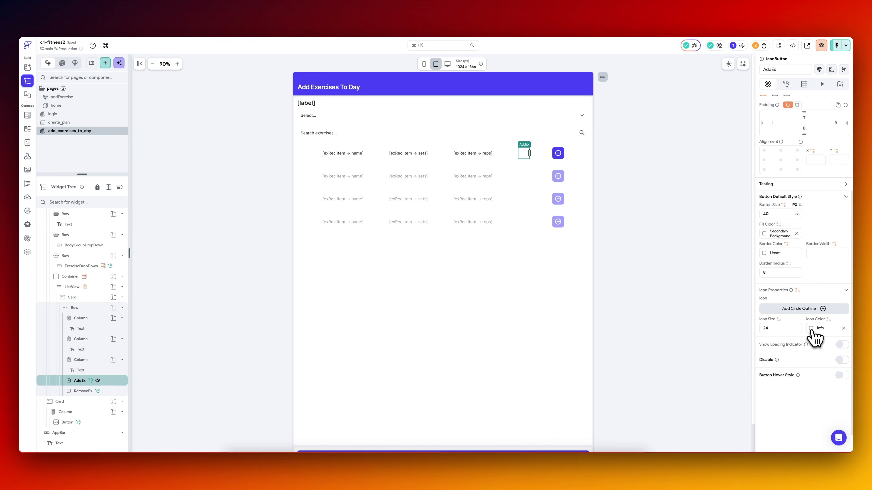
click(812, 329)
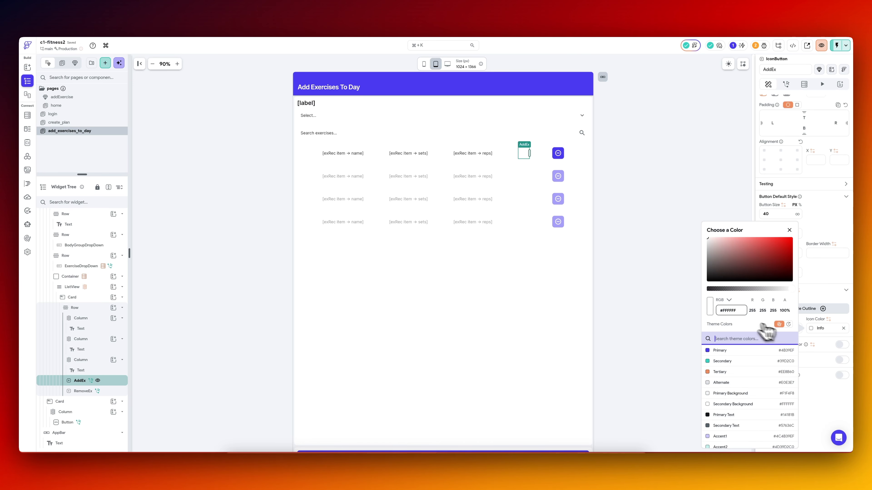
click(722, 414)
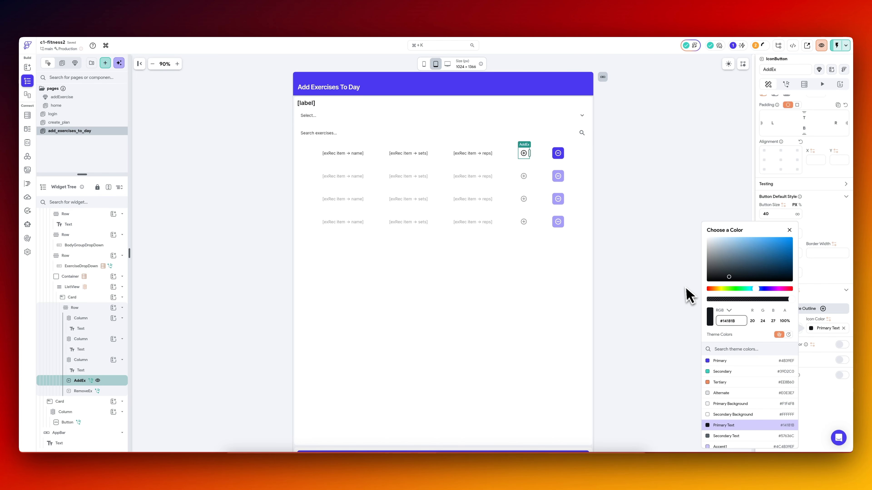
click(689, 294)
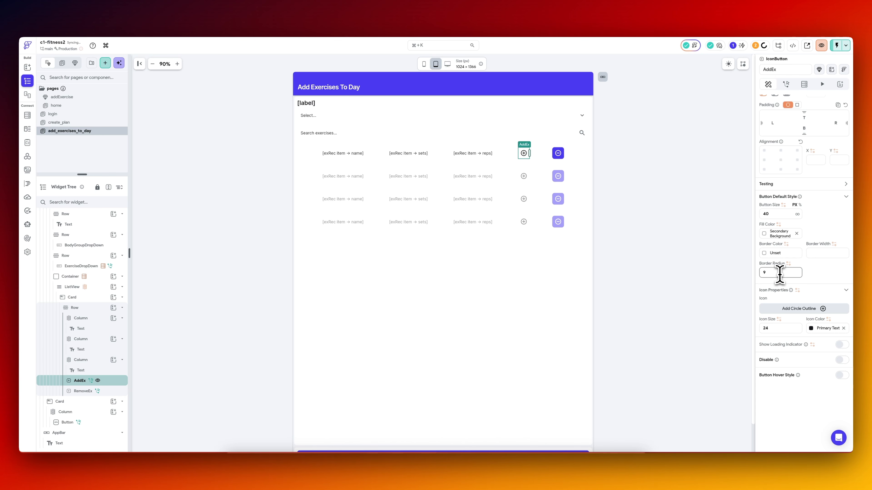
Clear the RemoveEx button's fill color and set its icon color to Primary Text.
click(558, 153)
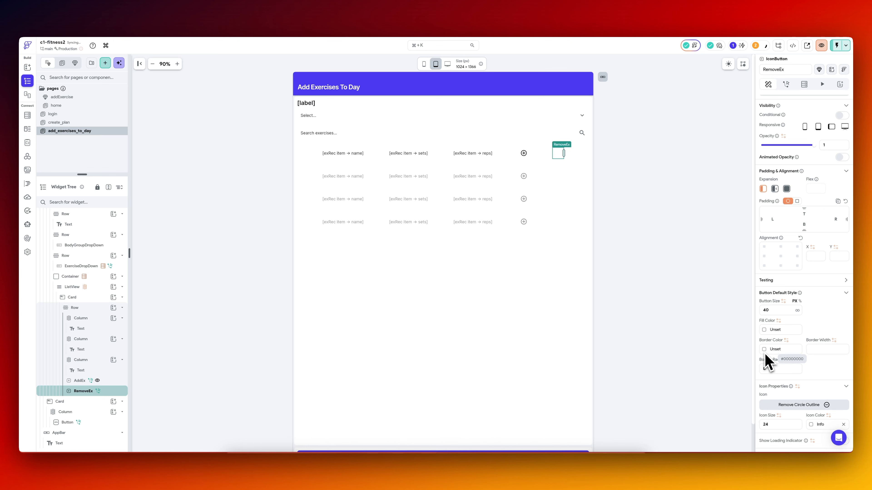
click(812, 425)
click(720, 424)
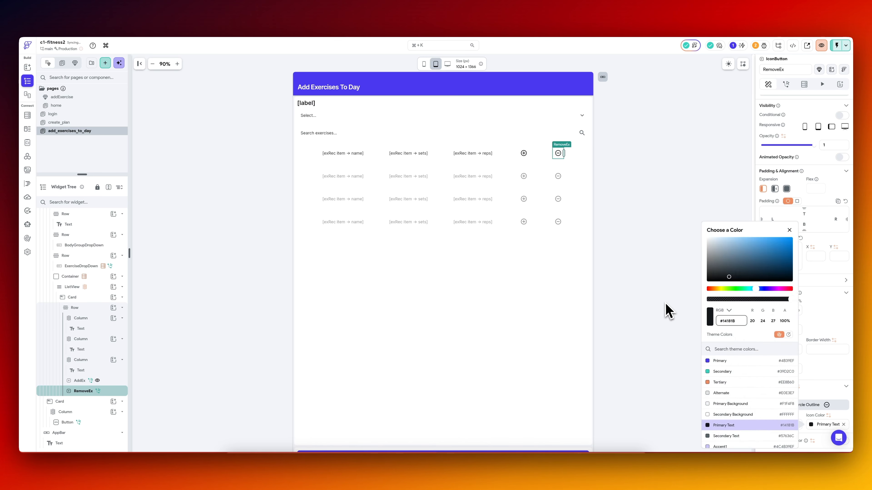
click(665, 304)
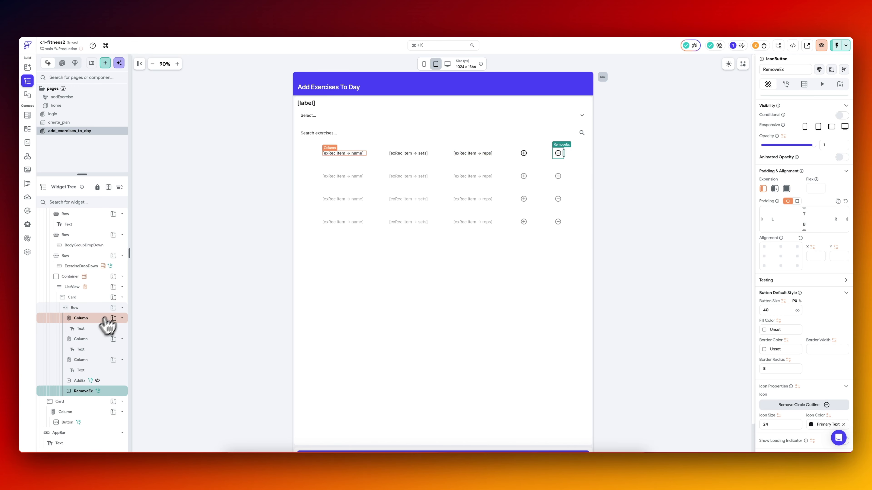
Add a nested Row inside the exercise card's Row and move the AddEx and RemoveEx buttons into it.
click(113, 308)
text(row)
key(Return)
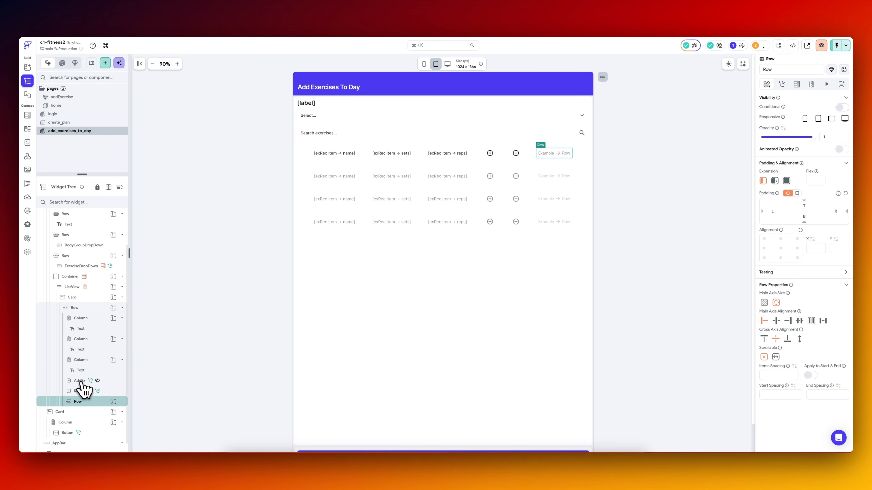
click(81, 383)
drag(81, 384, 87, 401)
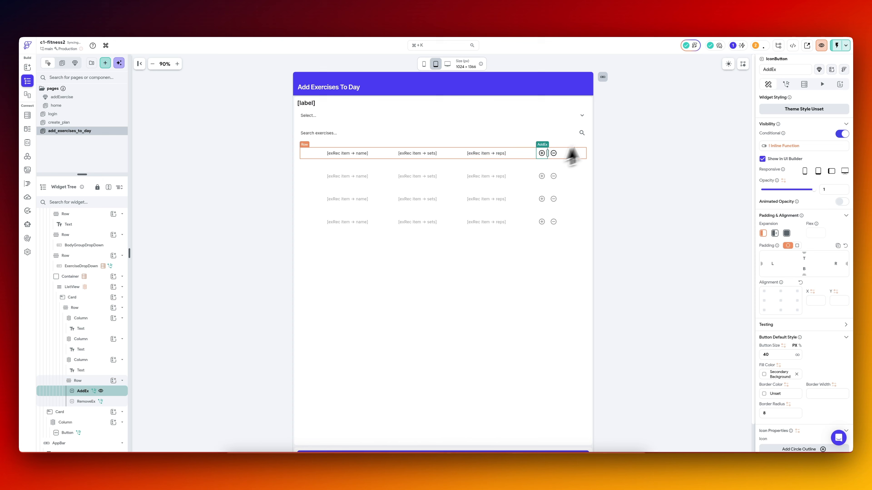
click(597, 139)
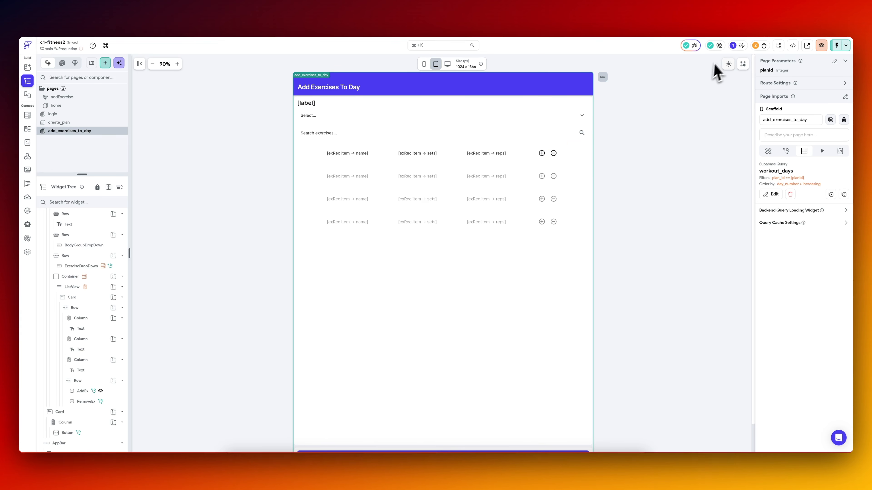
Return the canvas to phone size and set the exercise name text's UI Builder display value to [name].
click(424, 64)
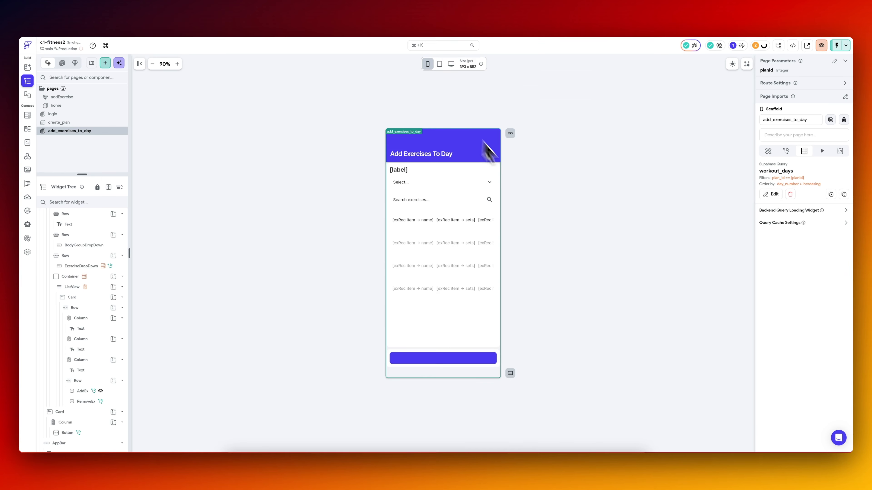
click(417, 221)
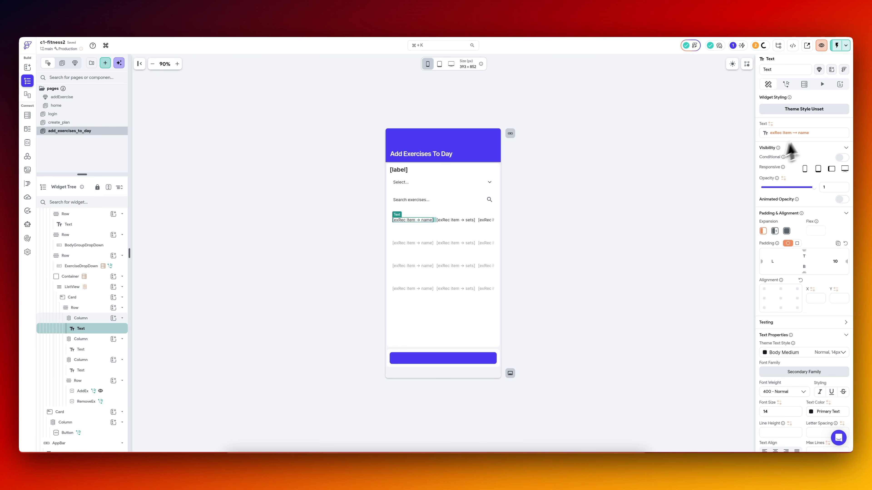
click(803, 133)
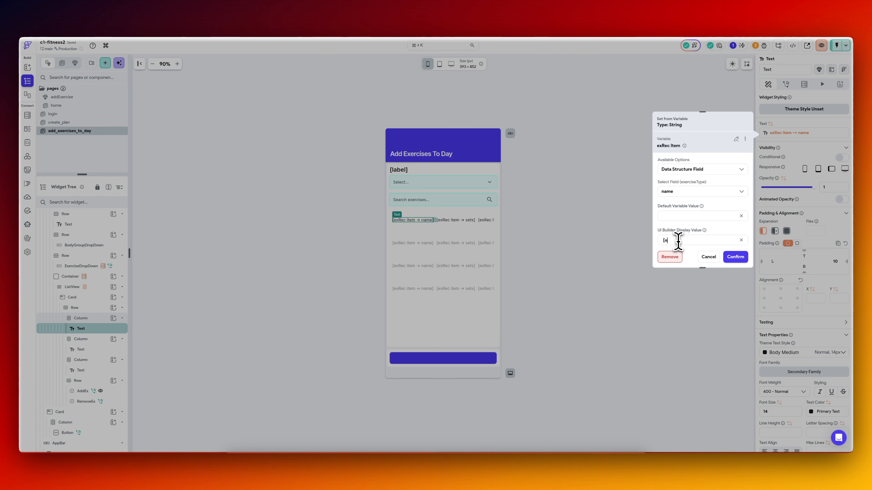
Set the sets text's UI Builder display value to [sets] and confirm the variable.
click(441, 222)
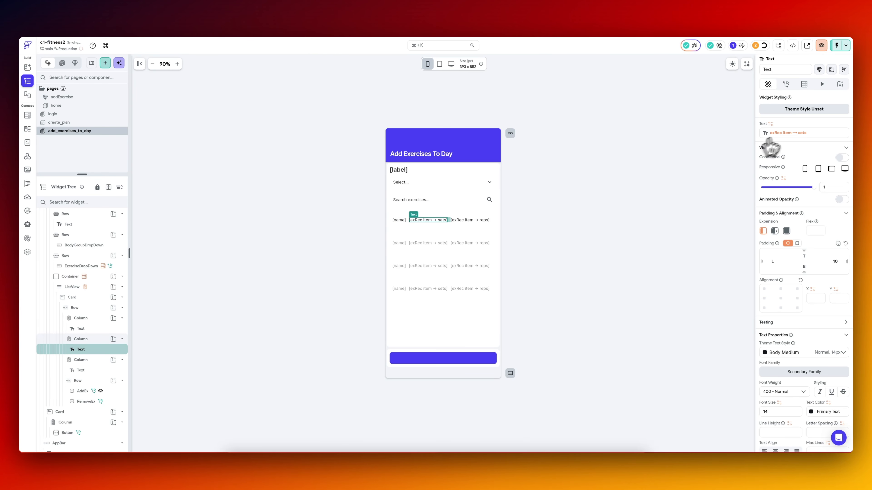
click(786, 133)
click(735, 257)
Set the reps text's UI Builder display value to [reps], confirm the variable, and deselect the text.
click(456, 222)
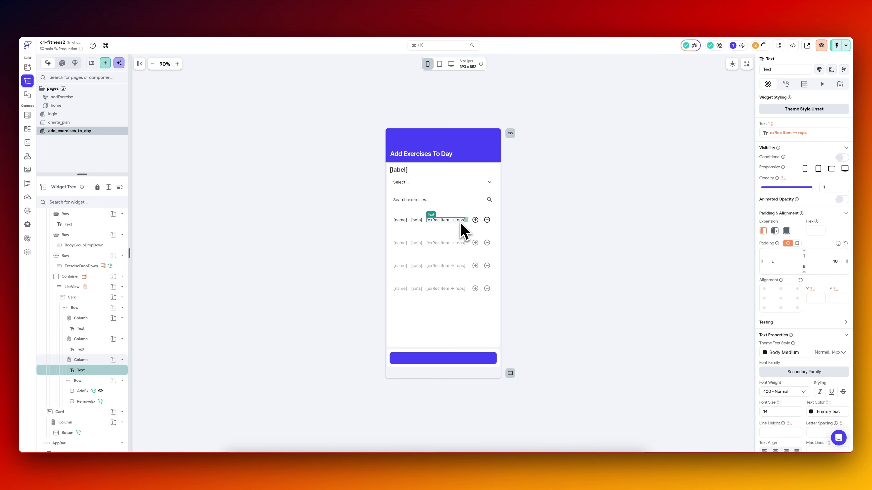
click(796, 136)
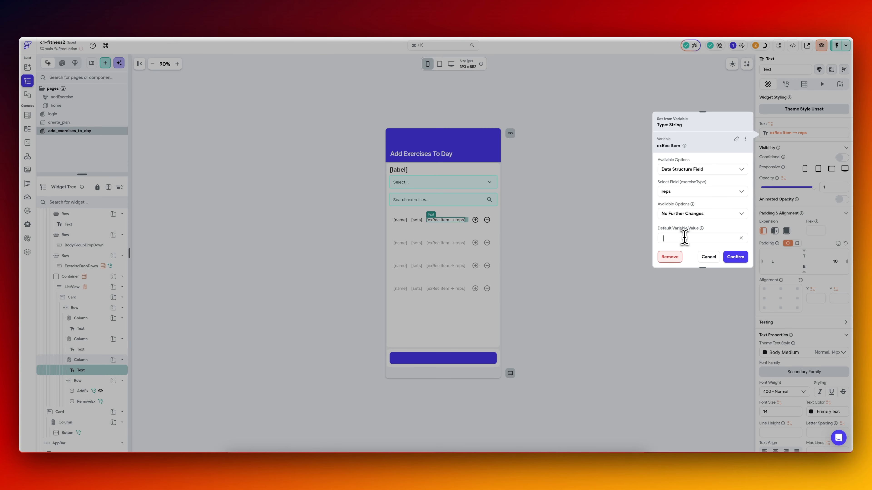
text([reps])
click(735, 257)
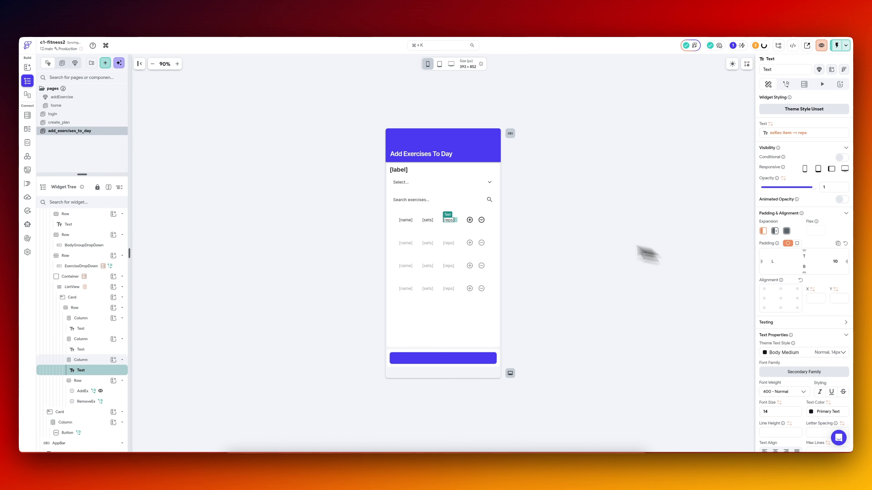
click(569, 137)
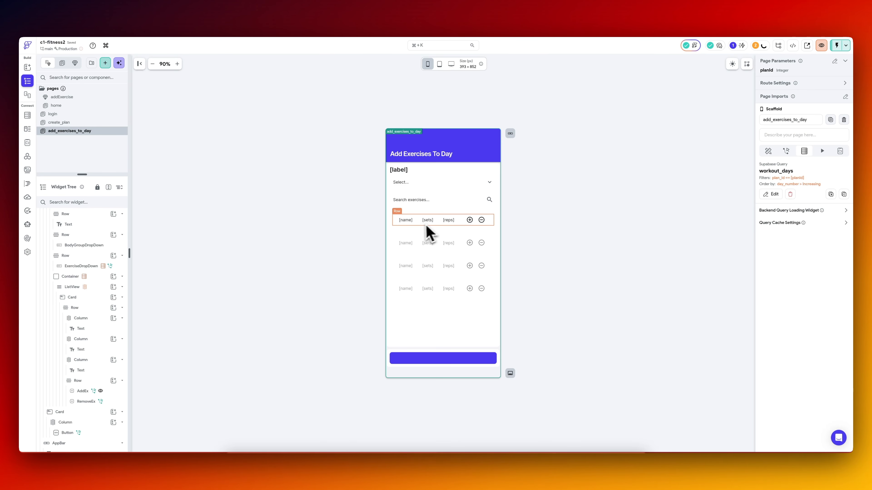
Select the exercise card's Row, check how its layout looks in the simulator, and return to FlutterFlow.
click(418, 225)
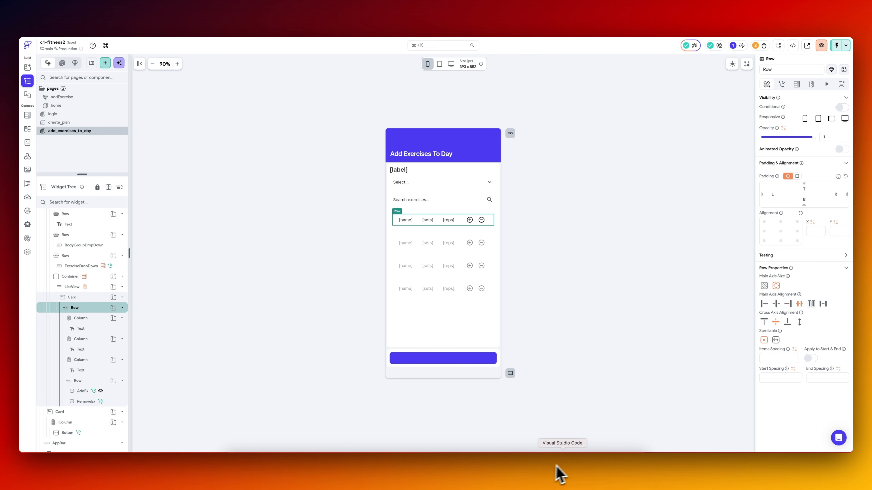
click(577, 469)
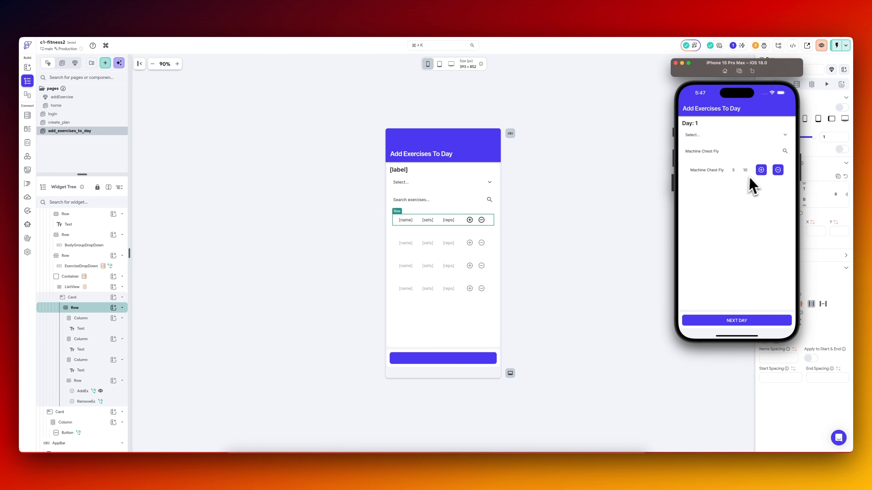
click(591, 215)
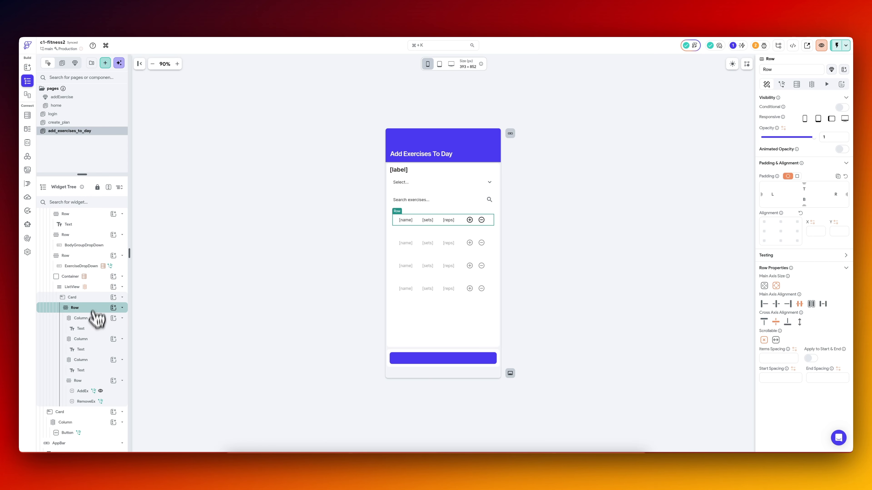
Set the font size of the exercise card's name, sets and reps texts to 15 and deselect them.
click(94, 330)
click(785, 412)
text(16)
click(92, 350)
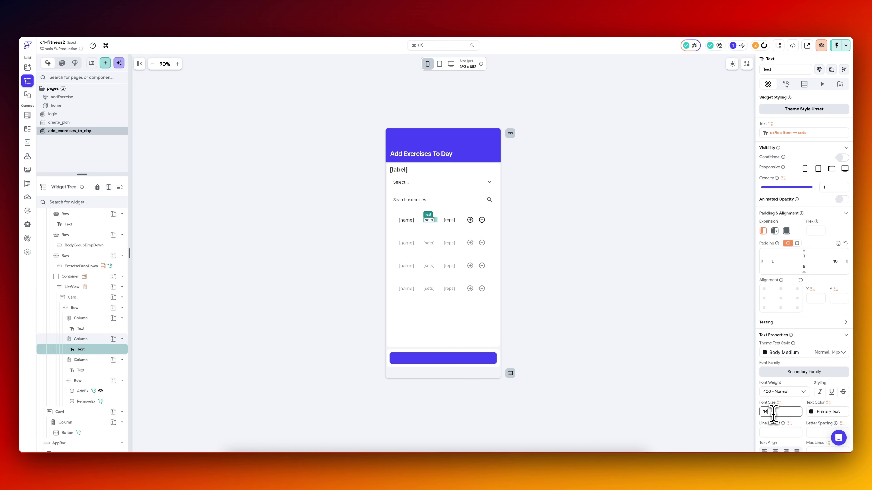
key(BackSpace)
text(5)
click(83, 328)
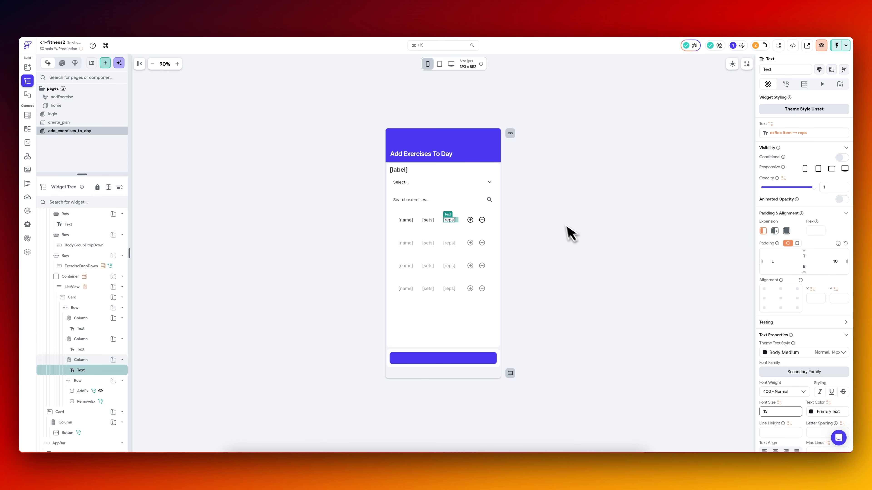
click(569, 235)
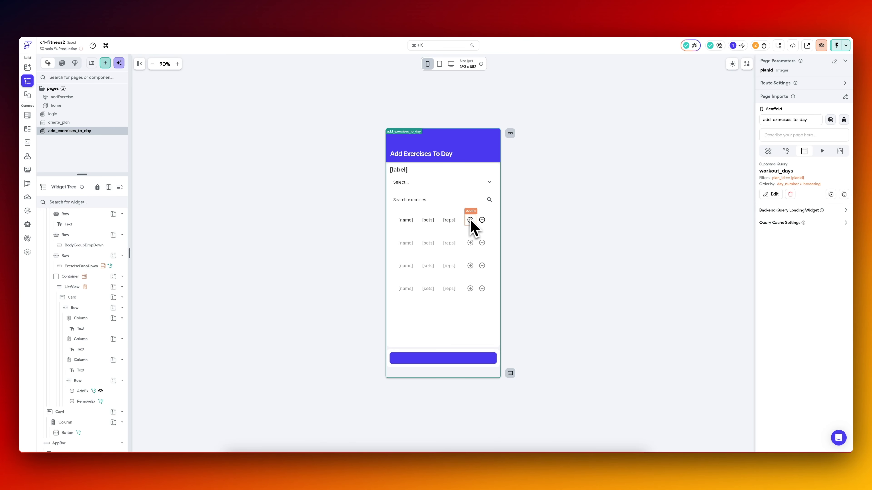
Add a Delete Row(s) backend call on the workout_day_exercises table after the page state update in RemoveEx's On Tap flow.
click(482, 221)
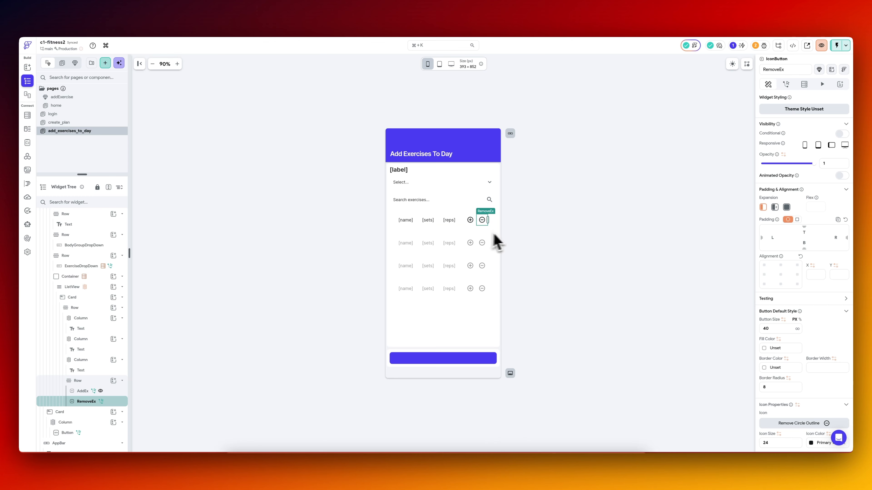
click(786, 84)
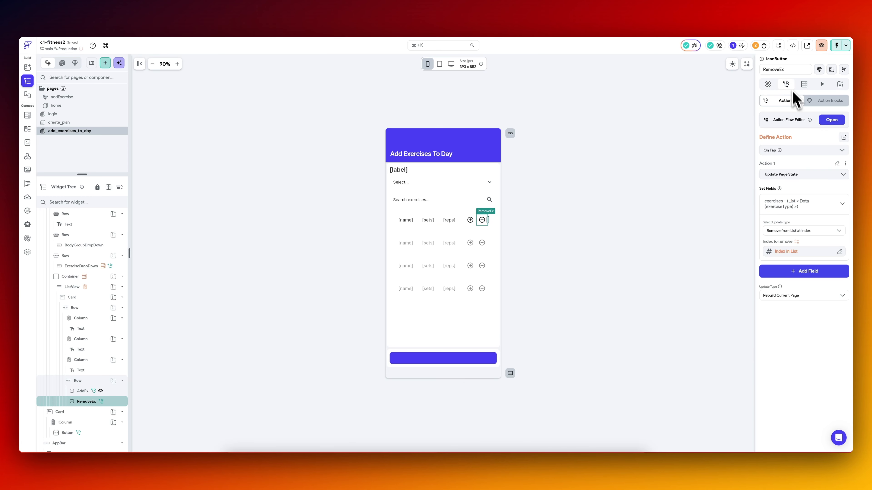
click(832, 120)
click(430, 123)
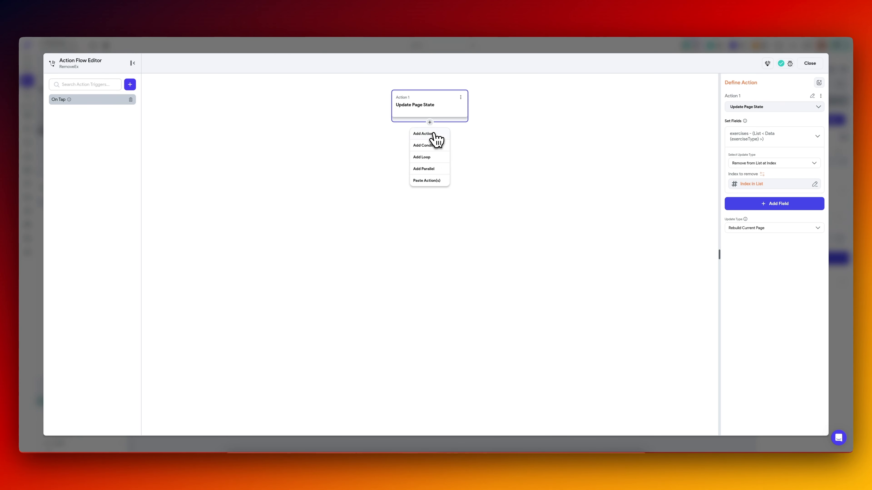
click(427, 134)
text(d)
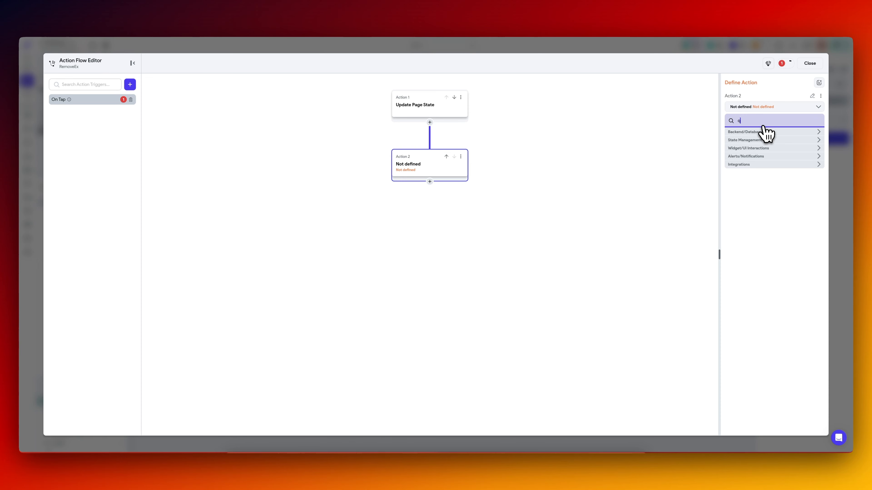
key(BackSpace)
text(delete)
click(744, 164)
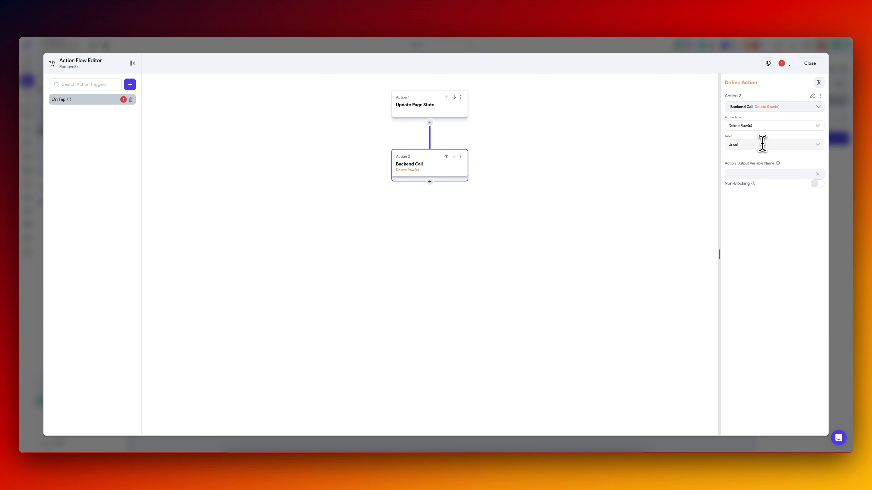
click(761, 144)
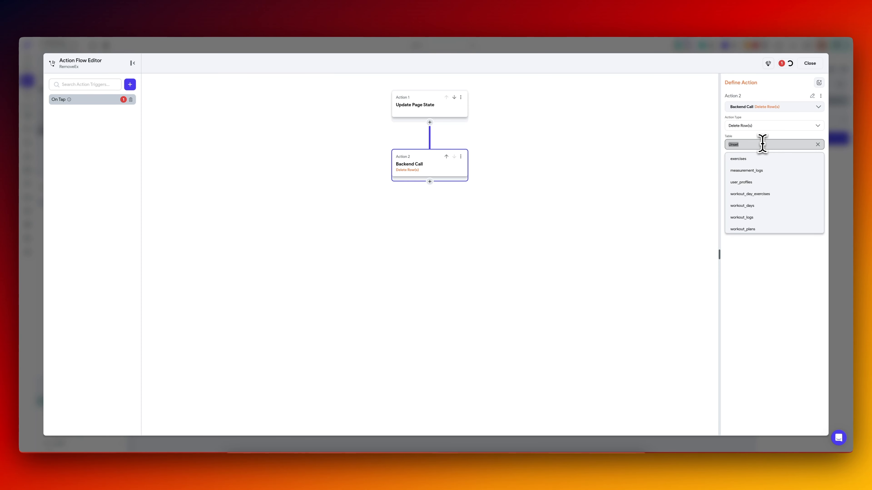
click(768, 199)
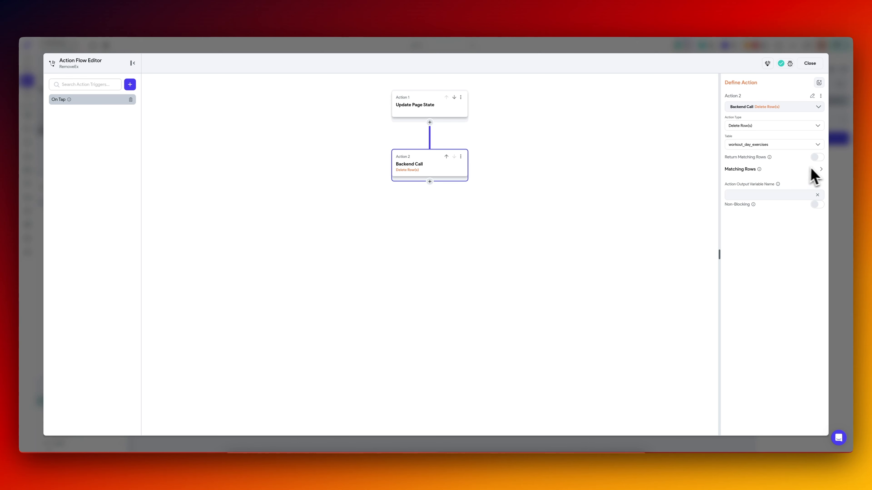
Add a matching-rows filter to the delete action on the id field with the Equal To relation.
click(821, 170)
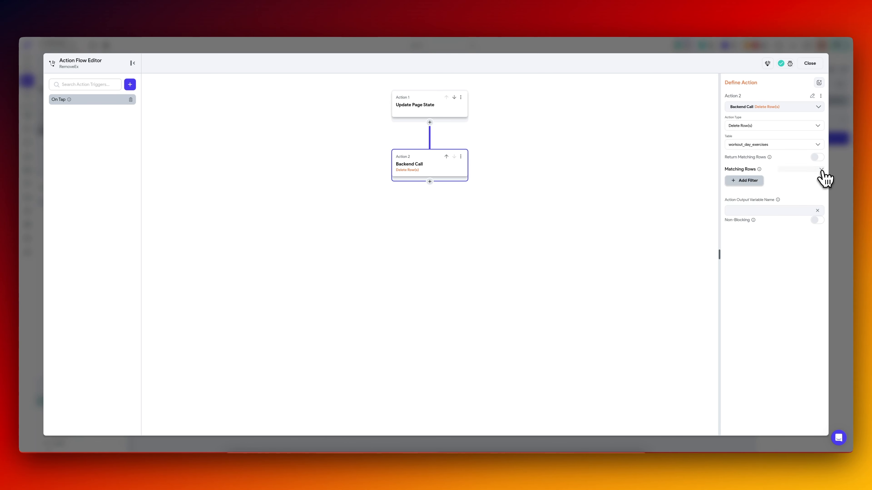
click(745, 182)
click(750, 211)
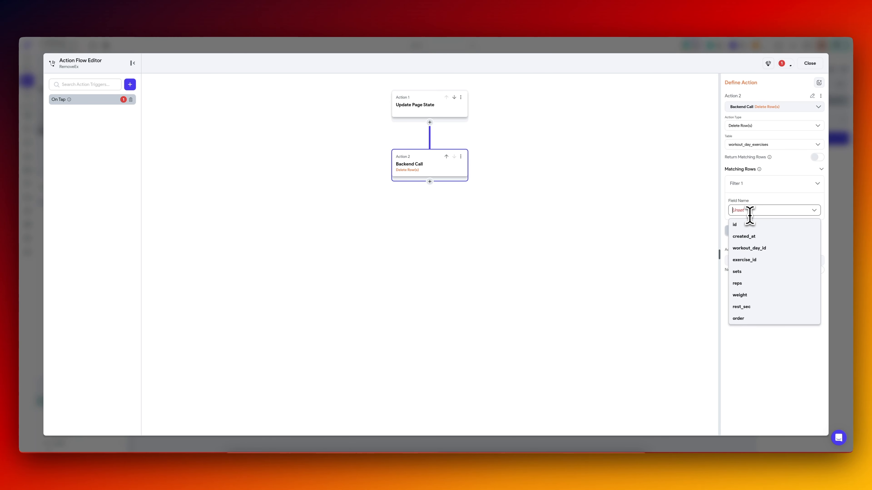
click(756, 250)
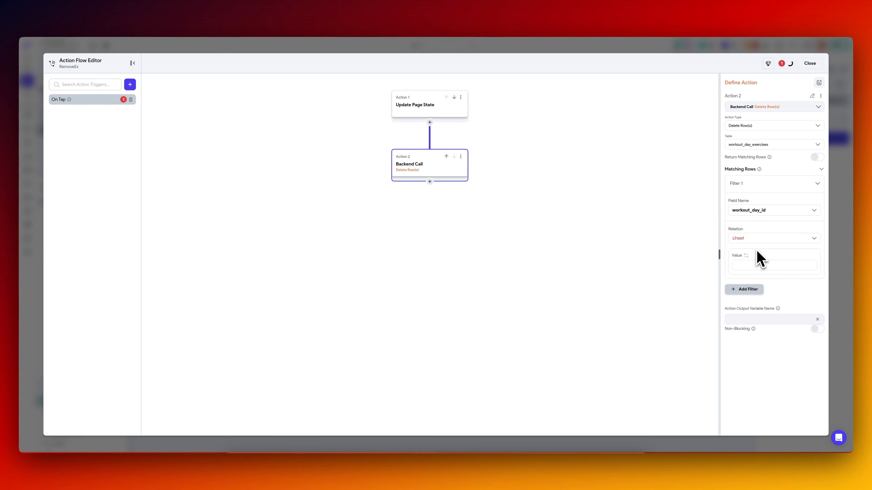
click(750, 238)
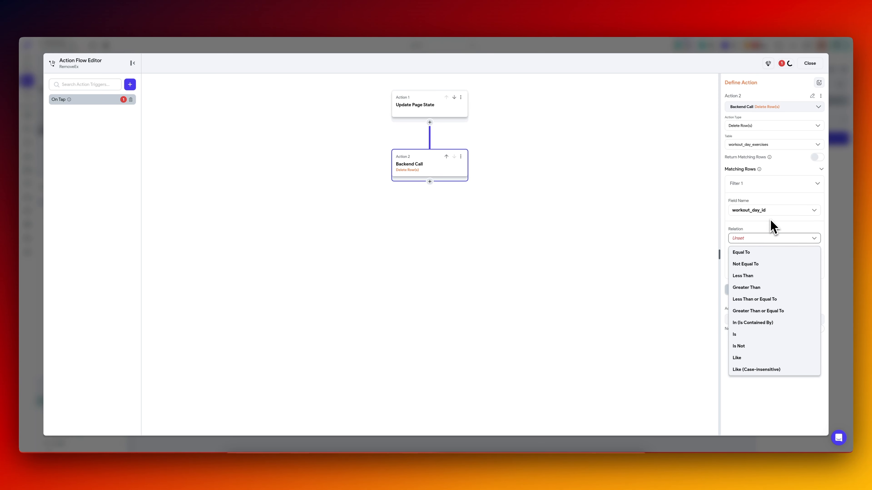
click(773, 227)
click(775, 210)
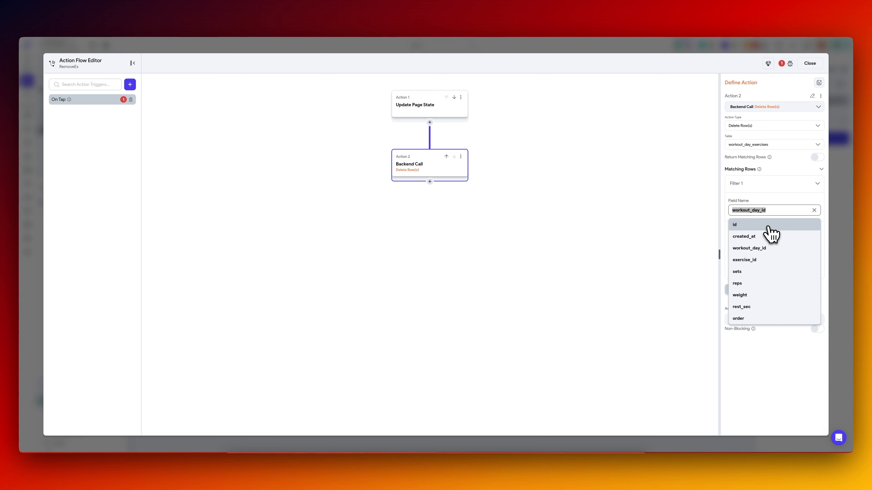
click(768, 225)
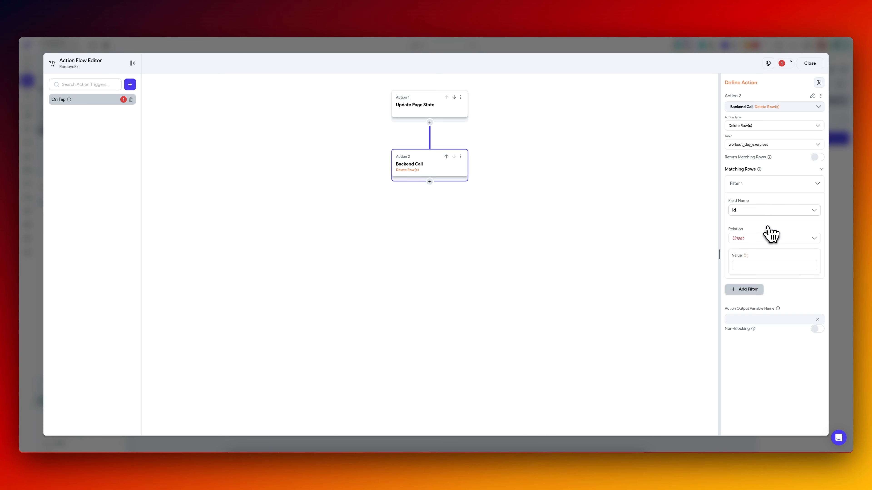
click(748, 256)
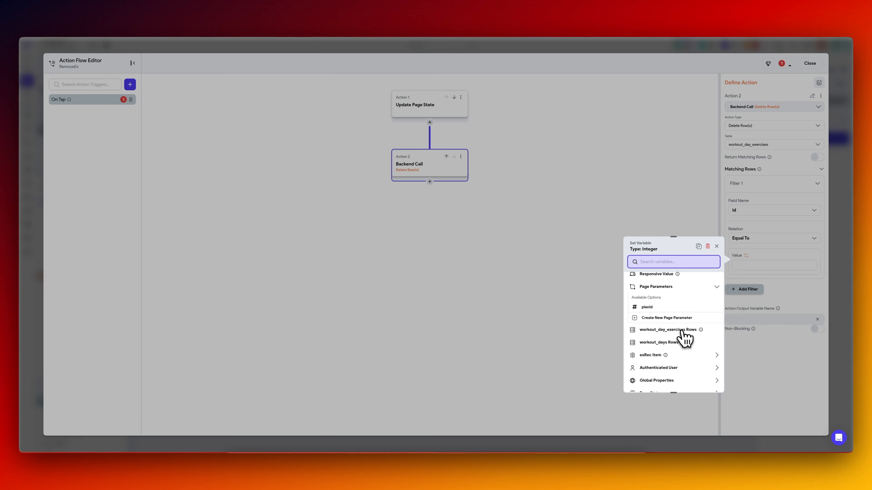
click(680, 357)
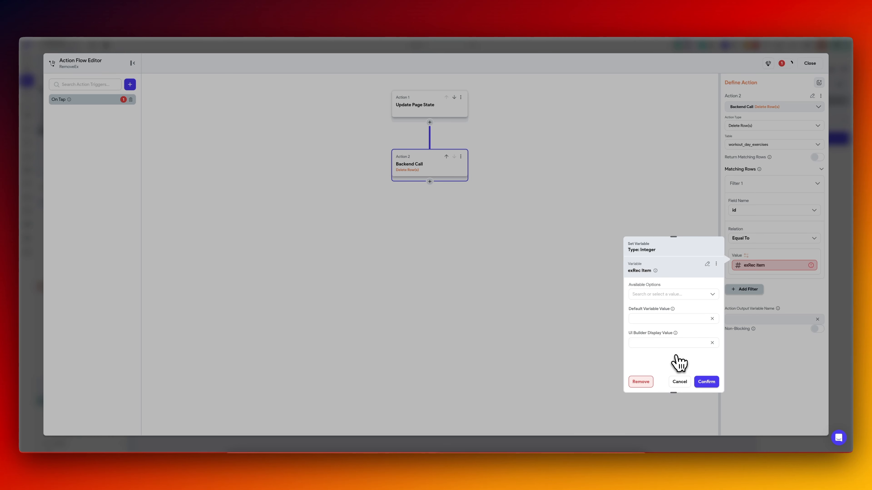
click(679, 294)
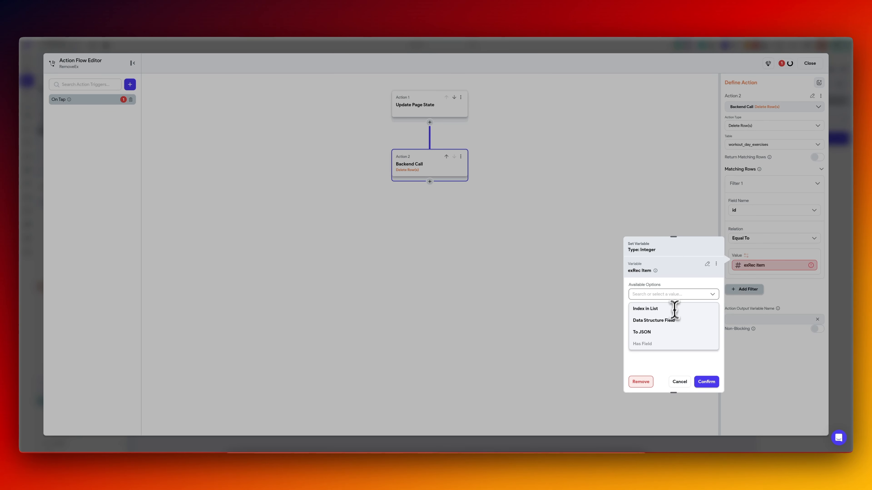
click(671, 321)
click(763, 245)
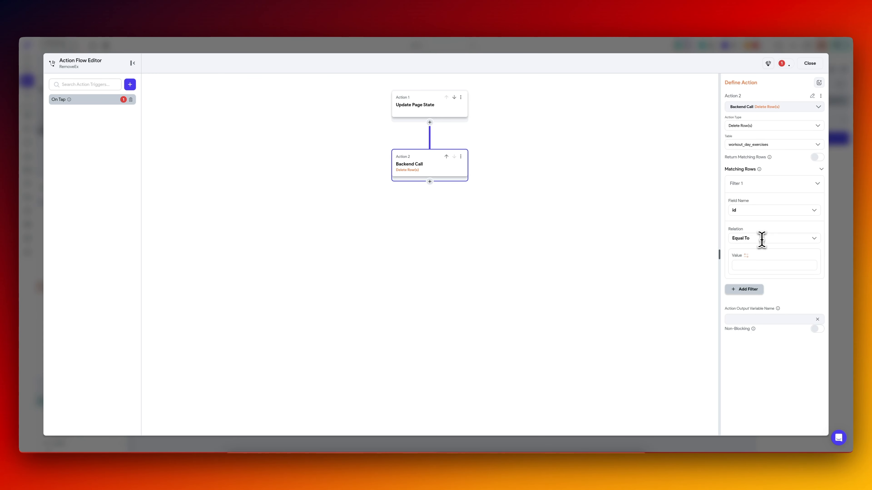
click(761, 239)
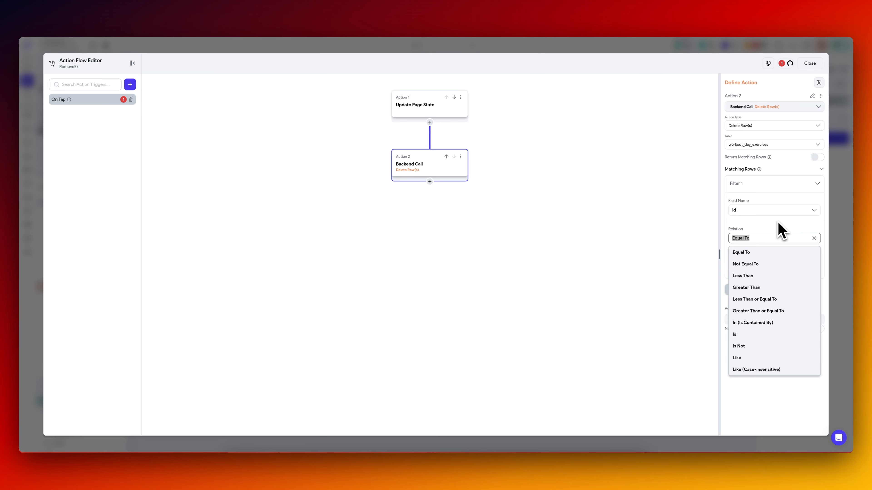
click(758, 252)
click(751, 262)
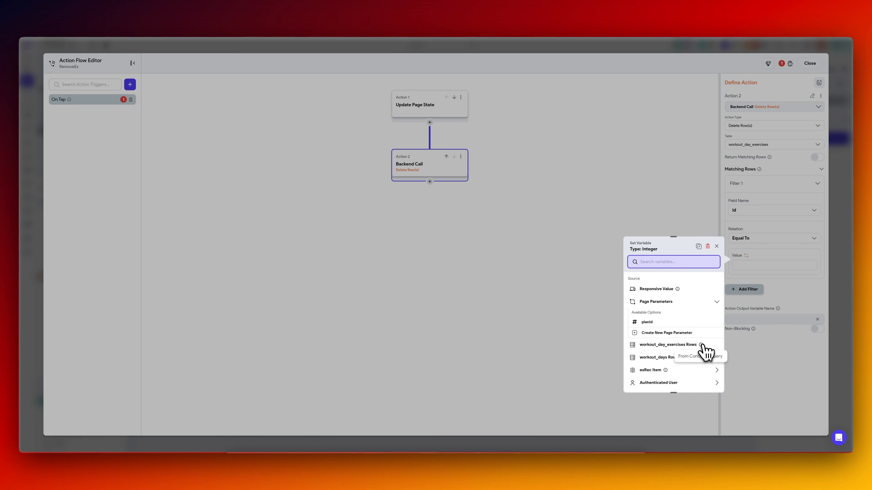
click(686, 344)
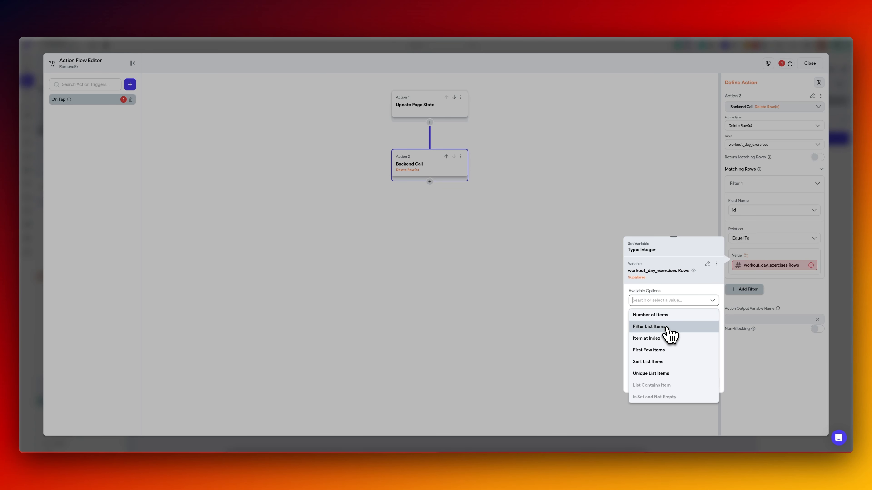
click(668, 330)
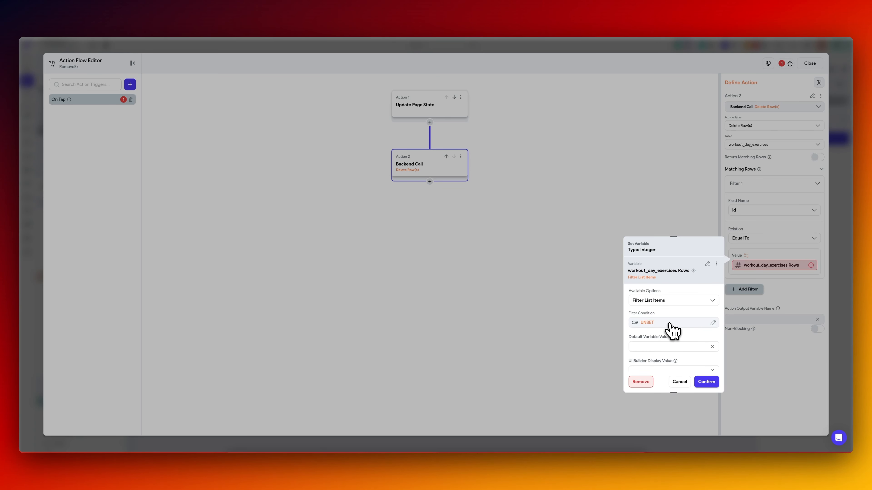
click(673, 323)
click(559, 387)
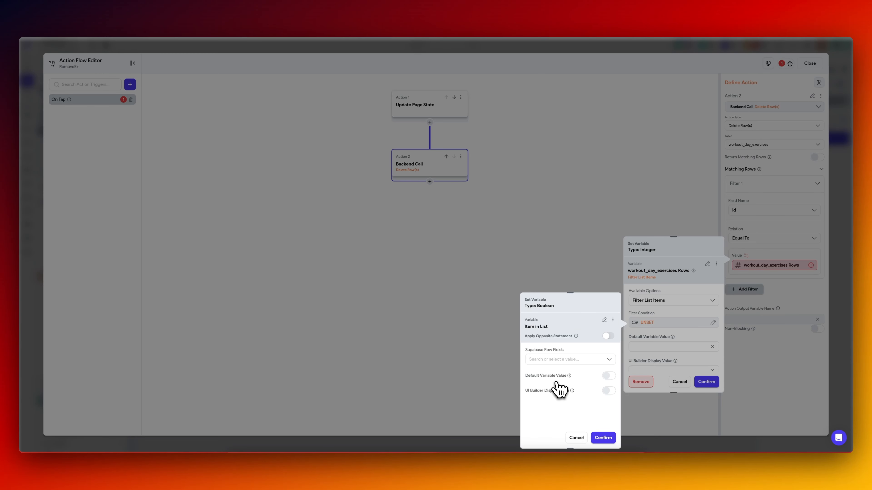
click(576, 438)
click(666, 323)
click(591, 345)
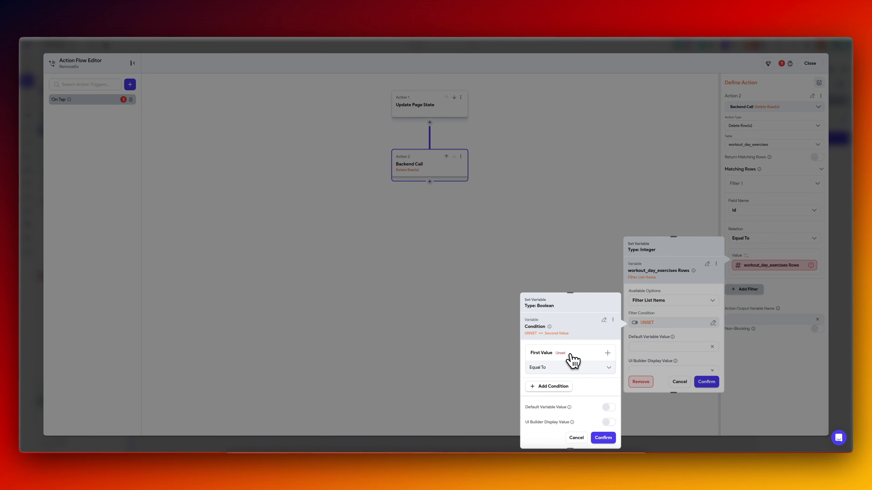
click(560, 366)
click(457, 345)
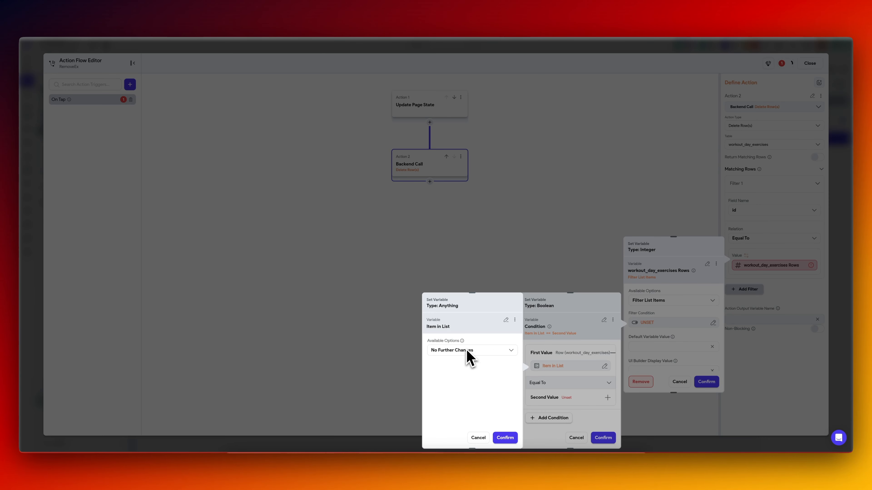
click(567, 402)
click(569, 400)
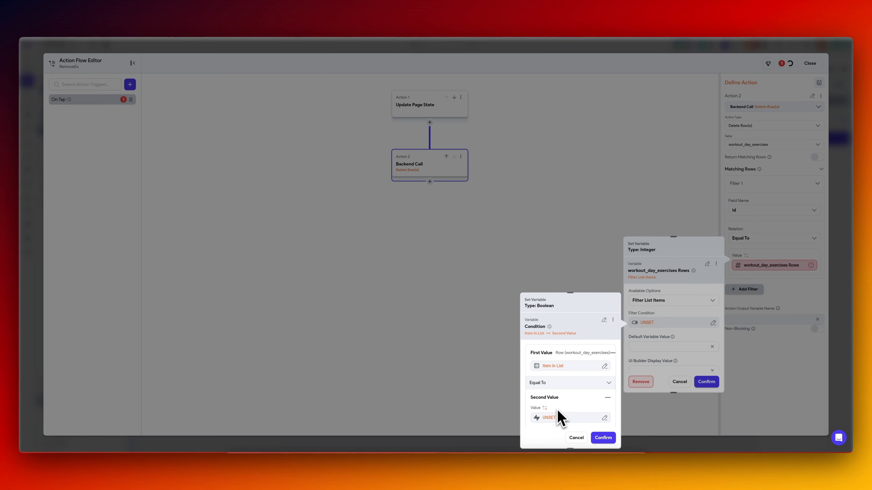
click(562, 367)
click(471, 352)
click(470, 351)
click(465, 367)
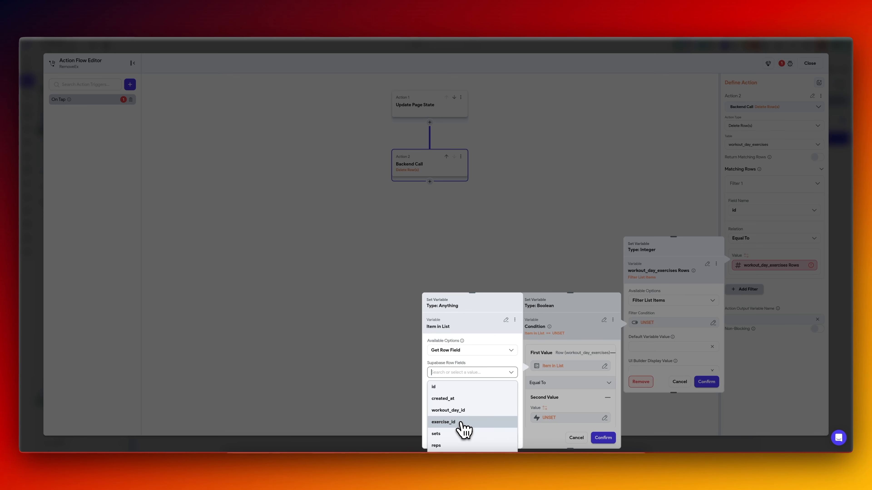
click(468, 411)
click(507, 442)
scroll(578, 399, down, 2)
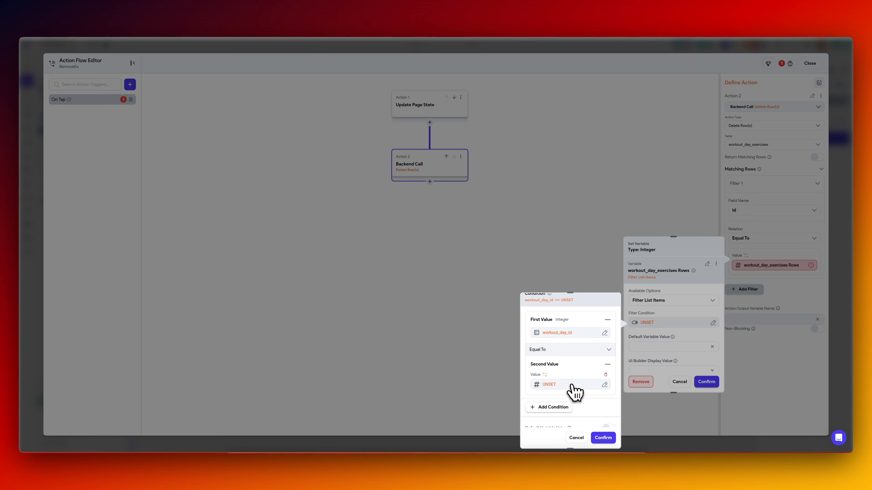
click(572, 386)
click(480, 440)
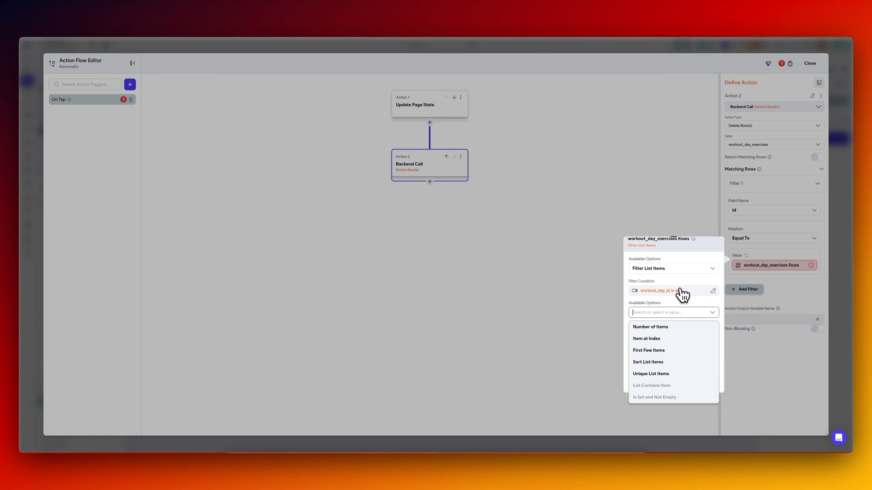
click(656, 290)
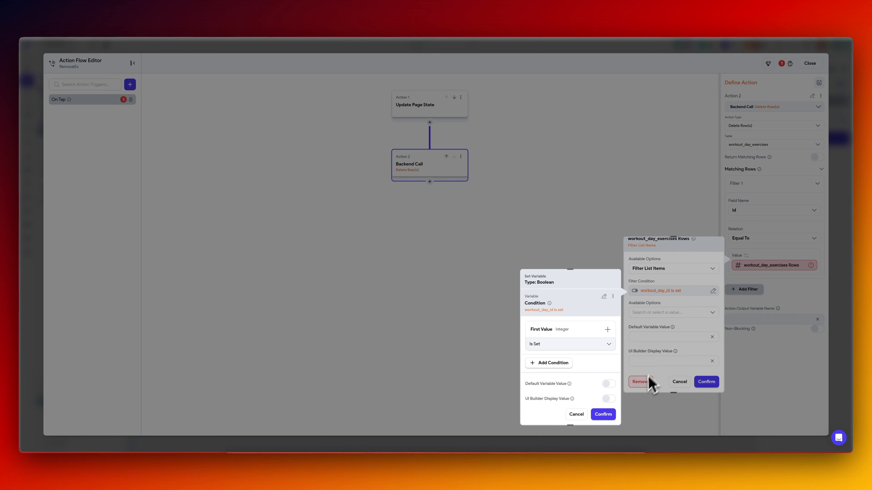
click(652, 387)
click(648, 384)
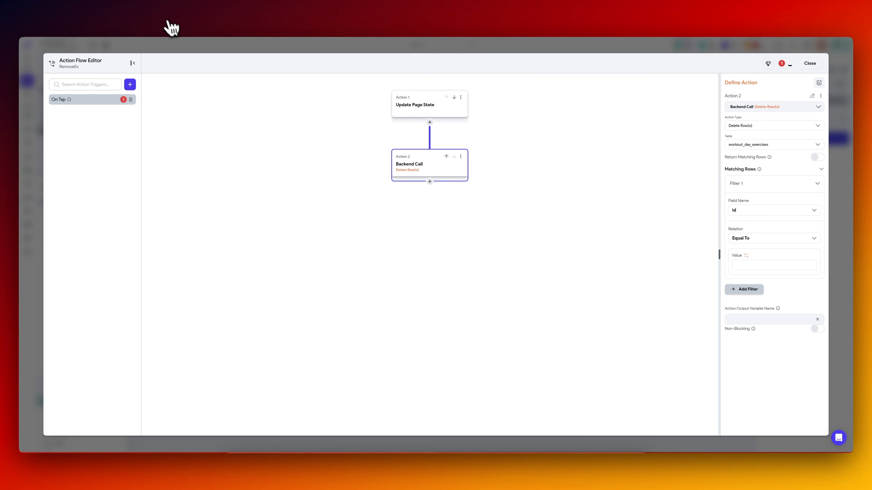
Switch to Supabase, refresh the workout_day_exercises table and examine its id, workout_day_id and exercise_id columns.
click(163, 16)
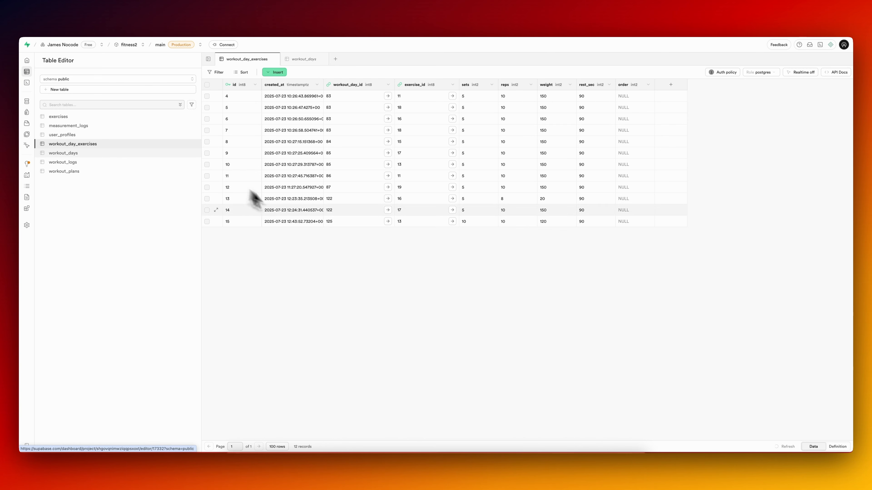
click(785, 446)
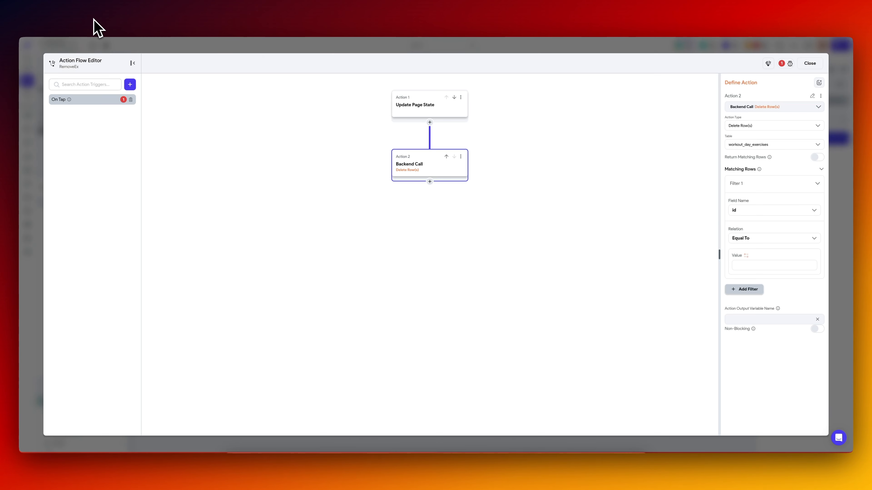
Change the field of the delete action's matching-rows filter to workout_day_id.
click(759, 210)
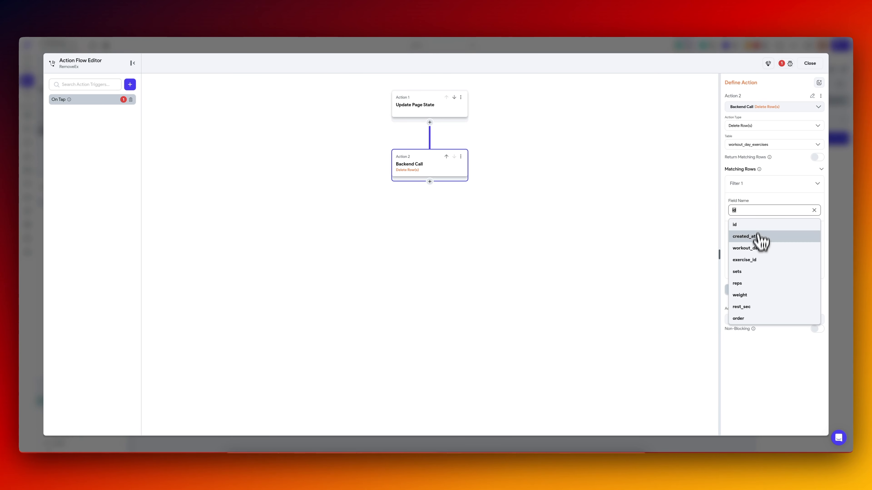
click(758, 249)
click(749, 264)
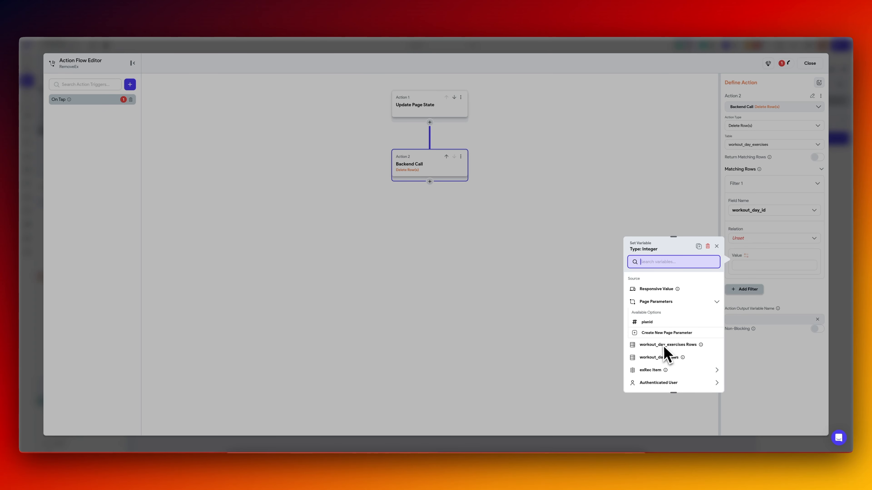
scroll(666, 340, down, 2)
scroll(679, 339, up, 1)
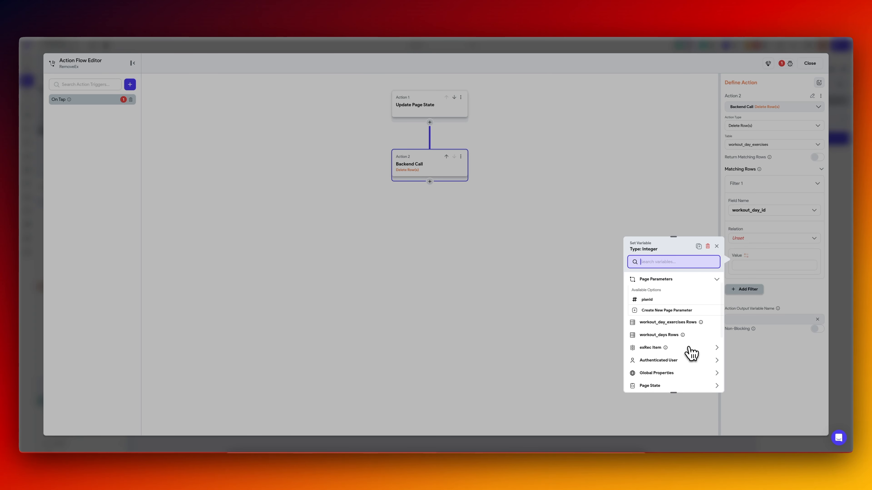
click(691, 353)
click(680, 294)
click(660, 307)
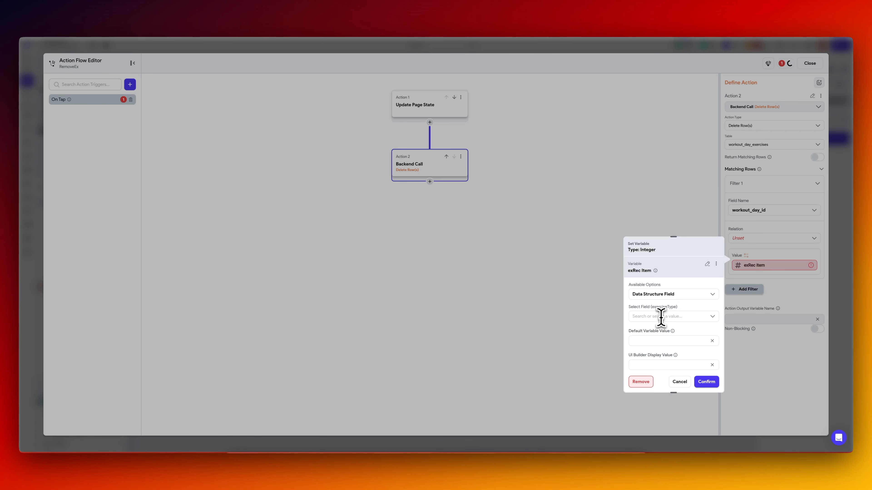
click(659, 315)
click(605, 342)
click(615, 343)
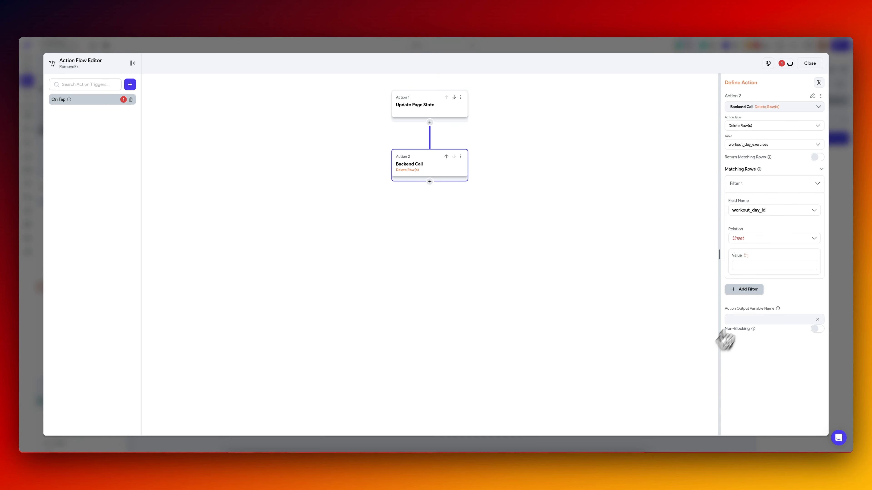
Set the workout_day_id filter's relation to Equal To and choose workout_day_exercises Rows as its value source.
click(758, 240)
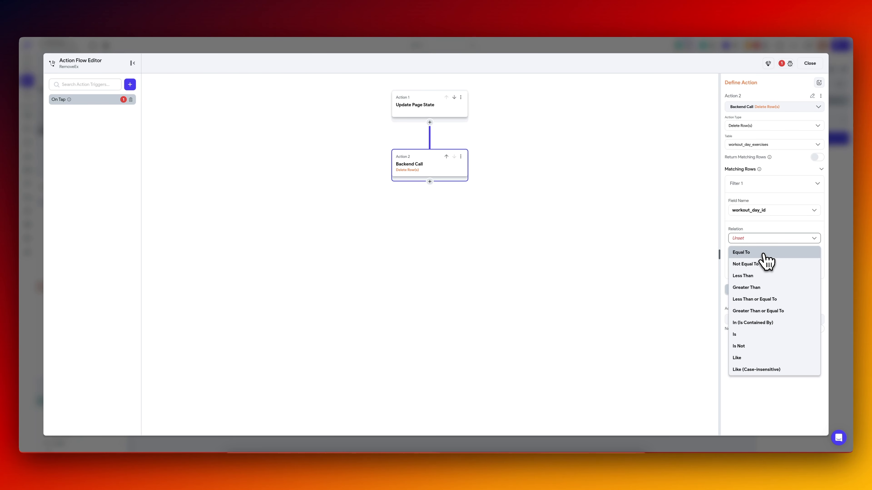
click(755, 253)
click(747, 256)
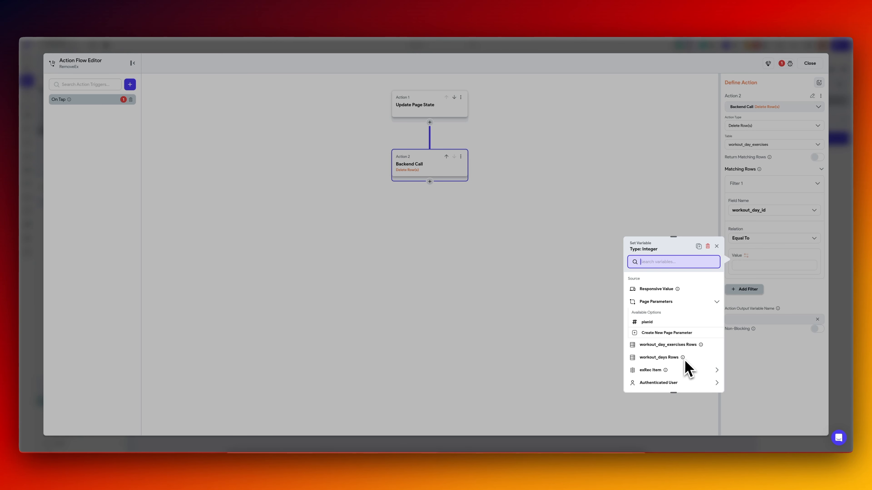
scroll(685, 366, down, 1)
click(683, 306)
click(669, 300)
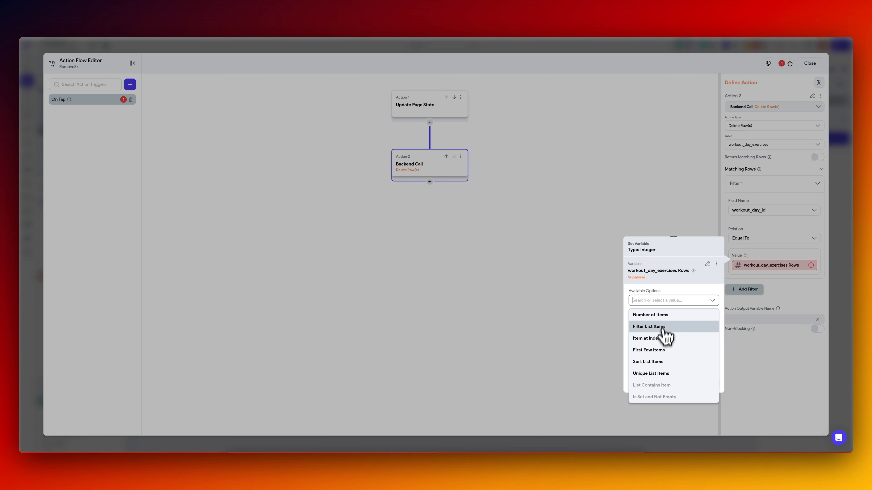
text(f)
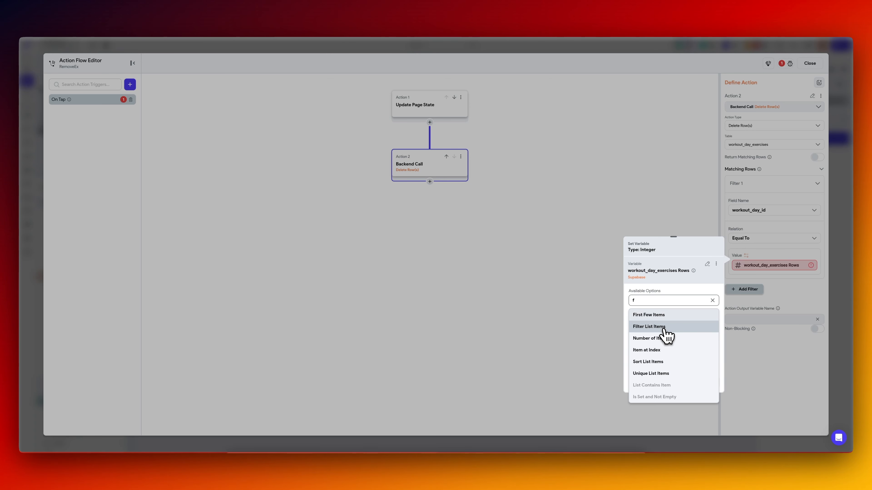
click(665, 327)
click(662, 323)
click(553, 360)
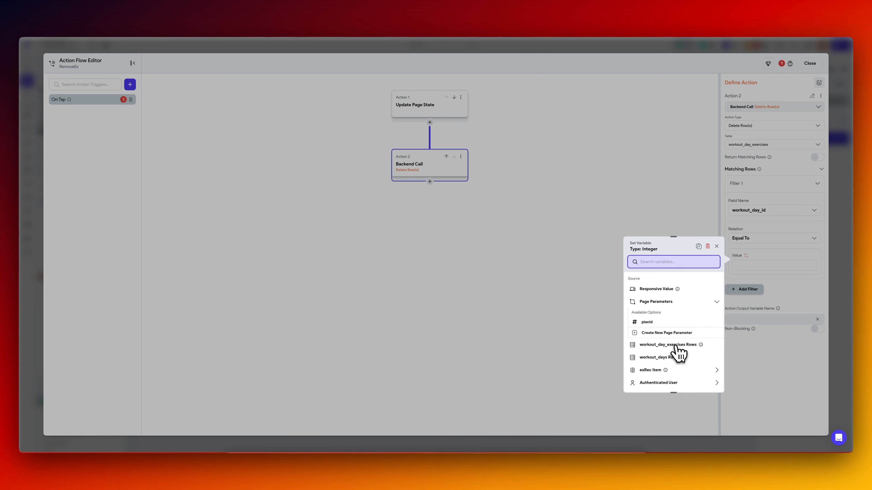
click(676, 345)
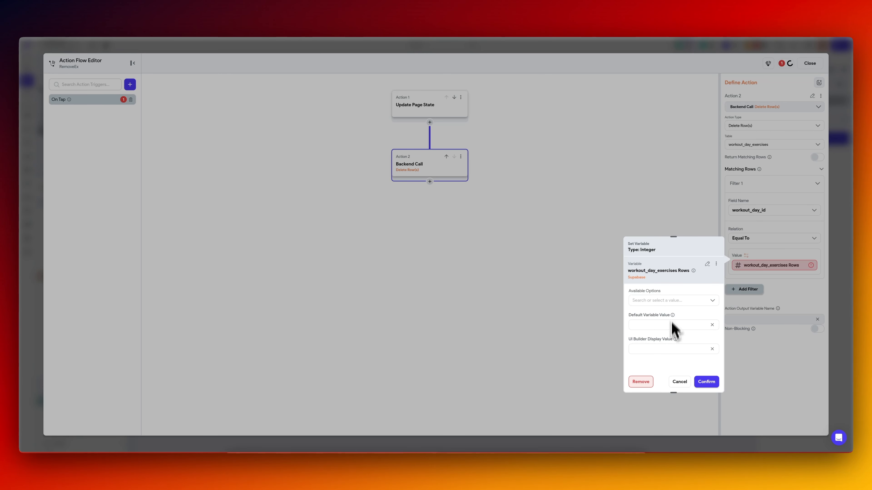
Set the filter value to the workout_day_id of the workout_day_exercises item at the specific index currentDayIndex.
click(671, 301)
click(659, 338)
click(651, 323)
click(651, 361)
click(651, 367)
text(cur)
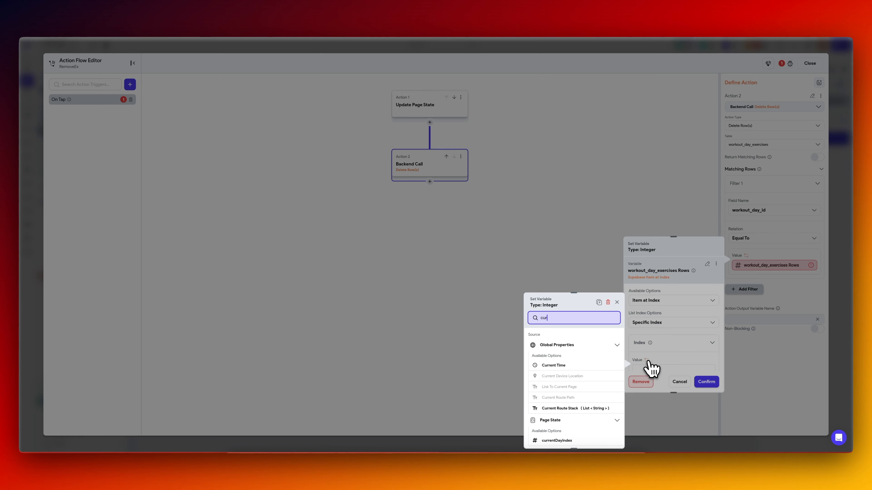
click(556, 441)
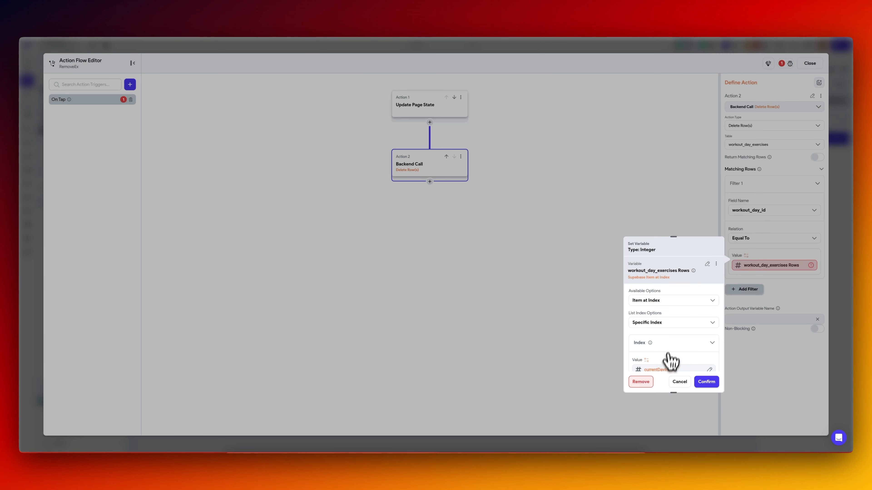
scroll(667, 360, down, 3)
click(665, 312)
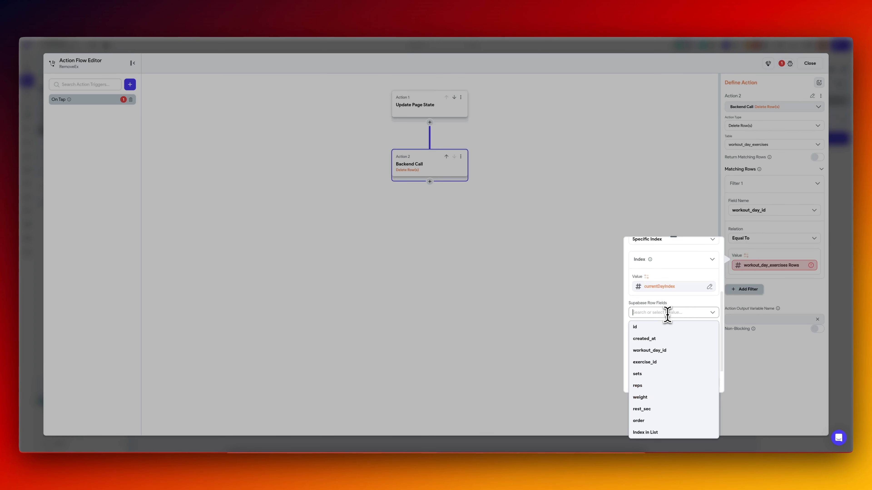
click(667, 350)
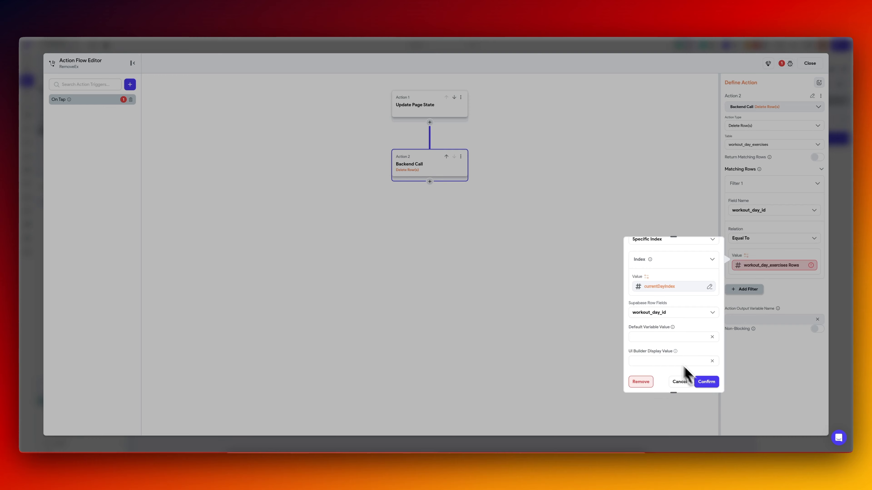
click(707, 381)
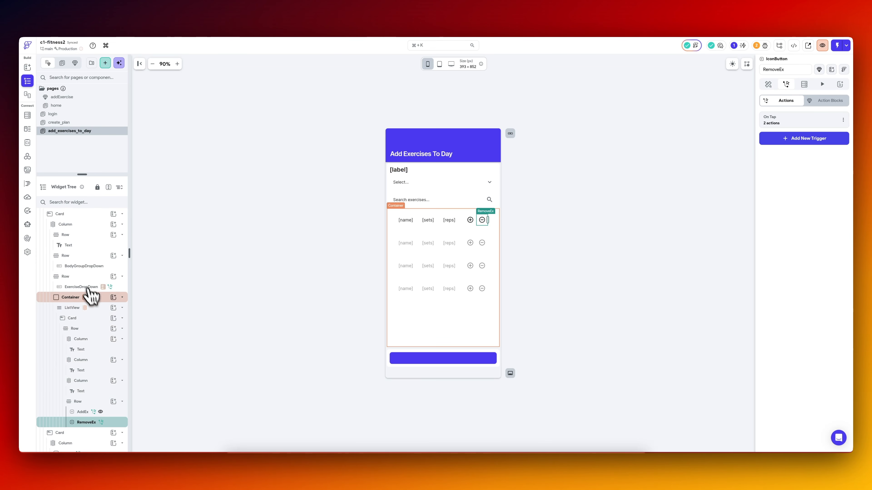
Copy the workout_days Rows variable from the workout_day_id filter of the Container's workout_day_exercises query.
click(82, 297)
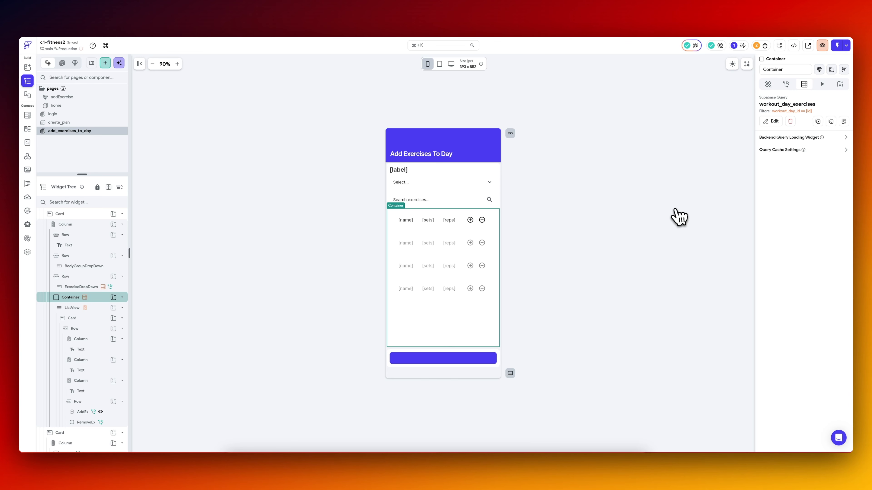
click(776, 122)
click(691, 216)
scroll(687, 223, down, 3)
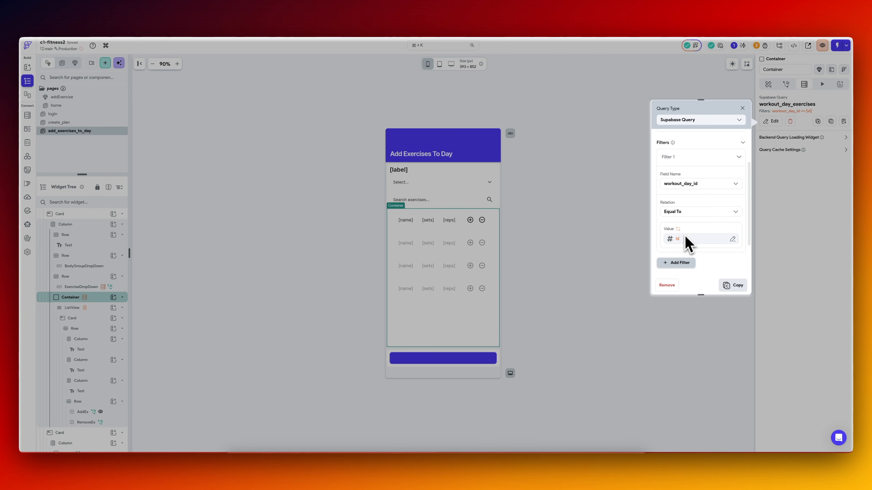
click(684, 240)
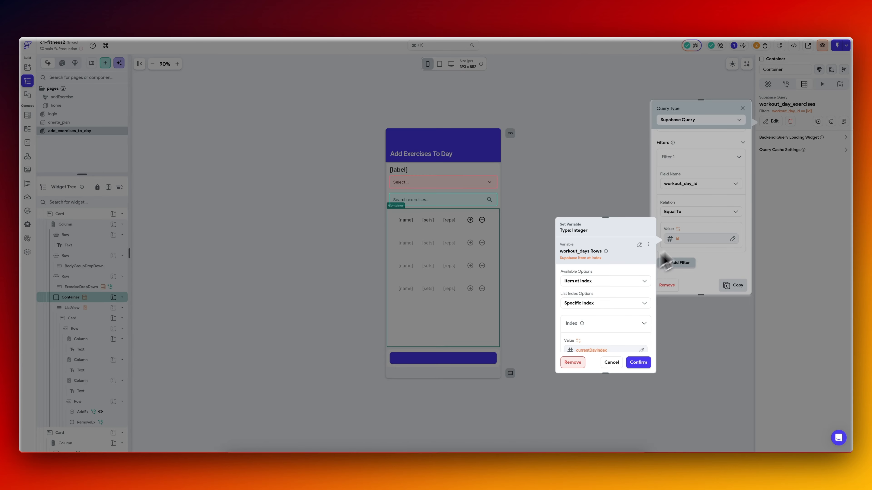
click(648, 245)
click(622, 260)
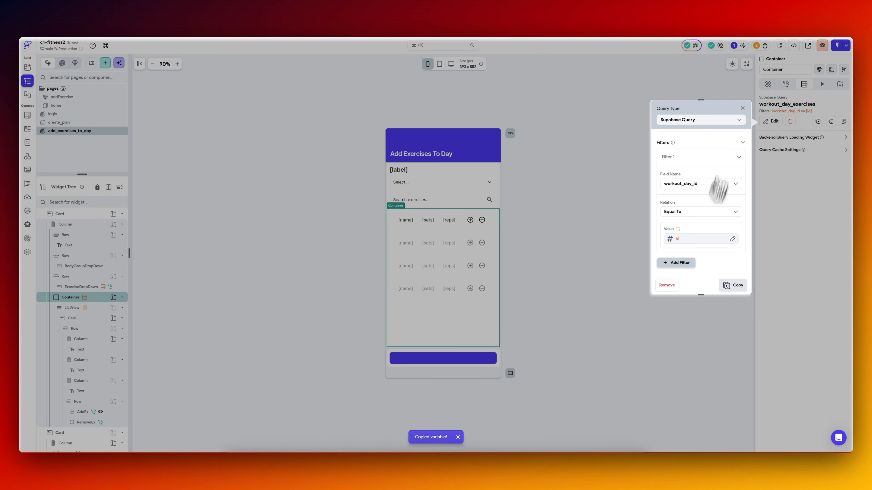
Replace the workout_day_id filter value in RemoveEx's Delete Row(s) action with the copied workout_days Rows id variable.
click(482, 221)
click(774, 138)
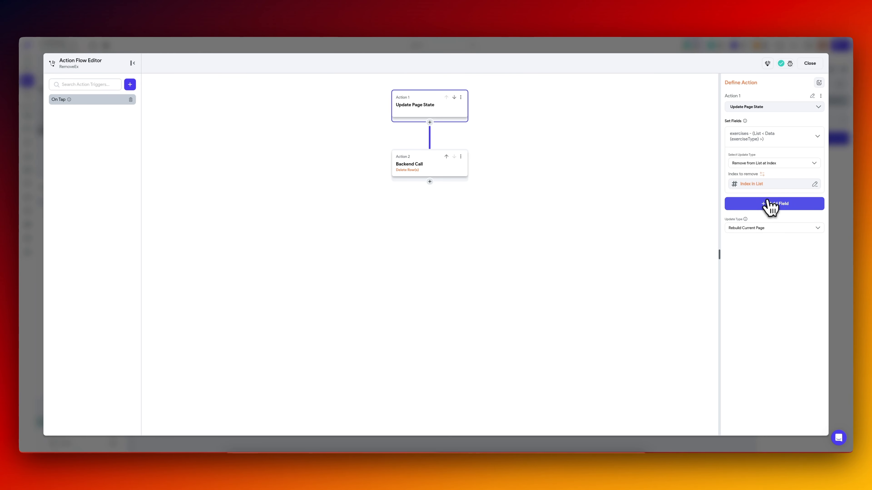
click(441, 168)
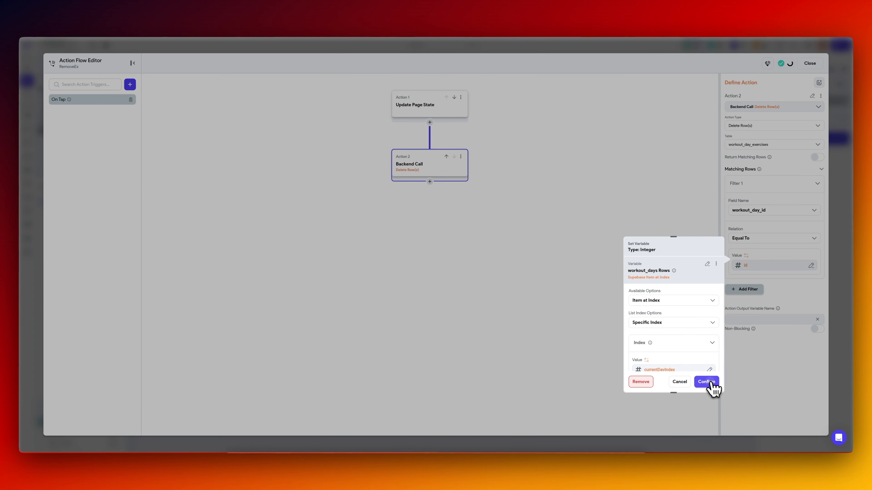
click(711, 384)
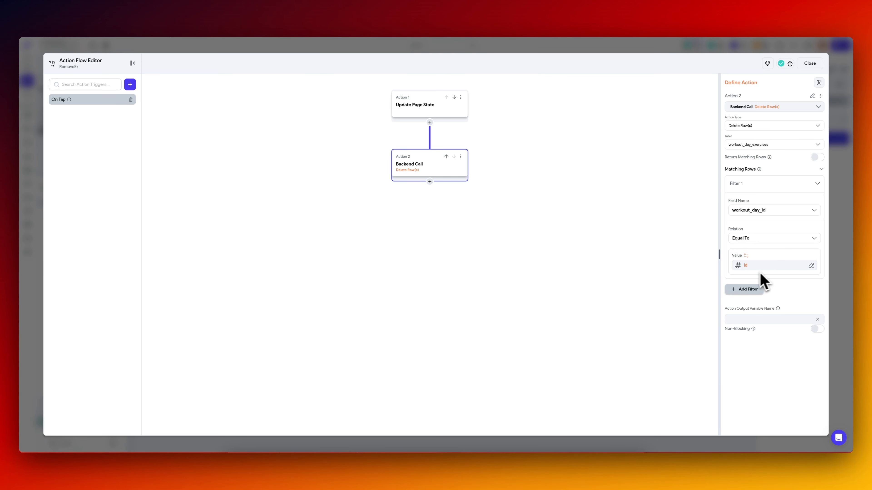
Add a second filter to the delete action matching exercise_id Equal To exRec Item's exerciseId, and close the action flow editor.
click(746, 290)
click(745, 327)
click(752, 376)
scroll(754, 357, down, 1)
click(757, 337)
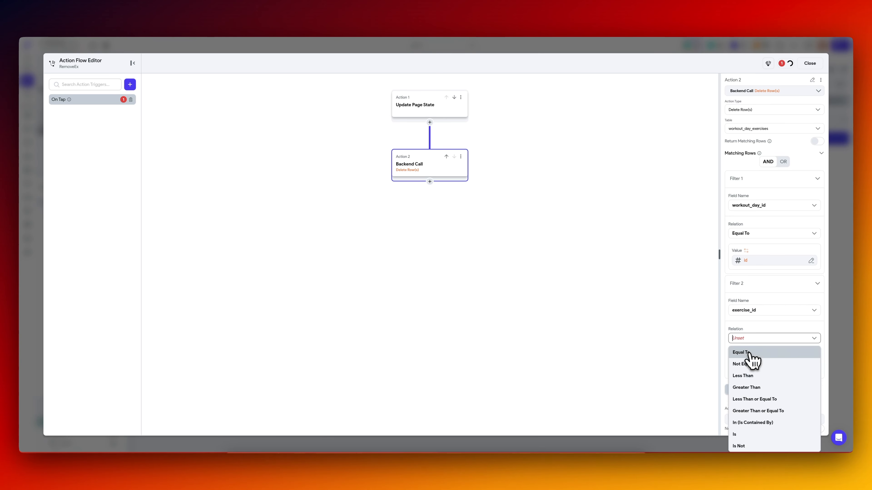
click(748, 356)
click(751, 365)
click(665, 432)
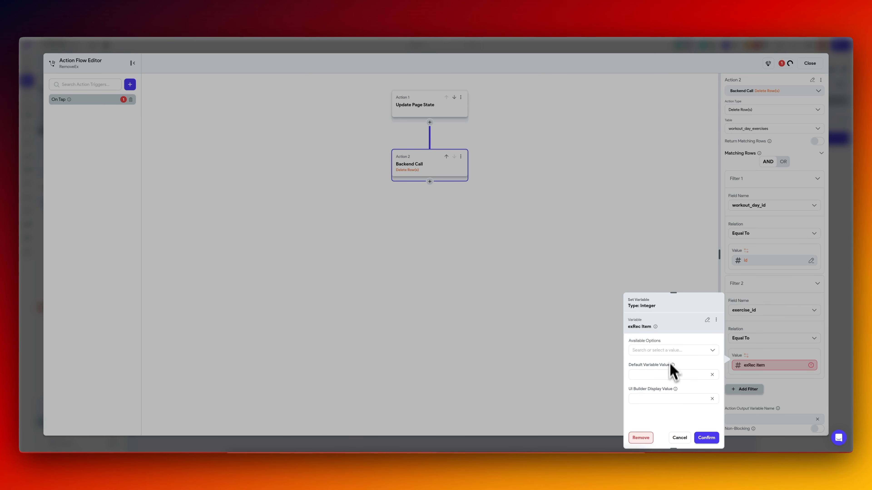
click(668, 350)
click(664, 378)
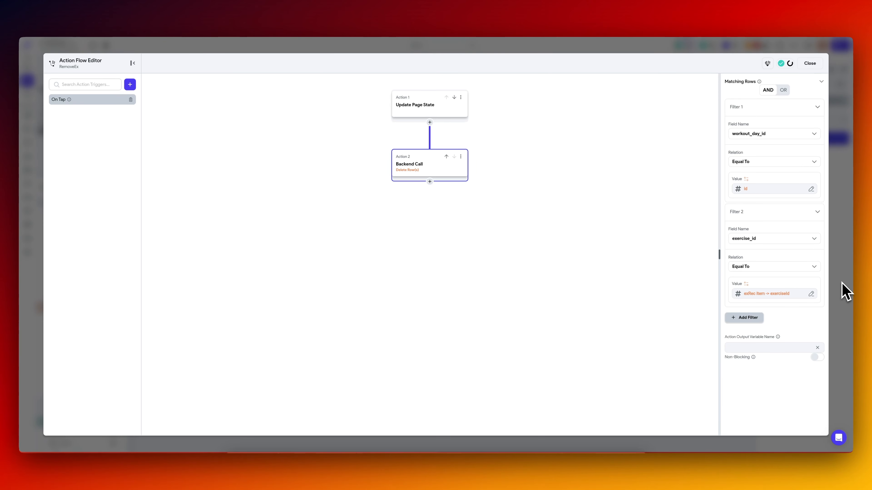
click(845, 292)
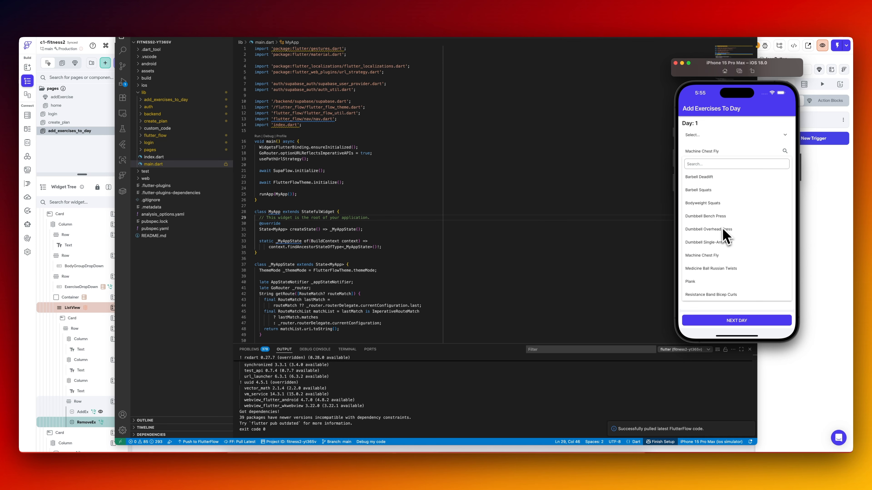
click(723, 229)
click(730, 229)
text(1)
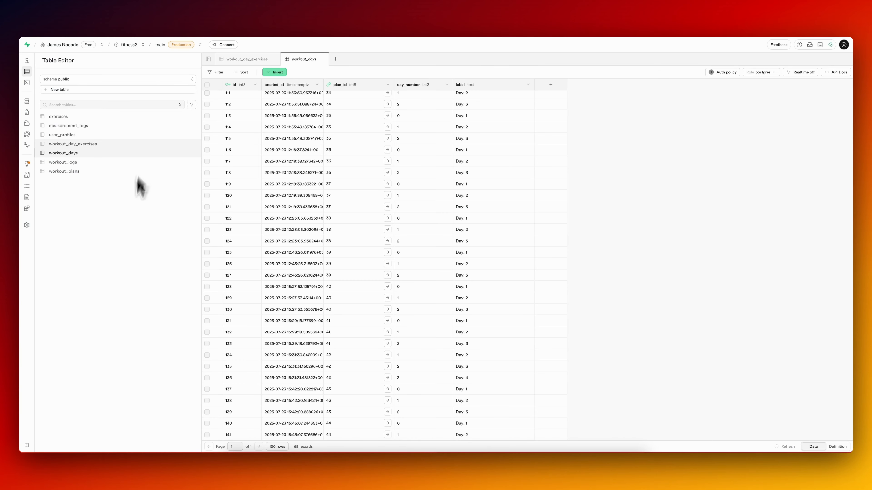
Switch to Supabase and examine the exercise record referenced by the last row of workout_day_exercises.
click(248, 59)
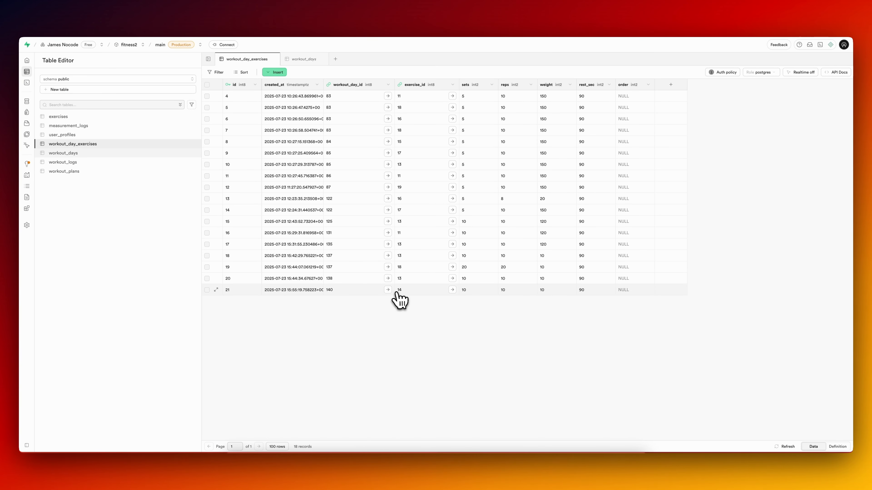
click(452, 290)
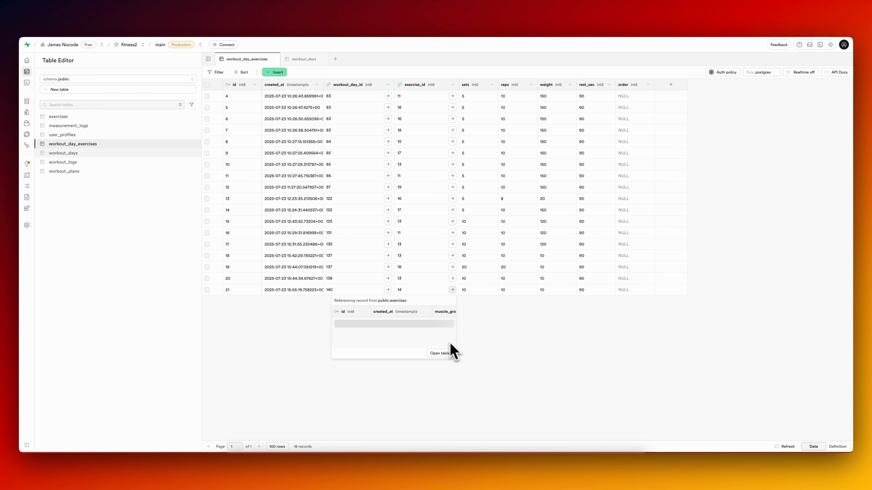
scroll(425, 336, right, 10)
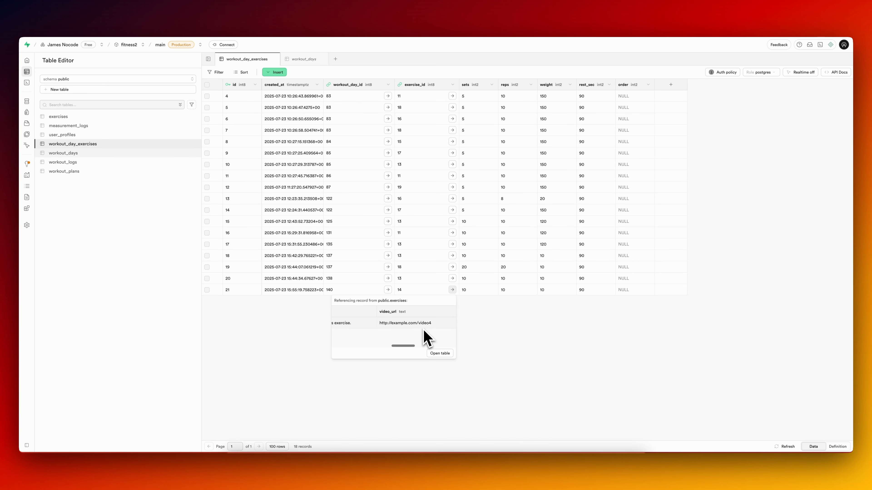
click(496, 318)
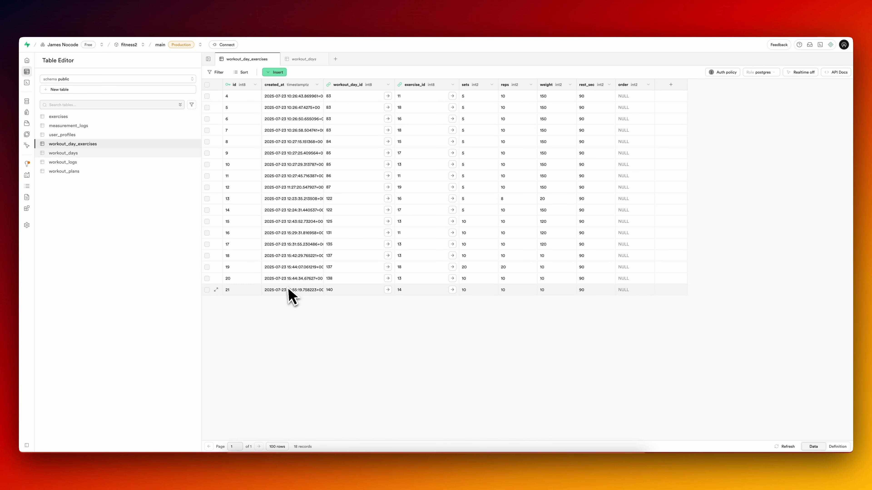
Remove Dumbbell Overhead Press and Machine Chest Fly from Day 1 in the iPhone simulator and refresh the workout_day_exercises table in Supabase.
click(610, 427)
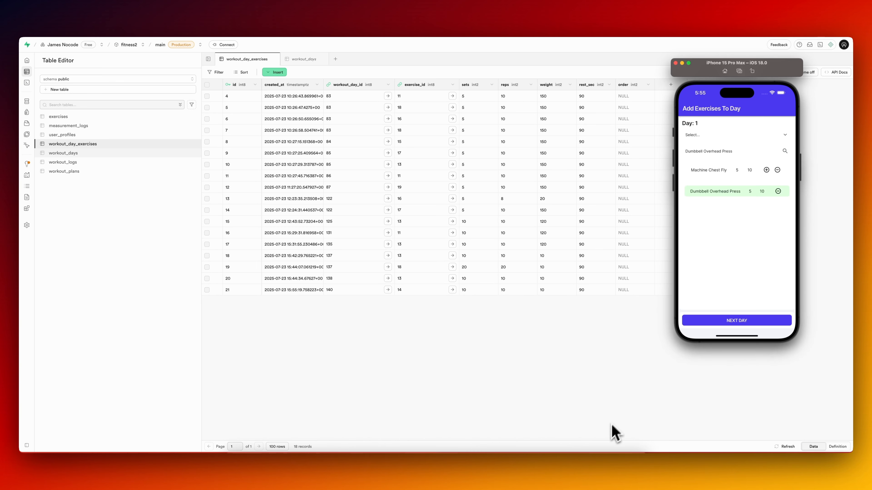
click(777, 191)
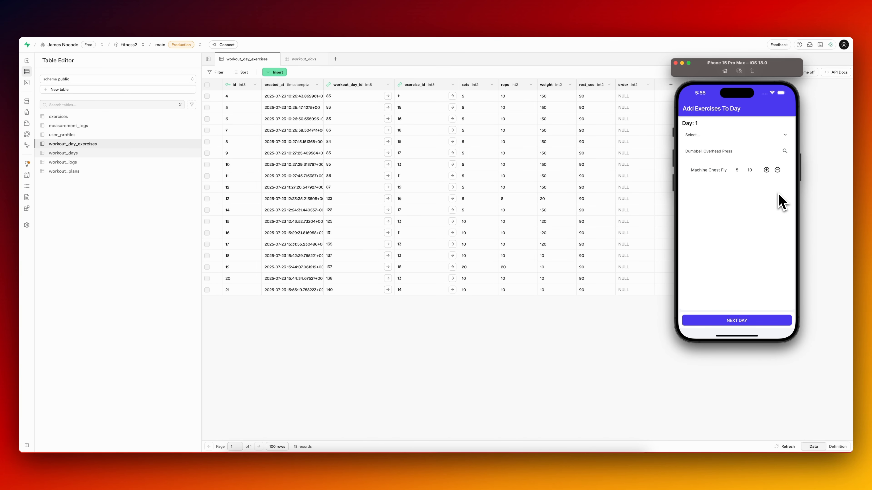
click(497, 308)
click(788, 446)
key(super+Tab)
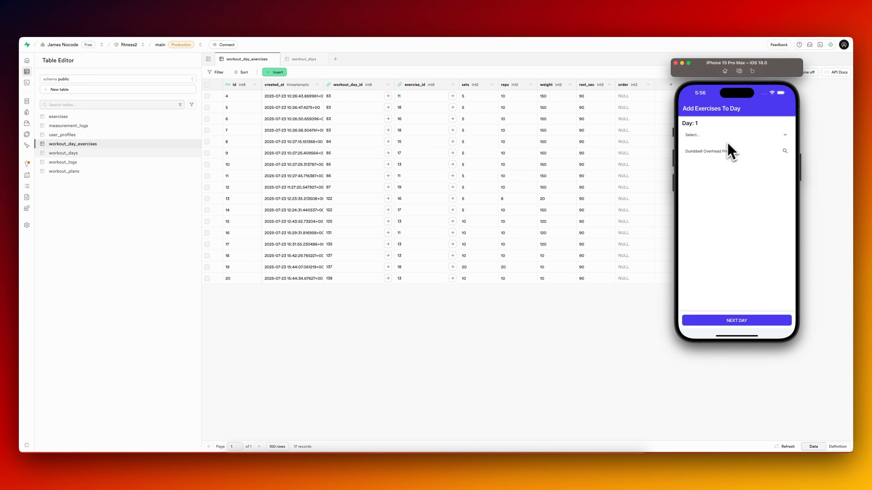
Add Plank to Day 1 in the iPhone simulator with 20 sets, 10 reps and a weight of 10.
click(730, 146)
click(708, 219)
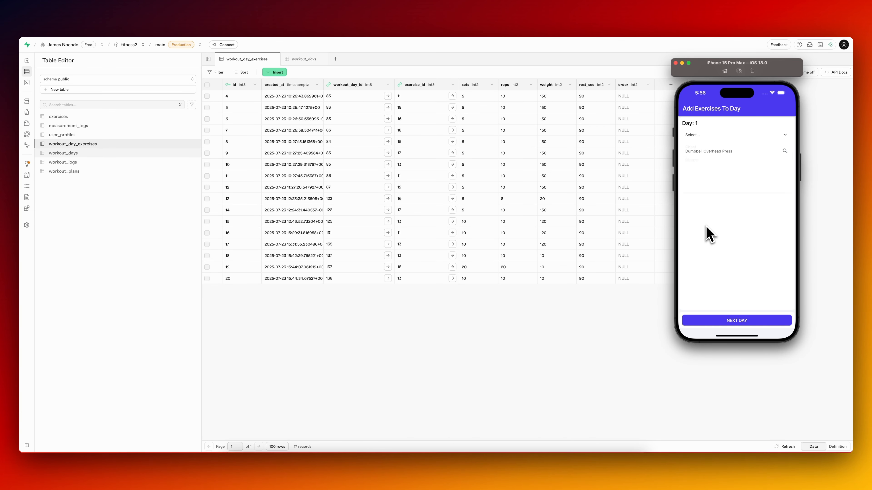
click(724, 154)
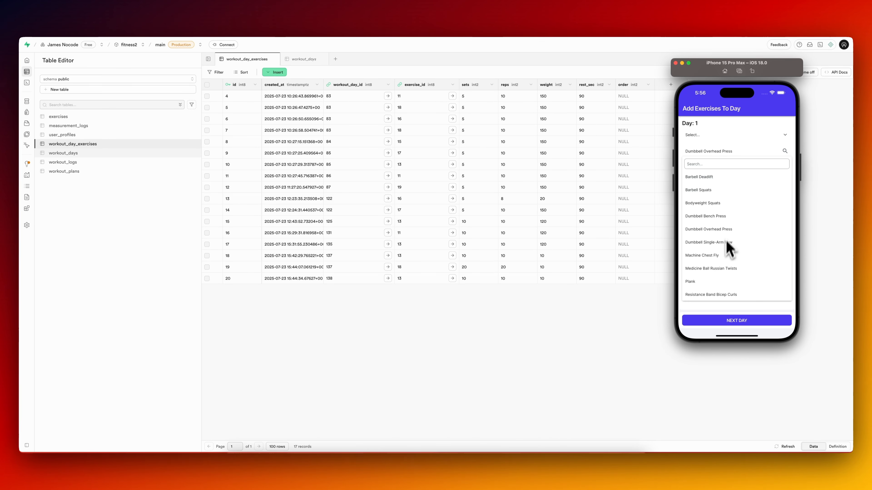
click(706, 281)
click(761, 170)
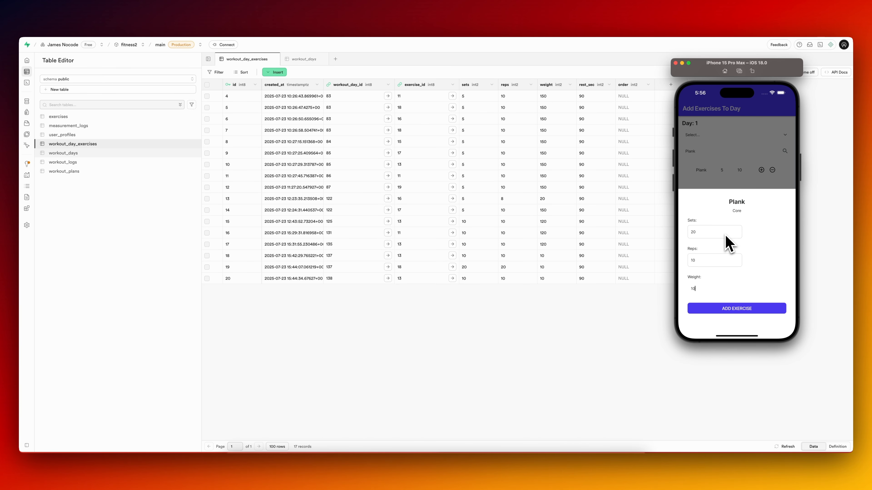
click(745, 185)
Switch to Supabase and examine the exercise record referenced by the newest row of workout_day_exercises.
click(511, 351)
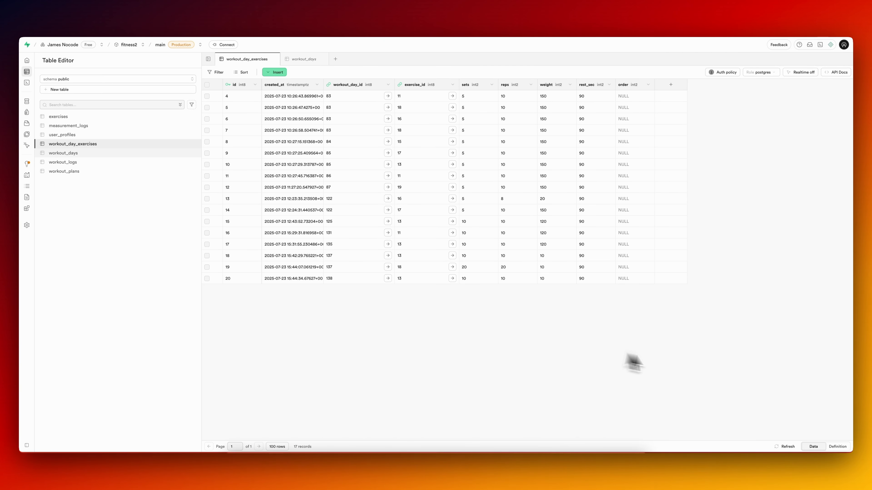
click(452, 290)
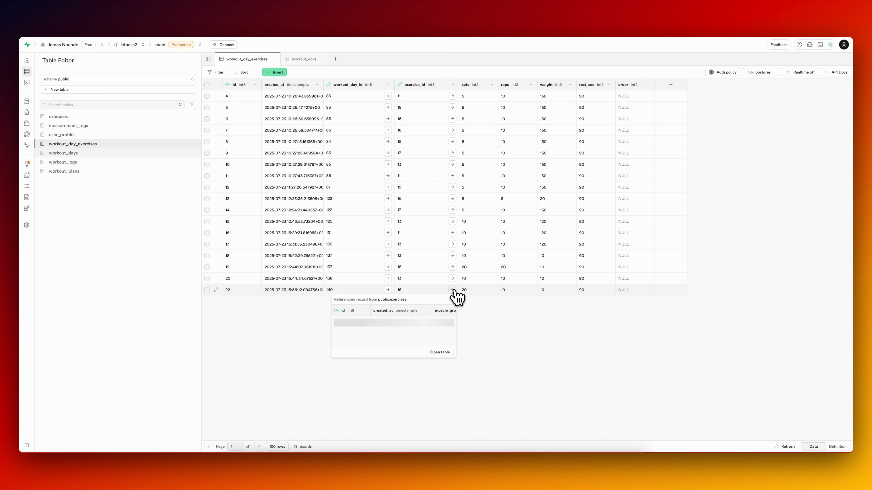
click(531, 344)
Remove Plank from Day 1 in the iPhone simulator and check the workout_day_exercises table in Supabase.
key(super+Tab)
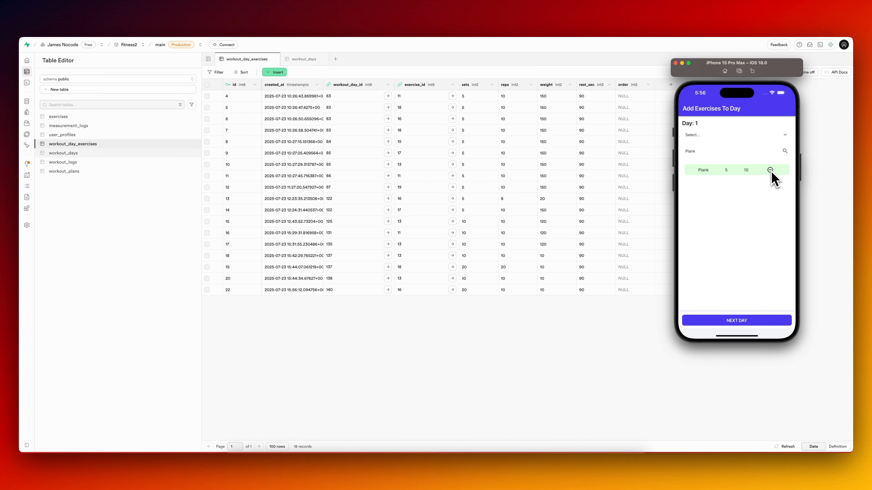
click(491, 353)
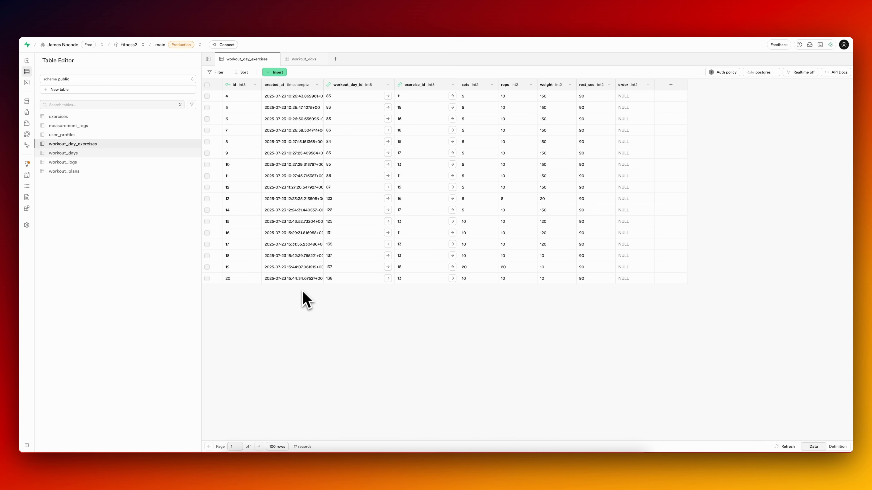
key(super+Tab)
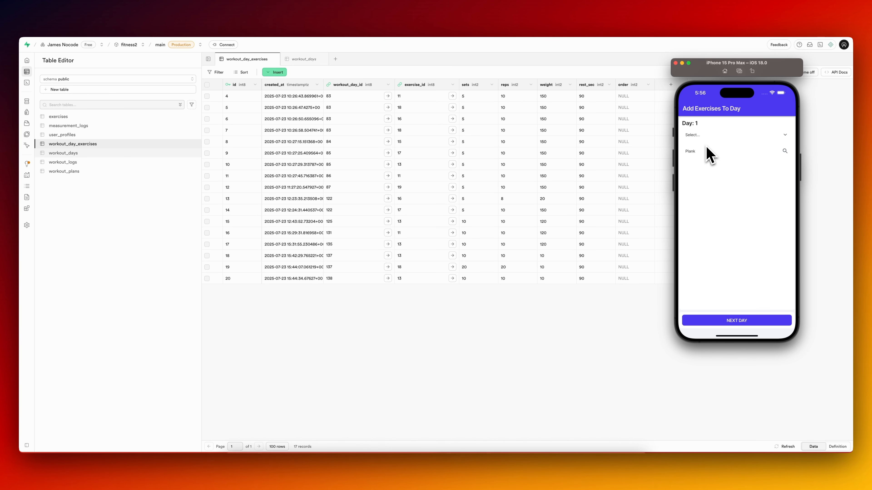
Switch to FlutterFlow, duplicate the create_plan page and rename the copy add_new_exercise.
key(super+Tab)
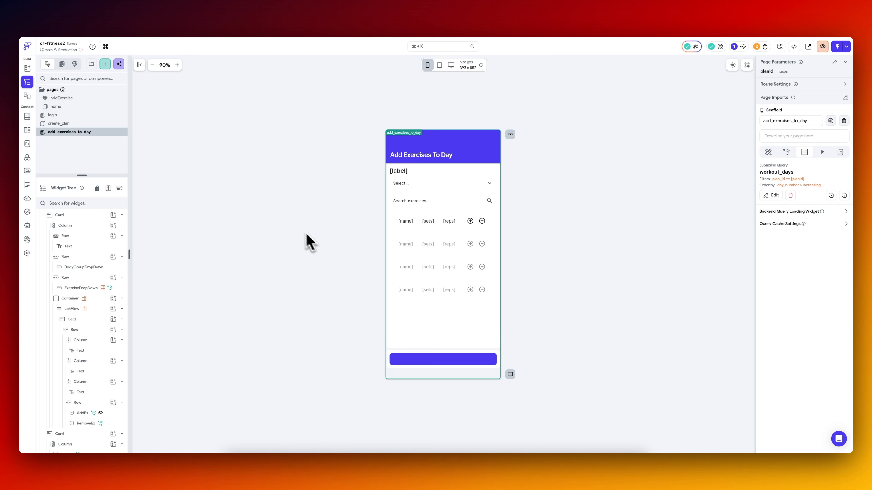
click(91, 125)
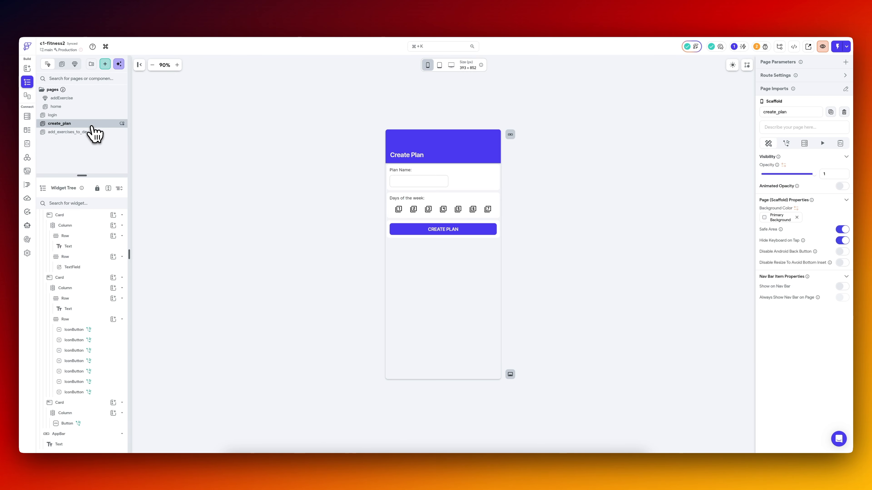
right_click(89, 131)
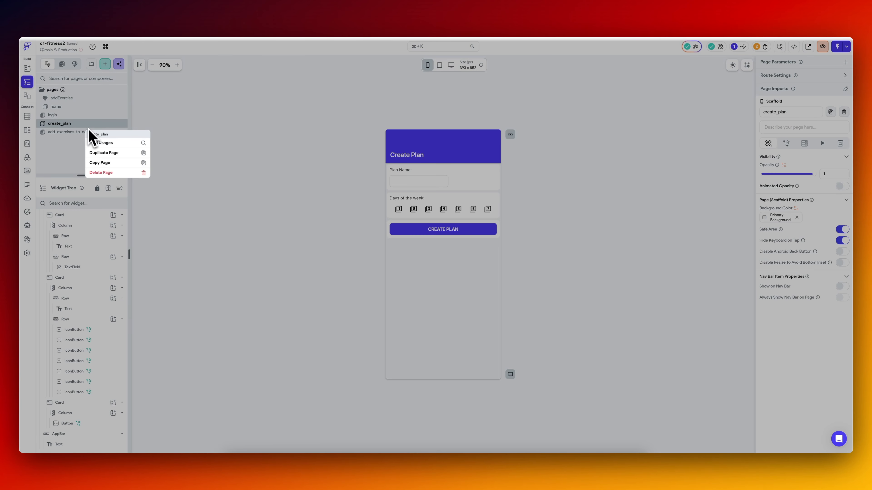
click(104, 156)
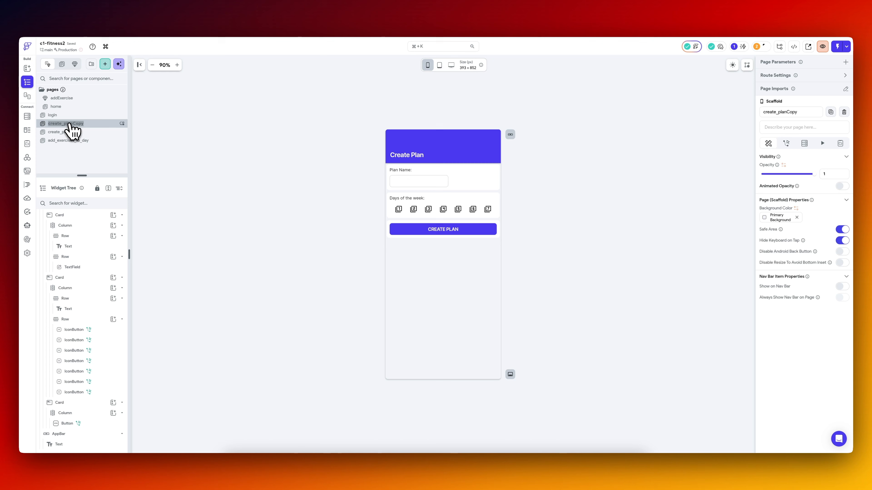
text(add_exercise)
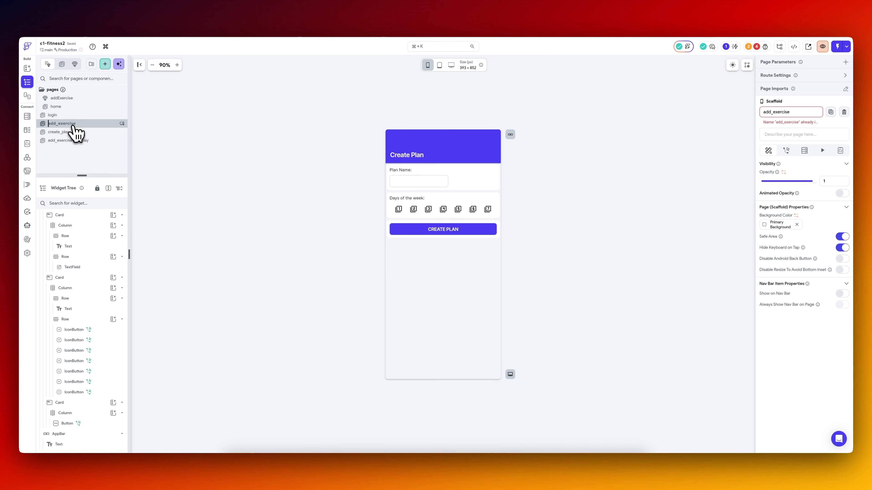
key(Return)
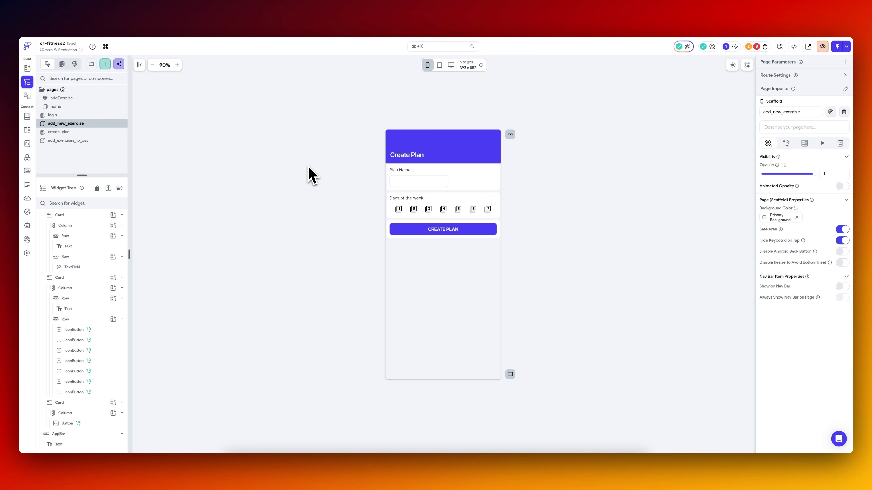
Switch to Supabase and examine the columns of the exercises table.
click(390, 201)
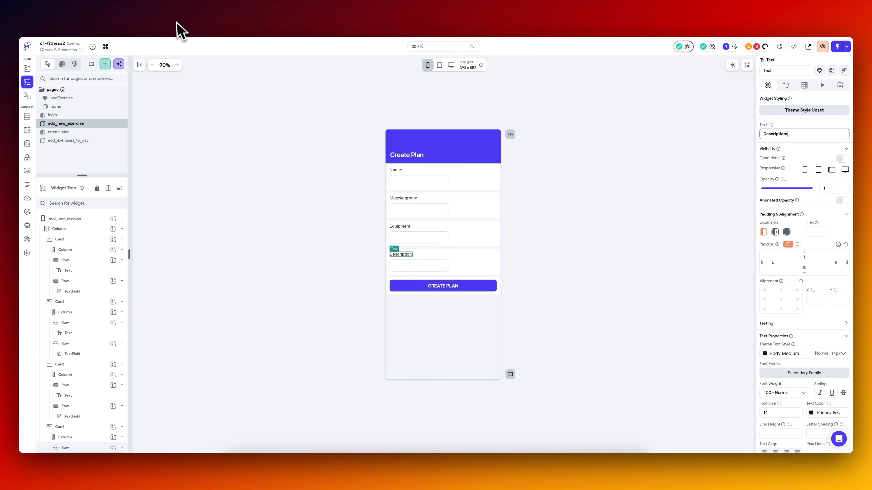
key(super+Tab)
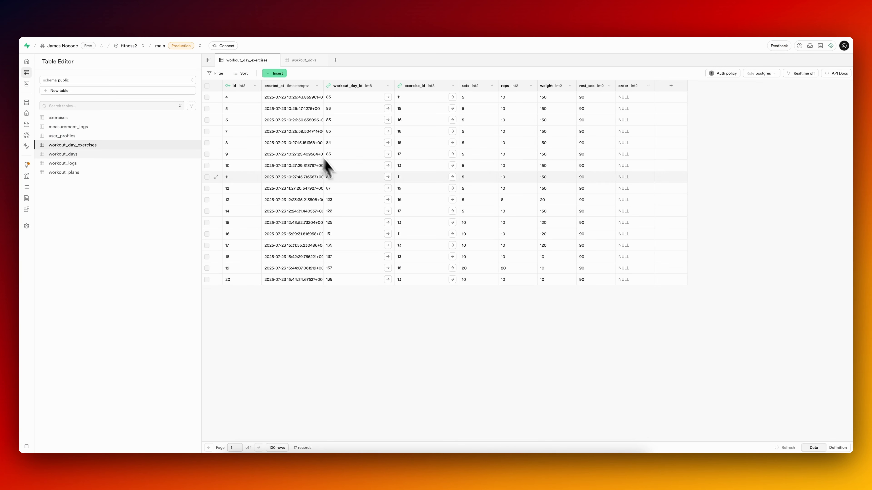
click(98, 119)
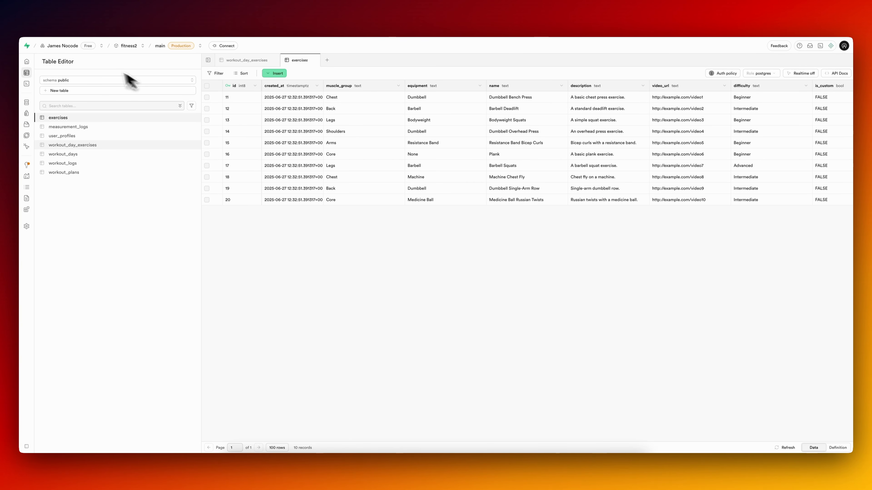
Return to FlutterFlow, change the duplicated page's app bar title to Create Exercise and rename the page create_exercise.
click(94, 18)
click(410, 162)
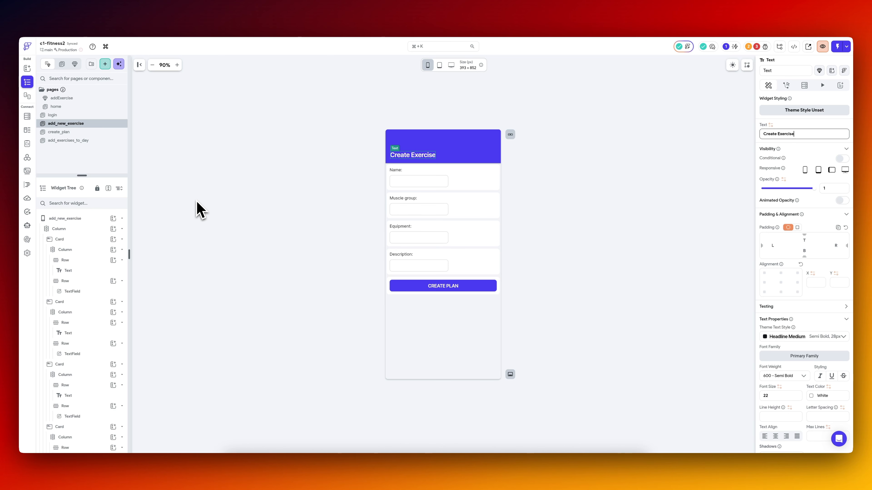
click(102, 218)
double_click(806, 112)
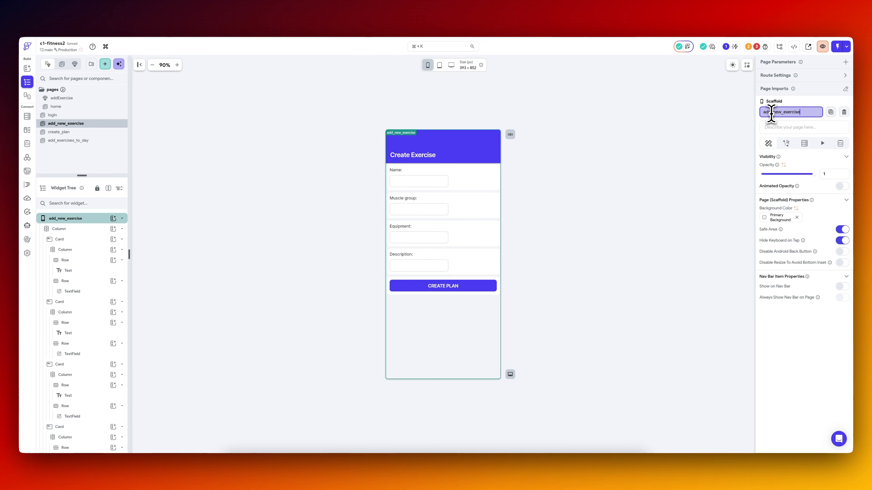
drag(771, 114, 758, 126)
text(creat)
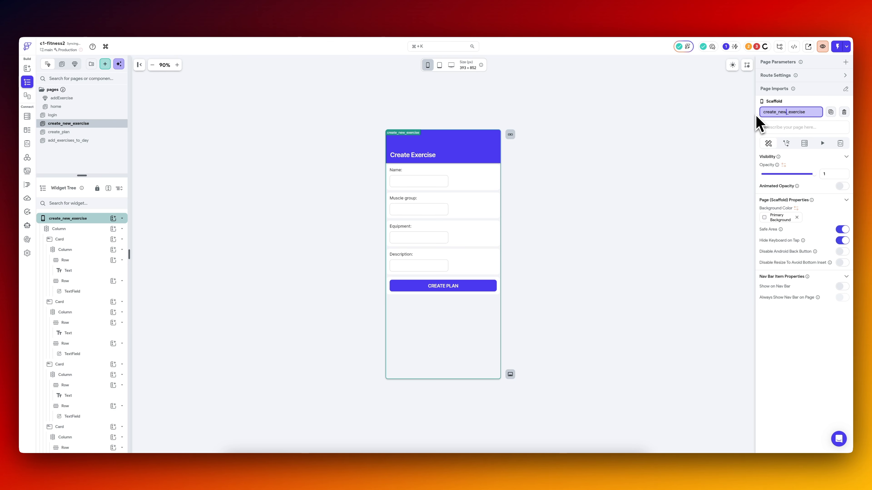
key(Return)
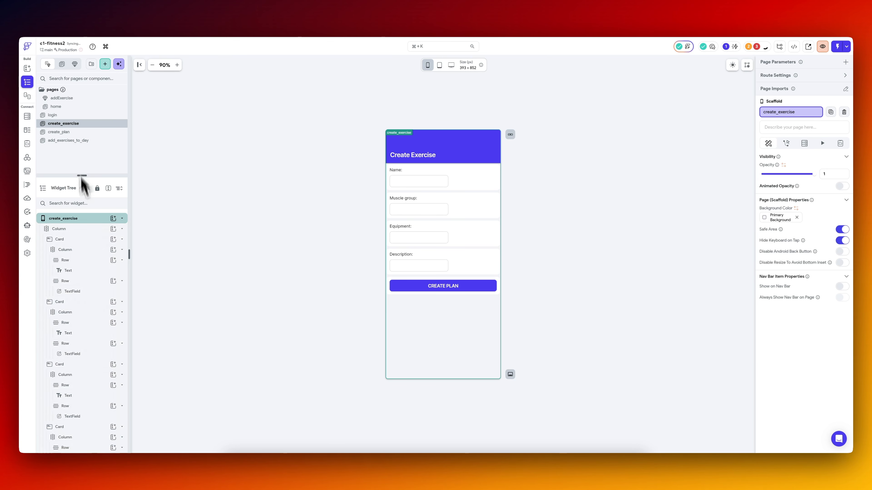
Set the Name, Muscle group, Equipment and Description text fields to Expanded so they fill their rows.
click(442, 268)
click(441, 186)
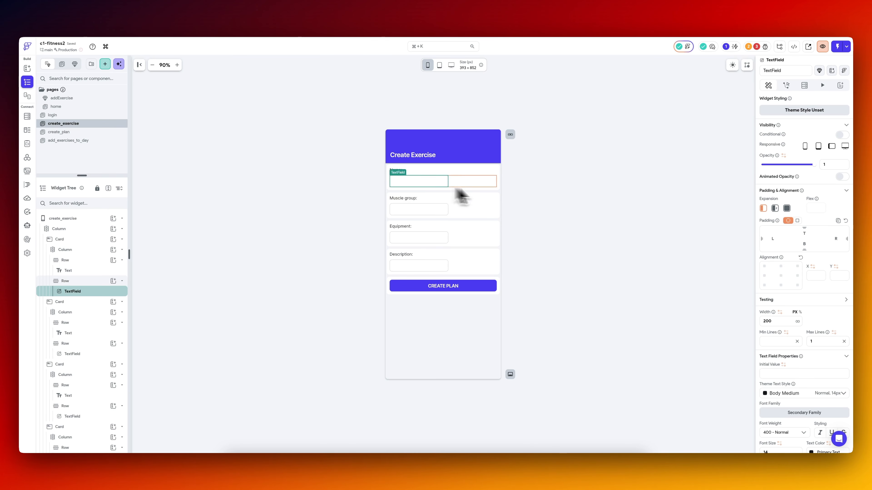
click(787, 208)
click(428, 202)
click(429, 208)
click(787, 208)
click(431, 241)
click(787, 209)
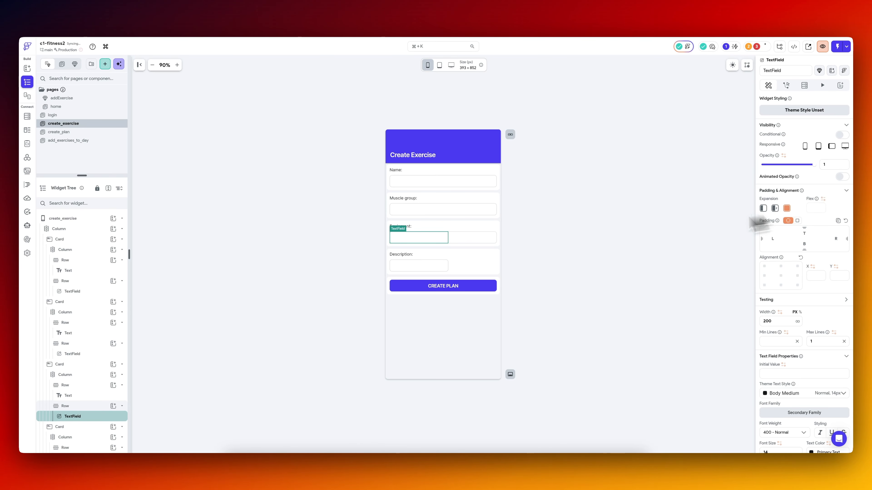
click(440, 266)
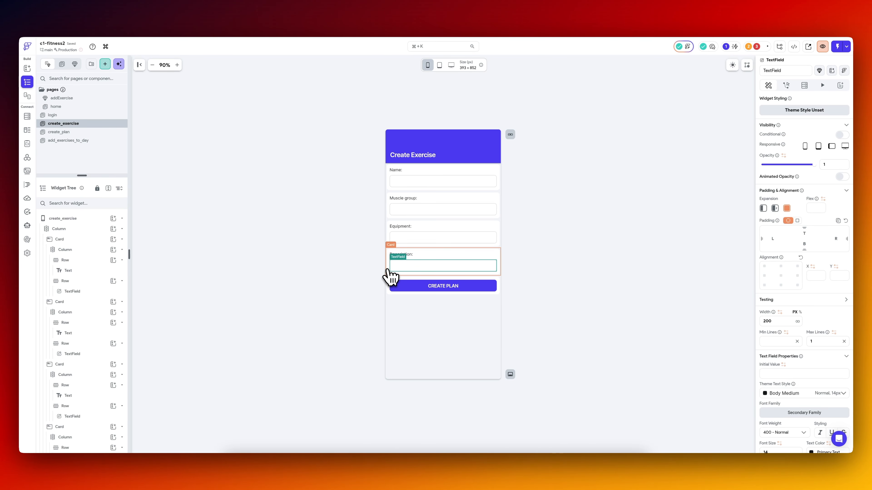
click(80, 239)
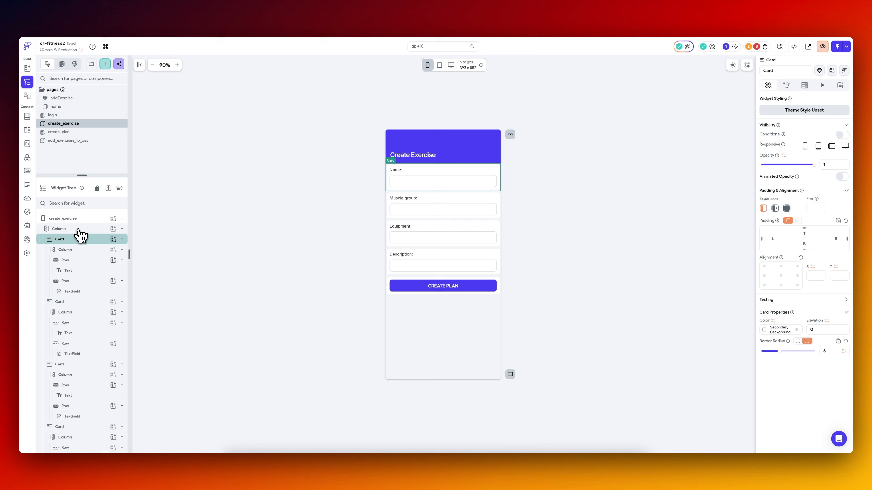
click(78, 230)
click(80, 239)
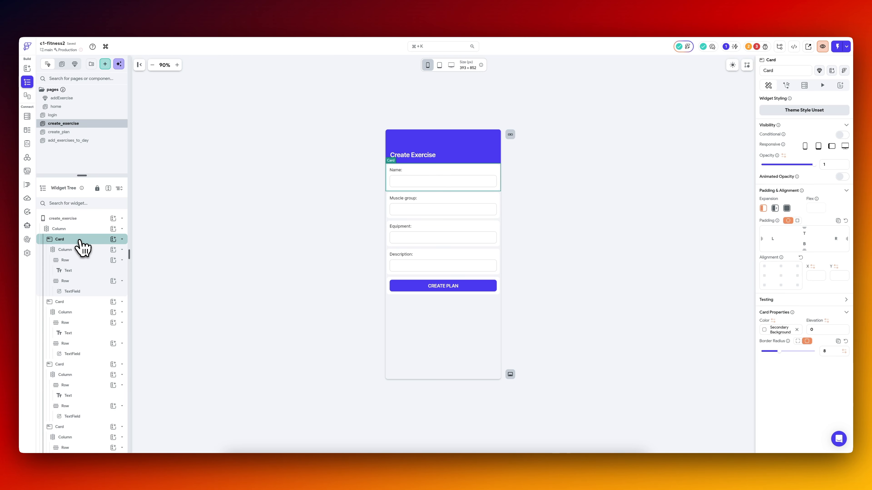
right_click(82, 241)
key(Escape)
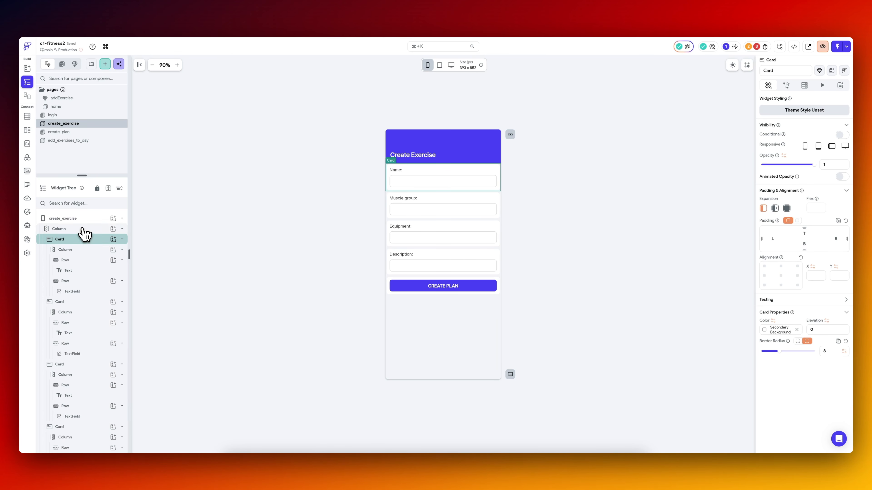
click(109, 229)
click(114, 229)
Wrap the Name card in a Column.
click(78, 242)
right_click(83, 242)
click(114, 286)
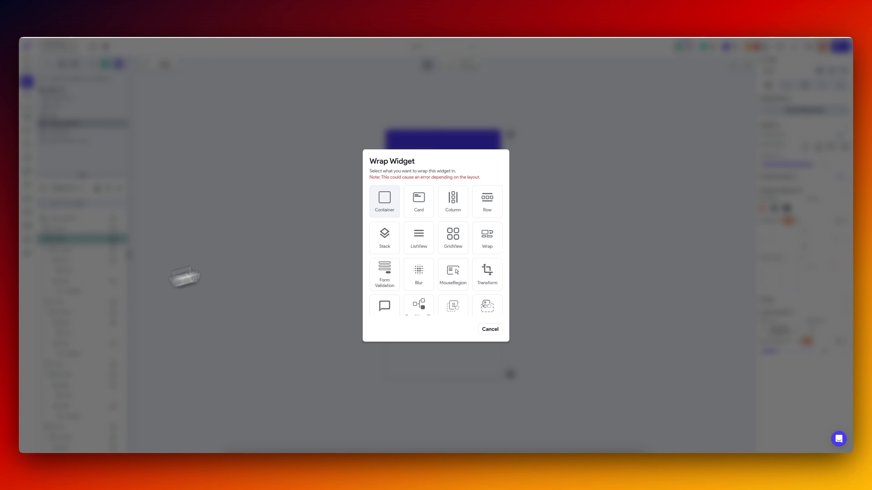
click(460, 211)
Move the Muscle group, Equipment and Description cards into the new Column beneath the Name card.
drag(68, 314, 84, 220)
key(super+z)
drag(78, 336, 85, 223)
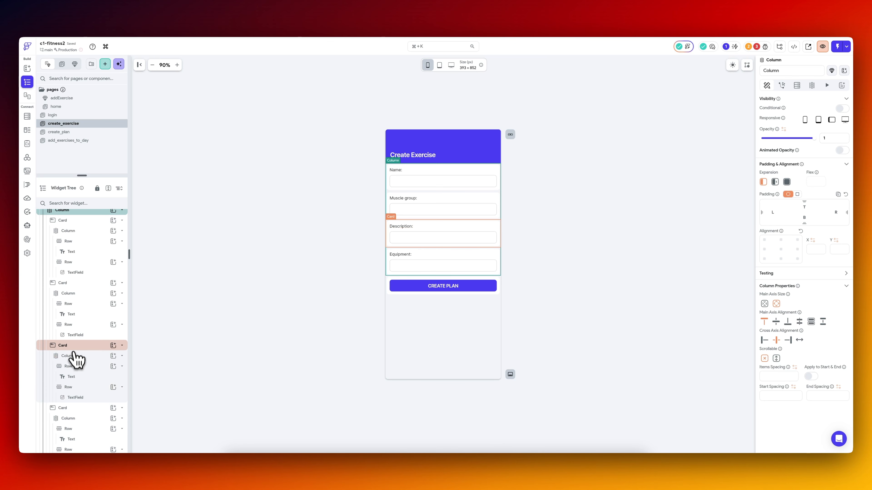
Change the third card's label to "Equipment:" and the fourth card's label to "Description:".
click(405, 226)
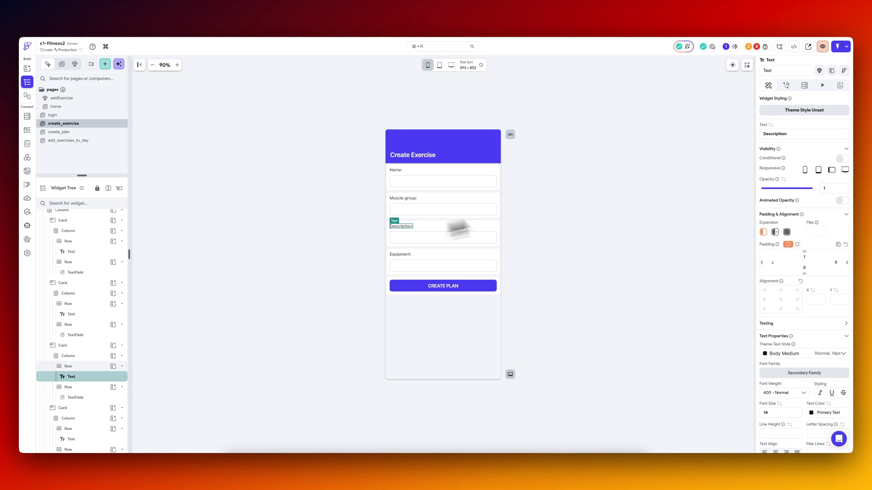
click(820, 135)
text(Equipment:)
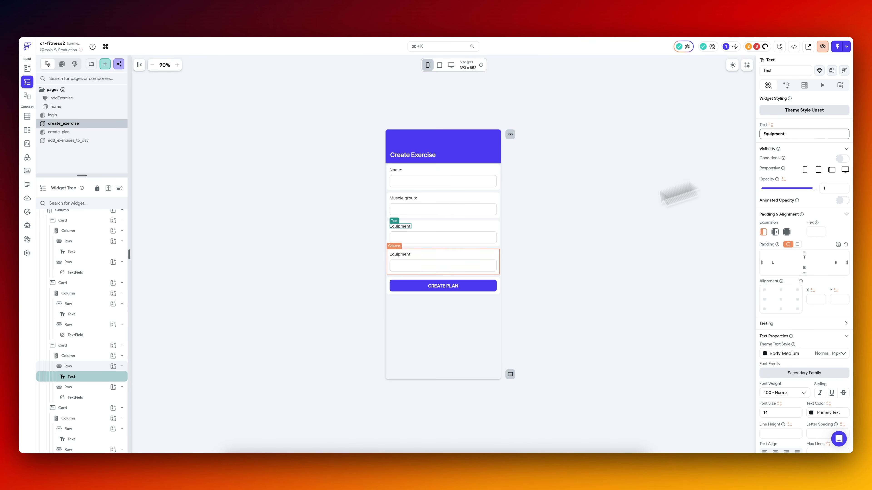
click(403, 255)
click(816, 134)
text(Description:)
Set the inner Column holding the field cards to Expanded so the button sits at the page's lower edge.
scroll(74, 238, up, 1)
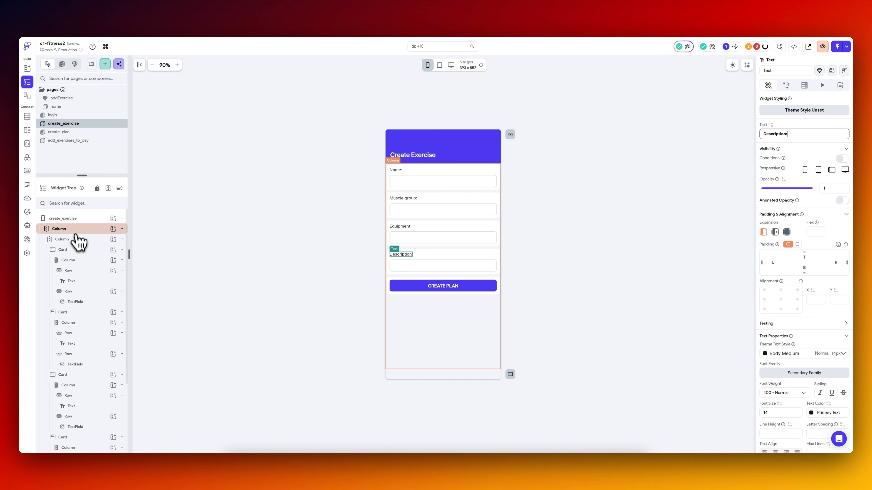
click(73, 240)
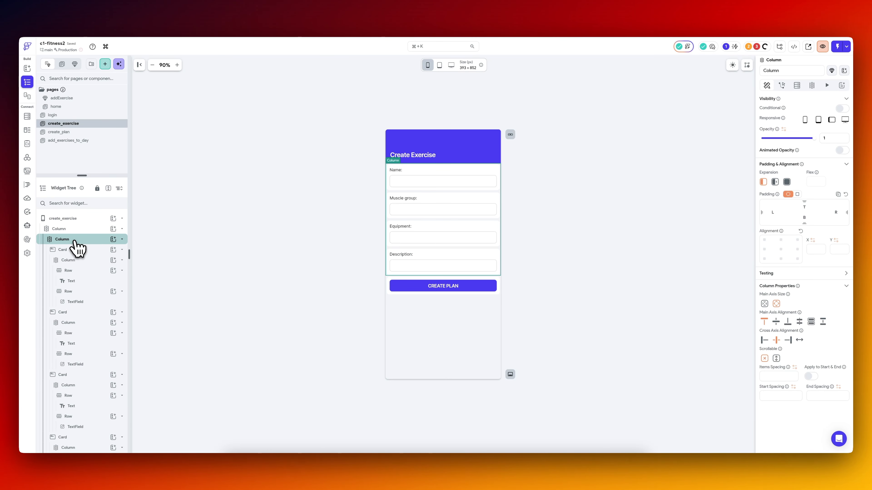
click(786, 182)
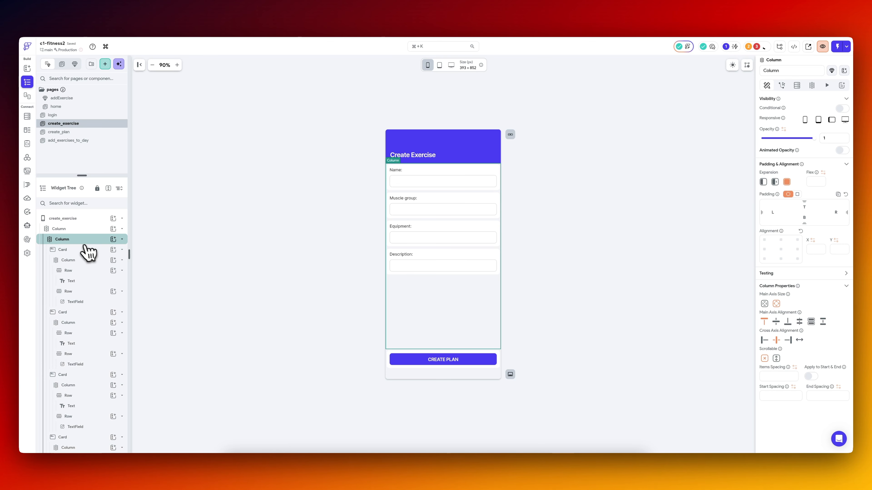
Set the Description text field's minimum and maximum lines to 5.
click(445, 266)
scroll(802, 269, down, 5)
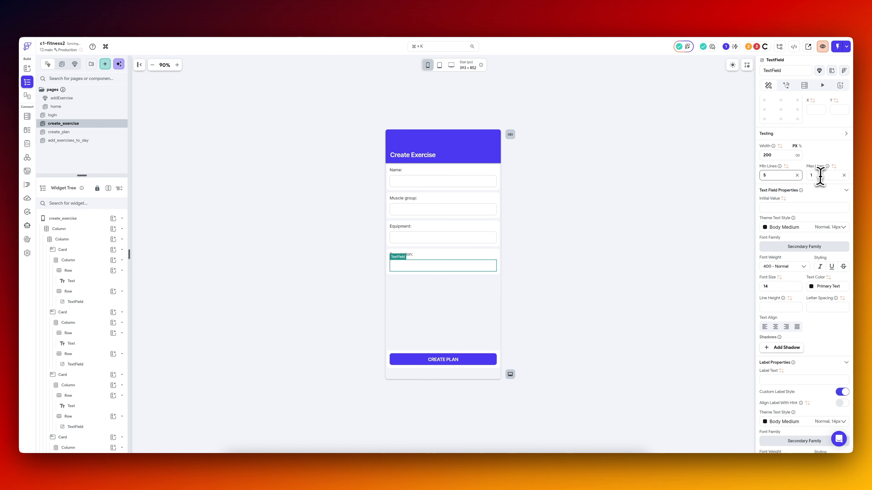
click(583, 244)
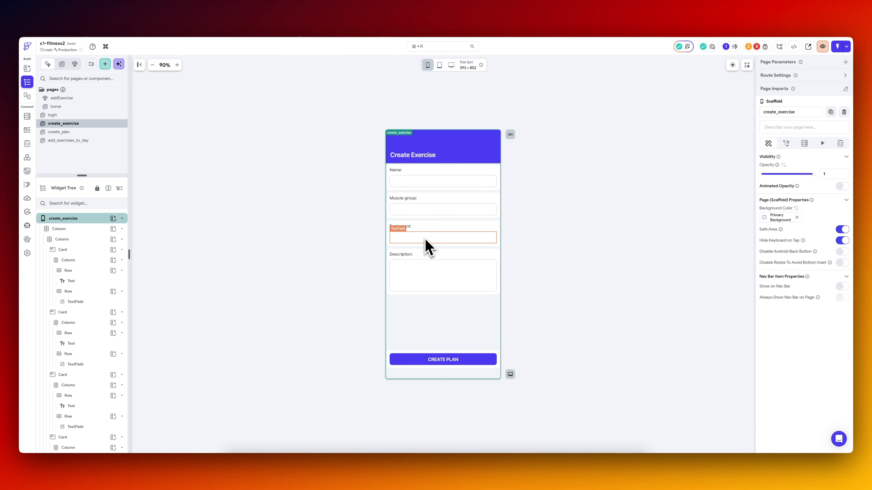
click(313, 257)
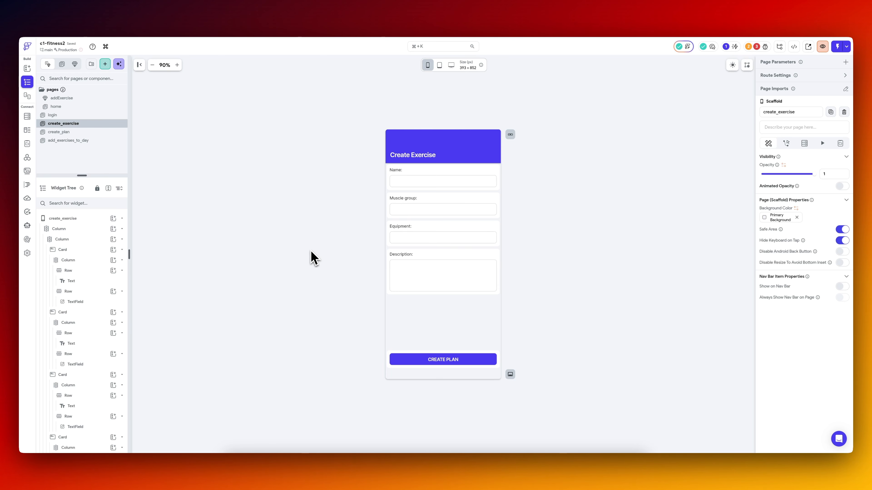
Enlarge the Description text field by setting its minimum lines to 10.
click(411, 294)
text(10)
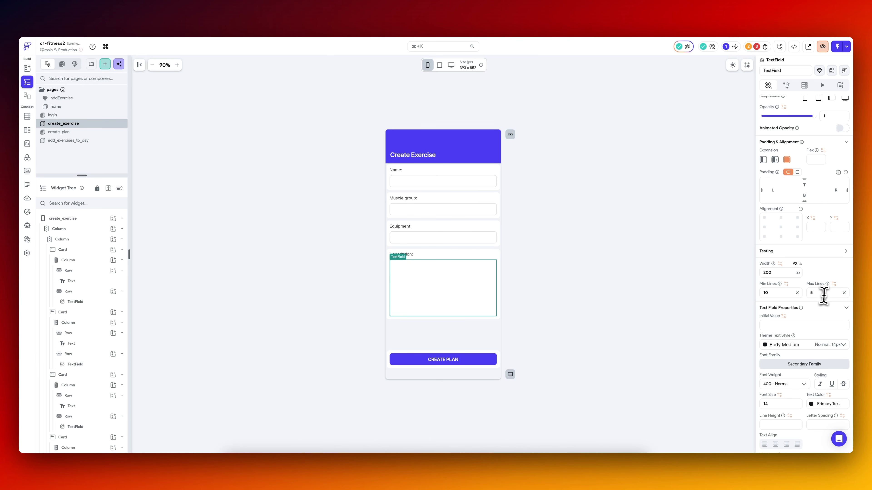
click(588, 236)
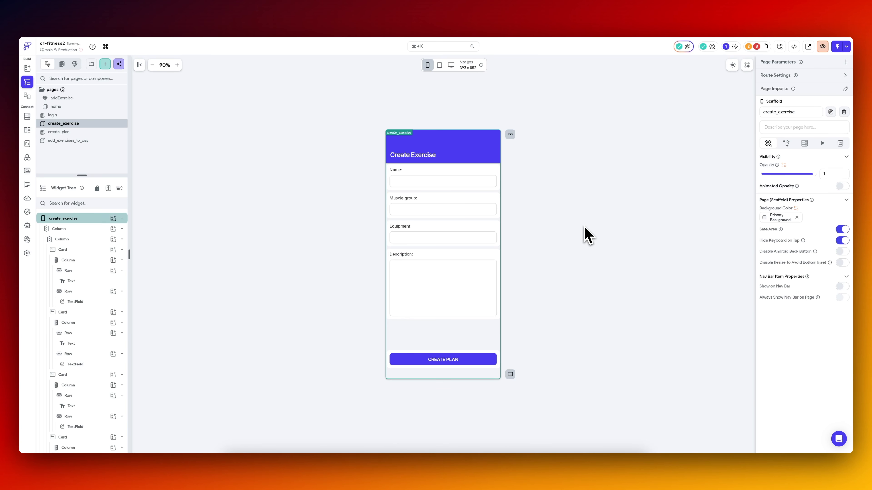
Add a small top padding to the inner Column that holds the field cards.
click(80, 229)
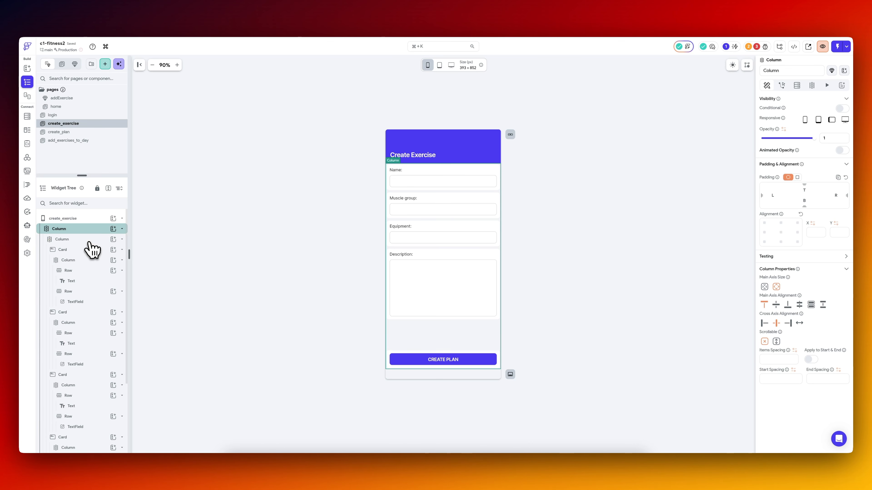
click(84, 239)
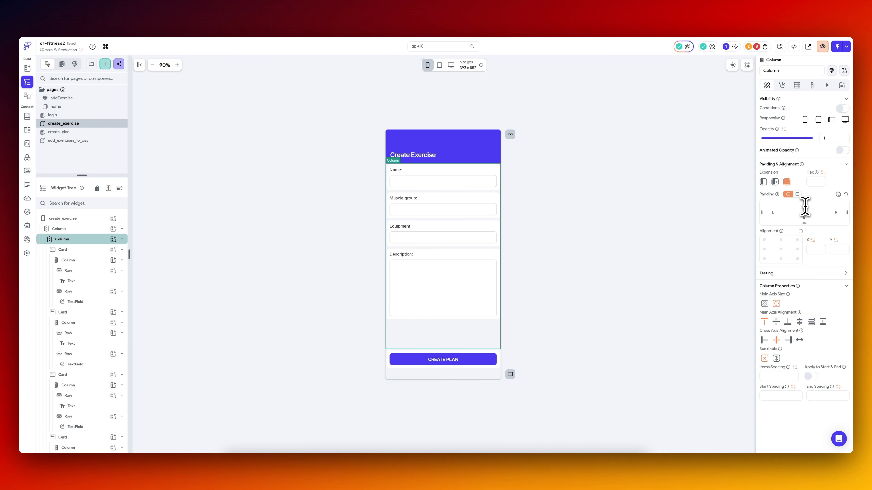
click(570, 237)
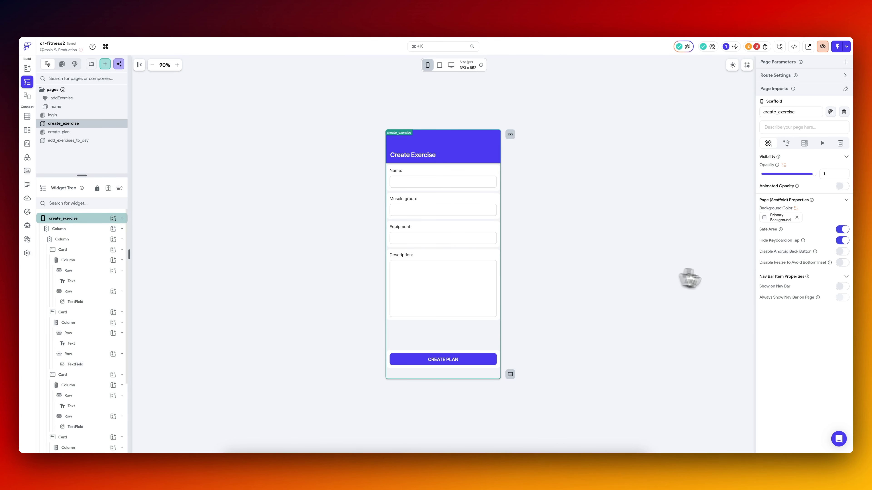
Show the create_exercise page on the nav bar and enable the nav bar in the app settings.
click(841, 287)
click(803, 312)
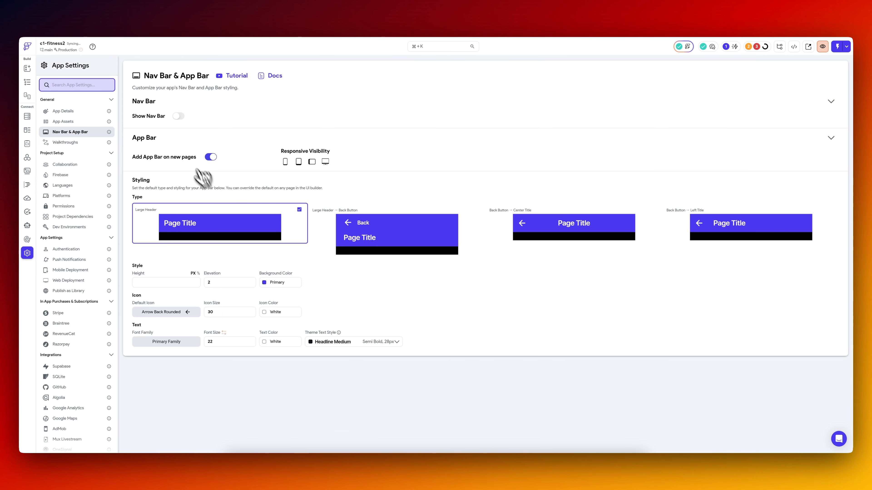
click(179, 120)
click(27, 82)
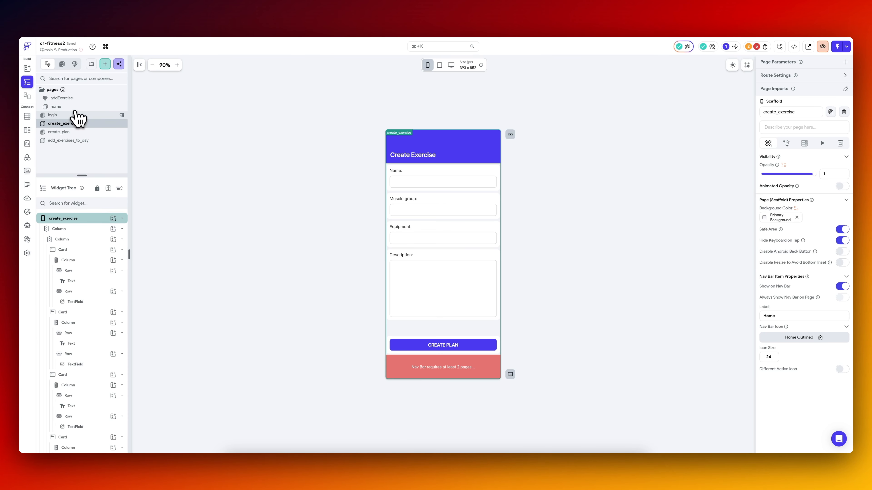
Show the home and create_plan pages on the nav bar.
click(69, 107)
click(843, 286)
click(842, 287)
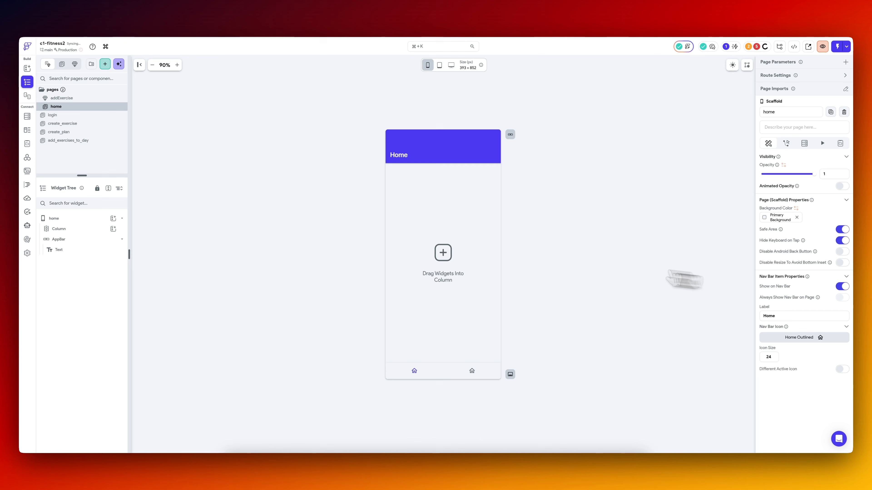
click(78, 133)
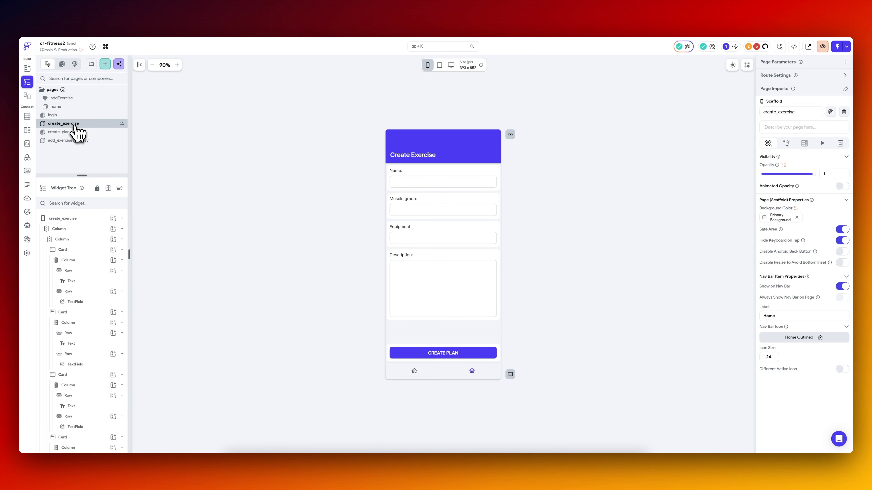
click(77, 131)
click(842, 287)
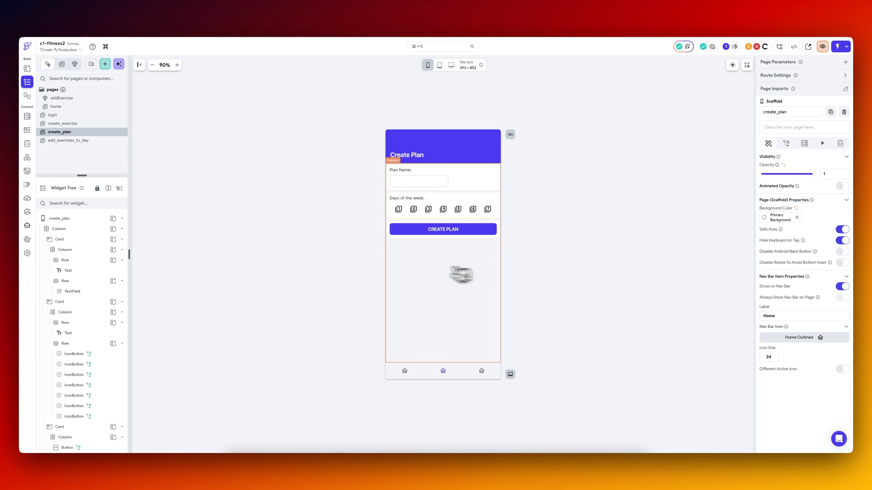
Set the create_plan page's nav bar icon to the Font Awesome Bullseye icon.
click(71, 125)
click(70, 132)
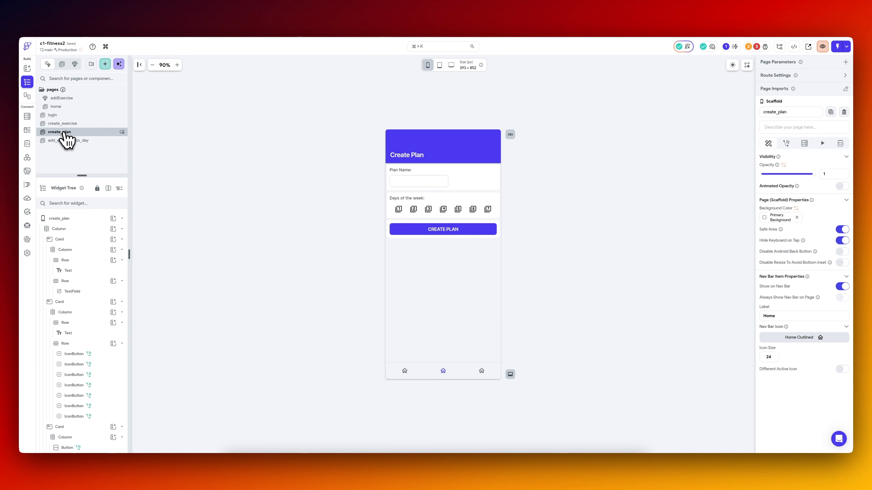
click(789, 338)
text(pl)
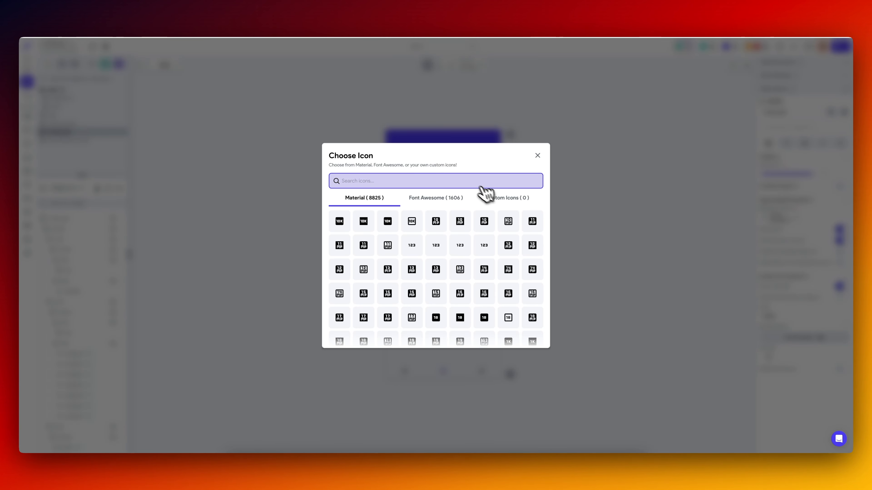
key(BackSpace)
key(BackSpace)
text(bulls)
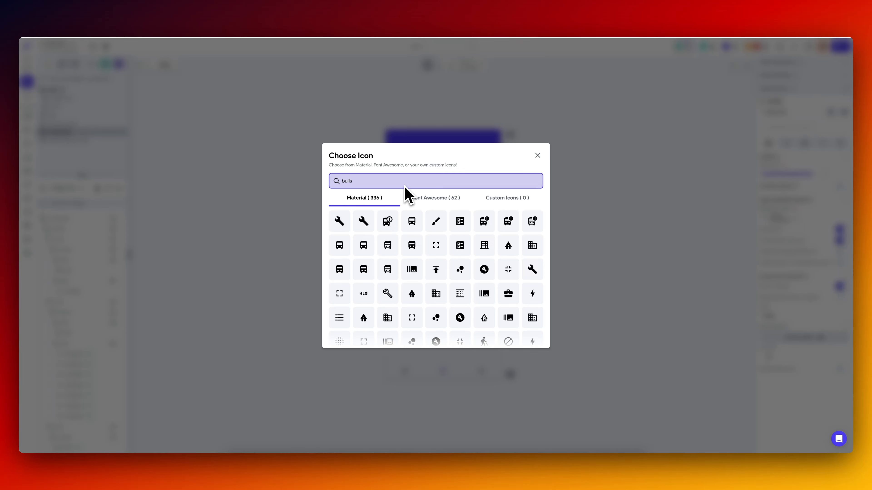
click(431, 198)
click(340, 222)
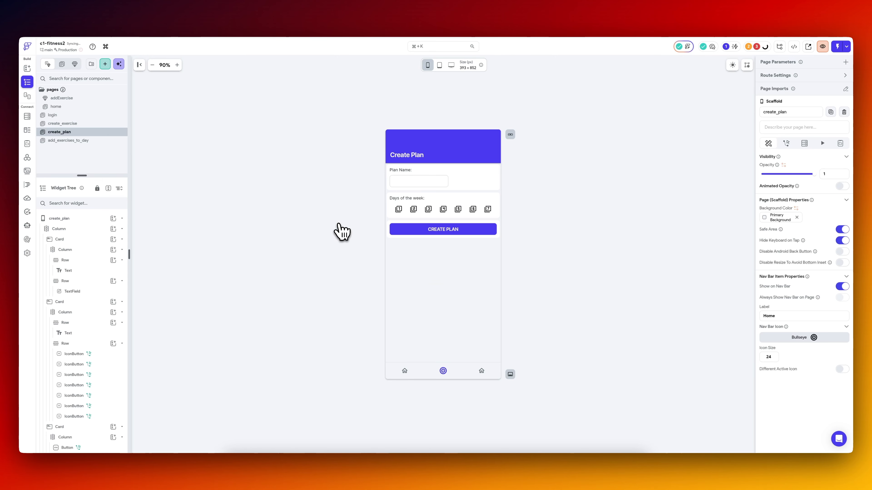
Set the home page's nav bar icon to the filled Home icon.
click(82, 107)
click(824, 338)
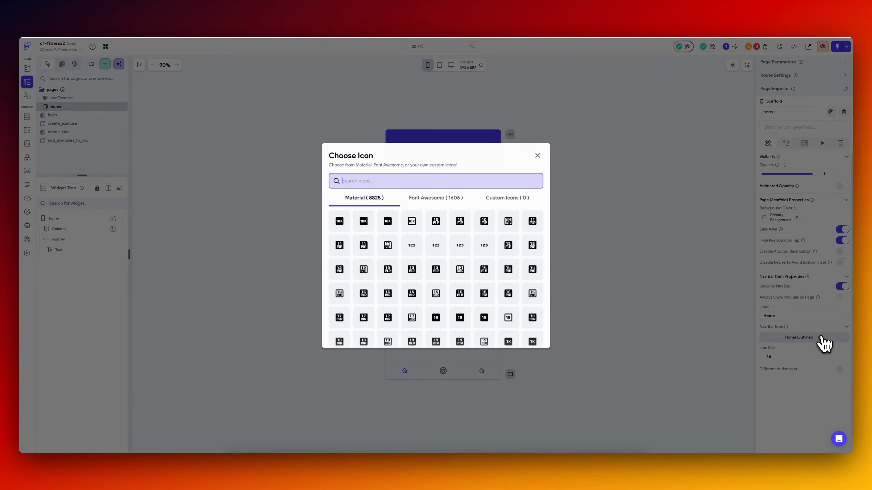
click(509, 218)
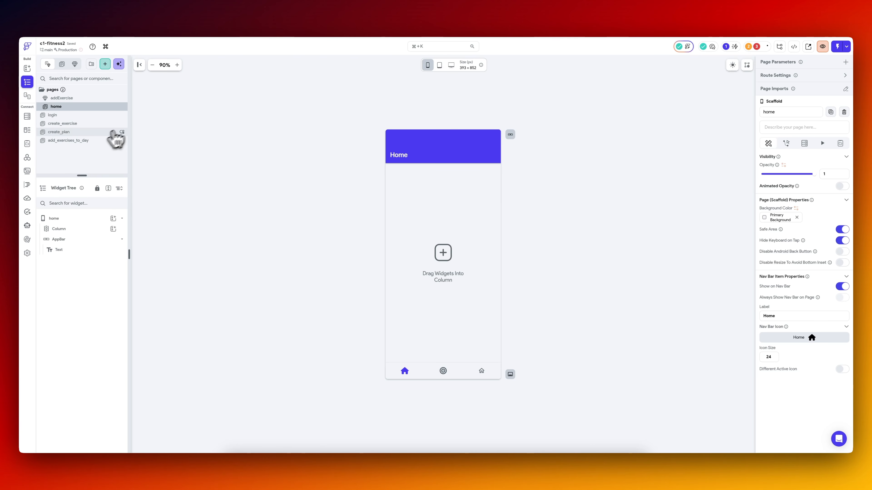
Find a workout-related icon and set the create_exercise page's nav bar icon to Running.
click(91, 141)
click(100, 132)
click(100, 124)
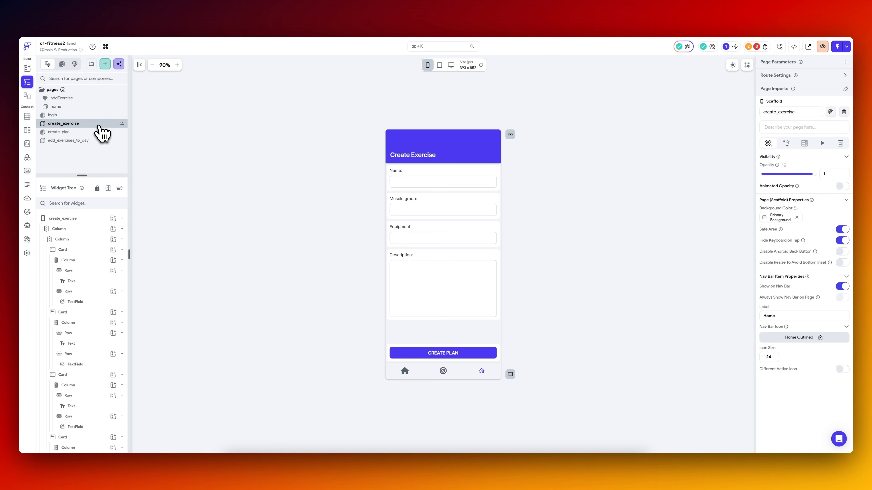
click(814, 338)
text(exerci)
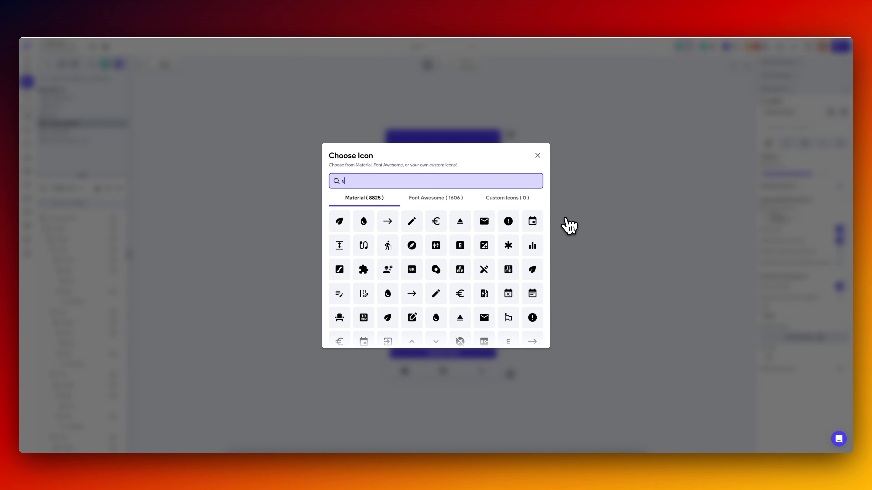
key(BackSpace)
key(BackSpace)
key(BackSpace)
key(BackSpace)
key(BackSpace)
key(BackSpace)
text(gym)
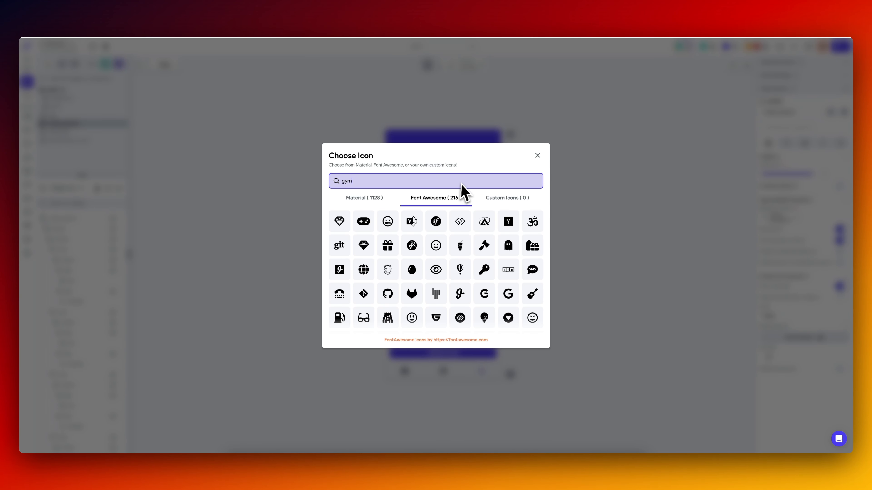
key(BackSpace)
key(BackSpace)
key(BackSpace)
text(worko)
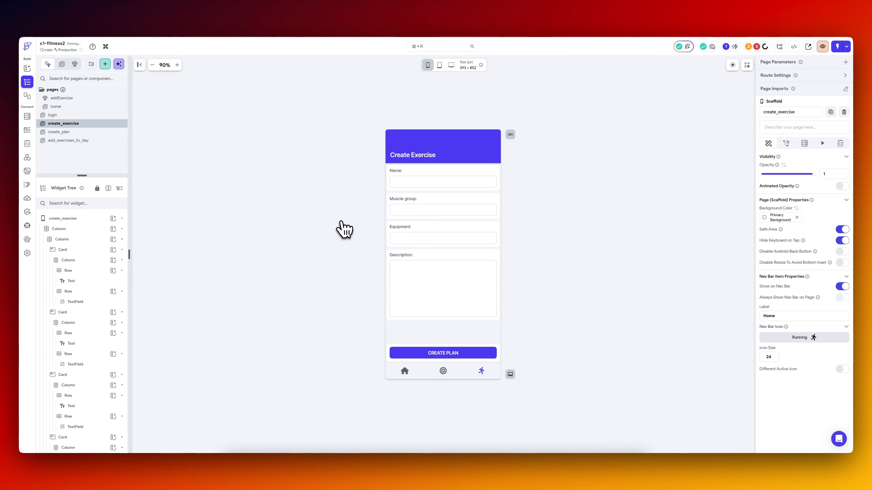
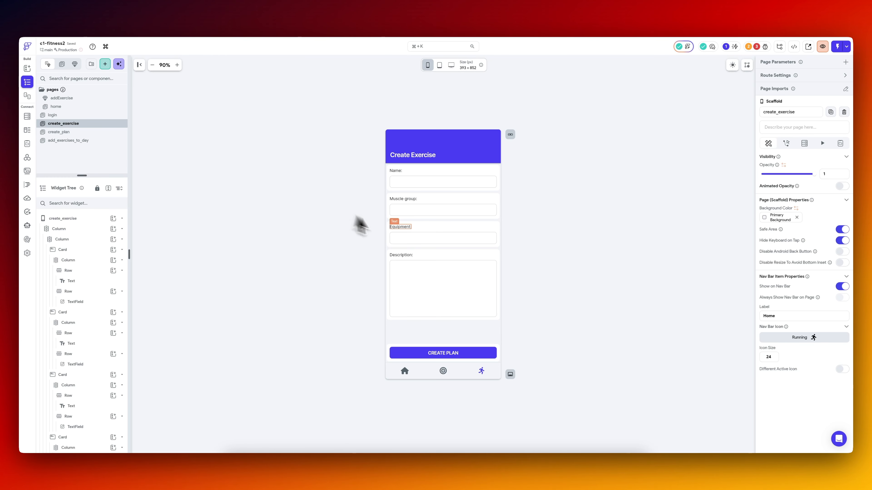
Examine the columns of the exercises table in Supabase, and return to the create_exercise page in FlutterFlow.
click(467, 353)
click(178, 18)
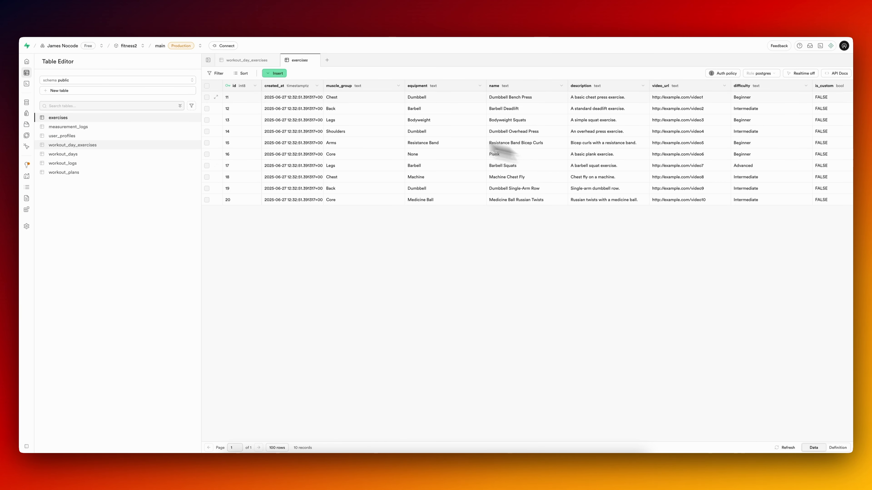
click(83, 18)
click(158, 15)
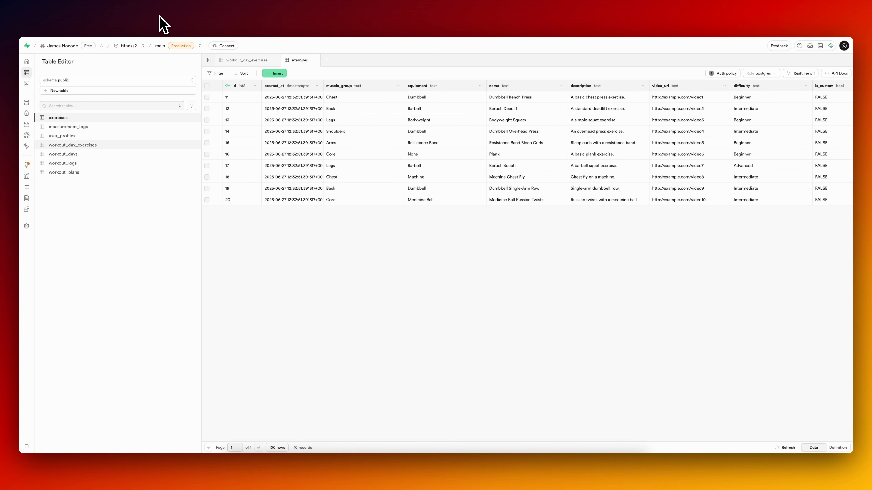
click(98, 20)
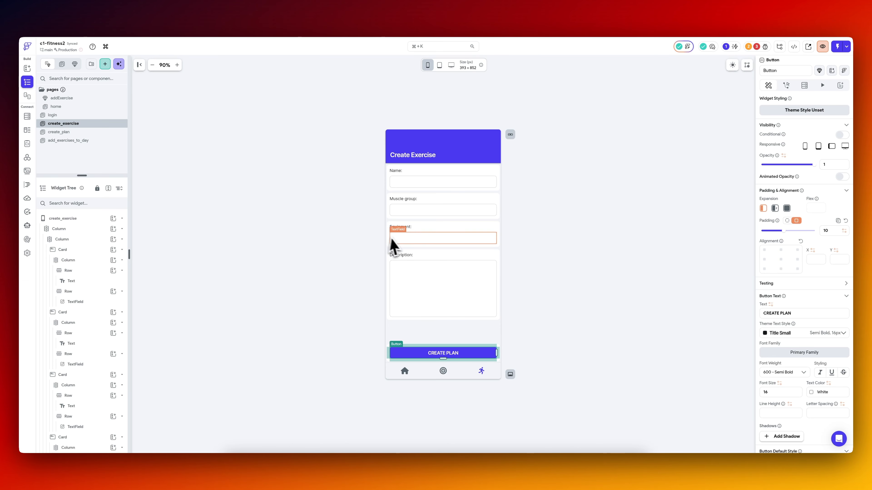
Add a Difficulty card copied from the Equipment card, using a dropdown with the options Beginner, Intermediate and Advanced as its input.
click(402, 227)
click(402, 256)
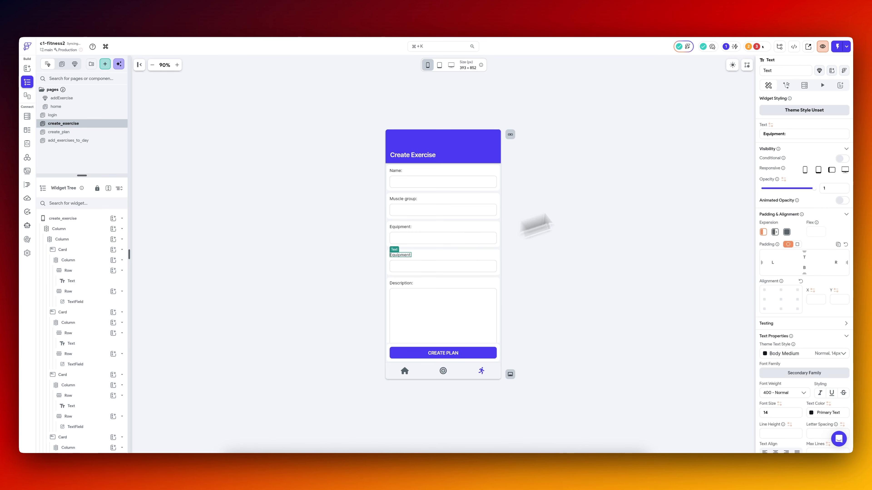
right_click(475, 267)
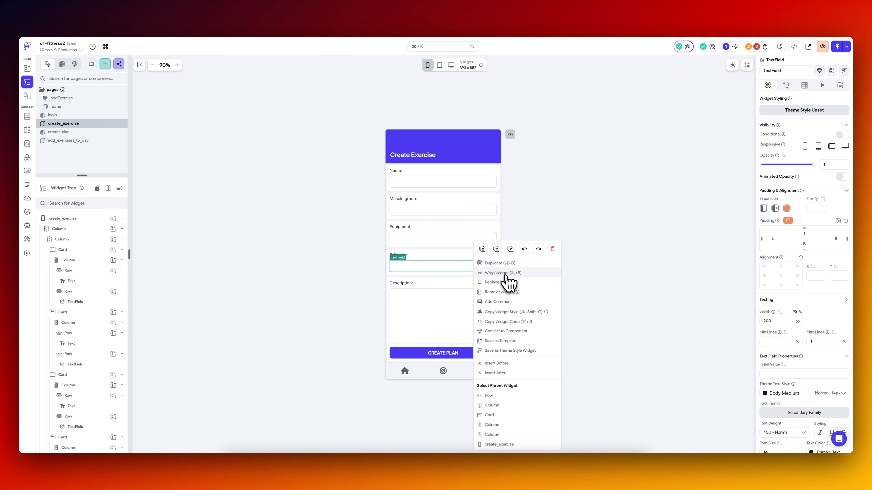
click(506, 284)
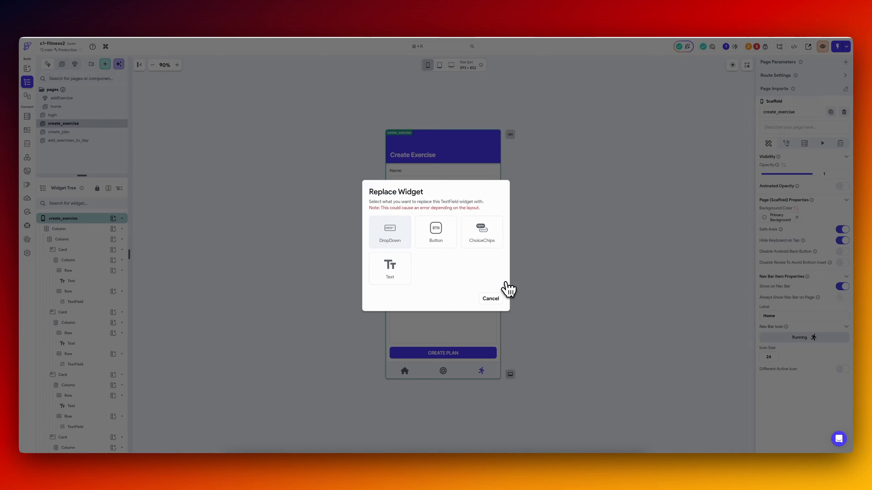
click(392, 245)
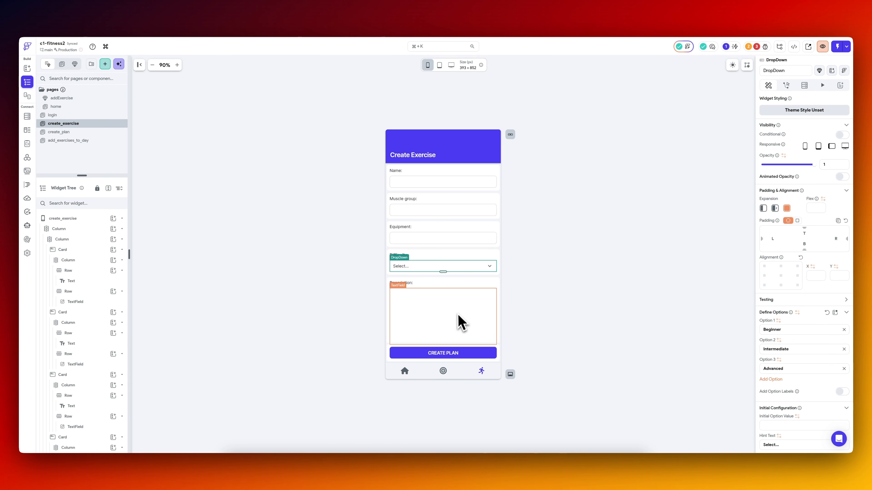
Set the Description field's line count to 5 and check the remaining columns of the exercises table in Supabase.
click(458, 316)
text(5)
click(230, 62)
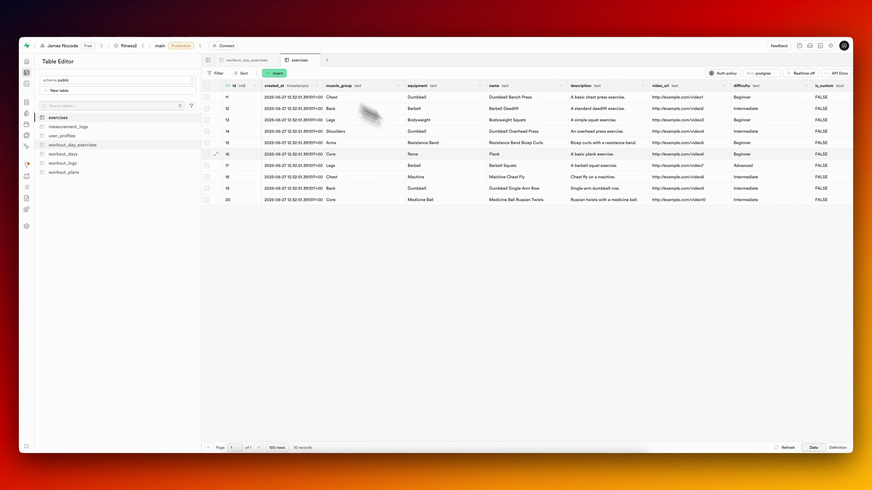
scroll(635, 161, right, 3)
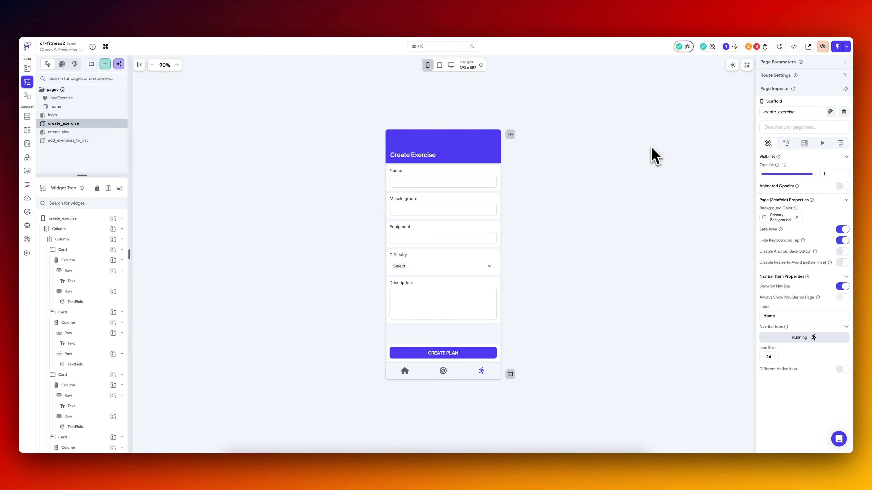
Duplicate the Equipment card, relabel the copy "Video URL:", and reduce the Description field to 3 lines.
click(407, 226)
right_click(86, 375)
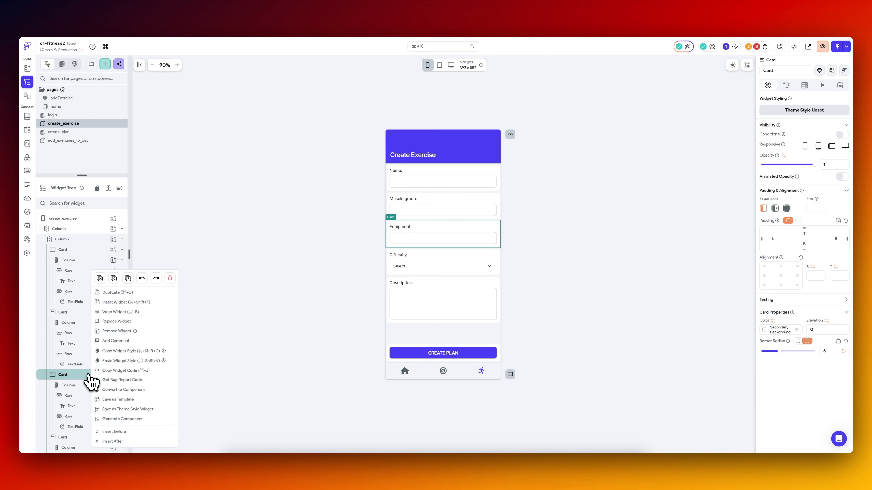
click(120, 294)
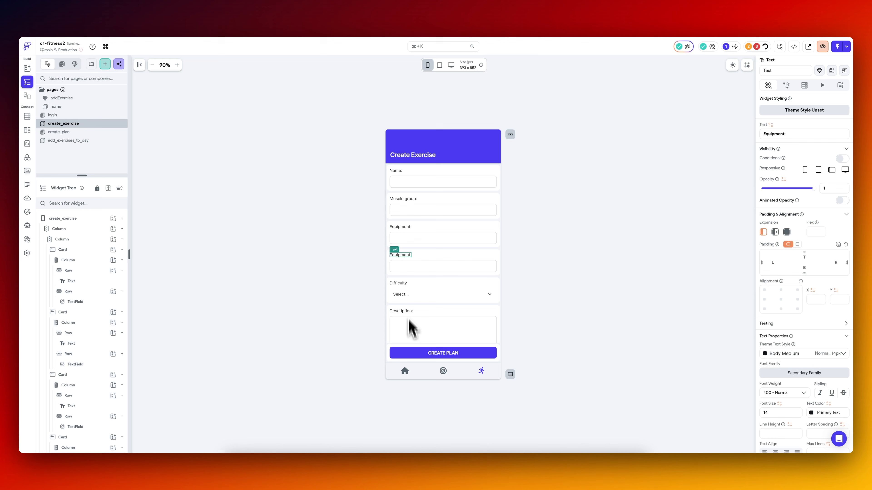
click(414, 342)
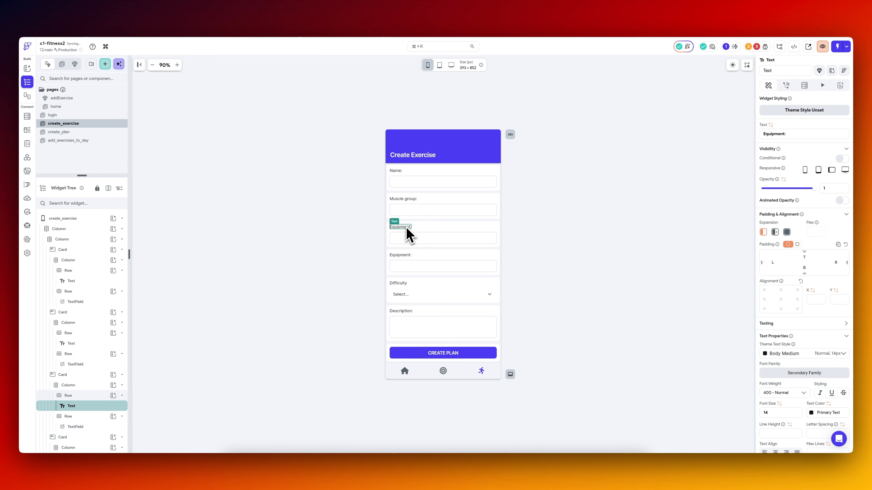
click(402, 254)
click(628, 199)
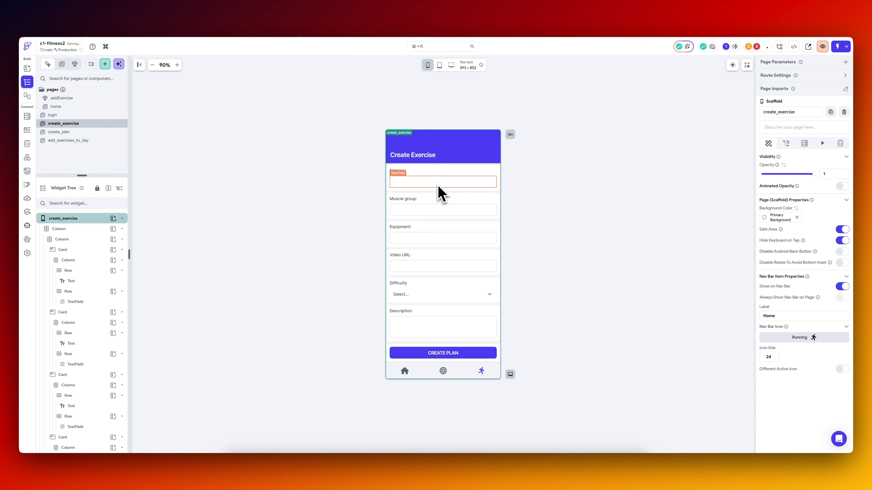
Rename the form's input widgets to name, mgroup, equipment, vurl, difficulty and description according to their labels.
click(438, 186)
double_click(795, 69)
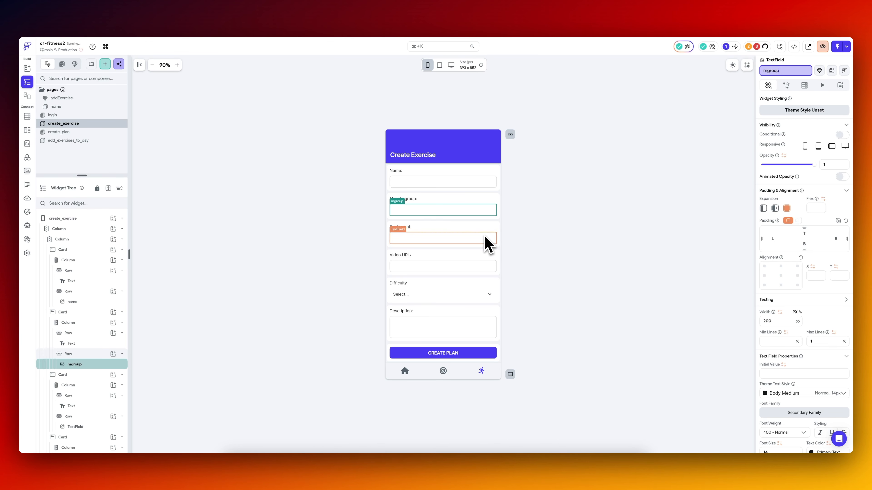
click(488, 240)
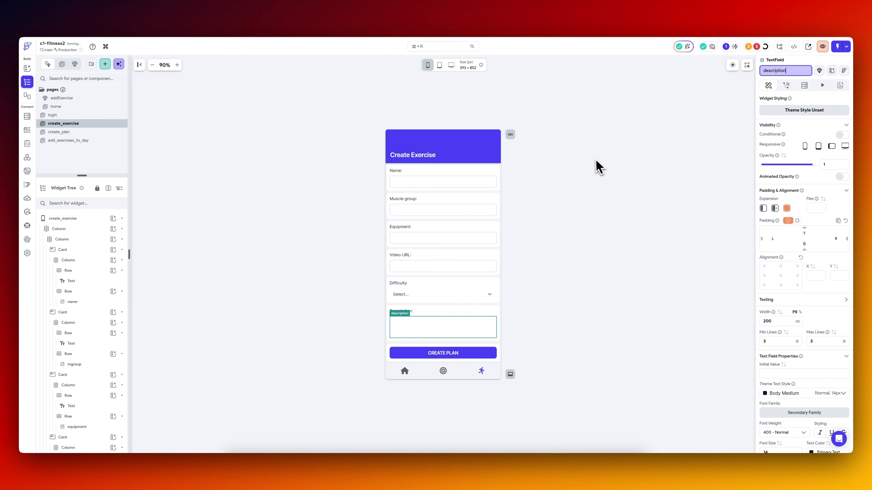
click(599, 166)
Delete the daysWeek loop and the navigation to add_exercises_to_day from the CREATE PLAN button's On Tap action flow.
click(756, 48)
click(697, 113)
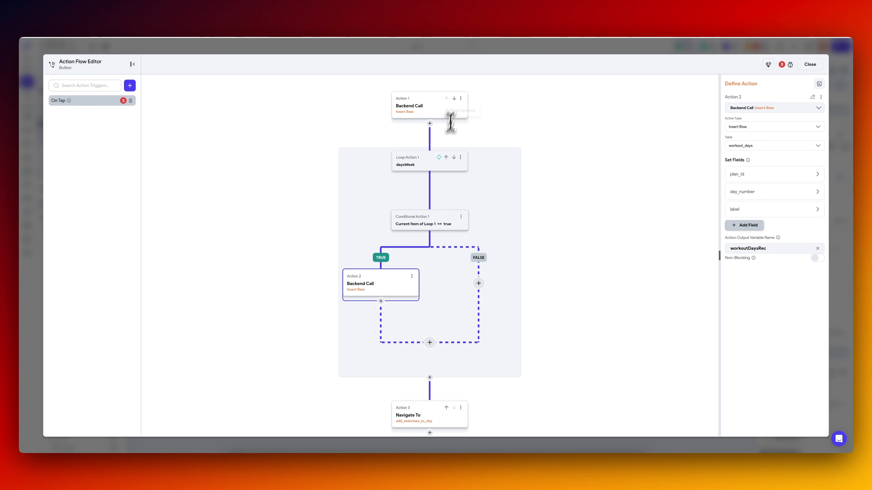
click(460, 157)
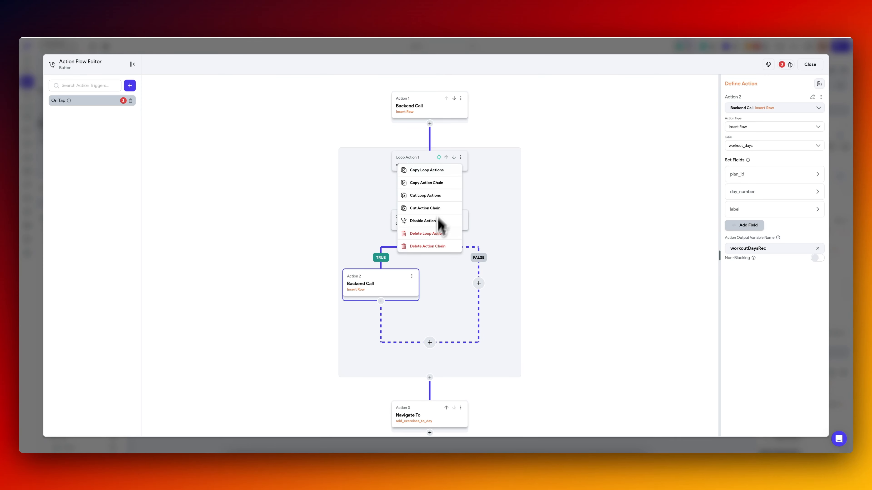
click(442, 237)
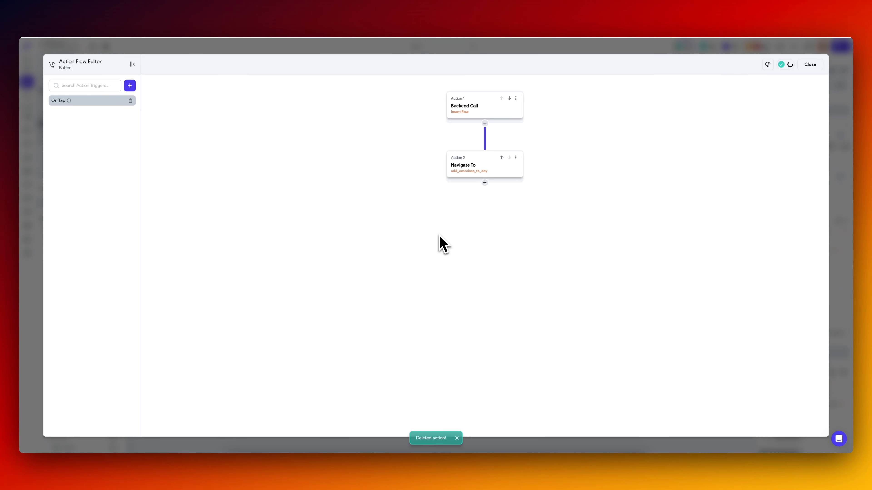
click(515, 158)
click(491, 209)
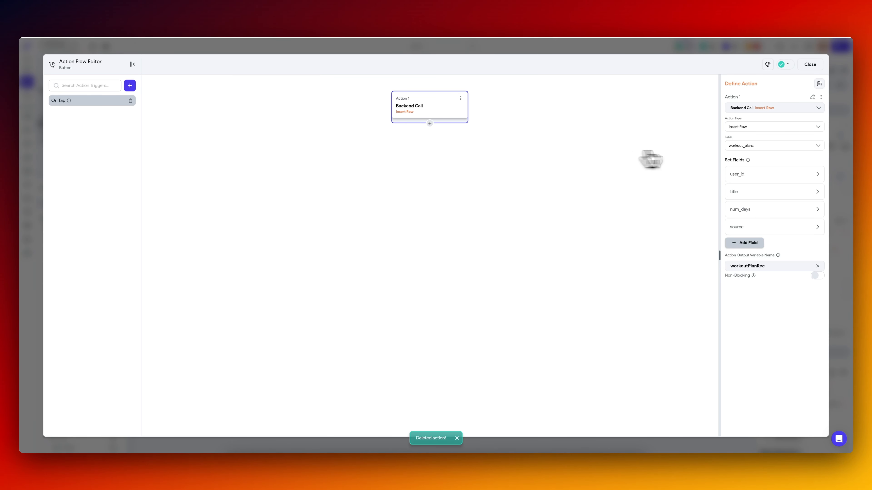
Point the Insert Row action to the exercises table and replace its fields with muscle_group, equipment, description, video_url, difficulty, is_custom and name.
click(768, 145)
click(754, 160)
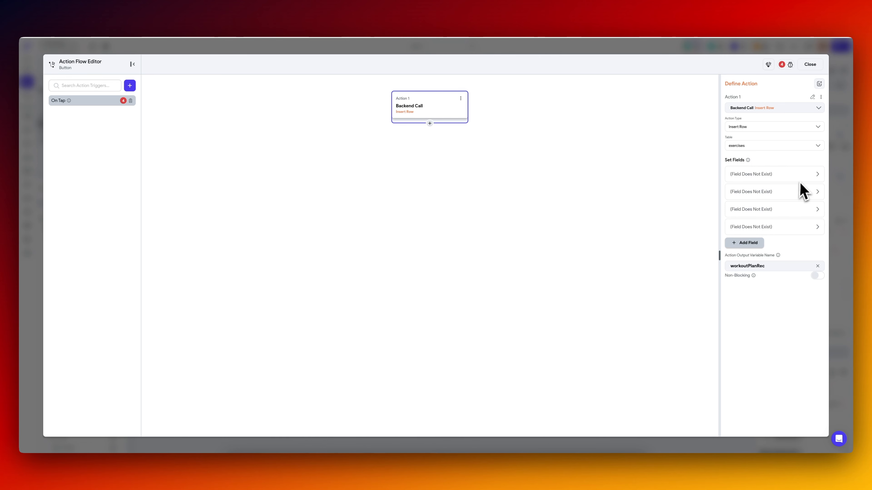
click(802, 175)
click(802, 175)
click(802, 175)
click(803, 175)
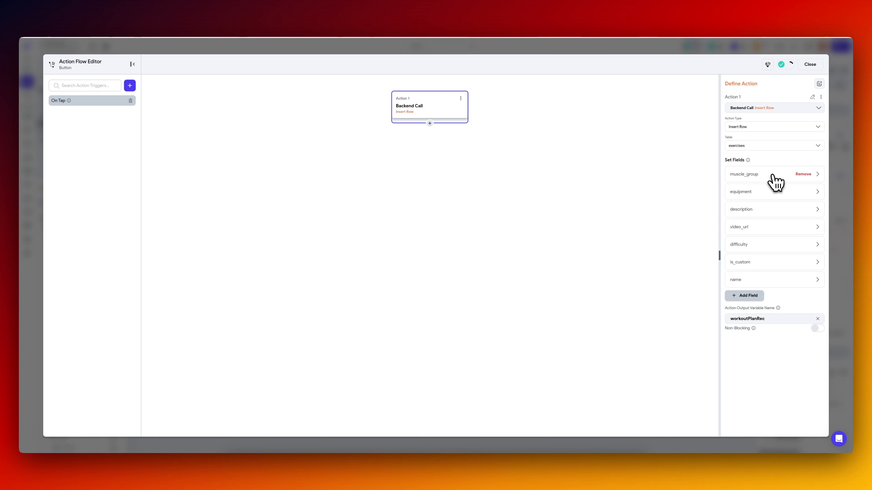
Bind muscle_group to mgroup, video_url to vurl, and equipment, description and difficulty to their same-named widgets.
click(774, 179)
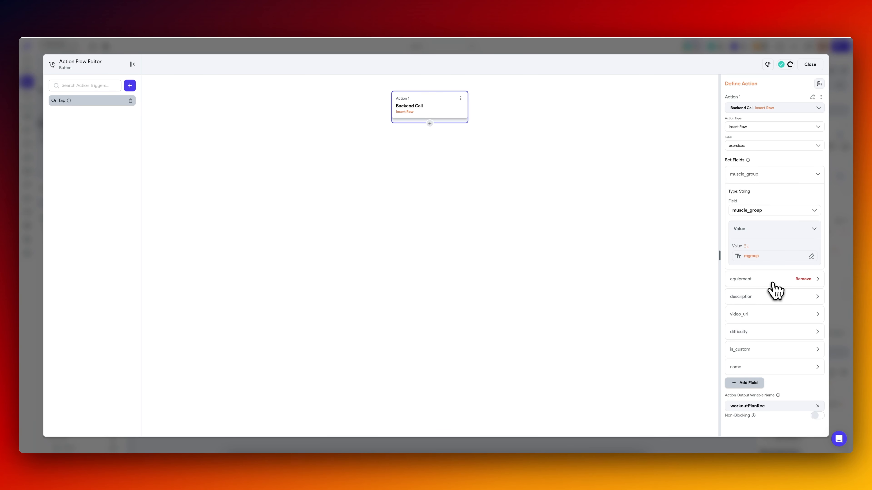
click(771, 287)
click(774, 301)
click(748, 395)
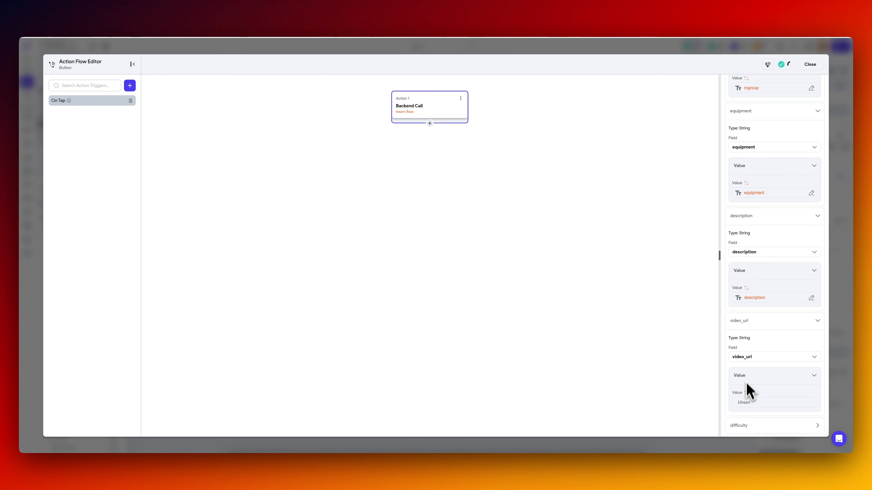
click(748, 400)
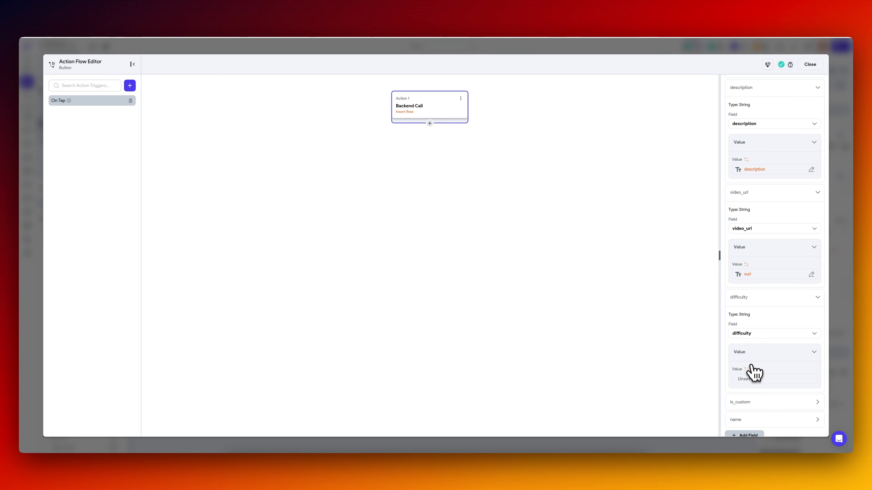
click(749, 377)
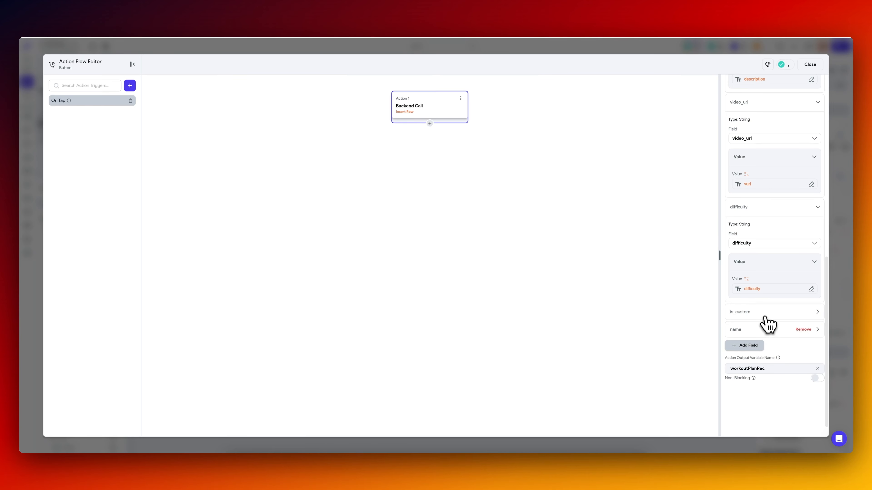
Set the is_custom field to True and bind the name field to the name widget.
click(764, 316)
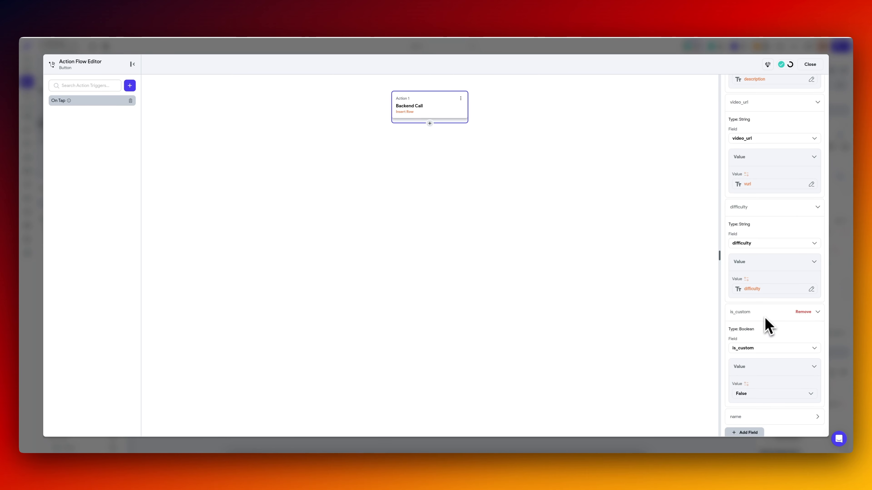
click(757, 392)
click(750, 415)
scroll(757, 377, down, 2)
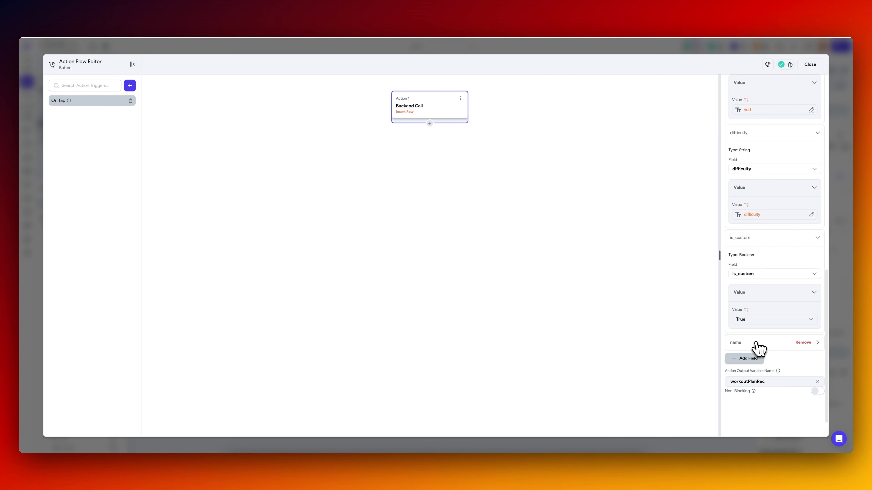
click(755, 345)
click(749, 420)
click(655, 374)
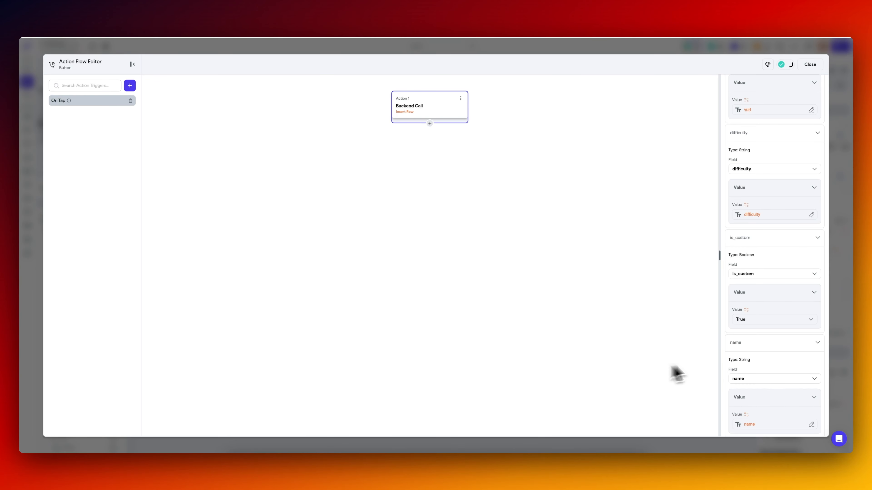
Rename the Insert Row action's output variable to exerciseRec and close the action flow.
scroll(761, 360, down, 3)
drag(775, 350, 724, 350)
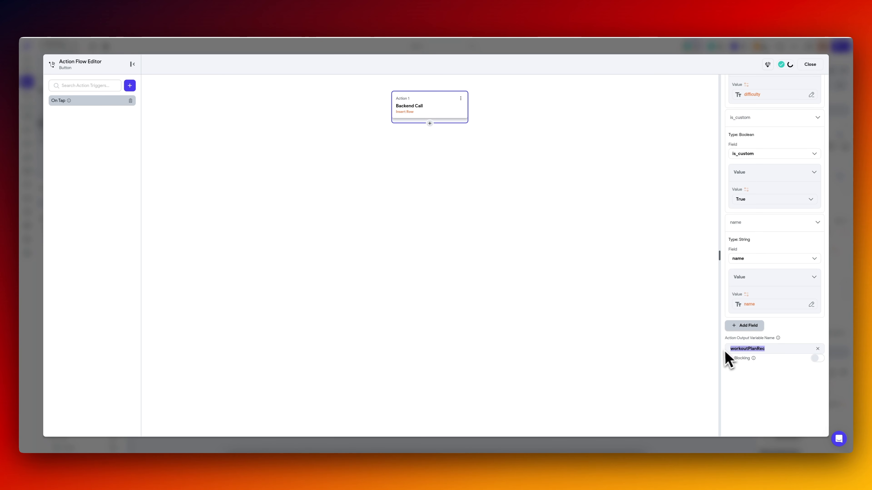
text(exerciseRec)
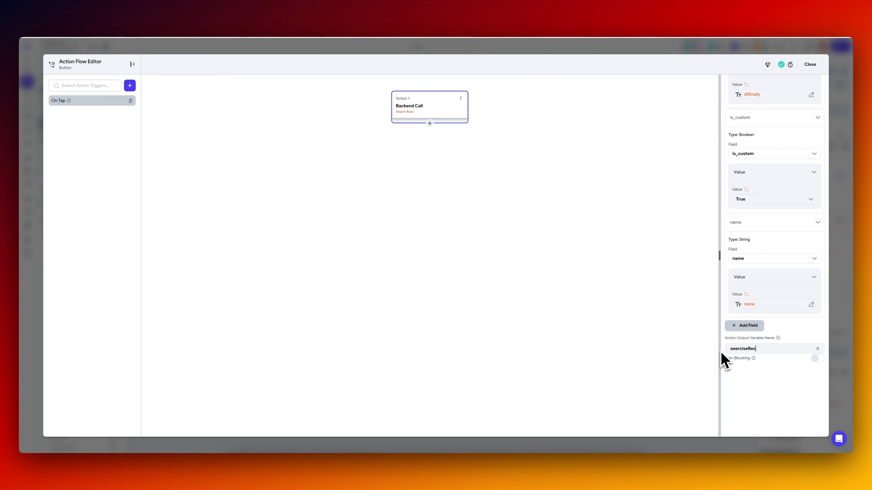
click(842, 313)
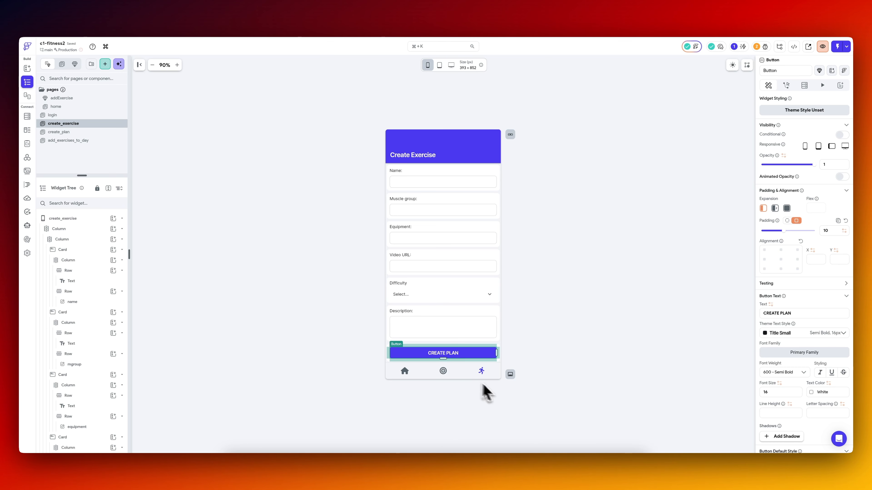
Add a Show Snack Bar action after the button's Insert Row call with the message "Exercises add successfully", and close the flow.
click(787, 86)
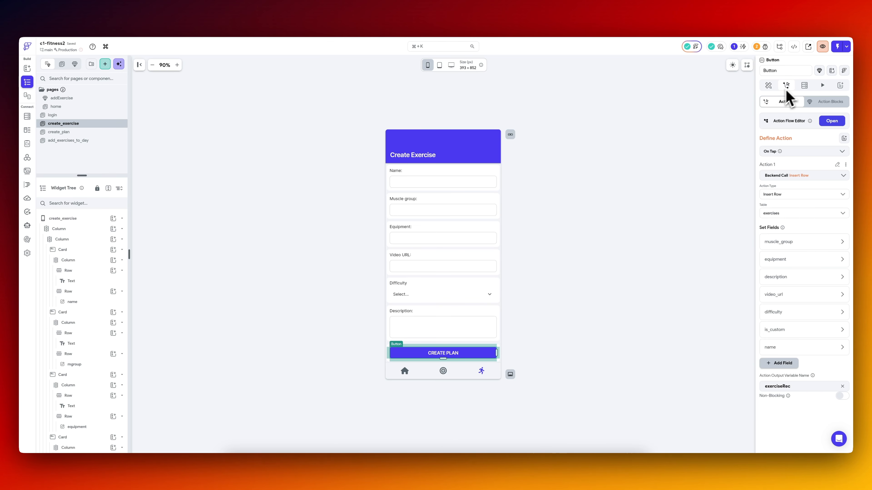
click(833, 122)
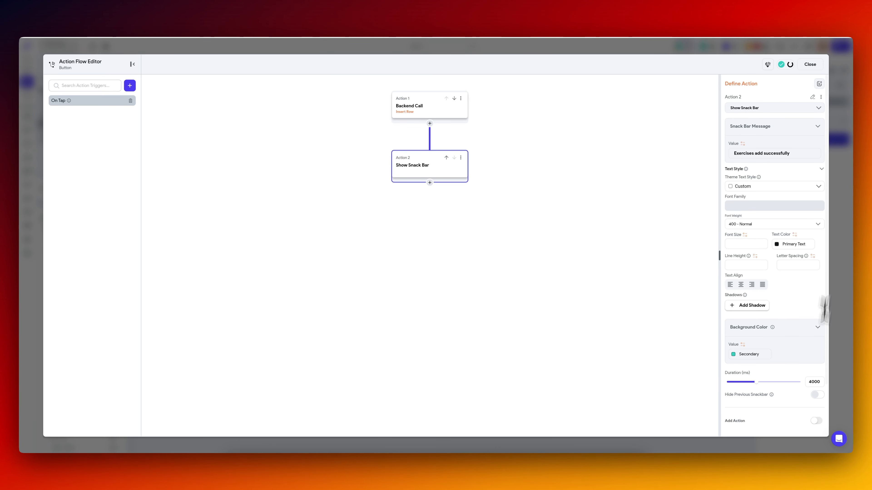
scroll(790, 368, down, 3)
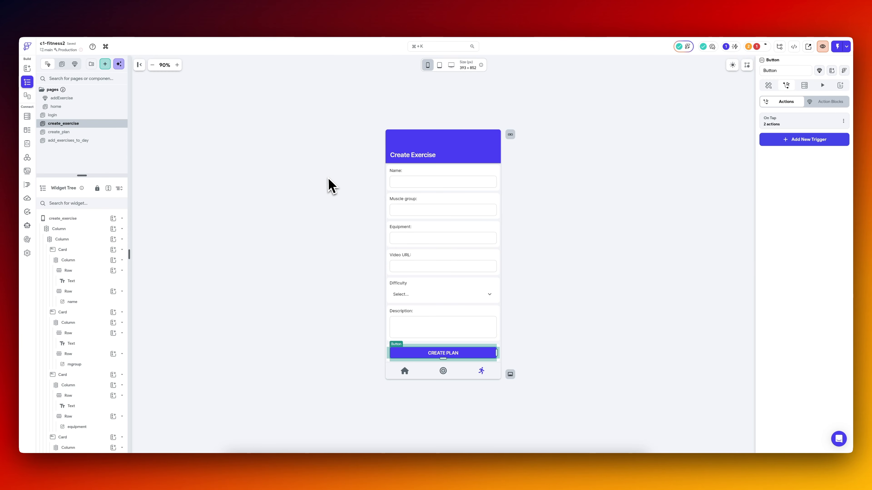
click(329, 185)
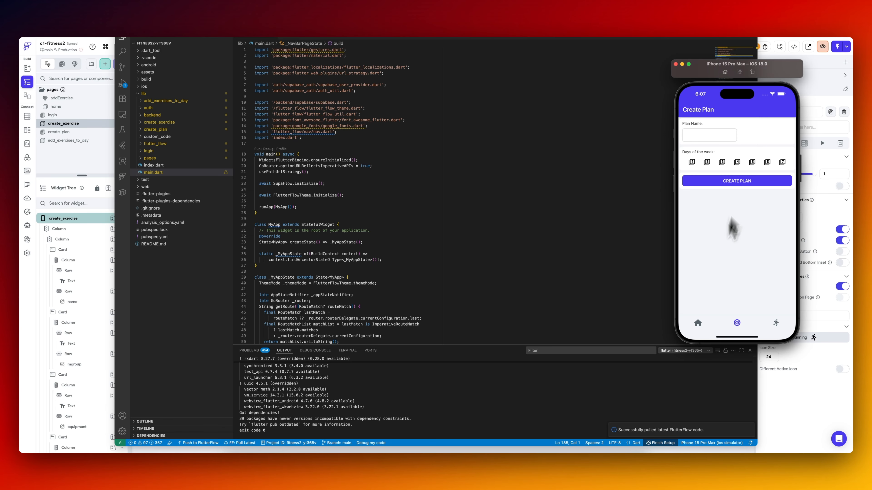
View the Home and Create Plan pages in the iPhone simulator and open the Create Exercise page.
click(698, 324)
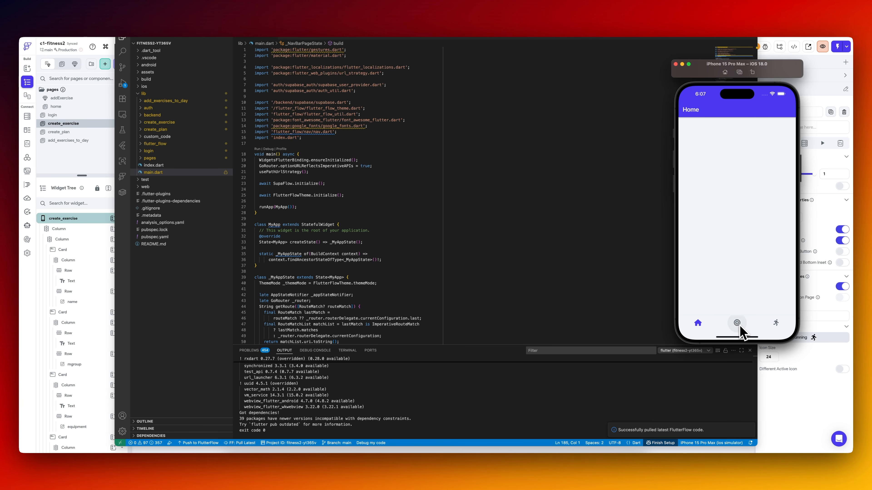
click(737, 324)
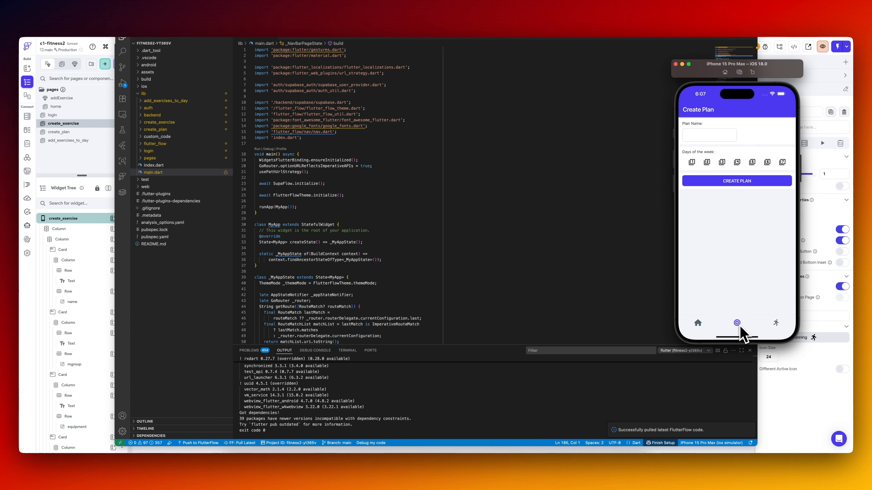
click(777, 324)
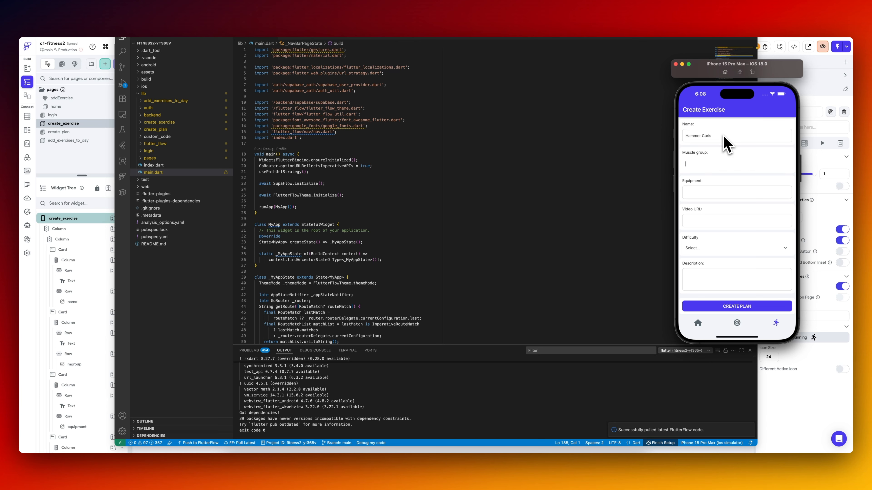
text(Biceps)
key(Tab)
text(EZ Bar)
key(Tab)
text(https)
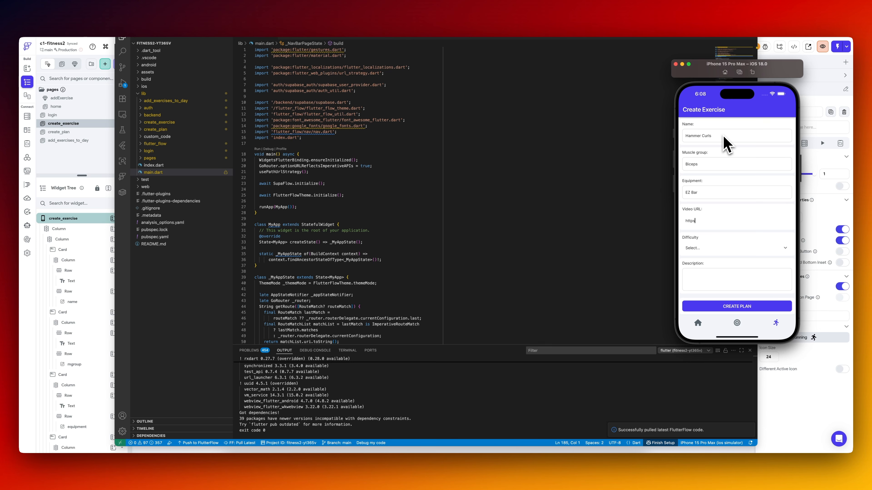
text(://news.com)
Set the difficulty to Beginner, enter the description "great exercise for building your guns!" and submit the exercise.
click(716, 250)
click(716, 271)
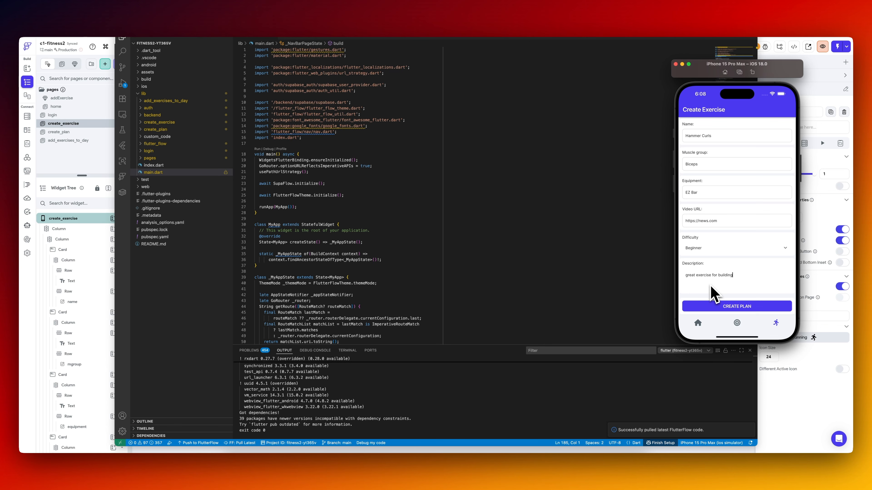
text(your guns!)
click(733, 306)
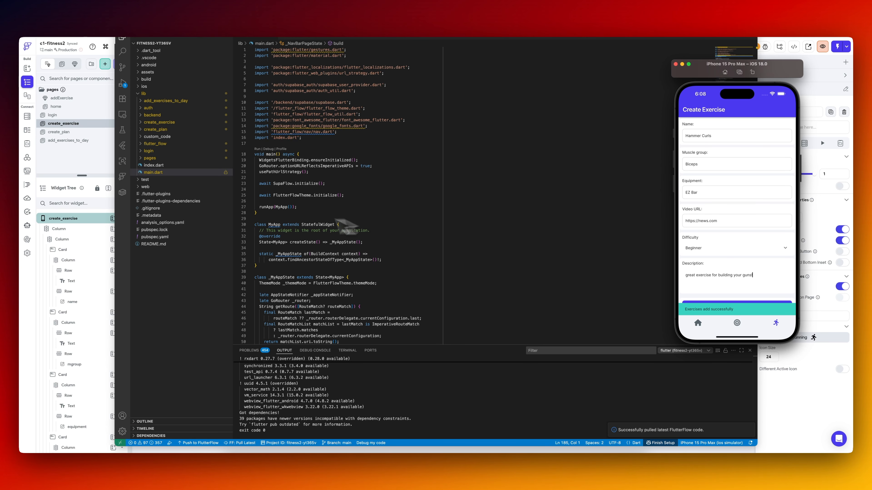
Switch to FlutterFlow and change the text of the create_exercise page's button to CREATE EXERCISE.
click(93, 159)
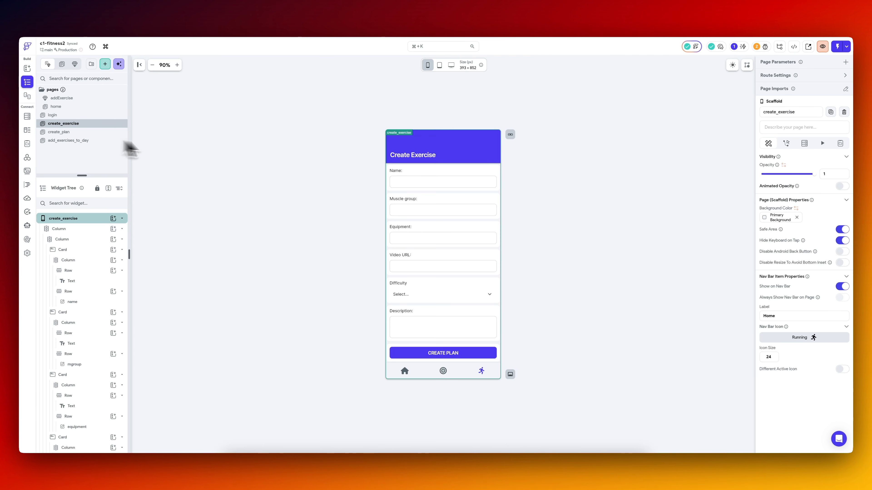
click(442, 353)
click(768, 85)
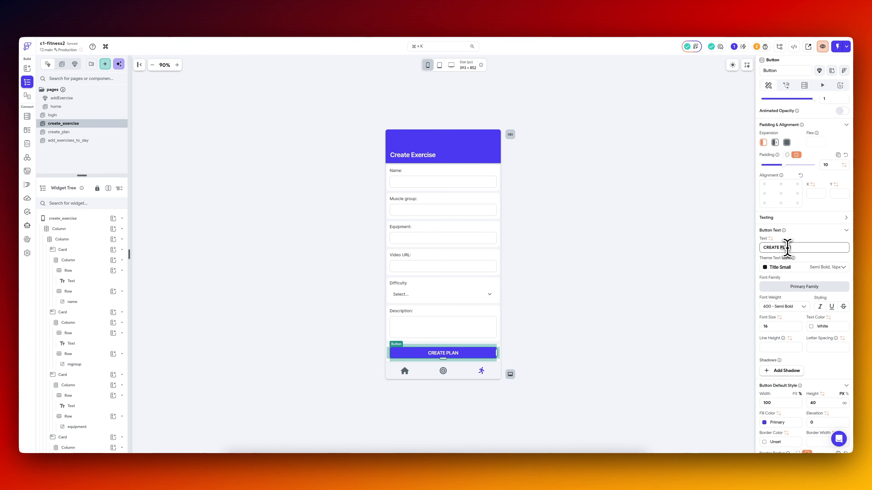
text(EXERCISE)
click(602, 253)
Switch to Supabase, refresh the exercises table and check its columns for the submitted Hammer Curls record.
click(179, 22)
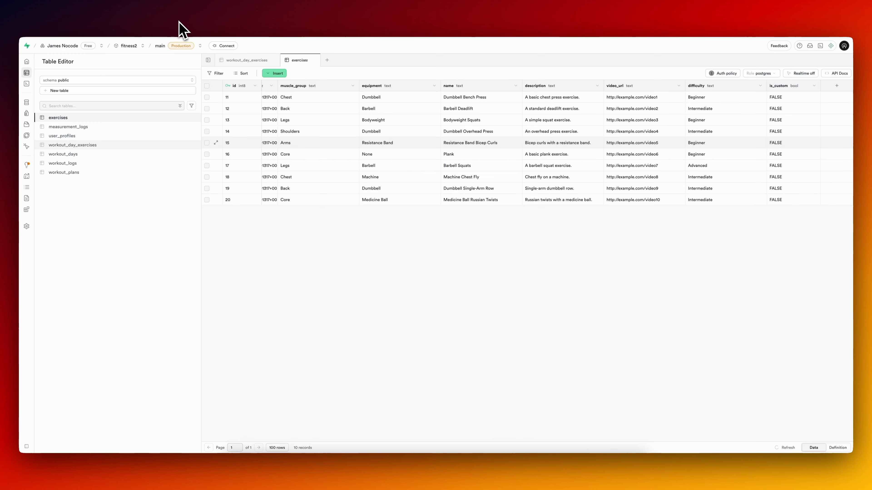
click(784, 447)
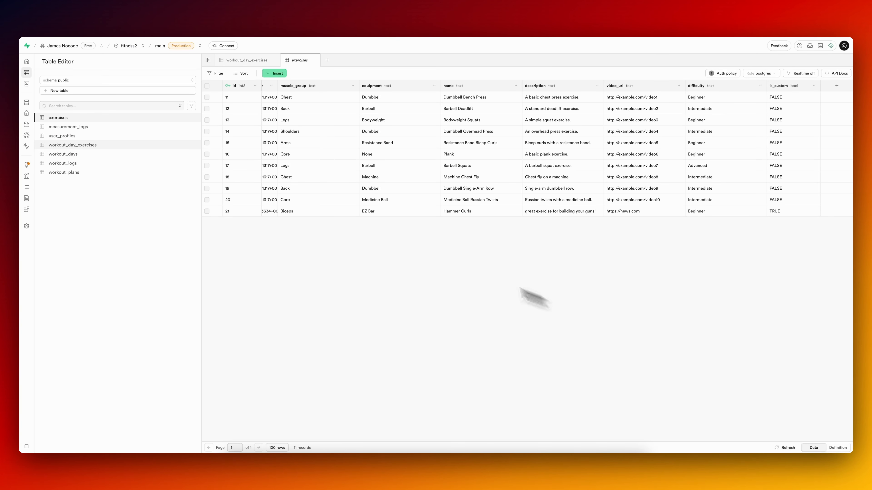
scroll(718, 211, left, 5)
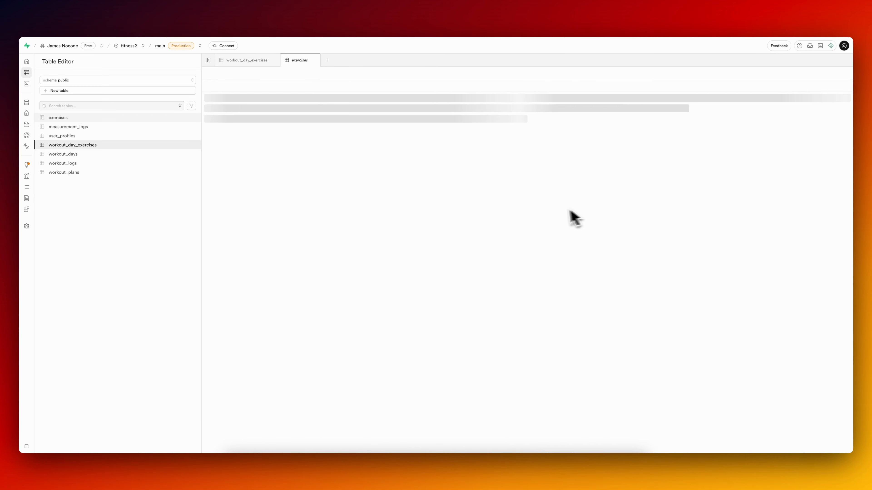
click(58, 118)
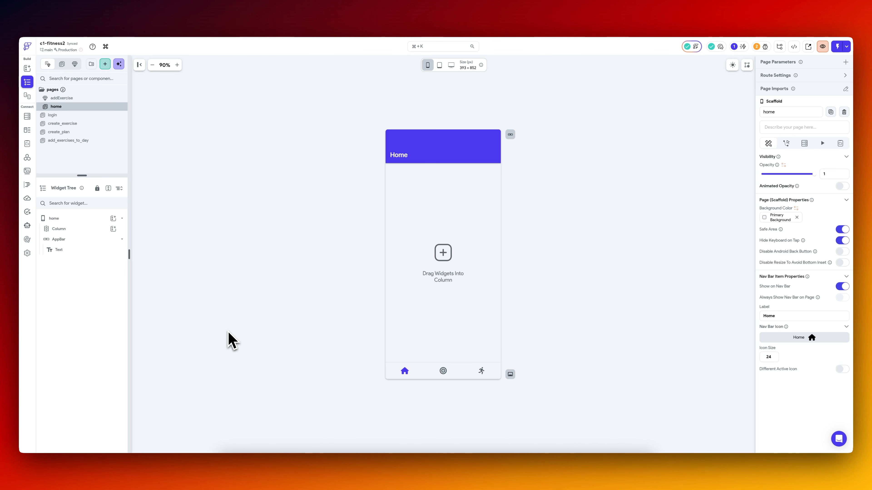
Add a Card to the home page's Column in FlutterFlow and place a Text widget inside the Card.
click(420, 259)
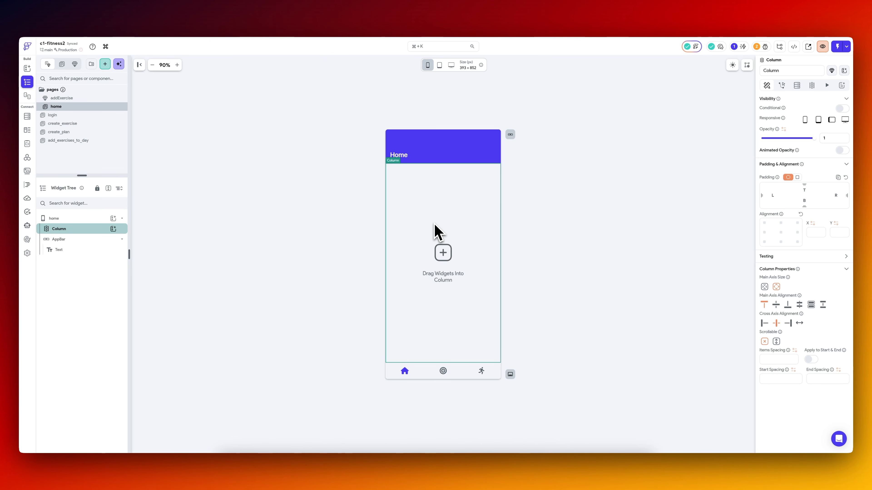
click(84, 130)
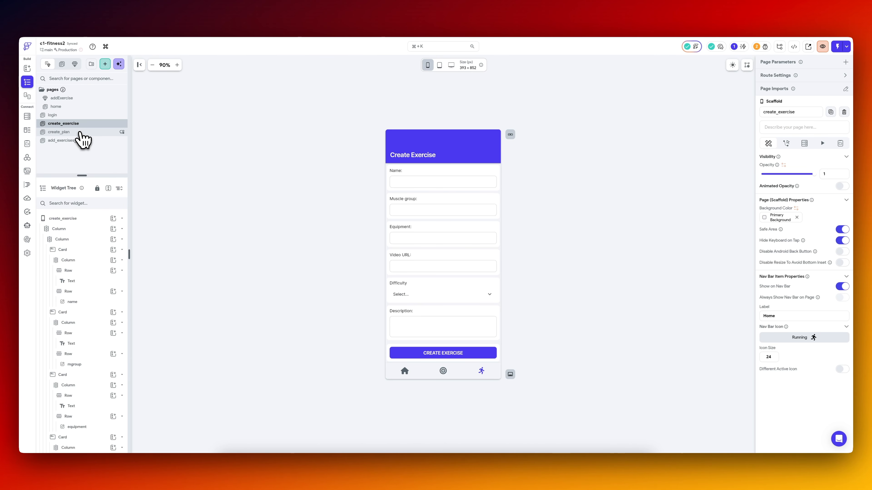
click(82, 232)
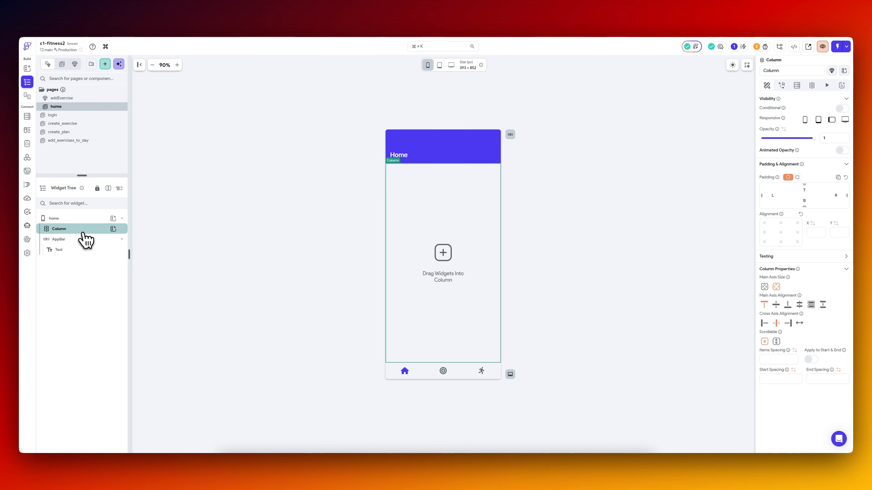
click(114, 229)
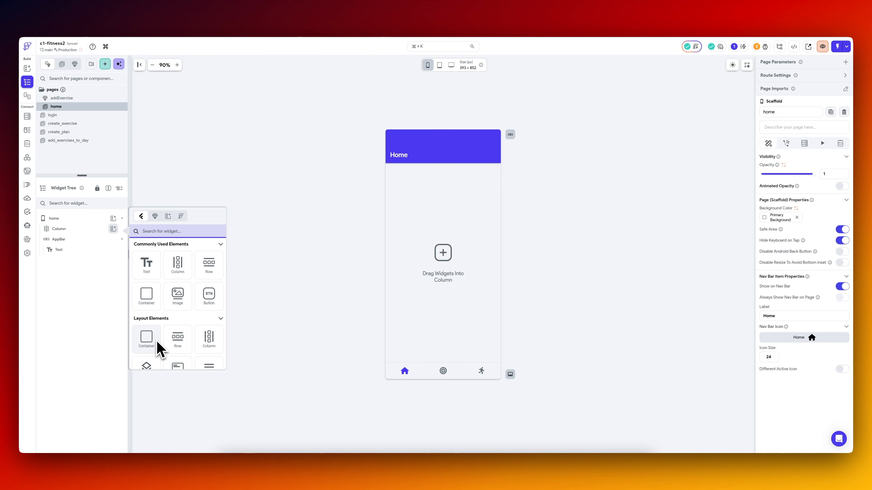
text(card)
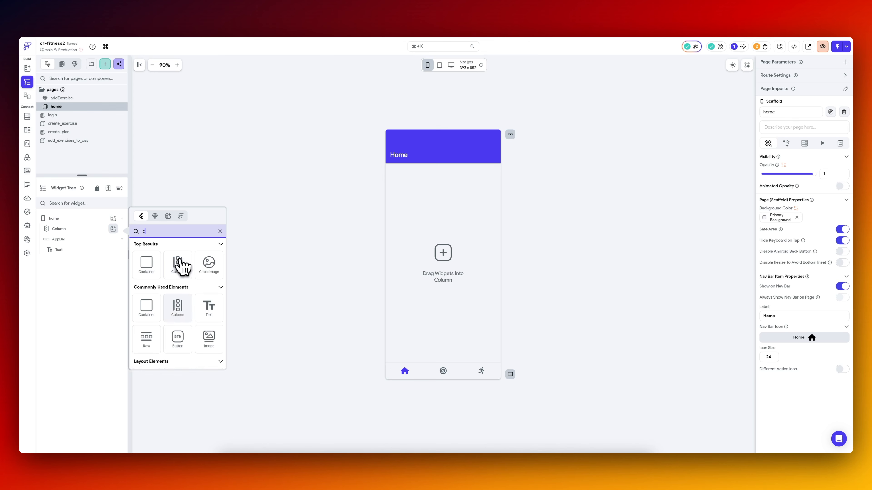
click(146, 266)
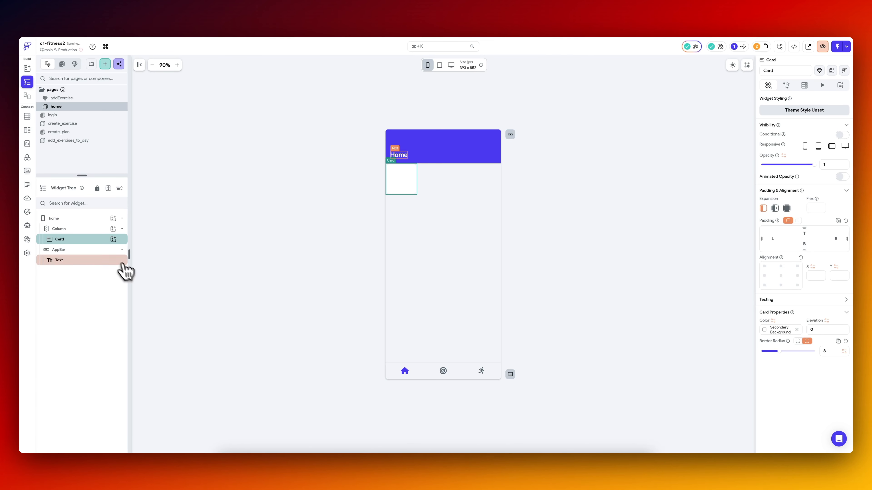
click(114, 239)
click(151, 278)
Wrap the home page's Card in a Row and set the Card's expansion to Expanded.
click(95, 239)
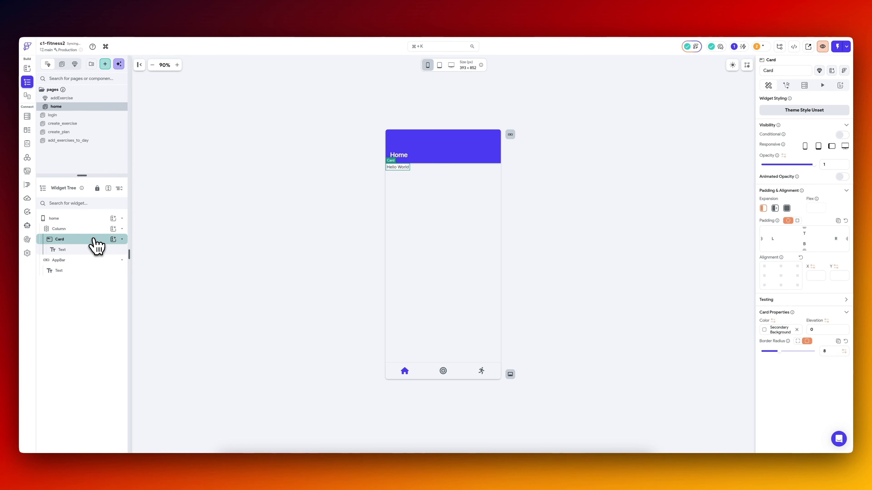
click(101, 229)
click(103, 240)
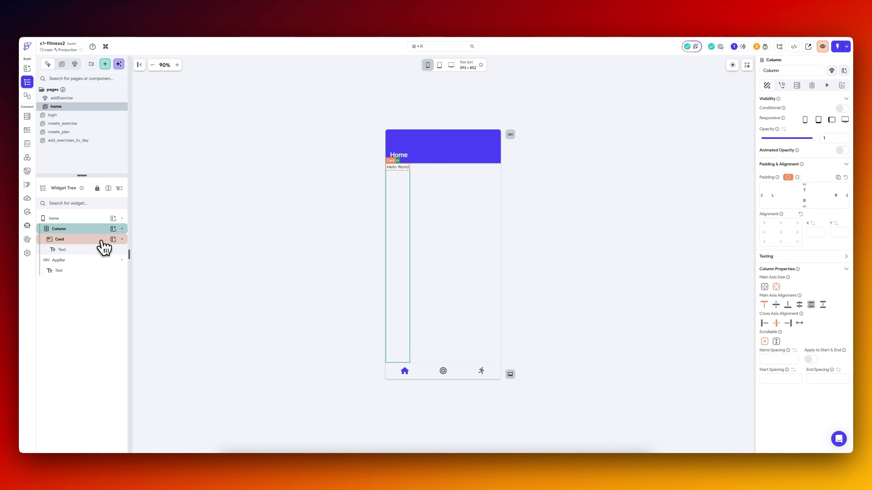
right_click(102, 241)
click(137, 281)
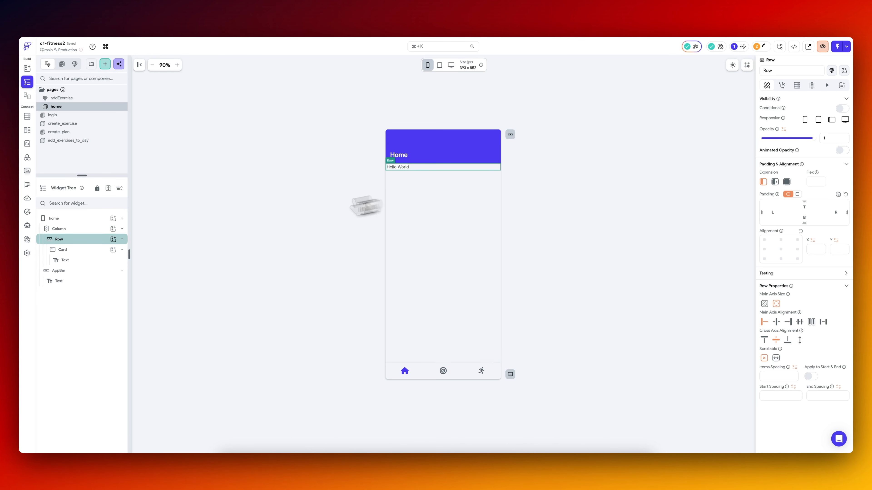
click(102, 251)
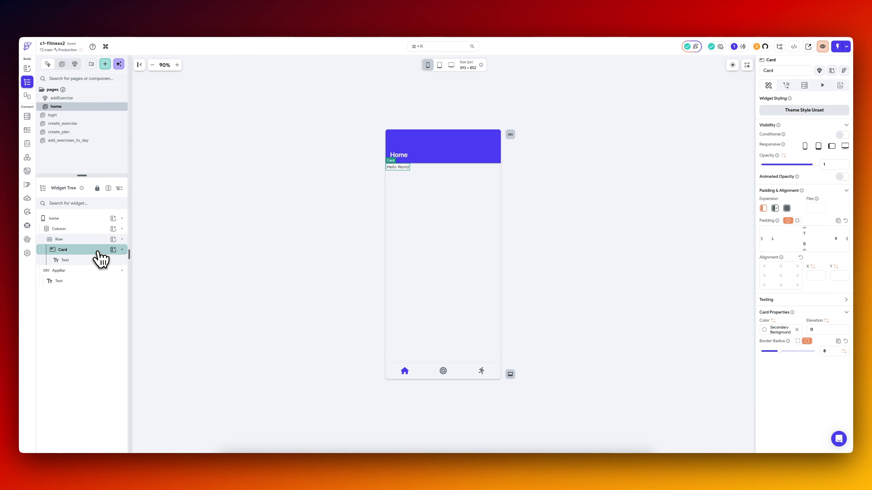
click(786, 208)
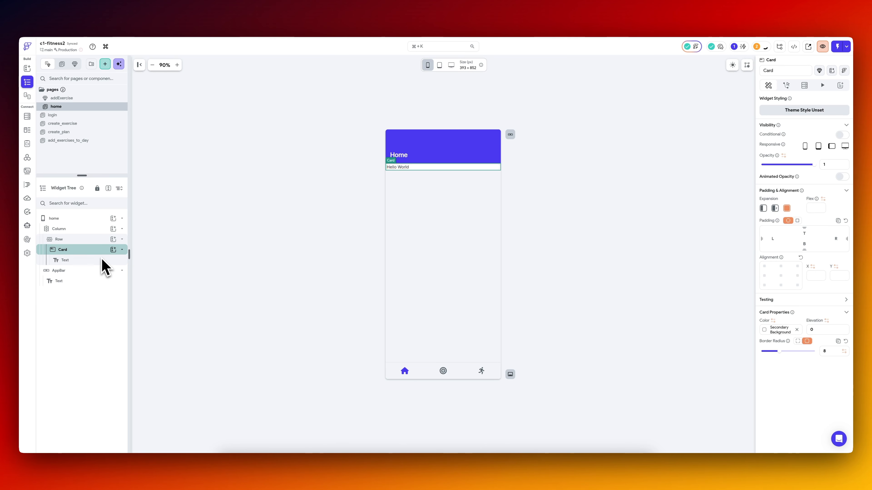
Try a uniform padding of 30 on the Card and switch the Row's padding to uniform.
click(797, 221)
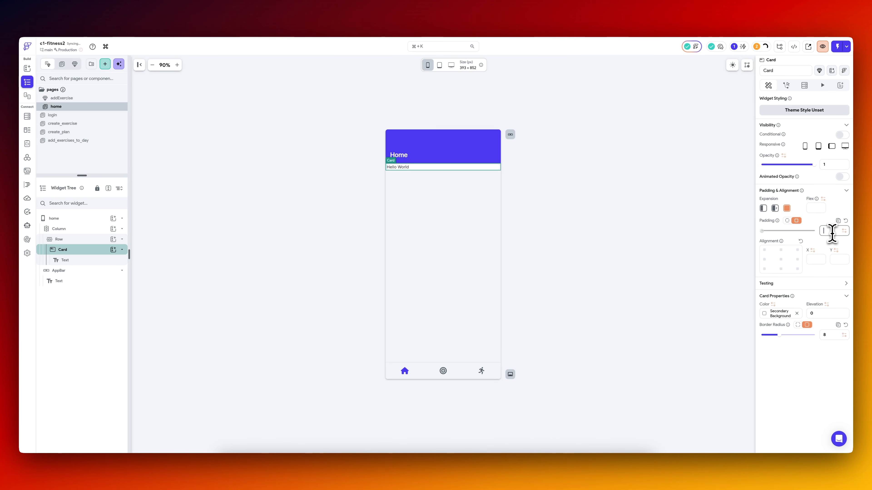
click(832, 234)
text(30)
click(91, 239)
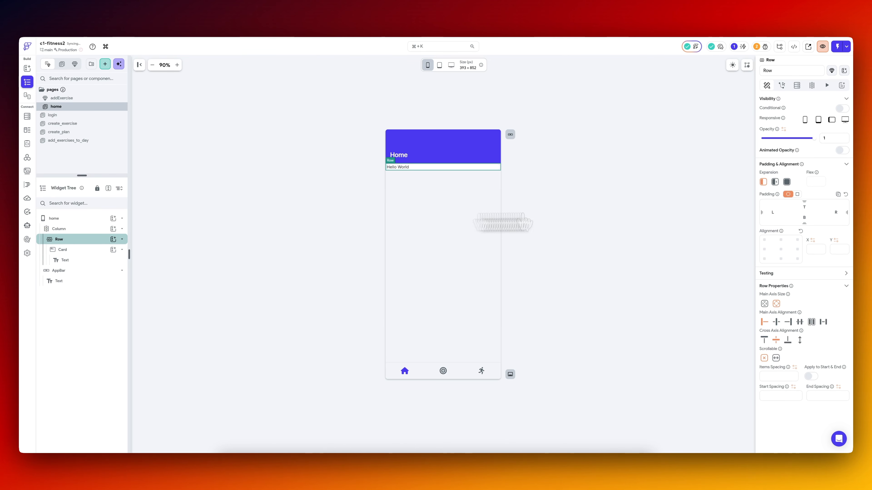
click(796, 195)
Wrap the Card inside the Row in a Container.
click(84, 251)
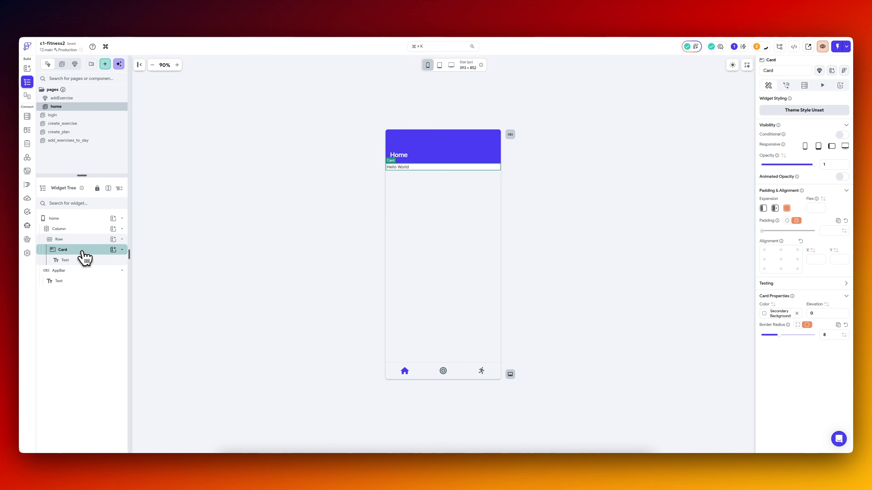
right_click(84, 254)
click(119, 297)
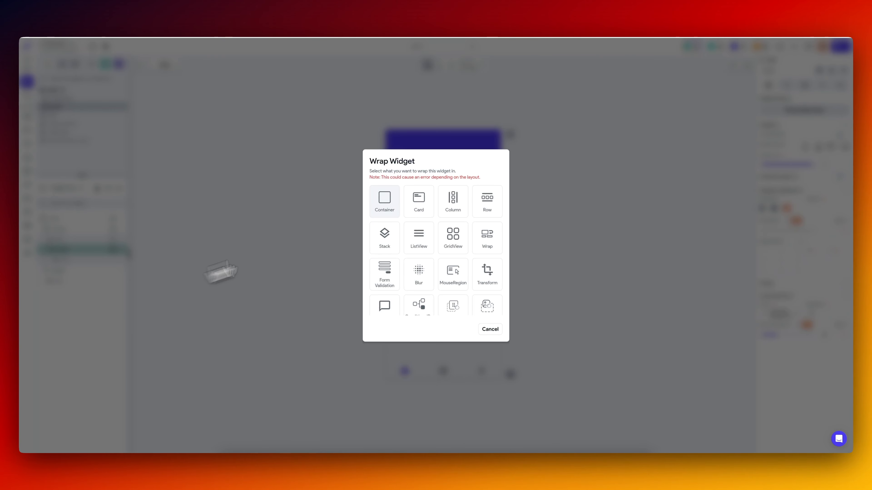
click(388, 199)
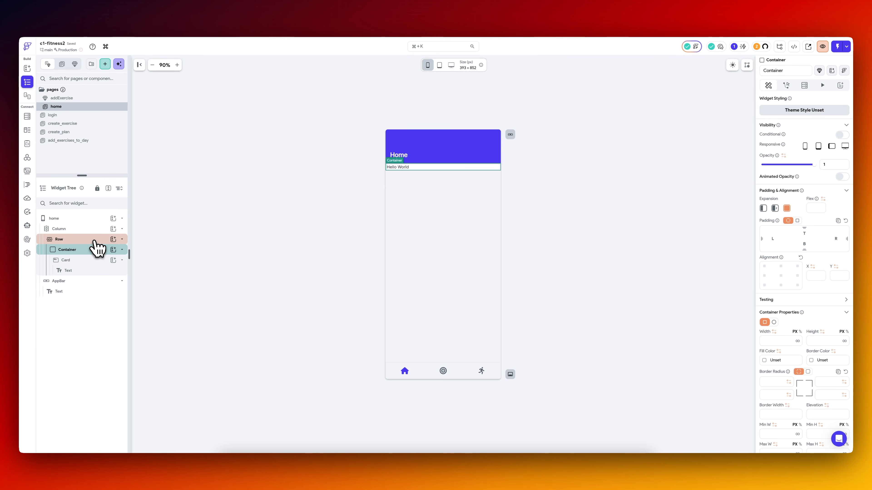
Give the Container around the Card a uniform padding of 20 and a white fill color.
click(95, 242)
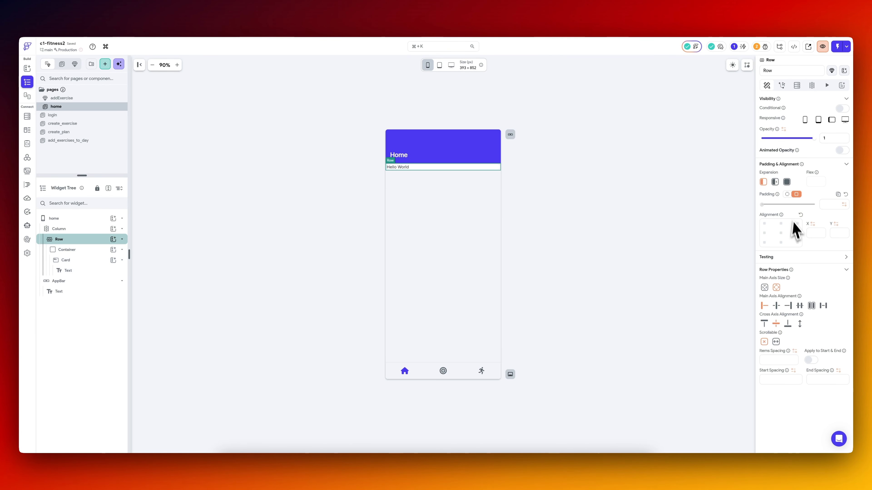
click(83, 252)
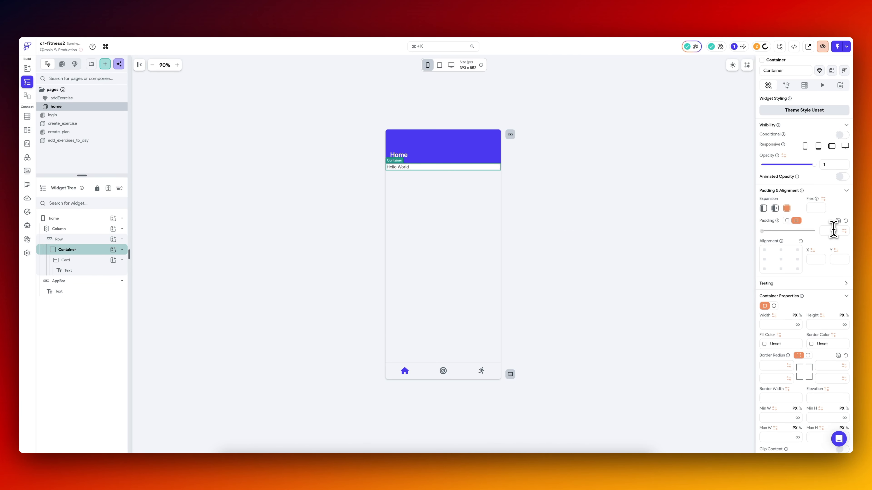
text(20)
click(772, 343)
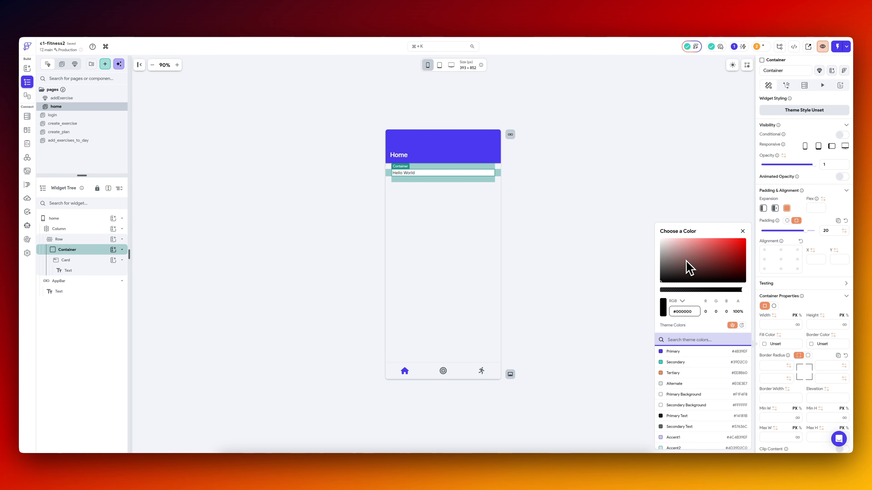
drag(689, 268, 630, 205)
click(597, 198)
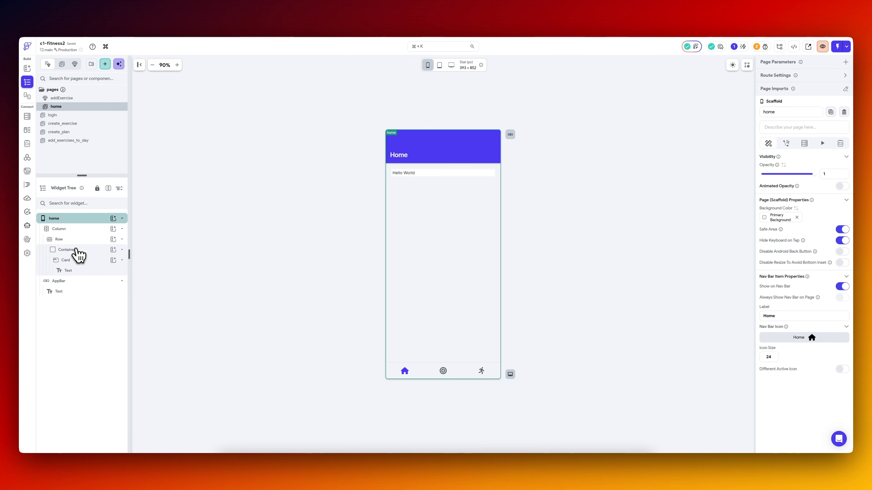
Set the Card's uniform padding to 20 and remove the padding of its parent Container.
click(77, 250)
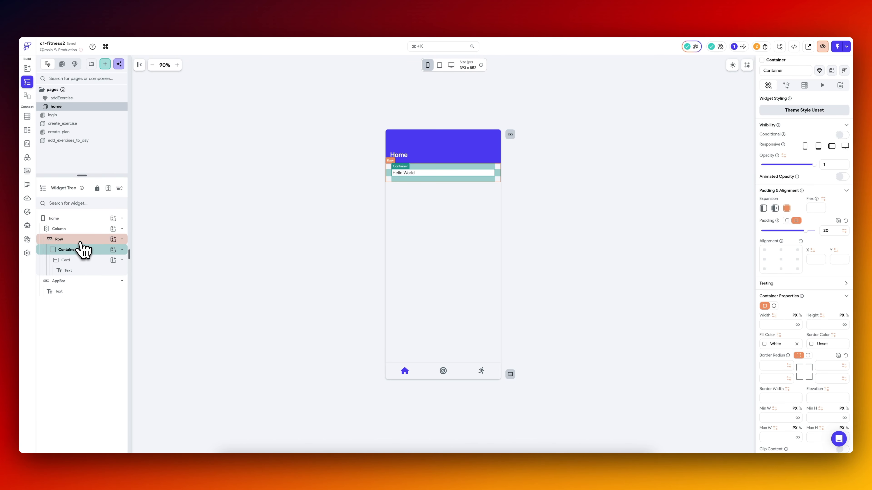
click(65, 260)
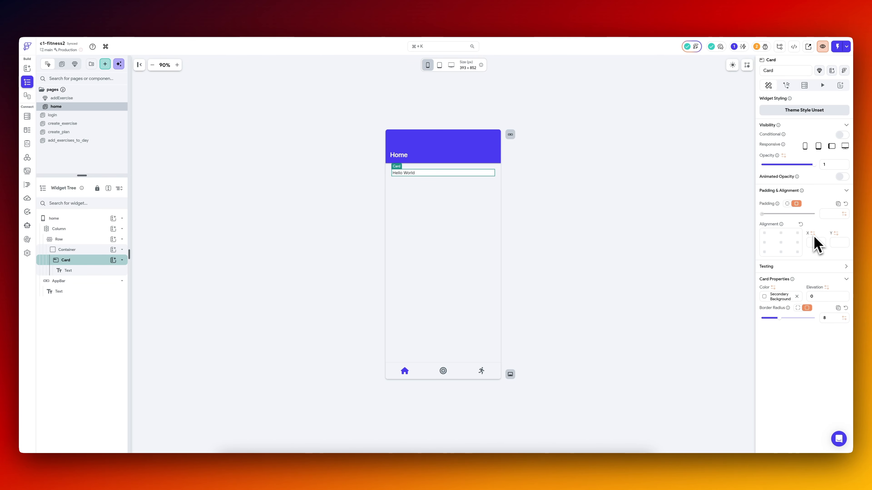
click(100, 251)
click(308, 245)
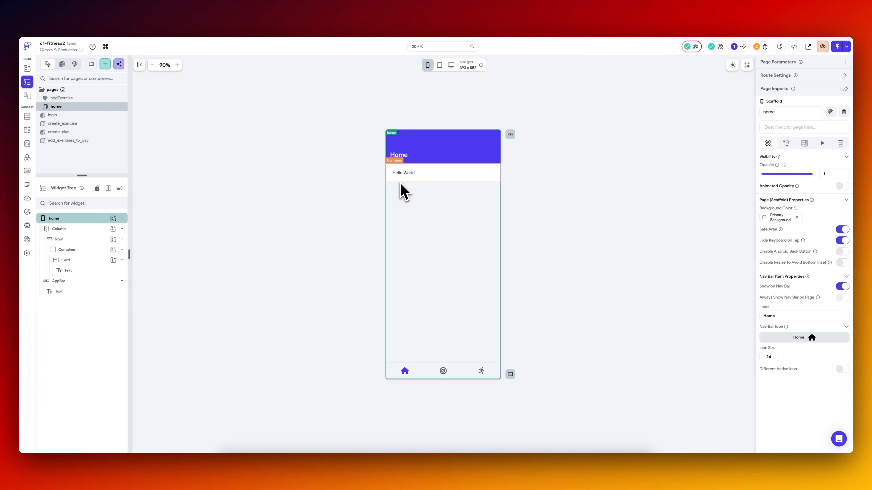
Set the Card's Hello World text to font size 20 and font weight 600 - Semi Bold.
click(405, 176)
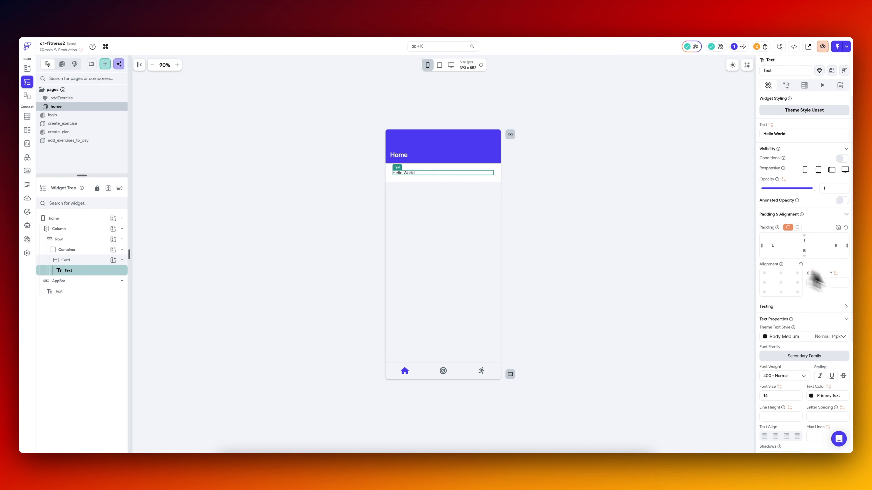
scroll(845, 340, down, 1)
click(775, 306)
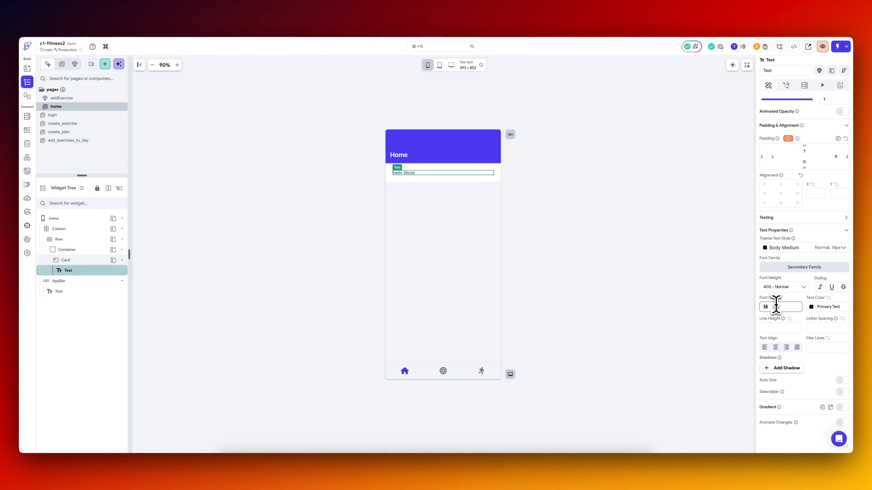
text(20)
click(786, 286)
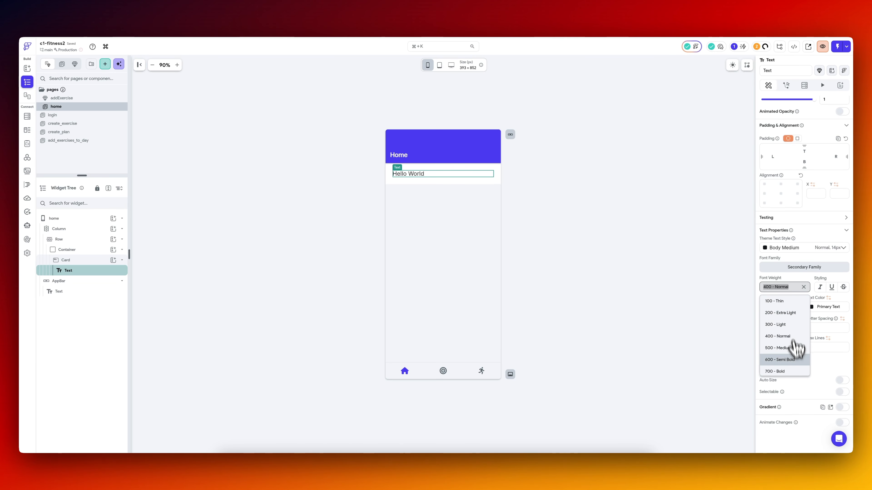
click(782, 360)
click(607, 298)
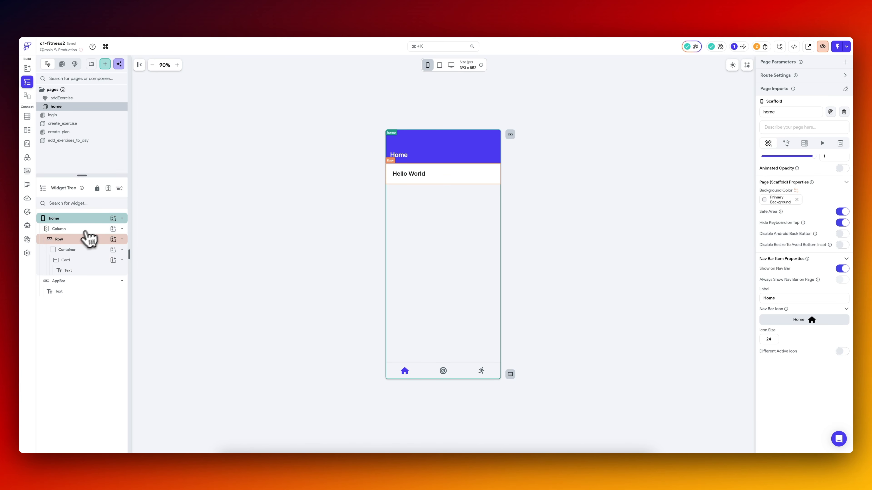
click(84, 239)
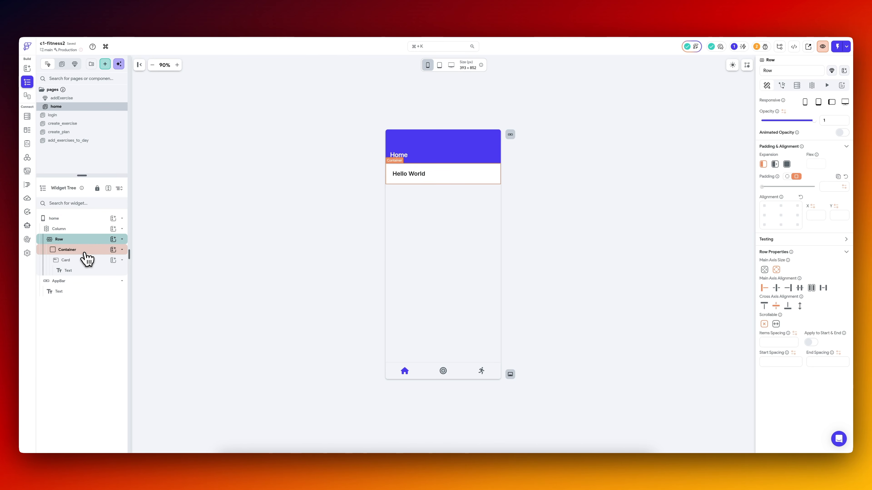
click(84, 249)
click(82, 261)
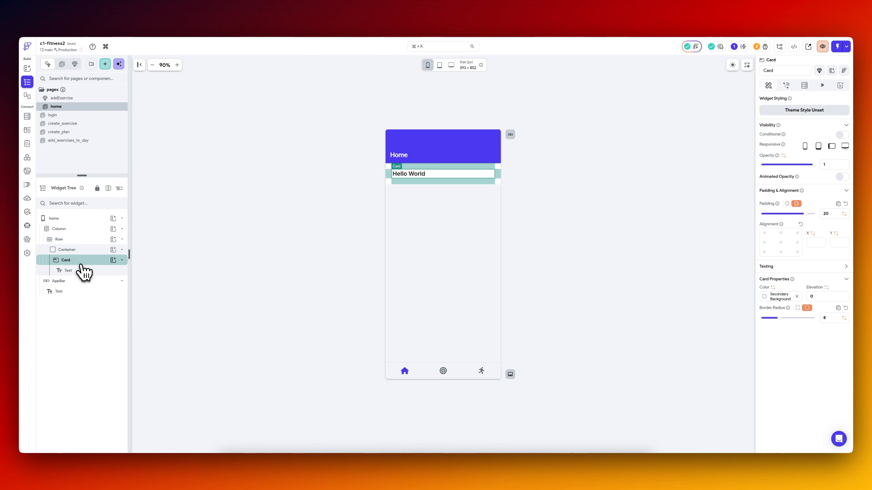
click(84, 251)
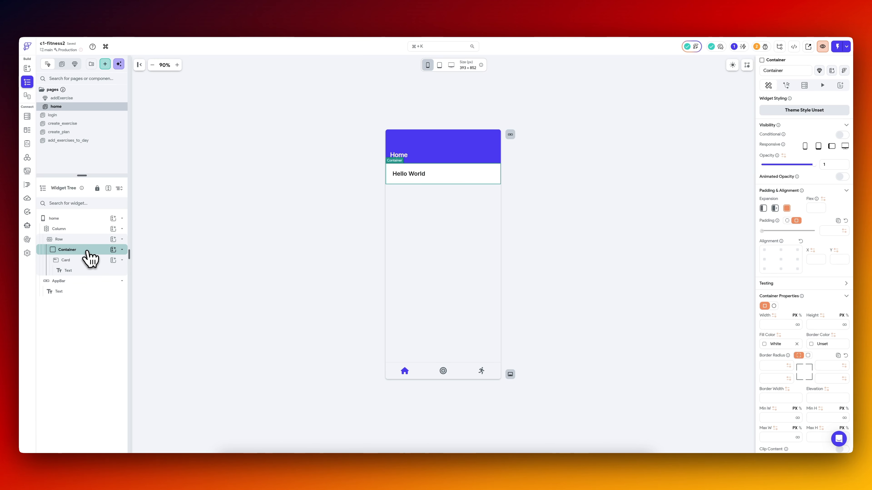
Bind the Card's text to the Current Time global property with the DateTime format "EEEE => Thursday".
click(415, 174)
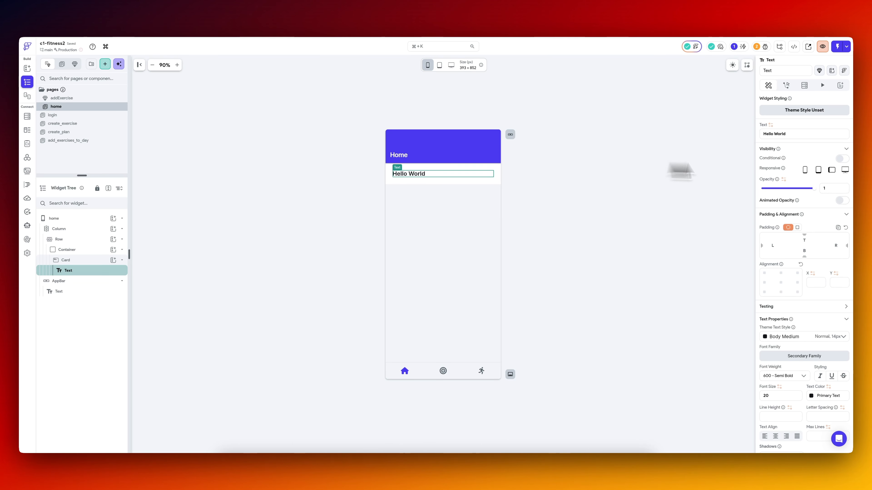
click(771, 125)
text(cur)
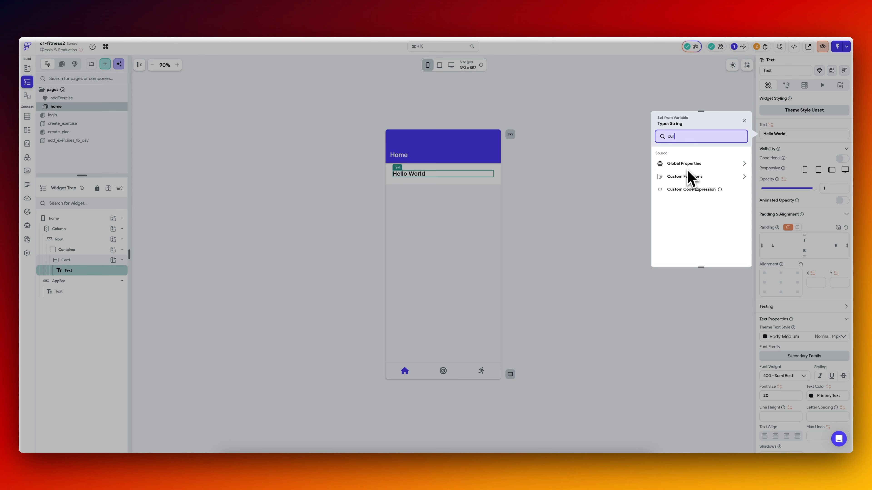
click(692, 184)
click(697, 175)
click(702, 190)
click(694, 197)
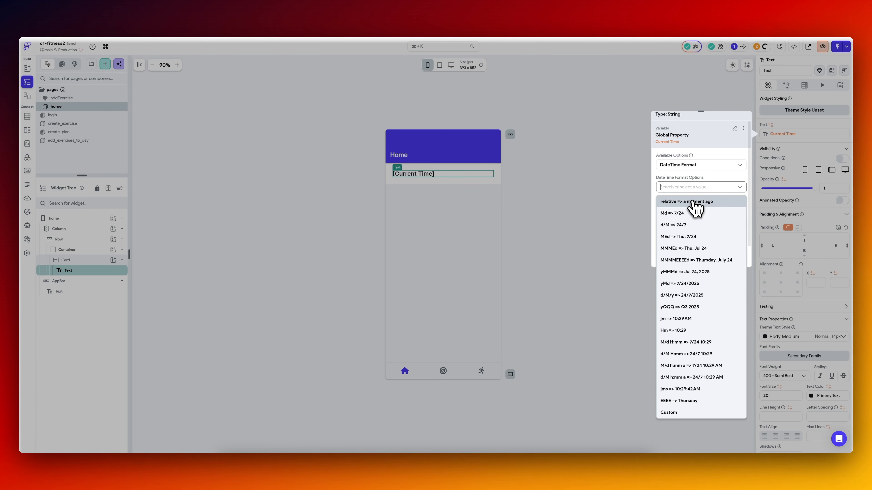
click(696, 402)
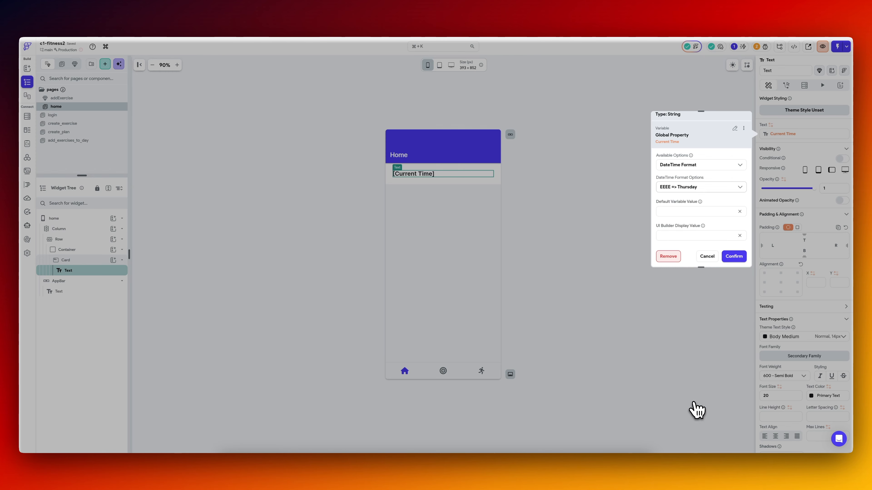
click(735, 256)
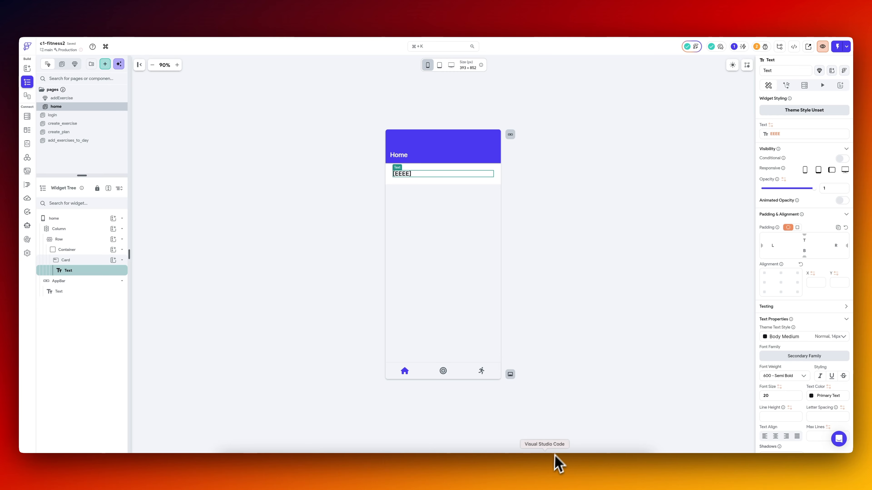
Switch to Visual Studio Code, pull the latest FlutterFlow version and look through the Text code in home_widget.dart.
click(546, 471)
click(255, 443)
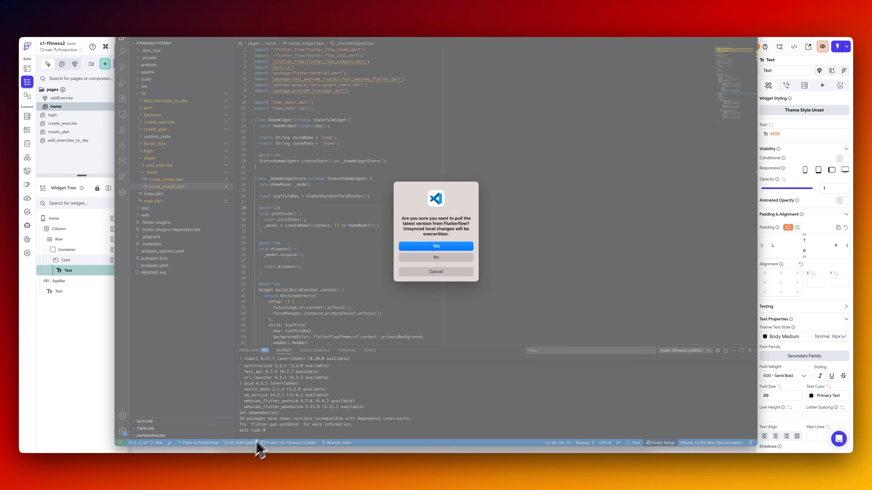
click(455, 246)
scroll(366, 175, down, 10)
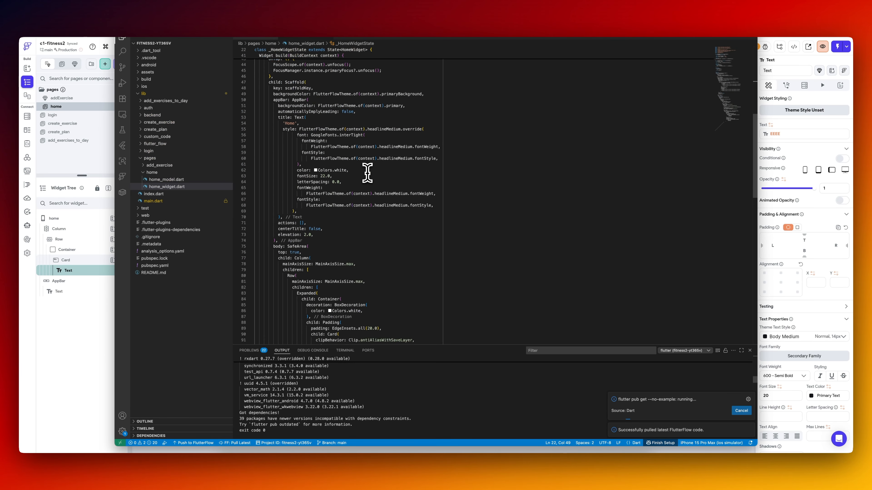
scroll(366, 181, down, 12)
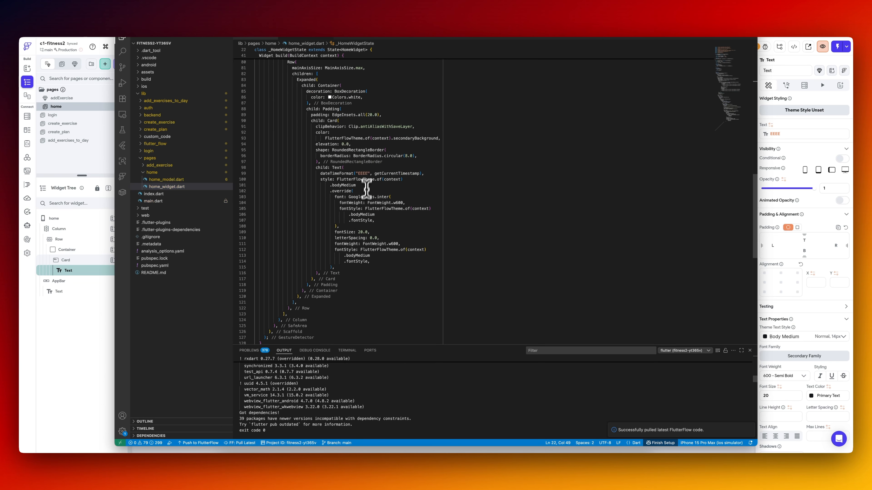
Run the app on the iPhone 15 Pro Max simulator and open its Home page.
key(F5)
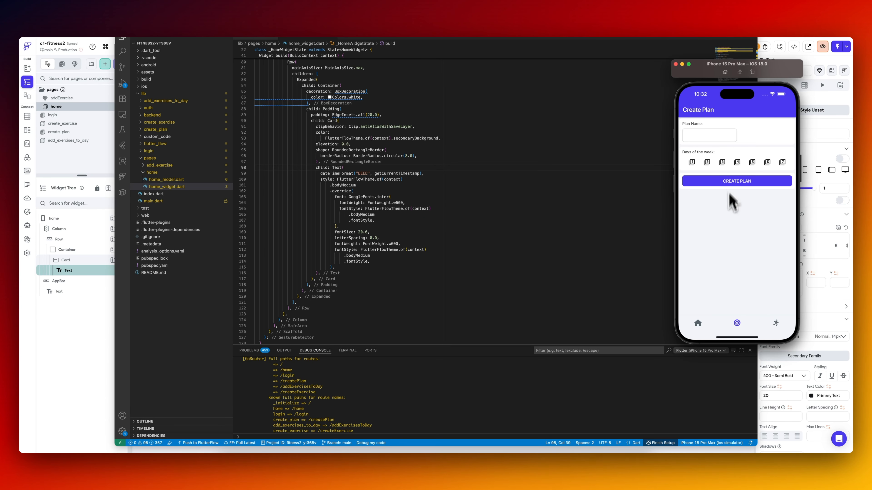
click(700, 324)
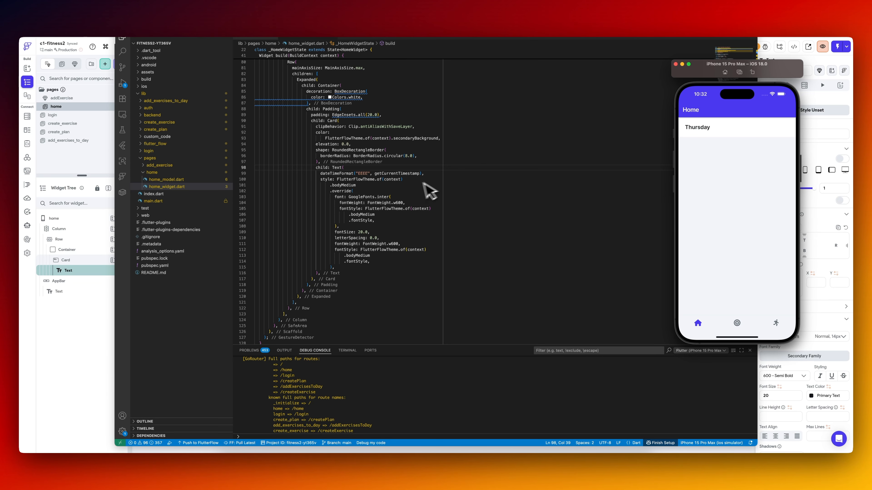
click(416, 185)
Switch to Supabase and review the workout_plans, workout_days and workout_day_exercises tables.
click(89, 319)
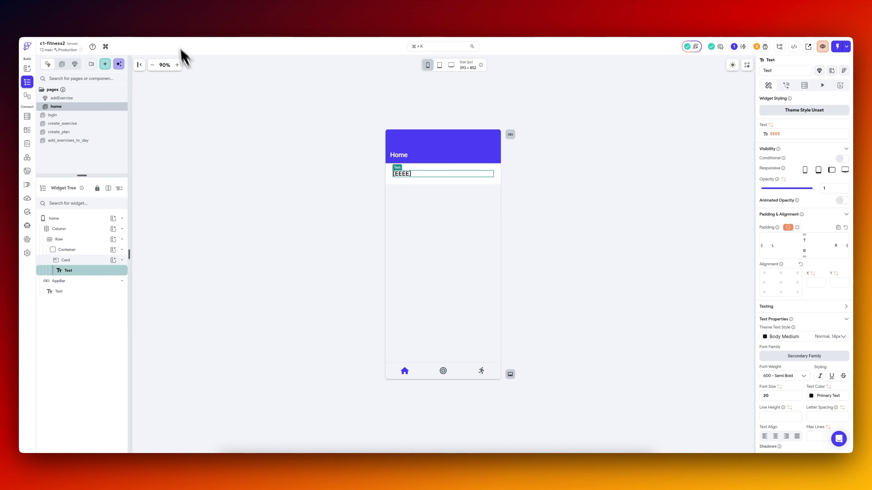
click(174, 18)
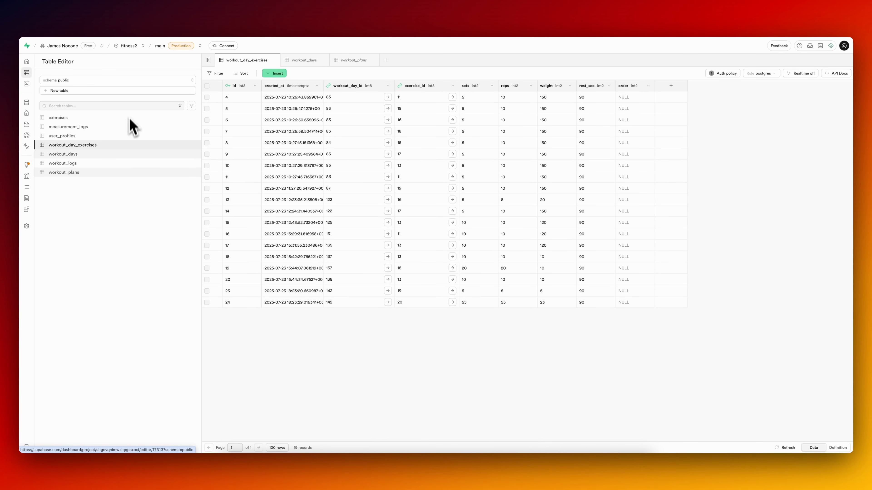
click(92, 172)
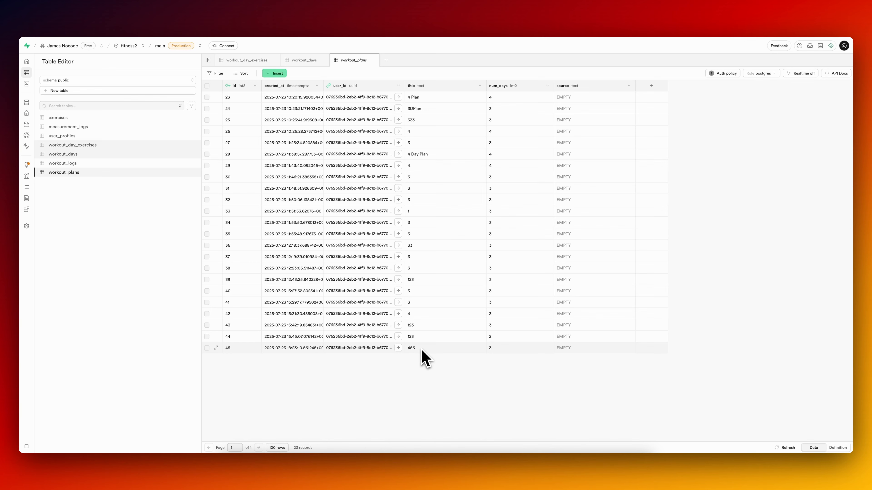
click(68, 154)
click(109, 172)
click(84, 155)
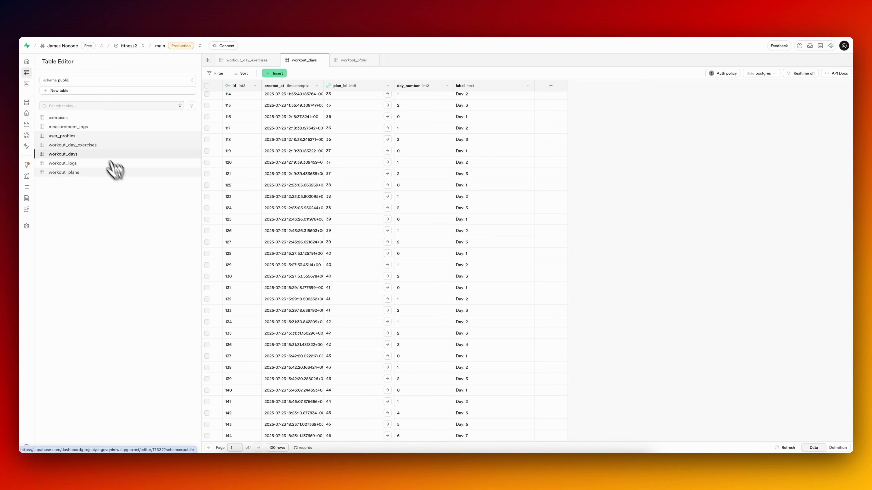
click(96, 145)
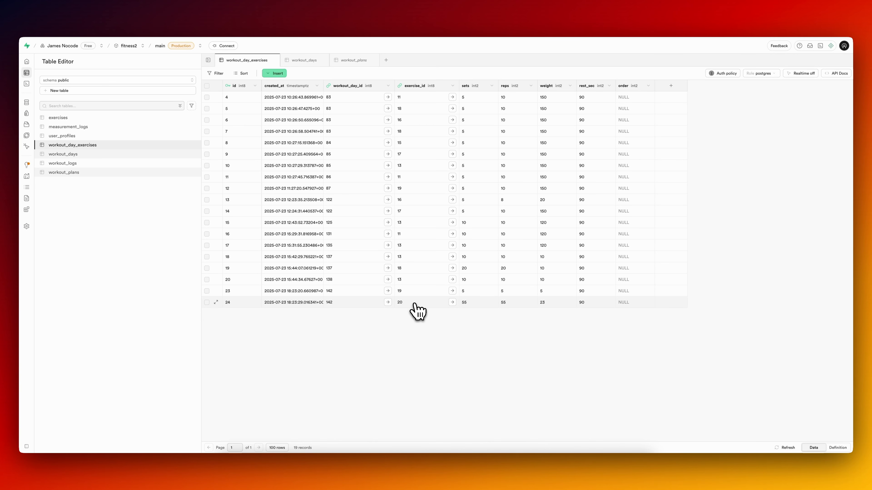
Inspect the referenced exercises records, including equipment, for rows 23 and 24 of workout_day_exercises.
click(452, 291)
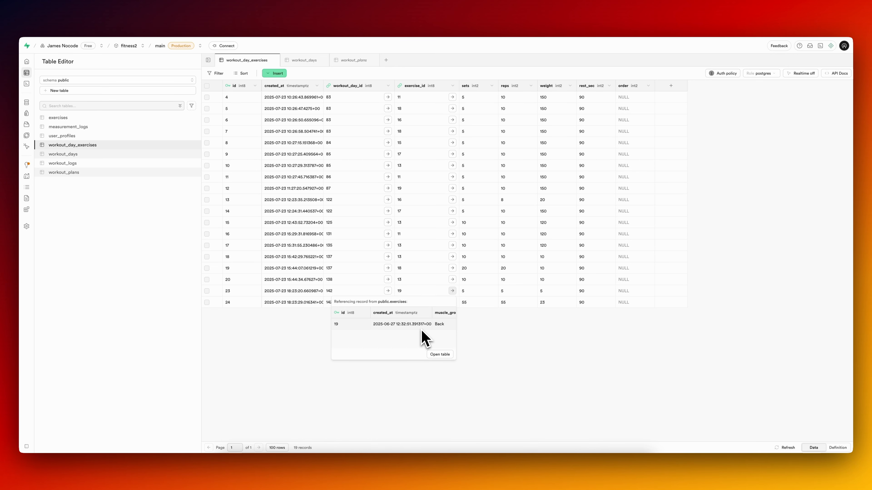
click(481, 335)
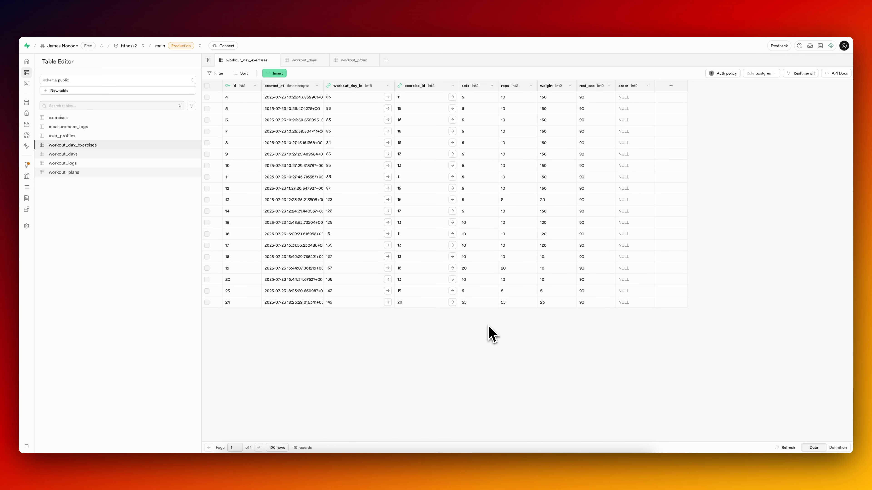
click(453, 292)
scroll(432, 332, right, 5)
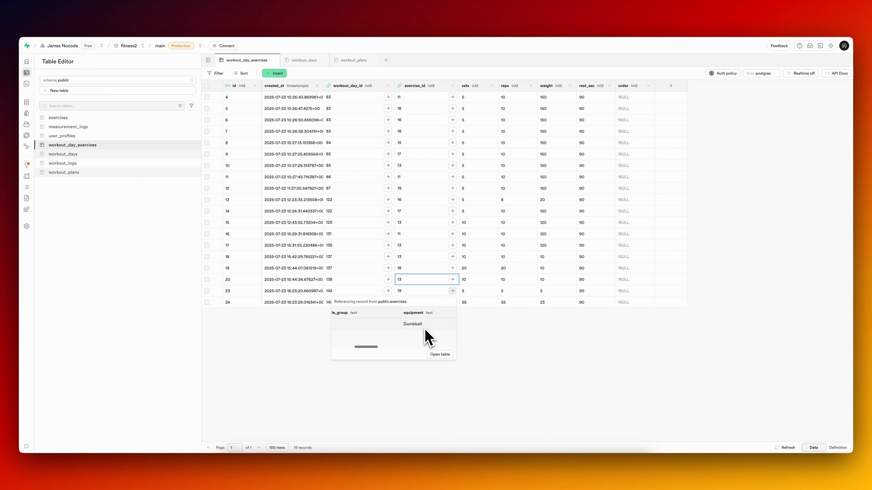
click(492, 347)
click(452, 302)
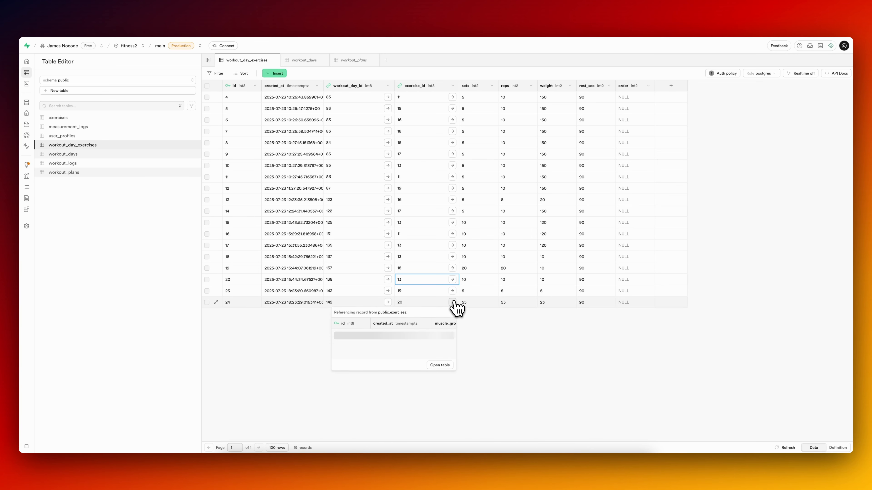
scroll(444, 338, right, 5)
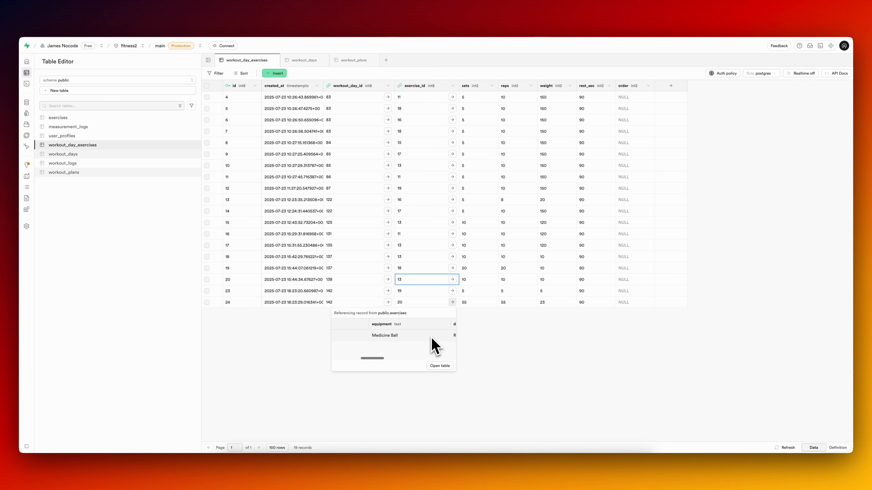
click(509, 341)
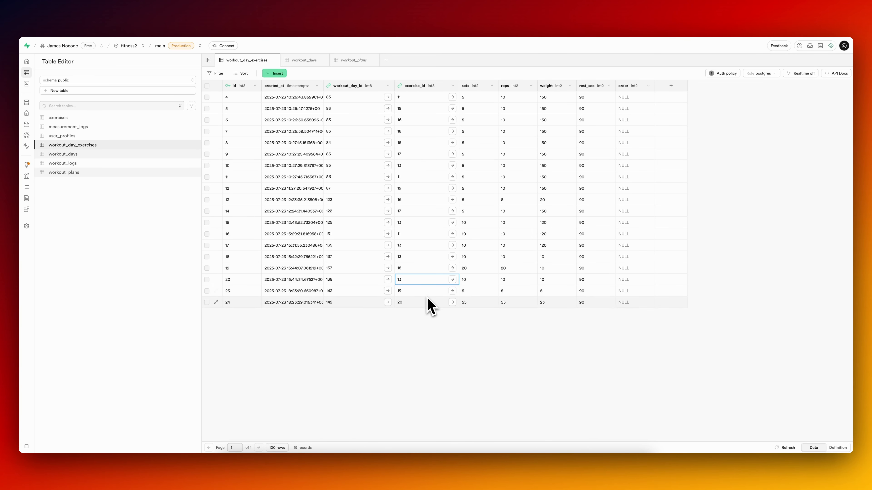
Review the last rows of the workout_days table and return to the Home page in FlutterFlow.
click(87, 155)
scroll(354, 359, down, 10)
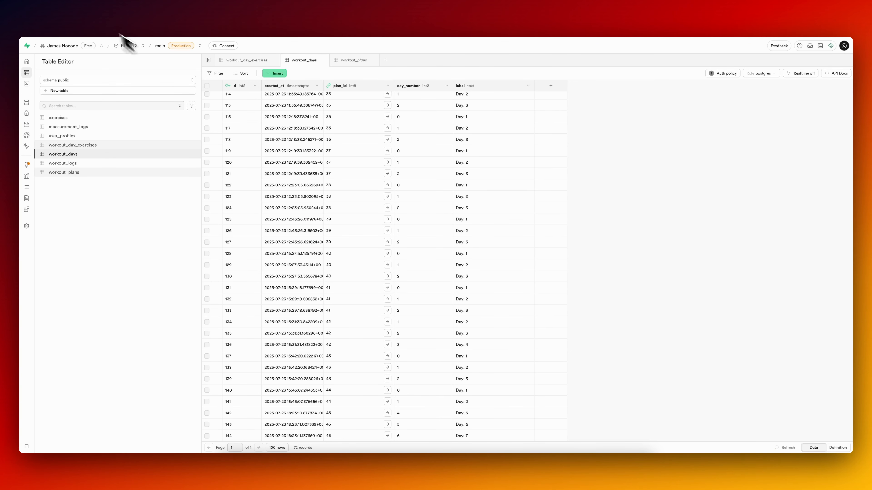
click(94, 17)
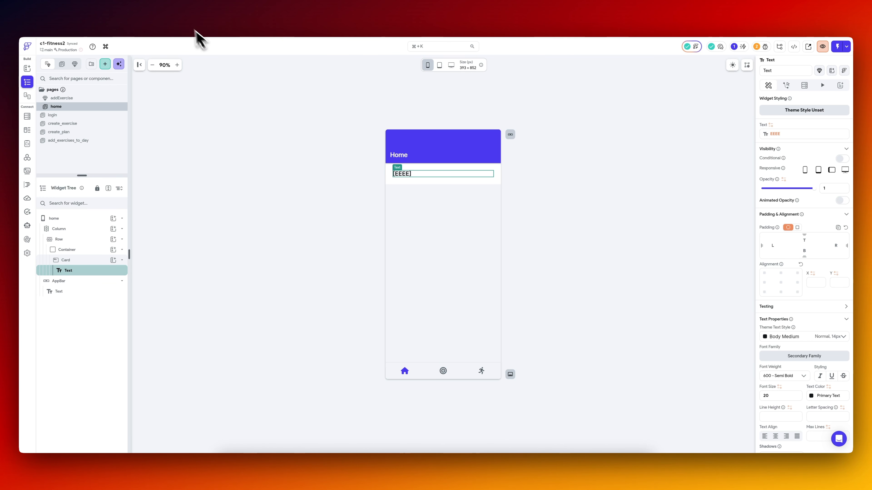
Switch back to Supabase and open the GraphiQL query editor of the GraphQL integration.
click(182, 18)
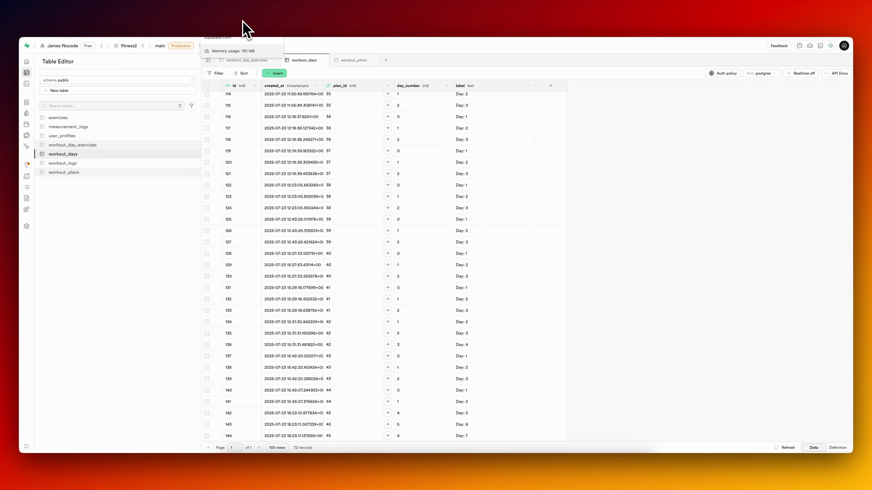
mouse_move(51, 77)
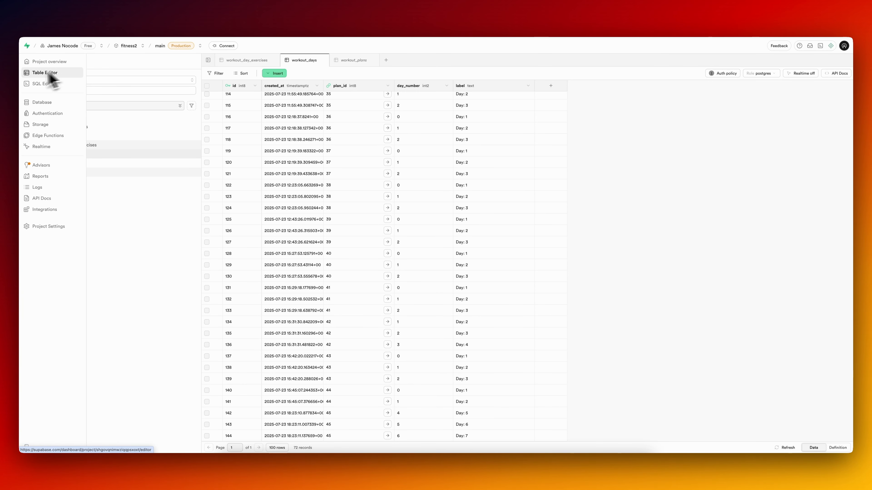
click(41, 209)
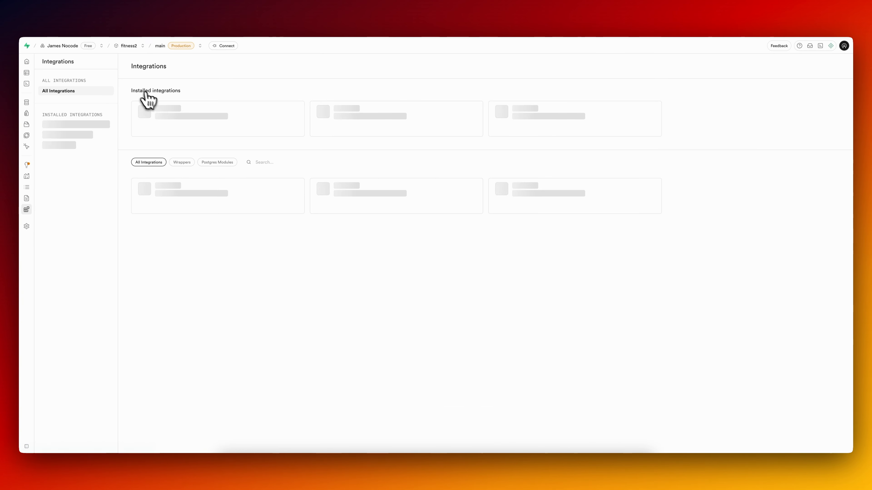
click(205, 118)
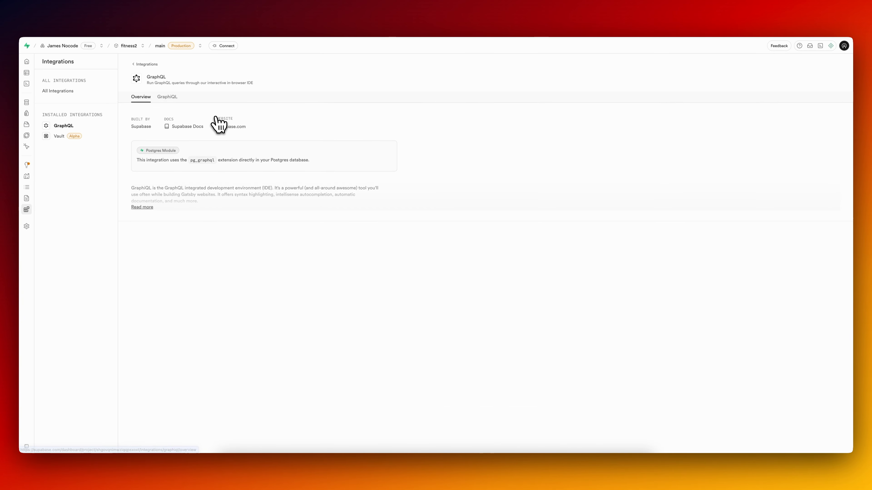
click(166, 98)
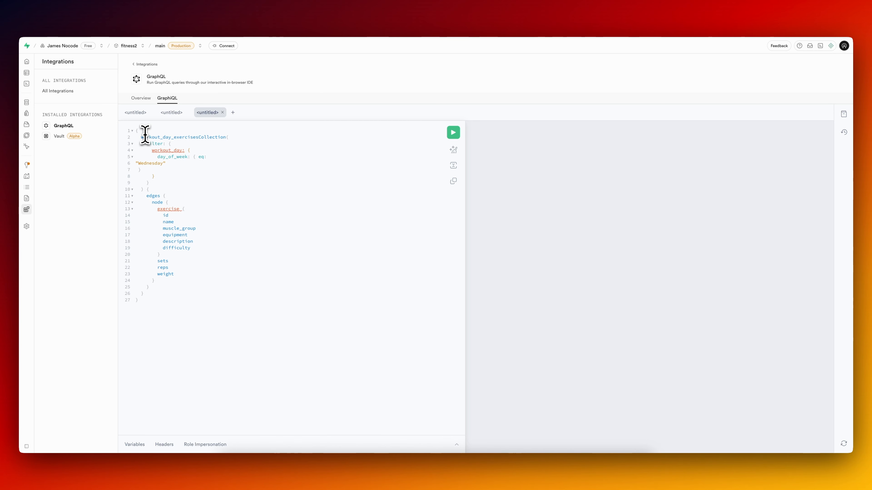
Open the Supabase Table Editor in a duplicated browser tab and view the workout_day_exercises table.
mouse_move(171, 136)
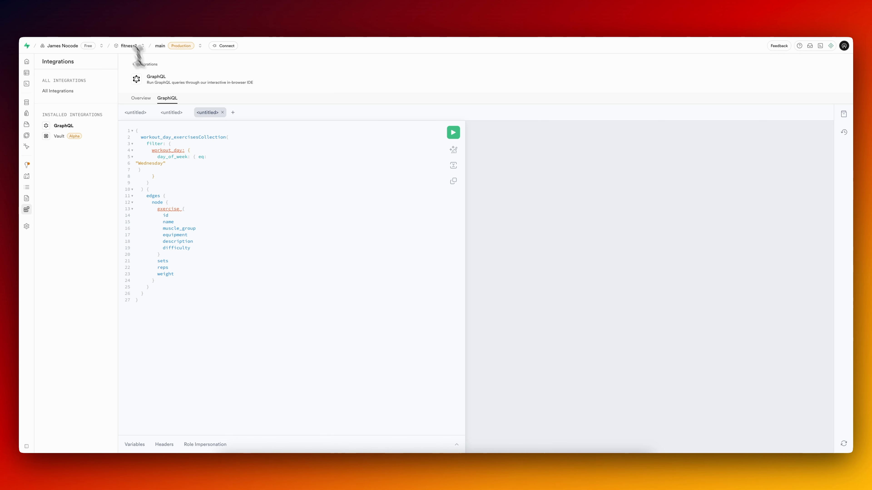
mouse_move(68, 82)
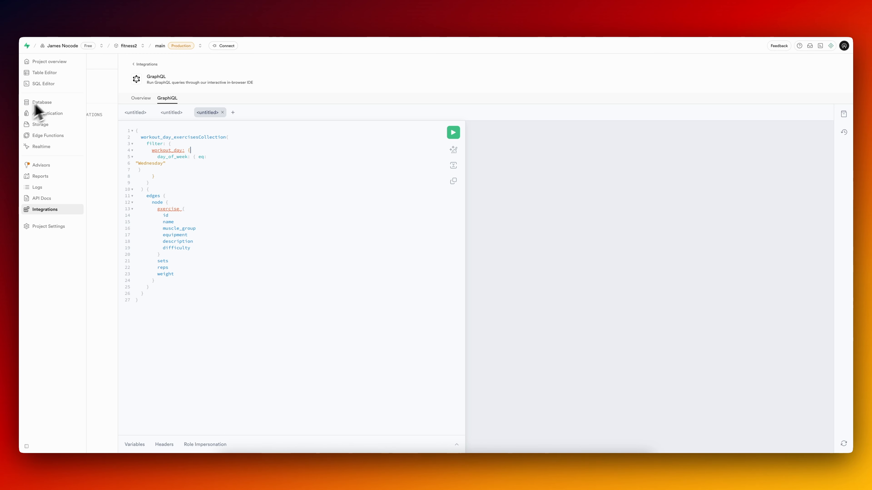
right_click(161, 20)
click(174, 61)
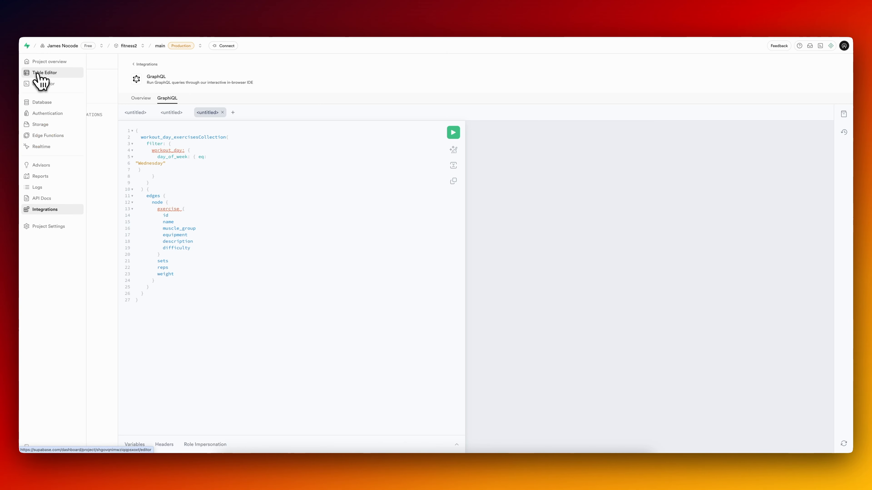
click(38, 73)
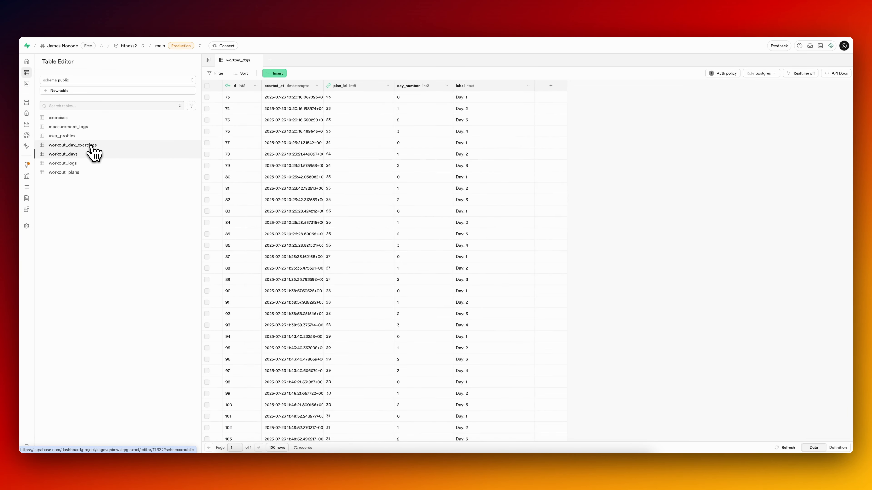
click(92, 146)
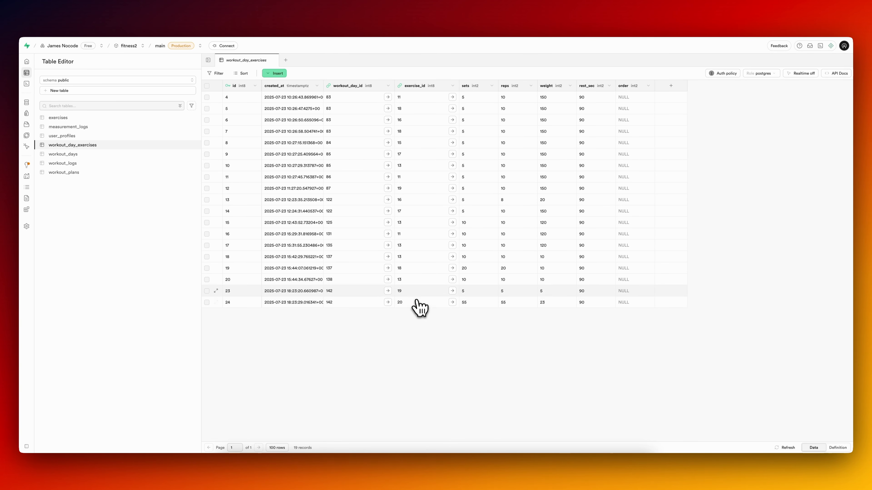
Compare the GraphQL query's workout_day filter with the workout_day_exercises and workout_days tables, returning to the query in GraphiQL.
click(239, 24)
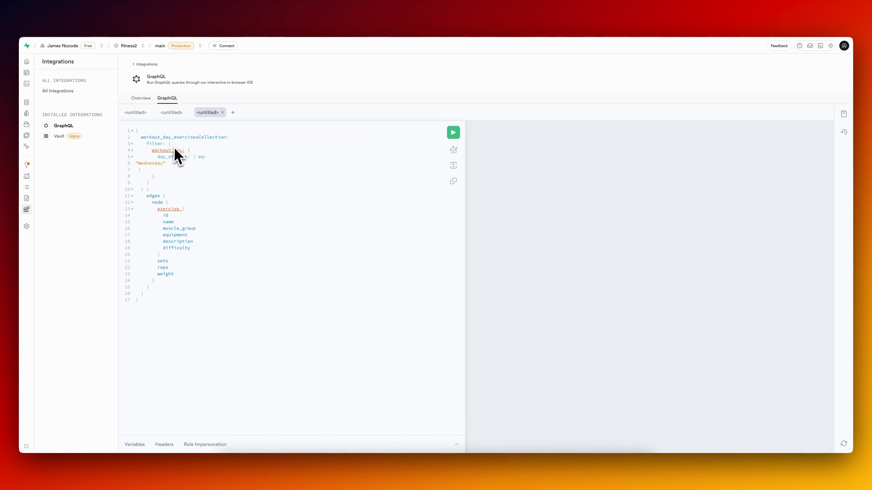
click(177, 24)
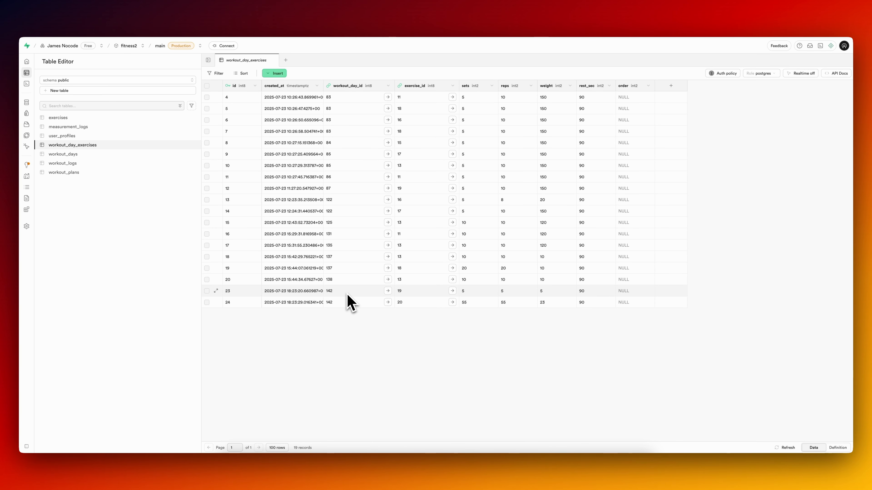
drag(87, 156, 86, 154)
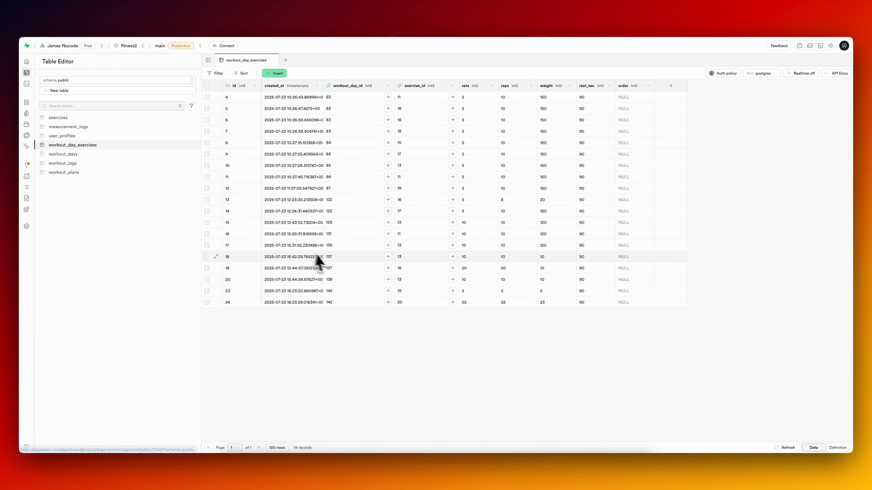
click(97, 154)
scroll(302, 351, down, 10)
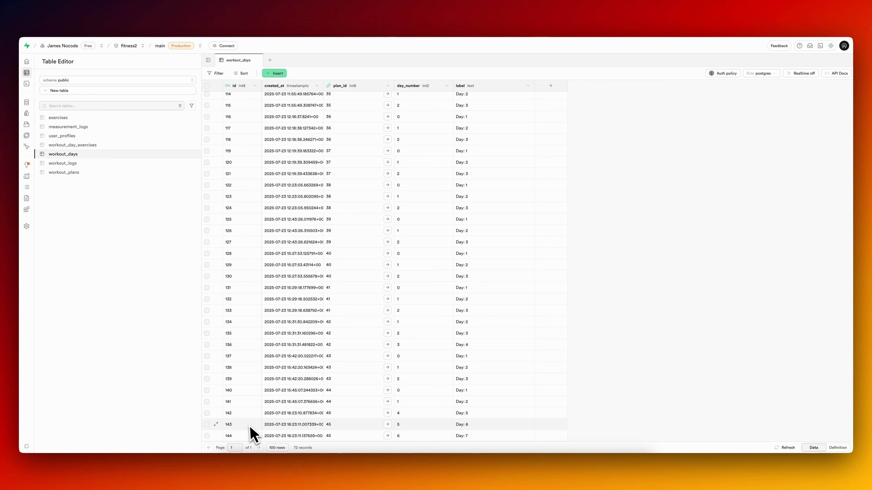
click(93, 145)
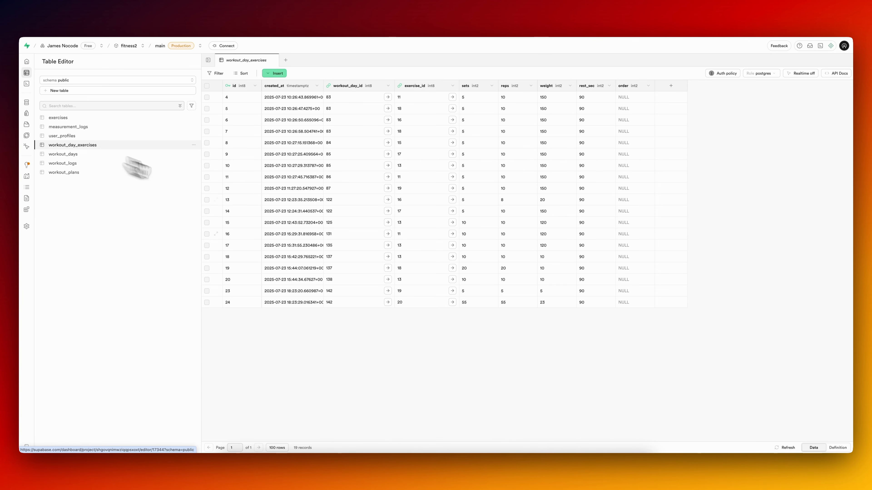
click(260, 26)
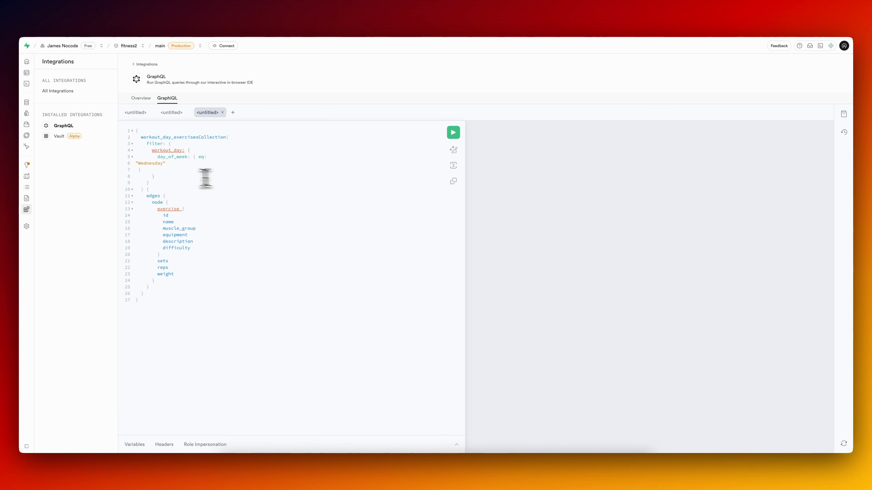
mouse_move(172, 153)
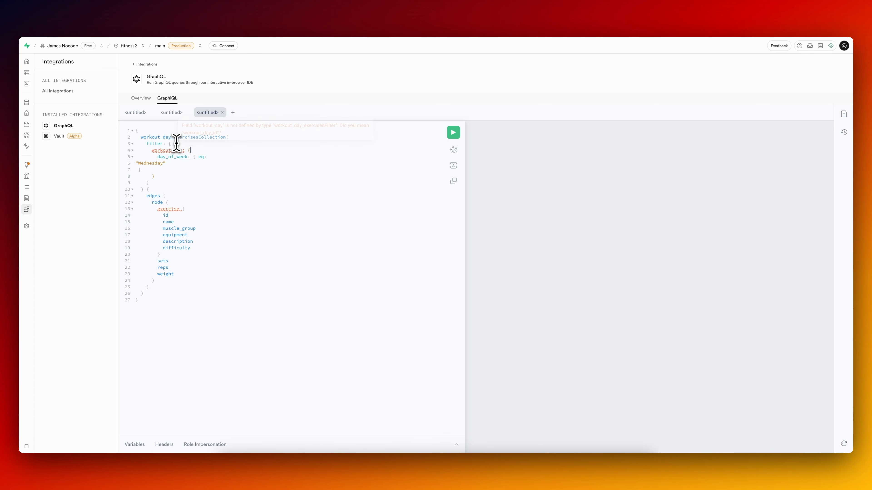
key(Return)
text(work)
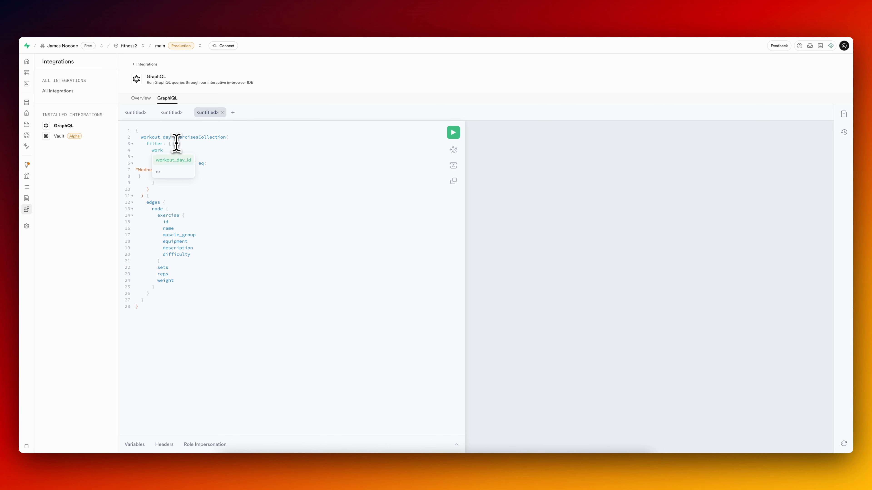
key(super+z)
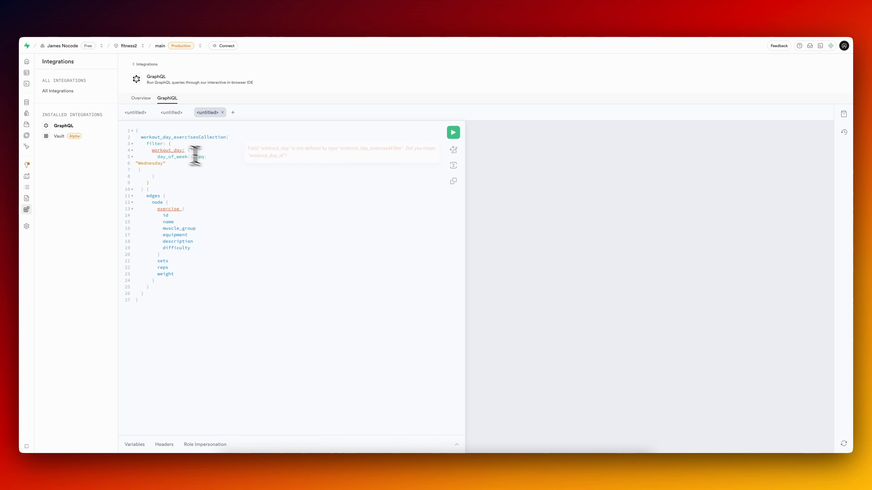
Ask the Supabase AI assistant which references the GraphQL query needs and where to create them, including the full query in the prompt.
click(169, 20)
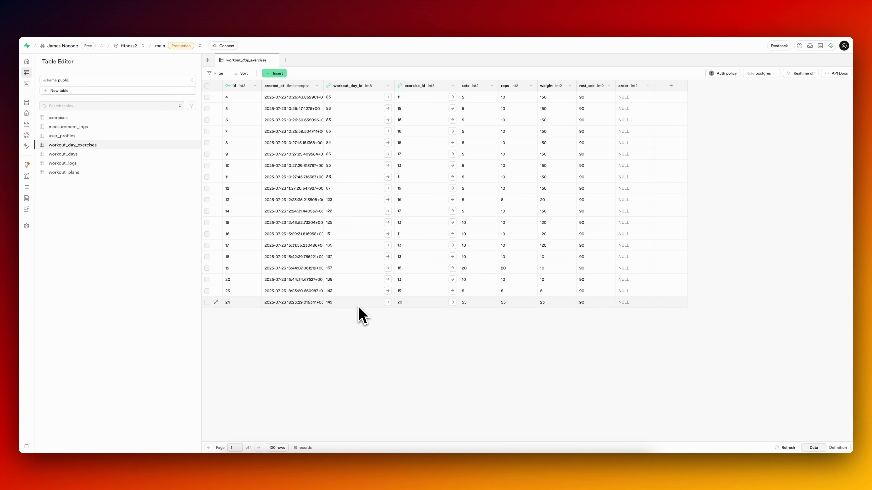
click(246, 21)
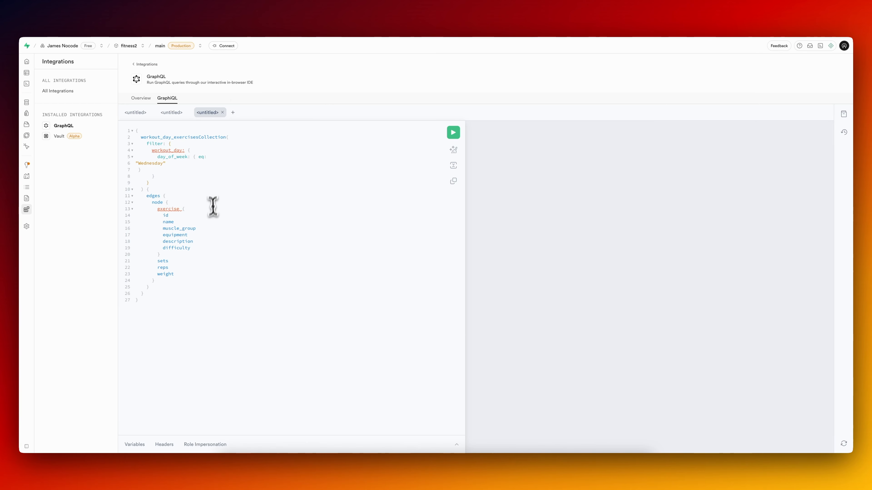
key(super+a)
key(super+c)
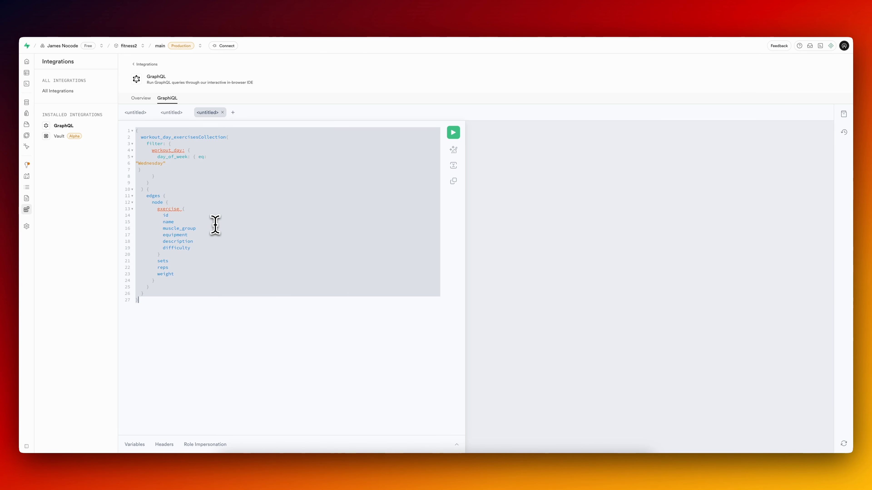
key(super+i)
text(I)
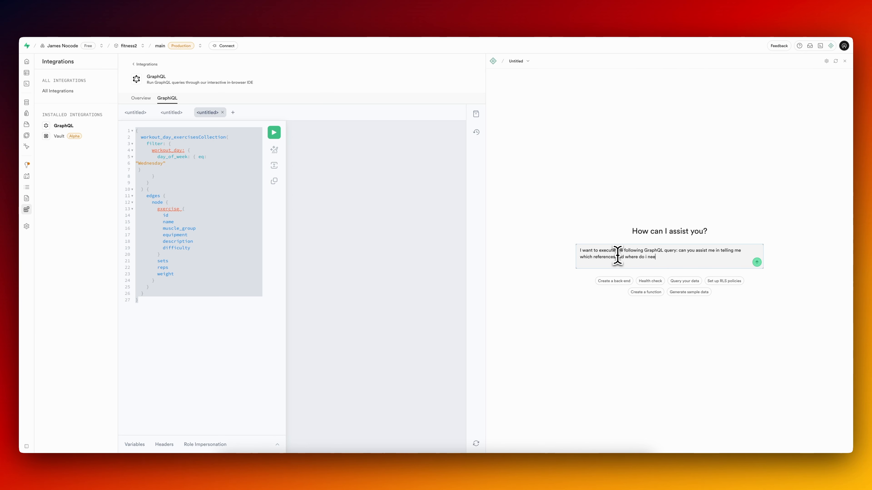
text(create:)
key(super+v)
click(757, 292)
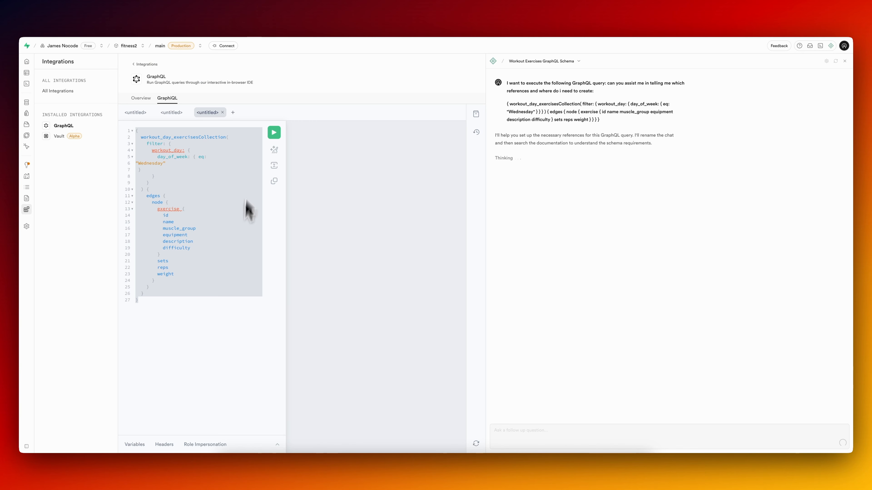
Review the assistant's answer and reply that all needed tables already exist and only the references are needed to display the right data.
click(229, 225)
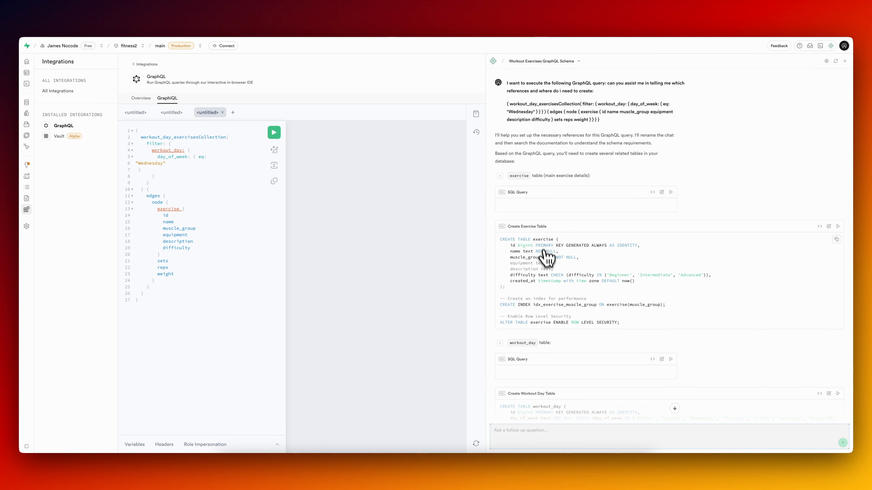
scroll(548, 275, down, 10)
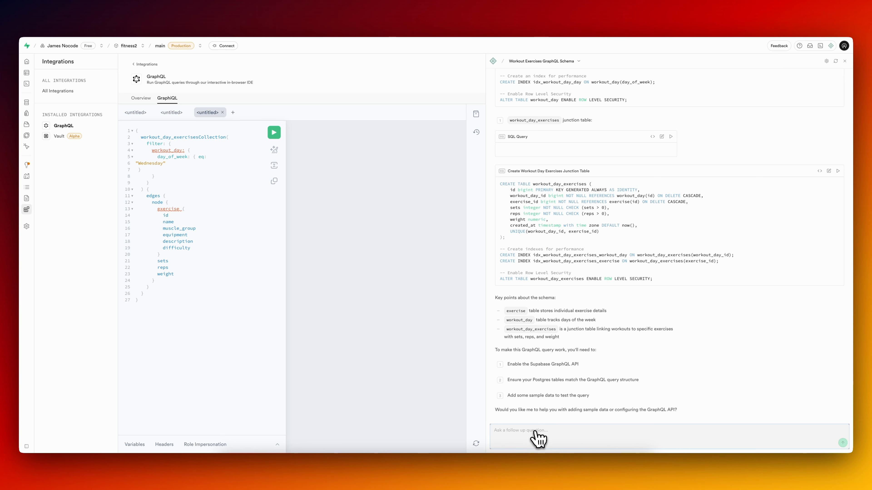
click(539, 439)
text(We)
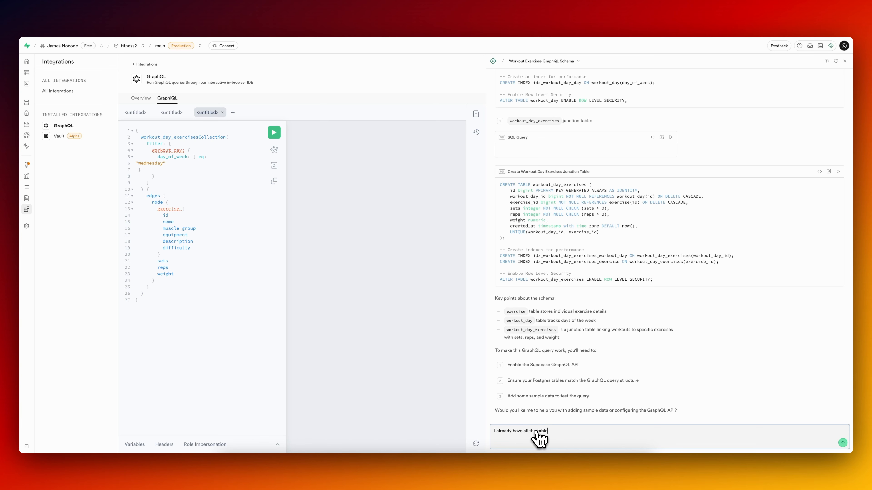
text(t to create the references so that I can display )
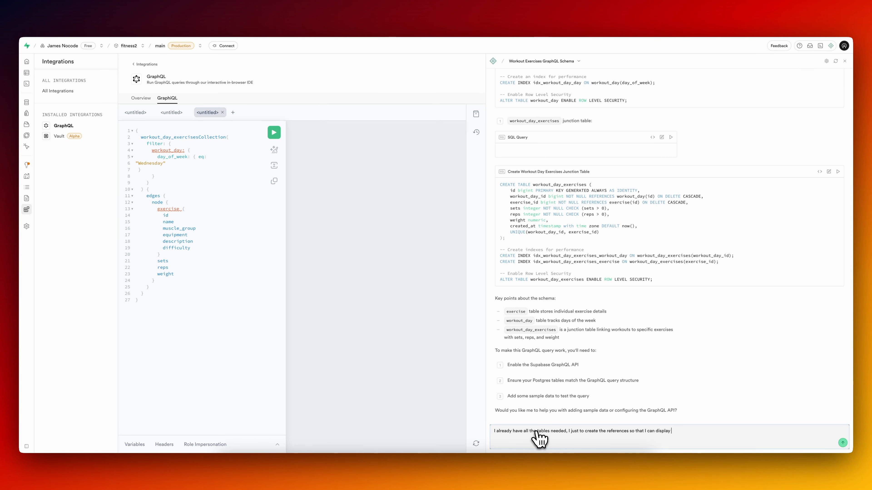
text(the right data)
key(Return)
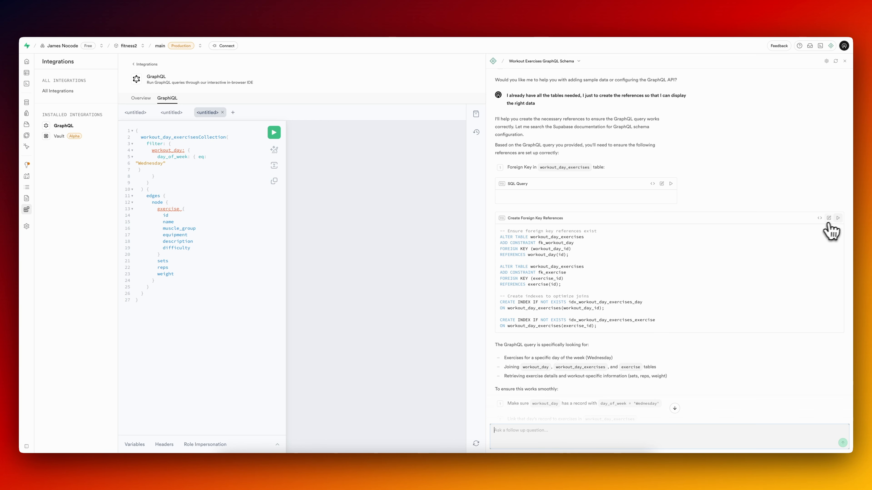
Run the suggested Create Foreign Key References SQL and send its error, relation "workout_day" does not exist, to the assistant.
scroll(800, 240, down, 2)
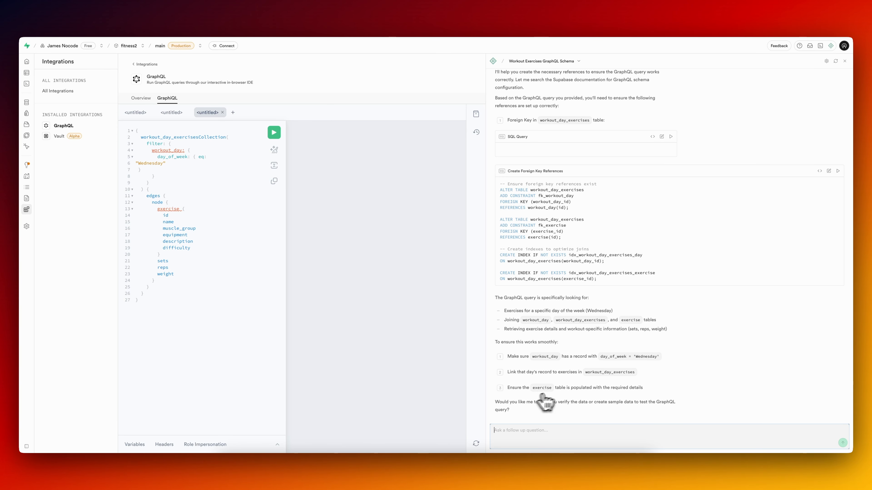
click(838, 171)
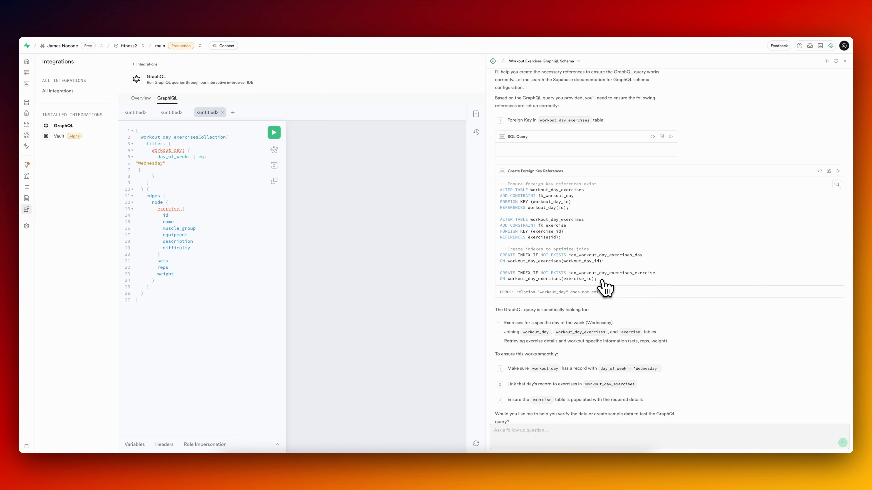
click(515, 430)
key(Return)
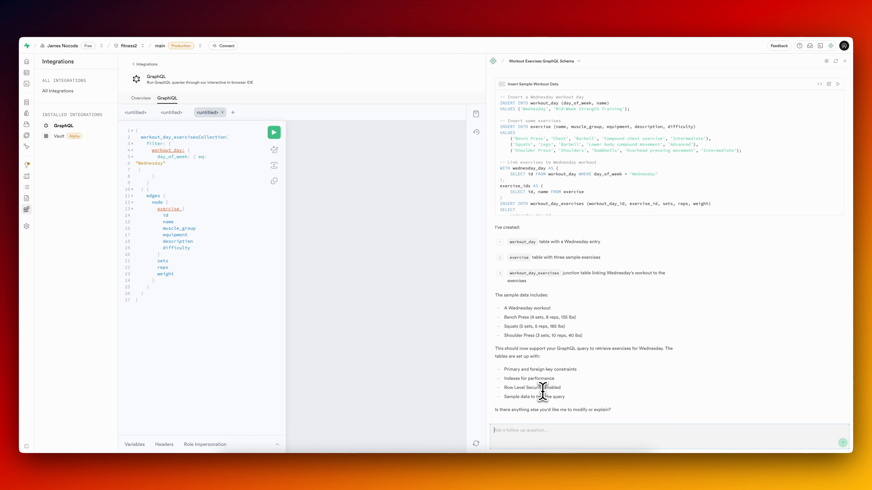
Examine the suggested Create Workout Tables and sample data SQL, open the workout_day_exercises definition, and return to the GraphiQL query.
scroll(553, 264, up, 1)
scroll(598, 185, up, 4)
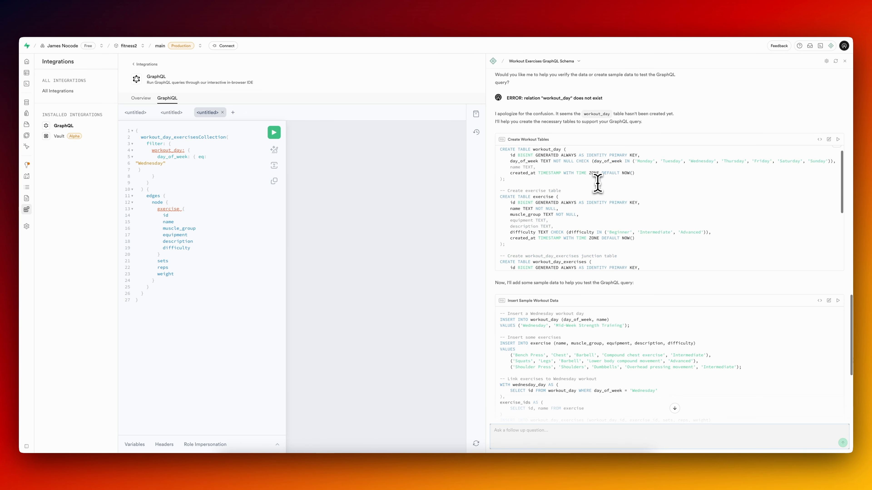
scroll(558, 205, down, 4)
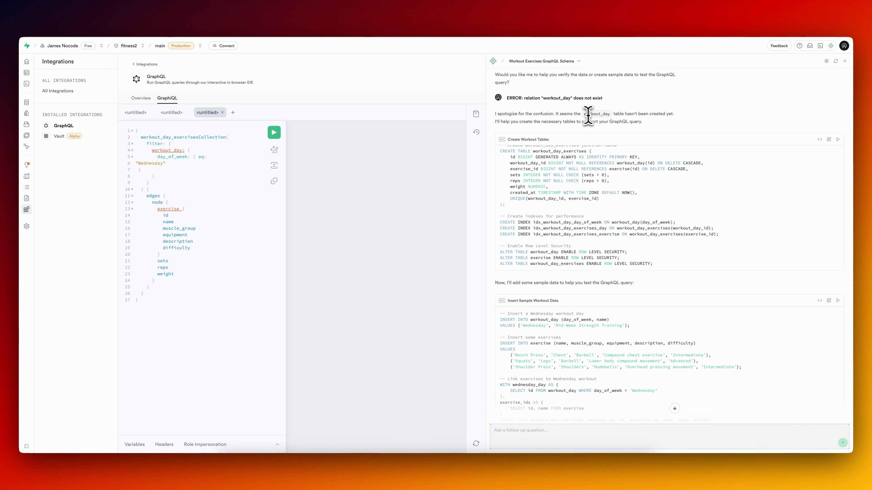
scroll(549, 186, down, 6)
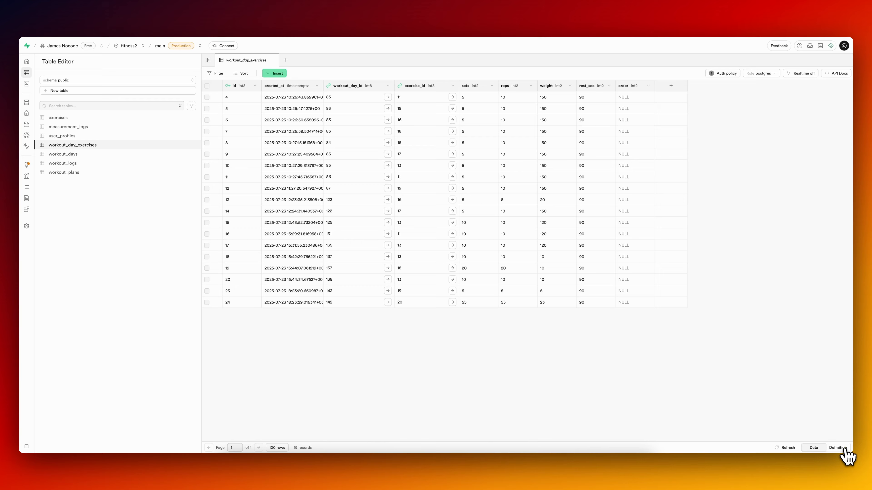
click(837, 448)
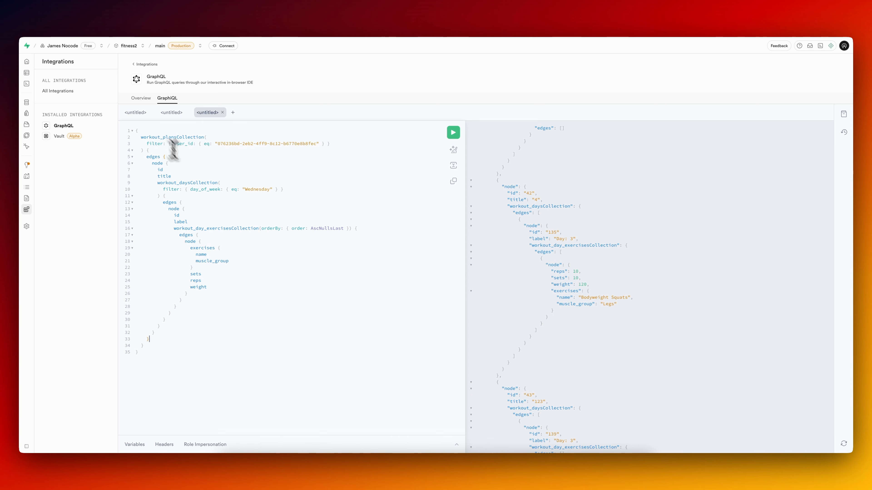
click(149, 131)
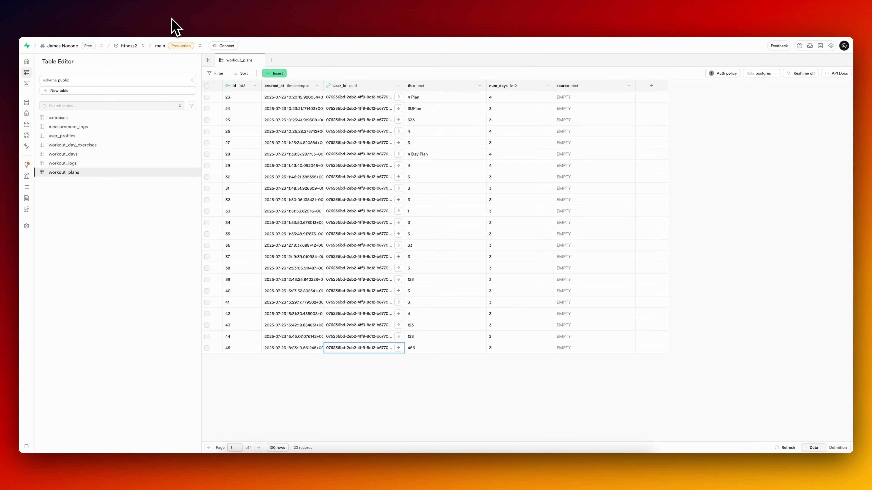
Try to delete all rows of the workout_plans table and all rows of the workout_days table.
click(207, 86)
click(236, 74)
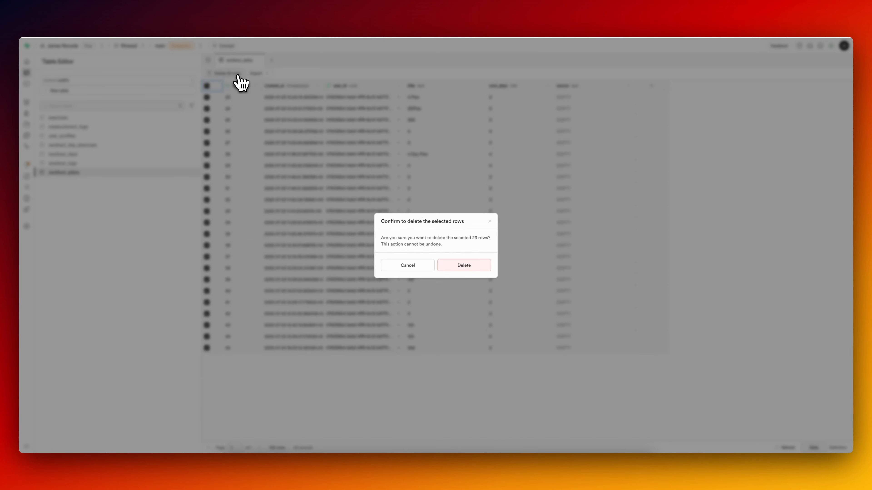
click(465, 265)
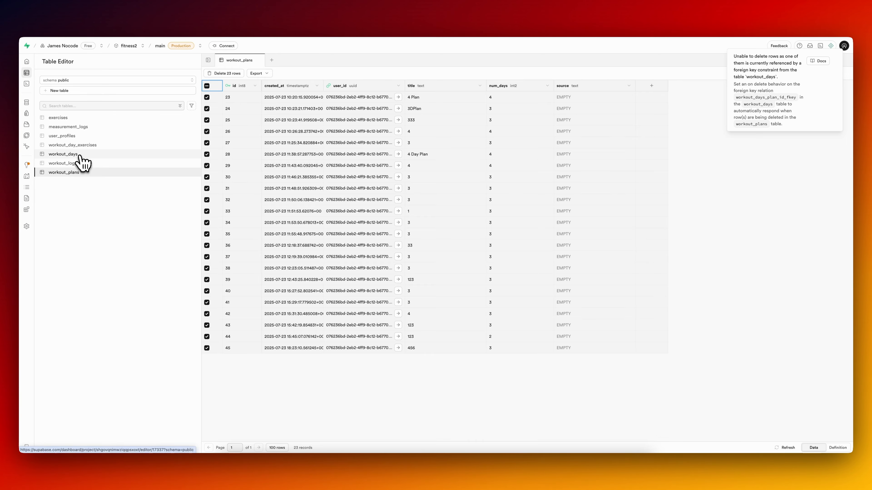
click(80, 155)
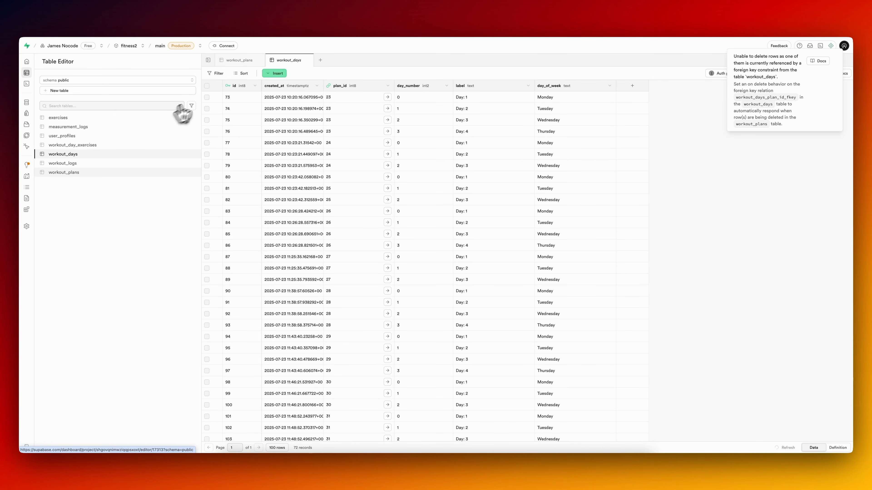
click(207, 86)
Delete all rows of the workout_day_exercises table.
click(72, 144)
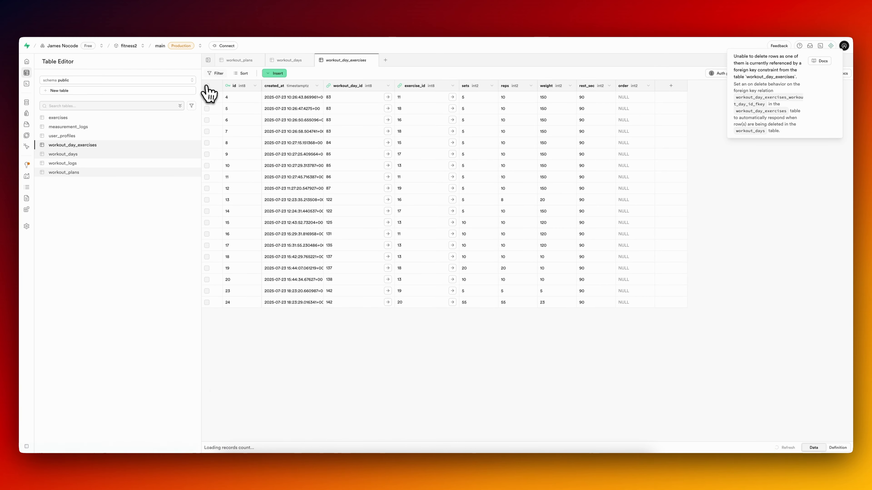
click(207, 86)
click(228, 74)
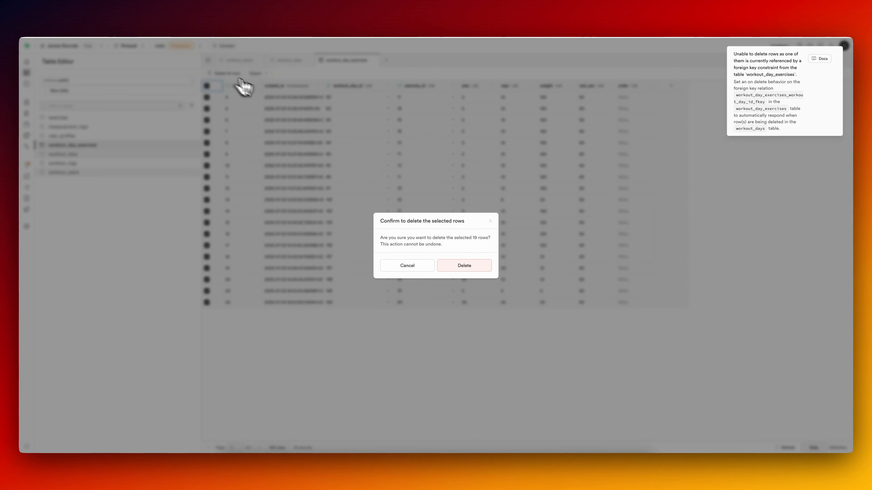
click(465, 266)
Delete all rows of the workout_days table.
click(118, 155)
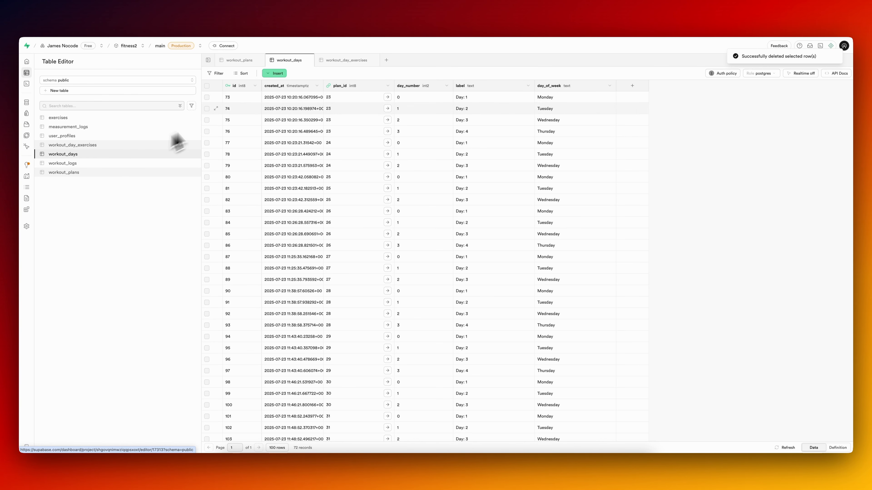
click(207, 86)
click(227, 73)
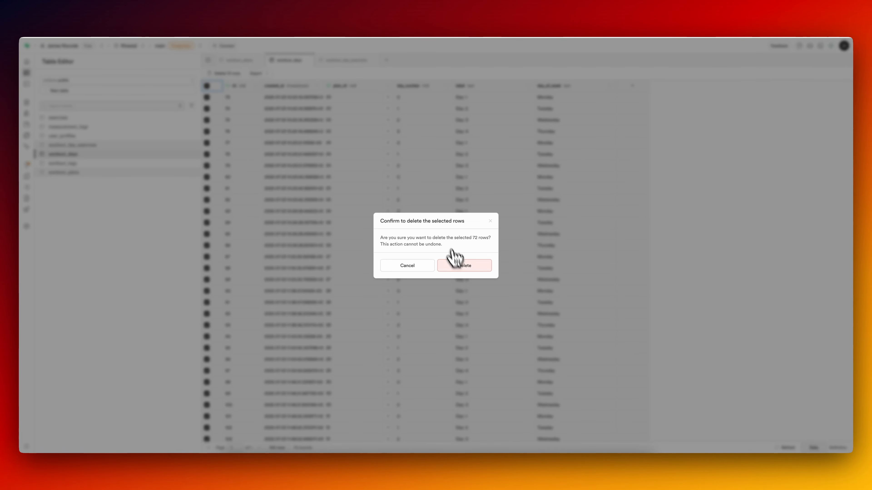
click(460, 265)
Delete all rows of the workout_plans table.
click(103, 172)
click(207, 85)
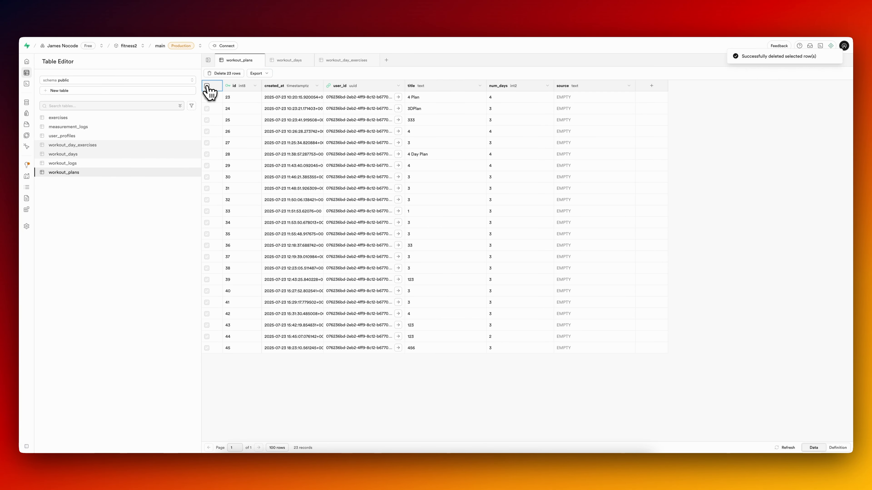
click(227, 73)
click(459, 265)
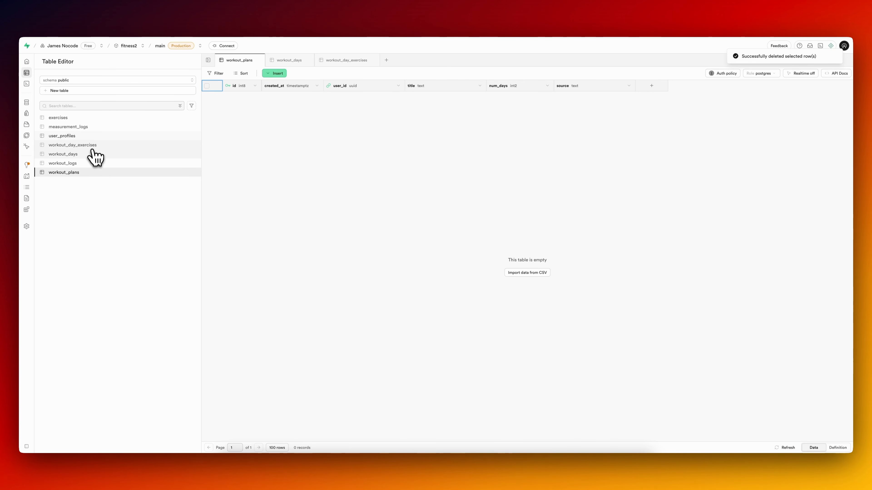
Switch to the iPhone simulator and create a three-day workout plan named "3 Day Split".
click(577, 440)
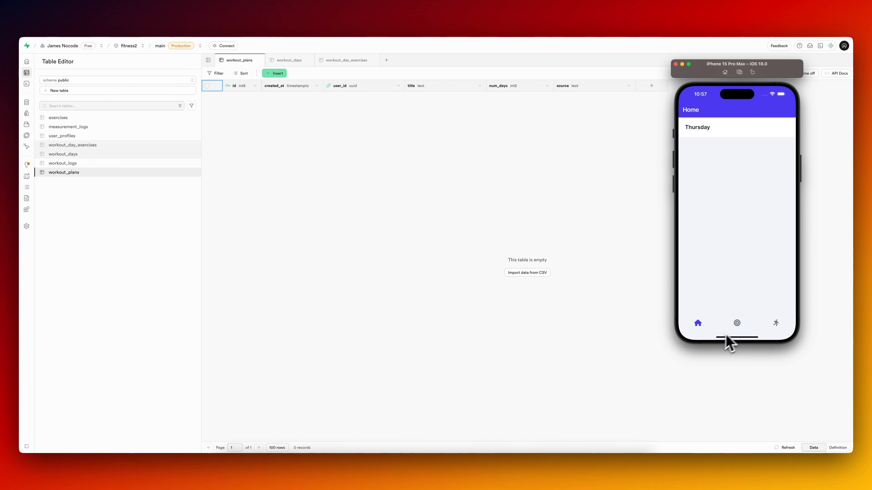
click(737, 324)
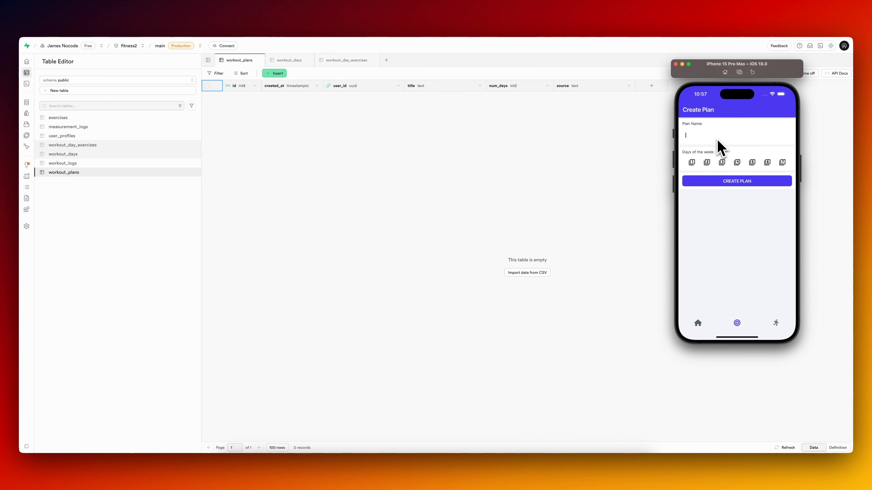
text(3 Da)
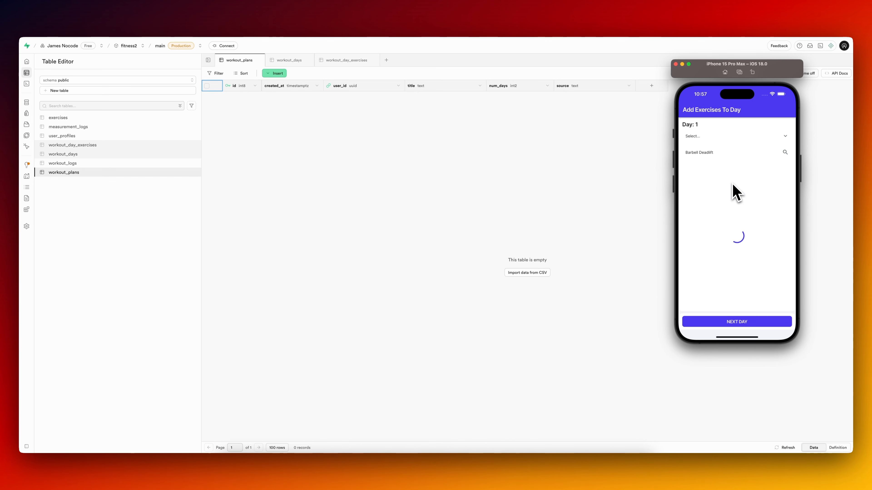
Choose the Chest muscle group and the Dumbbell Bench Press exercise for Day 1.
click(713, 137)
click(714, 170)
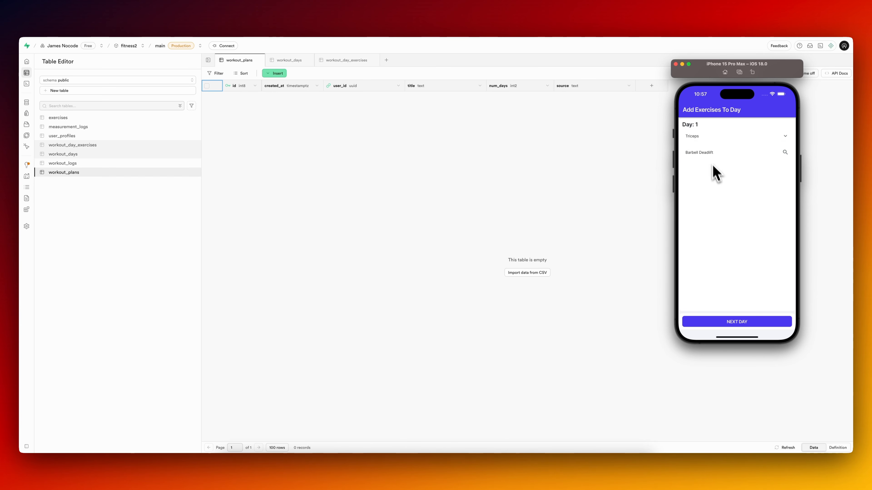
click(707, 153)
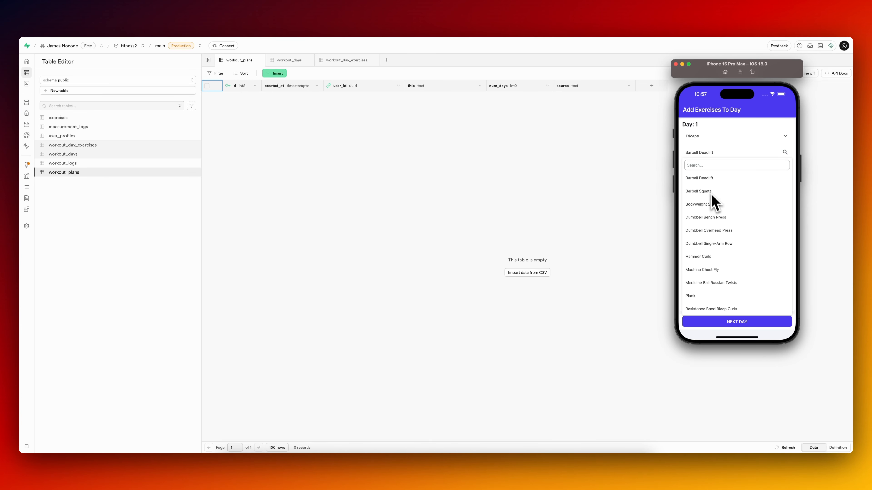
click(713, 168)
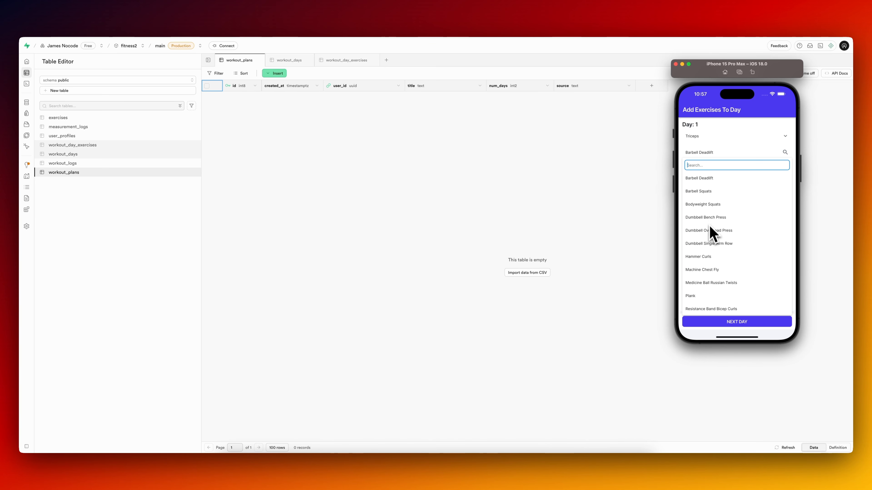
click(710, 141)
click(712, 140)
click(710, 146)
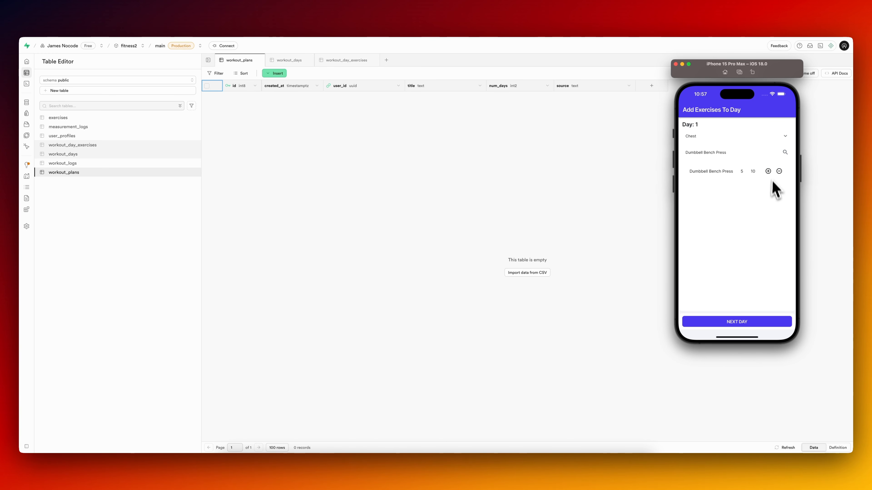
Add Dumbbell Bench Press to Day 1 with 10 sets, 10 reps and a weight of 90.
click(768, 171)
click(723, 237)
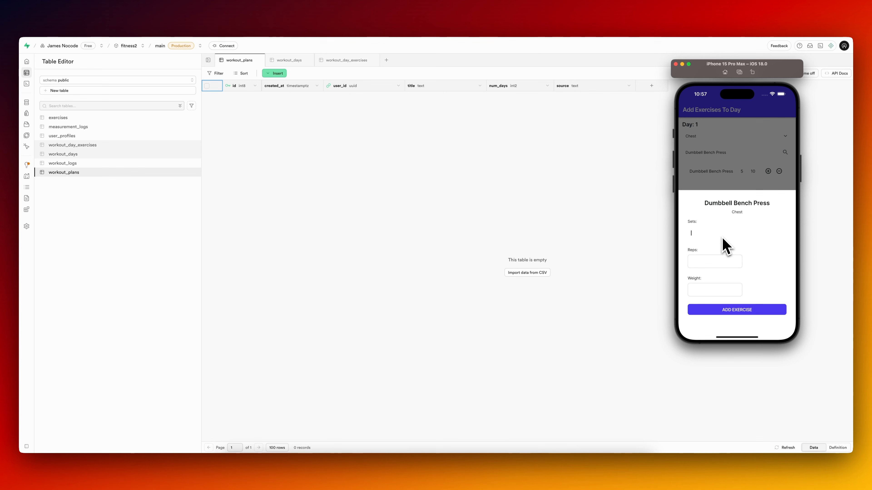
text(10)
click(716, 265)
text(10)
click(714, 294)
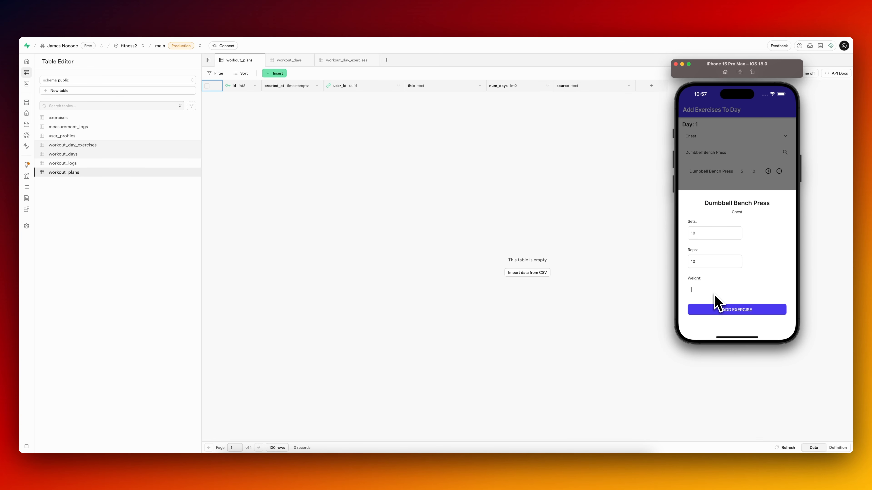
click(719, 310)
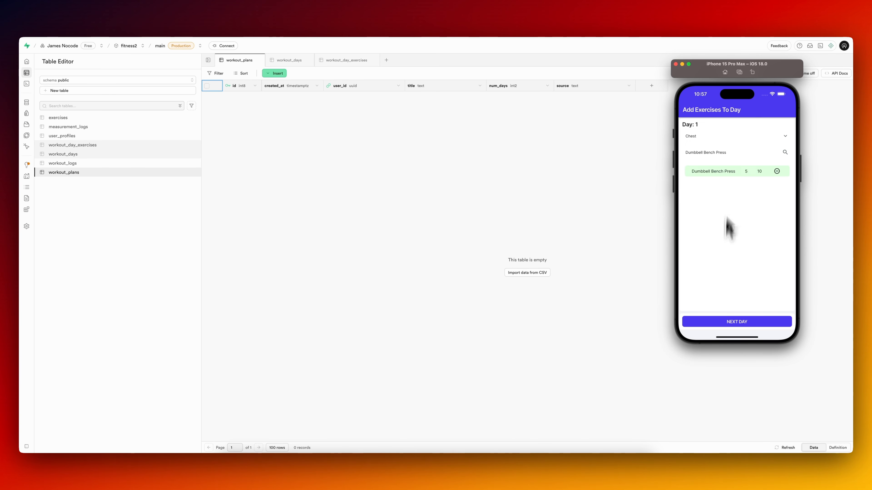
Add Plank to Day 1 with 10 sets, 10 reps and a weight of 1.
click(707, 154)
click(700, 296)
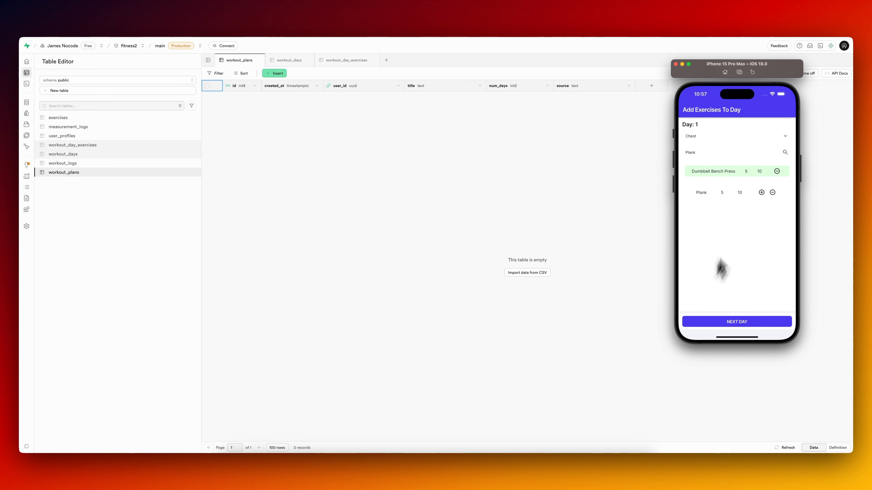
text(10)
key(Tab)
text(10)
key(Tab)
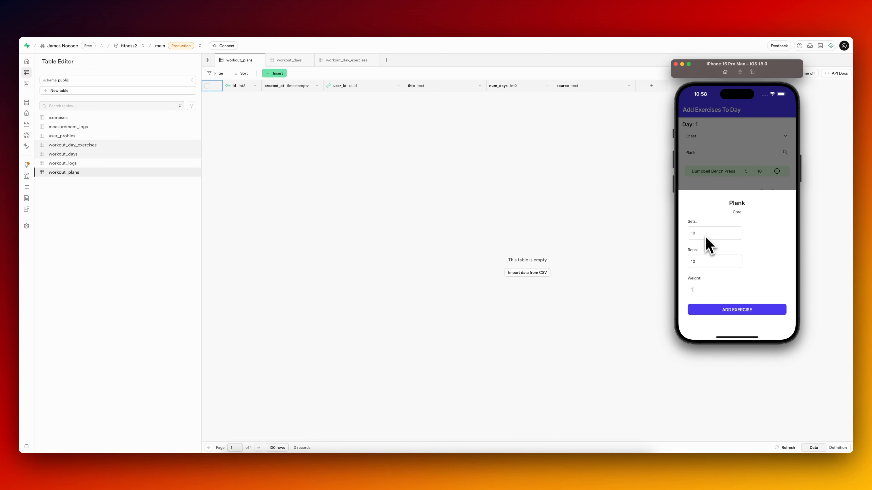
click(723, 309)
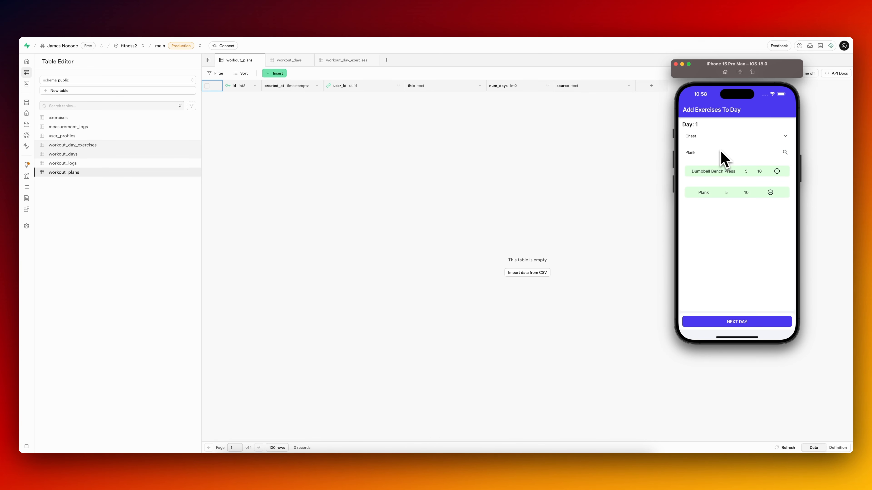
Go to Day 2, choose Legs, and add Barbell Squats with 10 sets, 10 reps and a weight of 135.
click(738, 323)
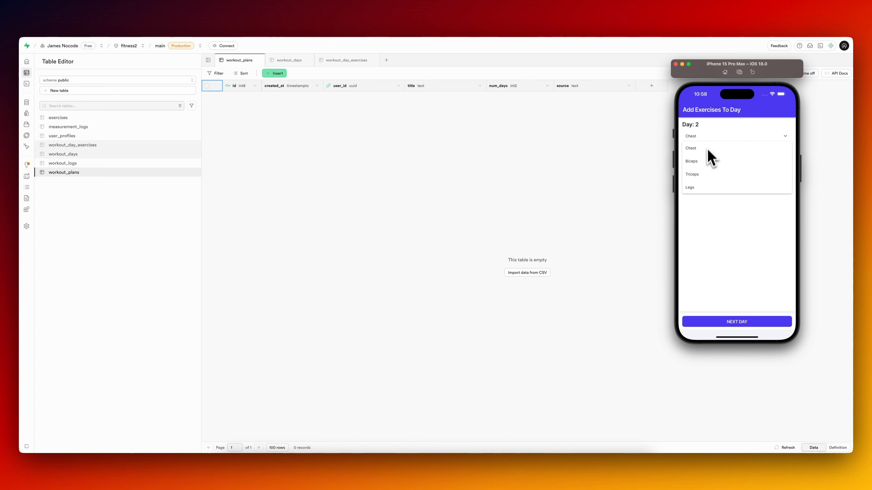
click(709, 152)
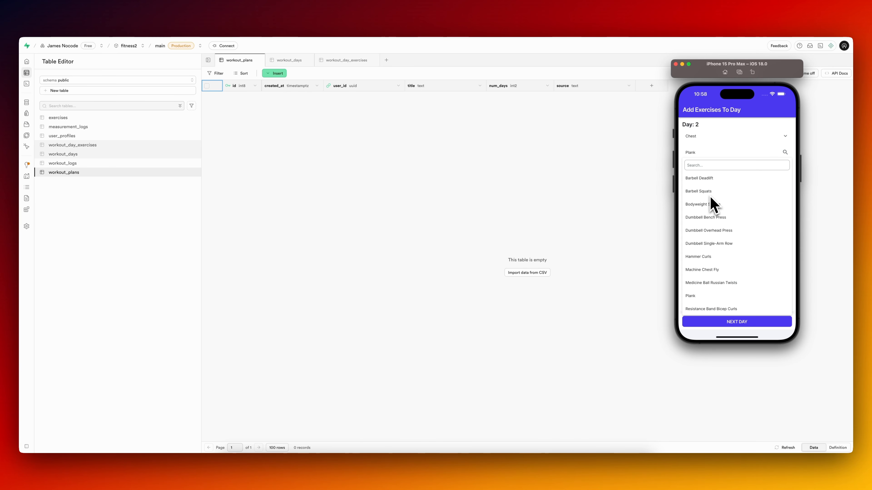
click(709, 153)
click(710, 139)
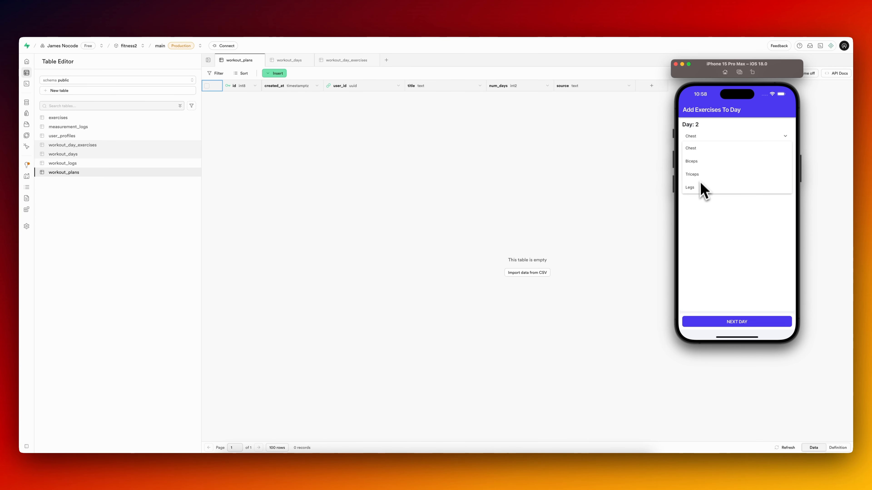
click(702, 190)
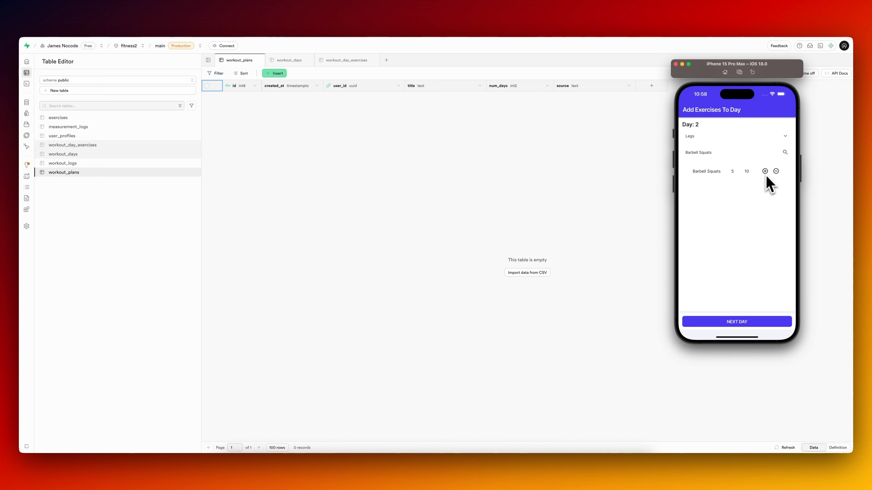
click(764, 171)
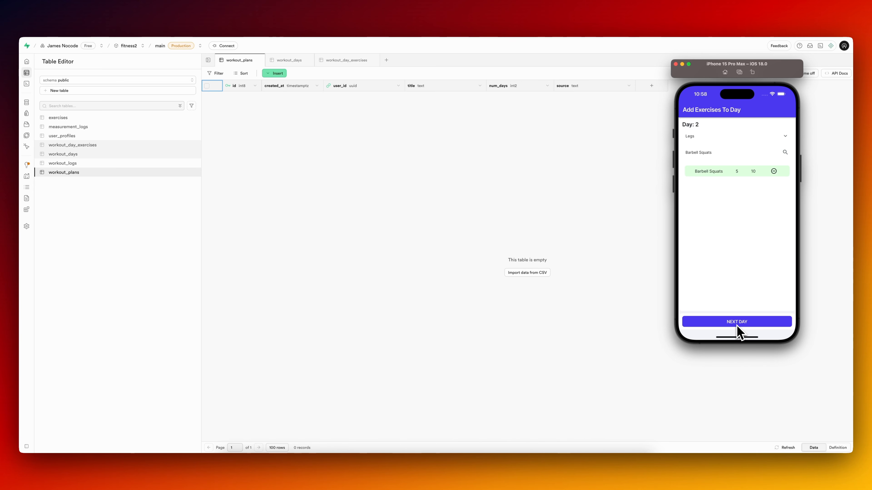
Go to Day 3, add the Biceps exercise Hammer Curls with 10 sets, 10 reps and weight 50, and finish the plan.
click(737, 328)
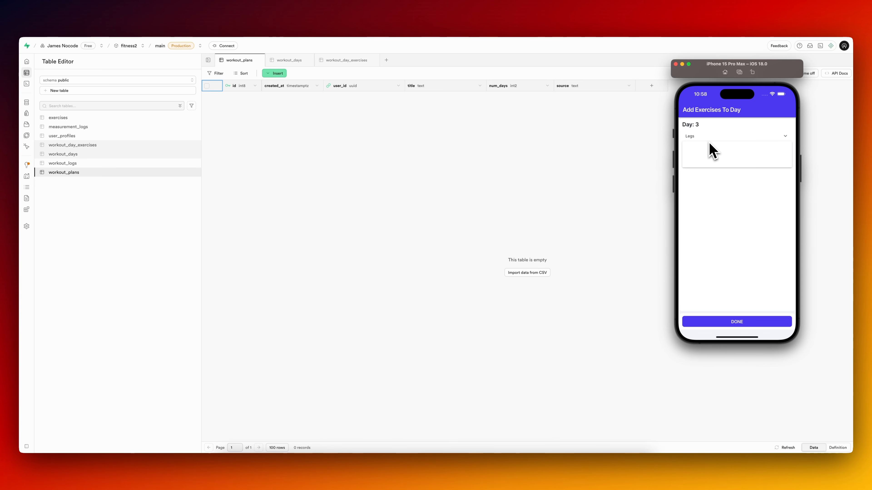
click(713, 240)
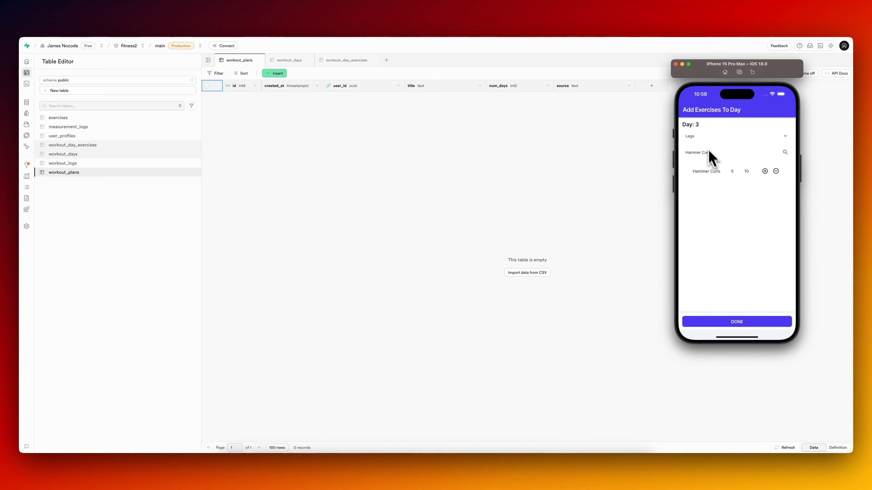
click(764, 171)
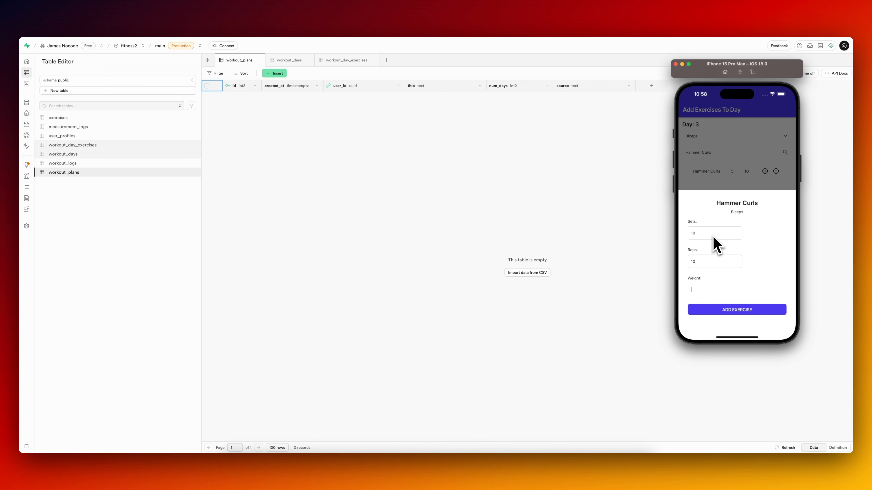
text(50)
click(738, 309)
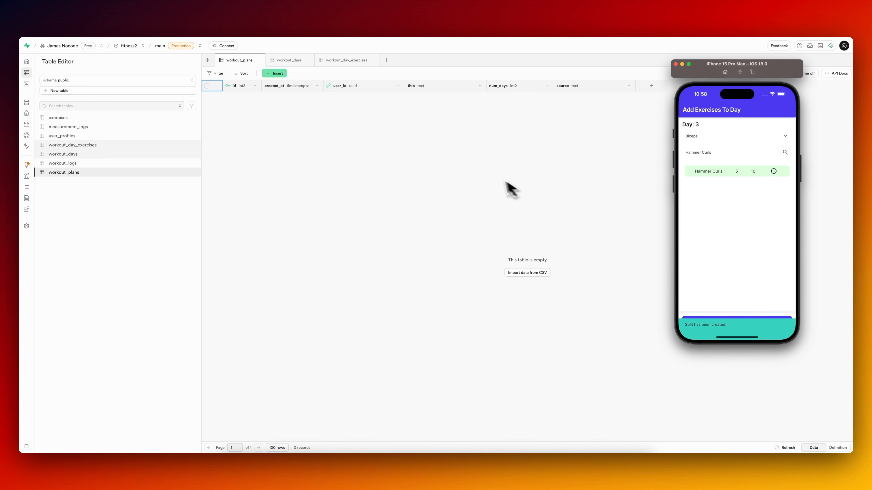
In Supabase's workout_days table, set day_of_week to Monday for Day 1, Tuesday for Day 2 and Wednesday for Day 3.
click(514, 186)
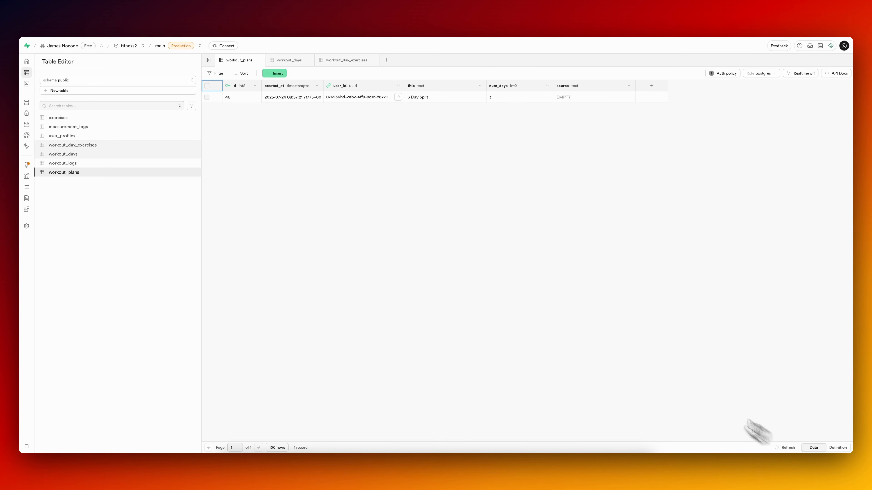
click(95, 156)
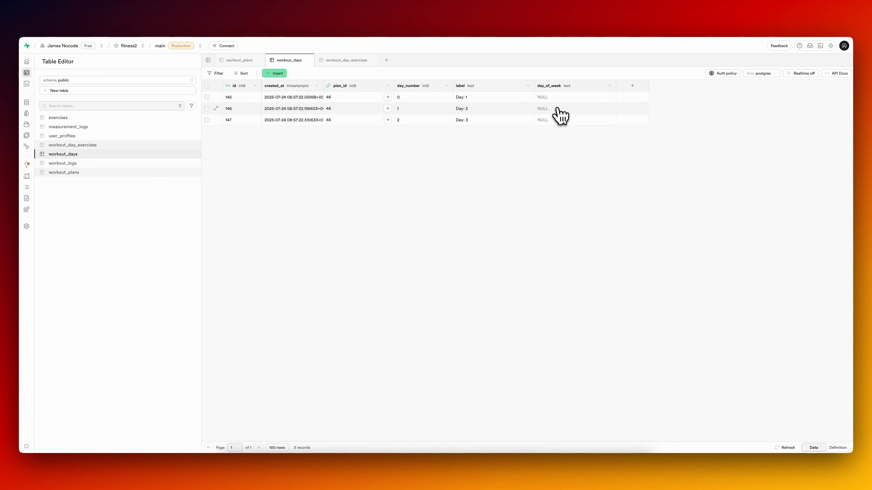
double_click(554, 98)
text(Mon)
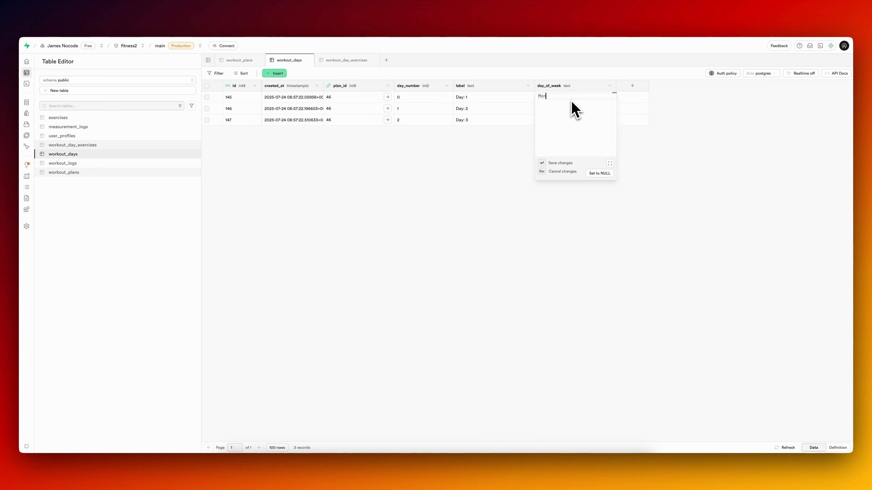
text(day)
key(Return)
click(573, 109)
key(Return)
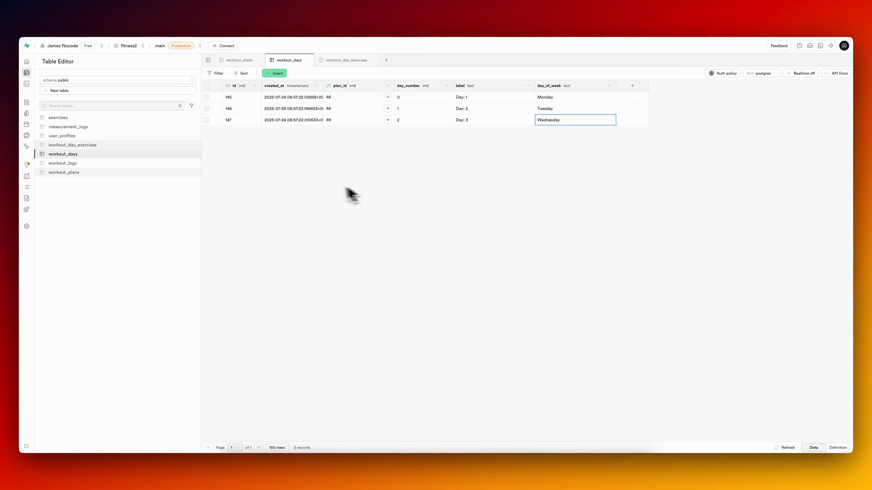
Check the new workout_day_exercises rows, rerun the GraphiQL plan query, and run it again with the day_of_week filter set to "Monday".
click(112, 147)
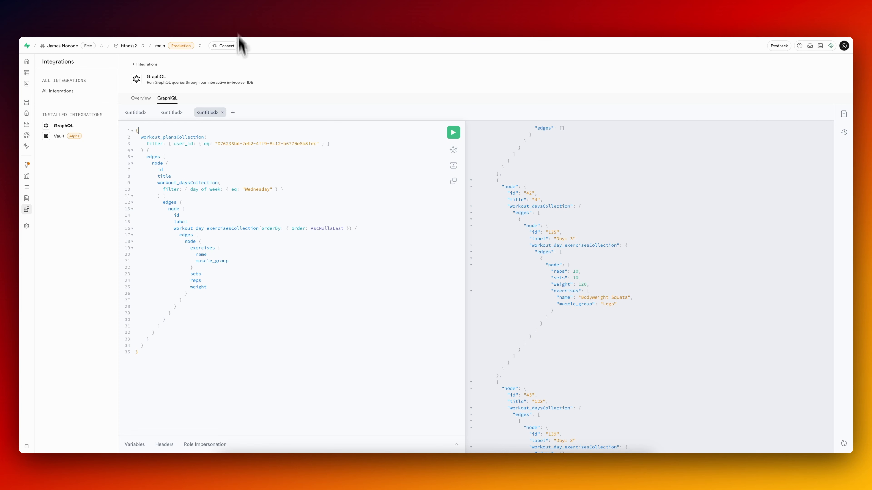
click(246, 176)
key(super+Return)
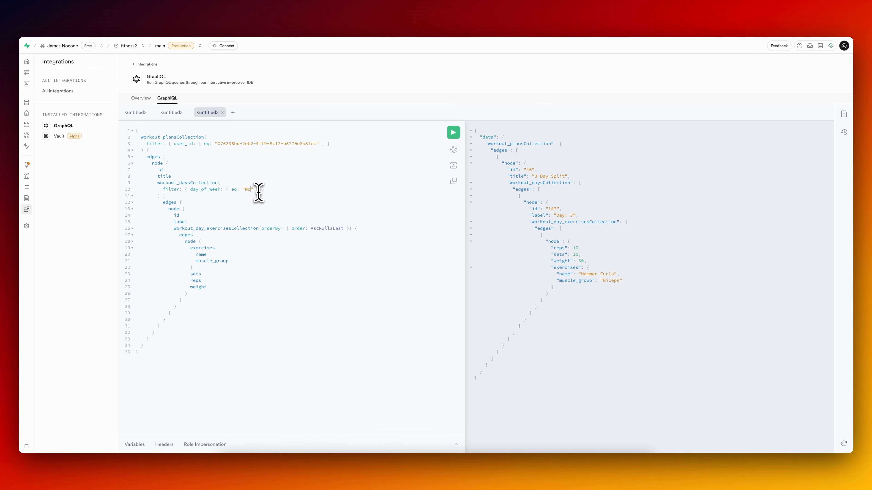
key(ctrl+Return)
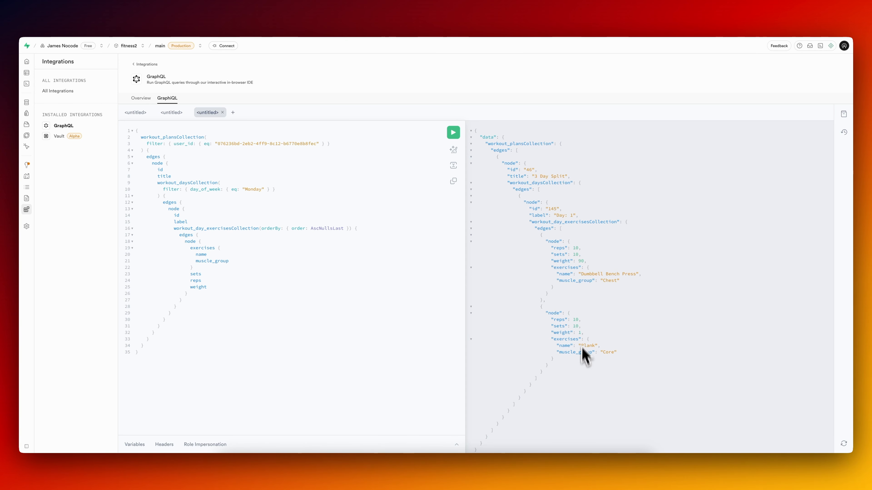
Rerun the GraphiQL plan query with the day_of_week filter set to "Tuesday" and to one other weekday.
double_click(253, 189)
text(Teesday)
key(ctrl+Return)
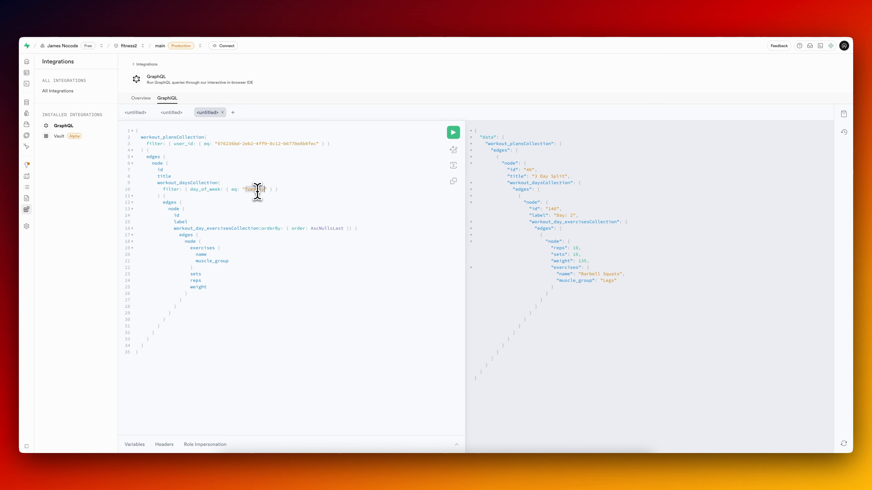
key(ctrl+Return)
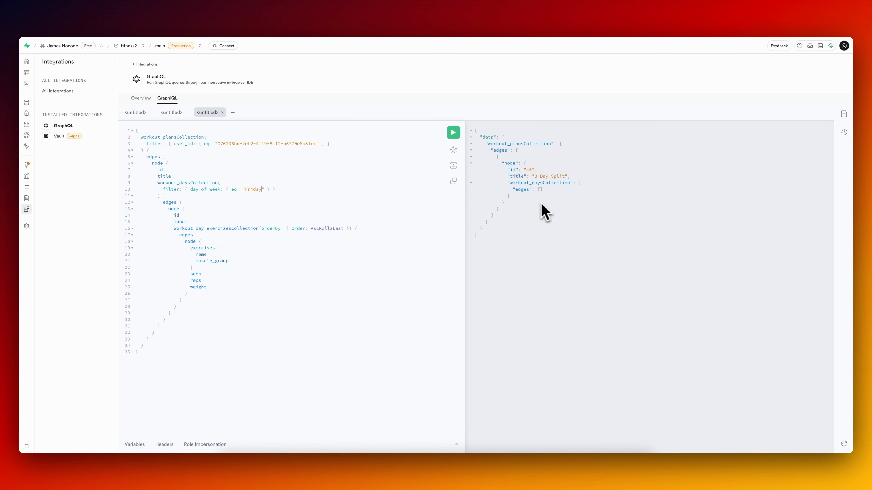
Set the day_of_week filter back to "Monday" and copy the whole query.
key(ctrl+a)
double_click(256, 189)
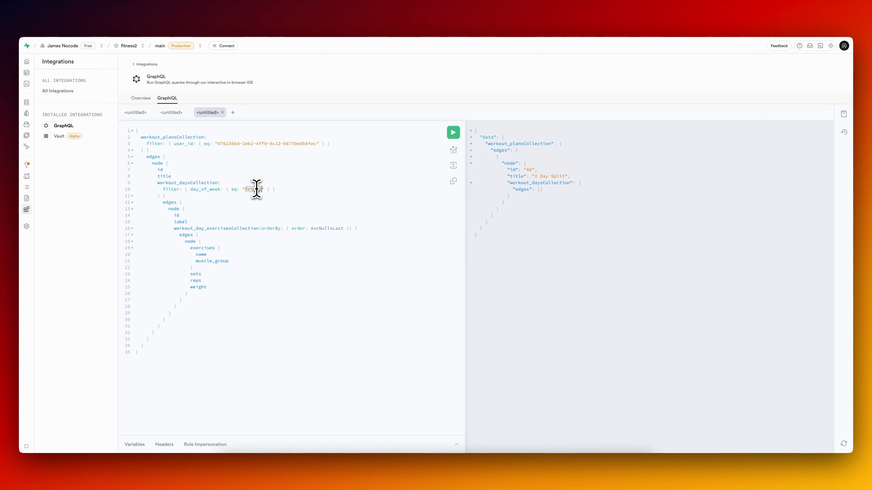
key(ctrl+a)
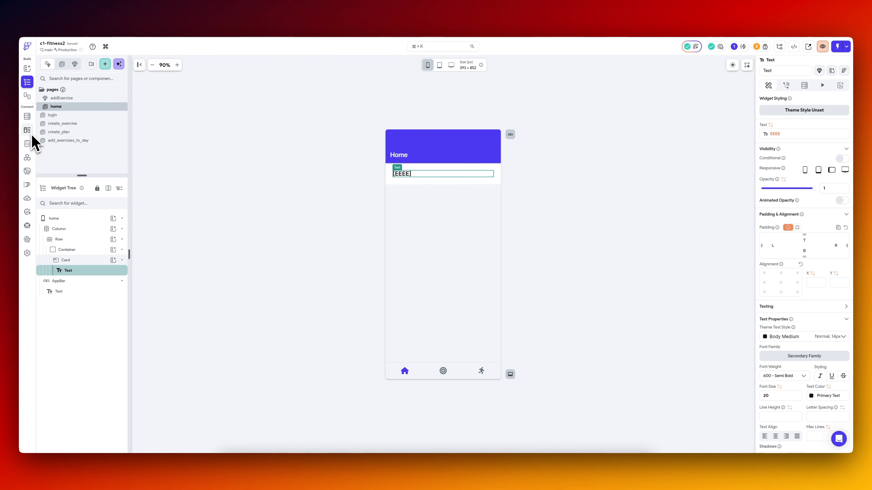
Switch to FlutterFlow's API calls and view the request body of the existing GraphQL call.
click(27, 158)
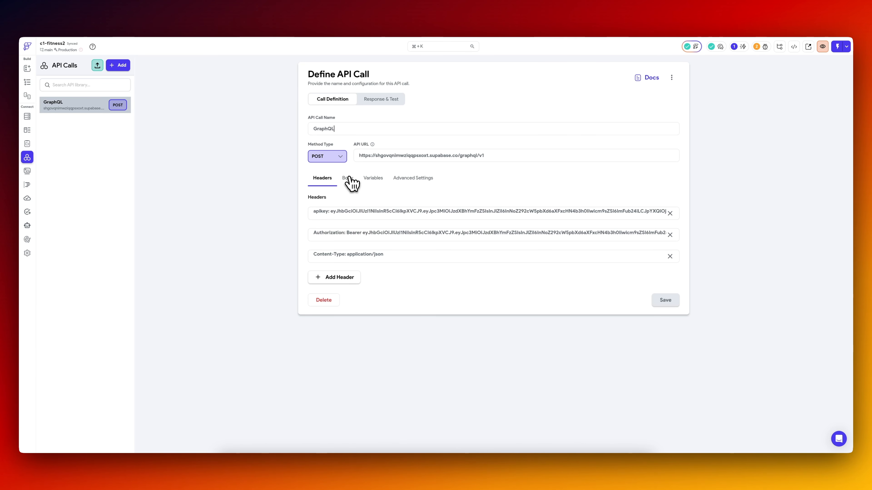
click(347, 177)
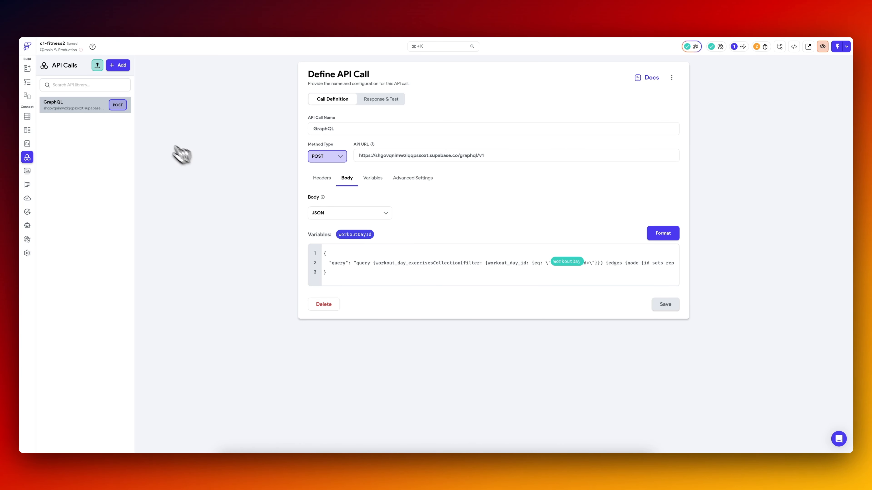
click(118, 67)
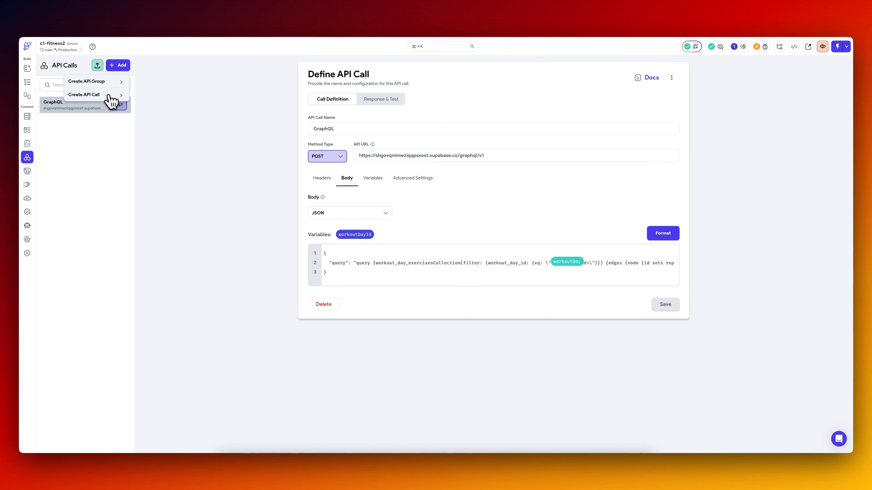
click(109, 96)
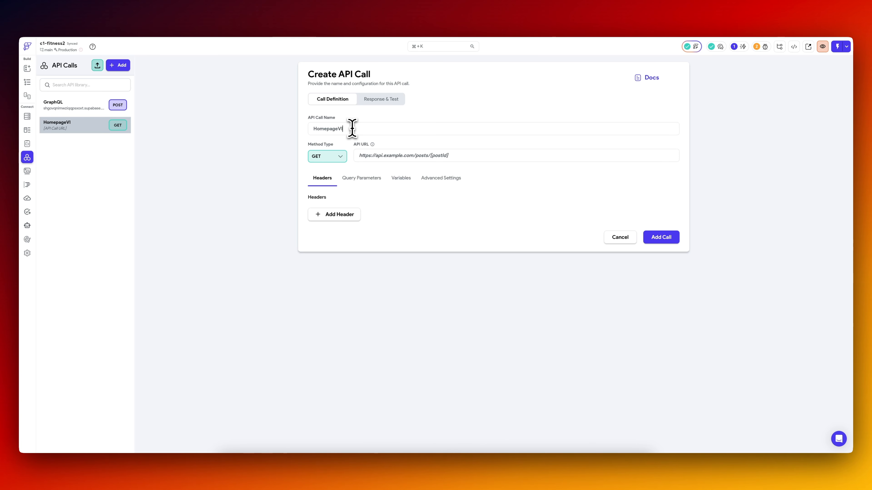
click(328, 156)
click(331, 186)
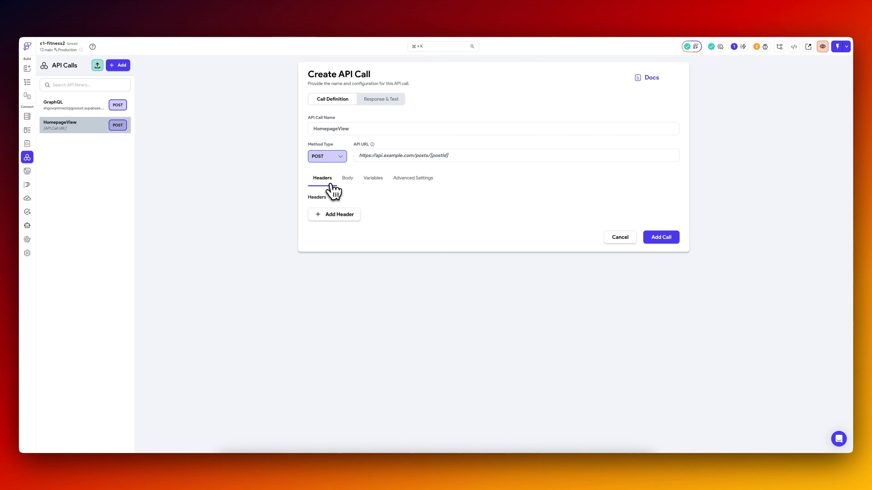
click(347, 177)
click(345, 214)
click(344, 230)
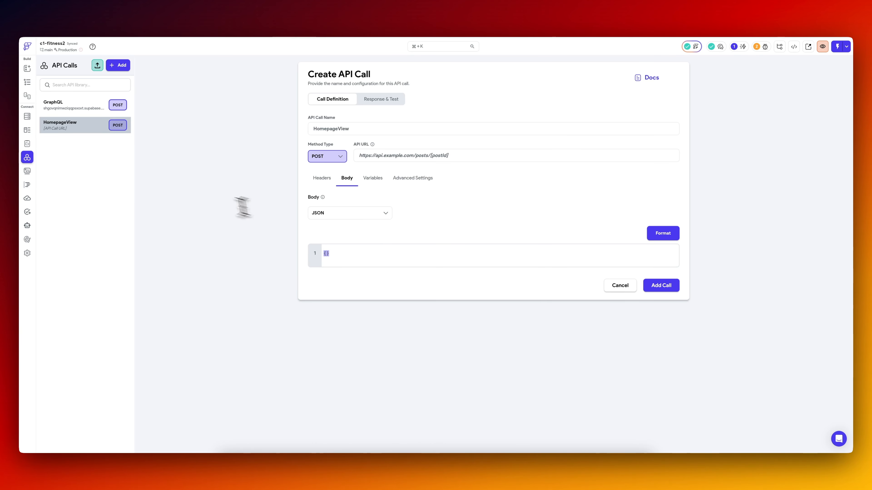
click(71, 109)
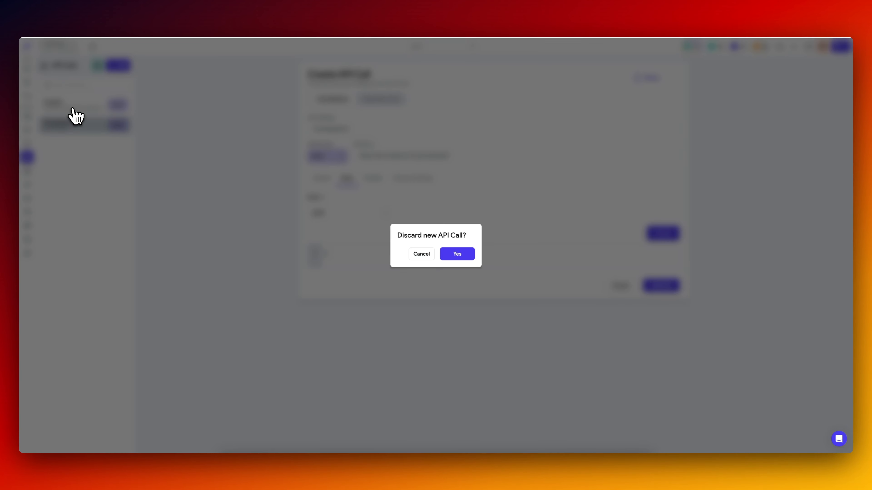
click(458, 254)
Duplicate the GraphQL API call, rename the copy HomepageView, and save it.
click(671, 78)
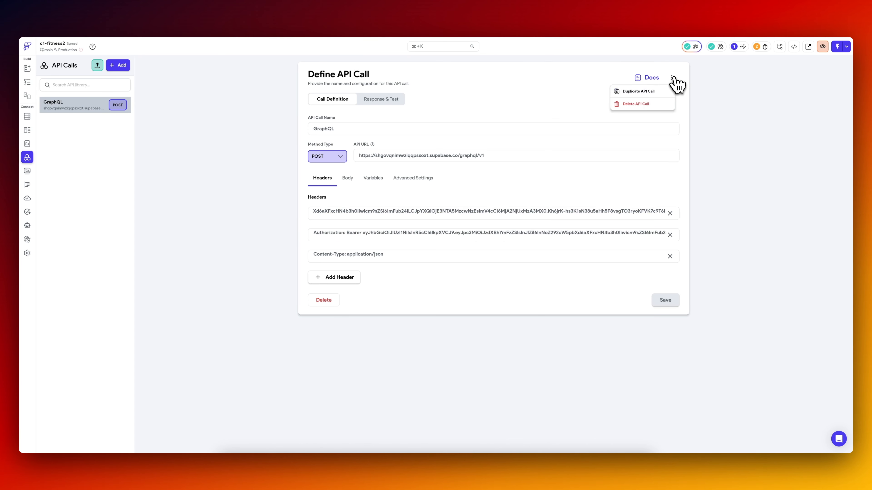
click(651, 91)
click(457, 254)
click(73, 128)
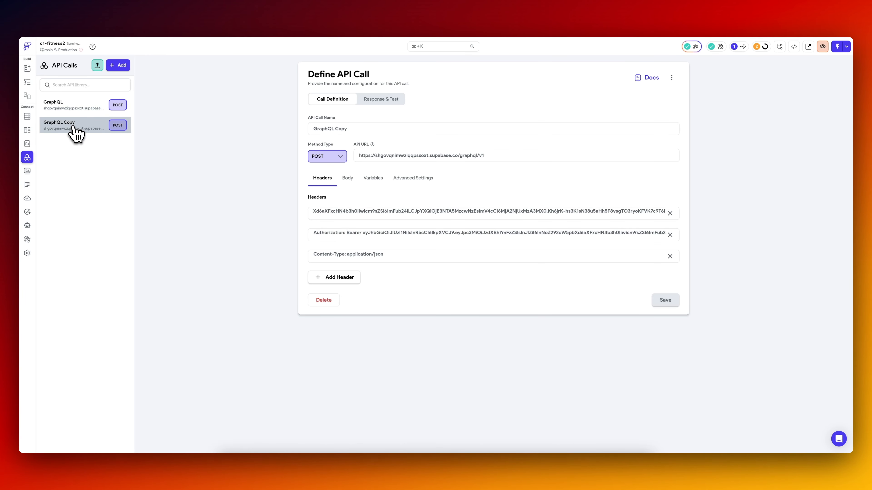
triple_click(361, 128)
text(HomepageView)
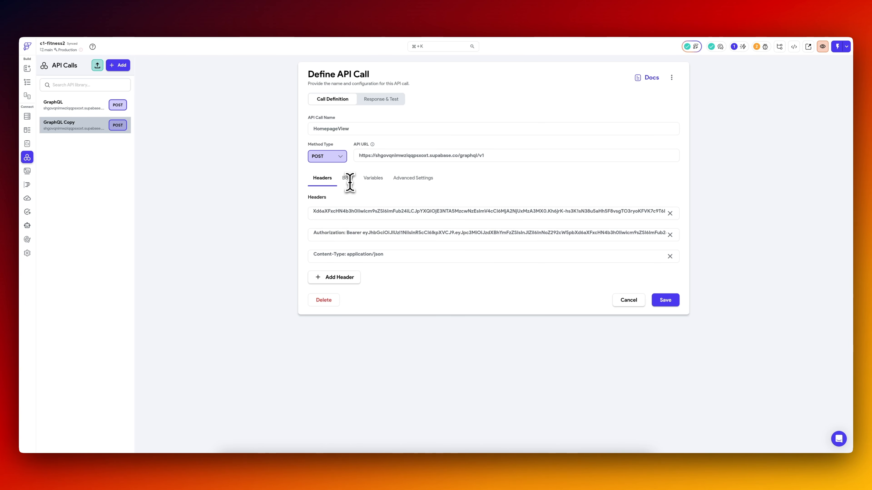
click(666, 302)
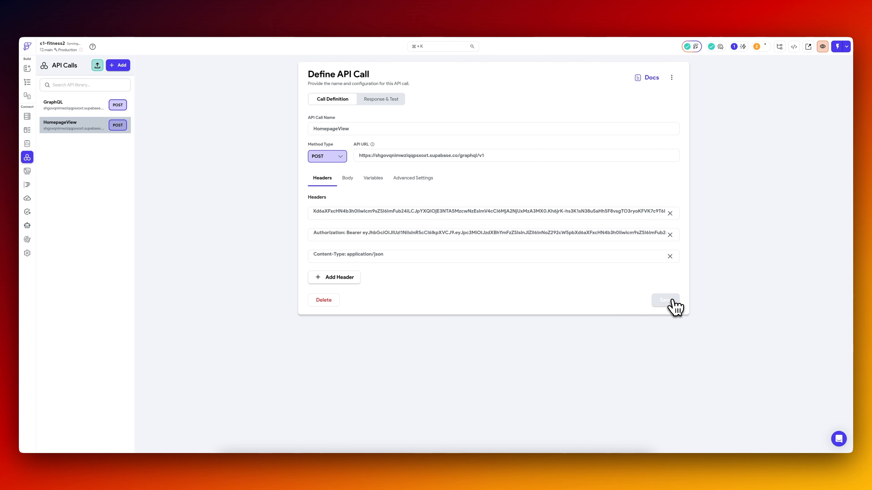
From the HomepageView body, switch to Supabase, ask the AI assistant to make the copied GraphQL query a one liner, and copy its answer.
click(348, 189)
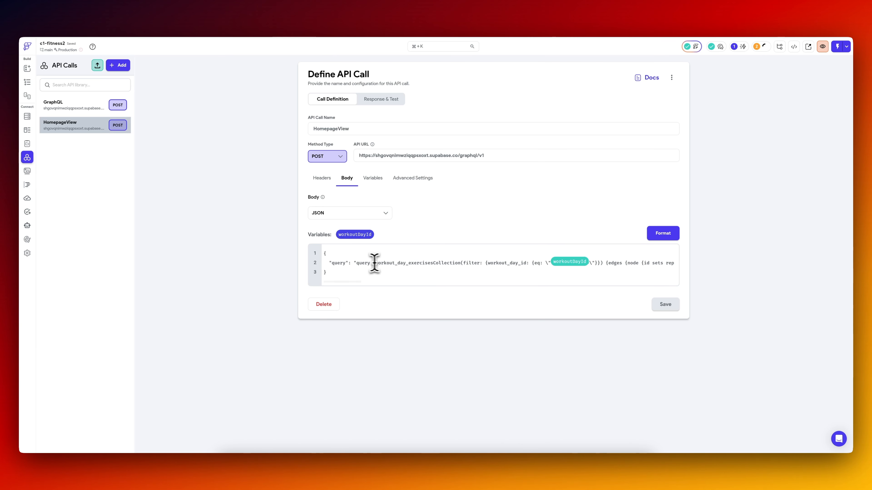
triple_click(354, 265)
key(super+Tab)
key(super+Tab)
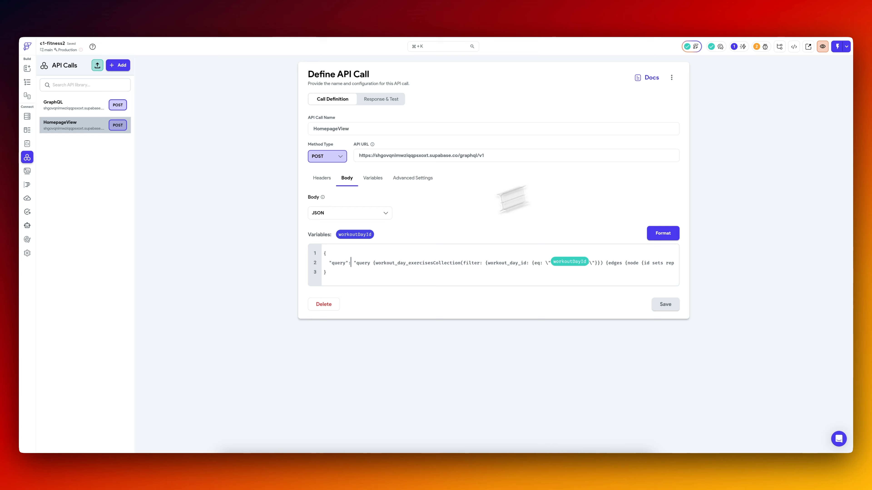
key(super+Tab)
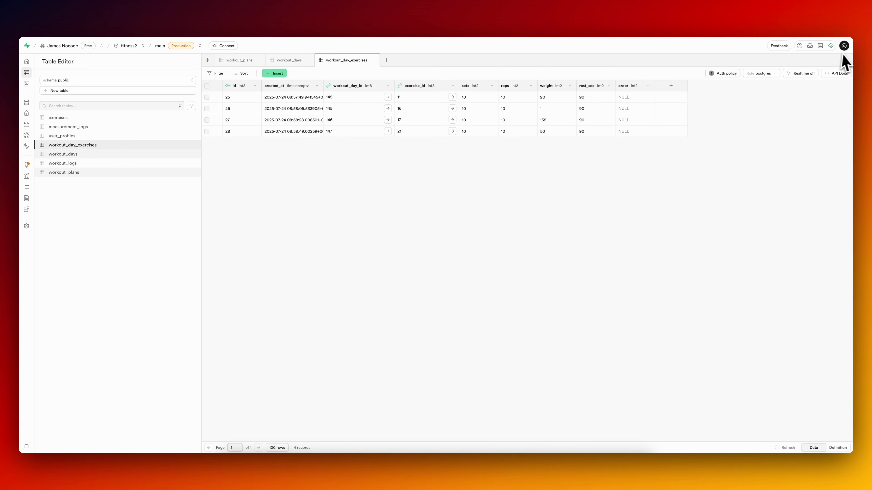
key(super+i)
text(make this a)
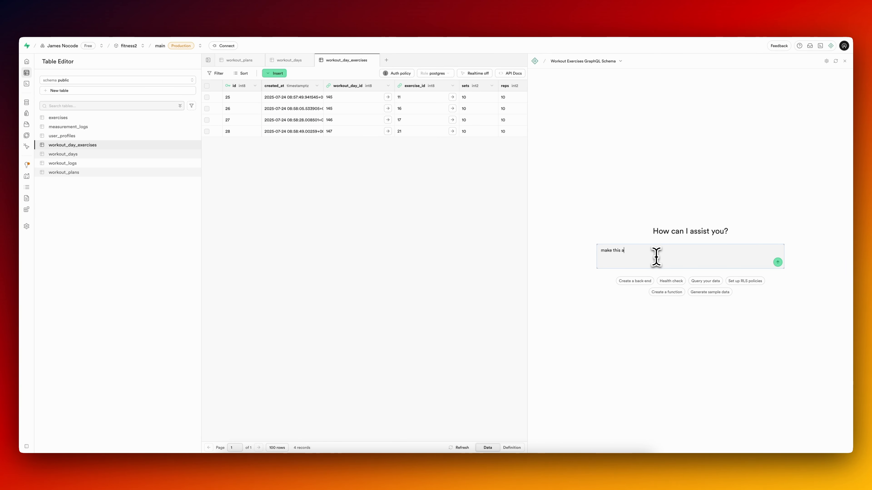
text( one)
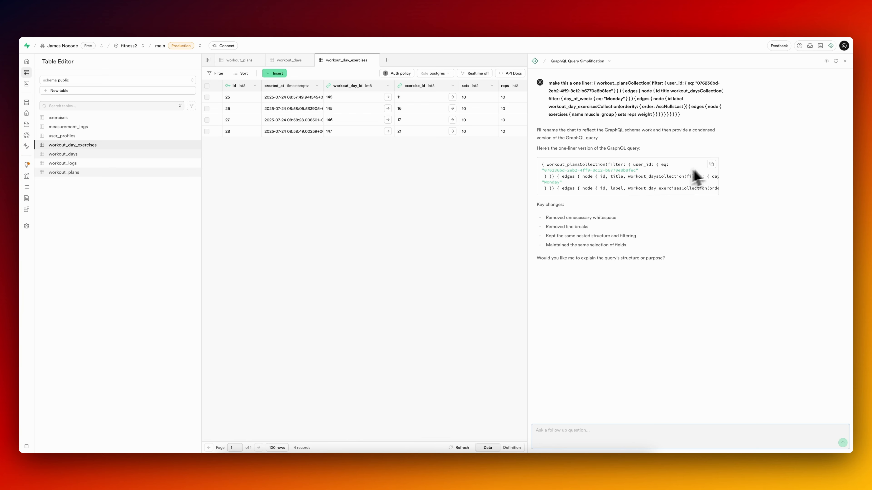
Back in FlutterFlow, replace the HomepageView body's query with the one-line version, prefix it with "query", escape the inner quotes, and save.
key(super+Tab)
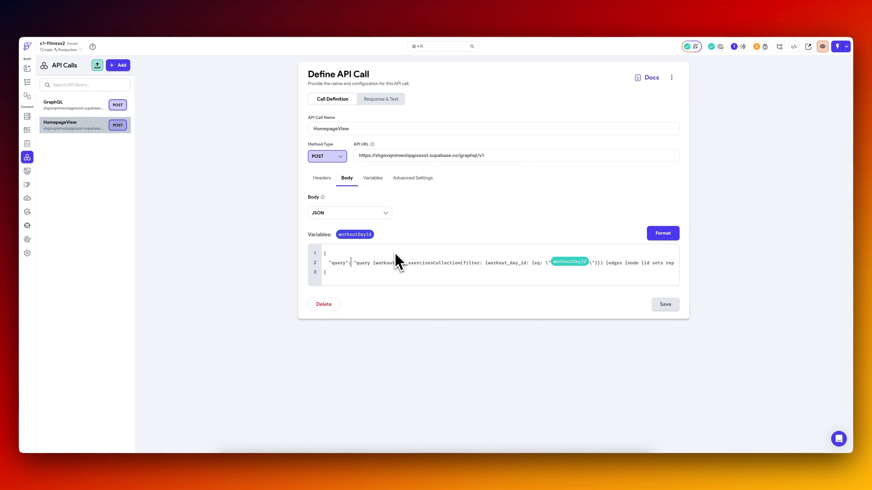
key(super+a)
key(super+v)
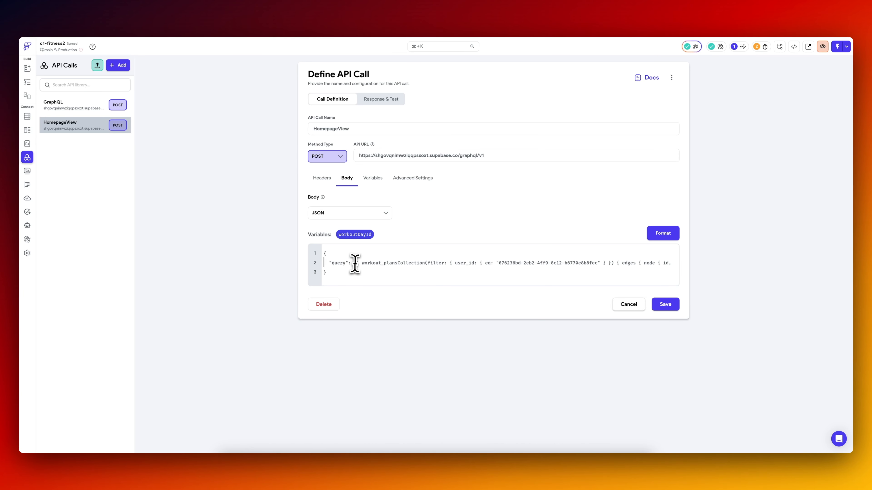
text(query)
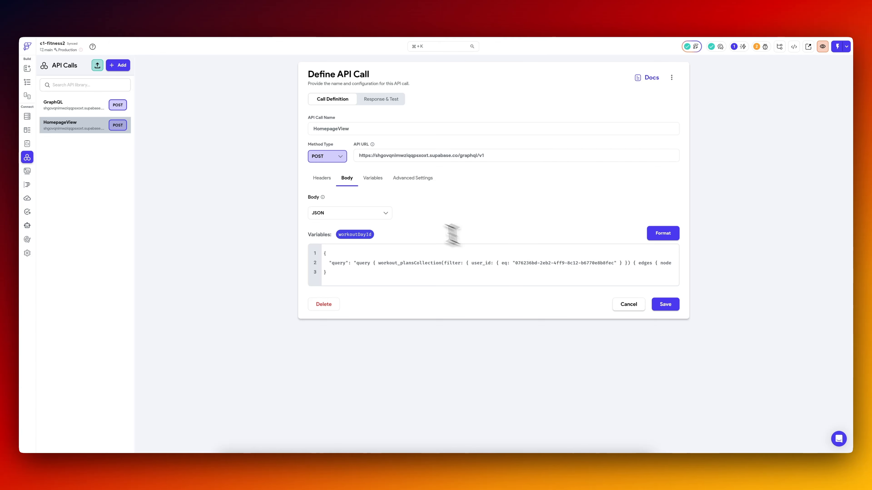
click(666, 305)
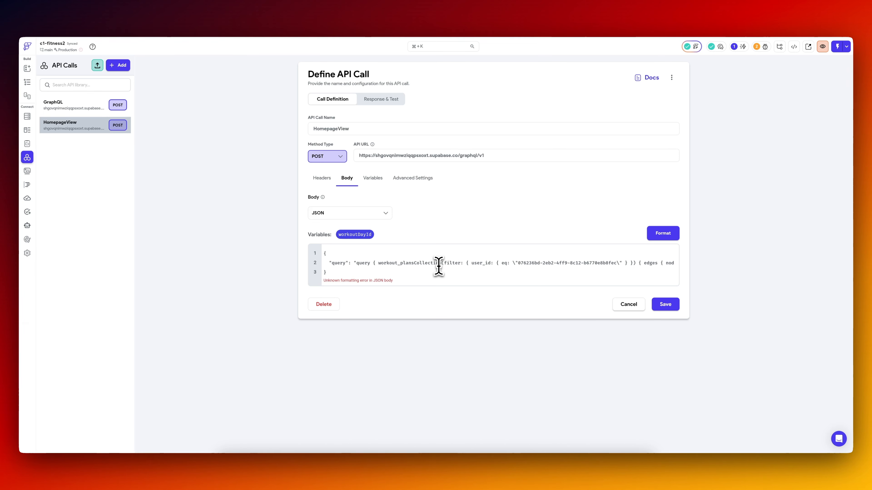
key(super+Right)
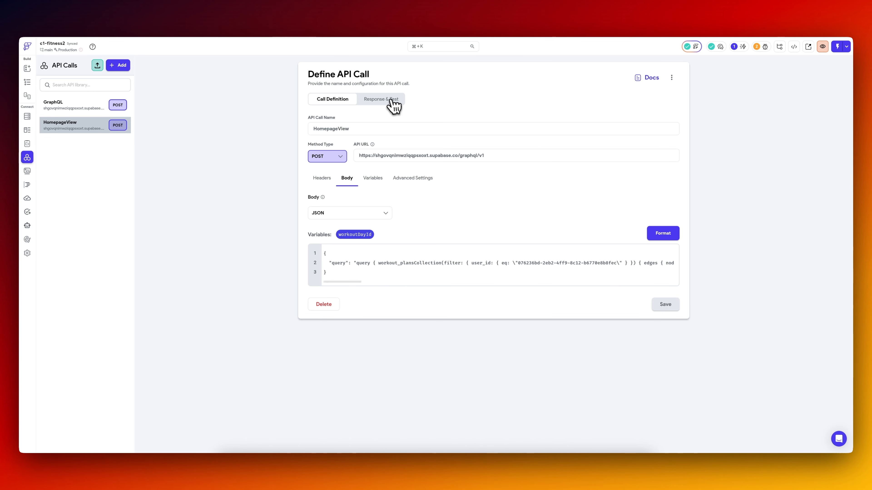
Test the HomepageView API call and examine the returned plan, day and exercise data in the JSON response.
click(392, 101)
scroll(605, 346, down, 10)
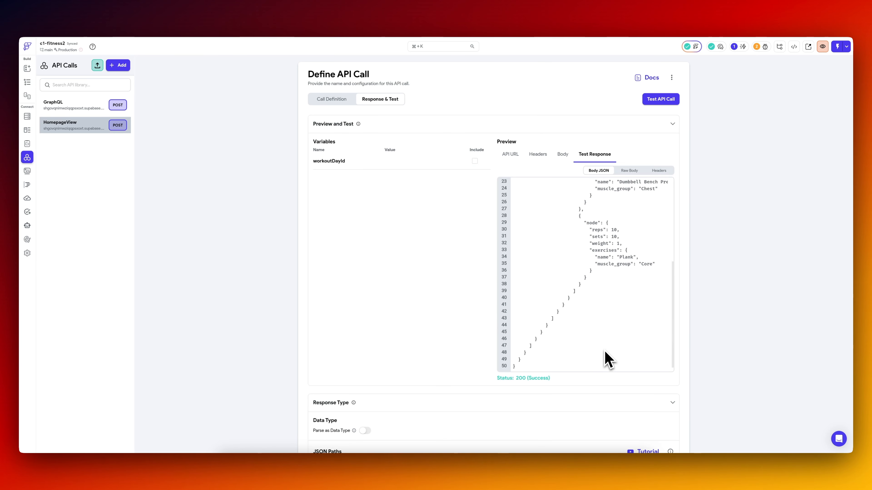
scroll(597, 339, up, 10)
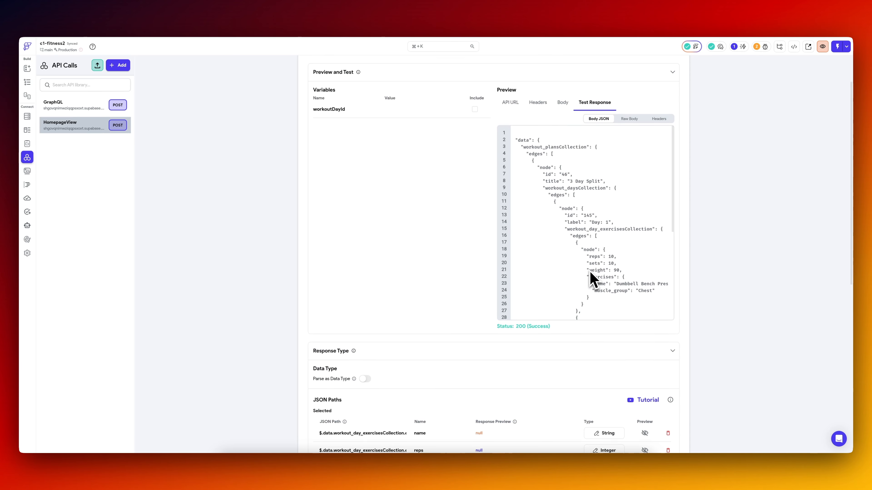
scroll(587, 240, up, 2)
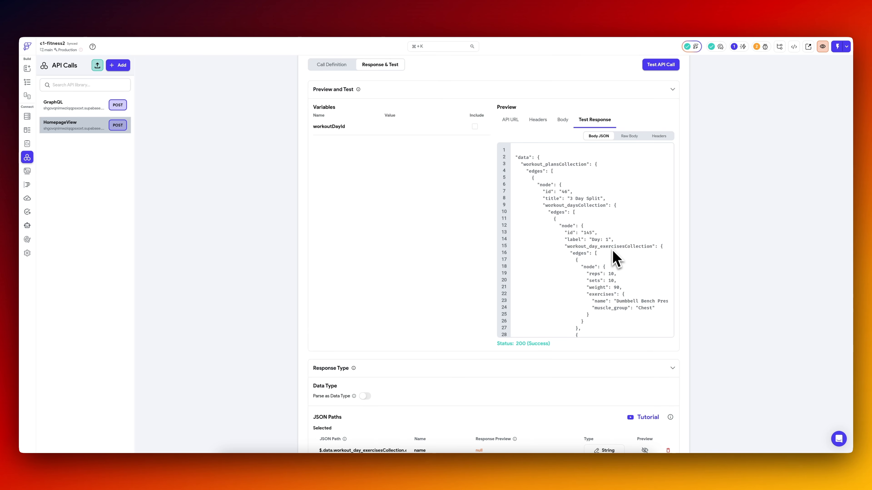
scroll(610, 249, down, 2)
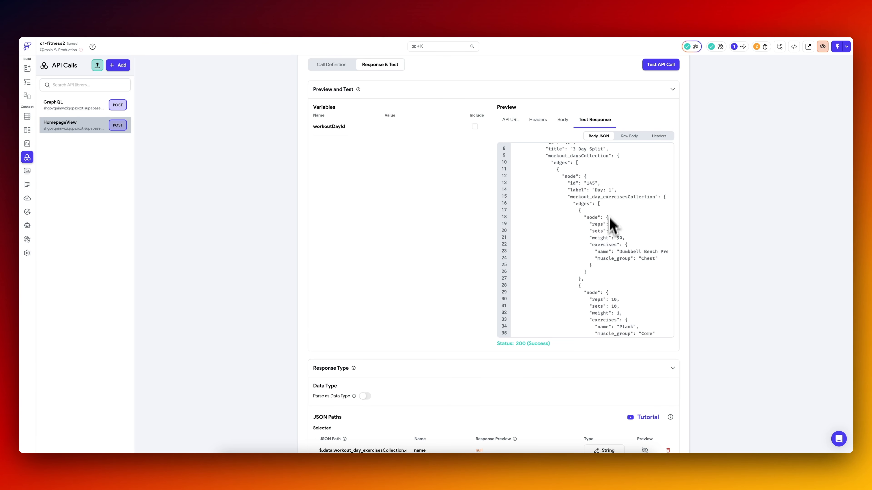
scroll(605, 240, up, 2)
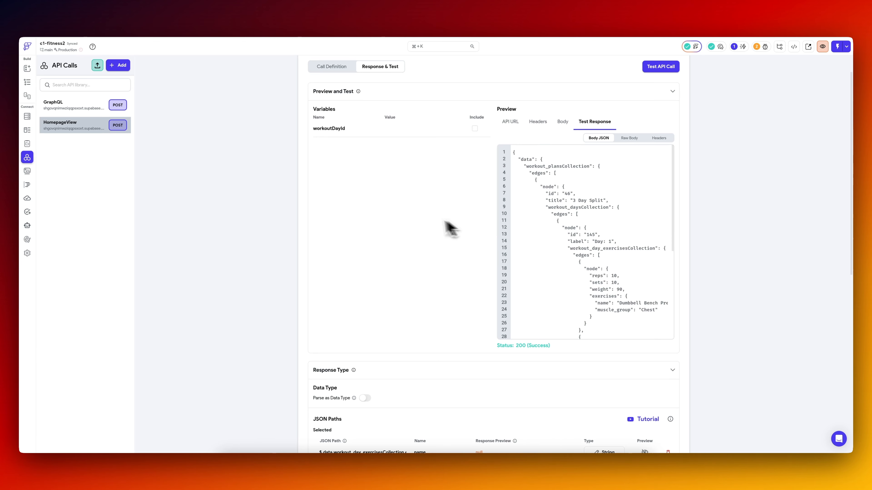
scroll(426, 225, up, 2)
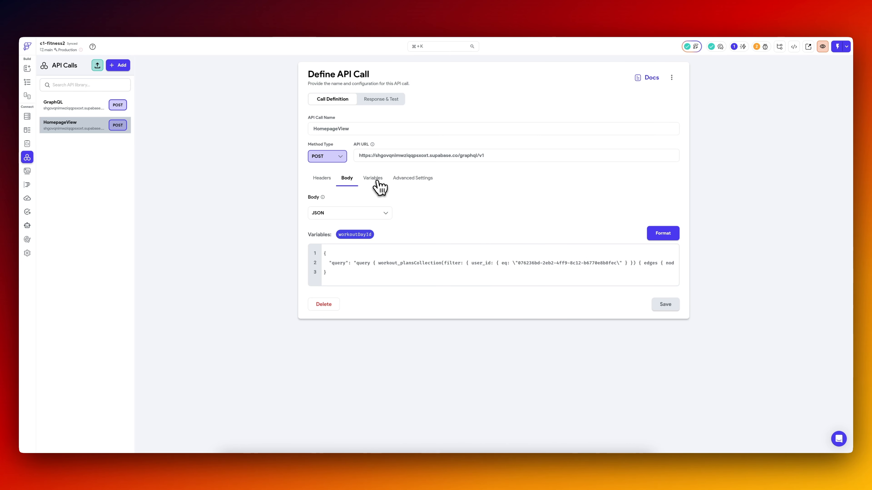
Rename the API call's workoutDayId variable to dayWeek, change its type to String, and save.
click(374, 179)
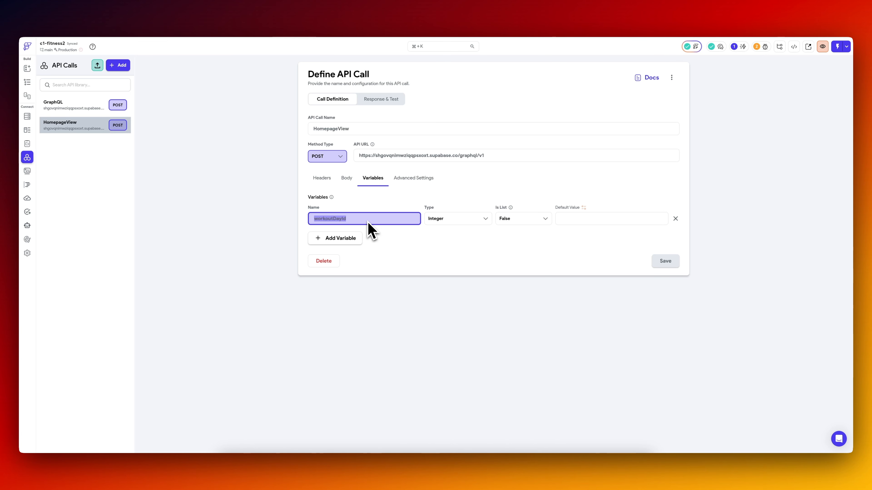
text(ayOfThe)
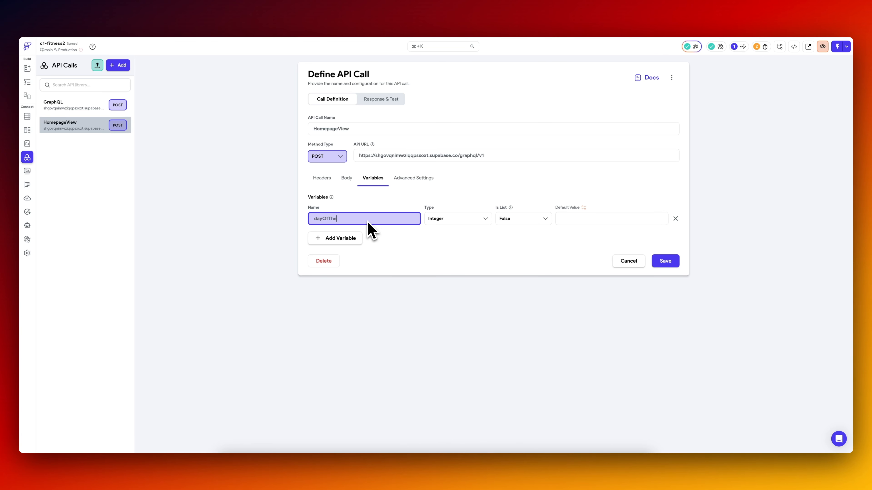
click(458, 220)
click(458, 233)
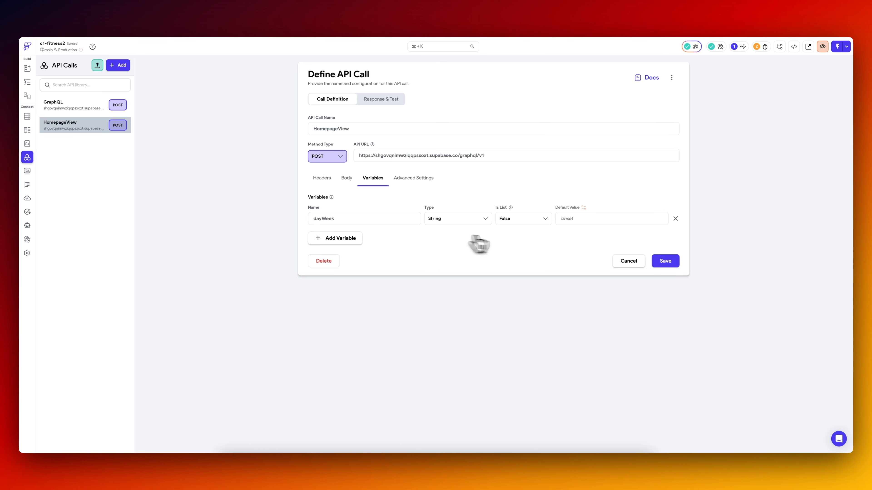
click(665, 261)
Add a second variable named userId to the HomepageView call and save it.
click(345, 242)
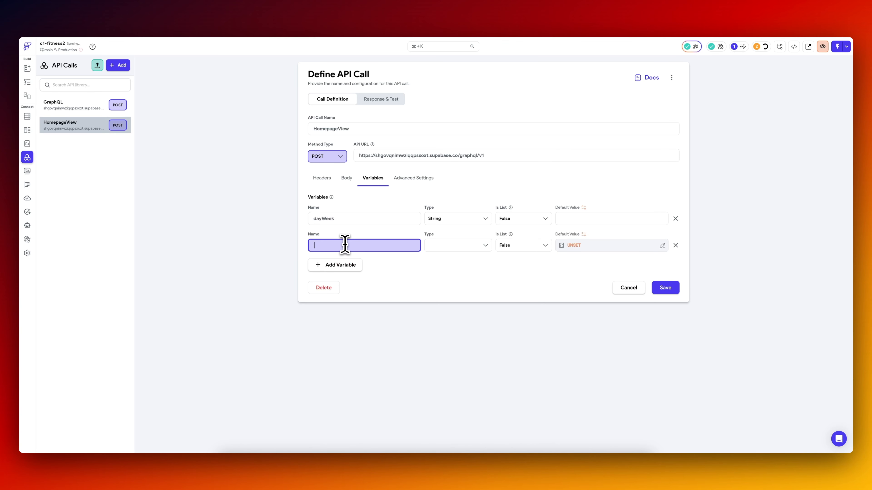
text(us)
text(erId)
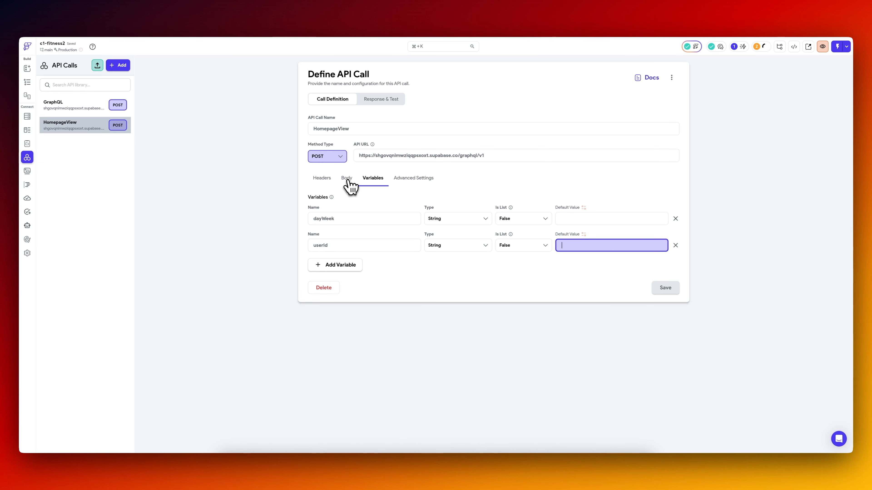
In the HomepageView body, replace the hard-coded user ID and Monday filter values with the userId and dayWeek variables, and save.
click(348, 181)
drag(518, 263, 587, 271)
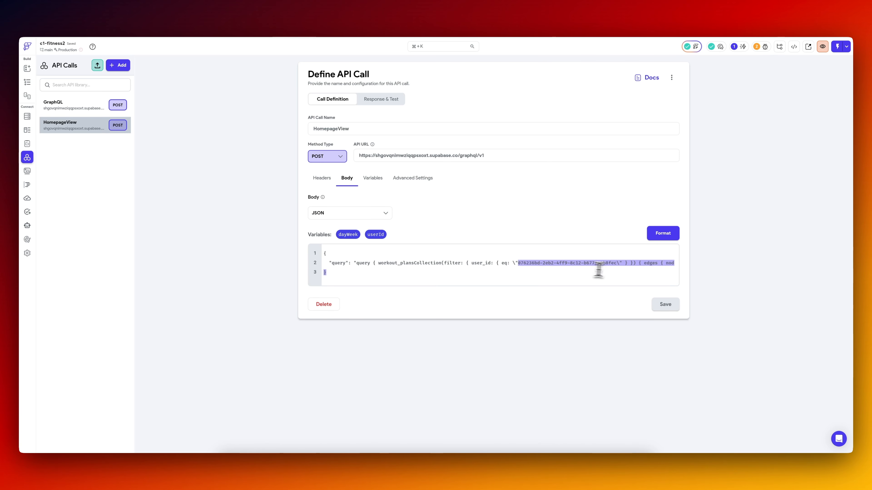
scroll(556, 267, right, 5)
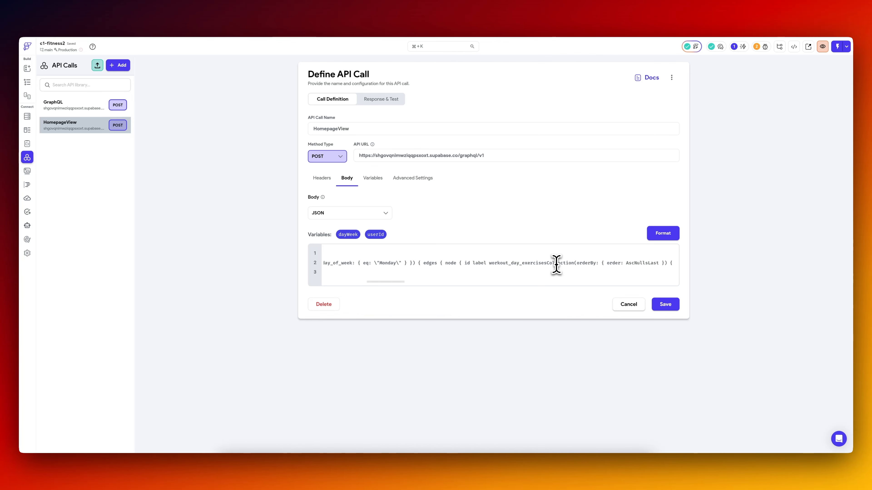
scroll(556, 267, left, 2)
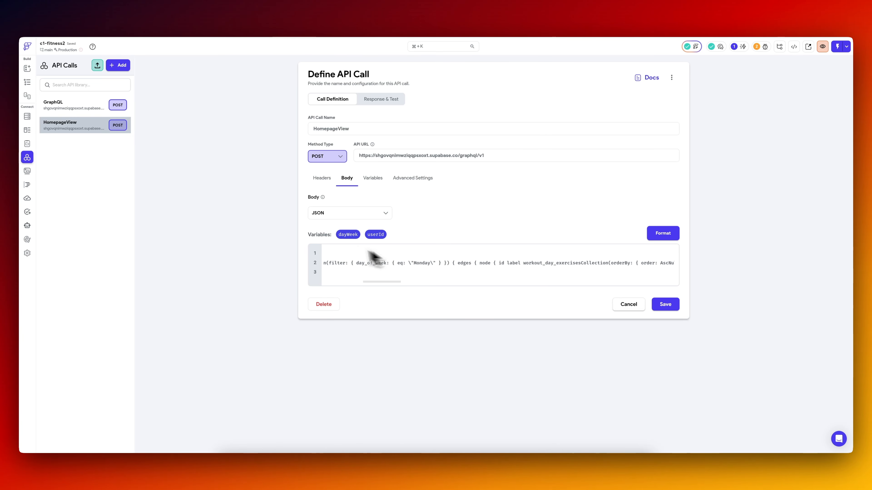
click(674, 304)
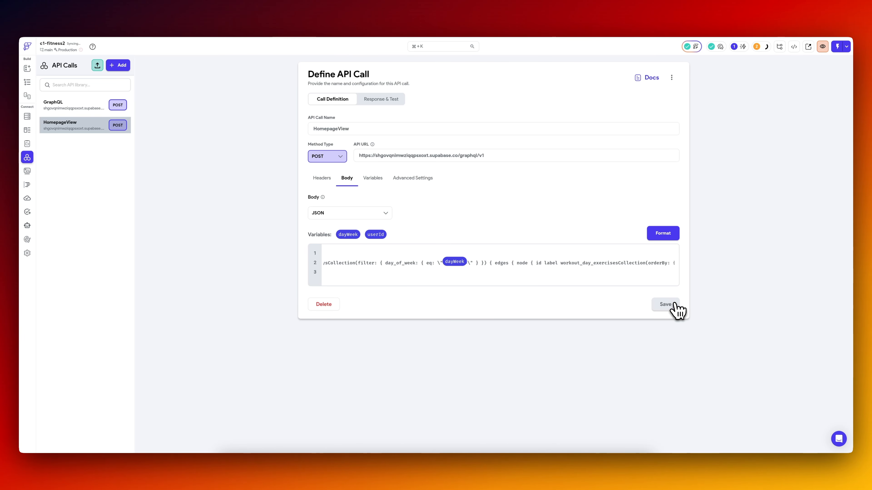
Test the HomepageView call with dayWeek set to Monday and the user's ID, and save the test setup.
click(388, 99)
click(406, 162)
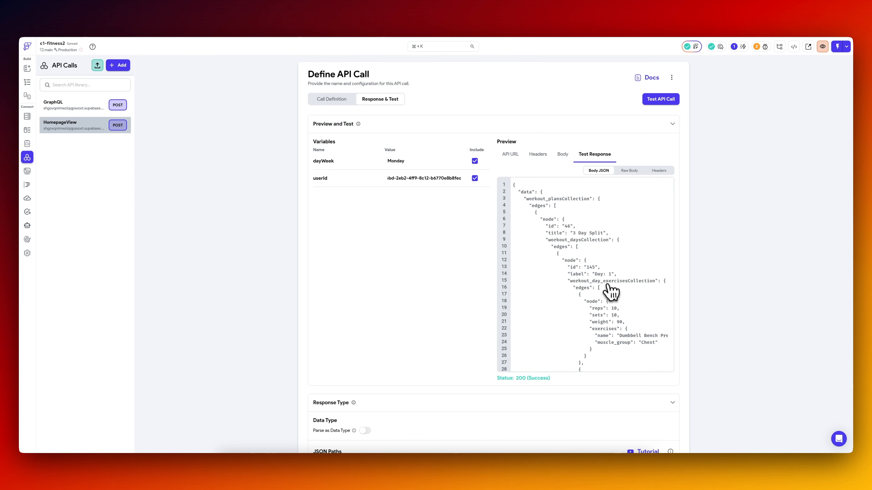
scroll(607, 293, down, 10)
scroll(608, 294, up, 15)
scroll(431, 279, down, 9)
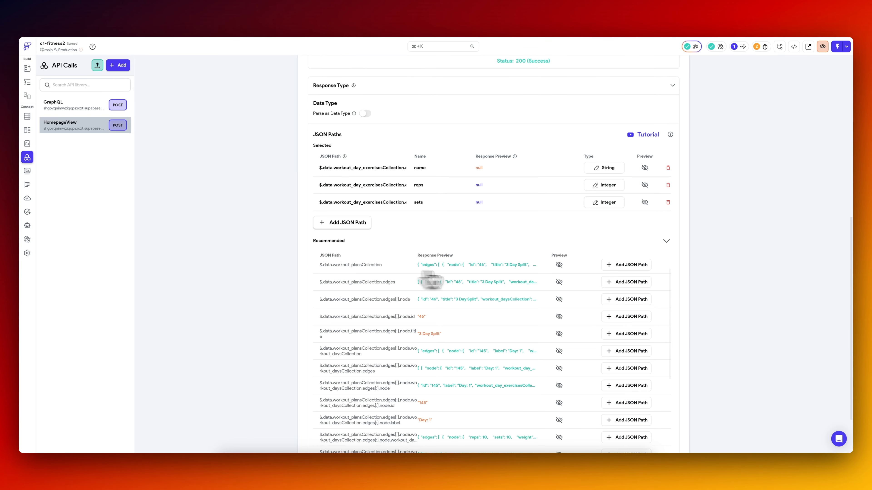
scroll(737, 375, down, 3)
click(665, 432)
Examine the nesting of plan, day and exercise data in the test response alongside the selected and recommended JSON paths.
scroll(745, 278, up, 10)
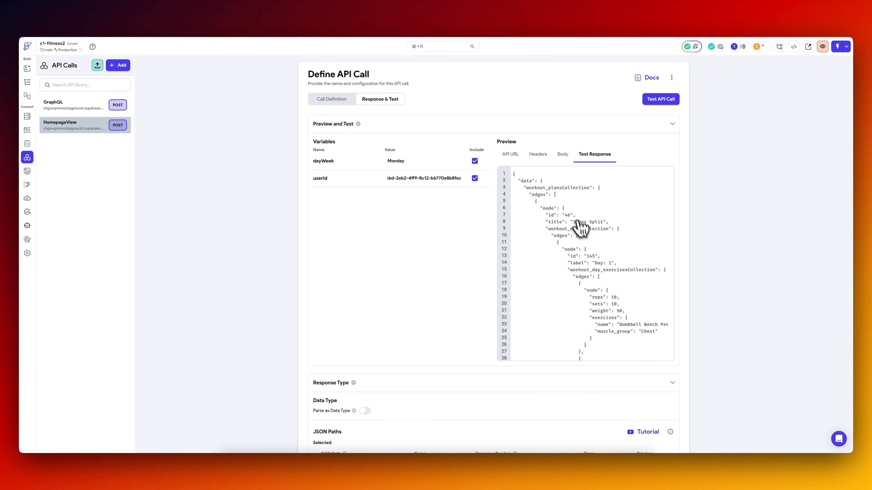
scroll(604, 280, down, 2)
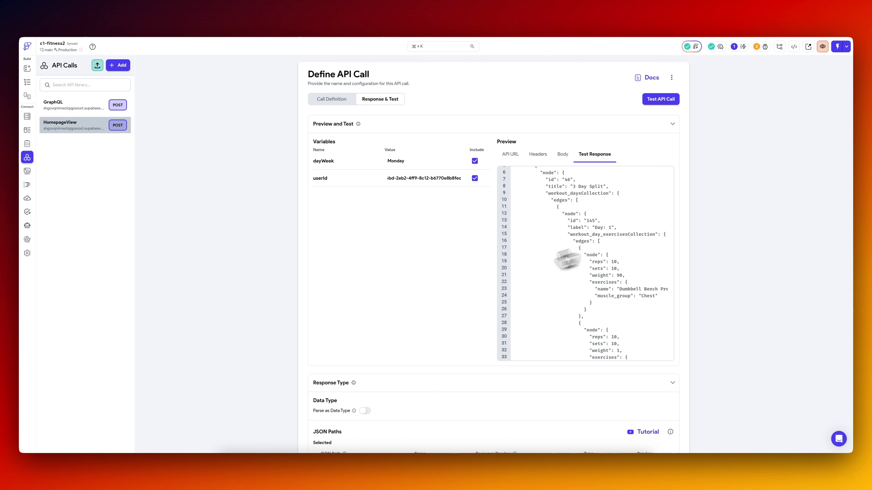
scroll(405, 308, down, 2)
scroll(405, 309, down, 4)
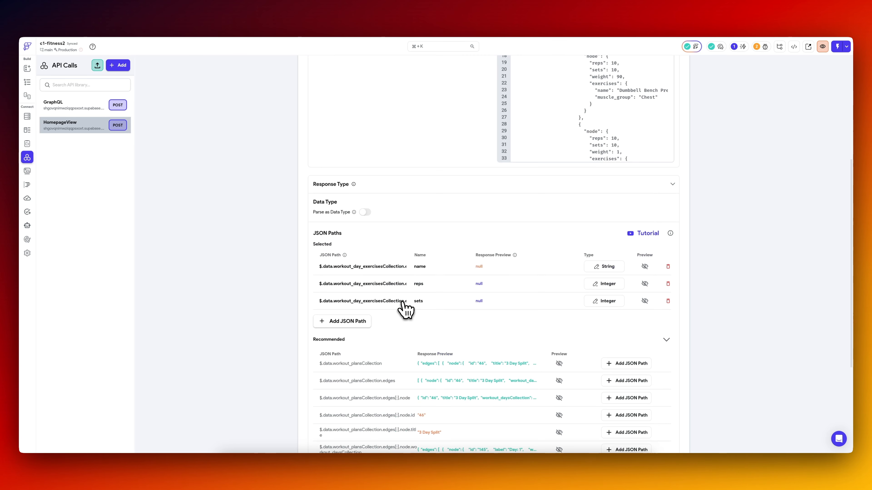
scroll(405, 309, down, 5)
scroll(461, 130, up, 5)
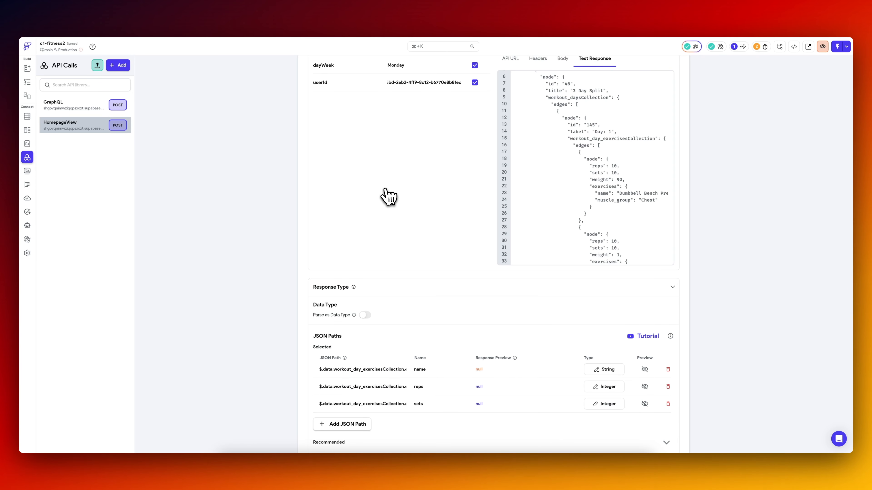
scroll(309, 288, down, 6)
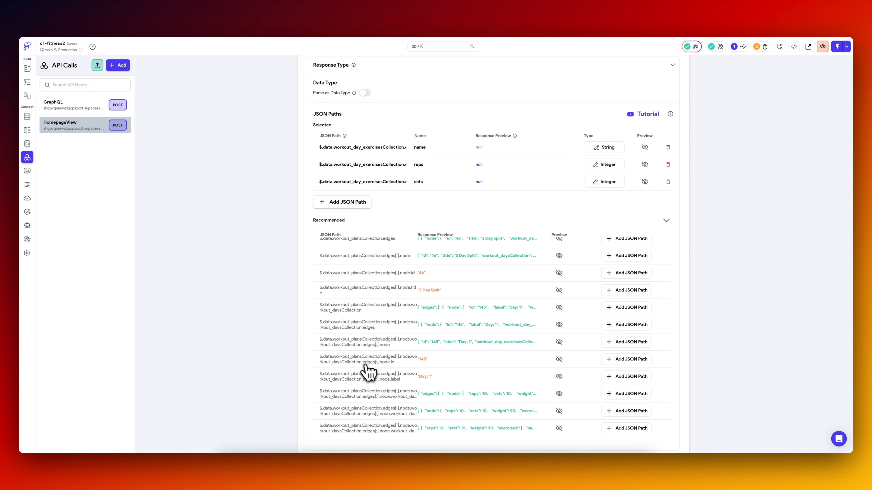
Preview the recommended path for the workout day exercises collection, add it as a JSON path named exercises, and save.
scroll(378, 348, down, 2)
click(485, 354)
scroll(469, 232, up, 7)
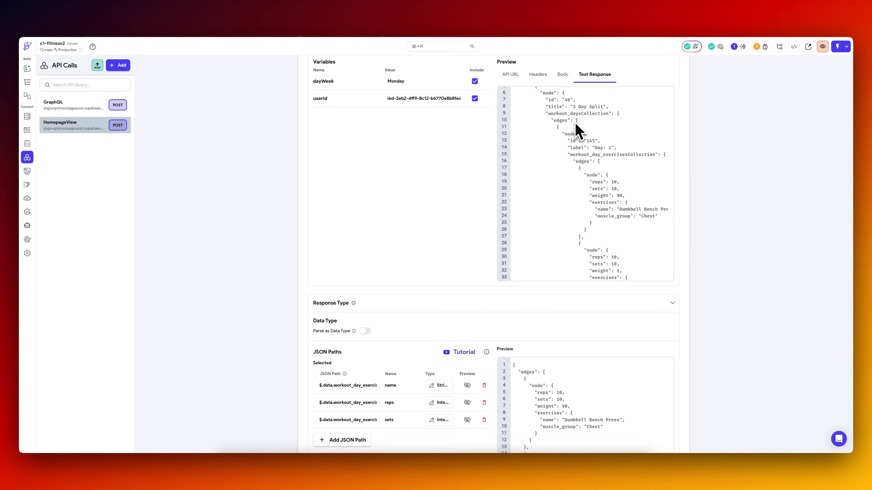
scroll(652, 254, up, 2)
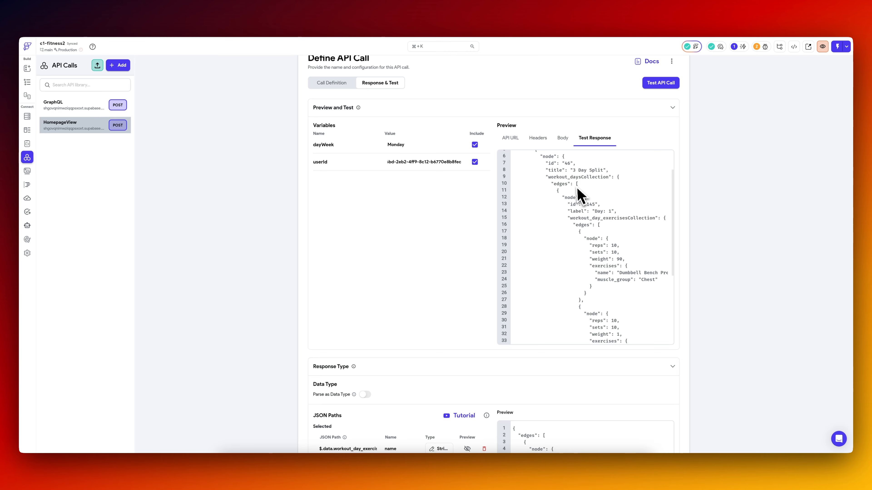
scroll(738, 271, down, 9)
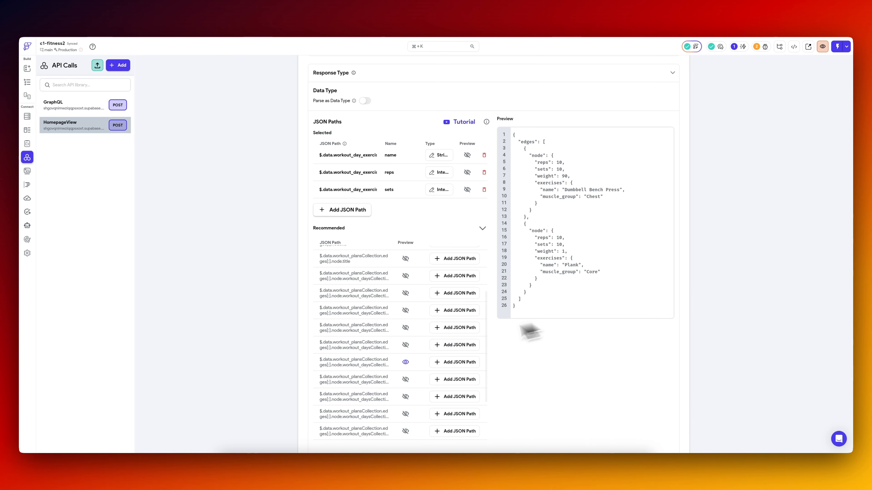
click(460, 364)
click(400, 199)
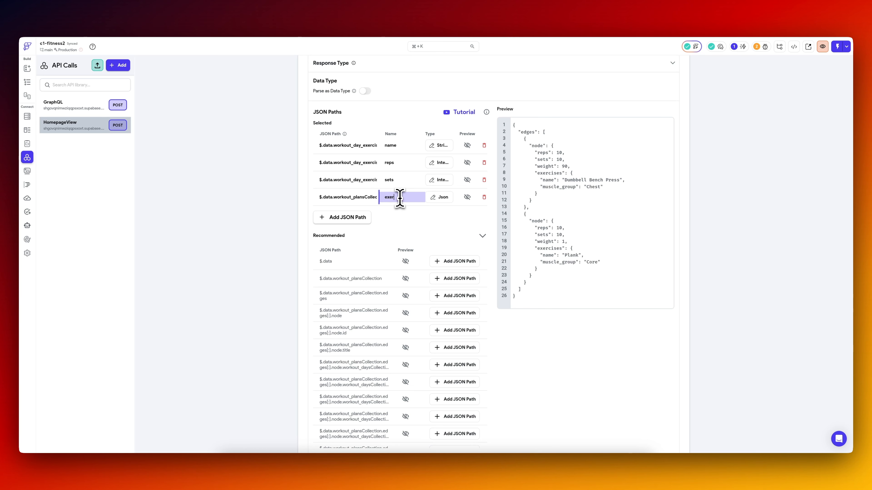
click(403, 224)
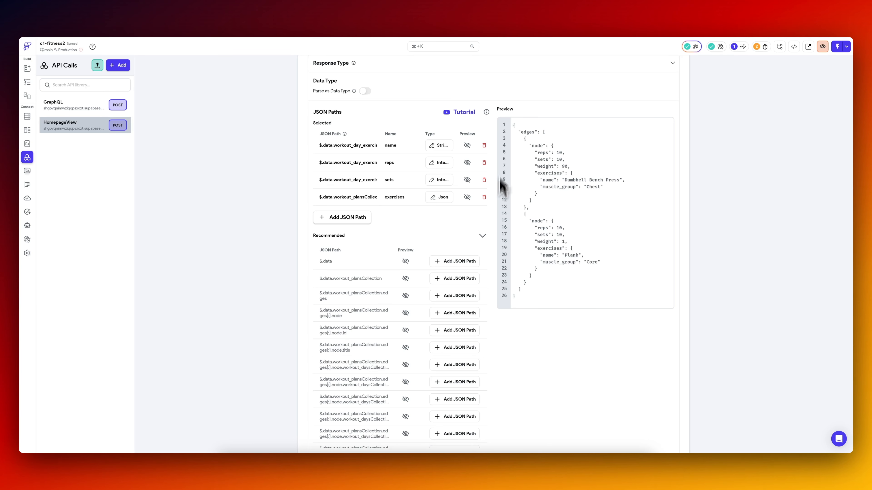
click(482, 236)
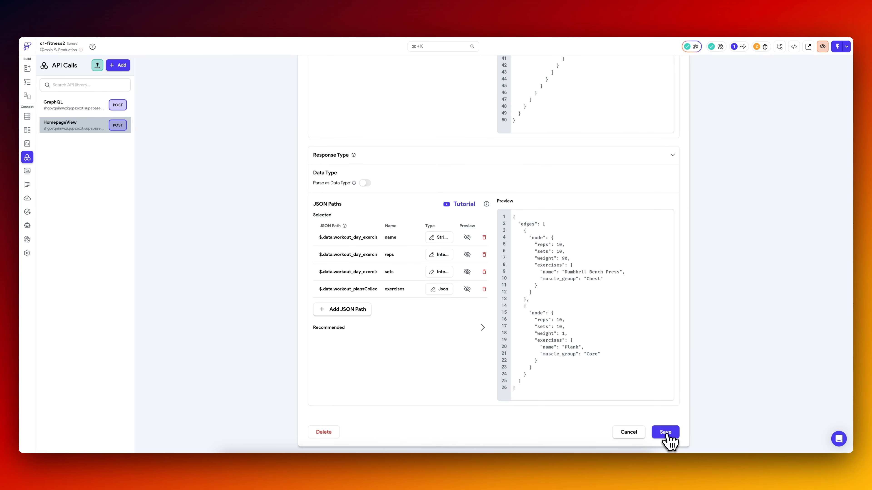
click(665, 431)
Retest the HomepageView call and remove the outdated name and reps JSON paths.
click(660, 100)
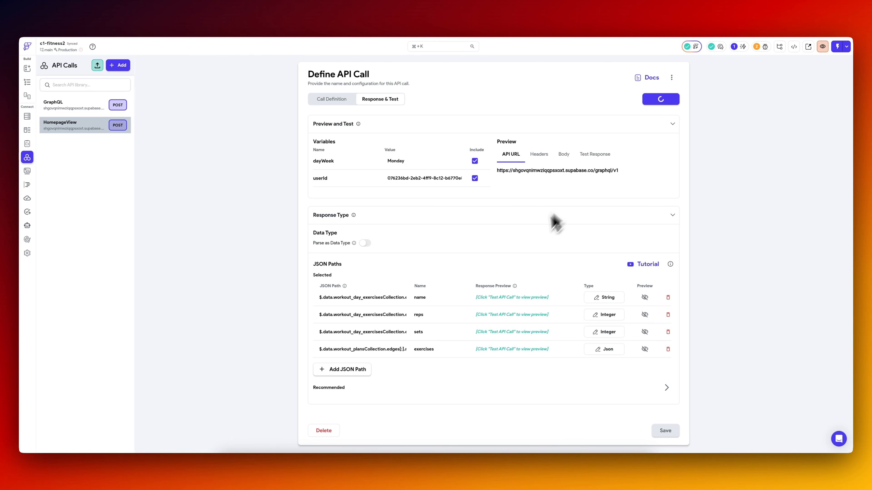
scroll(456, 299, down, 10)
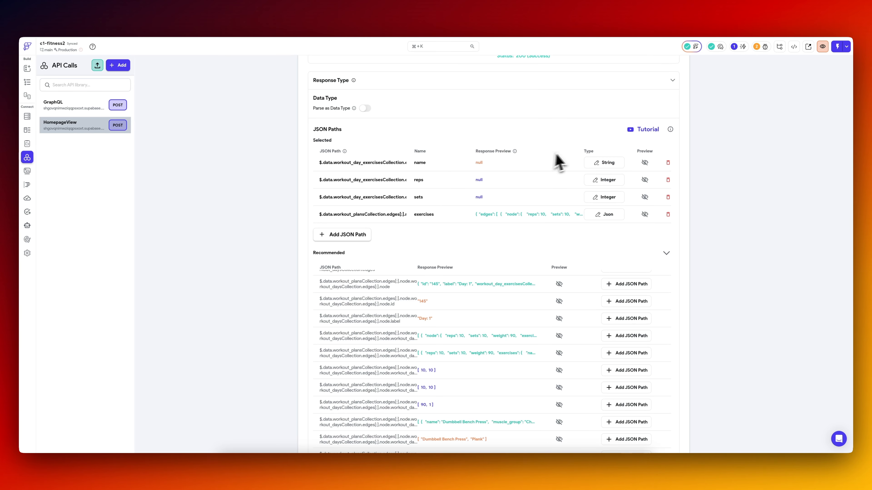
click(668, 163)
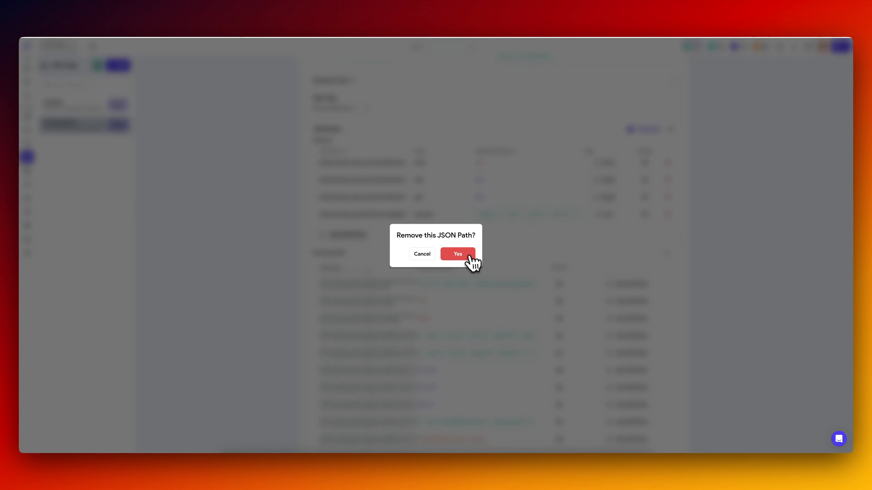
click(467, 256)
click(669, 163)
click(468, 255)
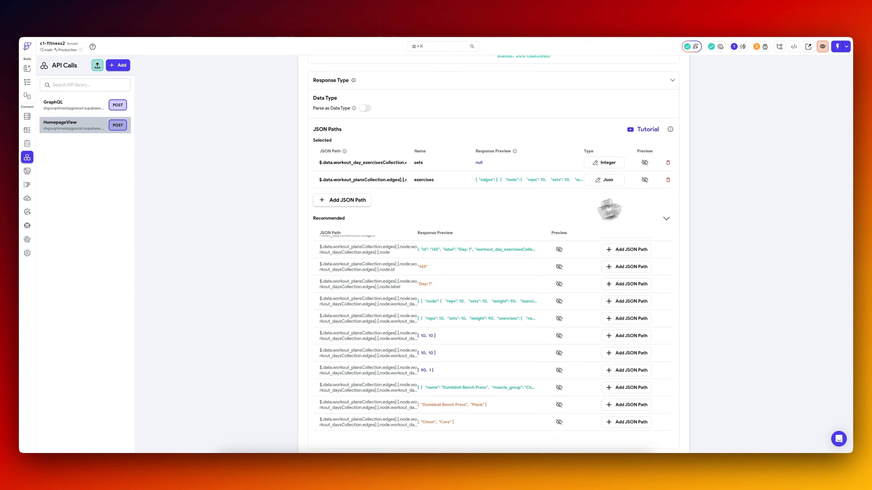
scroll(683, 268, up, 10)
On the home page, add a Card to the main Column and place a ListView inside it.
click(27, 83)
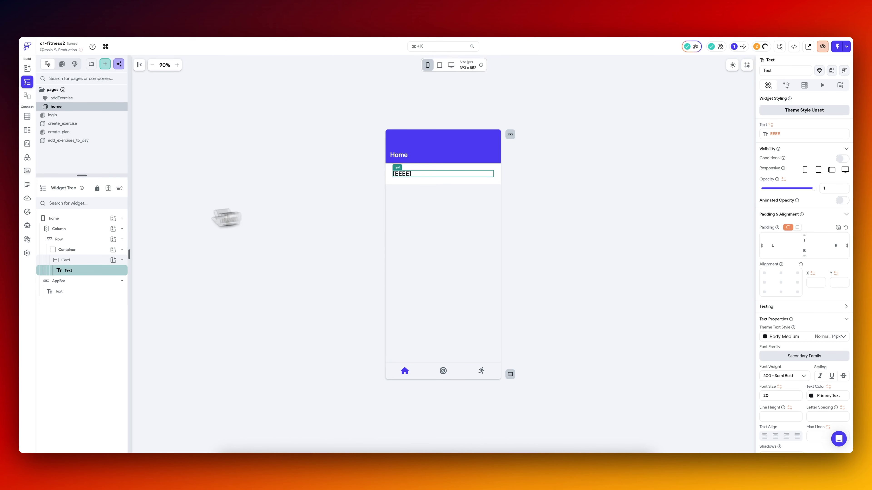
click(113, 232)
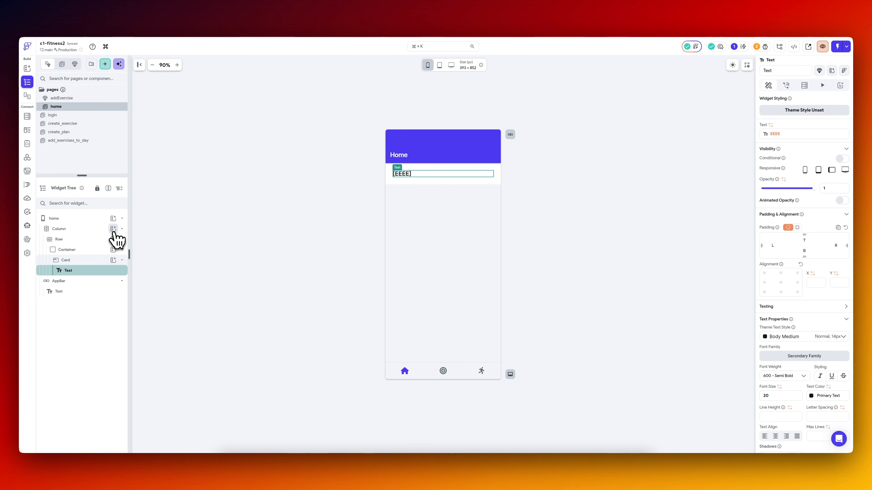
click(114, 232)
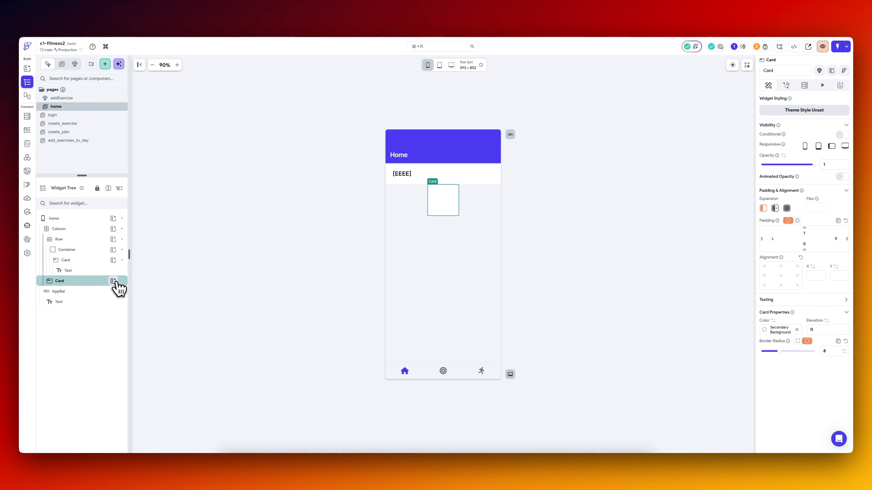
click(113, 281)
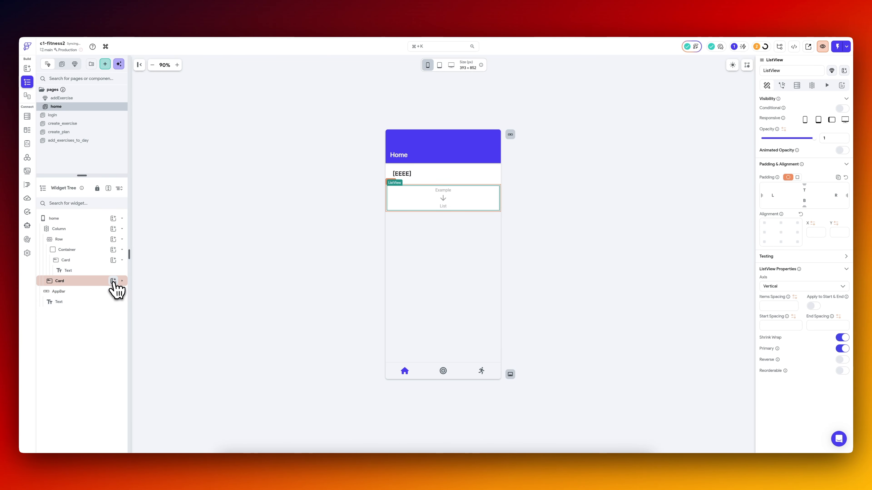
click(114, 281)
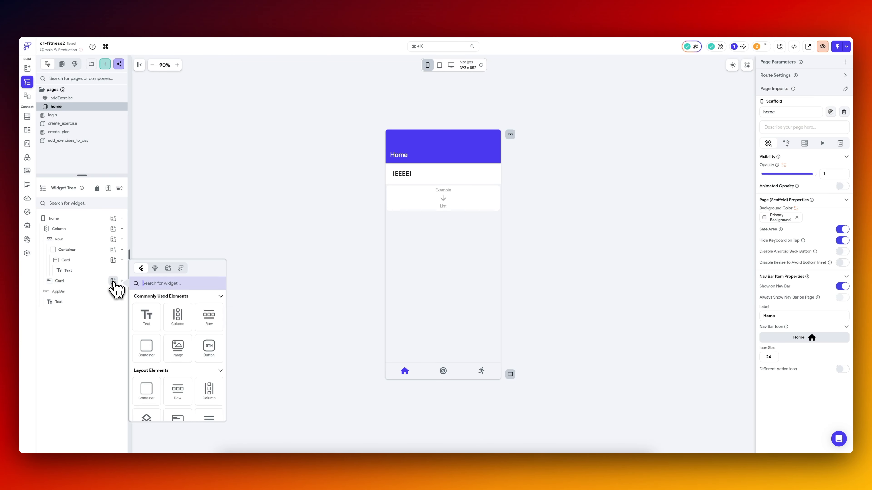
Add a Card inside the ListView and place a Text widget in that card.
click(115, 292)
text(card)
click(152, 326)
click(115, 303)
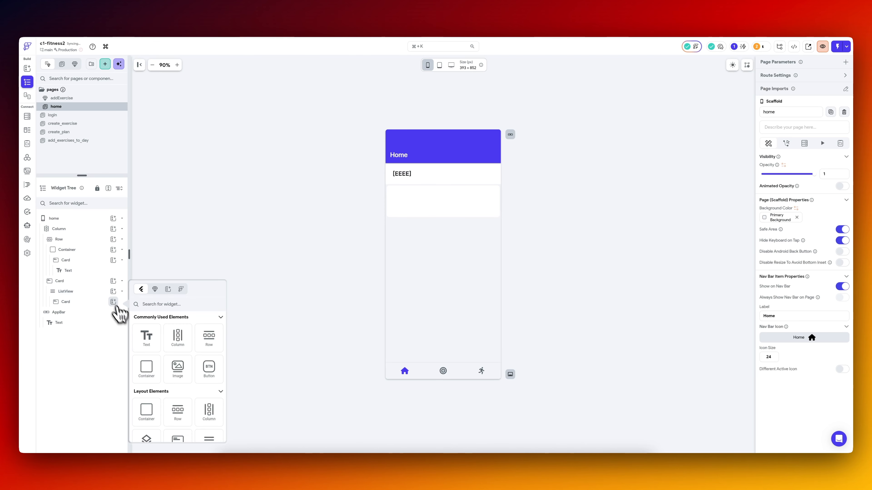
click(146, 348)
Add inner padding around the ListView card's content and set its text's font size to 18.
click(86, 303)
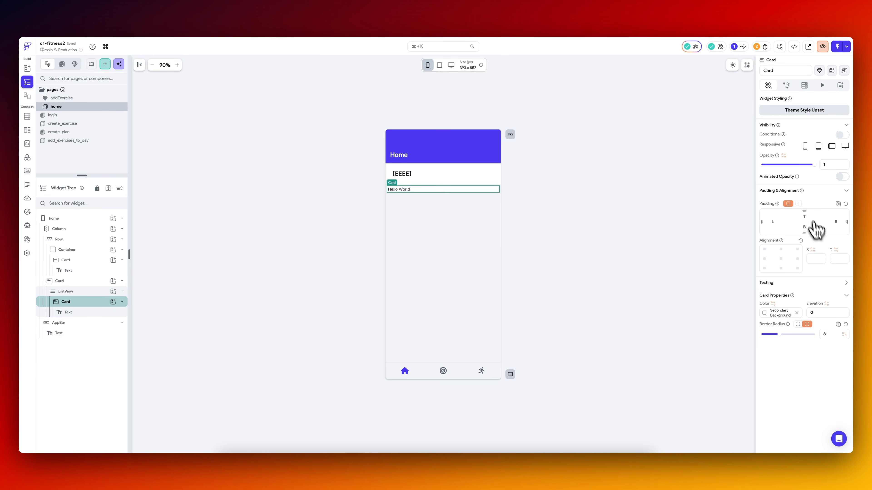
click(259, 249)
click(99, 313)
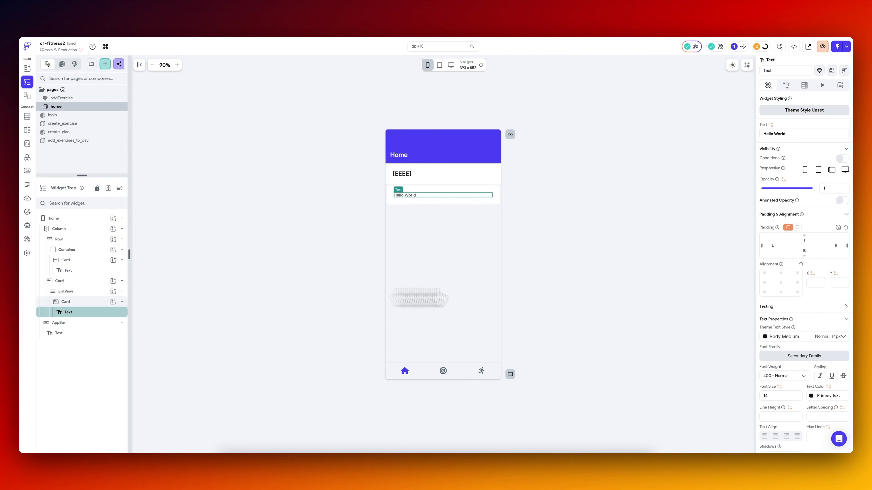
key(BackSpace)
text(5)
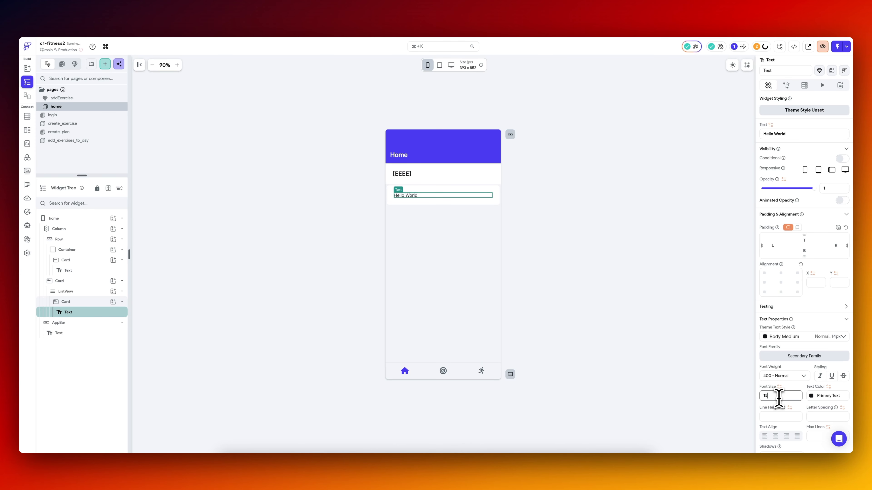
Wrap the Hello World text inside the ListView card in a Row.
right_click(94, 315)
click(120, 351)
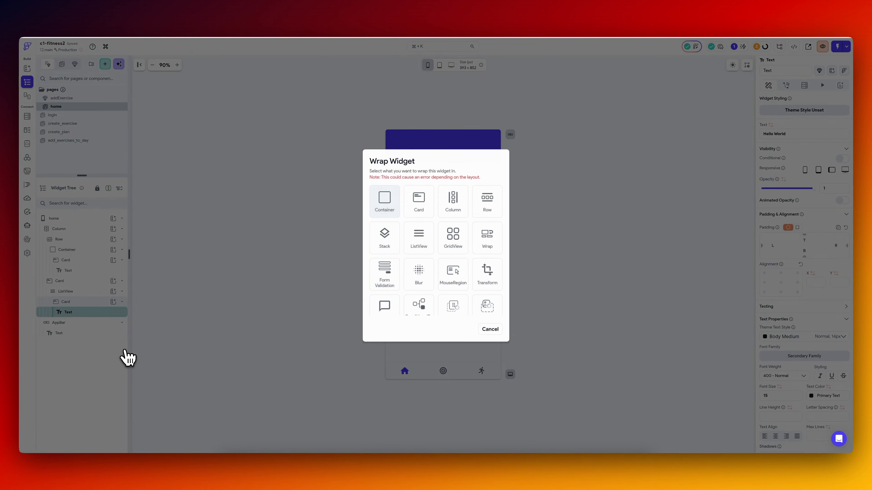
click(488, 213)
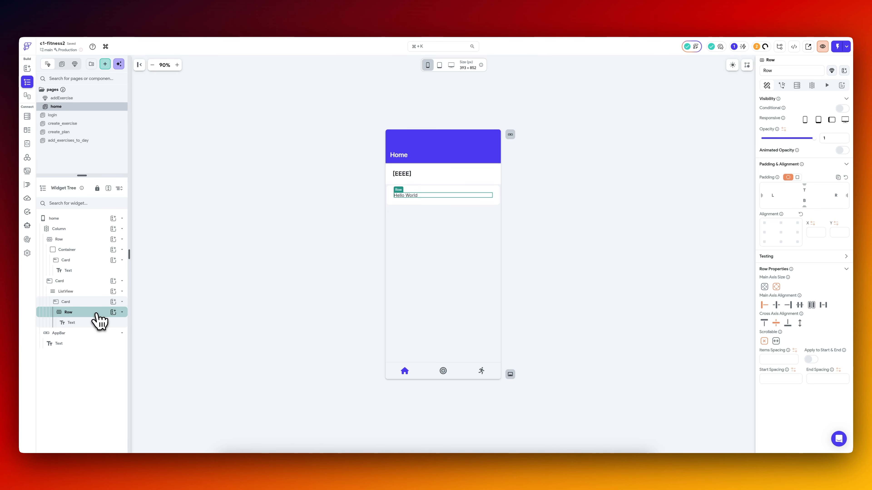
Add a Checkbox to the Row beside the text and set the Row's main axis alignment to space between.
click(113, 312)
text(ch)
click(178, 344)
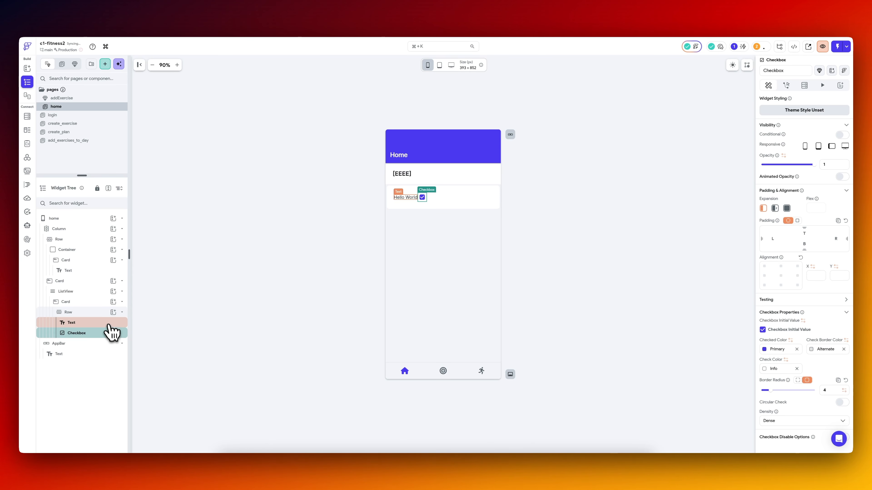
click(104, 312)
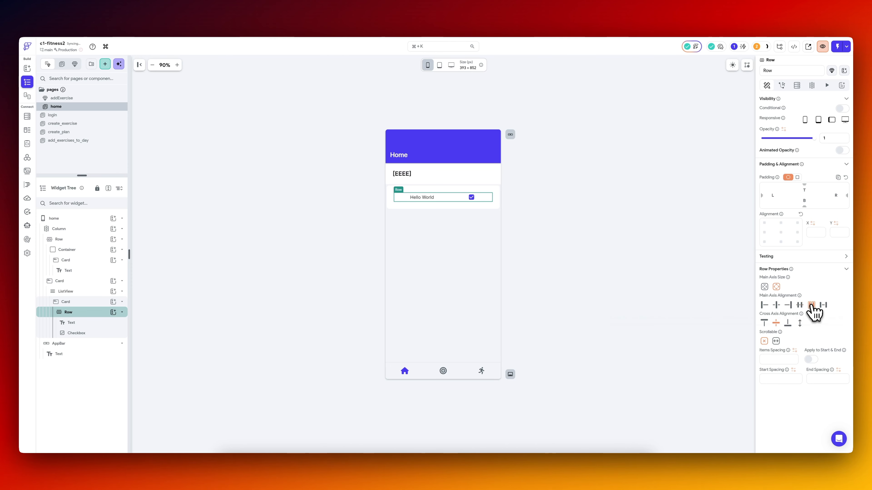
click(823, 305)
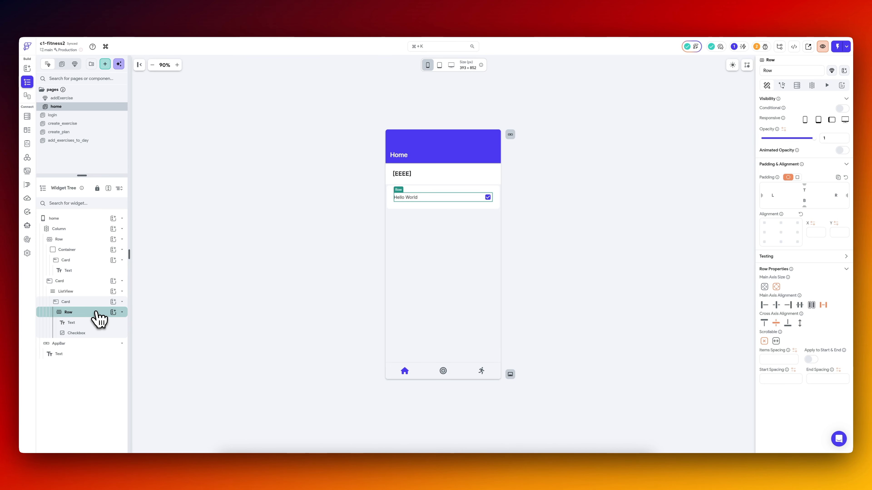
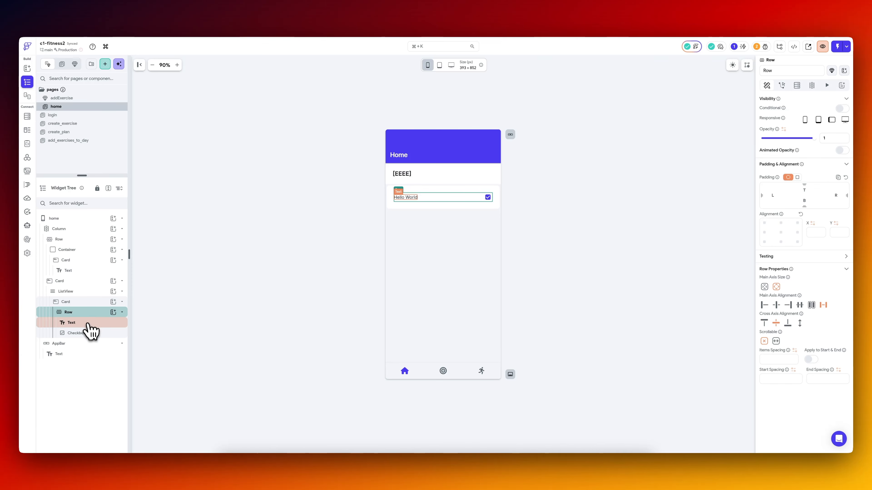
click(113, 314)
text(con)
key(Return)
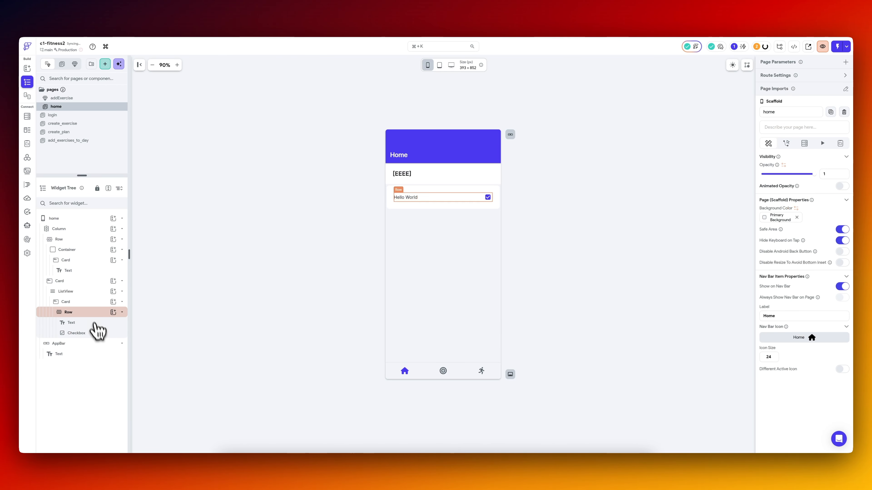
click(98, 312)
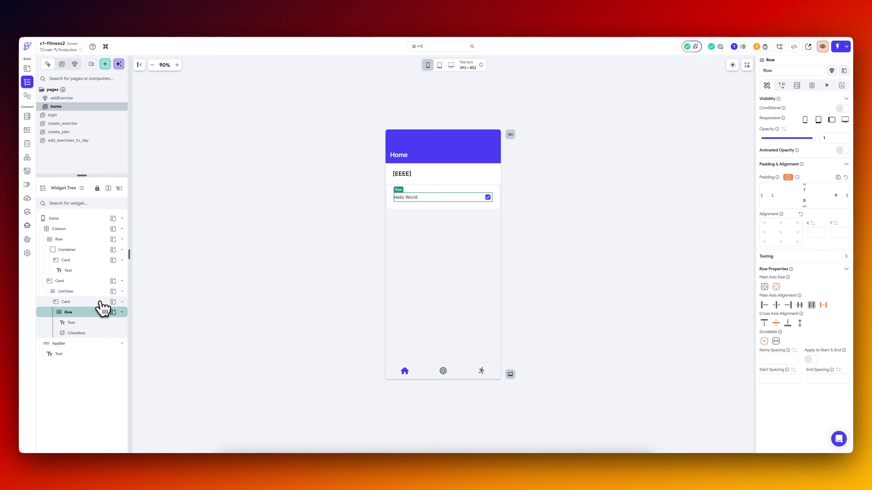
Add a ListView to the list's Card, wrapping it together with the existing Row in a Column.
click(98, 302)
click(114, 302)
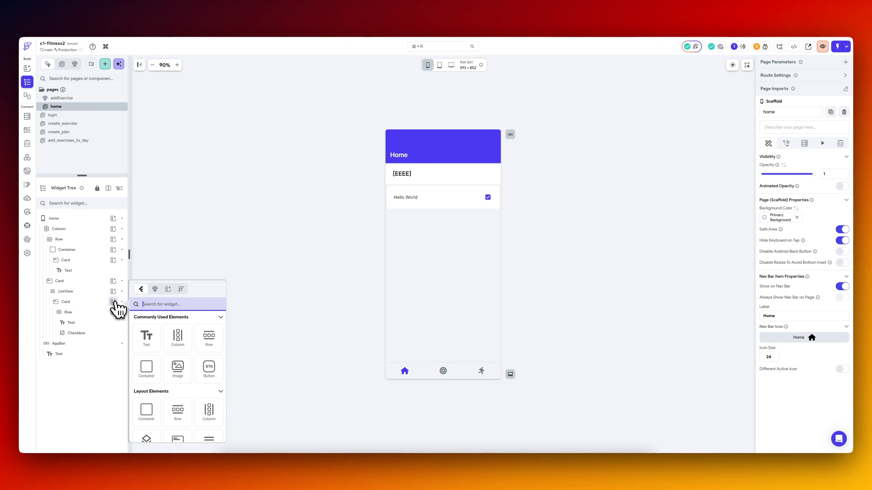
text(list)
click(148, 341)
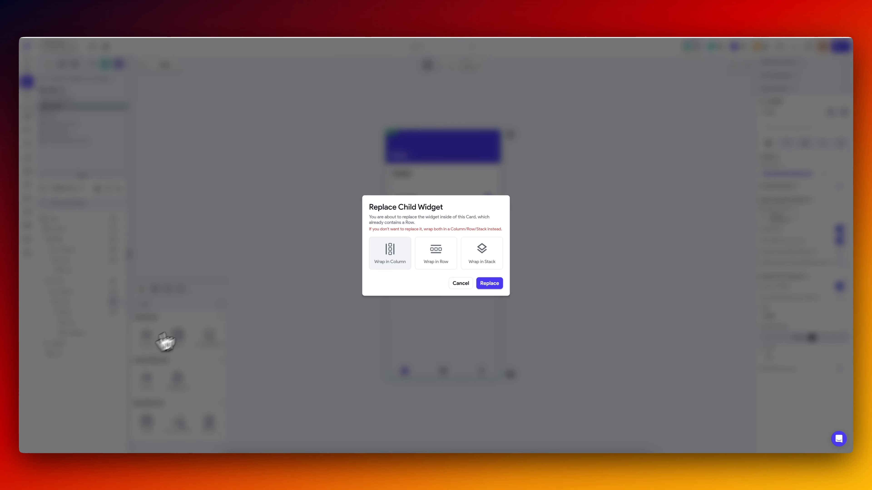
key(Return)
Add a Card inside the nested ListView below the Hello World row.
click(101, 354)
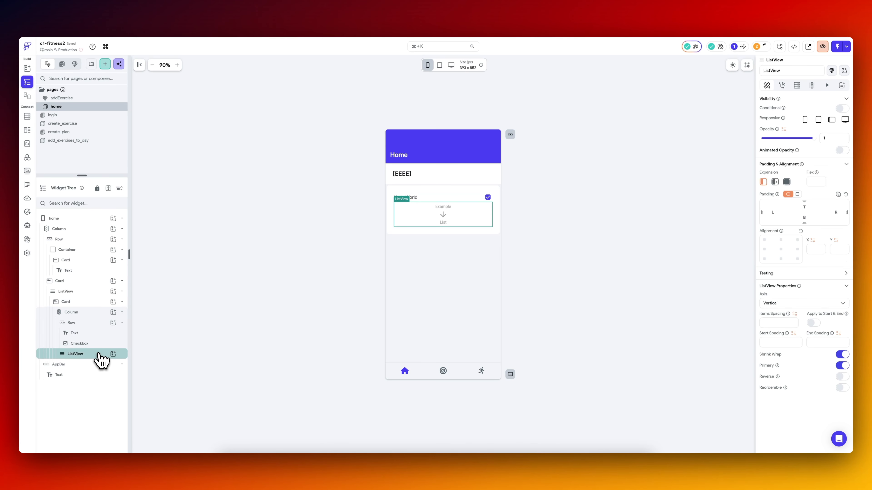
click(113, 353)
text(card)
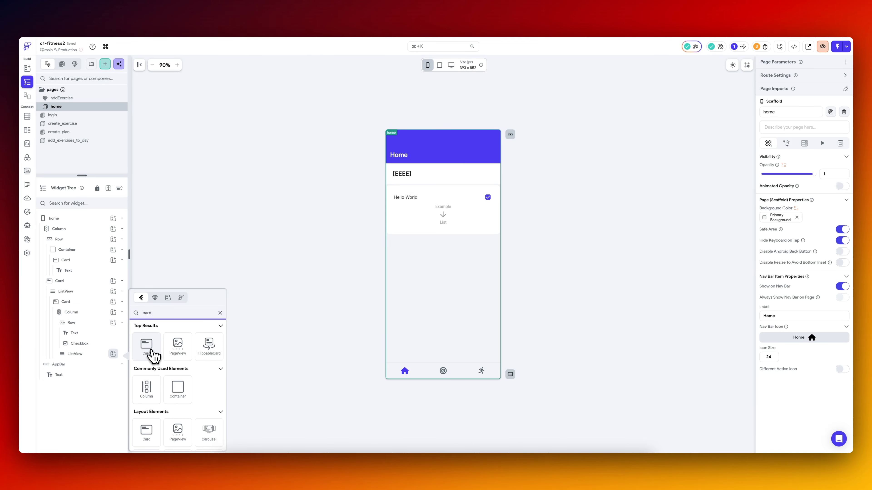
click(146, 350)
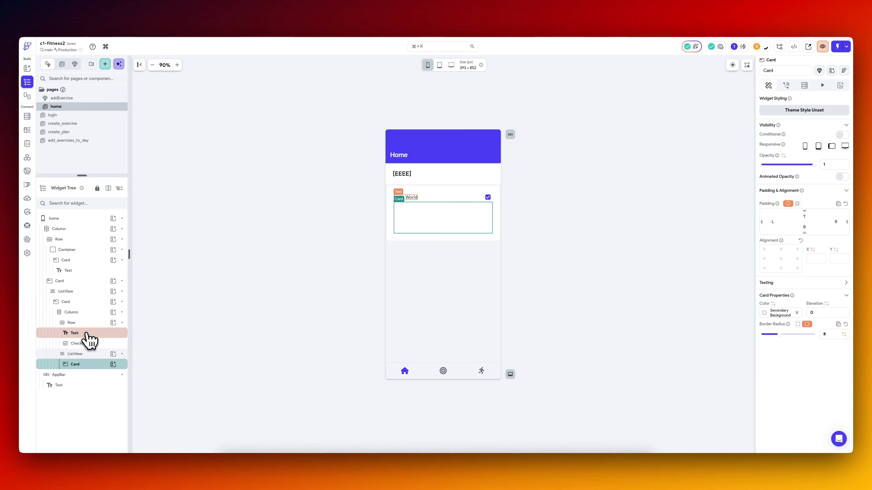
Add a Row to the nested ListView's Card and place a Text widget and a Checkbox in it.
click(113, 364)
text(ro)
click(154, 345)
click(114, 375)
click(147, 347)
click(113, 374)
text(check)
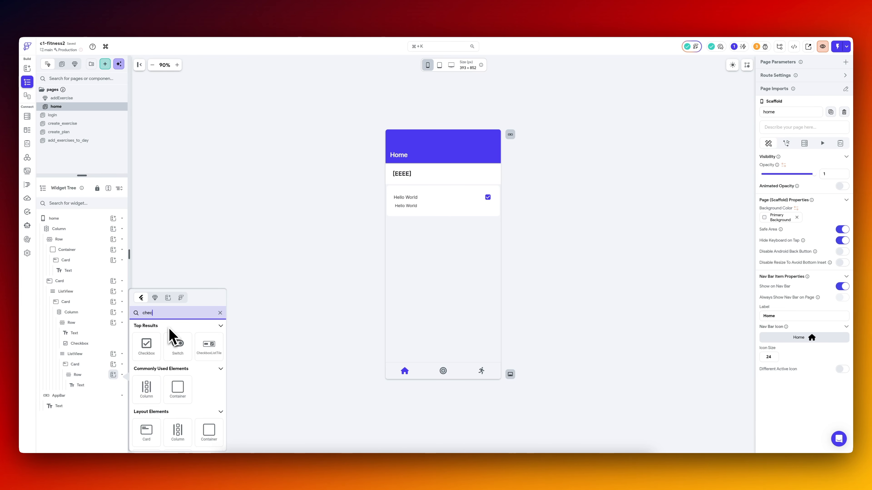
click(146, 343)
Set the nested Card's padding to a uniform 20.
click(99, 365)
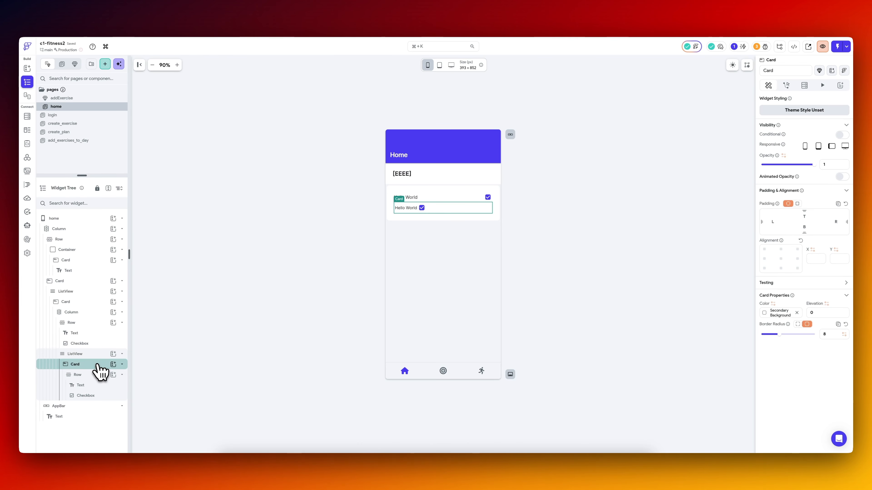
click(797, 204)
text(20)
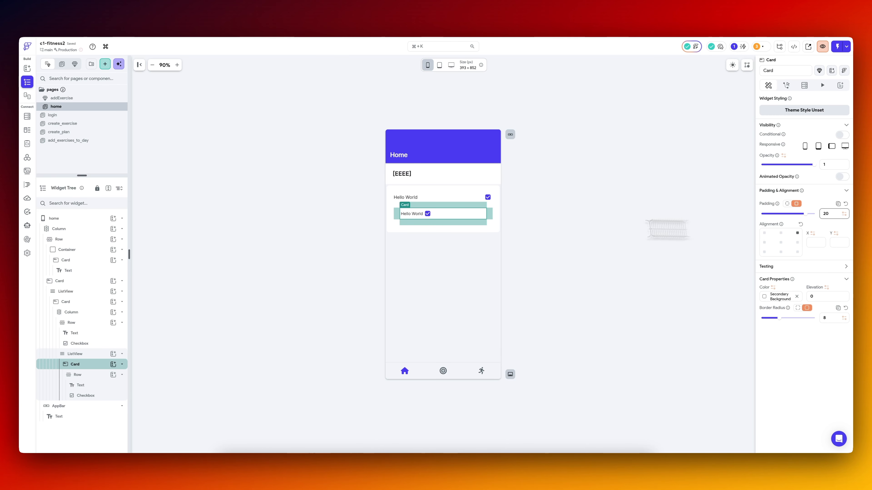
click(305, 230)
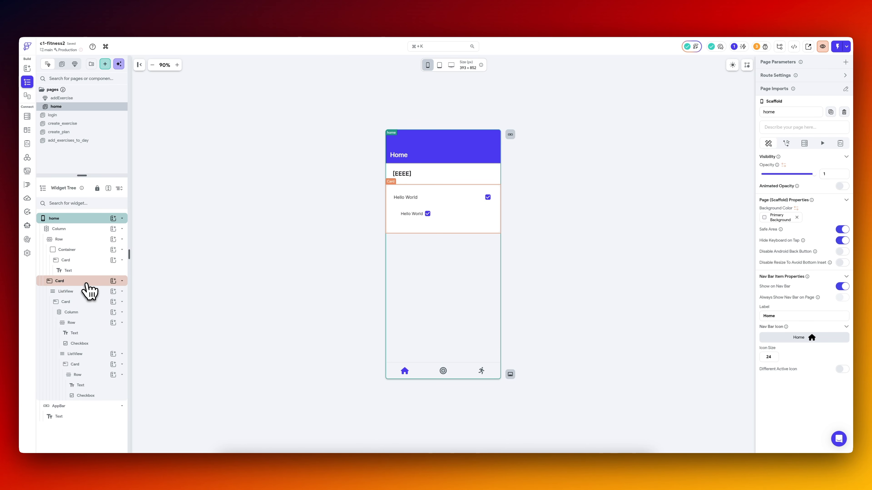
Wrap the outer ListView's Card in a Container and give the Container a uniform padding of 20.
click(88, 302)
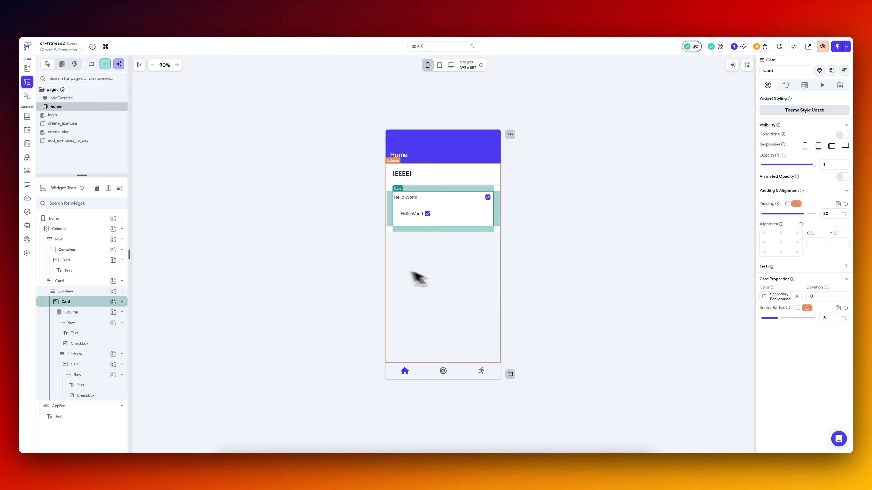
right_click(83, 308)
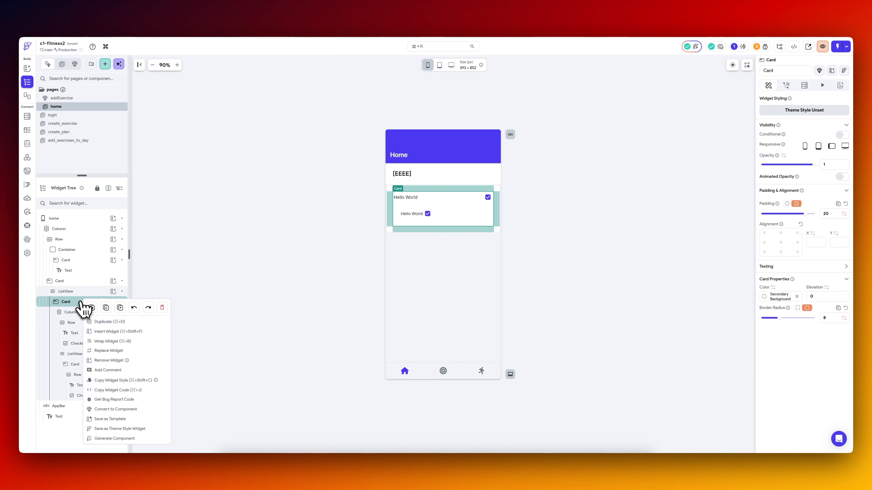
click(91, 307)
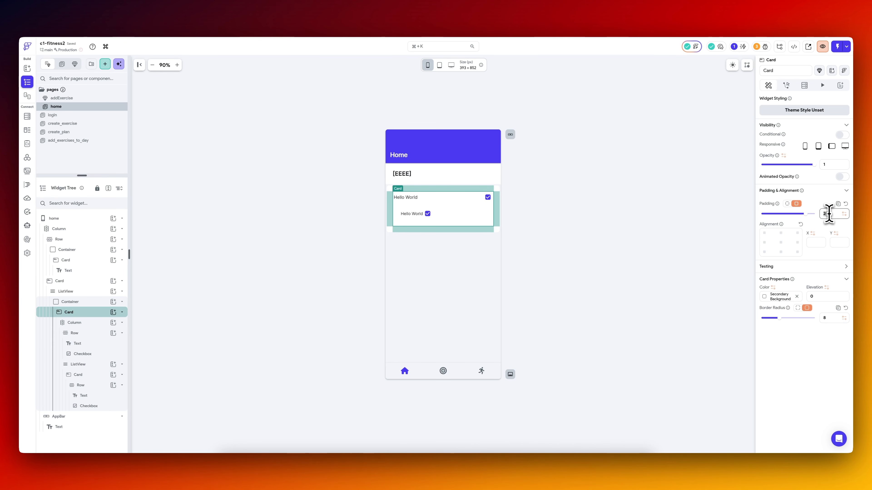
click(84, 302)
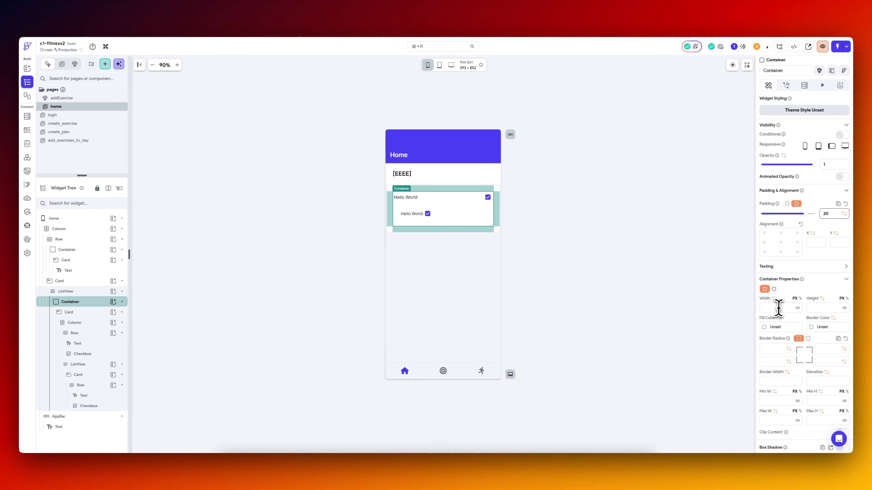
Give the Container a uniform border radius of 8, a border width of 1 and the Alternate border color.
scroll(780, 309, down, 2)
click(807, 277)
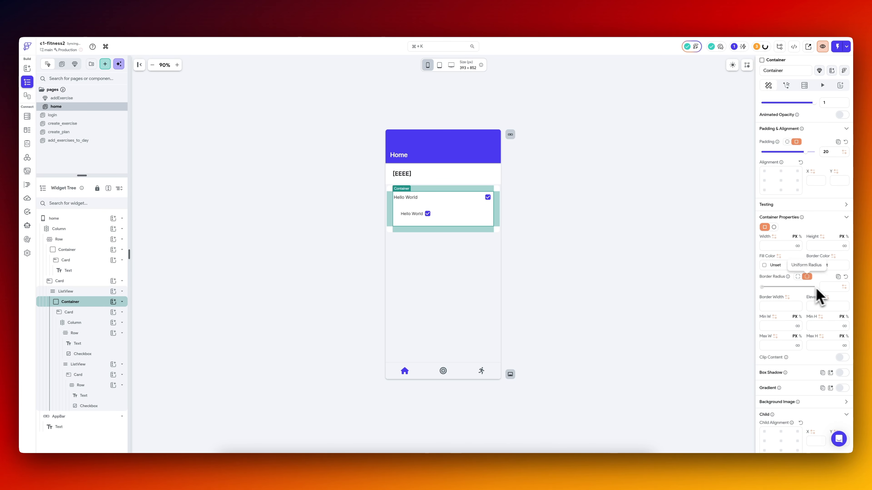
click(784, 306)
text(1)
scroll(784, 305, down, 2)
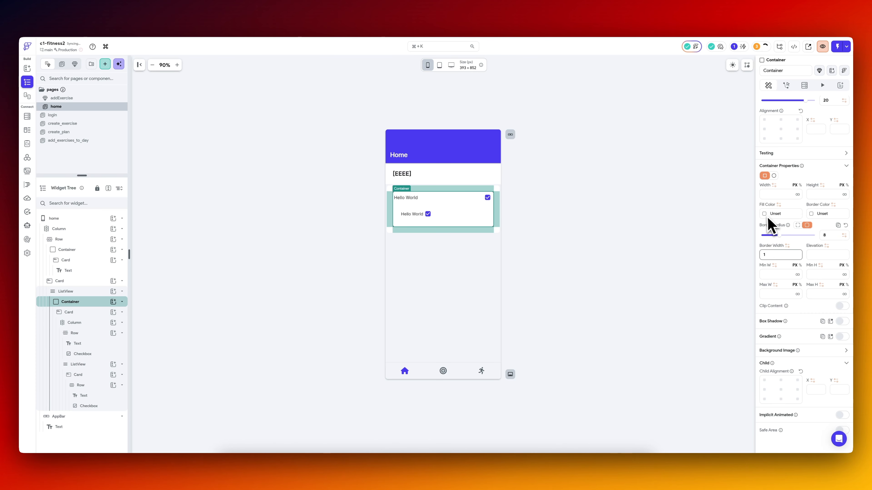
click(822, 214)
click(737, 375)
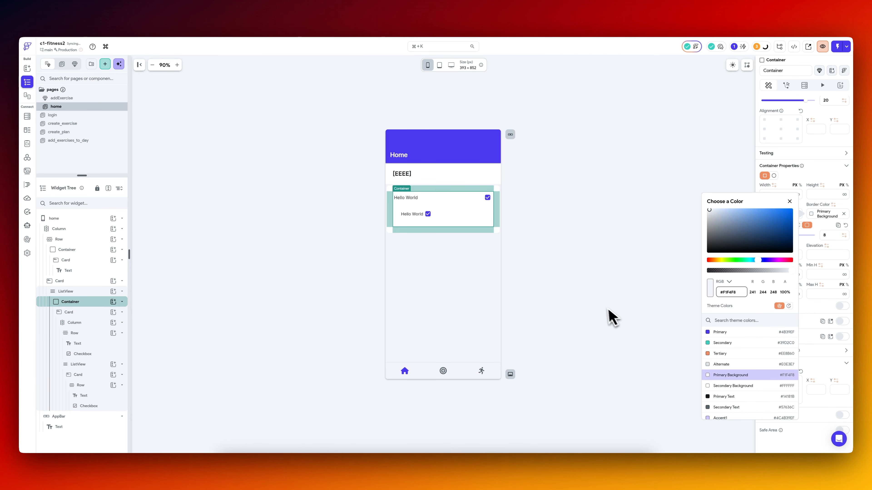
click(588, 230)
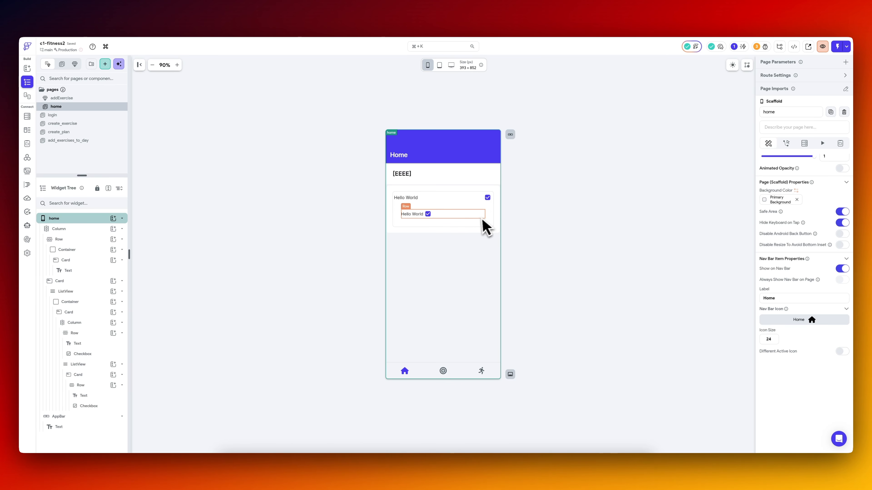
Add uniform padding to the Card inside the bordered Container.
click(493, 216)
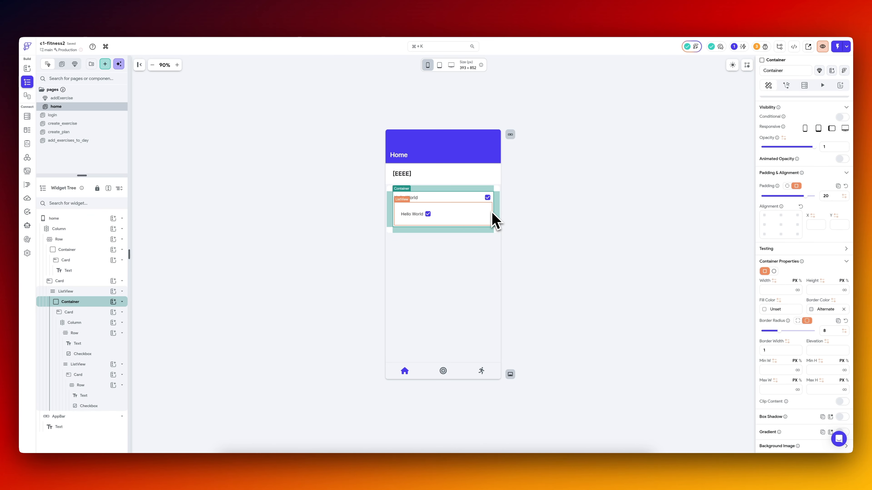
click(77, 312)
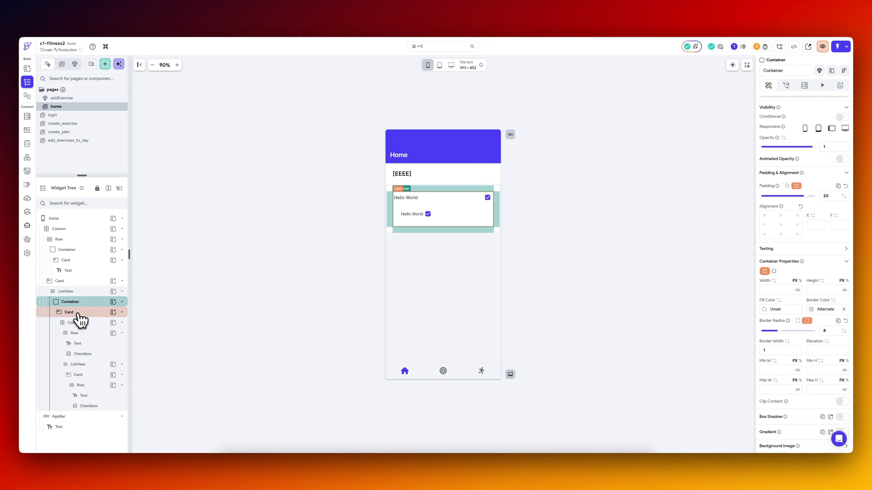
click(616, 227)
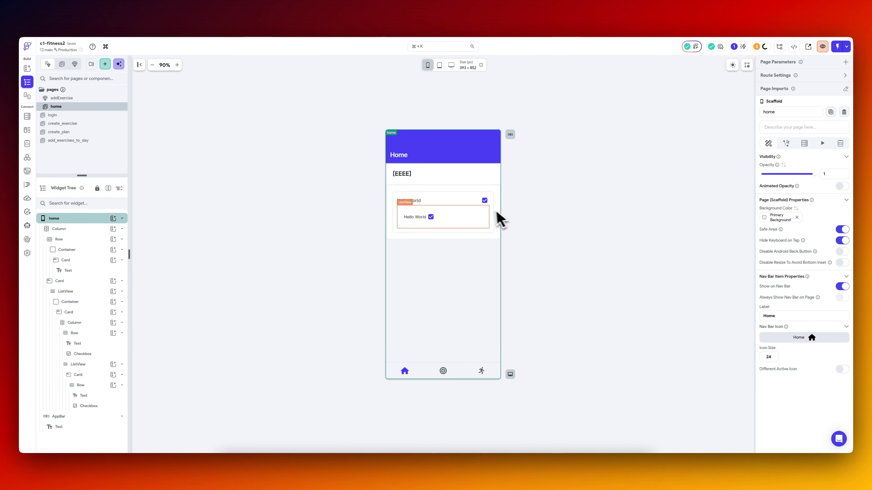
Set the upper Hello World text's font size to 16 and the nested Row's main axis alignment to space between.
click(409, 201)
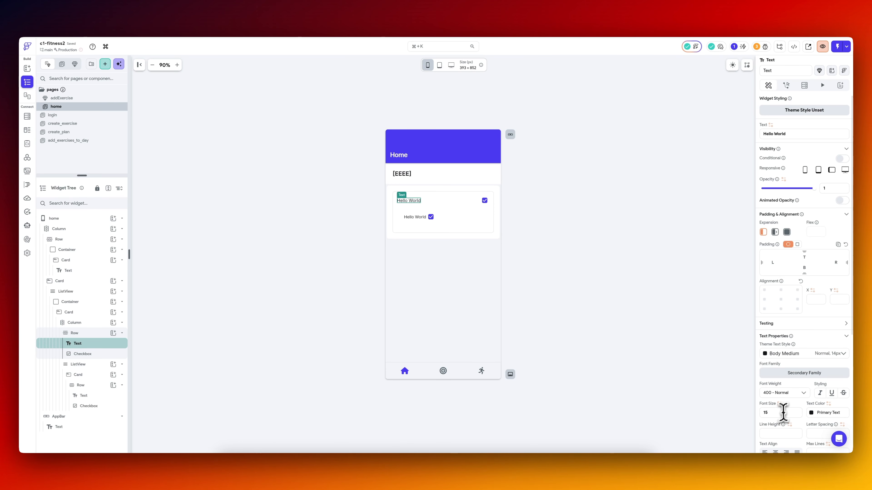
click(444, 218)
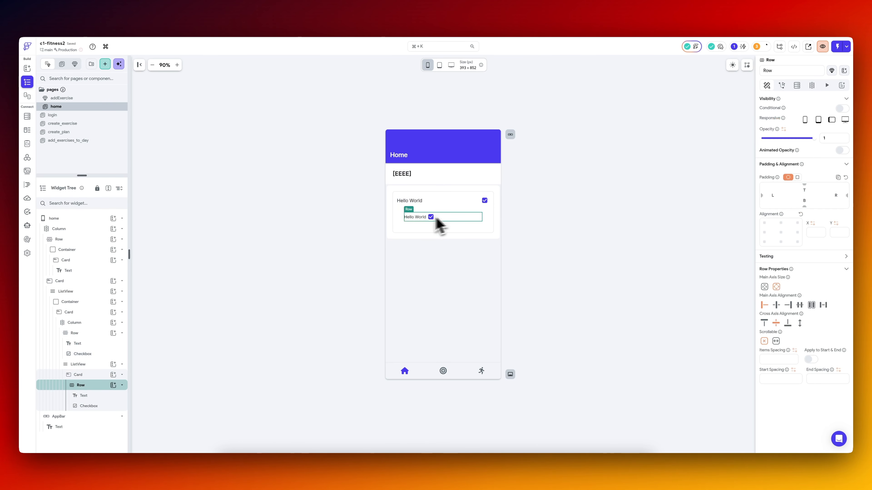
click(823, 305)
click(566, 237)
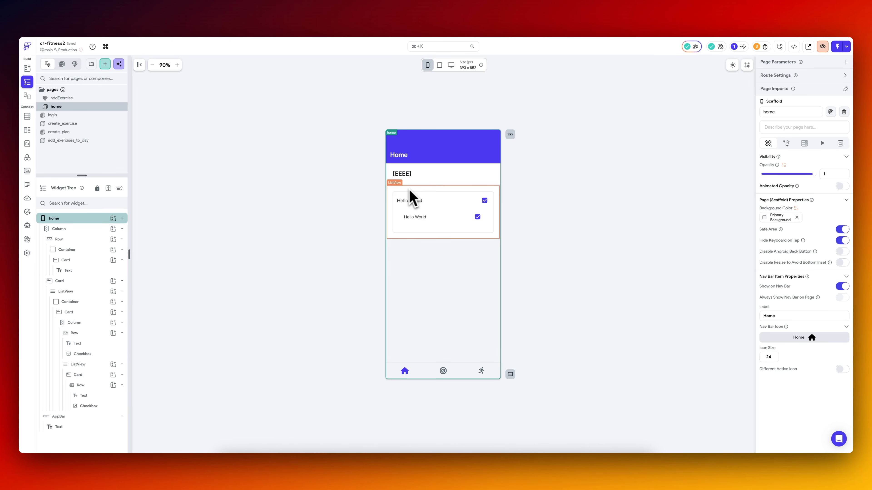
Add a backend query to the outer ListView that uses the HomepageView API call.
click(83, 292)
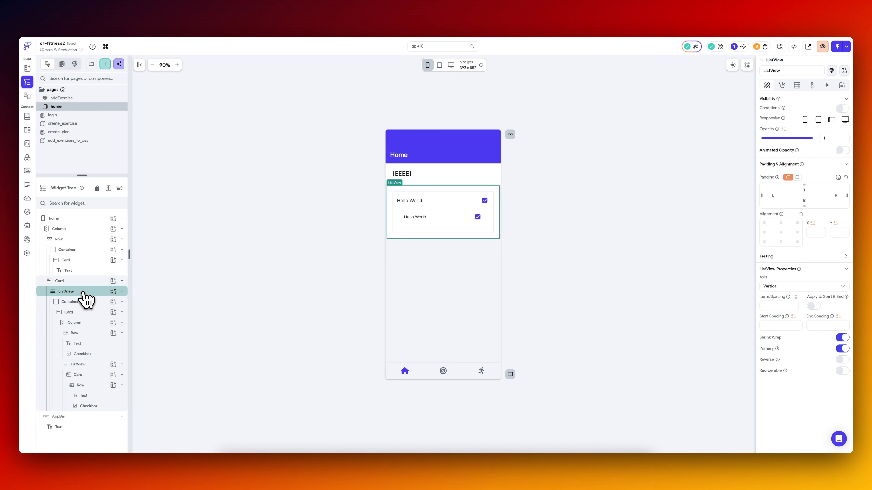
click(799, 87)
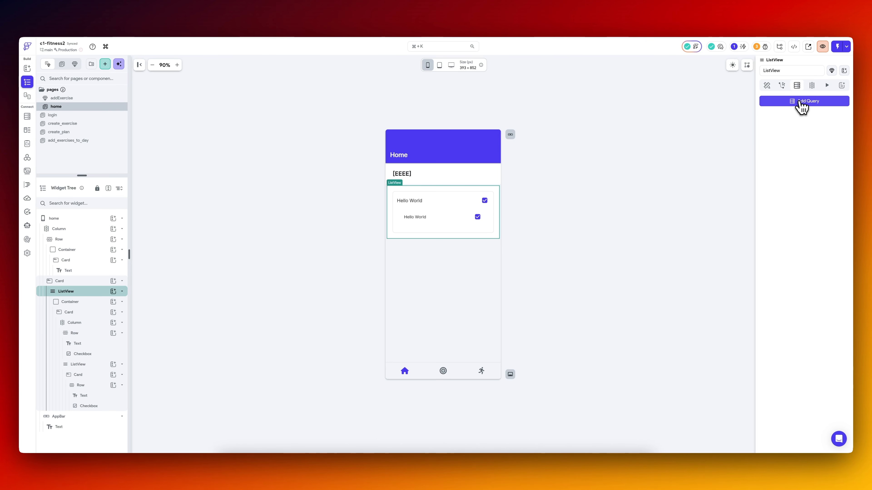
click(800, 101)
click(683, 159)
click(693, 127)
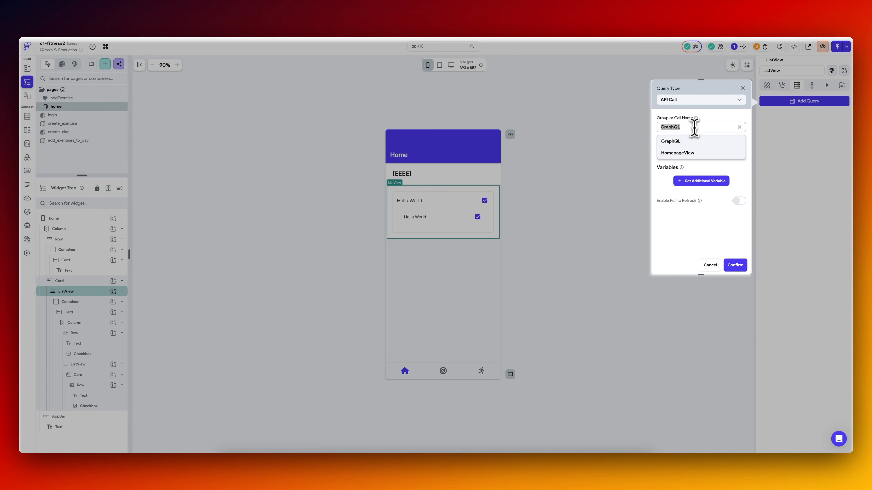
click(691, 155)
Add the dayWeek variable to the HomepageView query and set its value to a date formatted as EEEE.
click(708, 181)
click(698, 210)
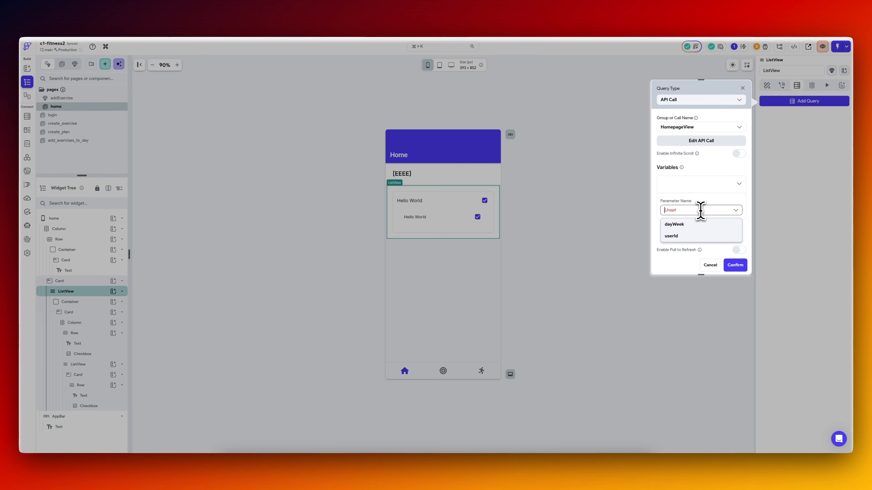
click(690, 229)
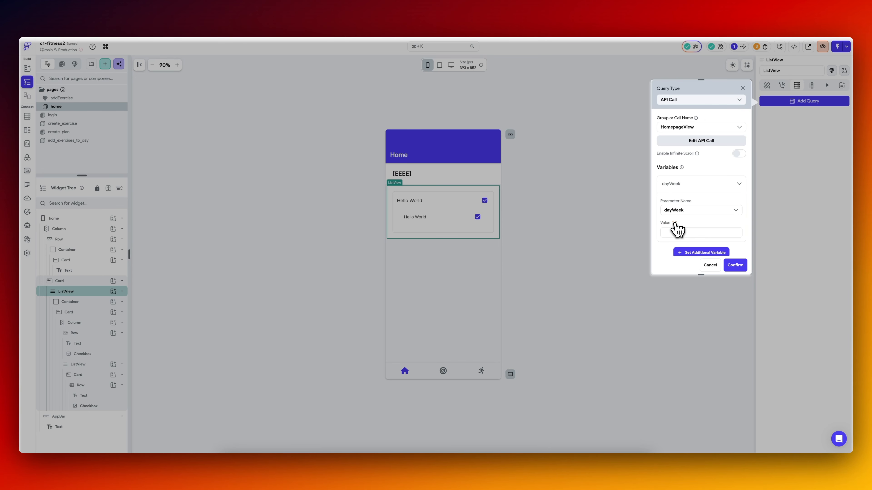
click(677, 231)
click(622, 282)
click(601, 265)
click(602, 285)
click(602, 289)
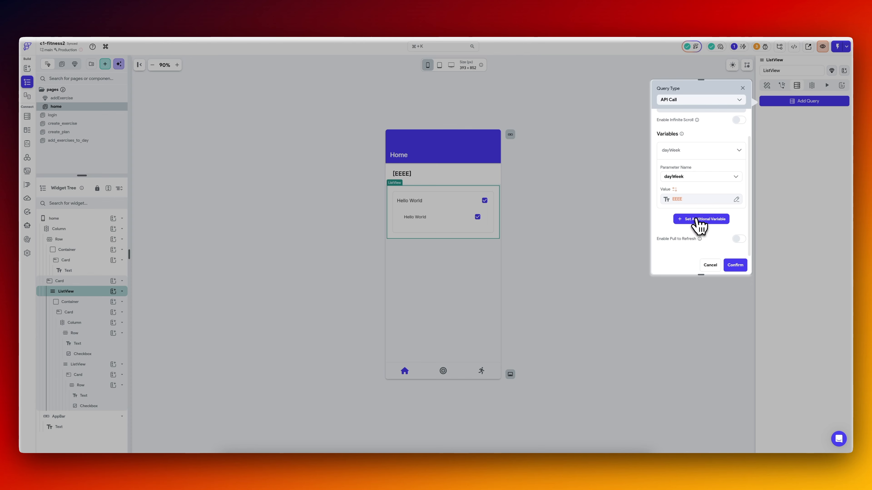
Add the userId variable to the HomepageView query and confirm the query.
click(697, 219)
click(683, 223)
click(684, 231)
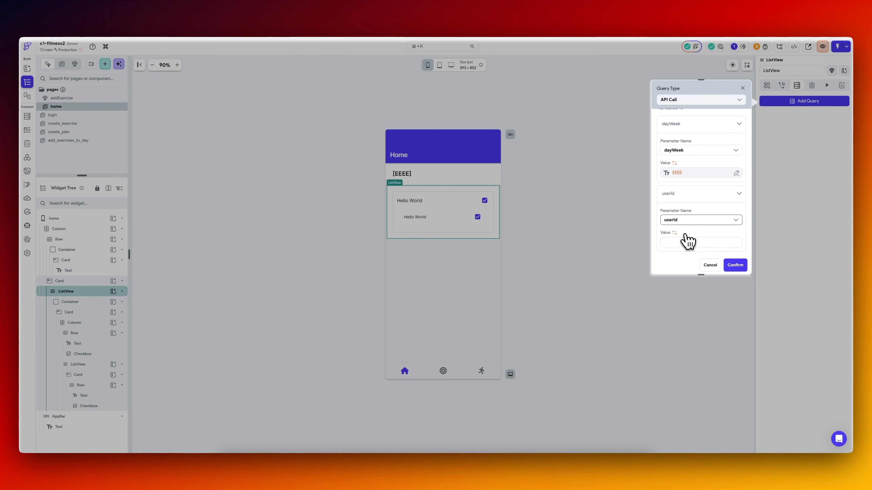
scroll(686, 240, down, 2)
click(734, 265)
click(409, 201)
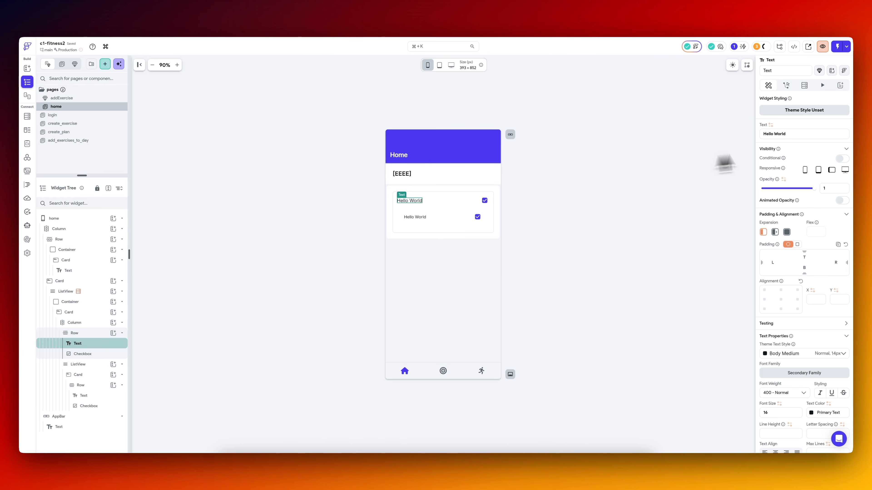
click(771, 125)
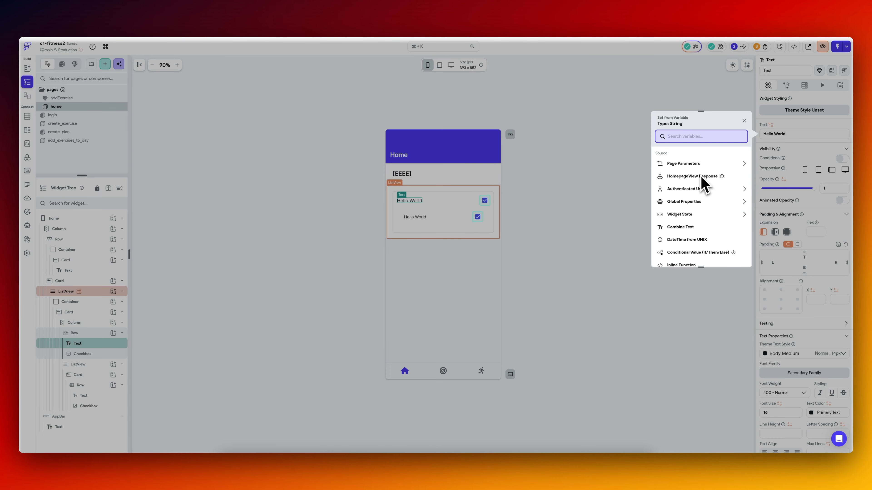
click(100, 291)
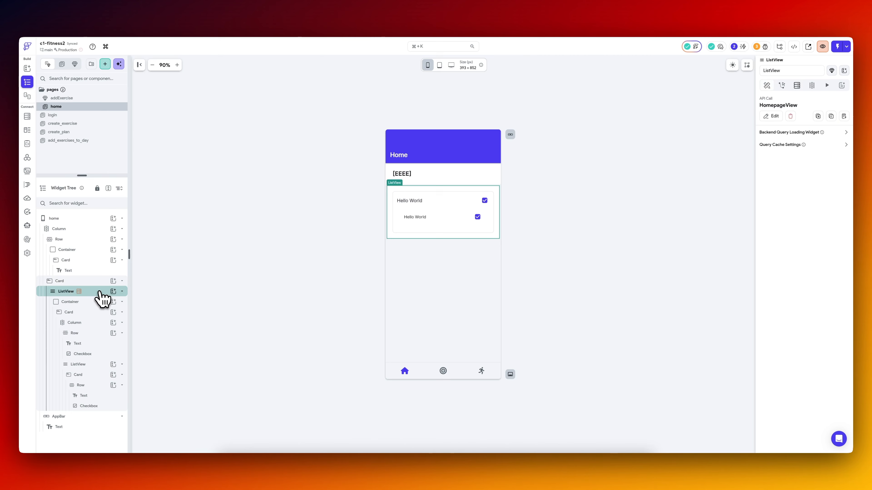
Generate the outer ListView's children from the HomepageView response's predefined path exercises, with the variable name exercisesRecord, and save.
click(811, 85)
click(802, 159)
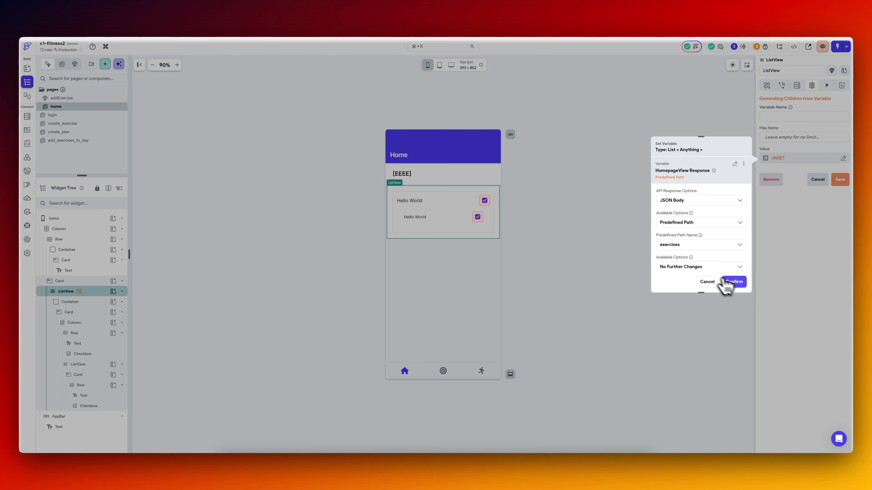
click(734, 282)
click(793, 117)
text(exercisesVariable)
click(840, 179)
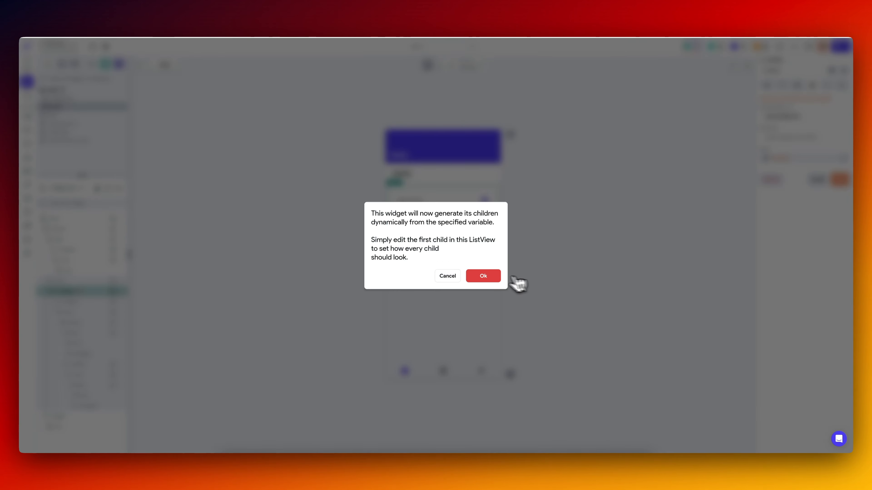
click(494, 280)
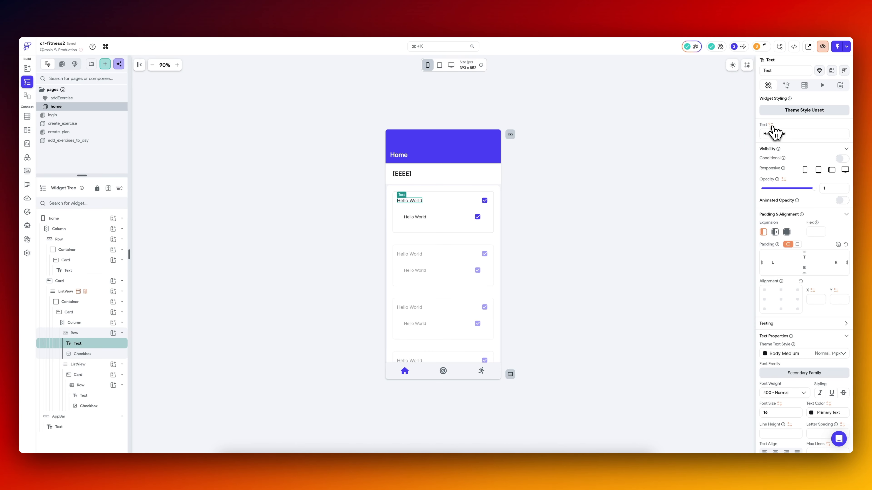
Bind the upper Hello World text to the exercisesRecord item's JSON path $.node.exercises.name, rerunning the Supabase GraphiQL query to check the response structure.
click(771, 125)
click(690, 196)
click(706, 169)
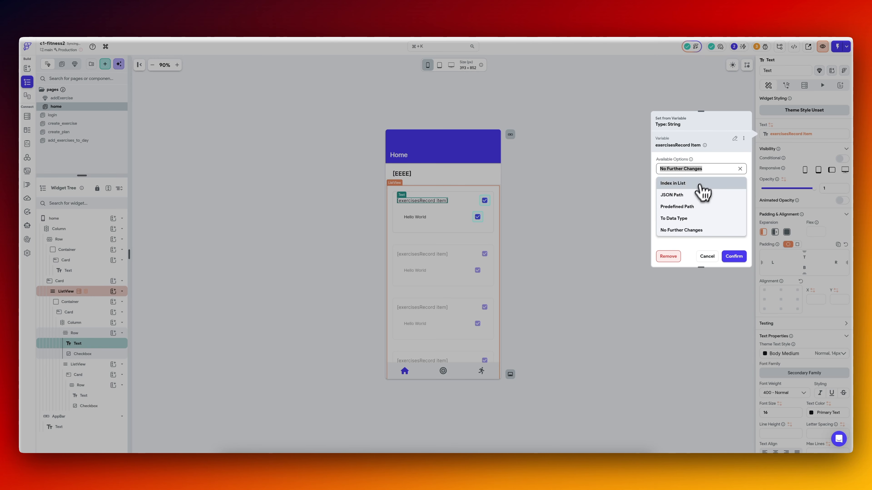
click(690, 195)
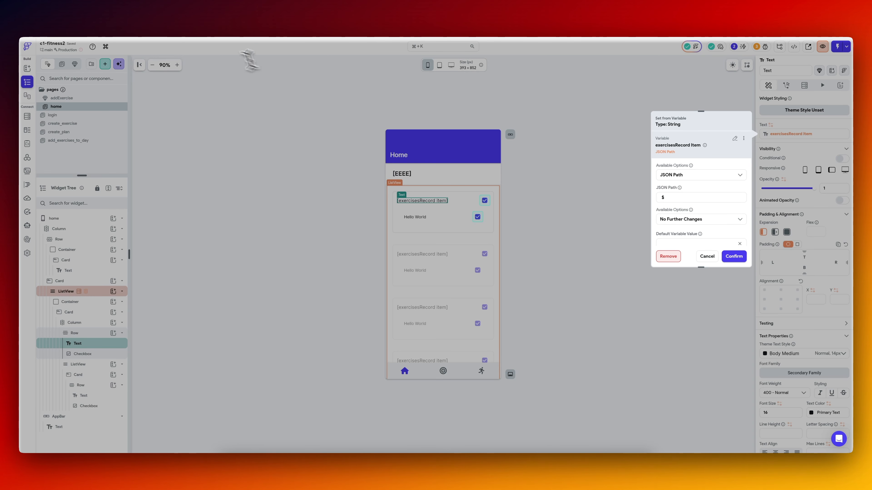
click(153, 22)
click(217, 16)
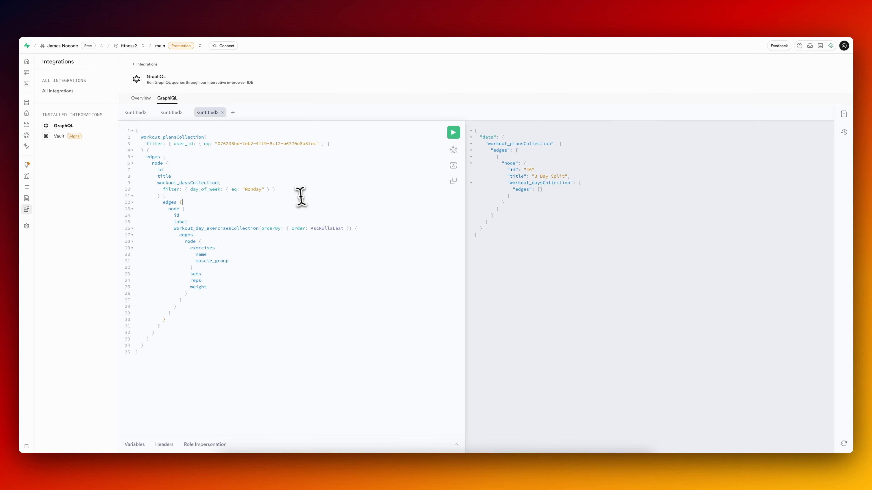
key(super+Return)
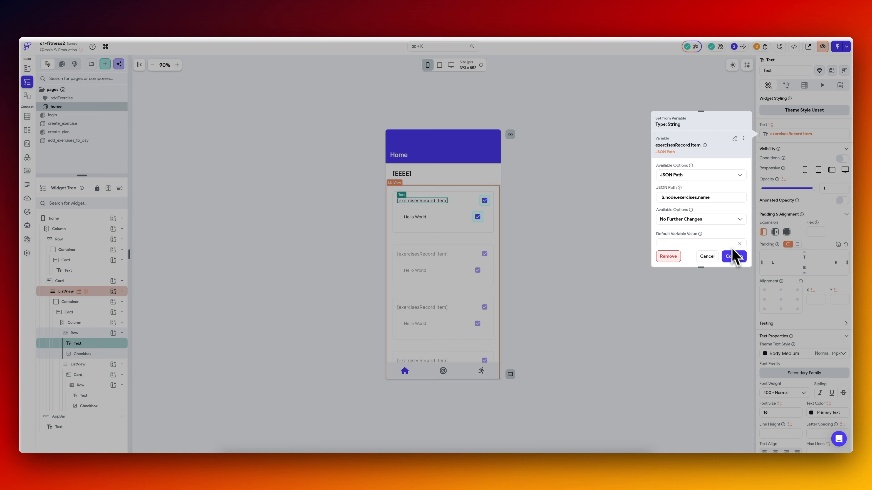
click(733, 256)
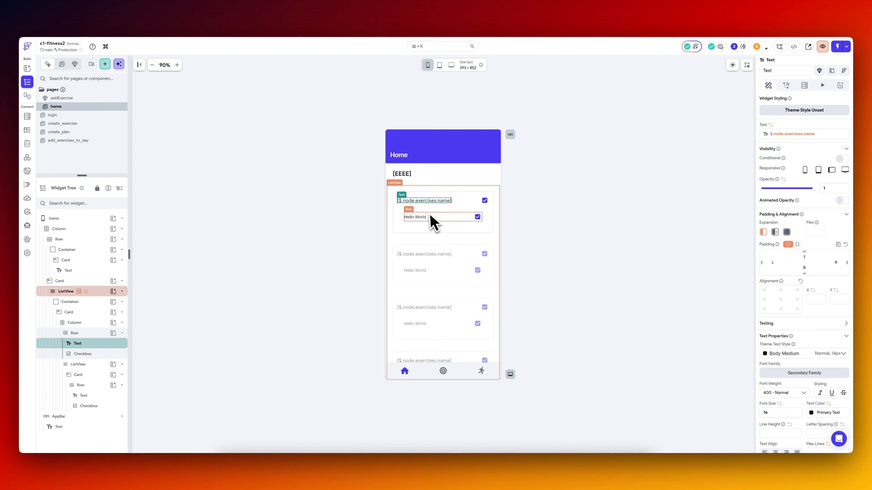
Turn off the checked initial value of both the upper and the nested row's checkboxes.
click(484, 200)
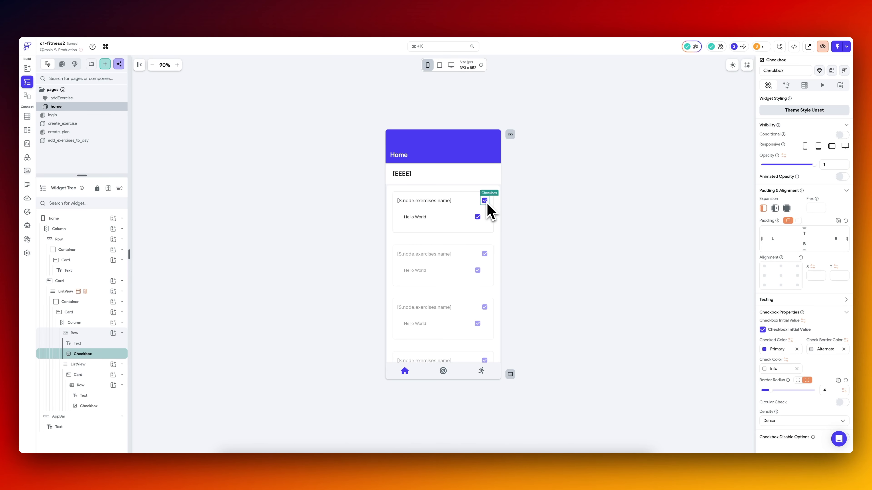
click(762, 330)
click(477, 217)
click(539, 445)
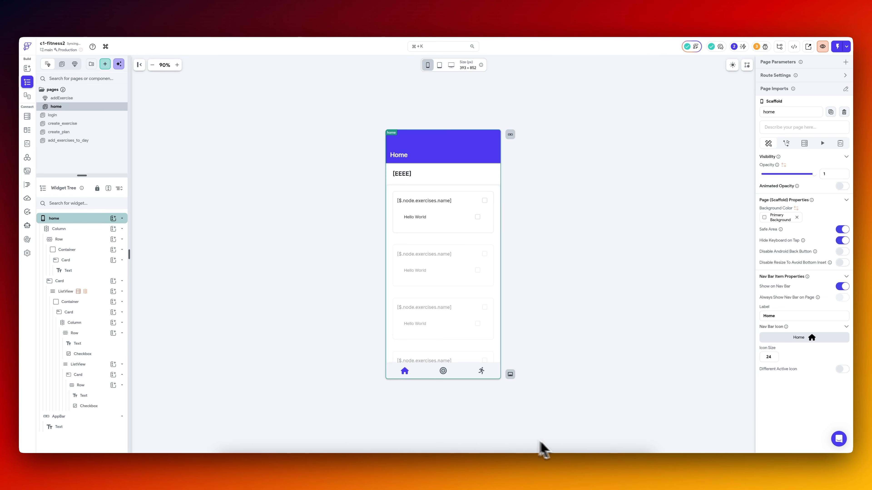
Switch to VS Code, pull the latest FlutterFlow version of the project, and restart the running app.
click(545, 470)
click(240, 443)
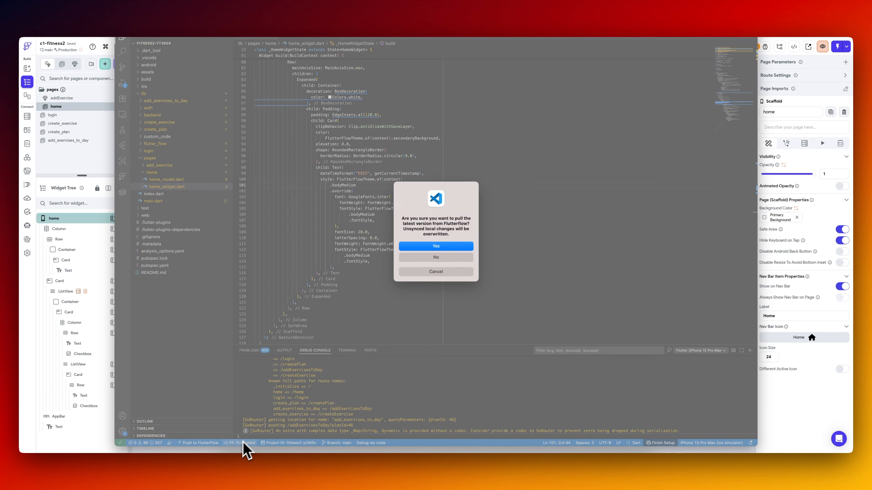
click(435, 250)
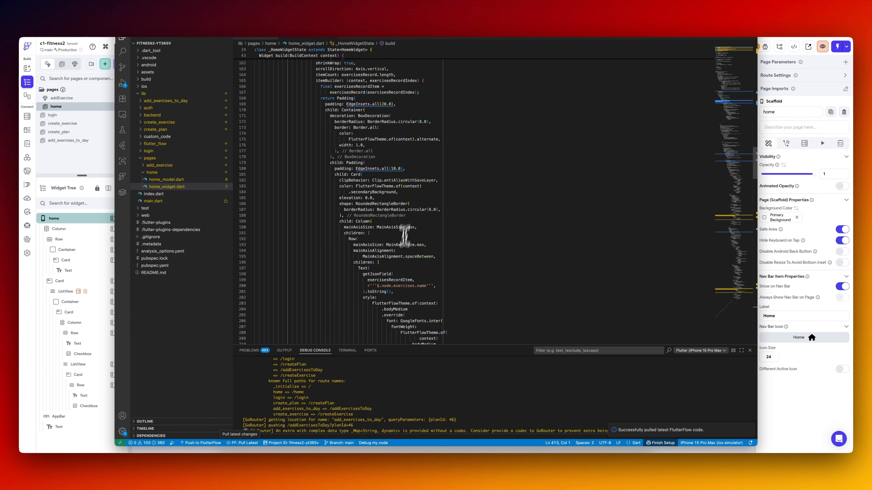
click(653, 27)
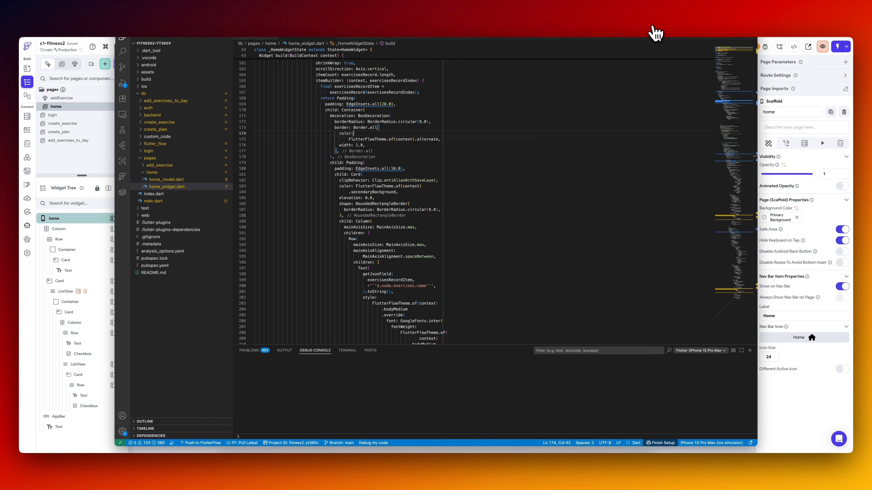
In FlutterFlow's HomepageView API call, replace the exercises JSON path with the recommended workout_daysCollection.edges path, name it exerciseList, and save.
click(560, 459)
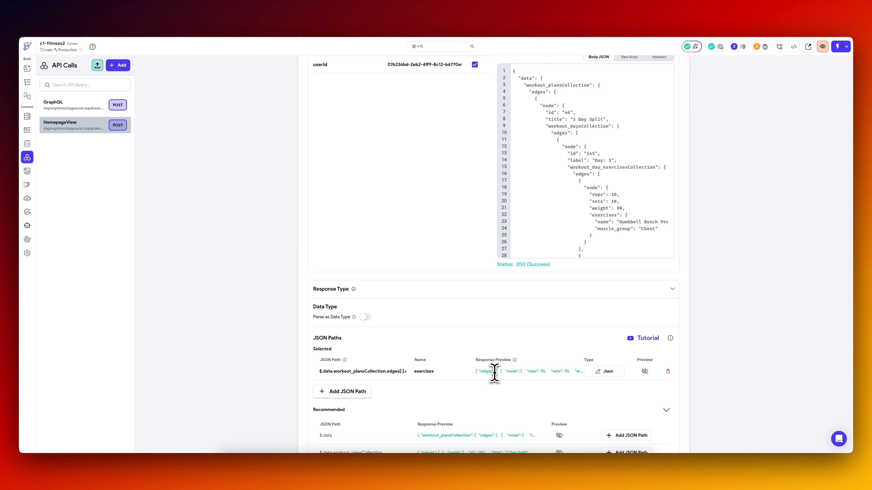
scroll(387, 372, down, 3)
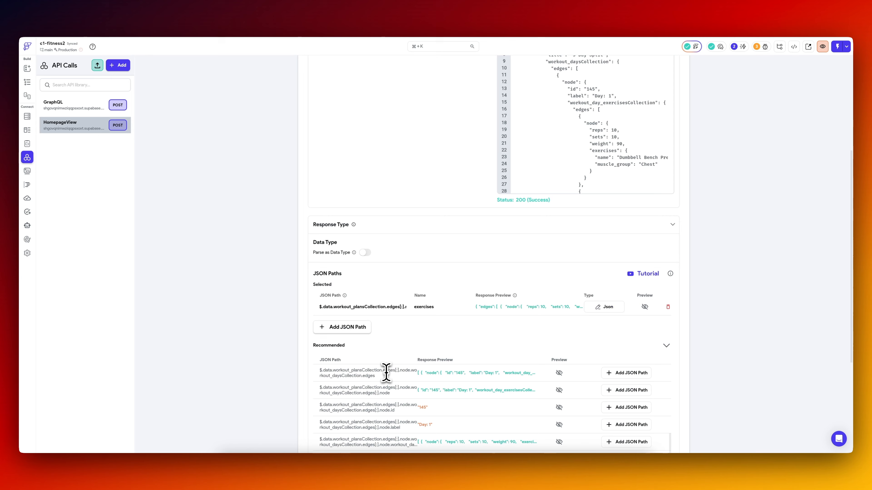
scroll(286, 376, down, 5)
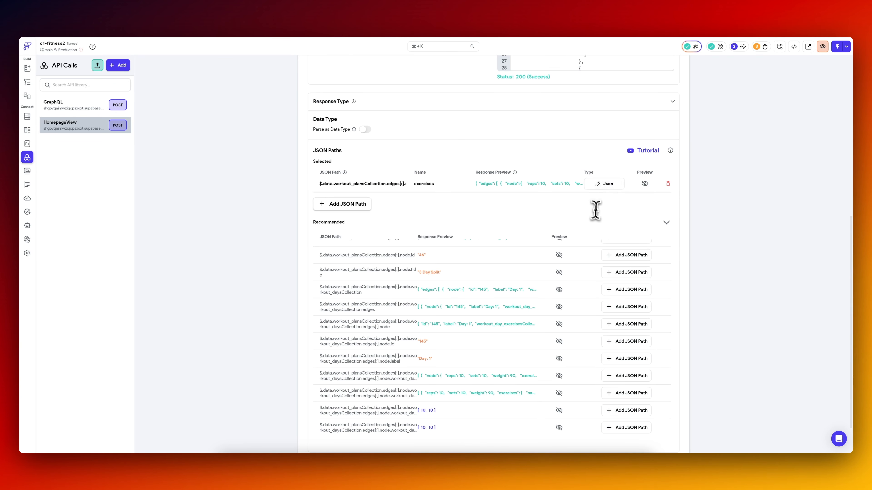
scroll(505, 309, up, 5)
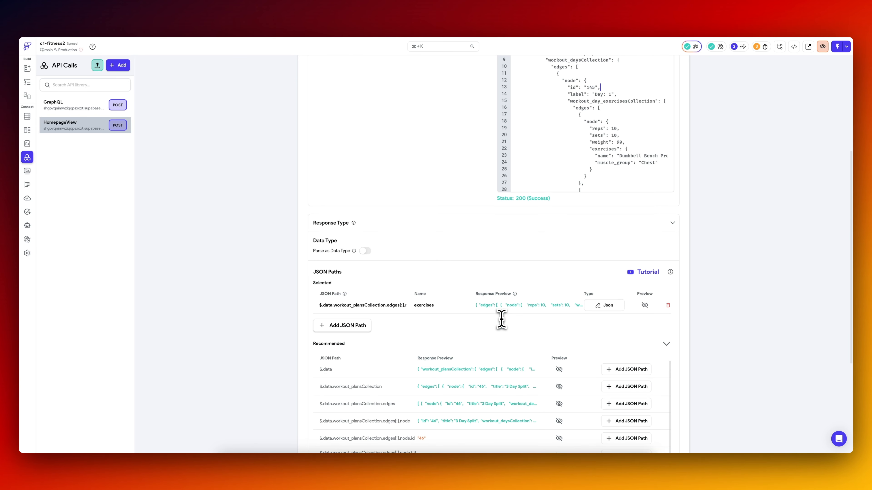
scroll(235, 351, down, 5)
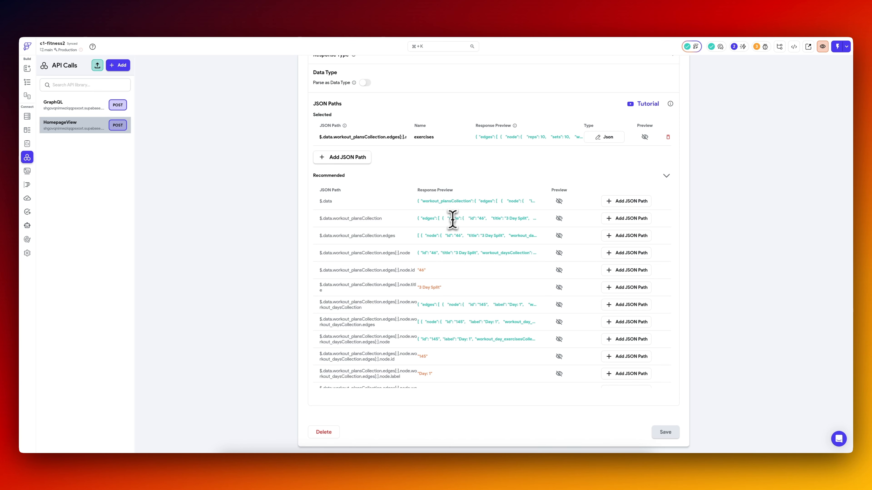
click(396, 137)
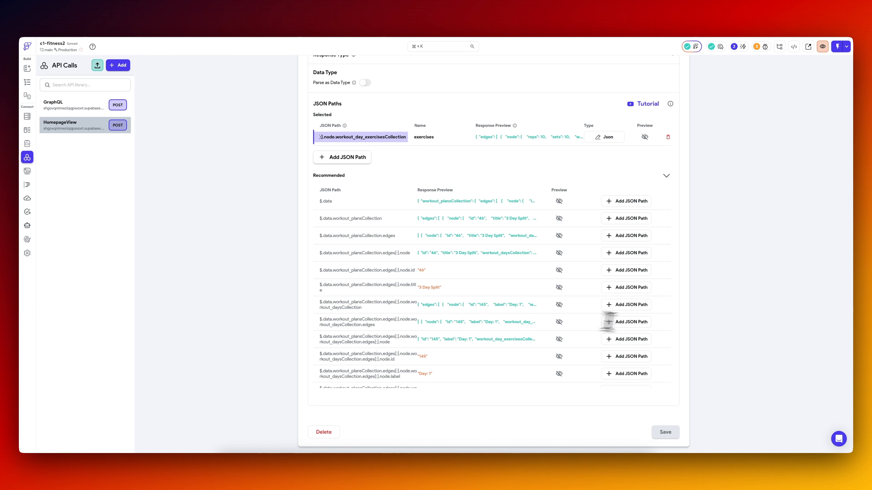
click(626, 322)
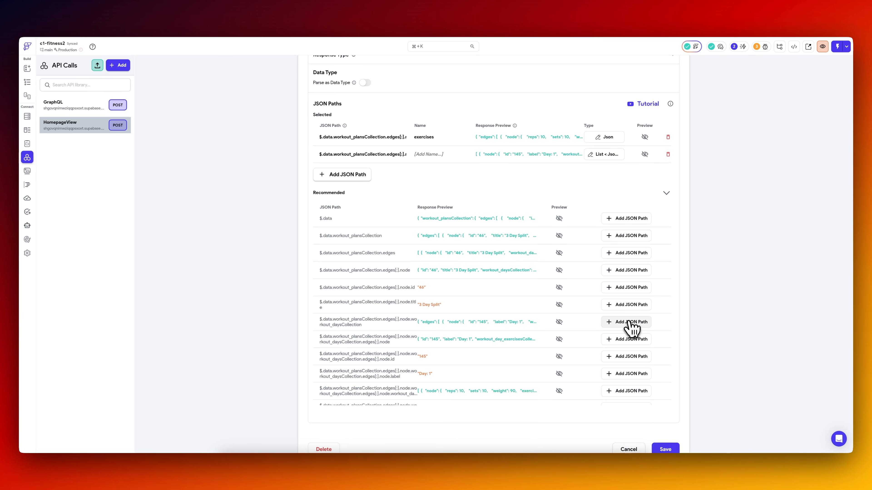
click(668, 138)
click(468, 254)
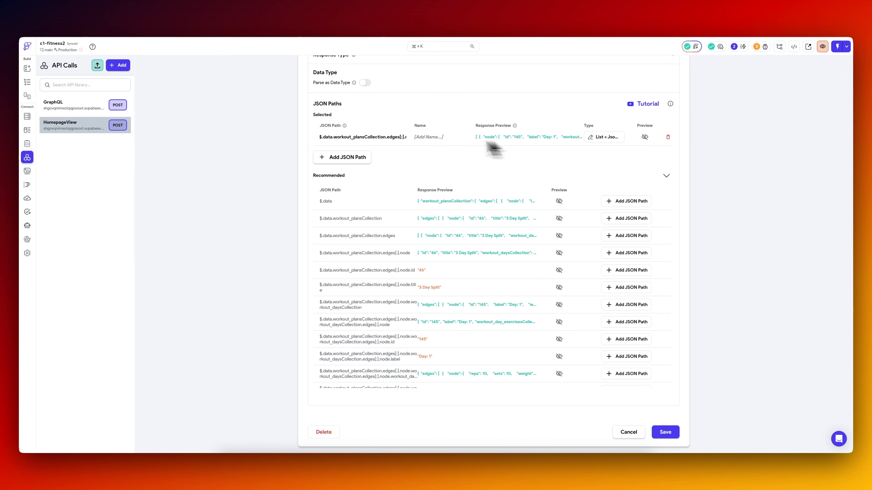
click(429, 136)
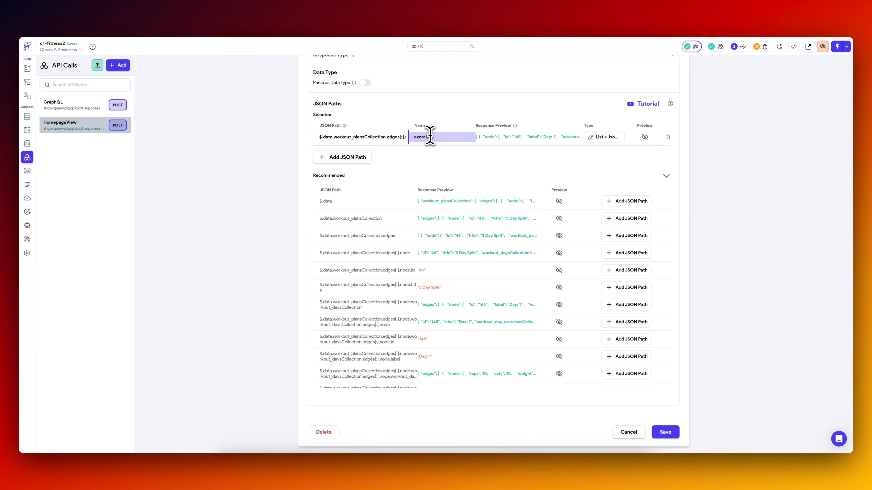
text(exerciseList)
click(665, 432)
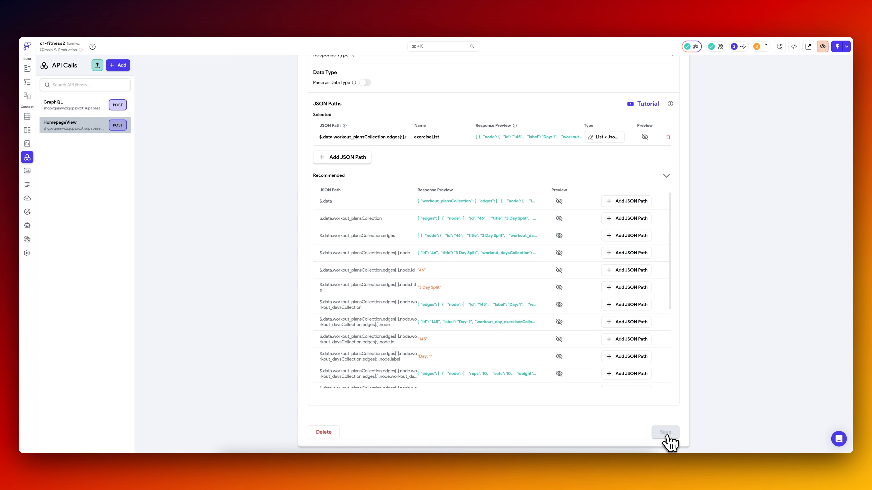
Point the home page's outer ListView children variable exercisesRecord to the exerciseList predefined path and save.
click(29, 84)
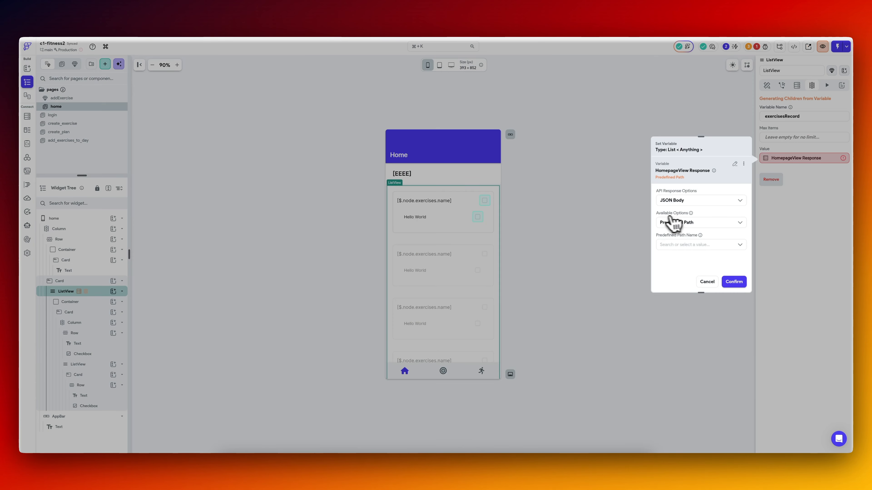
click(671, 220)
click(713, 223)
click(733, 282)
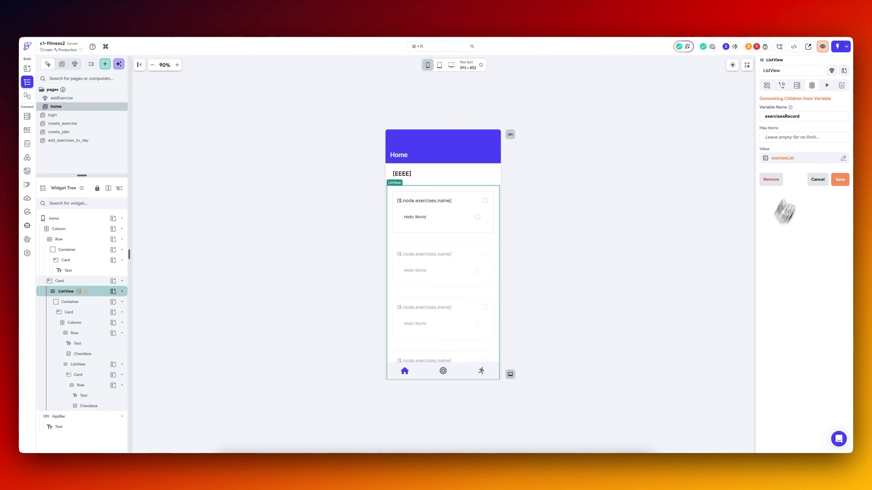
click(840, 180)
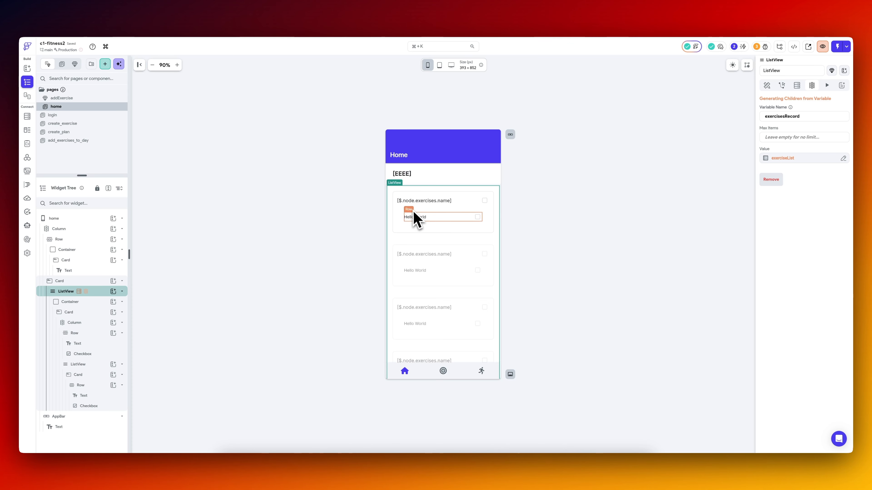
In the HomepageView API call, replace the exerciseList JSON path with the recommended workout day exercises node path under the same name, and save.
click(426, 201)
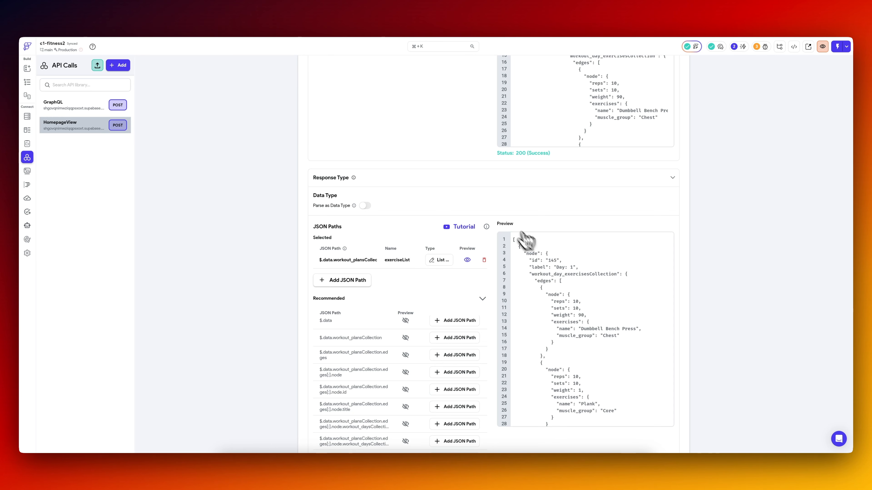
click(467, 260)
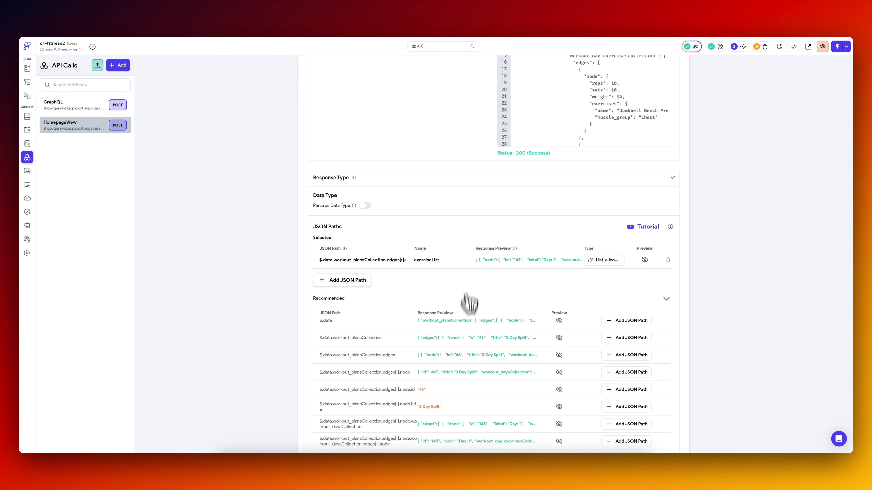
scroll(461, 350, down, 10)
scroll(463, 344, down, 2)
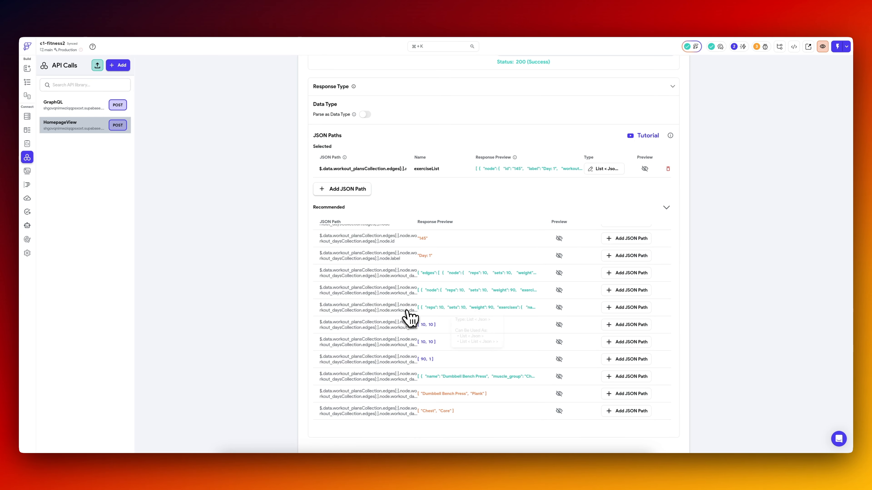
click(619, 308)
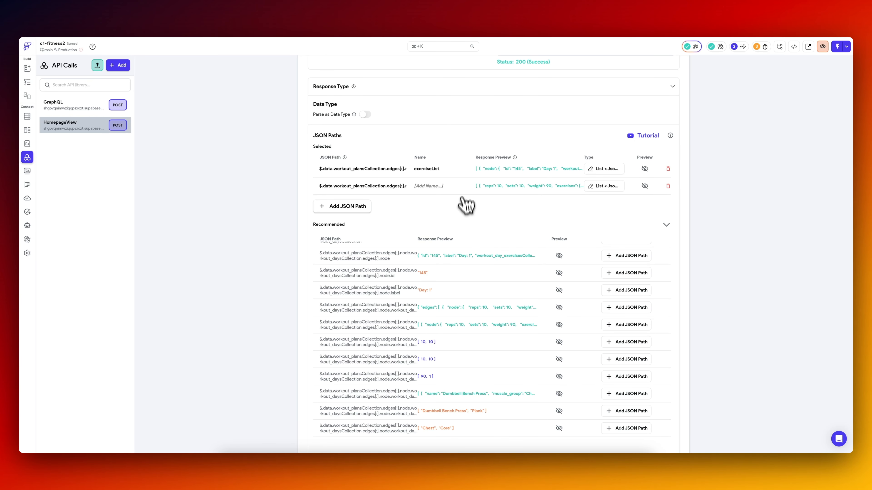
click(667, 169)
click(458, 254)
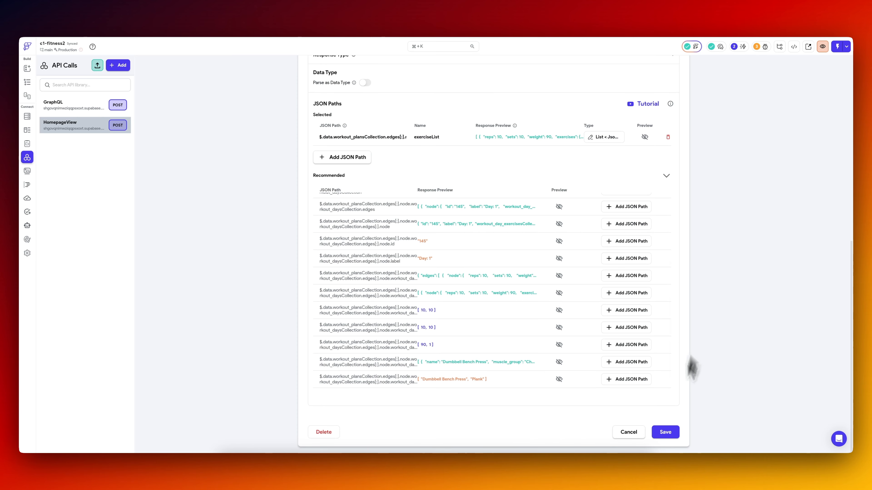
click(666, 432)
Preview the JSON returned by the exerciseList path and select the whole preview text.
click(644, 138)
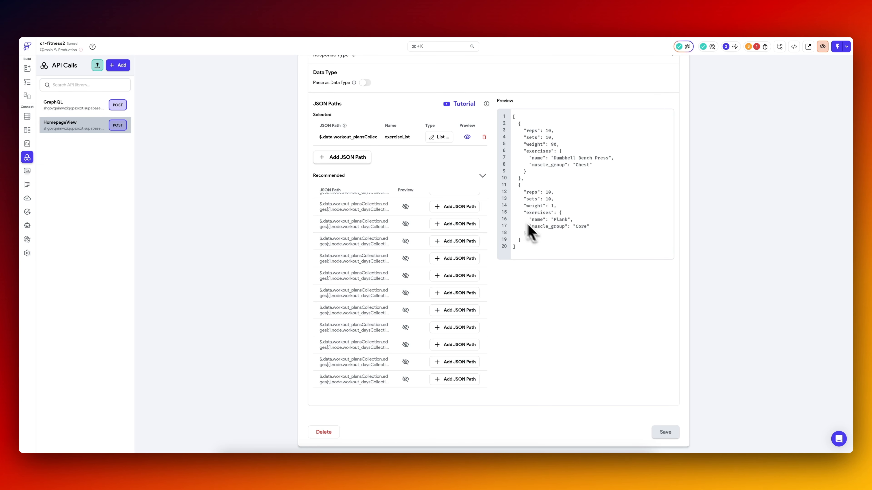
click(582, 212)
key(super+a)
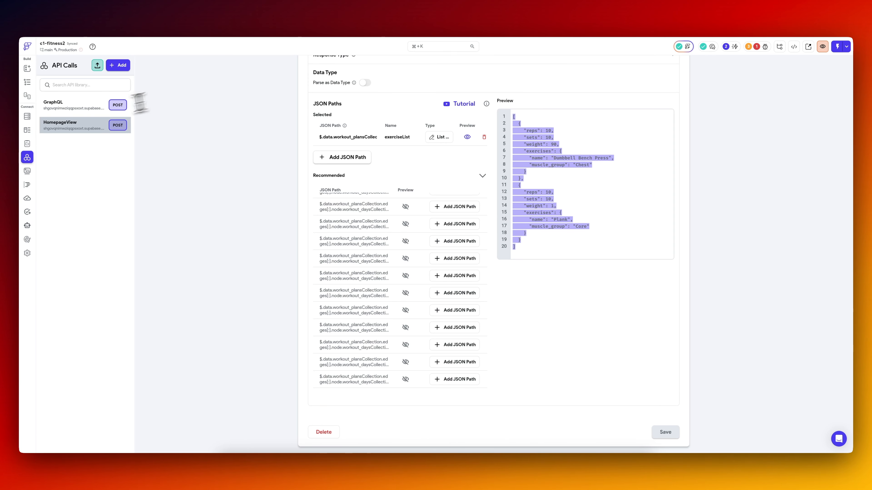
Back on the home page, reassign exerciseList as the predefined path for the outer ListView's dynamic children and save.
click(27, 82)
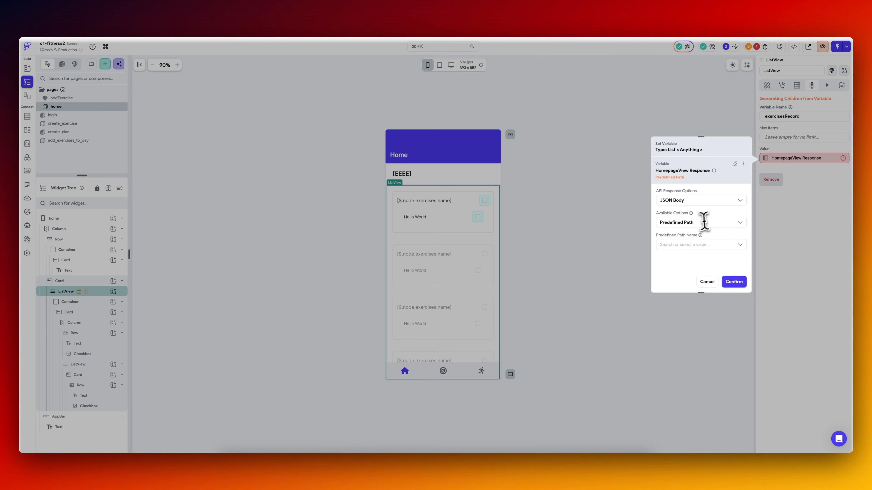
click(704, 221)
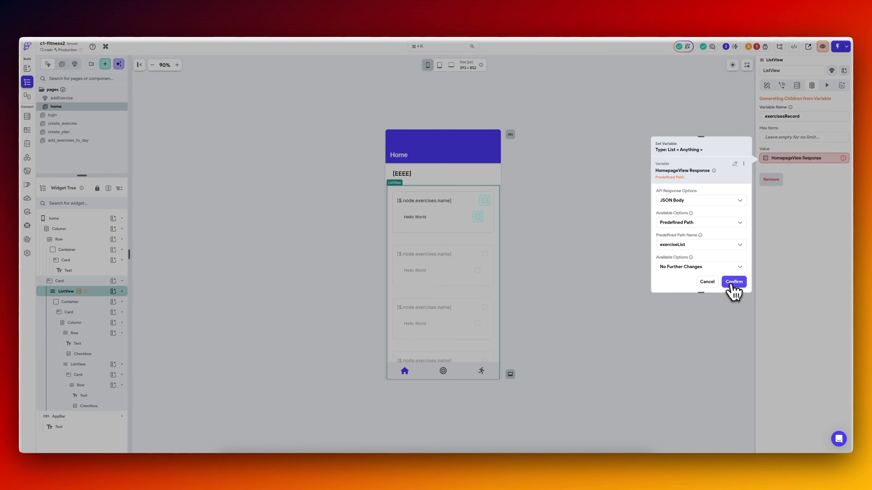
click(734, 285)
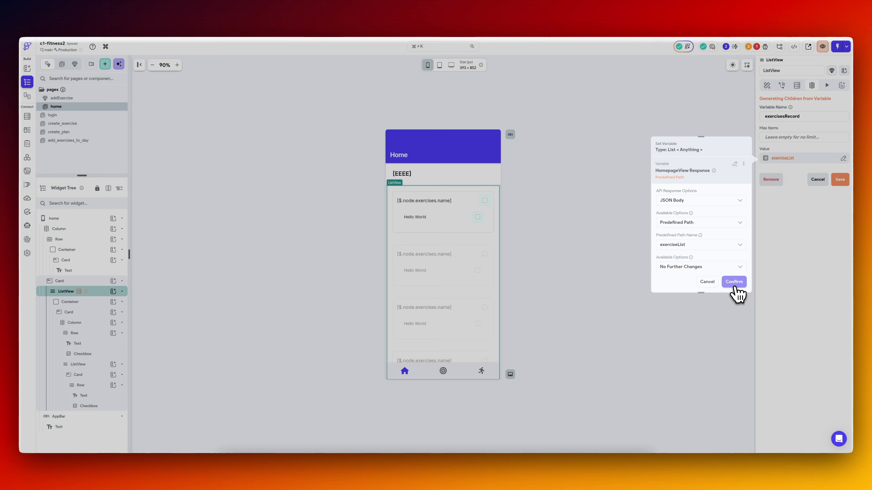
click(840, 179)
Set the JSON path of the exercise name text in the home page list to $.exercises.name.
click(437, 202)
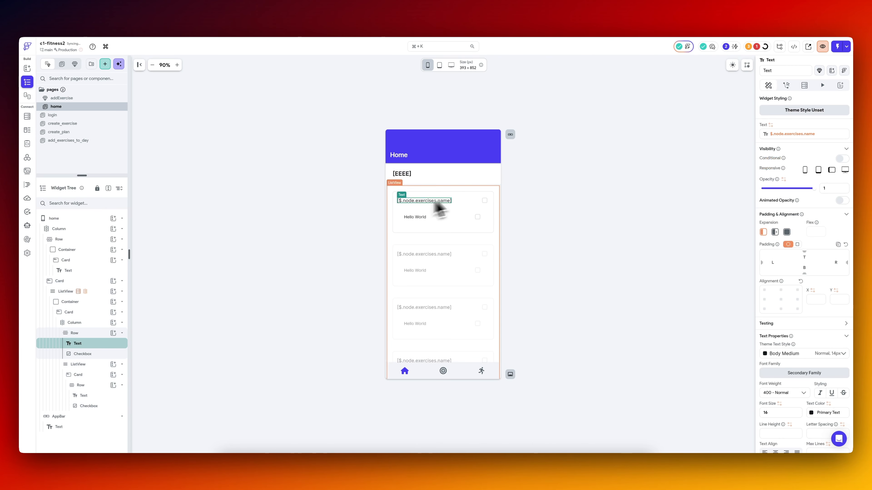
click(796, 134)
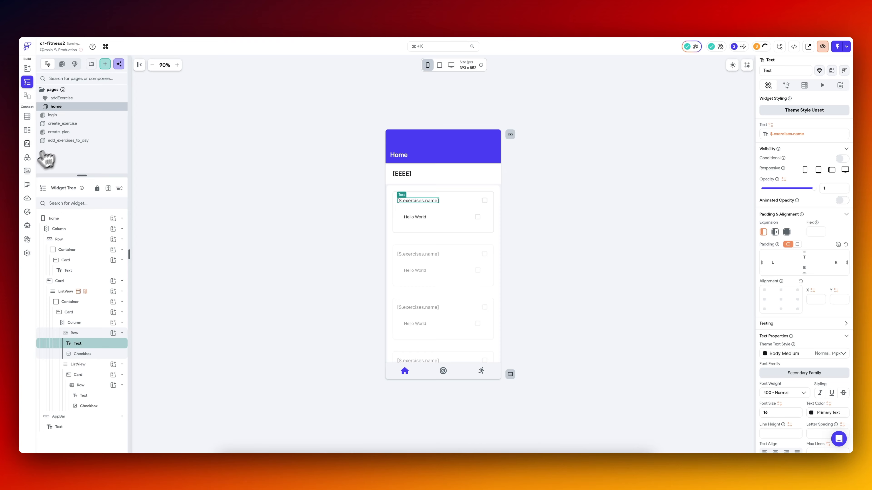
Compare the HomepageView call's exerciseList preview with the structure of the full test response for Monday.
click(28, 158)
scroll(451, 260, down, 5)
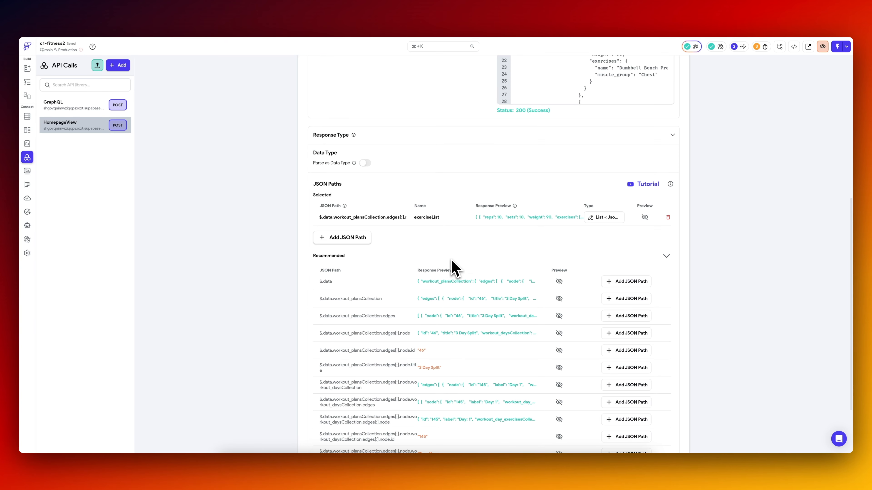
click(644, 217)
scroll(420, 142, up, 6)
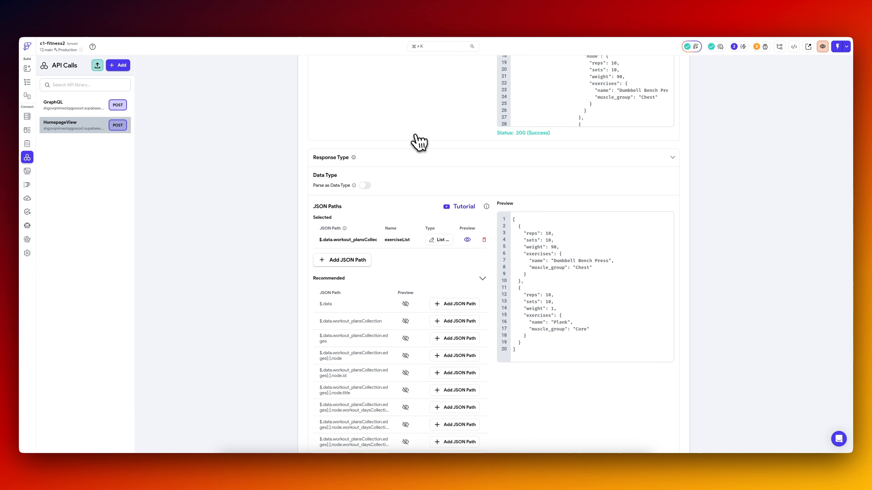
scroll(570, 223, down, 2)
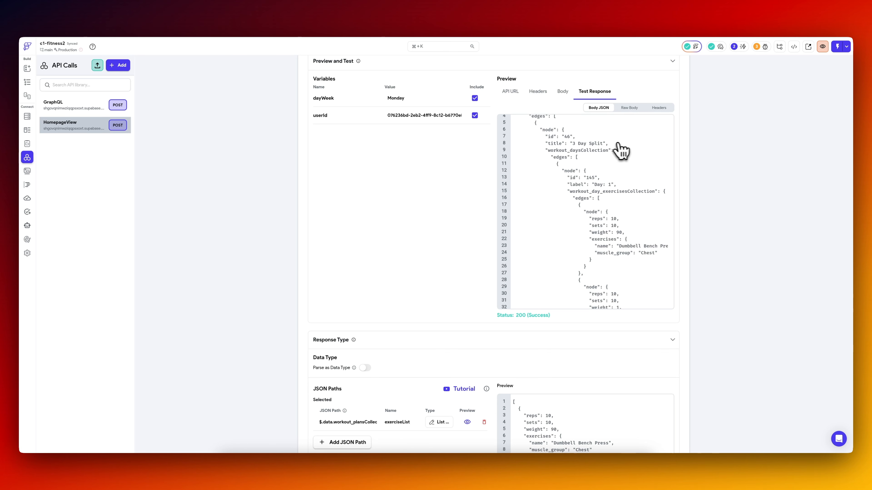
scroll(606, 198, down, 3)
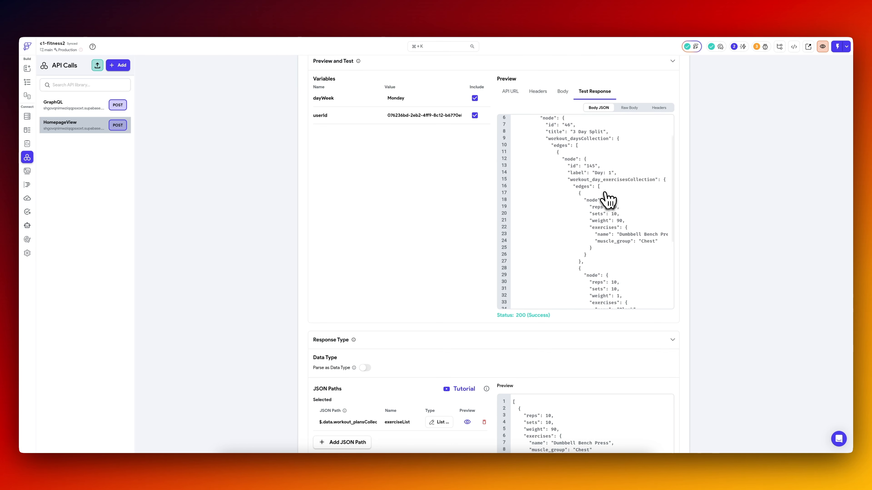
scroll(605, 195, up, 2)
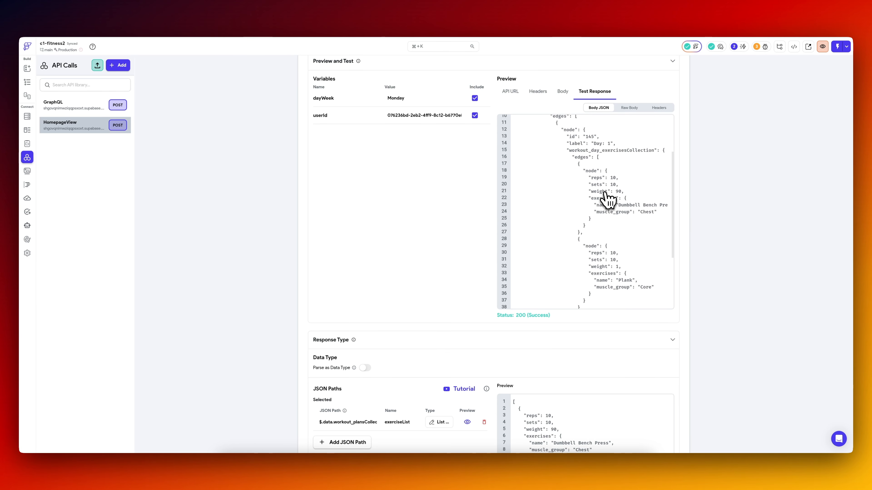
scroll(607, 199, down, 1)
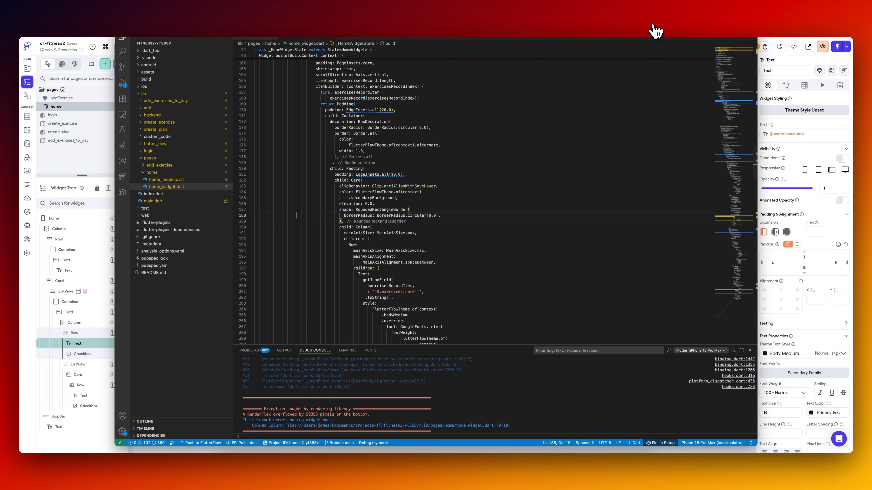
Switch to the code editor and iOS simulator and check the home page's exercise list in the running app.
click(653, 26)
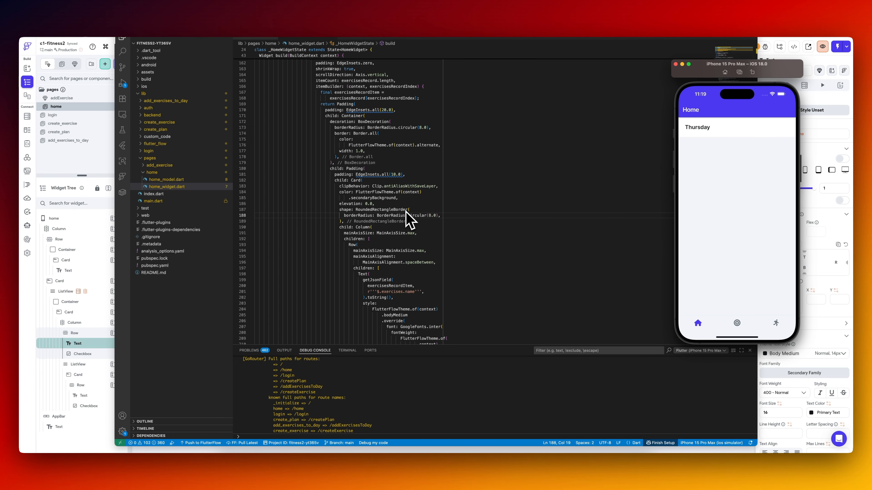
click(407, 219)
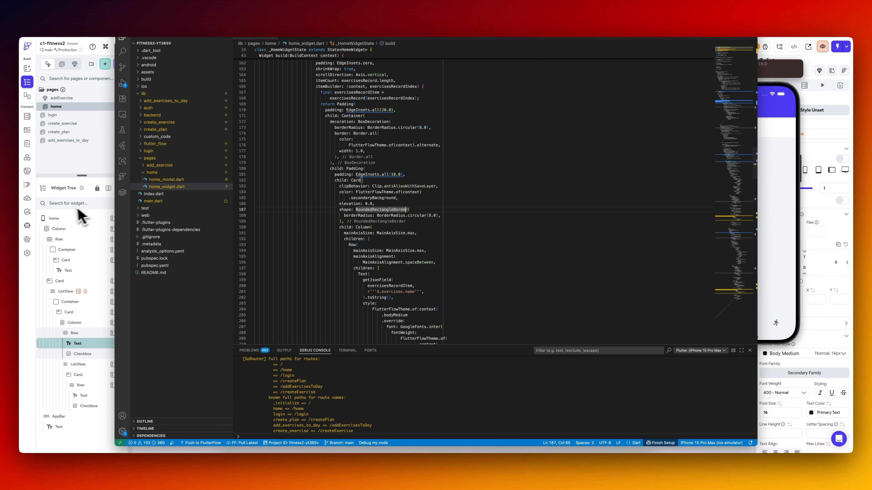
Back in FlutterFlow, replace the dayWeek variable in the outer ListView's HomepageView query with the fixed value Monday and confirm.
click(71, 219)
click(477, 195)
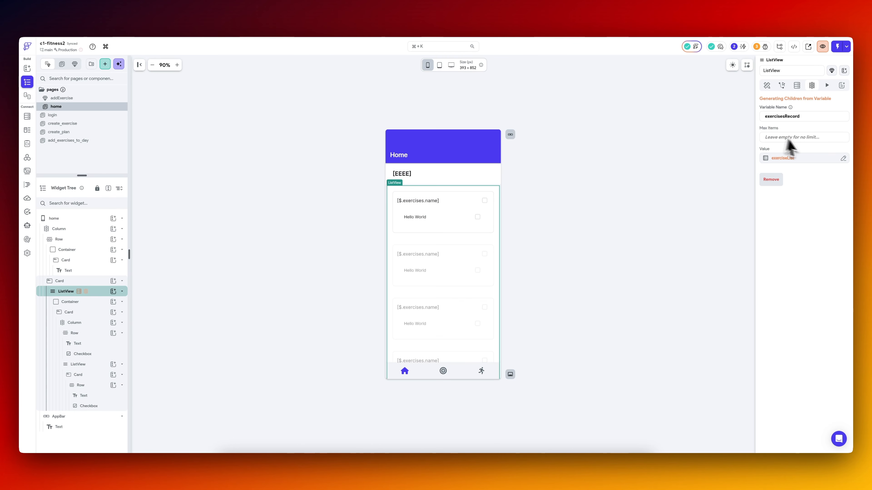
click(797, 86)
click(769, 117)
scroll(689, 199, down, 2)
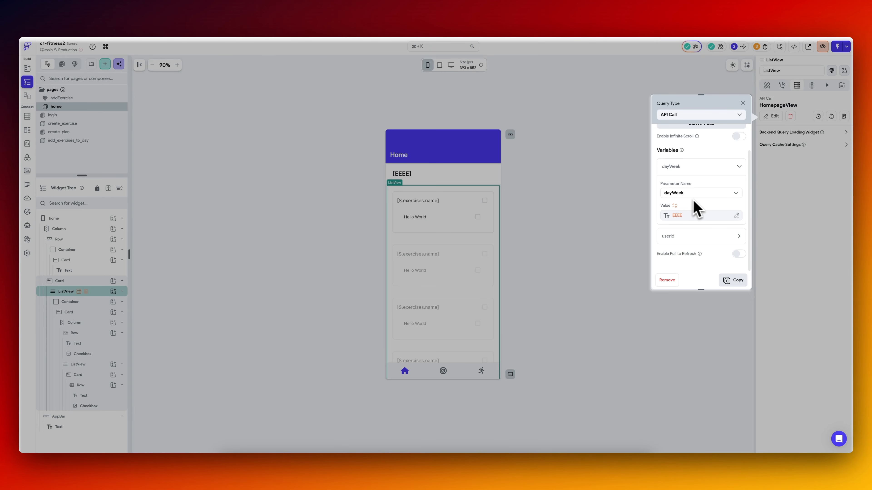
click(706, 217)
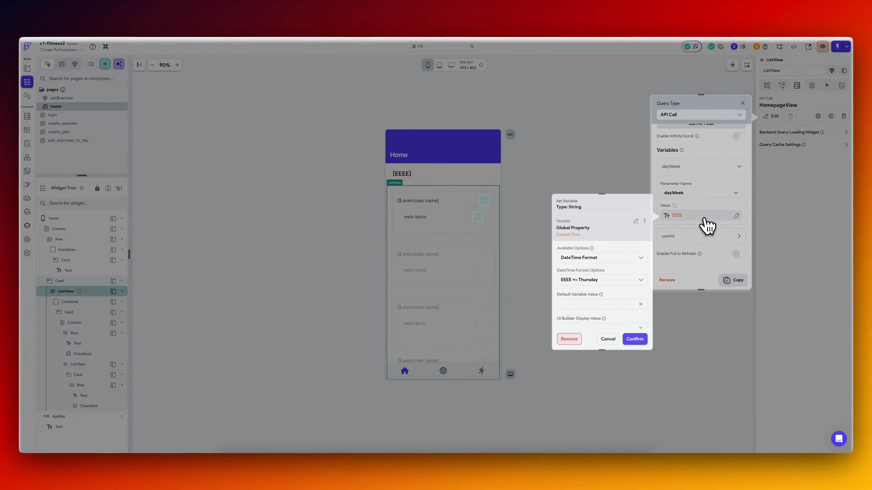
click(571, 339)
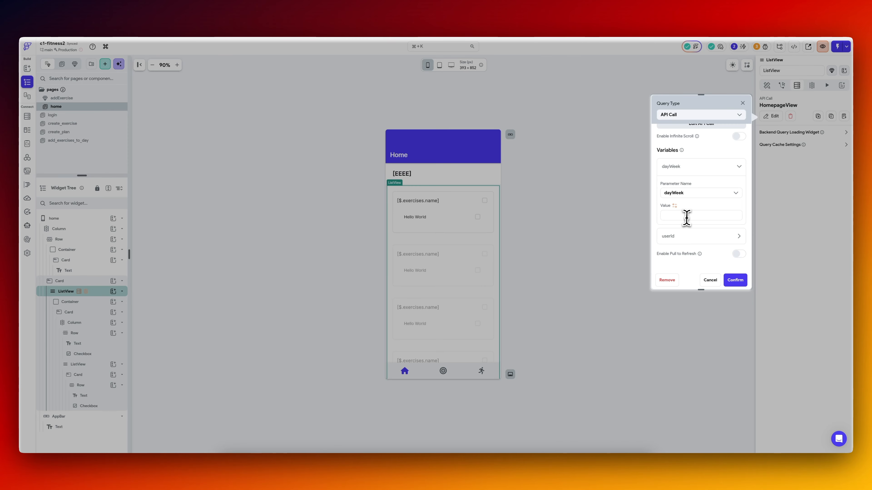
text(Monday)
click(735, 280)
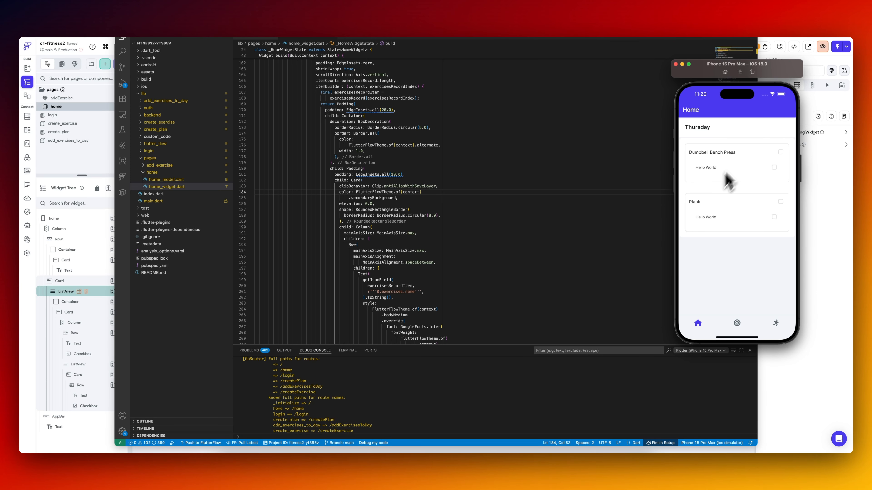
Back on the FlutterFlow home page, delete the nested ListView containing the Hello World row from the exercise card.
click(823, 240)
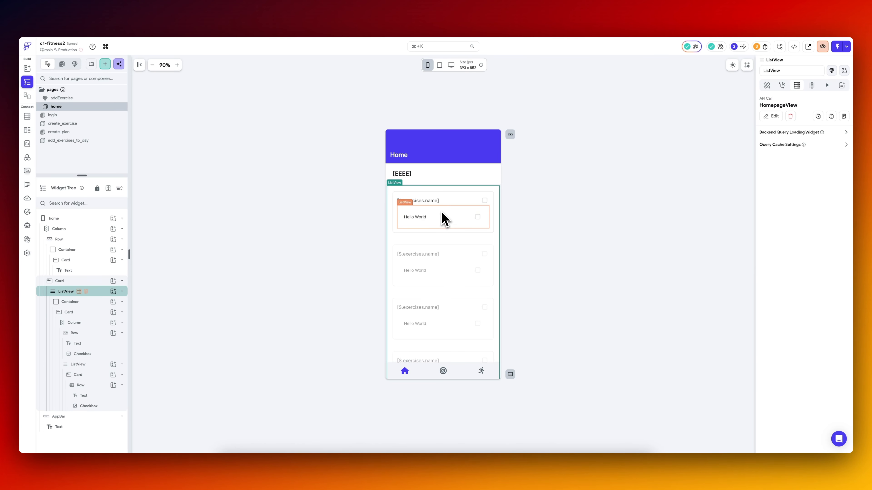
click(446, 219)
key(Delete)
click(338, 216)
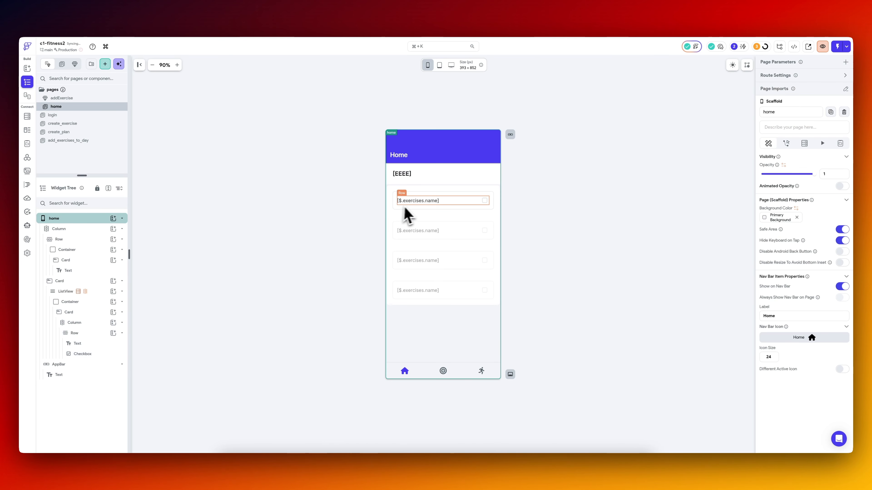
Duplicate the exercise name text within its row and set the copy's JSON path to $.sets.
click(91, 343)
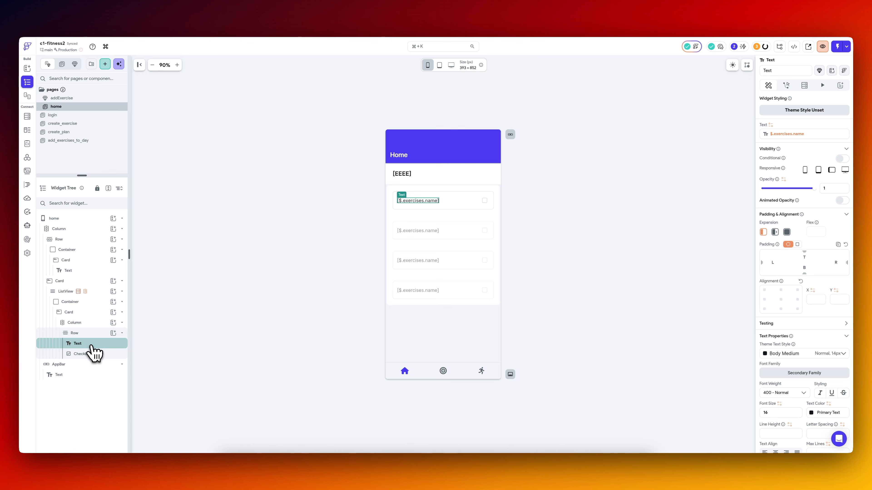
click(92, 334)
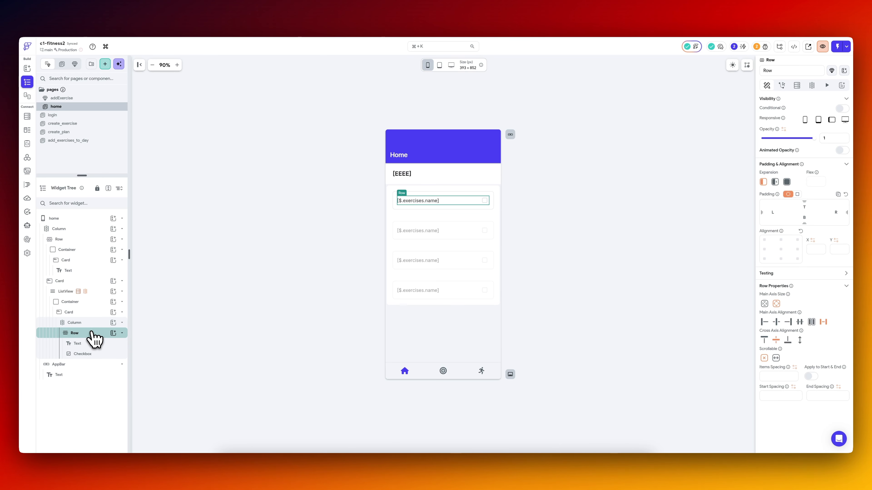
click(90, 323)
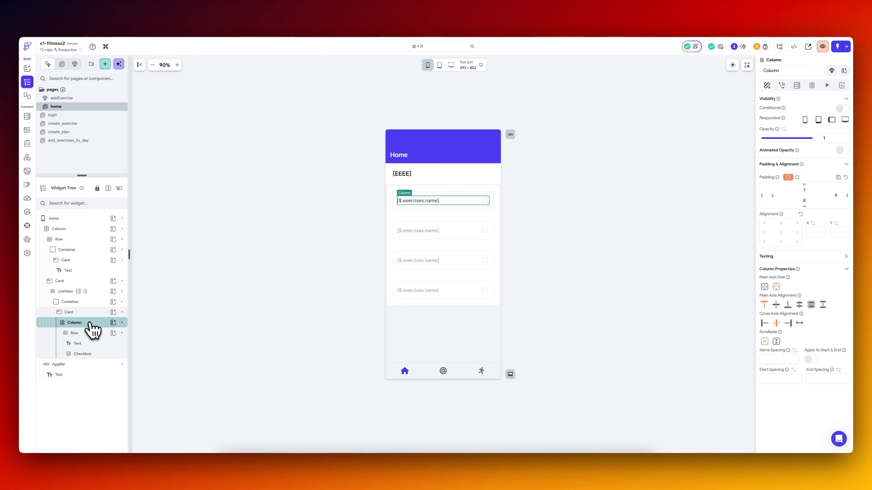
click(90, 344)
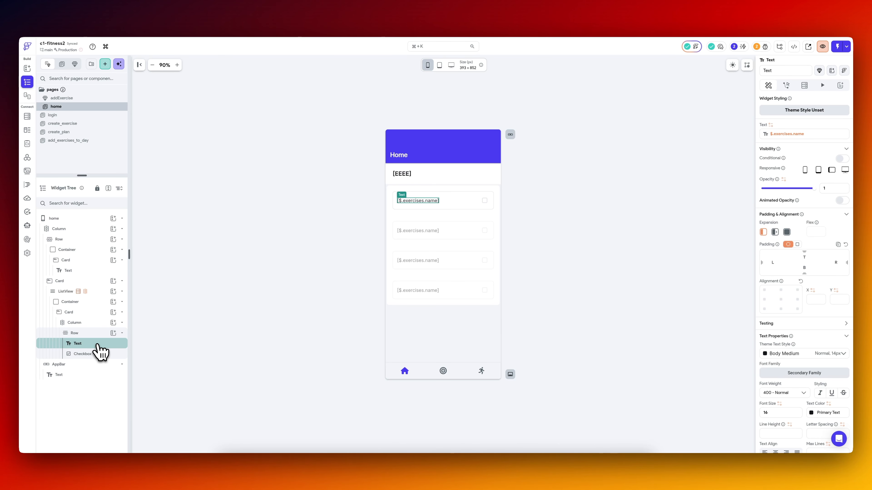
key(super+d)
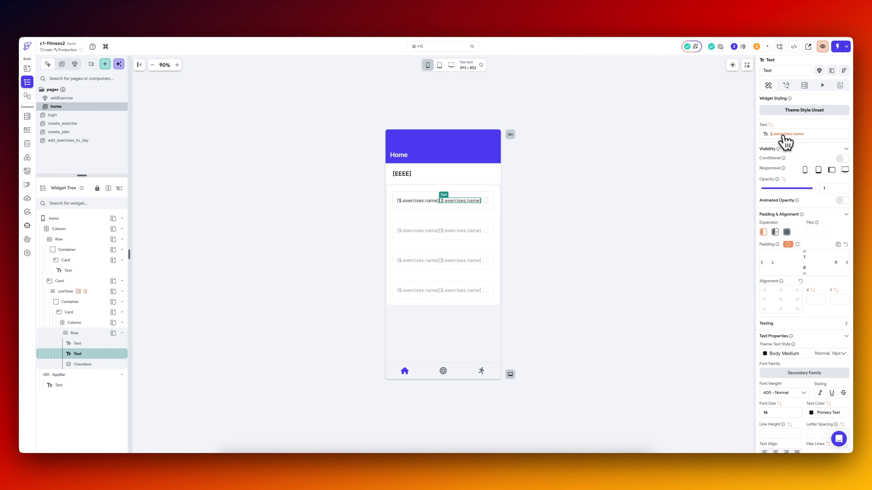
click(784, 135)
drag(666, 199, 719, 197)
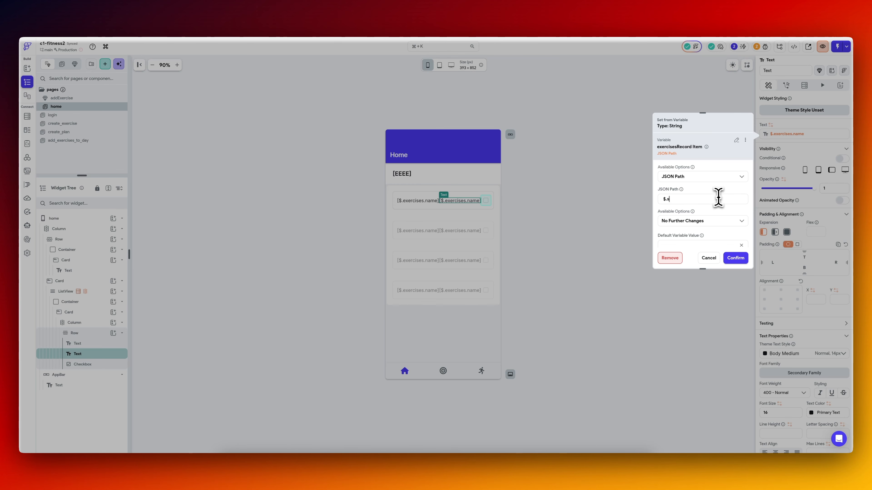
click(738, 259)
Copy the $.sets variable and replace the duplicated text's source with a Combine Text of $.sets and $.reps.
click(781, 135)
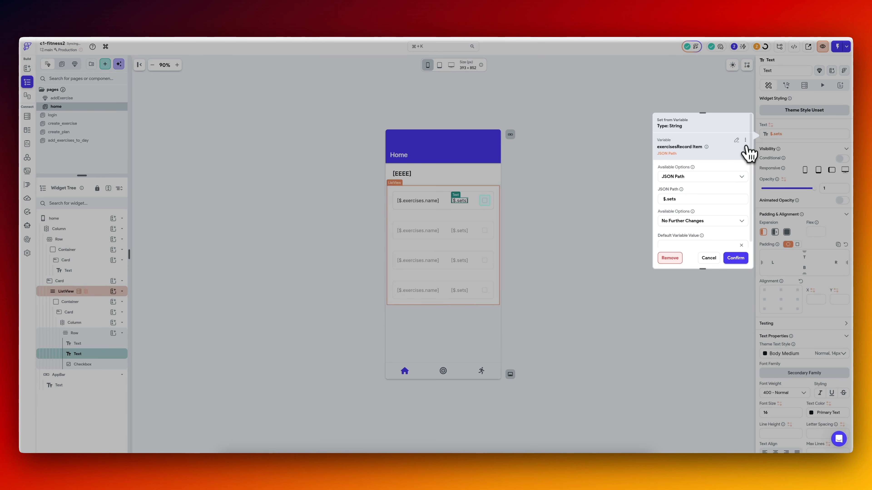
click(745, 140)
click(725, 154)
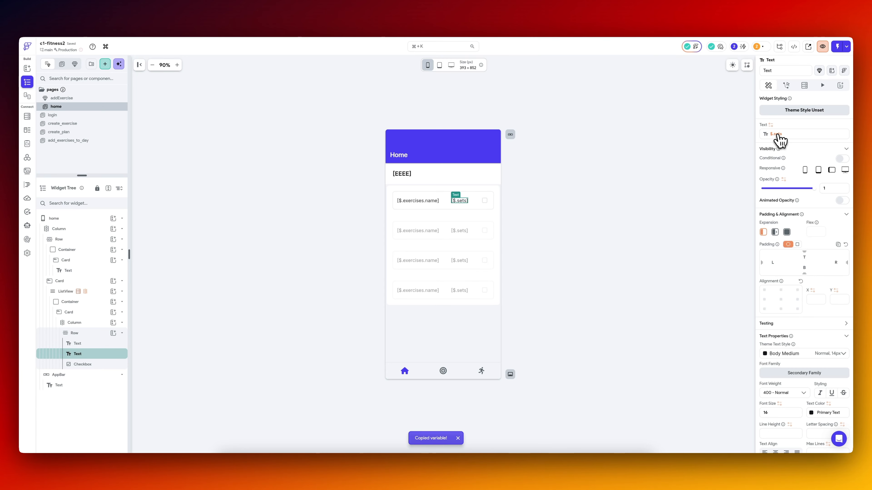
click(779, 135)
click(743, 141)
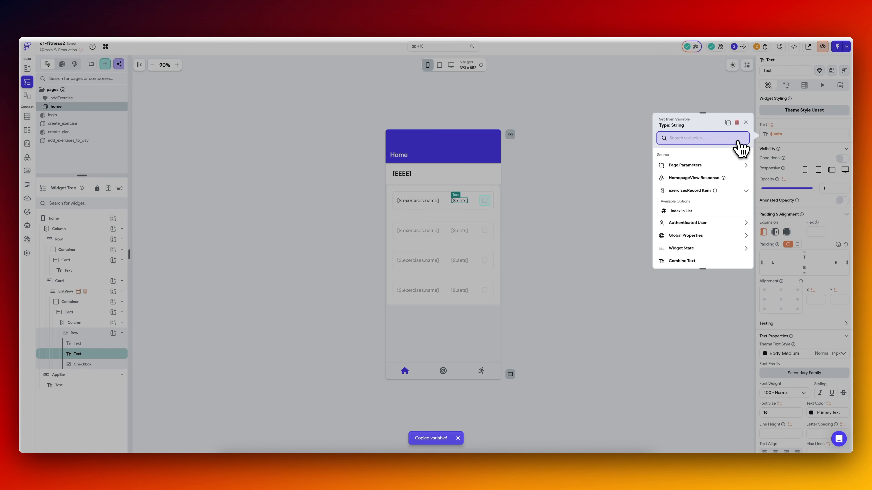
text(comb)
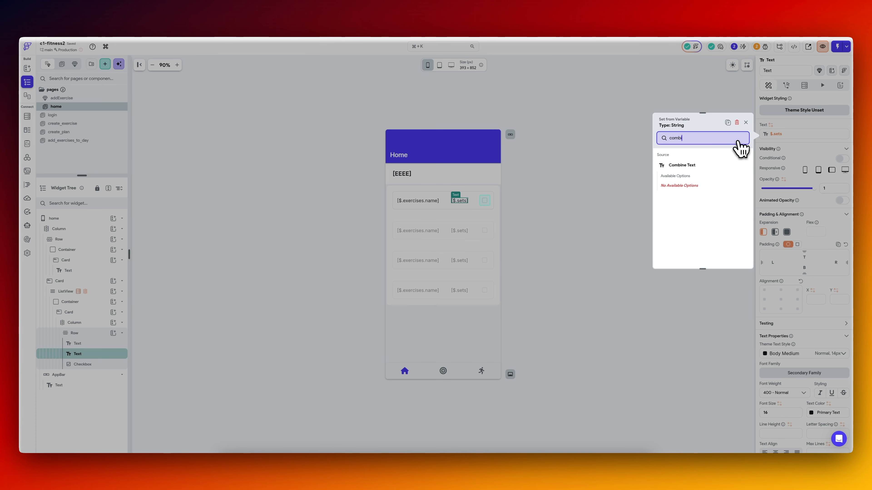
text(i)
click(719, 166)
click(687, 211)
click(652, 220)
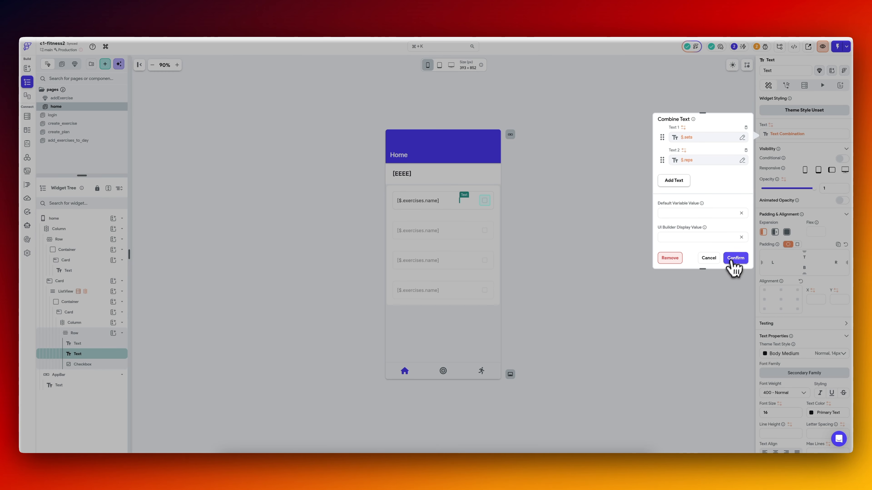
Add an "x" text between $.sets and $.reps in the text combination and confirm.
click(673, 181)
text(x)
drag(663, 183, 662, 161)
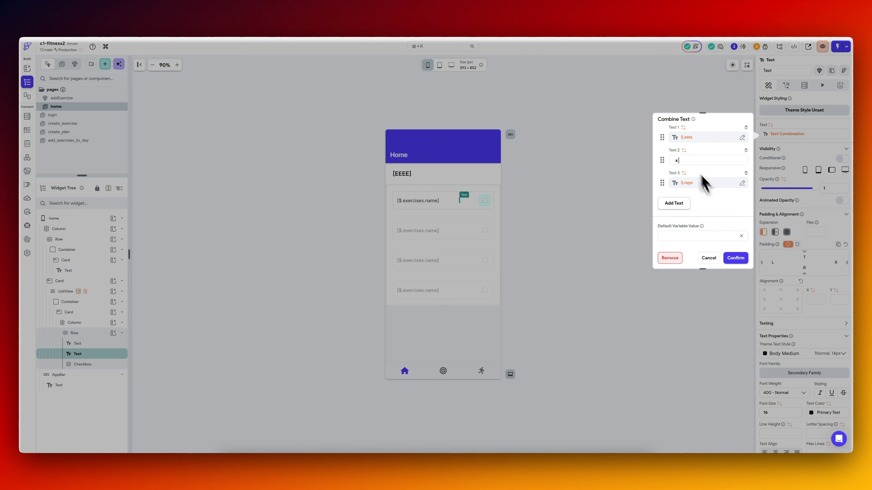
click(737, 258)
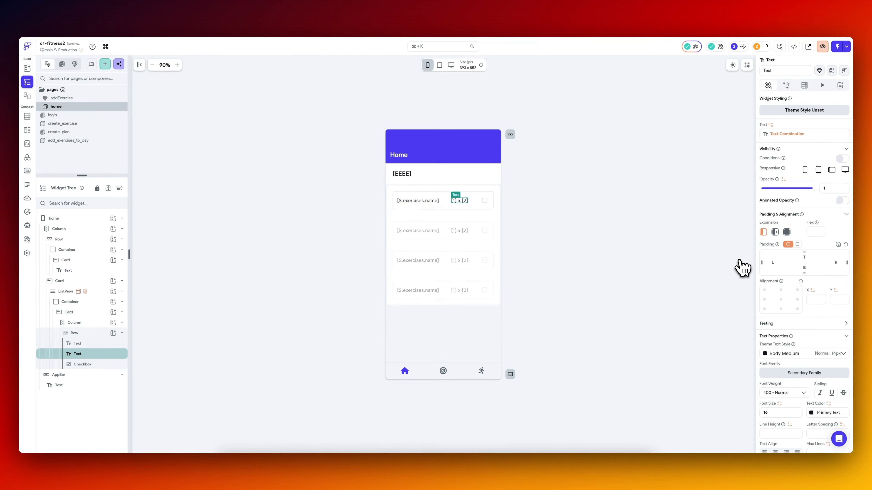
click(113, 333)
text(row)
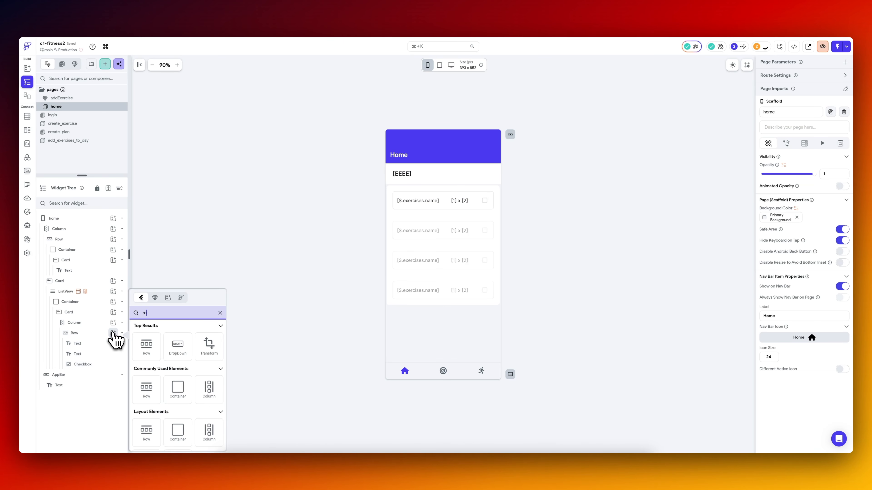
click(148, 352)
drag(90, 369, 92, 355)
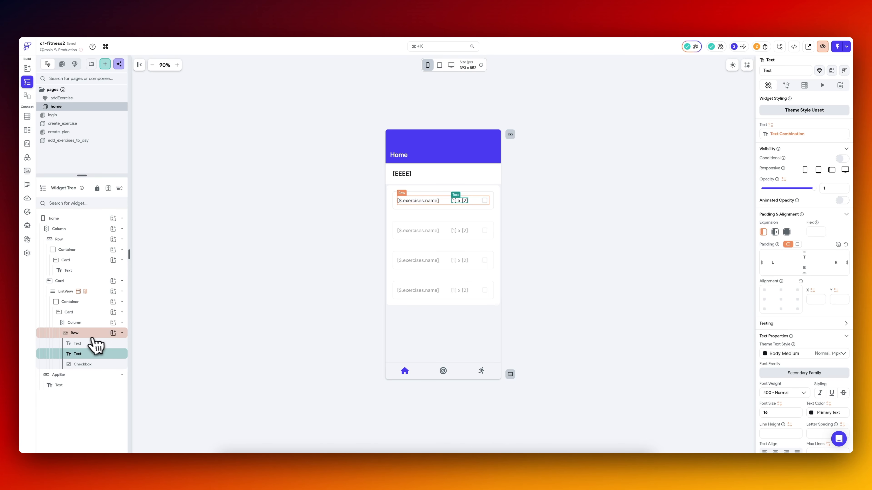
Add a nested Row inside the exercise row, place it before the checkbox and move both text widgets into it.
click(113, 333)
text(row)
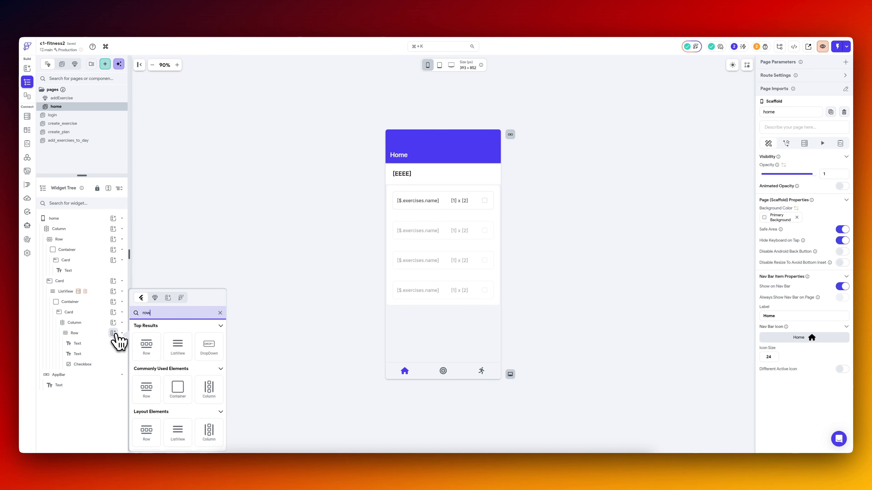
click(148, 352)
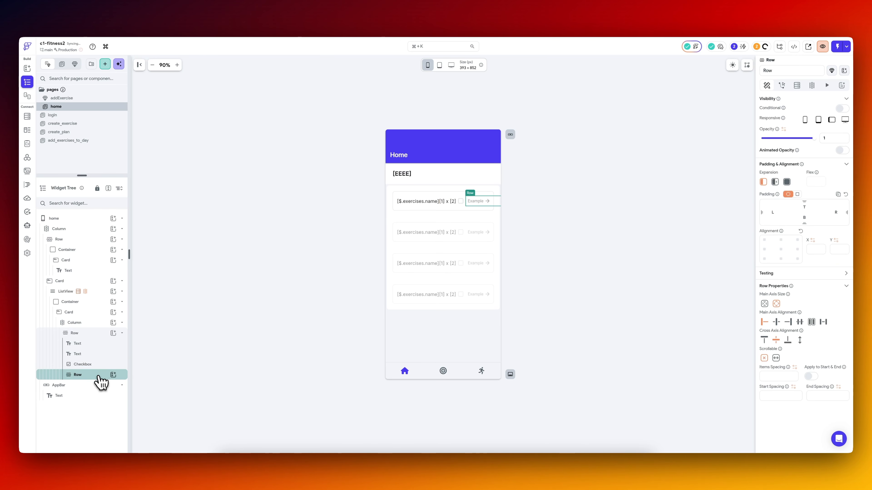
mouse_move(100, 375)
mouse_down()
mouse_move(99, 351)
mouse_move(90, 362)
mouse_up()
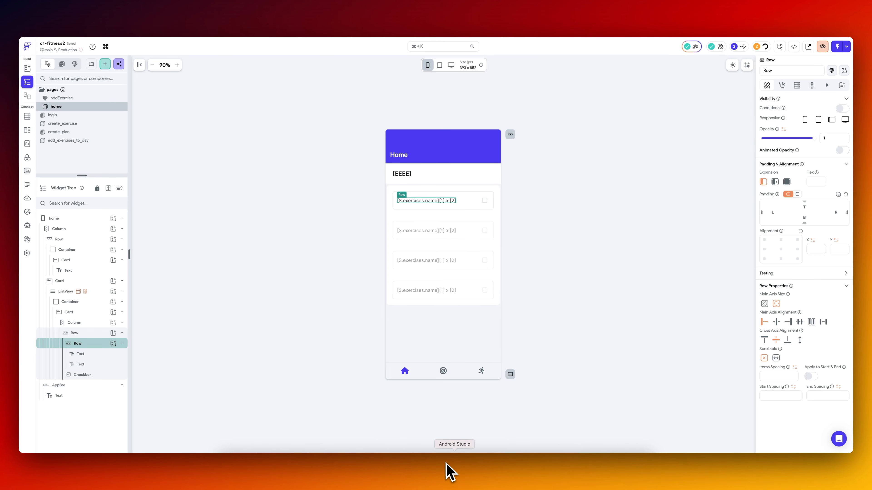
Check the exercise rows and checkboxes in the iPhone simulator beside the code editor, and return to FlutterFlow.
click(472, 462)
click(556, 466)
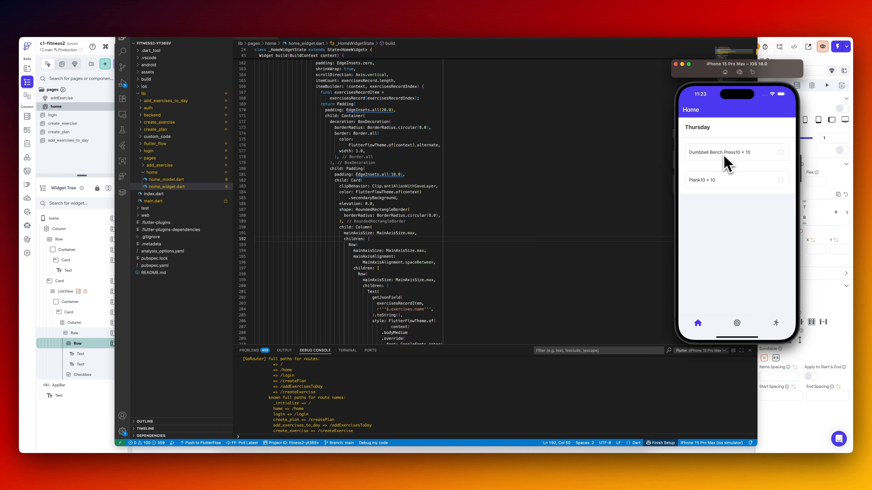
click(780, 153)
click(770, 24)
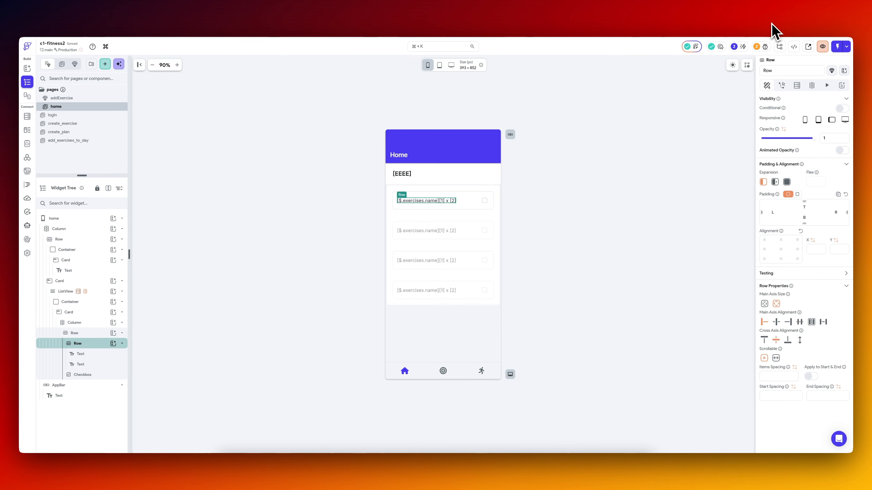
Give the exercise list's Container separate side paddings: 20 on the left and right, 10 on the top and bottom.
click(401, 215)
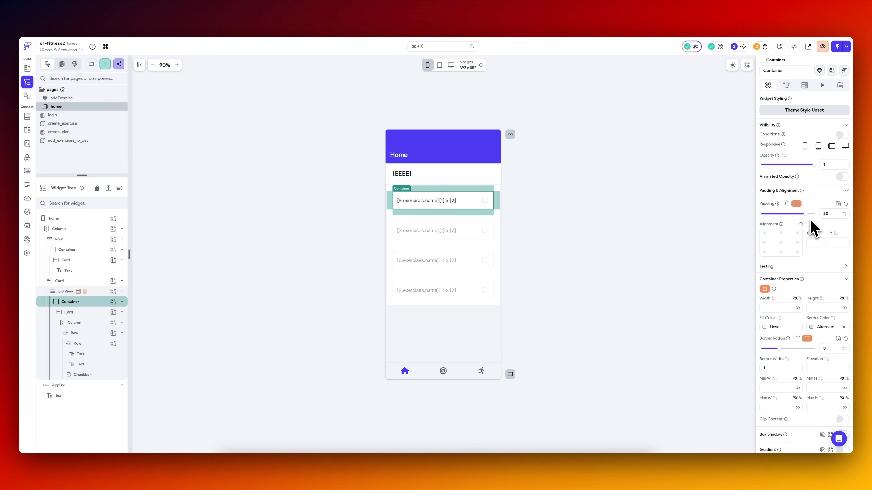
click(787, 204)
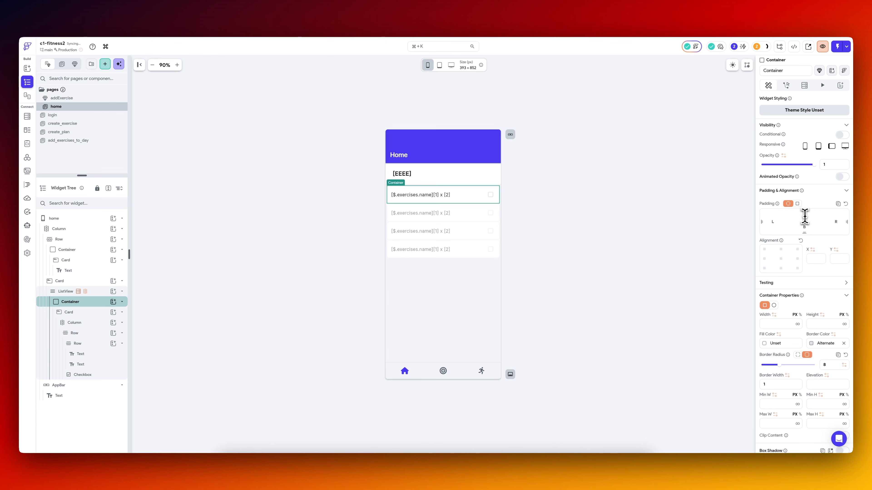
click(774, 224)
text(20)
click(834, 225)
text(20)
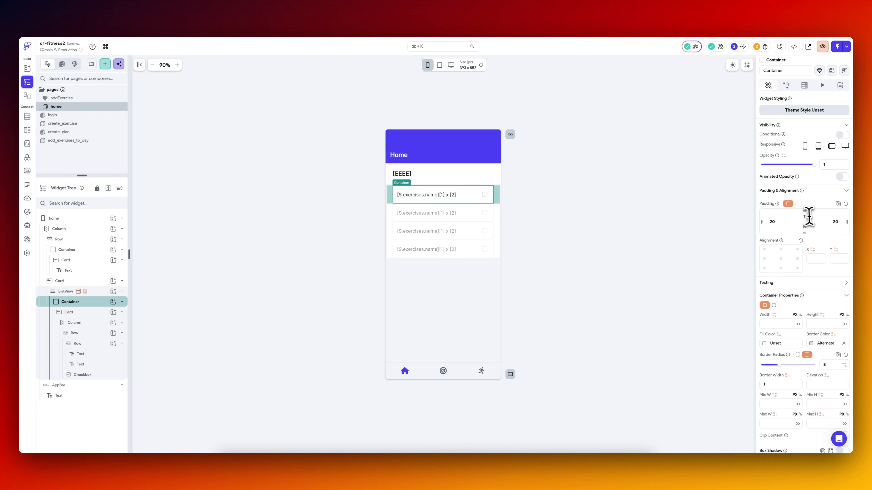
click(586, 238)
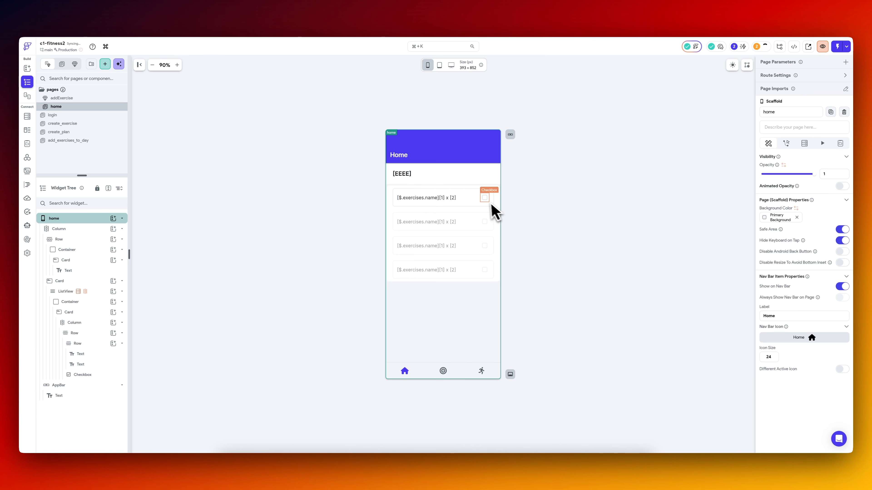
Add a spacer text between the exercise name and the sets x reps text, and set their inner Row to Expanded.
click(443, 201)
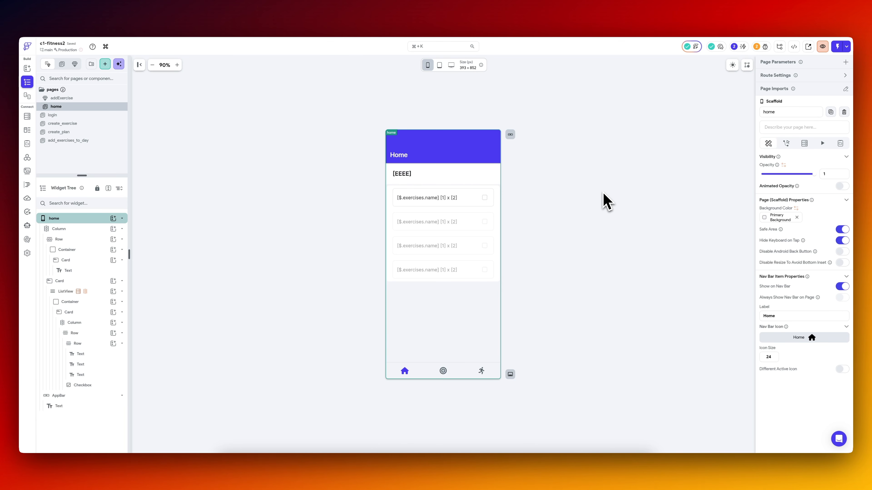
click(484, 197)
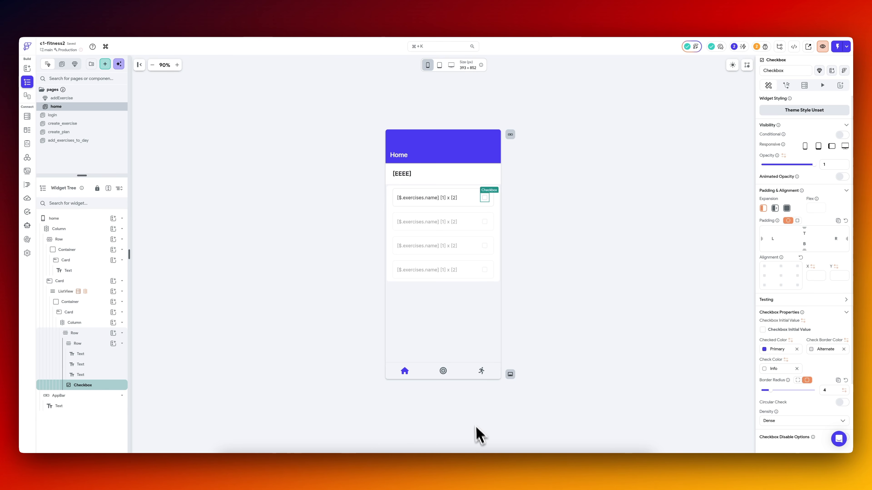
click(92, 344)
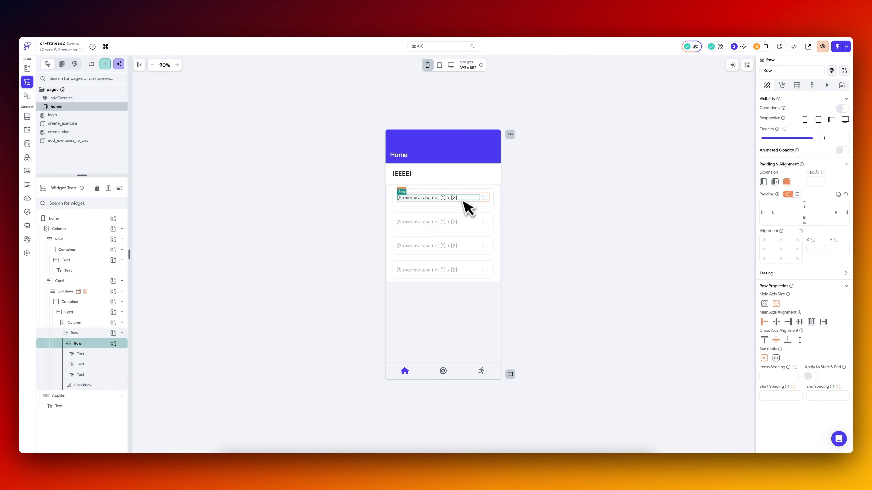
Try the Flexible expansion option on the exercise row's checkbox.
click(485, 200)
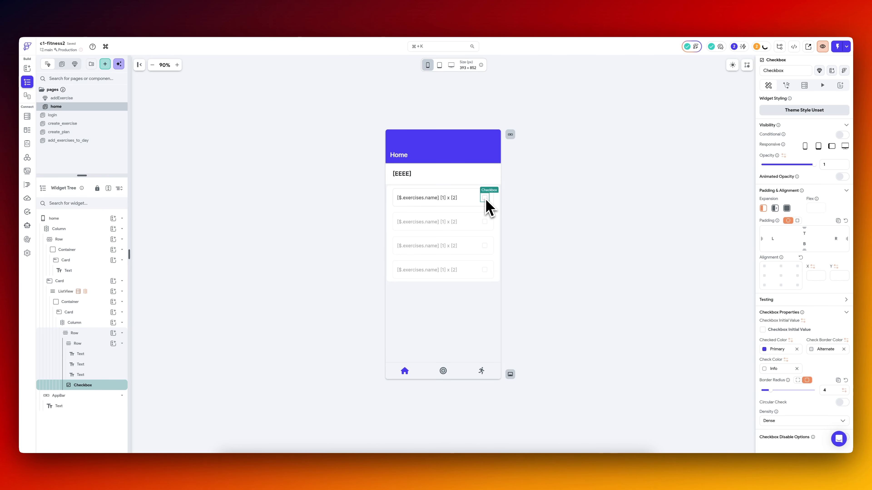
click(774, 208)
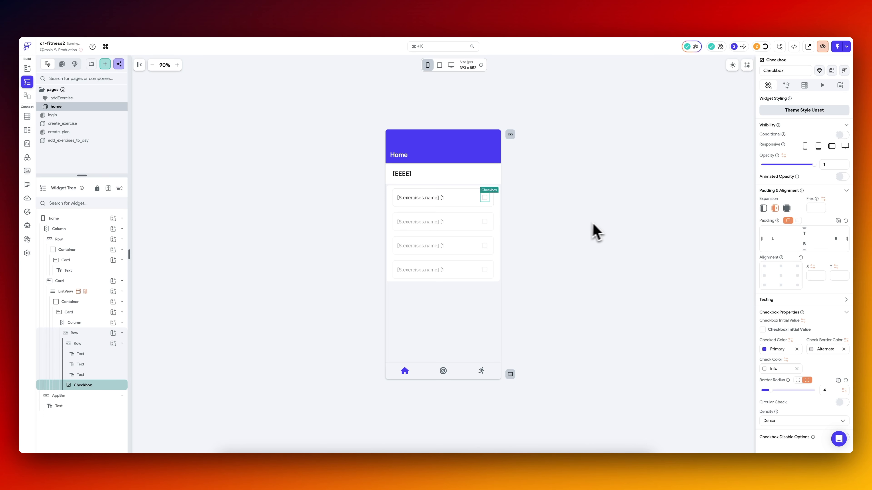
click(473, 200)
click(535, 211)
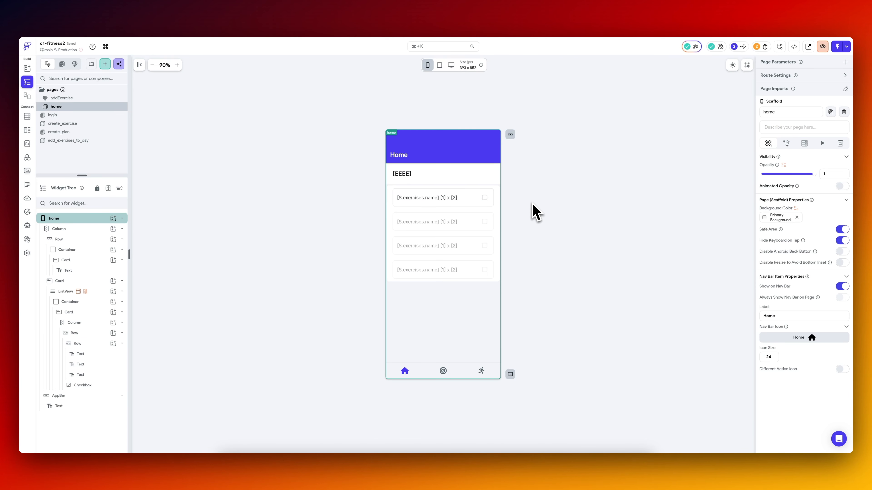
Pull the latest FlutterFlow changes into the code editor project and check the updated exercise list in the iPhone simulator.
click(556, 468)
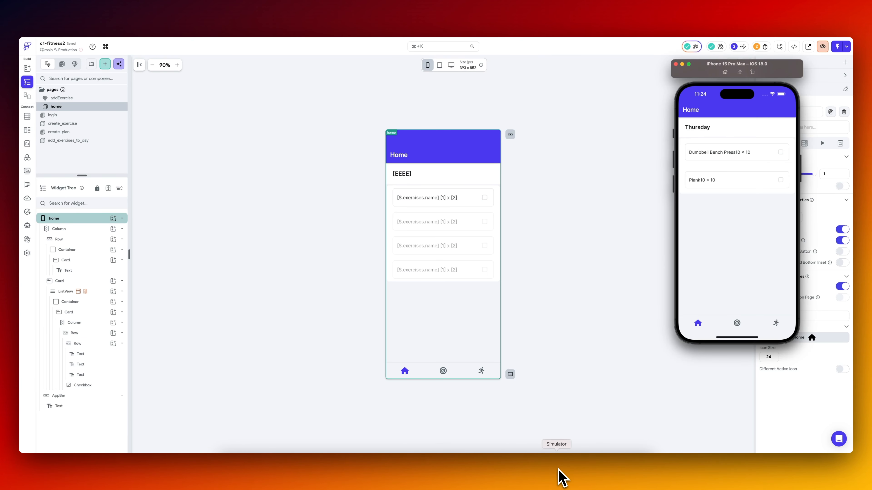
click(551, 263)
click(436, 461)
click(242, 443)
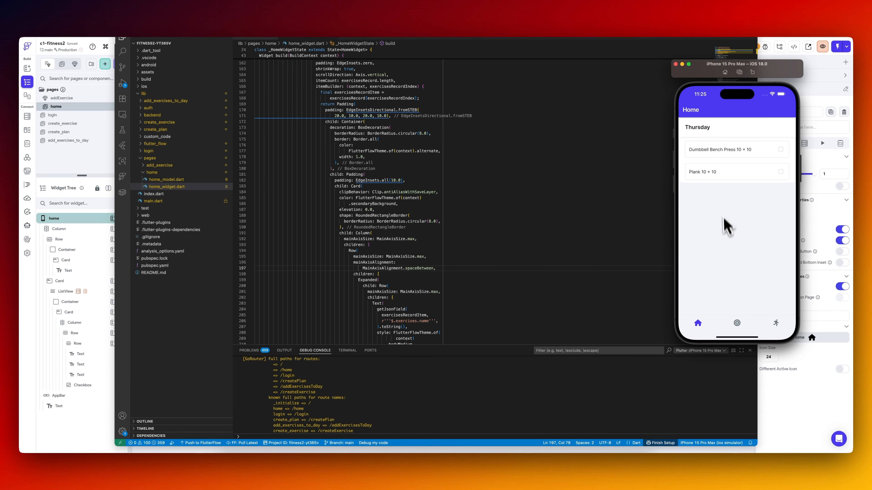
click(596, 163)
Switch to the workout_logs table in Supabase's Table Editor.
key(super+Tab)
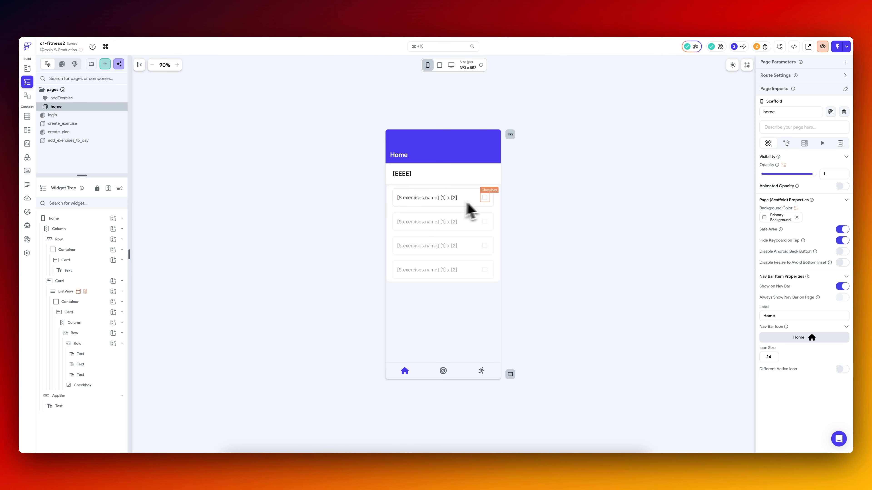
key(super+Tab)
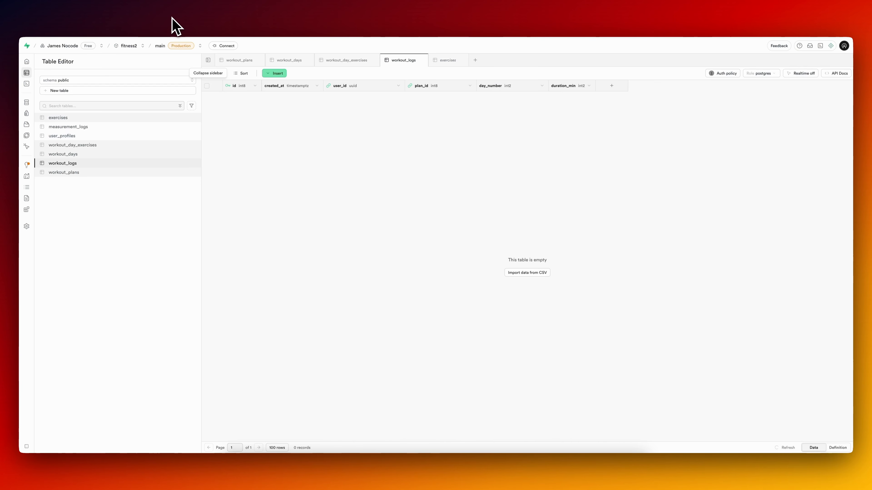
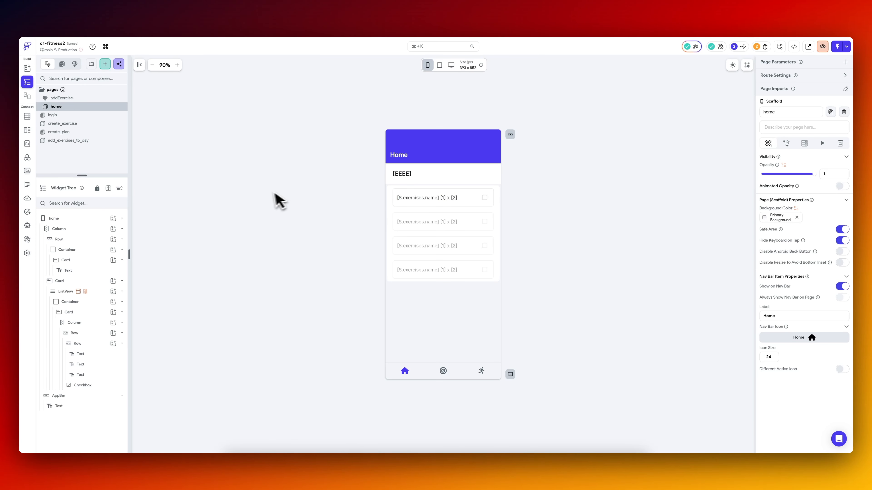
Open the HomepageView API call and run a test of it to get its response.
click(27, 157)
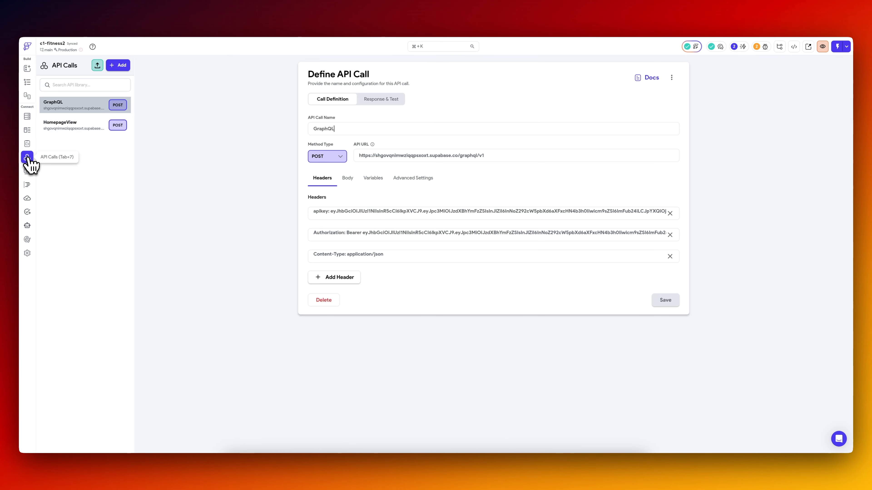
click(75, 130)
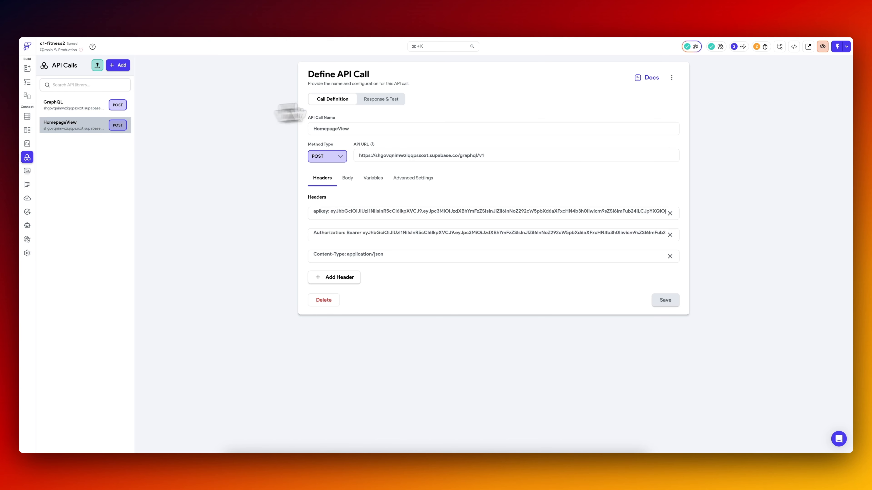
click(383, 100)
click(659, 100)
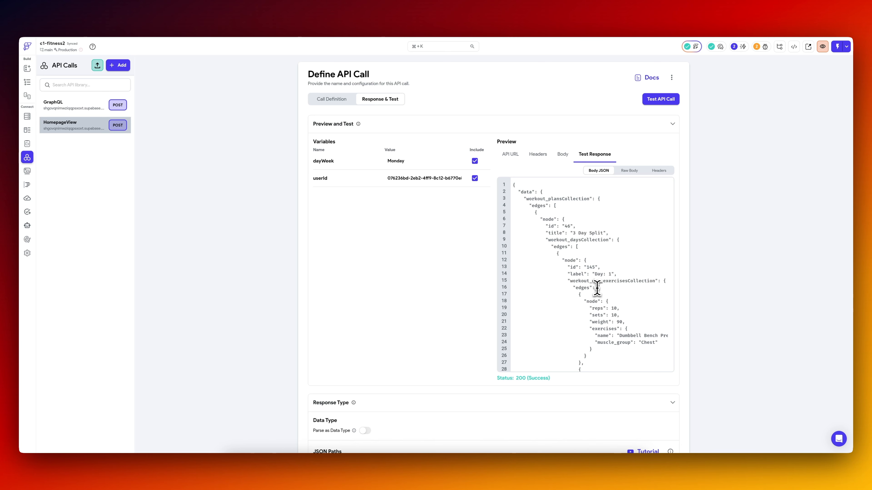
Examine the plan id in the HomepageView test response and compare it with the workout_logs columns in Supabase.
drag(590, 290, 599, 357)
click(598, 351)
drag(545, 226, 579, 229)
click(172, 20)
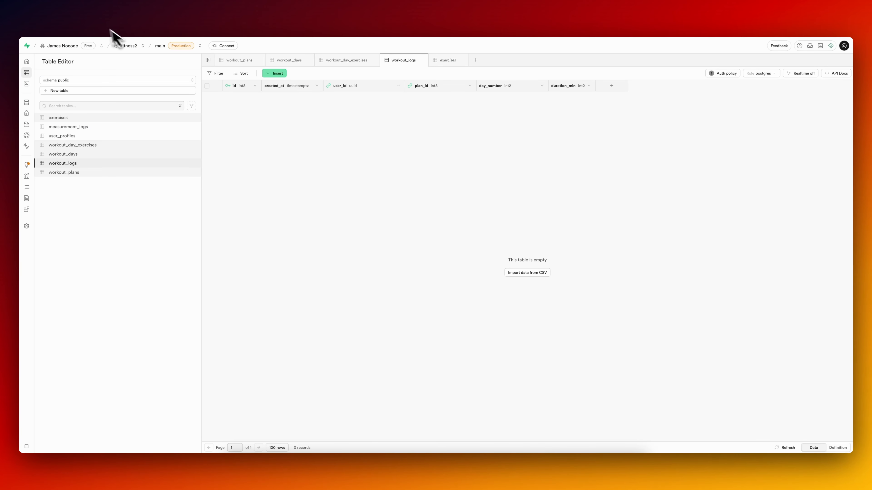
click(83, 25)
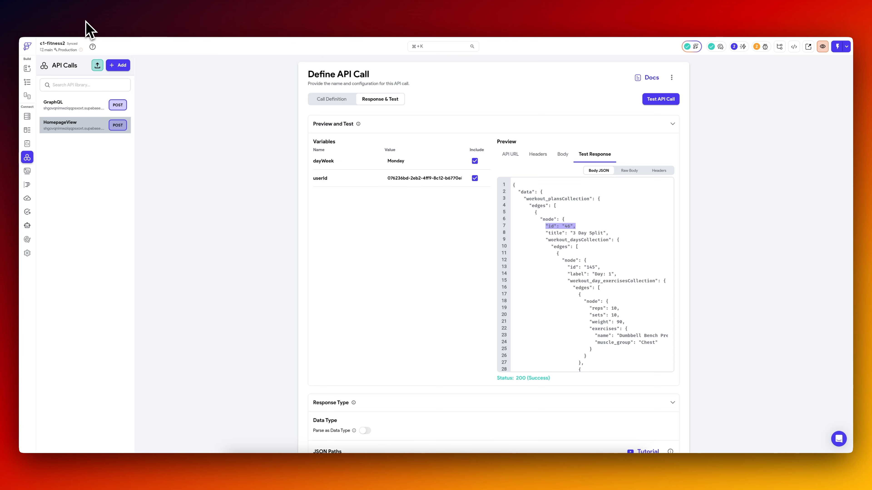
Add the recommended JSON path $.data.workout_plansCollection.edges[:].node.id to HomepageView, name it planId and save the API call.
scroll(412, 298, down, 6)
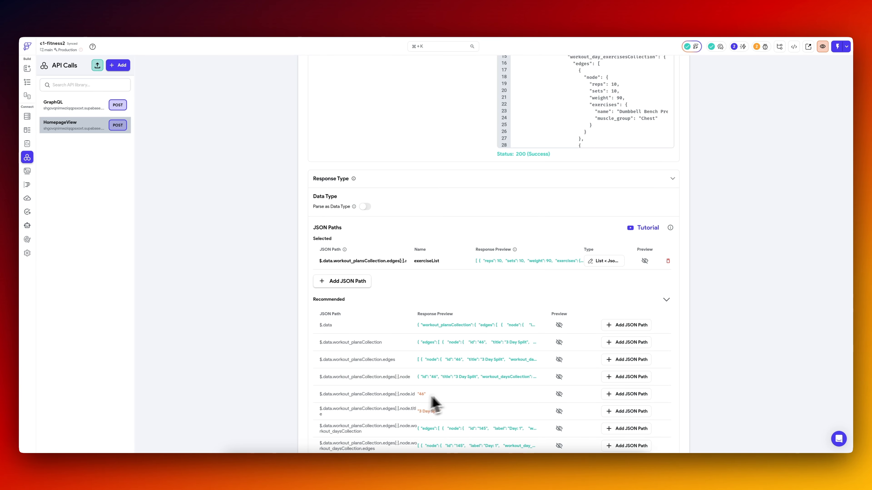
scroll(556, 261, up, 6)
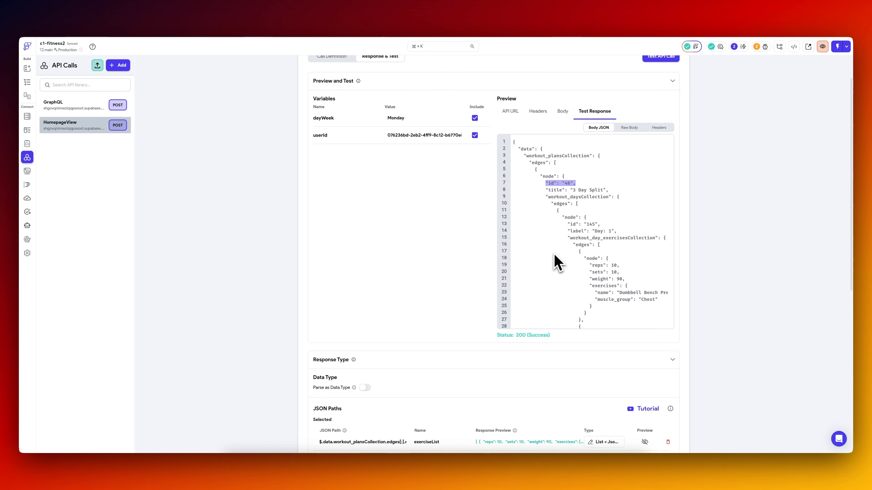
scroll(453, 281, down, 4)
scroll(453, 282, down, 4)
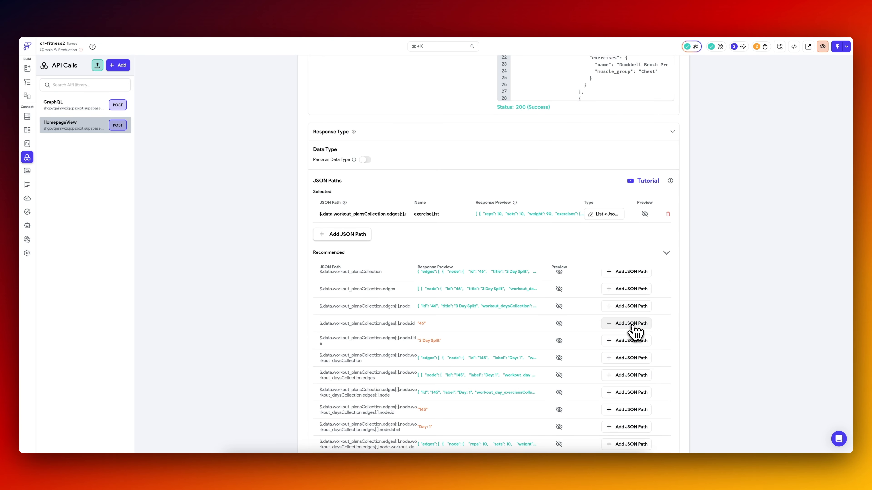
click(632, 324)
click(431, 232)
text(p)
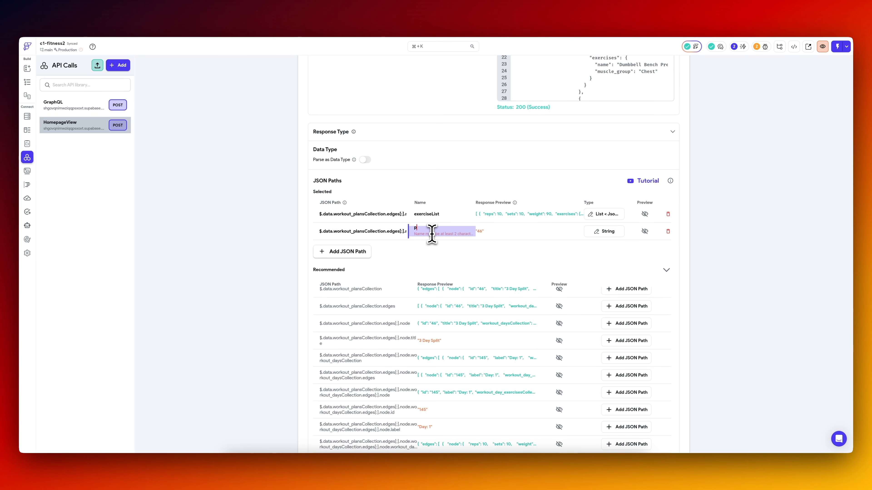
text(lanId)
scroll(773, 282, down, 3)
click(665, 432)
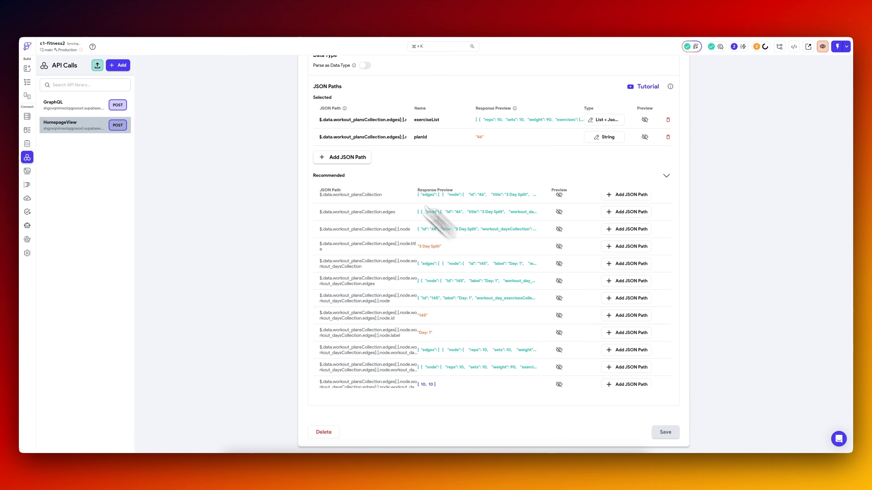
Check the workout_logs columns in Supabase, then look through the HomepageView response in FlutterFlow for a matching day number value.
click(187, 24)
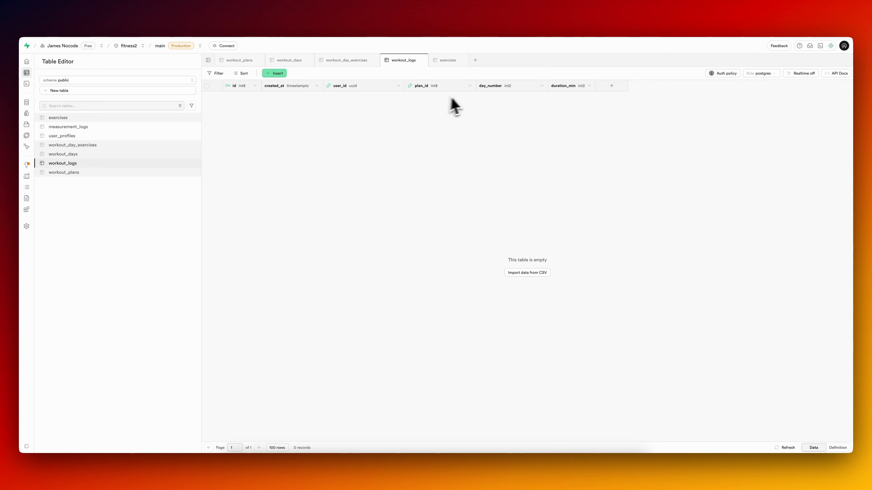
click(97, 21)
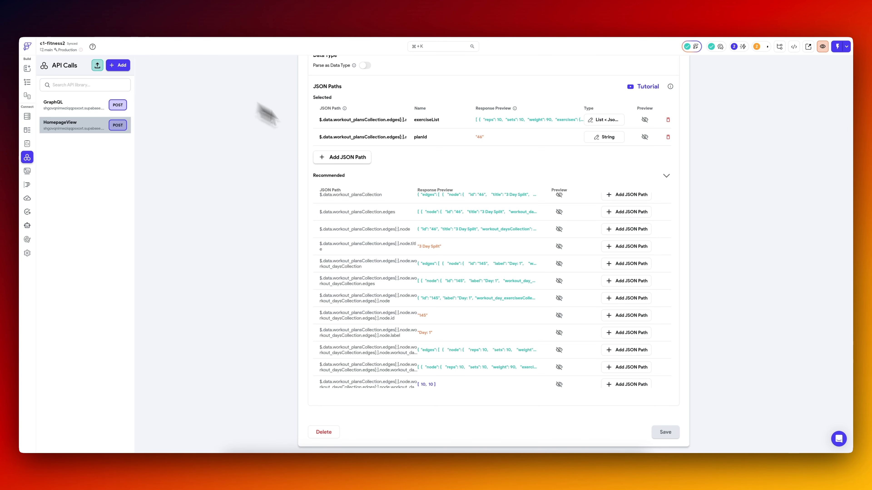
scroll(446, 187, up, 8)
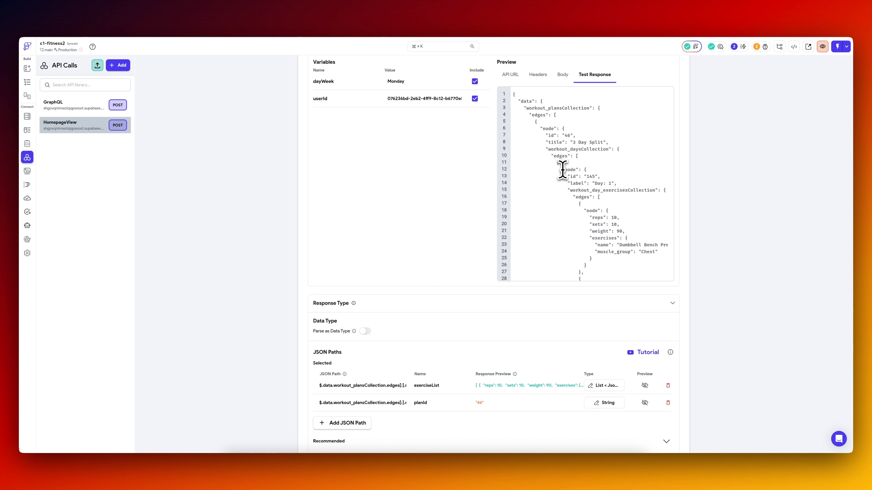
drag(576, 157, 567, 227)
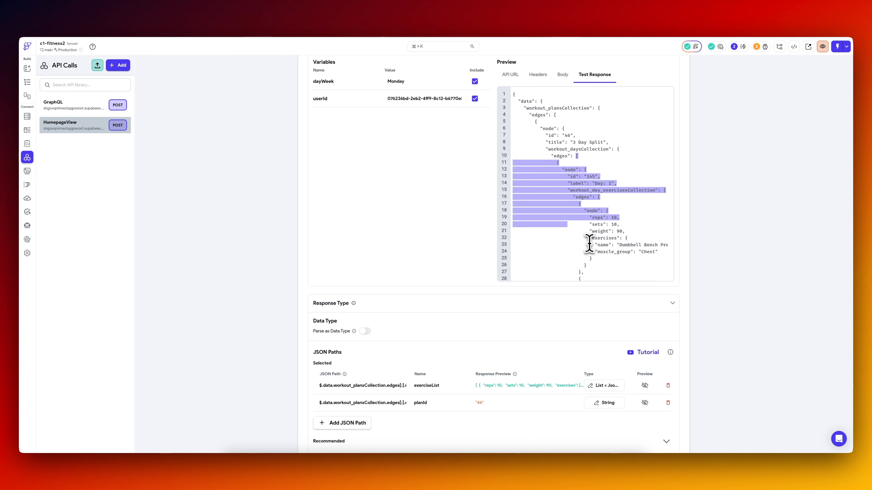
scroll(433, 292, down, 7)
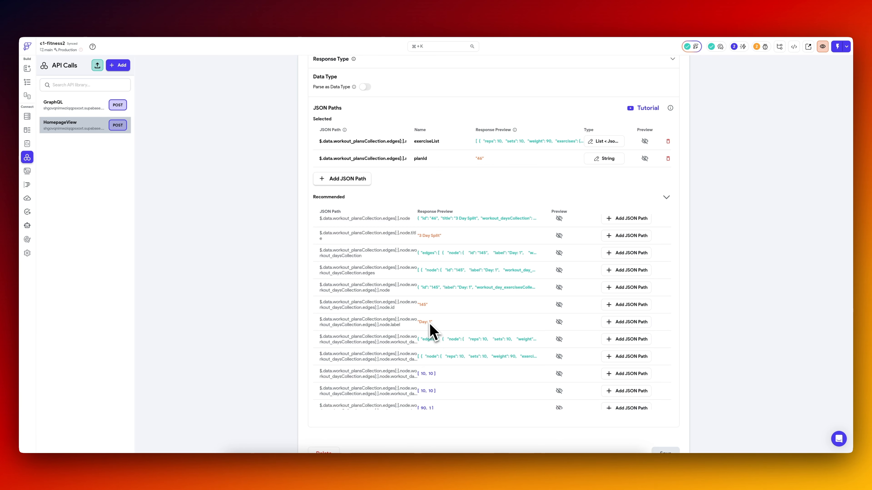
mouse_move(425, 323)
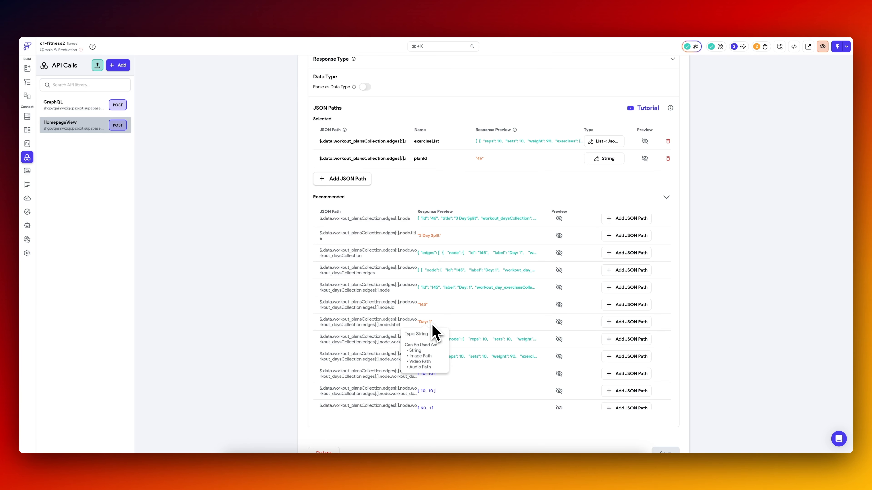
scroll(406, 280, up, 9)
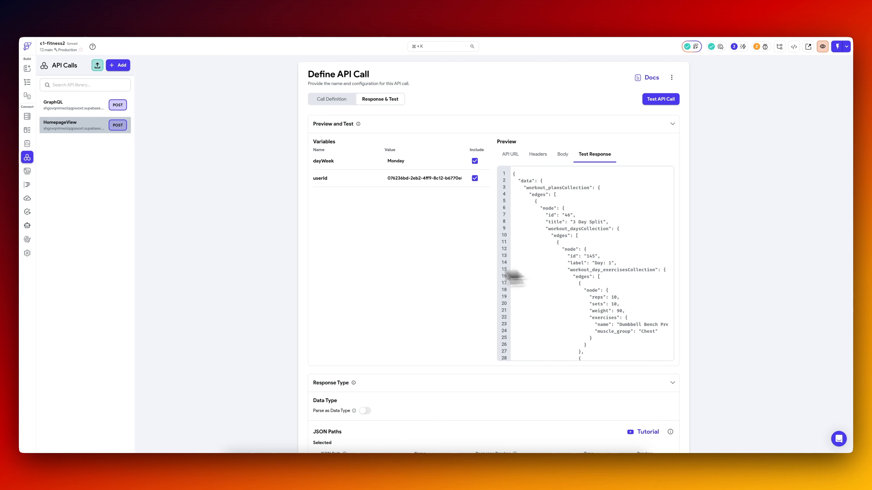
Add the recommended JSON path for the workout day's node.label to HomepageView, name it dayNumber and save the API call.
scroll(421, 279, down, 8)
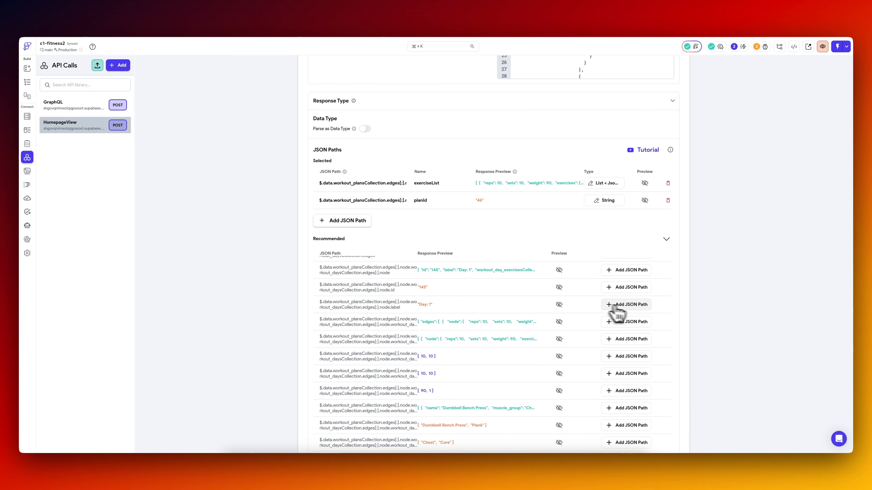
click(624, 307)
click(436, 218)
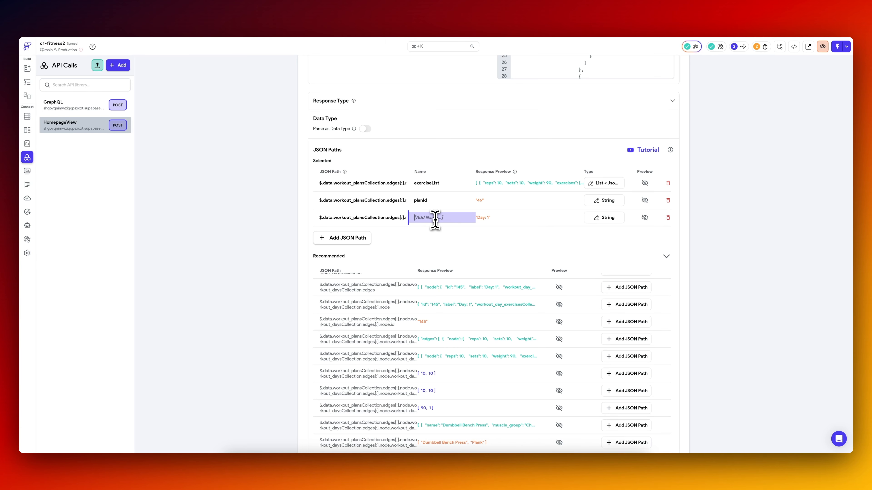
text(dayN)
text(umber)
scroll(435, 220, down, 3)
click(667, 432)
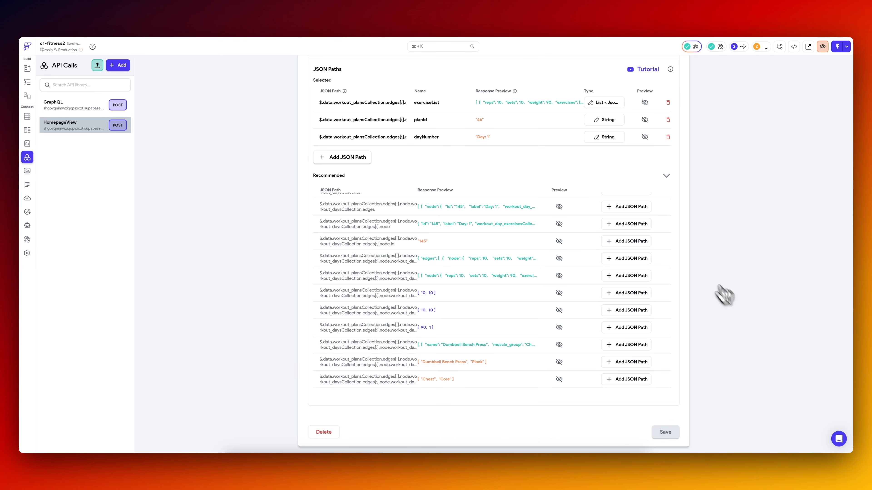
Review the response variables and selected JSON paths of HomepageView against the workout_logs columns in Supabase.
scroll(694, 215, up, 9)
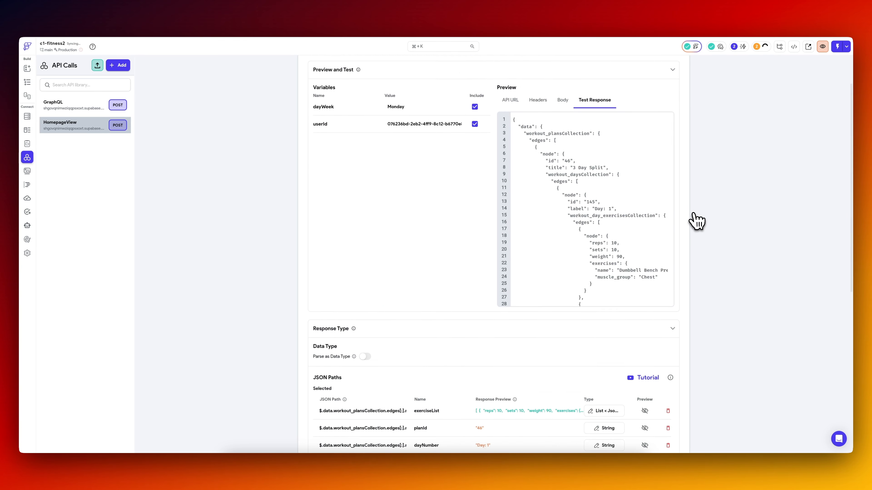
scroll(512, 266, down, 3)
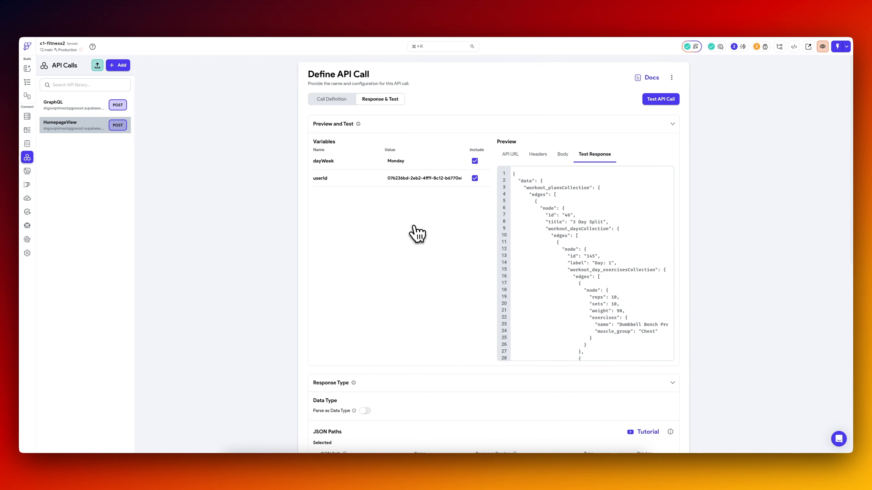
scroll(416, 233, down, 5)
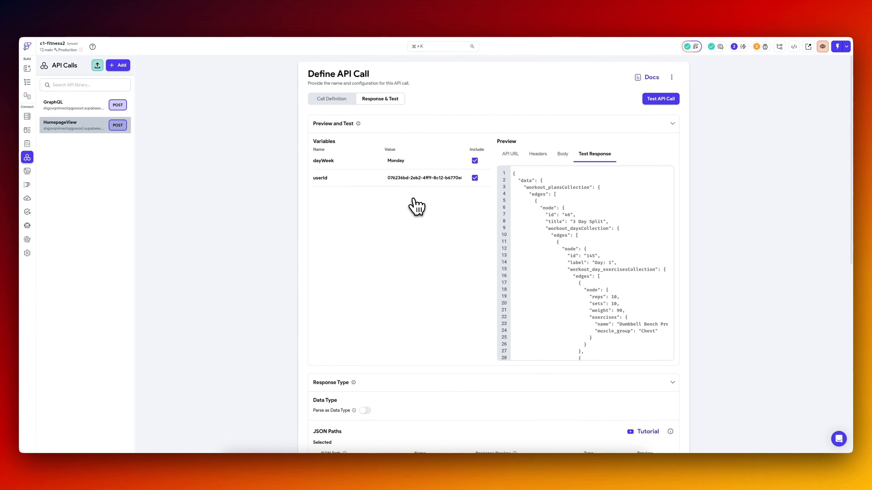
scroll(415, 205, down, 5)
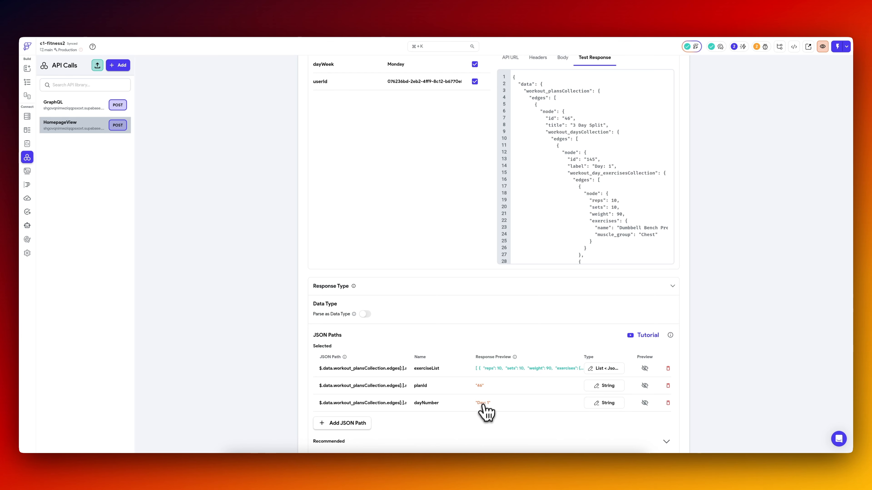
click(181, 15)
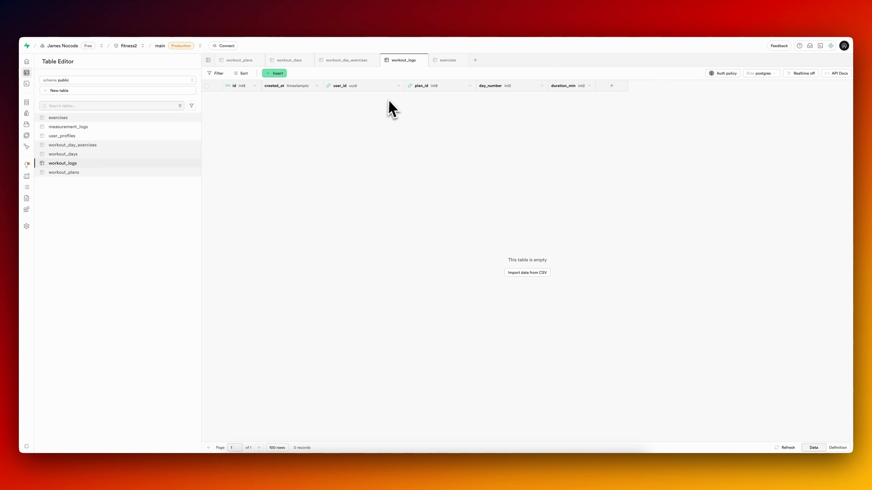
click(103, 18)
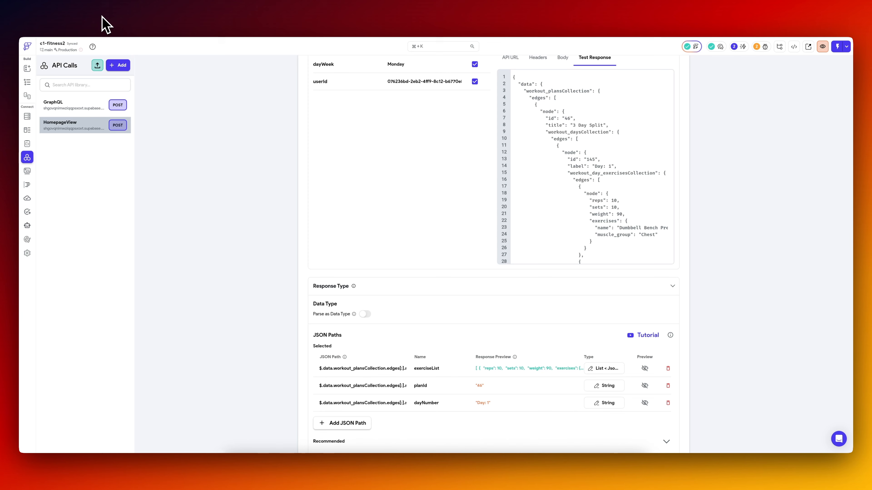
Return to the home page design and add a Button at the end of its main Column.
click(27, 82)
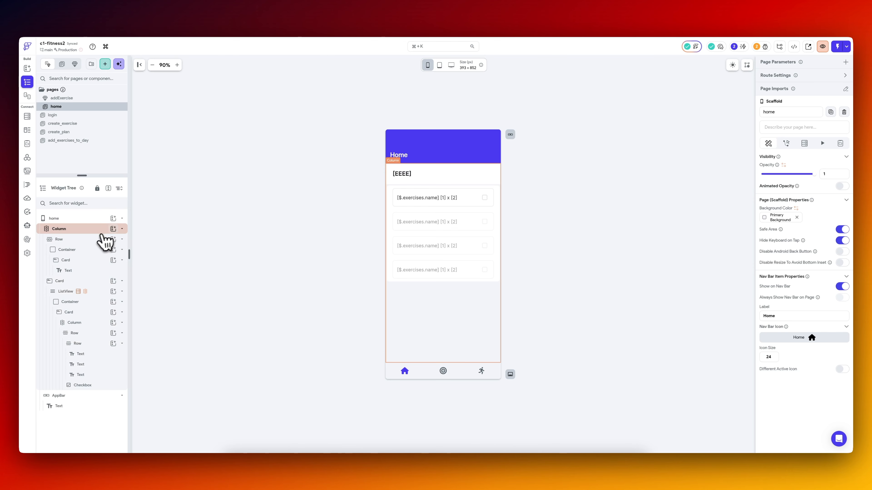
click(113, 229)
text(button)
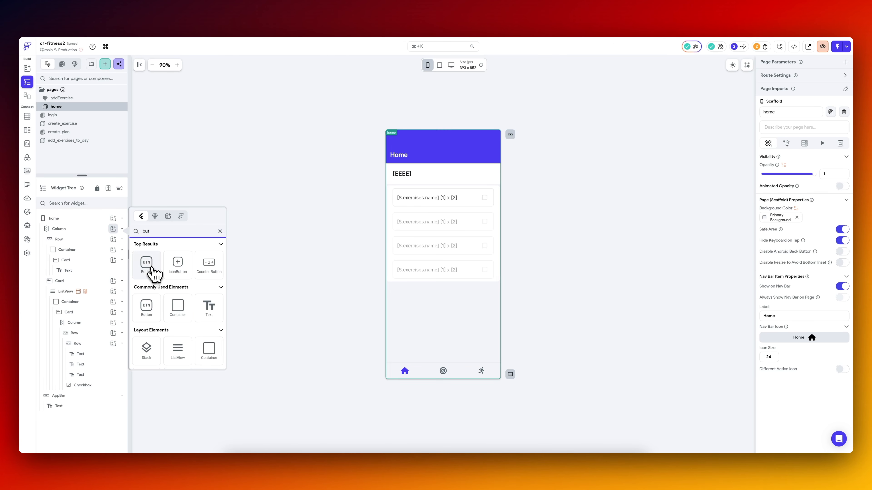
click(150, 273)
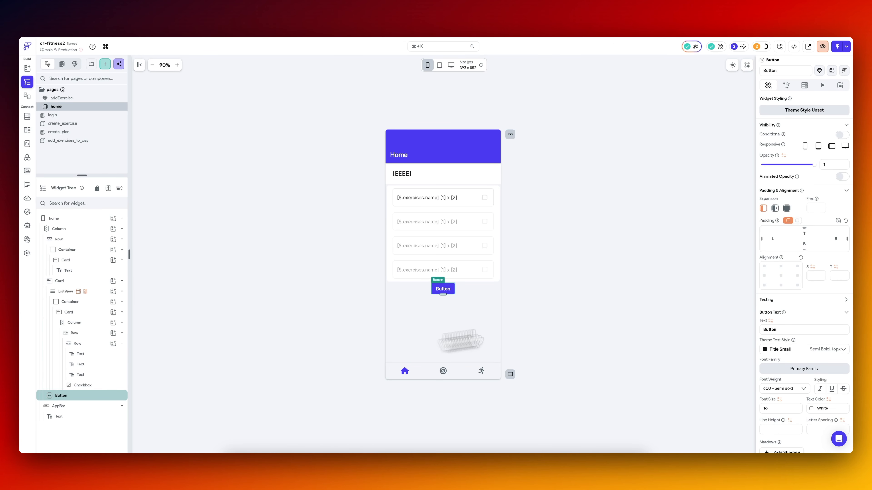
scroll(831, 321, down, 2)
Wrap the new button in a Container, and wrap that Container in a Row.
right_click(109, 380)
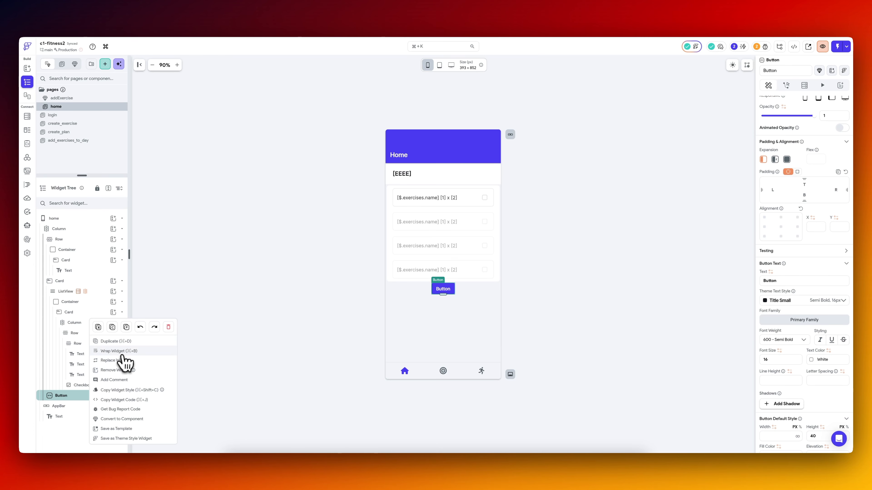
click(125, 351)
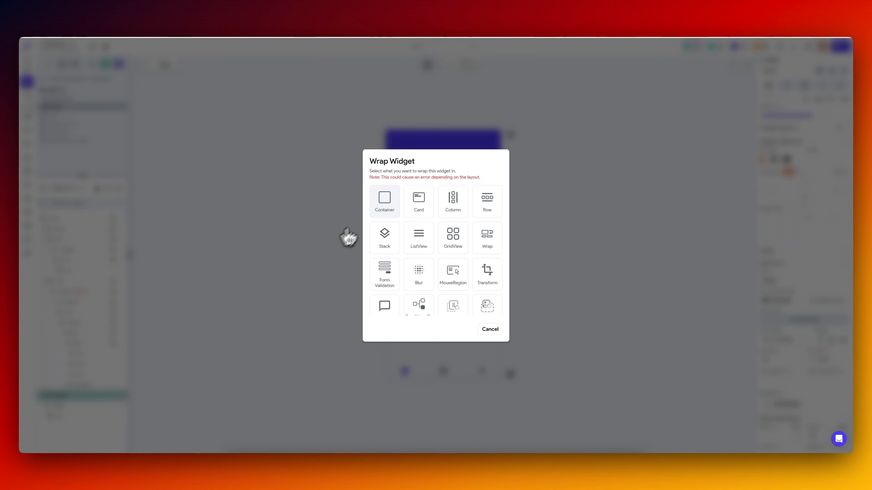
click(383, 197)
click(95, 406)
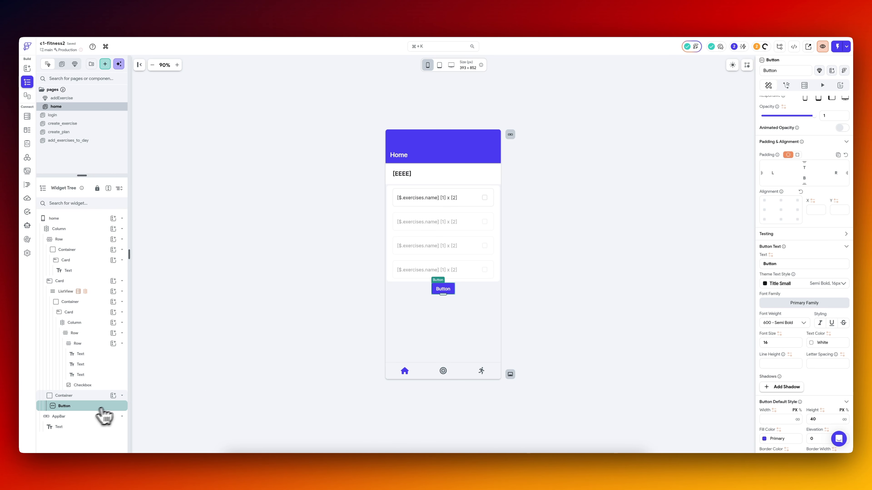
right_click(89, 395)
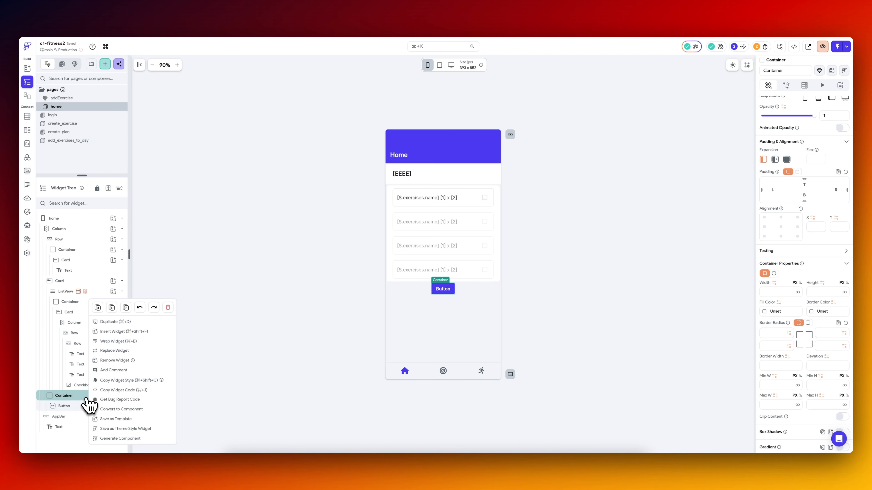
click(135, 341)
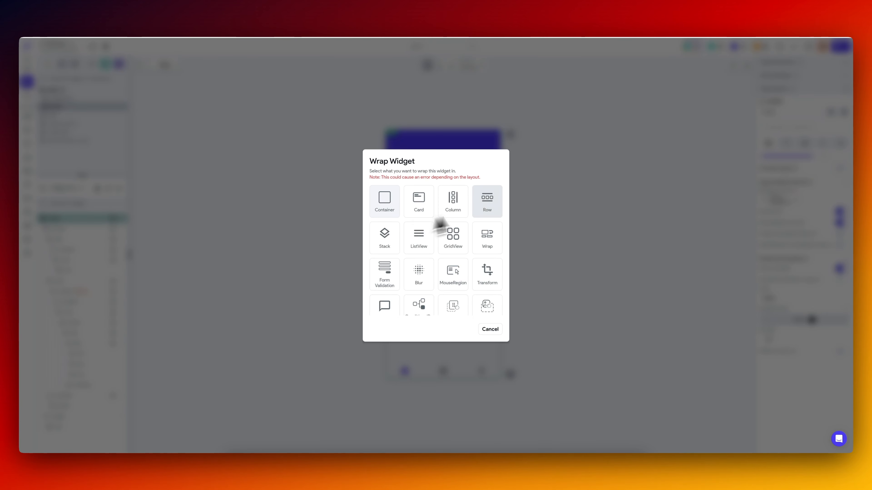
click(204, 340)
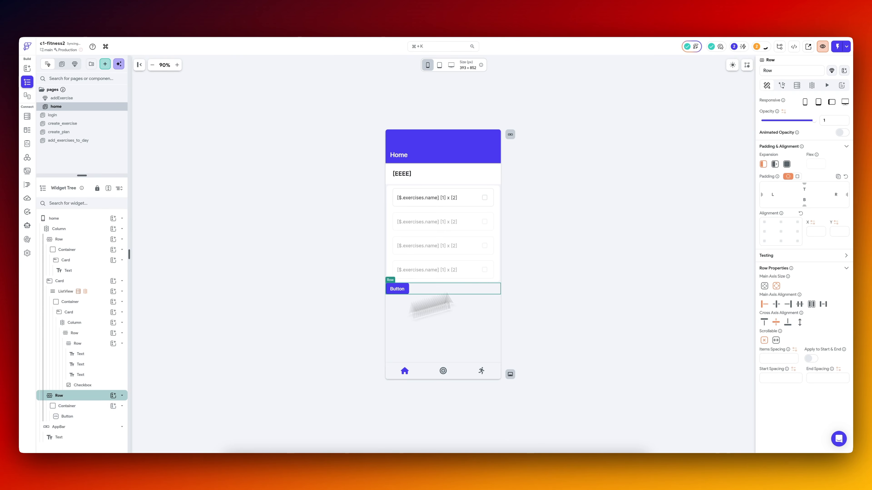
Make the button's Container expand across the Row and give the button a uniform padding of 20.
click(82, 406)
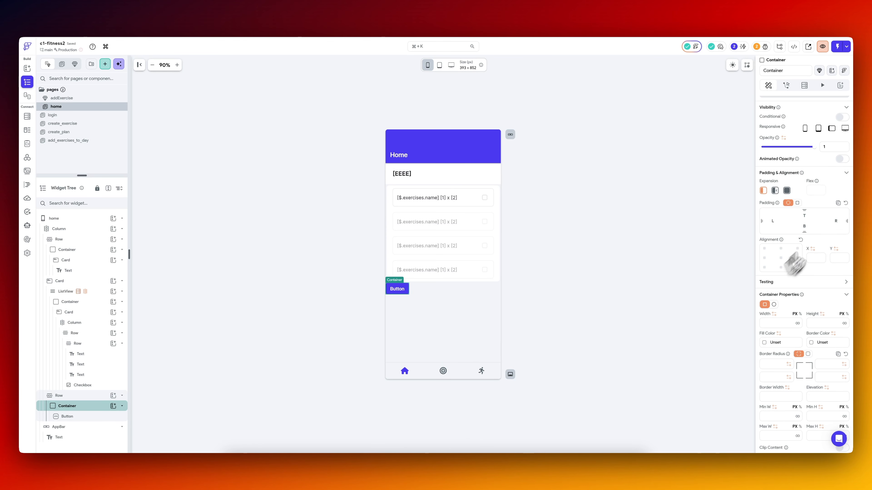
click(786, 191)
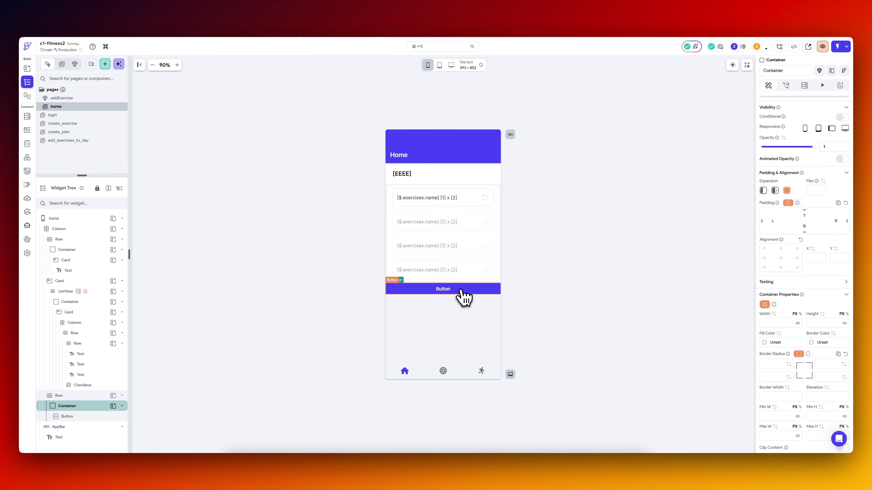
click(87, 416)
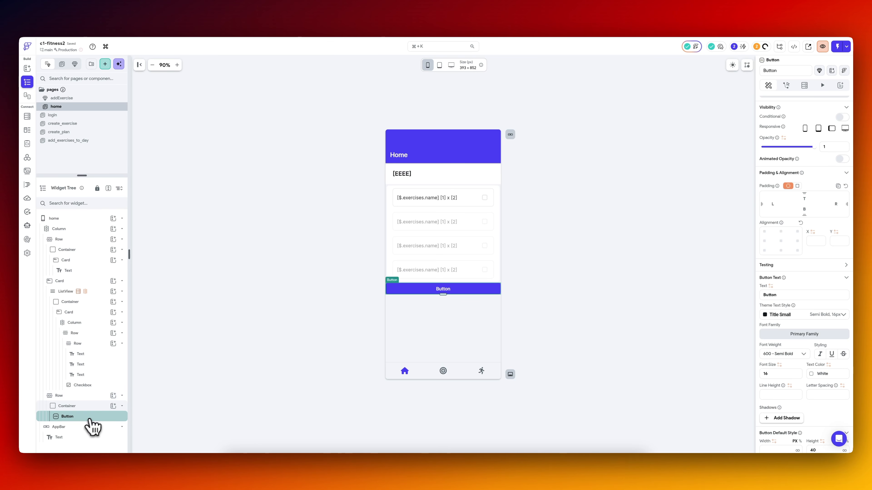
click(798, 186)
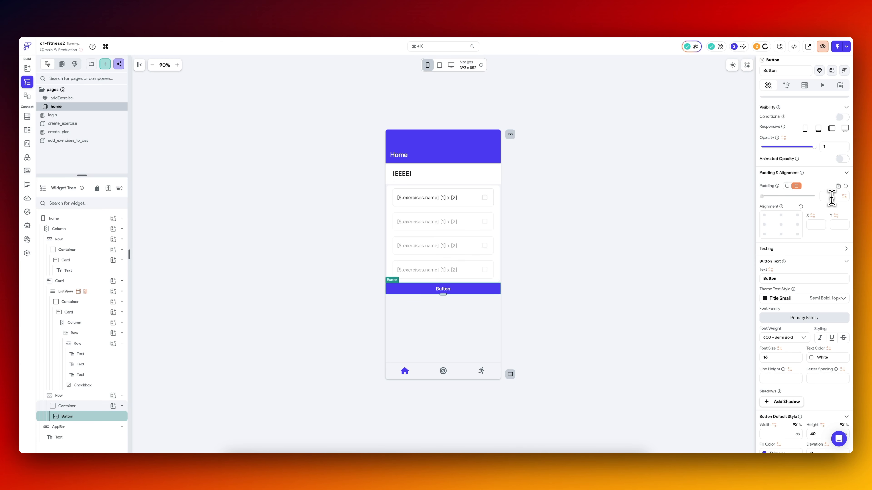
text(20)
click(666, 251)
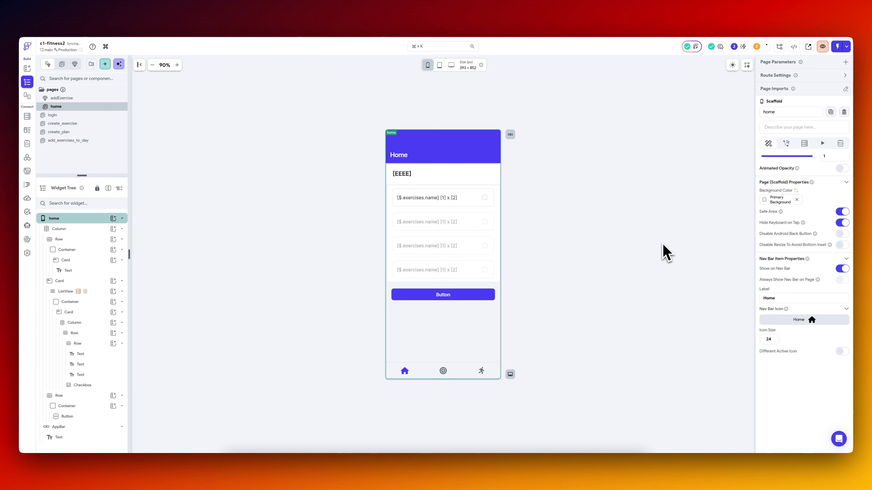
Set the fill color of the Container around the button to White.
click(476, 304)
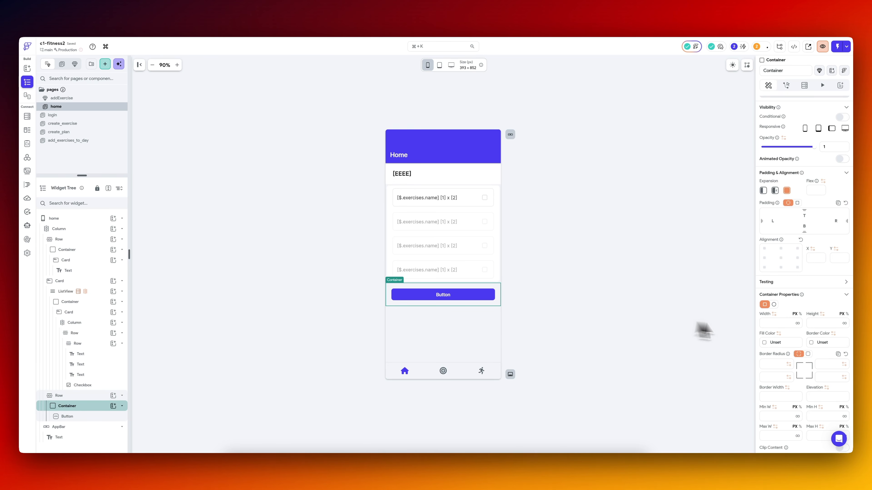
click(775, 343)
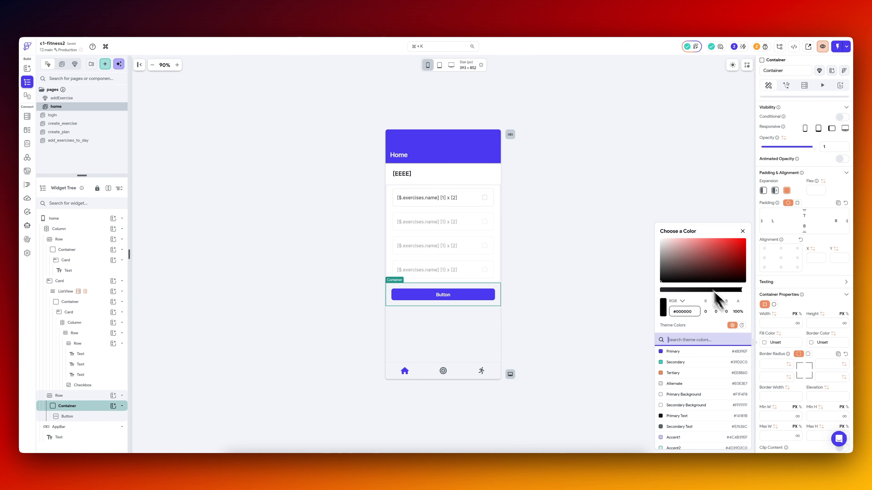
click(621, 195)
click(497, 304)
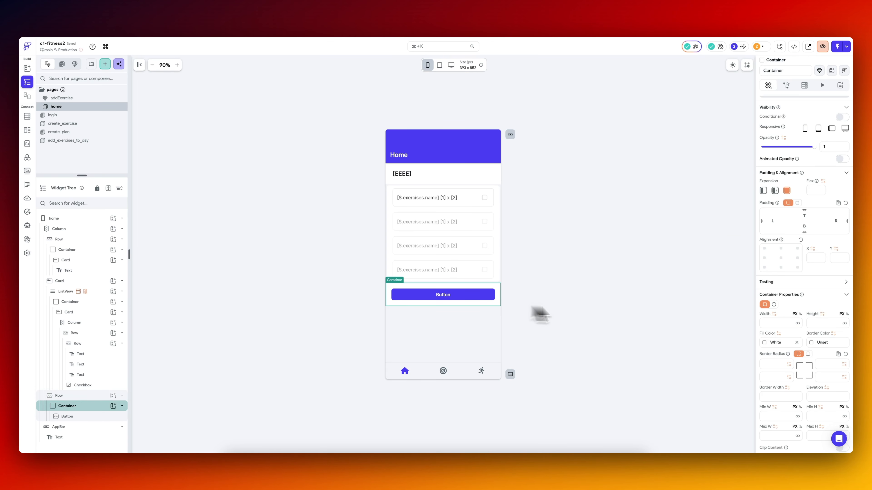
Give the button's Container a uniform border radius of 8 and add padding around its parent Row.
scroll(788, 185, down, 5)
click(808, 175)
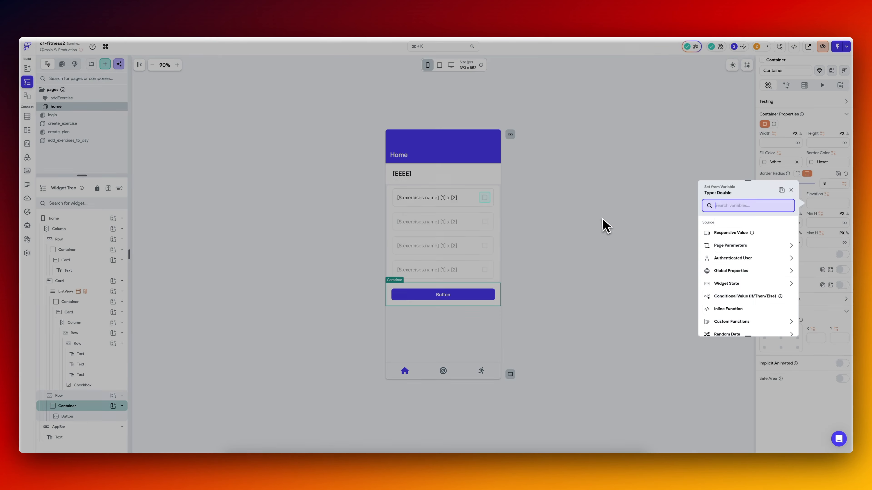
click(603, 226)
click(603, 226)
click(497, 299)
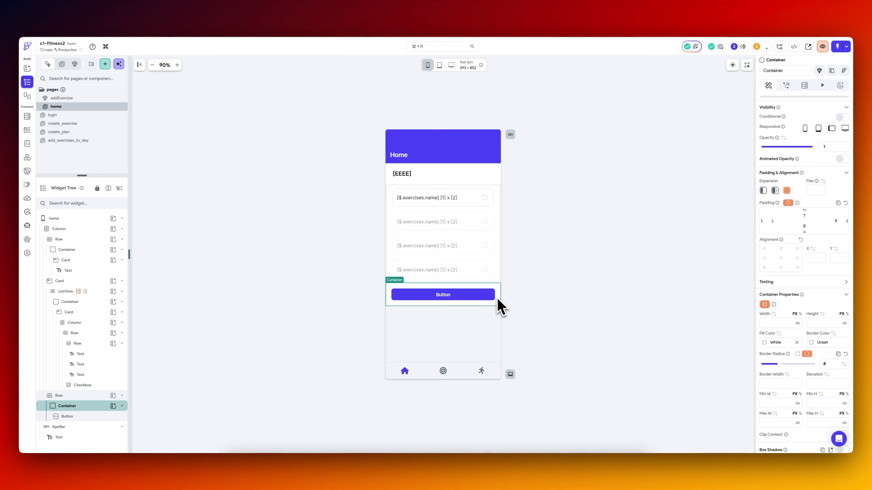
click(90, 398)
click(620, 244)
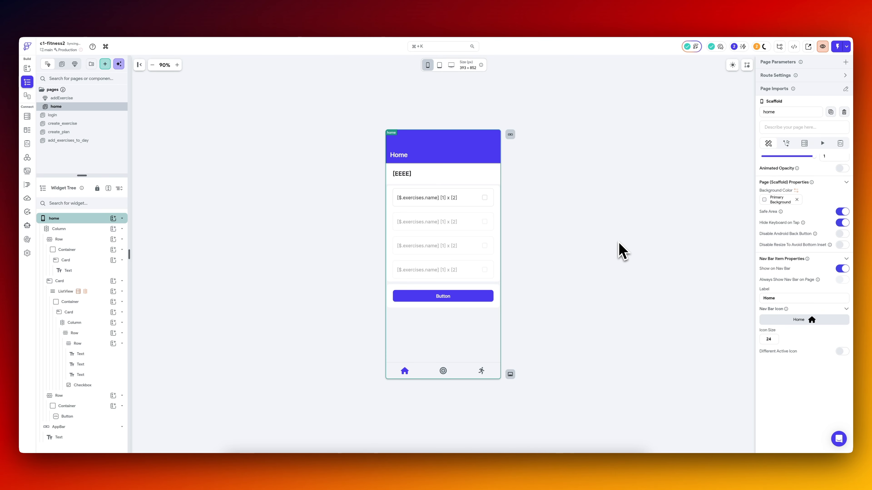
Change the button's text to END WORKOUT and set its font size to 18.
click(467, 297)
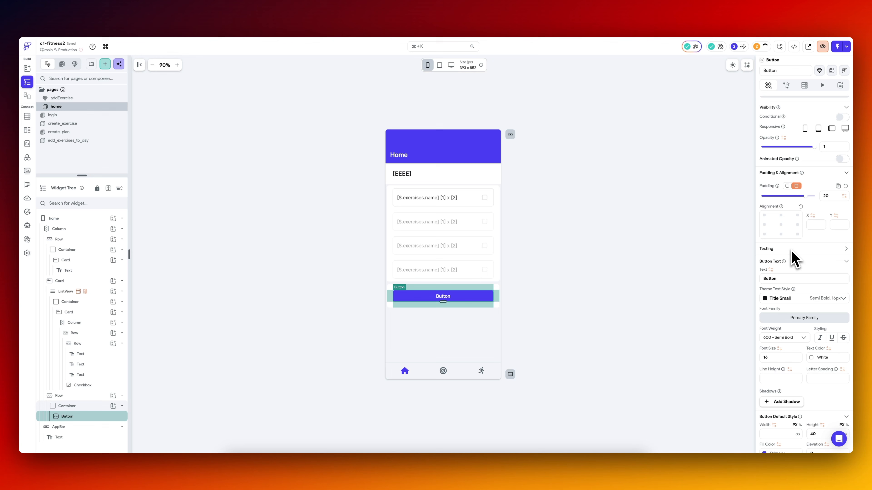
scroll(791, 252, down, 2)
double_click(790, 242)
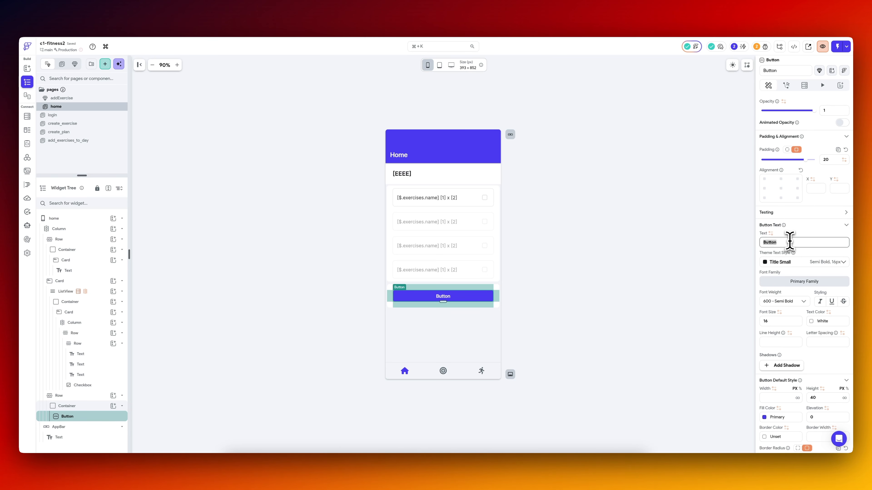
text(END WORKOUT)
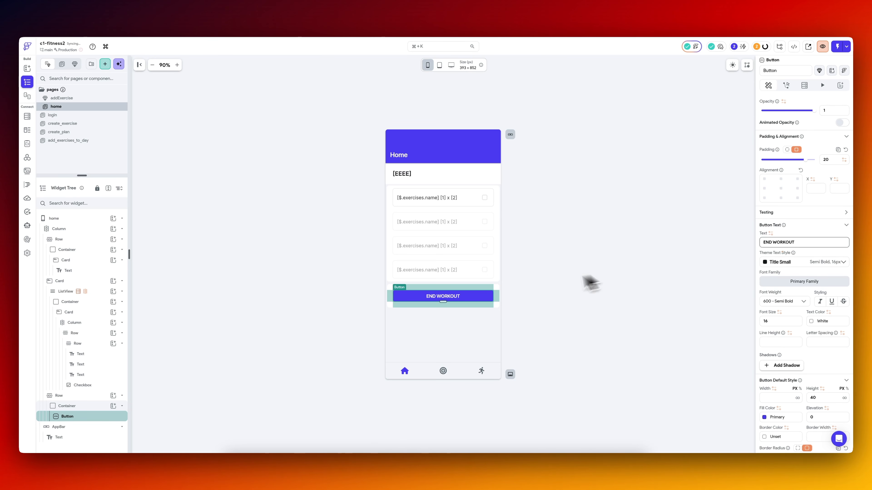
double_click(776, 322)
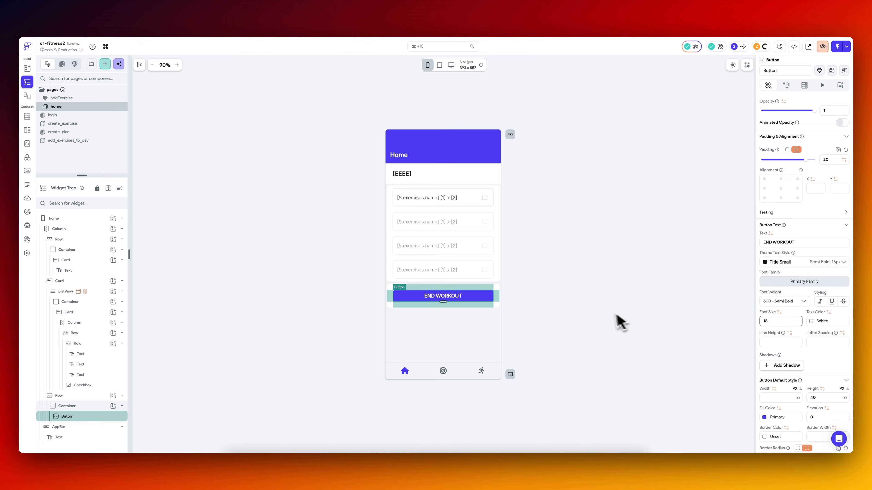
click(605, 320)
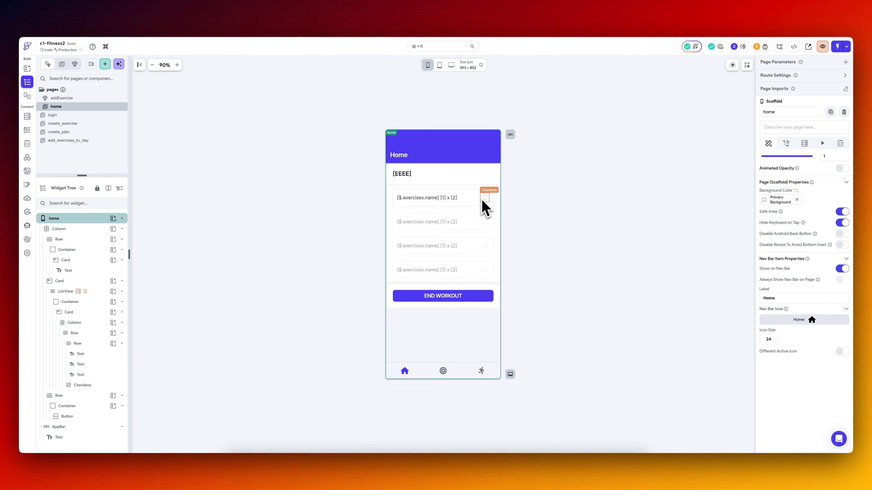
Add a non-nullable Integer page state variable named checksSelected with initial value 0 to the home page.
click(490, 299)
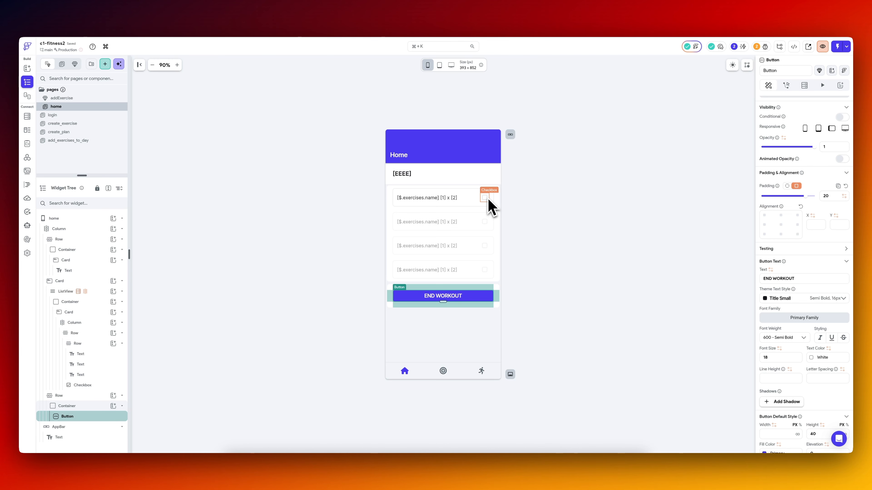
click(319, 242)
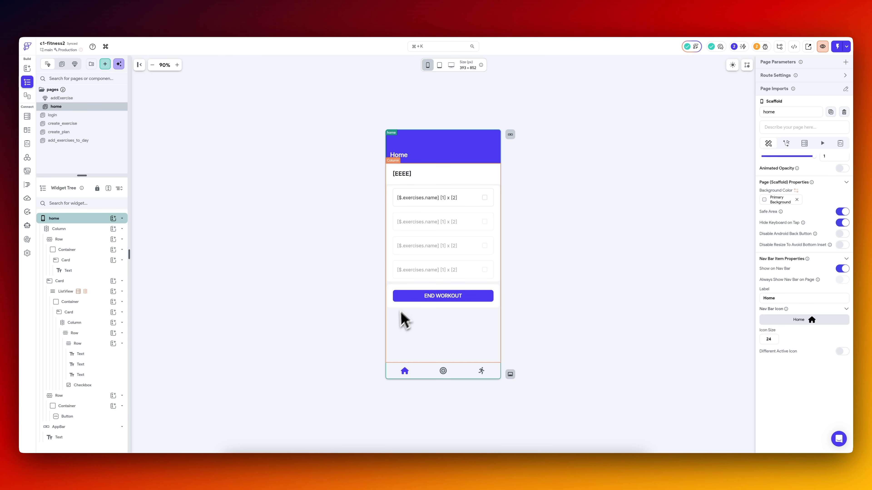
click(840, 144)
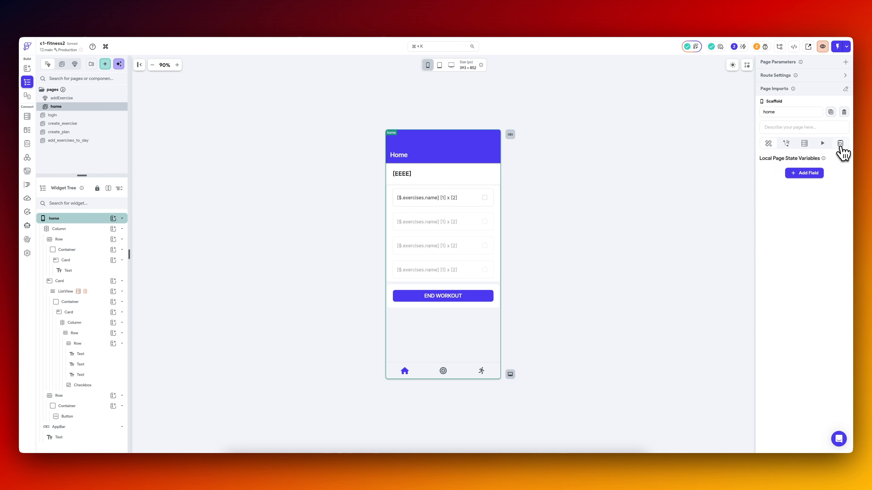
click(805, 173)
text(checksSelected)
click(793, 234)
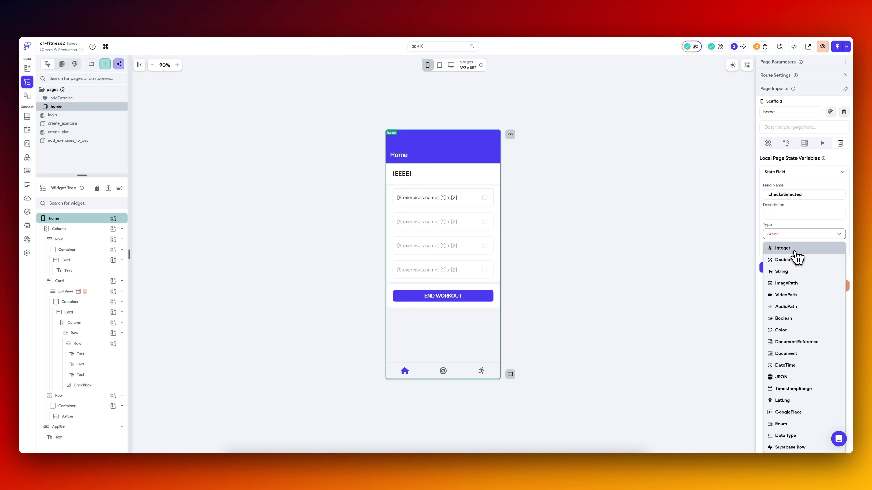
click(795, 250)
click(790, 245)
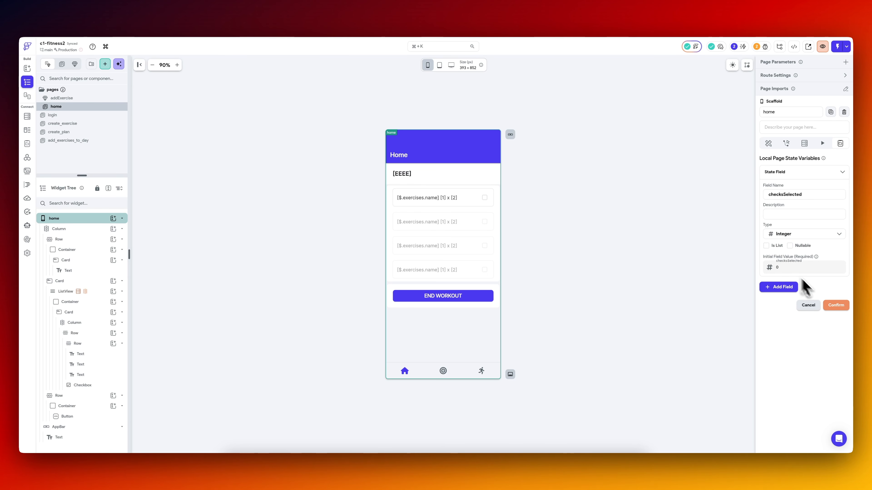
click(836, 305)
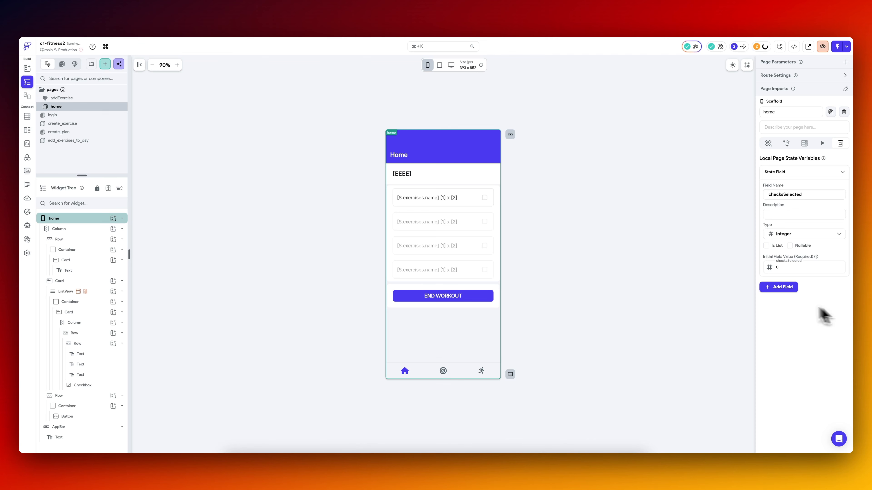
Enable the disable options of the END WORKOUT button and base them on a Condition.
click(485, 198)
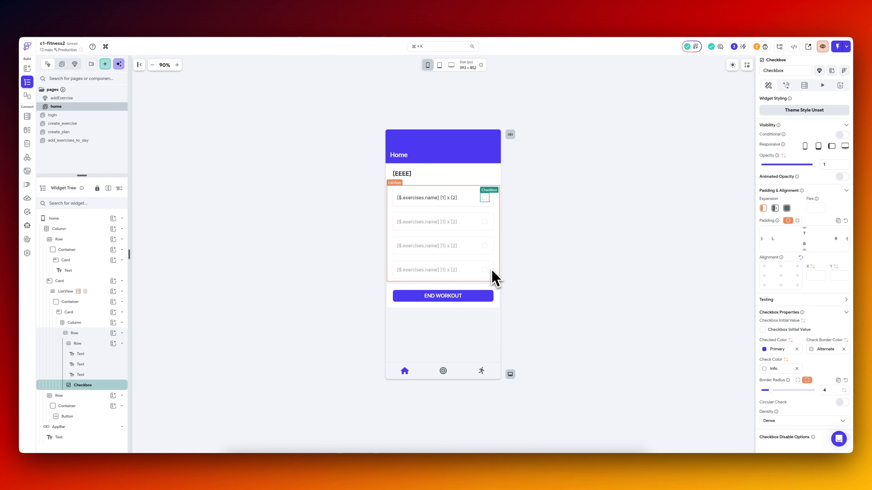
click(467, 298)
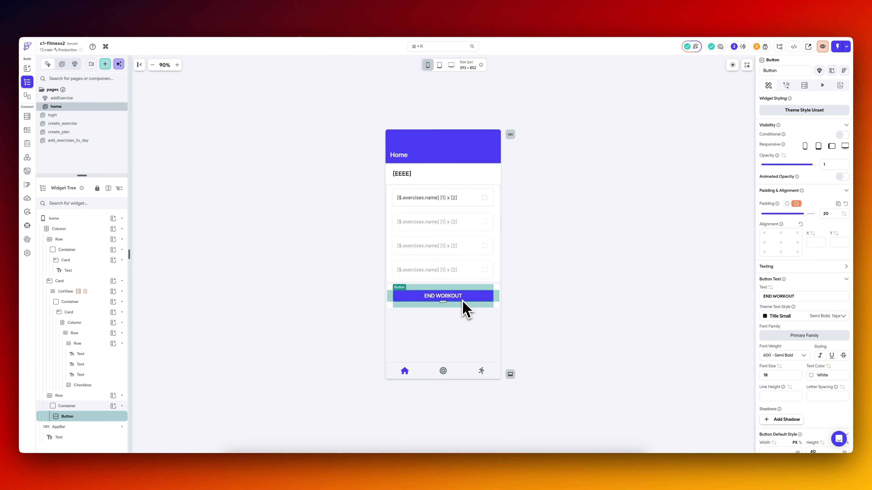
scroll(813, 306, down, 10)
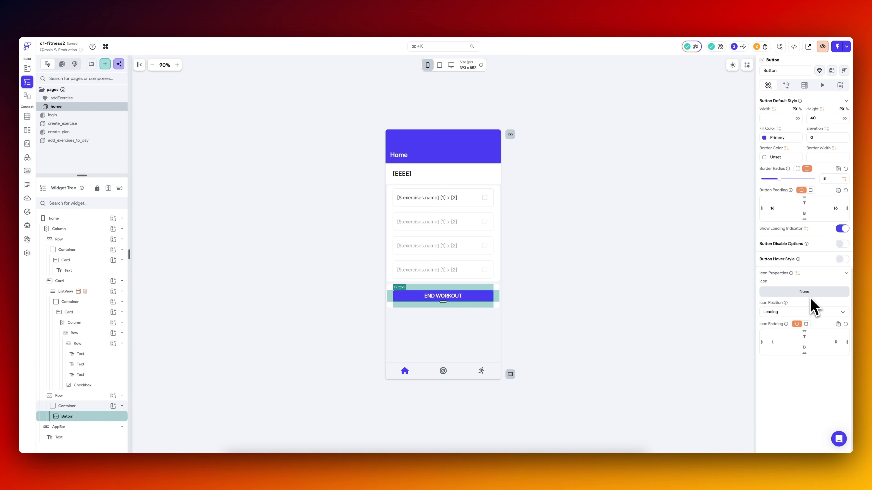
click(843, 258)
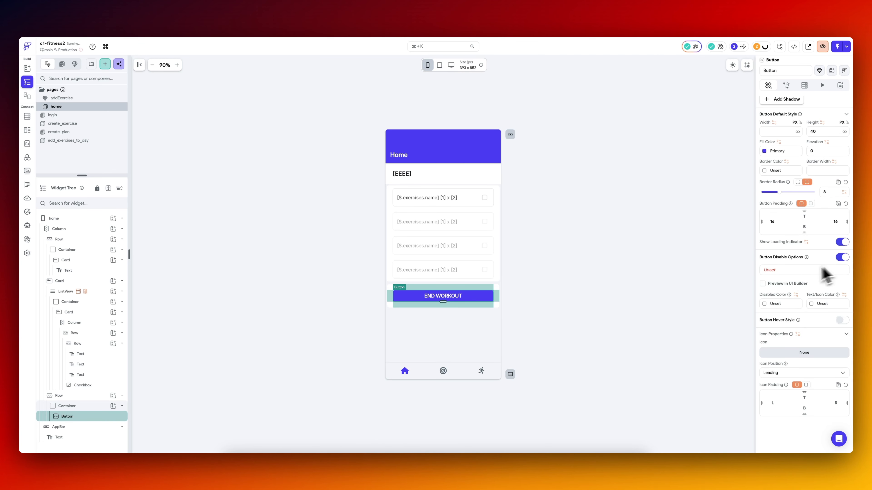
click(790, 270)
click(706, 301)
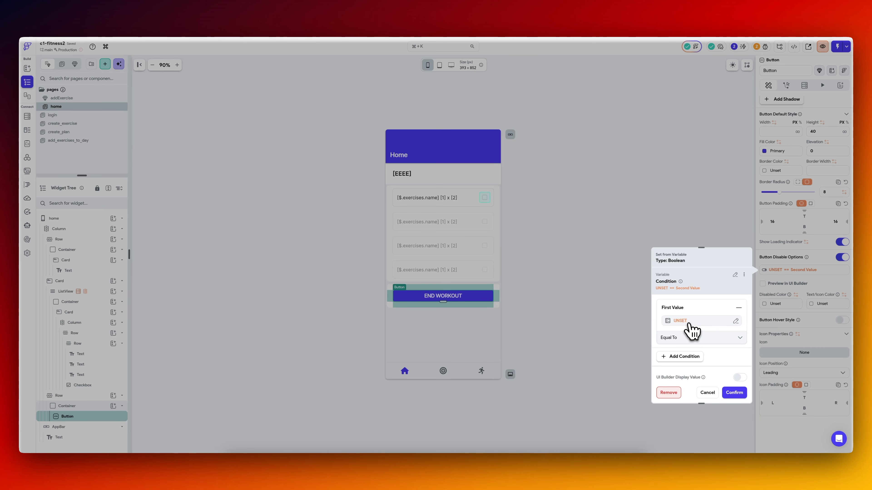
click(689, 324)
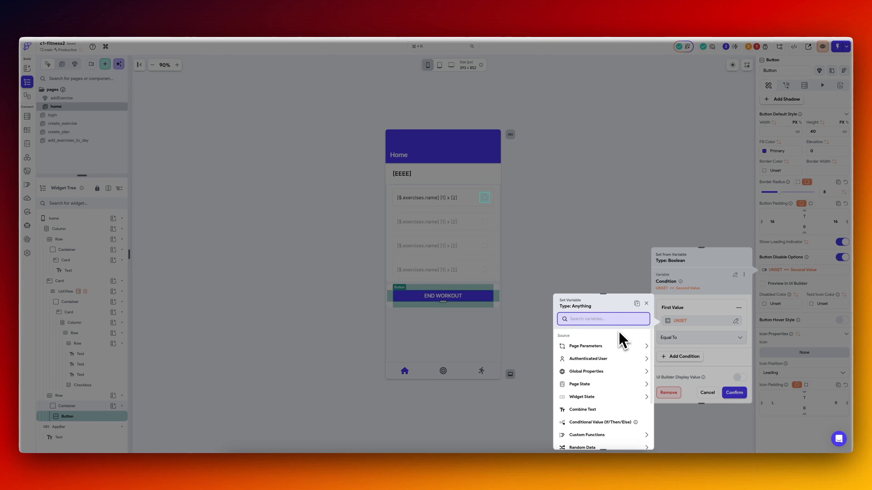
text(check)
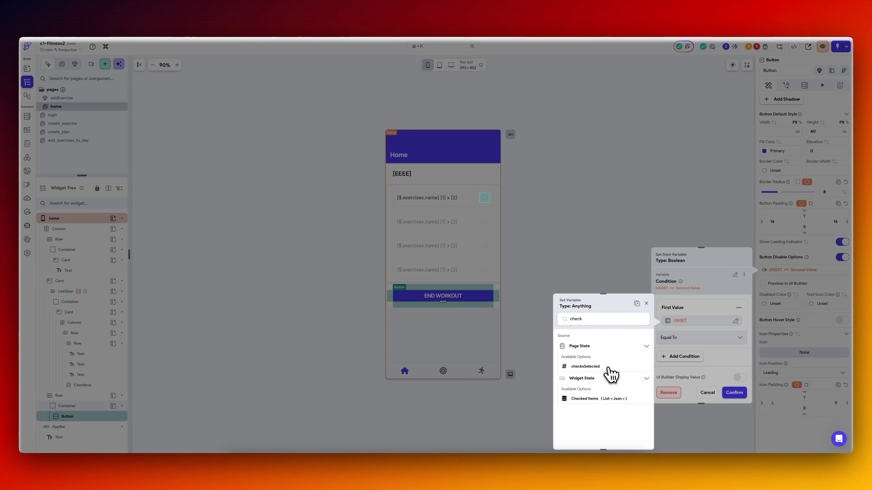
click(609, 367)
click(693, 339)
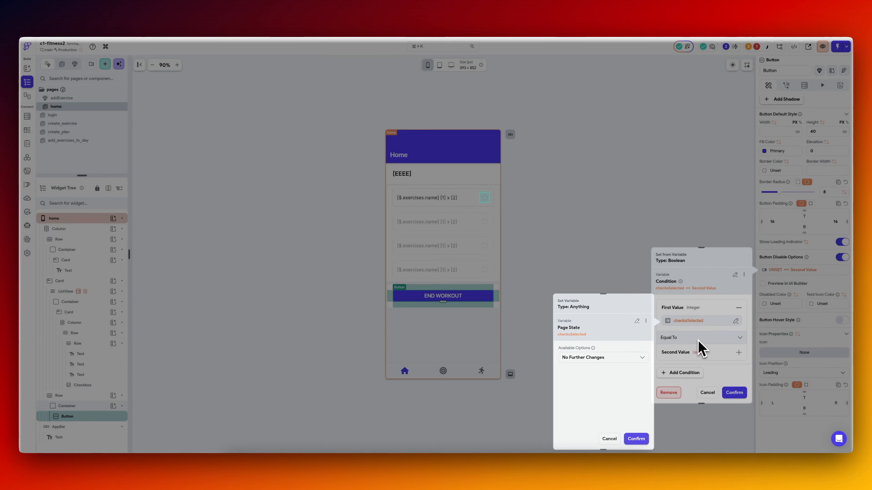
click(690, 358)
click(699, 335)
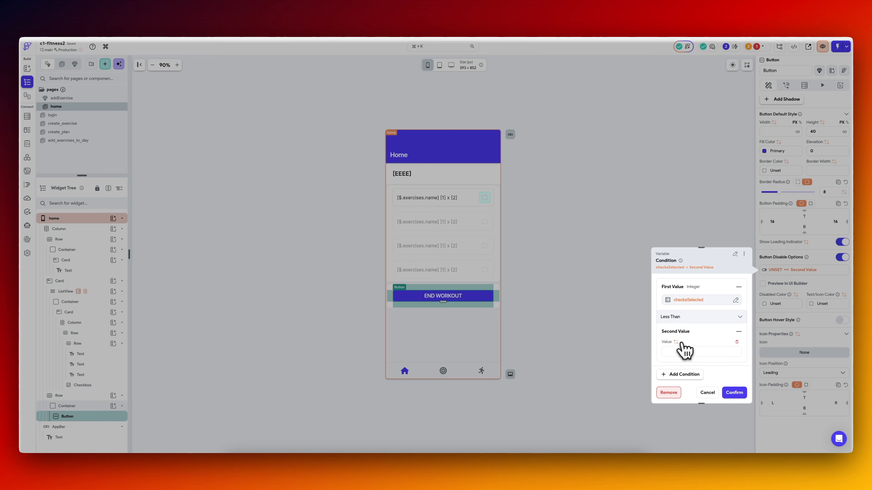
click(676, 344)
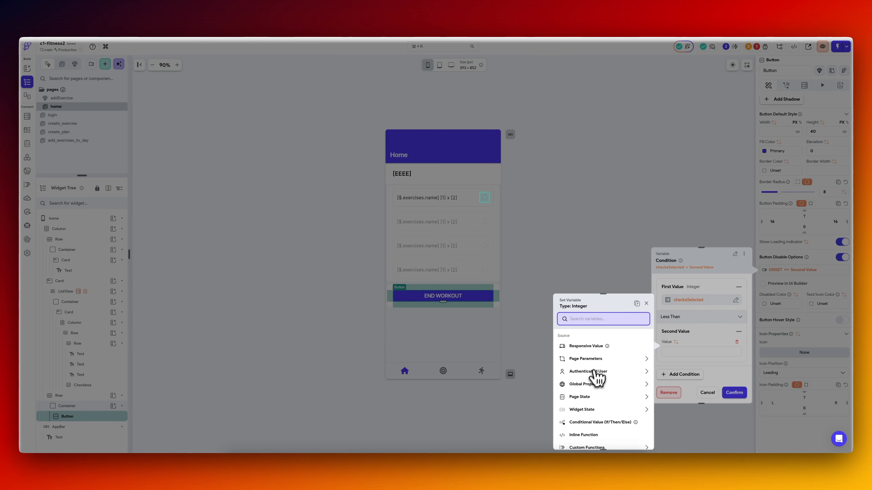
click(301, 359)
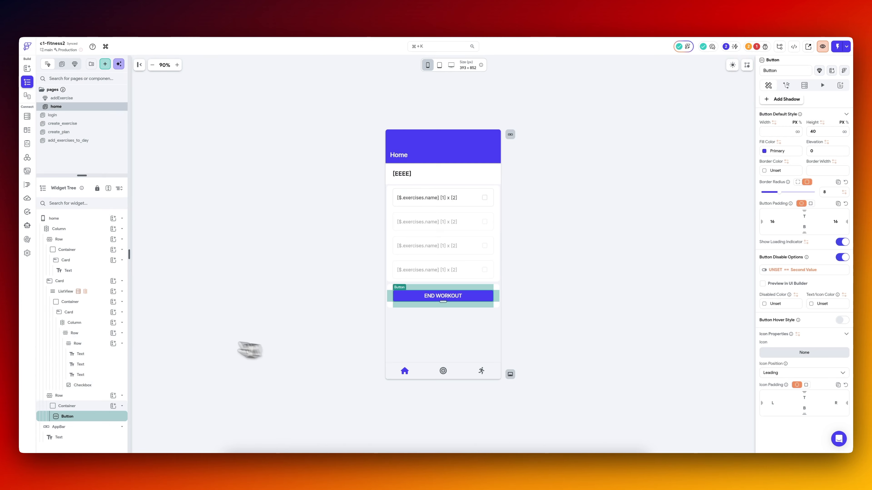
Copy the HomepageView backend query from the ListView to the home page's main Column and remove it from the ListView.
click(101, 293)
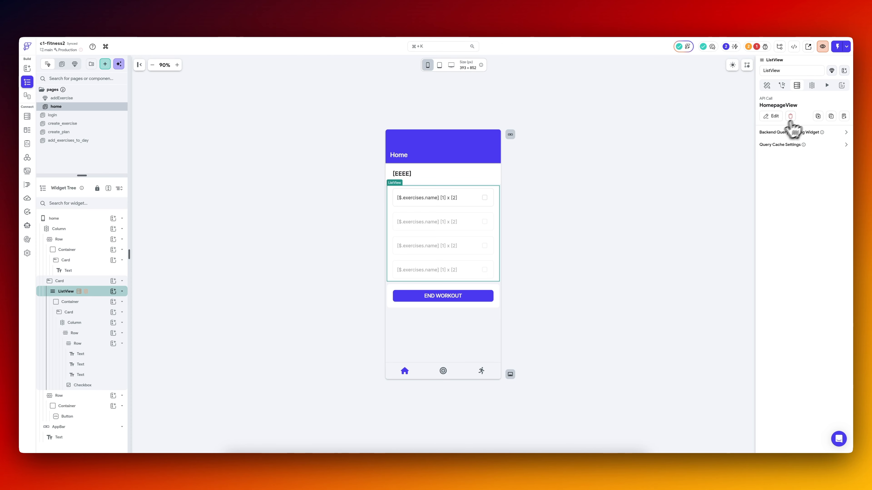
click(831, 117)
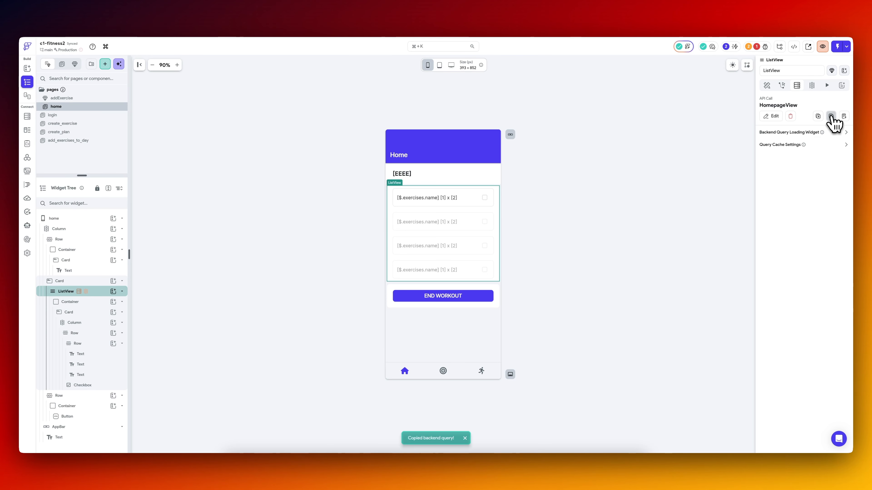
click(75, 228)
click(796, 85)
click(848, 103)
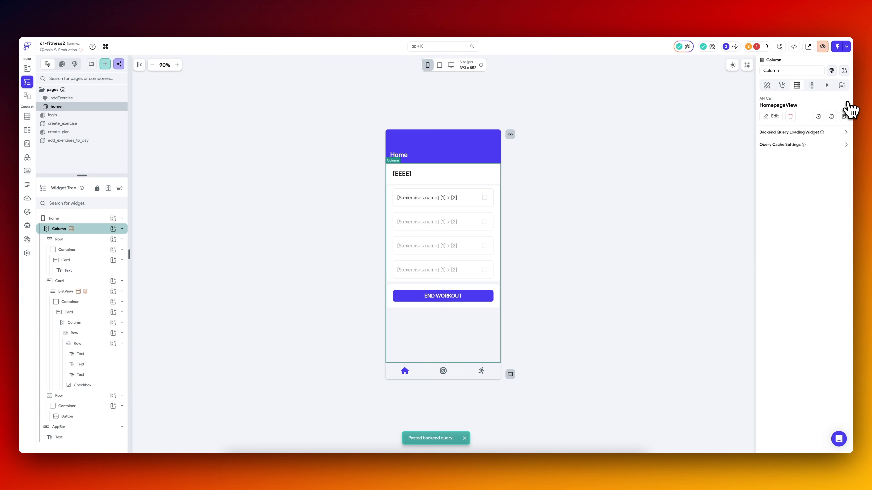
click(98, 292)
click(819, 116)
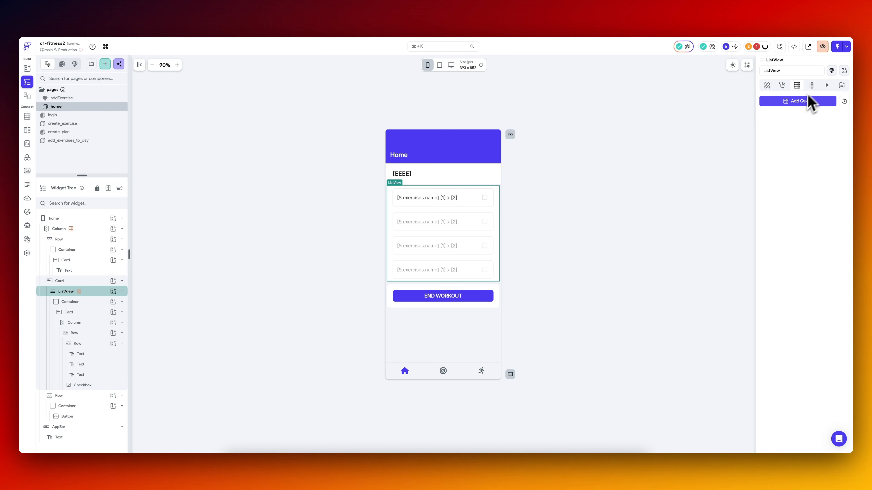
Set the ListView's generated-children value to exerciseList from the HomepageView Response, keeping the variable name exercisesRecord.
click(812, 85)
click(796, 159)
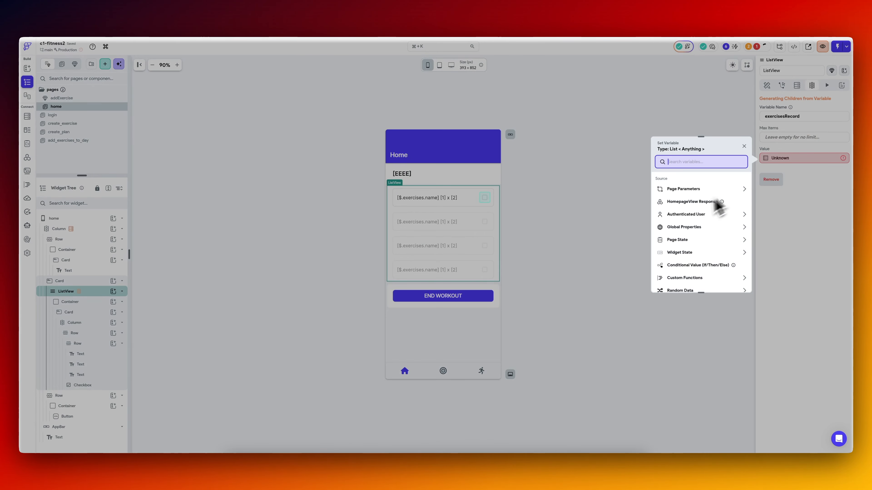
click(702, 206)
click(697, 225)
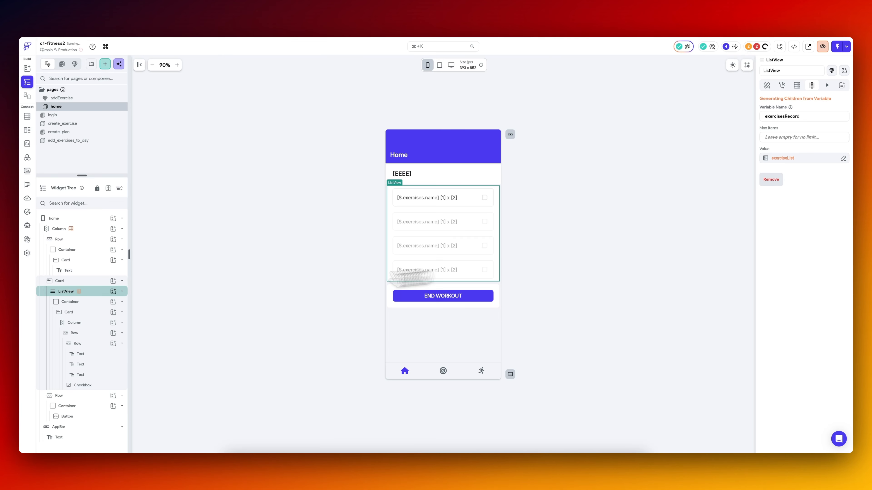
click(86, 230)
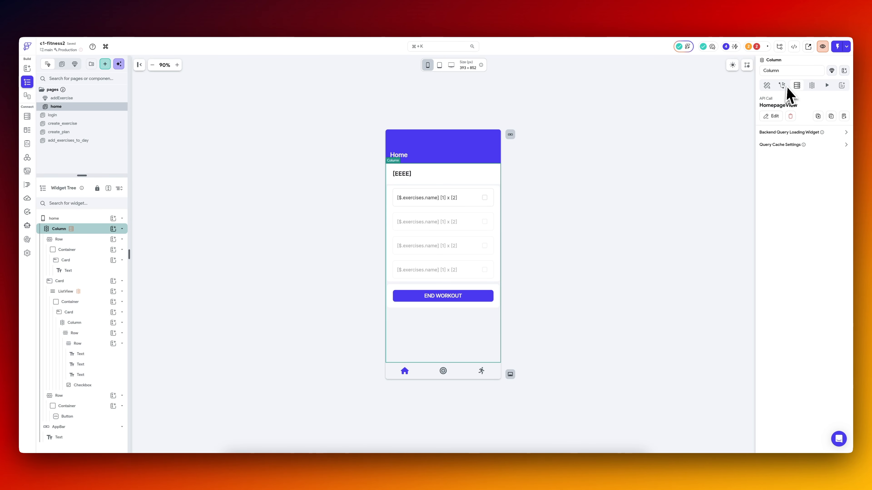
click(81, 292)
Set the first value of the END WORKOUT button's disable condition to the number of items in exerciseList from the HomepageView Response JSON body.
click(765, 46)
click(697, 96)
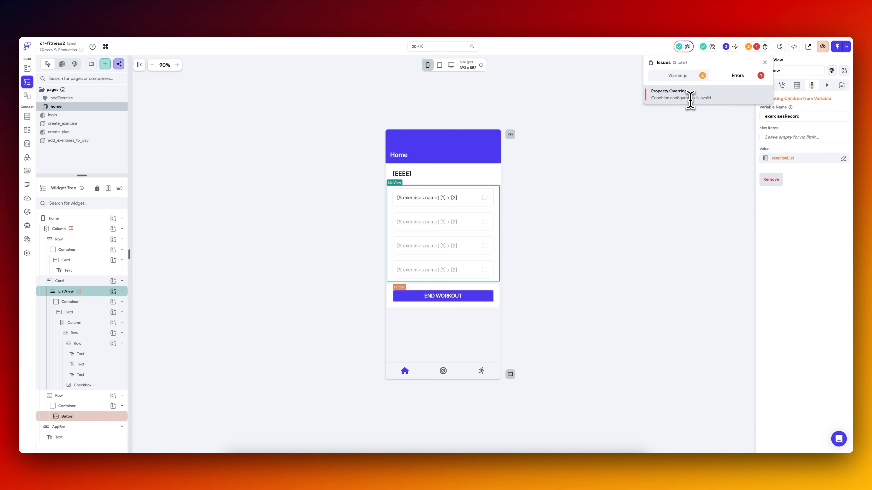
scroll(793, 309, up, 1)
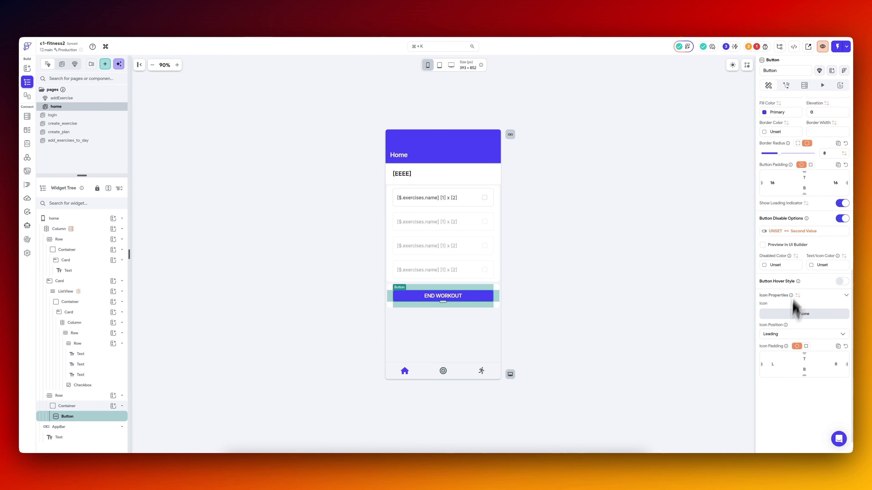
click(810, 231)
click(712, 271)
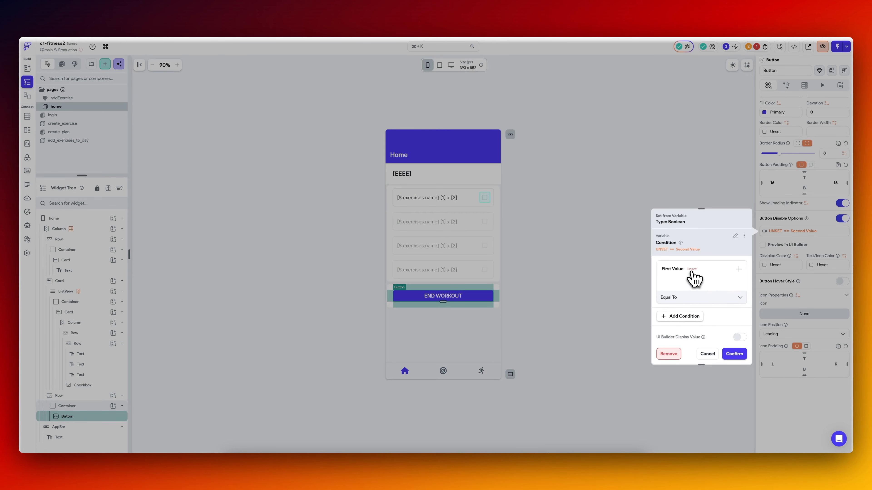
click(693, 271)
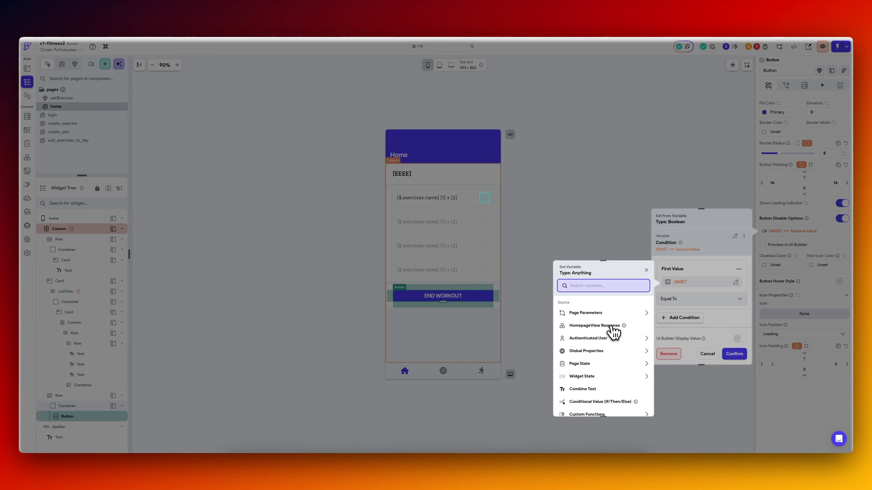
click(612, 324)
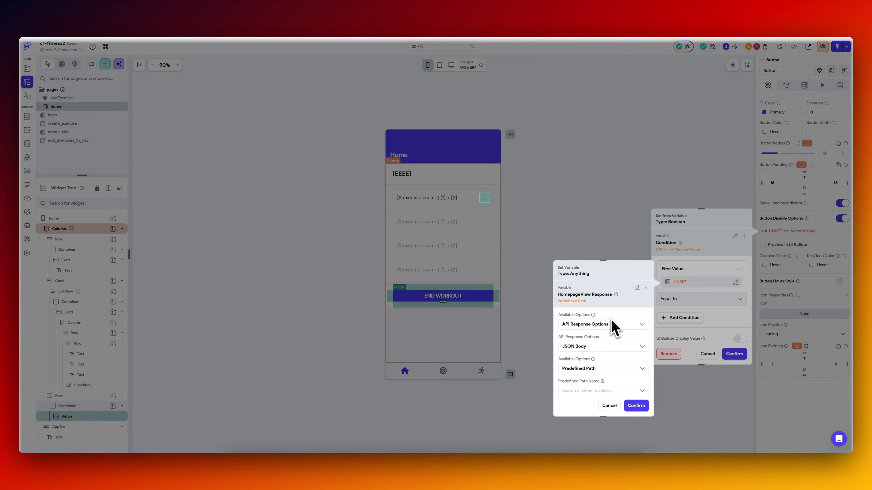
click(607, 364)
click(615, 354)
click(598, 385)
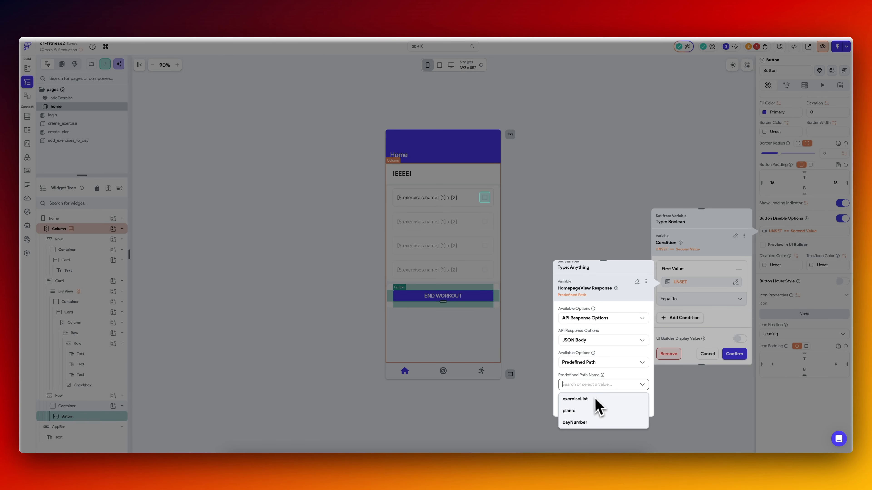
click(594, 400)
scroll(610, 363, down, 1)
click(596, 387)
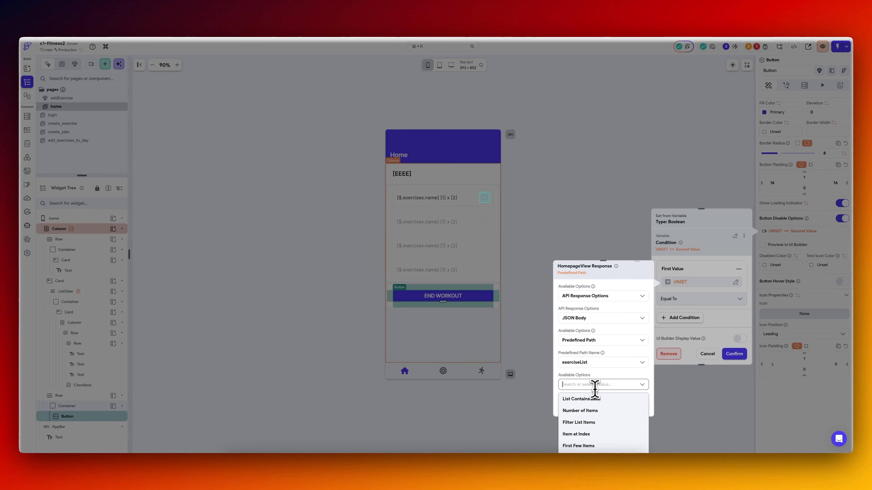
click(595, 410)
click(635, 406)
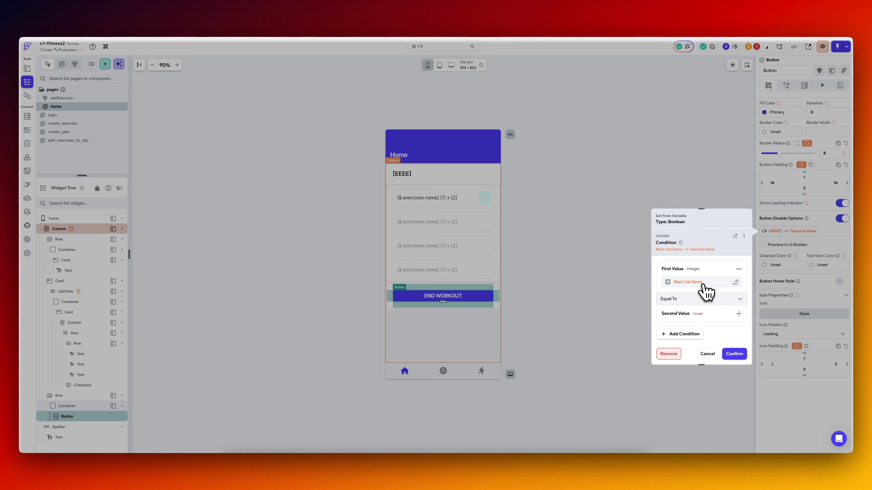
Copy the condition's first-value variable and replace it with the page state variable checksSelected.
click(702, 285)
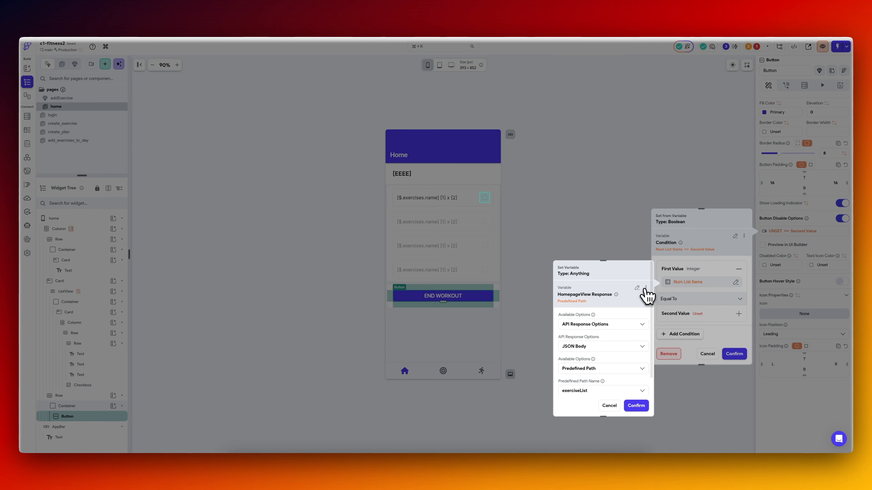
click(645, 287)
click(623, 302)
key(Escape)
click(687, 282)
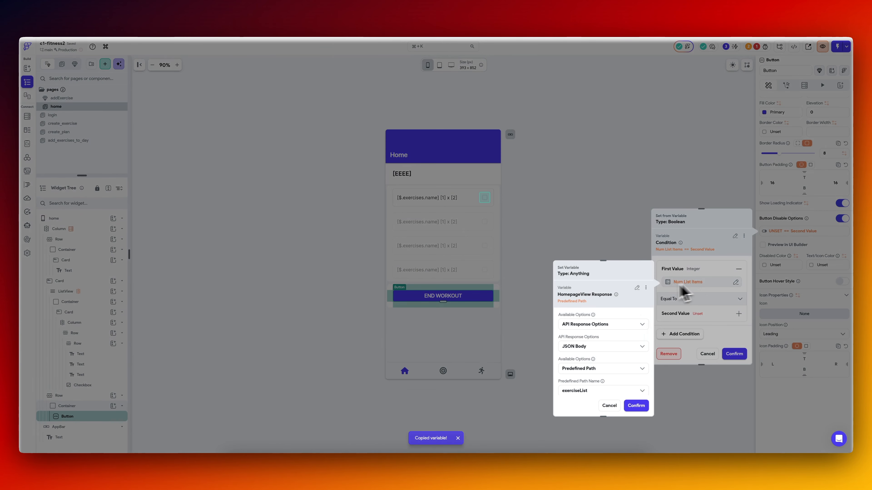
click(638, 288)
text(selec)
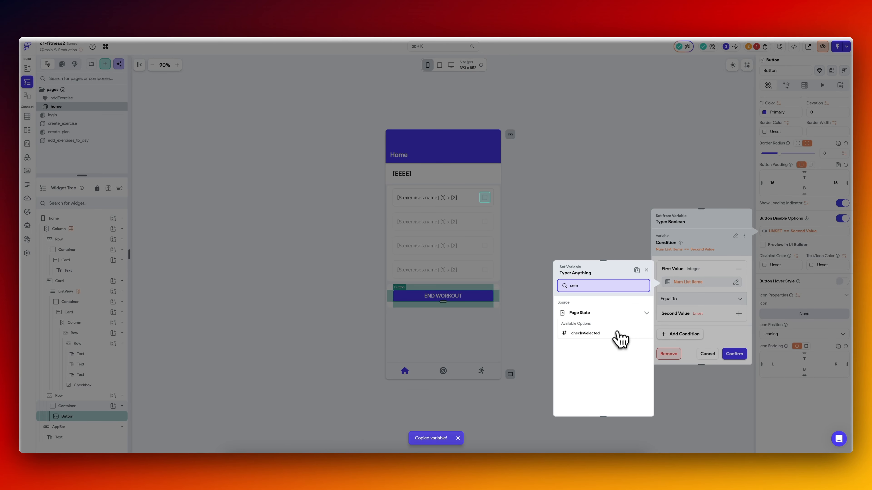
click(619, 340)
Set the condition's operator to Less Than and paste the copied exerciseList item count as the second value.
click(687, 300)
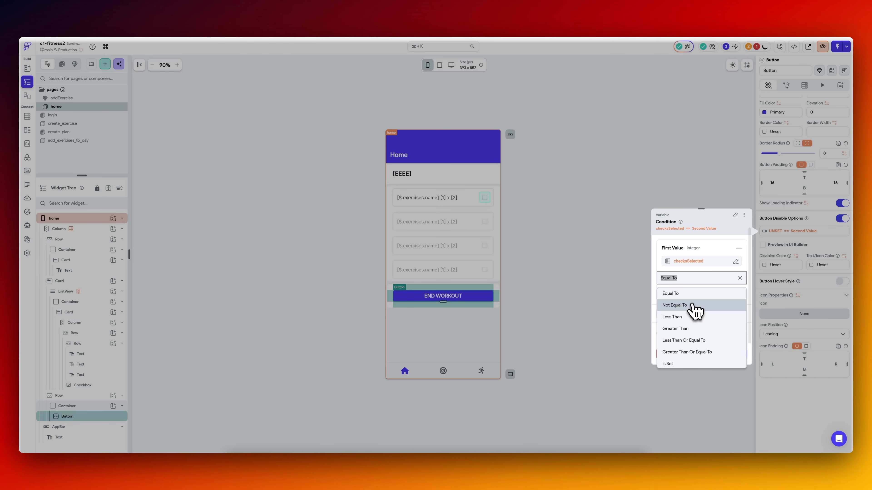
click(694, 305)
click(700, 296)
click(679, 311)
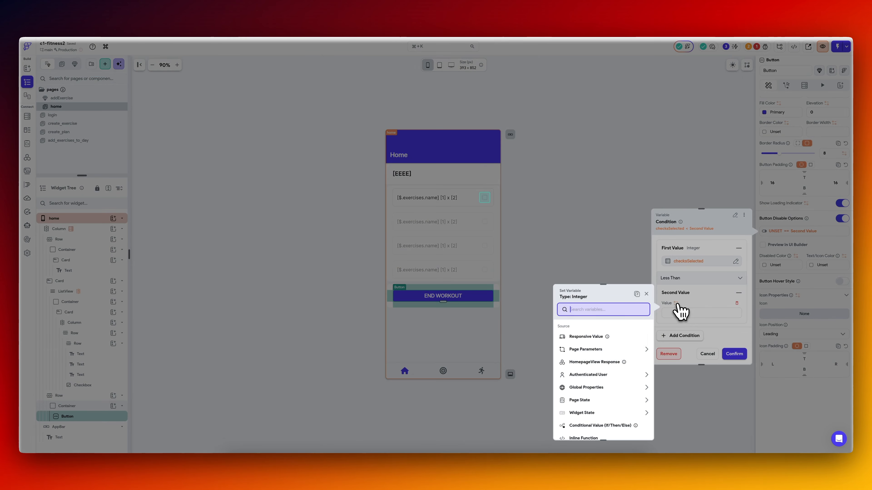
click(636, 294)
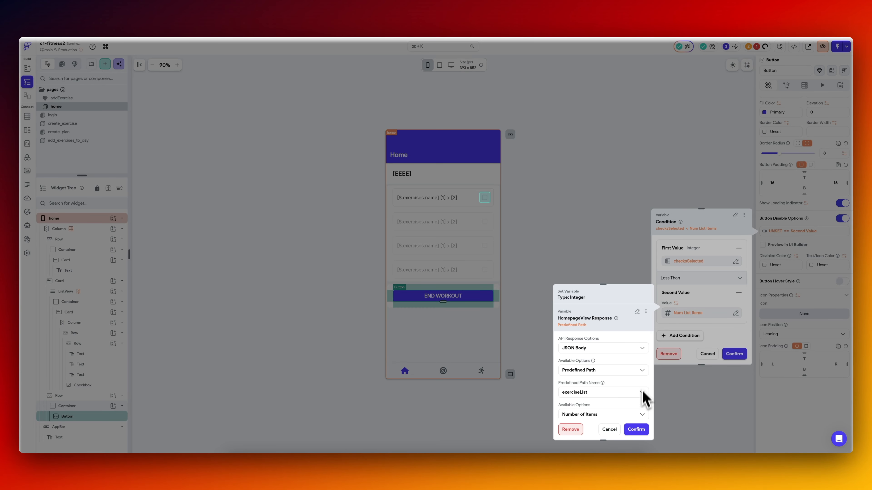
scroll(621, 395, down, 3)
click(637, 430)
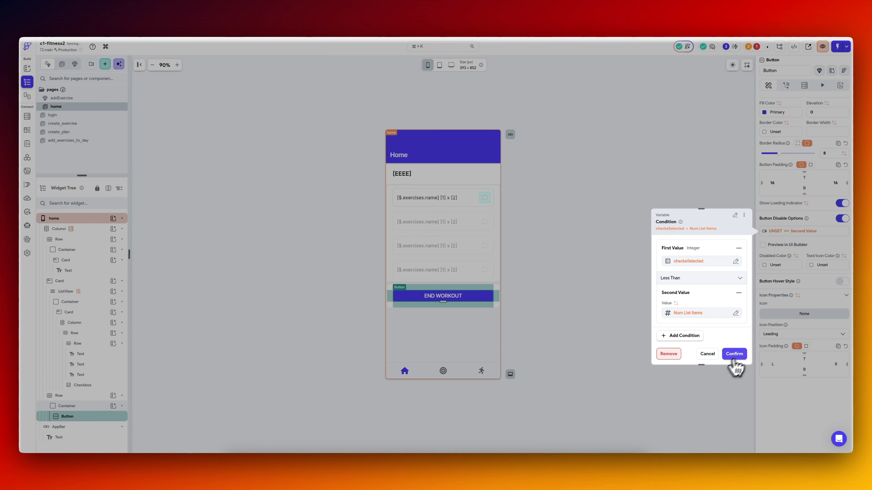
click(734, 354)
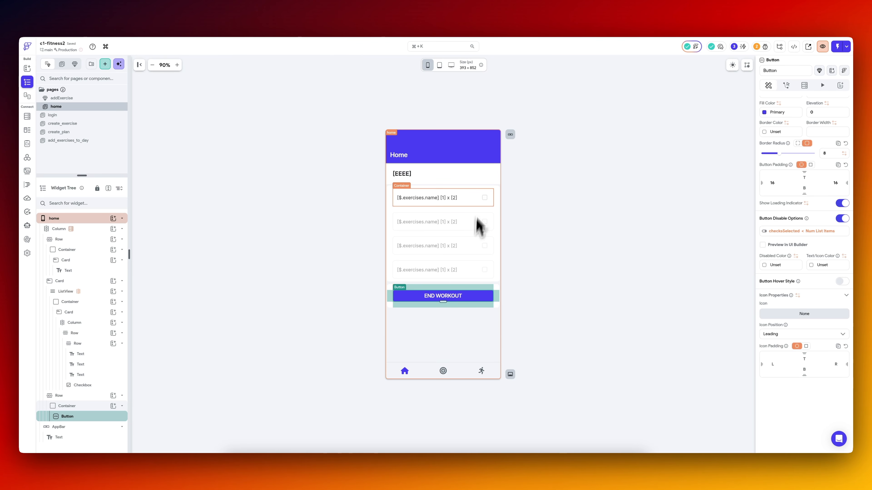
Add an On Toggled On action to the exercise Checkbox that updates page state, incrementing checksSelected by 1 and rebuilding the current page.
click(484, 198)
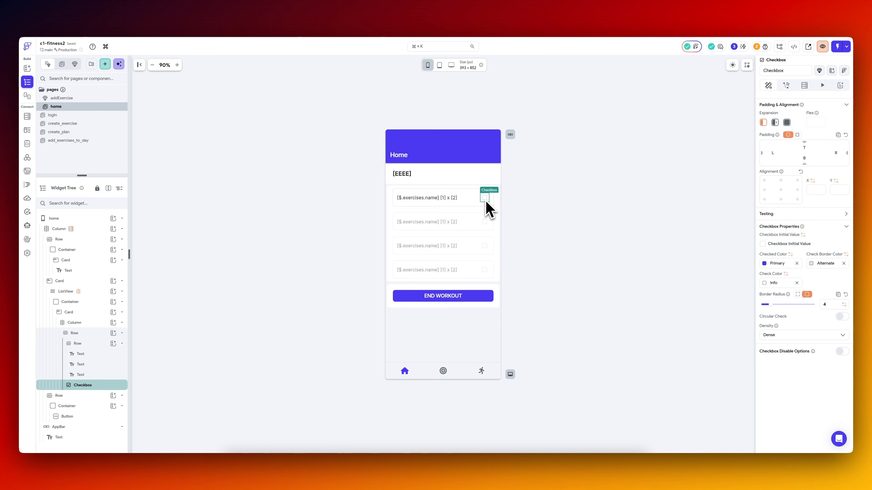
click(786, 85)
click(805, 139)
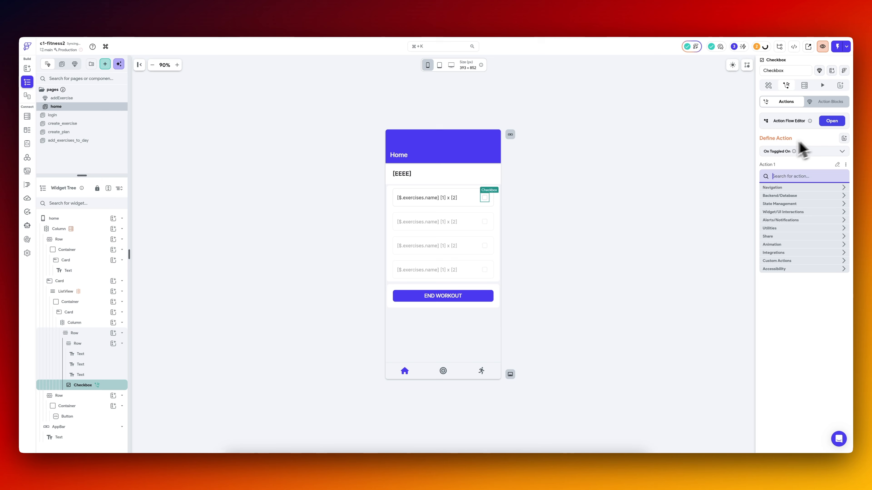
text(page)
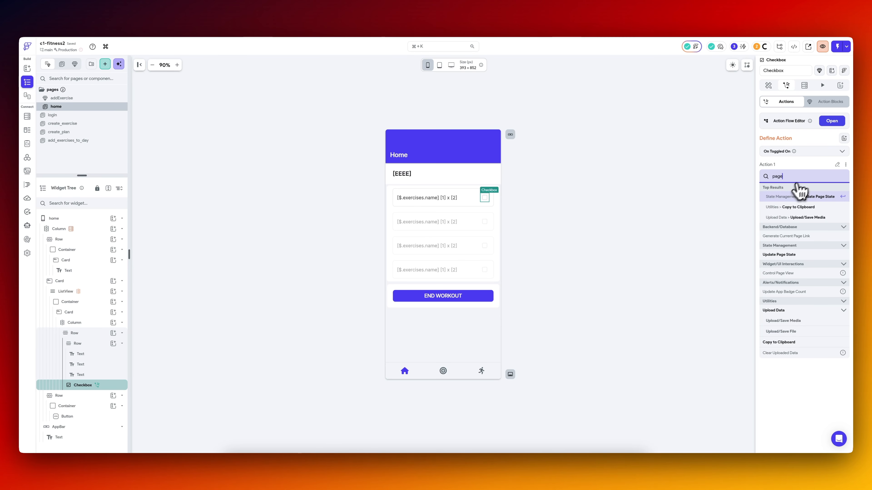
click(802, 196)
click(794, 204)
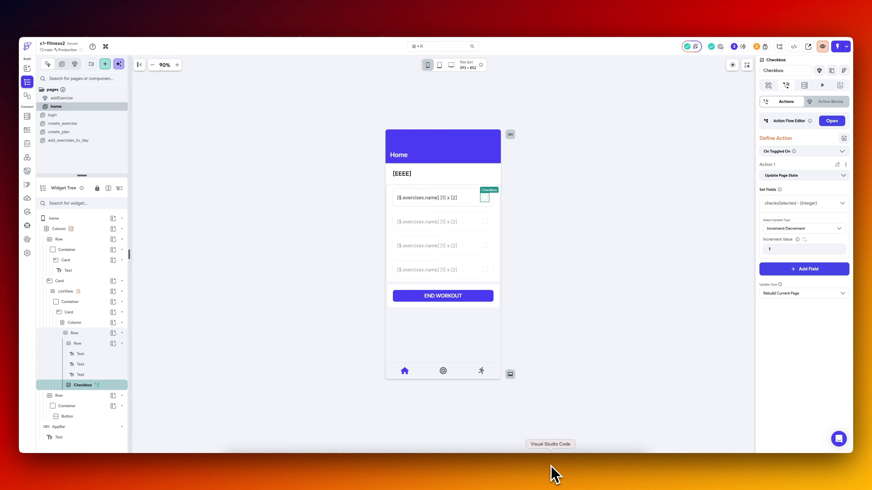
Switch to Visual Studio Code, pull the latest FlutterFlow version over the local files, and open the Home page in the iPhone simulator.
click(551, 475)
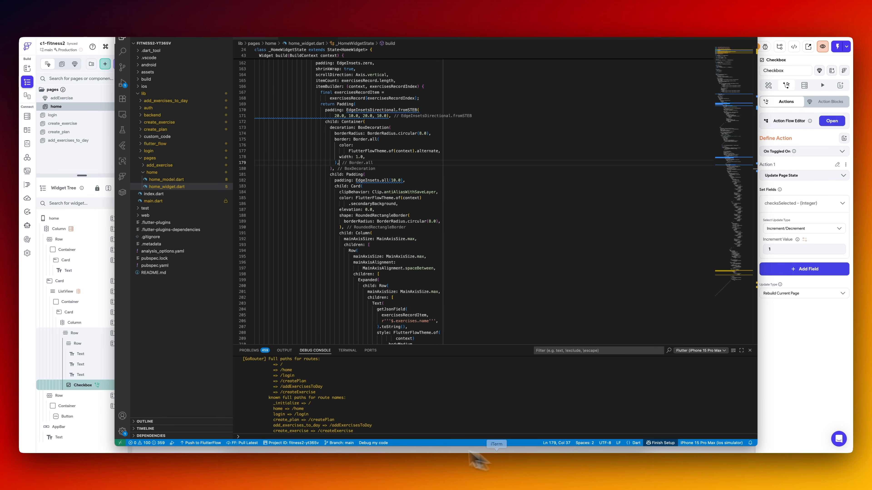
click(244, 443)
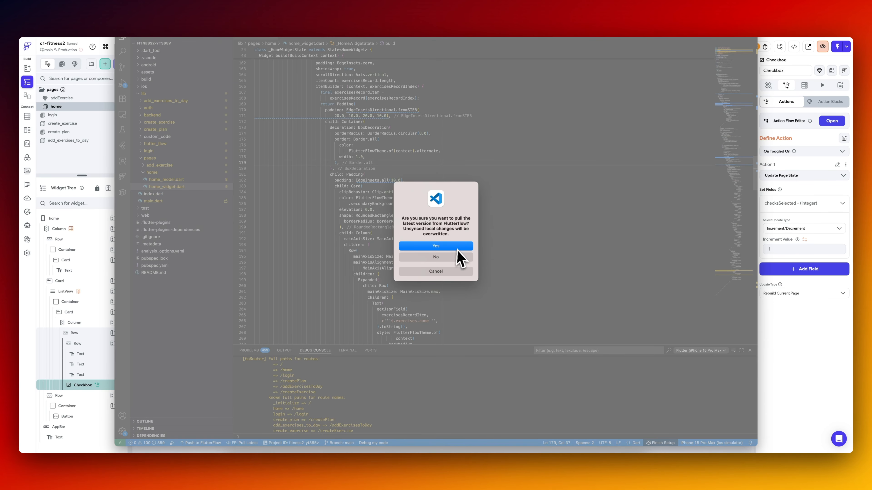
click(447, 248)
click(771, 135)
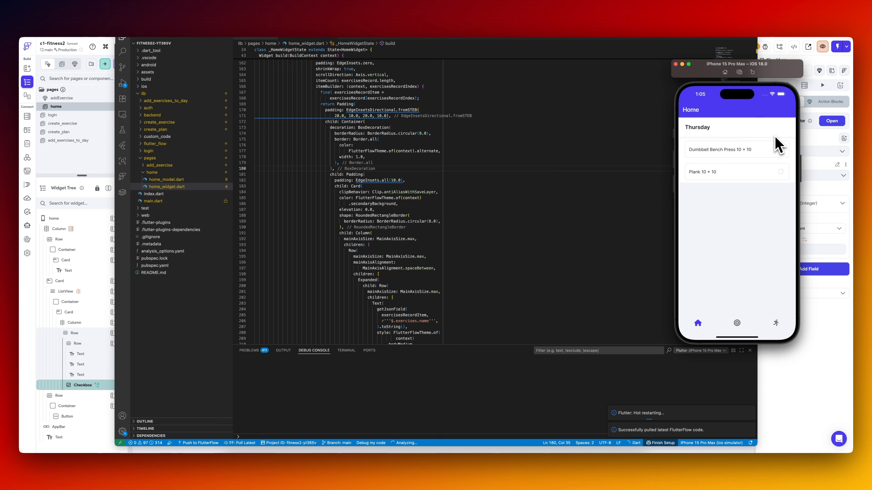
click(702, 326)
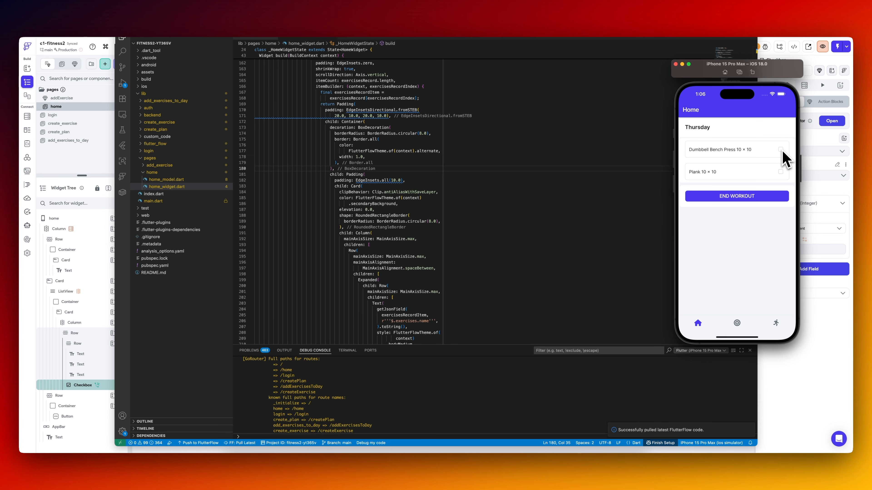
Test the END WORKOUT button in the simulator with no exercises checked.
click(740, 196)
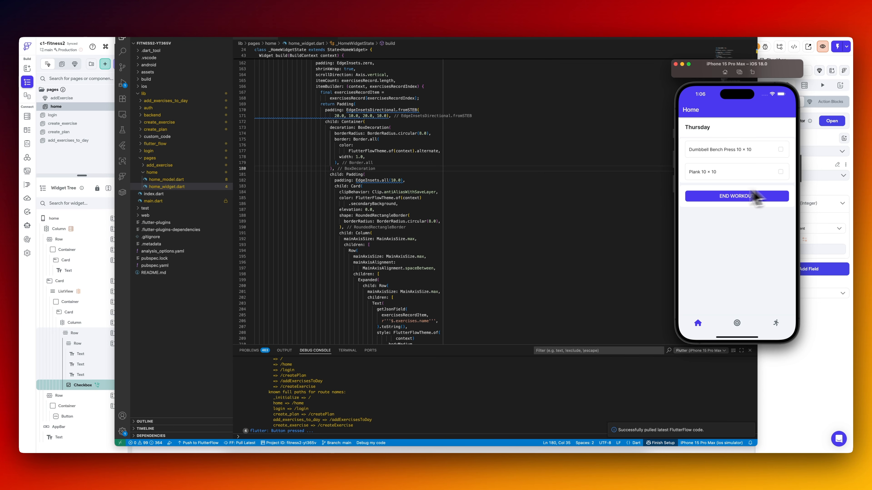
click(633, 115)
click(743, 202)
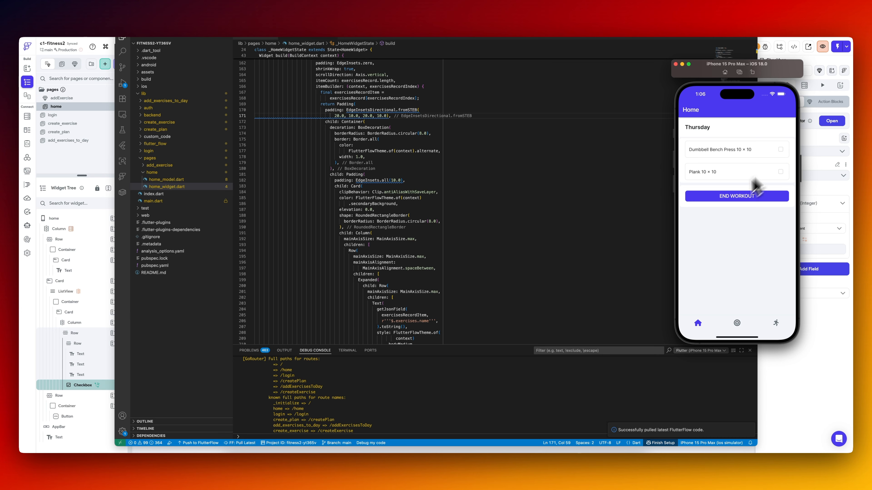
click(747, 202)
click(746, 201)
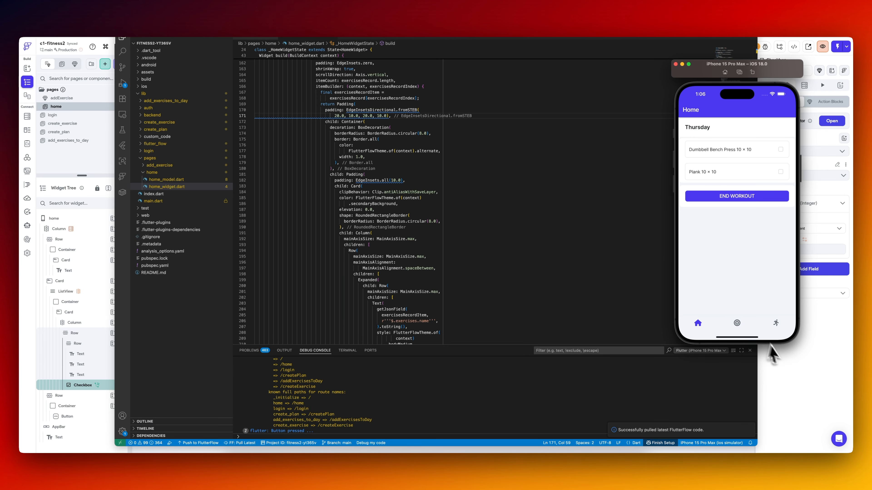
Switch back to FlutterFlow and set the exercise Checkbox's Density to Padded.
click(780, 357)
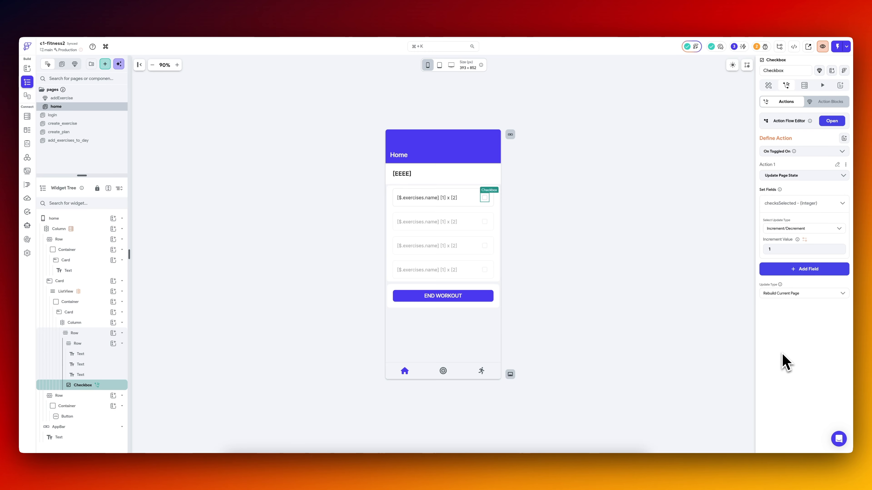
click(768, 85)
click(786, 85)
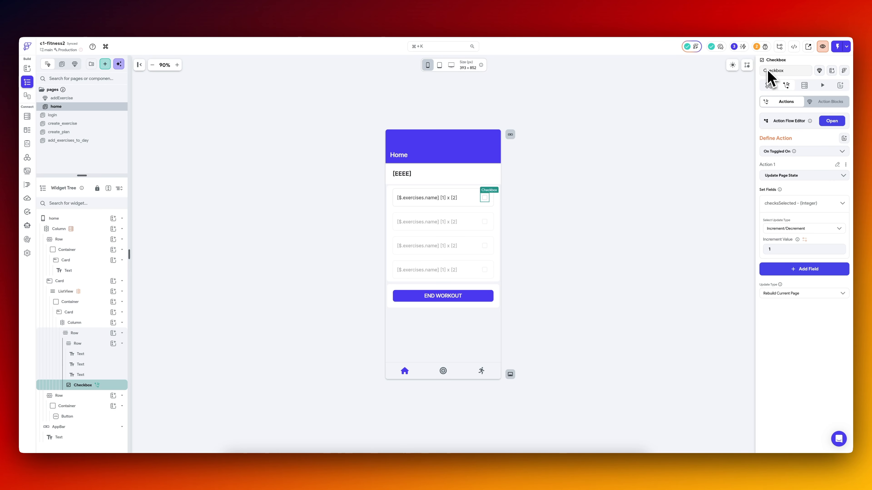
click(768, 85)
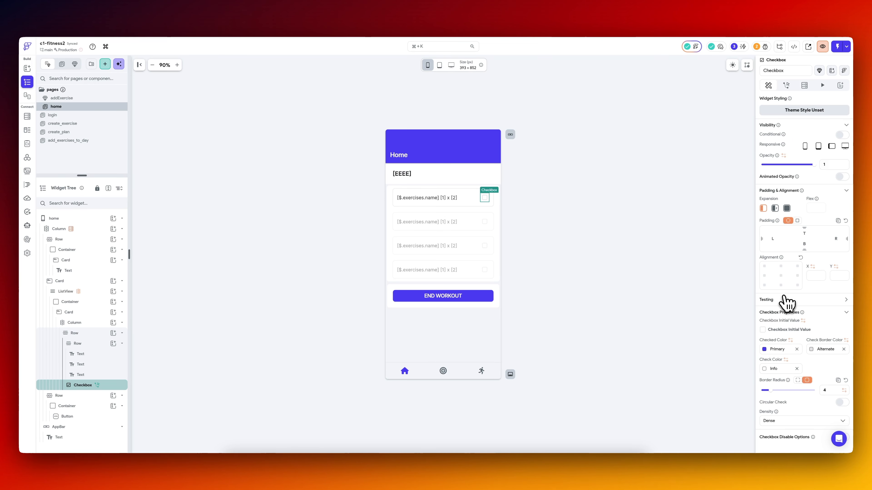
scroll(788, 335, down, 3)
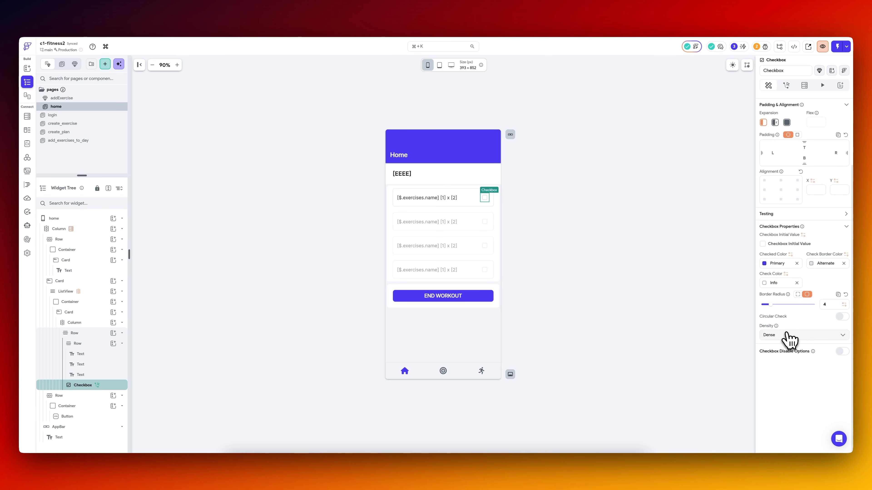
scroll(788, 271, up, 3)
click(789, 266)
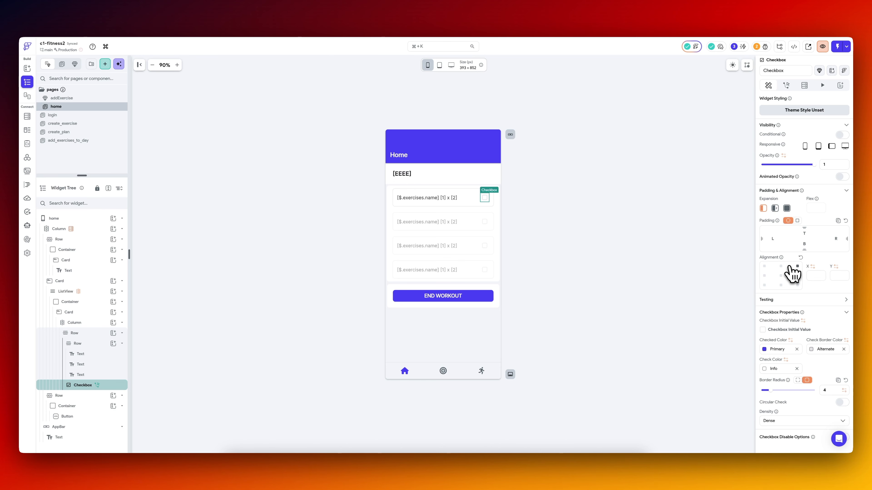
scroll(792, 273, down, 3)
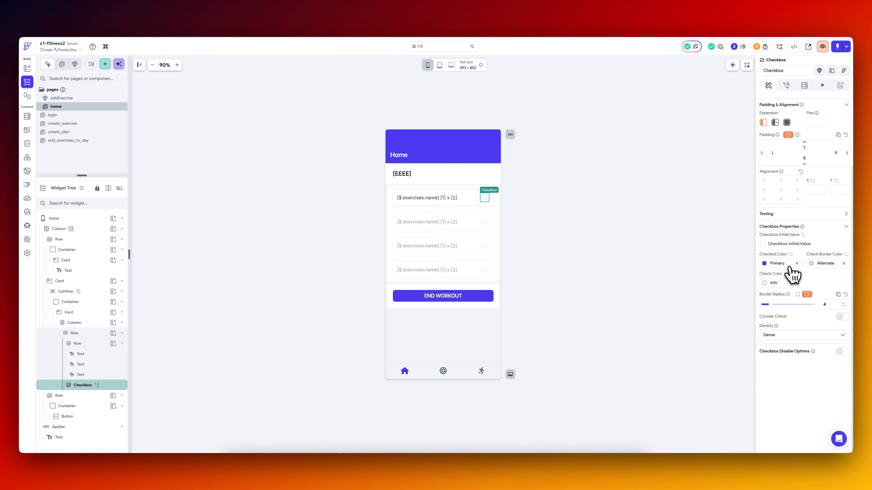
click(794, 335)
click(790, 345)
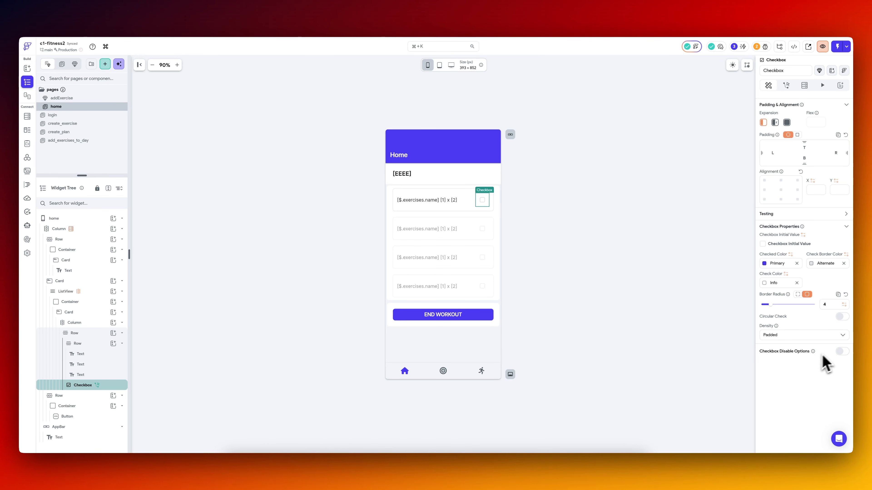
scroll(810, 343, up, 3)
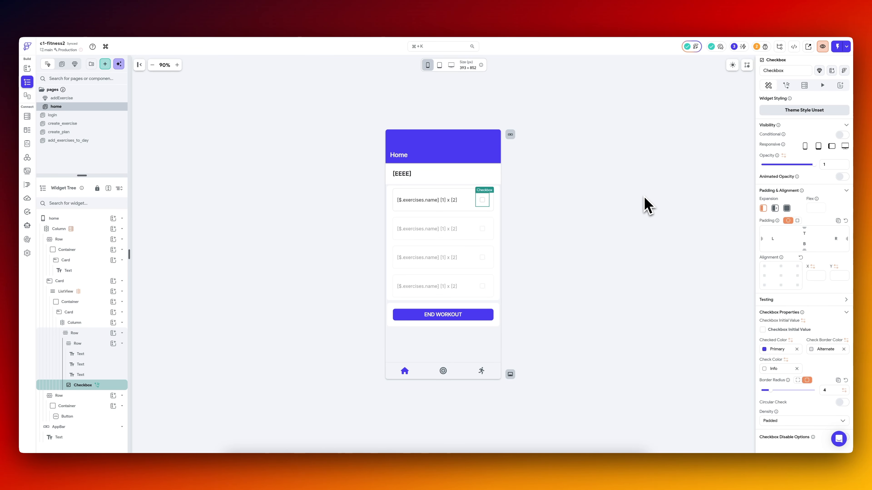
Check the workout_logs columns in Supabase and give the END WORKOUT button an On Tap action inserting a row into that table.
click(647, 206)
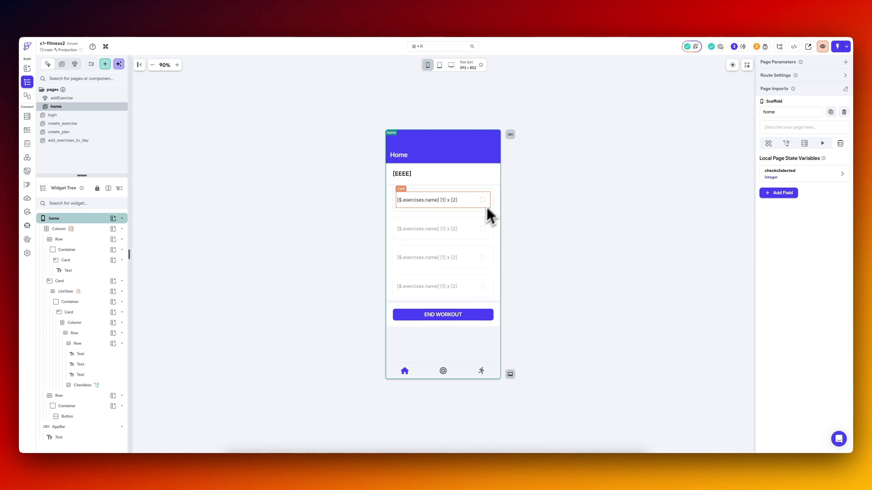
click(449, 320)
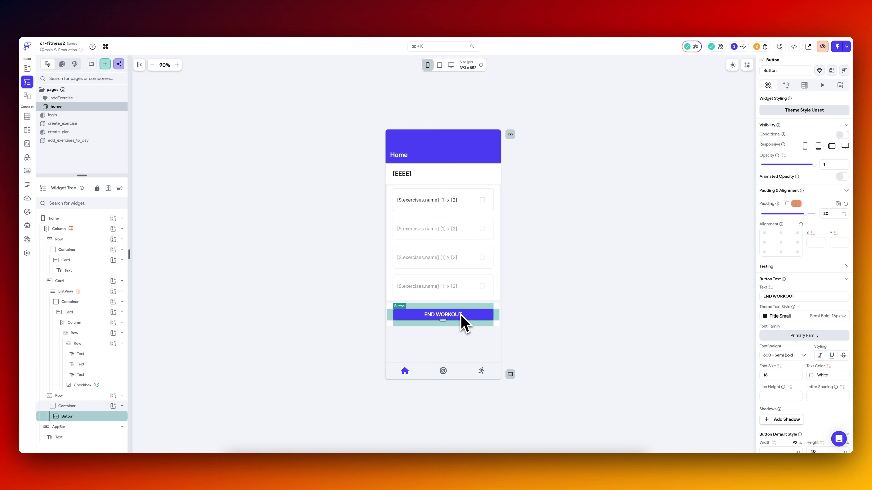
click(196, 38)
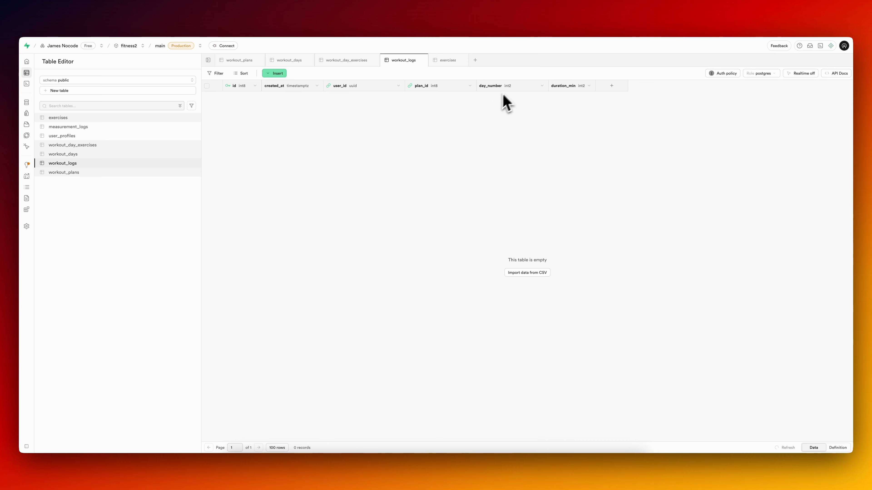
click(106, 19)
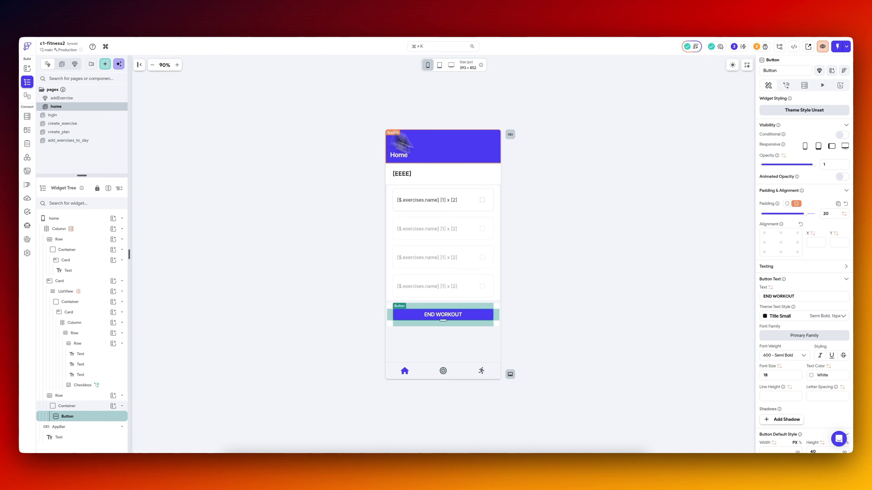
click(787, 85)
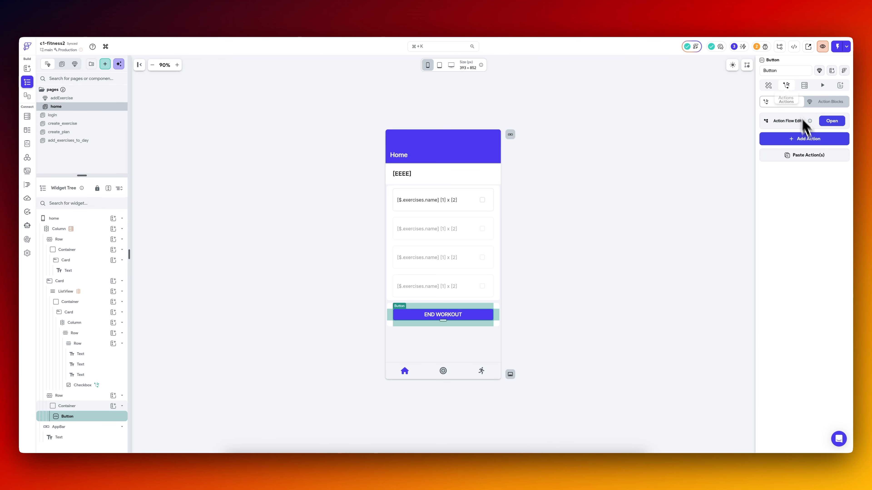
click(813, 141)
click(796, 194)
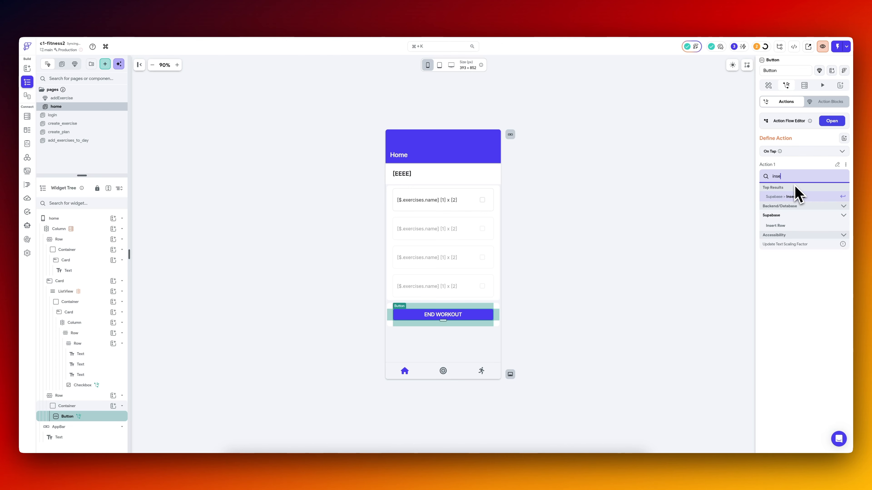
click(796, 203)
click(783, 214)
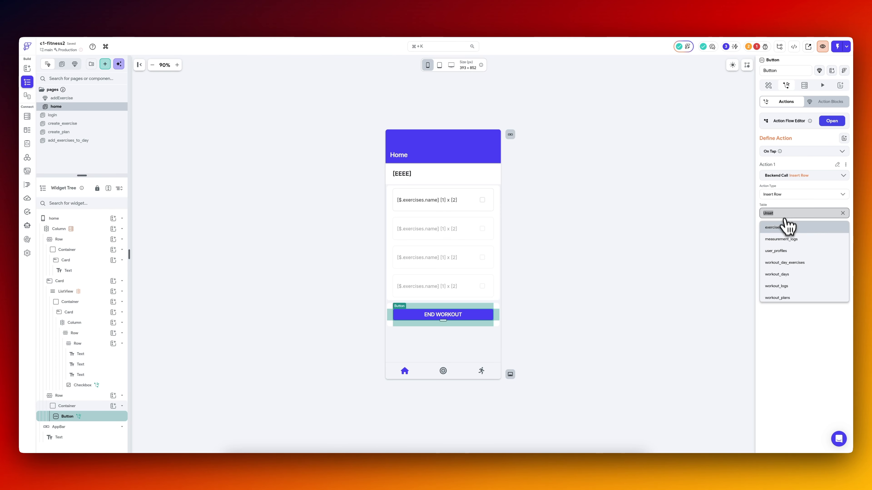
click(792, 289)
Add the user_id, plan_id, day_number and duration_min fields to the inserted row and set user_id to the User ID variable.
click(785, 241)
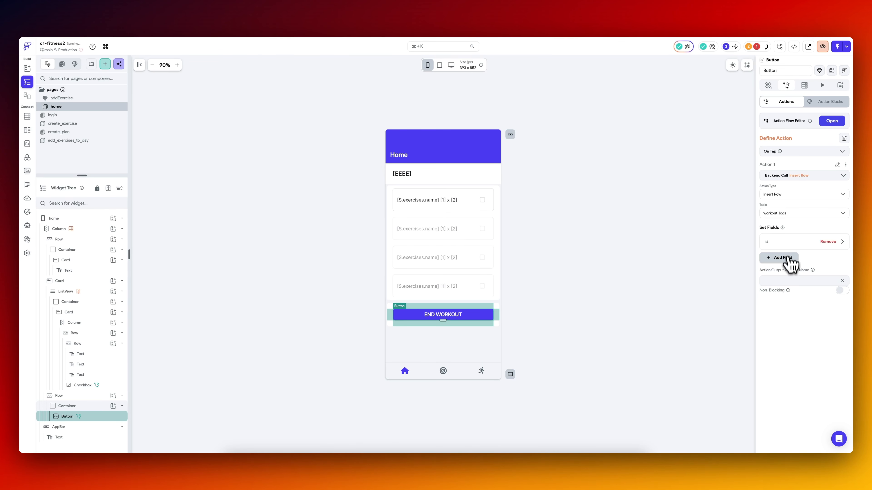
click(786, 258)
click(784, 276)
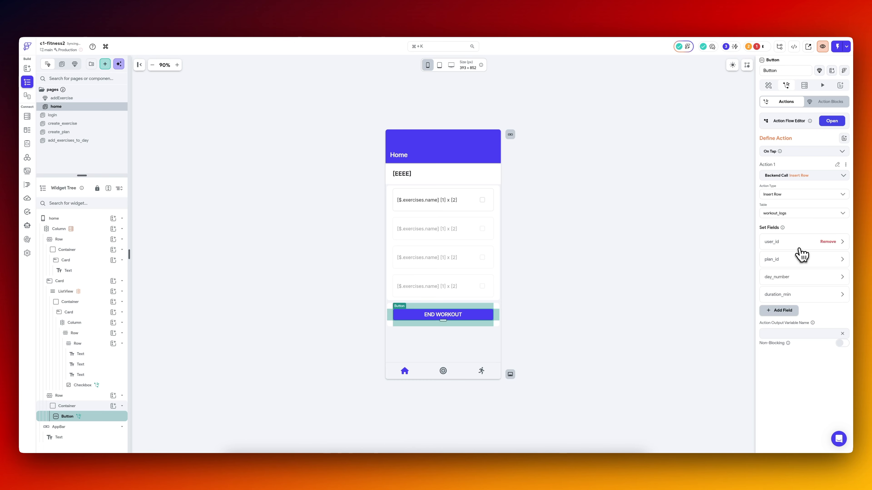
click(797, 247)
click(784, 321)
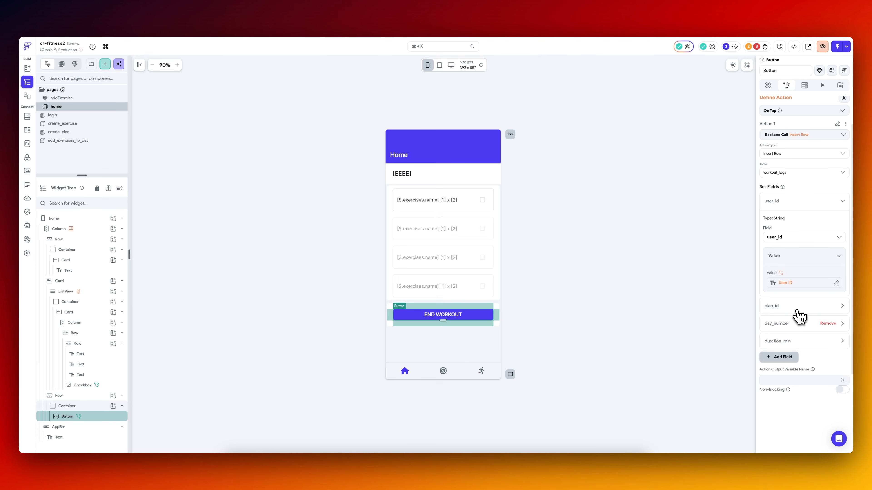
click(796, 311)
click(786, 385)
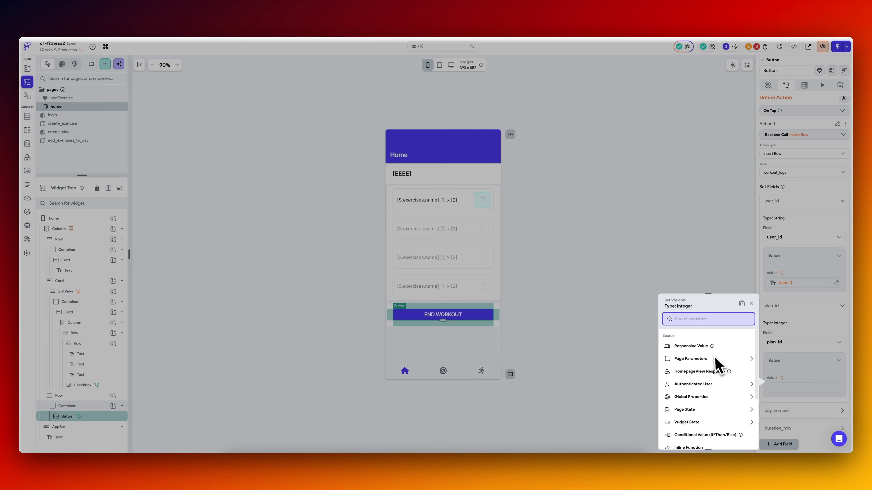
click(716, 380)
click(706, 401)
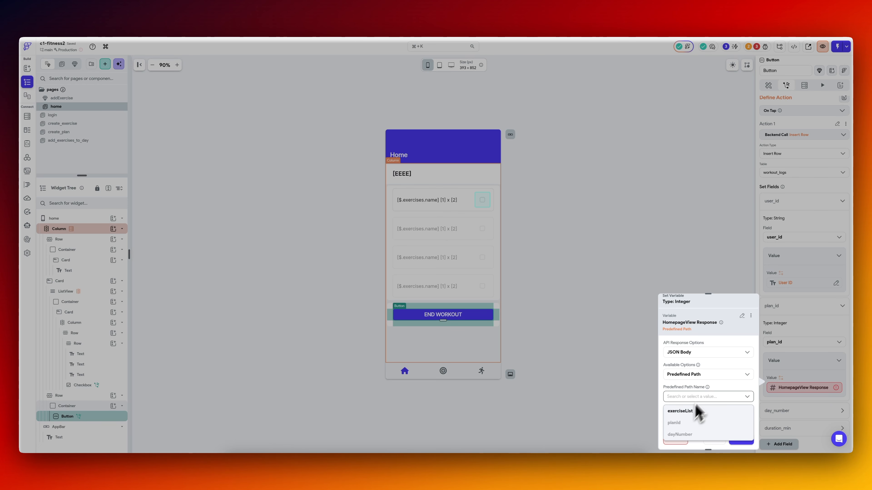
click(720, 396)
click(713, 443)
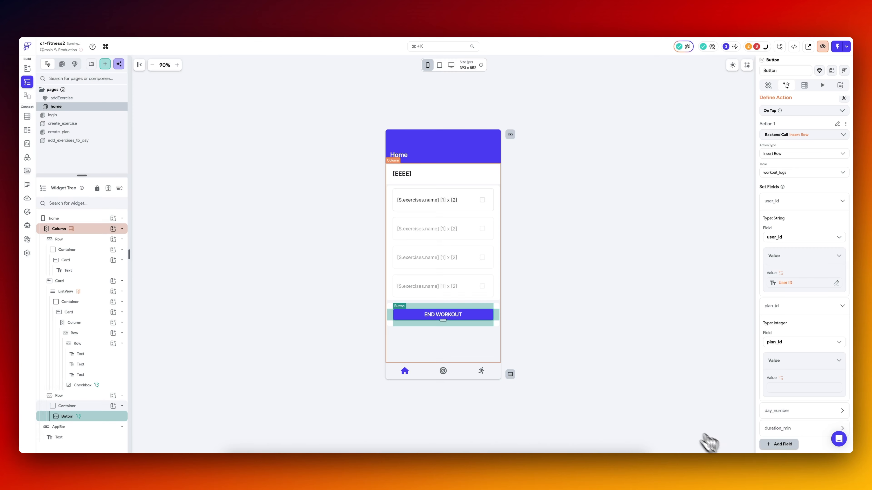
Check which data types the HomepageView API call offers for its planId and dayNumber JSON paths.
click(27, 158)
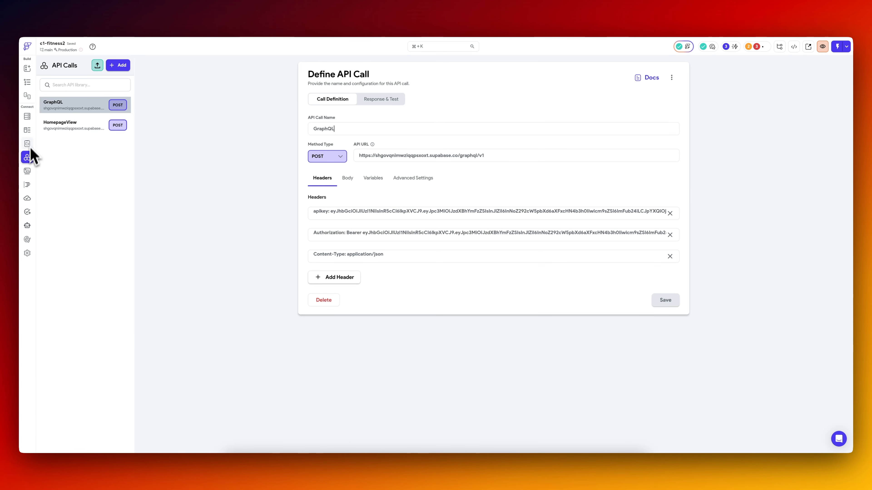
click(65, 126)
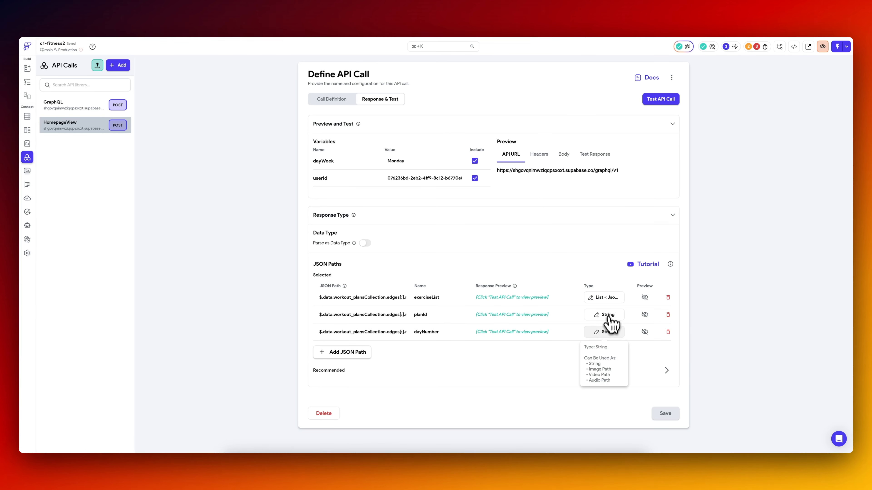
click(606, 314)
click(476, 241)
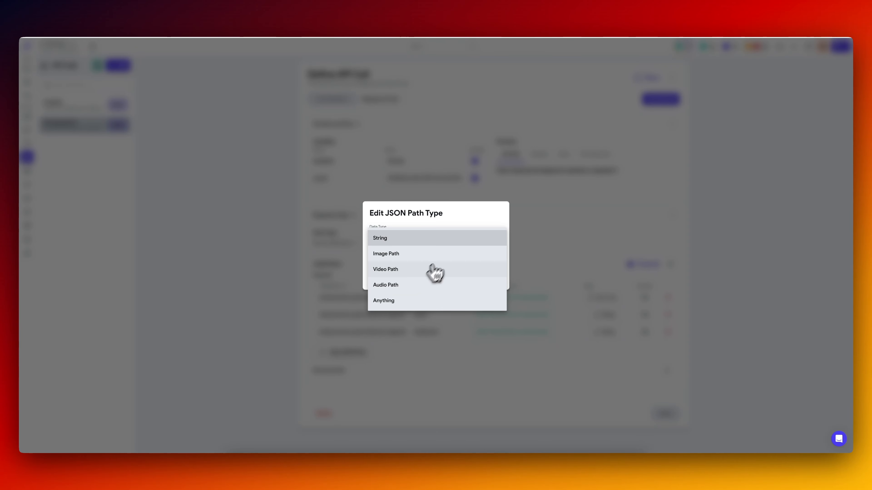
click(488, 224)
click(449, 276)
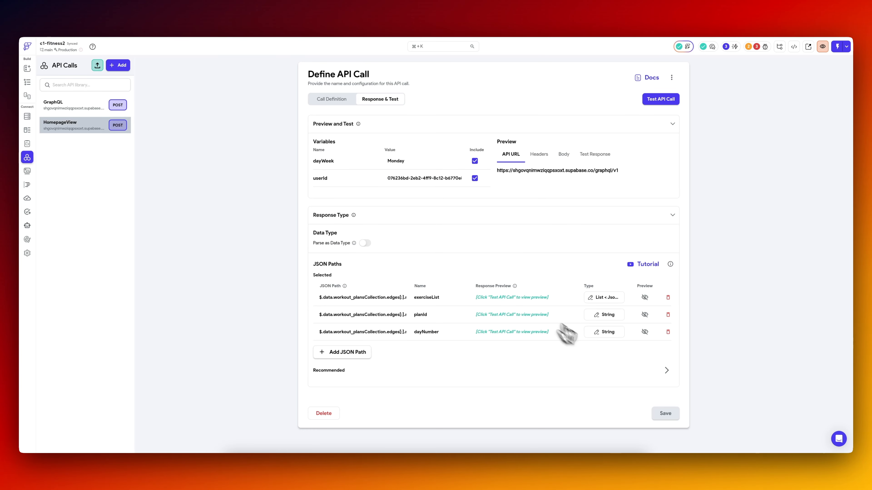
click(604, 332)
click(446, 241)
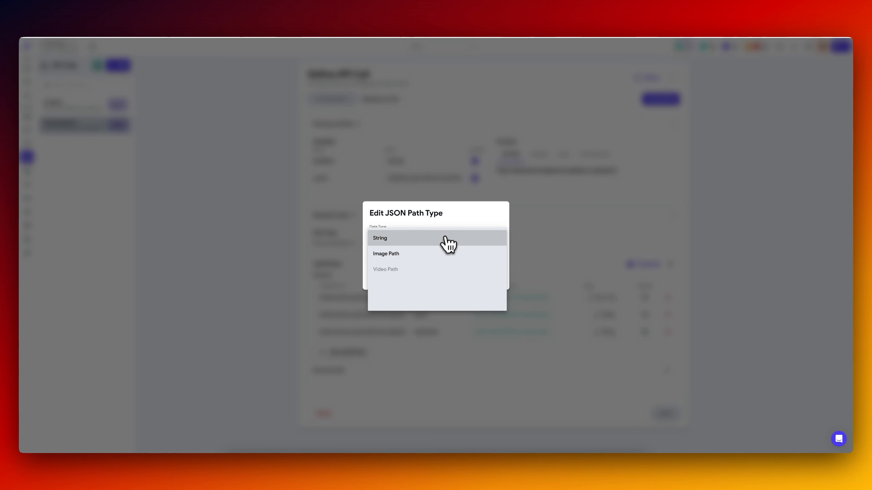
click(432, 209)
click(449, 274)
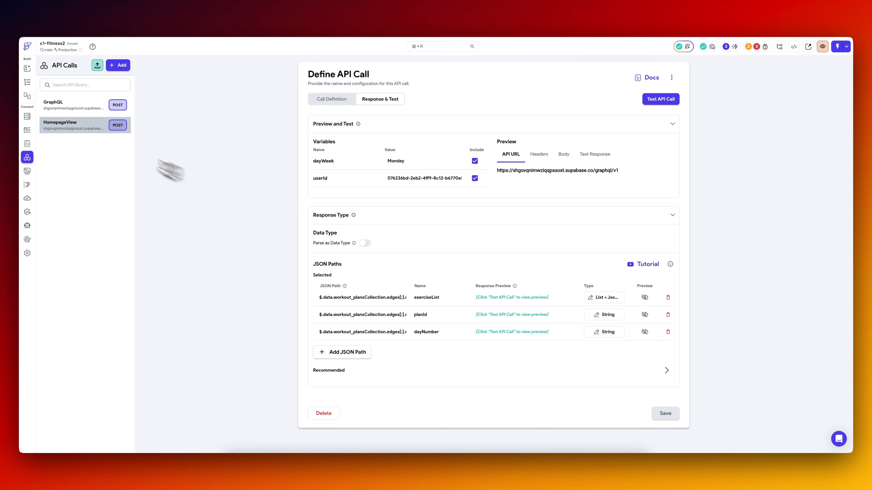
Set the home page button action's plan_id value to an inline function with planId as the value of its String argument var1.
click(28, 82)
click(799, 243)
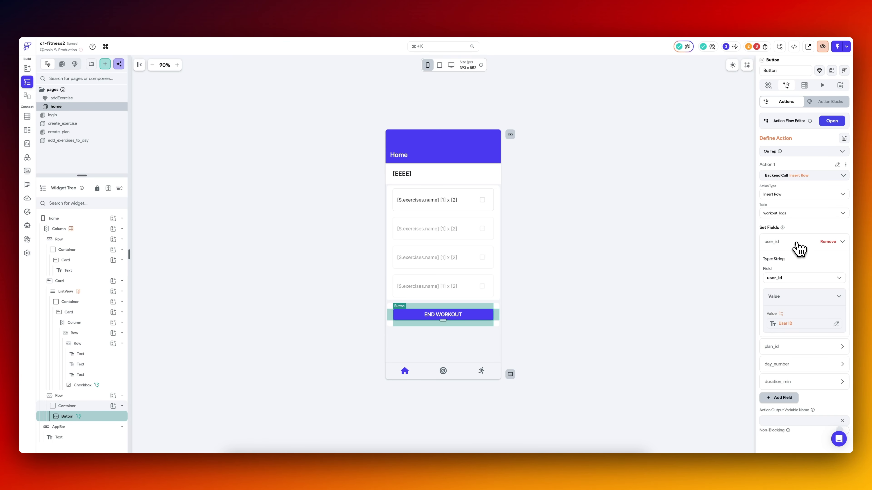
click(793, 244)
click(795, 262)
click(783, 339)
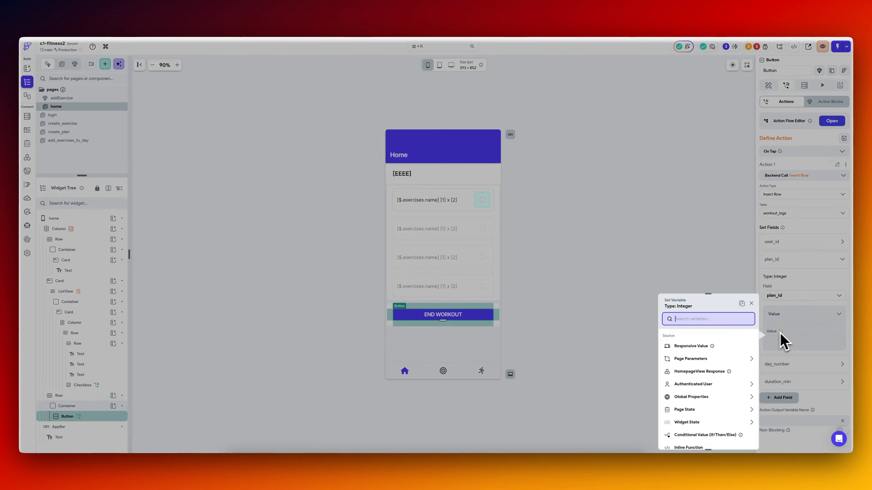
text(inline)
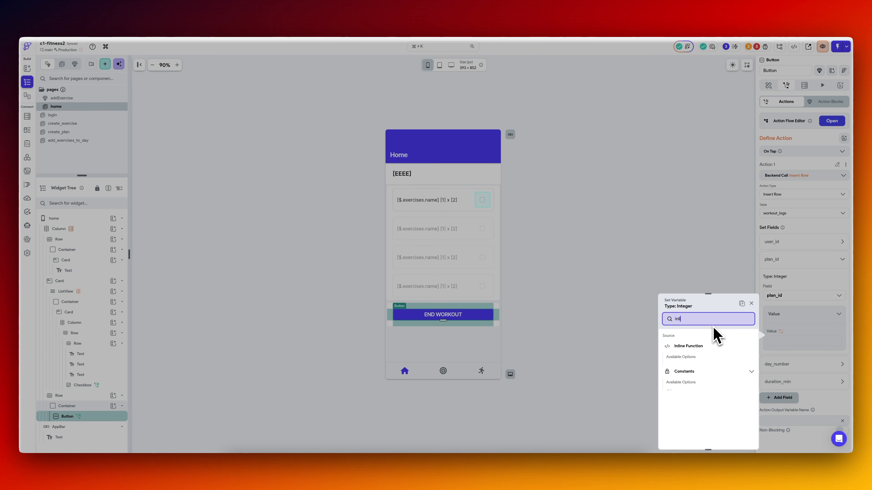
click(703, 354)
click(702, 347)
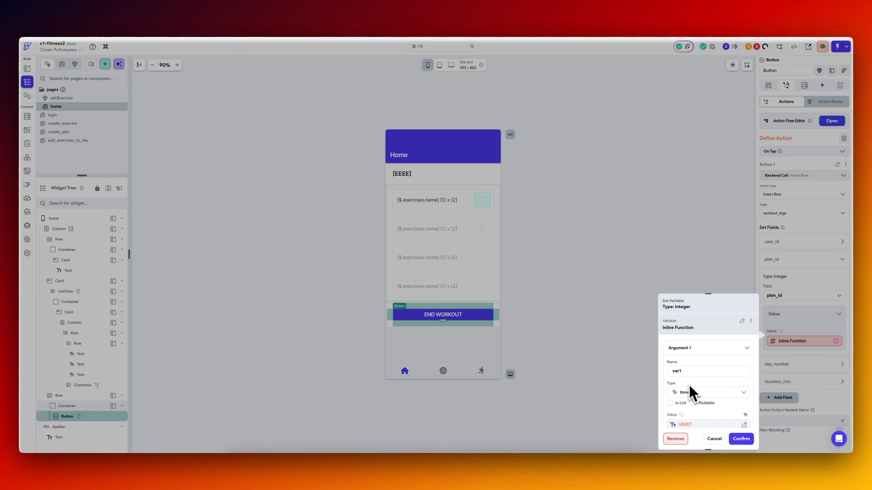
click(700, 425)
click(643, 400)
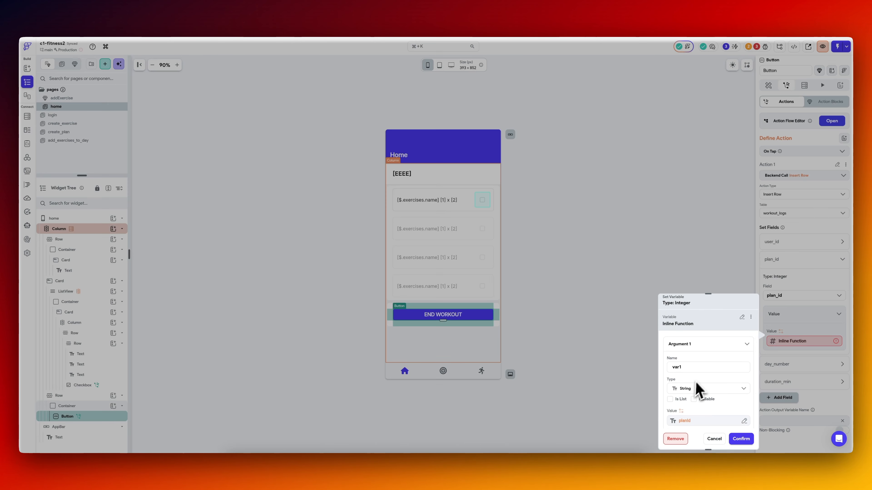
Enter int.parse(planId) as the inline function's expression and check it for errors.
scroll(704, 381, down, 3)
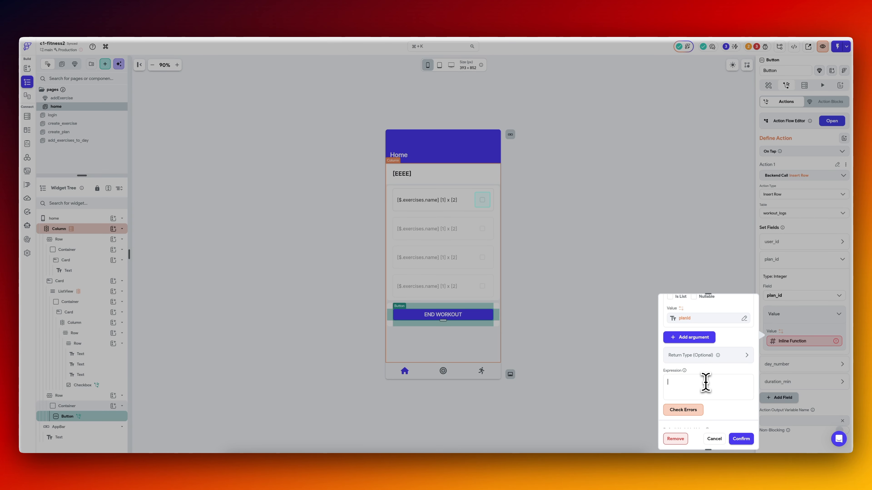
text(int.pars)
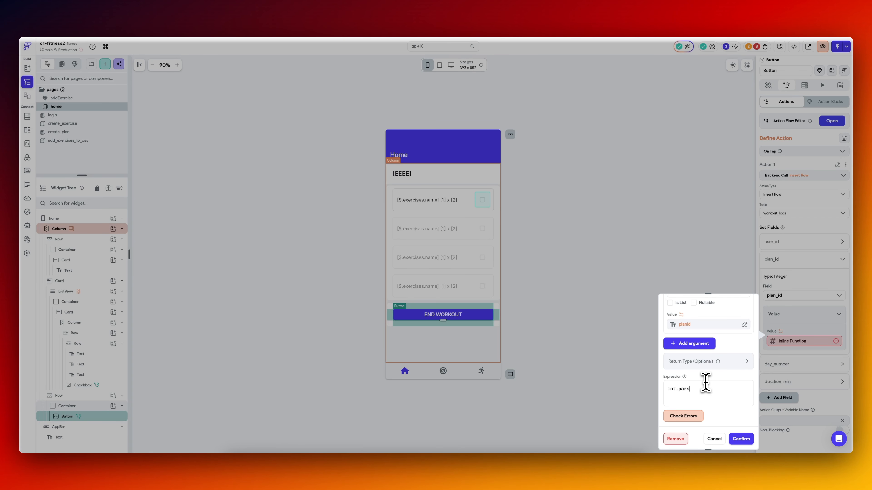
text(e(planId))
click(690, 416)
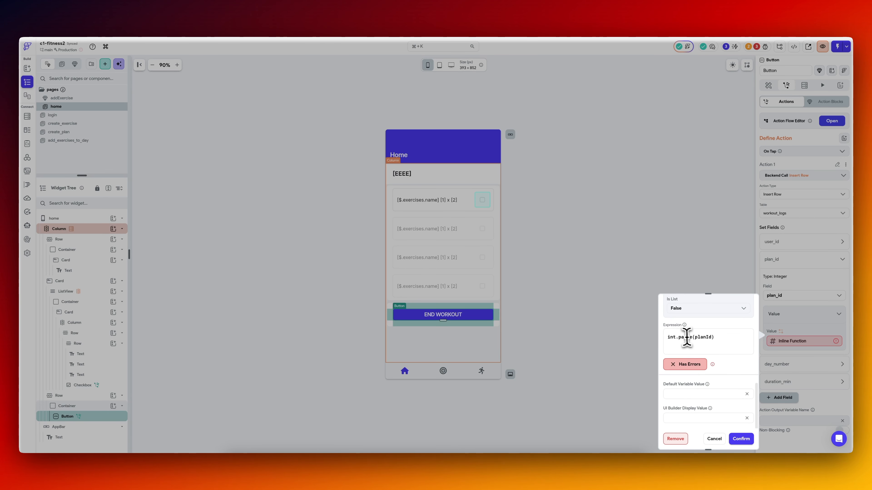
Try int.parseInt(planId) as the expression of plan_id's inline function and check it for errors.
click(691, 338)
text(Int)
click(688, 365)
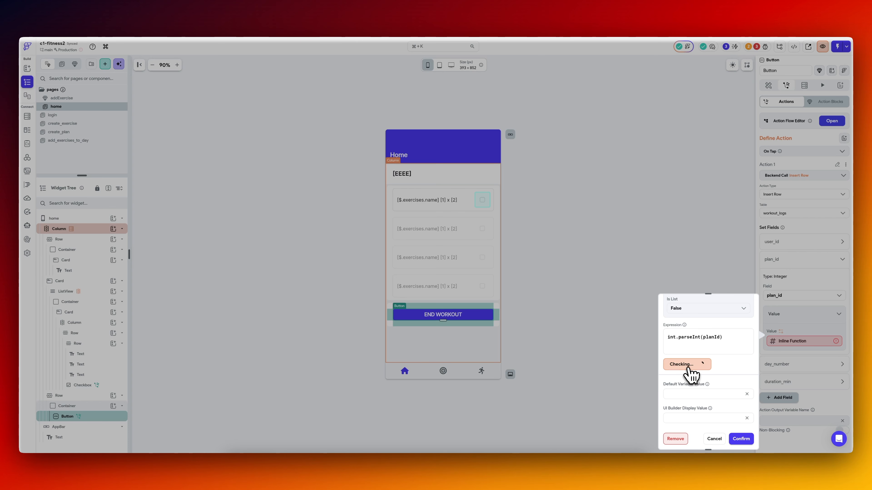
Change the plan_id inline function's expression to int.parse(var1), check it for errors and confirm the variable.
key(BackSpace)
key(BackSpace)
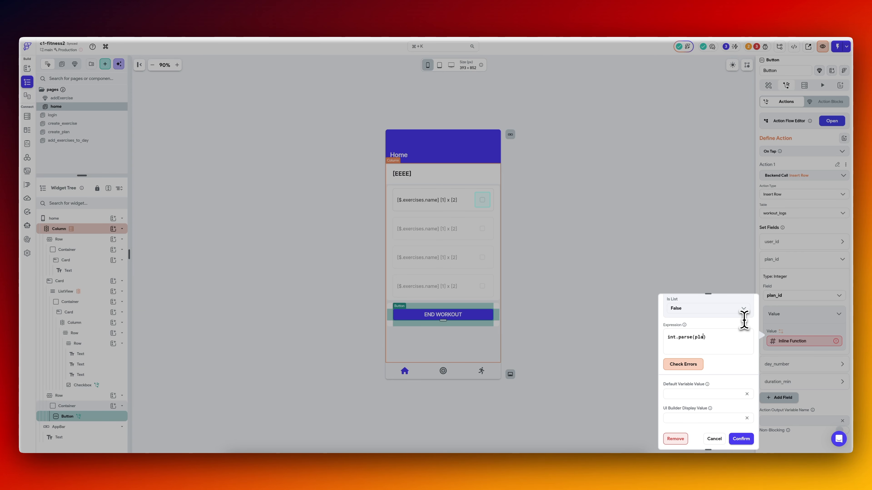
click(683, 363)
click(741, 438)
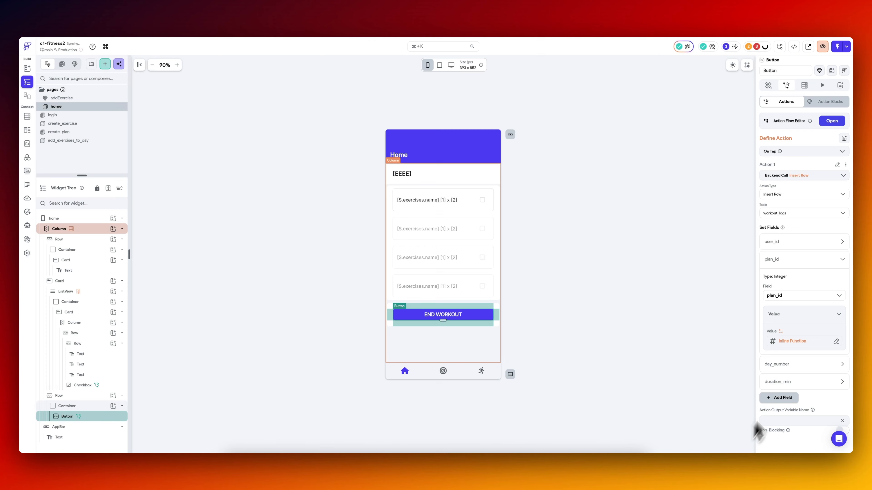
Try the HomepageView Response as the day_number field's value, look through its available options and remove it.
click(793, 365)
scroll(790, 365, down, 2)
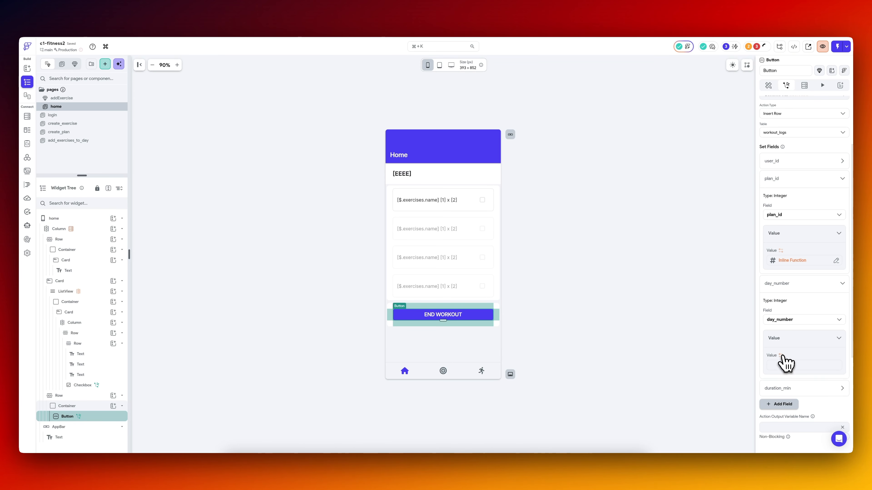
click(783, 359)
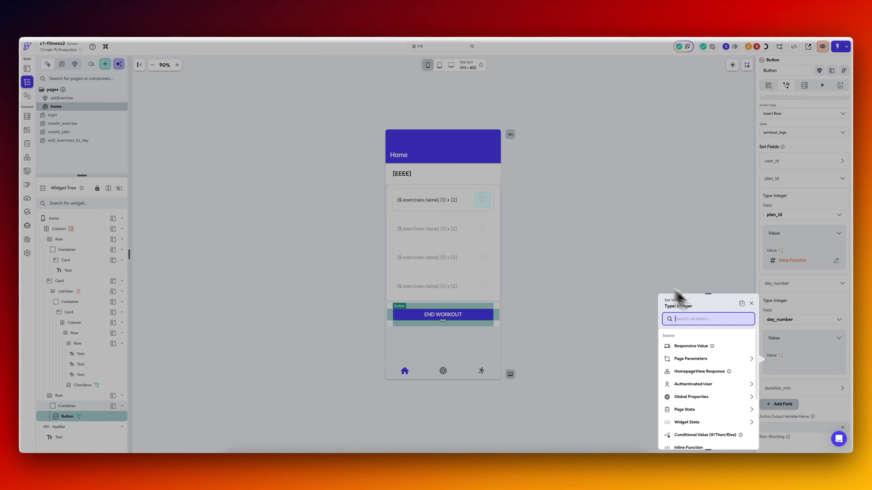
click(704, 371)
click(721, 374)
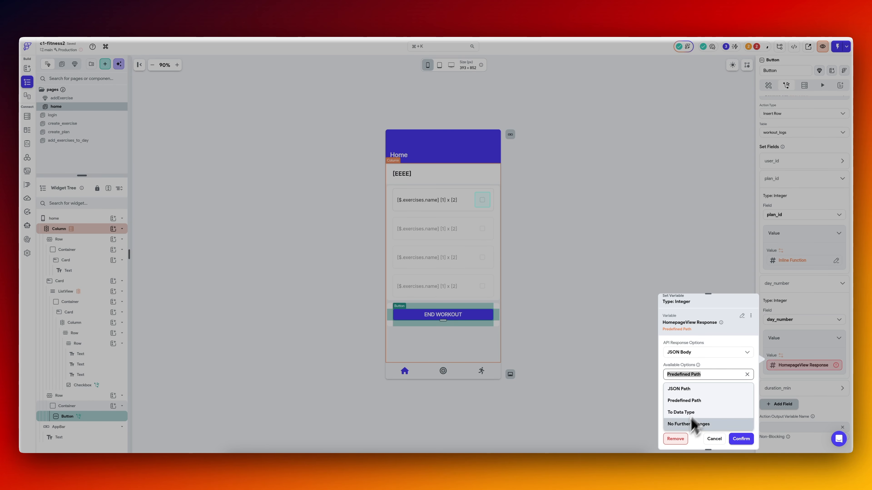
click(676, 439)
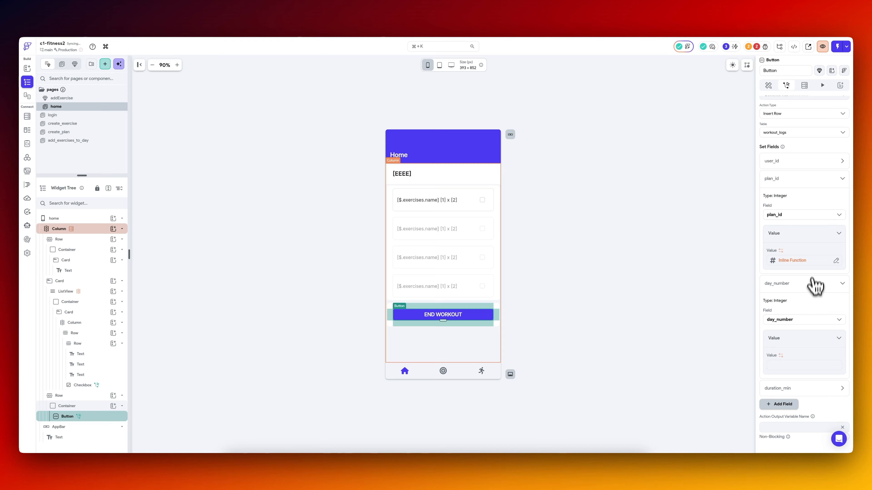
Copy plan_id's inline function into the day_number value and change its var1 argument to the dayNumber path.
click(814, 260)
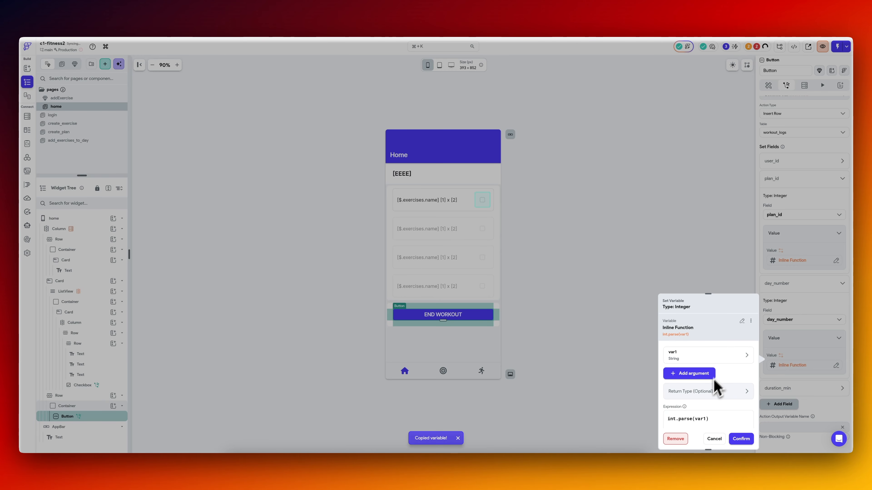
scroll(710, 395, down, 2)
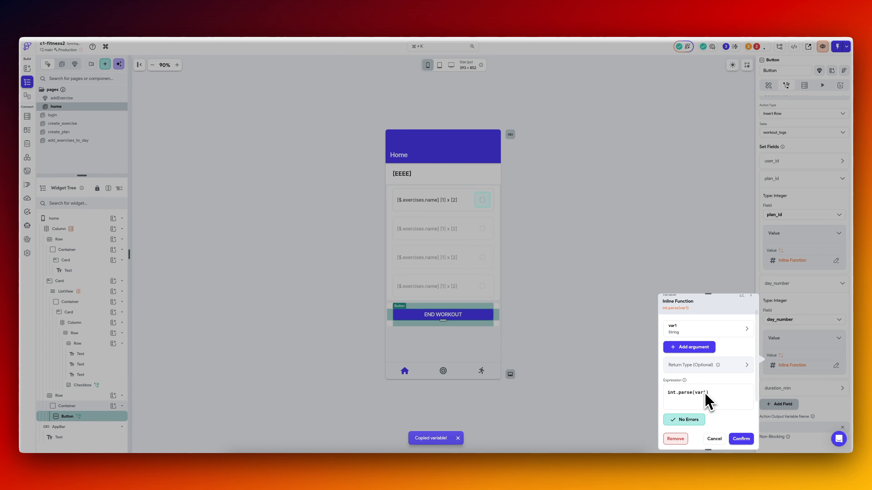
click(695, 335)
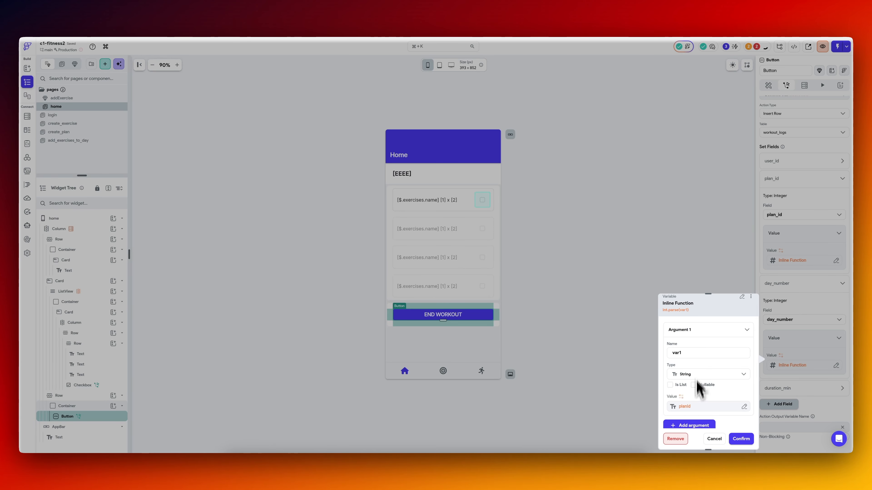
click(697, 408)
click(629, 403)
click(593, 436)
click(643, 448)
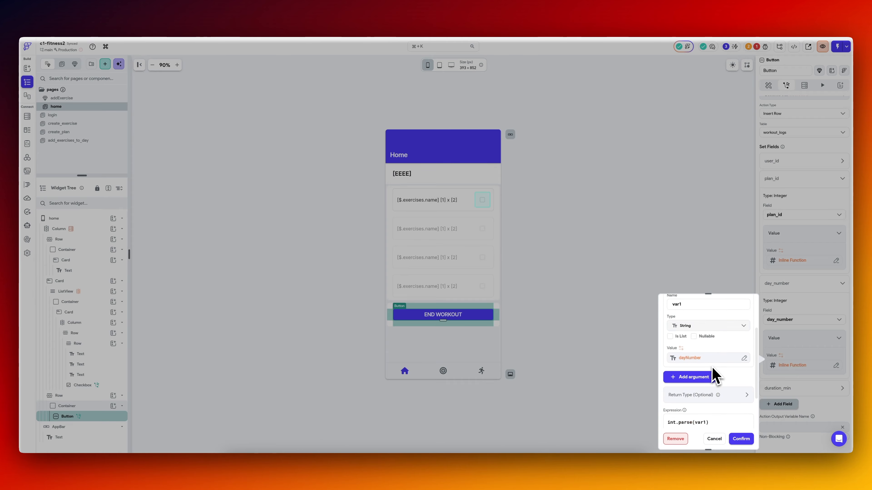
scroll(713, 374, down, 4)
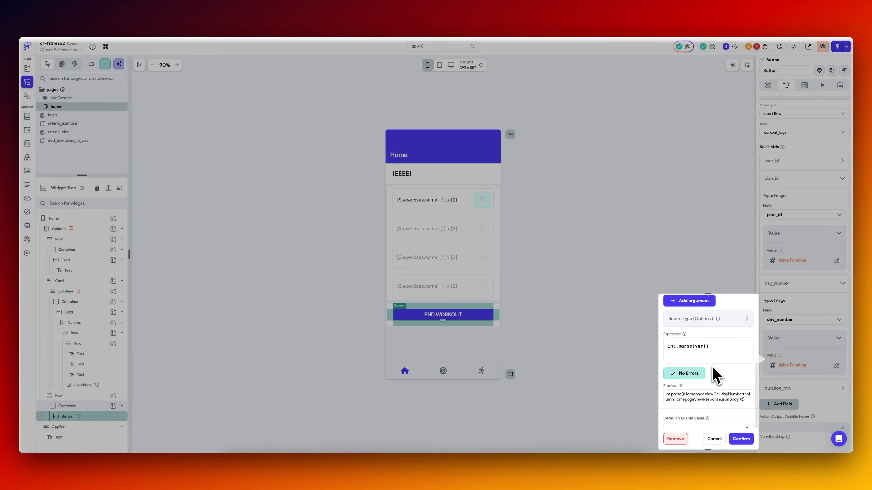
click(742, 440)
Set the inserted row's duration_min value to 60 and review the project's error list.
scroll(817, 345, down, 2)
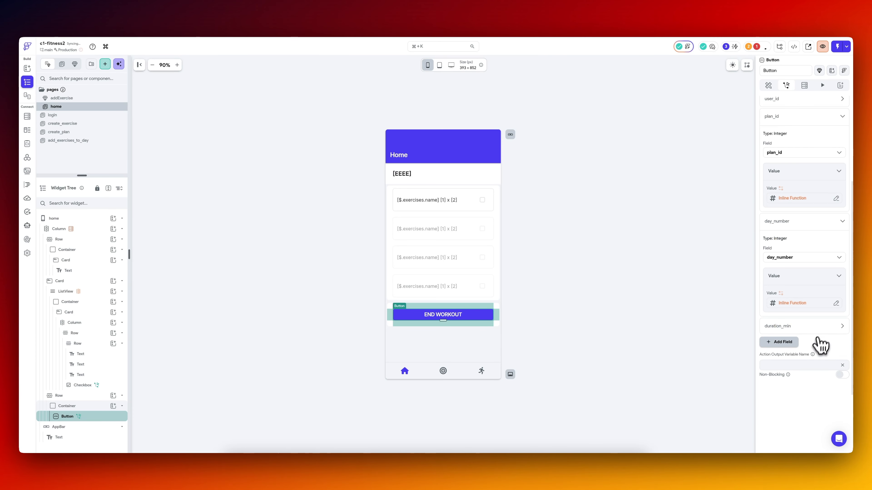
click(802, 331)
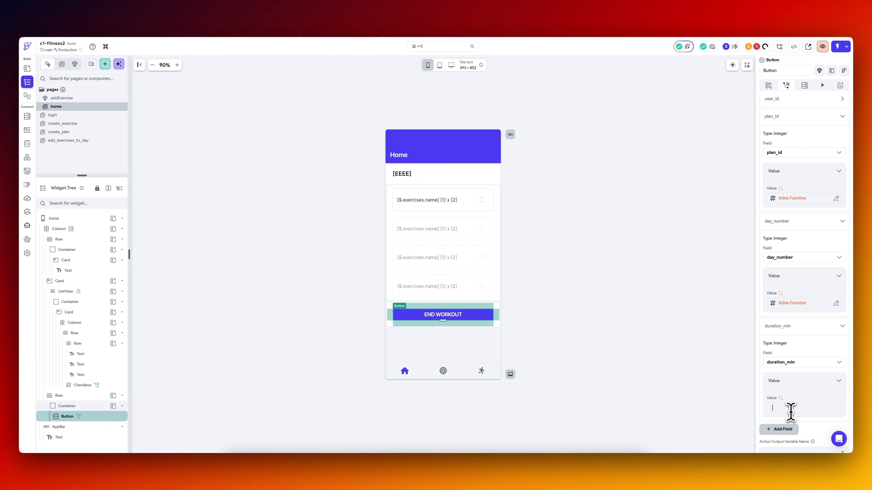
scroll(794, 381, up, 5)
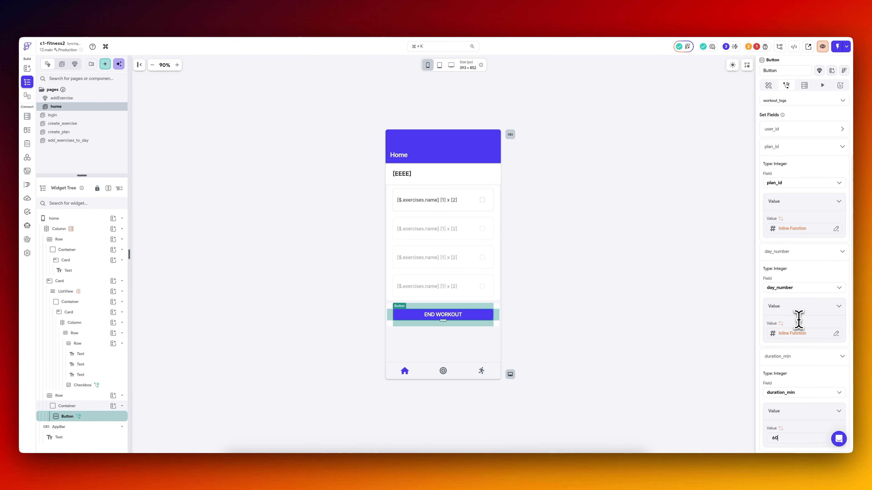
click(757, 46)
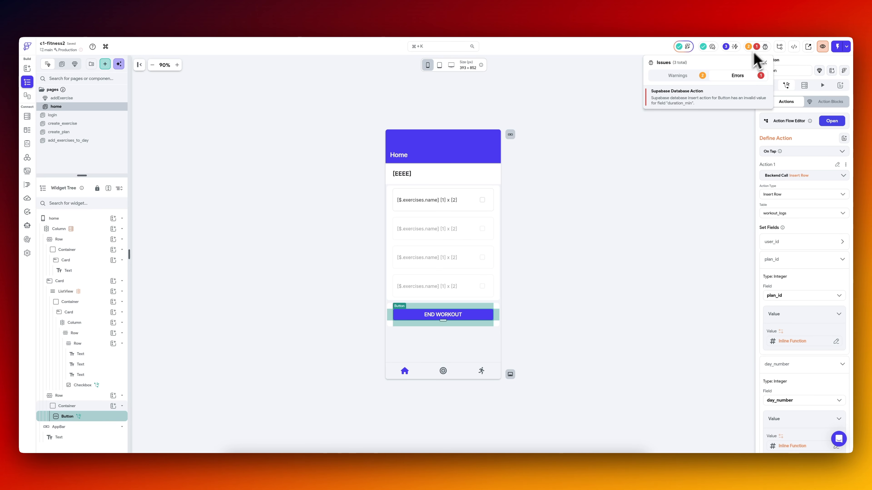
click(699, 148)
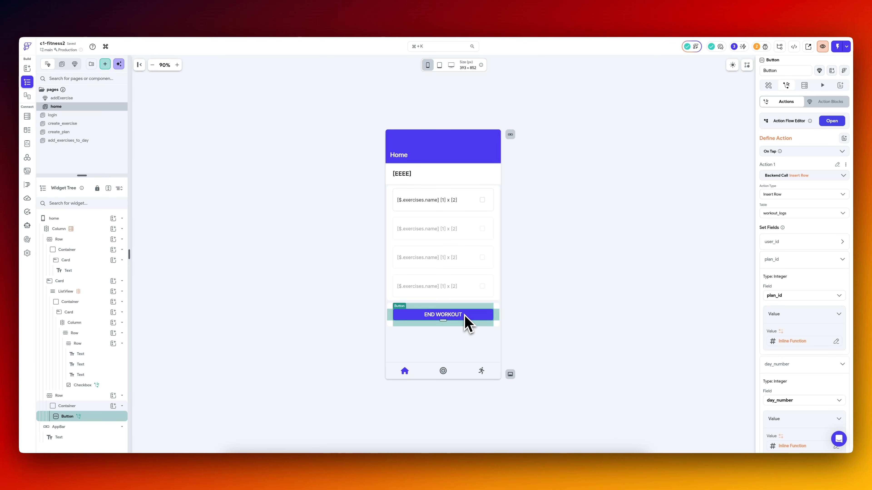
Add a Show Snack Bar action after the Insert Row backend call in the button's action flow.
click(832, 122)
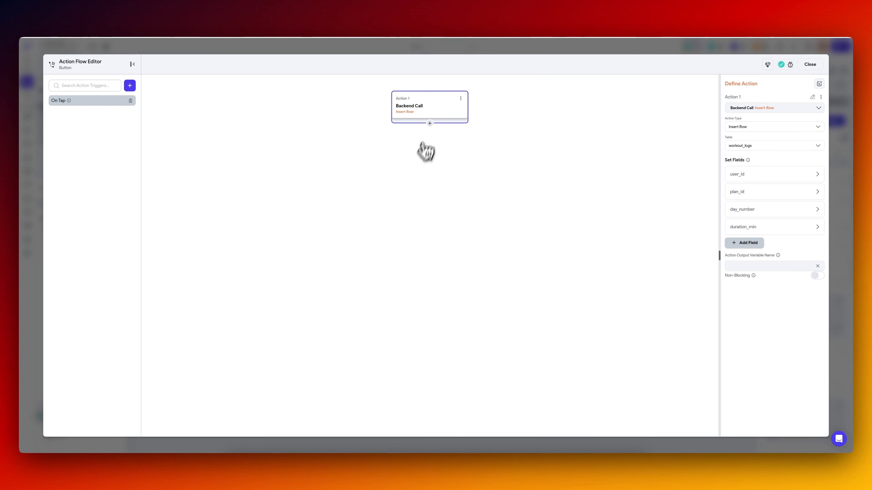
click(430, 123)
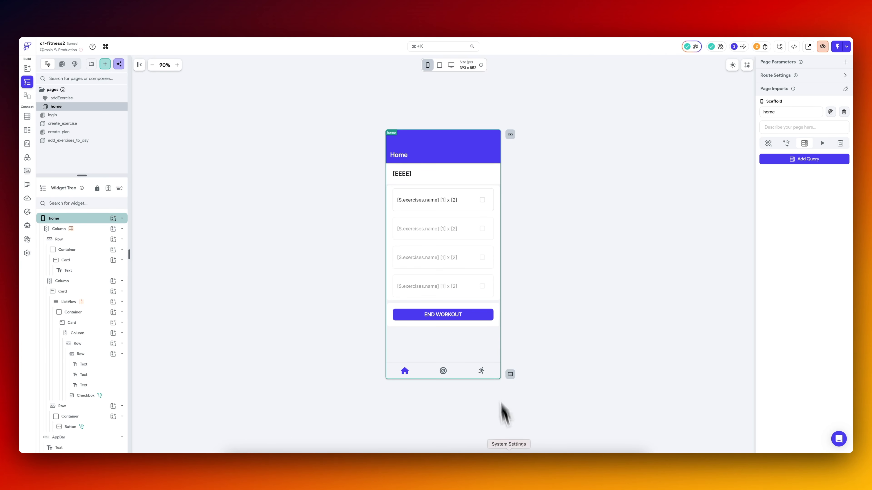
Switch to VS Code and the iOS simulator, test END WORKOUT and read the debug console output.
click(481, 465)
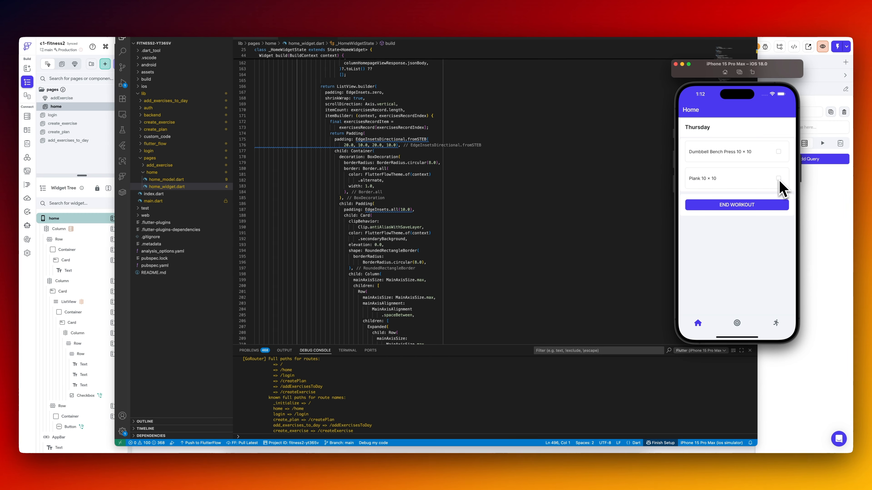
click(747, 210)
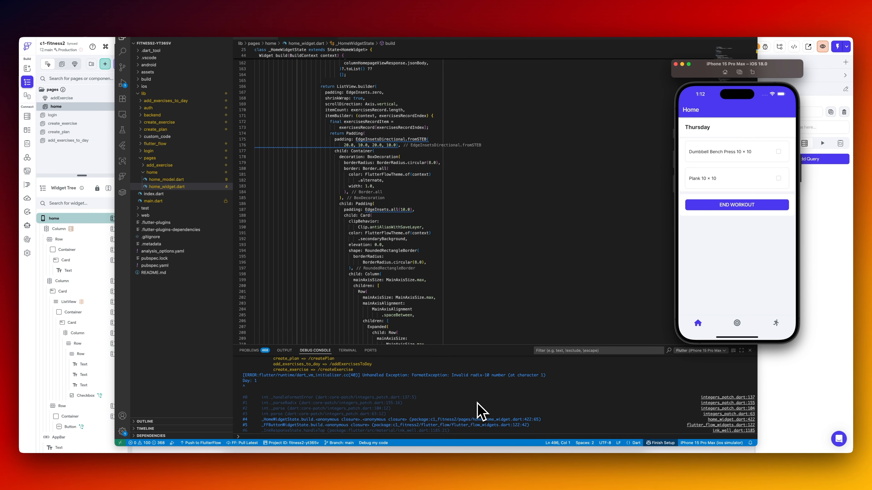
scroll(477, 403, down, 1)
scroll(477, 403, up, 1)
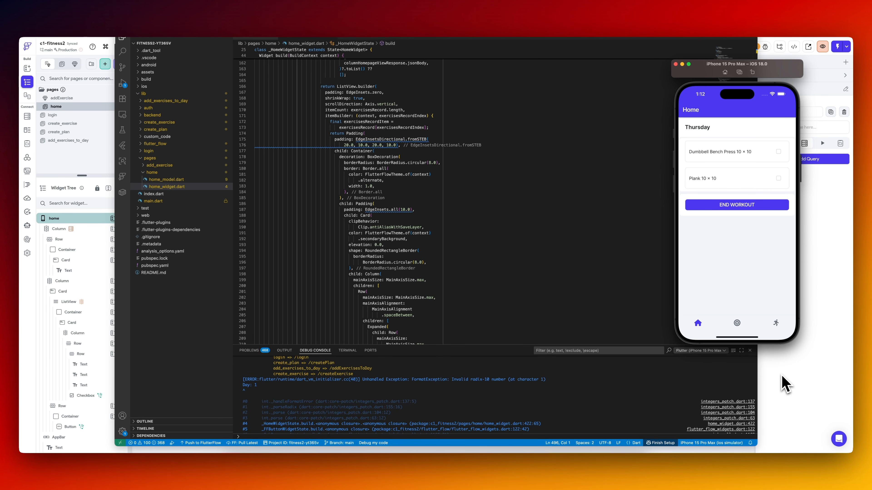
Check the workout_logs columns in Supabase, return to FlutterFlow and inspect the insert action's user_id and plan_id values.
click(776, 390)
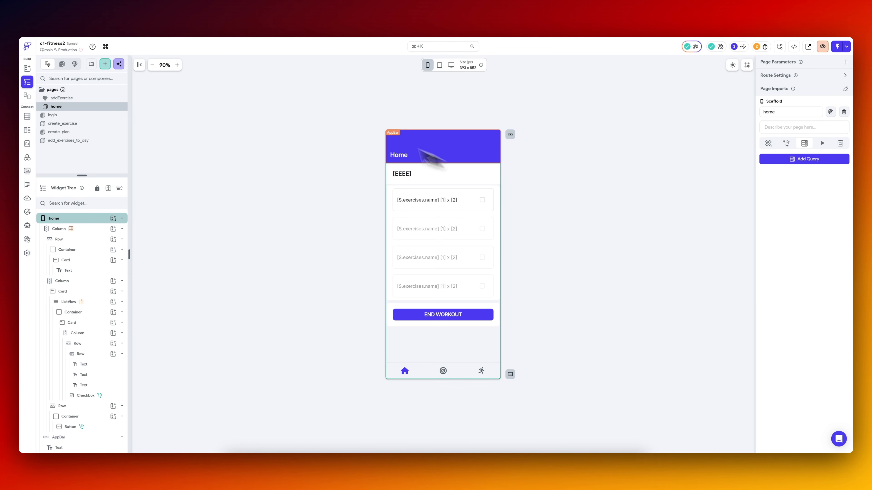
click(172, 18)
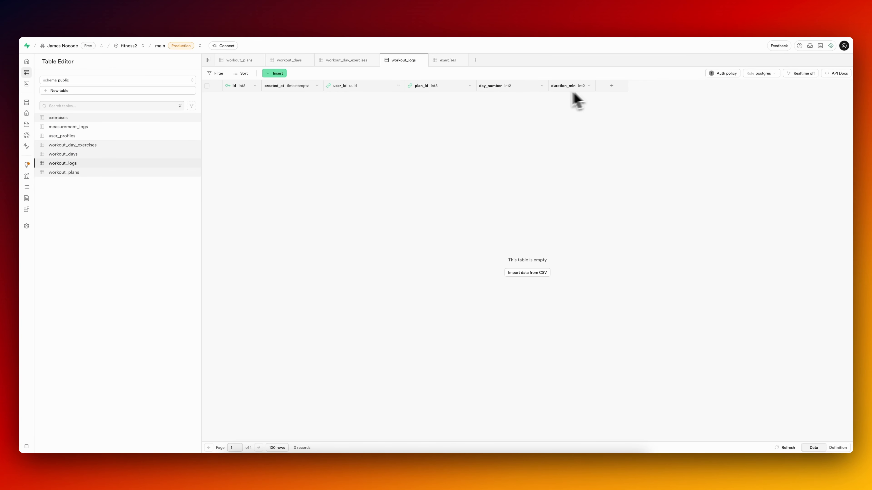
click(91, 22)
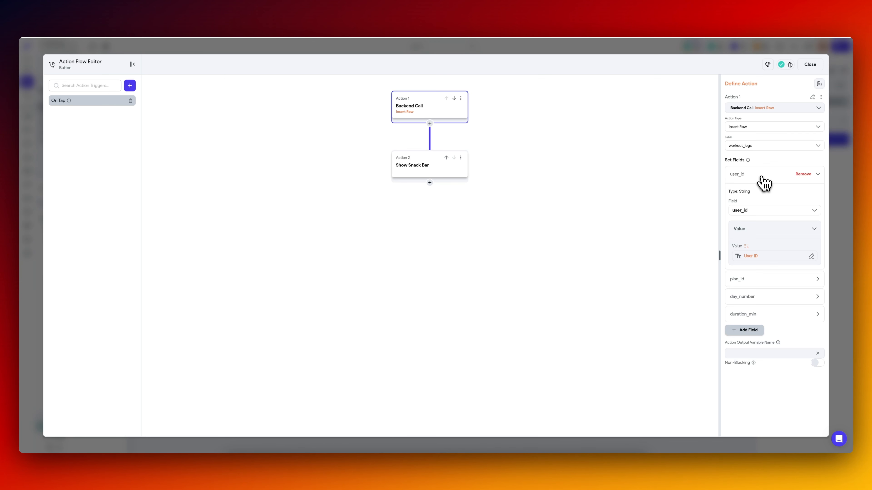
click(759, 199)
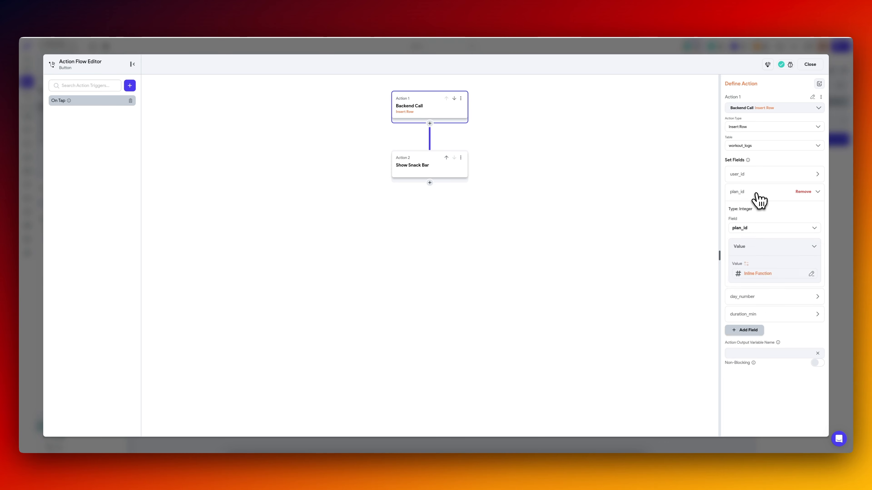
click(769, 275)
click(679, 399)
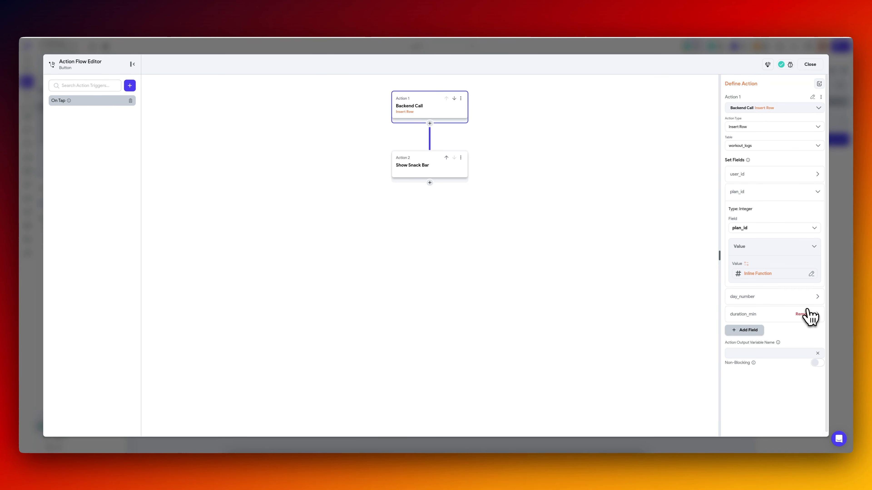
Copy plan_id's inline function and add a Confirm Dialog alert titled Test before the Insert Row backend call.
click(429, 124)
click(762, 195)
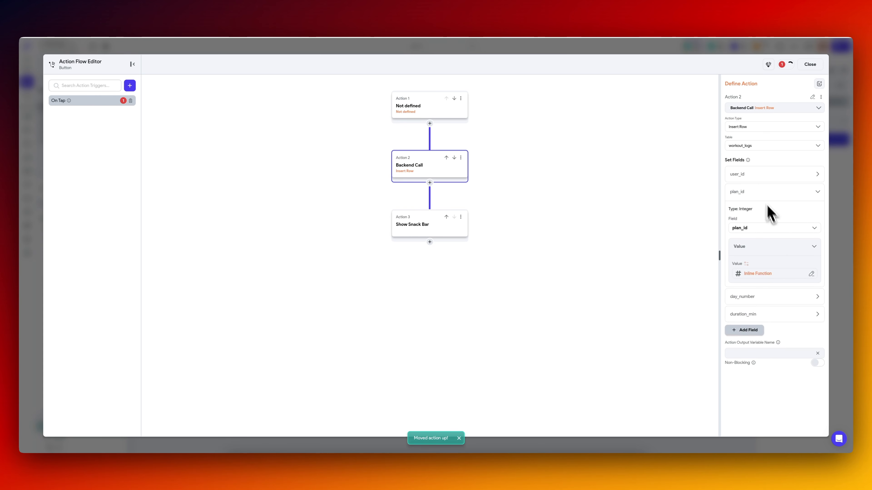
click(771, 275)
click(684, 293)
click(434, 108)
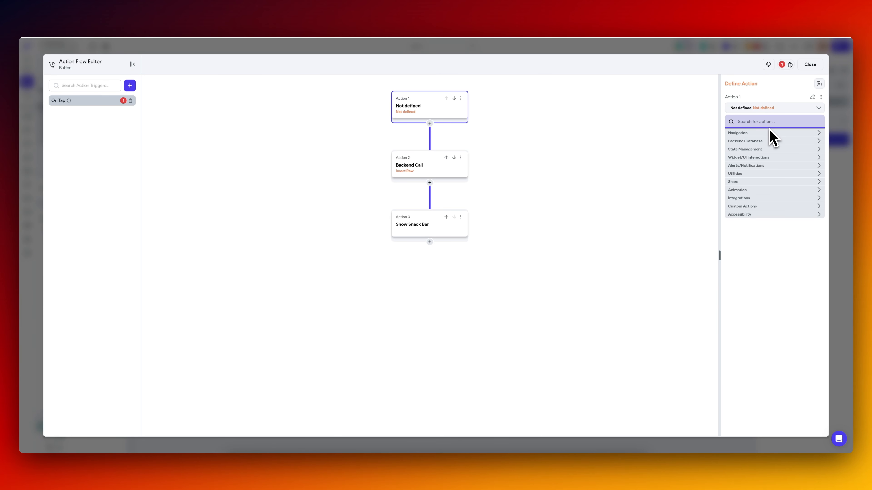
text(alert)
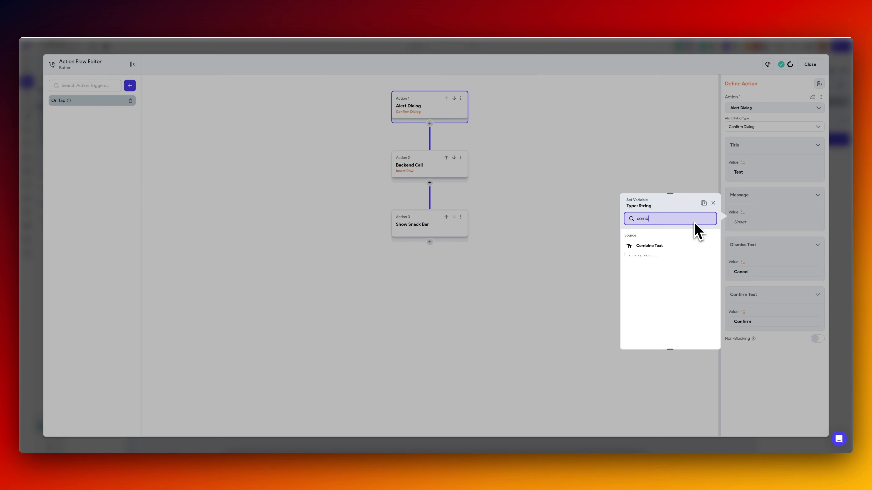
Build the alert message with Combine Text from the planId inline function, a hyphen and the same function using dayNumber.
click(664, 253)
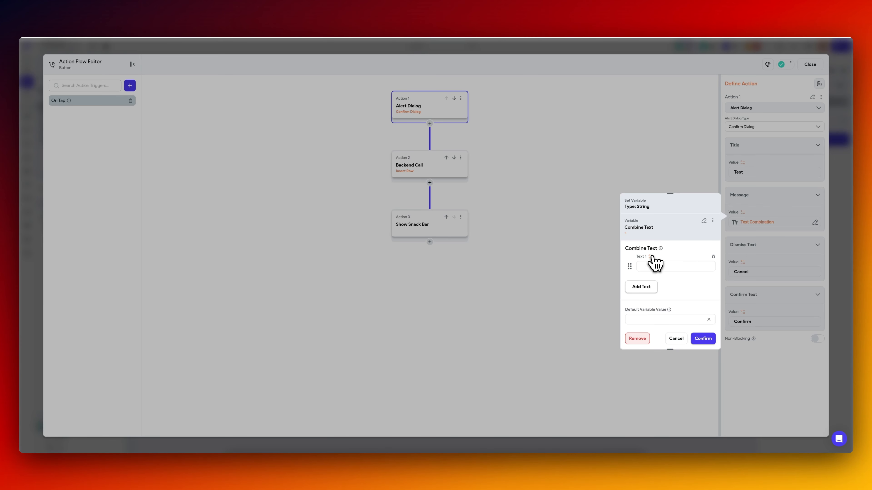
click(656, 263)
click(615, 388)
click(641, 291)
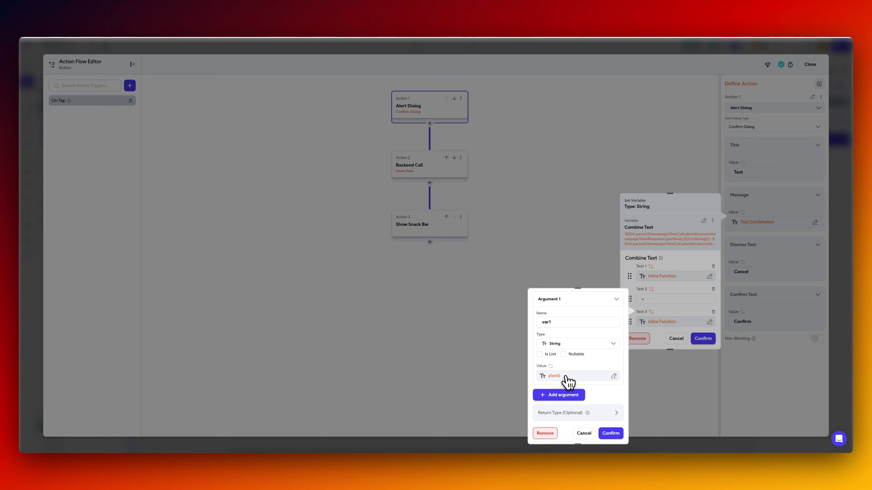
click(567, 376)
click(511, 438)
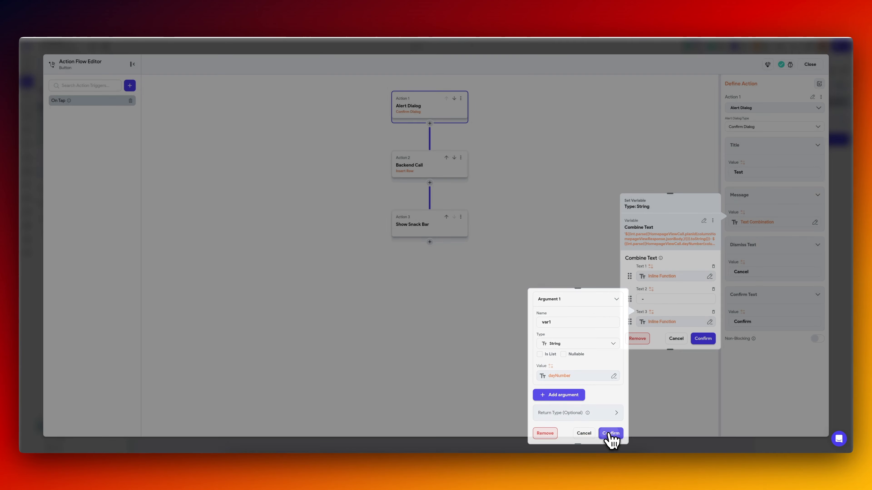
click(610, 433)
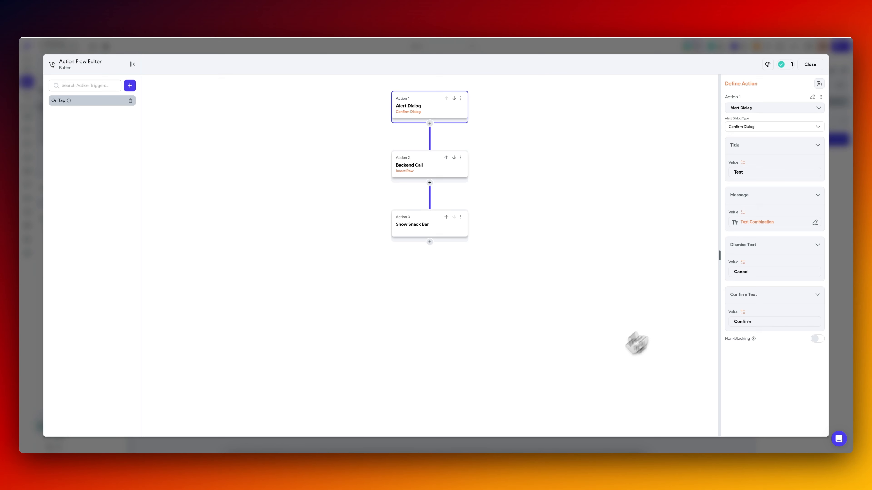
Switch to the iOS simulator and test END WORKOUT with the new alert dialog.
click(496, 467)
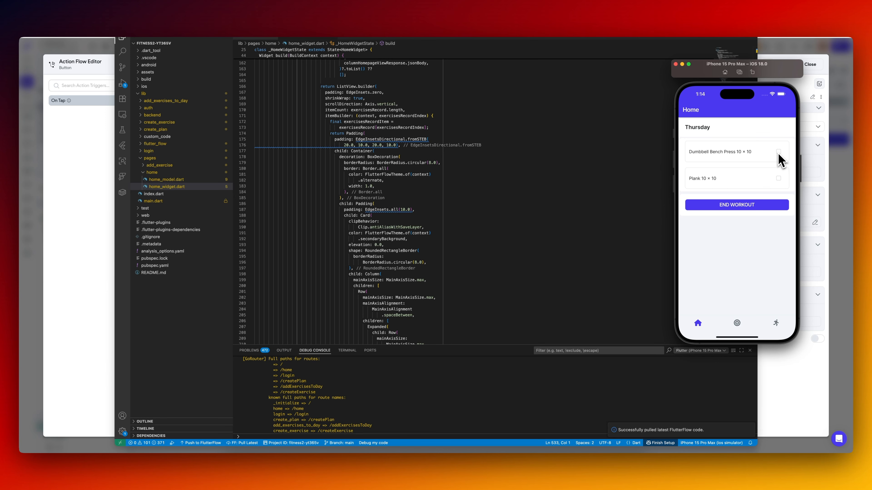
click(745, 205)
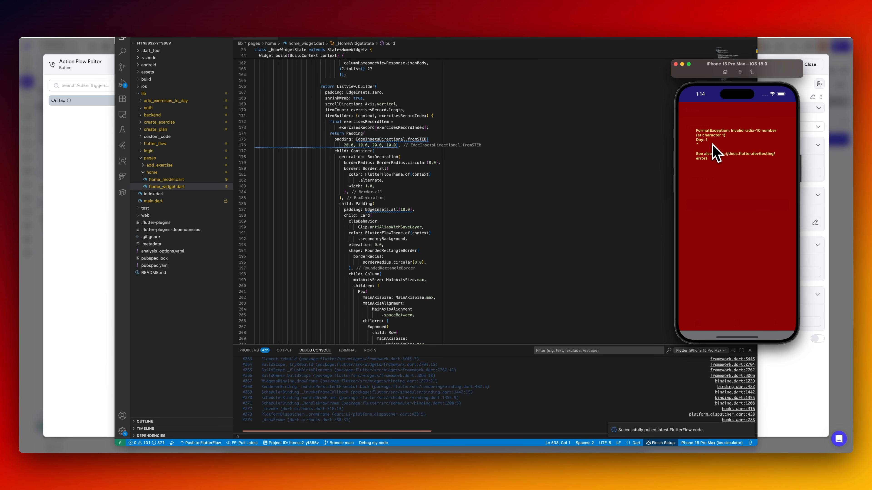
Open the HomepageView API call in FlutterFlow and compare it with the workout_plans and workout_days tables in Supabase.
click(810, 398)
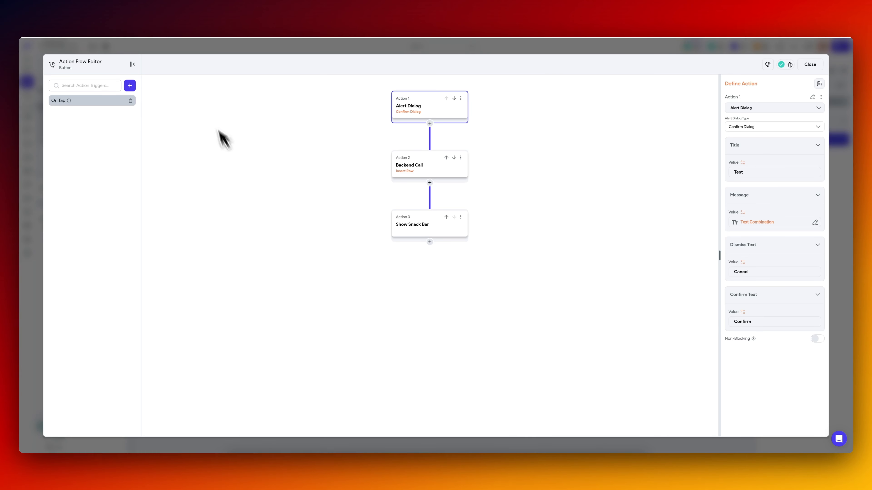
click(31, 181)
click(28, 160)
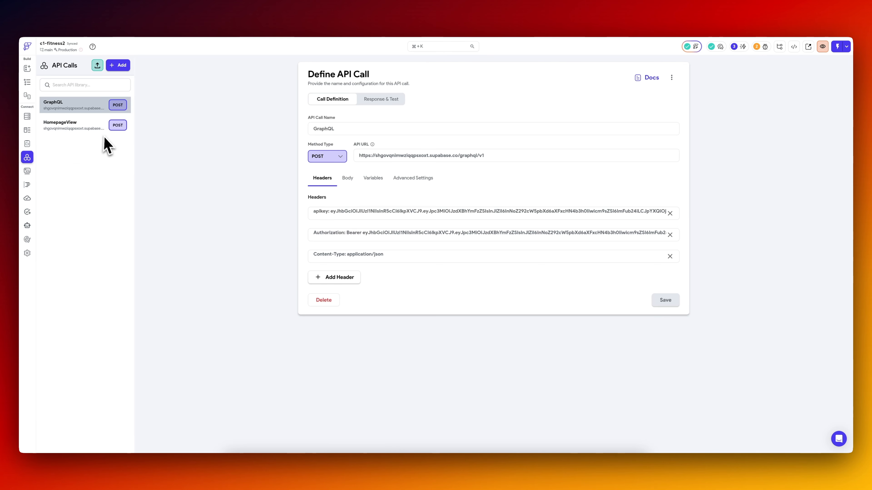
click(86, 126)
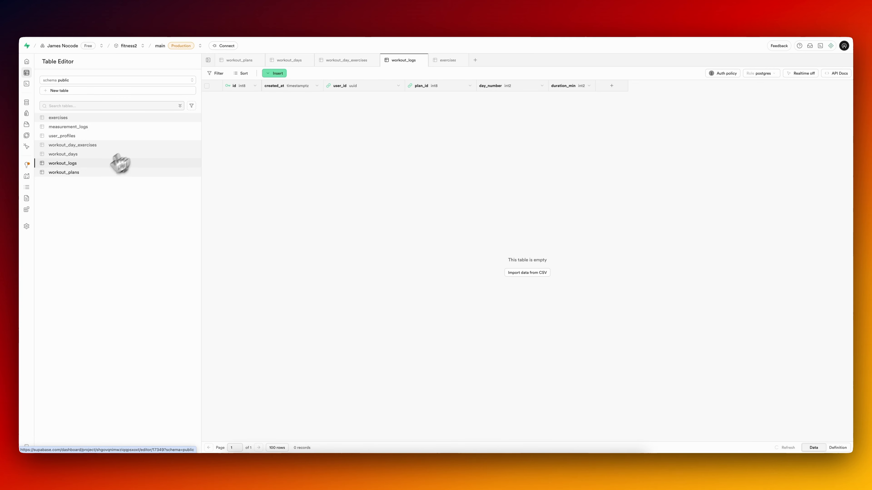
click(88, 173)
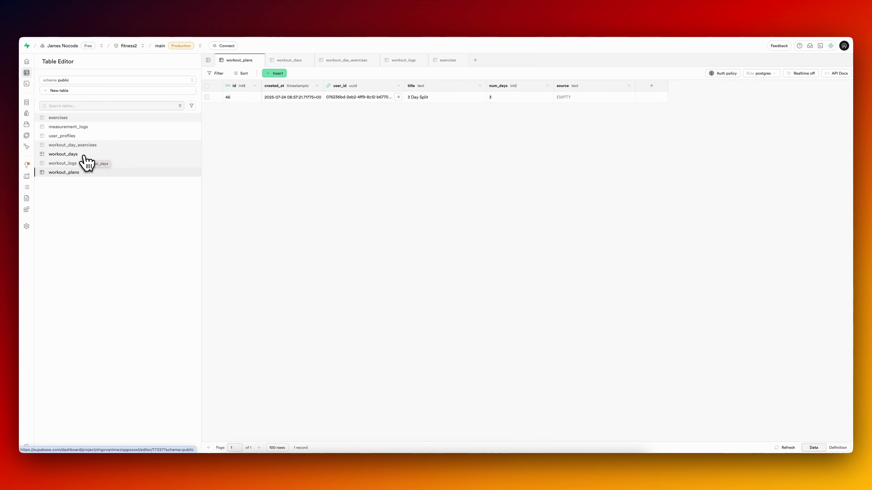
click(85, 158)
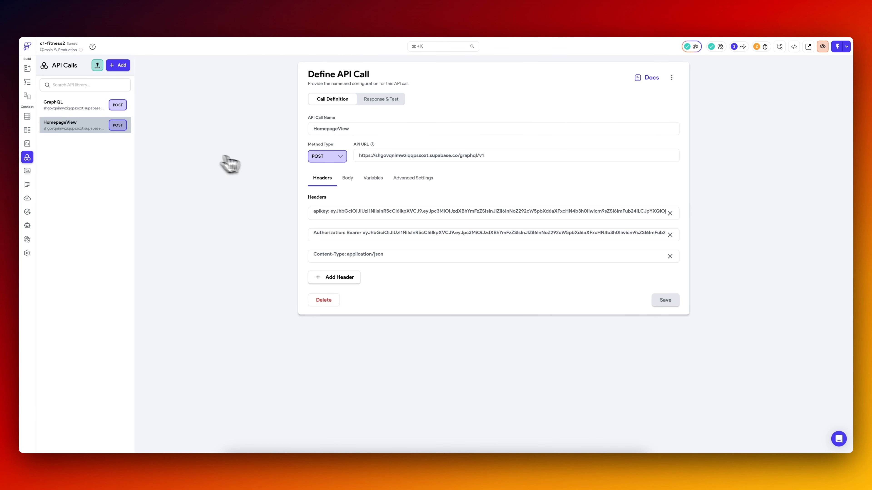
Replace label with day_number in the workout_days node of the HomepageView request body and save the API call.
click(352, 182)
scroll(503, 257, right, 5)
scroll(503, 256, left, 3)
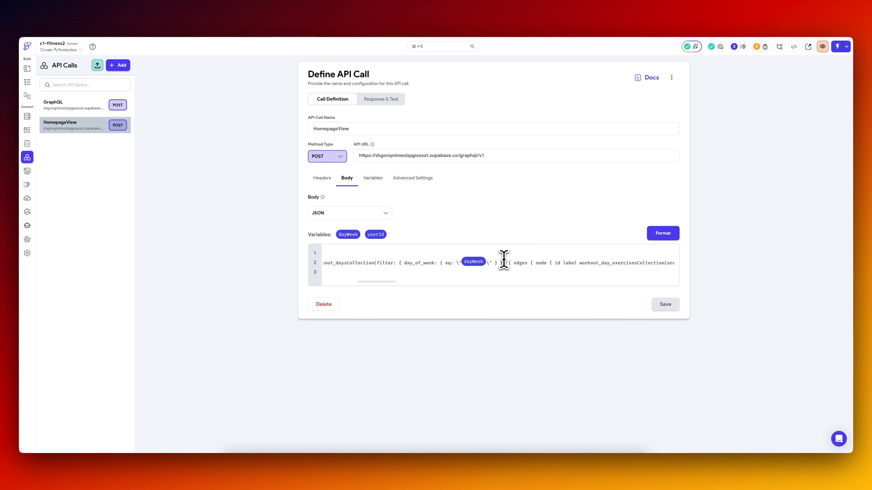
text(day_number)
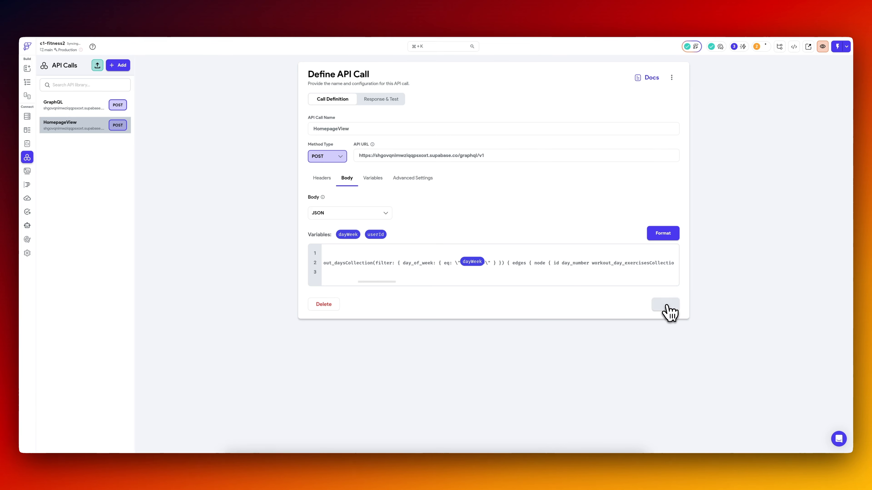
click(663, 305)
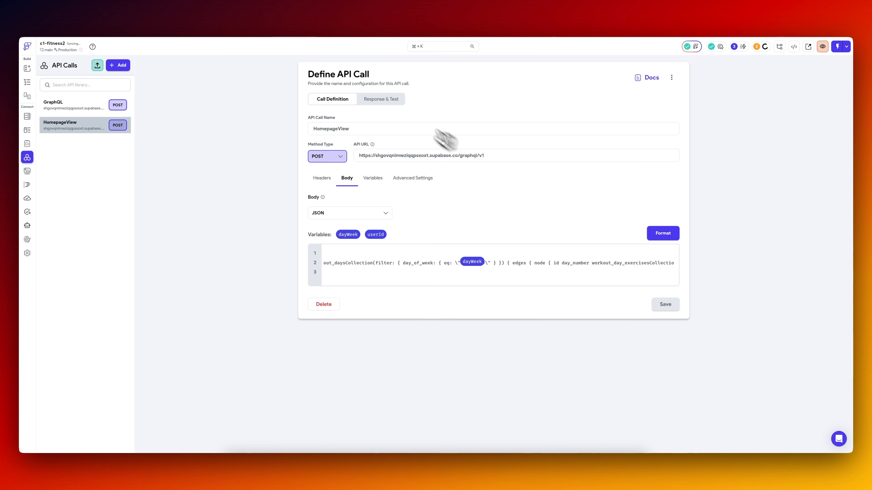
Test the HomepageView API call and add the day_number JSON path named dayNumber.
click(389, 102)
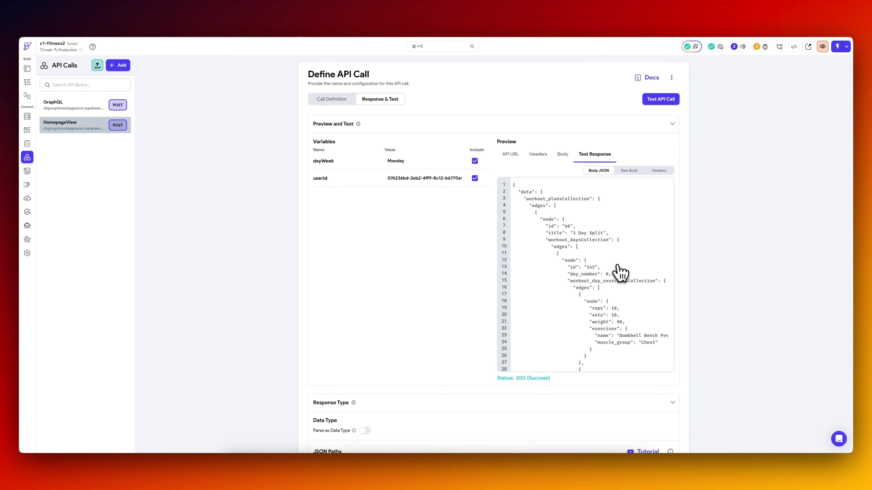
scroll(442, 272, down, 8)
scroll(521, 305, down, 3)
click(625, 333)
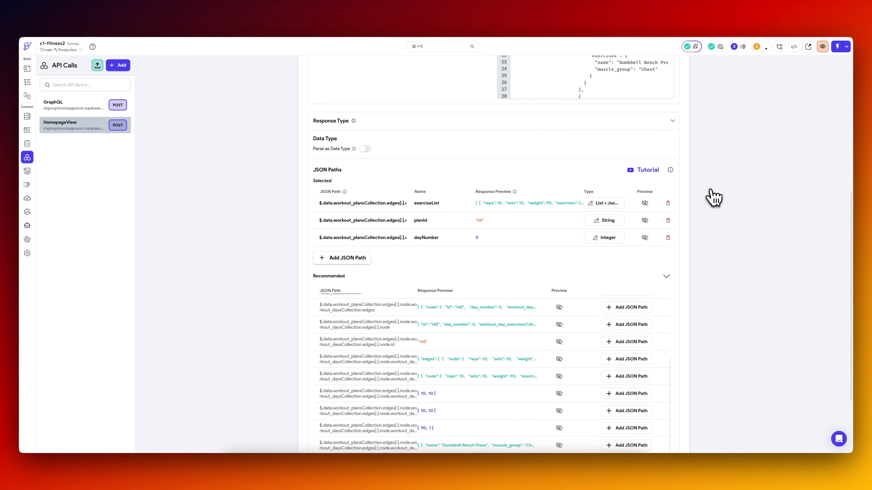
scroll(712, 195, up, 8)
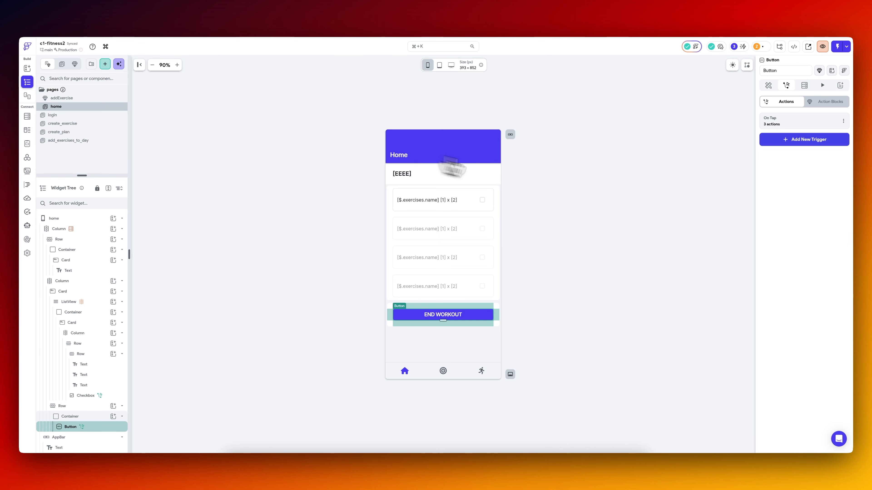
Delete the Test alert dialog from the END WORKOUT button's On Tap action flow.
click(807, 129)
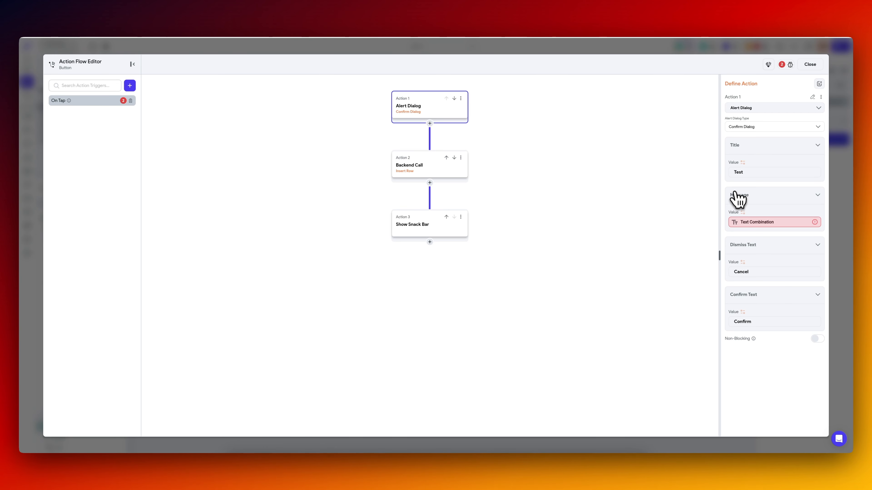
click(460, 98)
click(430, 178)
click(454, 104)
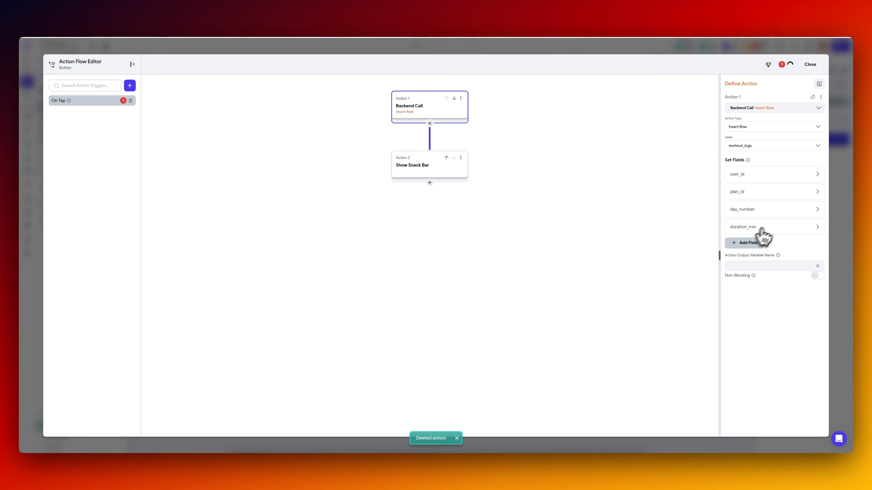
Replace the inline function for day_number in the Insert Row action with HomepageView's dayNumber, and check the plan_id value.
click(772, 214)
click(766, 293)
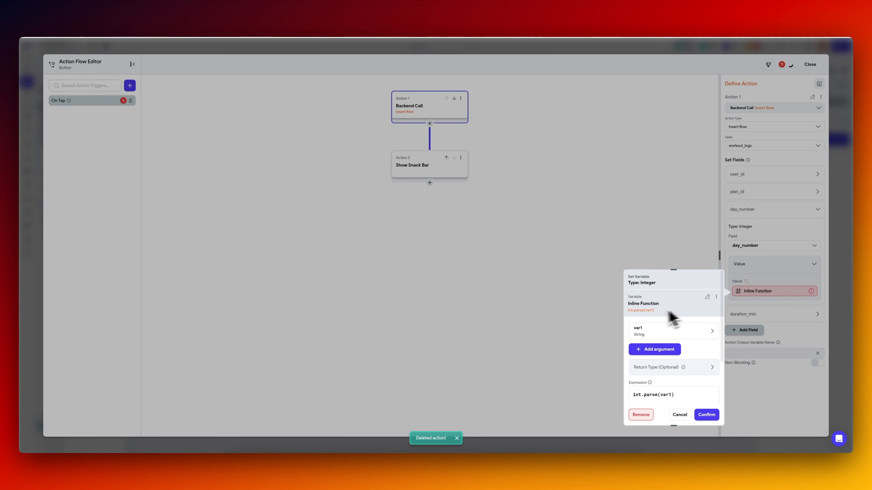
click(666, 348)
click(640, 416)
click(749, 290)
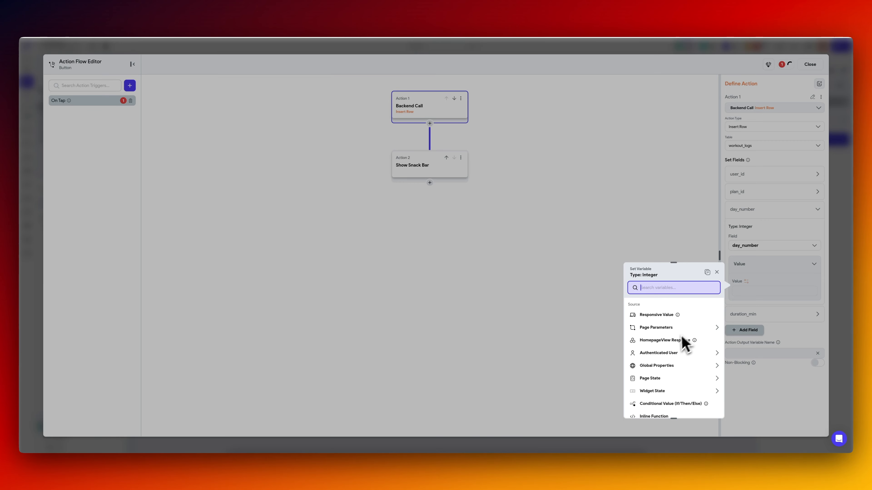
click(681, 288)
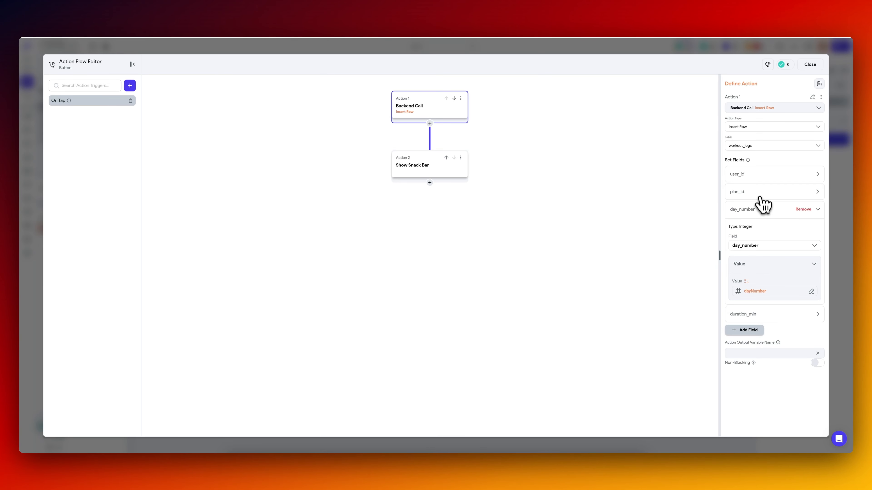
click(759, 193)
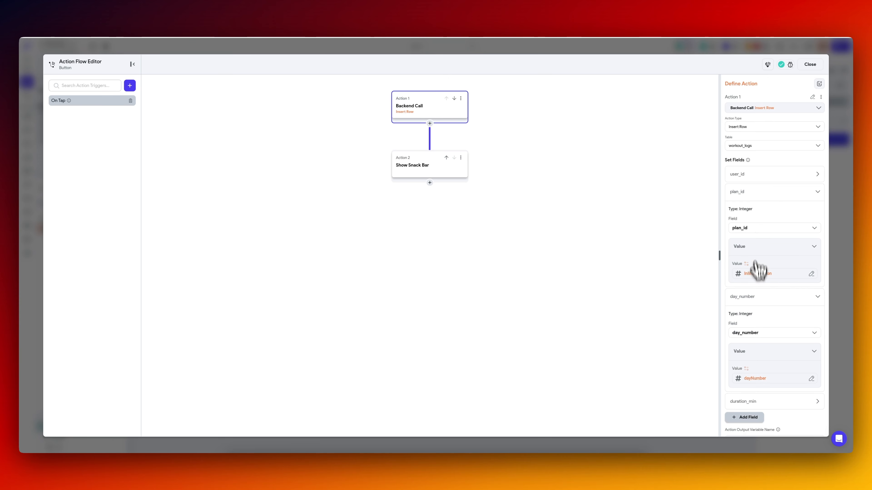
Test END WORKOUT in the iOS simulator and refresh the workout_logs table in Supabase.
click(840, 302)
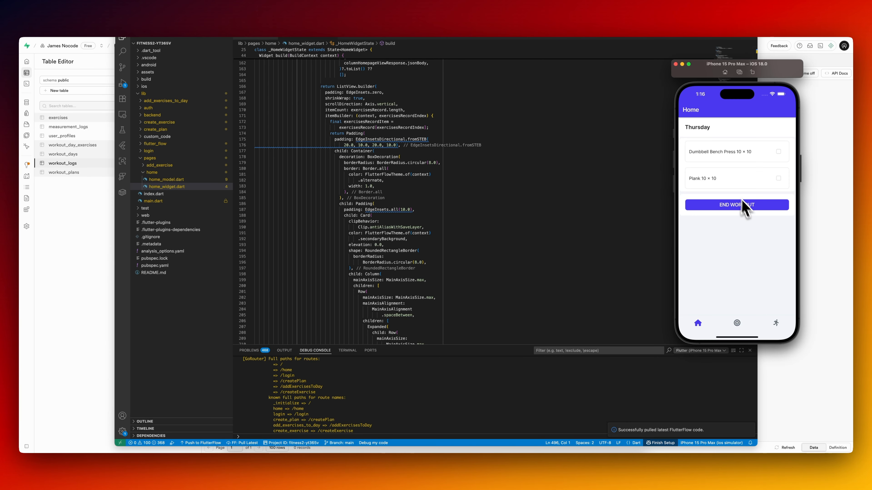
click(750, 209)
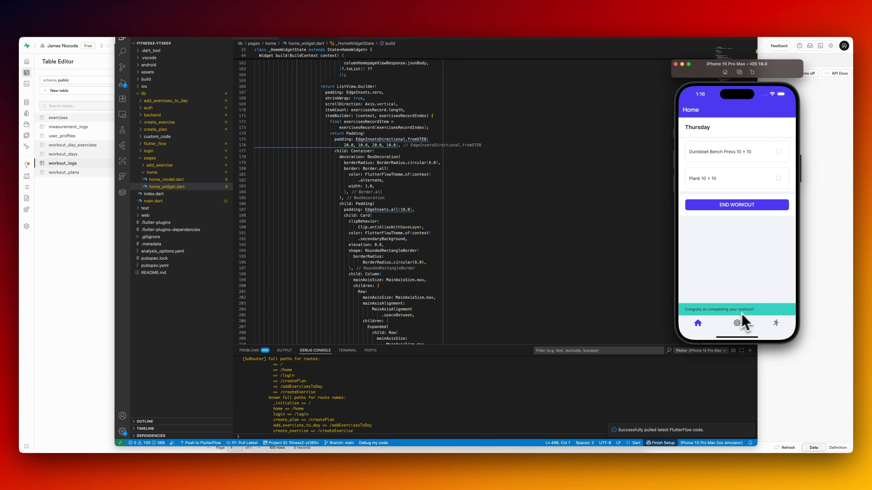
click(830, 253)
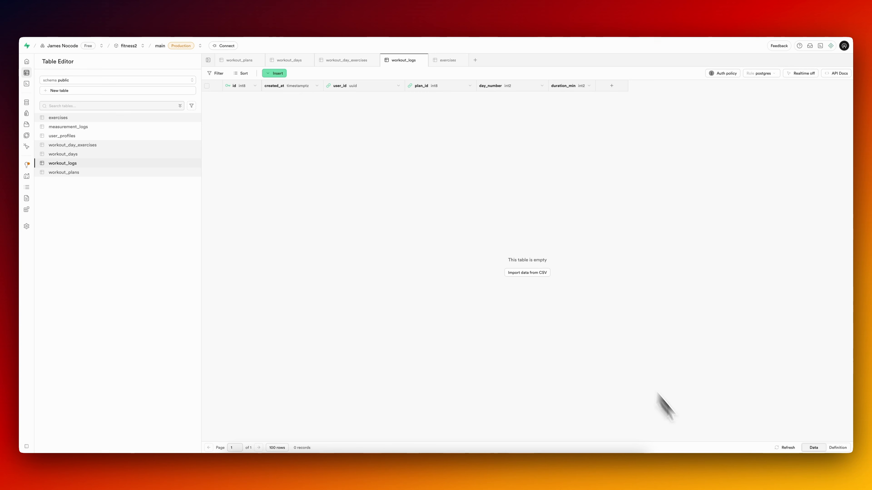
click(785, 447)
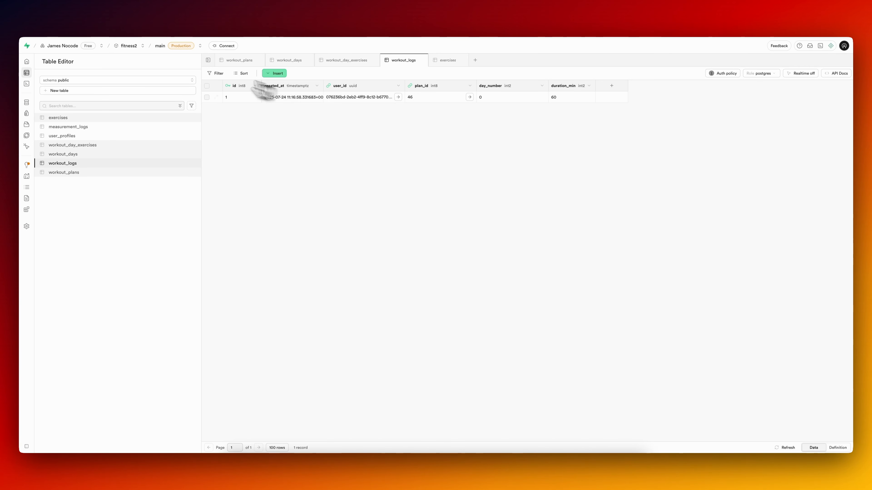
Return to FlutterFlow and add a Supabase Query on workout_logs to the home page with query type Single Row.
click(96, 19)
click(86, 219)
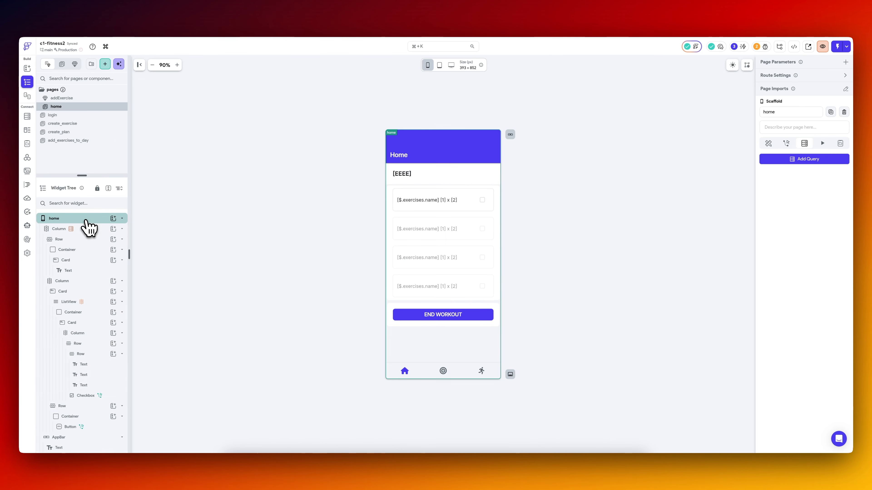
click(803, 161)
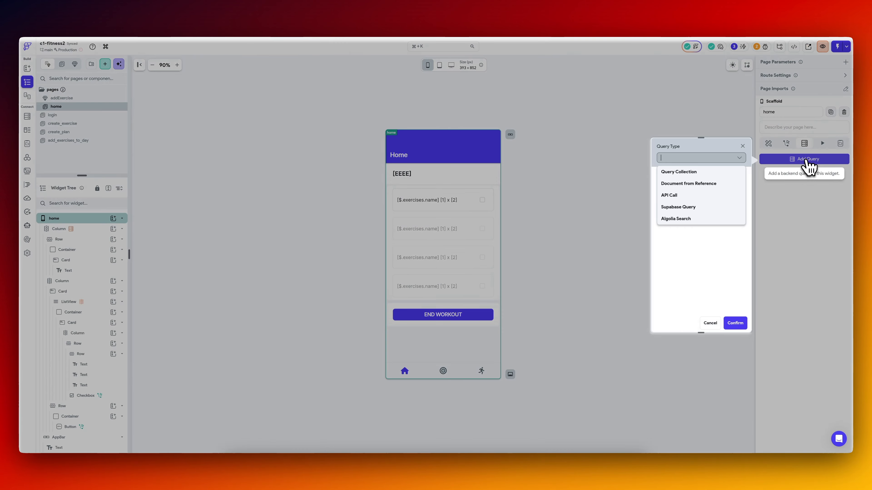
click(701, 207)
click(703, 182)
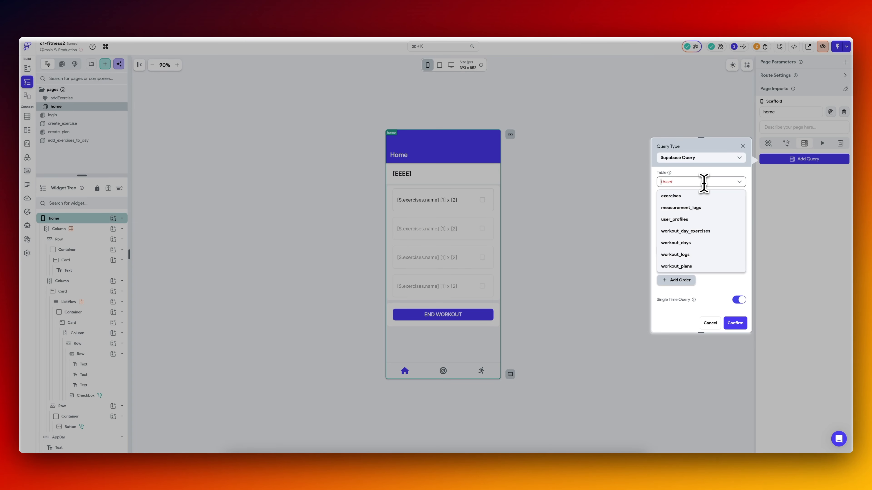
click(697, 255)
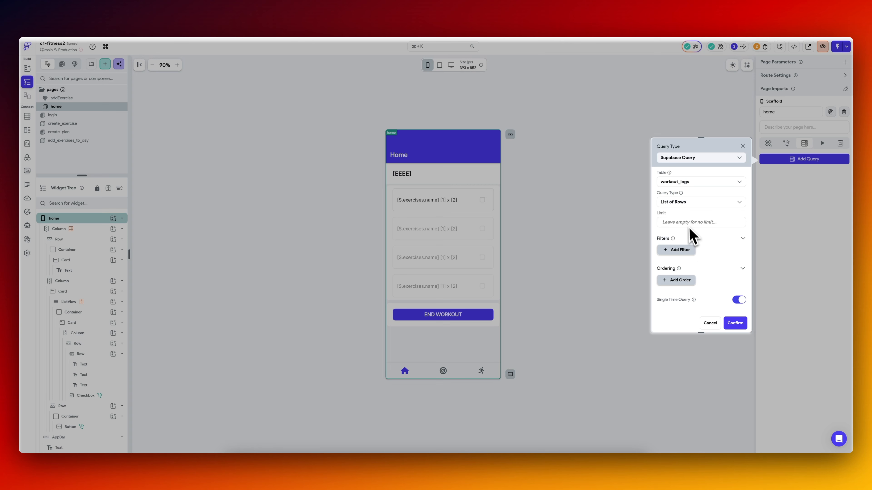
click(689, 203)
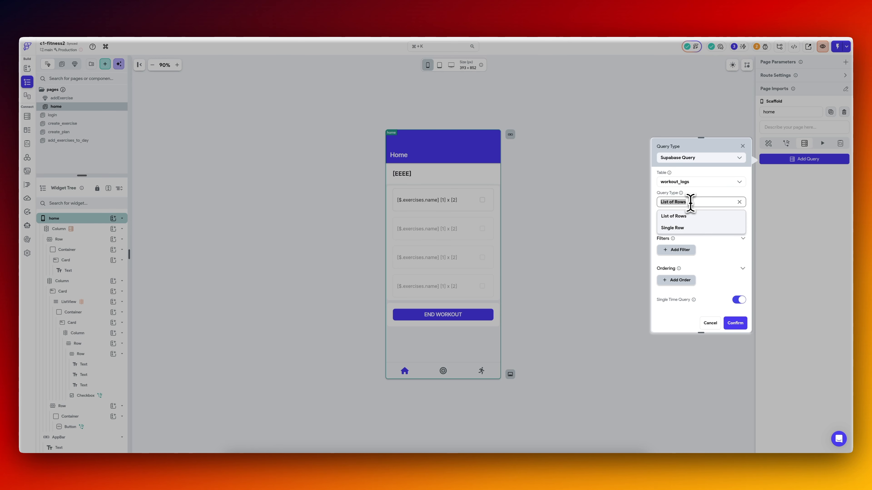
click(688, 229)
Filter the workout_logs query by user_id equal to the authenticated User ID, and add a second filter.
click(684, 244)
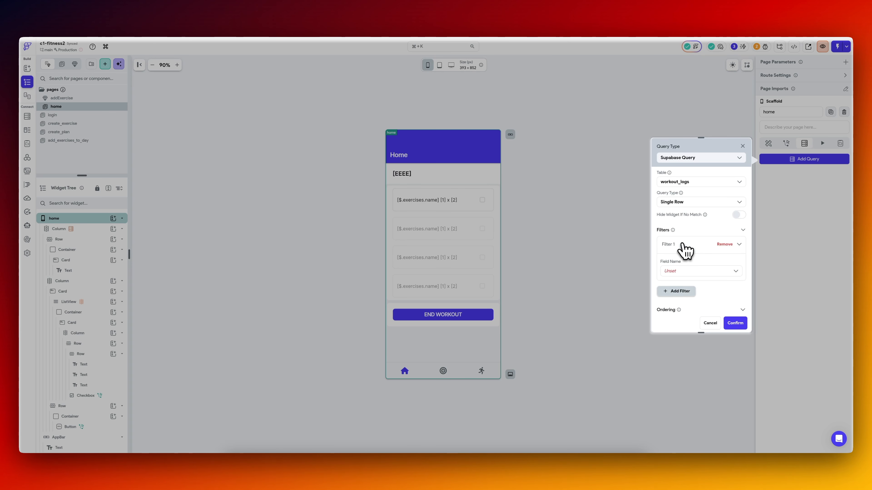
click(685, 270)
click(685, 313)
scroll(685, 296, down, 2)
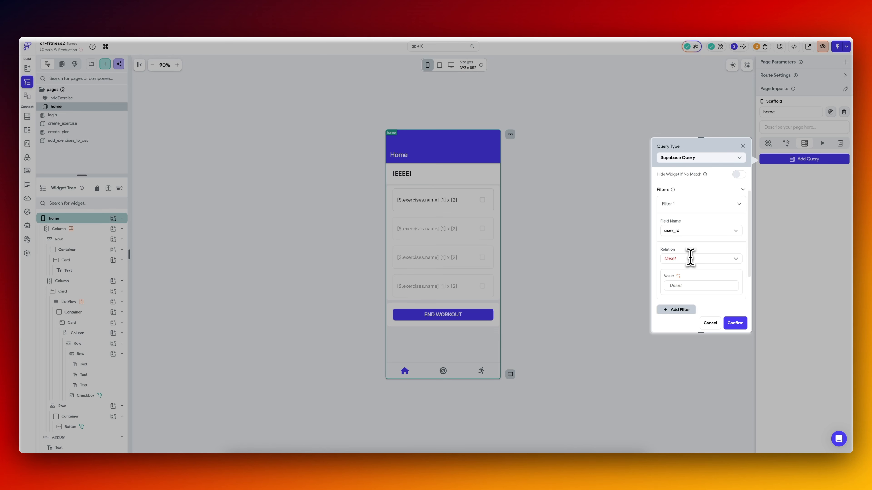
click(690, 258)
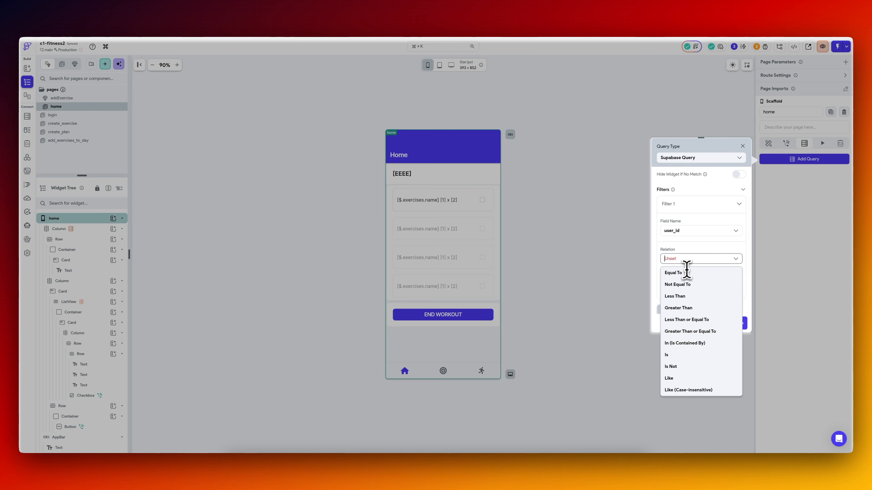
click(685, 273)
click(685, 256)
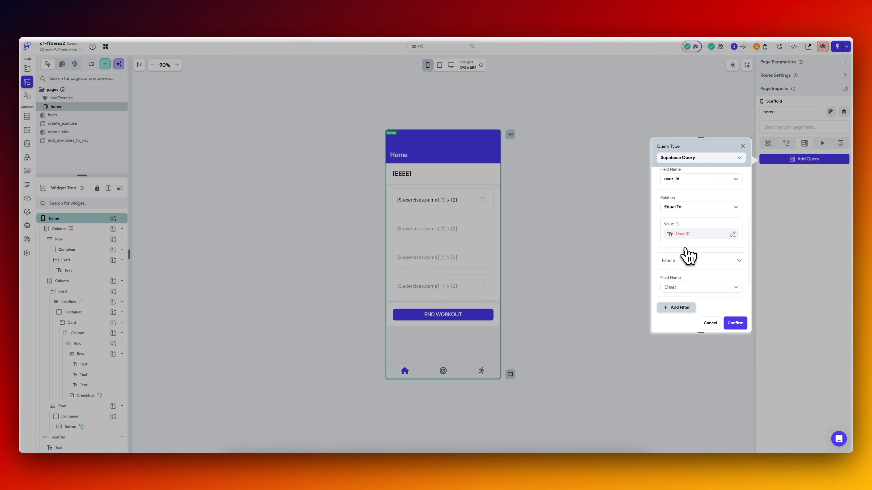
scroll(685, 253, down, 2)
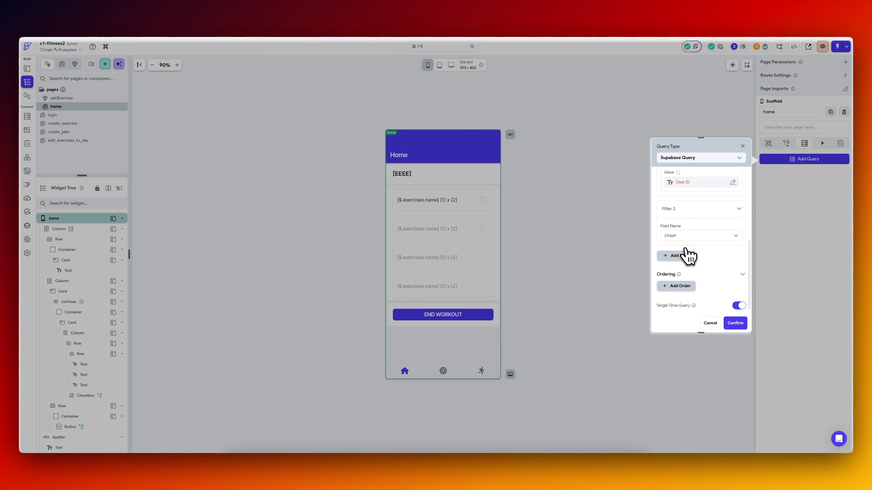
Set the second filter to day_number Equal To 0 and confirm the home page query.
click(689, 227)
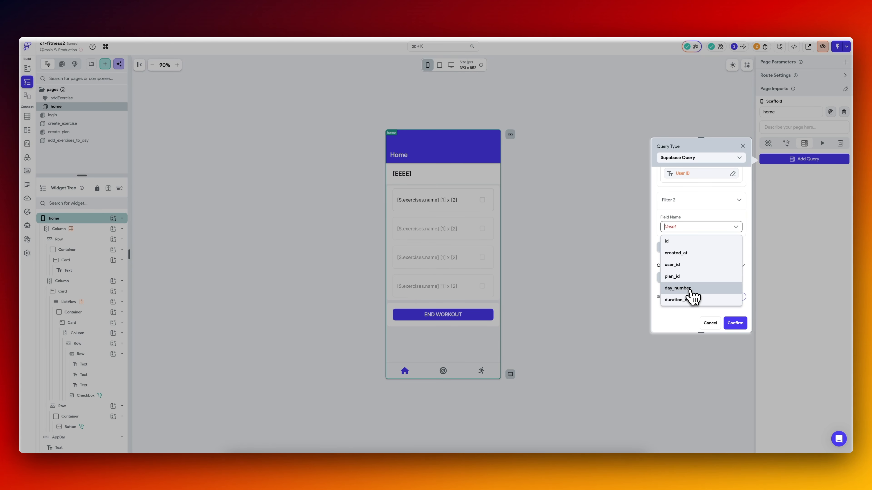
click(690, 290)
click(685, 254)
click(682, 275)
scroll(688, 290, down, 2)
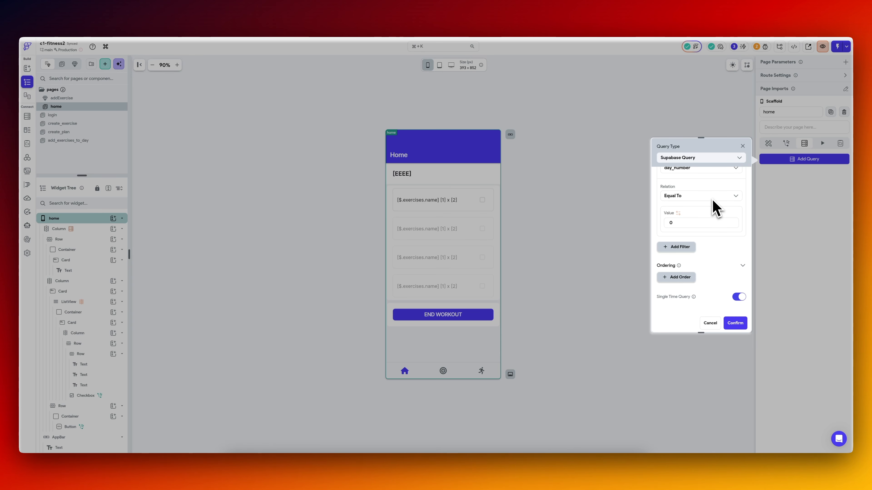
click(732, 324)
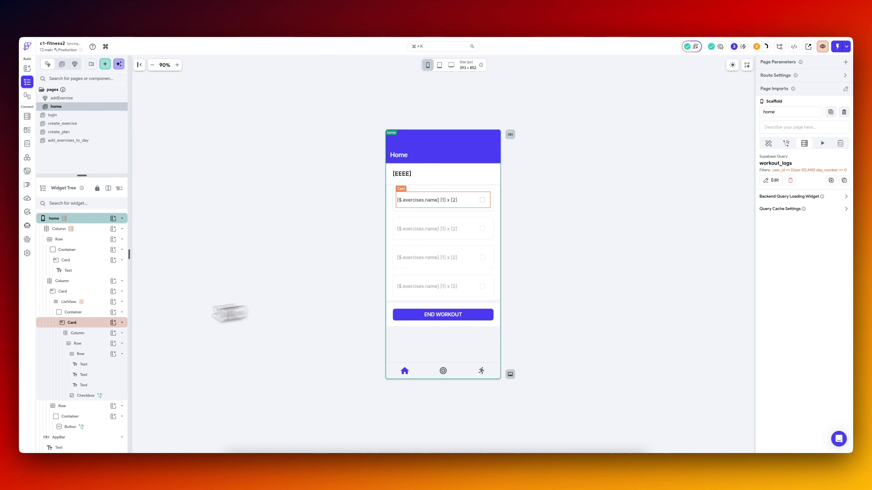
Make the workout column on the home page conditionally visible when the workout_logs row's id is set.
click(75, 281)
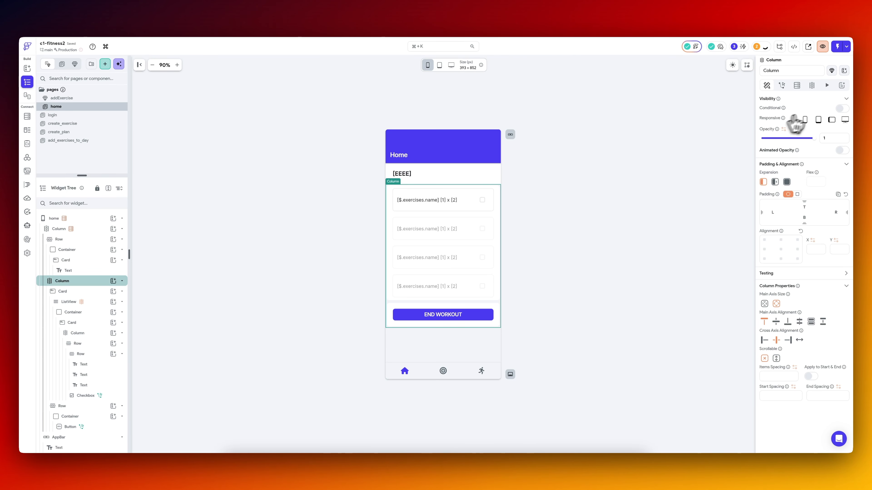
click(841, 109)
click(767, 120)
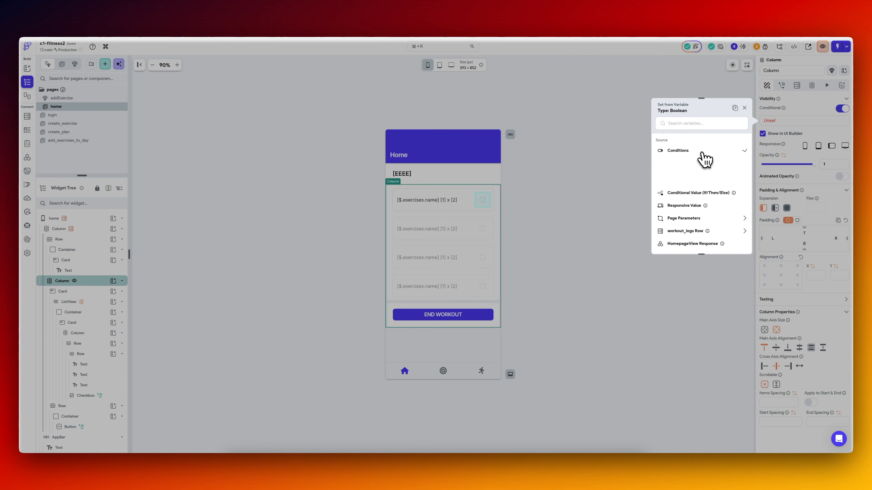
click(700, 199)
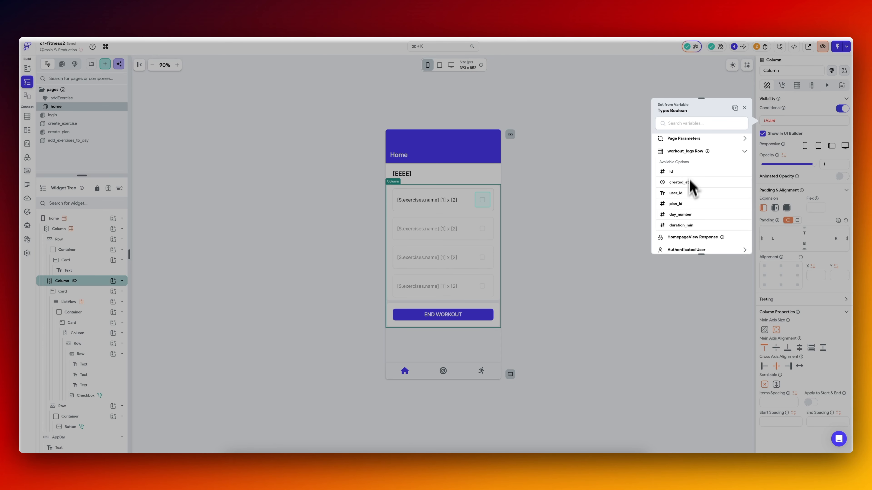
click(682, 172)
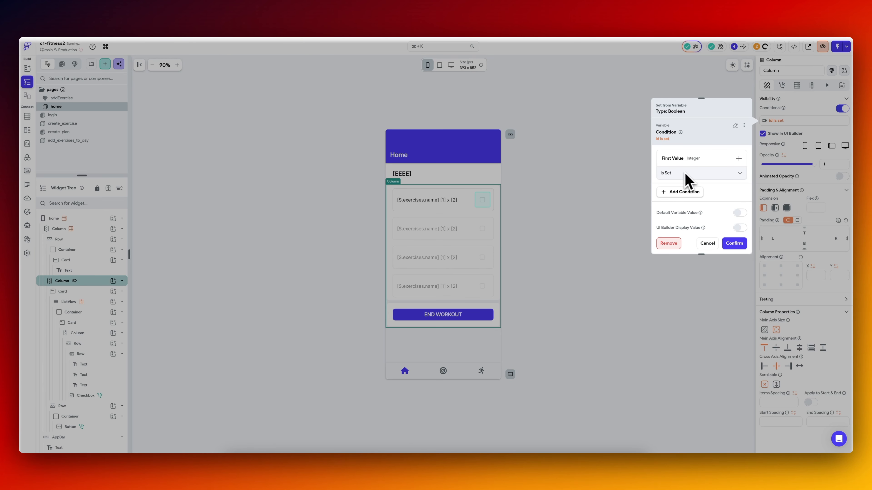
click(734, 245)
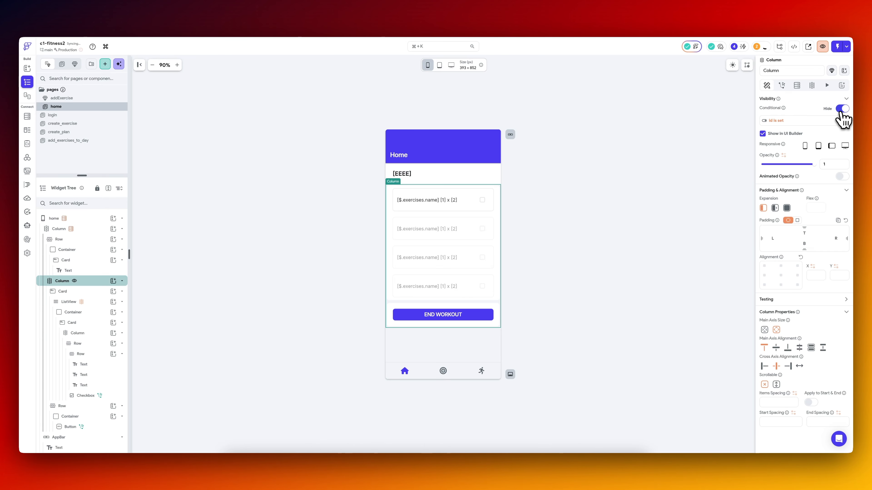
Rebuild the column's visibility condition so it shows when the workout_logs row's id is unset, and check it in the iOS simulator.
click(789, 122)
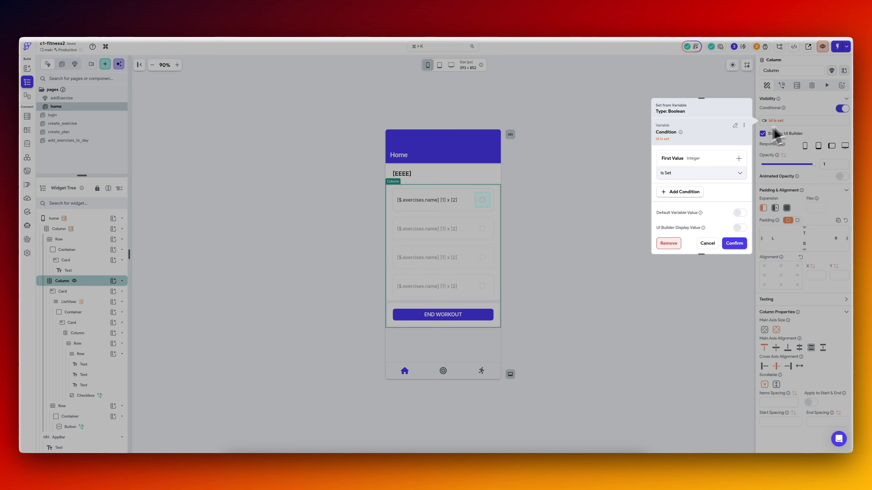
click(711, 168)
click(714, 152)
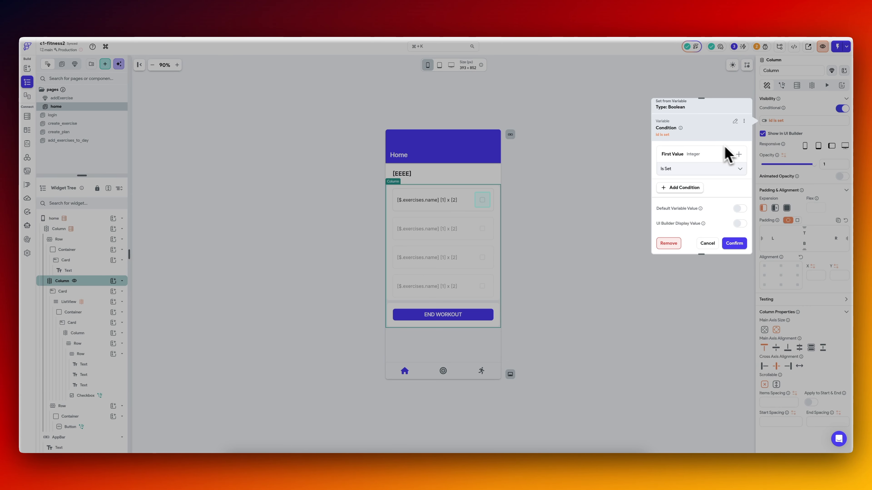
click(724, 153)
click(702, 152)
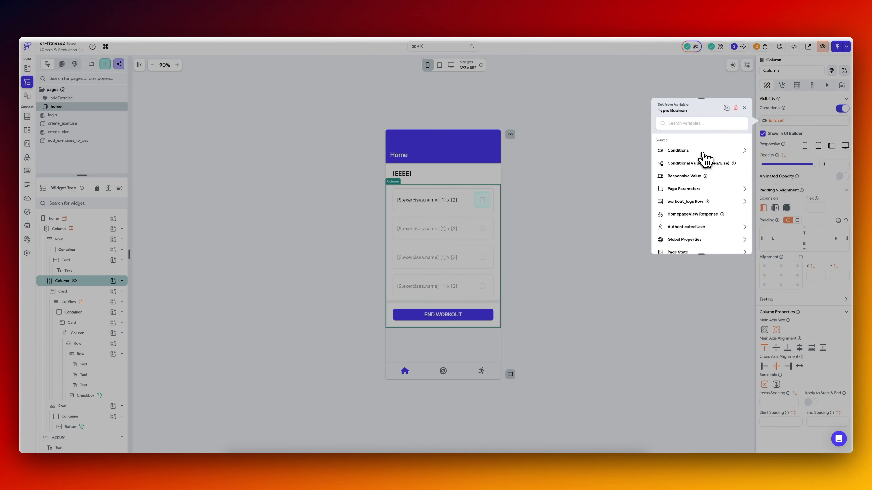
click(693, 172)
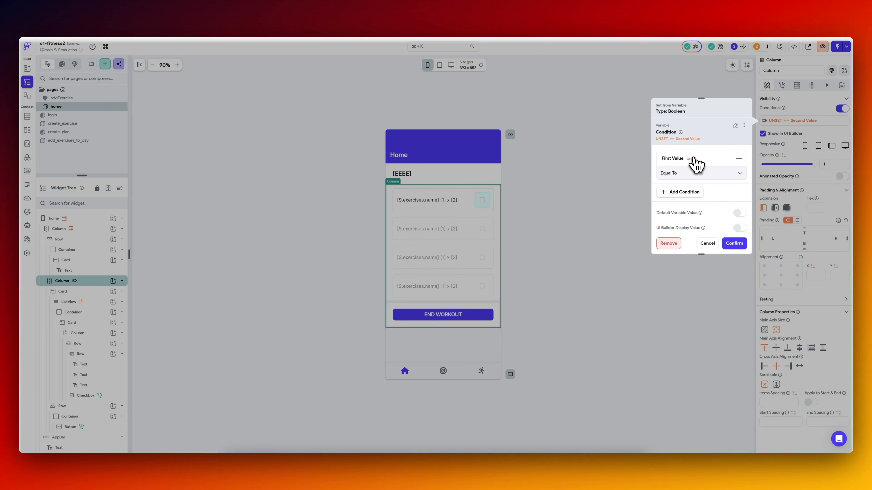
click(695, 159)
click(691, 172)
click(598, 214)
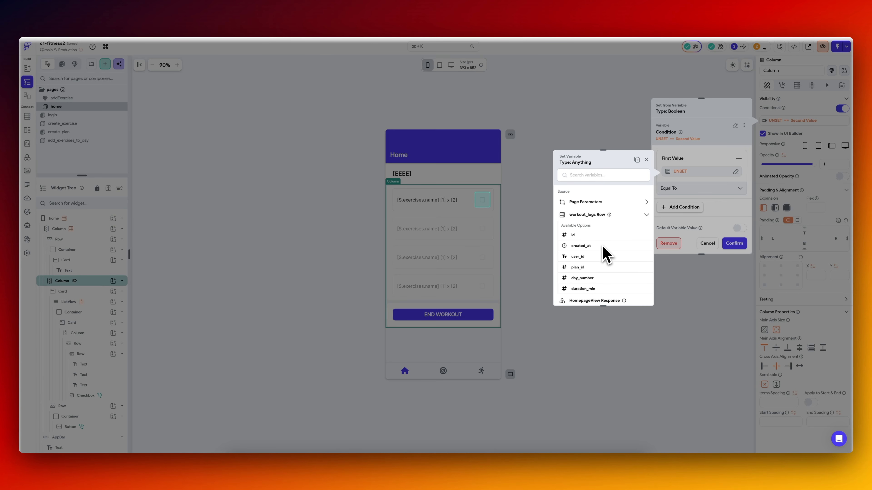
scroll(603, 246, down, 1)
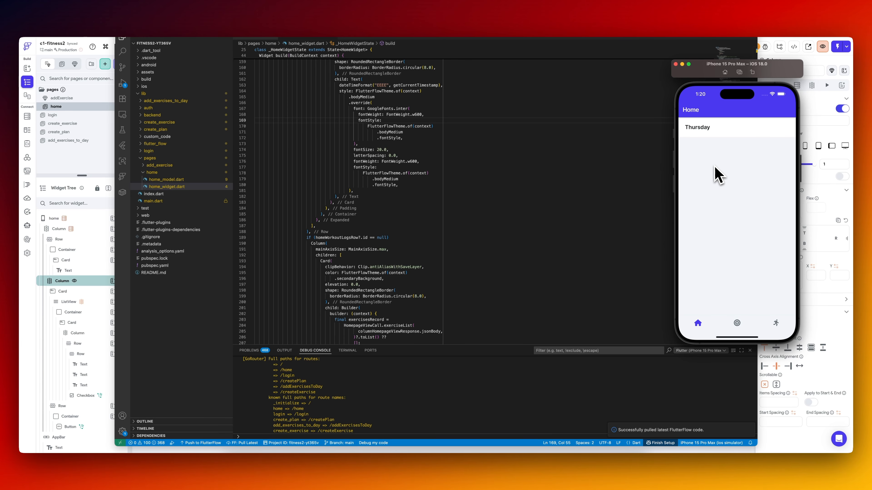
click(811, 105)
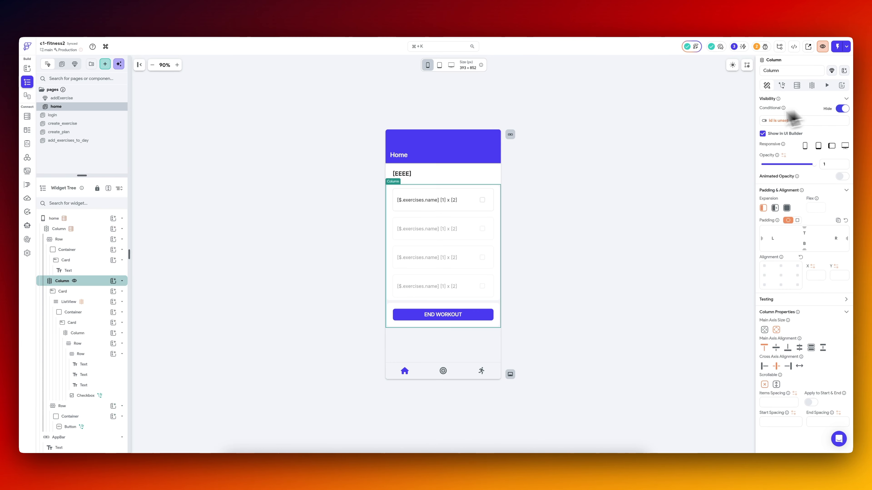
Wrap the conditional workout column in a Stack and duplicate the column inside it.
right_click(88, 283)
click(112, 325)
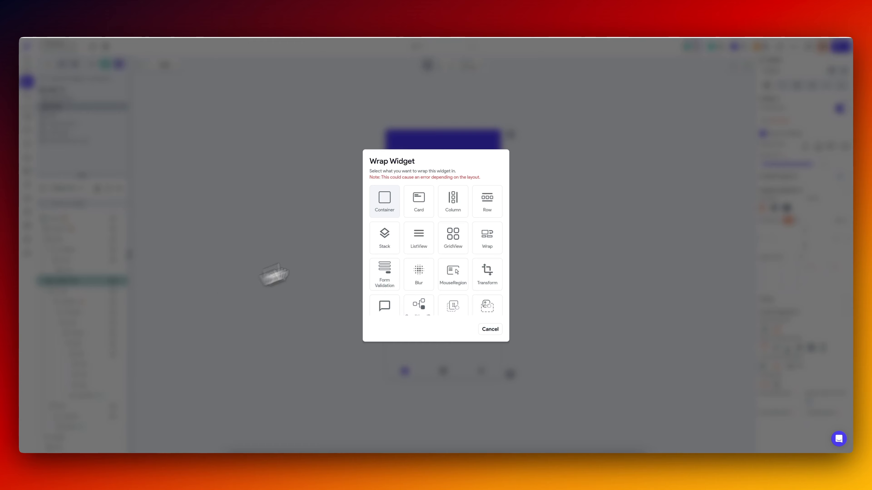
click(384, 242)
right_click(93, 291)
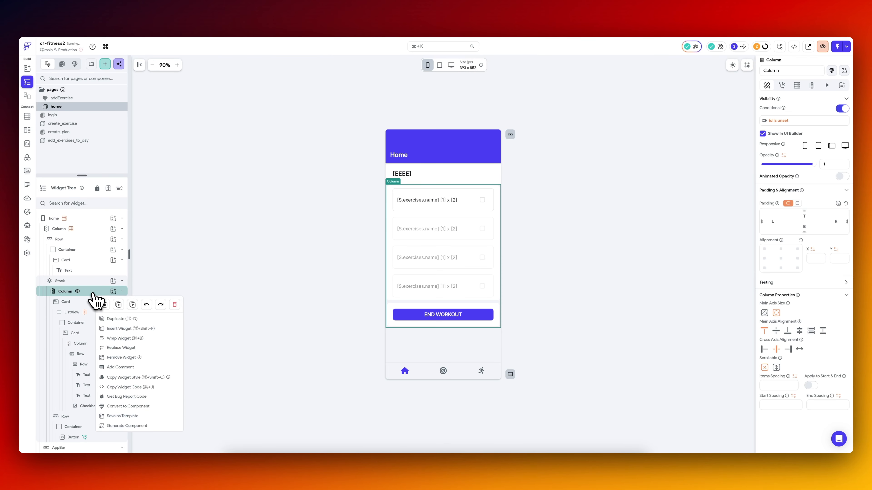
click(123, 319)
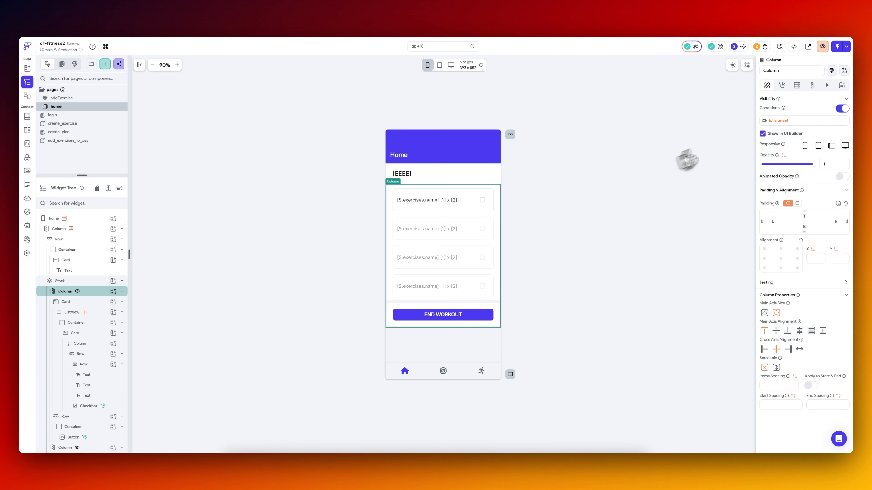
Rename the first column in the Stack to WorkoutNotDone.
click(788, 71)
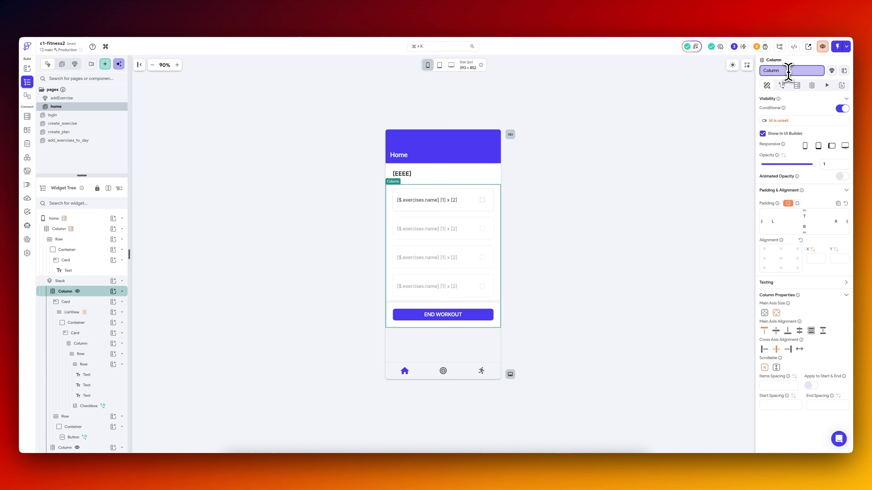
text(Not)
key(BackSpace)
key(BackSpace)
text(WorkoutNotDone)
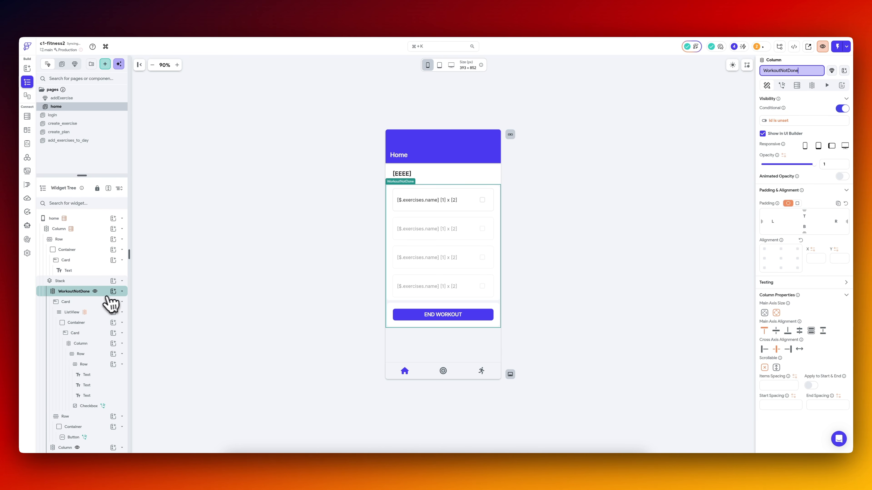
Set the duplicated column's visibility condition to the workout_logs id being set, and rename the column WorkoutDone.
scroll(93, 311, down, 3)
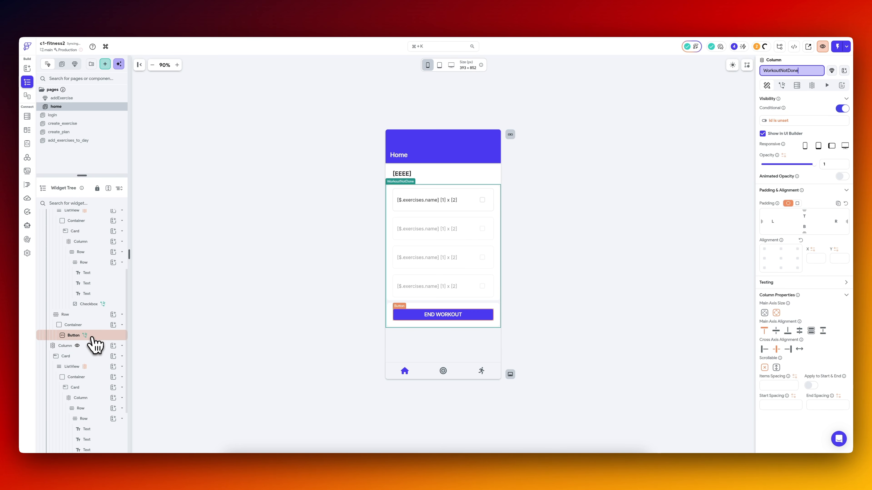
click(91, 346)
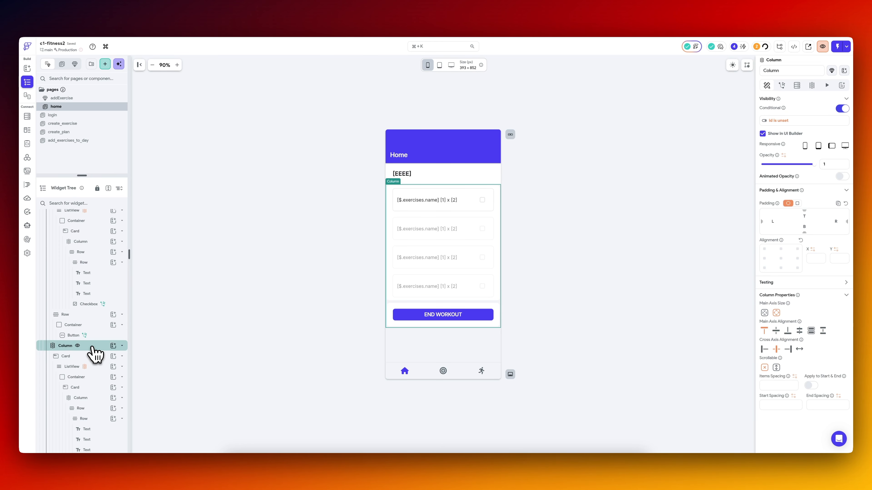
click(795, 124)
click(698, 174)
click(633, 199)
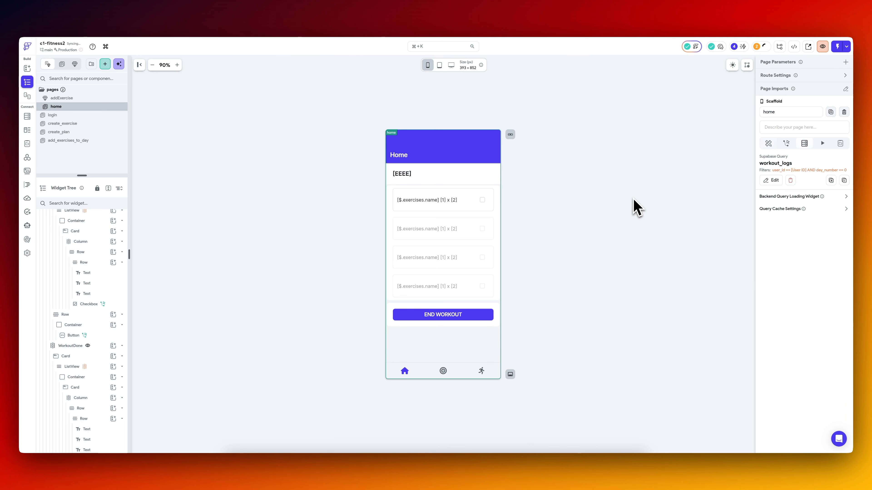
Delete the ListView from the WorkoutDone column and turn off Show in UI Builder for WorkoutNotDone.
click(101, 369)
key(Delete)
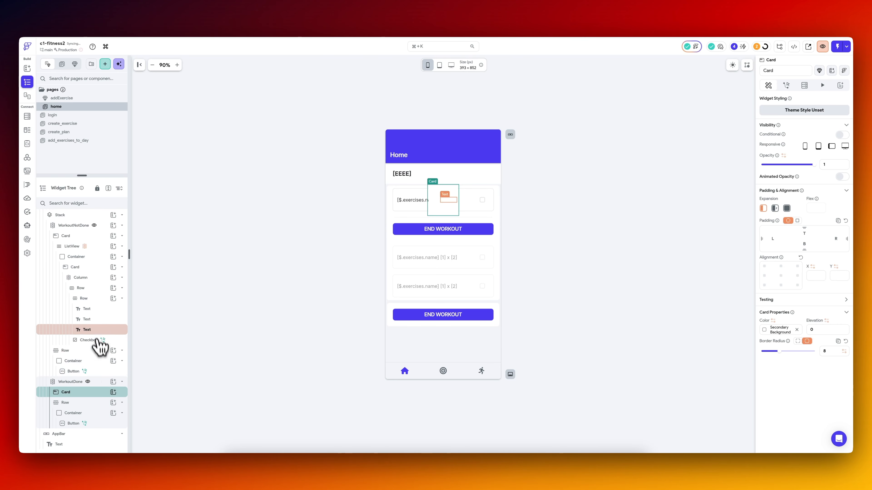
scroll(99, 340, up, 3)
click(80, 290)
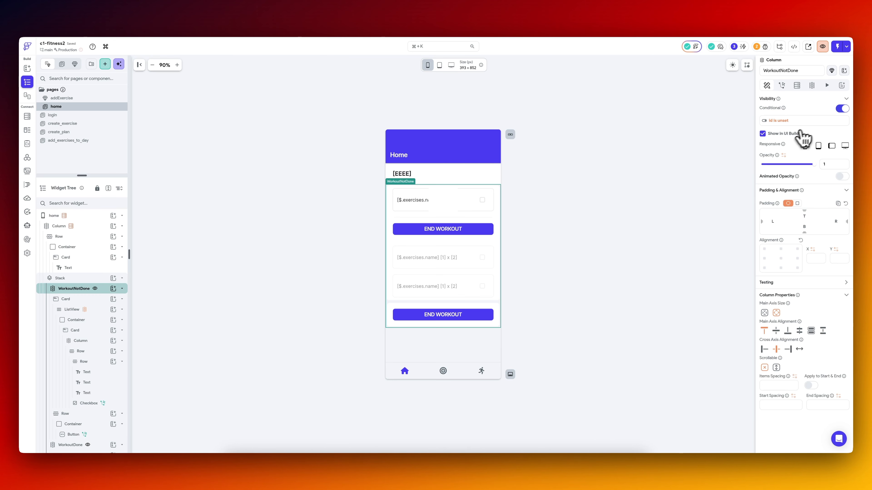
click(791, 134)
Delete the END WORKOUT row from WorkoutDone and add a Text widget inside its remaining card.
click(427, 233)
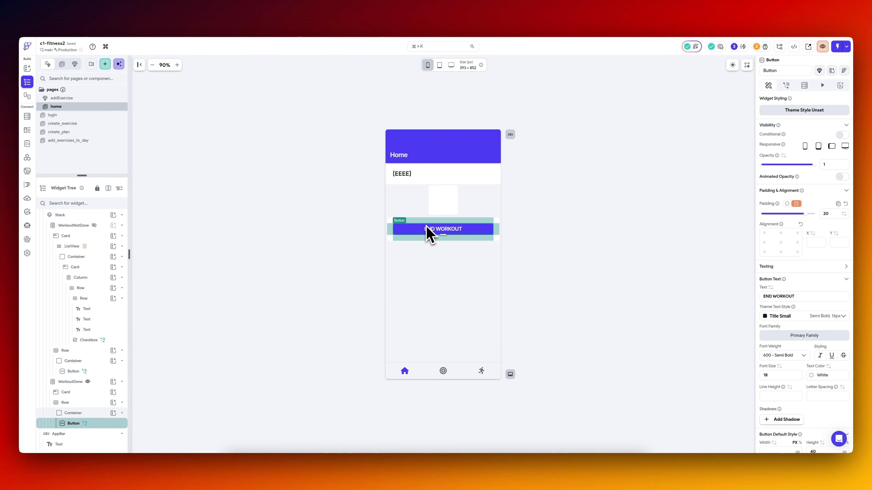
click(99, 384)
click(92, 404)
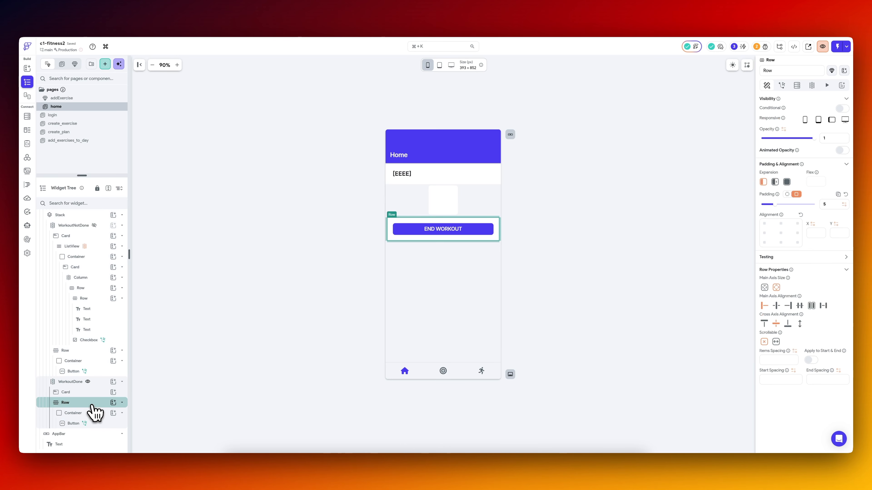
key(BackSpace)
click(113, 424)
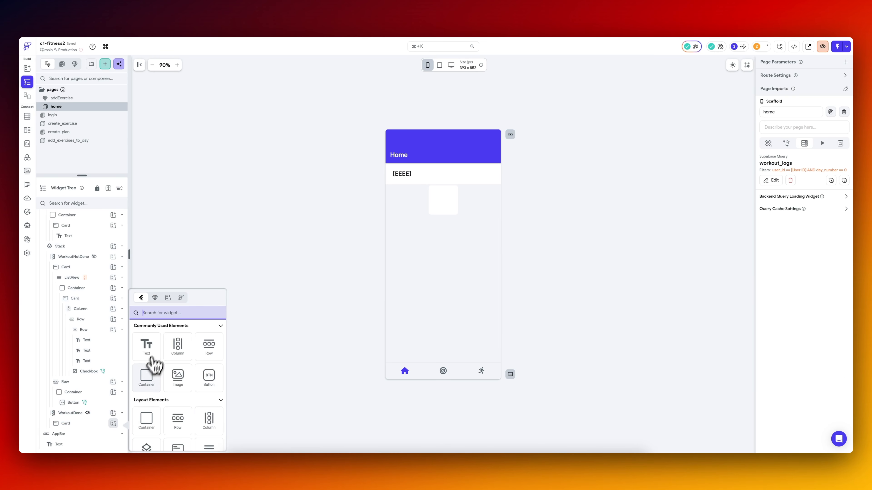
click(153, 348)
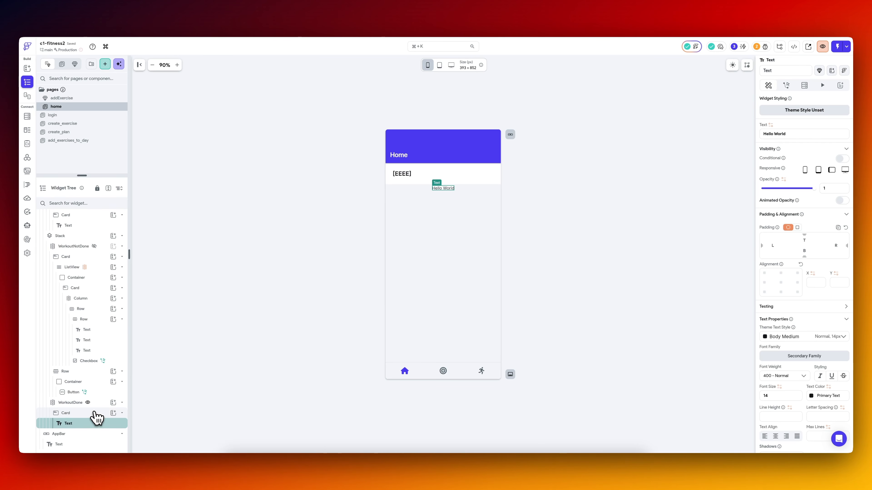
Wrap the WorkoutDone card in a Row and set the card to expand across the full width.
right_click(97, 416)
click(159, 331)
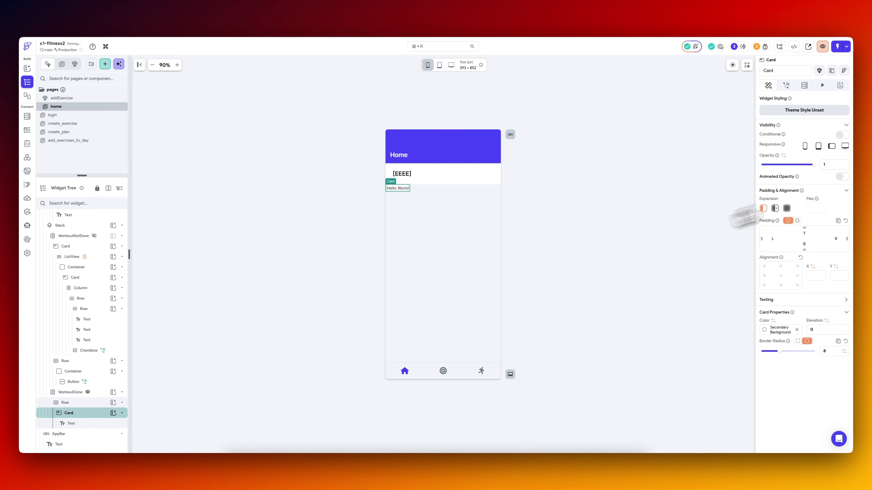
click(787, 208)
Give the Text in the WorkoutDone card 20 padding on all sides and center it.
click(100, 424)
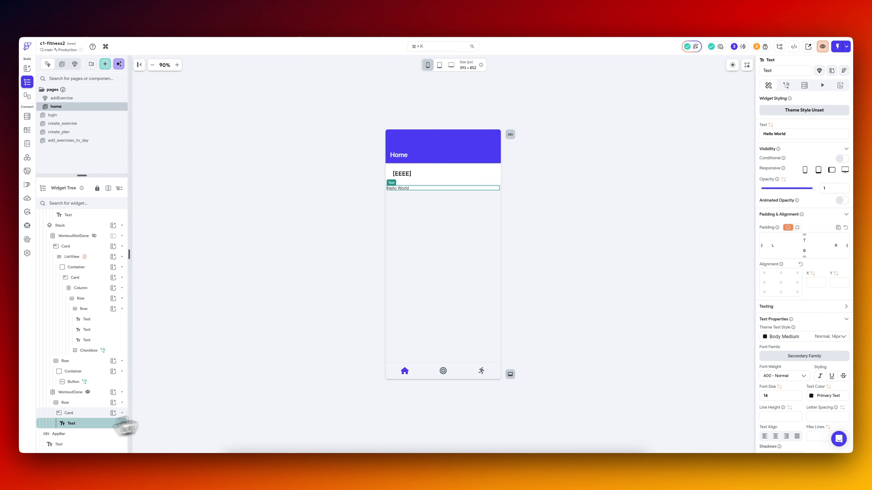
click(796, 227)
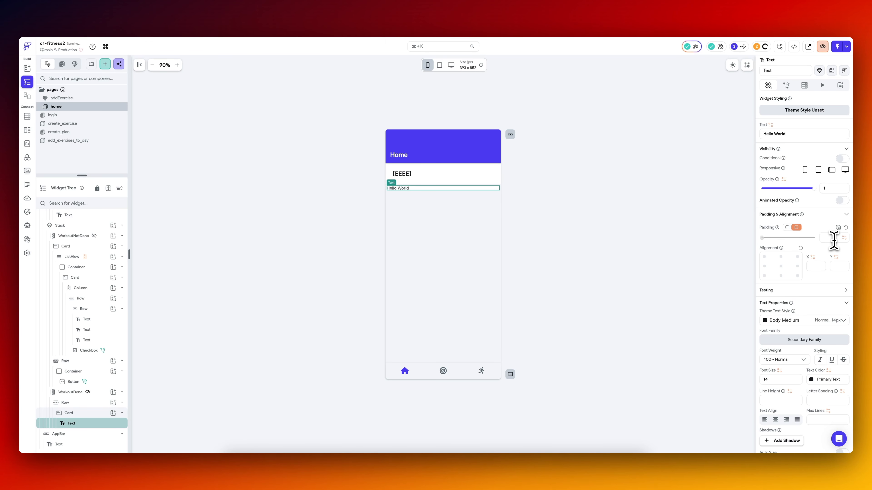
click(81, 403)
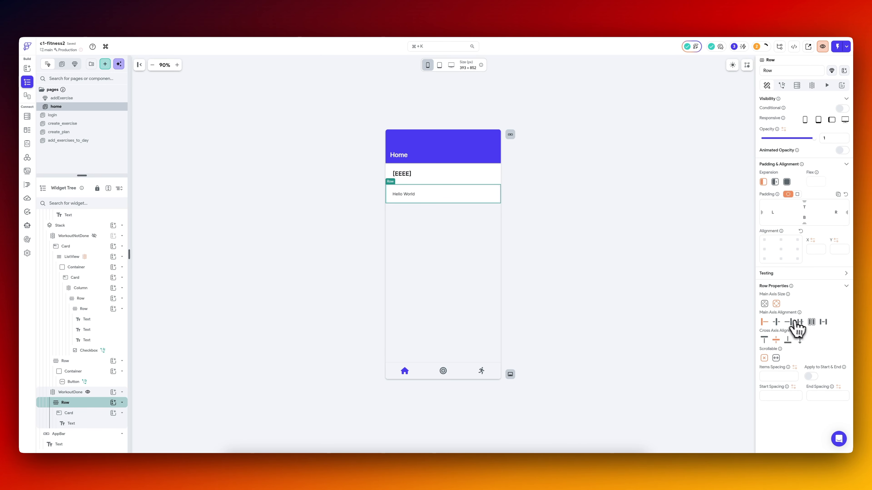
click(800, 323)
Change the WorkoutDone text to "All workouts completed" and make it larger and bolder.
click(452, 201)
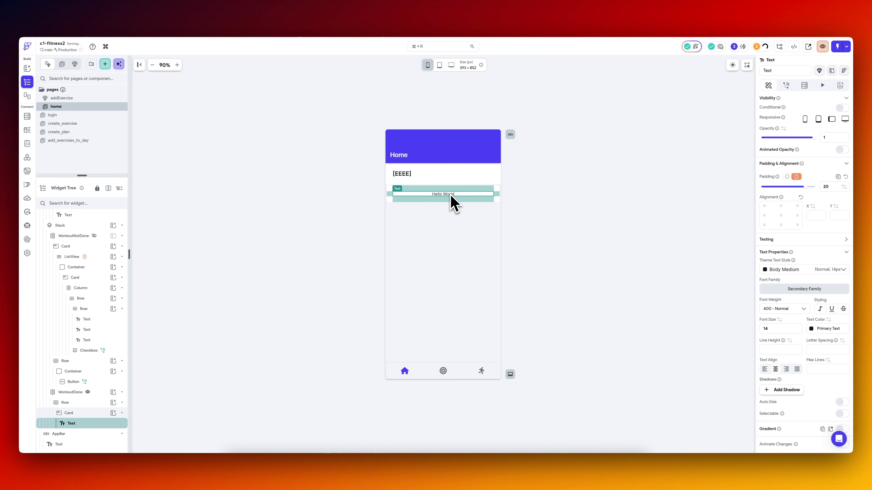
scroll(797, 134, up, 2)
triple_click(797, 133)
text(No workouts planned for today)
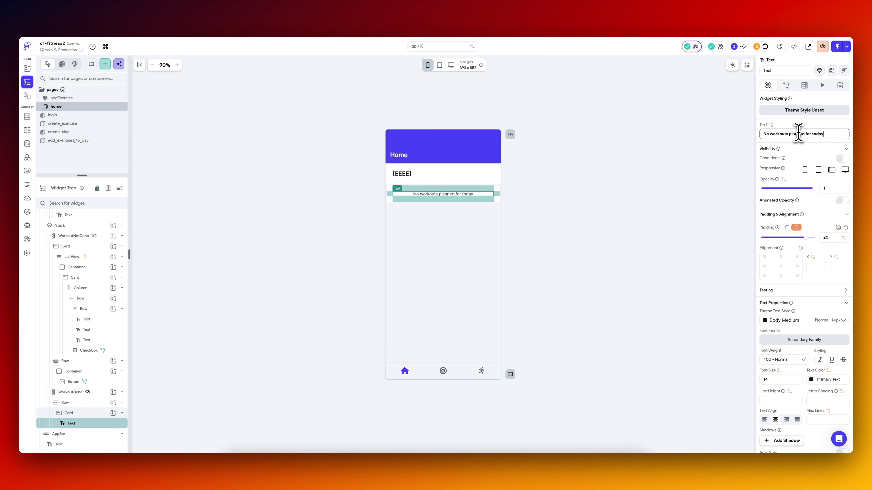
triple_click(826, 134)
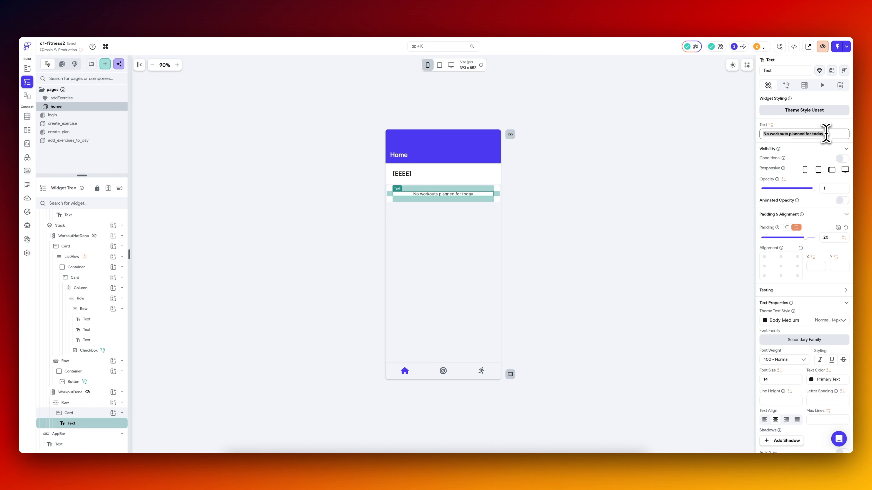
text(Wo)
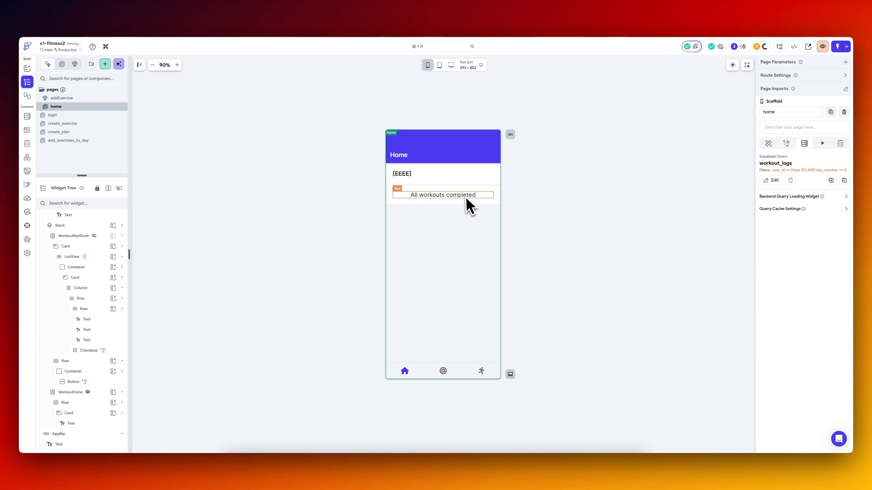
click(388, 196)
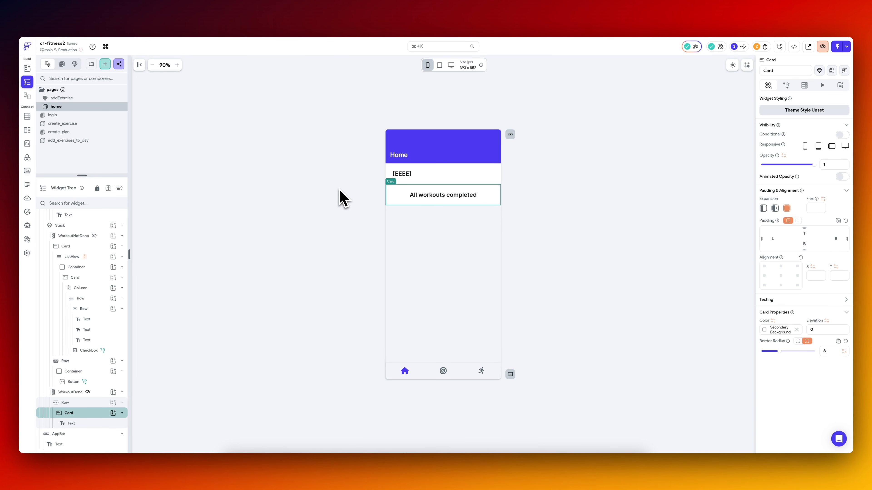
Check the updated home page in the iOS simulator and return to FlutterFlow.
click(340, 191)
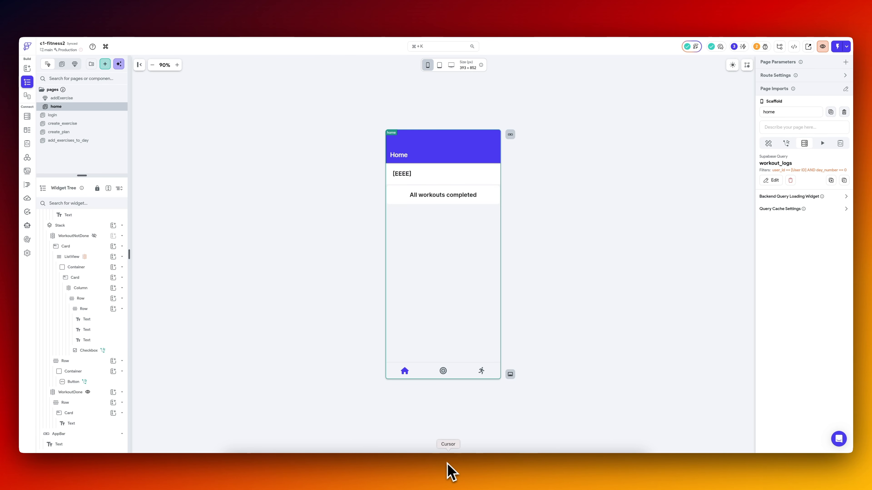
click(537, 468)
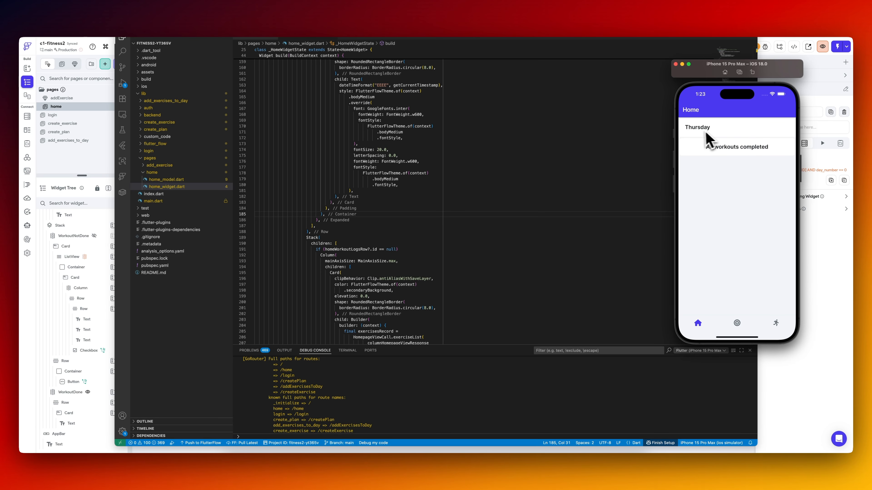
click(801, 375)
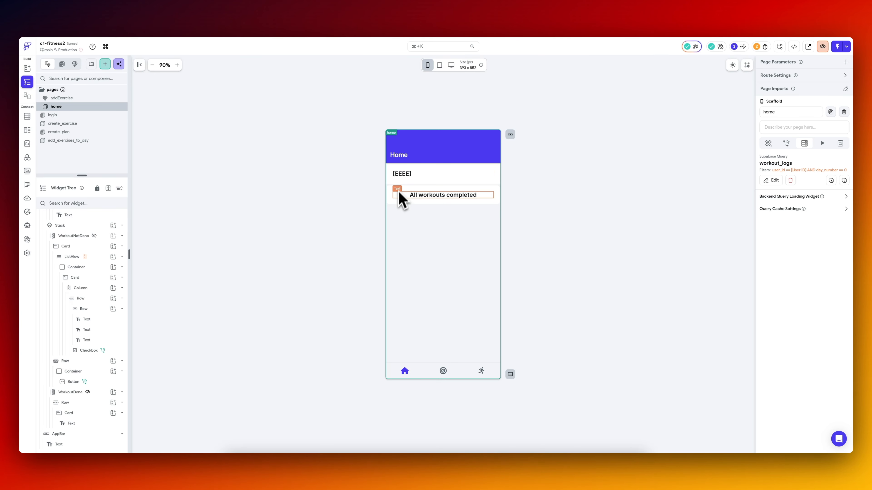
Set the dayWeek variable of the Column's HomepageView API call to Current Time with a DateTime Format.
click(94, 259)
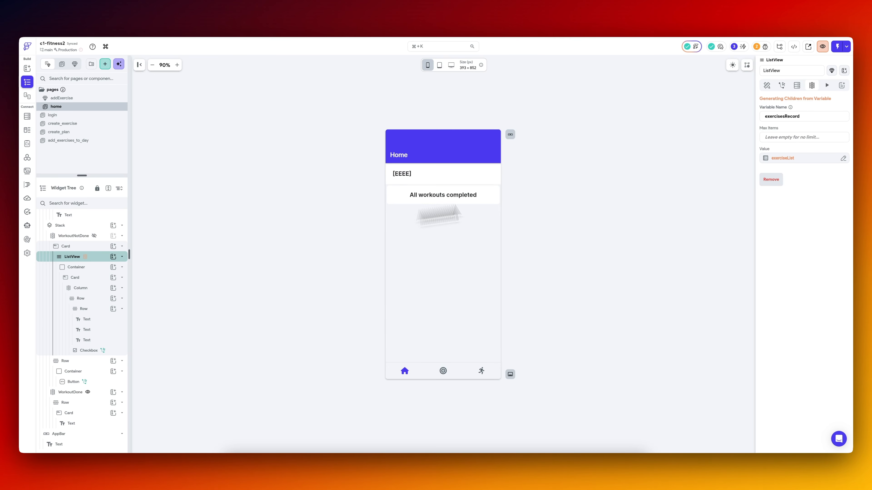
scroll(83, 275, up, 3)
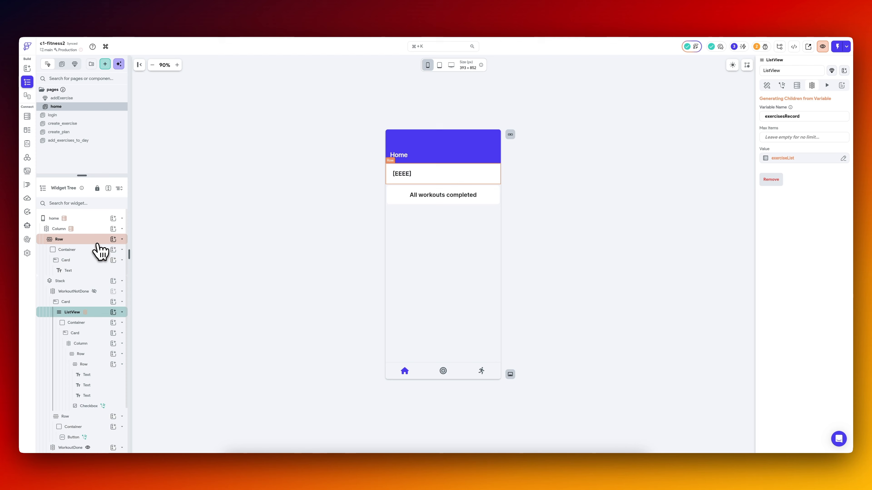
click(86, 228)
click(773, 117)
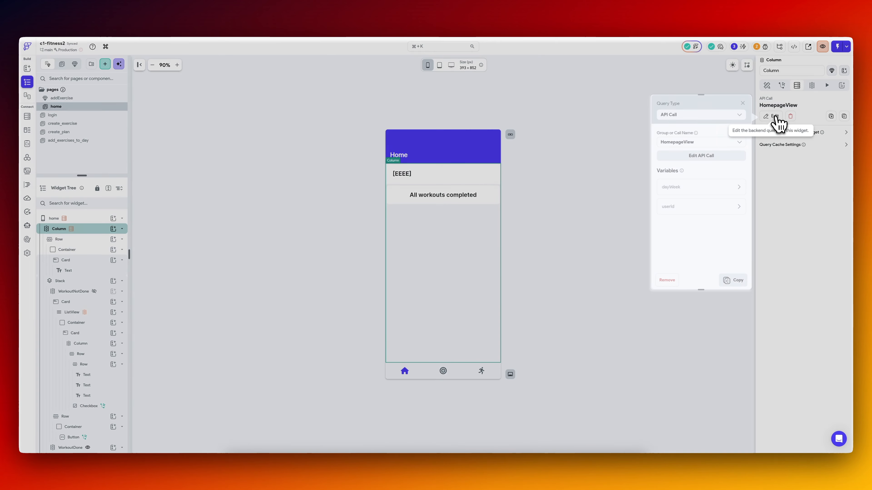
click(679, 180)
click(676, 227)
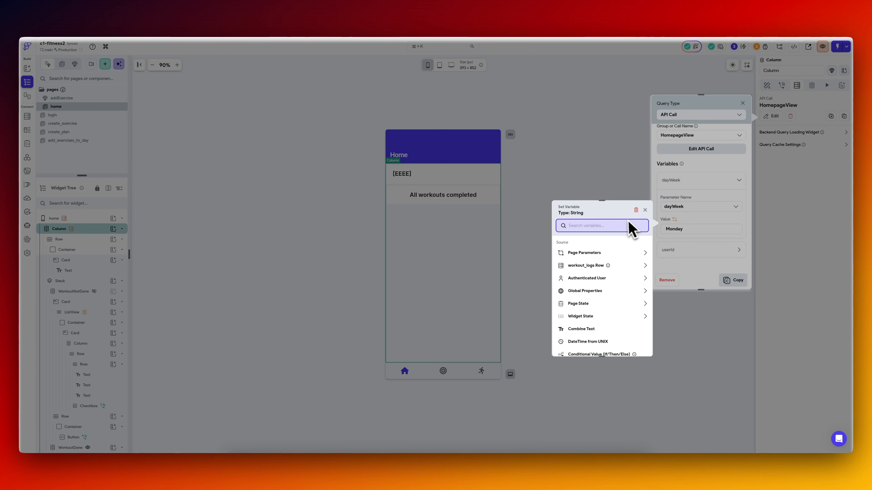
text(curr)
click(614, 273)
click(600, 265)
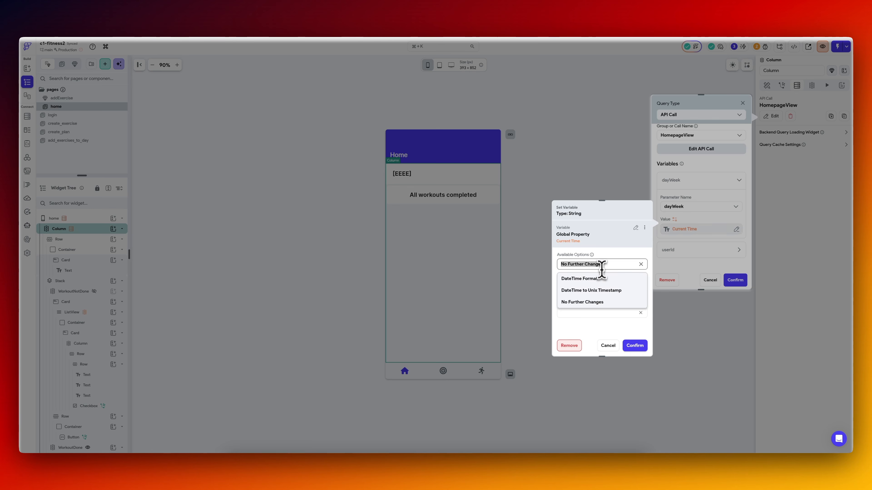
click(603, 284)
click(605, 287)
click(607, 292)
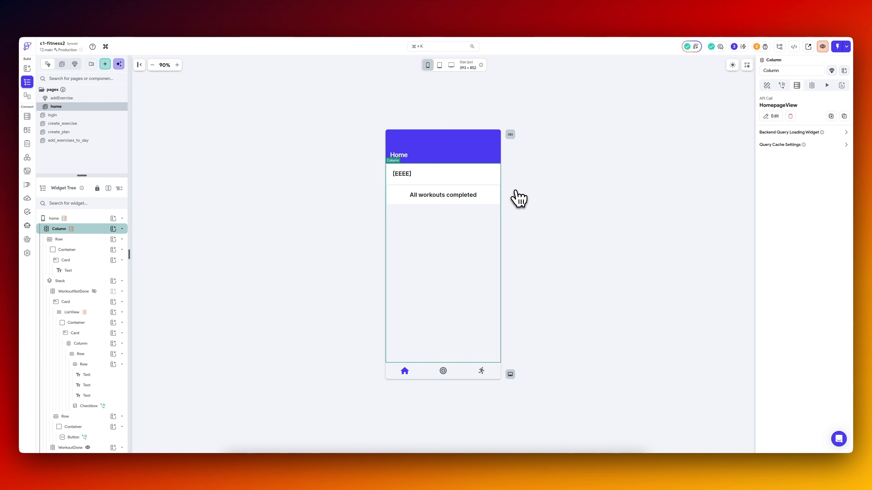
Enable the empty list widget for the exercise ListView and set its widget type to Component.
click(100, 314)
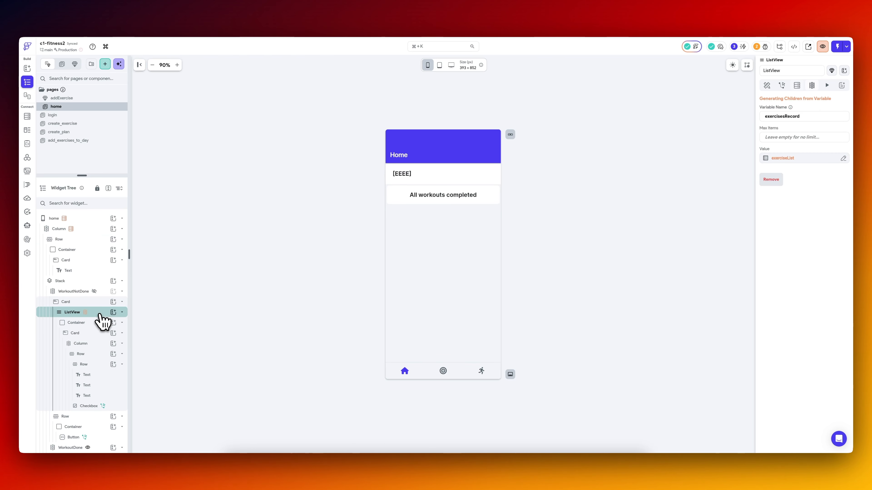
click(767, 85)
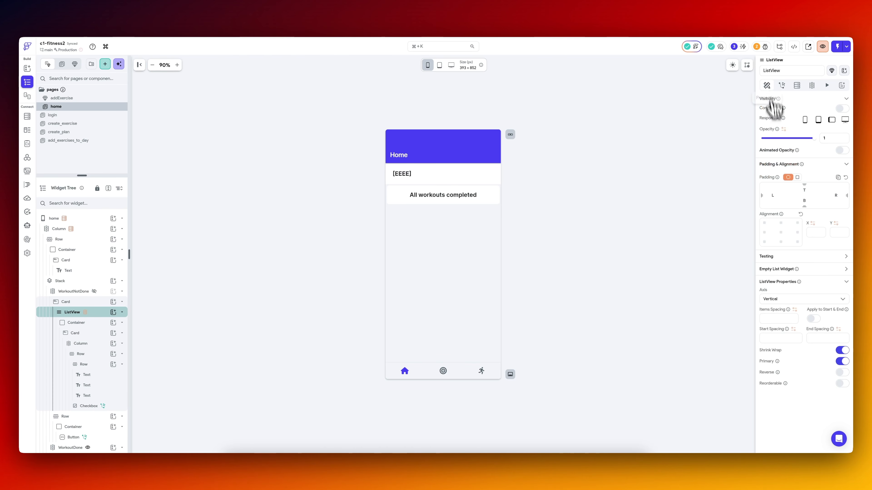
click(847, 269)
click(842, 278)
click(799, 297)
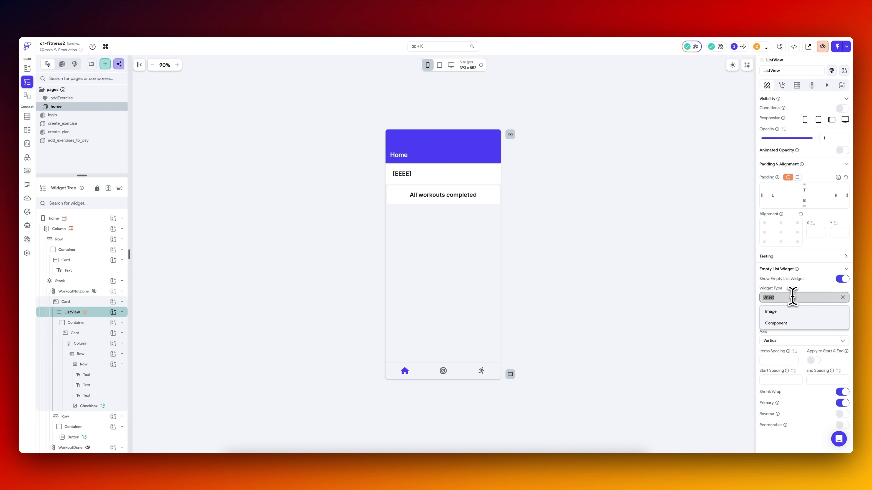
click(786, 326)
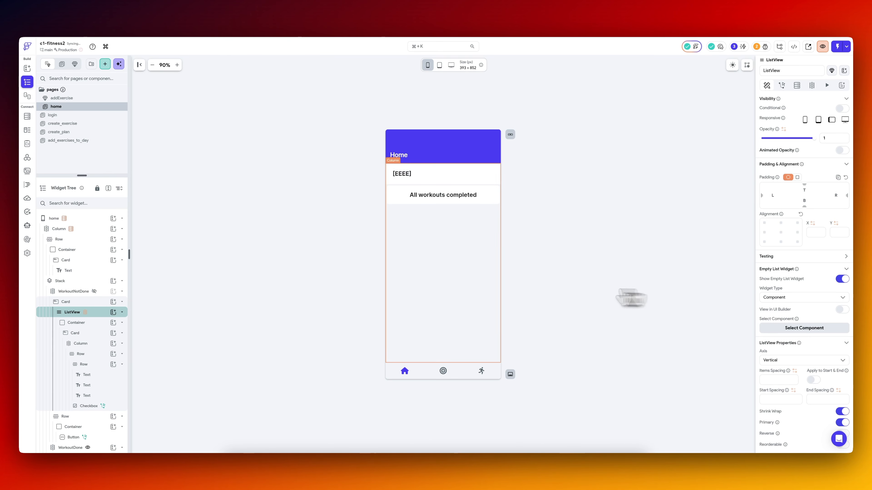
Copy the ListView's exercise Container and create a blank component named noWorkoutsPlanned.
click(94, 323)
right_click(95, 324)
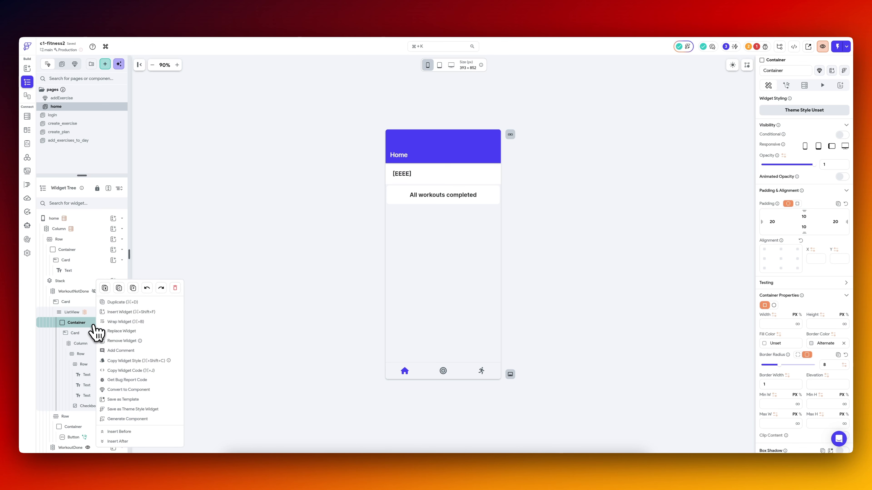
click(119, 288)
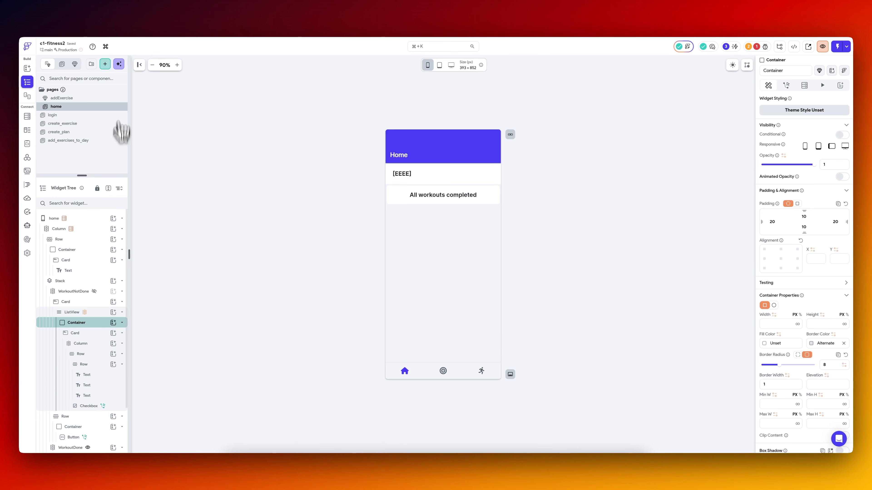
click(106, 65)
click(335, 114)
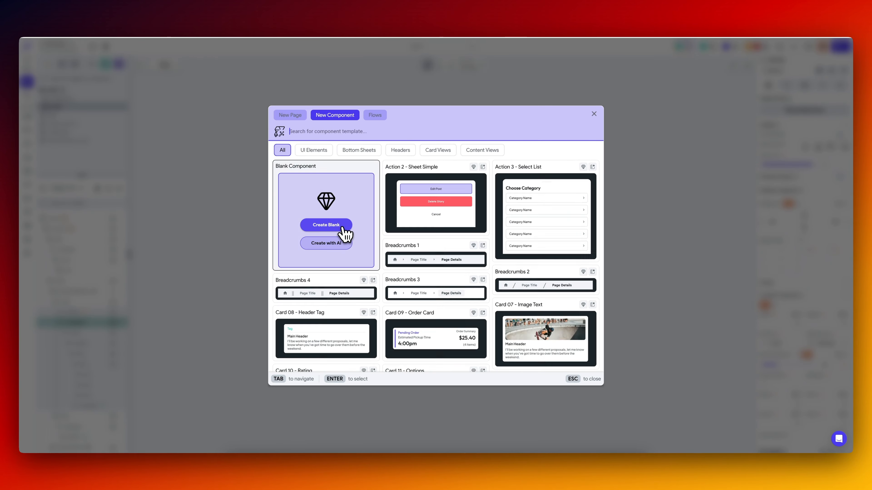
click(344, 230)
text(noWo)
text(rkoutsPlanned)
click(455, 274)
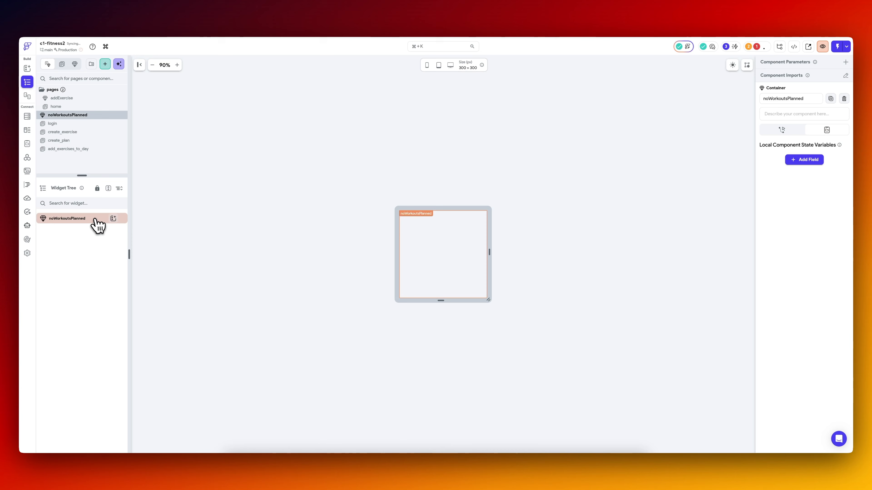
Build a Column containing a Row with a Card in noWorkoutsPlanned, and set the Card to expand across the width.
right_click(113, 220)
click(116, 228)
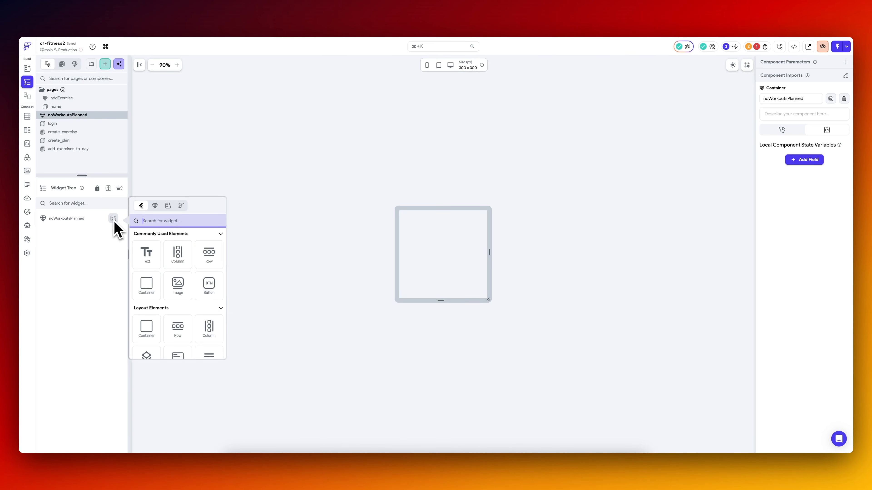
text(row)
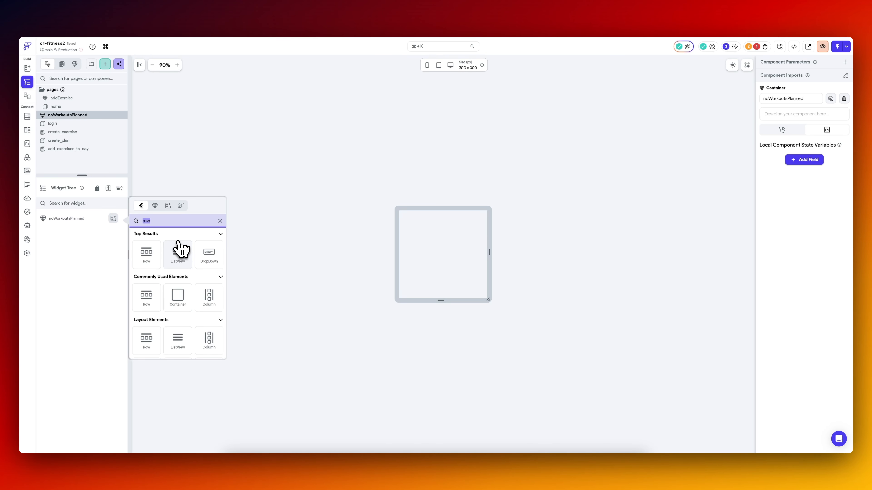
text(col)
key(Return)
click(114, 229)
text(ro)
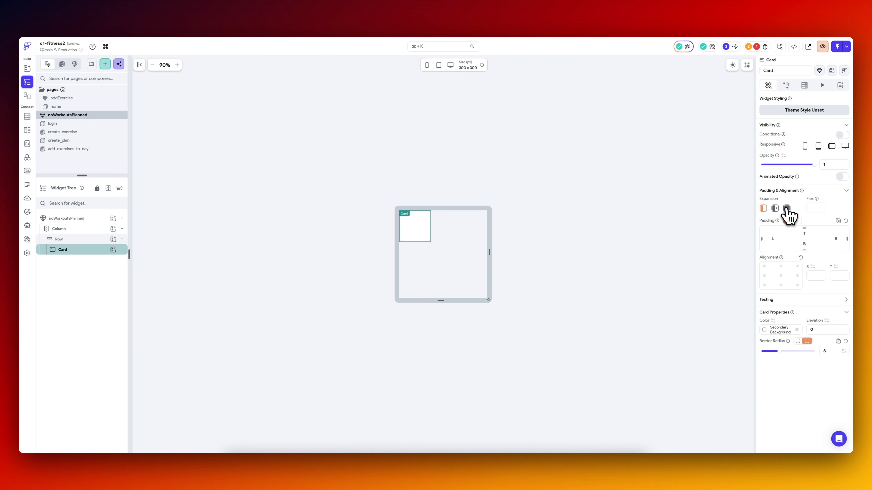
click(786, 208)
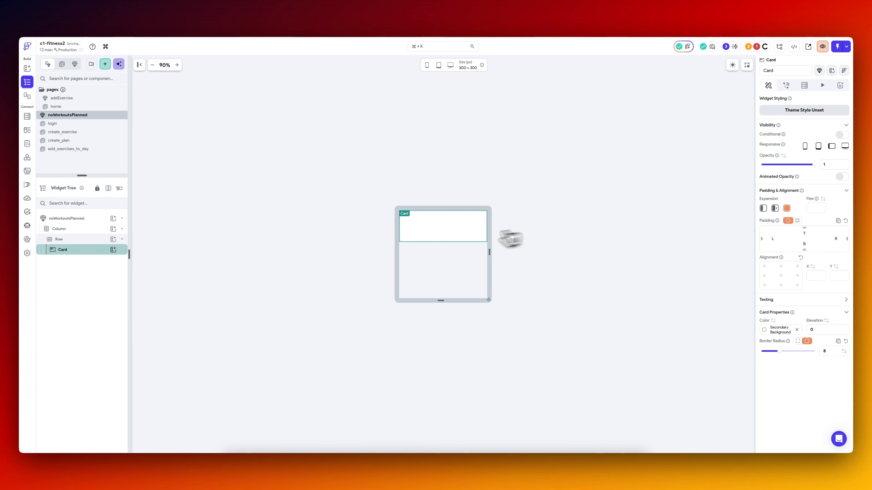
Add a Text reading "No workouts scheduled." to the Card with 30 padding on all sides, middle-left alignment and font size 18.
click(113, 250)
click(156, 296)
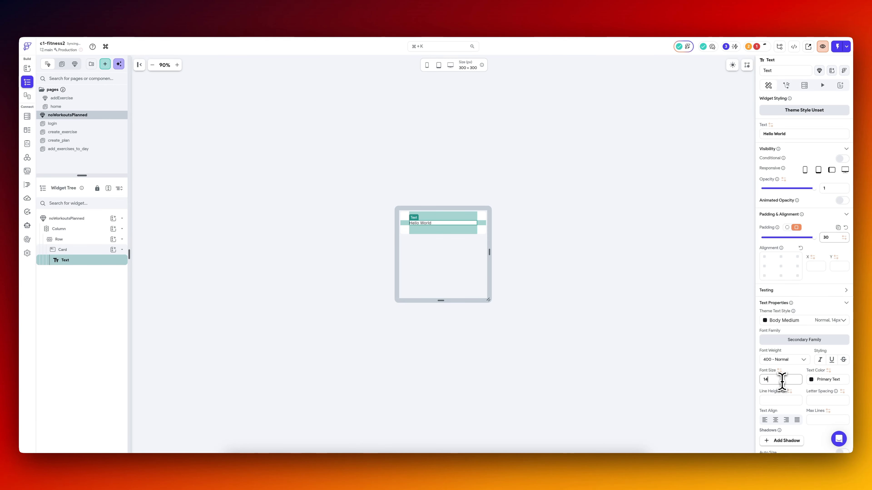
text(22)
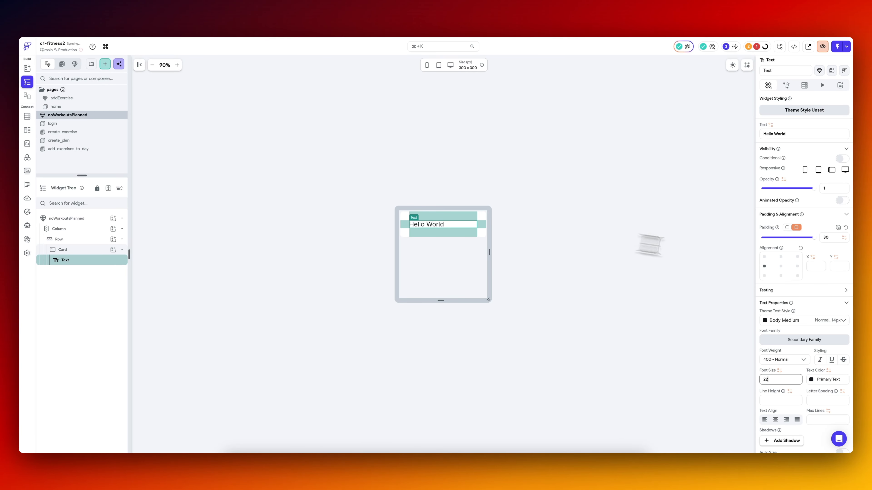
text(18)
click(801, 134)
text(No workouts sche)
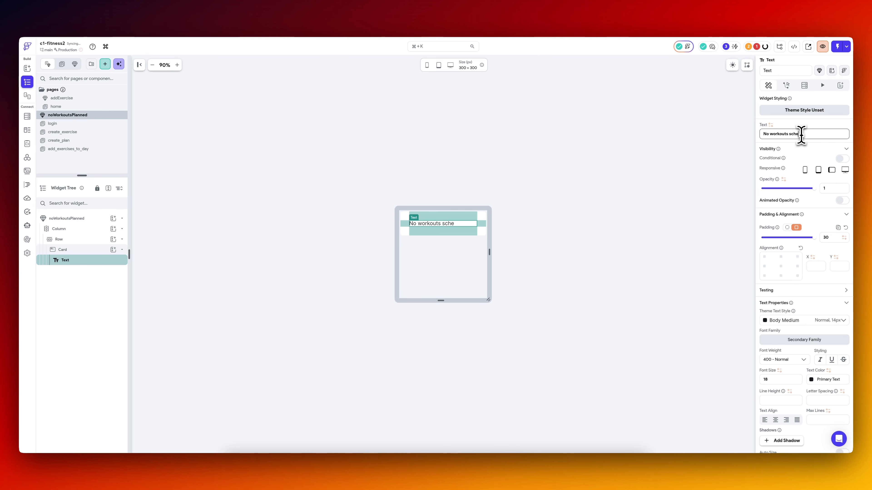
text(duled.)
Resize the component canvas to 300 x 136 and shrink the Column's main axis size to fit its content.
click(587, 218)
click(68, 230)
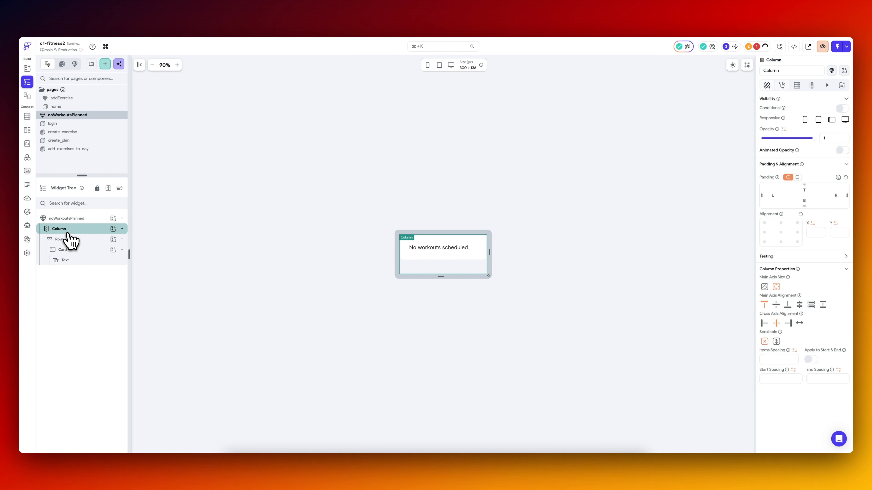
click(764, 287)
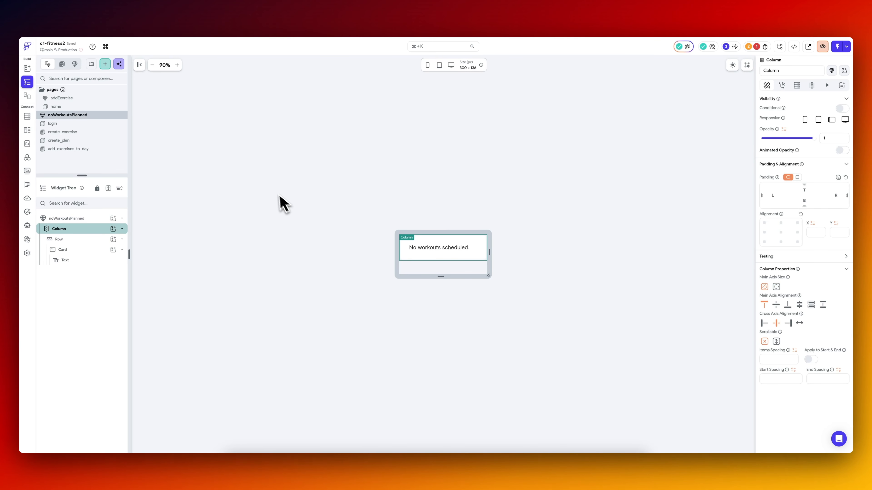
click(276, 192)
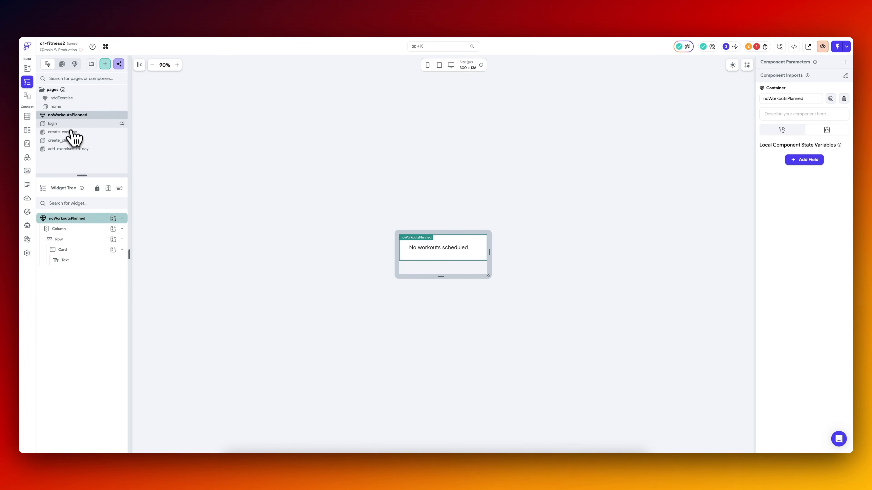
Assign noWorkoutsPlanned as the empty list component of the home page's exercise ListView.
click(76, 107)
click(96, 312)
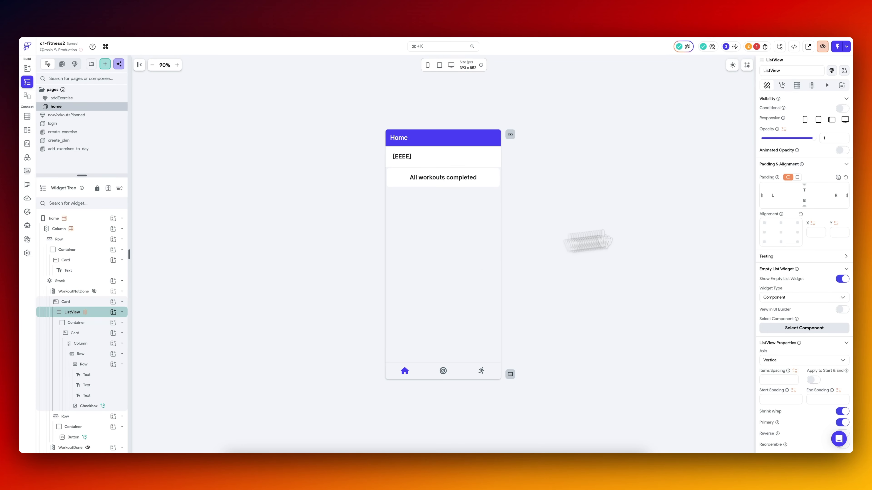
click(812, 330)
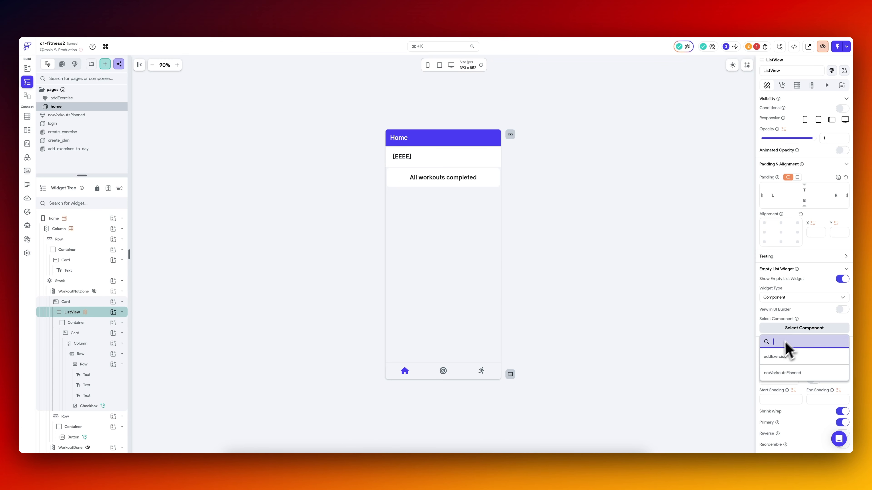
click(791, 373)
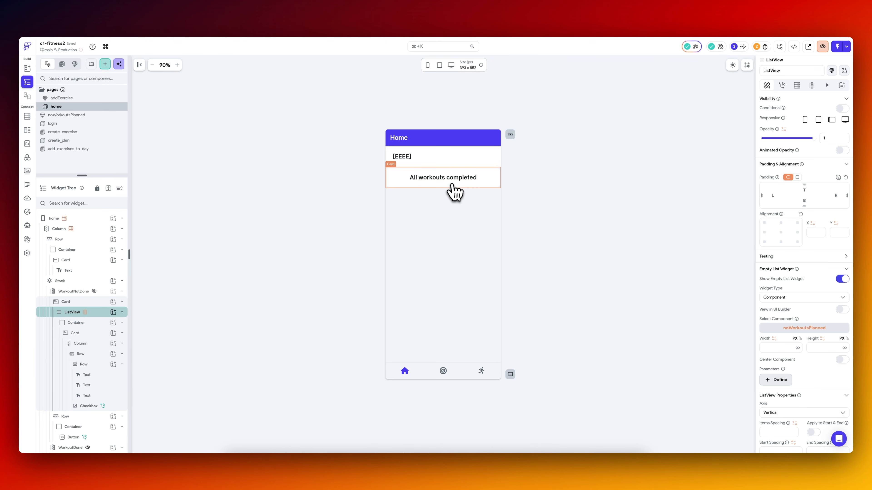
Hide the WorkoutDone column in the UI builder and show the WorkoutNotDone column instead.
scroll(83, 351, down, 2)
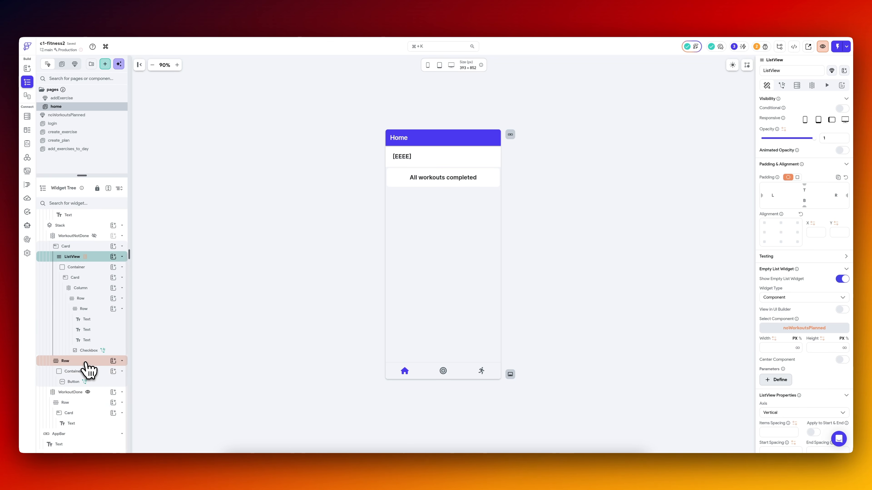
click(100, 397)
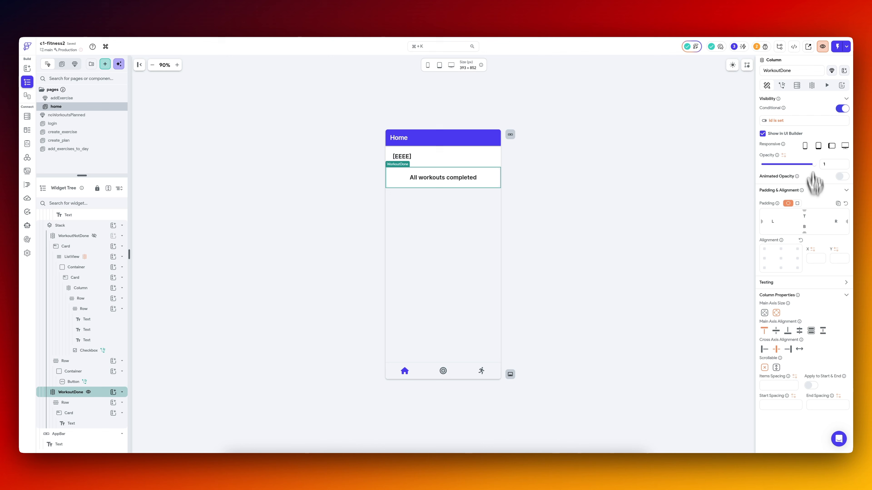
click(770, 134)
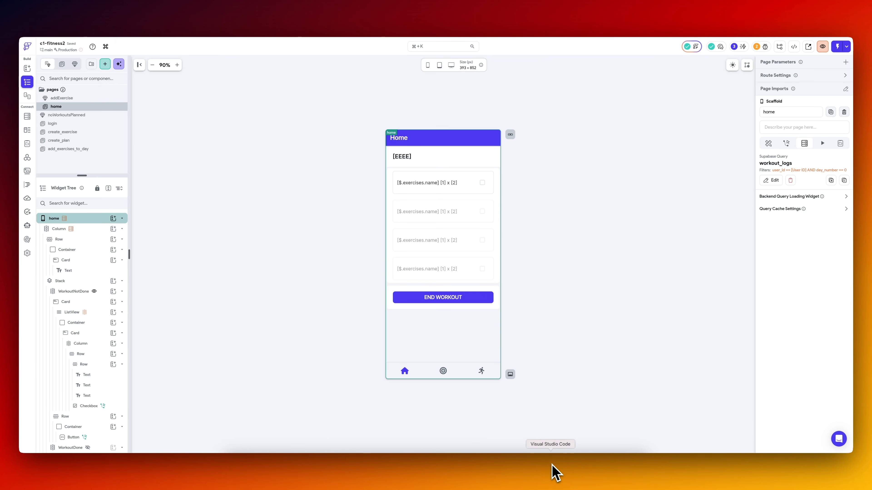
Check the home page in the iOS simulator through Visual Studio Code and return to FlutterFlow.
click(554, 473)
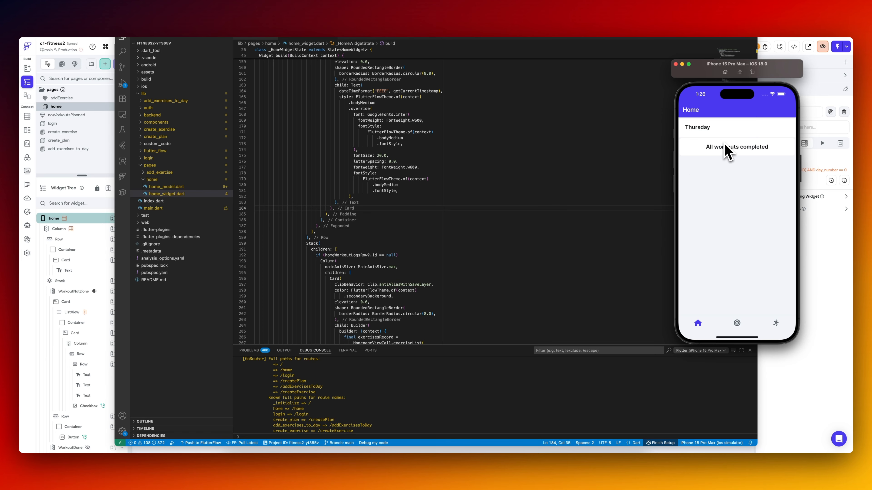
click(829, 253)
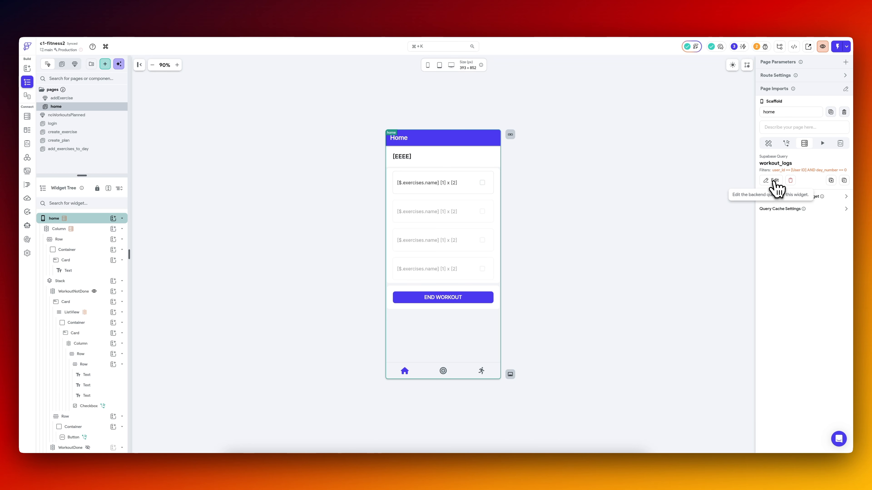
Set the day_number filter of the home page's workout_logs query to an integer inline function: (DateTime.now().weekday - 1) % 7.
click(773, 181)
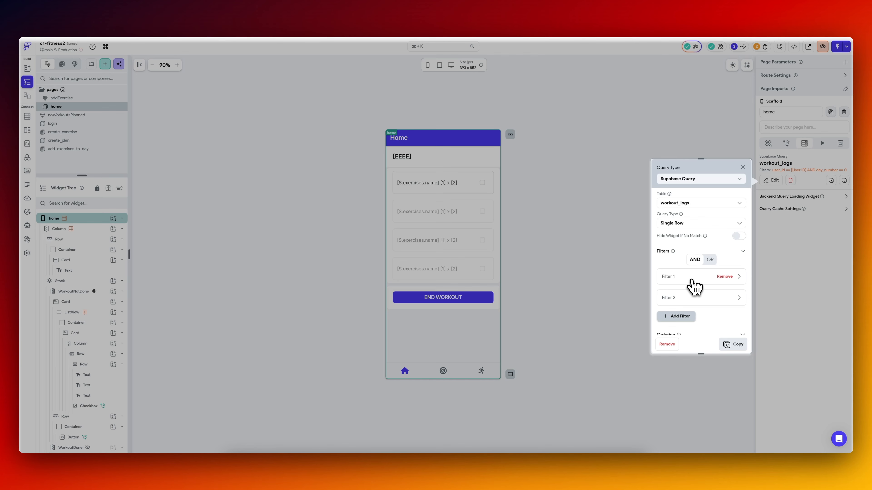
scroll(693, 286, down, 5)
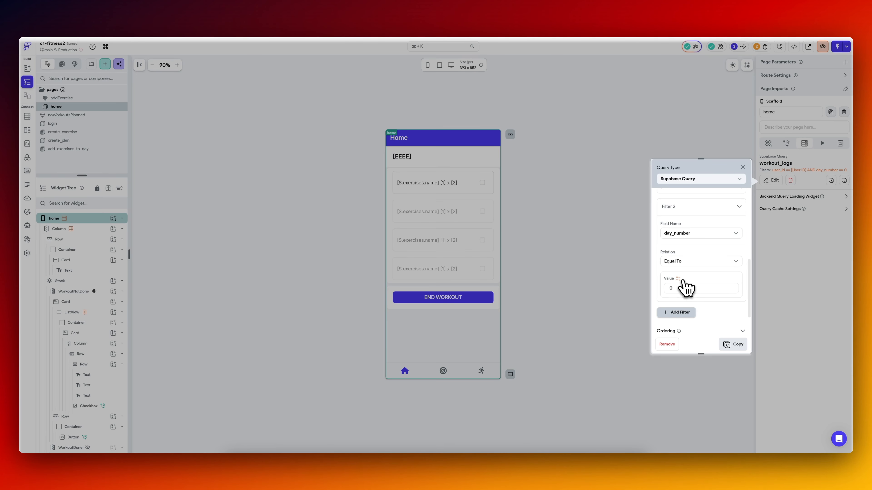
click(686, 288)
key(BackSpace)
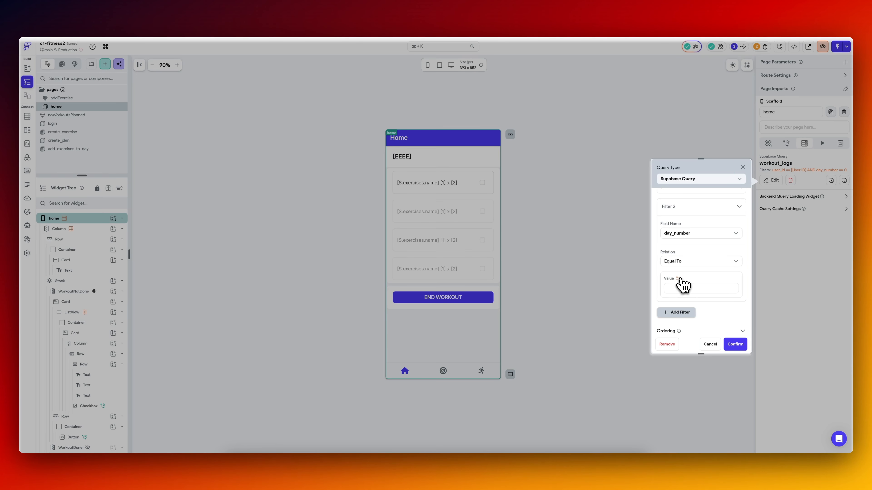
click(678, 279)
text(inl)
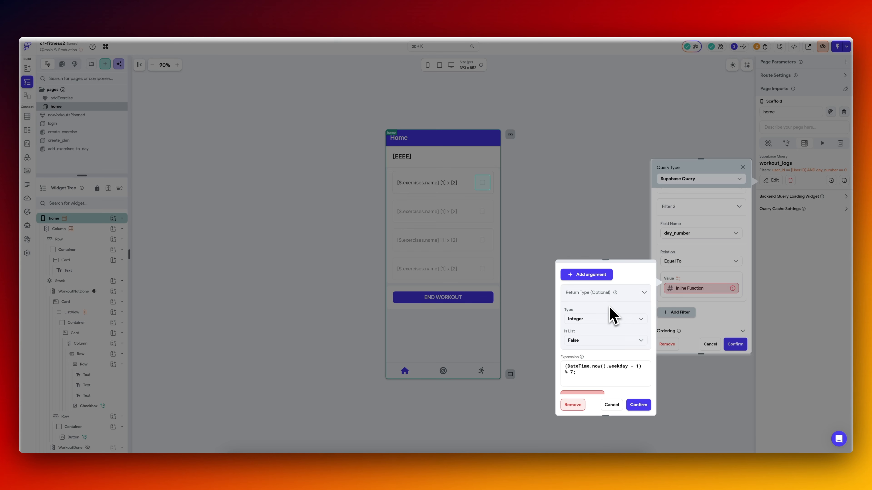
click(637, 405)
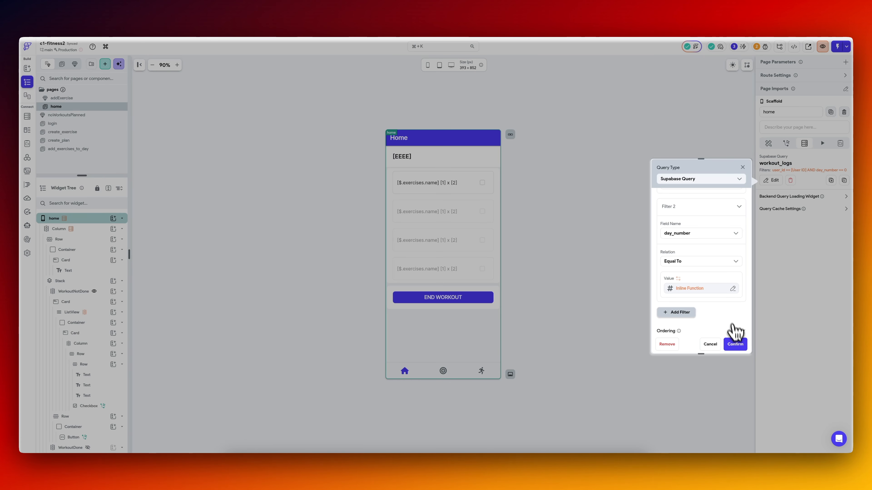
click(735, 344)
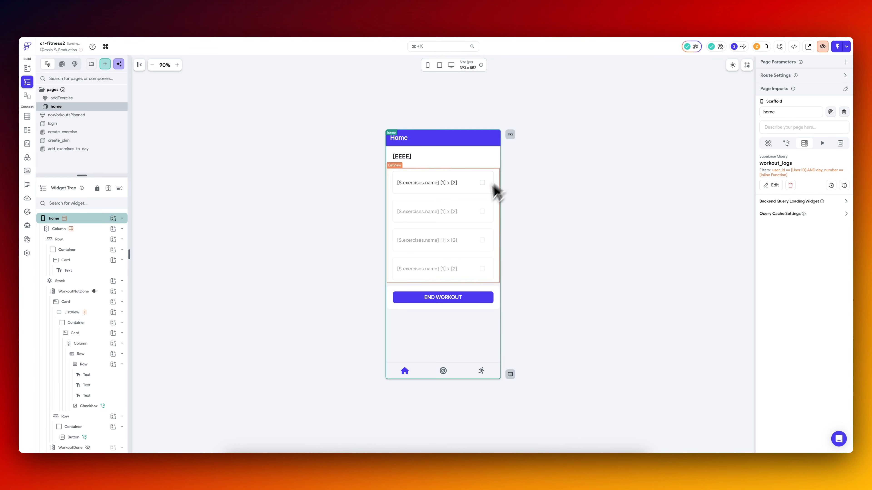
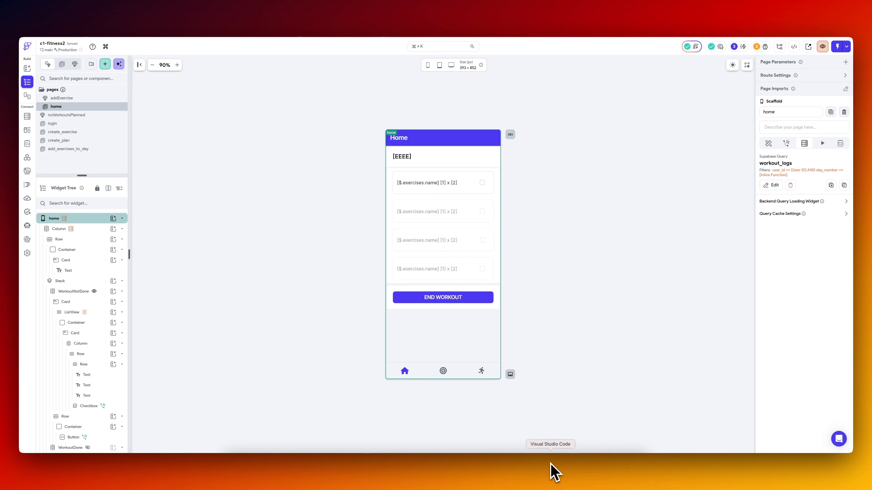
Pull the latest project code in Visual Studio Code, check the home page in the iOS simulator, and return to FlutterFlow.
click(550, 474)
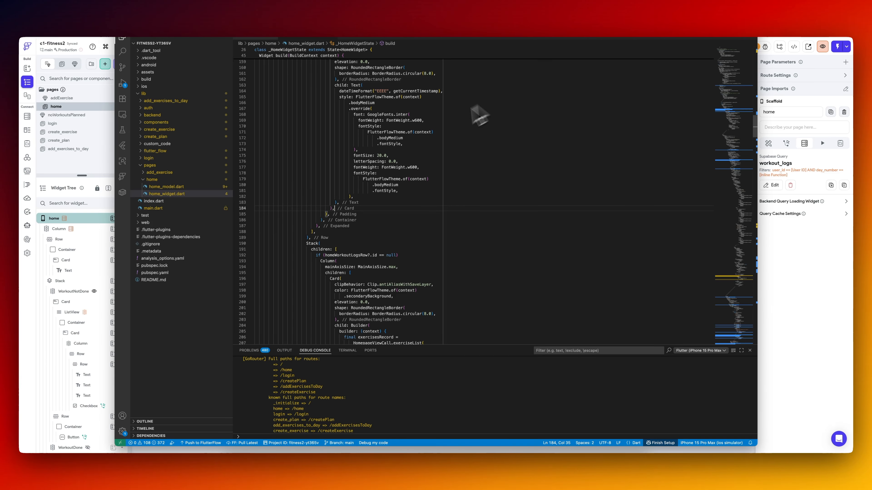
click(255, 442)
click(651, 33)
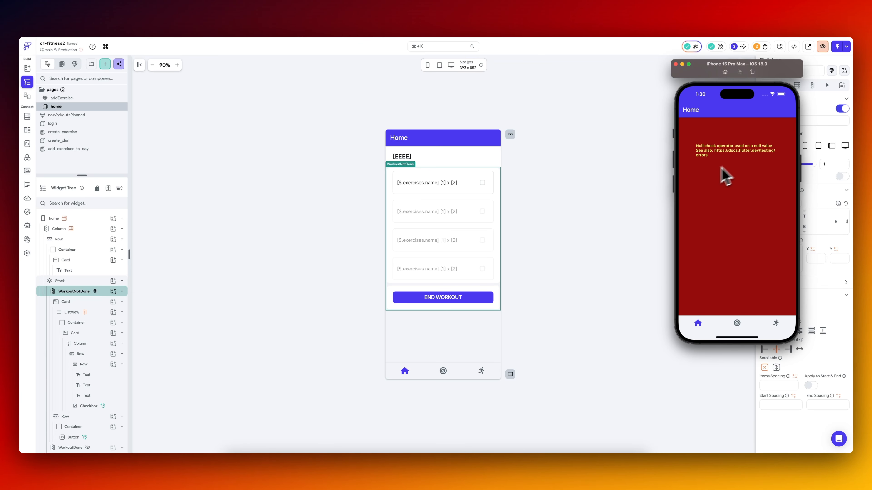
click(592, 198)
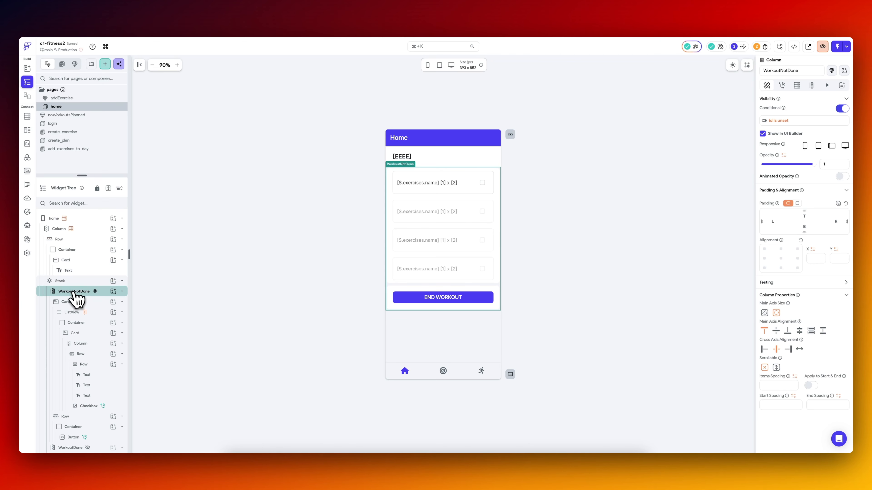
Change the home page's workout_logs Supabase query type to List of Rows and review the inline function of its day_number filter.
click(90, 236)
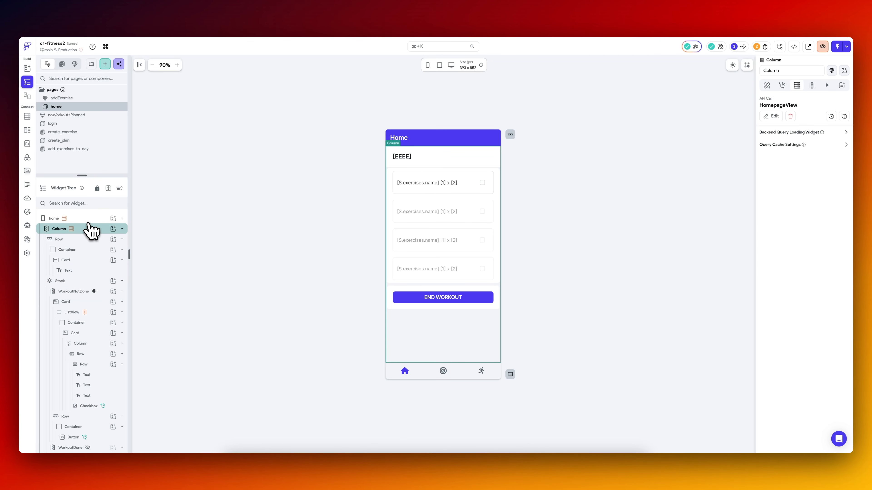
click(88, 223)
click(771, 185)
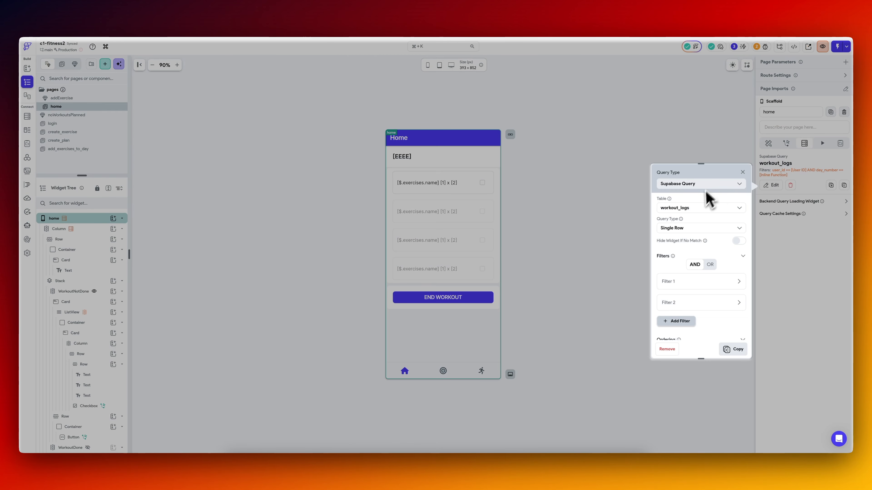
click(691, 228)
click(692, 244)
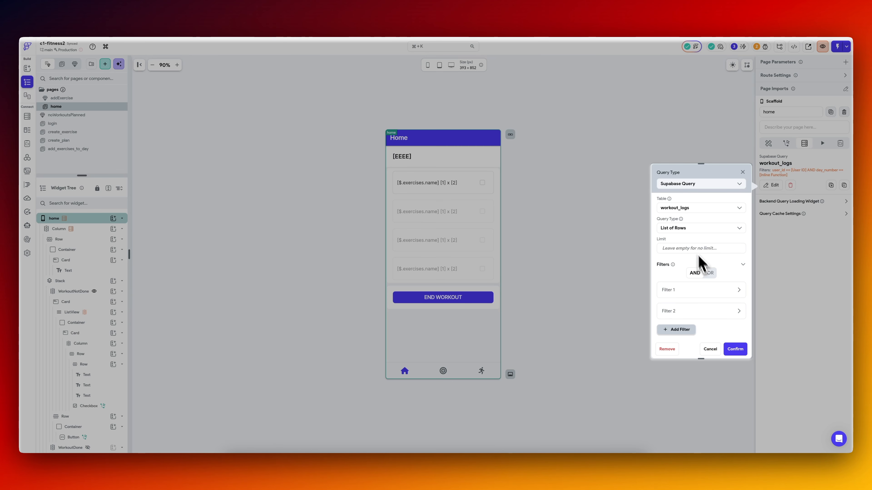
click(710, 287)
scroll(692, 246, down, 4)
click(692, 257)
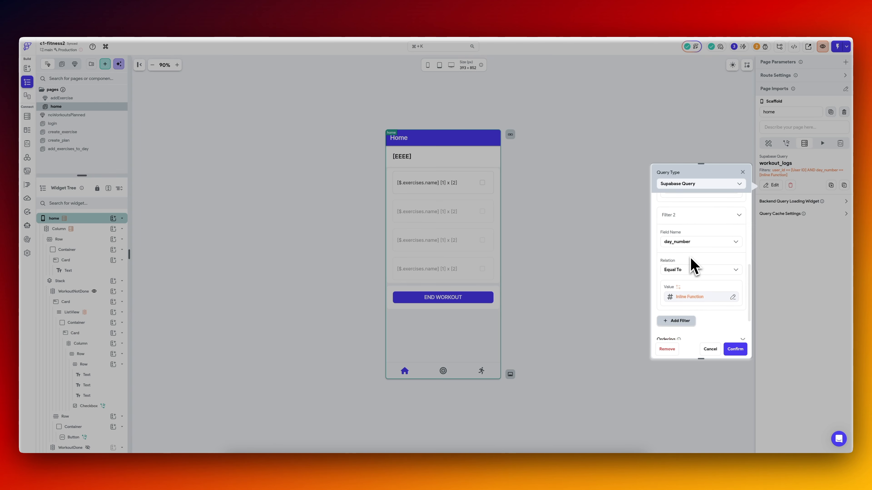
scroll(700, 257, down, 2)
click(700, 249)
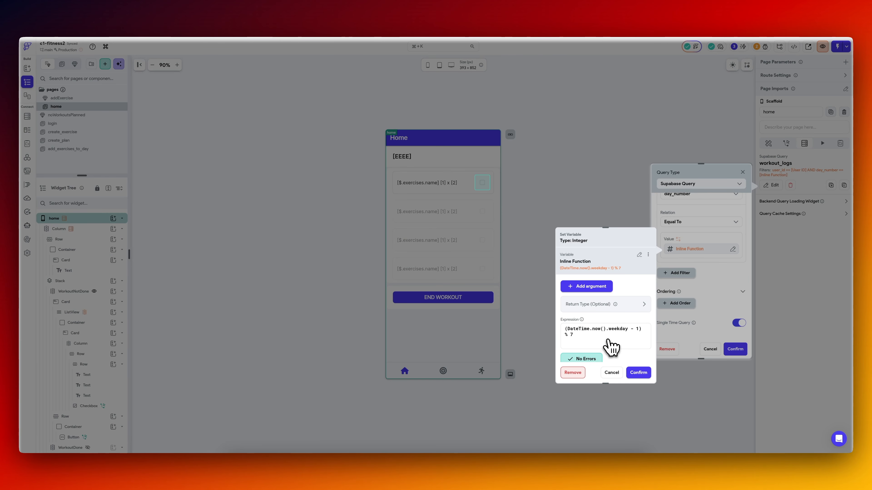
click(638, 372)
click(735, 349)
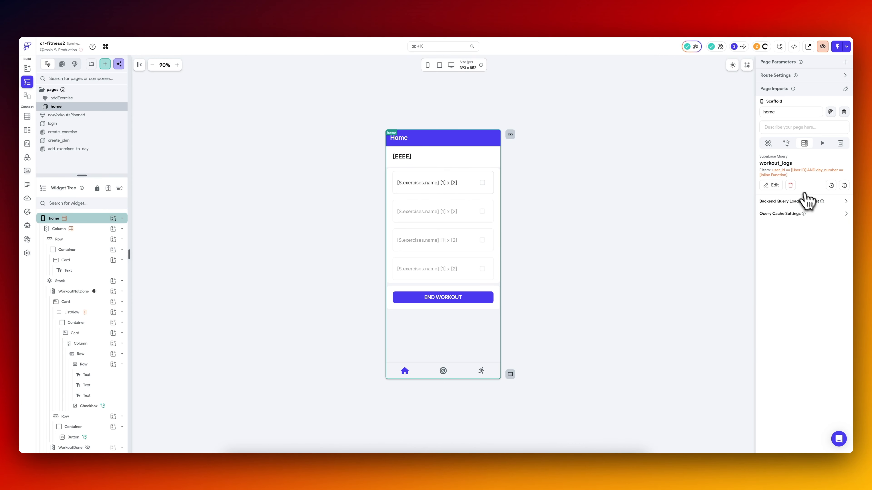
click(84, 292)
click(800, 121)
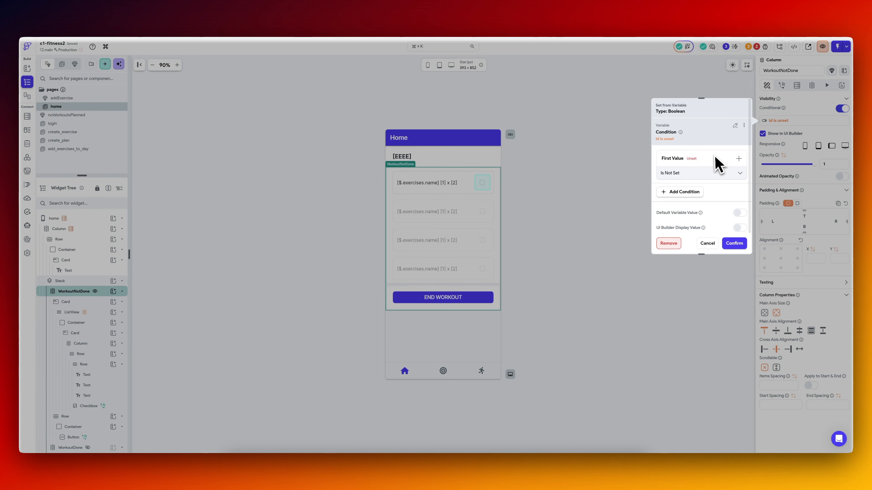
click(735, 125)
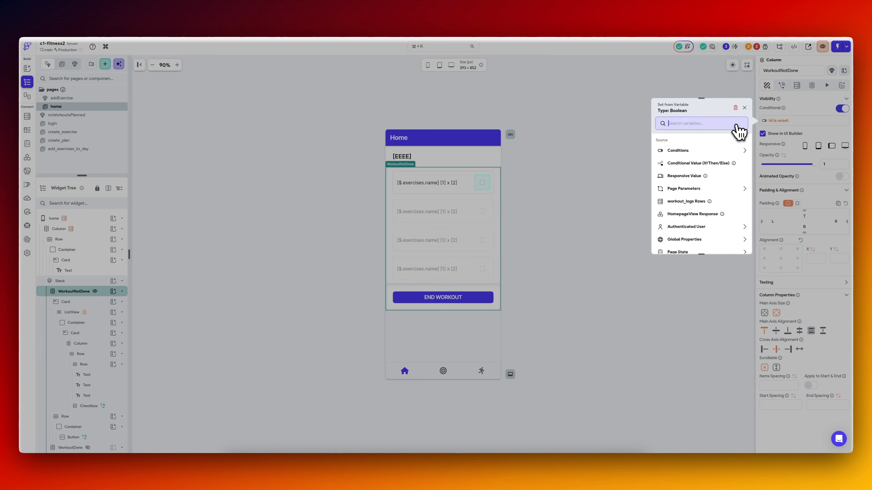
click(686, 202)
click(697, 170)
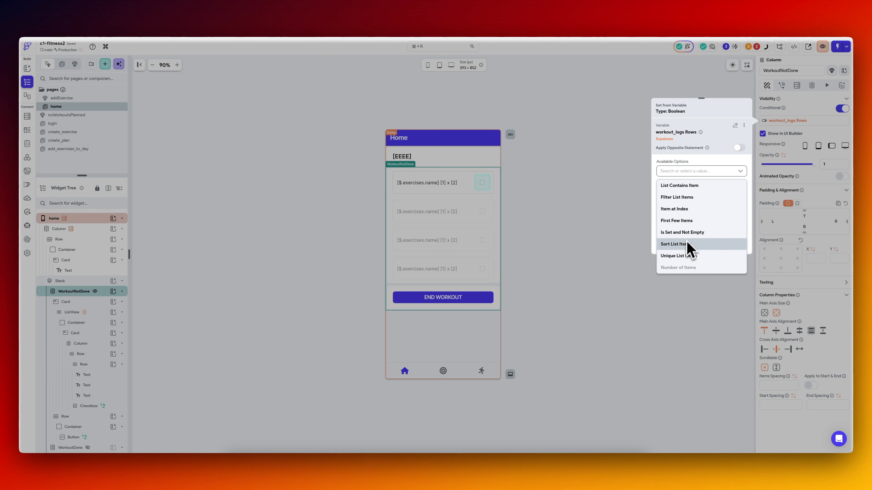
click(690, 225)
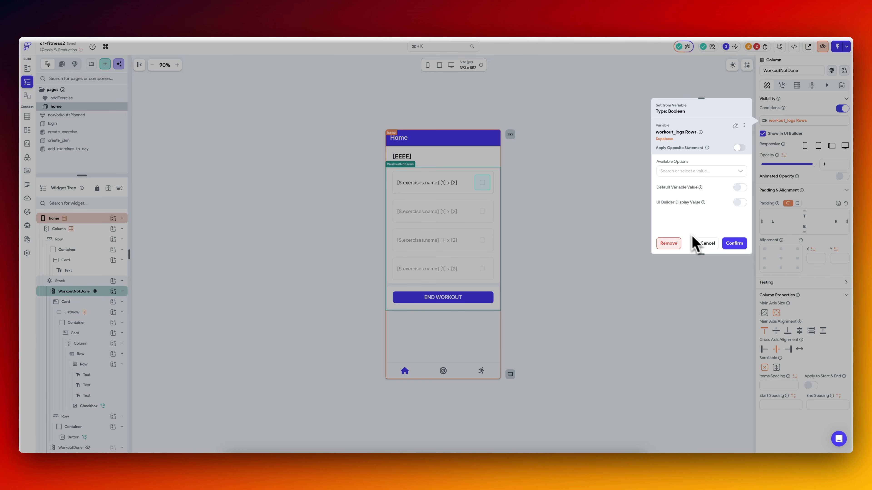
click(706, 243)
Replace the WorkoutNotDone column's visibility condition with a single condition whose first value is workout_logs Rows, Number of Items.
click(800, 122)
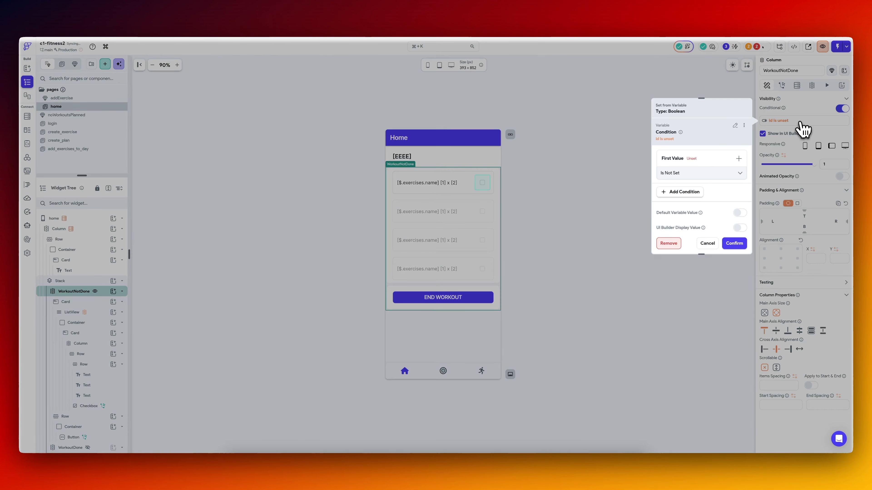
click(735, 125)
click(699, 151)
click(696, 163)
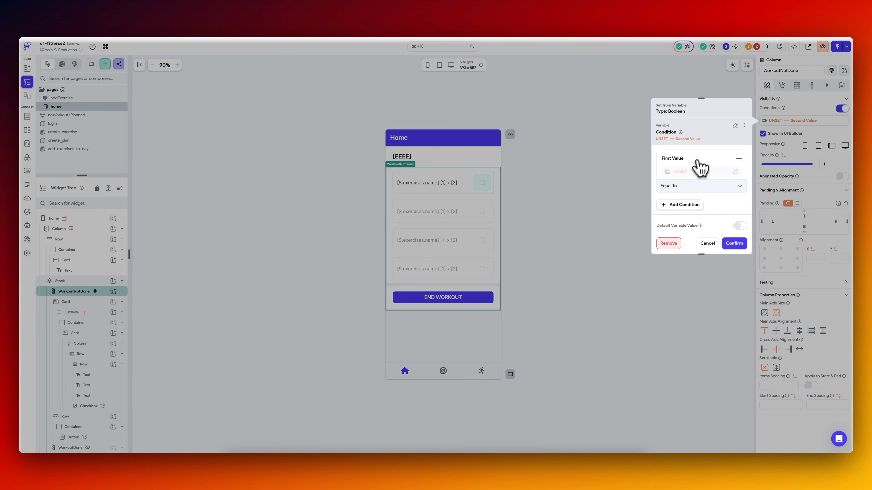
click(689, 173)
click(595, 214)
click(595, 214)
click(591, 241)
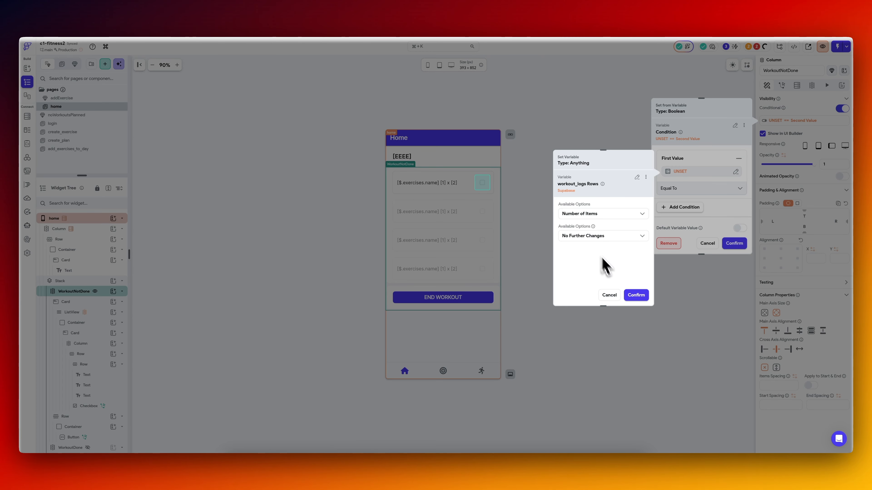
click(634, 294)
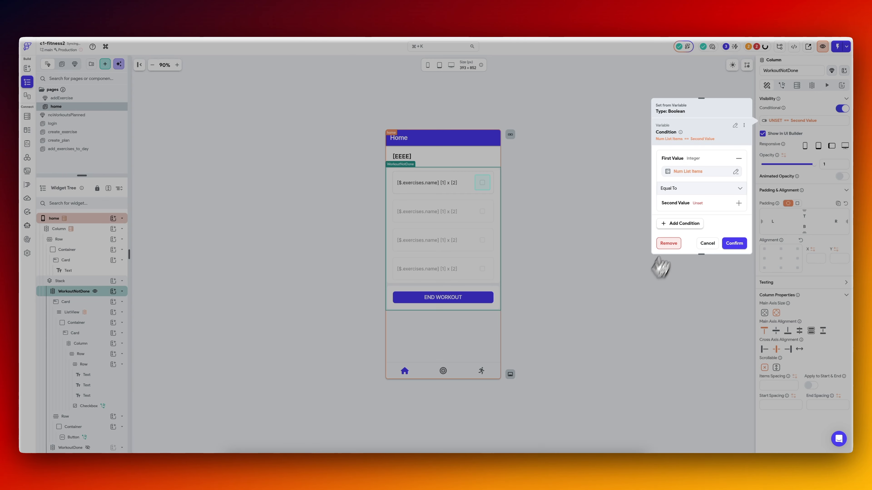
Complete the WorkoutNotDone visibility condition with the Equal To operator and a second value of 0.
click(695, 190)
click(697, 175)
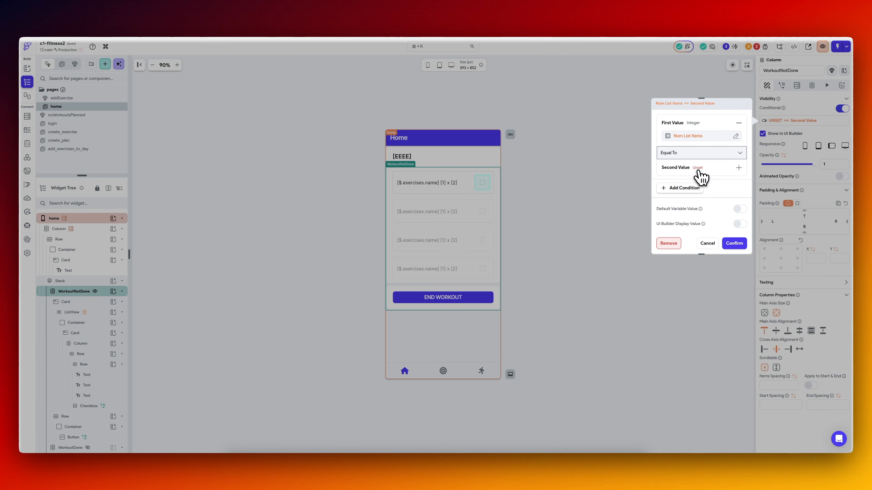
click(699, 172)
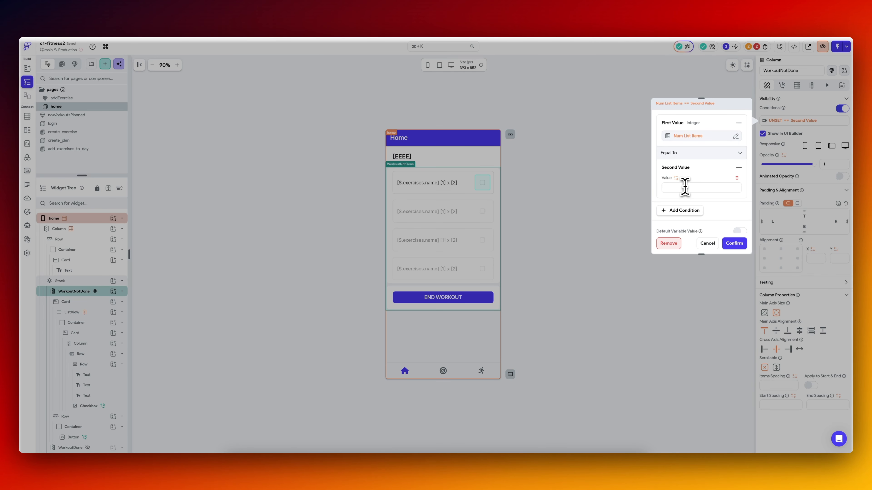
click(685, 187)
click(735, 244)
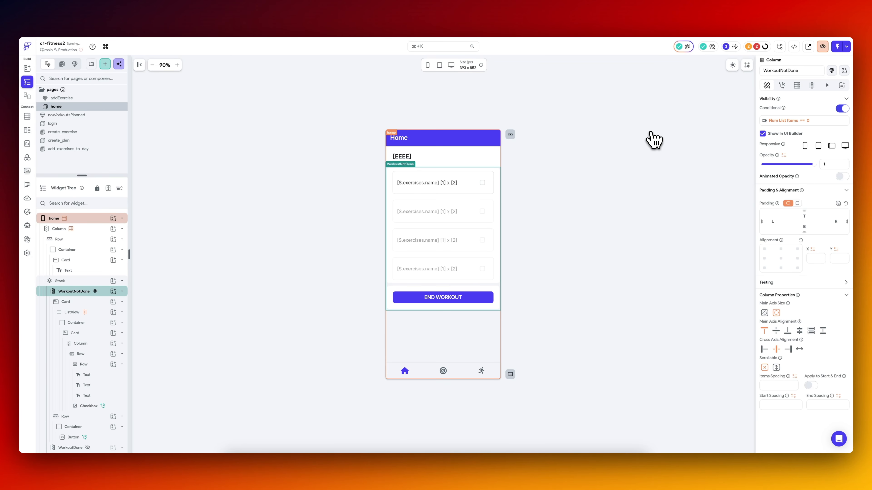
Set the WorkoutDone column's conditional visibility to the number of workout_logs items greater than 0 and show it in the UI builder.
click(71, 447)
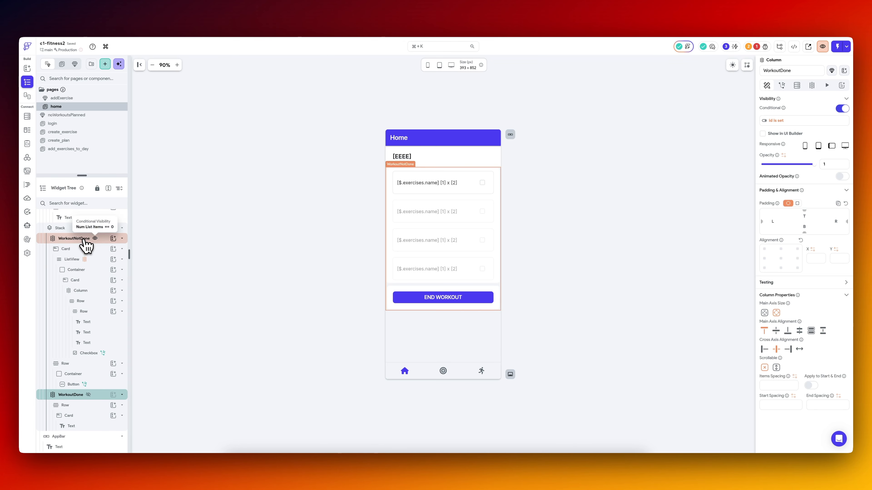
click(74, 238)
click(812, 122)
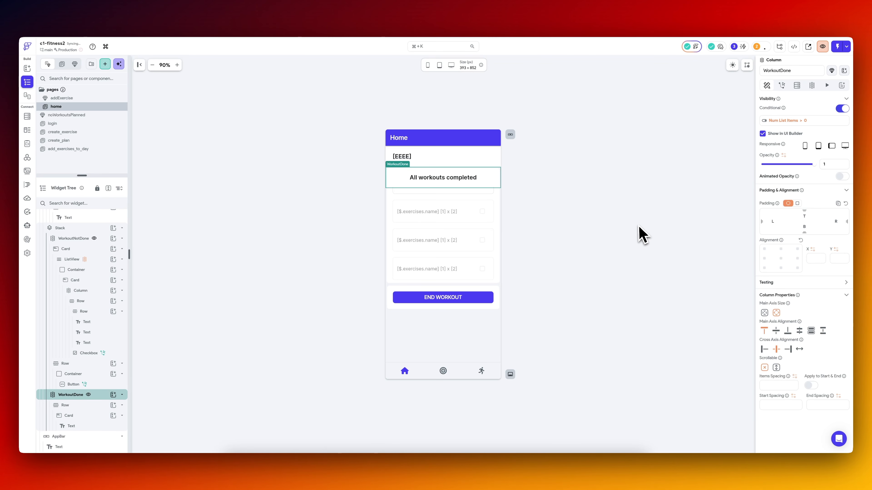
Inspect the error's location in home_widget.dart in Visual Studio Code and return to FlutterFlow.
click(594, 225)
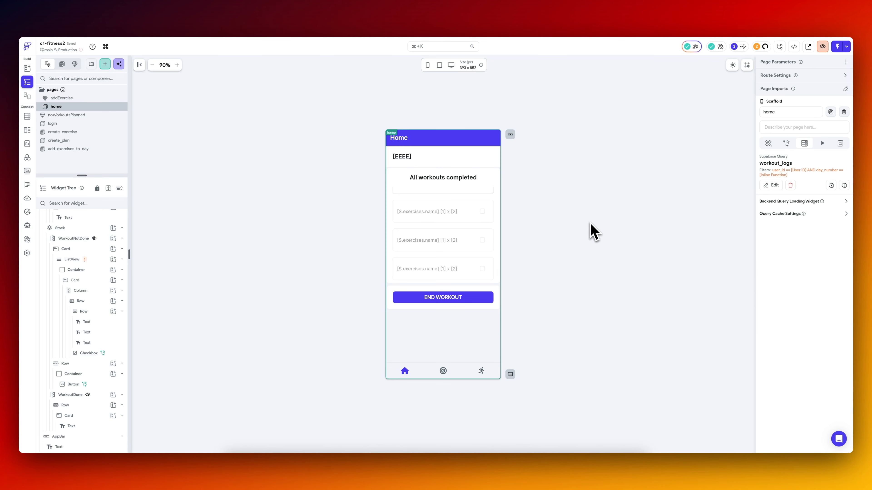
click(554, 462)
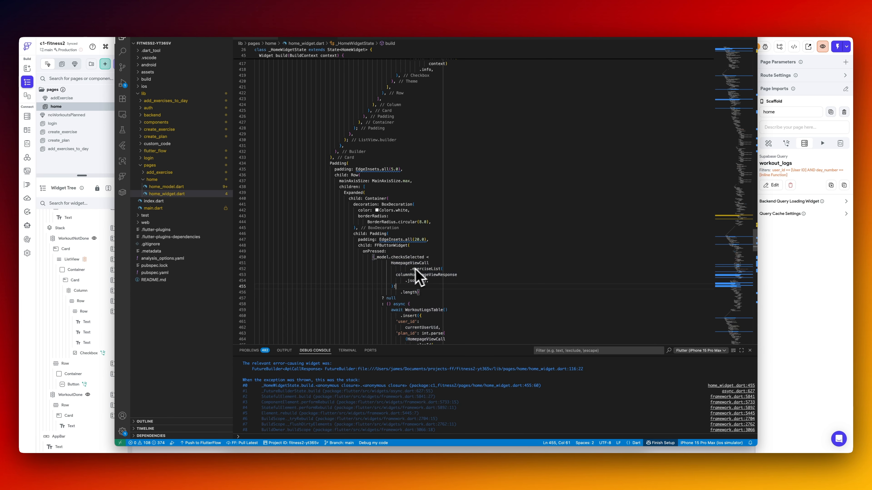
key(super+Tab)
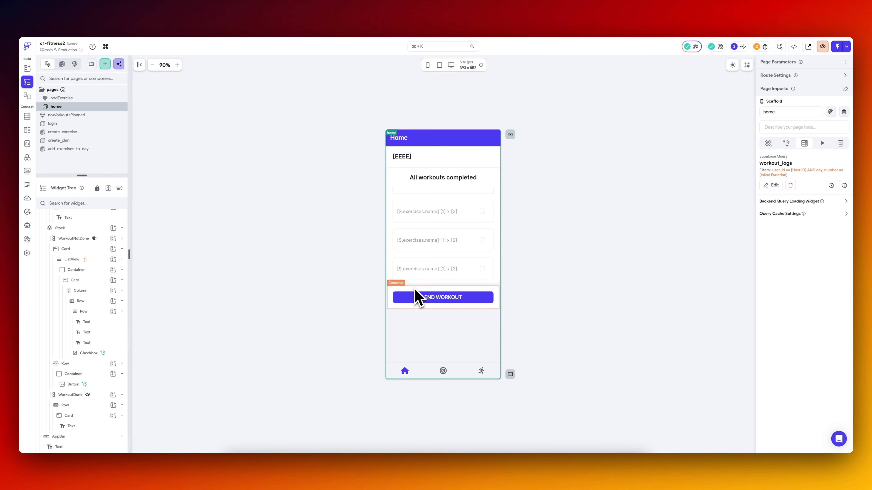
Copy the END WORKOUT button's disable condition that compares checksSelected with the number of list items.
click(450, 298)
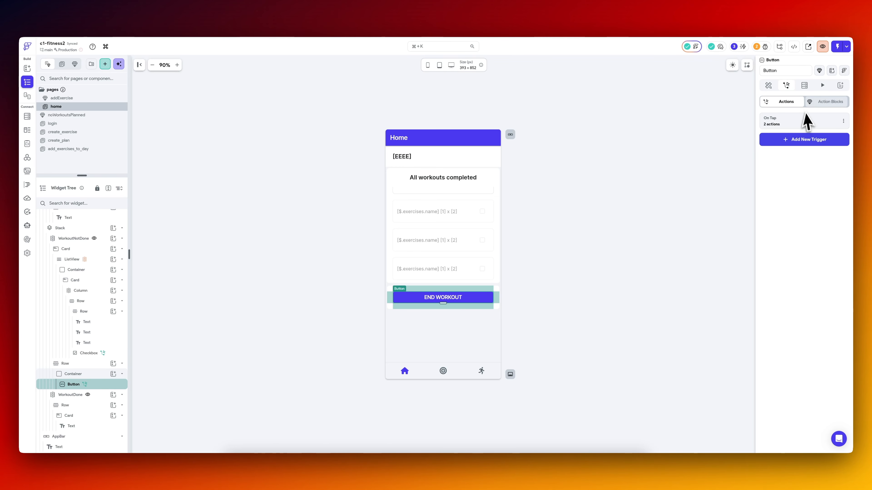
click(768, 85)
scroll(794, 311, down, 10)
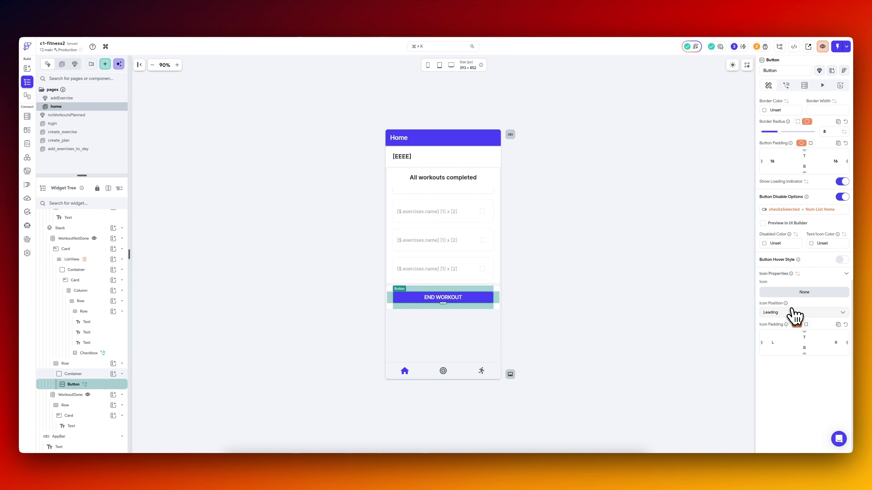
click(813, 213)
click(743, 217)
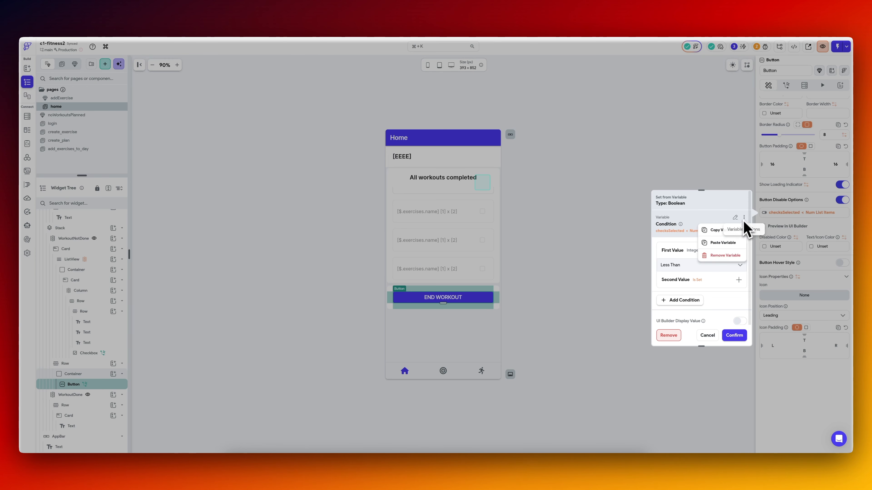
click(723, 229)
click(809, 214)
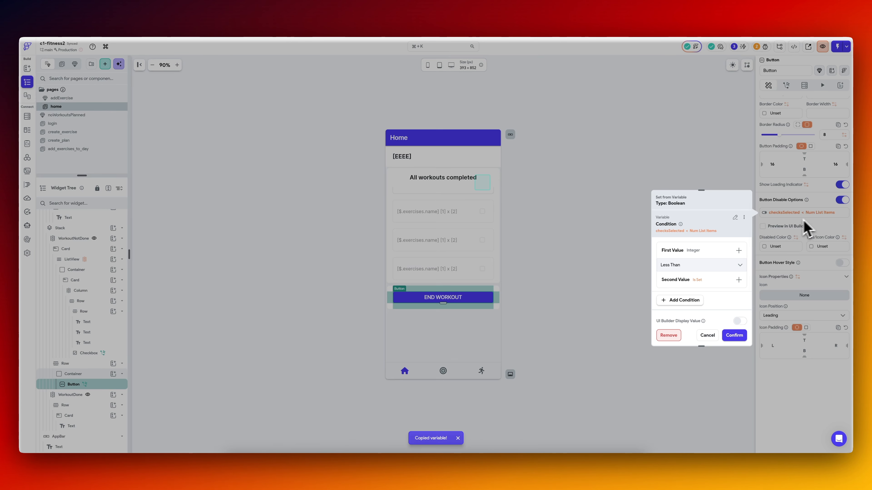
click(735, 218)
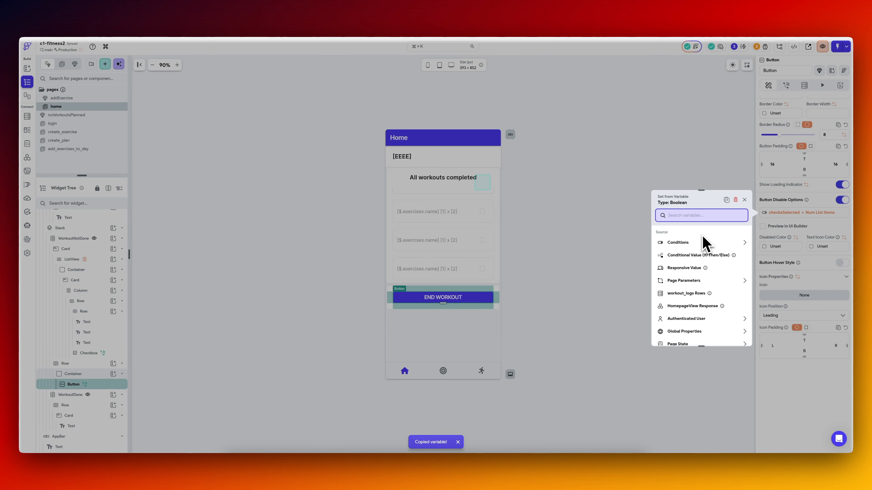
click(704, 242)
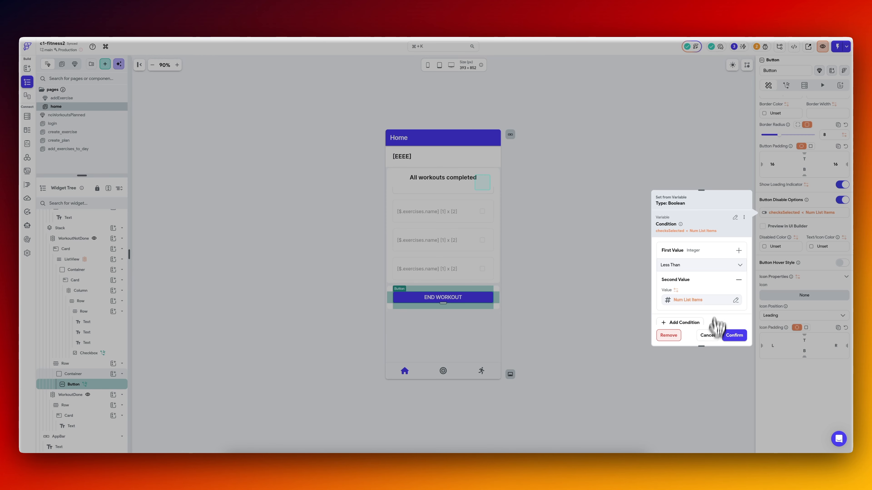
click(743, 217)
click(722, 234)
key(Escape)
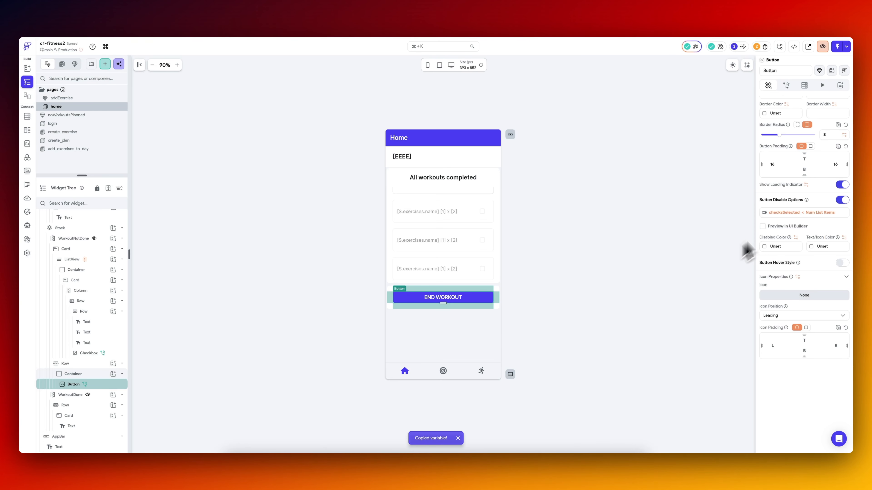
Replace the END WORKOUT button's disable condition with two AND conditions, pasting the copied checksSelected comparison into the second one.
click(796, 216)
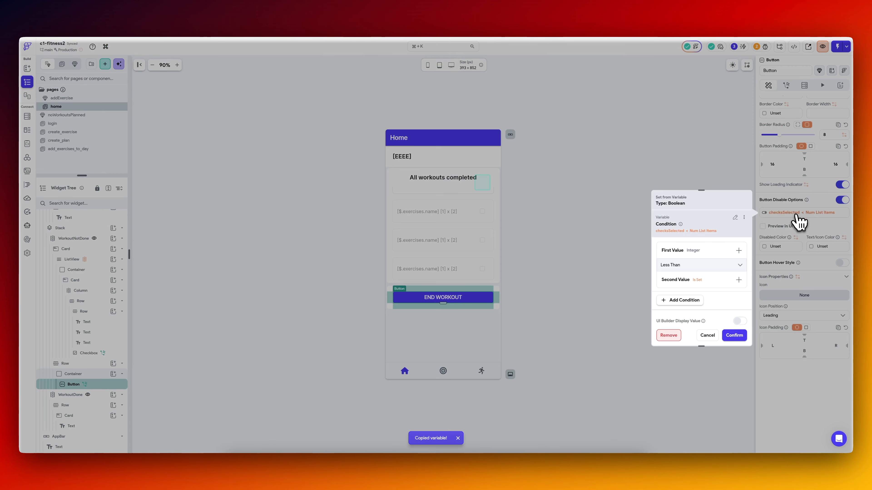
click(735, 217)
click(690, 273)
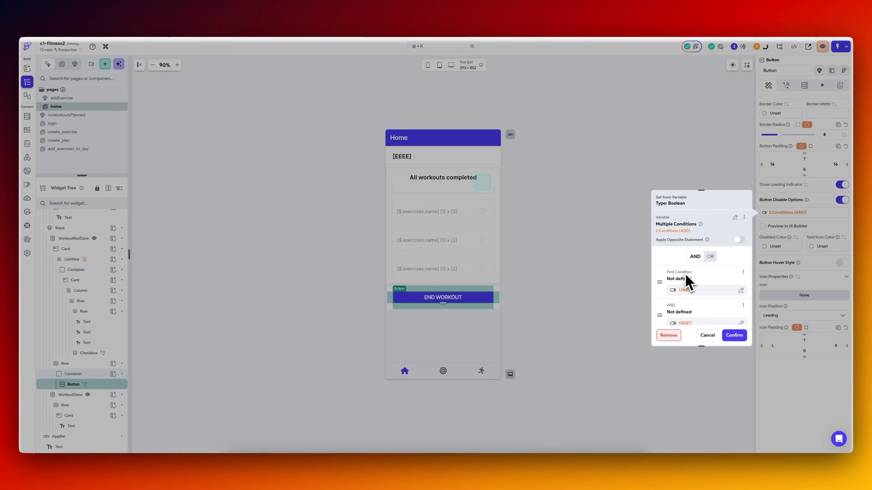
scroll(691, 289, down, 3)
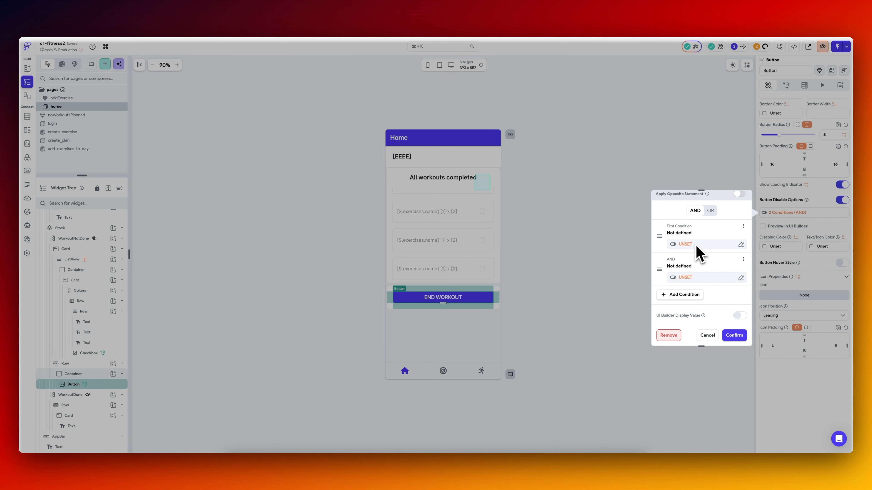
click(693, 279)
click(645, 267)
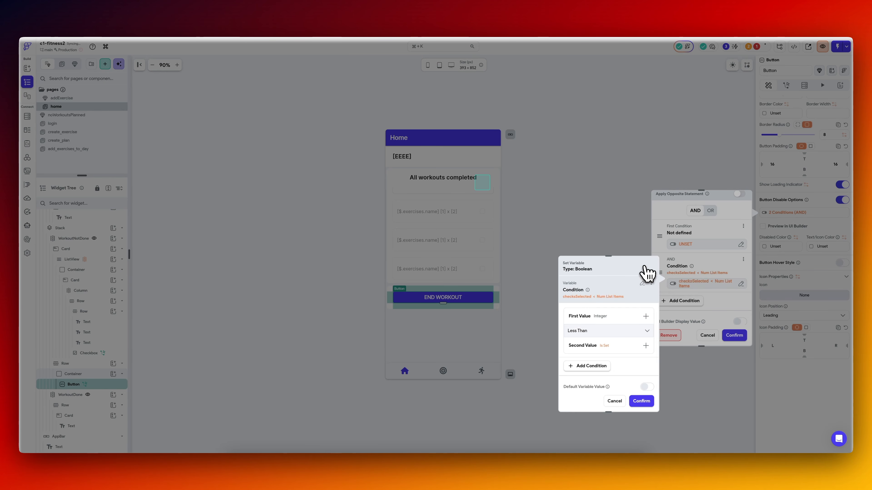
click(664, 292)
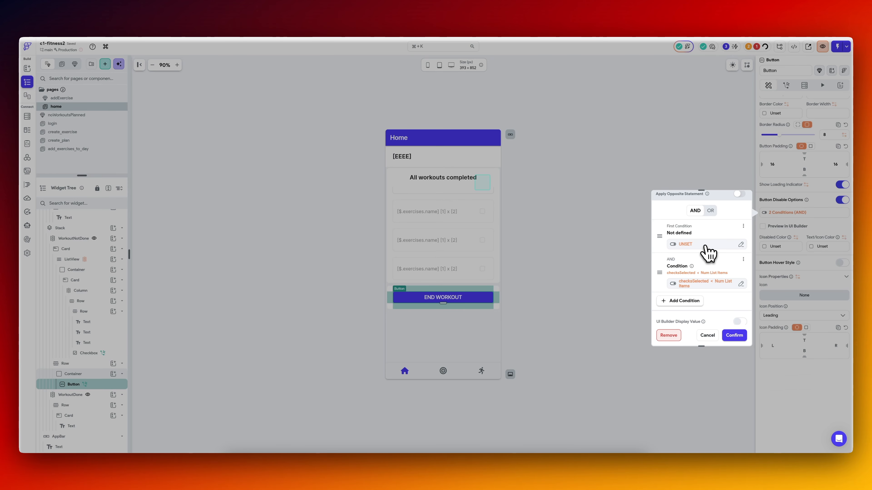
click(705, 246)
click(599, 323)
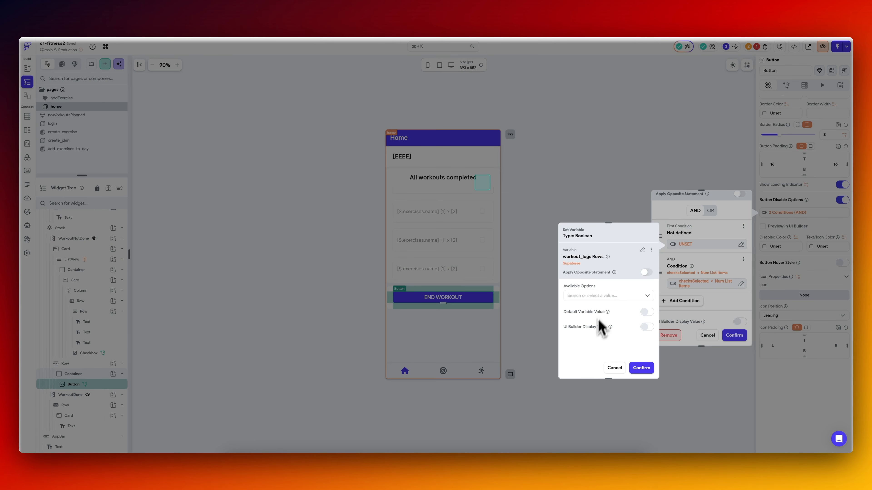
click(602, 295)
click(682, 280)
Set the first disable condition to the number of workout_logs items greater than 0 and confirm the combined conditions.
click(706, 245)
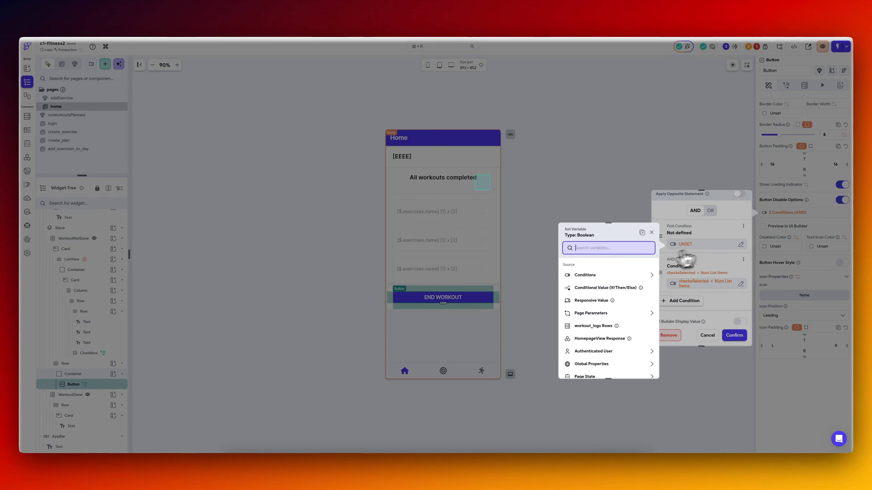
text(cond)
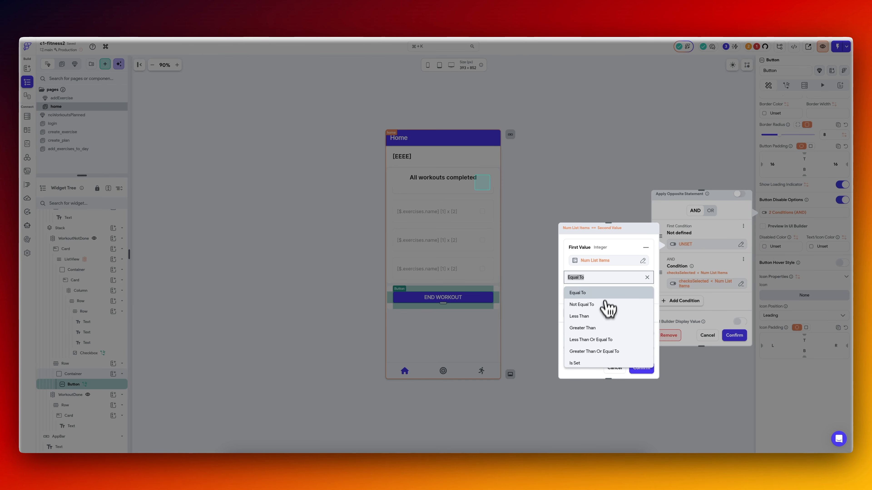
click(601, 328)
click(613, 296)
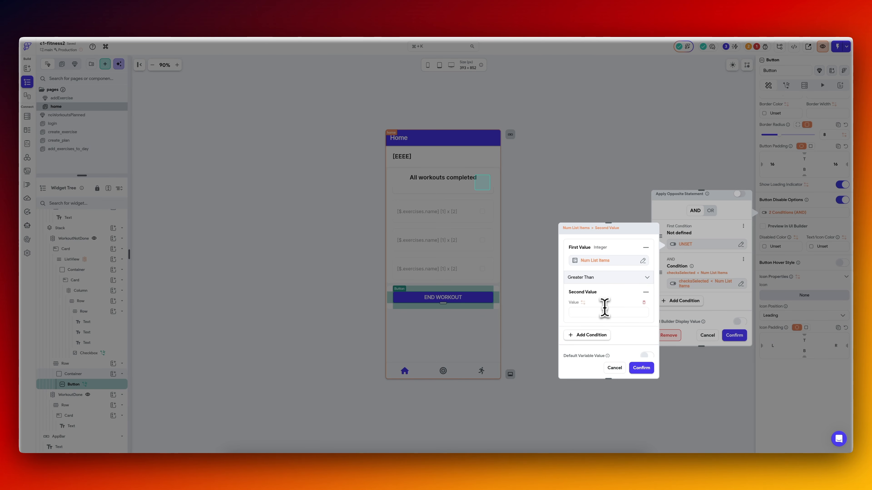
click(604, 309)
text(0)
click(641, 370)
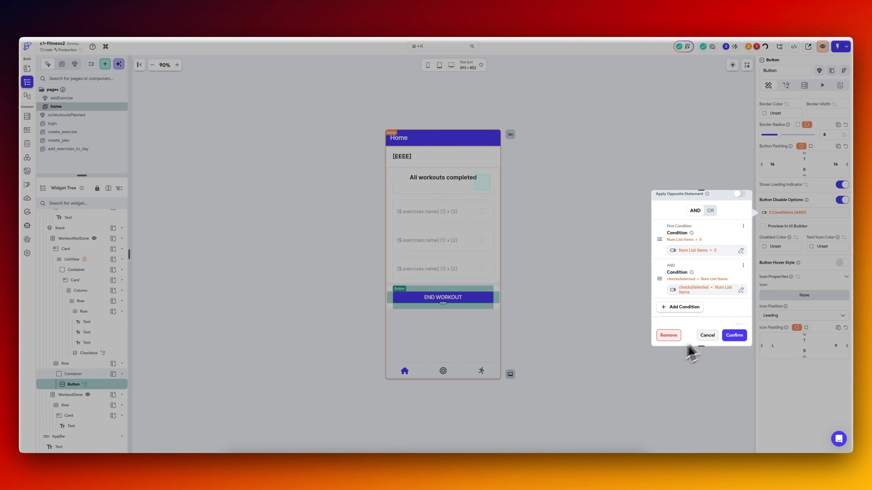
click(733, 338)
Switch to the iPhone simulator to check the app's home page, and return to the END WORKOUT container in FlutterFlow.
click(547, 467)
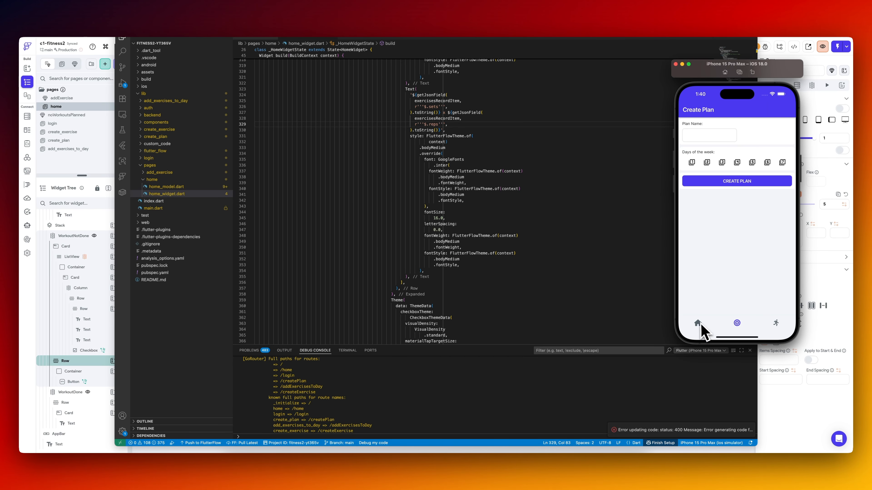
click(698, 324)
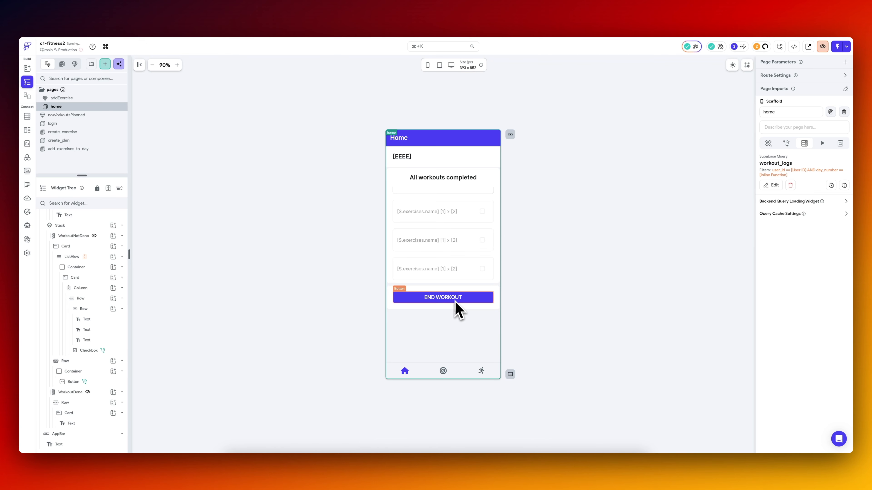
click(457, 307)
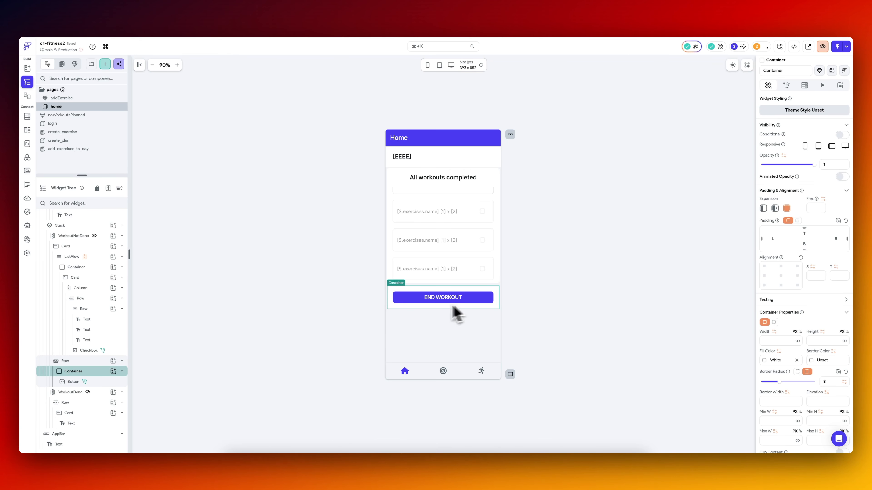
Test the HomepageView API call with dayWeek Thursday and examine the response body and the JSON path previews.
click(27, 158)
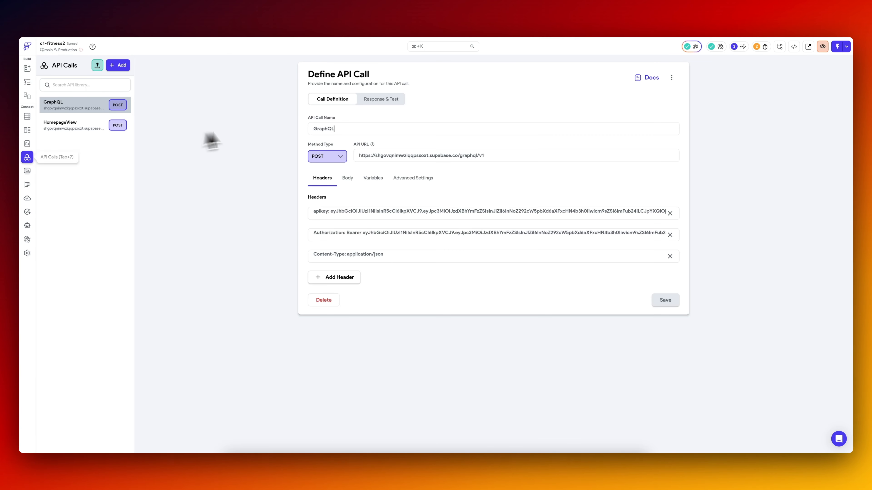
click(76, 128)
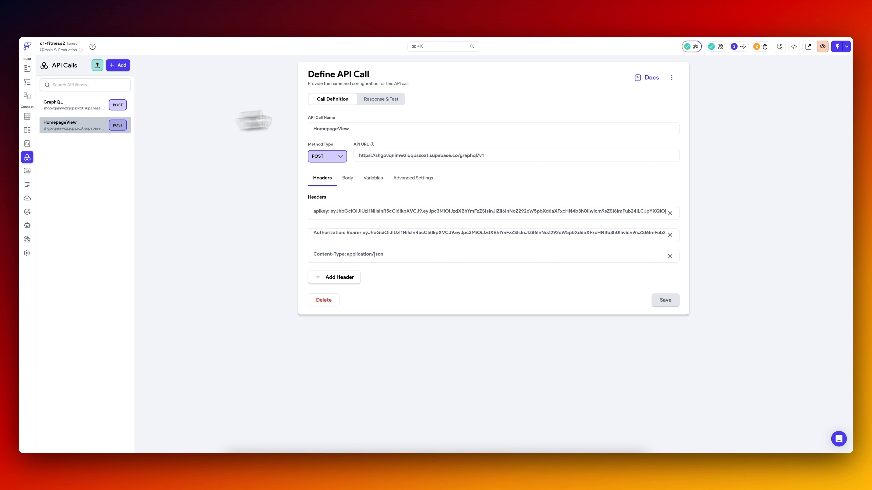
click(384, 100)
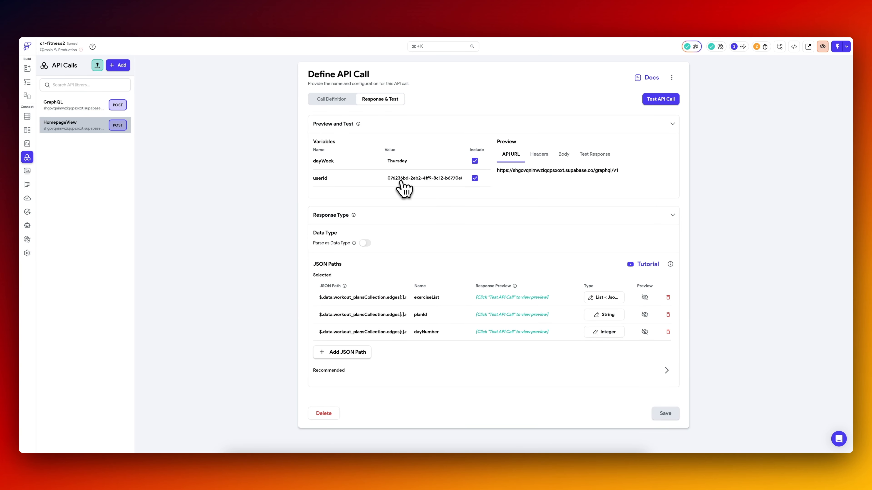
click(665, 100)
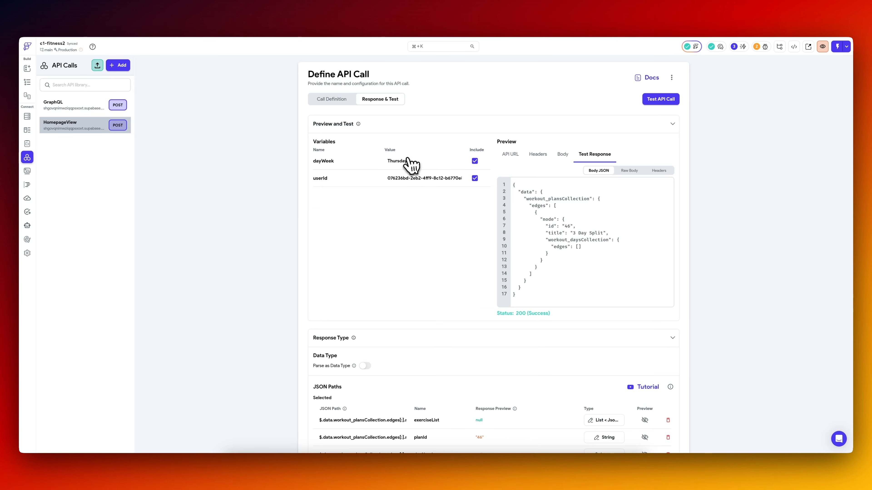
scroll(447, 351, down, 3)
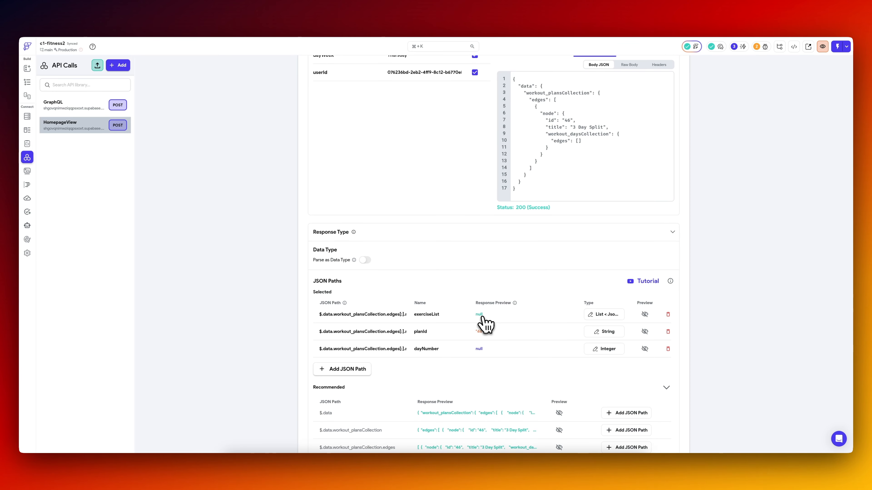
scroll(467, 243, up, 5)
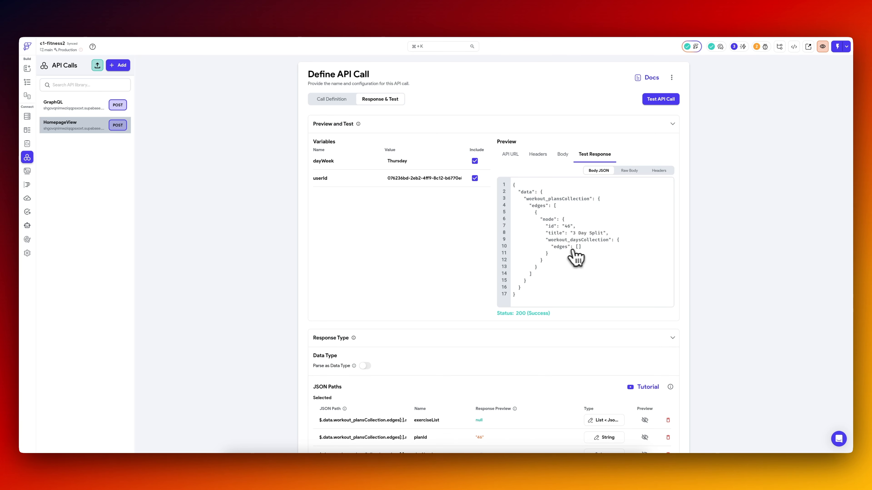
scroll(441, 298, down, 10)
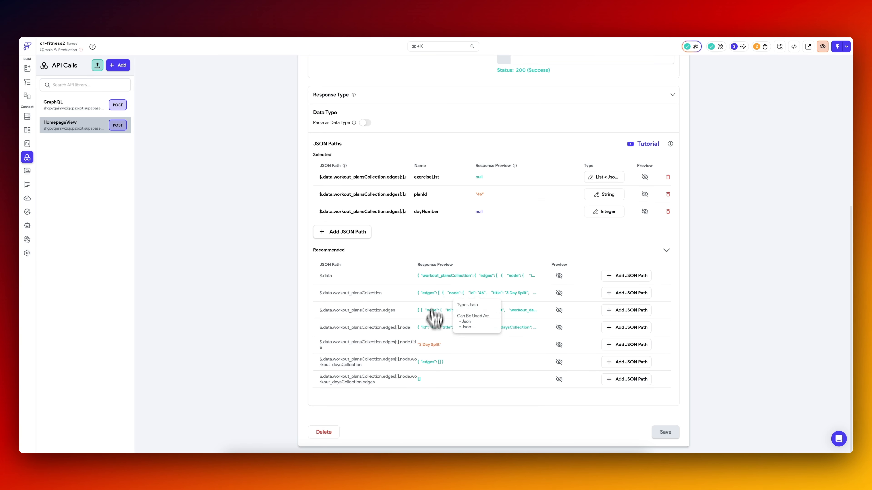
Add the recommended workout_daysCollection JSON path to the HomepageView call and name it workoutDays.
click(631, 363)
click(428, 229)
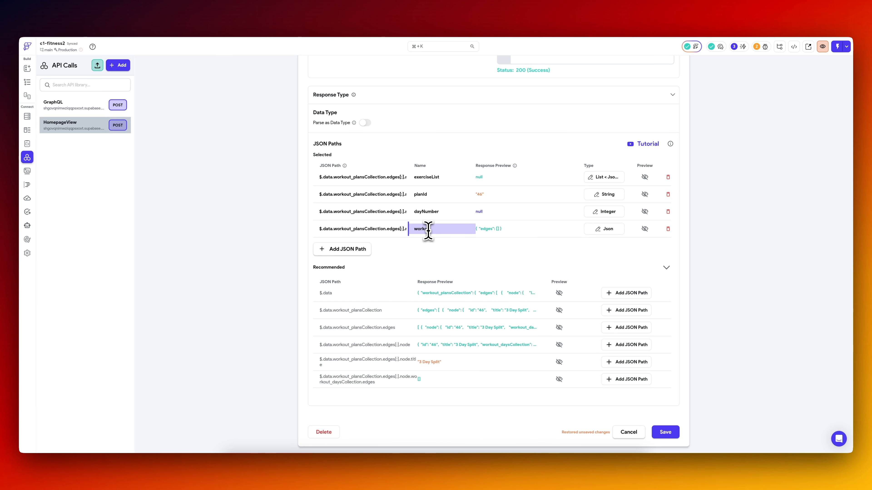
text(workouts)
scroll(550, 192, up, 5)
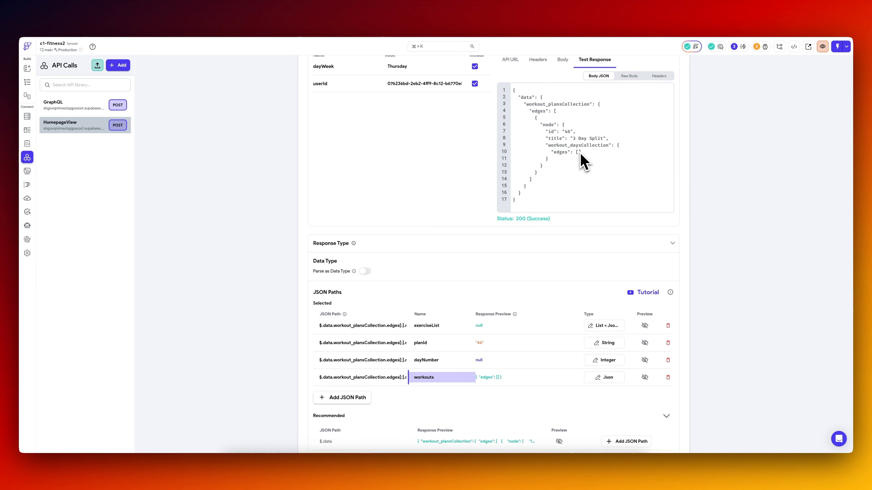
double_click(423, 377)
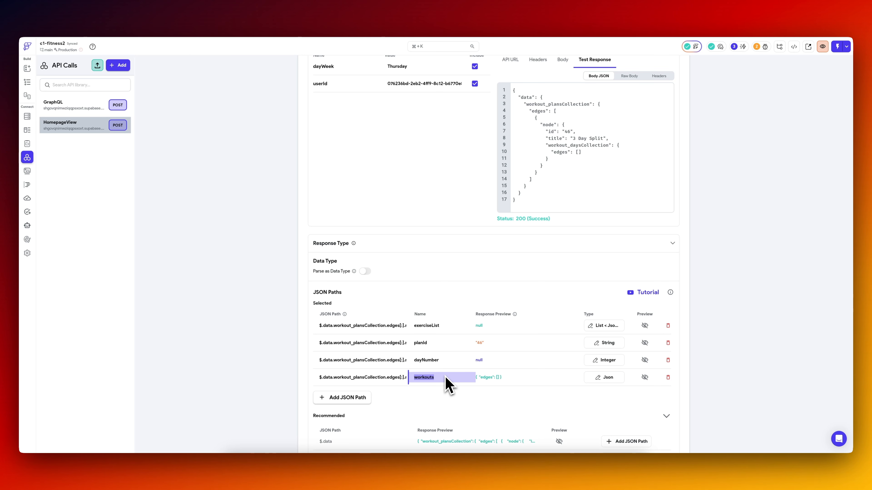
text(Days)
scroll(508, 388, down, 5)
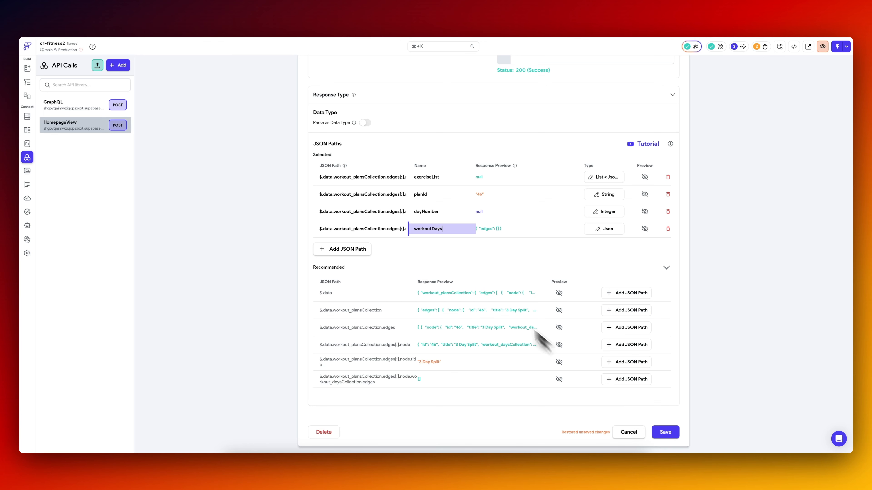
Rename the workout_daysCollection JSON path as workoutOnSpecificDay and save the HomepageView API call.
text(OnA)
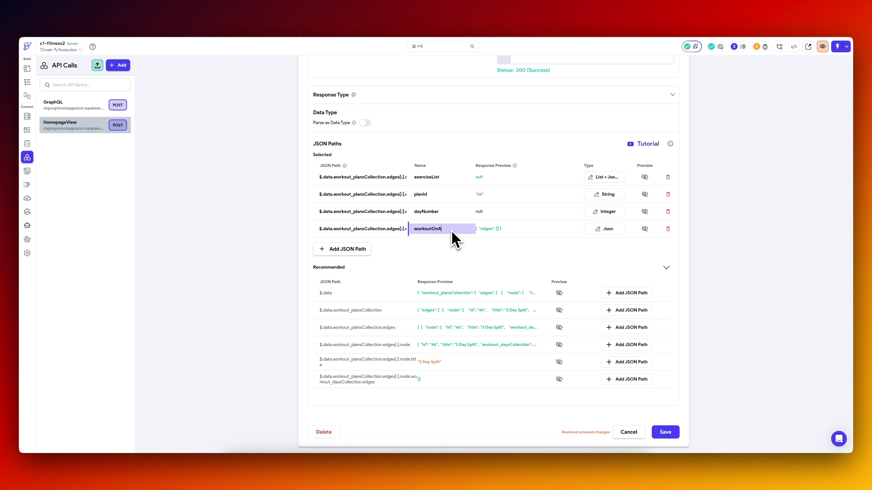
key(BackSpace)
text(SpecificDay)
click(664, 432)
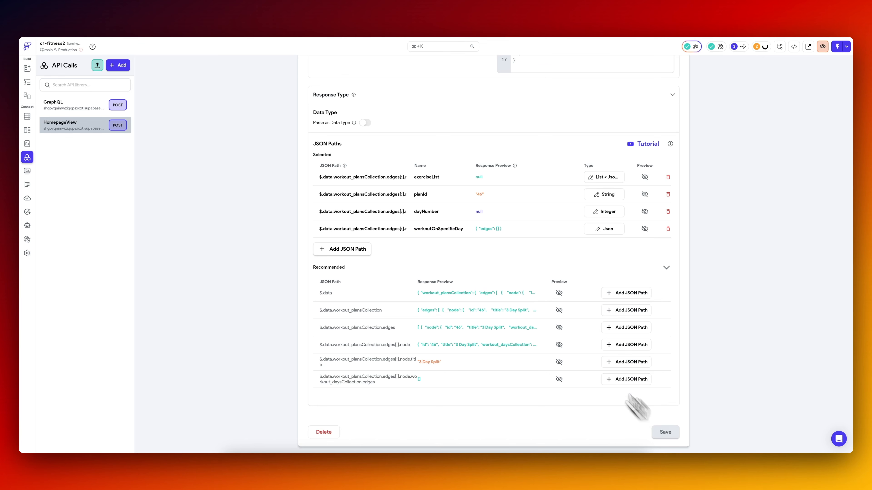
Return to the home page's widget tree and enable conditional visibility on the row holding the END WORKOUT button.
click(27, 82)
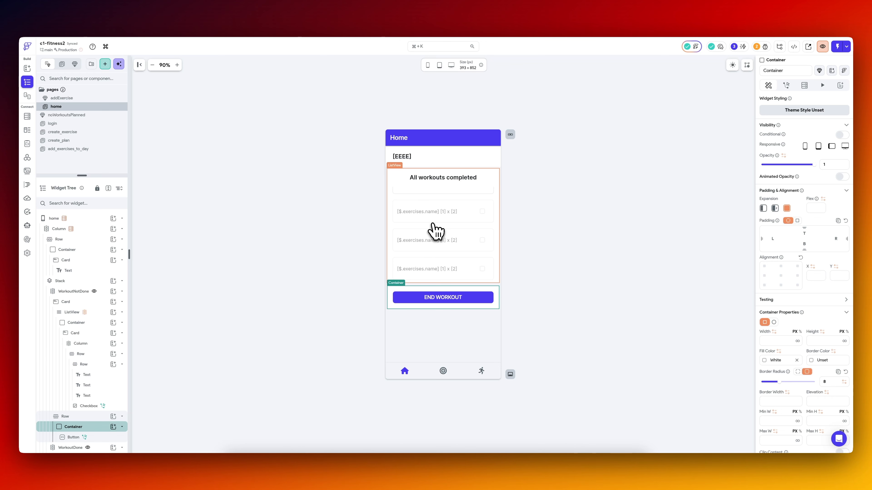
click(843, 135)
click(296, 290)
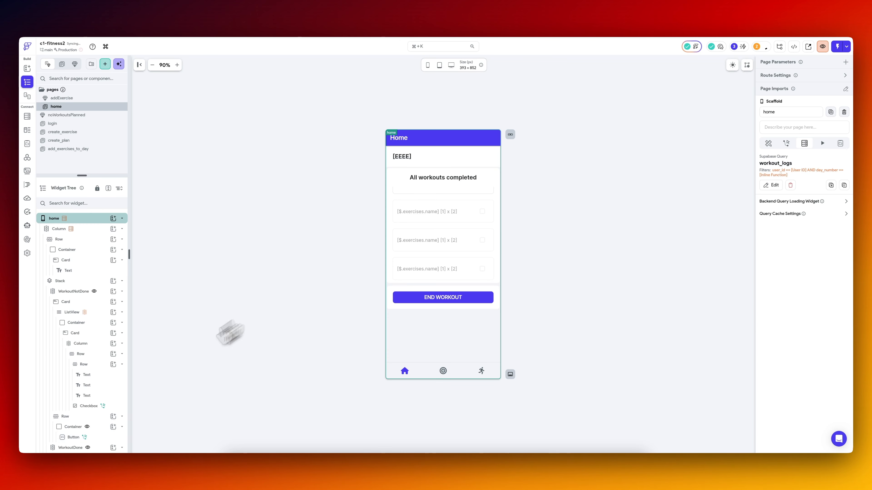
click(68, 417)
click(843, 108)
Set the row's visibility variable to the HomepageView response's predefined path workoutOnSpecificDay and copy that variable.
click(803, 120)
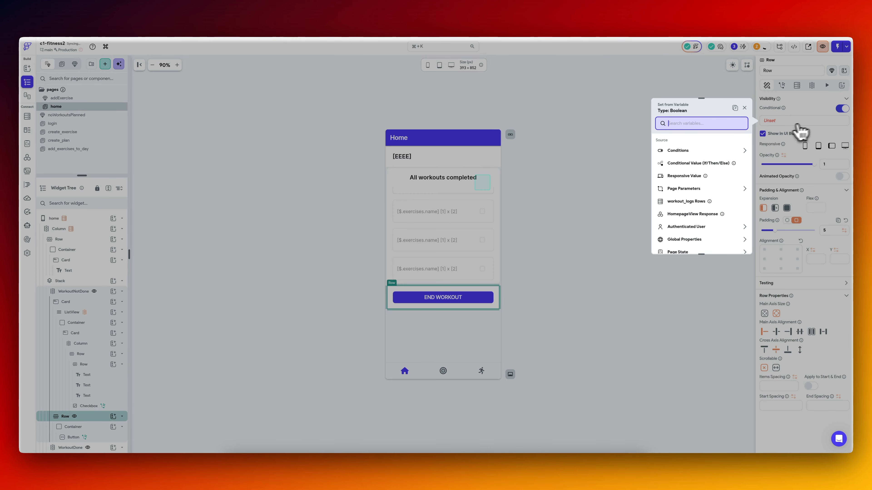
click(687, 215)
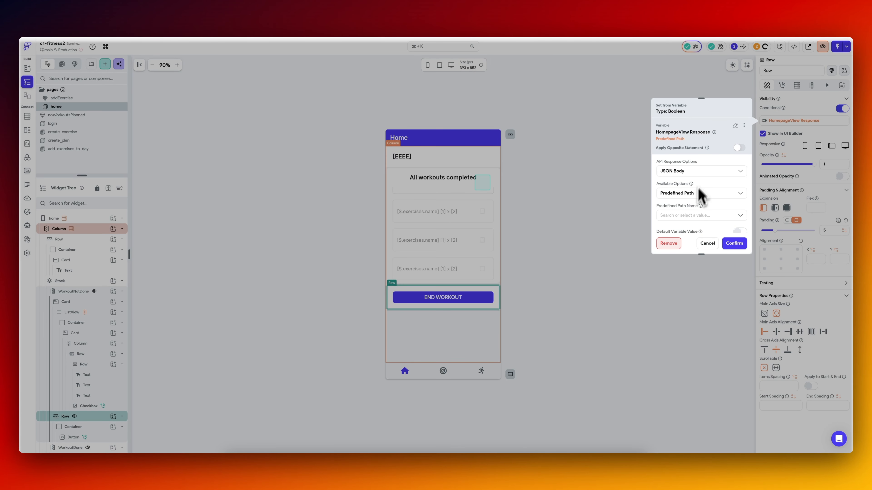
click(697, 216)
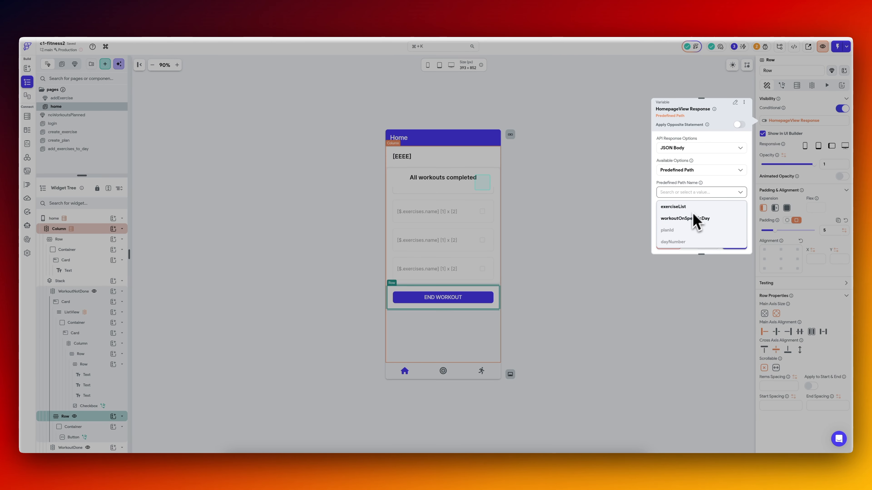
click(694, 219)
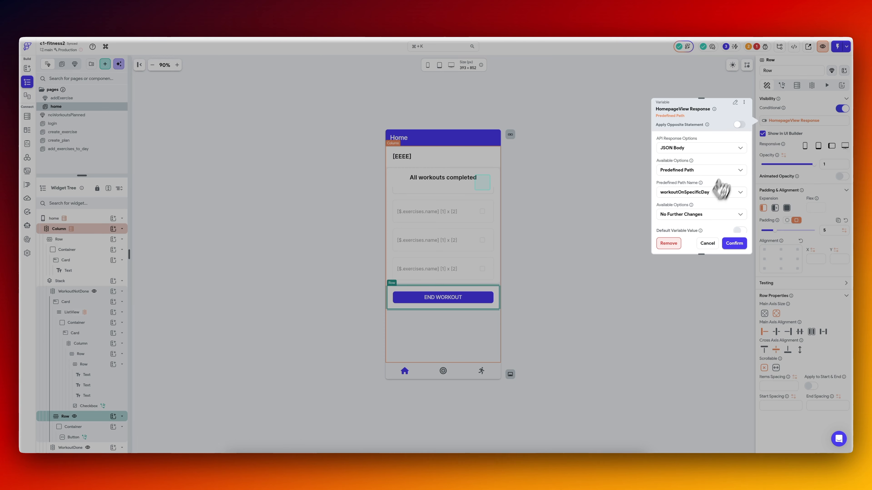
click(743, 102)
click(735, 116)
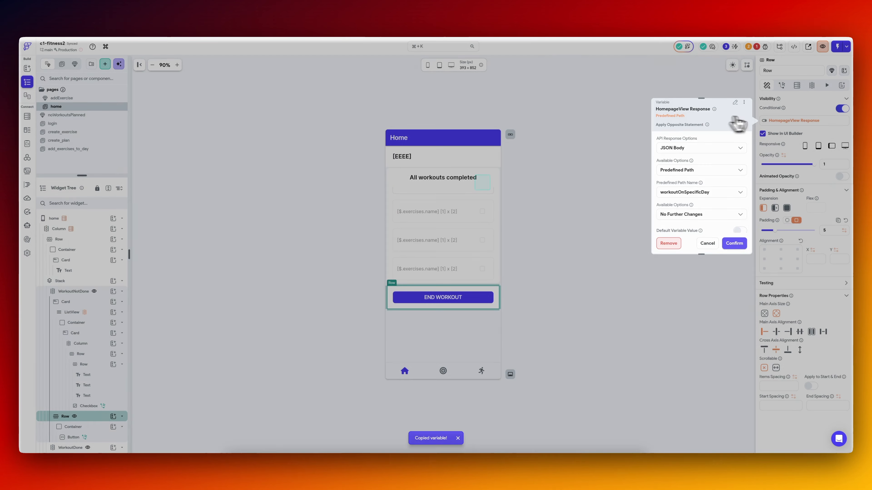
click(777, 120)
click(777, 119)
click(734, 126)
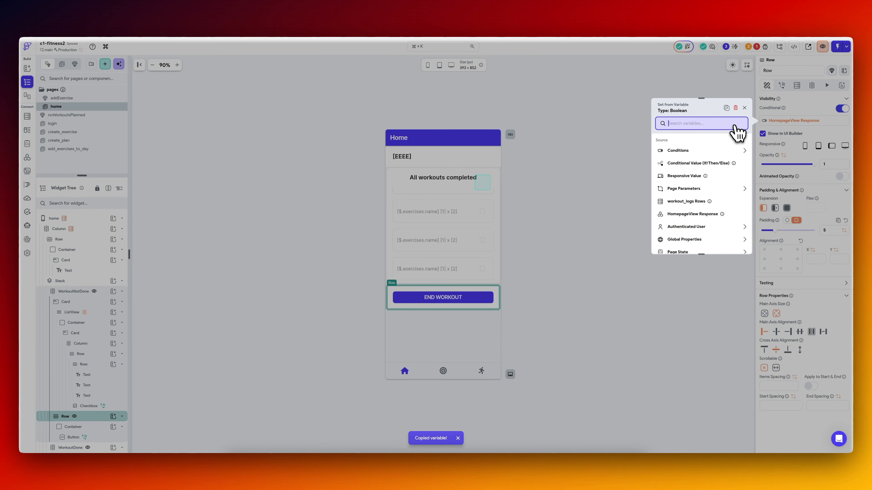
click(715, 151)
click(688, 172)
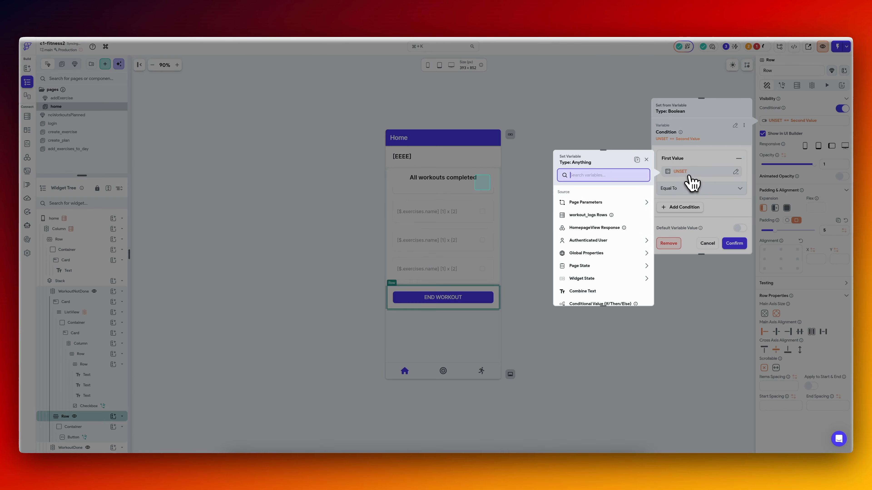
click(637, 160)
click(636, 294)
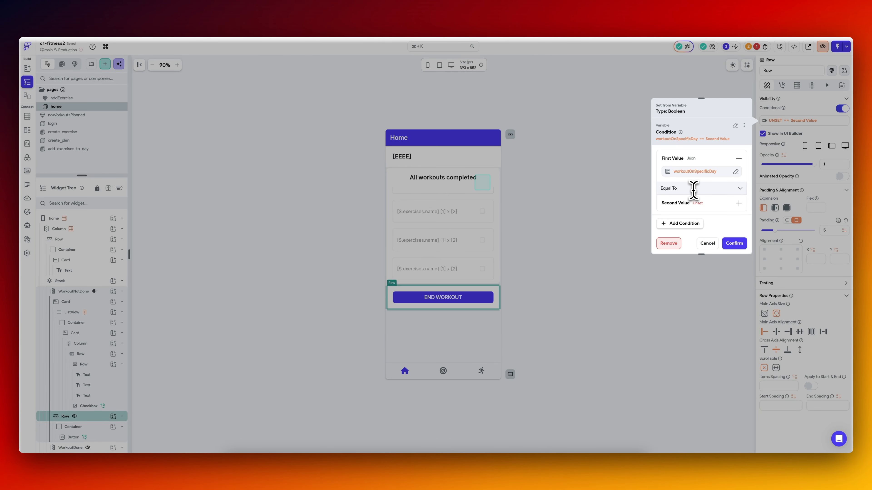
click(695, 189)
click(706, 136)
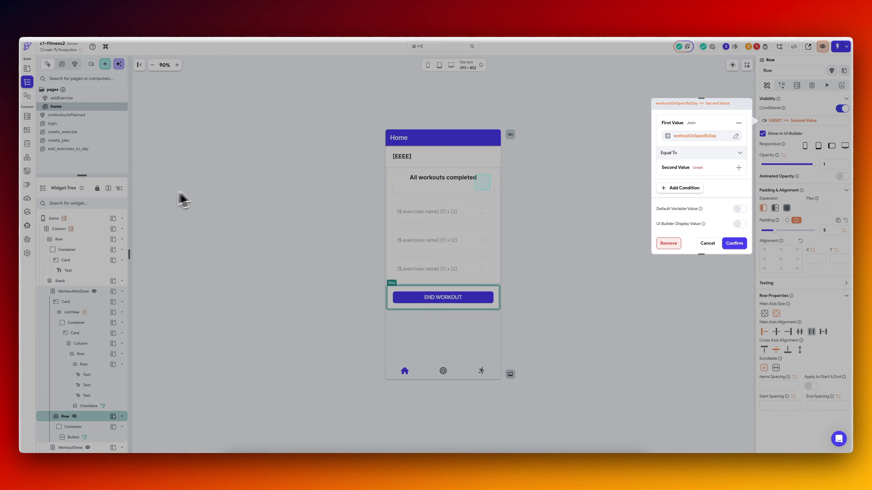
click(707, 243)
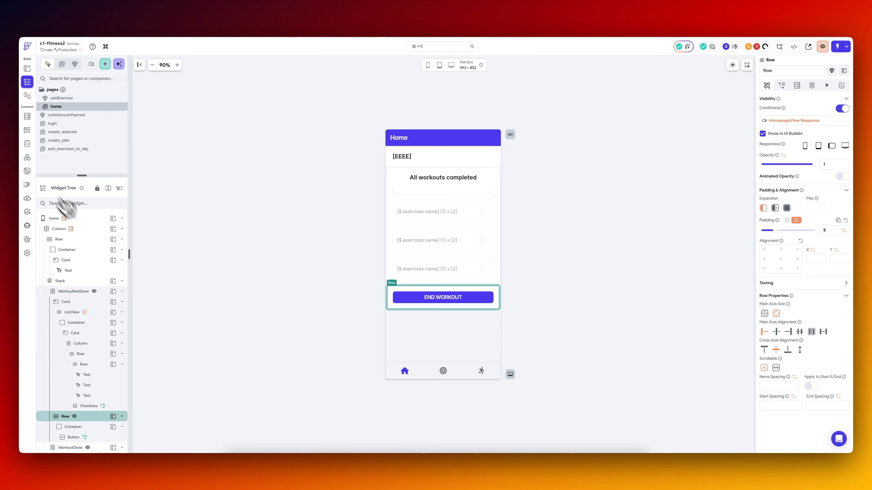
In the HomepageView API call, add the recommended workout_daysCollection.edges JSON path and name it workoutOnSpecificDay.
click(27, 158)
click(610, 350)
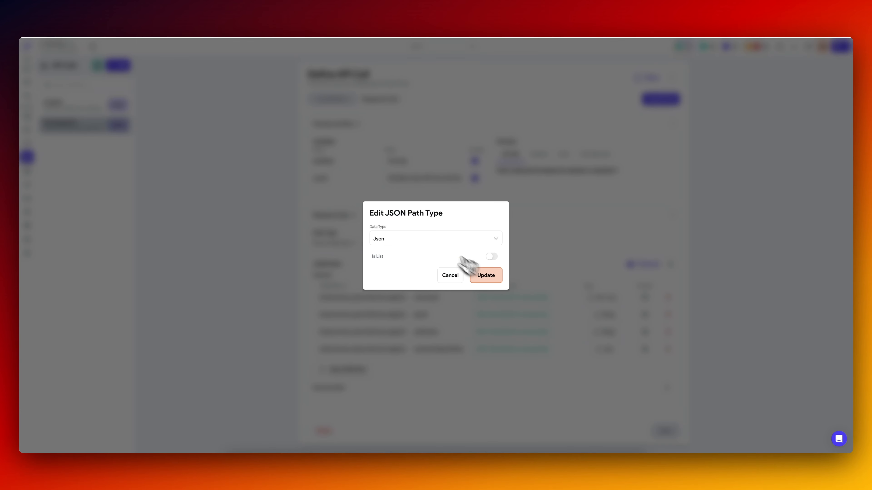
click(436, 246)
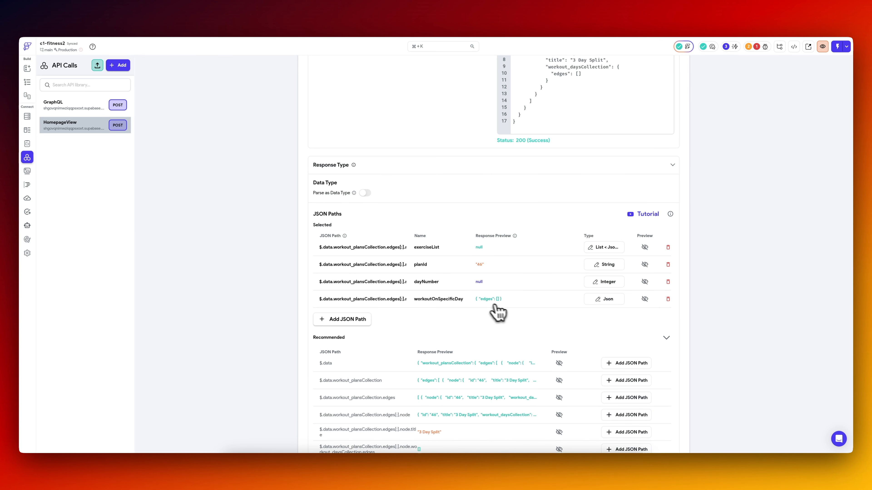
scroll(480, 313, up, 2)
scroll(484, 240, up, 2)
scroll(453, 256, down, 6)
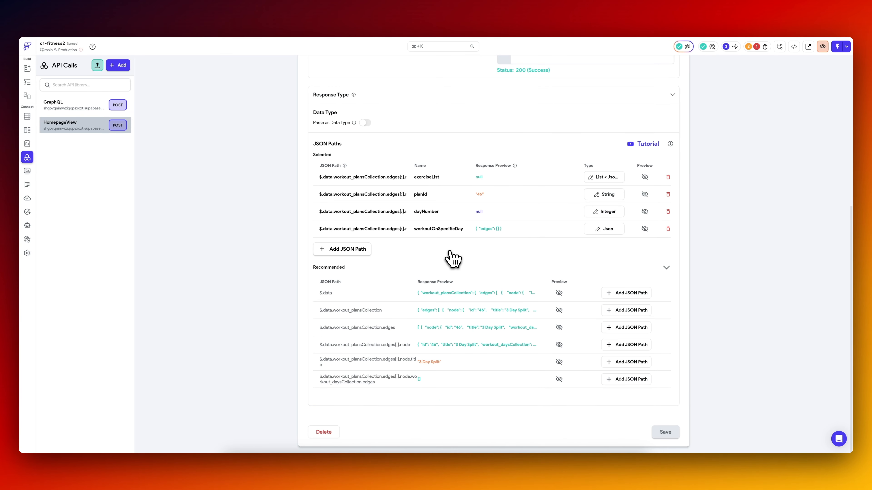
click(626, 380)
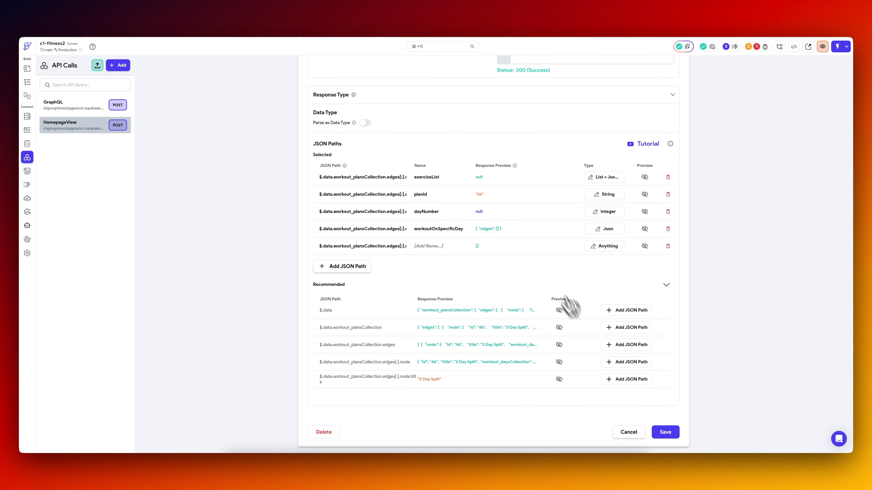
click(434, 245)
key(super+v)
Remove the older workoutOnSpecificDay JSON path that ends at workout_daysCollection and save the HomepageView API call.
click(668, 229)
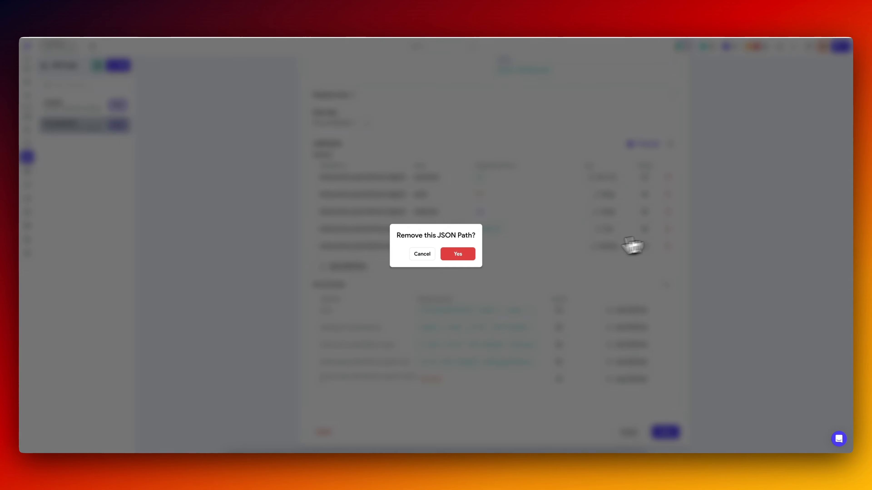
click(458, 253)
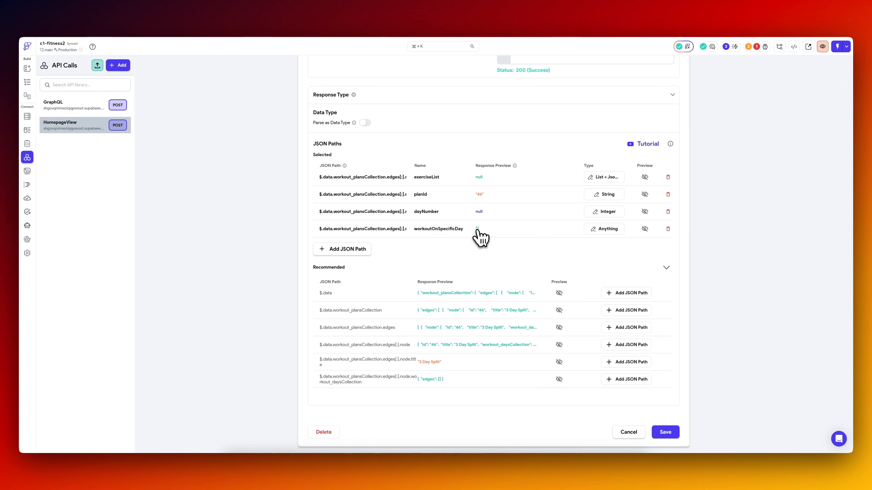
click(604, 229)
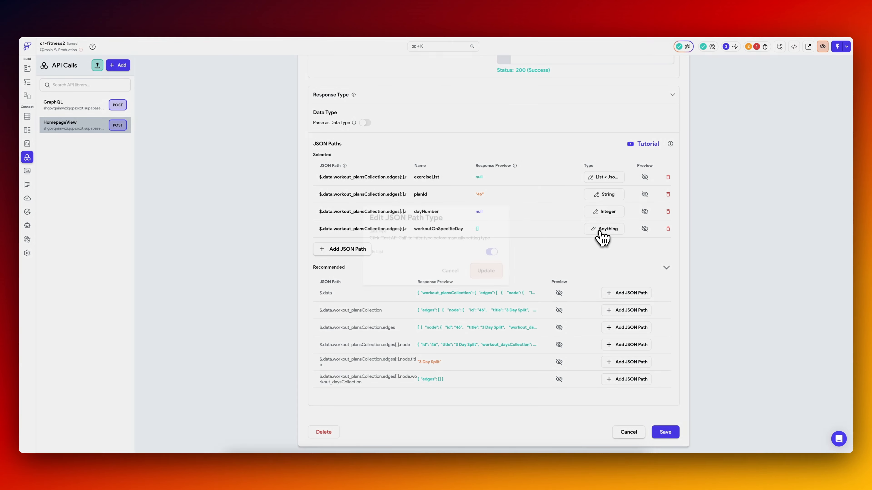
click(497, 272)
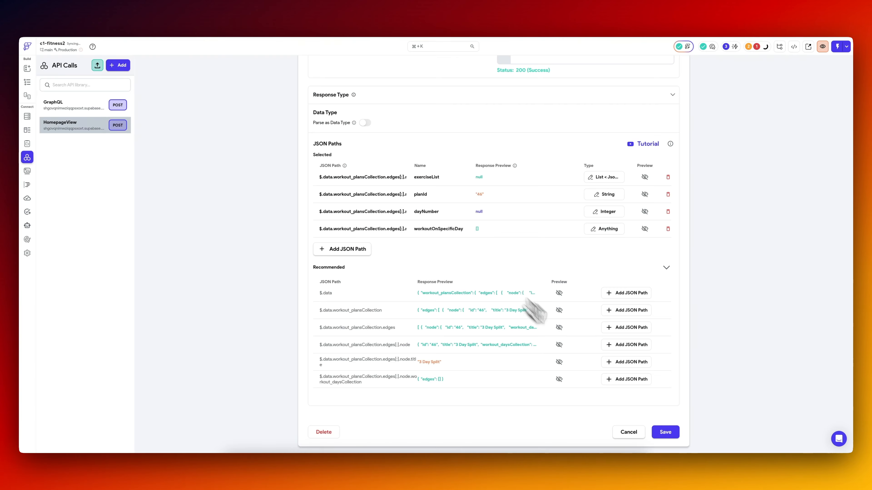
click(606, 212)
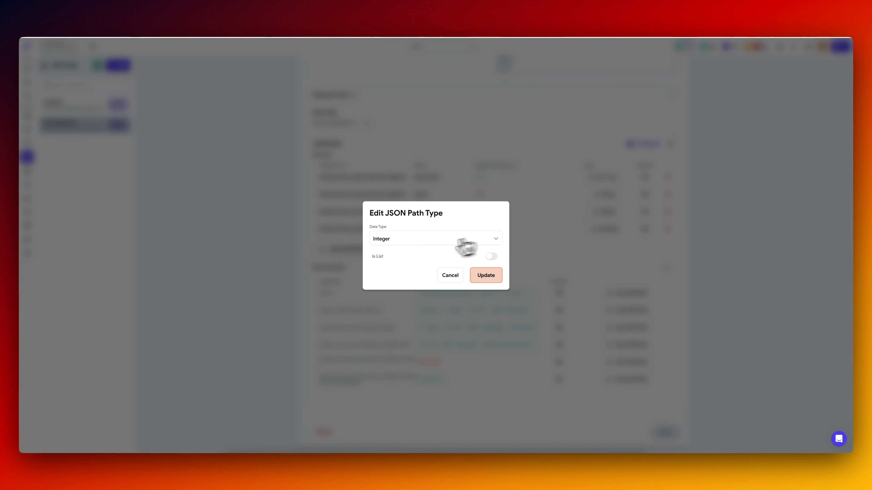
click(481, 273)
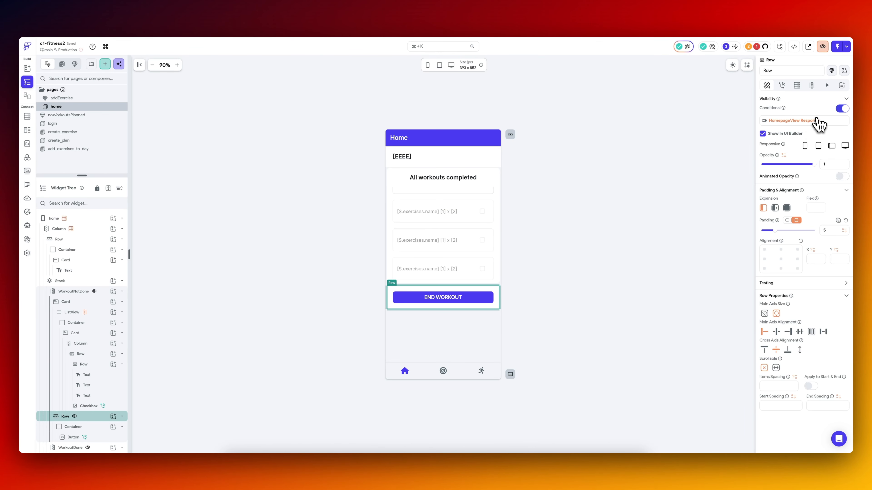
Point the END WORKOUT row's visibility variable at workoutOnSpecificDay with the Number of Items option and copy that variable.
click(817, 120)
click(703, 215)
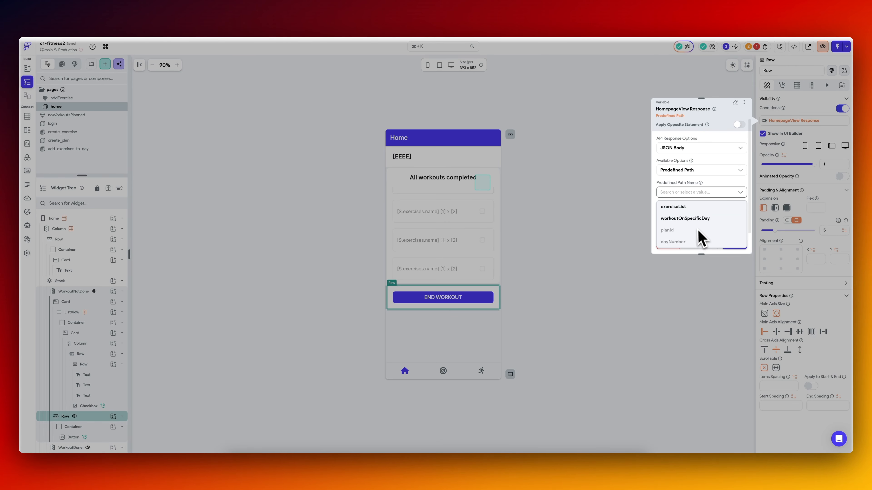
click(697, 222)
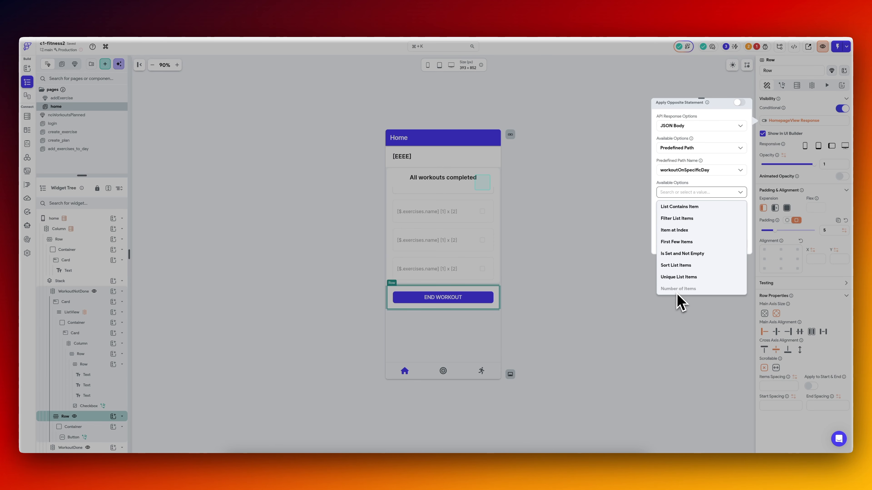
click(711, 182)
scroll(712, 182, up, 3)
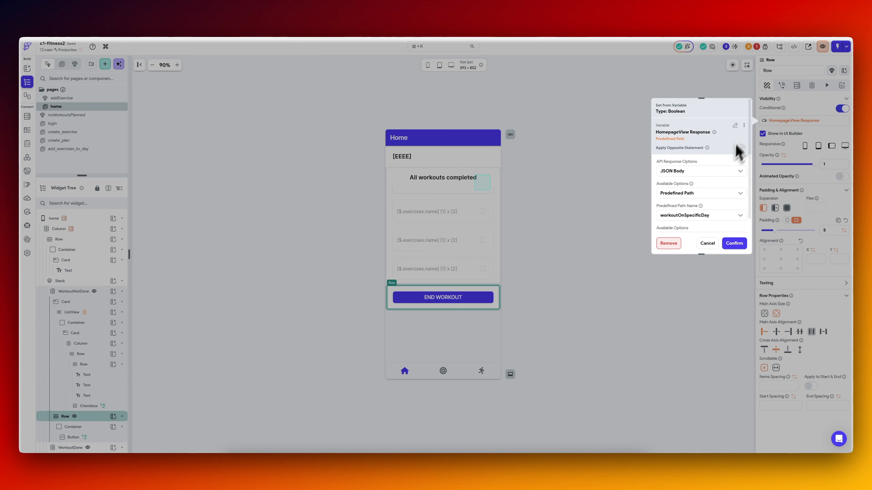
click(736, 127)
click(790, 121)
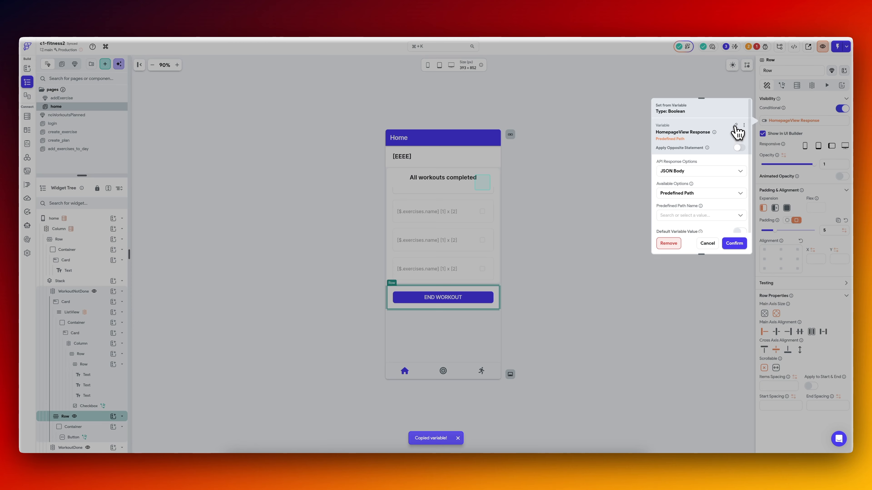
Make the row's visibility a condition in which the copied workoutOnSpecificDay item count is Greater Than 0.
click(735, 127)
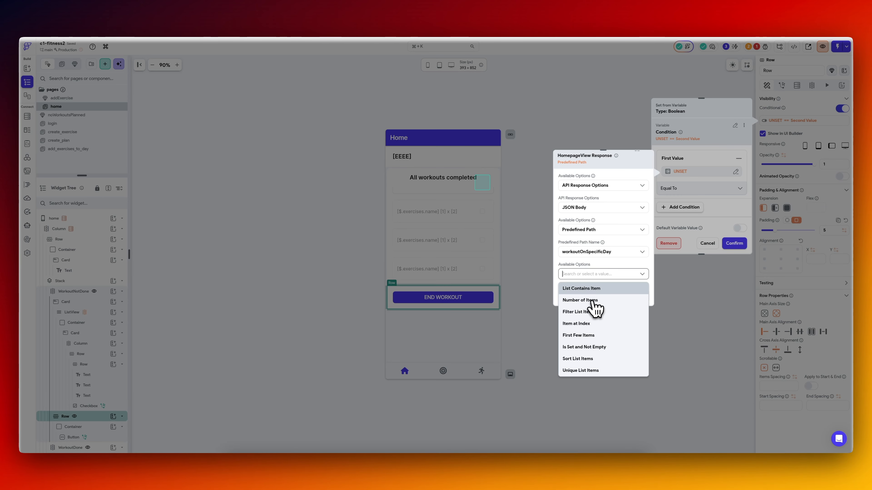
click(592, 300)
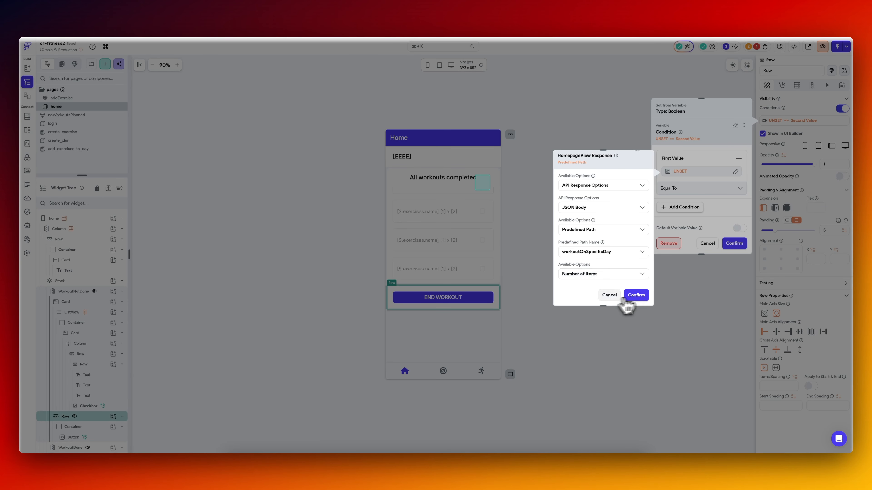
click(627, 298)
click(694, 187)
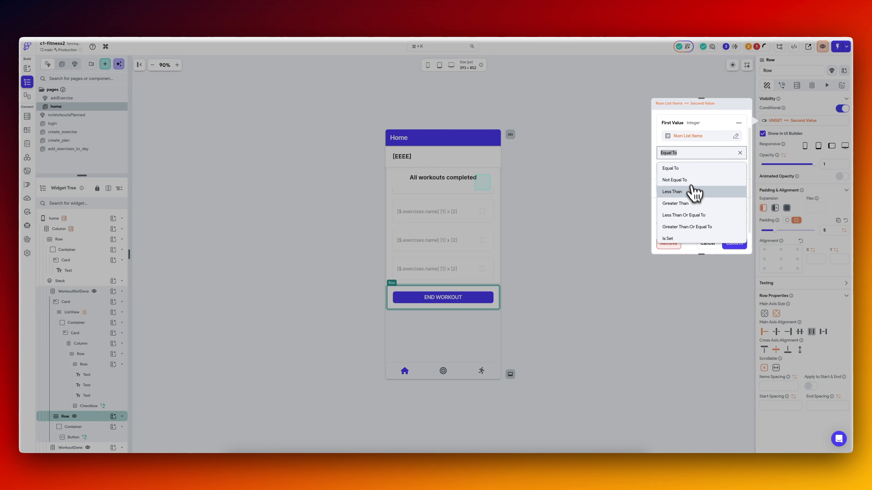
click(691, 168)
click(691, 153)
click(700, 204)
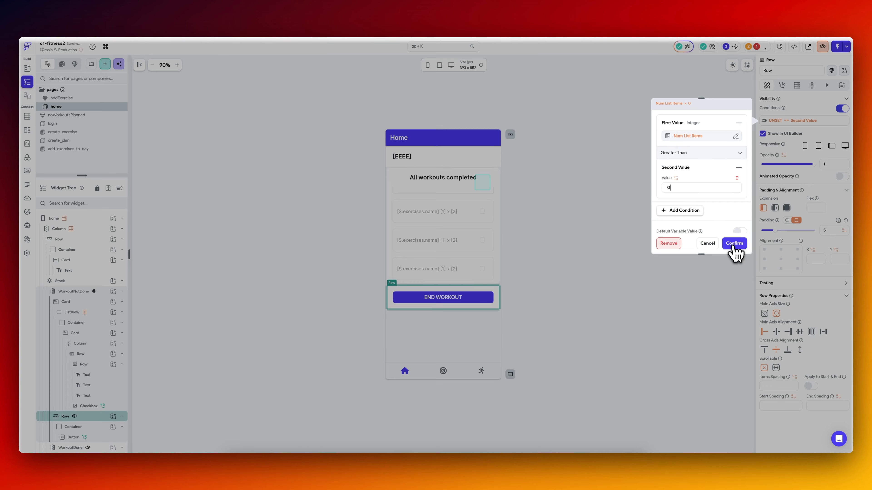
click(733, 244)
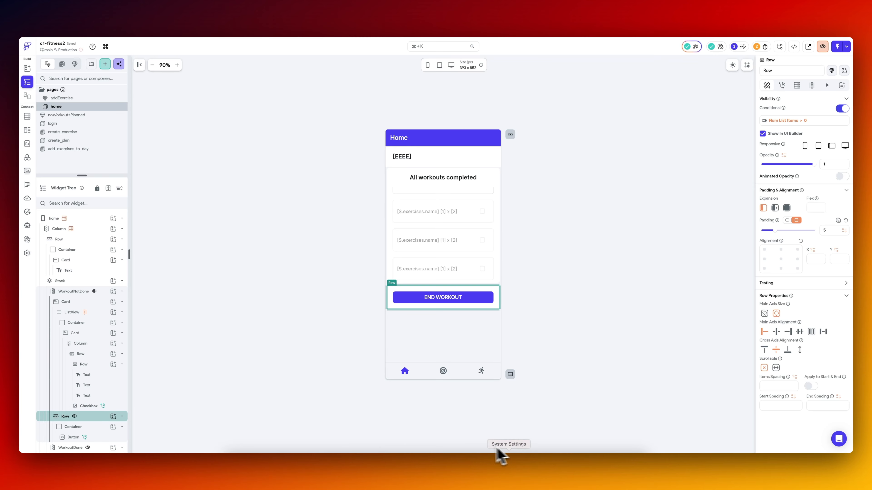
Switch to VS Code and pull the latest FlutterFlow code to check the home page in the iPhone simulator.
click(558, 465)
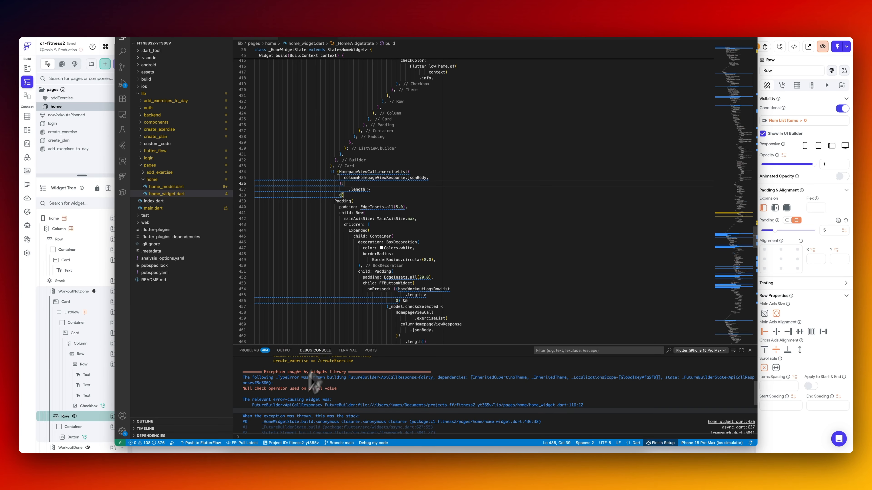
click(247, 443)
click(436, 248)
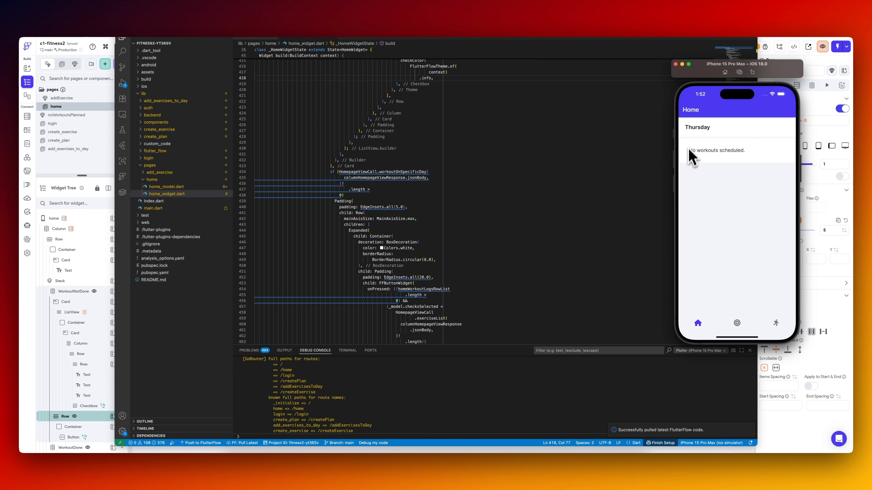
Back in FlutterFlow, set the padding of the "No workouts scheduled." text in the noWorkoutsPlanned component to 20.
click(768, 24)
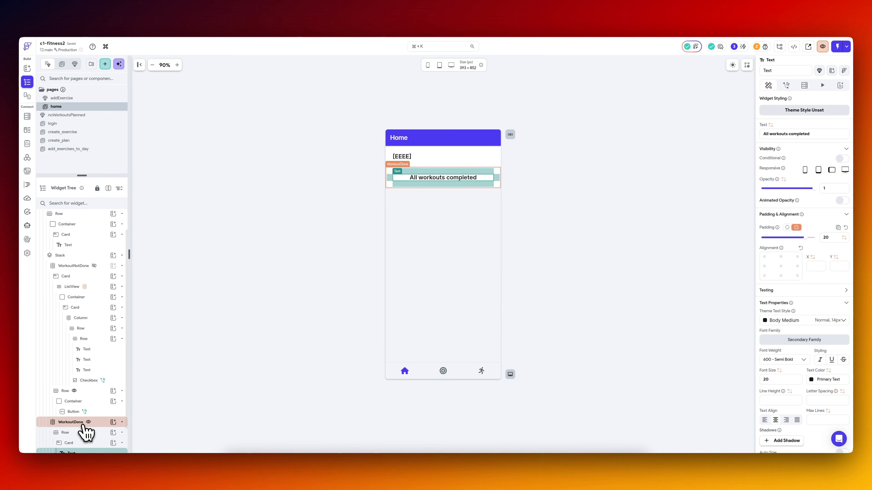
scroll(88, 318, up, 2)
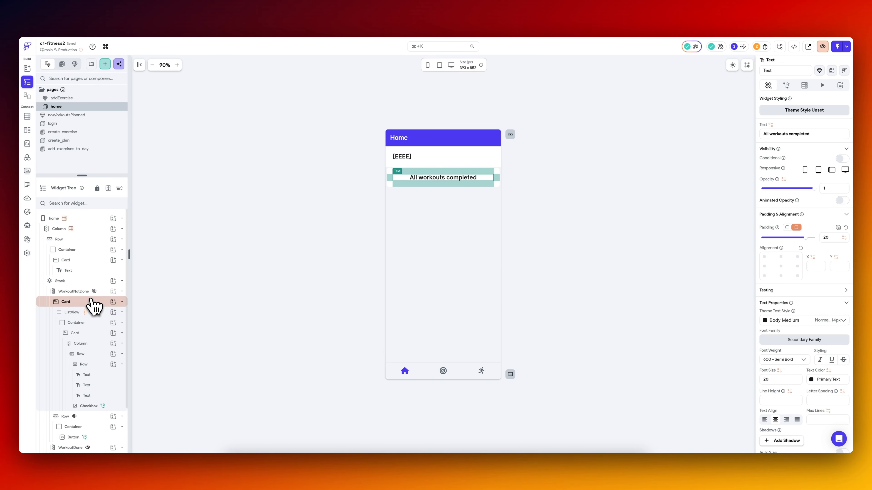
click(80, 291)
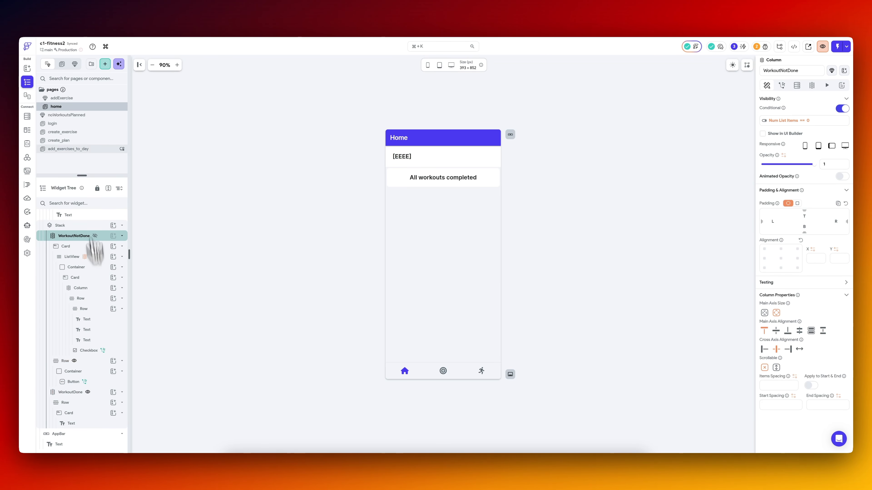
click(76, 99)
click(75, 106)
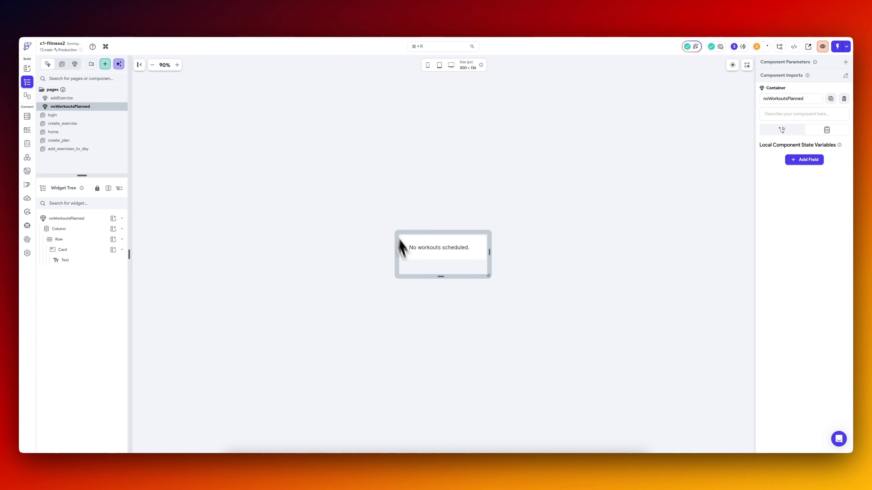
click(417, 250)
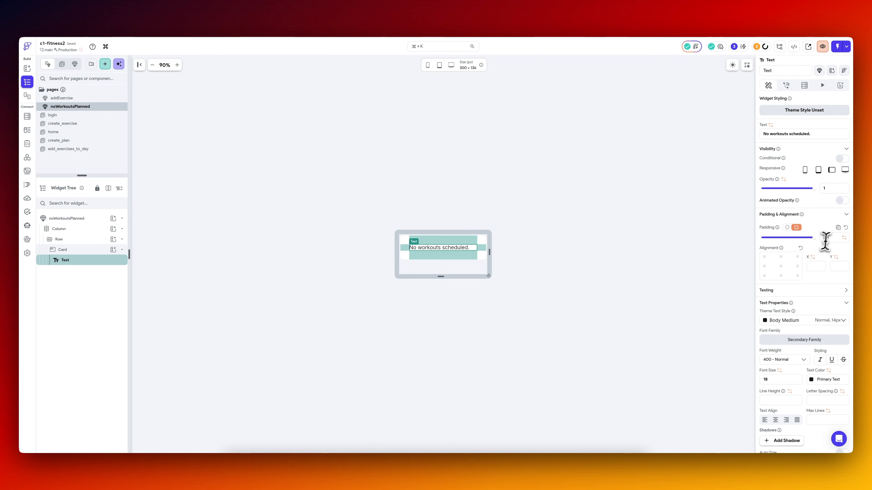
drag(830, 237, 805, 244)
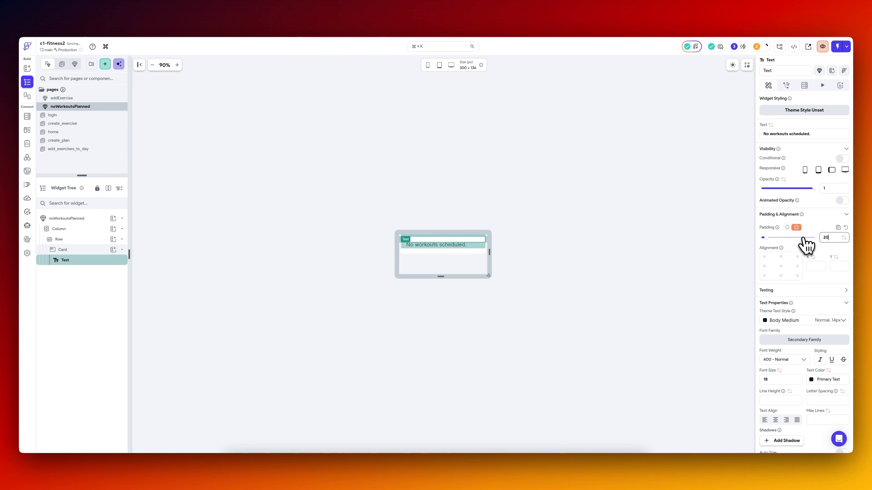
click(639, 287)
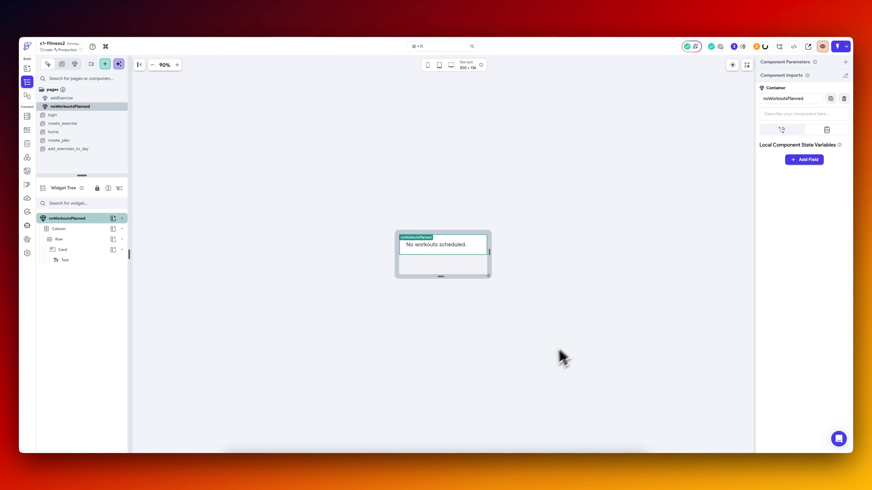
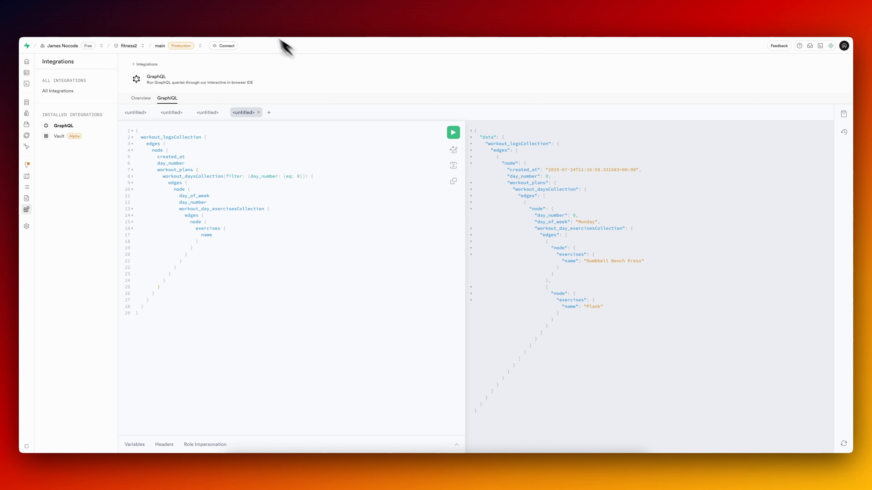
Check the workout_logs table in Supabase's table editor, then return to the GraphQL query.
click(252, 17)
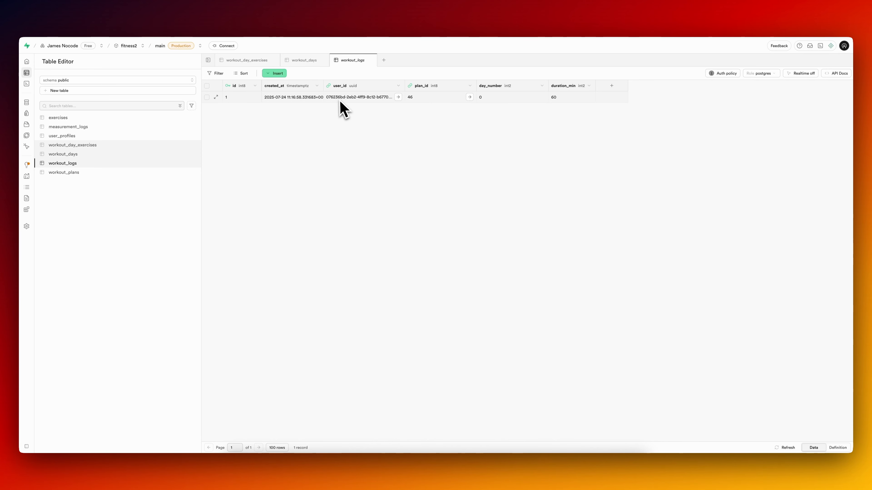
click(104, 19)
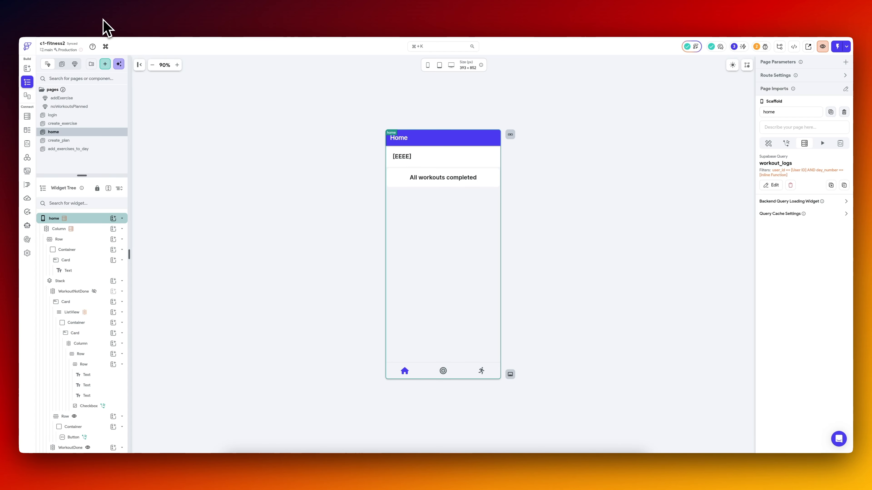
click(153, 19)
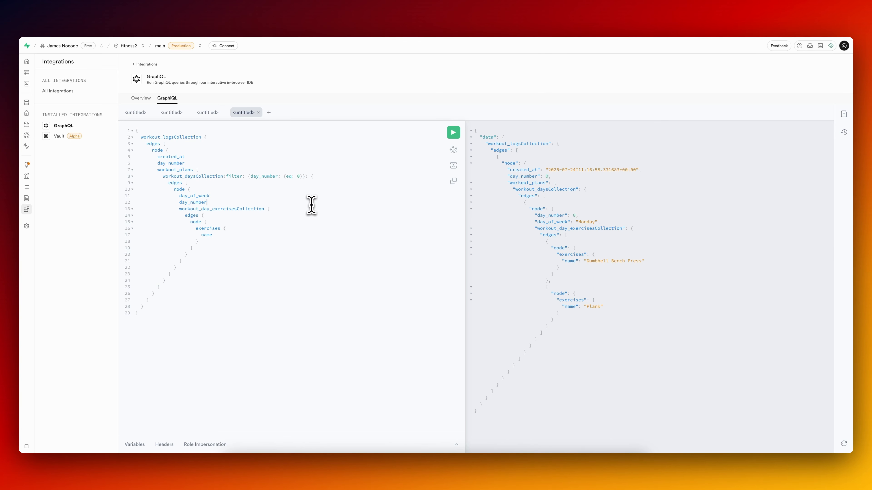
Copy the whole workout_logsCollection query from GraphiQL and switch to FlutterFlow's API calls.
key(super+a)
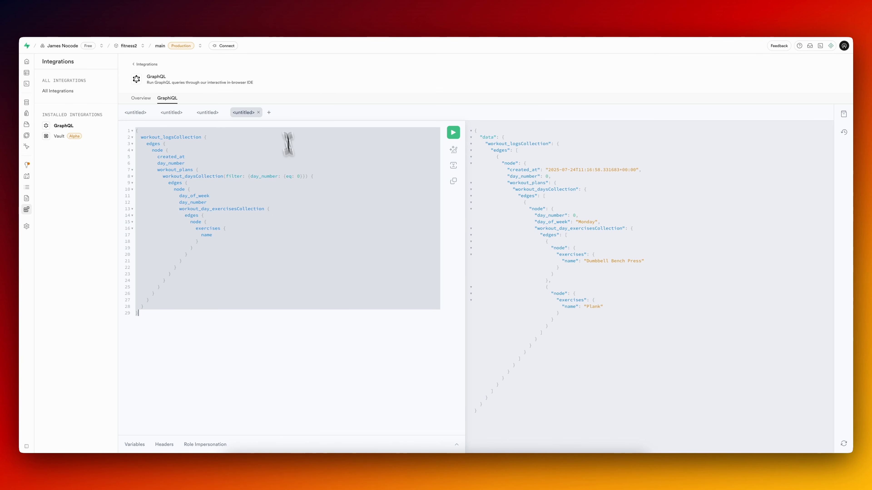
click(255, 24)
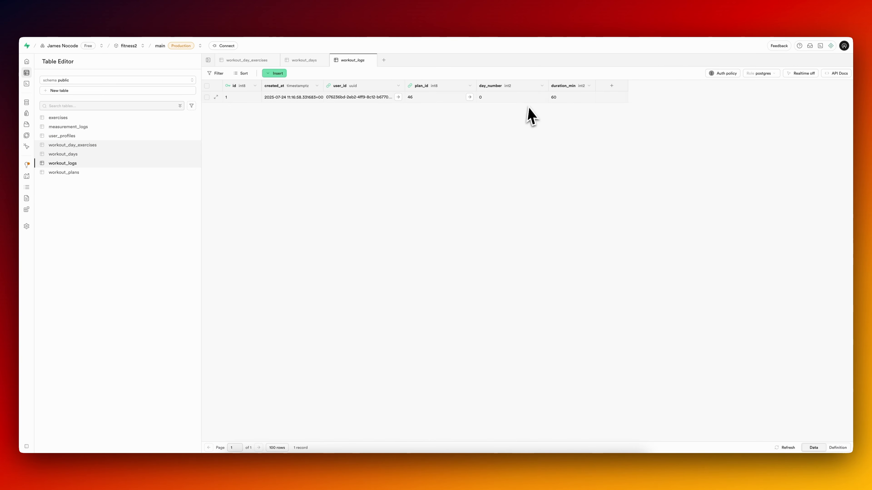
click(187, 25)
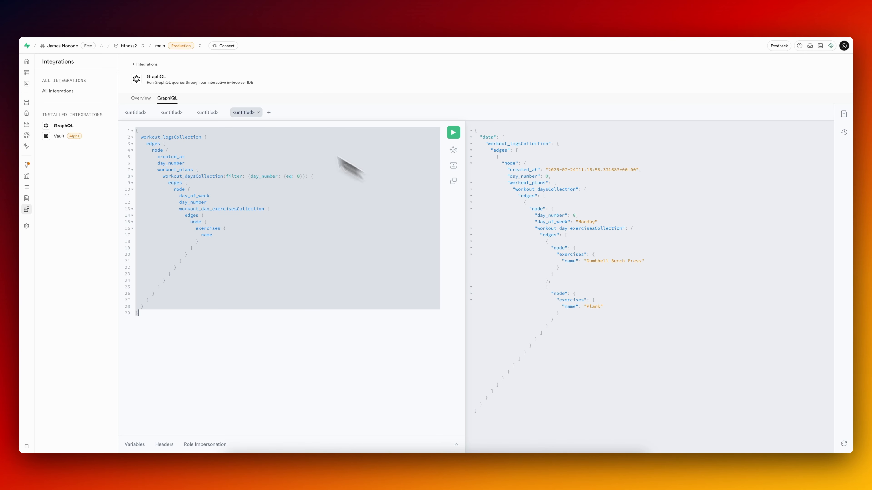
click(235, 17)
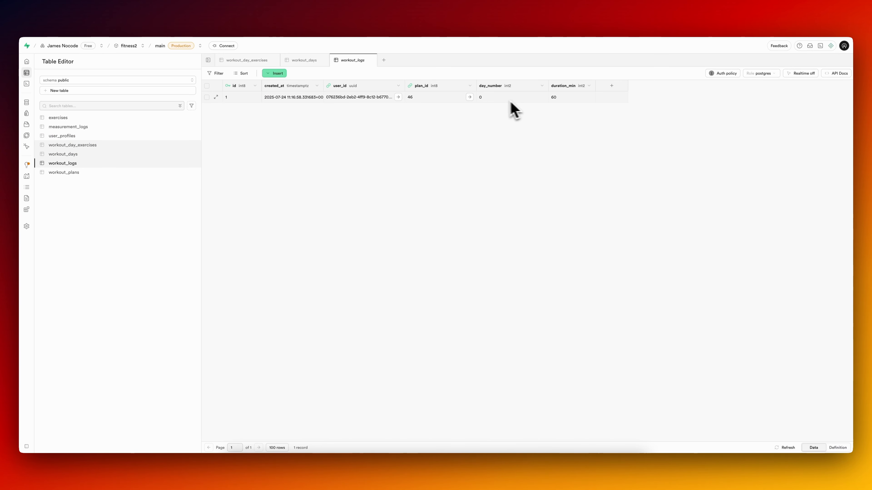
click(177, 20)
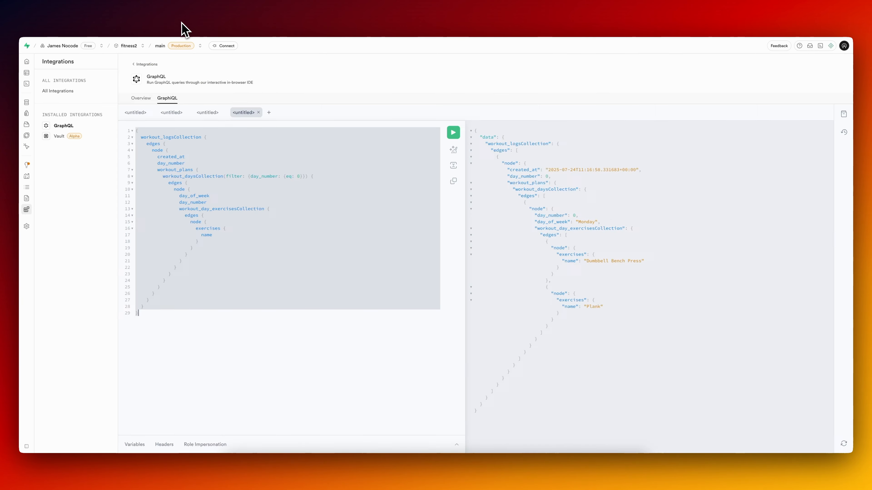
click(90, 20)
click(27, 157)
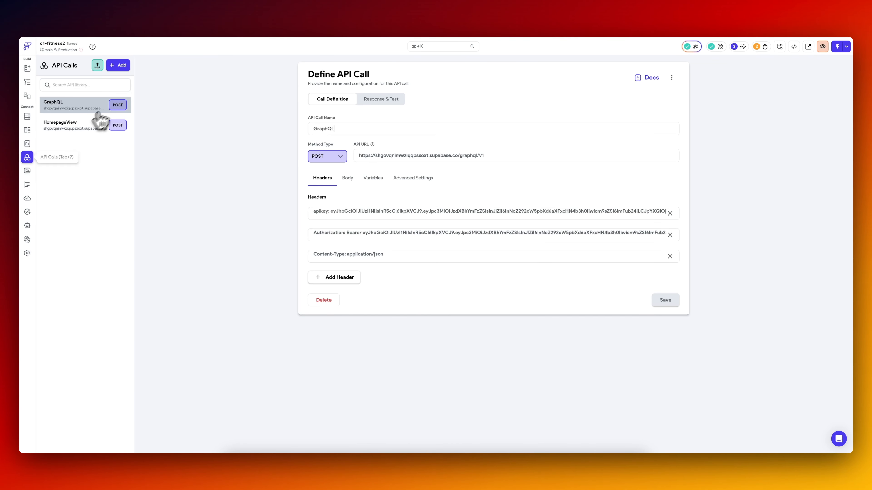
click(120, 67)
click(370, 129)
text(GetLogHistory)
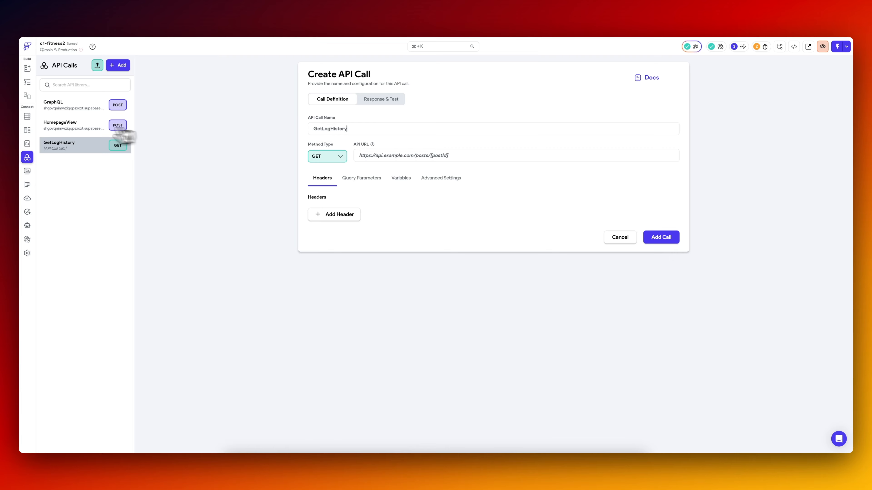
Duplicate the HomepageView API call and rename the copy GetLogHistory.
click(74, 127)
click(458, 254)
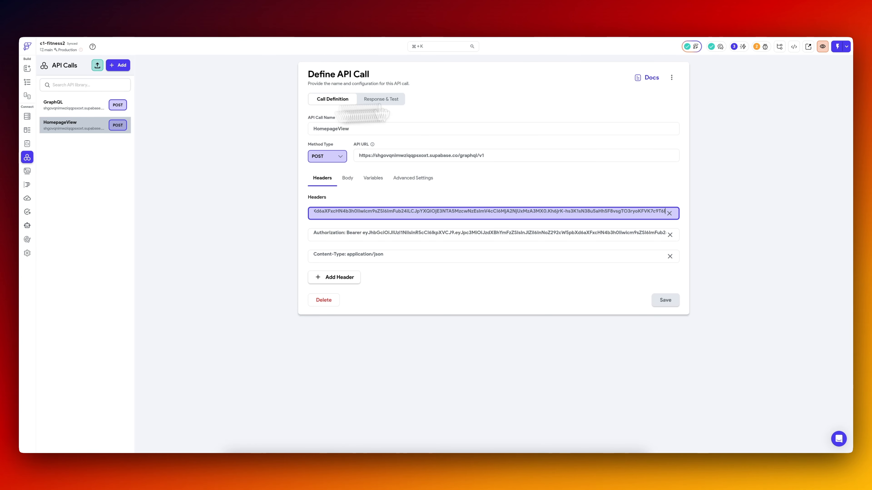
click(671, 77)
click(644, 90)
click(457, 254)
triple_click(375, 128)
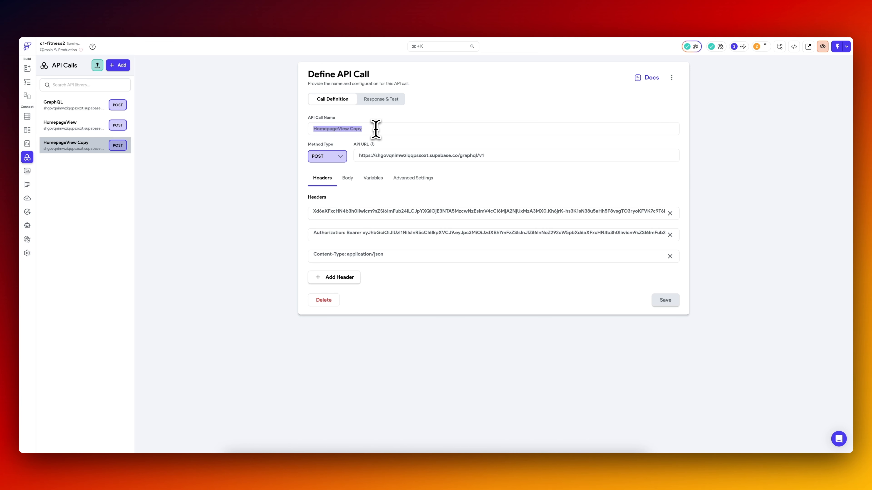
text(GetLogHistory)
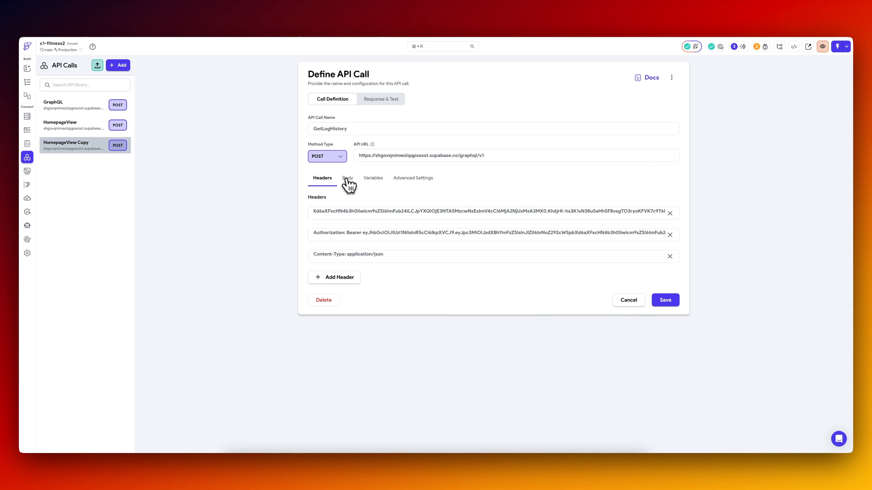
Try to save GetLogHistory with the raw workout_logsCollection query as its JSON body.
click(348, 178)
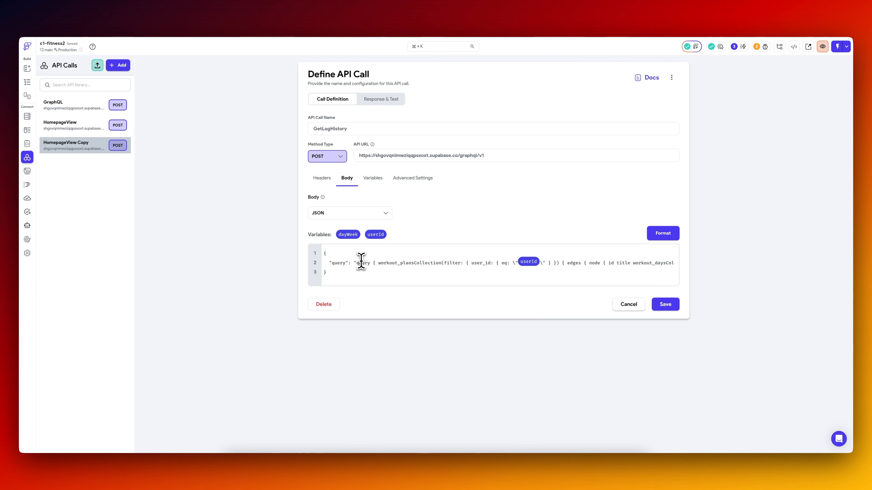
key(super+a)
text({   workout_logsCollection {     edges {       node {         created_at         day_number         workout_plans {           workout_daysCollection(filter: {day_number: {eq: 0}}) {             edges {               node {                 day_of_week                 day_number                 workout_day_exercisesCollection {                   edges {                     node {                       exercises {                         name                       }                     }                   }                 }               }             }           }         }       }     }   } })
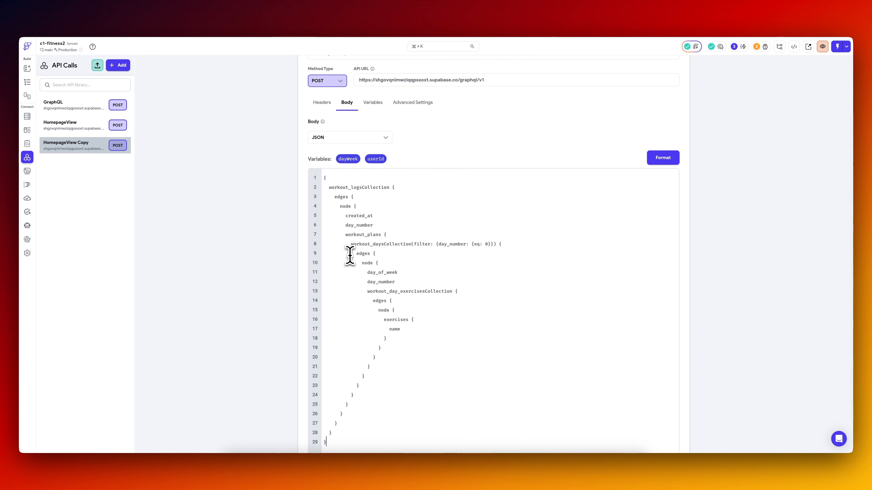
scroll(441, 218, down, 3)
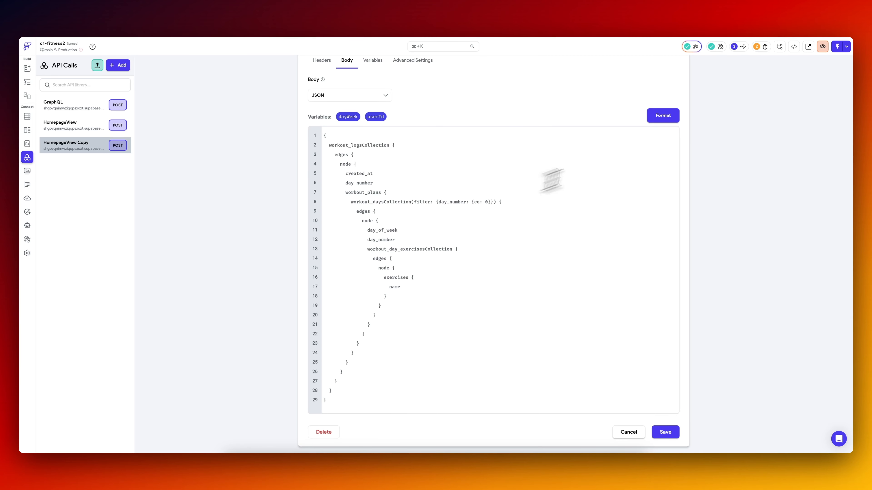
click(668, 433)
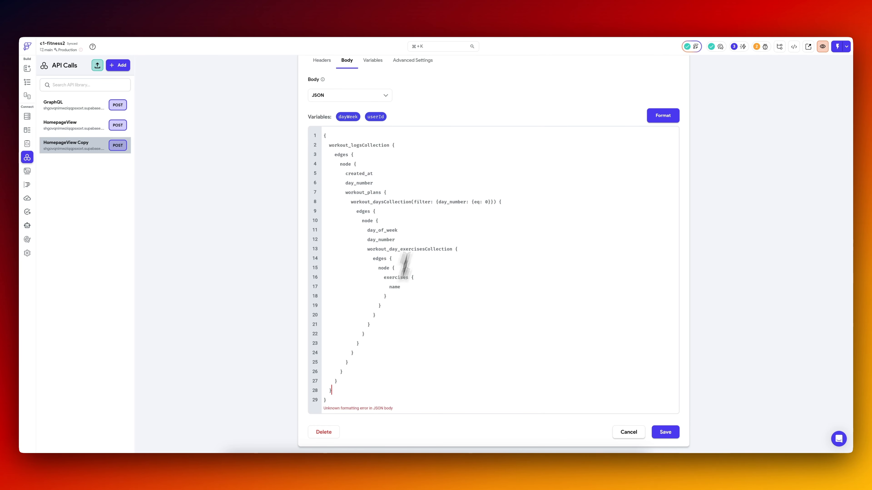
Replace the GetLogHistory body with the workout_logsCollection query wrapped in a JSON "query" string, then save and format it.
click(458, 241)
key(super+a)
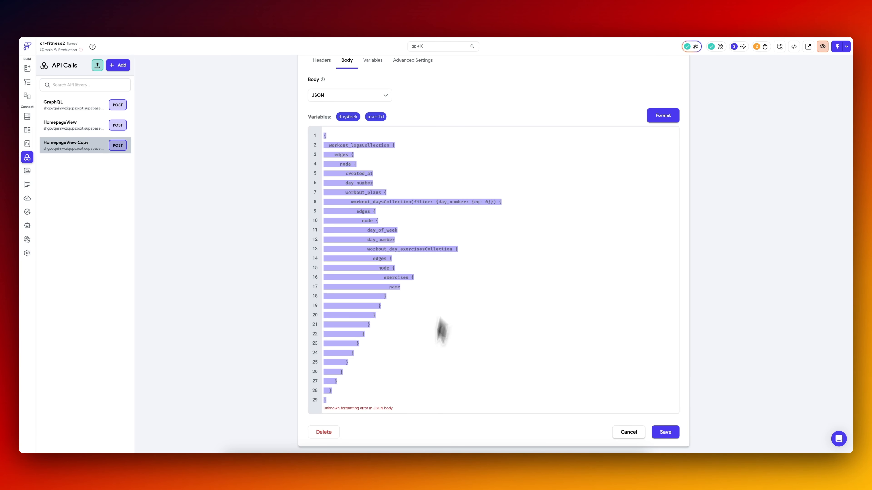
key(super+v)
click(667, 165)
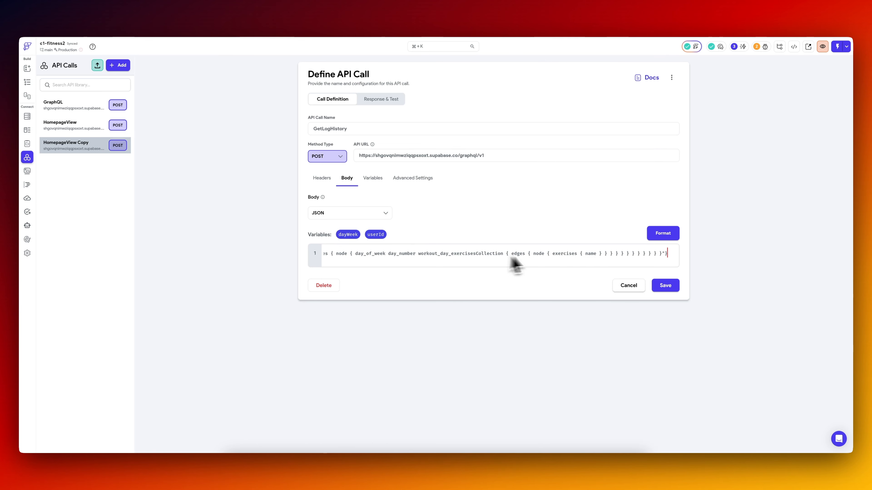
click(668, 287)
click(663, 237)
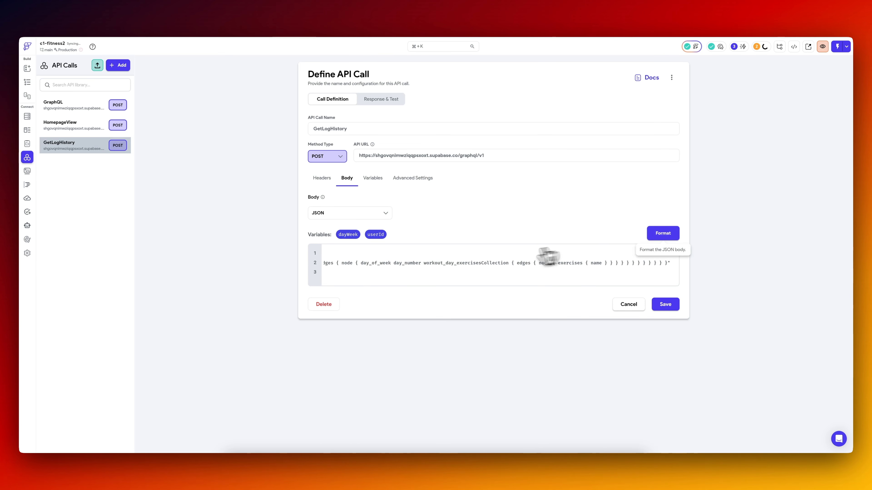
Delete the userId variable from GetLogHistory and set the dayWeek variable's type to Integer.
click(372, 179)
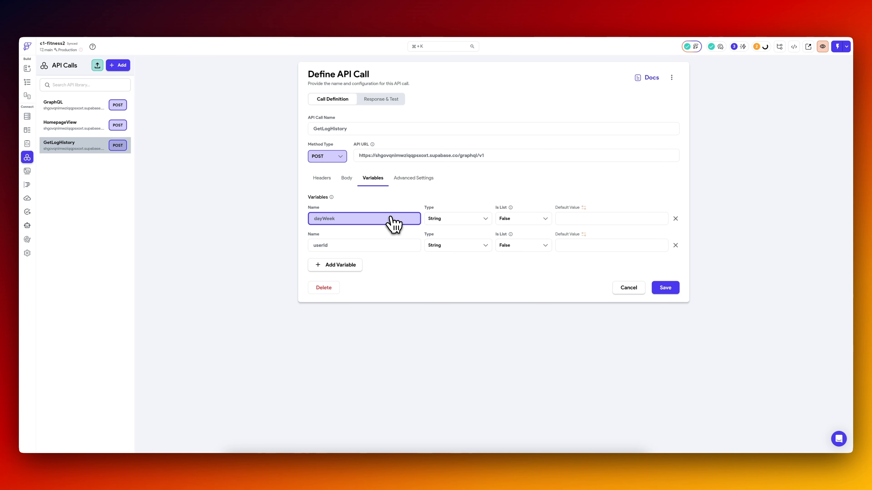
click(675, 245)
click(443, 219)
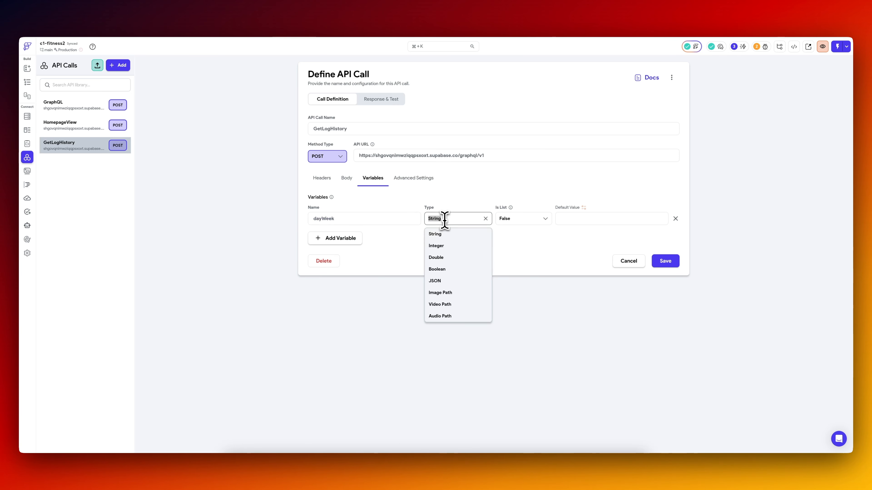
click(444, 247)
Try to insert the dayWeek variable into the day_number filter of the GetLogHistory body.
click(346, 179)
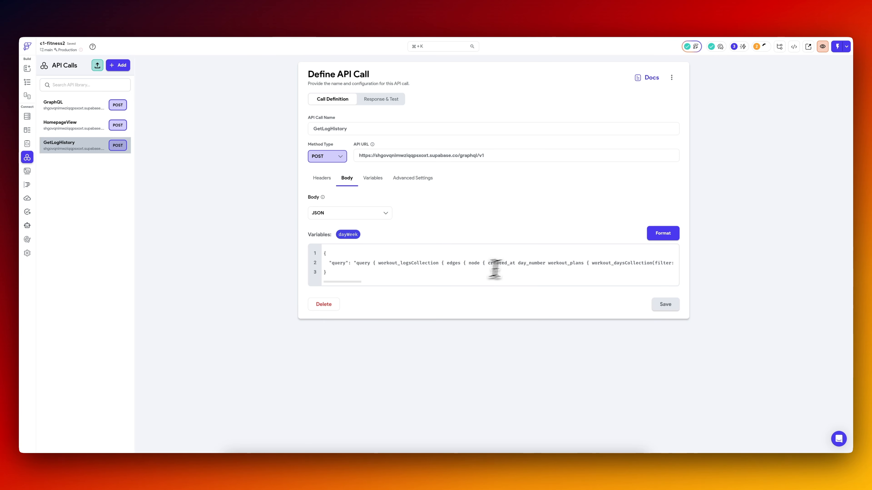
scroll(543, 263, right, 15)
scroll(543, 262, left, 10)
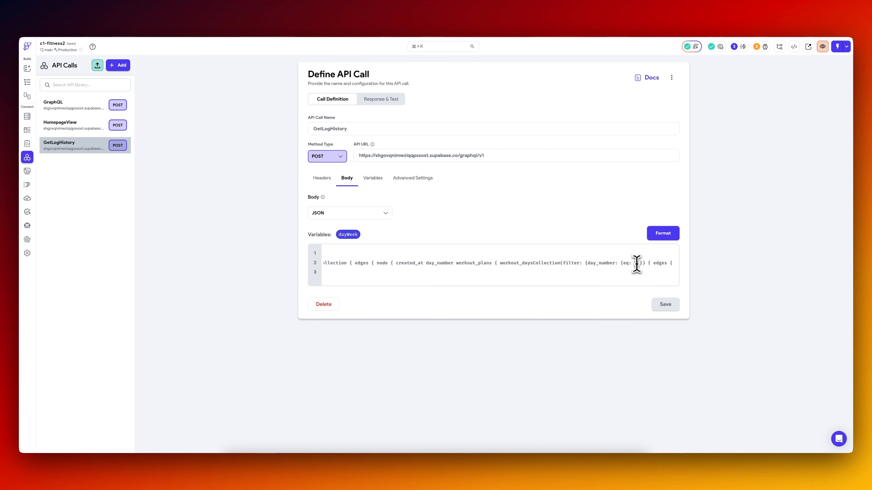
drag(348, 235, 653, 264)
scroll(611, 264, right, 8)
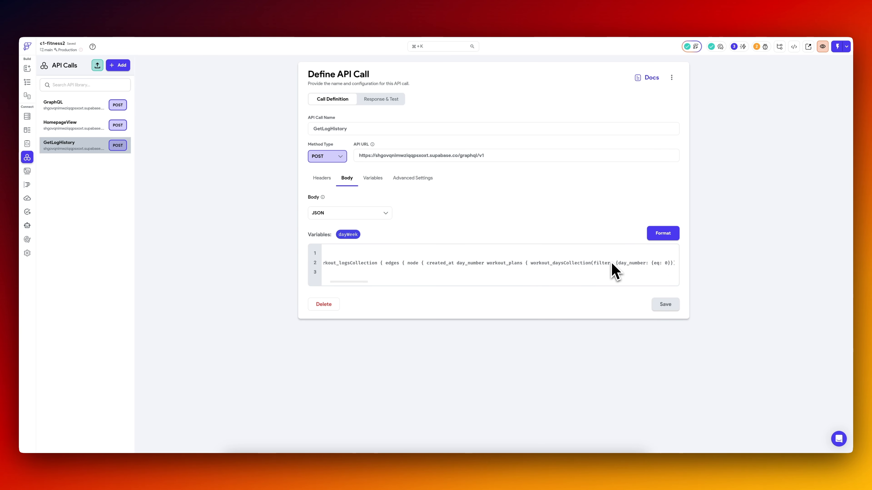
Rename the dayWeek variable of GetLogHistory to dayWeekNumber.
click(369, 182)
click(342, 220)
text(Number)
key(Return)
Replace the 0 in the body's day_number filter with the dayWeekNumber variable and save the call.
scroll(568, 276, right, 2)
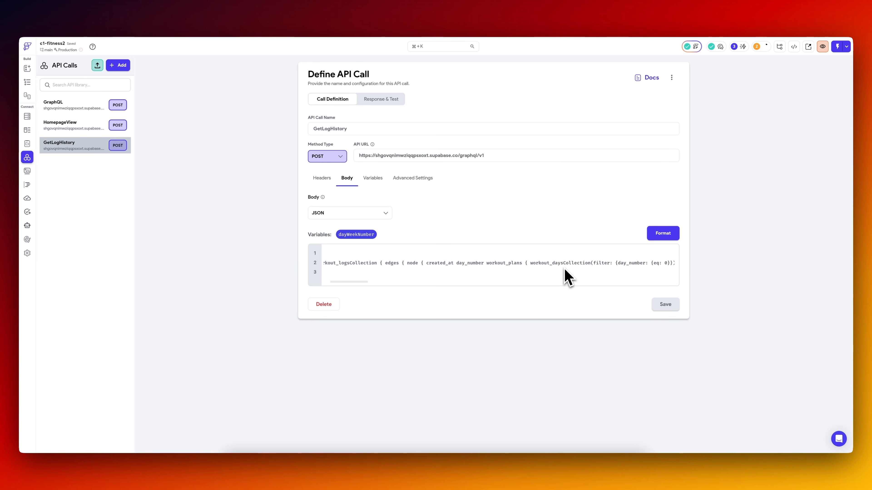
scroll(565, 269, right, 4)
click(494, 262)
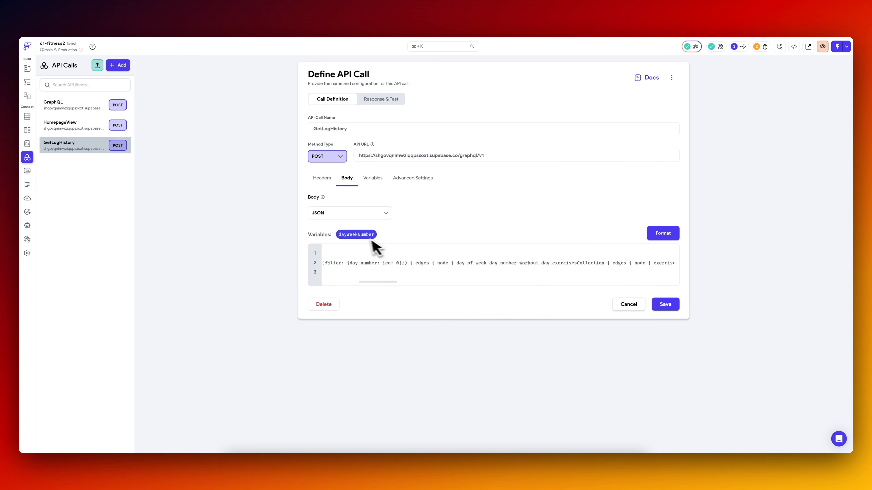
drag(372, 241, 403, 264)
click(666, 305)
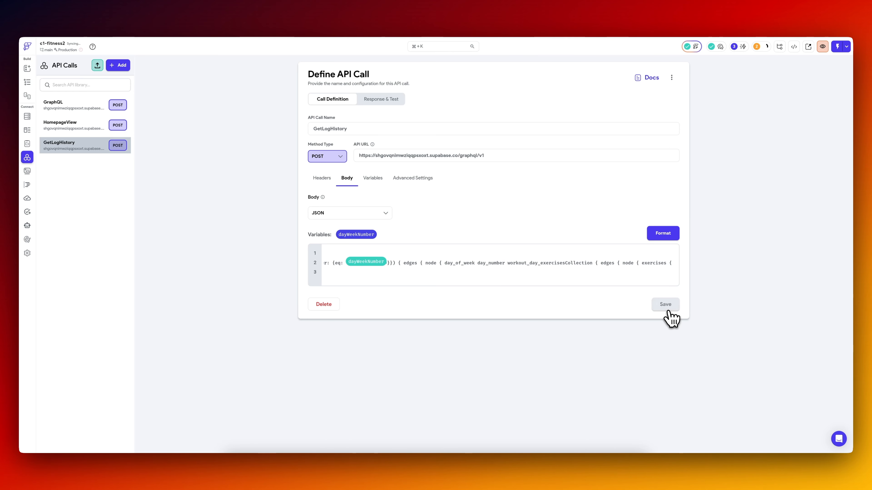
Set the dayWeekNumber test value to 0, save, and test the GetLogHistory call to review its response.
click(398, 100)
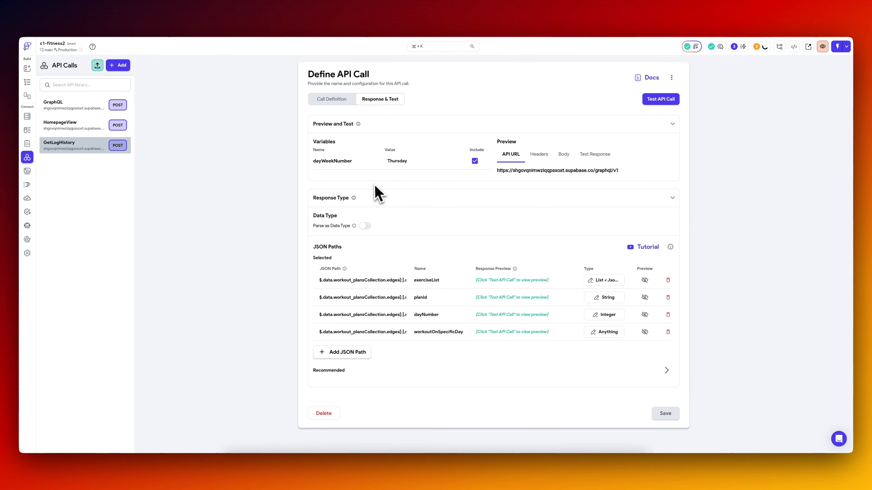
double_click(397, 161)
text(0)
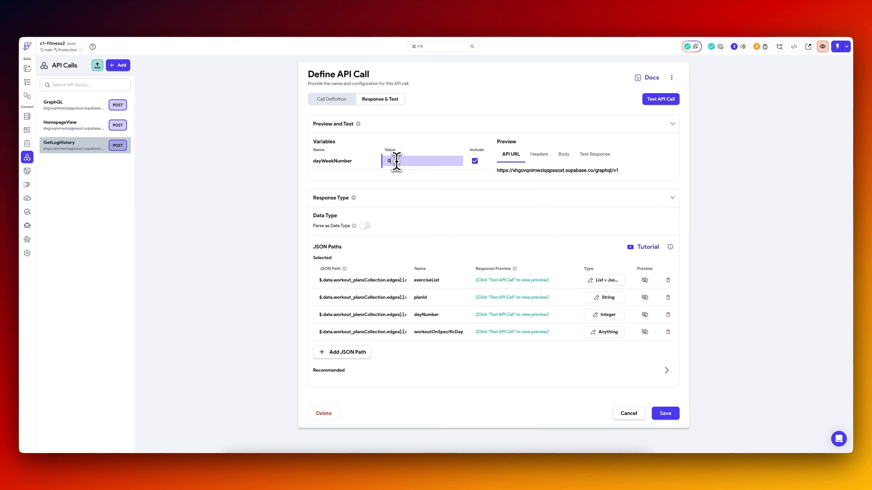
click(665, 413)
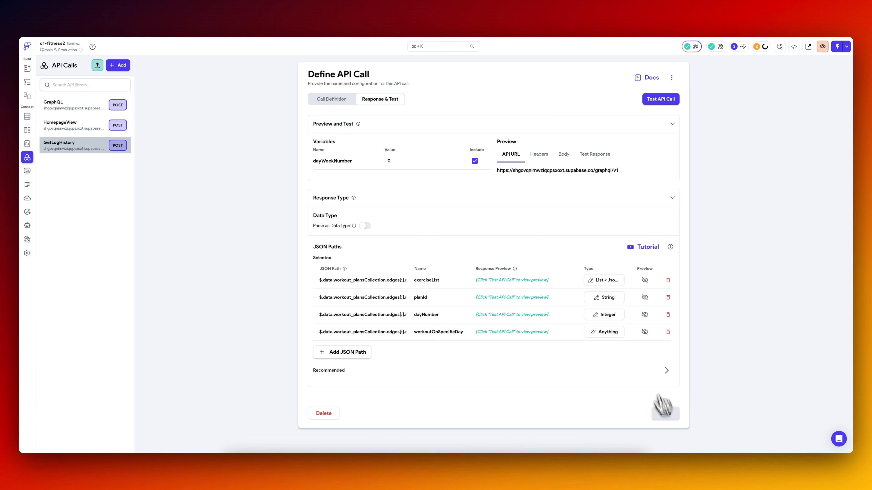
click(660, 99)
scroll(599, 297, down, 6)
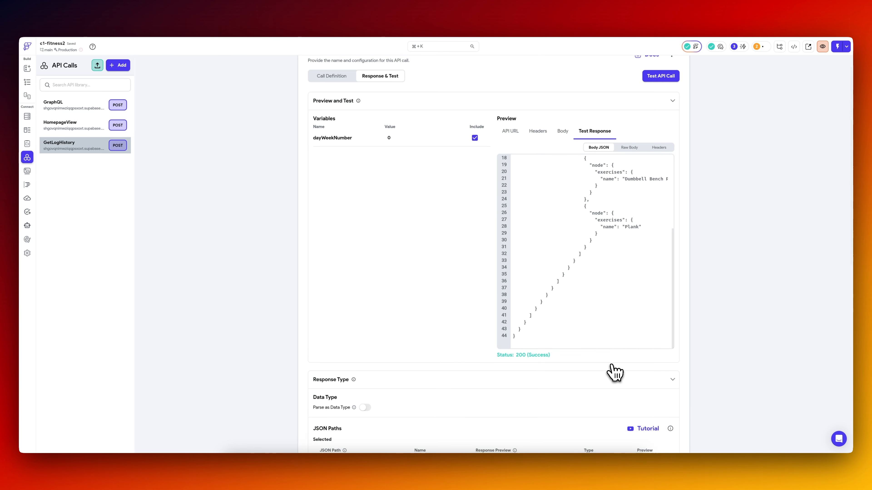
scroll(614, 372, up, 3)
scroll(609, 249, up, 4)
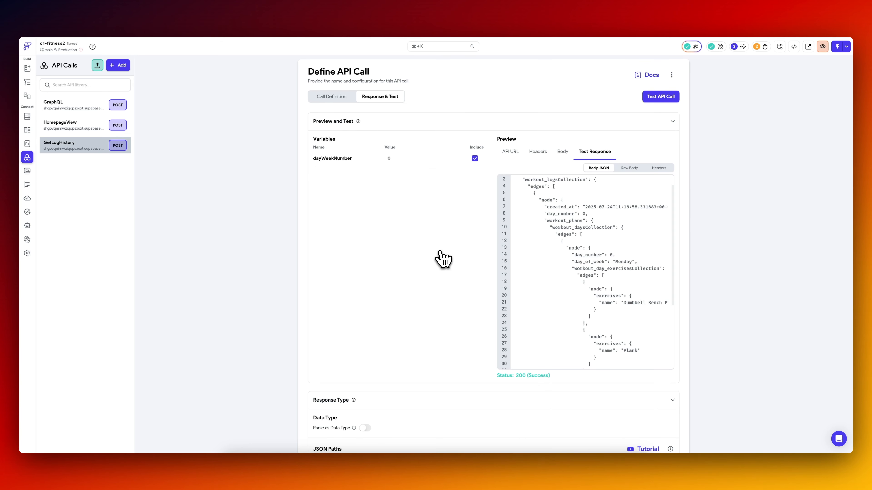
Delete the inherited exerciseList JSON path from the GetLogHistory call.
scroll(443, 257, down, 5)
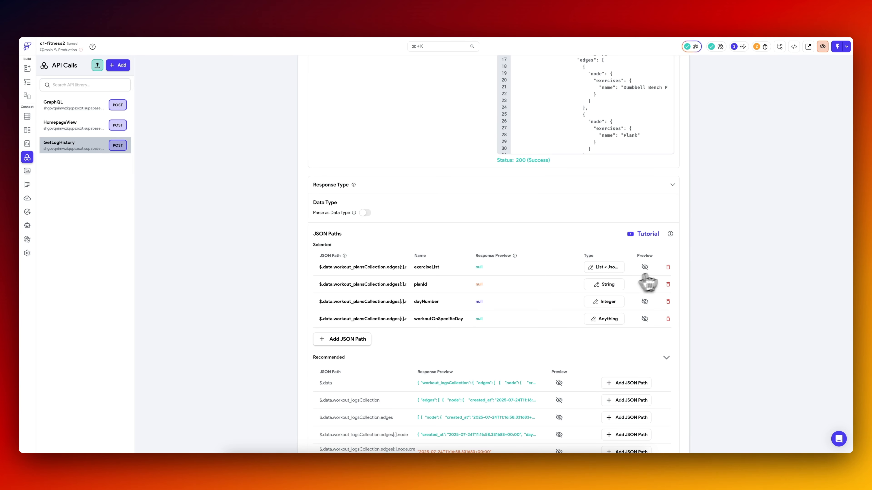
click(668, 267)
click(591, 267)
scroll(514, 281, up, 5)
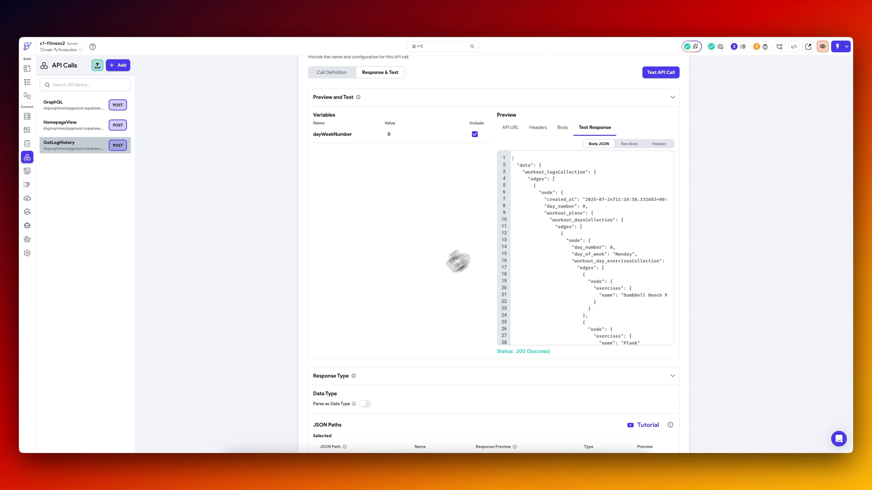
scroll(429, 274, down, 1)
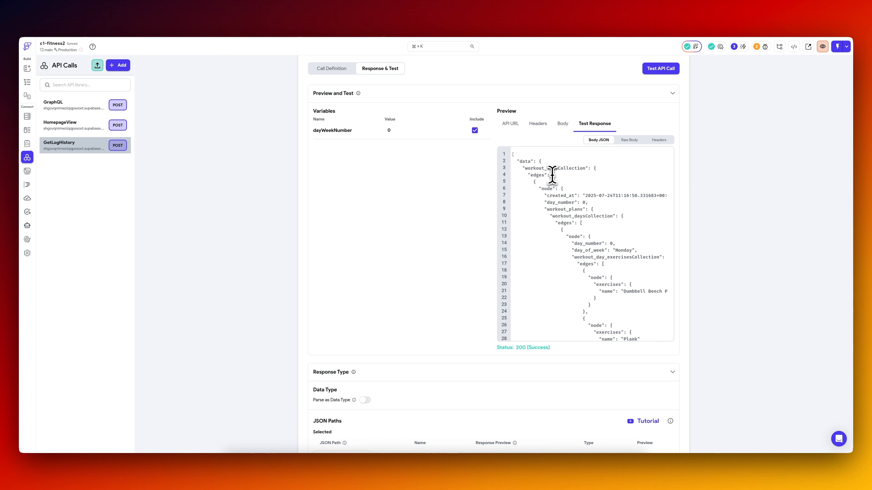
scroll(412, 269, down, 5)
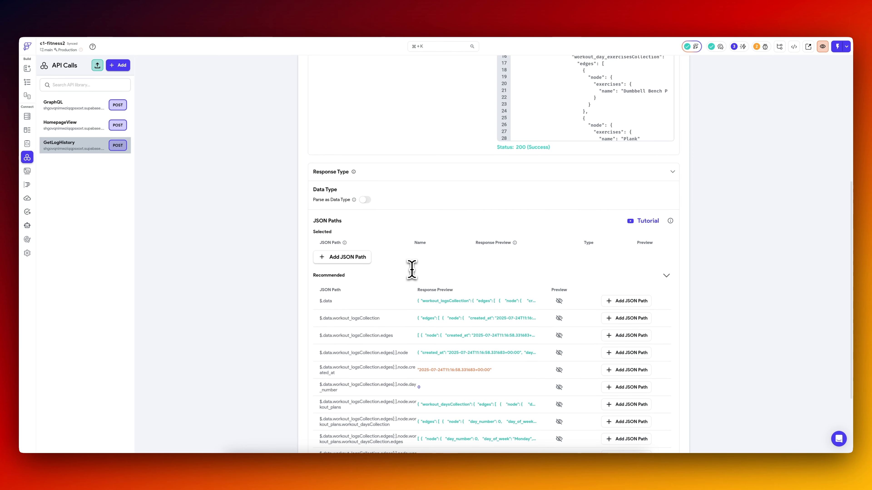
scroll(405, 330, down, 5)
scroll(405, 330, up, 5)
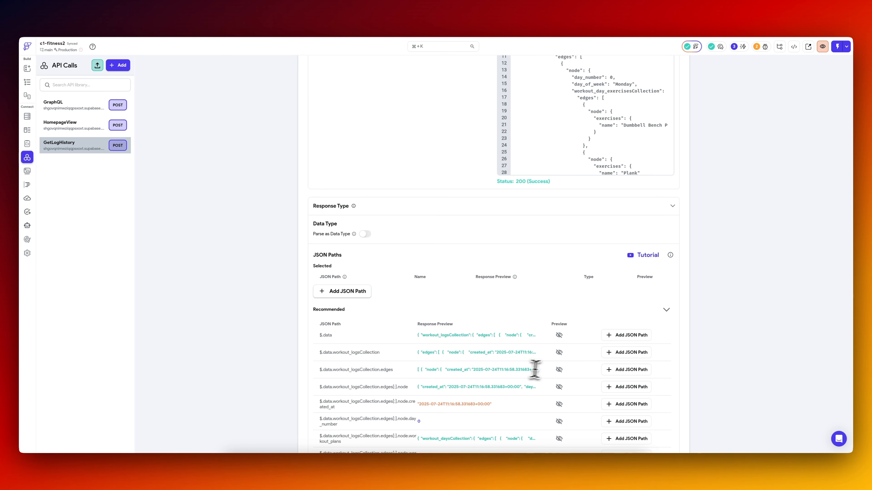
scroll(436, 253, up, 5)
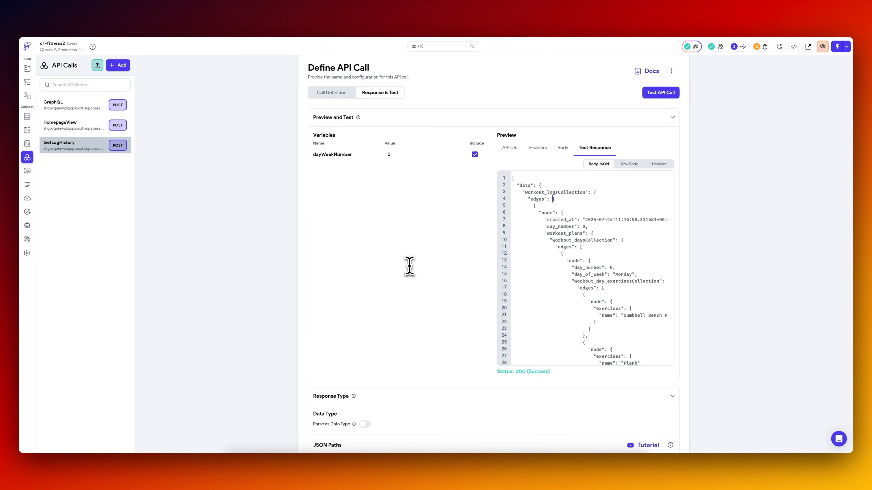
scroll(408, 265, down, 4)
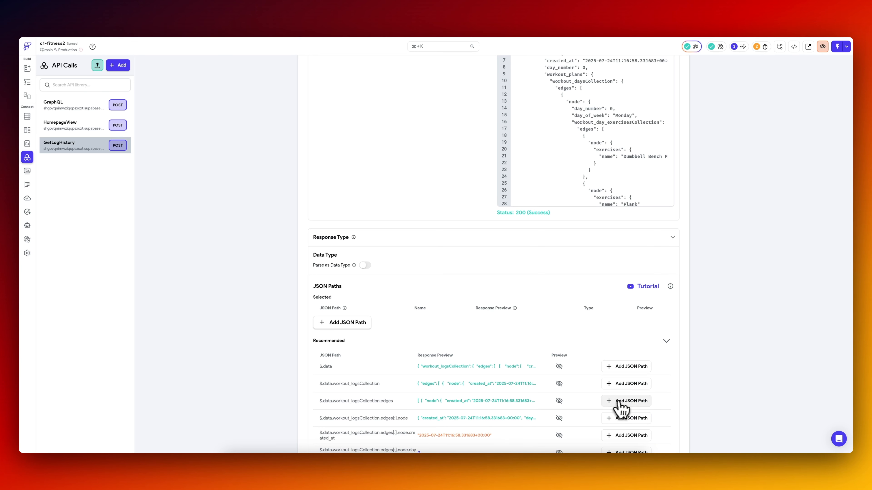
click(625, 401)
click(429, 315)
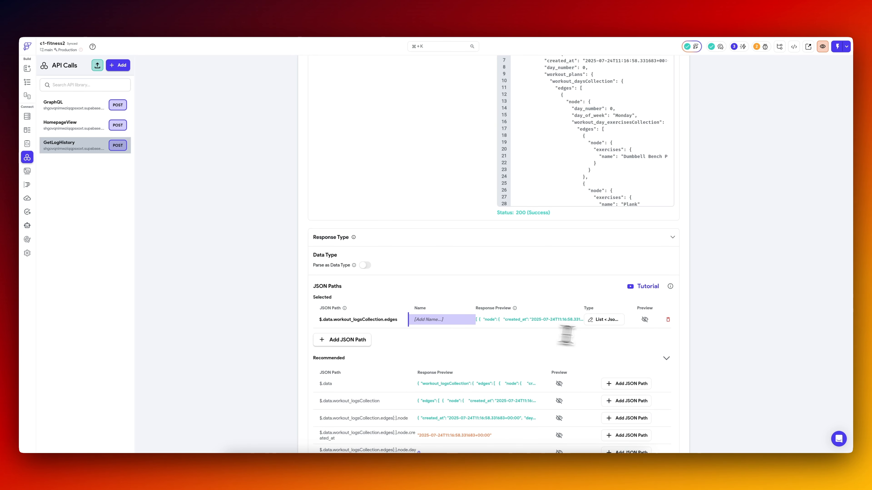
click(667, 319)
Add the recommended created_at JSON path of the workout_logsCollection node and name it date.
scroll(461, 272, down, 4)
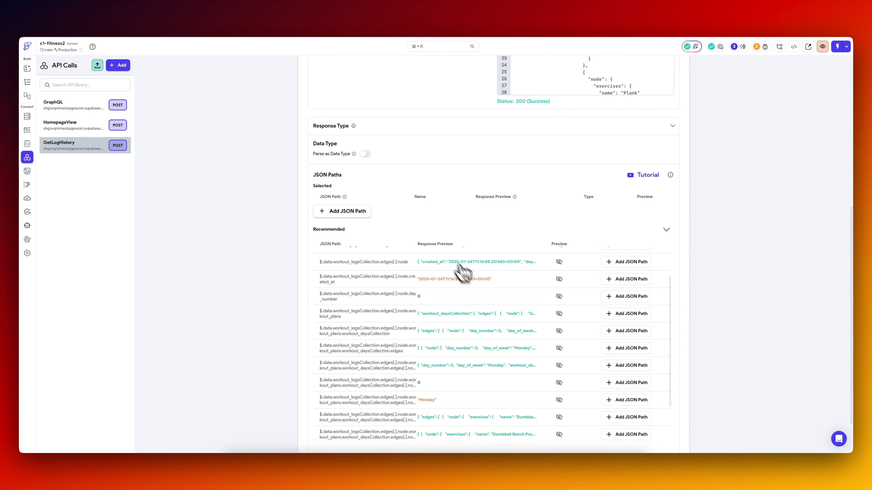
click(625, 278)
click(442, 208)
text(date)
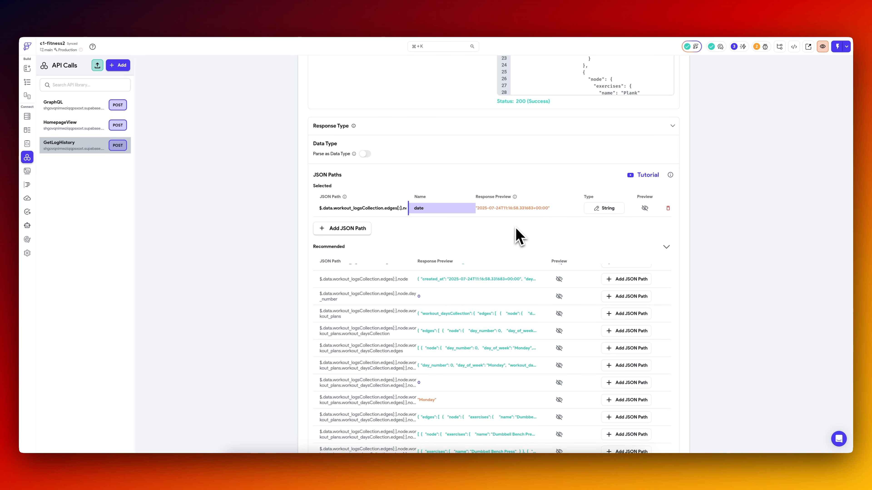
click(519, 237)
Compare the nested workout_daysCollection edges in the test response with the recommended JSON paths to find the one holding the exercises.
scroll(449, 147, up, 3)
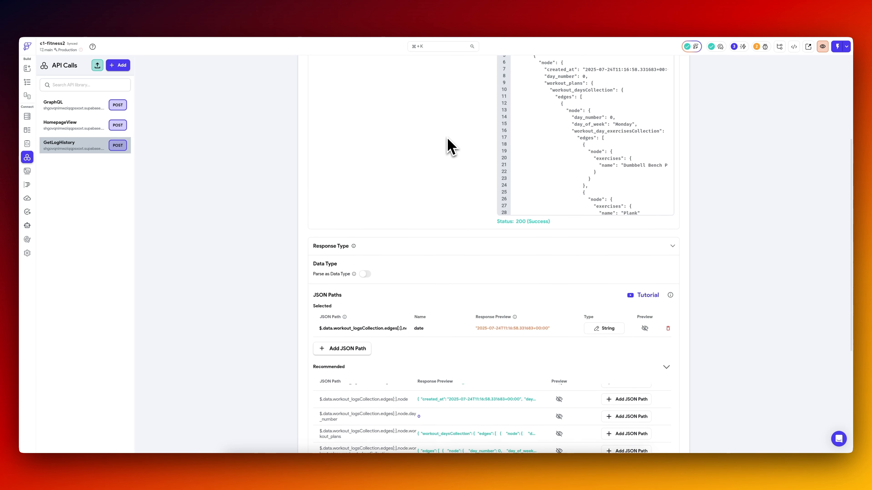
scroll(449, 148, up, 1)
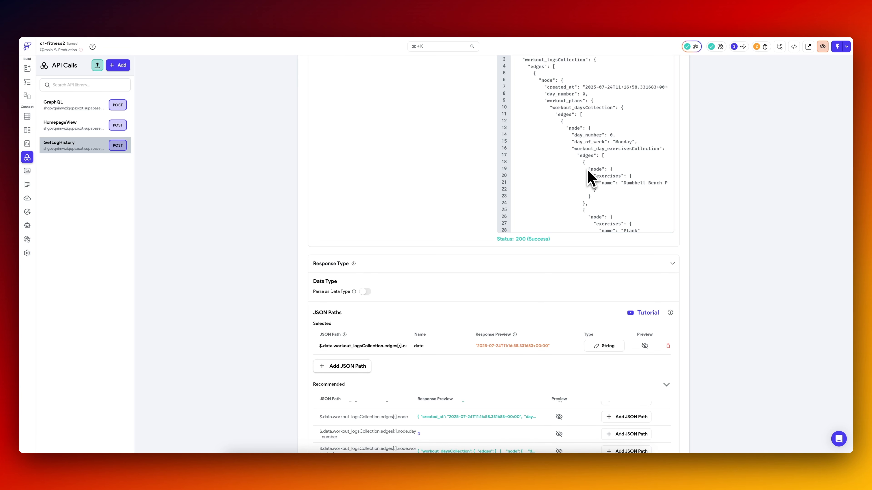
scroll(587, 107, down, 2)
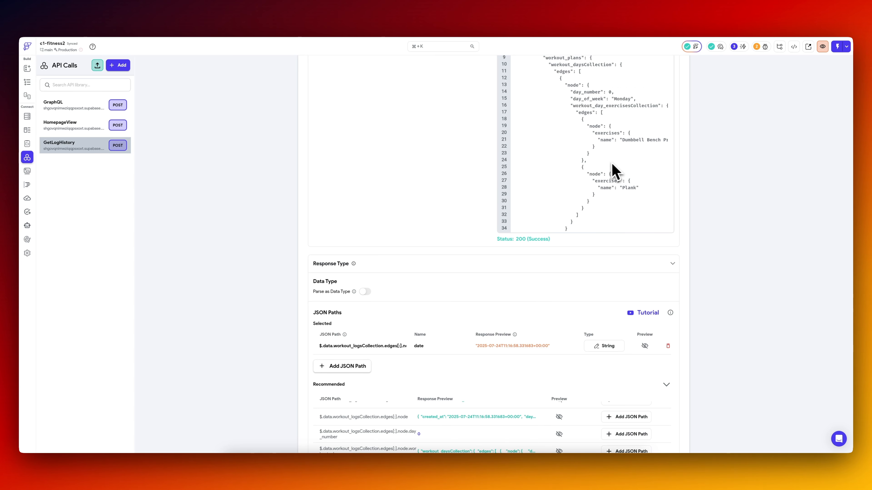
scroll(446, 206, down, 5)
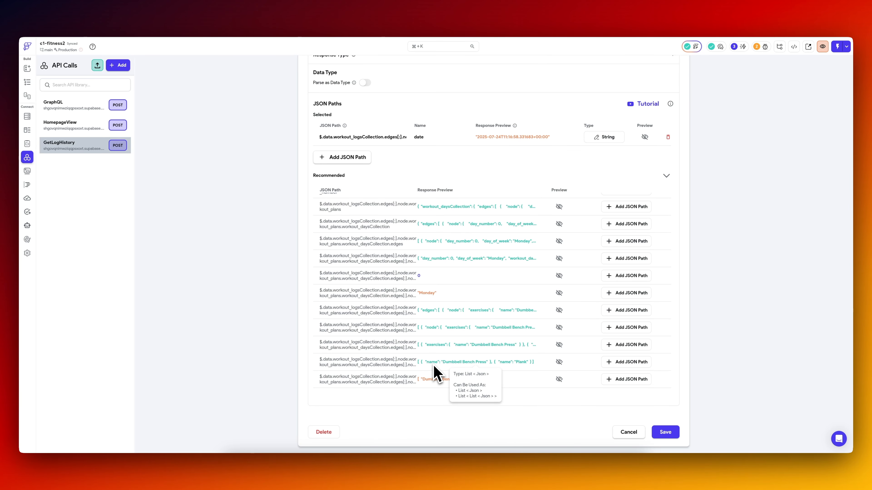
scroll(538, 219, up, 6)
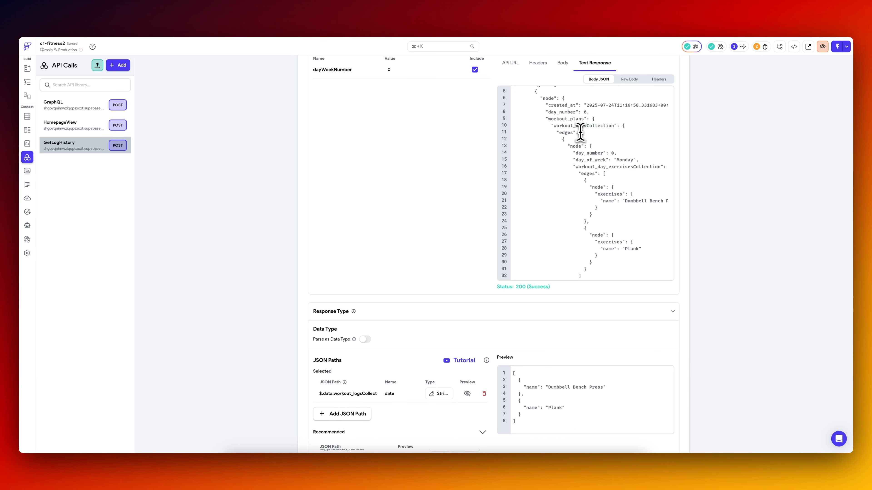
drag(583, 132, 586, 214)
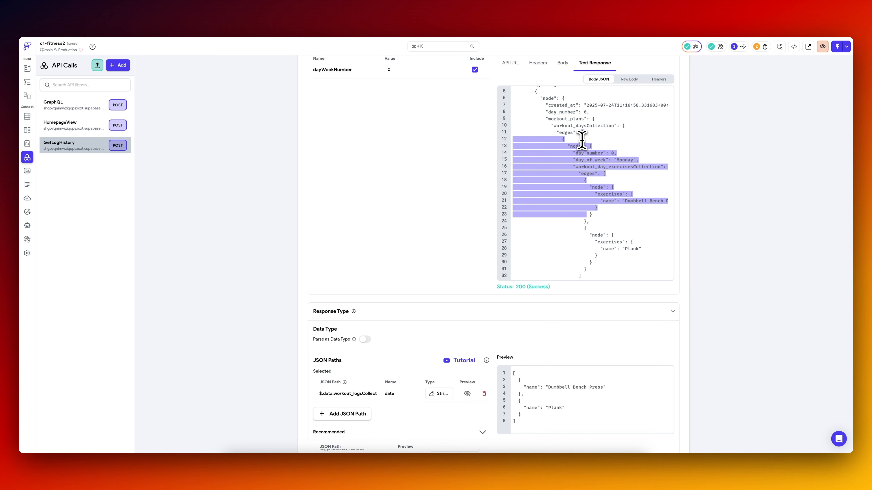
scroll(463, 197, down, 3)
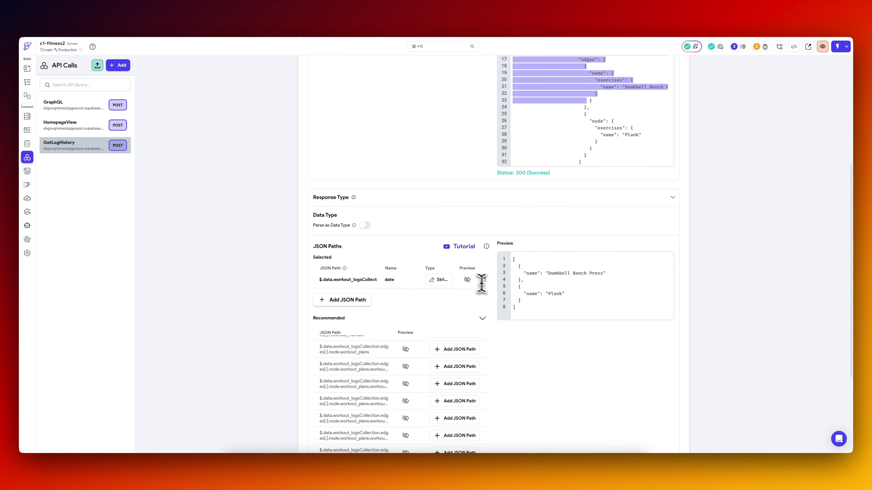
click(468, 279)
click(468, 280)
scroll(457, 247, down, 4)
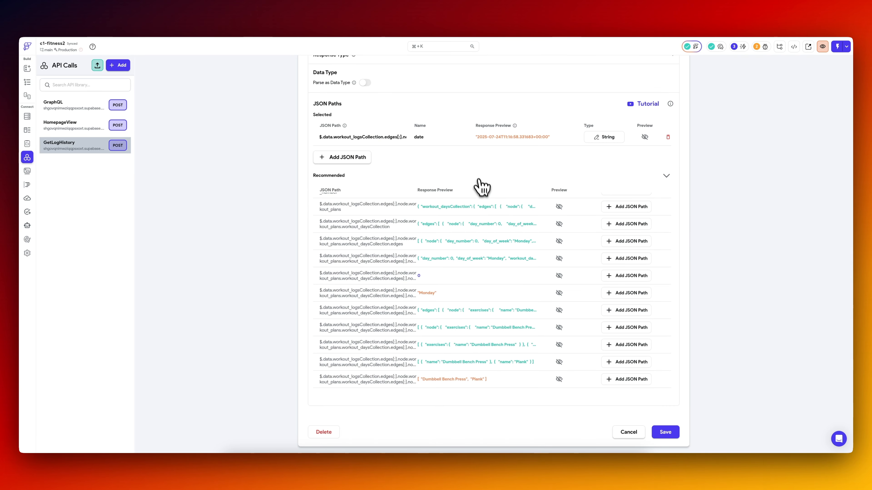
scroll(478, 183, up, 8)
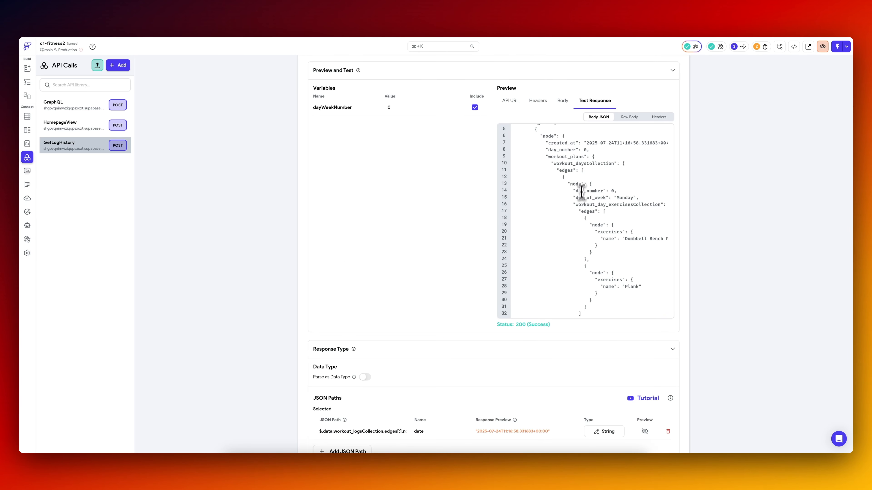
drag(582, 170, 580, 205)
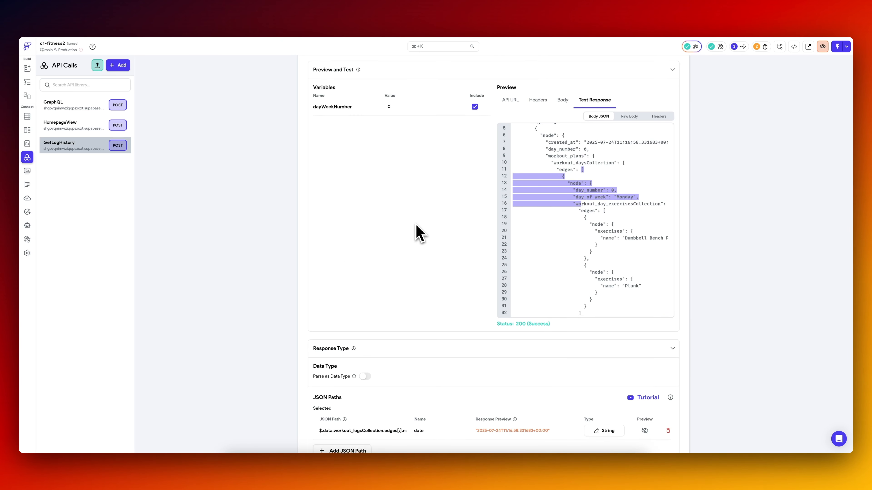
scroll(419, 233, down, 5)
Save the workout_daysCollection.edges path in GetLogHistory as a JSON path named exerciseList and preview its data.
mouse_move(446, 331)
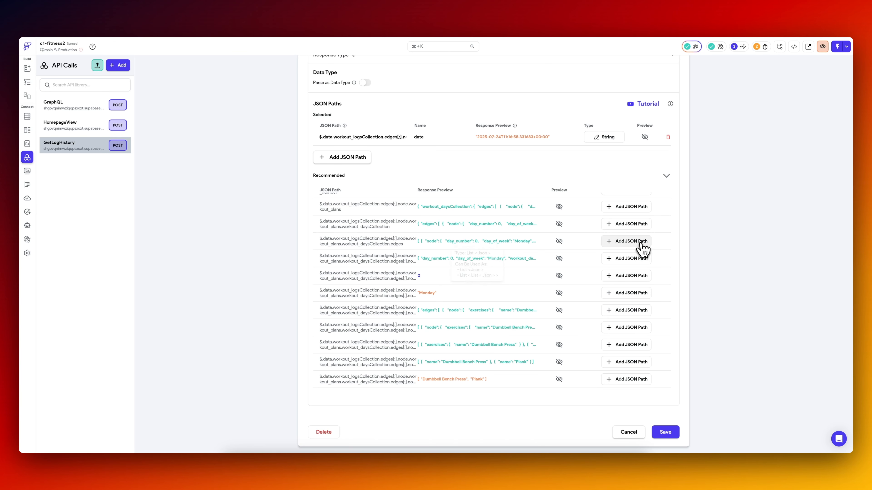
click(629, 241)
click(423, 155)
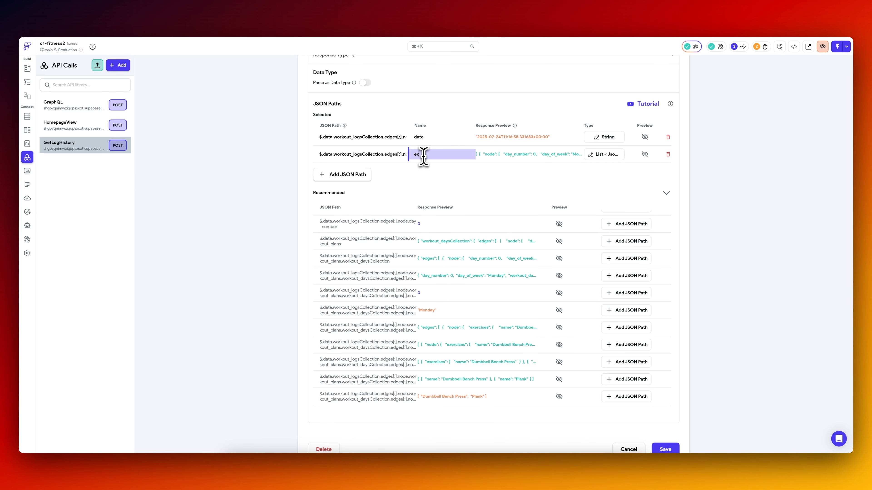
text(exerciseList)
key(Return)
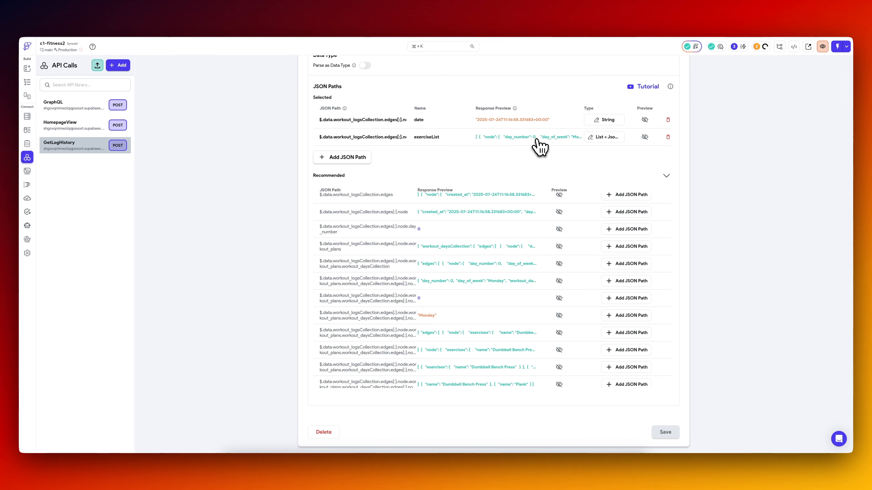
click(645, 137)
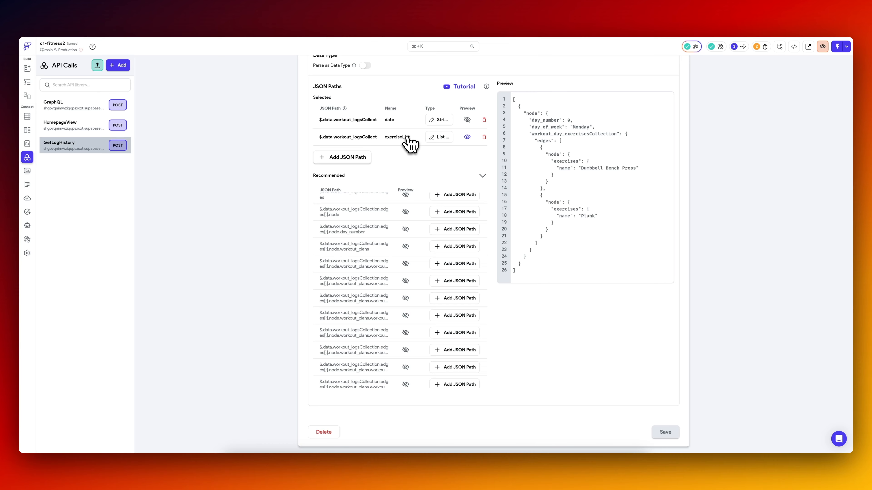
scroll(405, 144, up, 10)
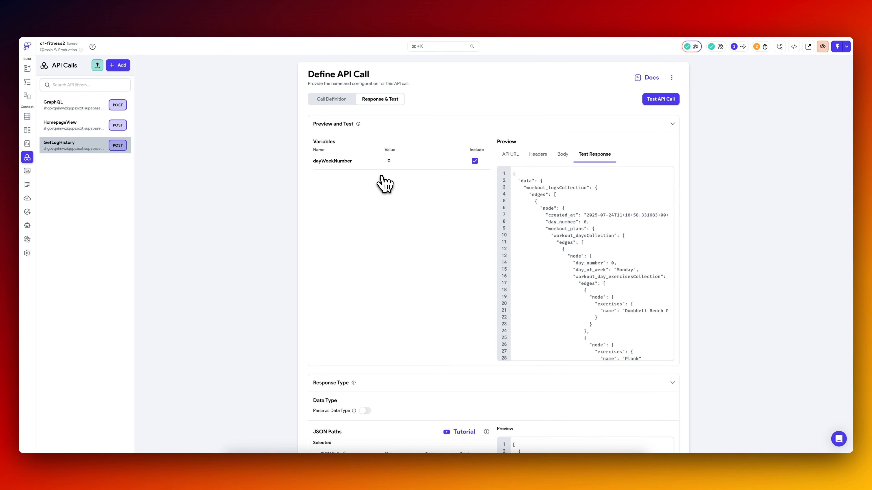
Duplicate the create_plan page and rename the copy history.
click(27, 82)
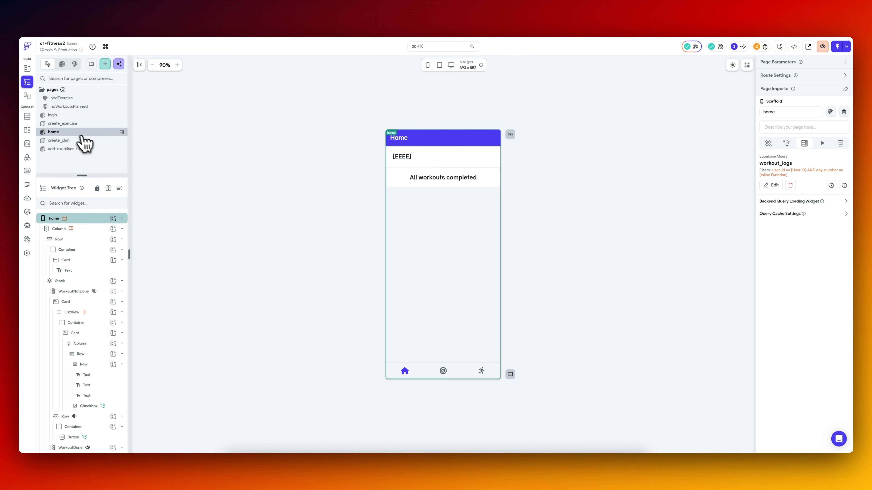
click(65, 141)
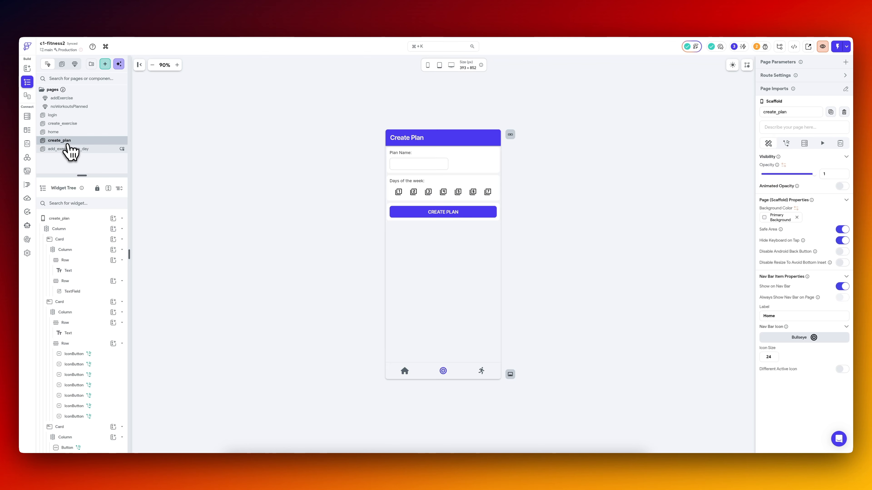
click(69, 124)
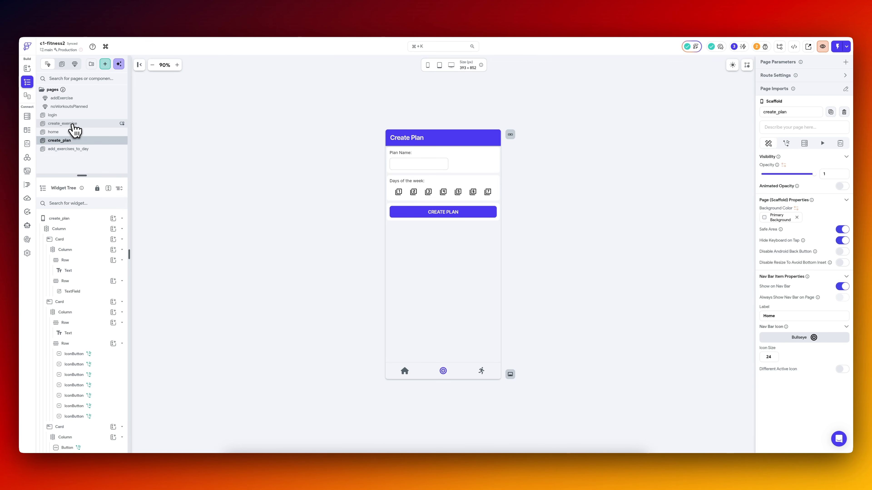
click(68, 142)
right_click(67, 143)
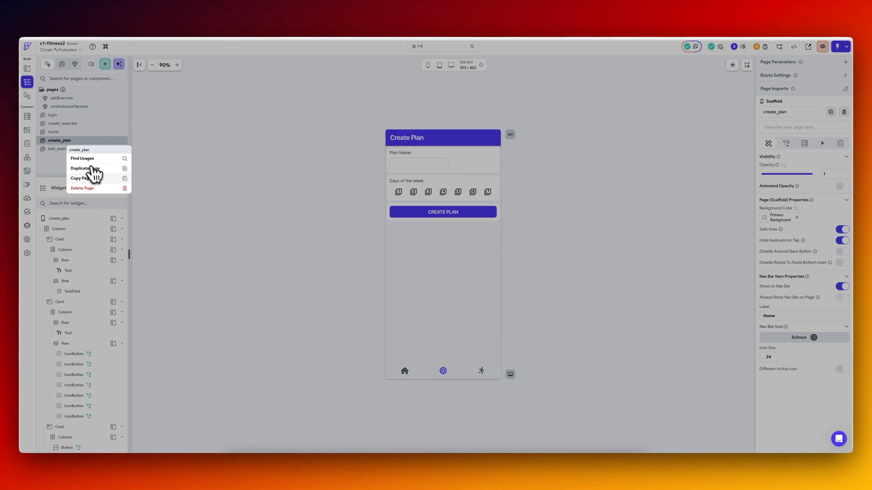
click(93, 169)
double_click(70, 141)
text(his)
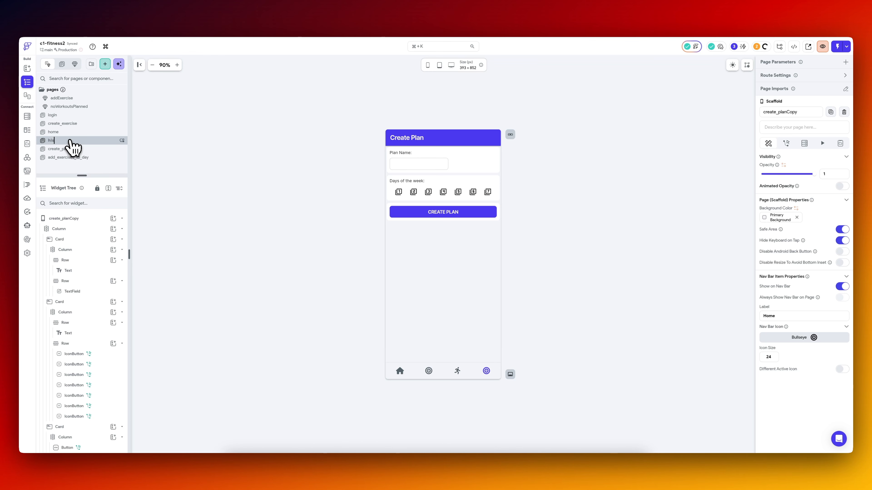
text(tory)
Set the app bar title of the history page to "Workout History".
click(418, 139)
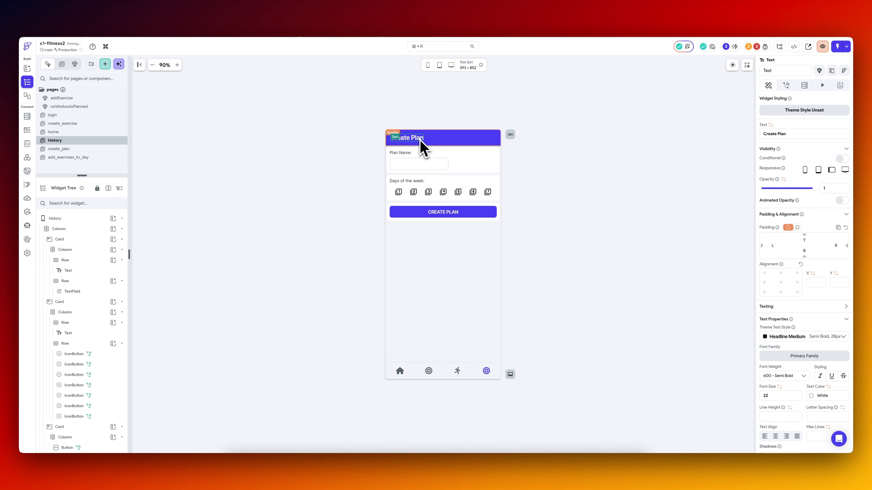
triple_click(801, 135)
text(Workout History)
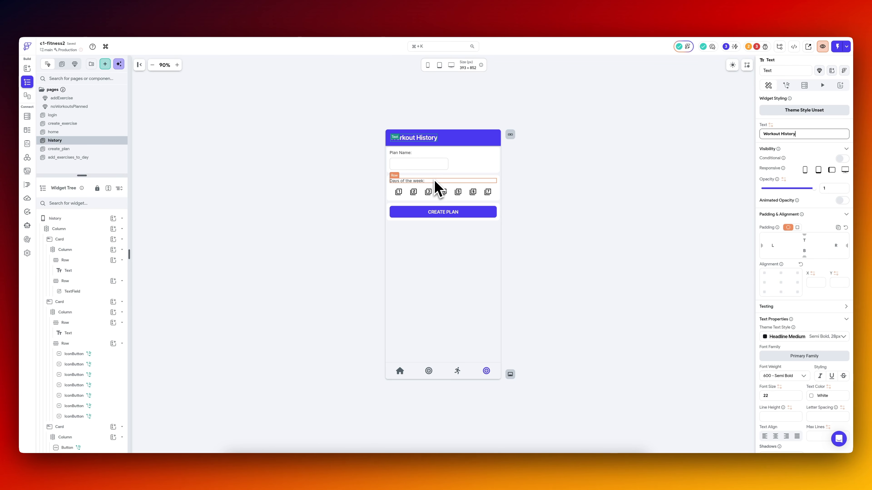
Replace the plan name text field on the history page with a Text widget in the same row.
click(401, 168)
key(Delete)
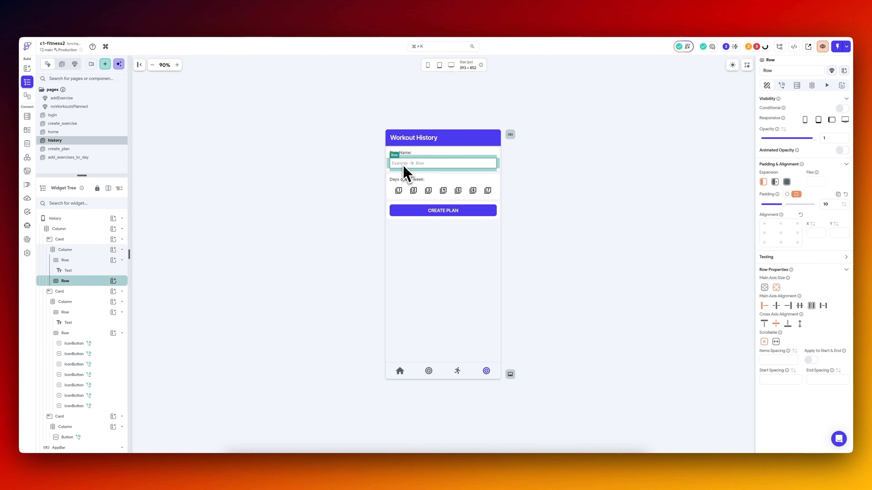
click(113, 281)
click(148, 320)
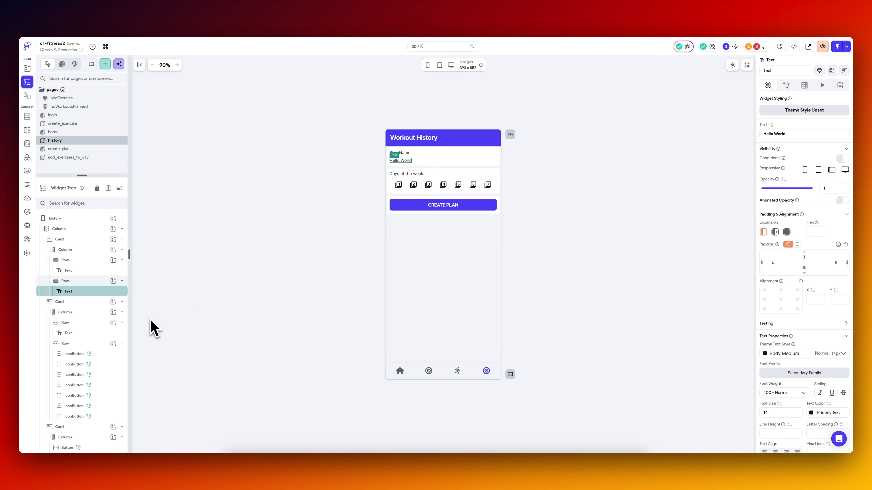
Delete the "Days of the week" card with its day icon buttons from the history page.
click(394, 185)
key(Delete)
key(Delete)
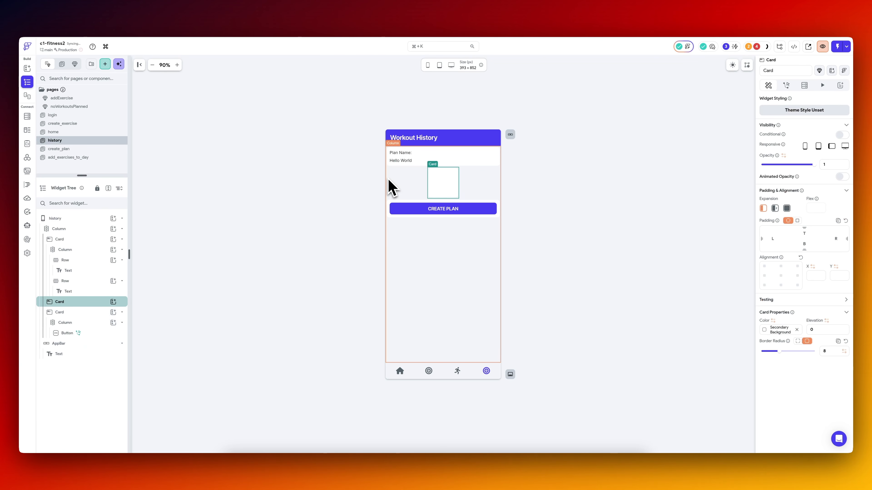
key(Delete)
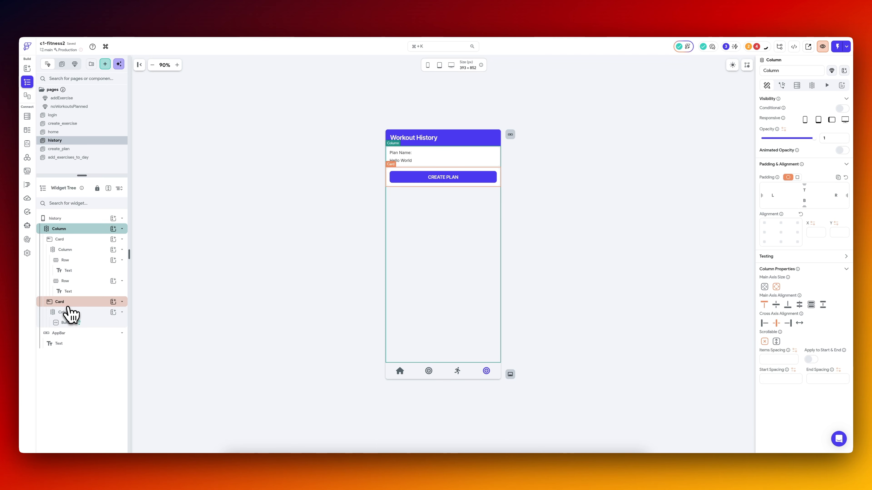
Delete the card holding the CREATE PLAN button and paste a copy of the Hello World row into the remaining card's column.
click(67, 306)
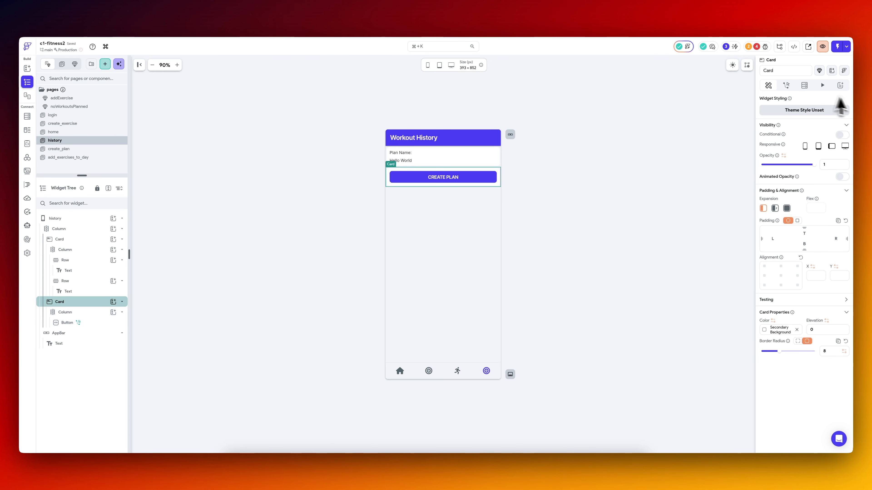
key(Delete)
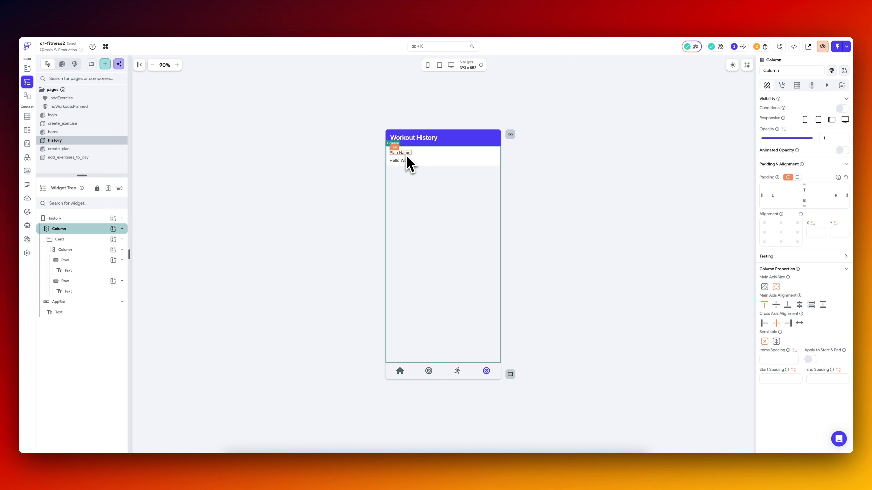
click(75, 250)
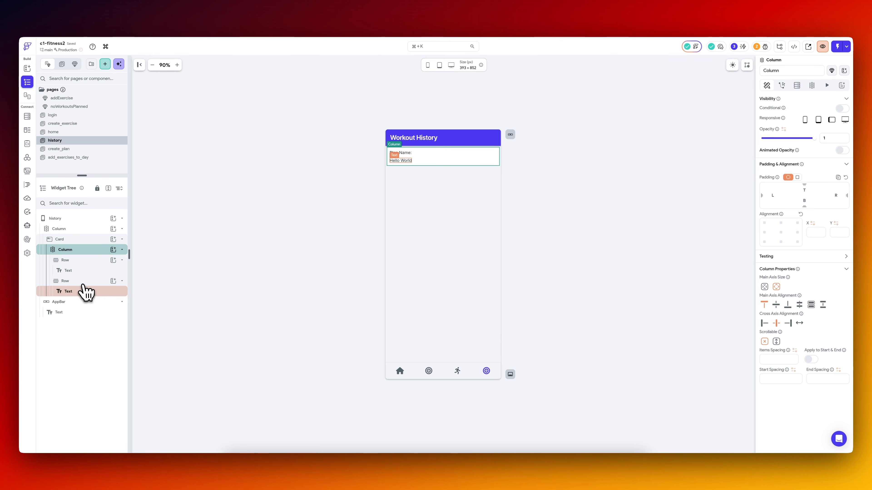
key(super+v)
click(404, 154)
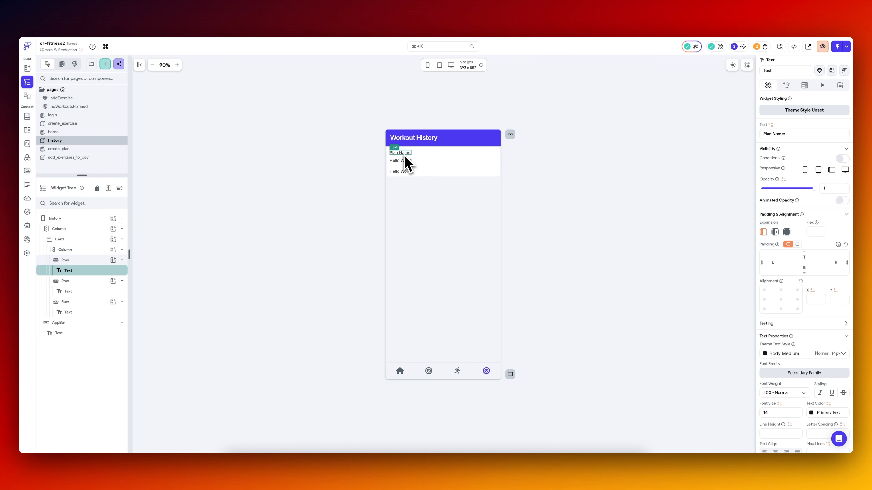
Wrap the remaining card on the history page in a ListView.
click(78, 241)
right_click(84, 248)
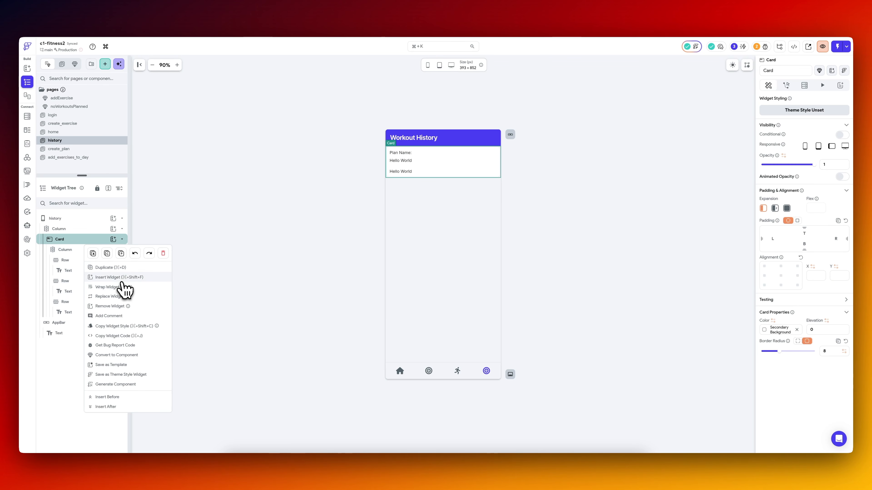
click(117, 287)
click(478, 202)
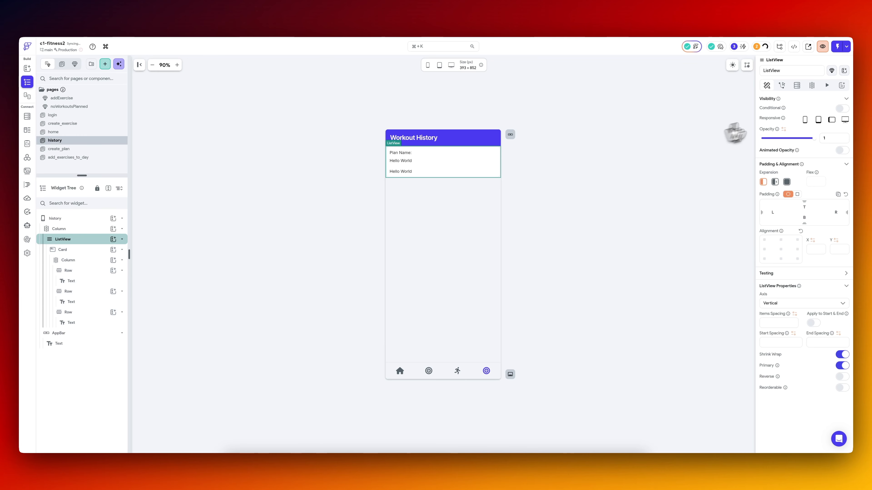
click(797, 86)
click(818, 102)
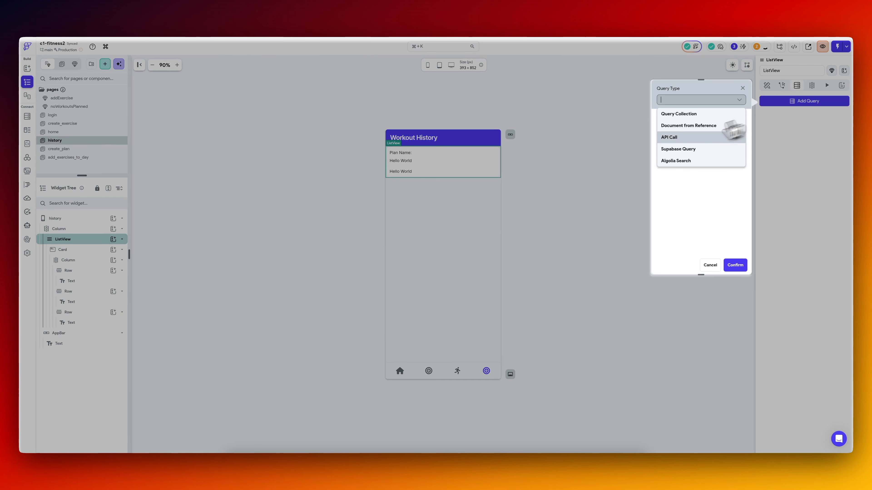
click(668, 137)
click(704, 128)
click(697, 141)
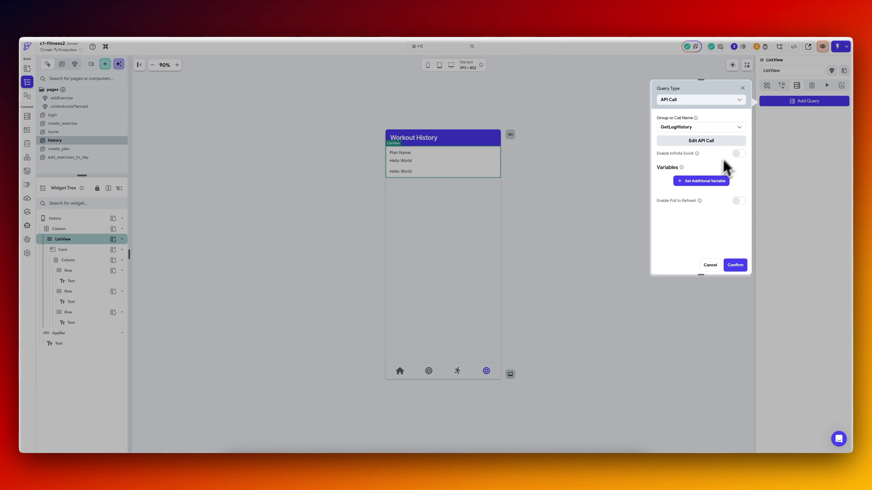
click(707, 183)
click(692, 229)
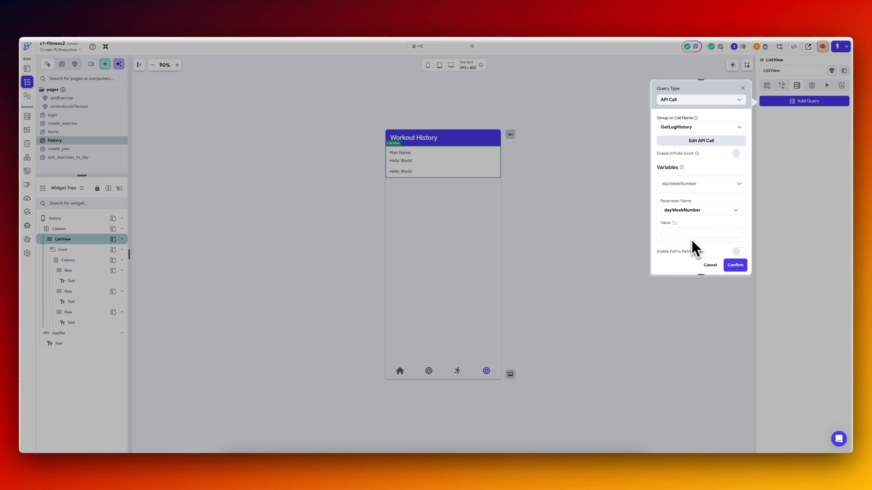
click(706, 268)
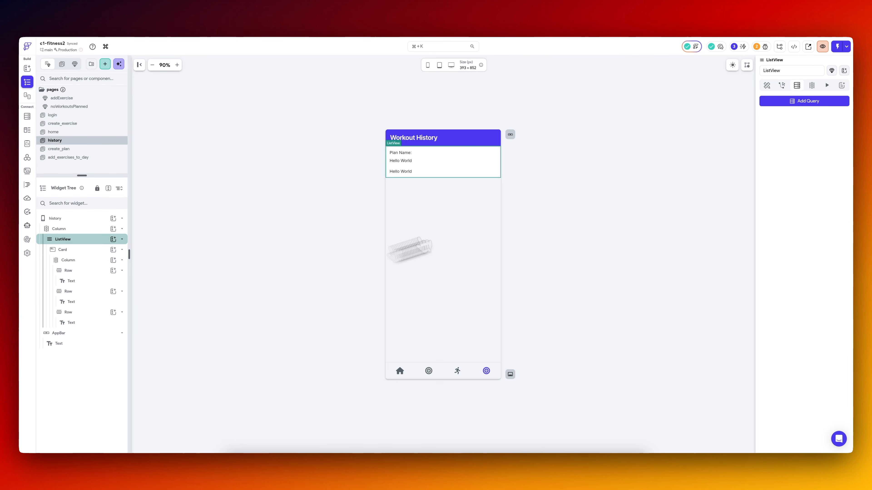
Add a Supabase query to the ListView returning a list of workout_logs rows filtered by user_id equal to the authenticated User ID.
click(802, 103)
click(698, 148)
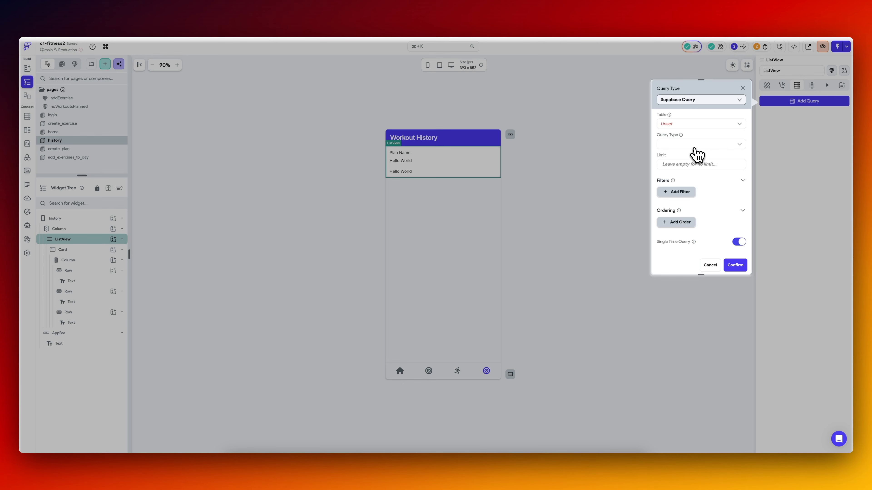
click(697, 123)
click(694, 193)
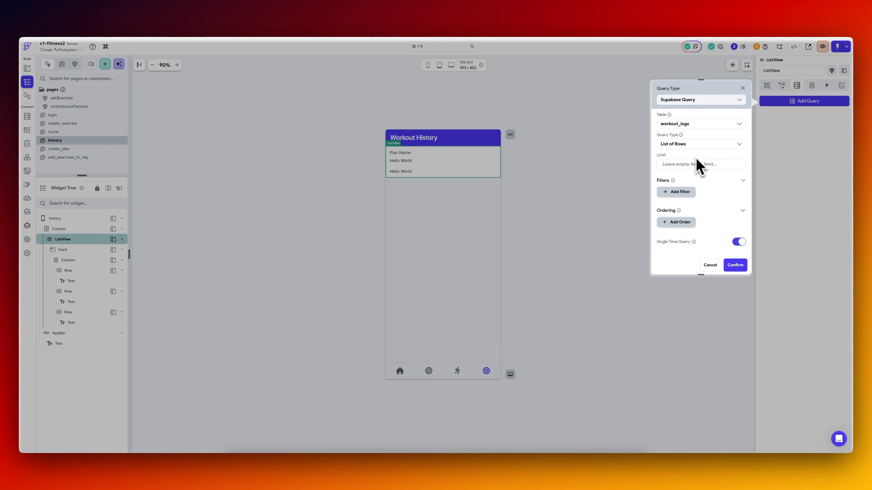
click(676, 191)
click(686, 221)
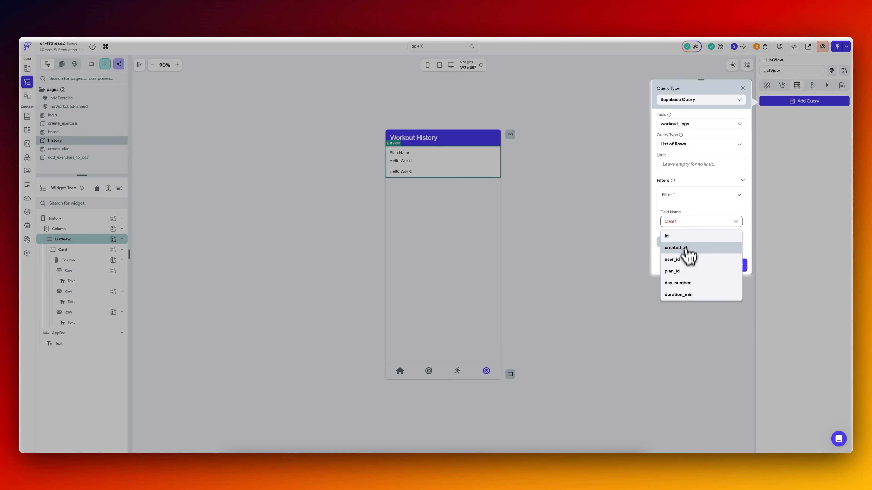
click(672, 260)
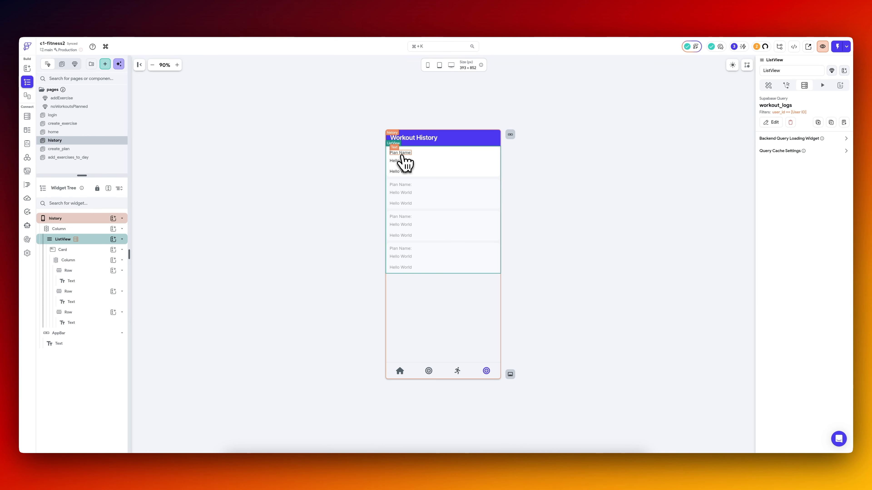
Add a GetLogHistory API call query to the card inside the ListView and pass the dayWeekNumber variable.
click(88, 251)
click(804, 85)
click(804, 101)
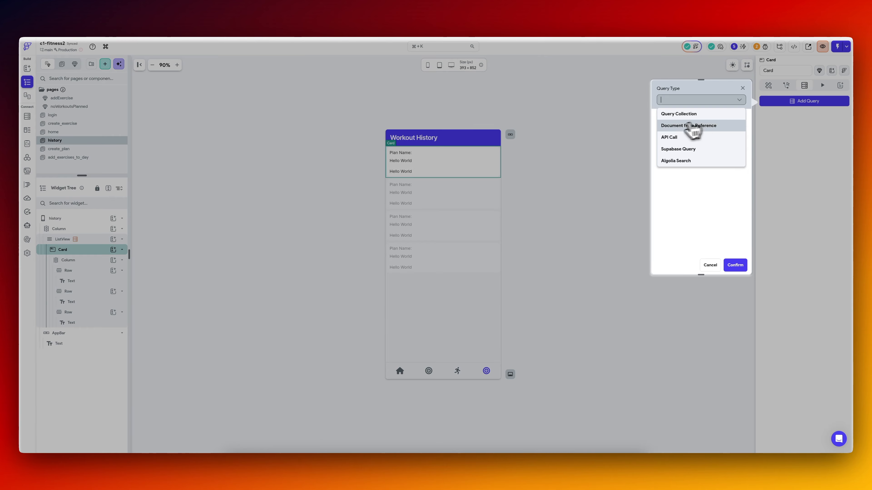
click(690, 139)
click(701, 127)
click(700, 140)
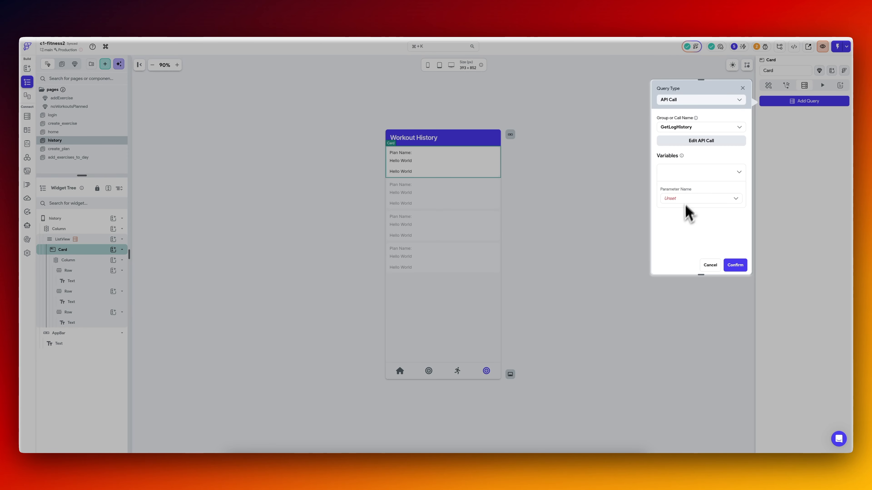
click(685, 199)
click(689, 214)
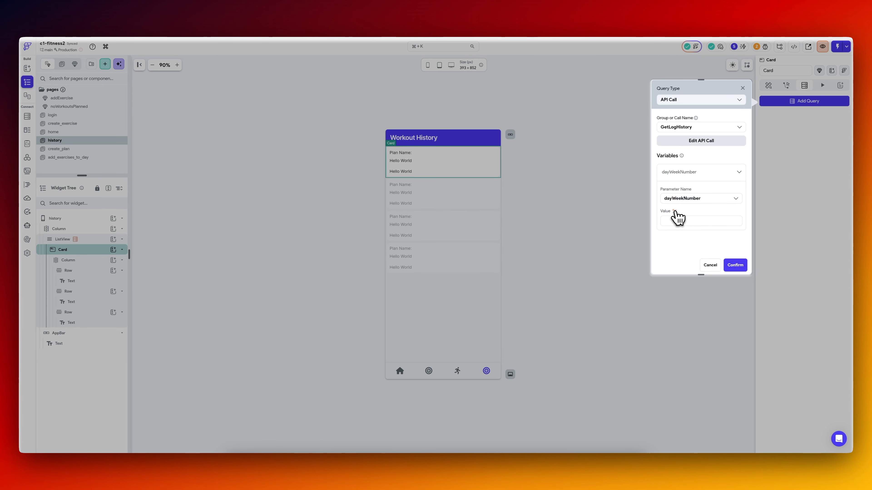
Bind the Plan Name text to created_at of the workout_logs row with the DateTime format MMMMEEEEd.
click(408, 155)
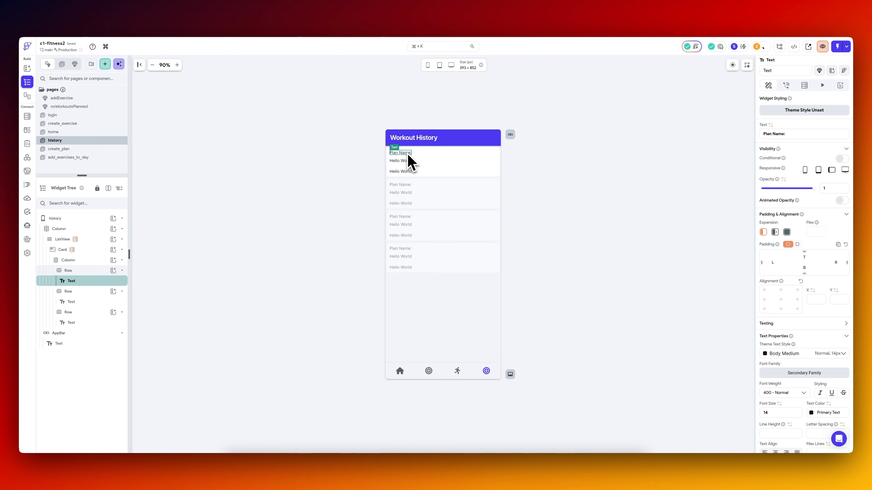
click(770, 125)
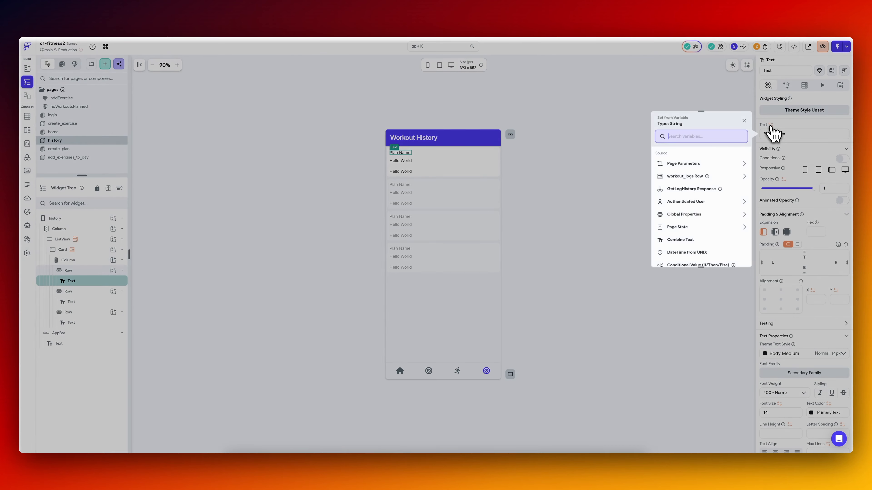
click(690, 214)
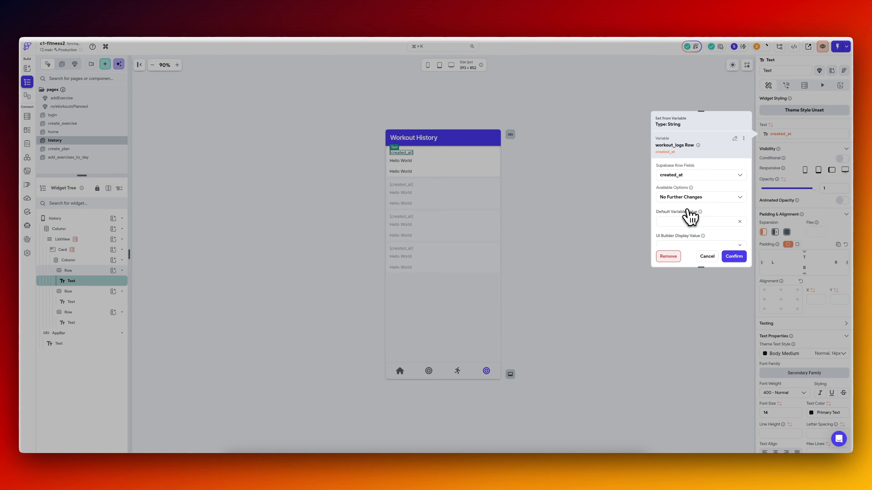
click(696, 197)
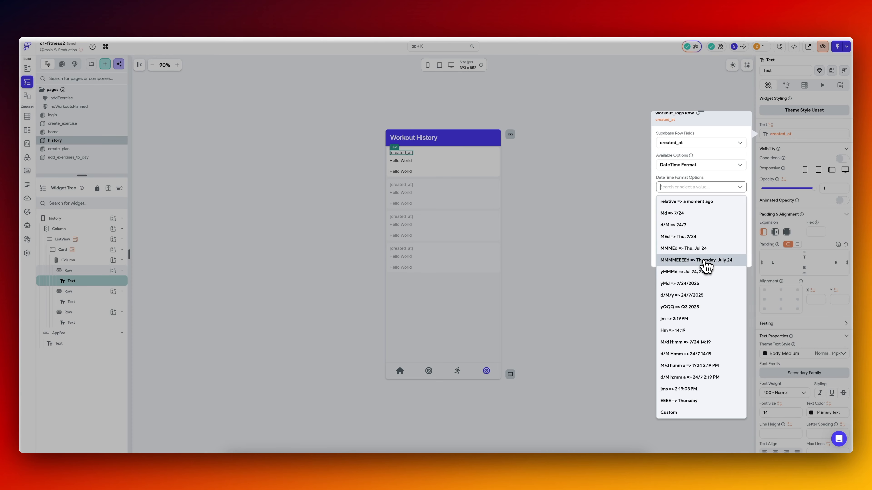
click(706, 261)
click(733, 257)
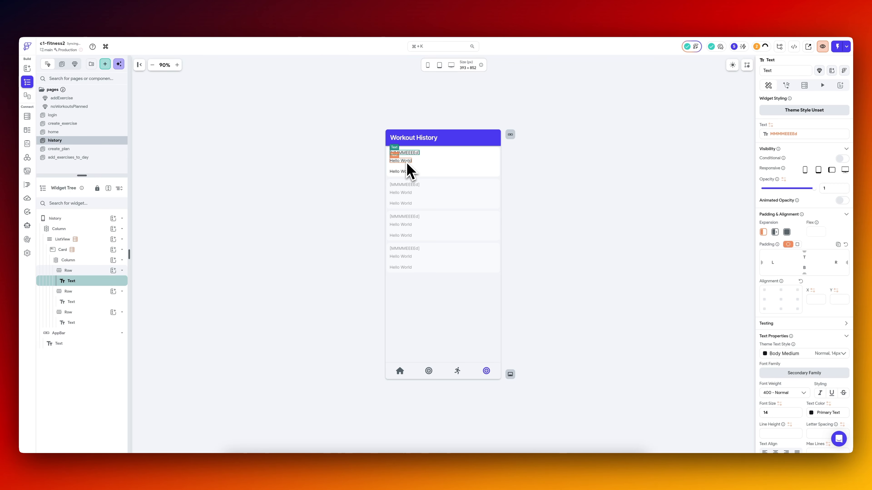
click(408, 164)
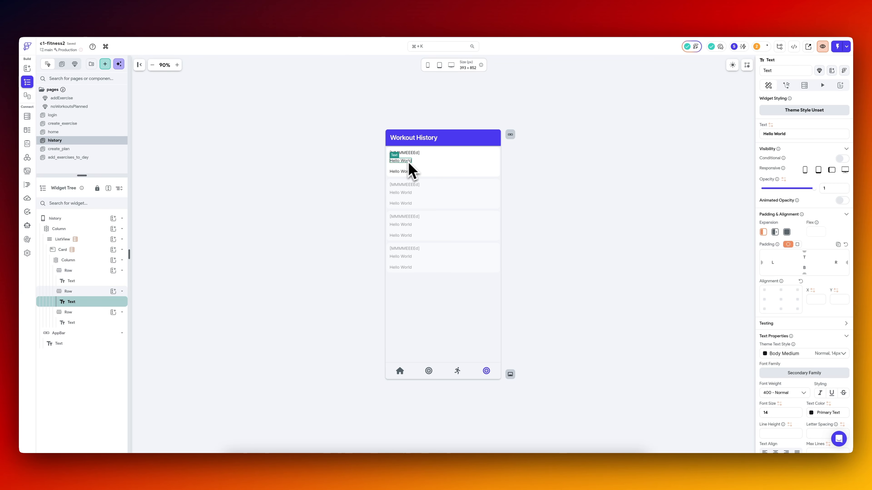
click(771, 125)
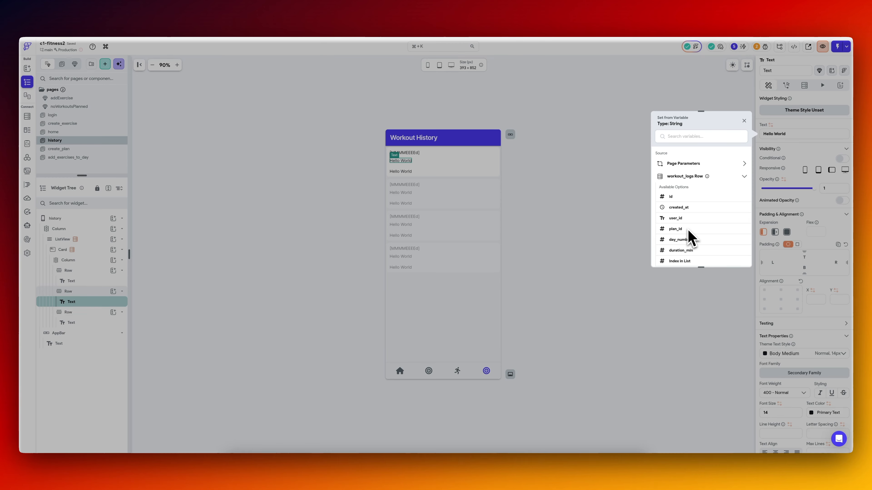
click(595, 154)
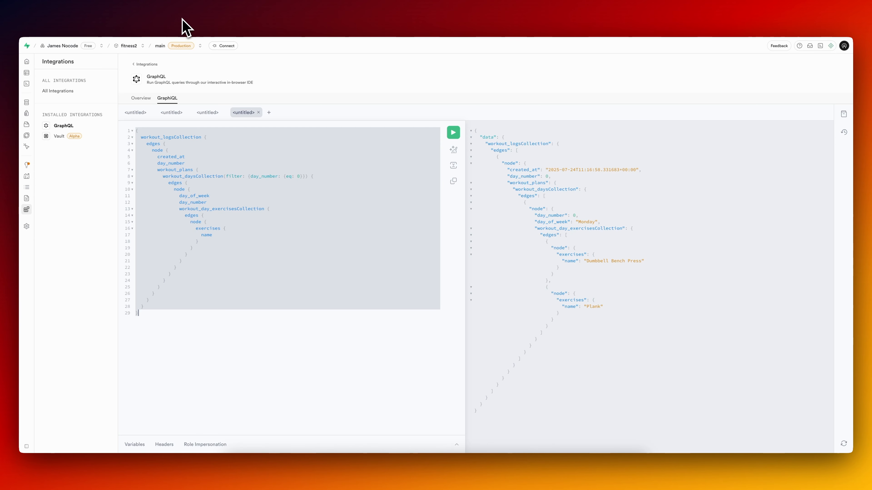
In Supabase's GraphiQL editor, add the title field under workout_plans in the workout logs query and run it.
click(248, 203)
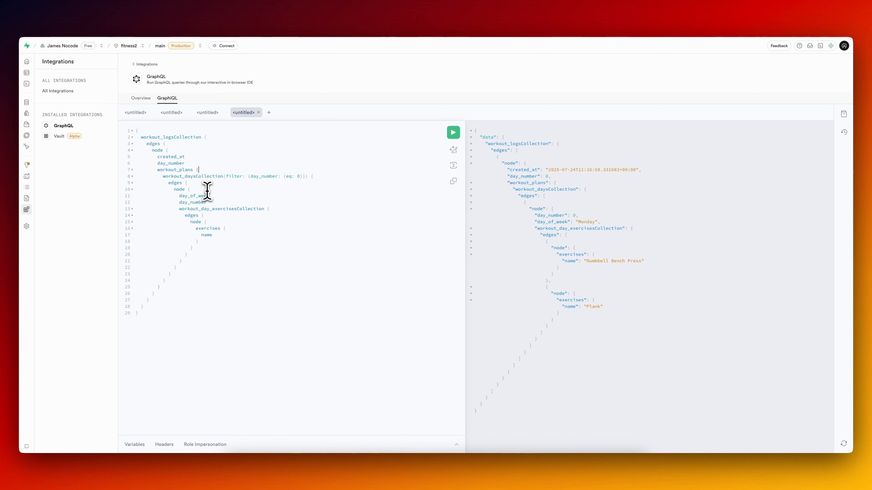
key(Return)
text(nam)
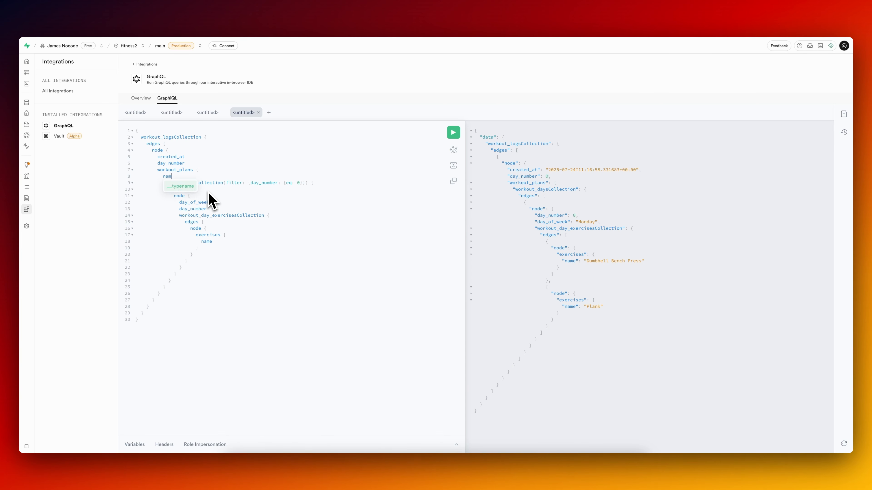
text(e)
key(BackSpace)
key(BackSpace)
key(BackSpace)
key(BackSpace)
text(e)
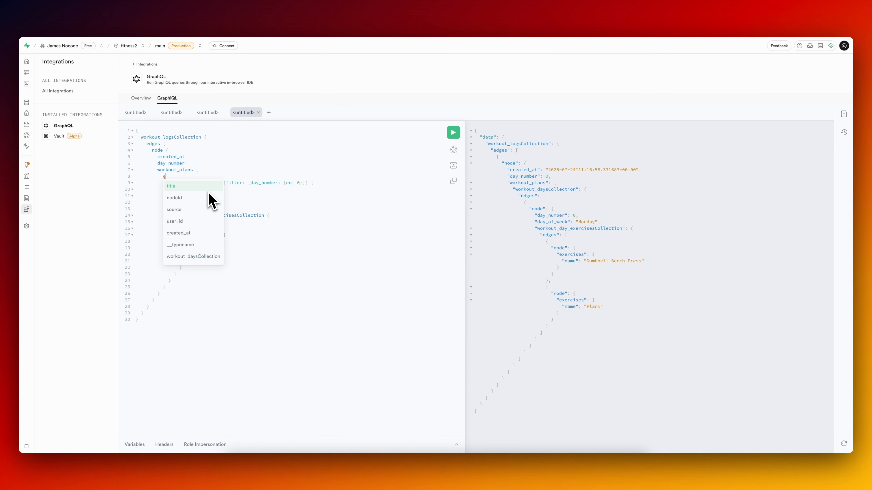
key(Return)
key(ctrl+Return)
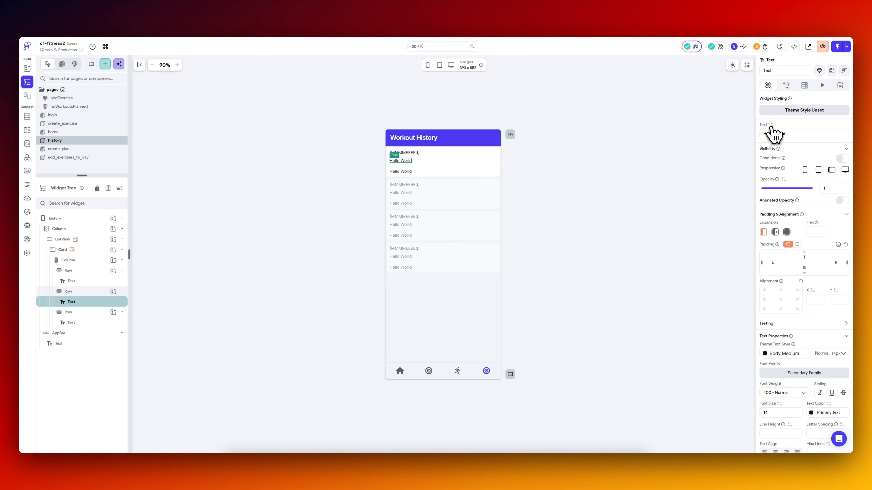
click(770, 126)
click(697, 189)
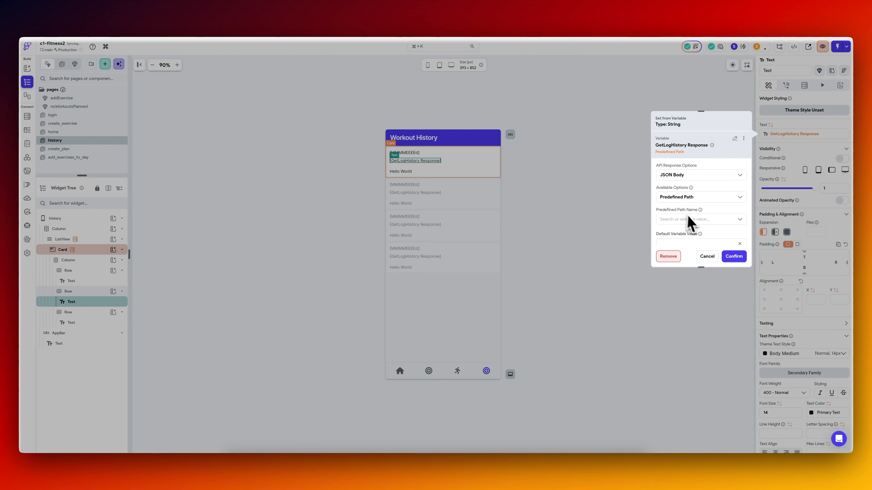
click(691, 219)
click(601, 227)
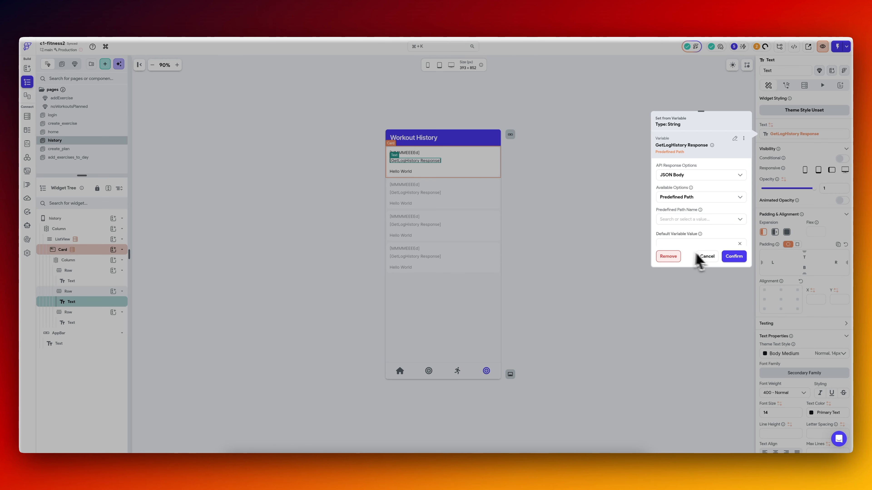
click(709, 257)
Update the GetLogHistory API call's JSON body to the query that includes title under workout_plans, keeping the dayWeekNumber variable in the filter.
click(27, 157)
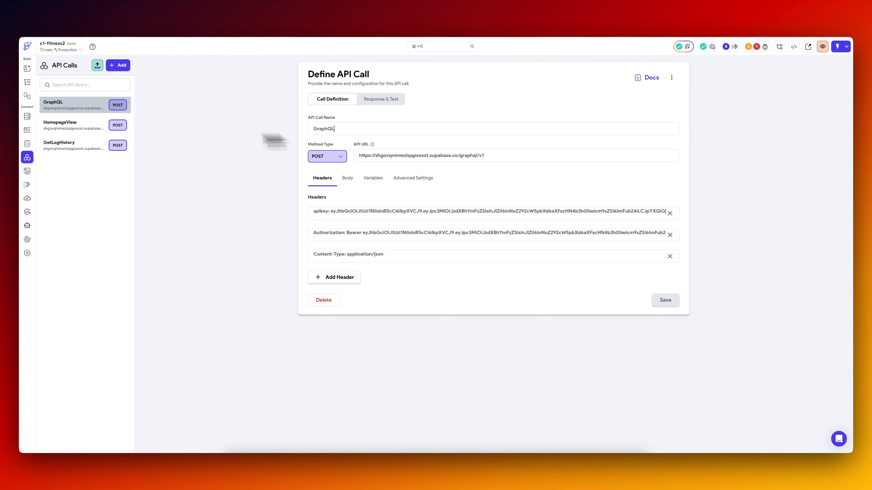
click(73, 145)
click(381, 99)
scroll(448, 311, down, 15)
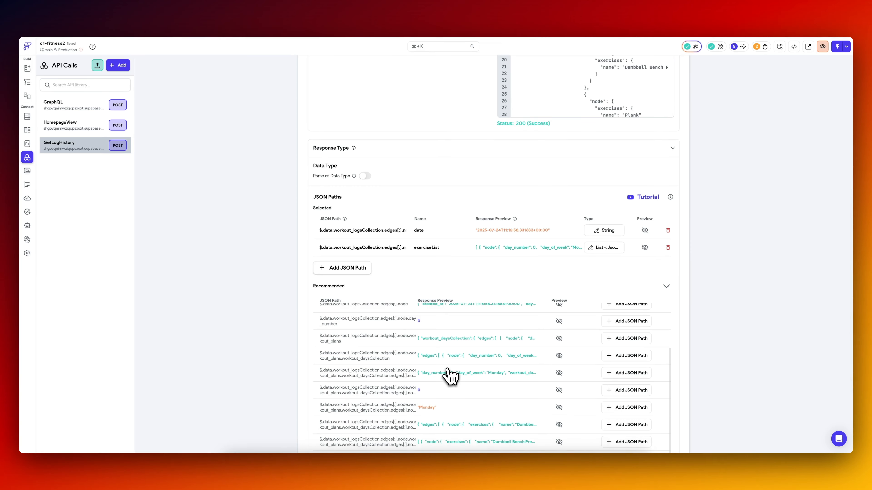
scroll(450, 326, up, 5)
scroll(453, 203, up, 3)
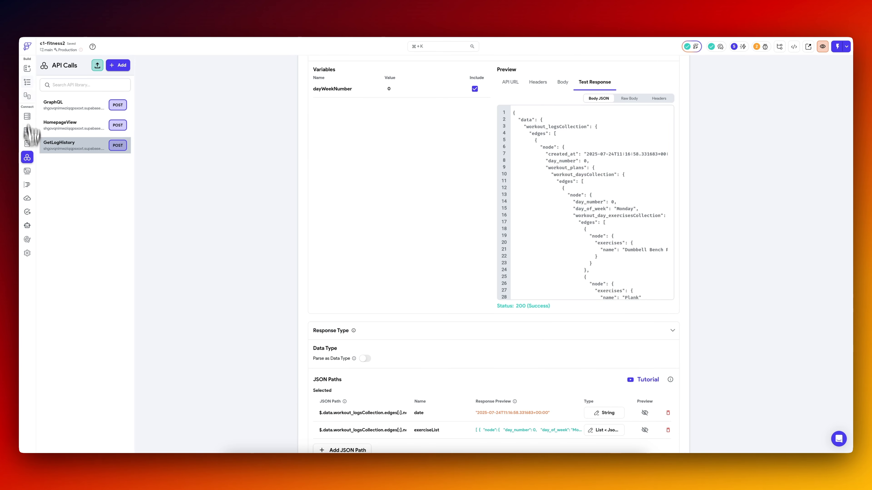
click(333, 99)
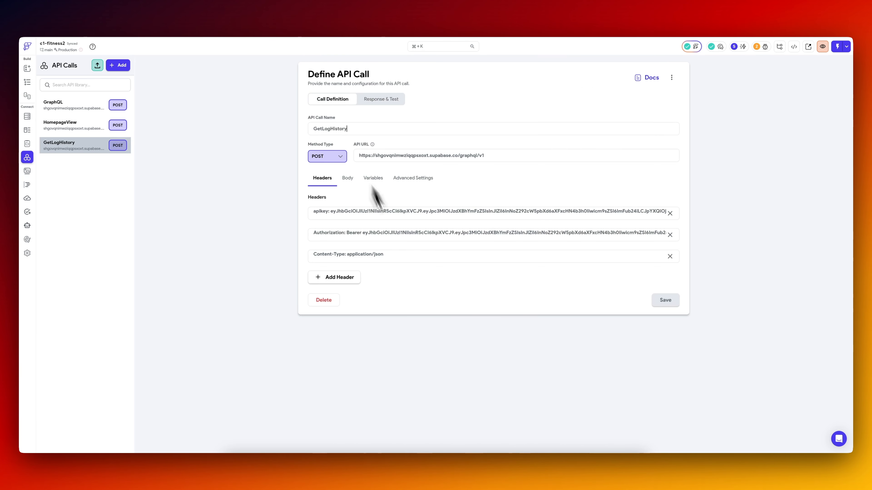
click(348, 179)
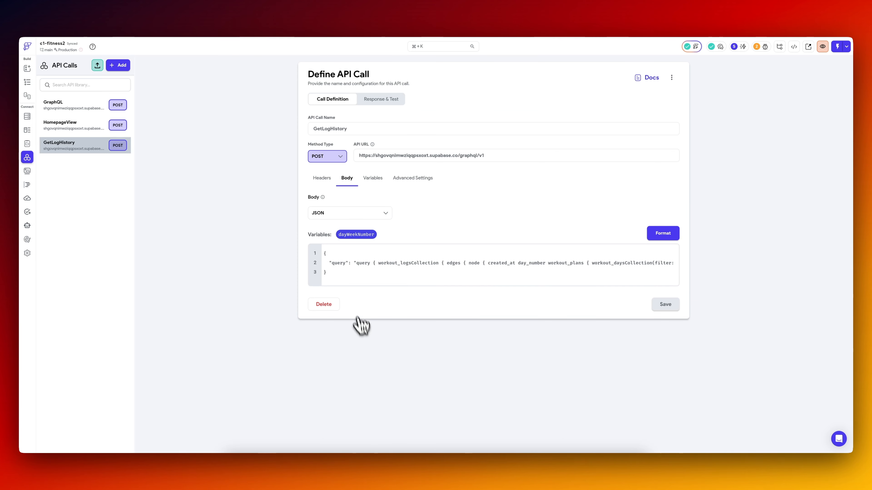
key(ctrl+Tab)
key(ctrl+shift+Tab)
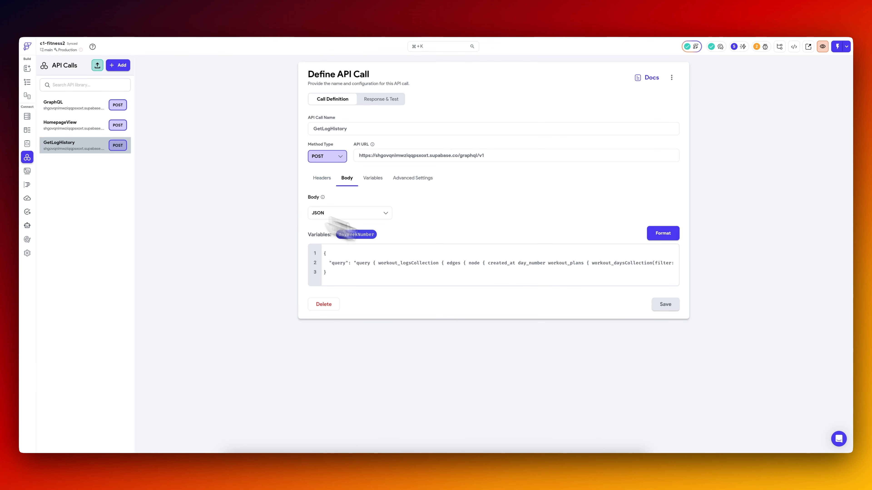
scroll(478, 271, right, 10)
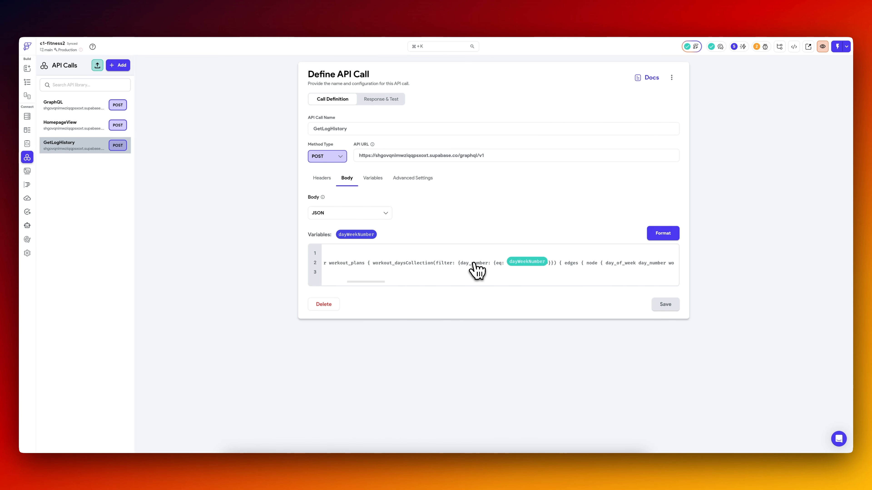
Test the GetLogHistory API call again and add the workout_plans.title JSON path under the name workoutTitle.
click(401, 101)
click(665, 103)
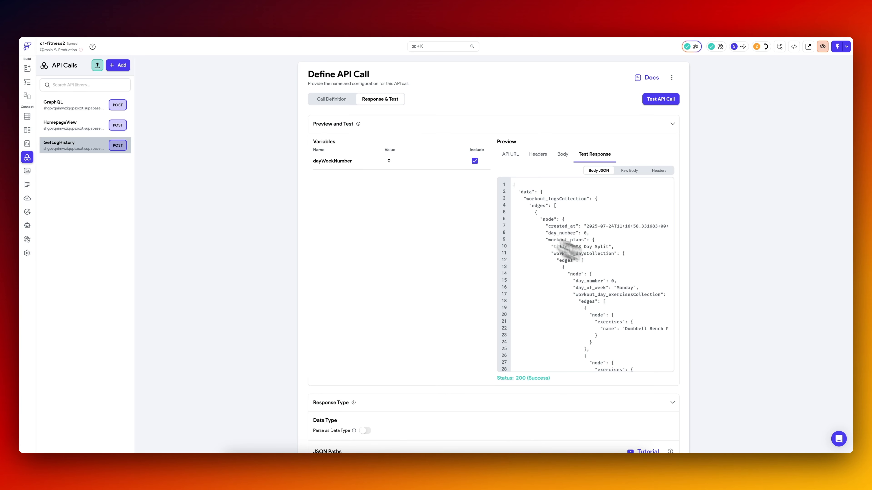
scroll(335, 279, down, 2)
scroll(334, 281, down, 10)
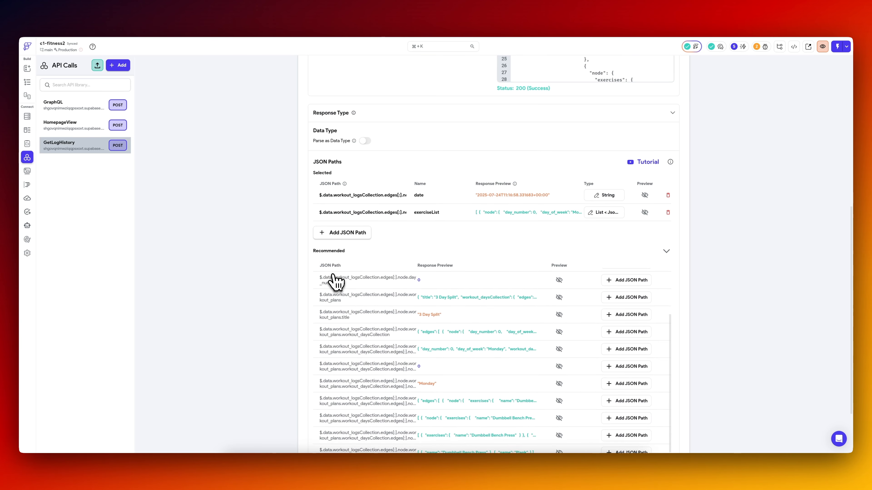
On the history page, bind the second row's text to the workoutTitle predefined path of the GetLogHistory response's JSON body.
click(27, 82)
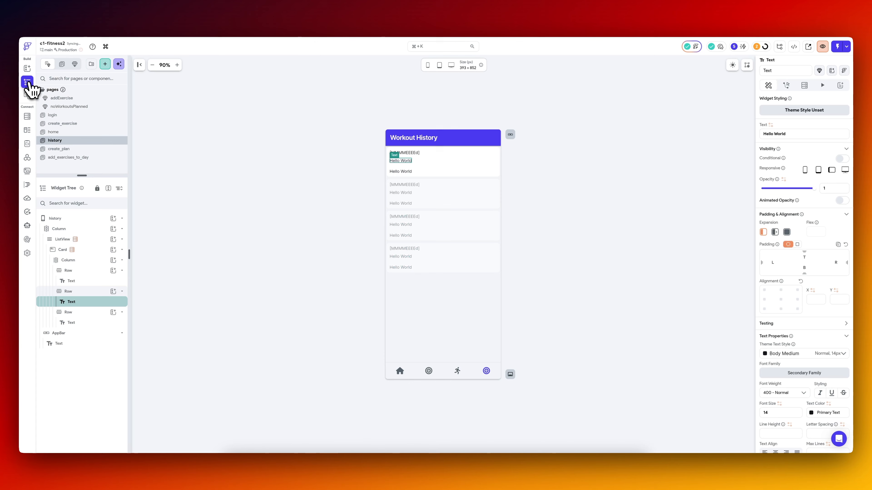
click(770, 125)
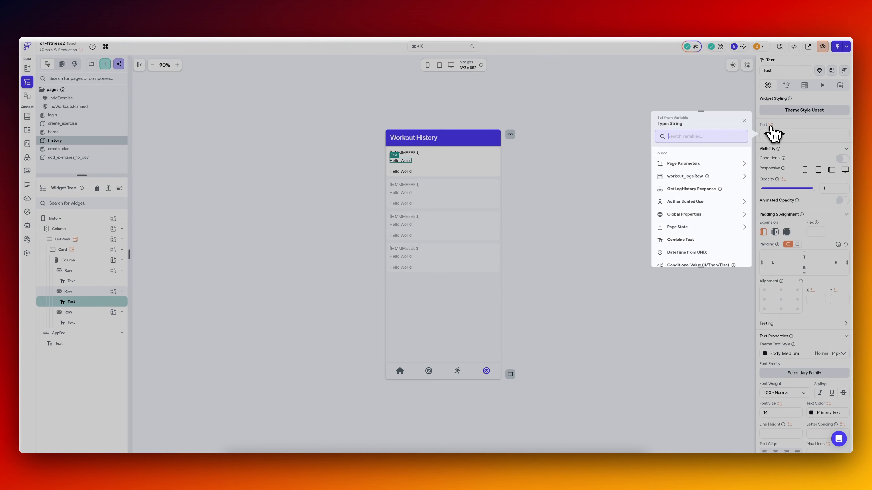
click(692, 189)
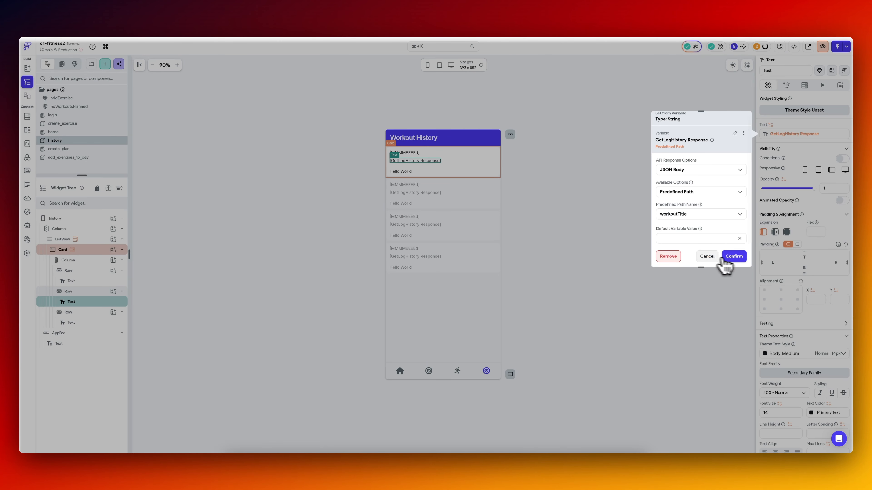
click(735, 255)
Add a ListView containing a card to the third row and move the Hello World text into that card.
click(404, 172)
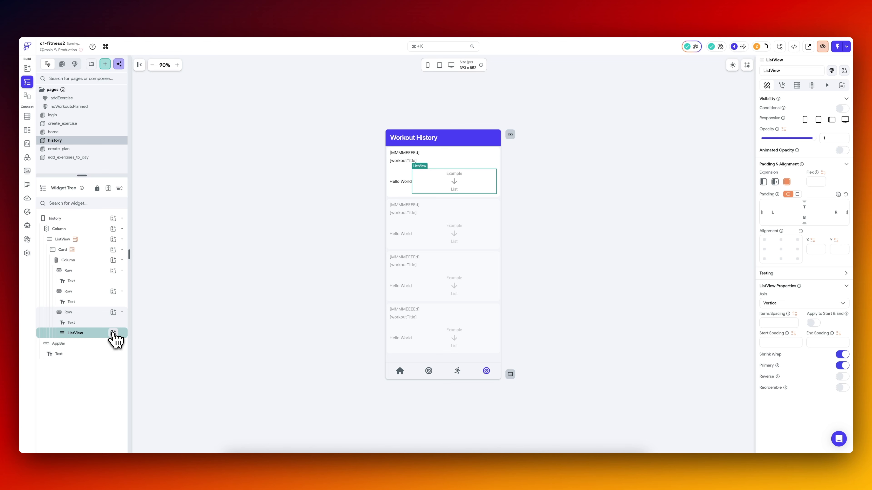
click(113, 333)
text(card)
click(147, 347)
drag(102, 323, 98, 350)
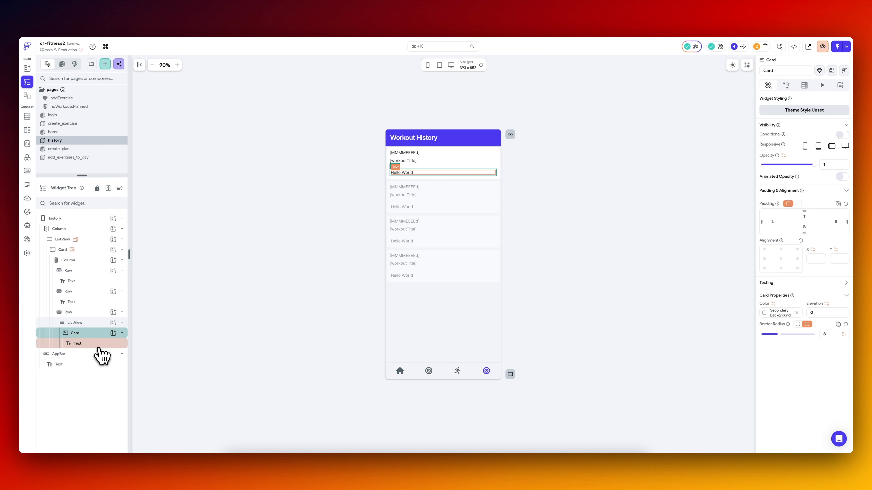
Add padding to the nested ListView and to the card inside it.
click(103, 324)
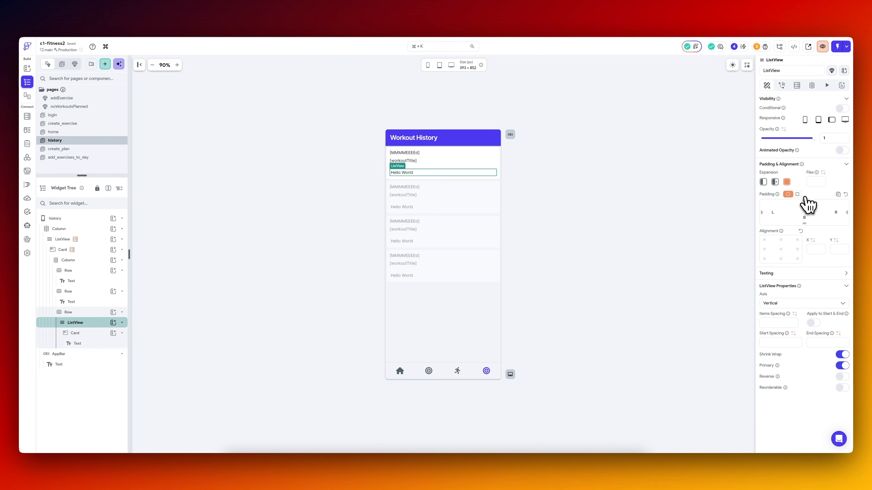
click(86, 333)
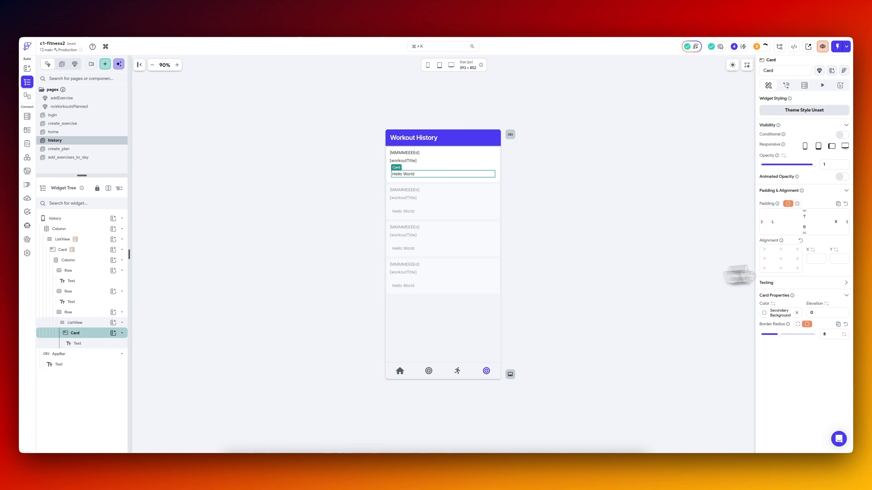
click(797, 204)
click(411, 177)
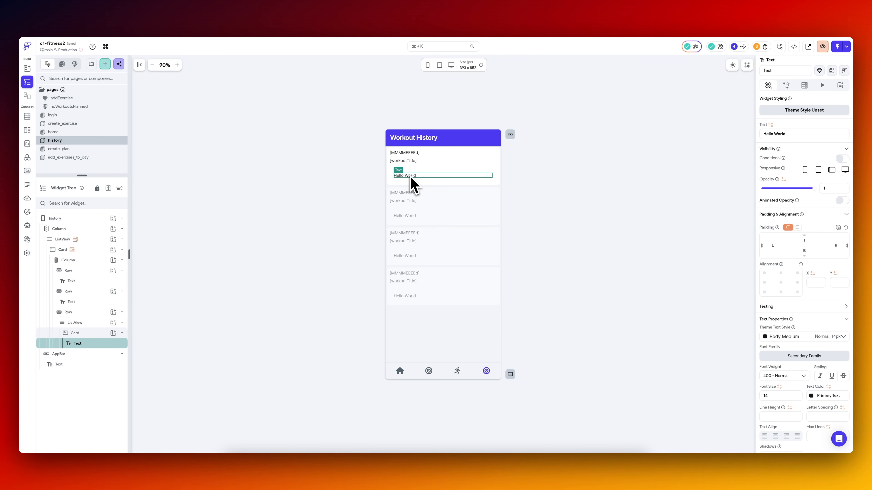
click(771, 125)
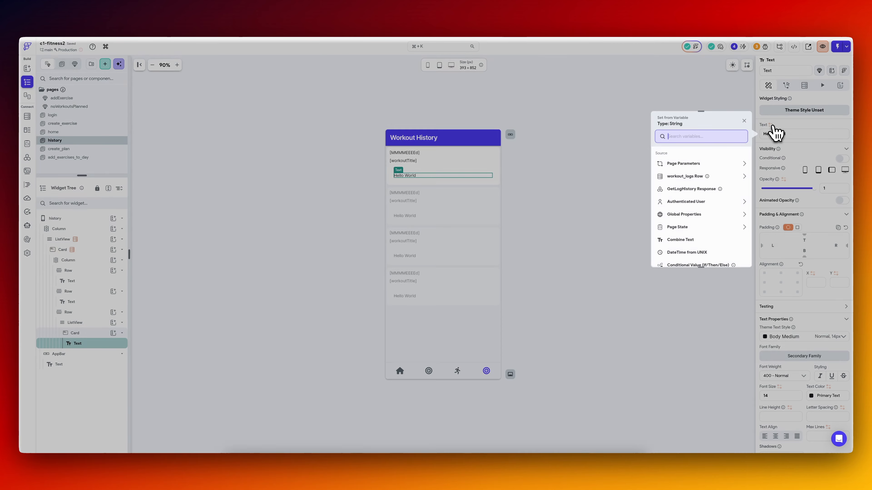
click(697, 191)
click(697, 214)
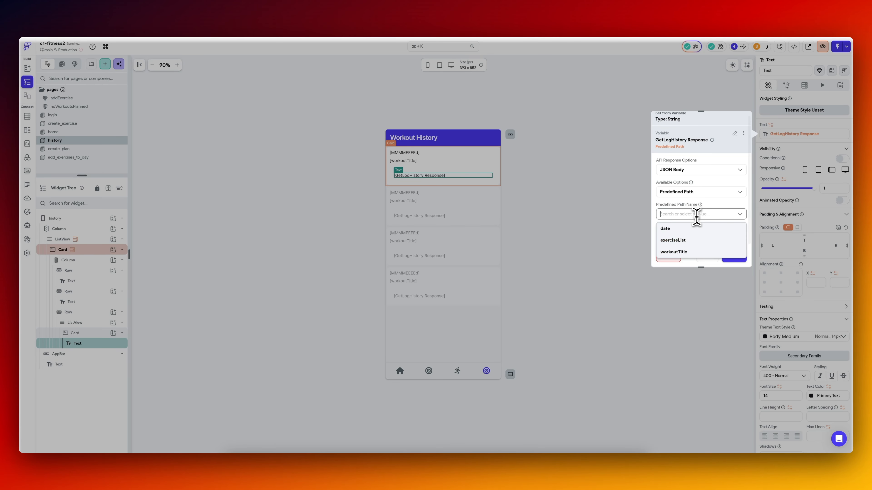
click(690, 242)
click(729, 258)
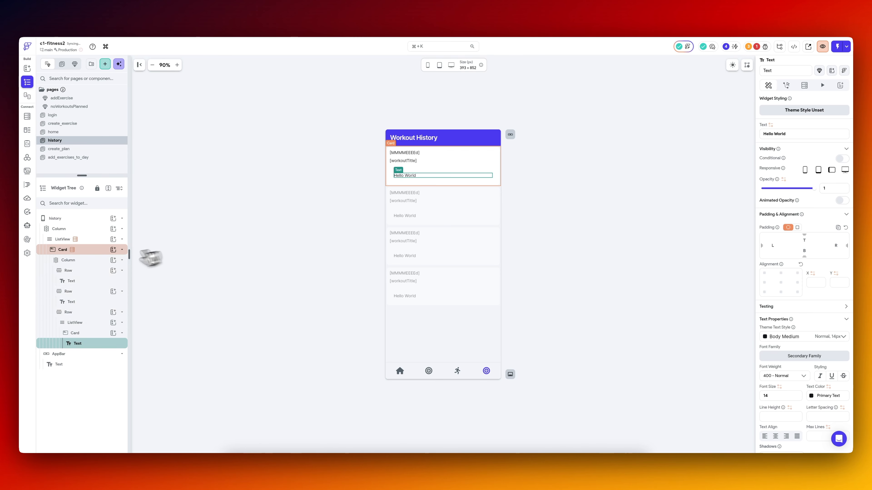
Generate the nested ListView's children from the exerciseList path of the GetLogHistory response, using exerciseRec as the variable name.
click(100, 322)
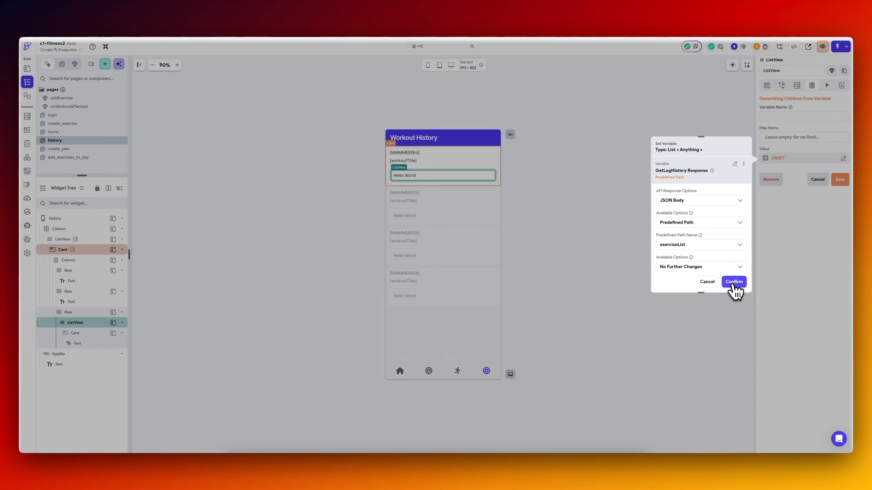
click(733, 284)
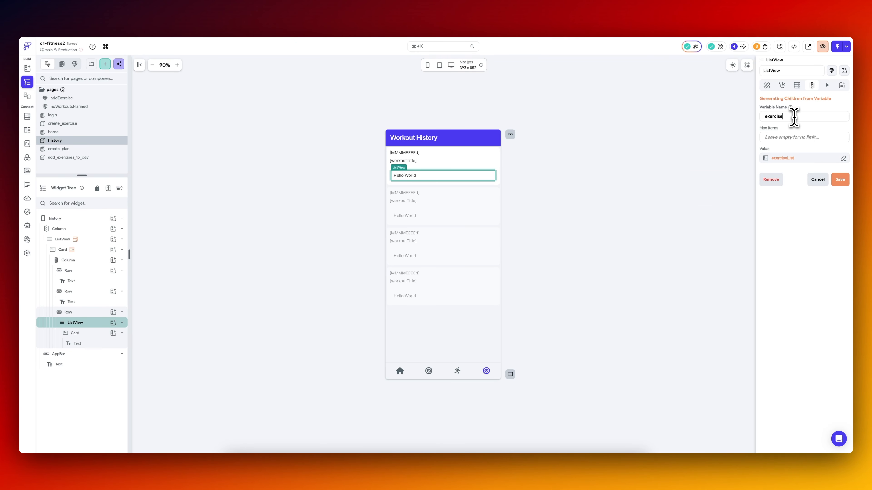
click(839, 179)
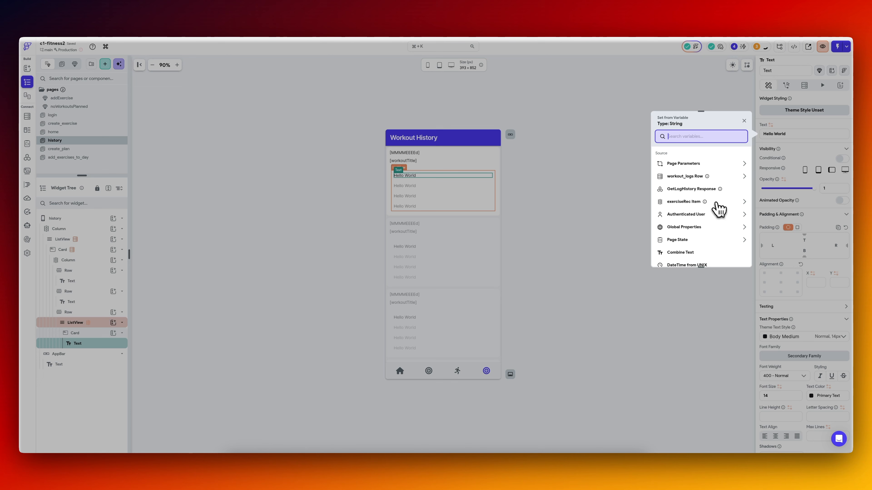
Bind the nested card's text to exerciseRec Item with the JSON Path option.
click(714, 206)
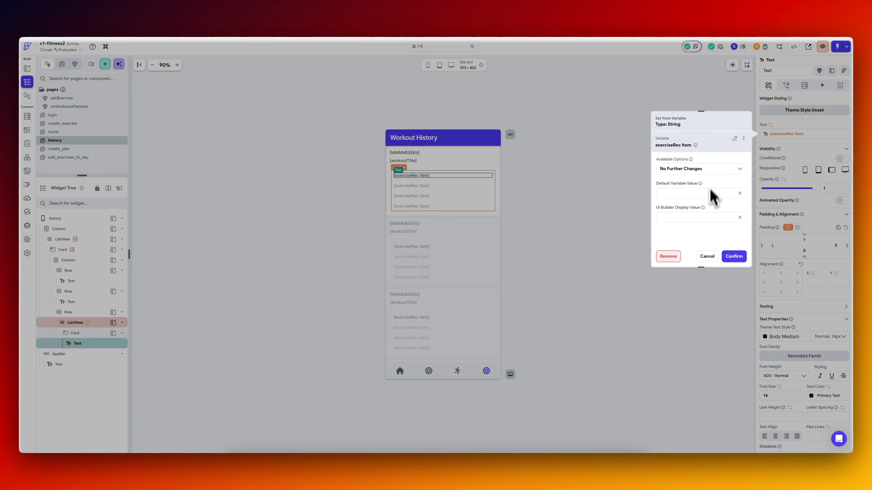
click(710, 169)
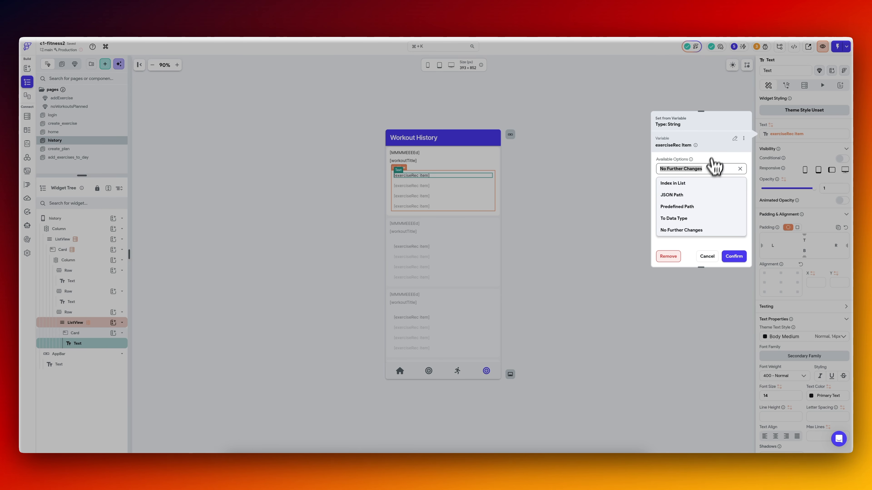
click(704, 207)
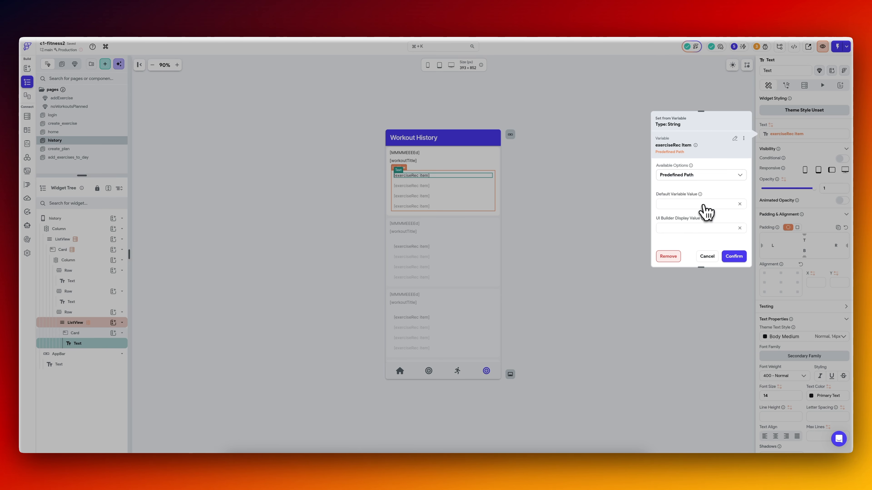
click(705, 175)
click(694, 199)
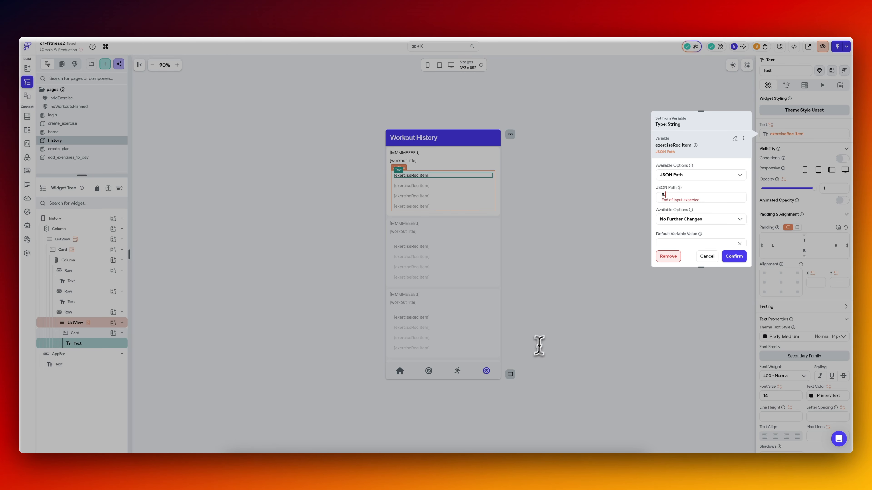
Check the workout day node in Supabase's GraphiQL response and set the text's JSON path to $.node.day_of_week in FlutterFlow.
click(184, 19)
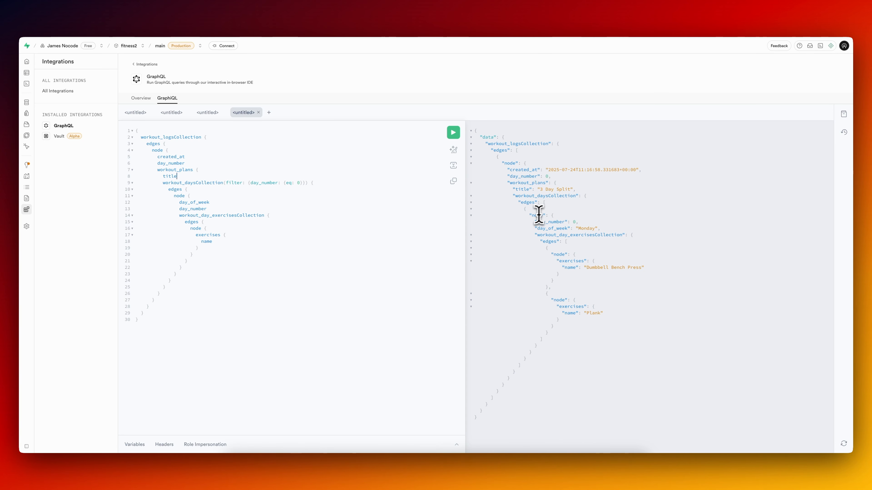
drag(529, 215, 563, 226)
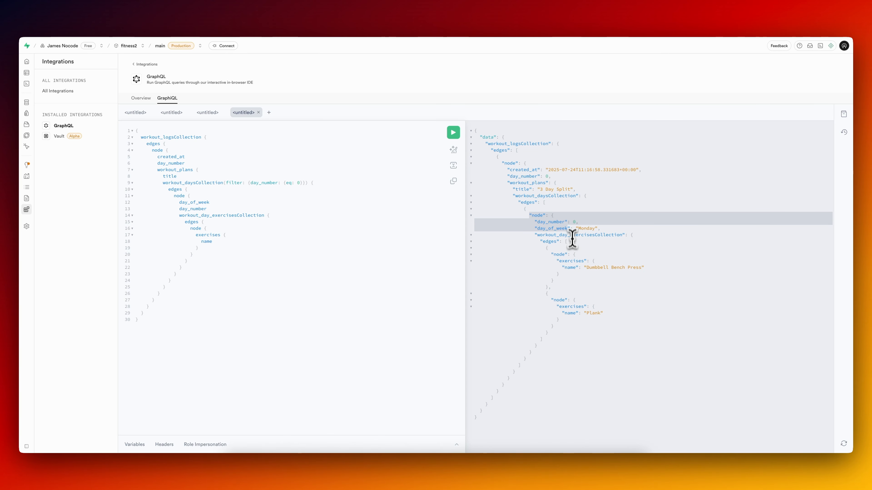
click(92, 22)
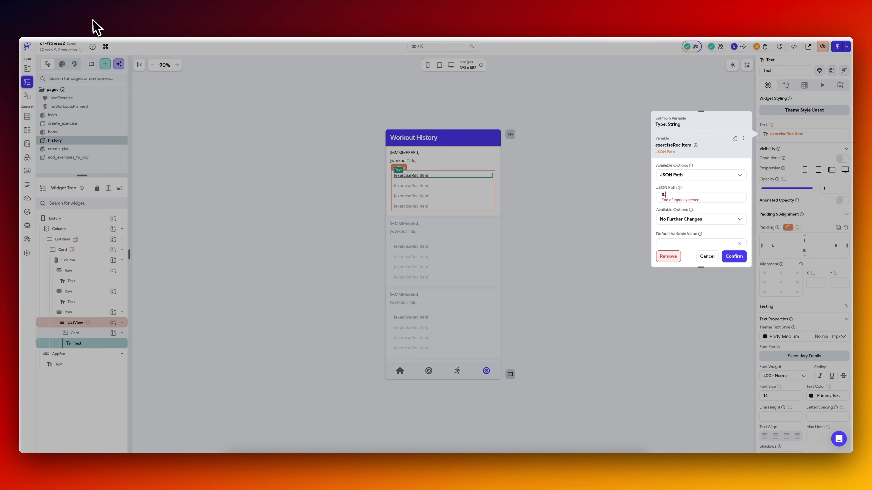
key(ctrl+Tab)
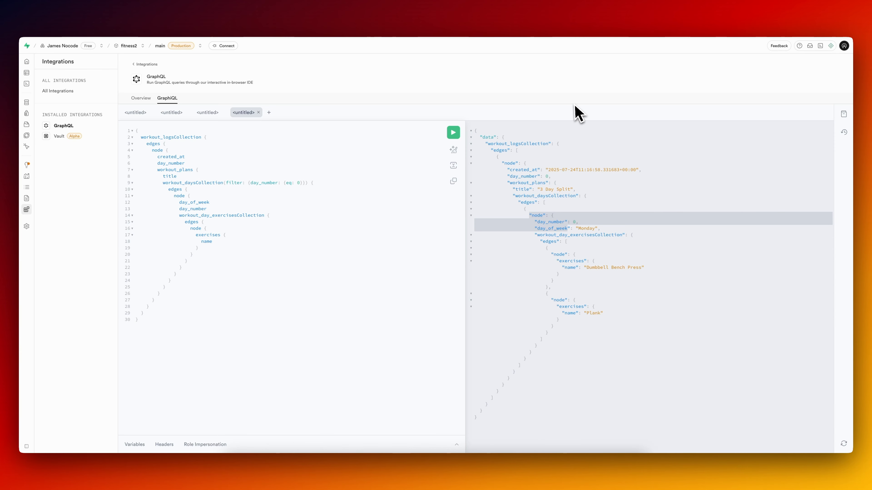
key(ctrl+shift+Tab)
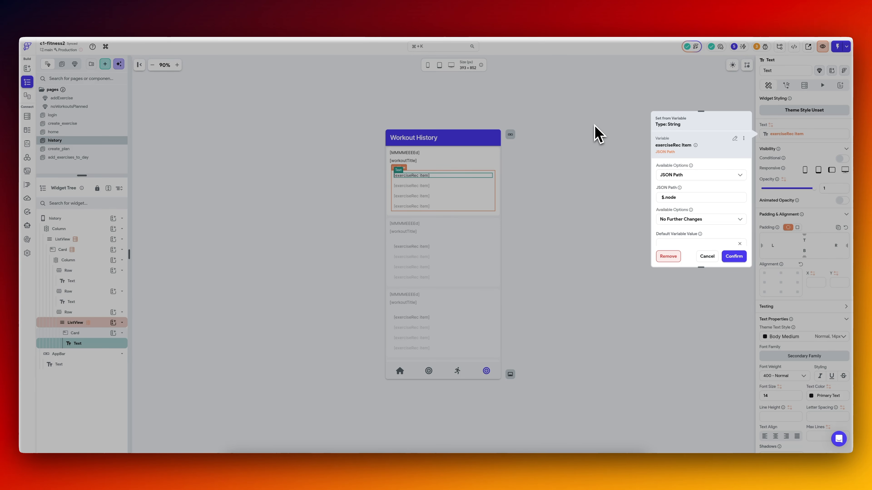
click(595, 125)
key(ctrl+Tab)
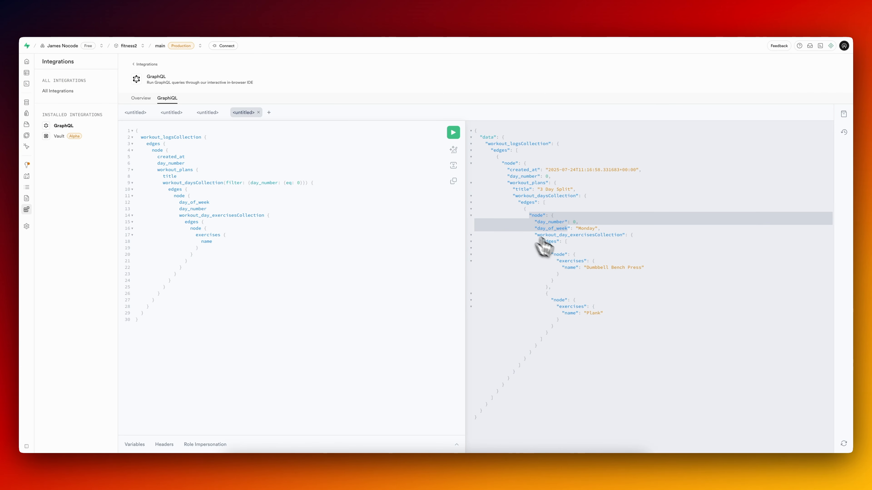
key(ctrl+Tab)
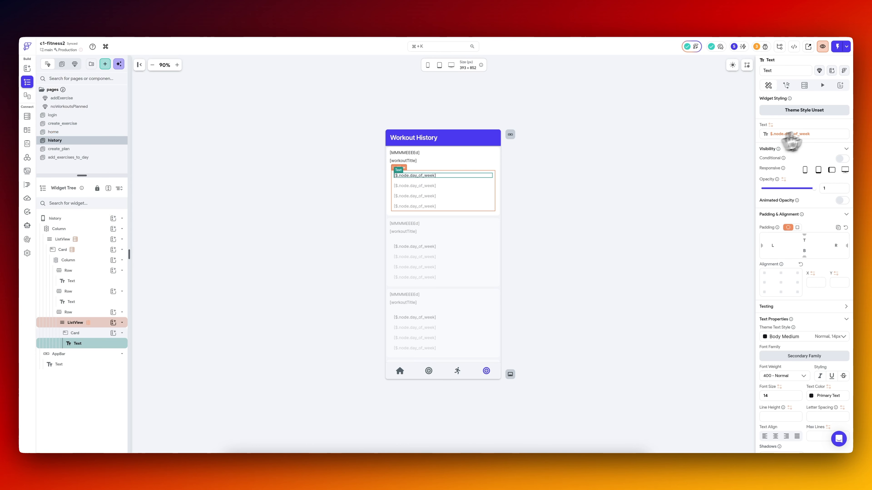
Compare the nested ListView's exerciseList source and GetLogHistory's JSON paths with the workout_daysCollection edges in Supabase's GraphiQL response.
click(103, 326)
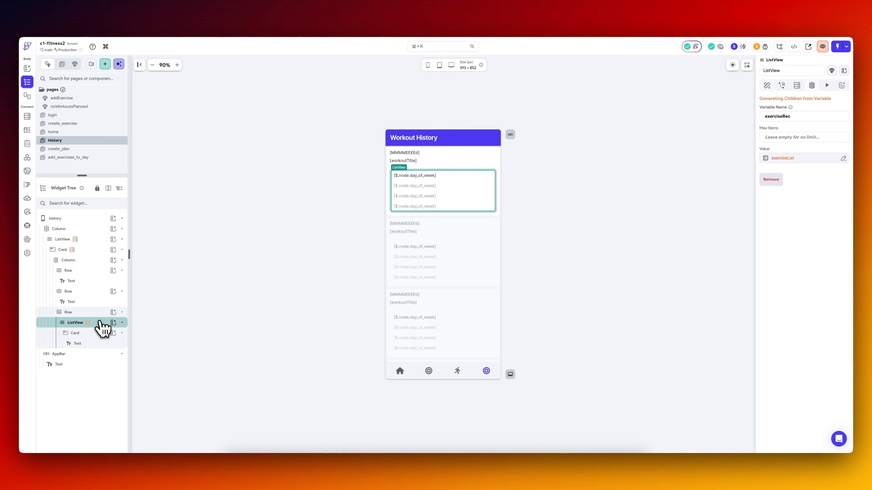
click(790, 158)
key(ctrl+shift+Tab)
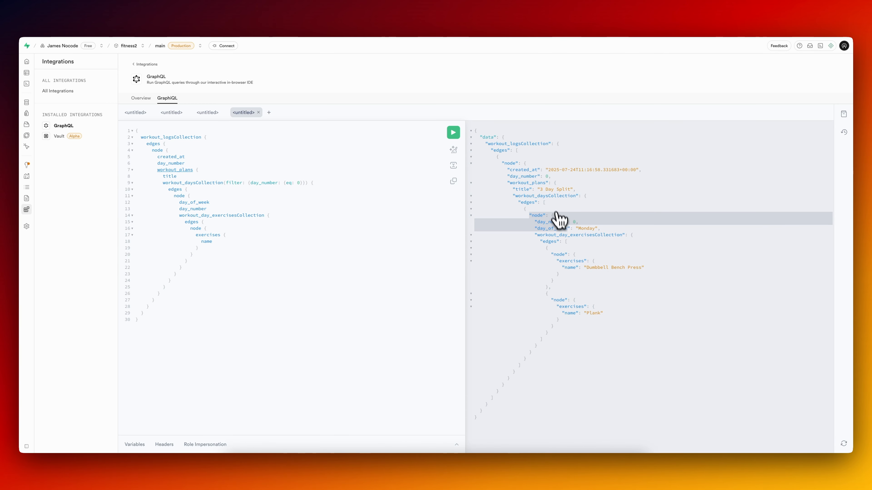
drag(543, 203, 521, 365)
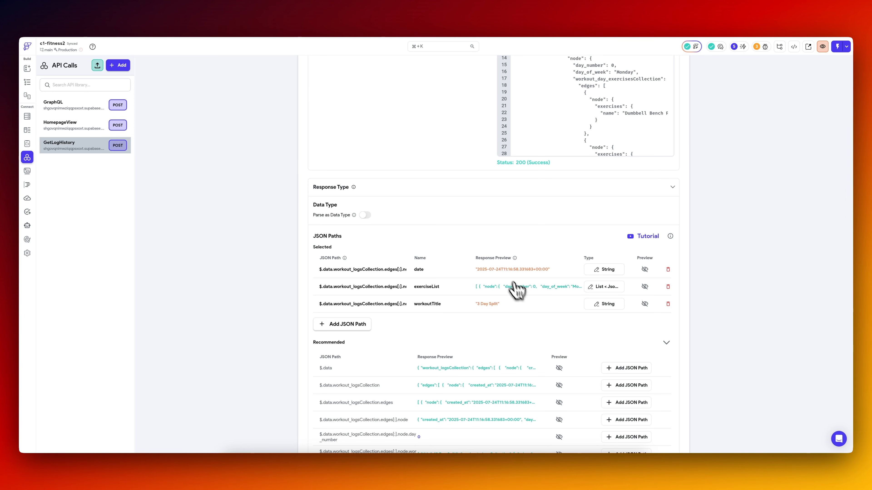
scroll(464, 171, up, 2)
scroll(464, 171, down, 1)
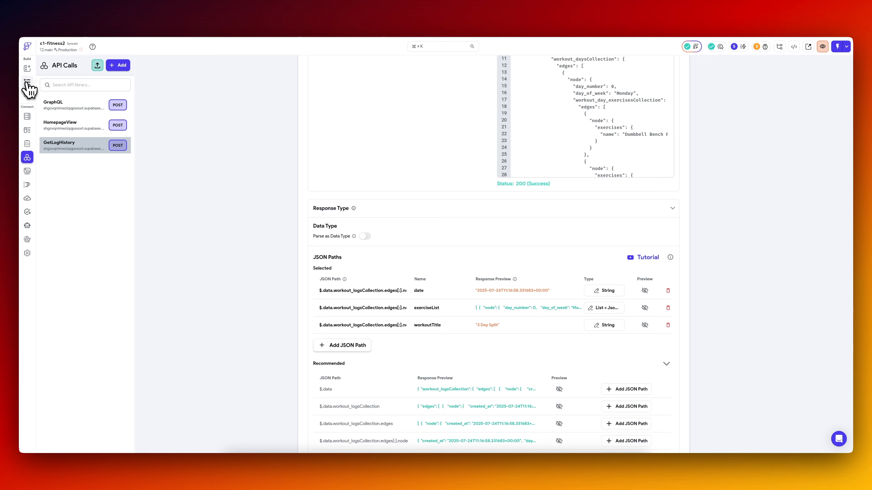
click(27, 82)
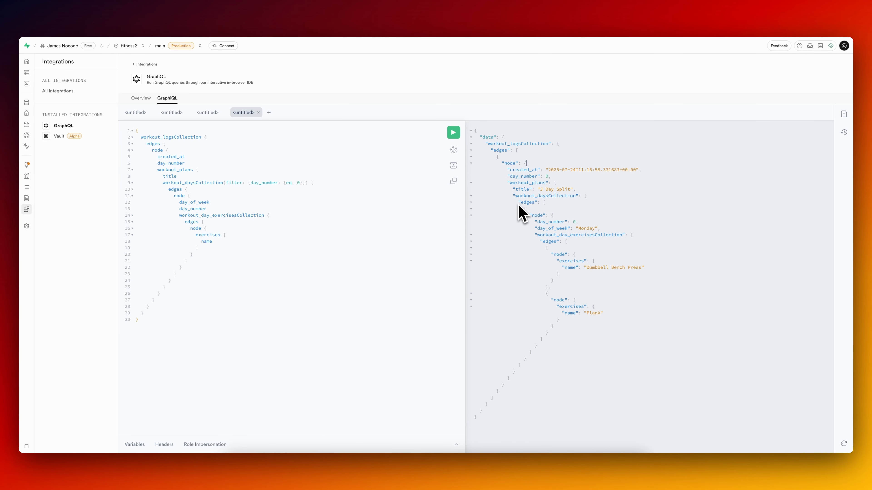
drag(519, 203, 543, 352)
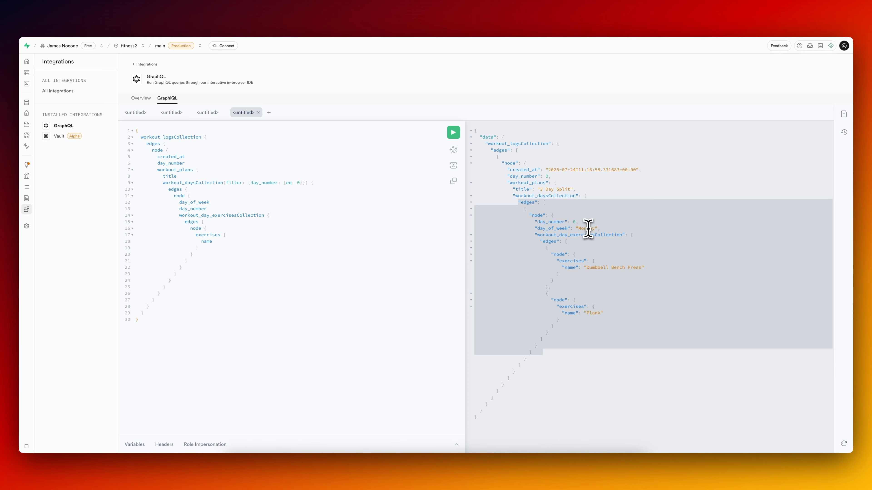
key(ctrl+Tab)
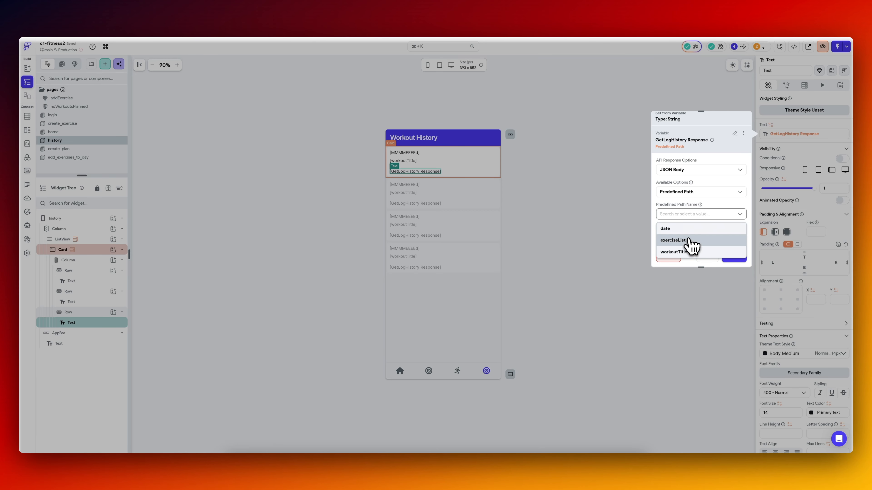
Bind the third row's text to the first item of GetLogHistory's exerciseList, using the JSON path $.node.day_number.
click(690, 241)
scroll(711, 214, down, 2)
click(706, 187)
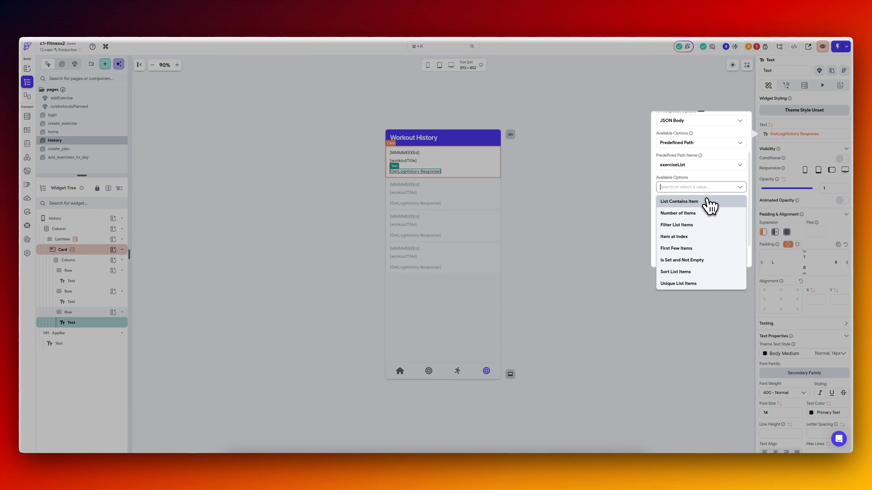
click(684, 237)
click(700, 220)
click(699, 225)
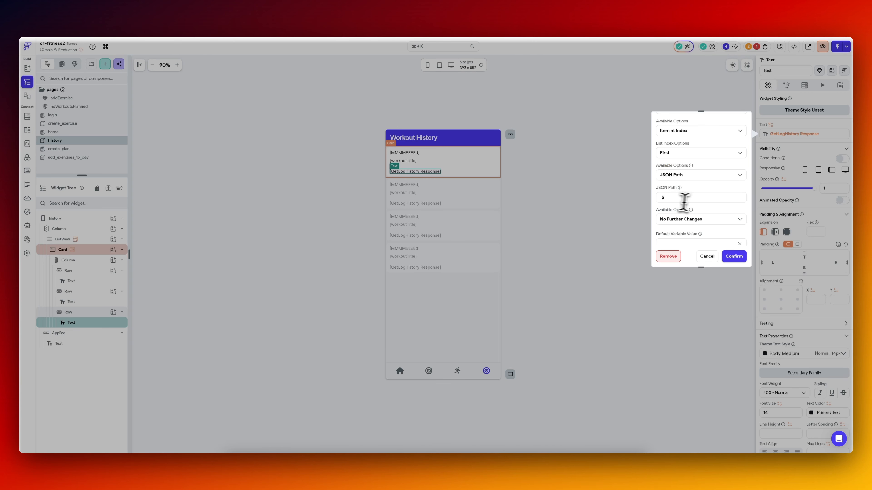
scroll(684, 195, up, 5)
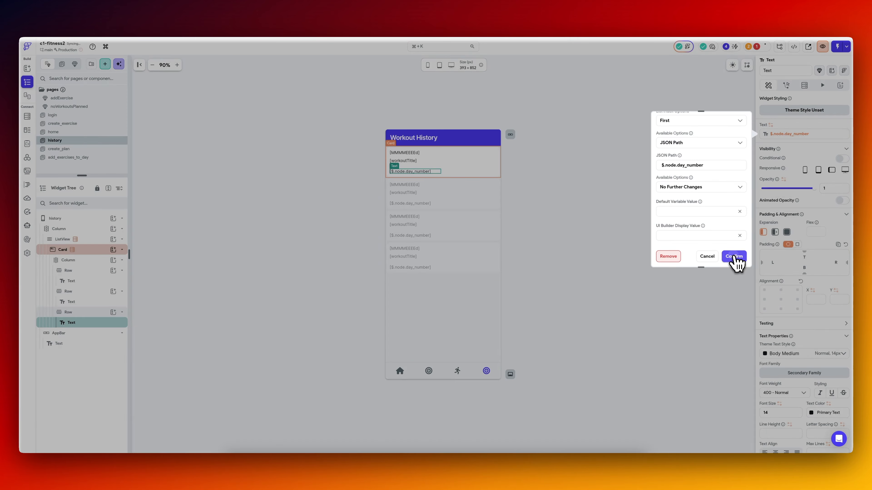
click(735, 257)
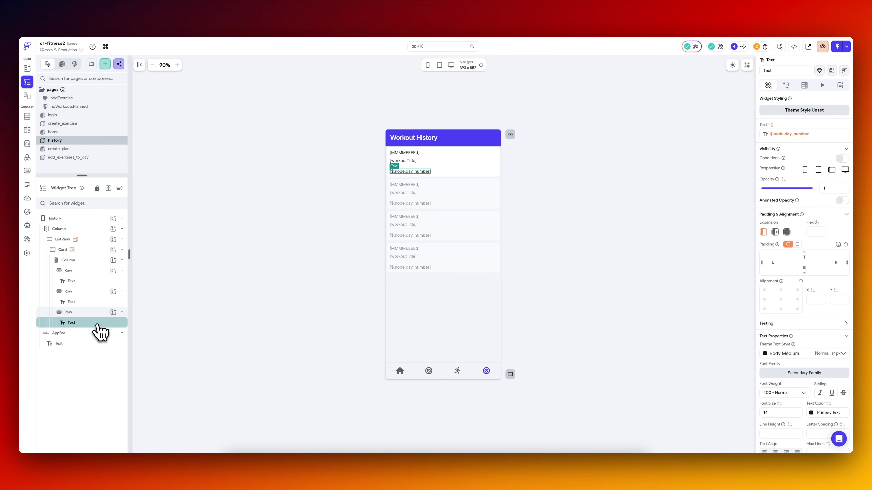
Duplicate the day-number text and set the copy's JSON path to $.node.workout_day_exercisesCollection.edges[*].node.exercises.name, checking the structure in GraphiQL.
right_click(89, 325)
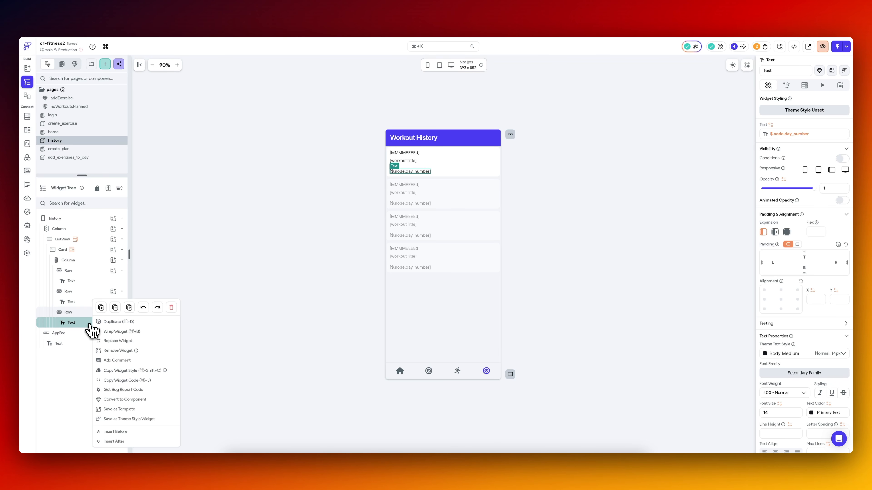
click(107, 322)
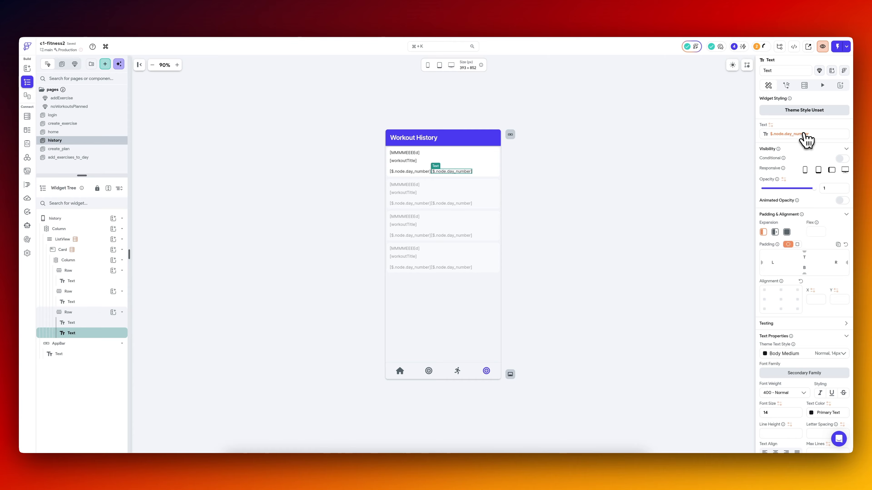
click(803, 135)
scroll(685, 218, down, 3)
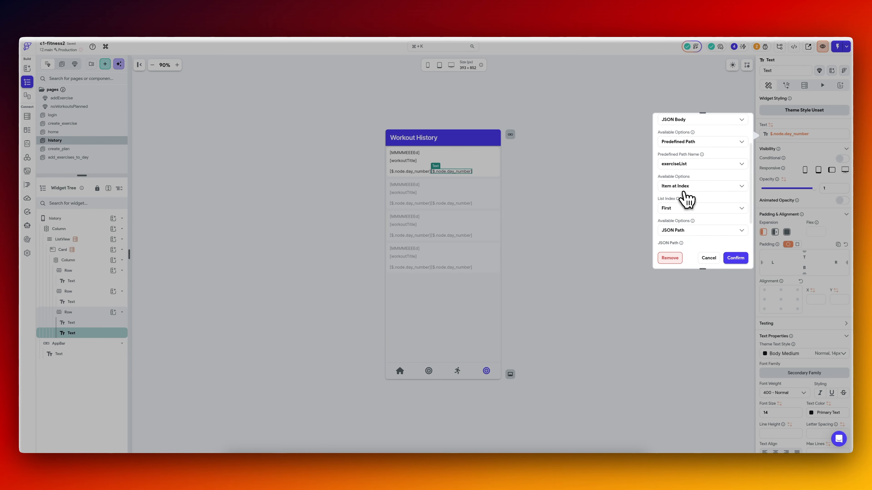
key(ctrl+Tab)
drag(537, 235, 567, 235)
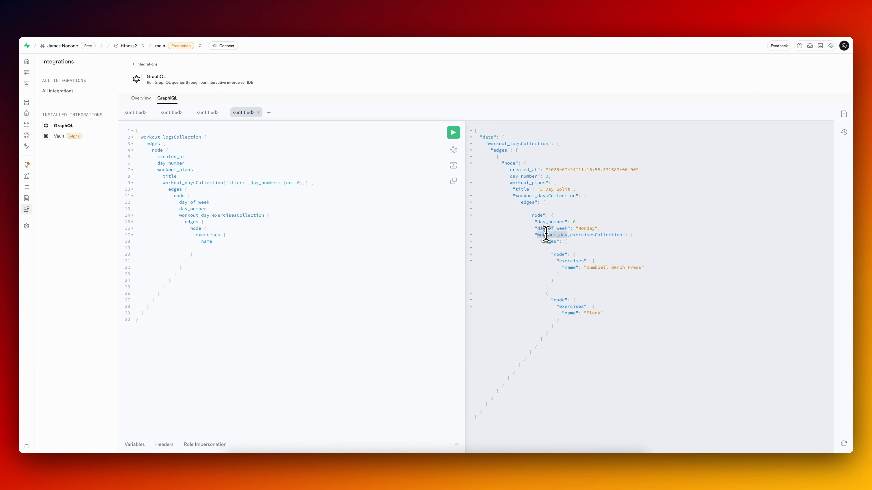
click(538, 237)
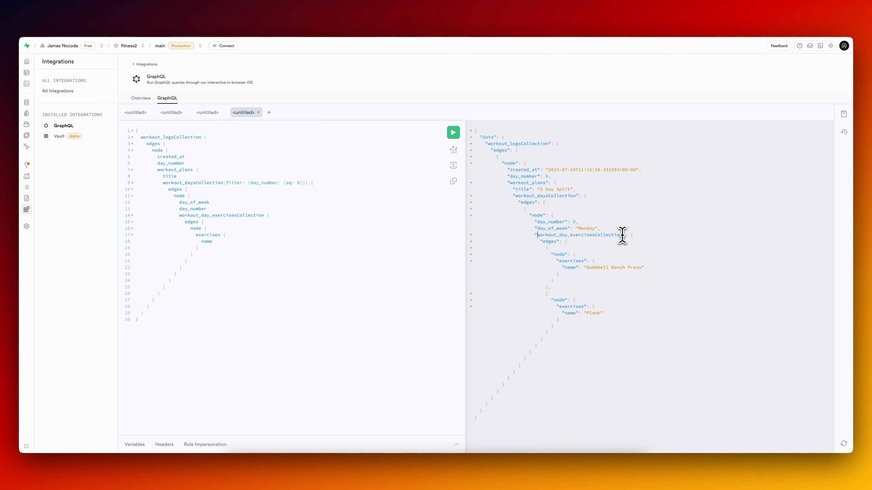
key(ctrl+Tab)
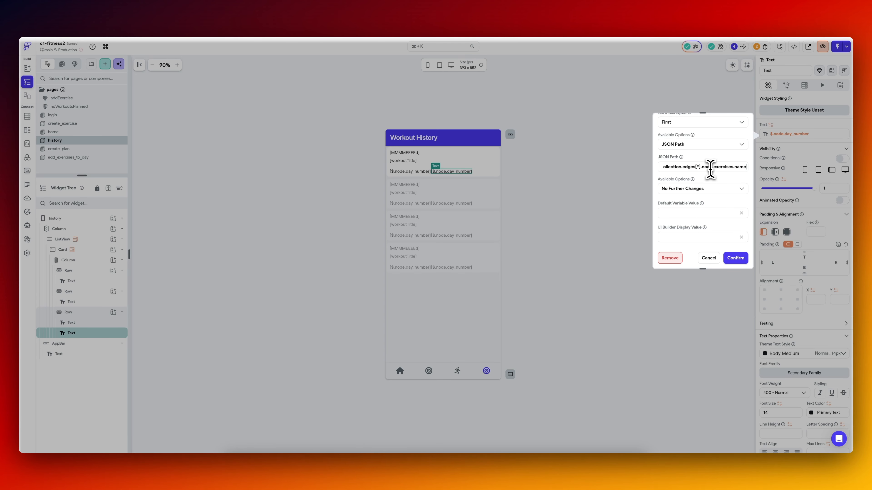
scroll(710, 169, left, 3)
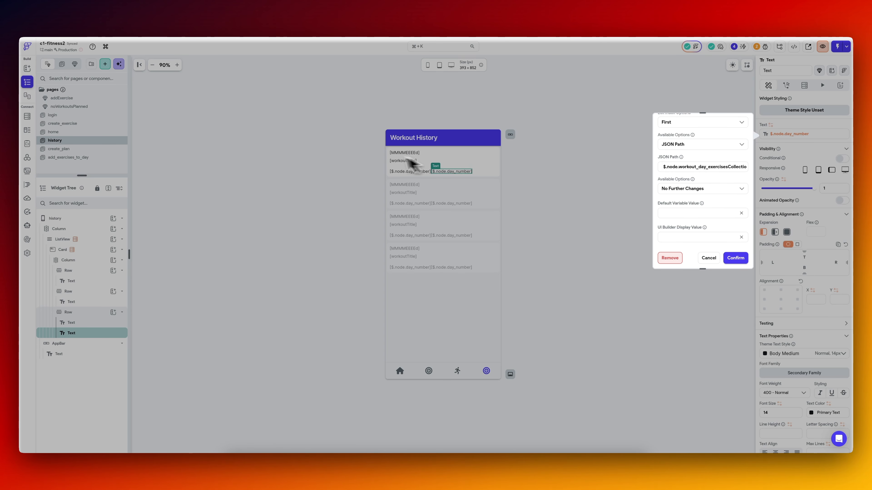
key(ctrl+Tab)
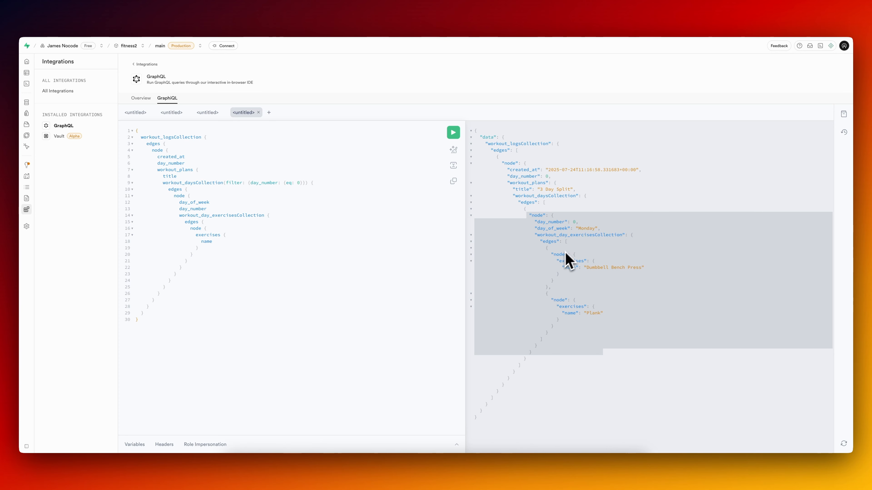
key(ctrl+Tab)
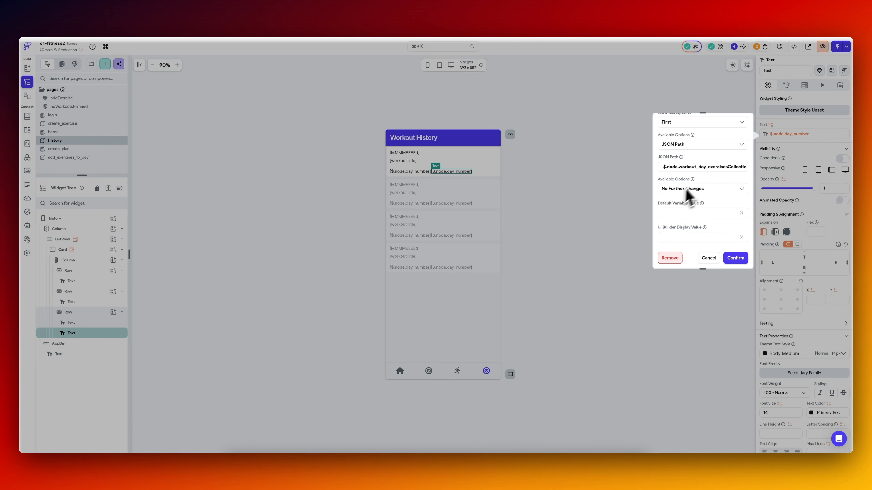
click(735, 258)
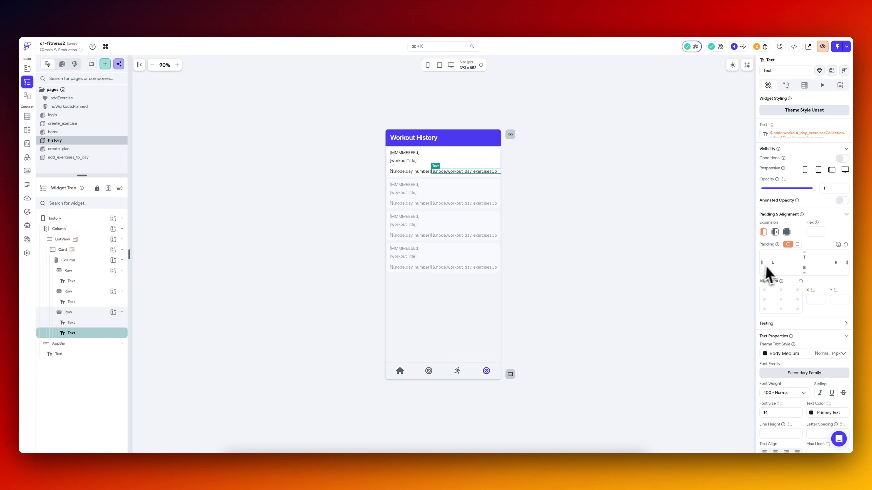
Set the third row to Expanded with individual padding of 10 left and 10 bottom, and compare the first row's padding.
click(570, 261)
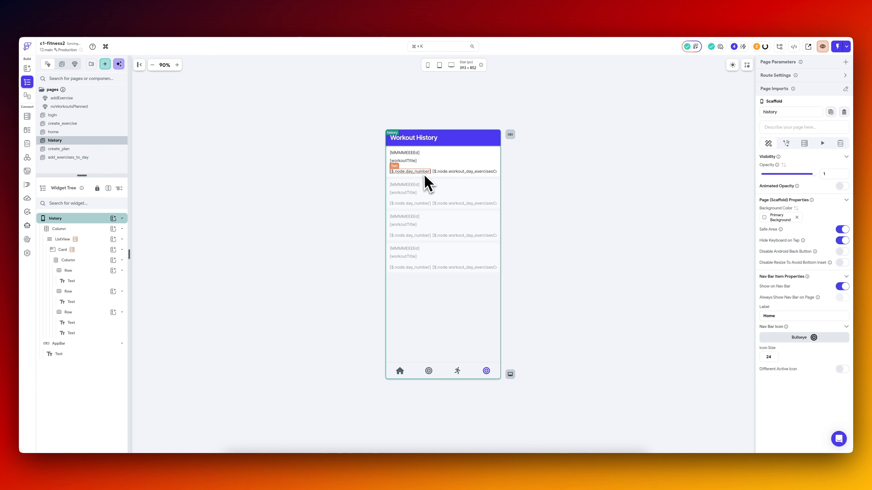
click(90, 313)
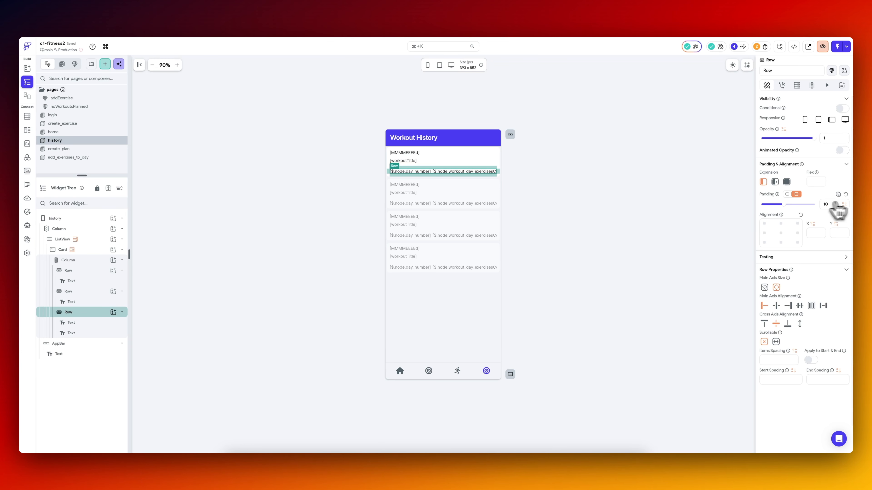
click(787, 195)
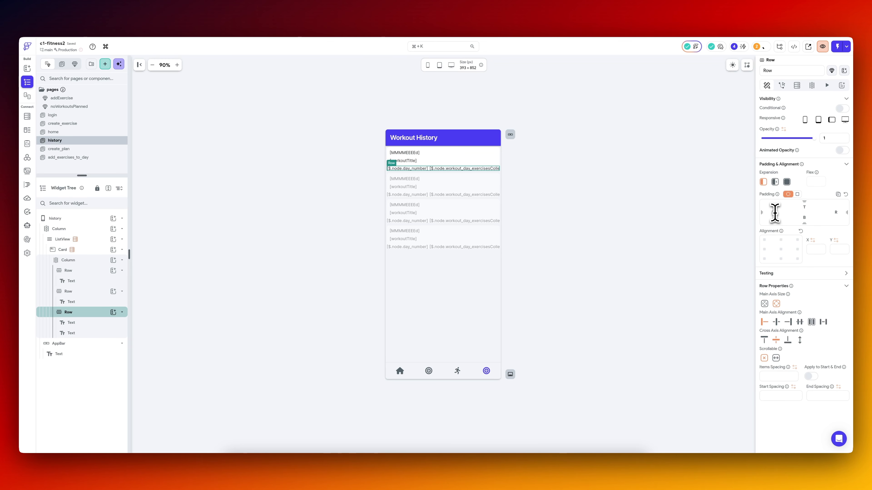
click(639, 206)
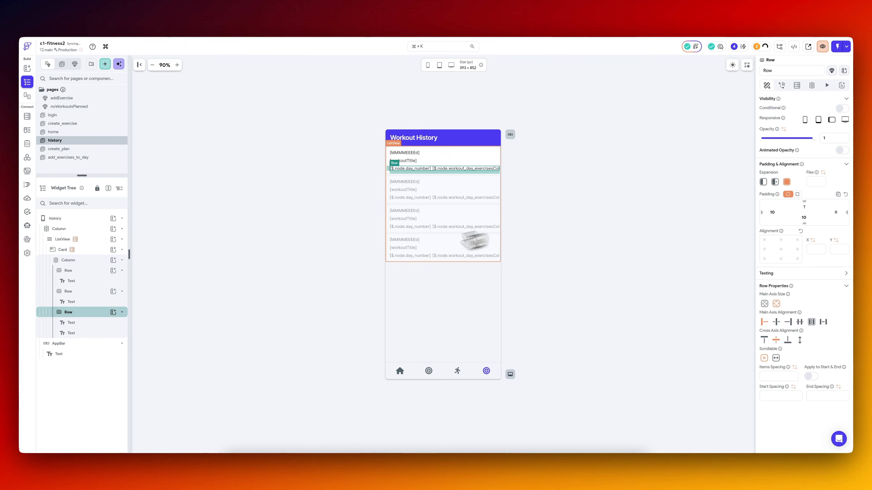
click(99, 271)
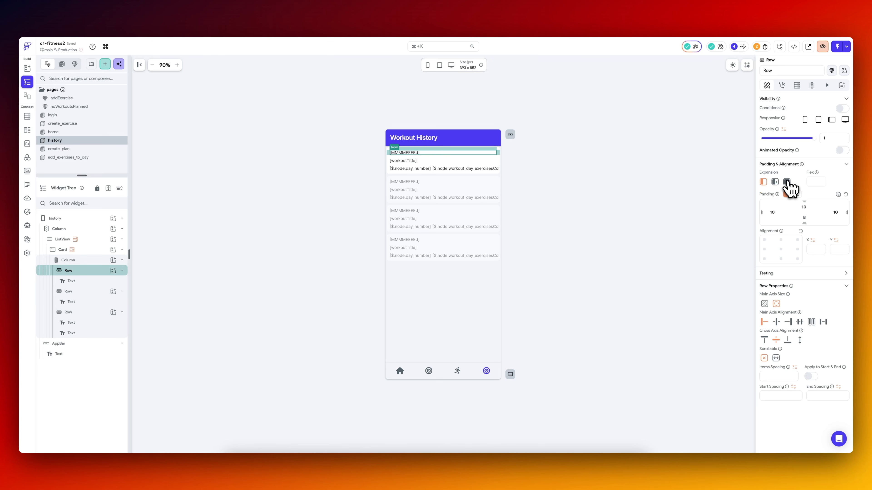
click(633, 203)
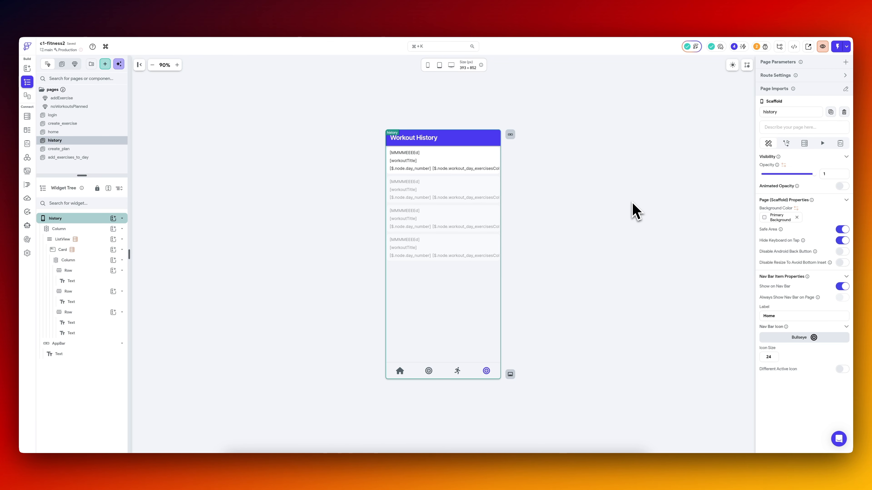
Switch to Visual Studio Code, hot restart the app to check the Workout History page in the simulator, and return to FlutterFlow.
click(553, 466)
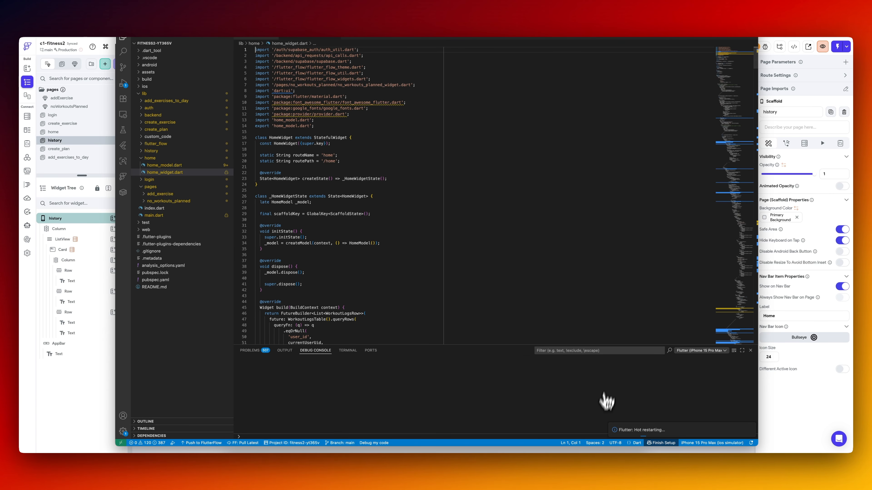
scroll(497, 398, up, 20)
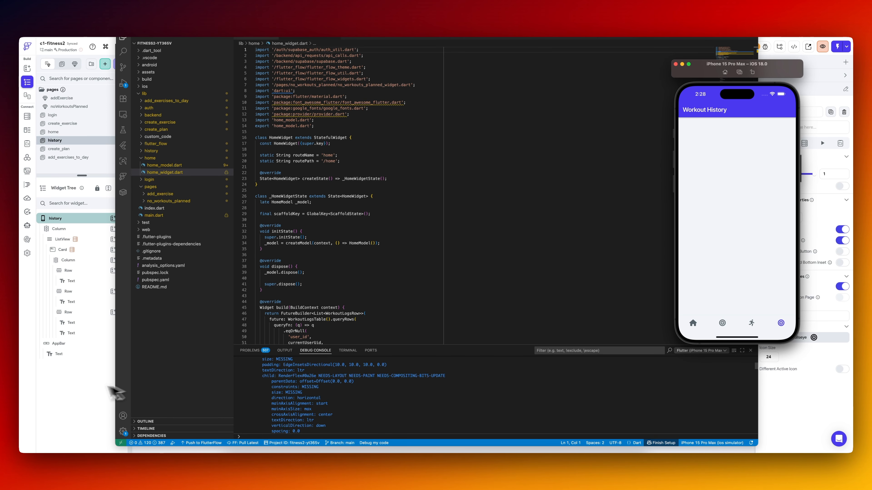
click(103, 389)
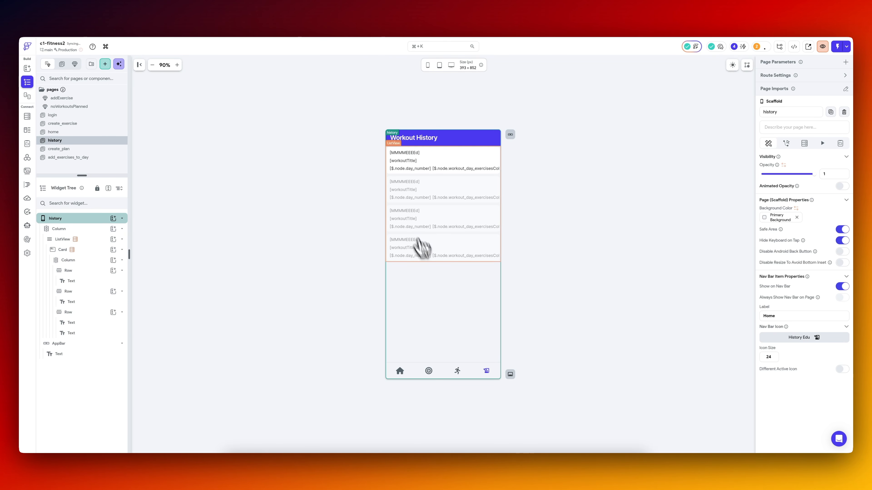
Check the order of the page icons in the Nav Bar & App Bar settings, and return to the history page.
key(super+k)
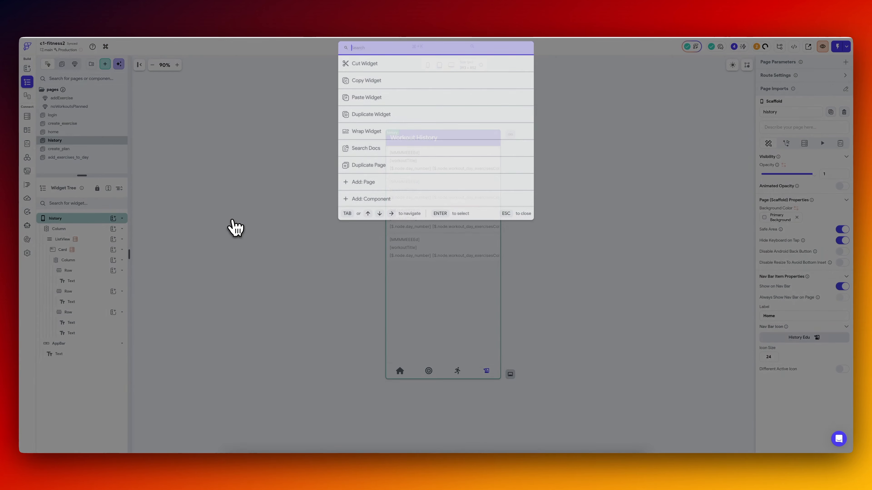
text(nav)
key(Return)
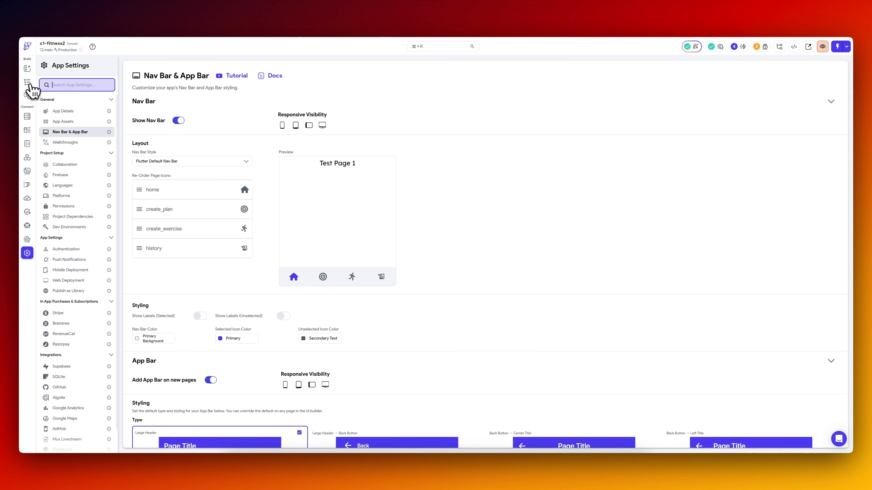
click(29, 83)
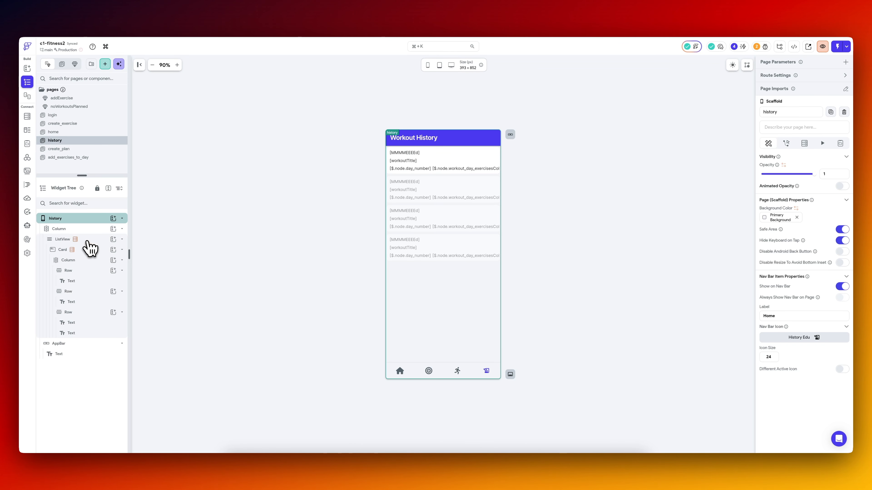
Set the history page's ListView to Expanded and turn off its Shrink Wrap.
click(89, 241)
click(768, 85)
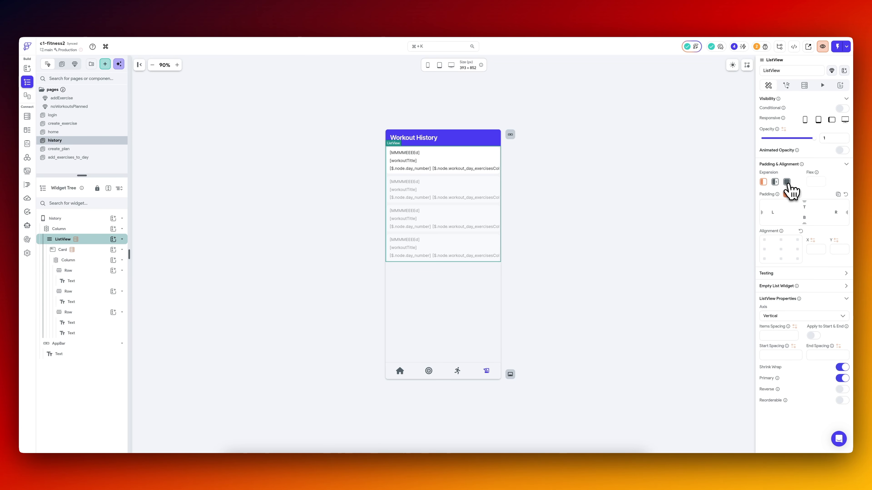
click(787, 182)
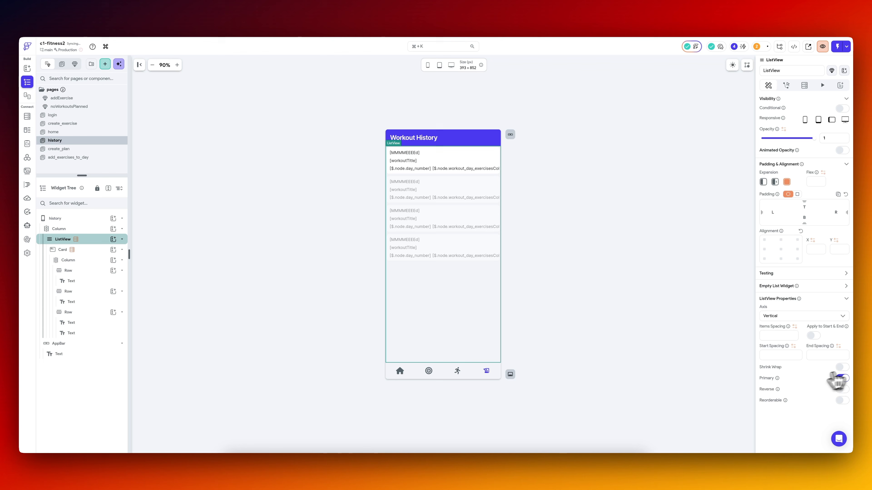
Review the layout properties of the history page's Column, Card and ListView.
click(87, 229)
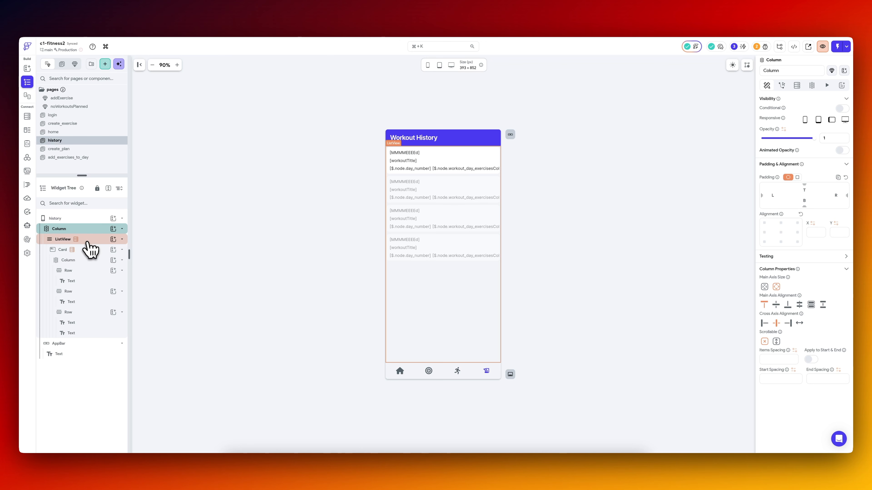
click(86, 253)
click(768, 85)
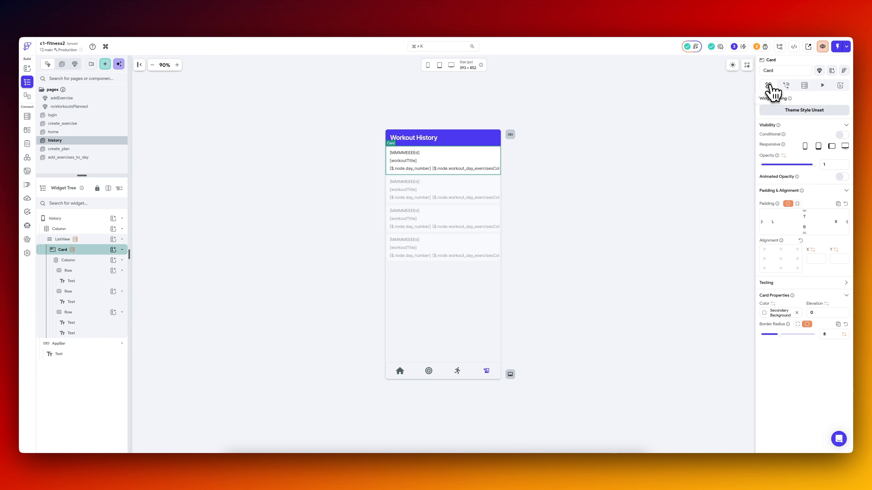
click(451, 294)
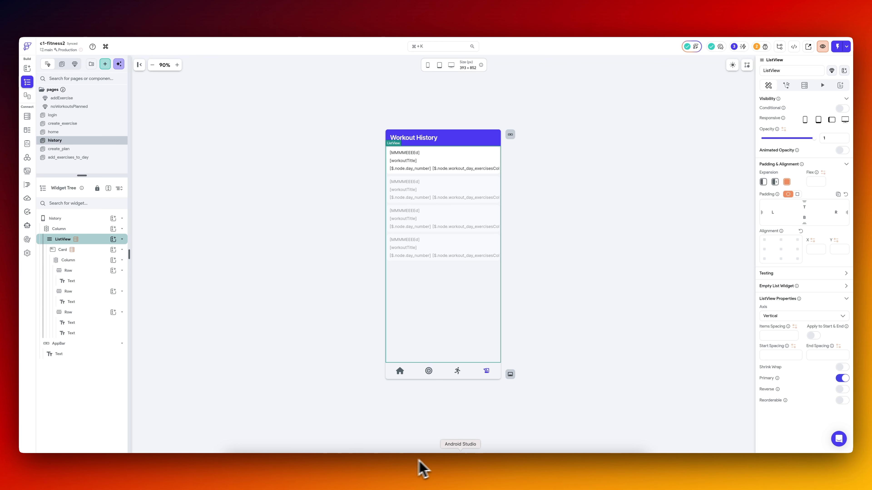
Switch to Visual Studio Code and start pulling the latest version from FlutterFlow.
click(551, 465)
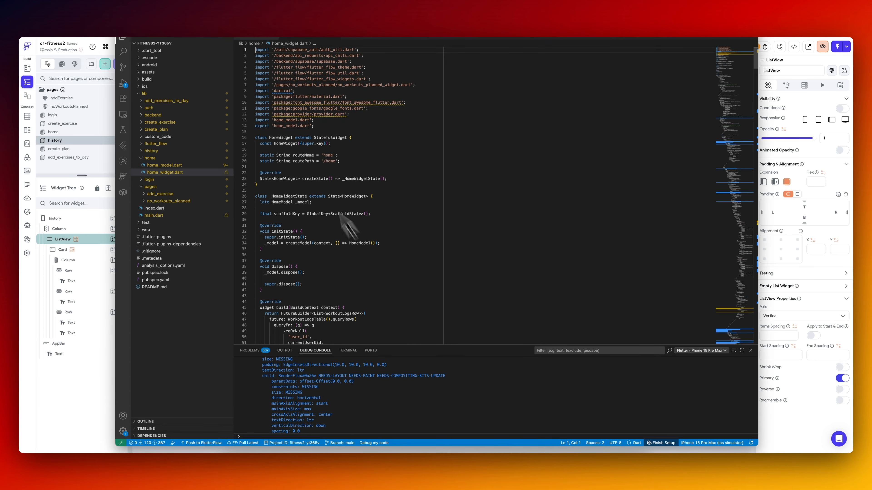
click(251, 446)
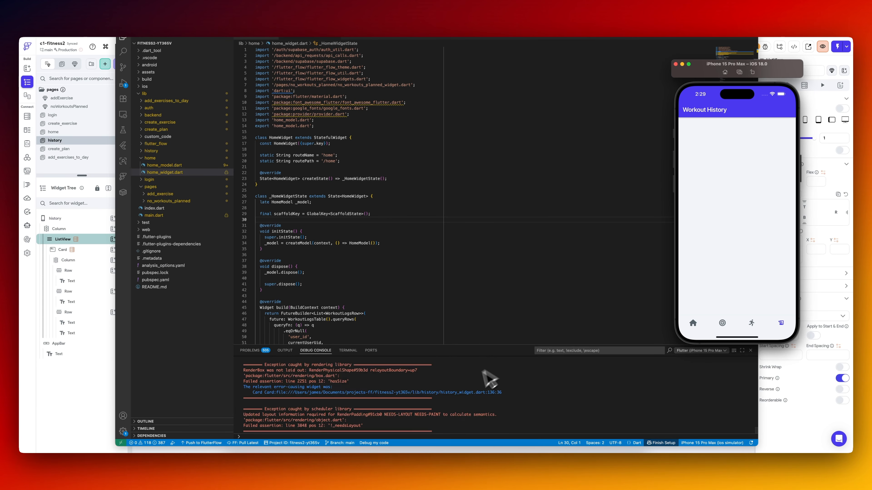
In FlutterFlow, set the date, workoutTitle and exercise names texts in the history card to Expanded.
scroll(476, 388, up, 10)
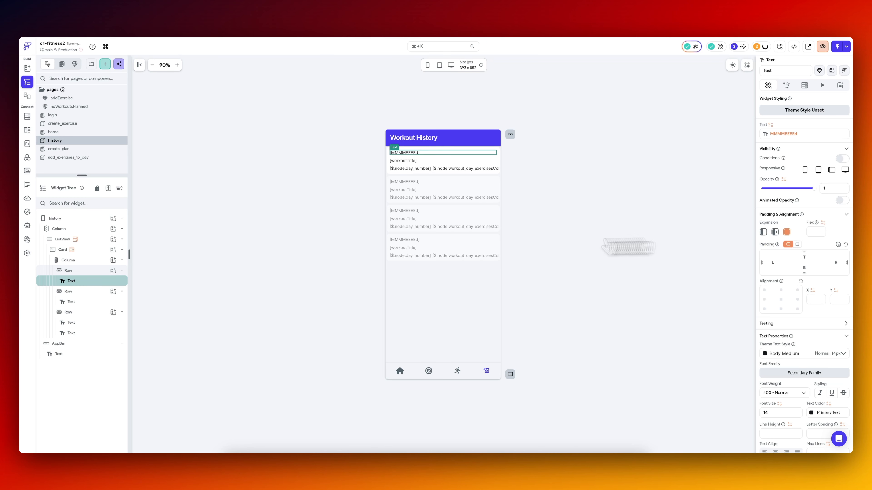
click(83, 301)
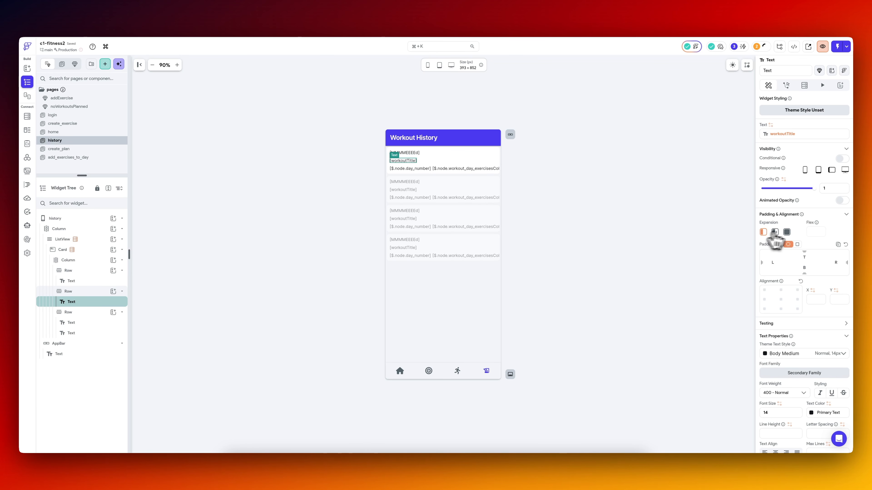
click(786, 232)
click(110, 323)
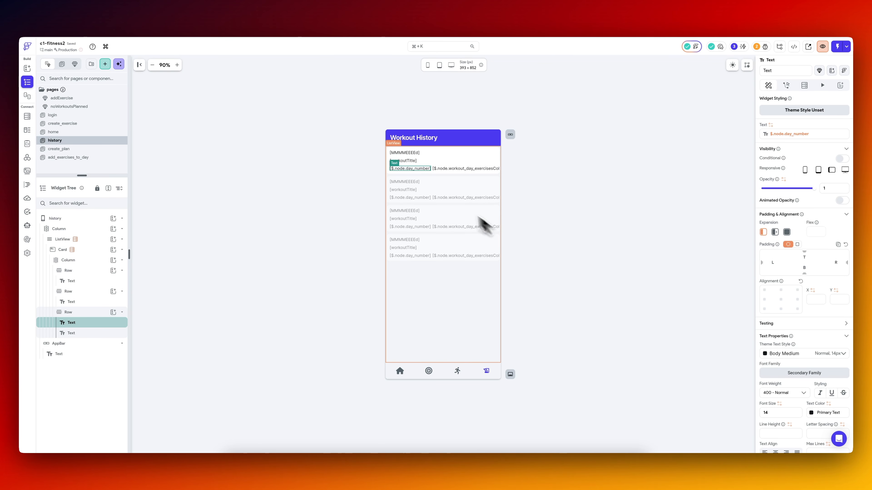
click(110, 333)
click(786, 232)
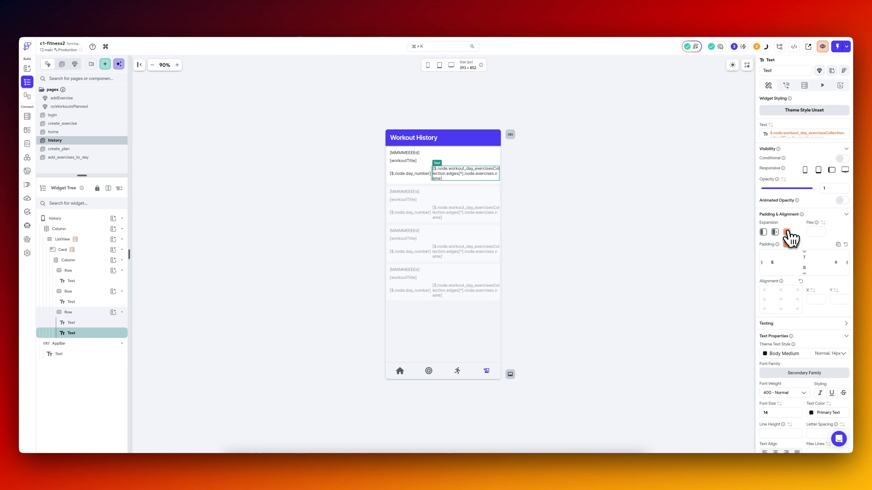
Try Flexible expansion on the day number text in the third row, and return it to unexpanded.
click(417, 174)
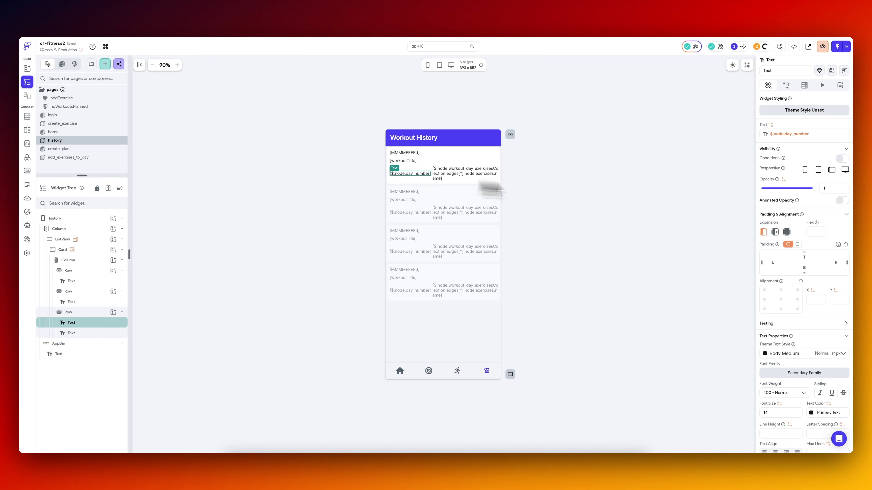
click(775, 232)
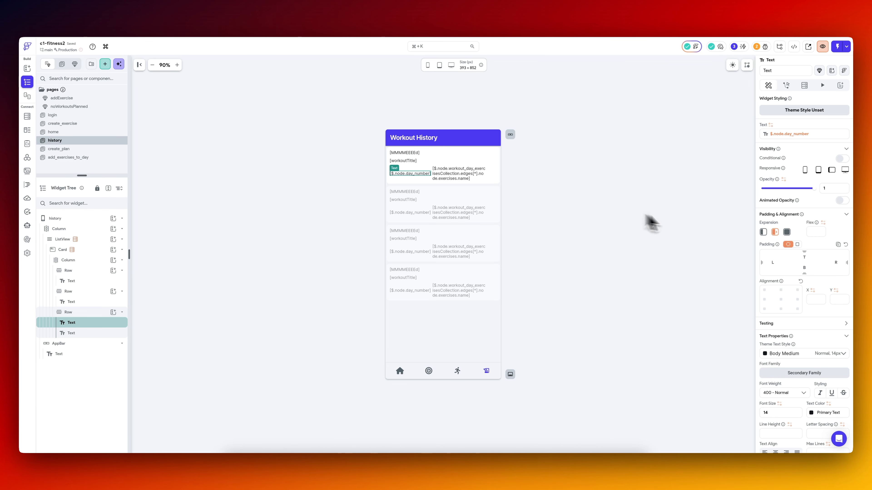
click(763, 233)
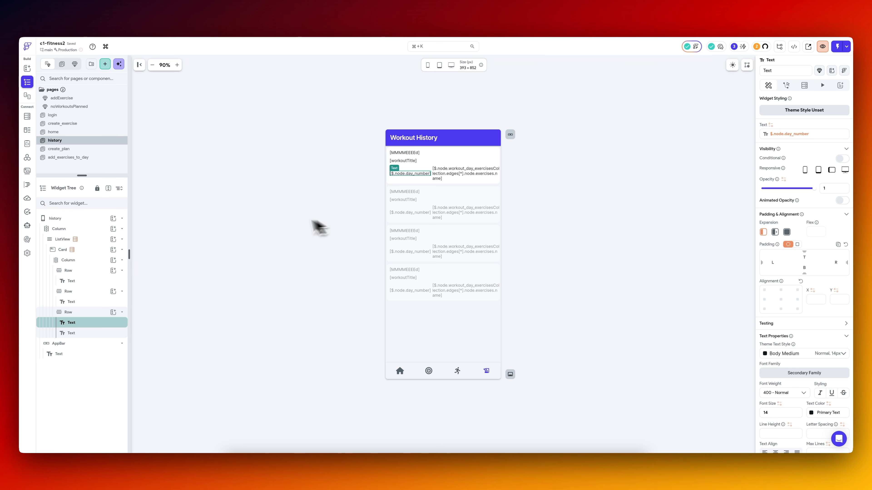
Check the Workout History page in the iPhone simulator and return to FlutterFlow.
click(462, 462)
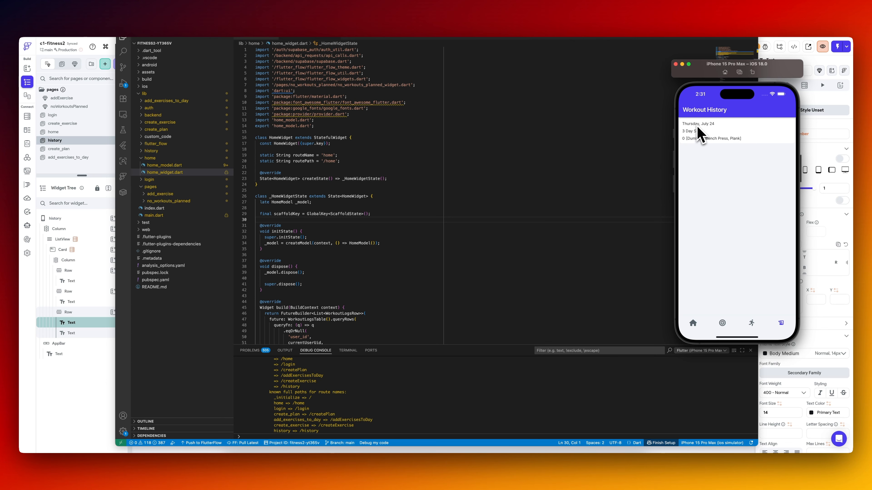
key(super+Tab)
Set the date text to font size 16 and weight 500 - Medium, and the workoutTitle text to font size 15.
click(412, 153)
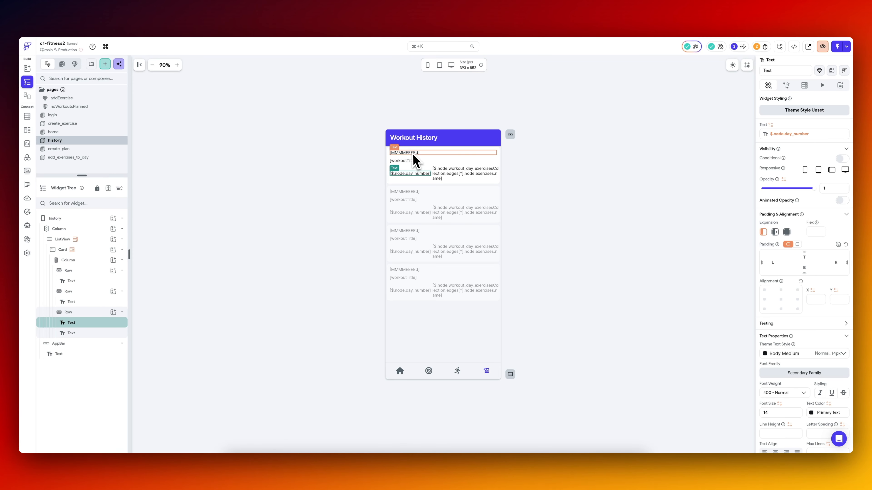
scroll(783, 330, down, 2)
double_click(778, 358)
text(16)
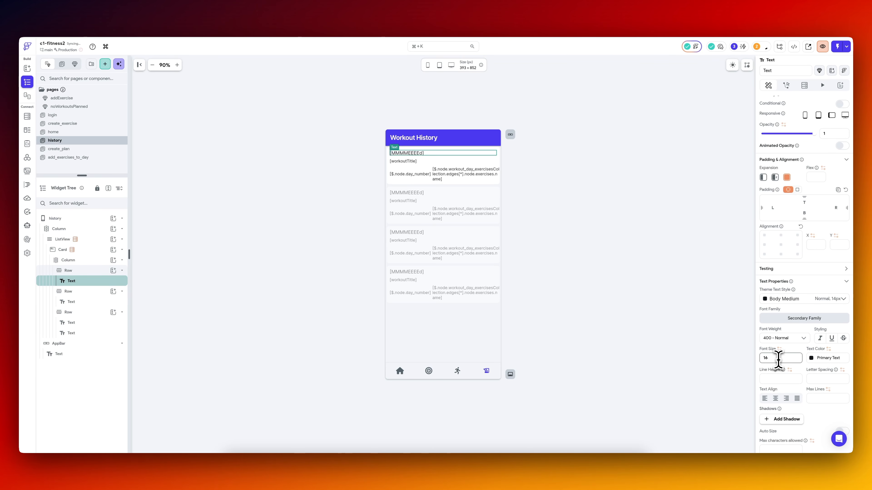
scroll(788, 383, down, 3)
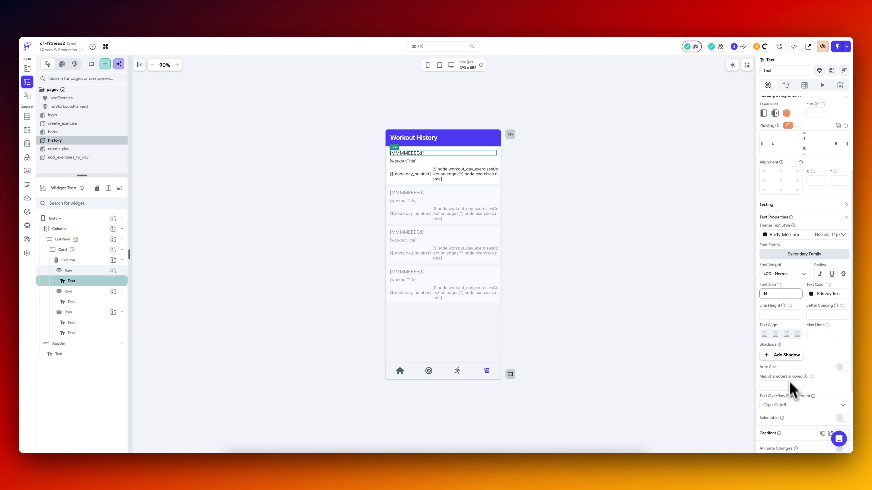
click(792, 274)
click(779, 286)
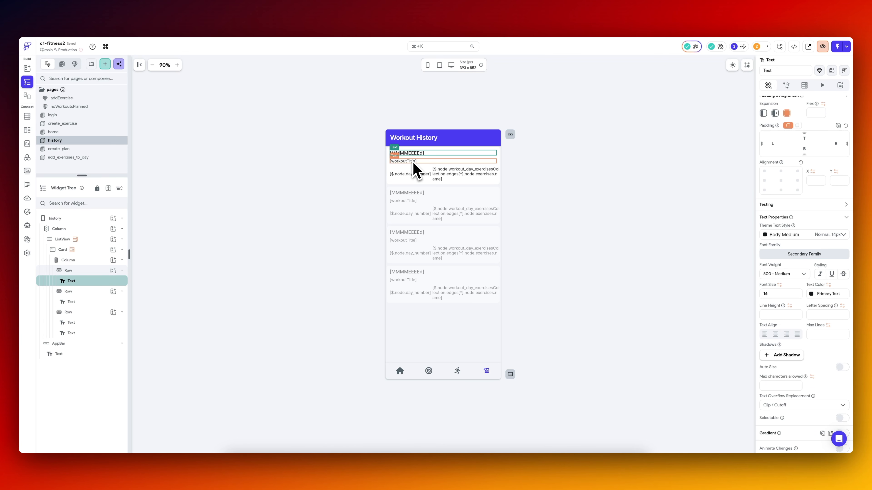
click(413, 162)
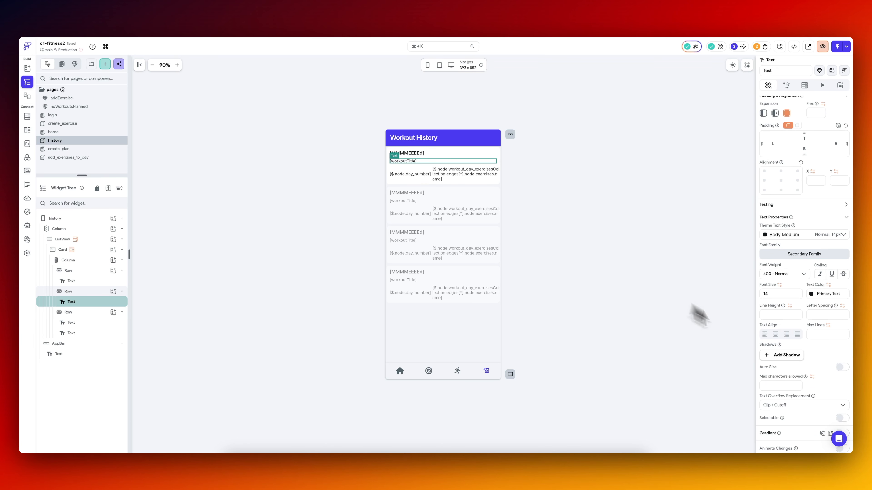
Replace the day number text's value with a Combine Text of "Day " followed by the copied $.node.day_number variable.
click(409, 174)
scroll(803, 226, up, 3)
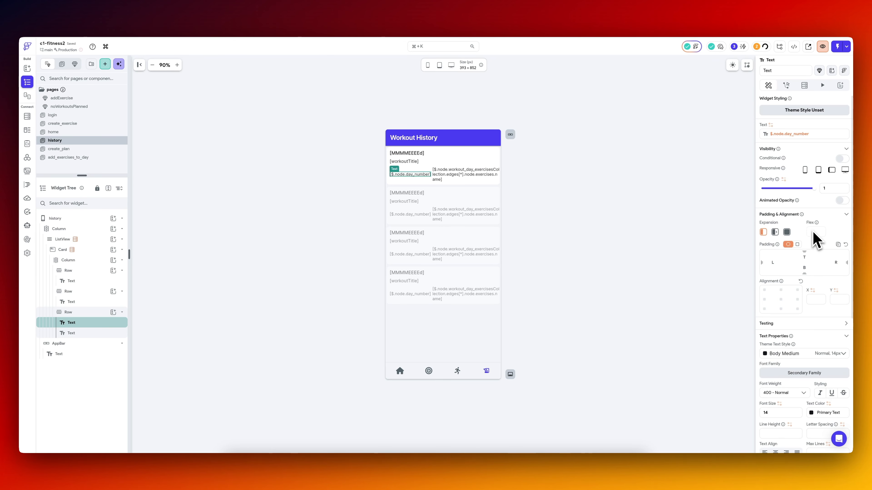
click(810, 135)
click(746, 140)
click(720, 161)
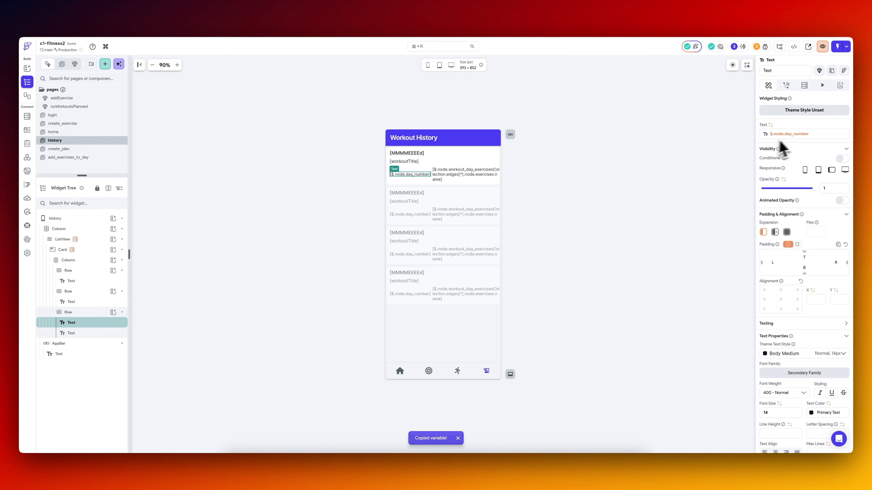
click(789, 137)
click(736, 140)
click(700, 220)
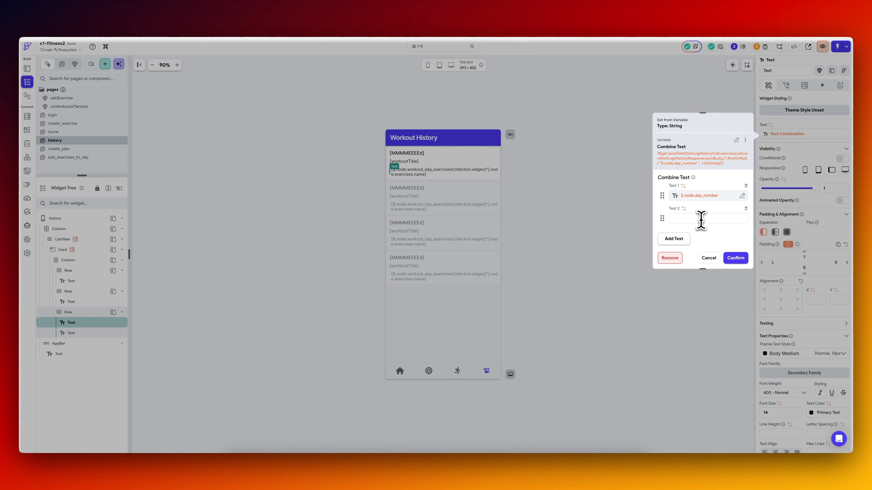
drag(702, 220, 683, 199)
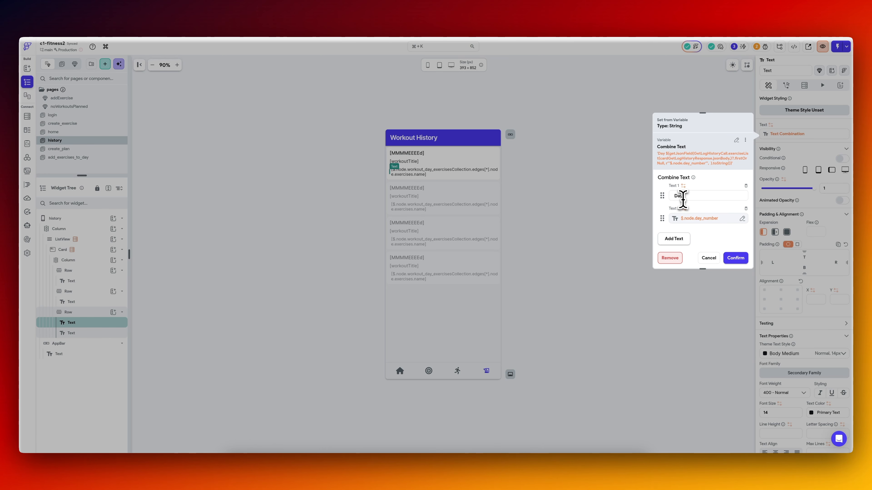
Replace Text 2 of the combined text with an Inline Function whose String argument var1 takes the copied $.node.day_number variable.
click(705, 220)
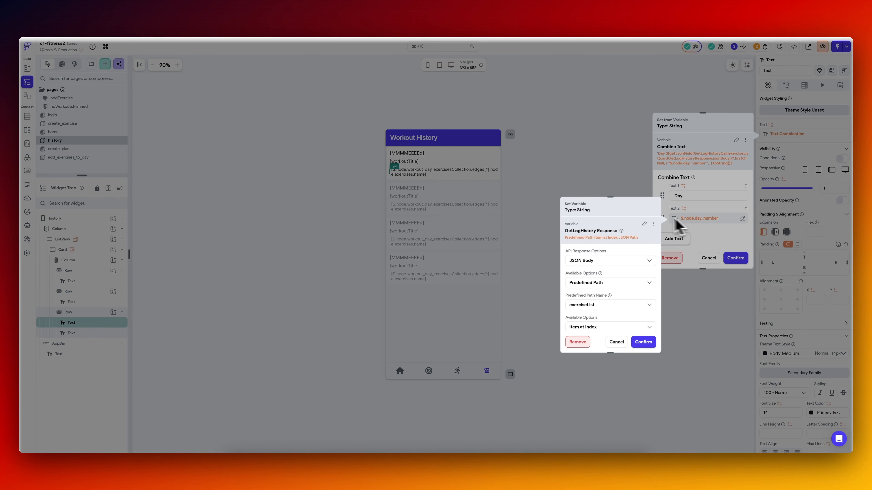
click(652, 224)
click(631, 236)
click(691, 220)
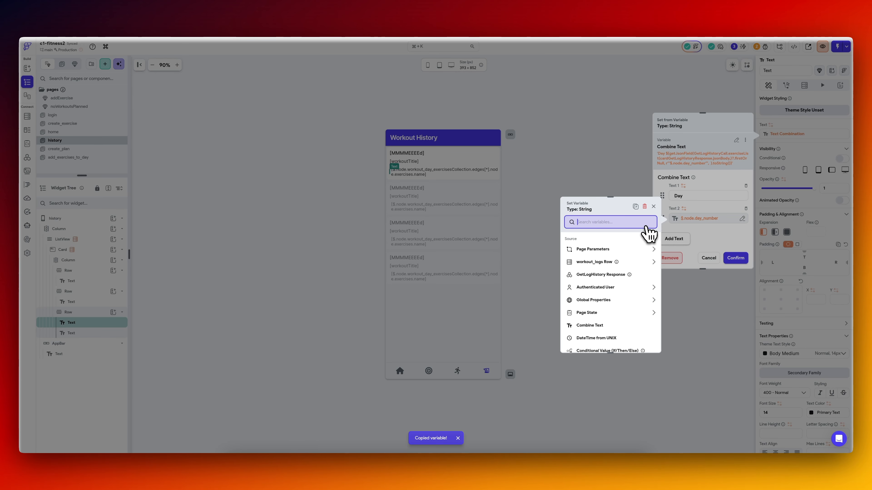
text(inl)
click(598, 254)
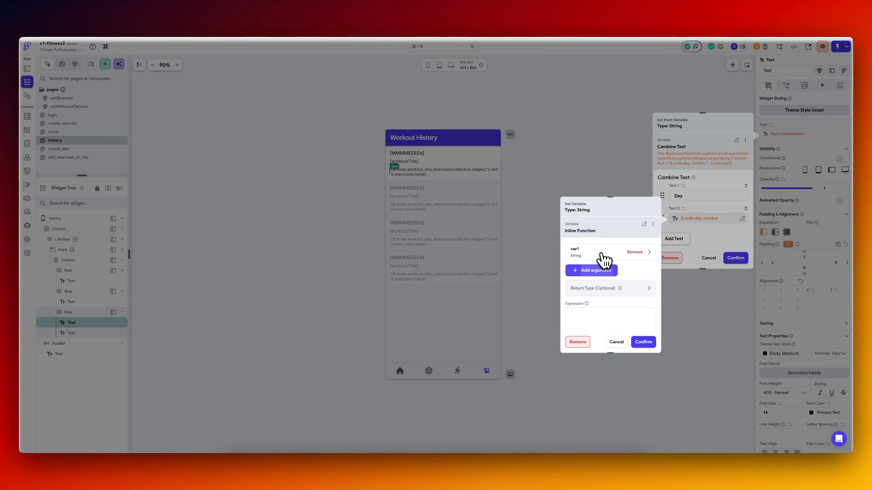
click(601, 257)
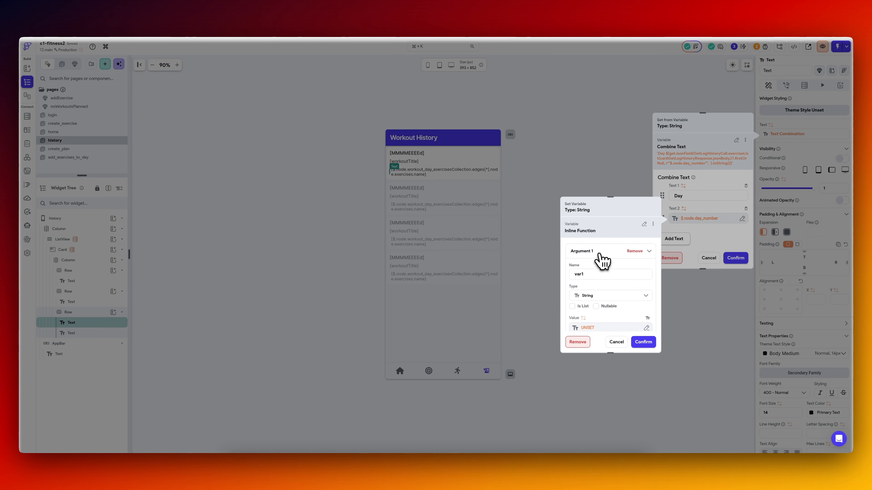
click(602, 328)
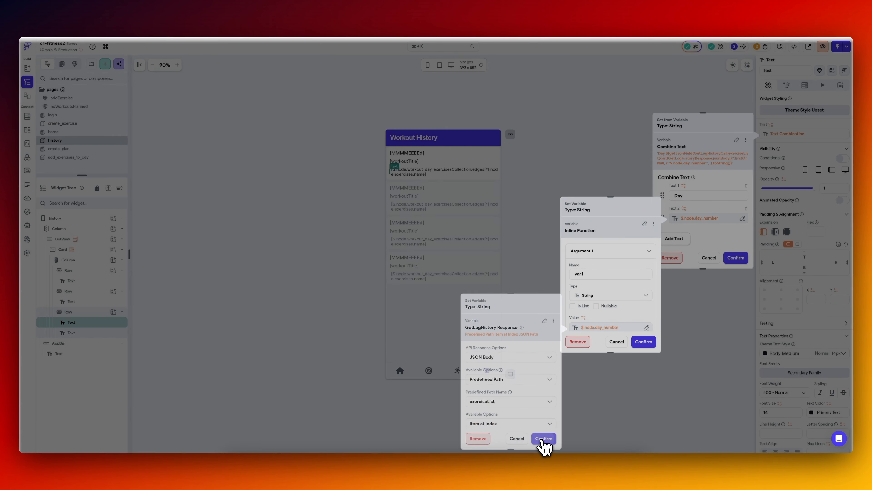
click(545, 440)
Set the inline function's expression to int.parse(var1) + 1 with an Integer return type, and save the combined text.
scroll(621, 308, down, 3)
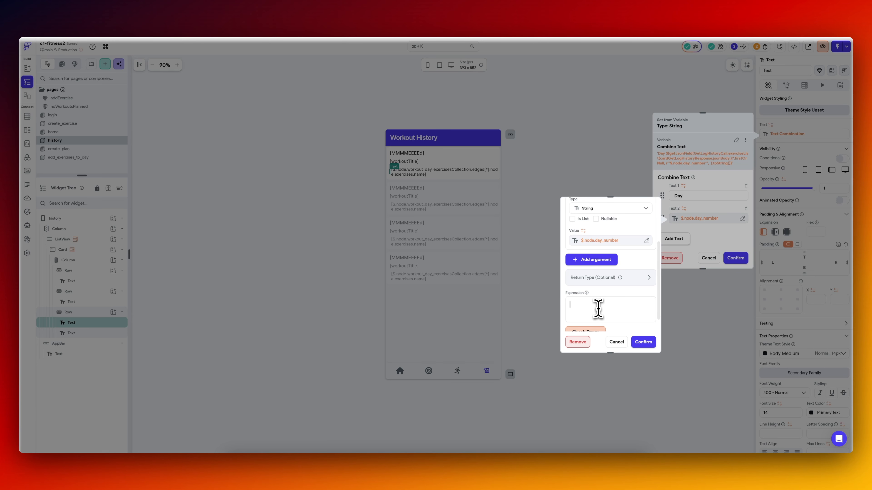
text(int.parse(var1) + 1)
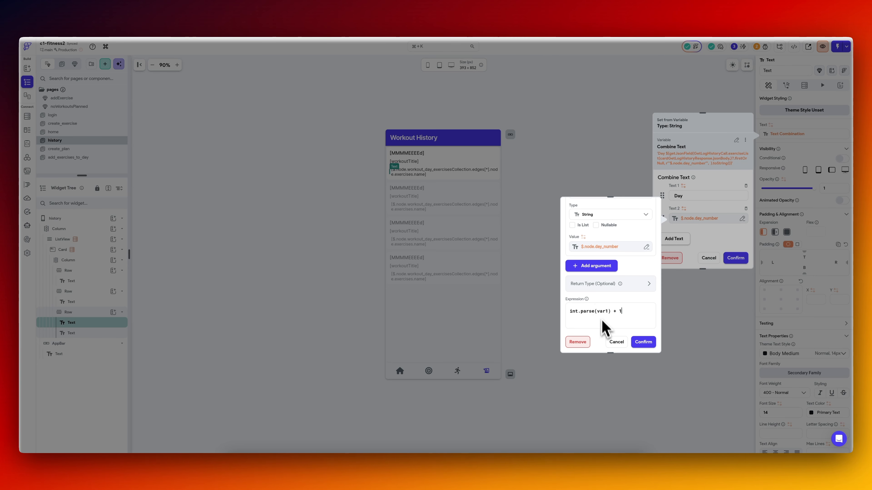
click(605, 283)
click(598, 290)
click(596, 292)
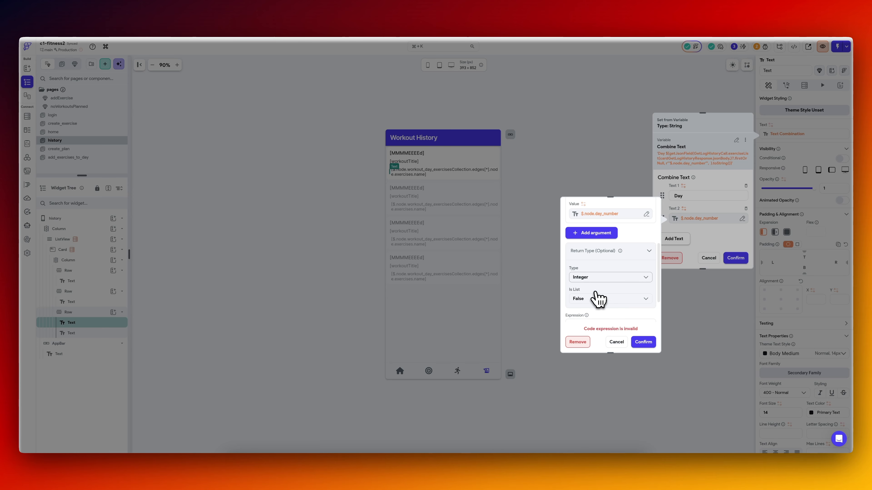
click(643, 343)
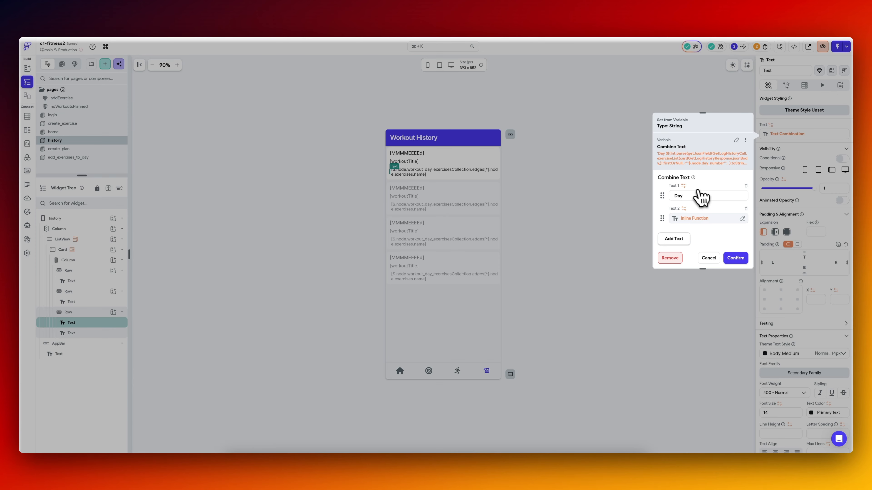
click(736, 258)
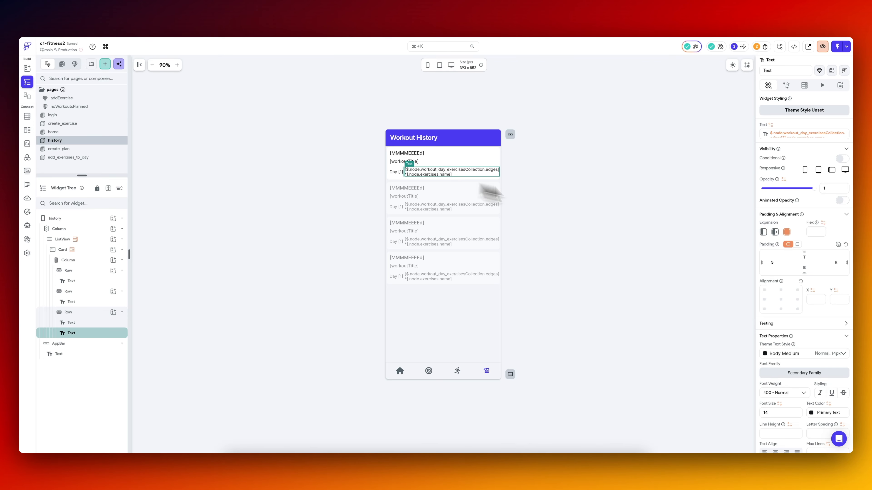
Pull the latest FlutterFlow code in Visual Studio Code, check the Workout History page in the simulator, and return to FlutterFlow.
scroll(804, 312, down, 5)
click(498, 187)
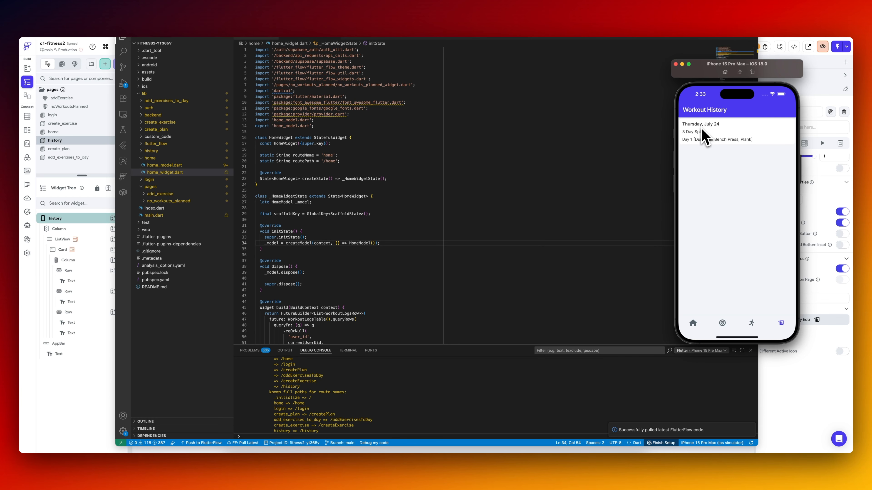
click(82, 141)
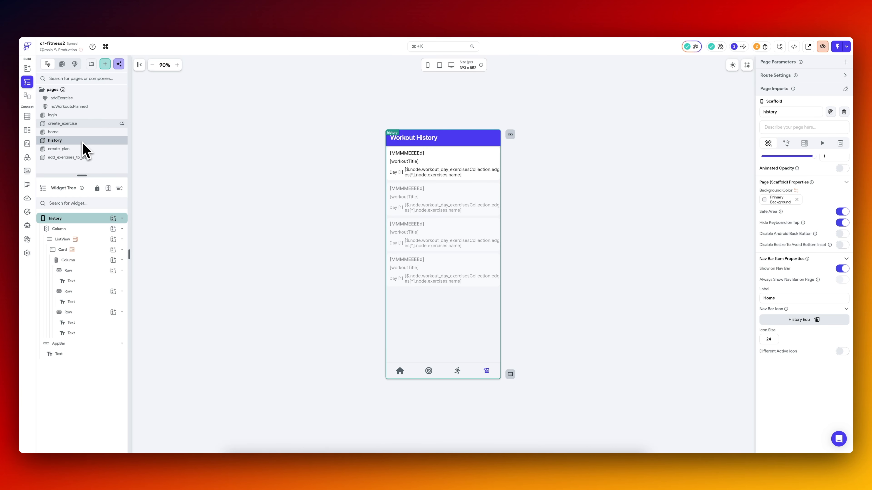
Examine the dayWeekNumber variable in the GetLogHistory query on the history list's card, leaving the query as it is.
click(91, 240)
click(92, 251)
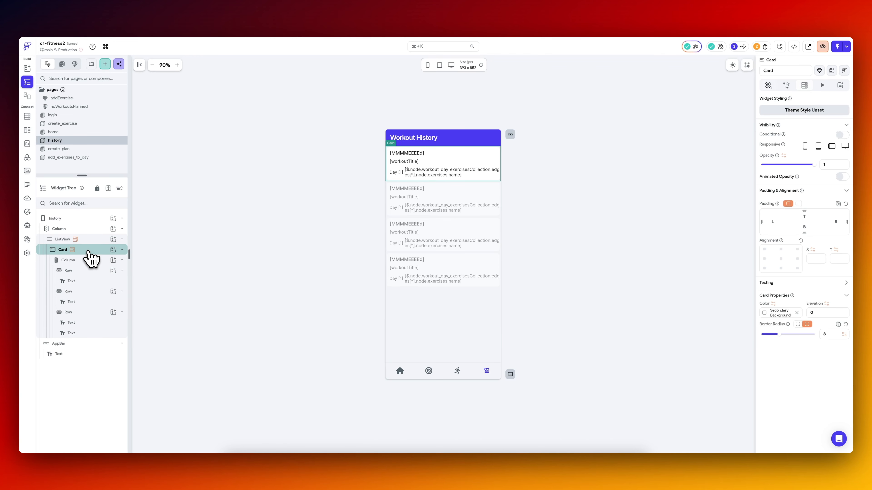
click(805, 86)
click(772, 116)
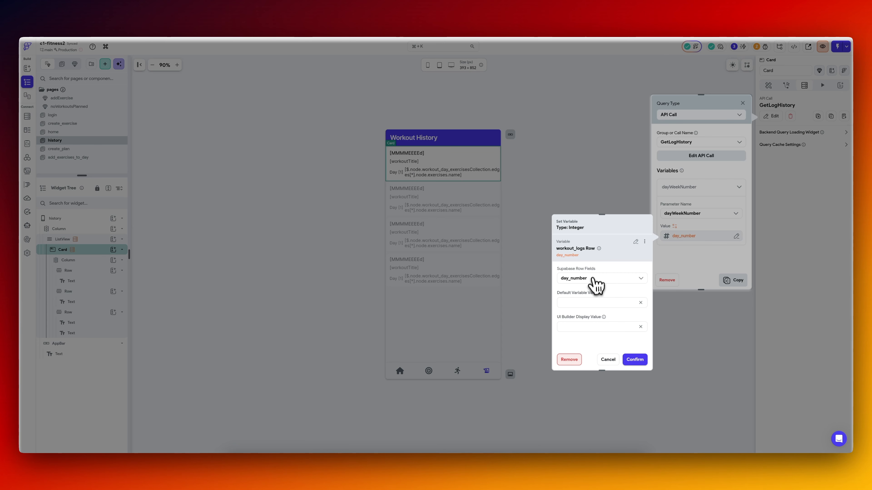
click(610, 360)
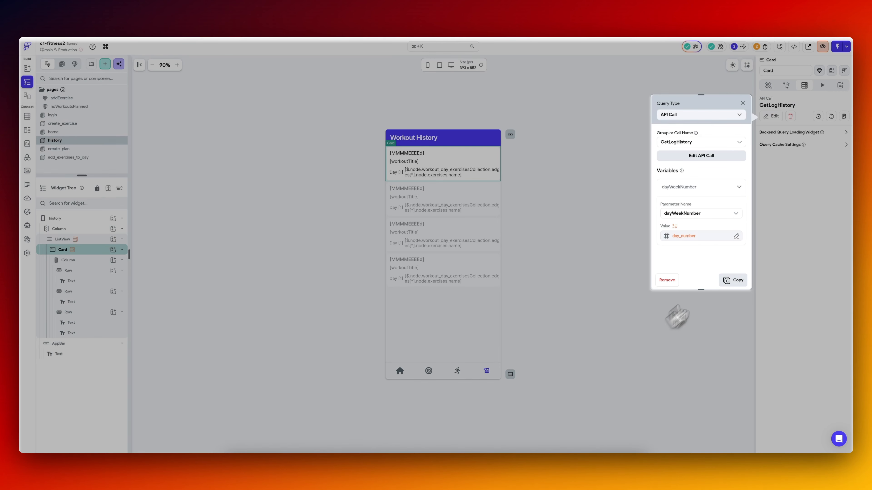
click(742, 103)
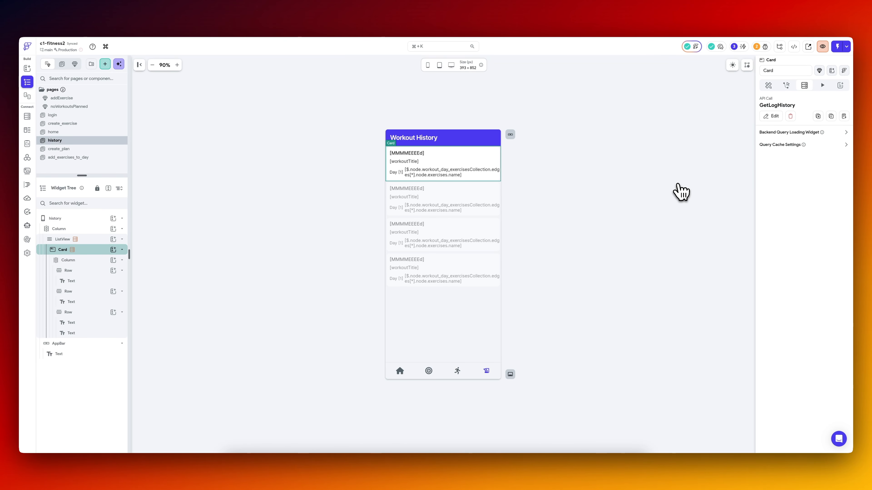
Switch to Supabase, try day_number values 3 and 2 on the workout_logs row, and check the Workout History page in the simulator.
click(257, 19)
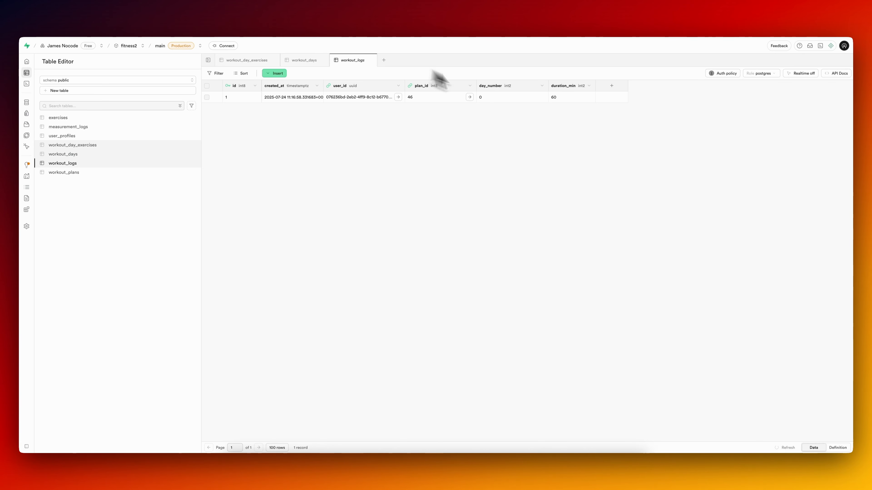
double_click(504, 99)
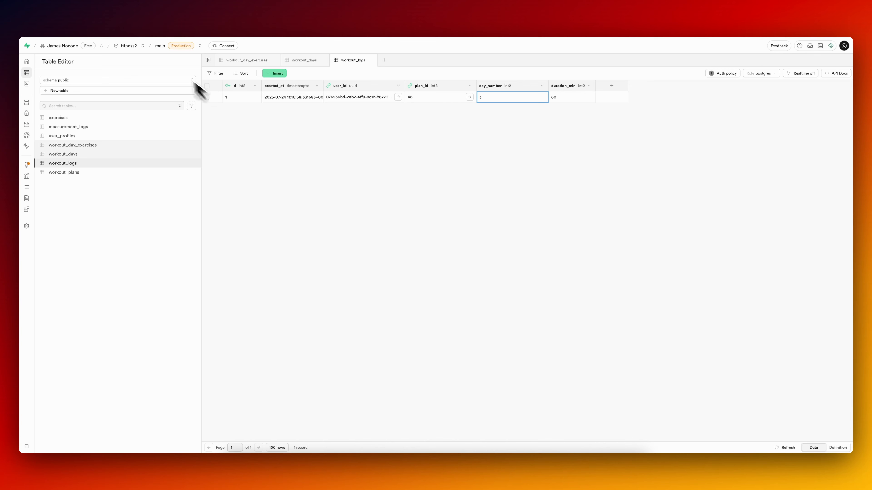
click(563, 469)
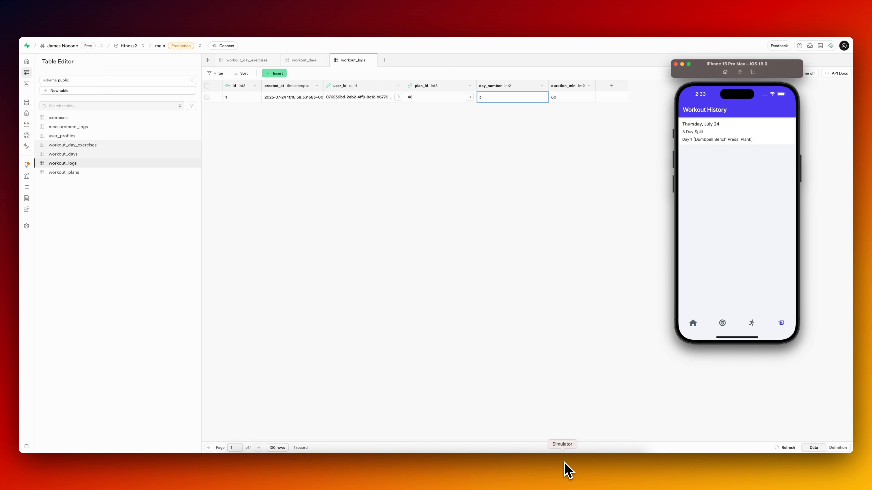
click(435, 462)
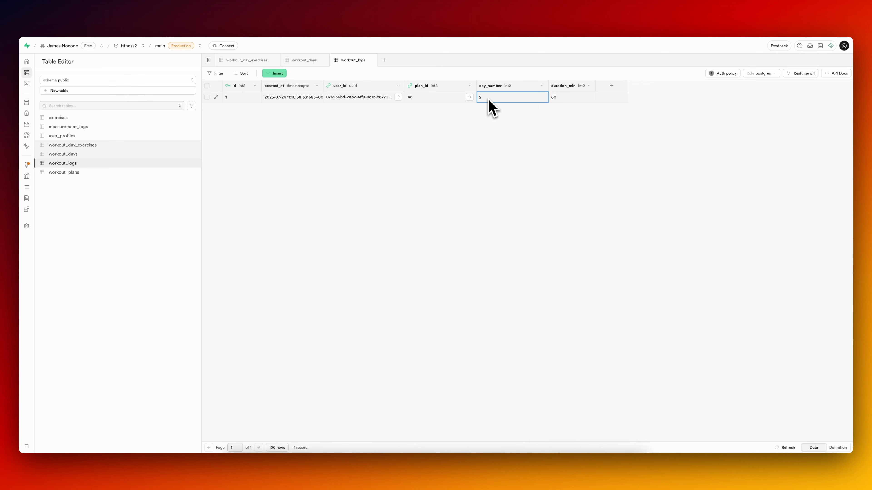
click(562, 469)
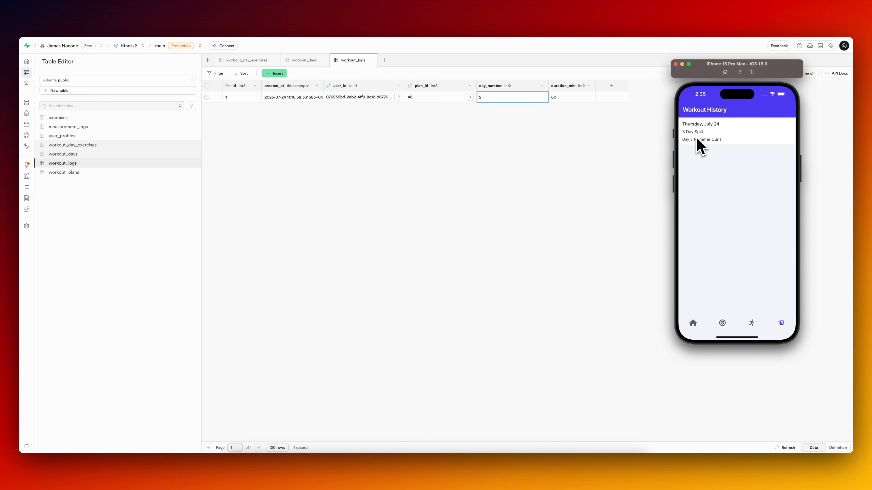
click(469, 147)
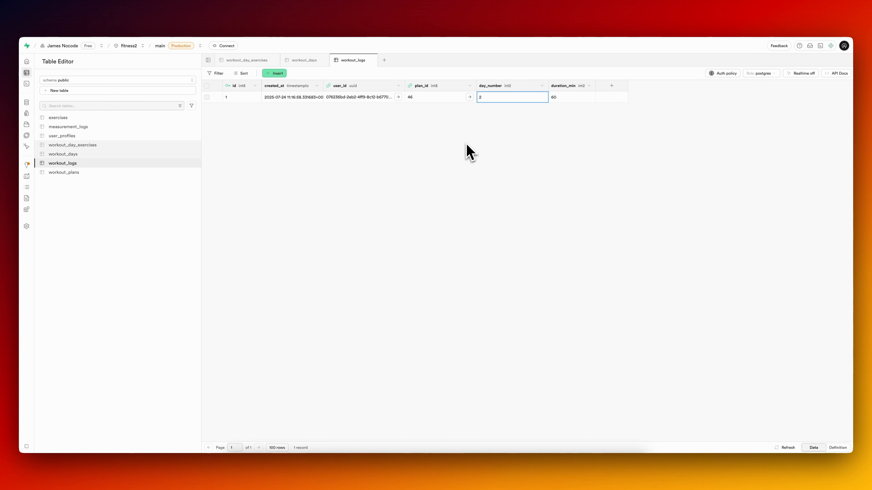
Set day_number to 3 for the Wednesday row labelled "Day: 3" in the workout_days table.
click(63, 154)
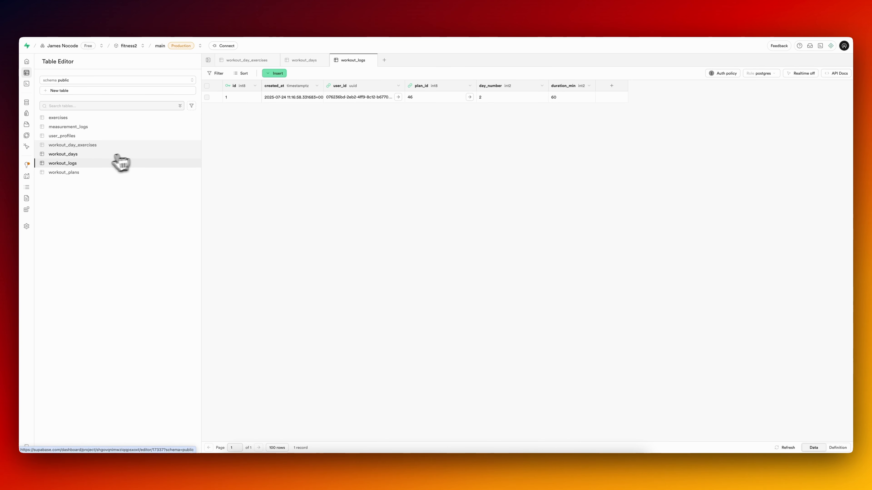
click(85, 155)
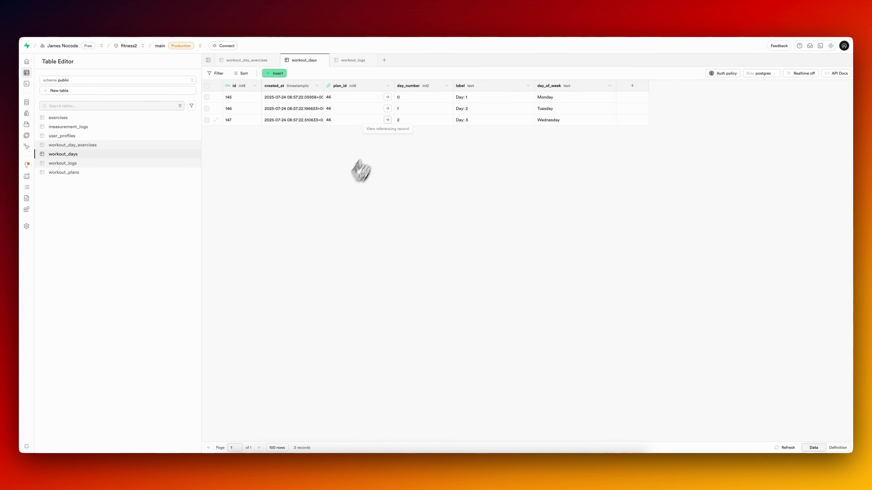
double_click(406, 124)
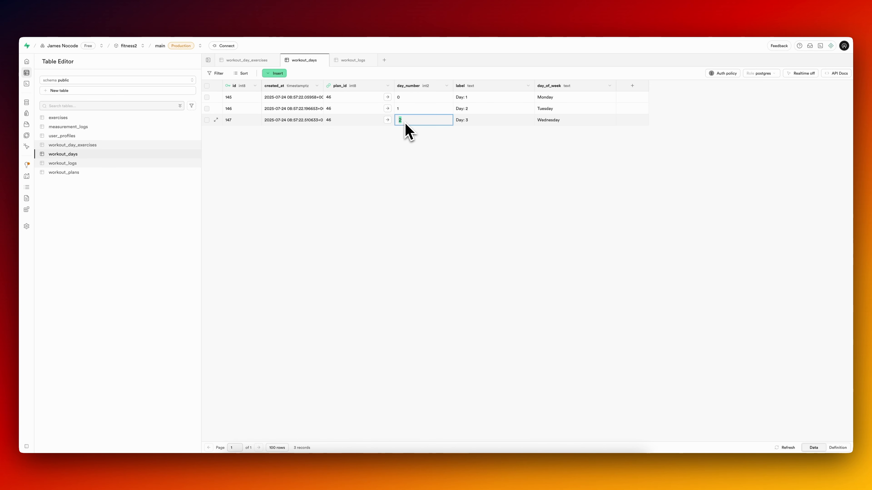
text(3)
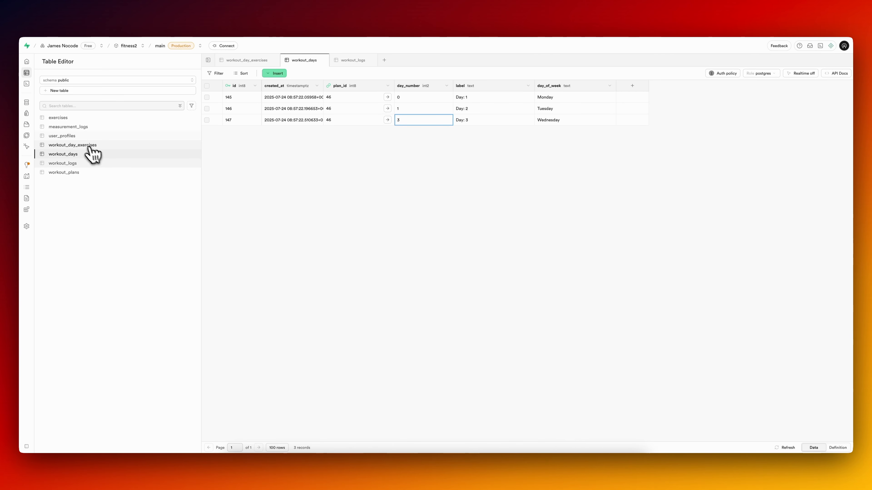
Set the workout_logs row's day_number to 3 and check the Workout History page in the simulator.
click(74, 164)
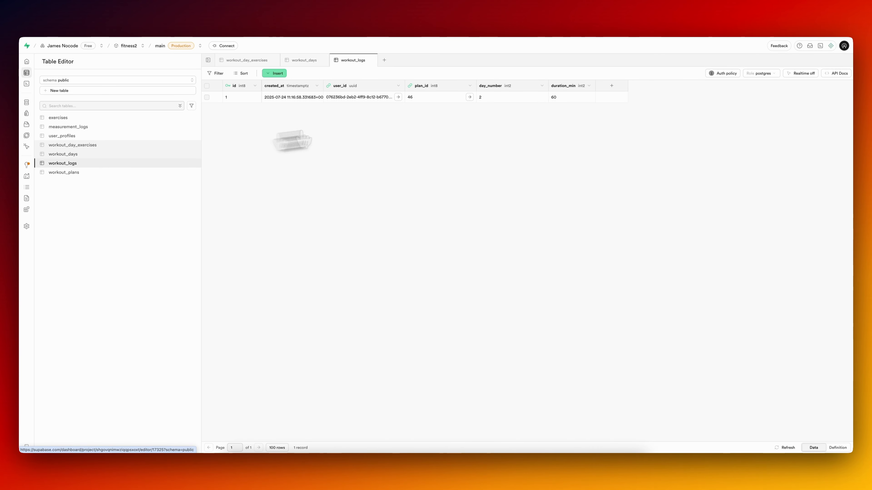
double_click(498, 98)
click(511, 143)
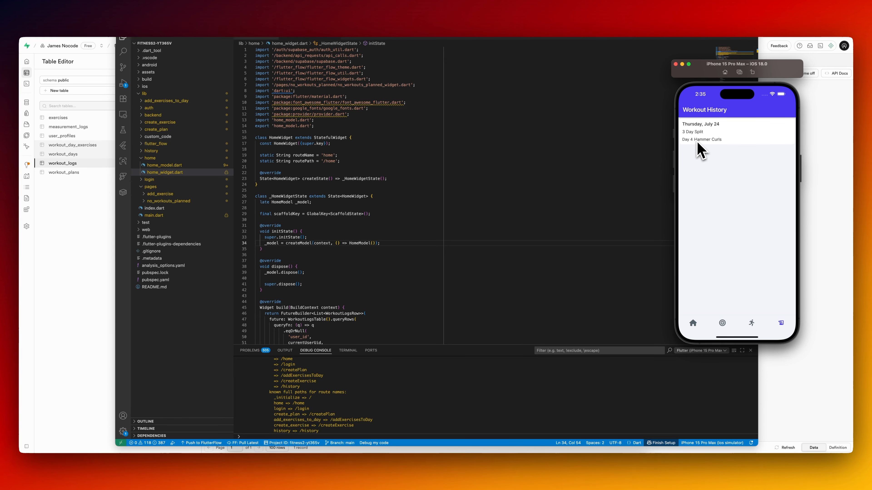
Try day_number 2 on the workout_logs row, check the page in the simulator, and restore the value to 3.
click(820, 147)
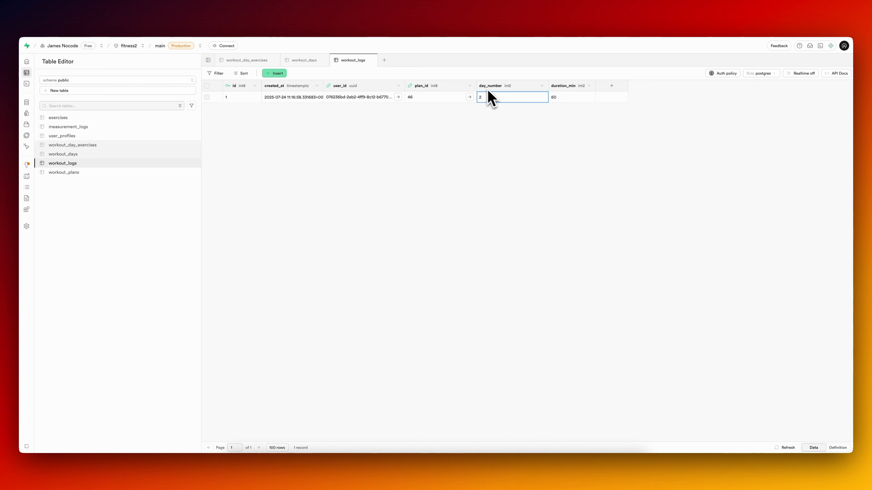
key(super+Tab)
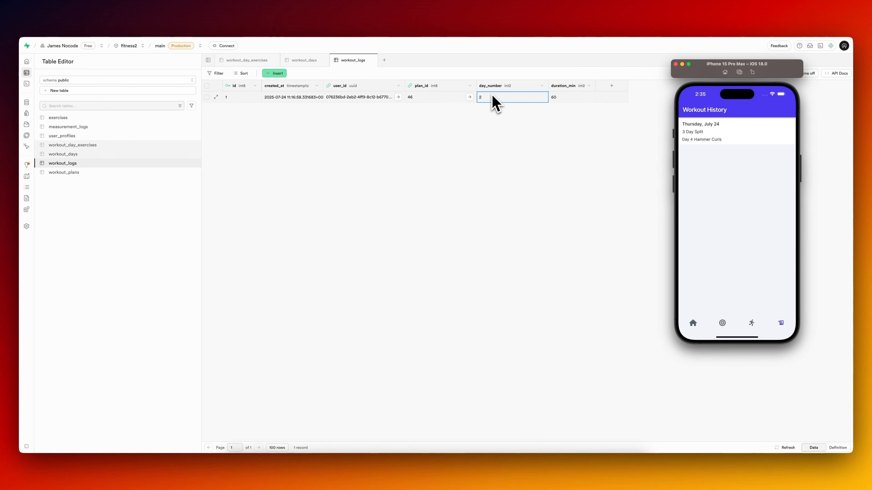
click(486, 415)
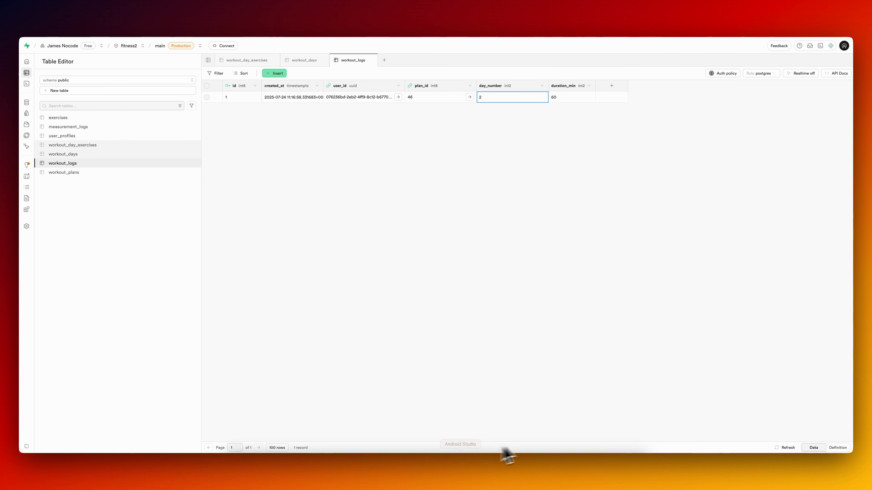
click(553, 463)
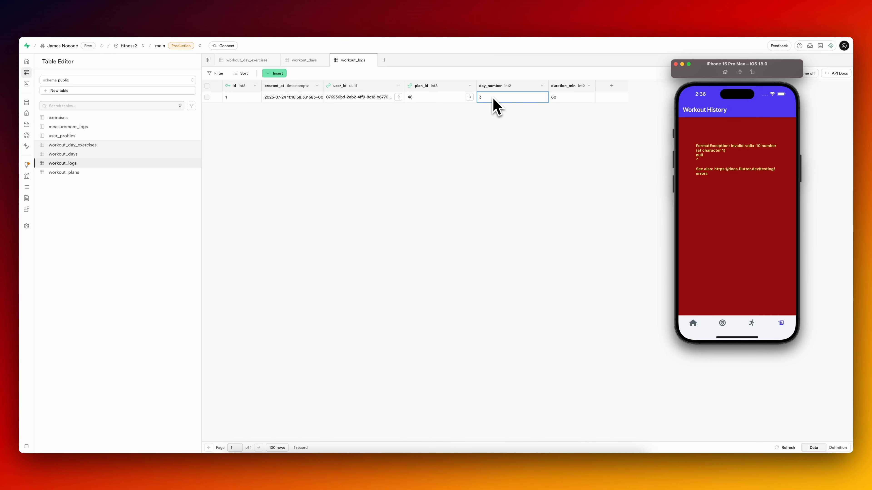
click(492, 106)
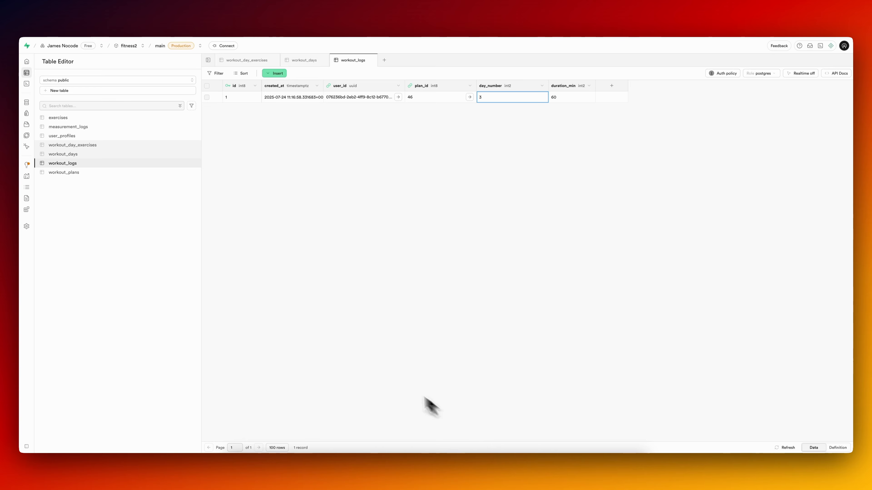
Return to FlutterFlow, remove the + 1 from the day number text's inline function, and check the page in the simulator.
click(91, 17)
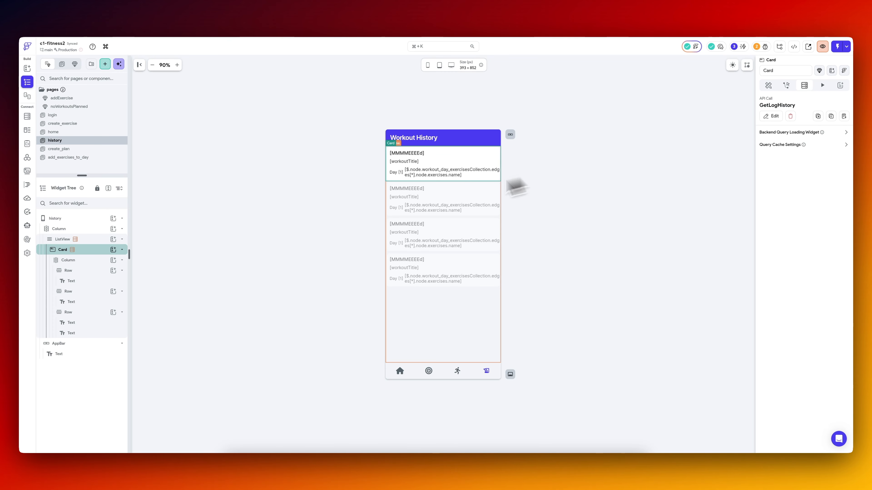
click(396, 173)
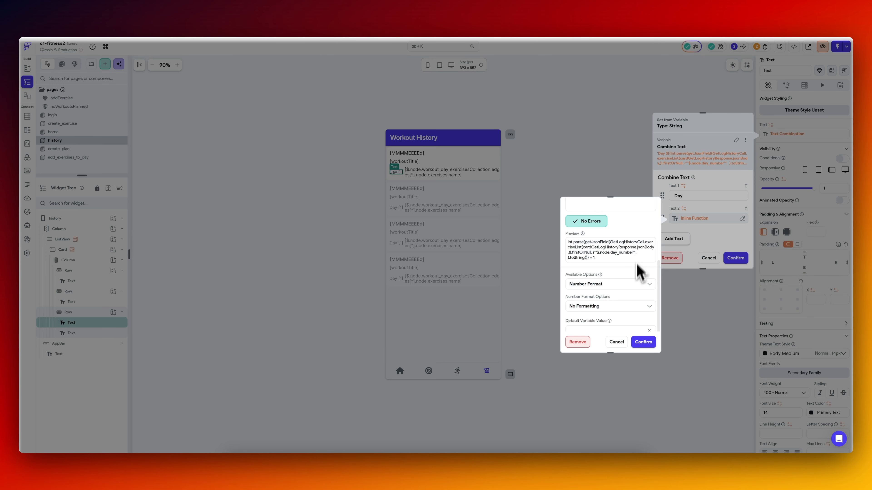
scroll(635, 238, up, 1)
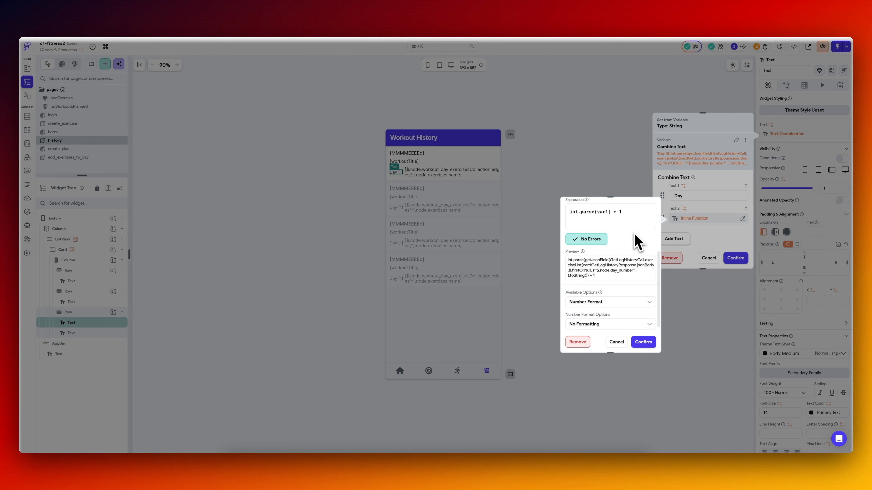
click(735, 258)
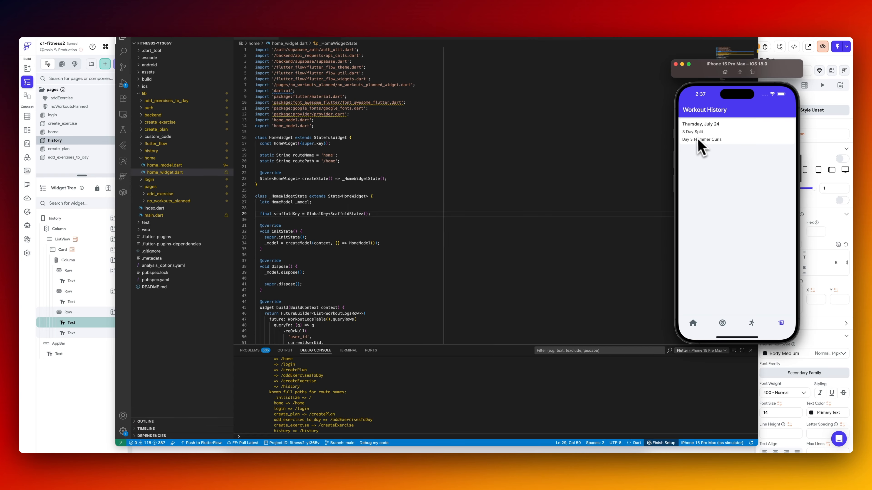
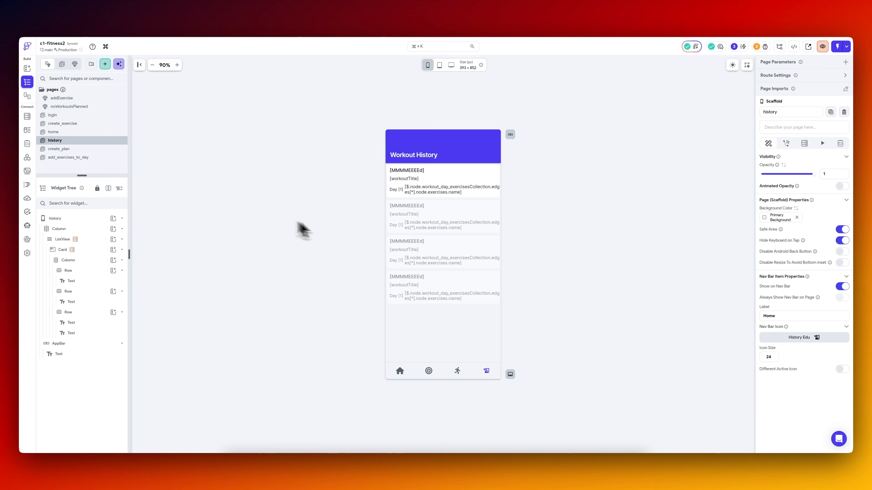
Duplicate the create_plan page and rename the copy ai_generate.
click(80, 149)
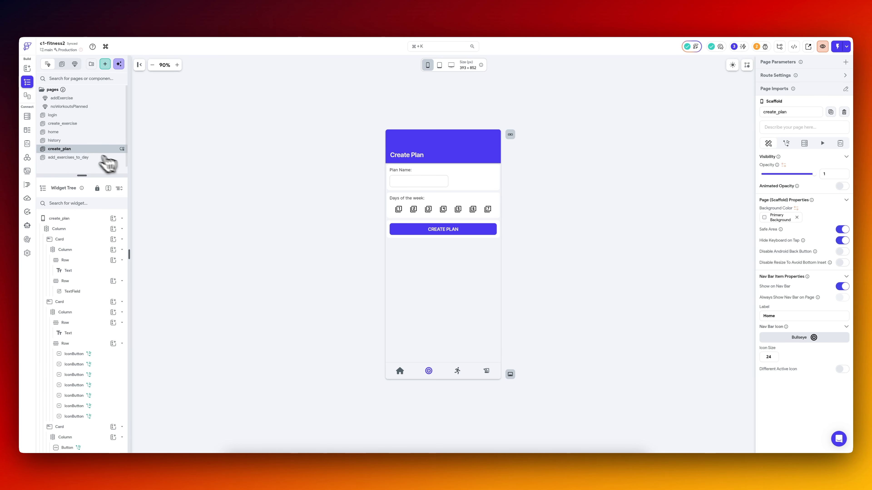
right_click(73, 151)
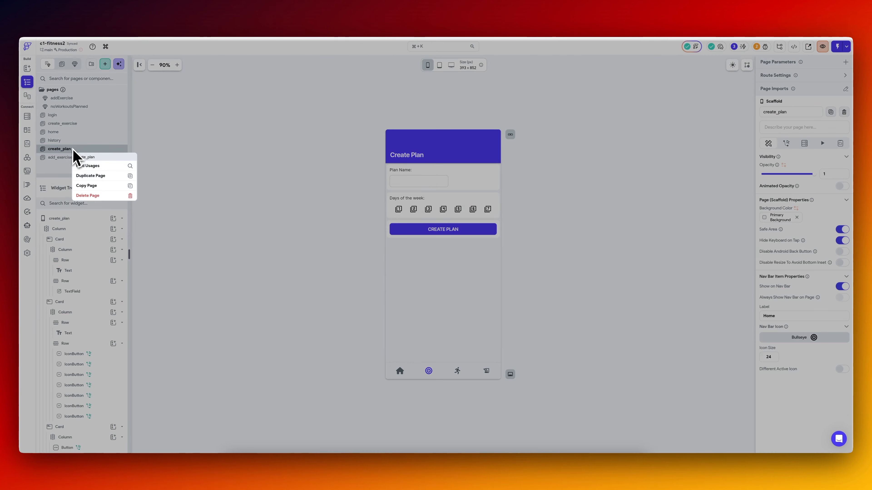
click(90, 176)
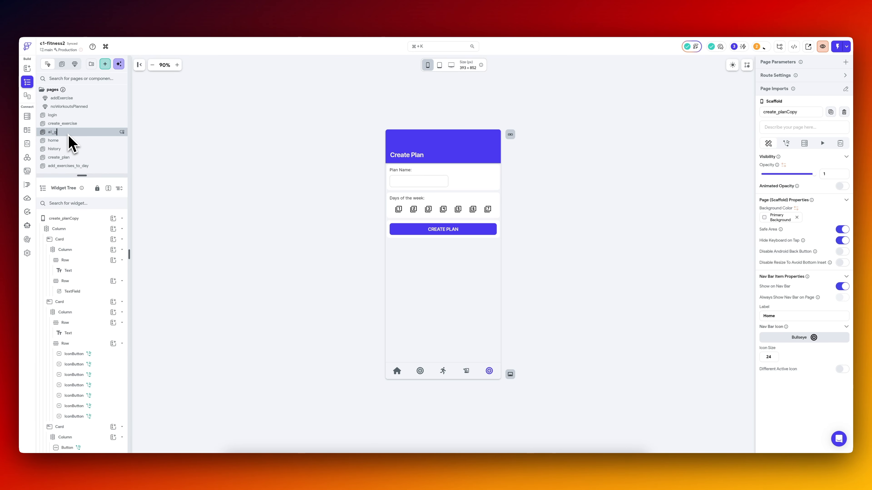
text(ai_generate)
key(Return)
Change the ai_generate page's app bar title to "AI Plan Generator".
click(415, 157)
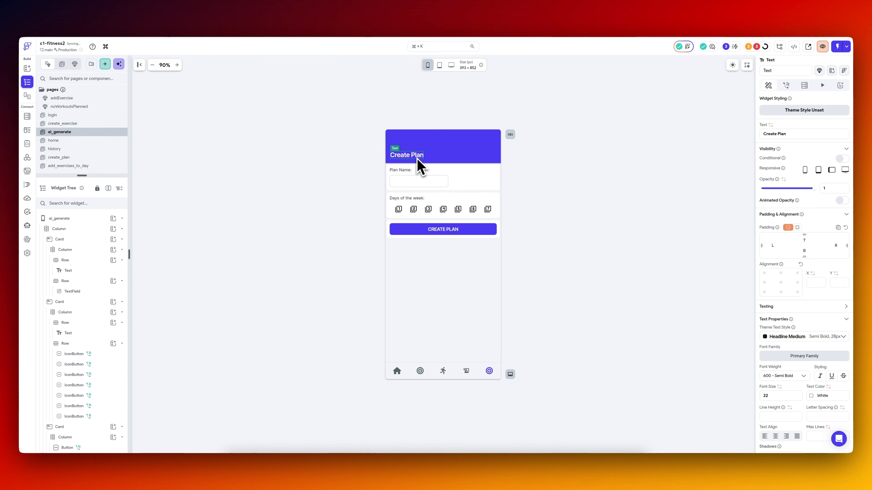
triple_click(808, 135)
text(AI Pl)
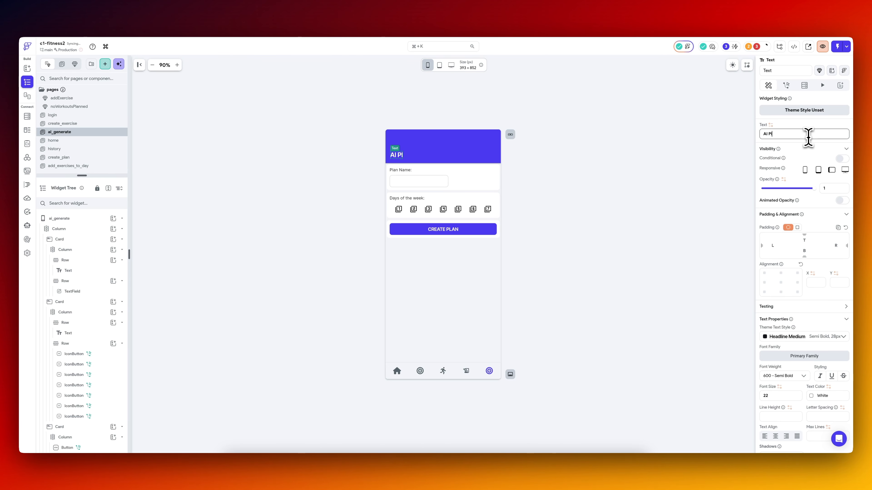
text(an Generator)
click(597, 189)
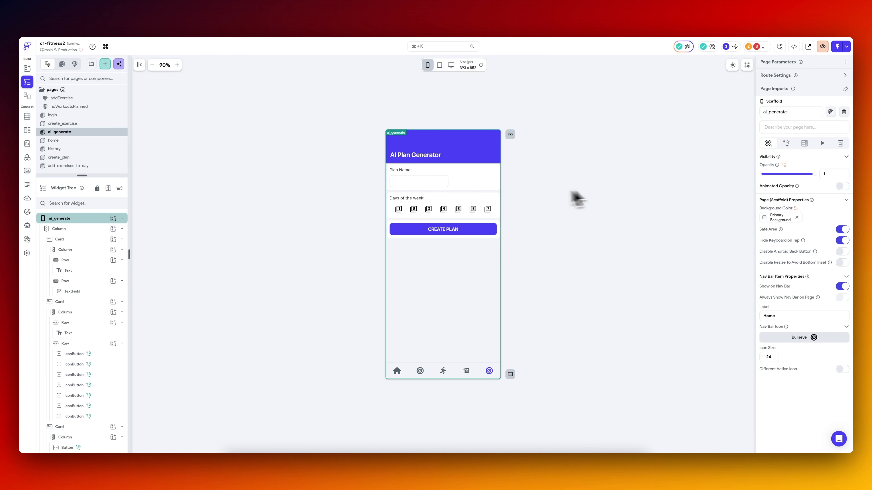
Delete the card containing the days-of-the-week label and icon buttons from the ai_generate page.
click(401, 170)
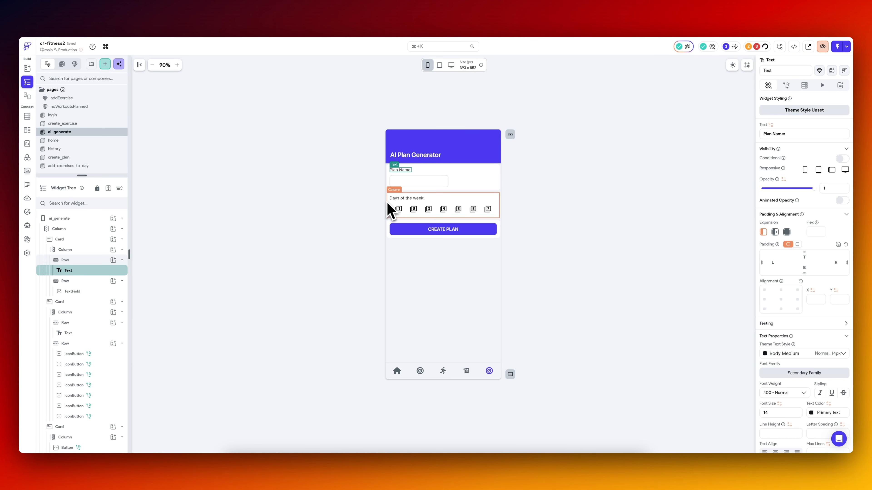
click(392, 211)
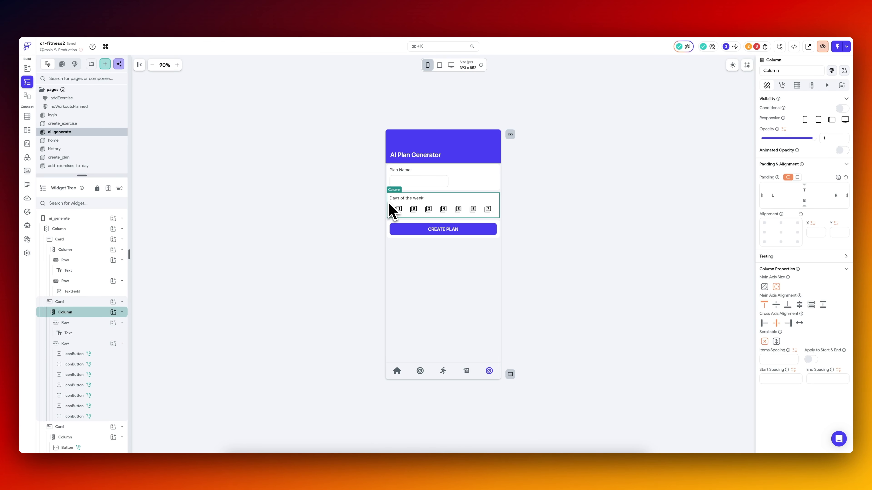
click(93, 302)
key(Delete)
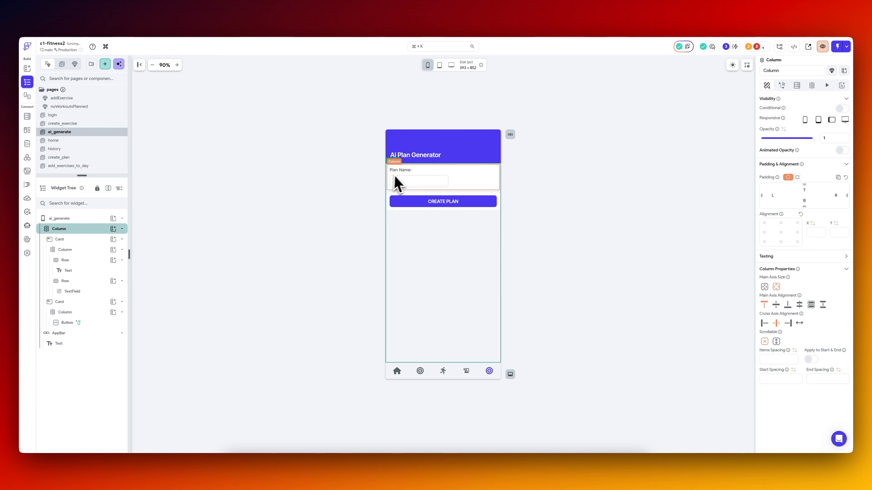
Change the label above the text field to "Enter a prompt...".
click(401, 170)
click(796, 134)
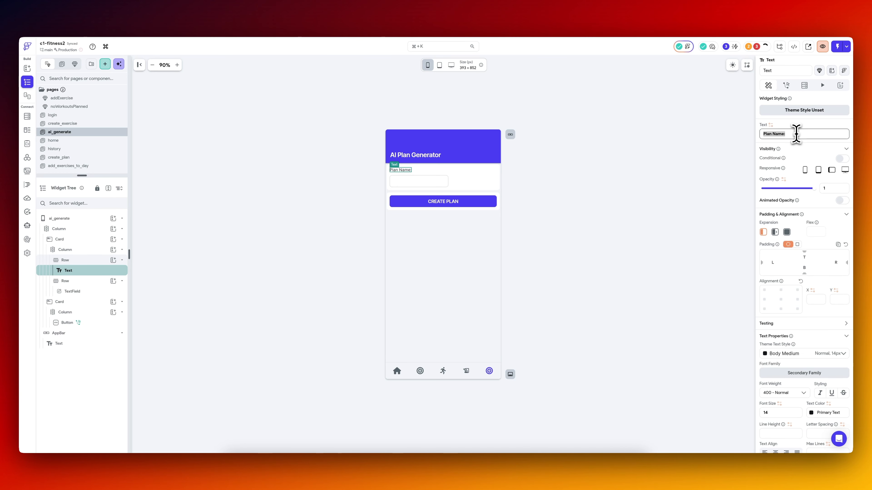
text(Enter a prompt...)
Set the text field's expansion to Expanded so it fills the row's full width.
click(463, 191)
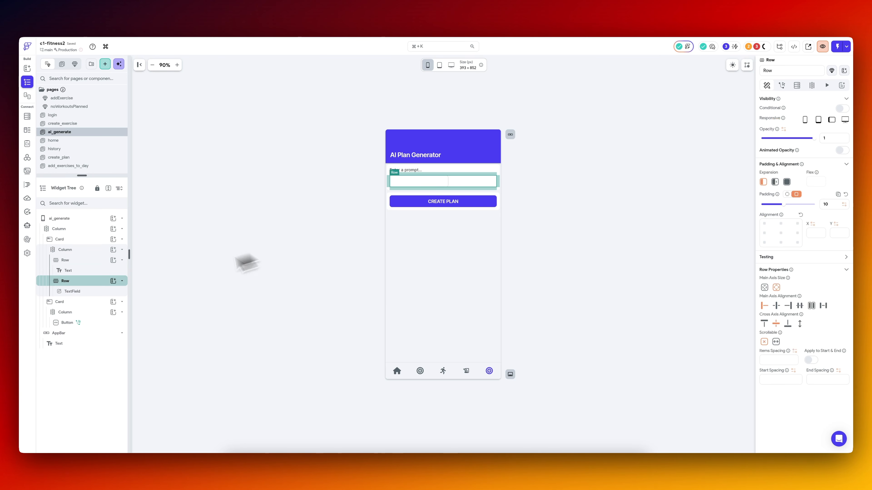
click(97, 292)
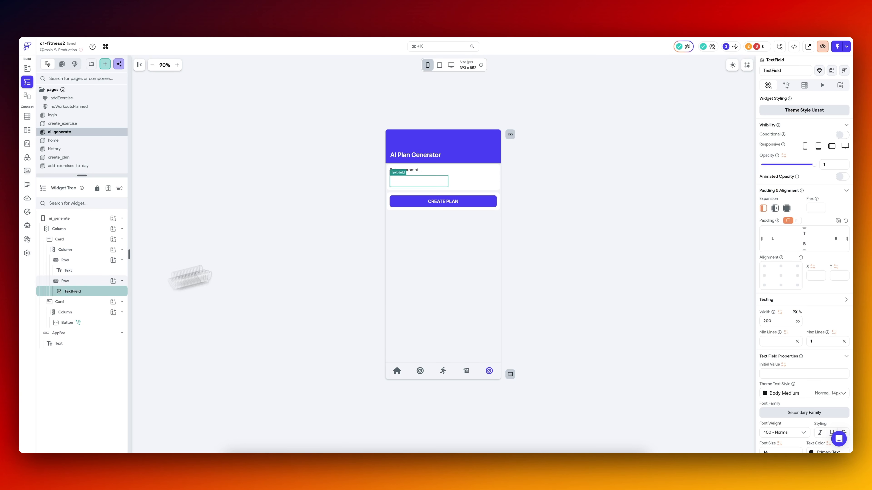
click(787, 209)
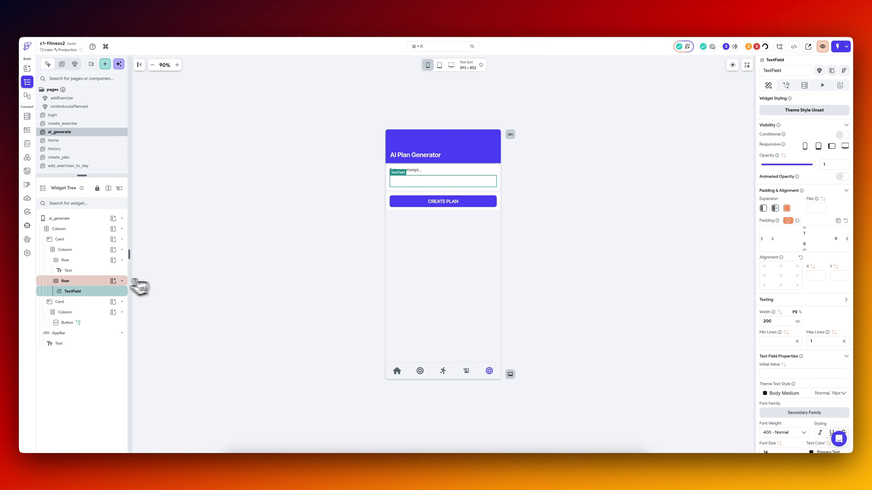
Try centring the page's outer column along its main axis and undo that alignment change.
click(78, 229)
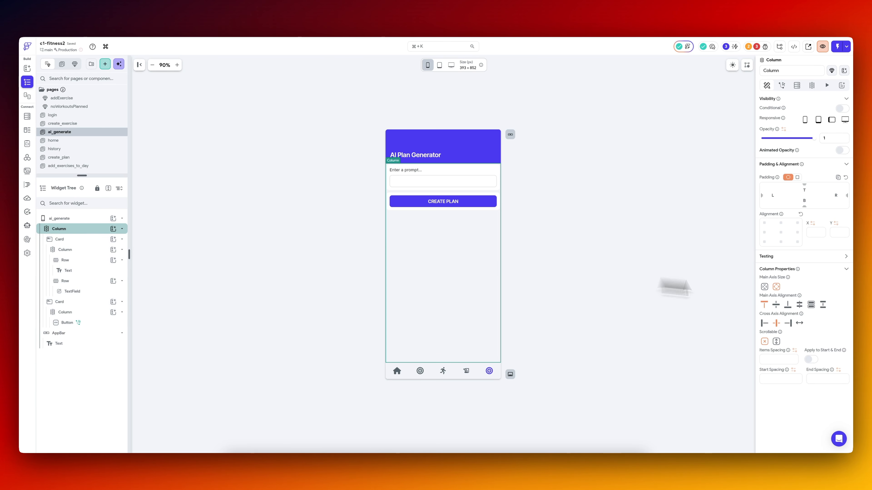
click(777, 305)
key(super+z)
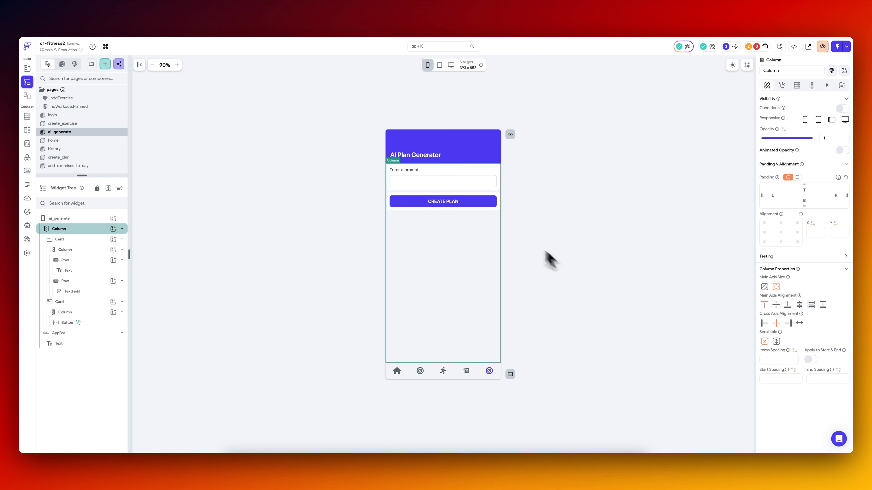
Set the prompt text field's minimum and maximum lines to 4.
click(436, 185)
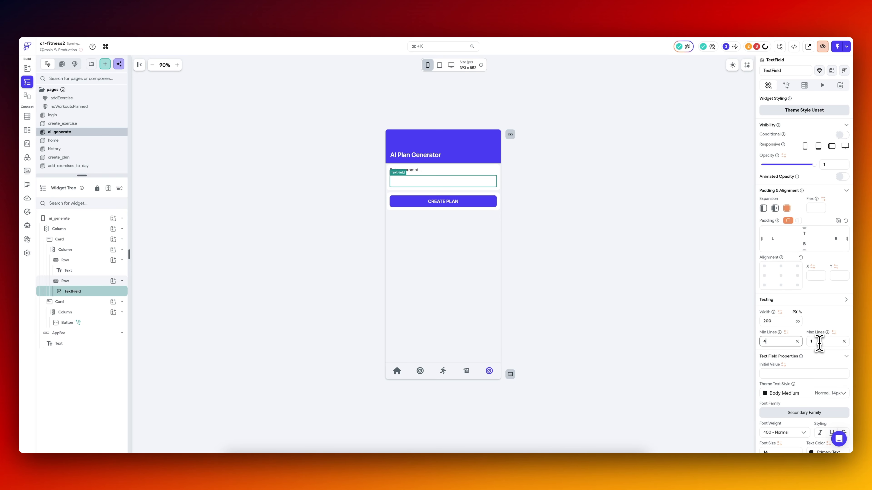
click(469, 230)
Change the text of the button below the prompt field to GENERATE PLAN.
click(453, 217)
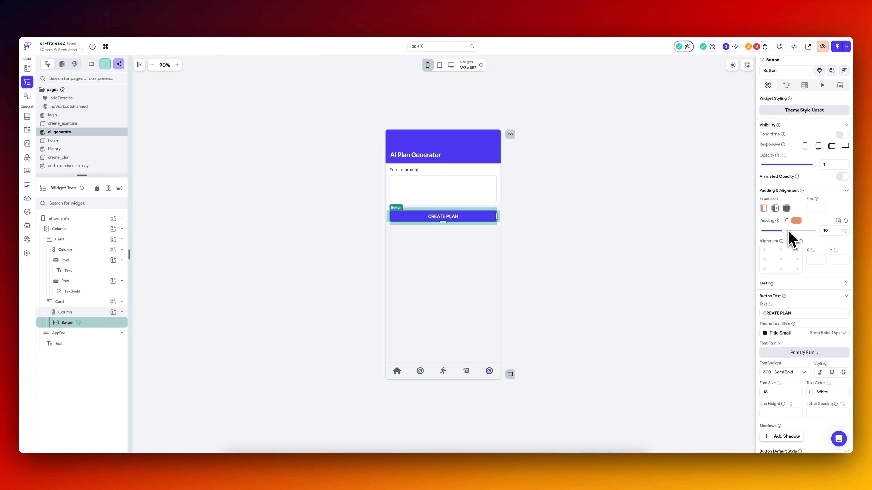
text(GENERATE PLAN)
click(467, 269)
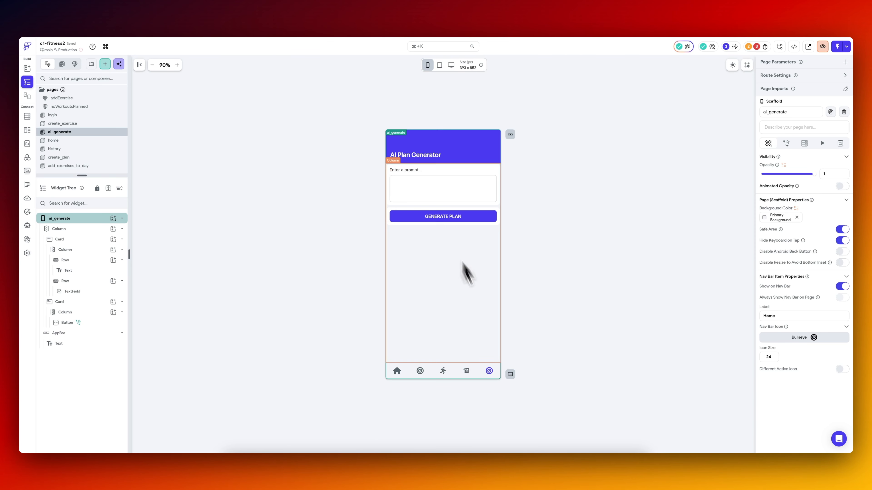
Search the icons for "ai" and set the page's nav bar icon to Font Awesome's Air Freshener.
click(810, 340)
text(w)
key(BackSpace)
text(ai)
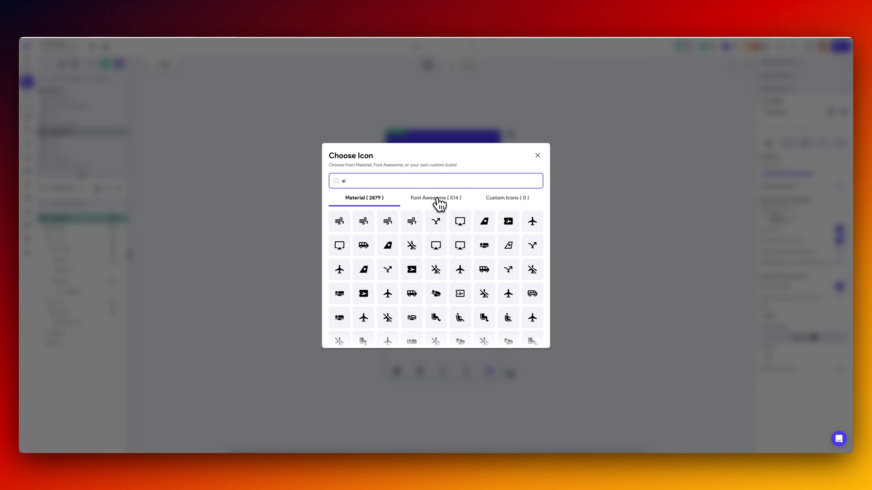
click(438, 201)
click(342, 222)
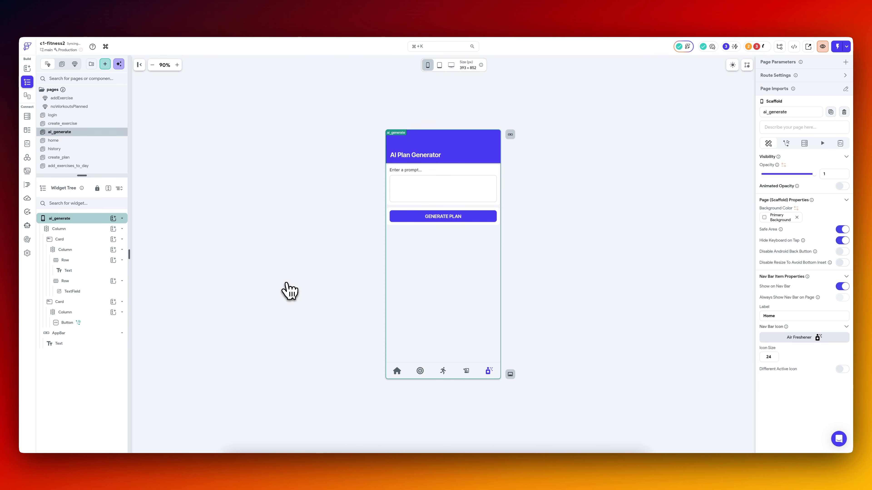
In the Nav Bar settings, move ai_generate between create_plan and create_exercise in the page icon order.
key(super+k)
text(nav)
key(Return)
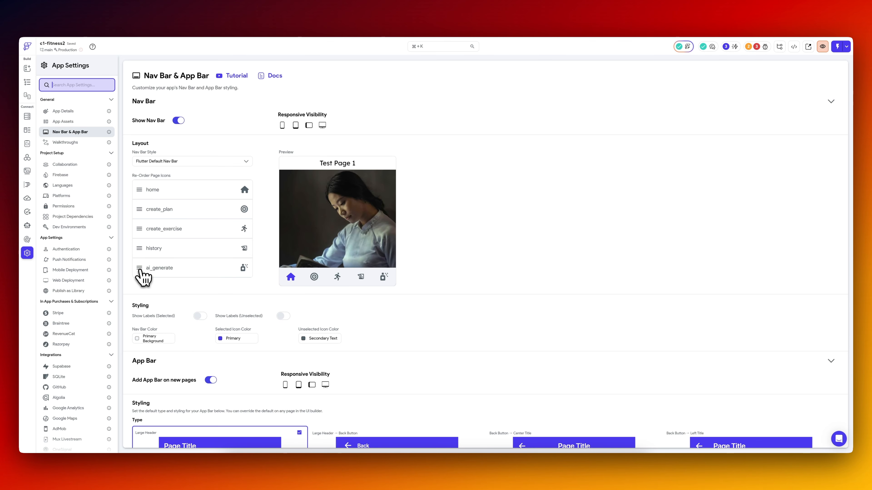
drag(140, 270, 142, 229)
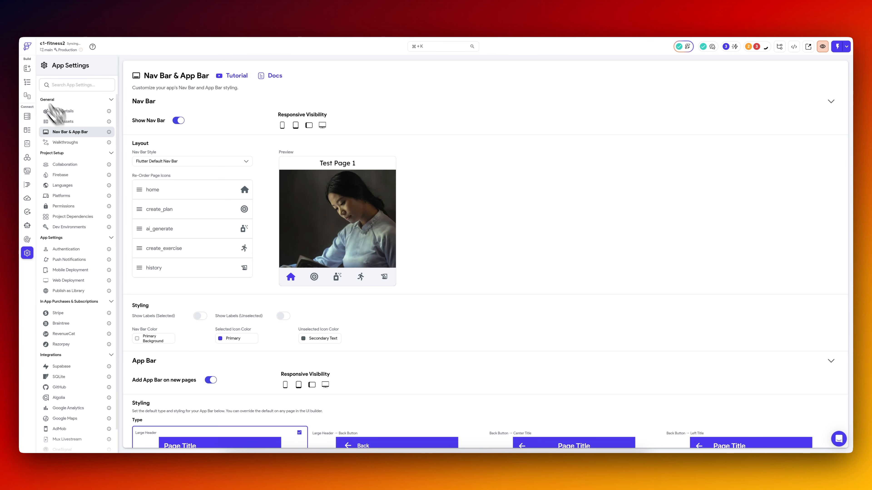
Return to the ai_generate page to check the prompt field, and open the project's API calls.
click(27, 82)
click(448, 192)
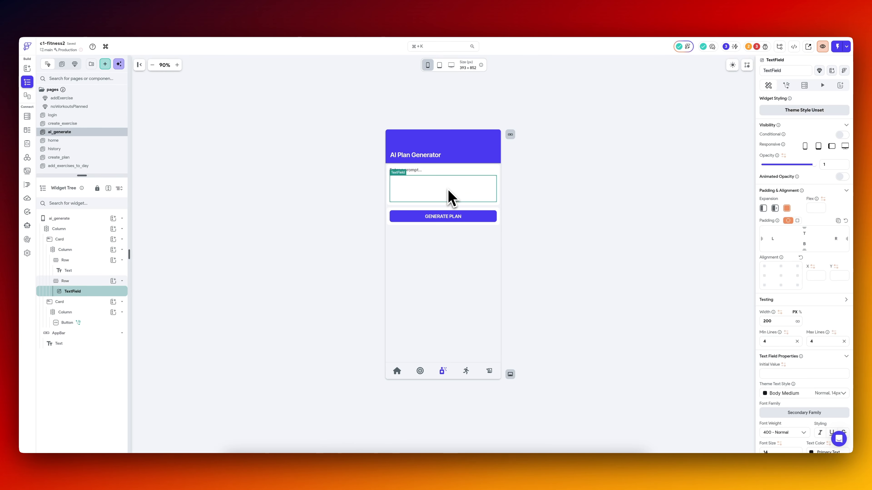
click(339, 230)
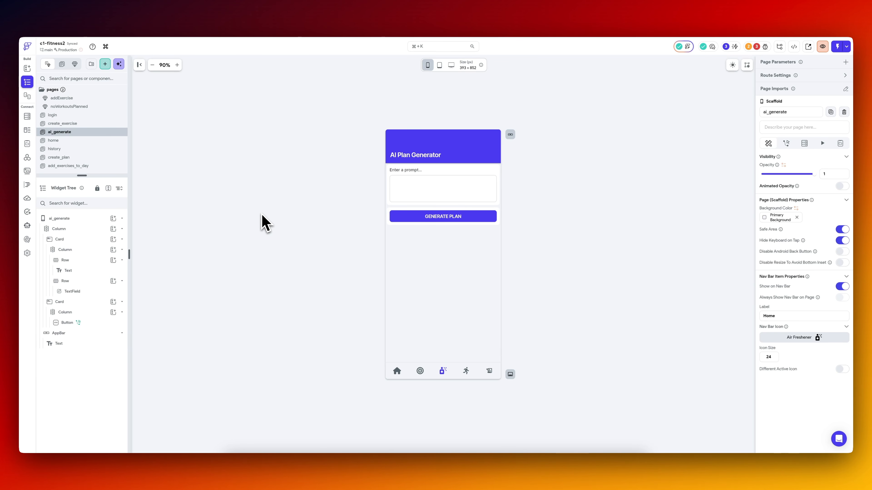
click(28, 159)
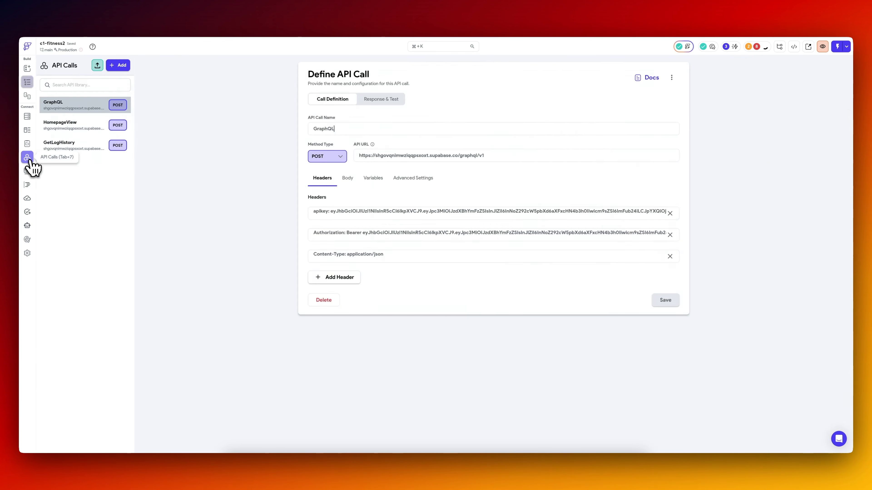
Start creating a new API call named PlanGen.
click(122, 65)
click(86, 95)
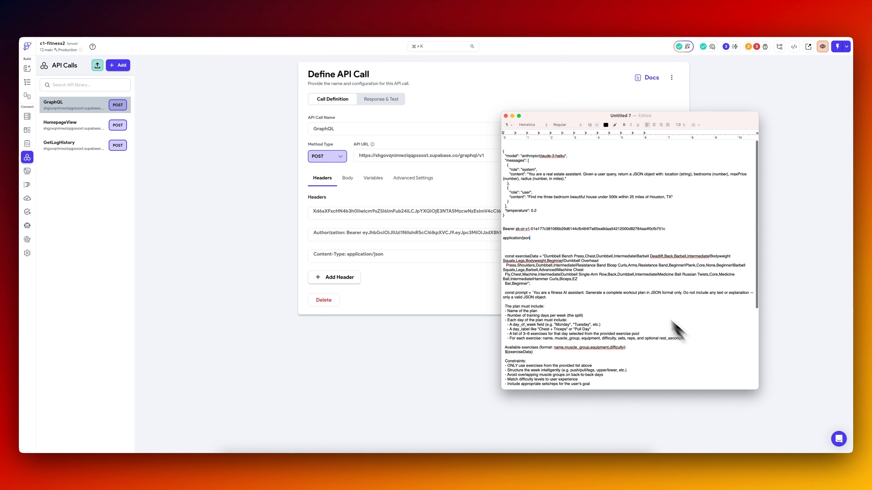
Review the fitness plan prompt, its constraints and the JSON format in the Untitled 7 text document.
scroll(628, 287, down, 10)
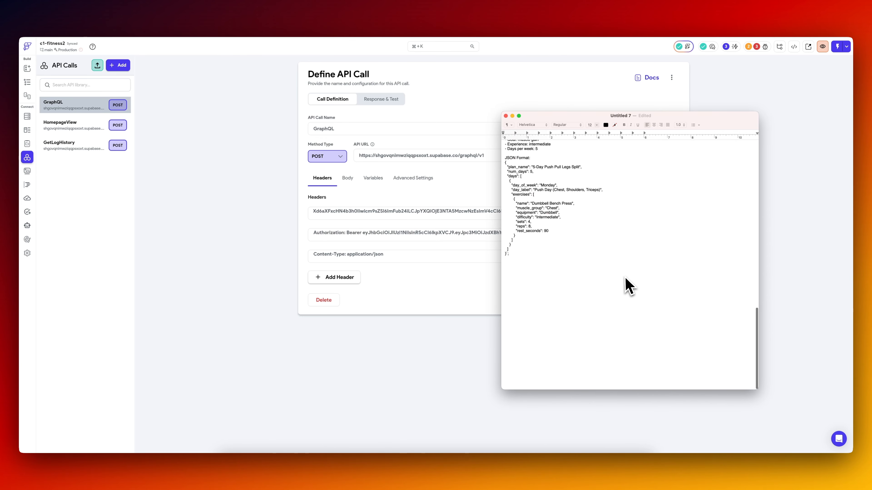
scroll(628, 287, up, 10)
scroll(628, 287, up, 1)
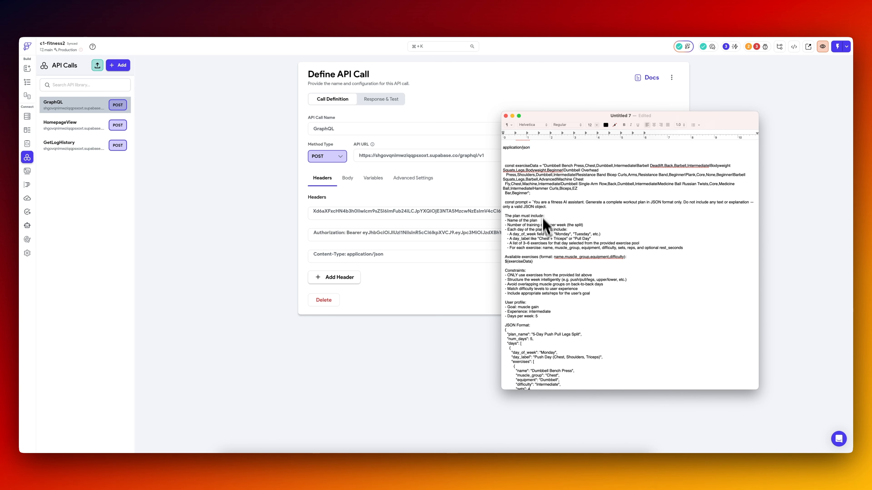
scroll(542, 322, down, 3)
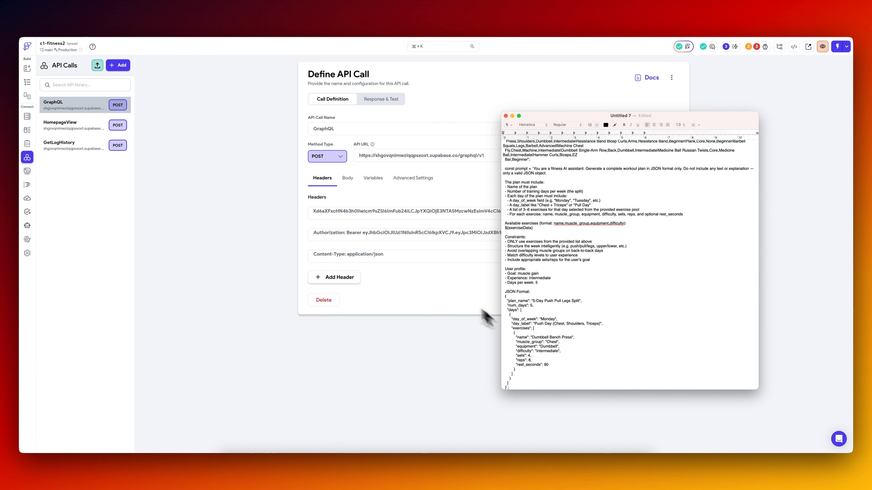
click(228, 233)
Start a new API call and name it GeneratorPrompt.
click(125, 66)
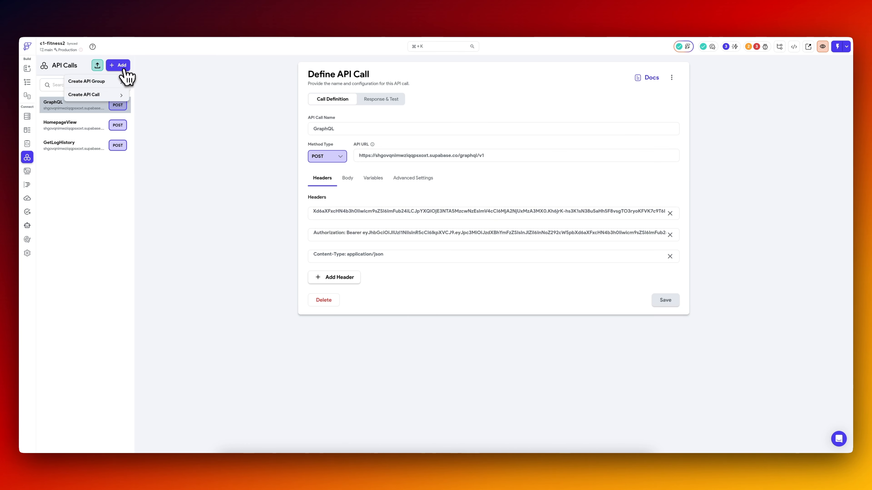
click(86, 91)
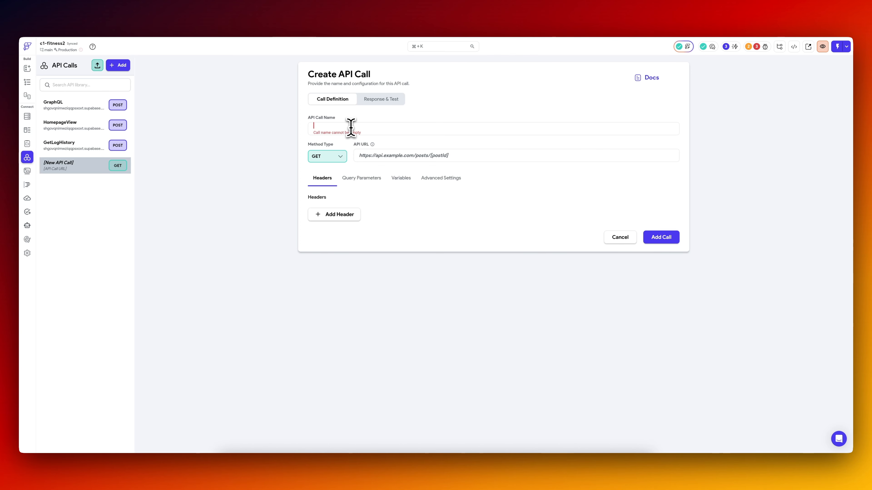
click(312, 125)
text(GeneratorPr)
text(ompt)
Copy the JSON request for the anthropic/claude-3-haiku model from the Untitled 7 text document and return to FlutterFlow.
key(super+Tab)
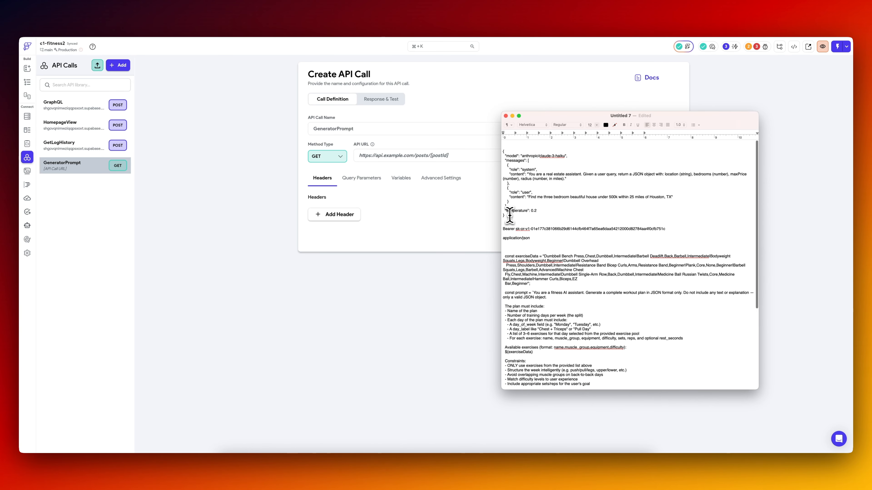
drag(510, 215, 498, 151)
key(super+c)
key(super+Tab)
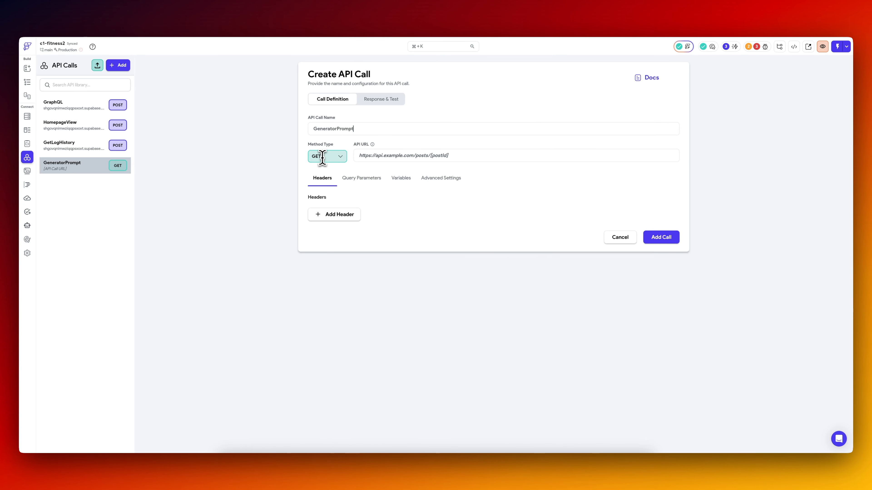
Set the GeneratorPrompt call's method to POST and paste the copied claude-3-haiku request as its JSON body.
click(317, 156)
click(331, 186)
click(350, 180)
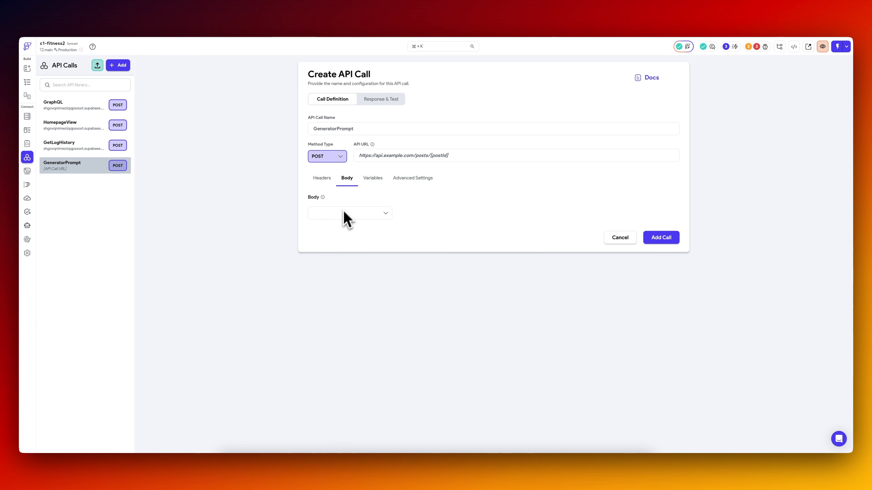
click(342, 211)
click(345, 239)
key(super+v)
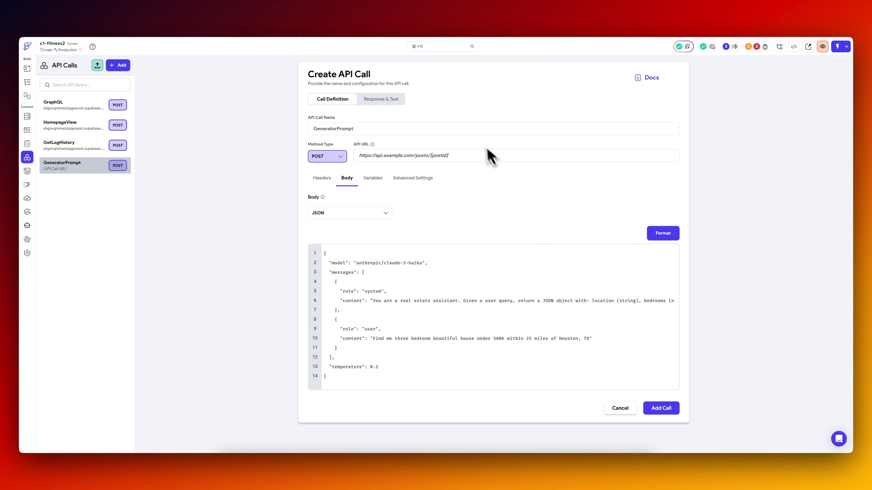
key(super+Tab)
click(665, 229)
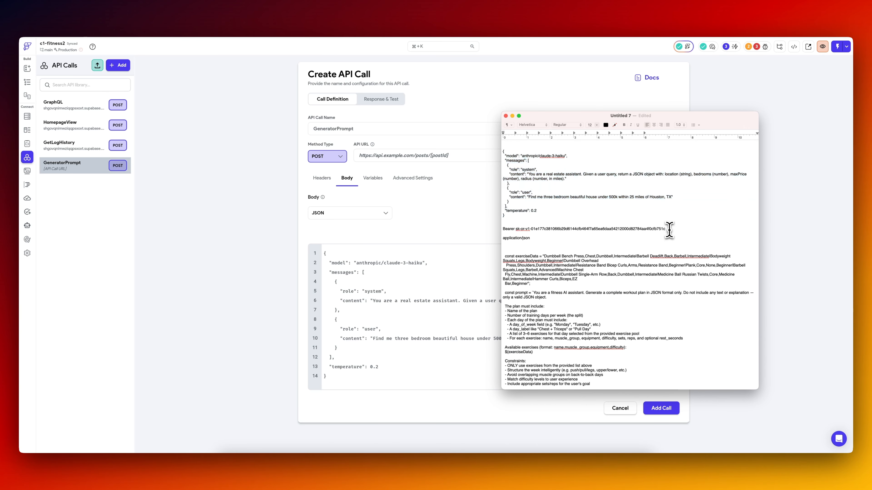
click(442, 207)
click(664, 411)
click(365, 455)
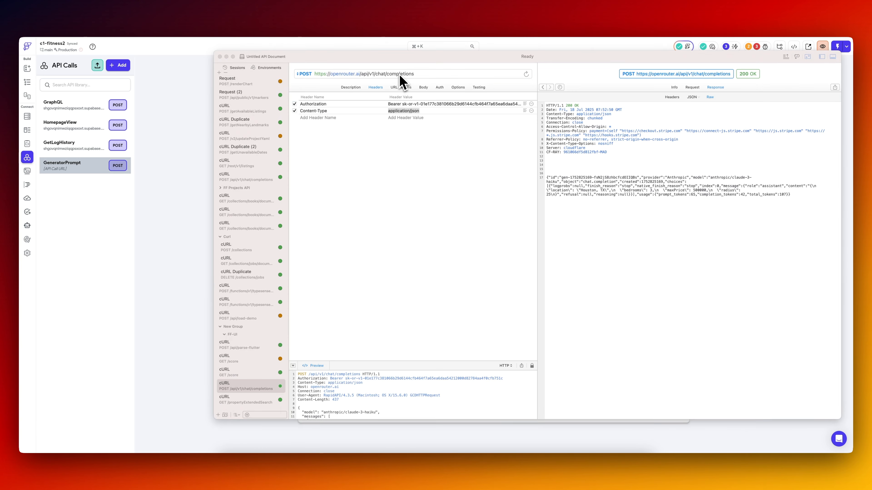
triple_click(400, 75)
key(super+c)
click(194, 168)
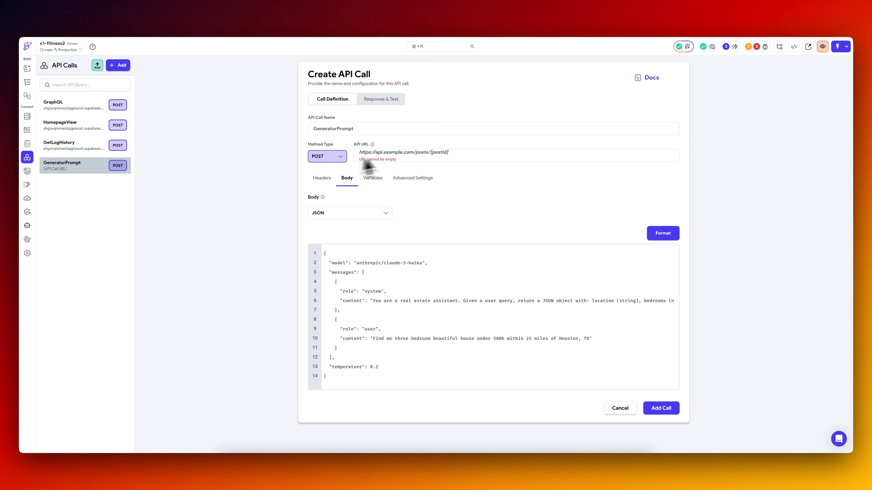
key(super+v)
Add the Authorization header with the bearer API key and the Content-Type: application/json header from the API document to GeneratorPrompt.
key(super+Tab)
triple_click(396, 104)
key(super+Tab)
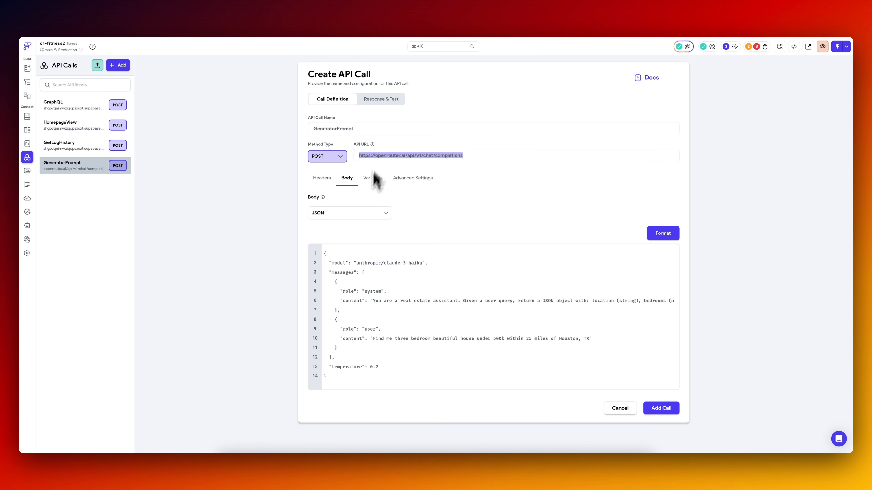
key(super+Tab)
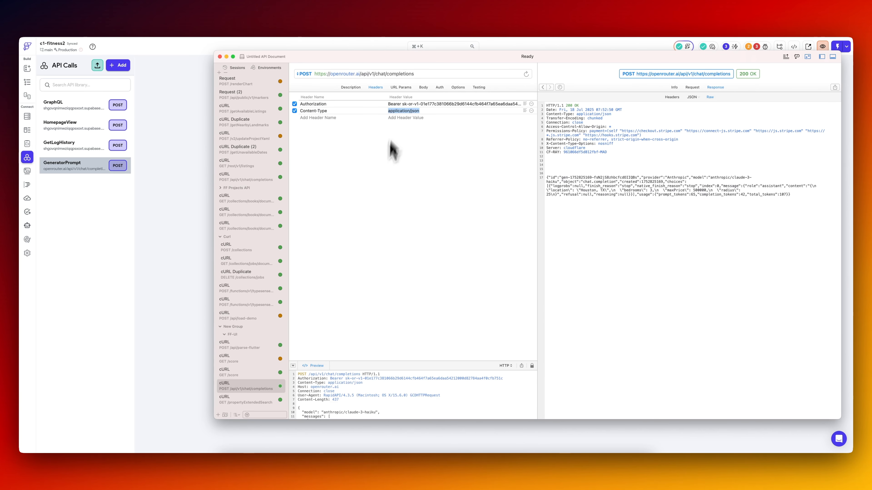
key(super+Tab)
text(application/json)
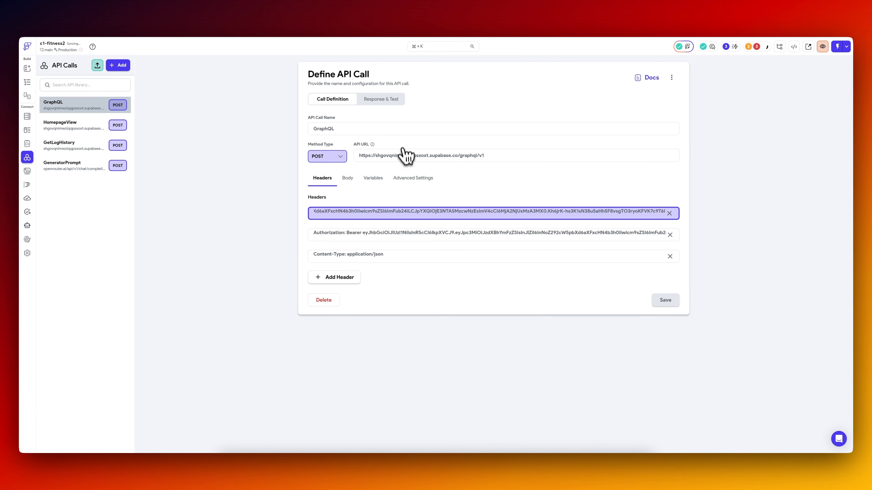
Replace the bearer API key in GeneratorPrompt's Authorization header, save the call and run its API test.
click(391, 102)
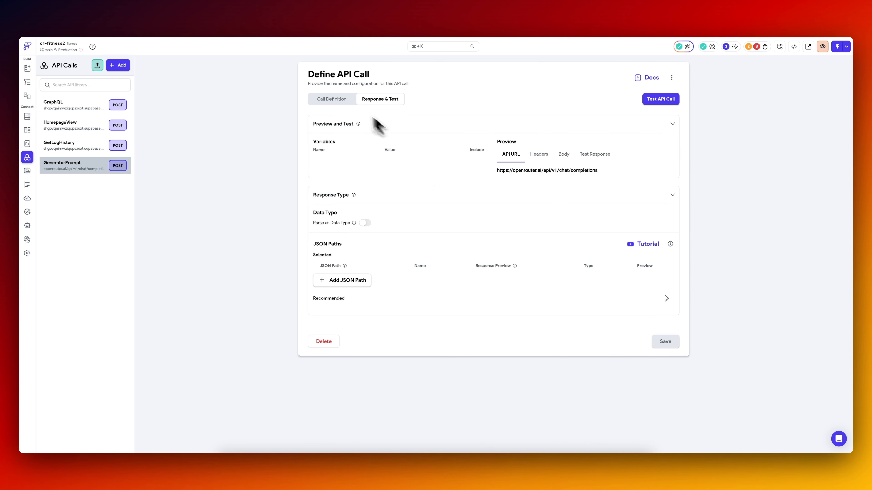
click(331, 99)
click(347, 220)
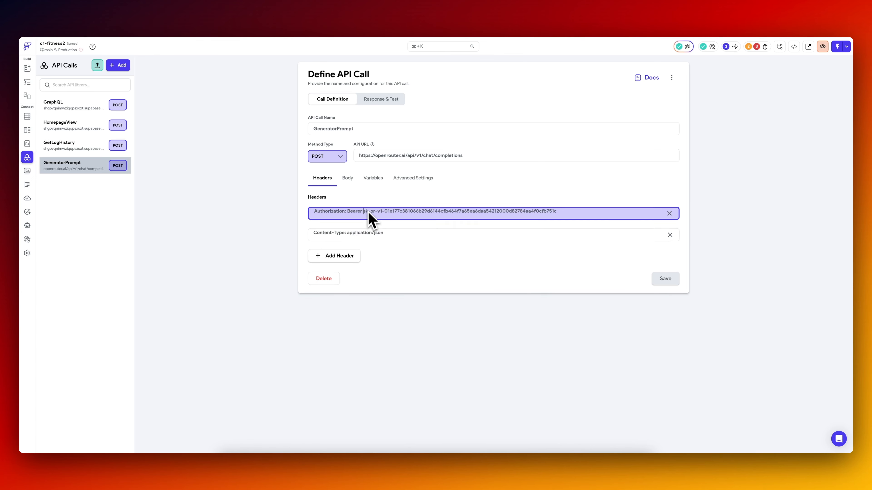
drag(363, 213, 569, 211)
click(665, 279)
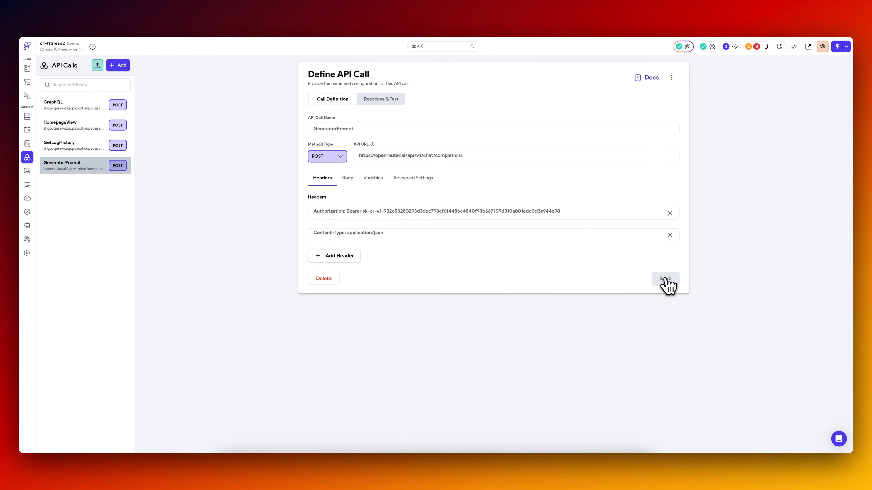
click(379, 101)
click(645, 100)
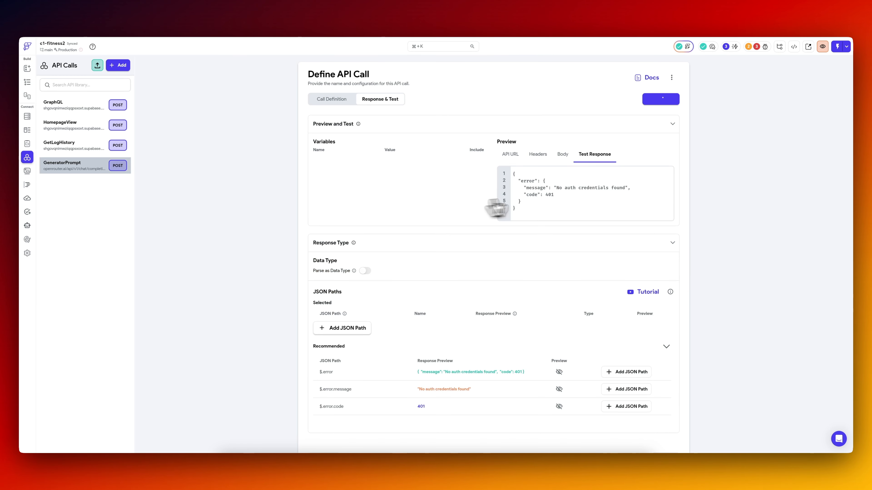
Replace the real estate messages in GeneratorPrompt's JSON body with the fitness AI assistant prompt from the Untitled 7 document and save.
click(341, 99)
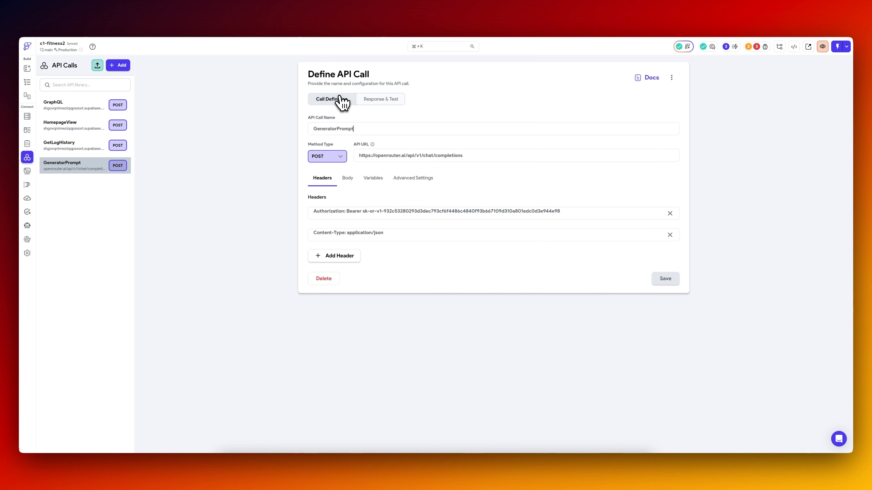
click(347, 178)
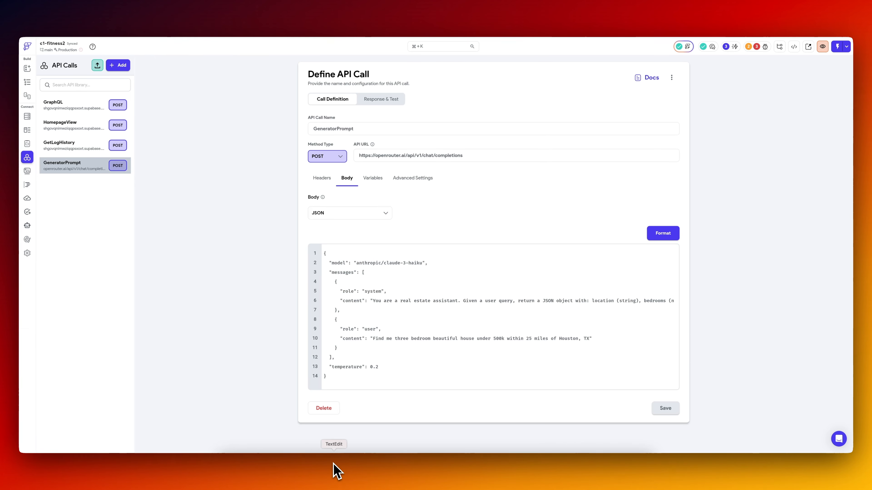
click(334, 471)
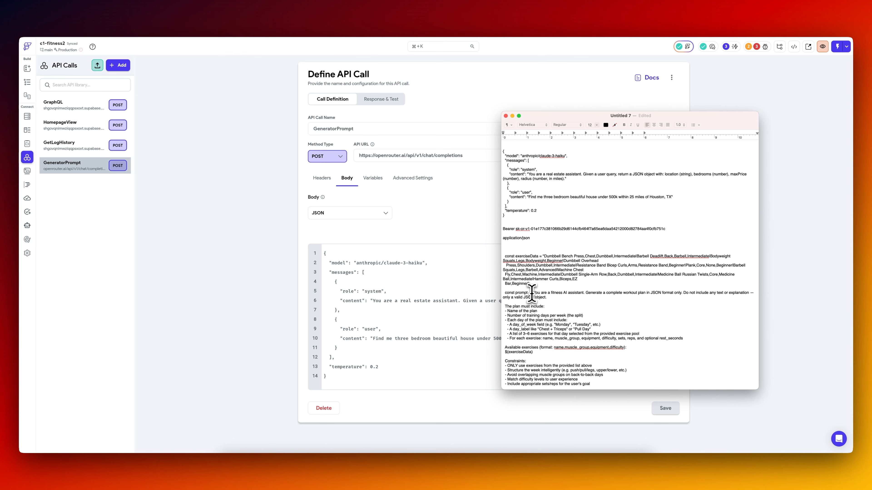
drag(532, 293, 513, 381)
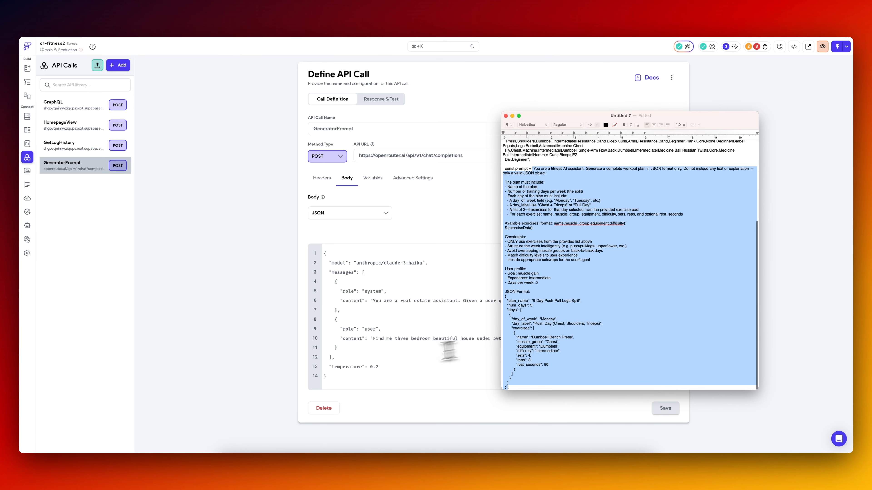
click(390, 362)
drag(373, 338, 590, 338)
key(super+v)
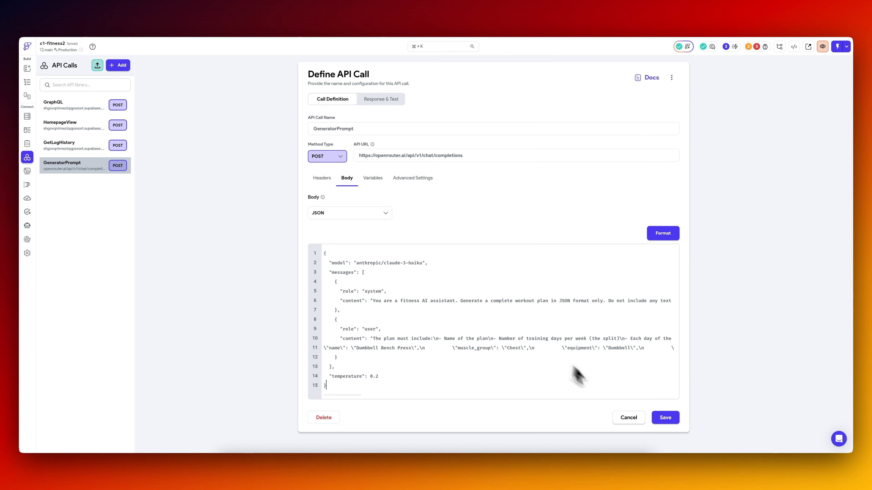
click(663, 420)
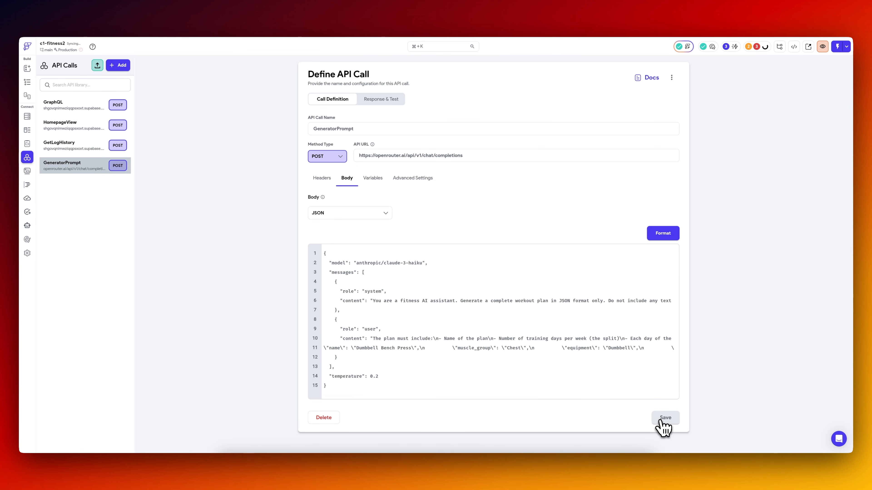
Test the GeneratorPrompt call and examine the JSON response and the recommended JSON paths, especially $.choices[].message and its content.
click(394, 102)
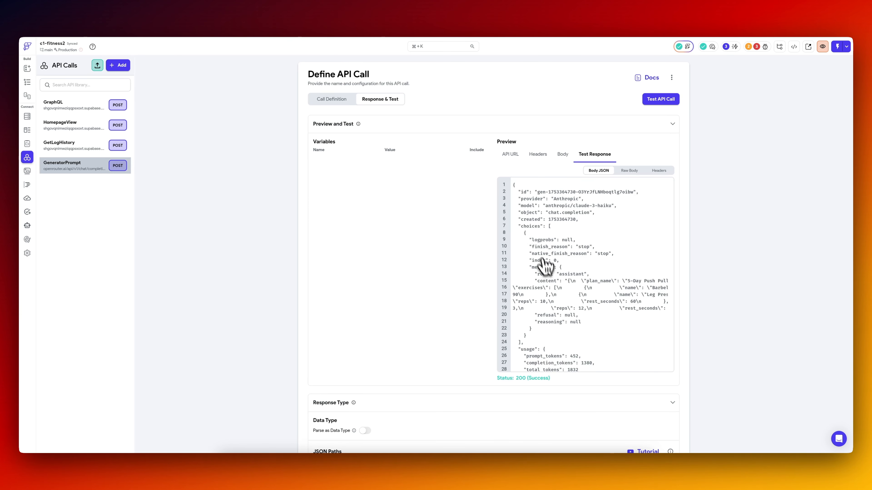
scroll(546, 266, down, 9)
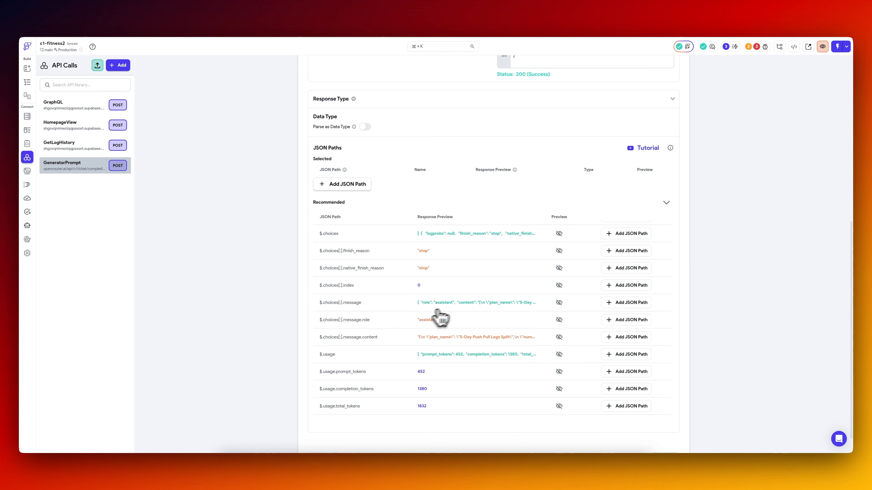
mouse_move(472, 307)
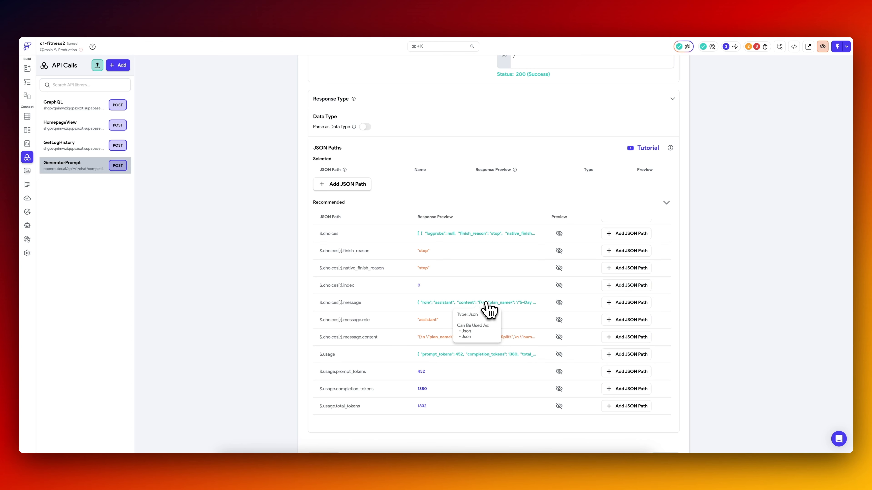
scroll(446, 237, up, 9)
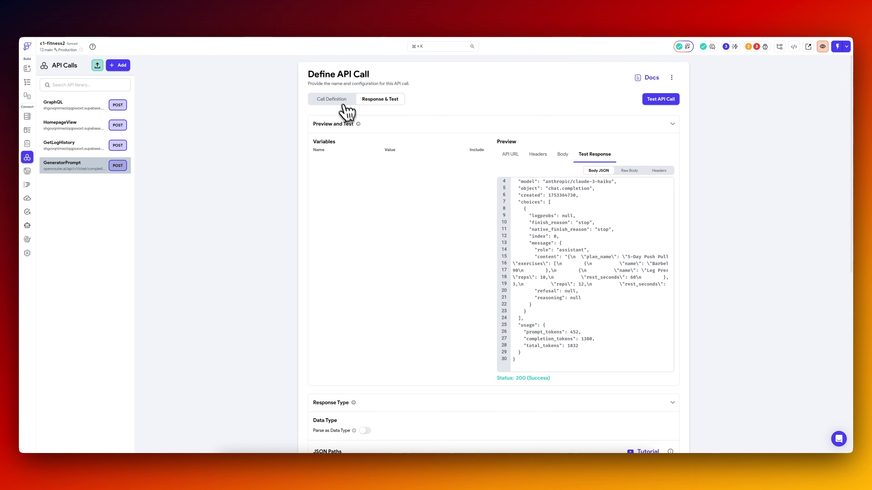
click(344, 104)
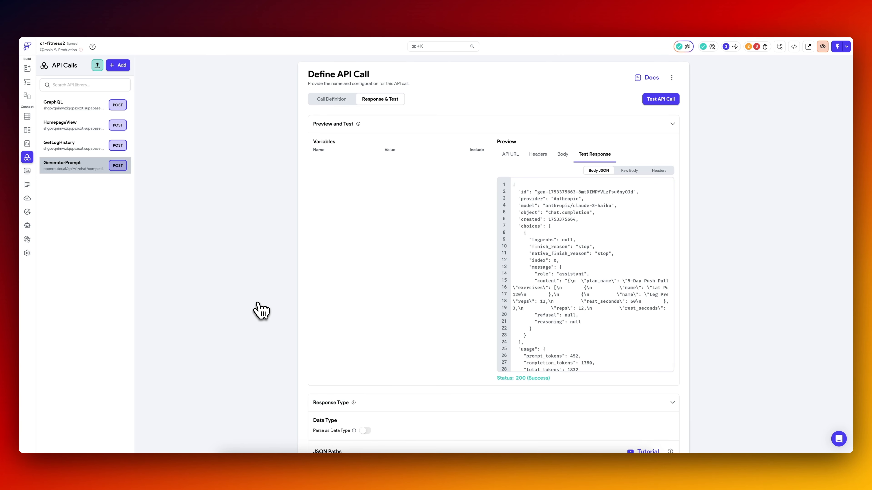
scroll(473, 265, down, 8)
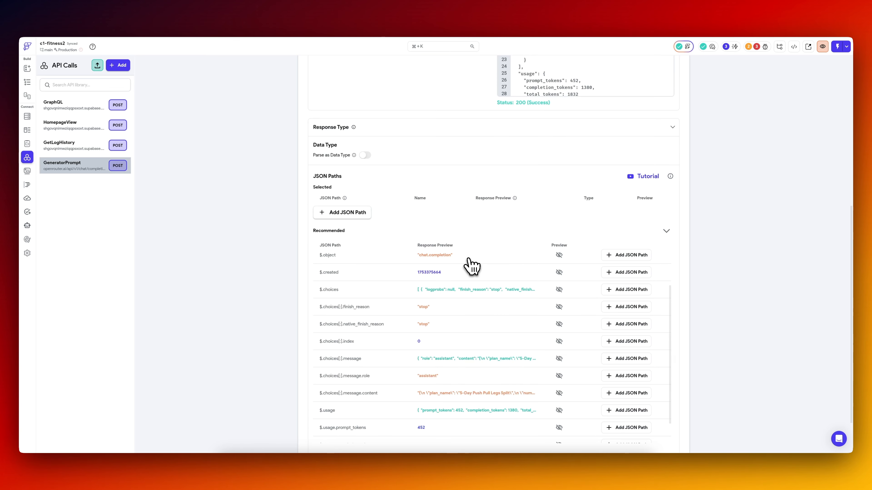
scroll(454, 206, up, 10)
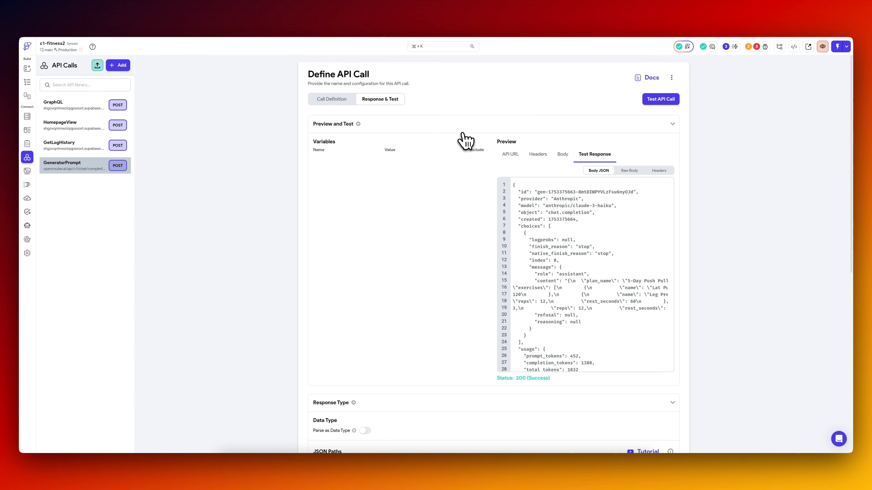
Check the exercises table in Supabase, add exercise_id before name in the body's available exercises format, and save the call.
click(341, 104)
scroll(446, 338, right, 20)
click(401, 338)
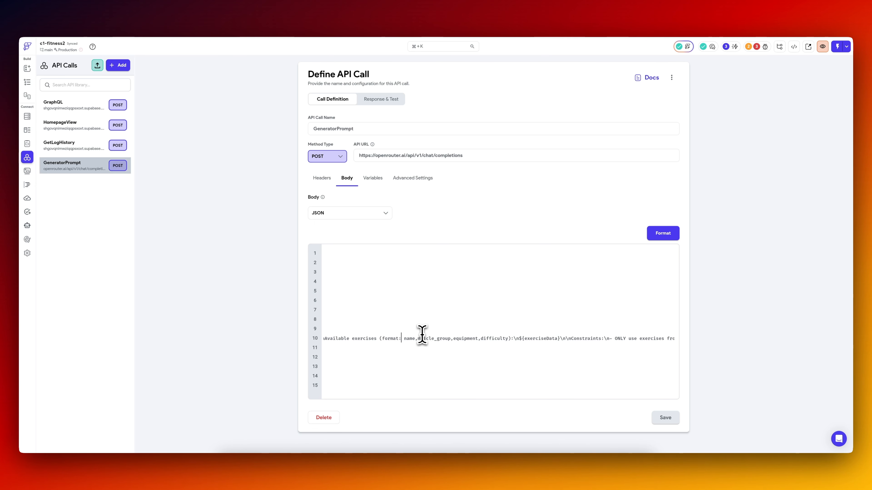
click(186, 16)
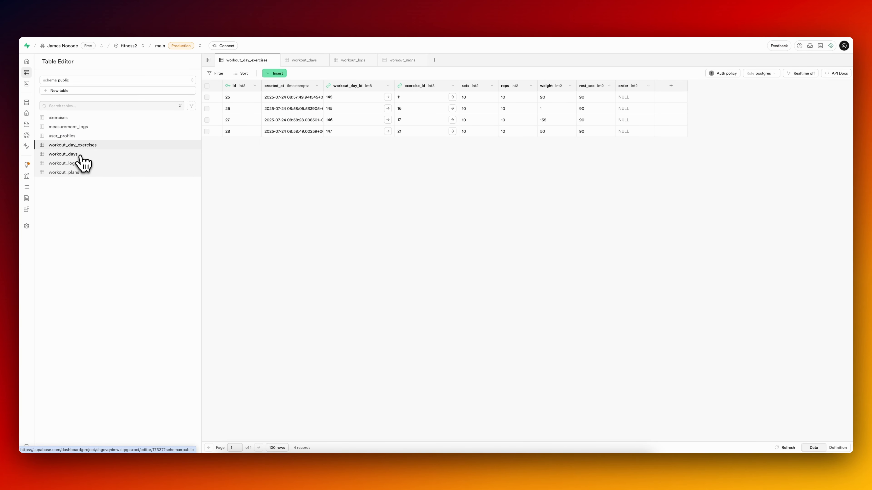
click(70, 119)
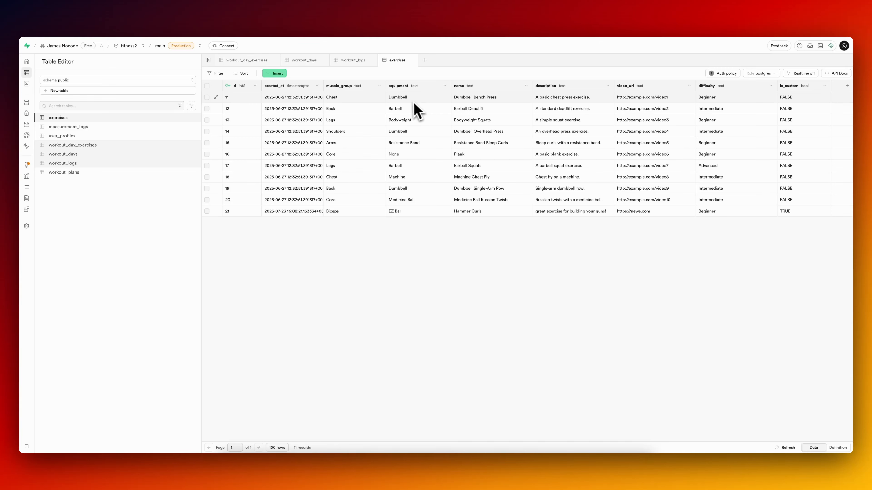
click(98, 15)
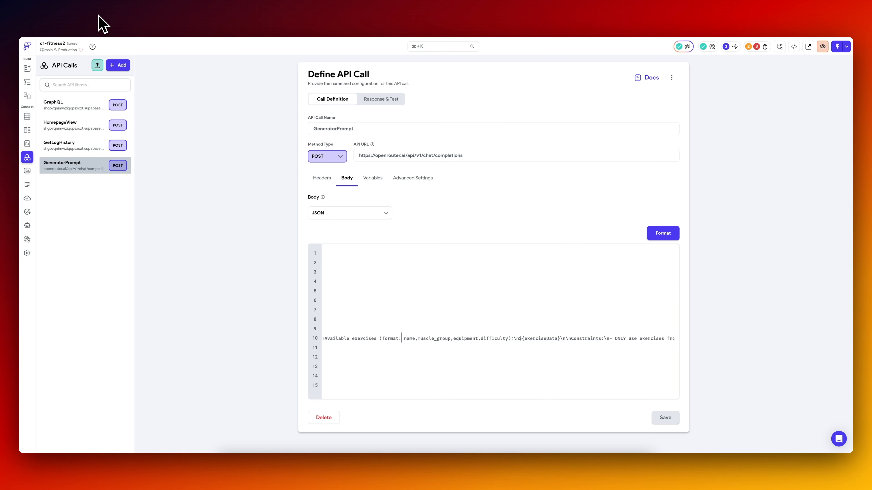
text(exercise_id,)
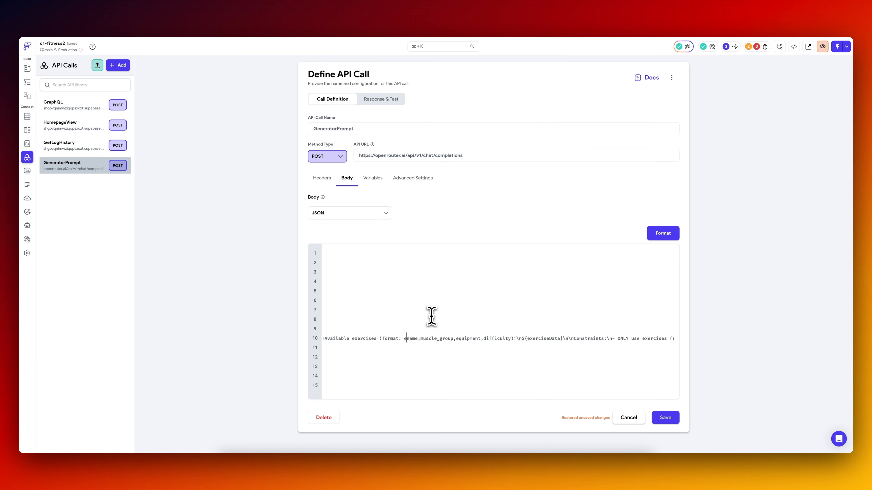
click(662, 420)
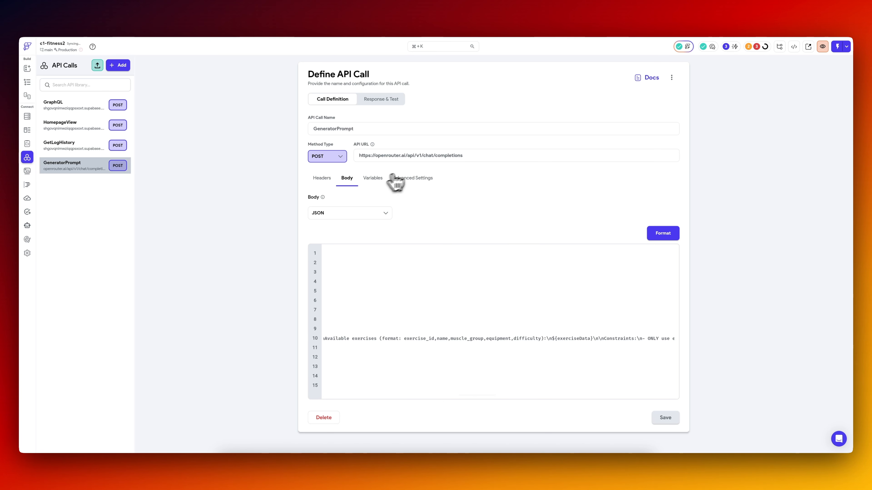
Add a non-list String variable named exerciseData to the GeneratorPrompt call and save it.
click(374, 179)
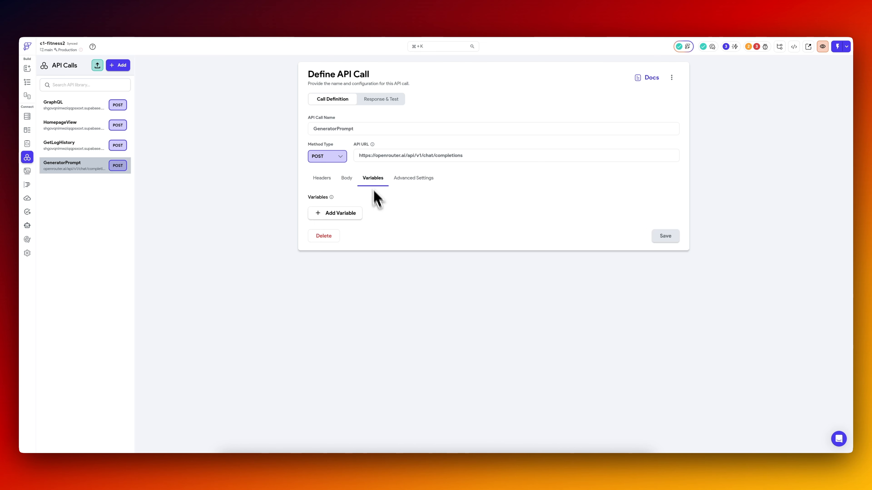
click(351, 215)
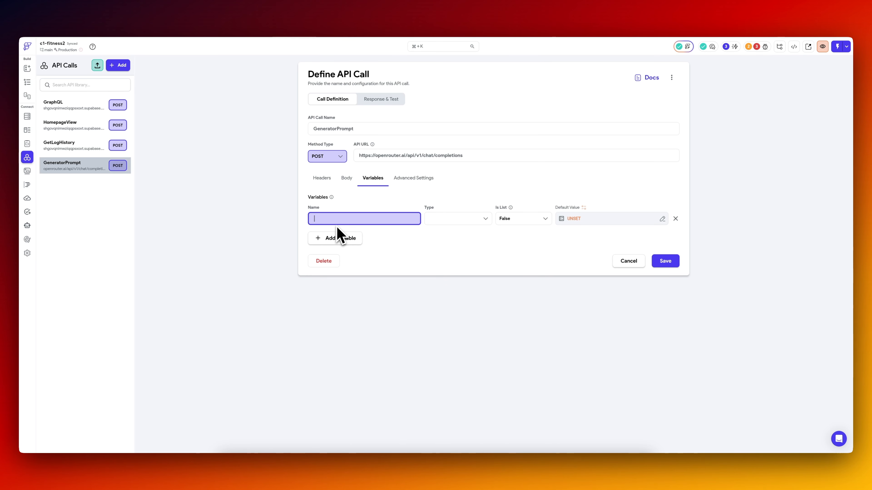
text(exerciseData)
click(458, 218)
click(448, 241)
click(665, 262)
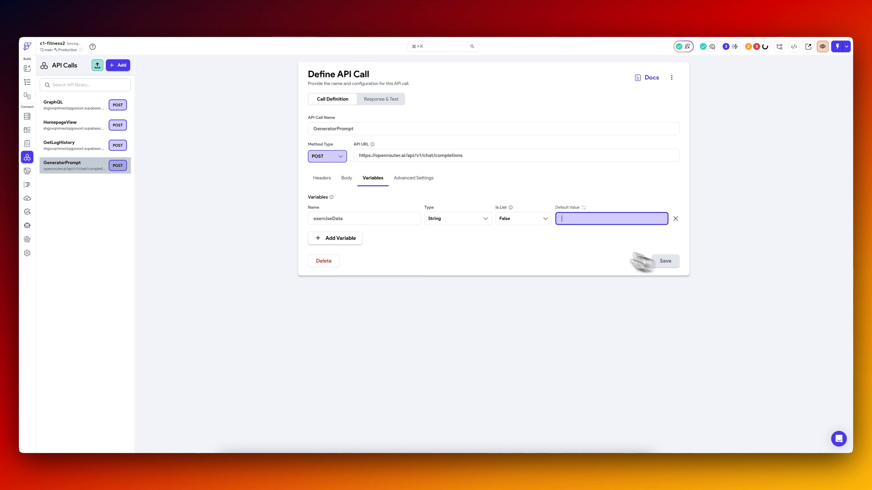
Locate the ${exerciseData} placeholder in the JSON body and fill the exerciseData test variable with the pipe-separated exercise list.
click(346, 178)
scroll(562, 335, right, 10)
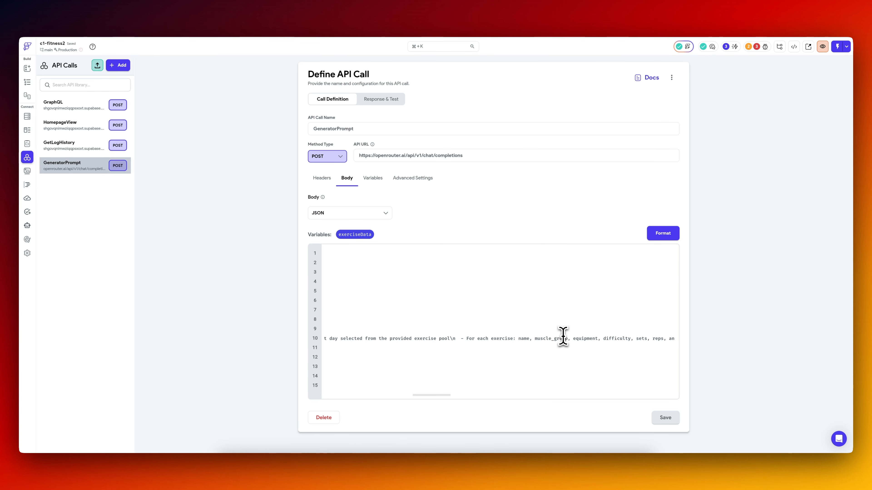
scroll(563, 337, right, 10)
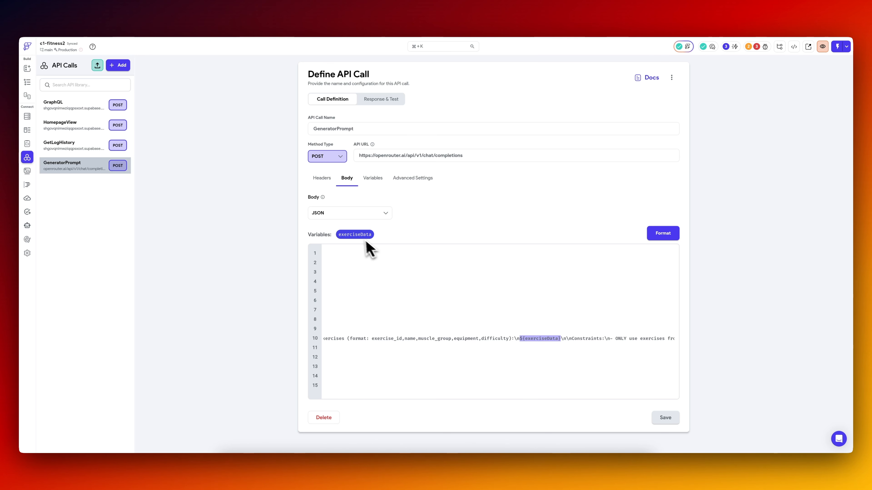
scroll(526, 343, right, 10)
scroll(525, 343, left, 10)
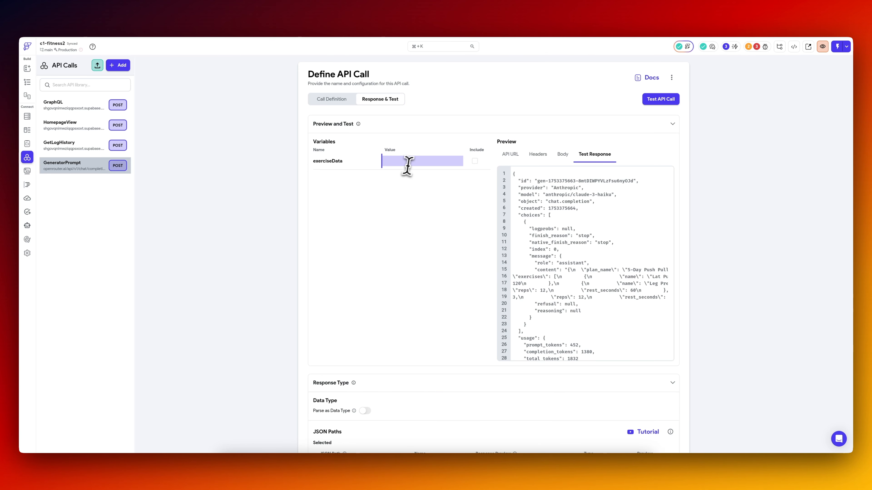
triple_click(412, 161)
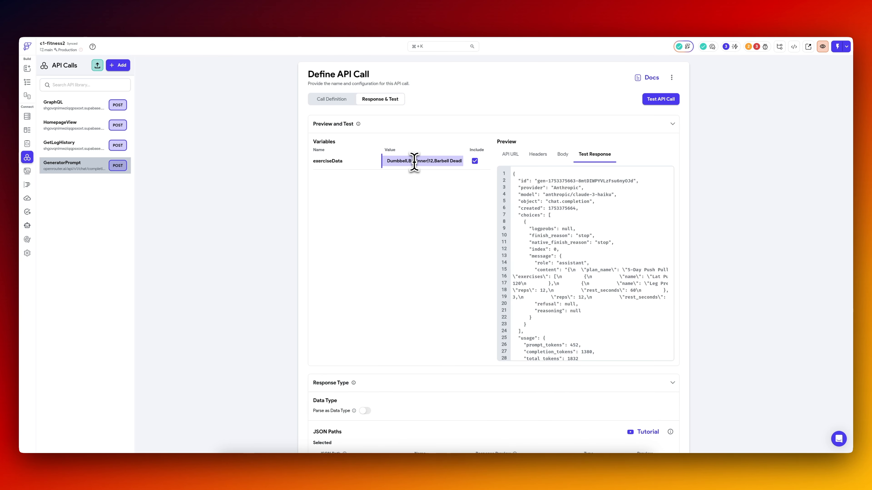
Check the exerciseData test value through to its later entries and save the API call.
scroll(415, 162, right, 1)
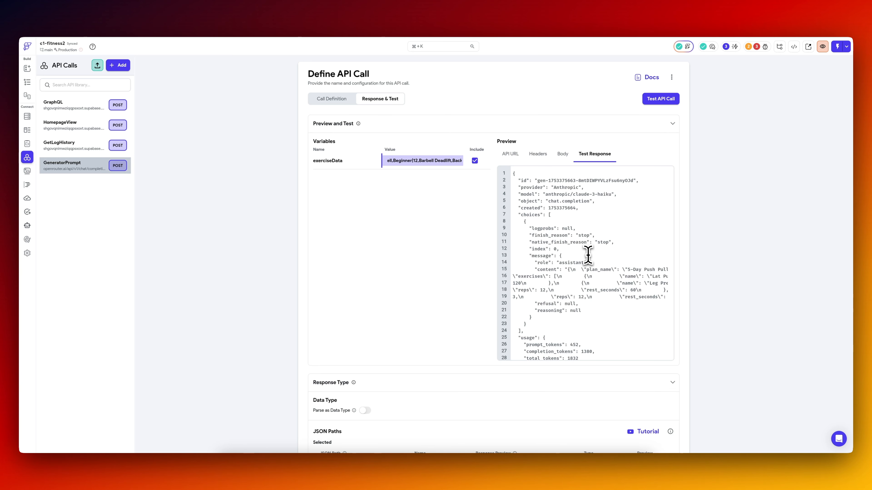
scroll(690, 350, down, 10)
click(666, 432)
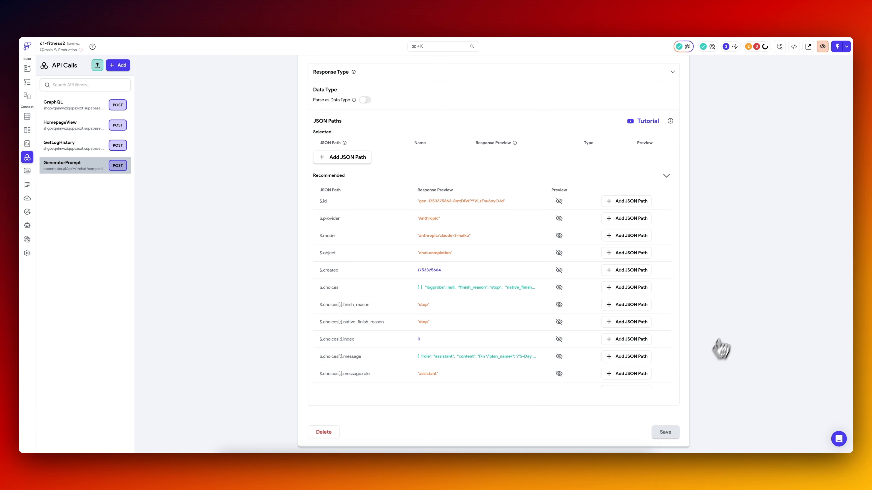
Change the available exercises note in the JSON body to "(pipe-separated, format: id,name,muscle_group,equipment,difficulty)" and save the call.
click(344, 100)
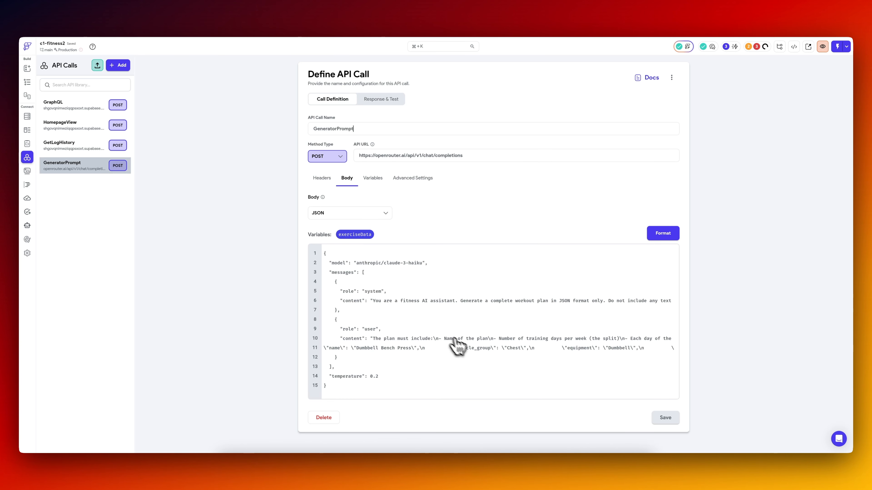
scroll(454, 339, right, 15)
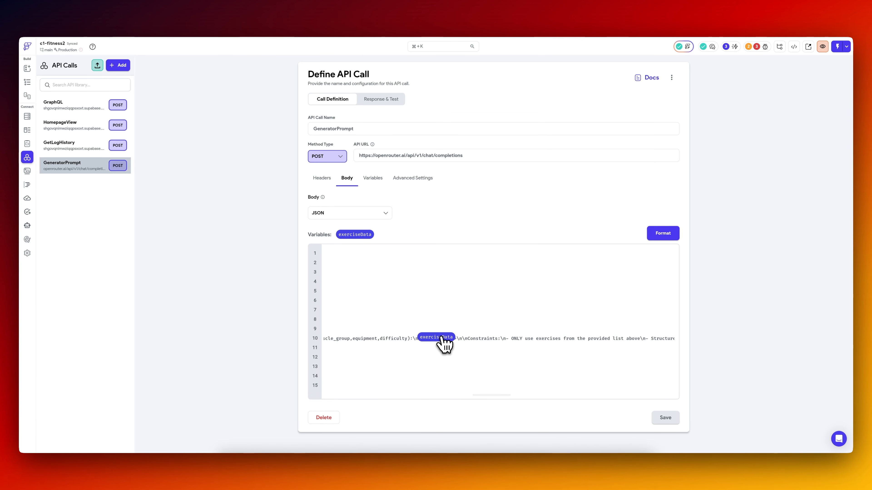
scroll(419, 340, left, 5)
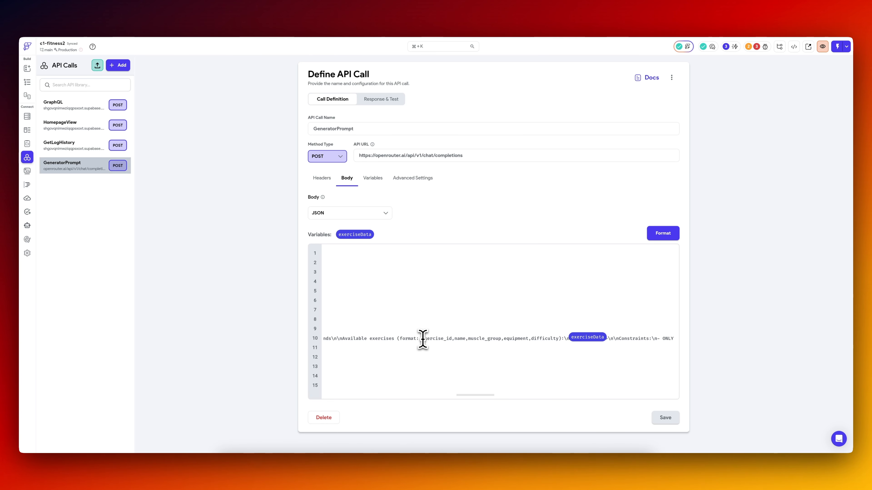
text(pipe-separated,)
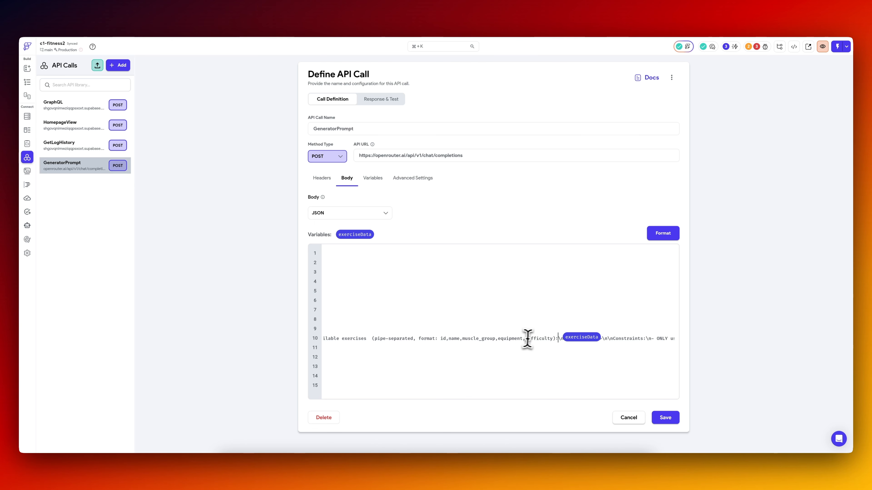
click(665, 418)
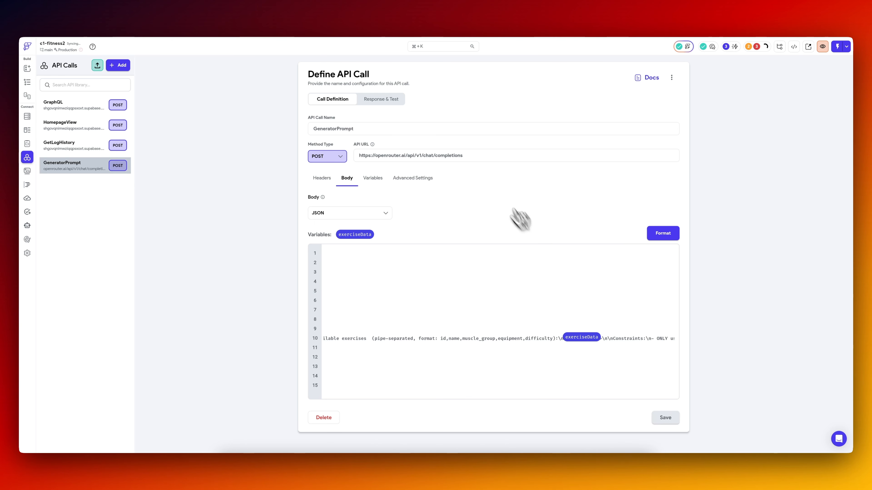
Test the GeneratorPrompt call with the exerciseData value and select the whole response text.
click(380, 99)
scroll(436, 223, down, 8)
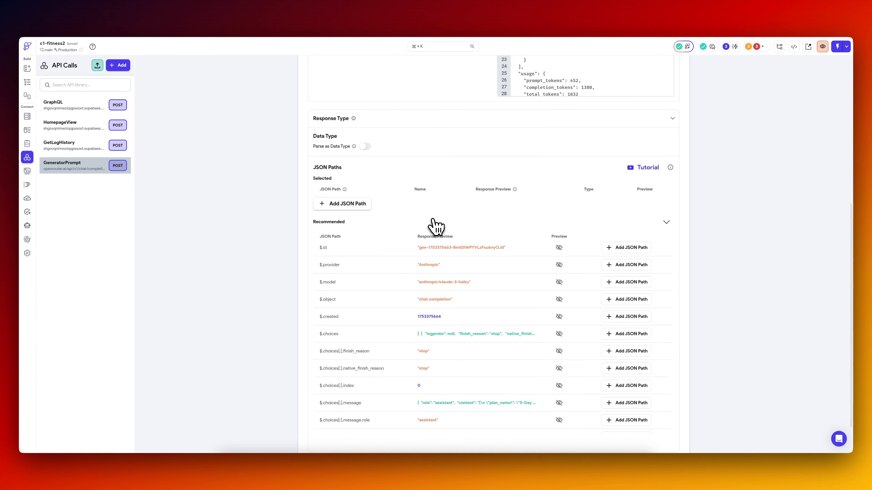
scroll(435, 225, up, 8)
click(660, 99)
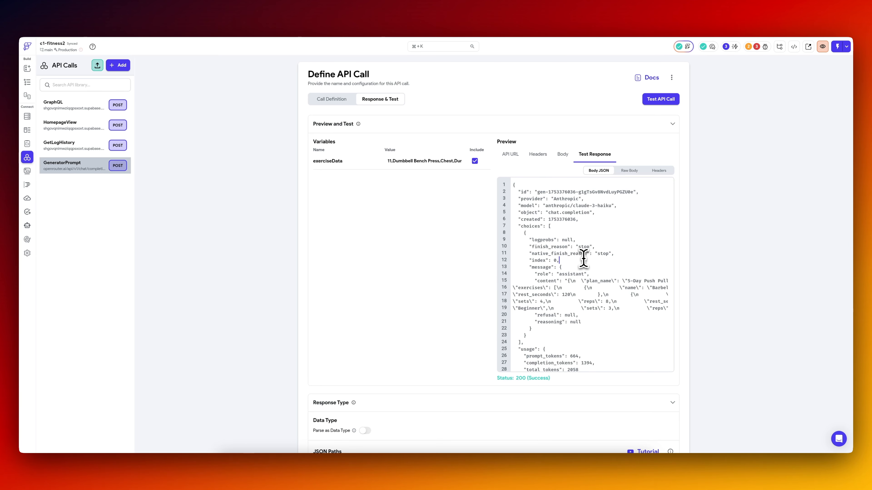
key(super+a)
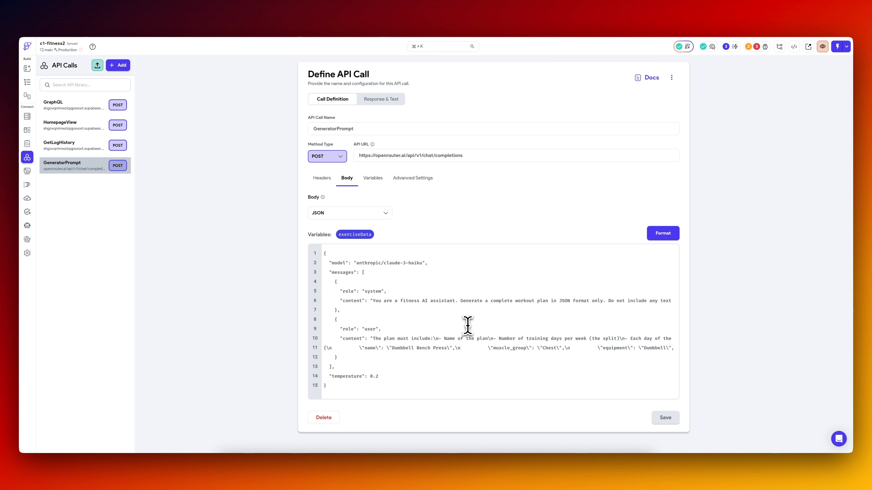
Insert \"id\": 11,\n before the name field of the example exercise in the JSON body, checking the id in Supabase, and save.
text(\)
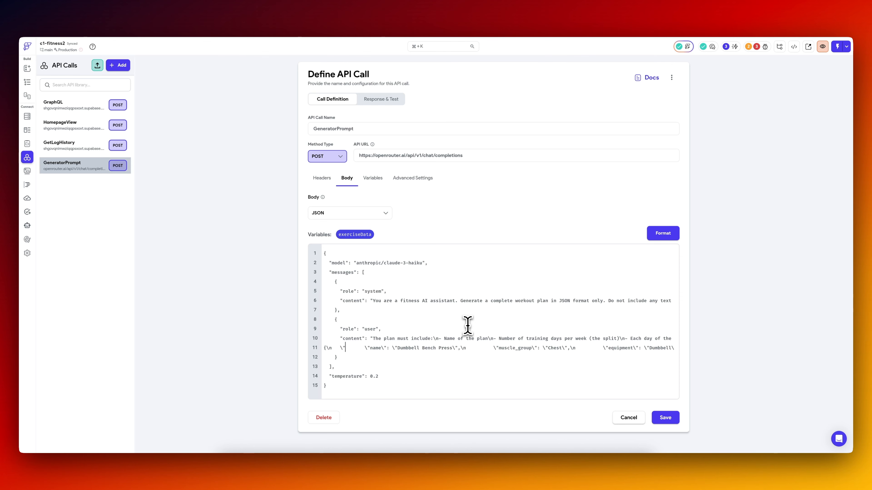
text("id\":)
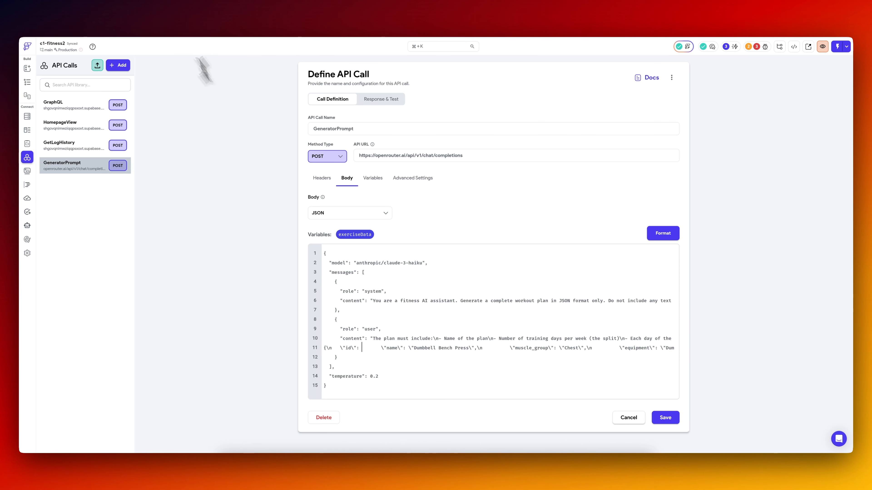
click(167, 19)
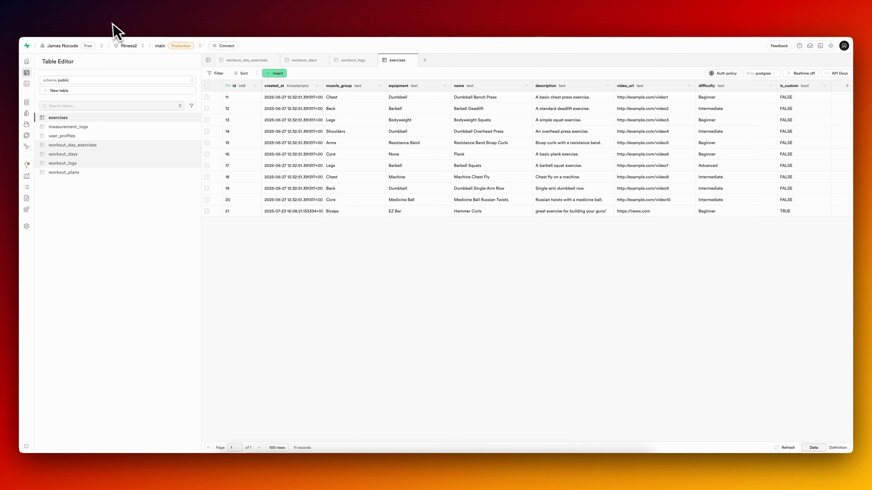
click(112, 23)
text(11,\n)
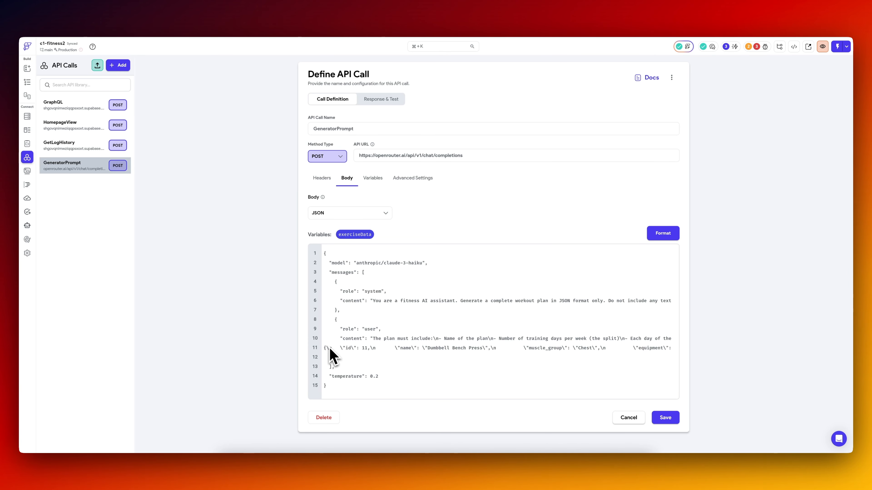
click(666, 420)
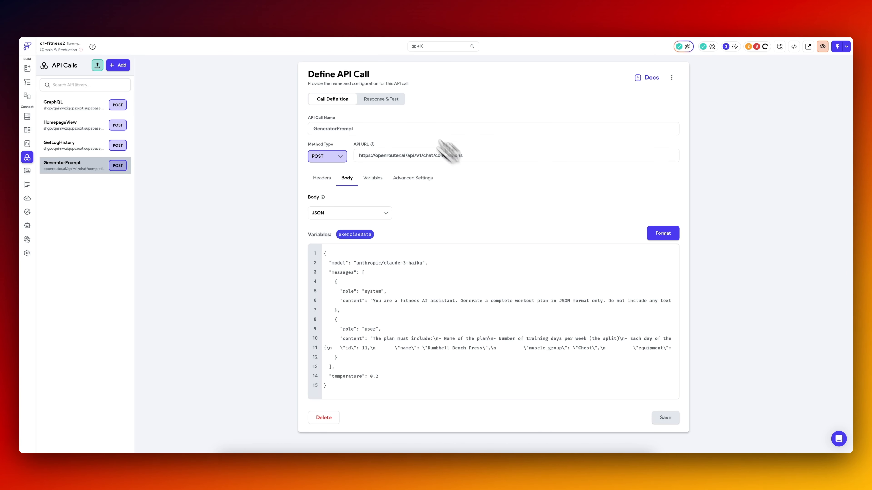
Test the GeneratorPrompt call again and examine the exercise ids and names in the response's message content.
click(394, 100)
click(661, 100)
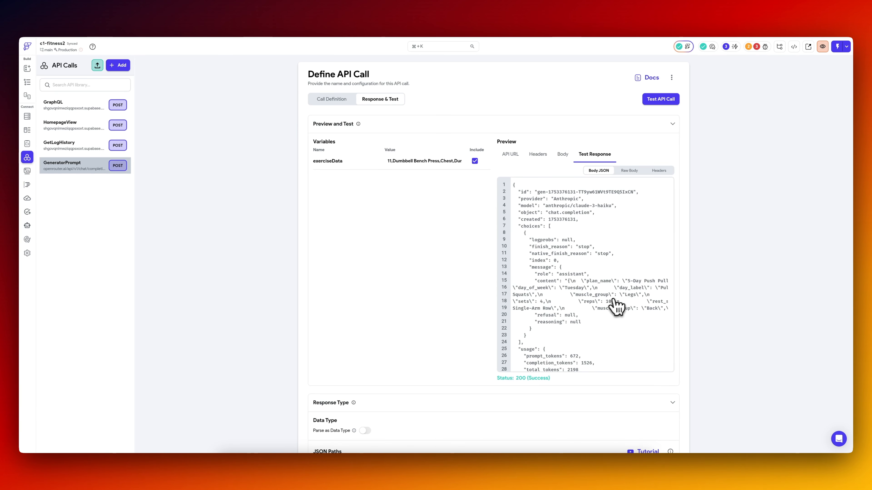
scroll(601, 302, right, 10)
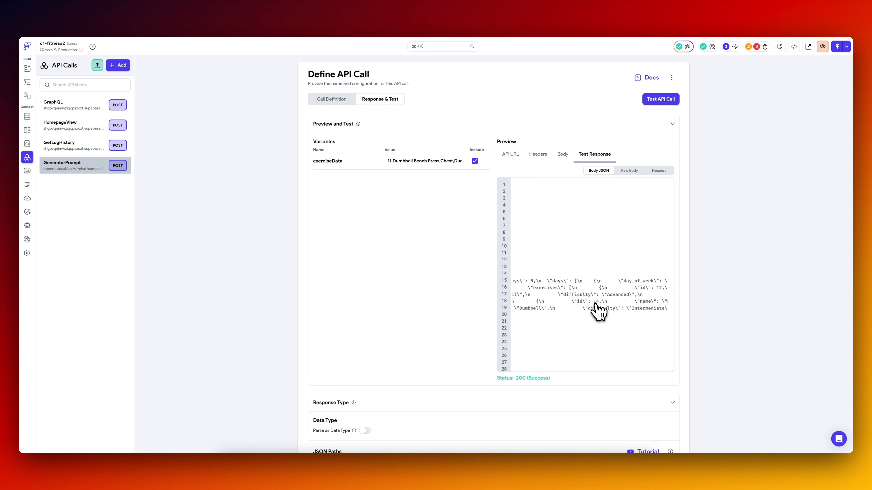
scroll(598, 311, left, 3)
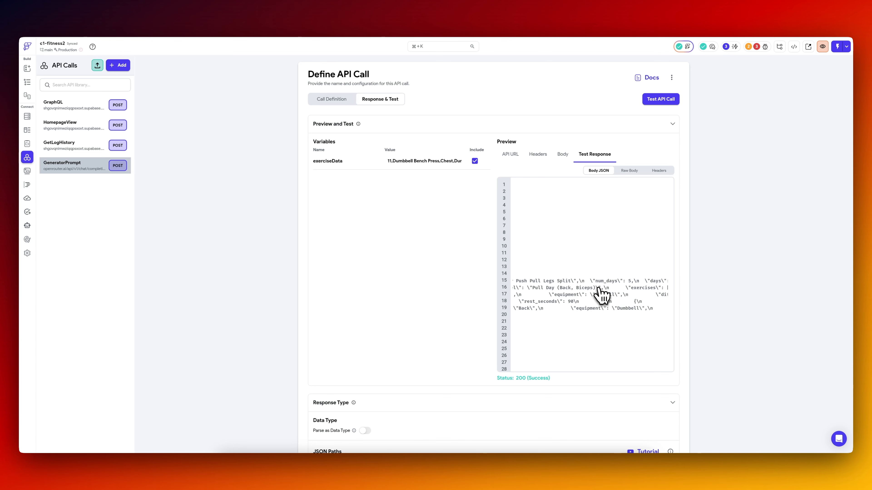
scroll(600, 294, right, 10)
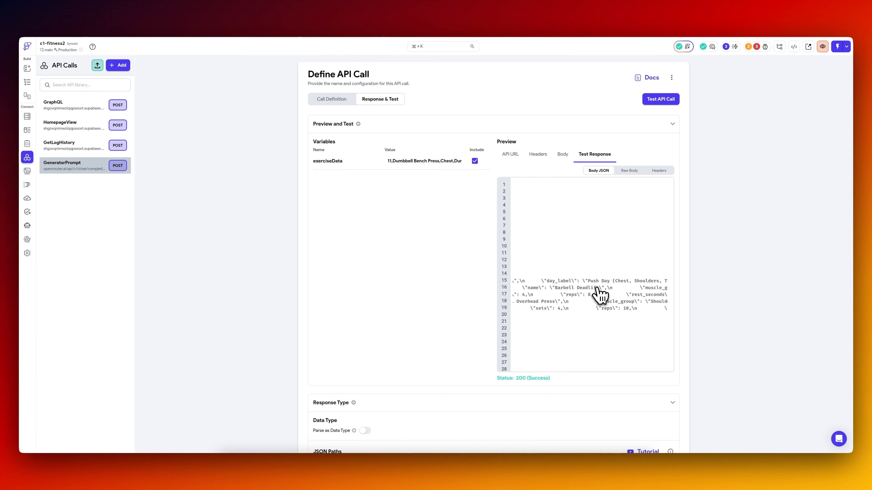
scroll(600, 295, left, 10)
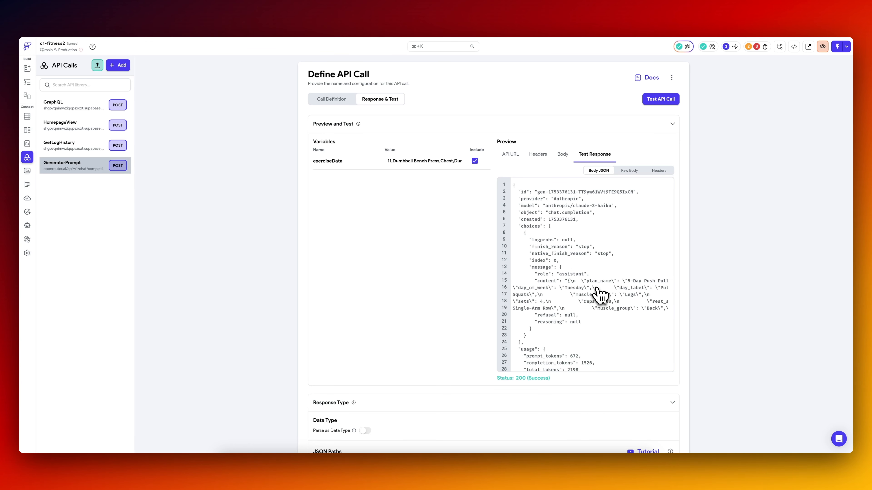
scroll(600, 295, right, 10)
scroll(600, 295, left, 2)
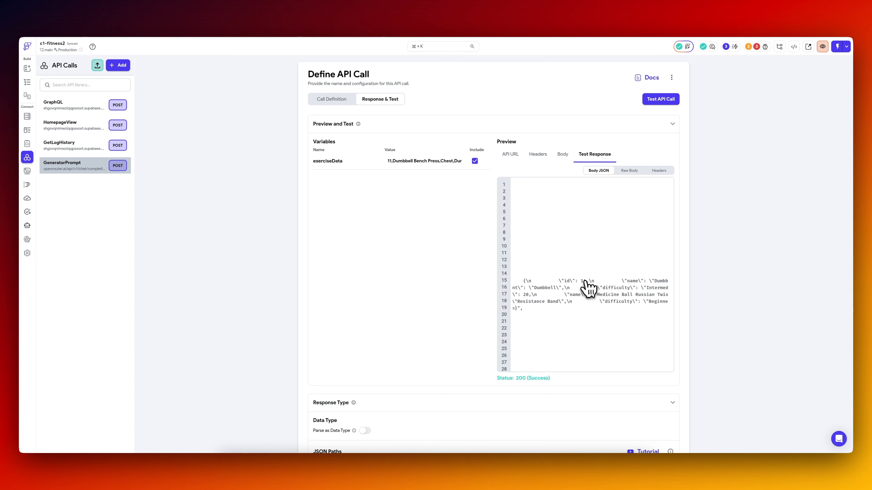
scroll(588, 287, right, 3)
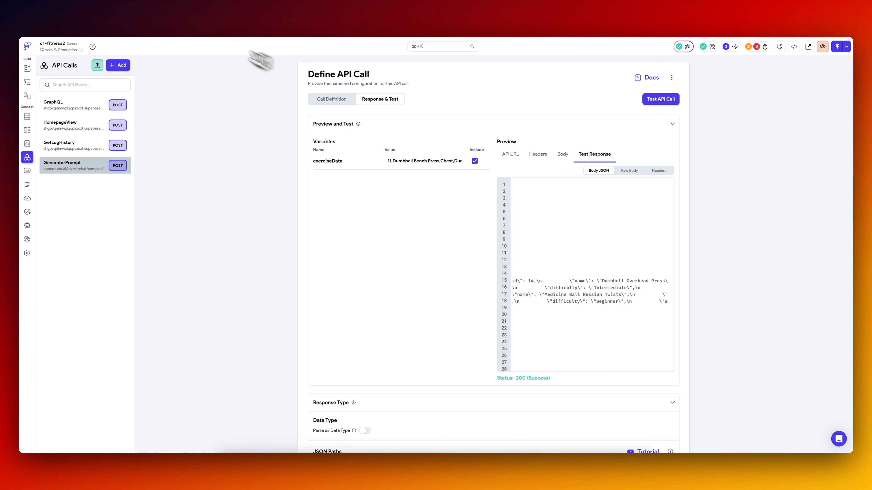
Compare the exercise ids and names in the test response with the rows of the Supabase exercises table.
click(174, 20)
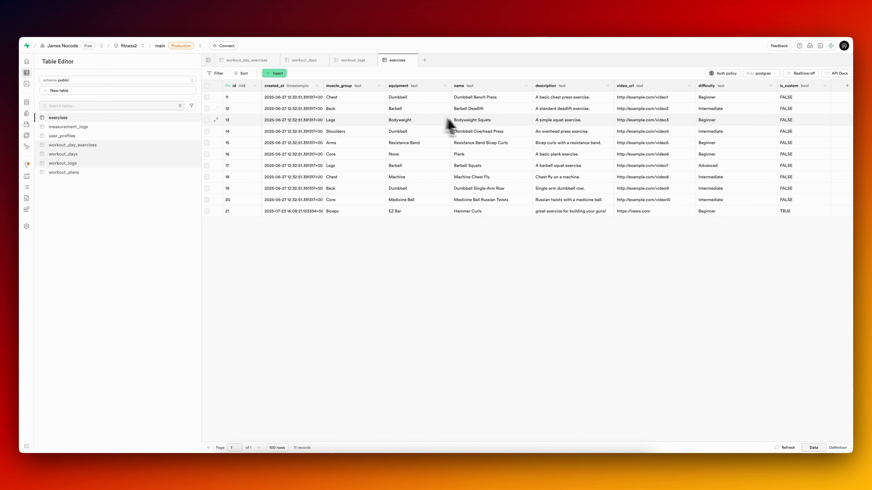
click(113, 27)
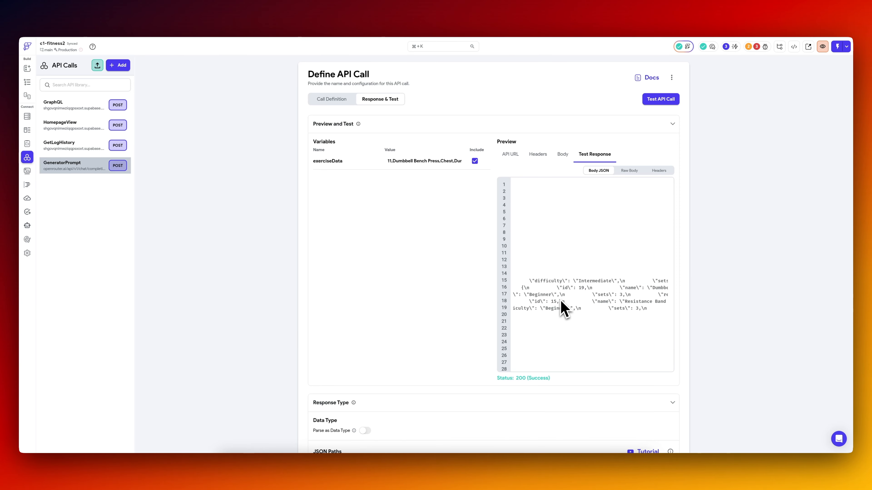
scroll(563, 309, down, 5)
scroll(624, 204, left, 2)
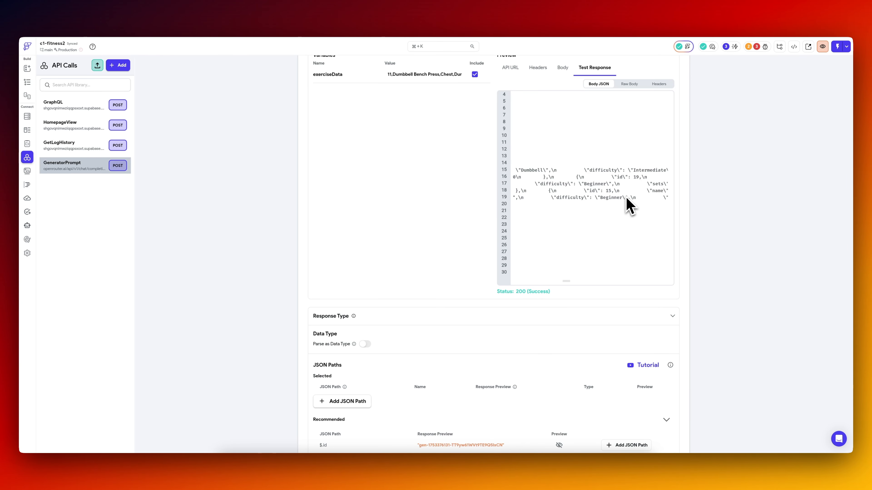
scroll(628, 205, right, 5)
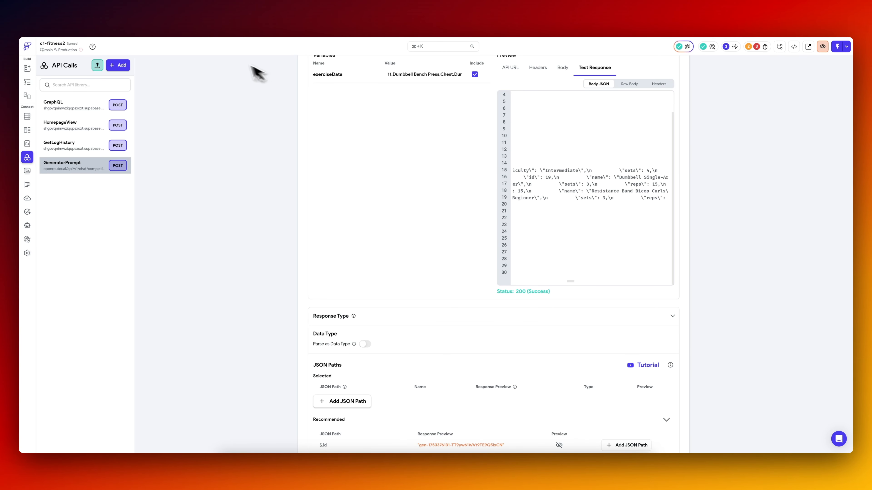
click(175, 19)
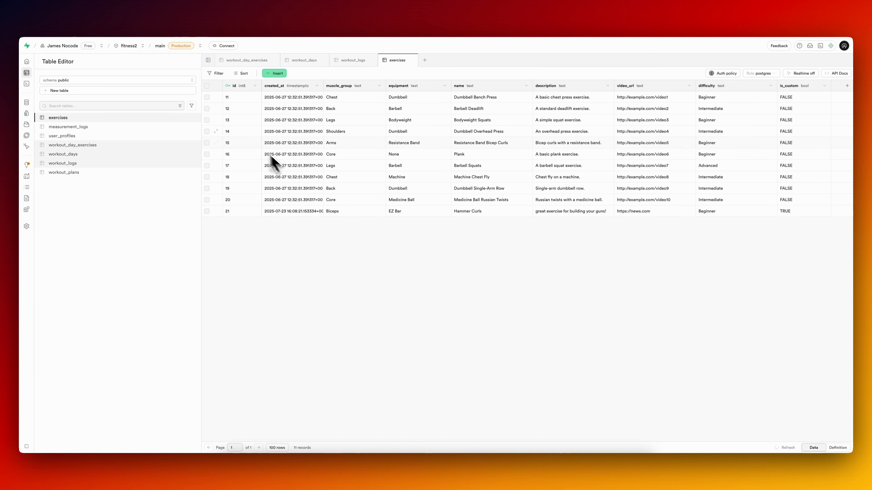
click(105, 18)
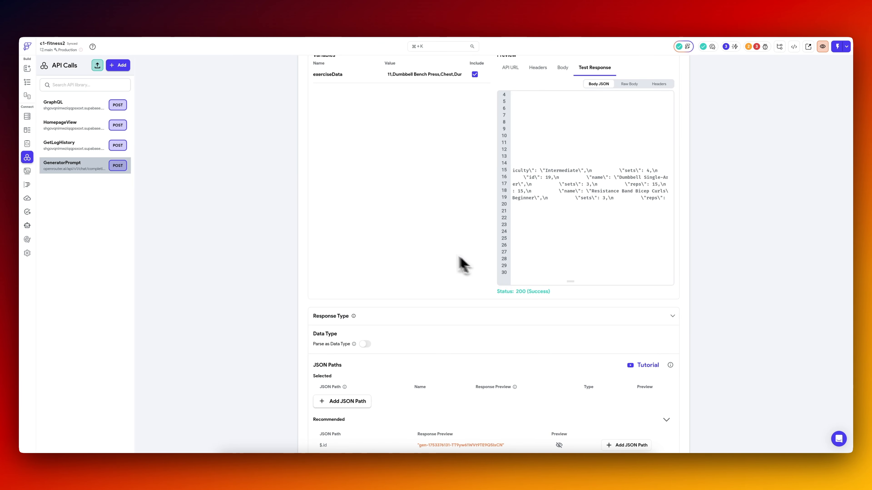
scroll(460, 257, up, 3)
scroll(576, 299, left, 10)
scroll(580, 302, left, 5)
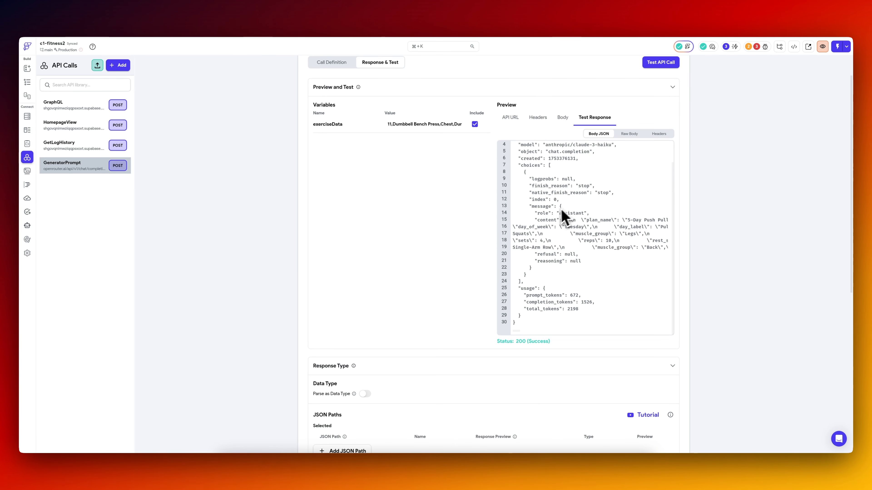
Add the recommended JSON path $.choices[:].message.content to the selected paths and open its name for editing.
scroll(474, 282, down, 7)
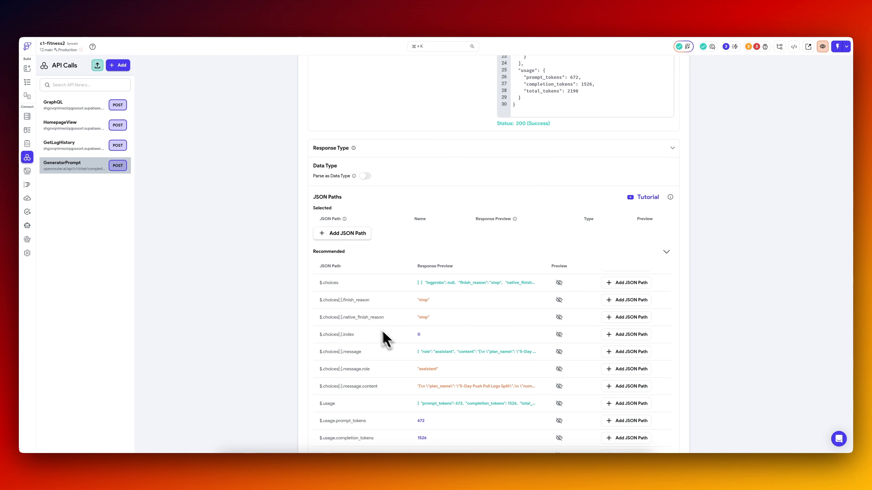
scroll(395, 347, up, 5)
scroll(268, 357, down, 4)
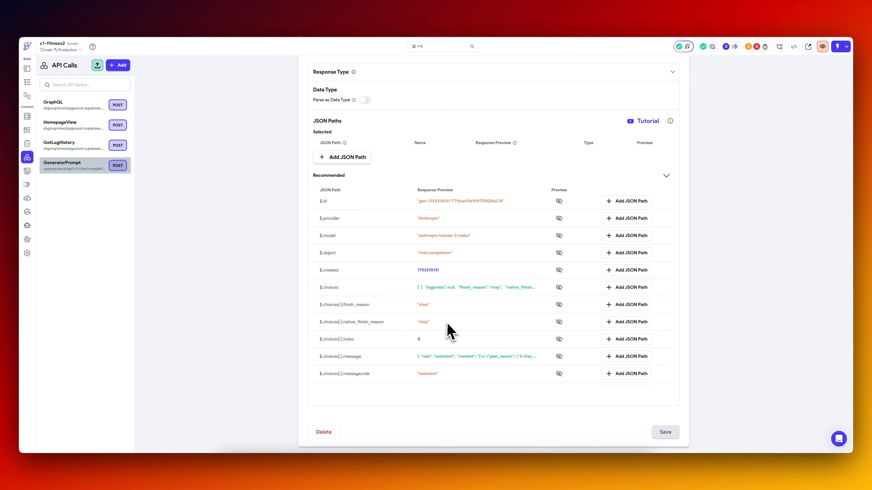
scroll(450, 327, down, 3)
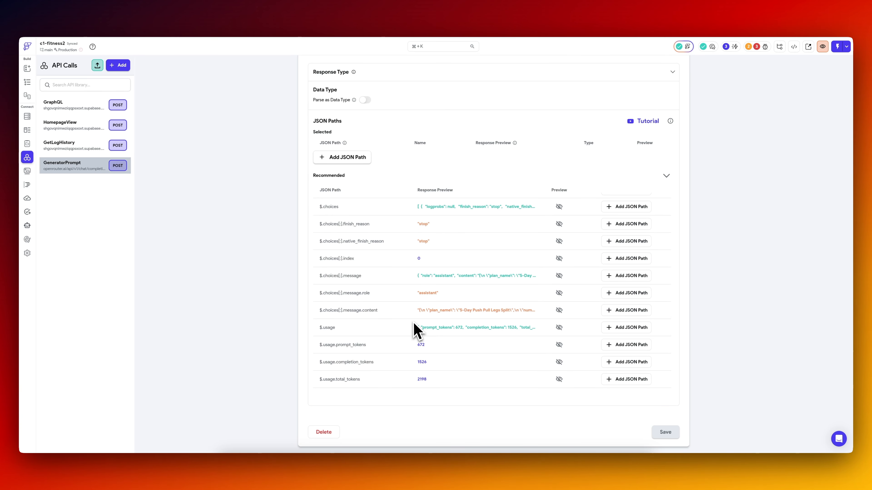
click(626, 310)
click(441, 156)
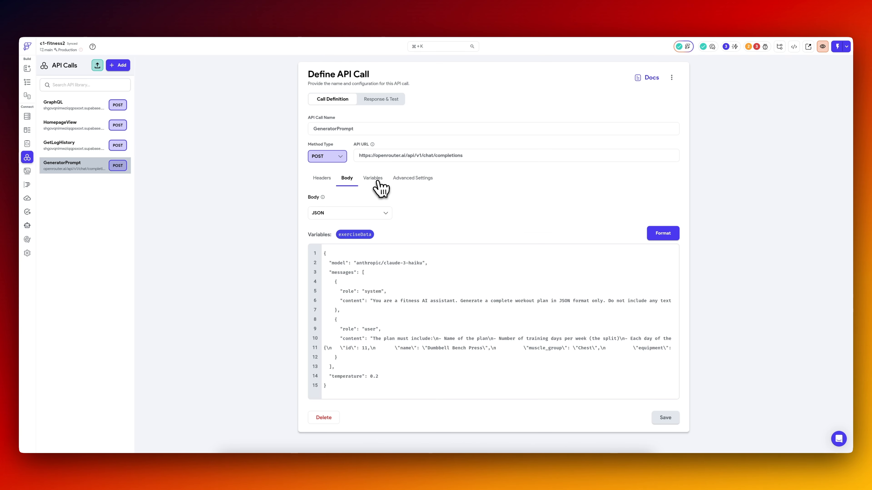
Add a non-list String variable named prompt to the GeneratorPrompt call, save it, and open the JSON body.
click(375, 180)
click(340, 241)
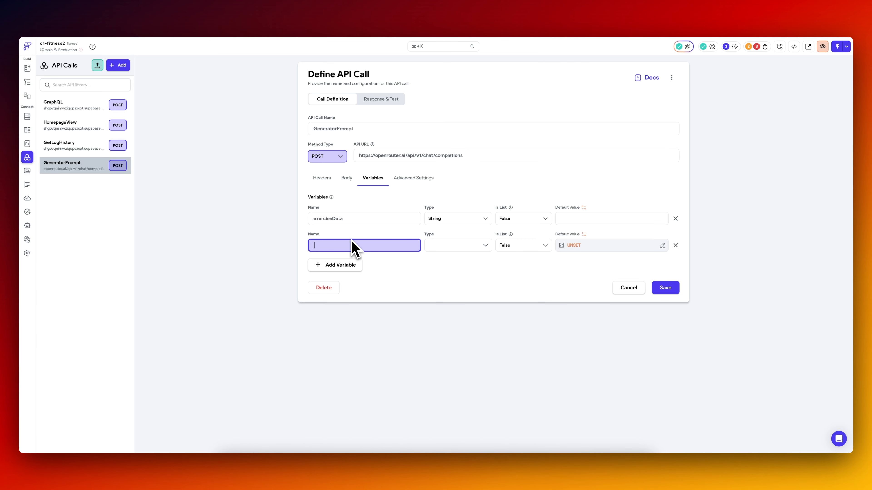
text(prompt)
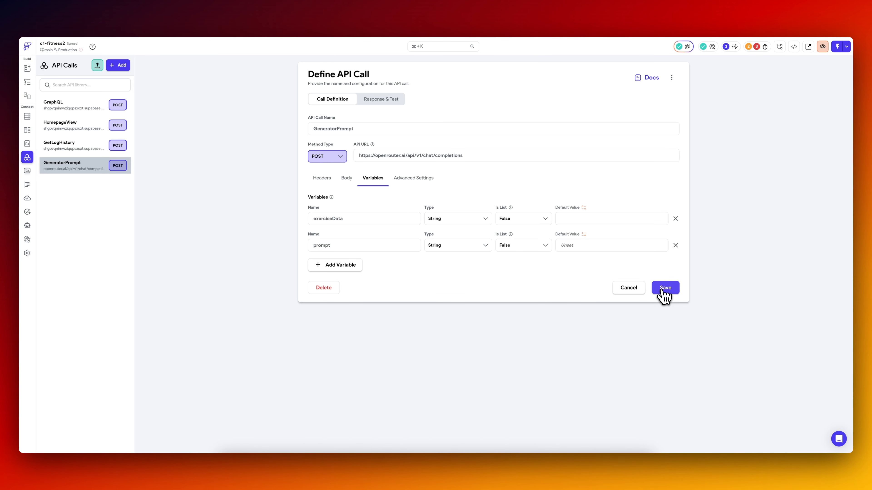
click(665, 288)
click(347, 178)
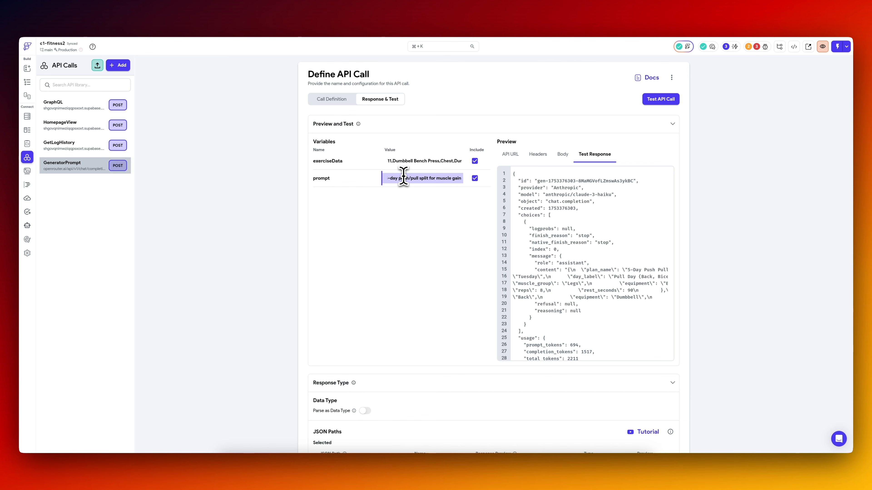
Test the GeneratorPrompt call with the exerciseData and prompt values, save it, and examine the plan in the response's message content.
click(661, 100)
scroll(432, 315, down, 10)
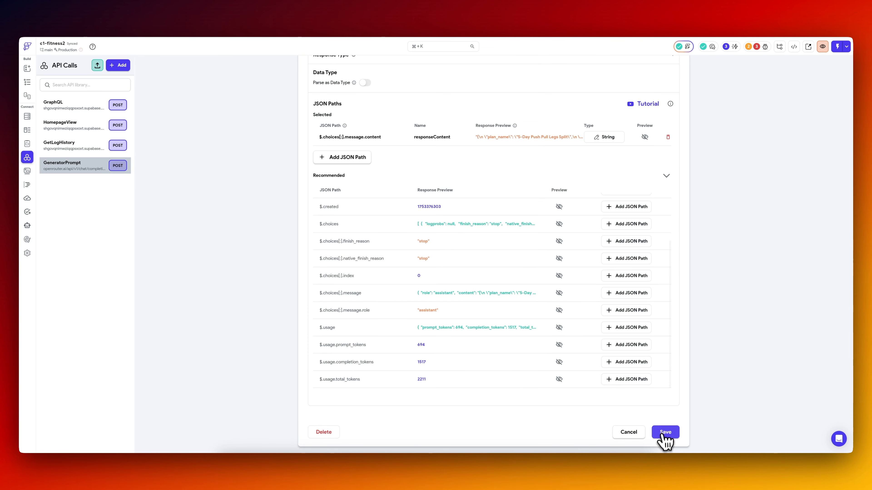
click(664, 433)
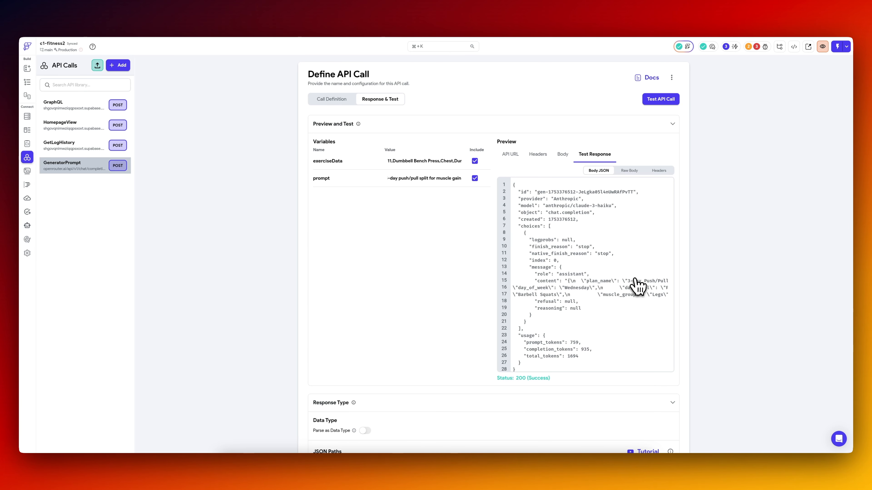
scroll(635, 289, right, 5)
scroll(635, 288, left, 5)
Rename the text field on the ai_generate page as prompt.
click(27, 82)
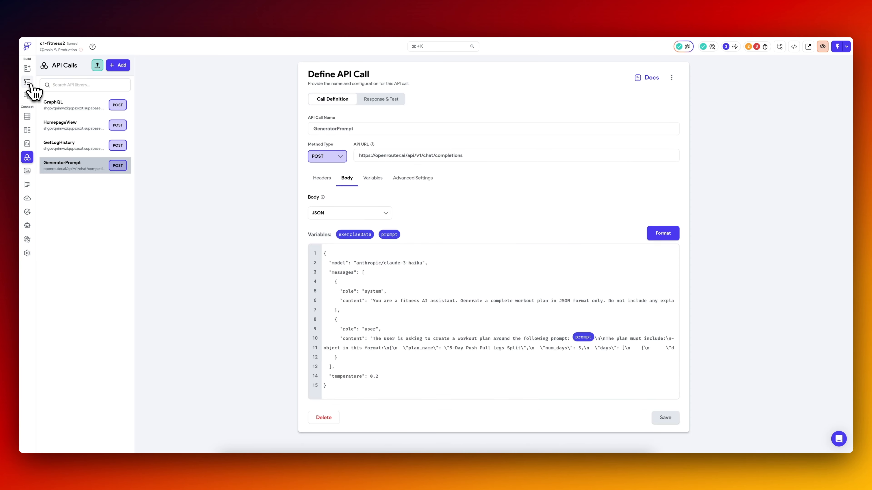
click(474, 201)
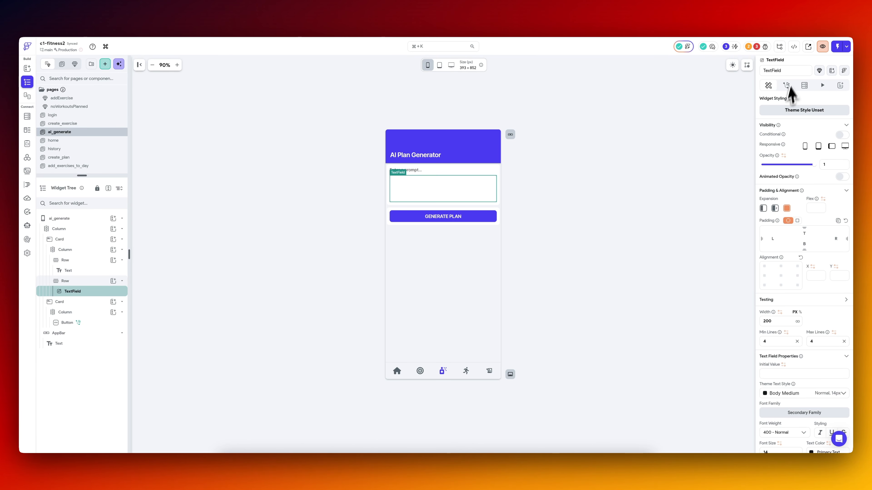
click(790, 70)
text(prompt)
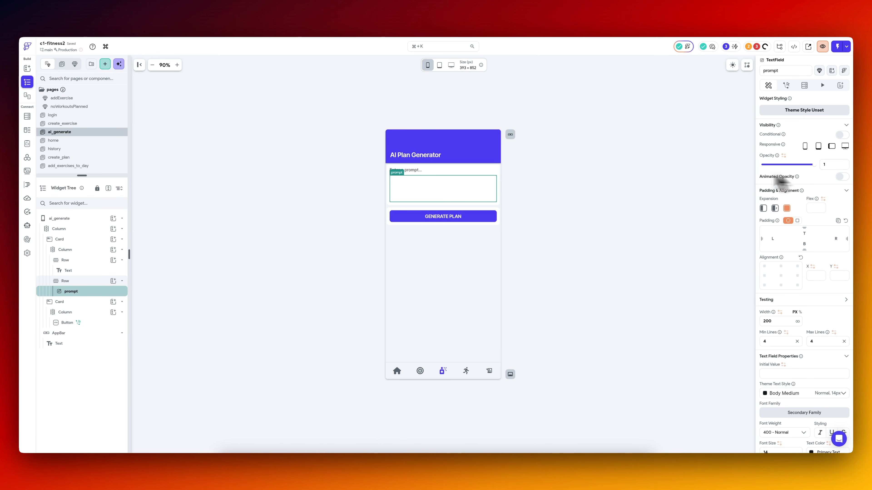
Delete the entire On Tap action chain of the GENERATE PLAN button.
click(486, 218)
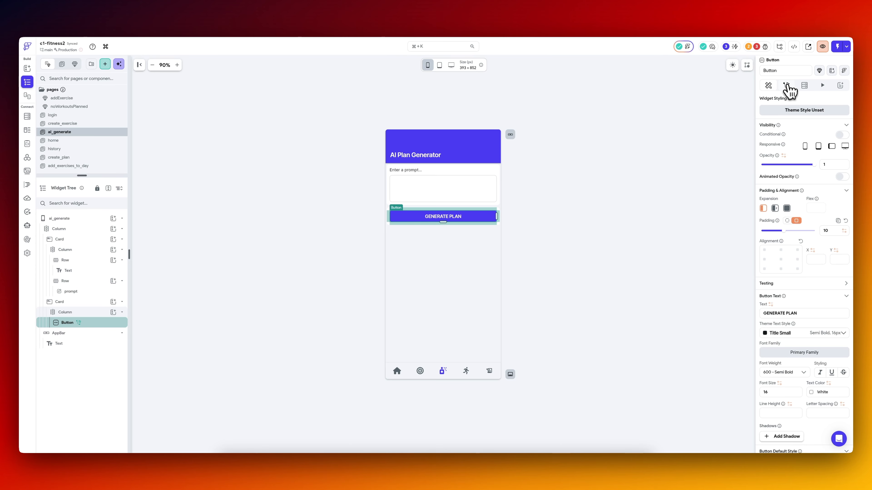
click(786, 86)
click(461, 98)
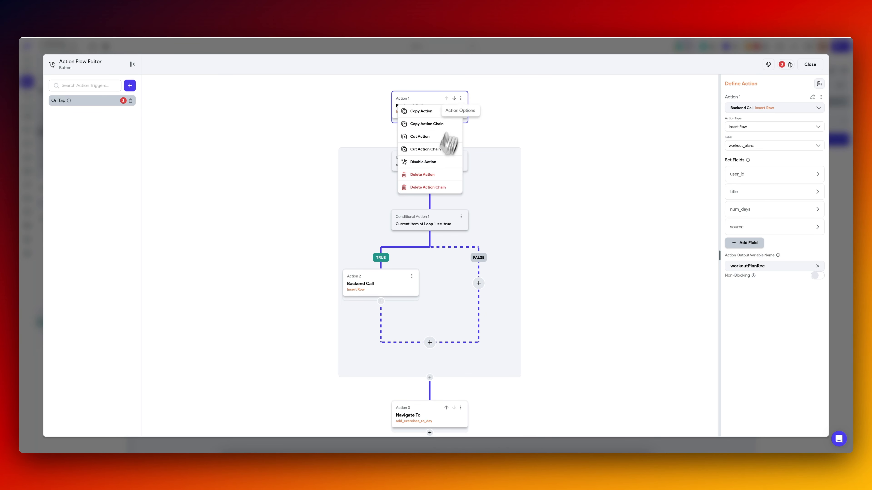
click(428, 187)
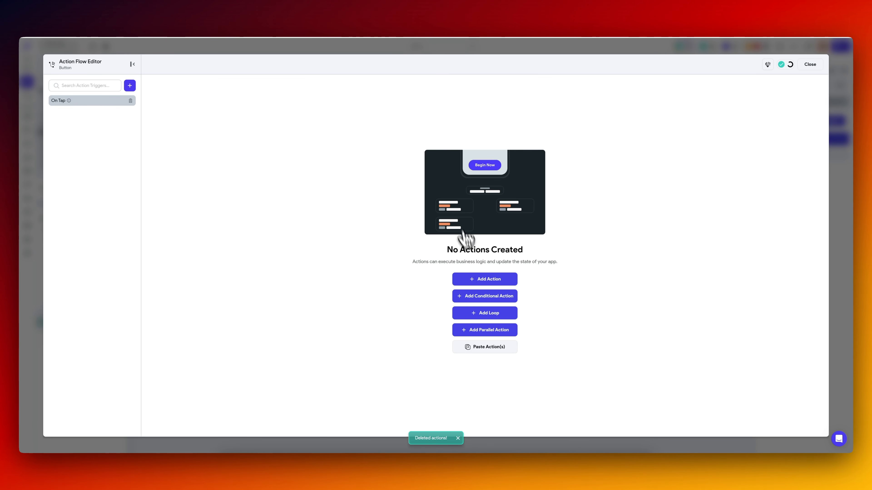
Add a GeneratorPrompt API call action to the button's On Tap flow and pass the prompt field's value as the prompt variable.
click(492, 280)
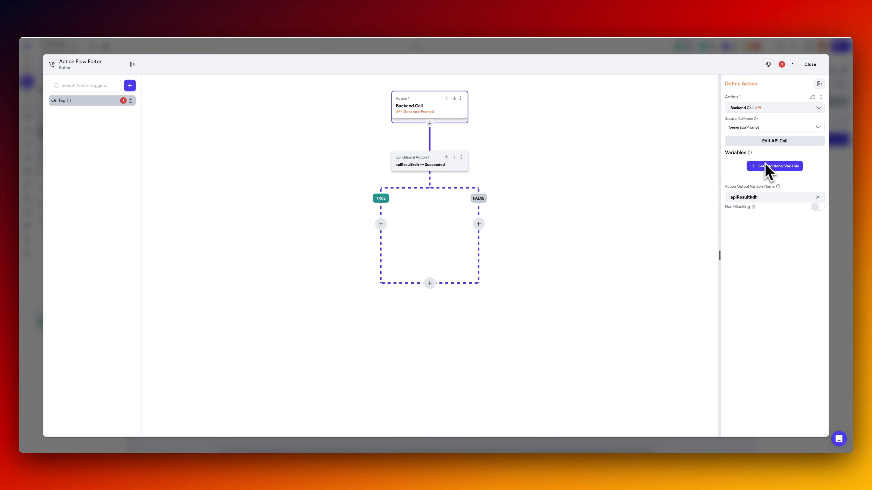
click(769, 168)
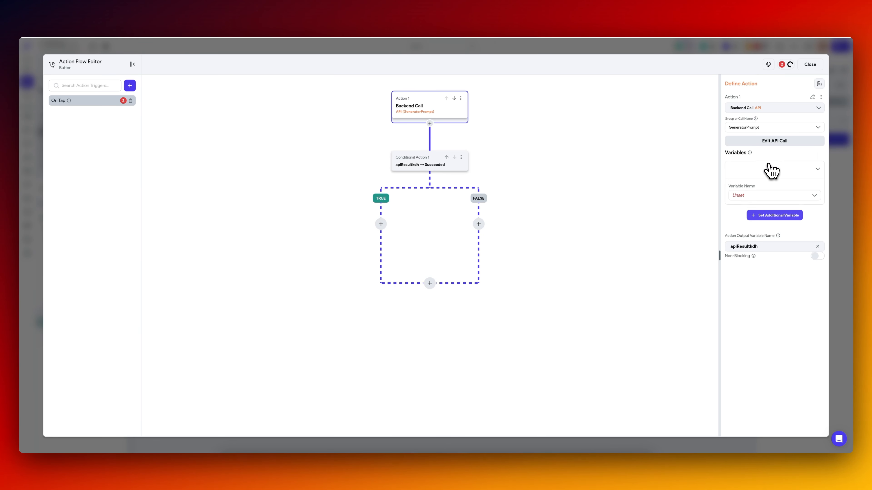
click(751, 196)
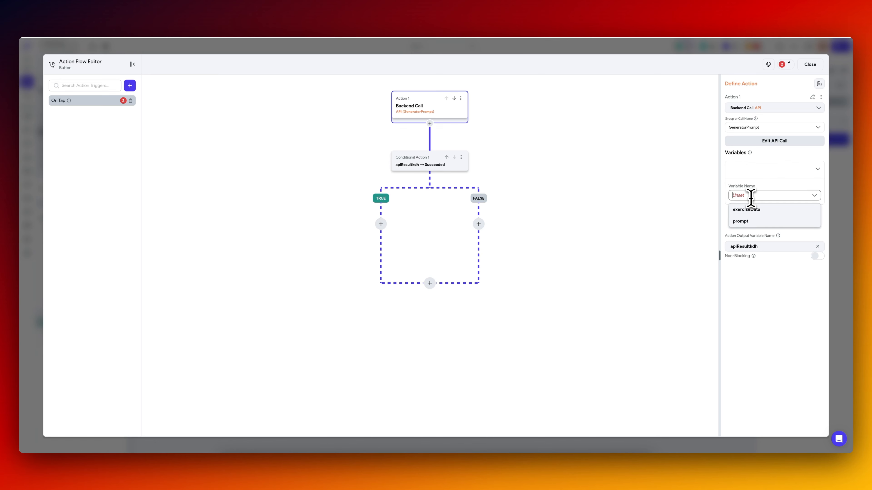
click(752, 215)
click(757, 195)
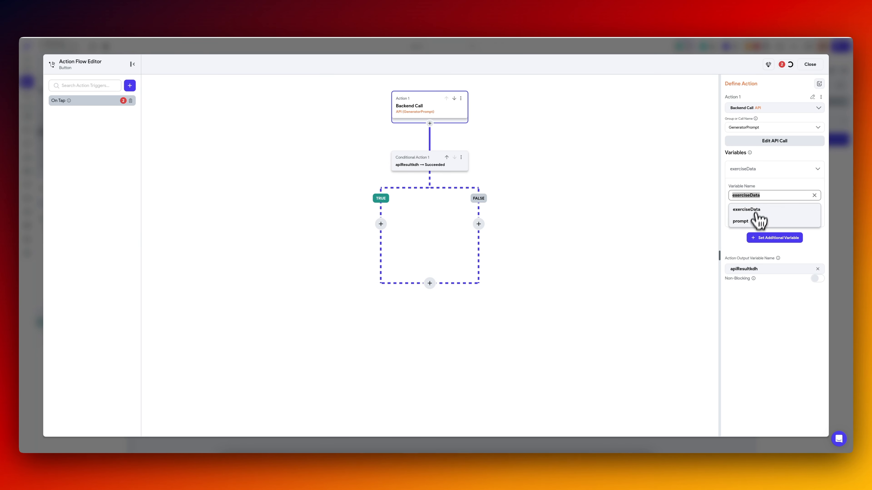
click(753, 223)
Add exerciseData as a second variable of the API call and create a new custom function for its value.
click(762, 241)
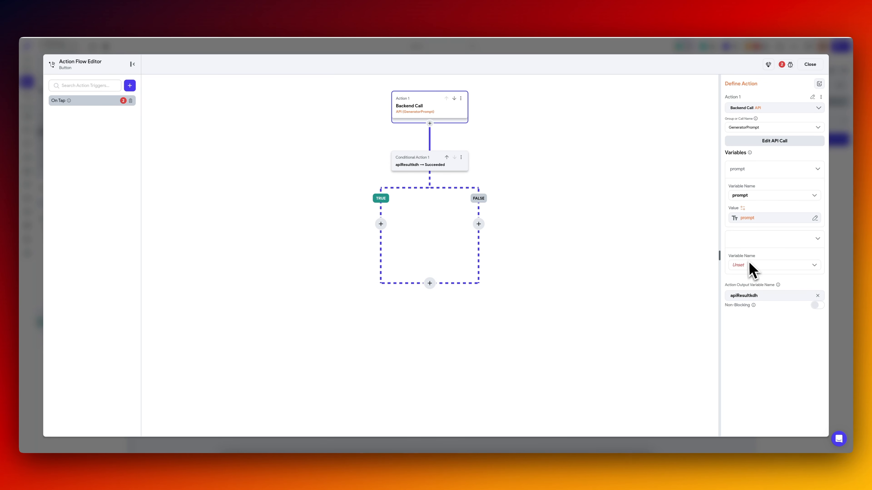
click(748, 265)
click(748, 279)
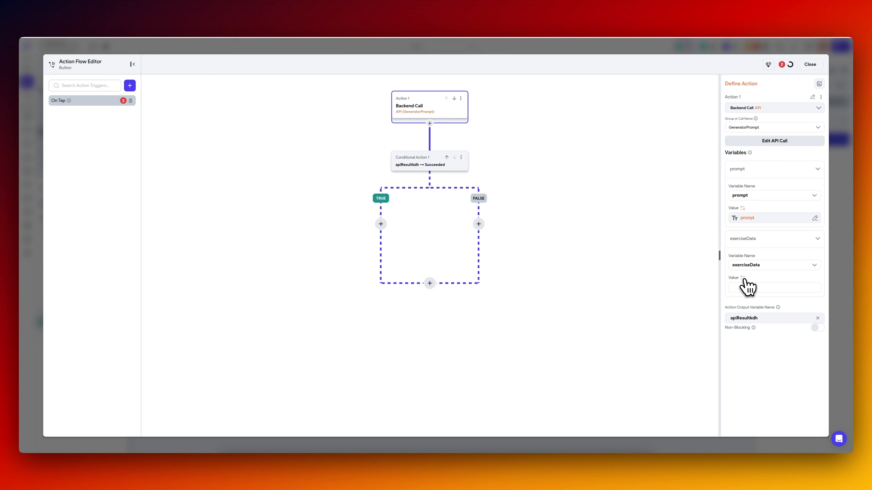
click(743, 279)
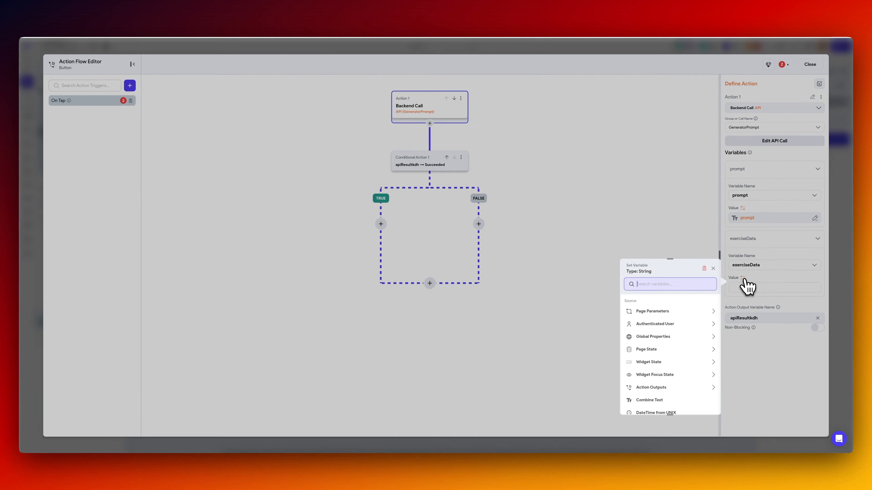
text(custo)
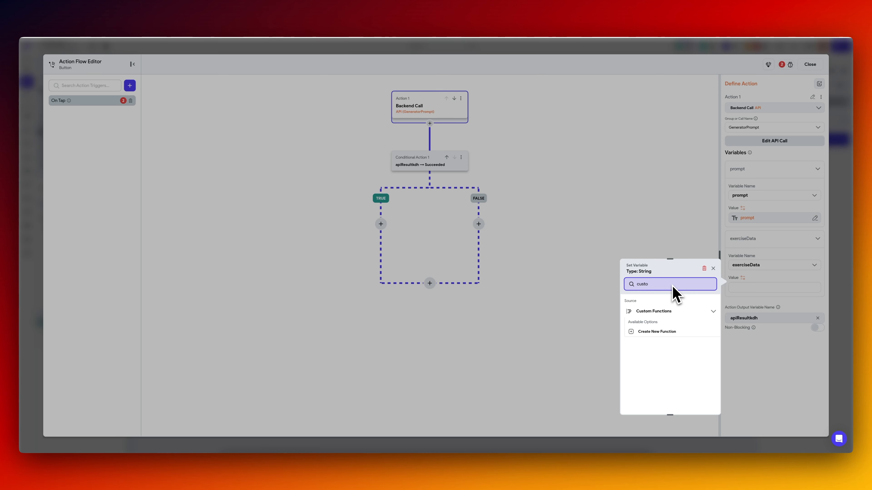
click(672, 332)
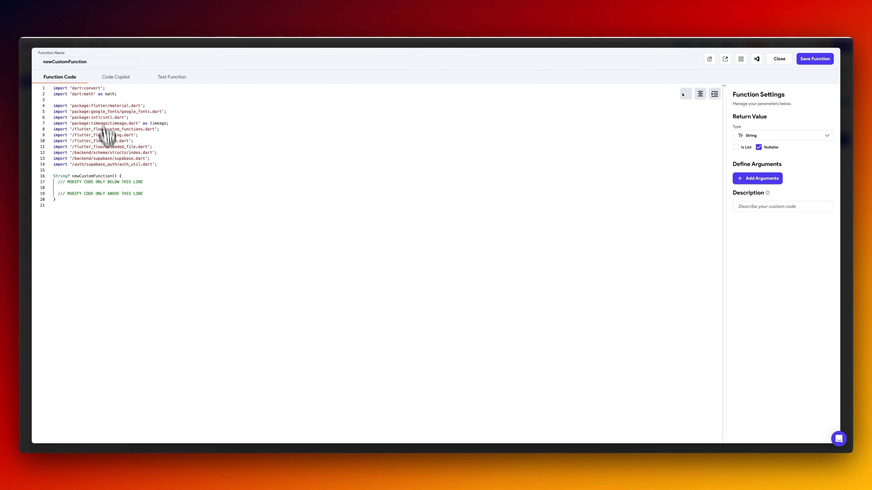
Keep String as the custom function's return type and make the return value non-nullable.
click(775, 136)
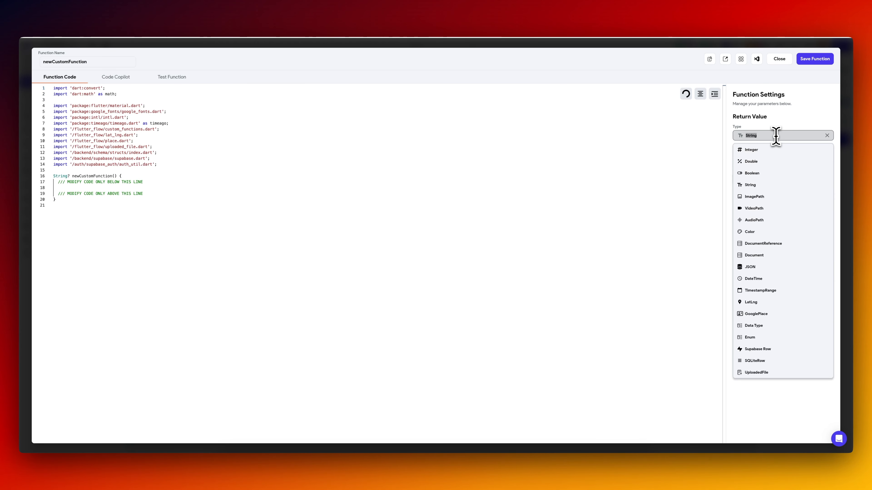
click(783, 129)
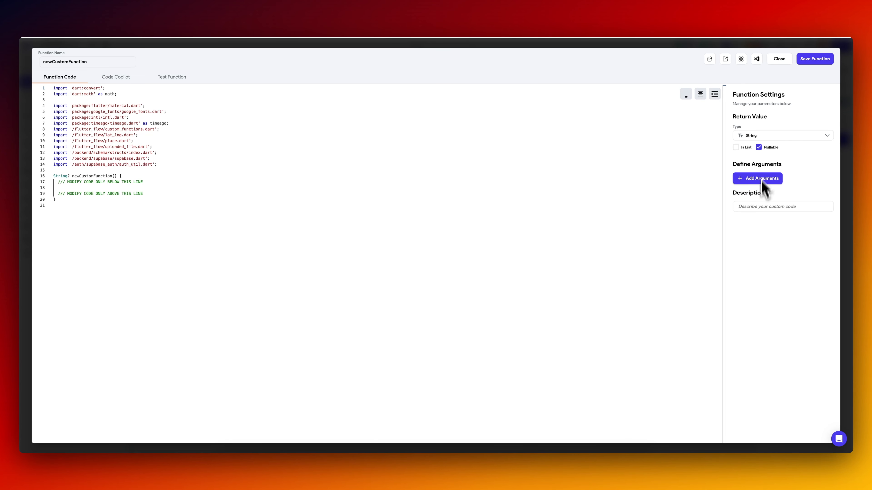
click(758, 147)
Add a function argument defined as a non-nullable list of Supabase Row items from the exercises table.
click(758, 179)
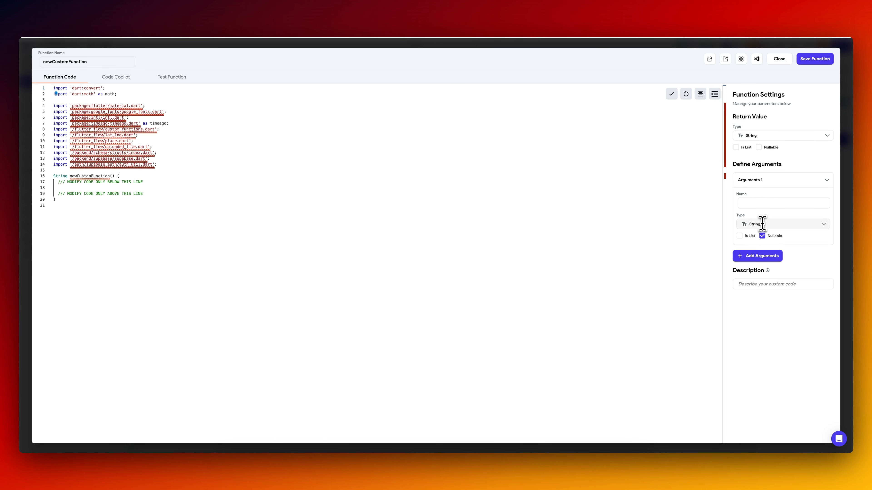
click(762, 224)
text(supa)
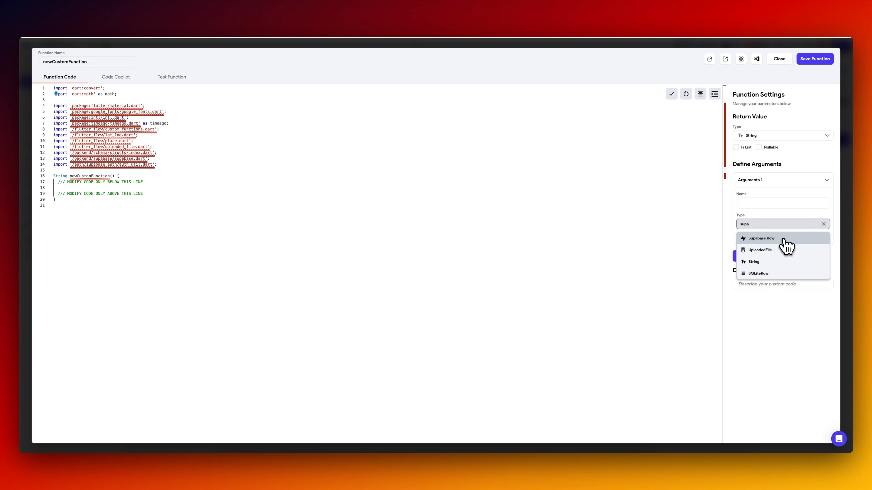
click(783, 240)
click(740, 238)
click(762, 237)
click(759, 256)
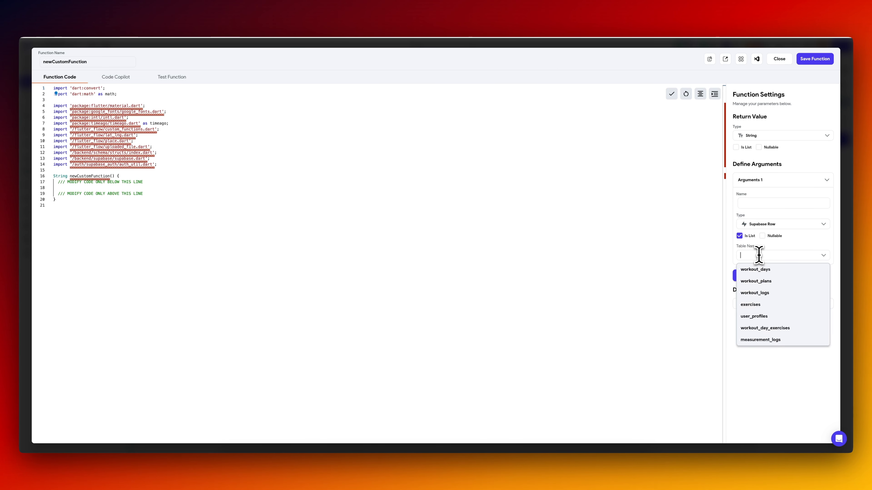
click(770, 305)
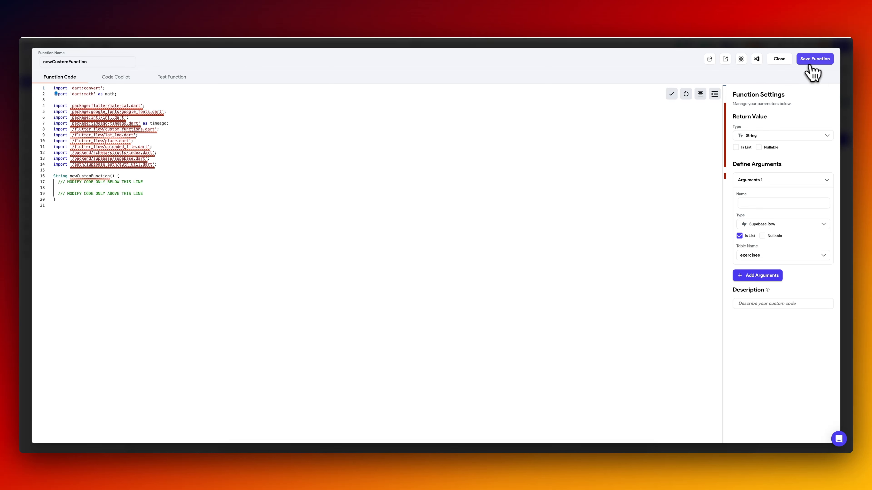
Name the custom function getExerciseList and its argument exerciseRows.
click(826, 62)
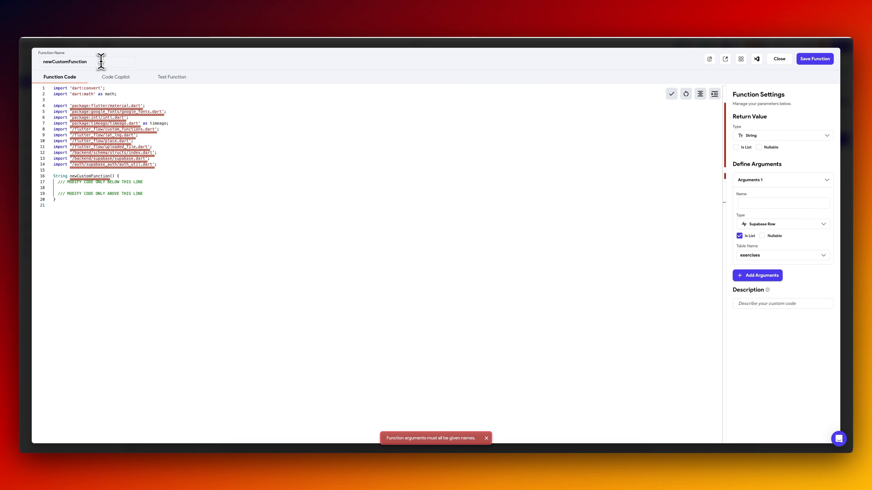
drag(101, 61, 41, 64)
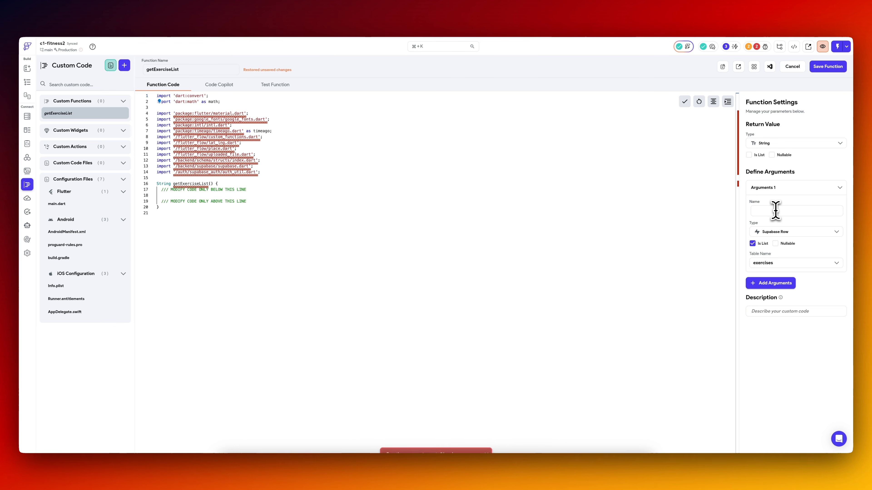
text(xerciseRows)
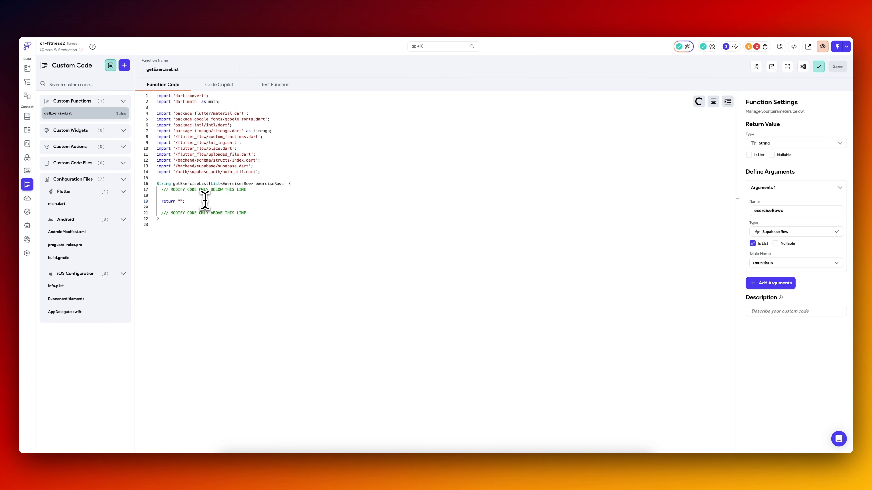
Draft a forEach loop over exerciseRows that appends each row's id and name to a ret string.
key(BackSpace)
key(BackSpace)
key(BackSpace)
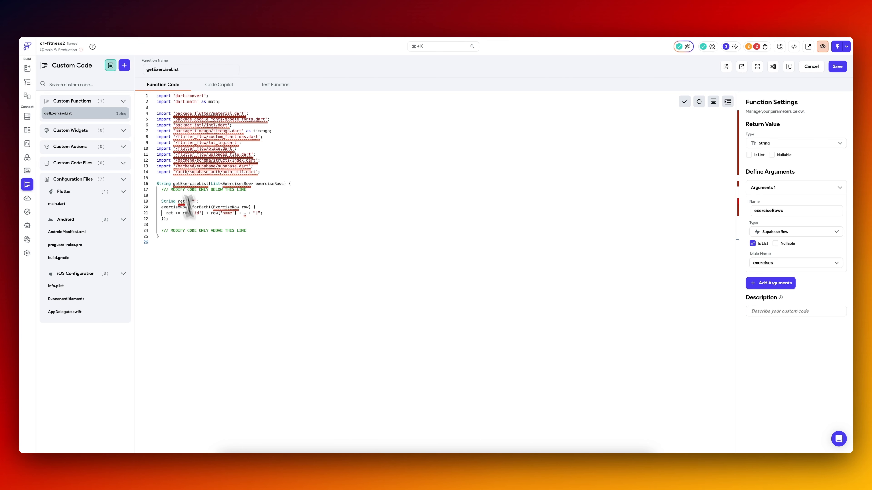
Replace the function with code that maps each row to its id, name, muscle_group, equipment and difficulty, joined by '|', and save.
drag(165, 237, 153, 185)
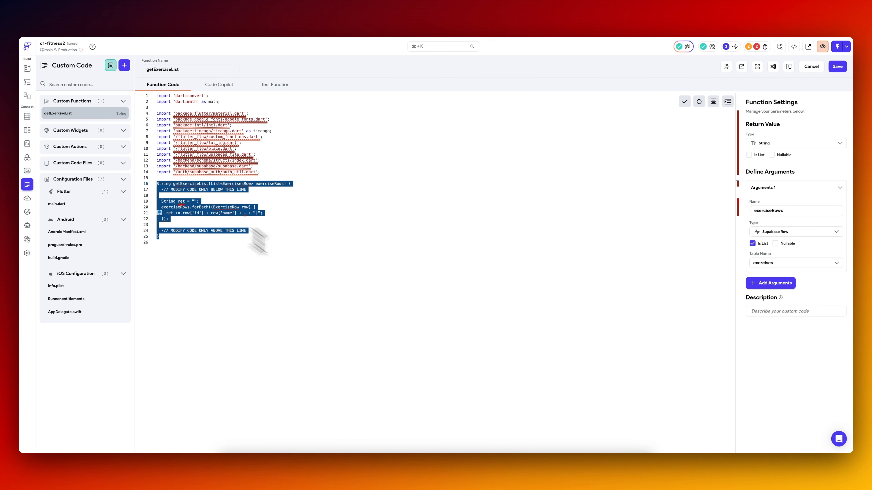
text(String getExerciseList(List<ExercisesRow> exerciseRows)  {   /// MODIFY CODE ONLY BELOW THIS LINE     String ret = "";   exerciseRows.forEach((ExerciseRow row) {     ret += row['id'] + row['name'] + … + "|";   });    /// MODIFY CODE ONLY ABOVE THIS LINE })
drag(161, 237, 156, 184)
text(String getExerciseList(List<ExercisesRow> exerciseRows) {   /// MODIFY CODE ONLY BELOW THIS LINE    String ret = exerciseRows.map((row) {     return '${row.id},${row.name},${row.muscleGroup},${row.equipment},${row.difficulty}';   }).join('|');    return ret;    /// MODIFY CODE ONLY ABOVE THIS LINE)
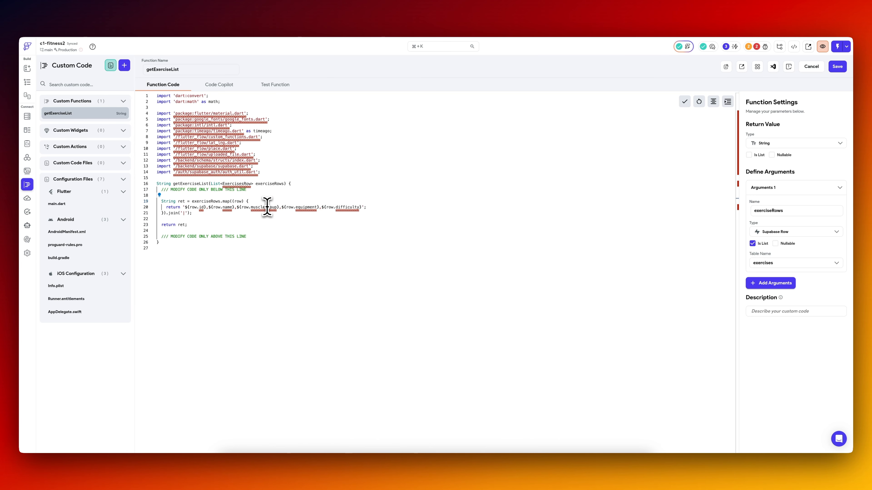
click(837, 67)
click(819, 69)
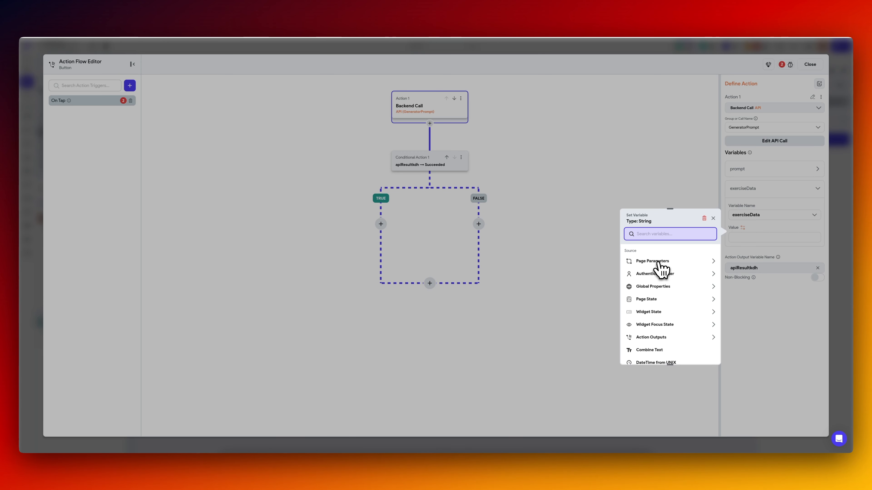
scroll(658, 263, down, 3)
text(get)
click(658, 346)
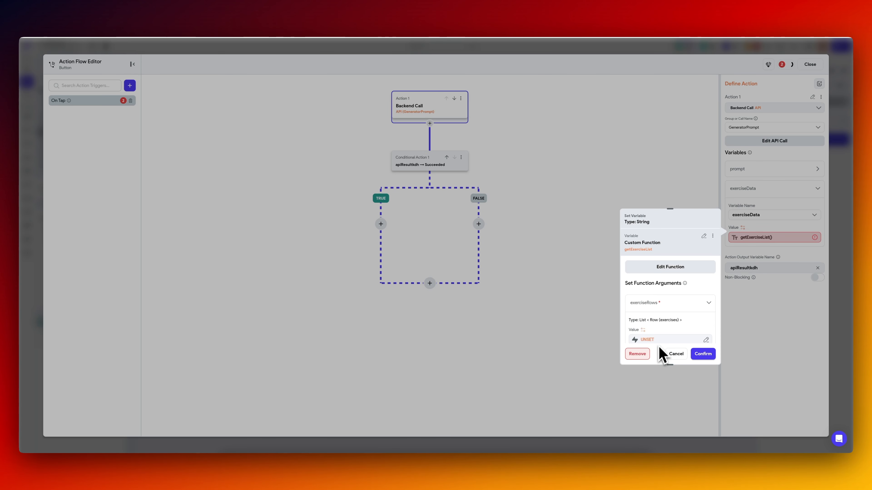
click(647, 340)
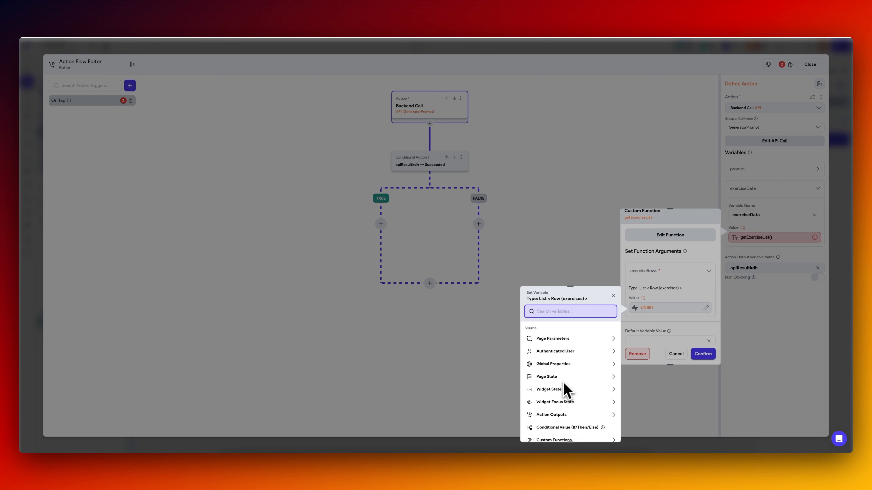
click(677, 355)
click(677, 356)
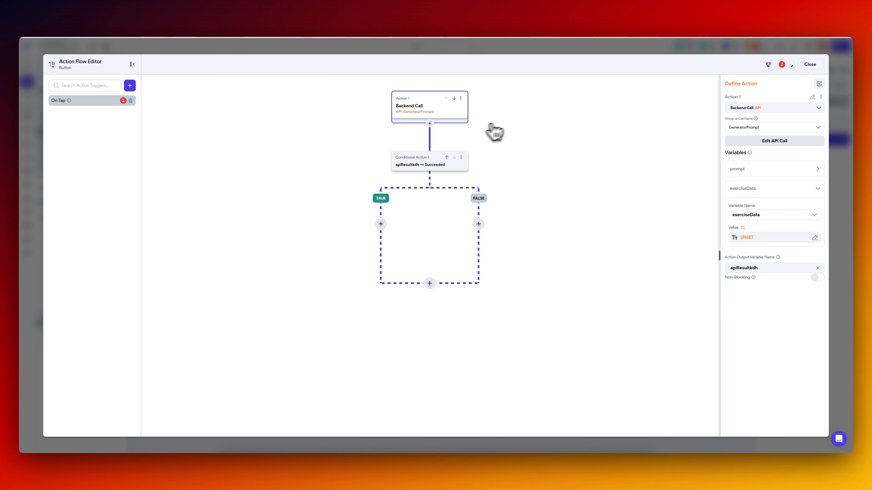
Add a Query Rows backend call on the exercises table ahead of the GeneratorPrompt call, with output variable exerciseList.
click(429, 123)
click(431, 138)
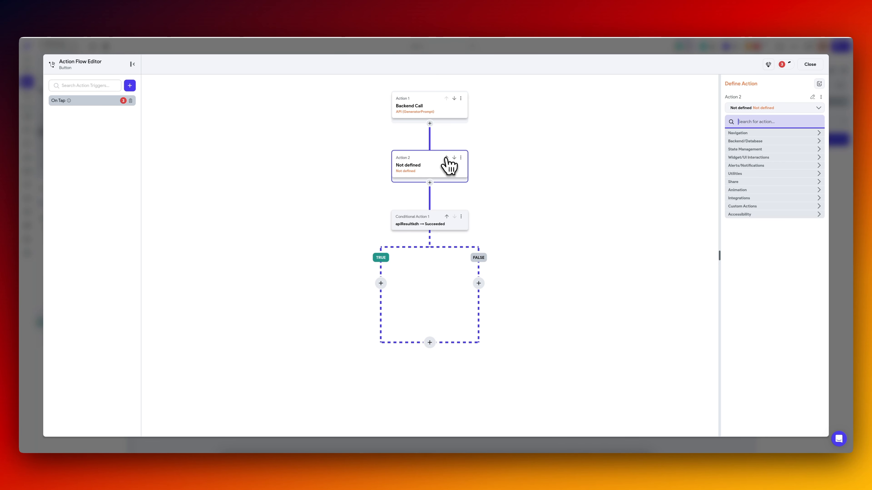
click(445, 158)
click(752, 123)
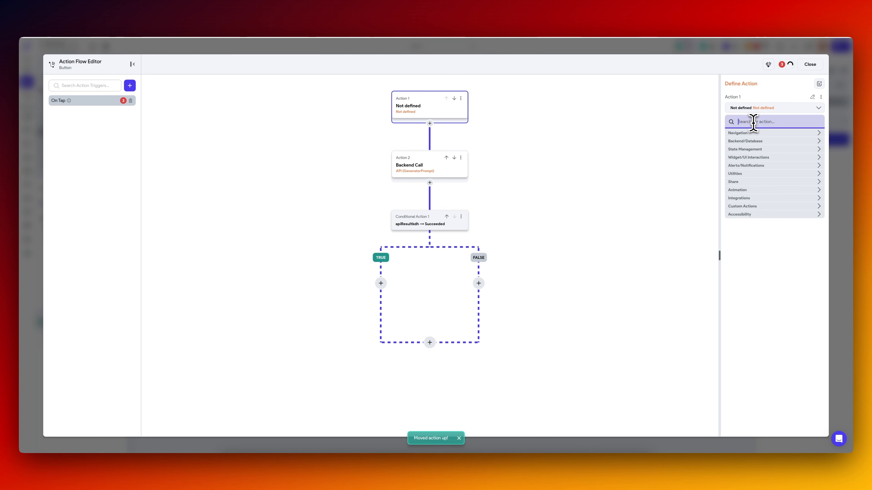
text(q)
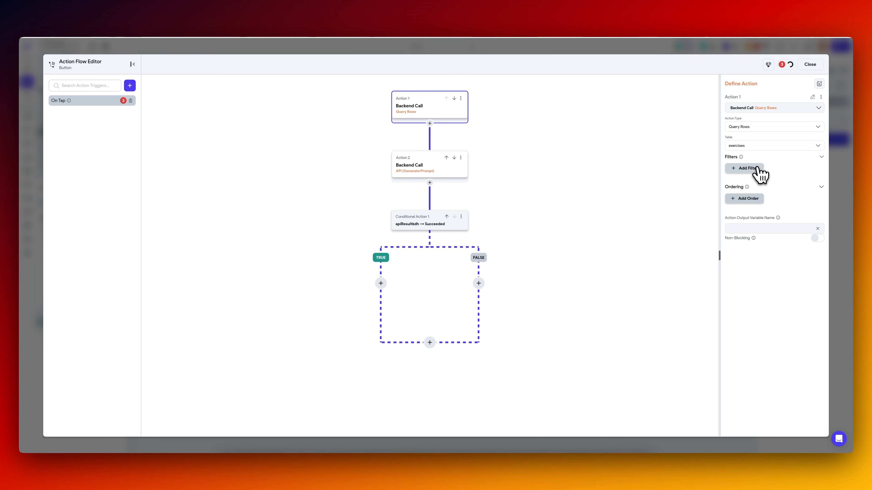
click(742, 230)
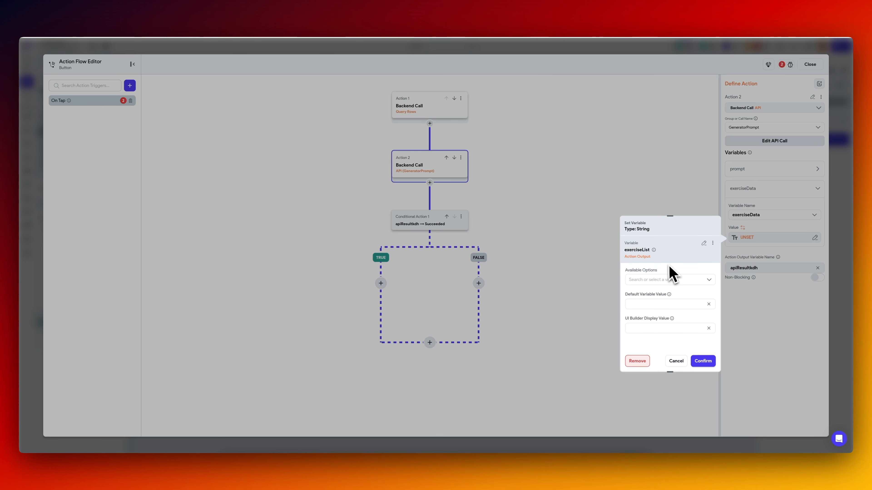
Set the GeneratorPrompt call's exerciseData variable to the getExerciseList function, passing the exerciseList action output as exerciseRows.
click(676, 362)
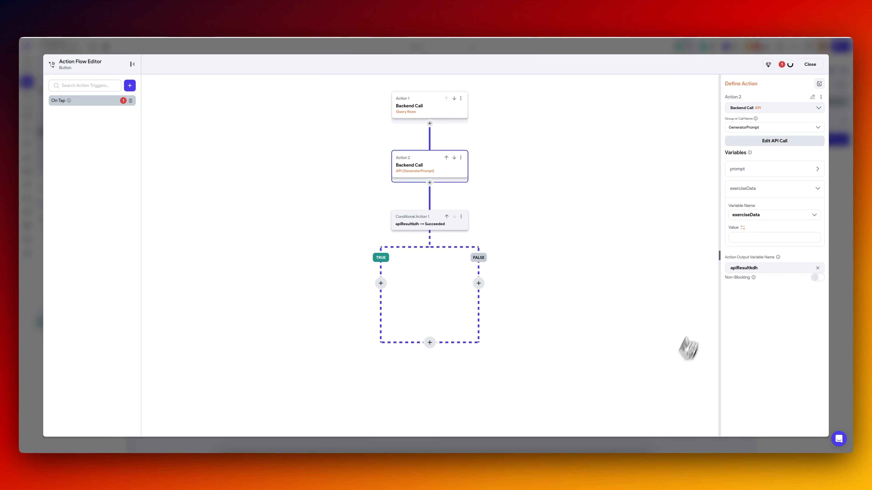
click(742, 228)
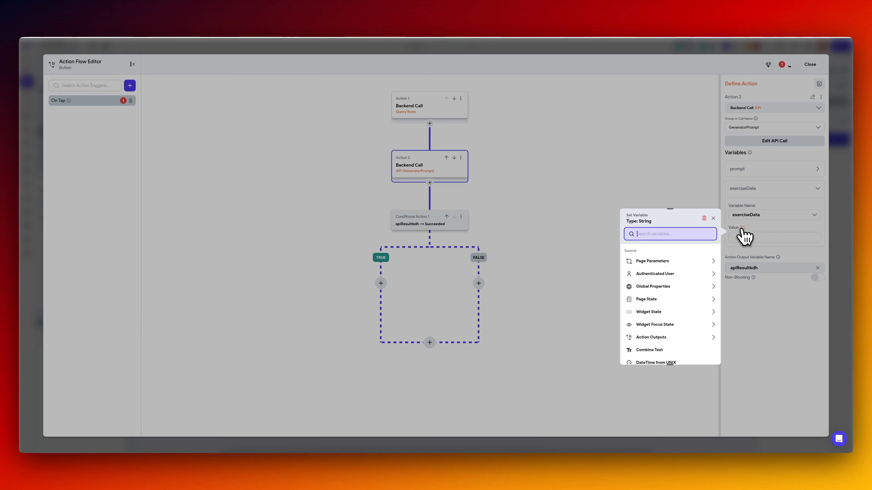
text(get)
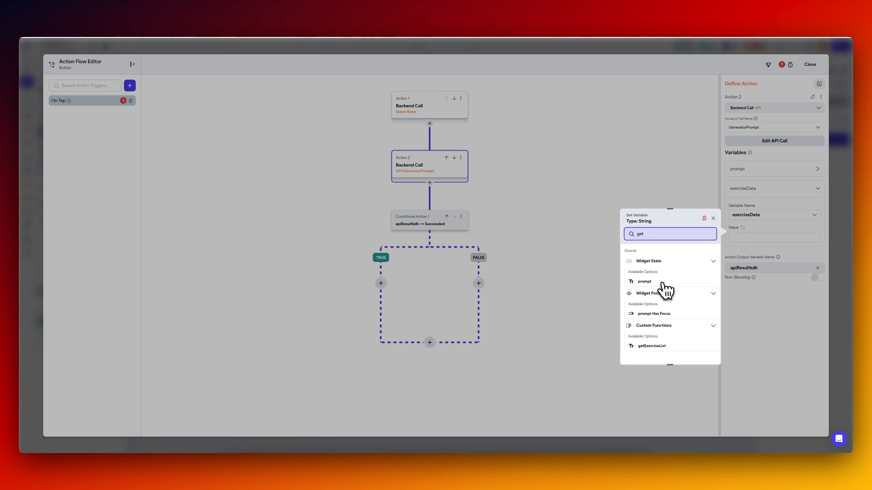
click(654, 346)
click(673, 338)
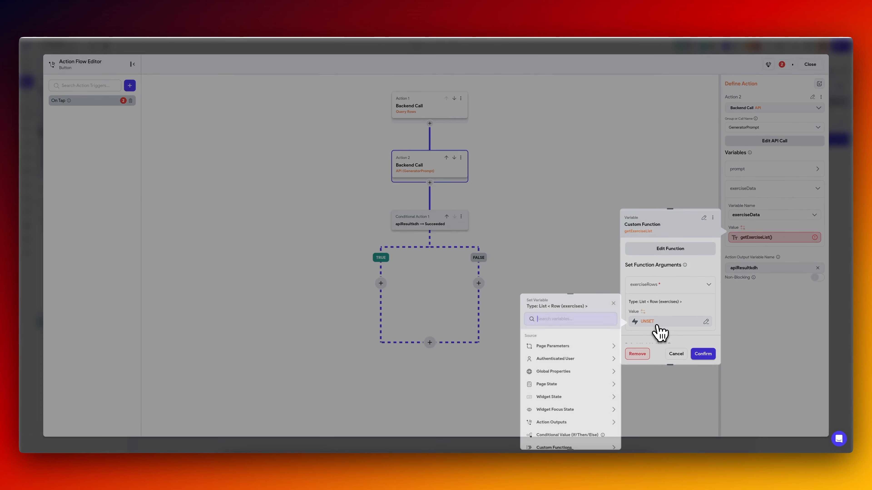
click(562, 423)
click(703, 354)
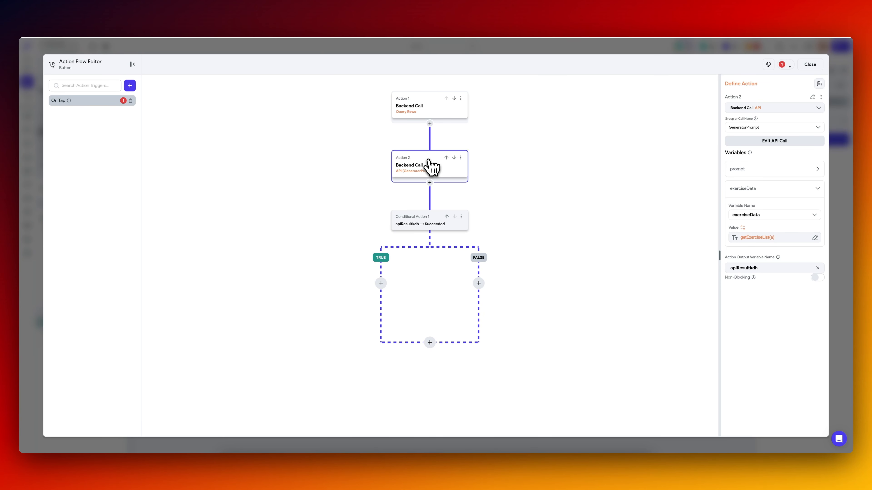
click(429, 124)
click(423, 135)
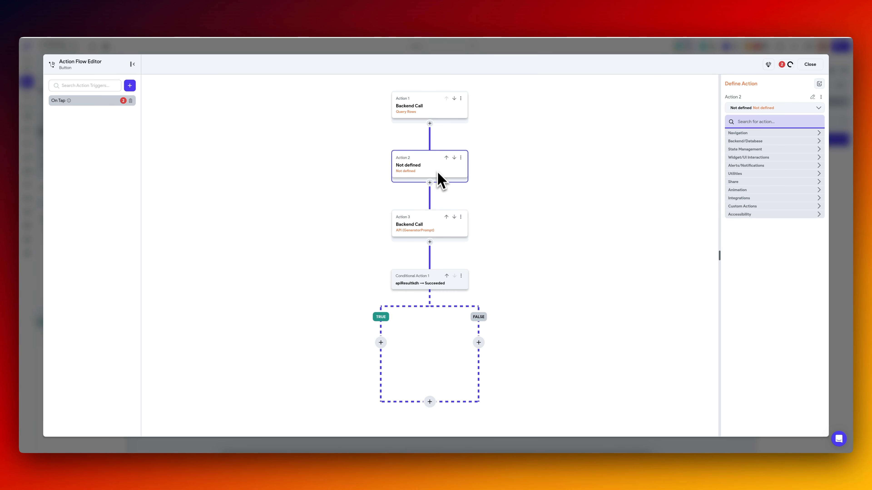
key(Delete)
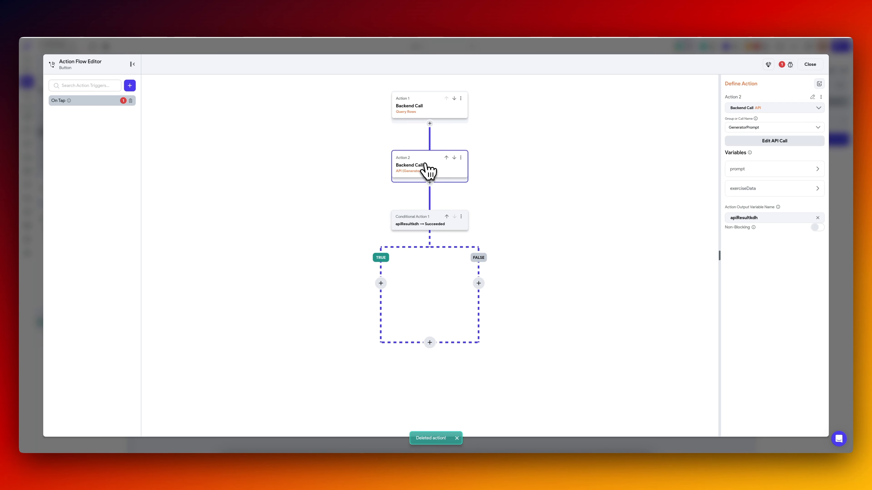
Add an informational alert dialog titled Test to the TRUE branch of the API result condition.
click(381, 283)
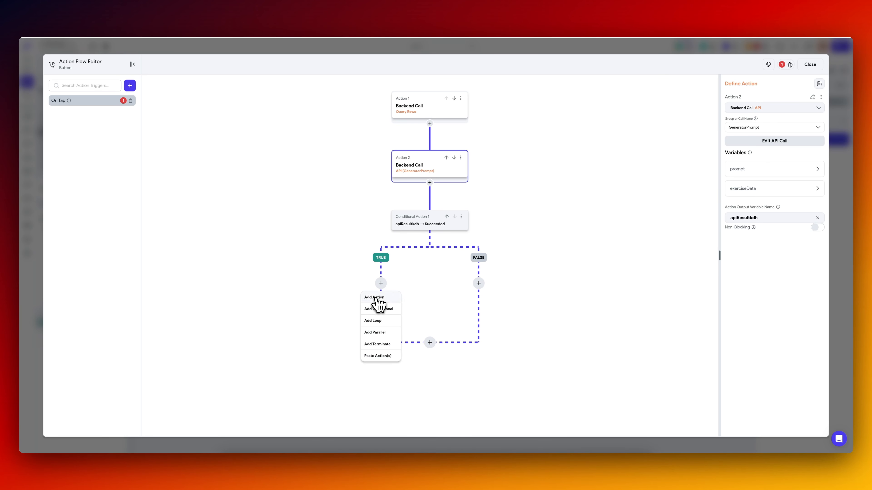
click(380, 298)
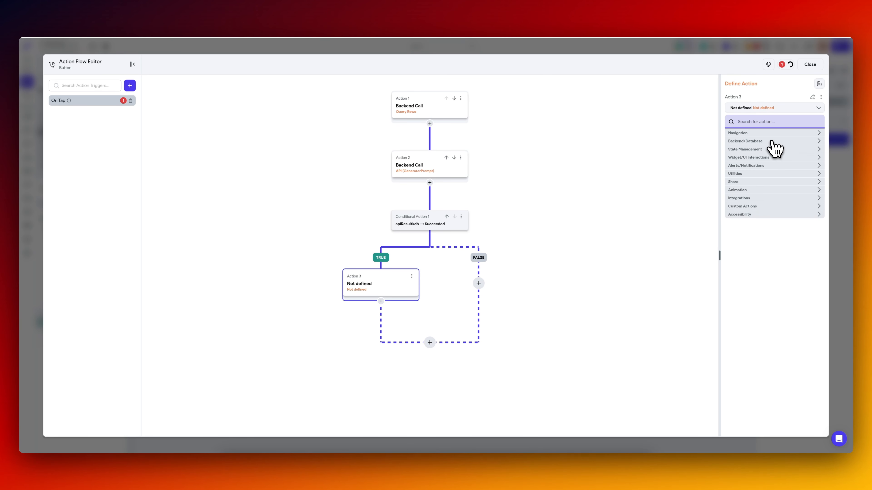
click(754, 173)
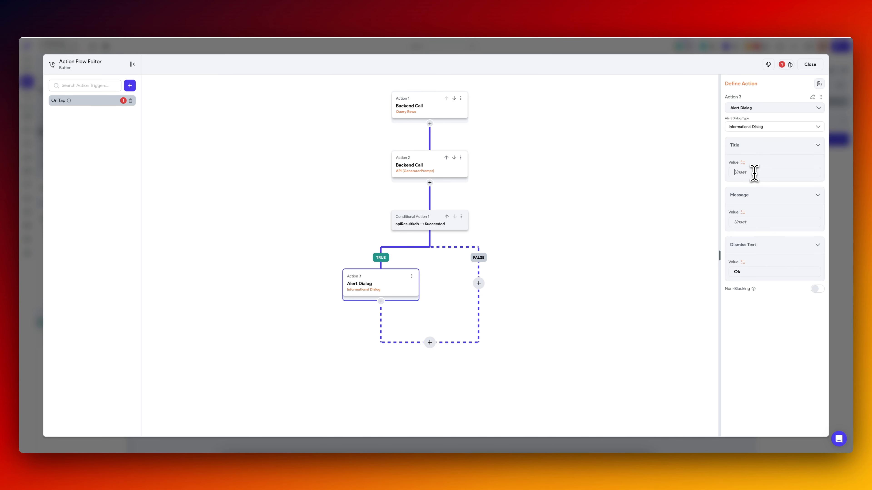
text(Test)
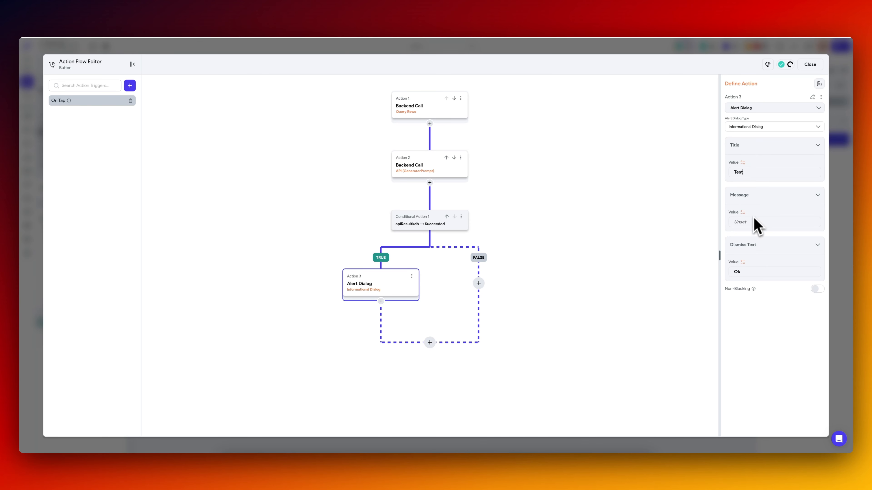
Set the alert dialog's message to the API result's JSON Body predefined path responseContent and close the action flow.
click(755, 223)
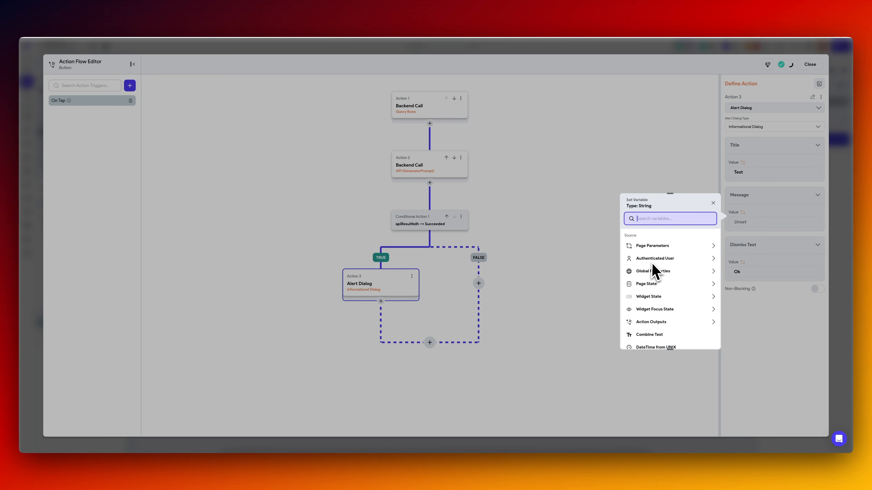
text(api)
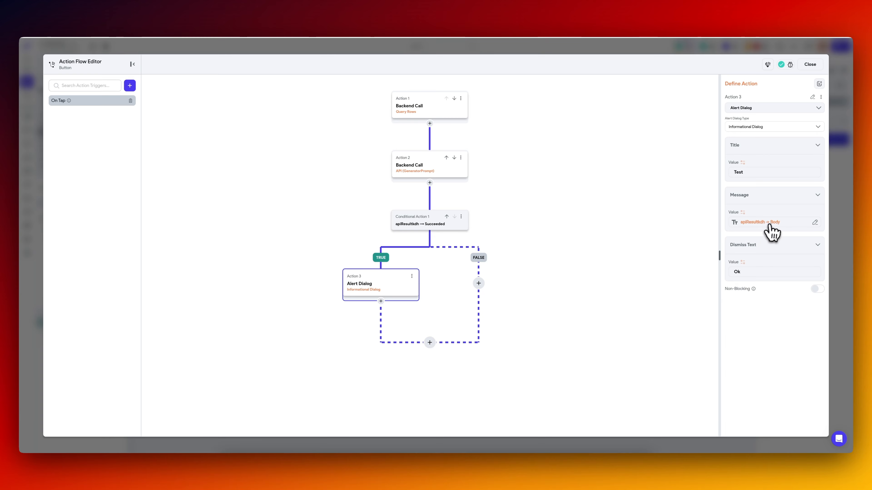
click(766, 222)
click(674, 287)
click(662, 312)
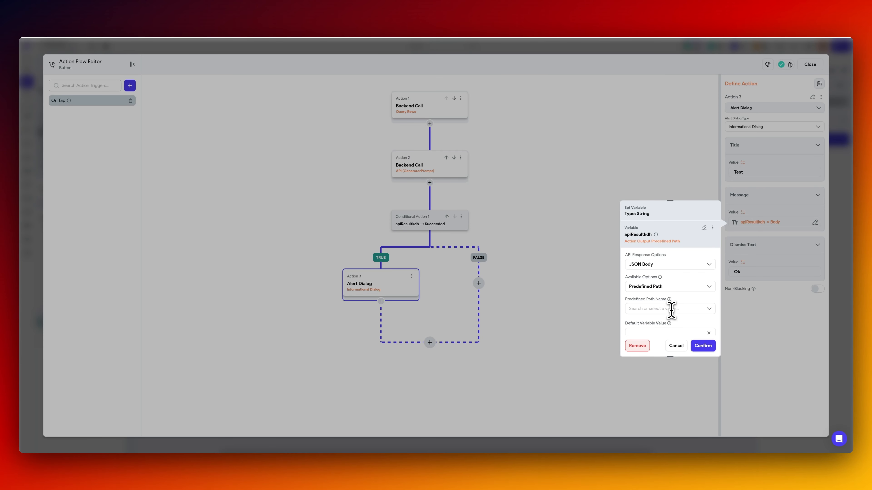
click(669, 308)
click(664, 326)
click(703, 346)
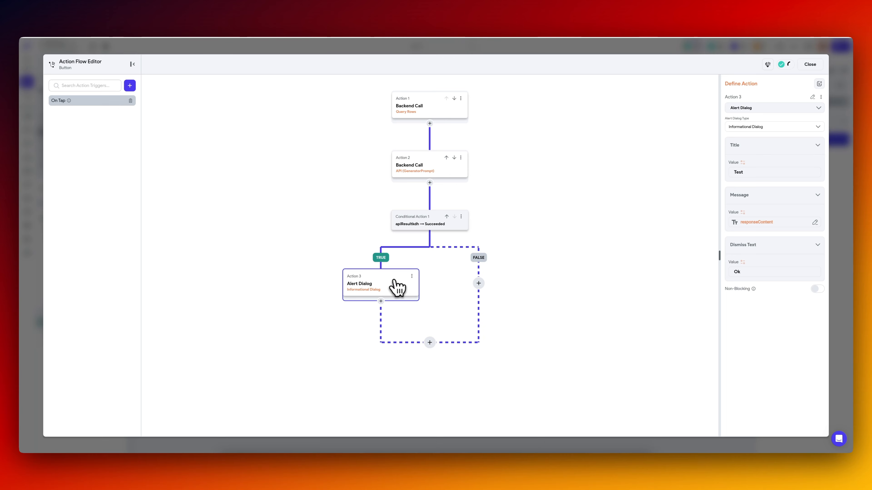
key(Escape)
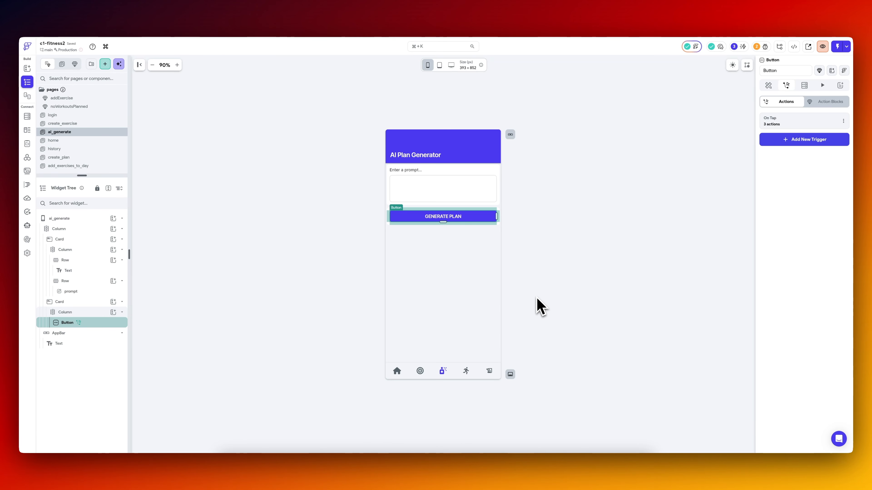
Switch to VS Code, pull the latest FlutterFlow code and open the AI Plan Generator page in the iPhone simulator.
click(544, 463)
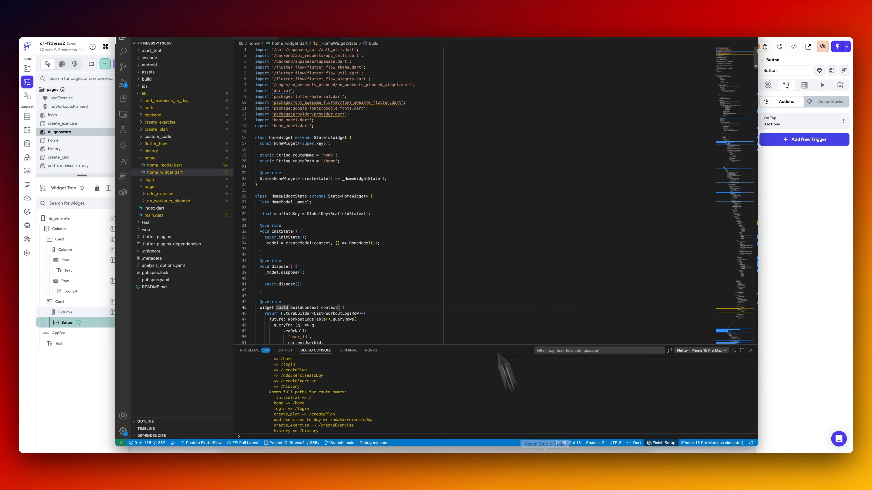
click(249, 451)
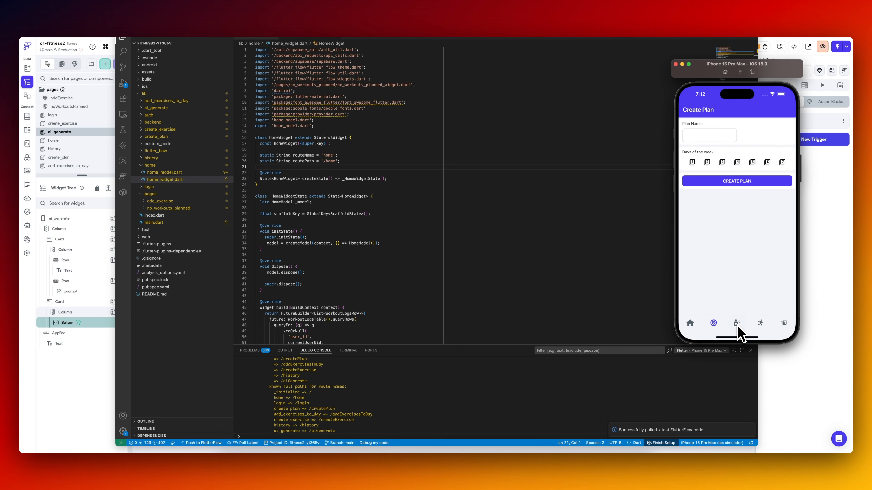
click(736, 325)
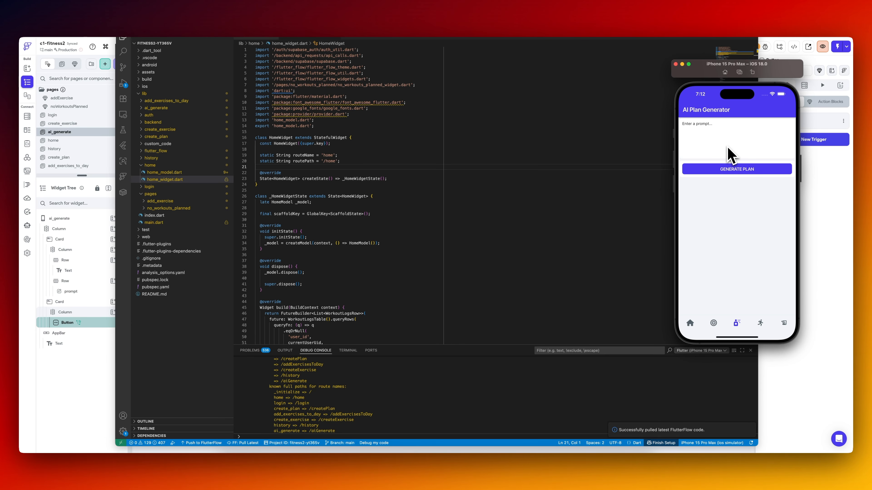
Test the AI Plan Generator in the simulator by entering a workout prompt, generating a plan and dismissing the Test dialog.
click(56, 392)
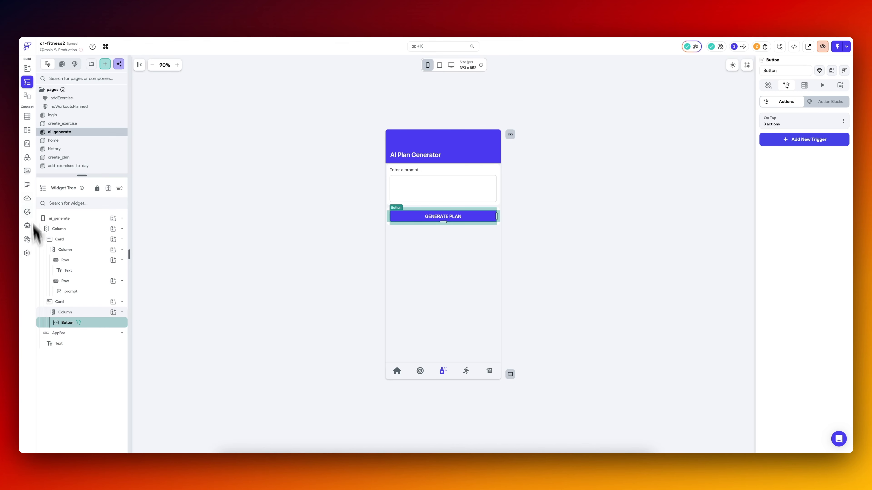
click(28, 157)
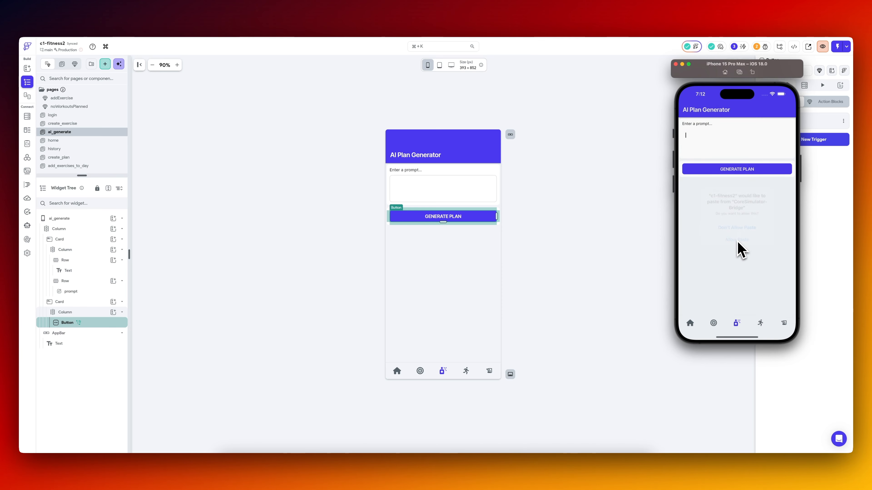
click(747, 169)
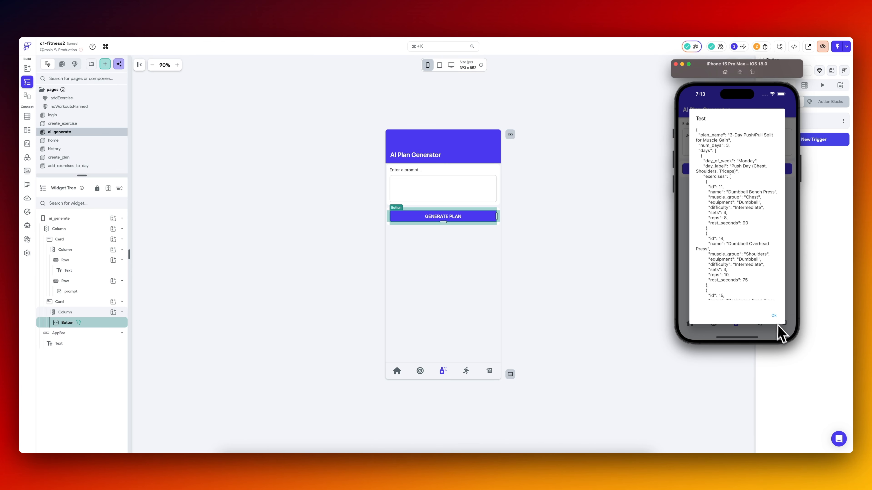
click(775, 316)
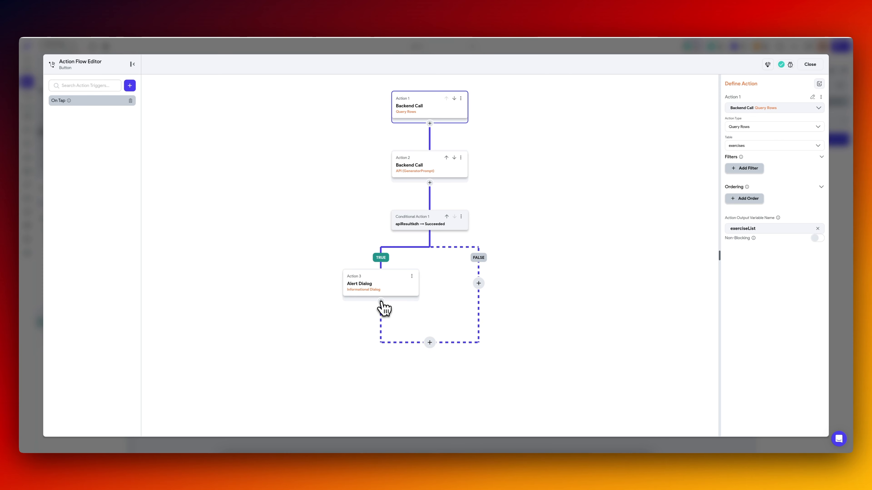
Add an action after the alert dialog on the button's TRUE branch and start a new custom action.
click(381, 302)
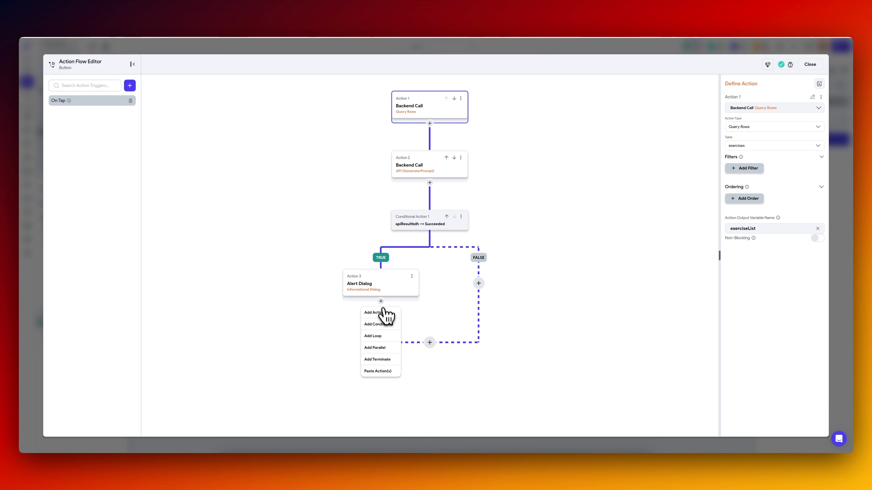
click(413, 291)
click(381, 302)
click(374, 313)
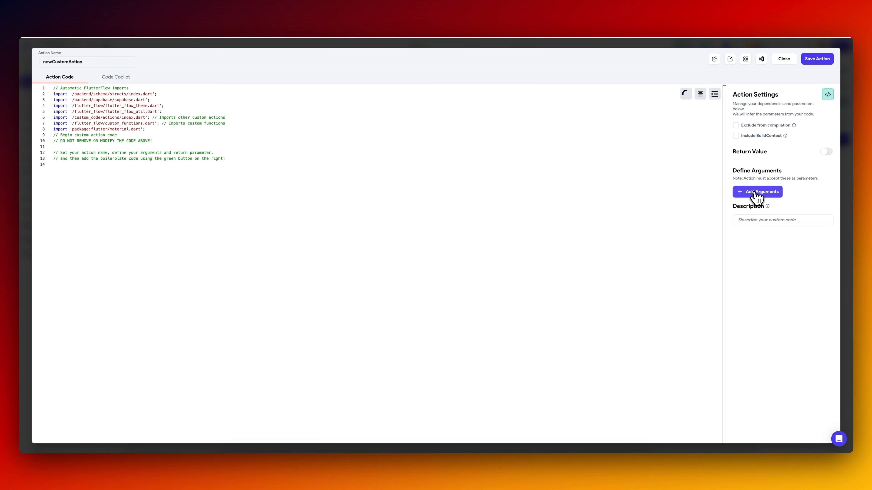
click(754, 193)
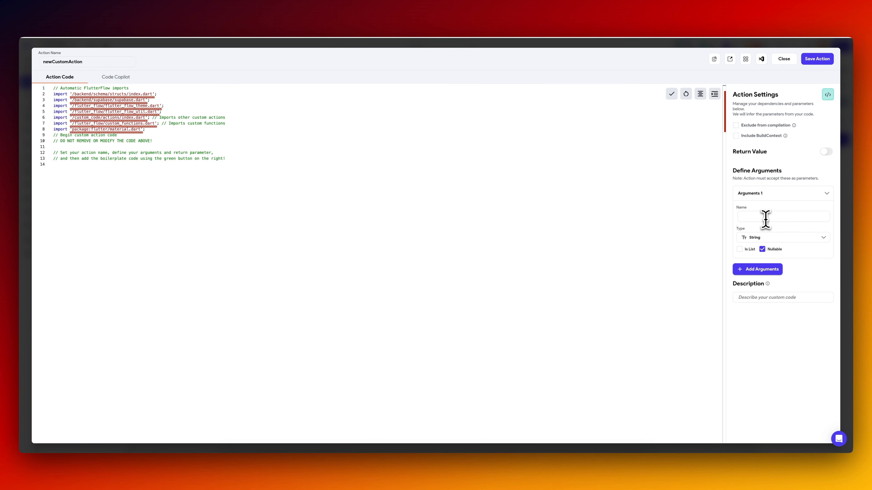
Define a nullable String argument named jsonString and a JSON return value for the custom action.
text(g)
click(826, 152)
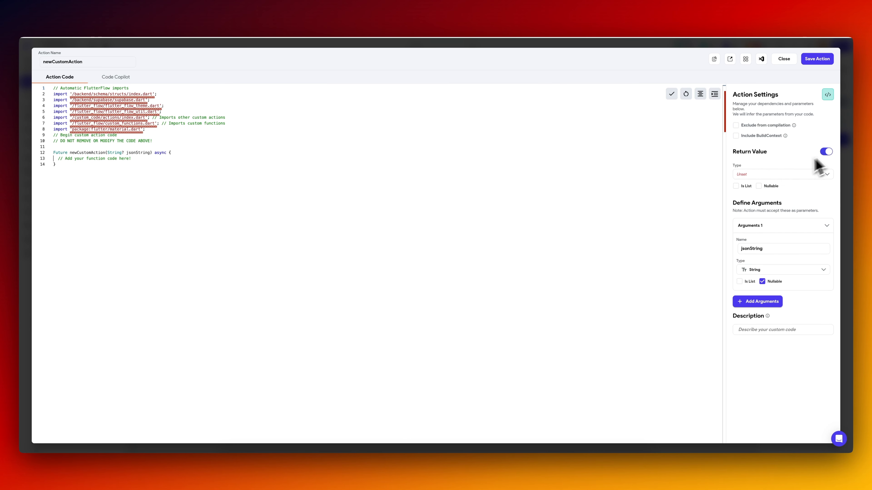
click(764, 175)
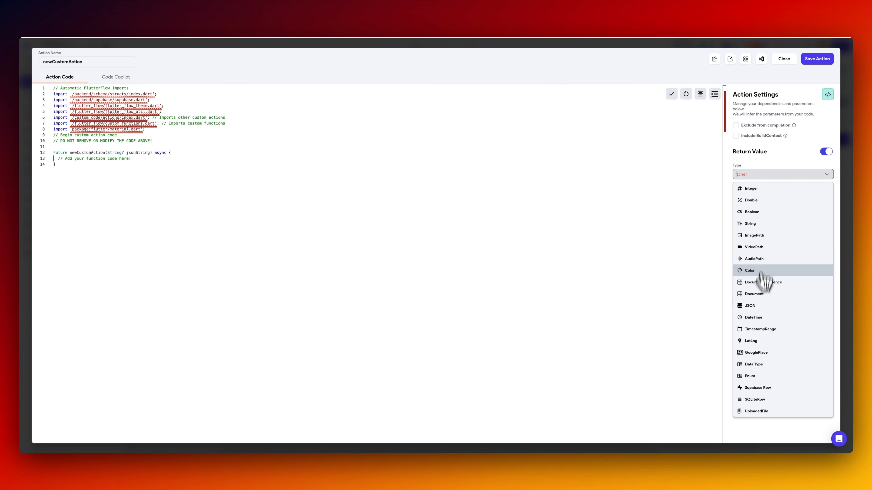
click(760, 306)
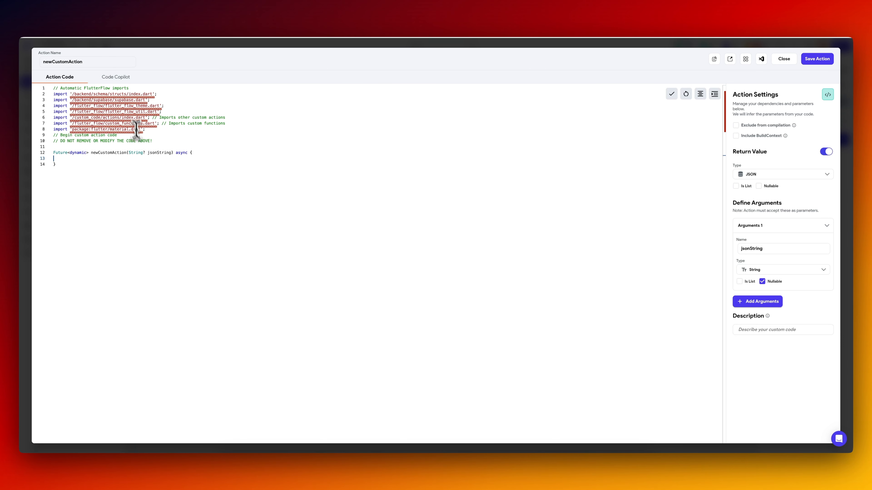
Make the custom action import dart:convert and return jsonDecode(jsonString) with a non-nullable jsonString, and save the action.
text(return jsonDecode(jsonString);)
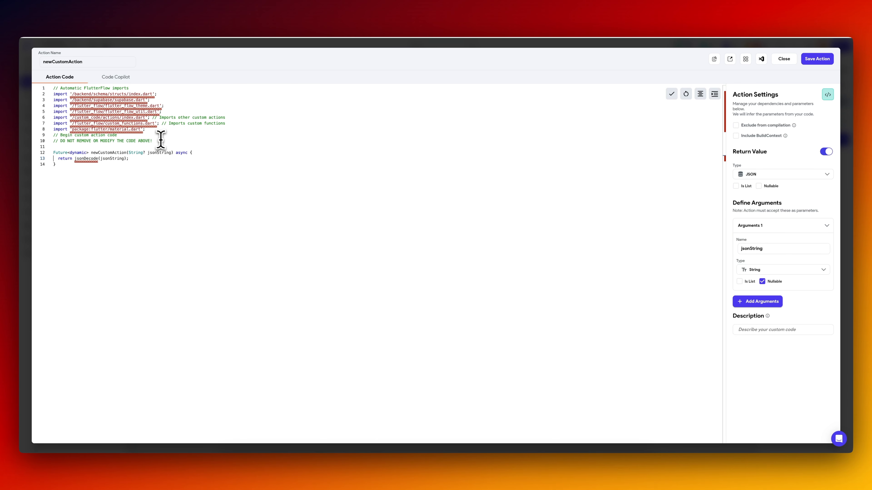
text(import 'dart:convert';)
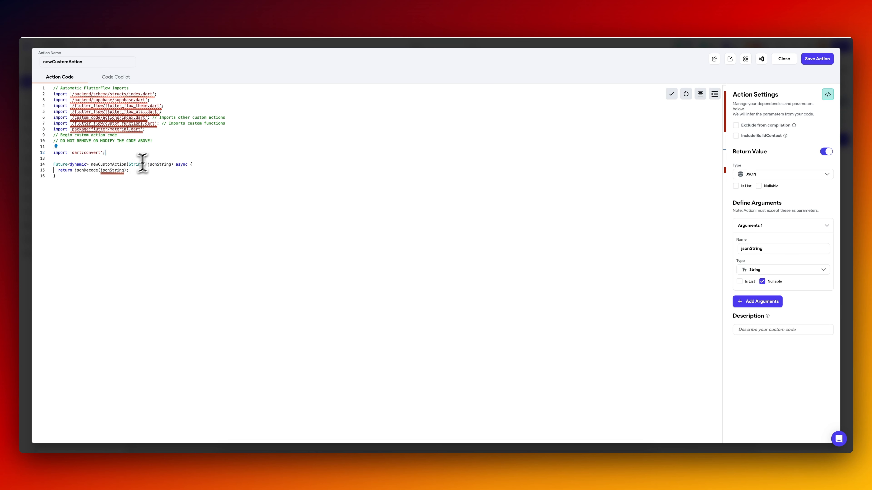
mouse_move(115, 172)
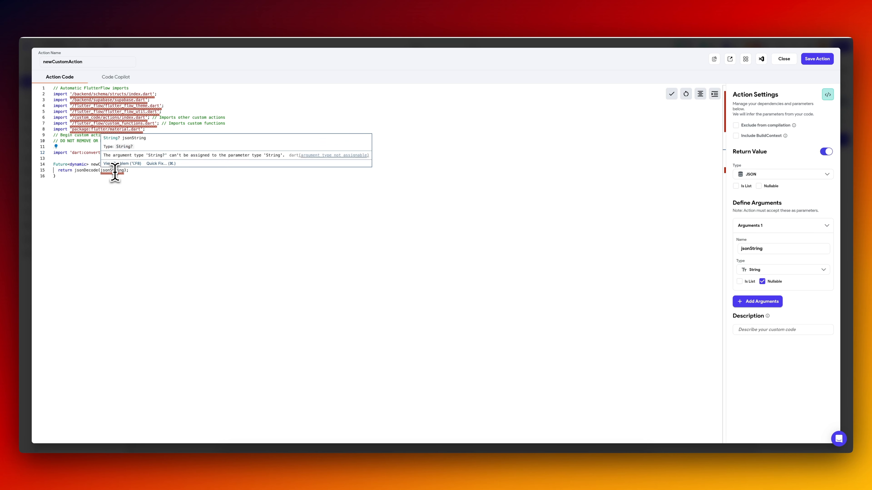
click(153, 189)
click(818, 59)
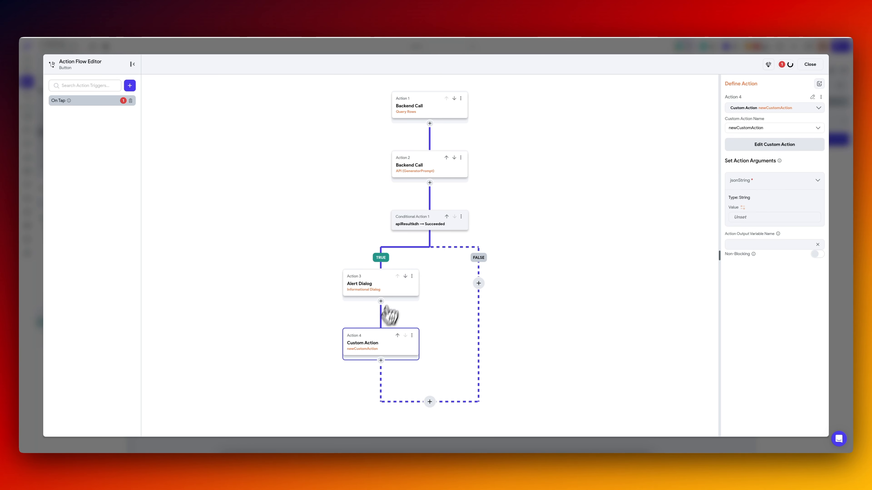
Move the alert dialog below the custom action, rename the custom action to stringToJson and save it.
click(406, 276)
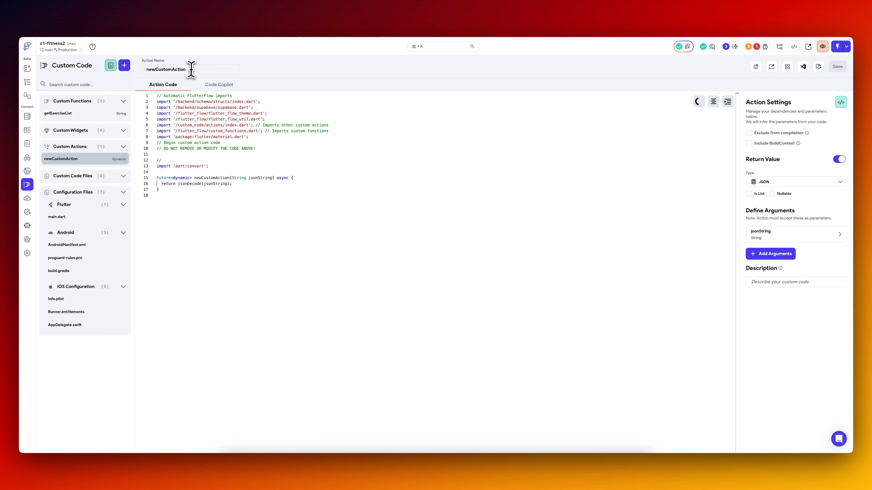
drag(188, 70, 141, 71)
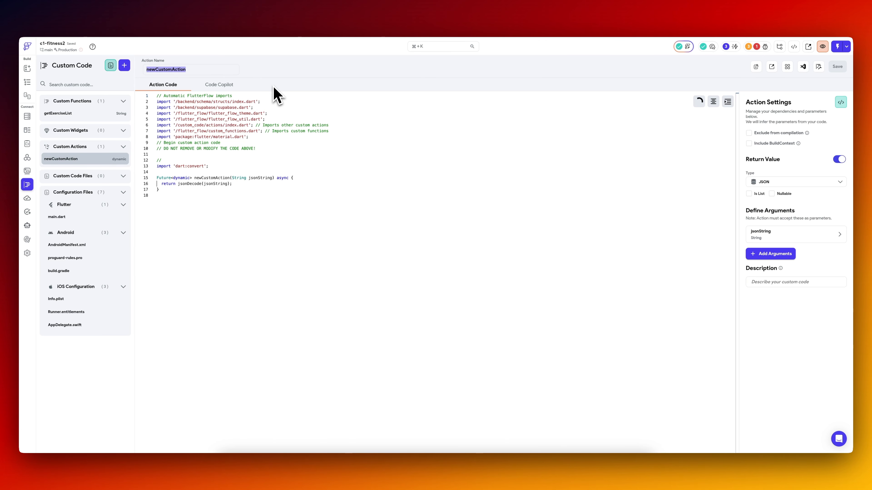
text(convertS)
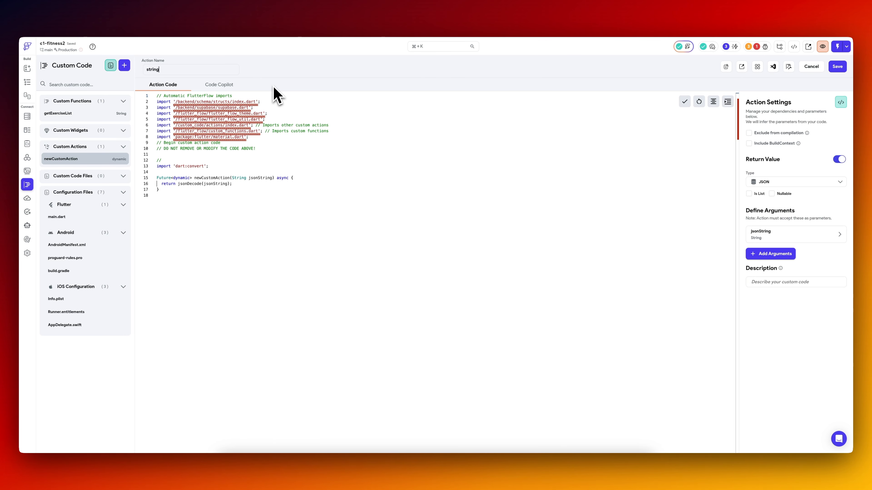
text(on)
click(837, 68)
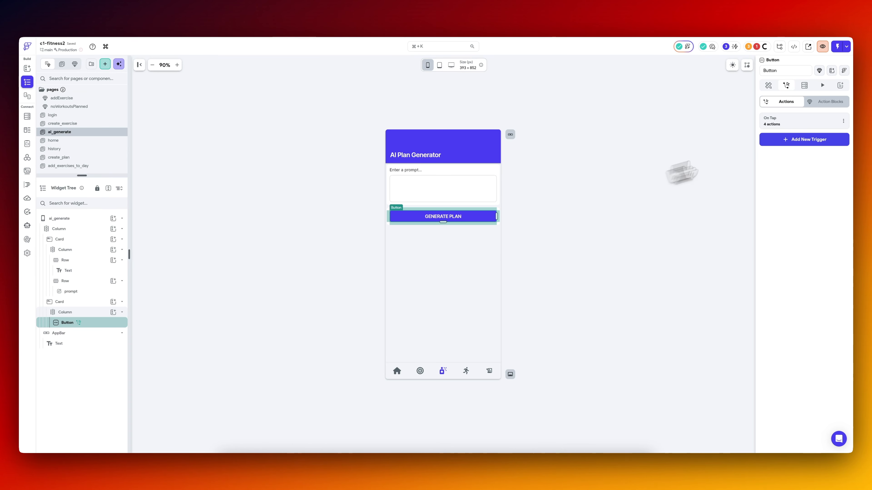
Reassign the custom action in the Generate Plan button's On Tap flow to stringToJson.
click(798, 128)
click(382, 296)
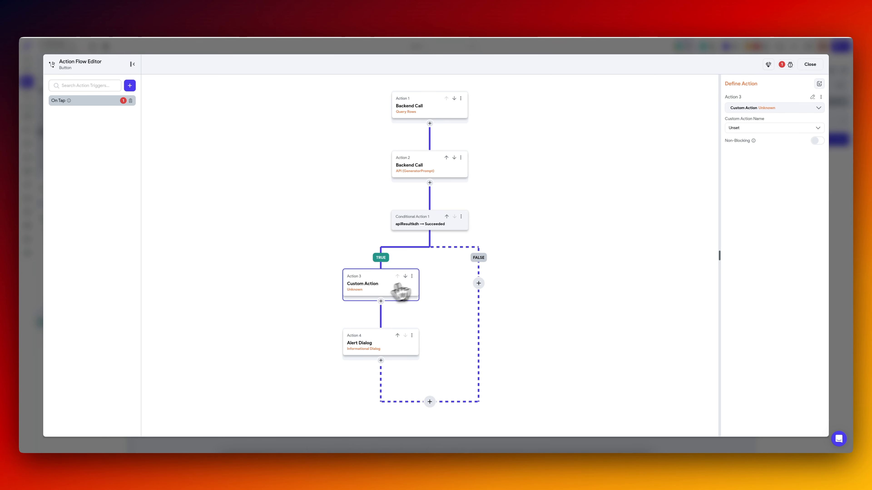
click(760, 131)
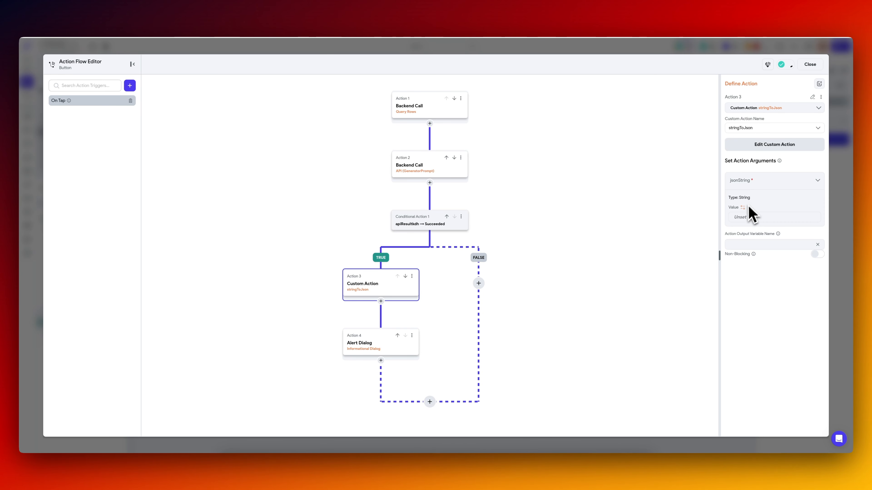
Set the jsonString argument to the apiResultkdh action output, using the JSON Body with the predefined path responseContent.
click(744, 212)
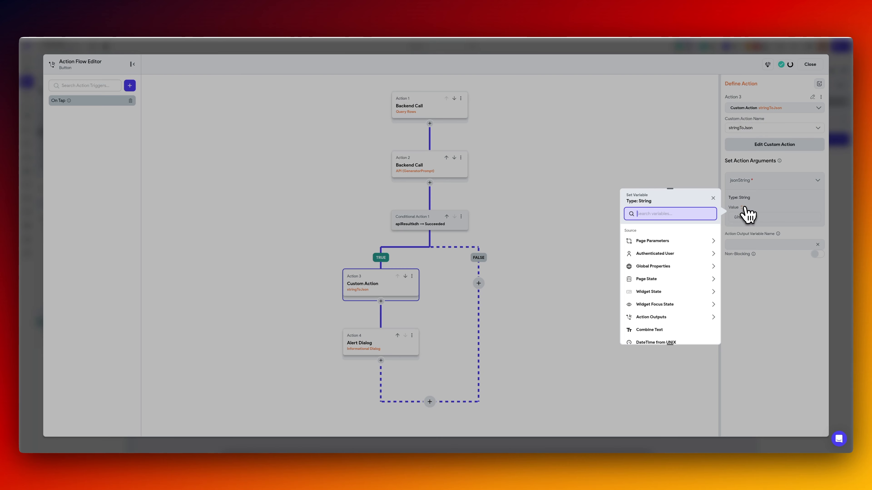
click(664, 324)
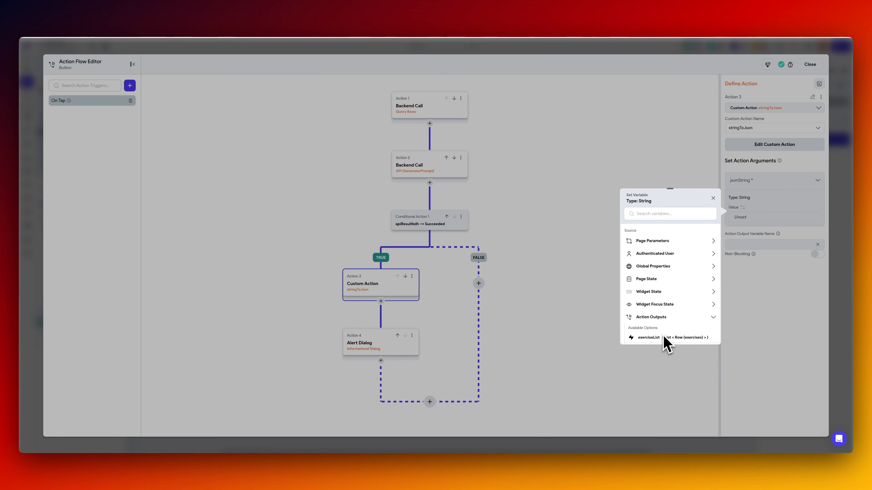
click(664, 340)
click(667, 271)
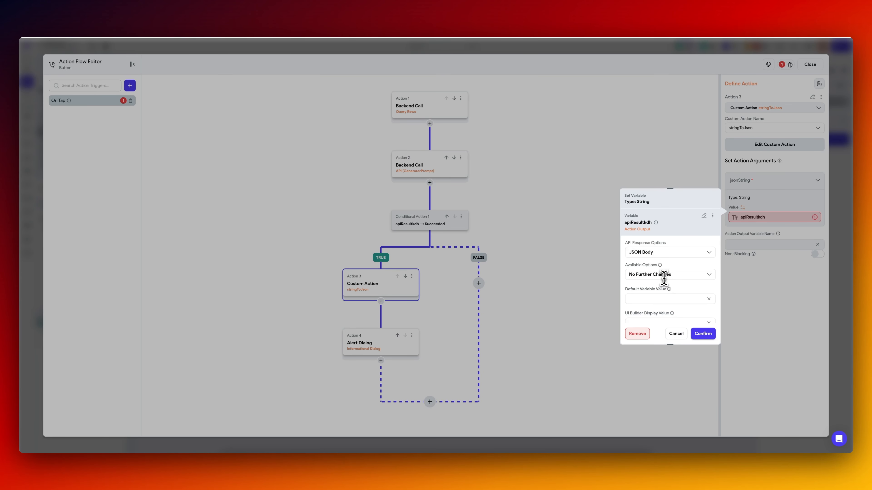
click(665, 274)
click(664, 297)
click(662, 297)
click(652, 311)
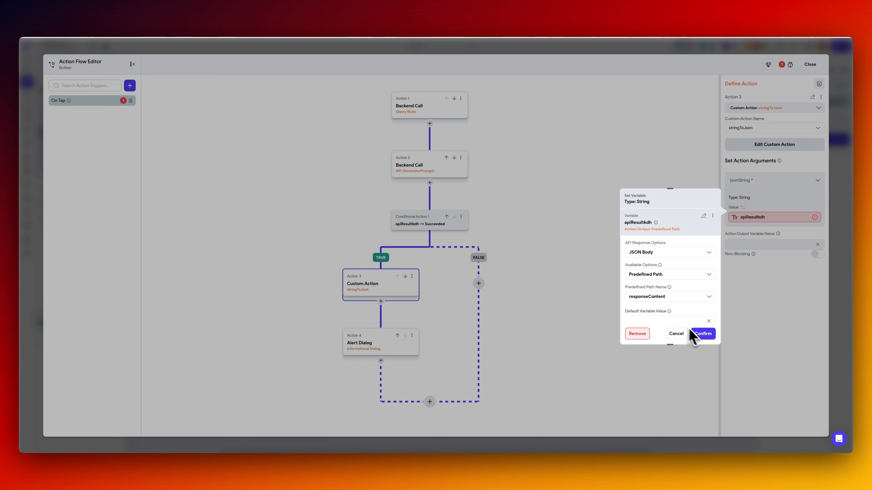
click(703, 333)
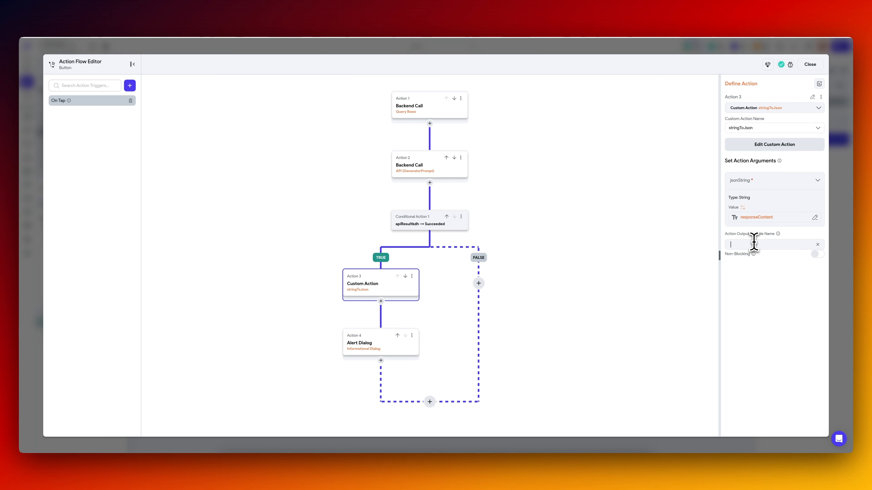
Name the custom action's output variable customActionOut and use it as the alert dialog's message.
click(753, 243)
text(customActionOut)
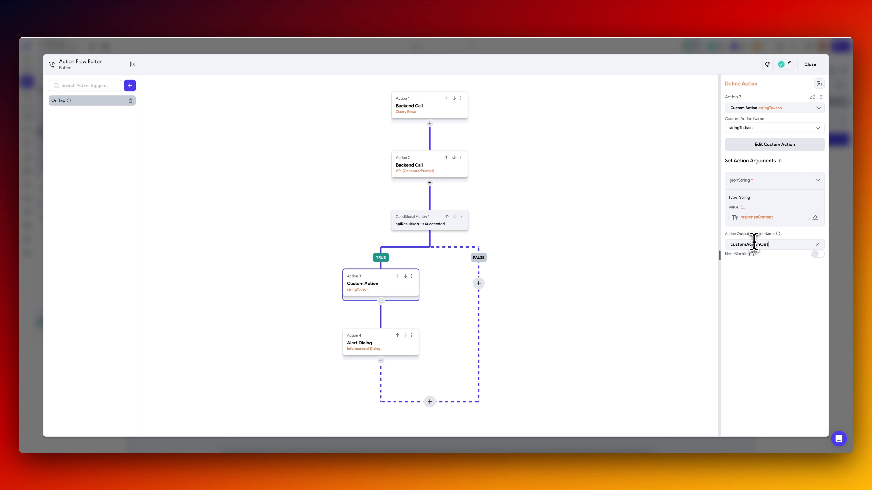
click(388, 352)
click(669, 264)
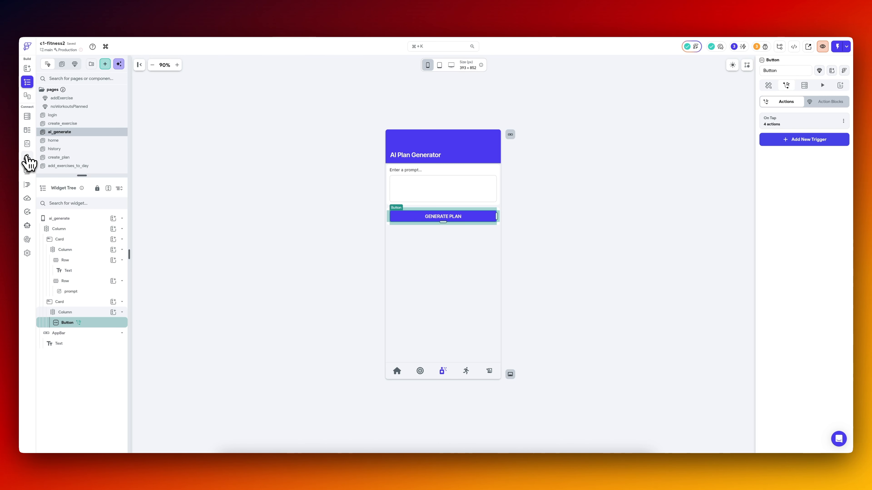
Set the alert dialog's message to extract the JSON path $.plan_name from customActionOut.
click(27, 158)
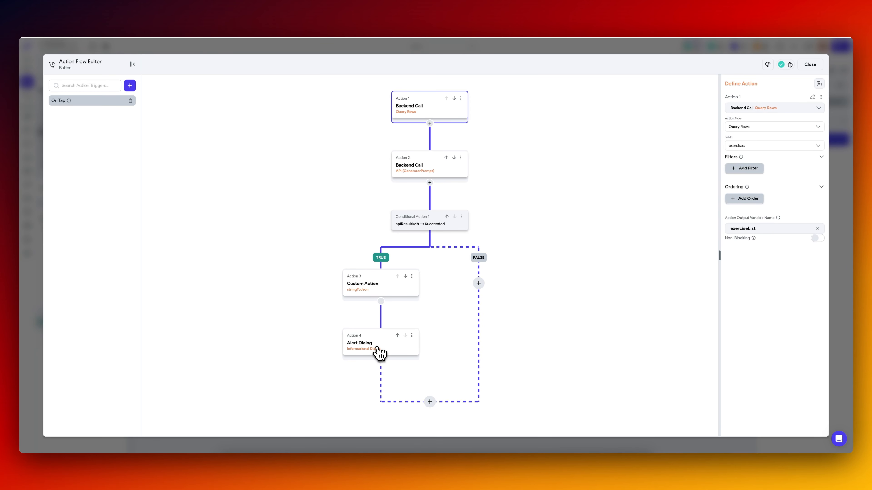
click(376, 346)
click(773, 223)
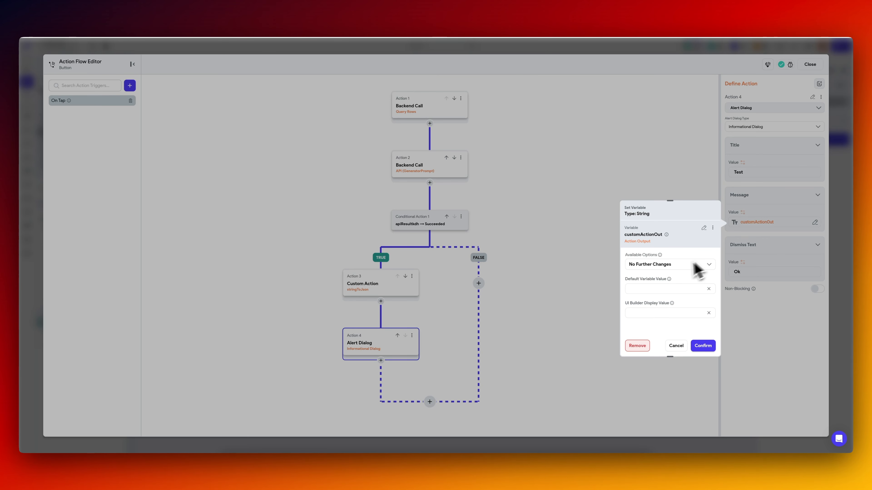
click(673, 264)
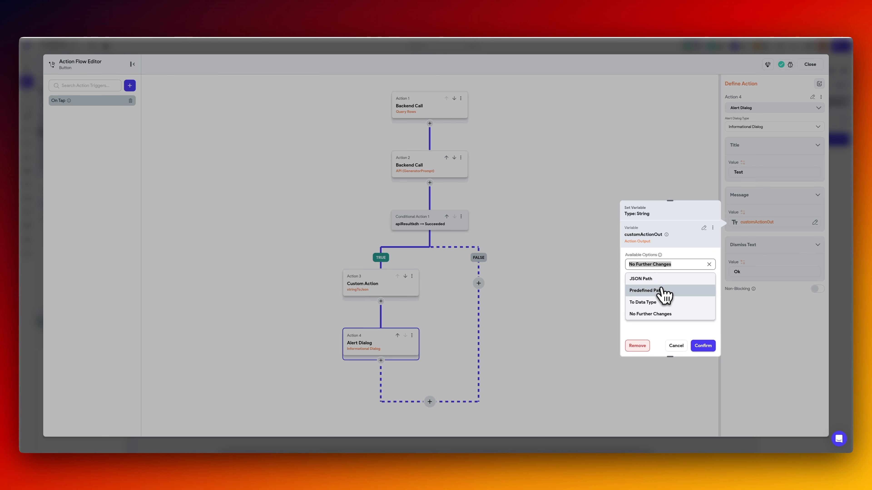
click(664, 280)
text(.plan_name)
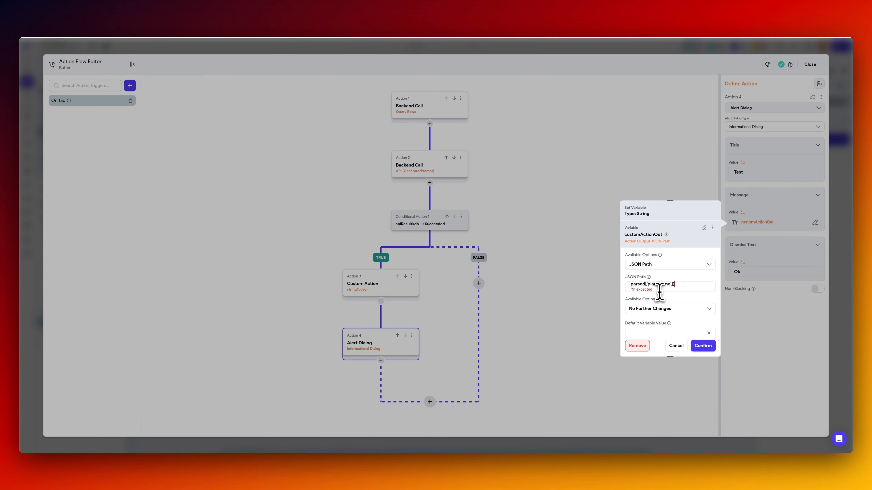
click(702, 346)
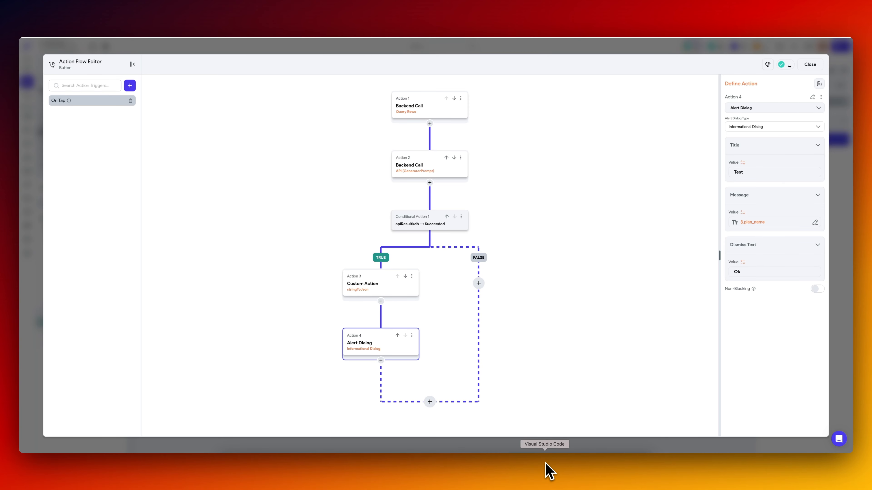
Switch to VS Code and pull the latest FlutterFlow code for the project.
click(548, 472)
click(439, 248)
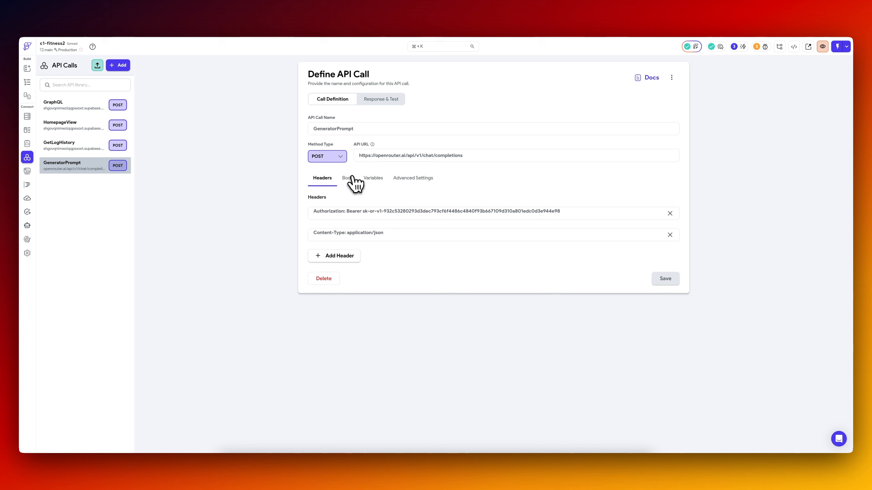
Test plan generation in the simulator with GeneratorPrompt's sample prompt "3-day push/pull split for muscle gain" and dismiss the Test dialog.
click(350, 178)
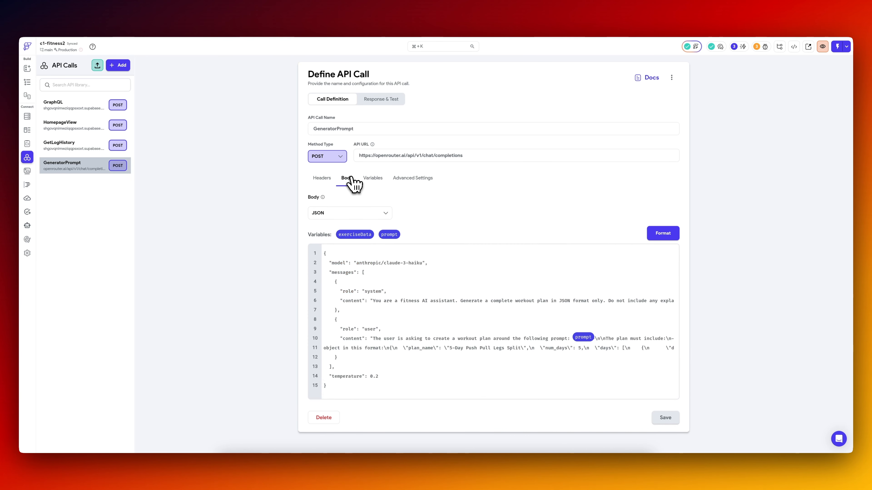
click(391, 101)
key(super+v)
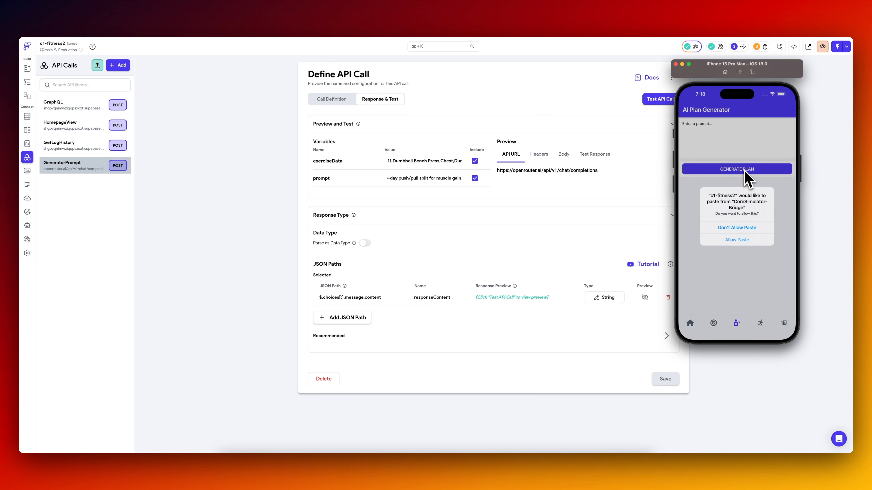
click(737, 240)
click(742, 169)
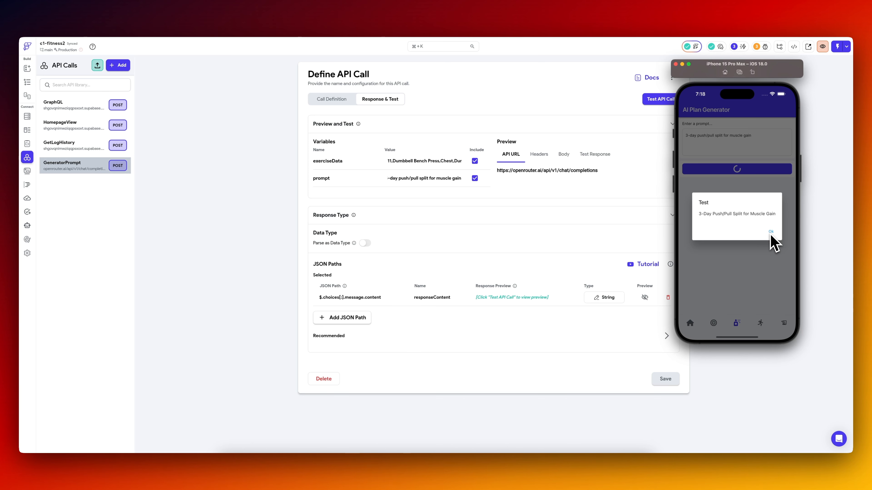
click(770, 237)
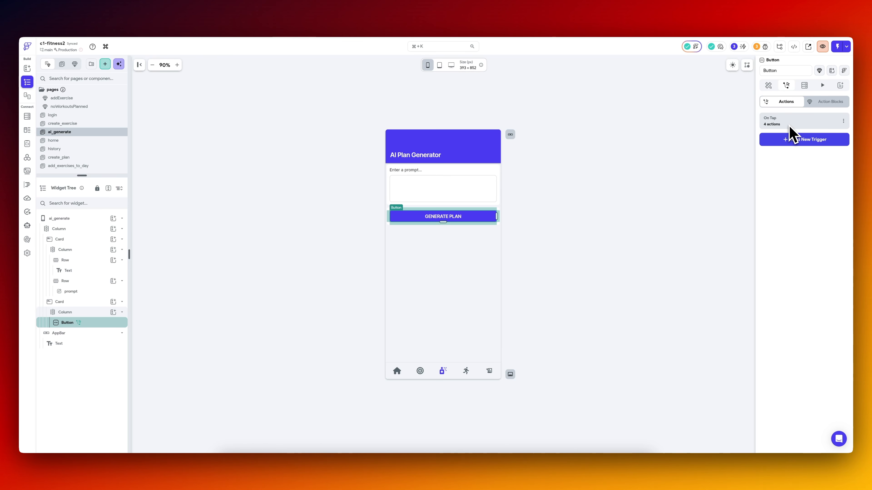
Switch to Supabase and examine the workout_plans, workout_days and workout_day_exercises tables.
click(181, 17)
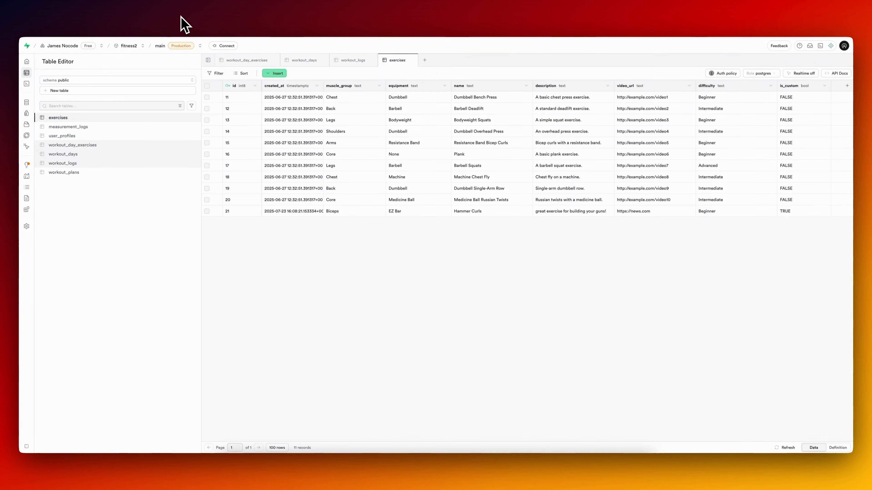
click(69, 172)
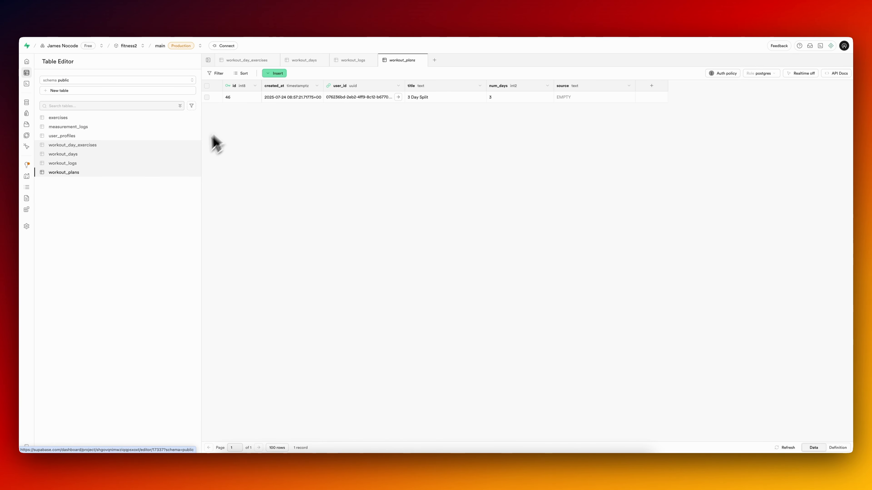
click(82, 154)
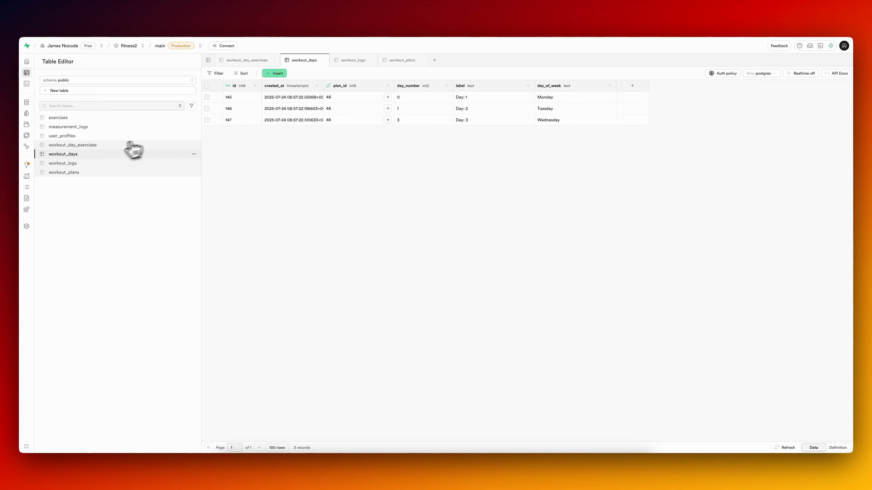
click(109, 145)
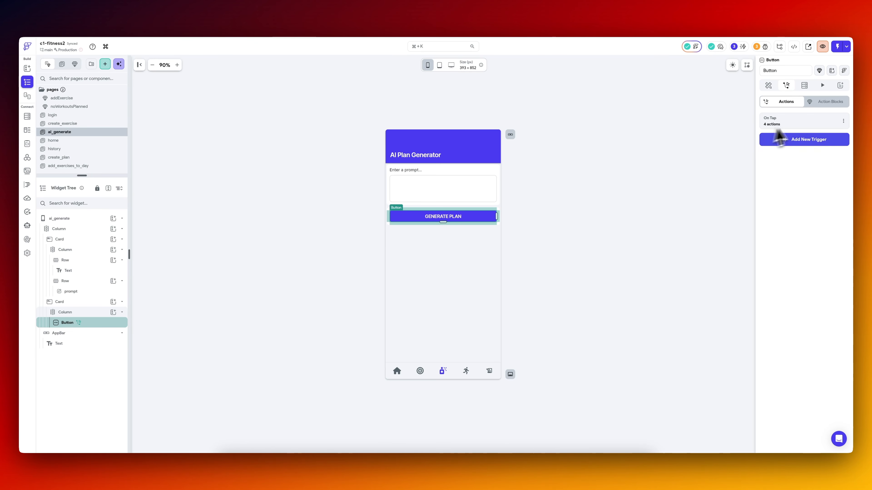
Copy the $.plan_name variable from the alert dialog's message and insert a Show Snack Bar action between the custom action and the alert dialog.
click(798, 123)
scroll(340, 283, down, 5)
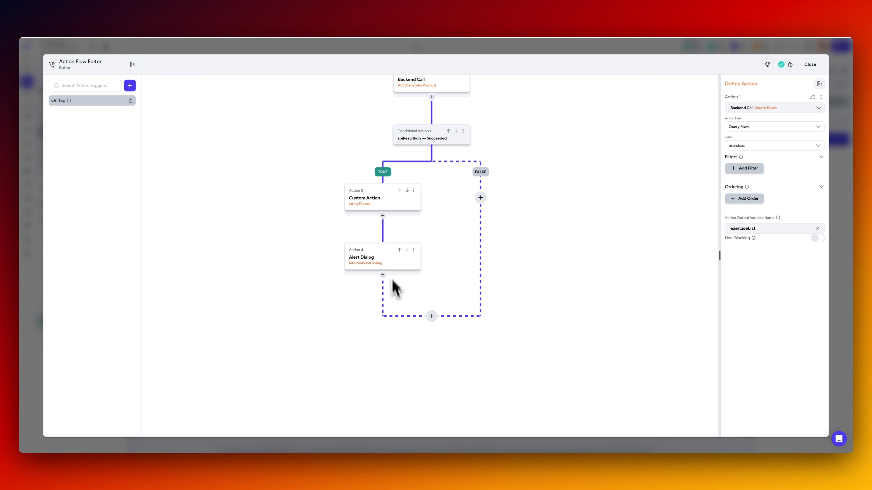
click(388, 262)
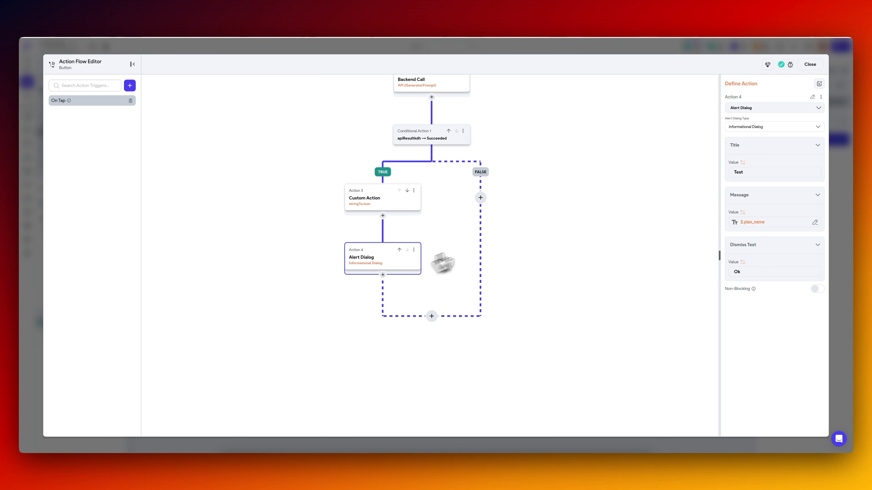
click(772, 223)
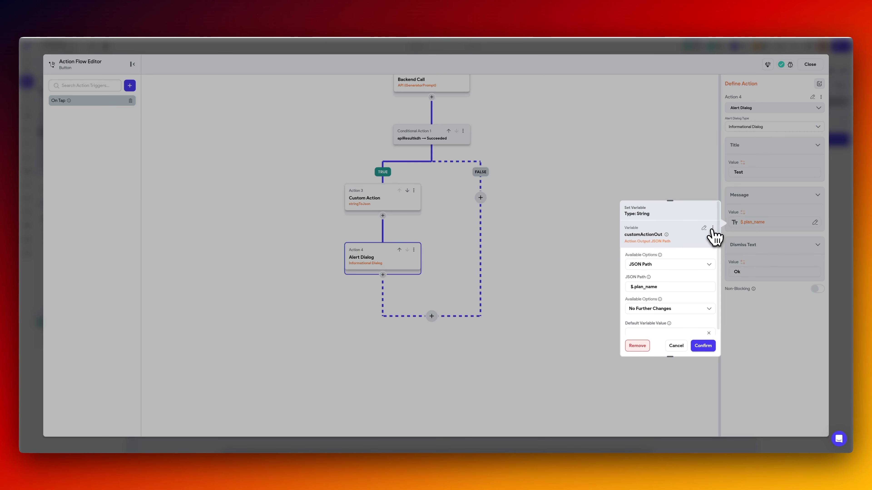
click(712, 228)
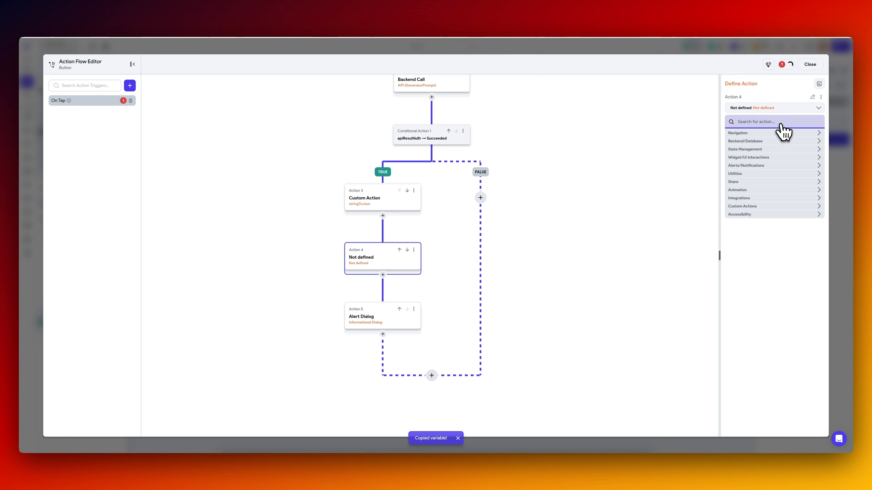
text(snack)
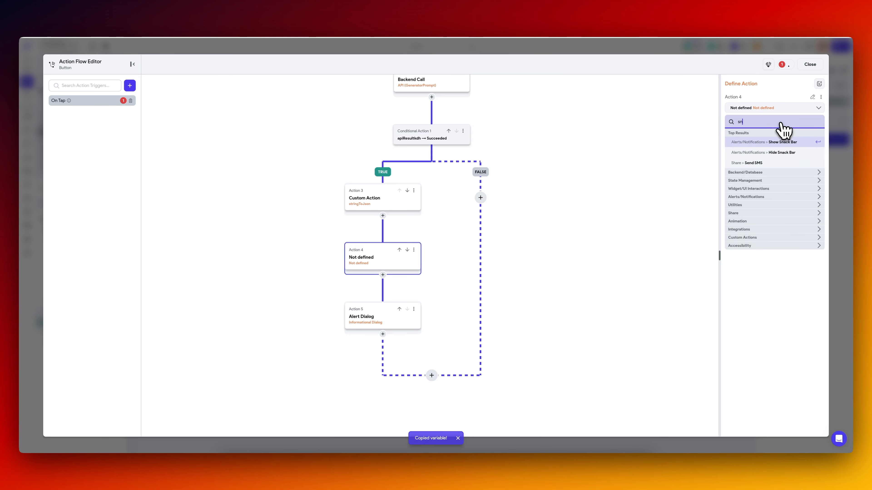
click(790, 143)
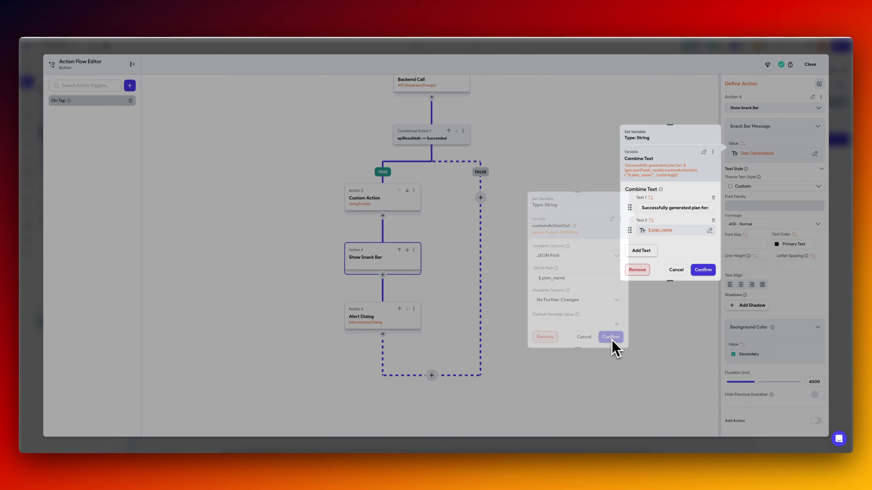
Set the snack bar message to "Successfully generated plan for:" combined with $.plan_name, and delete the alert dialog action.
click(613, 346)
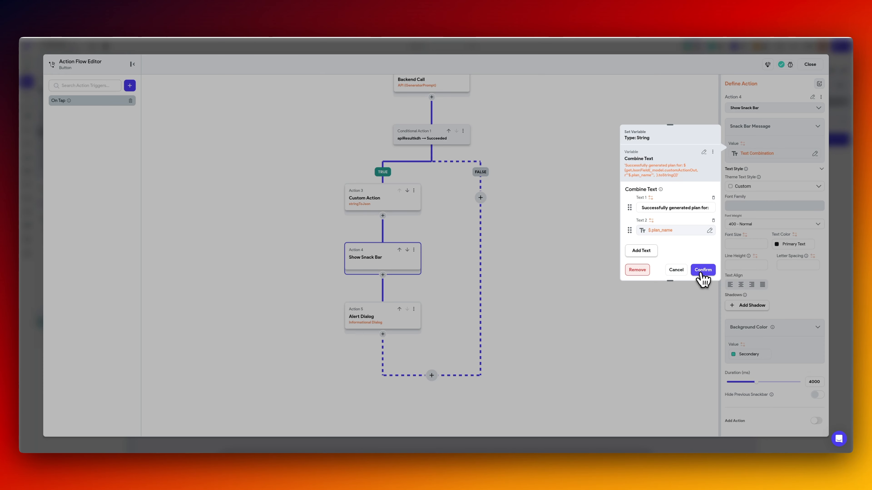
click(701, 276)
click(414, 309)
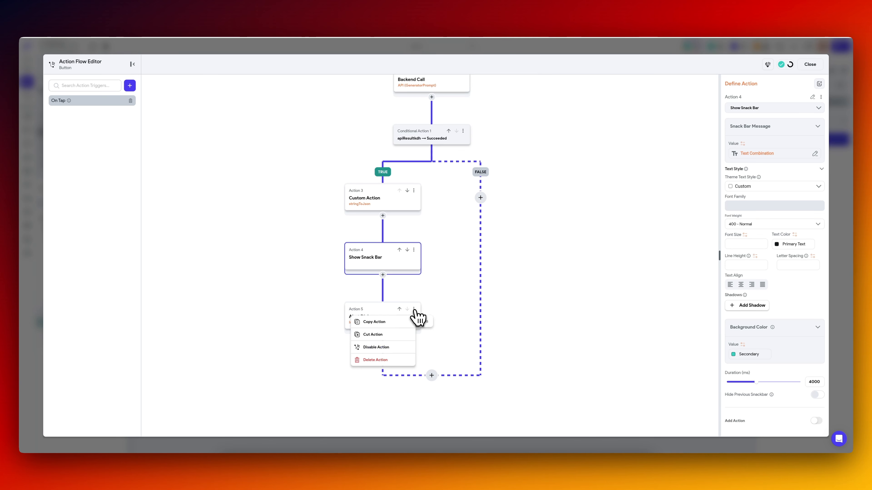
click(387, 363)
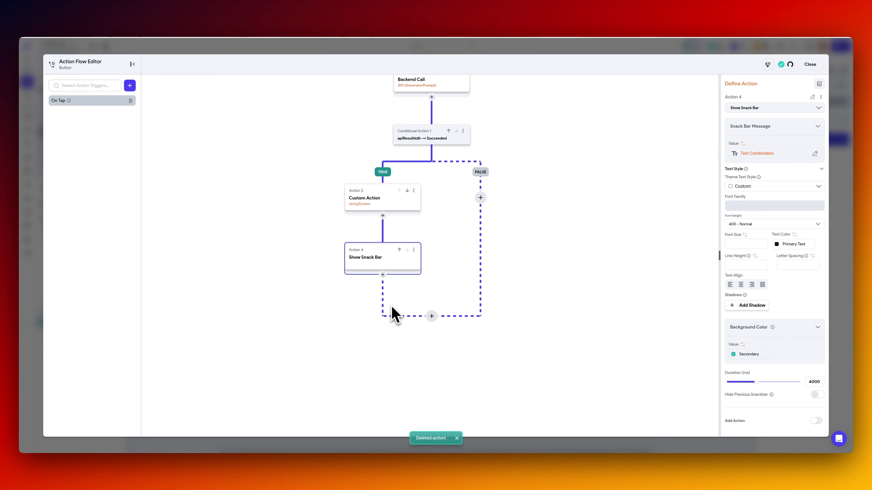
Add a Supabase Insert Row action after the snack bar, targeting the workout_plans table.
click(382, 275)
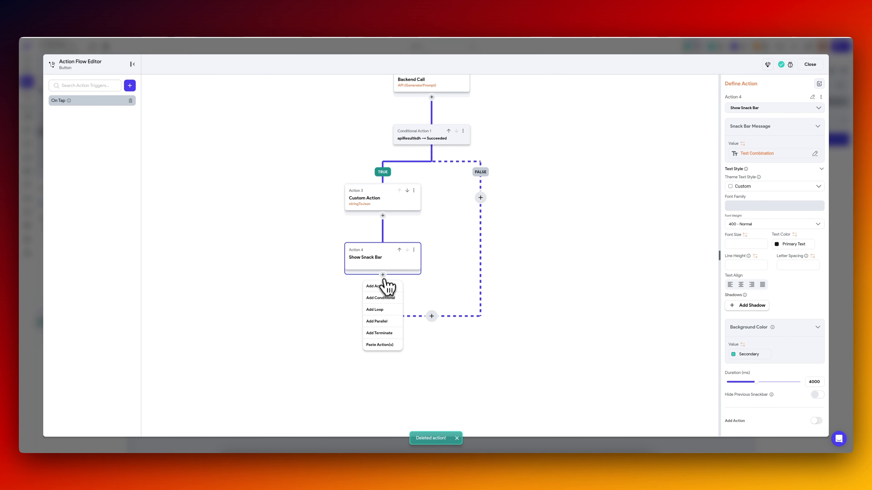
click(384, 288)
text(insert)
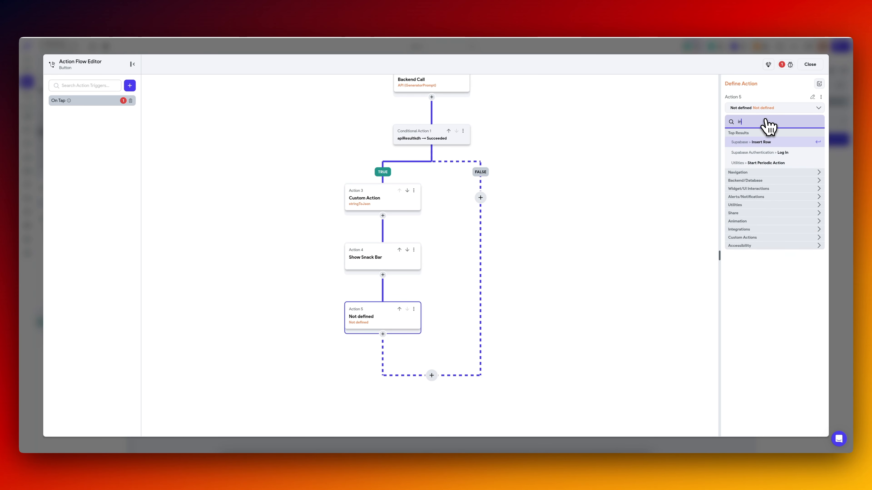
click(772, 142)
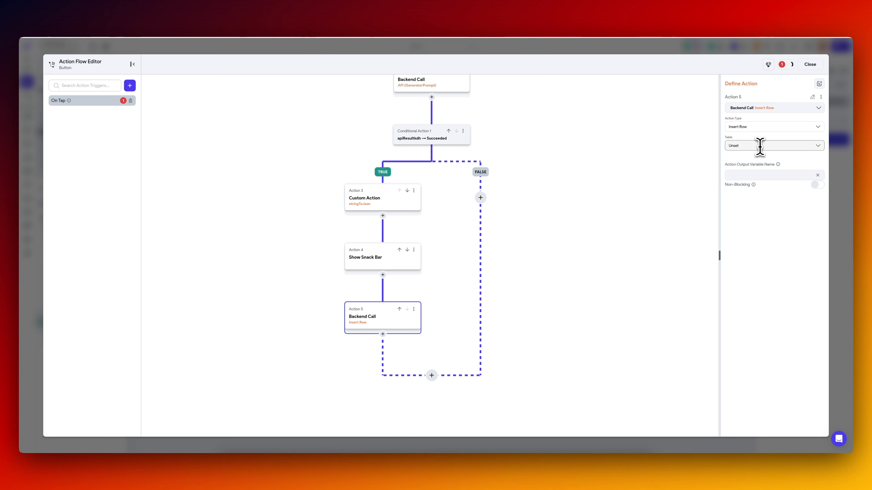
click(759, 145)
click(755, 231)
Set the inserted workout plan's user_id to the authenticated User ID and its title to $.plan_name.
click(752, 190)
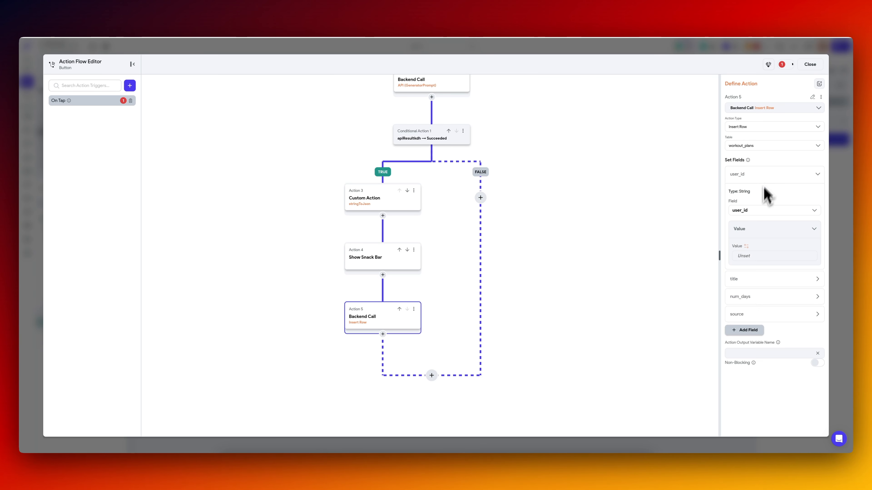
click(749, 254)
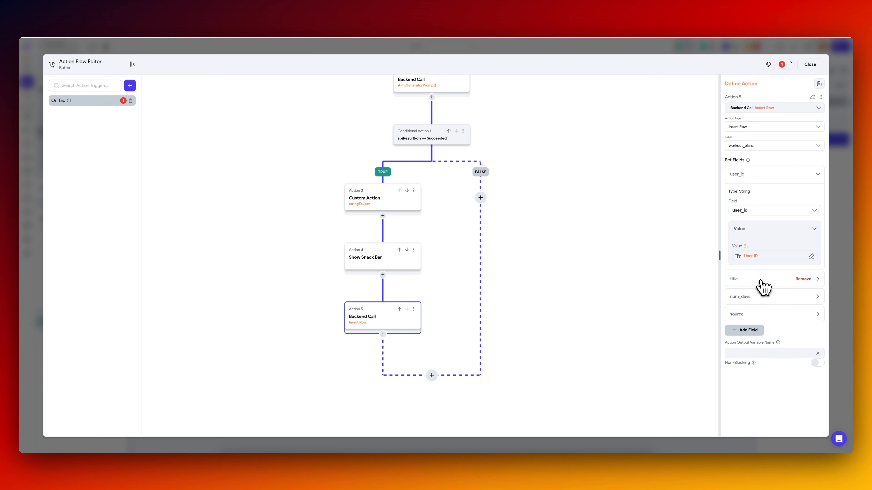
click(755, 280)
click(745, 360)
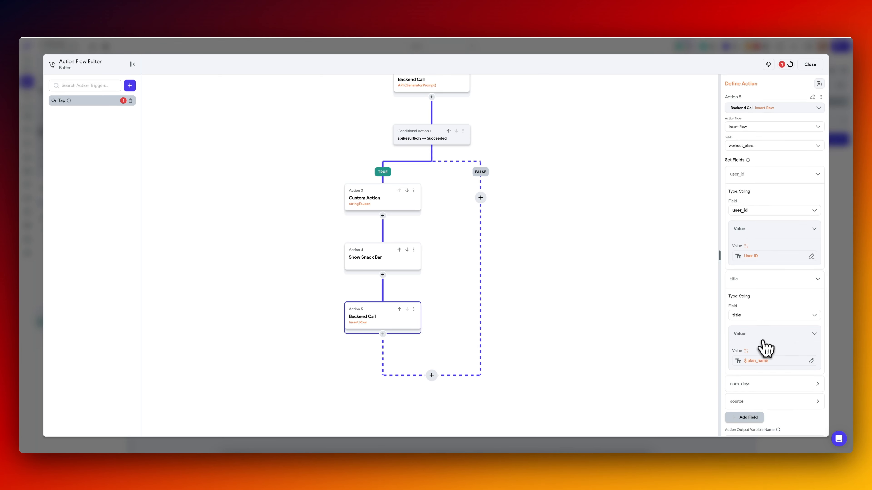
scroll(764, 349, down, 3)
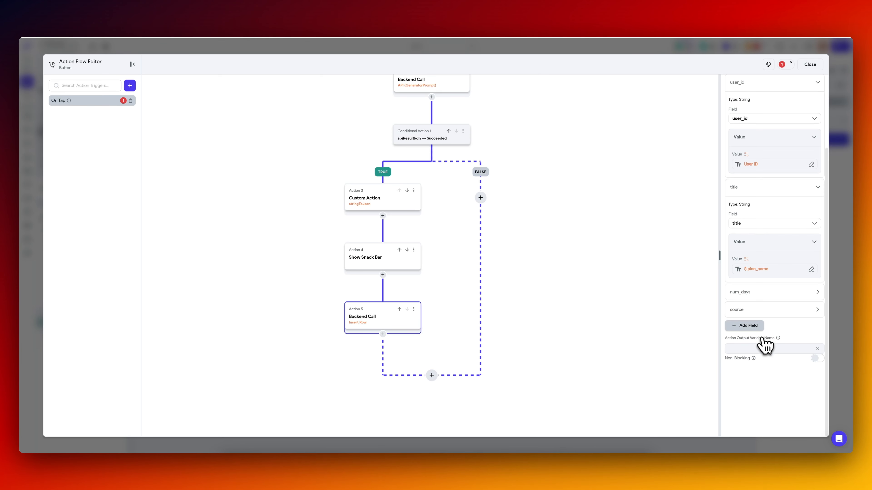
Set num_days from customActionOut with JSON path $.num_days, checking the key against the sample plan JSON.
click(759, 292)
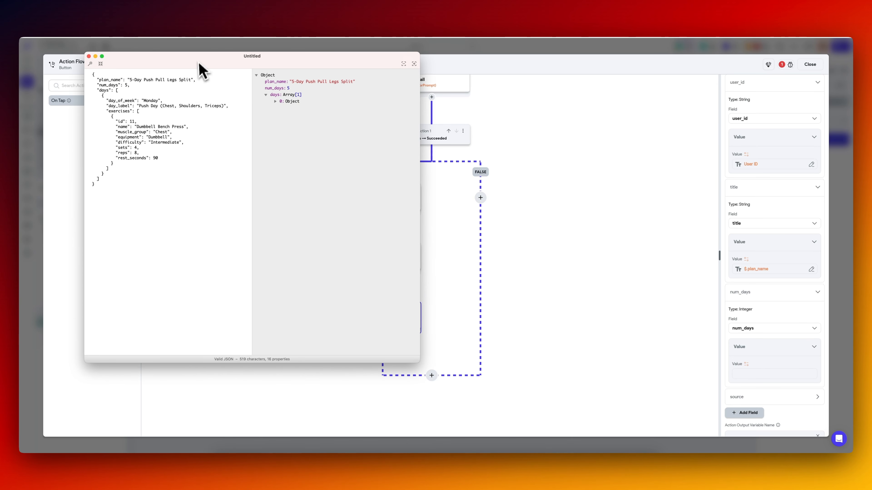
drag(201, 60, 270, 87)
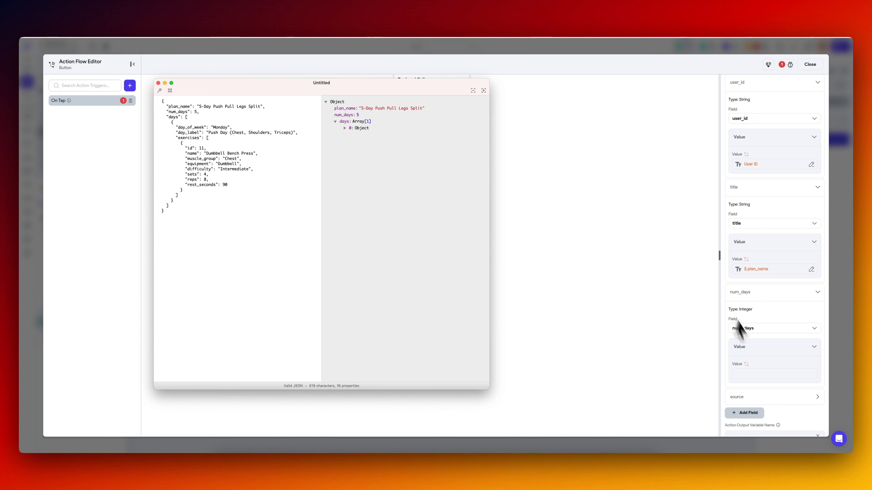
click(752, 318)
click(755, 269)
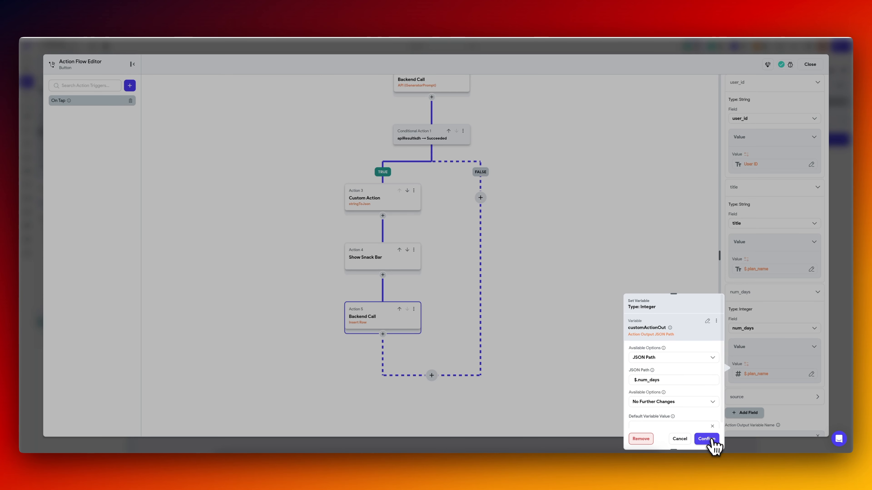
click(706, 439)
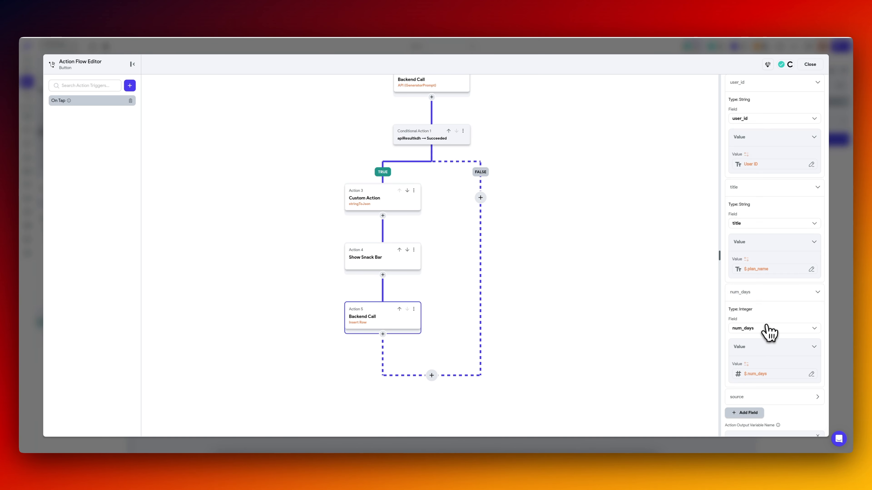
Set the workout plan's source to "AI" and its action output to out1, and view the workout_days table in Supabase.
scroll(755, 333, down, 3)
click(759, 315)
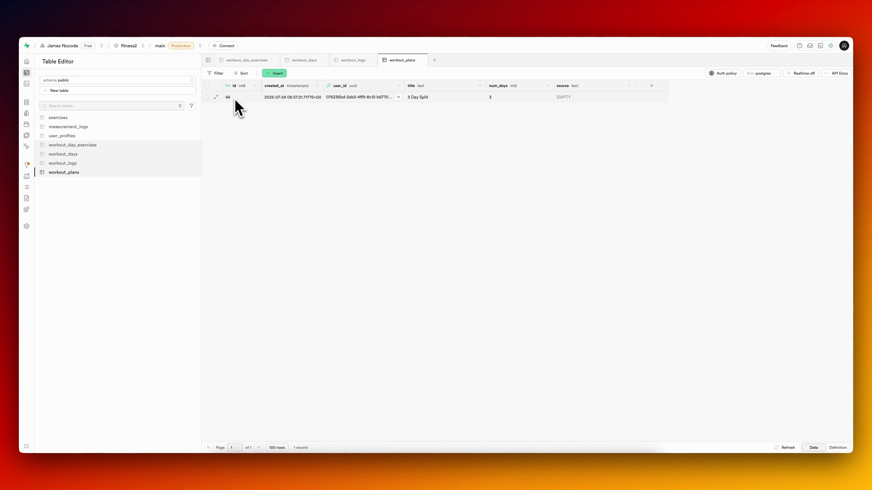
click(81, 155)
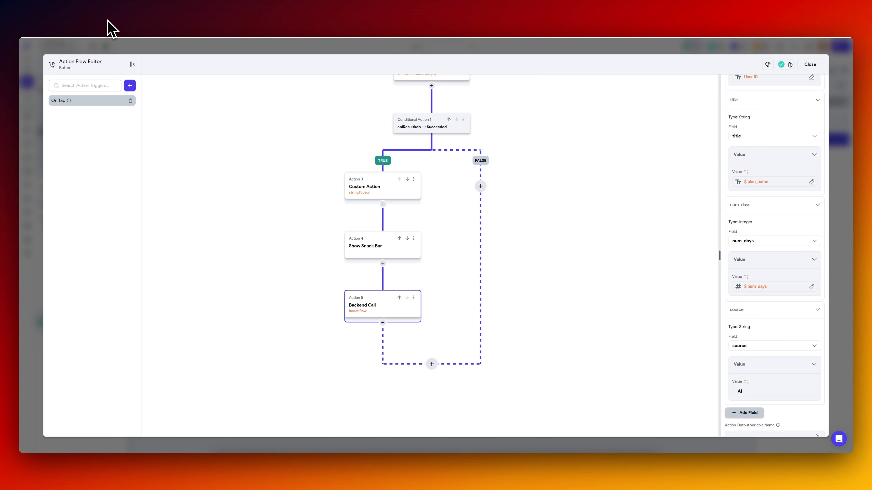
Add a loop after the workout_plans insert and make it run over a list.
click(383, 323)
click(384, 358)
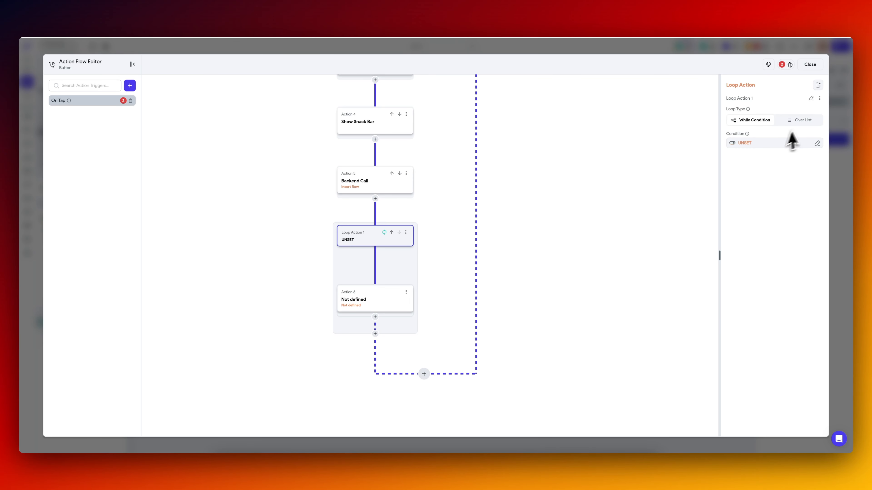
click(800, 120)
click(753, 143)
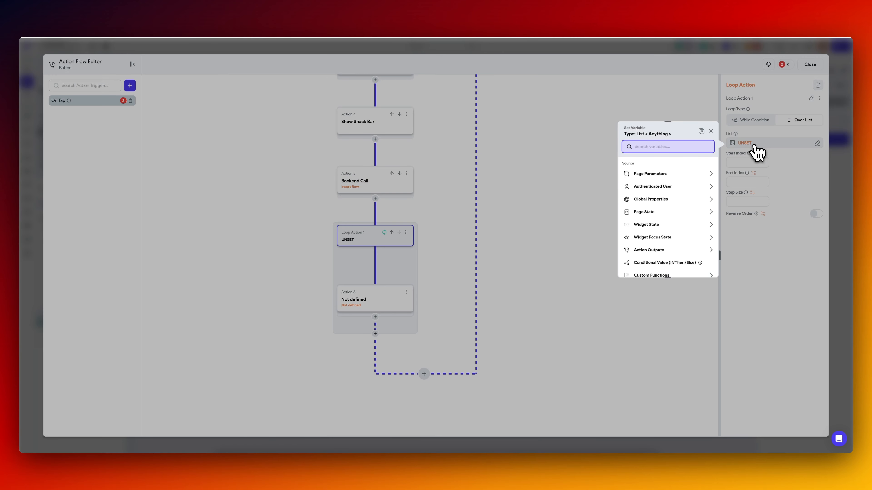
click(652, 251)
scroll(658, 275, down, 2)
click(659, 262)
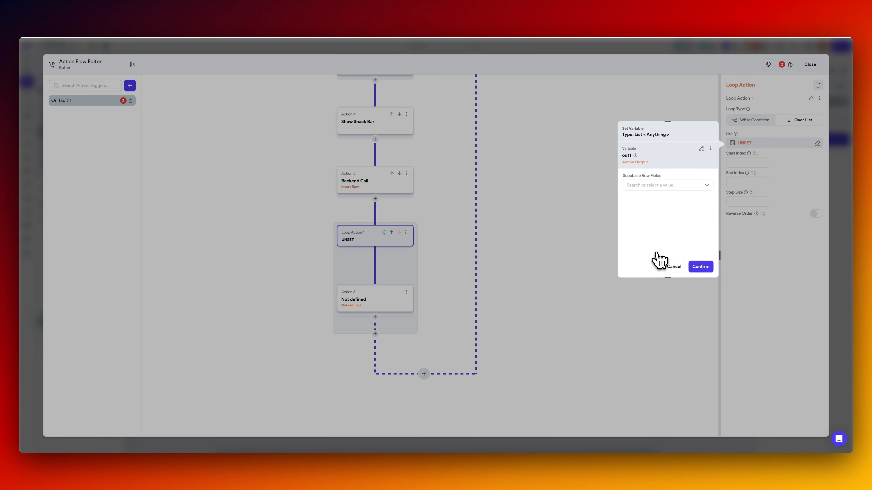
click(675, 187)
click(674, 187)
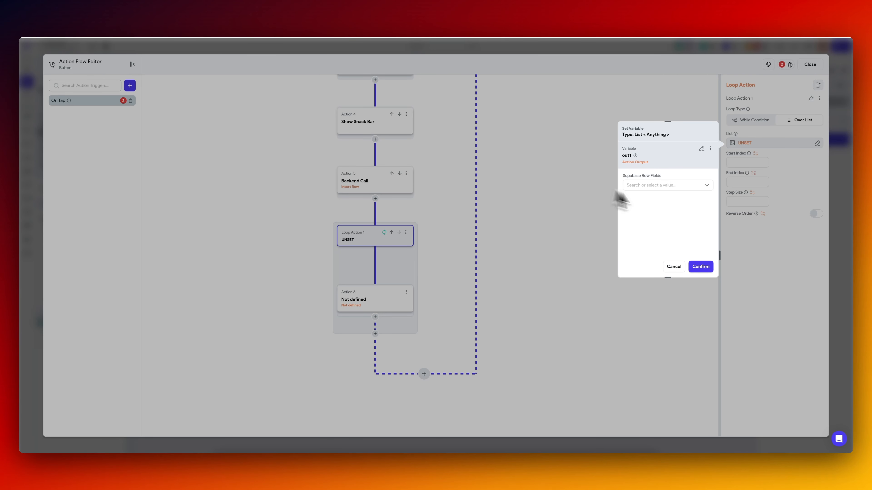
click(701, 149)
Set the loop's list to the apiResultkdh JSON Body with JSON path $.days, checking the key against the sample plan JSON.
scroll(667, 222, down, 2)
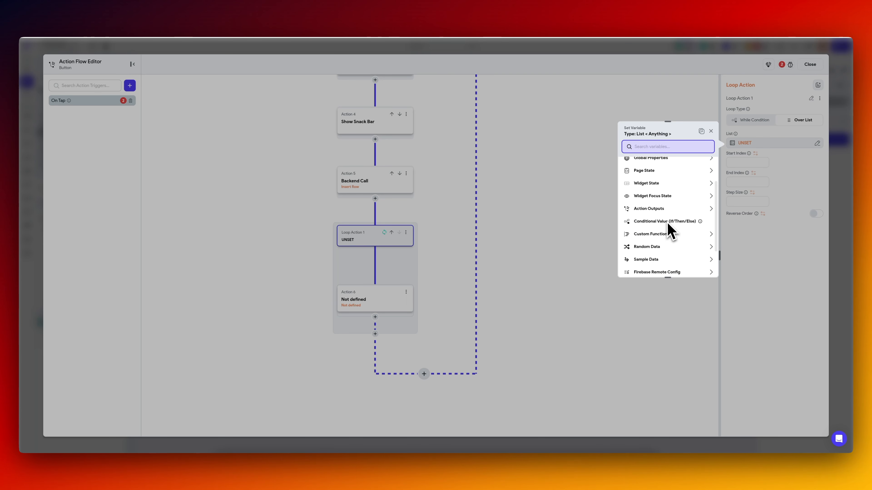
click(663, 210)
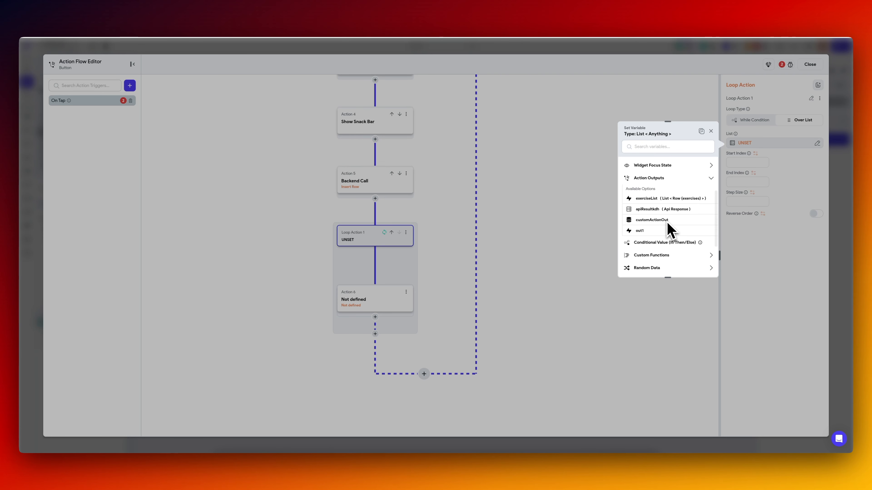
click(663, 211)
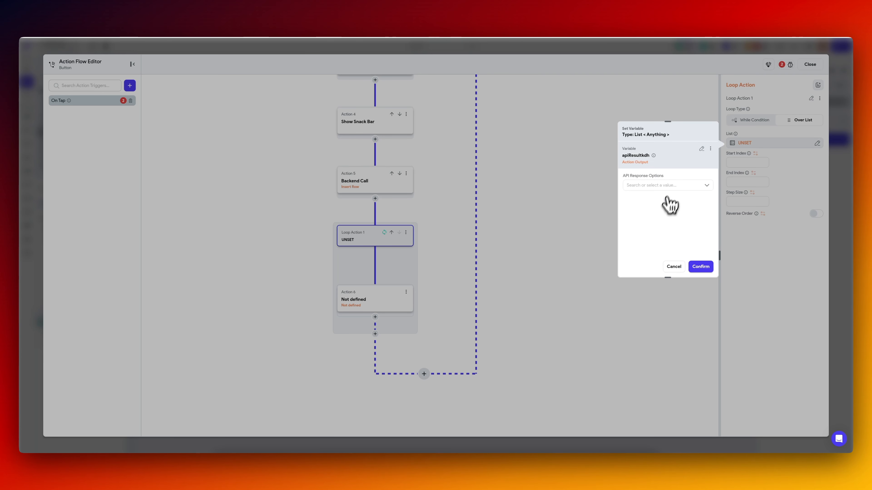
click(669, 185)
click(660, 198)
click(655, 208)
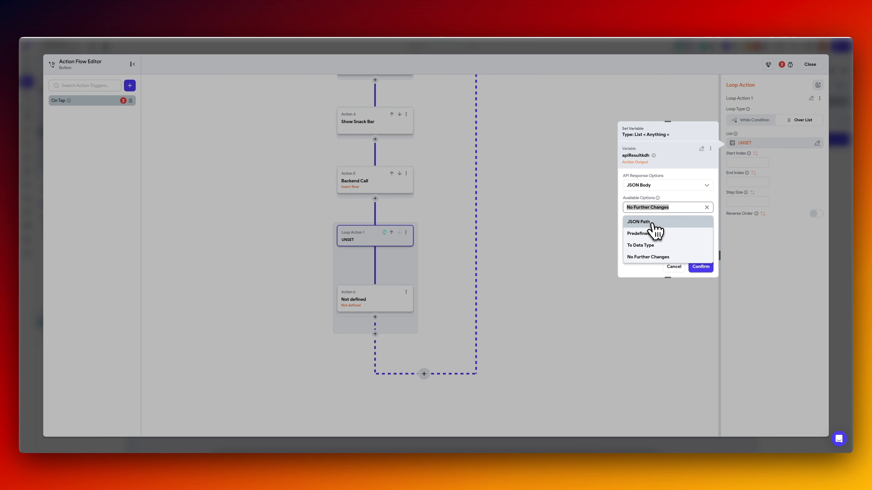
click(651, 222)
key(super+Tab)
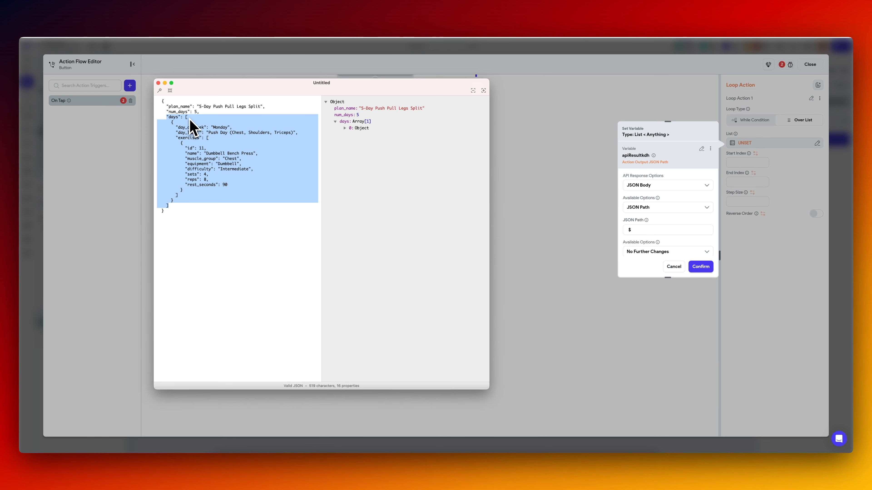
key(super+Tab)
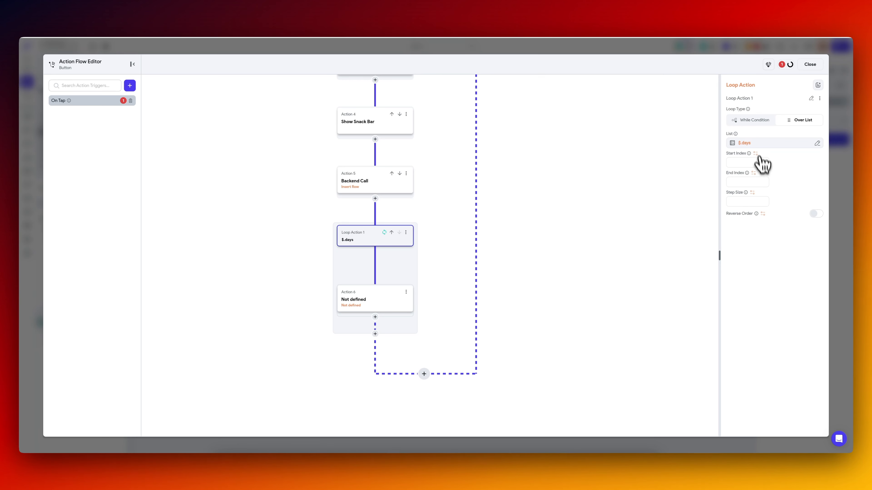
Define the action inside the loop as Insert Row into workout_days, checking that table's columns in Supabase.
click(374, 307)
key(super+Tab)
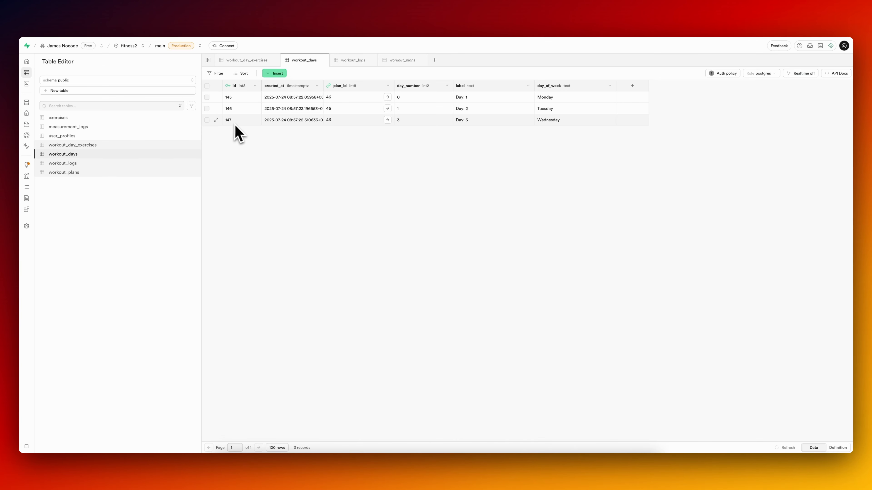
key(super+Tab)
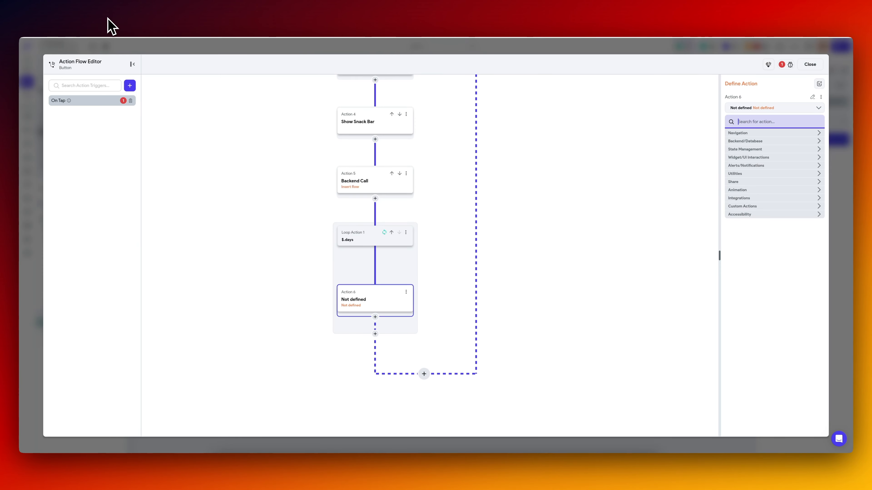
text(ins)
click(758, 142)
click(757, 146)
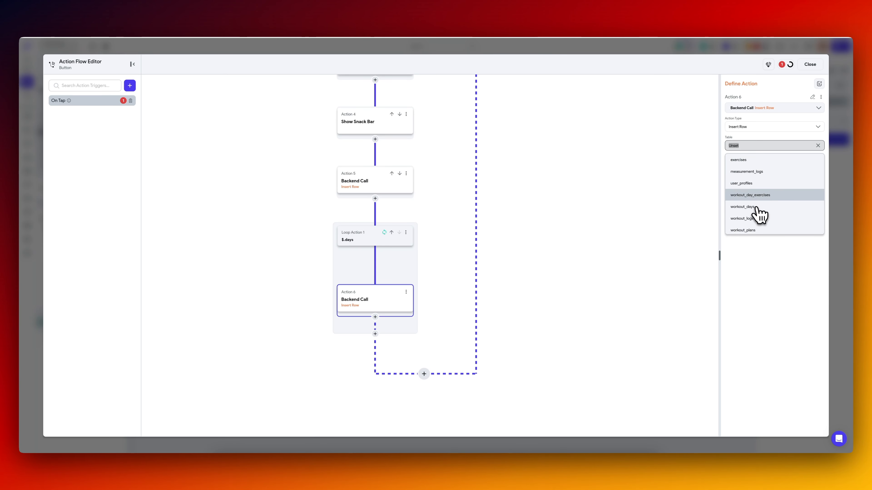
click(755, 207)
Set the inserted day's plan_id to the id from the out1 action output, and expand the day_number field.
click(748, 172)
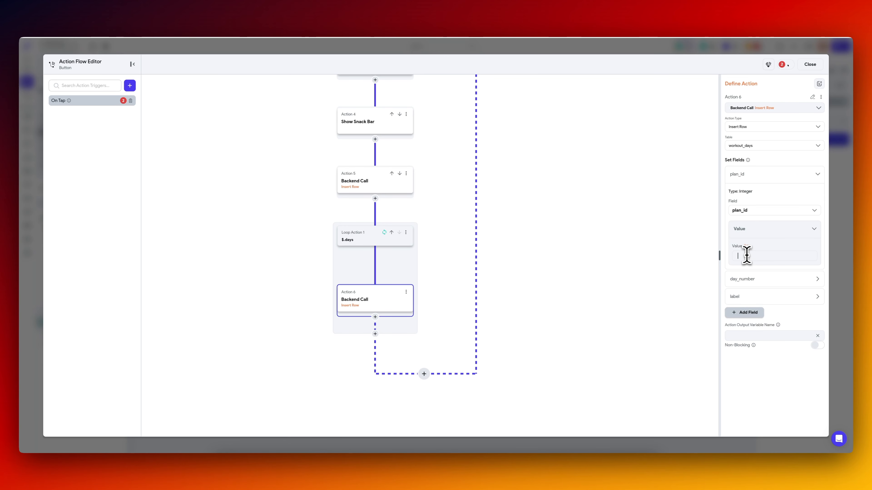
click(746, 247)
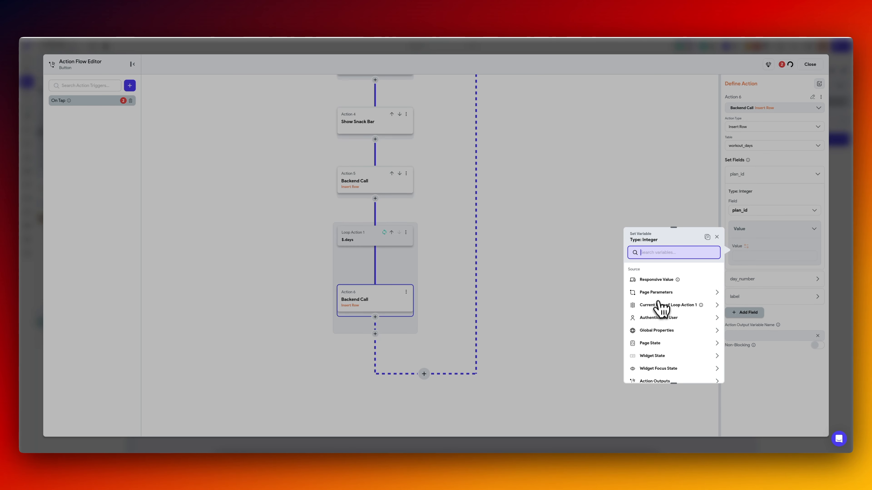
scroll(665, 331, down, 2)
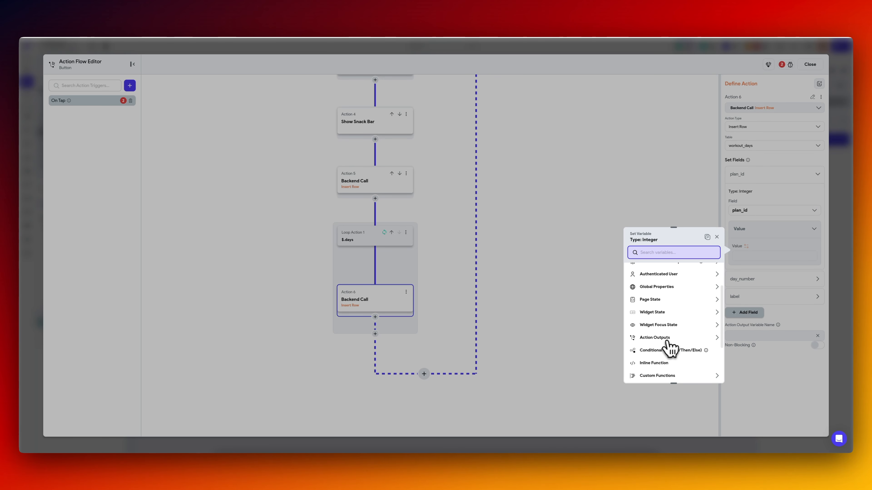
click(666, 337)
scroll(664, 361, down, 2)
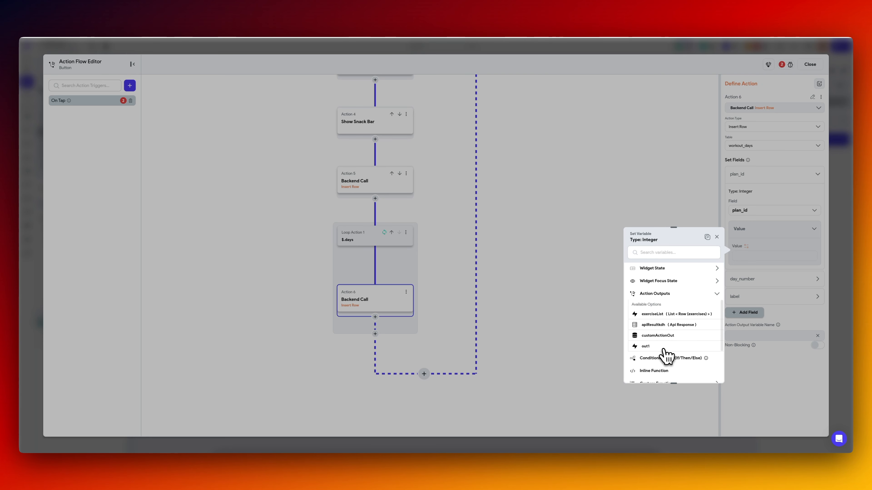
click(652, 346)
click(662, 307)
click(704, 370)
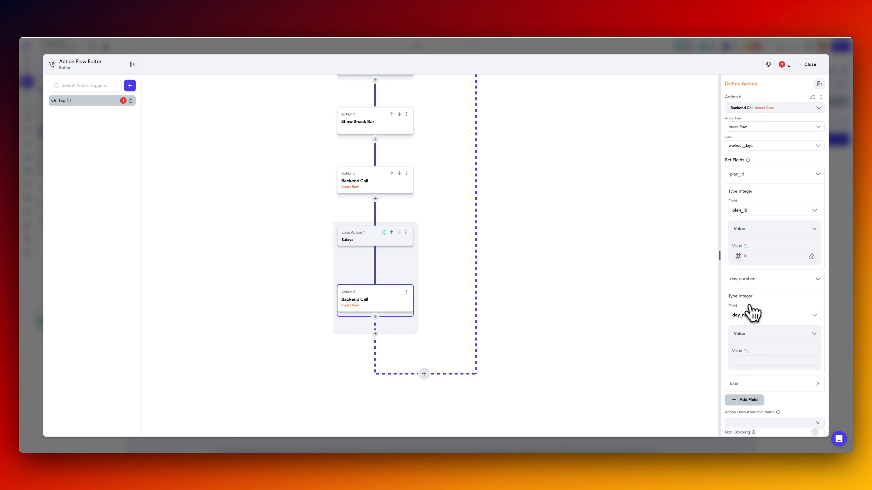
scroll(752, 312, down, 2)
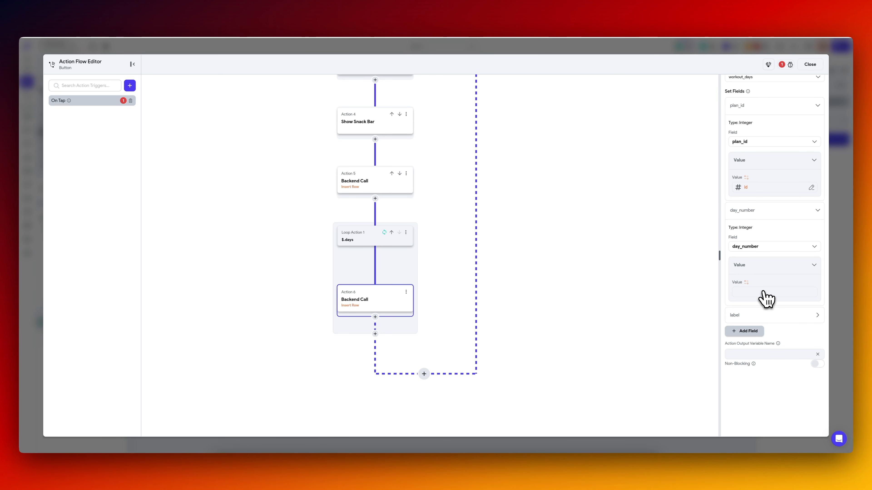
Check the day keys in the sample plan JSON and source day_number from the Current Item of Loop Action 1 using the JSON Path option.
key(super+Tab)
key(super+Tab)
key(super+Tab)
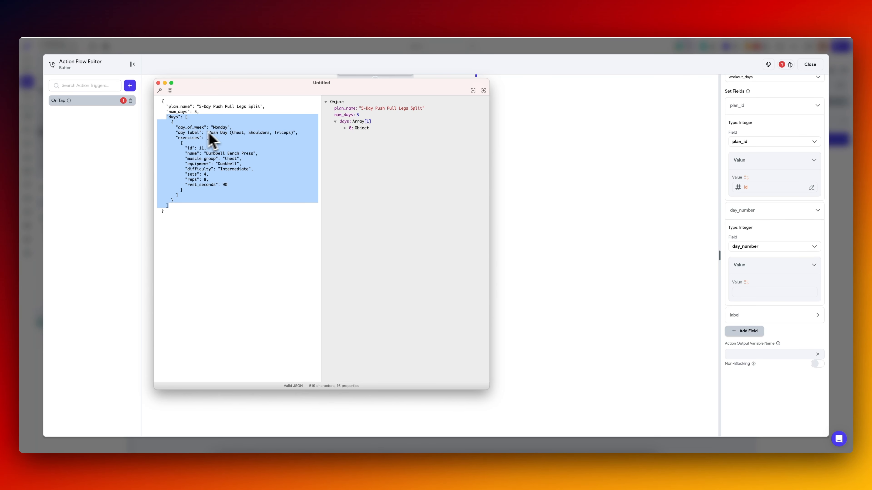
click(494, 187)
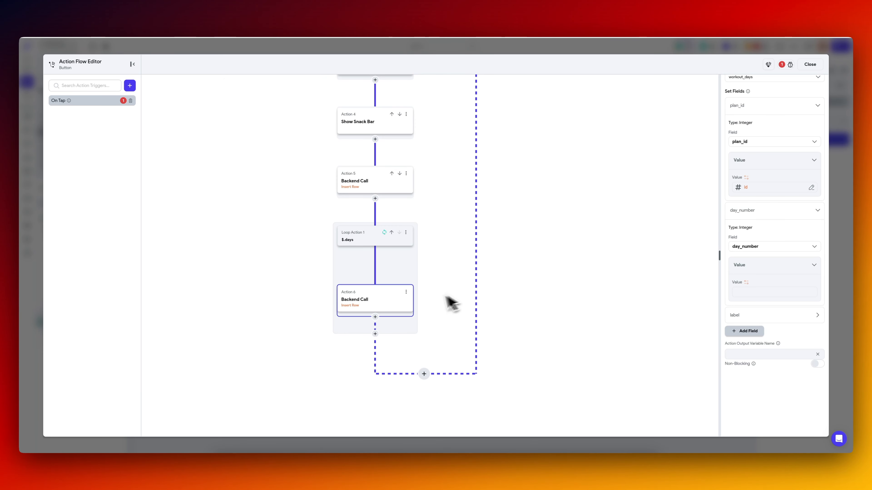
click(749, 285)
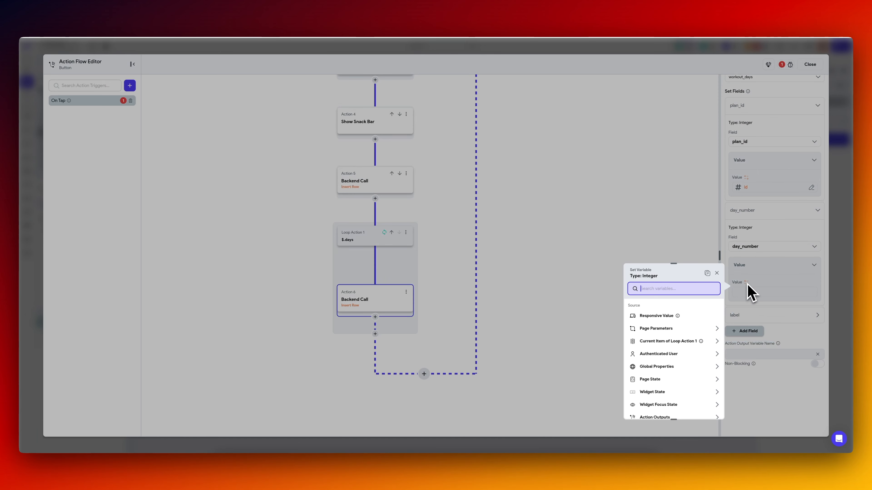
click(674, 342)
click(662, 328)
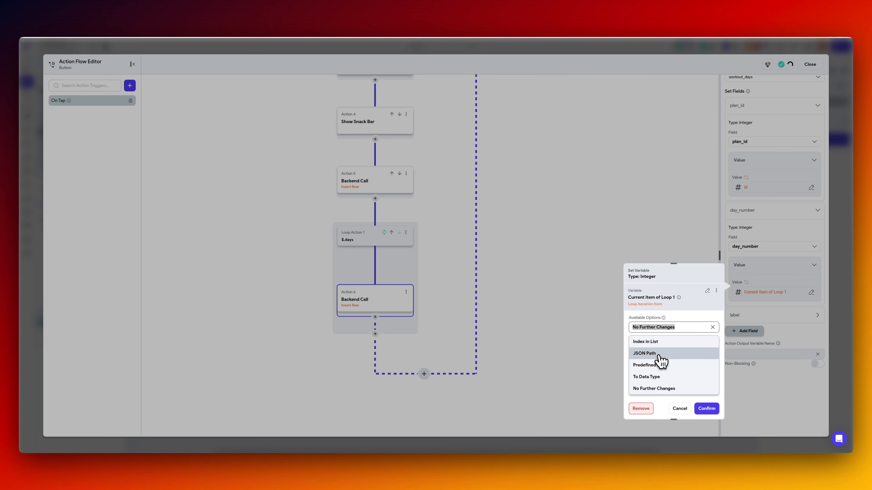
click(663, 354)
Set the loop item's JSON path to $.day_of_week, checking the key against the sample plan JSON, and copy the variable.
key(super+Tab)
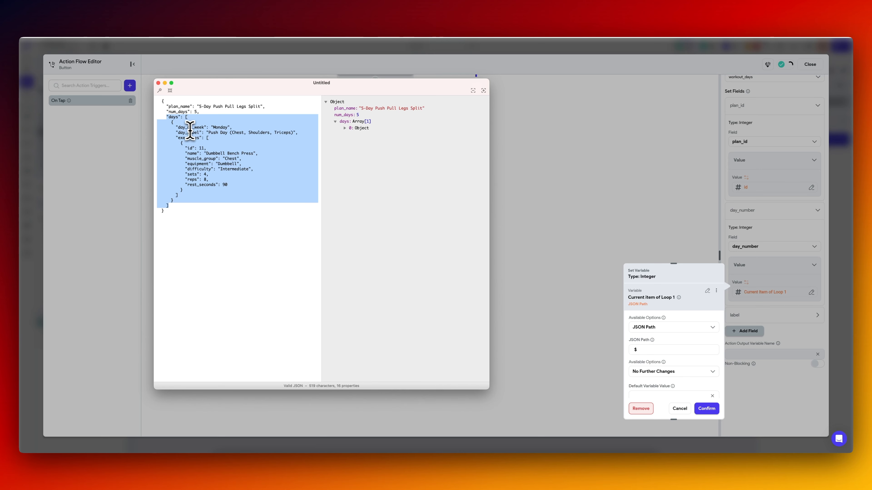
key(super+Tab)
click(673, 350)
text(.day_of_week)
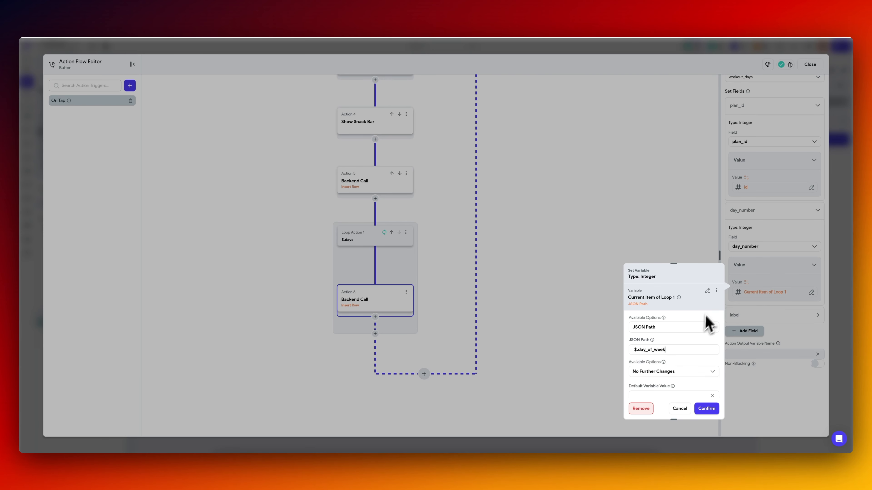
click(716, 290)
click(694, 306)
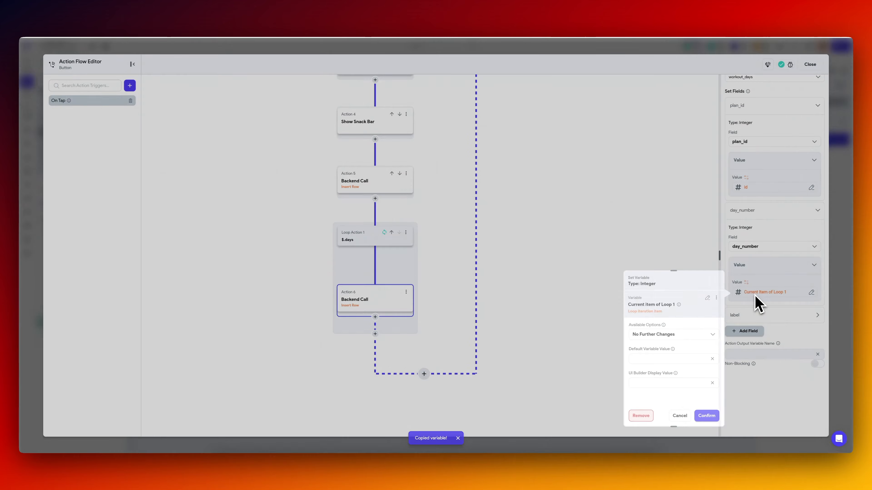
Replace the day_number source with an Inline Function whose String argument var1 takes the copied $.day_of_week variable.
click(555, 319)
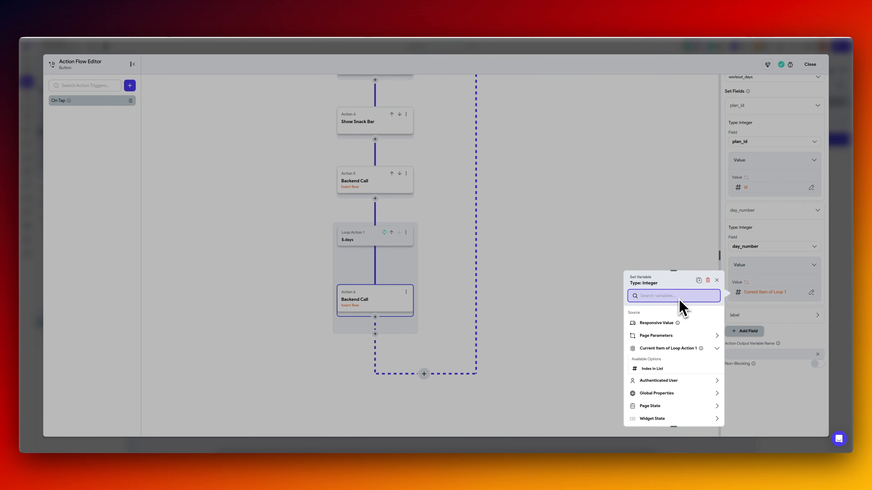
text(inli)
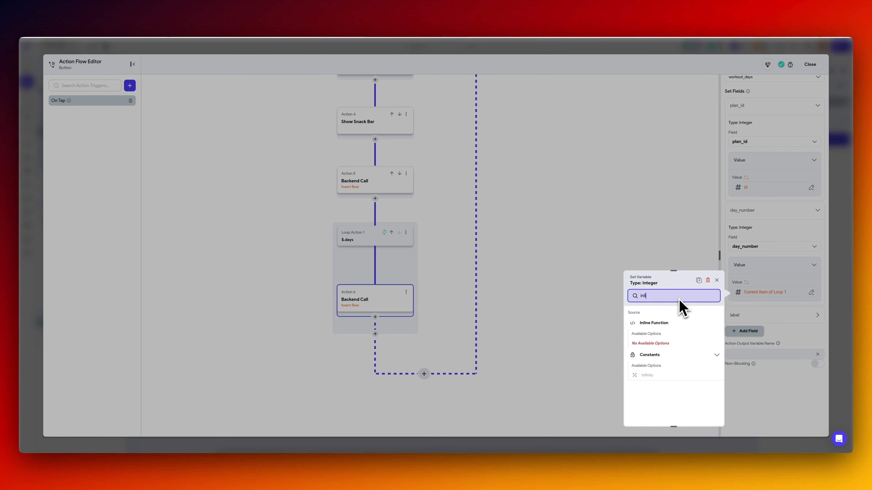
click(677, 323)
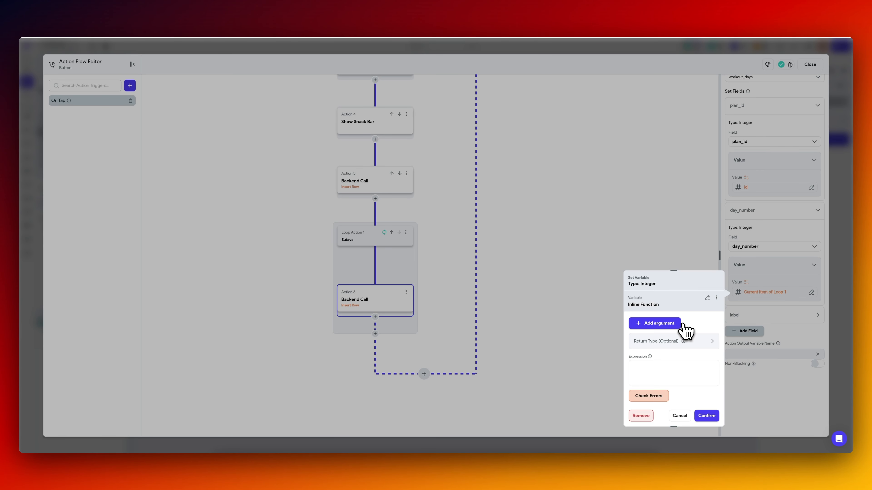
click(660, 328)
click(656, 335)
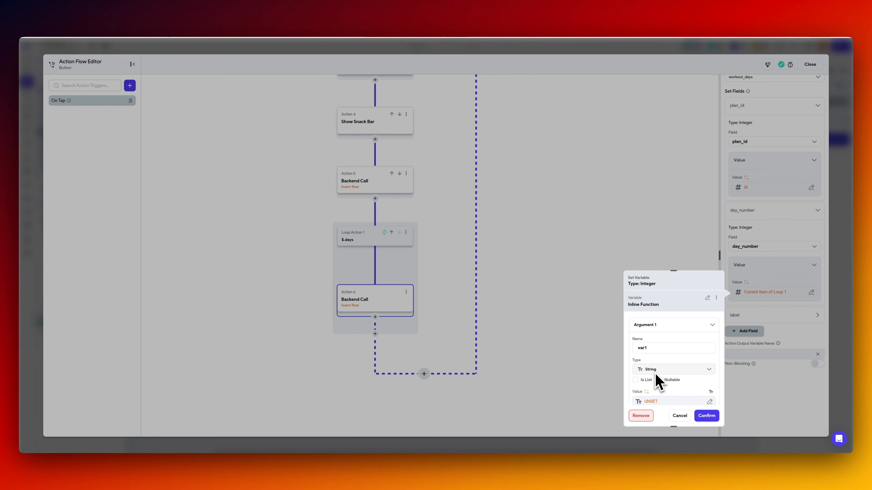
scroll(655, 376, down, 1)
click(656, 385)
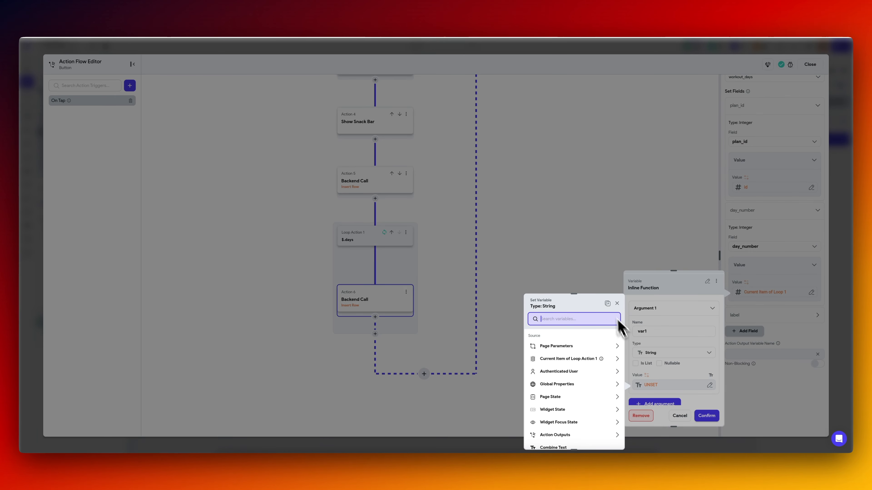
click(607, 304)
click(606, 440)
Enter the expression ["Monday", "Tuesday", "Wednesday", "Thursday", "Friday", "Saturday", "Sunday"].indexOf(var1) + 1, check it for errors, save it, and expand the label field.
scroll(652, 371, down, 2)
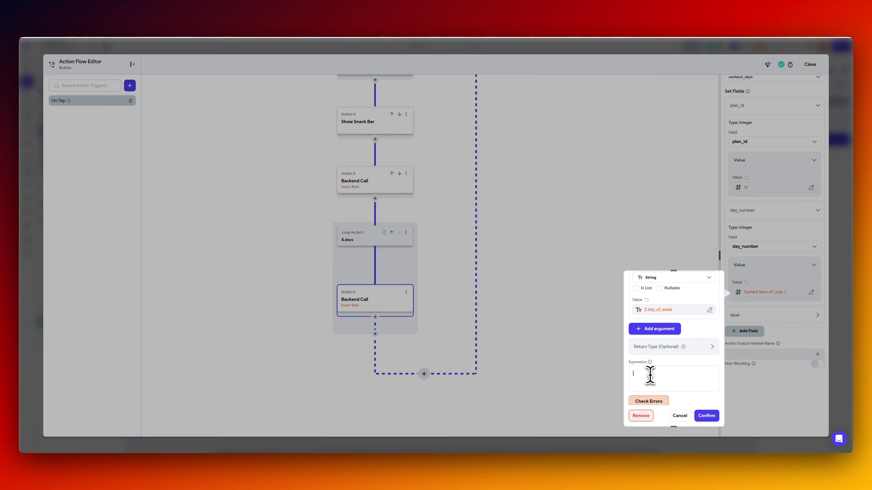
key(BackSpace)
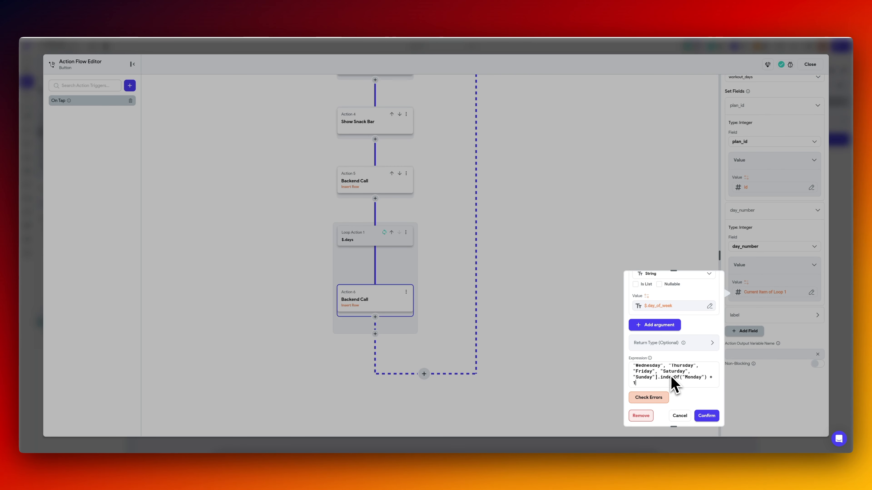
mouse_move(705, 377)
mouse_down()
mouse_move(684, 378)
mouse_move(704, 377)
mouse_up()
key(BackSpace)
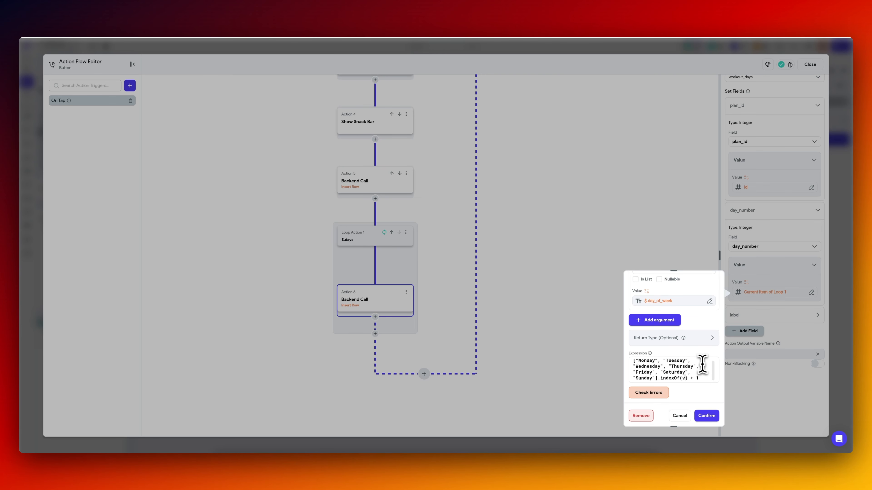
text(1)
scroll(664, 388, down, 2)
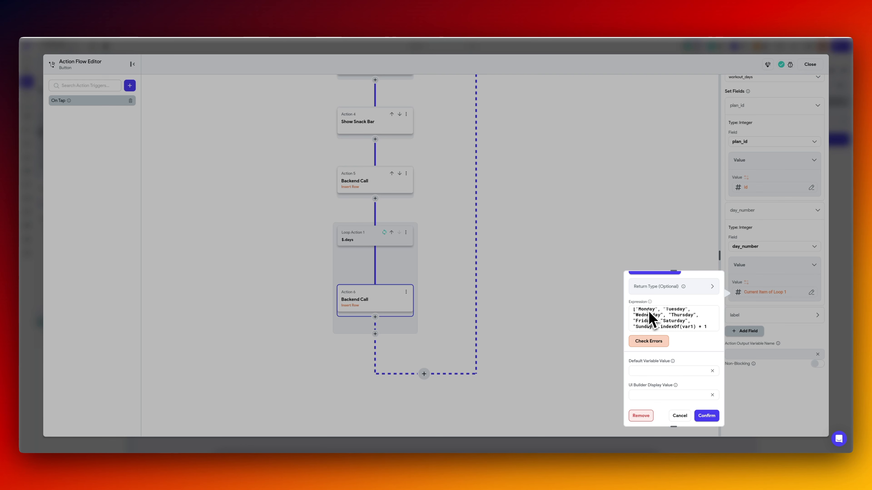
click(661, 345)
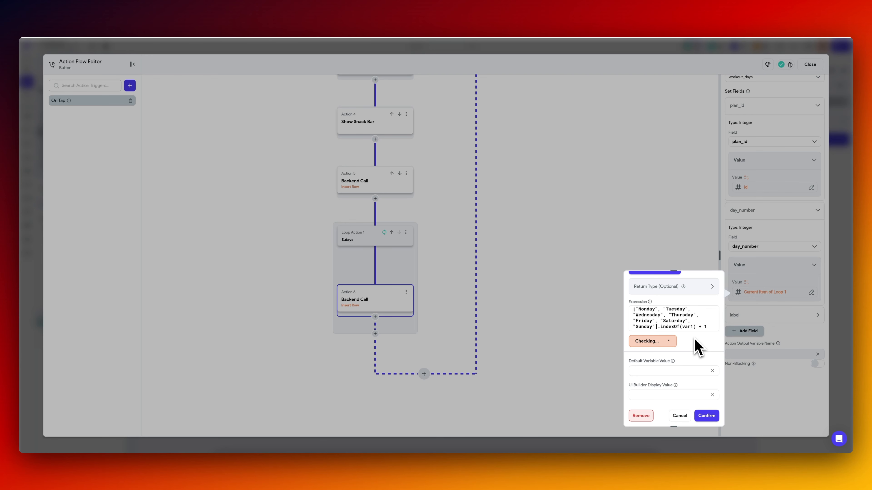
click(706, 415)
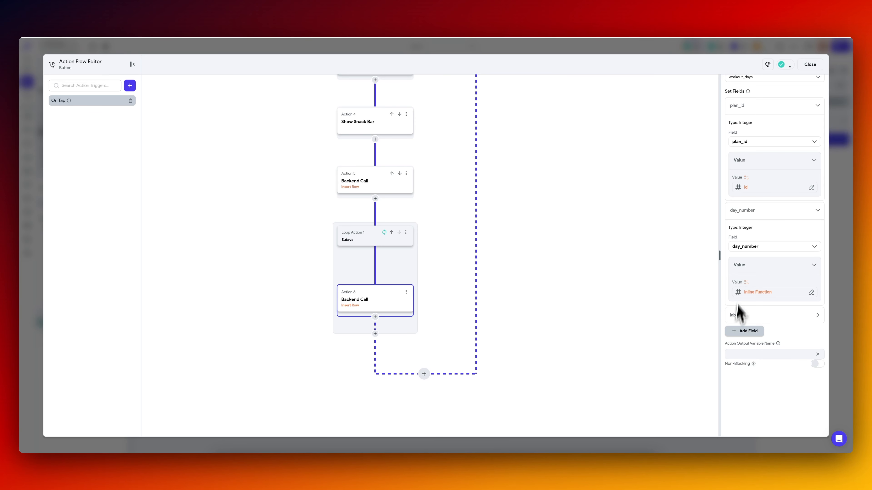
click(751, 318)
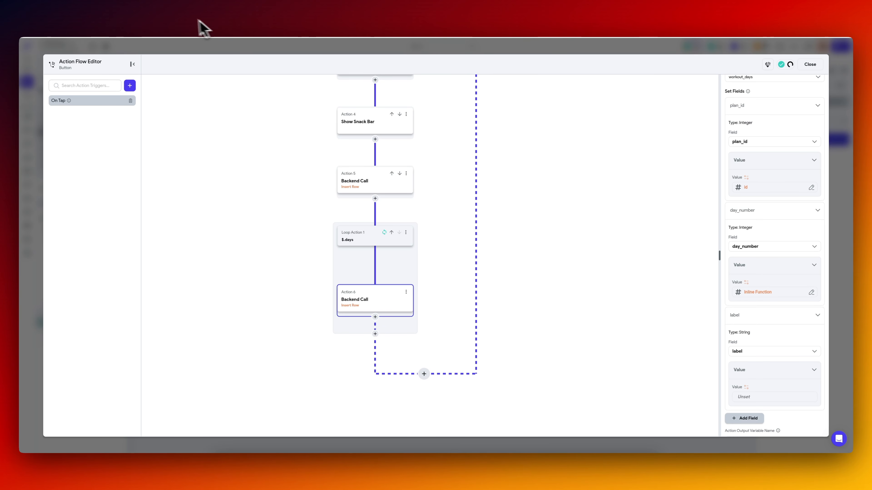
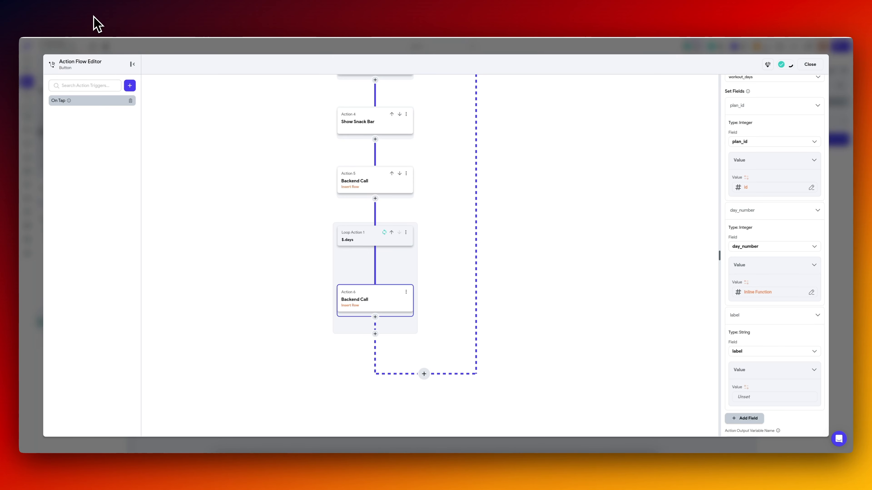
Source the label value from a Combine Text whose first text is "Day:" and whose second is the loop item's $.day_of_week.
scroll(735, 388, down, 1)
click(743, 361)
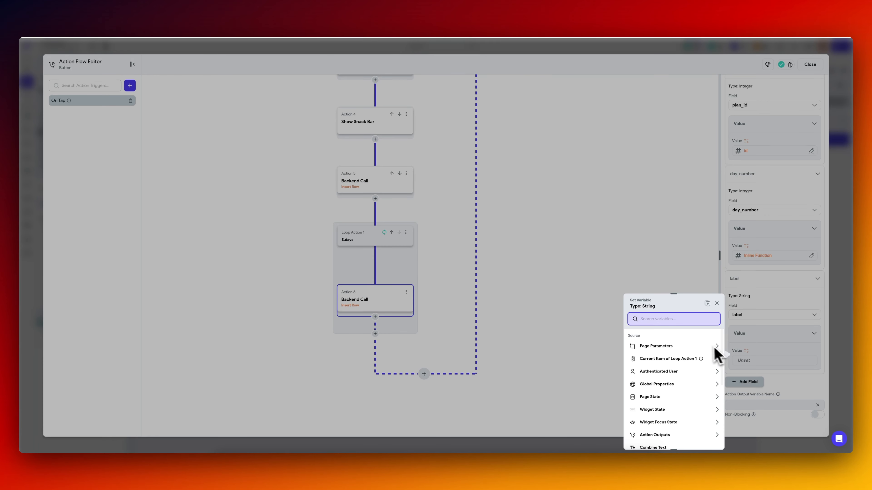
text(comb)
click(657, 347)
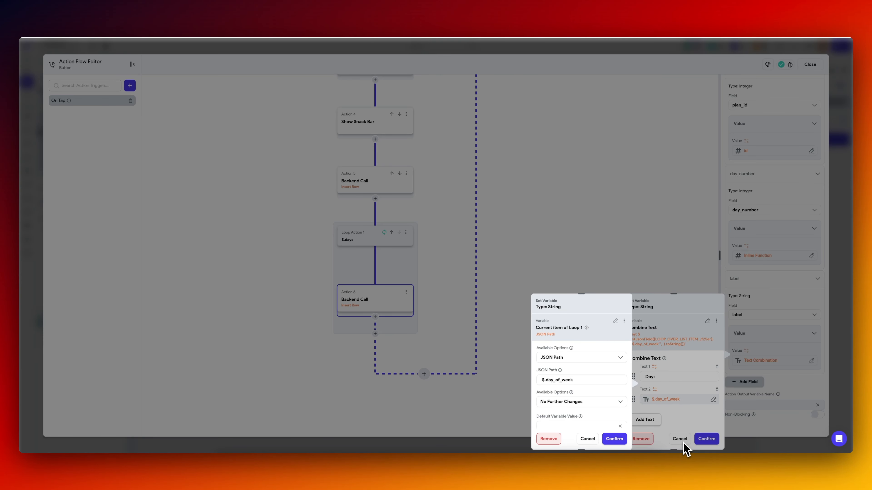
Copy the day_number Inline Function, use it as the second text of the label's Combine Text instead, and confirm.
click(589, 441)
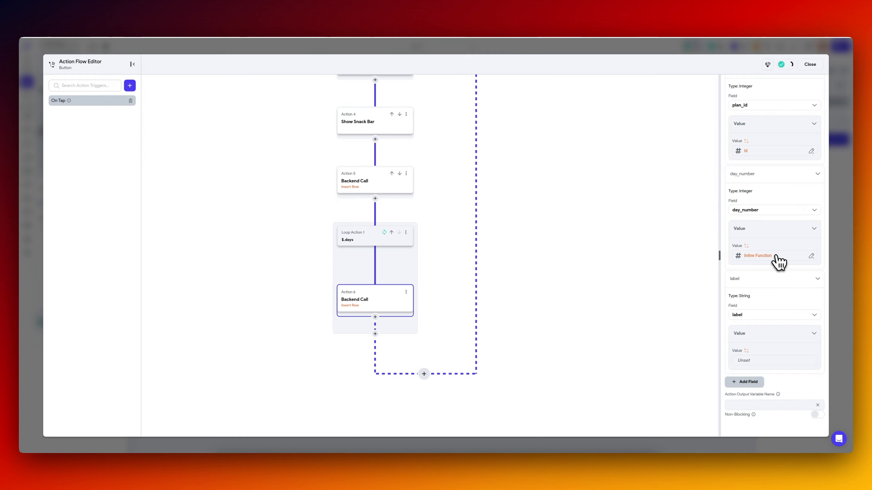
click(768, 257)
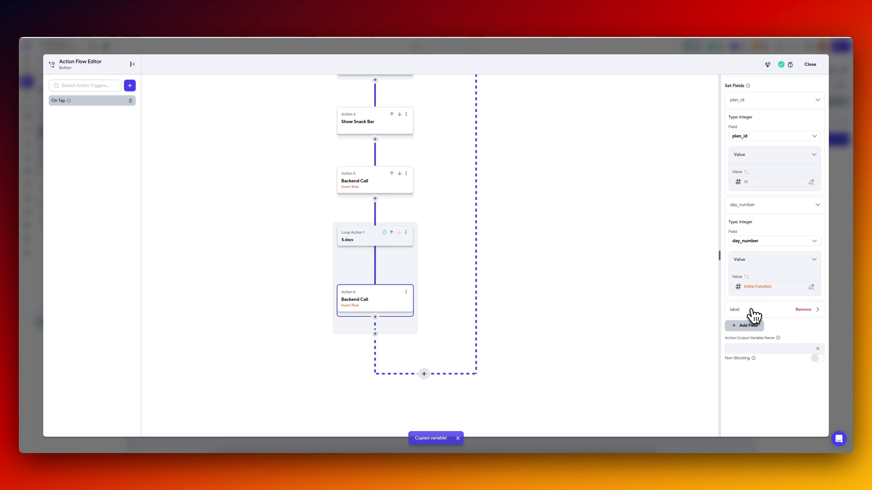
click(752, 311)
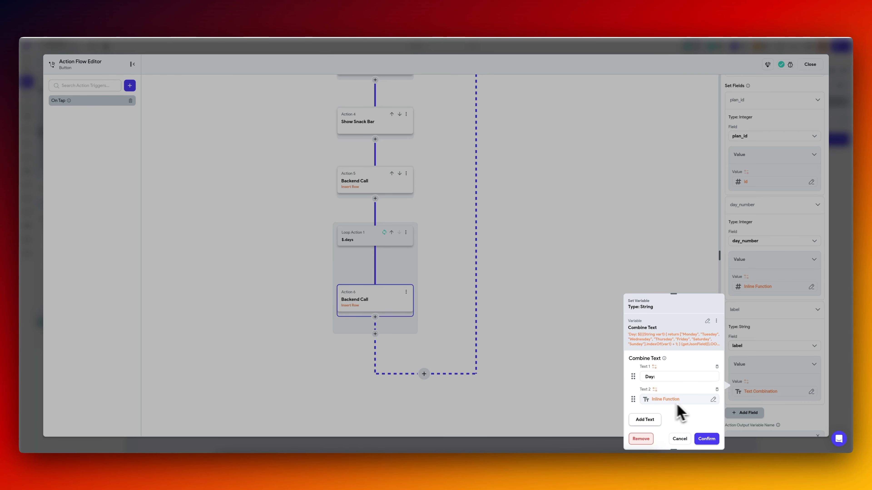
click(708, 439)
Review Loop Action 1, the exercises array in the sample plan JSON, and the workout_days and workout_day_exercises tables in Supabase.
click(365, 246)
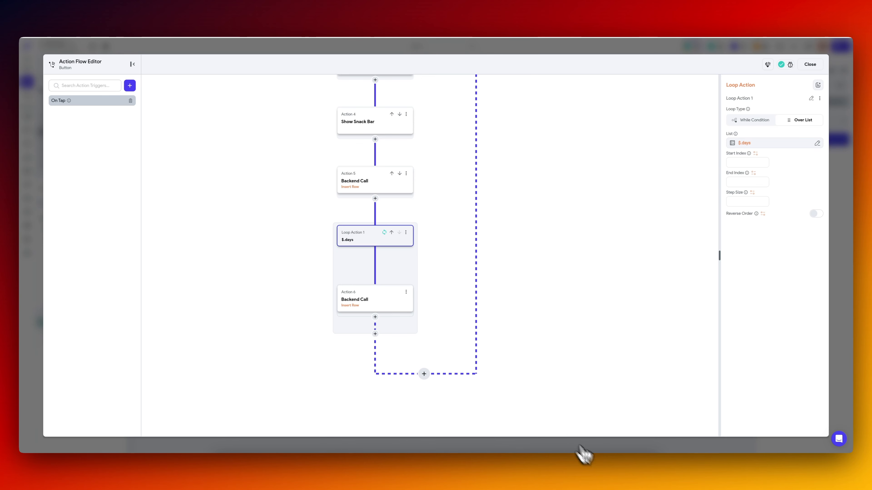
click(602, 468)
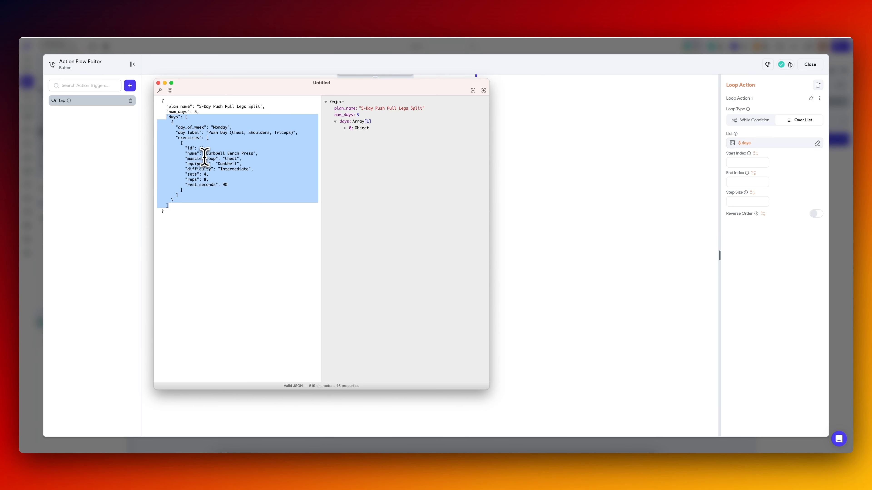
click(189, 142)
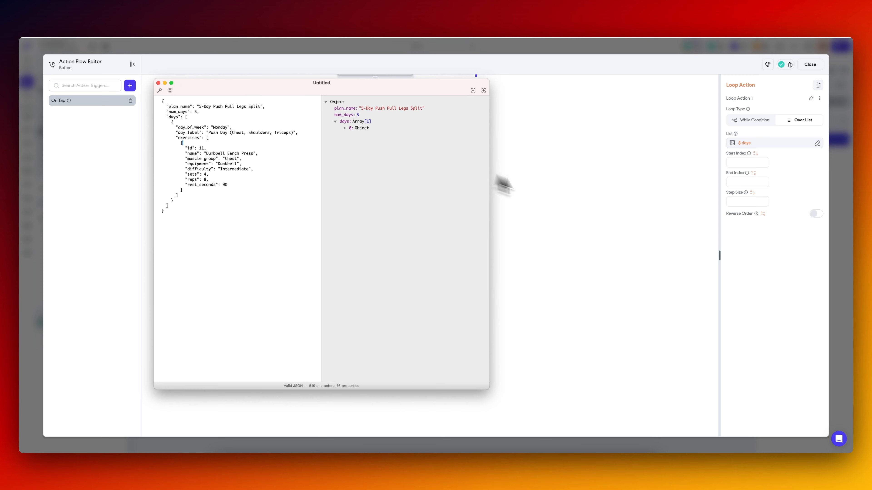
click(502, 181)
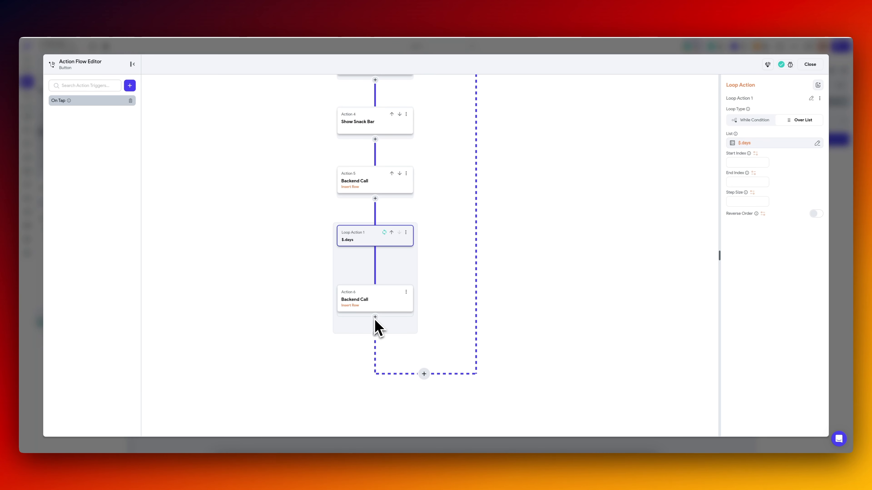
click(169, 19)
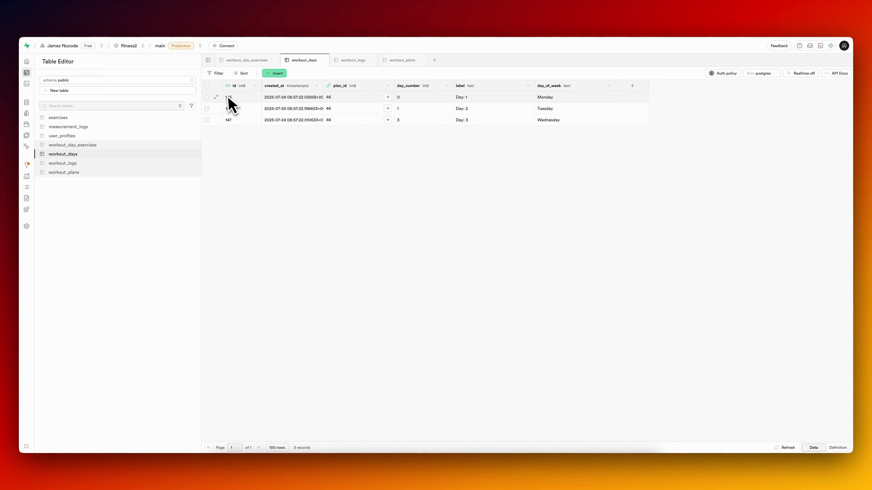
click(94, 147)
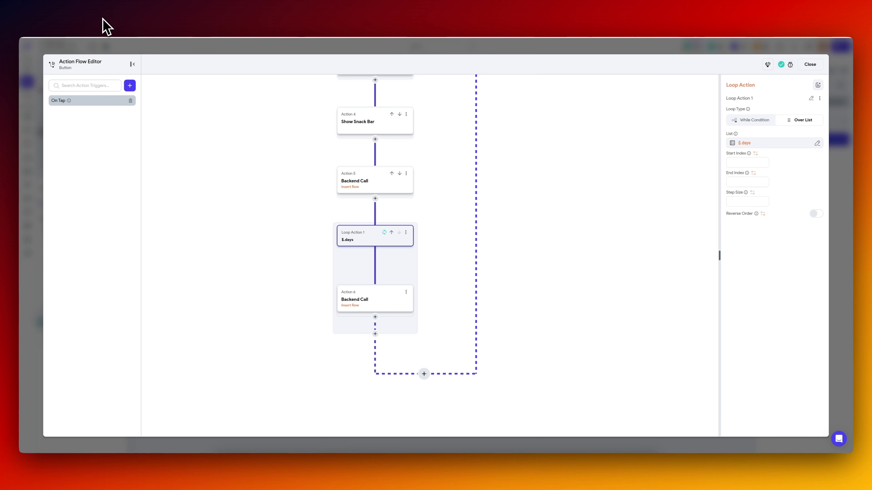
Add a loop after the workout_days insert inside Loop Action 1 and set its loop type to Over List.
click(376, 317)
click(382, 354)
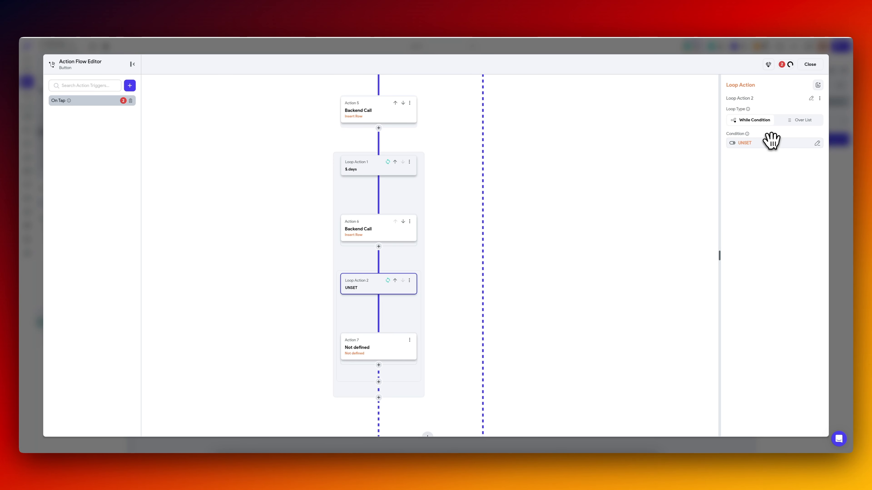
click(771, 143)
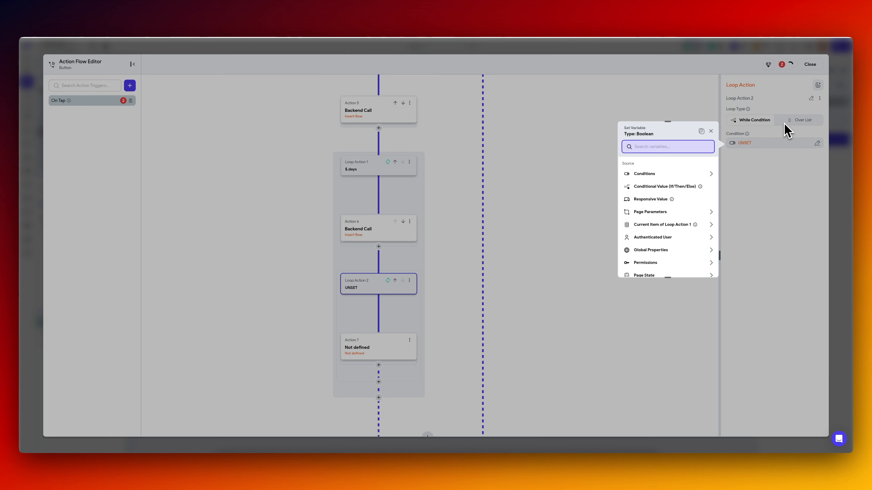
click(794, 120)
click(757, 143)
click(660, 265)
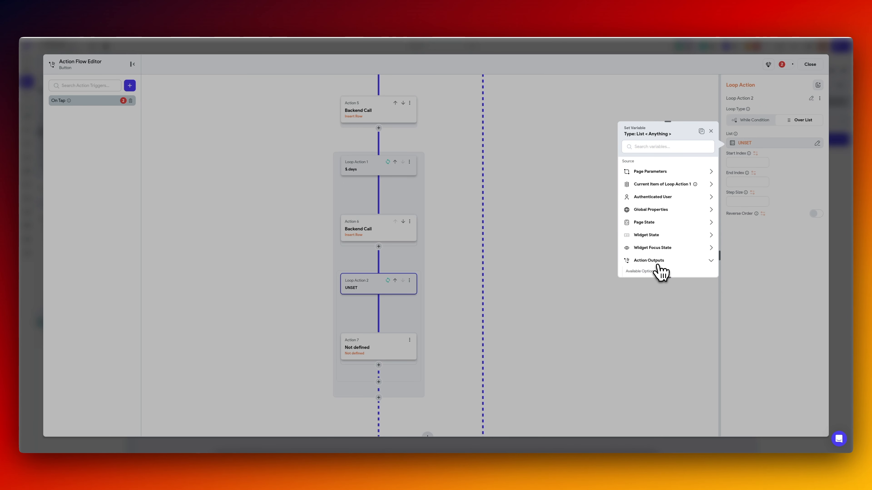
click(662, 238)
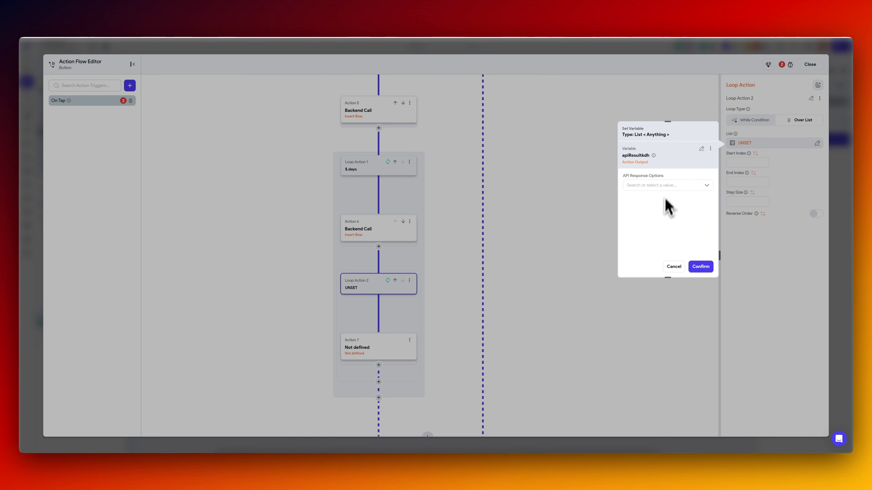
click(664, 186)
click(662, 196)
click(661, 209)
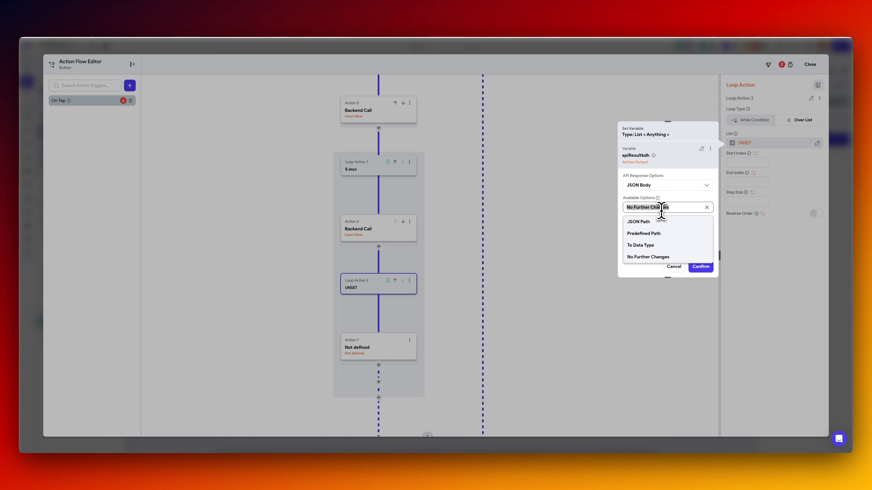
click(659, 222)
click(592, 455)
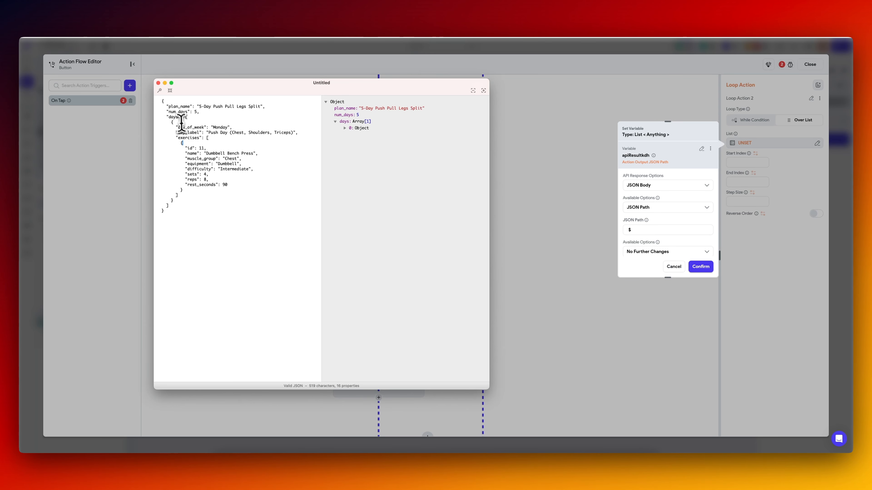
drag(166, 117, 175, 119)
click(690, 168)
click(701, 149)
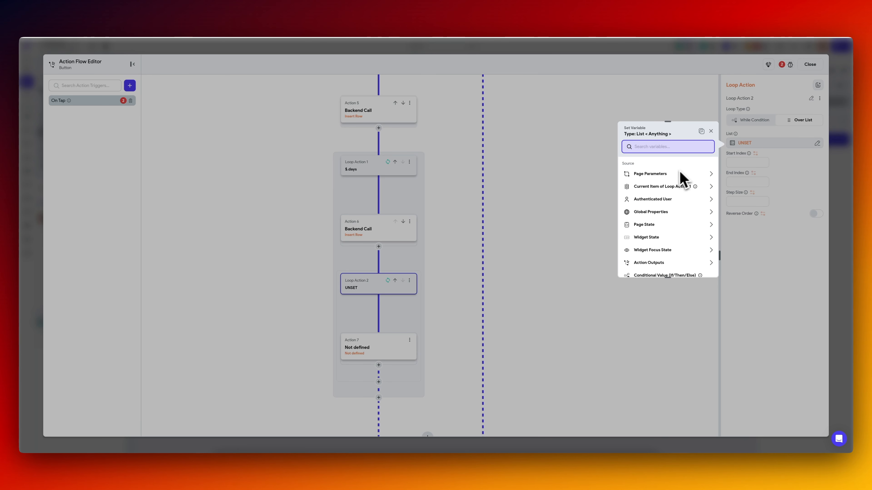
Set Loop Action 2's list to the Current Item of Loop Action 1 with JSON path $.exercises, checking the key in the sample JSON.
click(669, 187)
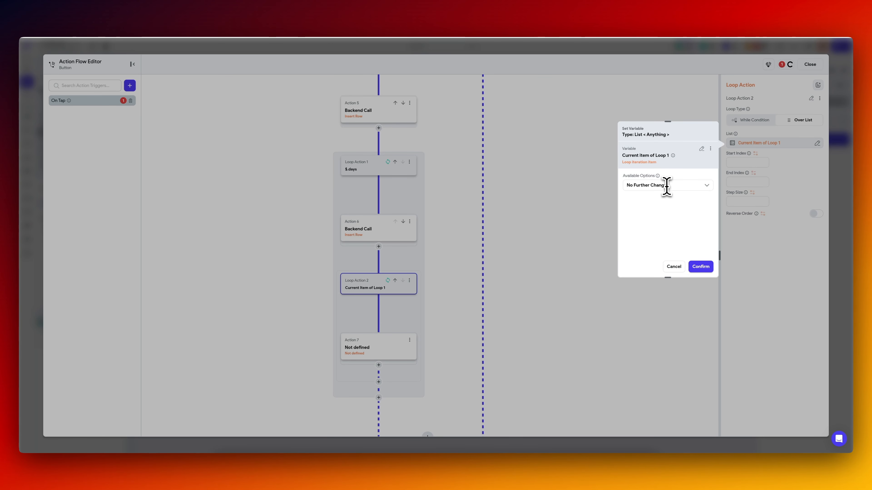
click(664, 185)
click(654, 203)
key(super+Tab)
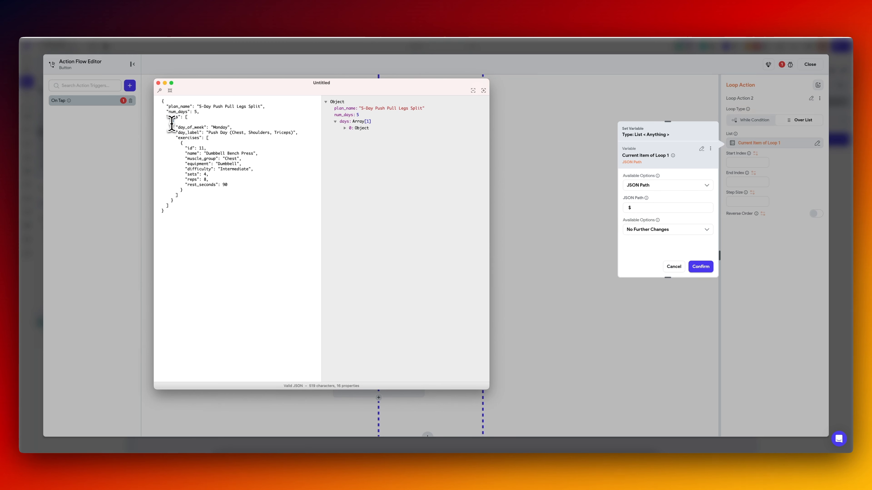
drag(174, 123, 174, 201)
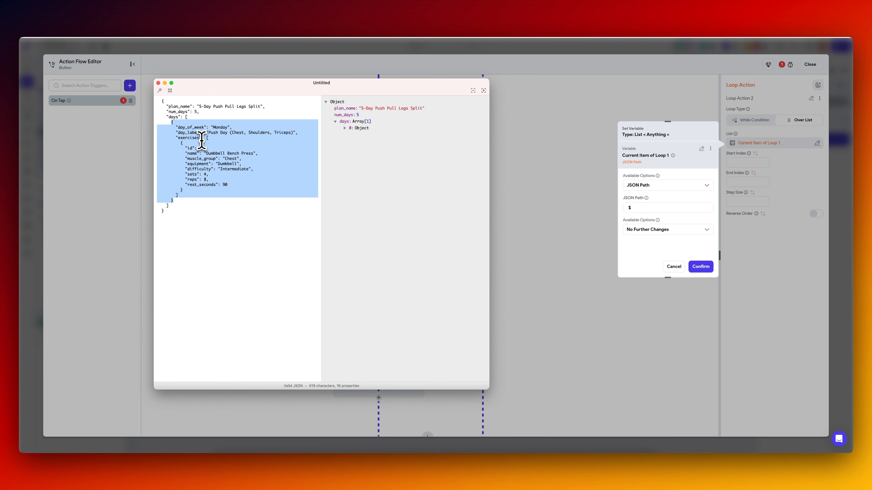
click(656, 208)
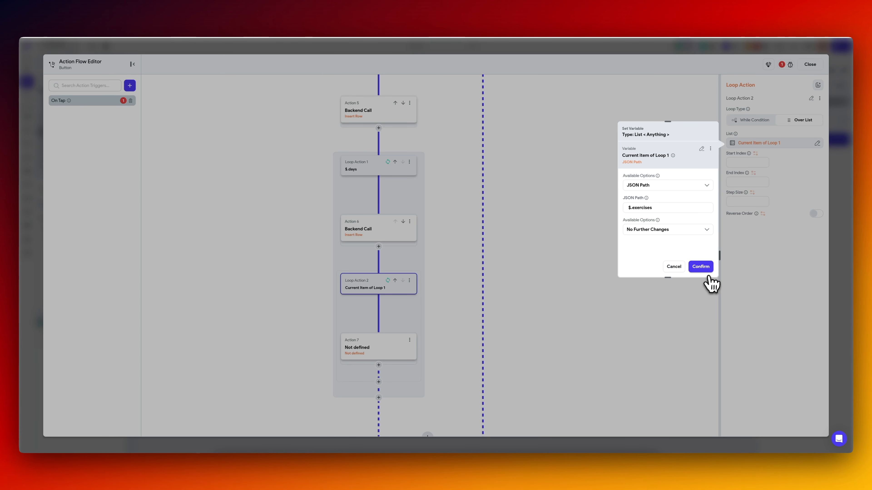
click(709, 268)
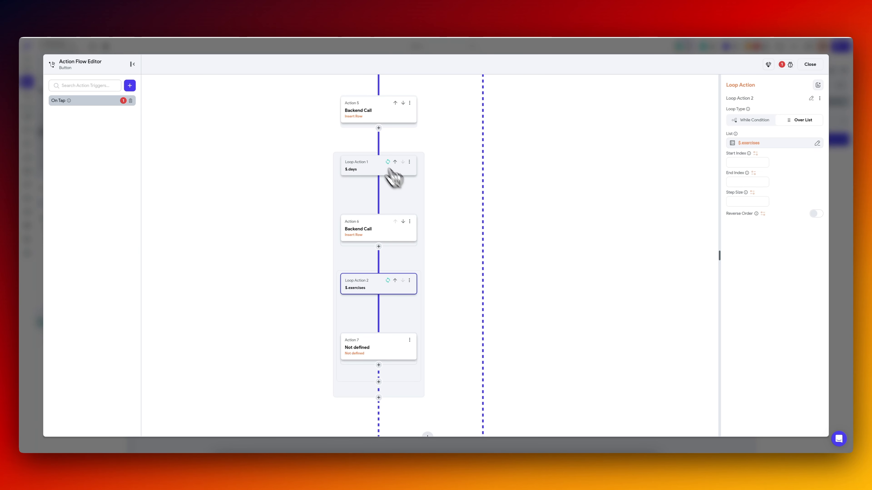
Define the undefined action inside Loop Action 2 as a Supabase Insert Row into the workout_day_exercises table.
click(373, 352)
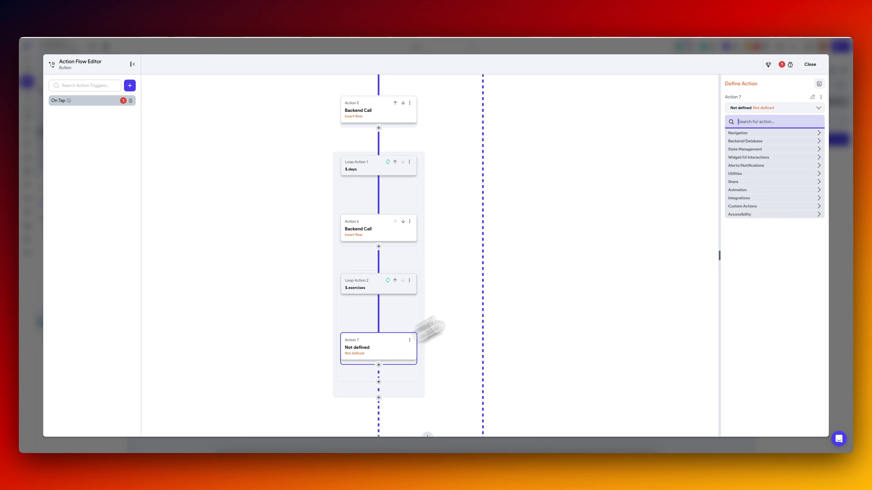
text(insert)
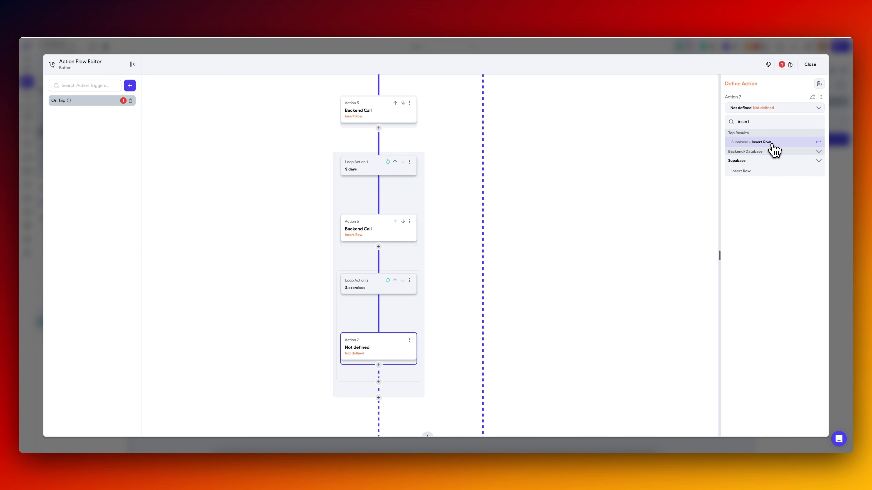
click(768, 142)
click(765, 145)
click(770, 203)
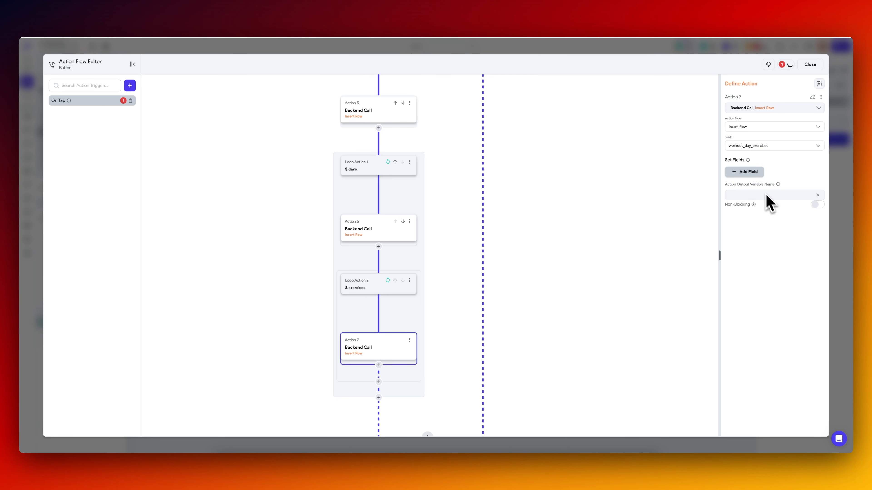
Set up the insert with the fields workout_day_id, exercise_id, sets, reps, weight, rest_sec and order.
click(751, 179)
click(749, 196)
click(803, 174)
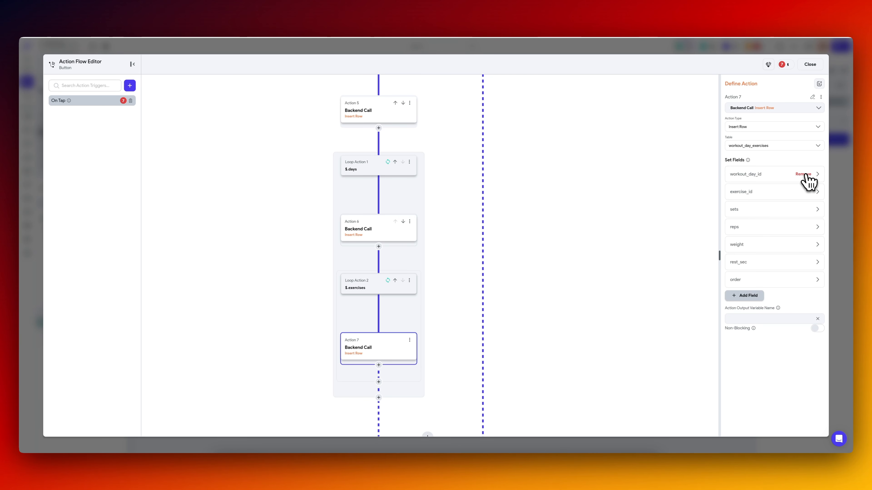
Name the output variables workoutDayRecord for the workout_days insert and workoutPlanRecord for the workout_plans insert.
click(367, 234)
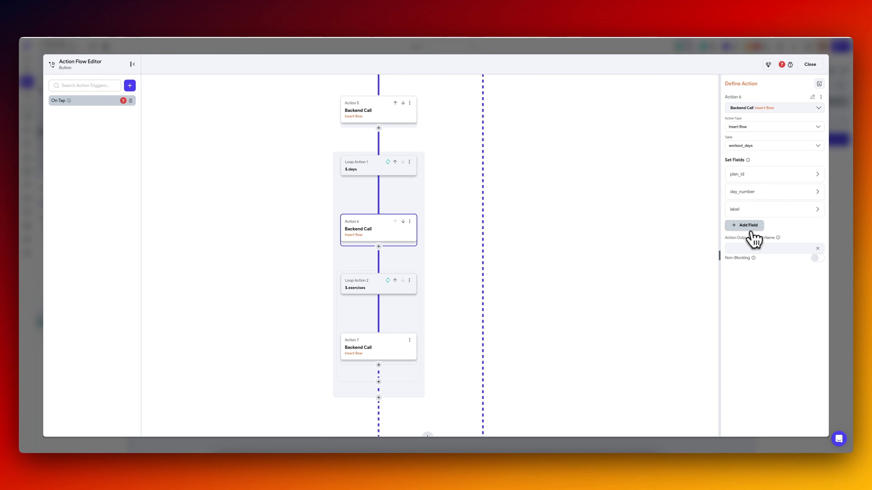
click(744, 248)
text(d)
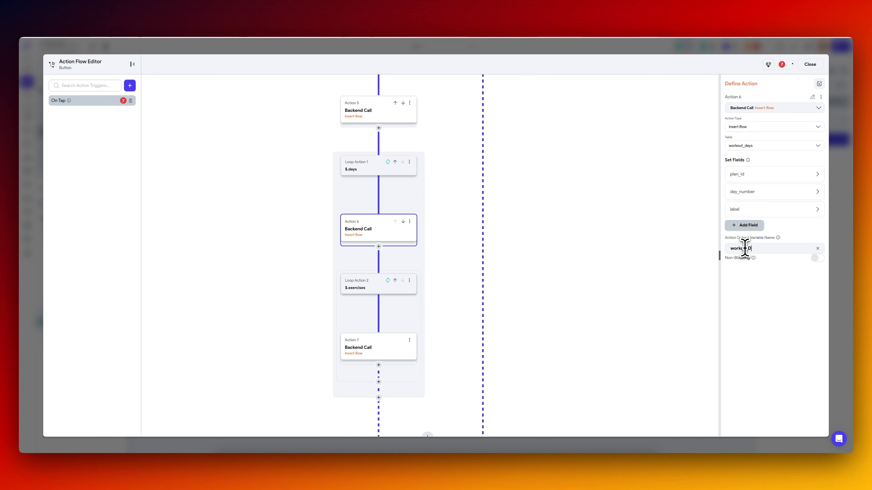
click(370, 114)
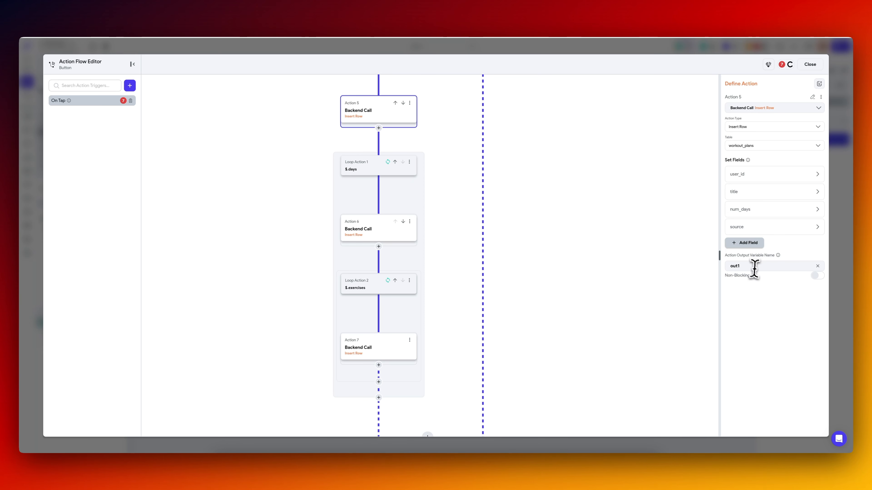
key(ctrl+a)
text(w)
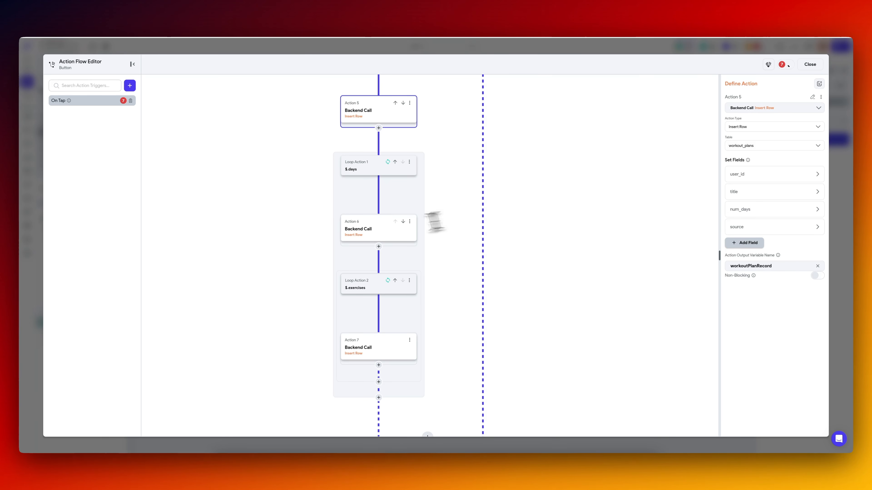
click(378, 231)
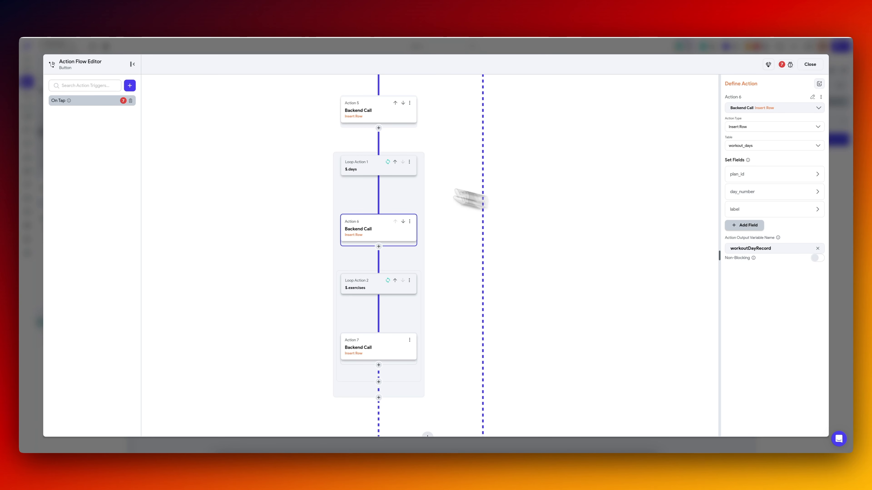
click(367, 285)
In the workout_day_exercises insert, set workout_day_id to the id field of the workoutDayRecord action output.
click(375, 357)
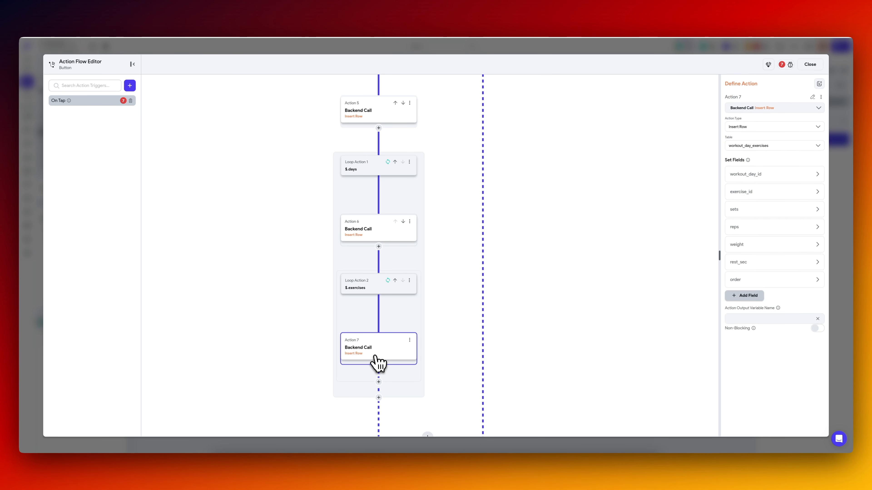
click(765, 175)
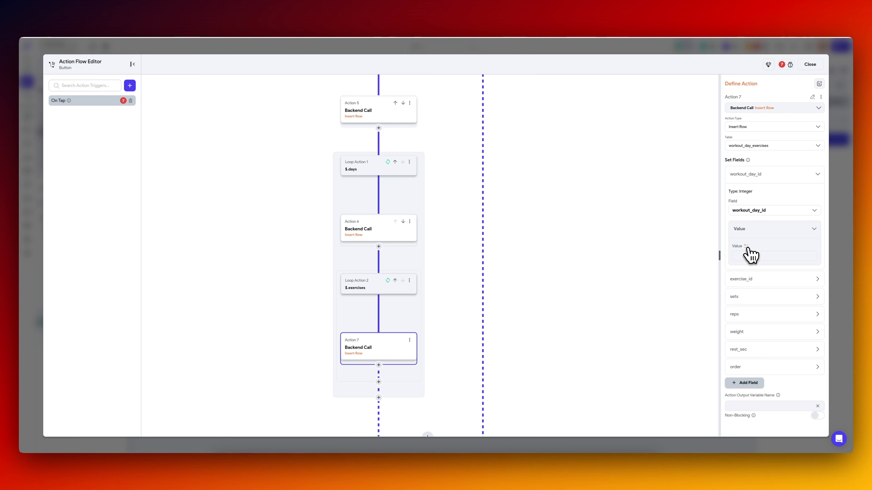
click(749, 254)
click(663, 350)
scroll(666, 359, down, 2)
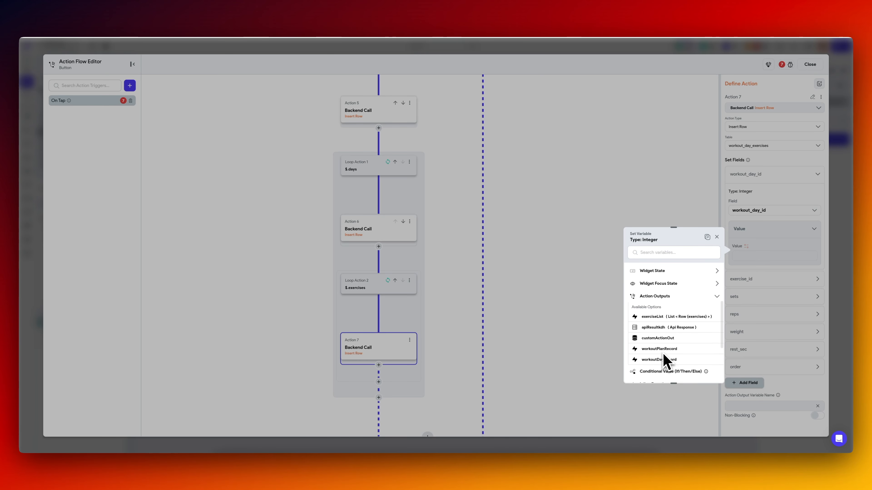
click(657, 345)
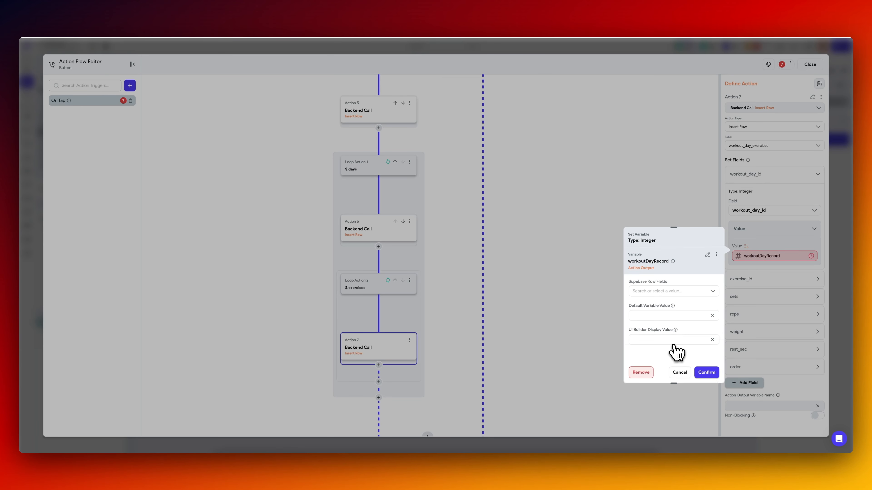
click(669, 291)
click(658, 304)
click(706, 373)
Set exercise_id to the Current Item of Loop Action 2 with JSON path $.id, checking the key in the sample JSON.
click(754, 283)
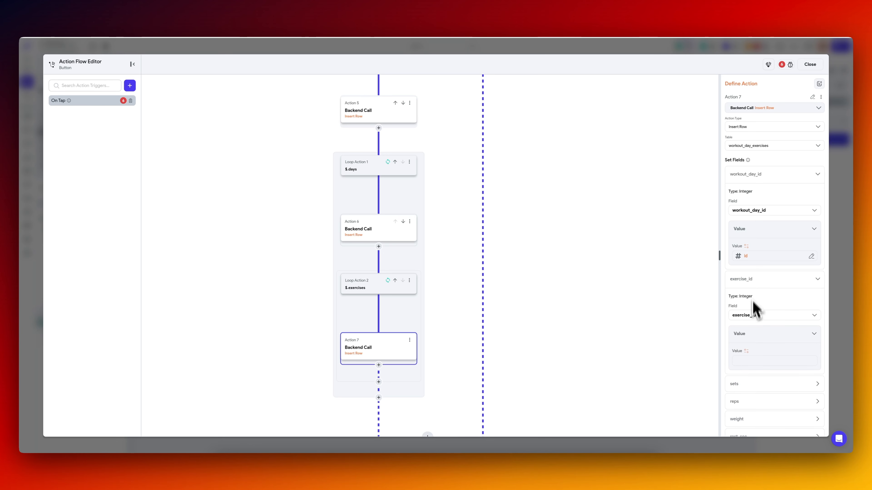
click(747, 351)
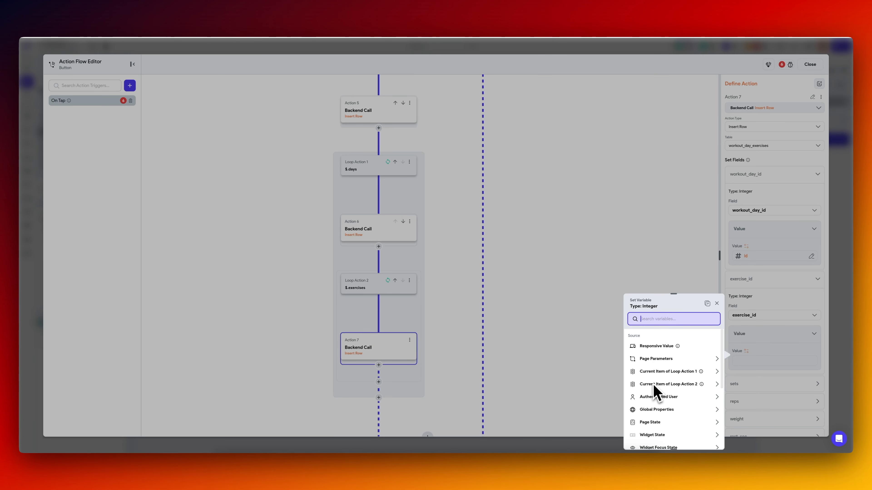
scroll(667, 362, down, 1)
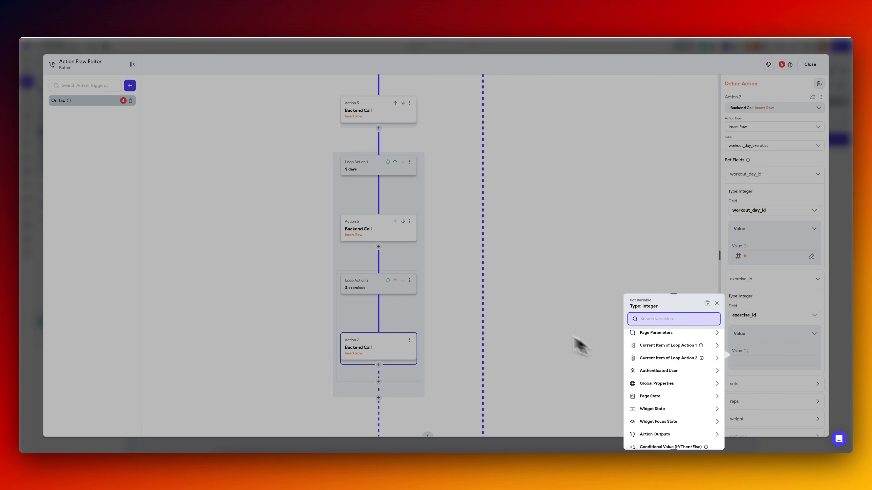
scroll(673, 412, down, 2)
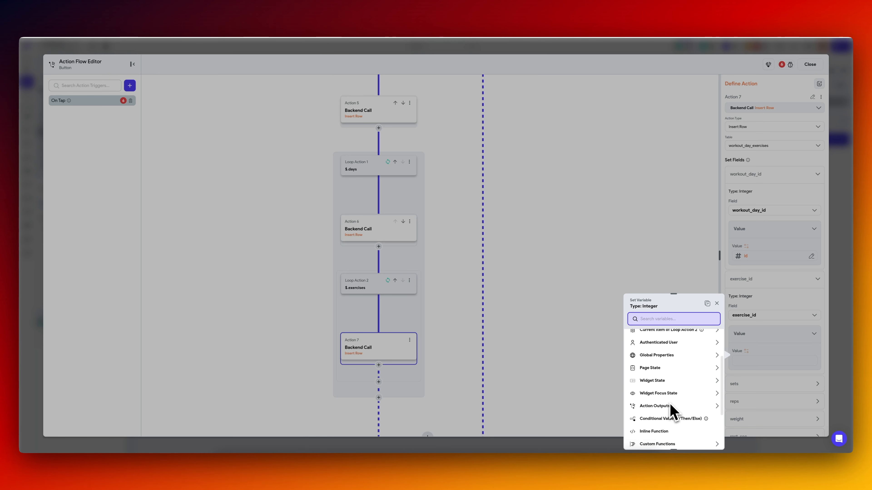
click(676, 403)
scroll(678, 407, down, 3)
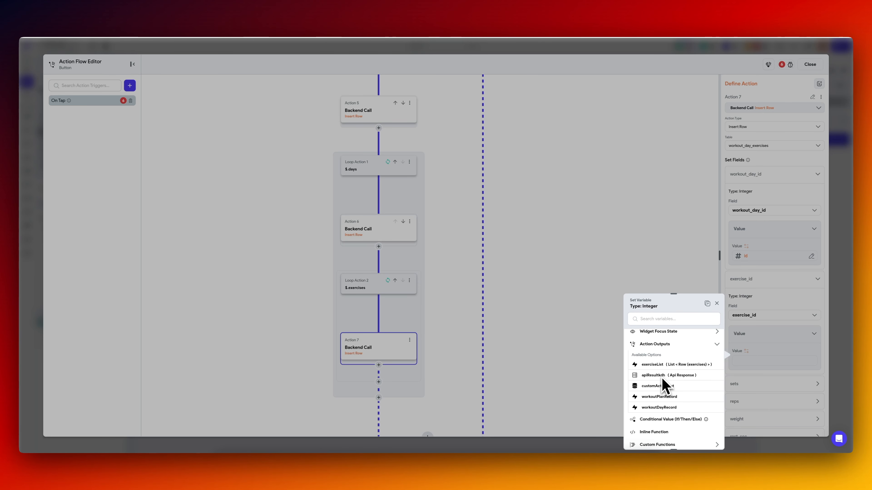
scroll(662, 388, up, 3)
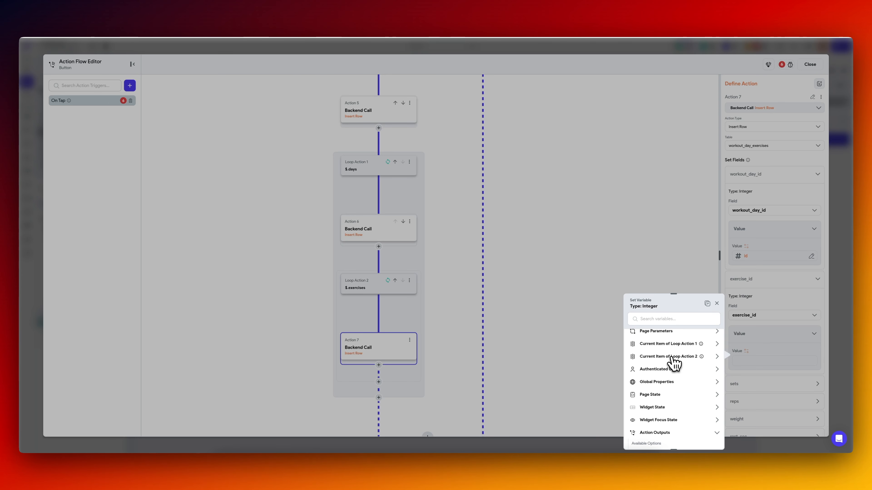
click(672, 357)
click(678, 359)
click(662, 384)
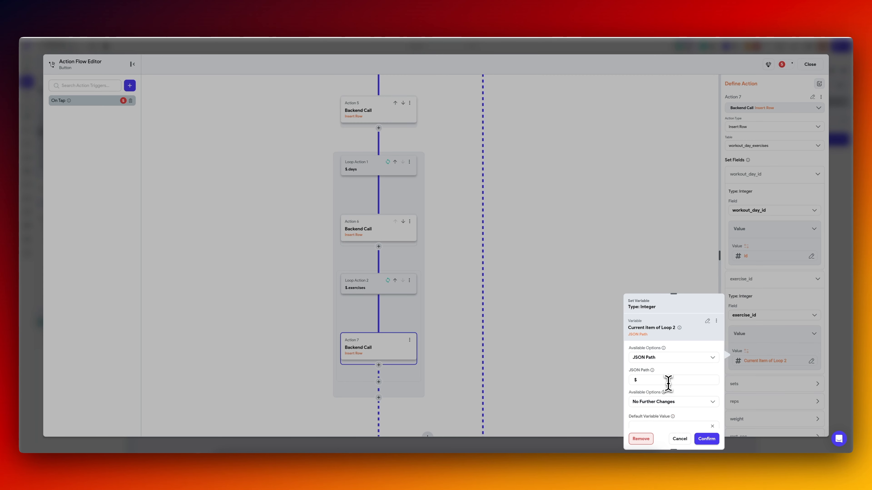
key(super+Tab)
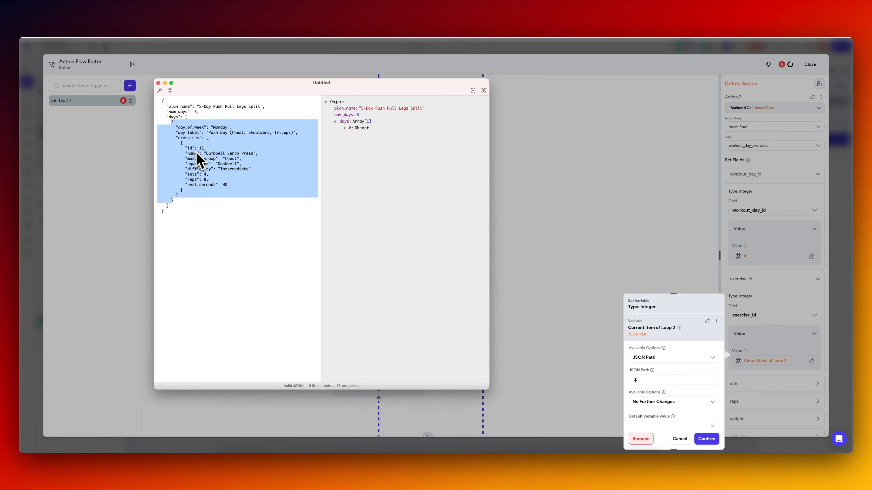
key(super+Tab)
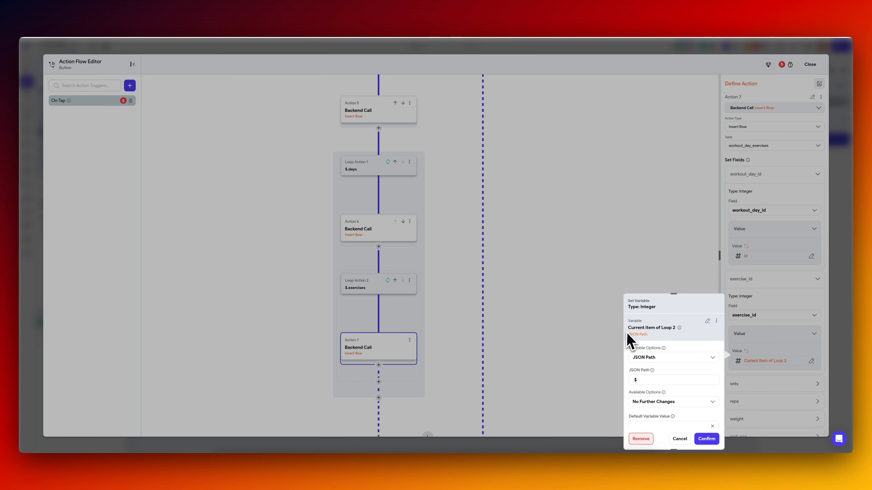
text(.id)
click(706, 439)
Set the sets and reps fields to the JSON paths $.sets and $.reps, checking the keys in the sample JSON.
scroll(786, 346, down, 3)
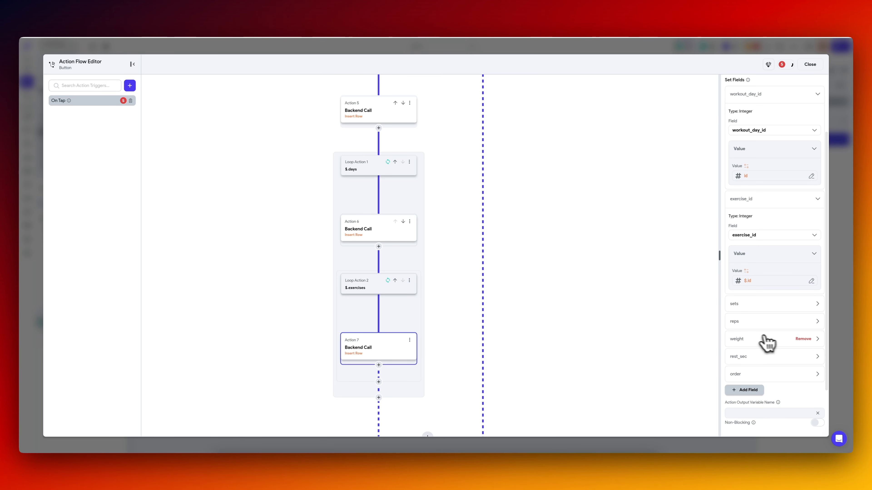
key(super+Tab)
key(super+Tab)
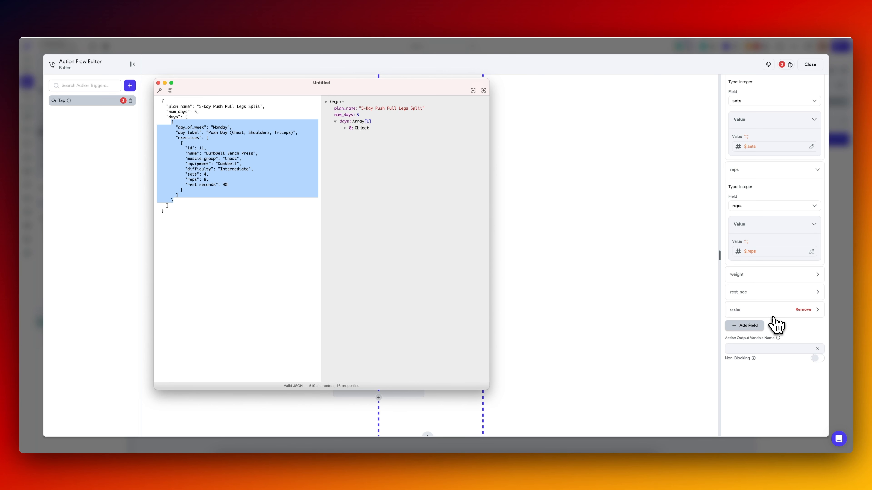
Set the weight field of the workout_day_exercises insert to the fixed value 160.
key(super+Tab)
click(759, 274)
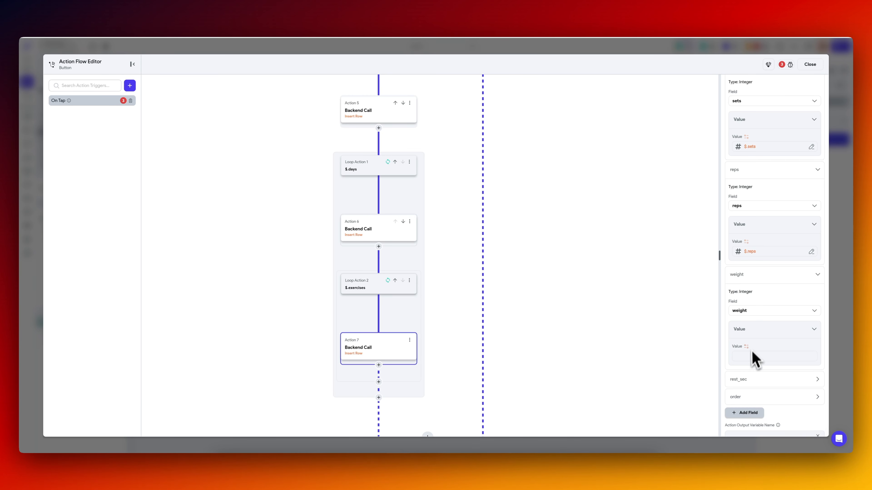
click(750, 356)
text(160)
Set rest_sec to the Current Item of Loop Action 2 with JSON path $.rest_seconds, checking the key in the sample JSON.
click(755, 380)
scroll(758, 386, down, 5)
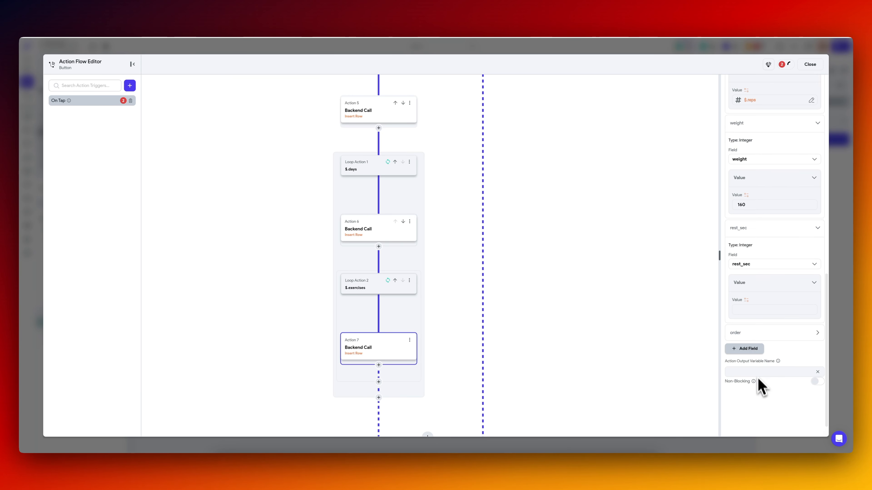
click(750, 309)
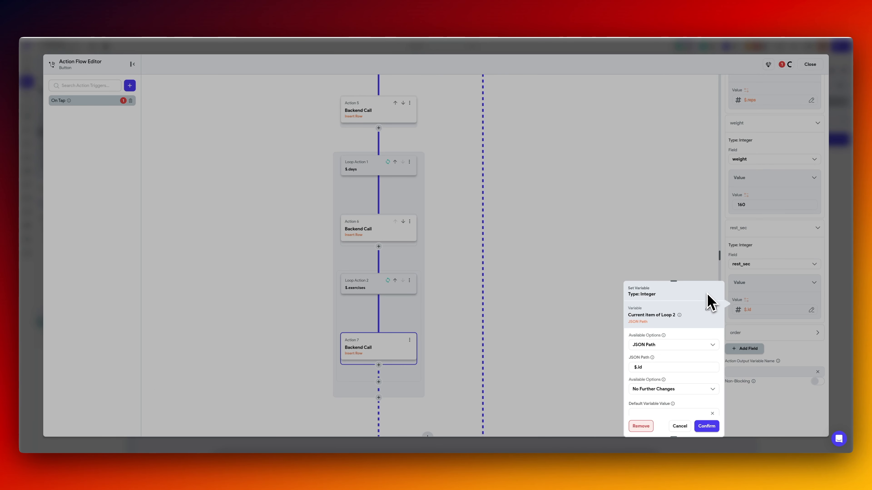
key(super+Tab)
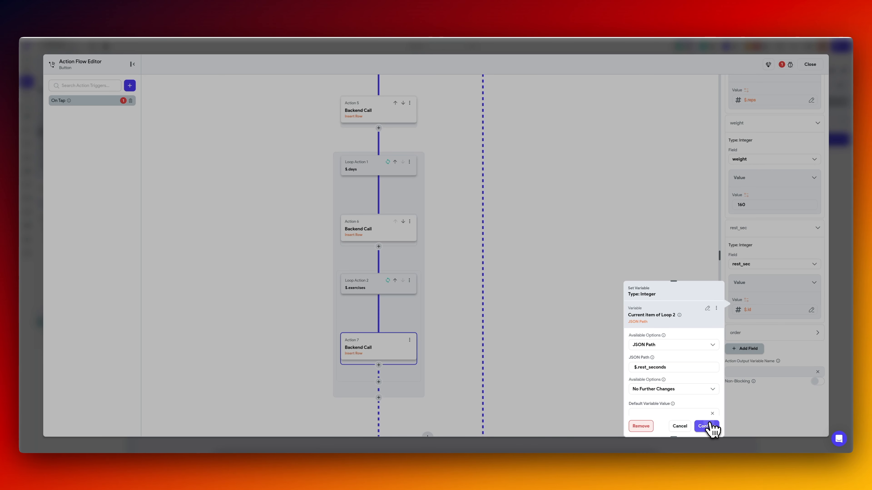
click(708, 426)
Set the order field to 0 and close the button's action flow editor.
click(765, 335)
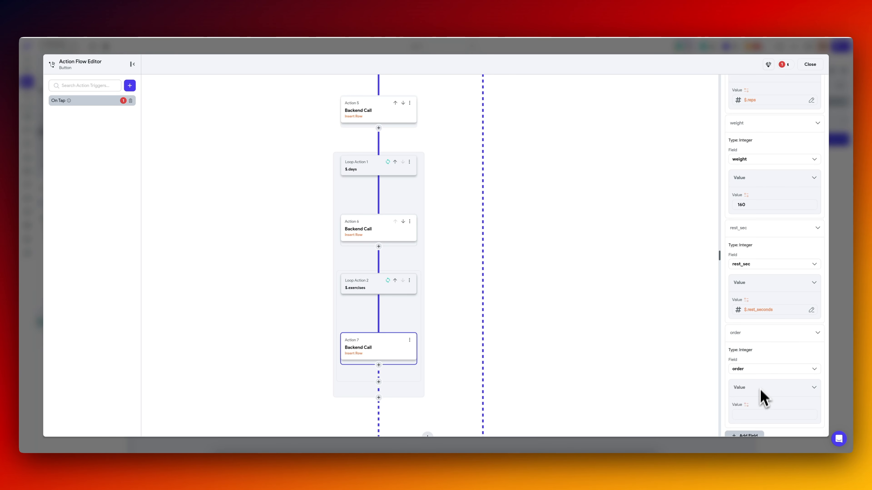
click(759, 414)
scroll(763, 377, down, 2)
text(0)
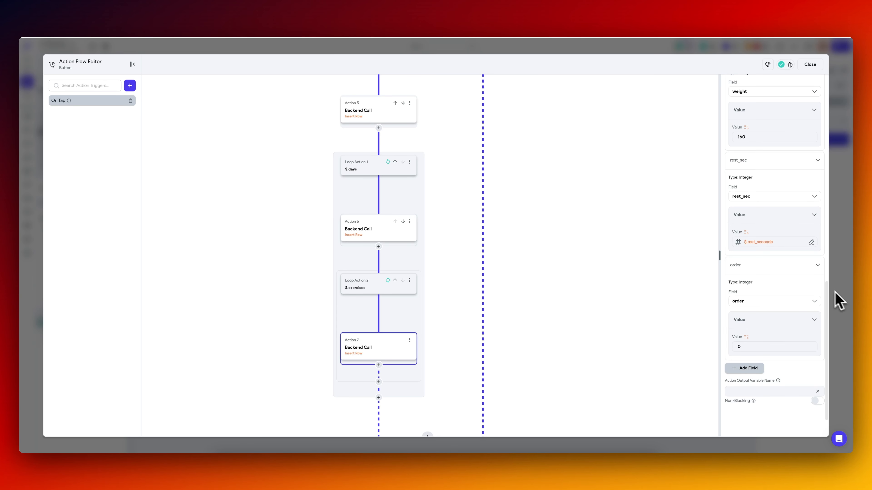
scroll(779, 234, up, 10)
click(841, 185)
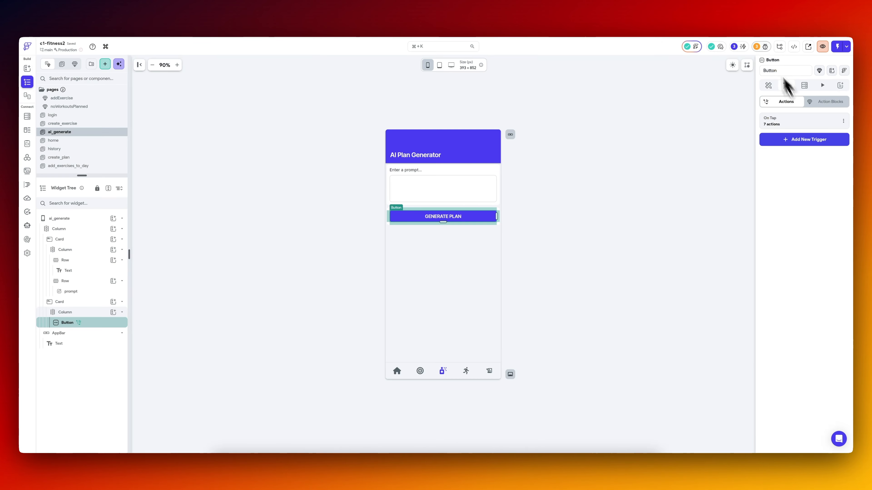
From the project's issue warnings, locate the disabled Insert Row action on ExerciseDropDown, delete it and close its action flow.
click(765, 46)
click(676, 76)
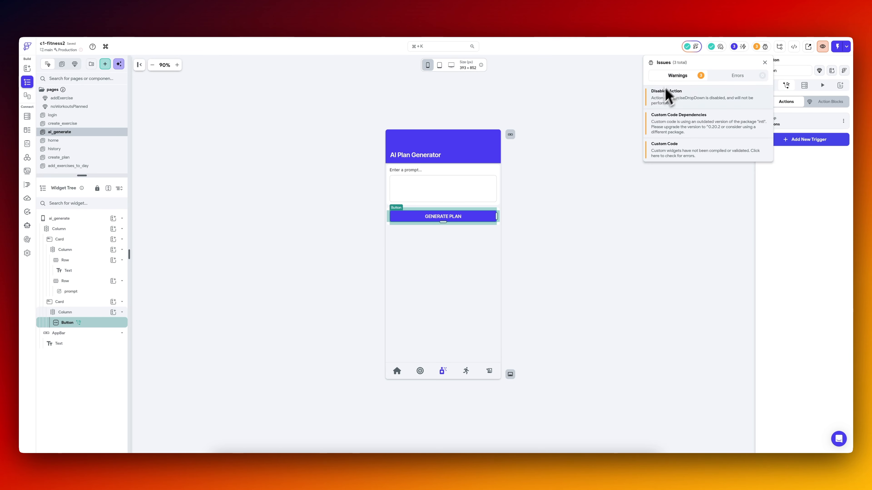
click(675, 97)
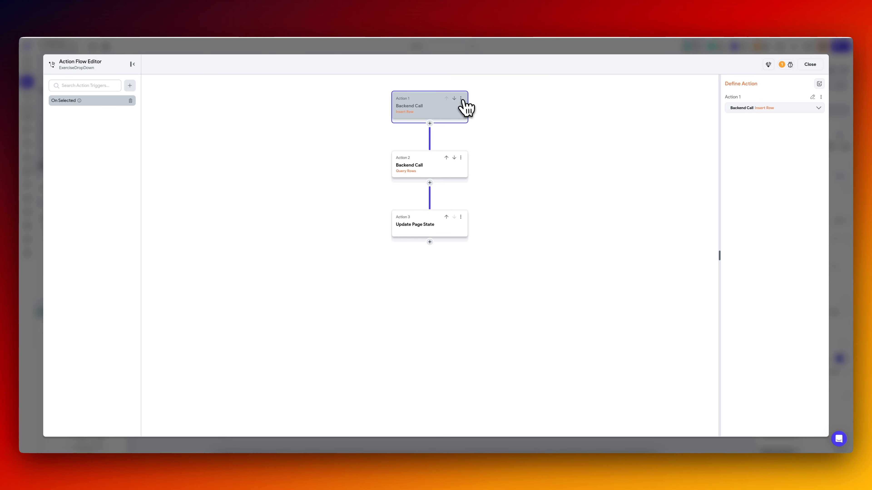
click(461, 99)
click(443, 174)
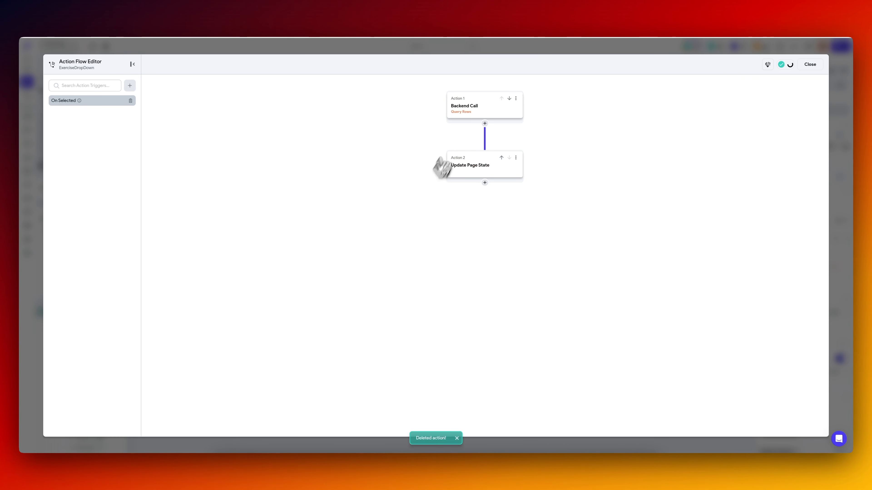
click(514, 52)
Check the remaining project warnings and dismiss the issues list.
click(755, 48)
click(690, 78)
click(341, 156)
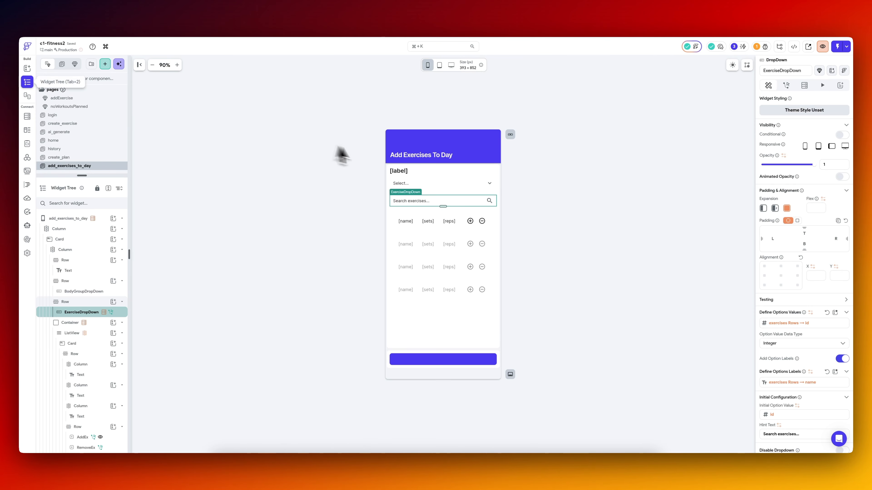
Return to the ai_generate page and review the Generate Plan button's action flow, including the snack bar, workout_plans insert and $.days loop.
click(61, 132)
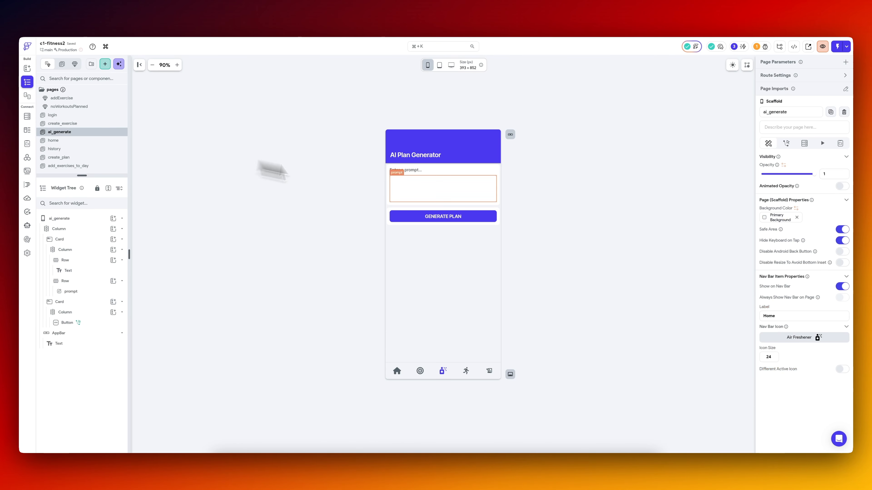
click(836, 139)
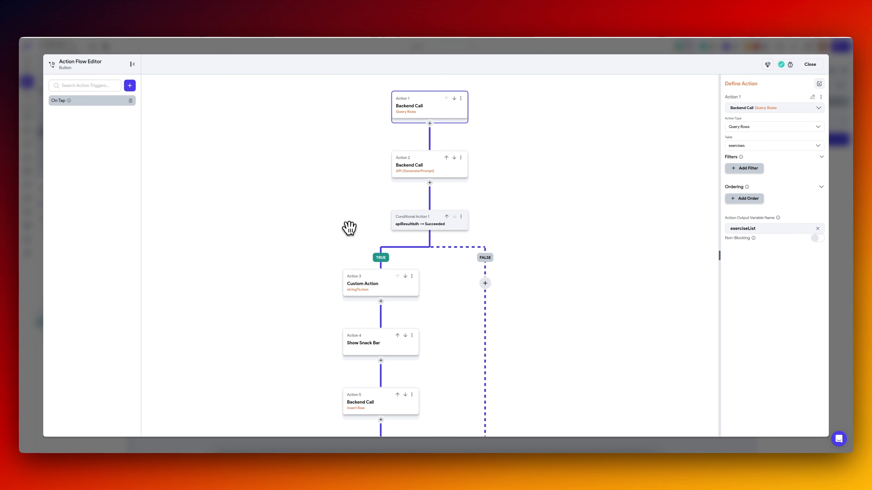
drag(350, 228, 345, 220)
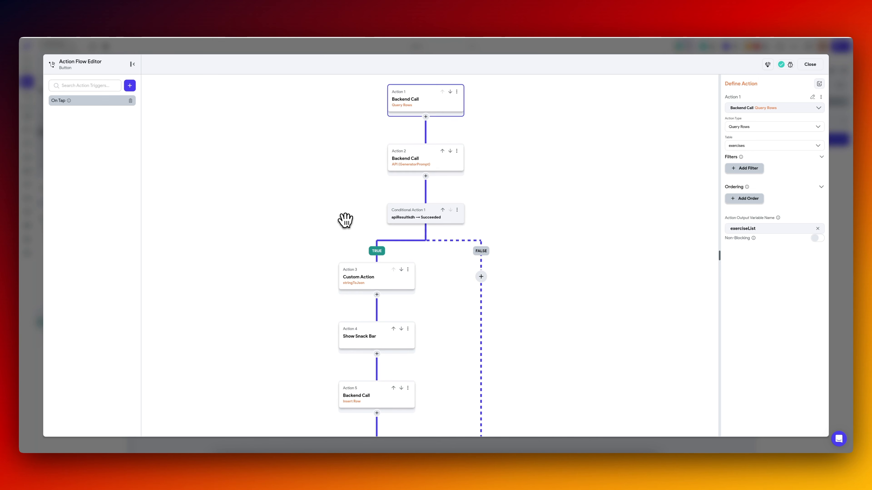
drag(323, 263, 295, 146)
click(349, 205)
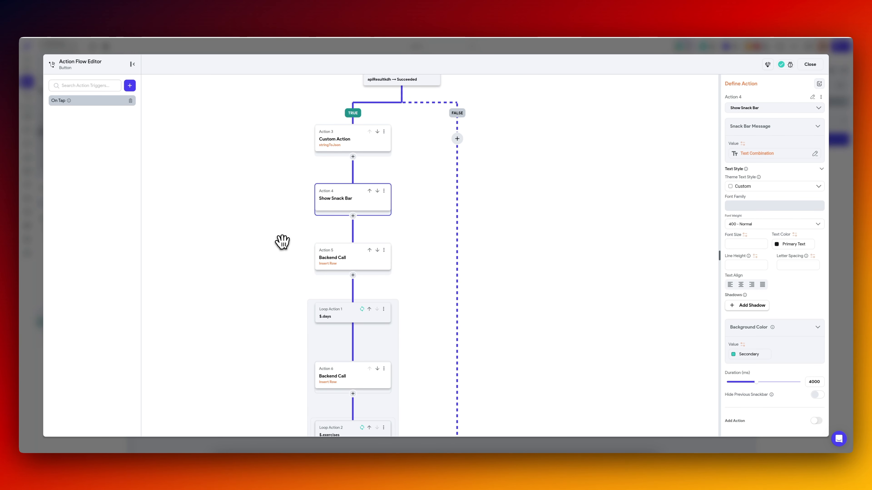
drag(282, 242, 273, 165)
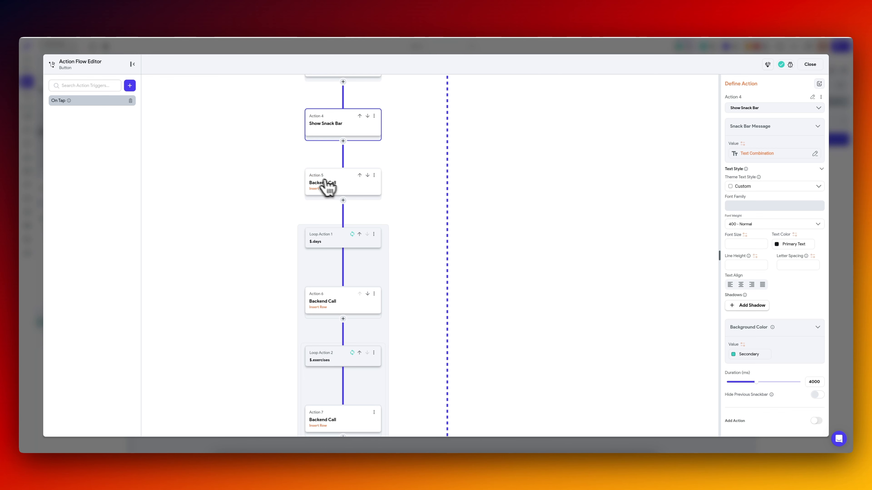
click(334, 187)
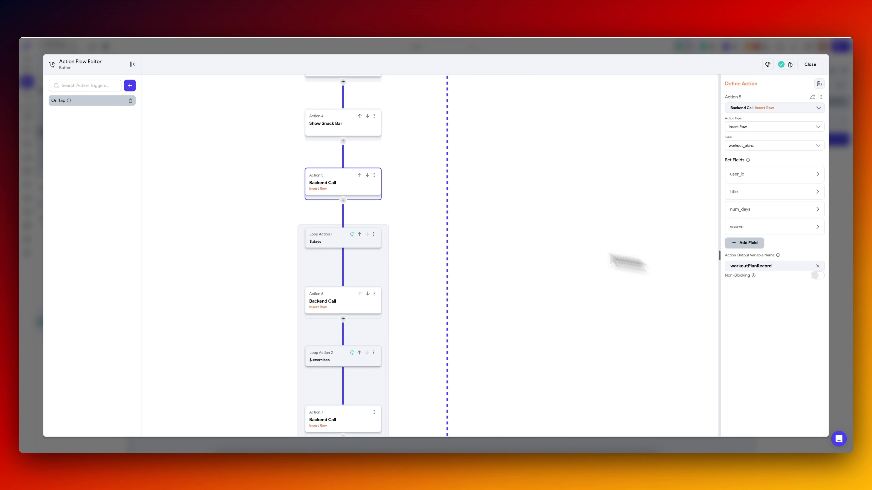
click(330, 242)
drag(255, 267, 236, 187)
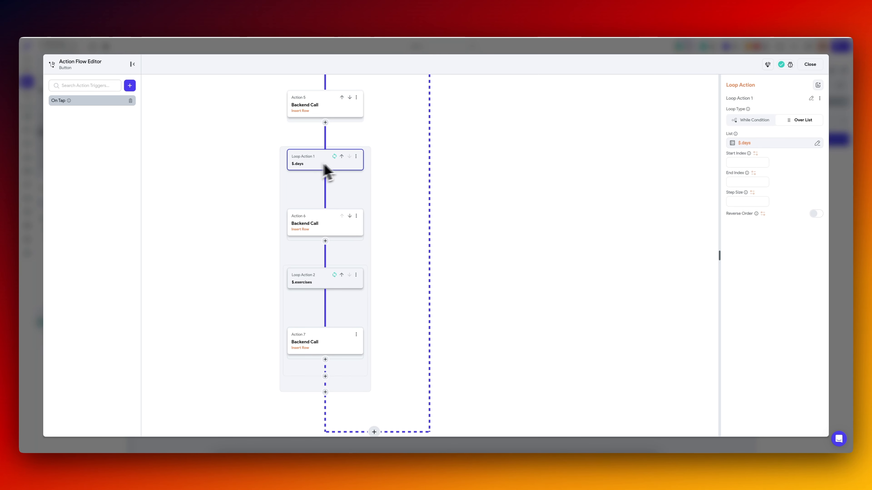
Review the plan_id and day_number values in the workout_days insert inside Loop Action 1, leaving them as they are.
click(324, 227)
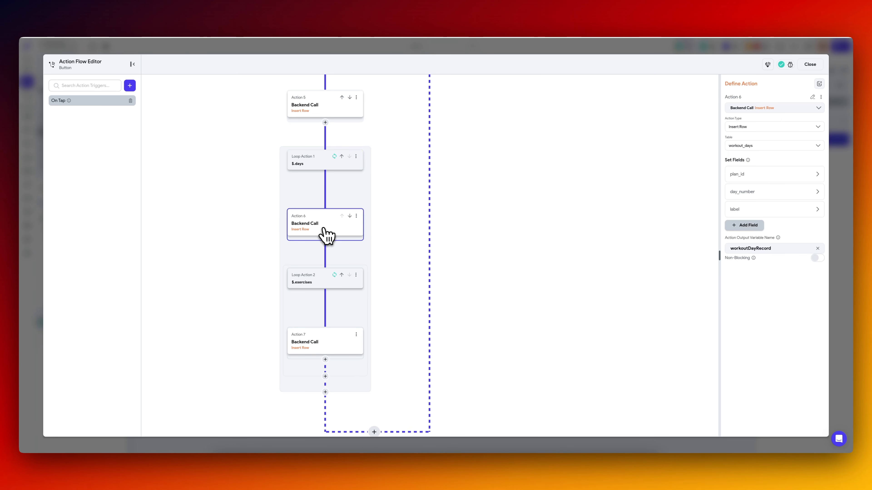
click(766, 175)
click(757, 256)
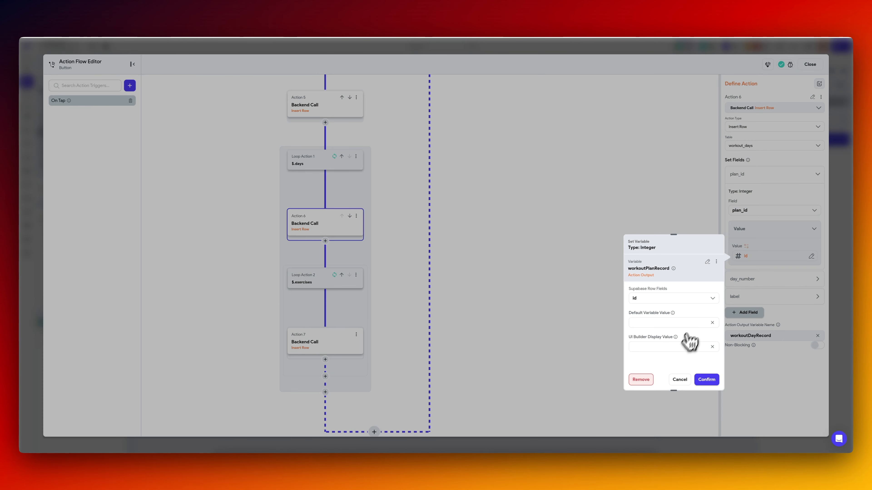
click(680, 381)
click(760, 284)
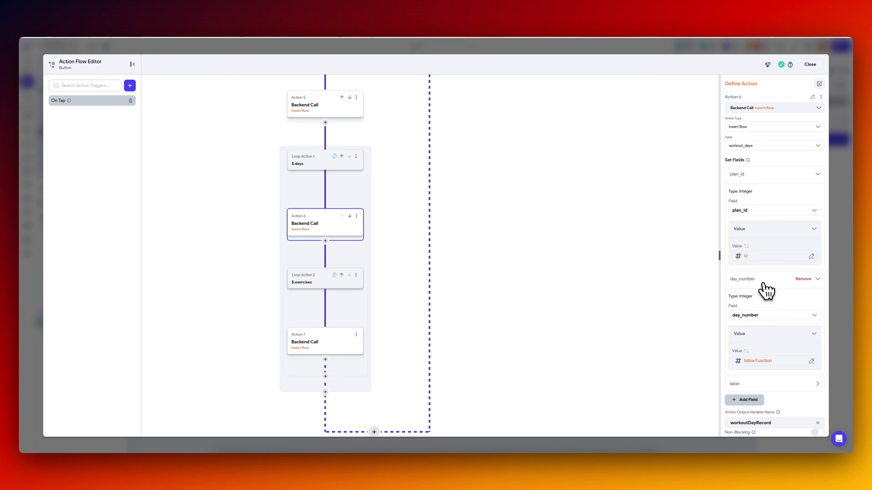
Review the $.exercises list source of Loop Action 2 and leave it as it is.
click(325, 283)
click(770, 143)
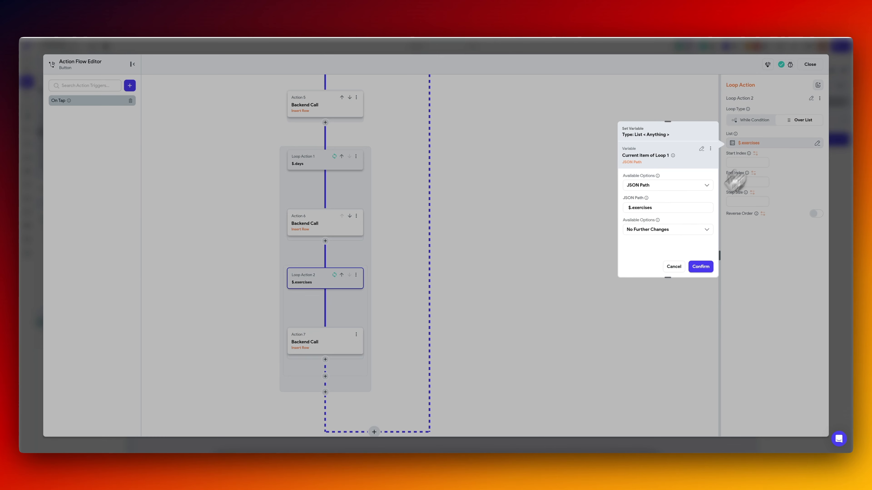
click(675, 267)
Review the workout_day_id, exercise_id and sets values in the workout_day_exercises insert inside Loop Action 2, and close the action flow.
click(328, 351)
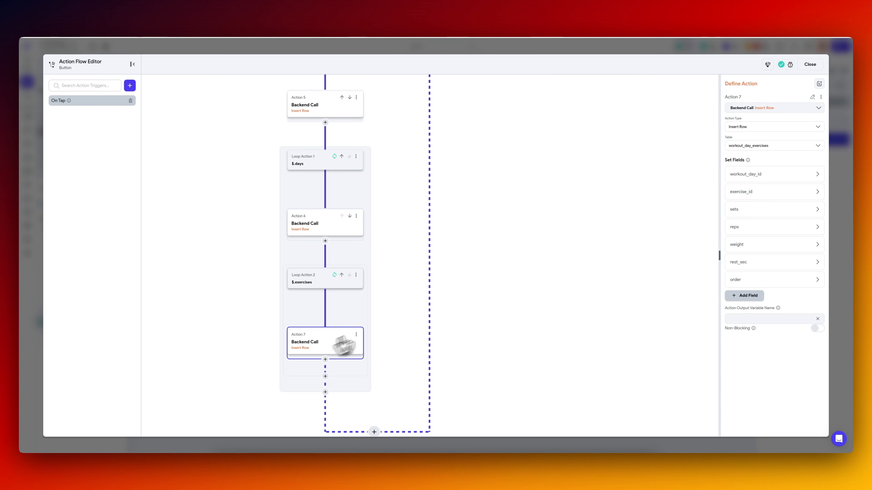
click(768, 179)
click(750, 255)
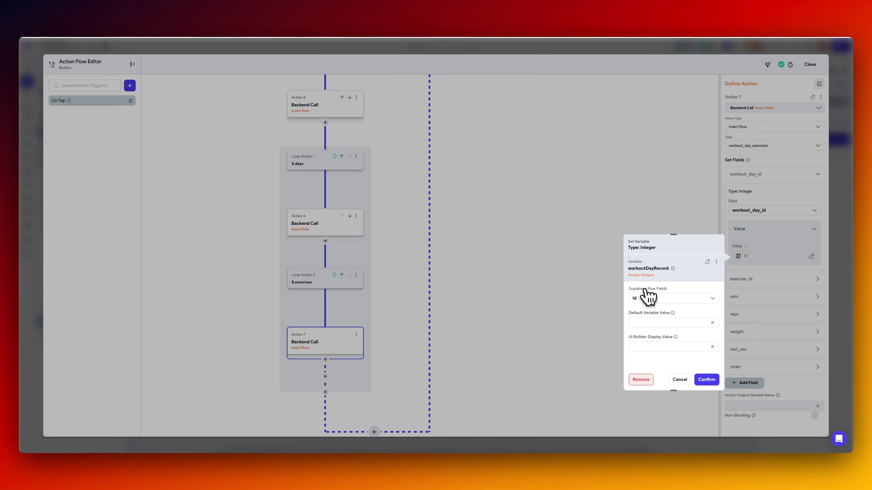
click(684, 382)
click(759, 285)
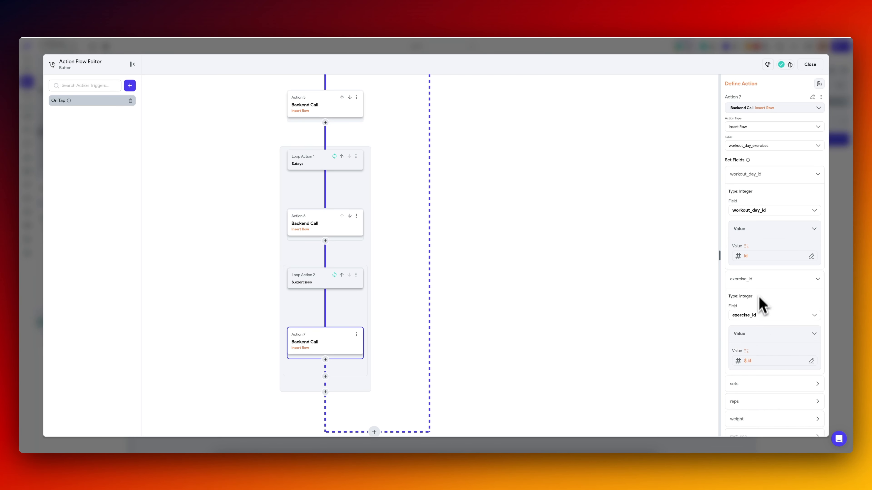
click(760, 363)
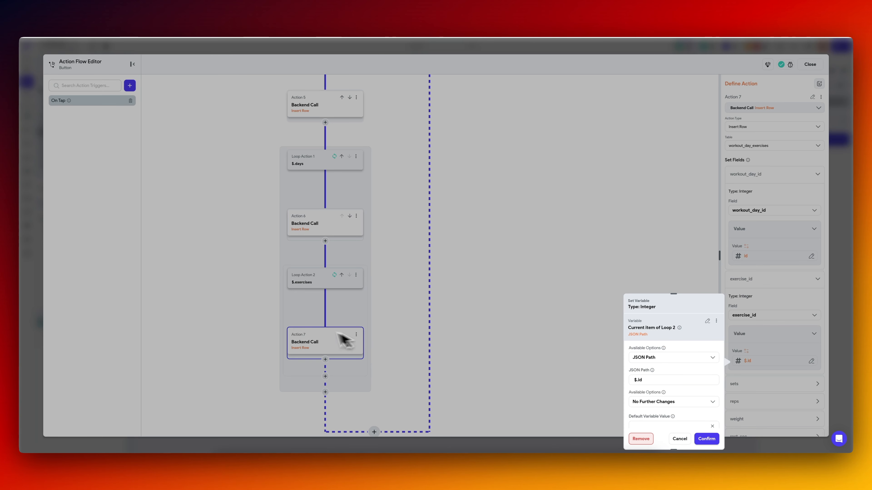
click(681, 438)
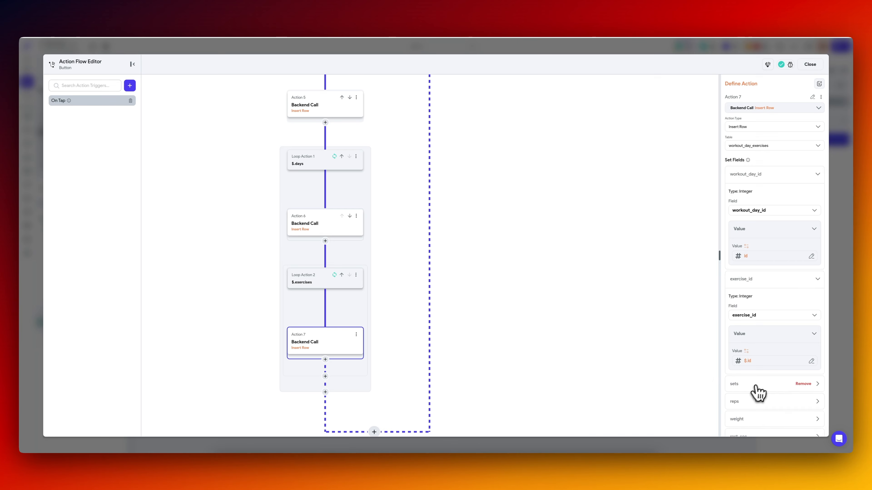
click(758, 386)
scroll(694, 373, down, 1)
scroll(694, 372, down, 3)
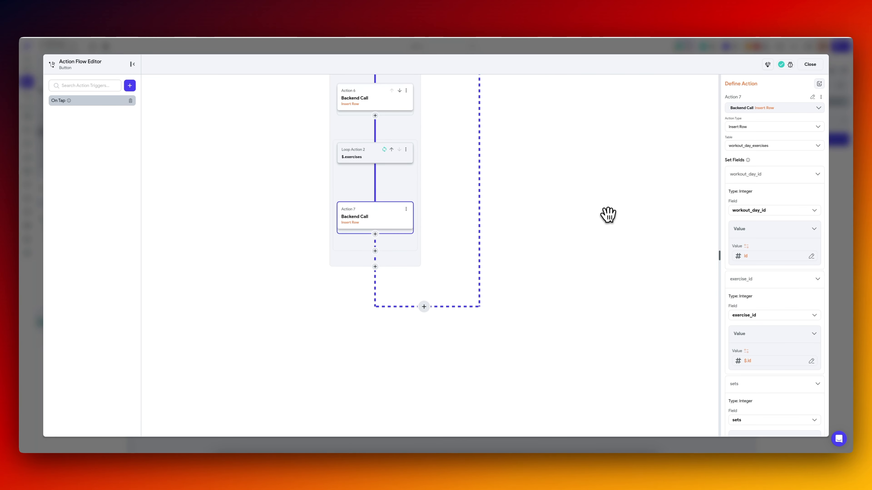
drag(610, 216, 599, 296)
click(835, 249)
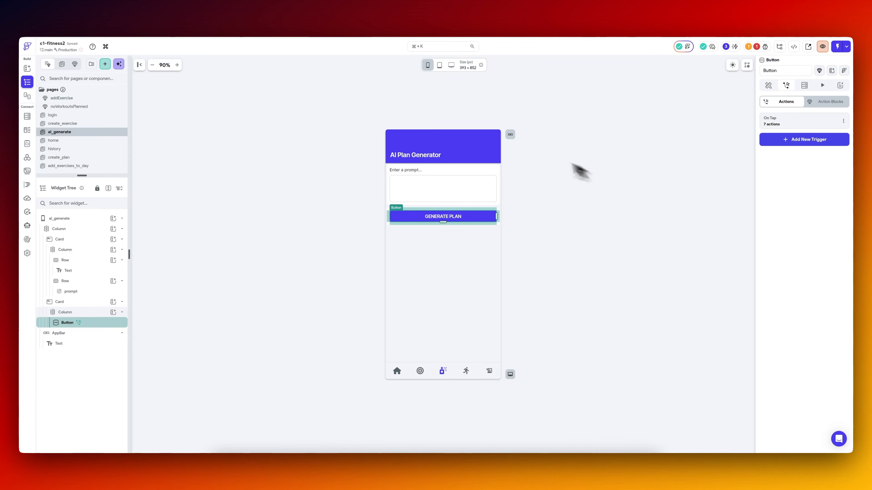
Switch to Supabase and delete all rows from the workout_day_exercises table.
click(167, 16)
click(206, 85)
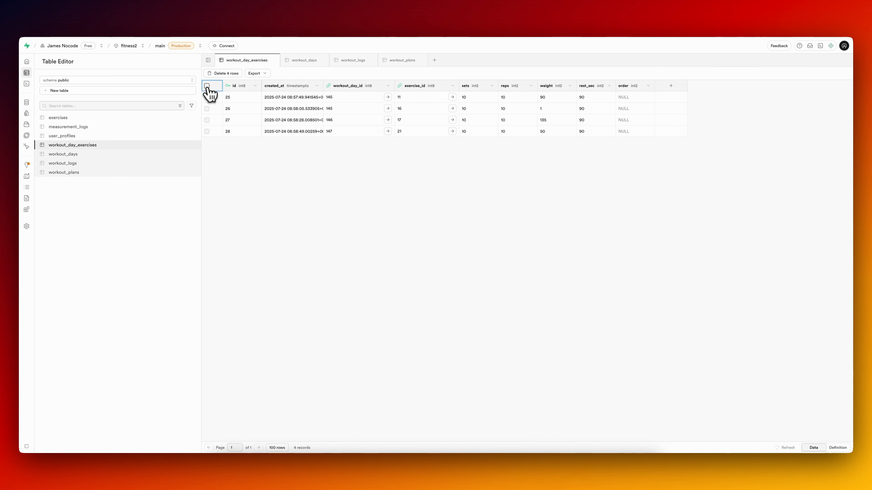
click(223, 73)
click(461, 267)
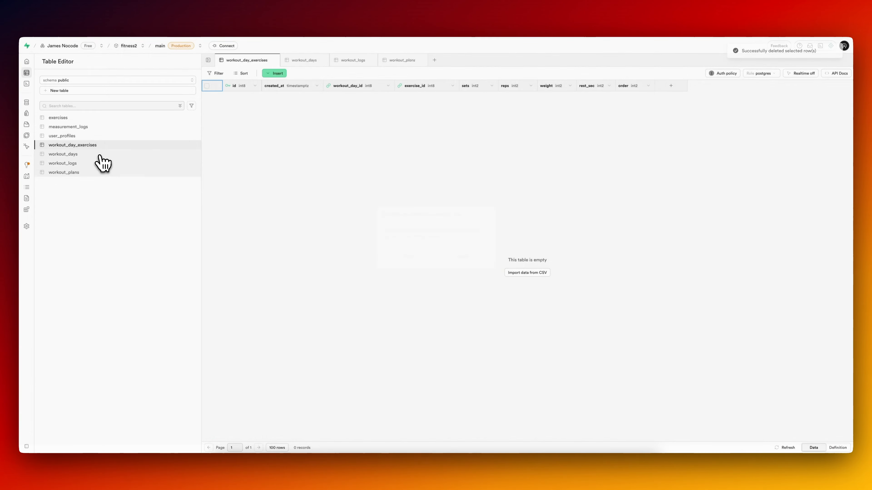
Reload the app from Visual Studio Code and generate a plan in the iPhone simulator with the prompt "3-day push/pull split for muscle gain".
click(552, 462)
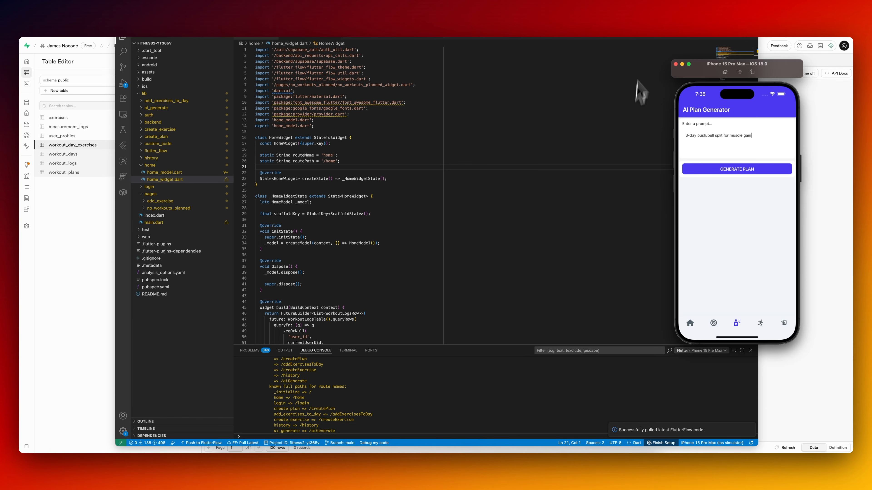
click(646, 51)
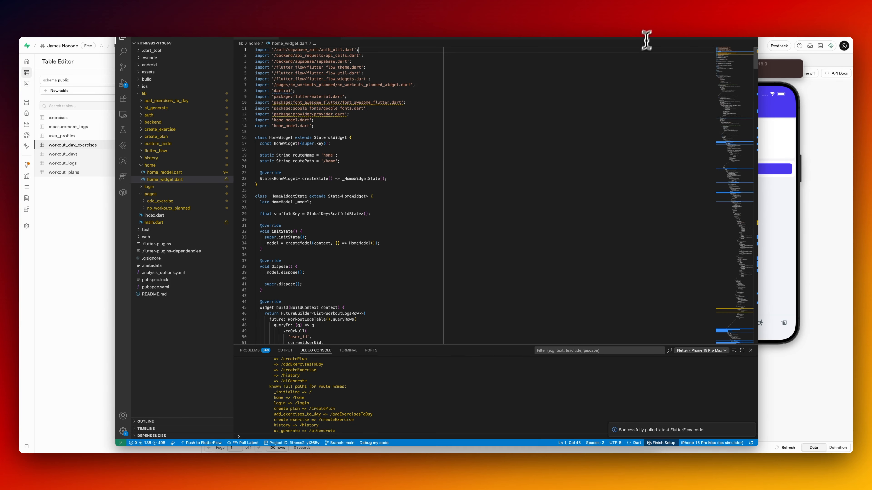
click(655, 29)
click(777, 220)
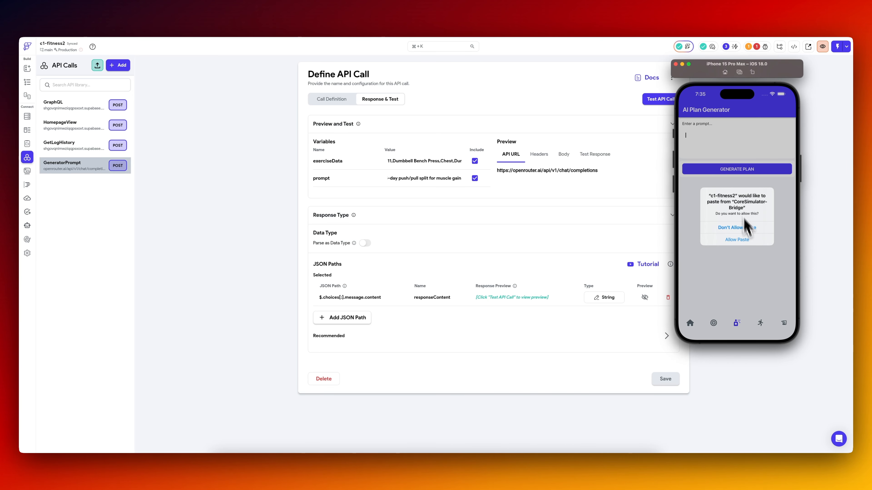
click(750, 242)
click(749, 170)
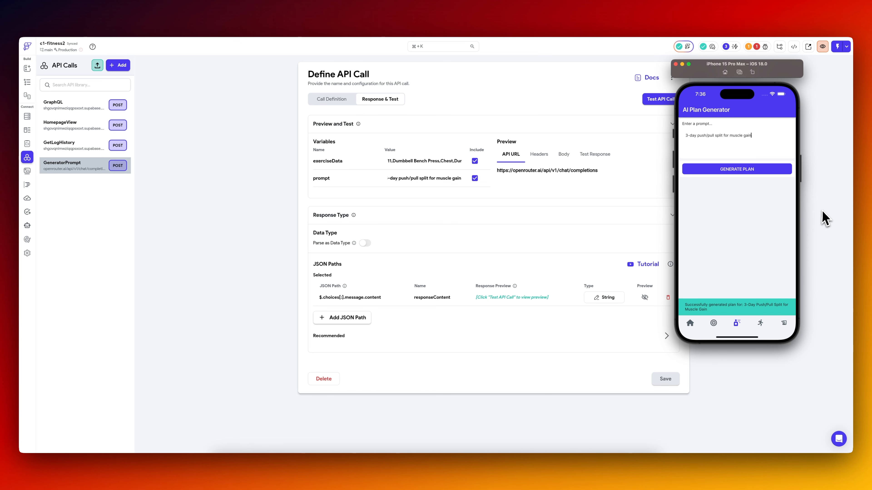
Check the workout_plans, workout_days and workout_day_exercises tables in Supabase for records from the generated plan.
click(825, 219)
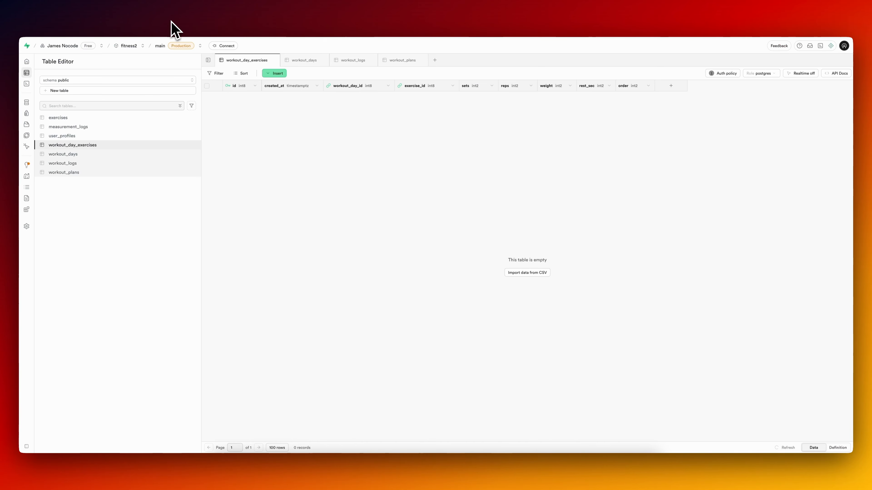
click(81, 172)
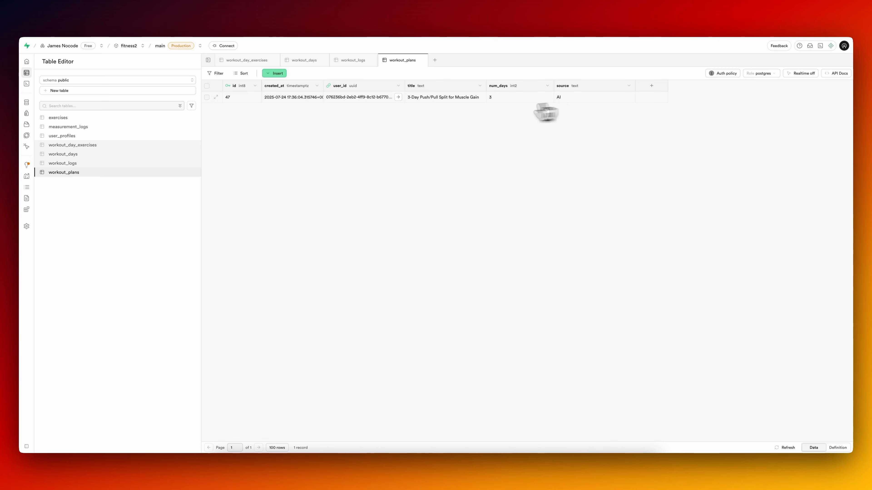
click(94, 155)
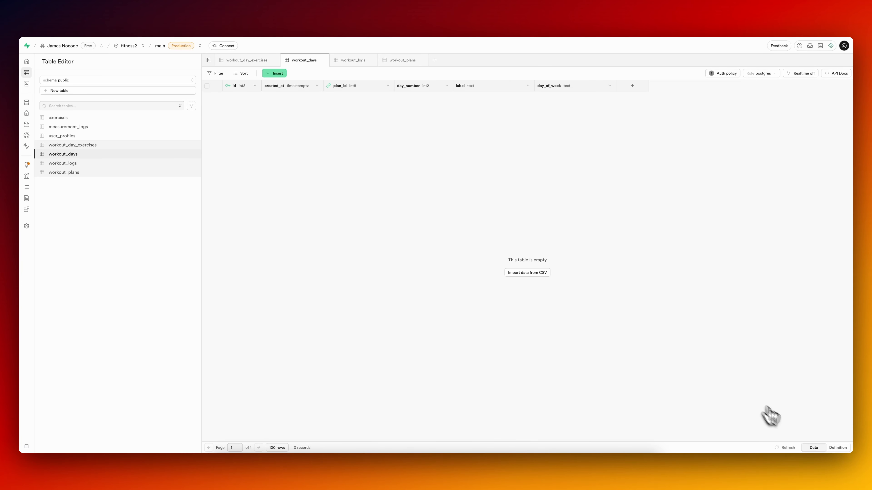
click(115, 146)
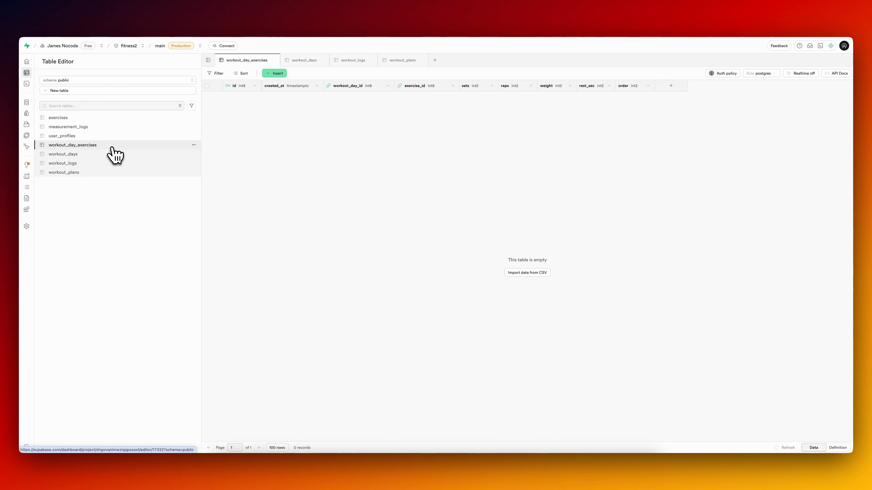
click(94, 155)
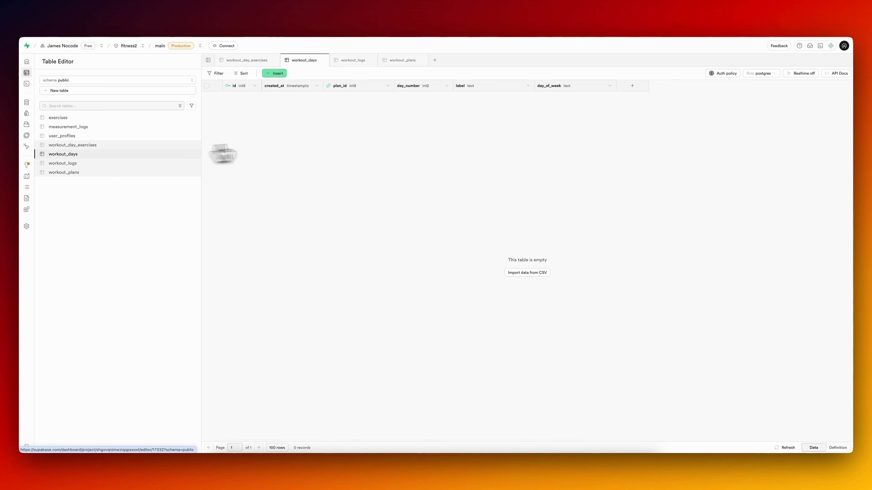
Inspect the debug console error in Visual Studio Code and open its source at ai_generate_widget.dart line 318.
click(539, 464)
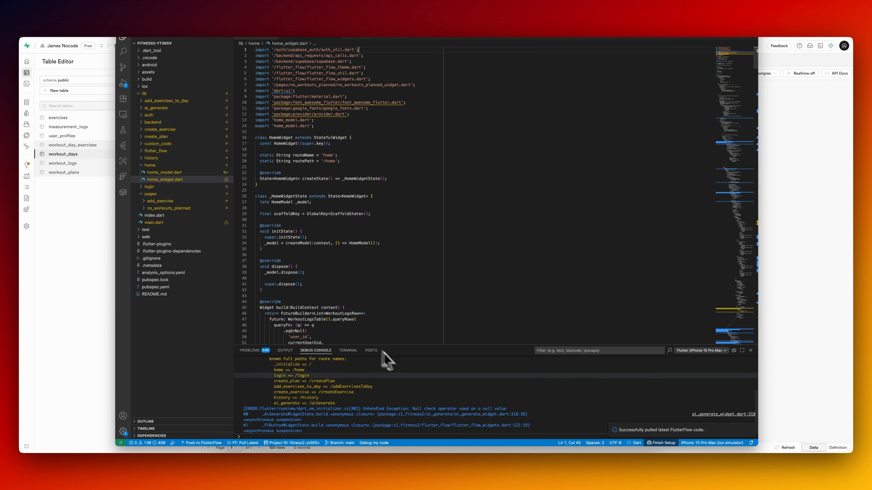
click(718, 415)
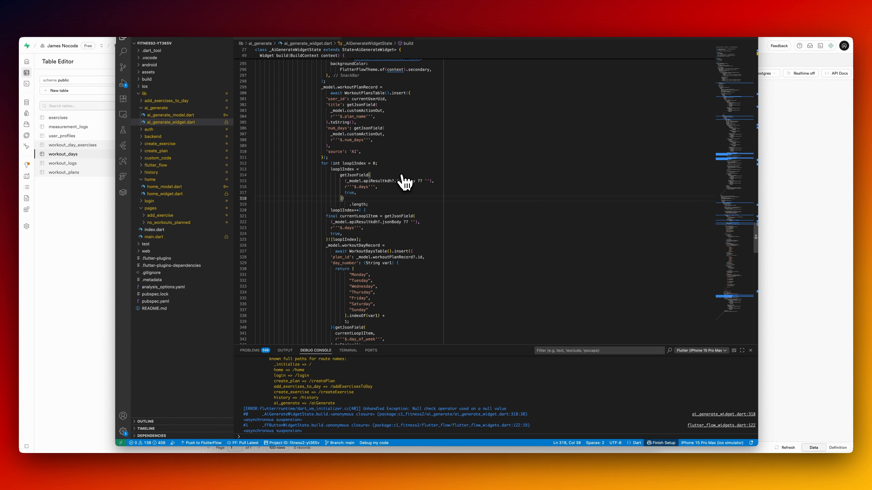
click(79, 268)
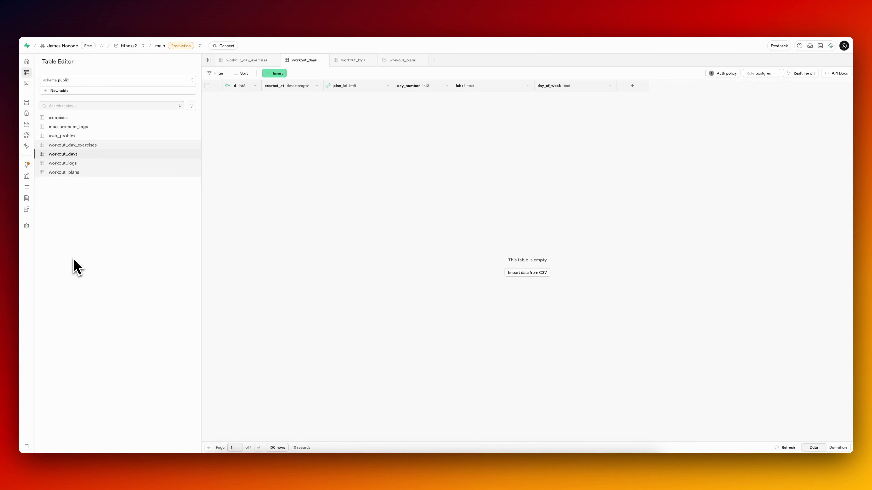
Return to FlutterFlow, reopen the Generate Plan button's action flow and inspect which variable supplies Loop Action 1's $.days list.
click(104, 21)
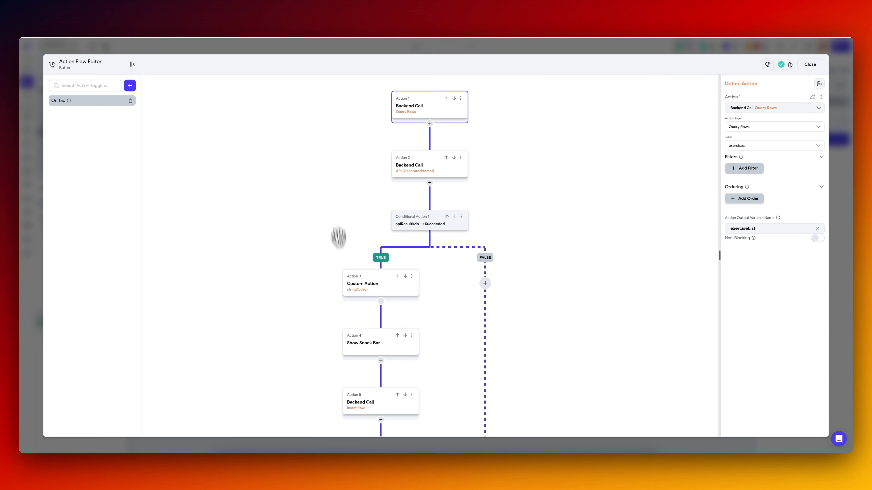
scroll(326, 210, down, 3)
scroll(297, 154, down, 4)
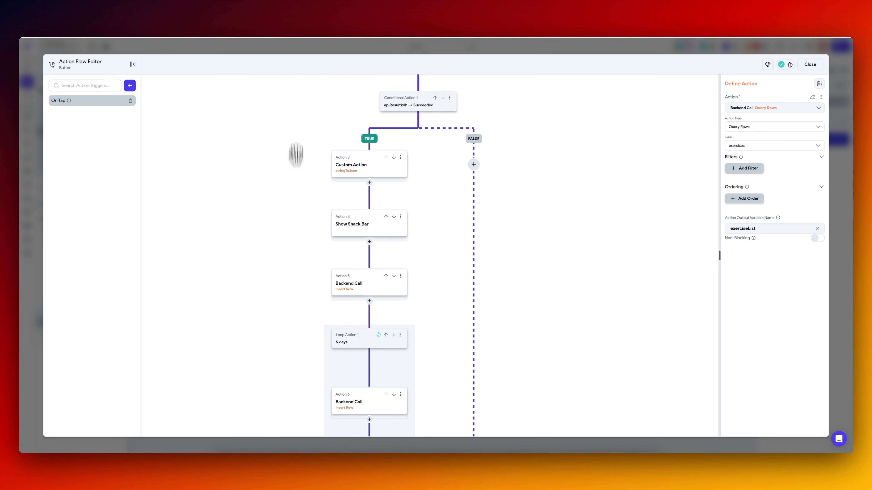
click(349, 223)
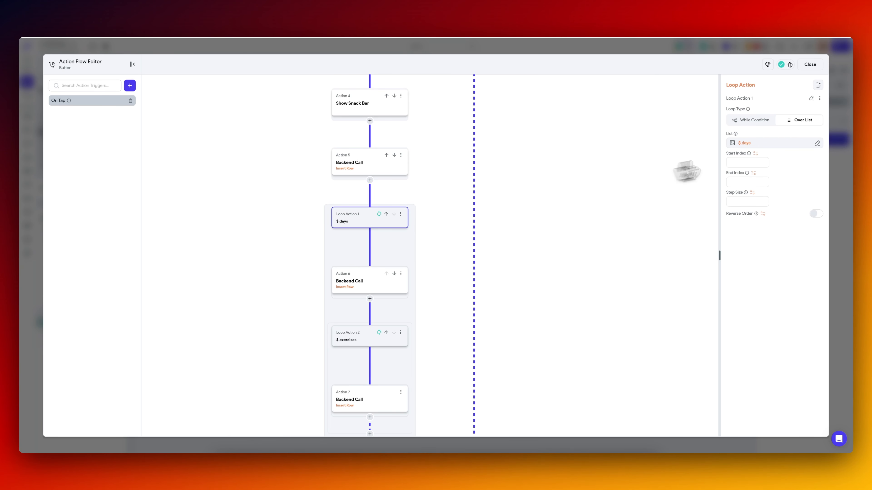
click(767, 144)
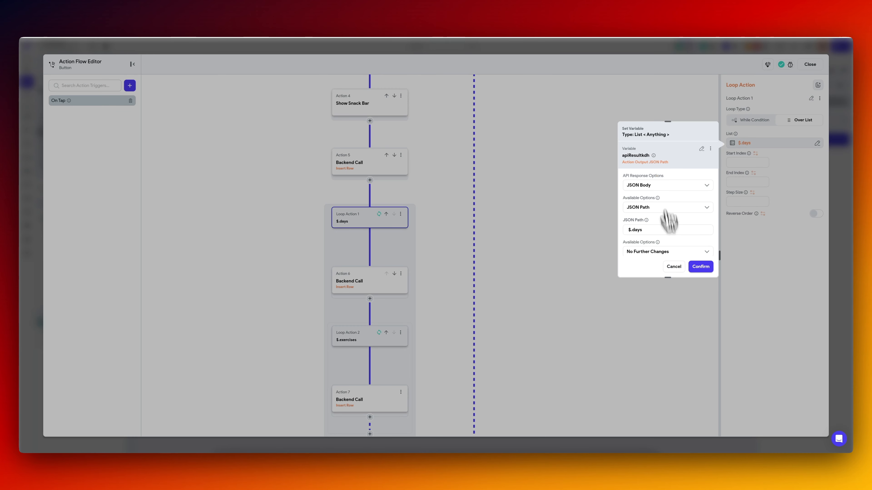
click(674, 268)
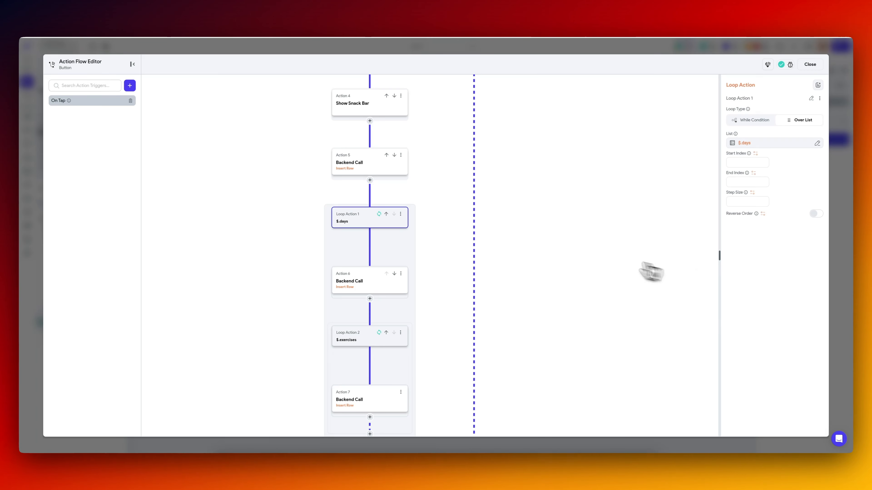
Rename the output variable of the stringToJson custom action to apiJSONParsed.
drag(510, 107, 518, 214)
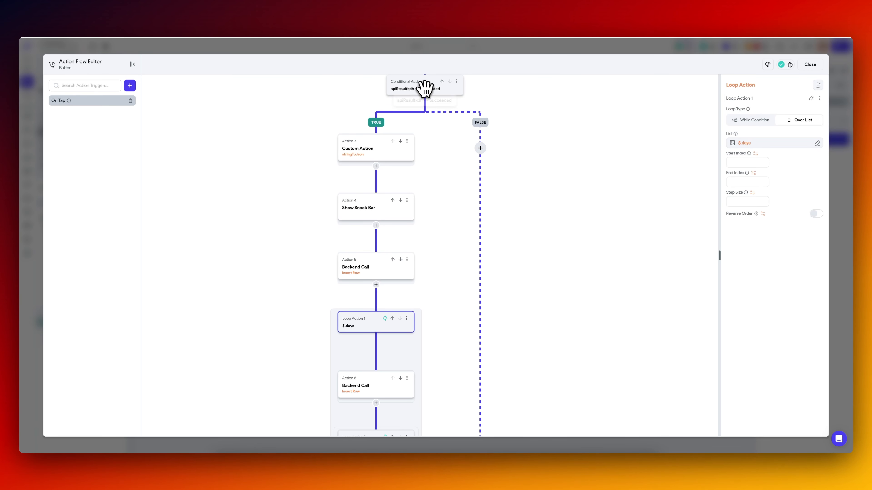
click(377, 155)
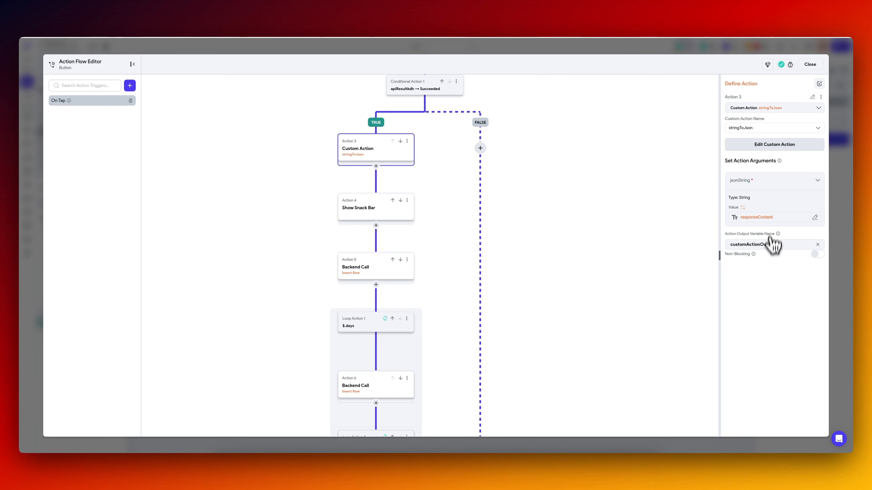
drag(774, 249, 725, 242)
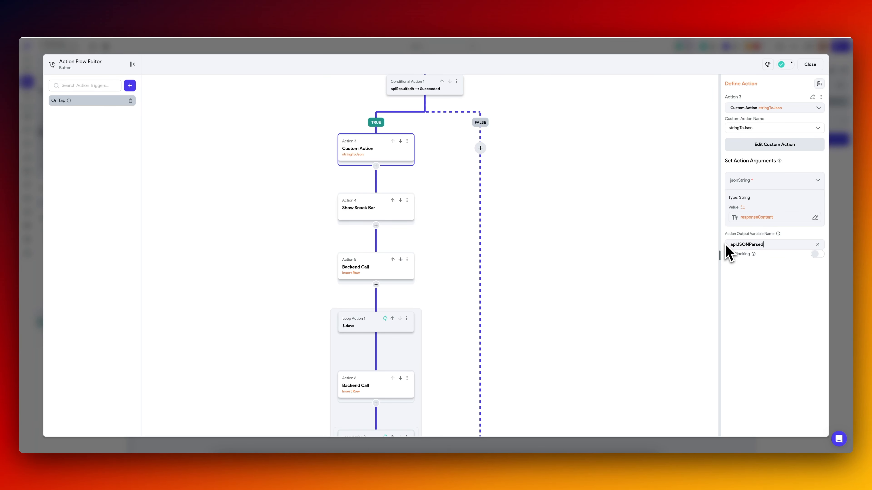
Set Loop Action 1's list source to the apiJSONParsed action output with the JSON path $.days.
click(369, 335)
click(756, 144)
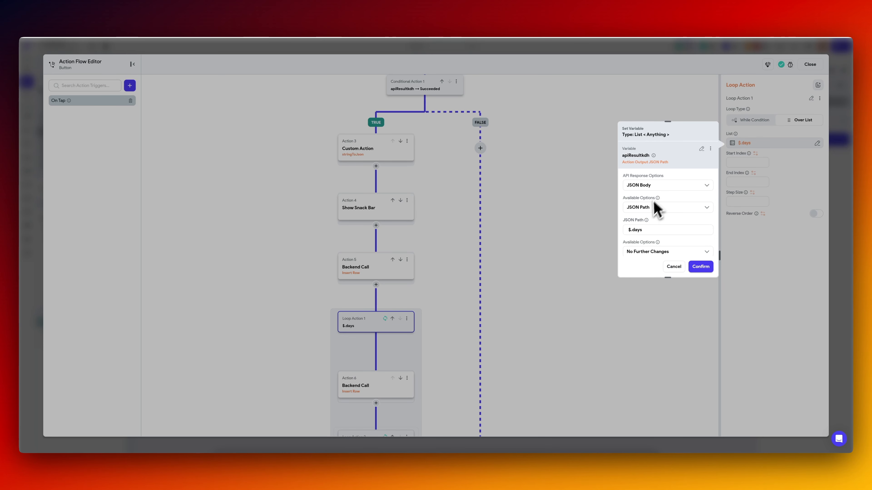
click(701, 149)
text(json)
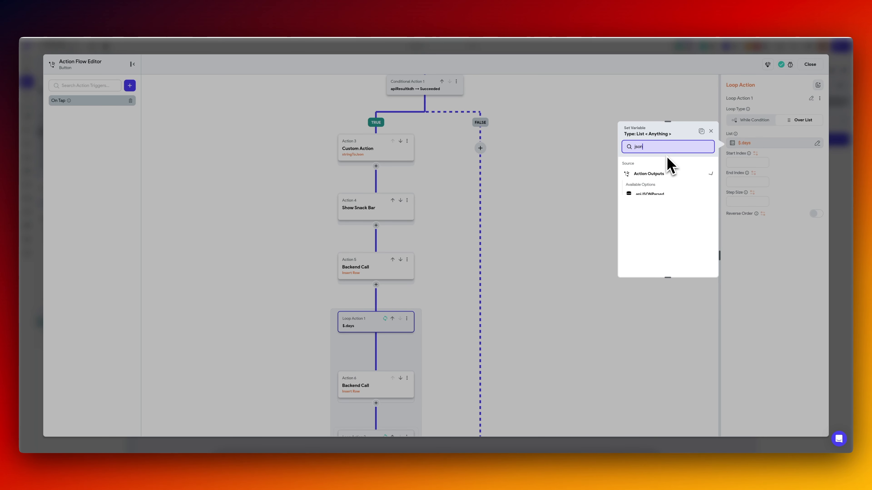
click(660, 194)
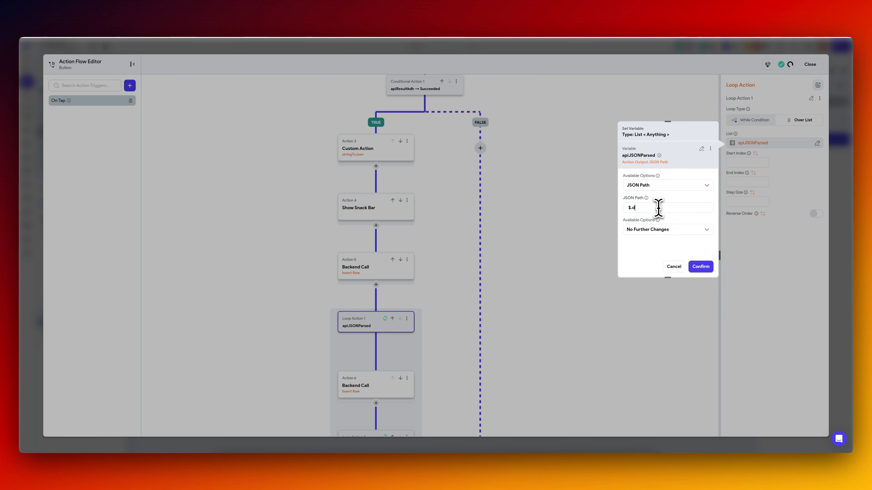
click(702, 267)
Check that Loop Action 2's list source is the current item of Loop 1, leaving its $.exercises path as it is.
scroll(321, 308, down, 3)
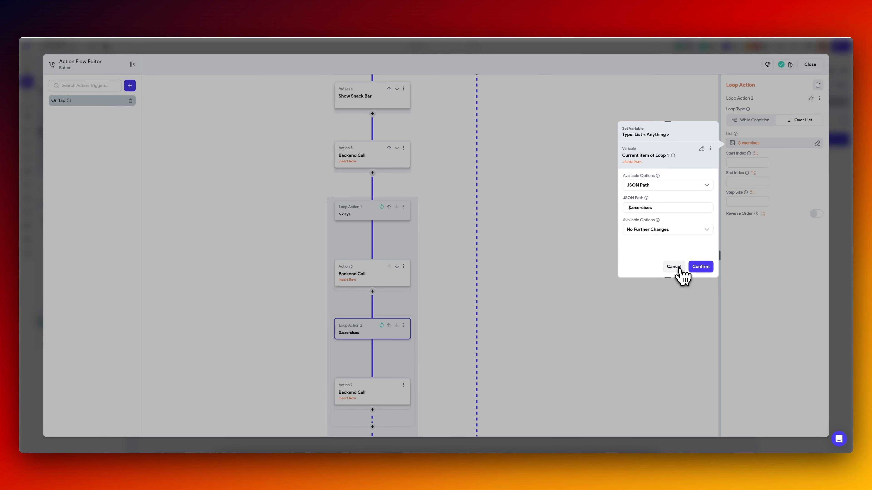
click(679, 268)
drag(432, 325, 420, 225)
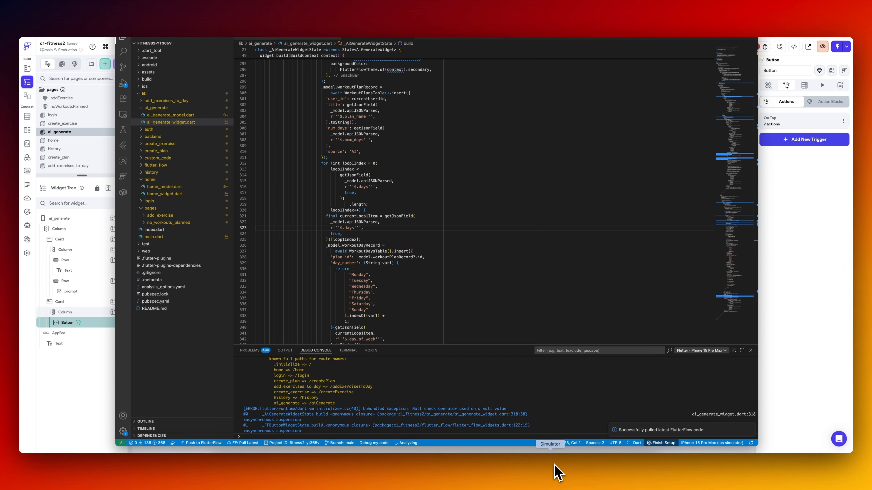
Switch back to Supabase and refresh the workout_plans table to check for the newly generated plan.
click(554, 465)
click(636, 117)
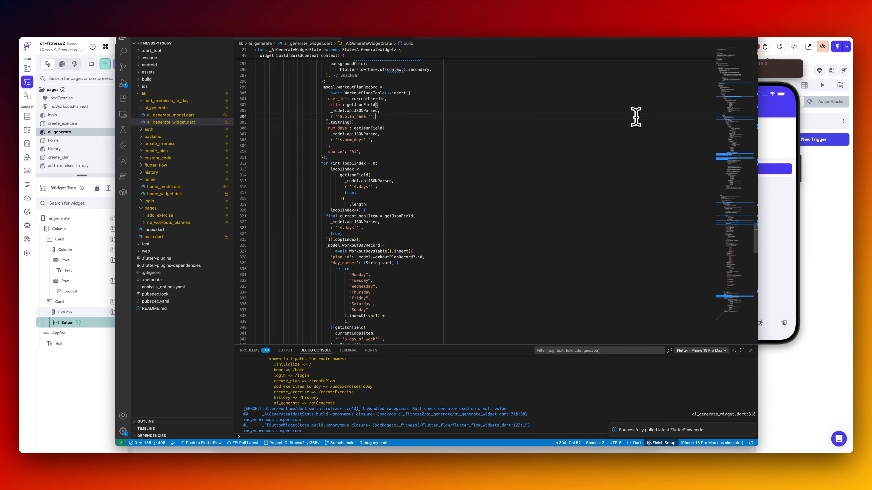
click(655, 26)
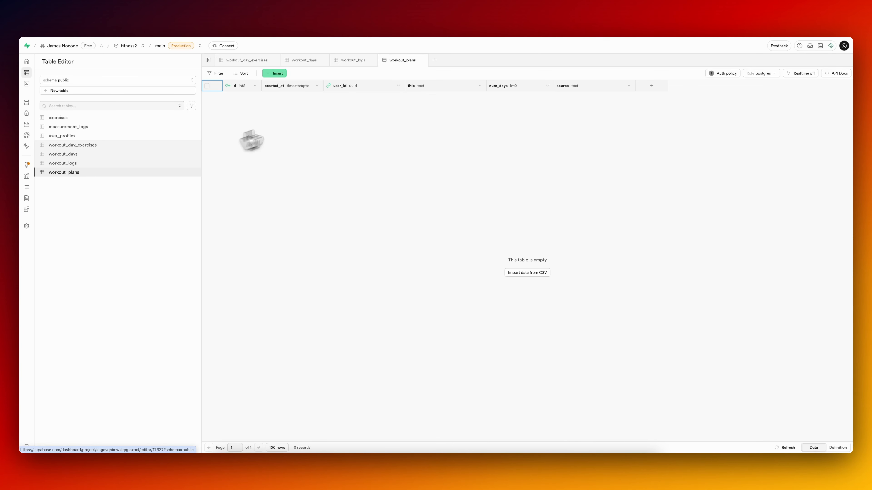
click(786, 447)
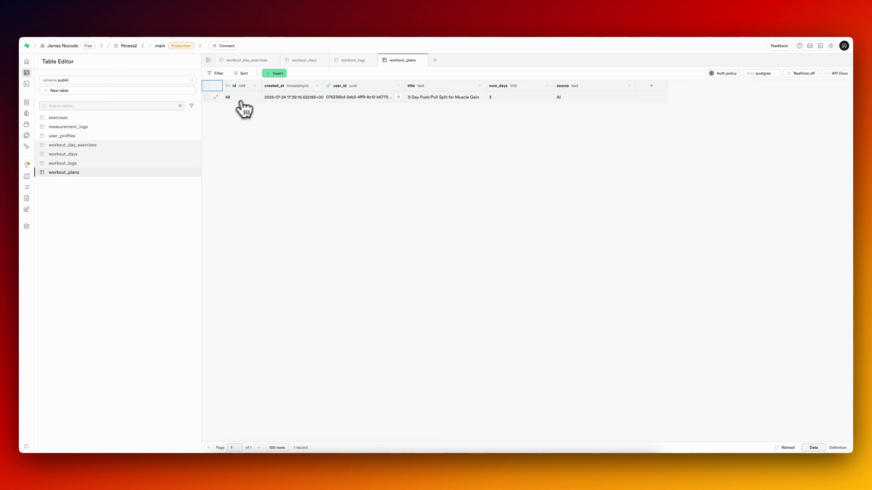
click(126, 153)
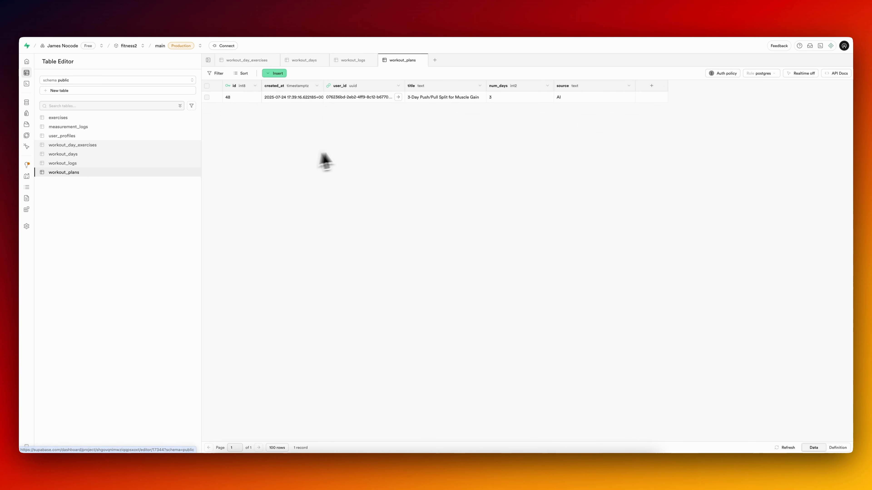
Check the Home page in the iOS simulator for today's workouts, and return to Supabase.
click(550, 468)
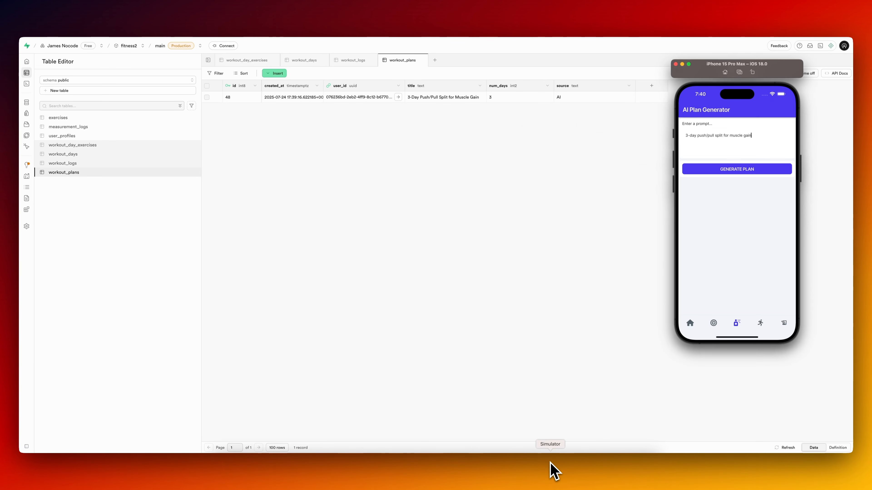
click(688, 323)
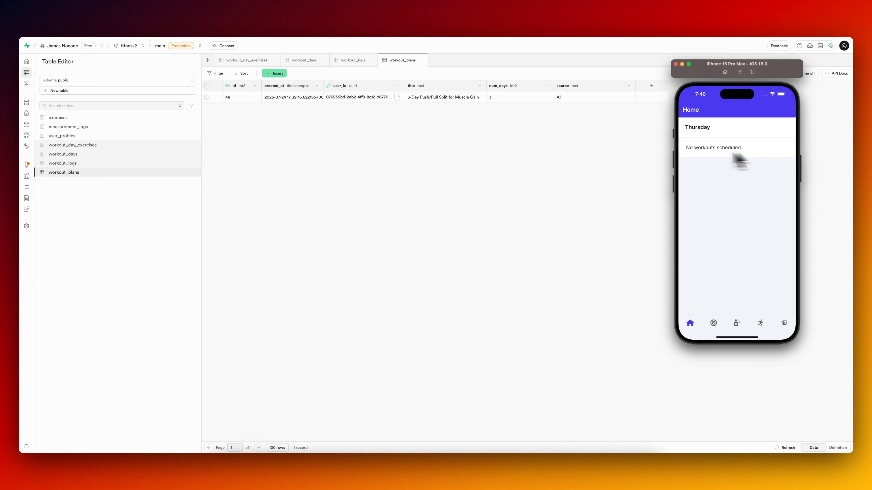
click(571, 153)
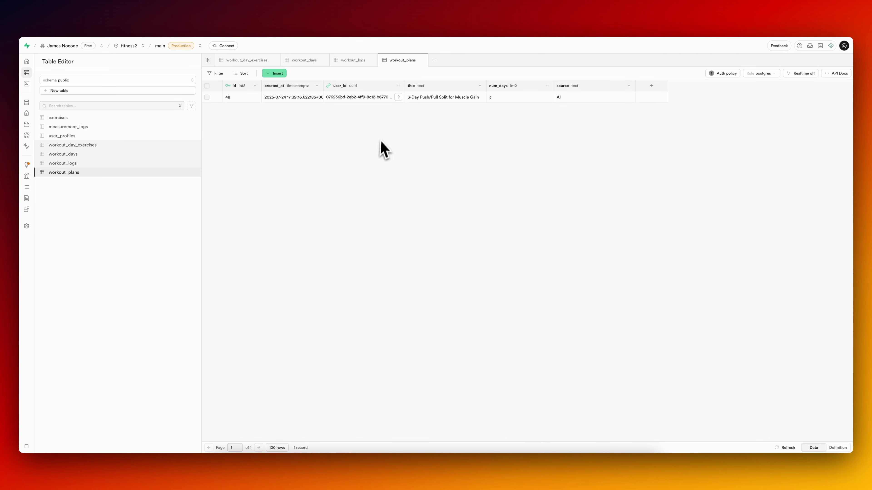
In the workout_days table, set the second row's day_number to 4 and its label to Day: 4.
click(83, 155)
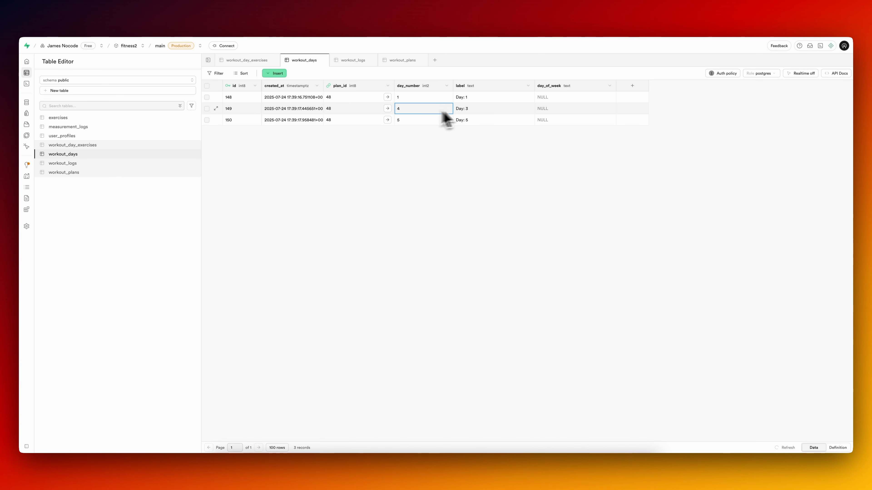
double_click(487, 110)
text(4)
key(Return)
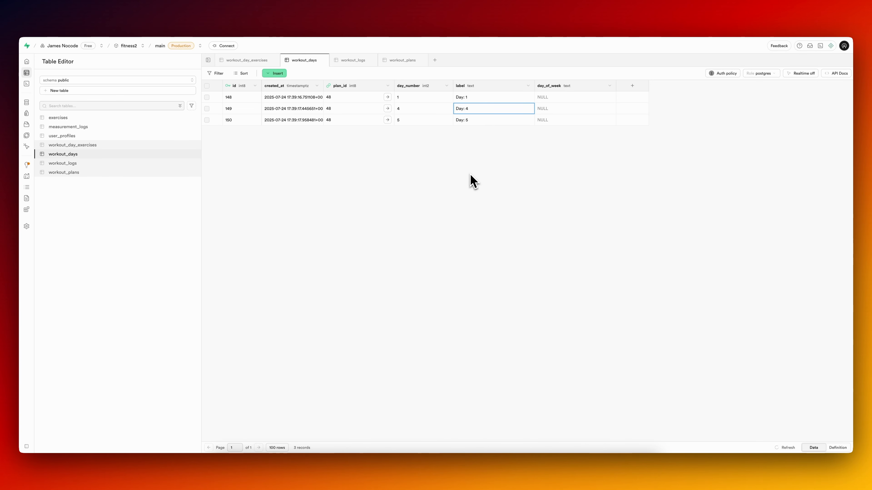
Fill in day_of_week for the three workout_days rows as Monday, Thursday and Friday, in that order.
double_click(557, 99)
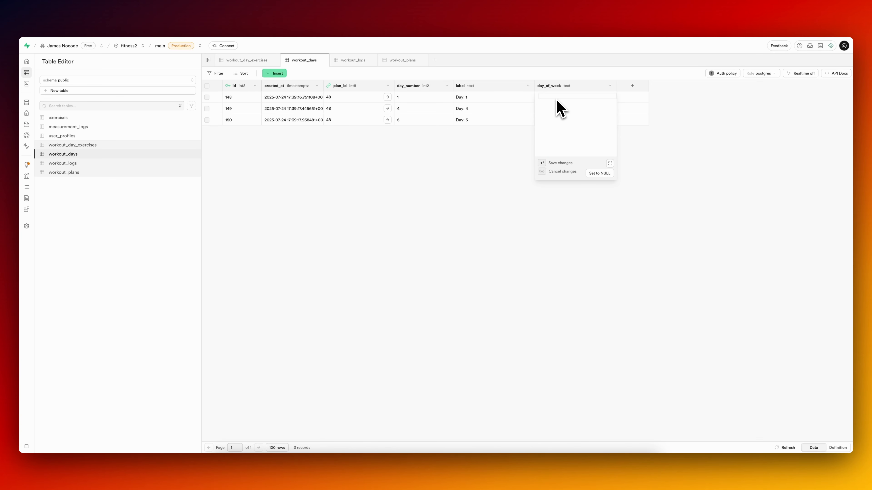
text(Monday)
key(Return)
double_click(562, 120)
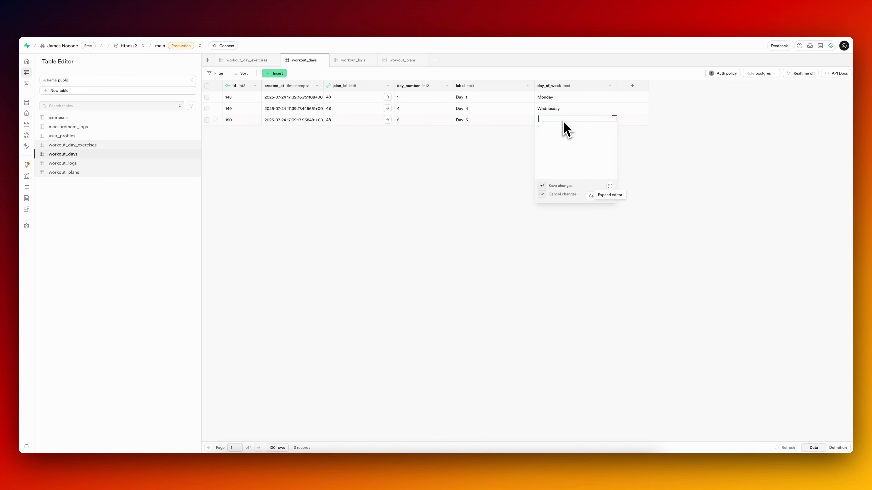
text(F)
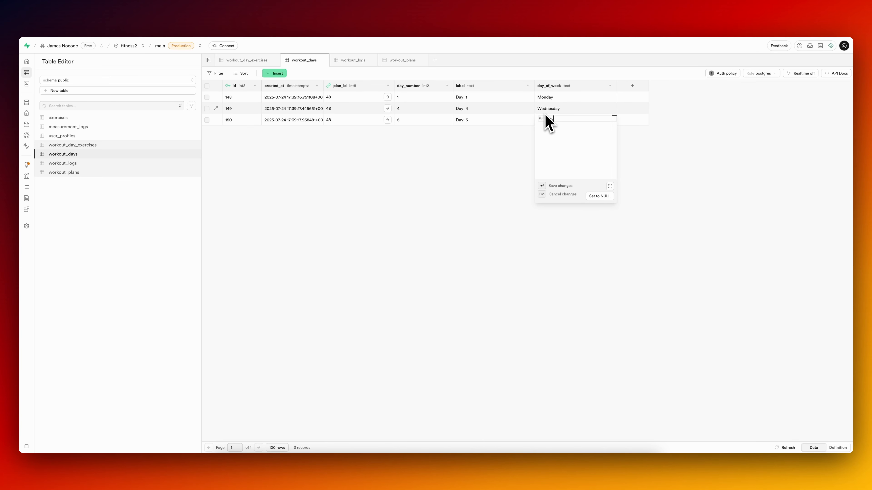
text(riday)
key(Return)
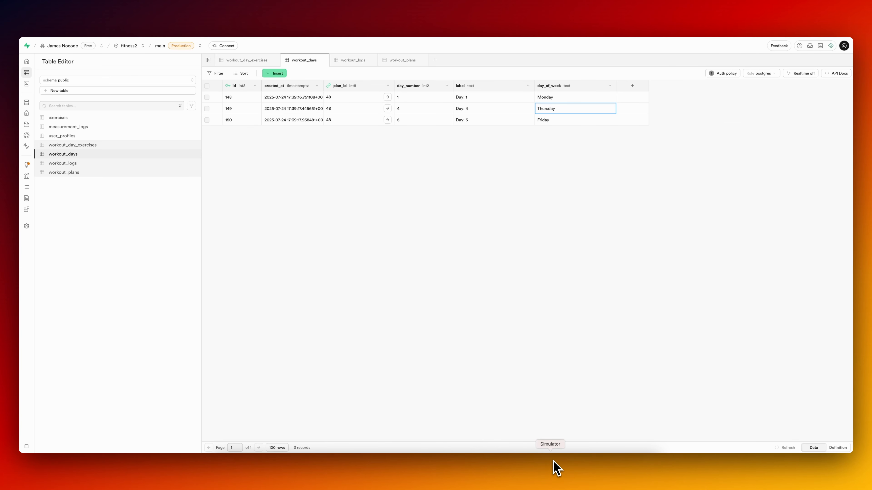
In the simulator, reload the Home page, tick off the Thursday exercises and end the workout.
click(553, 464)
click(714, 323)
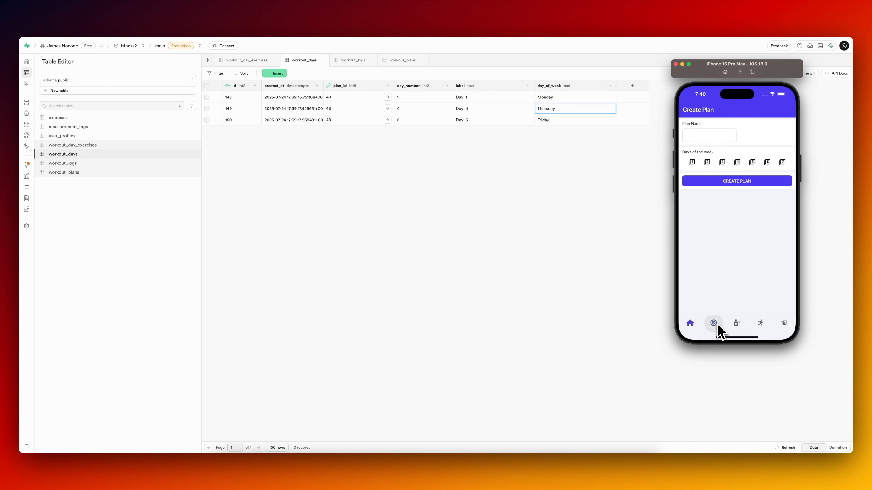
click(691, 325)
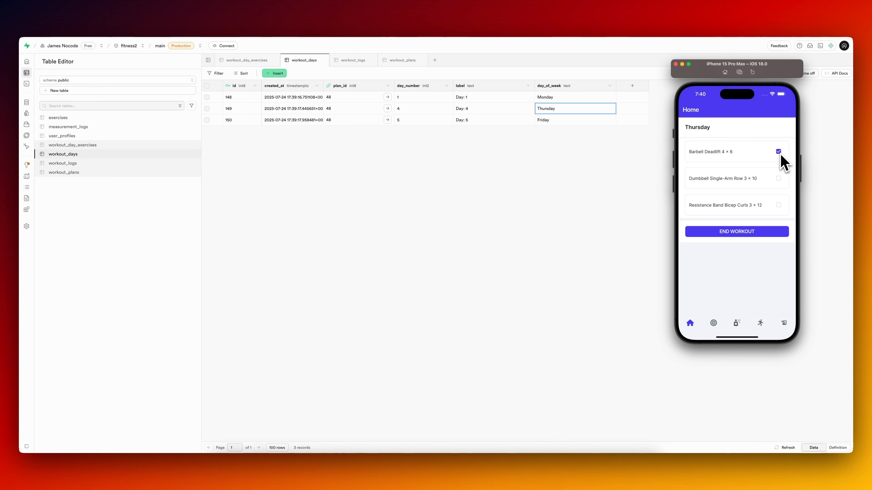
click(734, 233)
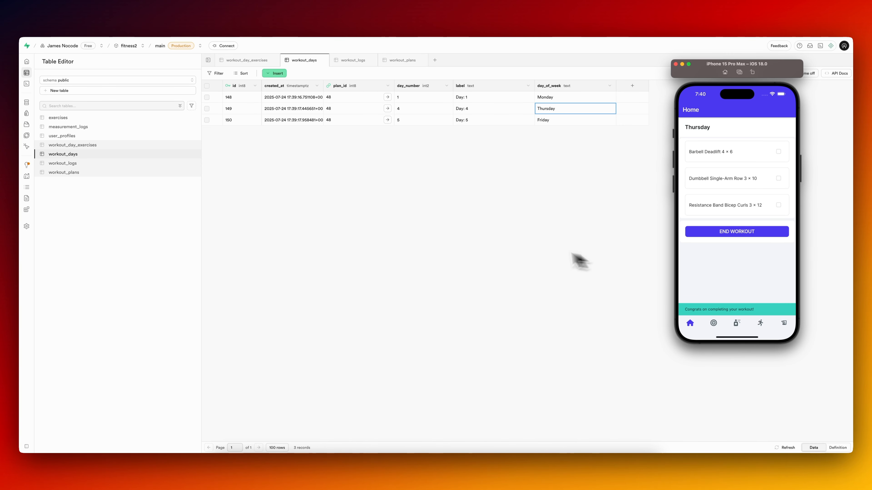
Look through the workout_logs and user_profiles tables in Supabase, and revisit the simulator's AI Plan Generator and Home pages.
click(524, 244)
click(79, 164)
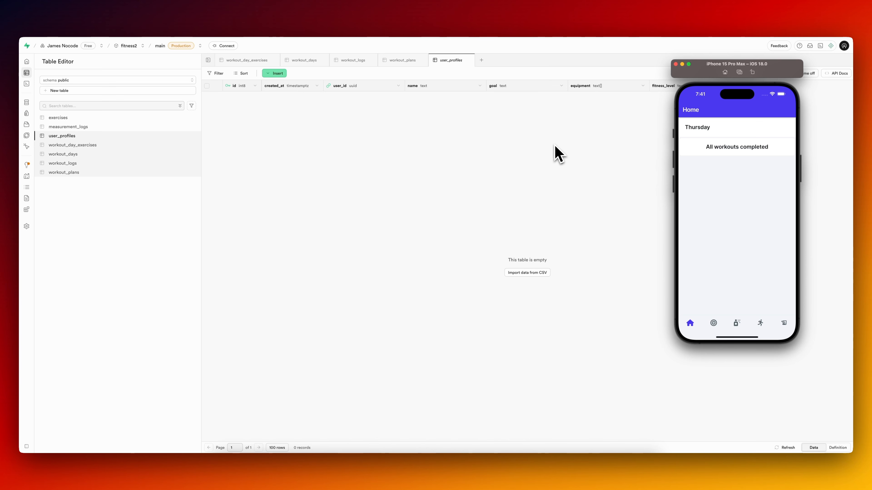
click(736, 323)
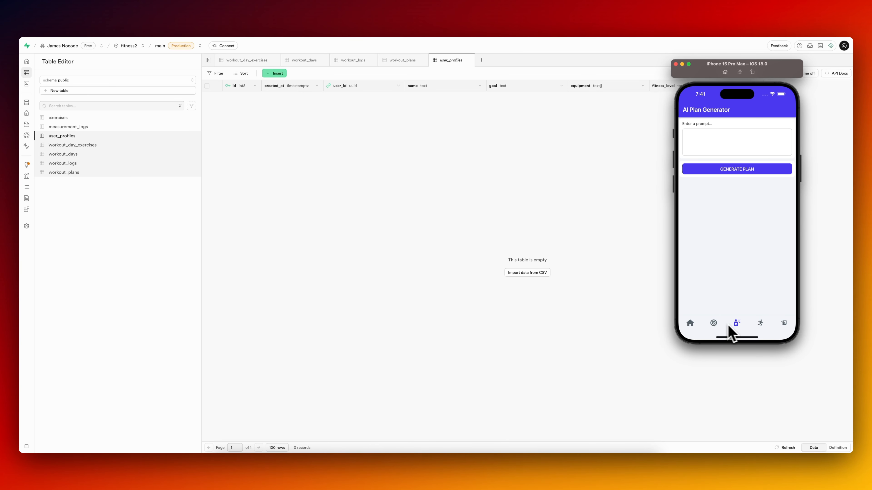
click(692, 326)
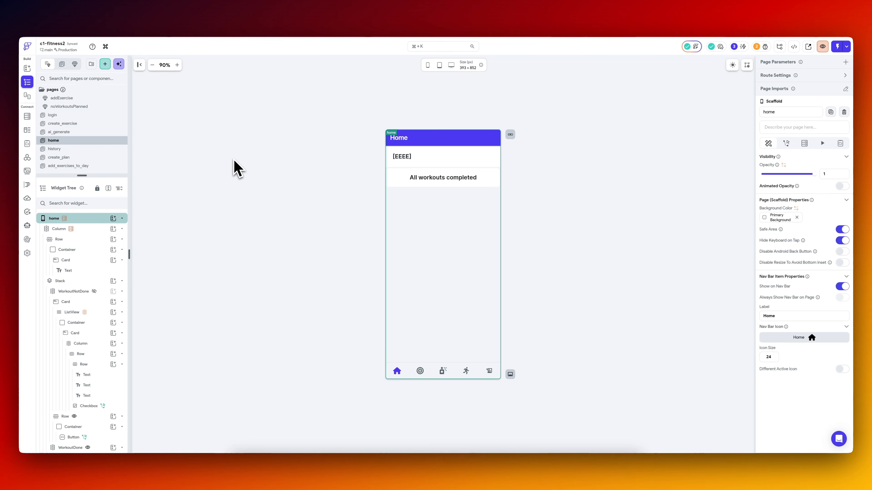
In FlutterFlow, duplicate the home page and rename the copy as chart.
right_click(79, 141)
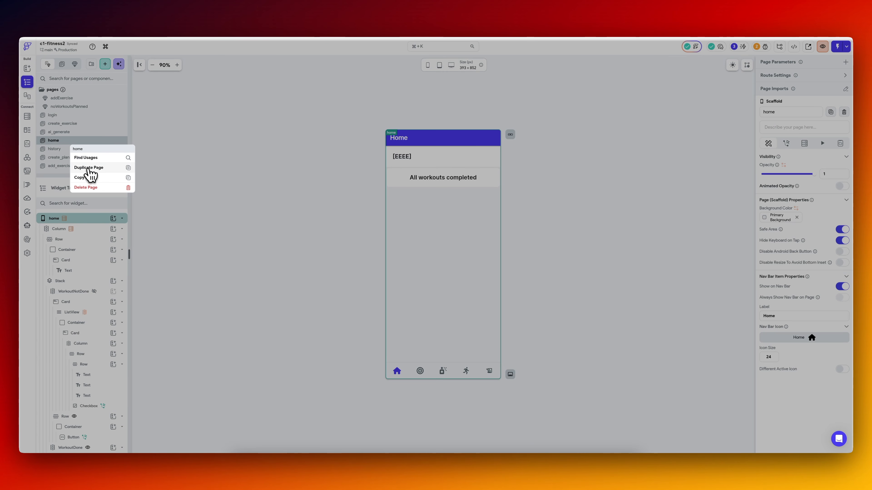
click(88, 168)
double_click(67, 141)
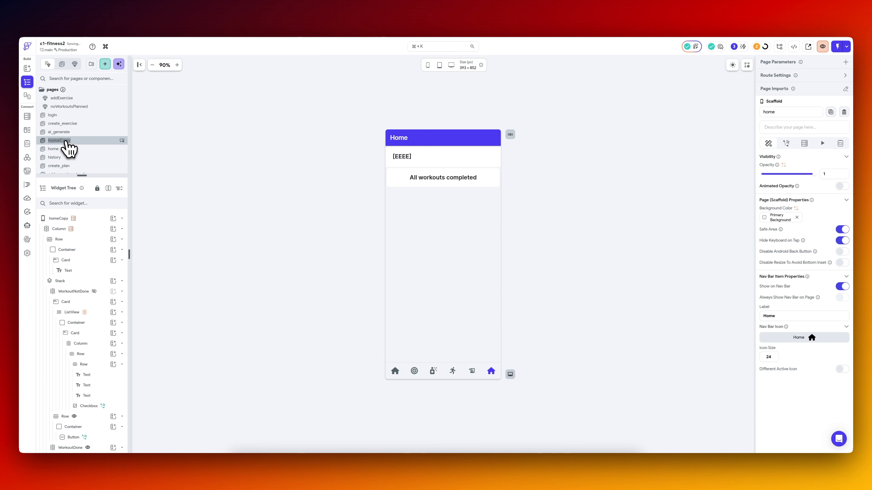
text(chart)
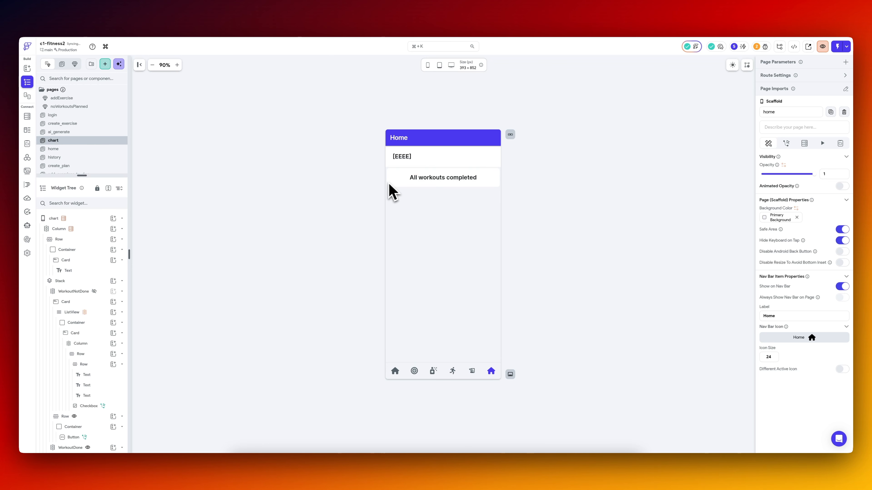
Delete the Stack holding the workout list and completion card from the chart page.
click(388, 185)
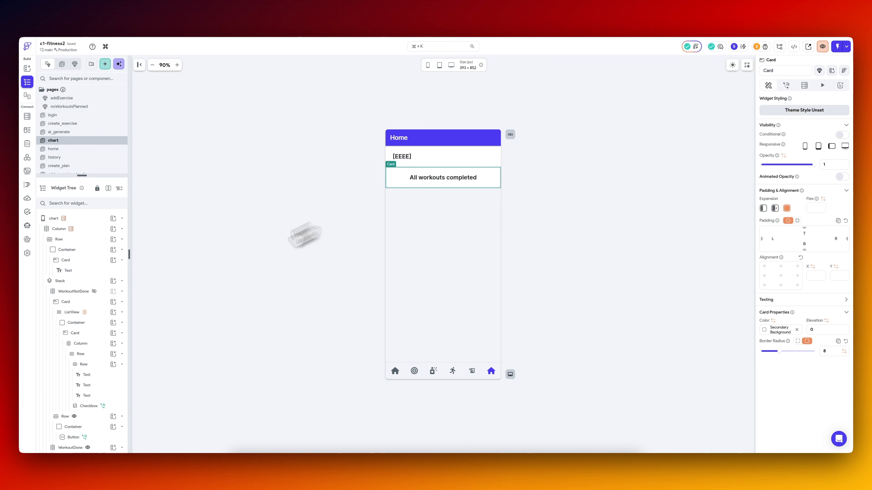
click(88, 283)
key(Delete)
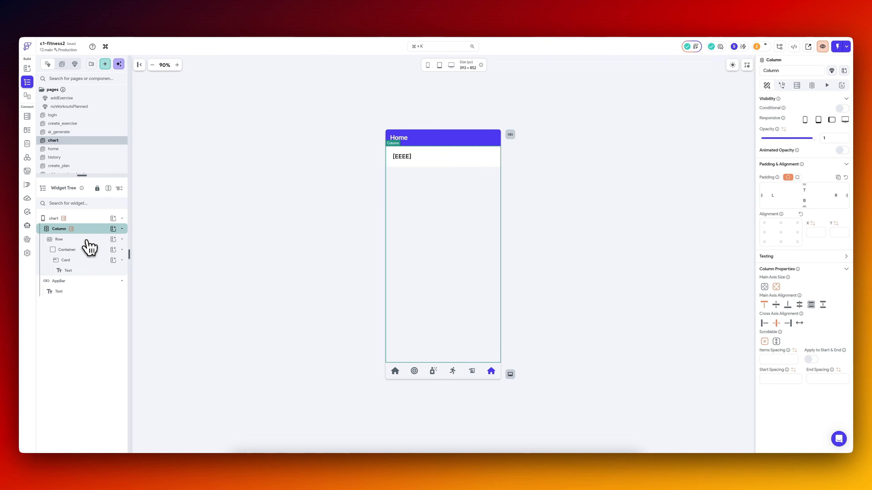
Duplicate the heading row and replace the text in the second row's card with a Chart widget.
click(90, 247)
key(super+d)
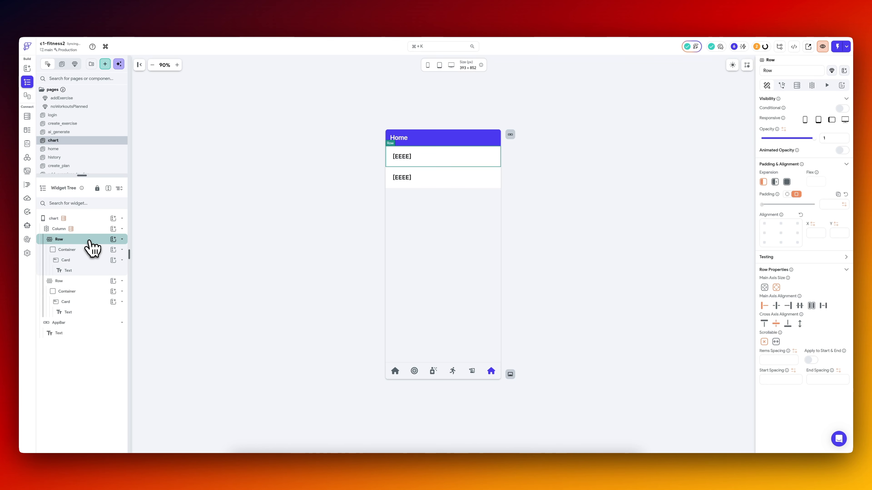
click(405, 185)
key(Delete)
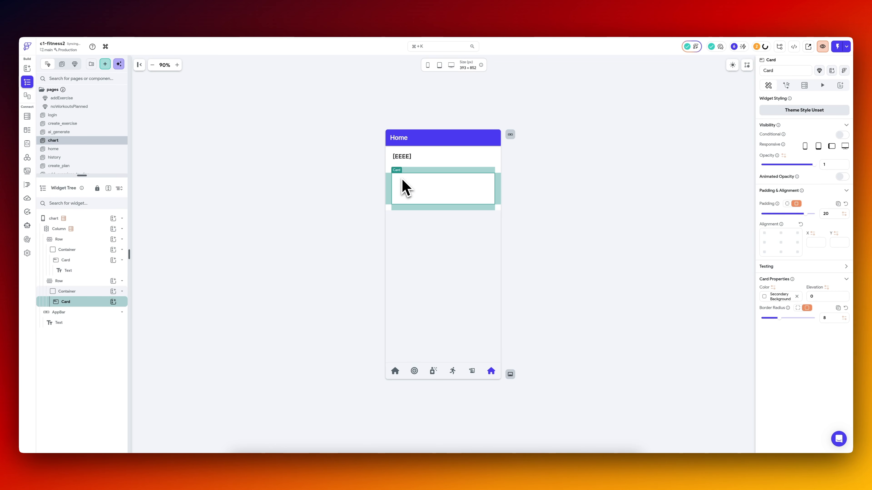
click(113, 302)
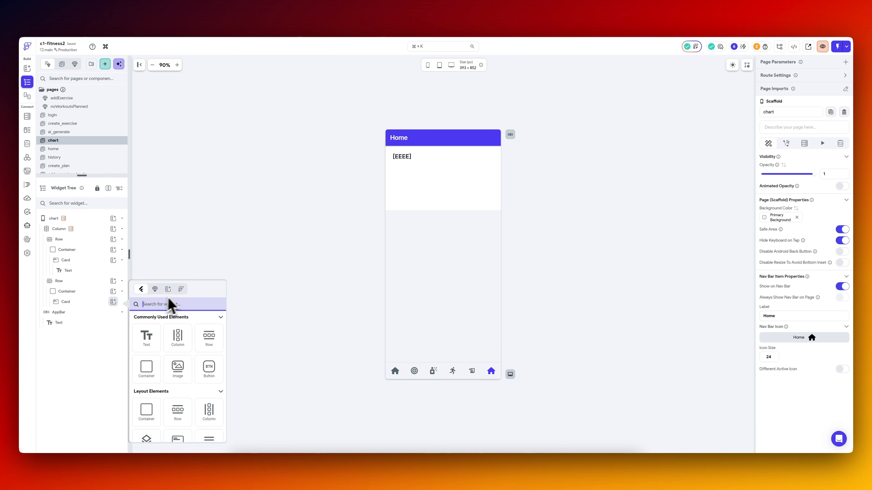
click(171, 304)
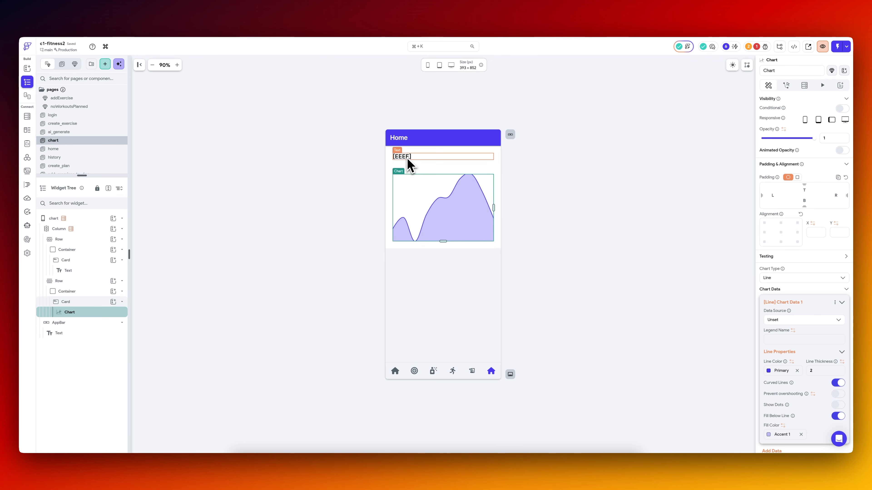
Replace the day text in the page's heading row with "Workout Chart".
click(410, 164)
drag(788, 133, 763, 141)
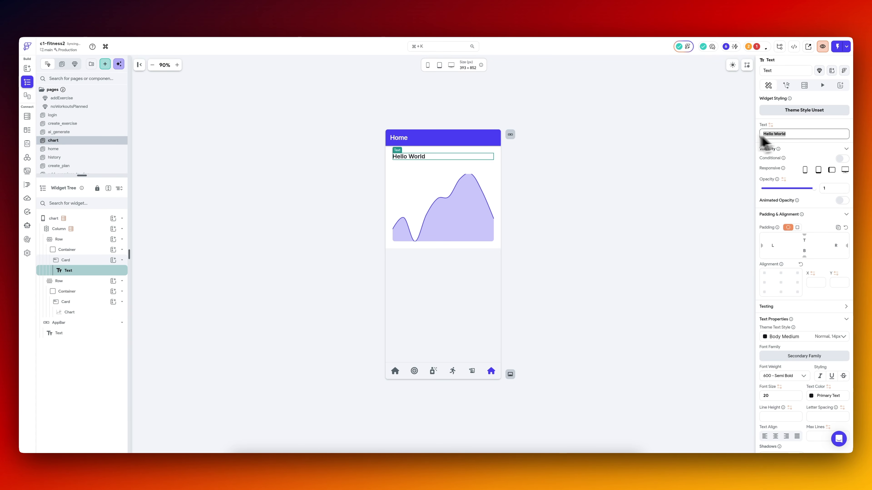
text(Workout)
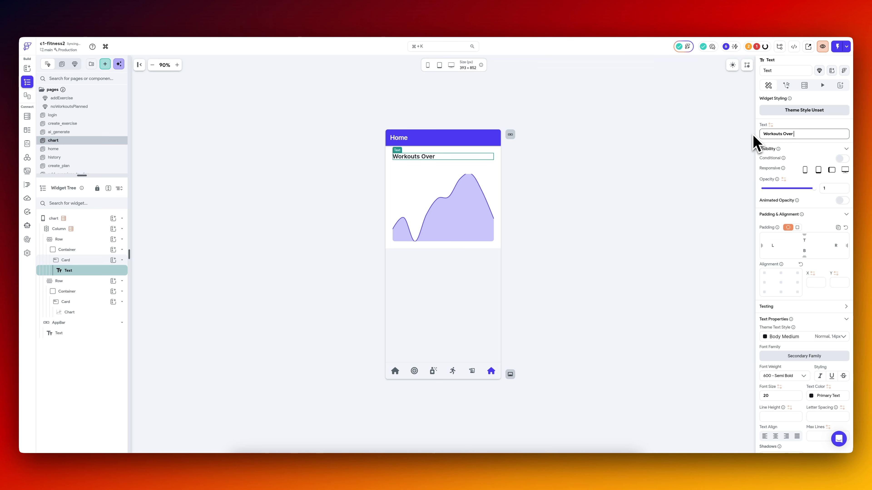
text( Chart)
Change the chart's type to Bar and bring its bar styling and axis properties into view.
click(443, 208)
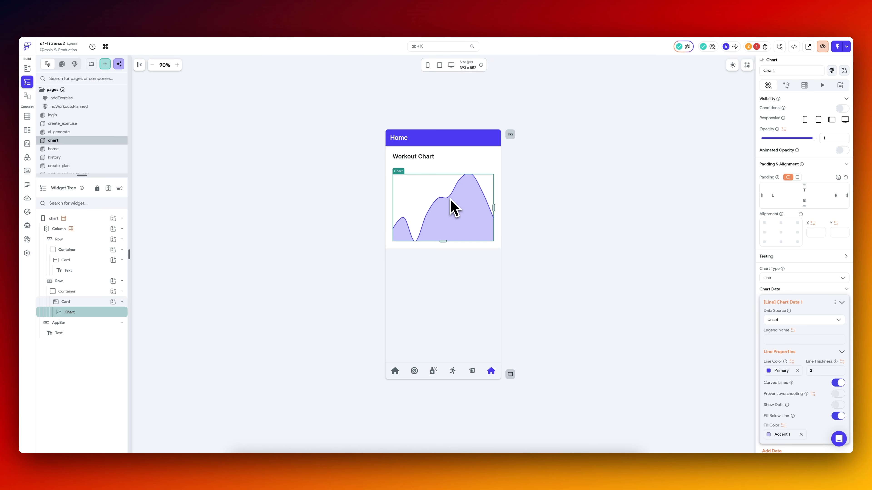
scroll(798, 302, down, 2)
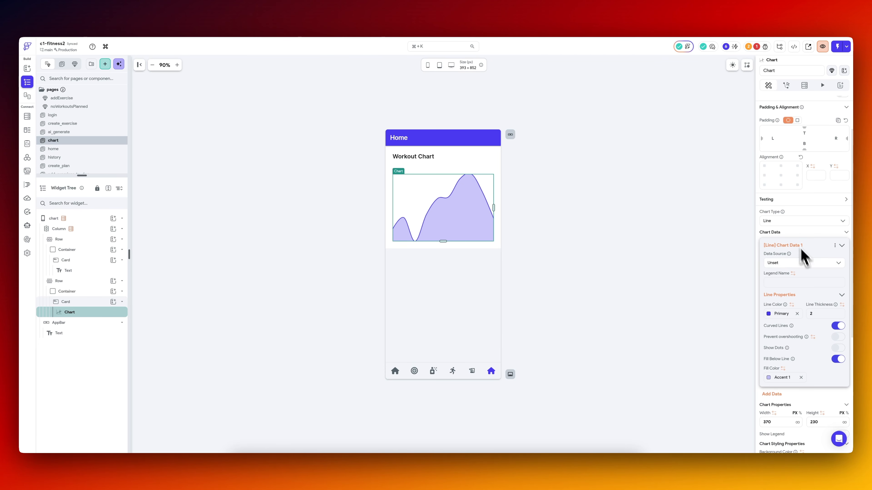
click(775, 221)
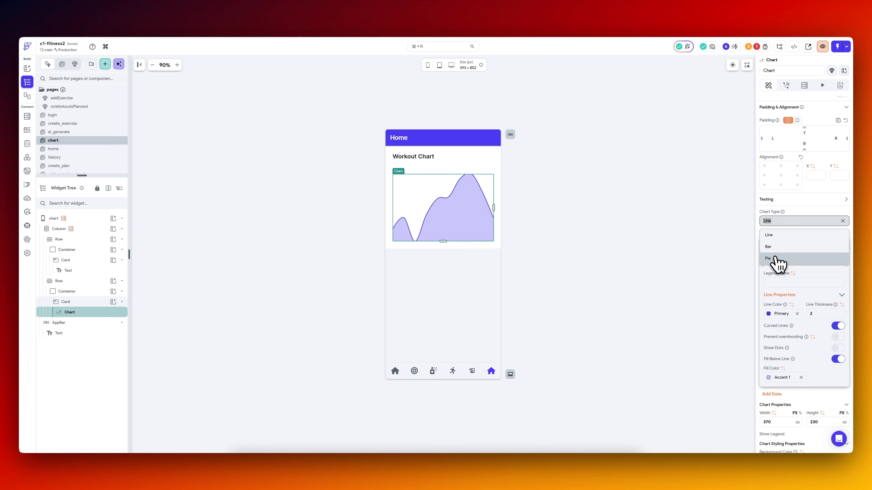
click(777, 249)
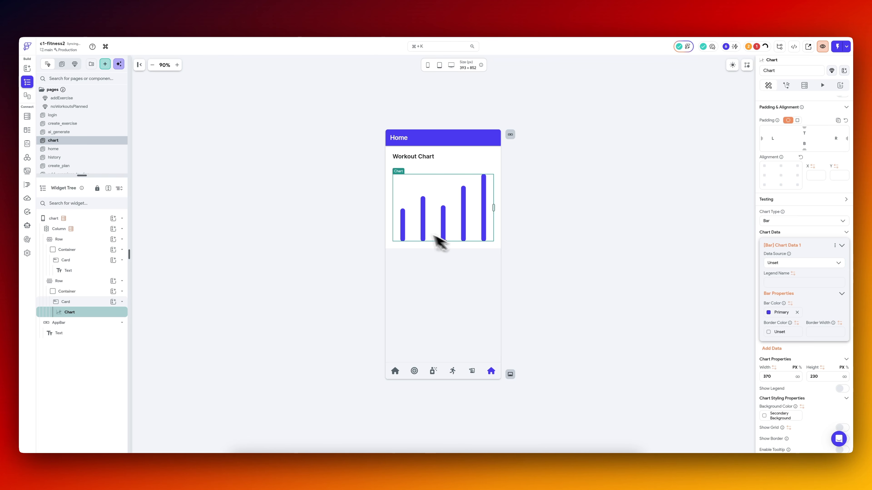
scroll(797, 307, down, 5)
scroll(798, 302, down, 2)
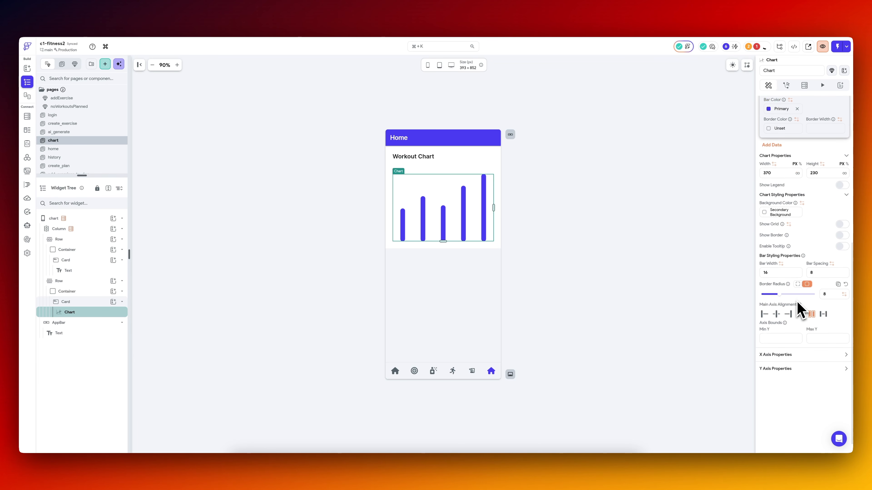
Set the data source of the bar chart's first data series to Numbers Lists.
scroll(799, 302, up, 2)
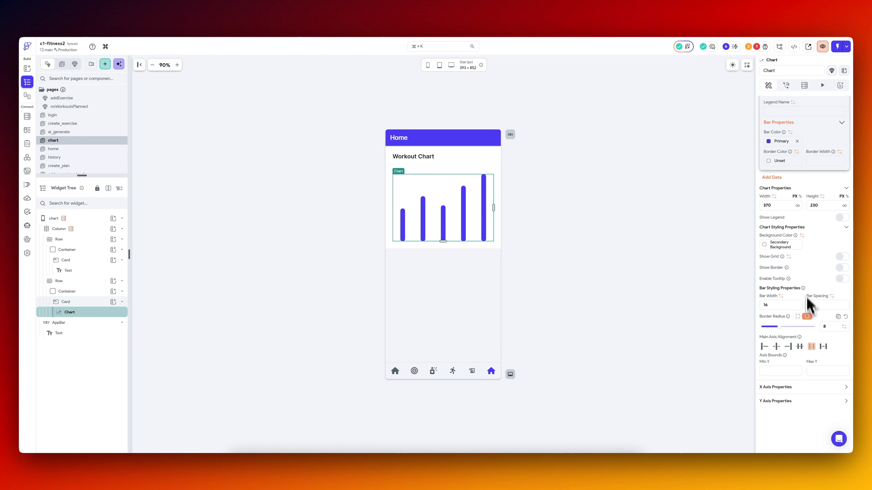
scroll(814, 302, up, 2)
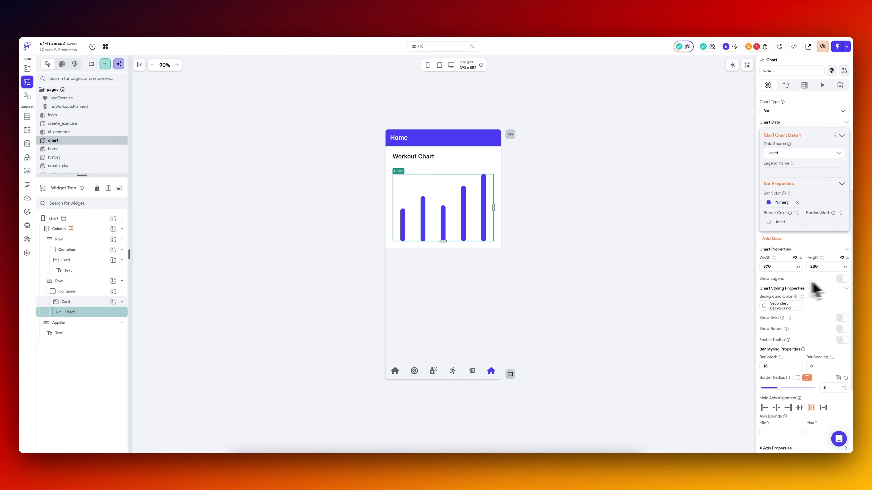
scroll(827, 287, up, 2)
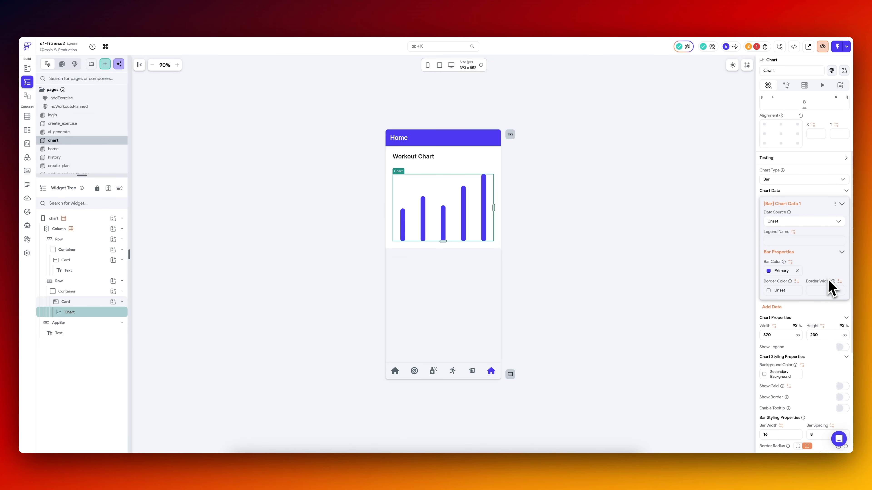
click(811, 223)
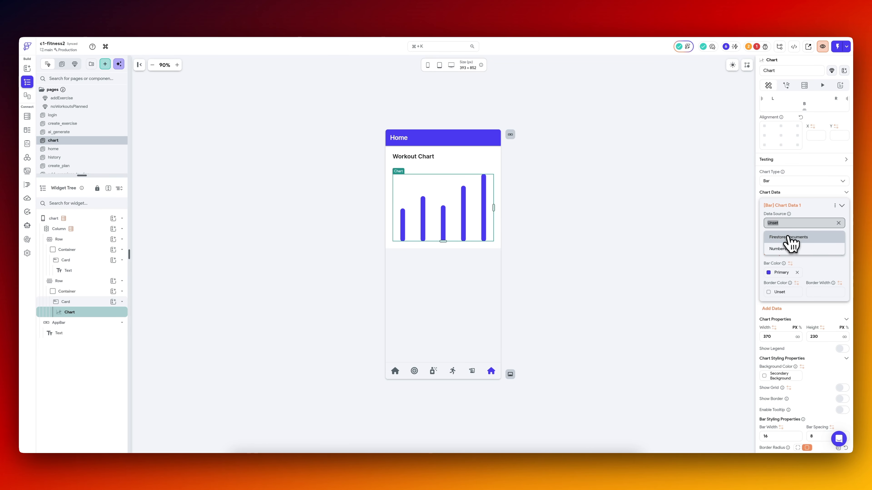
click(781, 249)
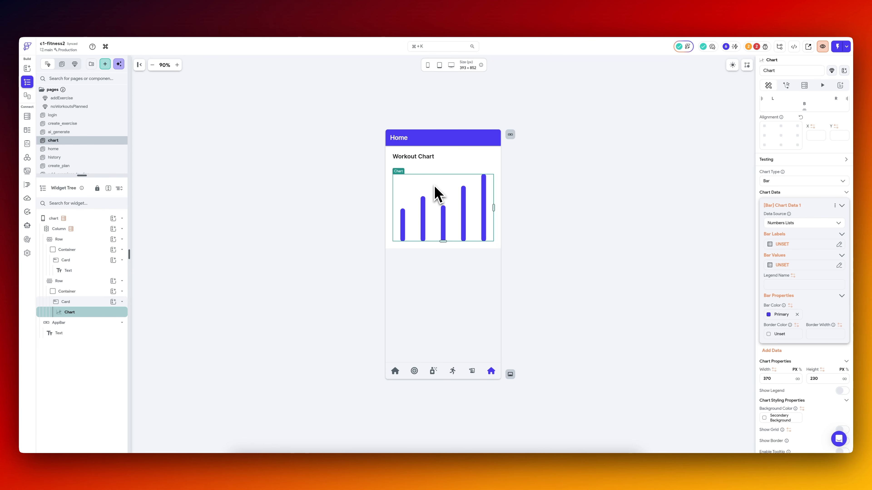
click(786, 244)
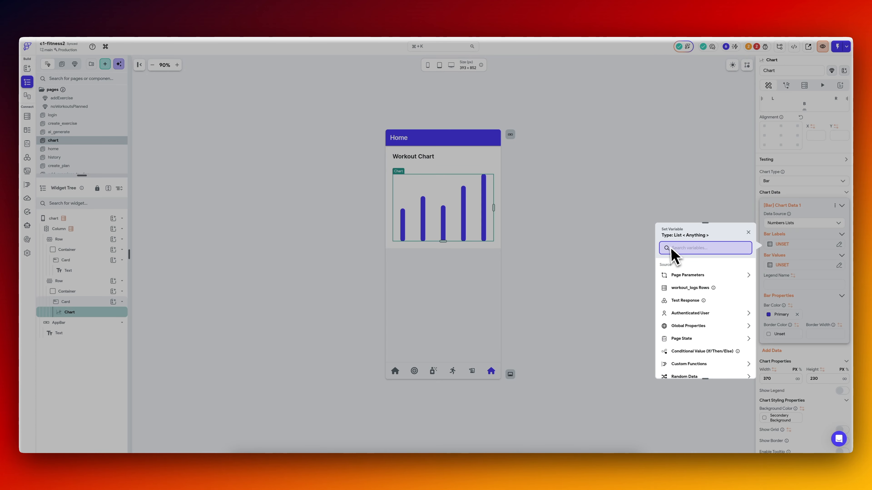
click(786, 265)
click(782, 265)
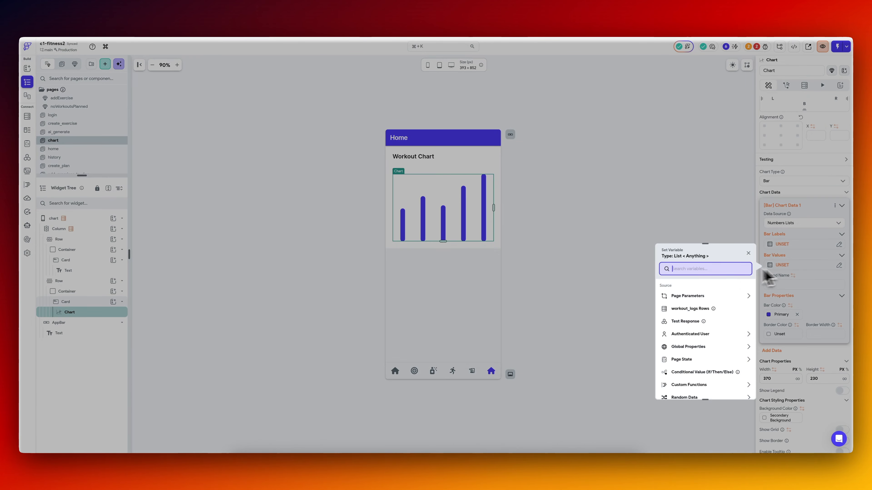
click(814, 255)
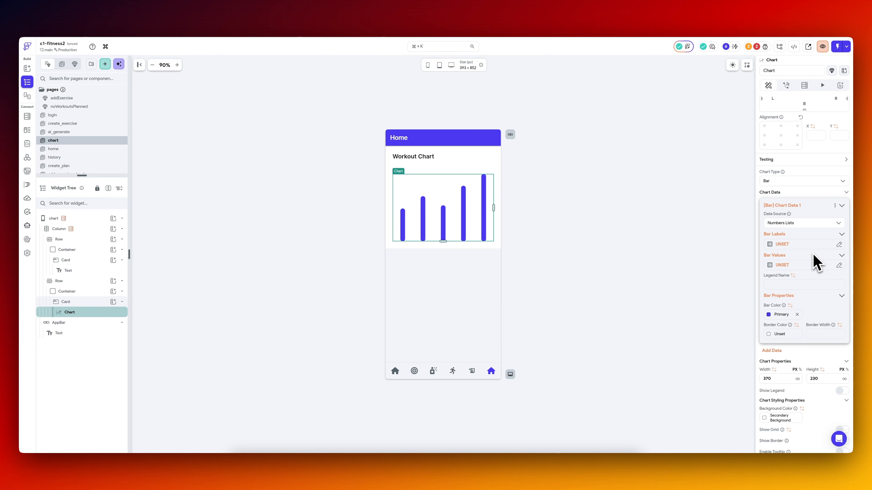
Turn on the grid and border for the chart, leaving the legend off.
scroll(815, 262, down, 6)
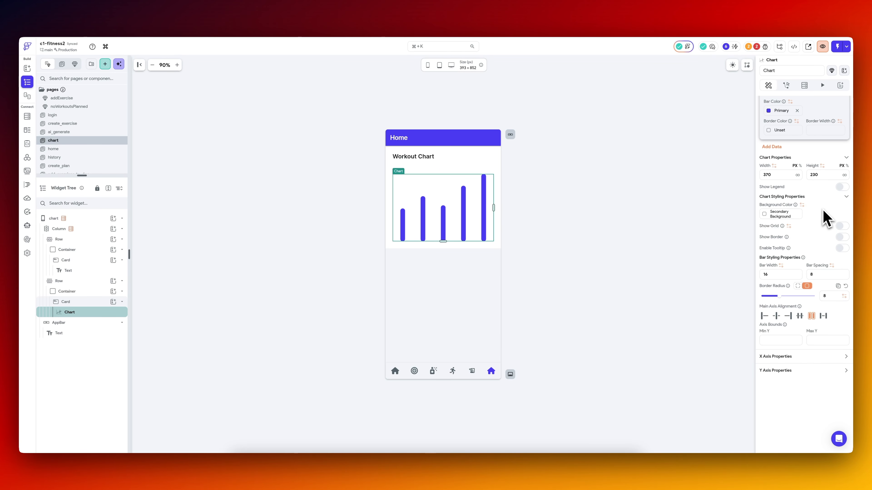
click(842, 187)
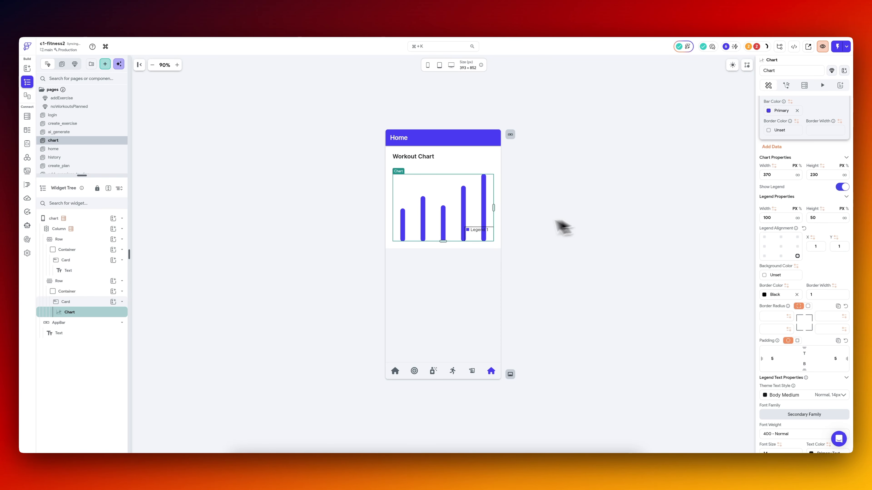
click(841, 187)
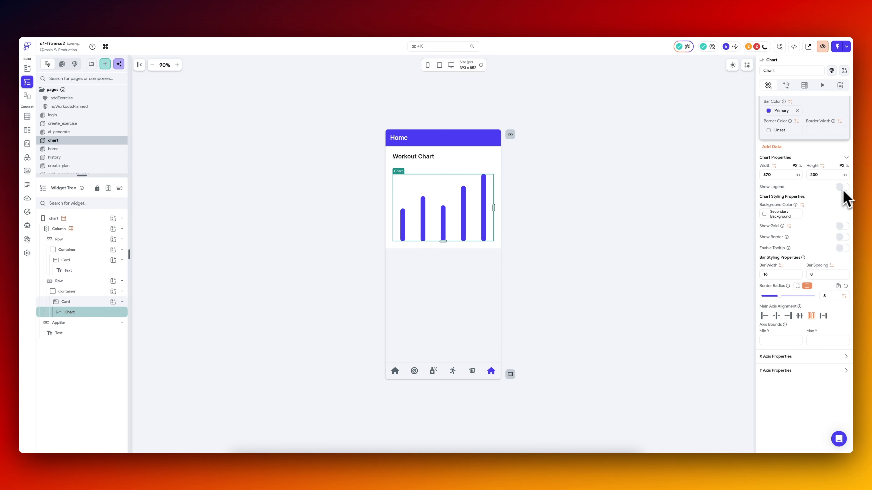
click(842, 238)
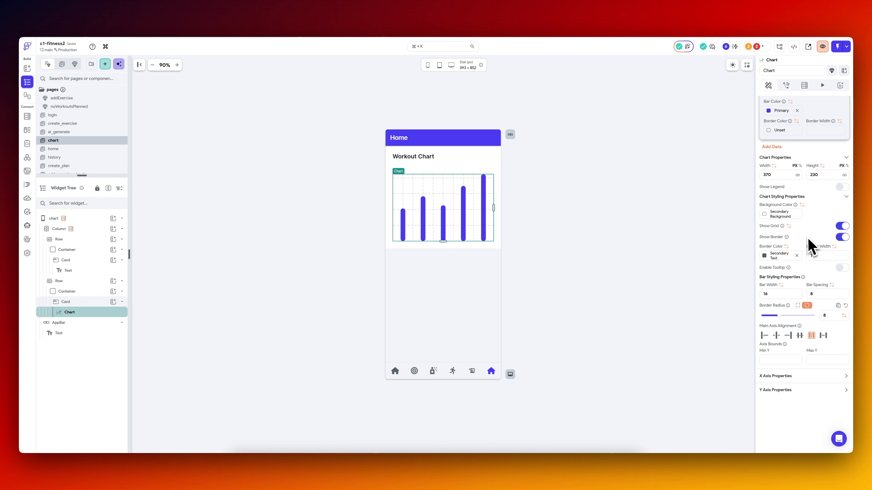
Set the title text of the chart's X axis to "Days of the Week".
scroll(823, 292, down, 1)
click(846, 339)
scroll(783, 344, down, 3)
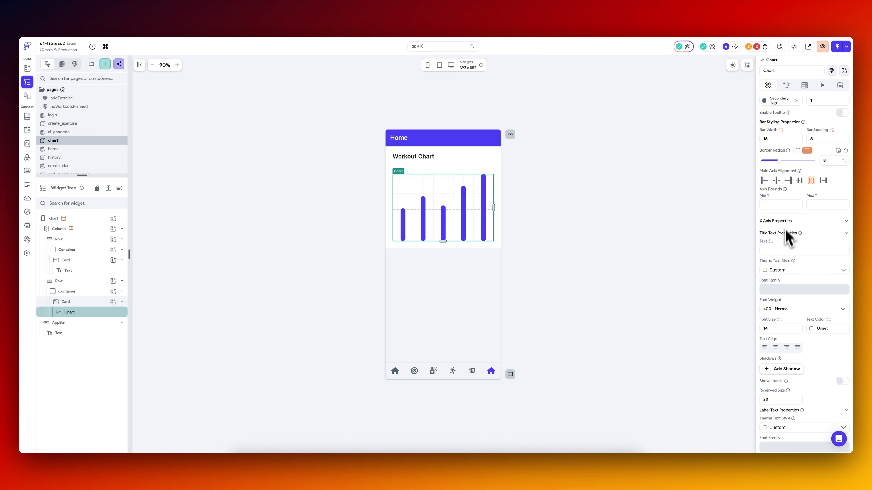
click(785, 250)
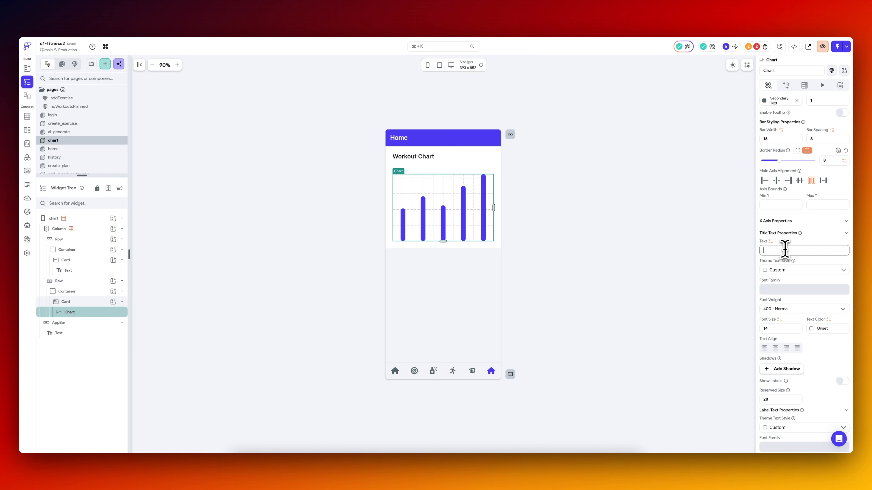
text(111)
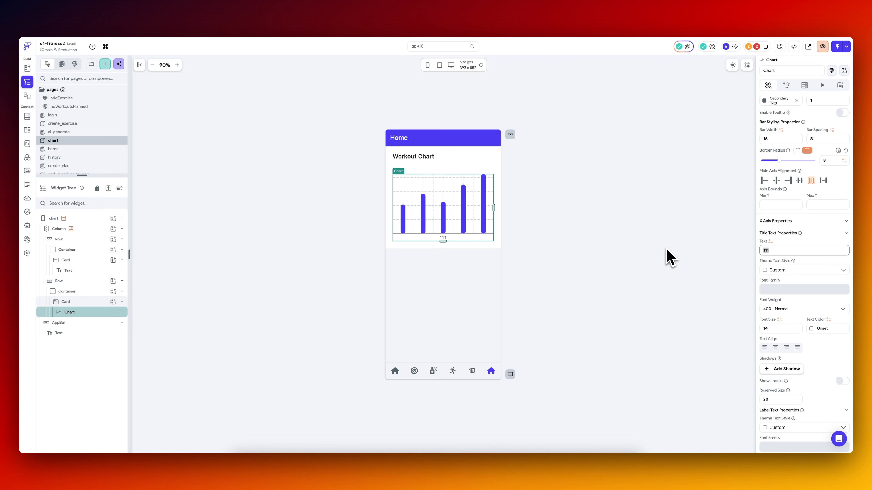
text( Week)
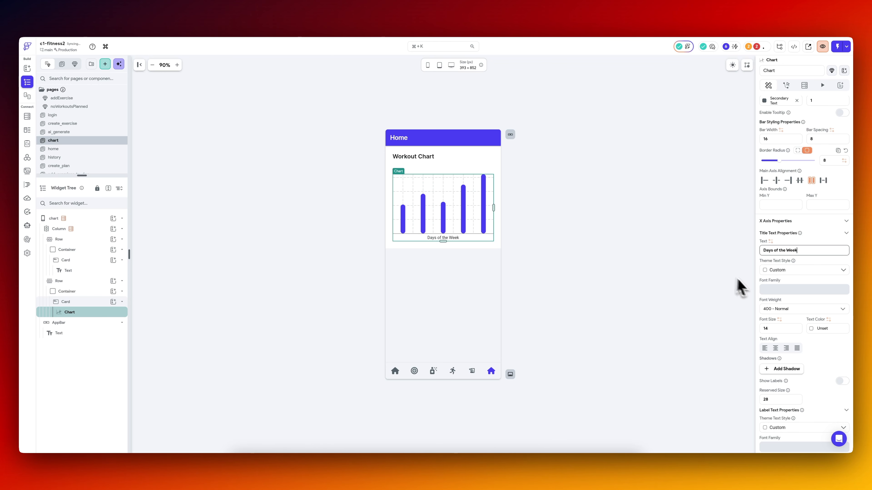
Show the labels on the chart's X axis.
scroll(807, 314, down, 2)
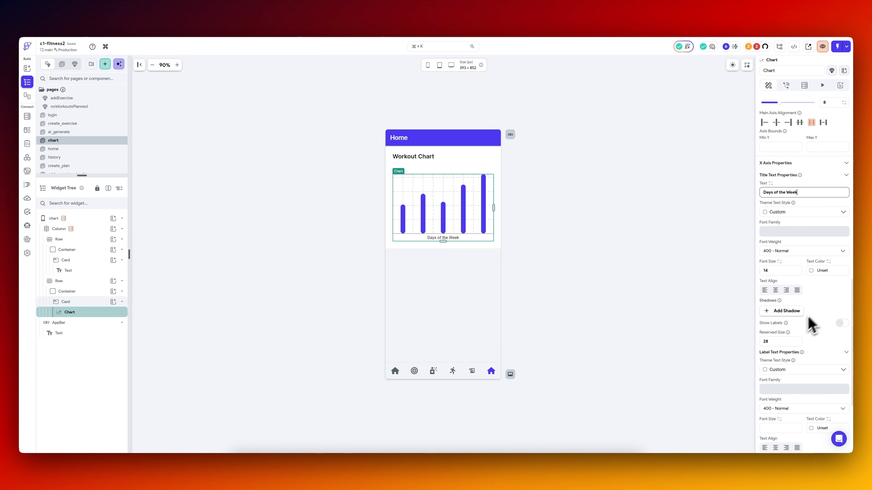
scroll(817, 330, down, 1)
click(843, 296)
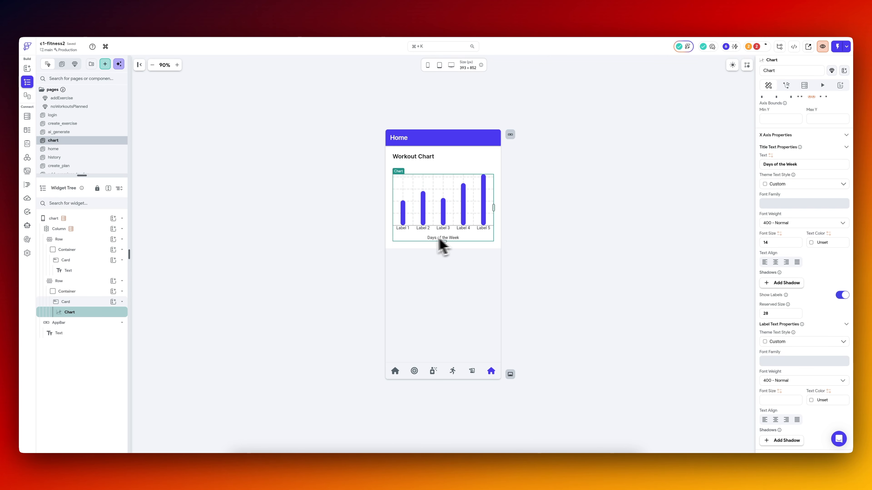
Clear the title text of the chart's X axis.
scroll(803, 243, up, 1)
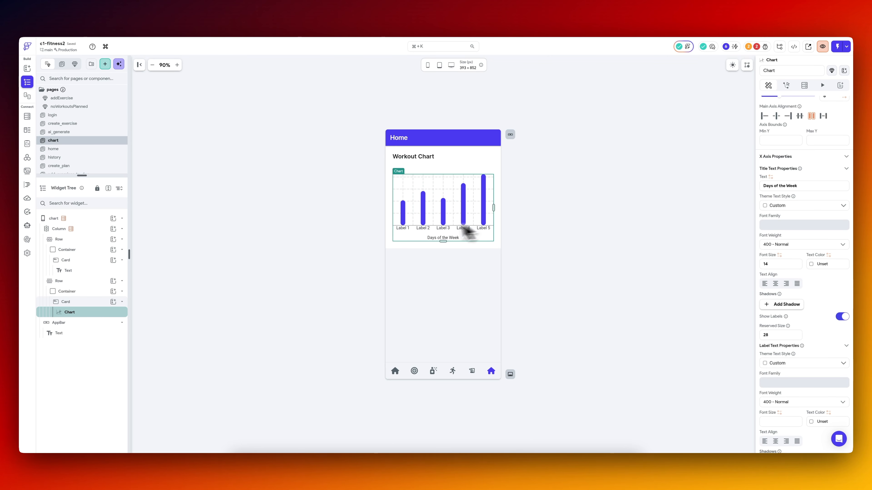
triple_click(808, 185)
key(BackSpace)
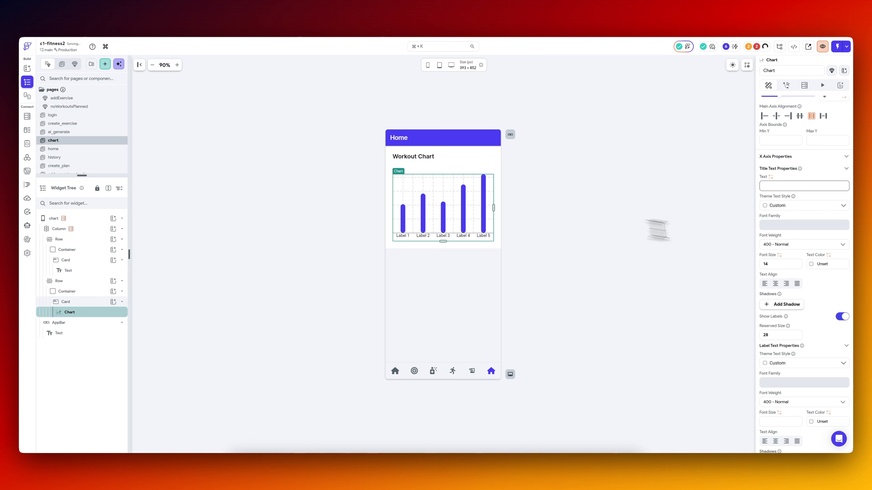
Show the Y axis labels with a reserved size of 25 and a label interval of 1.
scroll(820, 284, down, 5)
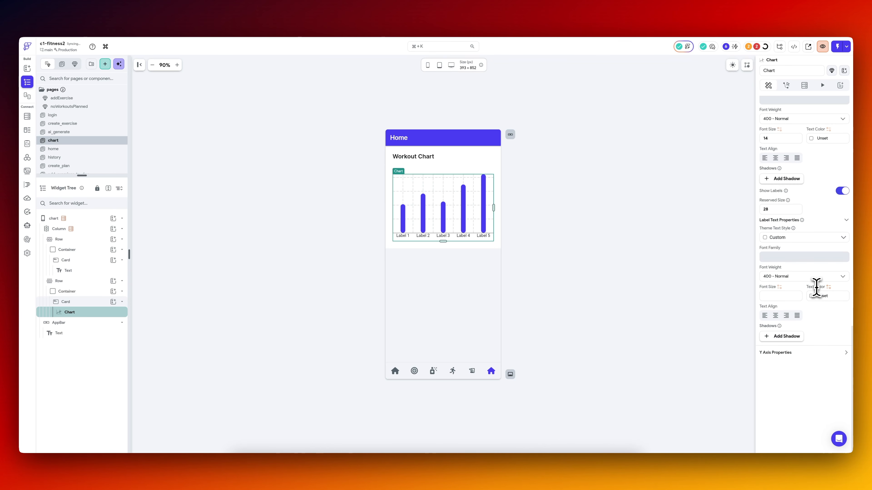
click(842, 353)
scroll(814, 370, down, 8)
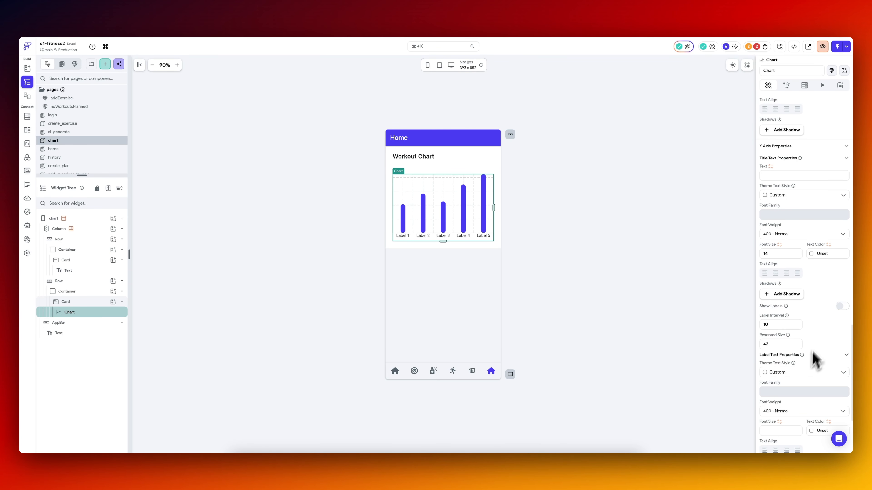
click(844, 307)
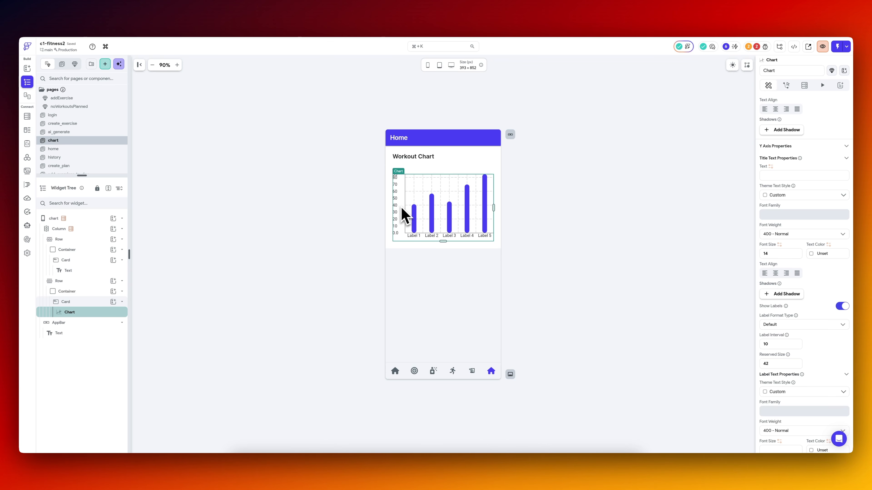
text(25)
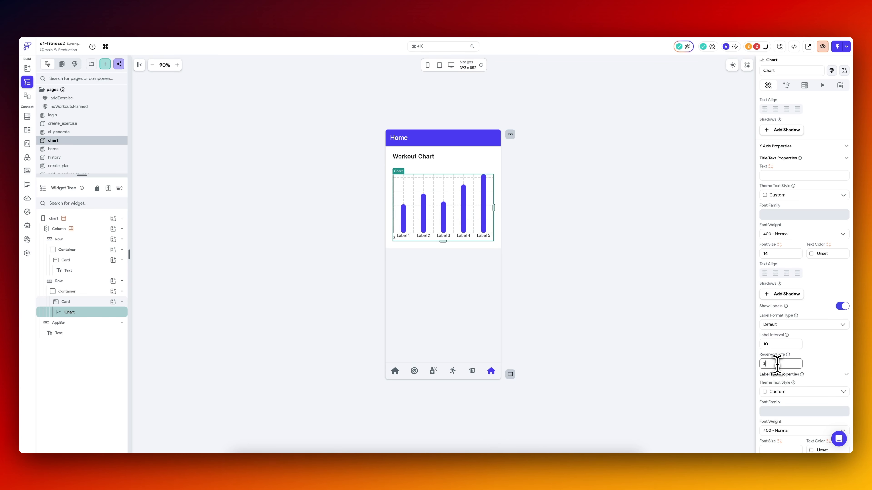
click(779, 344)
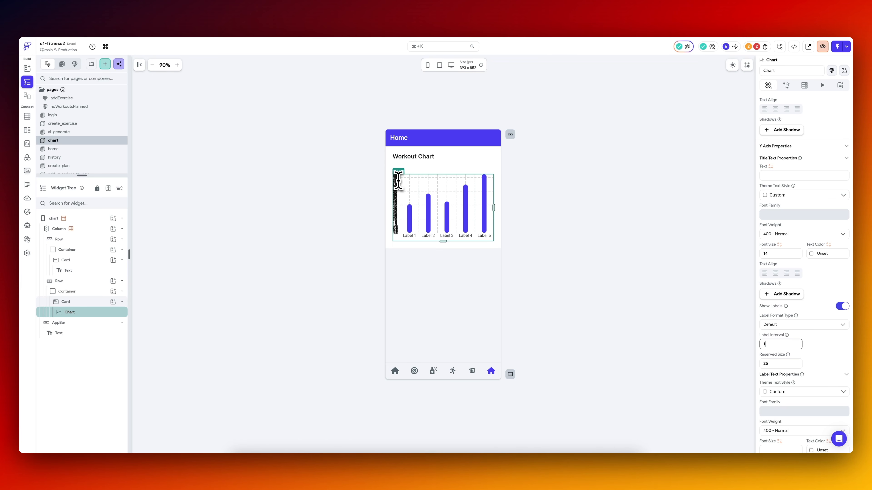
Create a new custom function as the variable source for the chart's bar labels.
scroll(785, 325, up, 8)
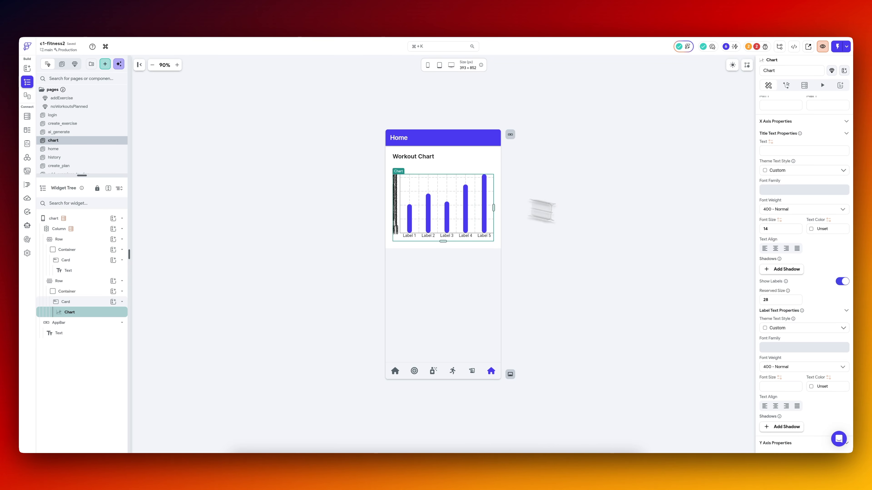
scroll(781, 275, up, 6)
scroll(780, 274, up, 5)
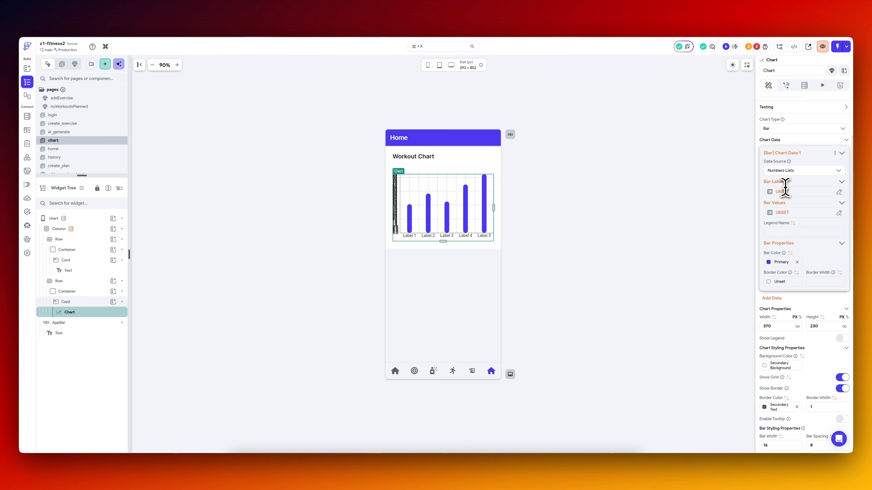
scroll(790, 216, up, 2)
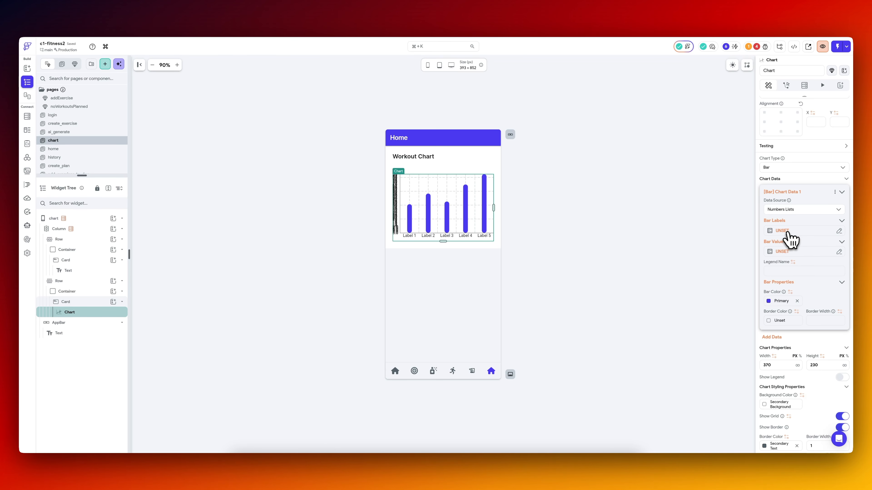
click(788, 231)
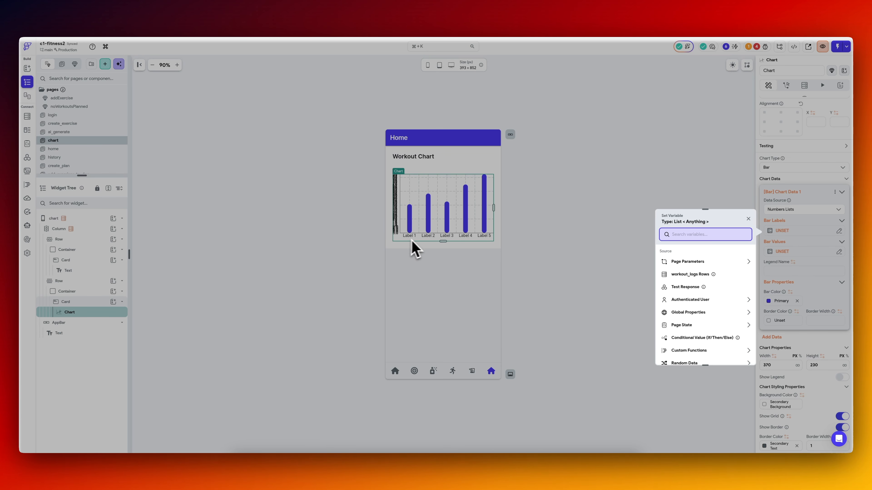
scroll(704, 325, down, 3)
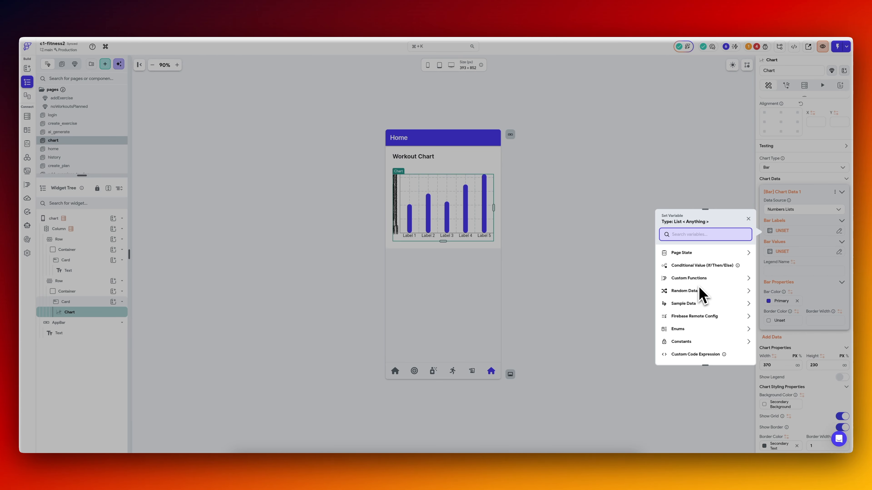
click(694, 279)
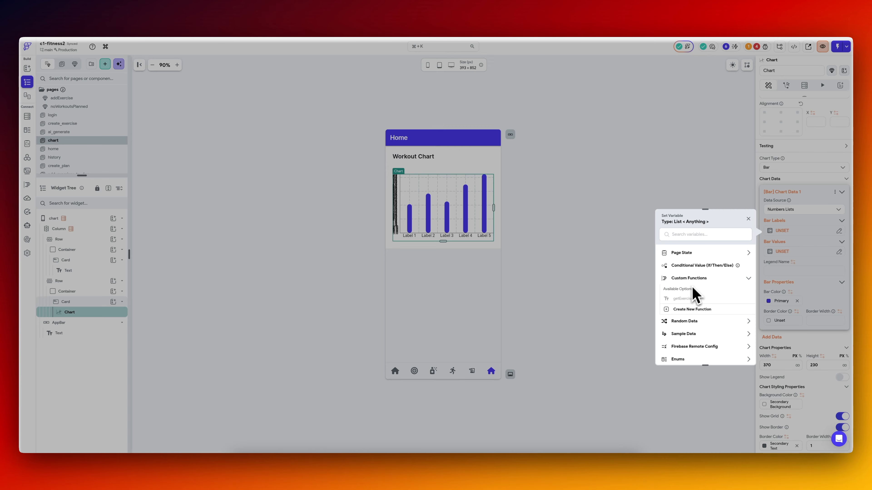
click(692, 310)
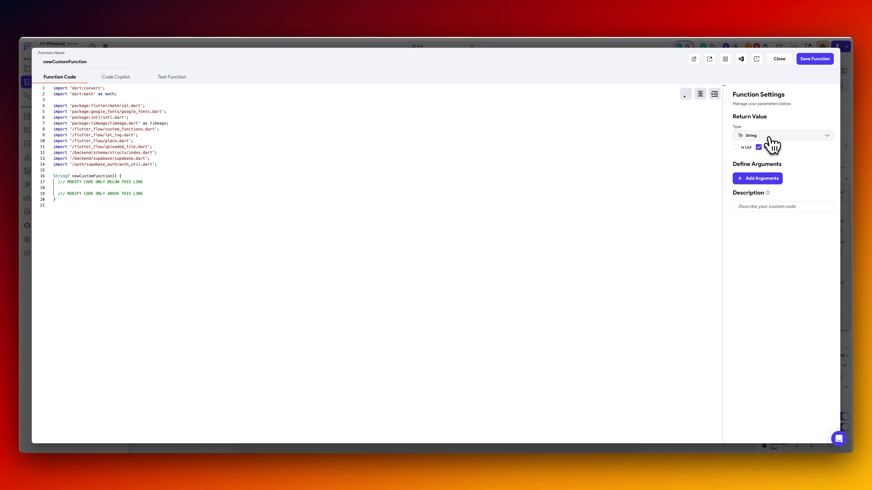
Make the function return a non-nullable list of String and name it getLabels.
click(736, 147)
click(759, 147)
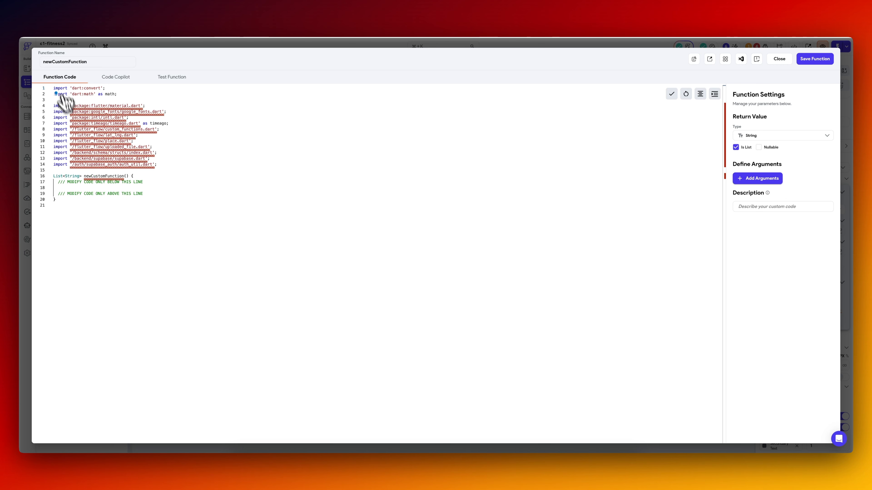
drag(93, 62, 41, 66)
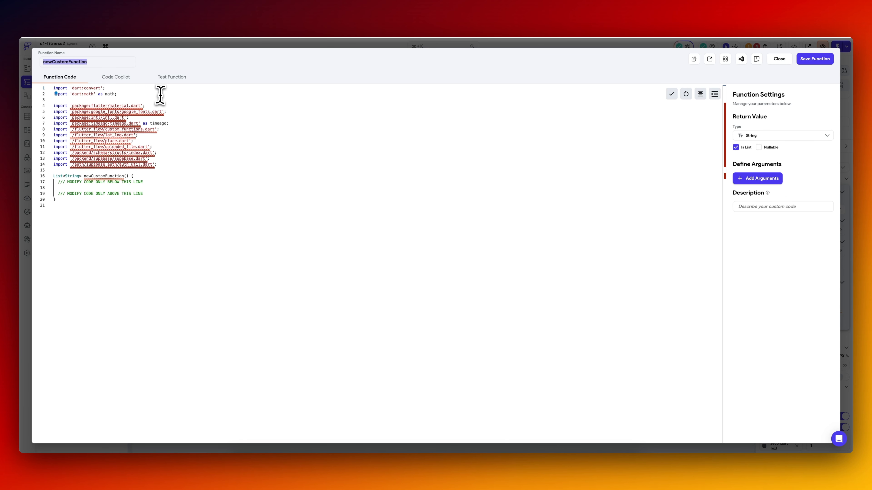
text(getLabels)
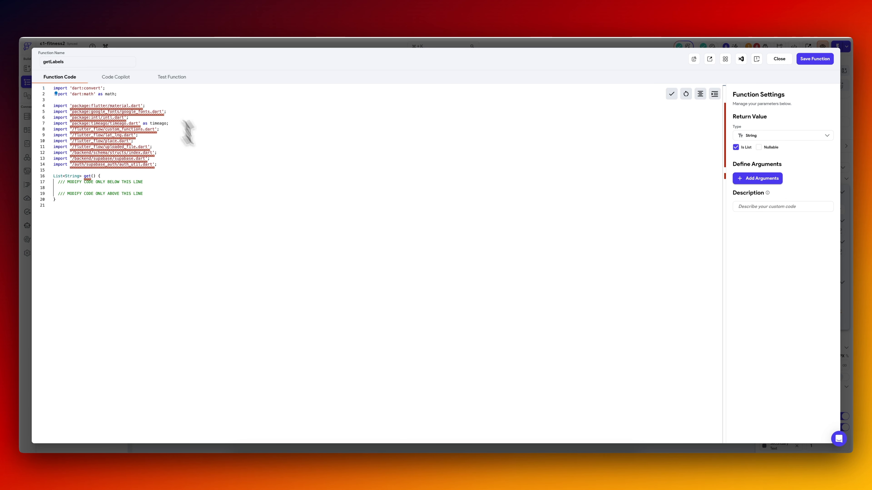
Make getLabels return "Mon", "Tue", "Wed", "Thu", "Fri", "Sat", "Sun", save it, and apply it to the chart's bar labels.
key(Return)
key(Return)
key(Up)
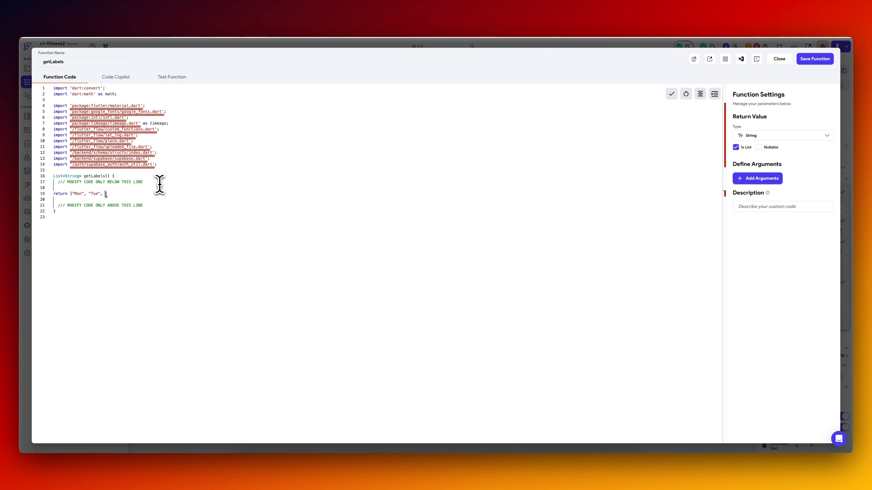
click(814, 60)
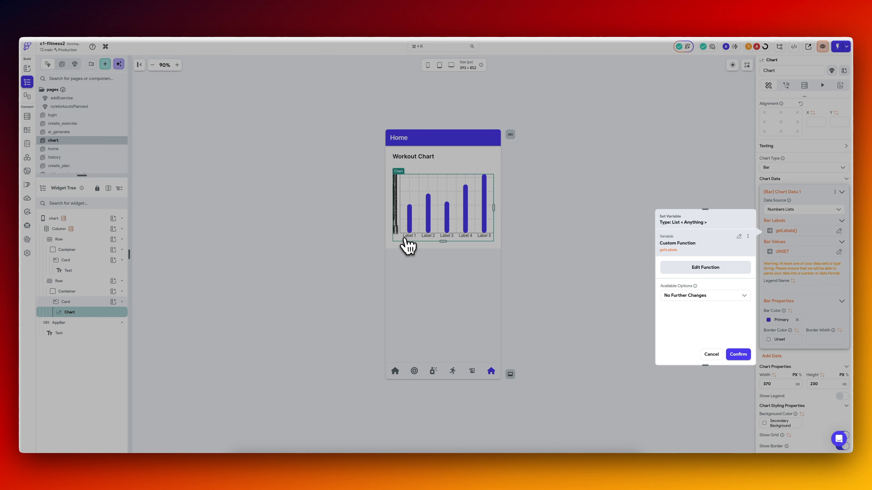
click(739, 356)
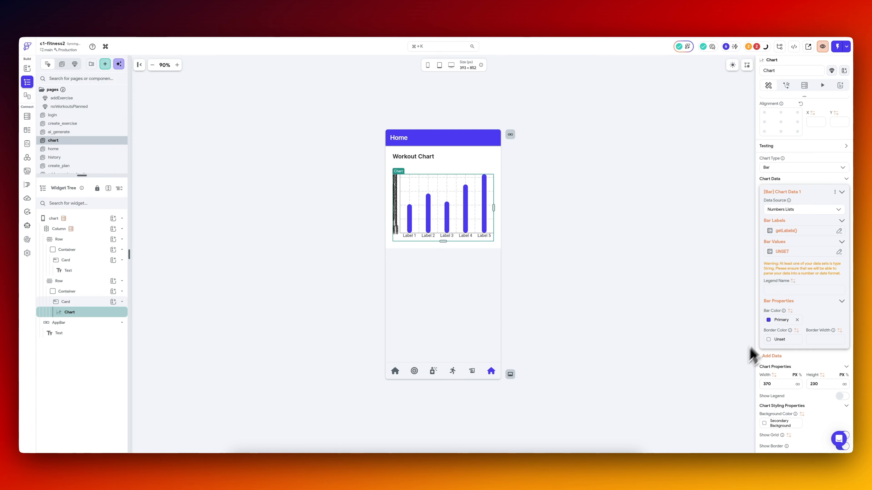
Create a new custom function as the variable source for the chart's bar values.
click(790, 252)
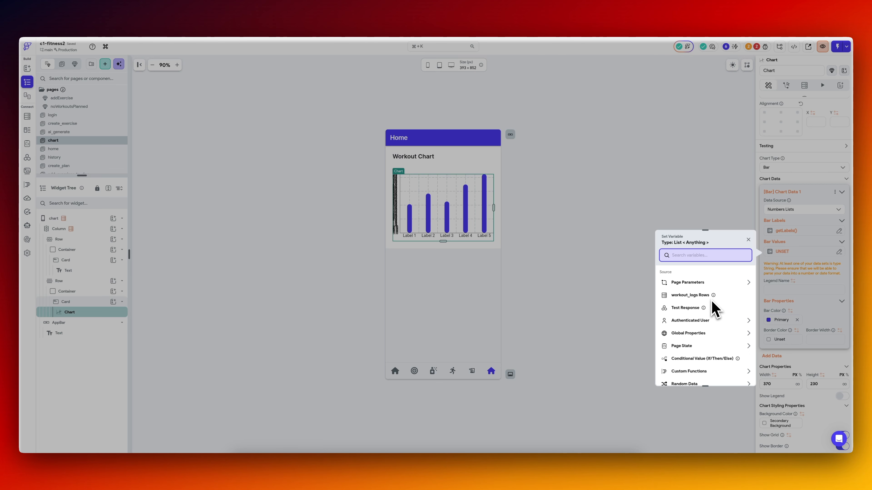
scroll(708, 340, down, 2)
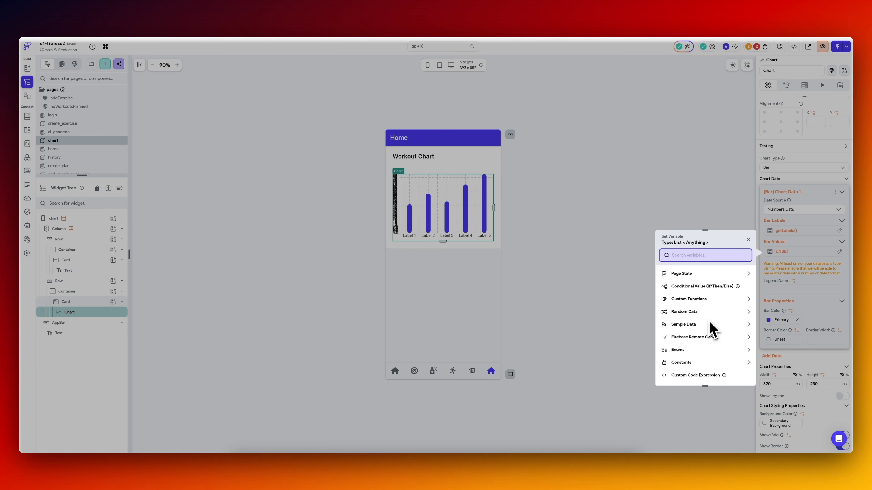
click(702, 301)
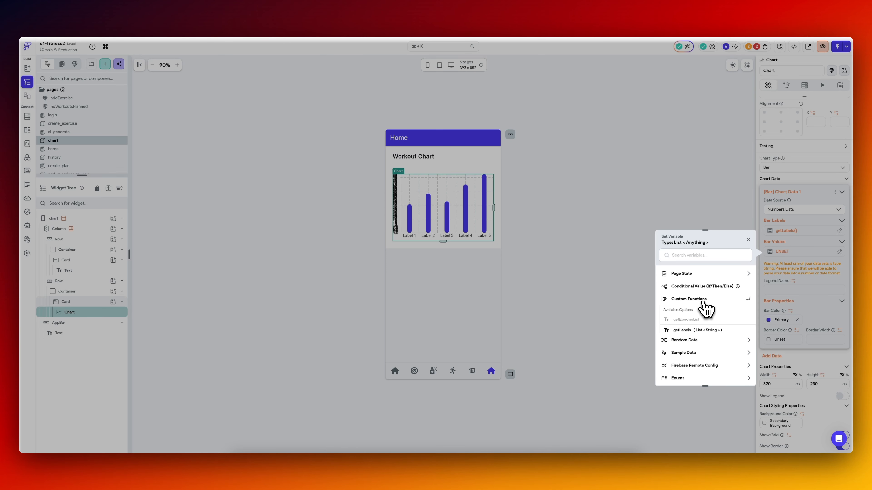
click(693, 341)
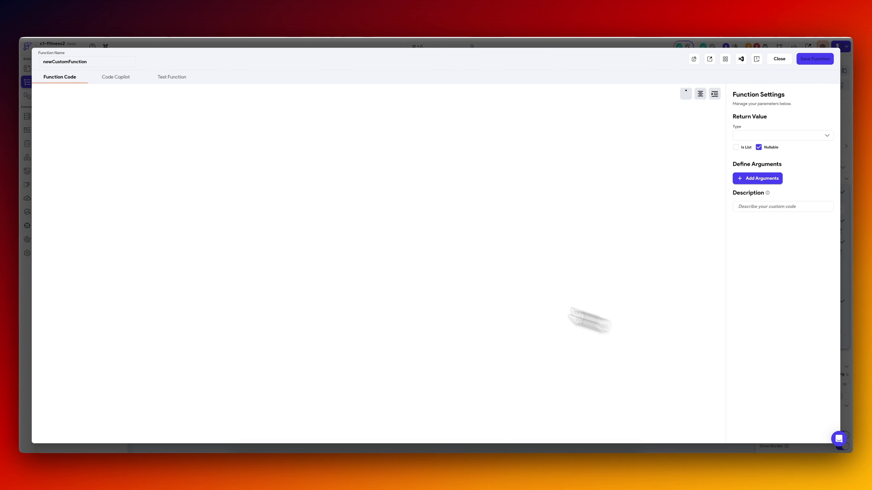
Name the function getValues and make it return a non-nullable list of Integer.
click(107, 61)
text(getValues)
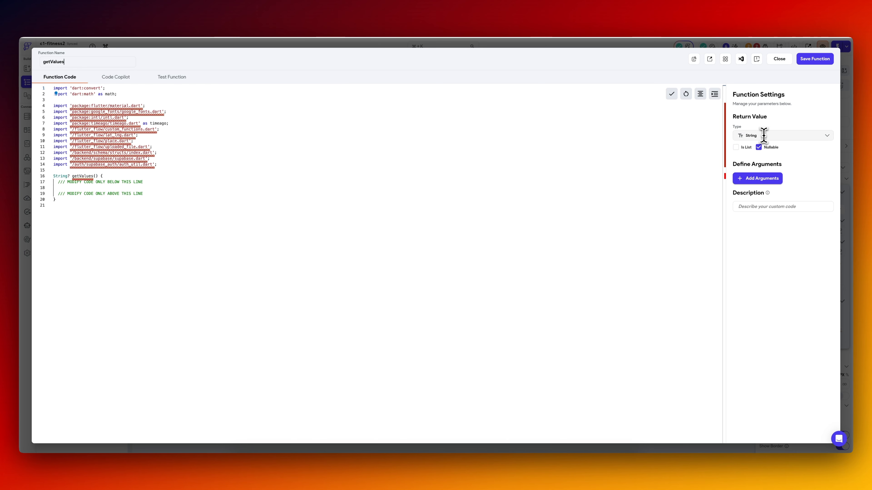
click(762, 135)
click(760, 158)
click(735, 147)
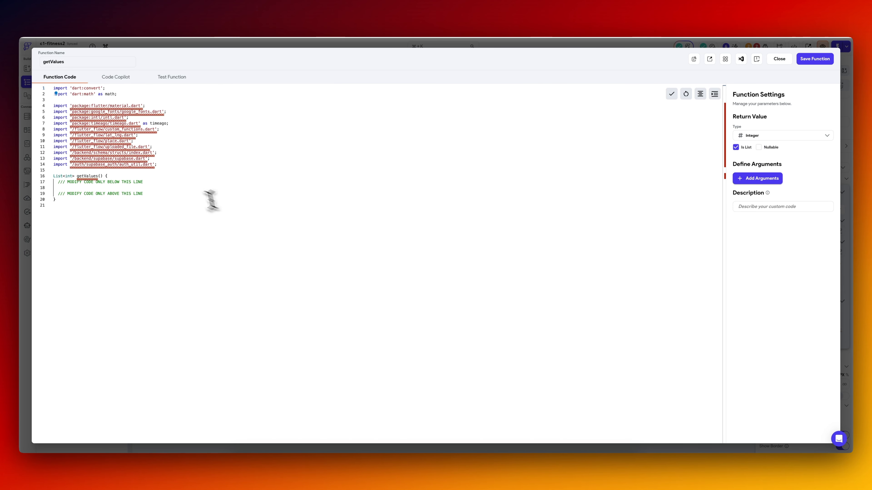
Make getValues return [0, 1, 0, 1, 0, 1, 1], save it, and apply it to the chart's bar values.
key(Return)
key(Return)
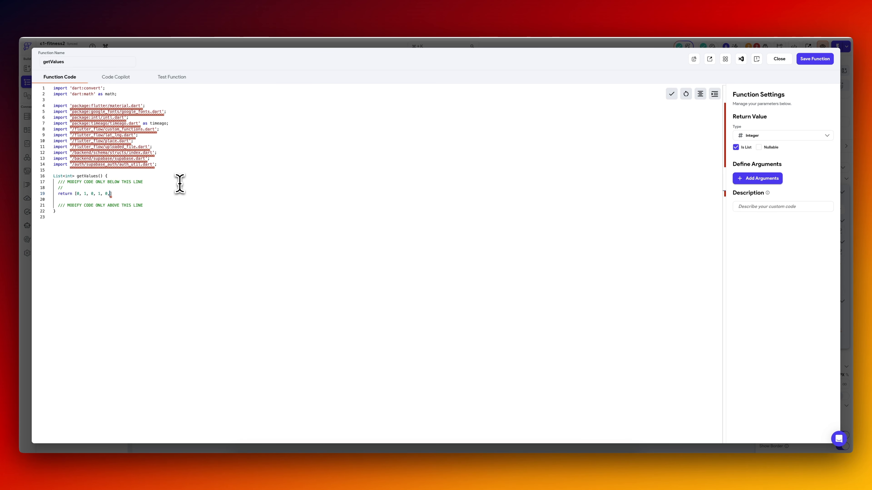
text(1, 1];)
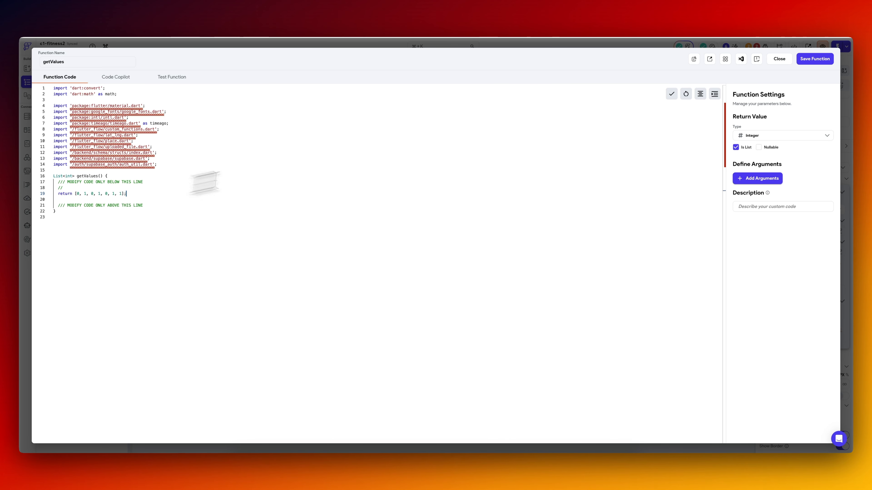
click(817, 60)
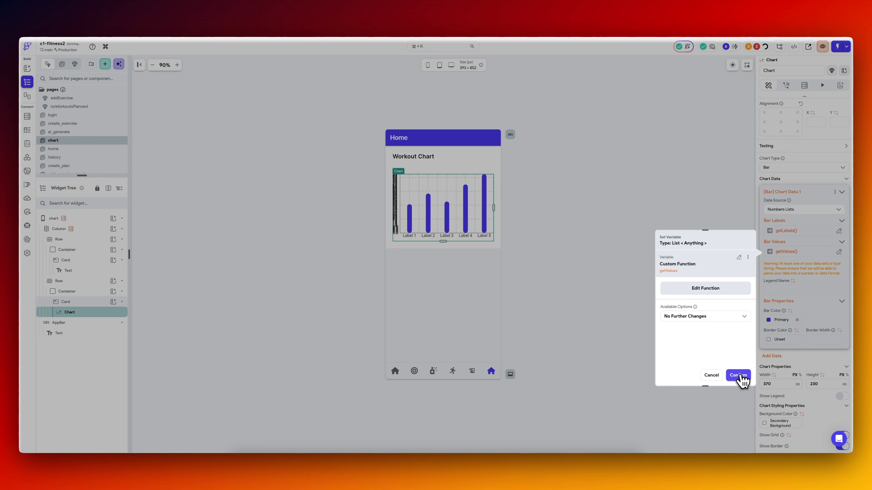
click(737, 375)
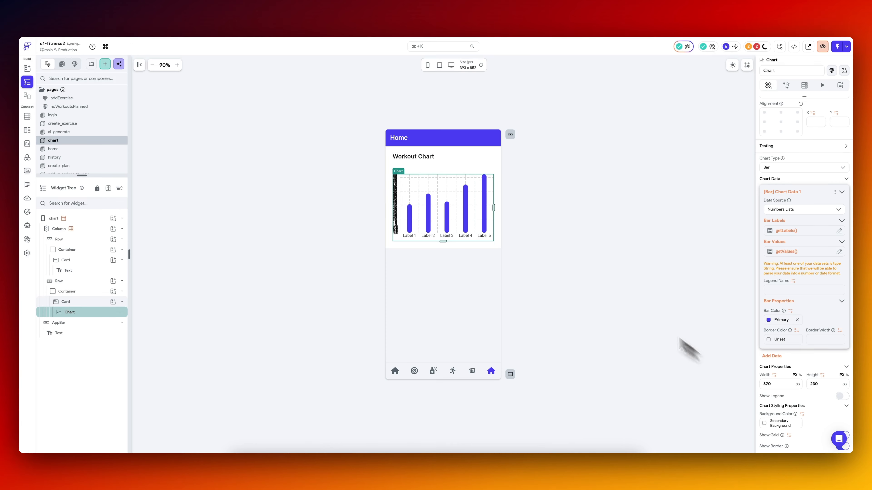
Check the custom functions for errors from the project's issue list and return to the chart page.
click(595, 242)
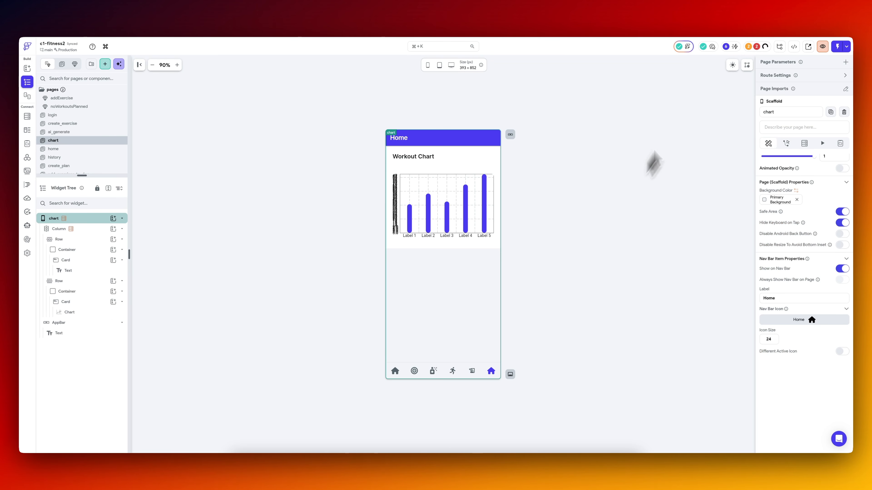
click(755, 47)
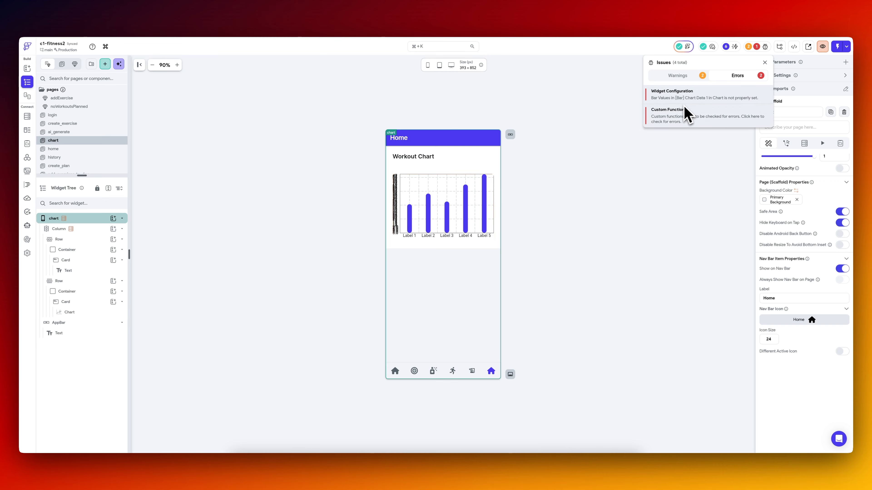
click(685, 113)
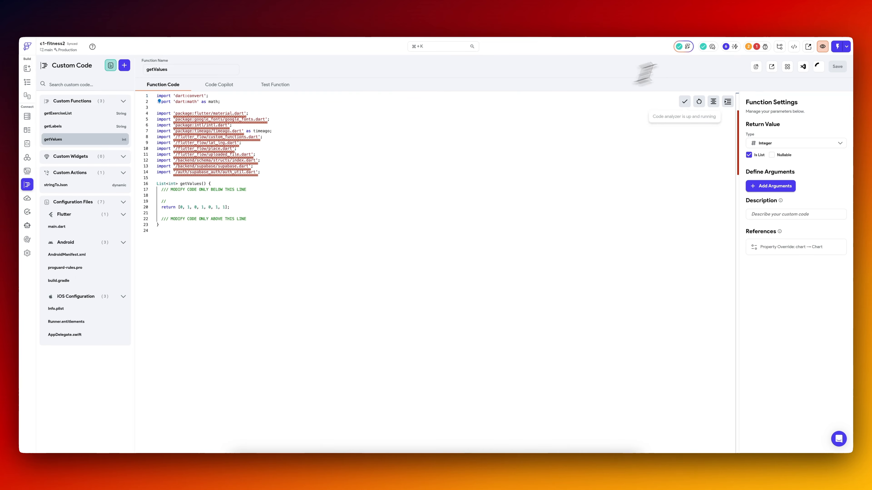
click(27, 82)
click(755, 48)
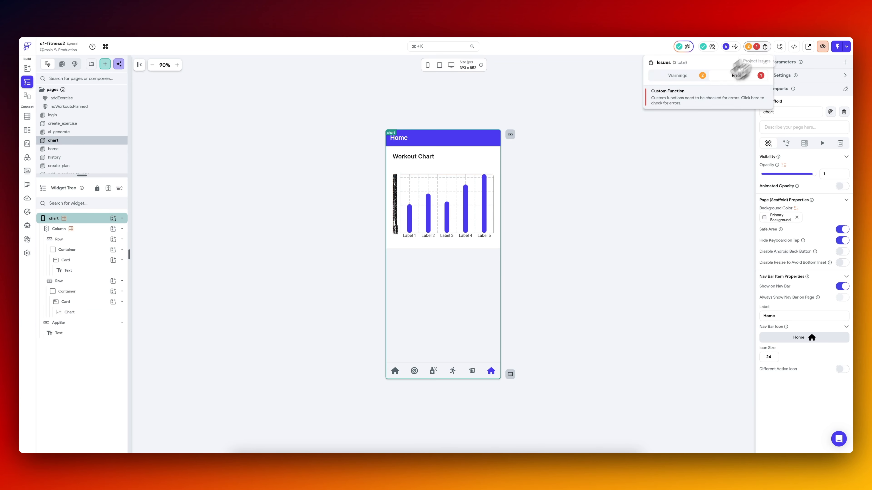
click(676, 101)
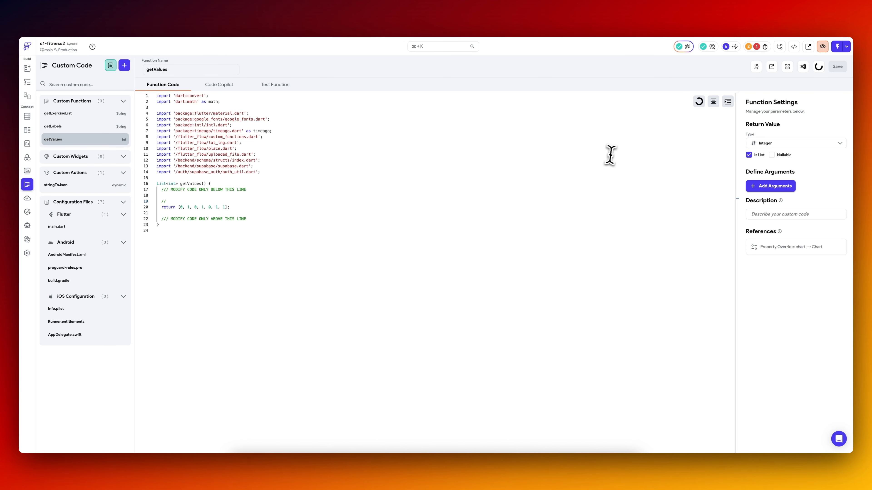
click(819, 67)
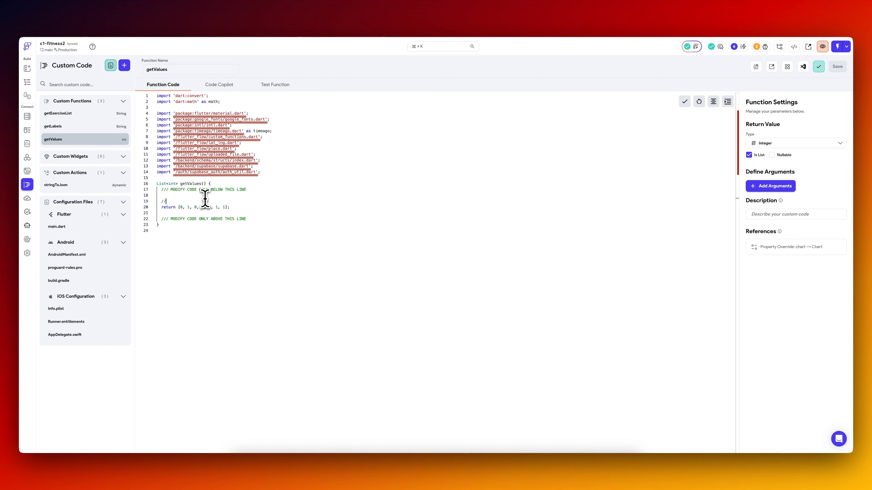
click(29, 83)
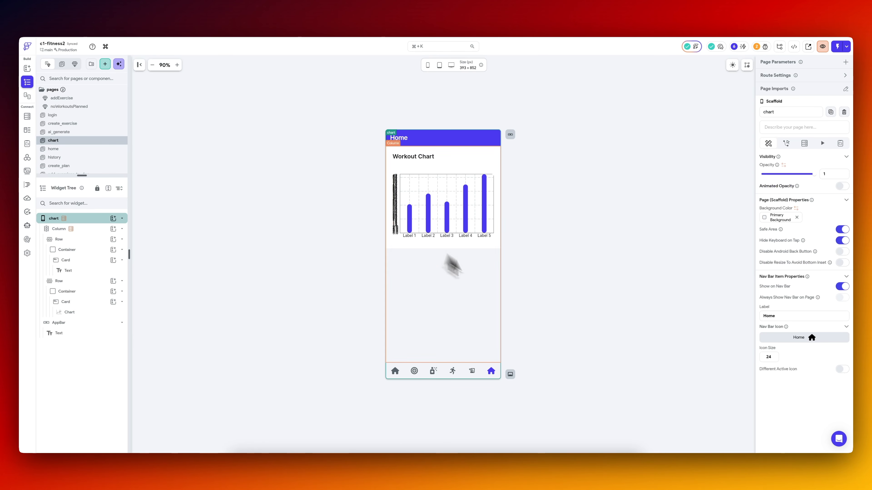
Switch to VS Code, pull the latest FlutterFlow code, and open the chart page in the running iPhone simulator.
click(584, 466)
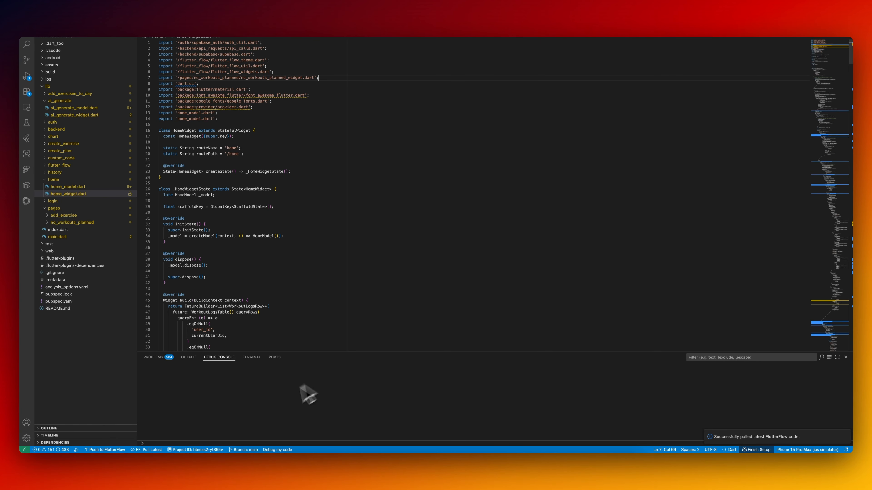
click(146, 450)
key(Return)
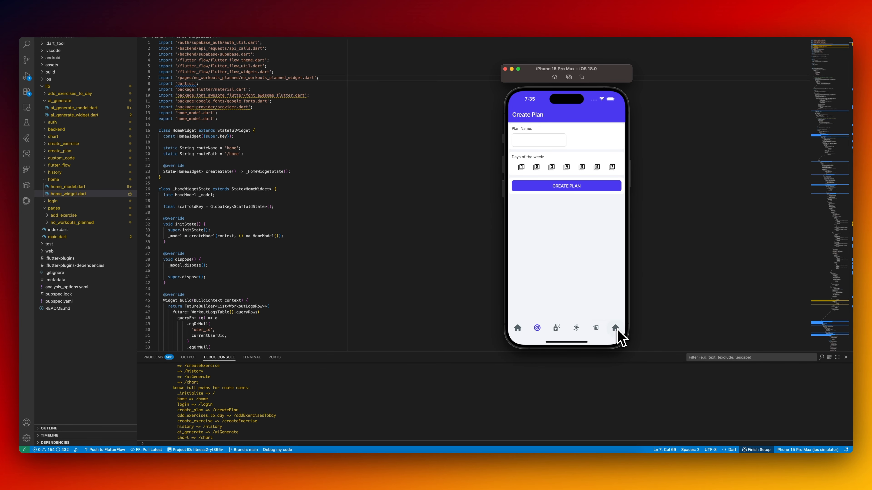
click(616, 329)
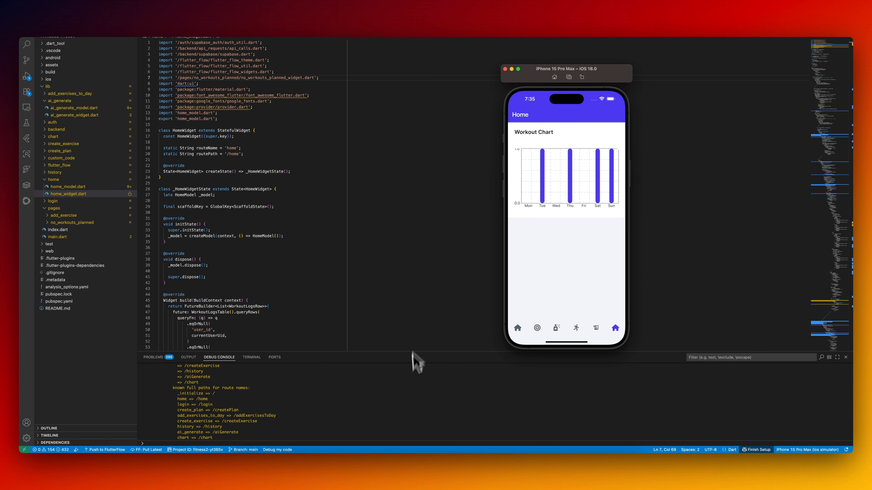
Switch back to FlutterFlow and set the chart's width to 100% and its height to 250 px.
click(407, 462)
click(445, 242)
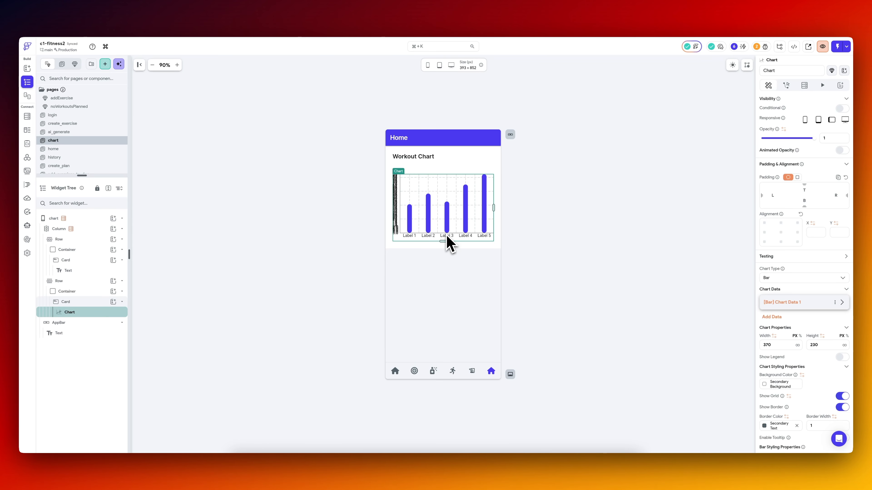
click(799, 336)
click(781, 348)
text(100)
click(828, 348)
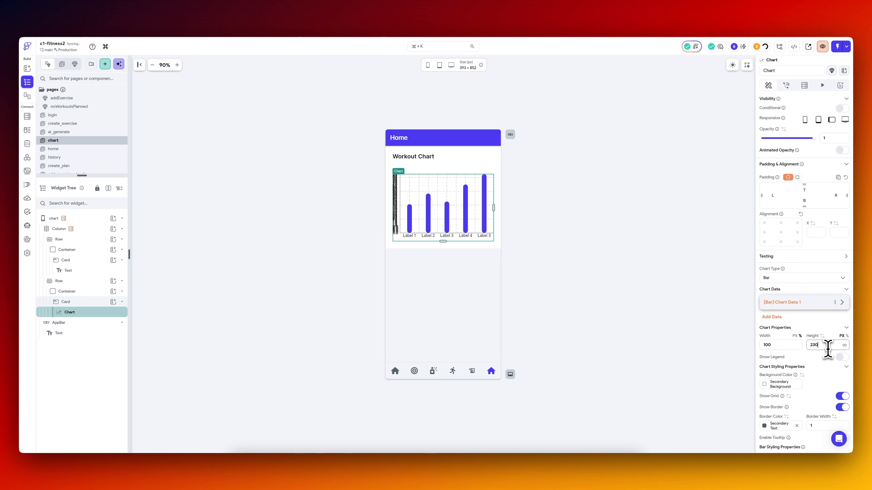
key(BackSpace)
key(BackSpace)
text(50)
Set the padding of the card around the chart to 10 and check its parent container and row.
click(90, 302)
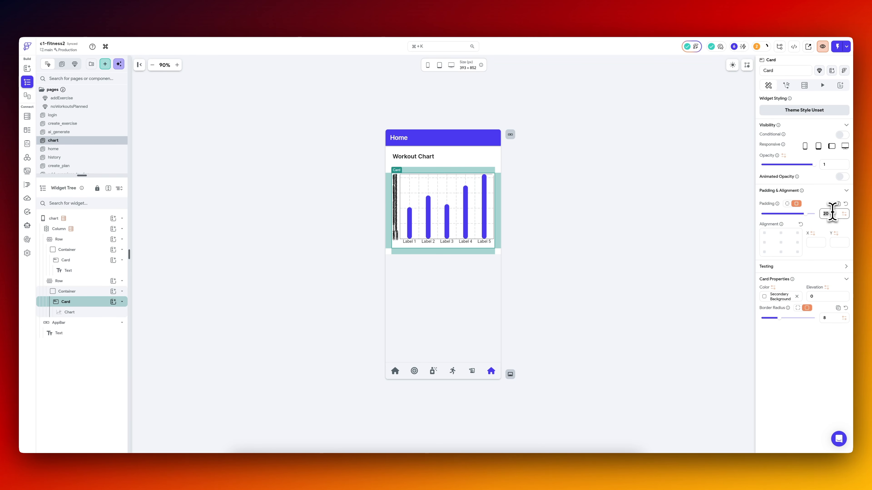
text(10)
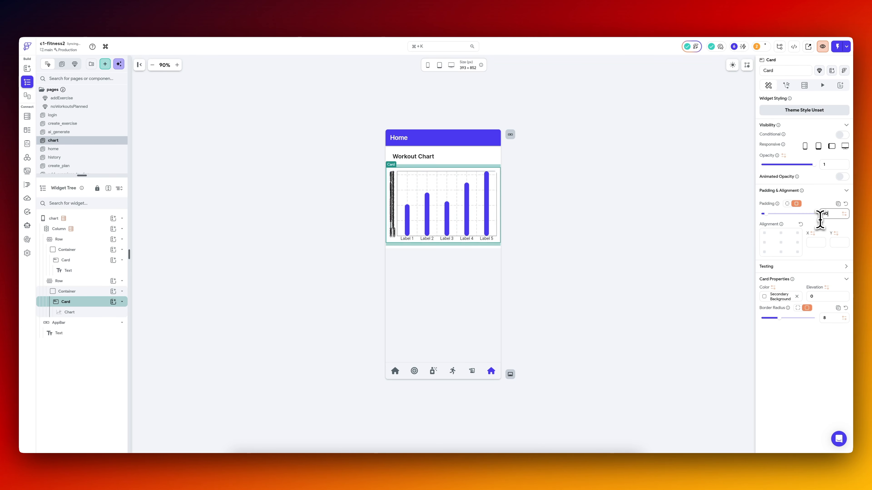
click(91, 291)
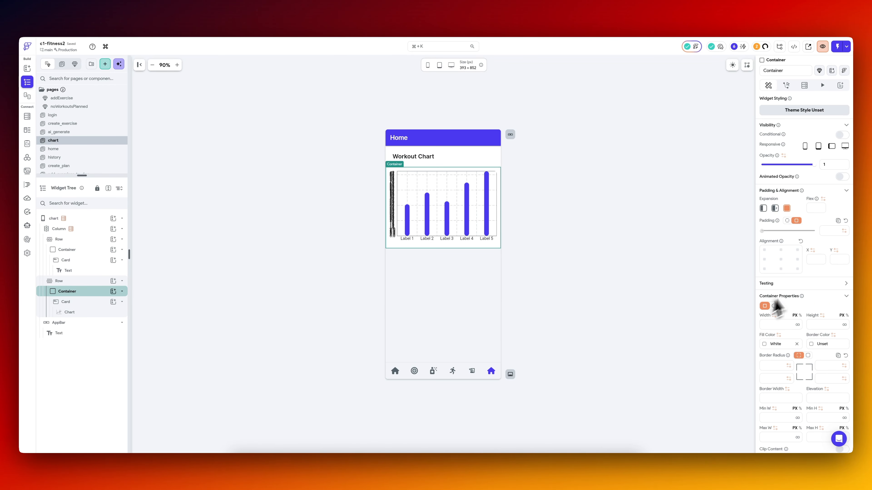
click(99, 281)
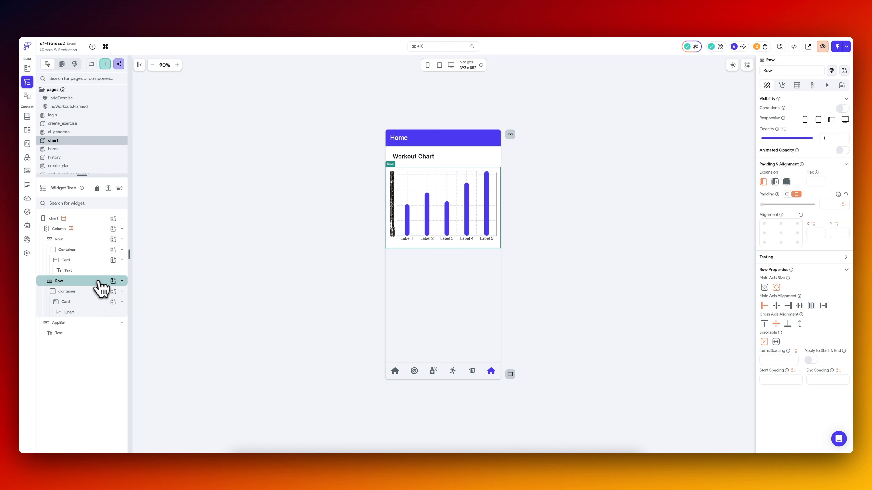
Review the getLabels function code used for the chart's bar labels and close it.
click(439, 235)
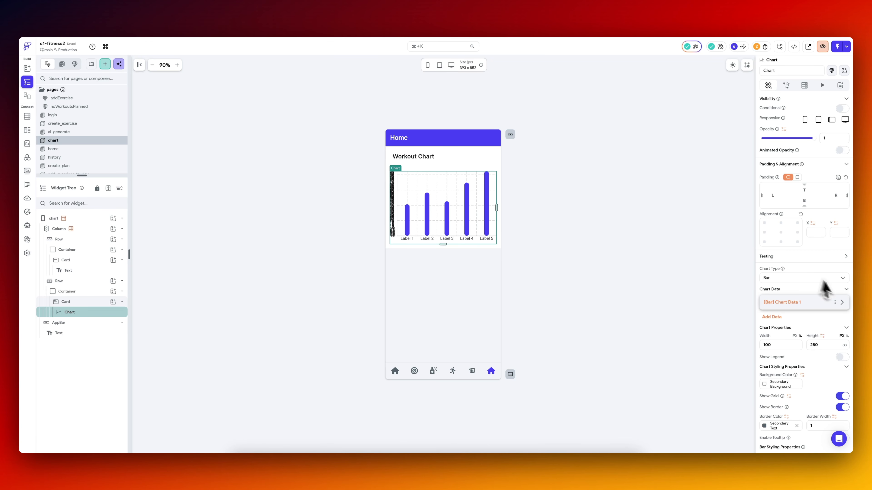
click(841, 302)
scroll(789, 309, down, 1)
scroll(787, 311, down, 1)
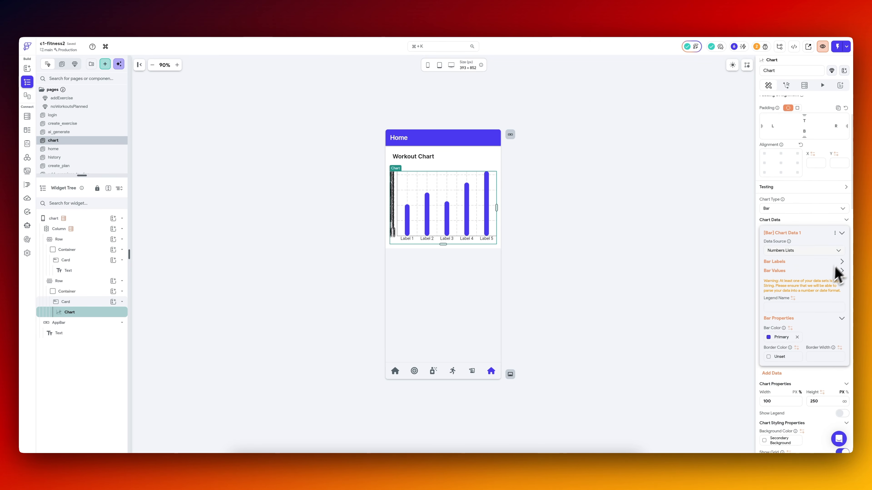
click(841, 262)
click(841, 284)
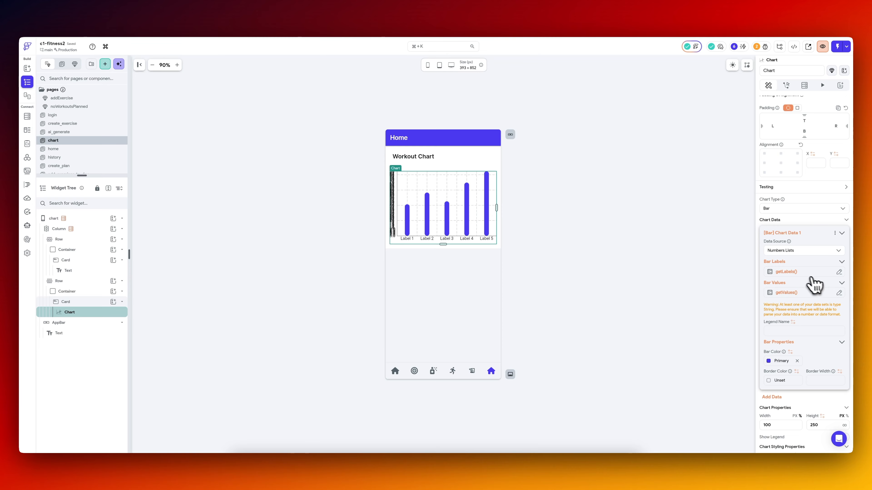
click(803, 275)
click(712, 313)
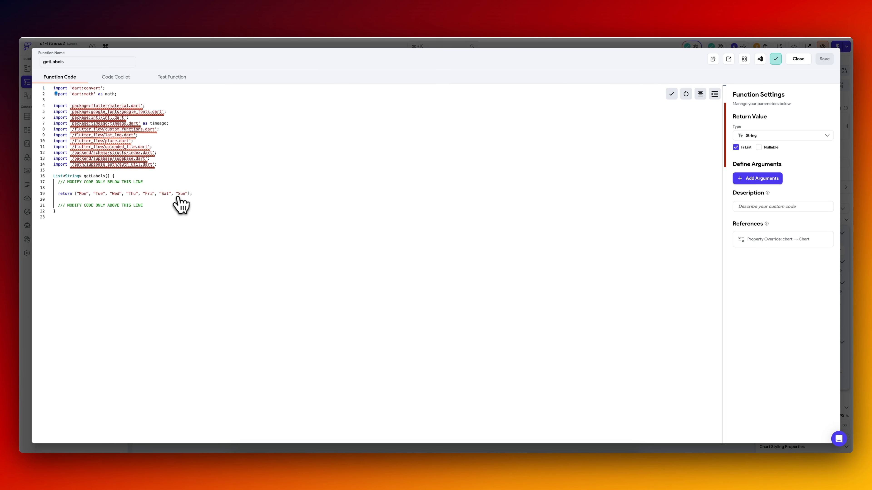
click(798, 59)
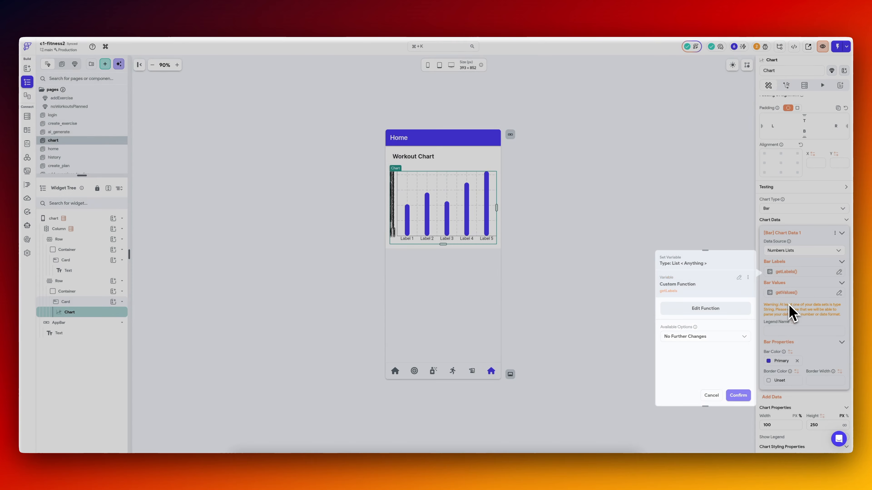
Open the getValues function code from the chart's bar values and examine its returned list.
click(804, 292)
click(737, 329)
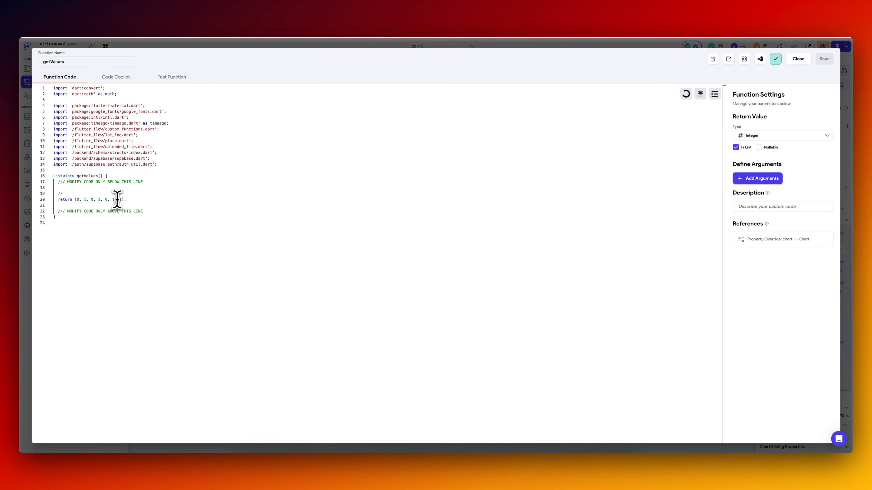
click(95, 200)
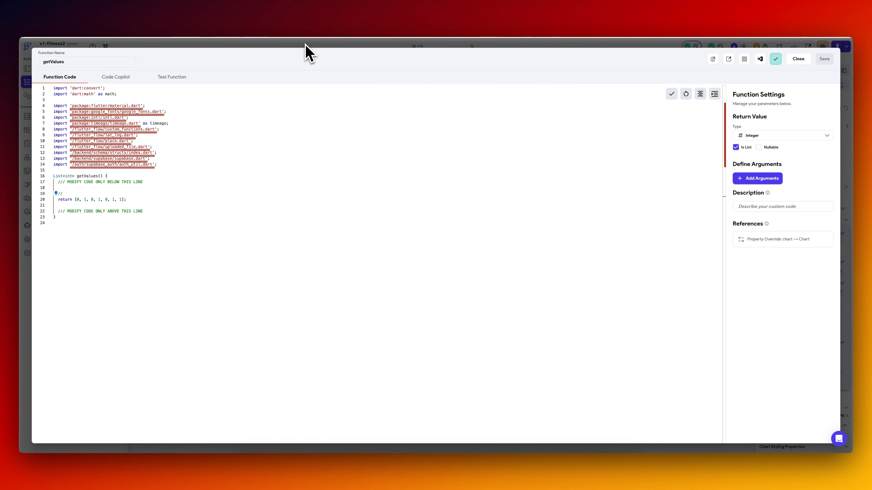
Close the getValues settings unchanged, then switch to VS Code, pull the latest FlutterFlow code and check the chart in the iOS simulator.
click(798, 59)
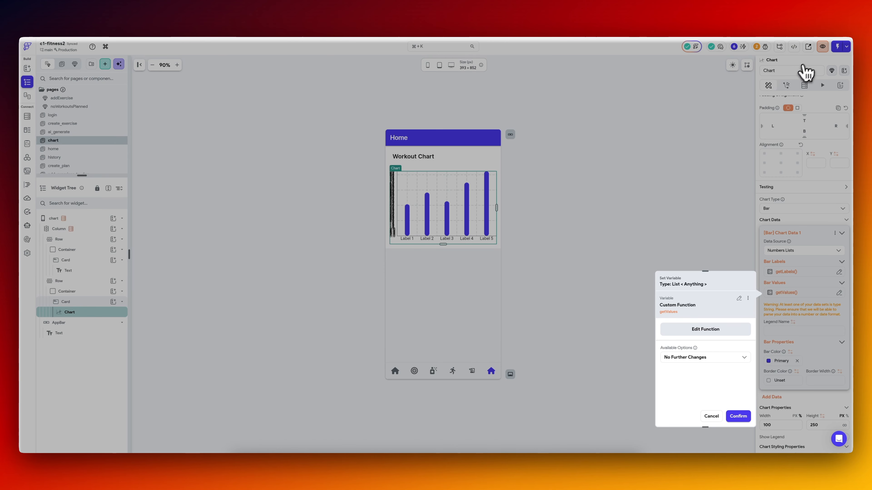
click(709, 415)
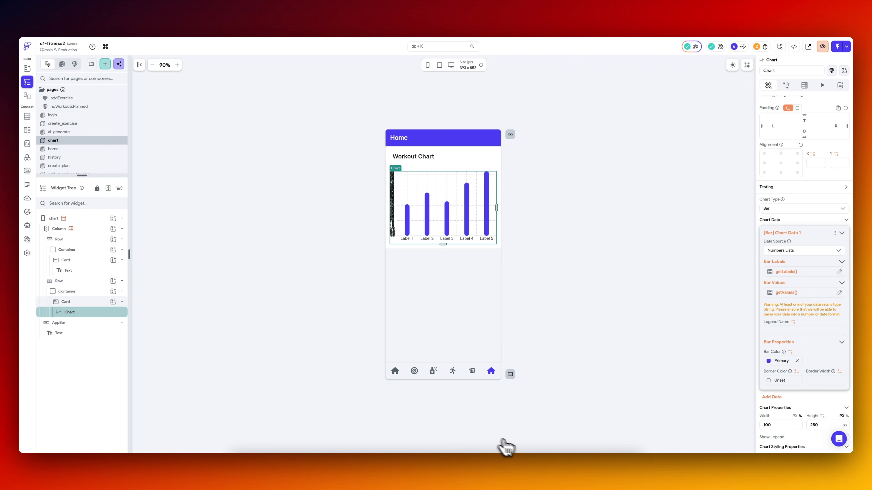
click(583, 469)
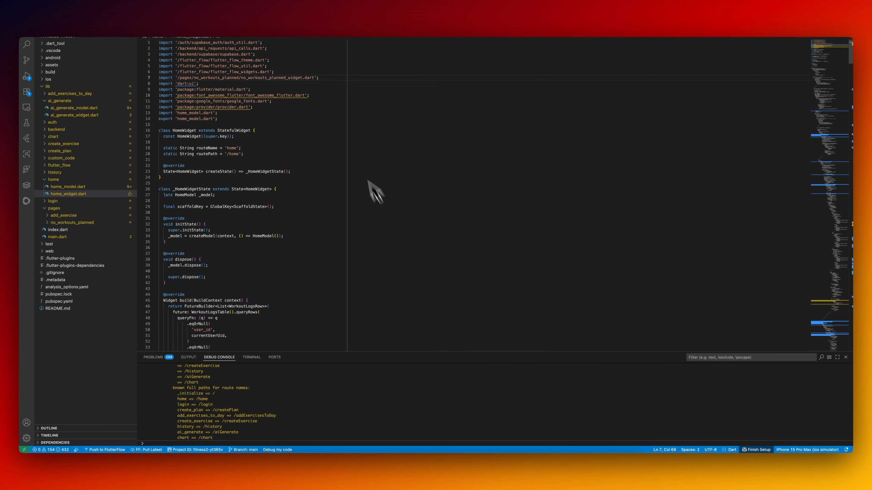
click(153, 451)
click(422, 273)
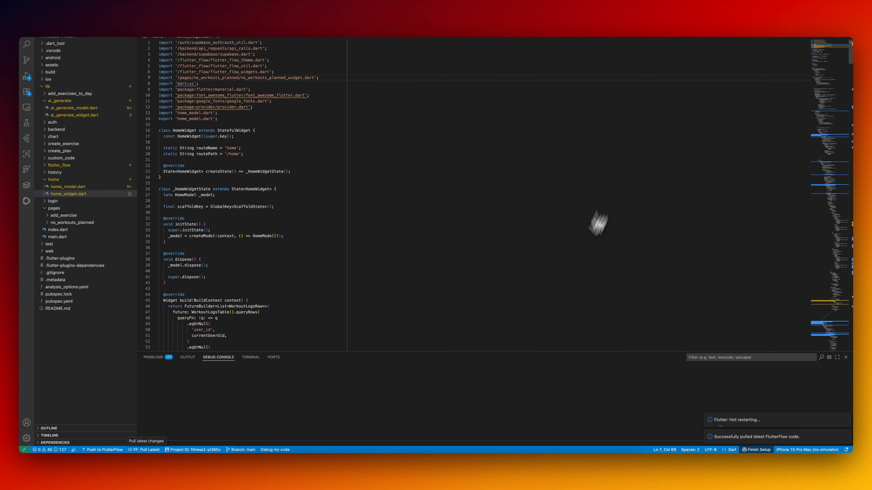
click(568, 457)
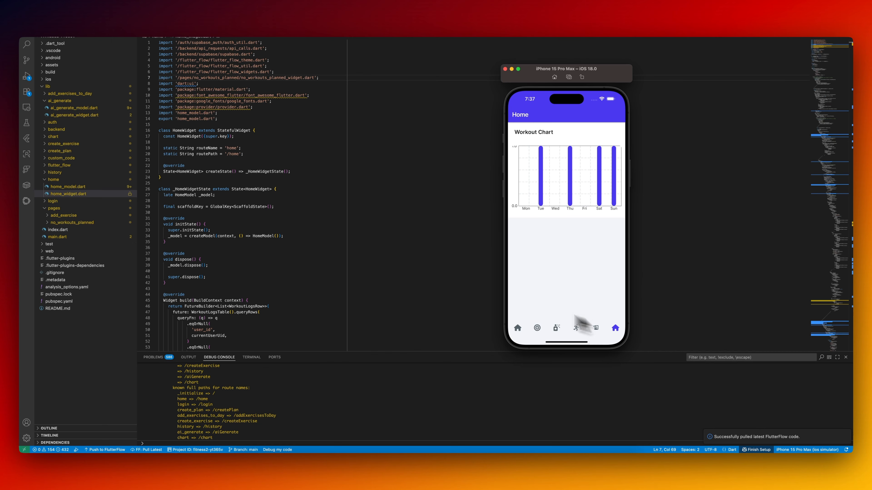
click(464, 277)
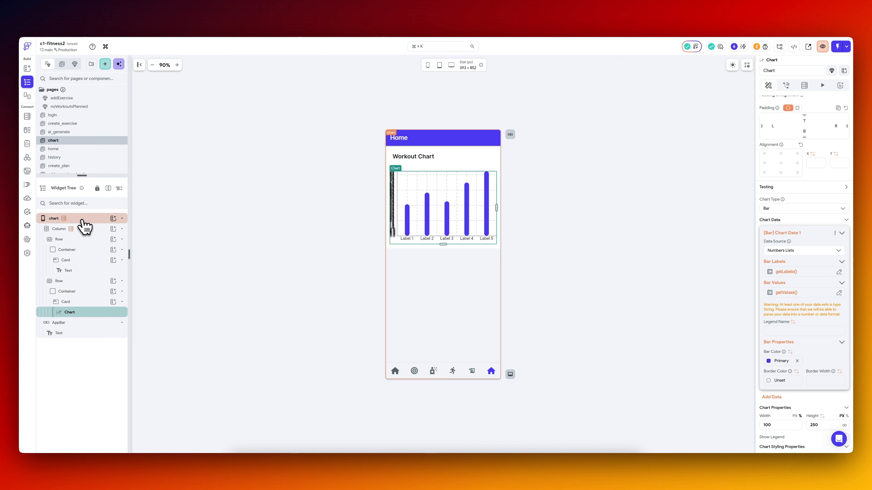
Switch back to FlutterFlow, set the chart page's nav bar icon to Chart Line and remove the backend queries from the page and its column.
click(86, 218)
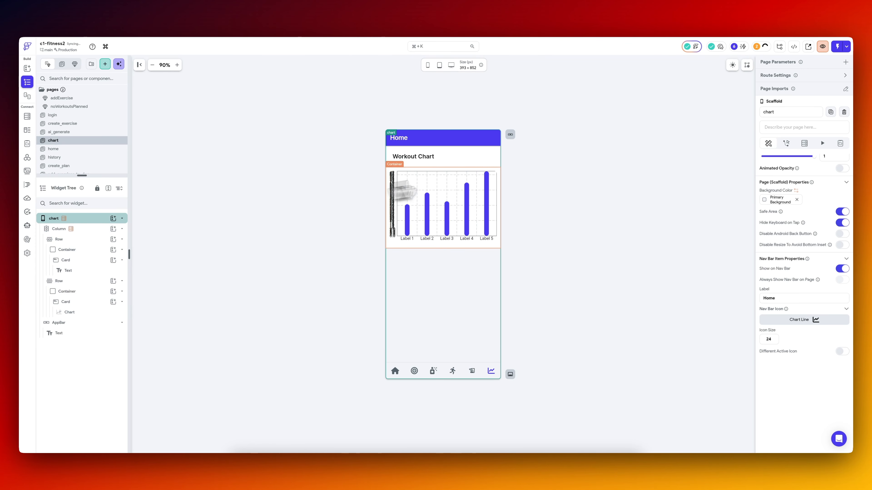
click(804, 143)
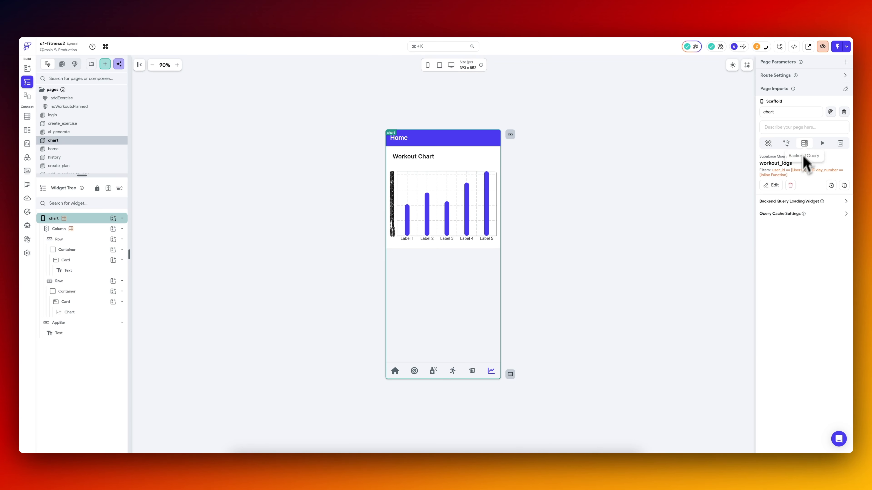
click(791, 186)
click(86, 229)
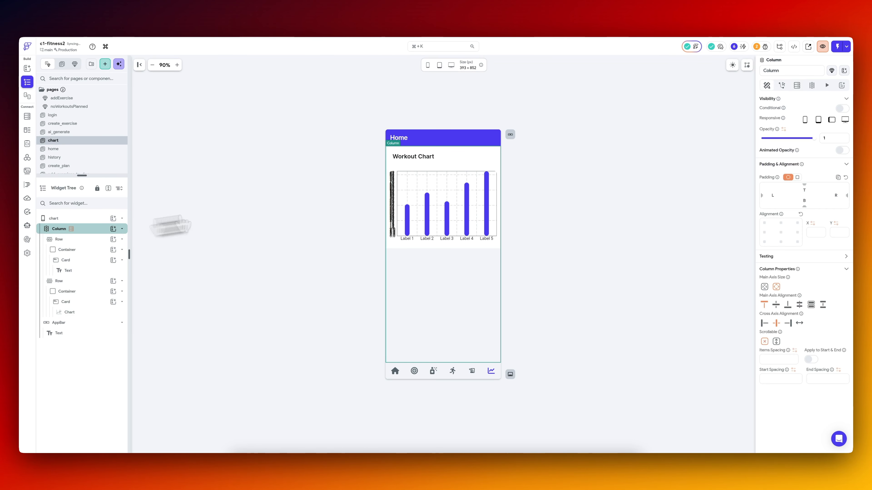
click(82, 219)
Examine the properties of the bar chart, its surrounding card and the [Bar] Chart Data 1 entry.
click(433, 198)
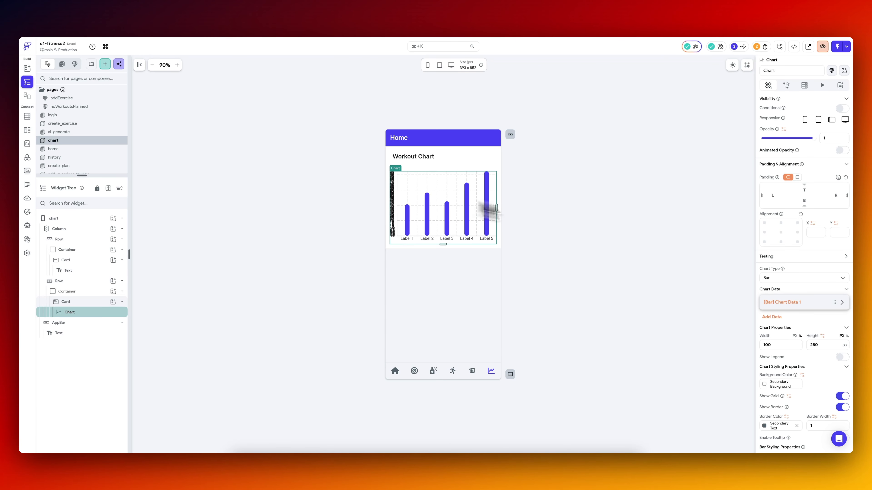
scroll(800, 364, down, 5)
scroll(804, 371, up, 5)
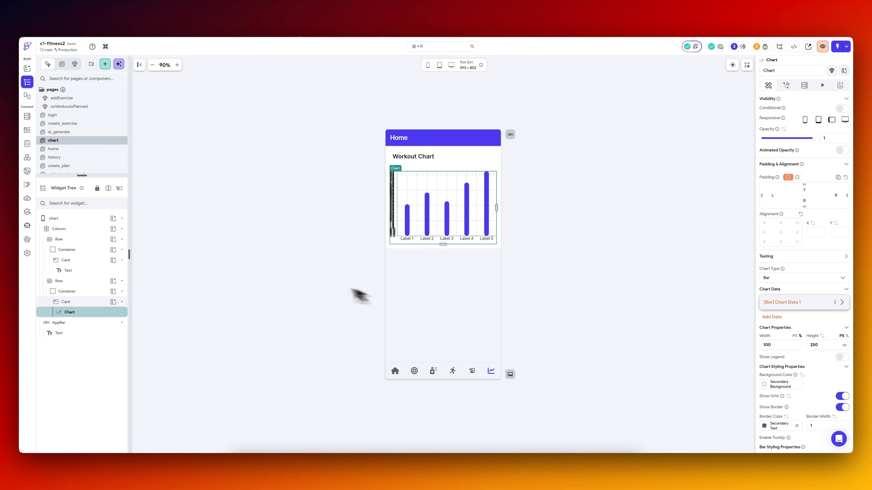
click(88, 301)
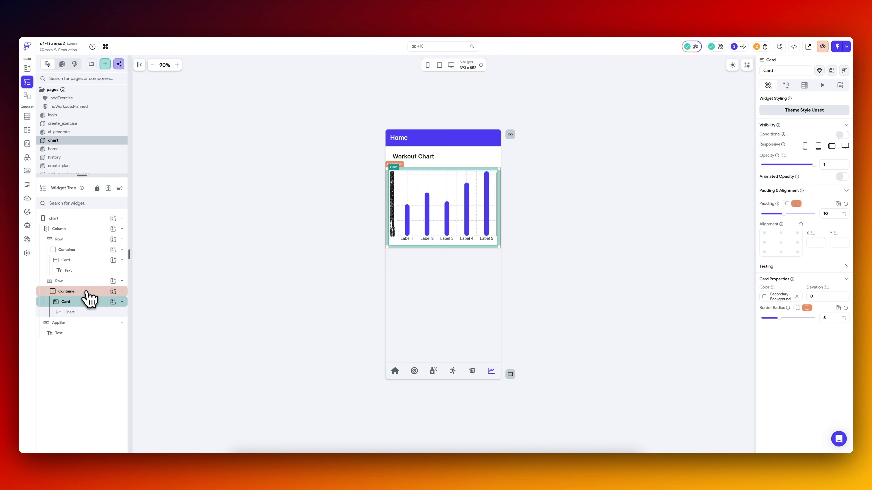
click(90, 312)
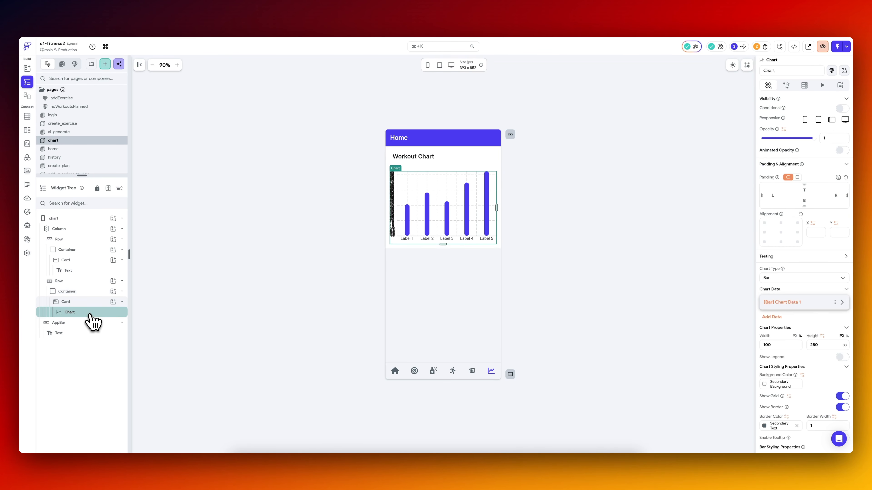
click(834, 303)
scroll(796, 350, down, 3)
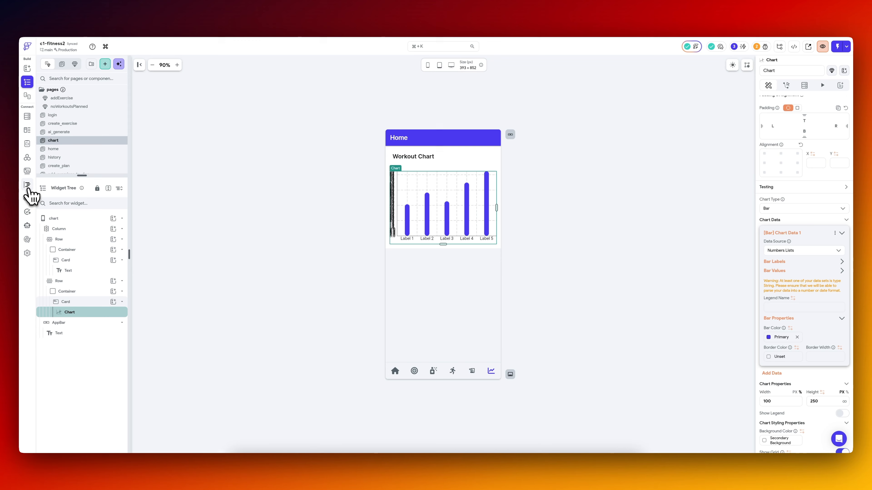
Change the list returned by the getValues custom function to [0, 2, 0, 1, 0, 1, 1] and save the function.
click(27, 185)
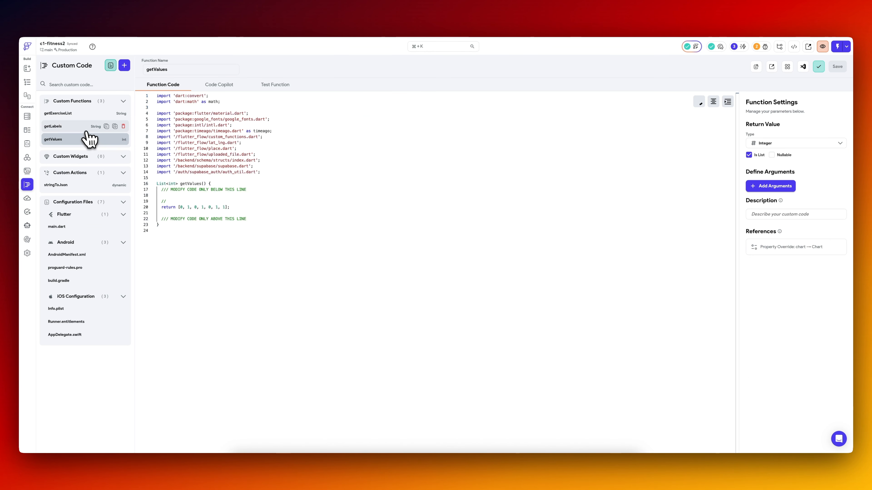
click(183, 207)
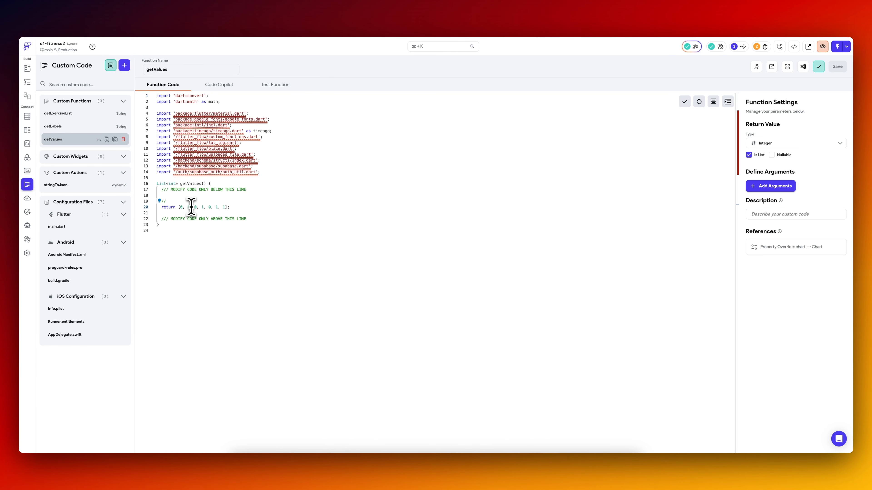
click(838, 67)
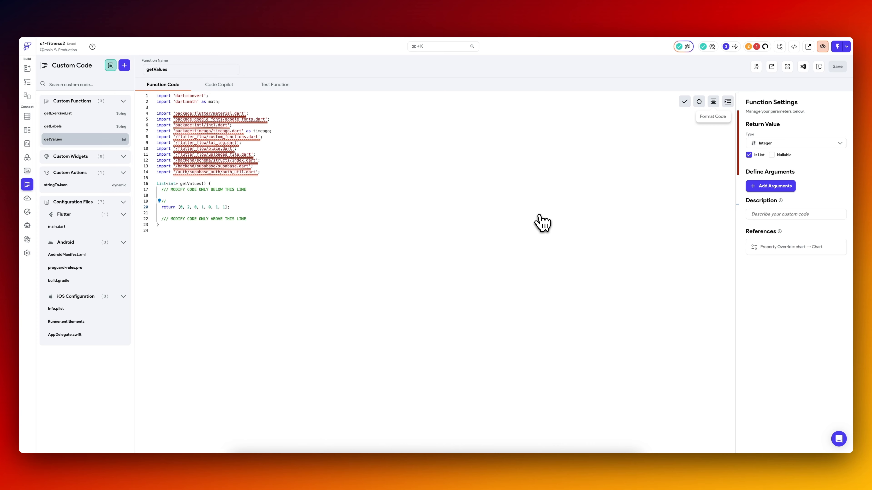
Switch to VS Code, pull the updated FlutterFlow code and check the changed bar heights in the iOS simulator.
click(580, 472)
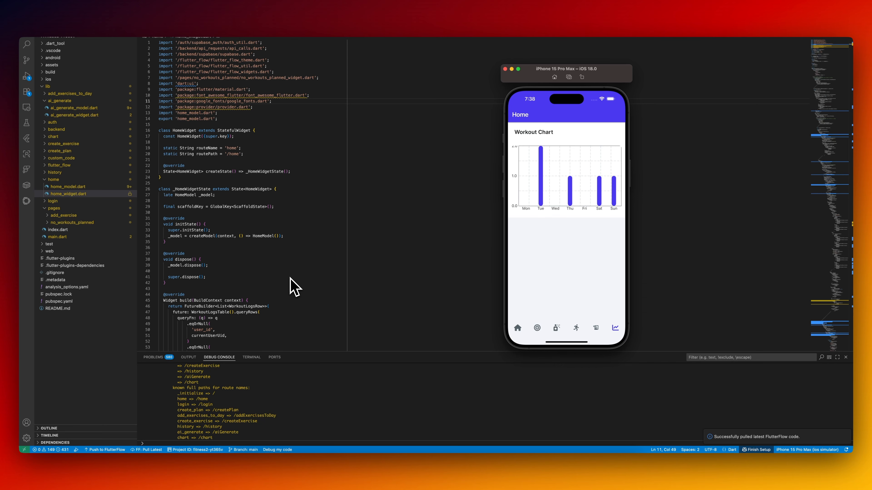
click(286, 266)
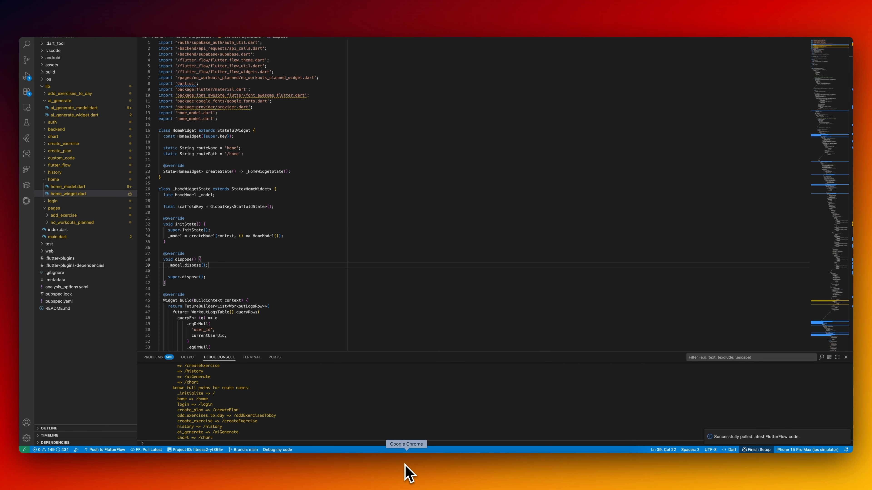
Switch to Supabase's GraphiQL editor in Chrome, close the assistant chat and view the workout_logsCollection query.
click(406, 474)
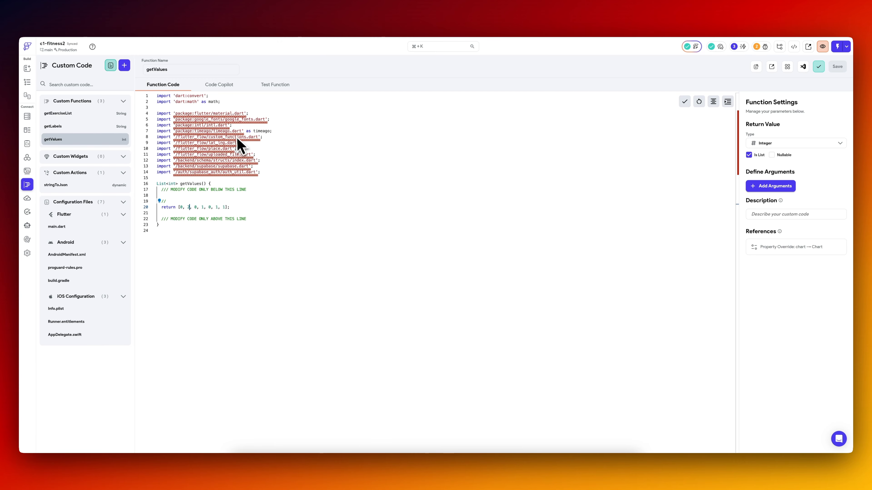
click(208, 16)
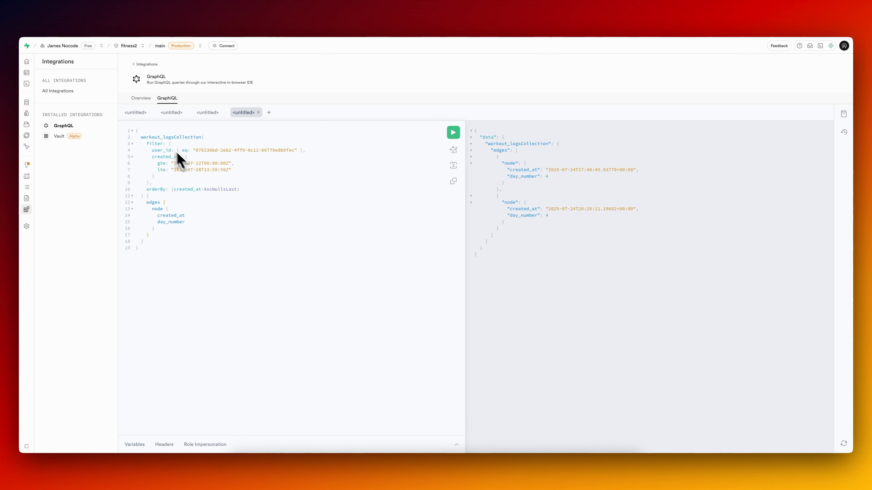
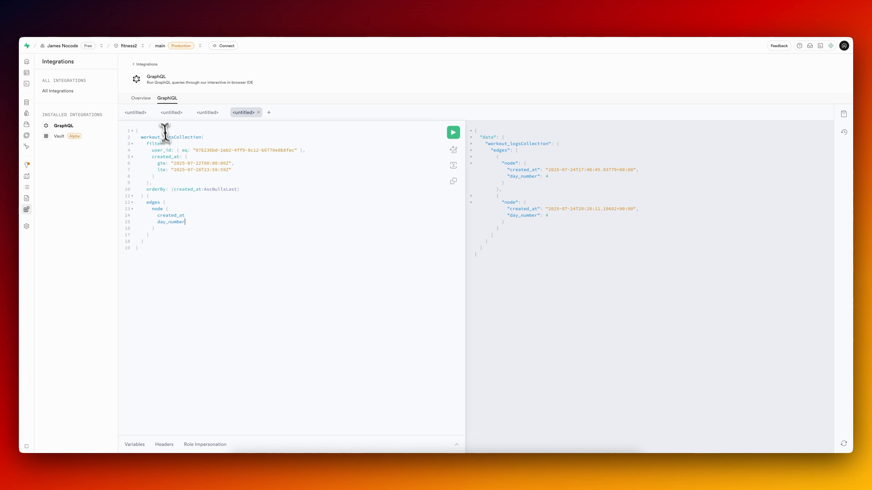
Switch to FlutterFlow, duplicate the HomepageView API call and rename the copy ChartView.
click(97, 16)
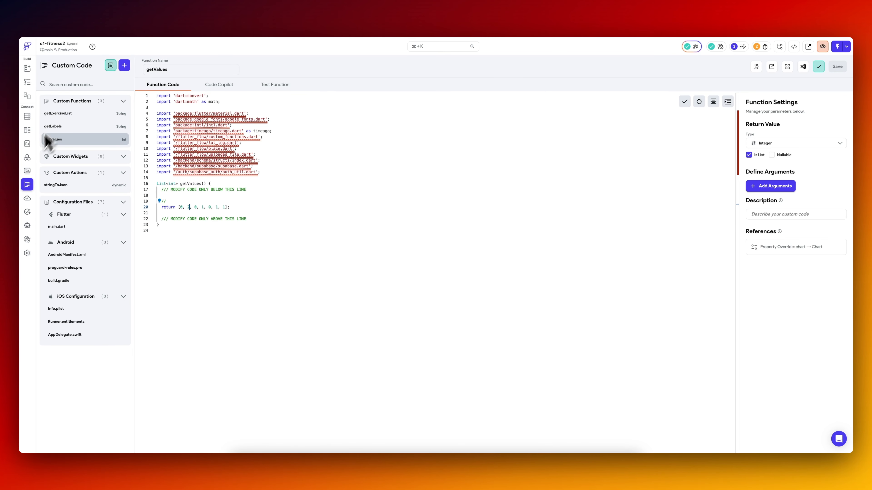
click(27, 158)
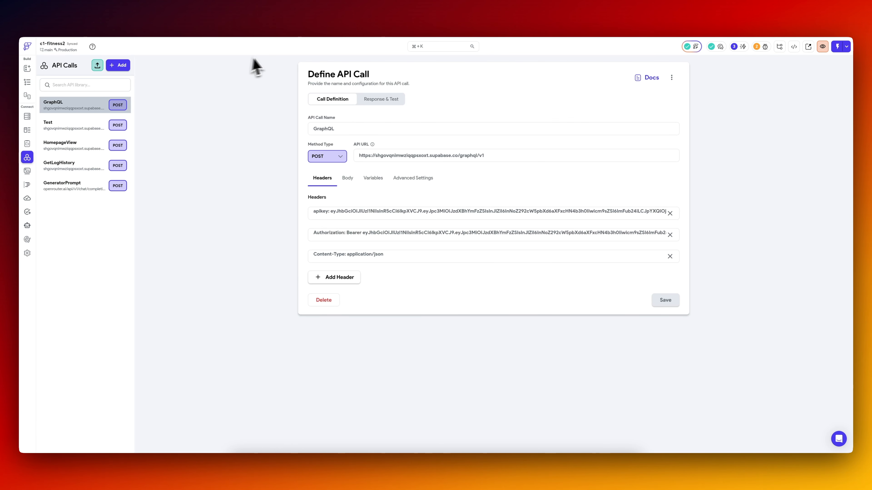
click(90, 146)
click(672, 77)
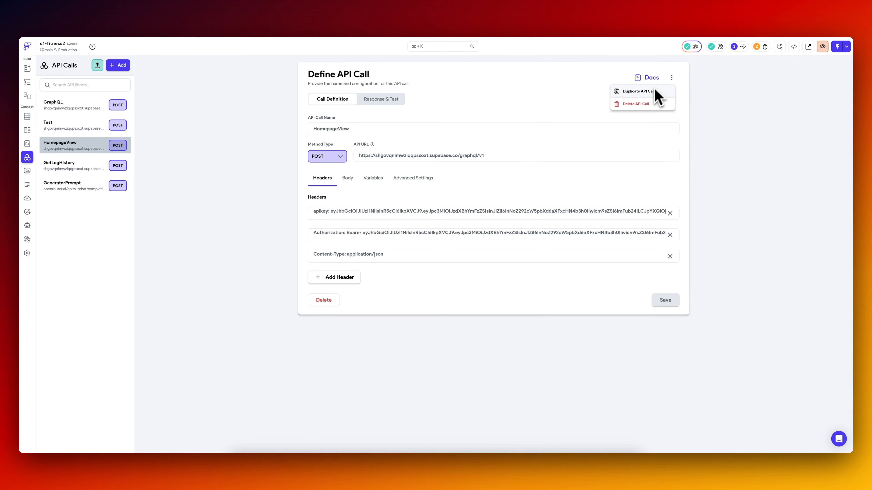
click(651, 95)
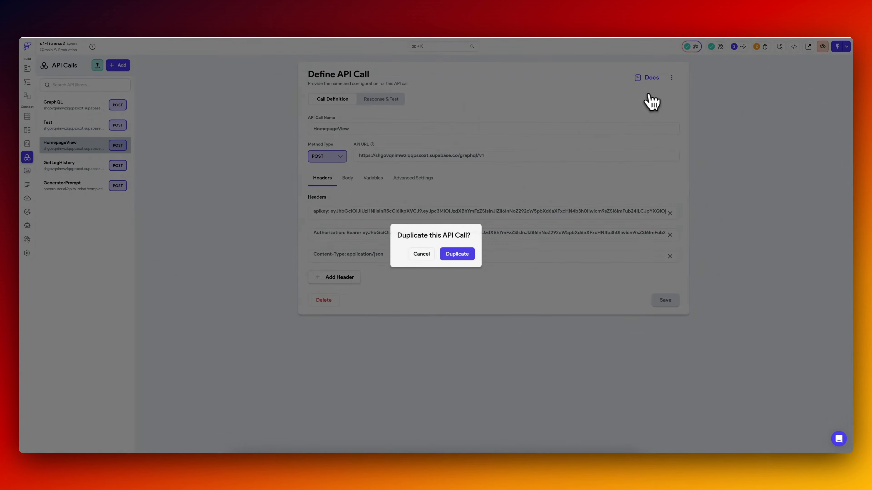
click(459, 255)
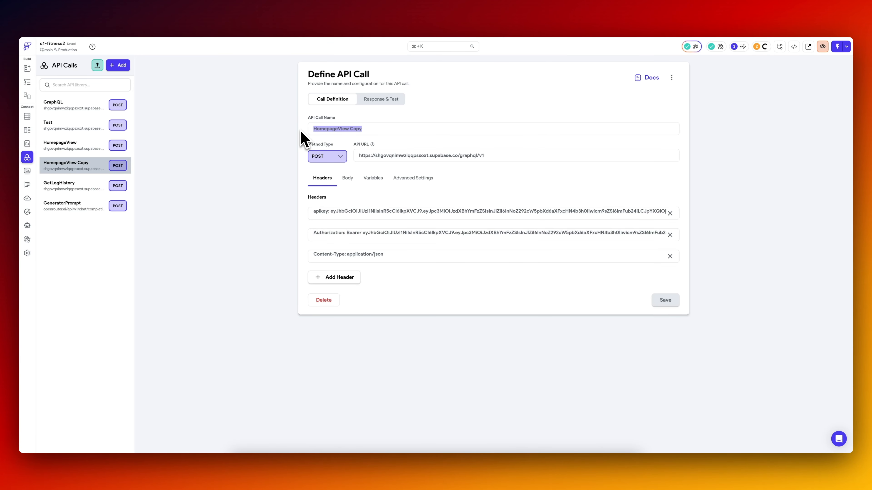
text(ChartView)
Replace the query in ChartView's JSON body with the one-line workout_logsCollection query copied from Supabase's assistant chat, and save the call.
click(347, 178)
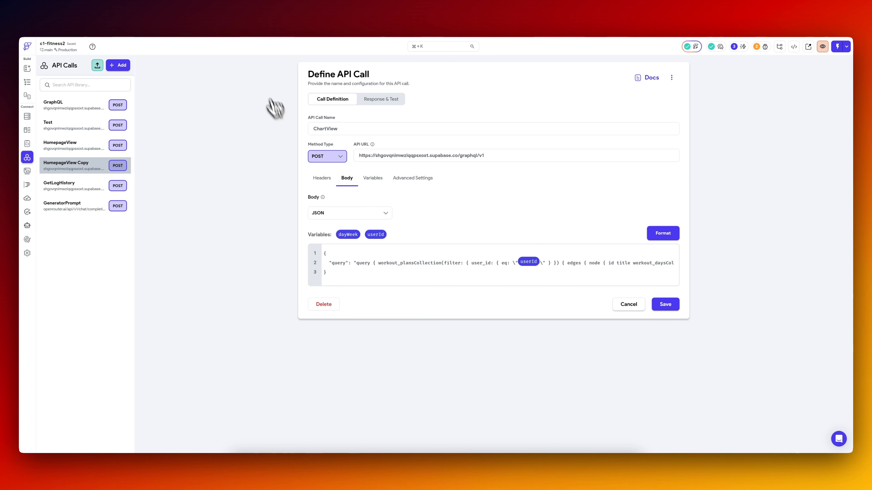
click(239, 27)
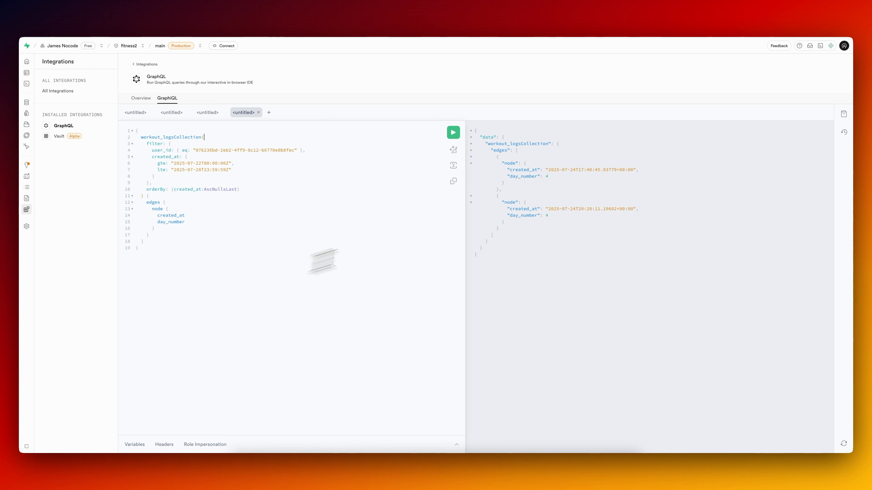
click(831, 45)
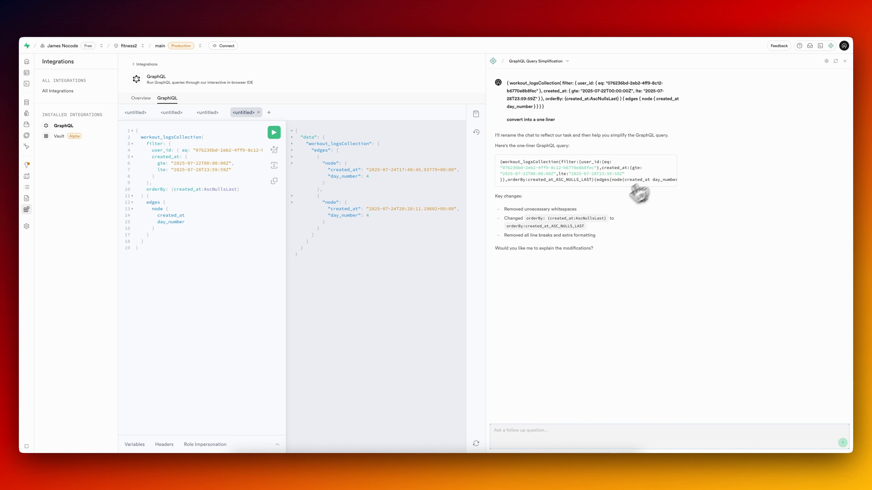
click(670, 162)
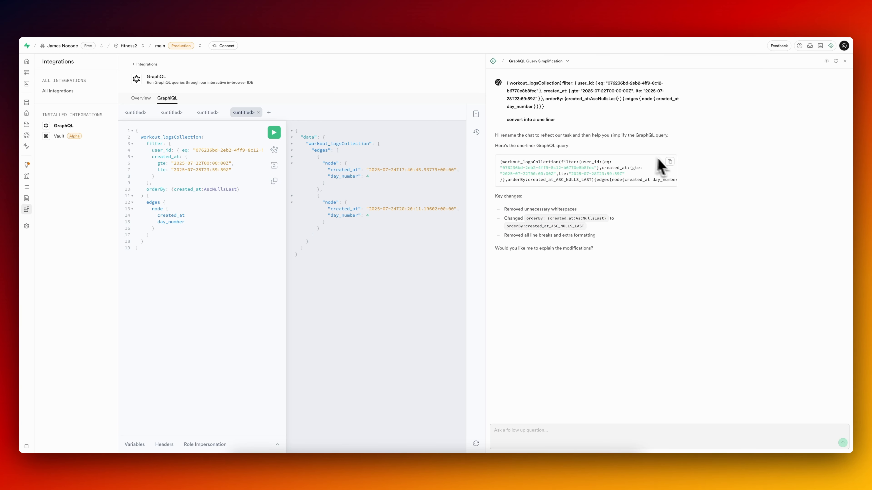
click(670, 162)
click(92, 20)
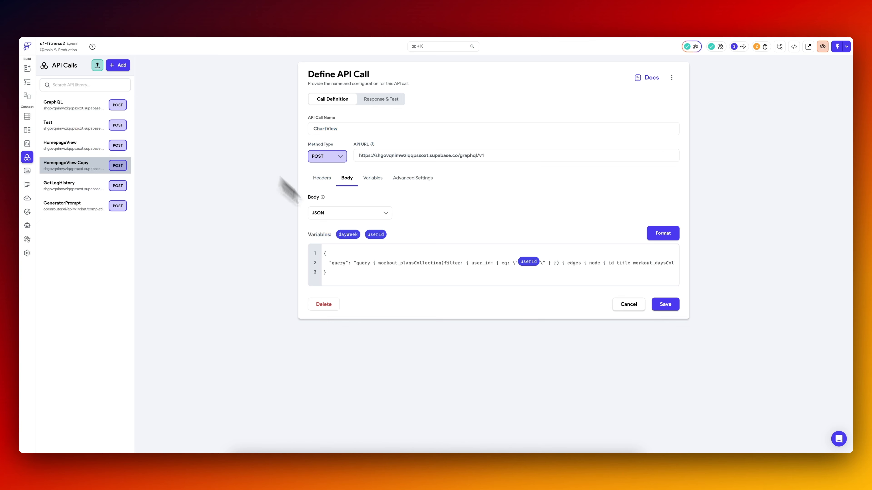
click(664, 308)
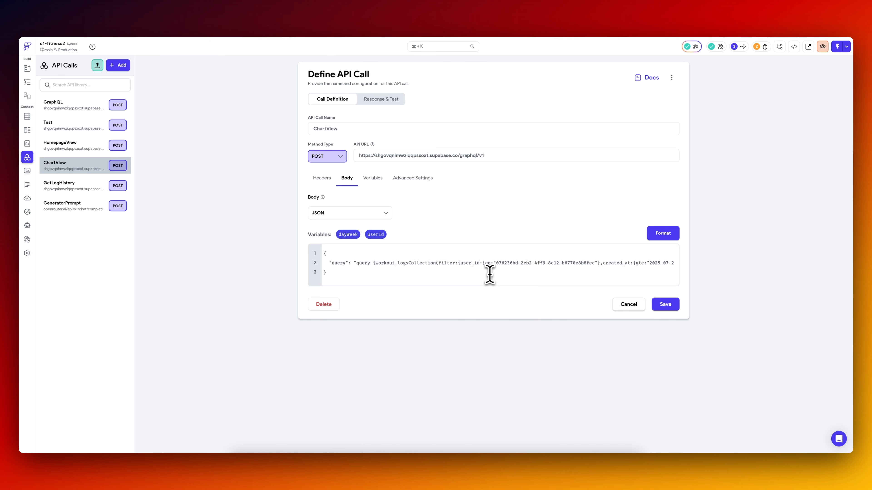
click(665, 311)
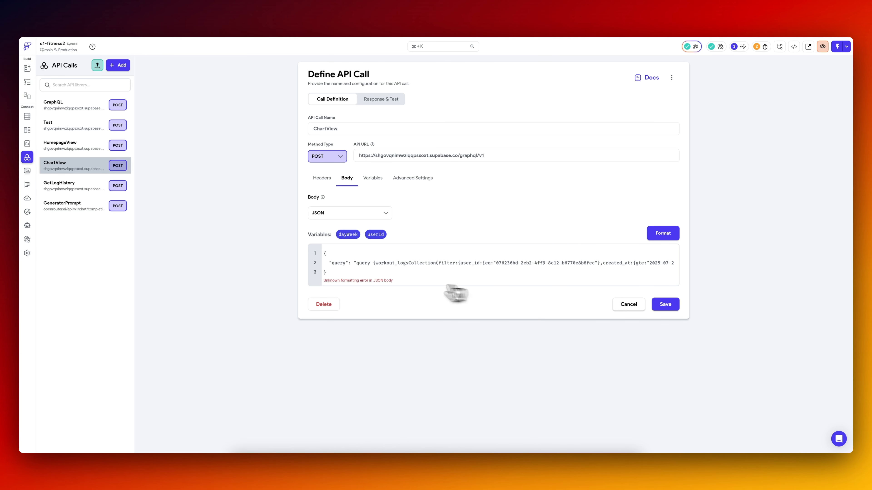
Escape the inner quotation marks of ChartView's query with backslashes, save the call and test it.
text(\)
key(Right)
key(Right)
key(Right)
key(Right)
key(Right)
key(Right)
key(Right)
key(Right)
key(Right)
key(Right)
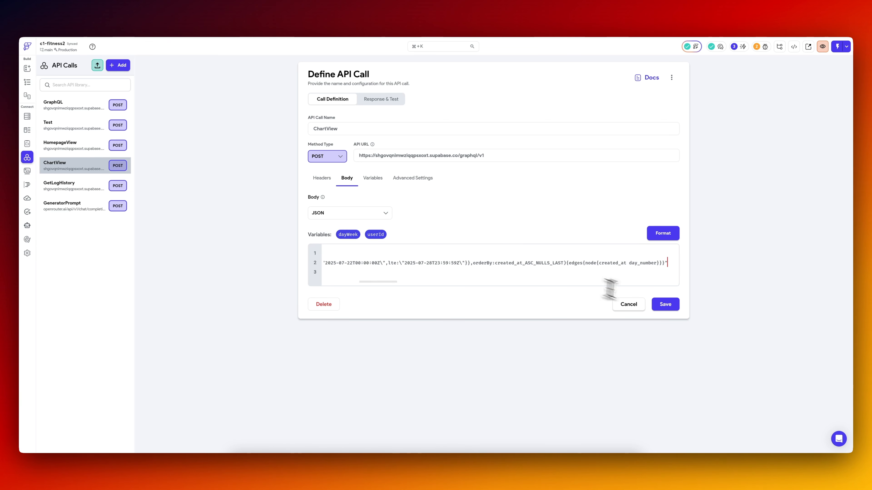
click(663, 306)
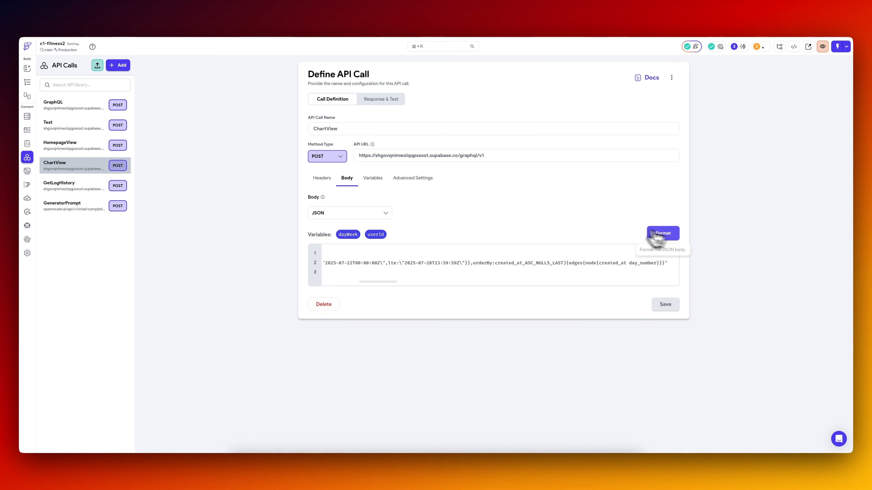
click(395, 101)
click(651, 101)
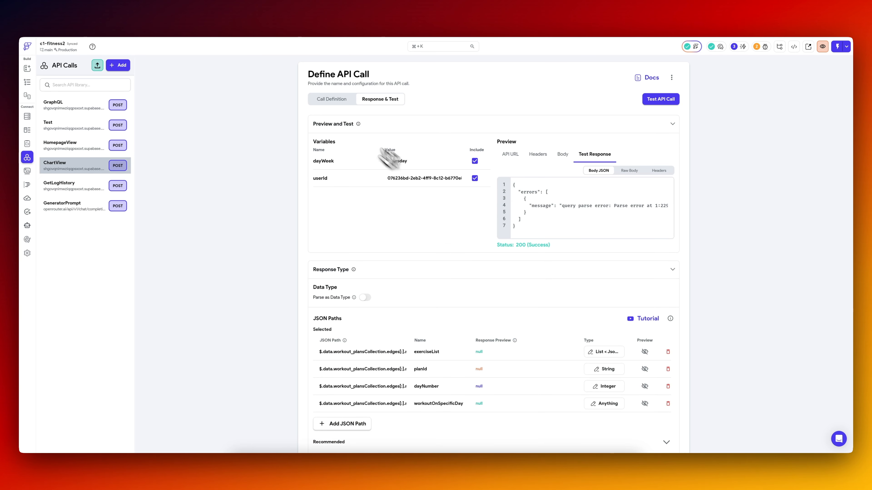
Add another closing brace at the end of ChartView's query, save the call and test it again.
click(332, 99)
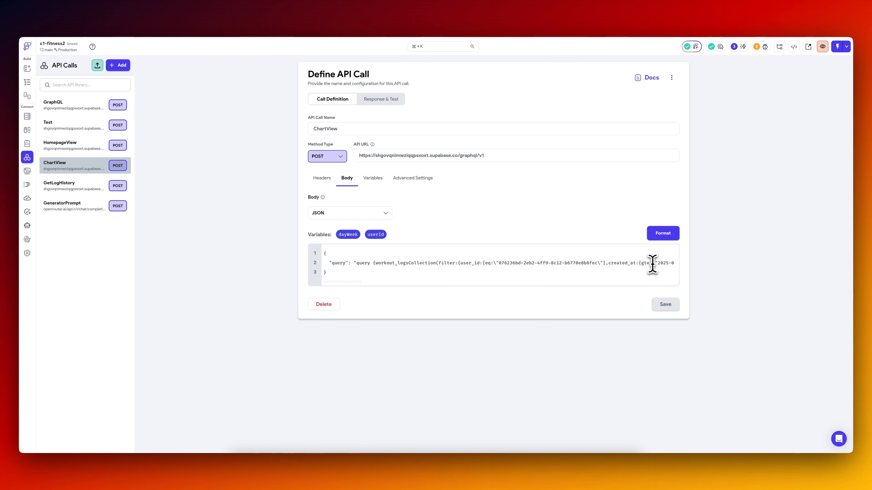
key(super+Right)
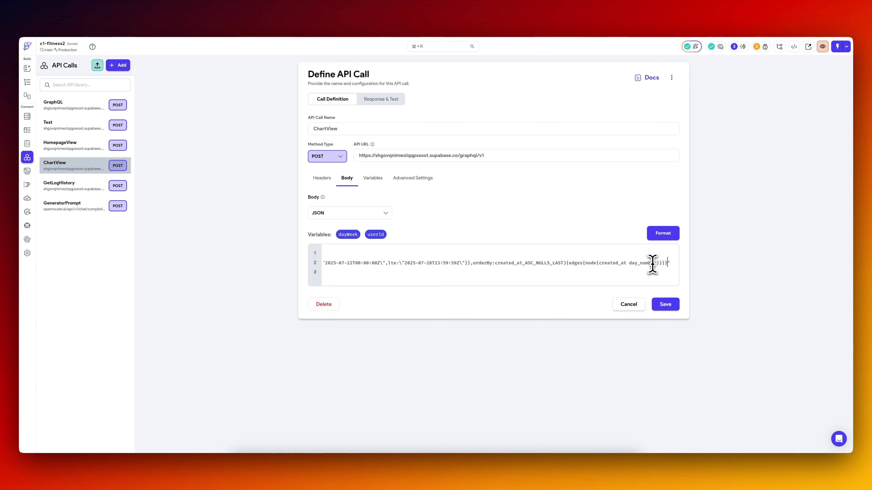
key(super+s)
click(381, 100)
click(661, 99)
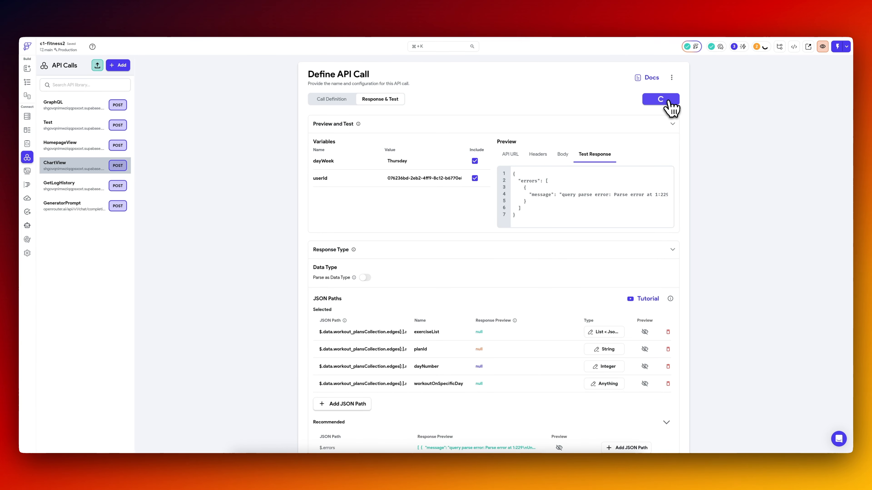
Replace the whole ChartView body with a spaced-out, quote-escaped workout_logsCollection query filtered by user_id and created_at, and test the call.
click(332, 100)
click(470, 262)
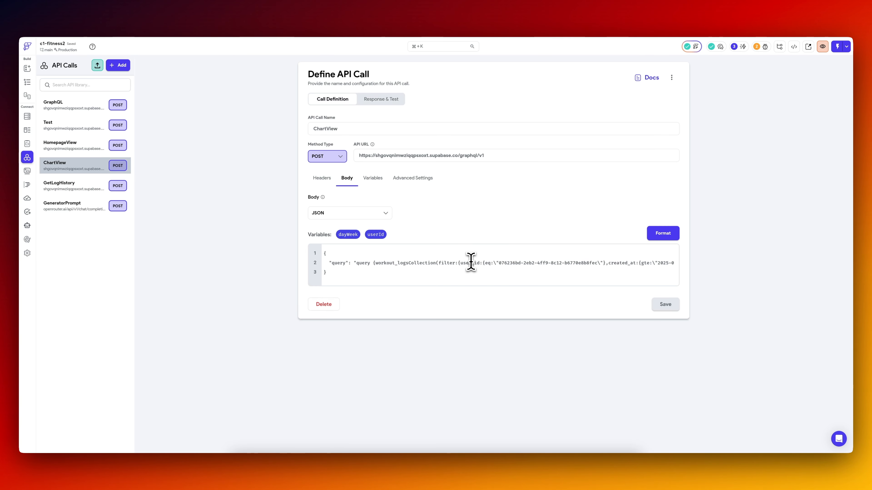
key(super+a)
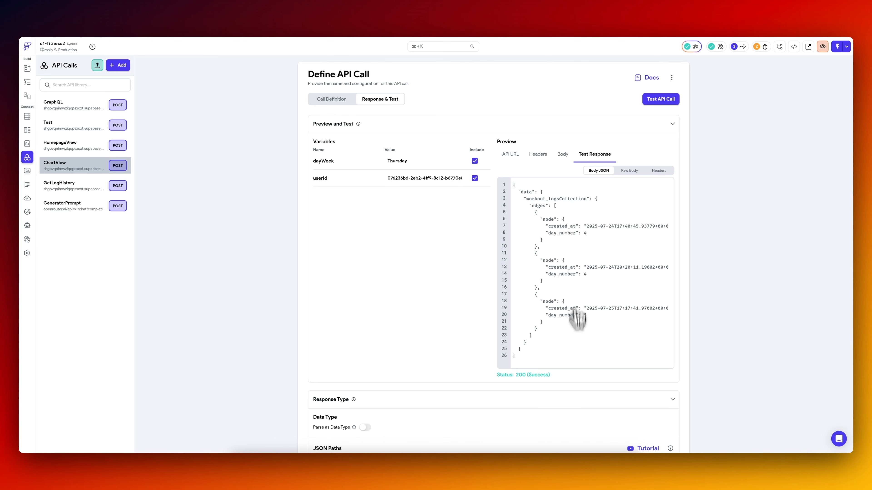
click(248, 19)
click(199, 27)
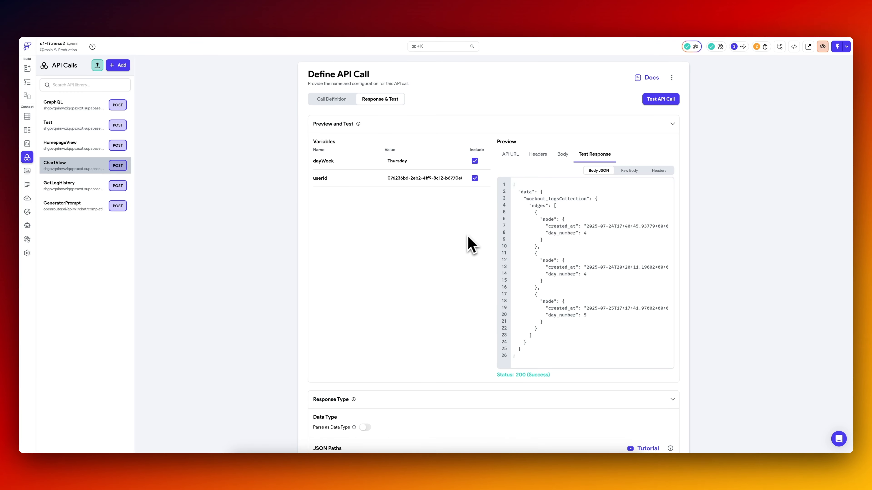
Remove the dayWeek and userId variables from the ChartView API call, save it and review its test response.
click(332, 99)
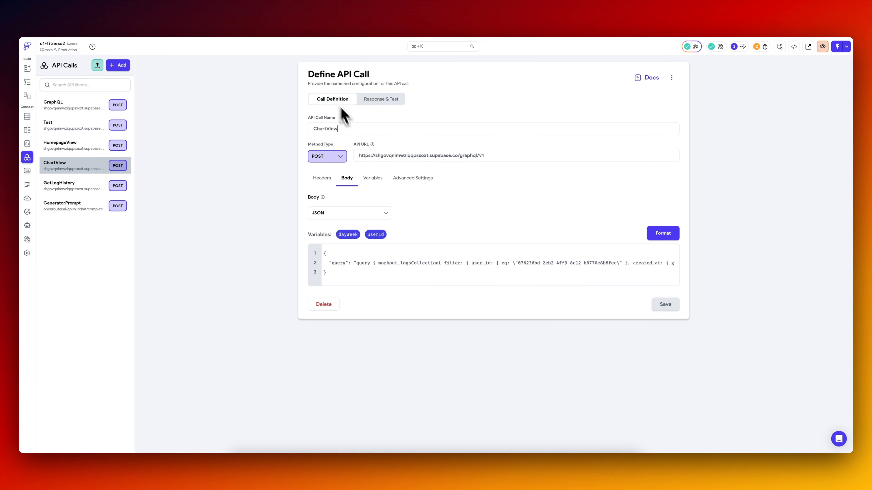
click(377, 185)
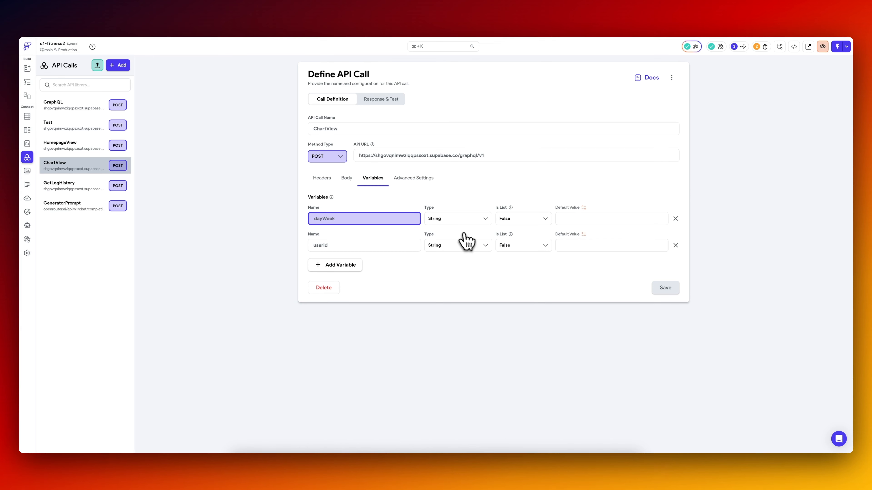
click(676, 219)
click(675, 219)
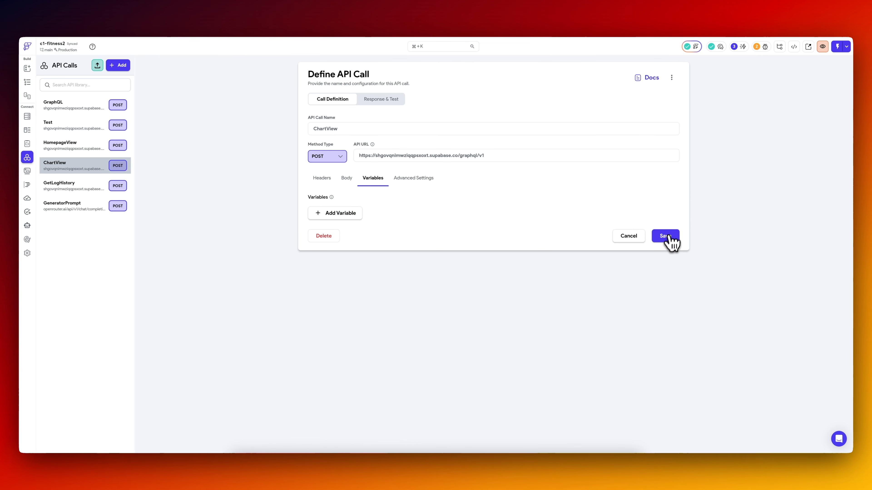
click(666, 236)
click(380, 100)
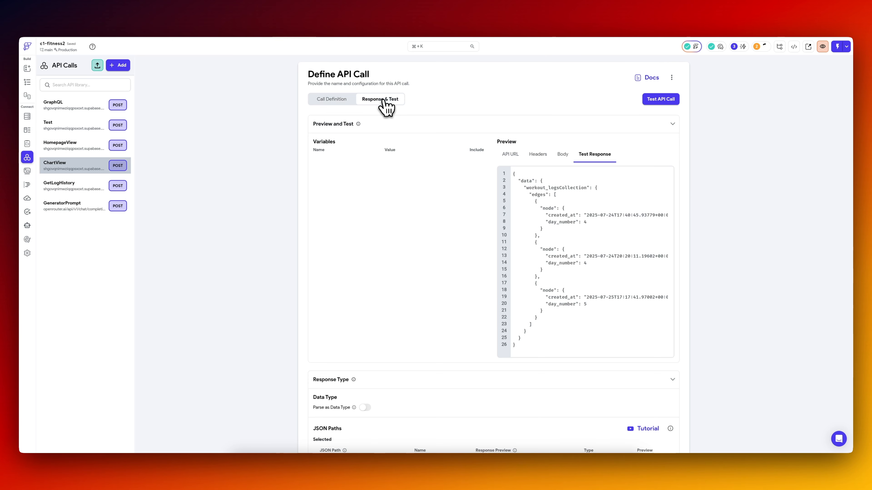
click(345, 112)
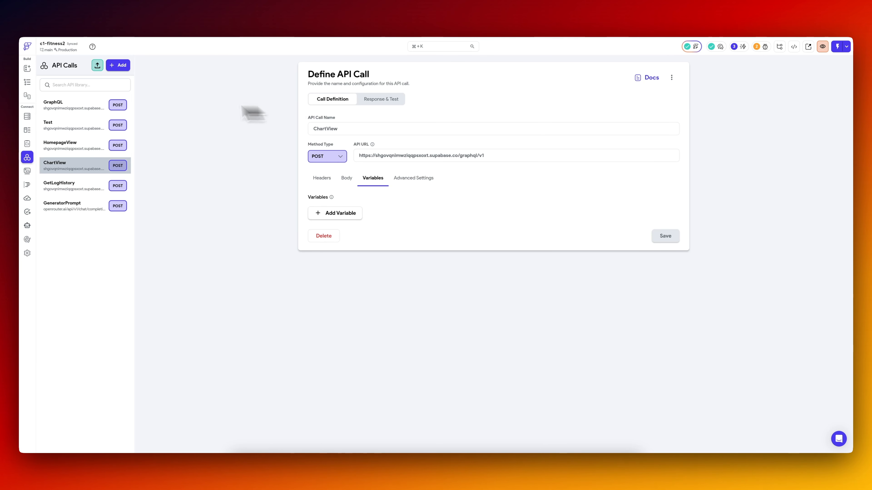
Add a backend query to the chart page that makes the ChartView API call.
click(27, 82)
click(91, 220)
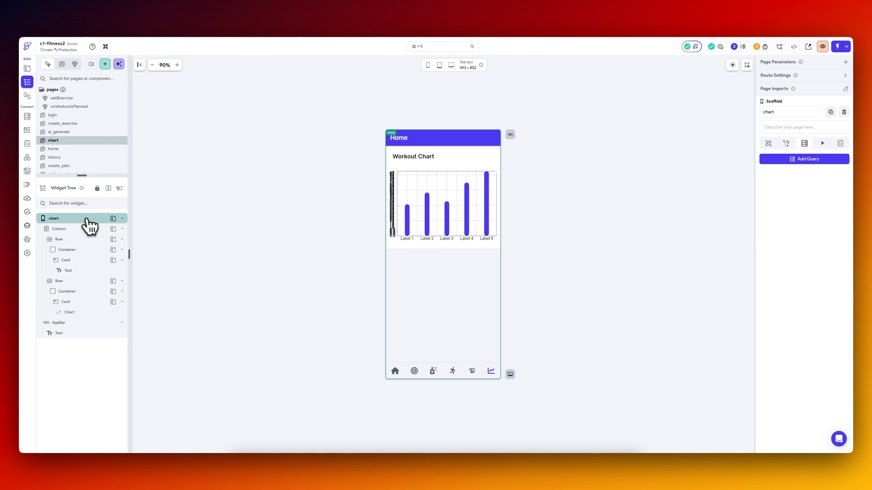
click(795, 160)
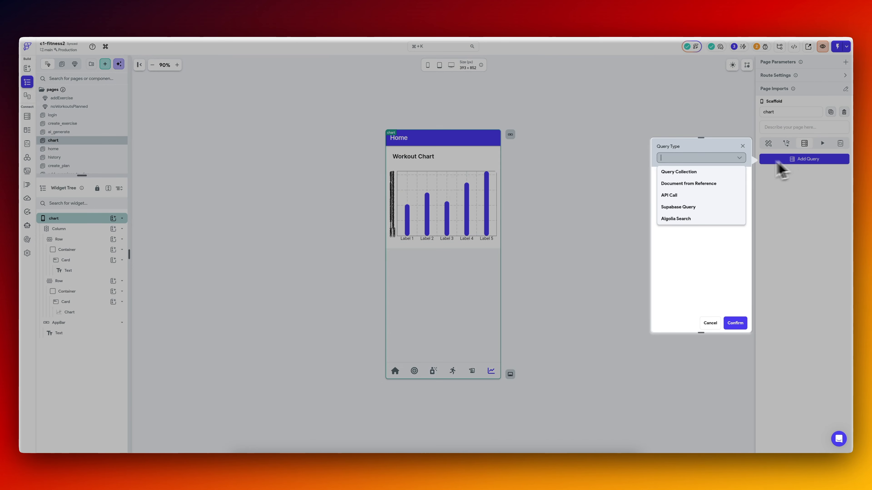
click(687, 196)
click(696, 185)
click(685, 234)
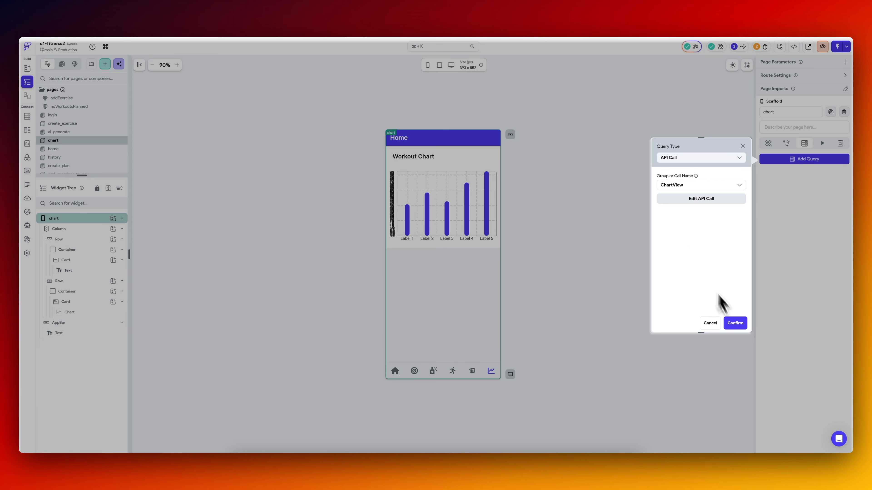
click(735, 323)
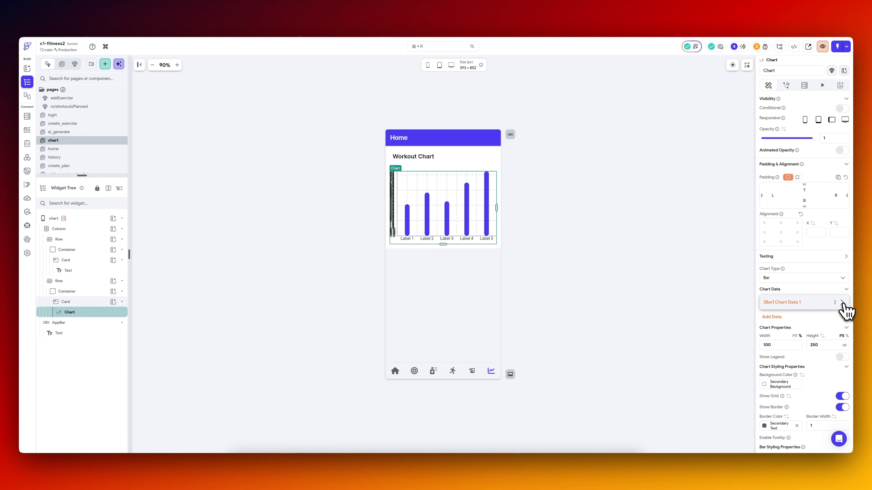
Open the getValues function behind the chart's bar values for editing and add an argument named json.
click(843, 302)
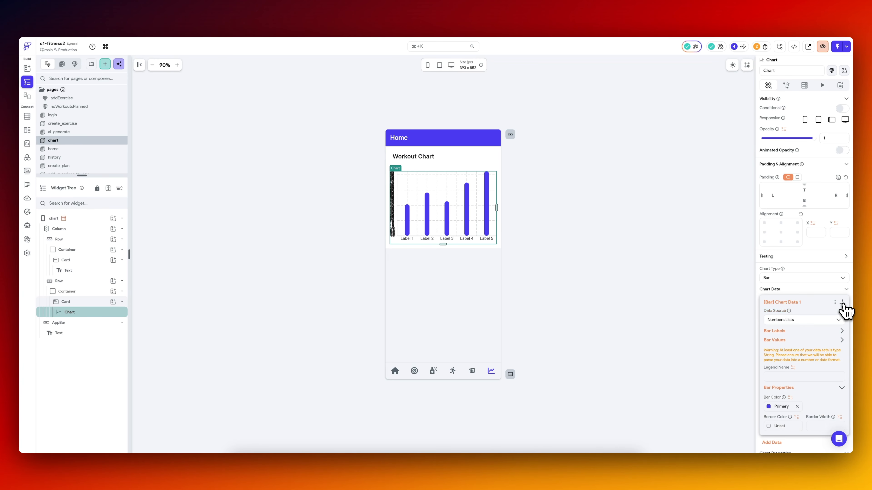
click(841, 341)
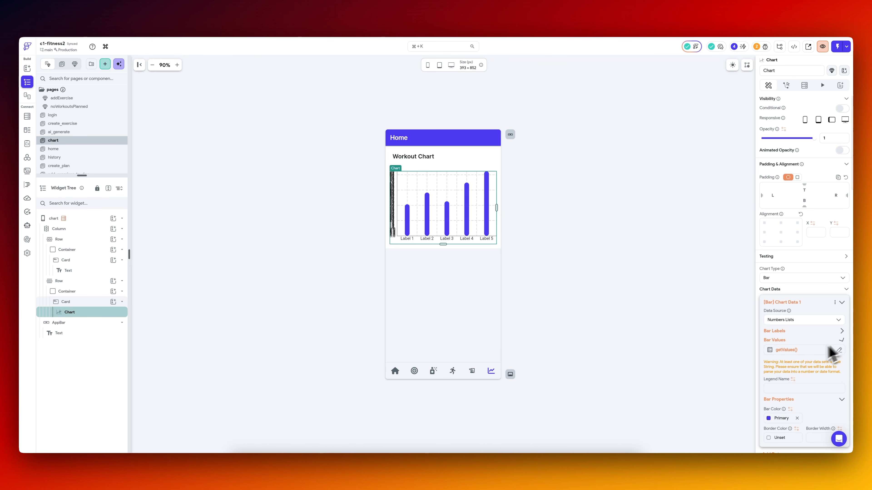
click(794, 353)
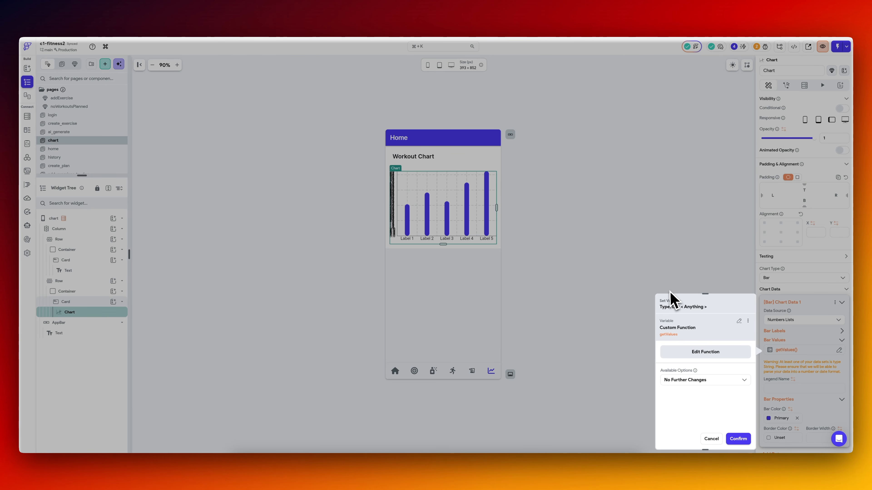
click(709, 359)
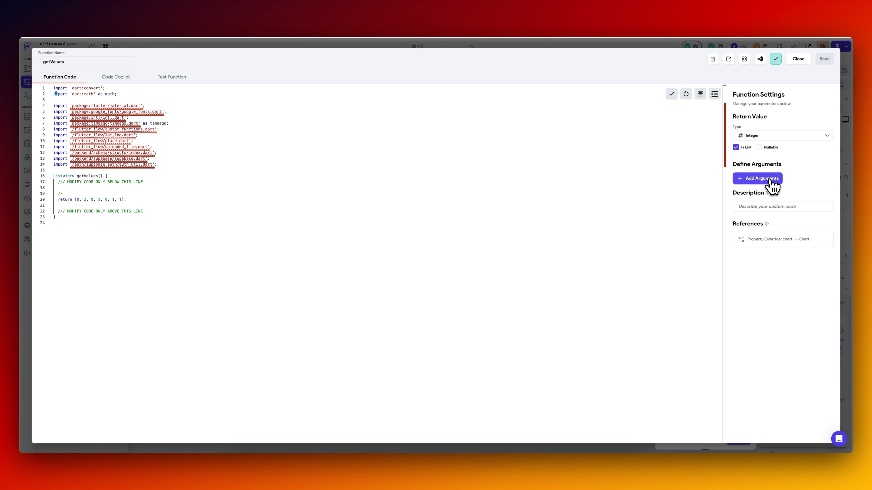
click(772, 186)
text(json)
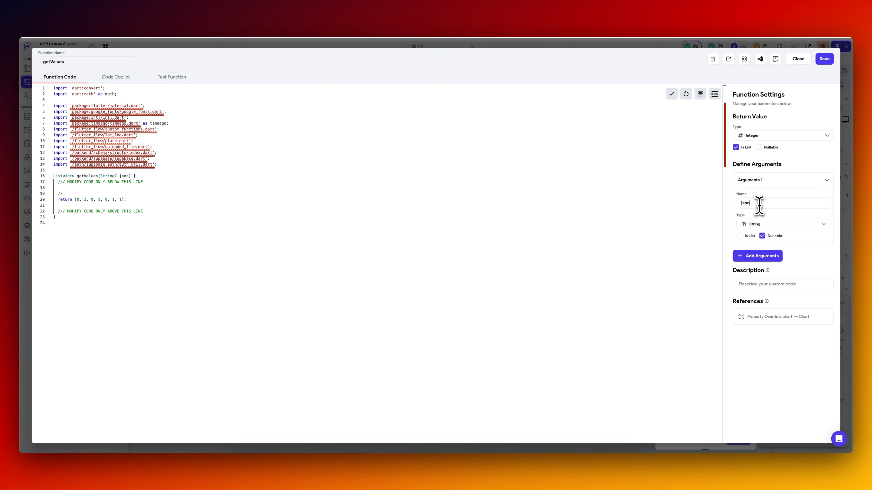
Make the getValues argument a JSON value named jsonData and replace the function body with code counting the edges' created_at dates per weekday.
click(766, 225)
text(js)
click(773, 242)
text(ata)
text(final data = jsonDecode(jsonString);   final edges = data['data']['workout_logsCollection']['edges'] as List;    // Index 0 = Monday, 6 = Sunday   final List<int> weekdayTotals = List.filled(7, 0);    for (var edge in edges) {     final createdAt = DateTime.parse(edge['node']['created_at']);     final weekdayIndex = createdAt.weekday - 1; // DateTime.weekday: 1=Mon ... 7=Sun     weekdayTotals[weekdayIndex]++;   }    return weekdayTotals;)
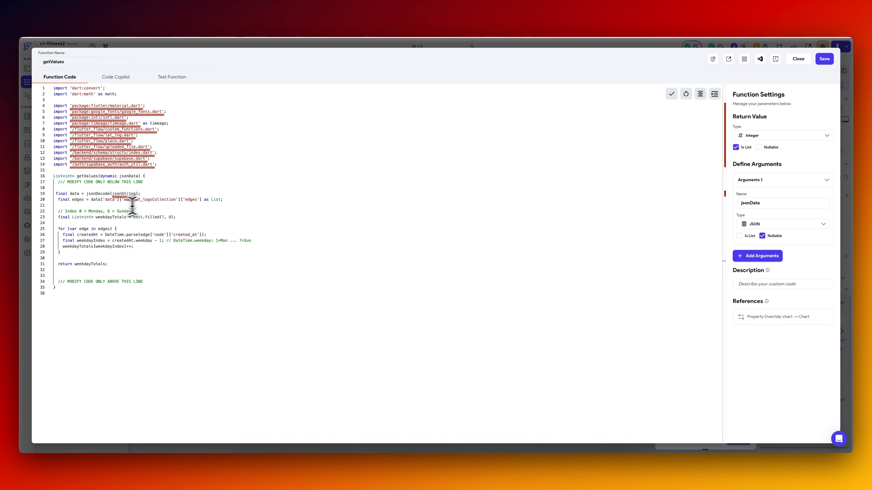
Rename the getValues argument to data and remove the jsonDecode line from the function code.
double_click(128, 175)
click(171, 192)
key(BackSpace)
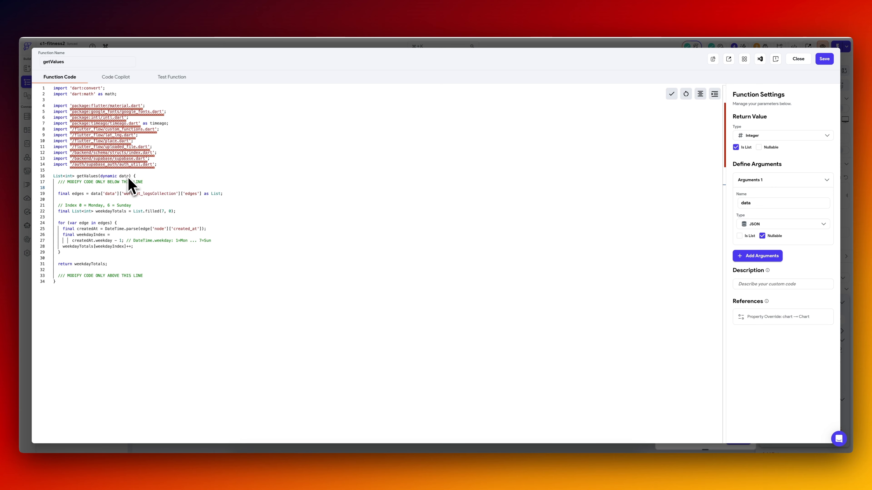
Check the nesting of the workout_logsCollection response in Supabase GraphiQL with the assistant chat closed, and return to the function editor.
click(230, 21)
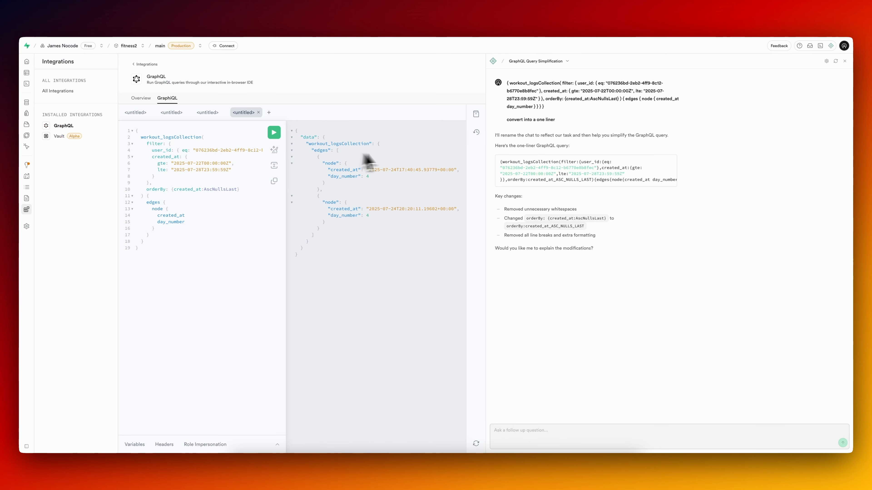
click(844, 61)
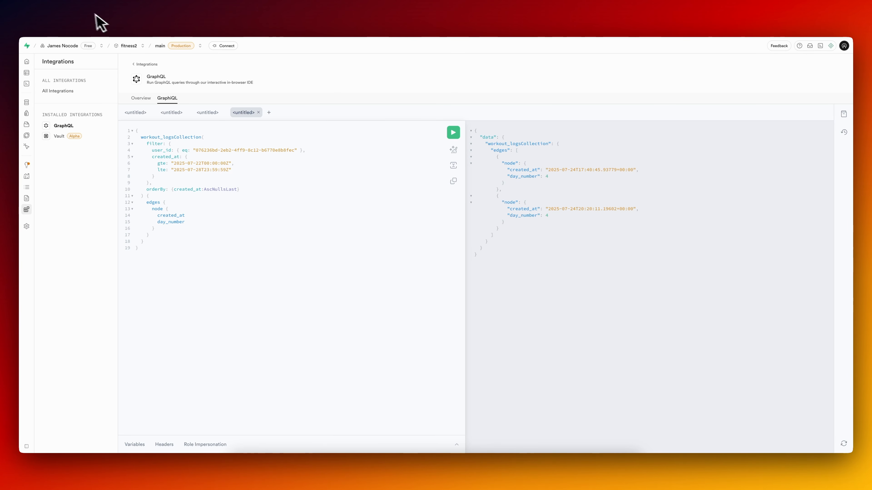
click(107, 27)
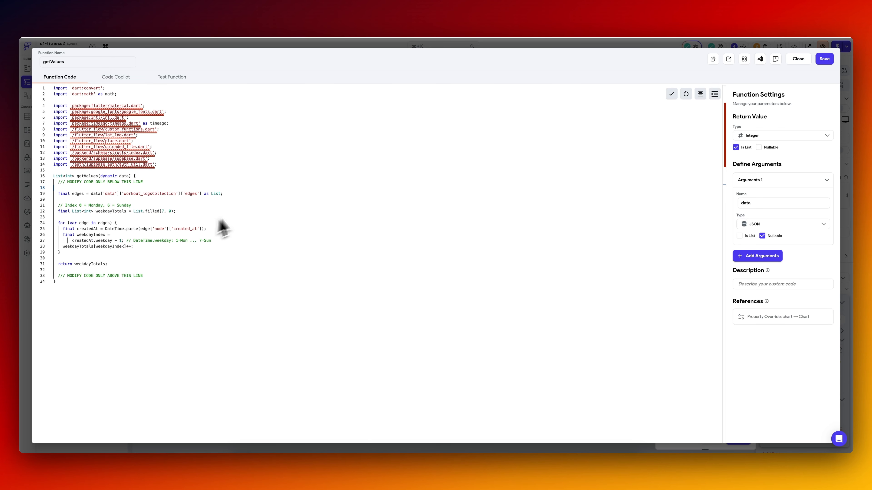
Save getValues and bind its data argument to the ChartView Response JSON Body with No Further Changes.
click(824, 60)
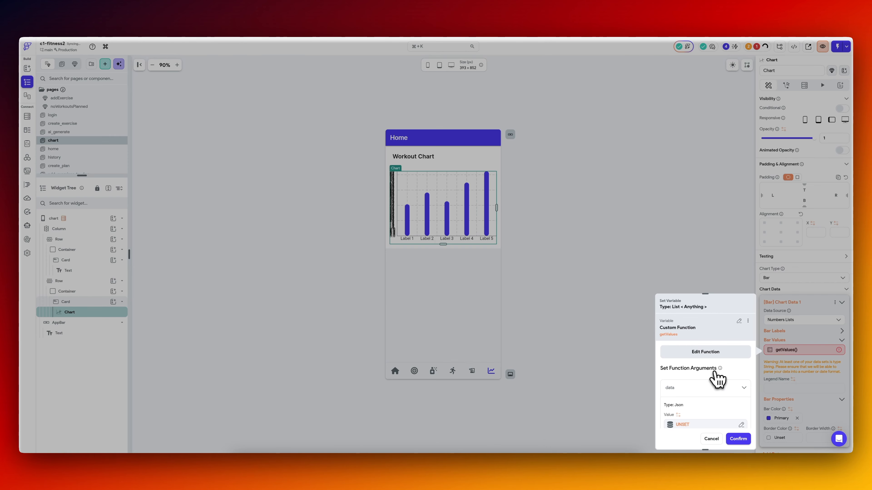
scroll(711, 378, down, 2)
click(695, 391)
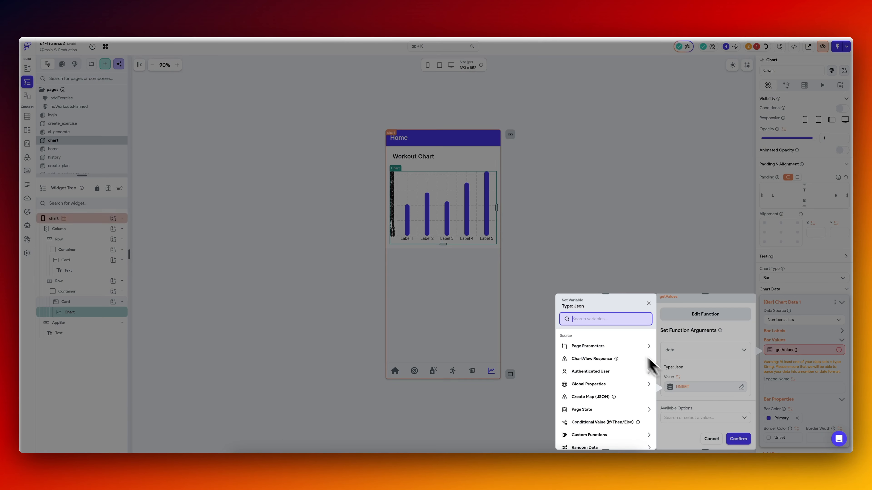
click(604, 359)
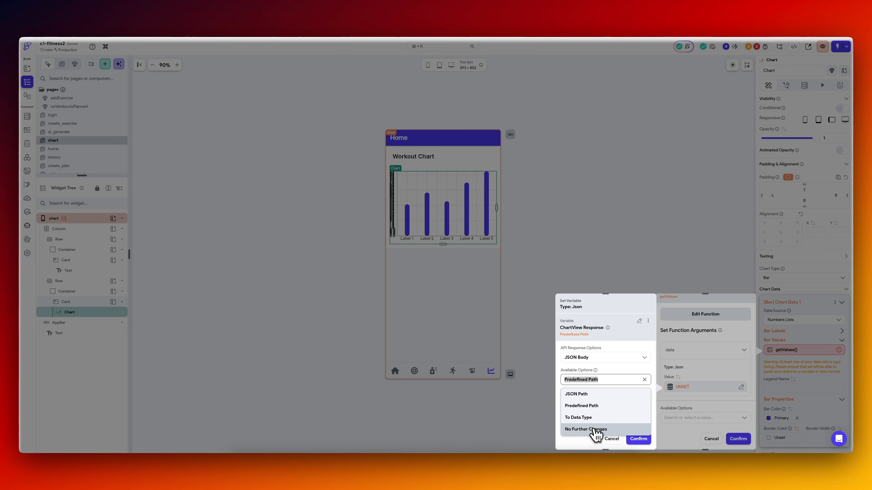
click(593, 430)
click(638, 439)
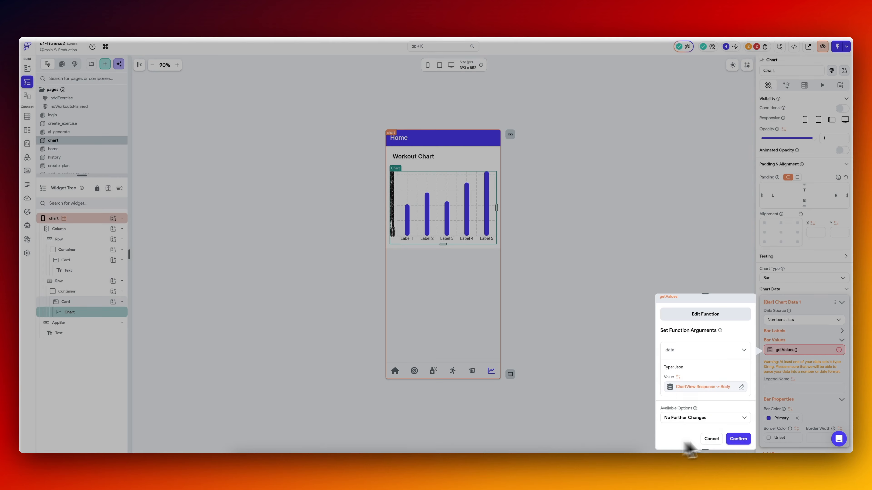
click(739, 440)
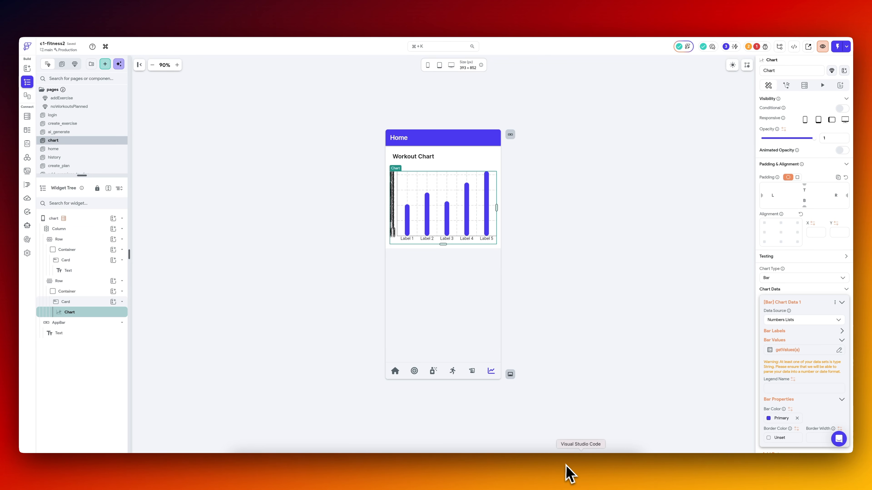
Pull the latest FlutterFlow code in Visual Studio Code and view the workout chart page in the iPhone Simulator.
click(583, 473)
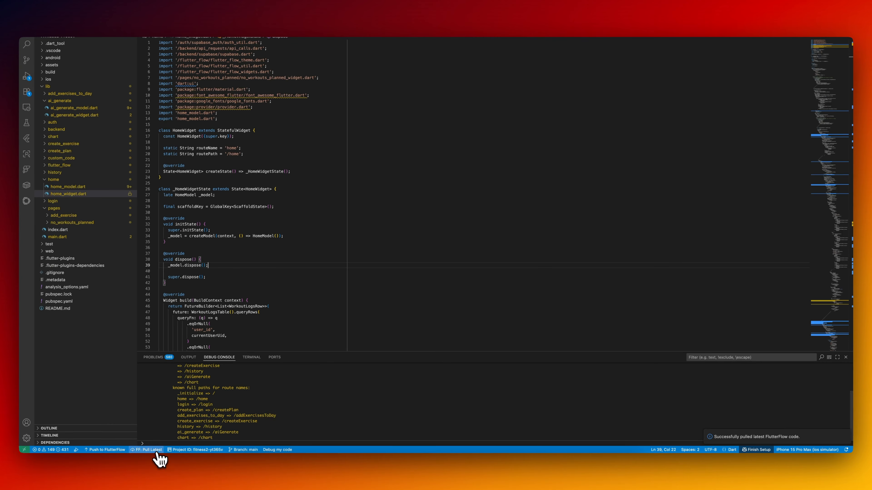
click(148, 450)
click(468, 255)
click(669, 84)
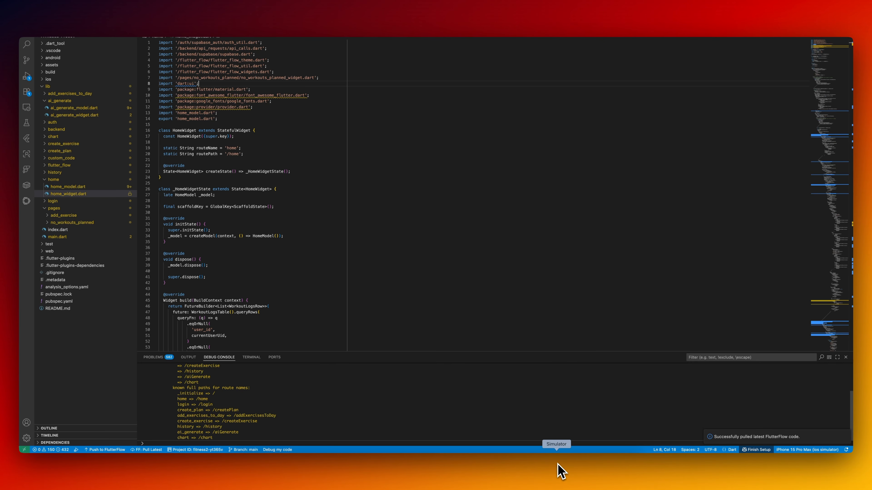
click(559, 470)
click(615, 328)
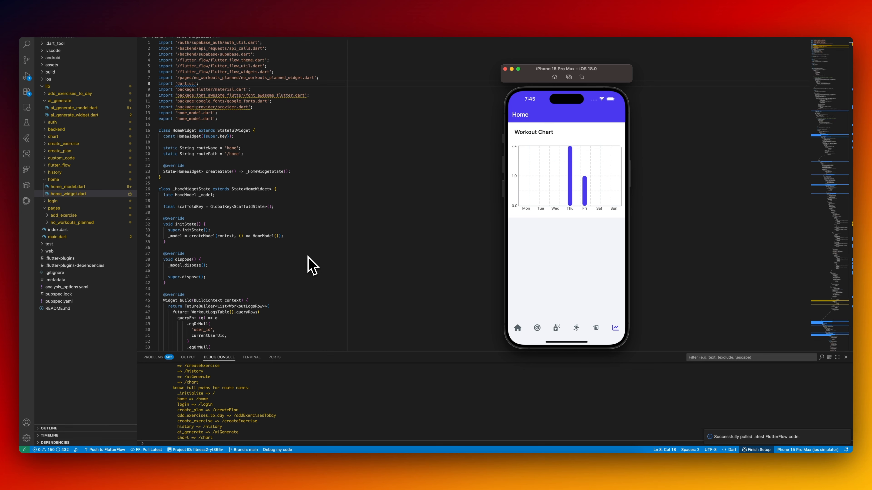
click(311, 267)
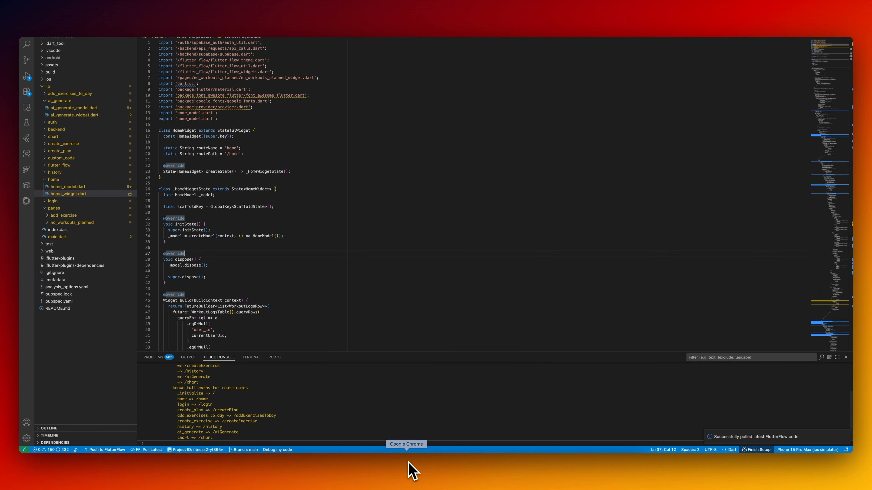
Switch back to FlutterFlow in Chrome and move the chart page ahead of the history page in the nav bar order.
click(409, 470)
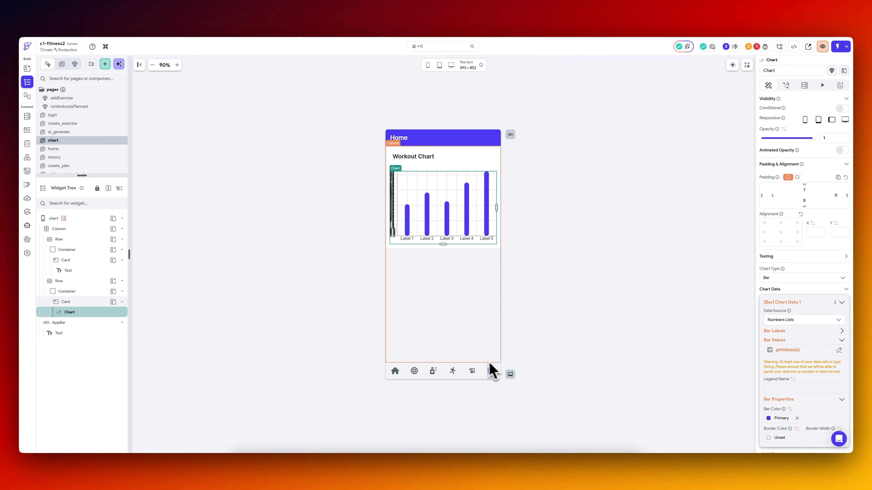
click(548, 303)
key(super+k)
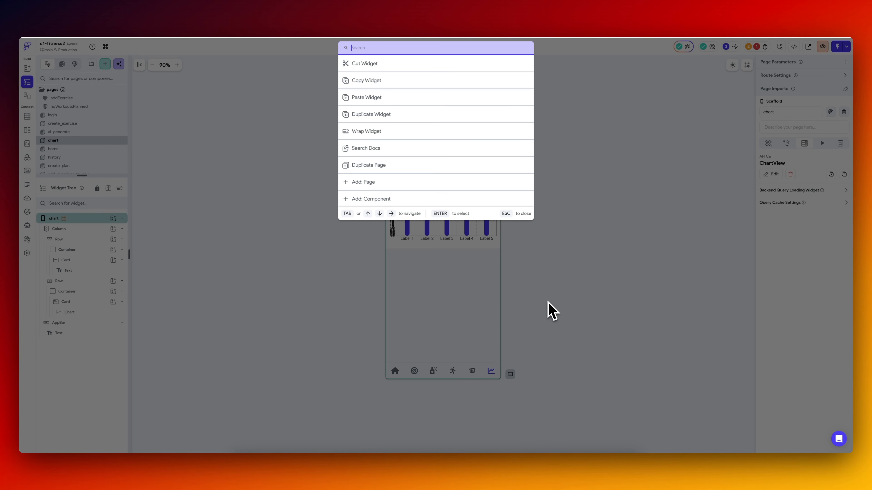
text(nav)
key(Return)
mouse_move(140, 290)
mouse_down()
mouse_move(141, 271)
mouse_move(148, 280)
mouse_up()
click(27, 82)
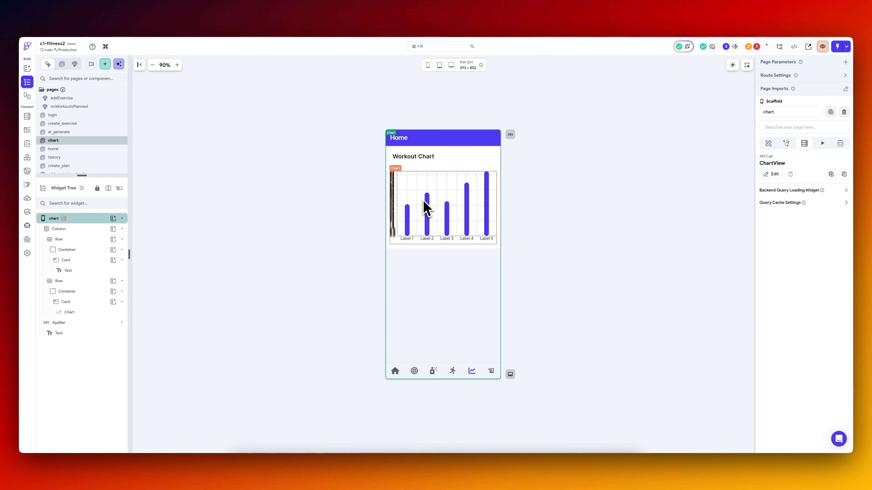
Set the reserved size for the workout chart's Y-axis labels to 30.
click(426, 206)
scroll(720, 304, down, 3)
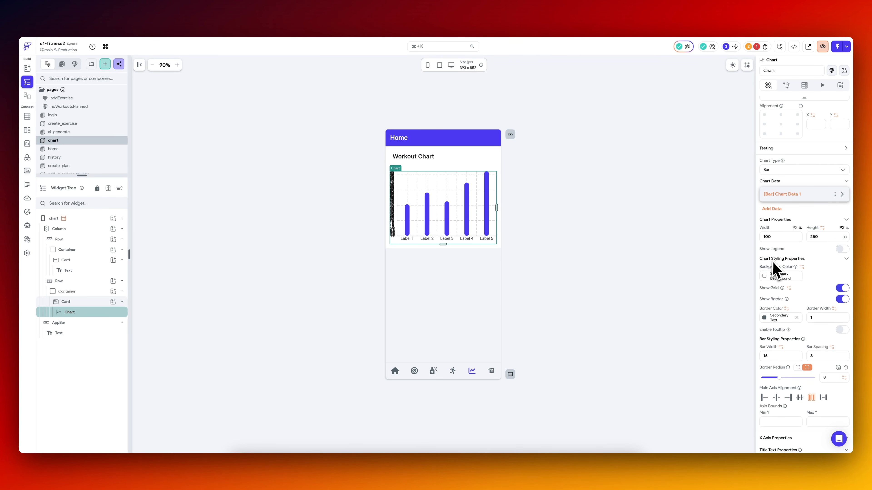
scroll(775, 267, down, 2)
click(79, 280)
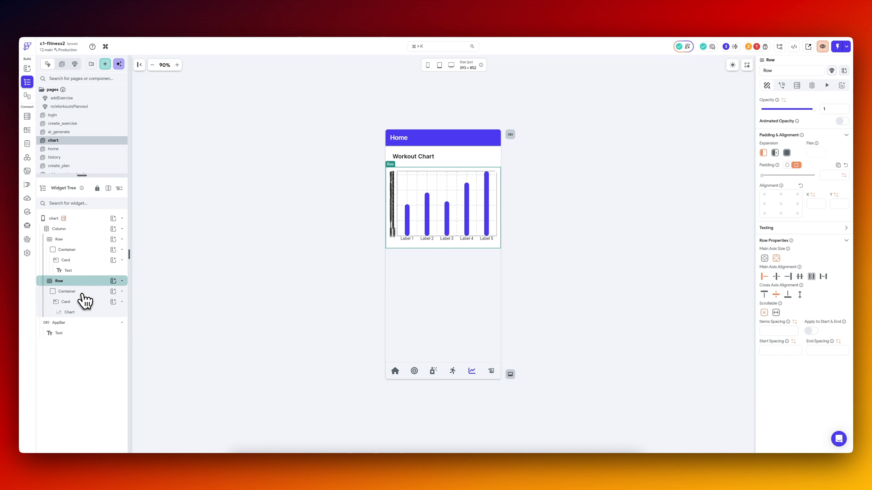
click(83, 292)
click(82, 302)
click(79, 313)
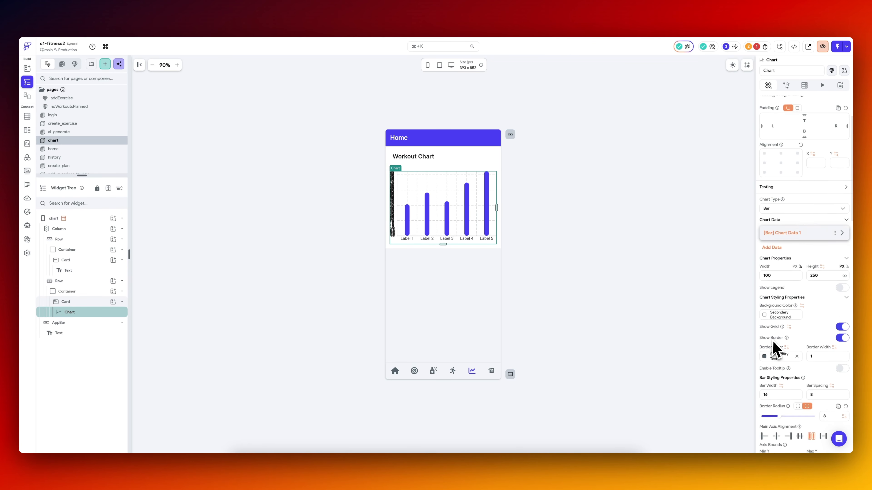
click(840, 173)
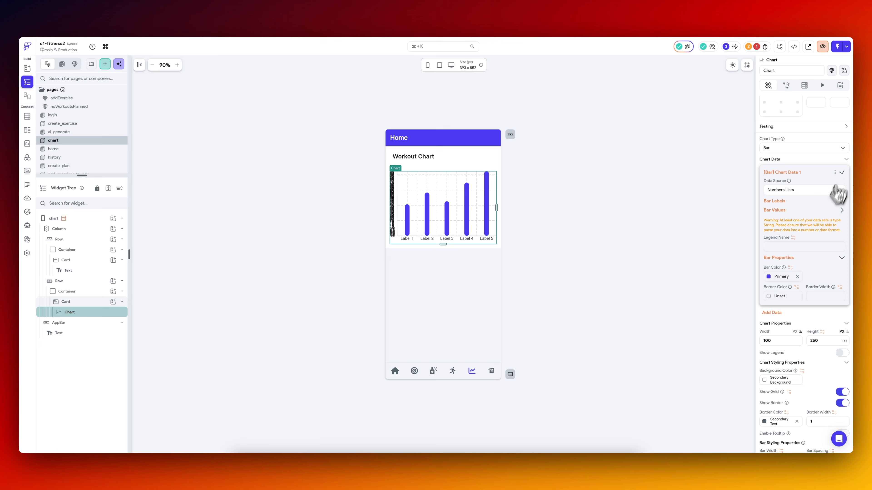
scroll(805, 250, down, 14)
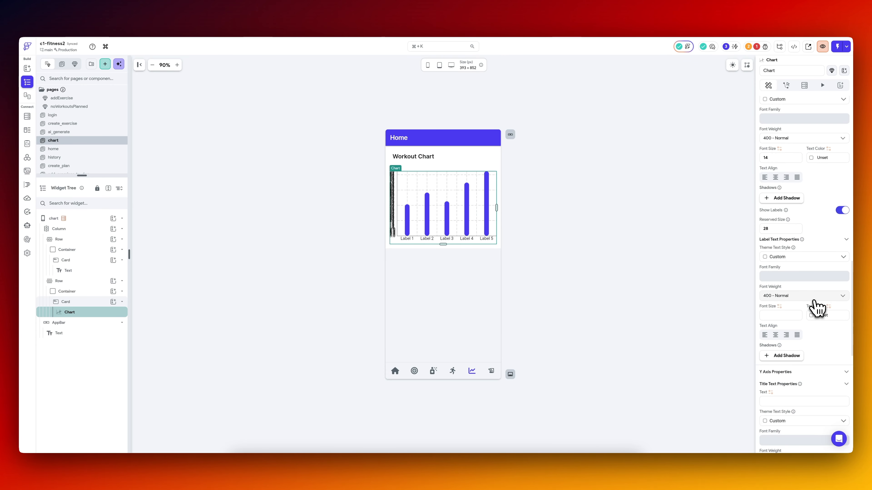
scroll(814, 309, down, 8)
text(30)
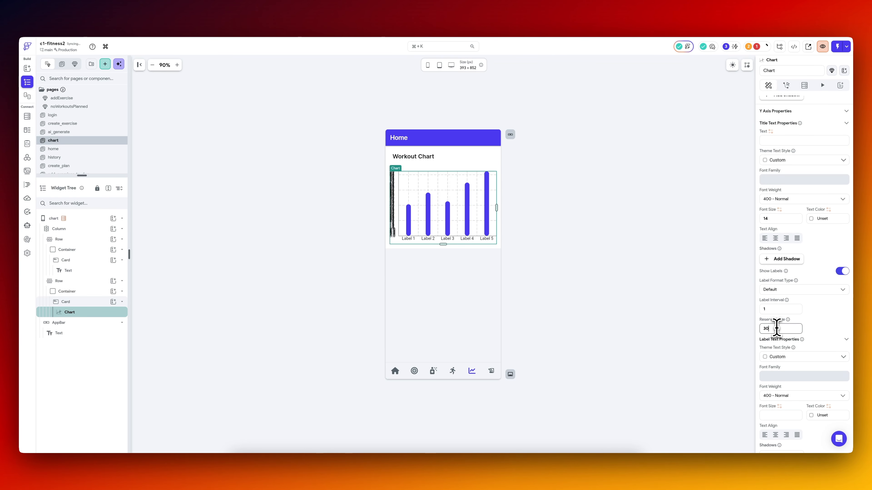
scroll(802, 337, up, 20)
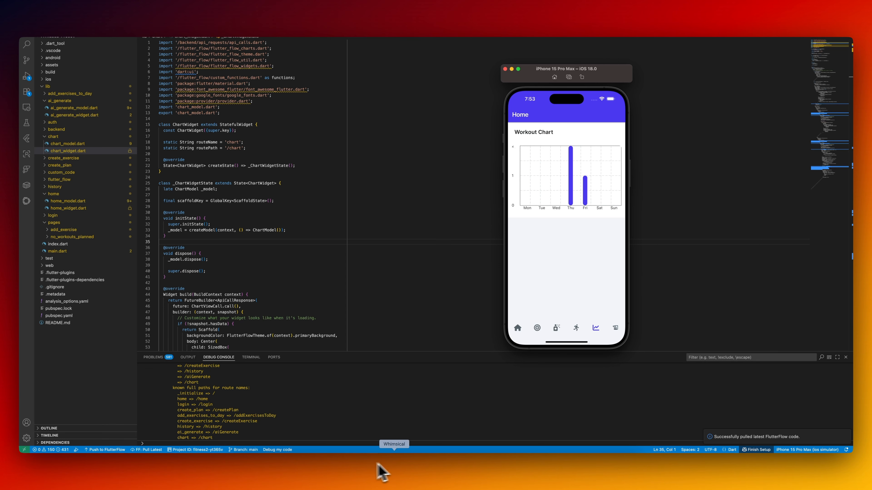
Switch back to FlutterFlow in Chrome and turn off the labels on the workout chart's Y axis.
click(407, 464)
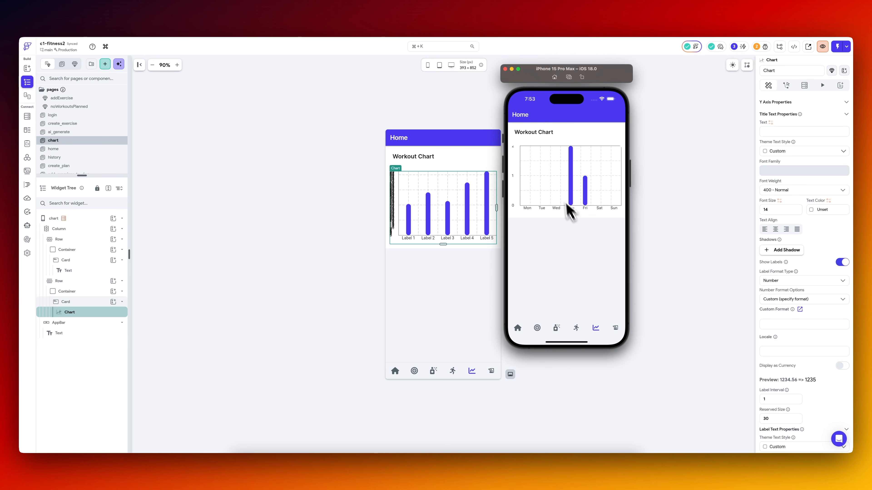
click(720, 331)
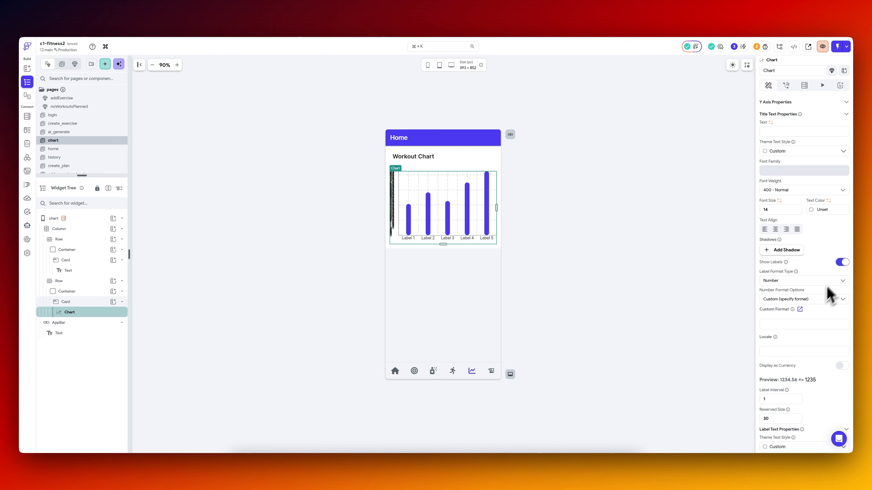
click(842, 264)
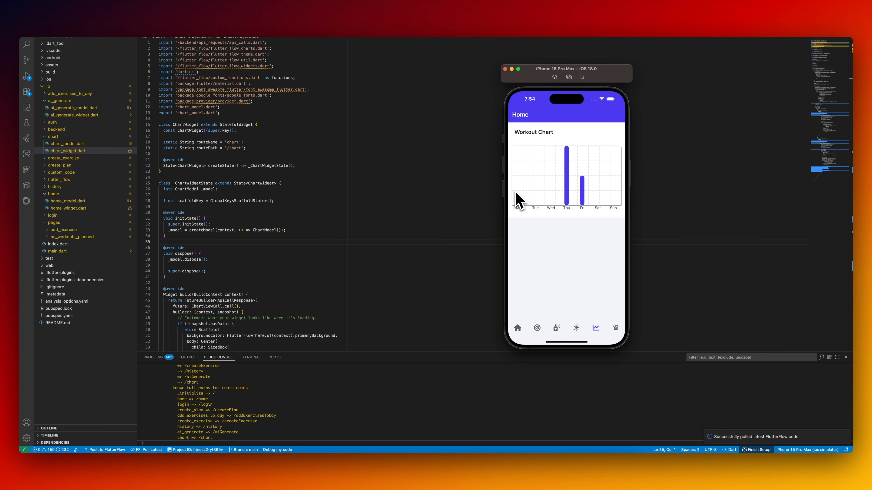
Return to FlutterFlow and add three variables named userId, dateBefore and dateAfter to the ChartView API call.
click(406, 464)
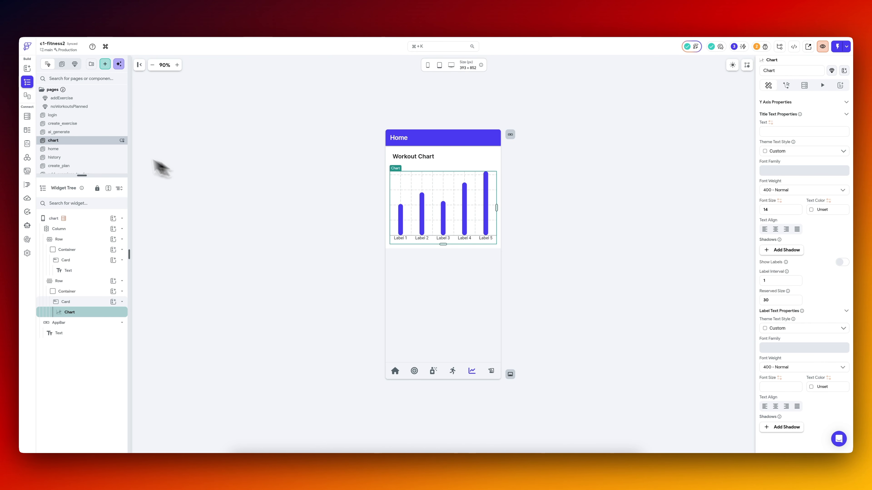
click(35, 155)
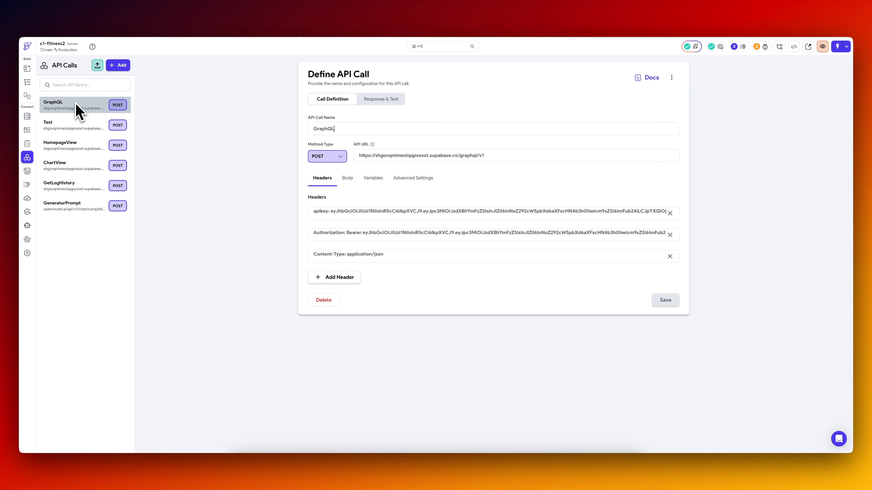
click(71, 169)
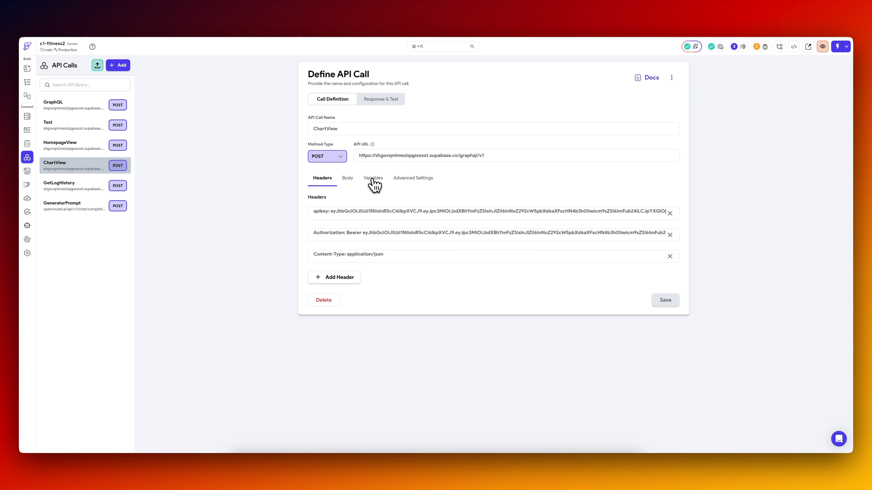
click(373, 179)
click(348, 215)
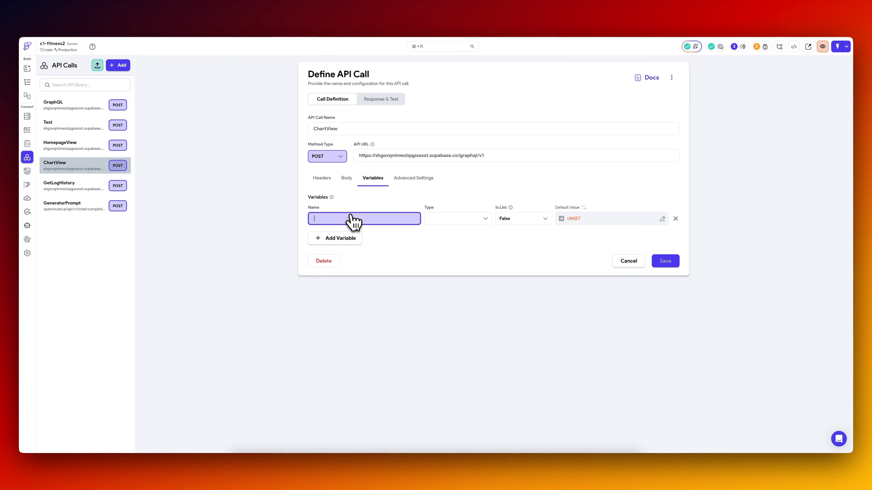
text(u)
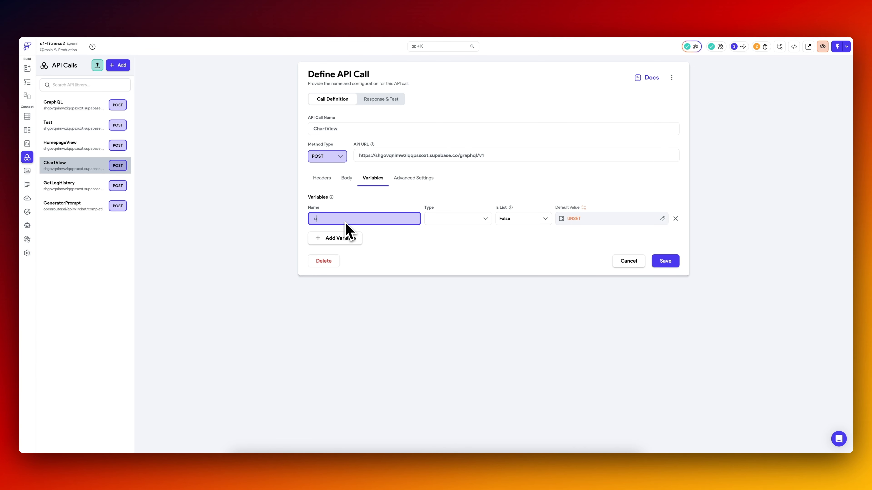
text(serId)
click(344, 239)
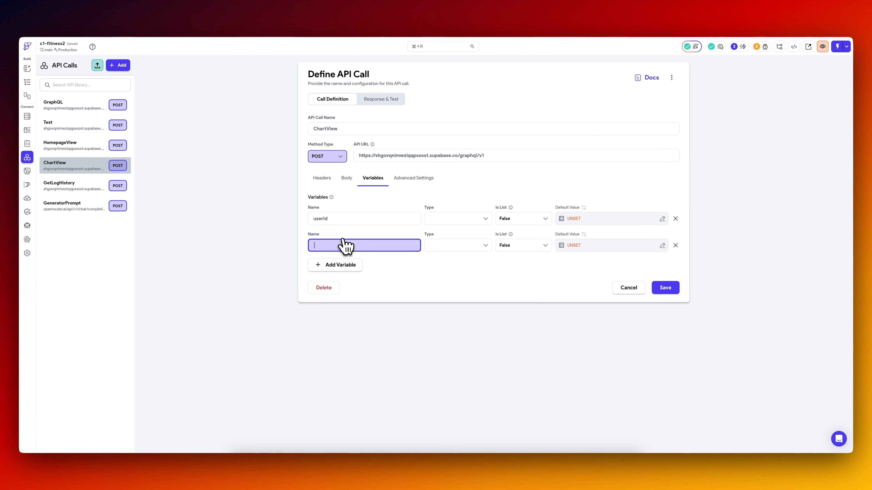
text(dateBefore)
click(337, 264)
text(dateAfter)
Set the type of the userId, dateBefore and dateAfter variables to String and save the ChartView call.
click(458, 218)
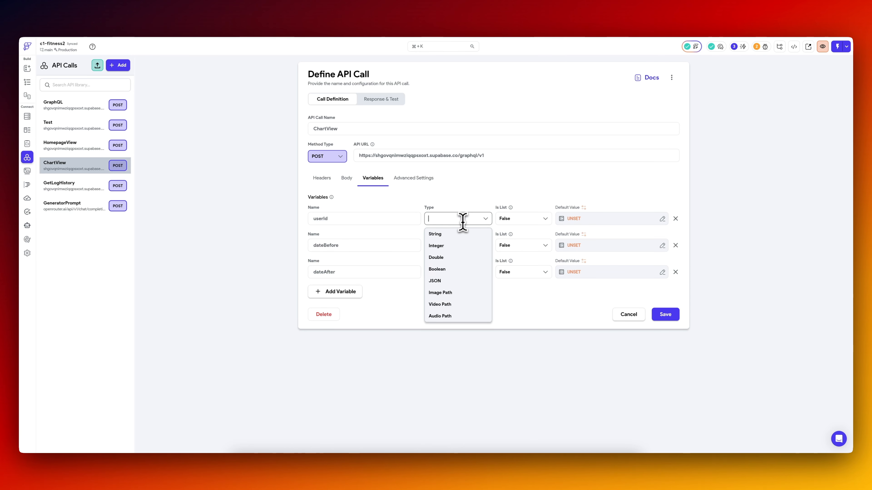
click(452, 234)
click(448, 245)
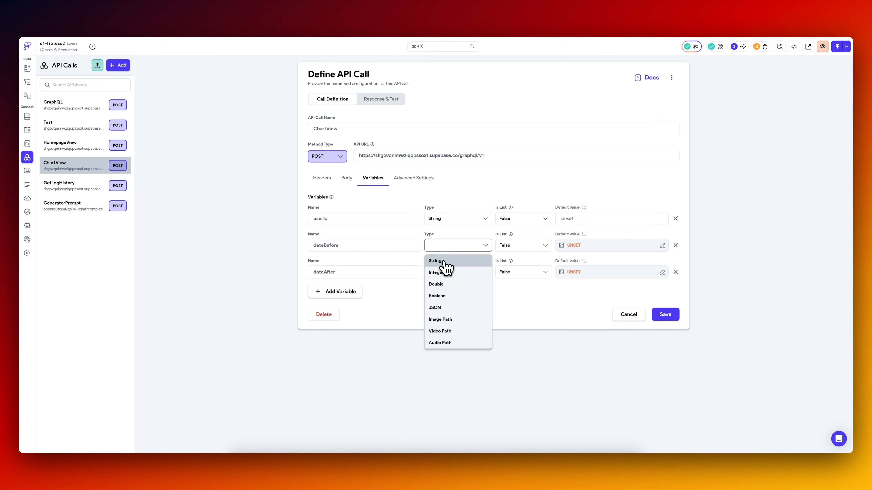
click(446, 262)
click(449, 271)
click(446, 288)
click(665, 314)
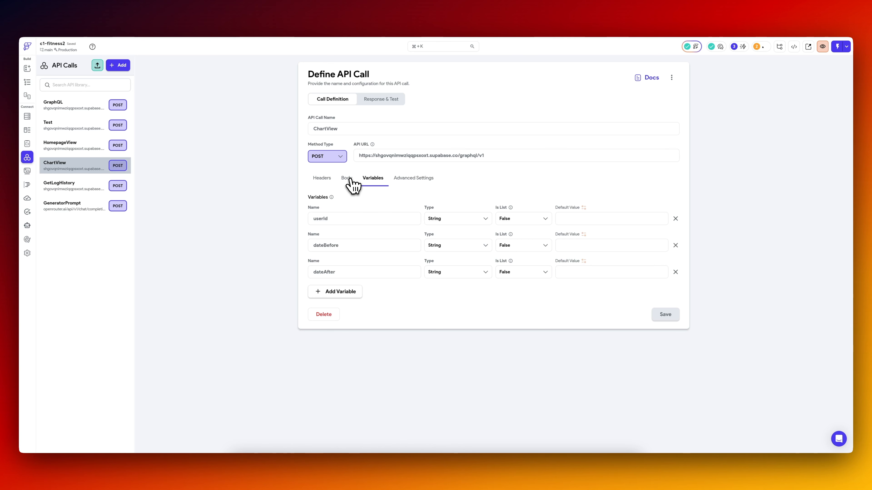
Replace the hard-coded user ID, gte date and lte date in the ChartView body with userId, dateBefore and dateAfter, and save.
click(348, 179)
drag(518, 263, 598, 263)
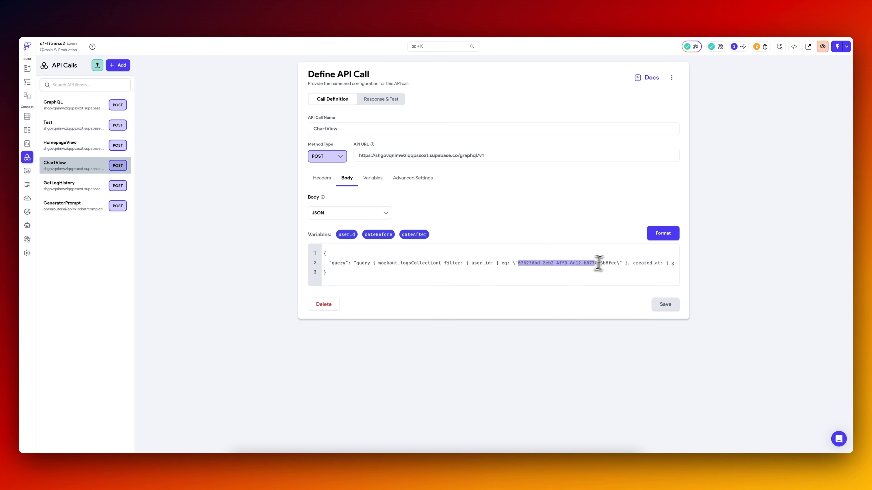
text(<userId>)
scroll(632, 265, right, 5)
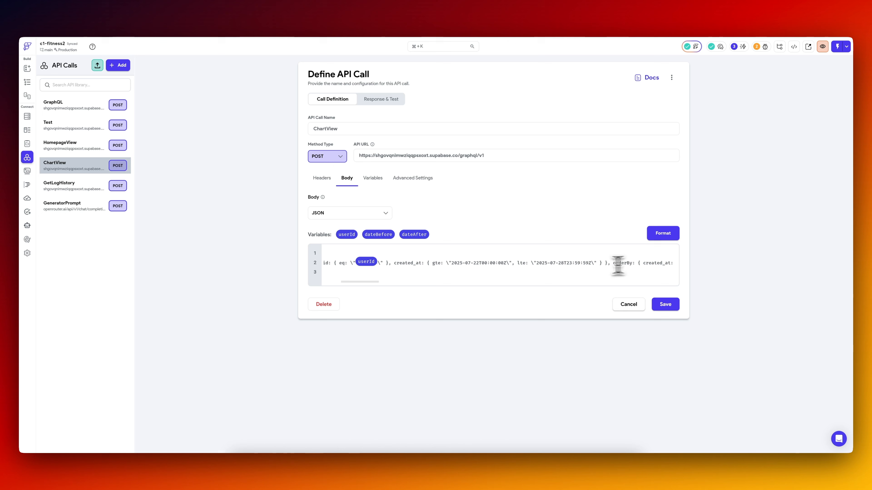
drag(452, 263, 507, 262)
text(<dateBefore>)
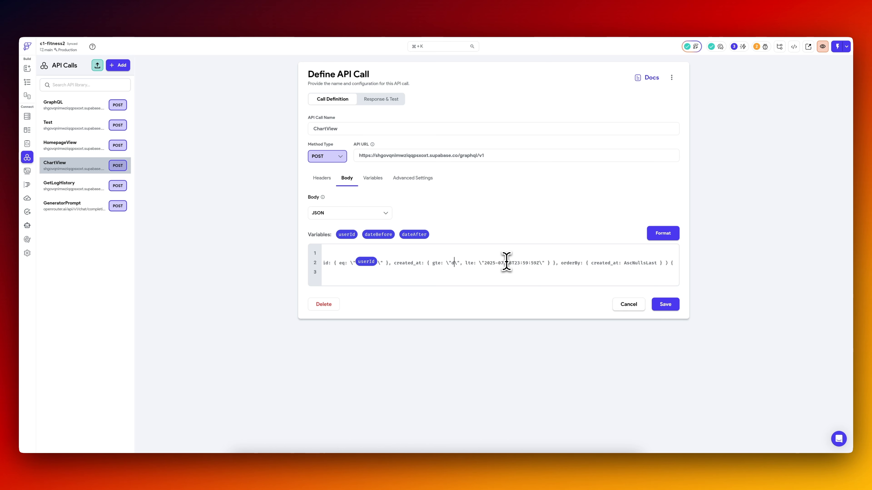
scroll(579, 260, right, 1)
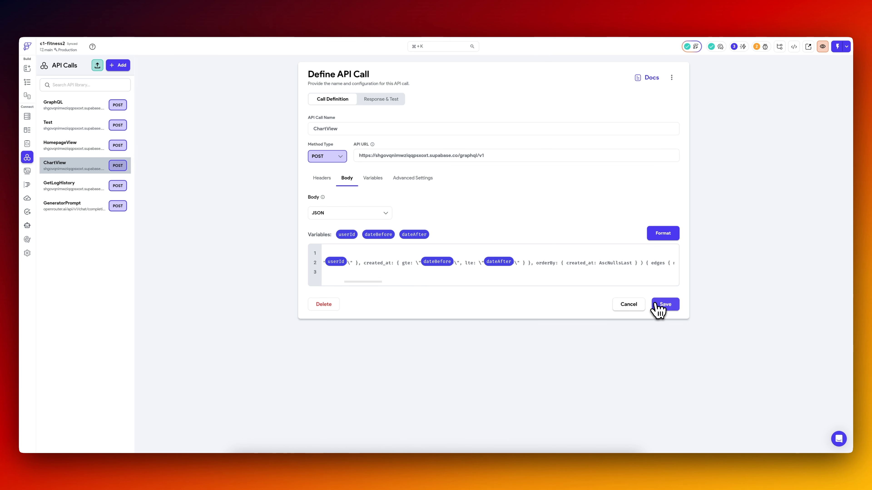
click(654, 304)
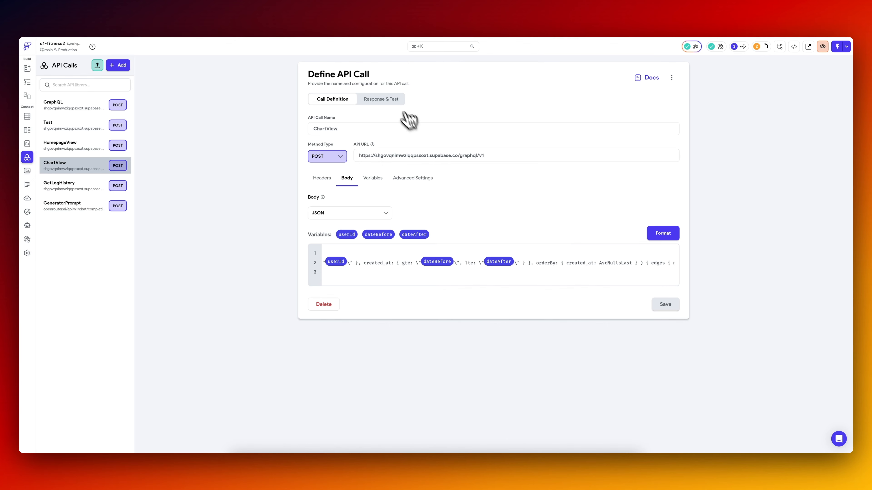
Copy a user_id from the Supabase workout_logs table and use it as the userId test value of the ChartView call.
click(395, 101)
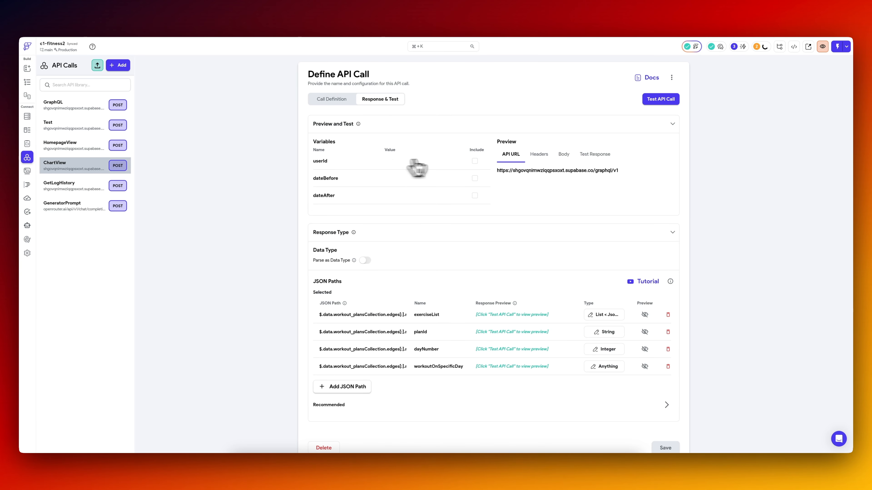
click(186, 21)
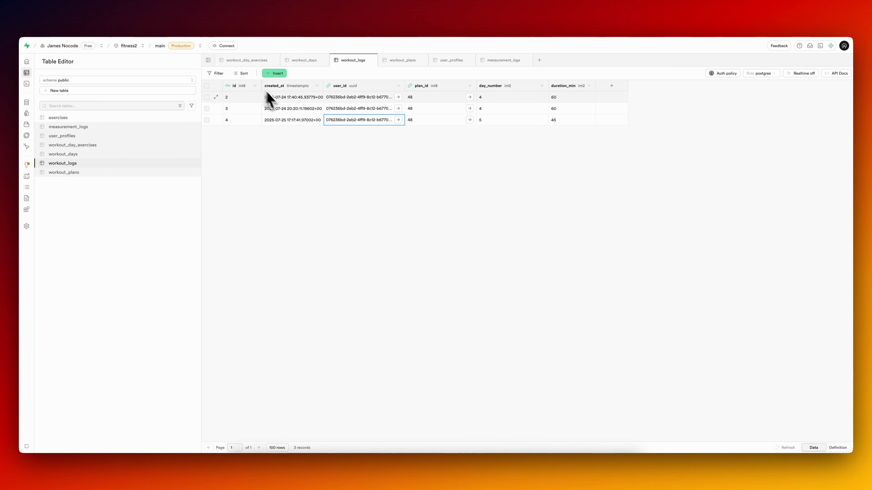
right_click(342, 120)
Set the test values dateBefore to 2025-07-21T12:00:00Z and dateAfter to 2025-07-28T12:00:00Z, save, and test the API call.
click(389, 178)
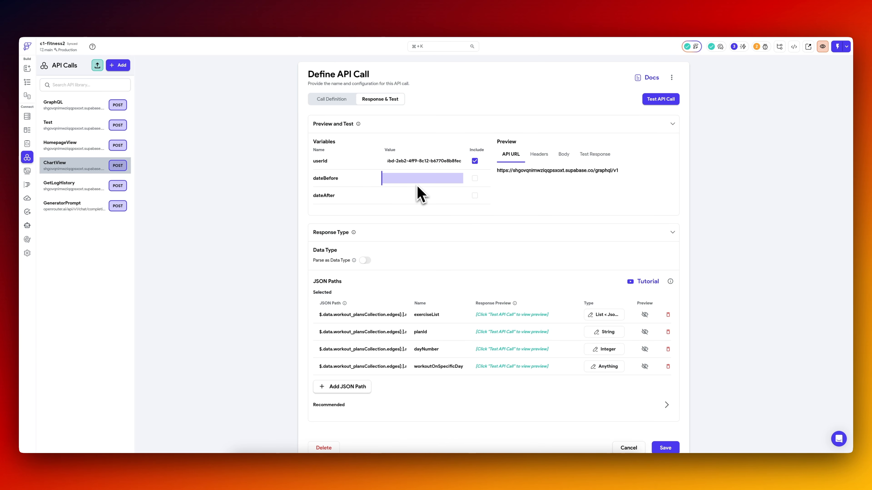
text(2025-07-21T12:00:00Z)
click(411, 195)
text(2025-07-21T12:00:00Z)
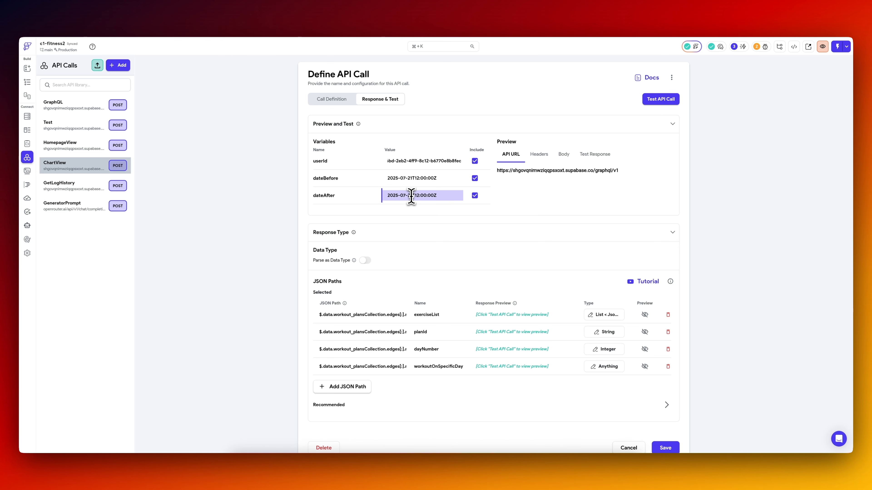
key(BackSpace)
text(8)
click(667, 448)
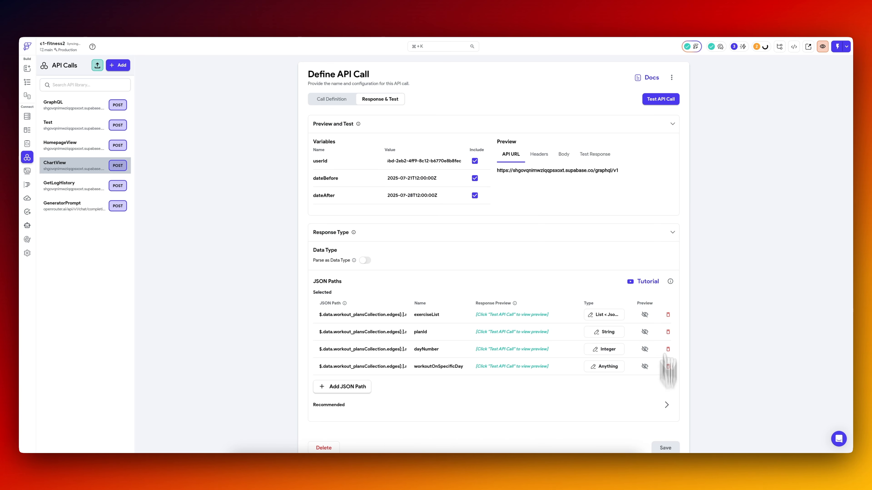
click(664, 100)
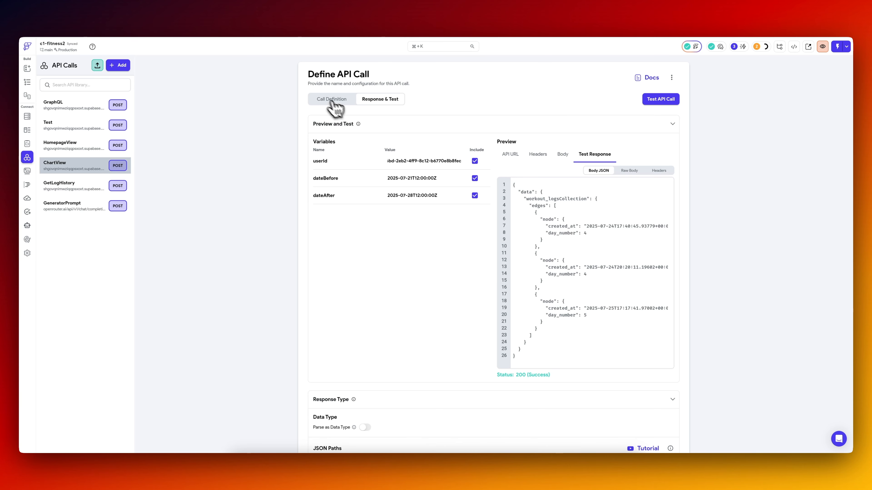
Open the chart page's ChartView backend query for editing and add three variable entries to it.
click(27, 82)
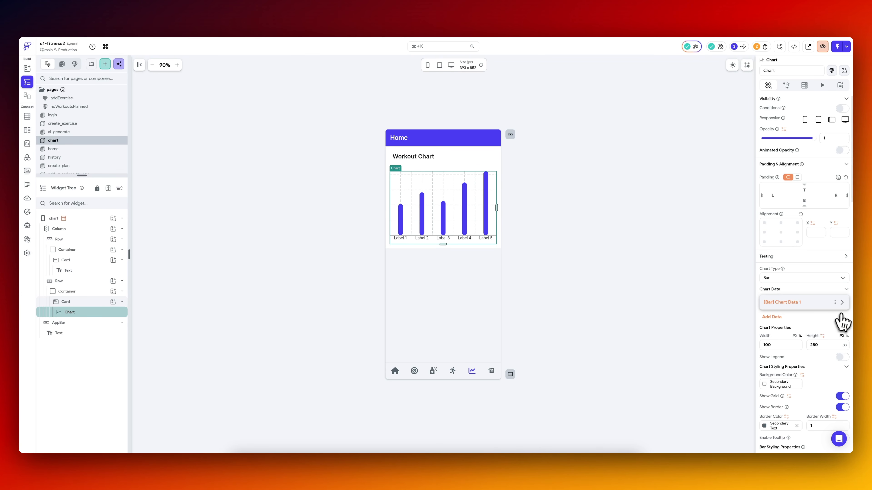
click(83, 223)
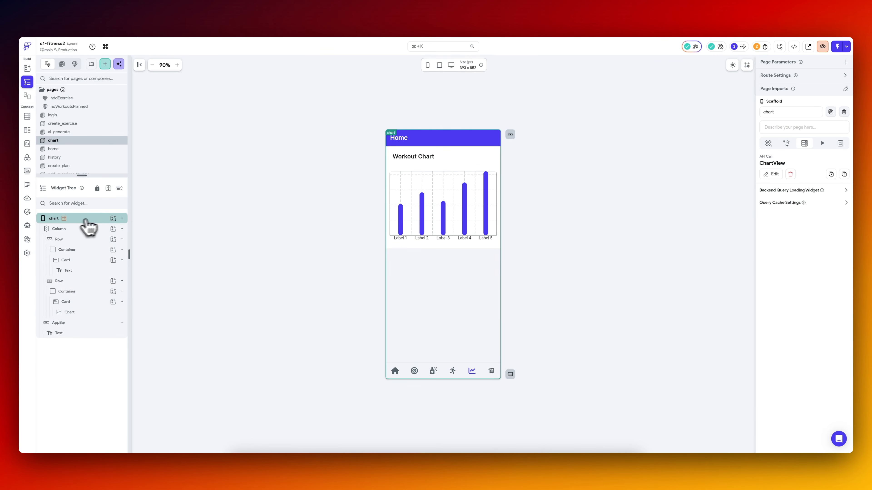
click(773, 174)
click(704, 242)
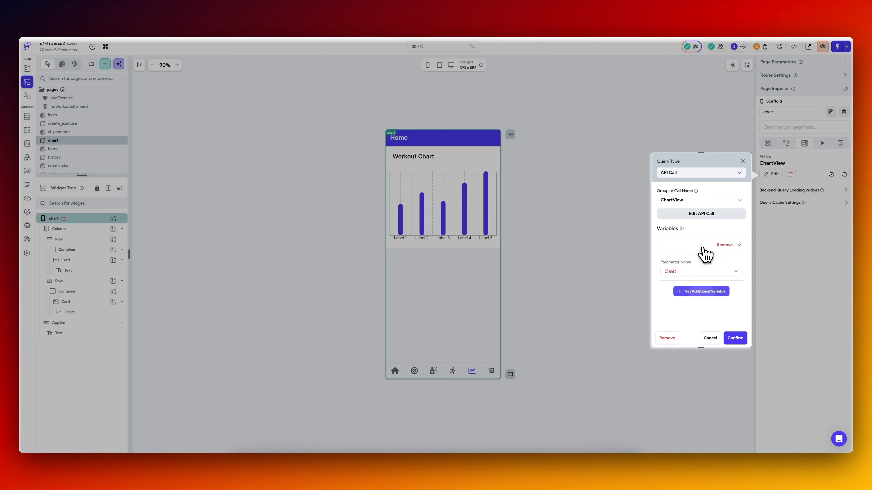
click(701, 291)
Assign the query's variable entries to userId, dateBefore and dateAfter, and set the userId value to the authenticated user's User ID.
scroll(700, 275, down, 1)
click(683, 238)
click(683, 250)
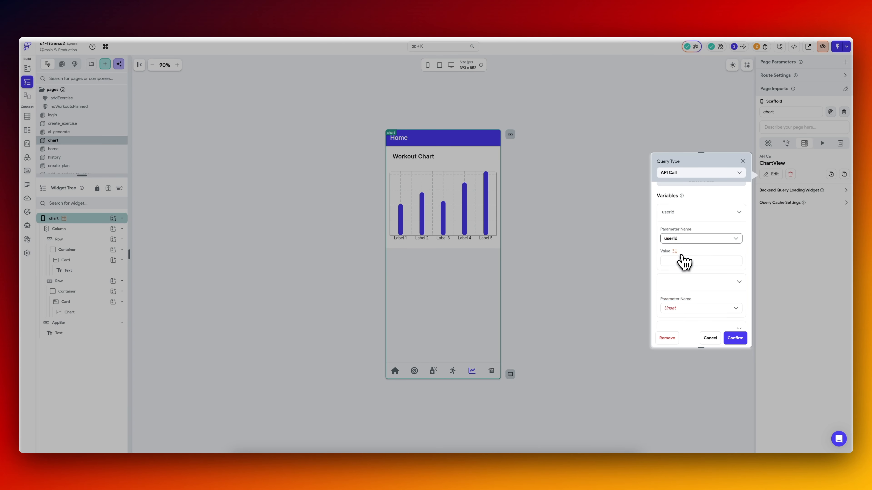
click(681, 309)
click(679, 323)
scroll(690, 281, down, 2)
click(687, 306)
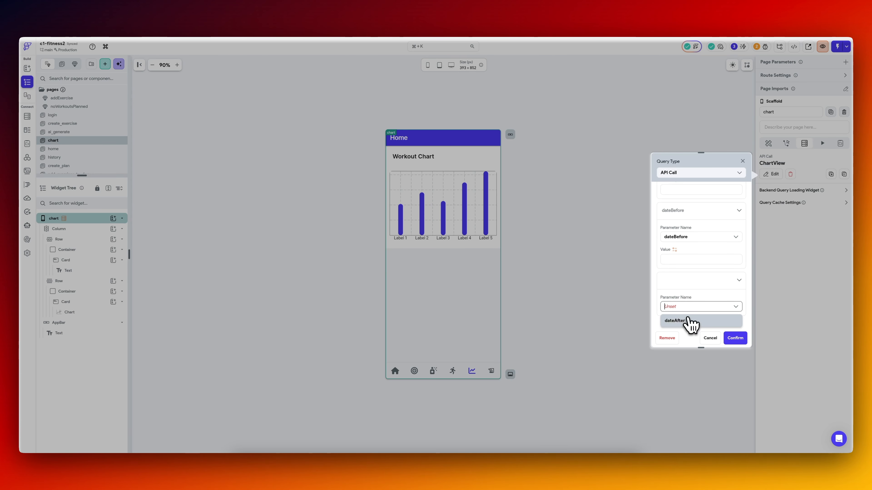
click(687, 318)
scroll(689, 227, up, 2)
click(676, 240)
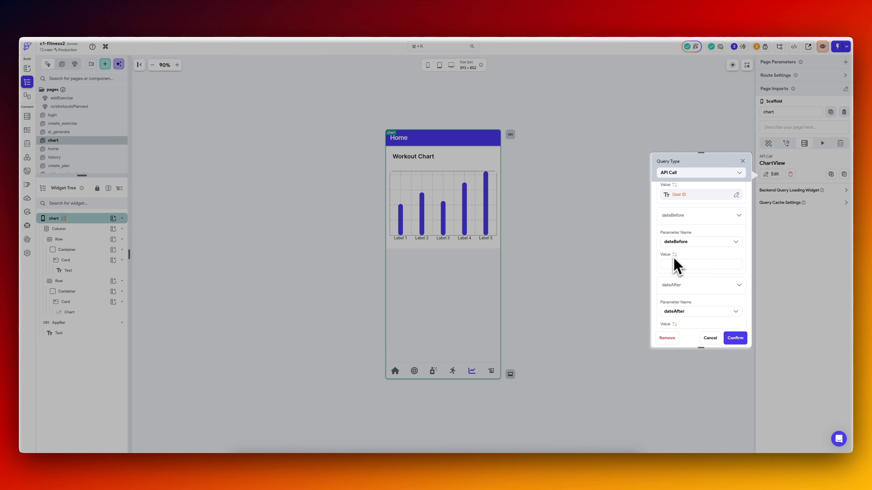
Set dateBefore to an inline function using DateTime.utc with the current year and month, day - (weekday - 1) and hour 12, plus toIso8601String().
click(675, 254)
text(inl)
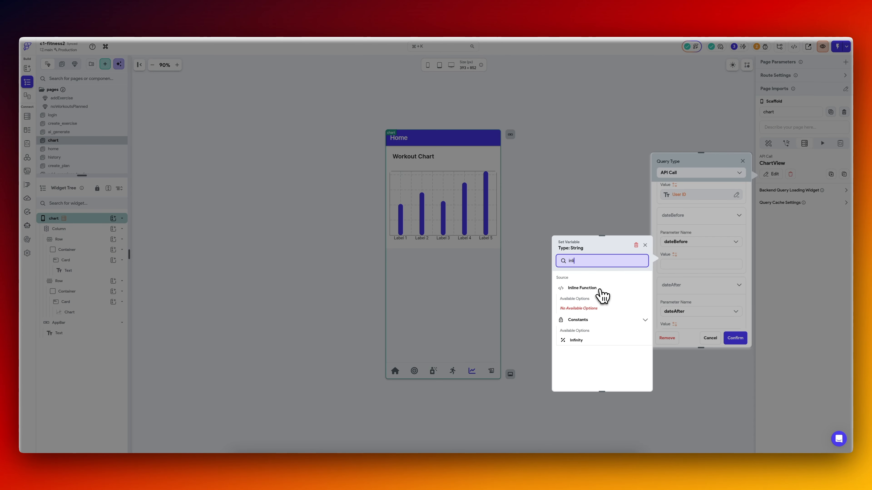
click(601, 291)
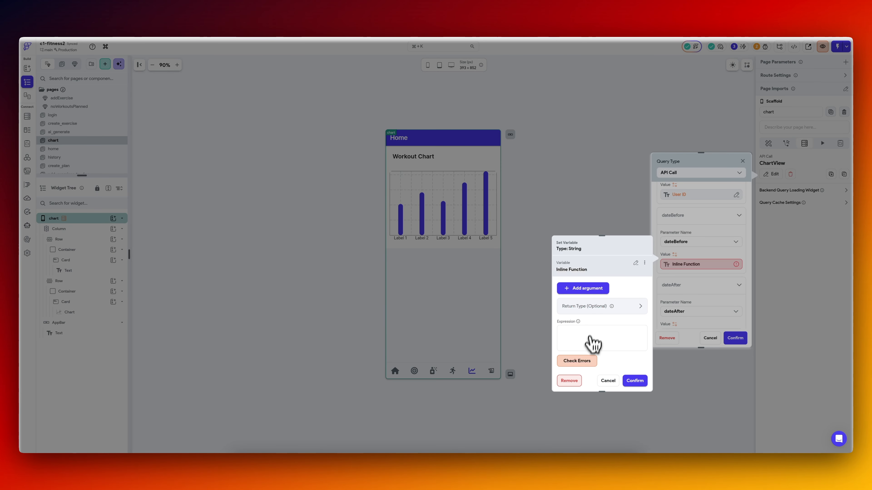
click(597, 331)
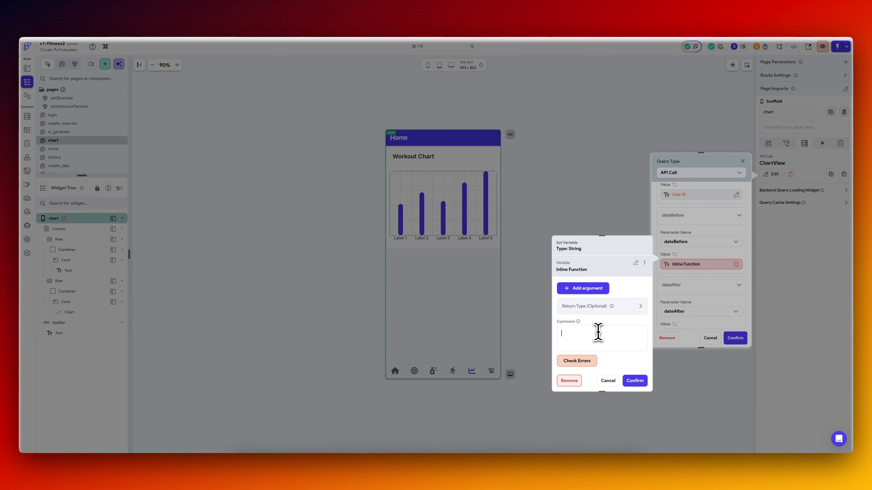
text(DateTime.utc( DateTime.now().year, DateTime.now().month, DateTime.now().day - (DateTime.now().weekday - 1), 12, ).toIso8601String();)
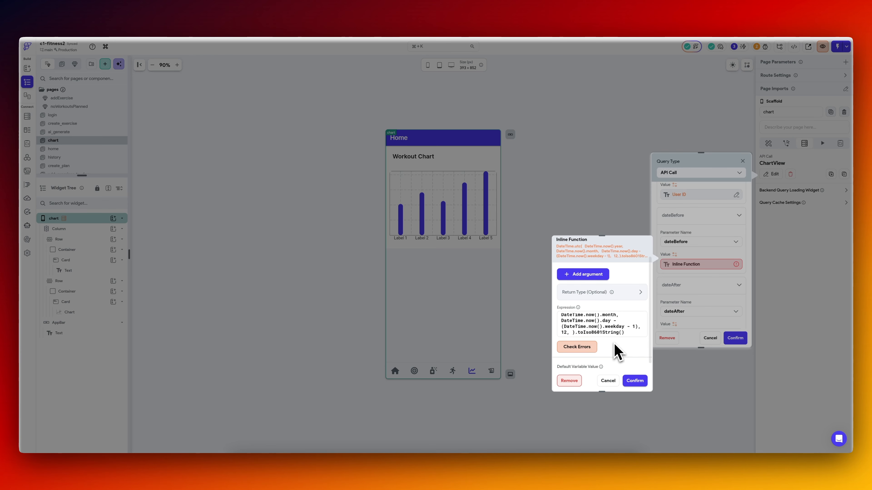
click(634, 381)
Set dateAfter to an inline function with day + (7 - weekday), 23, 59, 59 and toIso8601String(), and confirm the backend query.
click(677, 300)
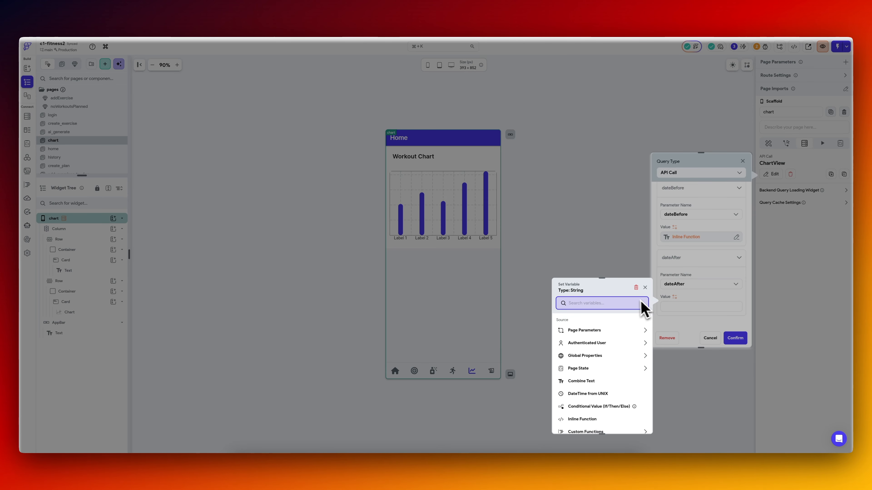
text(inli)
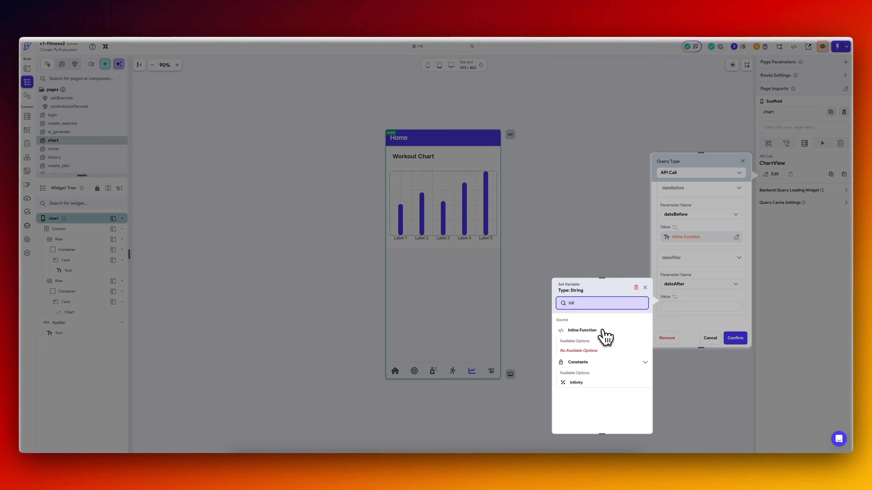
click(605, 335)
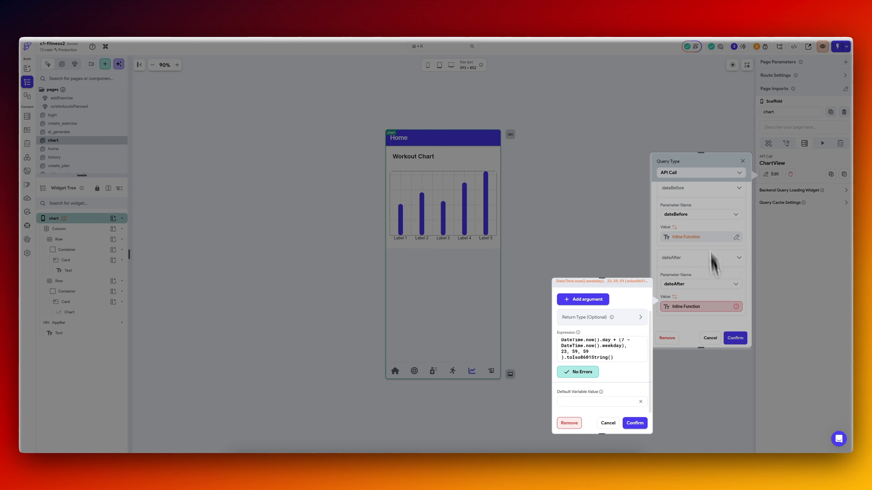
click(618, 351)
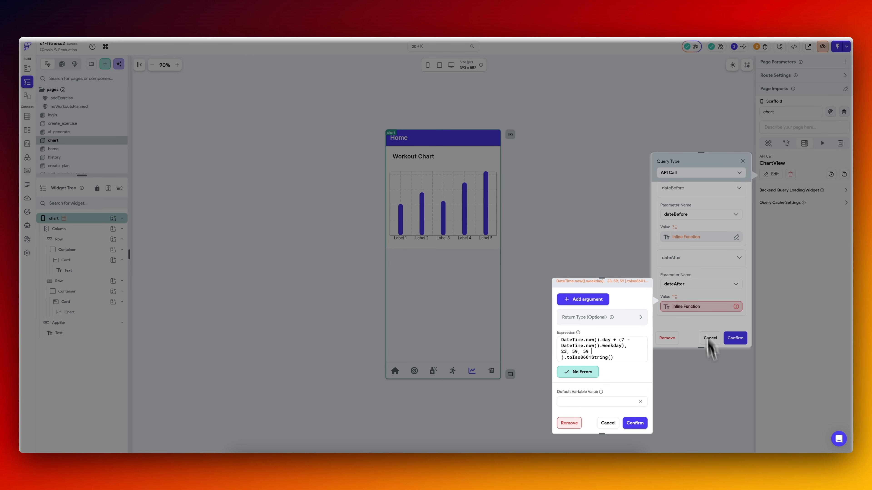
key(ctrl+a)
click(635, 422)
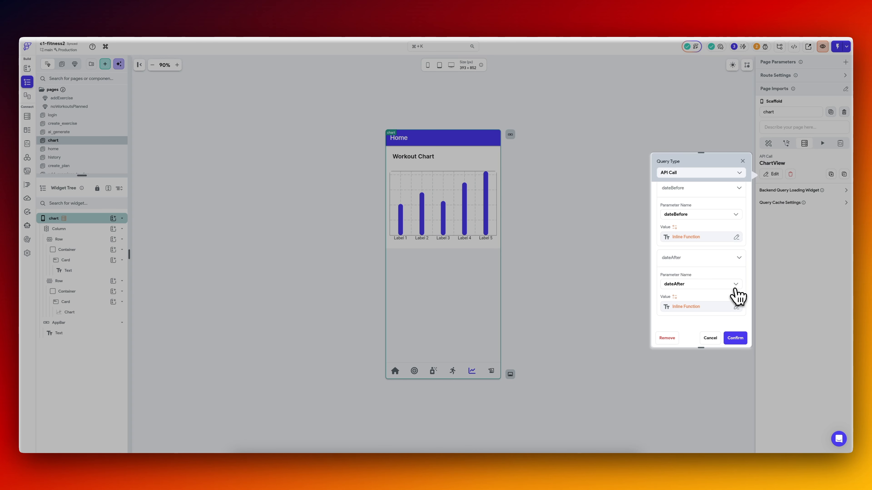
click(734, 338)
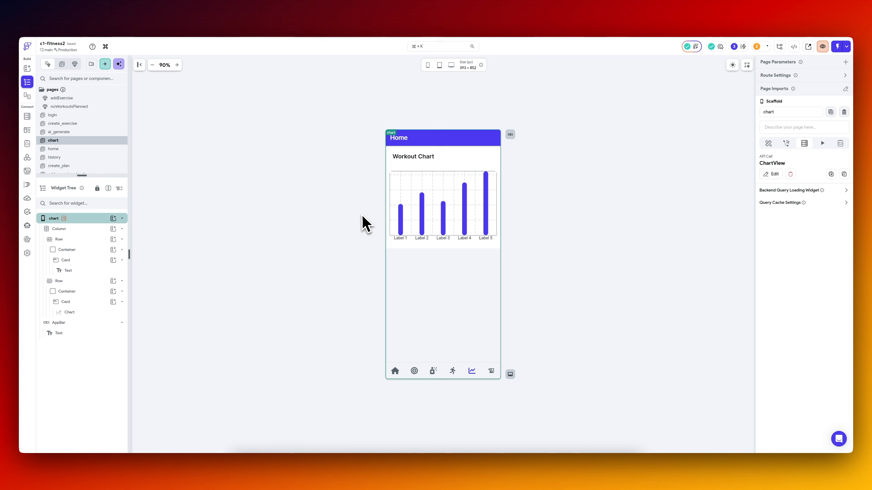
Switch to Visual Studio Code and check the workout chart in the iPhone 15 Pro Max simulator.
click(580, 470)
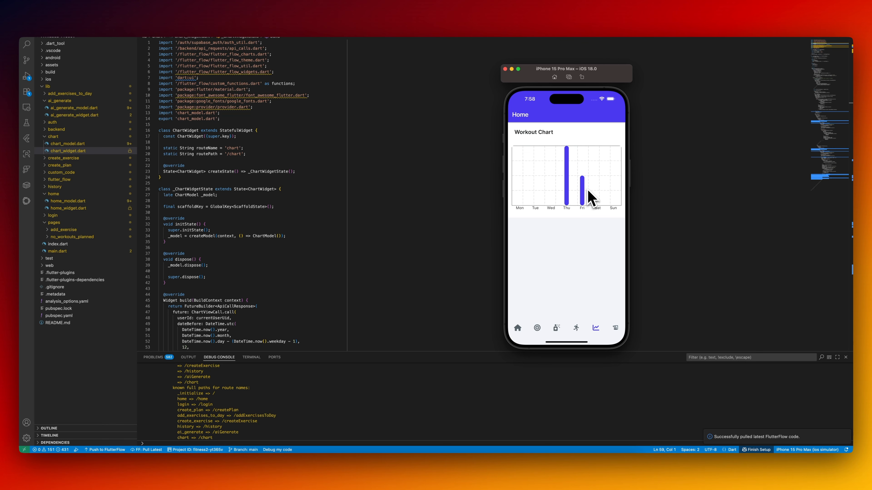
click(466, 217)
key(super+Tab)
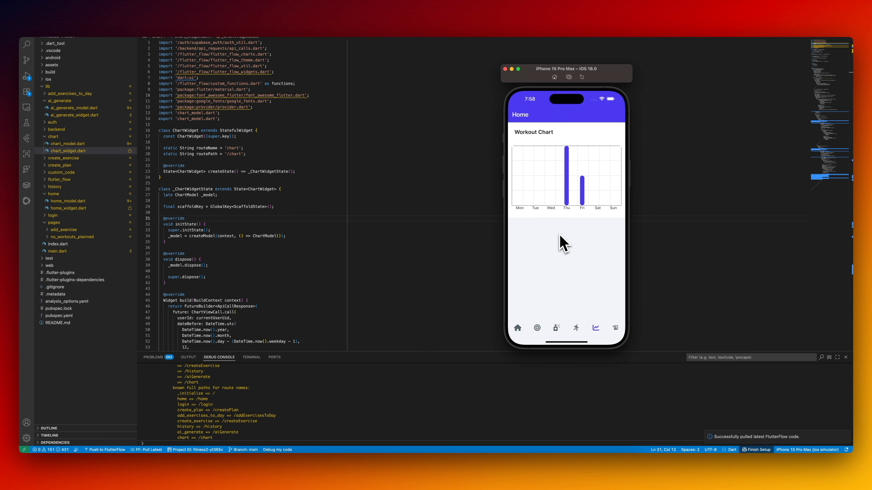